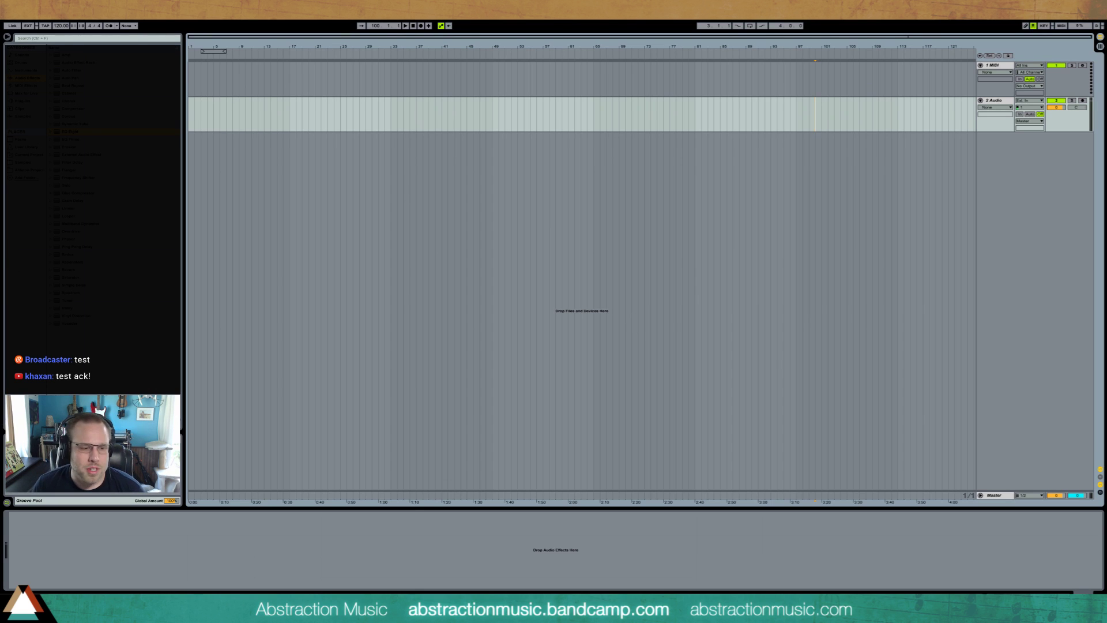
- Switch to Firefox and open the bookmarked Google countdown timer page
key("super")
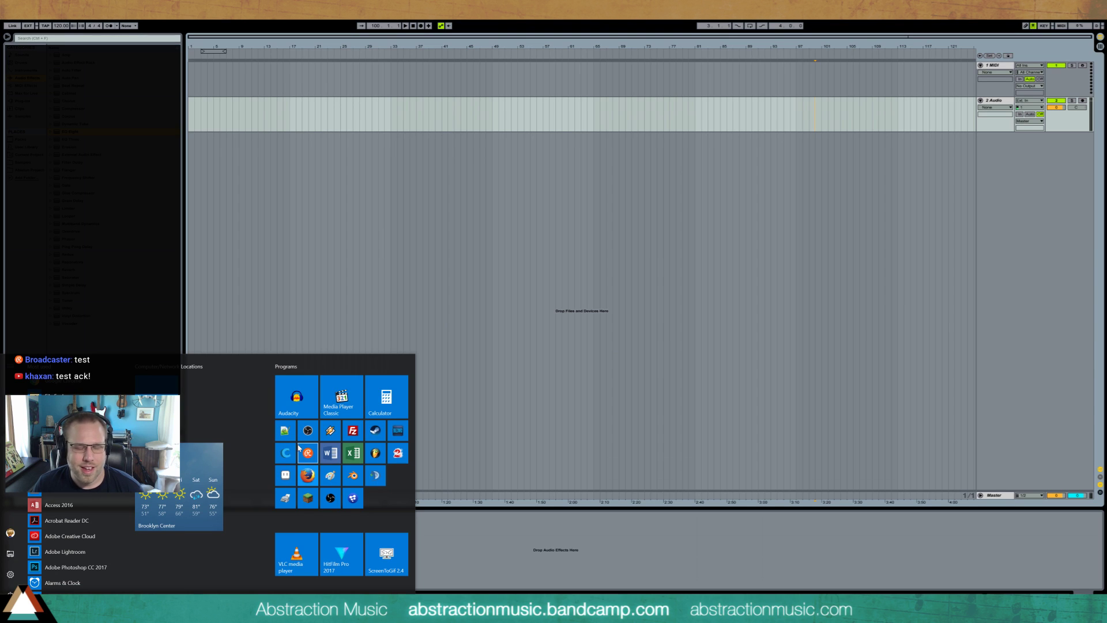
left_click(308, 475)
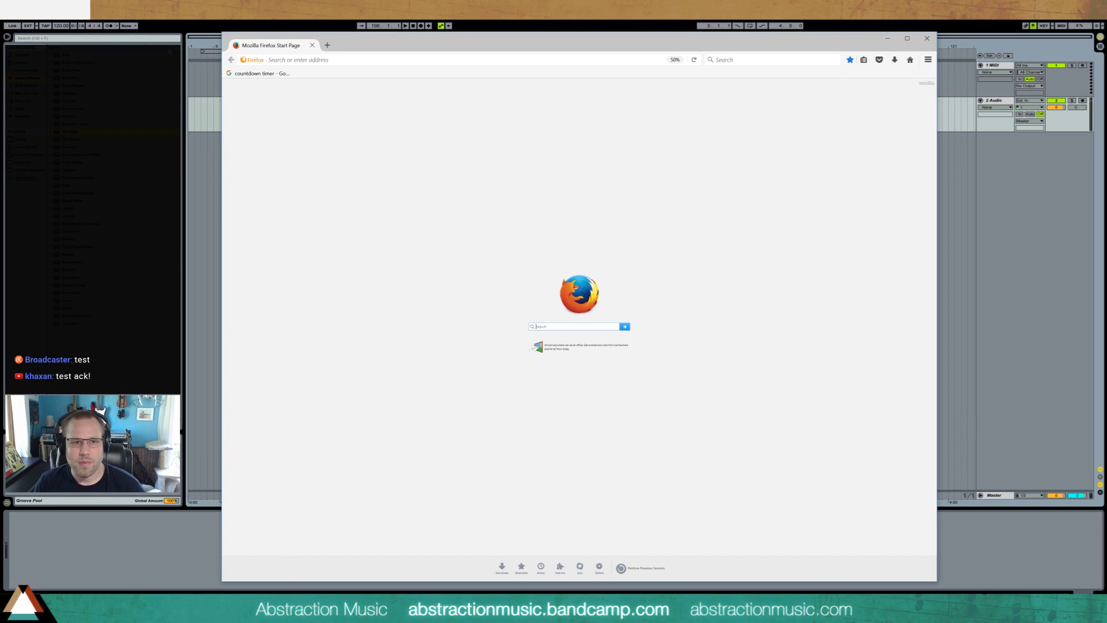
left_click(261, 73)
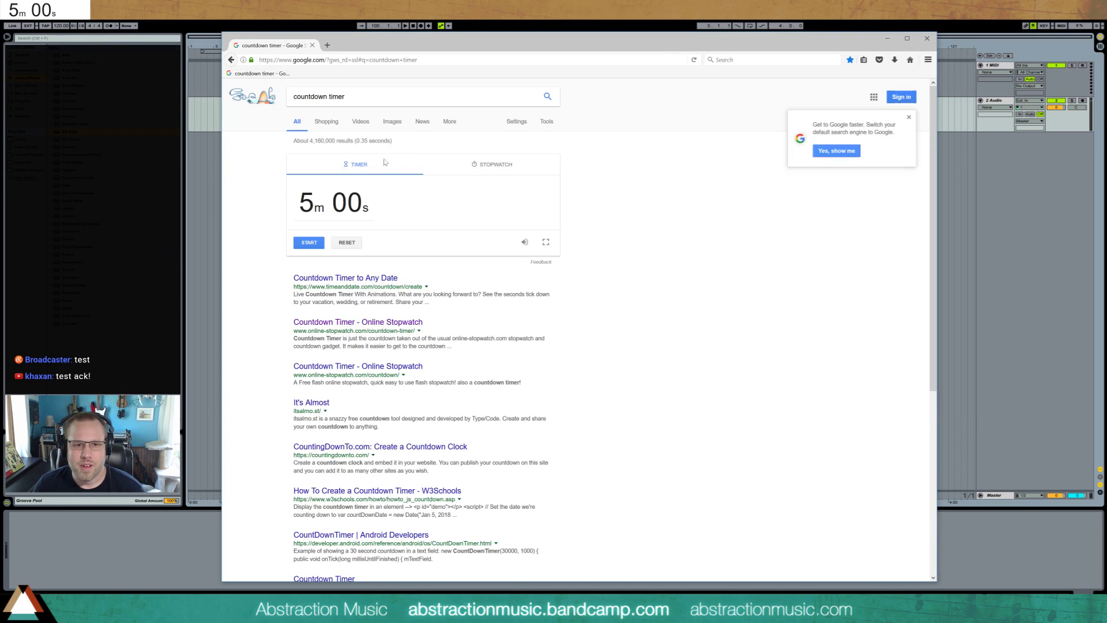
- Set the countdown timer to 2 hours and return to Ableton Live
left_click(435, 225)
type("20000")
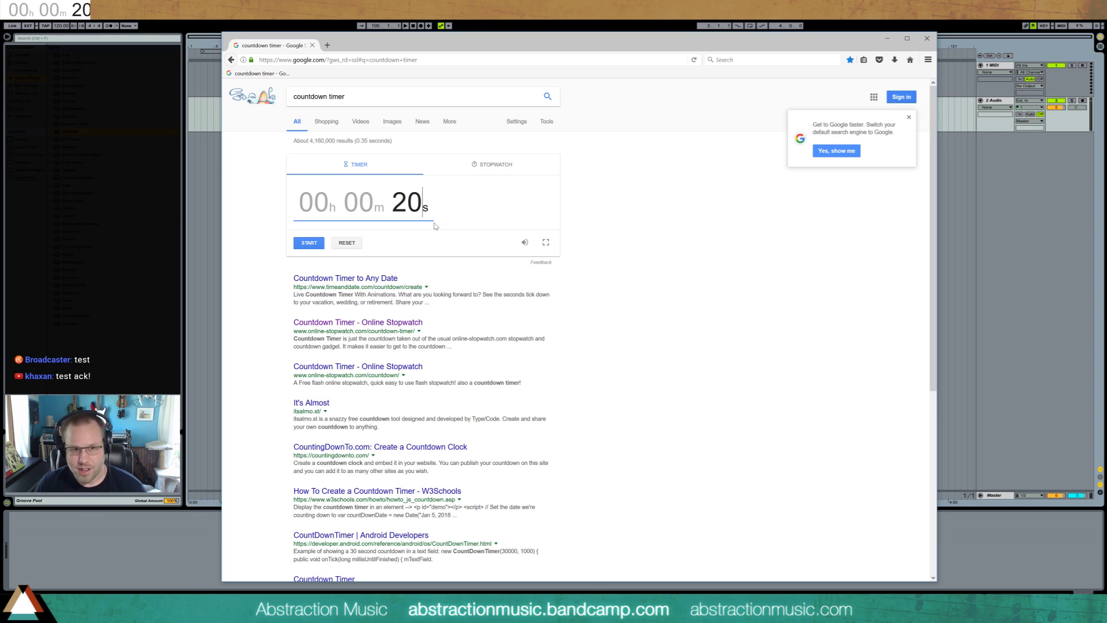
left_click(744, 267)
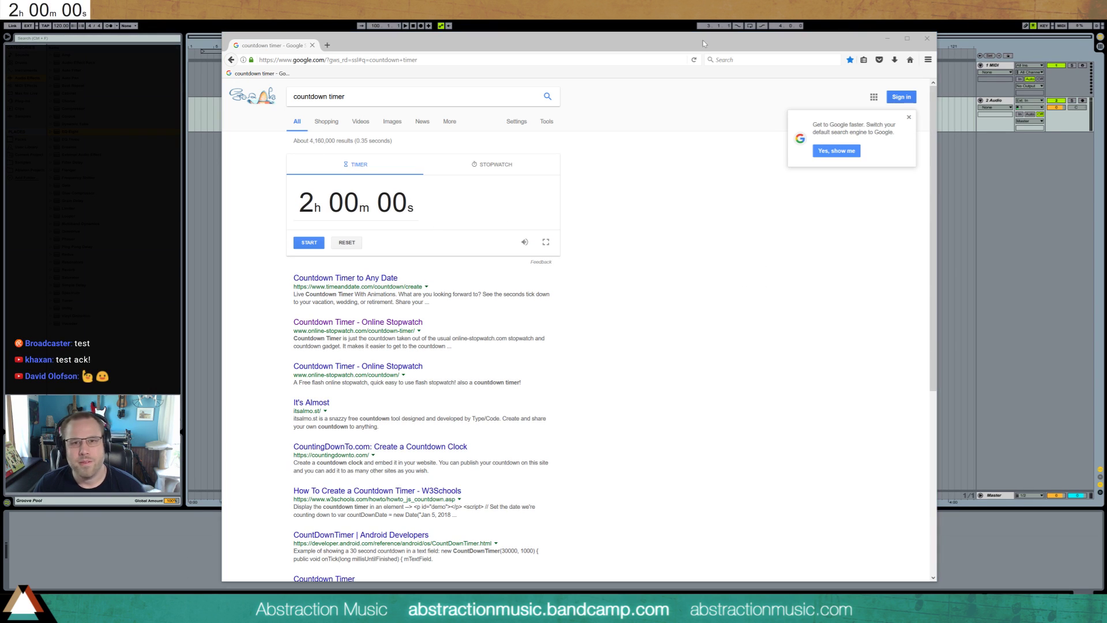
left_click(605, 44)
key("alt+Tab")
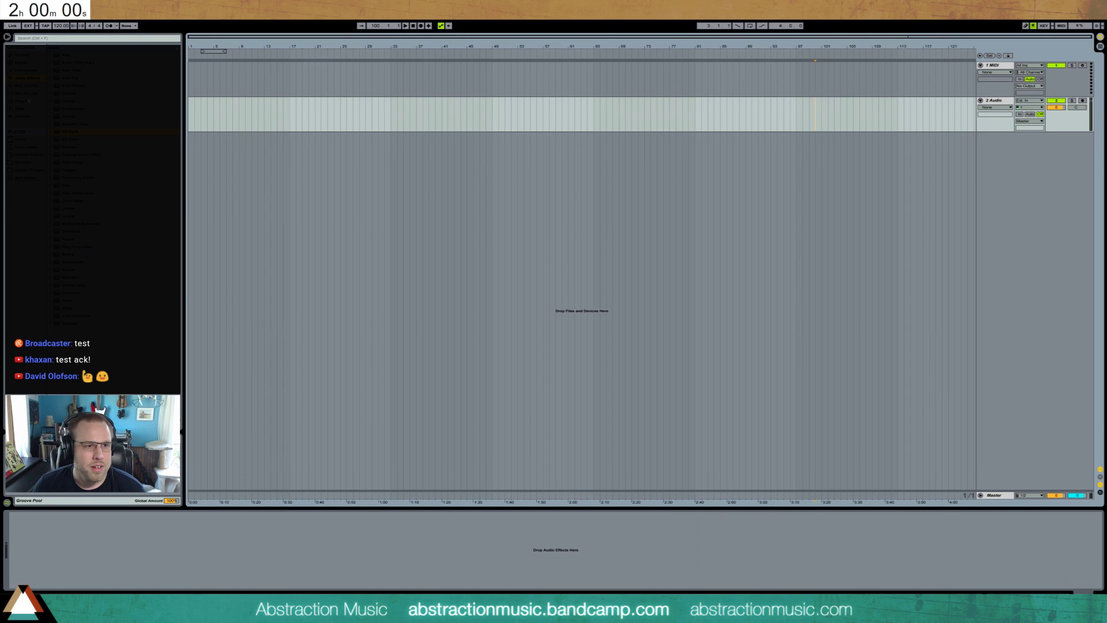
- Load the BB_DefaultPiano Kontakt preset onto a new track and move its plug-in window over the arrangement
left_click(26, 93)
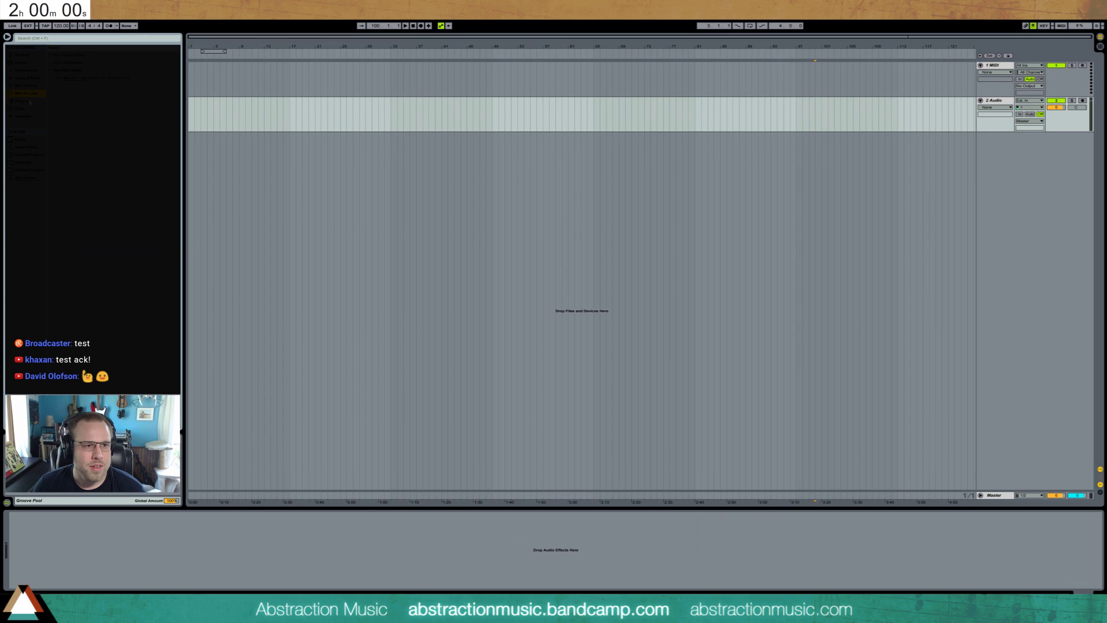
left_click(26, 70)
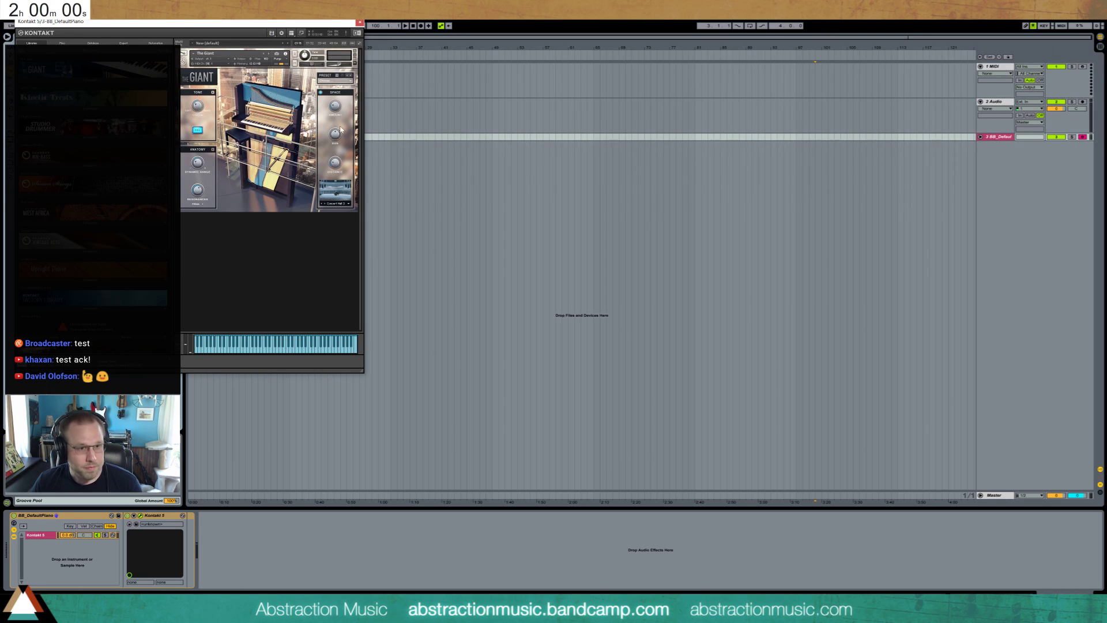
left_click_drag(277, 20, 708, 185)
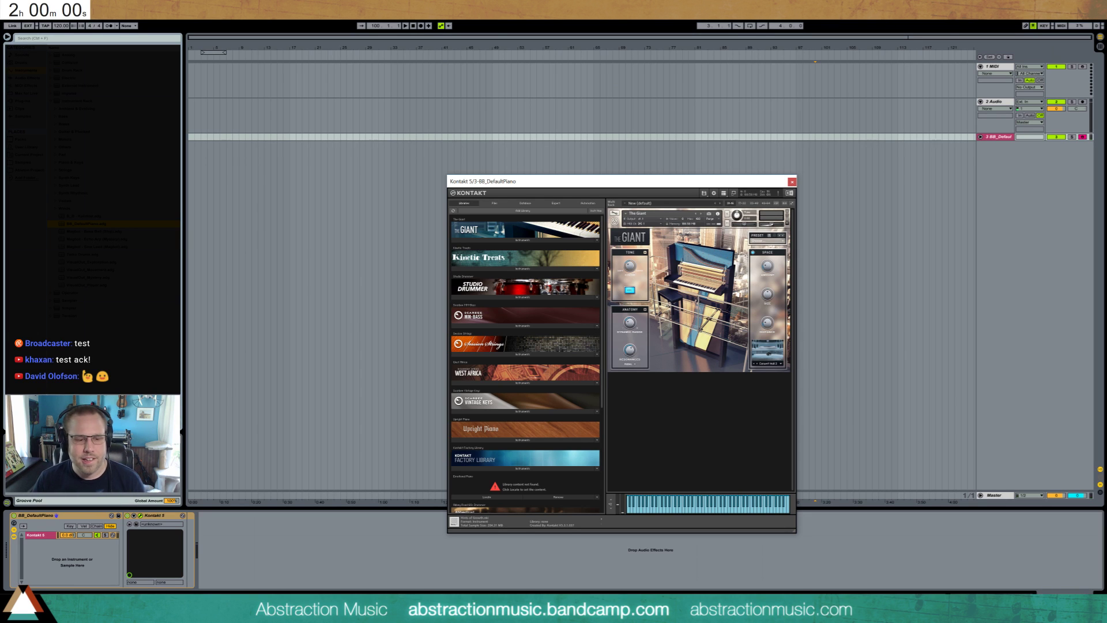
- Switch to Firefox, start the two-hour countdown and return to Ableton Live
key("alt+Tab")
left_click(308, 243)
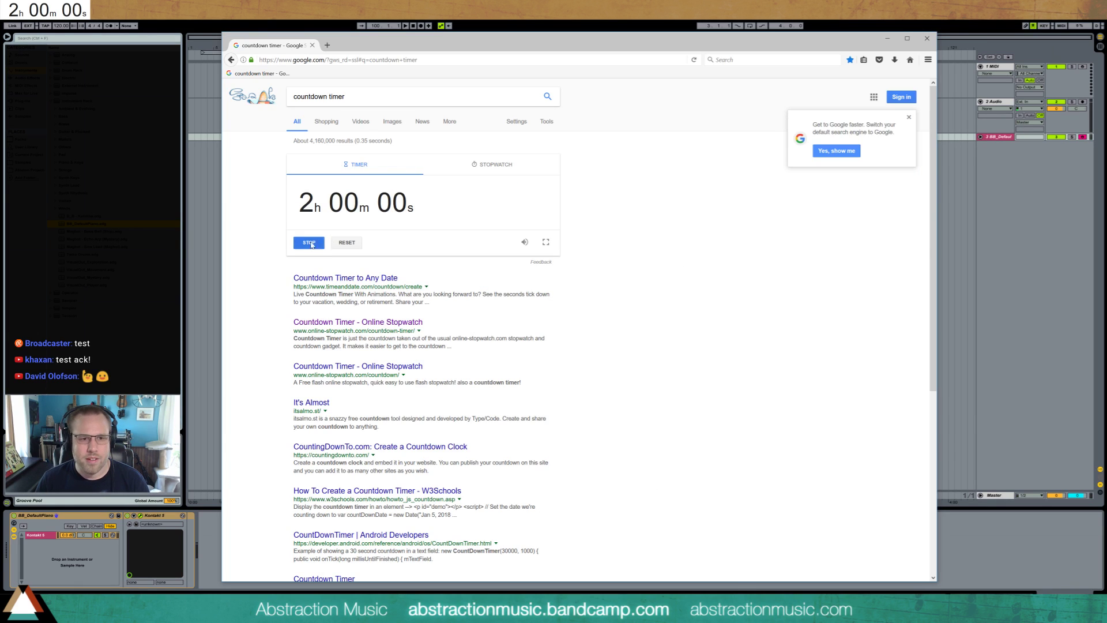
key("alt+Tab")
- Adjust the song's tempo
left_click(889, 217)
left_click_drag(65, 25, 64, 18)
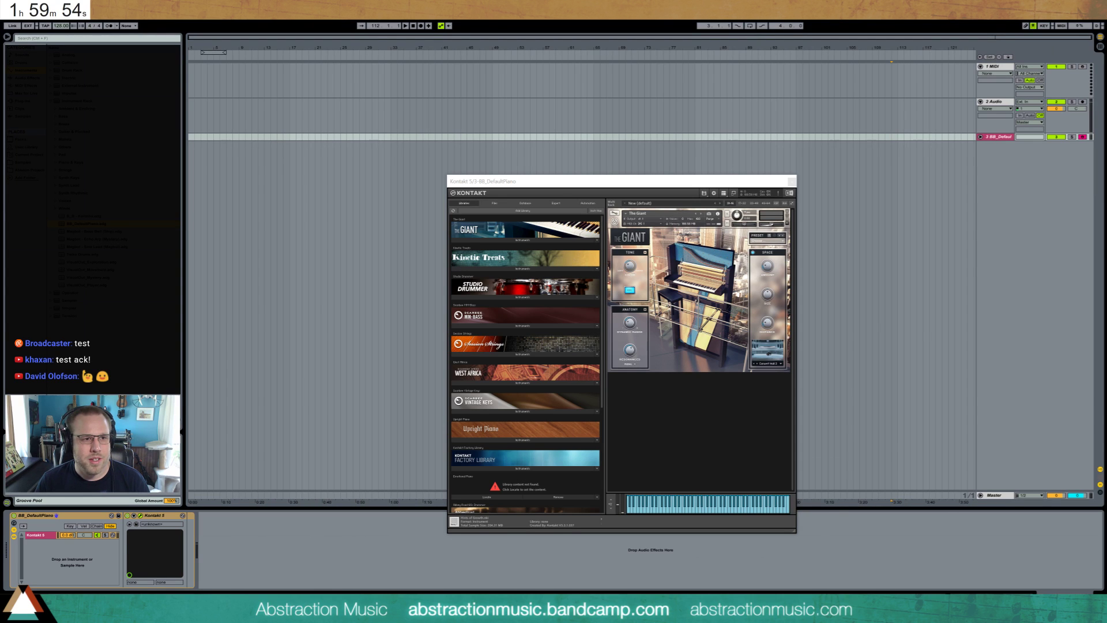
left_click_drag(57, 27, 58, 31)
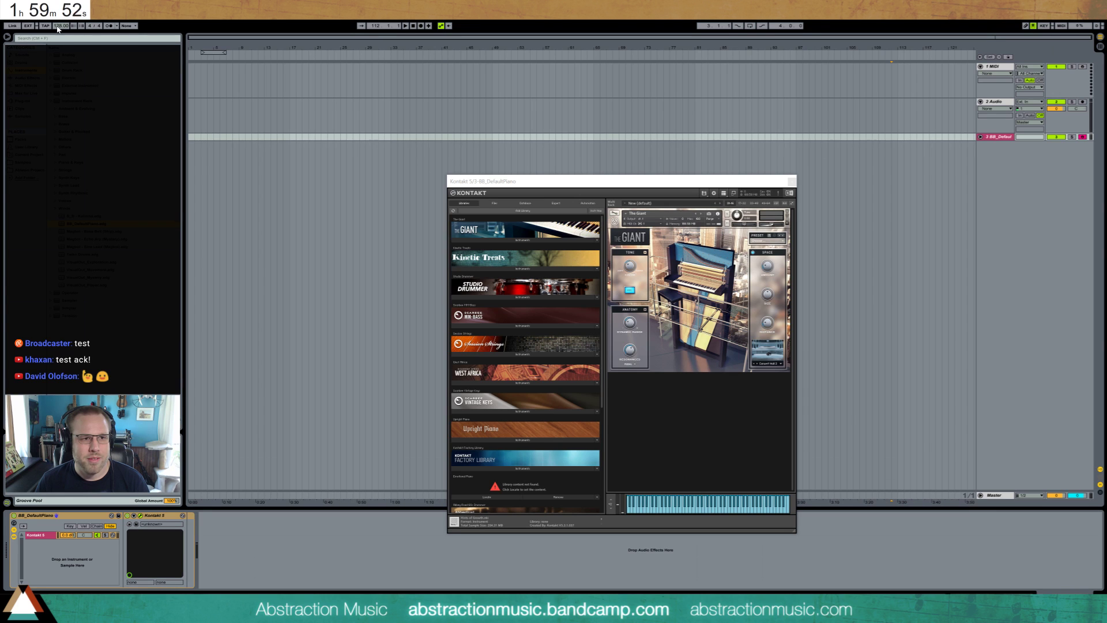
- Look through Kontakt's instrument libraries and file browser, and close the plug-in window
left_click_drag(748, 180, 666, 153)
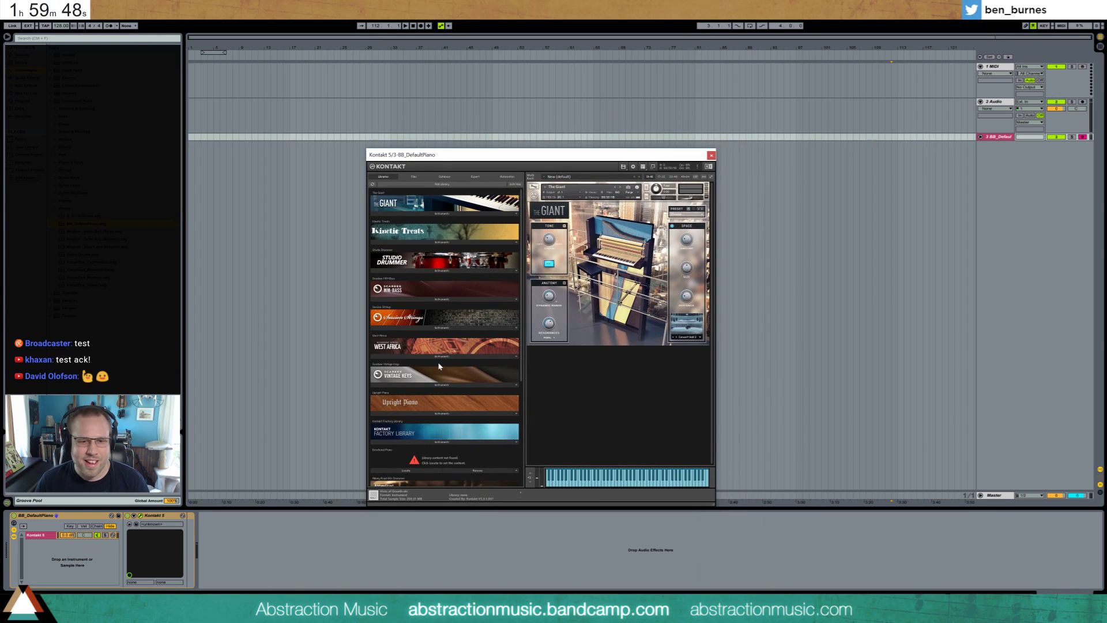
scroll(438, 364, "down", 2)
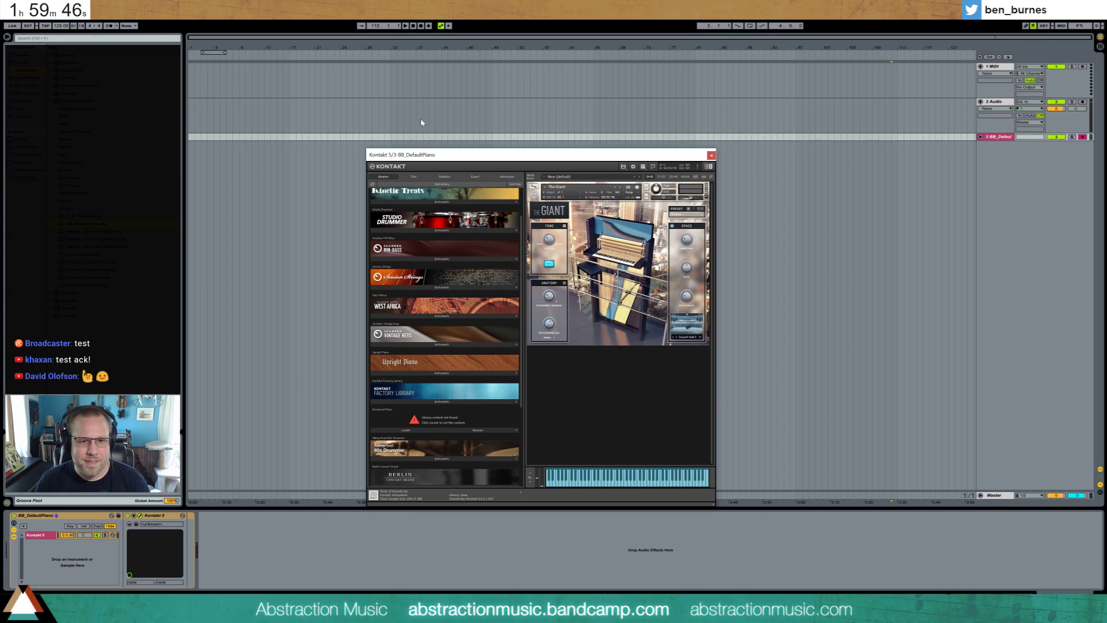
left_click(428, 179)
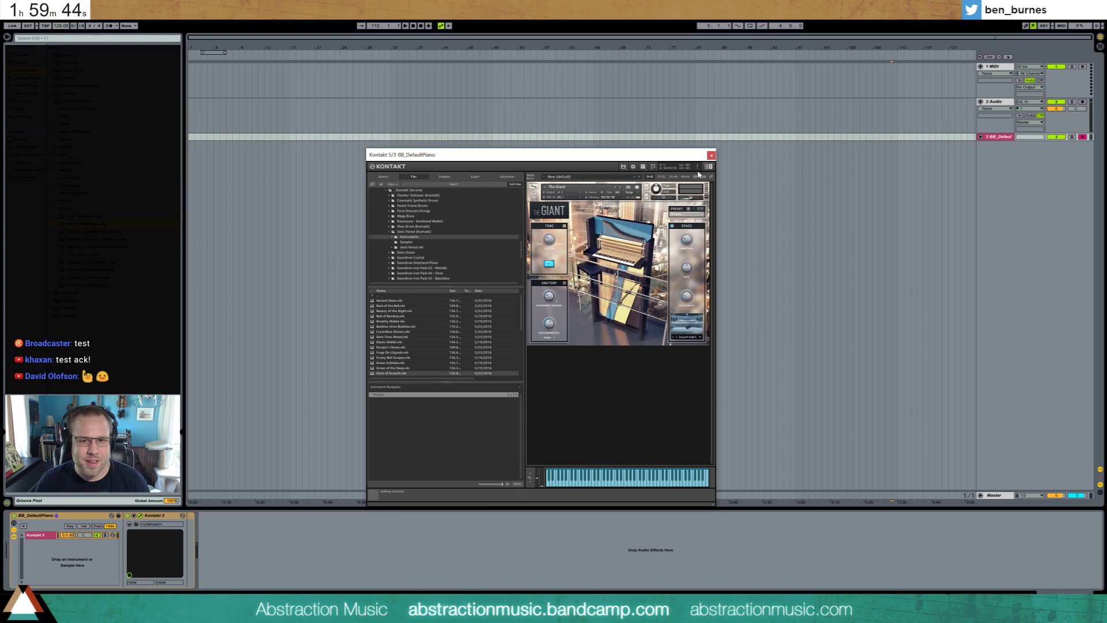
left_click(712, 155)
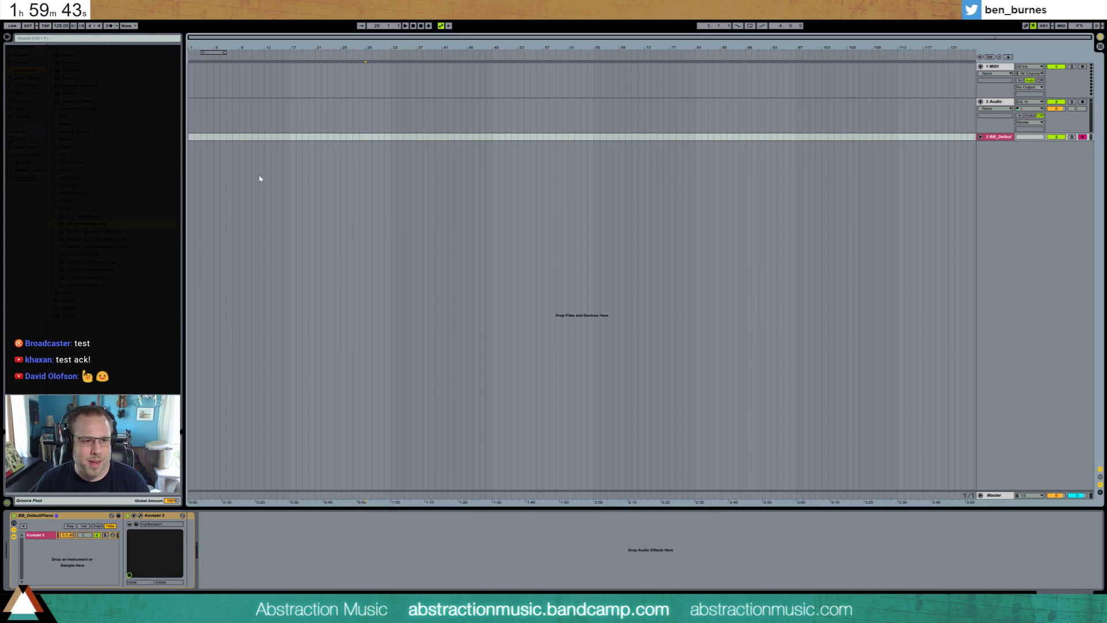
- Add Reaktor5 on a new track, load the Molekular ensemble and reposition its plug-in window
left_click(22, 101)
double_click(70, 170)
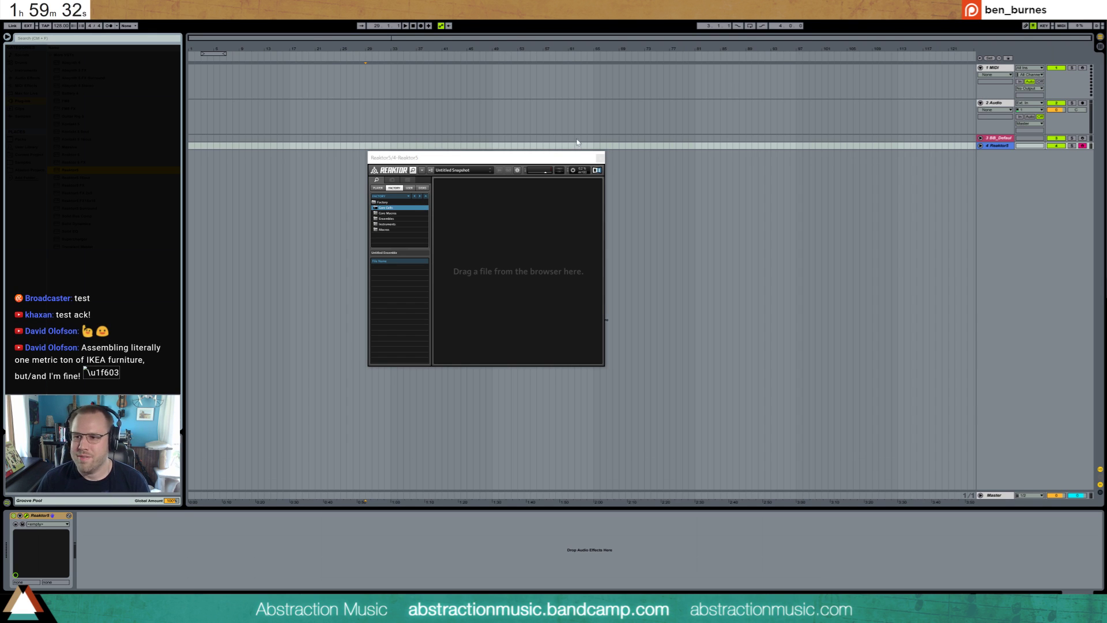
left_click(378, 188)
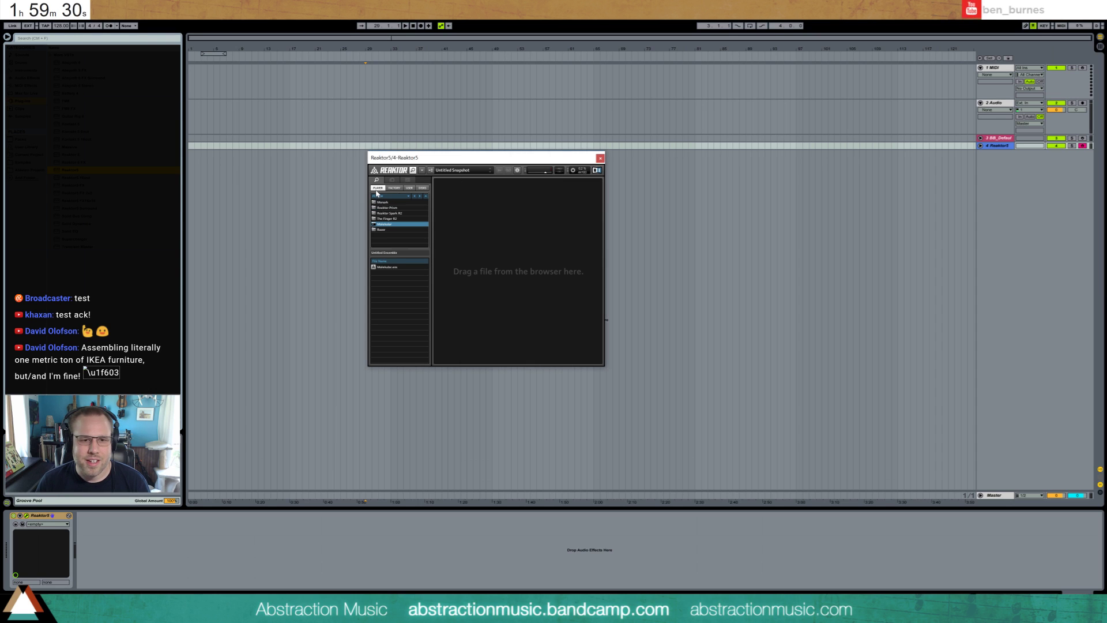
left_click(384, 267)
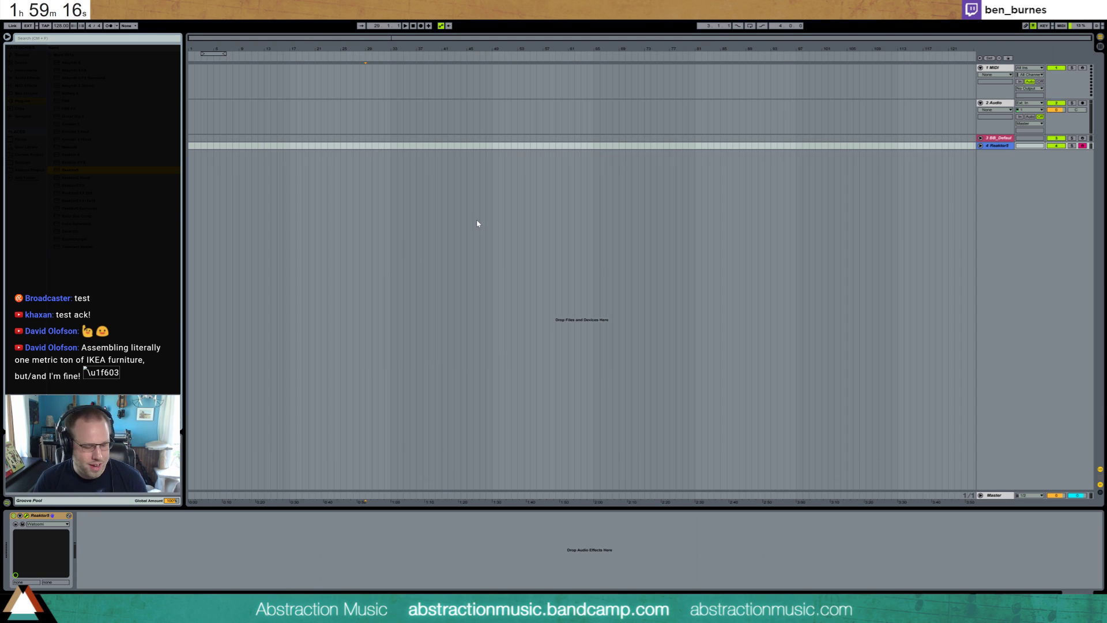
left_click(26, 517)
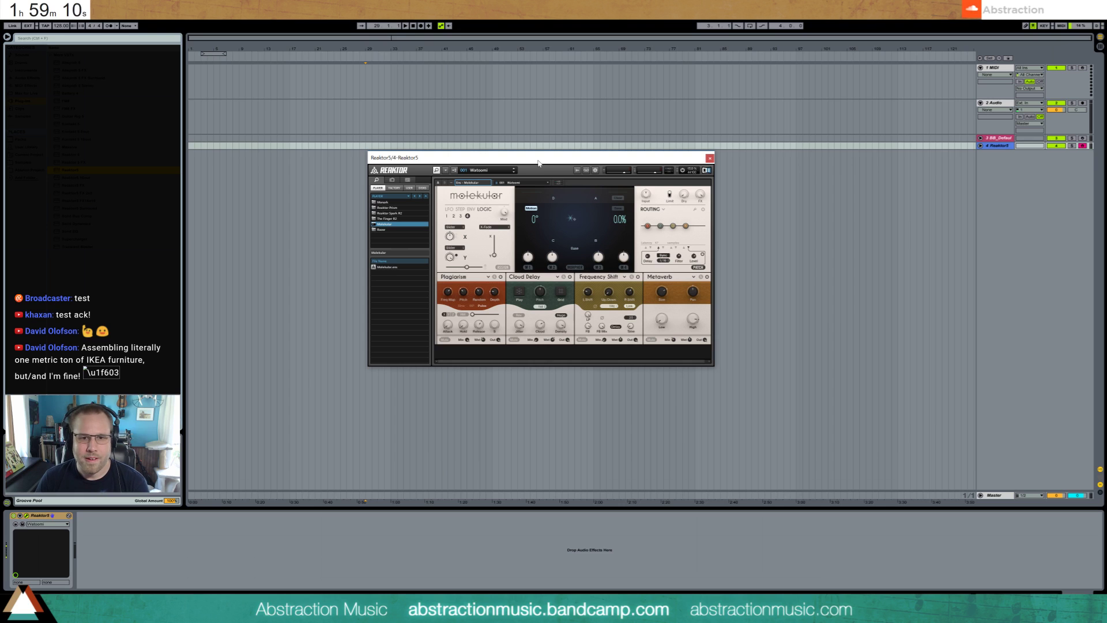
left_click_drag(538, 163, 499, 216)
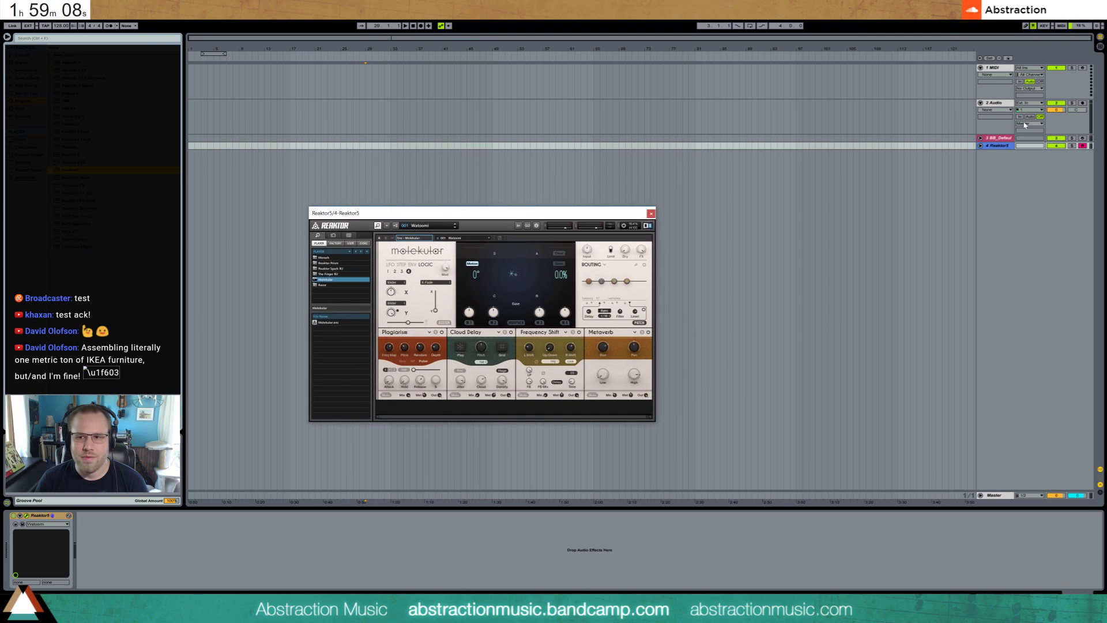
- Unfold the Reaktor5 and BB_DefaultPiano tracks and route the piano track's output to 4-Reaktor5
left_click(980, 146)
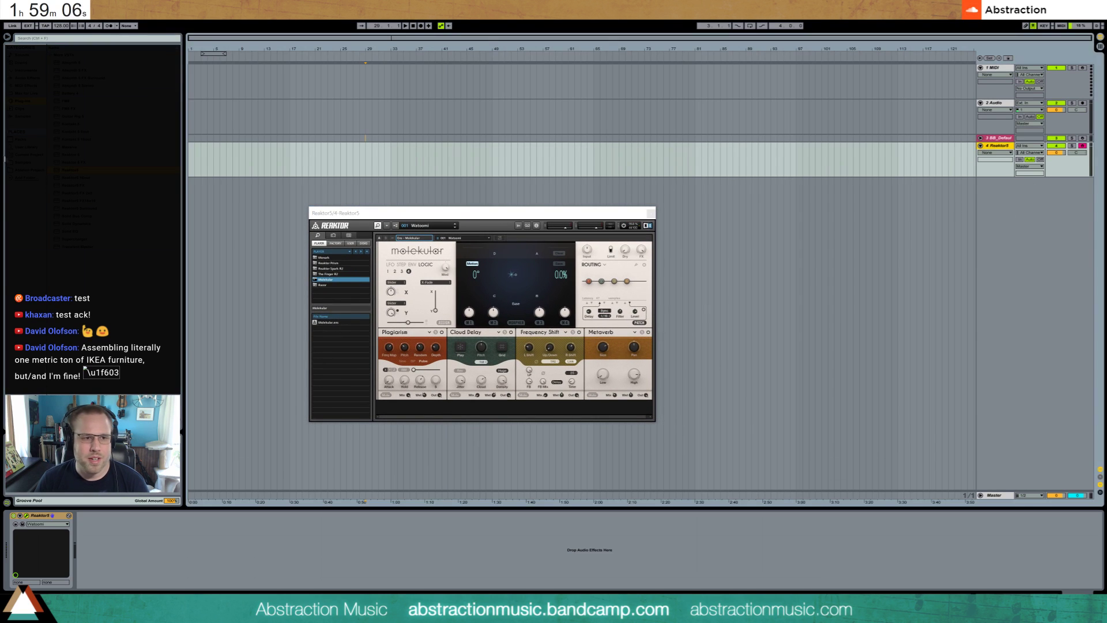
left_click(68, 172)
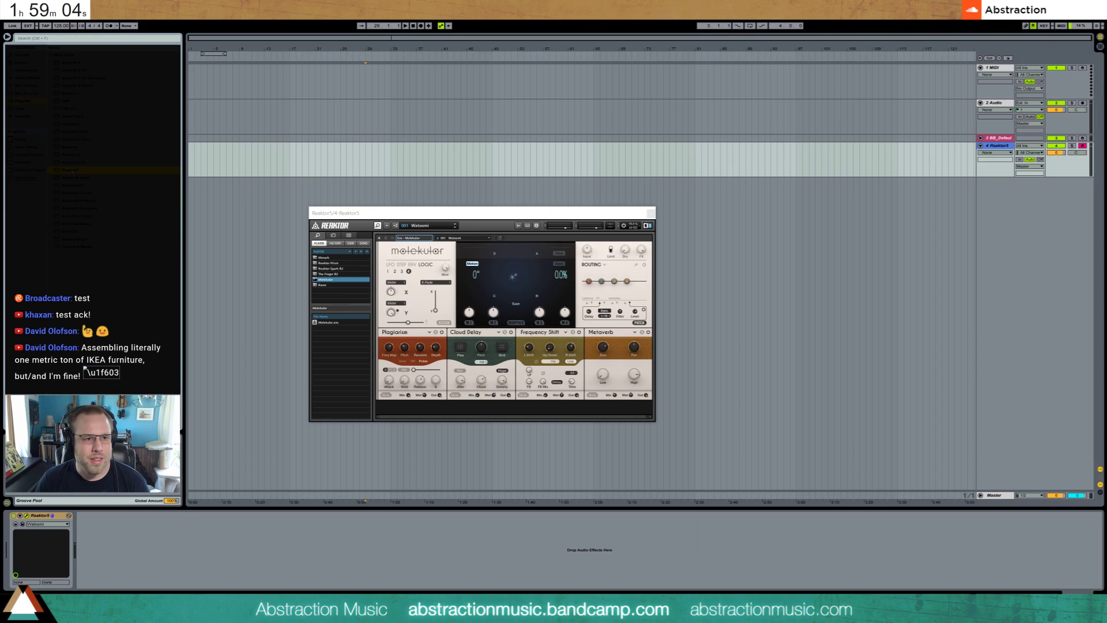
left_click(980, 139)
left_click(1031, 158)
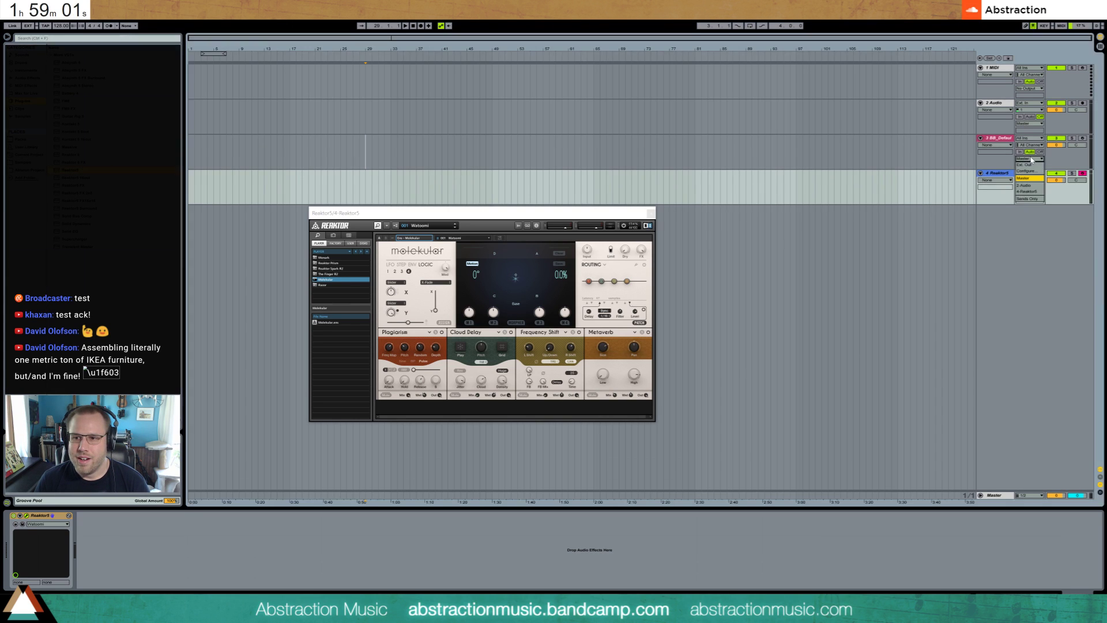
left_click(1024, 191)
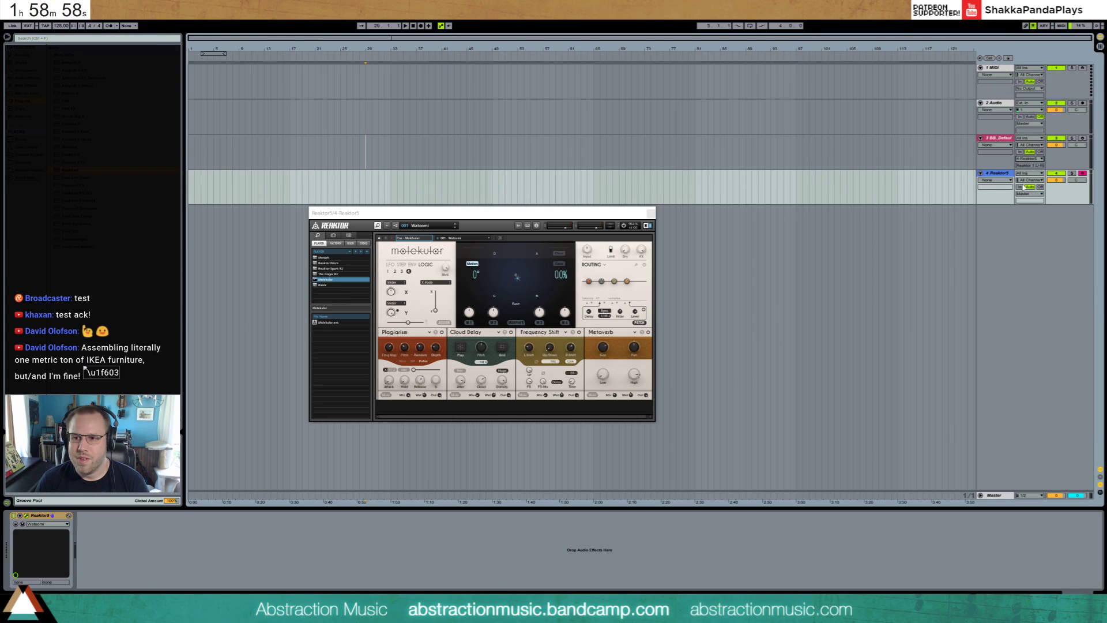
- Set the Reaktor5 track's monitoring to In and check its input channel options
left_click(1021, 187)
left_click(1029, 180)
left_click(1028, 180)
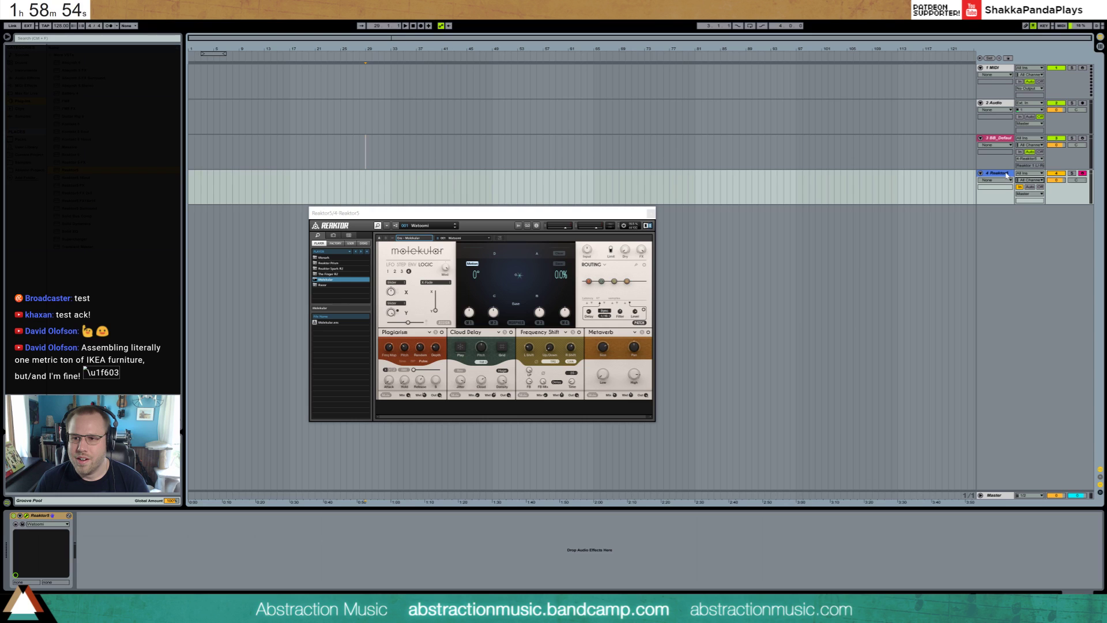
- Try to replace the Reaktor5 track by deleting it and inserting a new audio track
left_click(1007, 174)
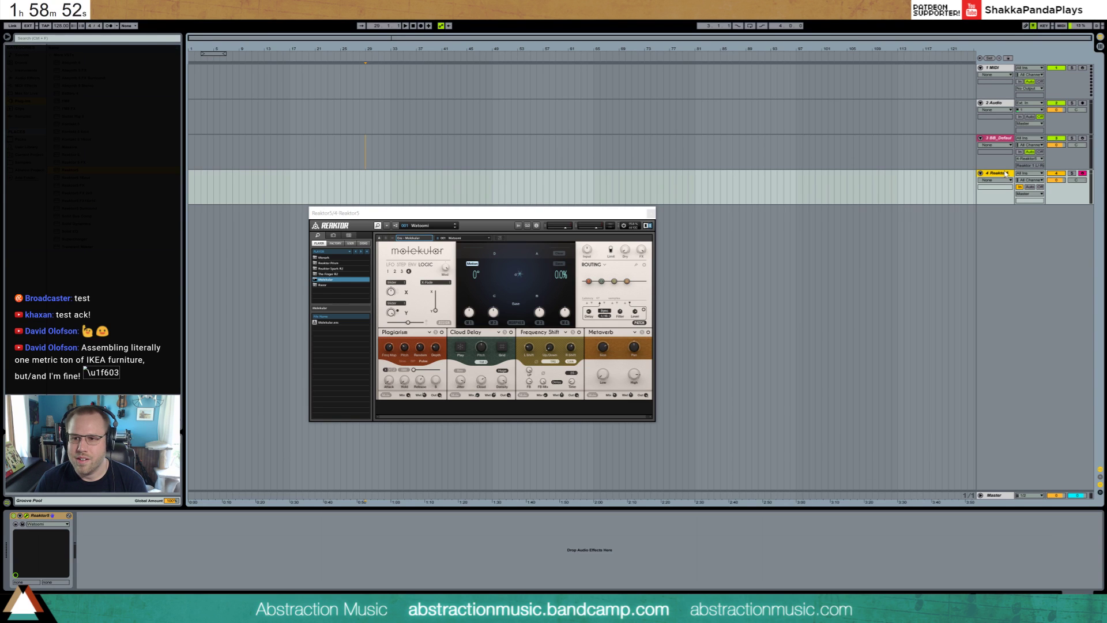
key("ctrl+alt+p")
key("Delete")
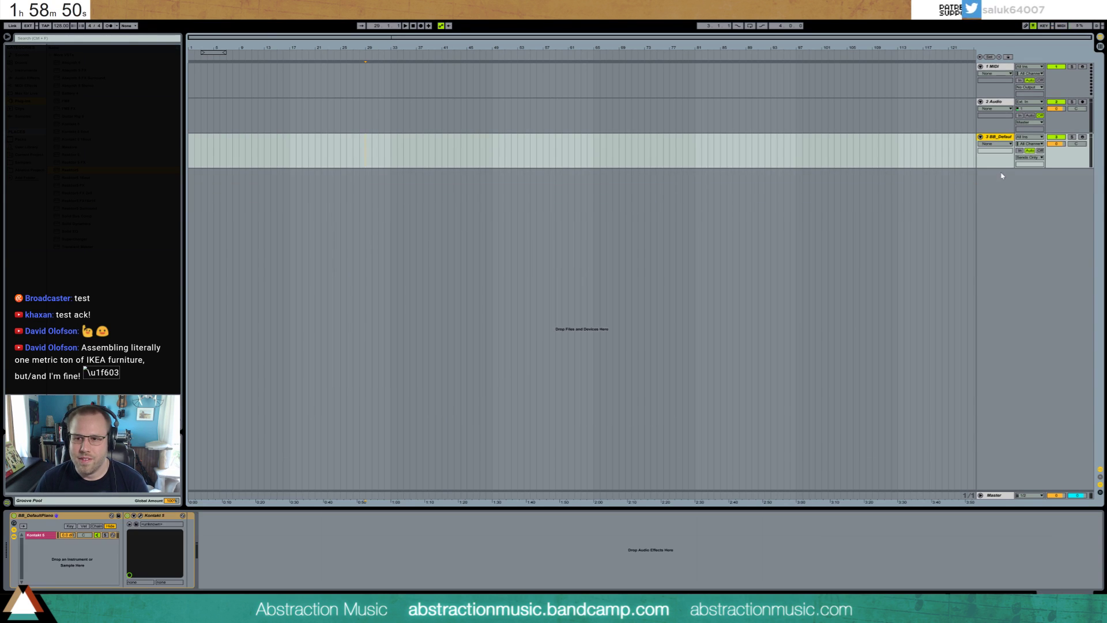
key("ctrl+t")
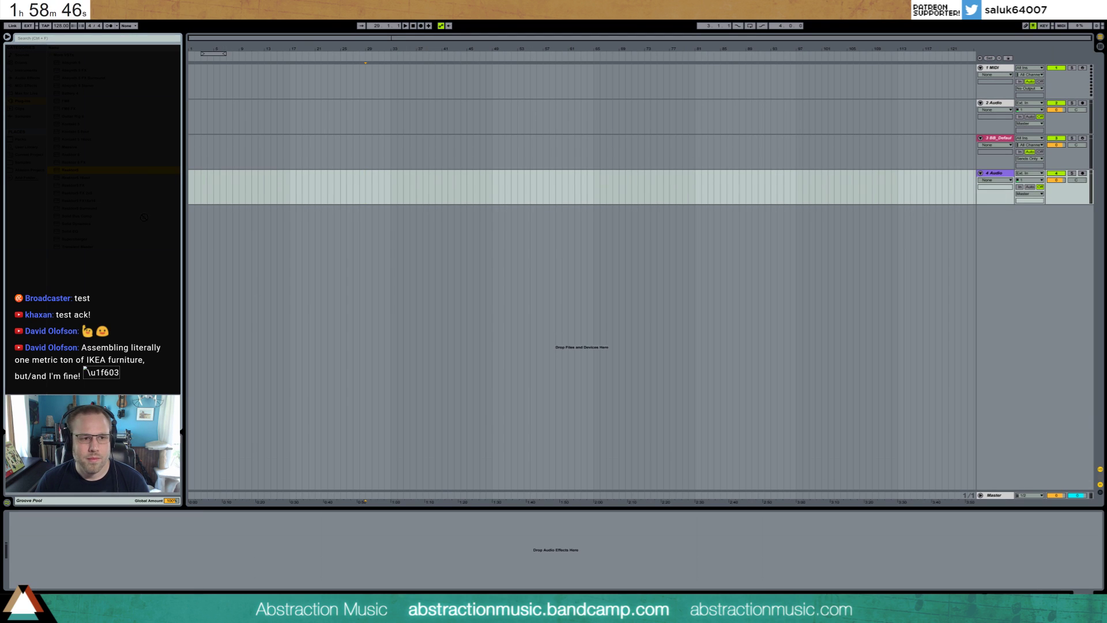
left_click_drag(228, 558, 376, 337)
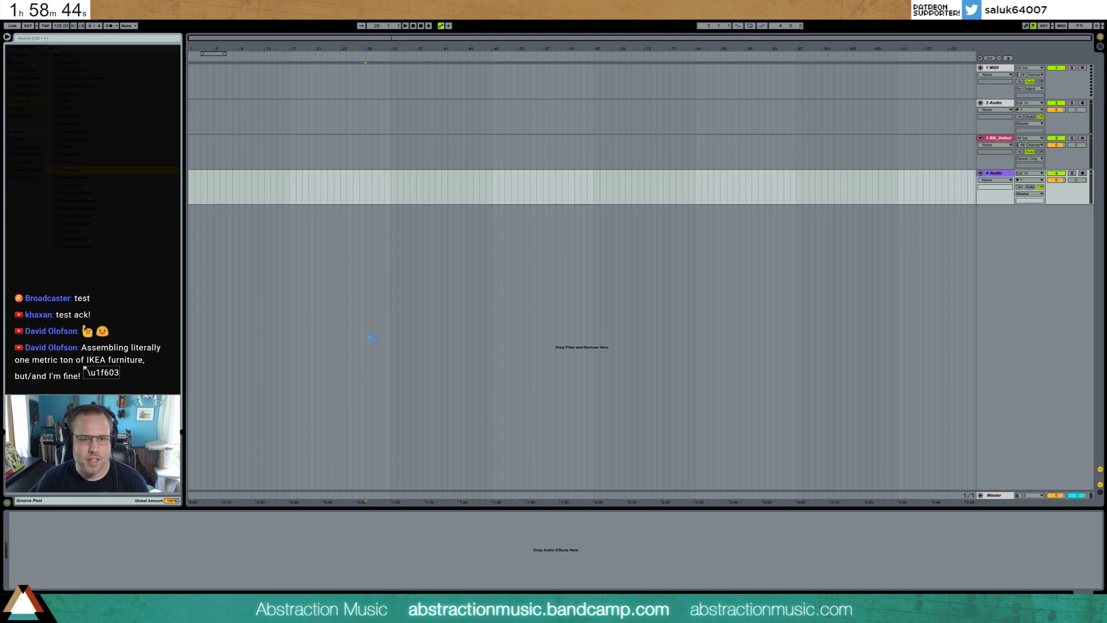
- Undo the audio track insertion and the deletion of the Reaktor5 track
key("ctrl+z")
key("ctrl+z")
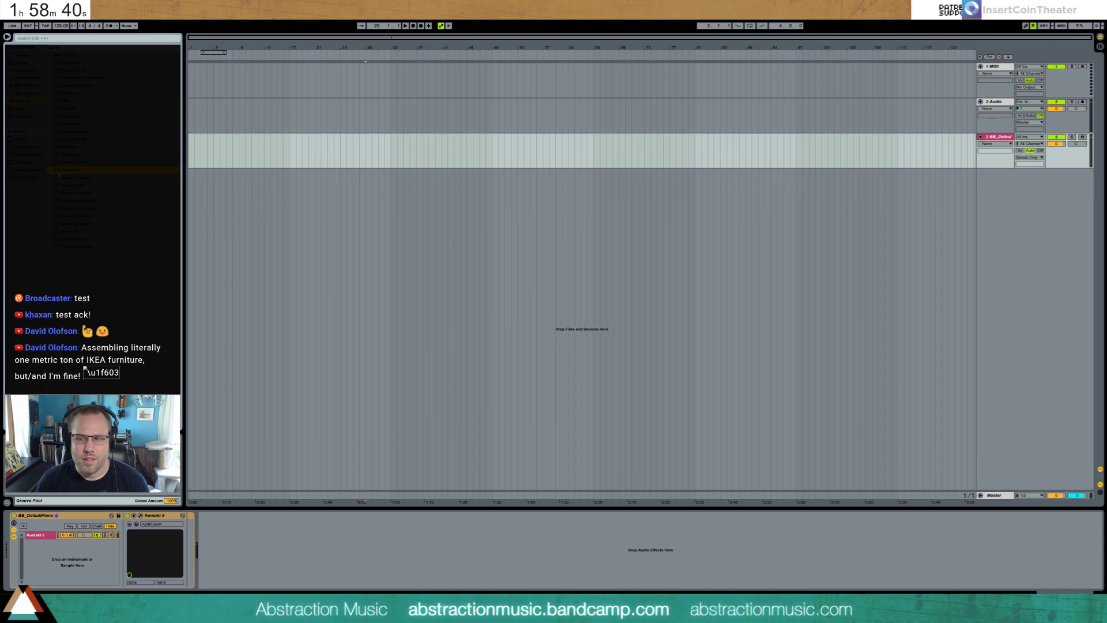
key("ctrl+z")
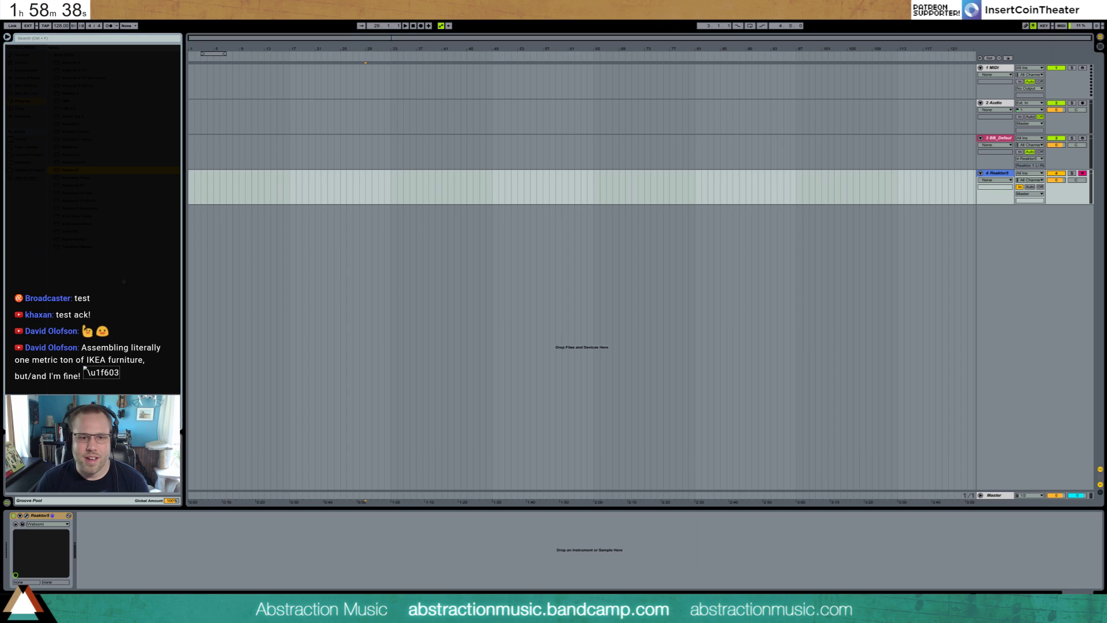
- Reopen the Reaktor5 plug-in window and move it below the tracks
left_click(27, 517)
left_click(26, 516)
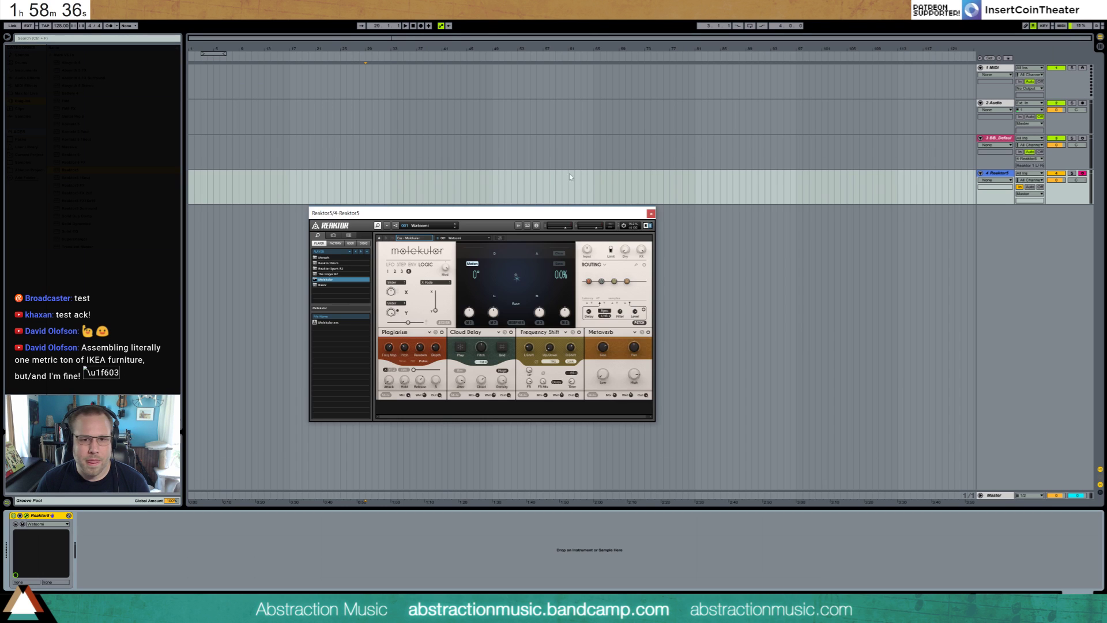
left_click_drag(486, 213, 483, 258)
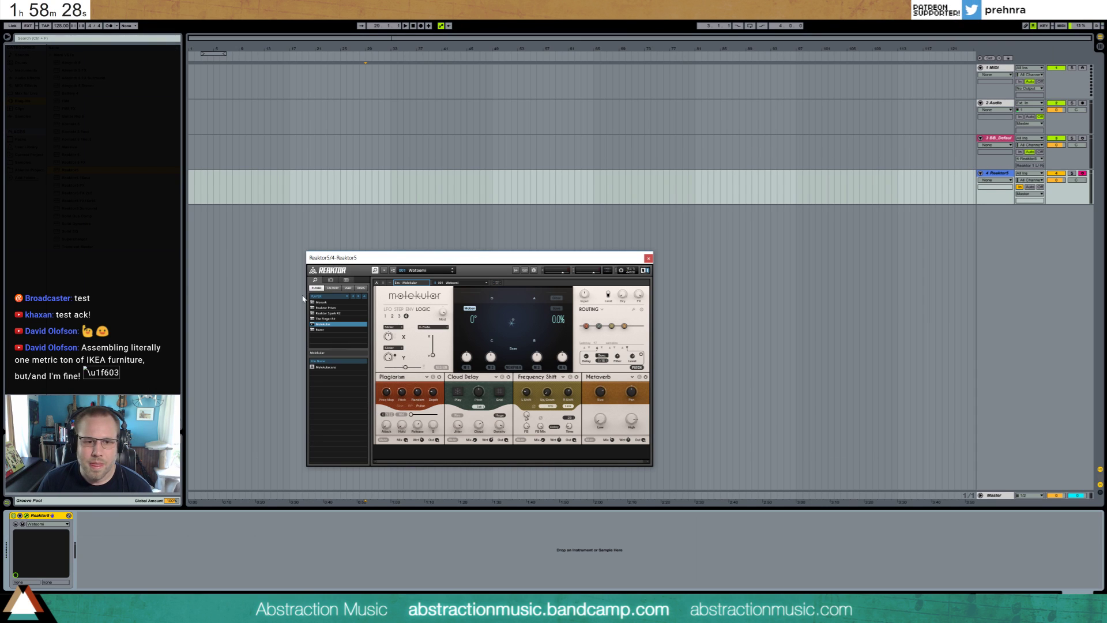
- Arm the BB_DefaultPiano track for recording
left_click(1001, 174)
left_click(1083, 141)
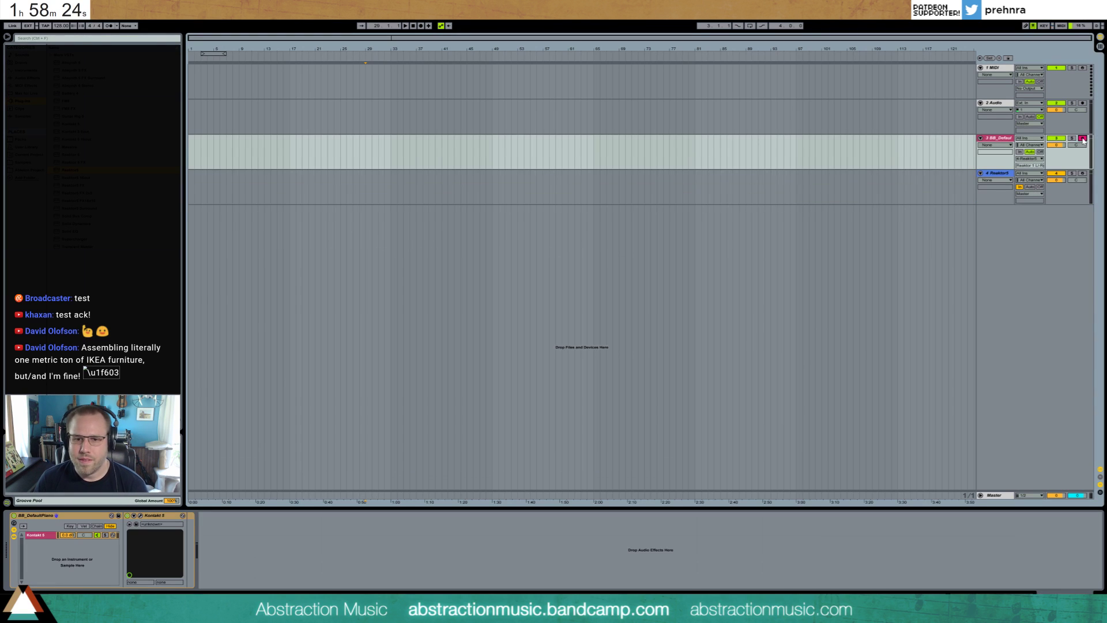
- Open the Molekular window on the Reaktor5 effect track and audition the Vokodenberger preset
left_click(1002, 179)
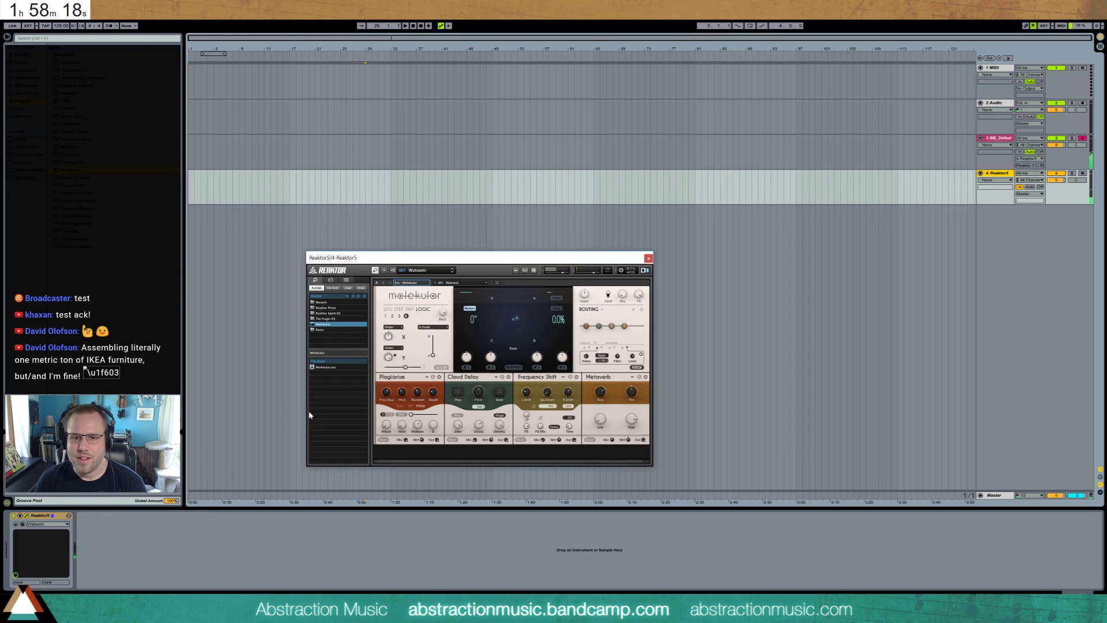
left_click_drag(438, 258, 422, 246)
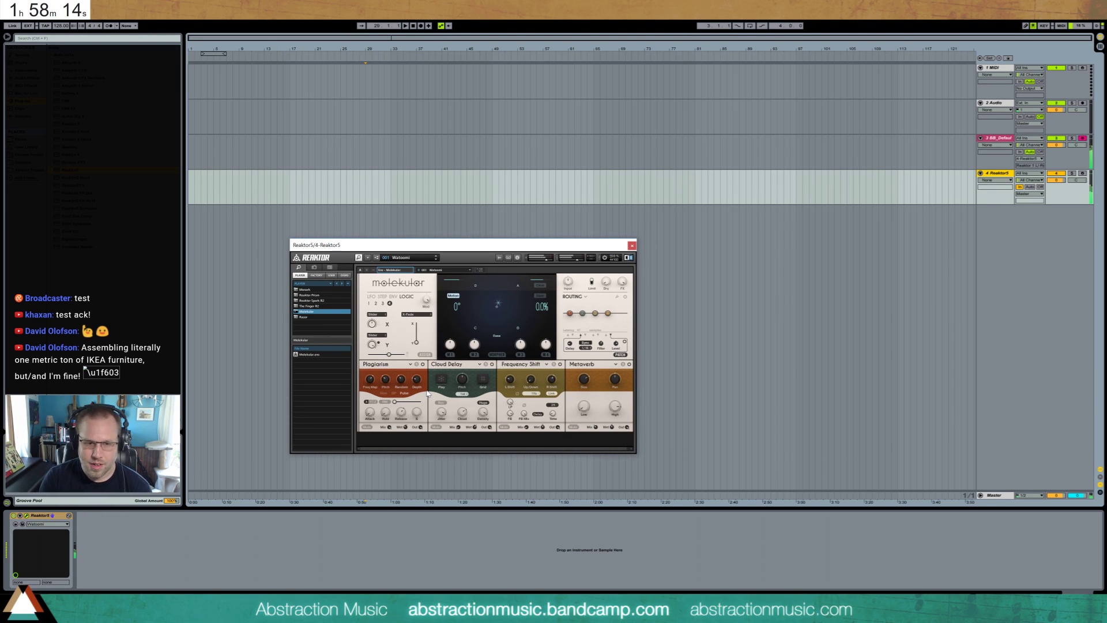
left_click(443, 268)
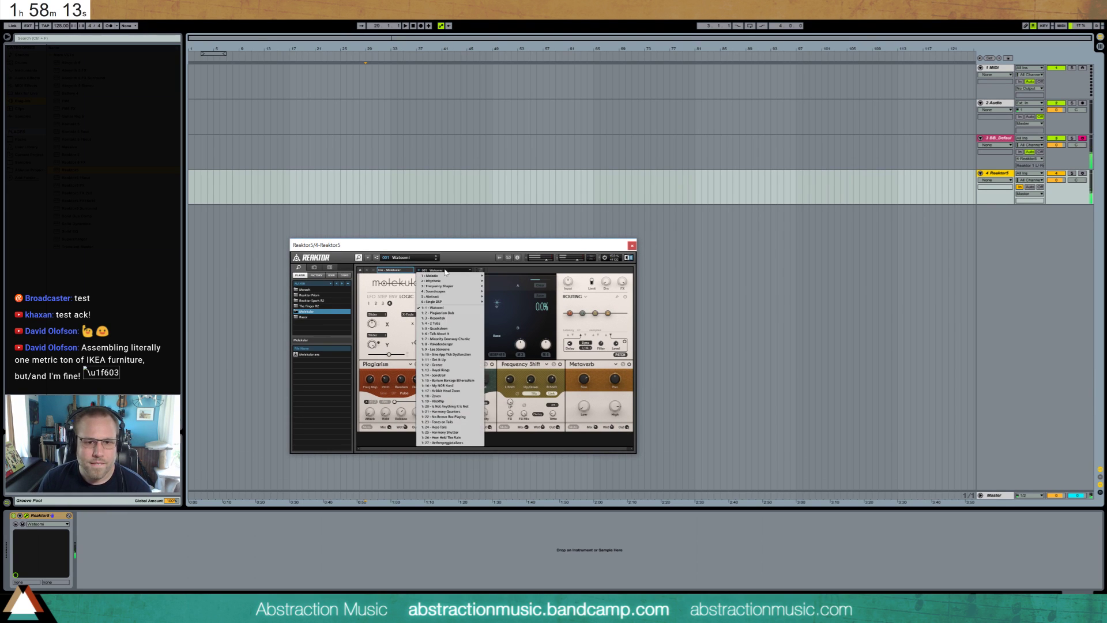
left_click(449, 346)
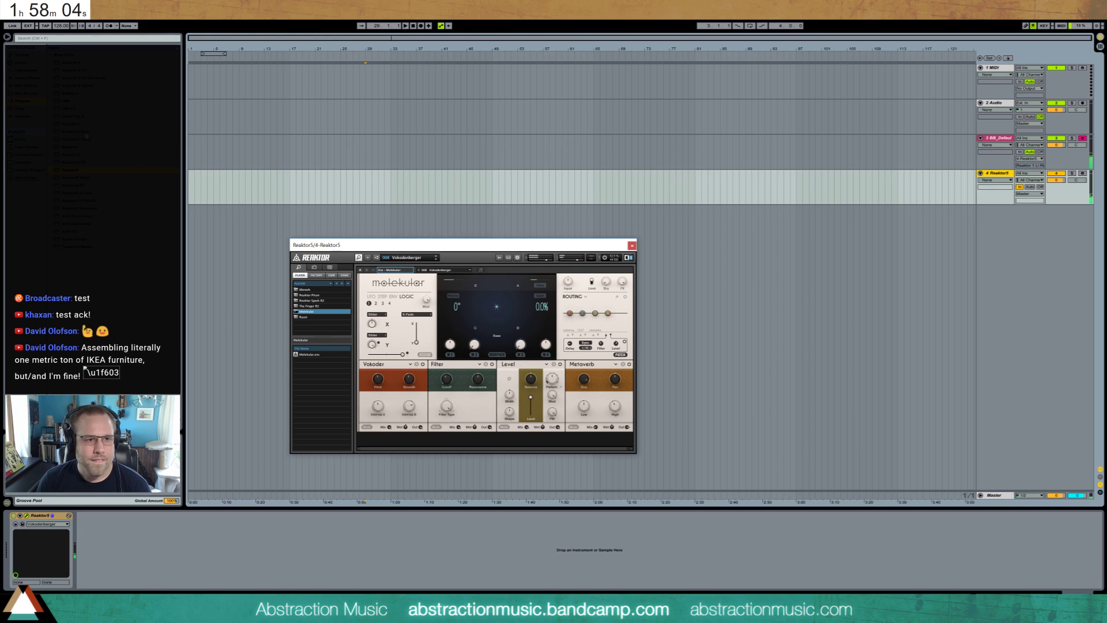
- Audition Molekular's Deep Filter Tweetz preset and the American Celestial preset from the Soundscapes category
left_click(439, 270)
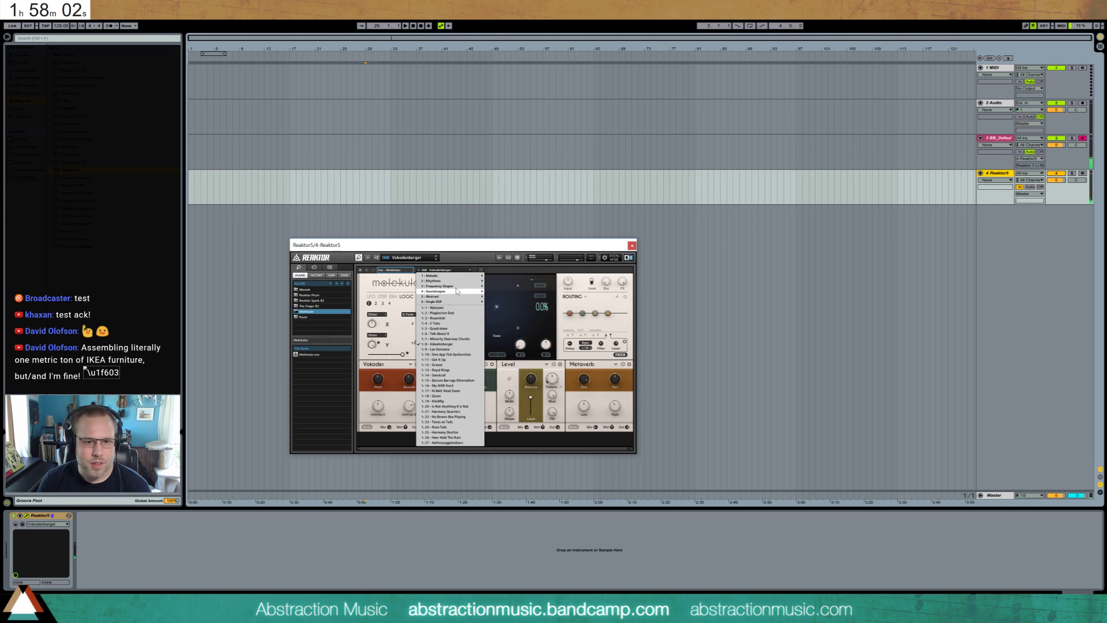
mouse_move(457, 291)
left_click(510, 348)
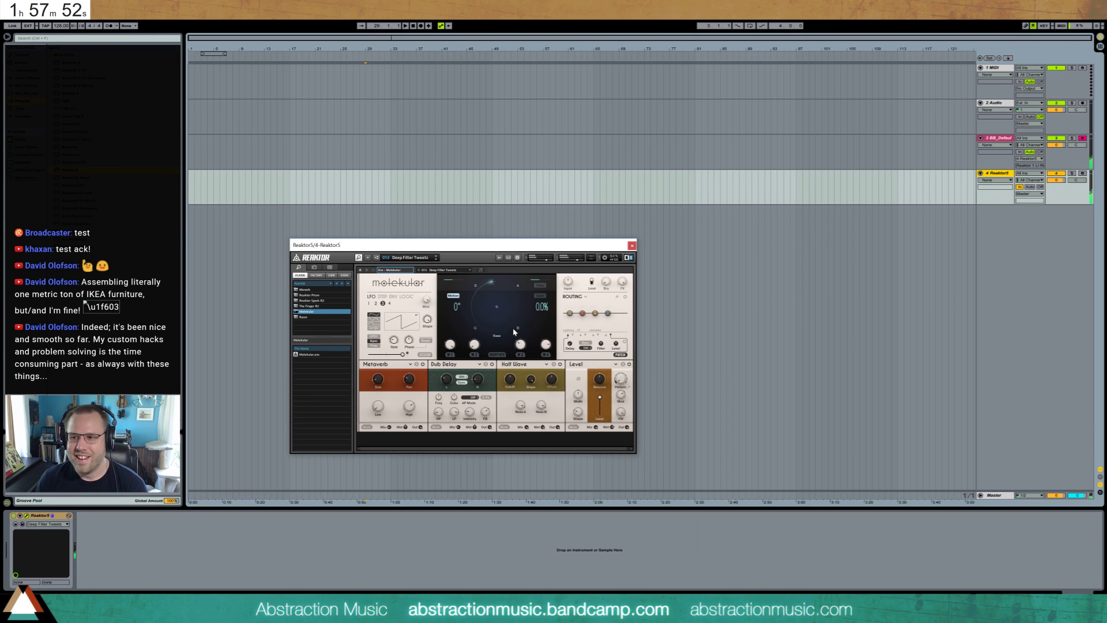
left_click(445, 269)
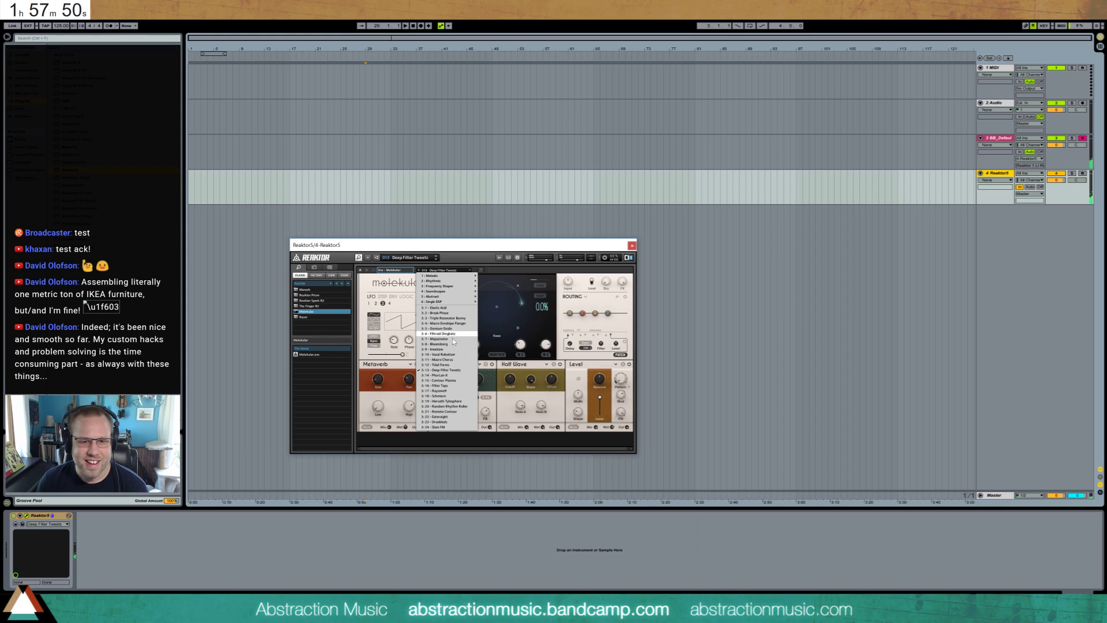
mouse_move(451, 293)
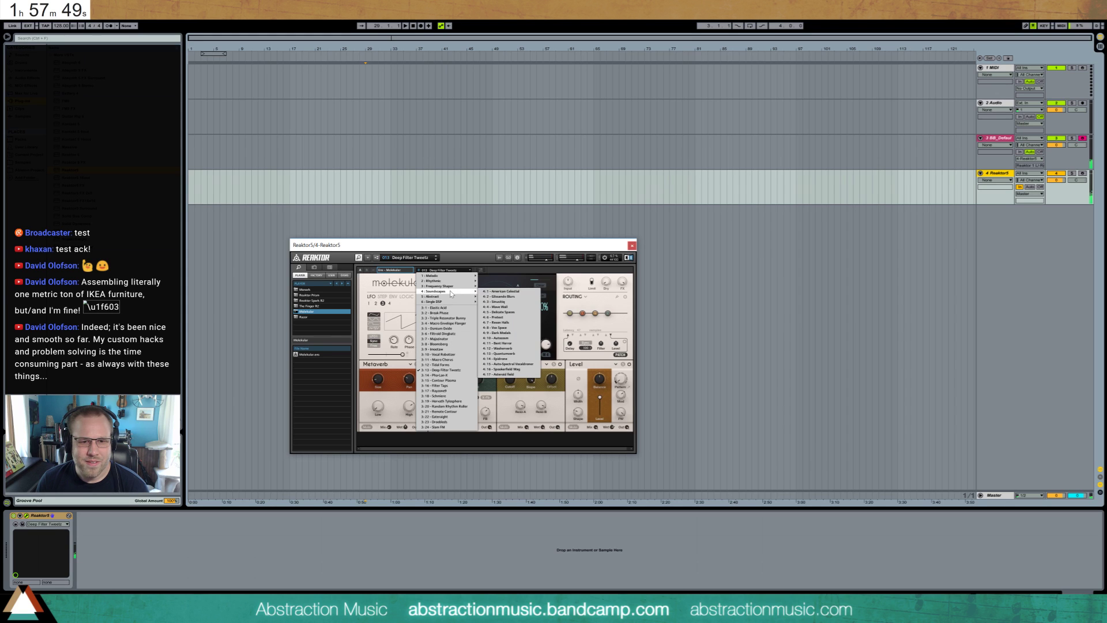
left_click(502, 291)
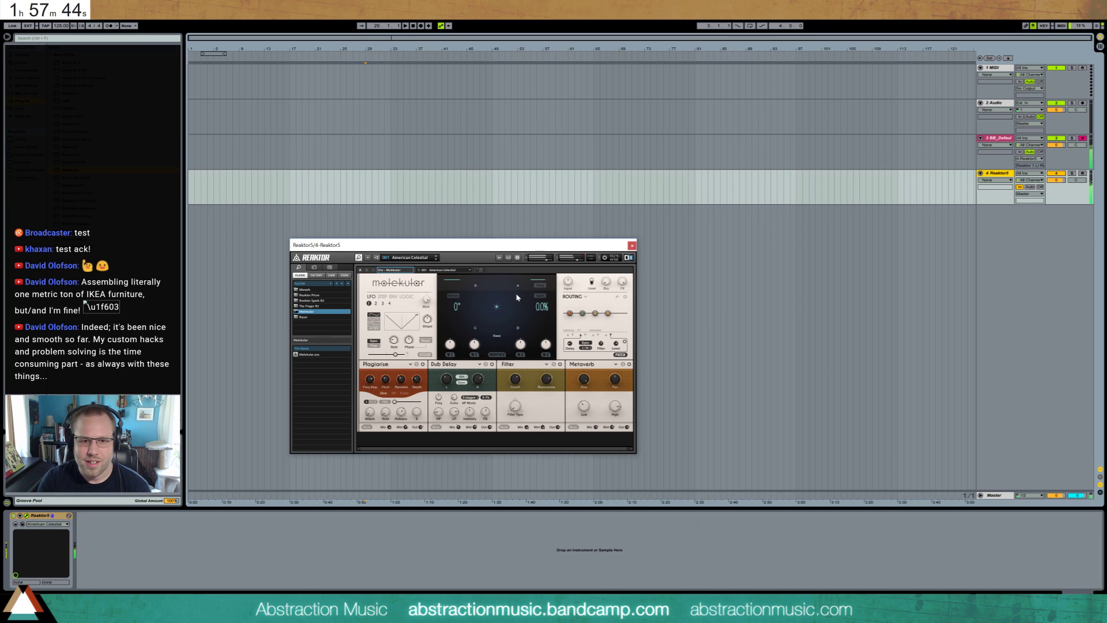
- Audition another preset from Molekular's Melodic category, followed by My NOR Kord
left_click(458, 272)
mouse_move(461, 276)
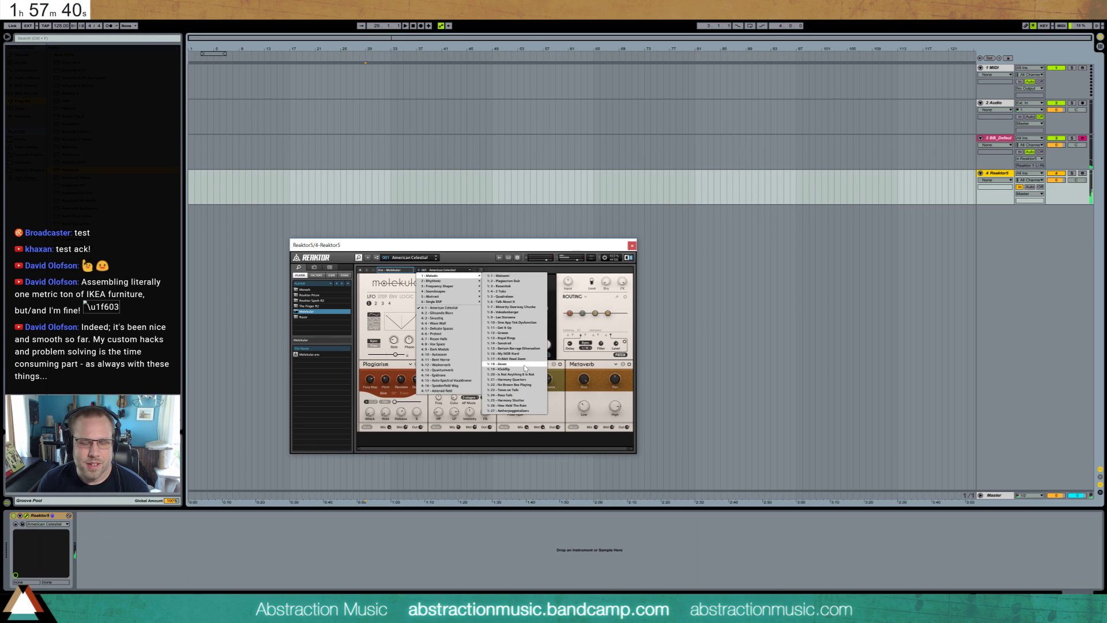
left_click(524, 365)
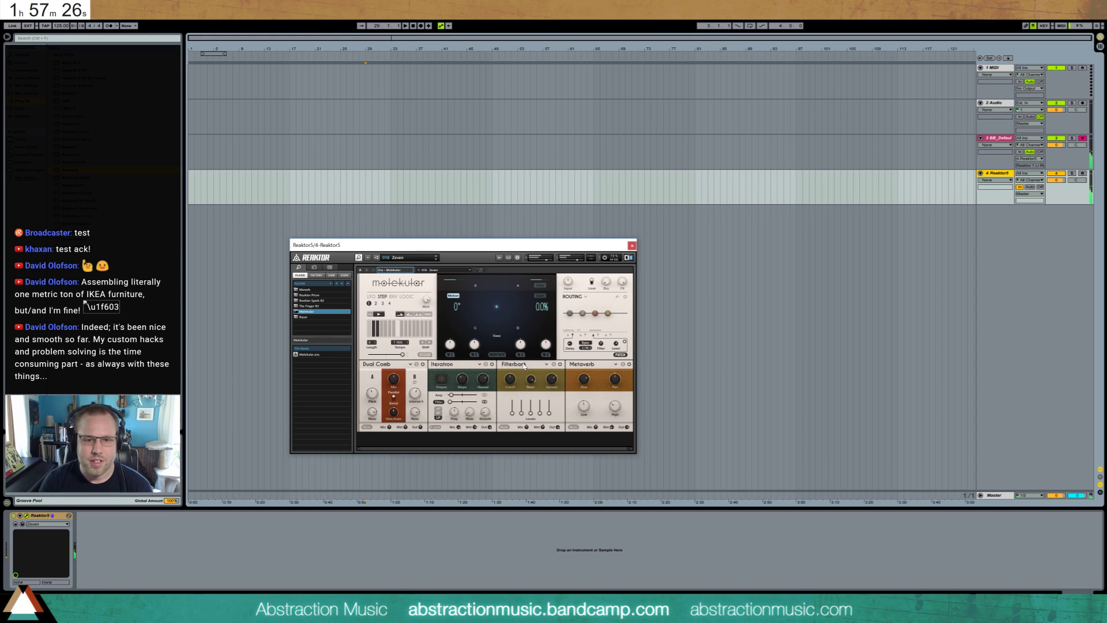
left_click(461, 271)
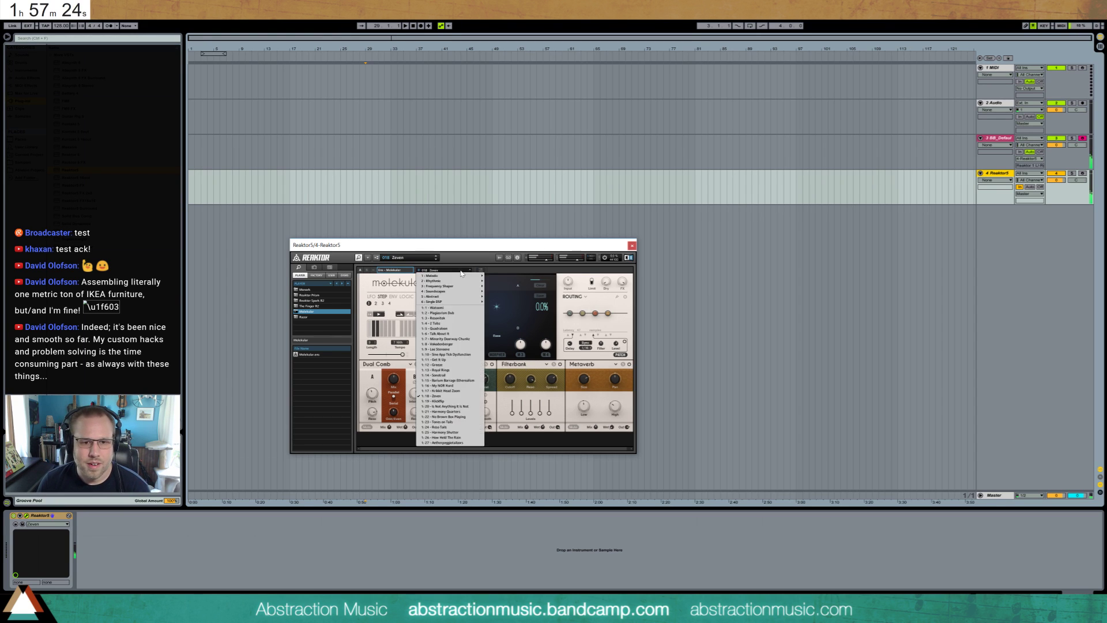
left_click(454, 386)
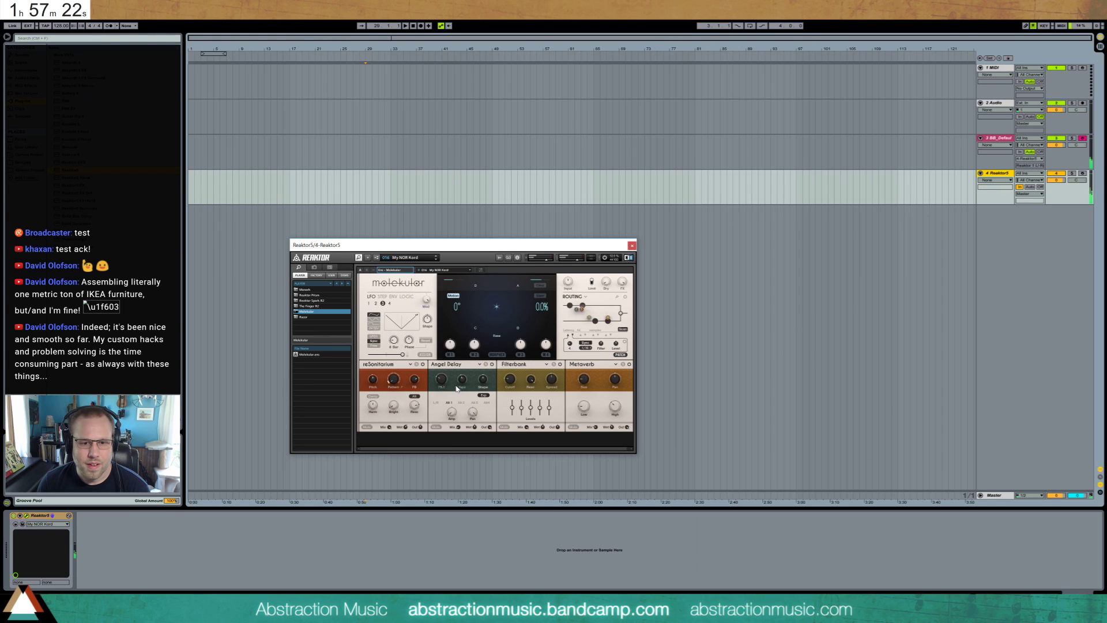
- Load the Harmony Shutter preset in Molekular
left_click(452, 271)
left_click(463, 432)
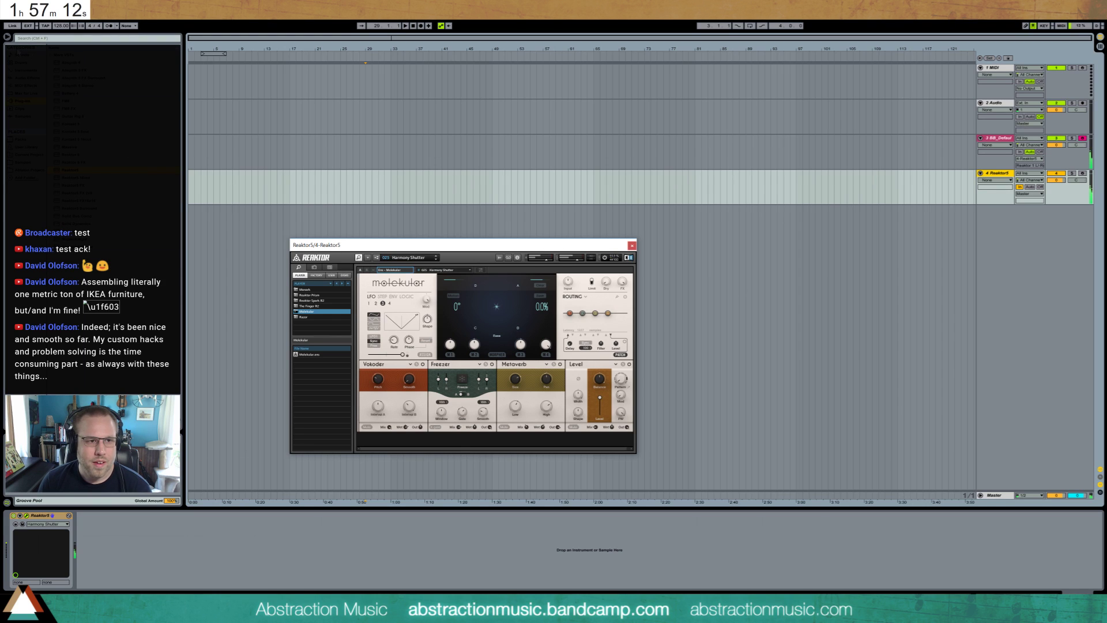
- Add a Compressor after the Reaktor5 device on the effect track
left_click(33, 82)
left_click(31, 78)
left_click_drag(67, 108, 109, 555)
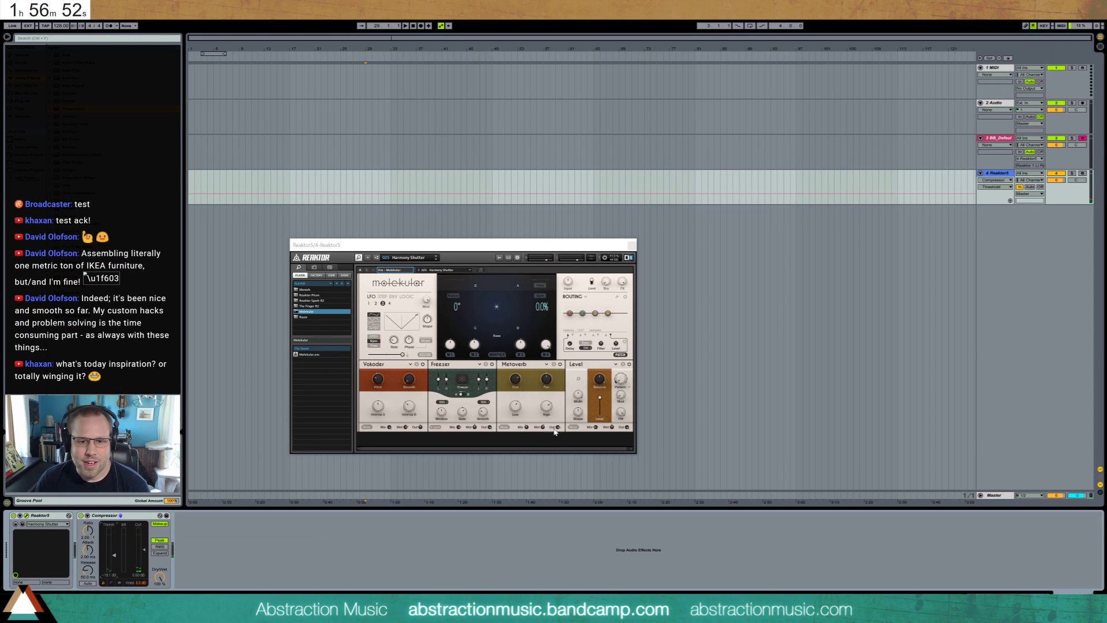
- Turn down the first main knob of the Metaverb module and close the Molekular plug-in window
left_click_drag(520, 382, 523, 405)
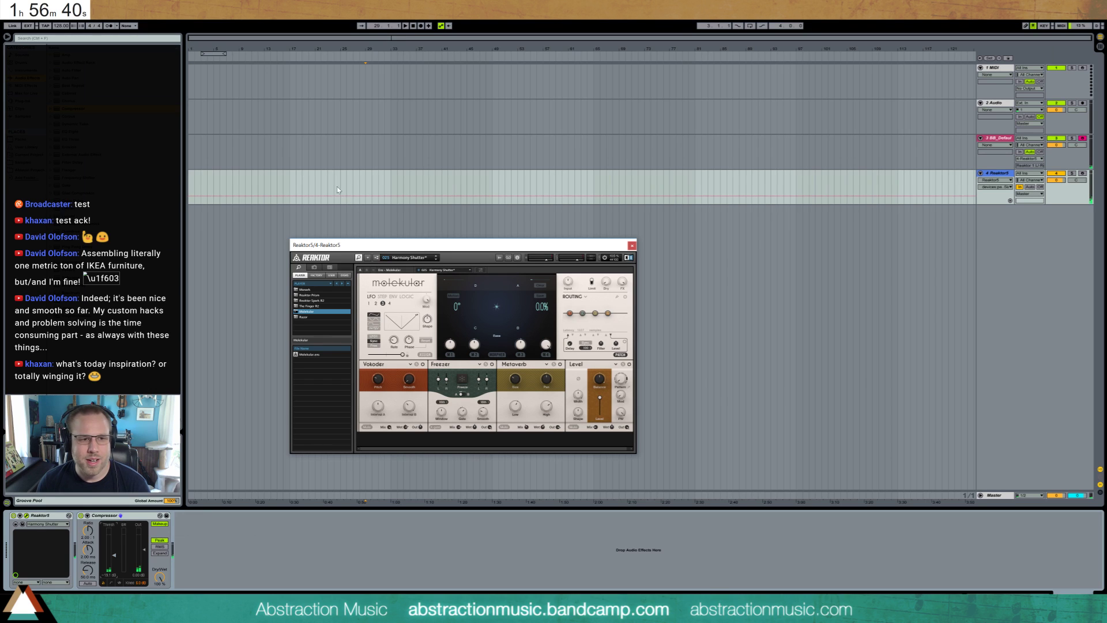
left_click(632, 245)
left_click(828, 258)
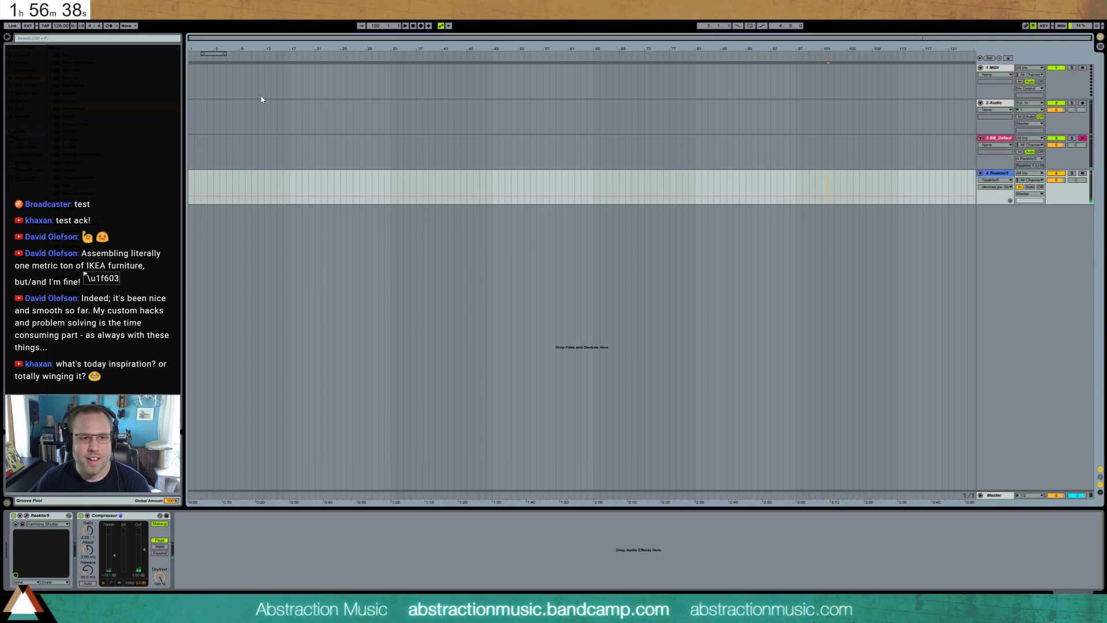
- Add a new MIDI track with the Reaktor5 instrument below the existing tracks
left_click(33, 163)
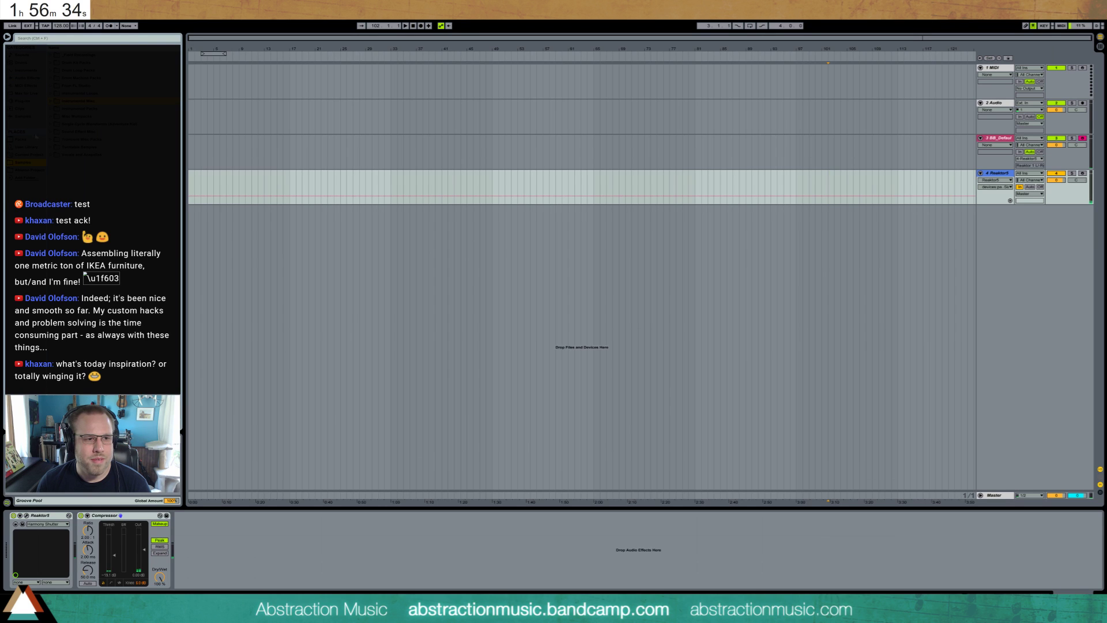
left_click(243, 195)
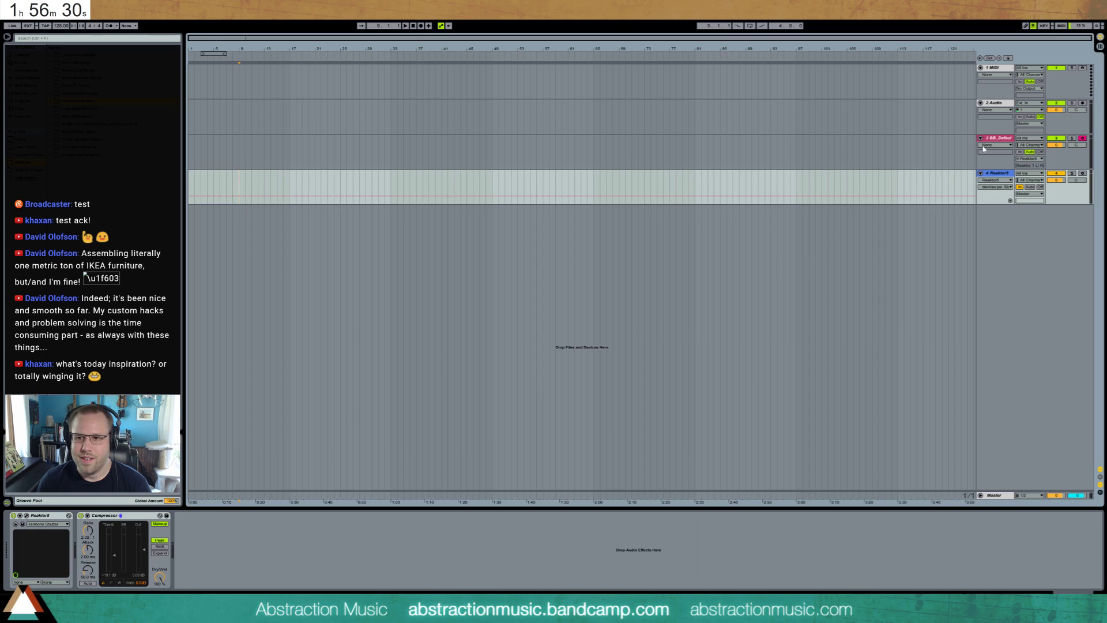
left_click(676, 188)
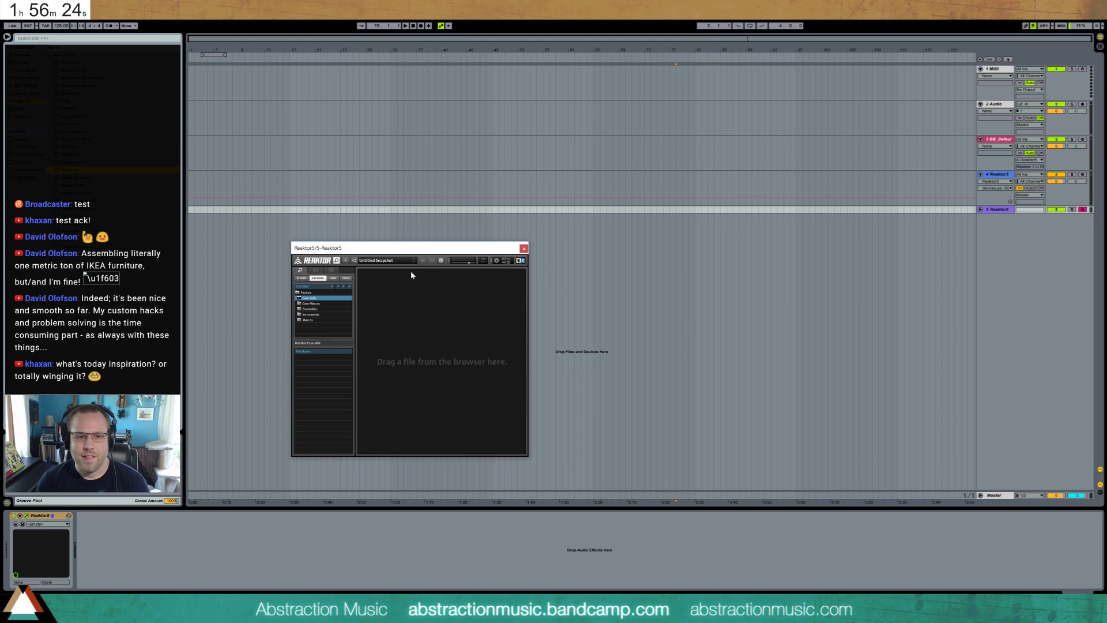
- Load the Monark player ensemble in the new Reaktor5 instrument and move its window clear of the tracks
left_click(301, 278)
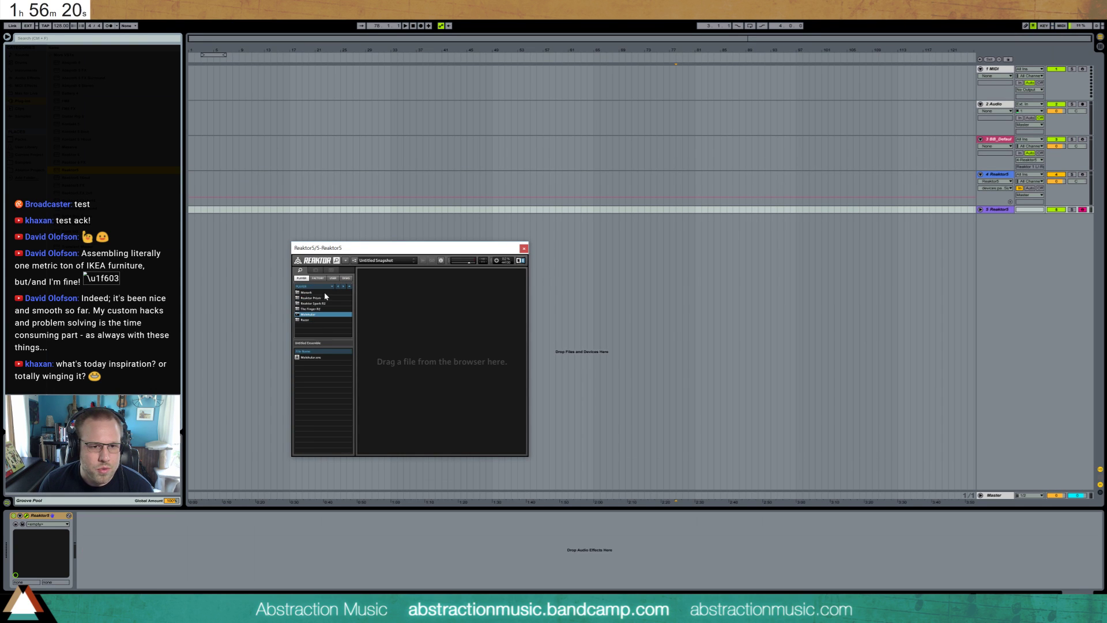
double_click(320, 358)
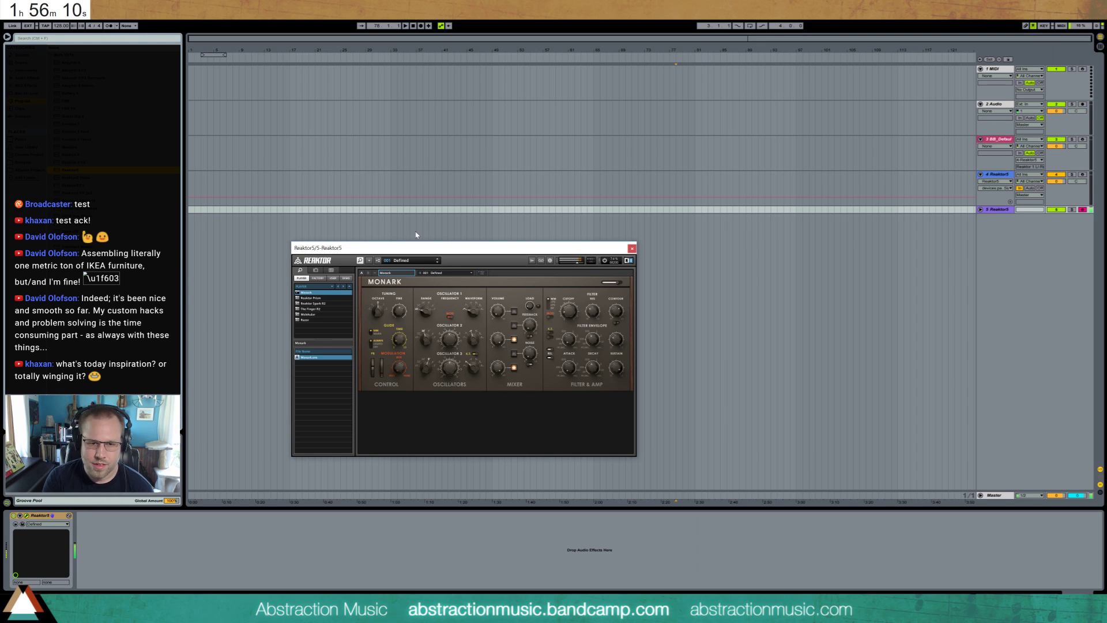
left_click_drag(430, 247, 439, 262)
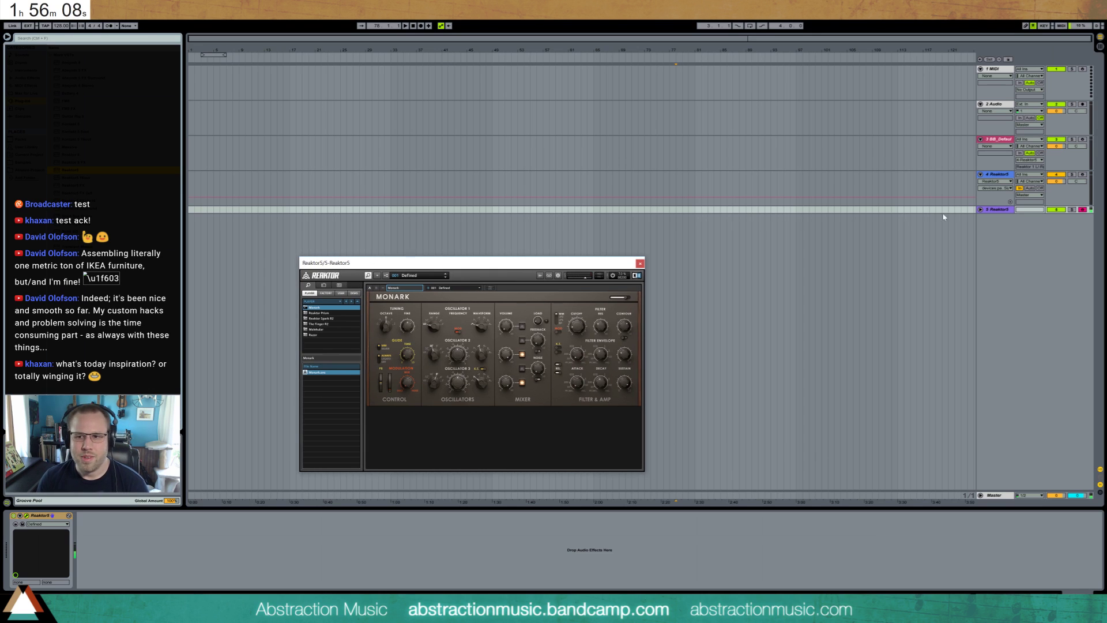
- Create a MIDI clip at bar 5 on the Monark track and extend it to bar 9
left_click_drag(216, 213, 229, 215)
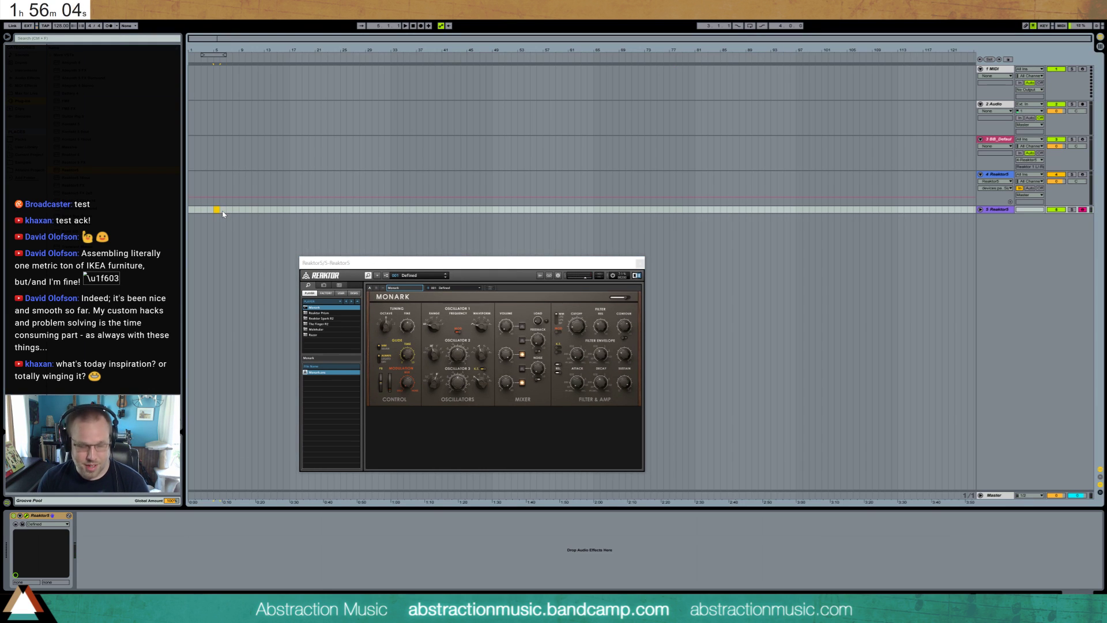
left_click_drag(225, 49, 466, 258)
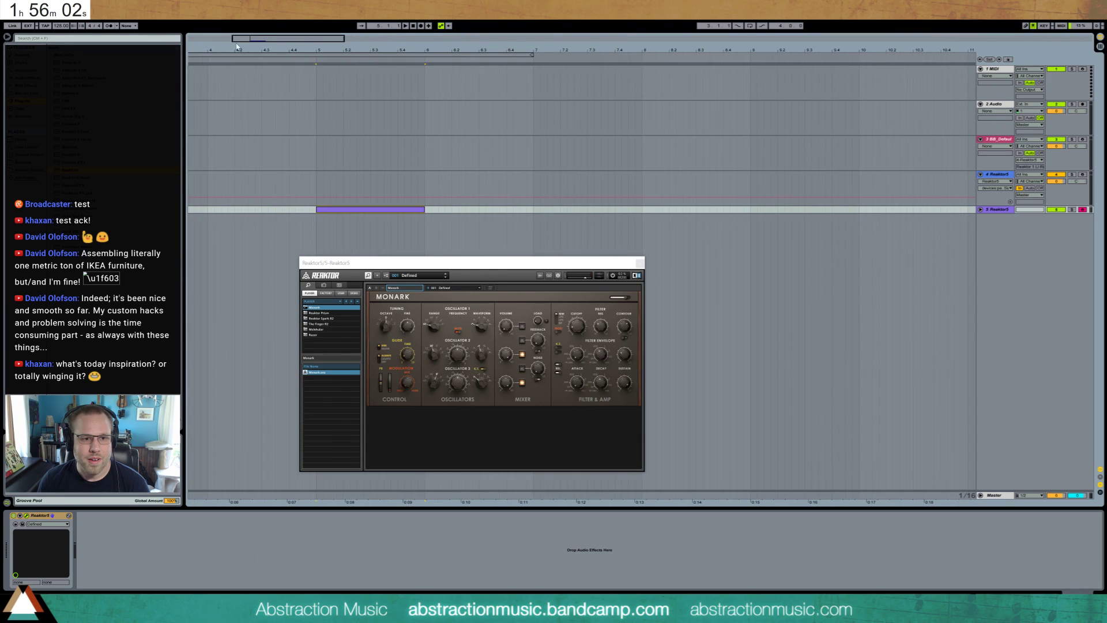
left_click_drag(425, 212, 751, 243)
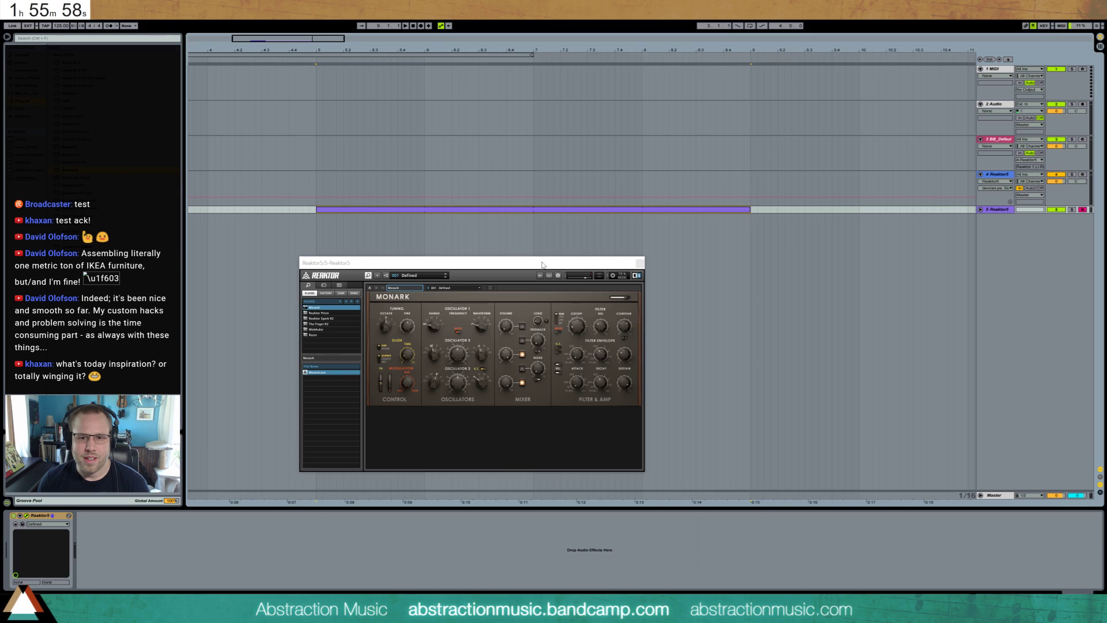
- Move the Monark window aside and adjust its filter cutoff
left_click_drag(352, 262, 400, 268)
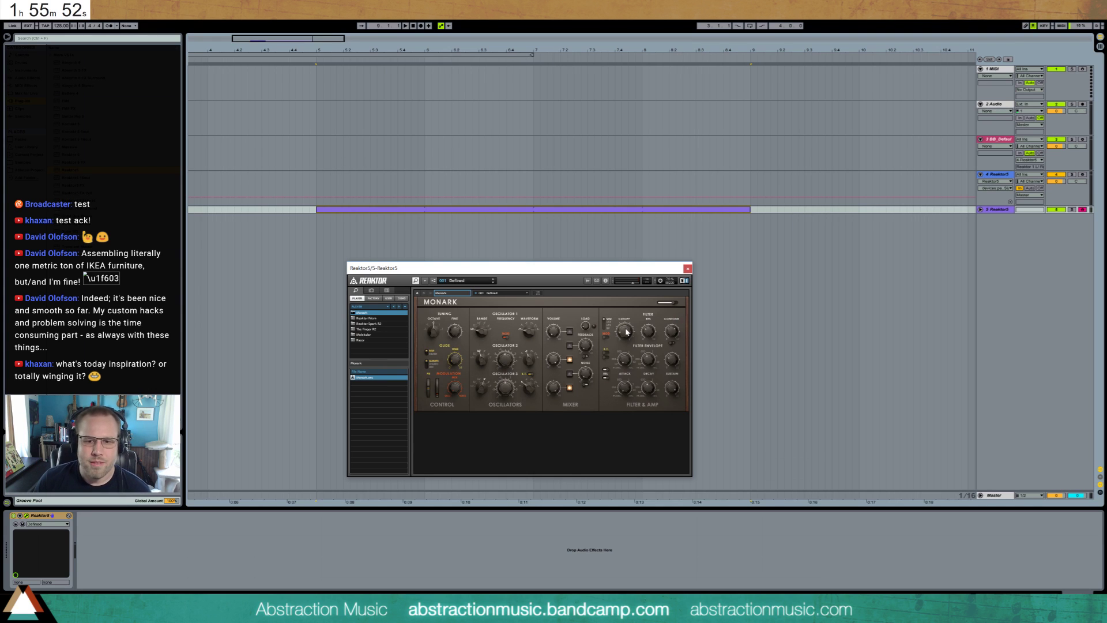
left_click_drag(625, 330, 629, 337)
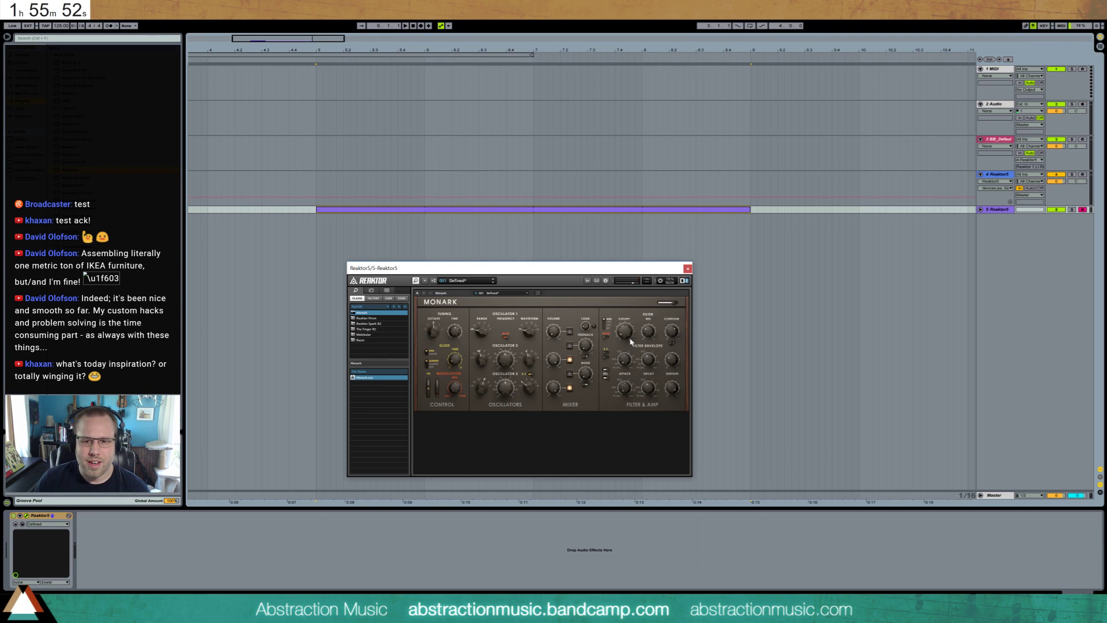
- Open the new clip's note editor and move the Monark window above it
double_click(711, 211)
left_click(474, 266)
left_click_drag(474, 268, 592, 128)
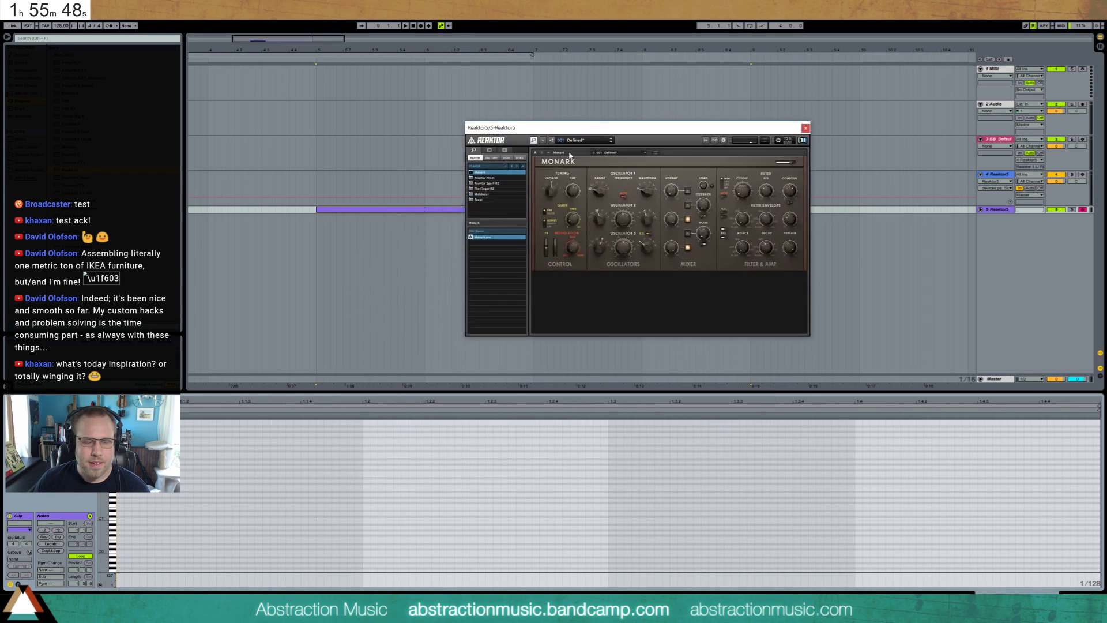
- Draw a sixteenth note at the clip's start, duplicate it and transpose the copy up seven semitones
double_click(119, 493)
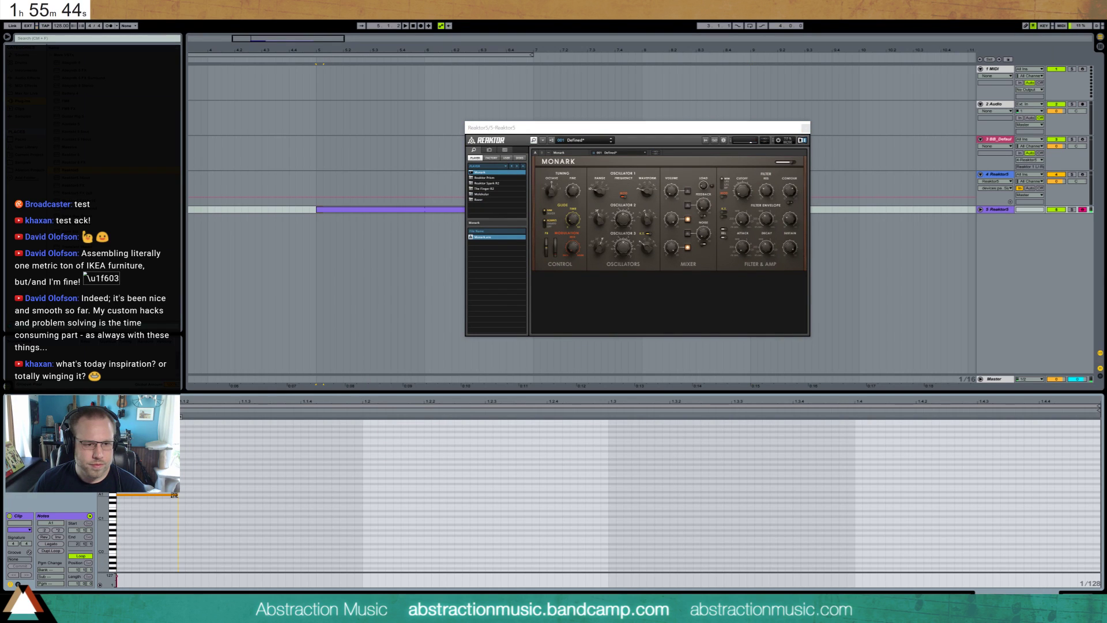
key("ctrl+d")
key("Up")
key("Up")
key("Up")
key("Up")
key("Up")
key("Up")
key("Up")
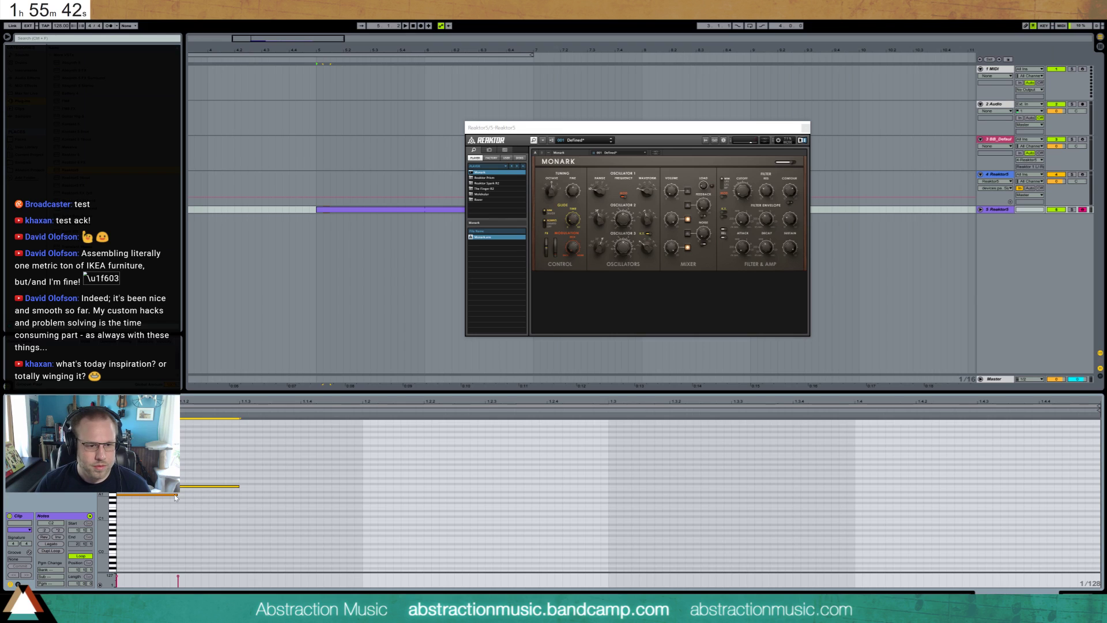
- Duplicate the second note, transpose the copy up five semitones, and duplicate that note once more
key("ctrl+d")
key("Up")
key("Up")
key("Up")
key("Up")
key("Up")
key("ctrl+d")
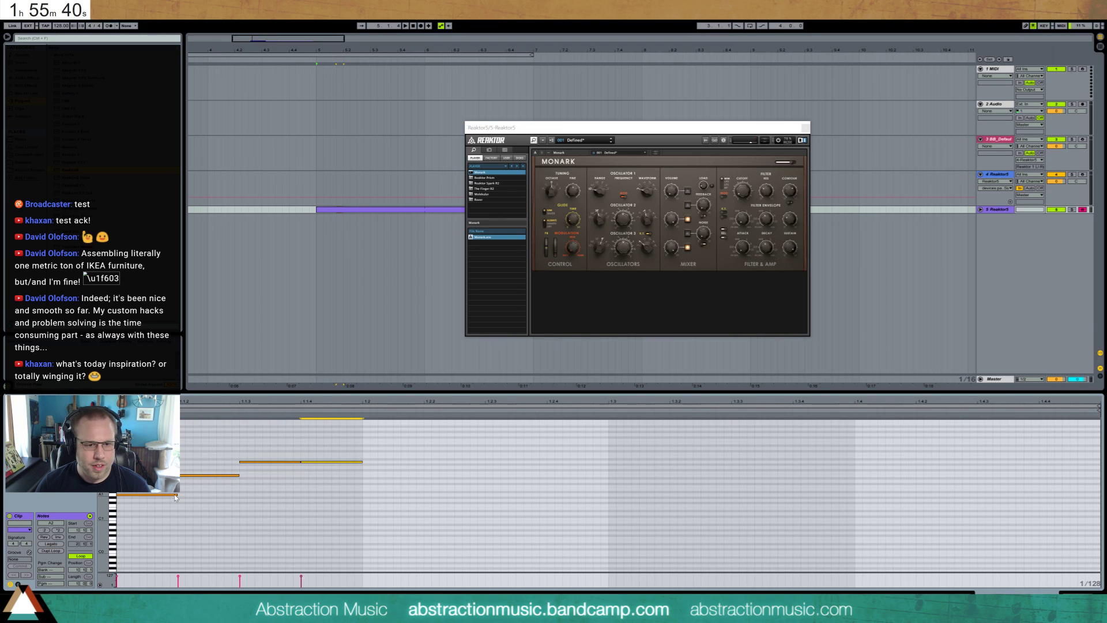
- Stretch the four-note pattern to twice its length and duplicate it directly after itself, playing it back to check
key("space")
key("space")
left_click(331, 501)
left_click_drag(332, 446, 167, 545)
left_click_drag(301, 417, 487, 420)
key("space")
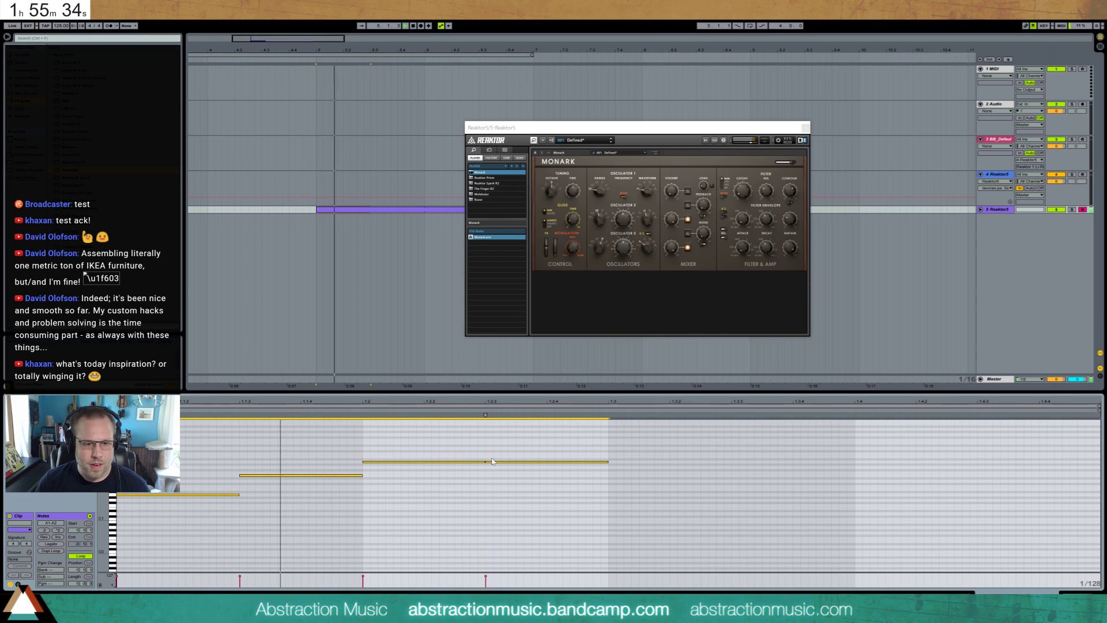
key("ctrl+d")
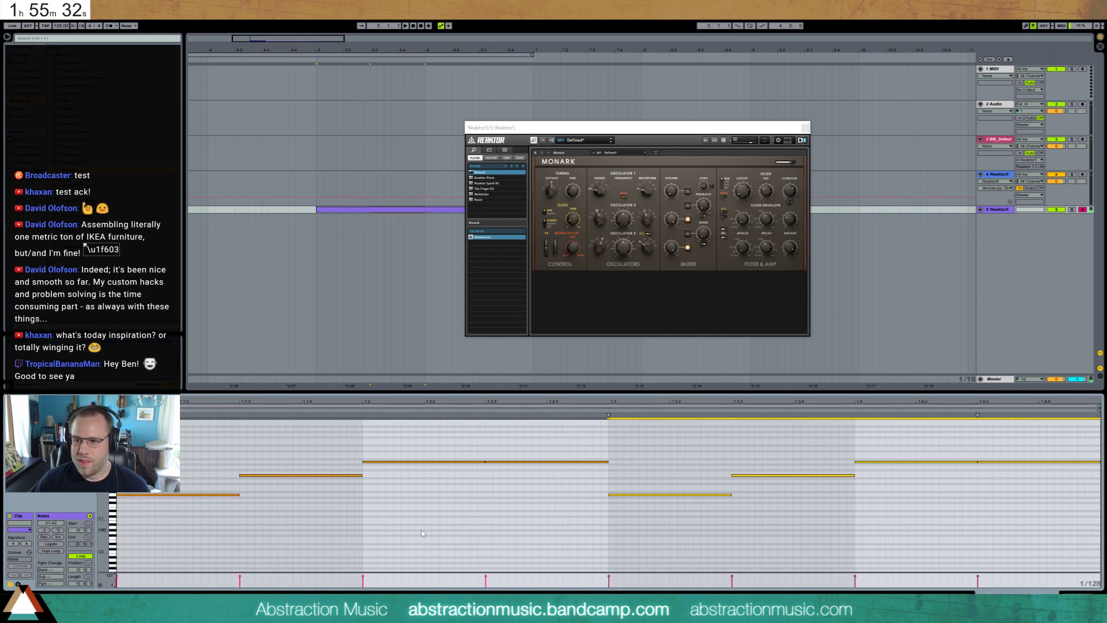
- Transpose the fourth note of the first pattern down
left_click(565, 487)
left_click_drag(569, 486, 571, 489)
key("Down")
key("Down")
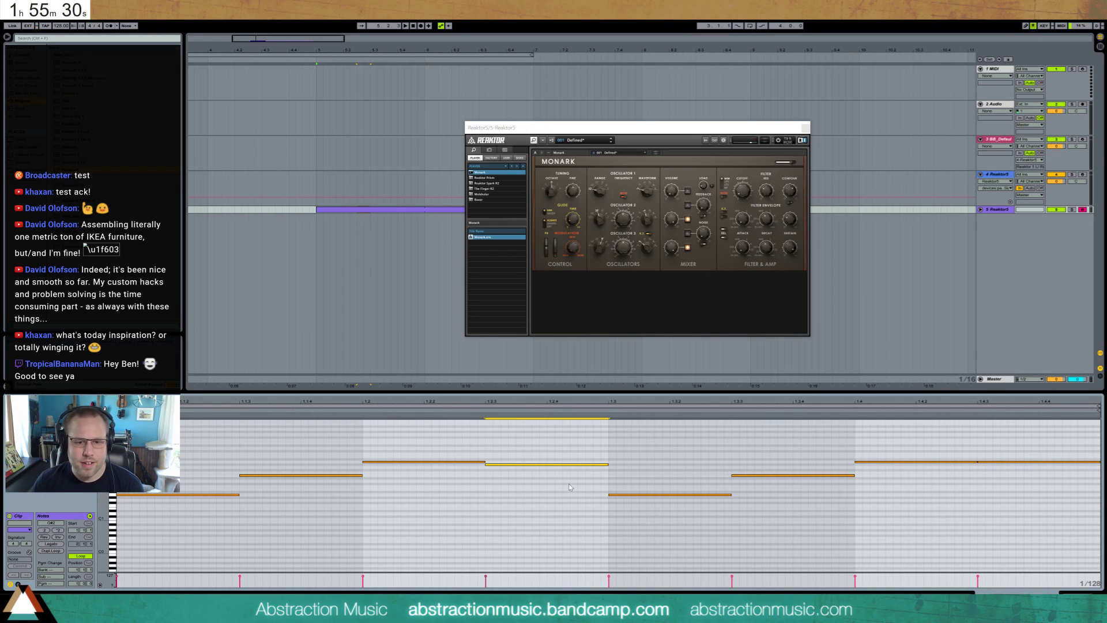
- Transpose the last note of the second four-note pattern down to match the first pattern, playing the clip back
left_click_drag(1039, 445, 1043, 478)
key("Down")
key("space")
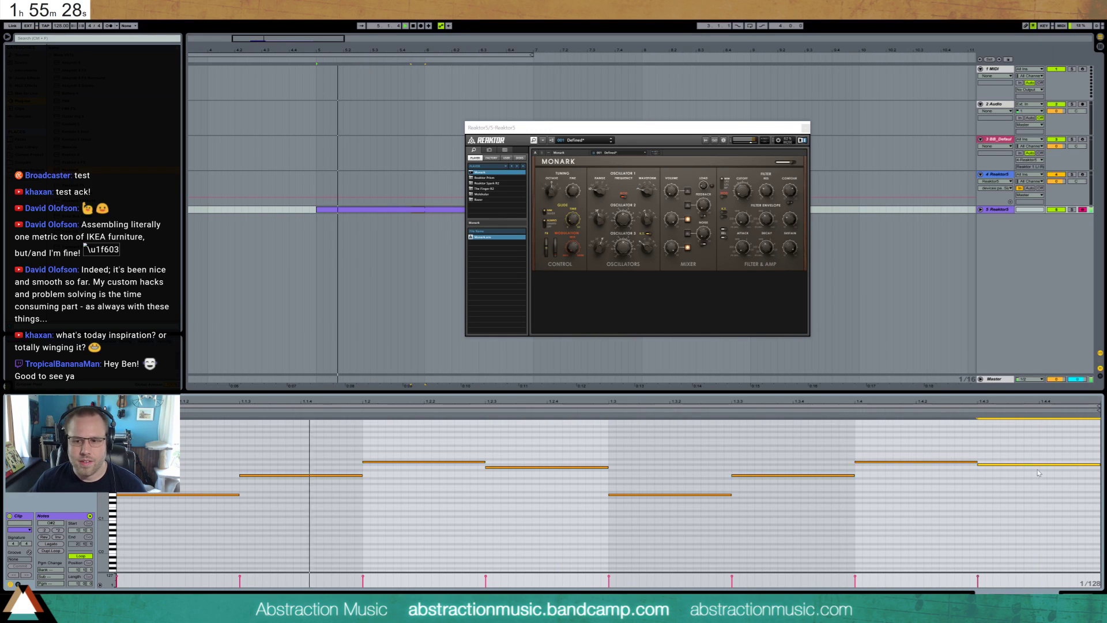
key("Down")
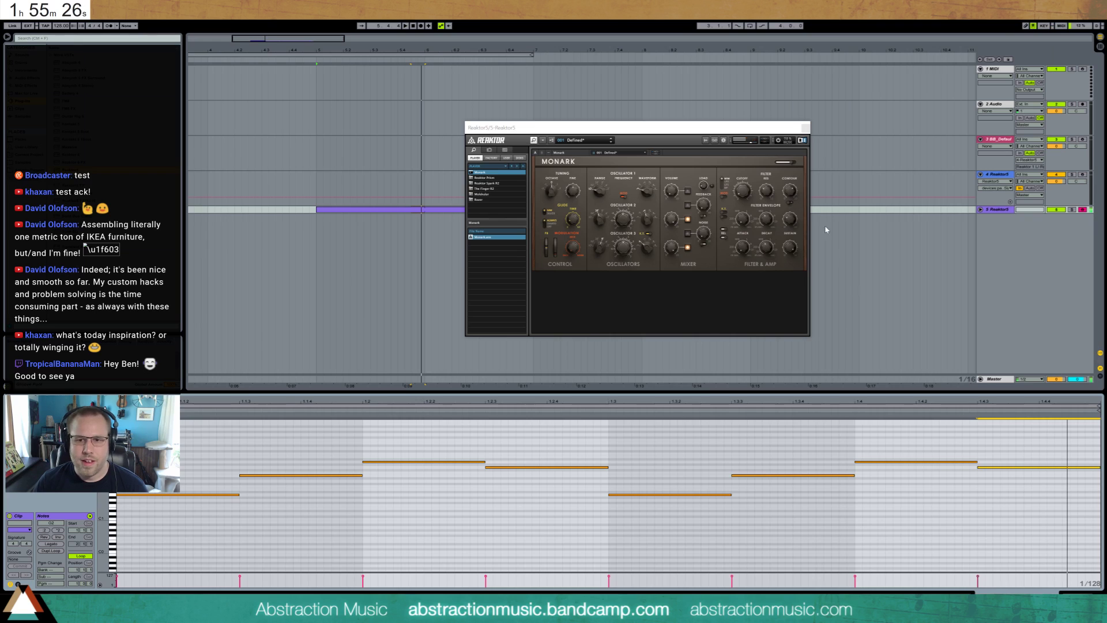
- Close the Monark window, extend the loop range over the whole clip and turn looping on
left_click(746, 195)
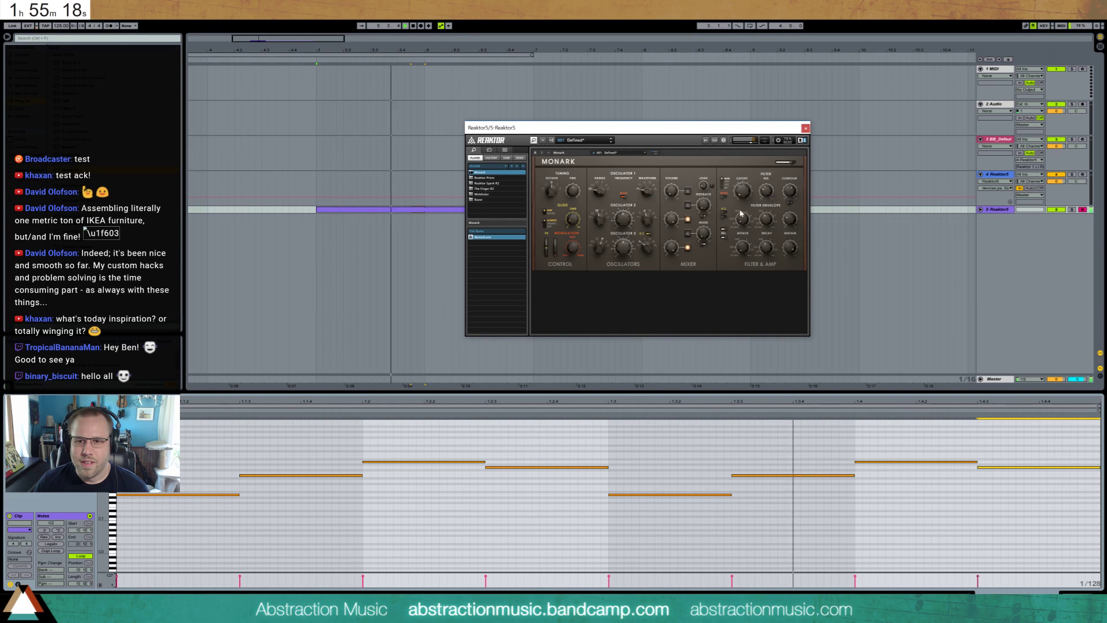
left_click(806, 128)
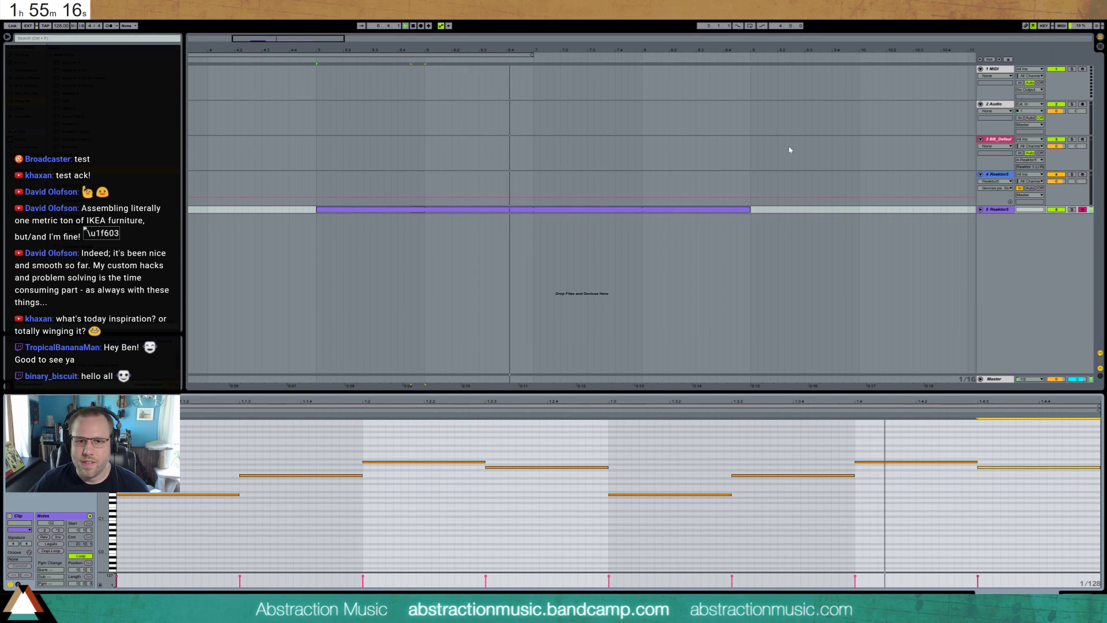
left_click_drag(514, 56, 736, 58)
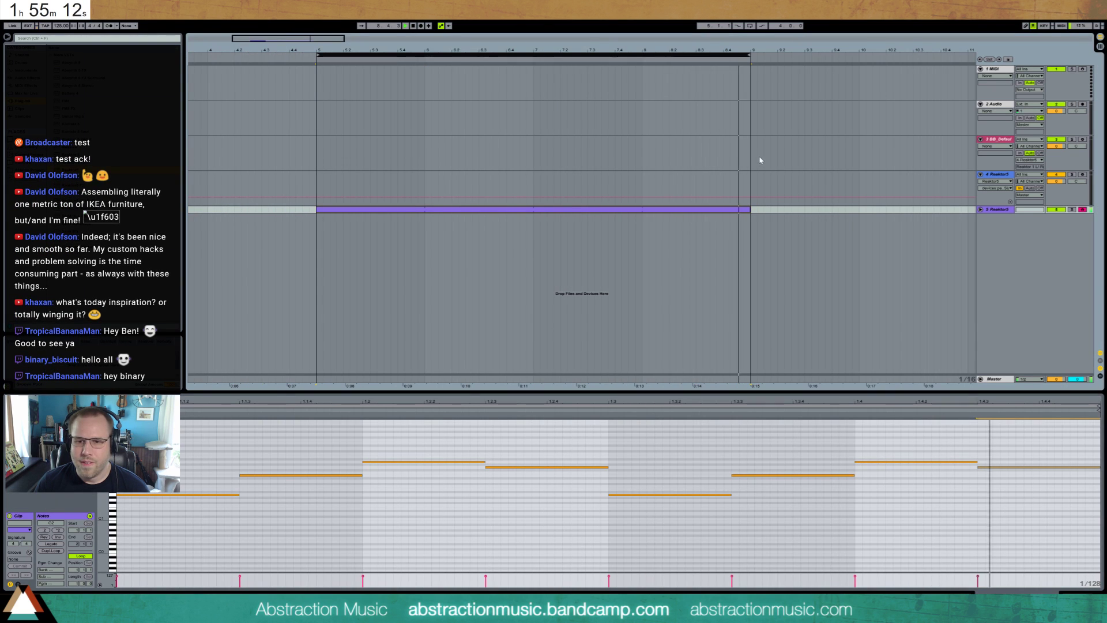
key("ctrl+l")
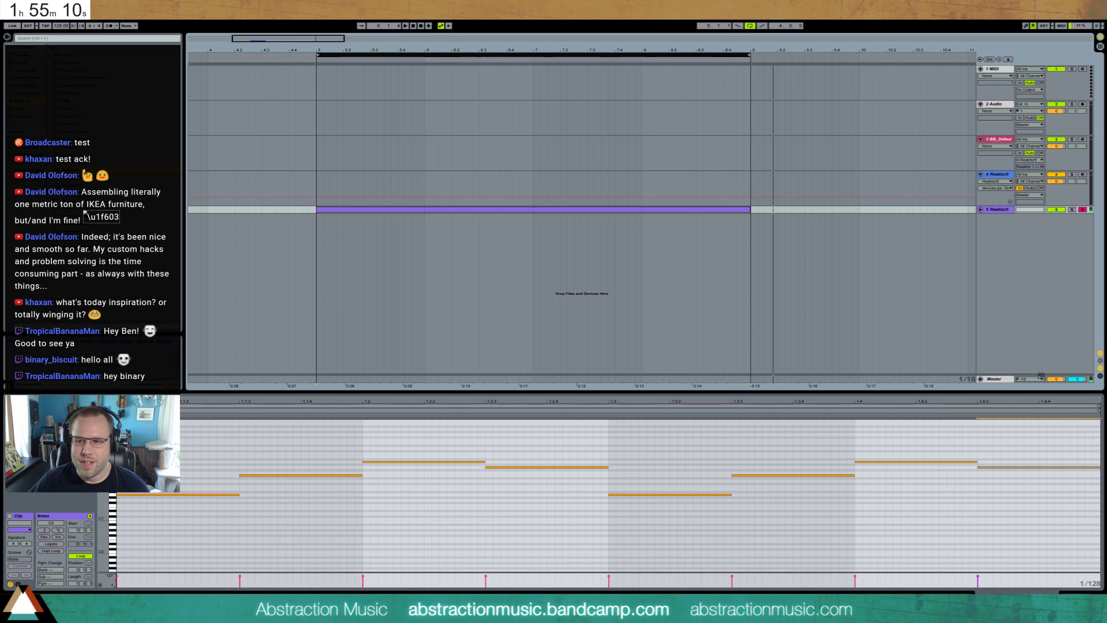
- Reopen the Monark editor from the Reaktor5 track's devices, unfold the track, and place the editor window below the clip
left_click(1007, 213)
key("shift+Tab")
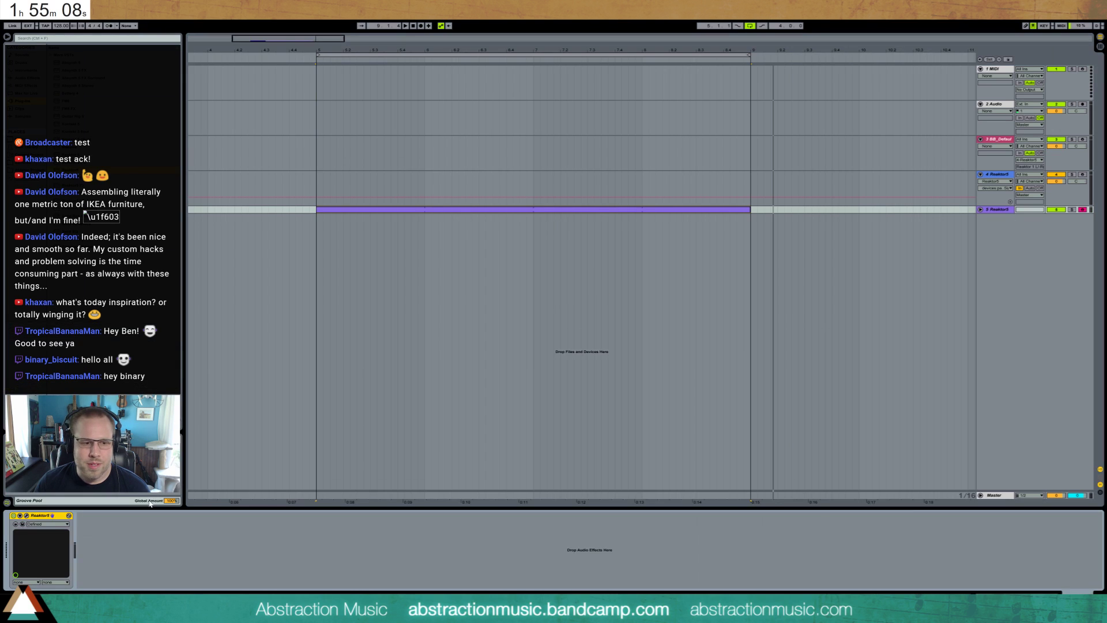
left_click(26, 516)
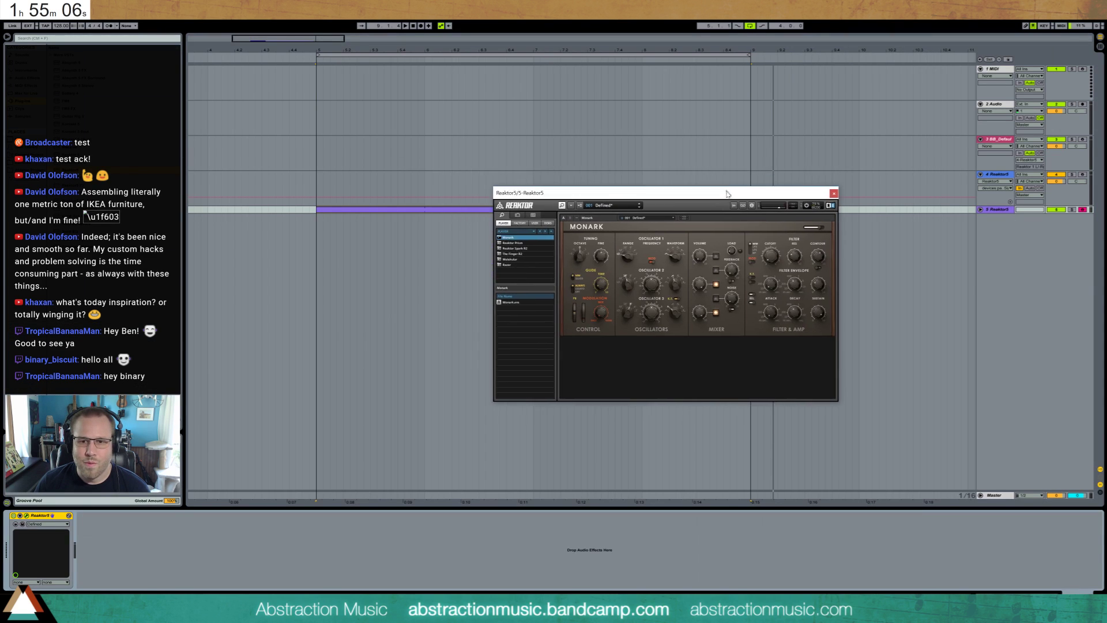
left_click(979, 209)
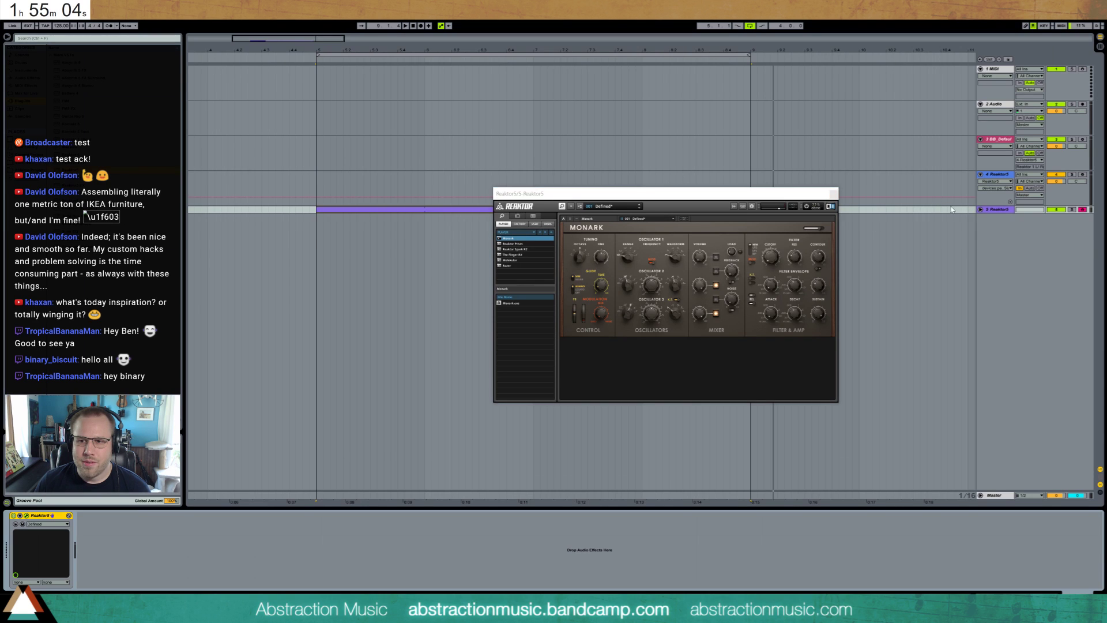
left_click_drag(754, 195, 751, 275)
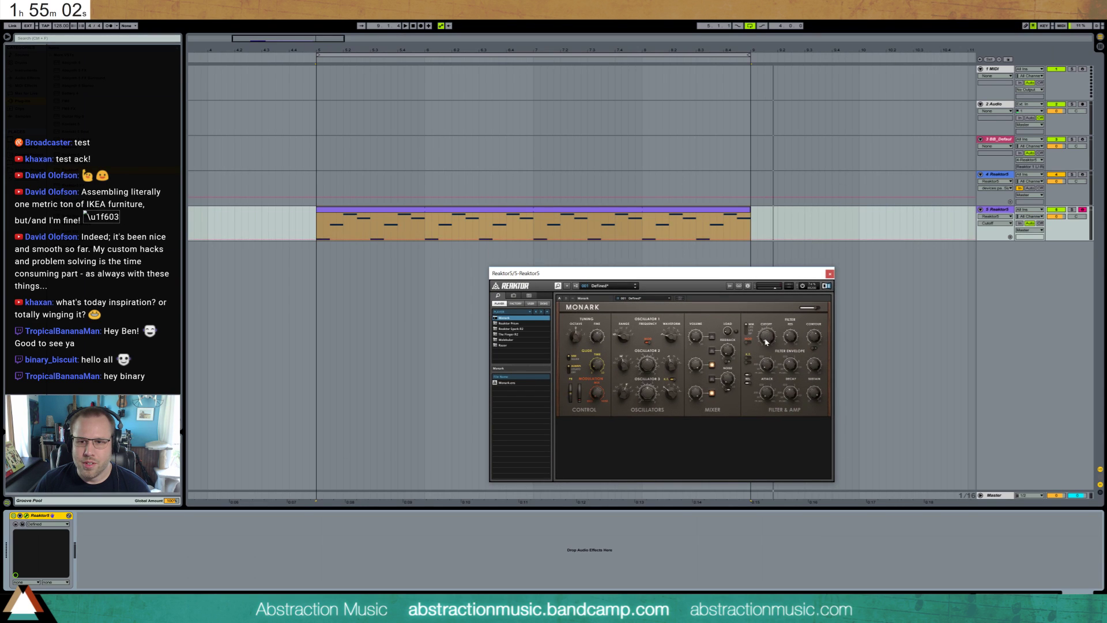
- Adjust Monark's filter envelope decay and sustain and its filter cutoff while the looped pattern plays
key("space")
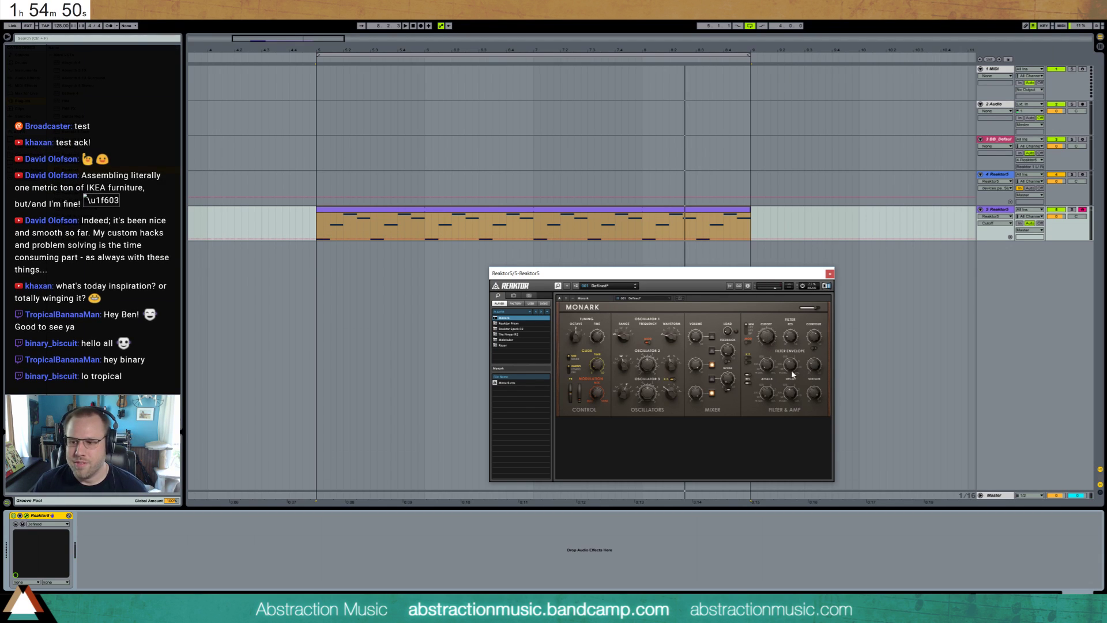
left_click(814, 367)
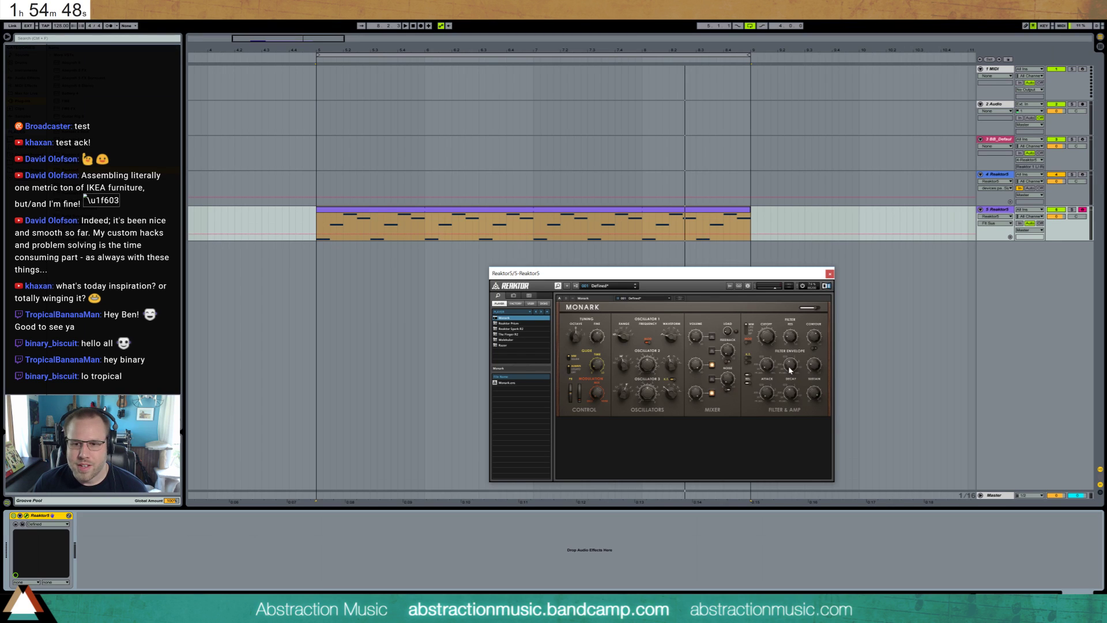
left_click(790, 370)
key("space")
left_click(815, 368)
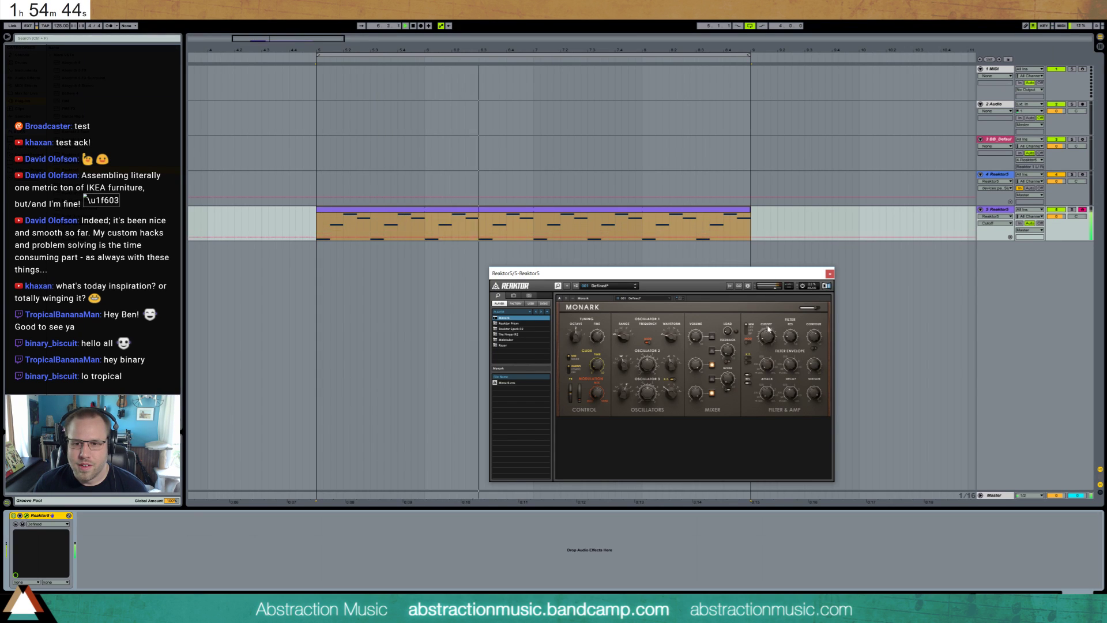
mouse_move(765, 331)
left_mouse_down()
mouse_move(771, 309)
mouse_move(767, 369)
mouse_move(766, 338)
left_mouse_up()
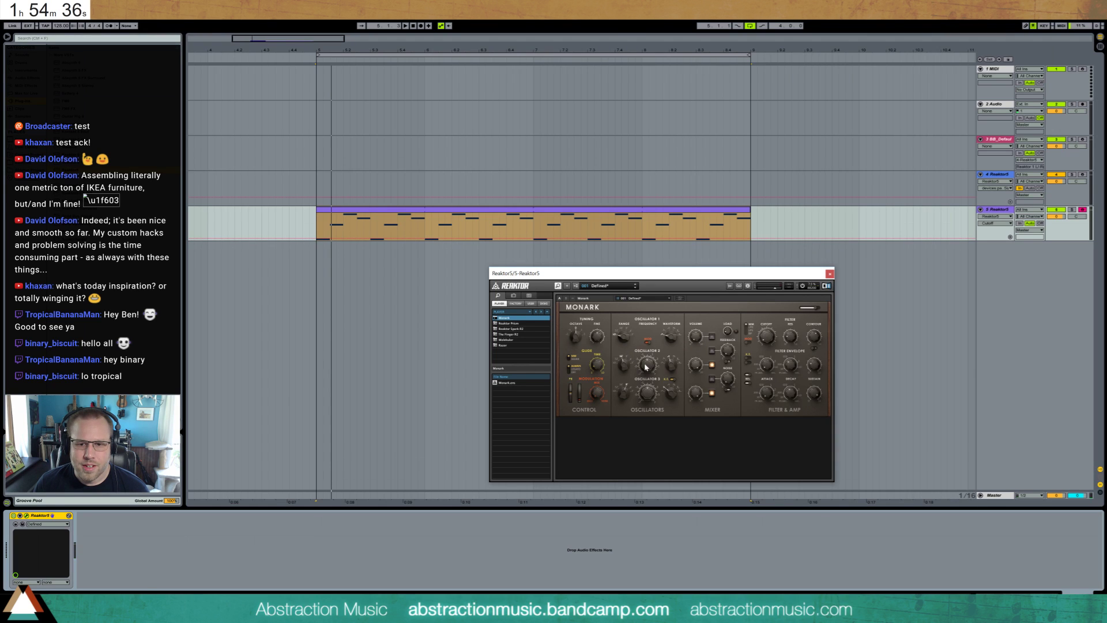
- Adjust oscillator 2's frequency and oscillator 1's range in Monark while auditioning the loop
left_click_drag(646, 366, 646, 362)
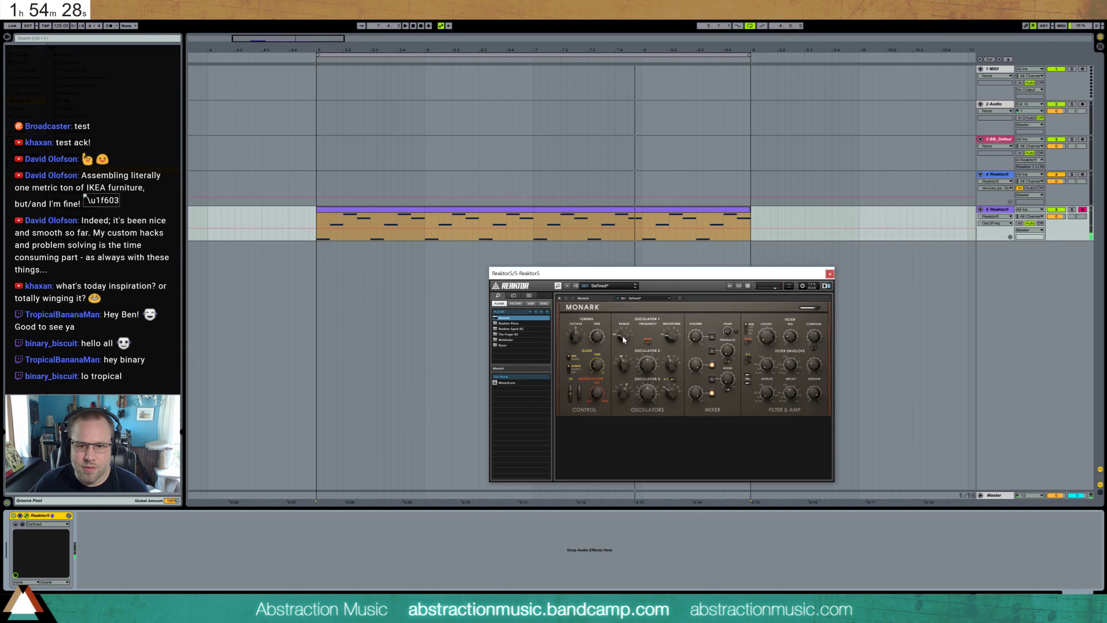
left_click_drag(622, 335, 628, 363)
key("space")
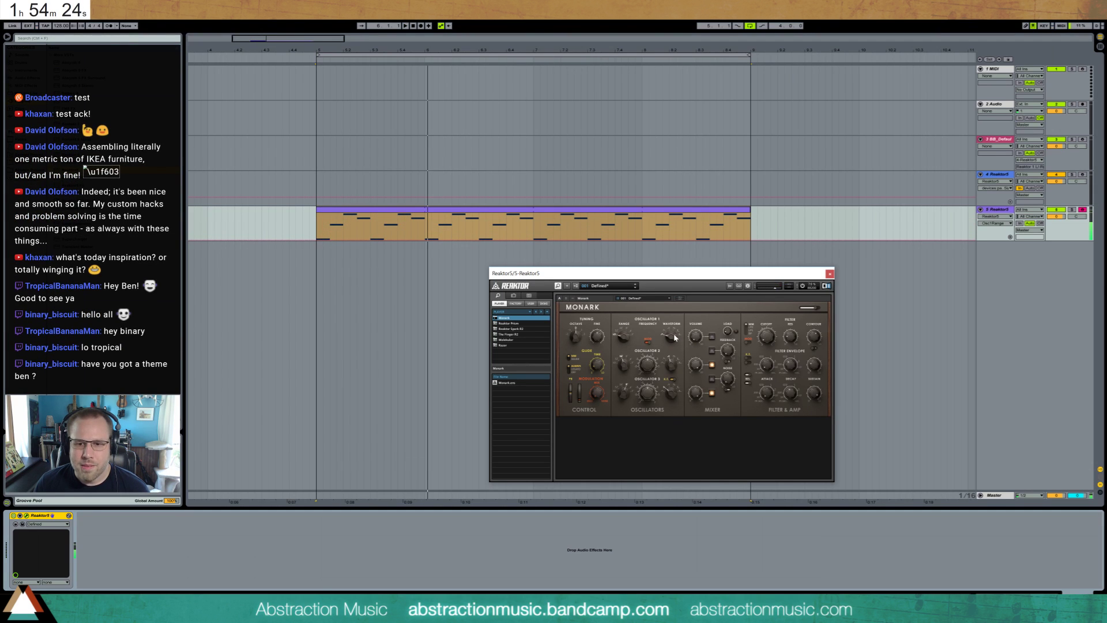
- Try different waveforms for oscillators 1 and 2 in Monark while the loop plays
left_click_drag(674, 331, 675, 328)
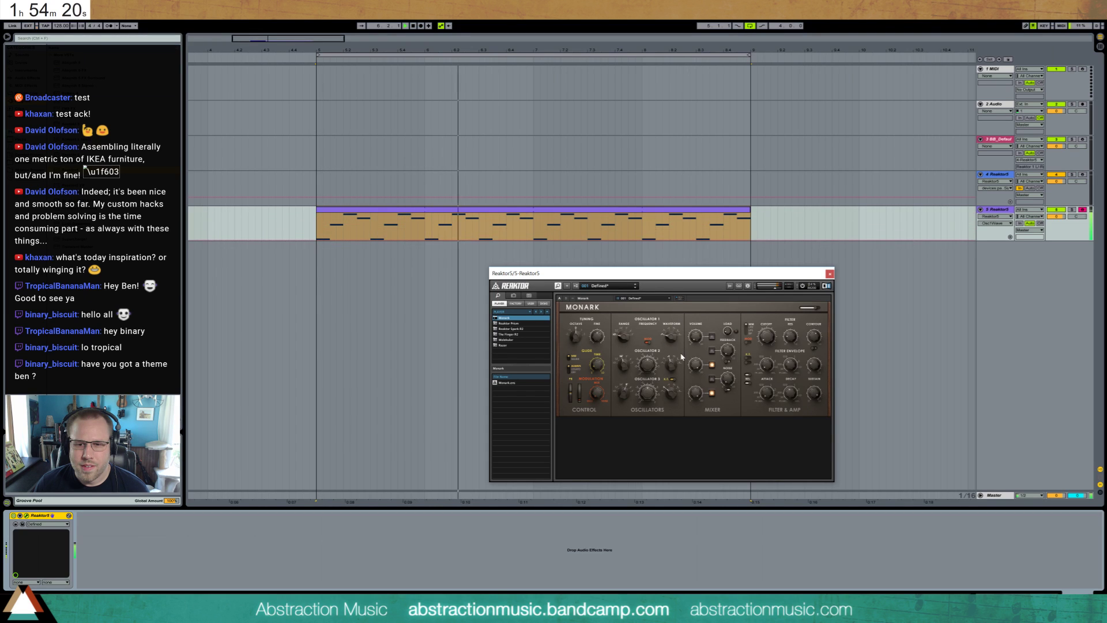
scroll(669, 356, "up", 1)
left_click_drag(669, 356, 673, 368)
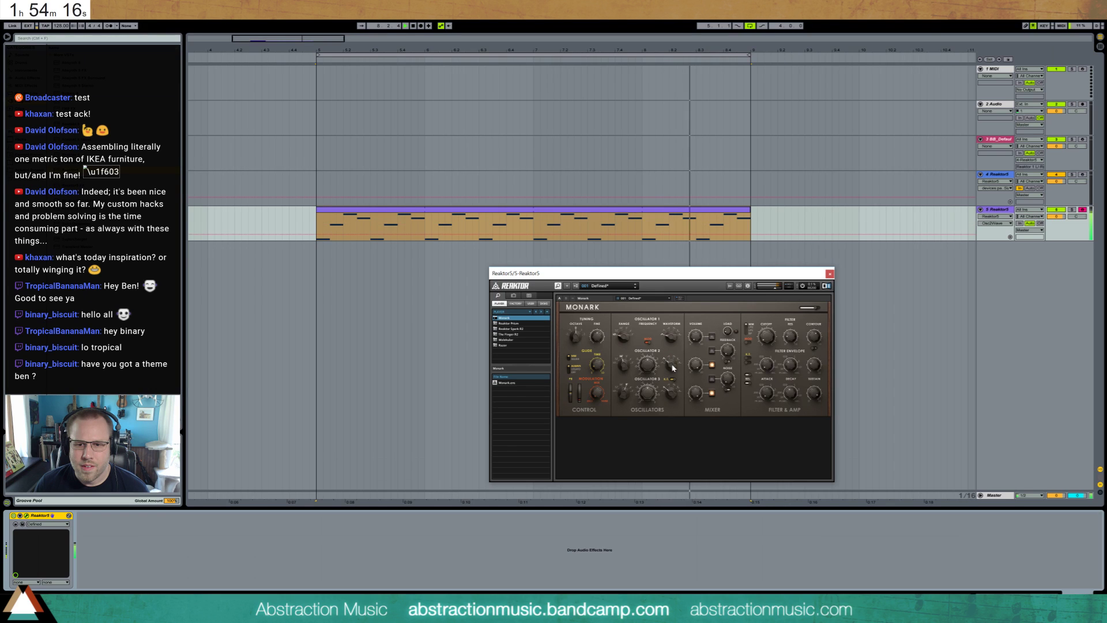
scroll(671, 365, "up", 1)
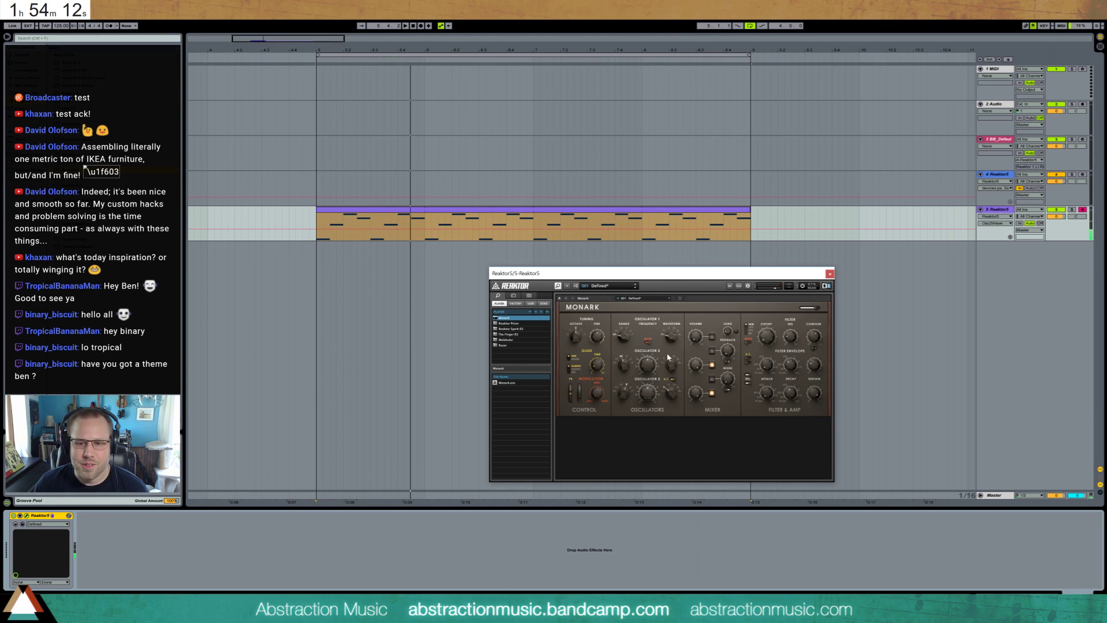
- Adjust Monark's mixer levels and filter cutoff, playing the loop to check the sound
left_click(726, 354)
key("space")
mouse_move(695, 340)
left_mouse_down()
mouse_move(704, 297)
mouse_move(699, 369)
mouse_move(717, 434)
mouse_move(685, 345)
left_mouse_up()
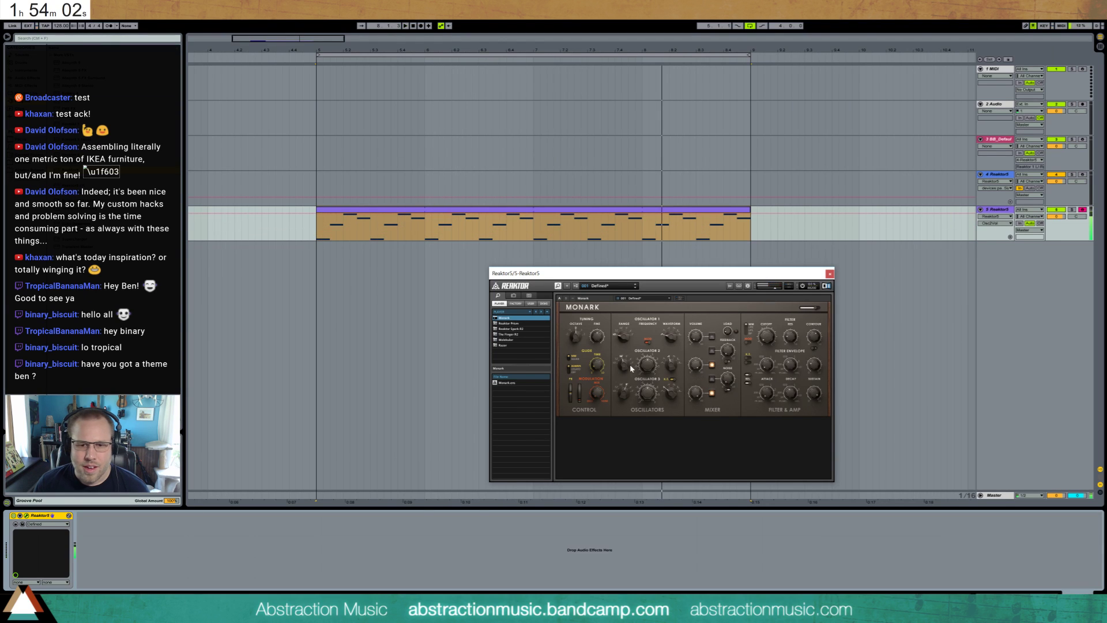
left_click(767, 339)
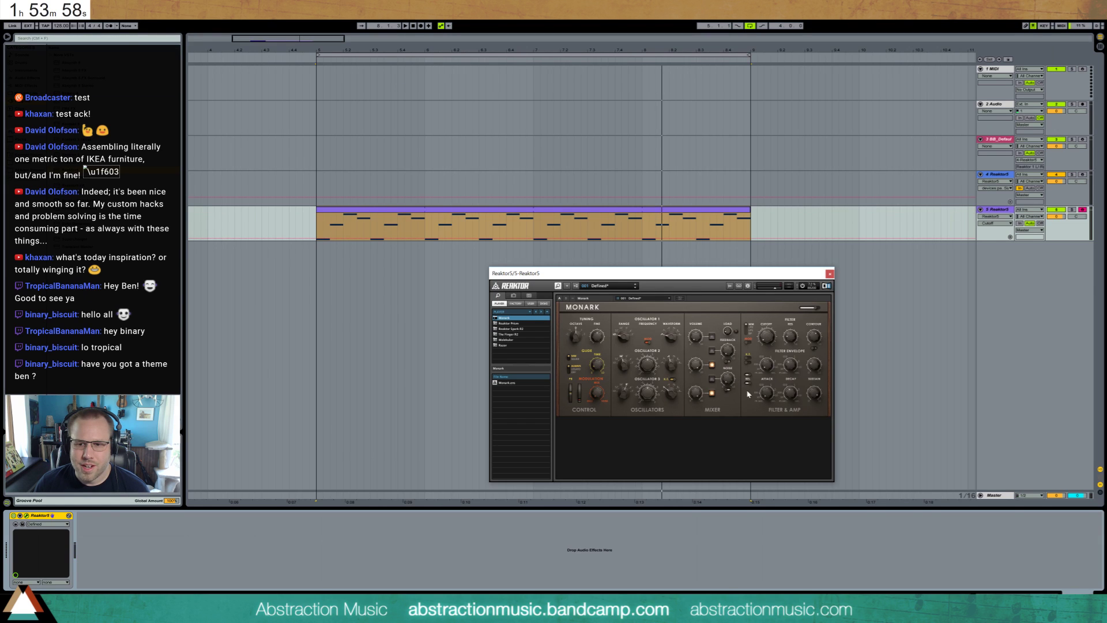
key("space")
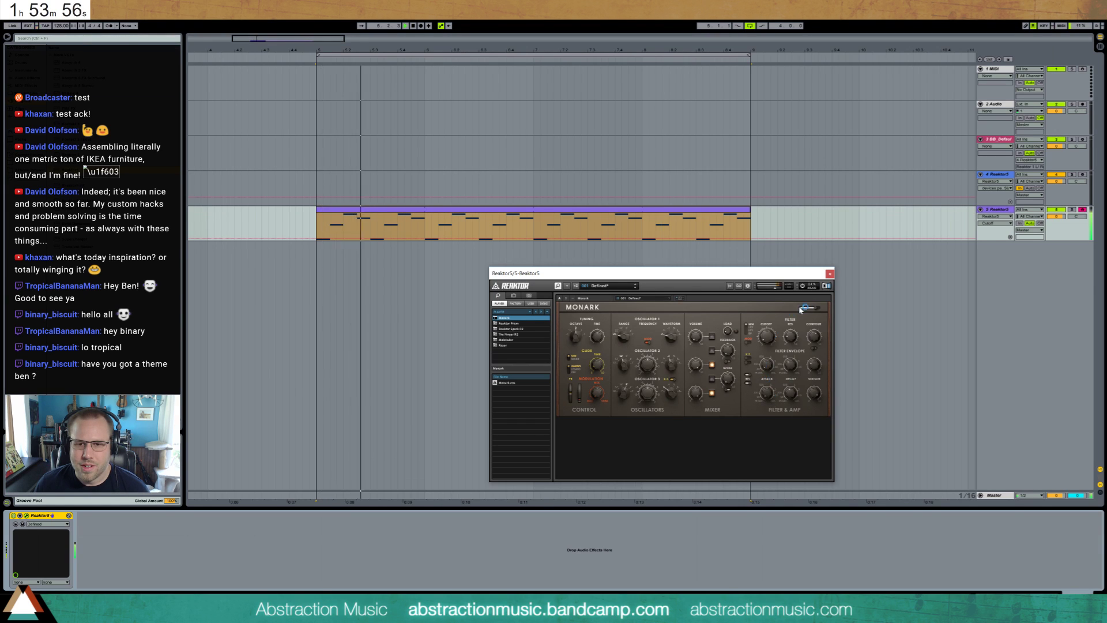
key("space")
- Open the Monark clip's notes for editing and set the song tempo to 135 BPM
left_click(403, 233)
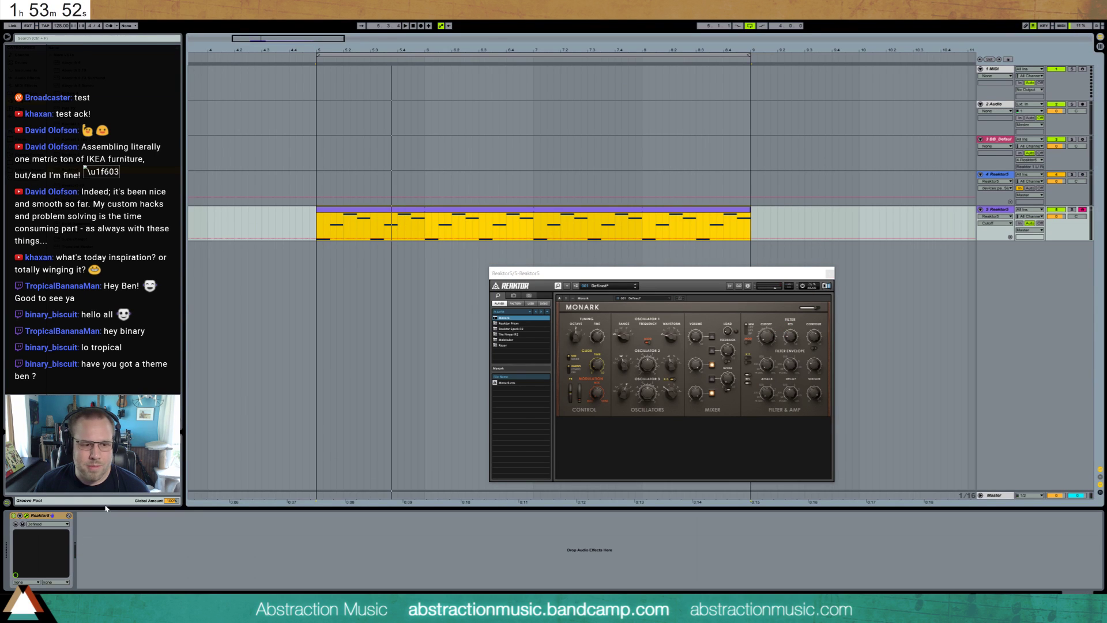
double_click(419, 215)
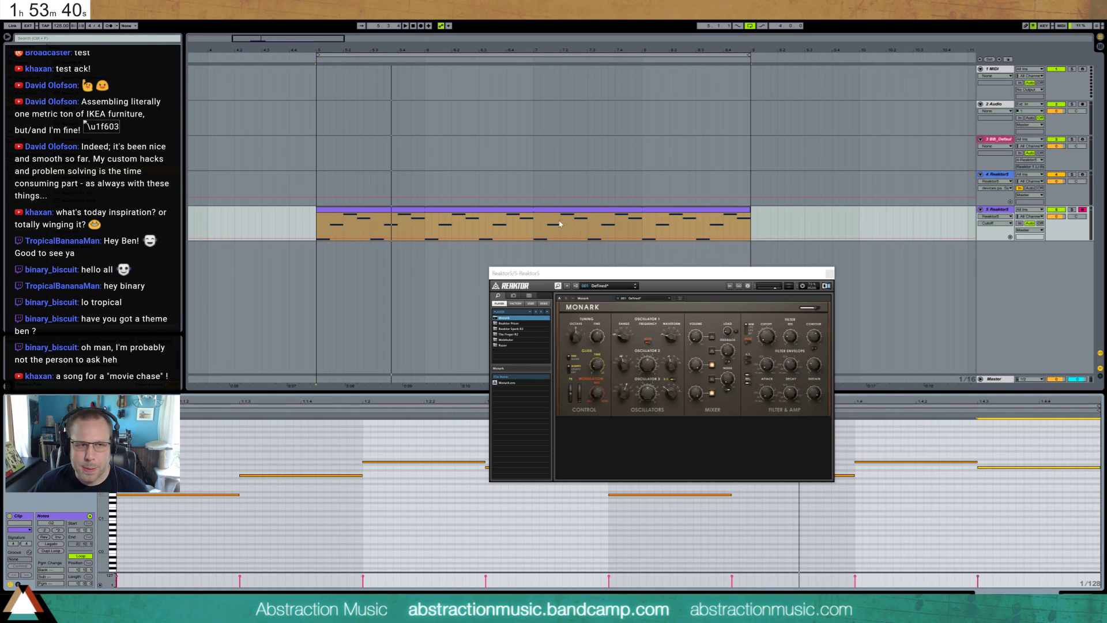
type("135")
key("Return")
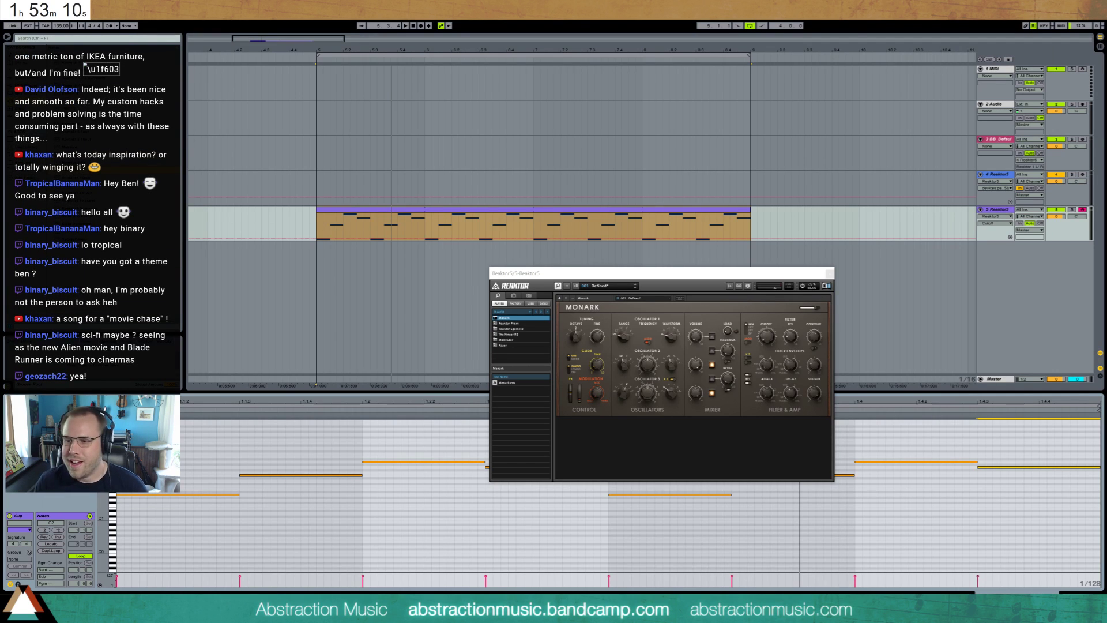
- Play the looped clip from its start, raise the song tempo further, and play it again
left_click(413, 208)
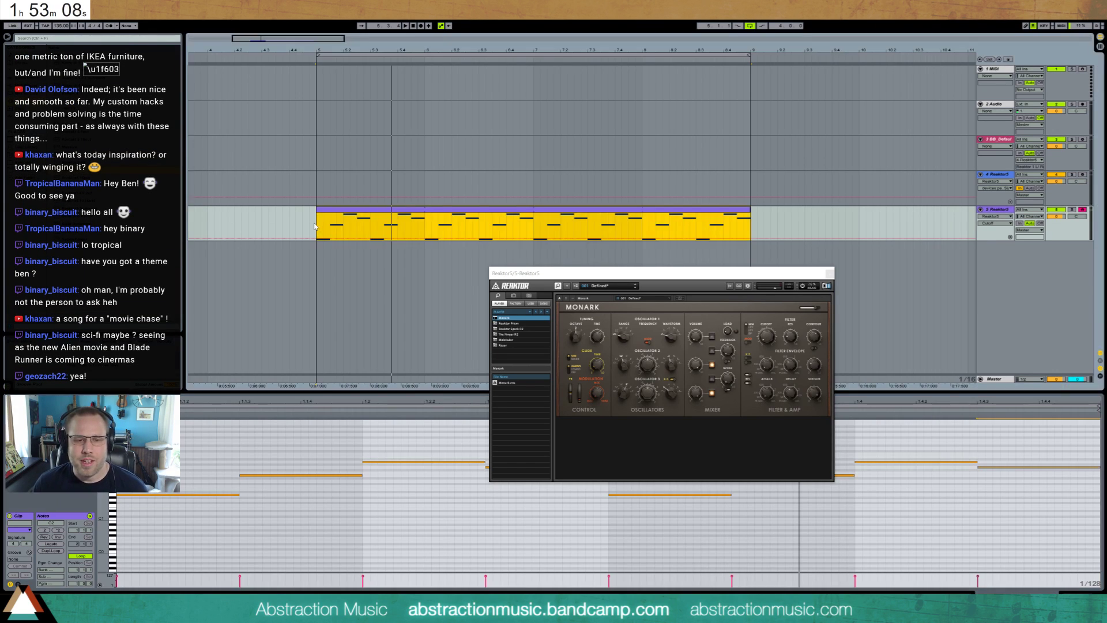
key("Left")
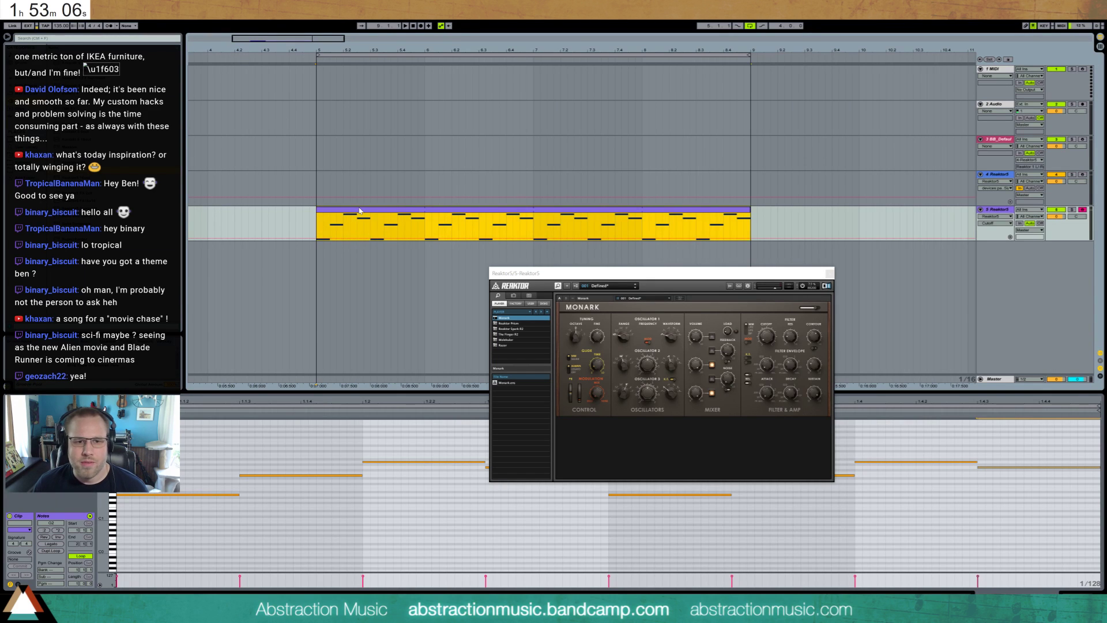
key("space")
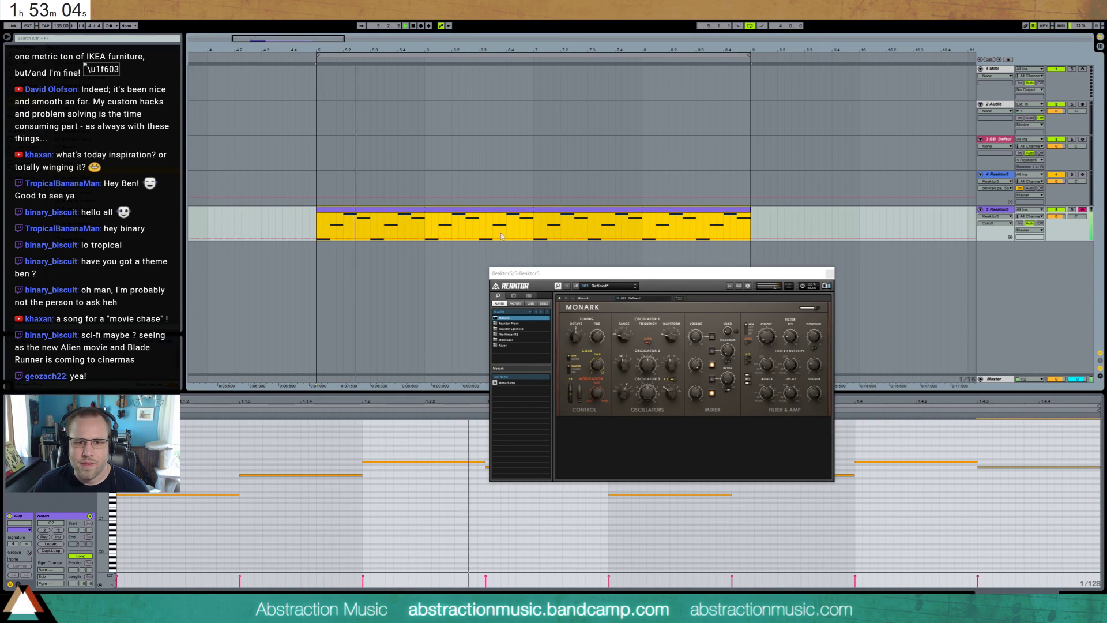
key("space")
left_click(60, 26)
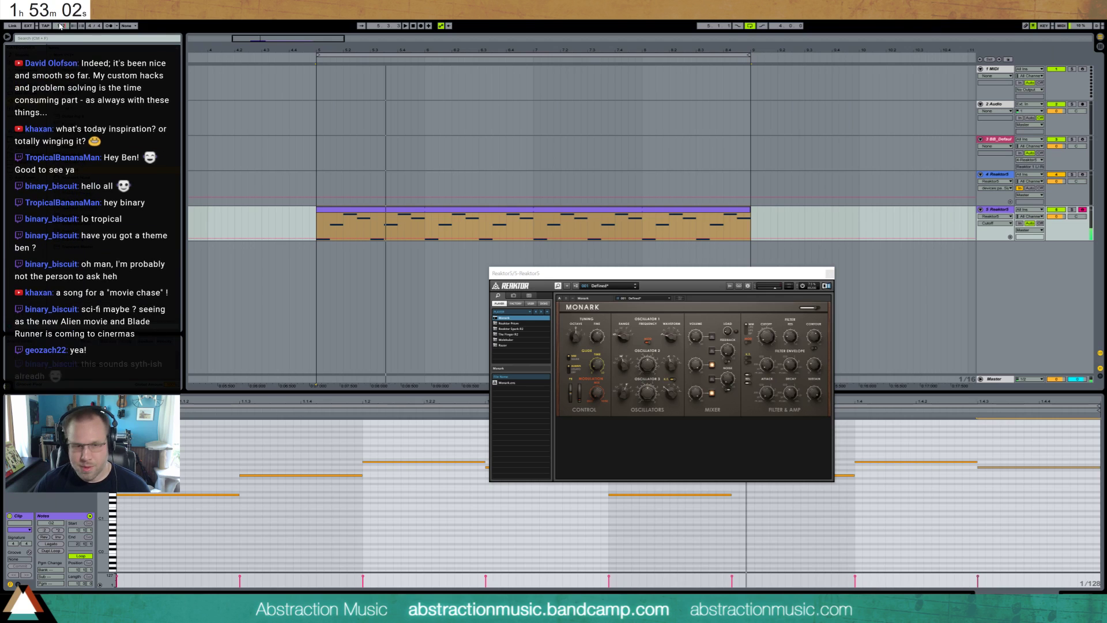
key("space")
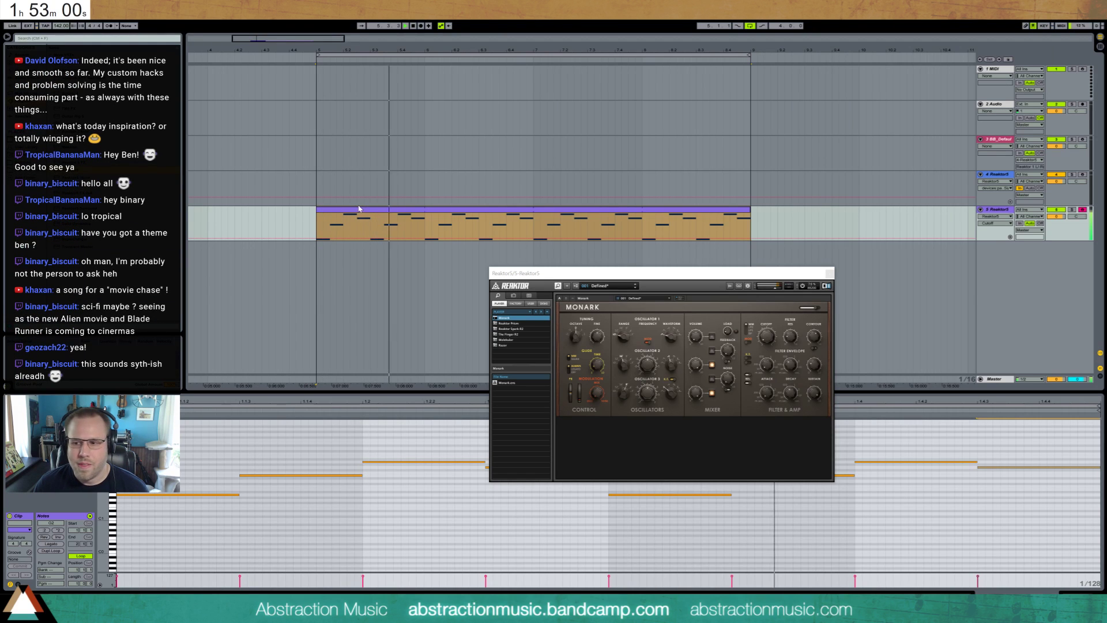
- Shorten all notes in the clip to half their length and play the pattern back
left_click(580, 209)
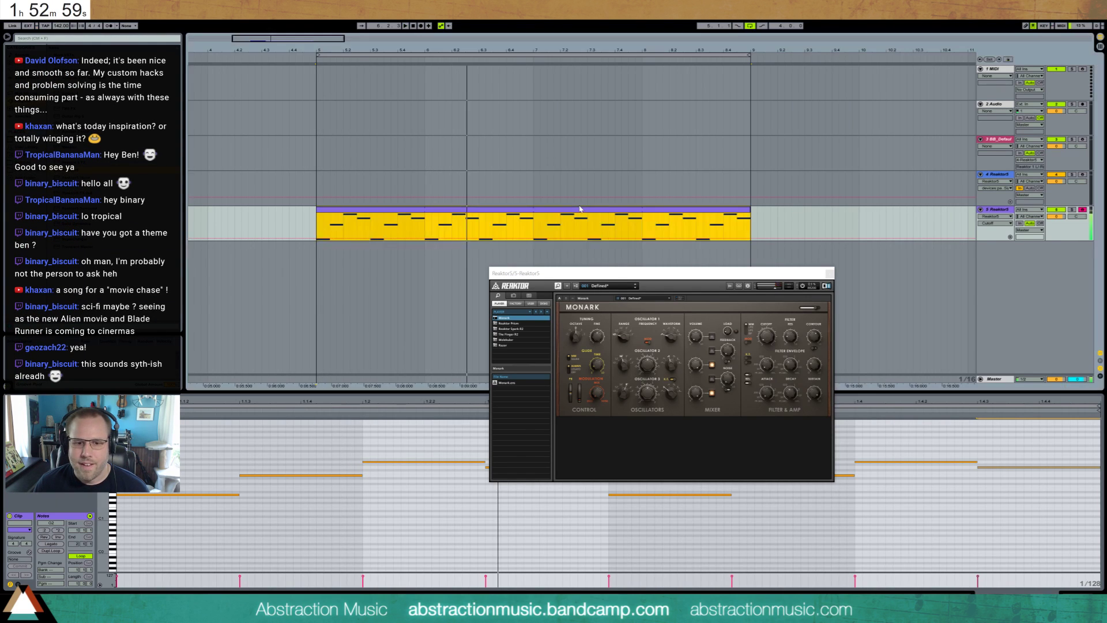
left_click(240, 445)
key("ctrl+a")
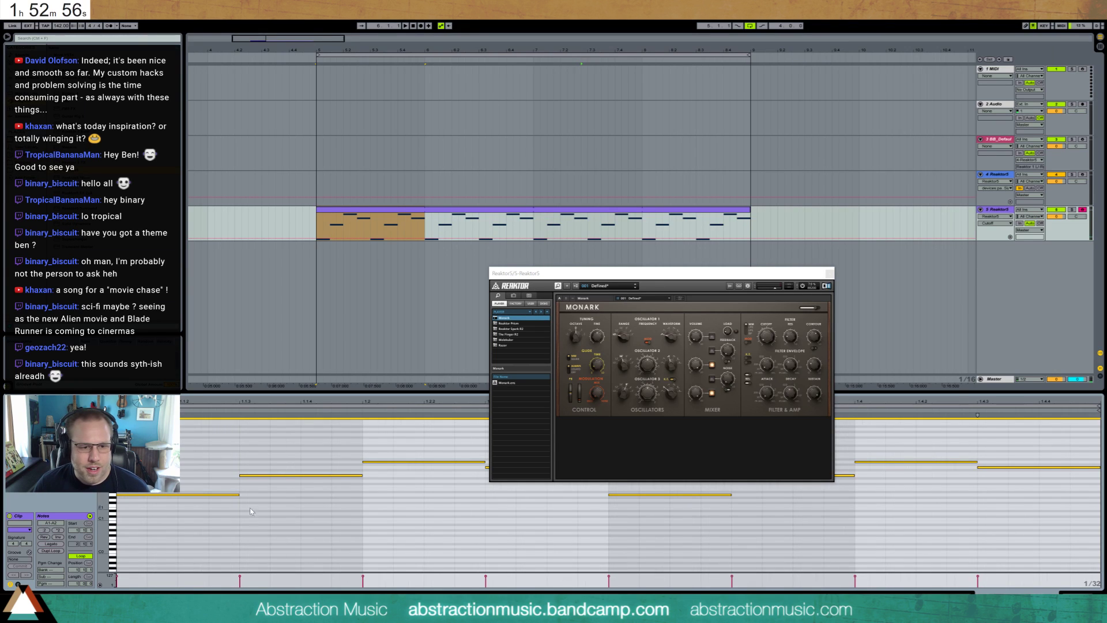
left_click_drag(238, 495, 178, 496)
left_click(200, 457)
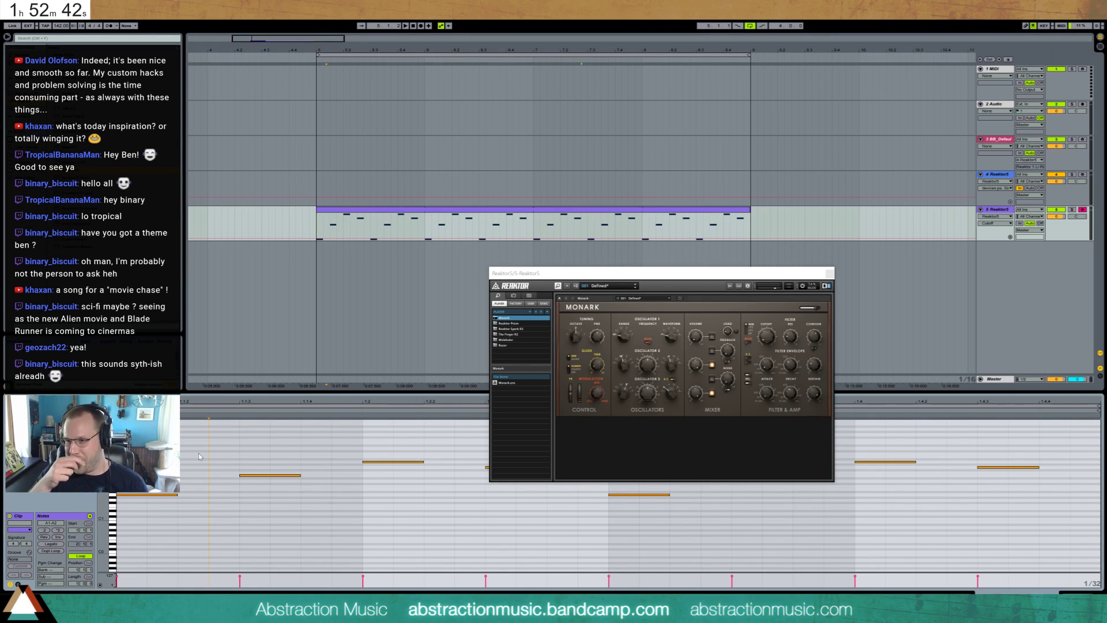
key("space")
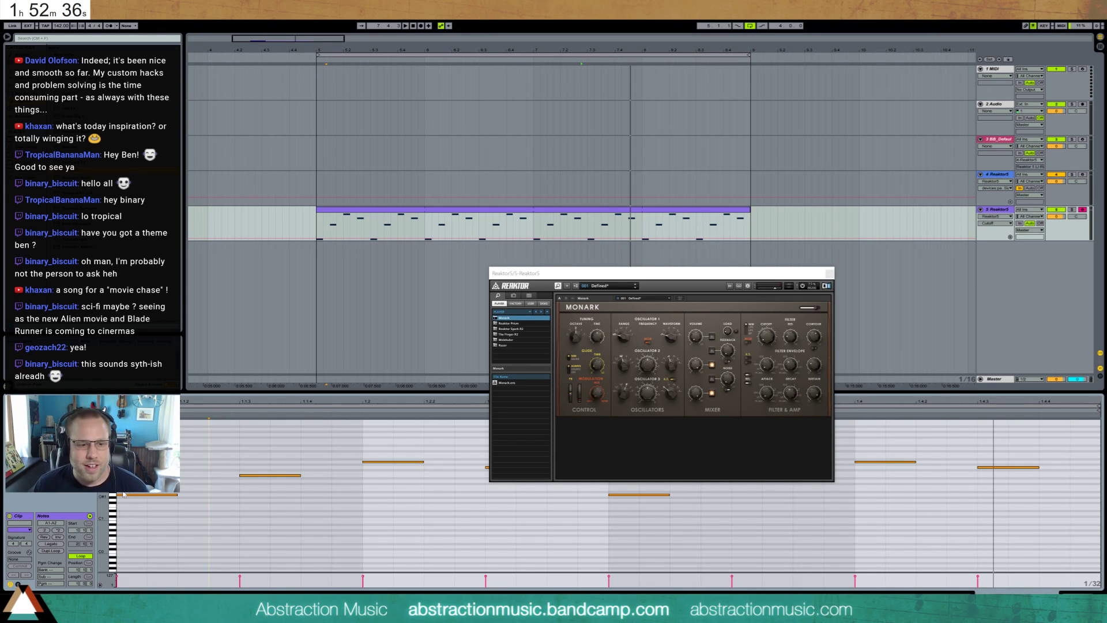
- Adjust Monark's filter envelope and filter cutoff while playing the loop, and close the synth window
left_click_drag(137, 434, 1071, 570)
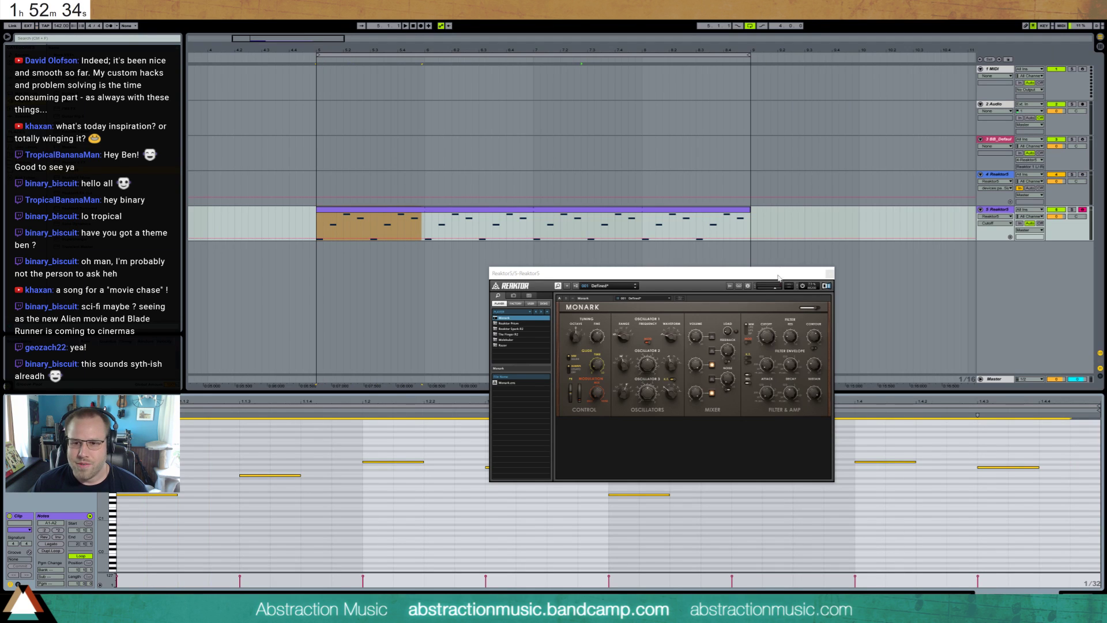
left_click_drag(778, 278, 863, 186)
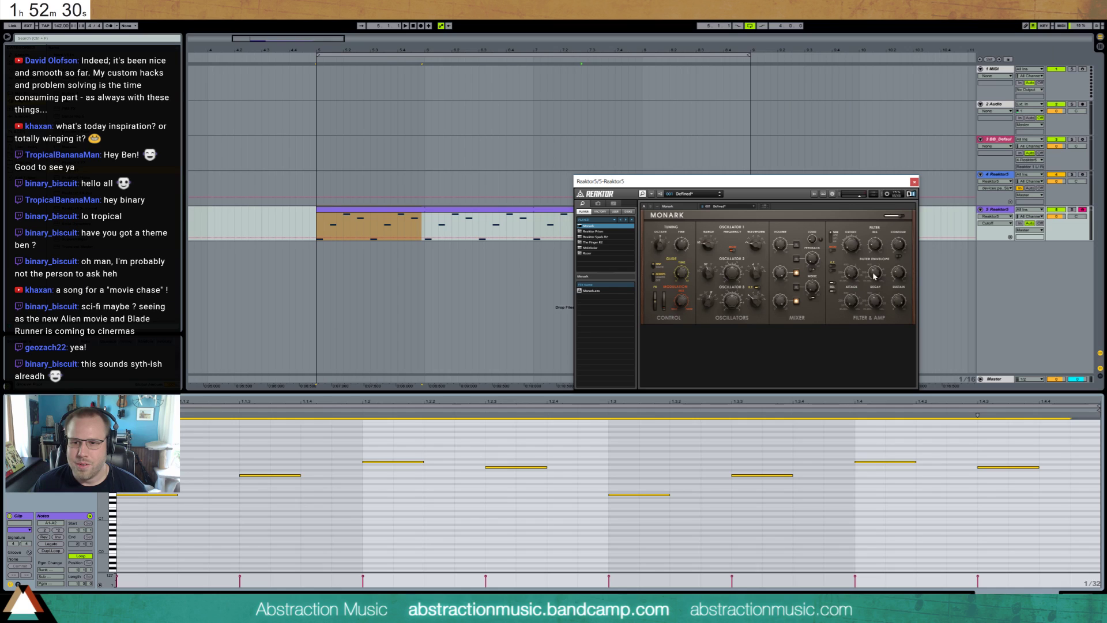
left_click_drag(873, 273, 857, 269)
key("space")
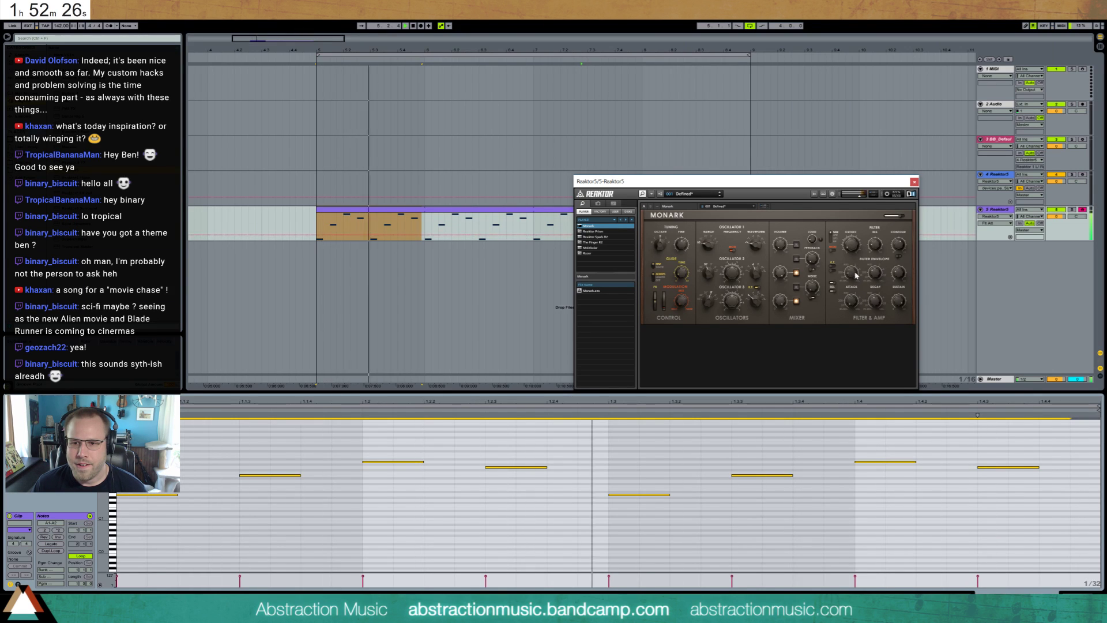
left_click(871, 277)
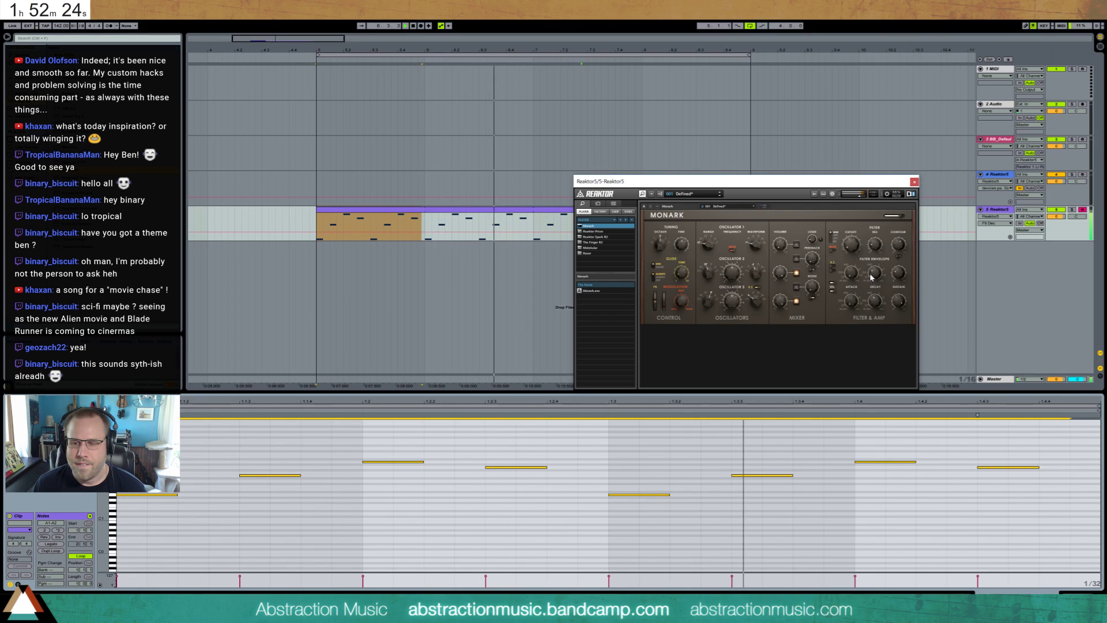
left_click(898, 273)
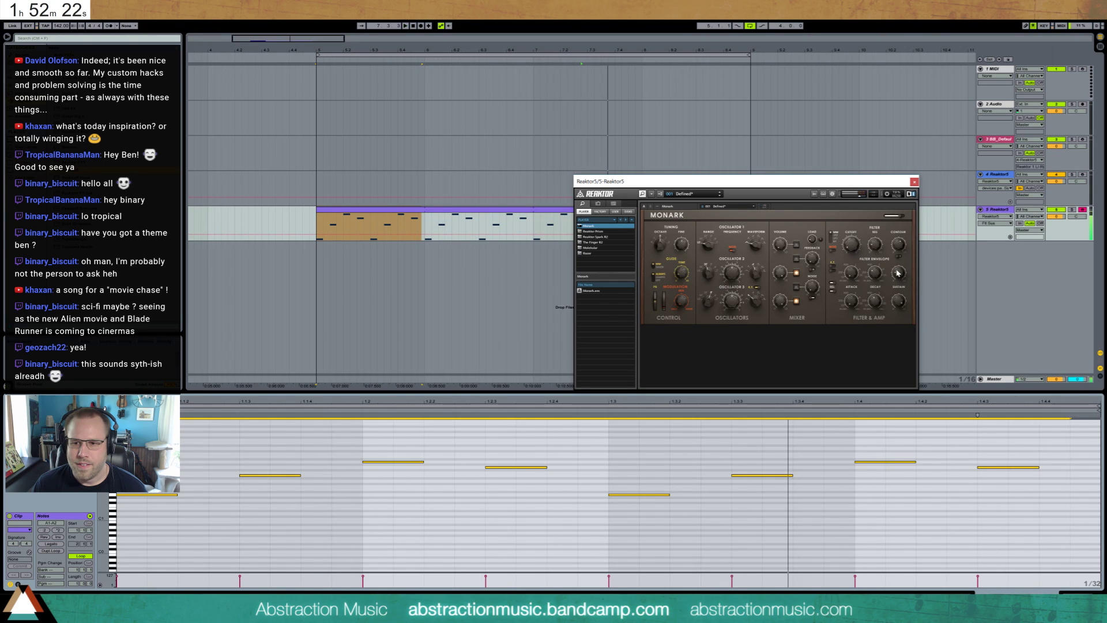
left_click(853, 245)
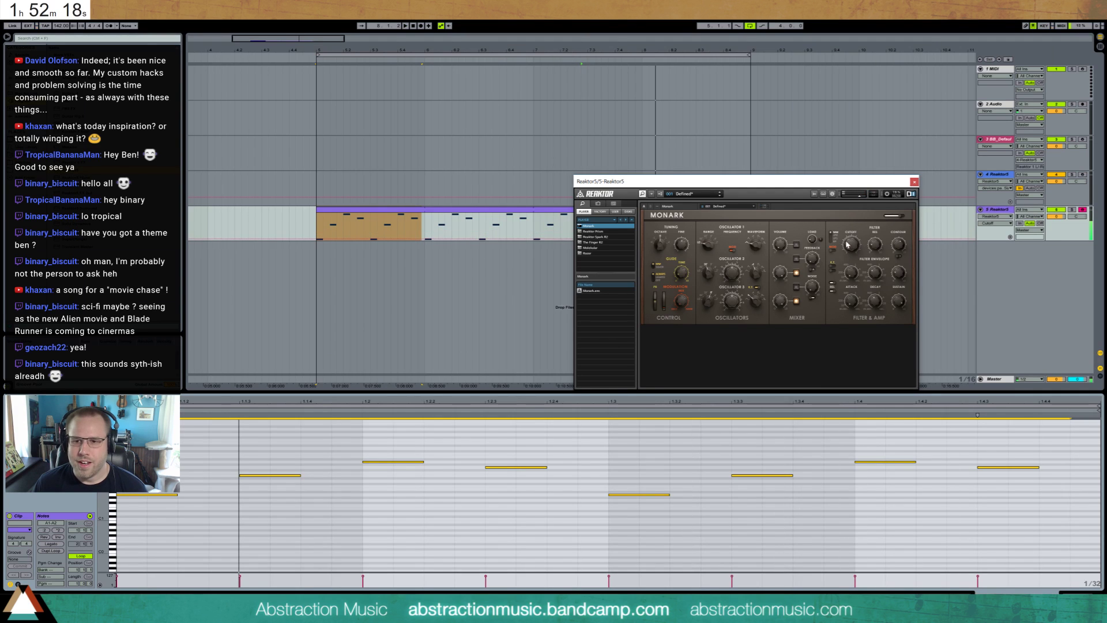
left_click(913, 181)
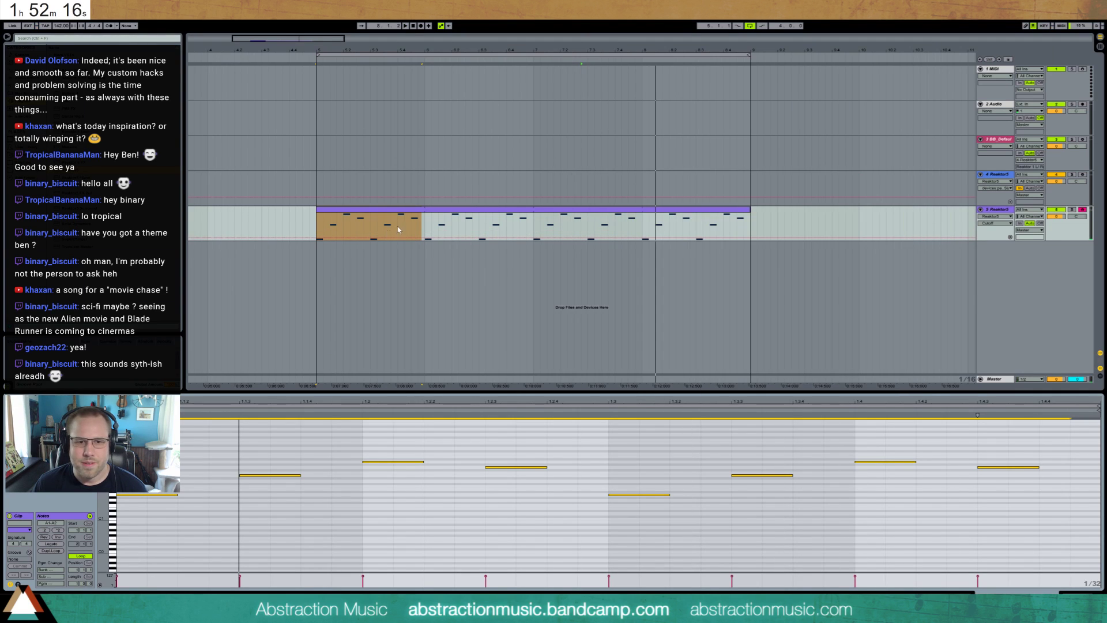
- Draw a small cutoff automation peak late in the clip's first bar and show the cutoff in its own automation lane
left_click(363, 224)
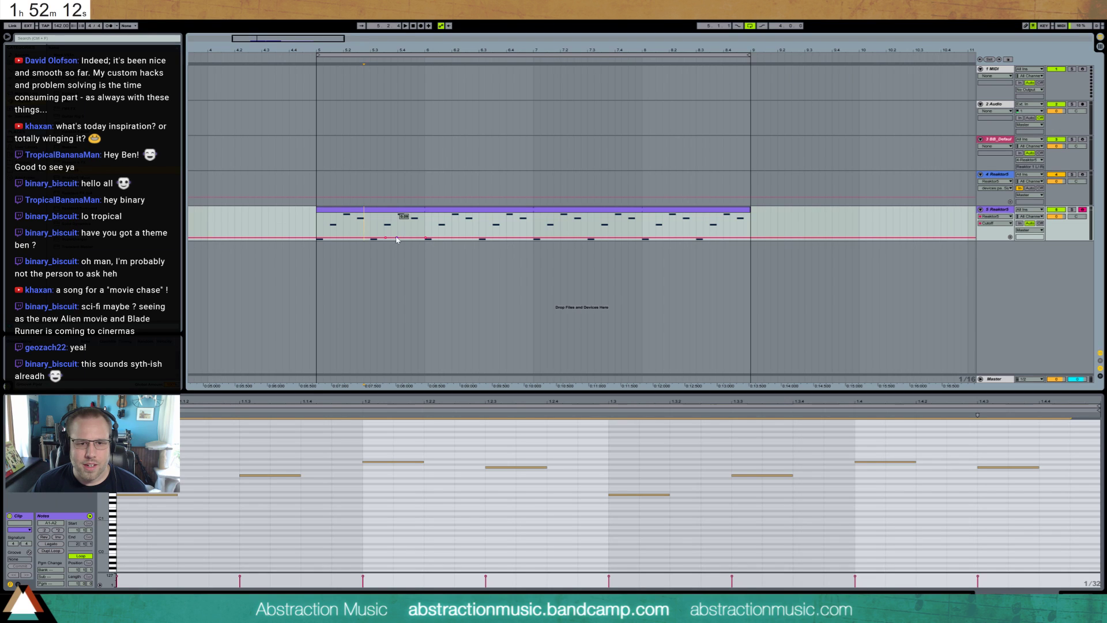
left_click_drag(397, 240, 399, 230)
left_click(1009, 236)
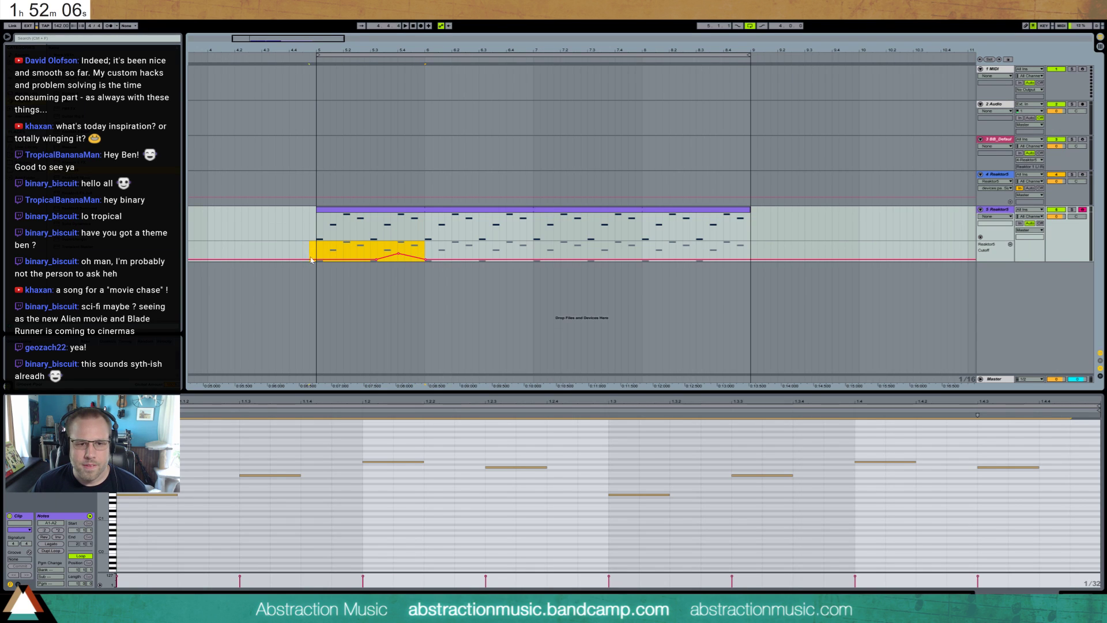
- Duplicate the cutoff peak three times along the clip and raise the curve at the clip's end while playing it back
key("ctrl+d")
key("ctrl+d")
key("ctrl+d")
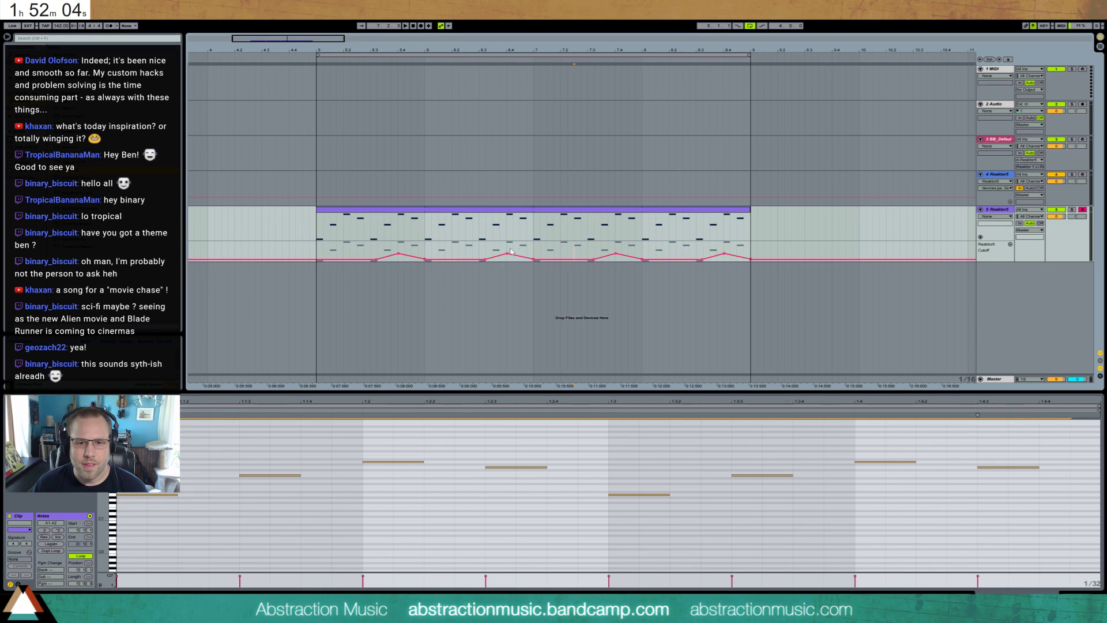
key("space")
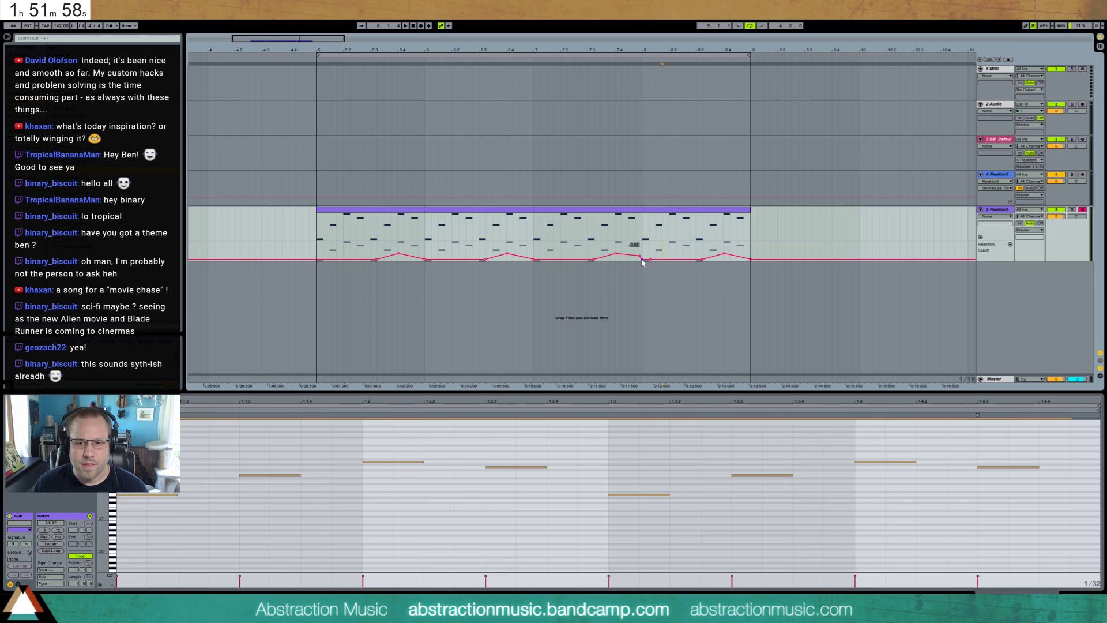
mouse_move(752, 264)
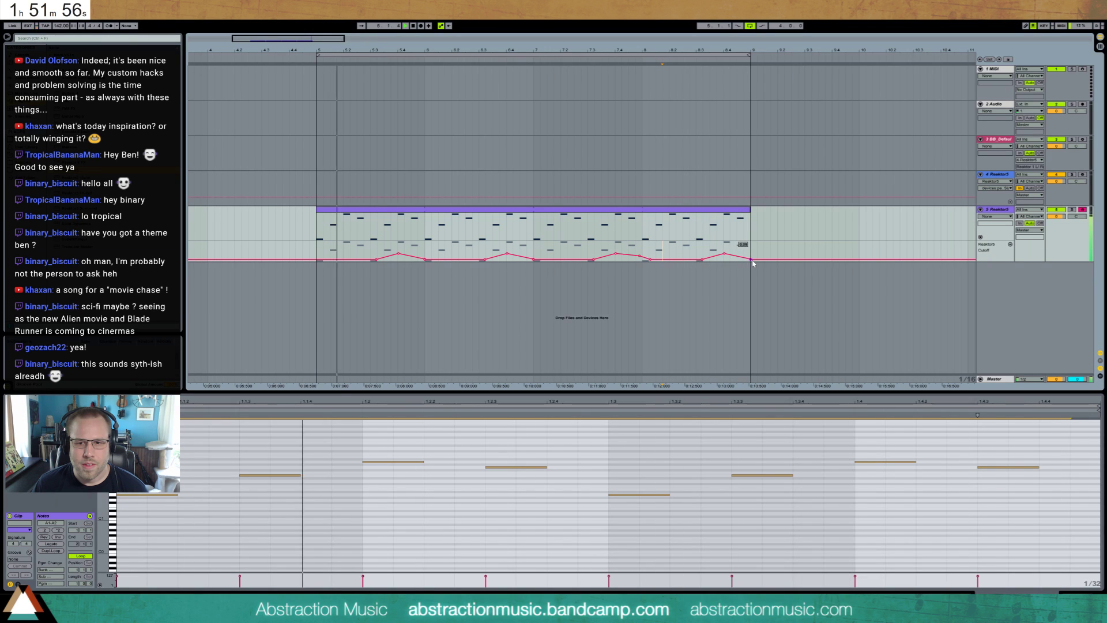
left_click_drag(750, 259, 748, 250)
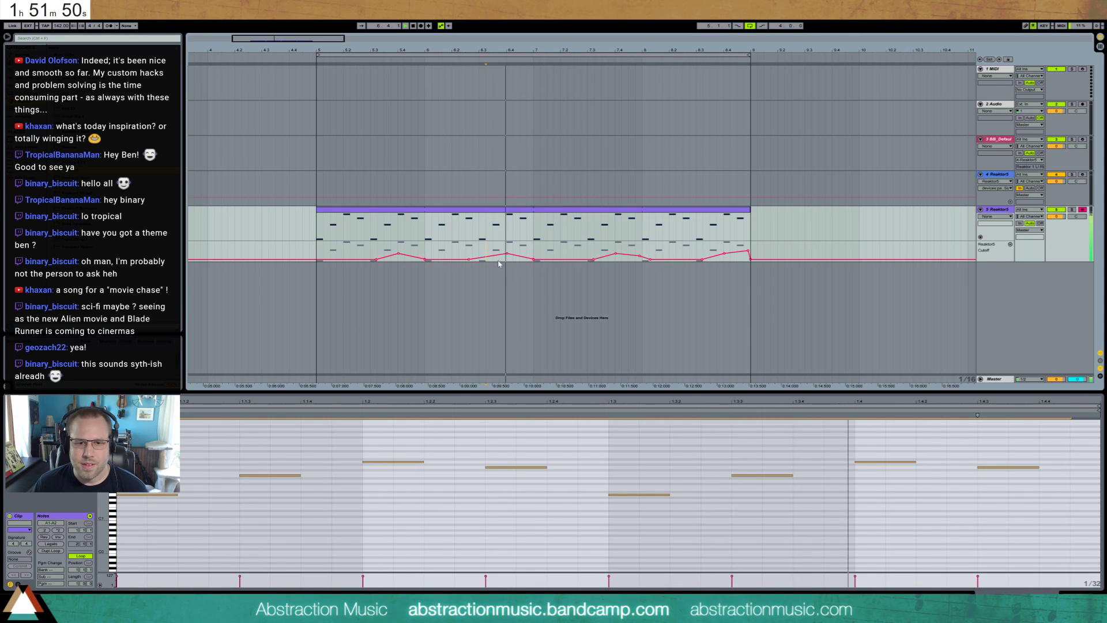
- Delete all cutoff automation drawn along the clip
left_click_drag(770, 257, 290, 260)
key("Delete")
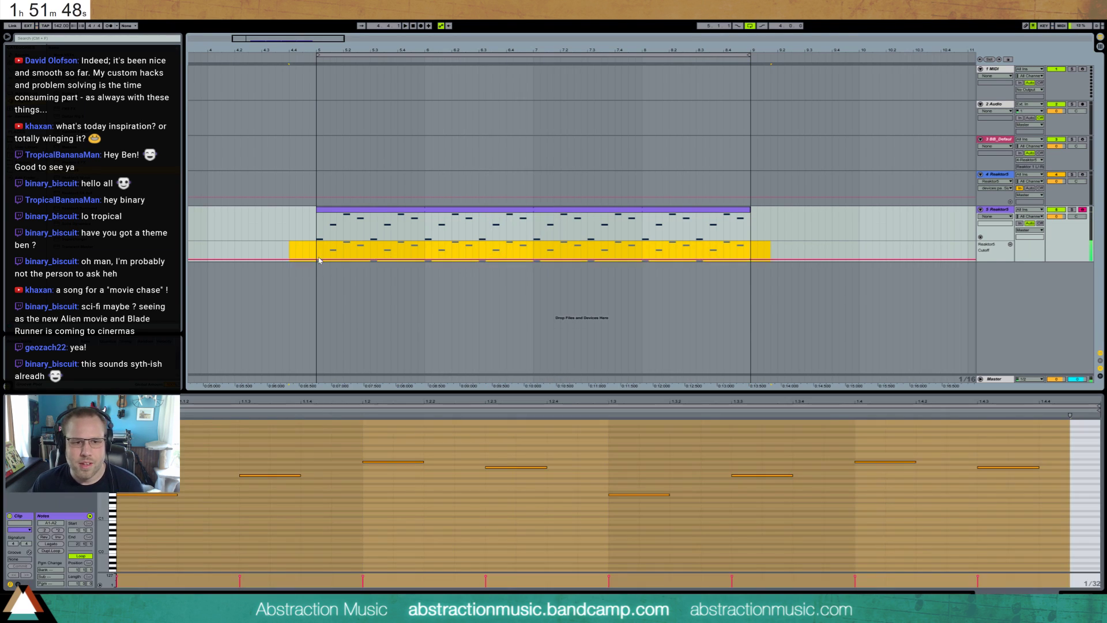
left_click(319, 258)
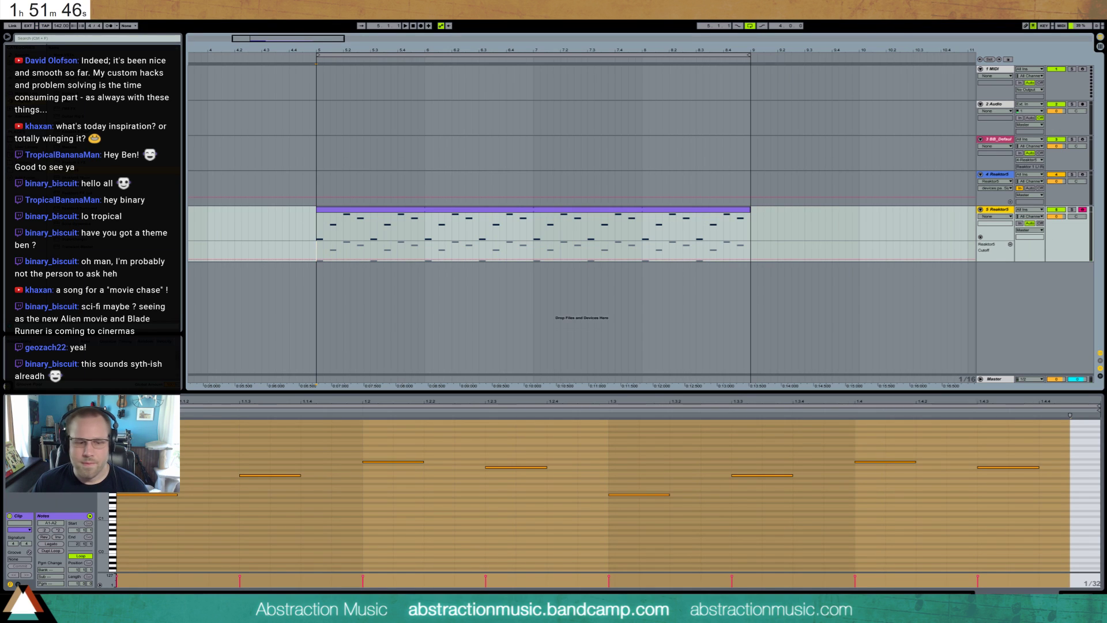
- Show the track's Reaktor device and reopen the Monark window, placing it below the clip
key("shift+Tab")
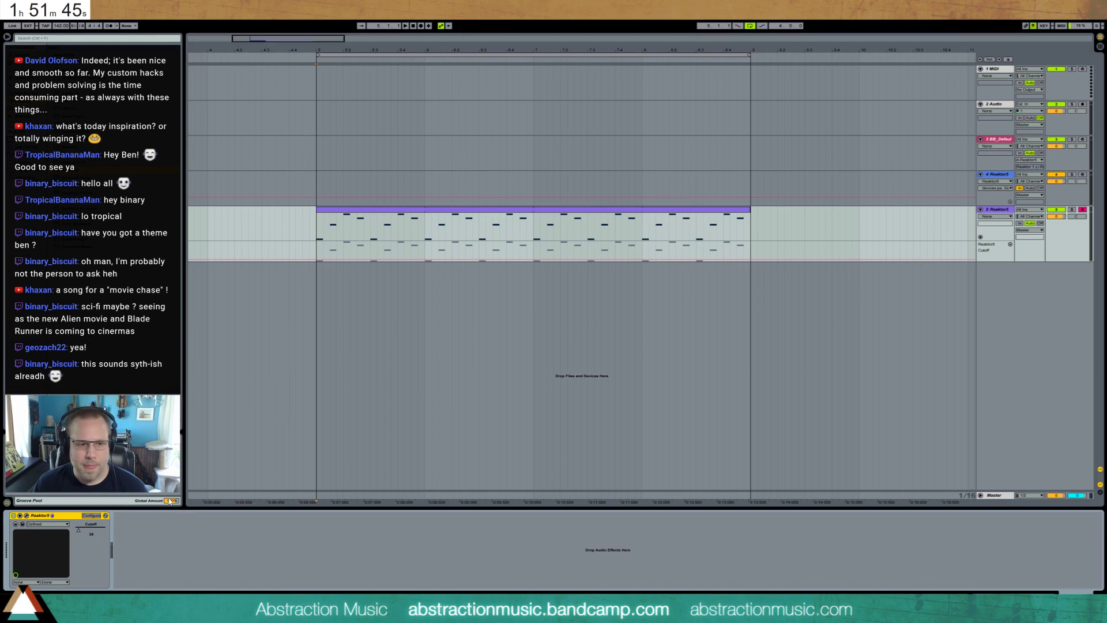
left_click(27, 516)
left_click_drag(806, 182, 535, 284)
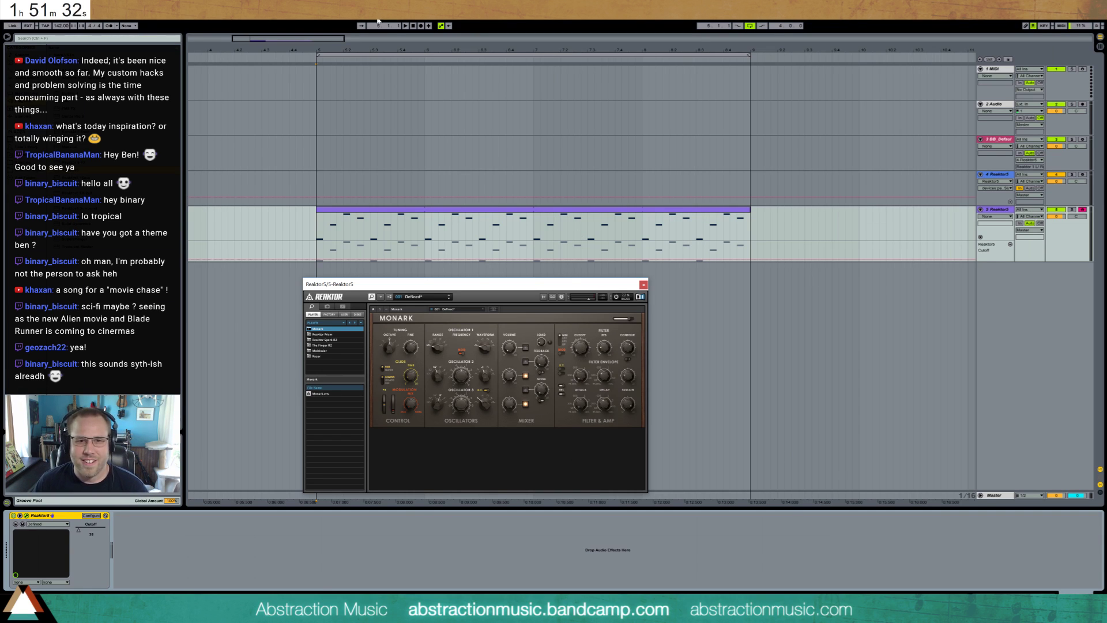
- Try to record a live cutoff movement into the arrangement, and undo the take
left_click(421, 26)
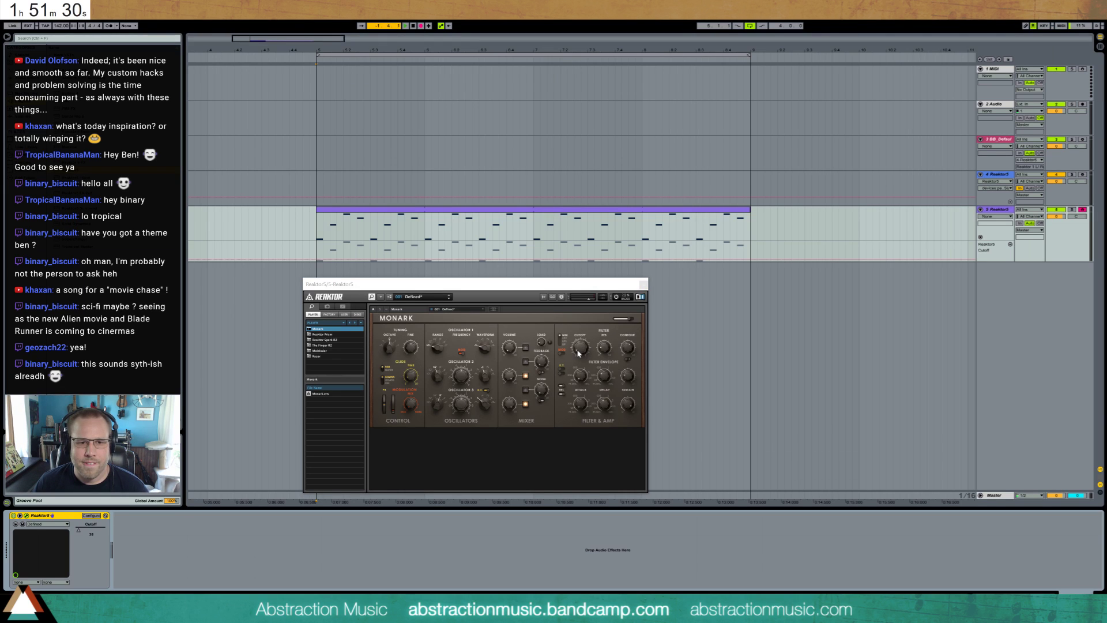
left_click_drag(578, 350, 578, 346)
key("space")
key("ctrl+z")
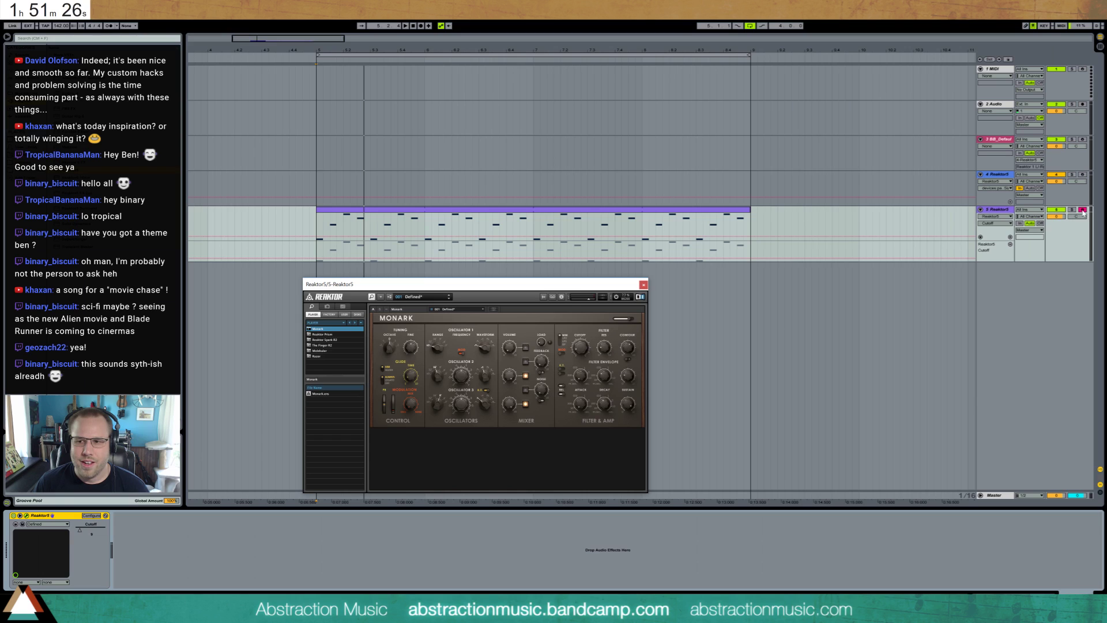
- Lower Monark's filter cutoff and play the clip from its start
left_click_drag(578, 349, 580, 355)
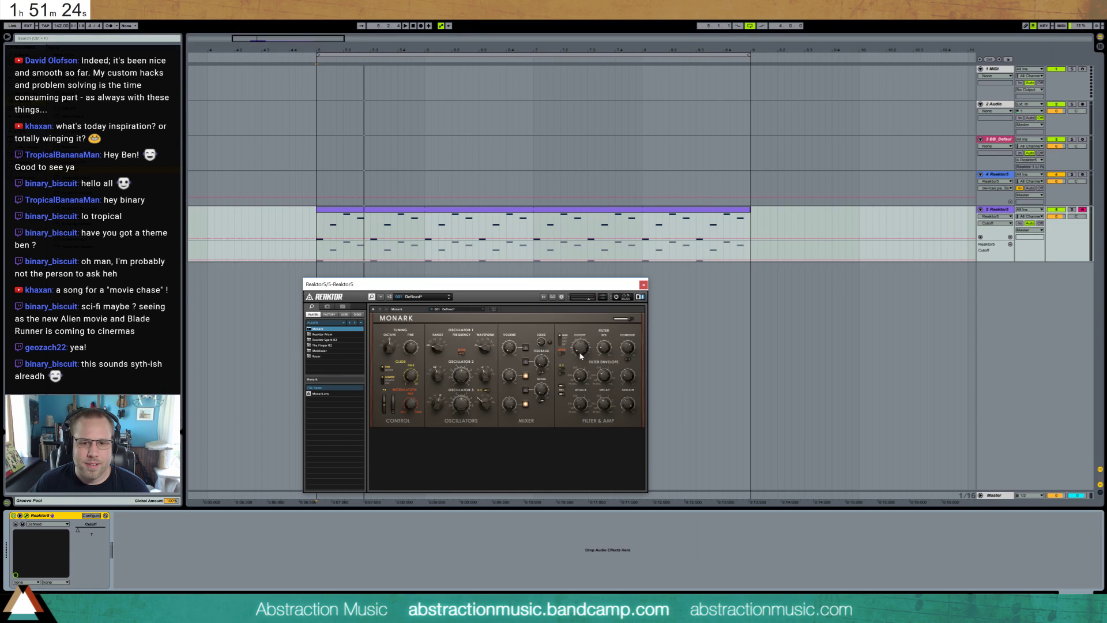
left_click(397, 210)
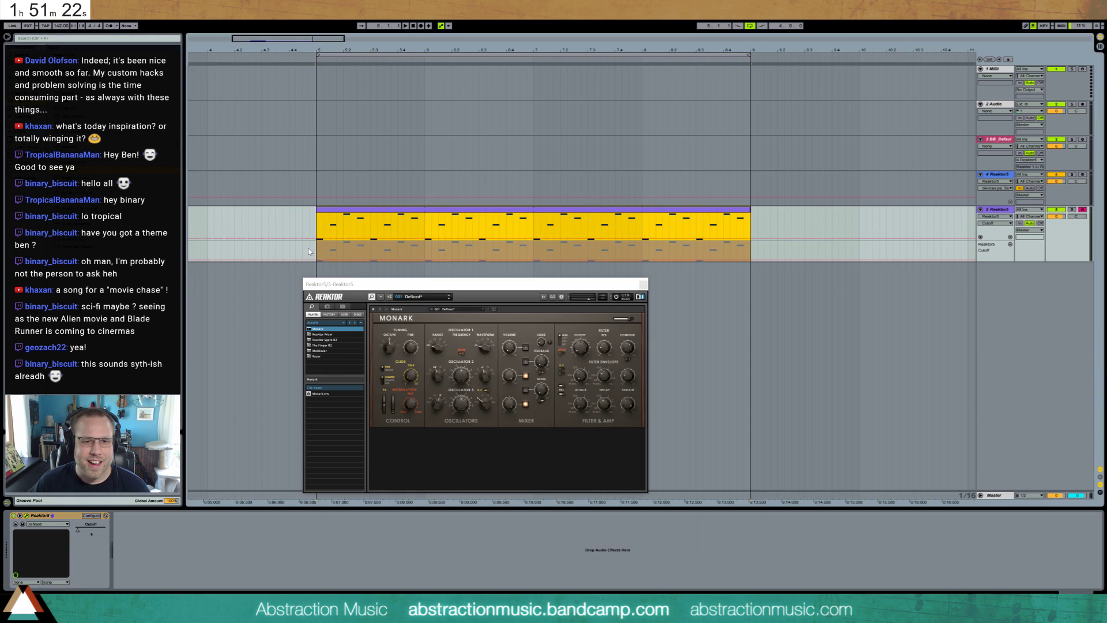
left_click(316, 256)
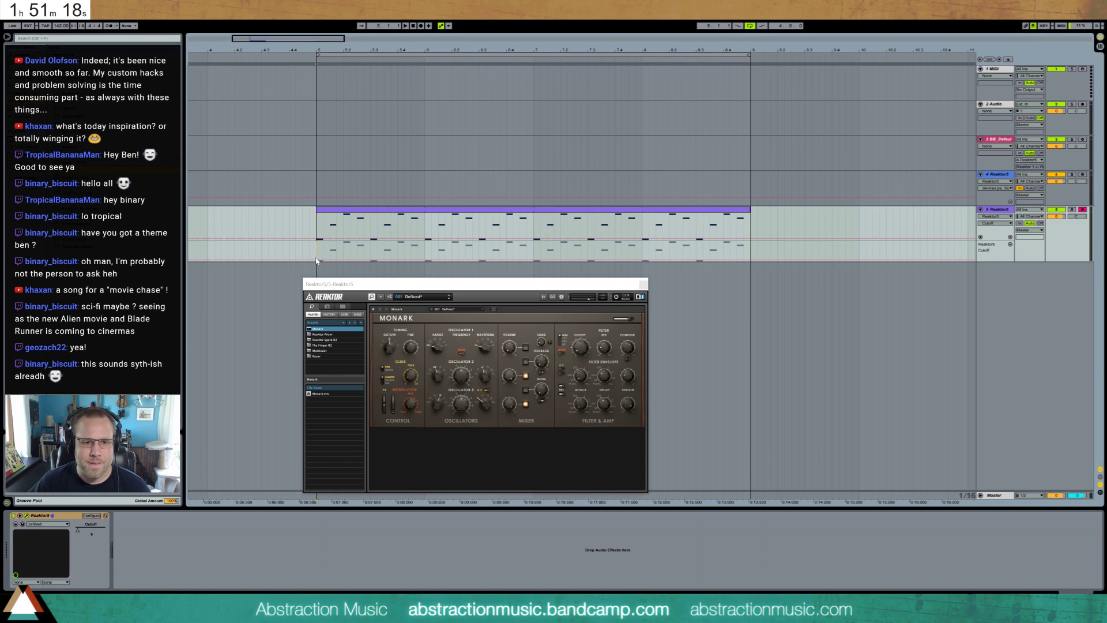
key("space")
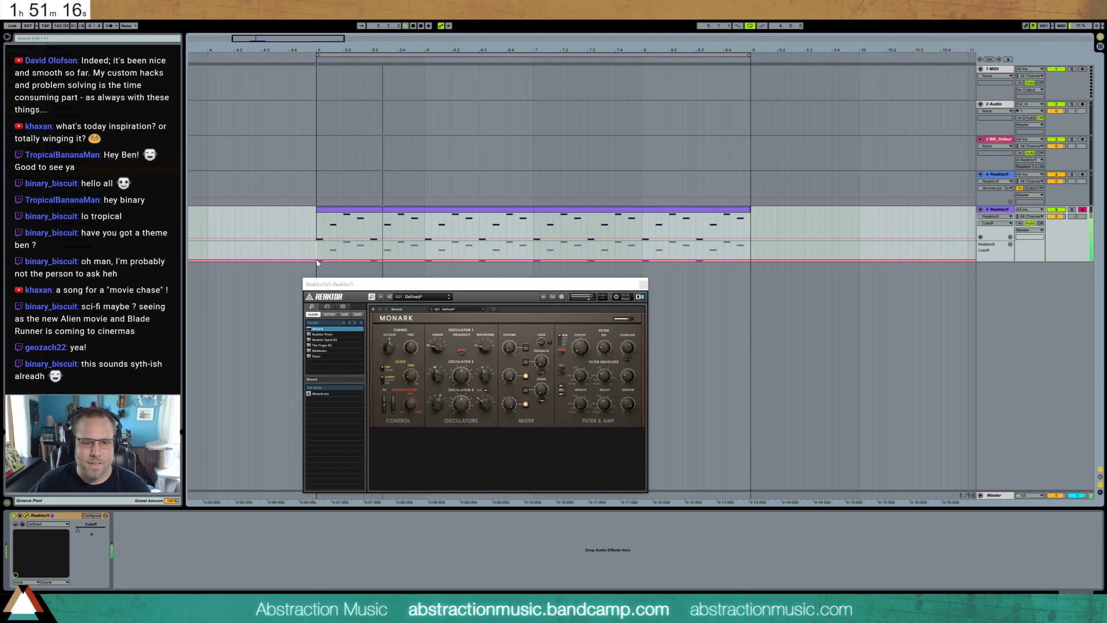
- Draw a cutoff ramp rising over the second half of bar 6 and falling back just after bar 7 starts, auditioning it
left_click(476, 261)
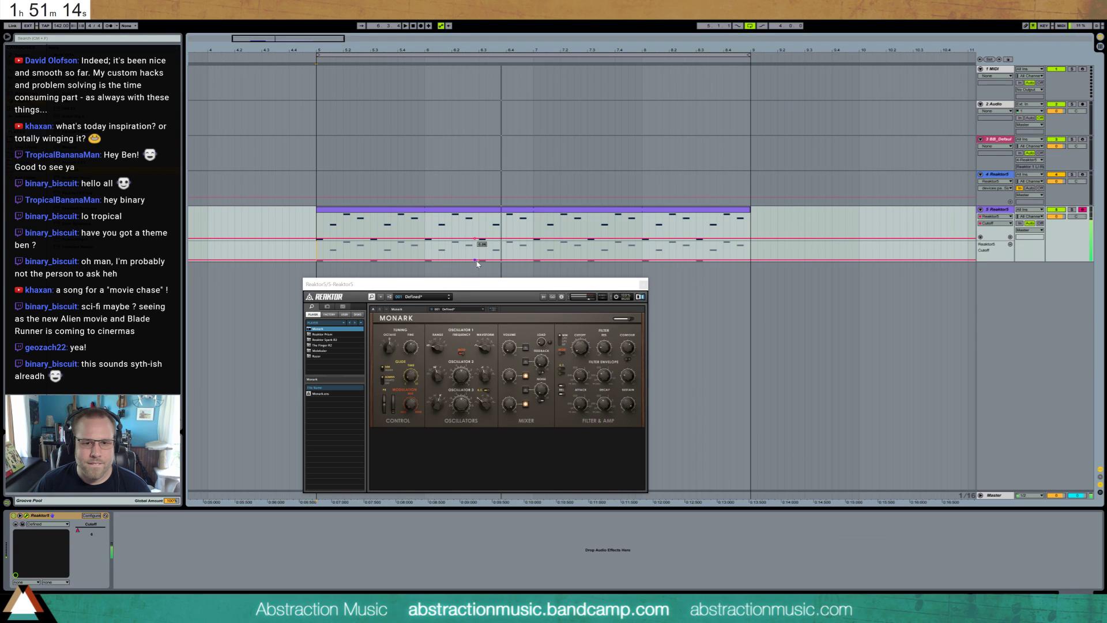
mouse_move(535, 258)
left_mouse_down()
mouse_move(485, 259)
mouse_move(534, 249)
mouse_move(534, 260)
mouse_move(529, 251)
left_mouse_up()
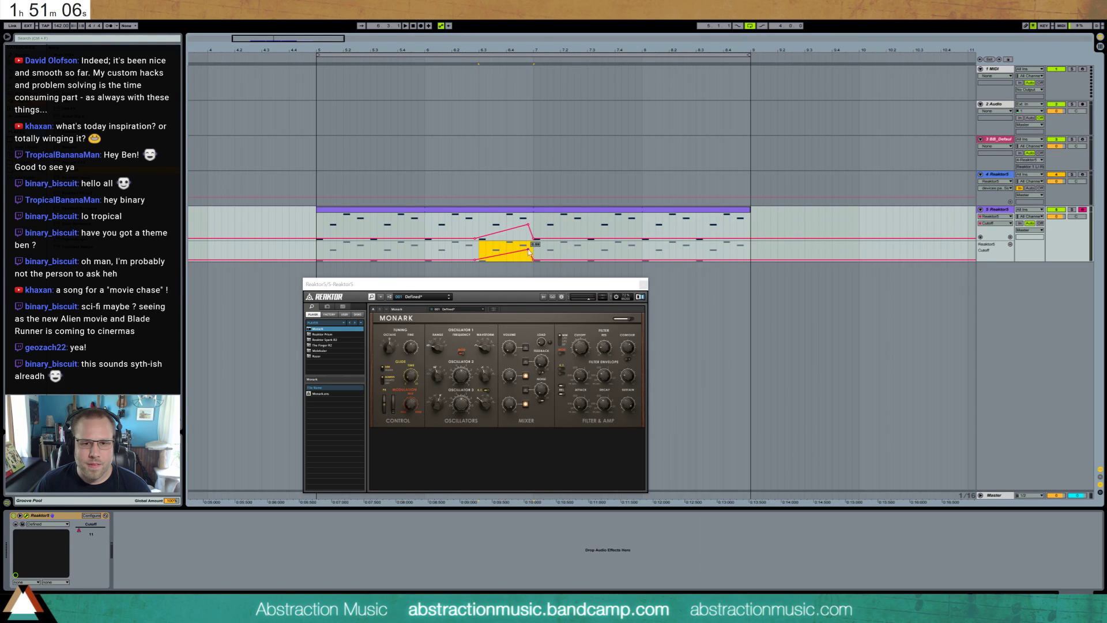
left_click(480, 252)
key("space")
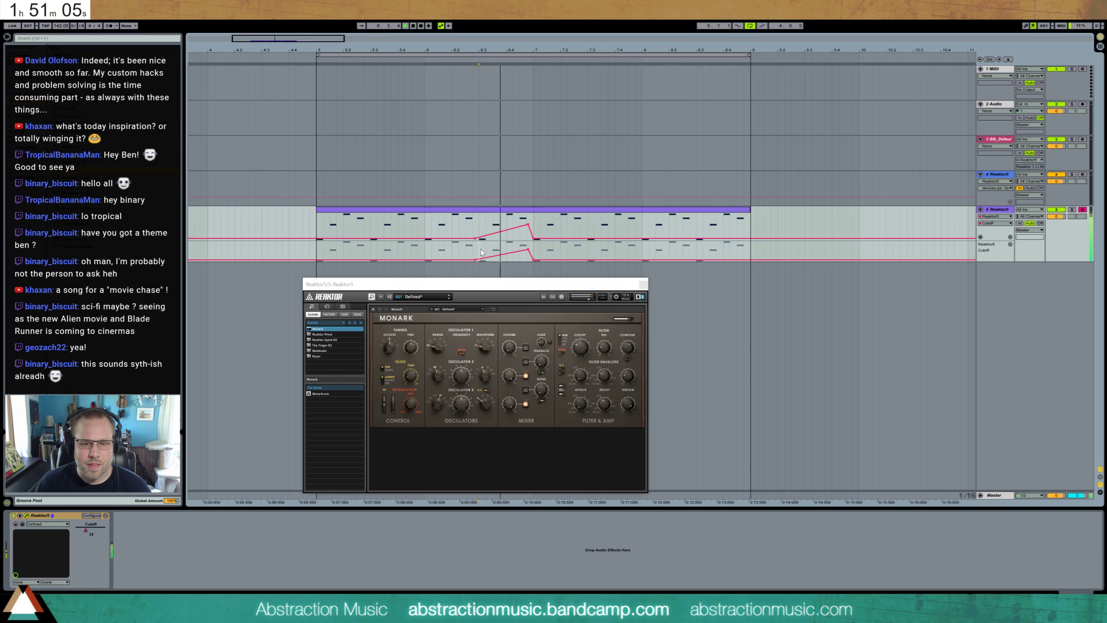
left_click(534, 260)
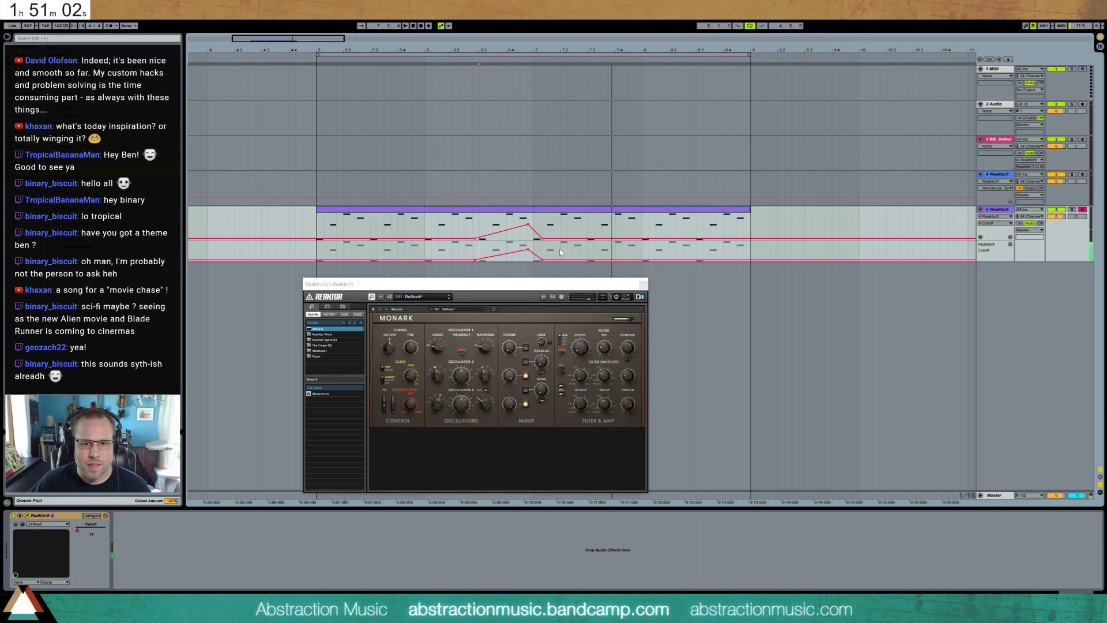
left_click(560, 253)
key("space")
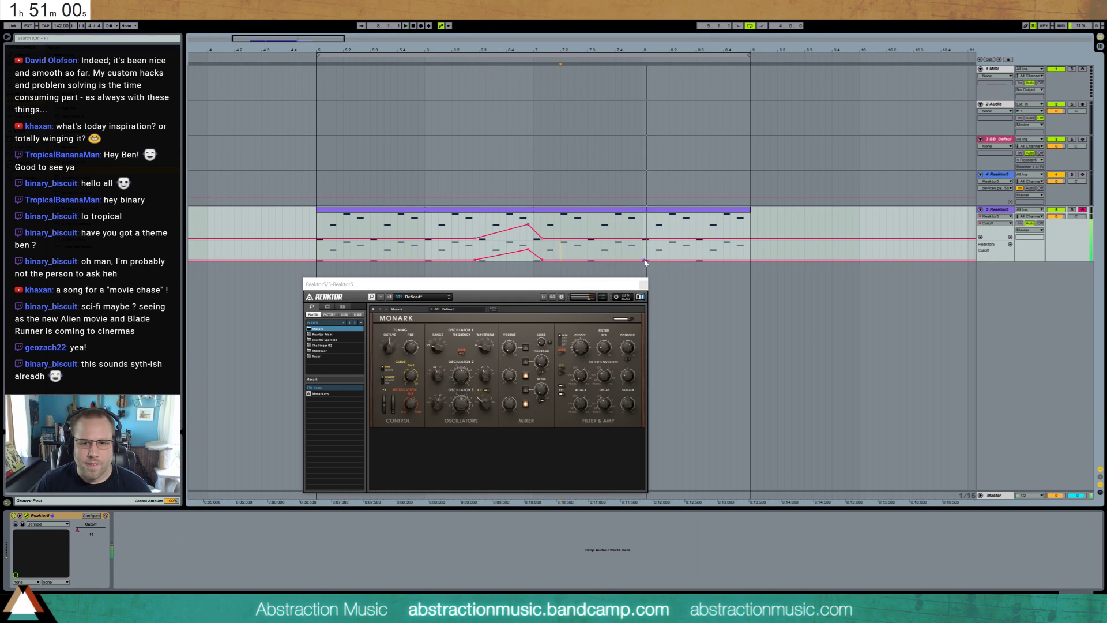
- Add a cutoff rise across the clip's last bar and duplicate the clip, softening the cutoff drop where the copy begins
left_click_drag(750, 260, 749, 252)
key("ctrl+d")
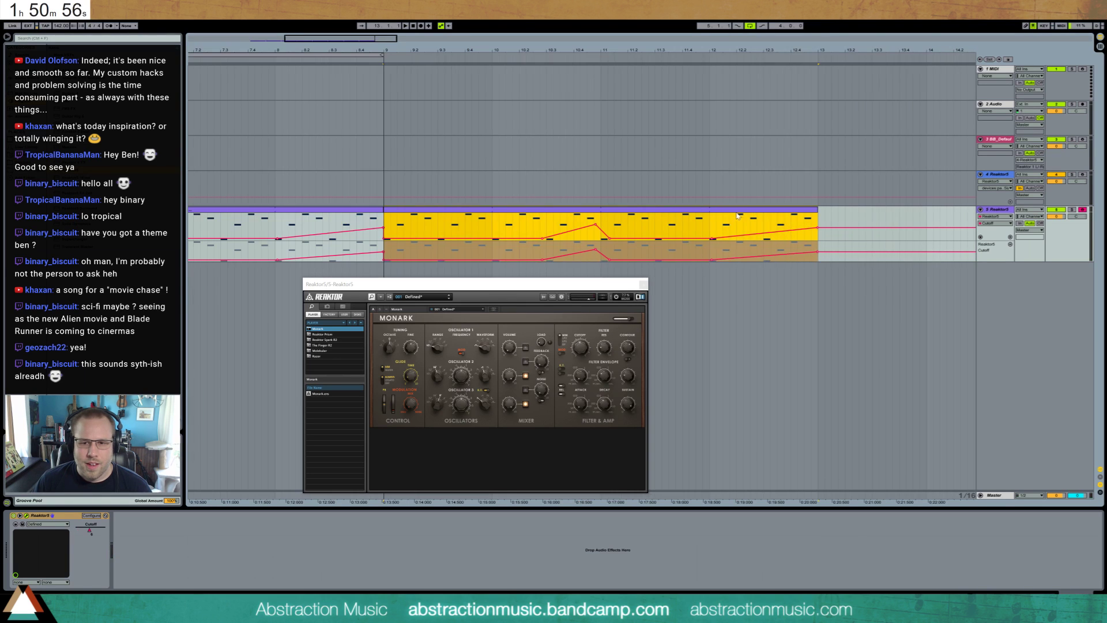
left_click(391, 238)
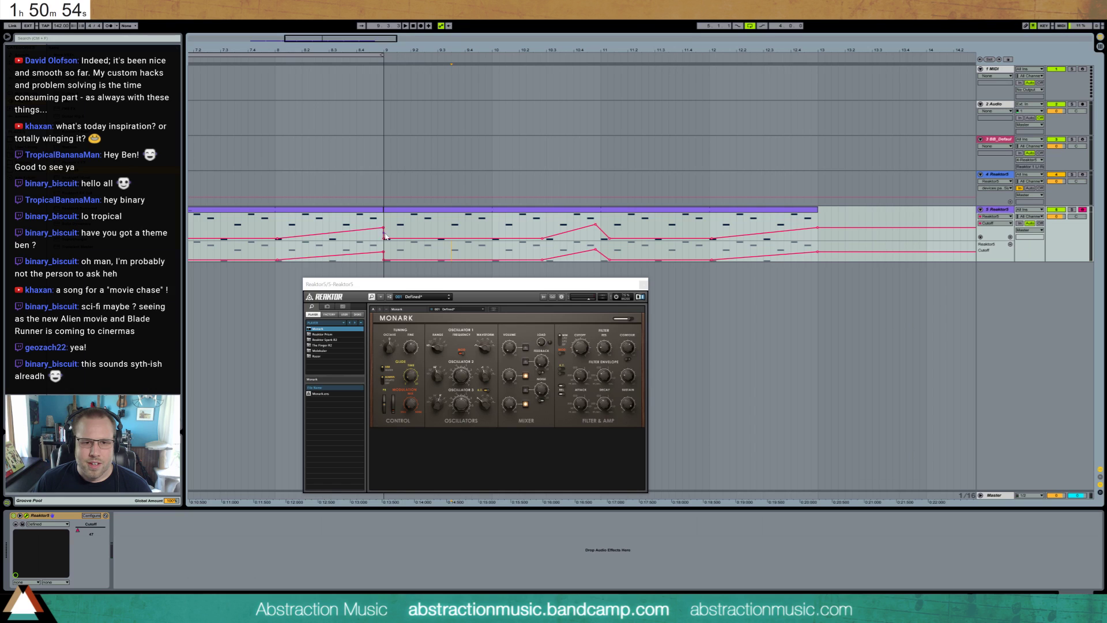
left_click(384, 240)
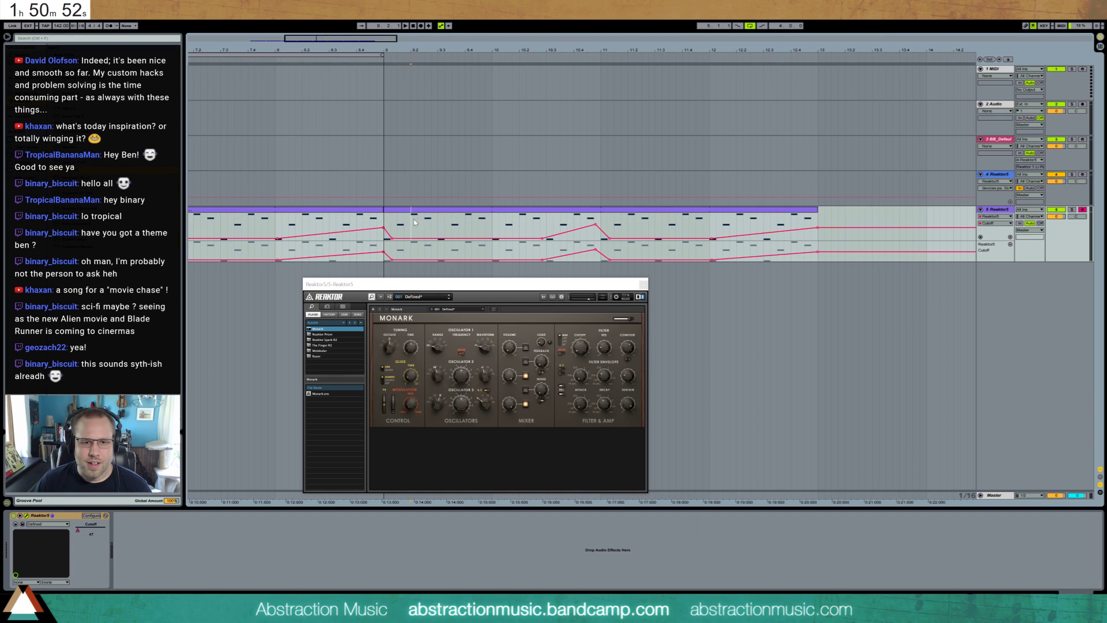
- Move the duplicated clip with its automation over the original at bar 5 and play the loop
left_click_drag(339, 39, 316, 23)
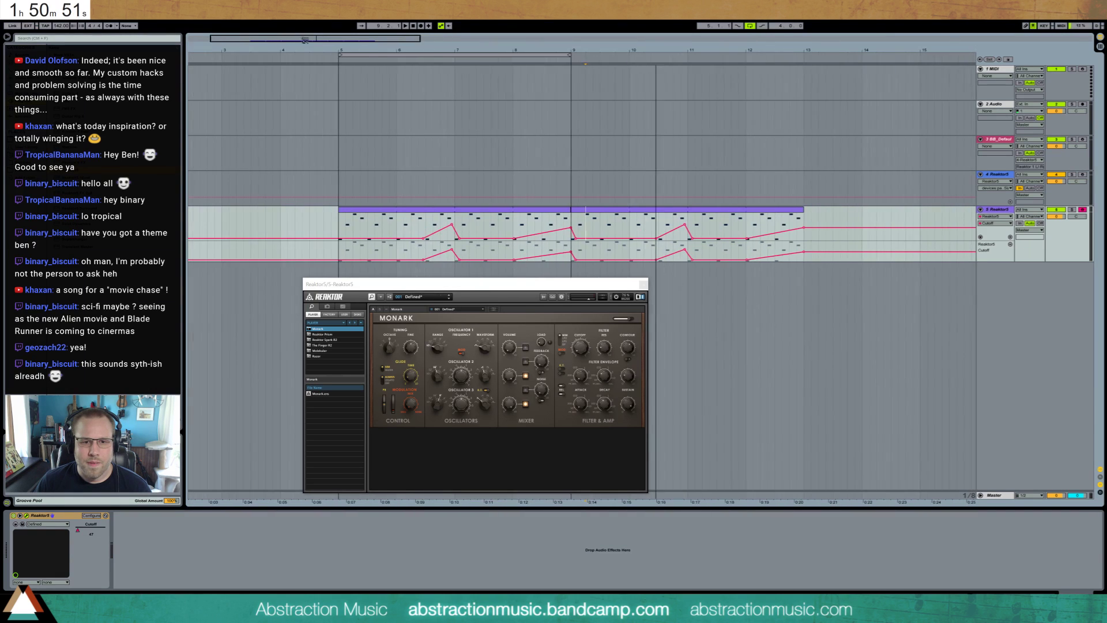
left_click(603, 201)
left_click(605, 214)
left_click(389, 220)
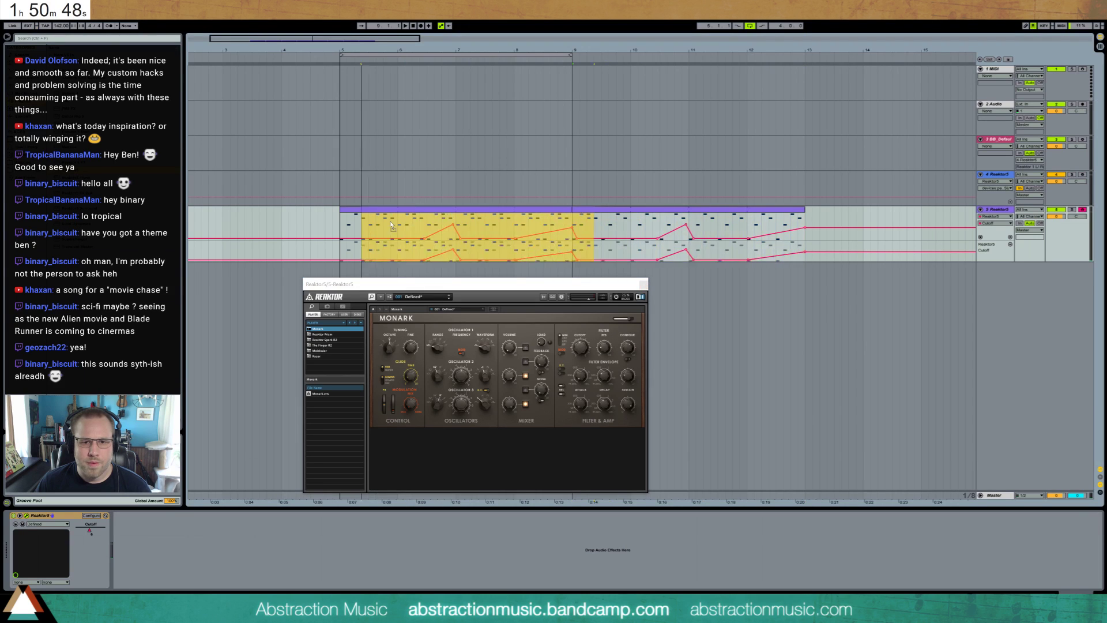
left_click_drag(394, 224, 391, 224)
key("space")
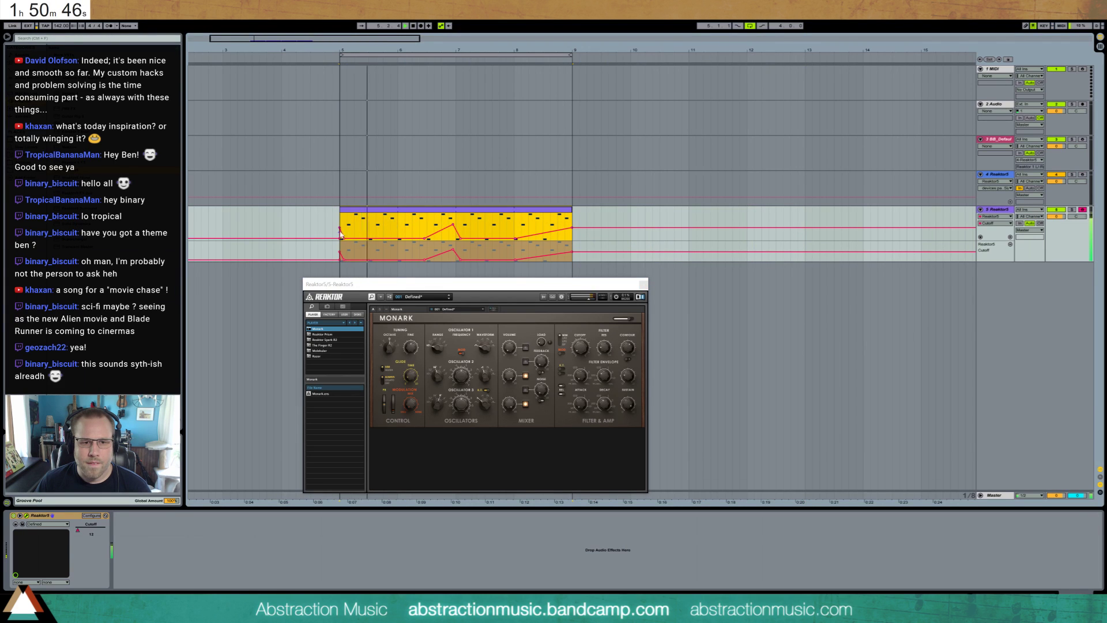
left_click(354, 228)
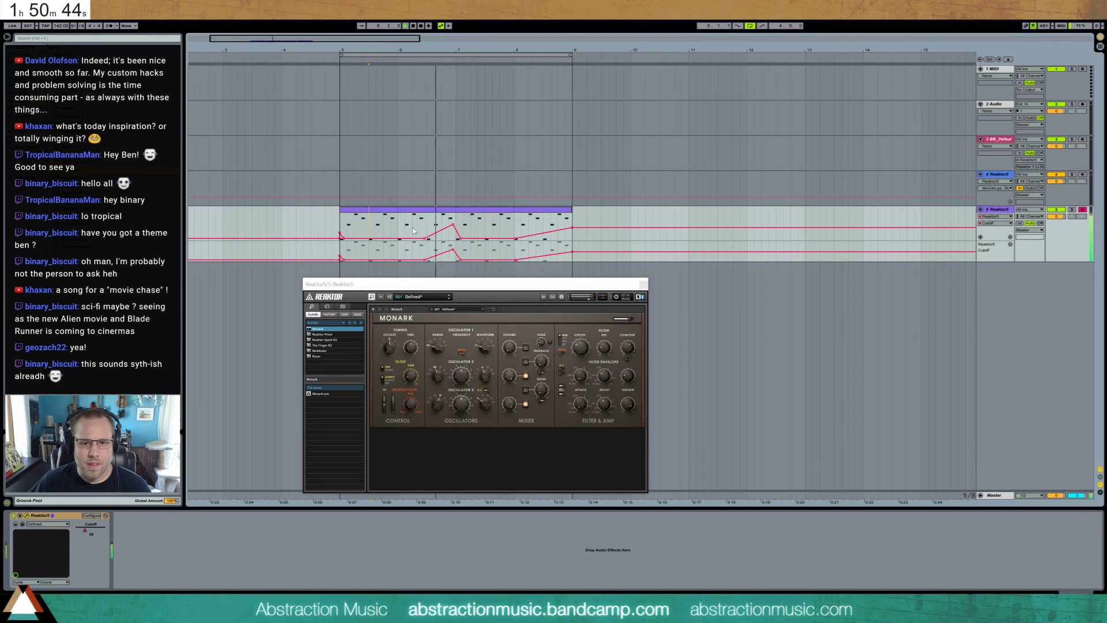
- Lower the cutoff automation from the clip's end onward, flatten the spike at its start, and audition the loop
left_click_drag(570, 229, 571, 236)
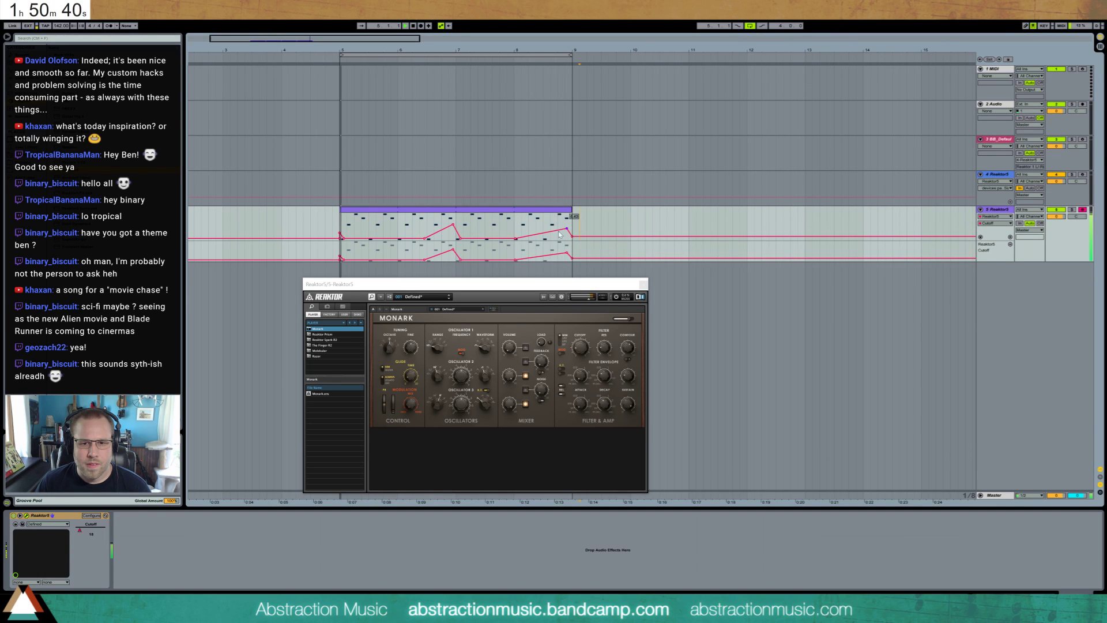
left_click_drag(340, 233, 341, 238)
left_click(340, 240)
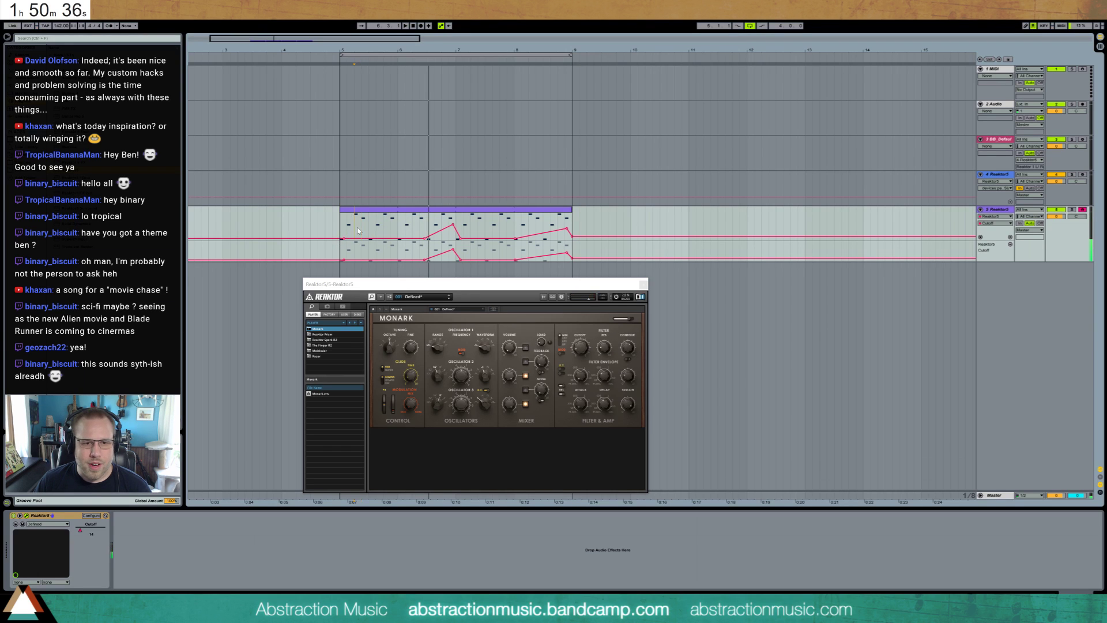
left_click(355, 245)
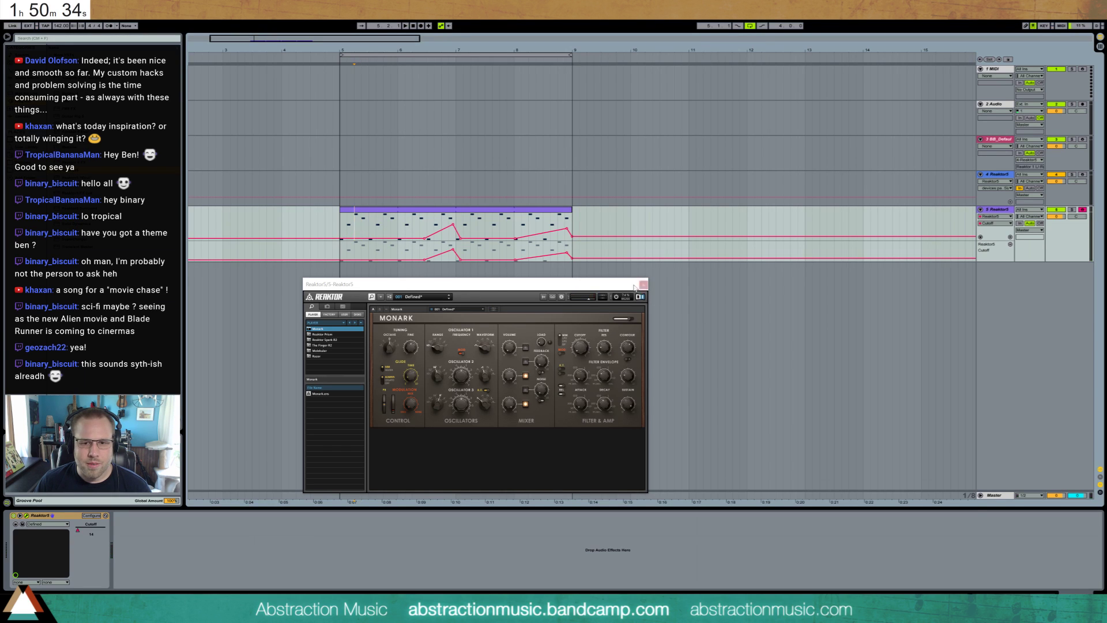
- Close the Reaktor window, duplicate the Monark track and replace the copy's instrument with Analog
left_click(643, 285)
left_click(733, 225)
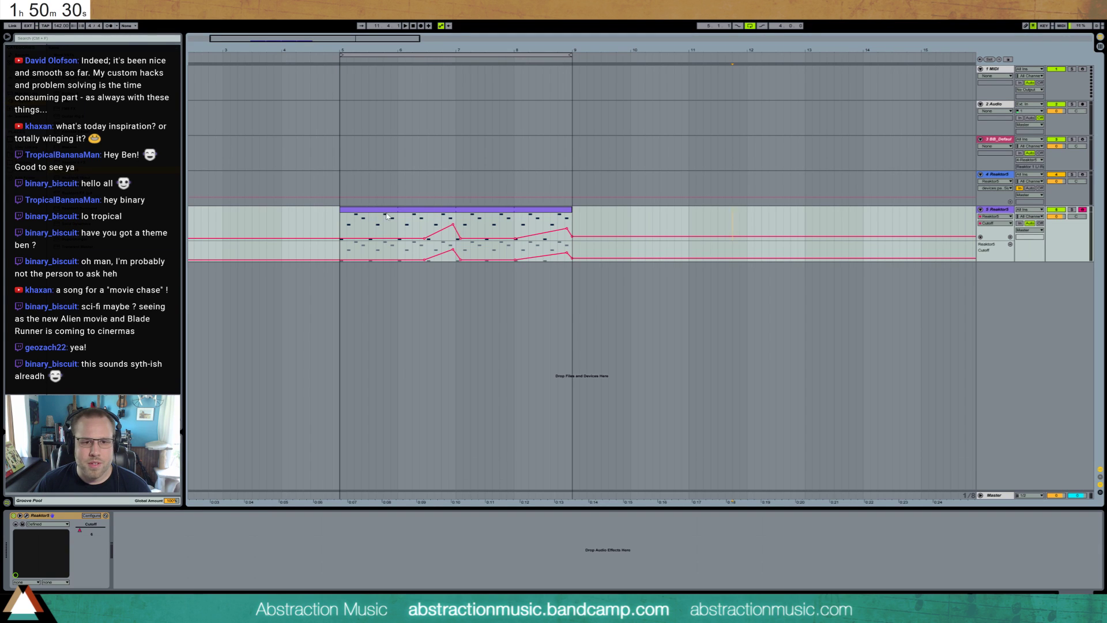
left_click(996, 210)
key("ctrl+d")
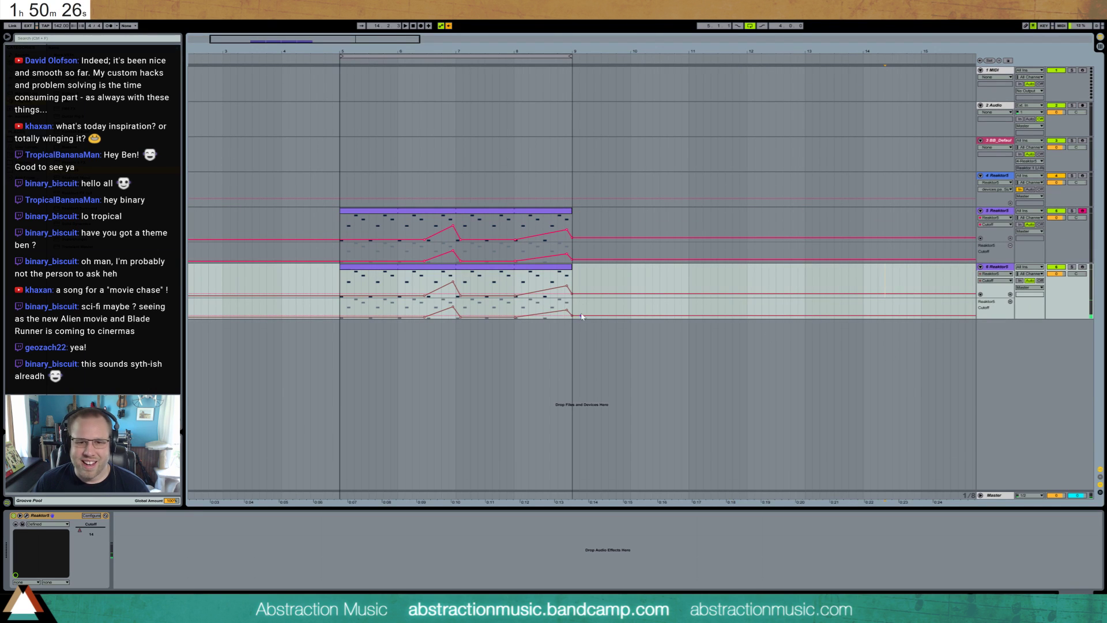
left_click(1000, 267)
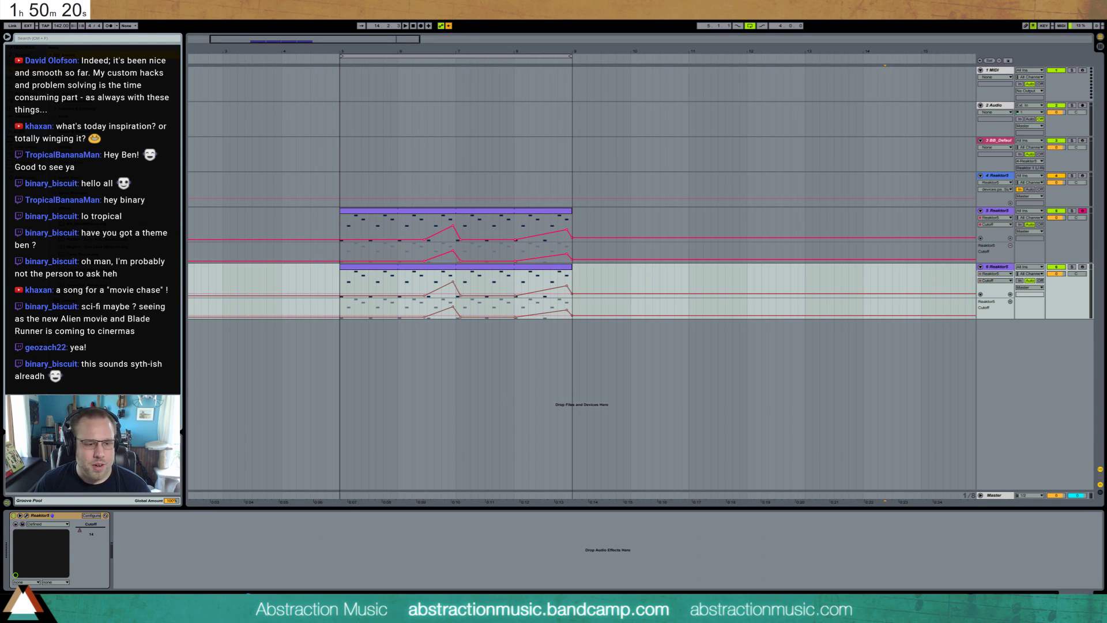
- In the Analog track's clip, duplicate the notes into the gaps so each pitch repeats directly after itself
double_click(378, 269)
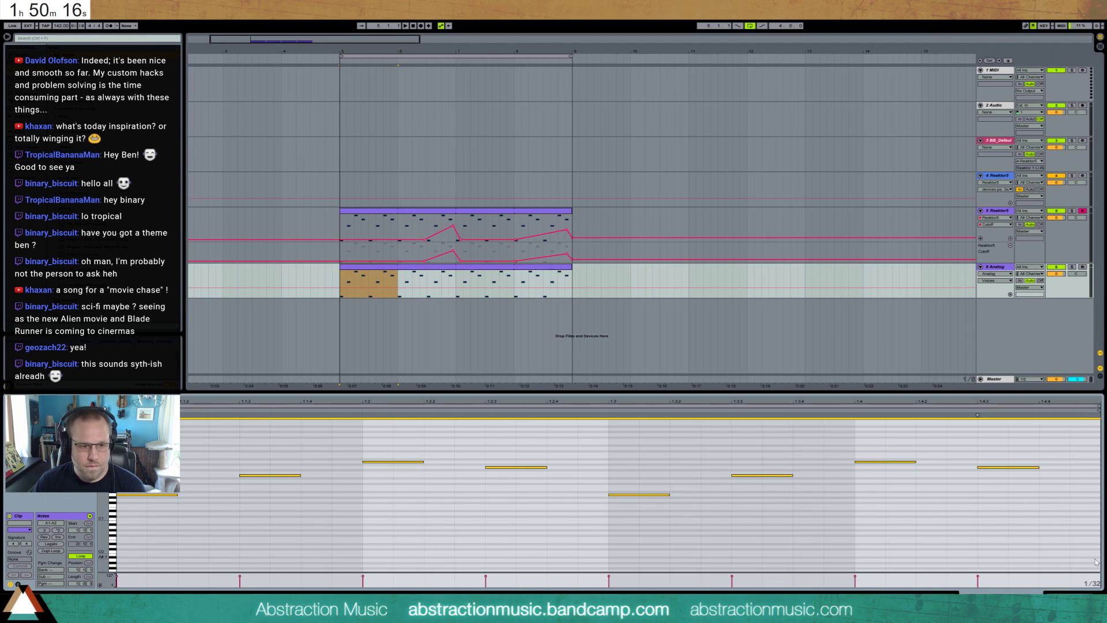
key("Right")
key("Right")
key("shift+Left")
key("shift+Right")
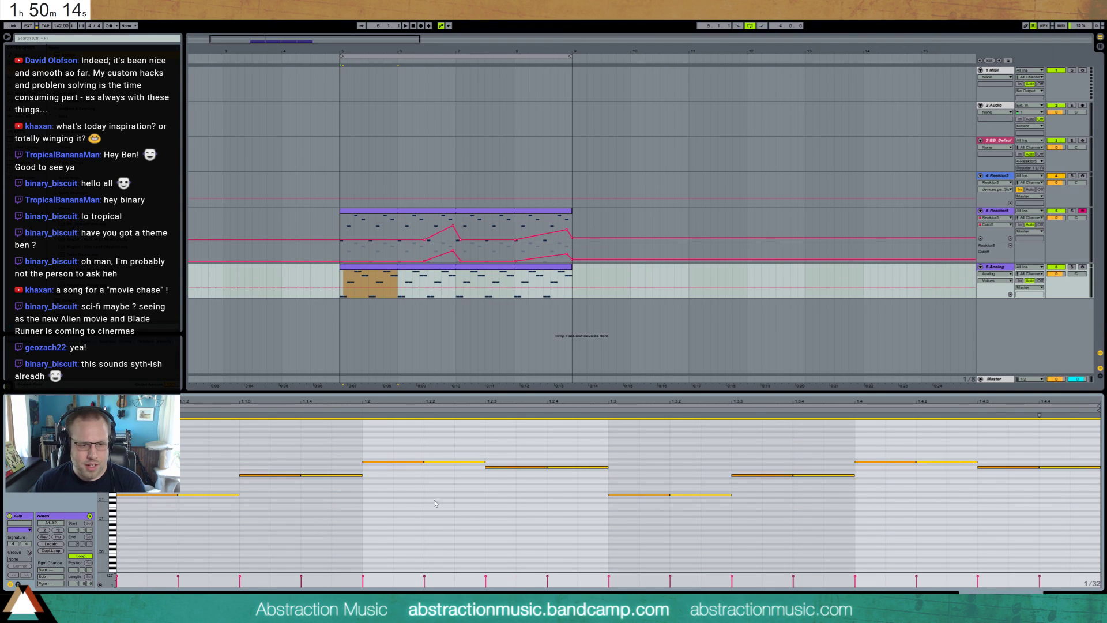
- Halve the length of all notes in the Analog clip and transpose them up an octave
key("ctrl+a")
key("shift+Left")
key("shift+Up")
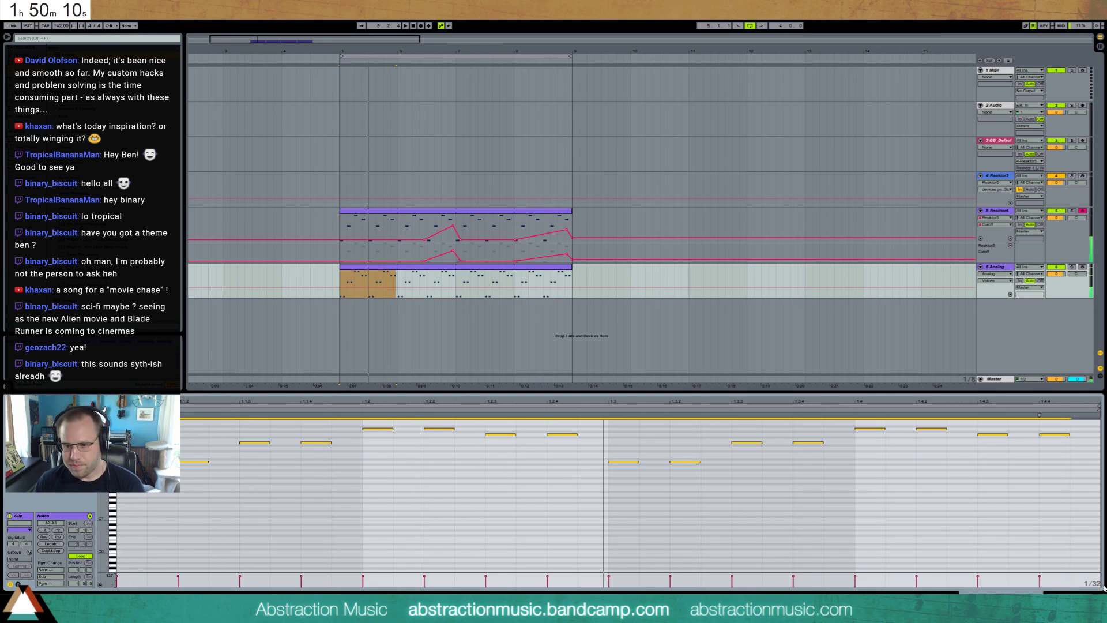
- Shorten the decay and lower the sustain of Analog's envelope, auditioning the loop
key("shift+Tab")
left_click(192, 532)
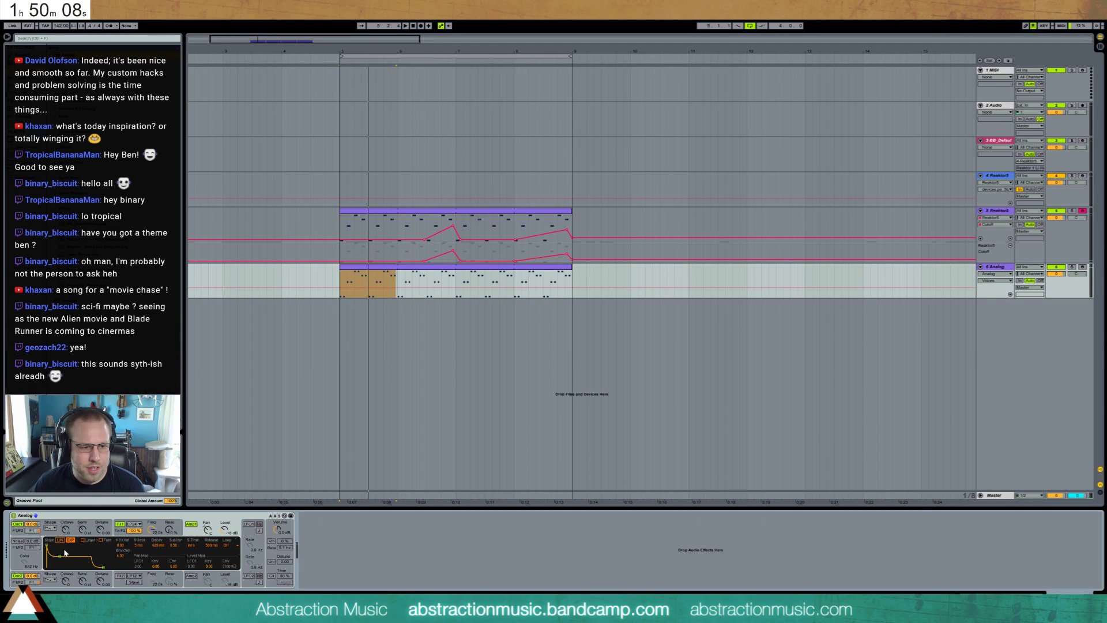
left_click_drag(59, 560, 56, 567)
left_click(120, 536)
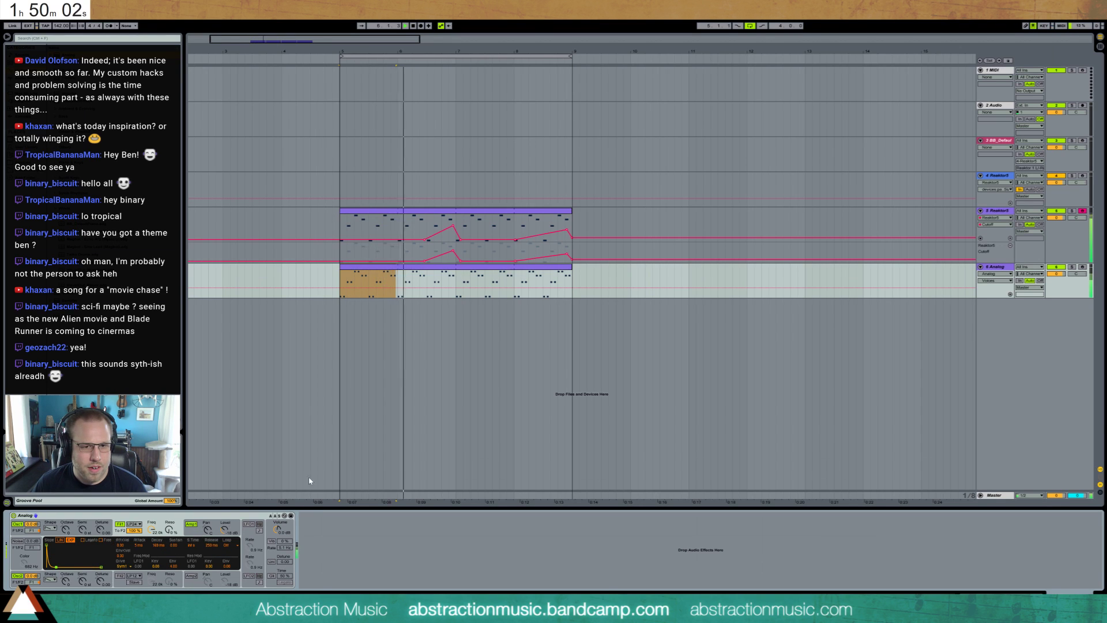
- Reopen Monark and adjust its amp sustain and decay, then lower the amp attack while the loop plays
left_click(426, 209)
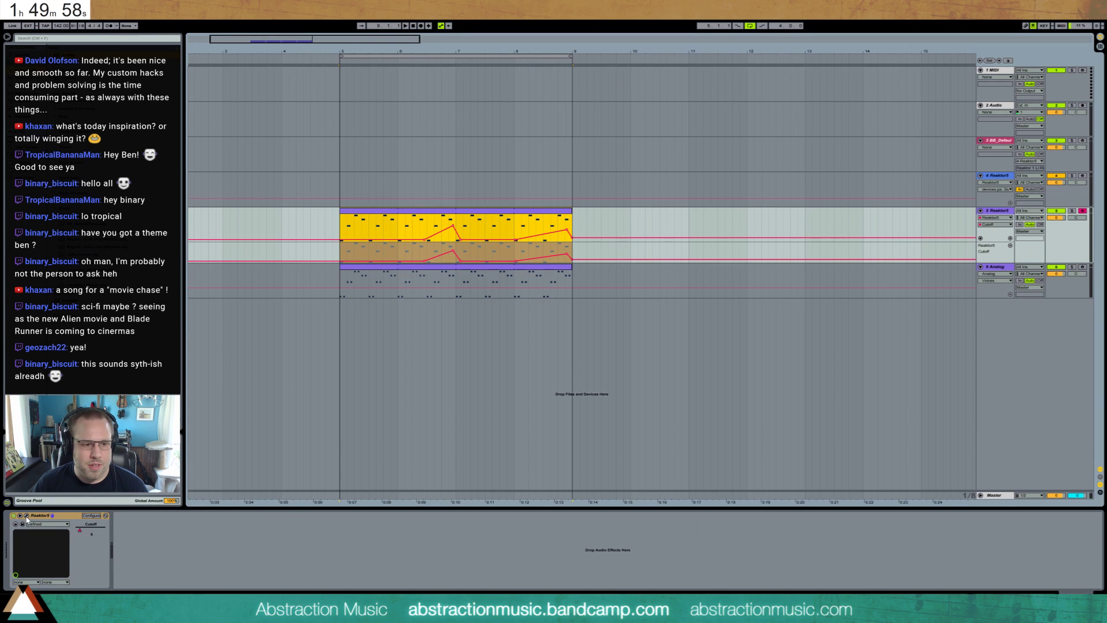
left_click(26, 516)
left_click(631, 405)
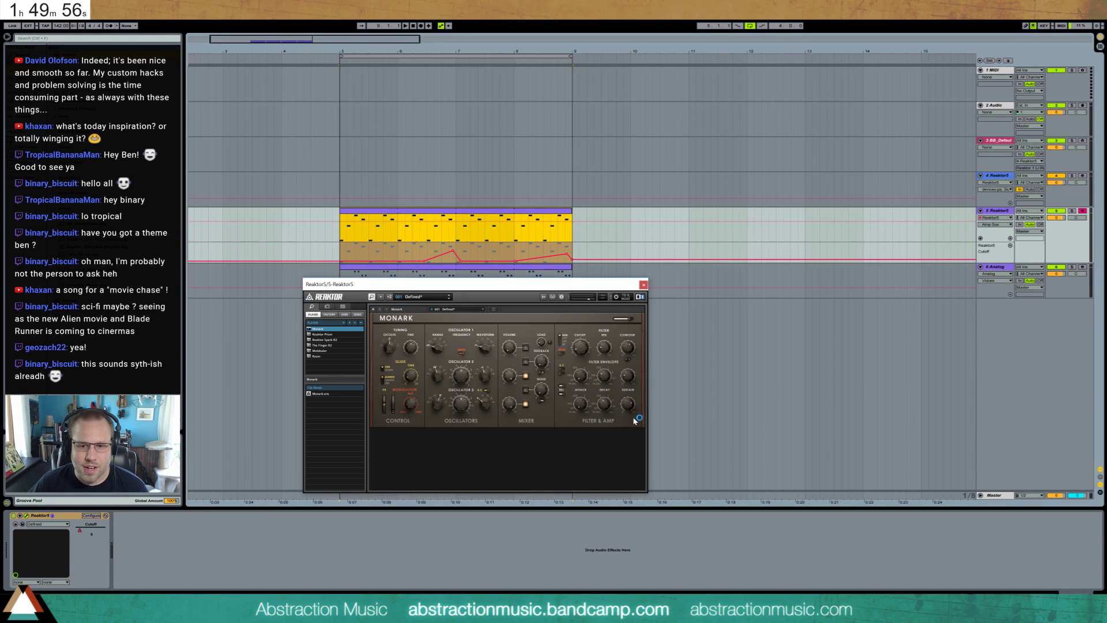
key("space")
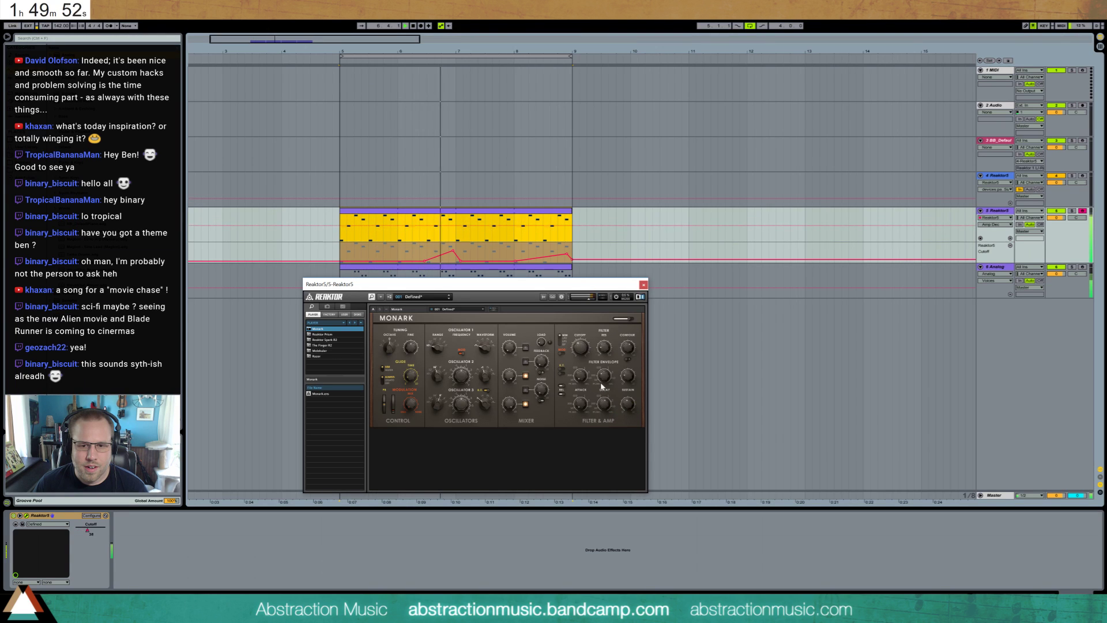
left_click(580, 403)
left_click_drag(582, 400, 600, 460)
key("space")
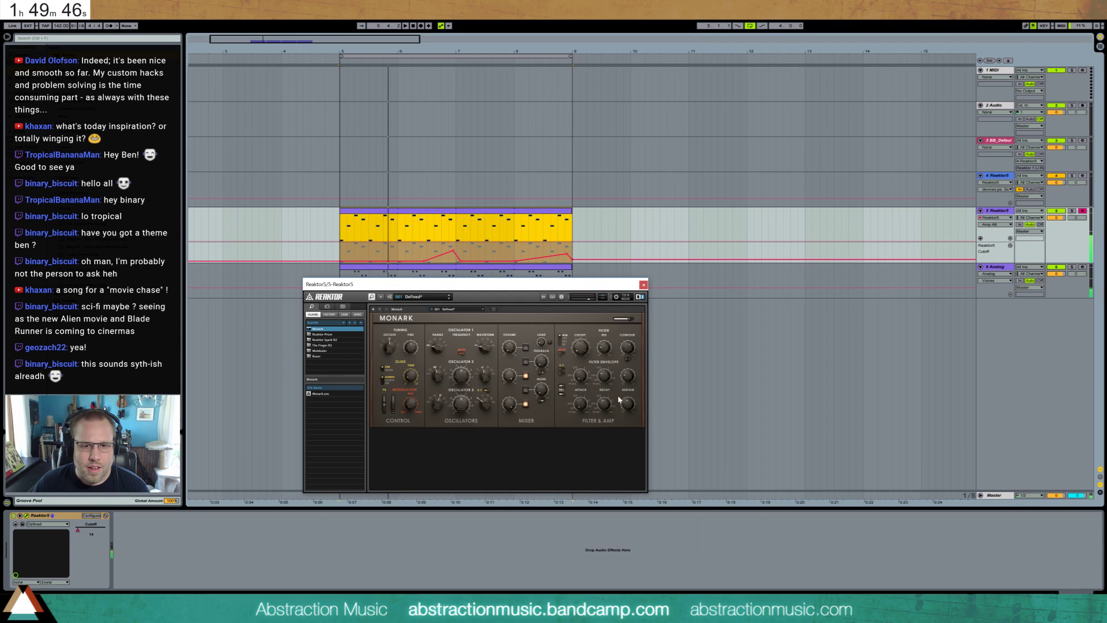
- Lower the frequency of Analog's first filter and adjust its resonance while listening to the loop
left_click(555, 267)
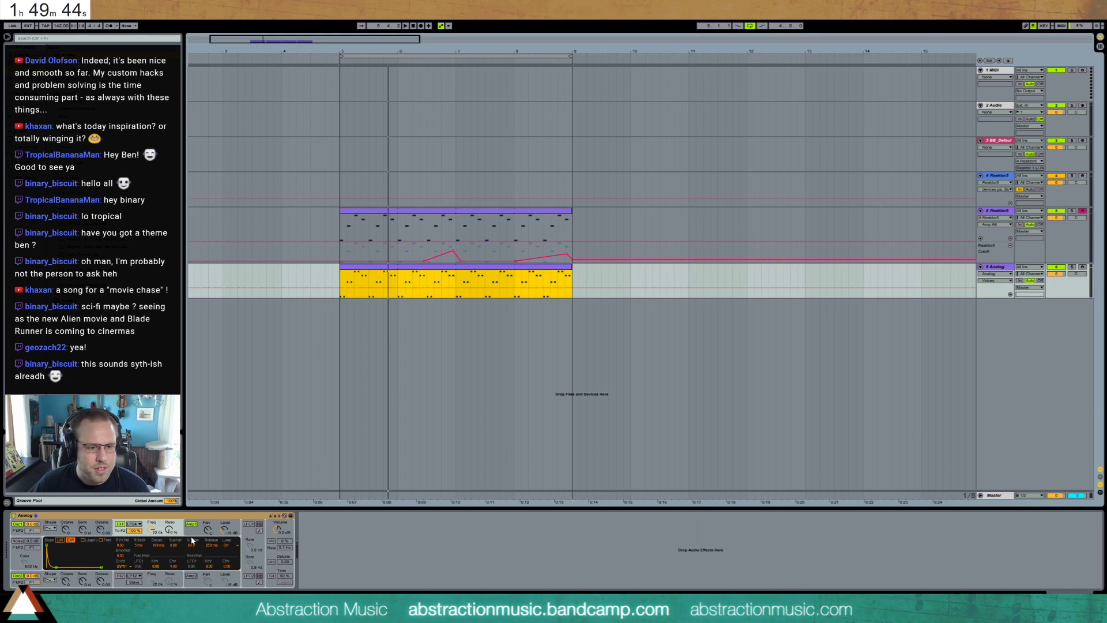
left_click_drag(152, 529, 169, 500)
key("space")
mouse_move(152, 530)
left_mouse_down()
mouse_move(152, 552)
mouse_move(169, 526)
left_mouse_up()
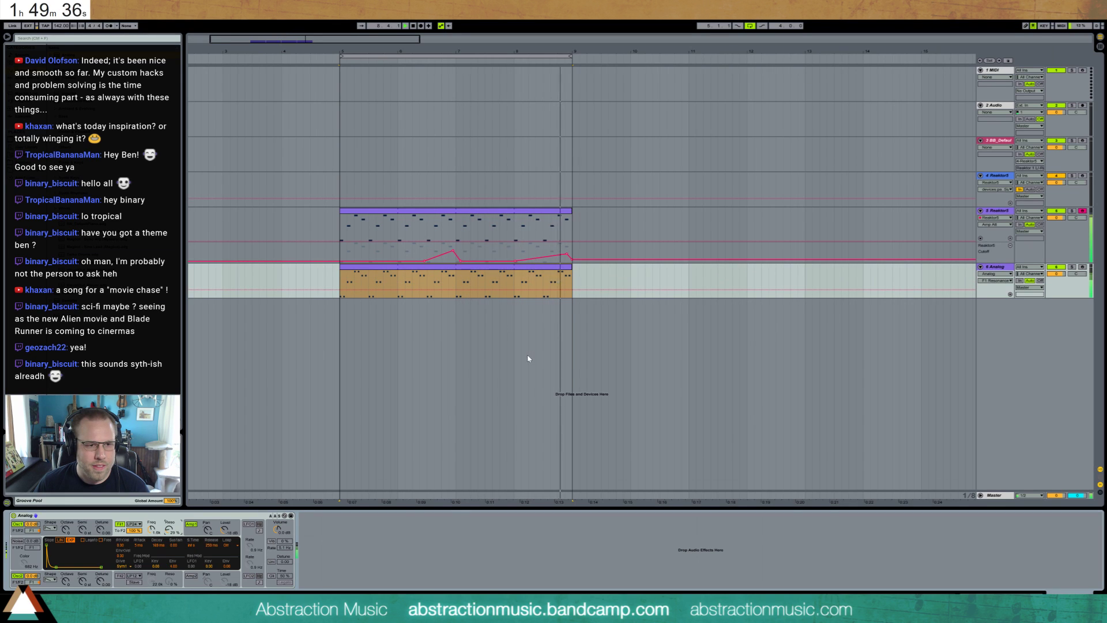
key("space")
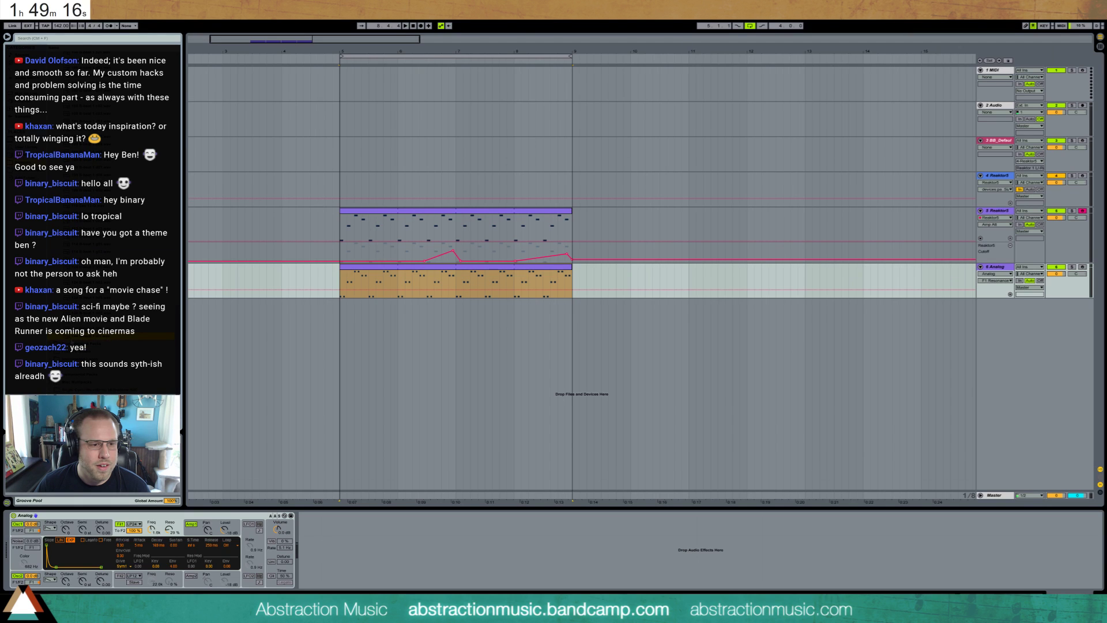
- Add the 144 beat loop at bar 5 on a new audio track and warp it with a segment tempo of 144 BPM
left_click(369, 336)
left_click(345, 324)
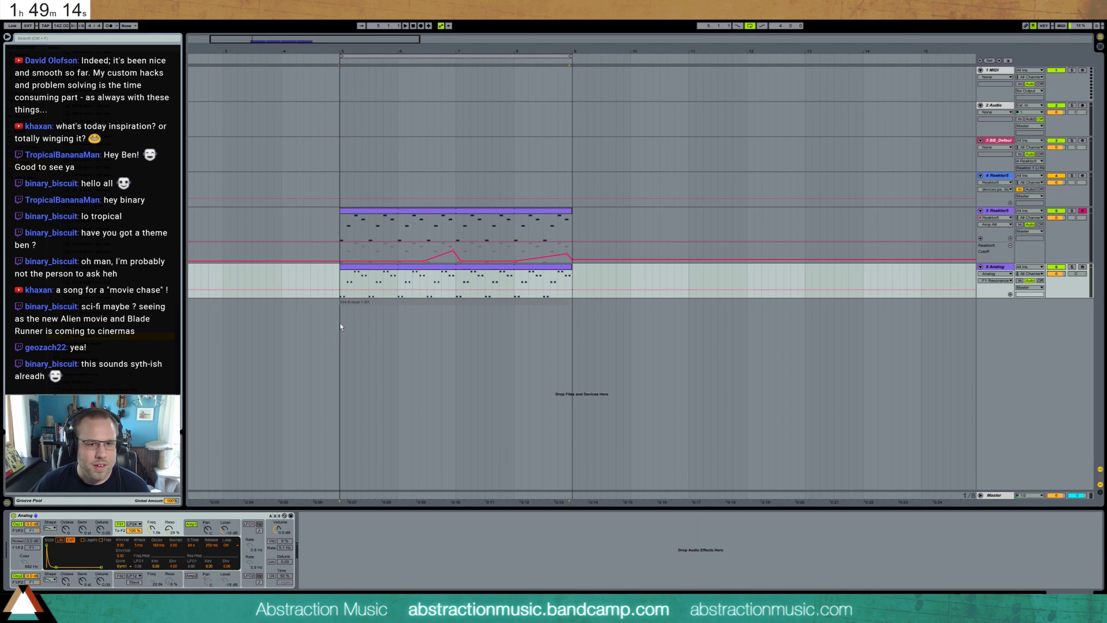
double_click(548, 301)
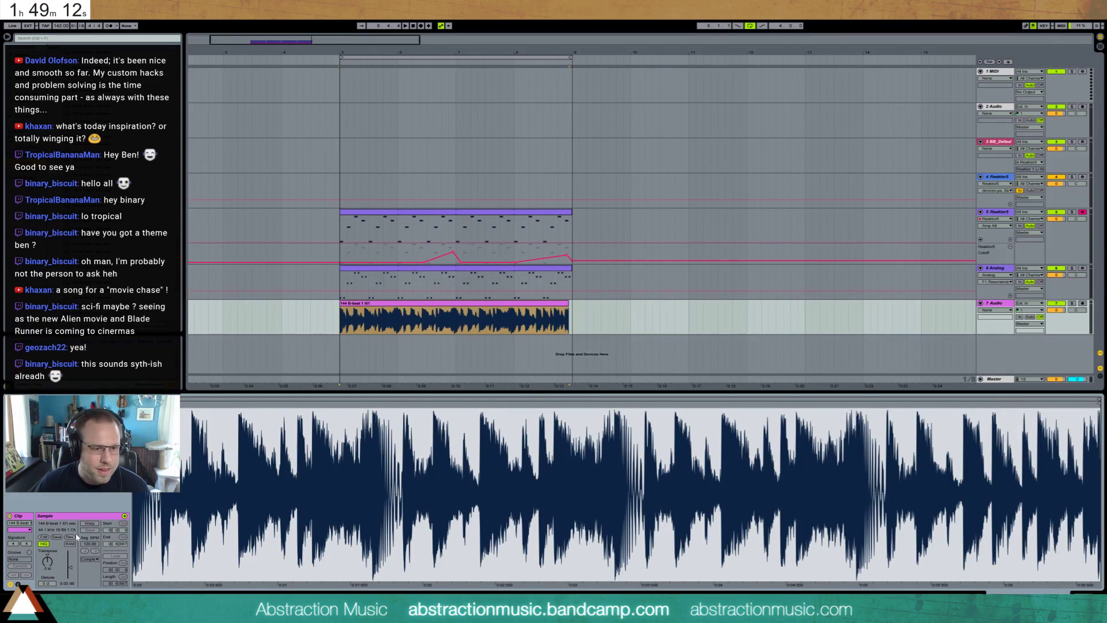
left_click(90, 524)
type("14")
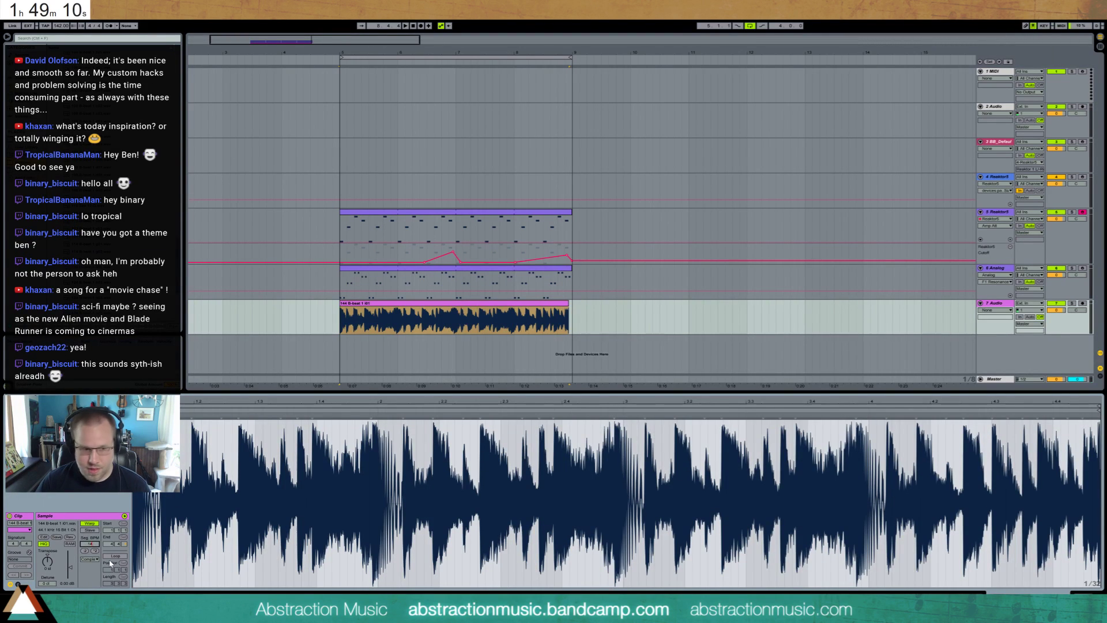
type("4")
key("Return")
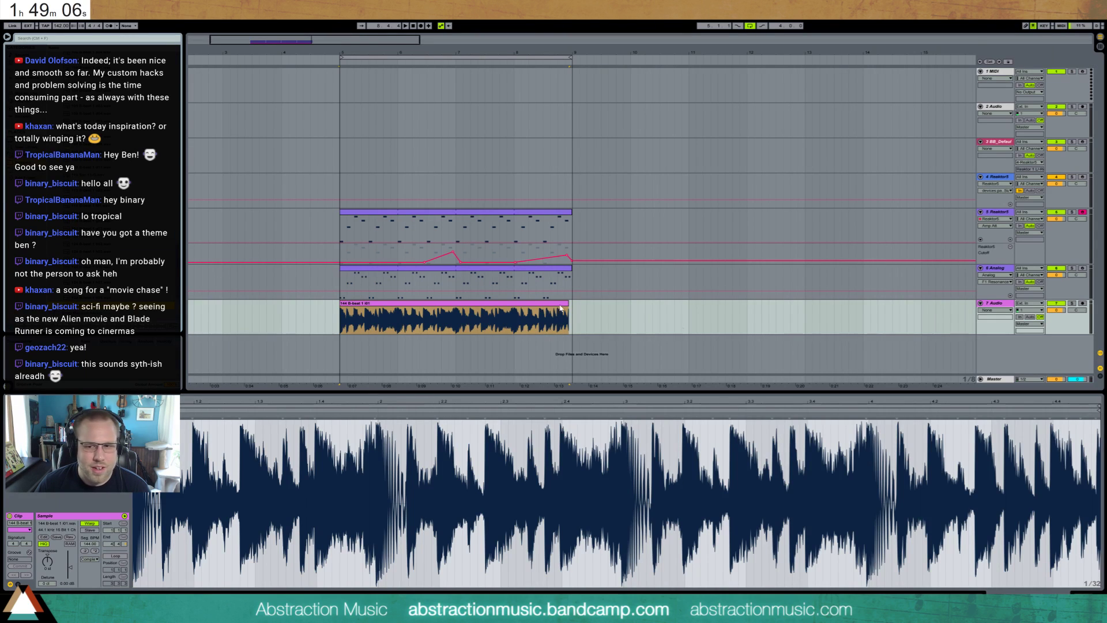
- Extend the beat clip to the end of its fourth bar, reaching bar 9, and adjust its track volume
left_click_drag(1018, 401, 1018, 395)
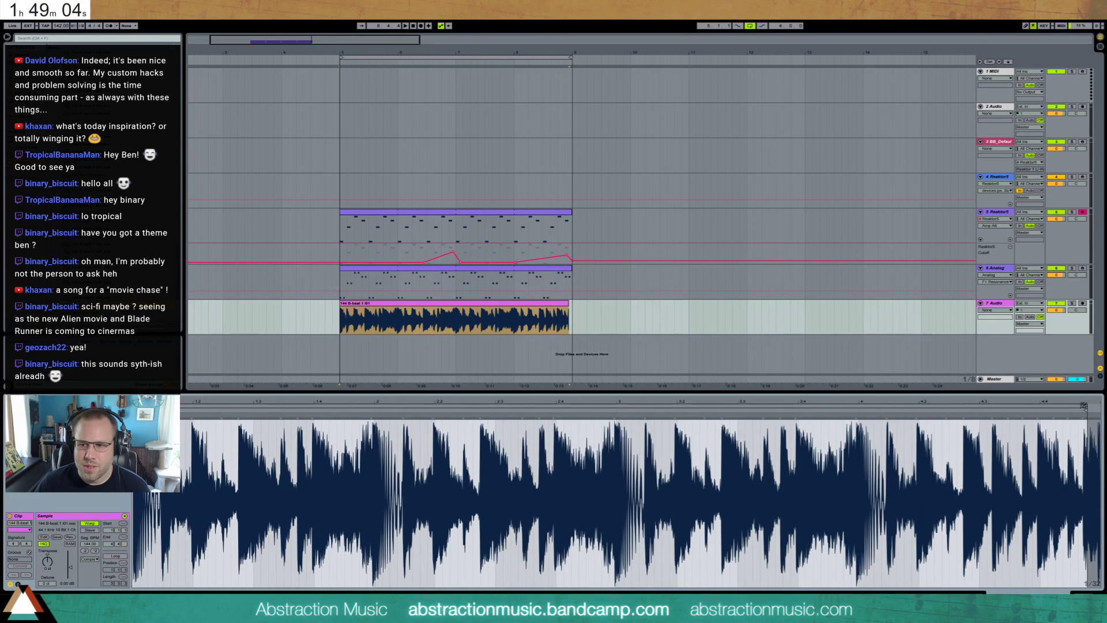
left_click_drag(1086, 408, 1100, 411)
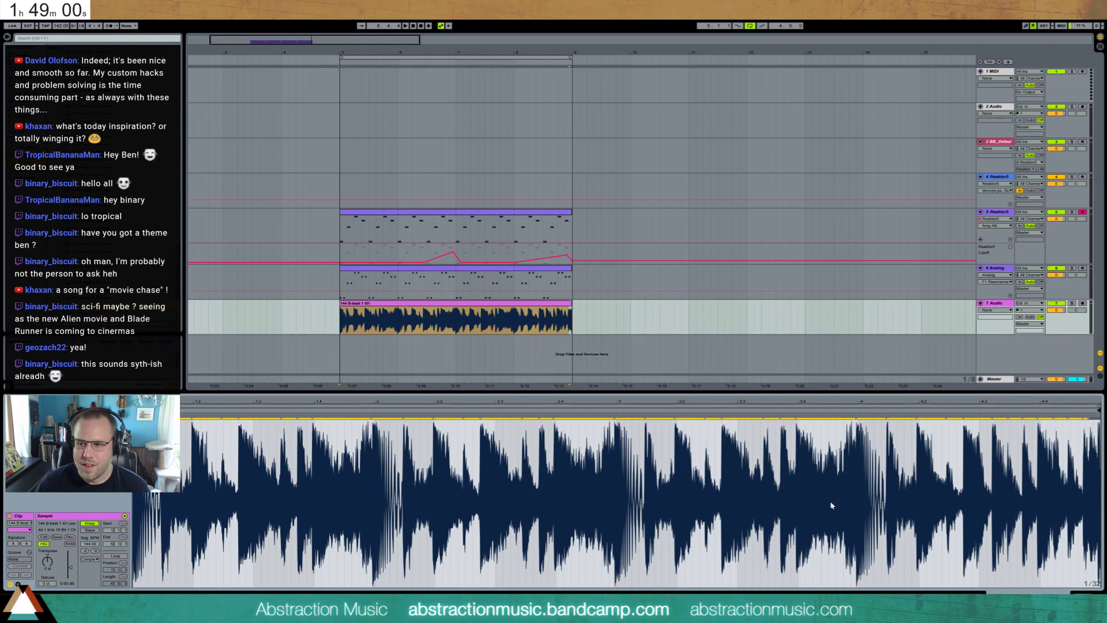
left_click(542, 305)
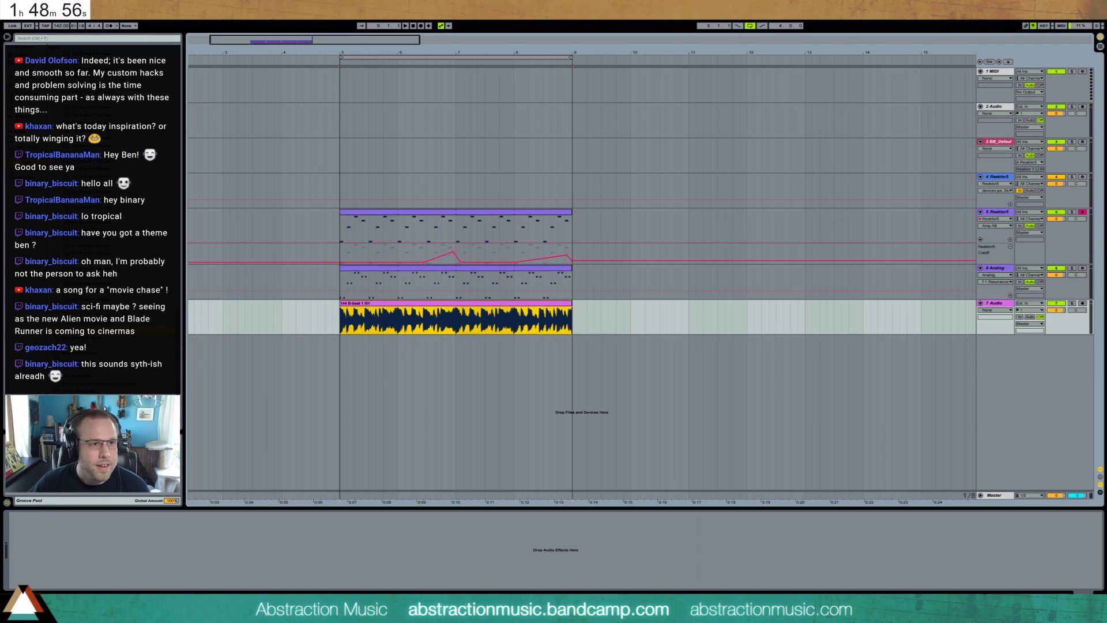
left_click(25, 69)
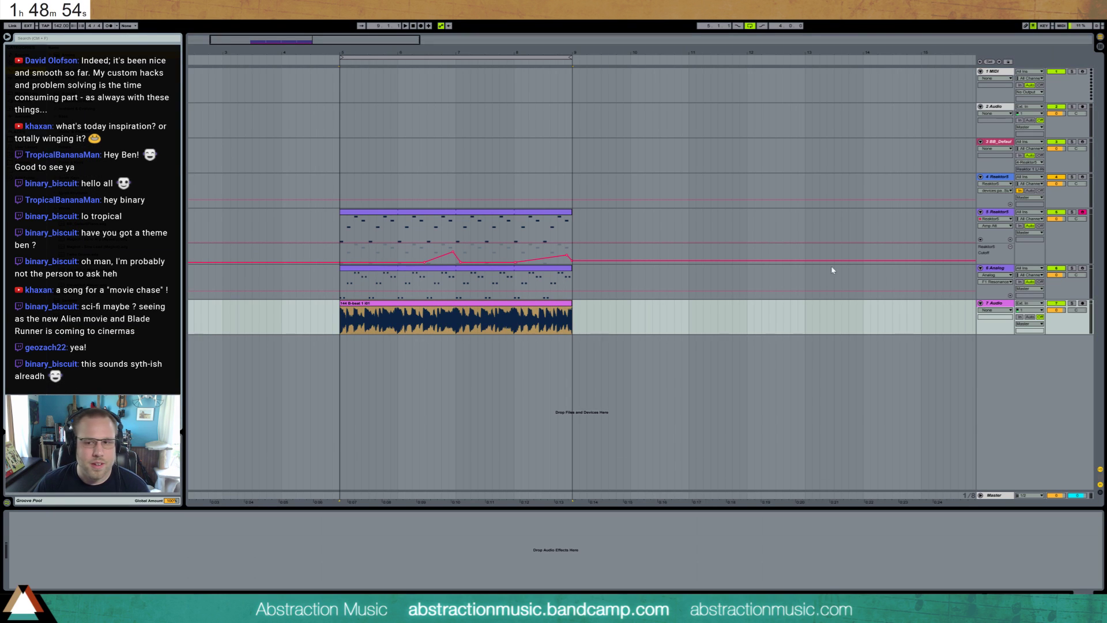
left_click_drag(1058, 310, 1056, 295)
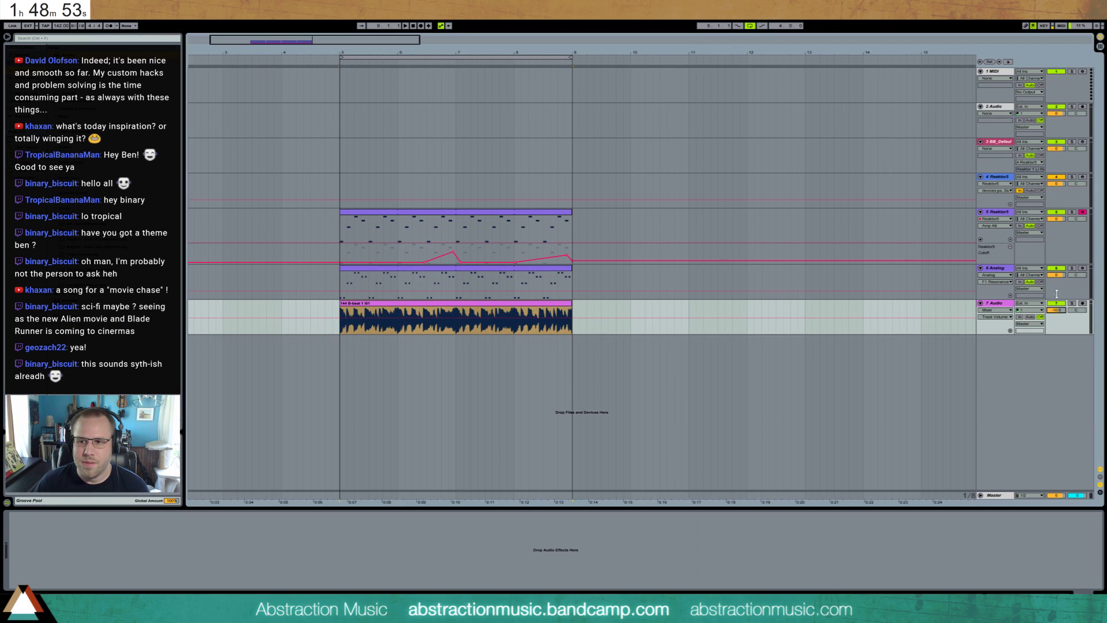
- Add EQ Eight with a low cut to the Monark track, play the loop and close the Reaktor window
left_click(1000, 214)
left_click(24, 78)
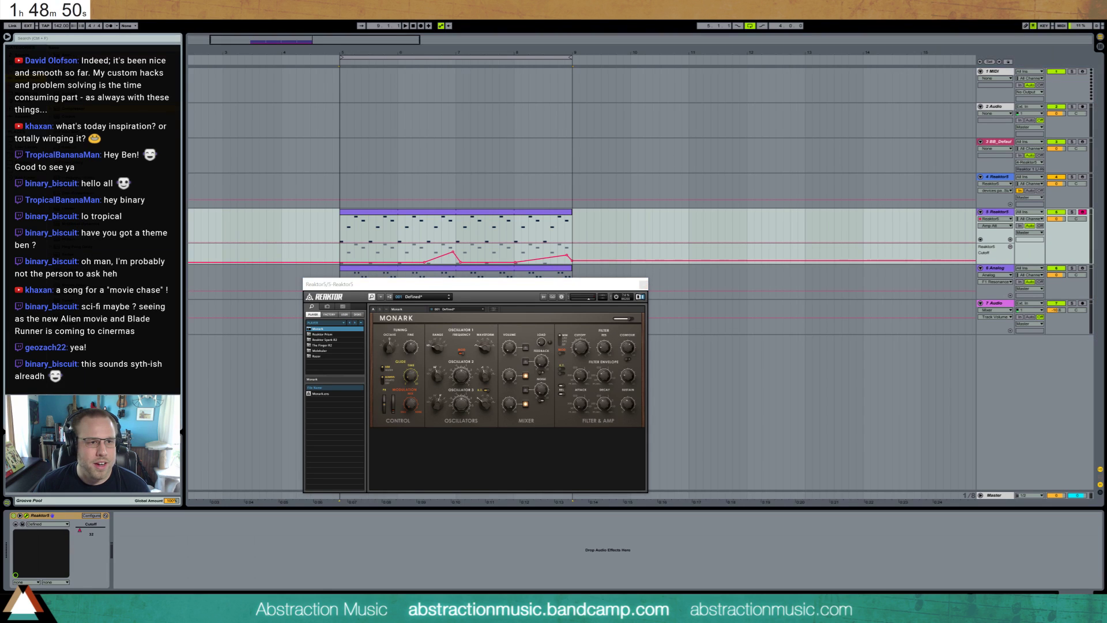
left_click_drag(247, 539, 248, 539)
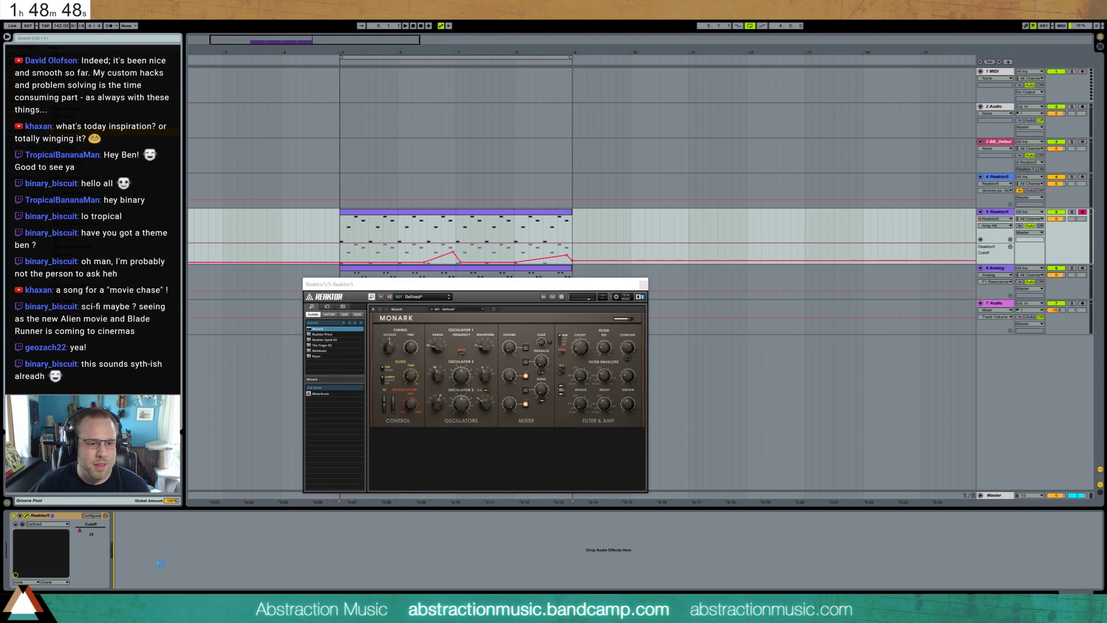
mouse_move(152, 551)
left_mouse_down()
mouse_move(164, 557)
mouse_move(146, 566)
left_mouse_up()
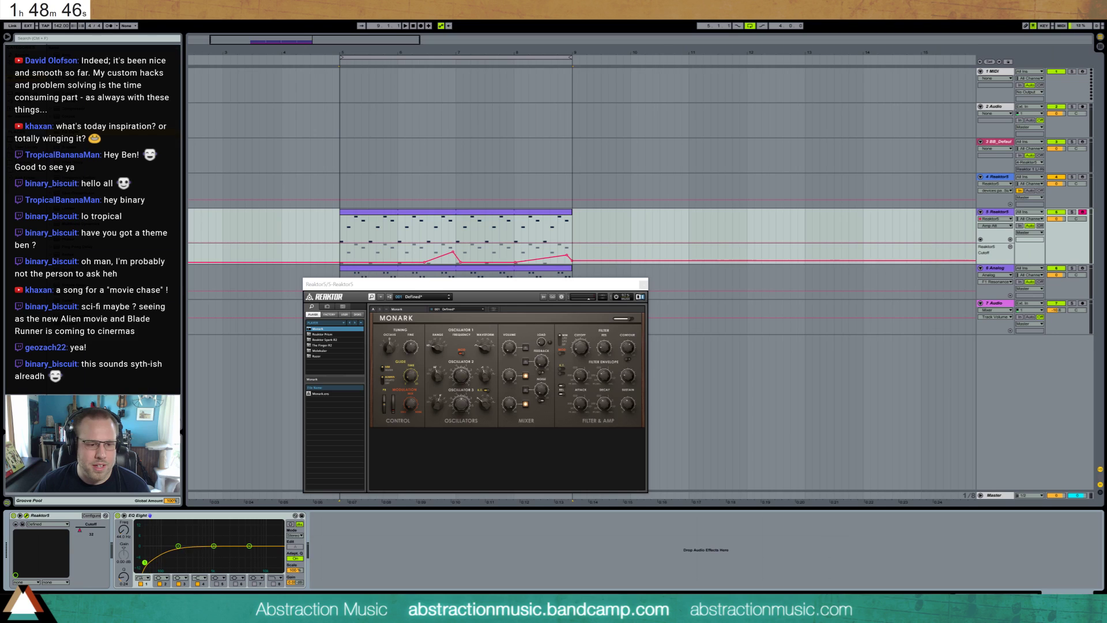
key("space")
left_click(644, 284)
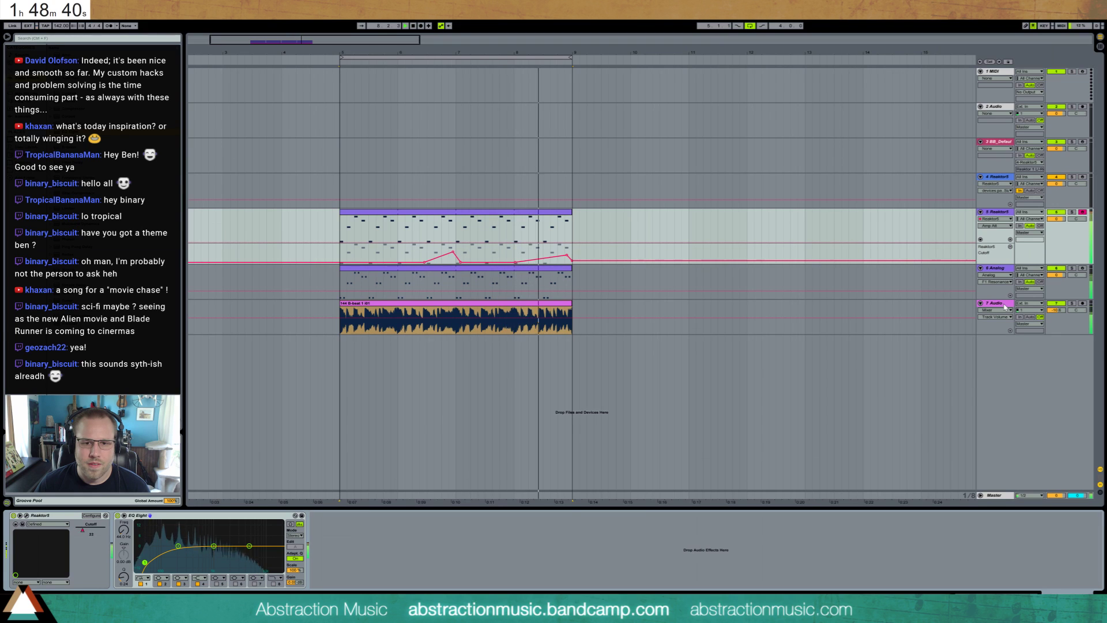
key("space")
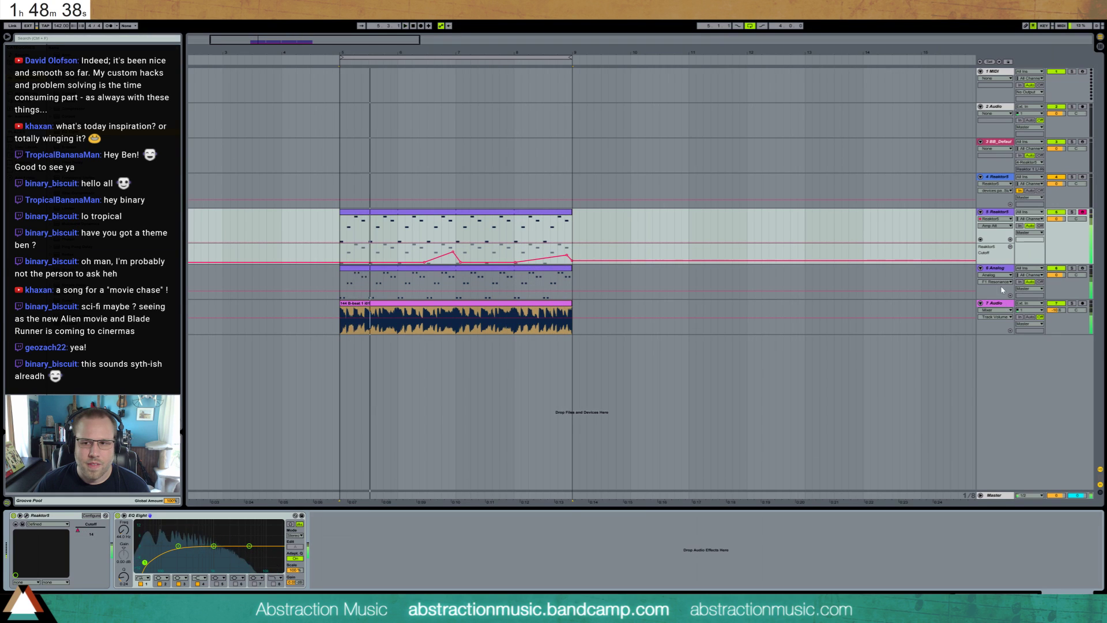
- Set Analog's first filter type to 6 dB band-pass and switch on LFO1
left_click(987, 274)
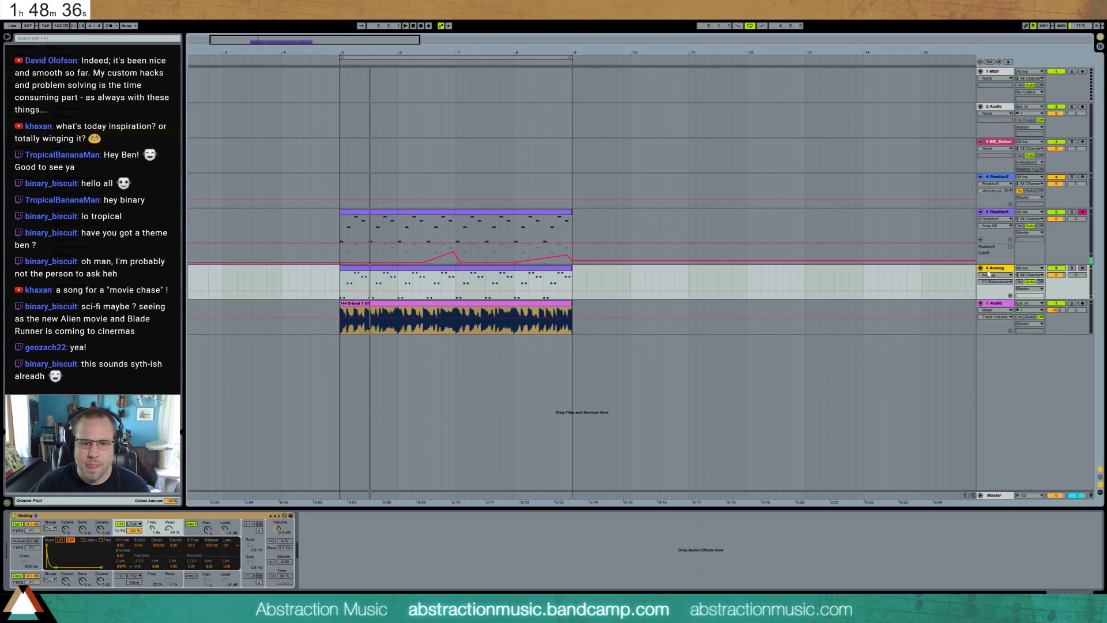
left_click(134, 524)
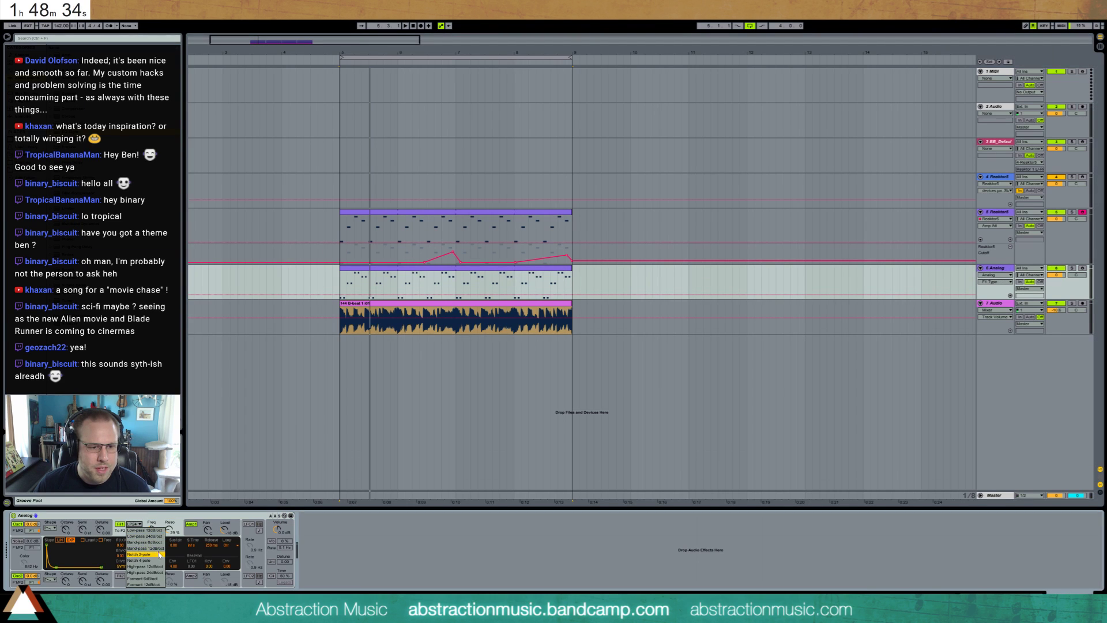
left_click(143, 542)
left_click(249, 523)
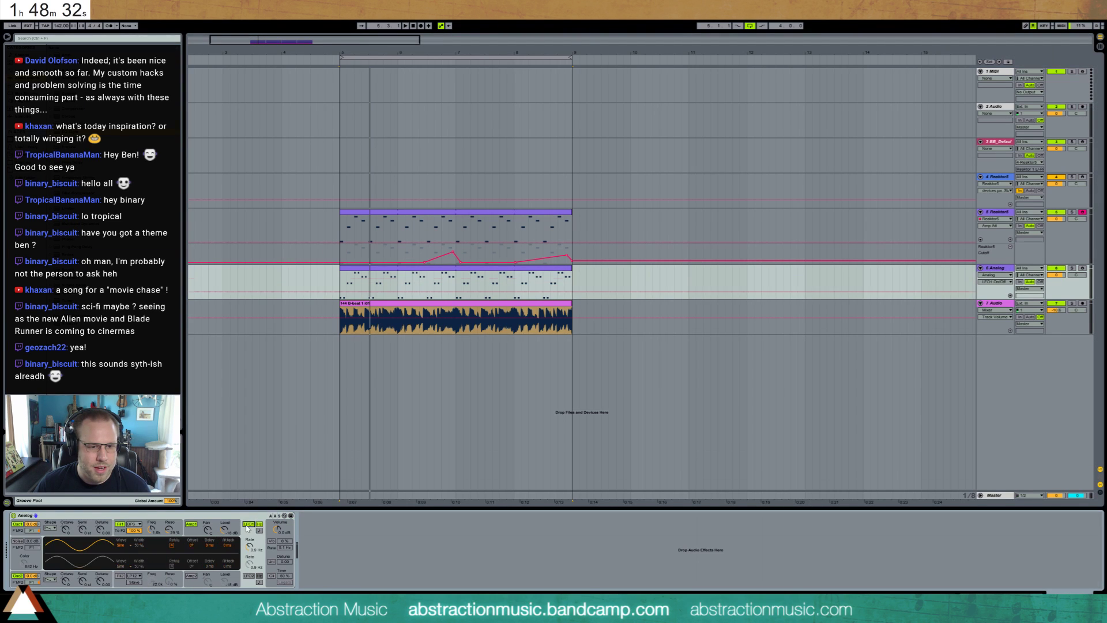
- Adjust LFO1's rate, modulate Analog's first filter frequency with LFO1, and solo the Analog track during playback
left_click(251, 547)
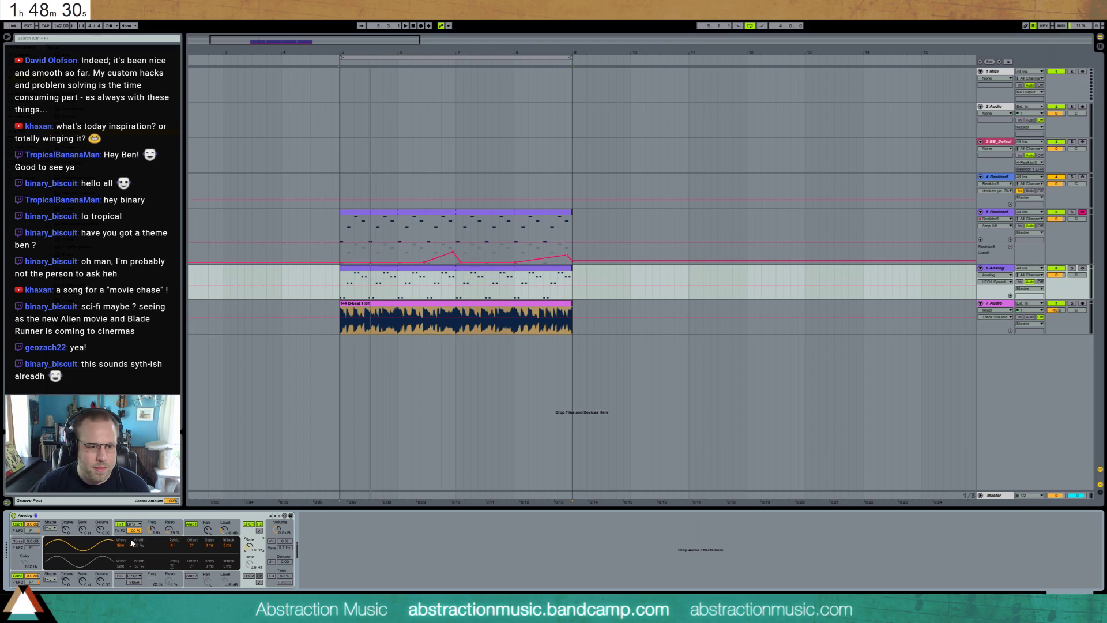
left_click(120, 536)
left_click_drag(138, 566, 139, 542)
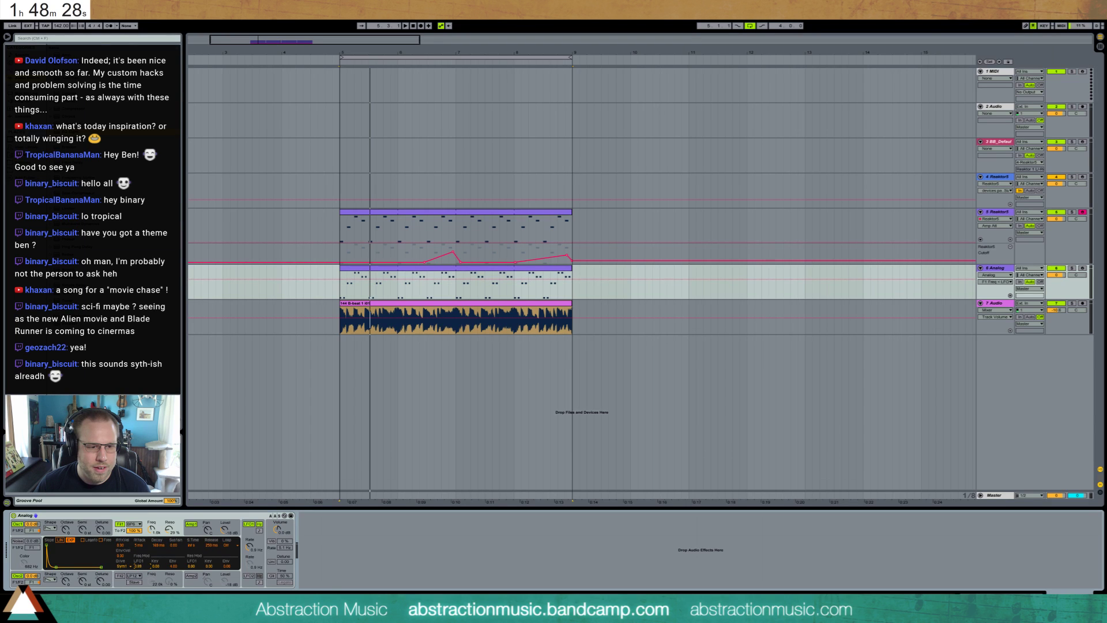
left_click(1072, 269)
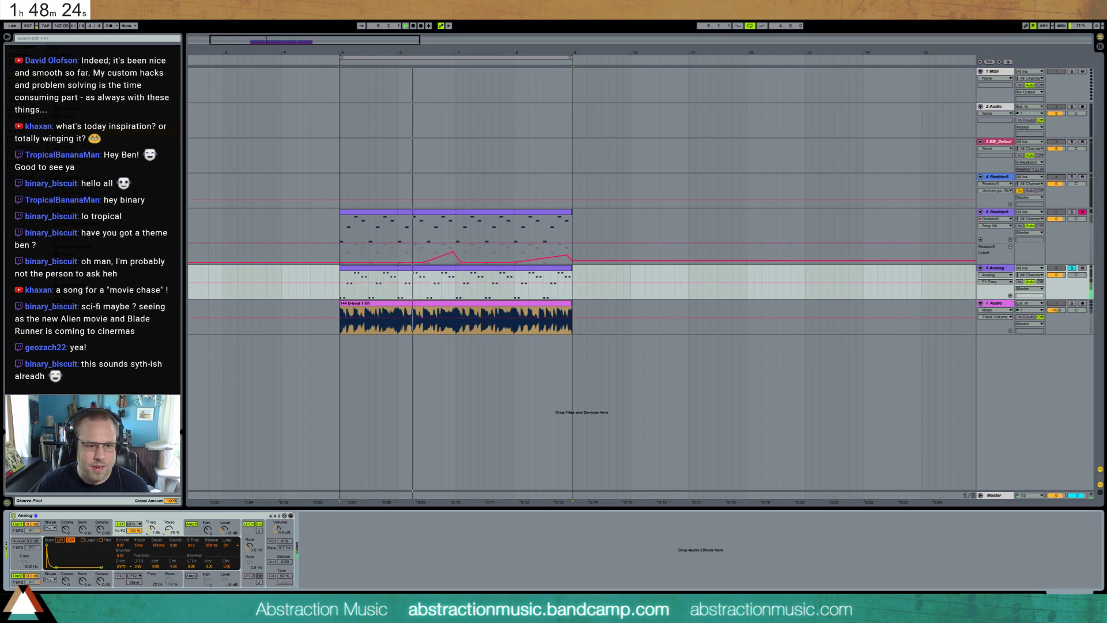
- Refine Analog's LFO1 rate, first filter frequency and resonance, then switch on unison and raise its detune
left_click(250, 548)
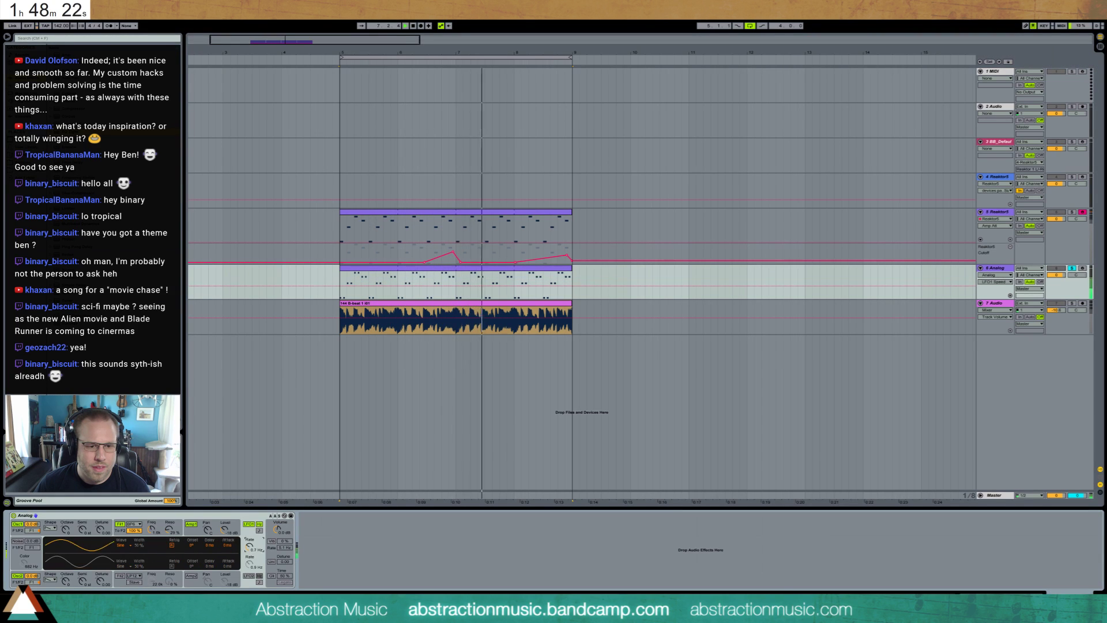
left_click_drag(250, 548, 249, 550)
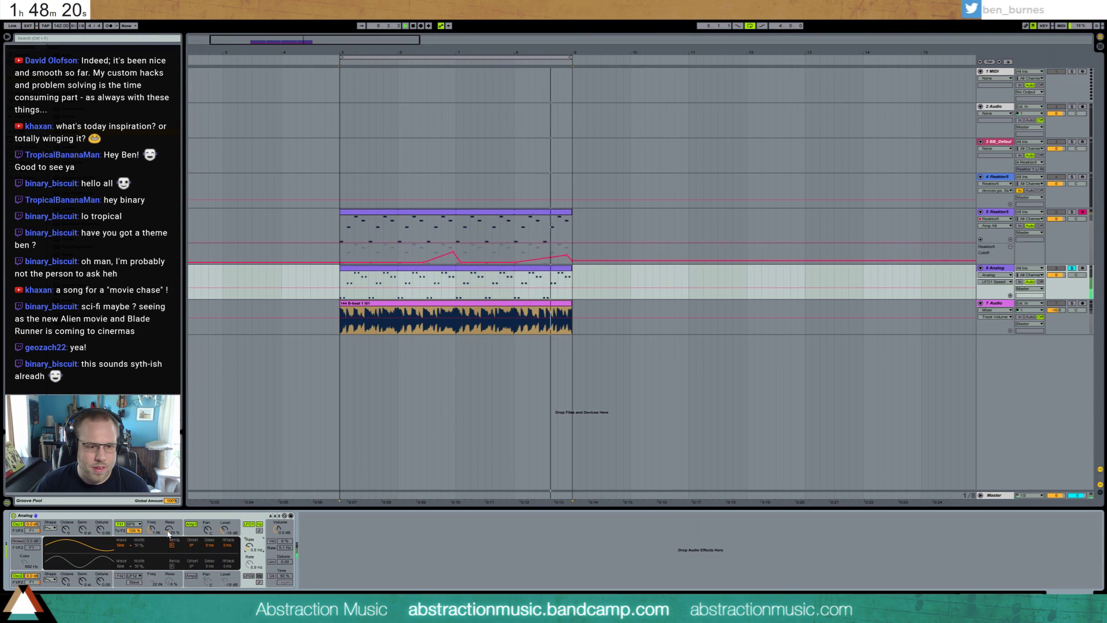
mouse_move(152, 529)
left_mouse_down()
mouse_move(152, 543)
mouse_move(169, 530)
left_mouse_up()
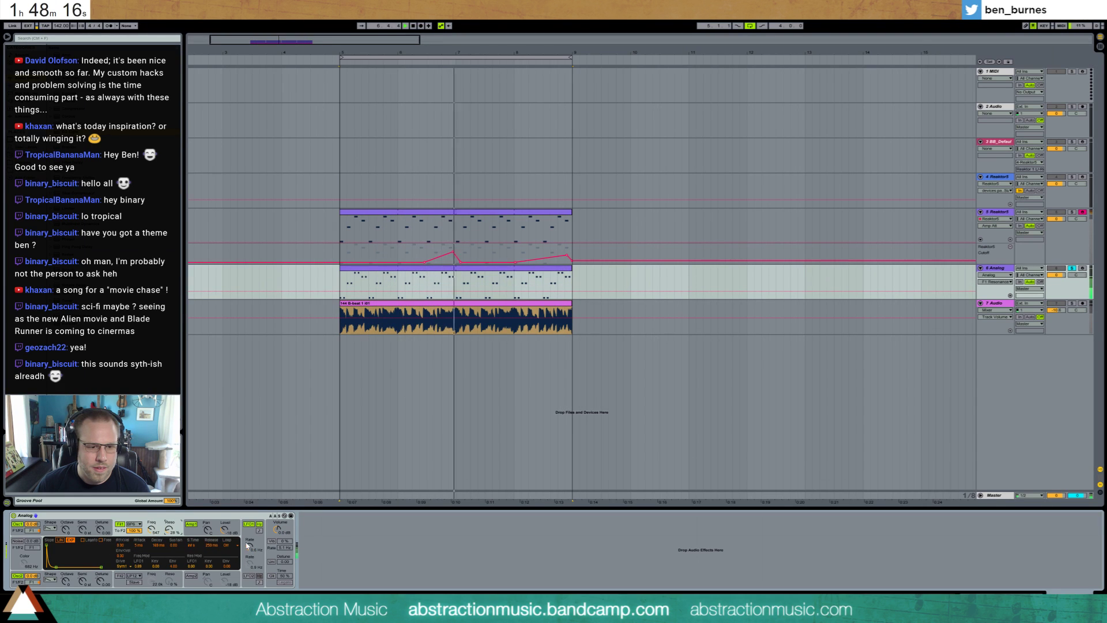
left_click_drag(249, 547, 249, 549)
left_click(135, 535)
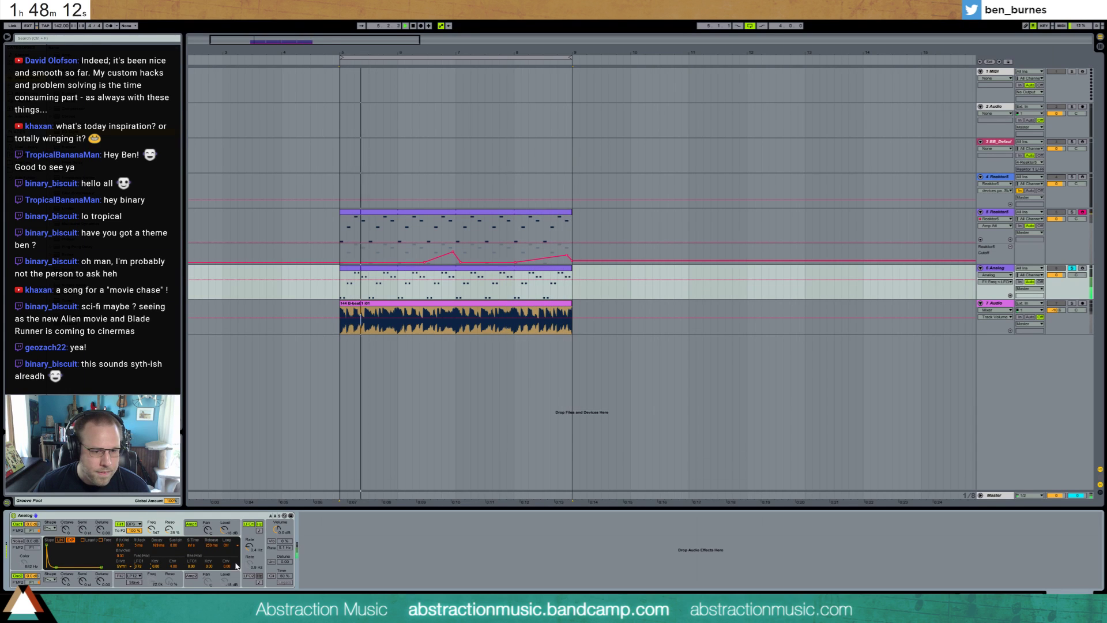
left_click(271, 561)
left_click_drag(284, 561, 284, 553)
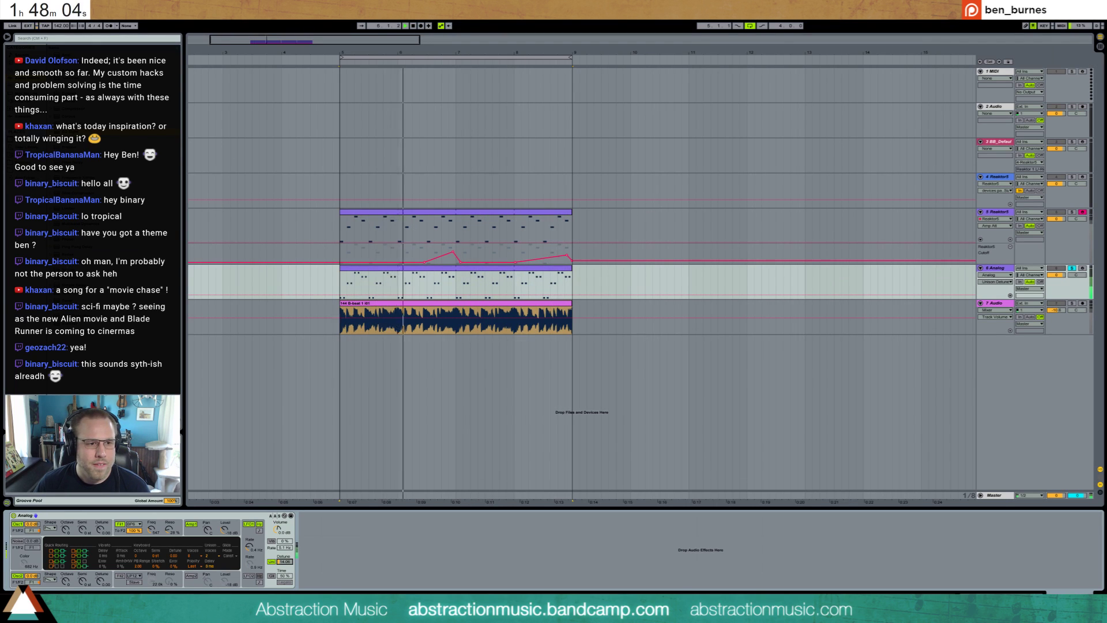
- Add Ping Pong Delay after Analog, adjust its feedback and dry/wet, and end soloing to hear all tracks
left_click(352, 557)
mouse_move(351, 556)
left_mouse_down()
mouse_move(311, 571)
mouse_move(332, 567)
left_mouse_up()
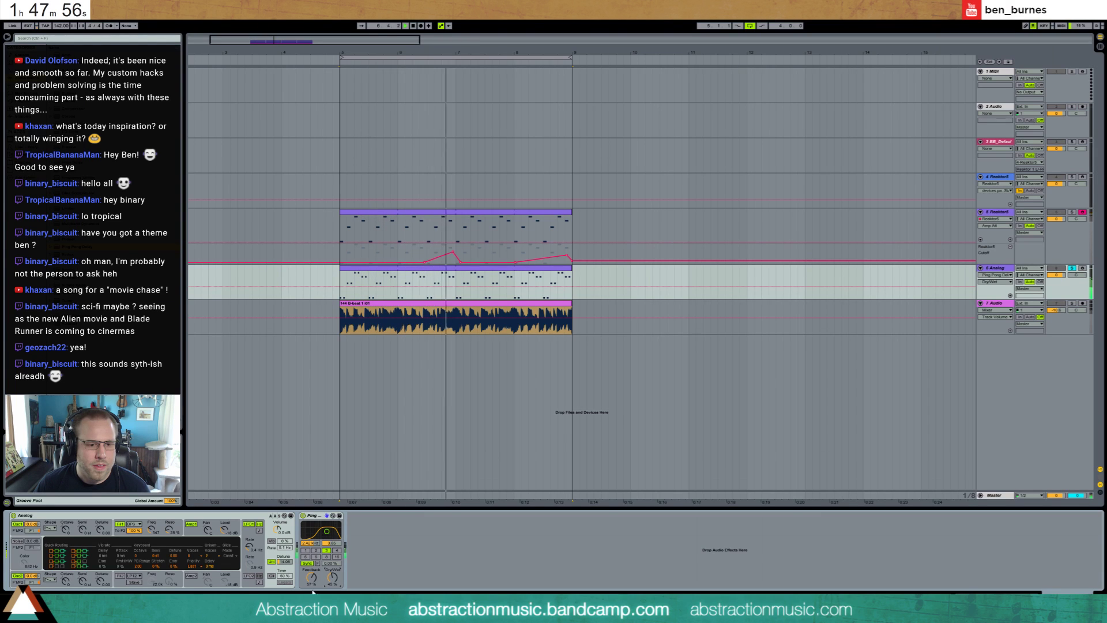
left_click_drag(312, 577, 332, 587)
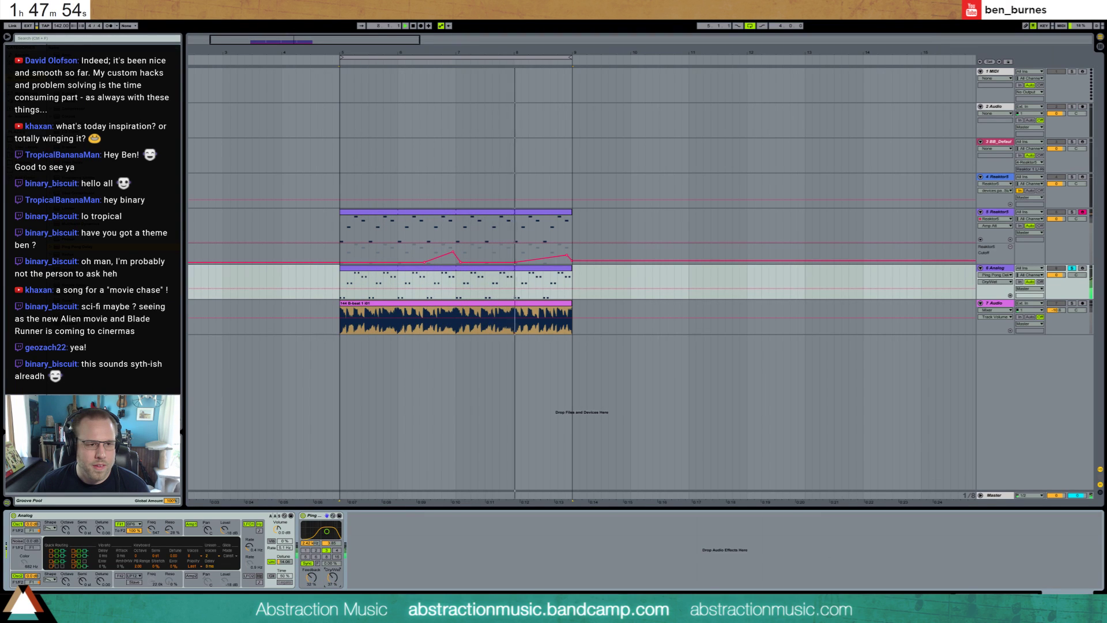
left_click(1072, 213)
left_click(1073, 213)
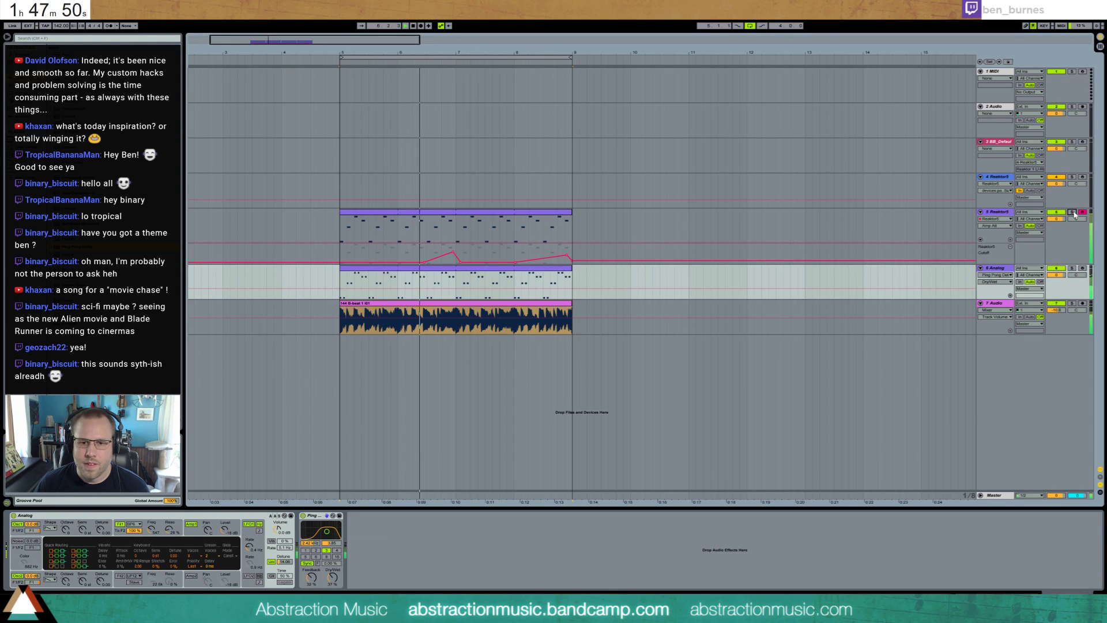
- Delete the unused first Reaktor5 track and the empty Audio and MIDI tracks above it
left_click(1008, 178)
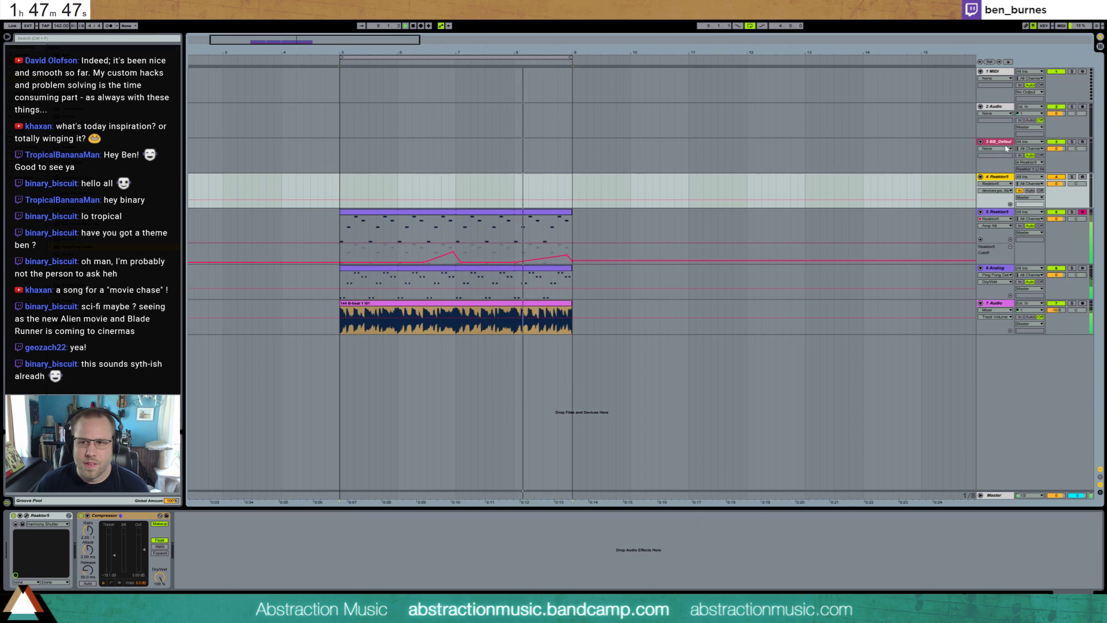
key("Delete")
left_click(997, 107)
left_click(997, 71)
key("Delete")
key("Delete")
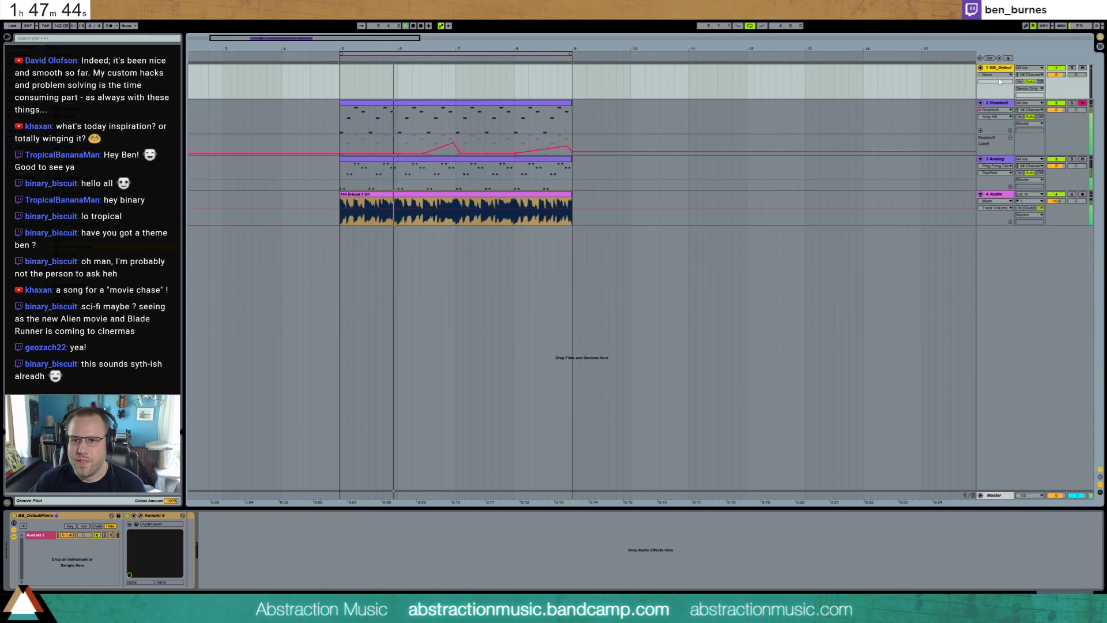
- Lower the Monark track's volume and play the loop, comparing the mix with that track muted and unmuted
left_click(424, 114)
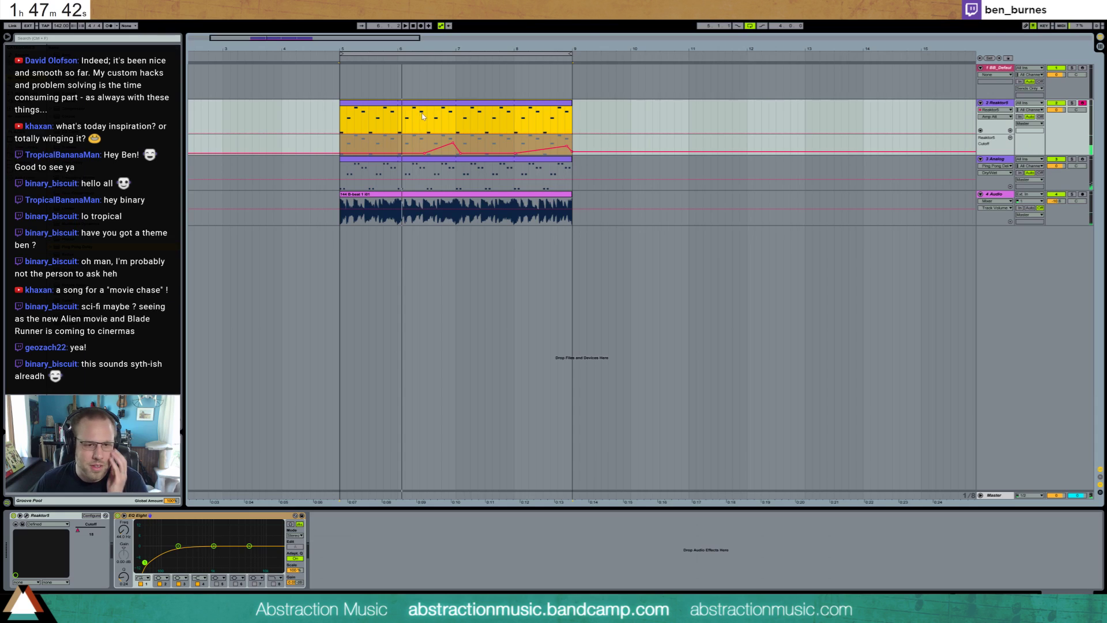
left_click_drag(1056, 109, 1056, 129)
key("space")
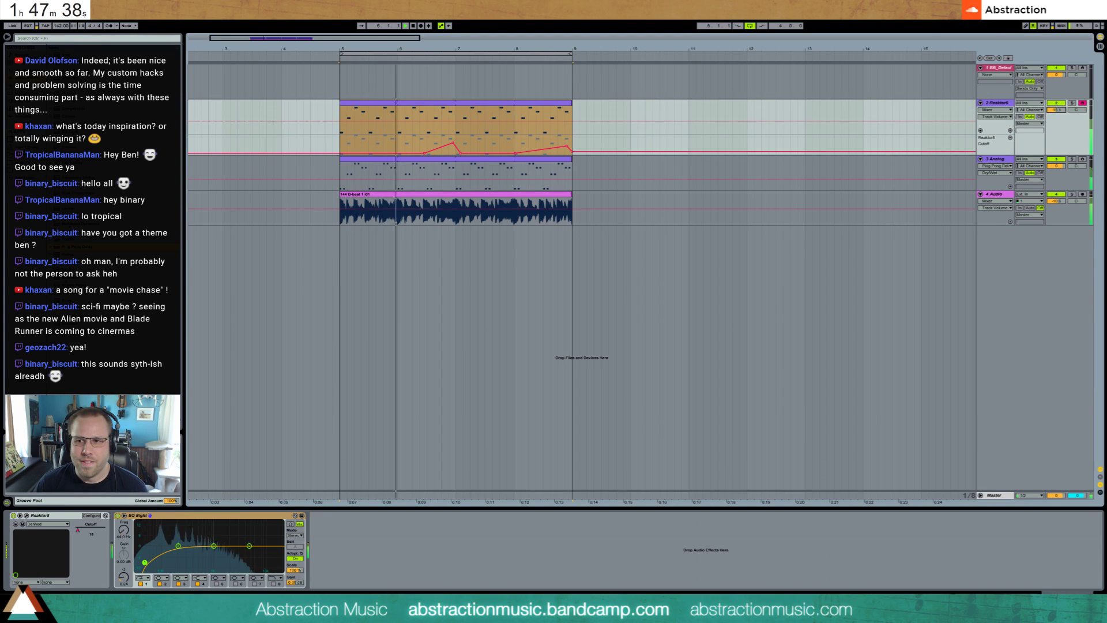
left_click(996, 196)
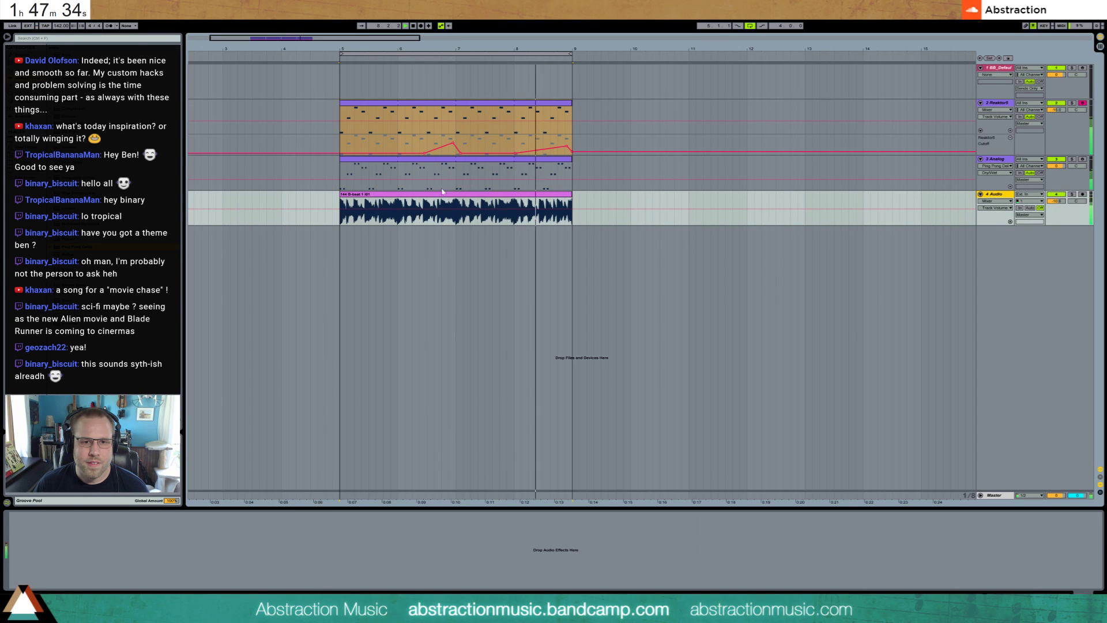
left_click(1054, 104)
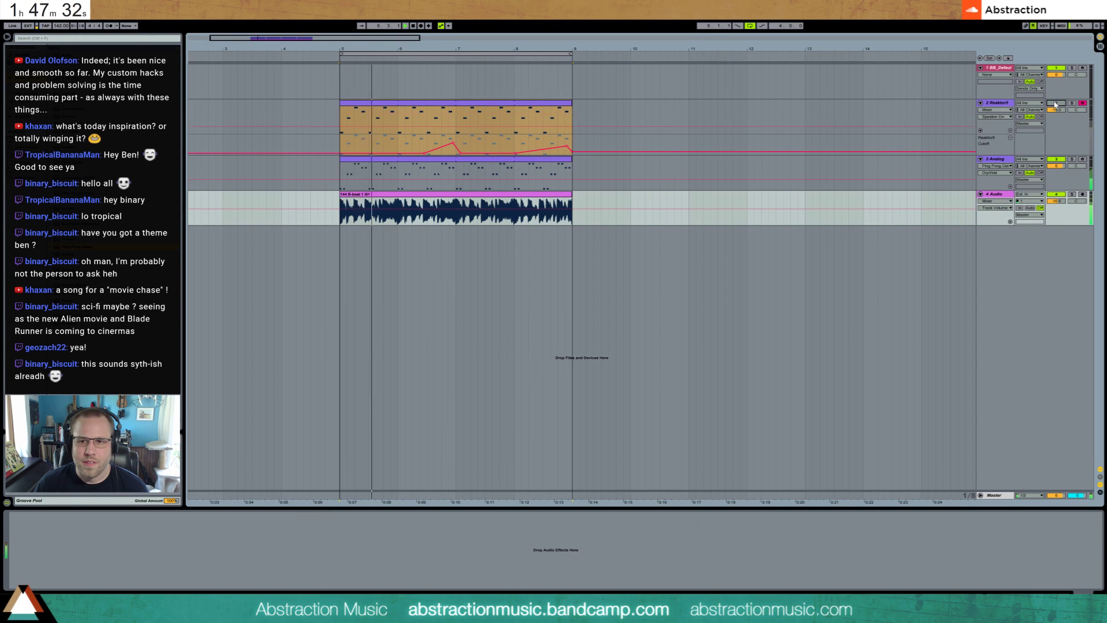
left_click(1054, 104)
- Lengthen all notes in the Monark clip by one 1/32 grid step and return to the device view
left_click(1007, 104)
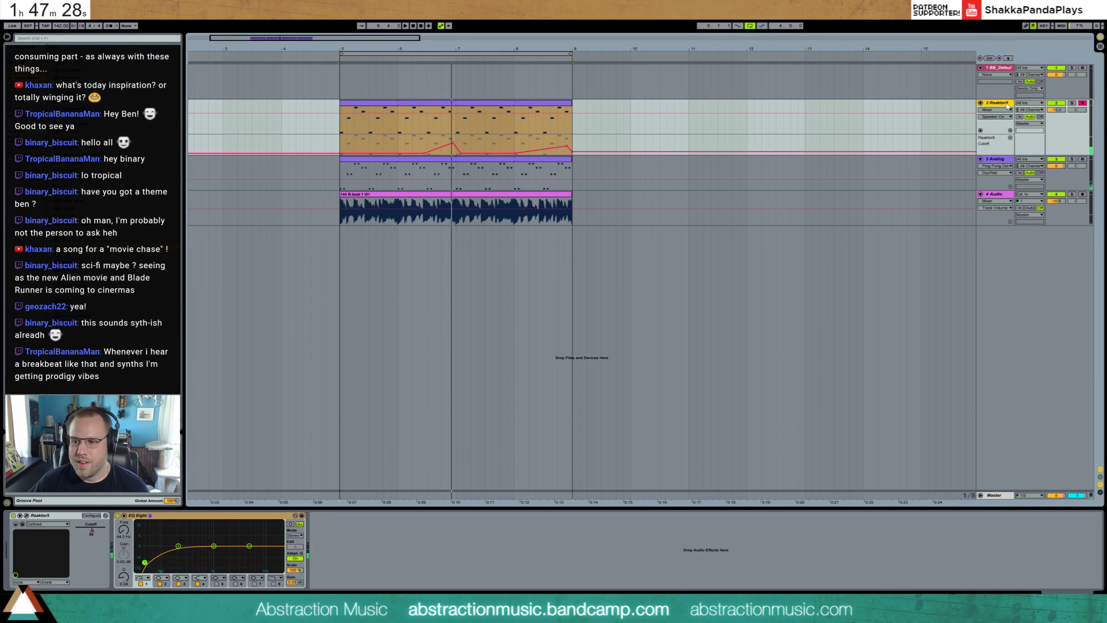
double_click(460, 125)
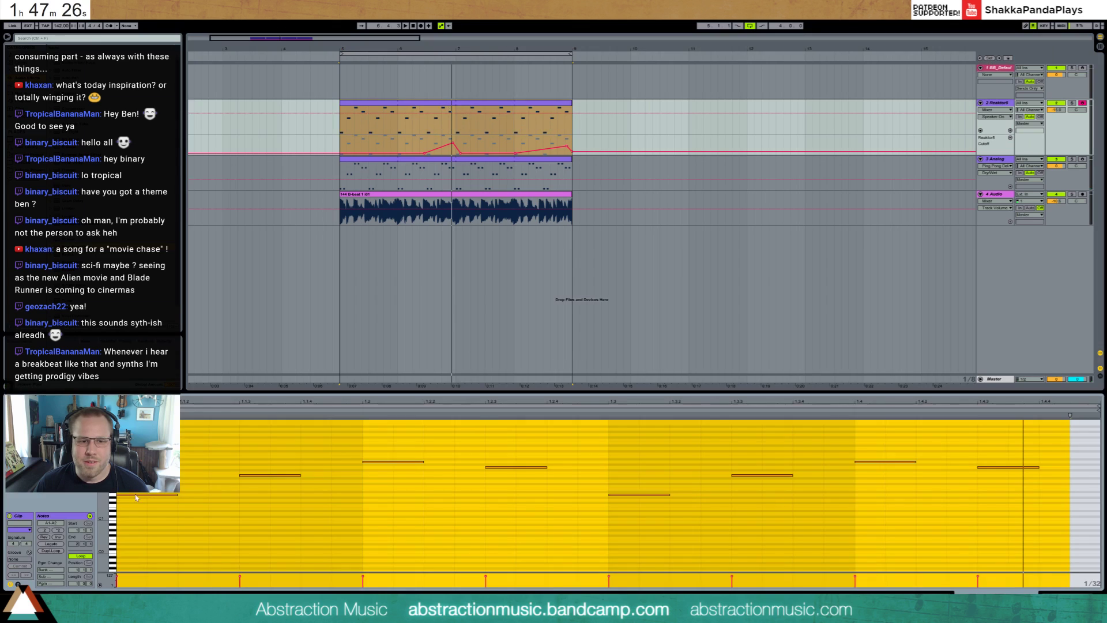
left_click_drag(1081, 512, 1097, 524)
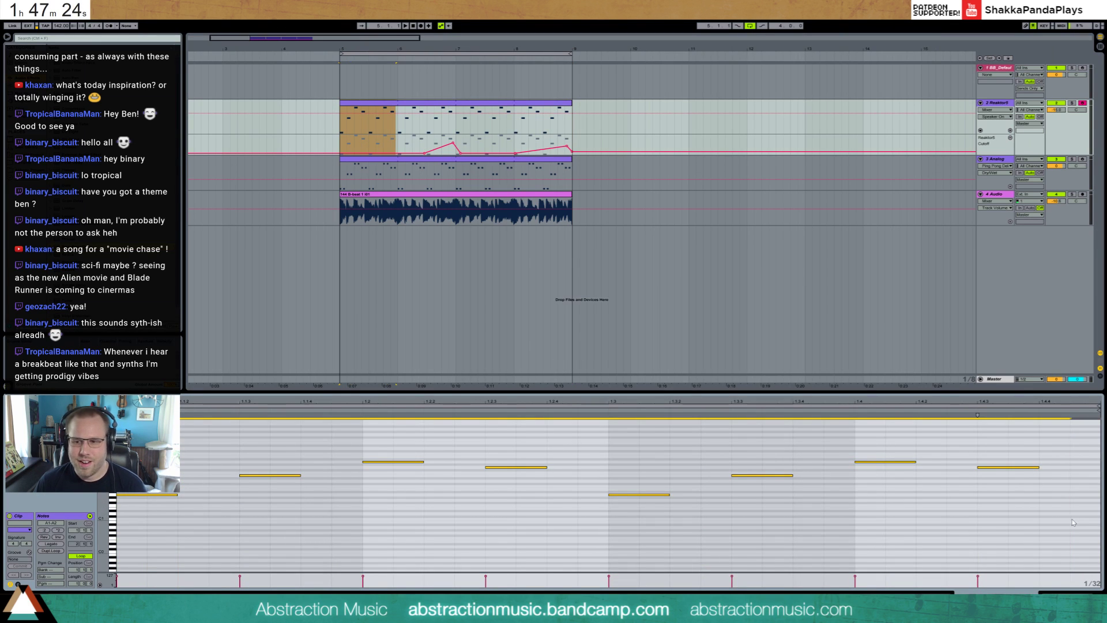
left_click(418, 104)
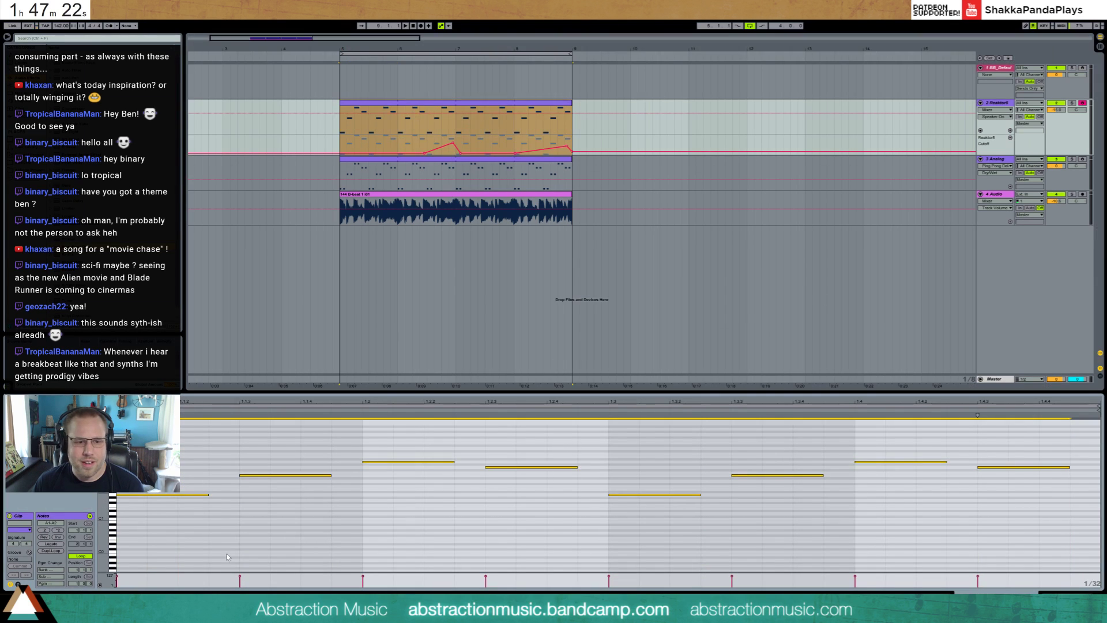
key("shift+Tab")
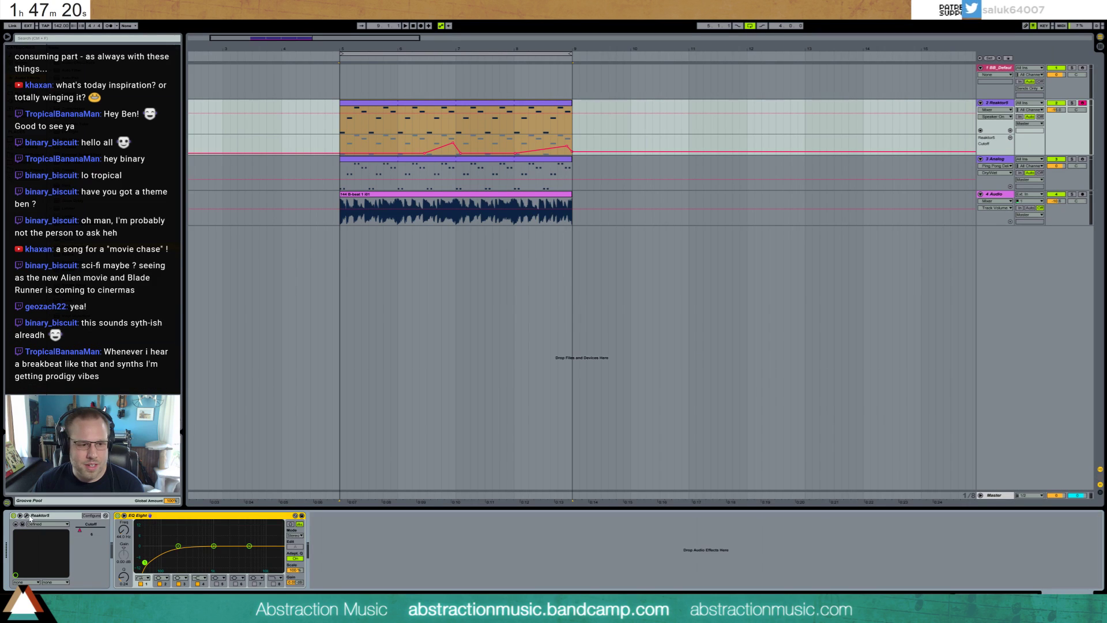
- Open the Monark synth window and raise the EQ Eight low-cut frequency while playing the loop
left_click(26, 517)
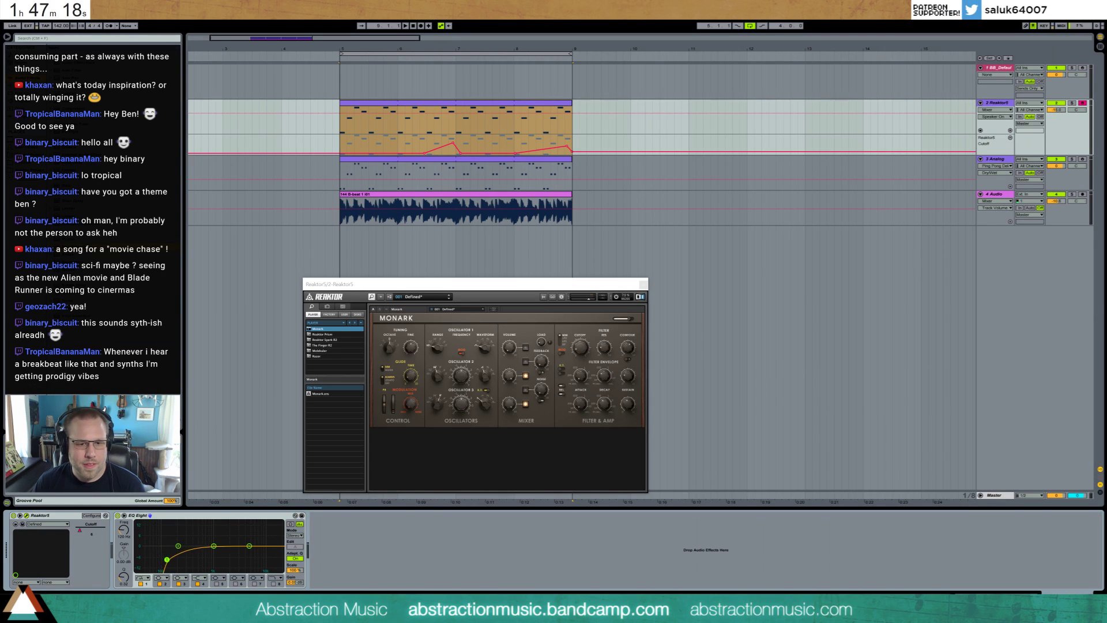
key("space")
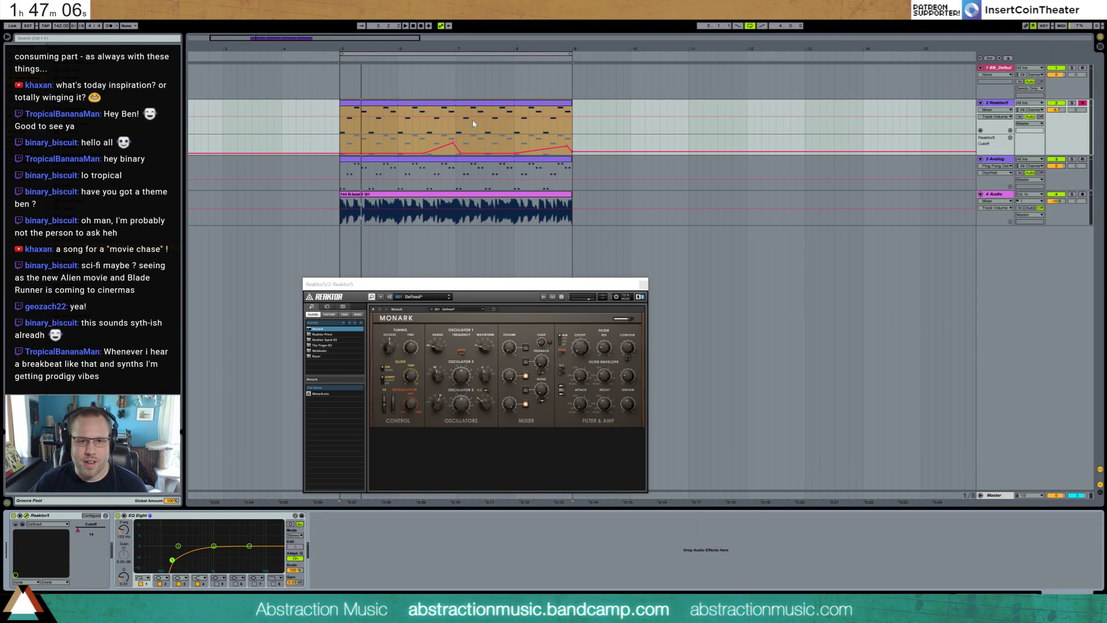
- Insert a new MIDI track, move it above the Monark track, and load an Analog synth on it
left_click(994, 104)
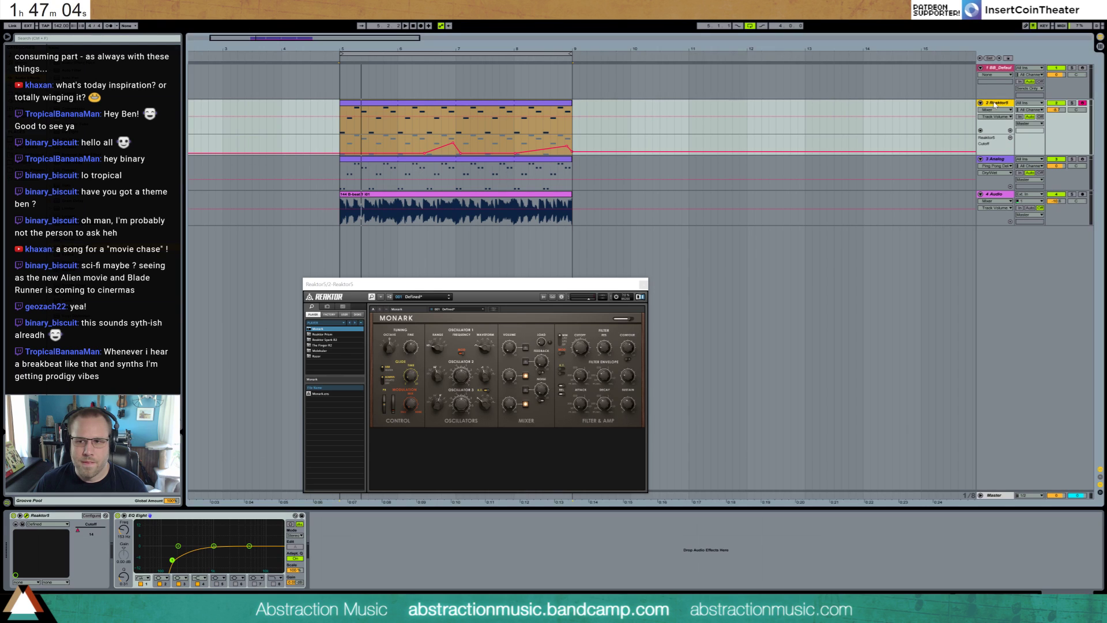
key("ctrl+shift+t")
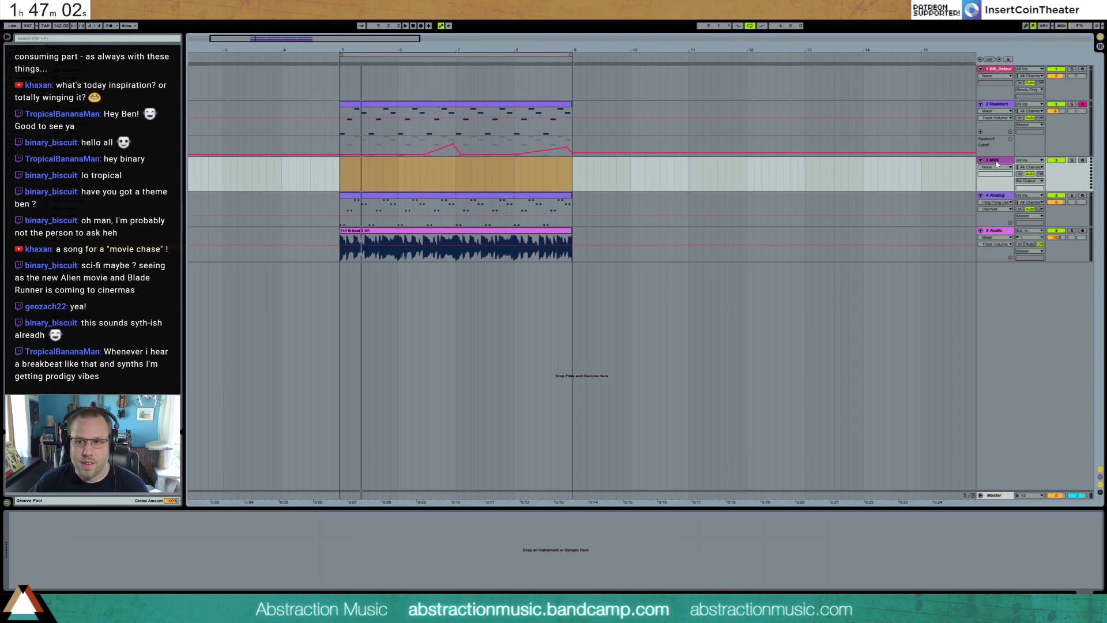
left_click_drag(996, 164, 996, 102)
left_click_drag(118, 71, 140, 73)
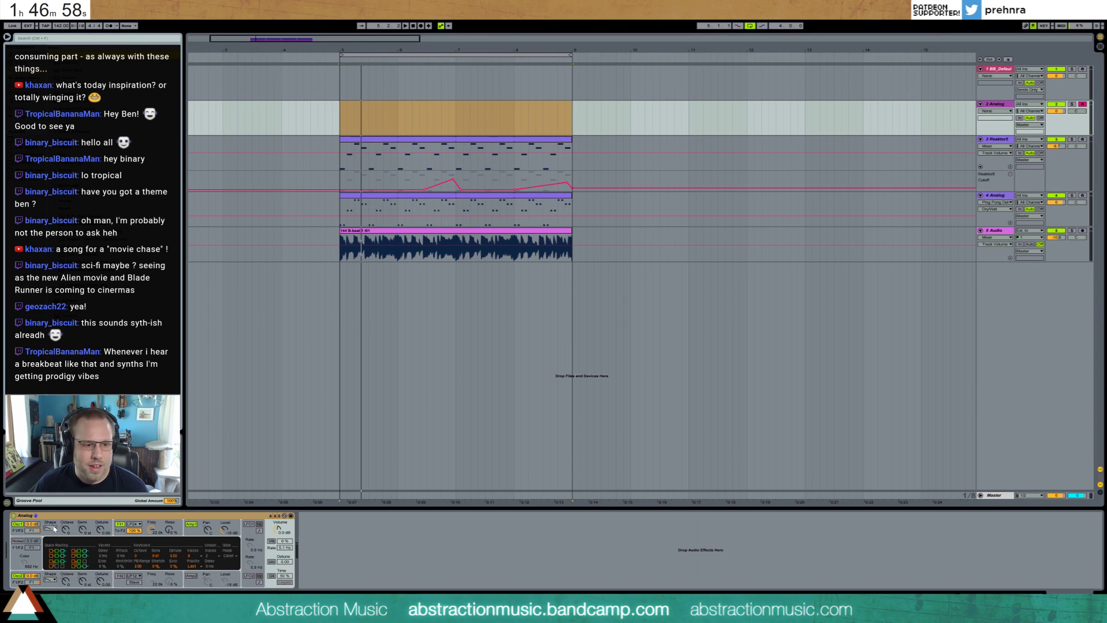
- Switch the new Analog's second oscillator, lower the first filter's frequency, and turn on unison with adjusted detune
left_click(19, 575)
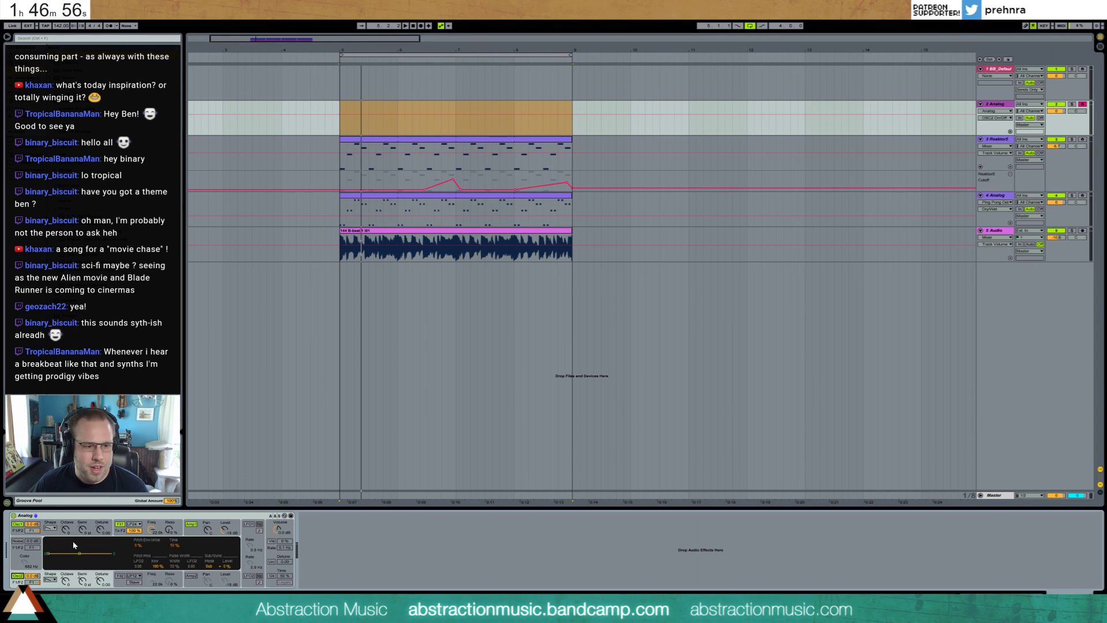
left_click_drag(151, 529, 151, 566)
left_click(271, 561)
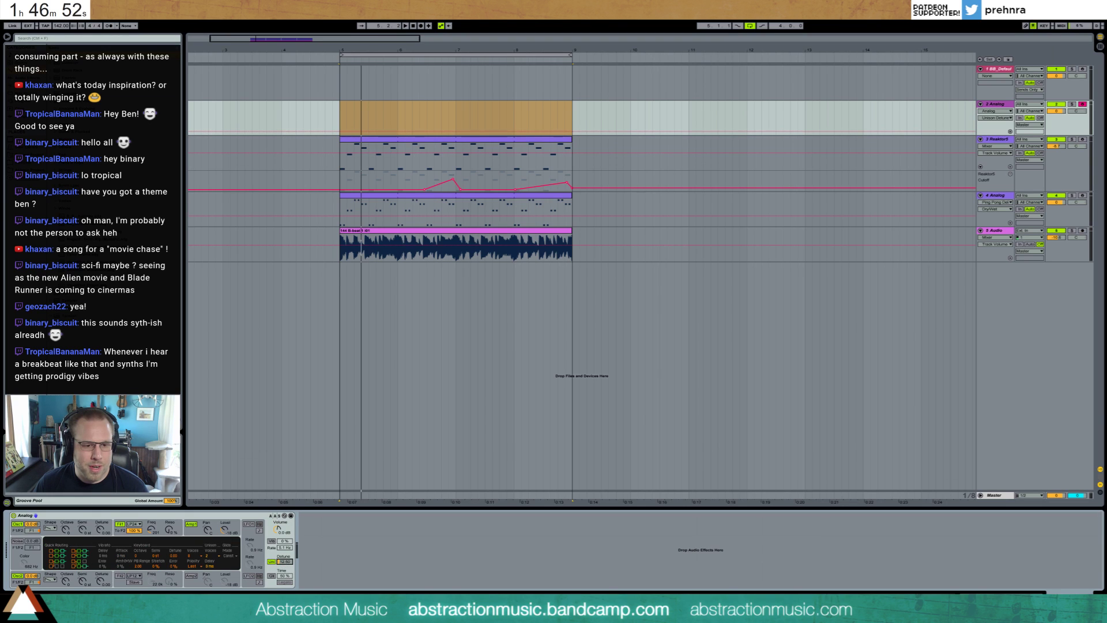
- Create a one-bar MIDI clip at bar 5 on the new Analog track and draw same-pitch notes at 1.1.1 and 1.1.2
left_click_drag(344, 118, 404, 122)
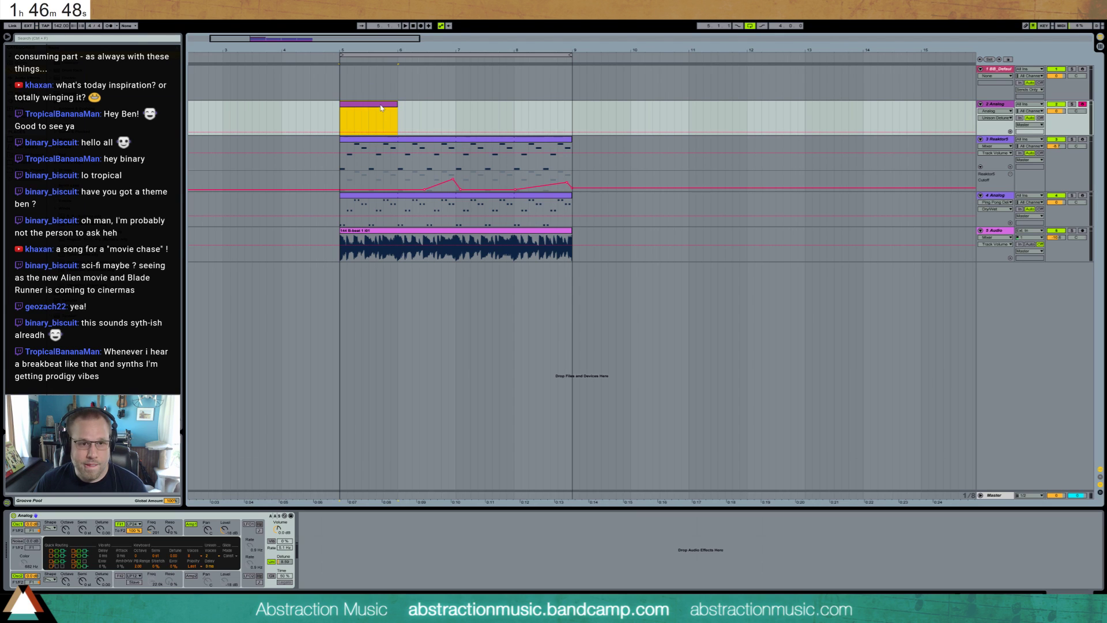
double_click(381, 107)
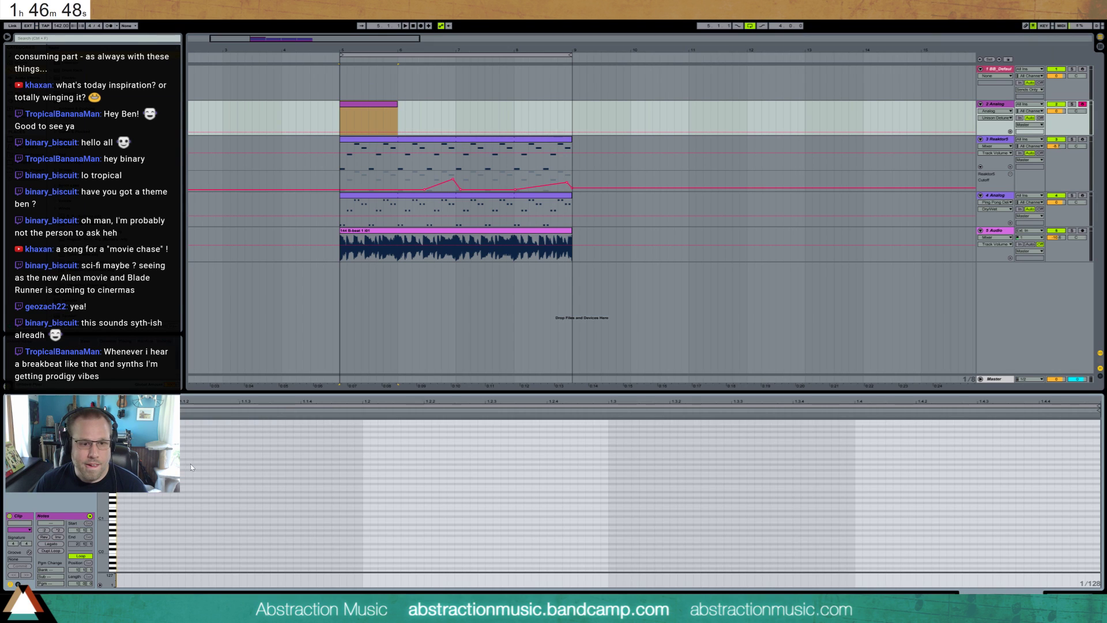
double_click(120, 526)
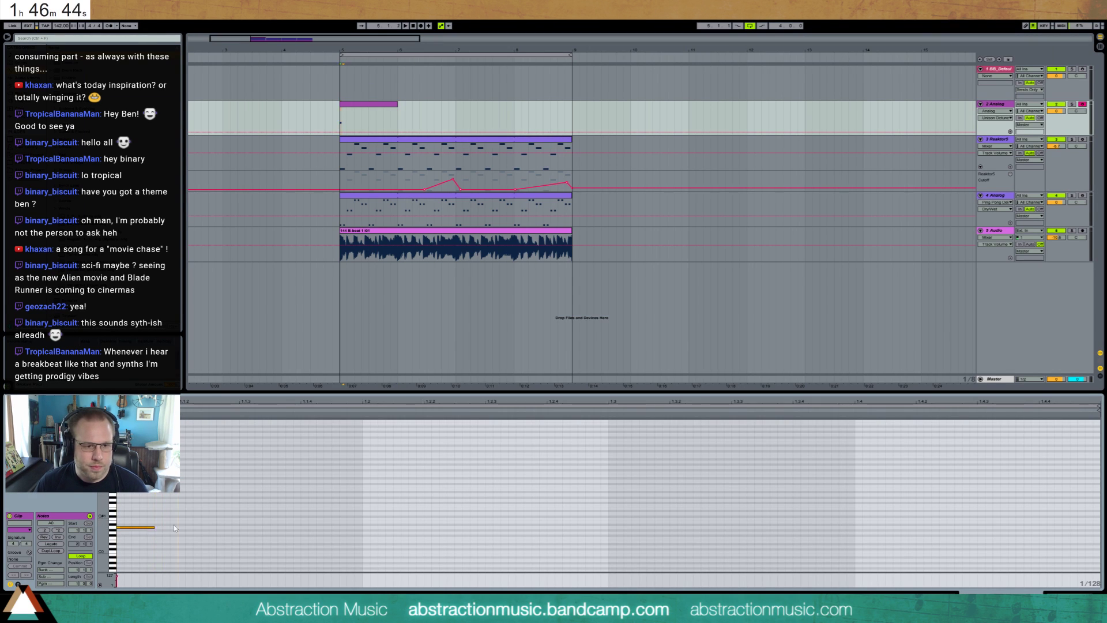
double_click(175, 526)
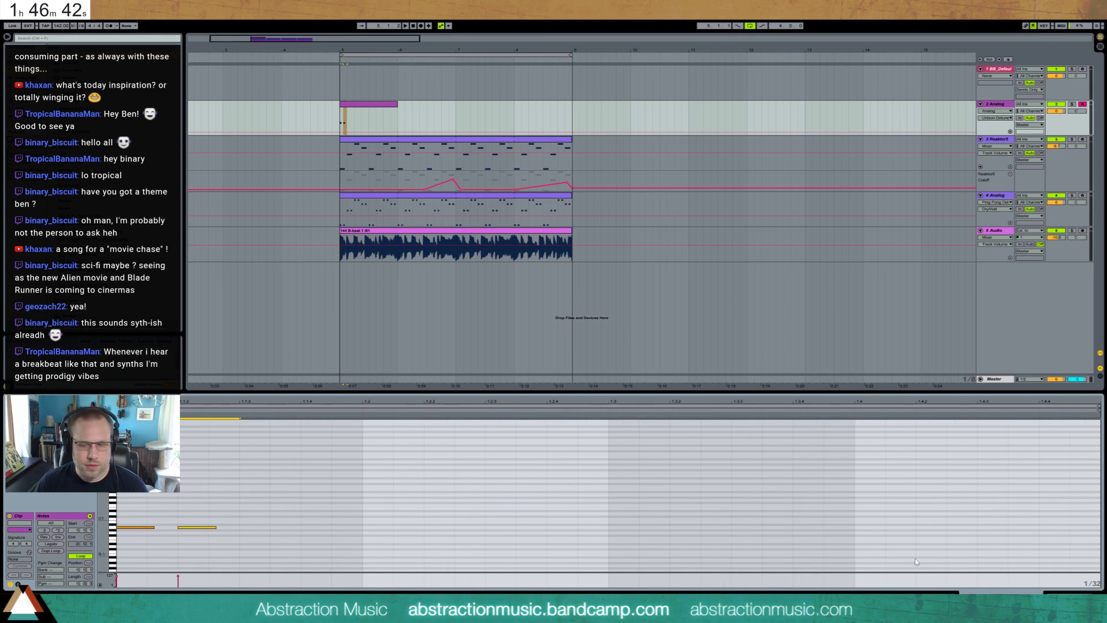
- Move the clip's second note to 1.1.3 and lengthen both notes by one 1/32 grid step
key("space")
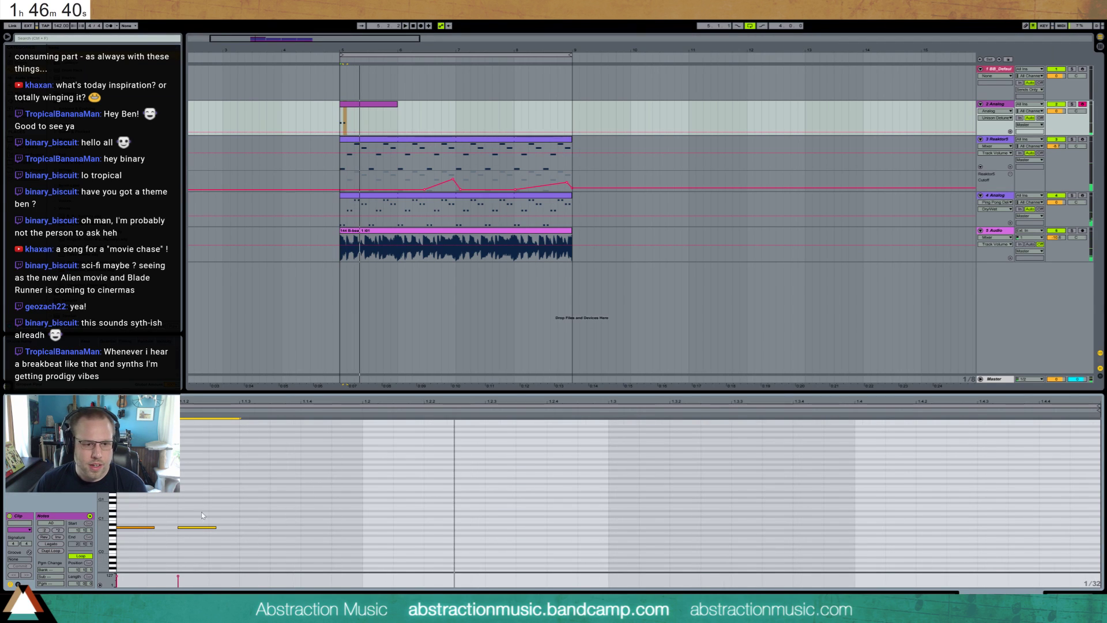
key("Right")
left_click_drag(259, 494, 102, 560)
key("shift+Right")
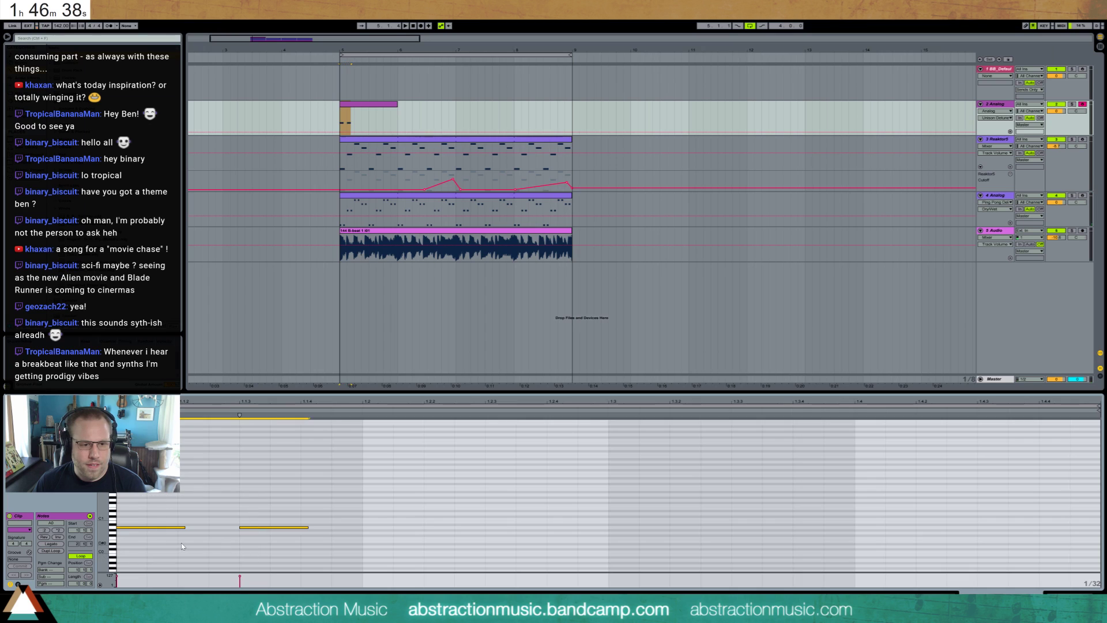
- Extend the new Analog clip to bar 9 and delete the repeated notes in its second bar
key("space")
key("shift+Tab")
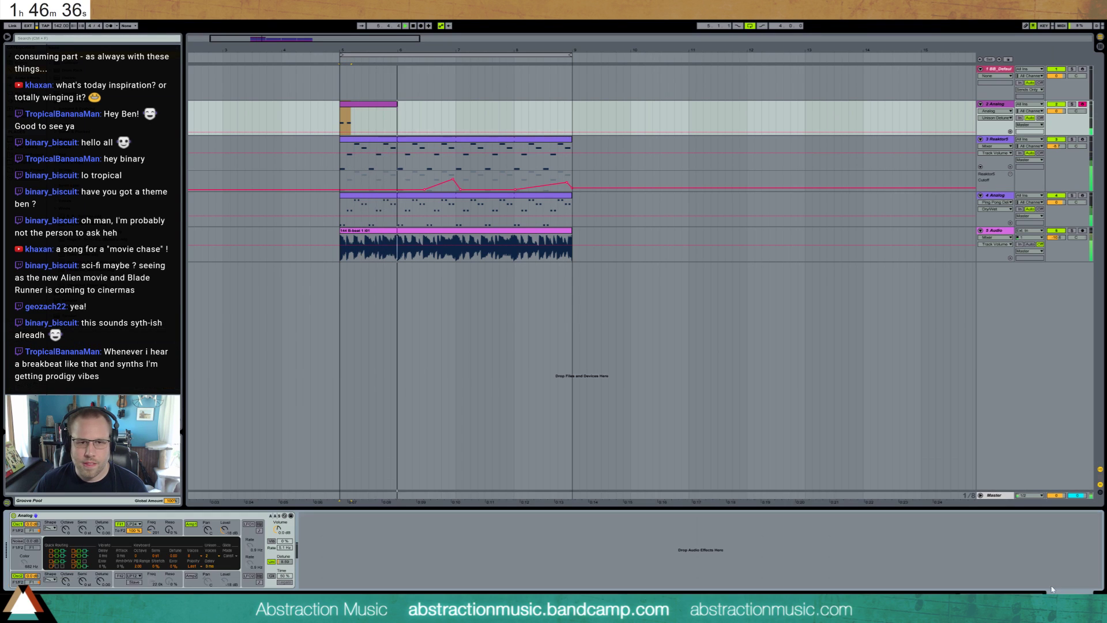
left_click_drag(392, 103, 558, 107)
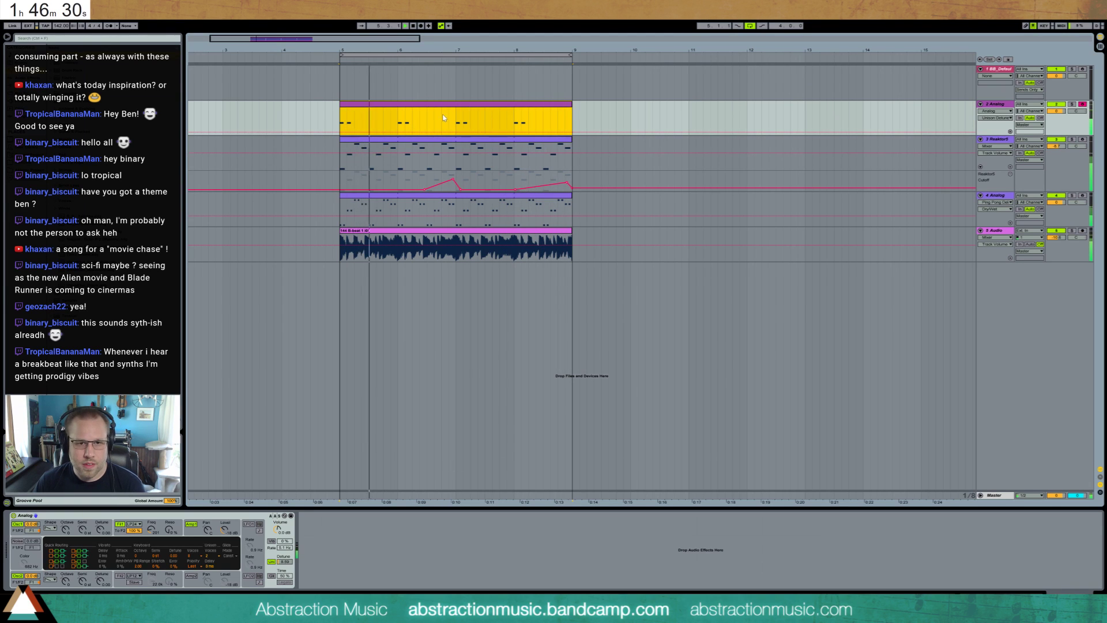
double_click(442, 133)
left_click_drag(355, 444, 455, 423)
key("Delete")
scroll(823, 449, "up", 2)
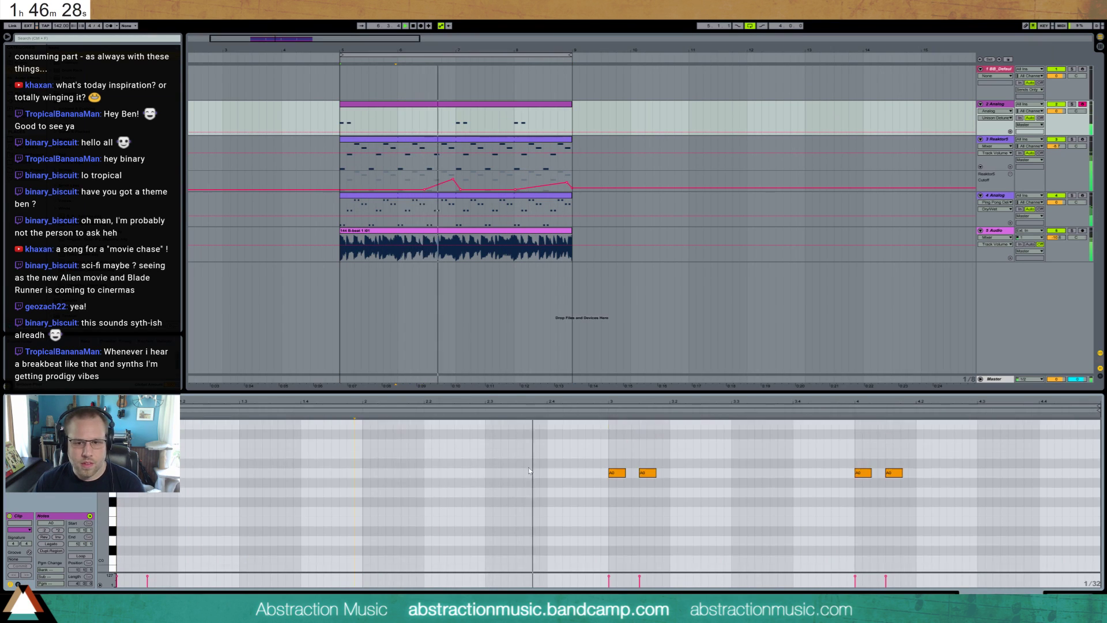
- Raise the two notes in the clip's fourth bar by one semitone
left_click_drag(821, 448, 926, 526)
key("Up")
key("Up")
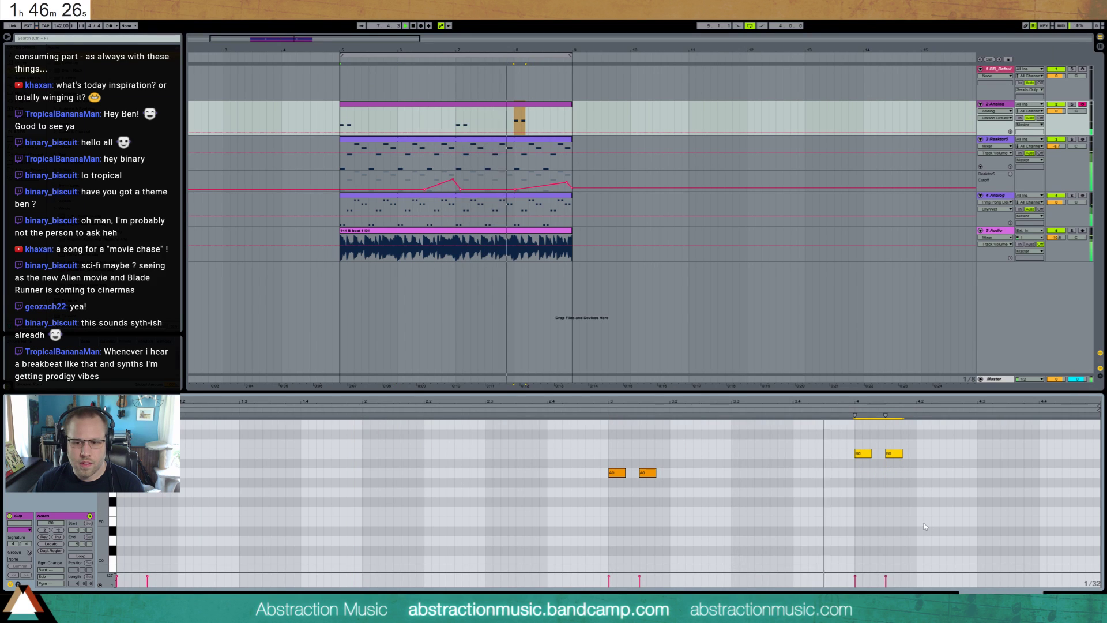
key("Down")
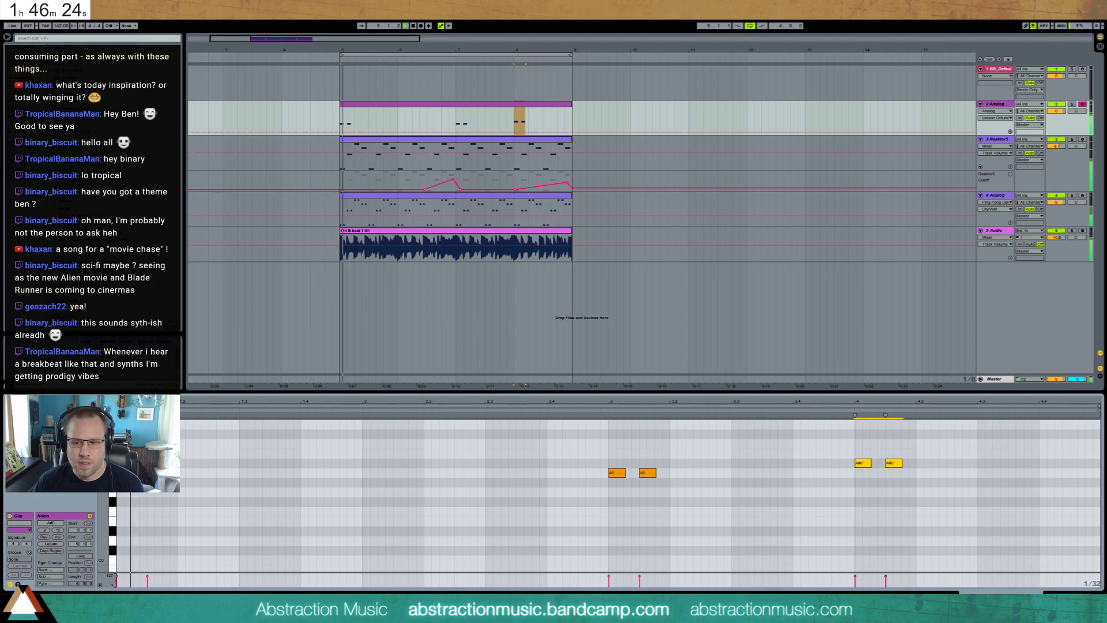
- Adjust the Analog's first filter frequency and resonance, and shape its envelope with a shorter decay and lower sustain
key("shift+Tab")
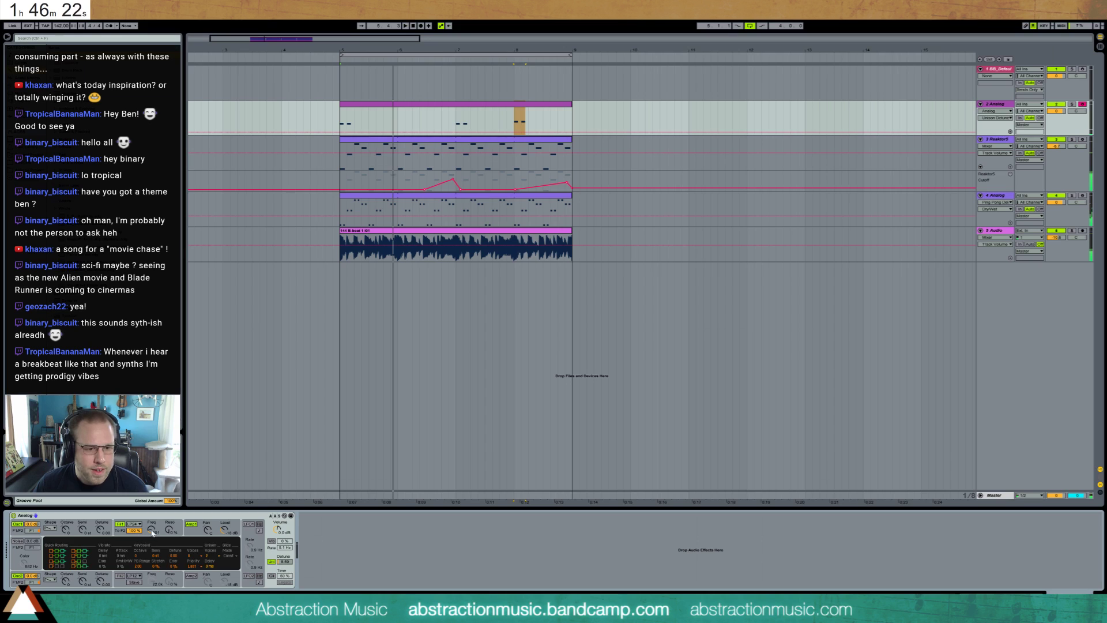
left_click(152, 530)
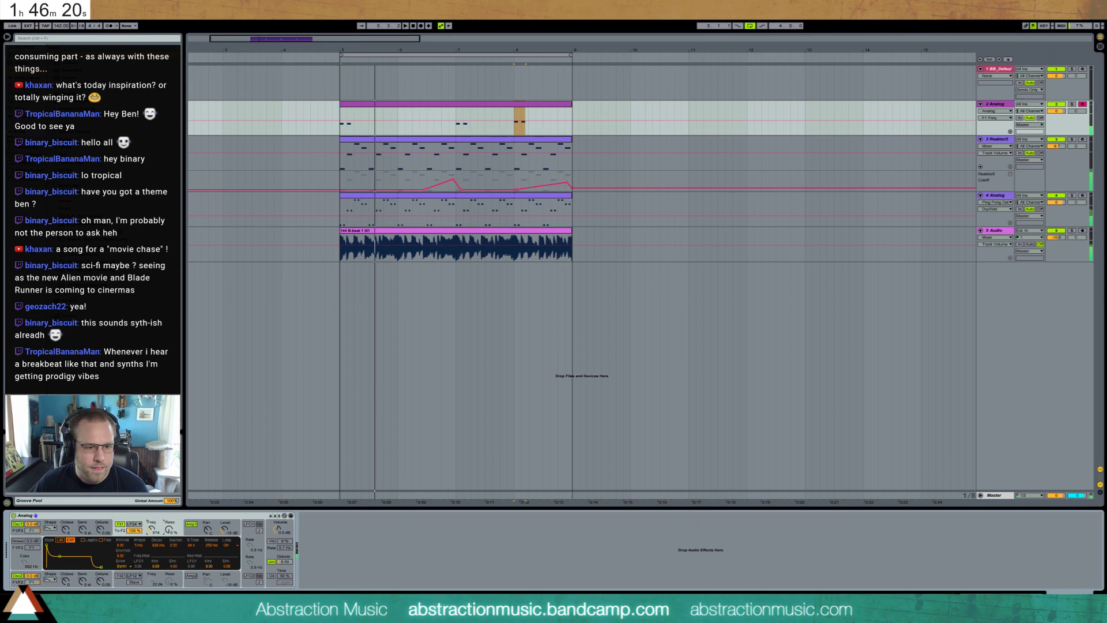
left_click_drag(152, 529, 152, 550)
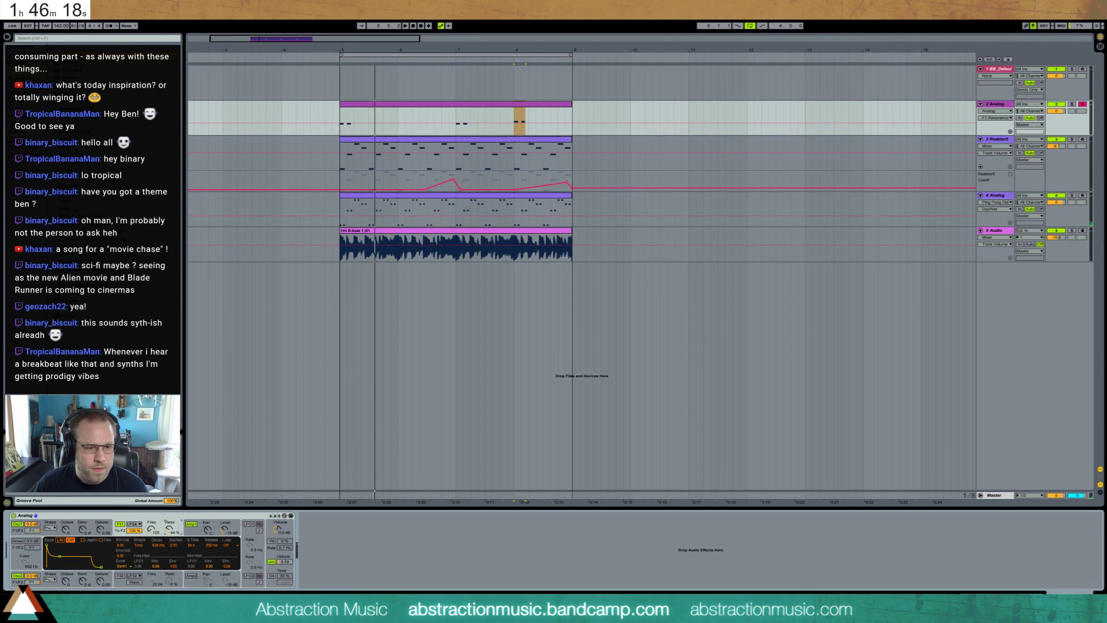
left_click_drag(58, 569, 54, 567)
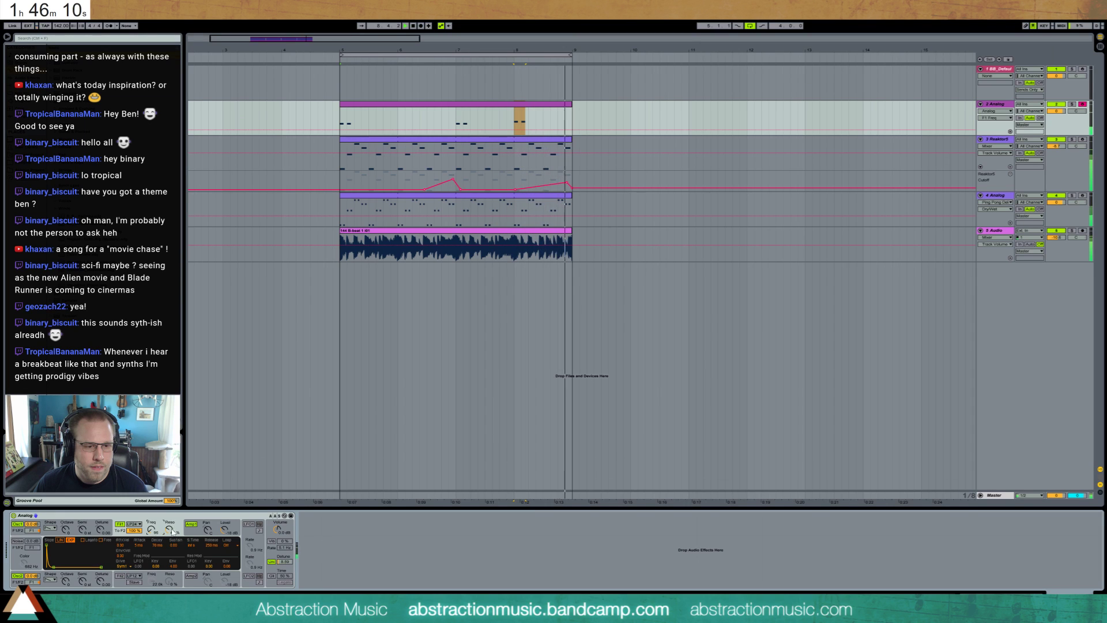
left_click(169, 530)
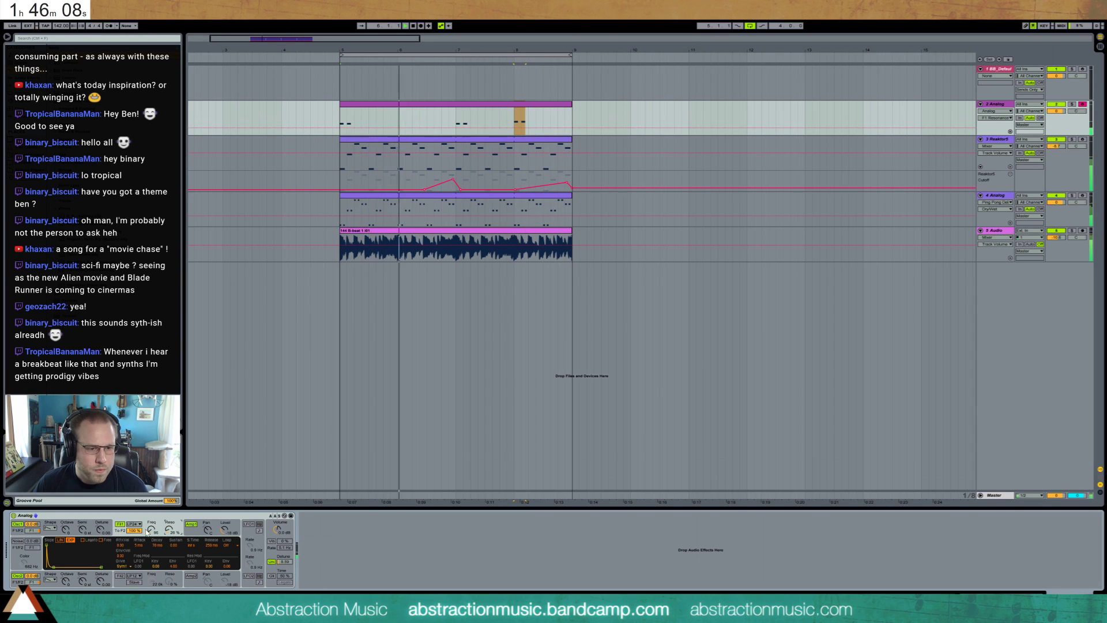
- Mute the beat loop track and try transposing all notes of the new Analog clip up one octave
left_click(1056, 230)
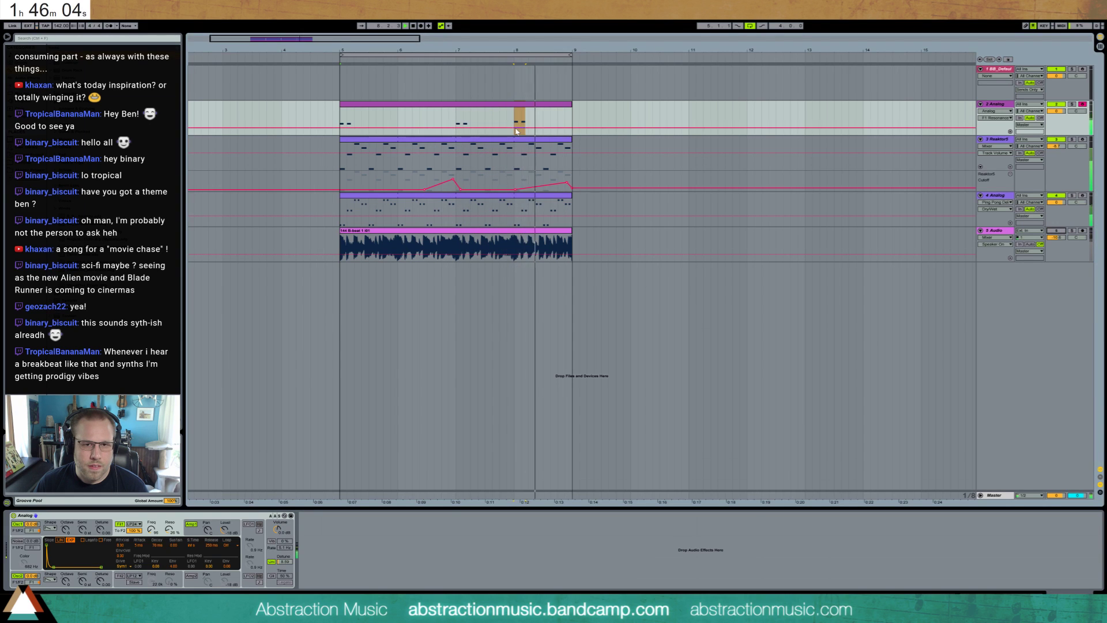
double_click(485, 104)
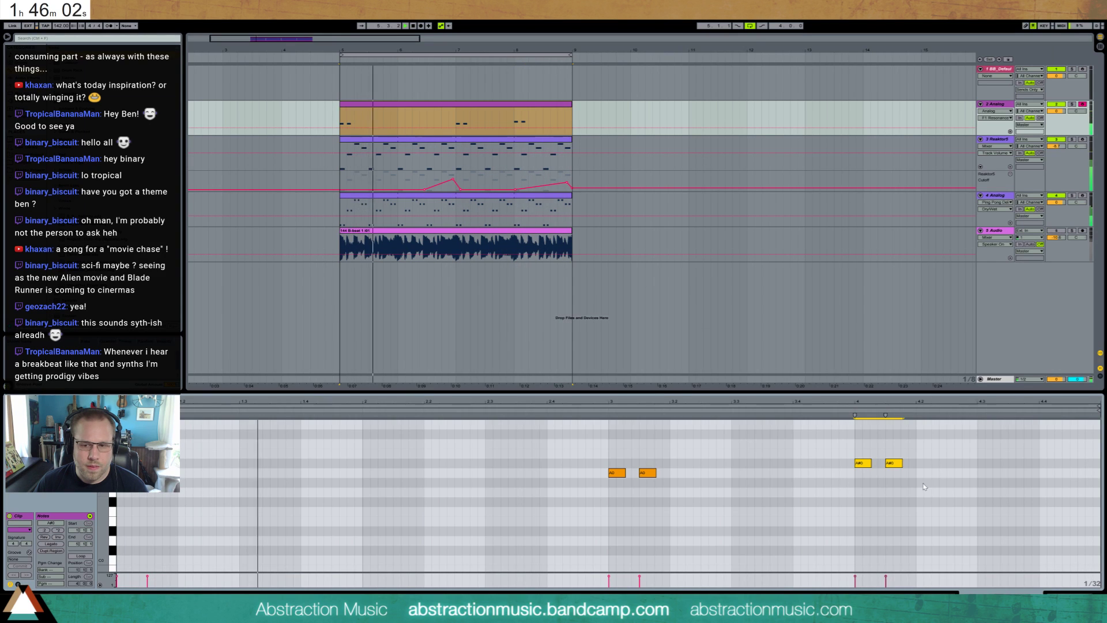
key("ctrl+a")
key("shift+Up")
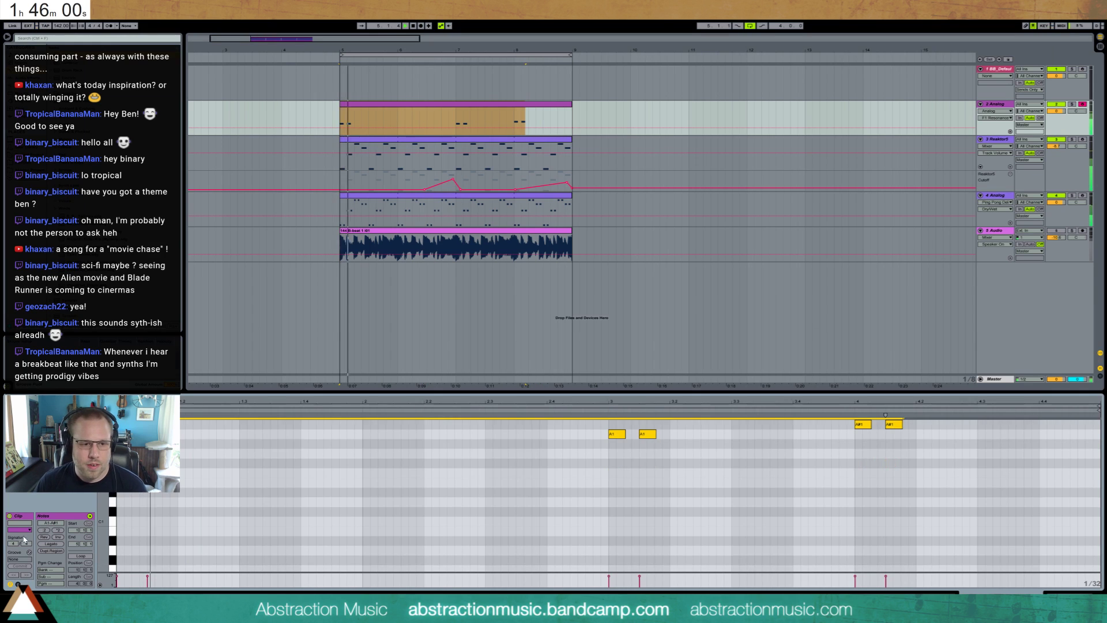
key("shift+Down")
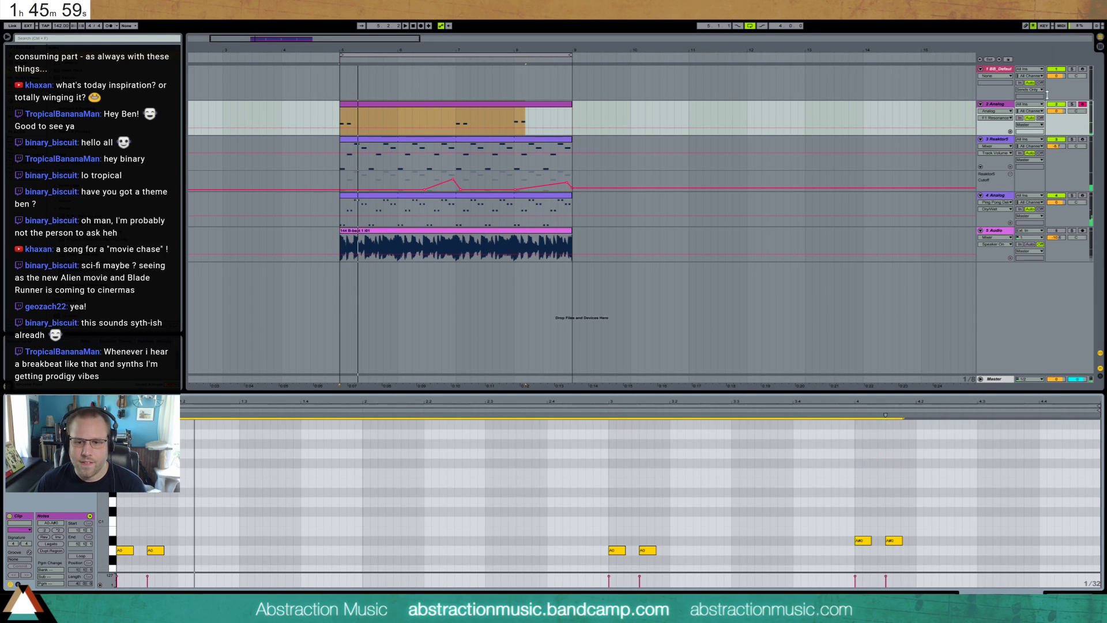
- Solo the new Analog track and raise its first filter's frequency after comparing the sound with the filter bypassed
left_click(1071, 70)
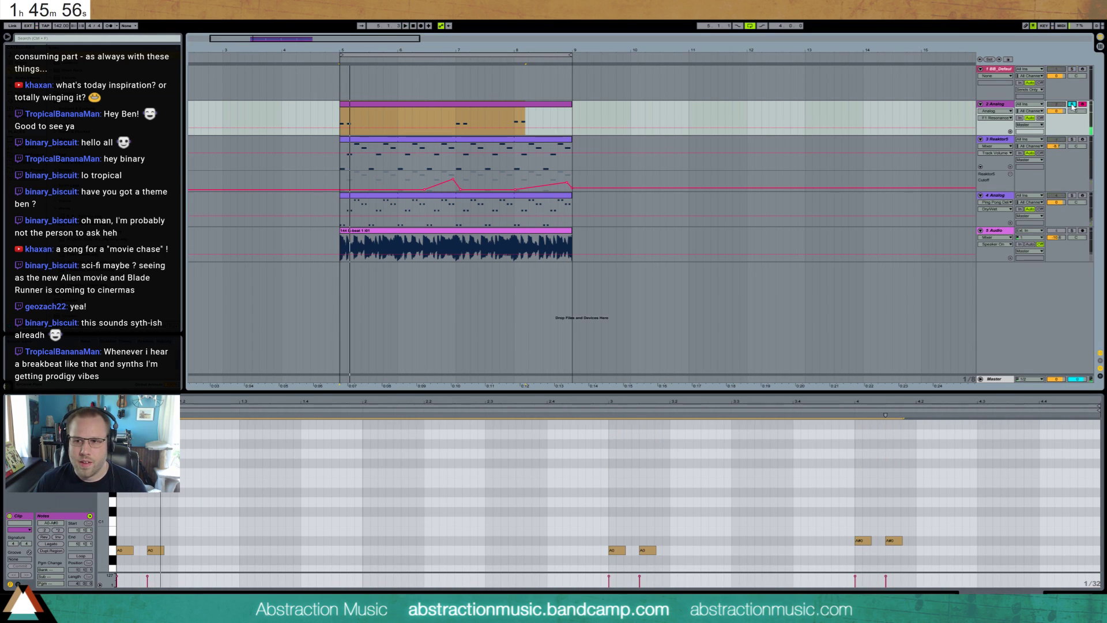
key("shift+Tab")
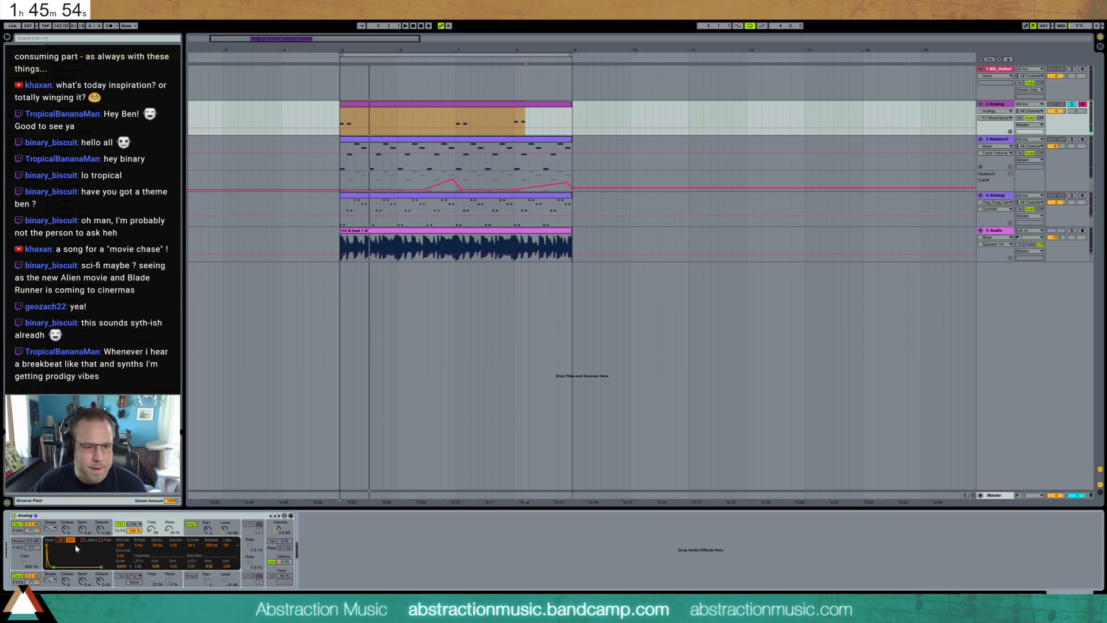
key("space")
key("space")
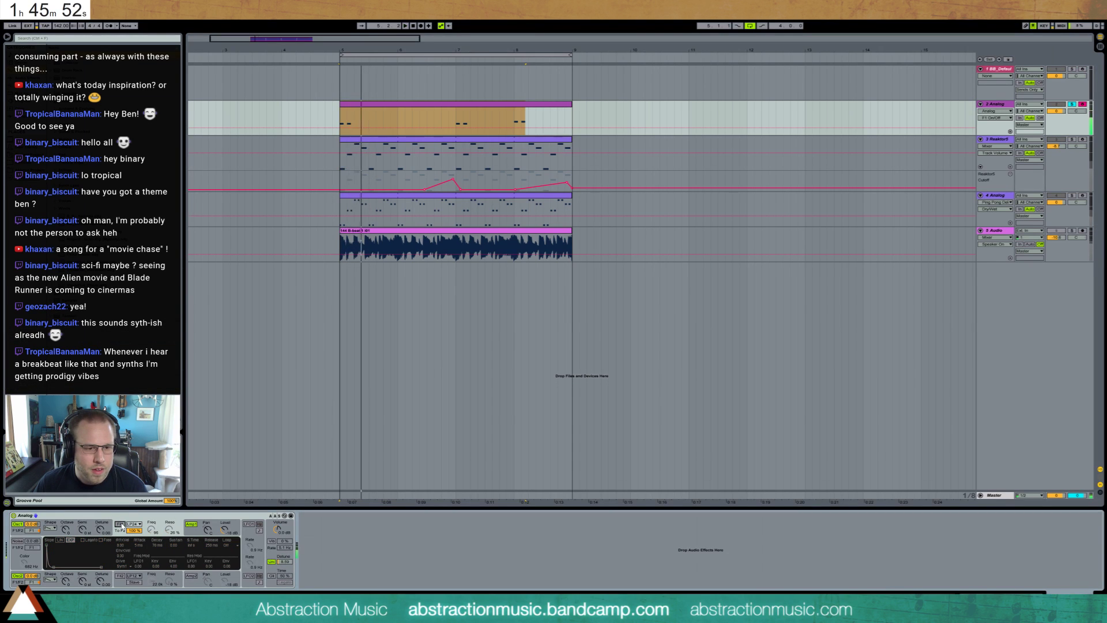
left_click(120, 524)
key("space")
mouse_move(151, 529)
left_mouse_down()
mouse_move(151, 510)
mouse_move(154, 534)
mouse_move(169, 523)
left_mouse_up()
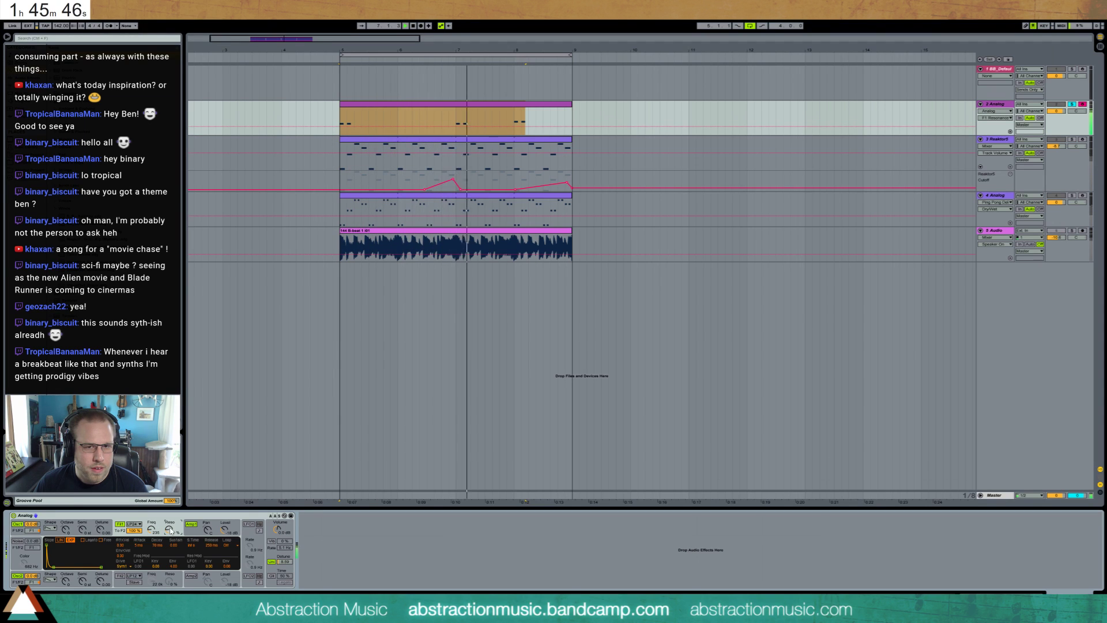
- Turn off the Analog's unison and adjust the second oscillator's detune
left_click(271, 562)
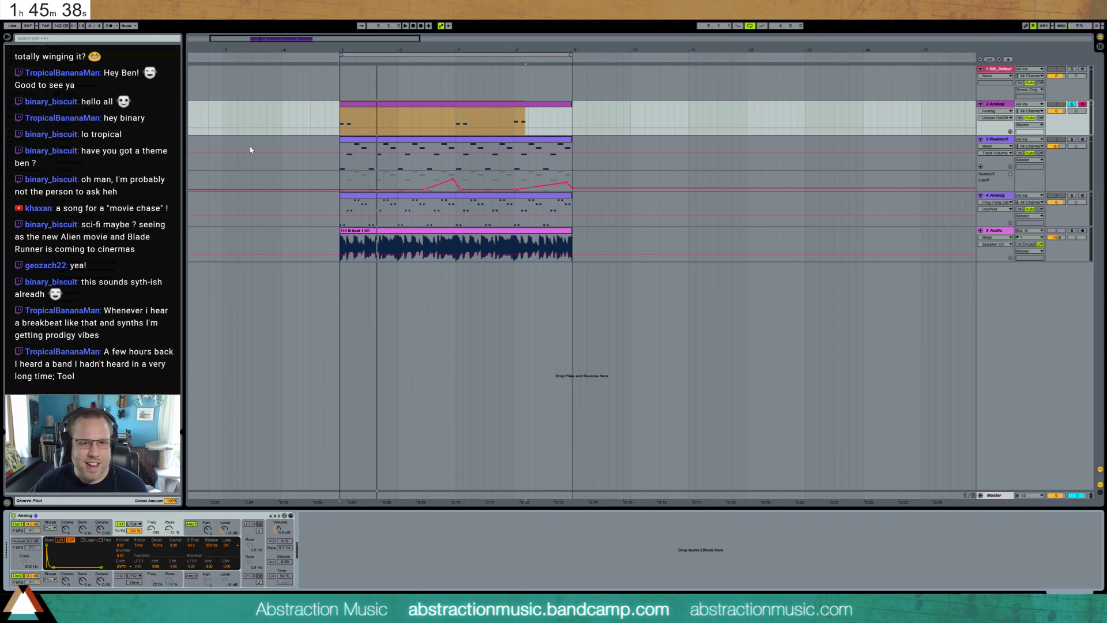
left_click(340, 117)
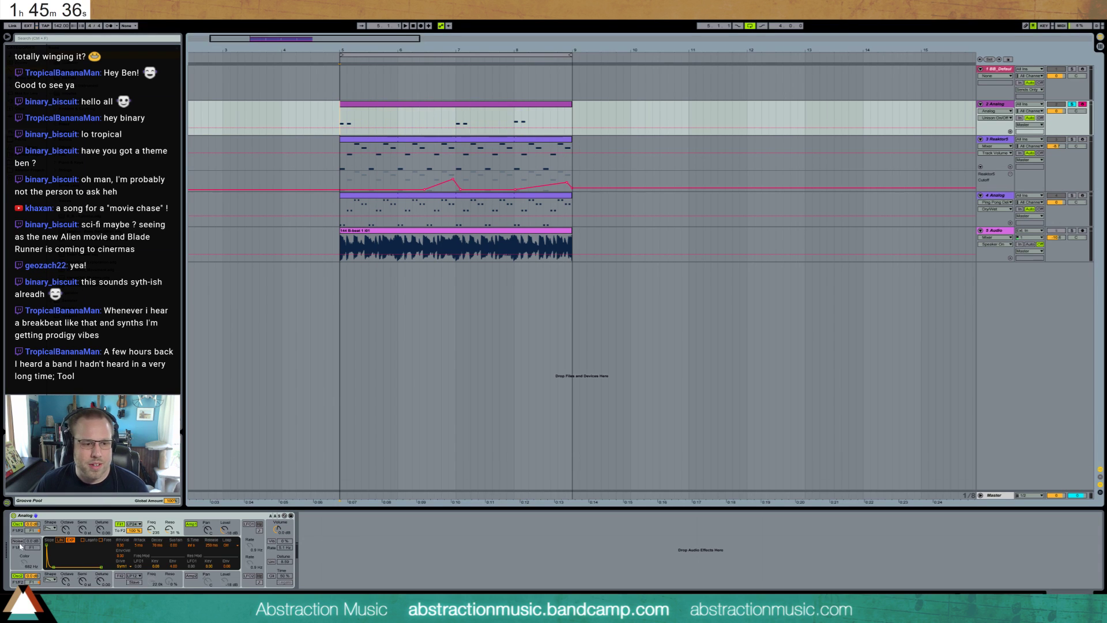
left_click(102, 580)
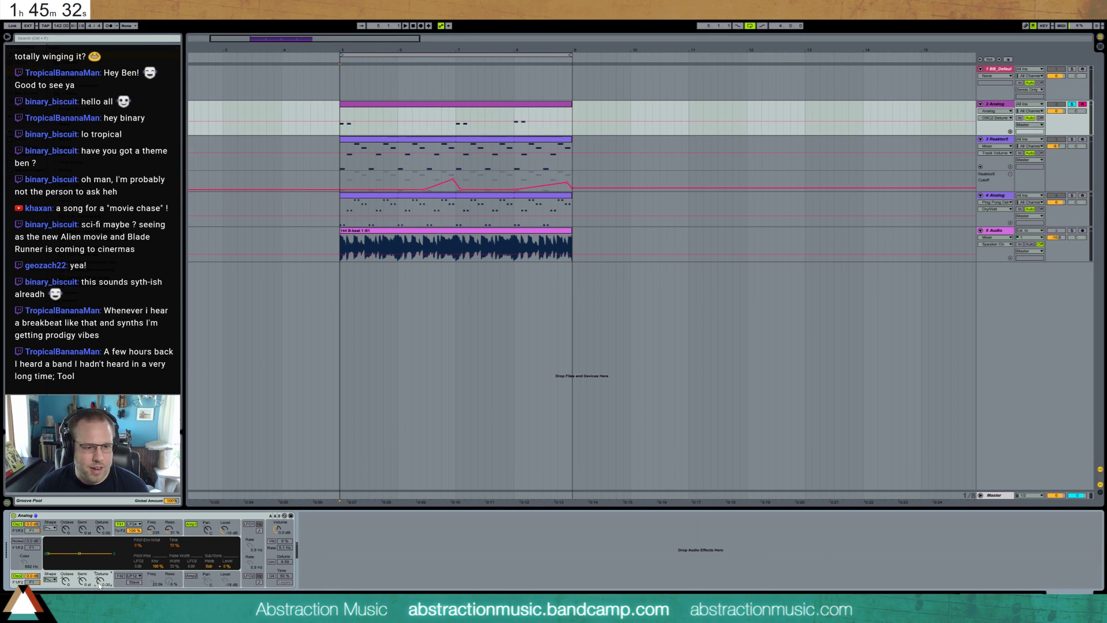
- Play the soloed clip, fine-tune the first filter's frequency and resonance, and show the first amplifier's envelope settings
left_click(371, 109)
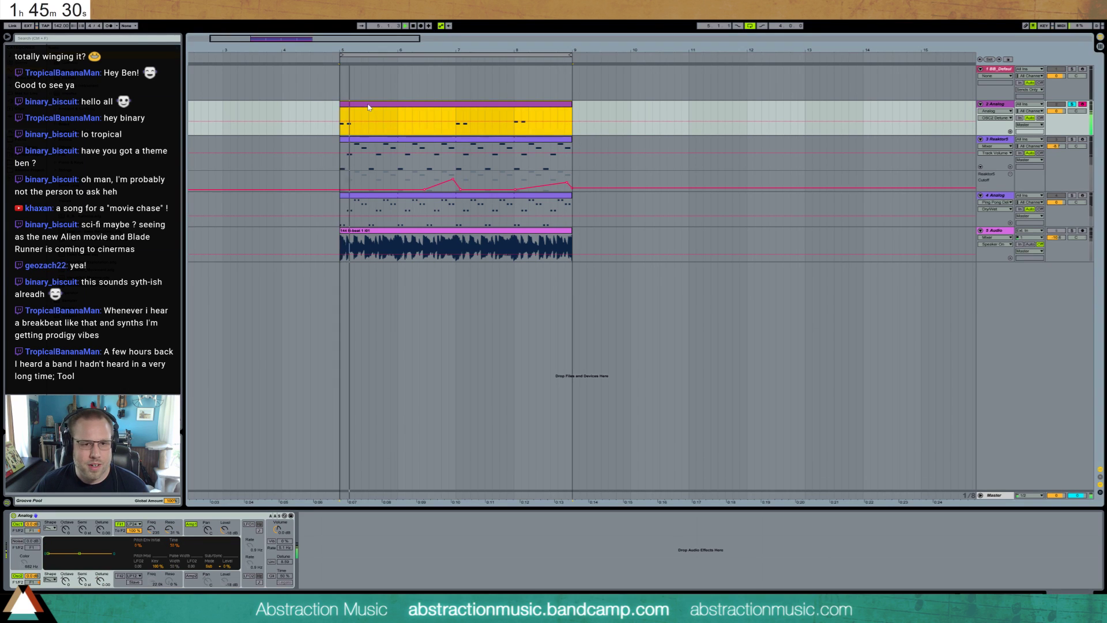
left_click(152, 529)
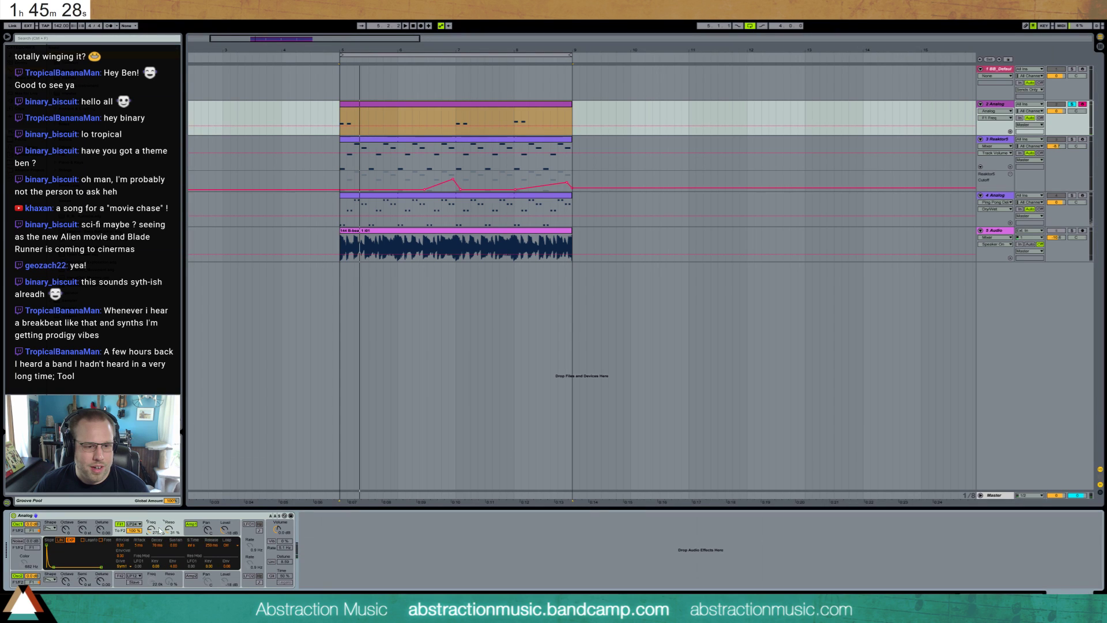
left_click_drag(168, 530, 168, 531)
left_click(190, 532)
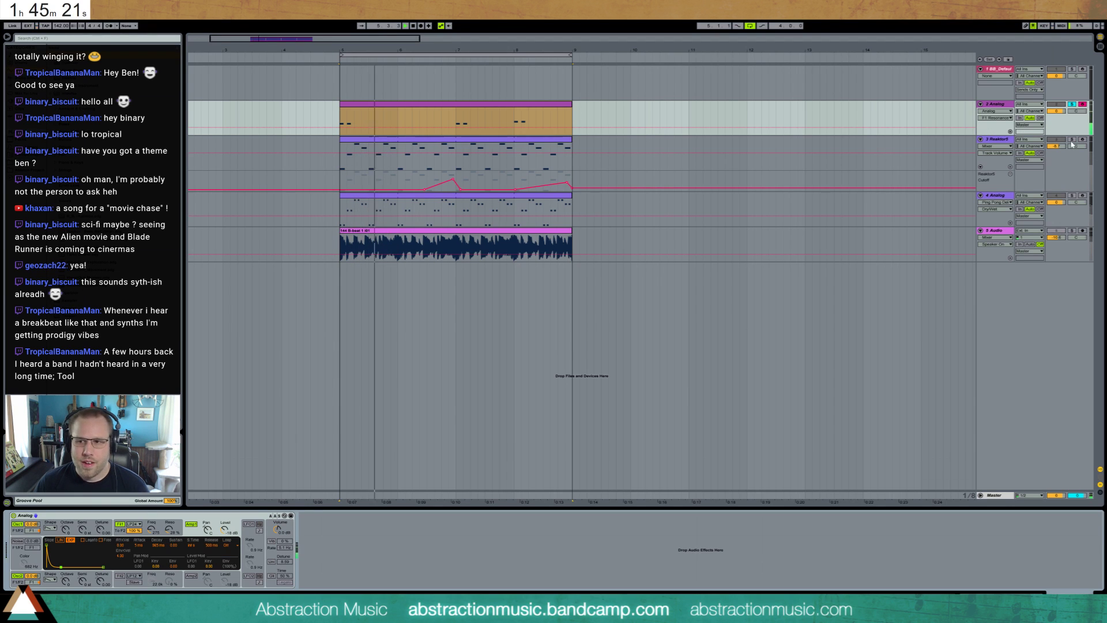
- Solo the Monark track as well and raise the Analog clip's two fourth-bar notes by another semitone
left_click(1072, 140)
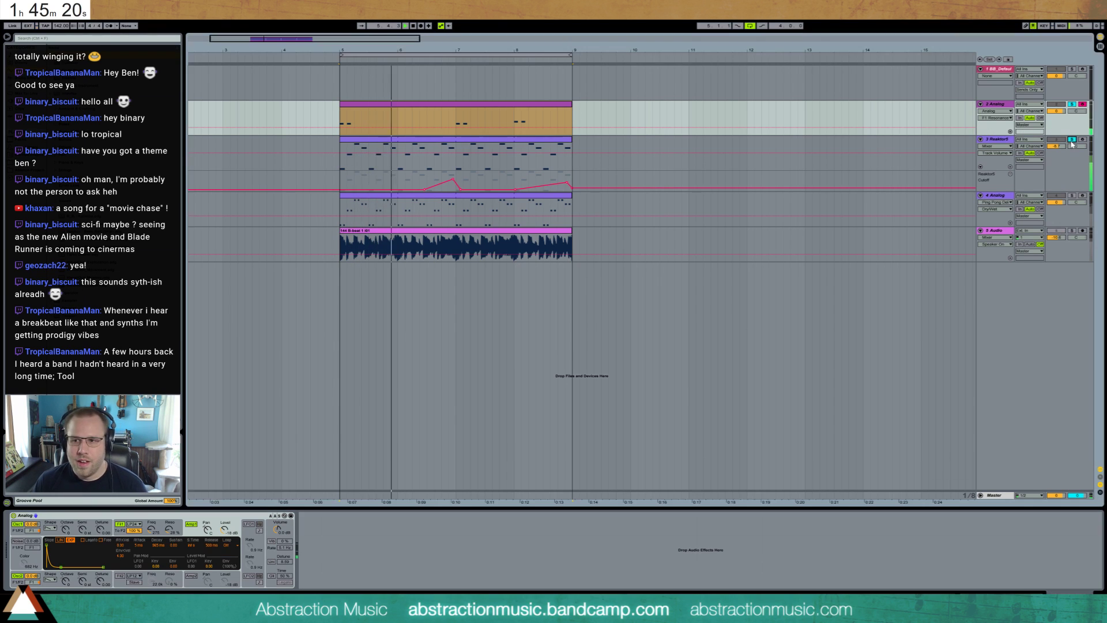
double_click(513, 115)
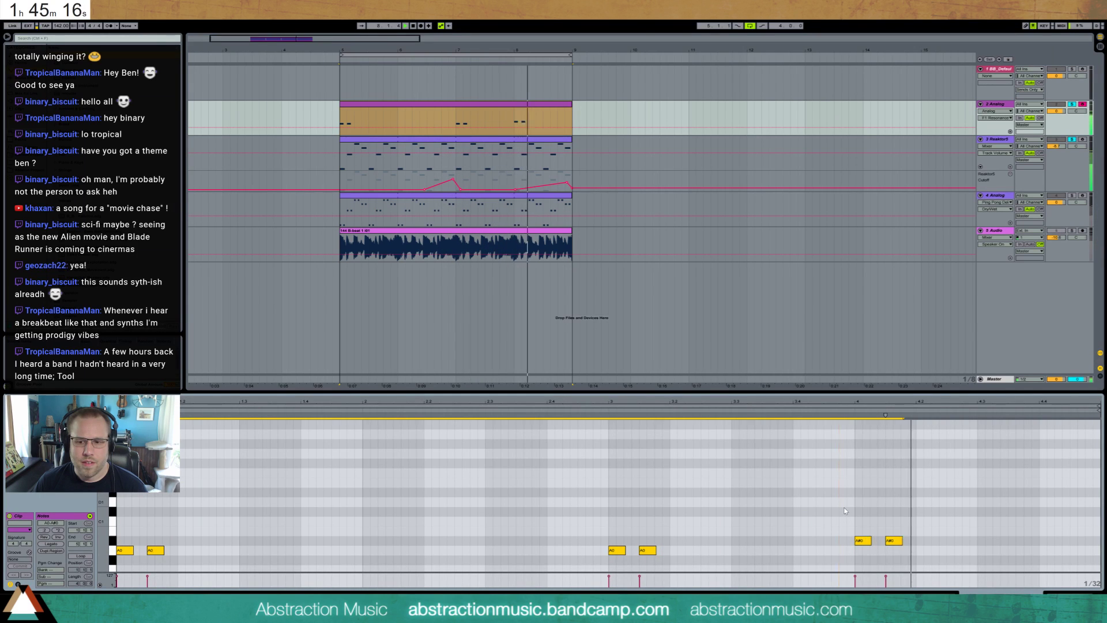
left_click_drag(839, 516, 921, 554)
key("Up")
key("Up")
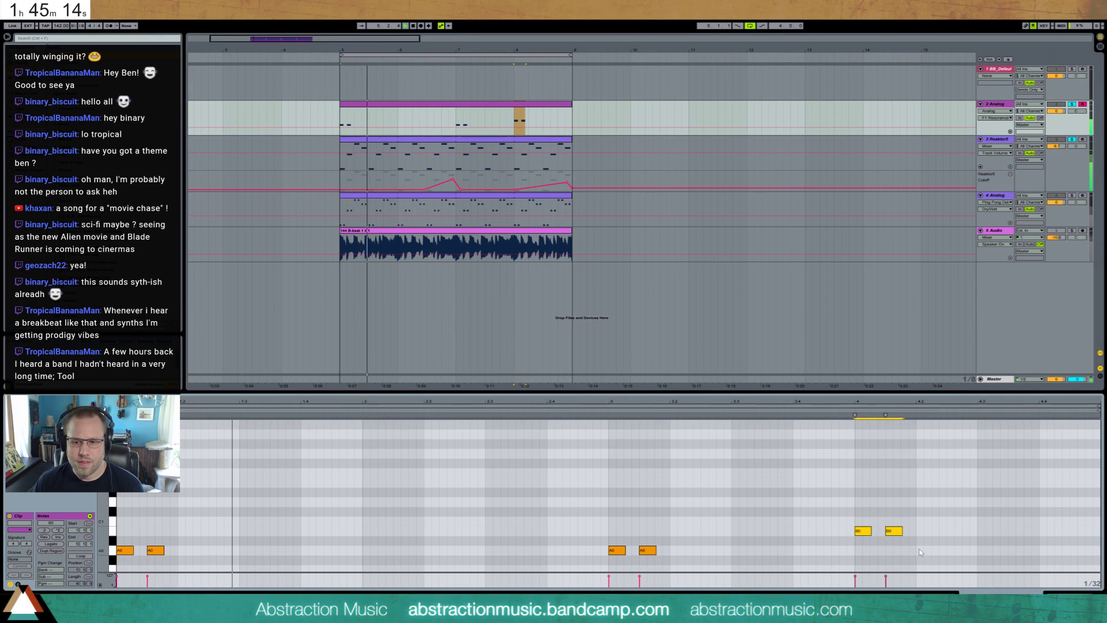
key("space")
left_click(841, 406)
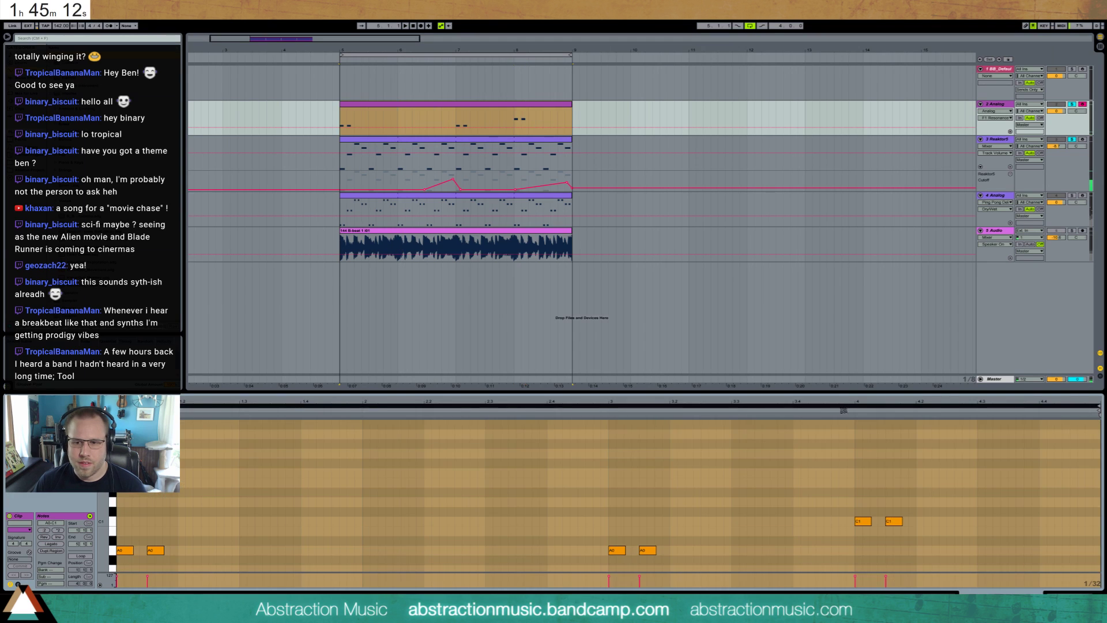
left_click(843, 410)
left_click_drag(848, 482, 903, 528)
key("Down")
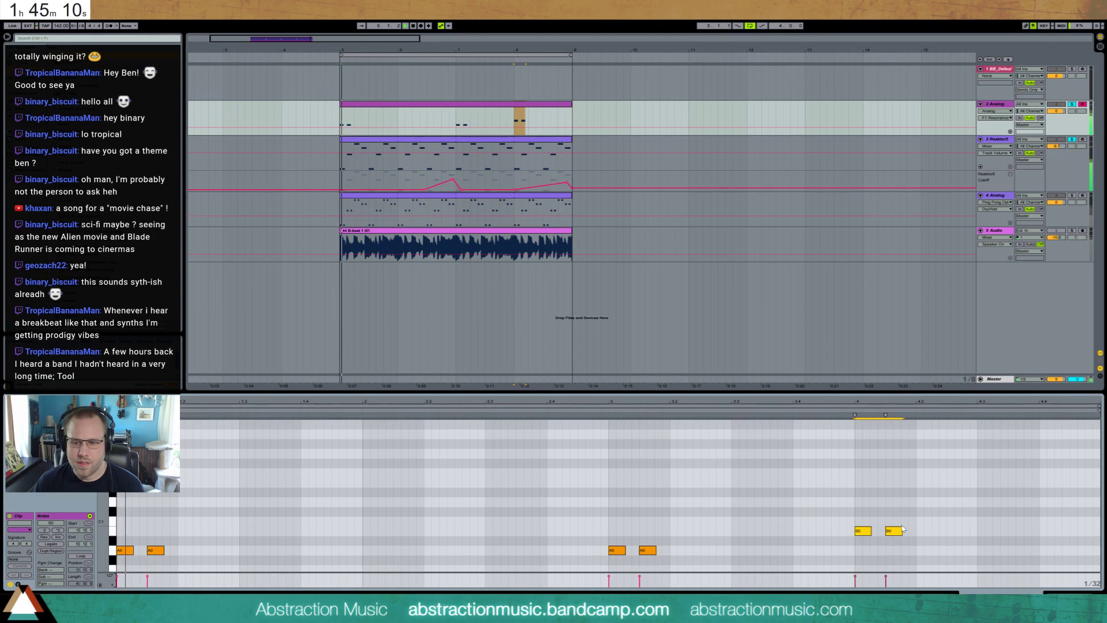
- Clear the track solos, reactivate the beat loop track, and play all parts together
key("shift+Tab")
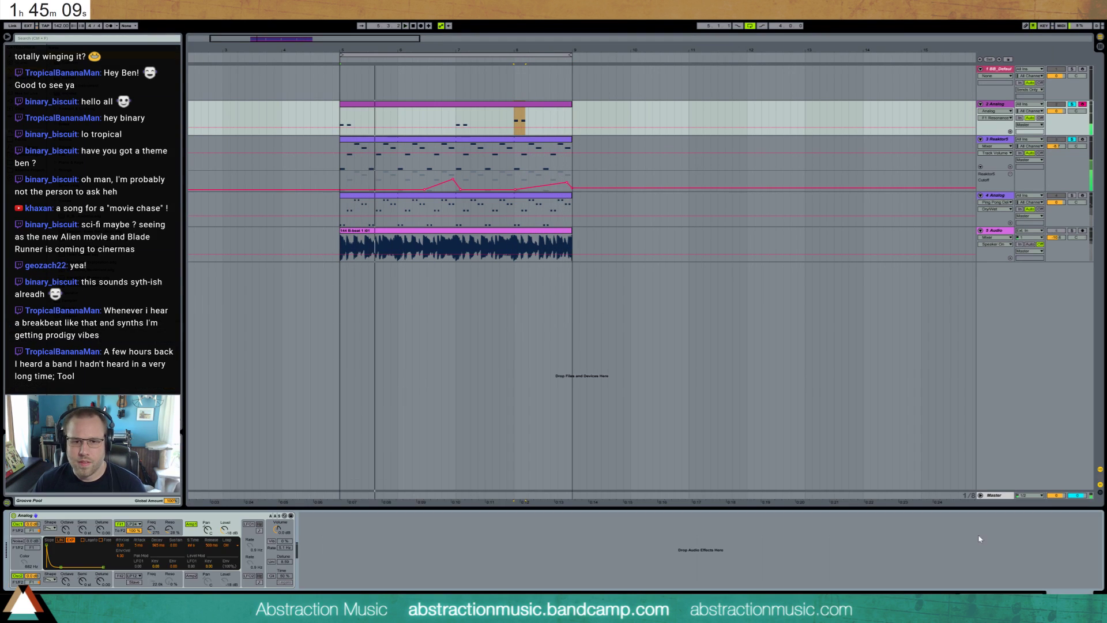
left_click(1072, 105)
key("space")
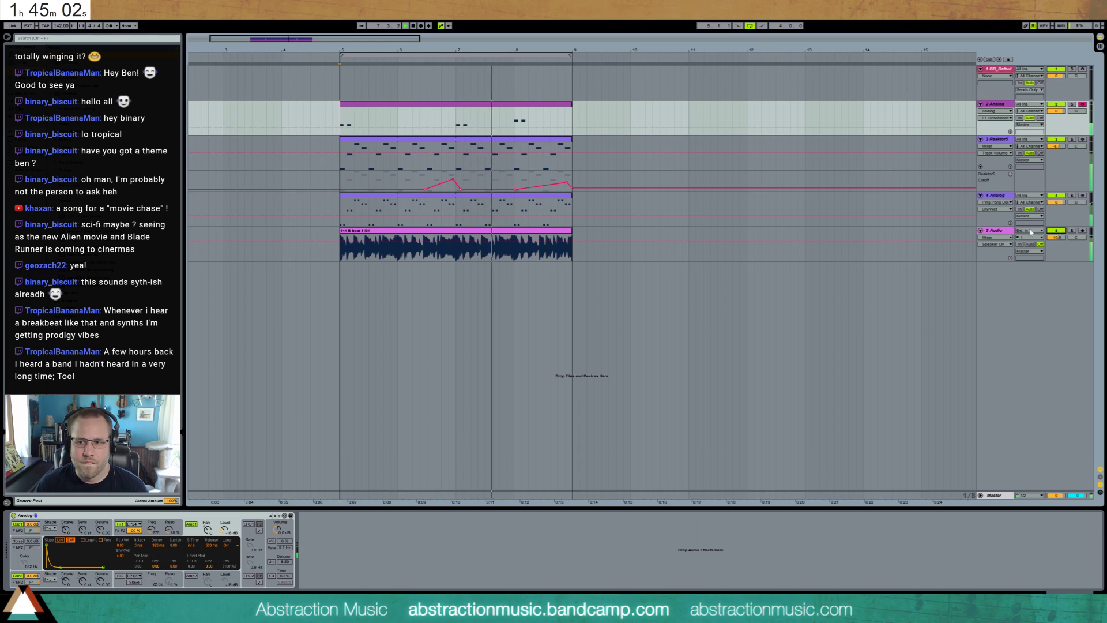
left_click(1003, 233)
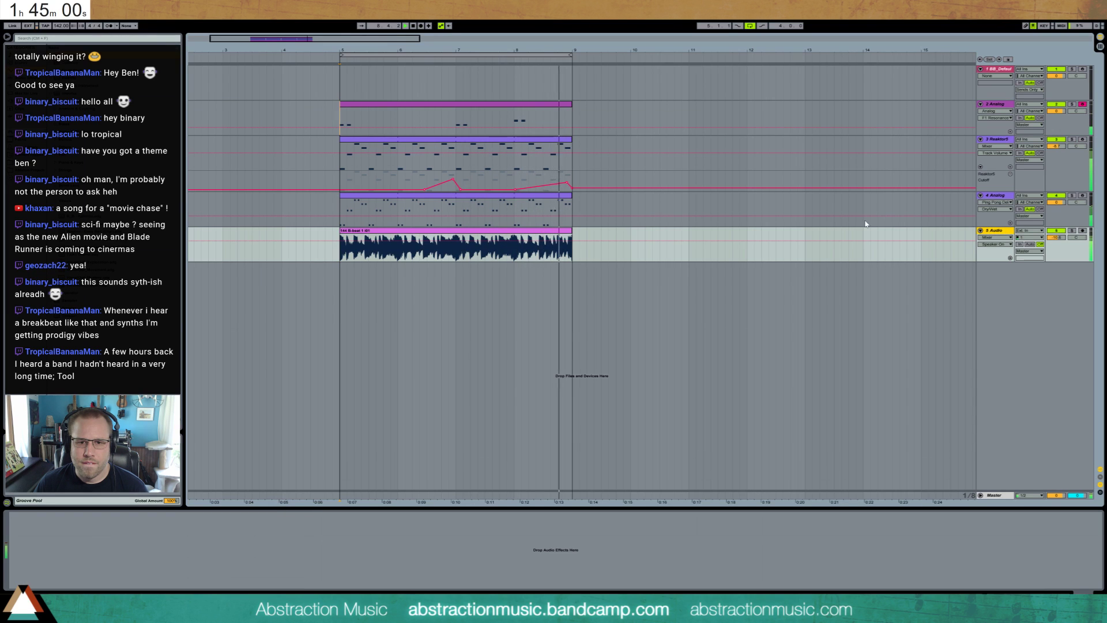
- Insert a MIDI track with a Drum Rack below the new Analog track and load a VMH1 Bassdrum sample onto its first pad
left_click(1000, 107)
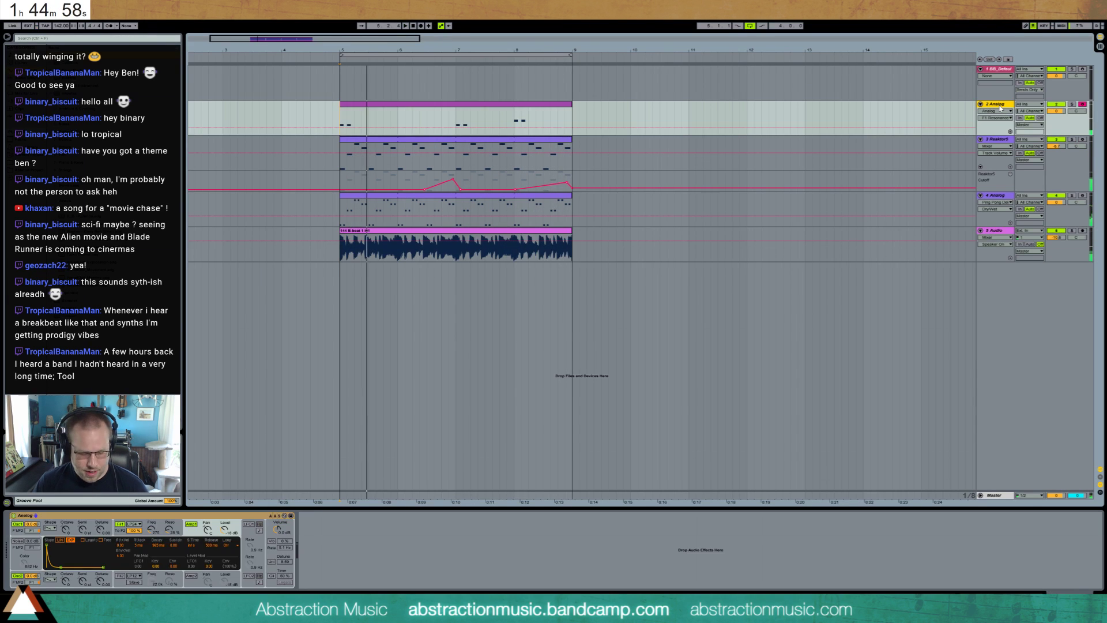
key("ctrl+shift+t")
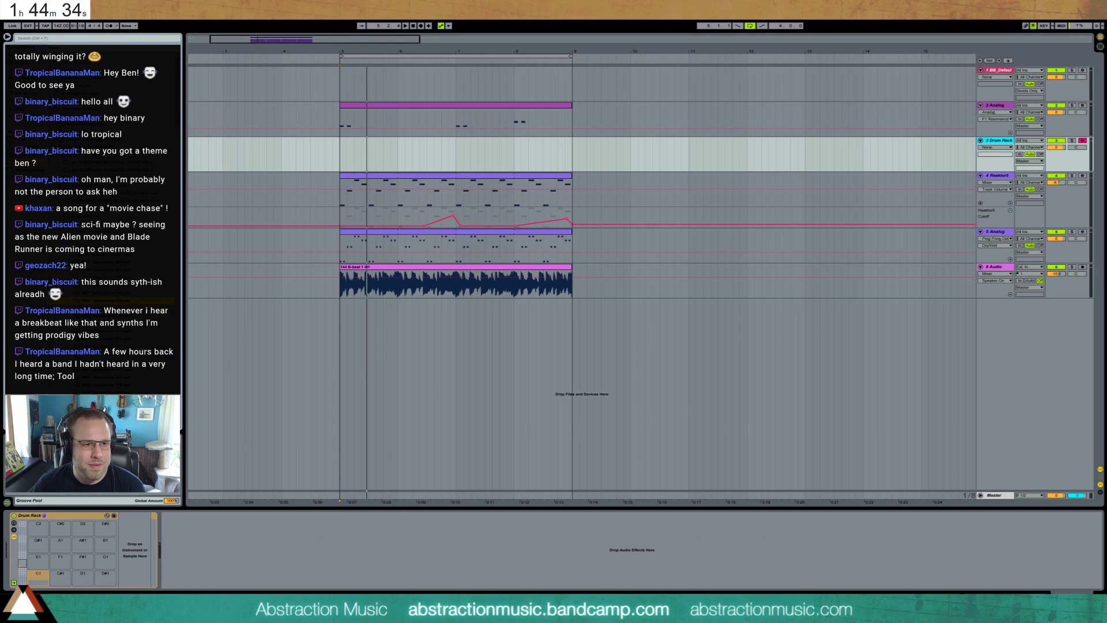
left_click_drag(98, 300, 38, 578)
left_click(64, 239)
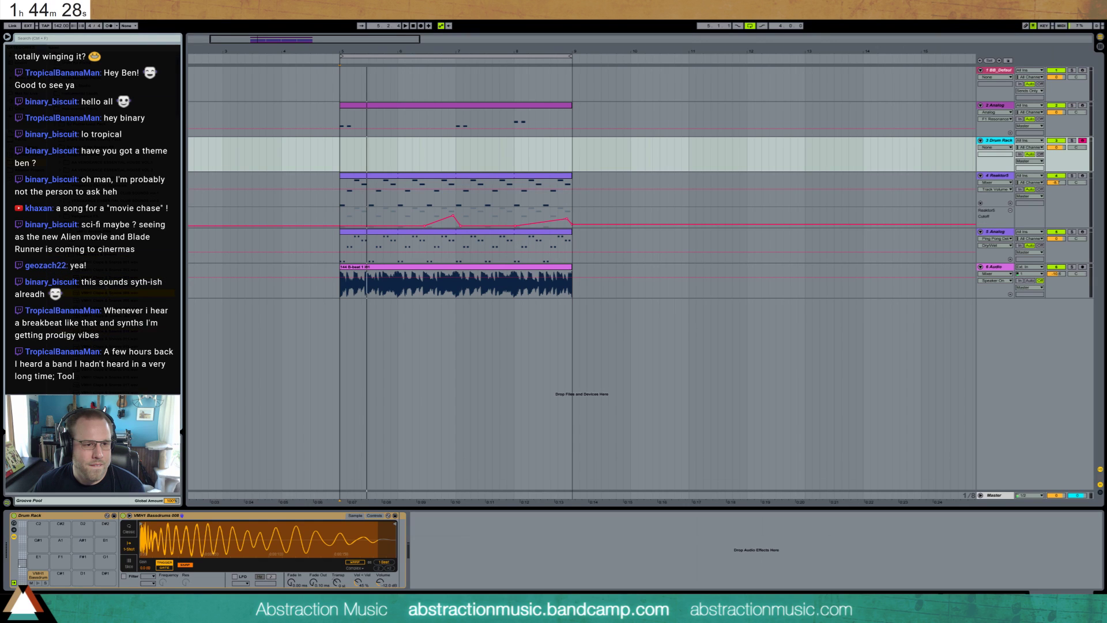
- Add the clap and closed hat samples to the Drum Rack's pads and create a two-bar MIDI clip from bar 5 on its track
left_click_drag(53, 580, 61, 577)
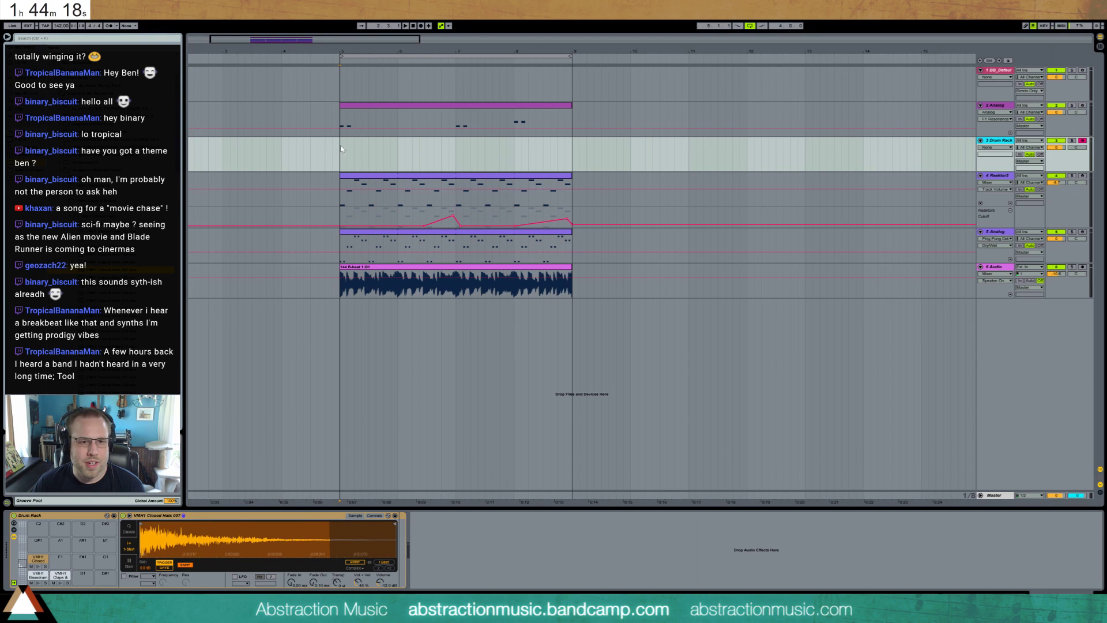
left_click_drag(342, 155, 454, 160)
key("ctrl+shift+m")
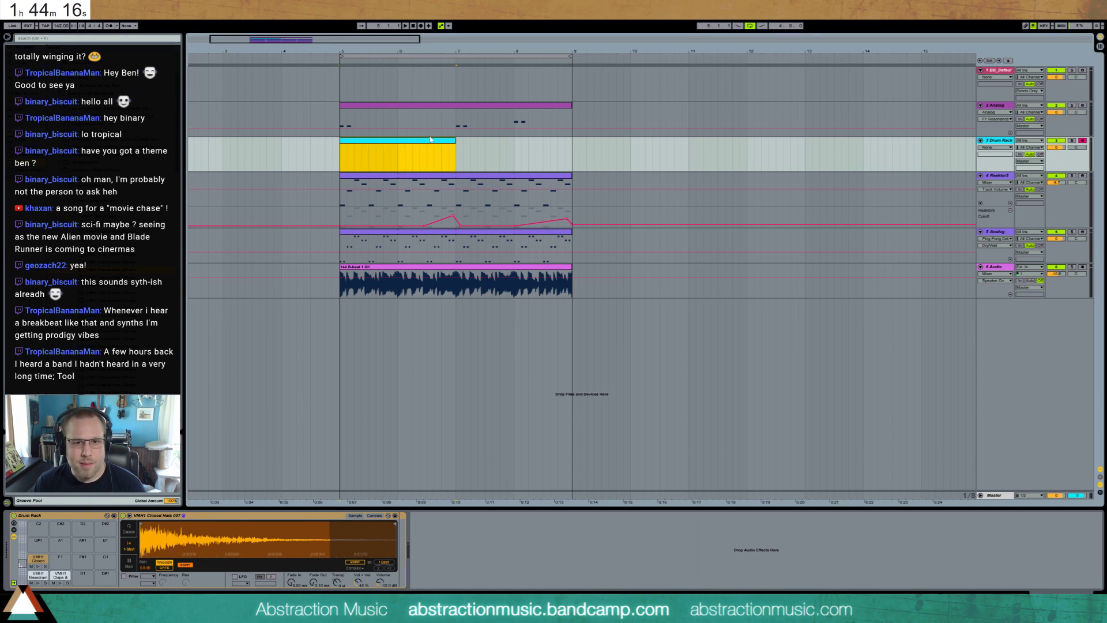
left_click(427, 130)
double_click(430, 142)
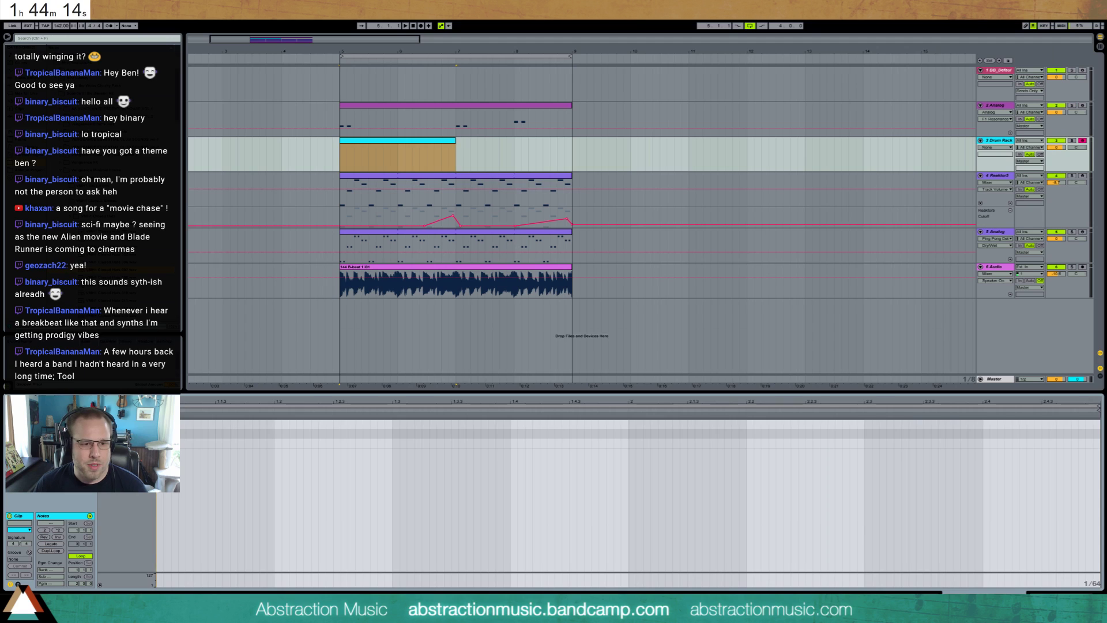
- Fill the drum clip with one-beat VMH1 Bassdrum notes on all eight beats and extend the clip to four bars
left_click_drag(261, 447, 274, 448)
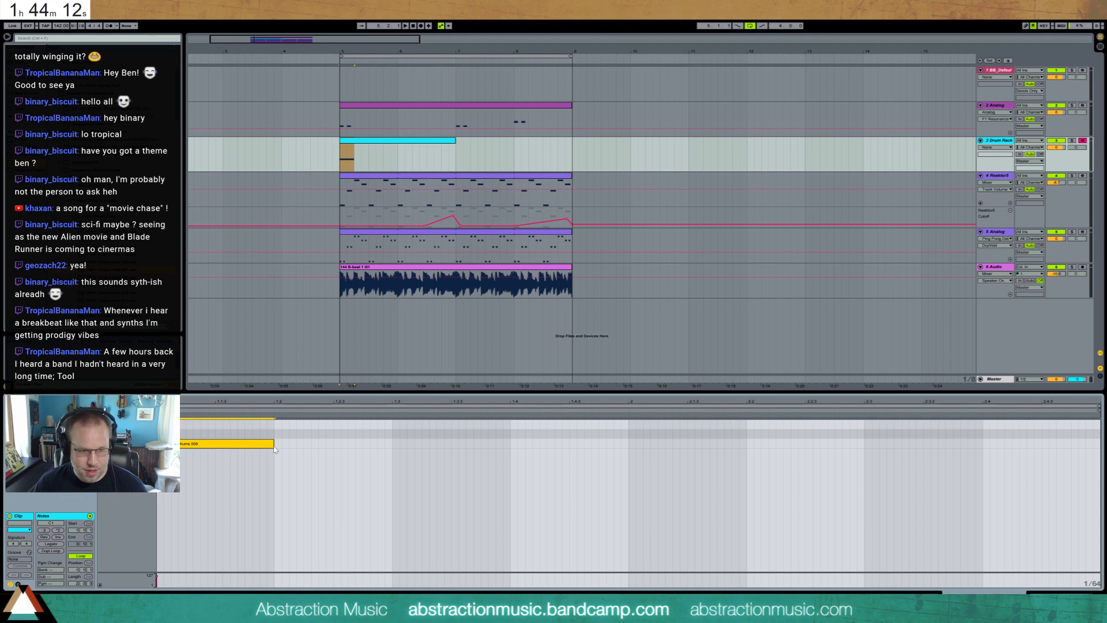
key("ctrl+d")
key("ctrl+d")
key("ctrl+d")
key("ctrl+d")
key("ctrl+d")
key("ctrl+d")
key("ctrl+d")
key("space")
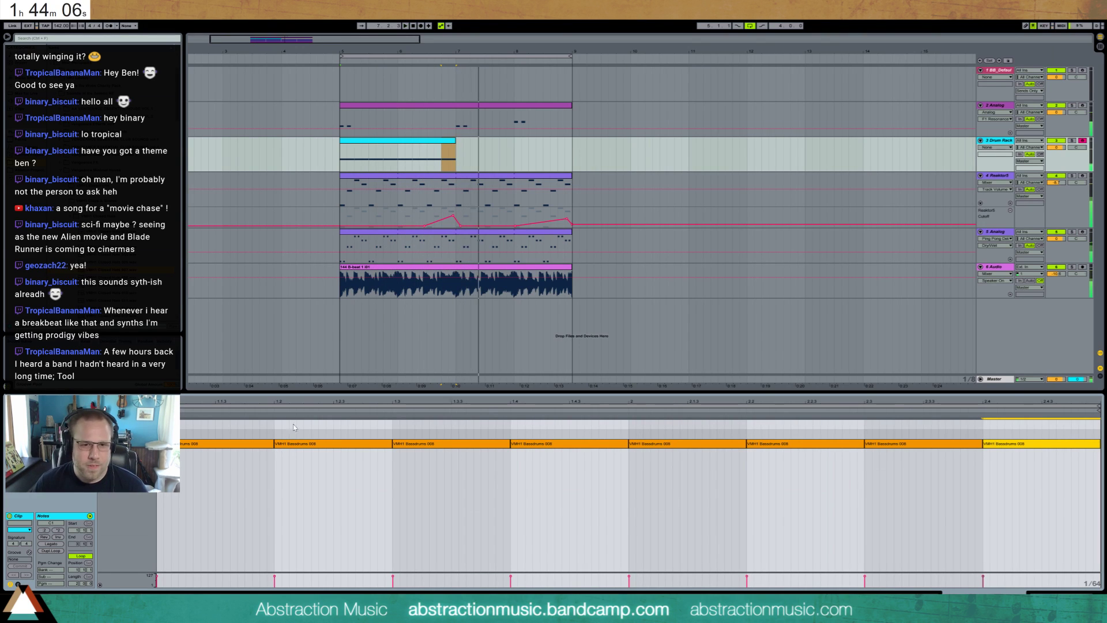
left_click_drag(452, 140, 572, 160)
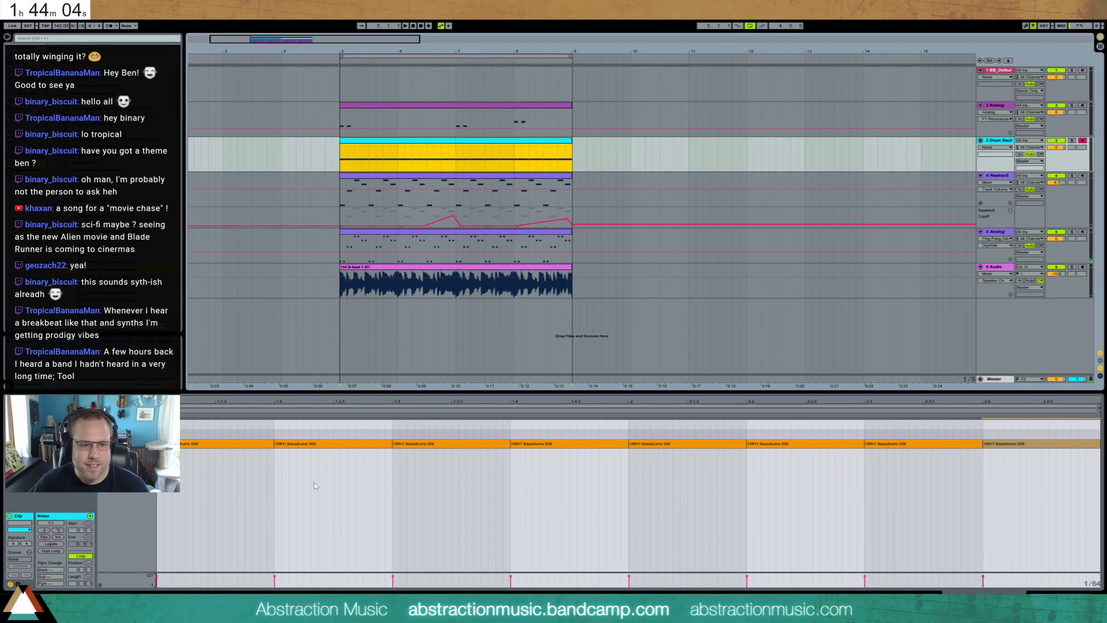
- Add one-beat VMH1 Claps & Snares notes on beats 2 and 4 of both bars in the drum pattern
double_click(276, 434)
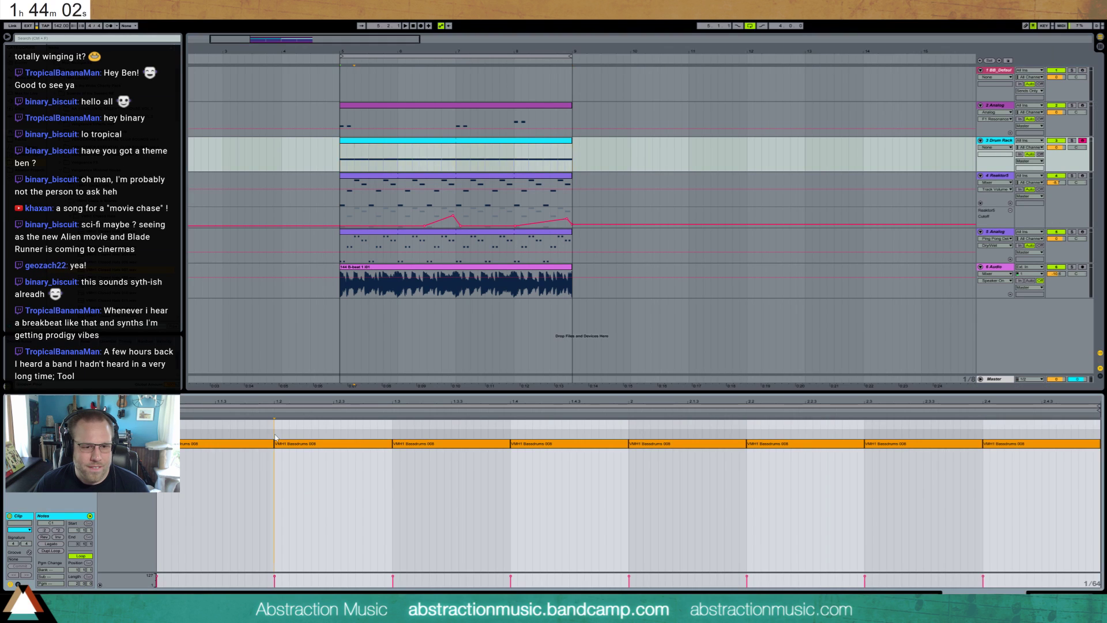
left_click_drag(276, 435, 394, 431)
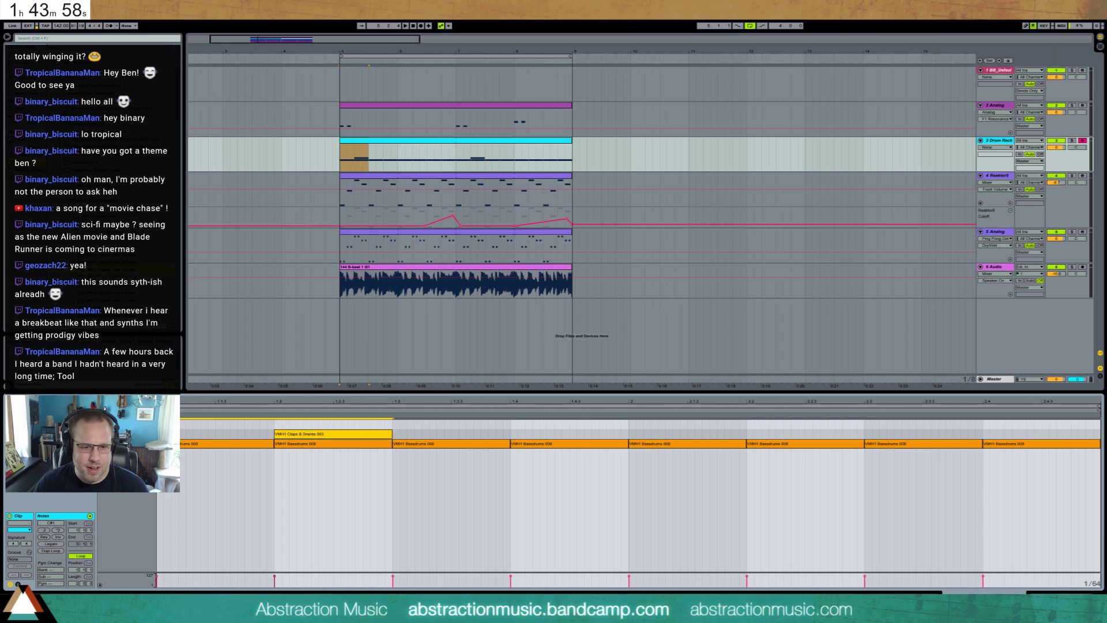
key("ctrl+d")
key("ctrl+d")
key("ctrl+d")
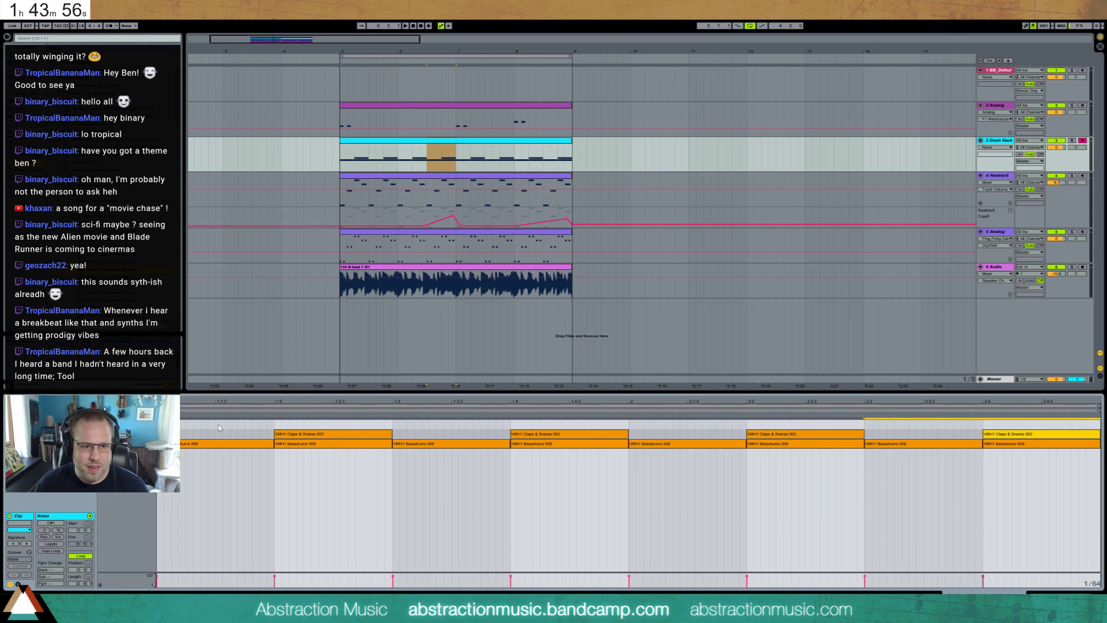
- Add half-beat VMH1 Closed Hats notes on every offbeat across both bars of the drum pattern
left_click_drag(218, 424, 273, 424)
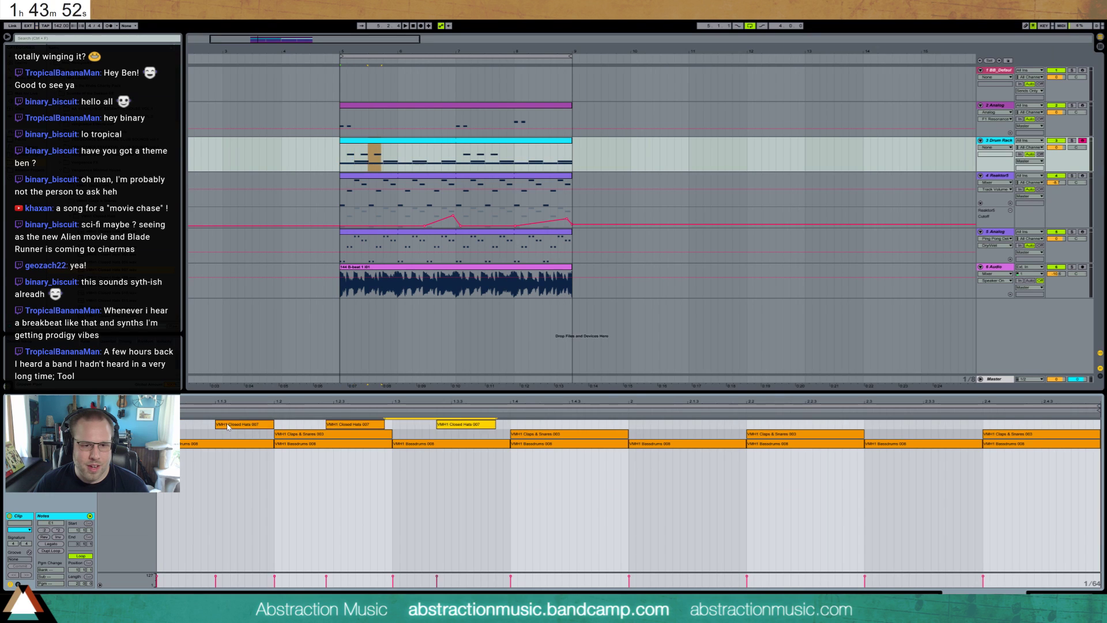
key("ctrl+d")
key("ctrl+d")
key("ctrl+d")
key("ctrl+d")
key("ctrl+d")
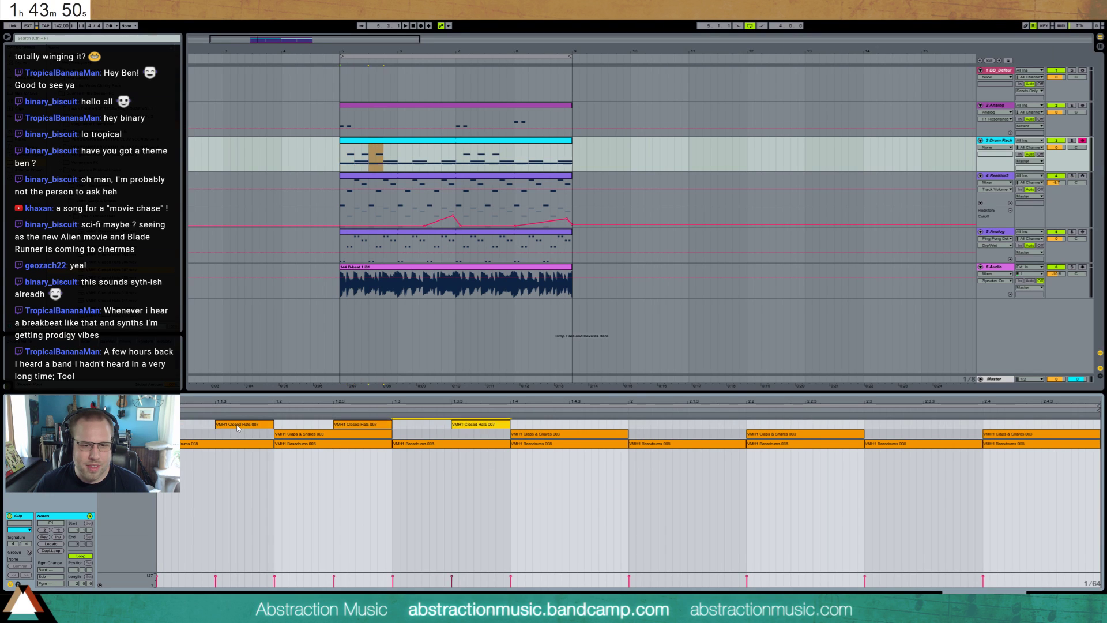
key("ctrl+d")
key("ctrl+d")
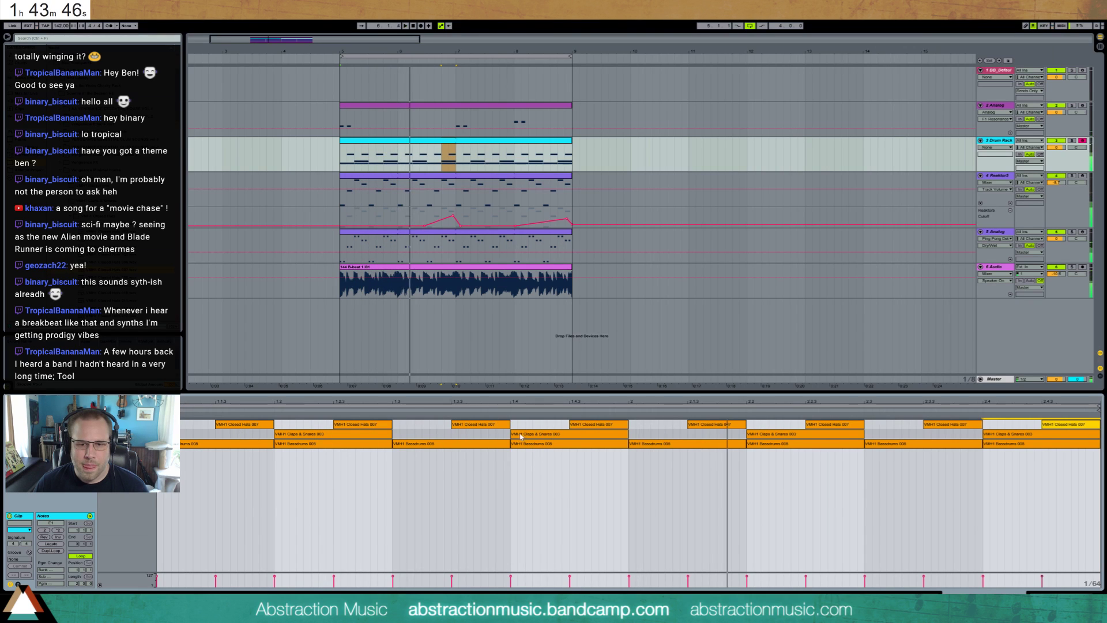
- Move the clap notes on beat 4 of both bars a sixteenth earlier
left_click_drag(524, 436, 553, 438)
mouse_move(994, 437)
left_mouse_down()
mouse_move(1024, 440)
mouse_move(977, 440)
left_mouse_up()
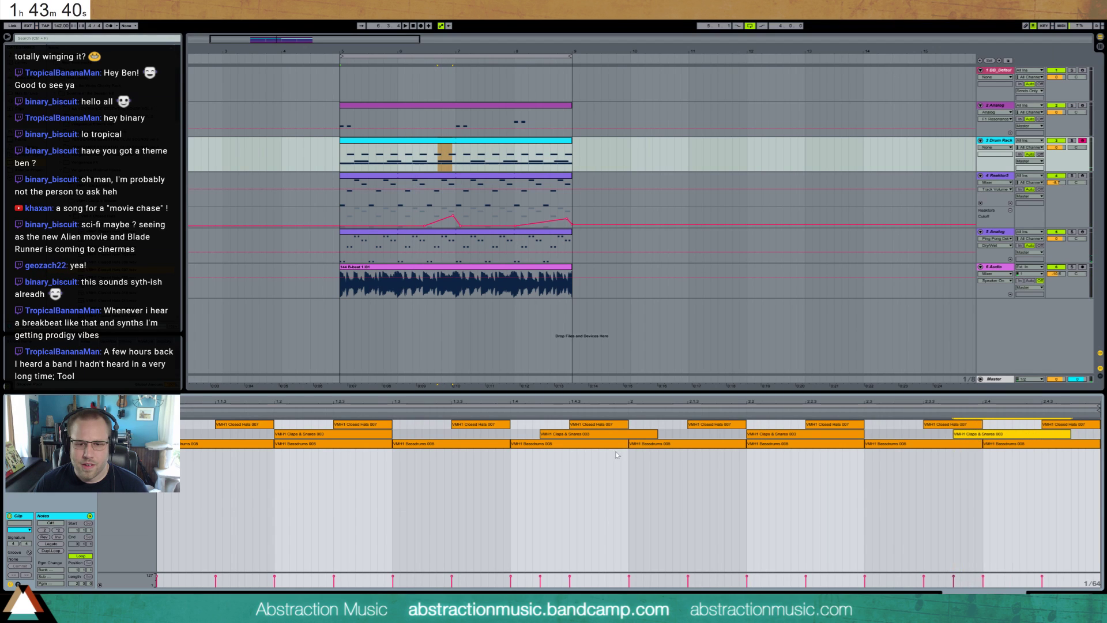
left_click_drag(587, 440, 522, 437)
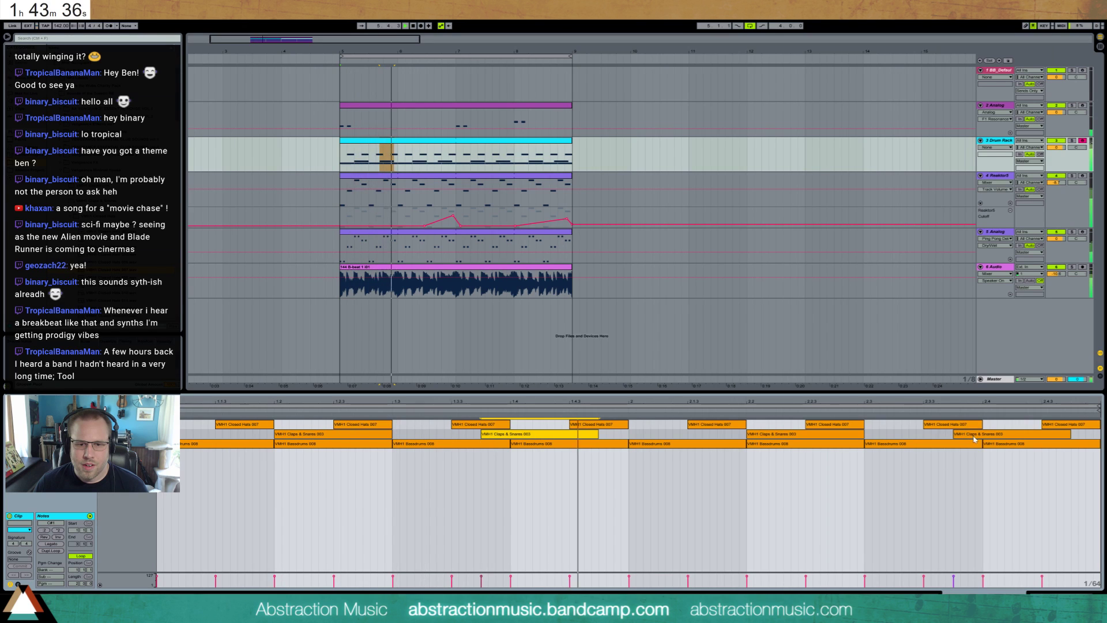
- Show the Drum Rack, replace the clap pad's sample with VMH1 Claps & Snares 001, and play the arrangement
key("shift+Tab")
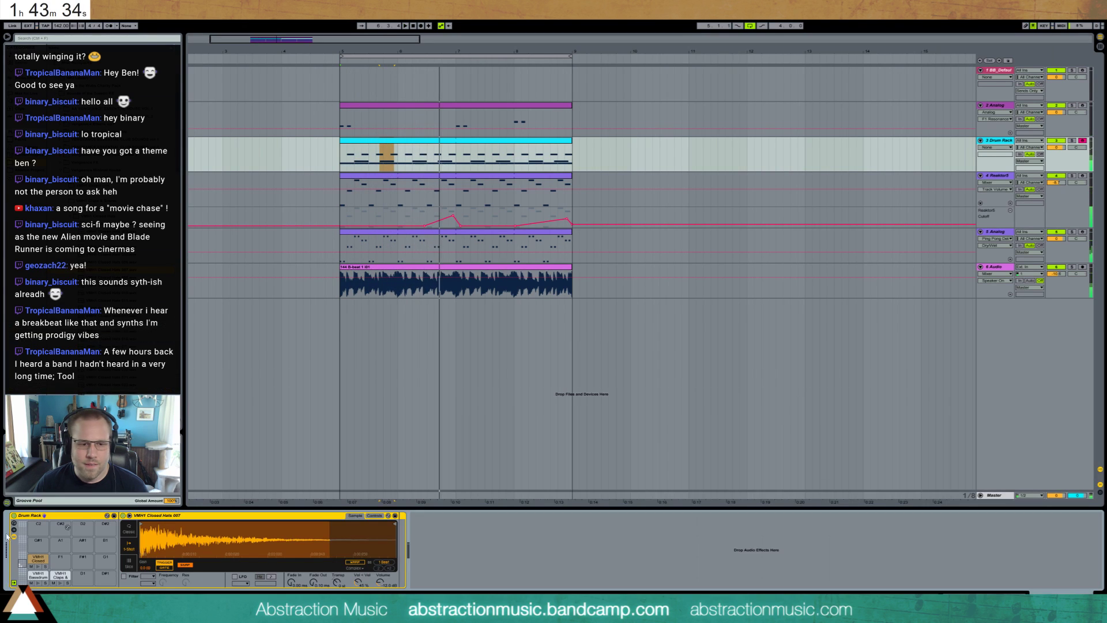
left_click(87, 261)
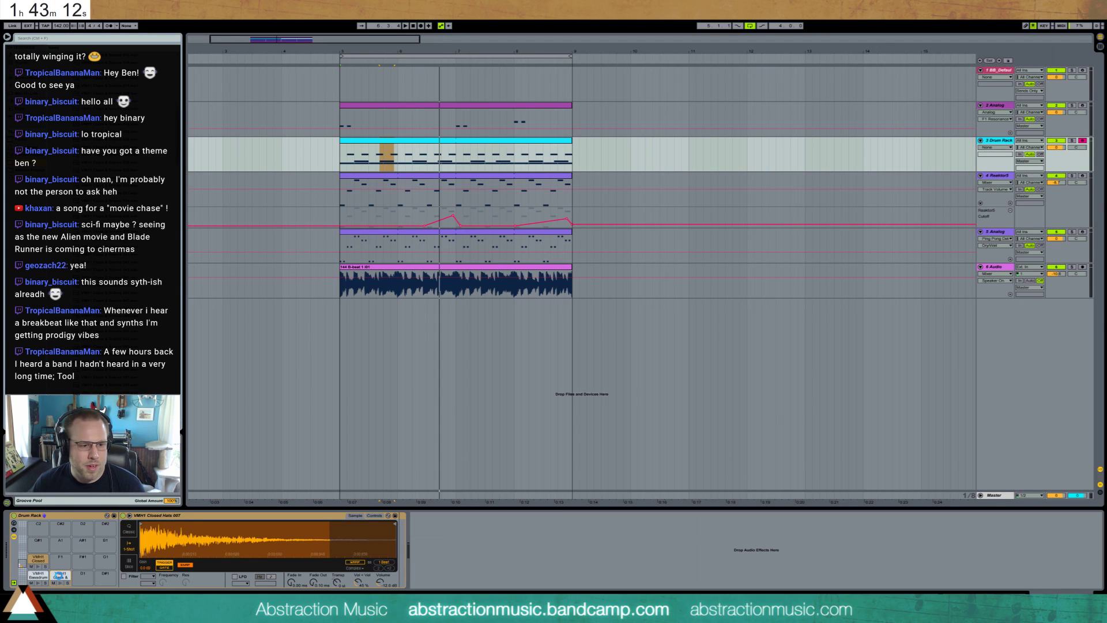
key("space")
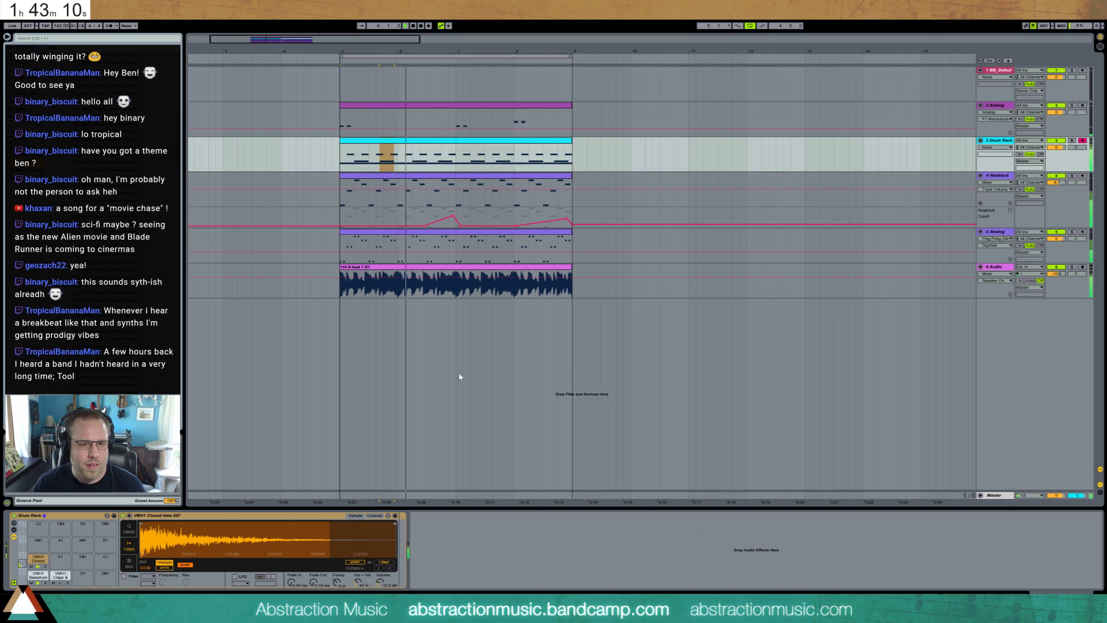
key("space")
- Add a half-beat clap note on the final offbeat of the drum pattern's second bar and play the result
left_click(496, 144)
double_click(496, 144)
left_click(1070, 467)
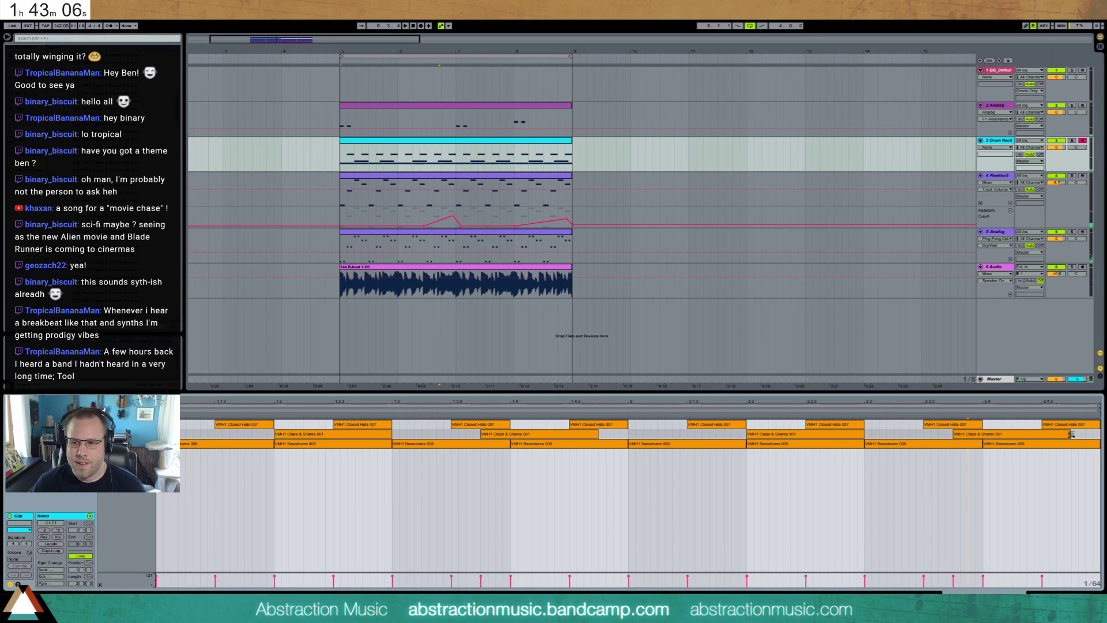
left_click_drag(1070, 434, 1098, 435)
double_click(1045, 434)
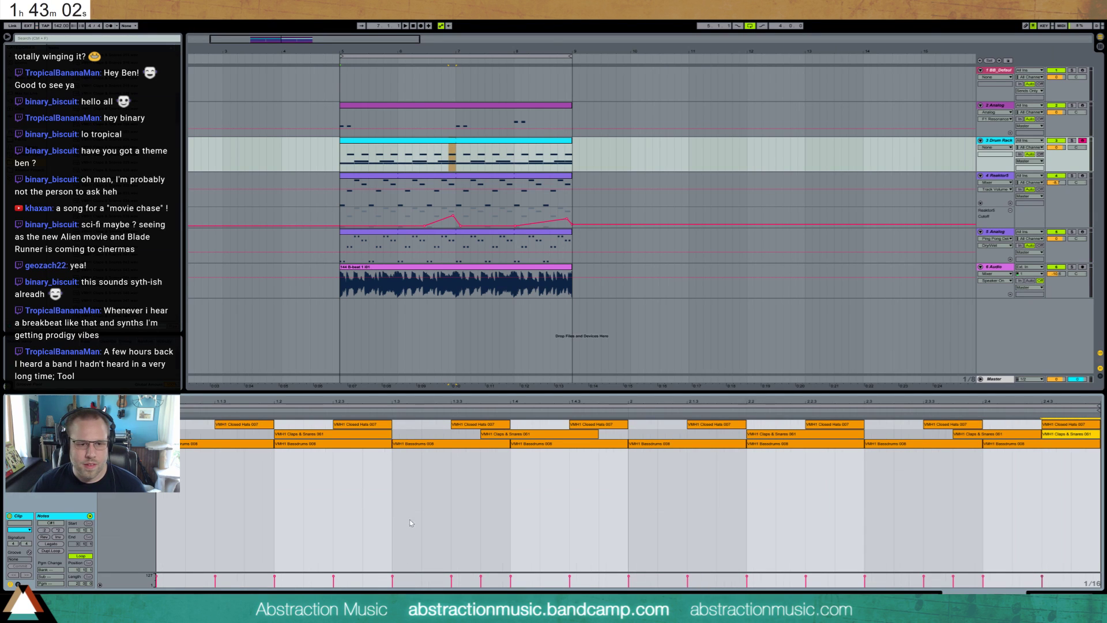
key("space")
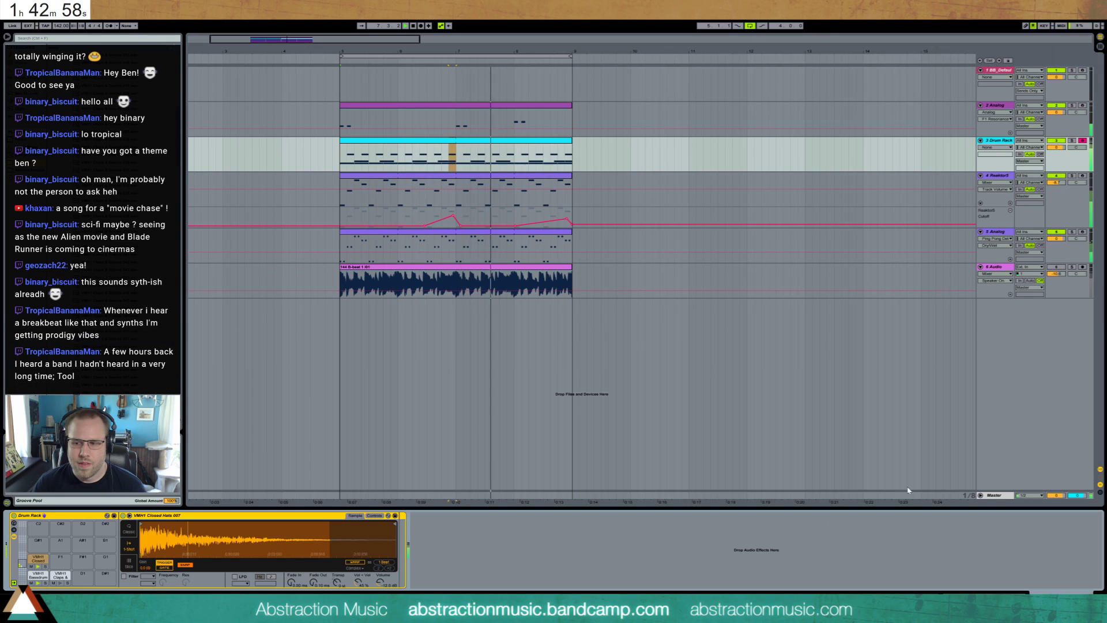
- Open the Monark clip and adjust the synth's filter envelope decay and filter resonance during playback
left_click(550, 177)
double_click(549, 176)
key("space")
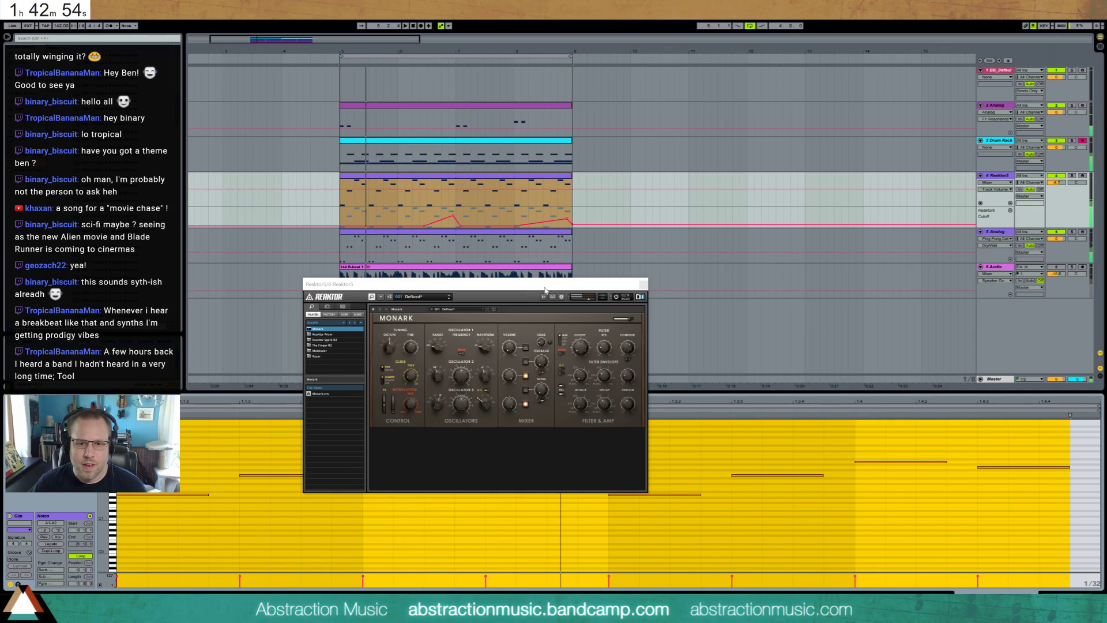
left_click_drag(544, 284, 571, 287)
left_click(632, 378)
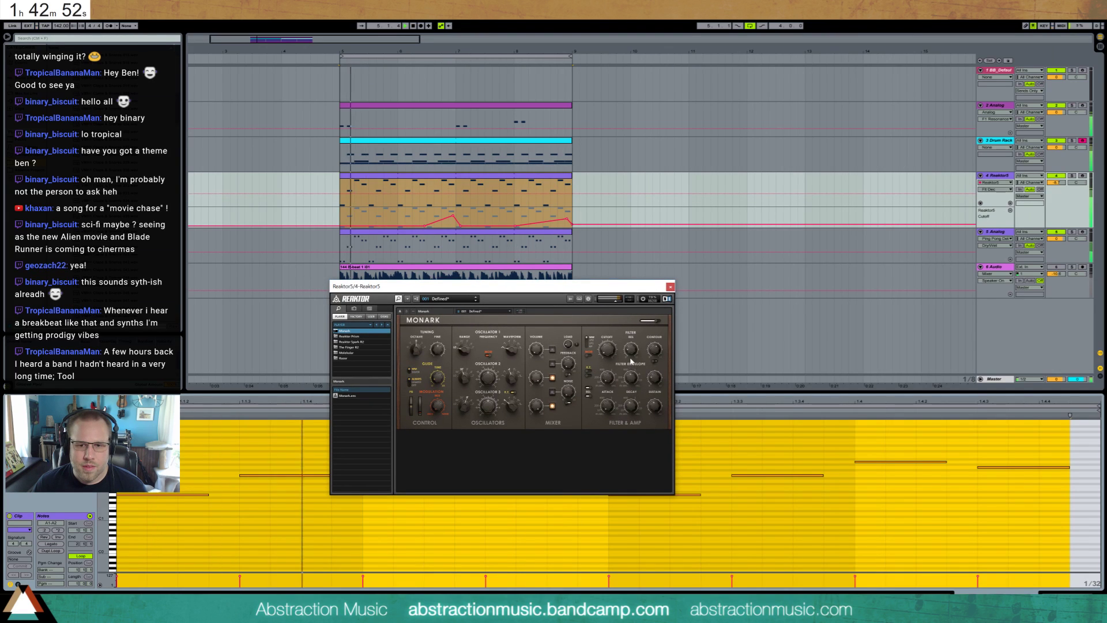
left_click_drag(633, 376, 646, 346)
left_click(629, 350)
key("space")
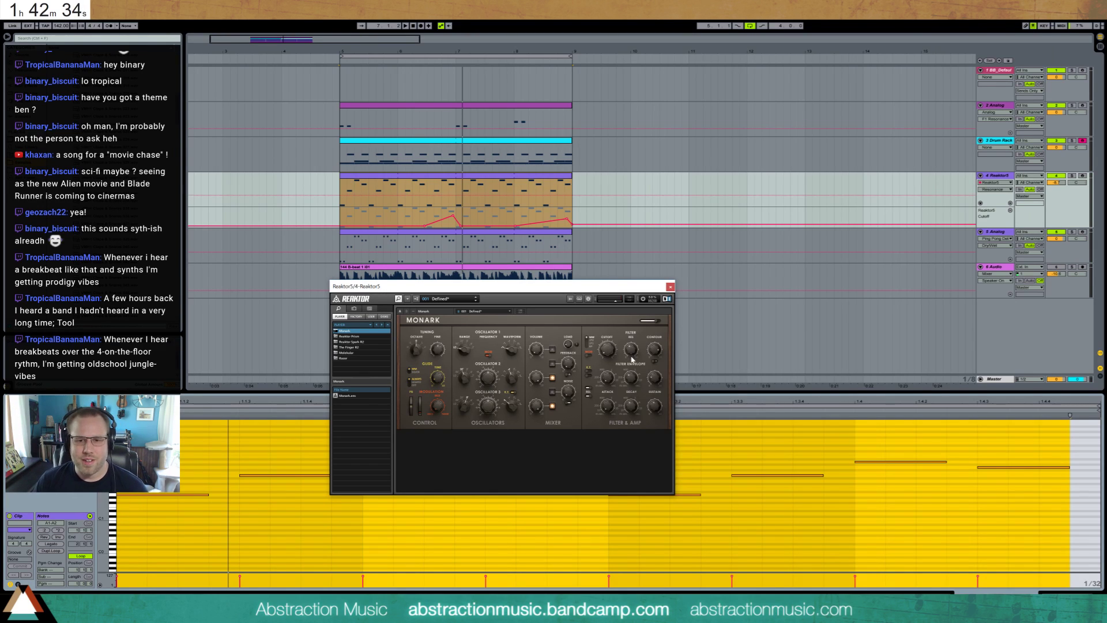
- Display the beat loop clip's waveform, switch to the browser's countdown timer, and return to Ableton Live
left_click(639, 272)
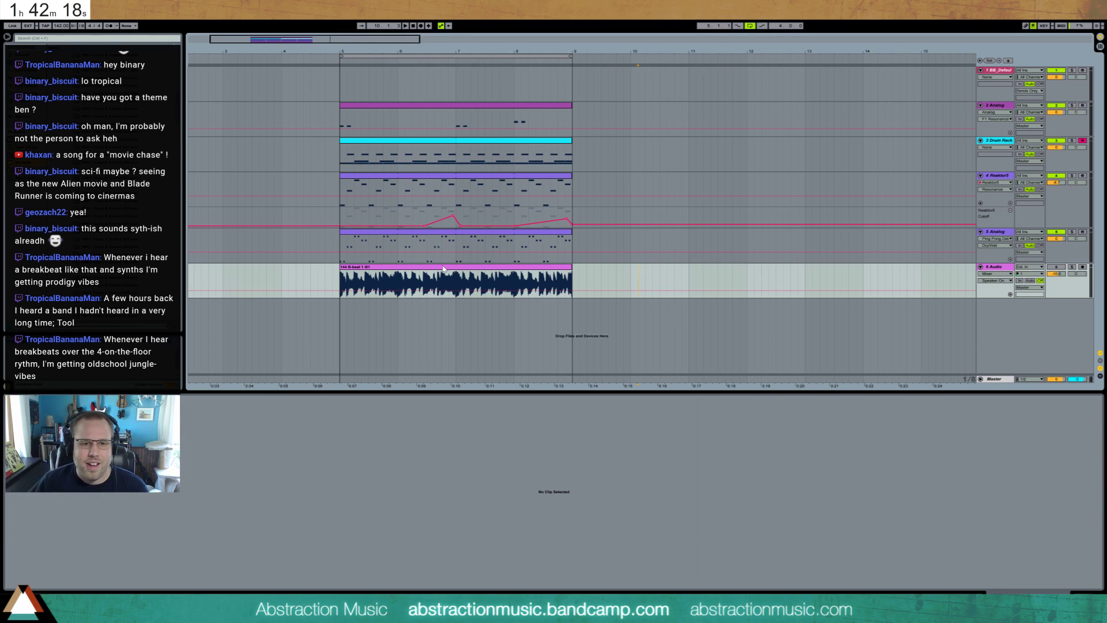
left_click(342, 275)
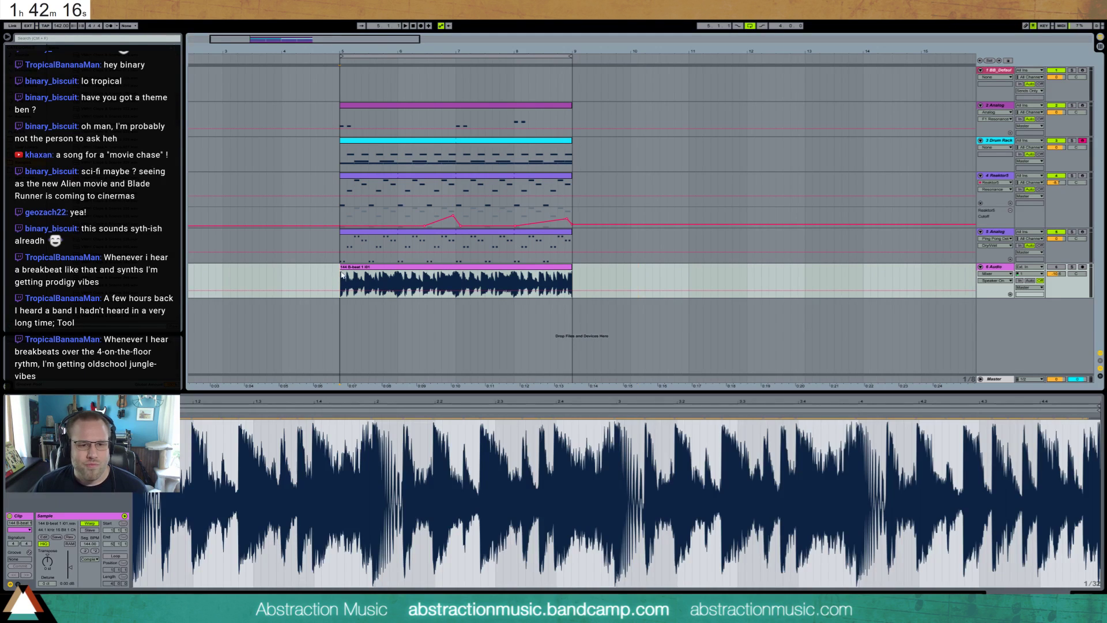
left_click(999, 111)
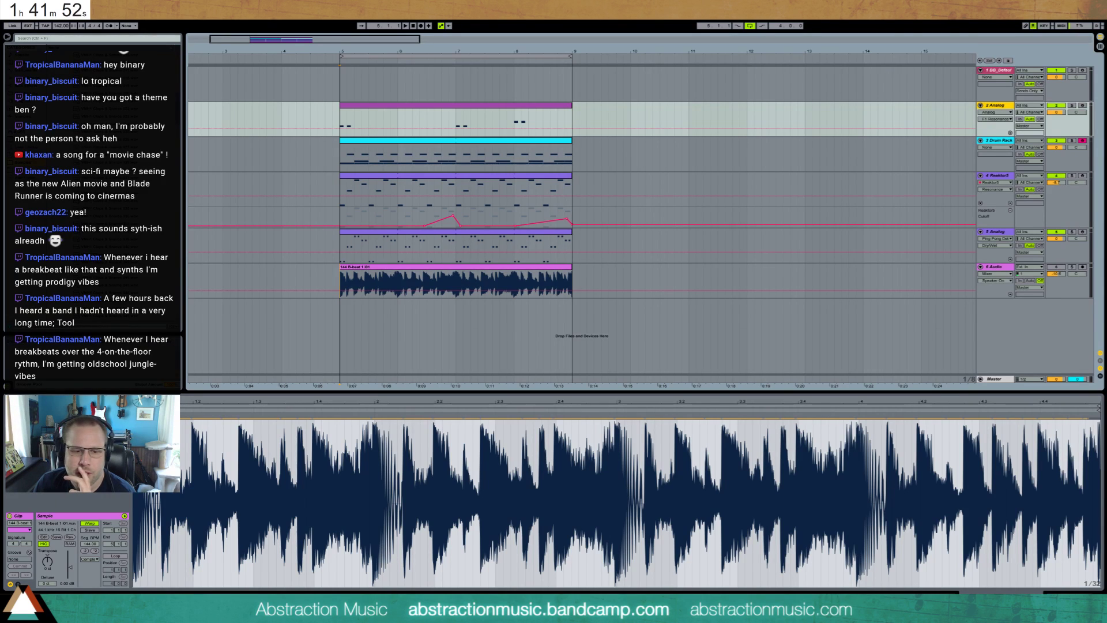
key("alt+Tab")
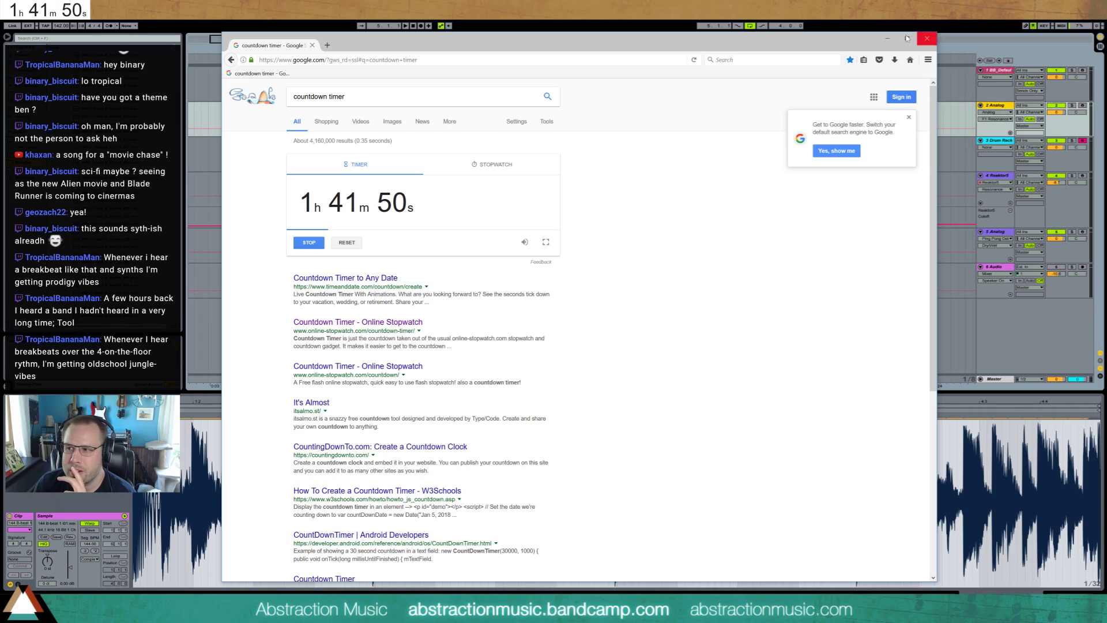
left_click(887, 38)
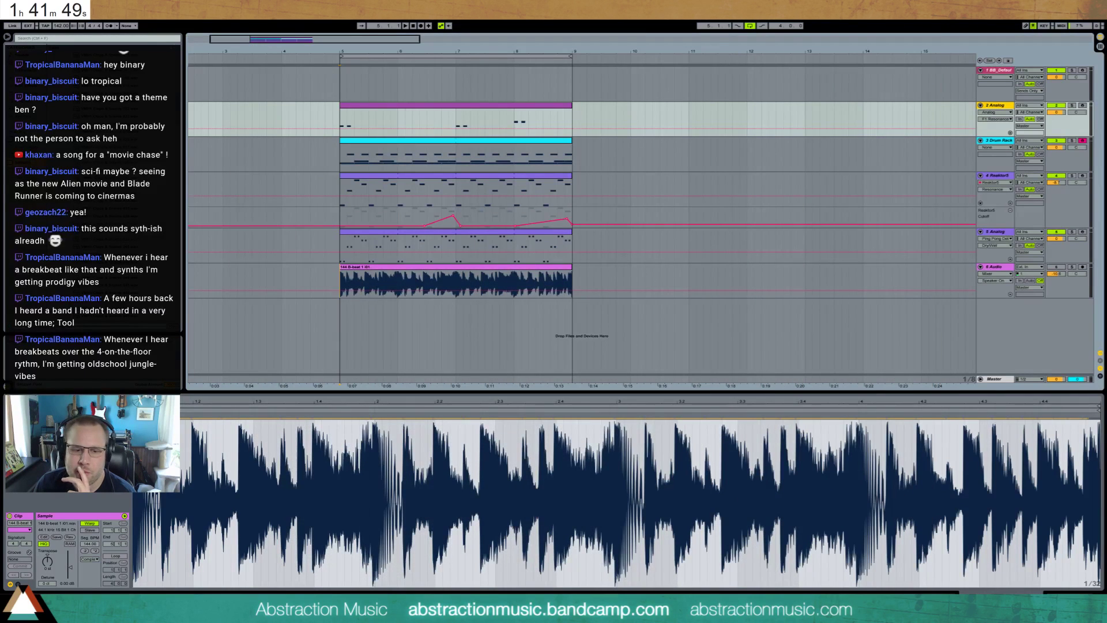
key("alt+Tab")
key("alt+Tab")
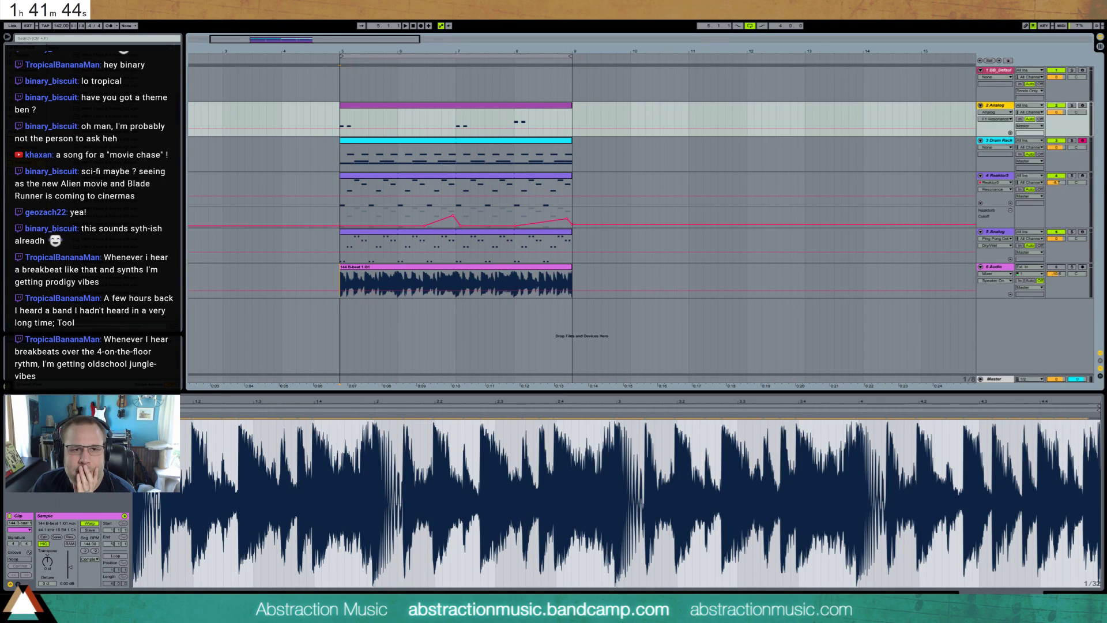
- Select the clips from bar 5 on all five lower tracks and fold tracks 2 through 6
left_click_drag(514, 51, 359, 40)
key("minus")
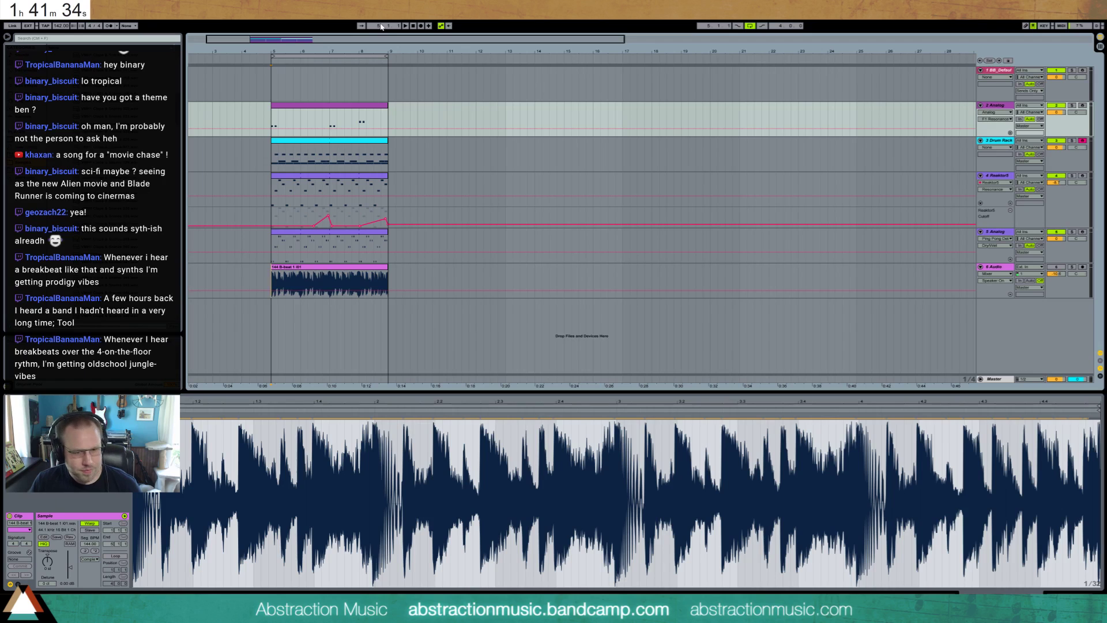
left_click_drag(273, 117, 394, 302)
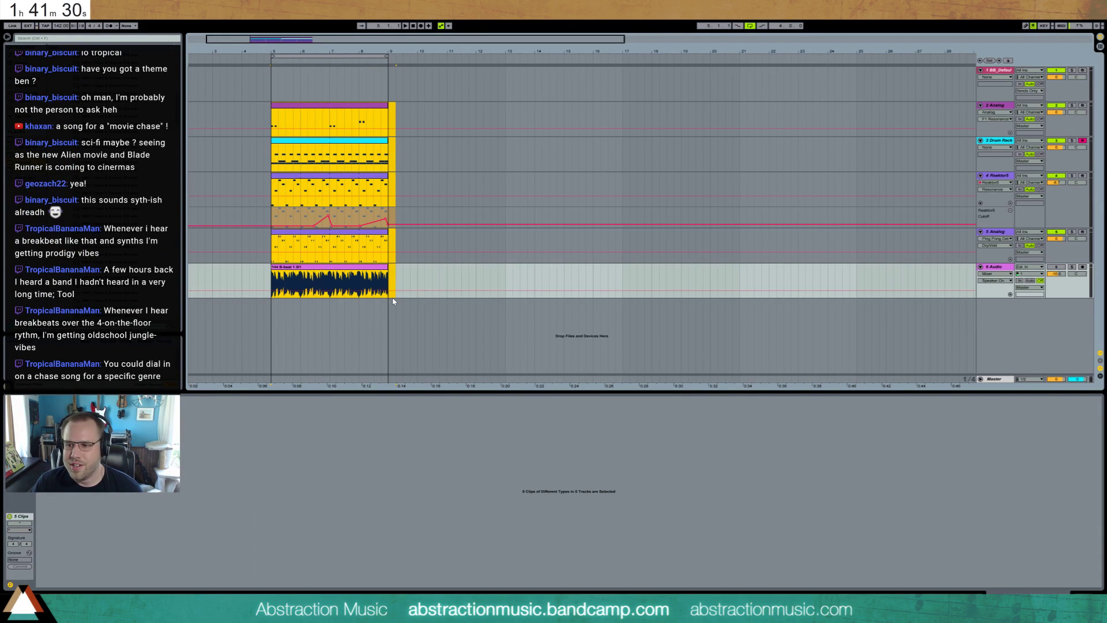
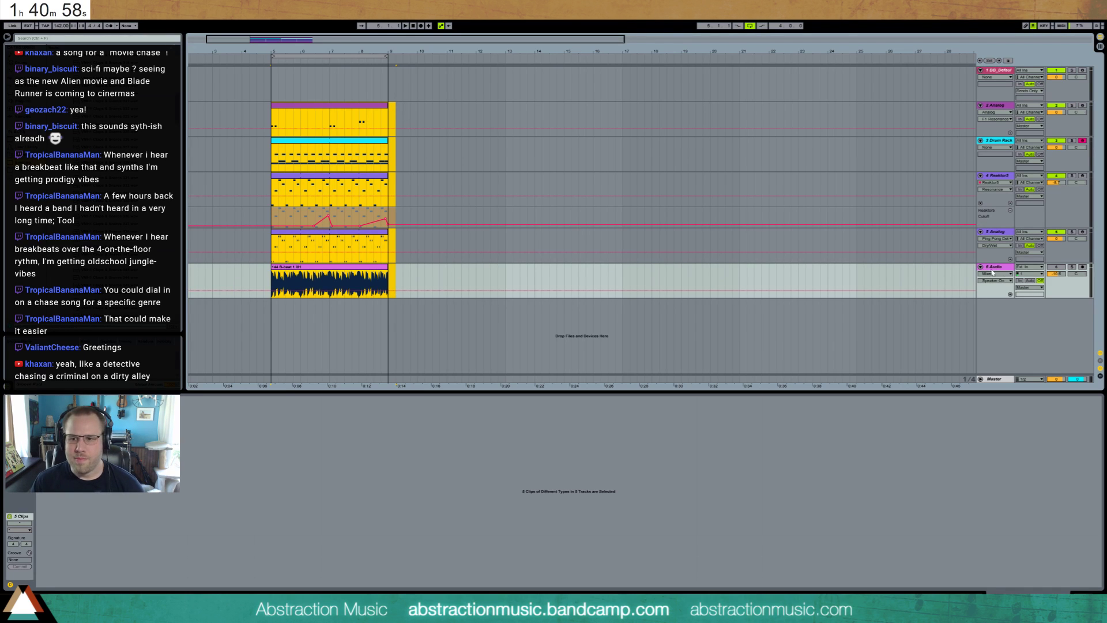
left_click(986, 106)
left_click(980, 106)
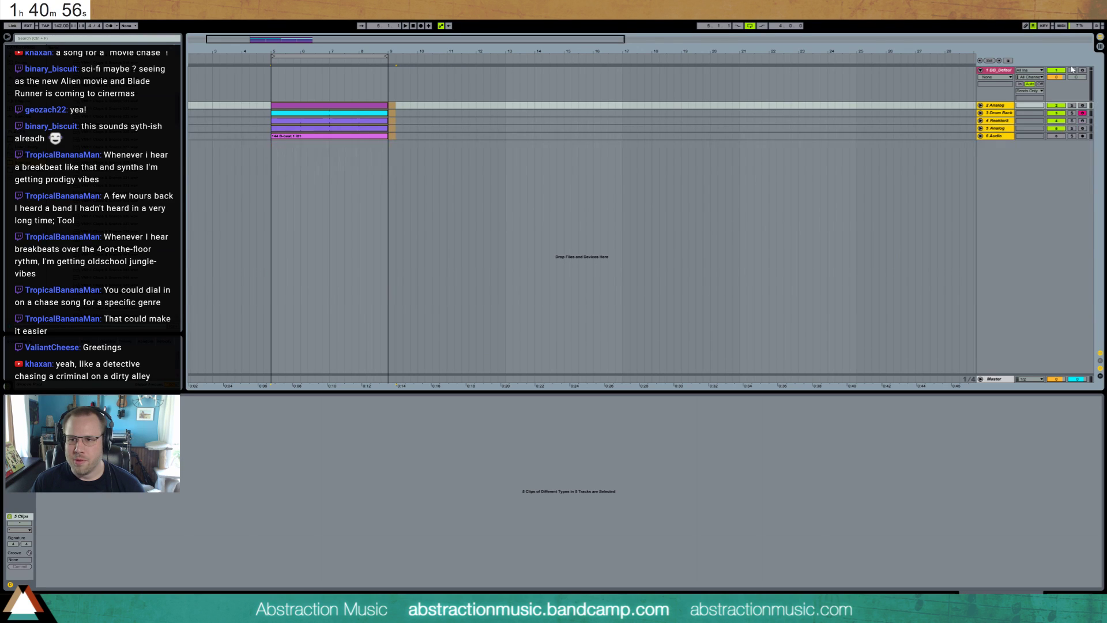
- Arm the first track for recording and set its audio output to Master
left_click(1082, 71)
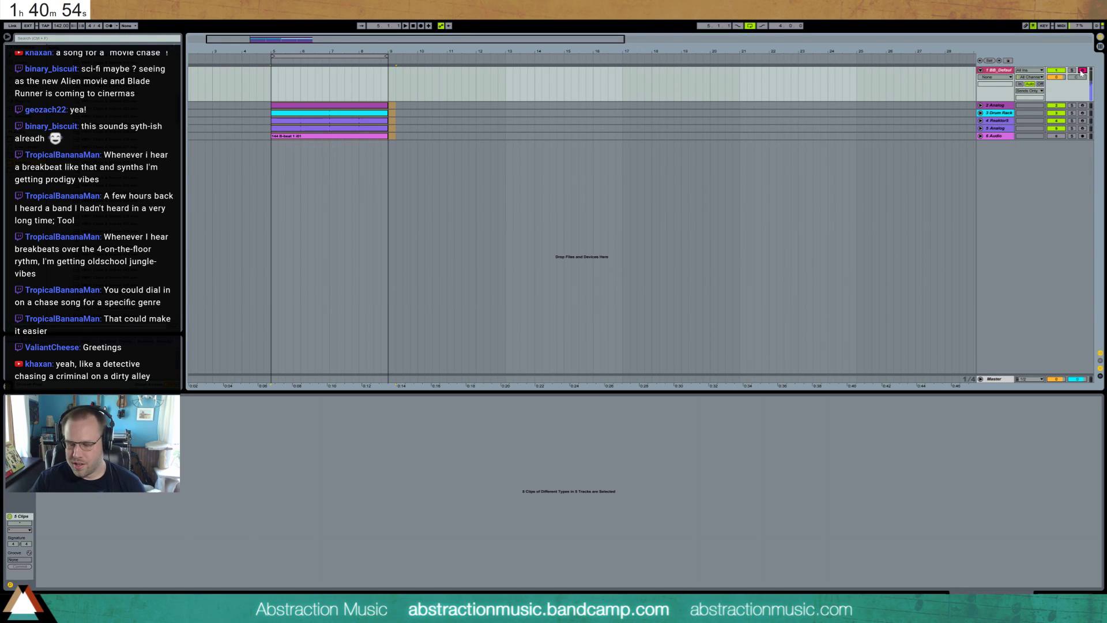
left_click(1037, 92)
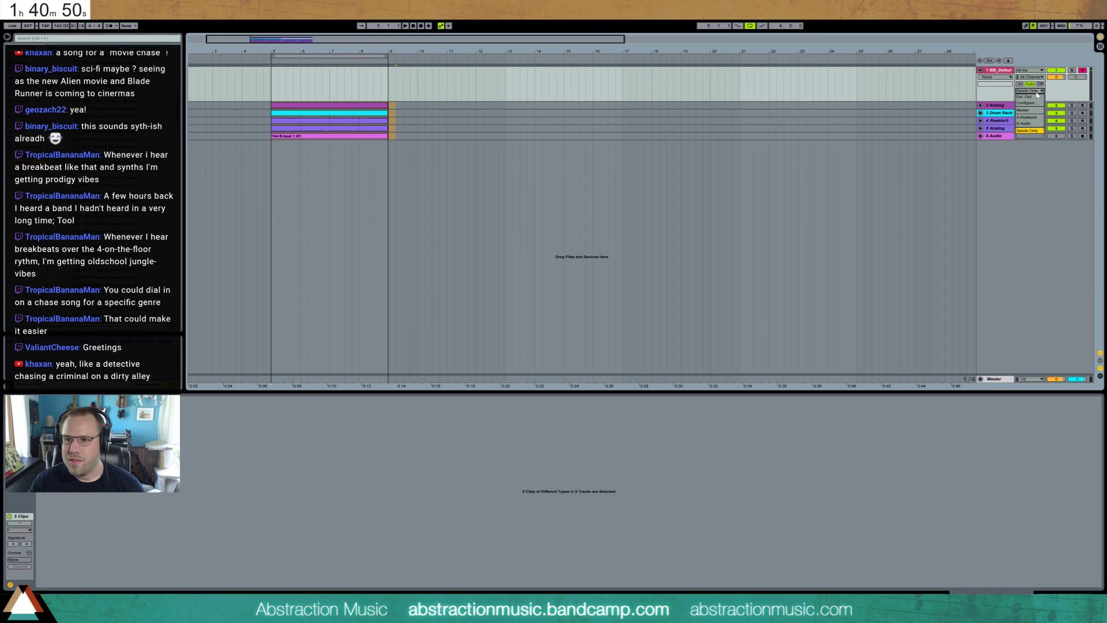
left_click(1034, 111)
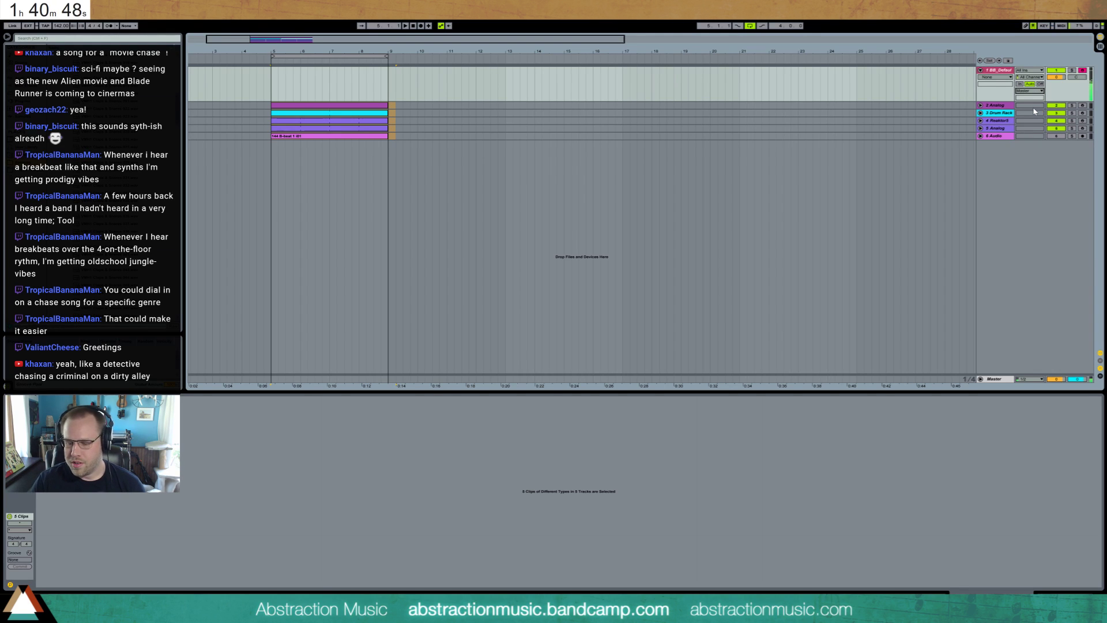
- Place the insert point at bar 13, add an audio track and an Analog instrument track below the beat loop, and unfold the Analog track
mouse_move(628, 51)
left_mouse_down()
mouse_move(438, 51)
mouse_move(505, 42)
left_mouse_up()
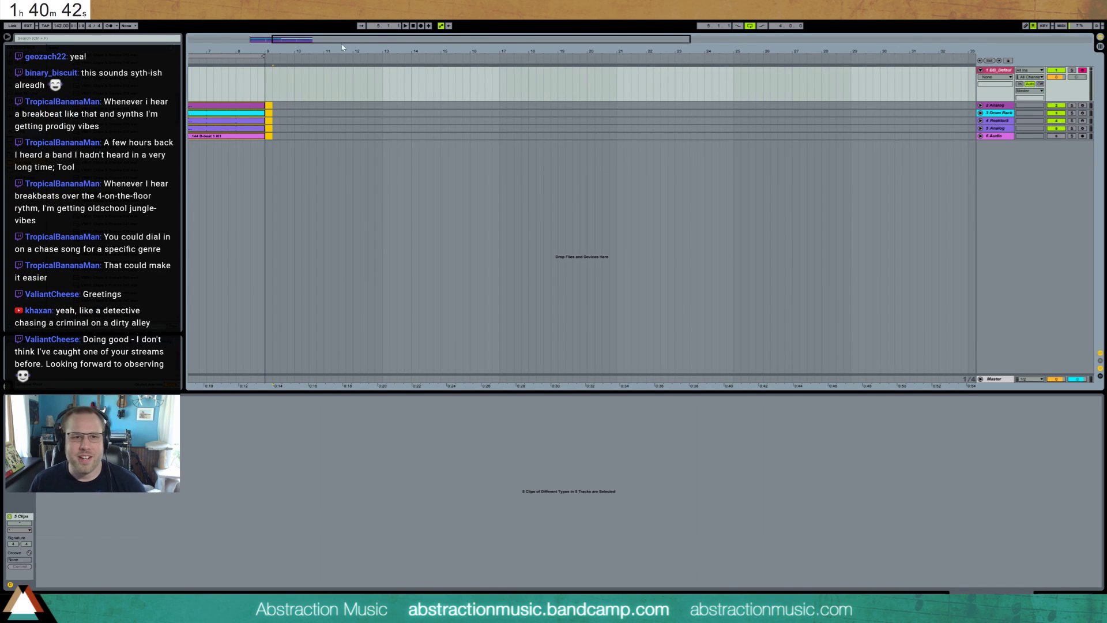
left_click_drag(345, 49, 448, 44)
left_click(448, 156)
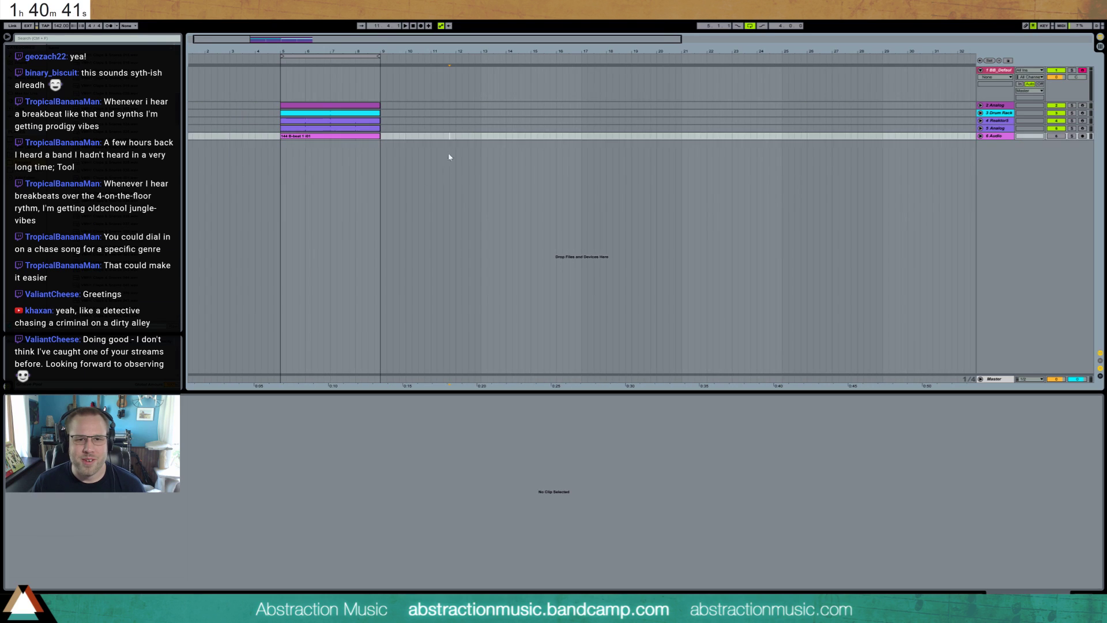
left_click(481, 114)
left_click(481, 151)
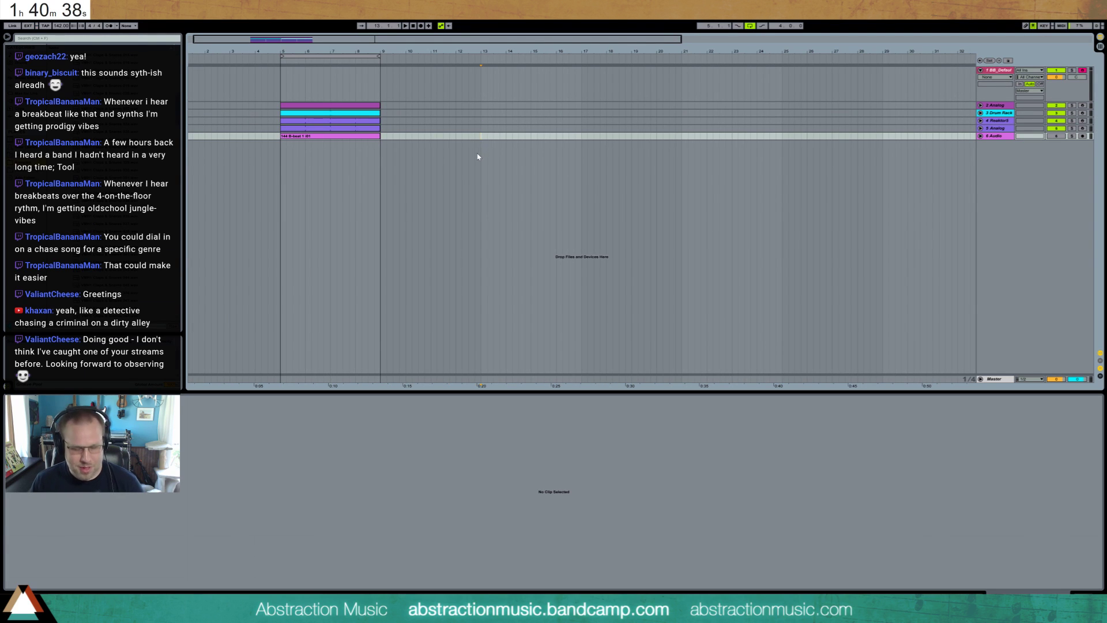
key("ctrl+t")
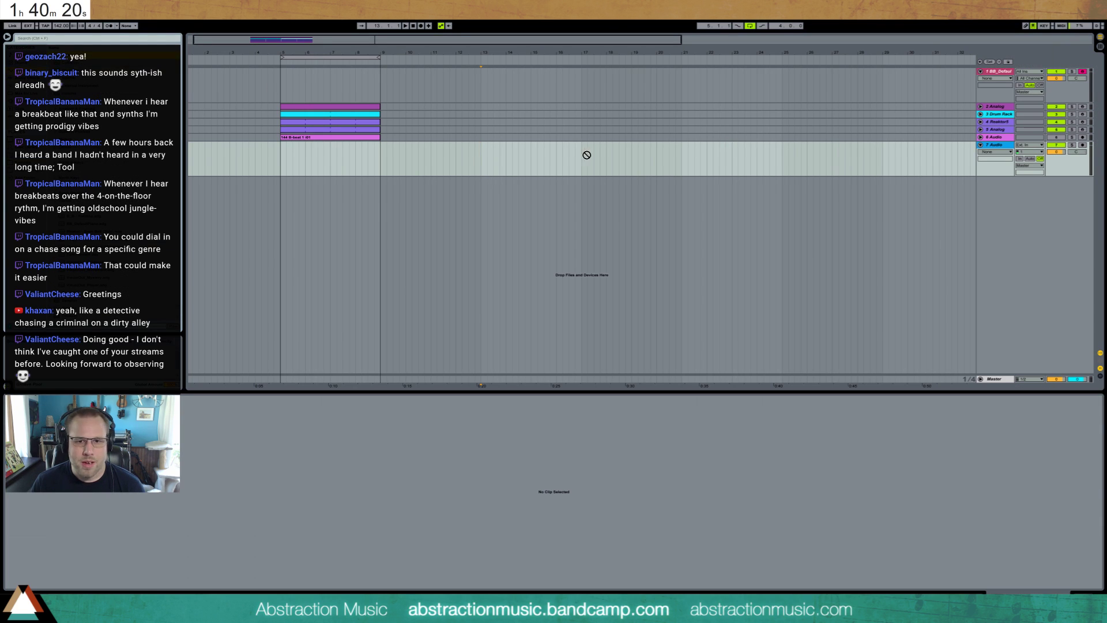
left_click_drag(562, 227, 593, 264)
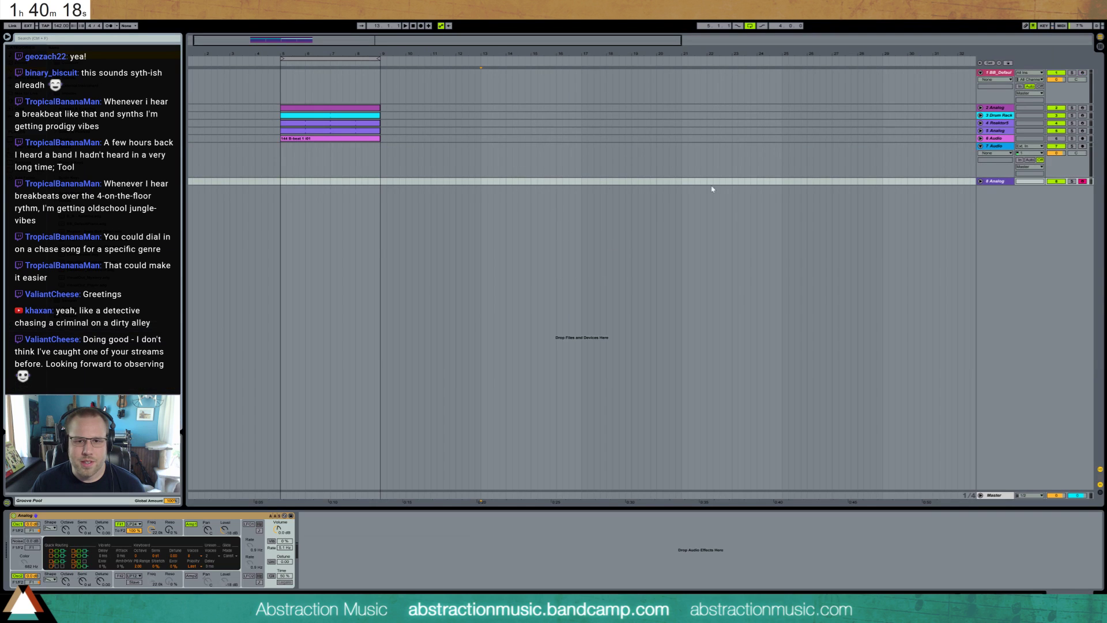
left_click(980, 182)
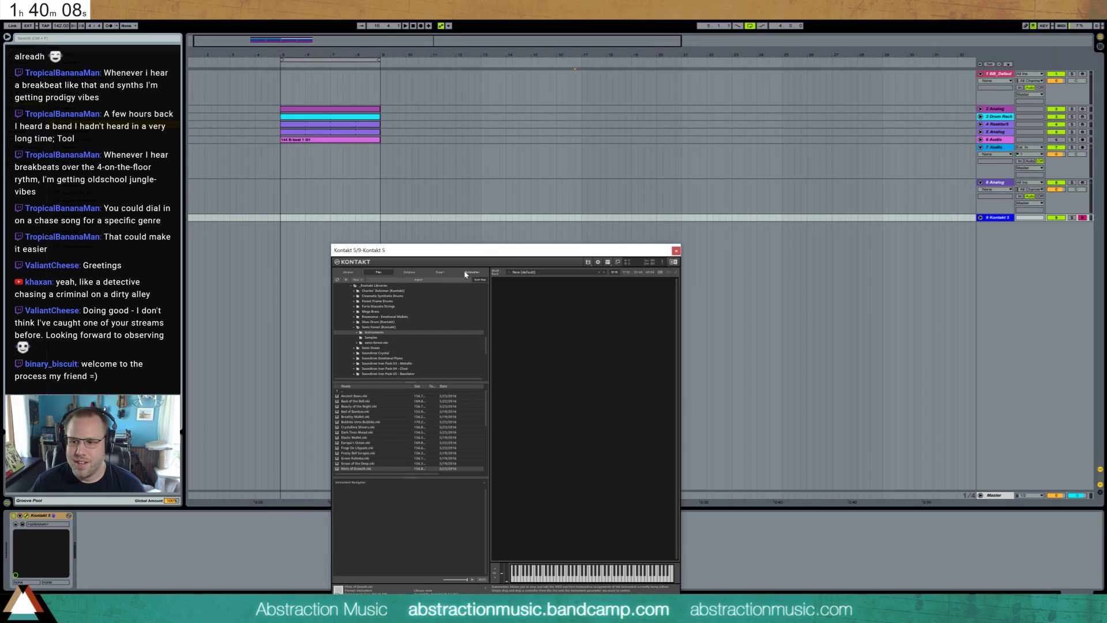
- Browse Kontakt's sample library files to the Mega Brass Instruments folder and load the Mega Brass instrument
left_click_drag(500, 252, 470, 232)
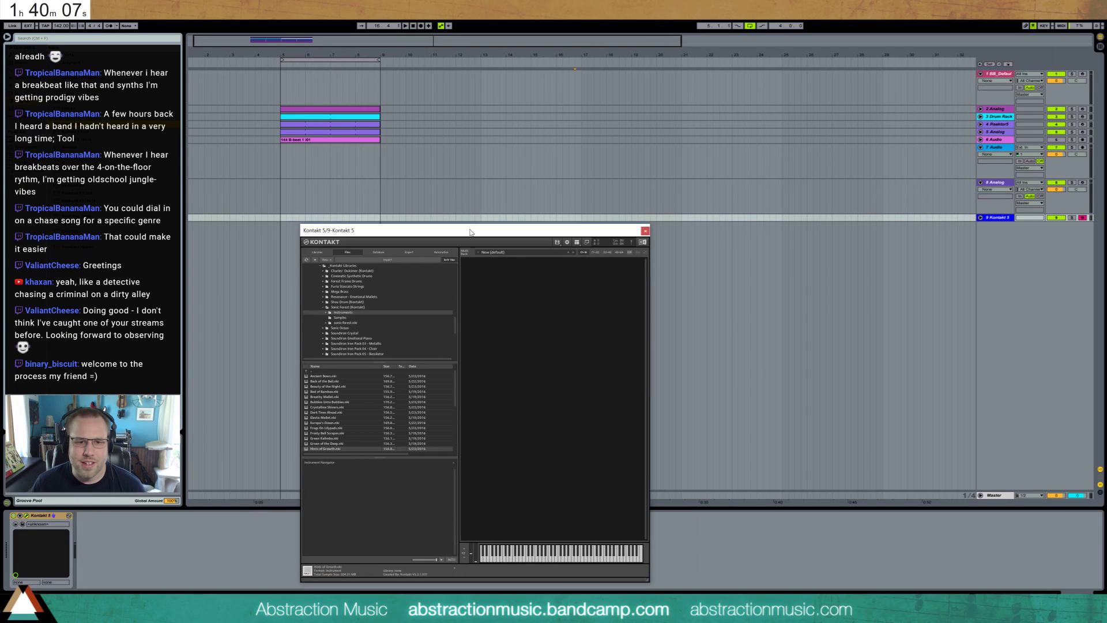
left_click(375, 254)
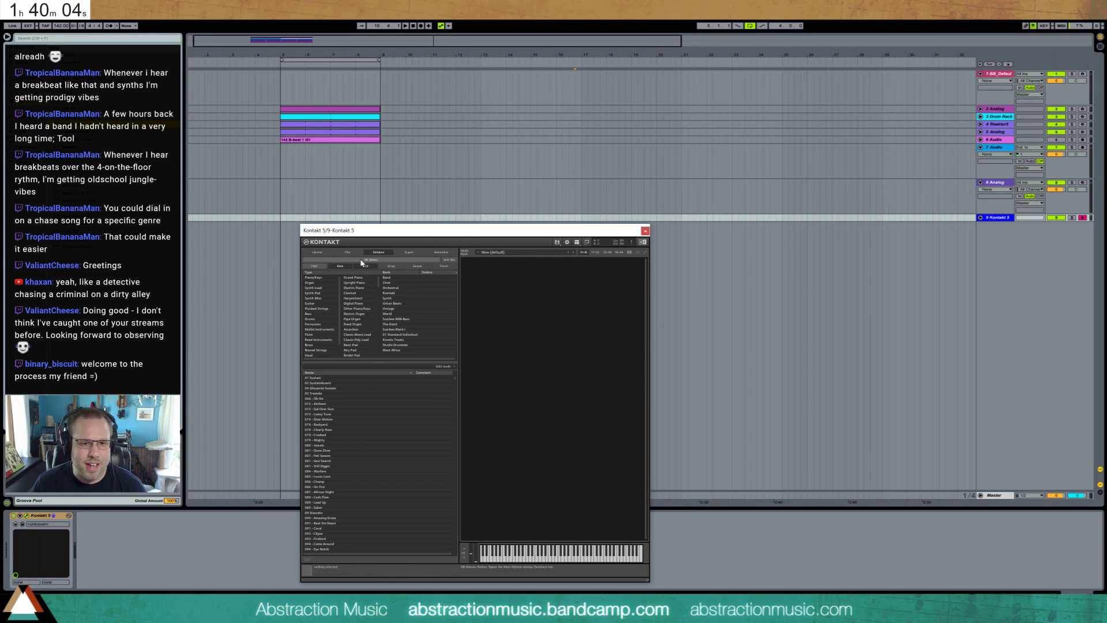
left_click(347, 252)
left_click(323, 307)
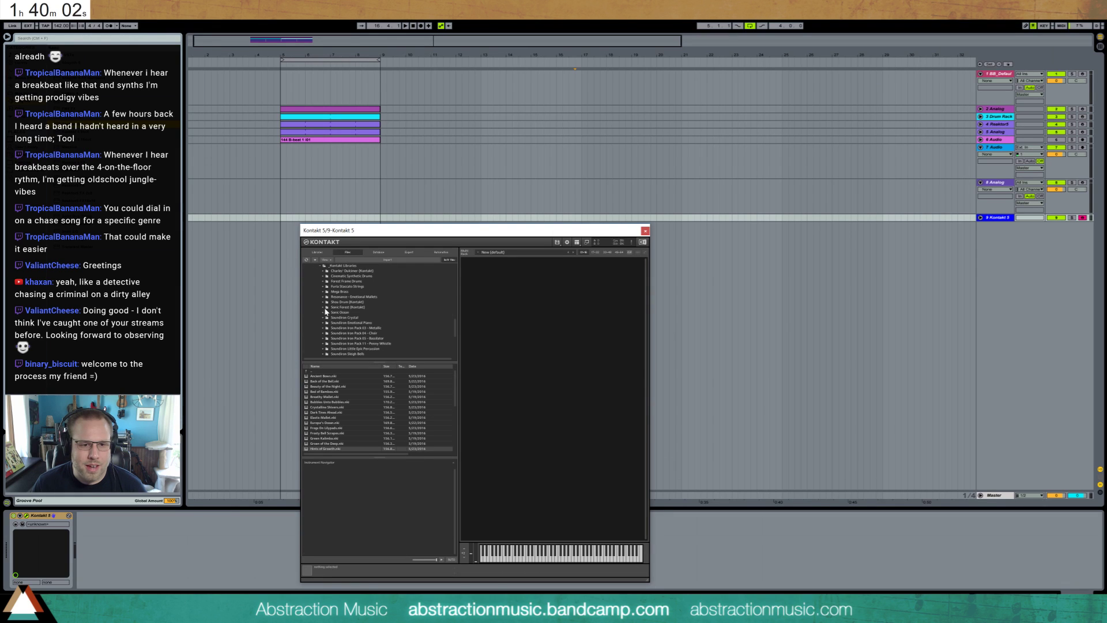
scroll(326, 327, "down", 1)
scroll(326, 328, "down", 3)
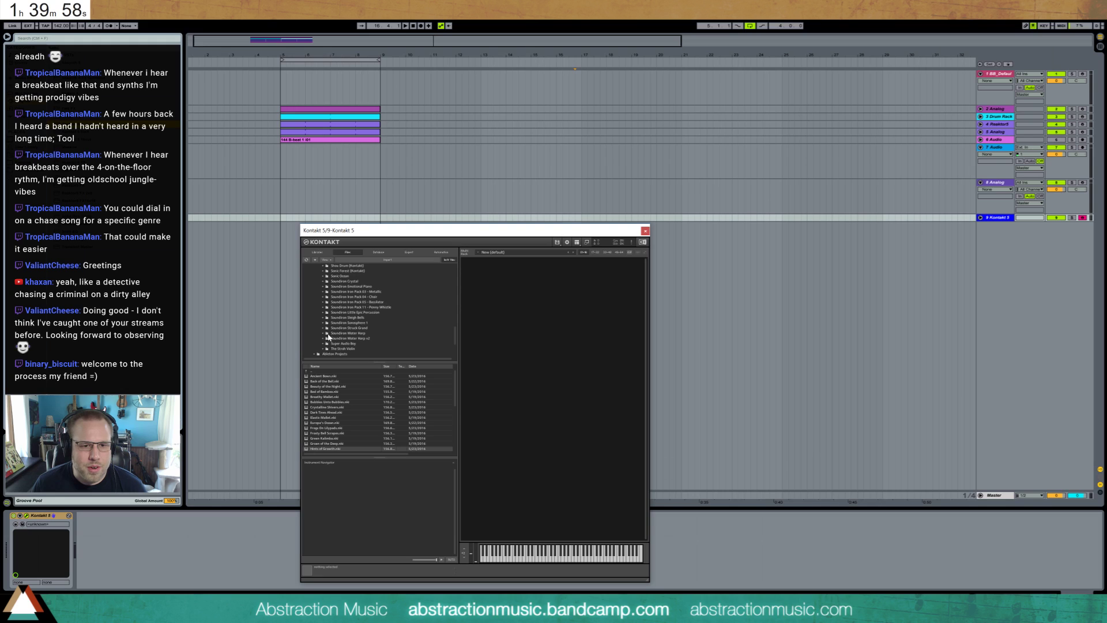
scroll(329, 336, "up", 3)
left_click(324, 287)
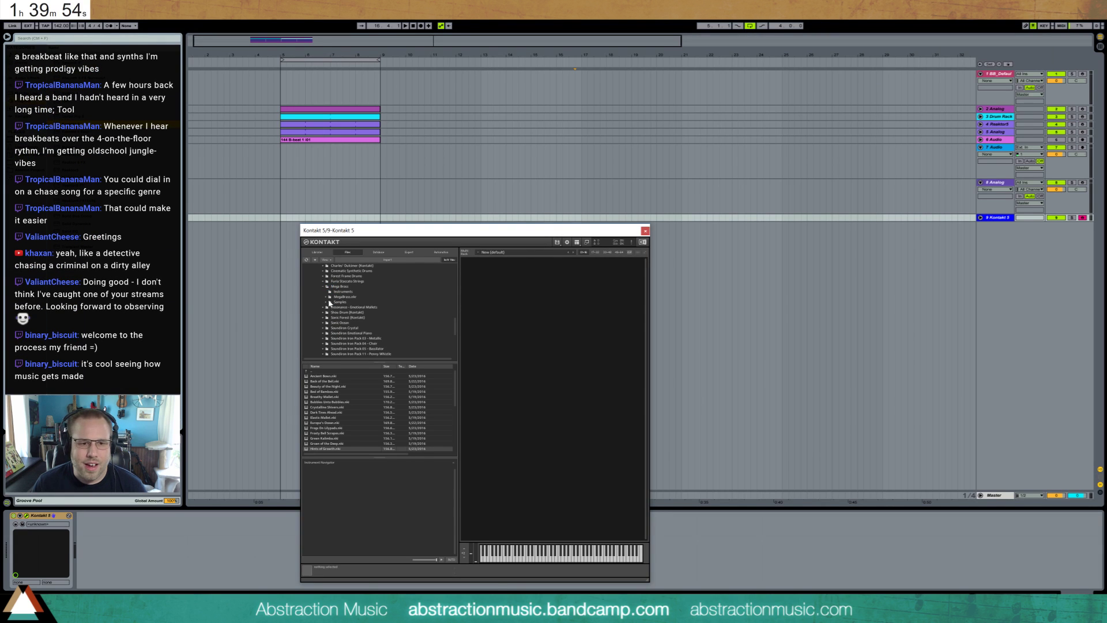
left_click(329, 303)
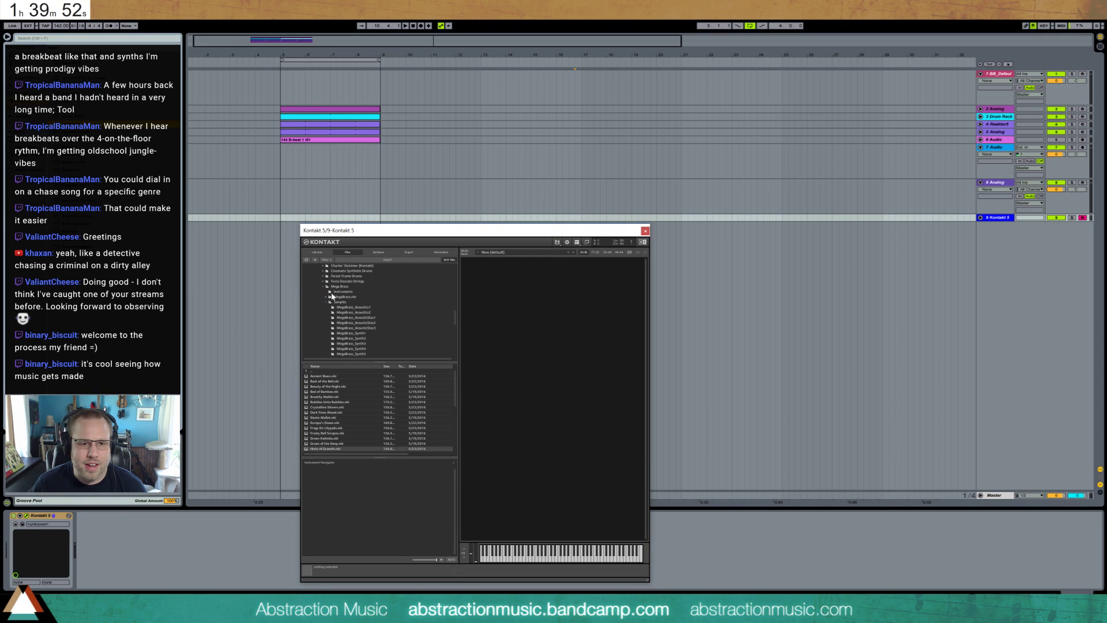
left_click(338, 292)
left_click(333, 378)
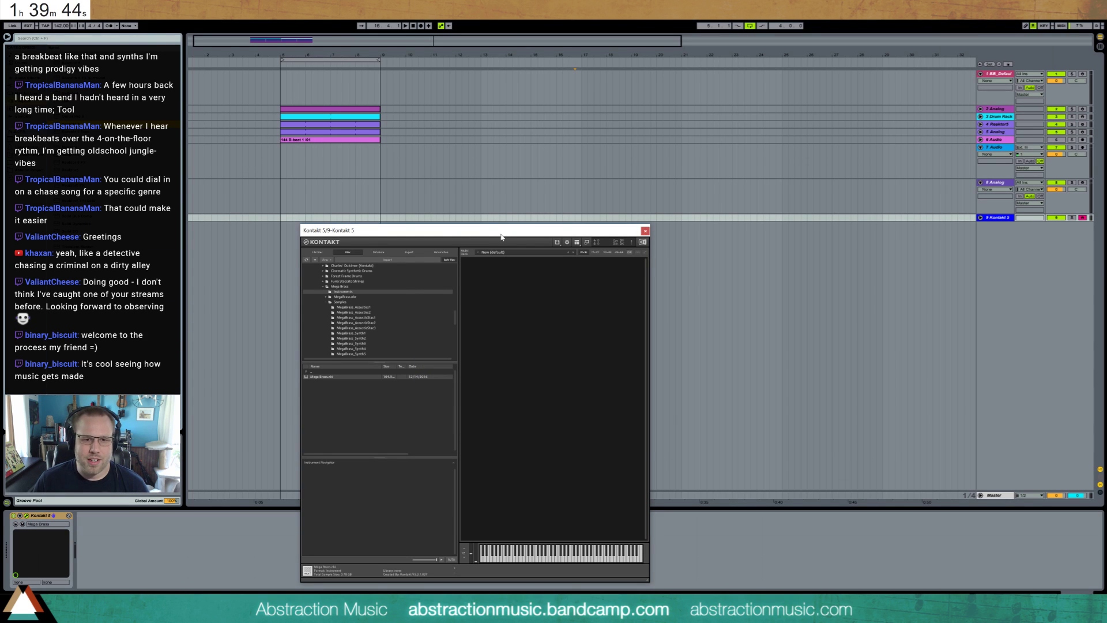
left_click_drag(438, 231, 339, 170)
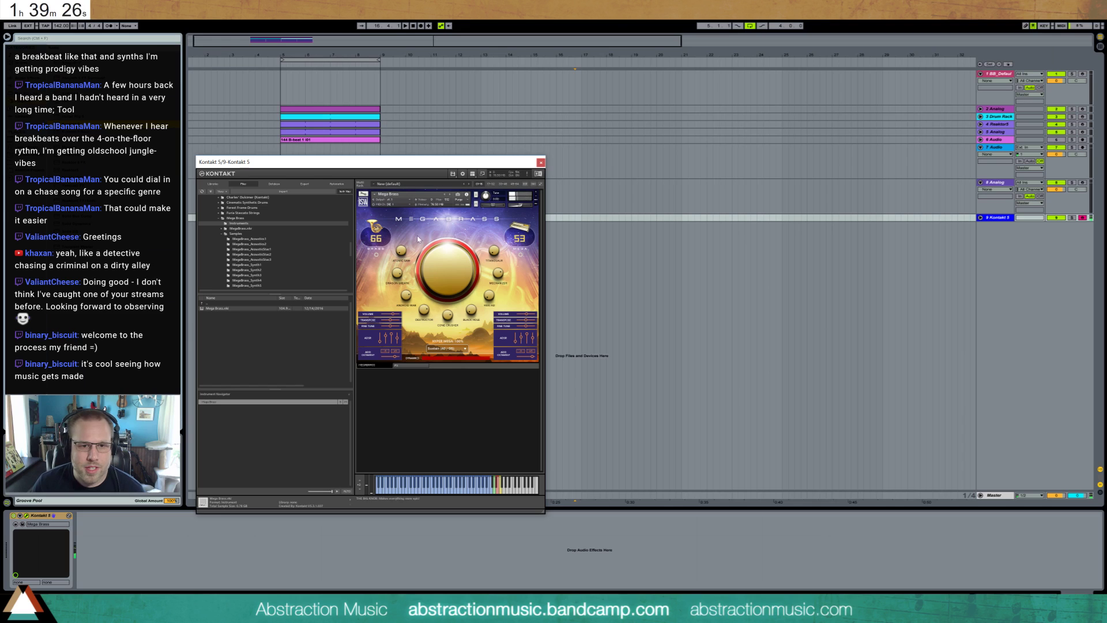
- Try the Mega Brass controls and set the horn layer's volume to 100 and the synth layer's volume to 65
mouse_move(401, 250)
left_click_drag(401, 250, 403, 233)
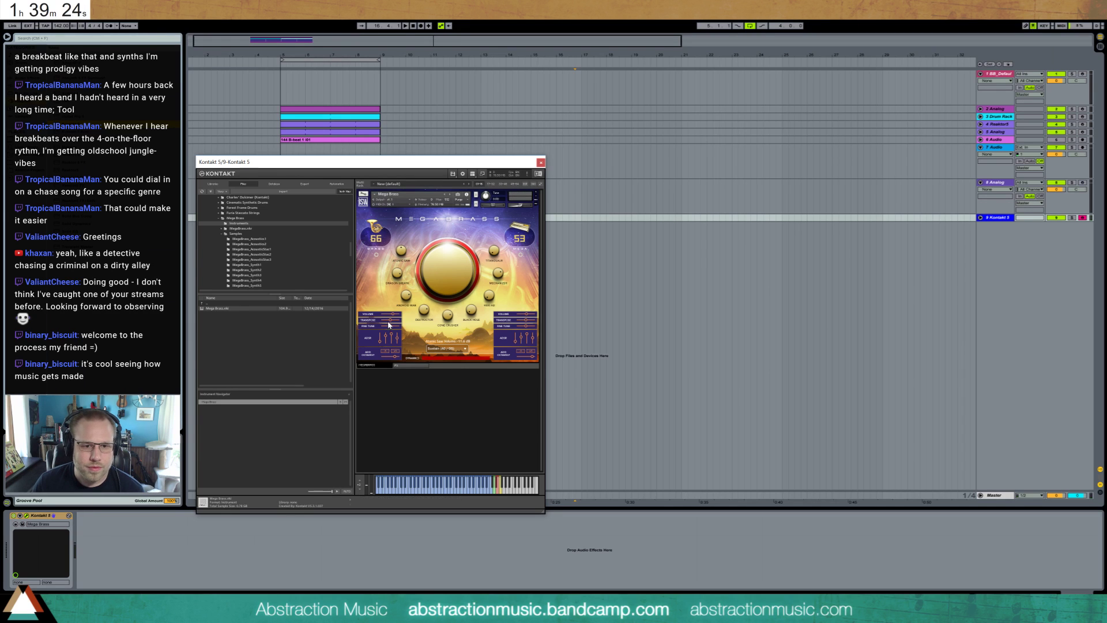
left_click_drag(392, 316, 399, 316)
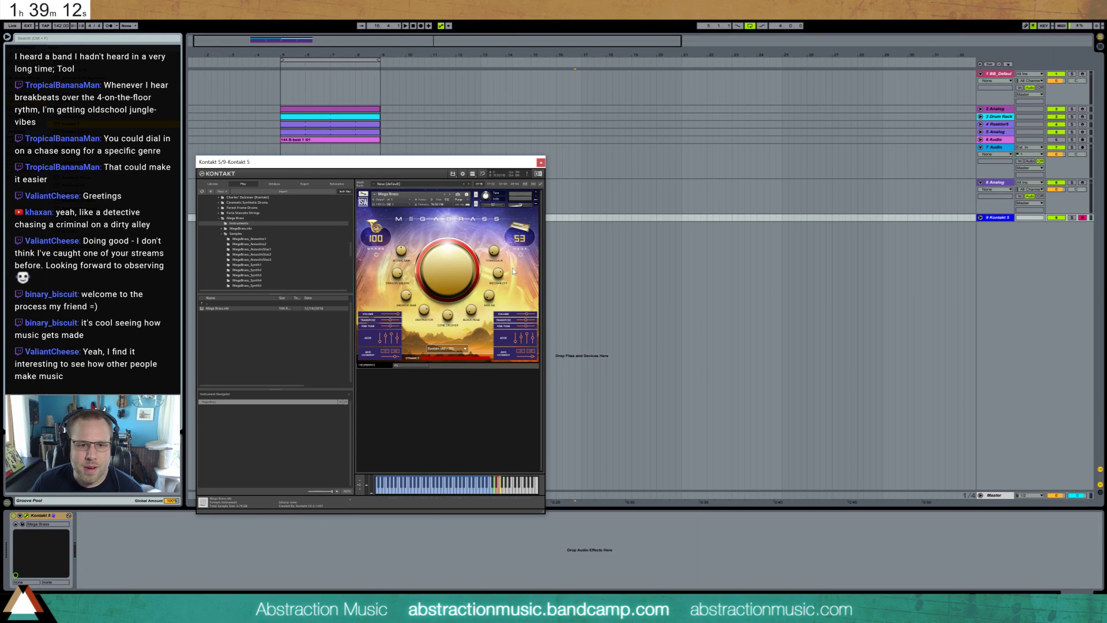
left_click_drag(526, 314, 533, 317)
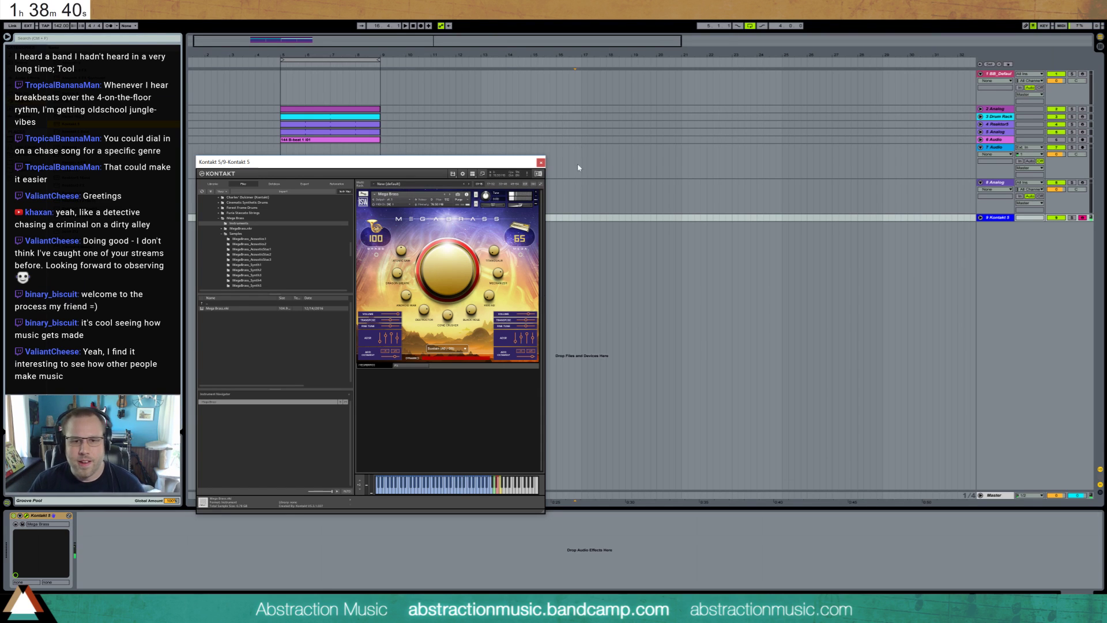
- Select bars 13 to 17 on the Kontakt track and set the Mega Brass horn layer's volume to 0
left_click_drag(488, 163, 415, 145)
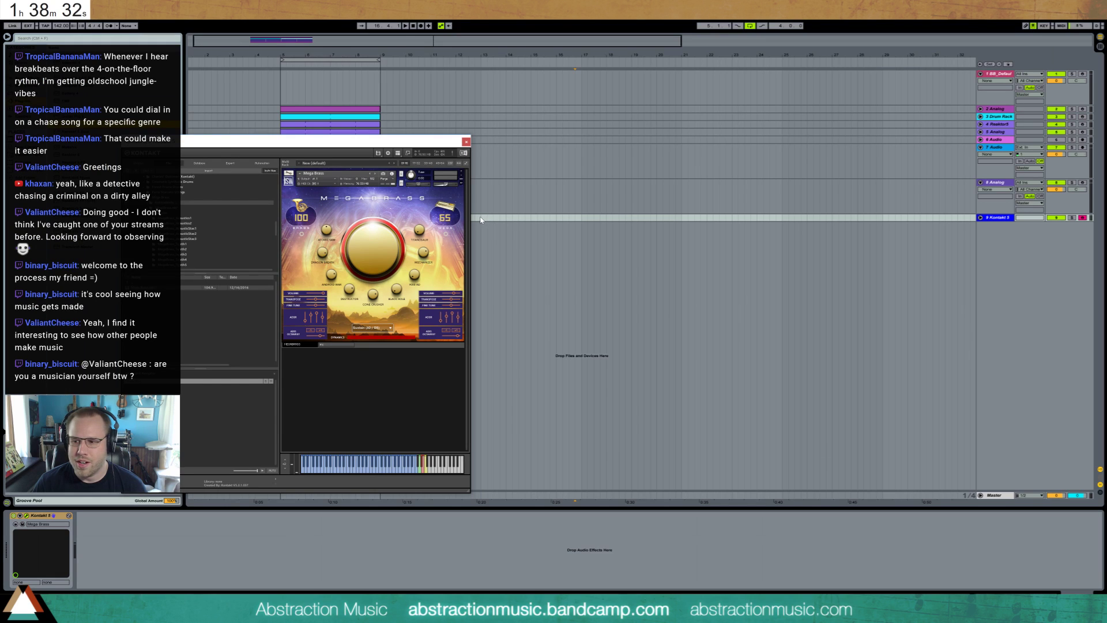
left_click_drag(482, 220, 519, 219)
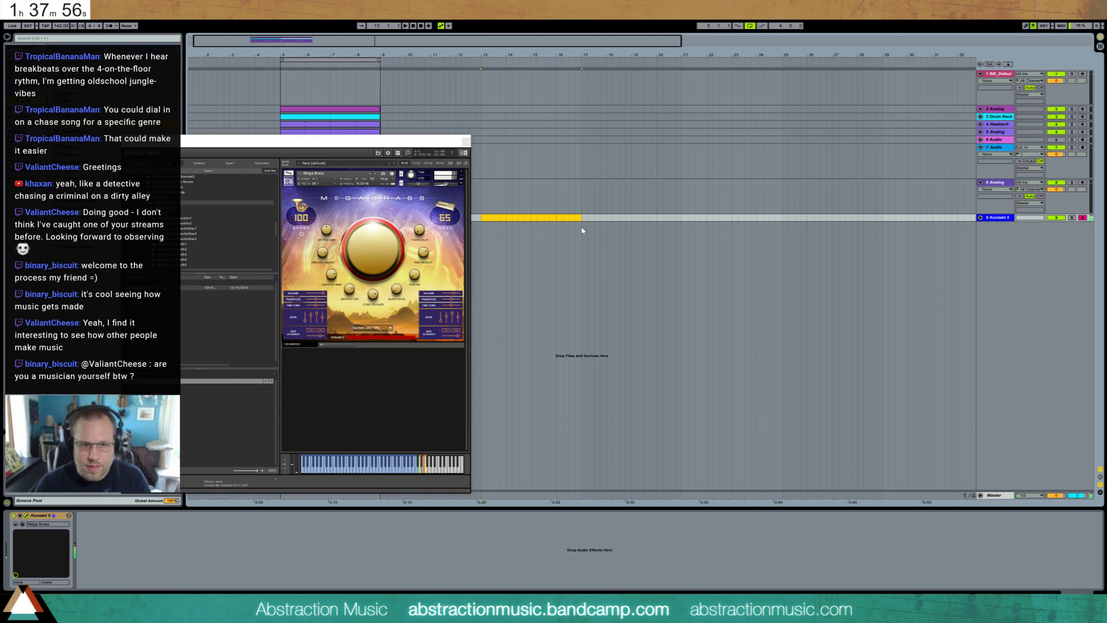
left_click_drag(326, 230, 327, 265)
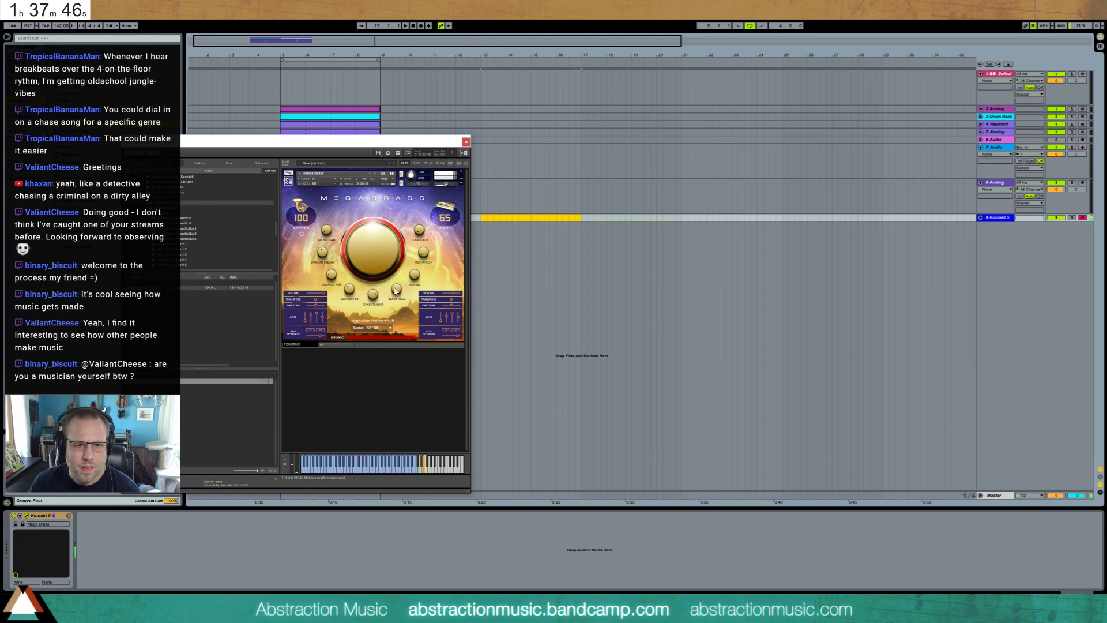
left_click_drag(320, 296, 257, 284)
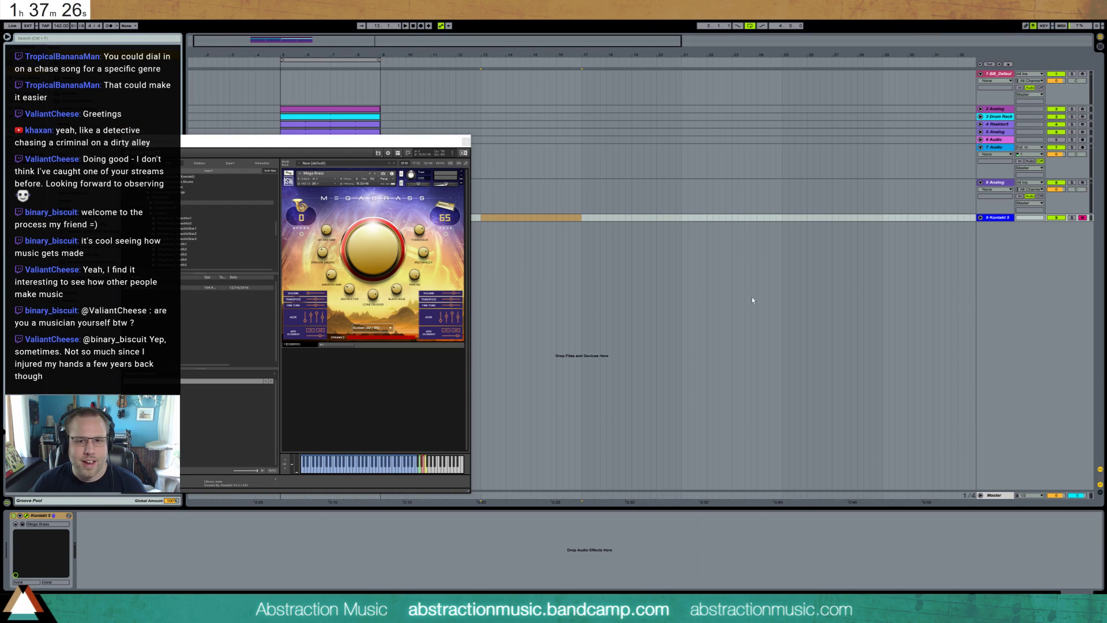
- Add another Analog instrument track and create an empty MIDI clip on it from bar 13 to bar 15
key("ctrl+shift+t")
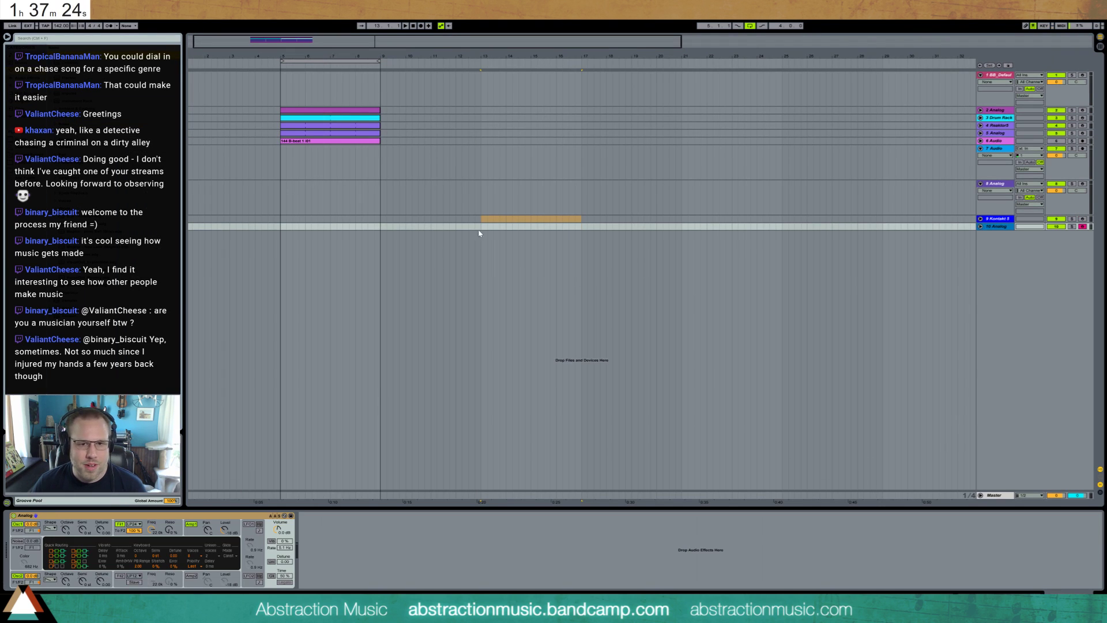
left_click_drag(482, 229, 531, 230)
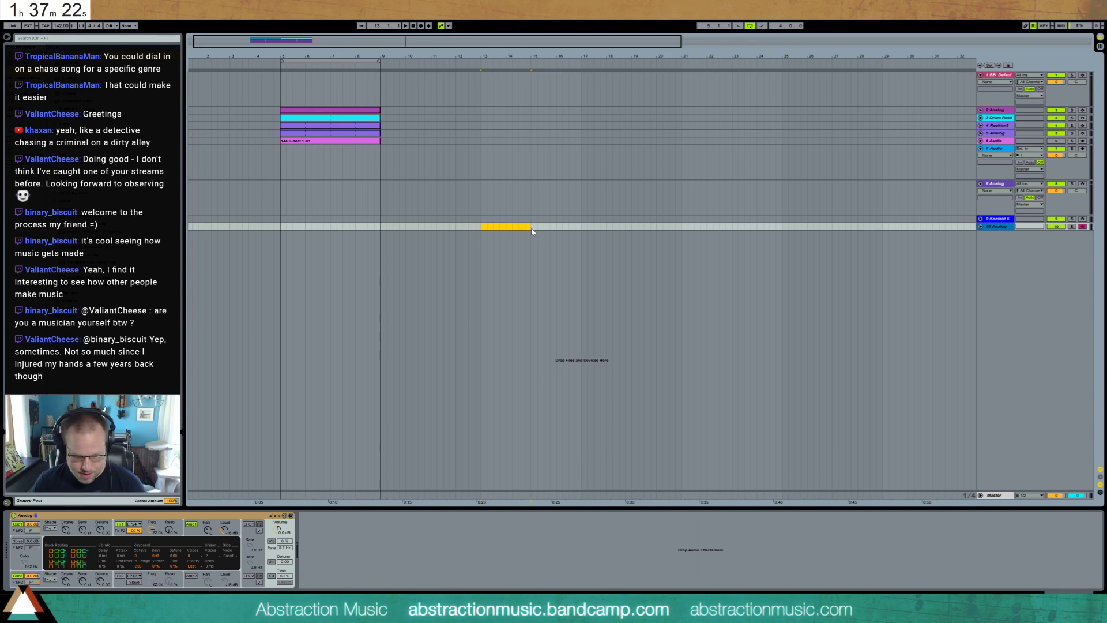
key("ctrl+shift+m")
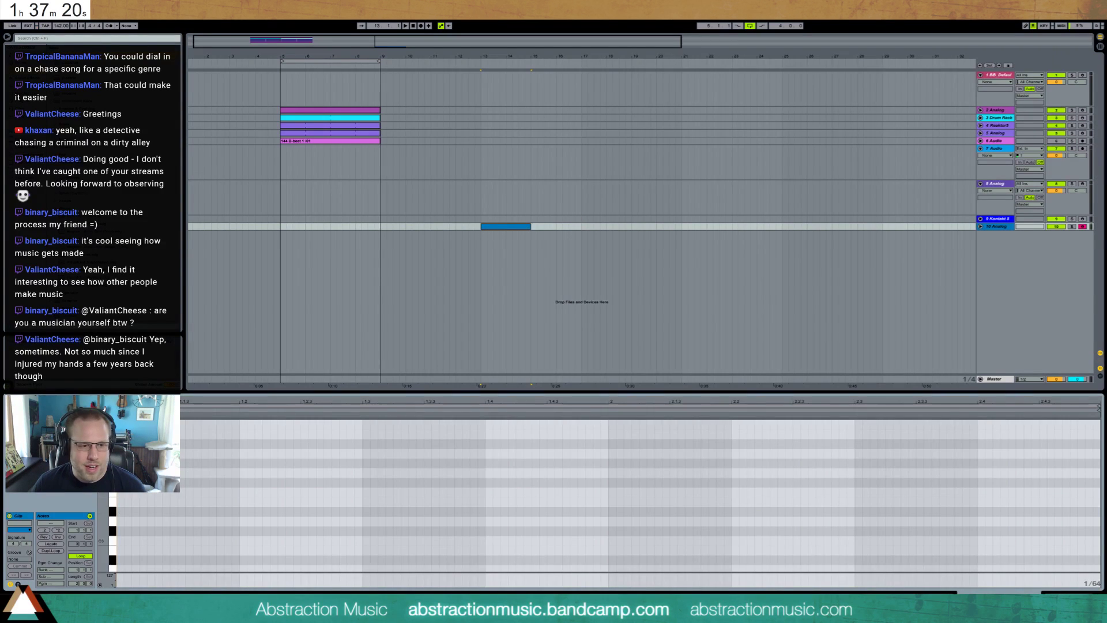
- Draw a short note at the start of the new clip, audition it and trim its end
scroll(125, 505, "down", 5)
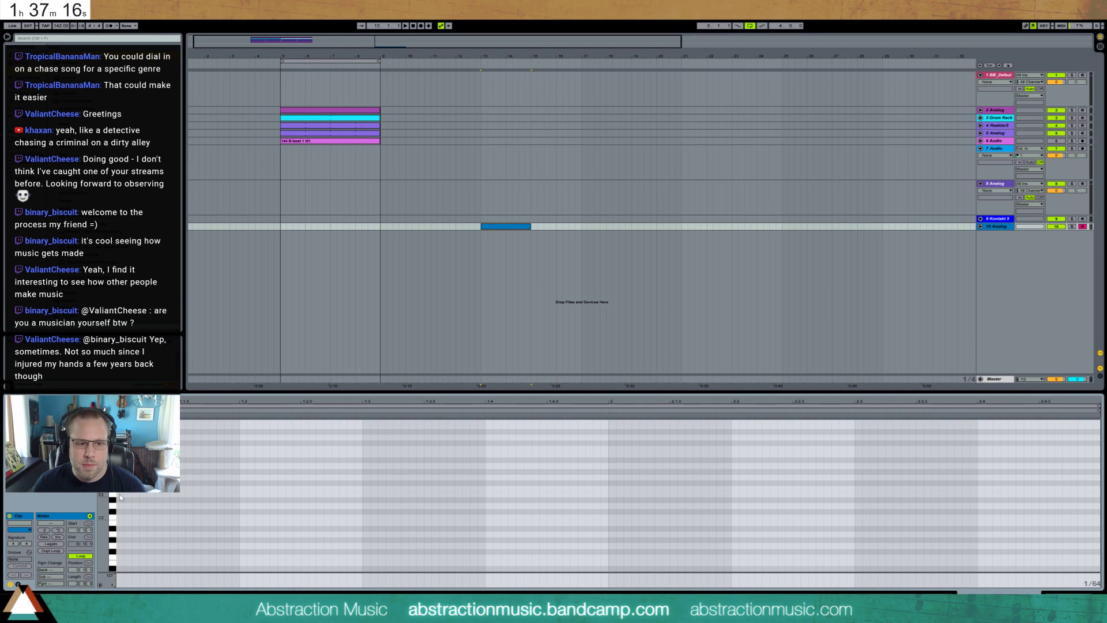
left_click_drag(117, 494, 165, 494)
key("space")
key("space")
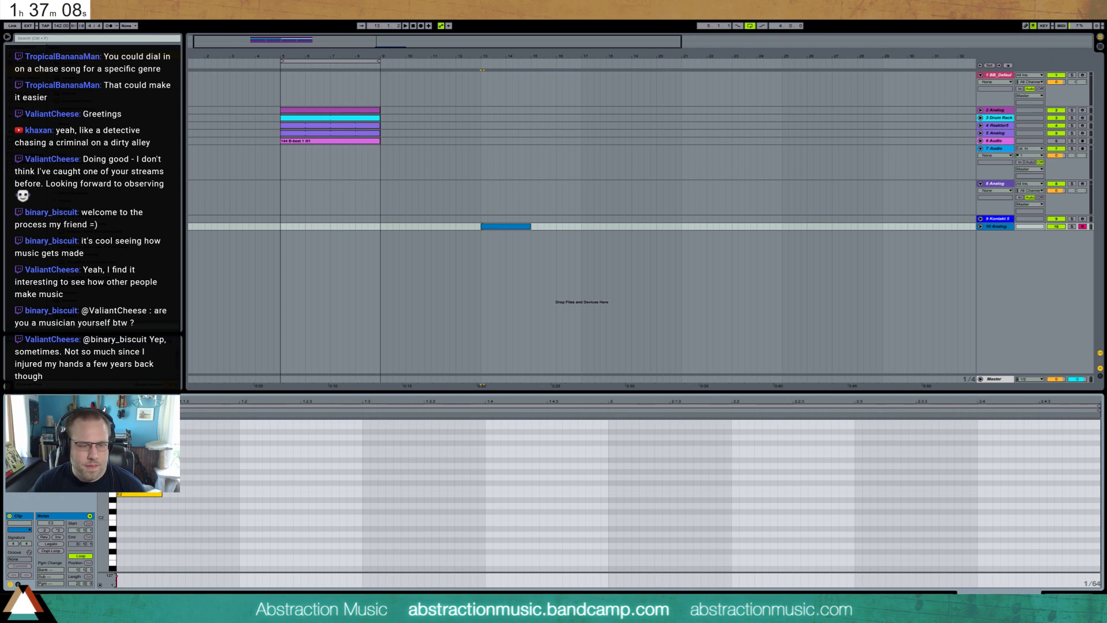
left_click_drag(161, 494, 154, 494)
scroll(184, 505, "down", 3)
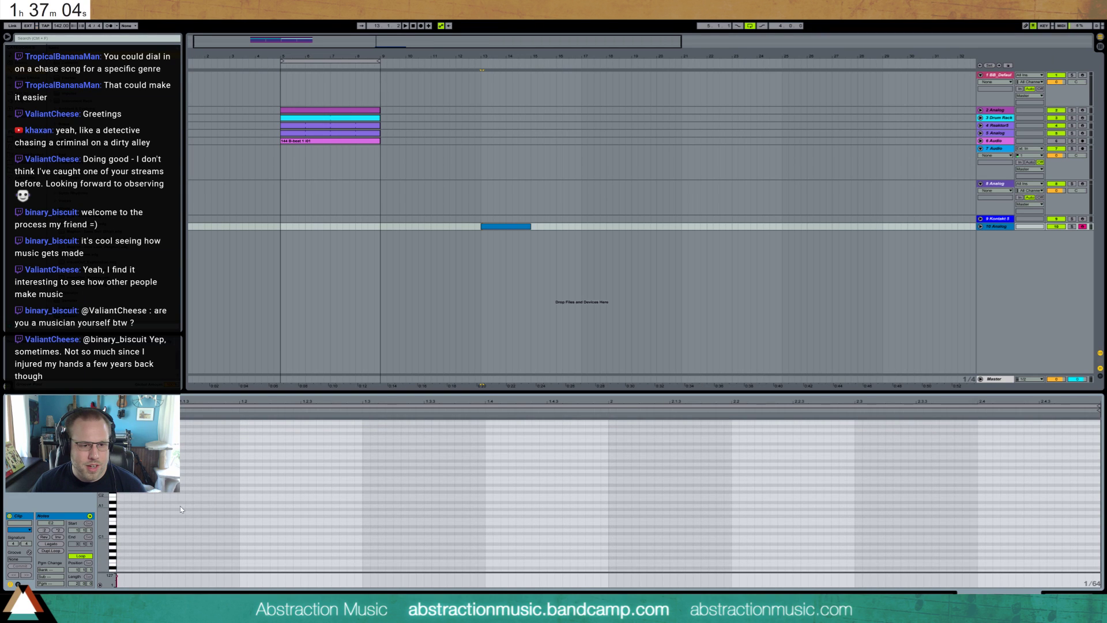
- Draw a lower note half a beat after the first and extend it to about three 32nd notes on a 1/32 grid
left_click_drag(179, 506, 217, 508)
key("ctrl+2")
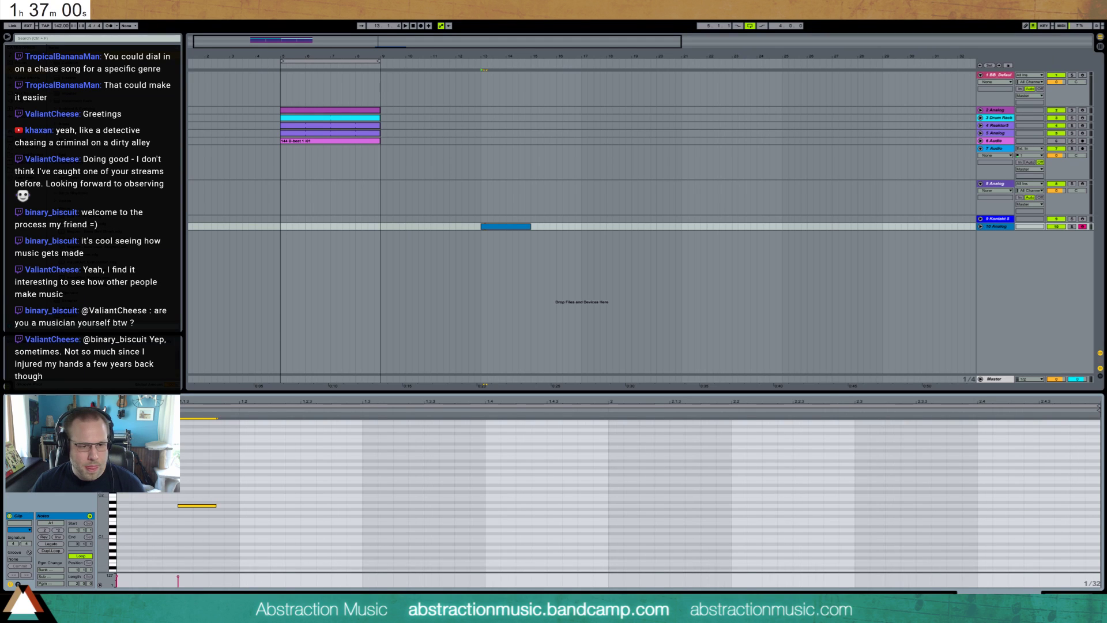
left_click(151, 483)
key("ctrl+1")
left_click_drag(216, 506, 224, 506)
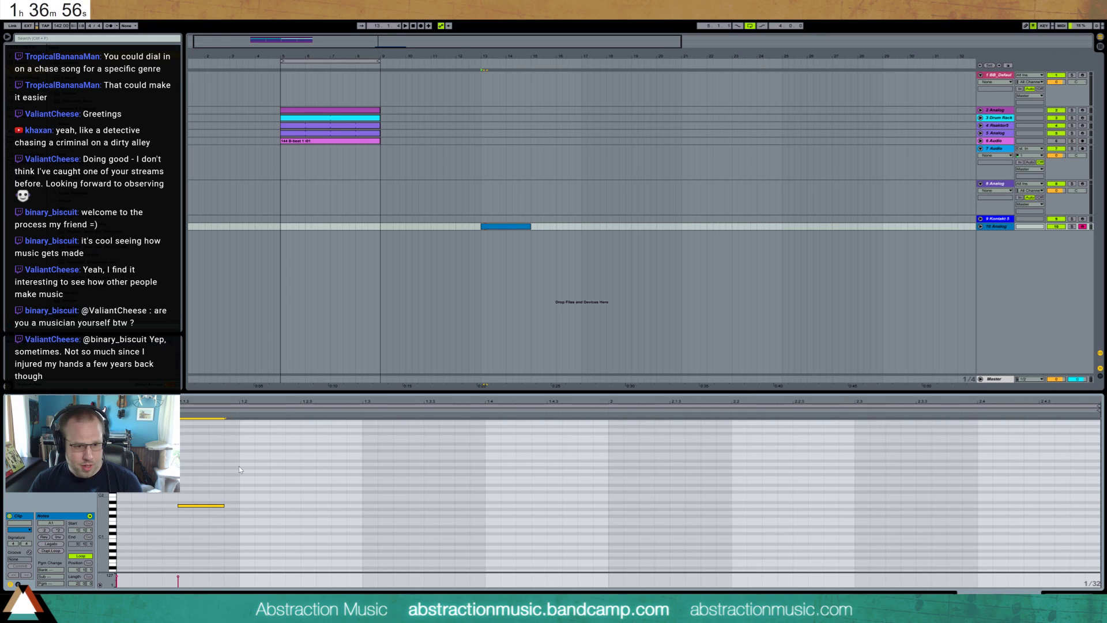
- Duplicate the one-beat, two-note pattern three times to fill the clip's first bar
mouse_move(239, 466)
left_mouse_down()
mouse_move(221, 482)
mouse_move(139, 505)
left_mouse_up()
key("ctrl+d")
key("ctrl+d")
key("ctrl+d")
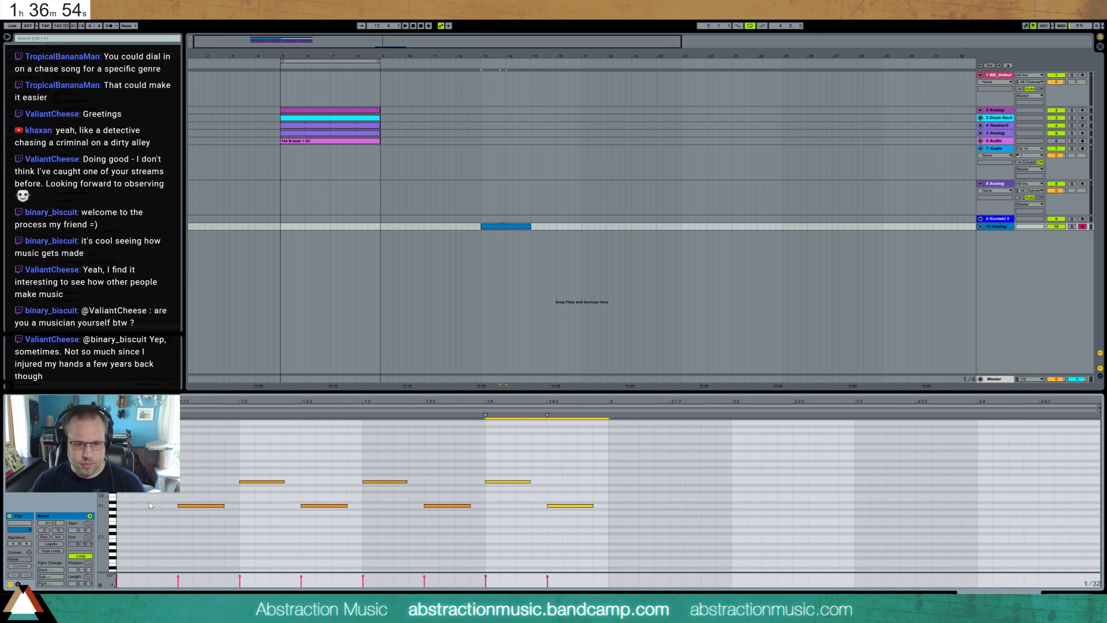
- Delete the three duplicated higher notes on beats 2, 3 and 4 of the first bar
left_click(240, 494)
left_click_drag(540, 464, 240, 497)
key("Delete")
- Shift the three duplicated lower notes half a beat earlier so they start on beats 2, 3 and 4
left_click_drag(591, 483, 301, 529)
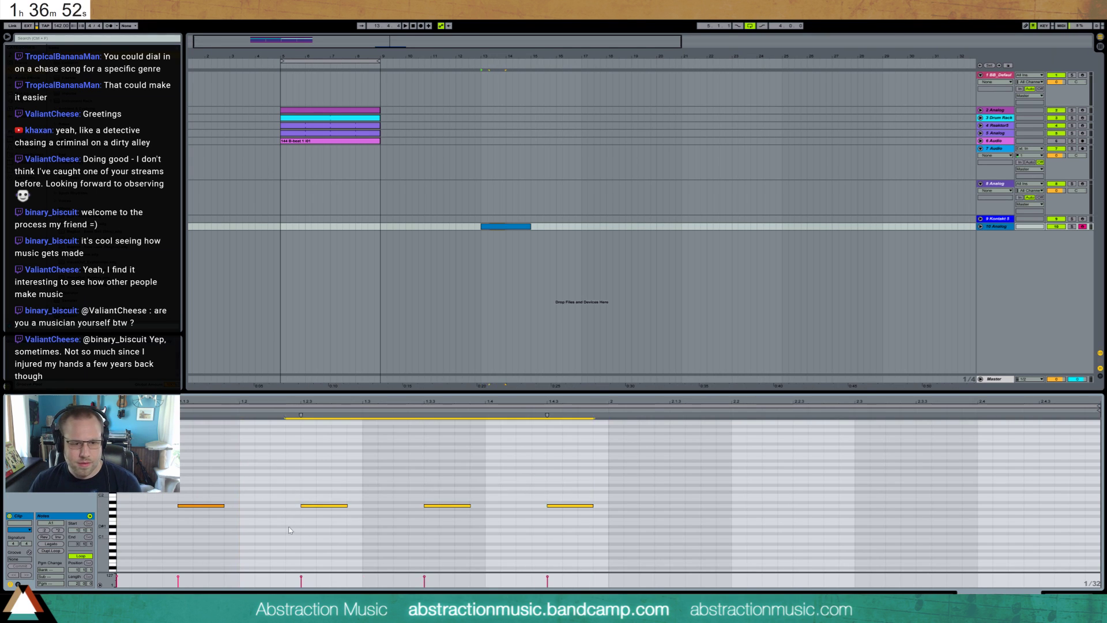
key("Left")
key("Left")
key("Left")
key("Left")
- Delete the lower notes on beats 3 and 4 and select the remaining lower notes
left_click_drag(542, 484, 346, 513)
key("Delete")
left_click_drag(271, 484, 198, 517)
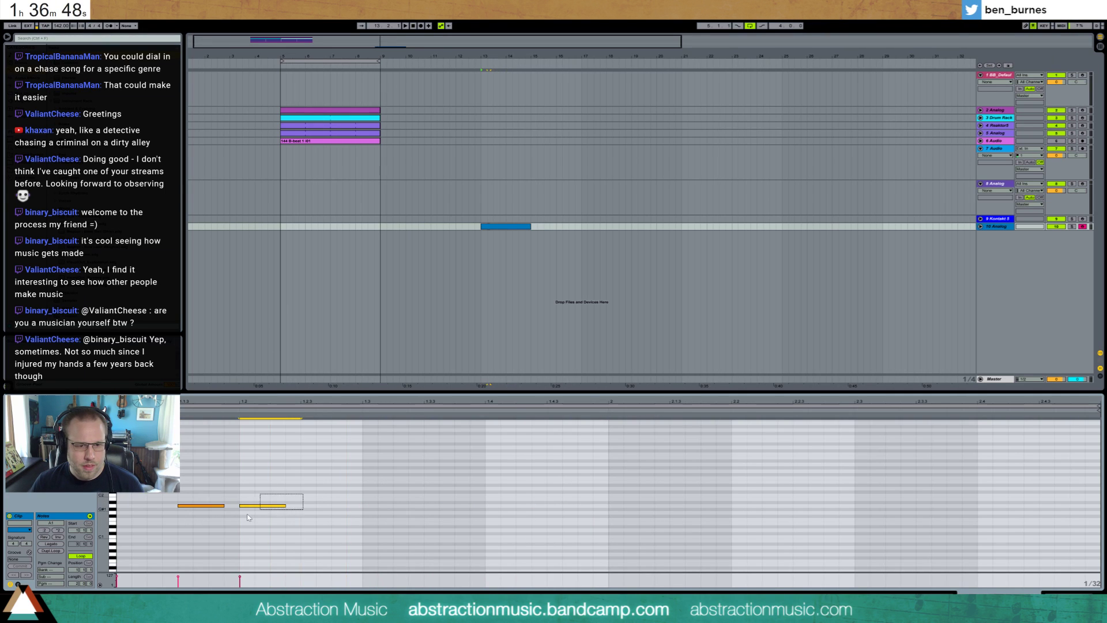
- Duplicate the two selected lower notes six times to fill the two-bar clip and play back the result
key("ctrl+d")
key("ctrl+d")
key("ctrl+d")
key("ctrl+d")
key("ctrl+d")
key("ctrl+d")
key("space")
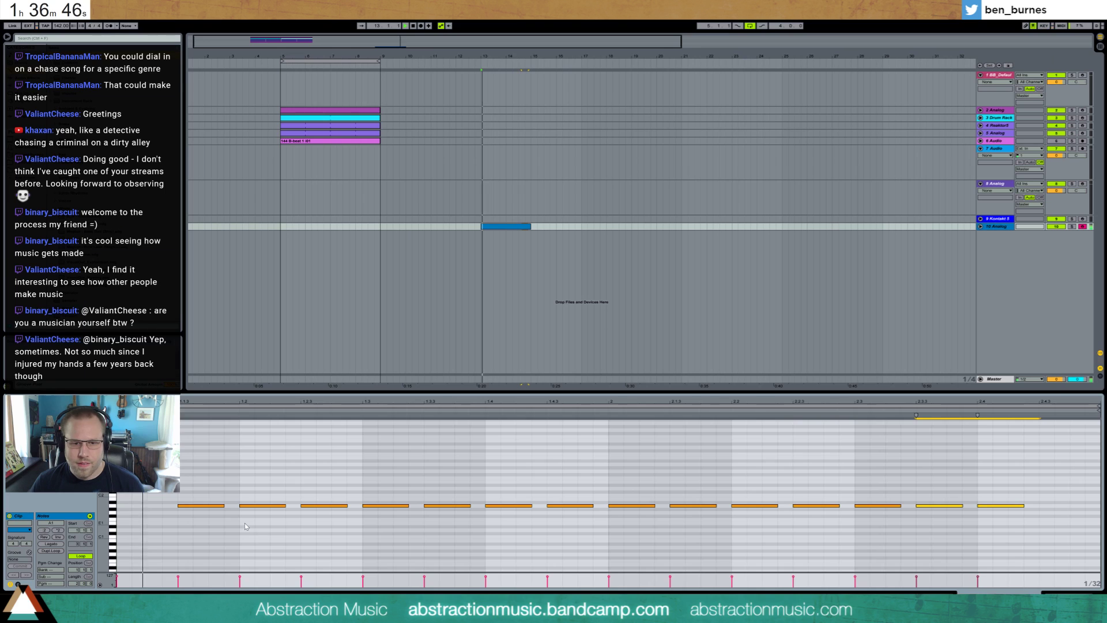
key("space")
- Compress the repeated lower notes to half their time span and duplicate the last one to fill the first bar
left_click_drag(152, 457, 962, 557)
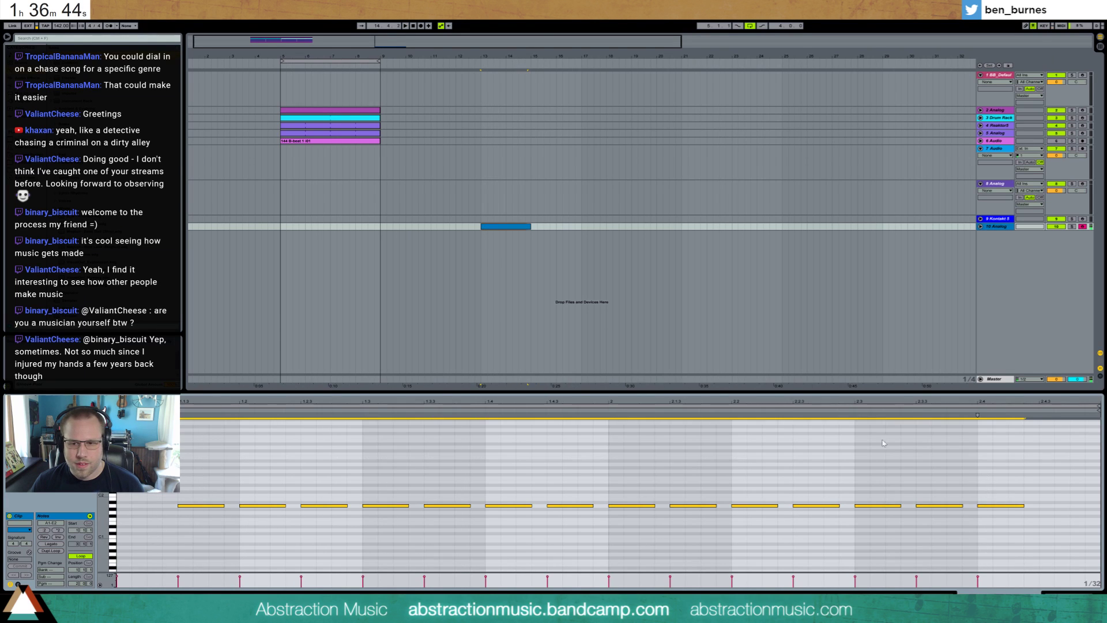
left_click_drag(971, 419, 549, 452)
left_click_drag(556, 495, 578, 518)
key("ctrl+d")
left_click(600, 494)
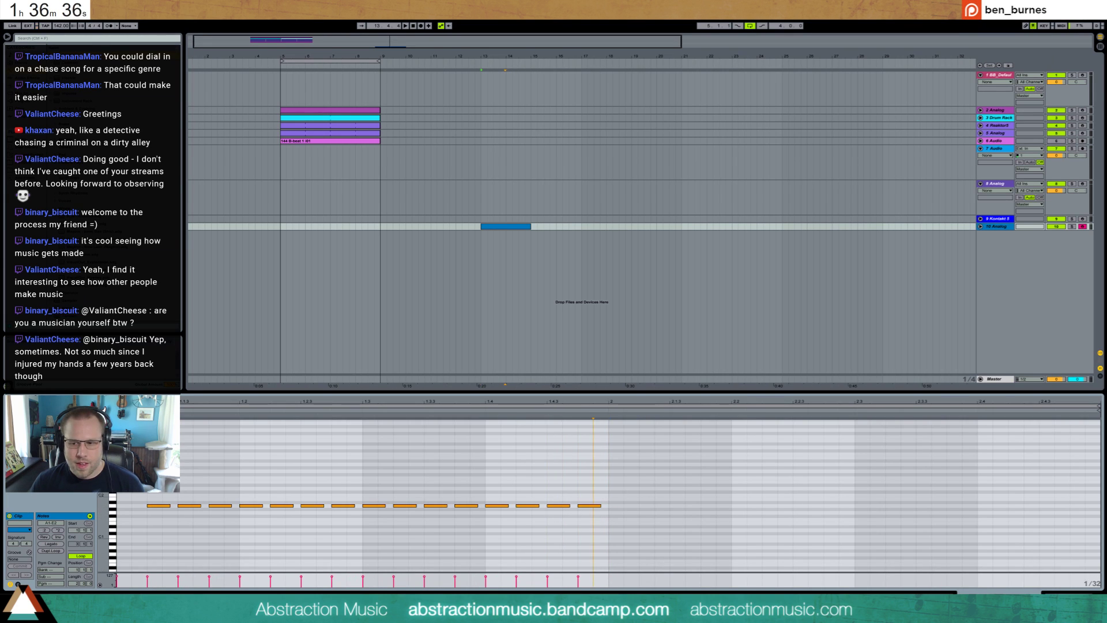
- Play back the clip, unfold the 10 Analog track and loop the clip's first bar from bar 13 to 14
key("shift+Tab")
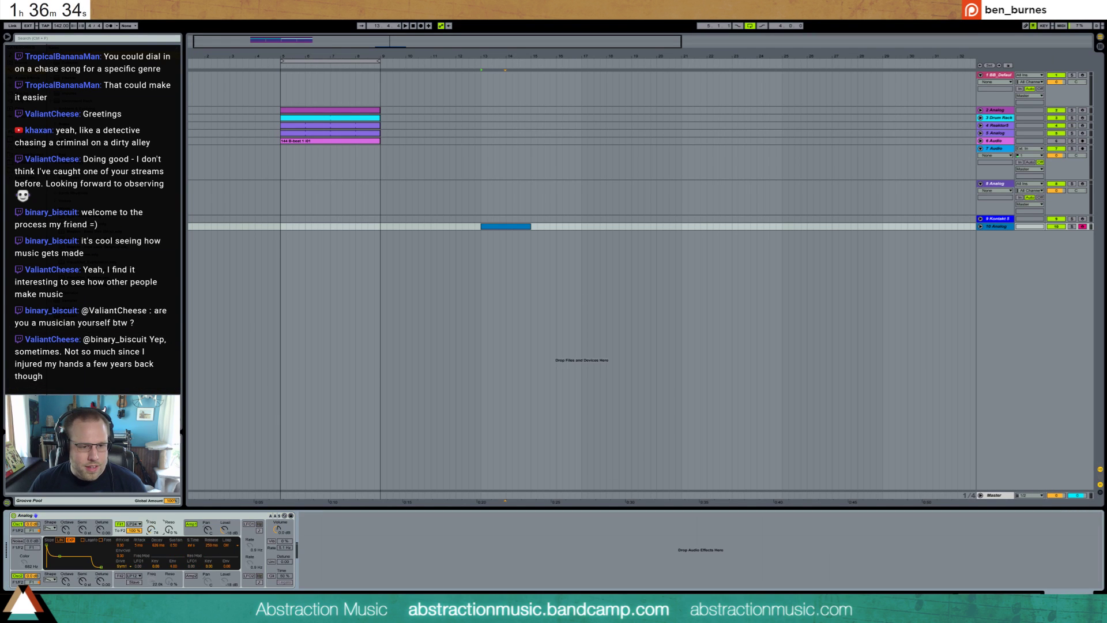
key("space")
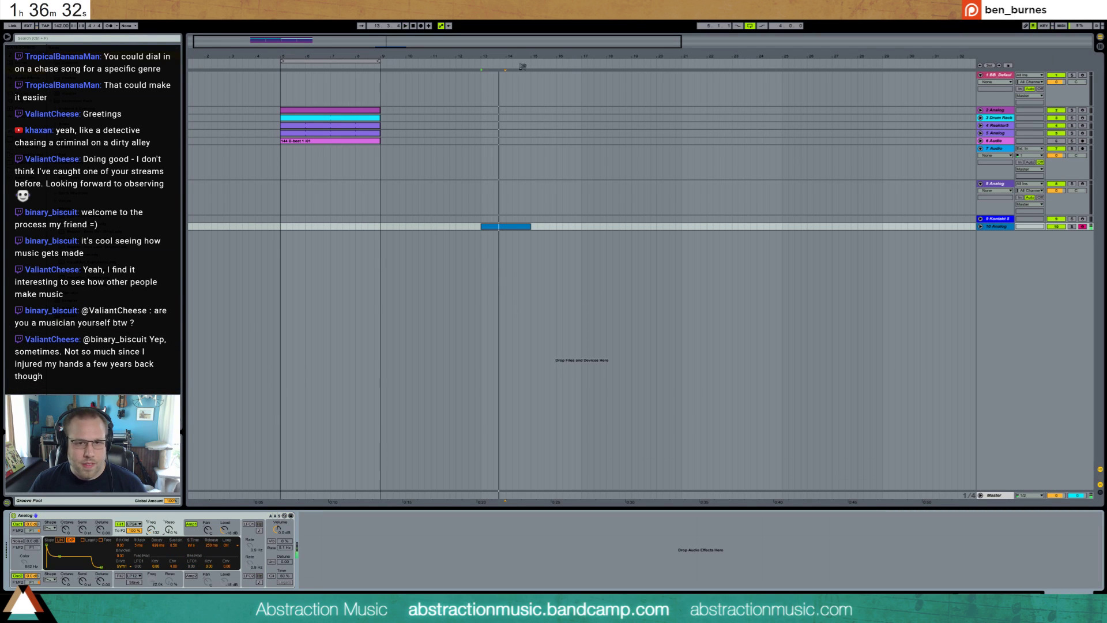
left_click_drag(517, 56, 516, 113)
left_click(980, 226)
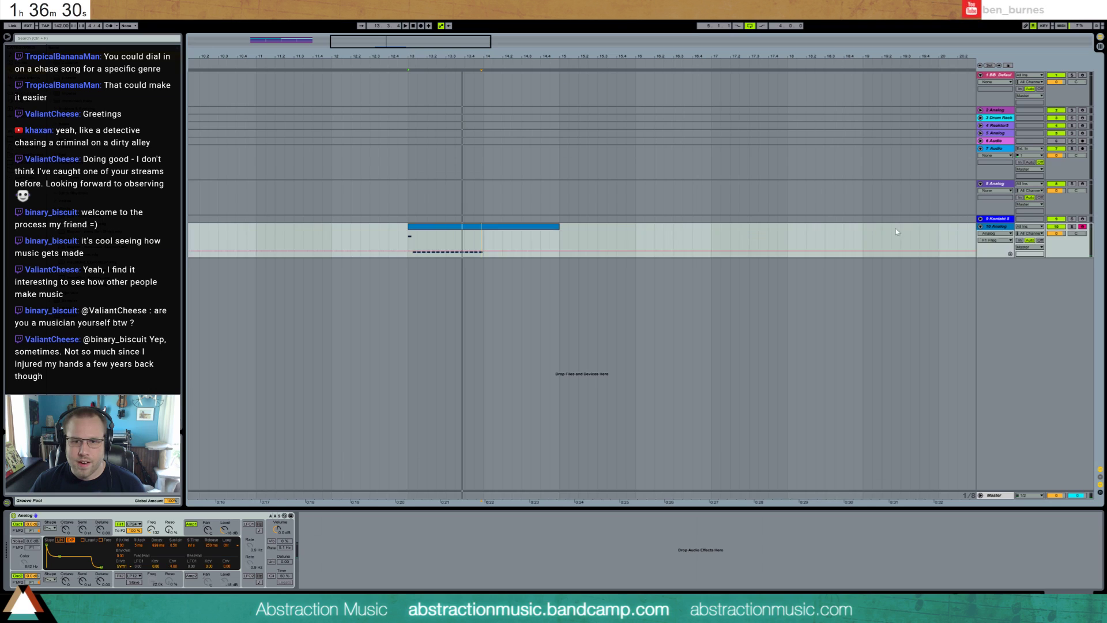
key("space")
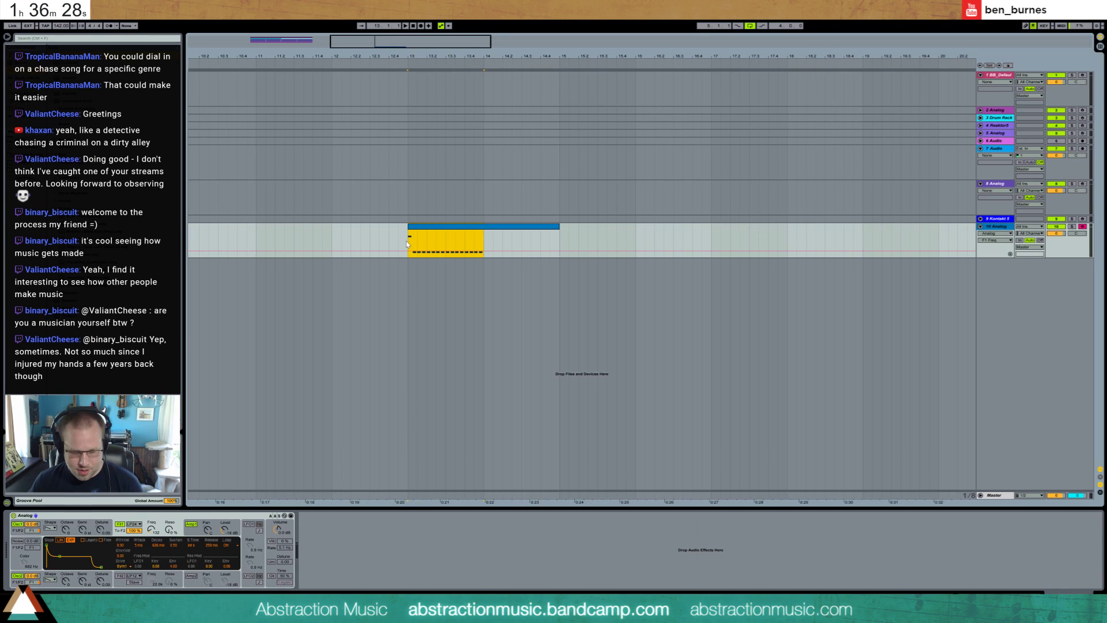
left_click(407, 241)
- Raise the Analog synth's filter 1 frequency, switch on LFO 1 and apply it to the filter frequency
left_click_drag(151, 527, 151, 521)
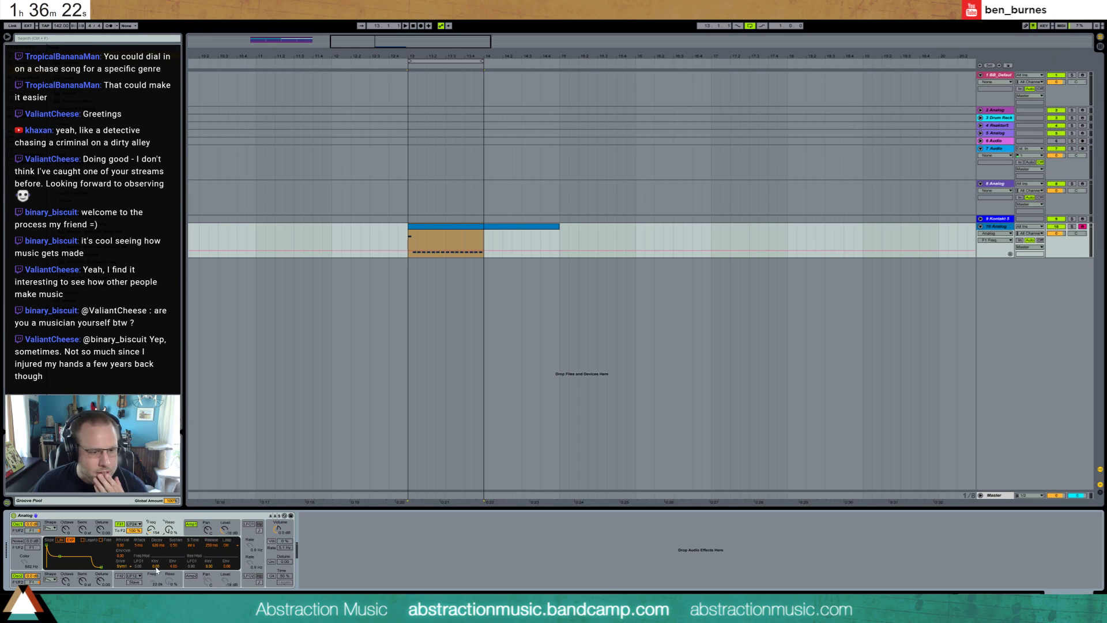
left_click(249, 524)
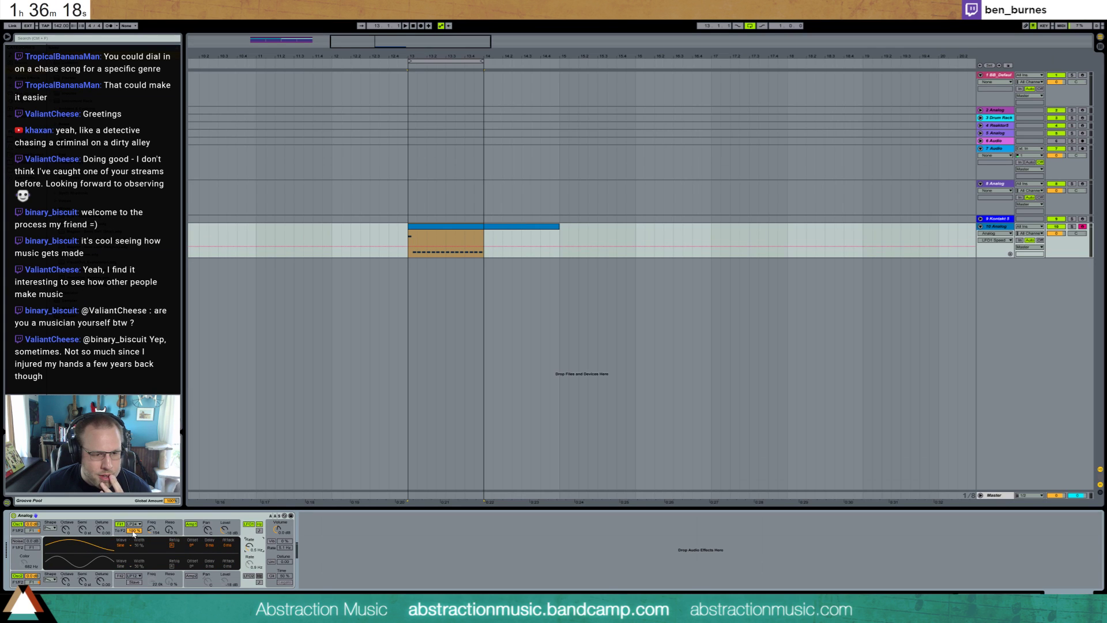
left_click(133, 532)
mouse_move(138, 566)
left_mouse_down()
mouse_move(173, 583)
mouse_move(154, 564)
left_mouse_up()
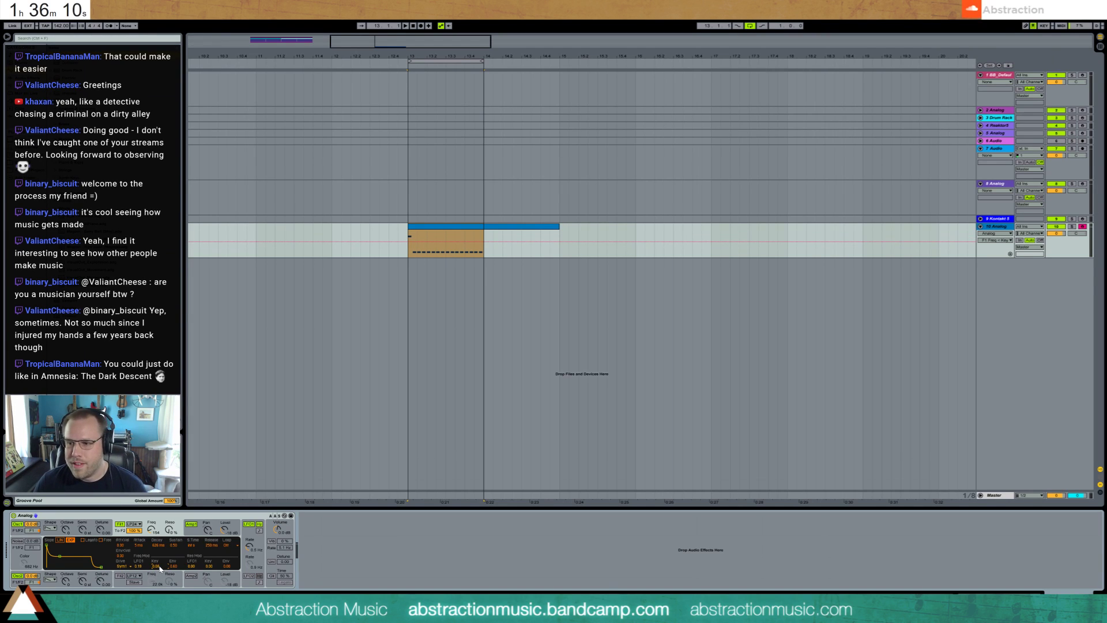
- Audition the loop while adjusting the LFO 1 and key modulation of filter 1's frequency, and open the LFO 1 settings
key("space")
key("space")
left_click_drag(137, 566, 169, 500)
key("space")
left_click_drag(156, 566, 156, 548)
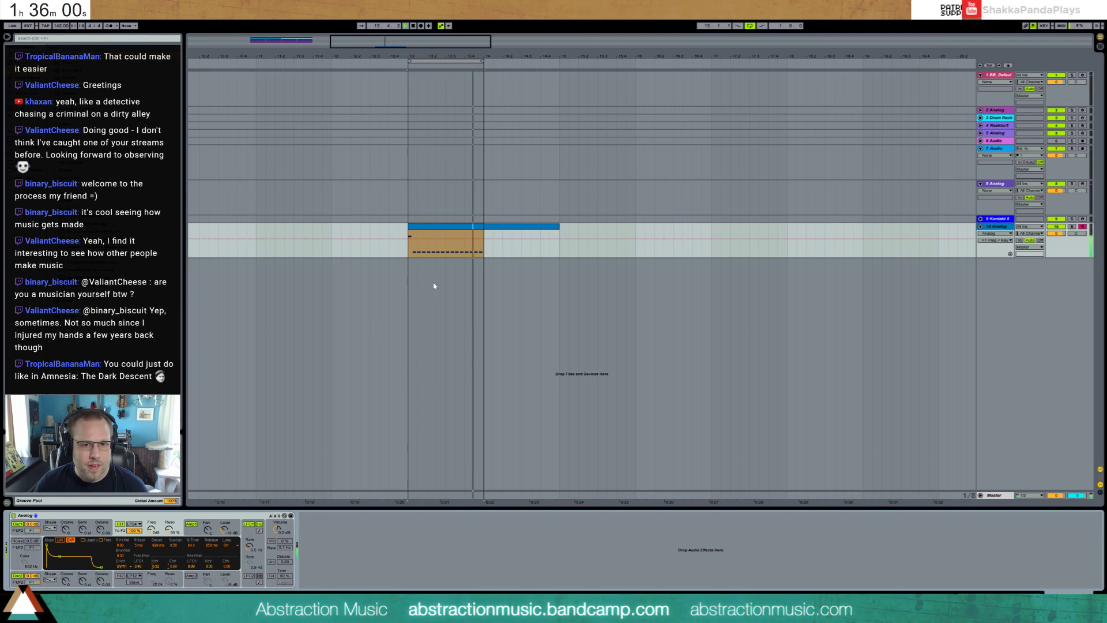
left_click_drag(139, 566, 139, 578)
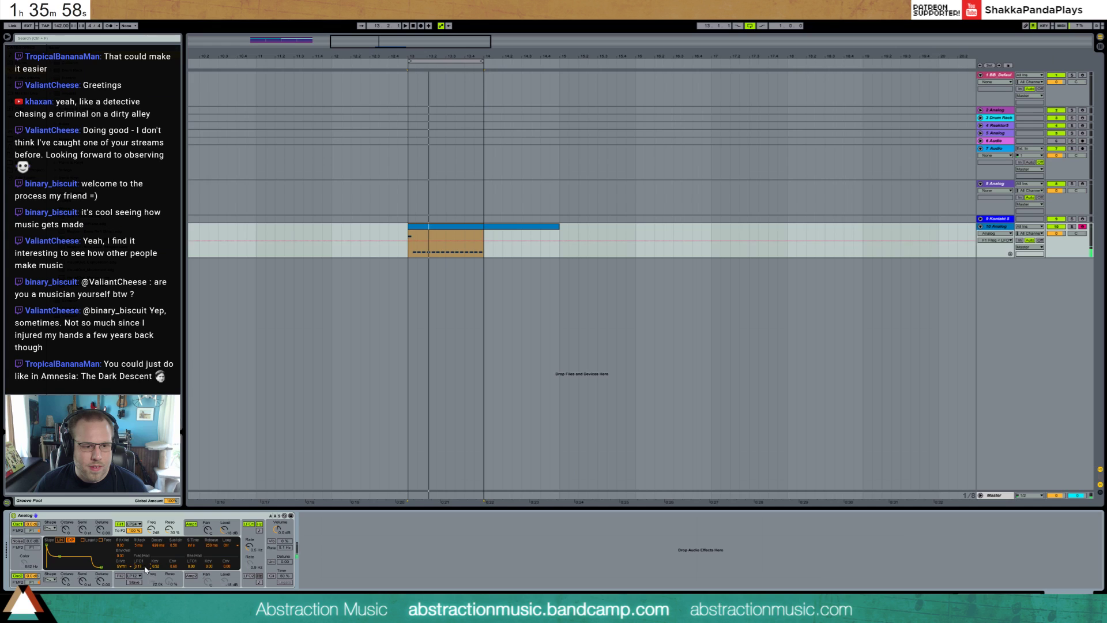
left_click(252, 546)
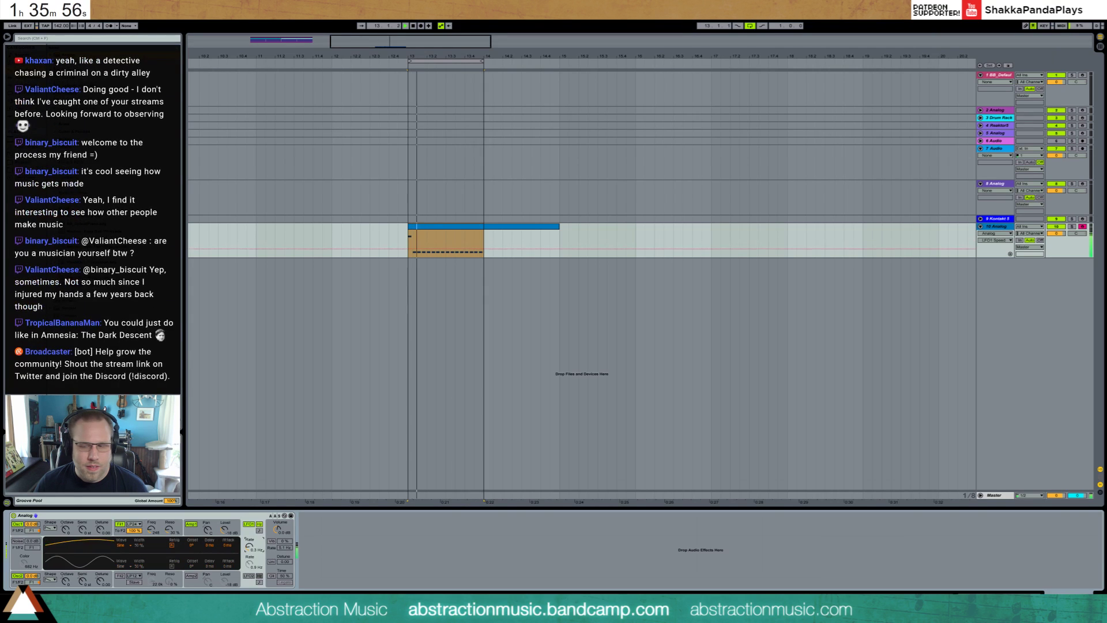
- Stop playback and delete the 10 Analog track together with its clip
left_click(496, 228)
key("space")
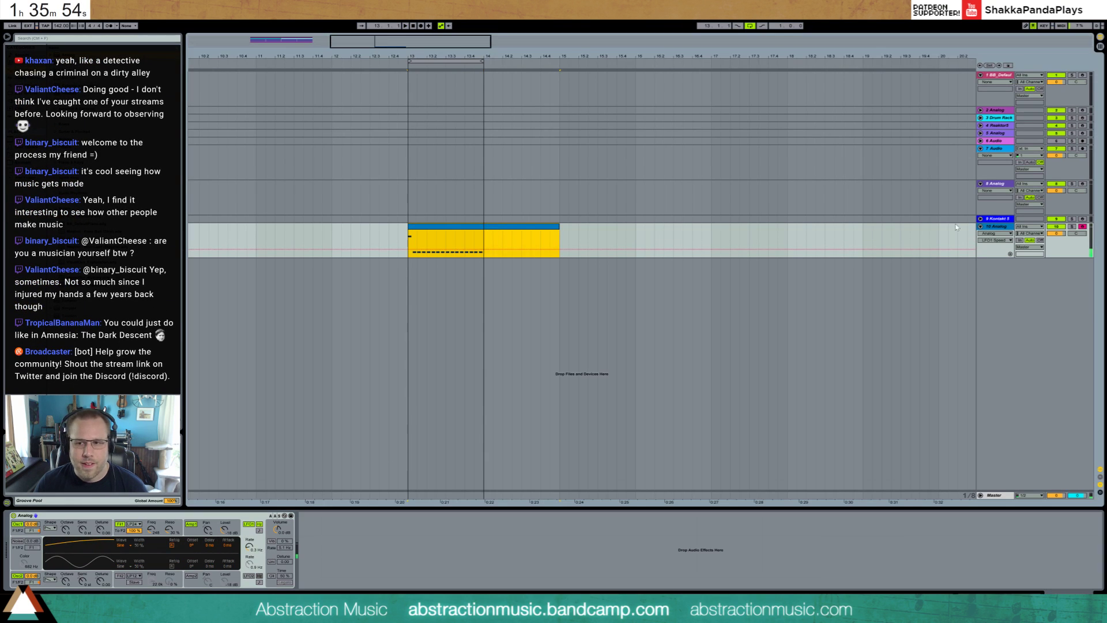
left_click(989, 227)
key("Delete")
left_click(466, 142)
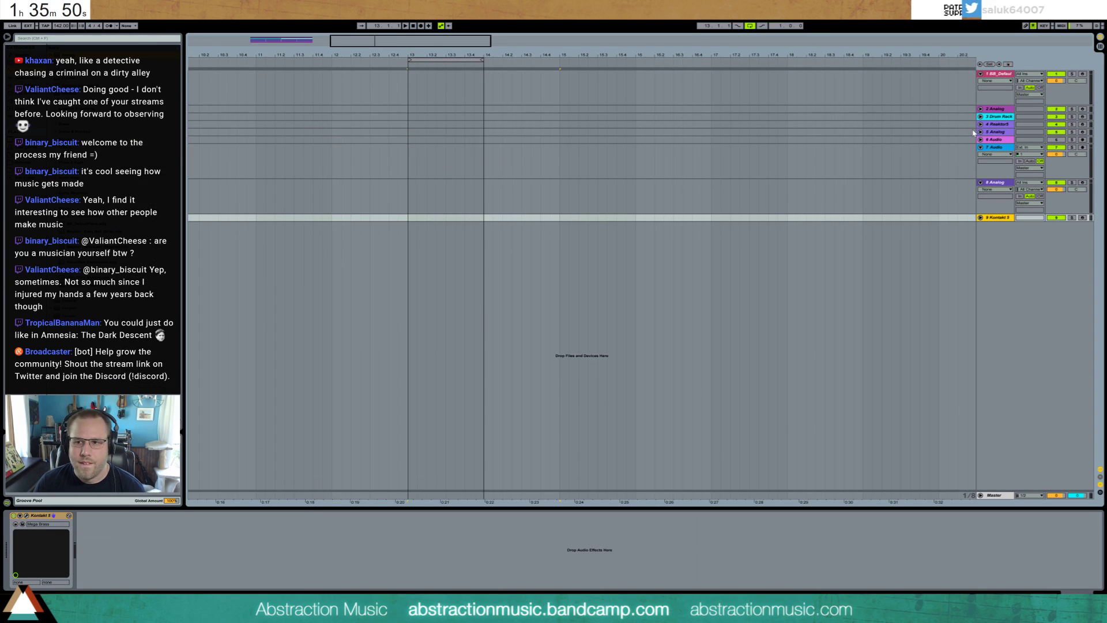
- Arm the Reaktor5 track with the Monark synth for recording and switch off its EQ Eight
left_click(1002, 124)
left_click(1082, 124)
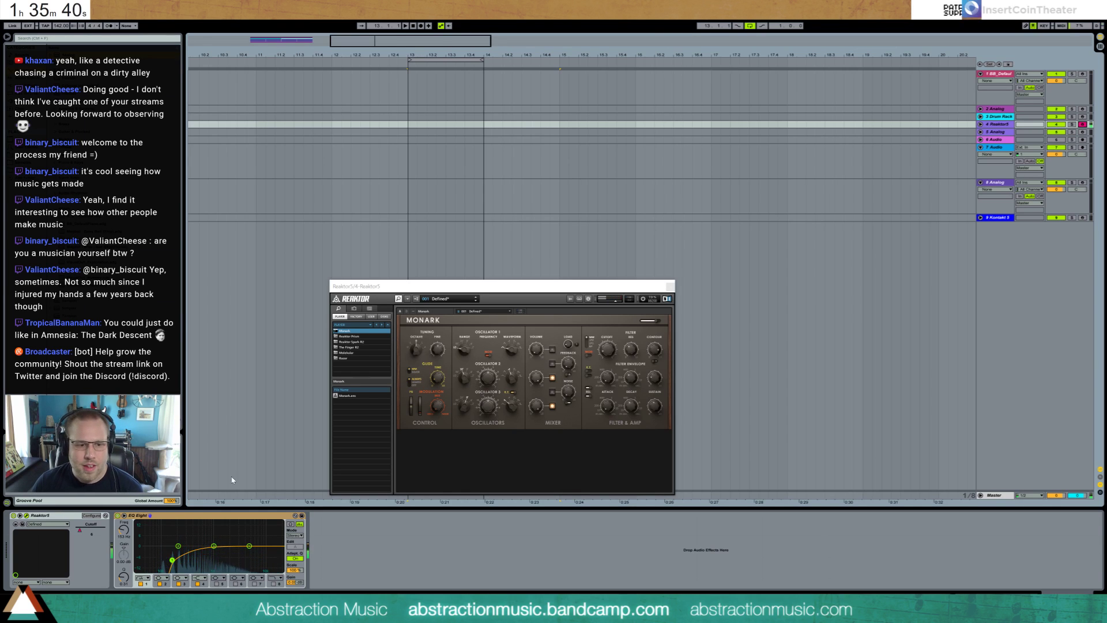
left_click(118, 515)
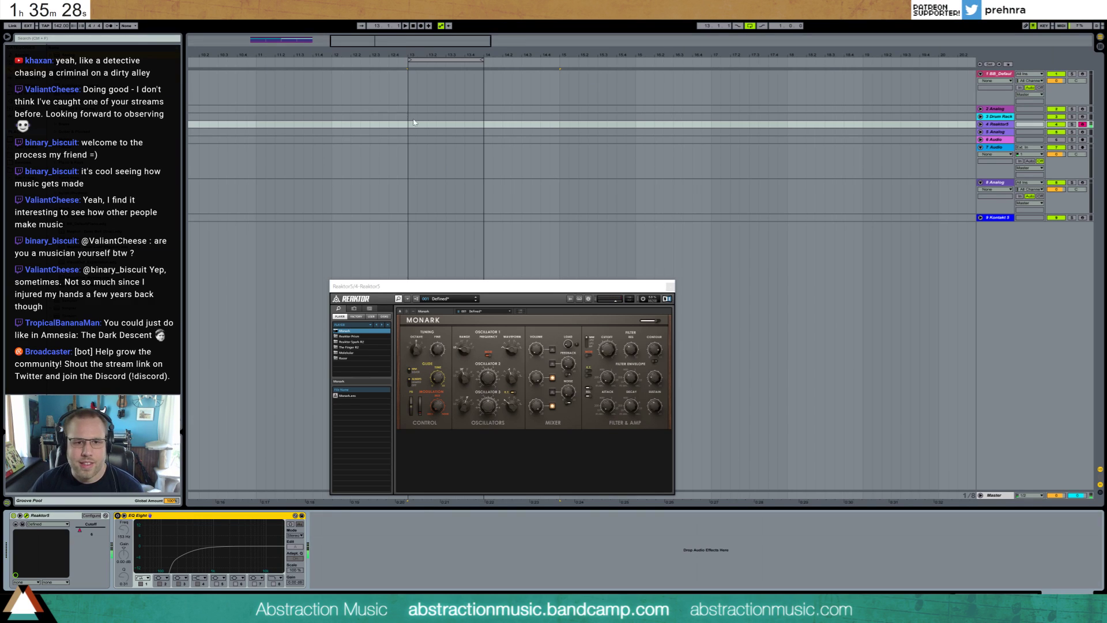
- Insert an empty MIDI clip at bar 13 on the Reaktor5 track and extend it to two bars, ending at bar 15
left_click_drag(409, 123, 485, 127)
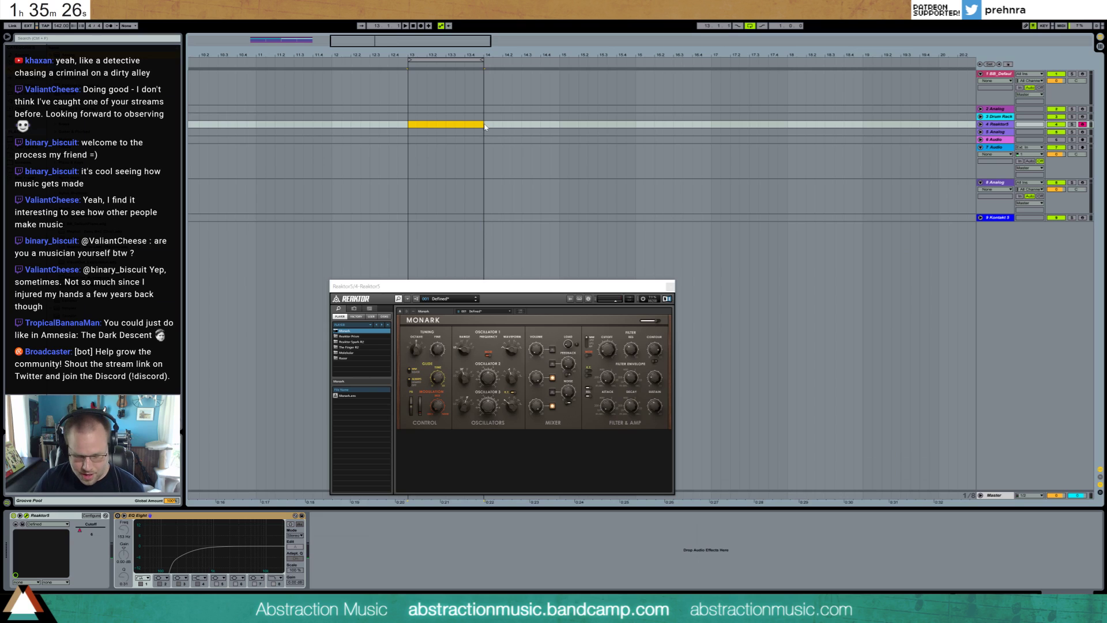
key("ctrl+shift+m")
double_click(482, 124)
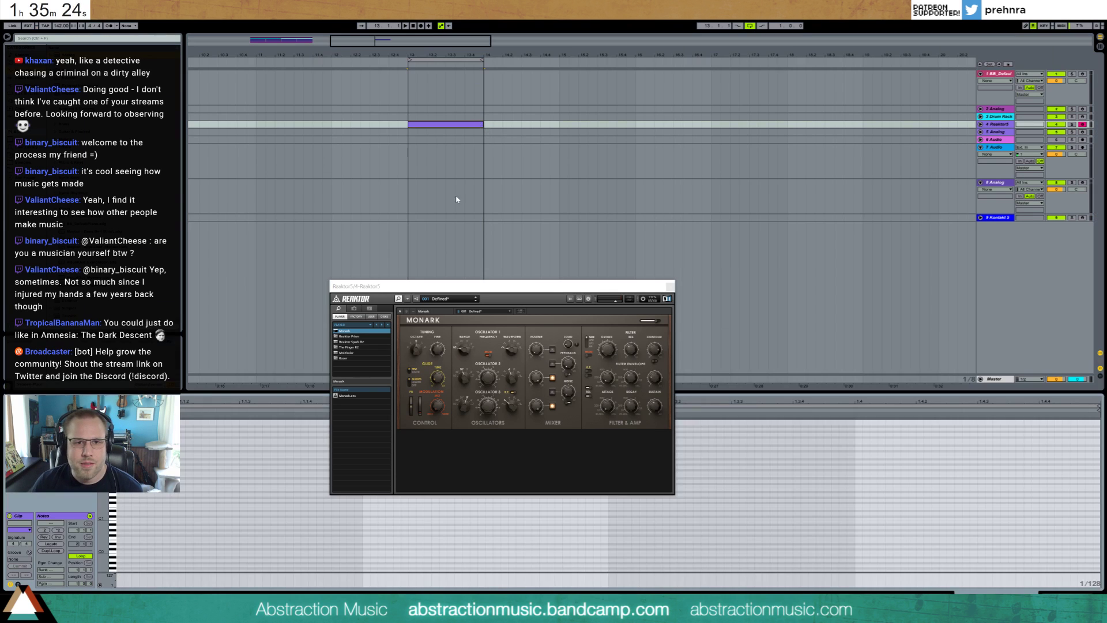
left_click_drag(499, 288, 708, 110)
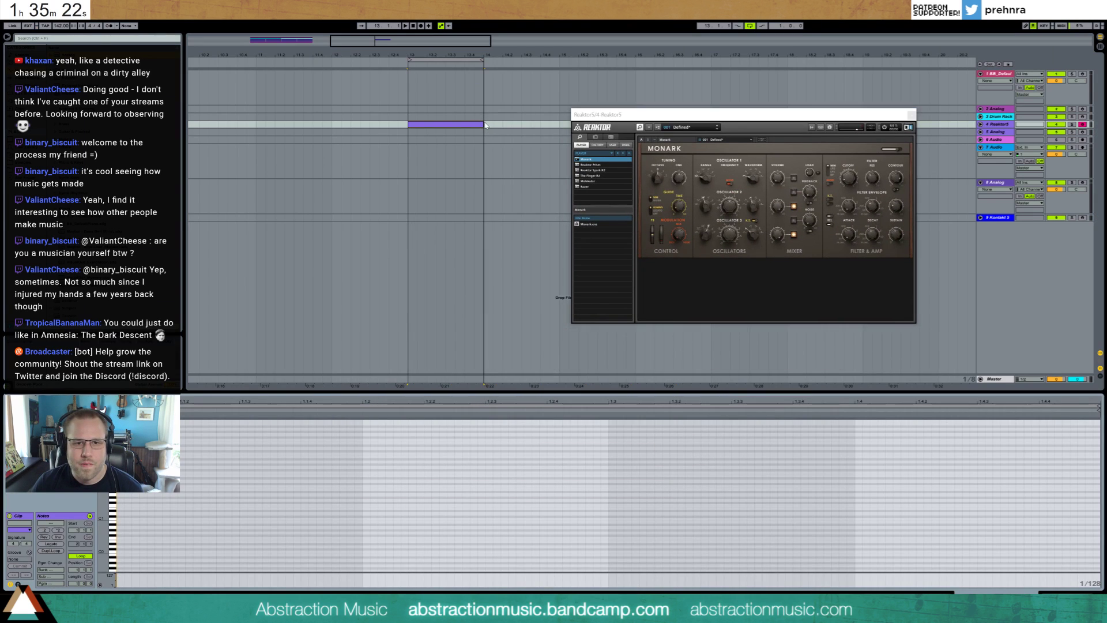
left_click_drag(483, 121, 558, 132)
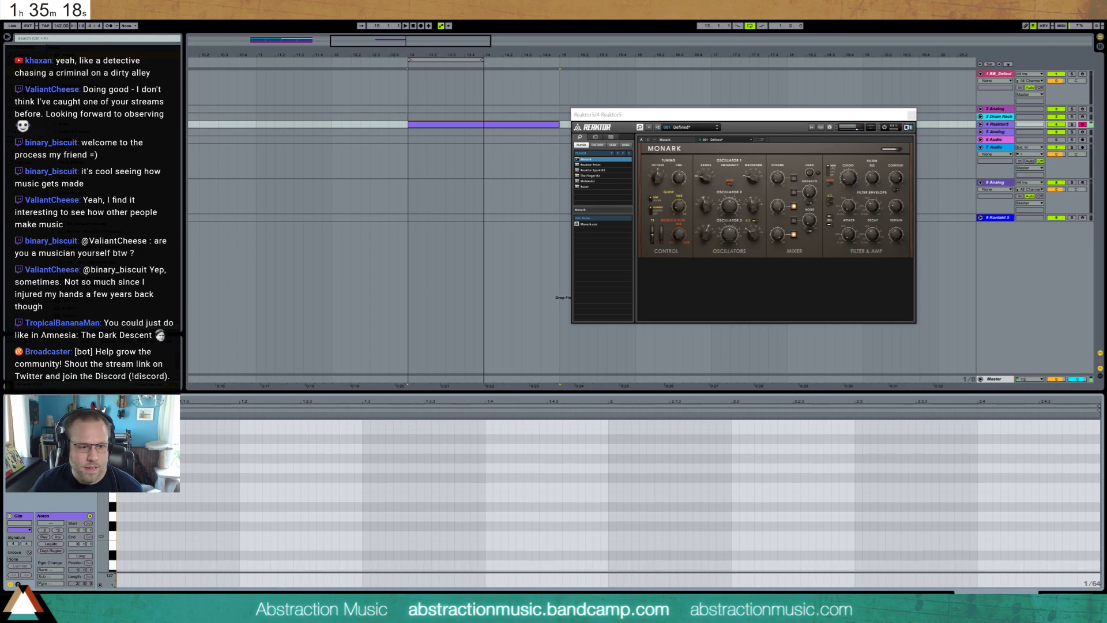
- Enter four eighth-note A1 notes in the new clip's first bar, starting at 1.1, 1.1.4, 1.2.3 and 1.3
scroll(115, 513, "down", 5)
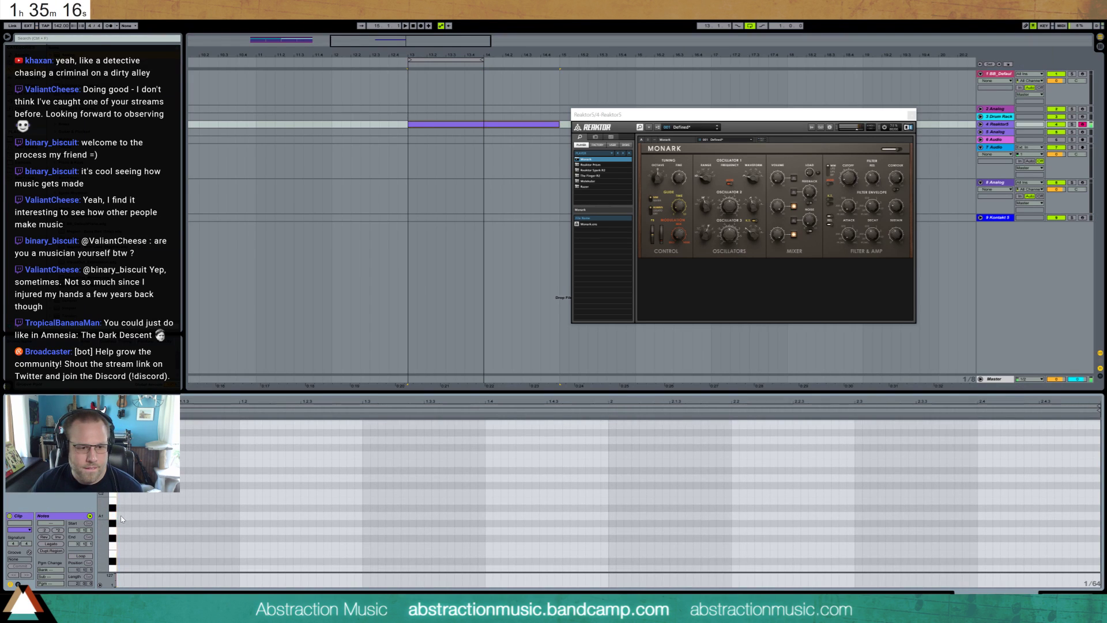
mouse_move(121, 517)
left_mouse_down()
mouse_move(177, 517)
mouse_move(144, 529)
left_mouse_up()
key("ctrl+d")
key("ctrl+d")
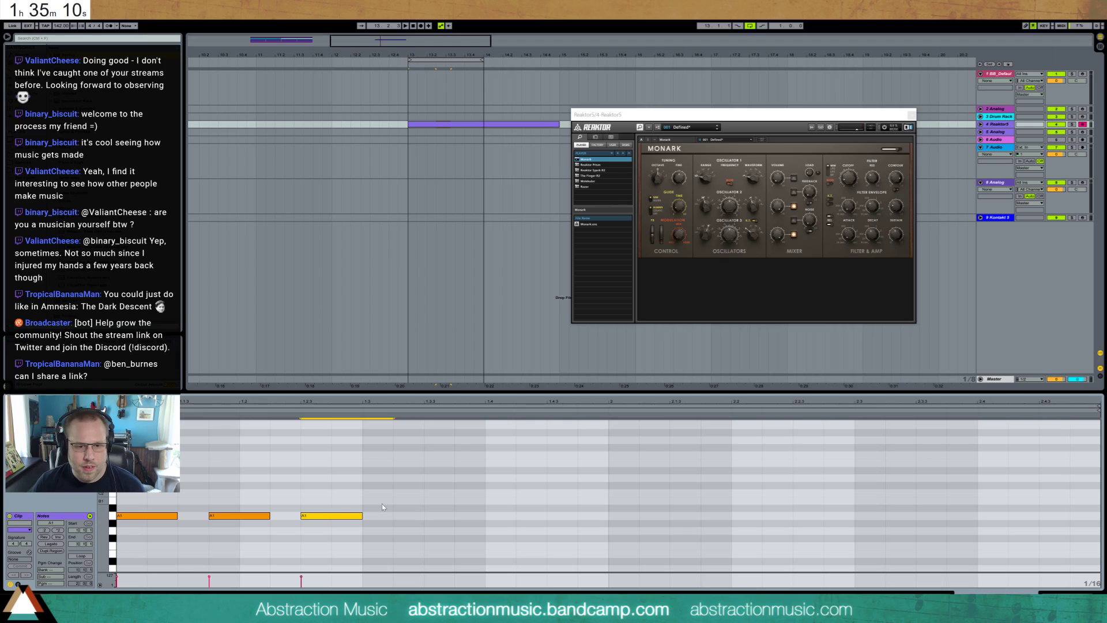
key("ctrl+d")
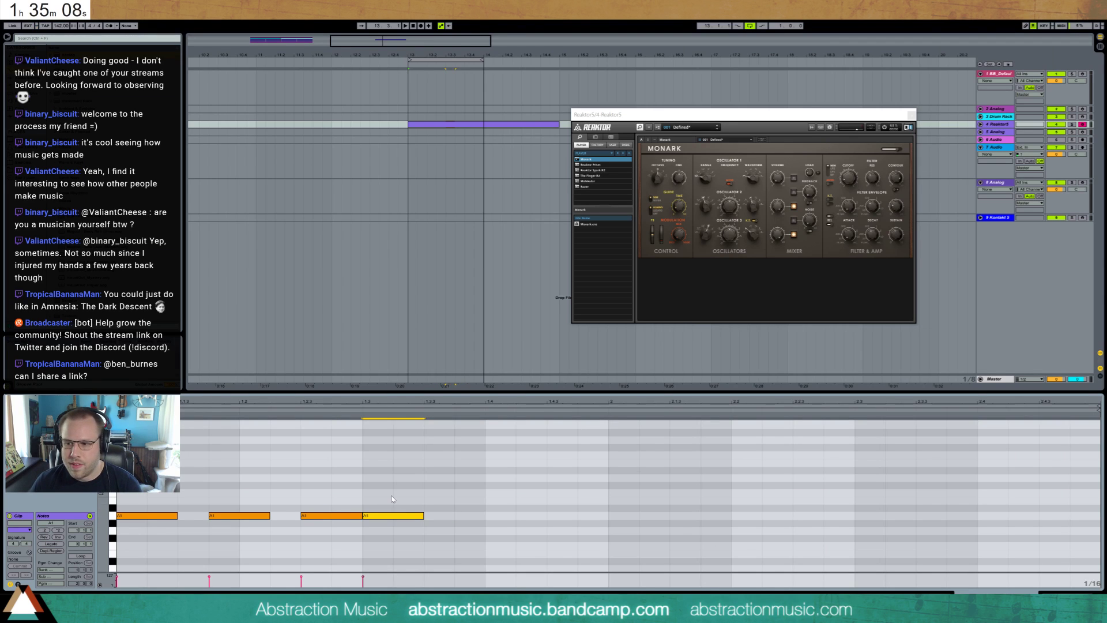
- Add an eighth-note B1 at 1.3.4 and an eighth-note C2 at 1.4.3 to finish the first bar
key("ctrl+d")
key("Right")
key("Up")
key("Up")
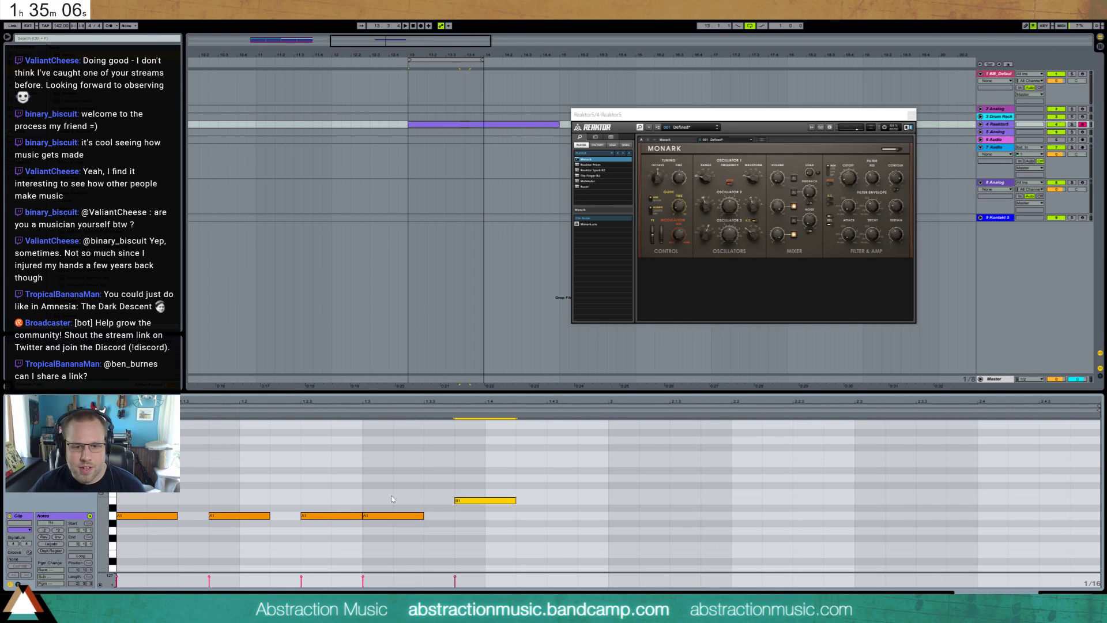
key("ctrl+d")
key("Right")
key("Up")
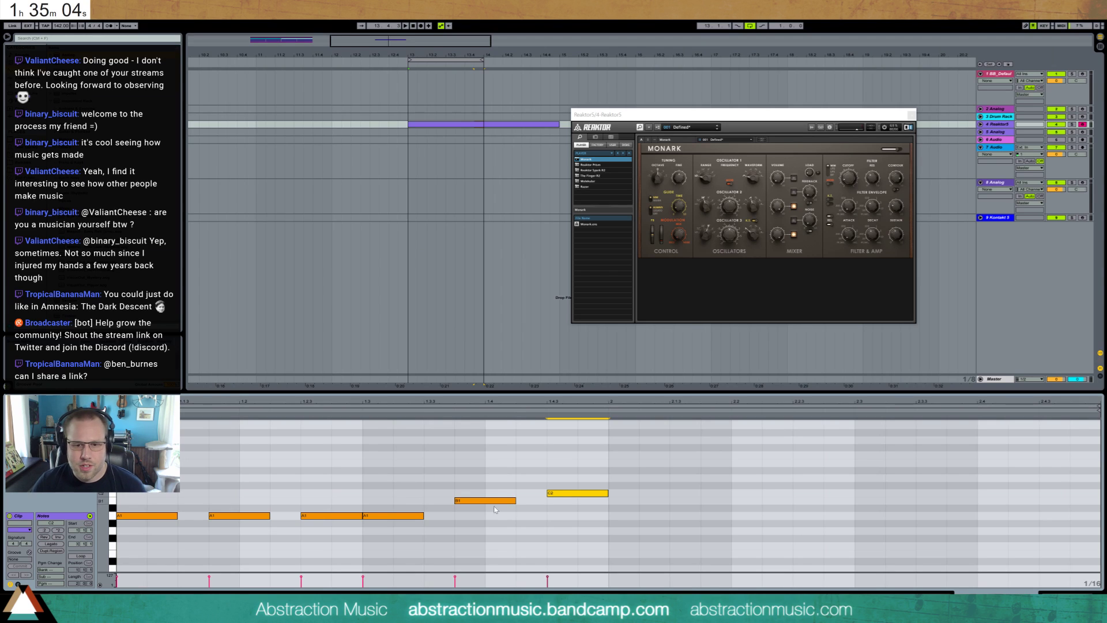
- Duplicate the first bar's notes into bar two and raise the last three copies five semitones to D2, E2 and F2
left_click_drag(609, 471, 142, 546)
key("ctrl+d")
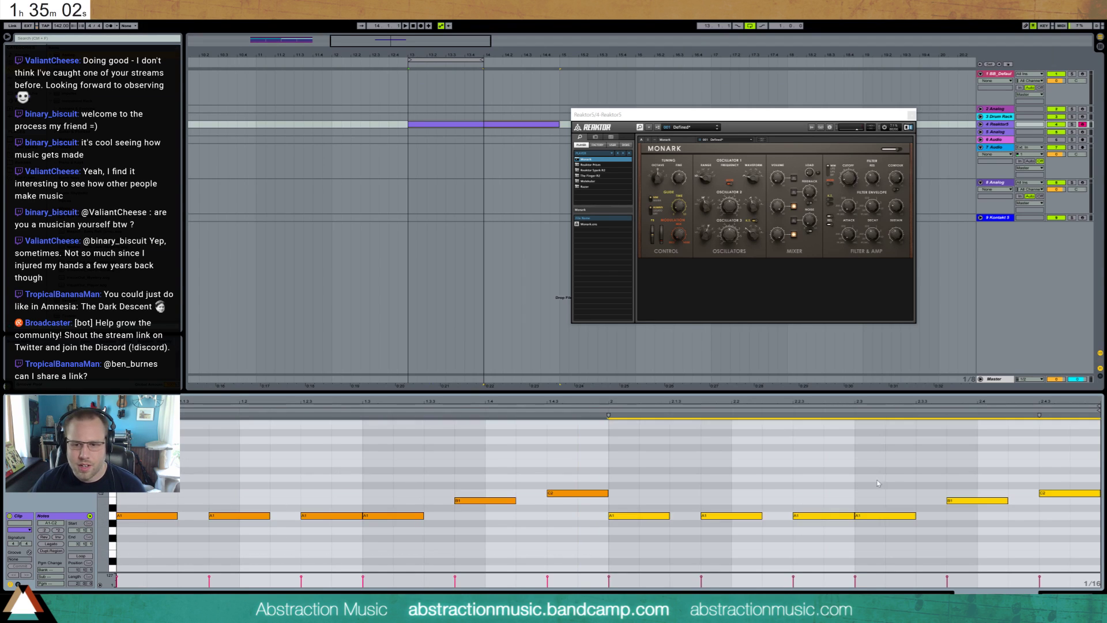
left_click_drag(894, 464, 1067, 555)
key("Up")
key("Up")
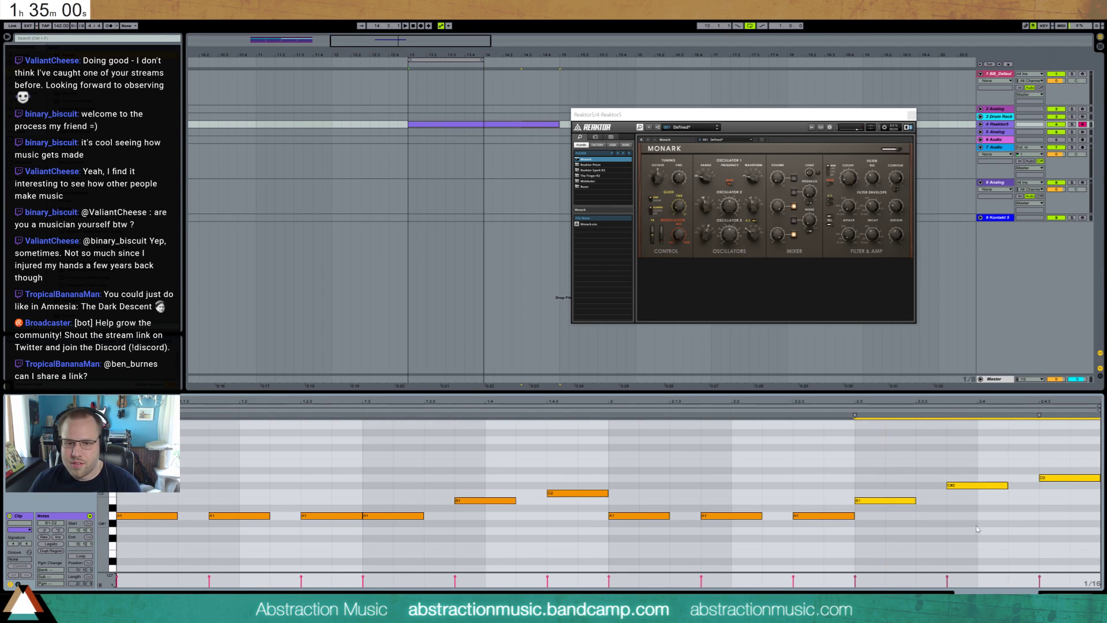
key("Up")
key("Up")
key("Up")
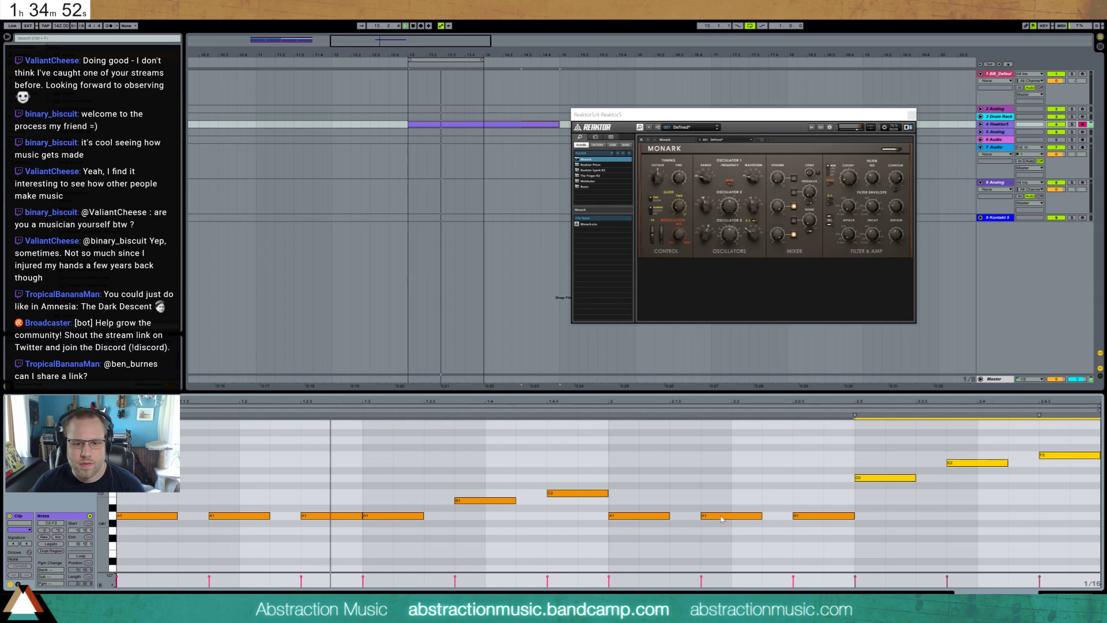
- Extend the arrangement loop to both bars of the clip, from bar 13 to 15, and play it back
left_click_drag(484, 63, 559, 81)
left_click_drag(616, 119, 667, 141)
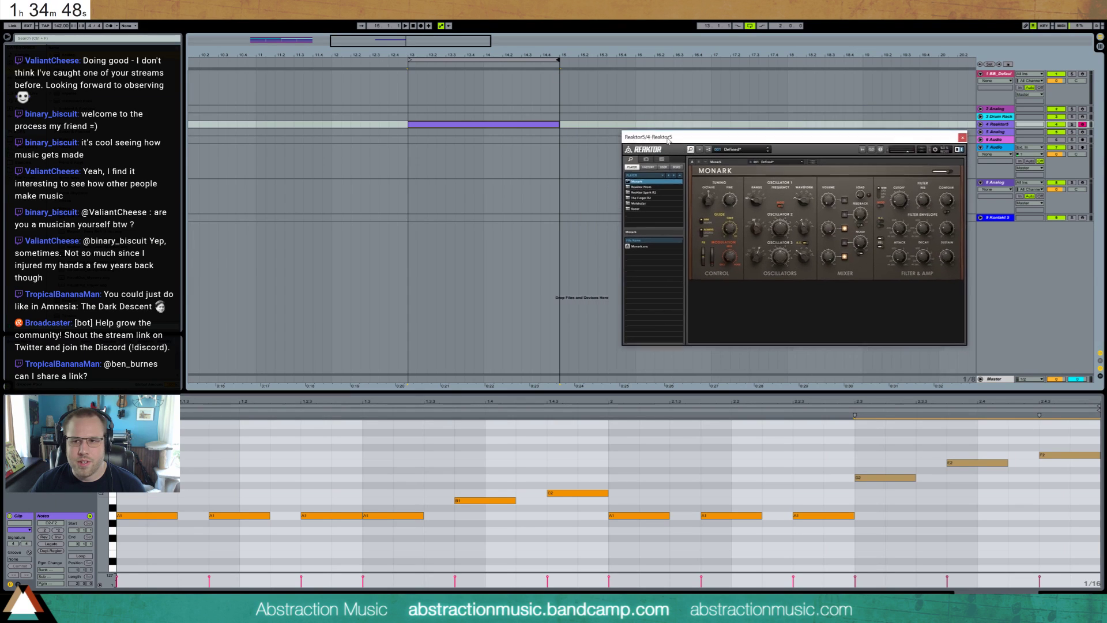
left_click(324, 484)
key("space")
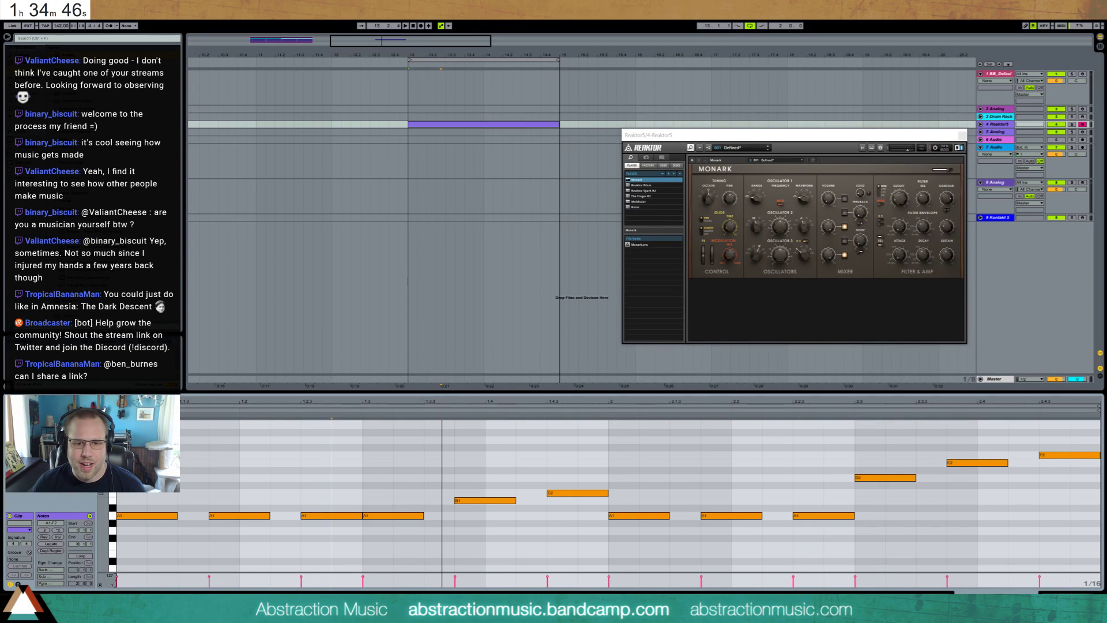
key("space")
- Shorten all notes in the clip by a quarter of their length and play back the loop
key("ctrl+a")
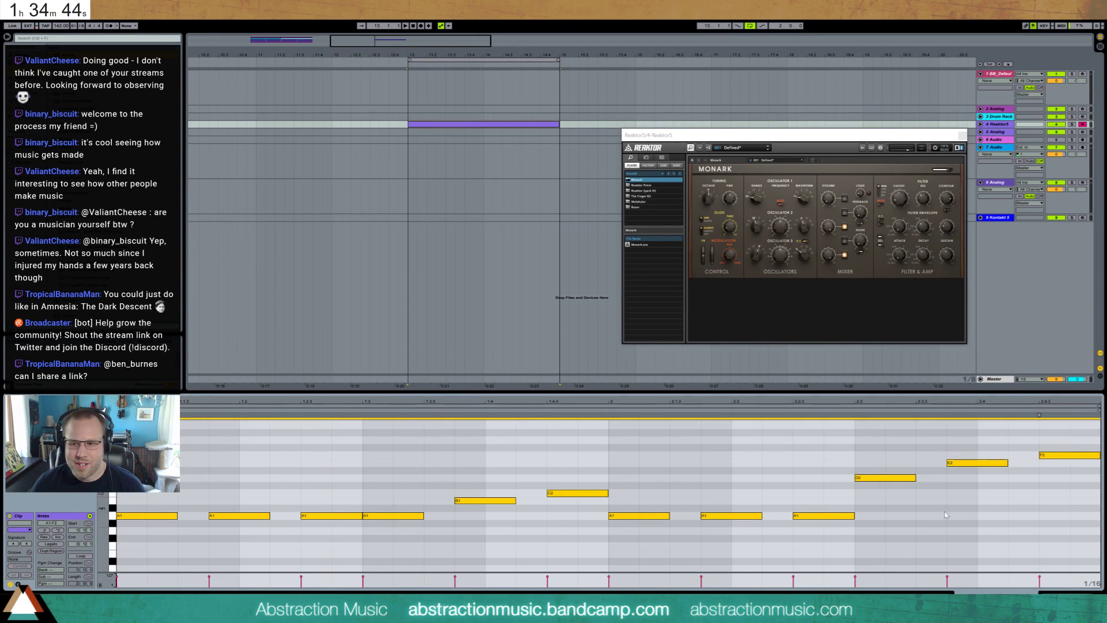
left_click_drag(1006, 462, 990, 462)
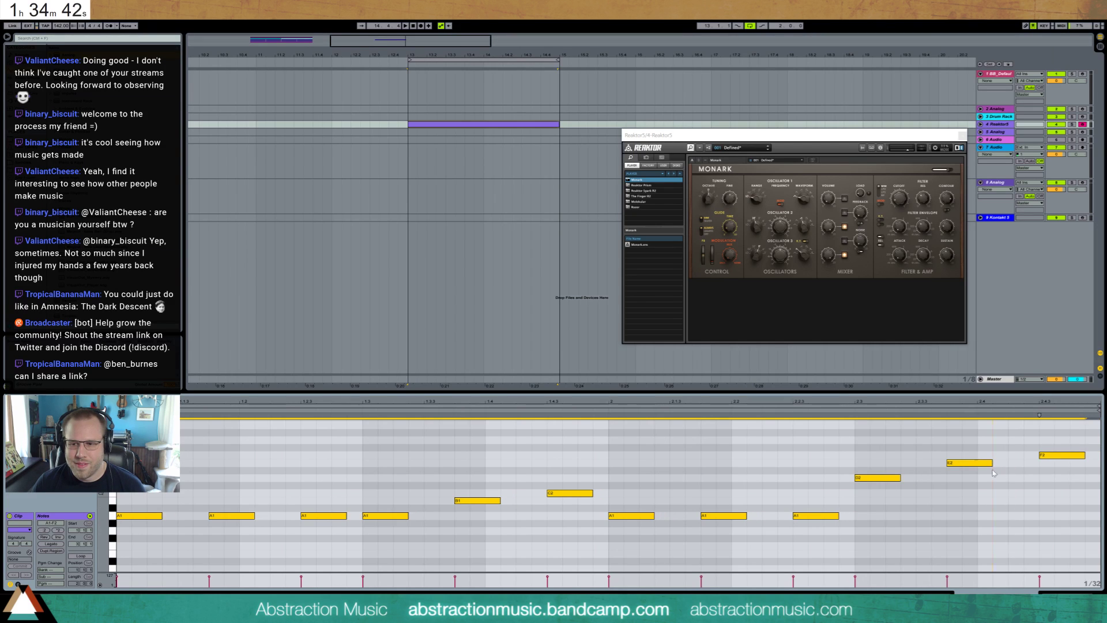
left_click(992, 484)
key("space")
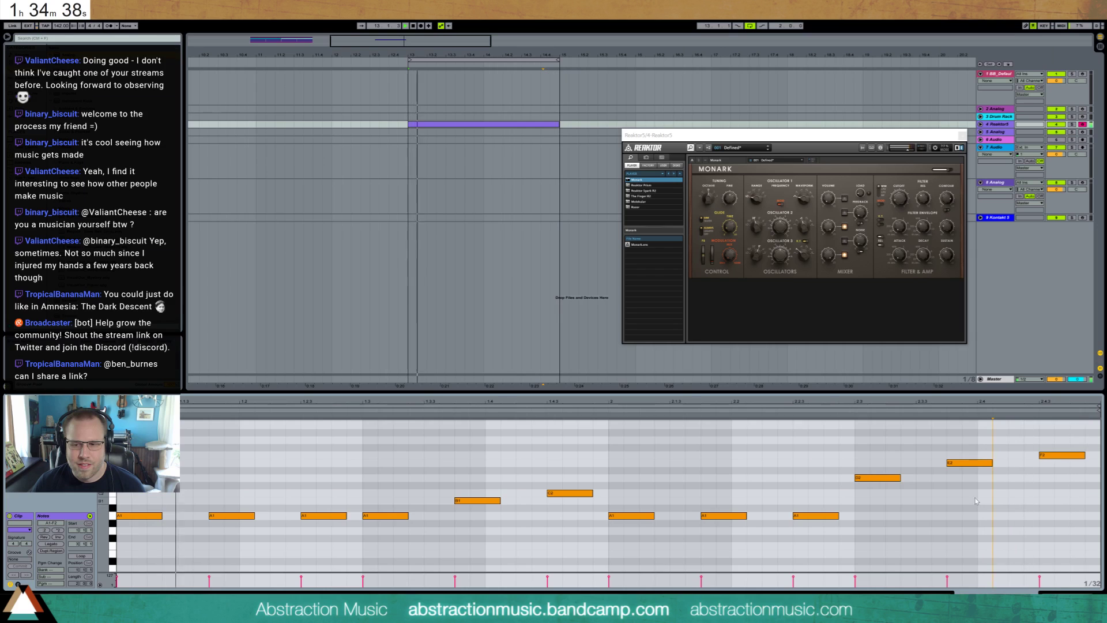
key("space")
- Lower the D2 and E2 notes in the second bar by two semitones to C2 and D2
left_click(970, 462)
left_click_drag(865, 441, 992, 491)
key("Down")
key("Down")
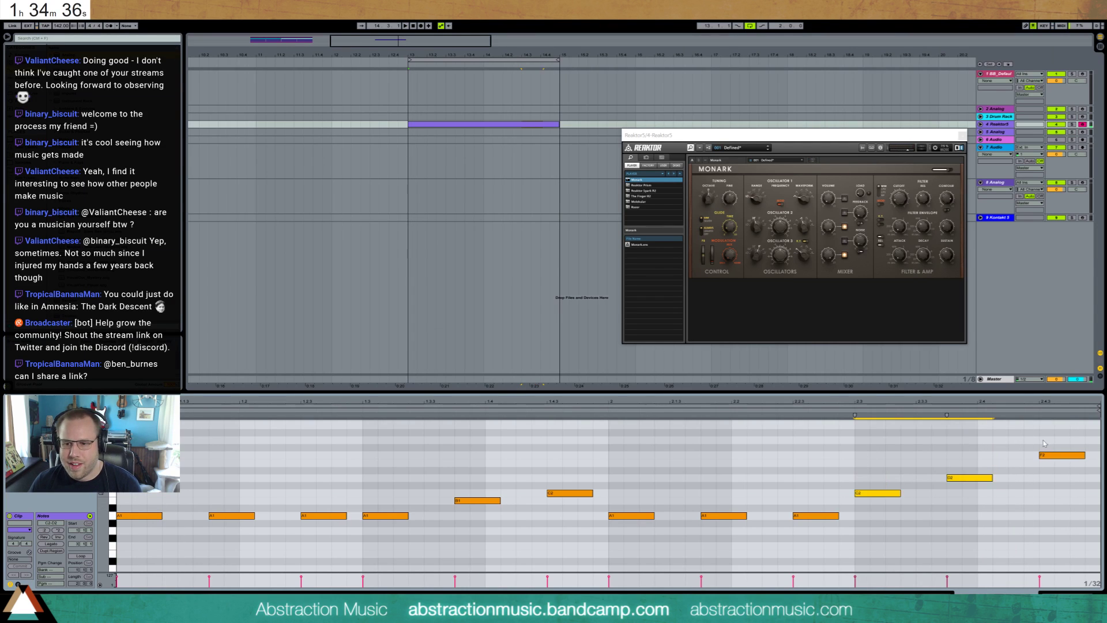
- Lower the last note of the Reaktor5 bass clip by one semitone and play the loop
left_click_drag(1042, 441, 1061, 466)
key("Down")
key("space")
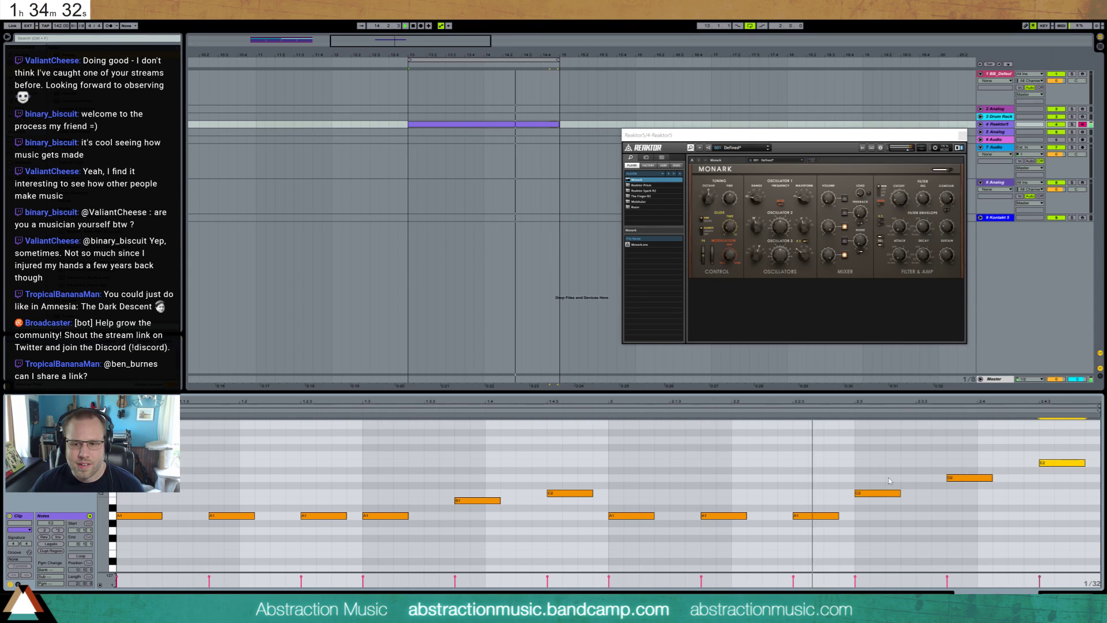
- Copy the Drum Rack clip to bar 13, shorten the copy to end at bar 15, and expand the Drum Rack track
key("shift+Tab")
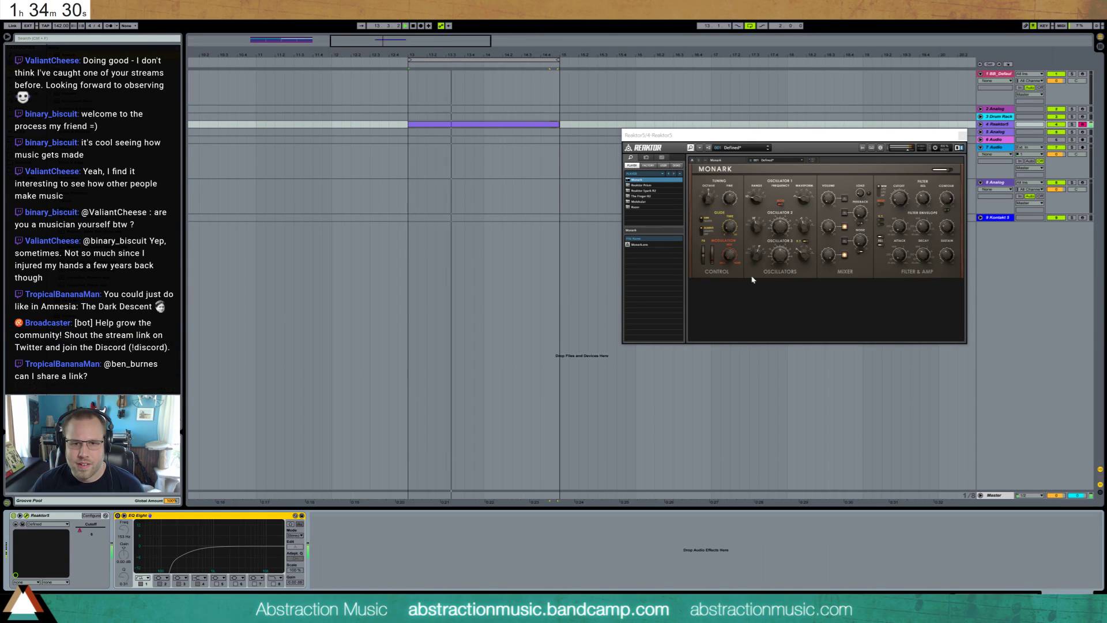
left_click_drag(657, 54, 686, 34)
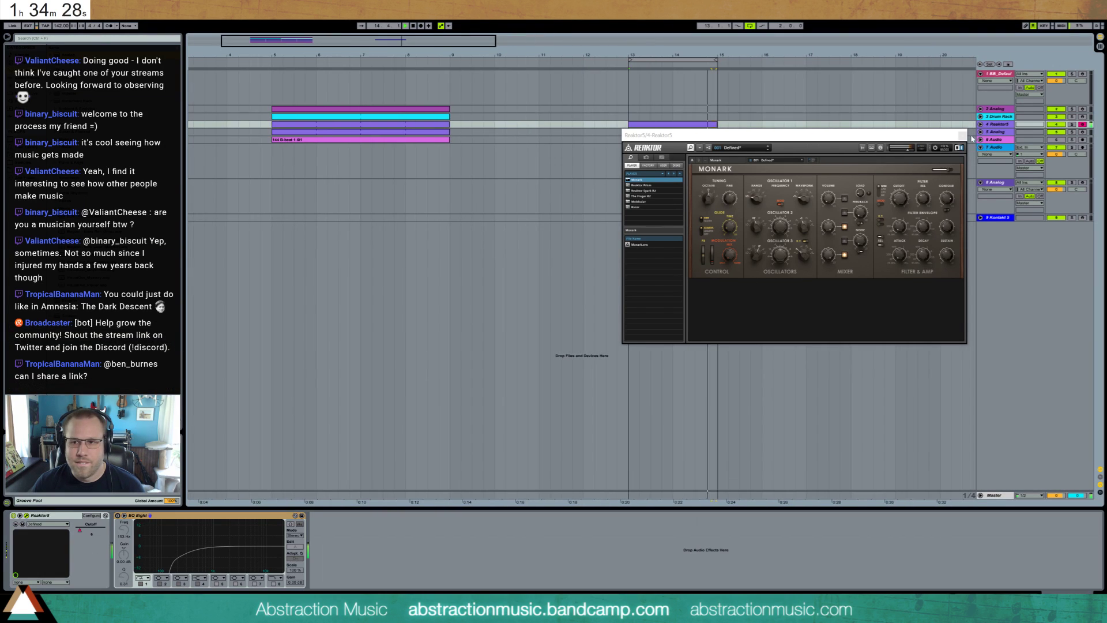
key("ctrl+alt+p")
left_click_drag(420, 117, 761, 116)
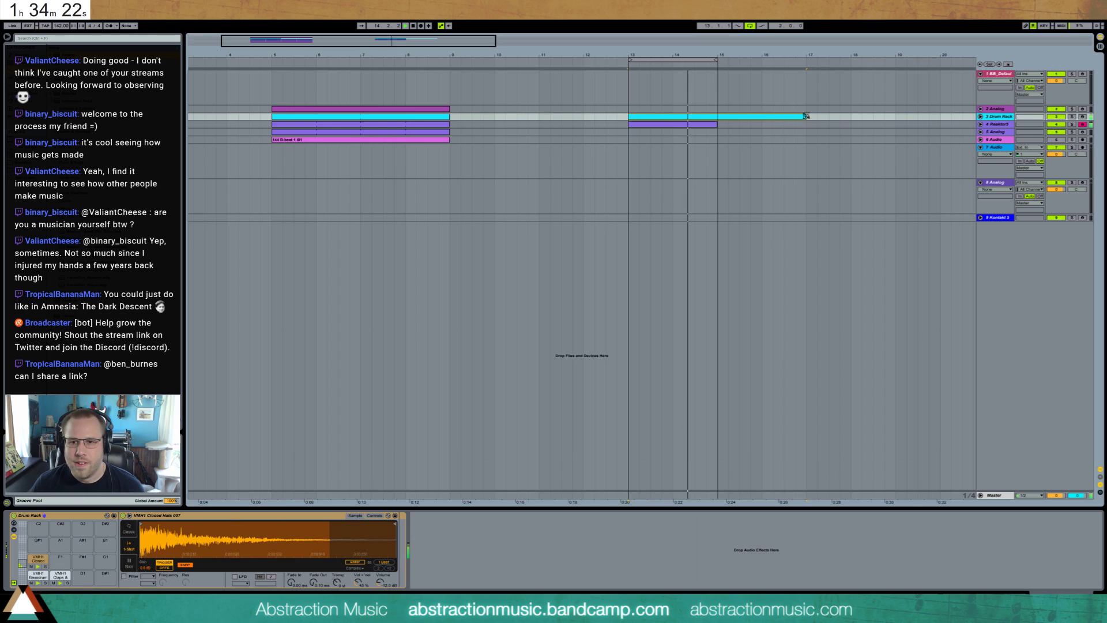
left_click_drag(807, 124, 717, 123)
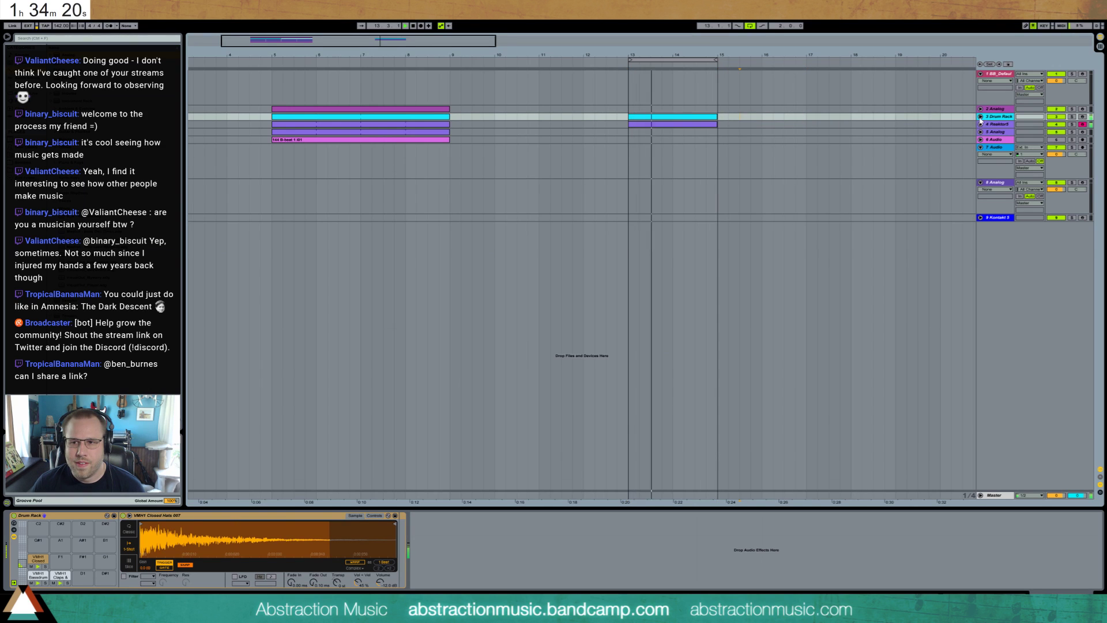
left_click(980, 116)
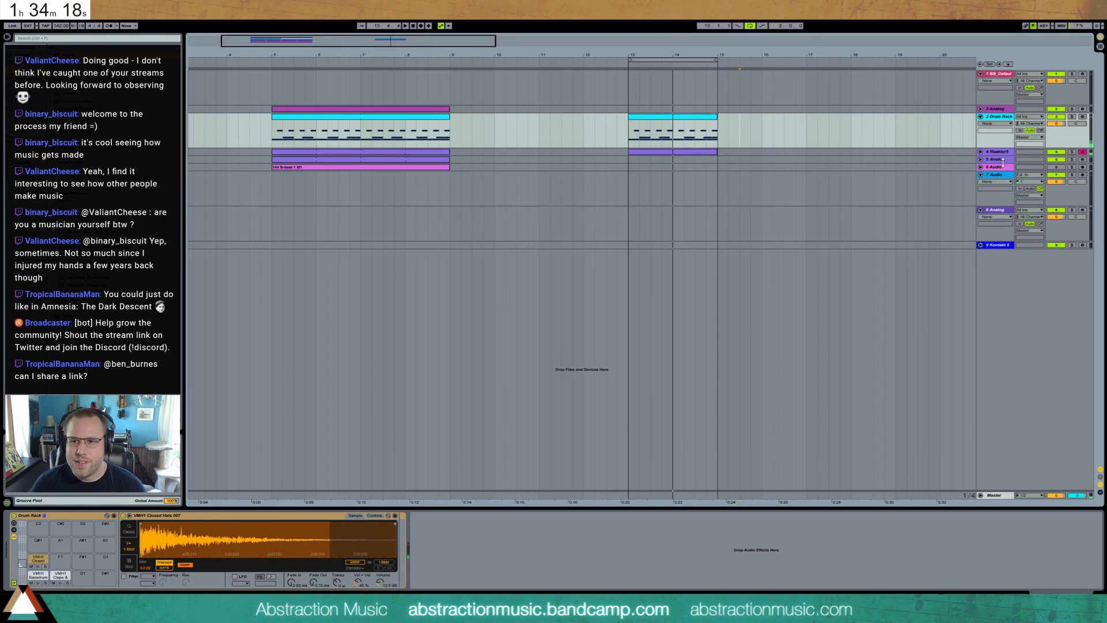
- Expand track 5 Analog, copy its clip to bar 13, and shorten the copy to end at bar 15
left_click(980, 159)
left_click_drag(349, 160, 709, 181, "ctrl")
key("space")
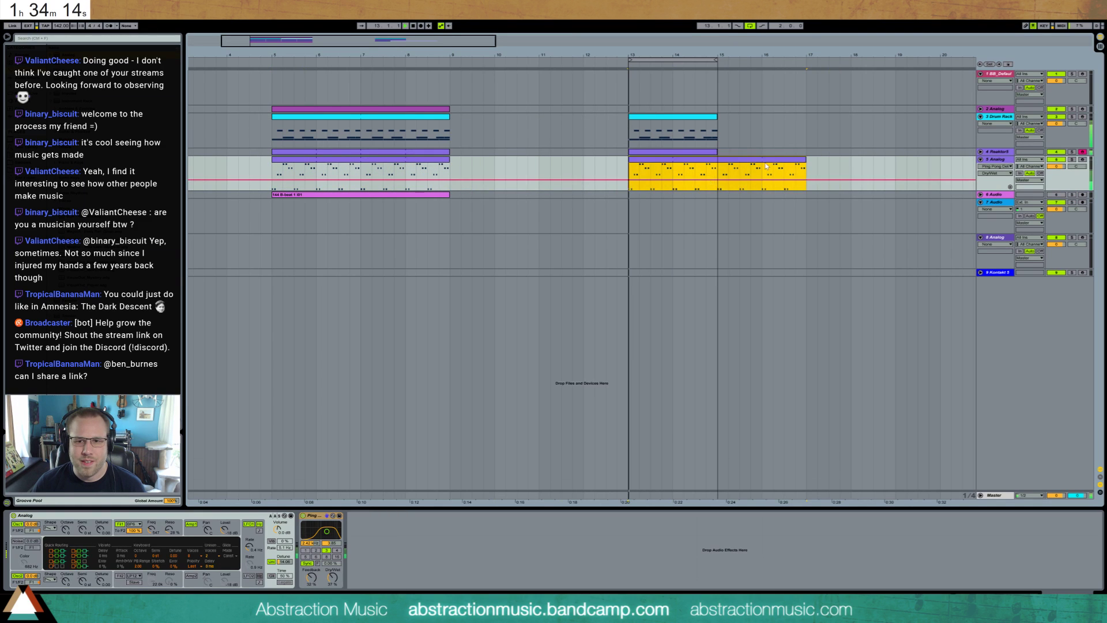
left_click_drag(805, 159, 718, 163)
left_click(740, 170)
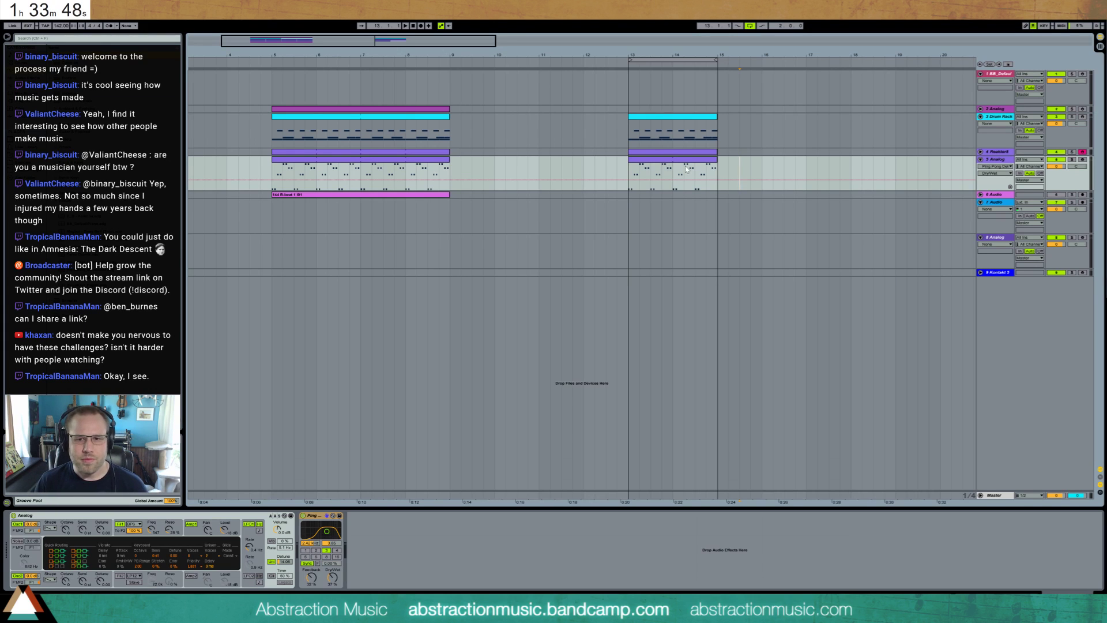
- Play the two-bar loop from bar 13 to hear the drums, bass and Analog part together
left_click(626, 171)
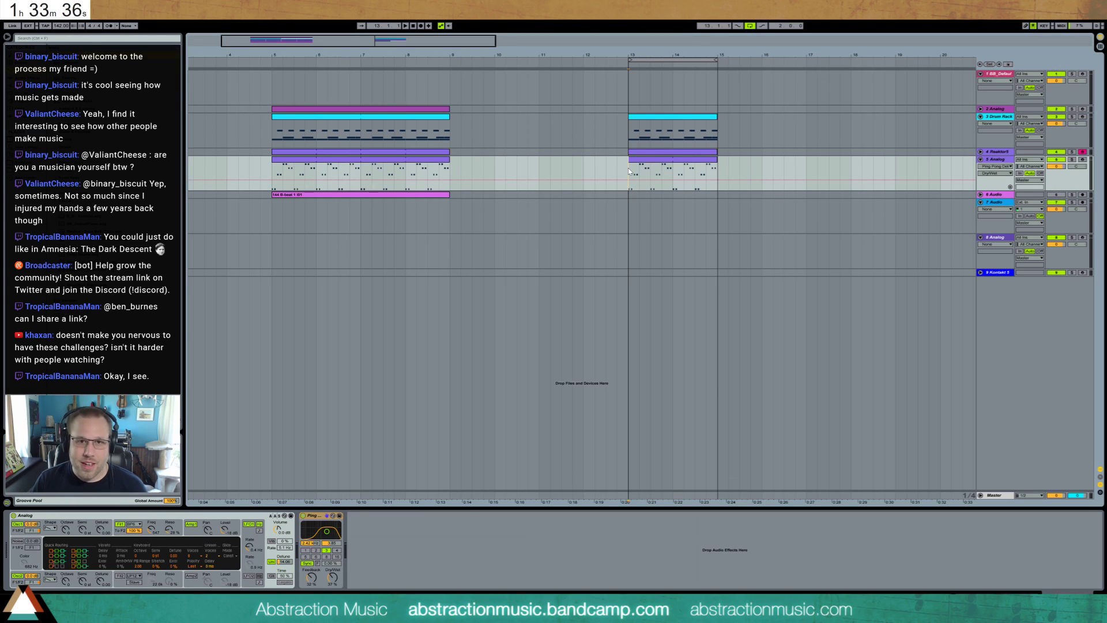
key("space")
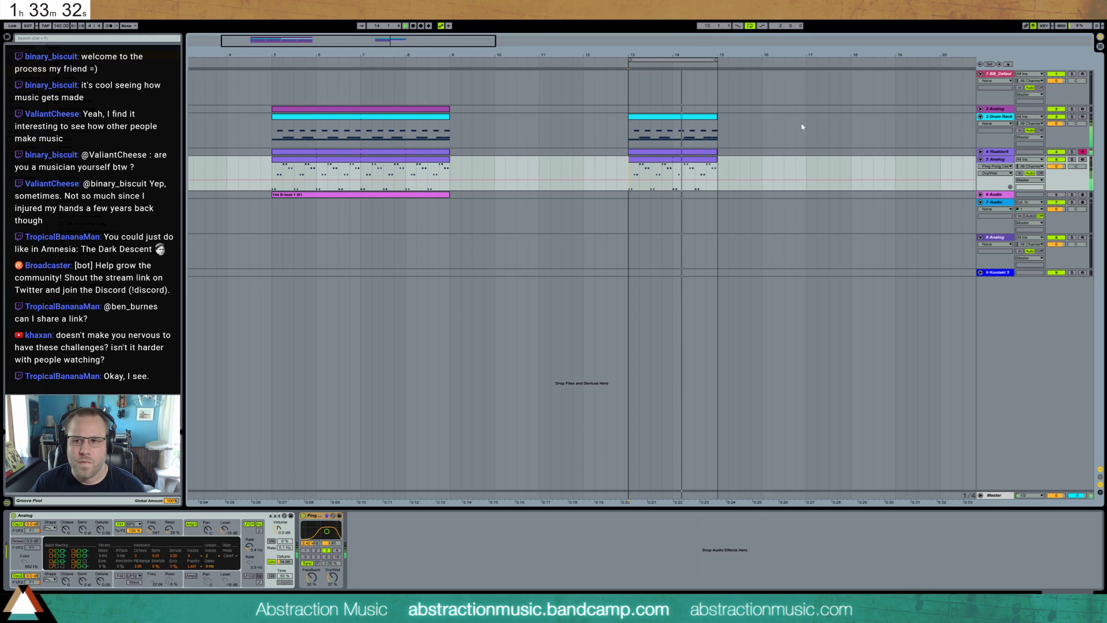
key("space")
- In the drum clip at bar 13, move the clap note just before beat 2.4 one sixteenth earlier
double_click(709, 117)
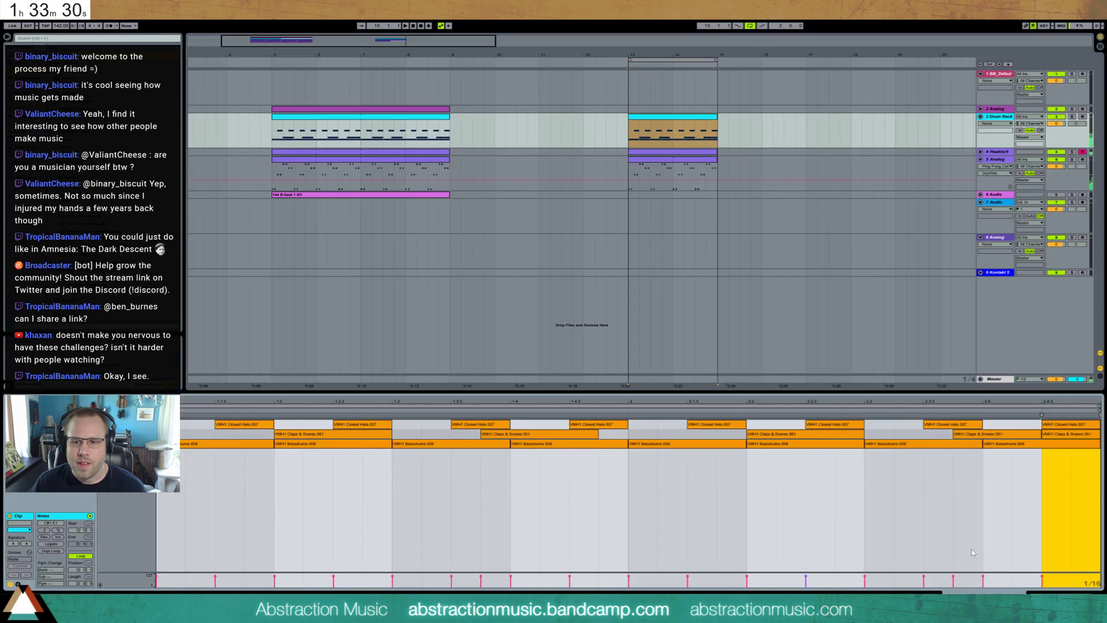
left_click(954, 435)
left_click_drag(967, 435, 943, 438)
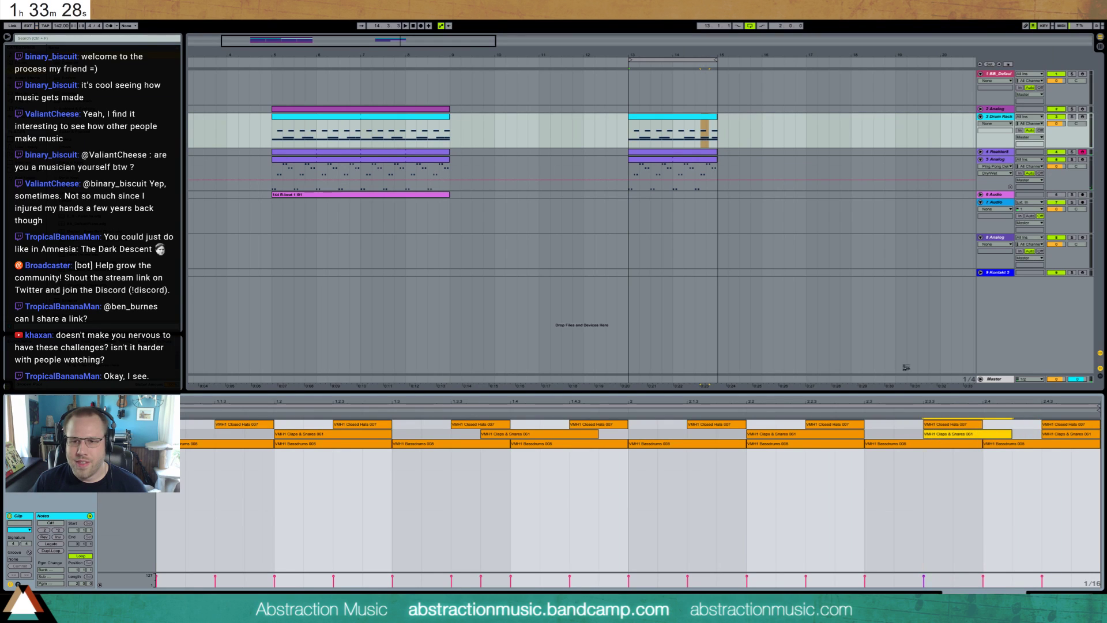
left_click(751, 141)
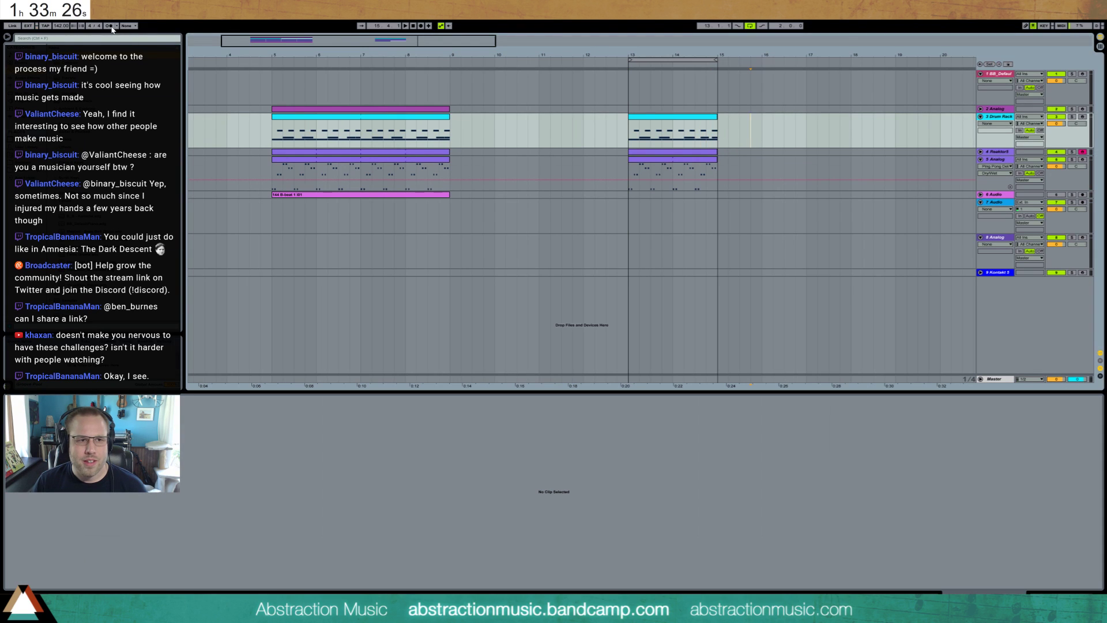
left_click(421, 26)
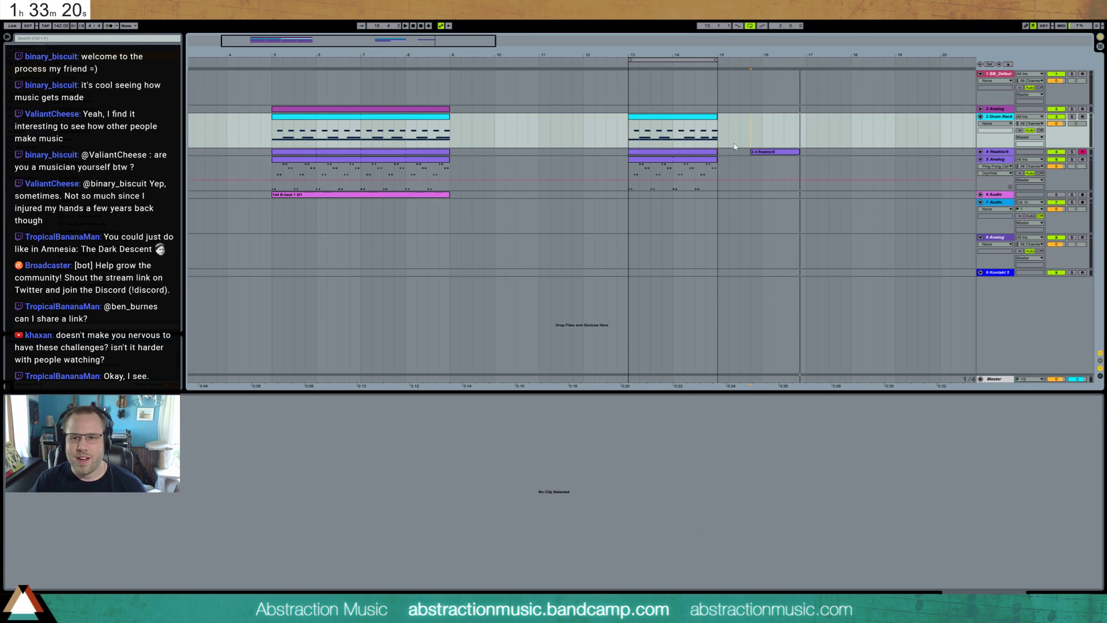
left_click(760, 151)
key("Delete")
left_click(739, 136)
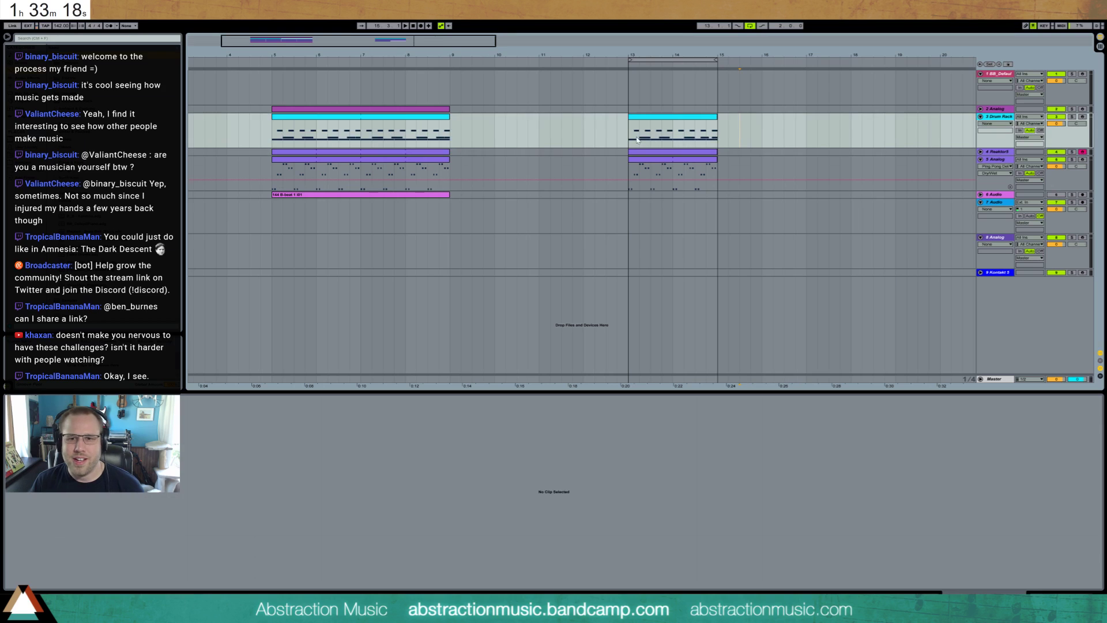
- Move the last clap note of the drum clip at bar 13 one sixteenth earlier
left_click(628, 133)
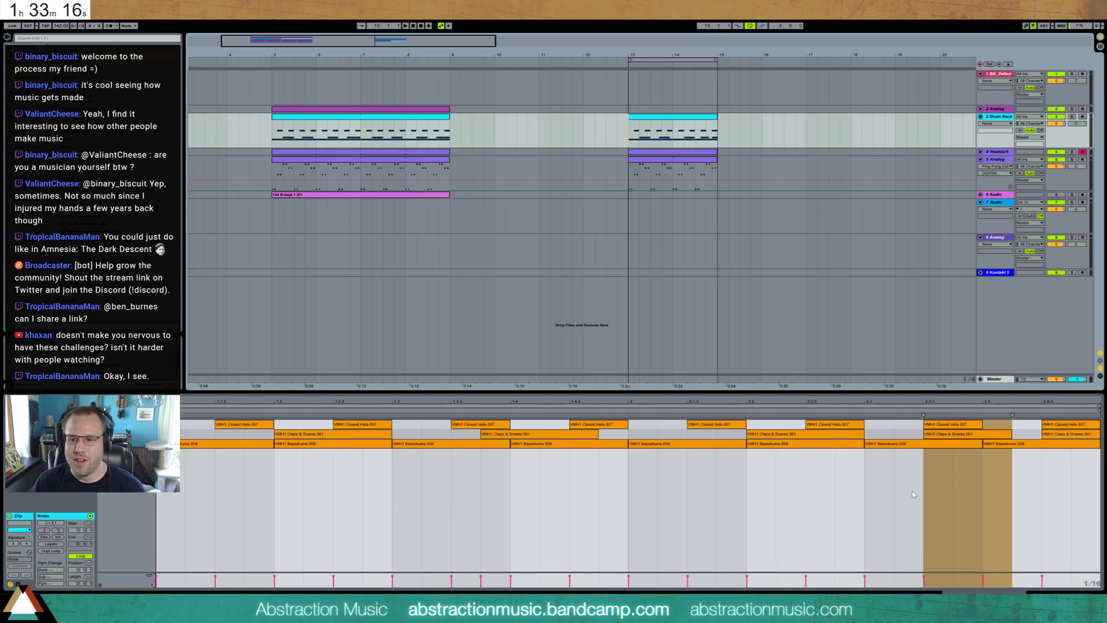
double_click(1055, 436)
left_click_drag(1055, 436, 1032, 437)
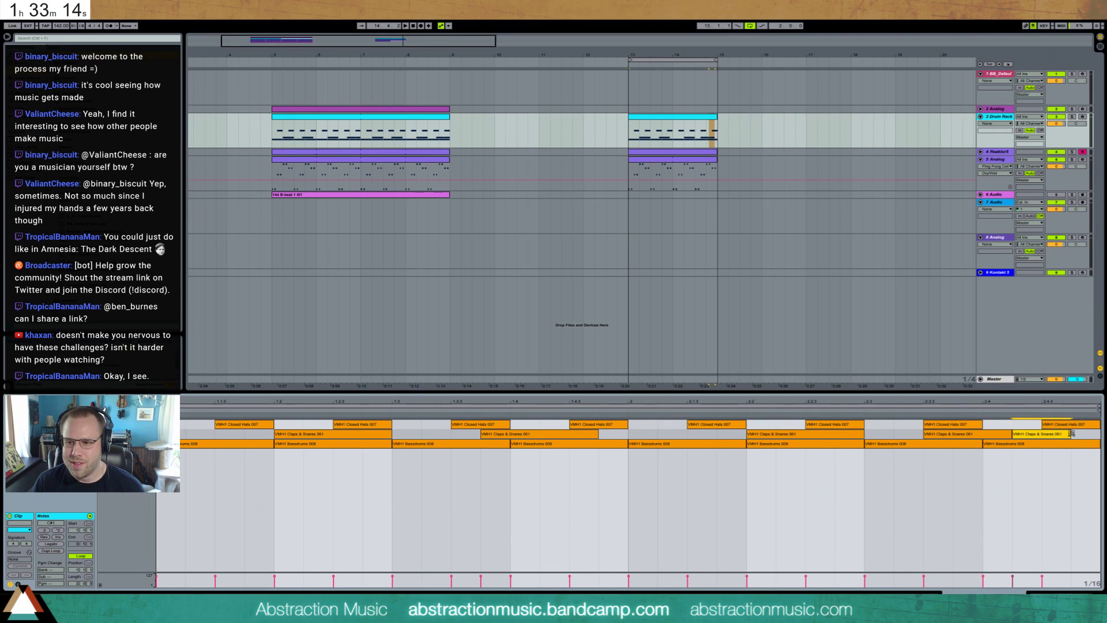
left_click(1048, 438)
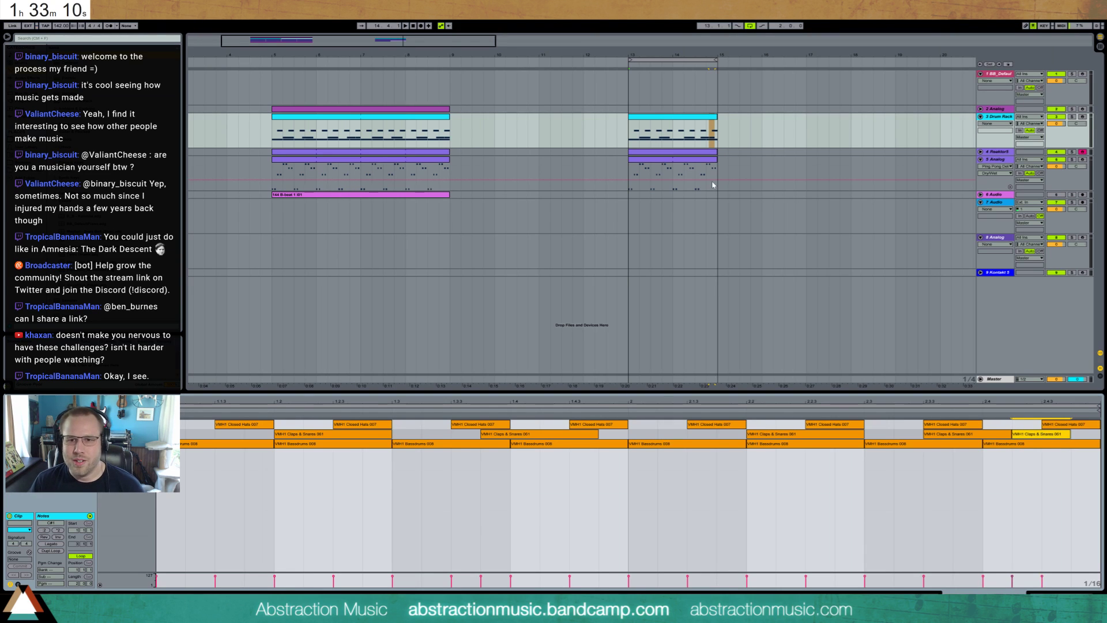
- With the loop playing, switch the first filter of track 5's Analog synth to high-pass 12dB/oct and lower its frequency
left_click(674, 173)
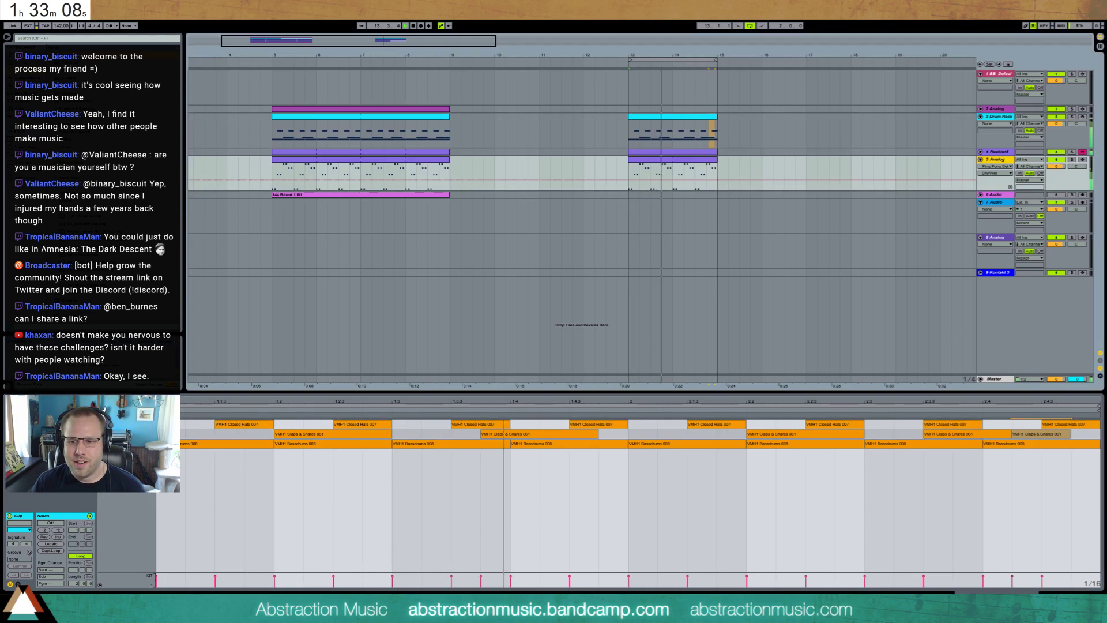
key("space")
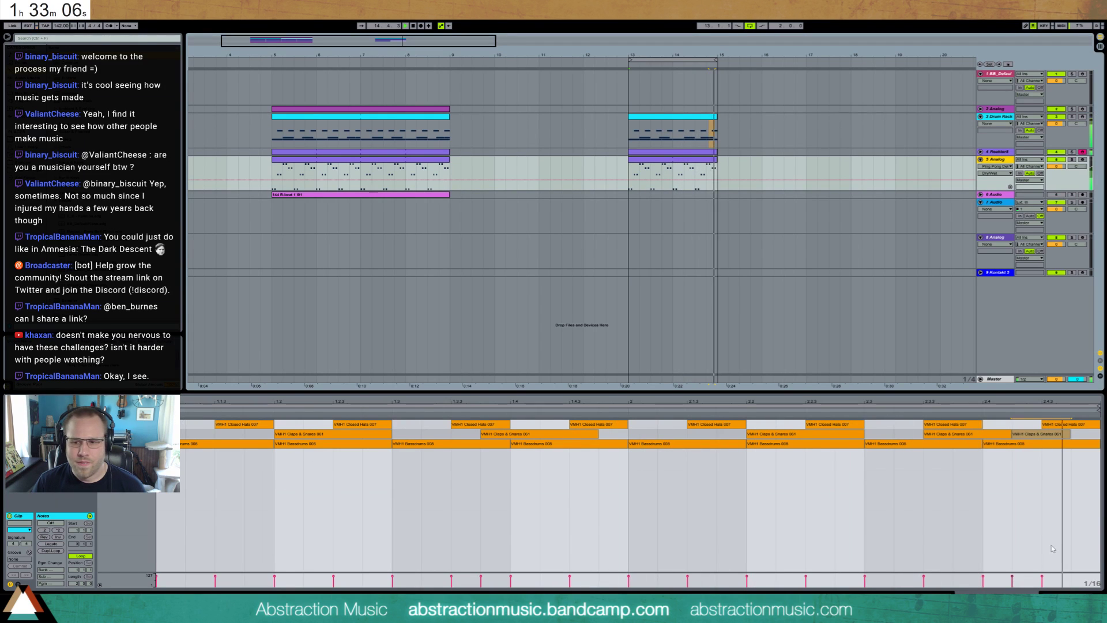
key("shift+Tab")
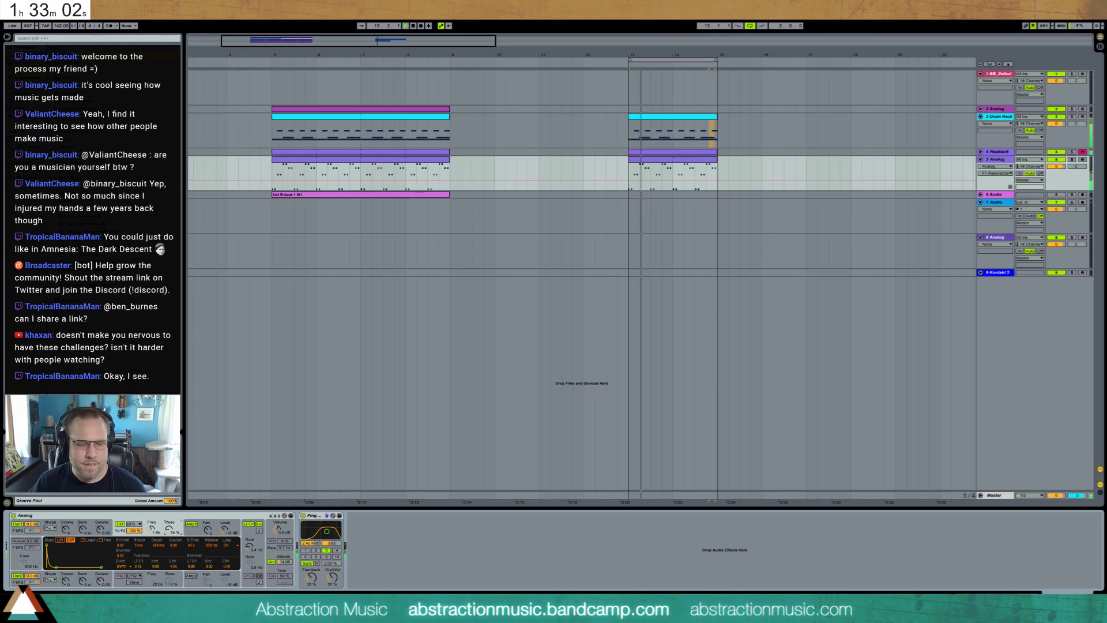
left_click(134, 524)
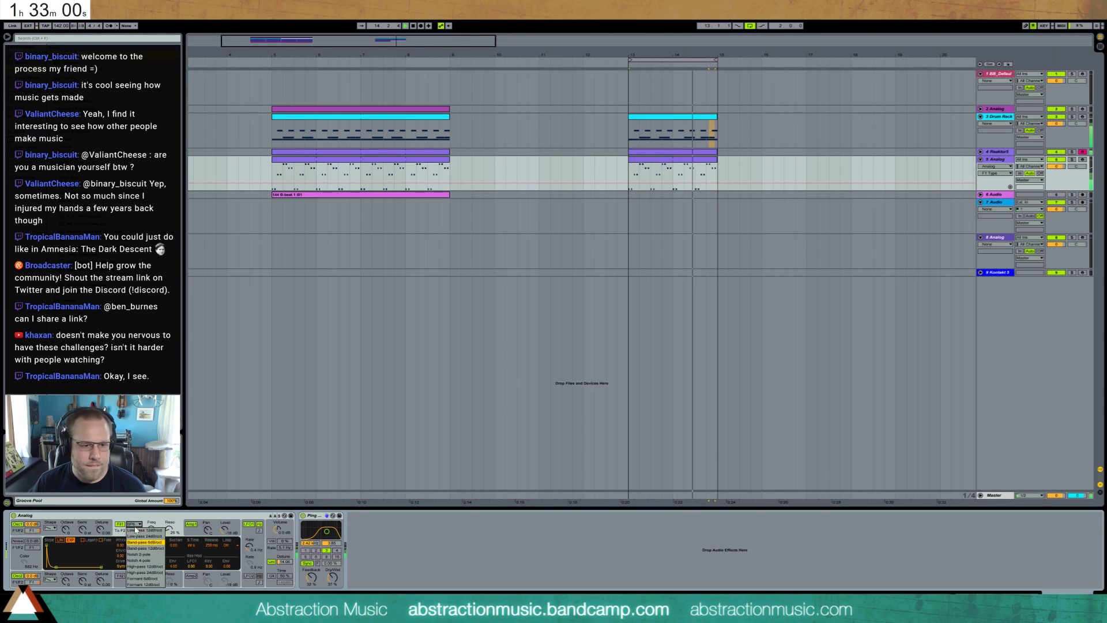
left_click(144, 566)
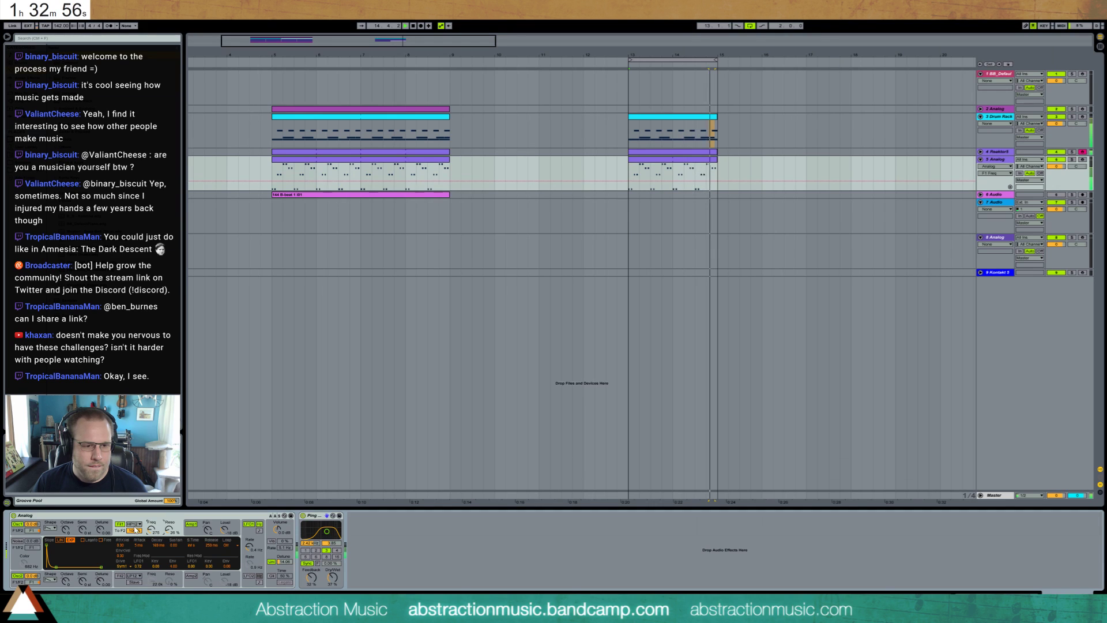
- Enable EQ Eight on the Reaktor5 track and lower its low-cut band to about 70 Hz
left_click(704, 116)
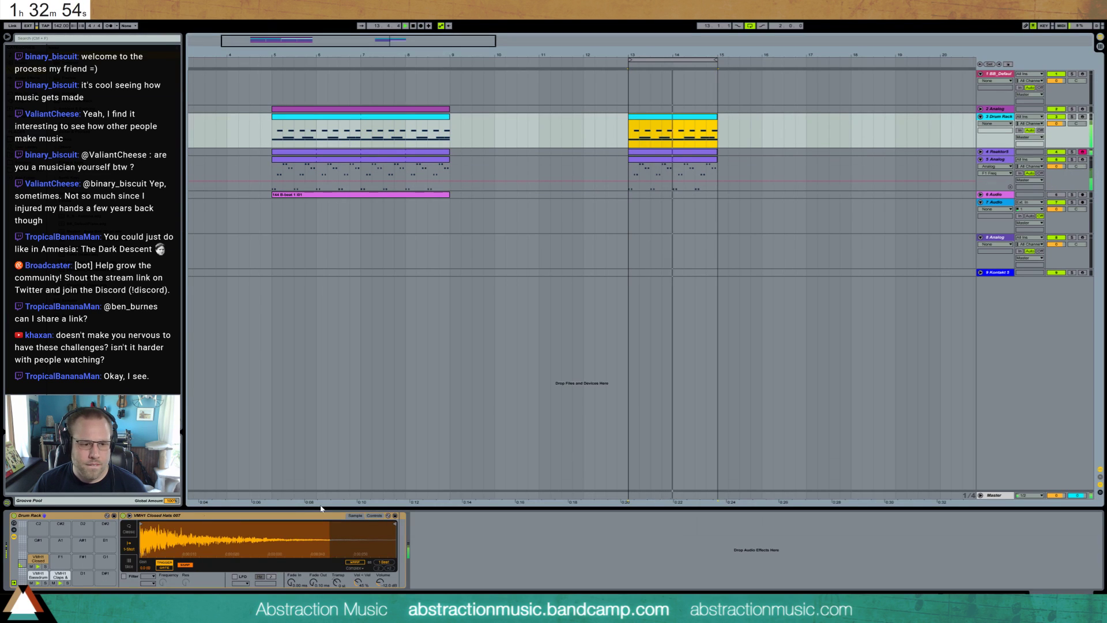
left_click(704, 153)
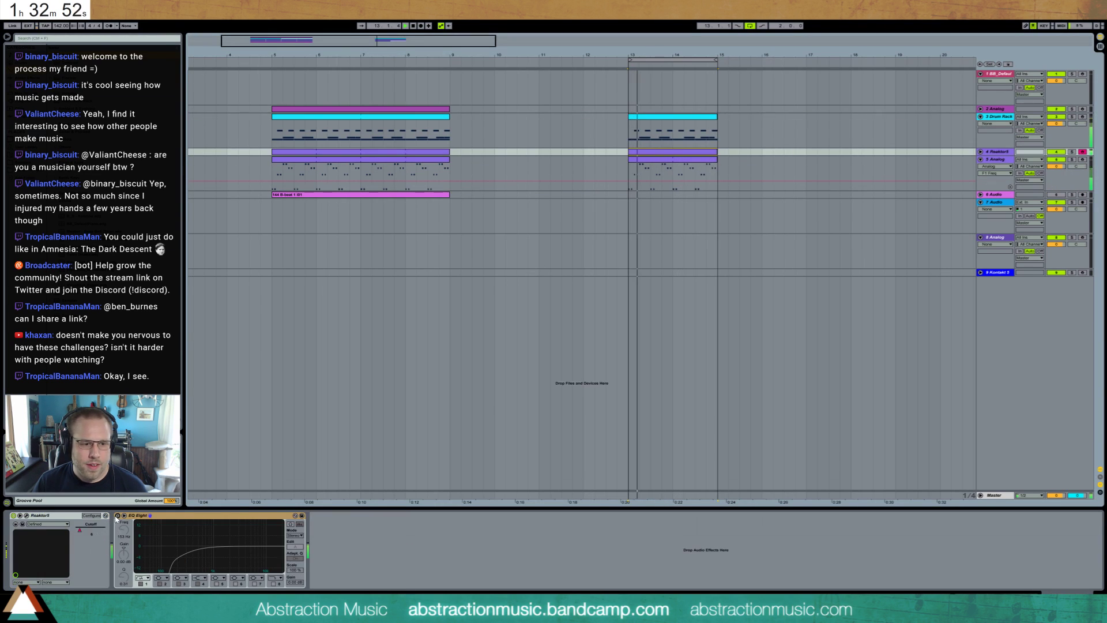
left_click(177, 567)
left_click_drag(172, 560, 156, 557)
key("space")
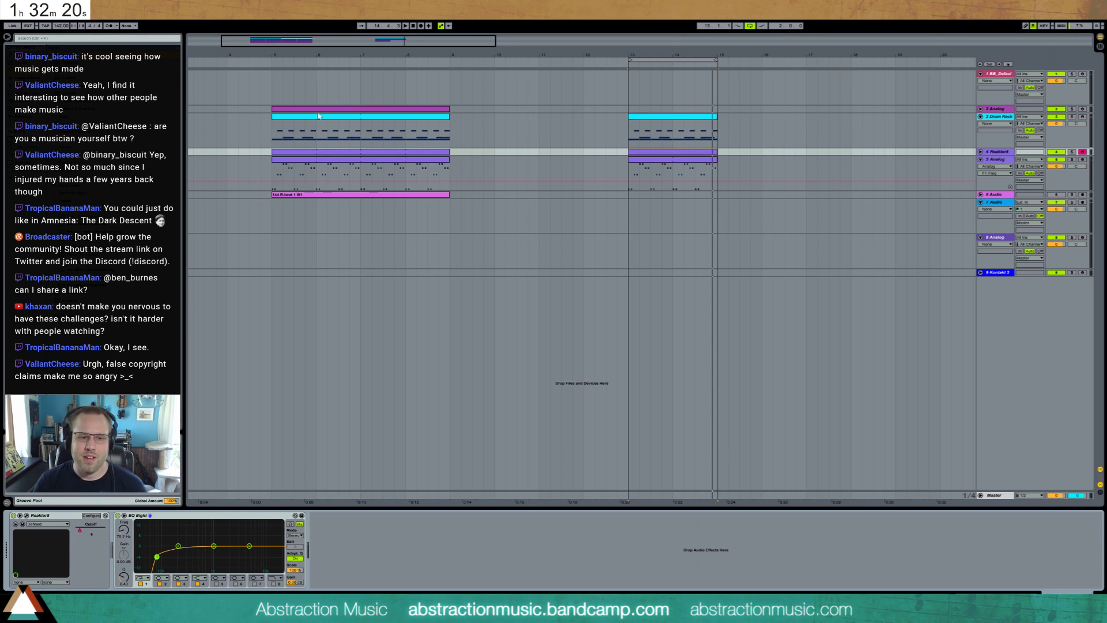
- Play the loop again and open the notes of the drum clip at bar 13 for review
key("space")
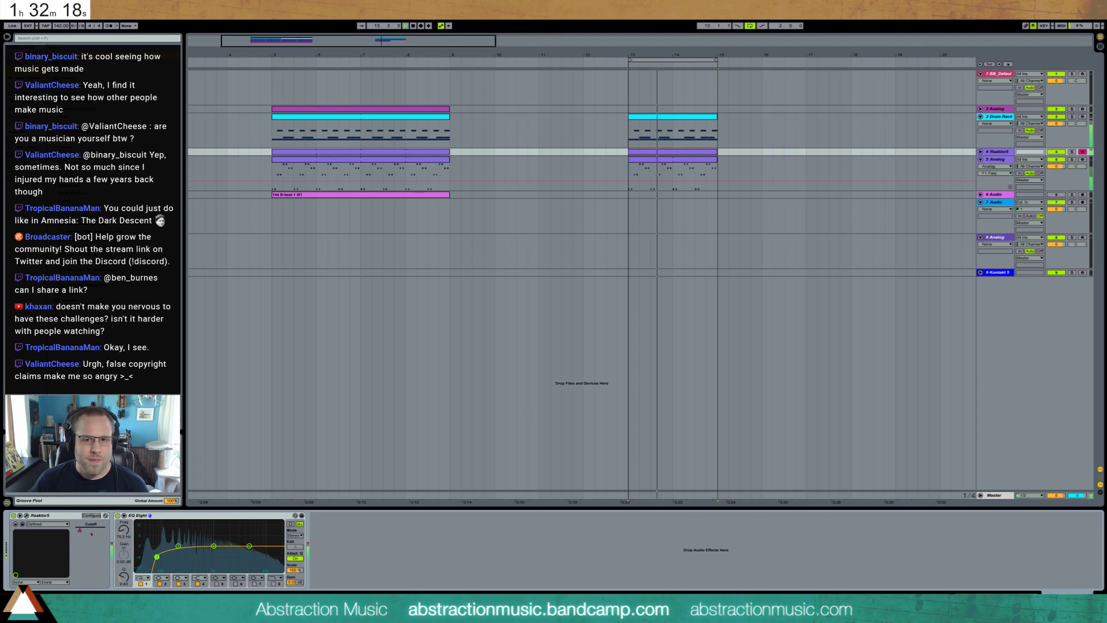
left_click(991, 152)
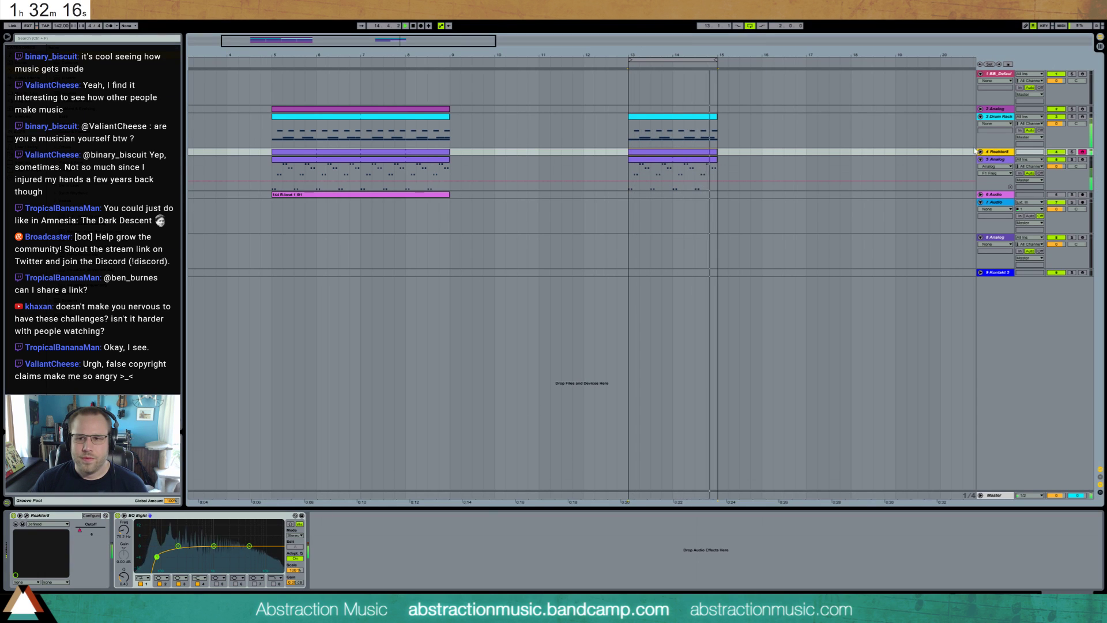
left_click(995, 120)
double_click(710, 120)
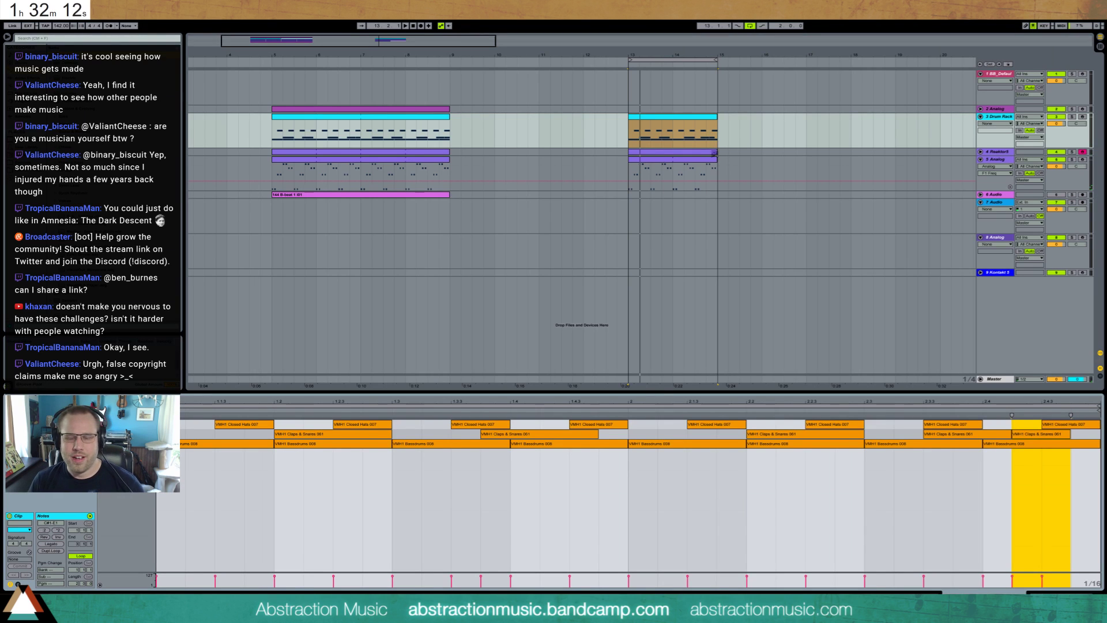
- Open the Reaktor5 clip at bar 13 and add short A1 notes in the gaps of its first bar while the loop plays
left_click(972, 150)
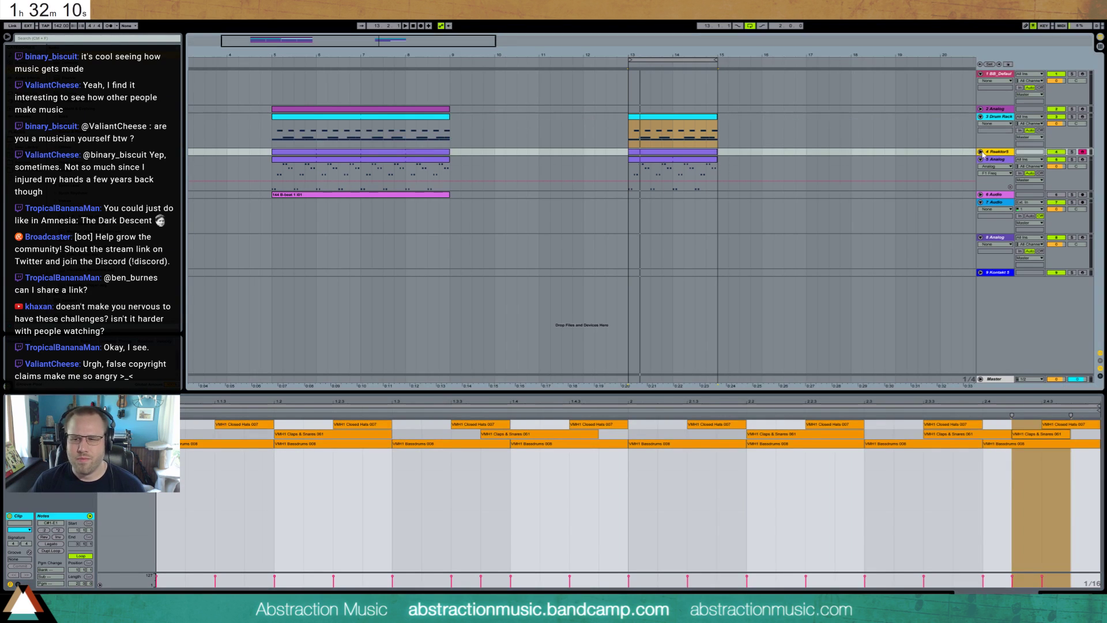
left_click(981, 152)
left_click(685, 167)
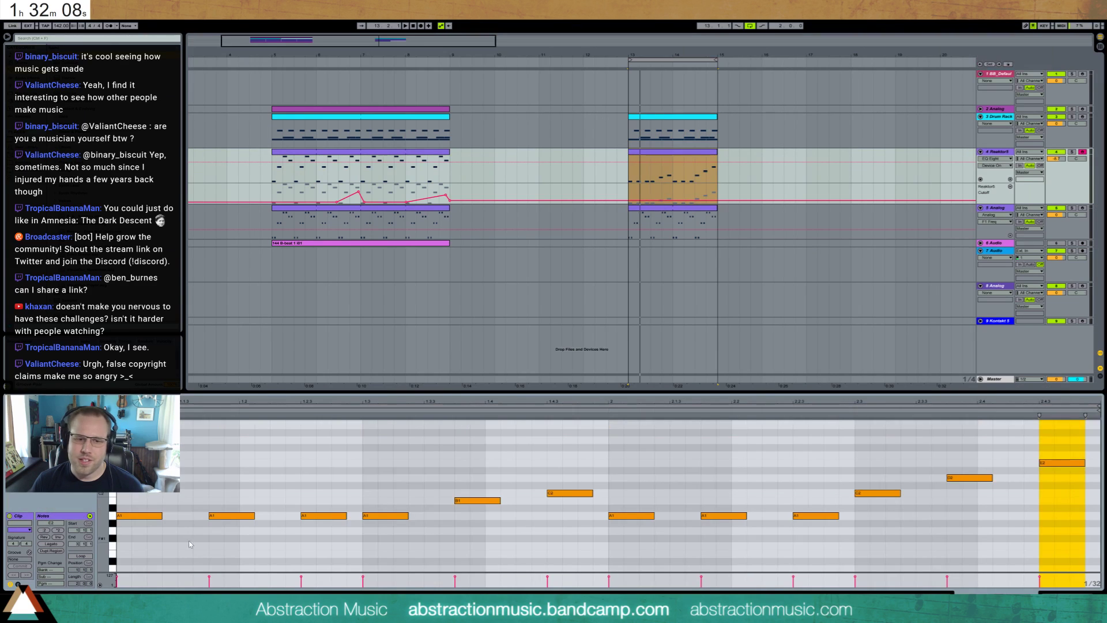
left_click(197, 484)
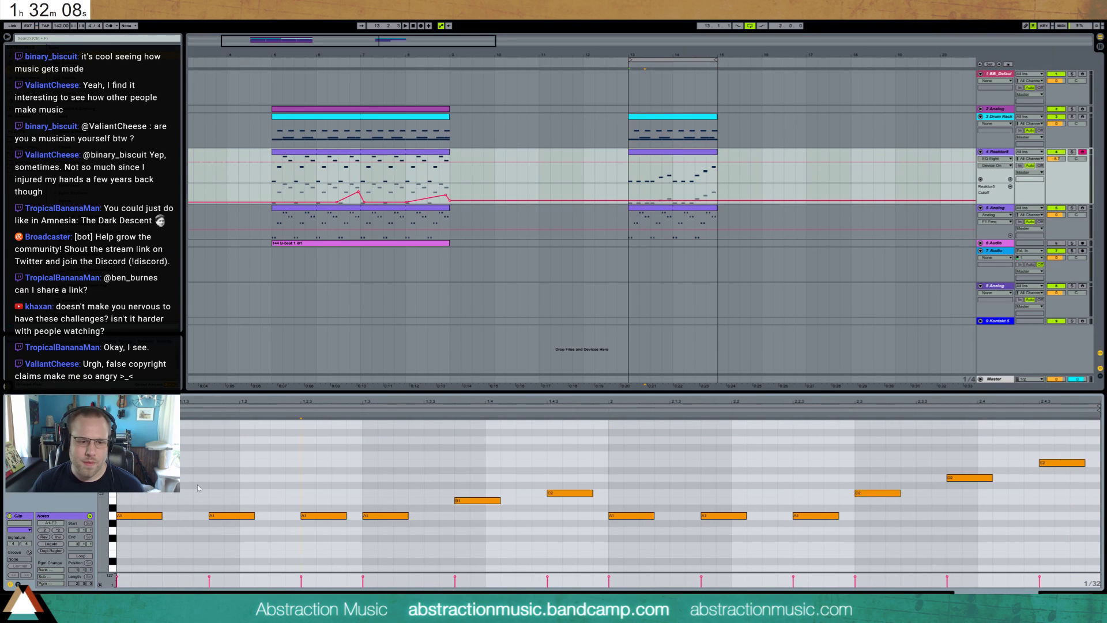
double_click(181, 516)
key("space")
double_click(275, 516)
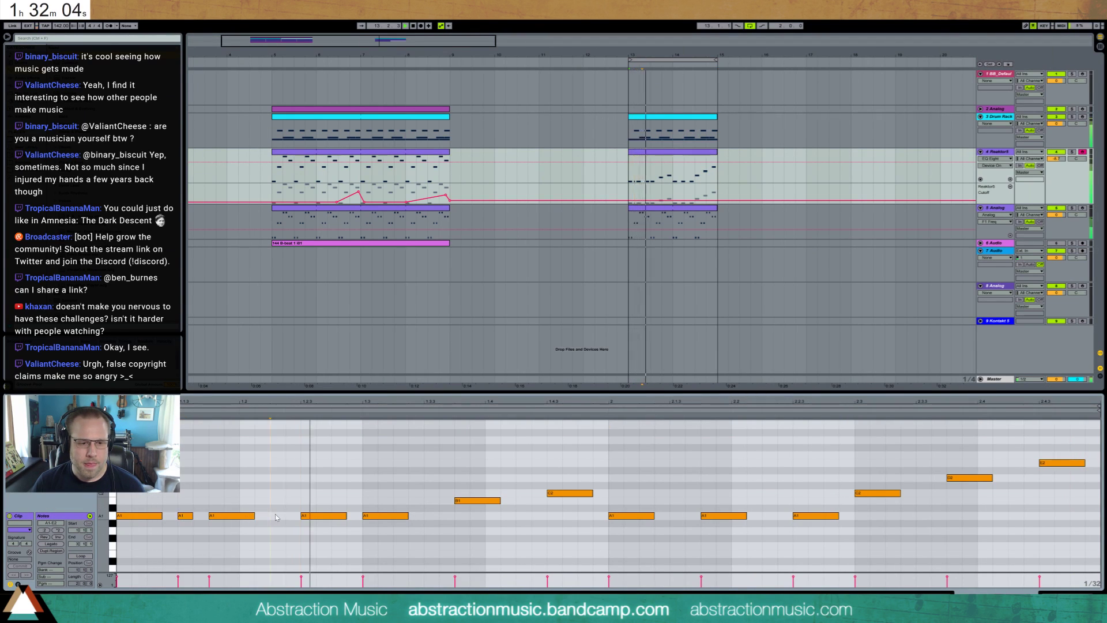
double_click(430, 515)
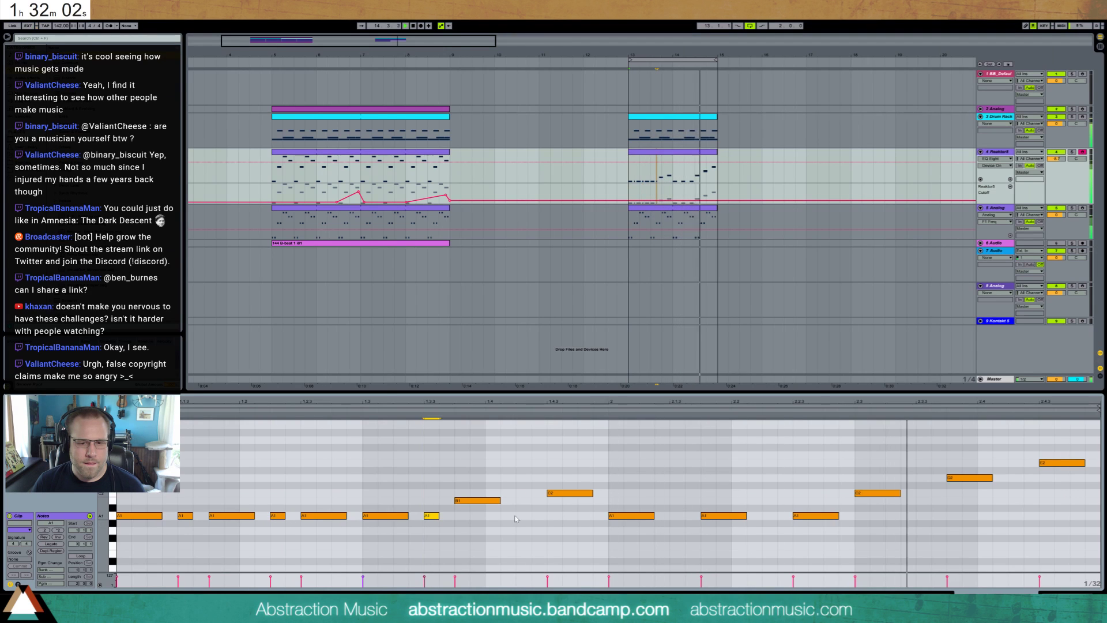
double_click(521, 516)
- Add matching short A1 notes in the gaps of the second bar of the Reaktor5 clip
double_click(673, 515)
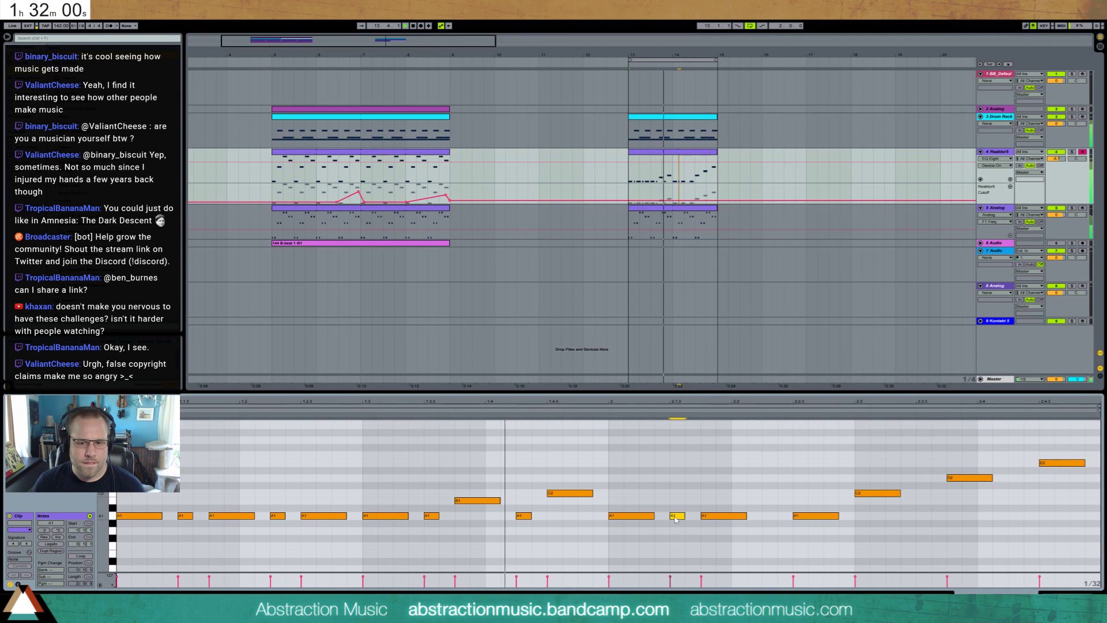
double_click(766, 516)
double_click(919, 516)
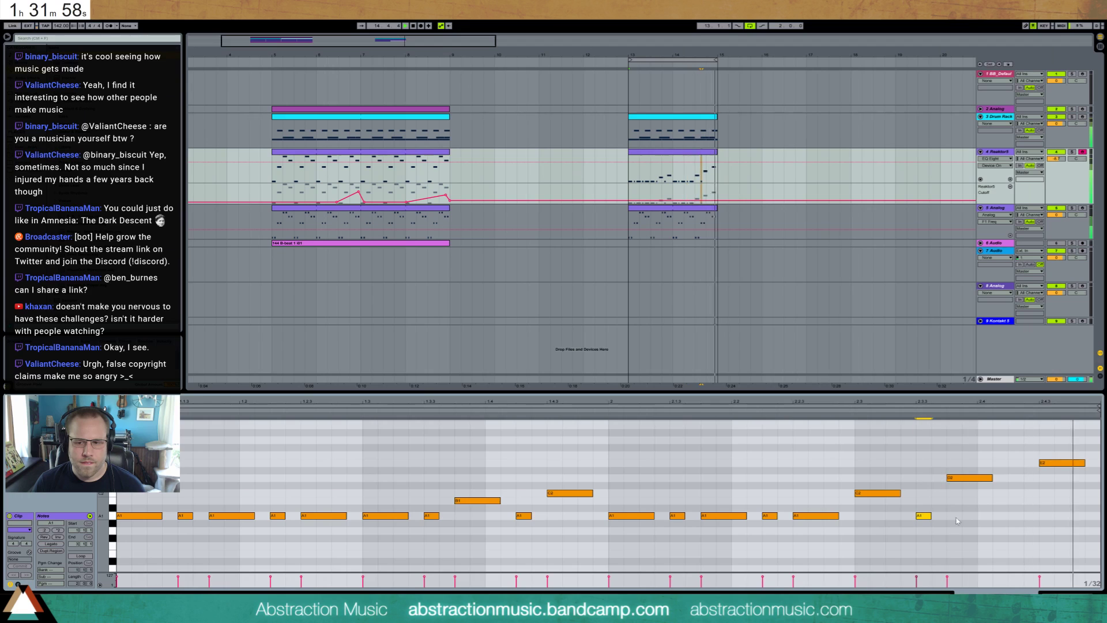
double_click(1012, 515)
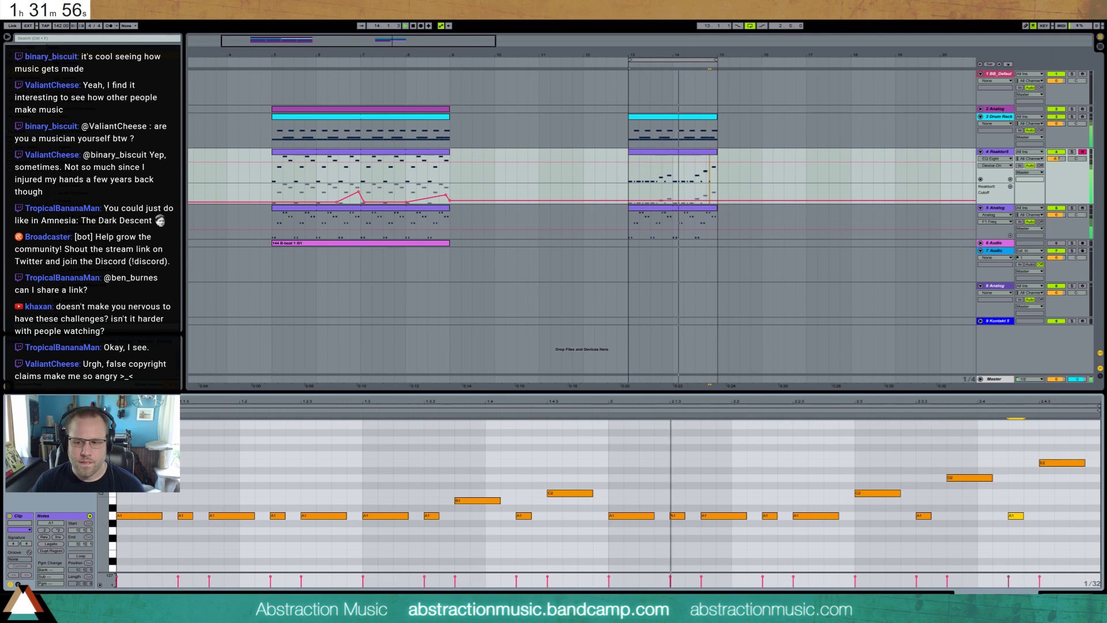
- Adjust the filter cutoff and resonance of the Monark synth on the Reaktor5 track during loop playback
left_click(1068, 589)
left_click(27, 516)
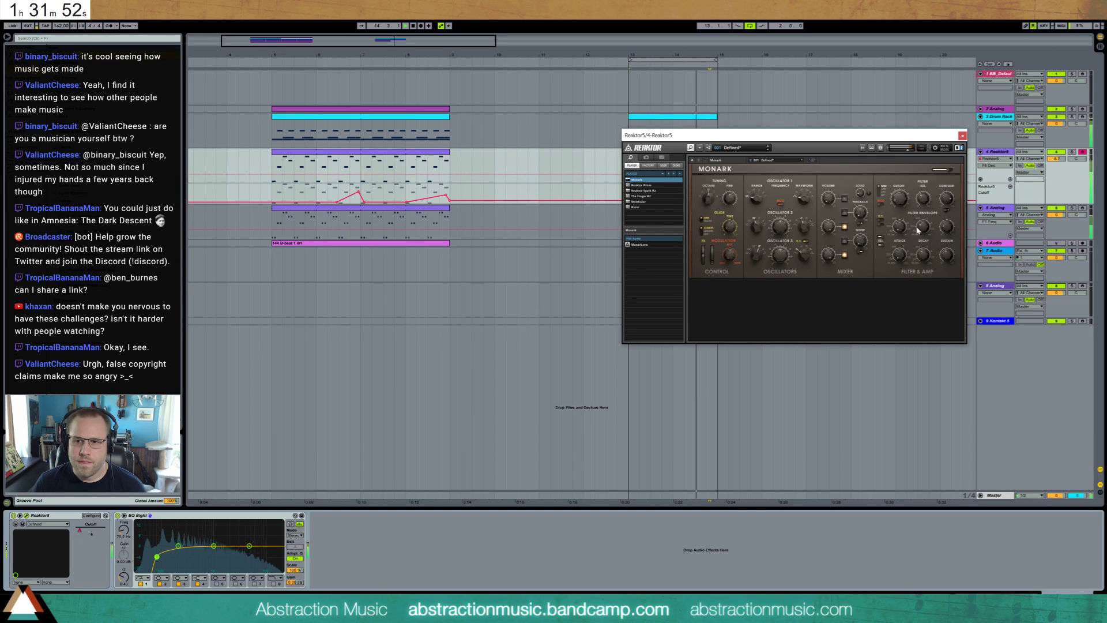
left_click(900, 197)
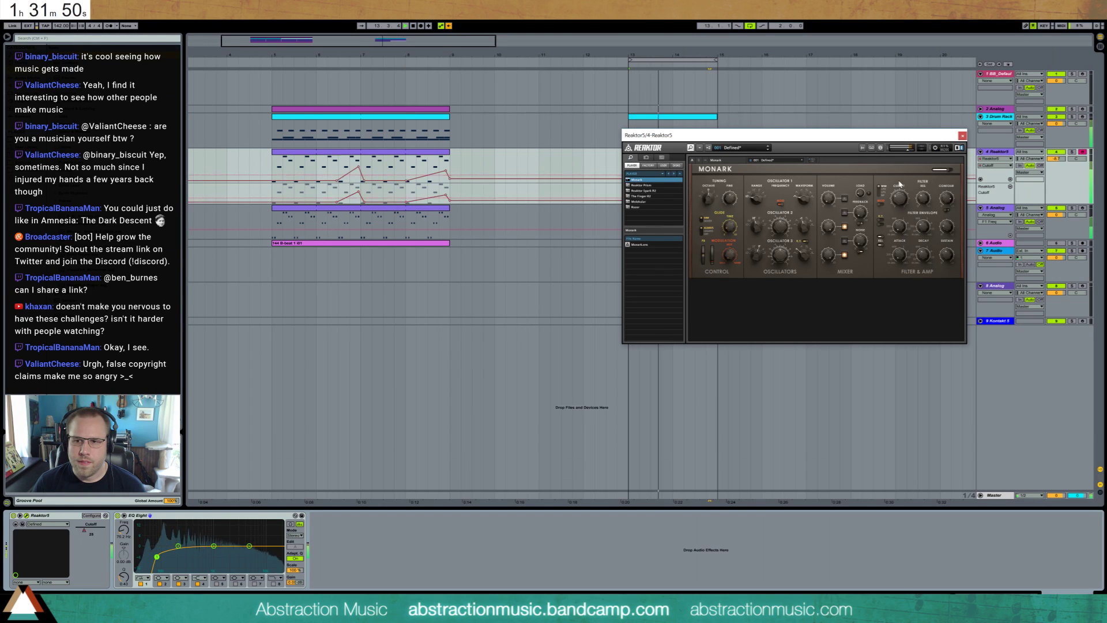
left_click_drag(898, 163, 900, 205)
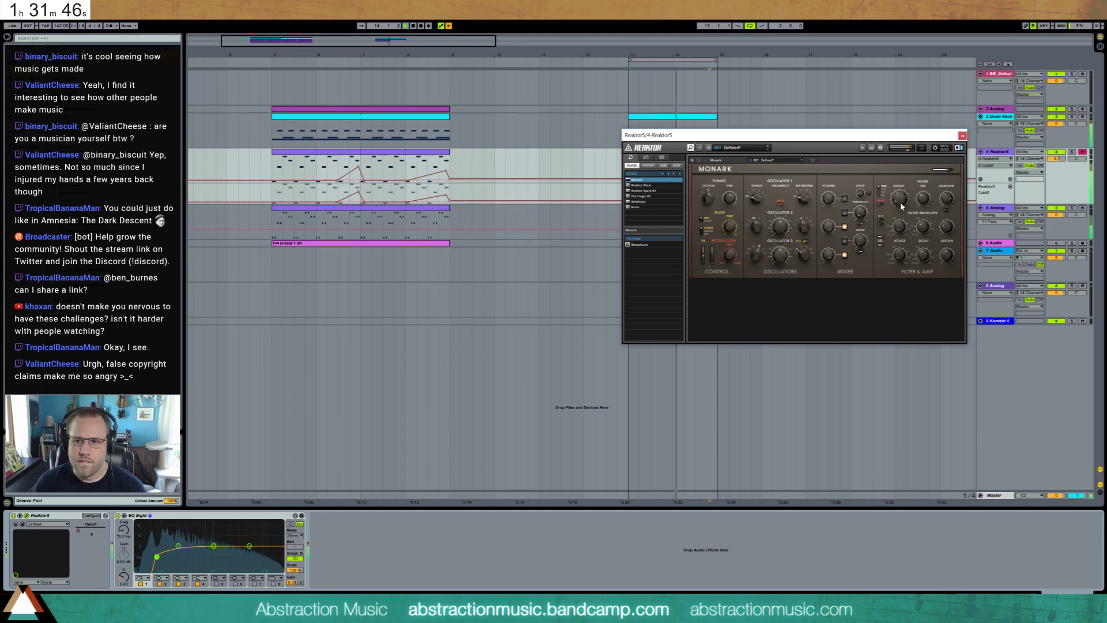
left_click(924, 201)
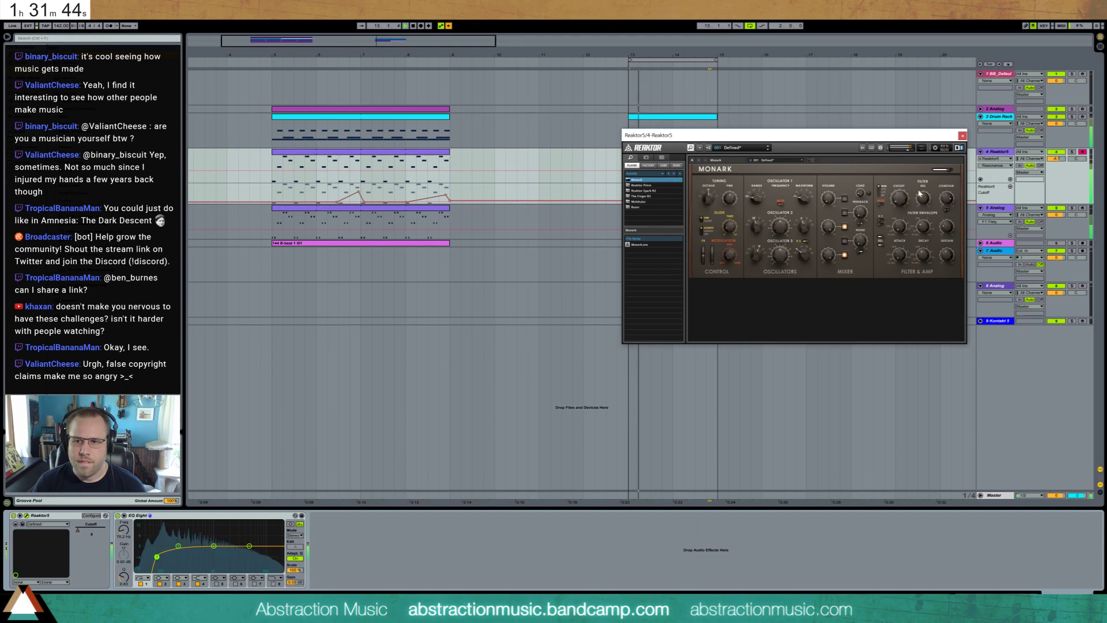
left_click_drag(926, 207, 902, 190)
left_click_drag(902, 140, 531, 260)
left_click(595, 255)
- Replace the sample on the Drum Rack's clap pad with VMH1 Claps & Snares 093
left_click(672, 119)
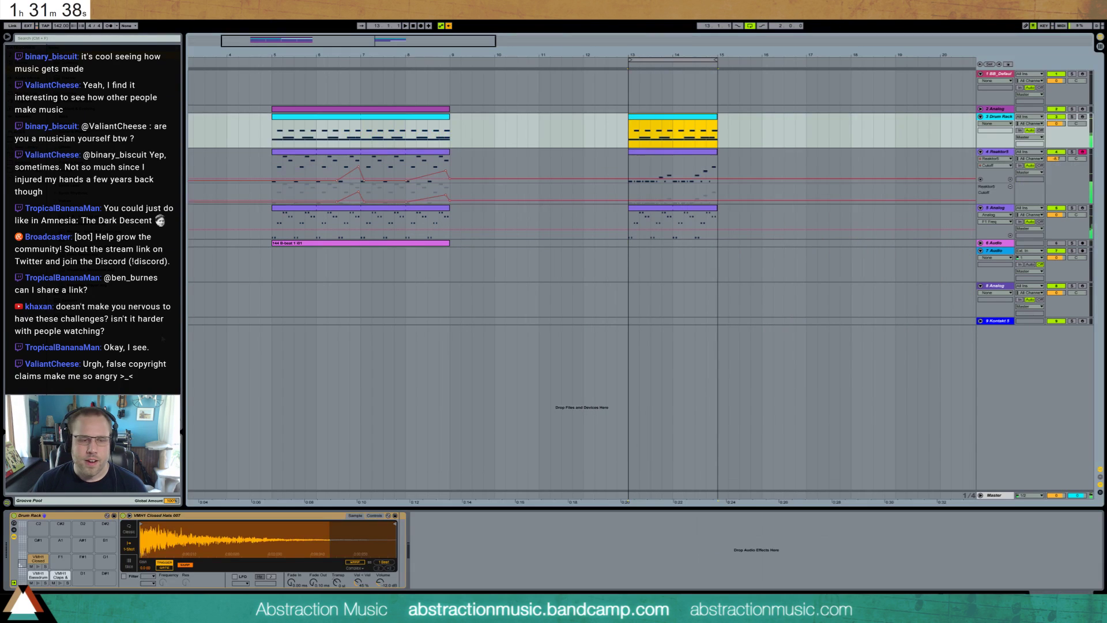
left_click(60, 578)
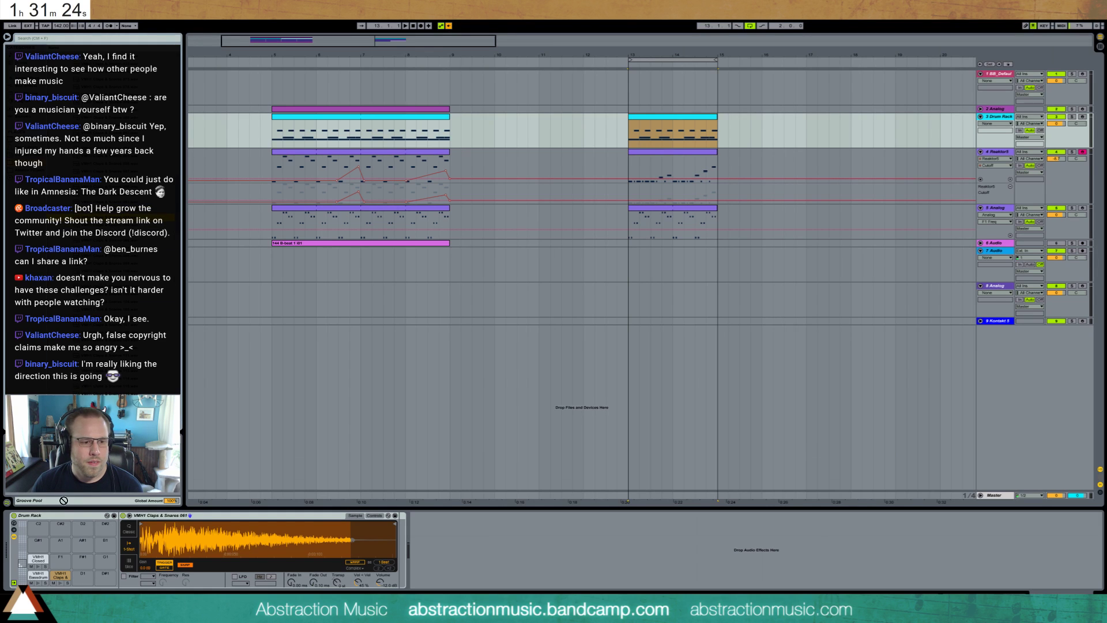
left_click_drag(63, 499, 60, 577)
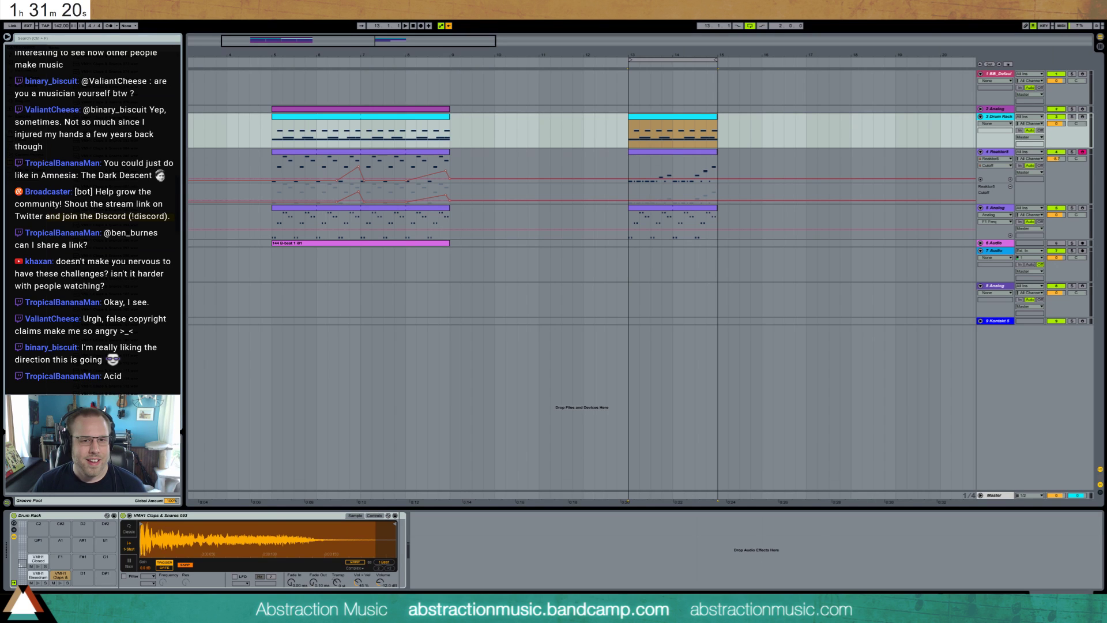
- Reopen Monark on the Reaktor5 track and readjust its filter resonance and cutoff with the loop playing
left_click(693, 154)
left_click(26, 516)
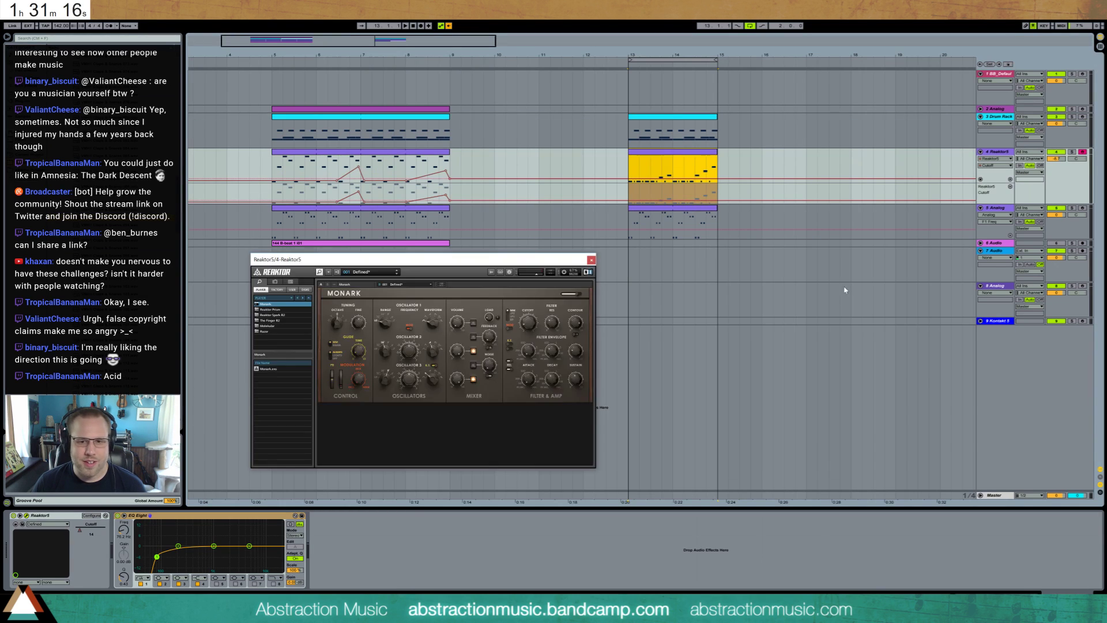
left_click(553, 329)
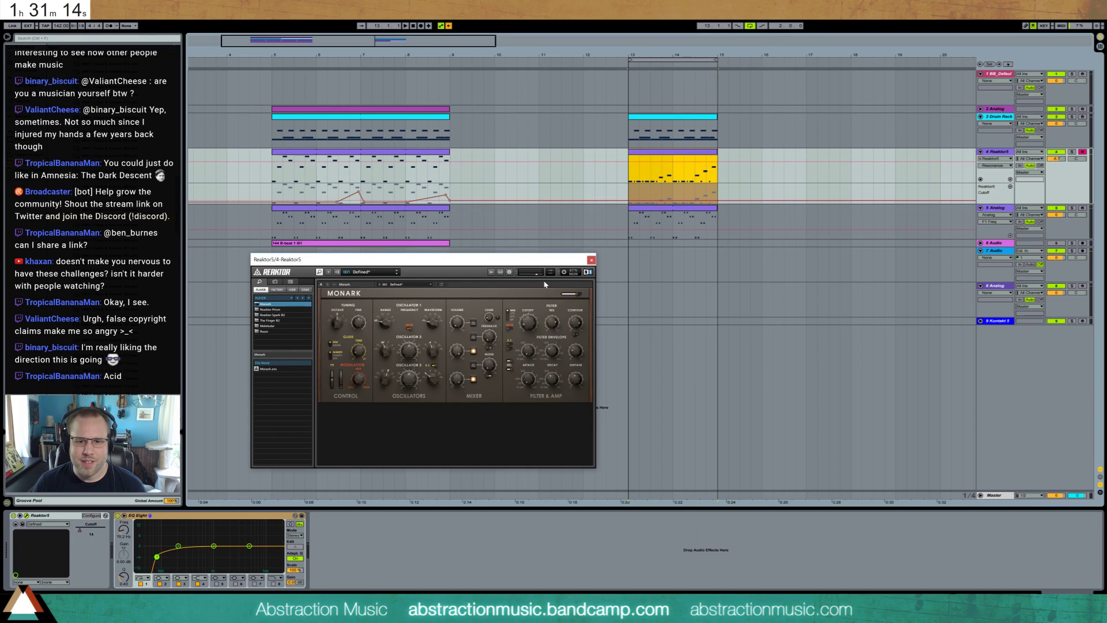
key("space")
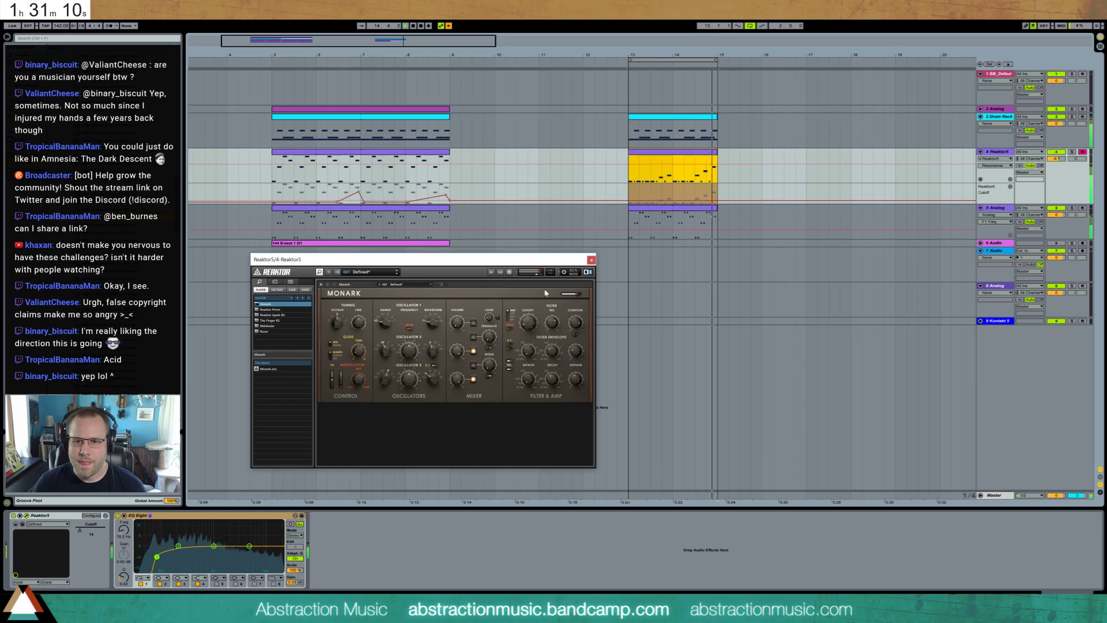
mouse_move(528, 321)
left_mouse_down()
mouse_move(537, 272)
mouse_move(529, 324)
mouse_move(522, 279)
mouse_move(529, 326)
left_mouse_up()
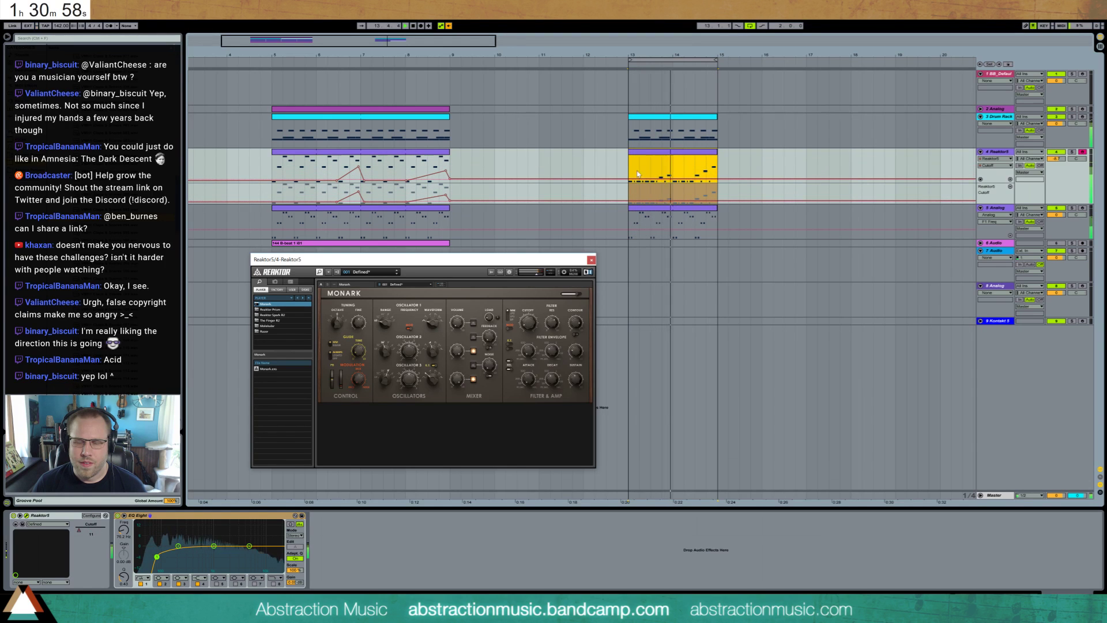
- Re-enable the overridden automation and shape the Reaktor5 cutoff as a small bump in bar 13 and a steep rise across bar 14
left_click(640, 171)
key("space")
left_click(449, 26)
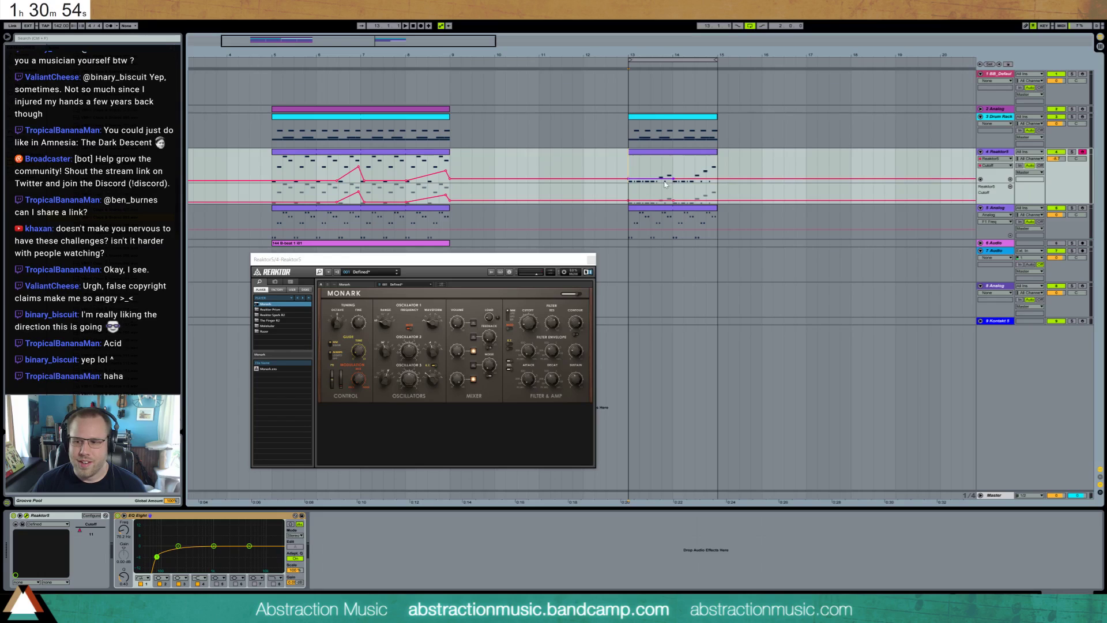
left_click_drag(665, 184, 716, 165)
key("space")
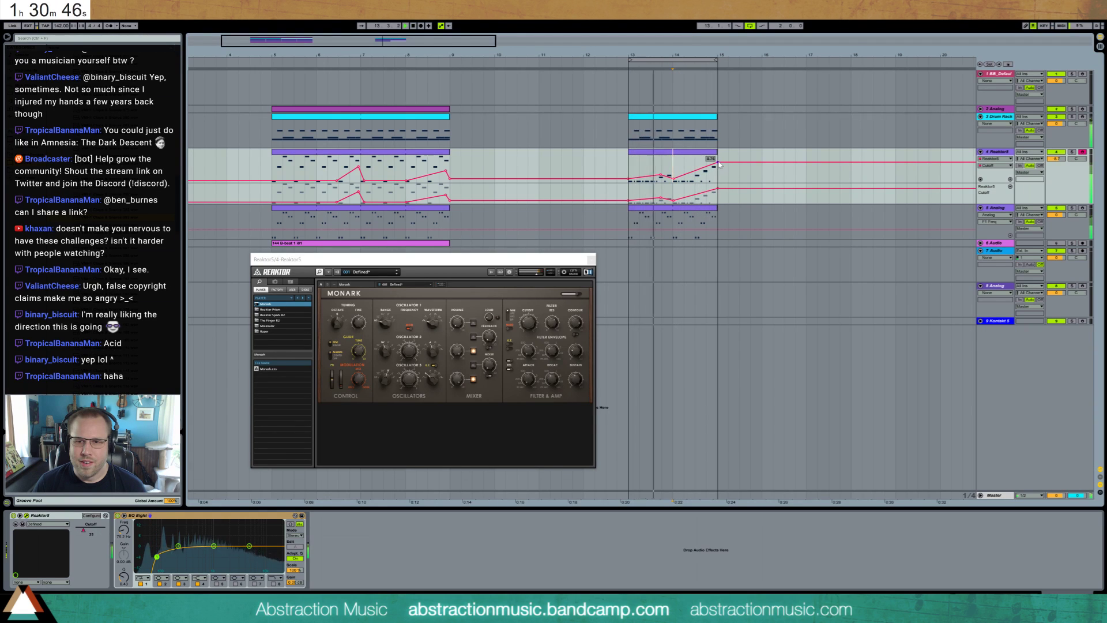
- Lower Monark's filter resonance and raise its filter contour while auditioning the loop
left_click(554, 321)
left_click_drag(554, 321, 556, 334)
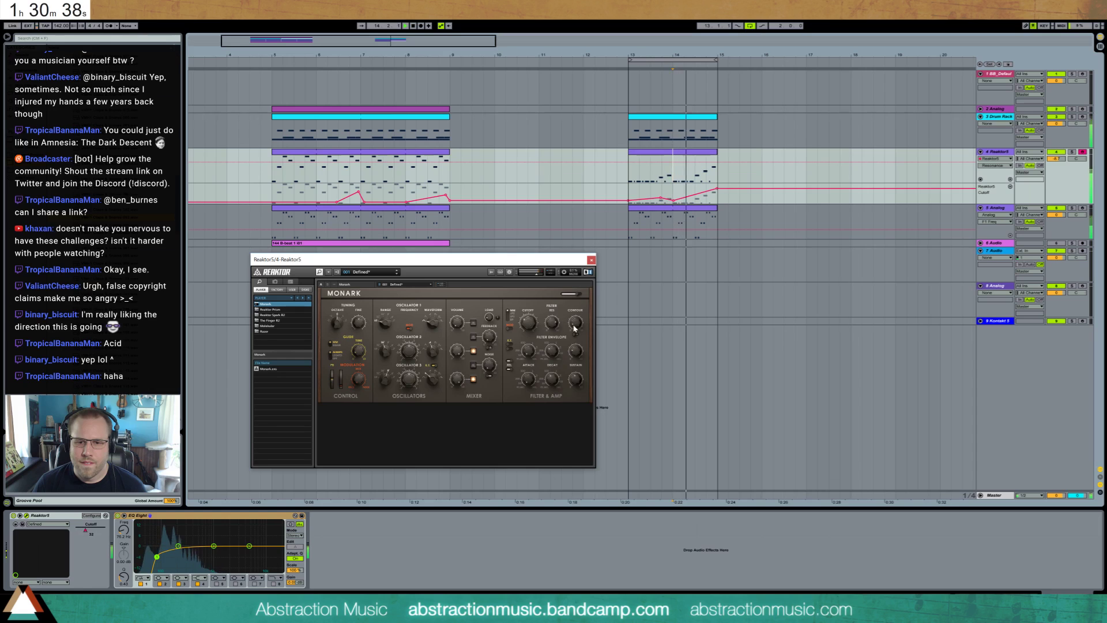
left_click_drag(575, 326, 575, 263)
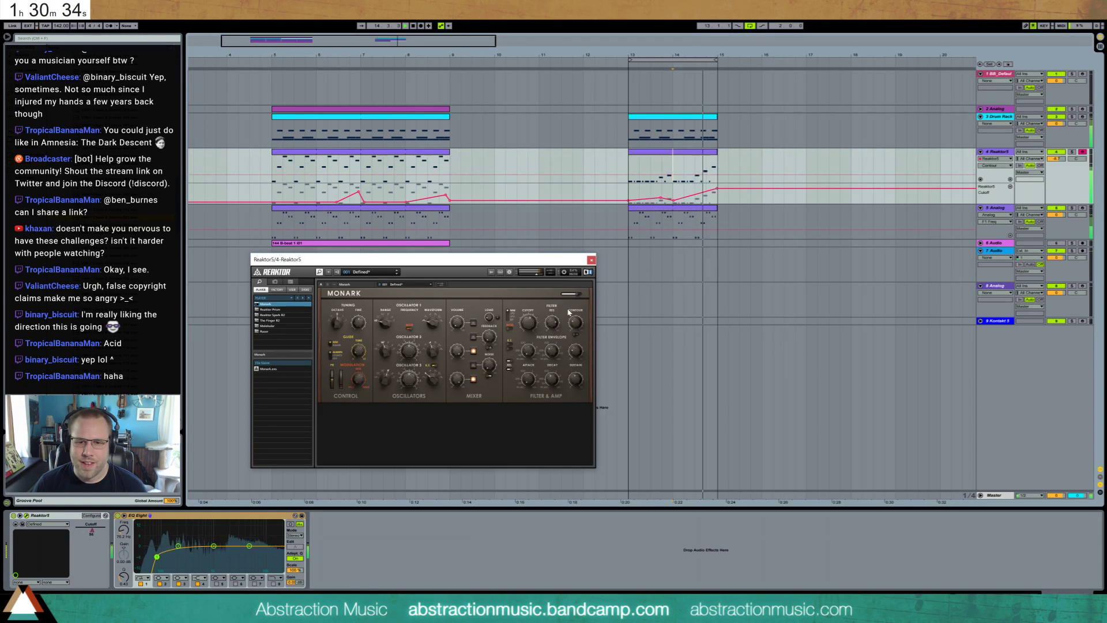
left_click(560, 332)
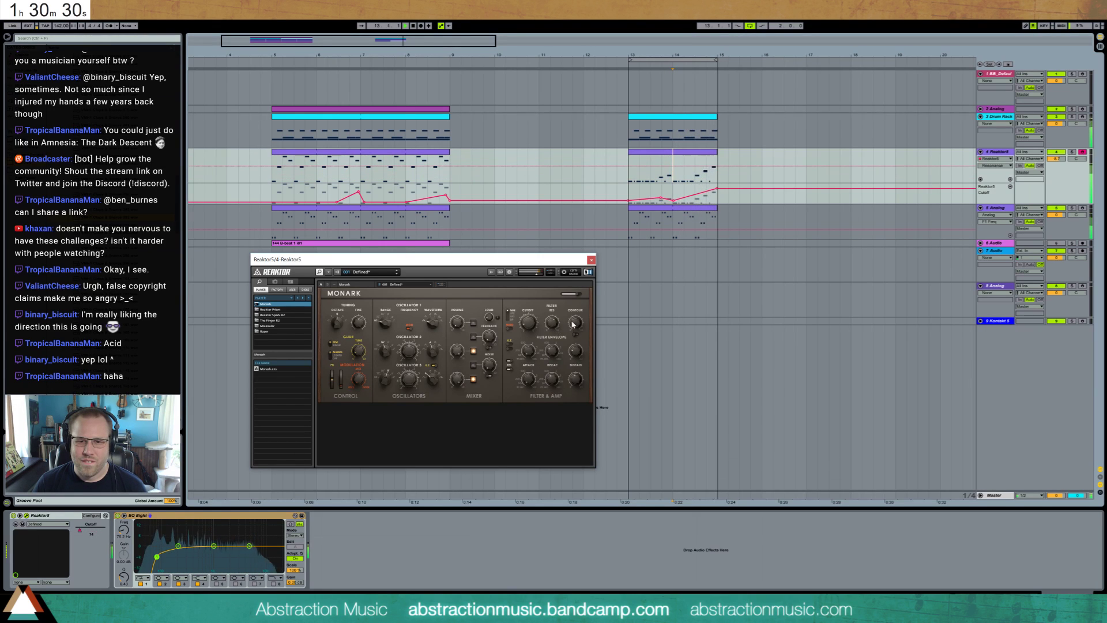
left_click_drag(571, 322, 570, 291)
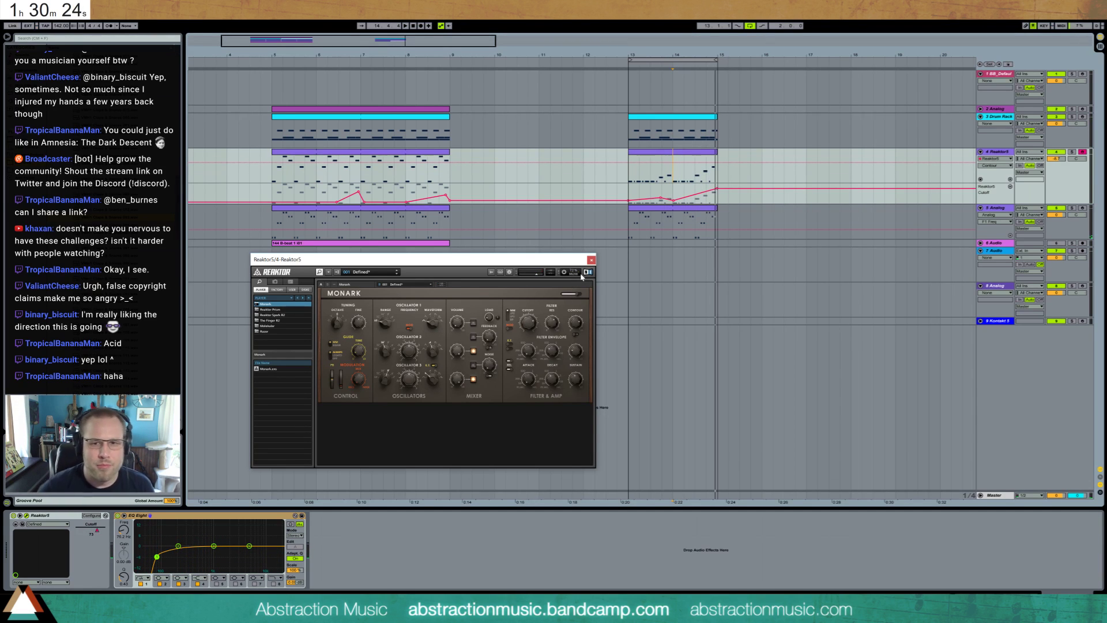
- Add a Reverb to the Drum Rack's clap pad, then shorten its decay time and reduce its dry/wet mix while the loop plays
left_click(674, 121)
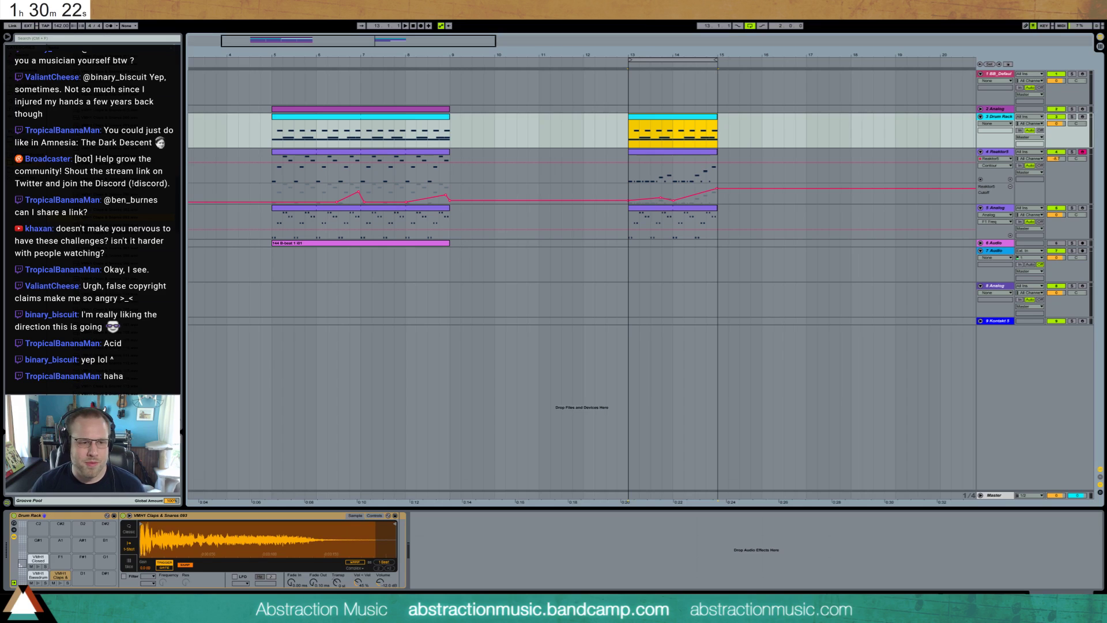
left_click(60, 584)
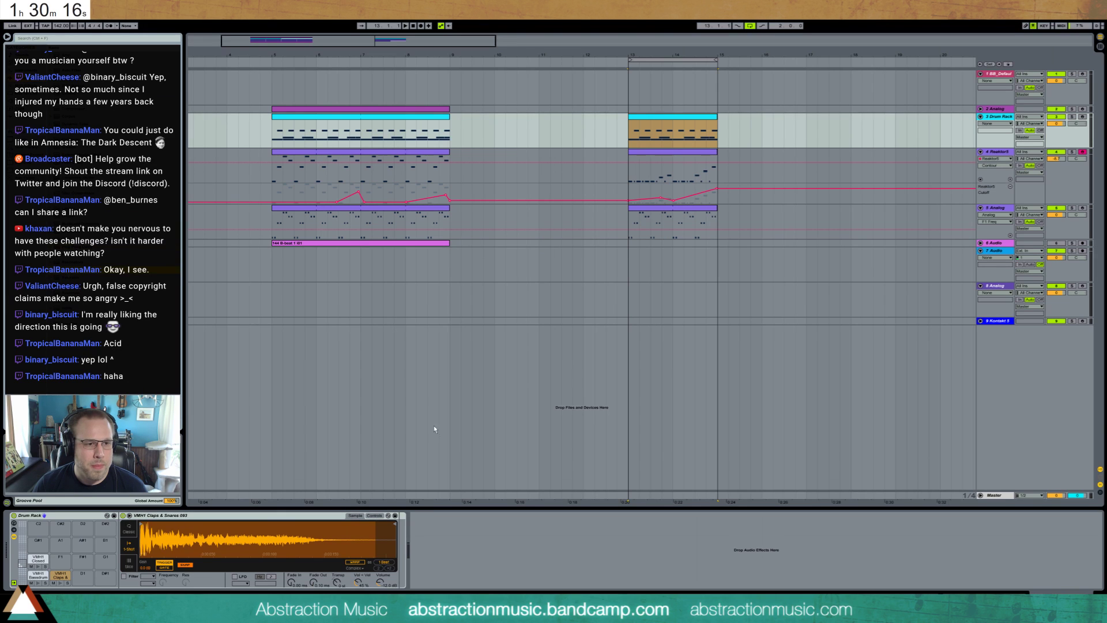
left_click_drag(505, 578, 504, 591)
key("space")
left_click_drag(588, 583, 588, 586)
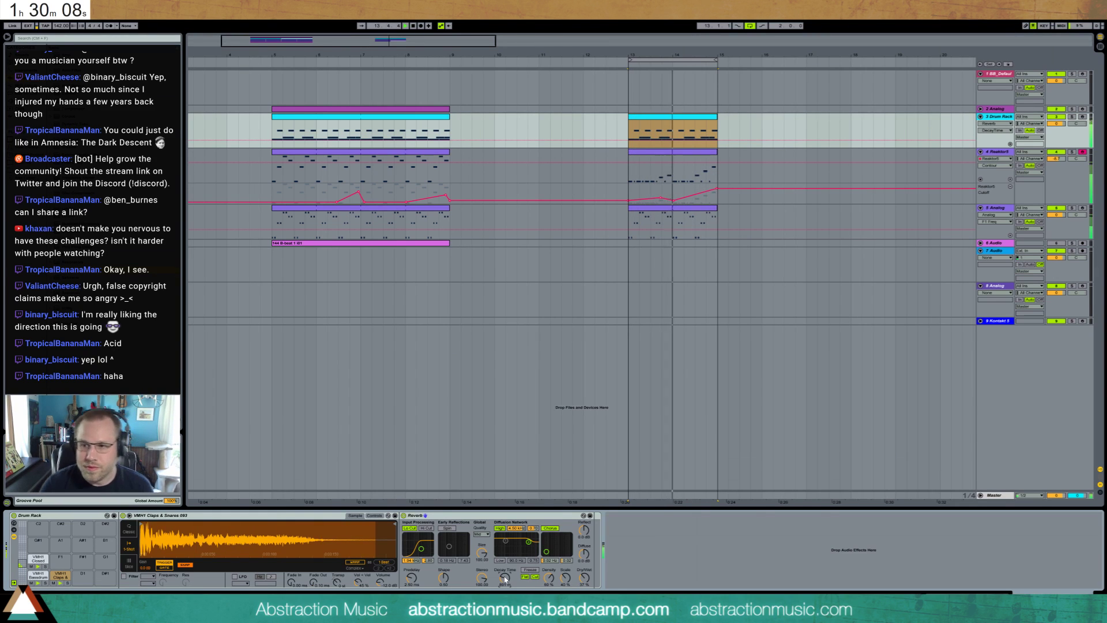
key("space")
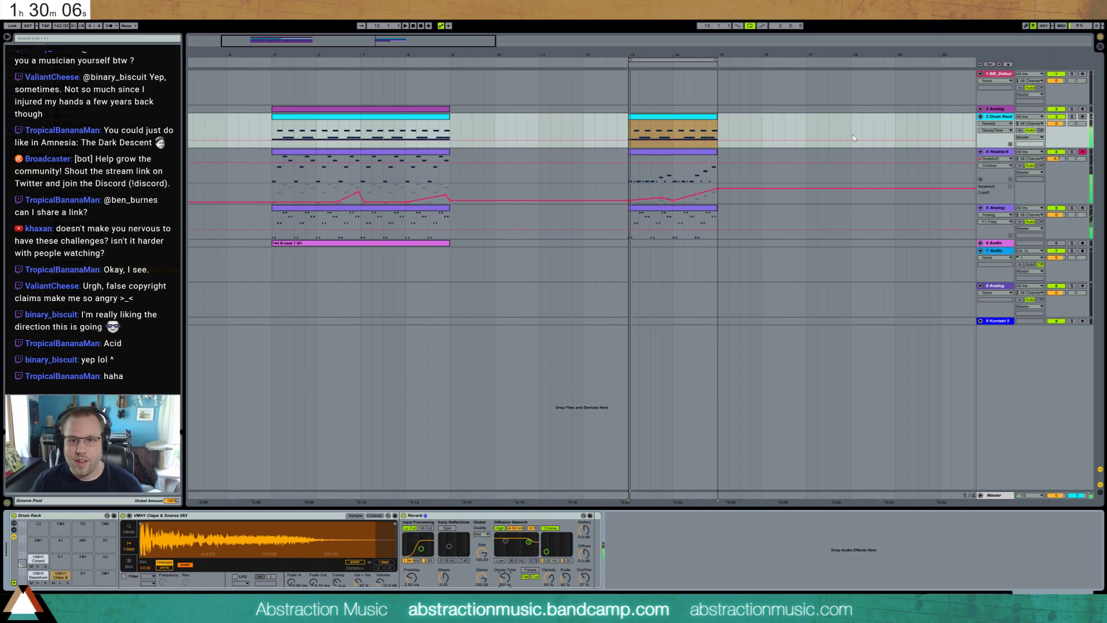
- Extend the drum clip at bar 13 to four bars so that it ends at bar 17
left_click_drag(630, 132, 714, 225)
key("Right")
left_click(708, 153)
left_click(709, 116)
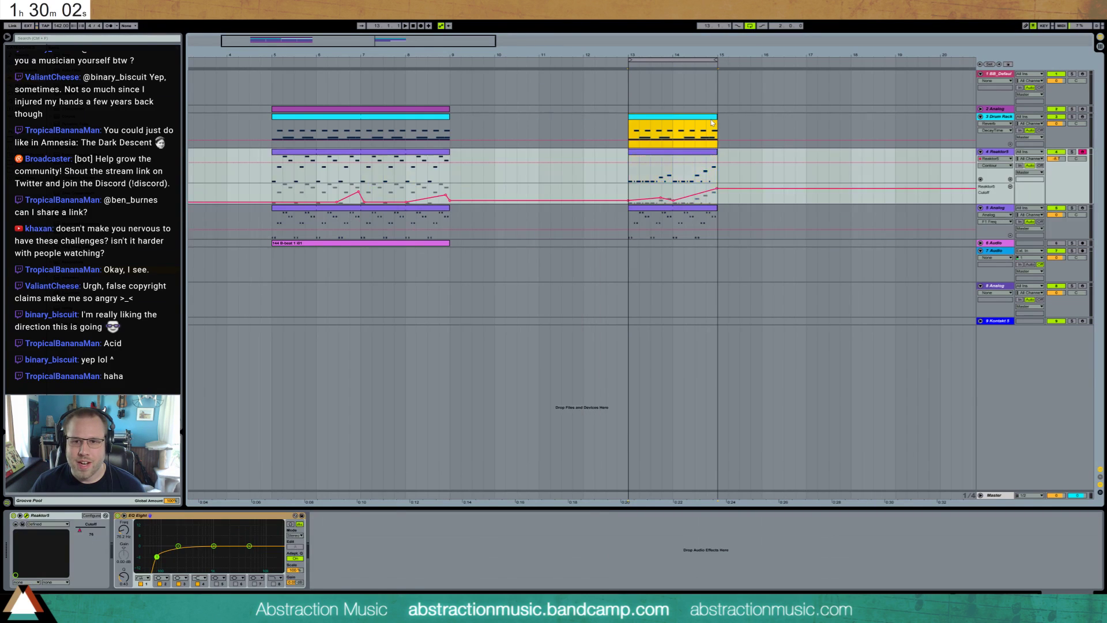
left_click_drag(715, 117, 807, 123)
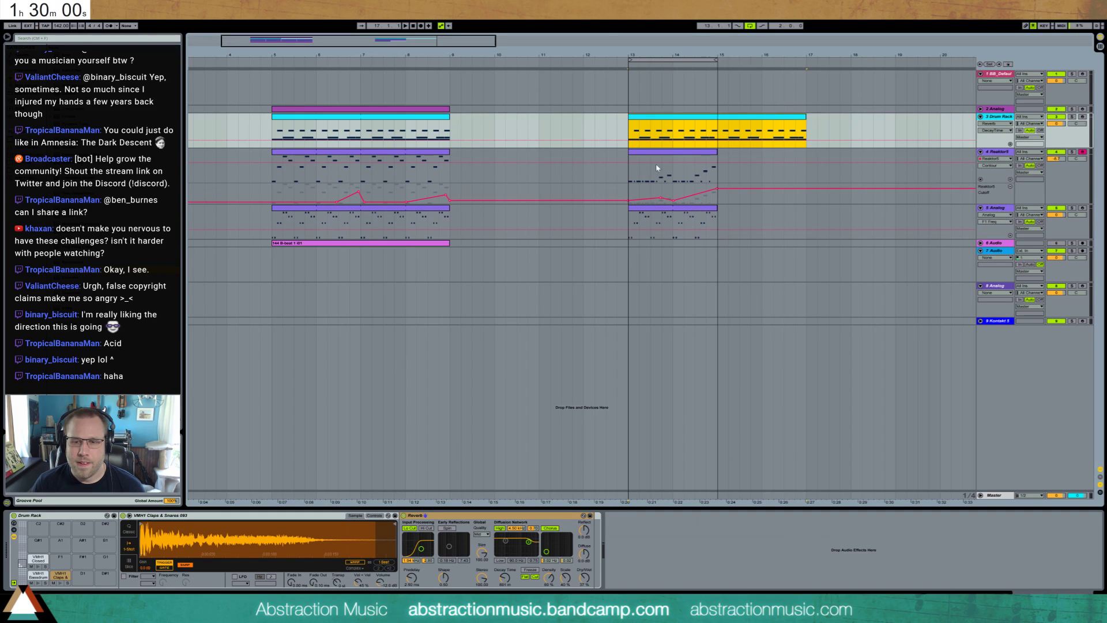
- Duplicate the Reaktor5 clip with its automation to bar 15 and extend track 5's Analog clip to bar 17
left_click(684, 154)
key("ctrl+d")
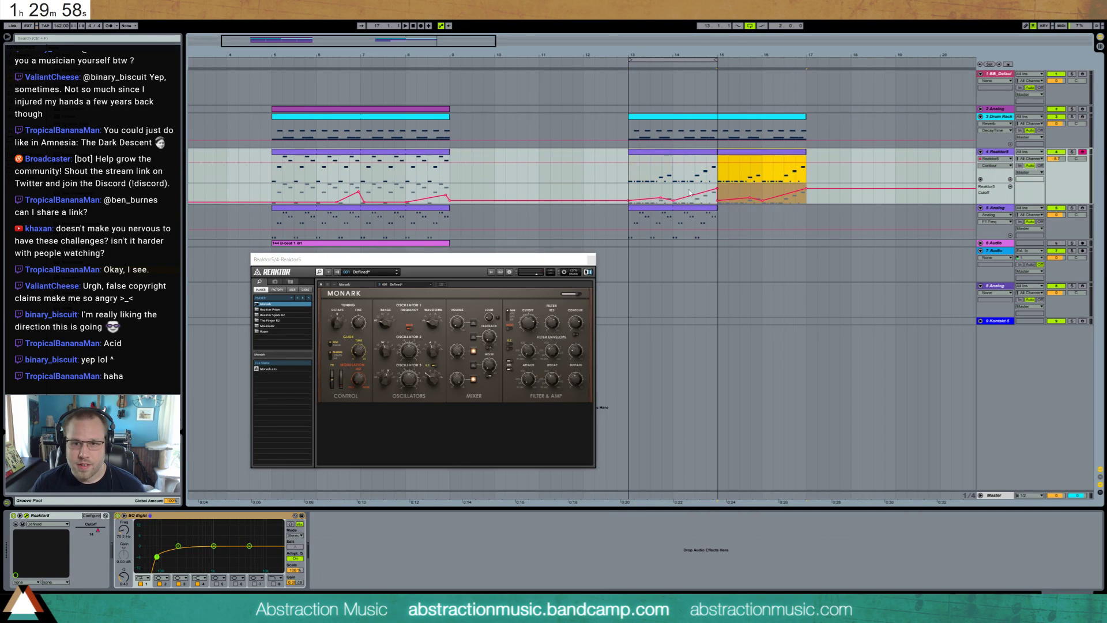
left_click(674, 222)
left_click_drag(718, 215, 806, 219)
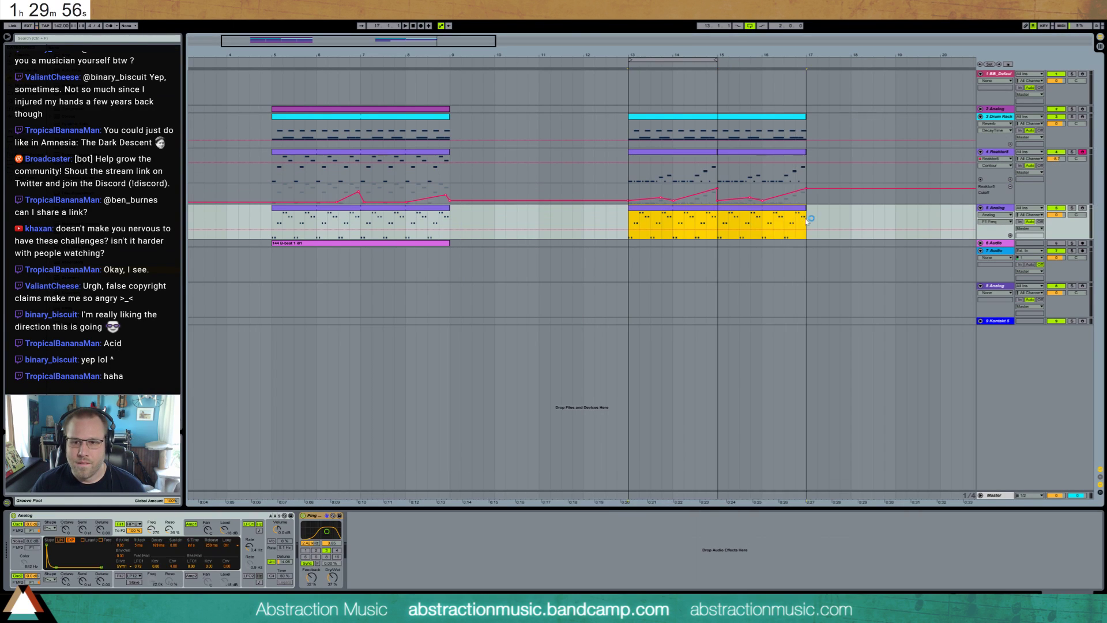
- Transpose the last three high notes of the duplicated Reaktor5 clip up four semitones
left_click(782, 154)
left_click_drag(870, 439, 1059, 497)
key("Up")
key("Up")
key("Up")
key("Up")
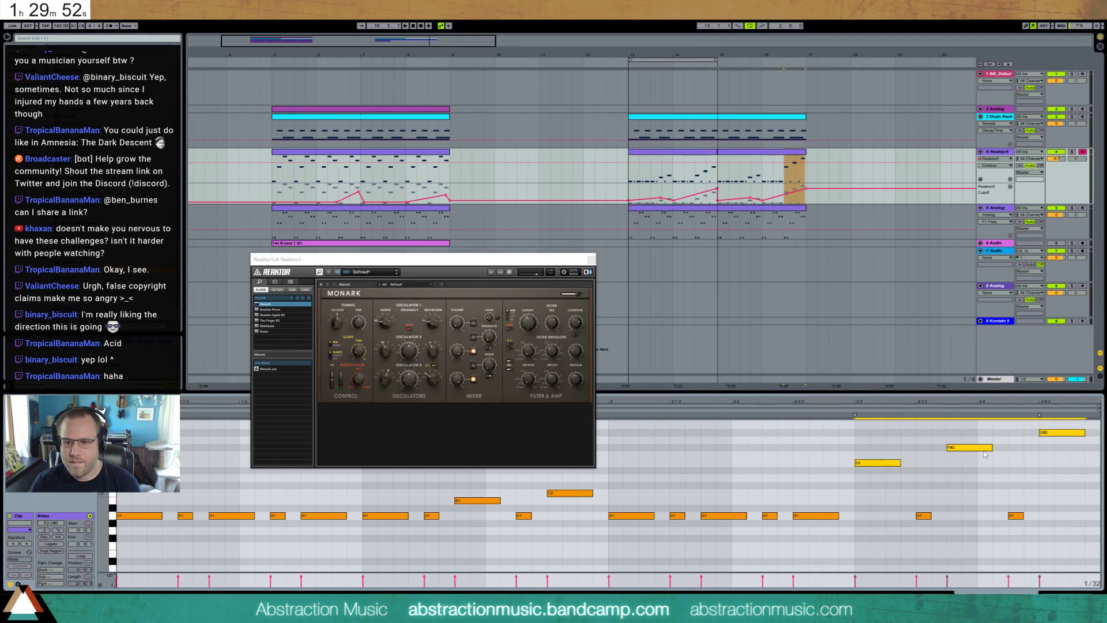
- Lower the last two high notes of the duplicated Reaktor5 clip by one semitone each, to F2 and G2
left_click(971, 448)
key("Down")
left_click(1054, 433)
key("Down")
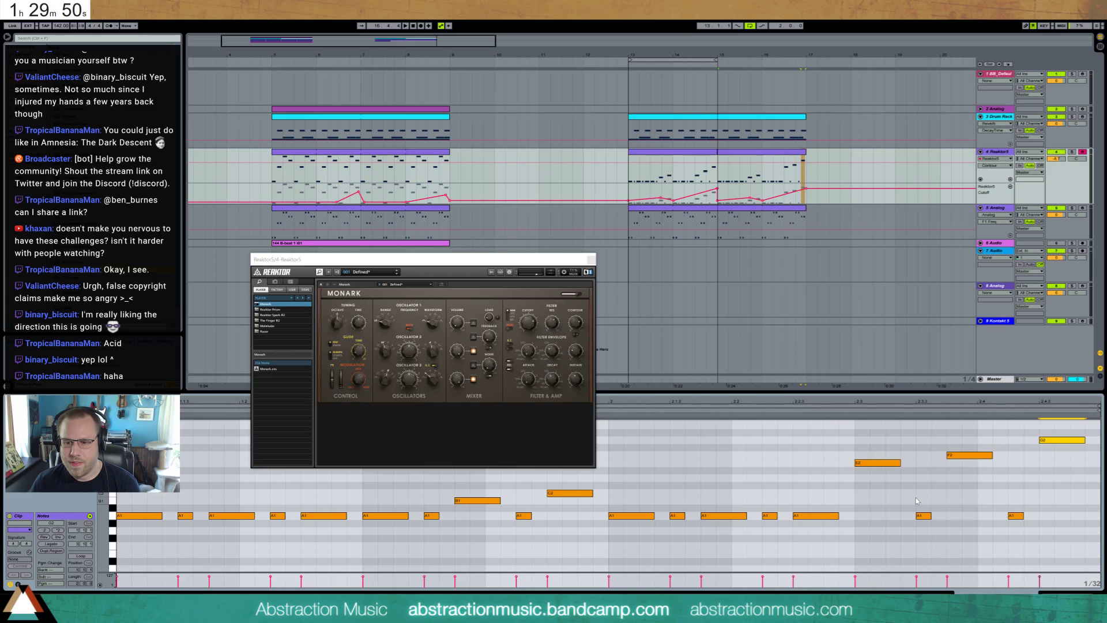
- Extend the loop region to span bars 13 to 17, close the Reaktor5 window and play the looped section
left_click(718, 64)
left_click_drag(718, 62, 805, 74)
left_click(589, 259)
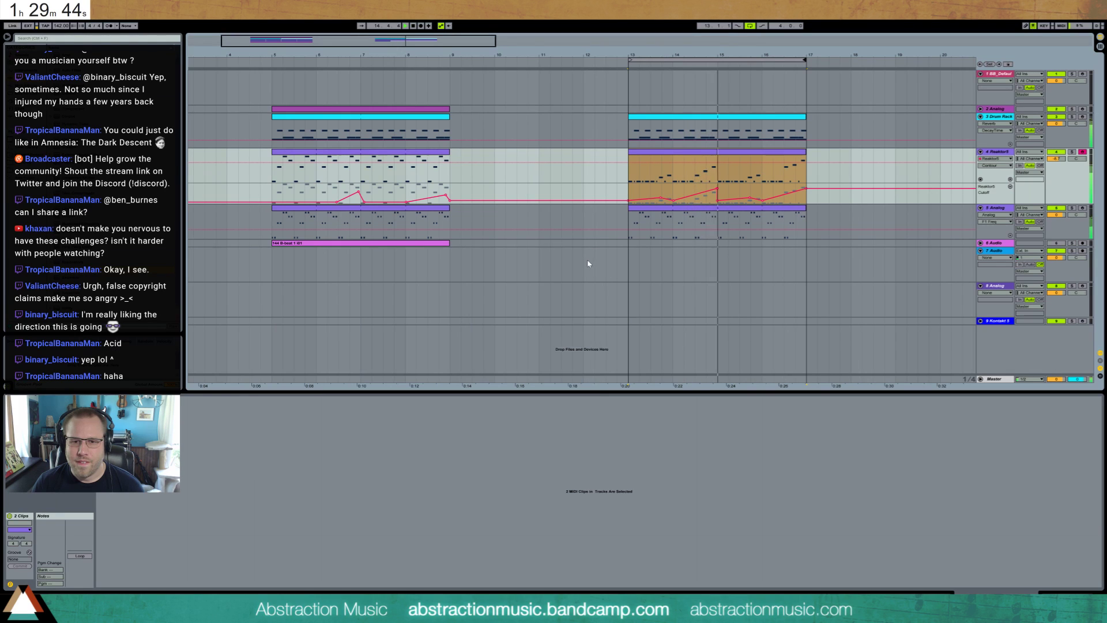
left_click(677, 226)
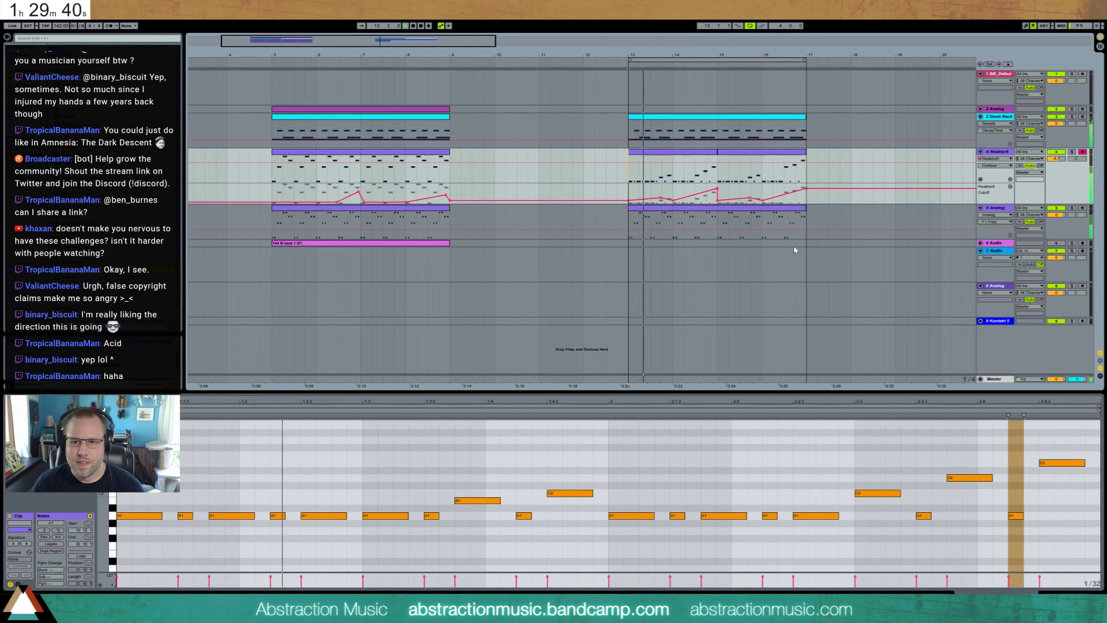
key("shift+Tab")
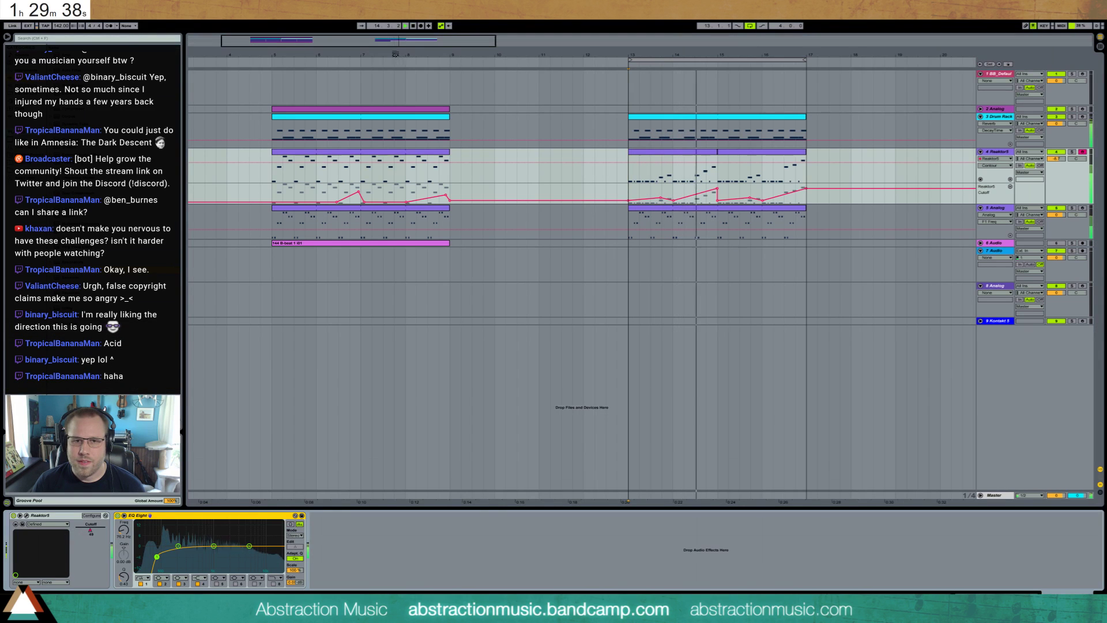
left_click_drag(671, 213, 766, 213)
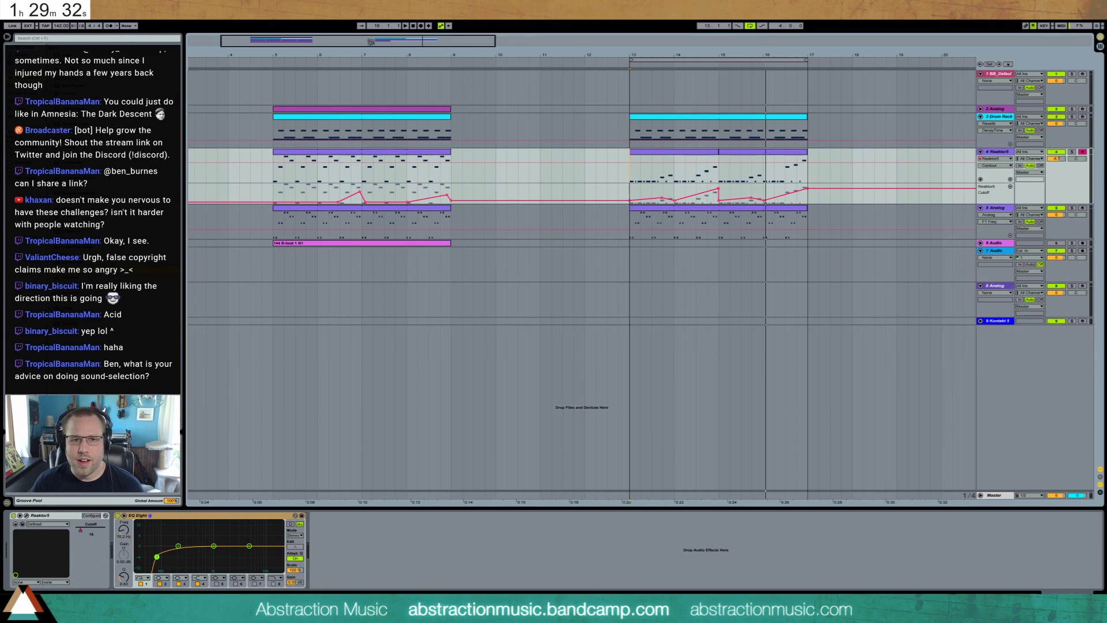
- Adjust the decay time and dry/wet mix of the Reverb on the drum rack's Claps & Snares pad
left_click_drag(371, 42, 465, 47)
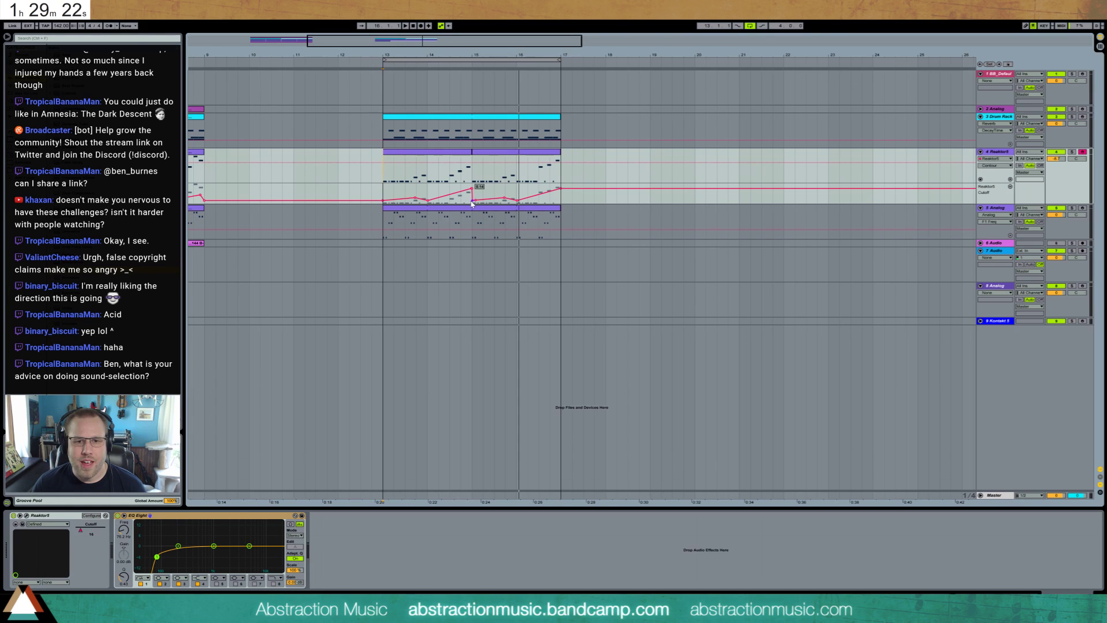
left_click(494, 123)
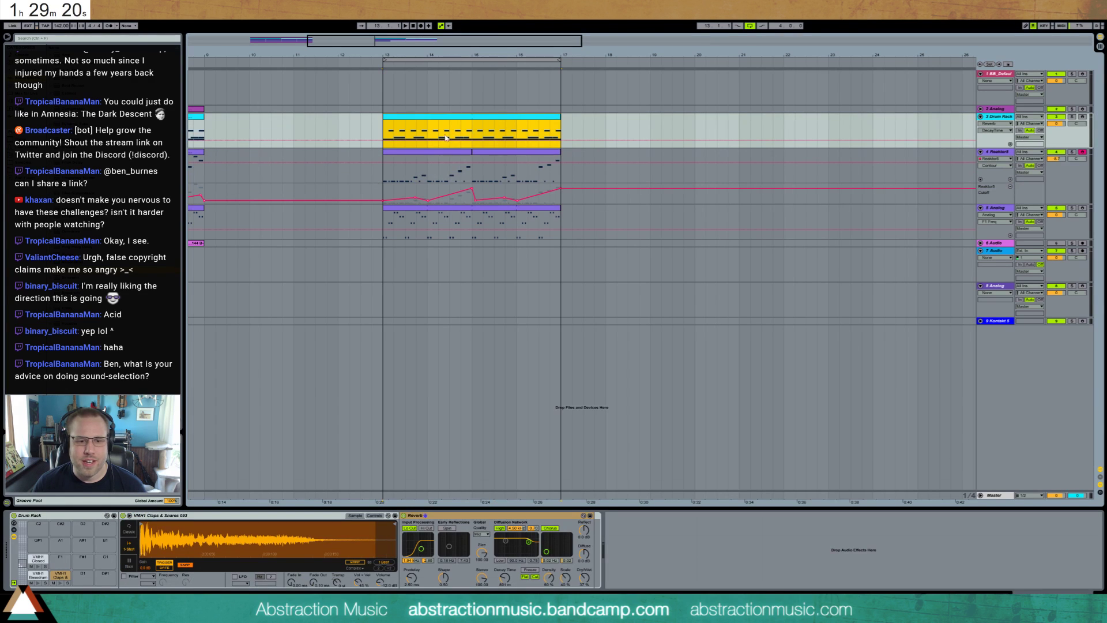
left_click(56, 575)
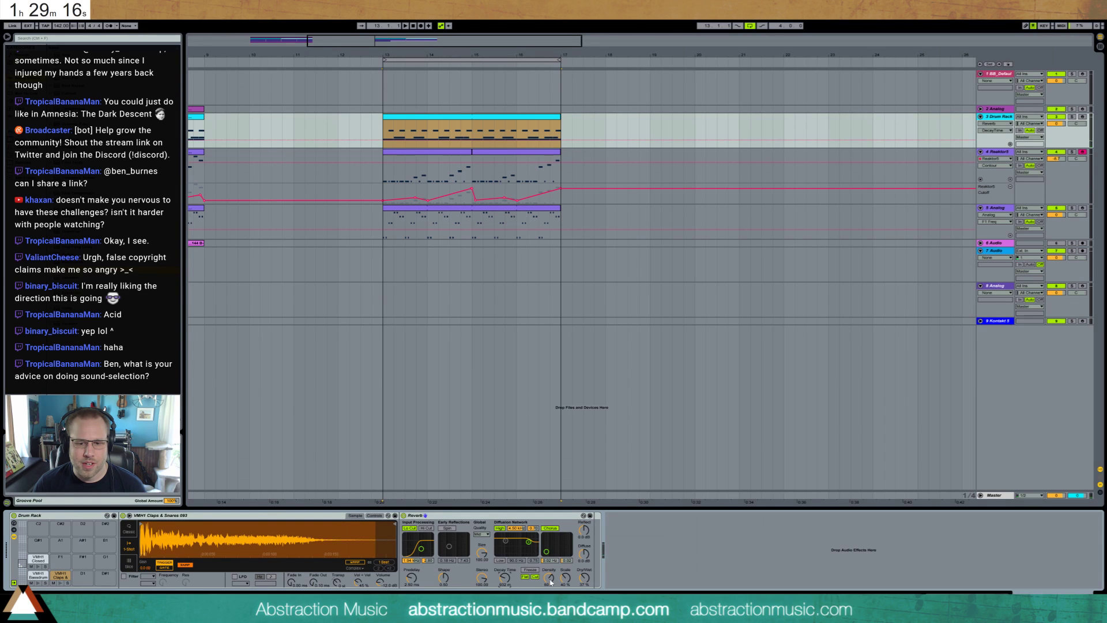
left_click(584, 577)
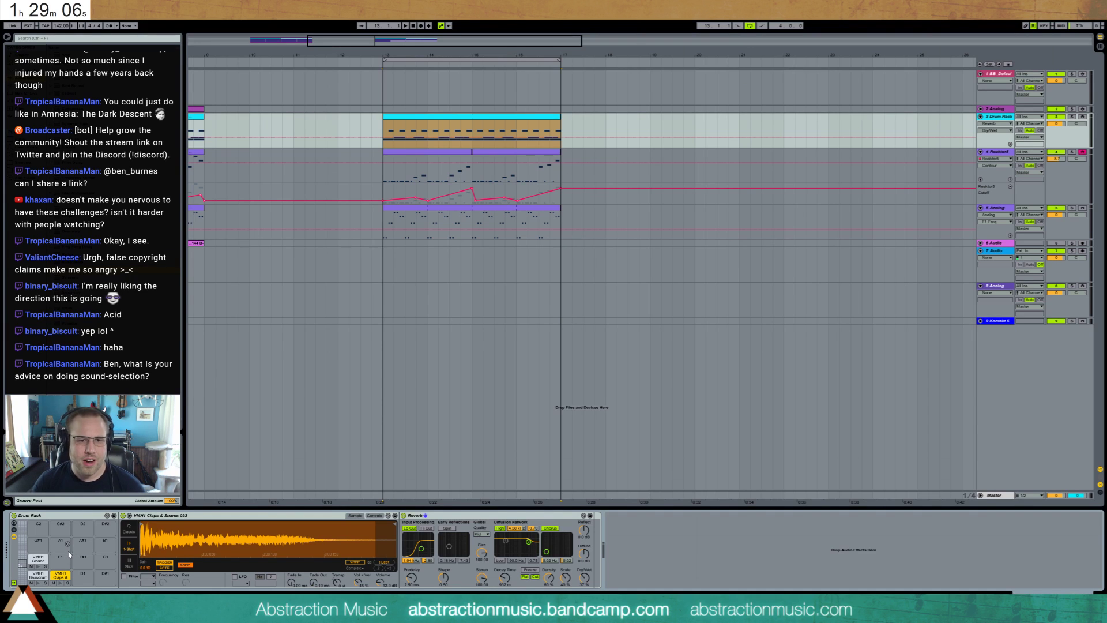
- Try deleting the Bassdrums 008 notes on beats 1.2, 1.4 and 2.2 of the drum clip, and undo the deletion after listening
double_click(406, 120)
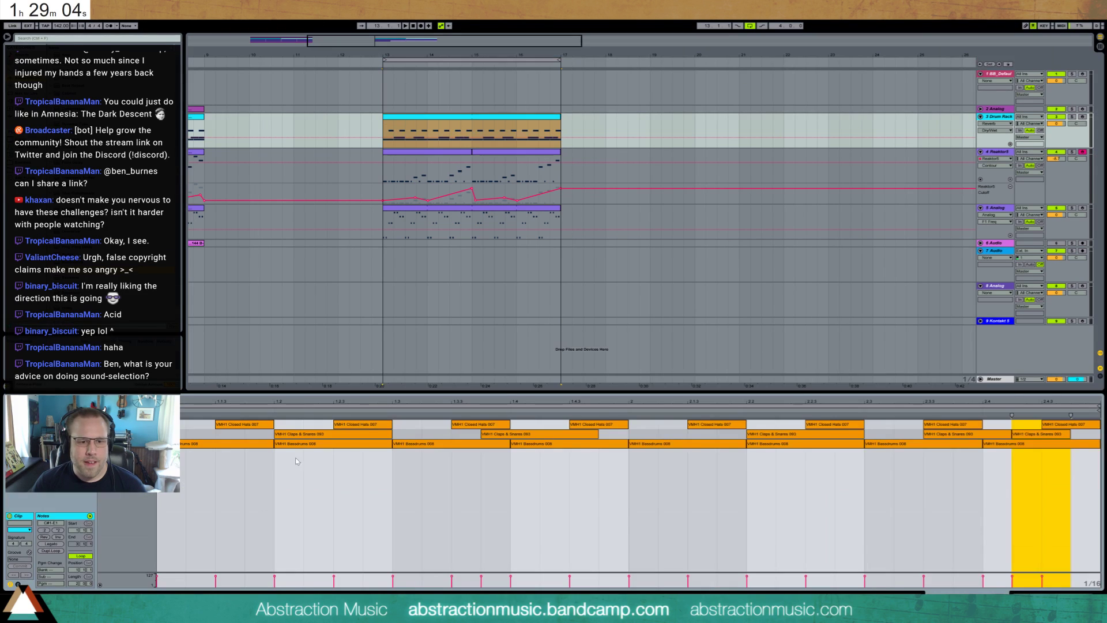
left_click(327, 444)
left_click(548, 448)
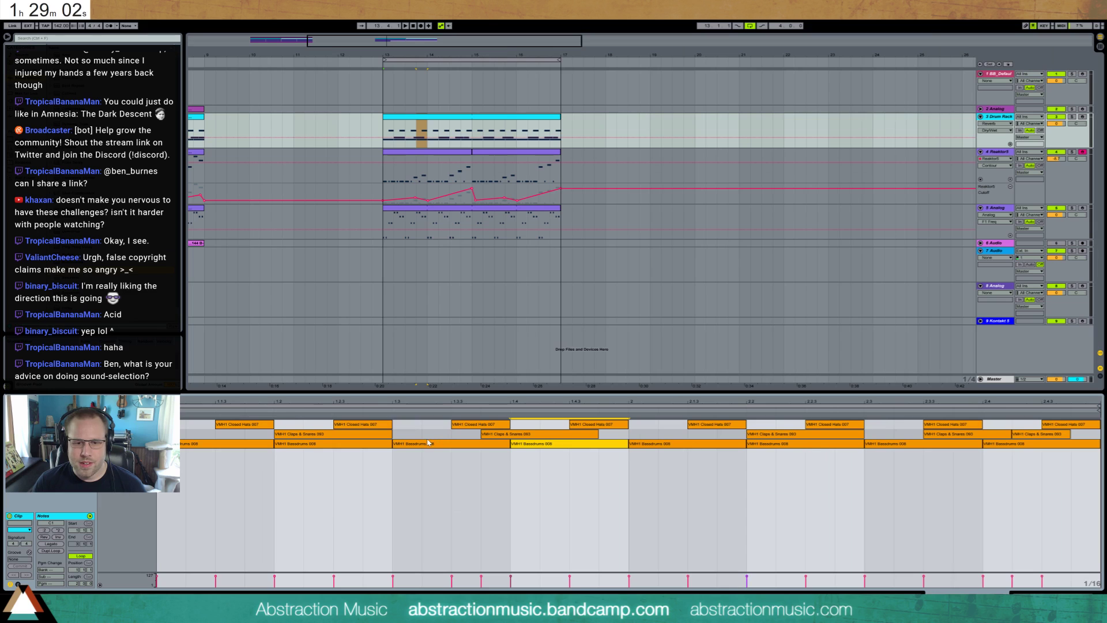
left_click(329, 444, "shift")
left_click(785, 445, "shift")
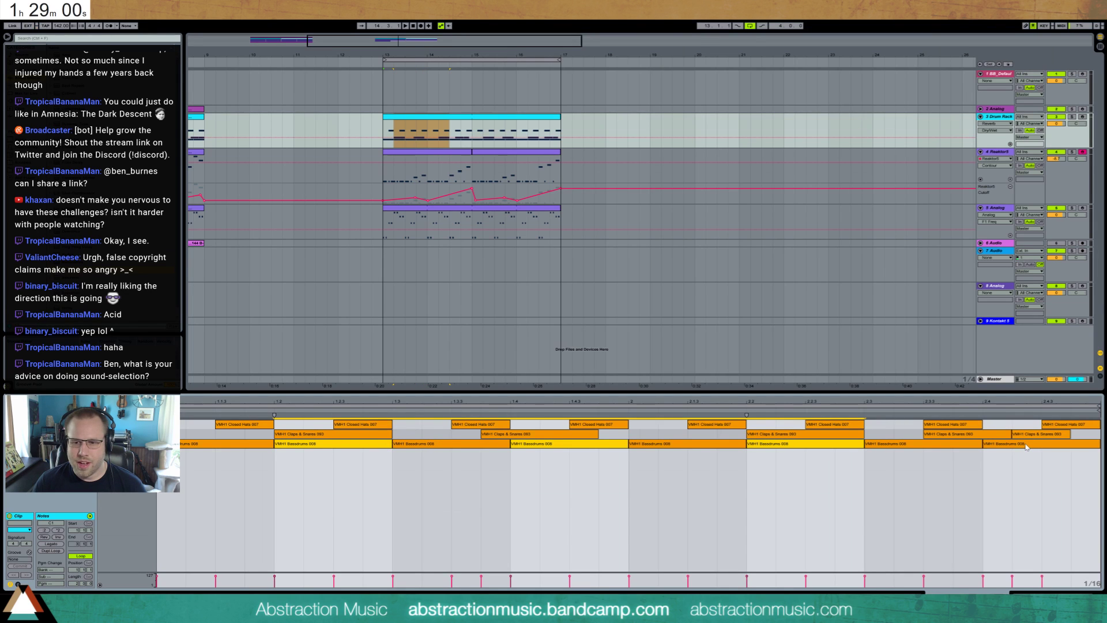
key("Delete")
key("space")
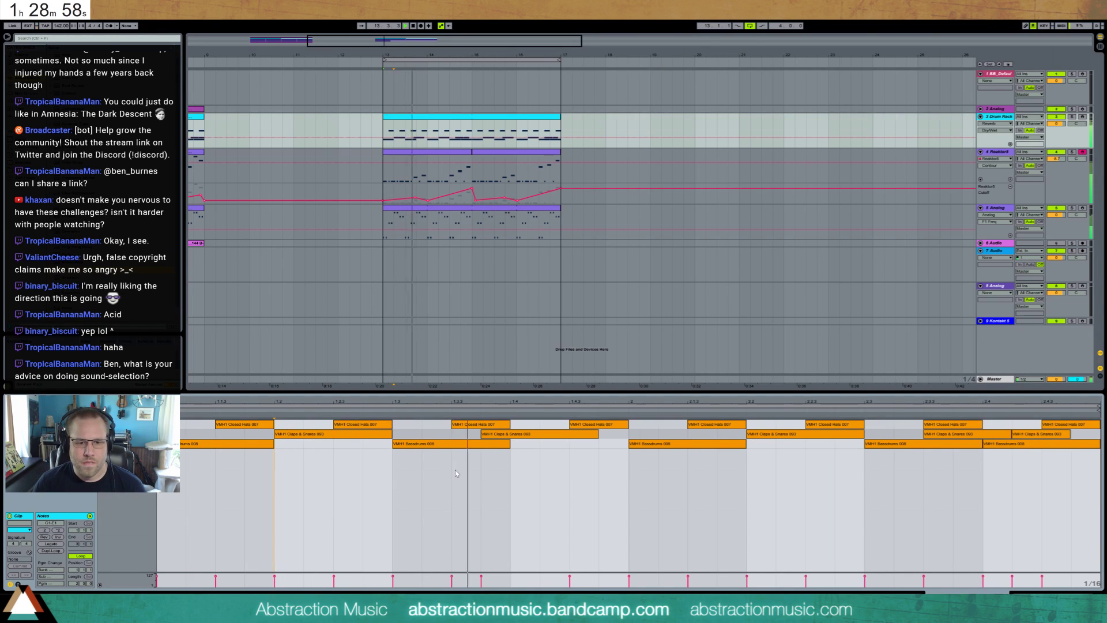
key("ctrl+z")
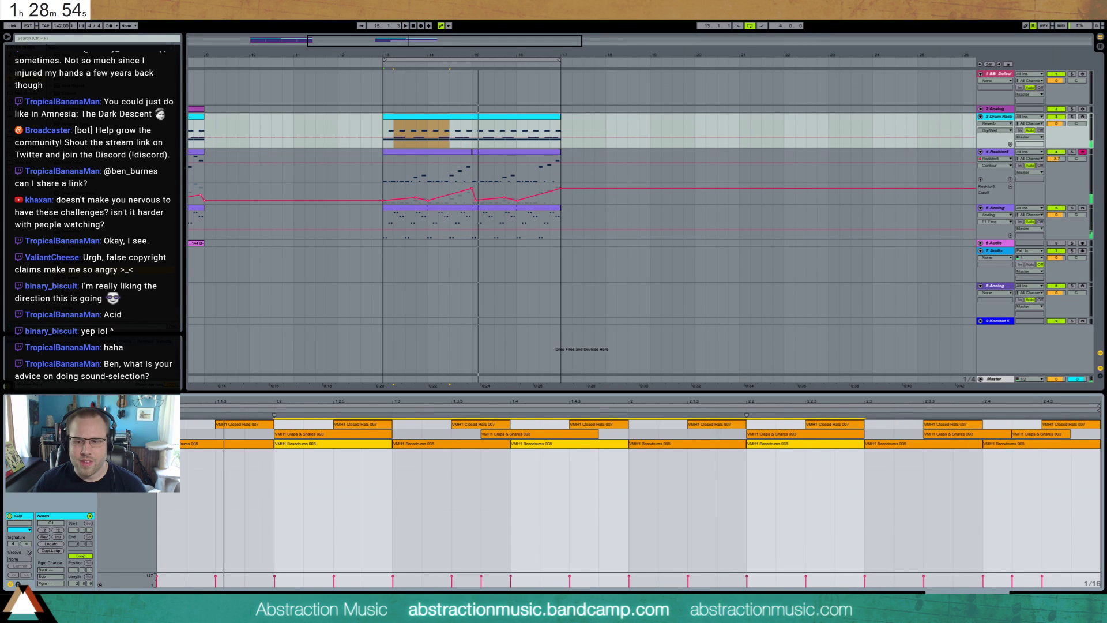
- Adjust the sample volume of the drum rack's Bassdrums 008 pad while the section plays
key("shift+Tab")
left_click(36, 576)
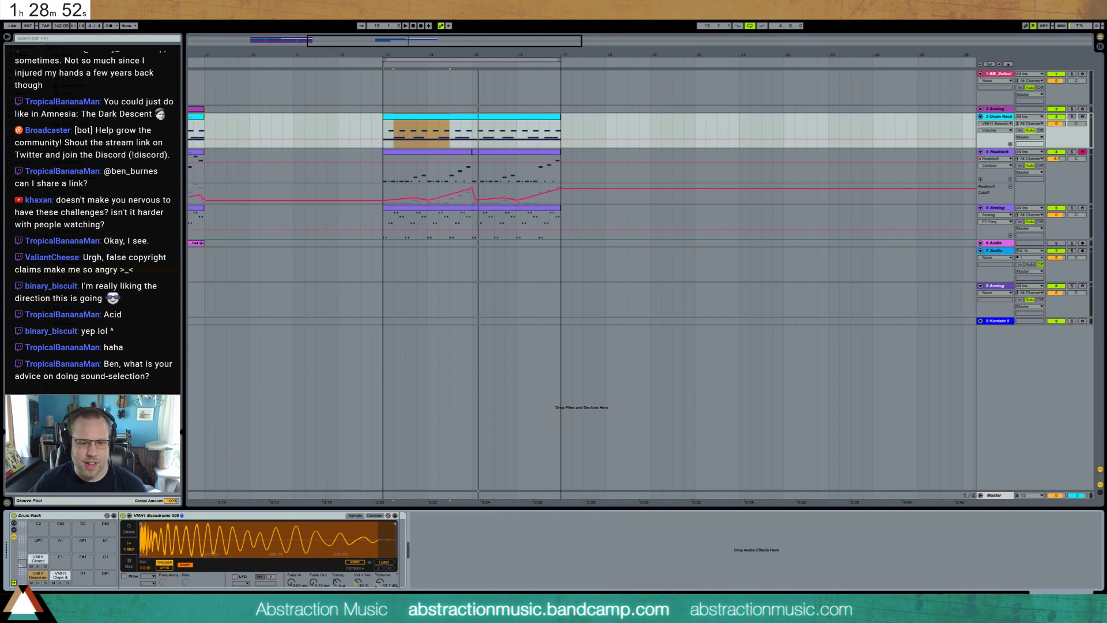
key("space")
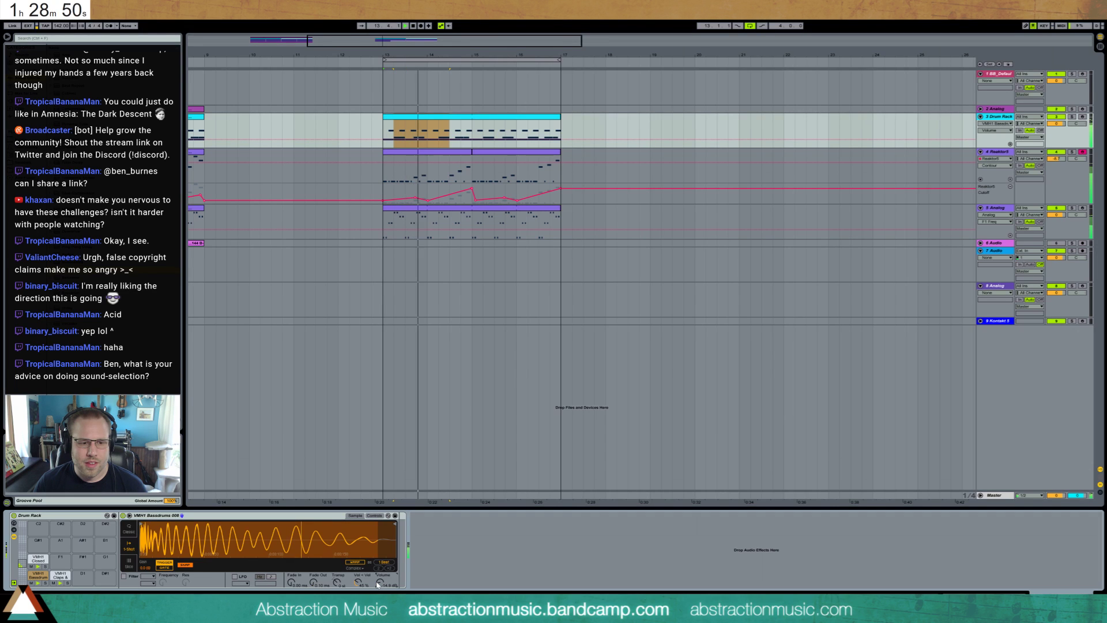
- Adjust the filter envelope decay of the Monark synth in Reaktor5 during playback, and close its window
left_click(456, 152)
left_click(27, 519)
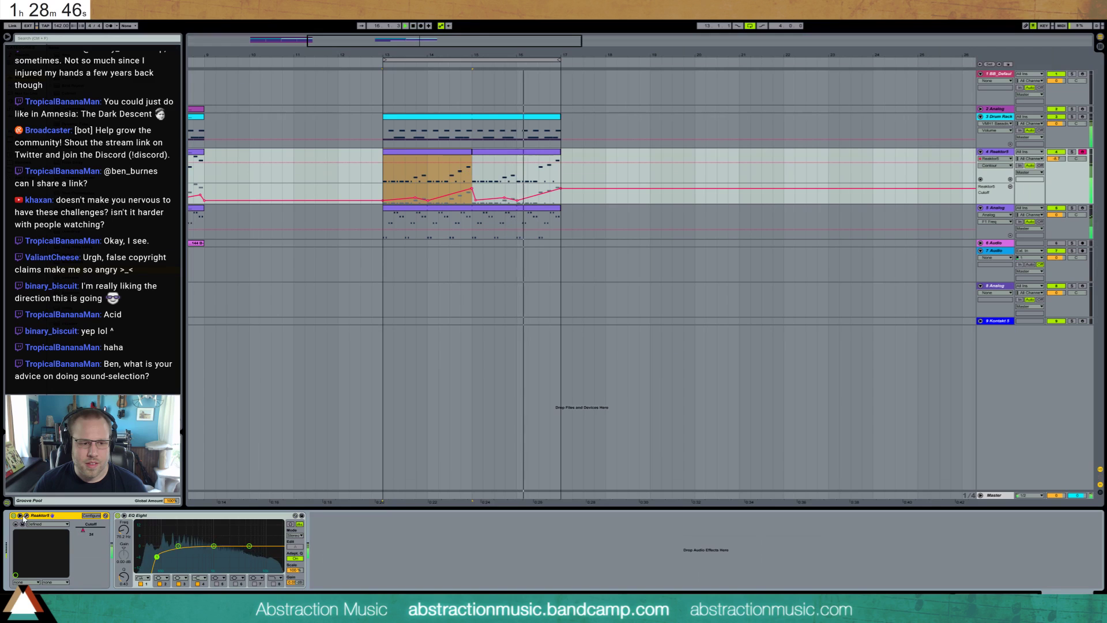
left_click(26, 516)
left_click_drag(547, 323, 549, 353)
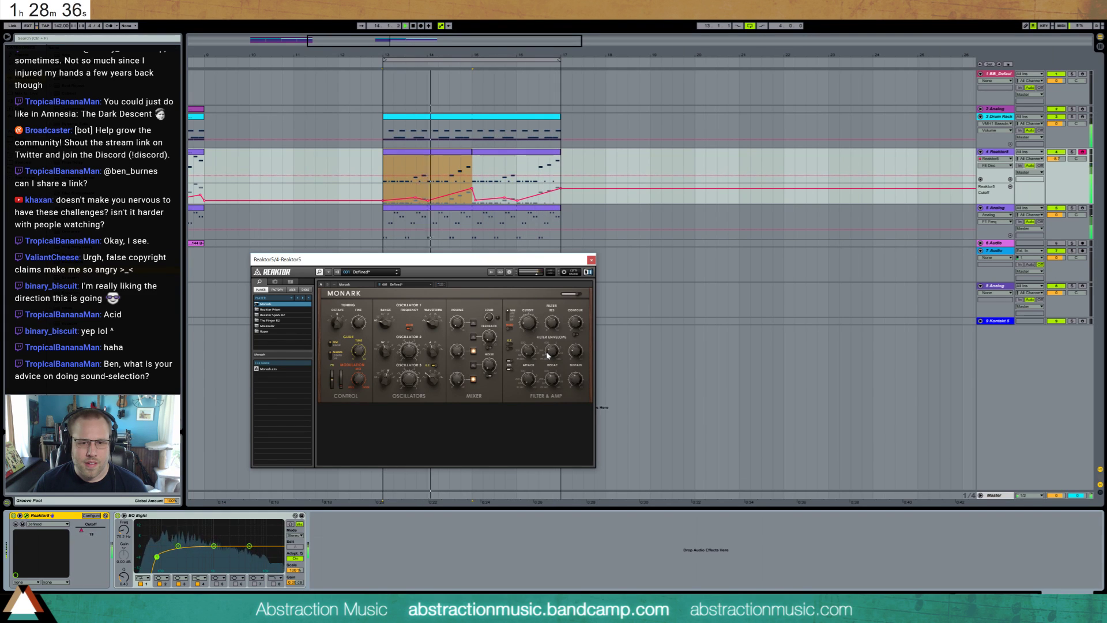
left_click(591, 260)
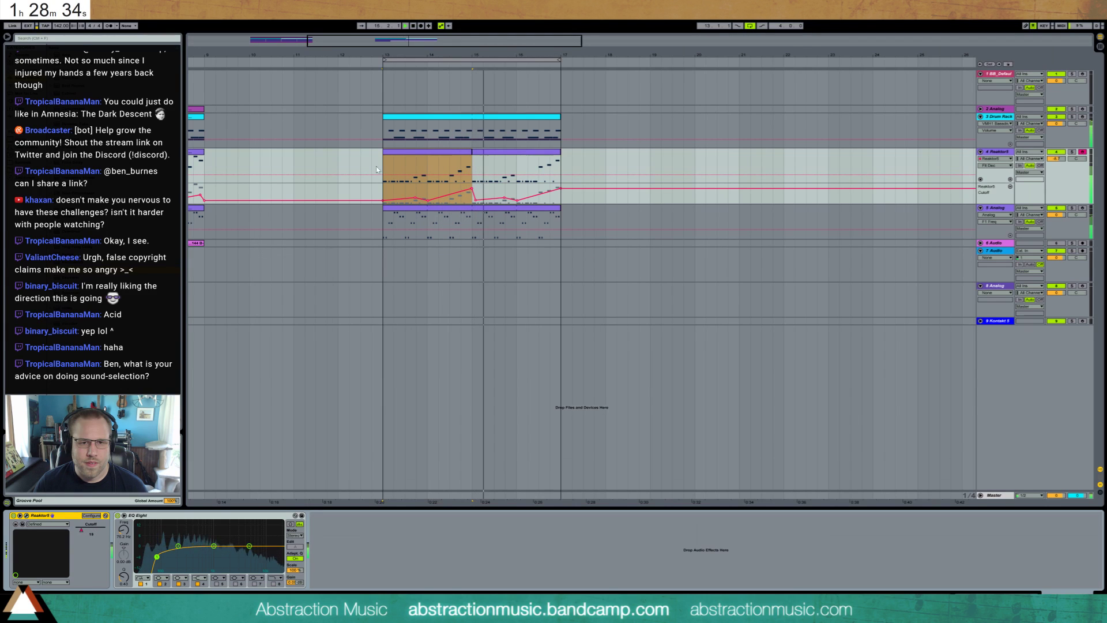
key("space")
- Shorten all Closed Hats 007 notes in the drum clip to sixteenths and duplicate them onto the following sixteenths at lower velocity
double_click(411, 131)
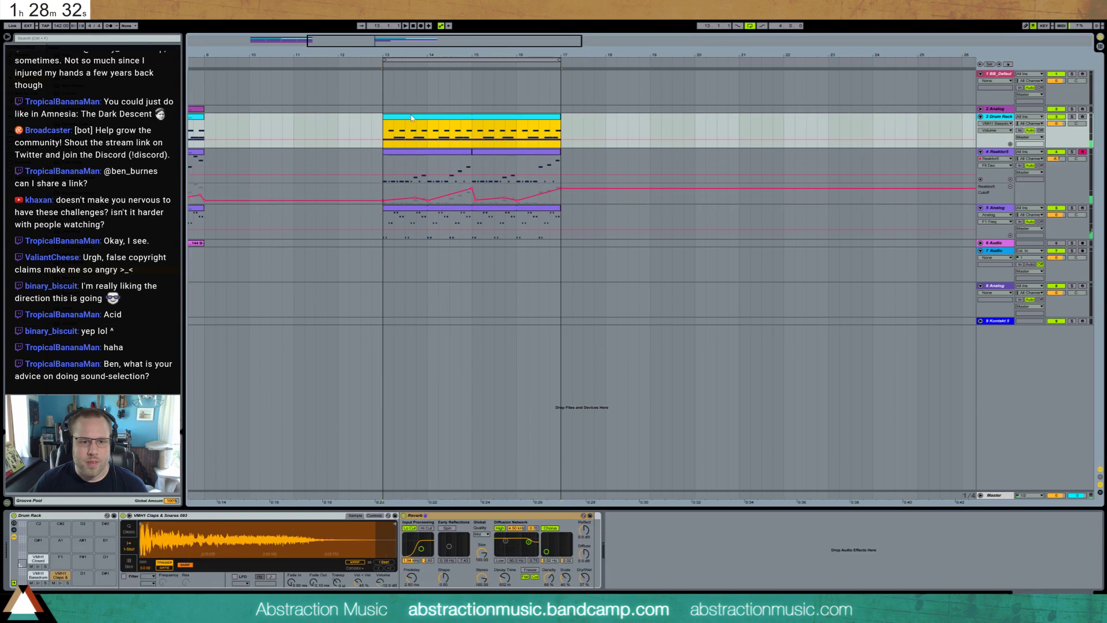
left_click(209, 428)
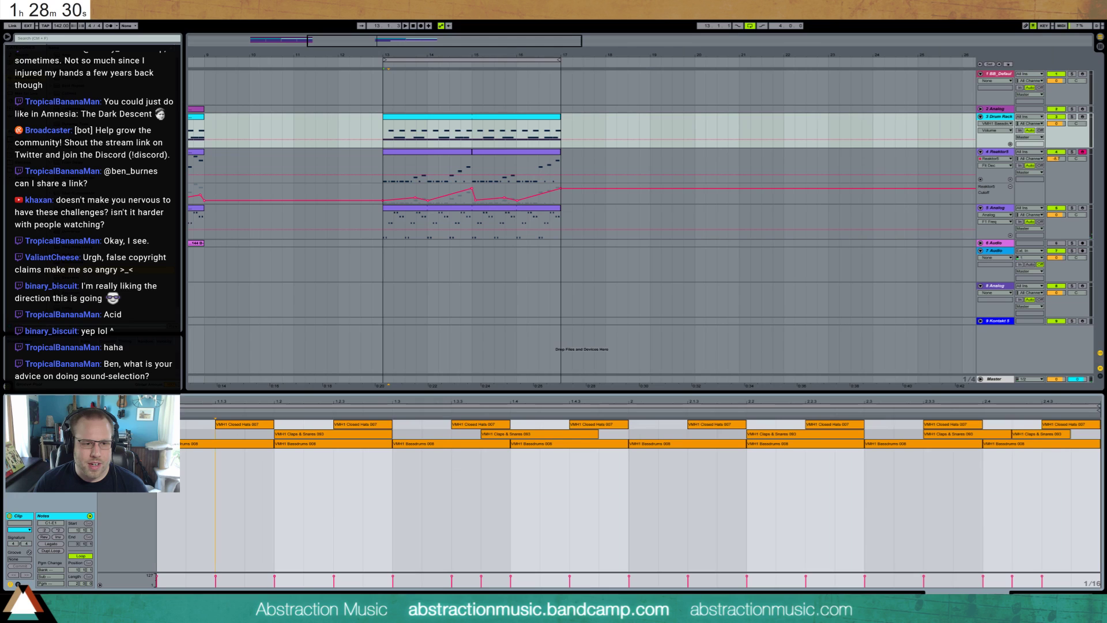
left_click(126, 423)
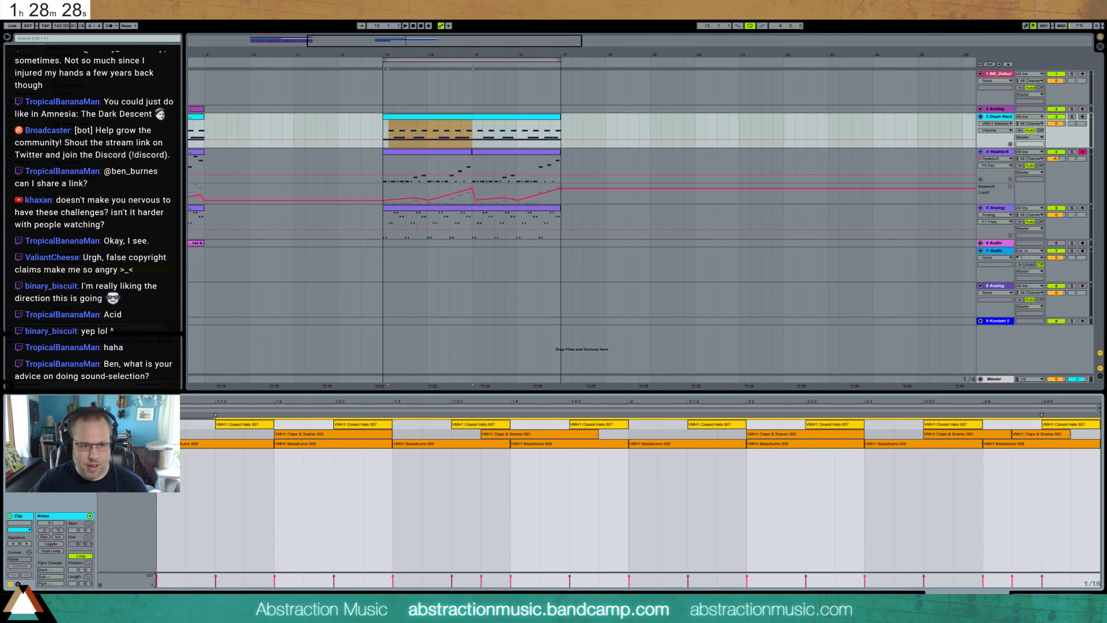
key("shift+Left")
key("ctrl+d")
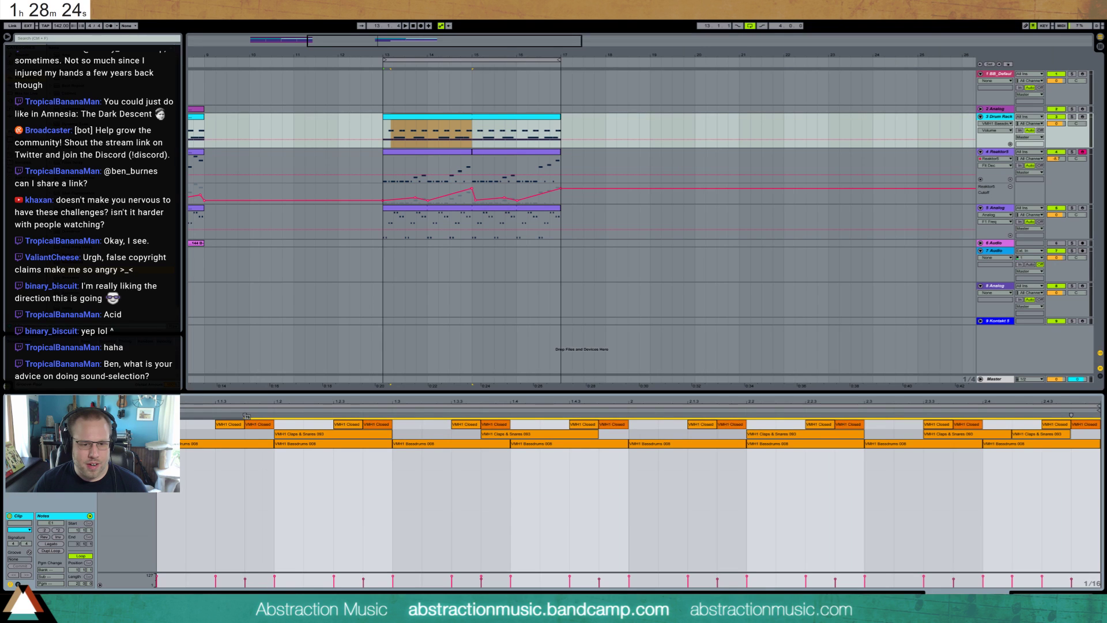
key("space")
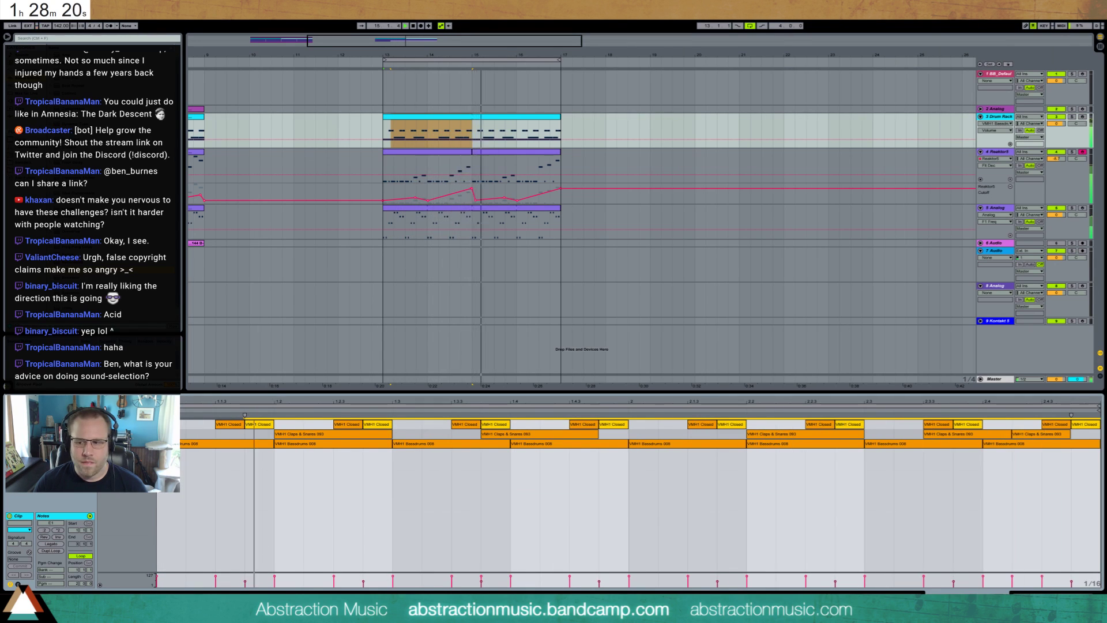
left_click(378, 126)
key("ctrl+s")
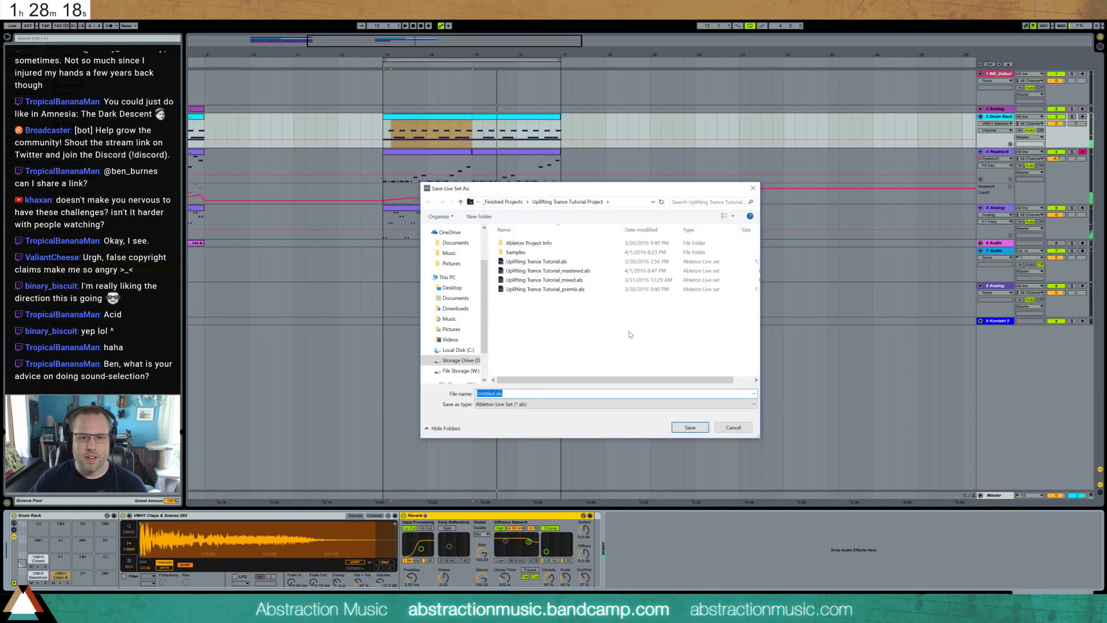
left_click(732, 427)
- Examine the notes of track 5's Analog clip at bar 13 and the track's device chain
left_click(384, 133)
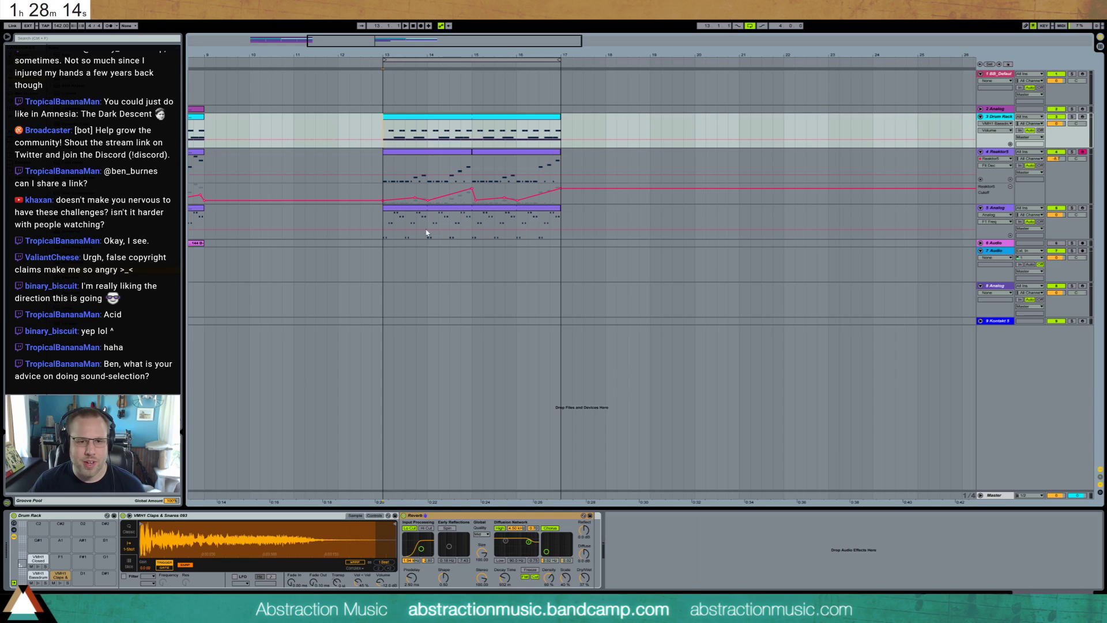
left_click(380, 245)
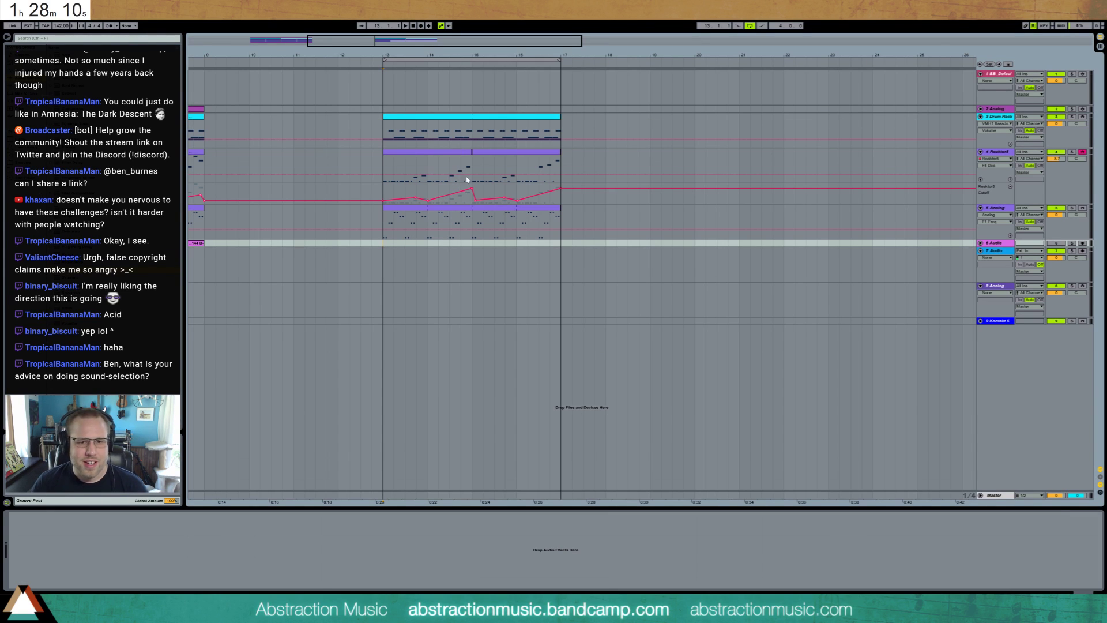
double_click(476, 212)
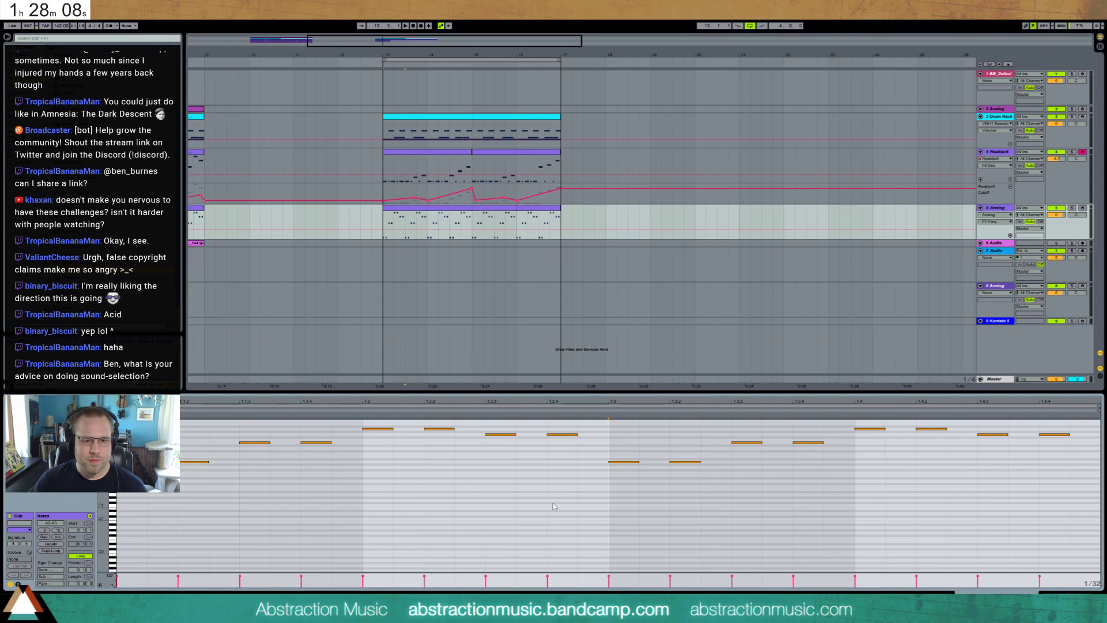
scroll(251, 503, "up", 3)
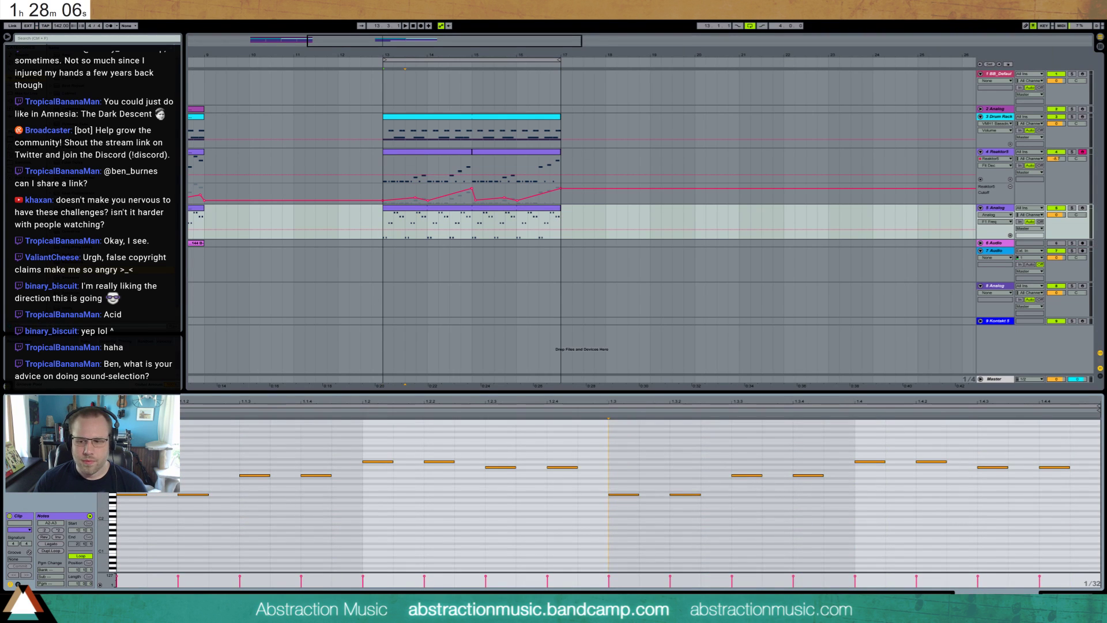
left_click(994, 233)
left_click(1004, 208)
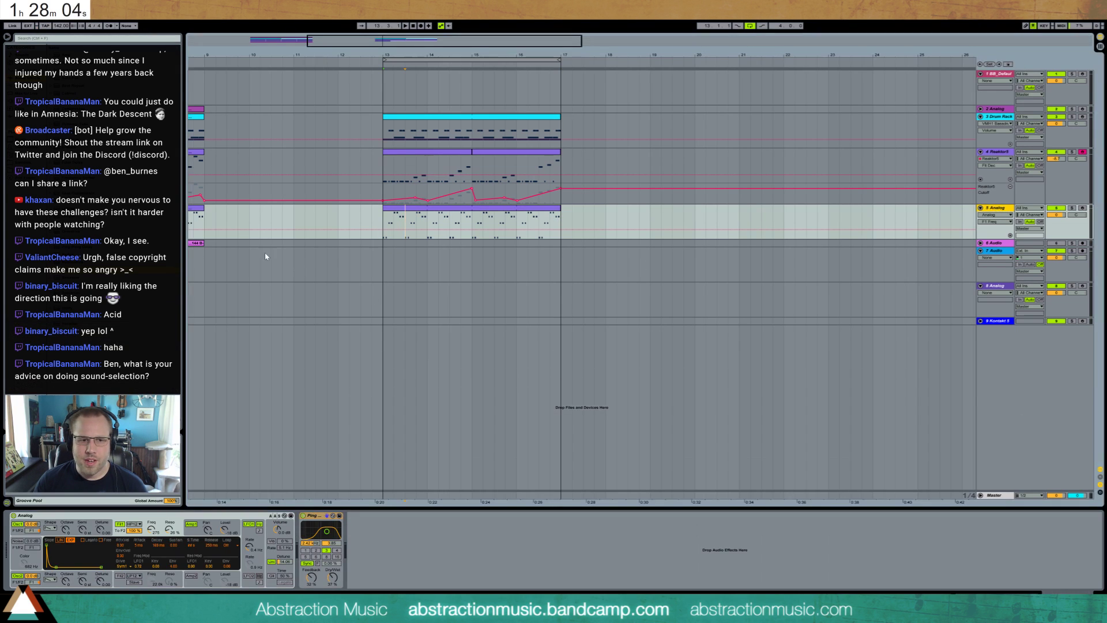
- Try a copy of track 6's audio loop at bar 13 with an adjusted track volume, and delete the copy again
scroll(254, 221, "left", 5)
left_click_drag(247, 247, 605, 247)
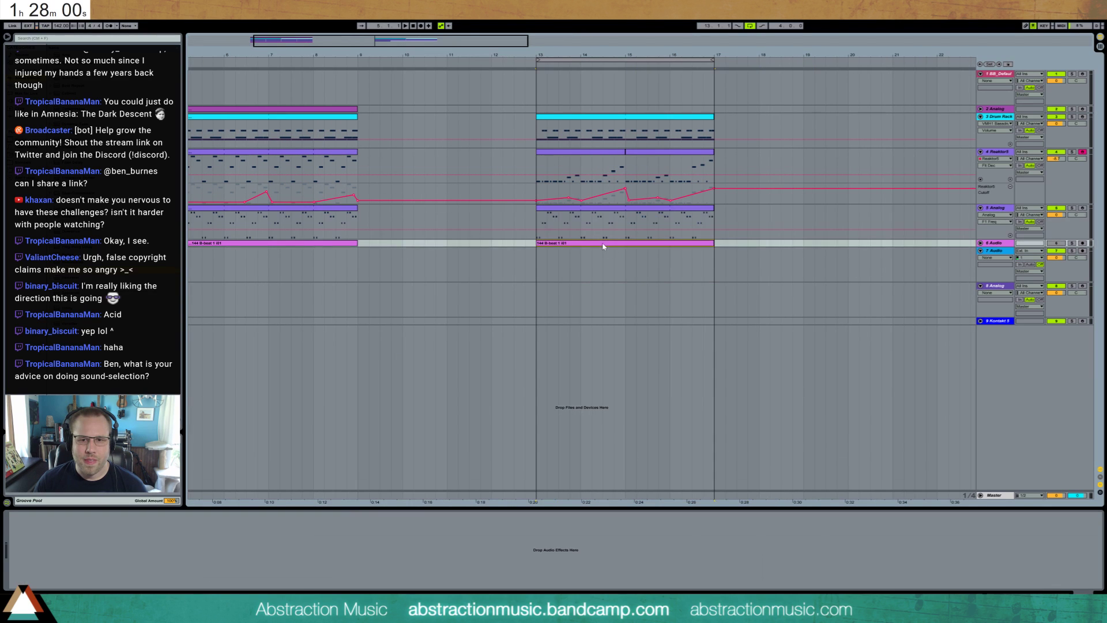
key("space")
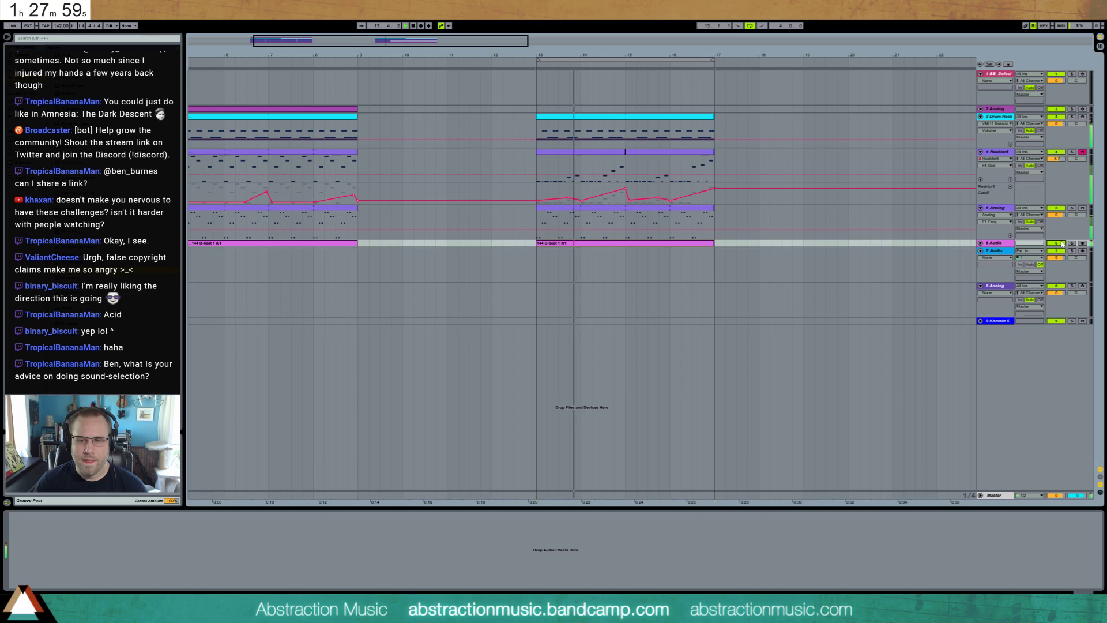
left_click(981, 244)
left_click_drag(1057, 250, 1056, 266)
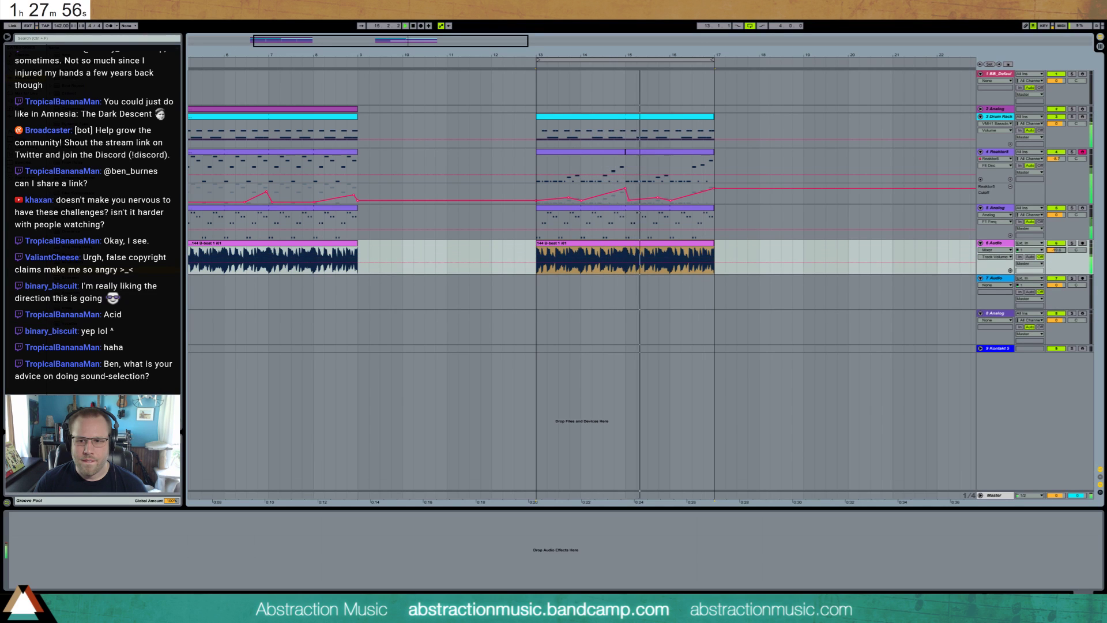
left_click(678, 245)
key("Delete")
key("space")
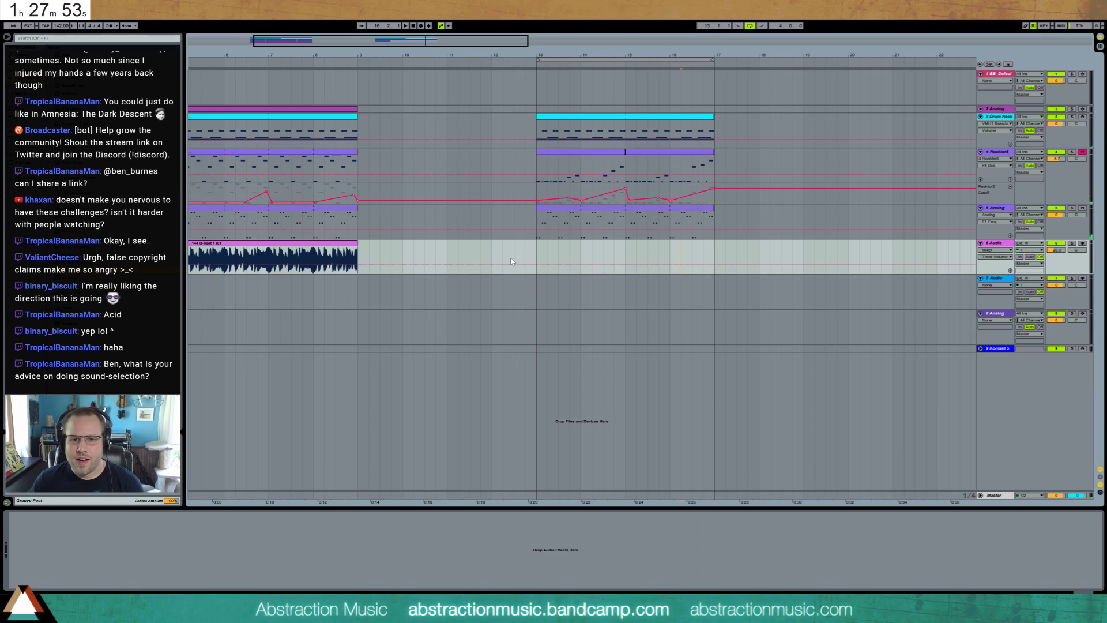
- Add a new track with the Massive synth below the existing tracks
left_click(1007, 281)
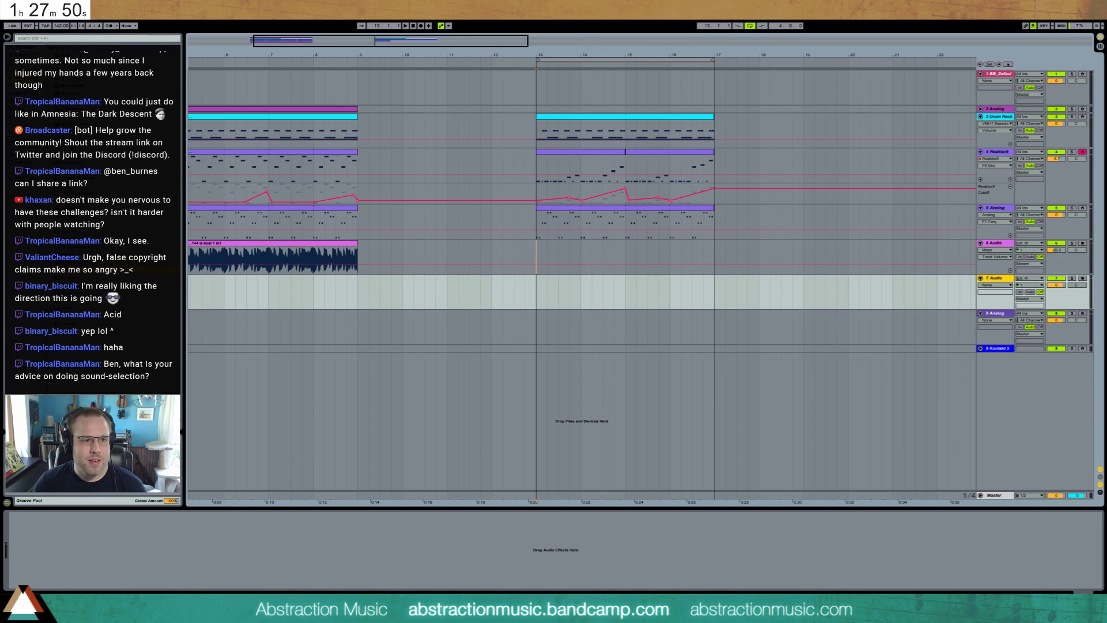
left_click(31, 166)
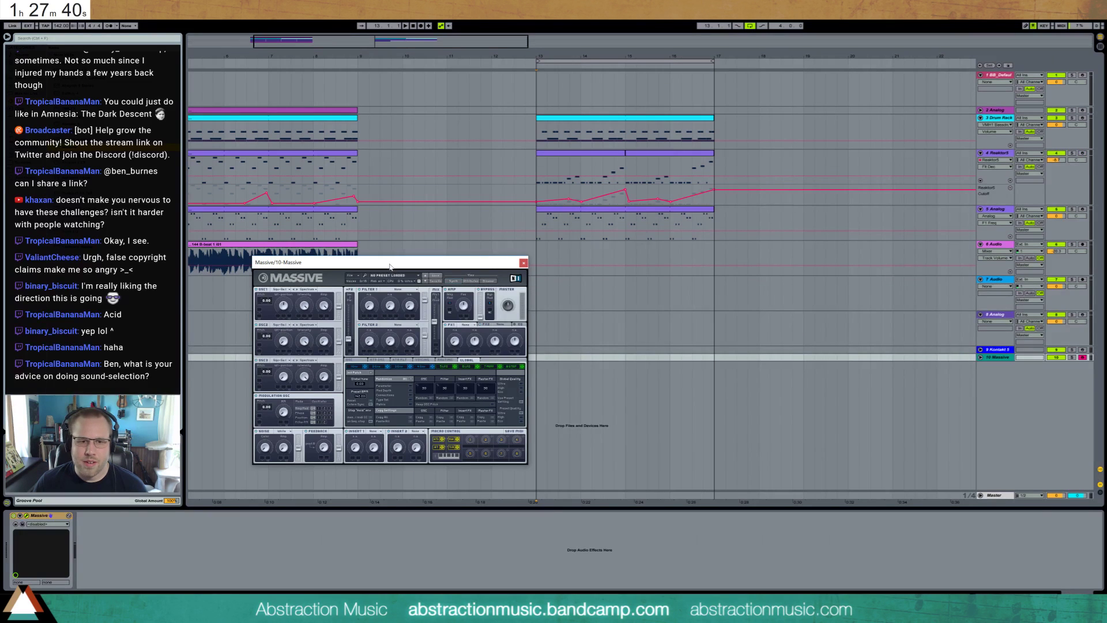
- Lengthen the attack of Massive's envelope 4 and adjust its release
left_click_drag(389, 266, 366, 209)
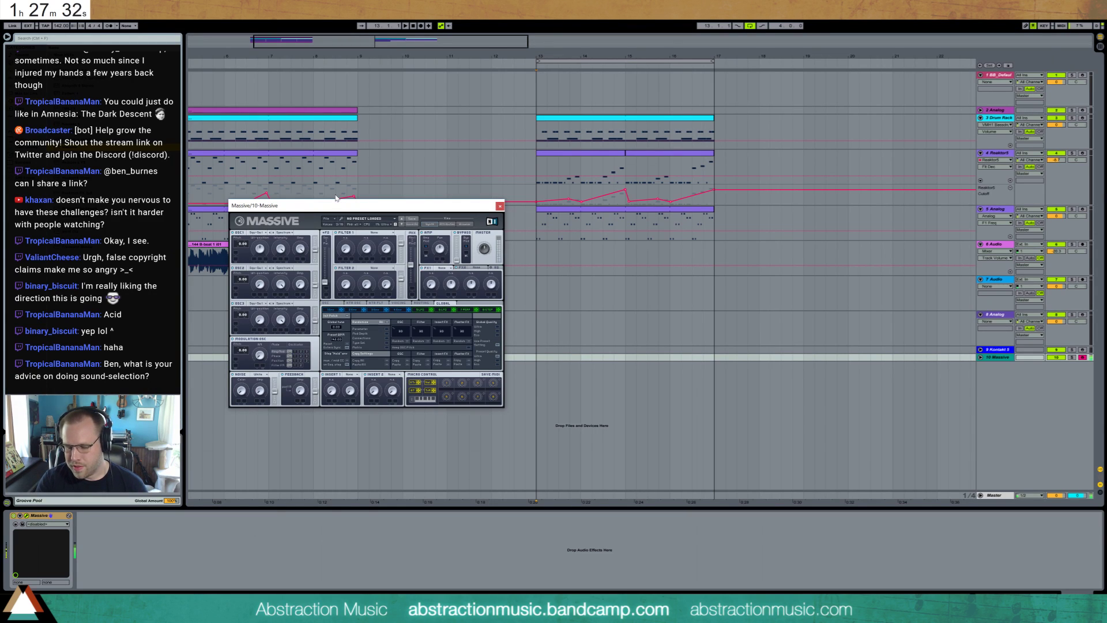
left_click(395, 310)
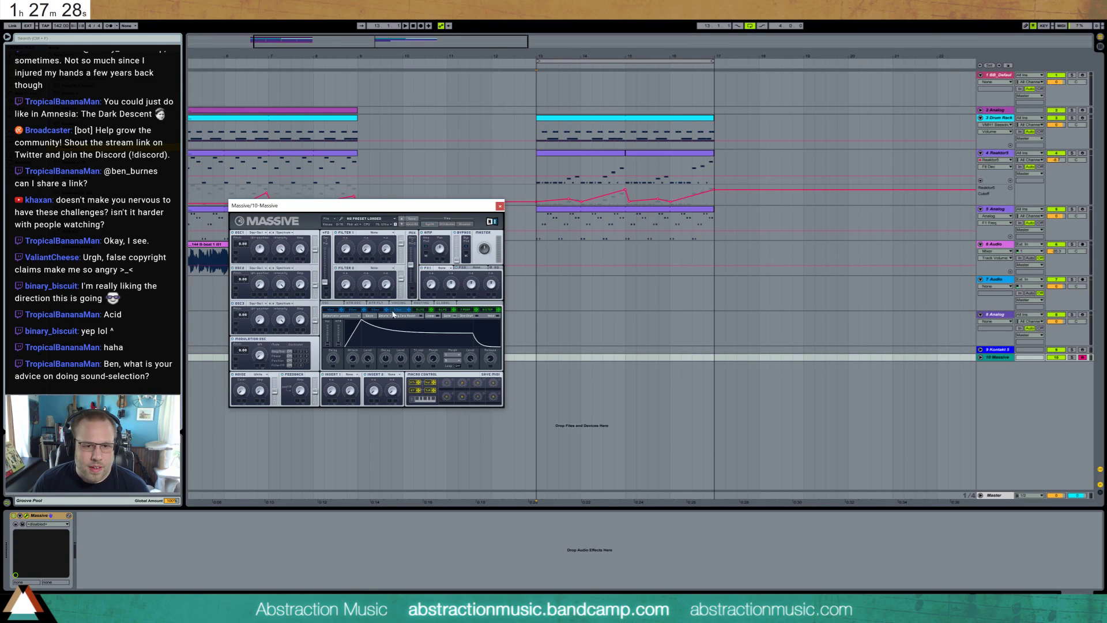
left_click_drag(352, 358, 376, 313)
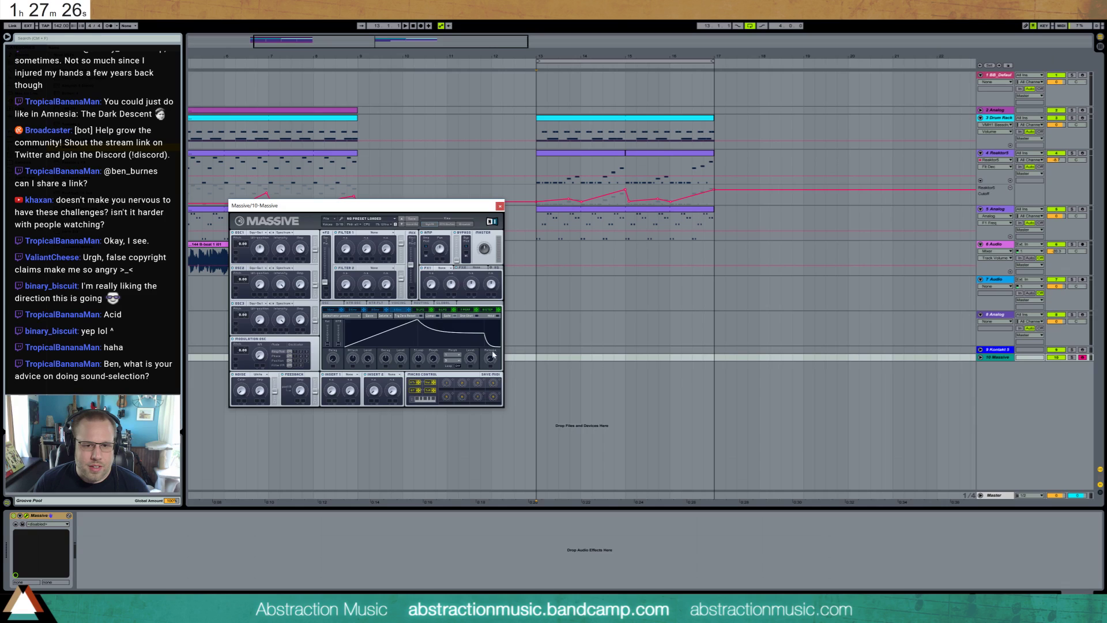
left_click_drag(490, 356, 486, 343)
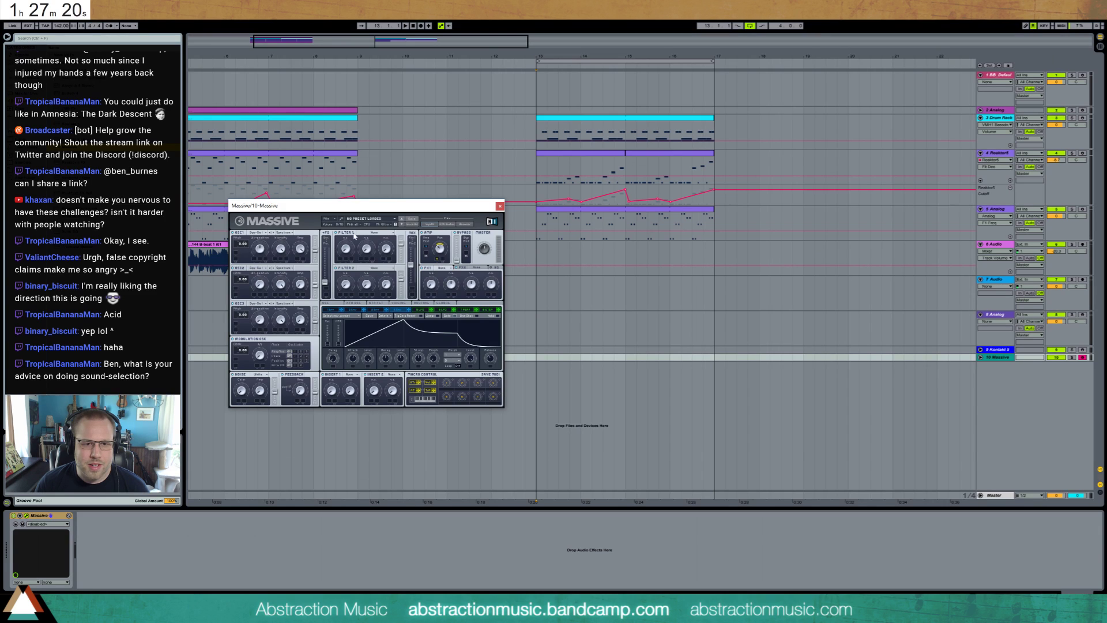
- Choose a filter type for Massive's Filter 1 and a different wavetable for Oscillator 2
left_click(374, 234)
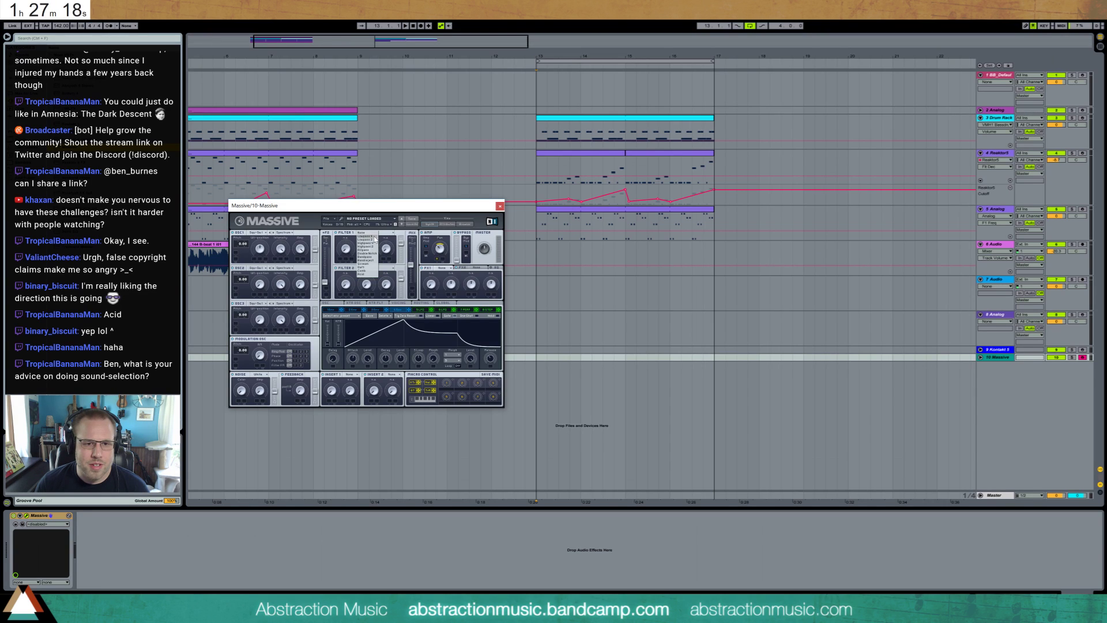
left_click(373, 243)
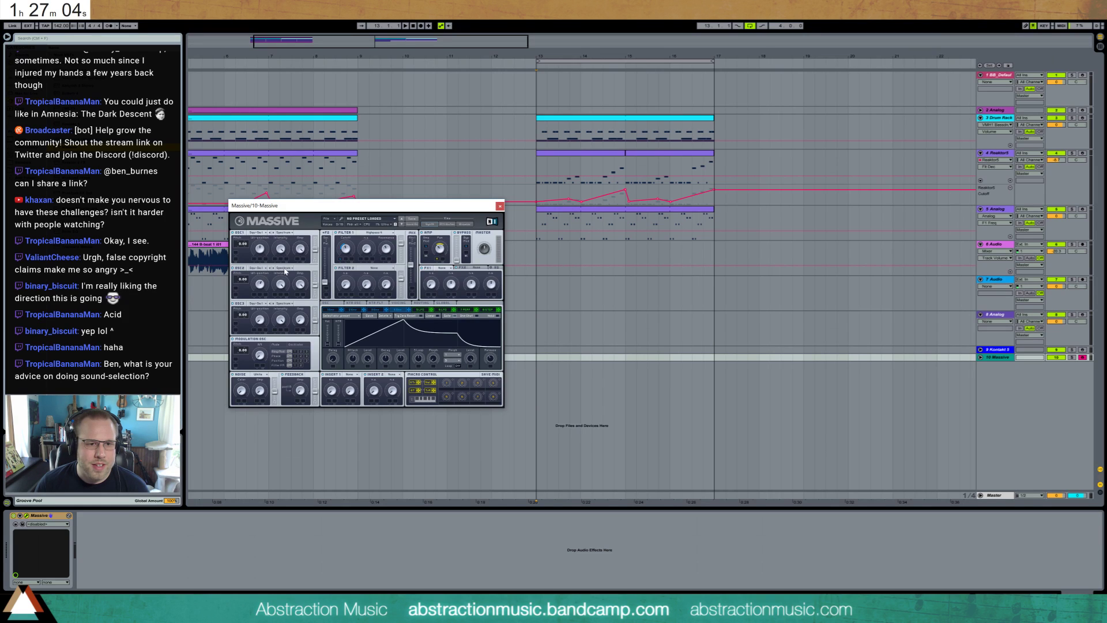
left_click(263, 268)
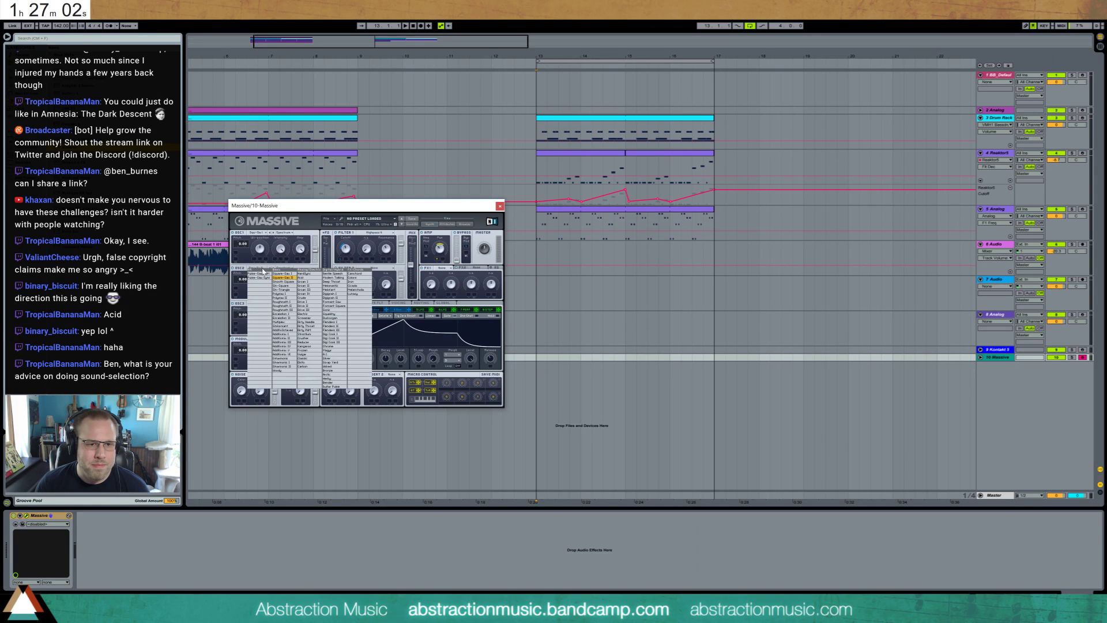
left_click(282, 290)
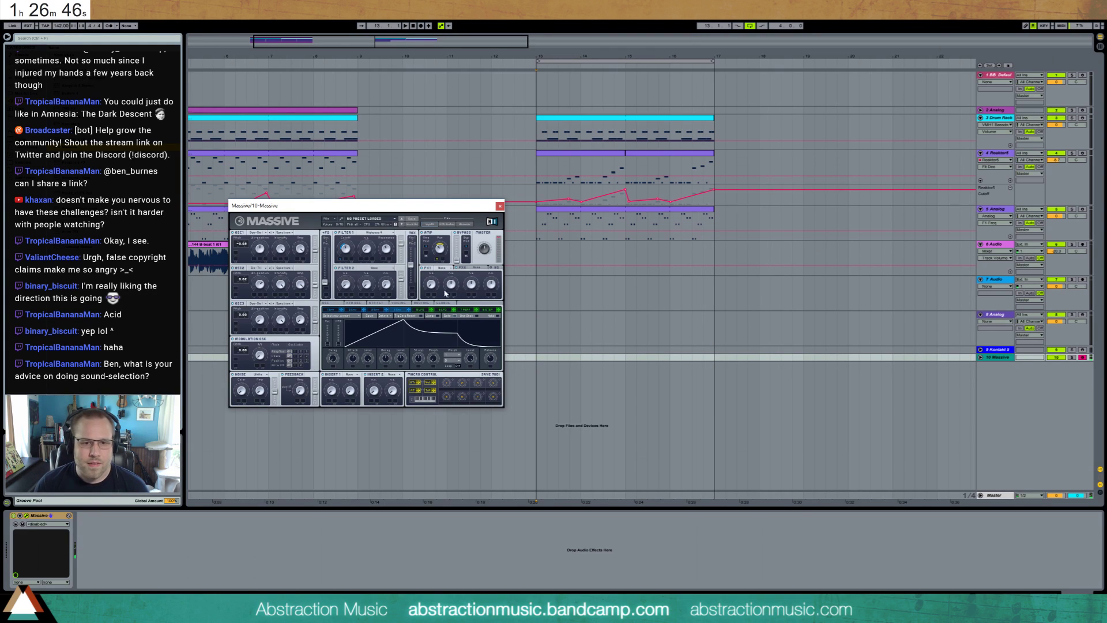
- Load a reverb in Massive's FX1 slot, raise envelope 4's sustain level, and close the synth window
left_click(442, 268)
left_click(450, 278)
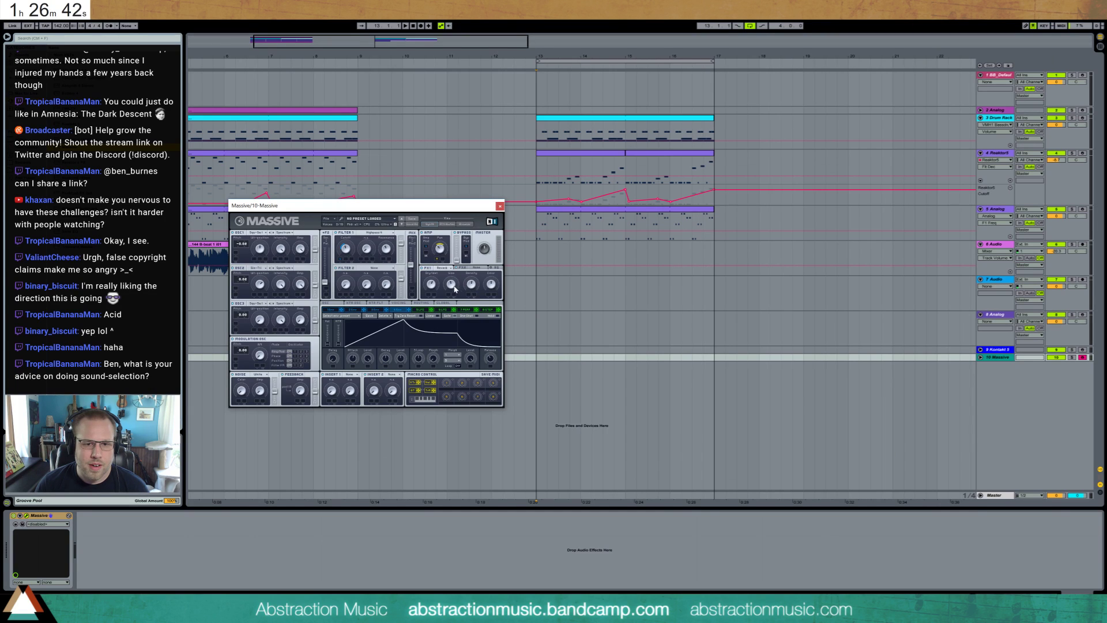
left_click_drag(439, 205, 427, 191)
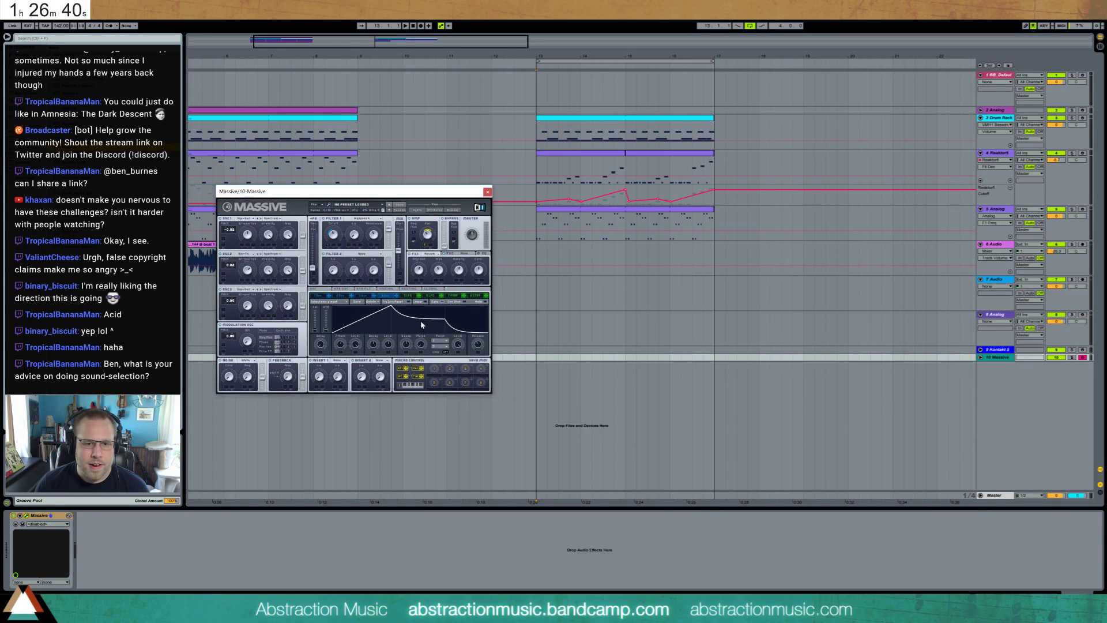
left_click_drag(423, 324, 441, 295)
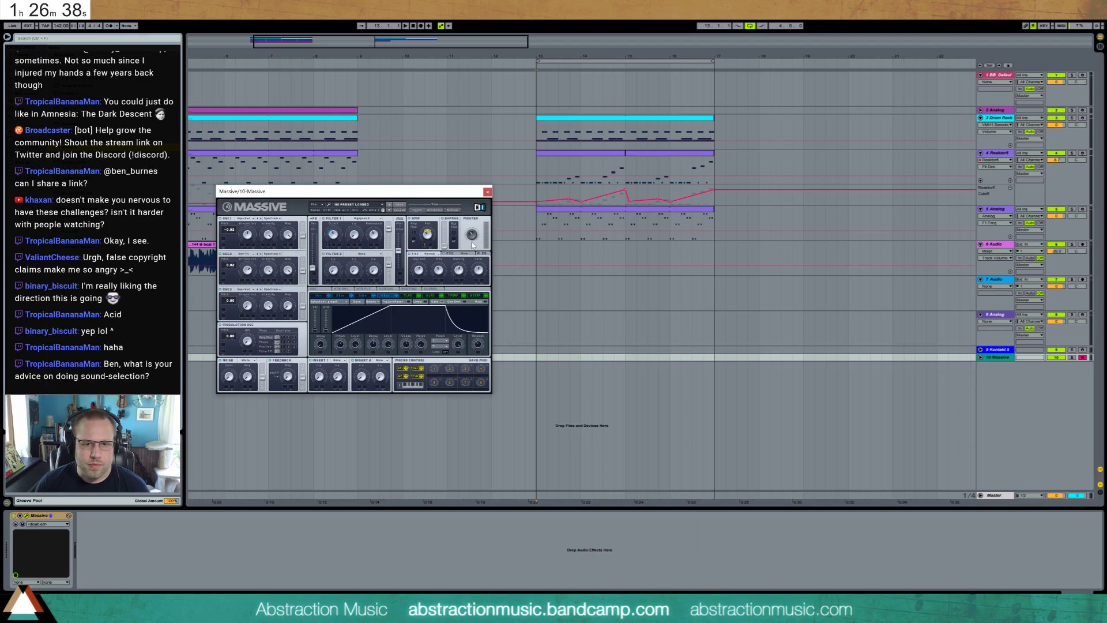
left_click(487, 192)
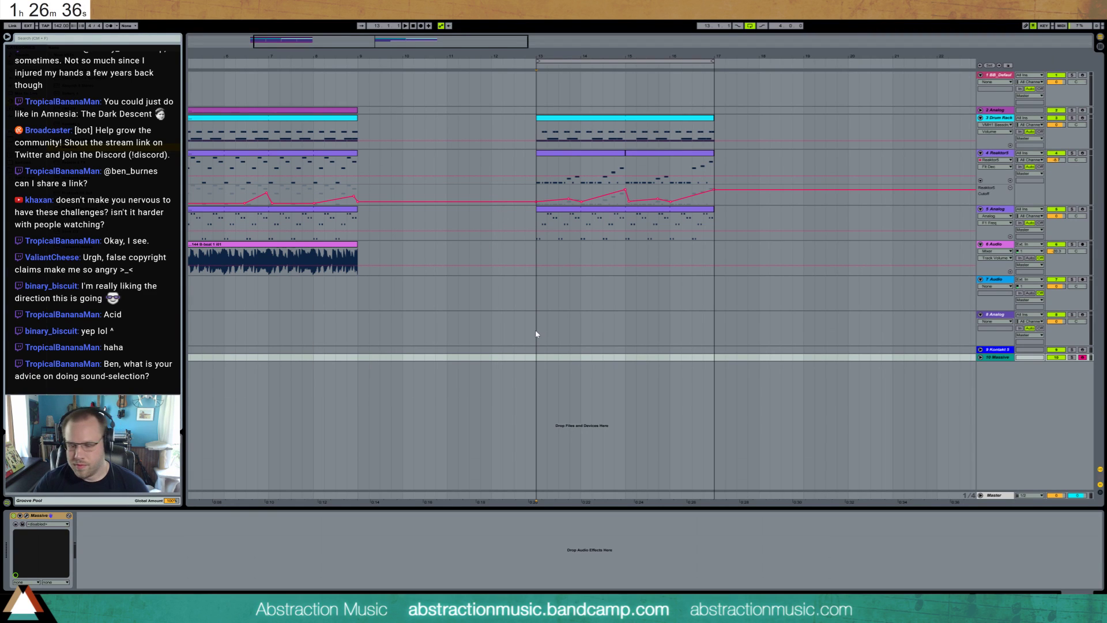
- Record three sustained chords on the Massive track from bar 13 to bar 17, then unfold the track and open the new clip
key("F9")
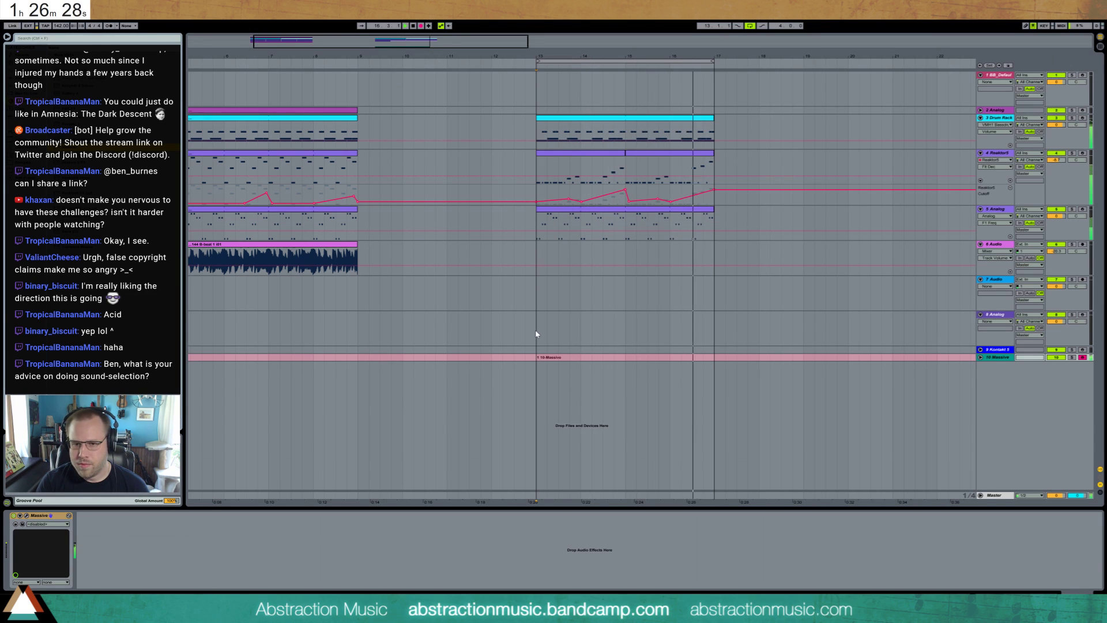
key("space")
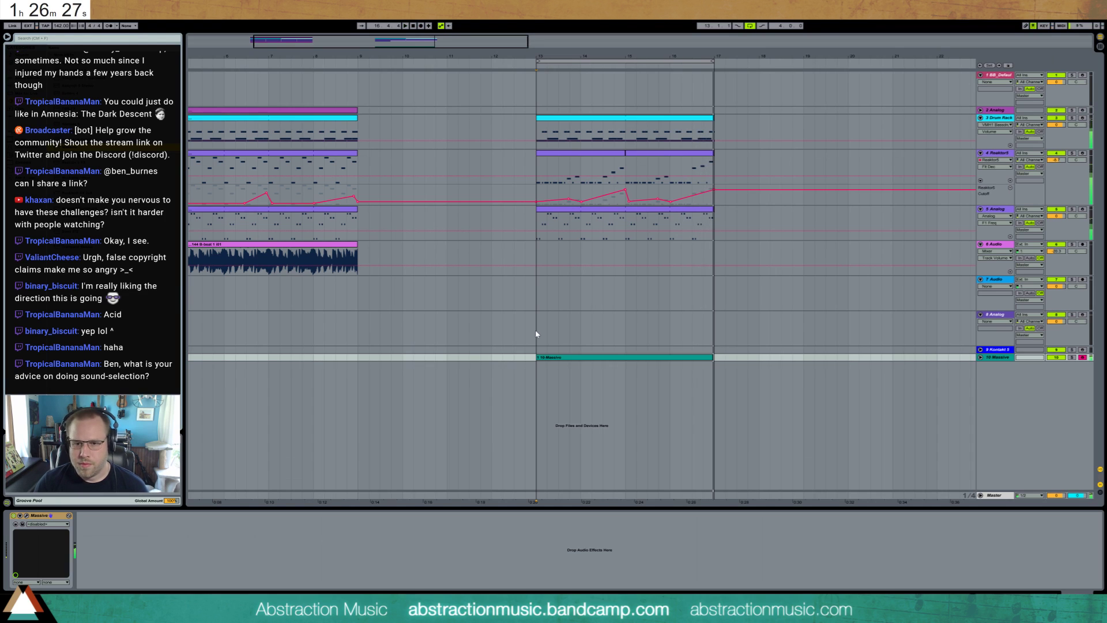
left_click(980, 358)
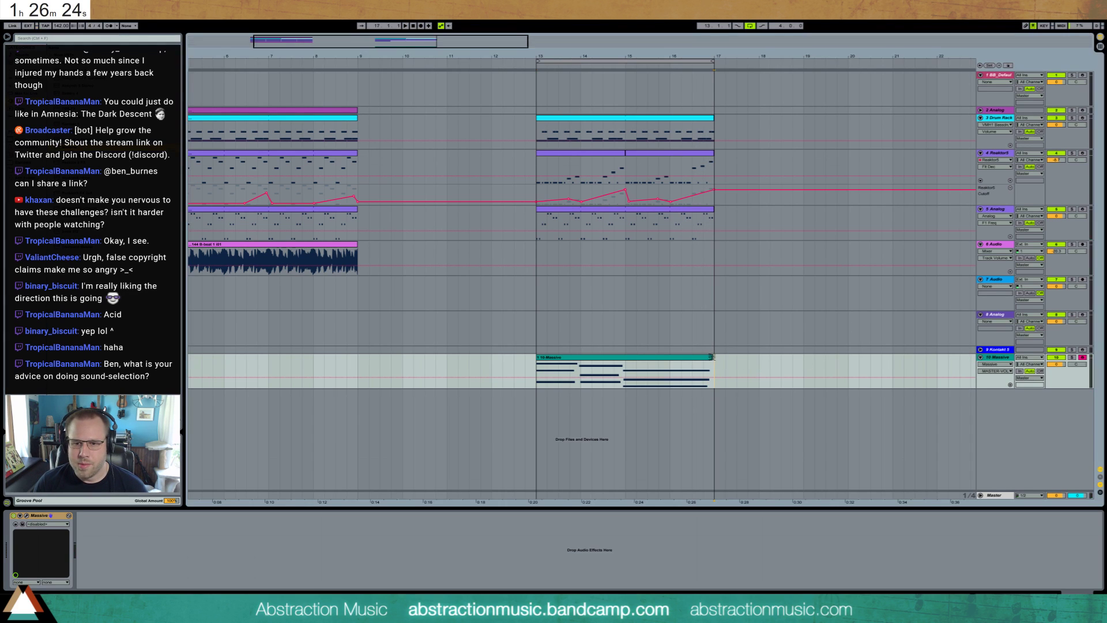
left_click(712, 358)
double_click(656, 371)
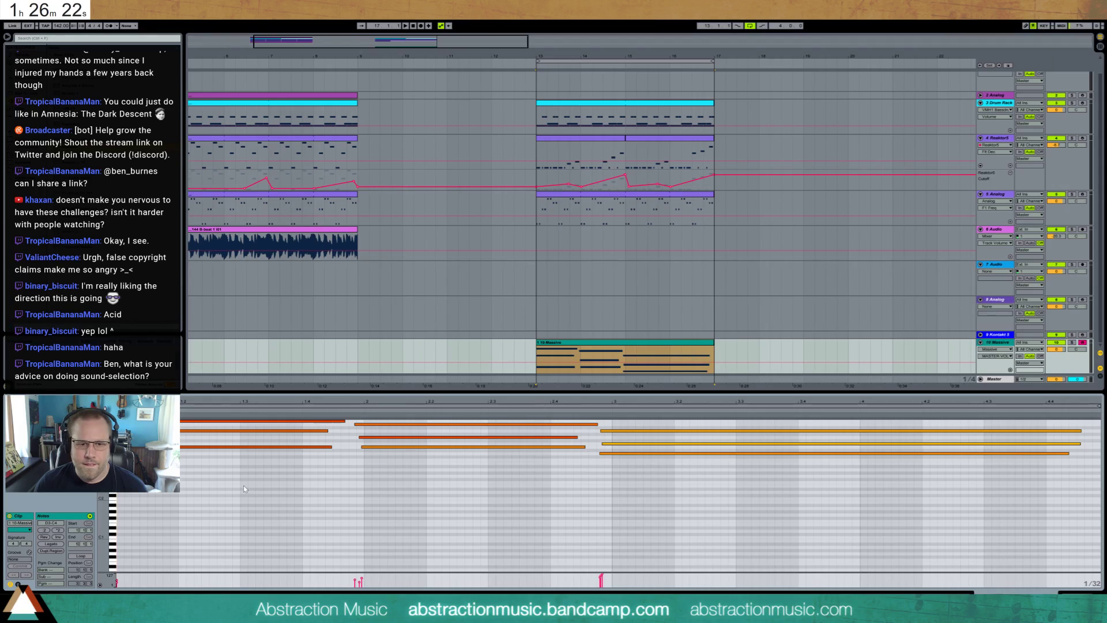
- Nudge the second and third chords in the Massive clip slightly later, keeping the last chord within the clip's end
left_click_drag(420, 418, 547, 475)
key("Right")
left_click_drag(651, 419, 668, 484)
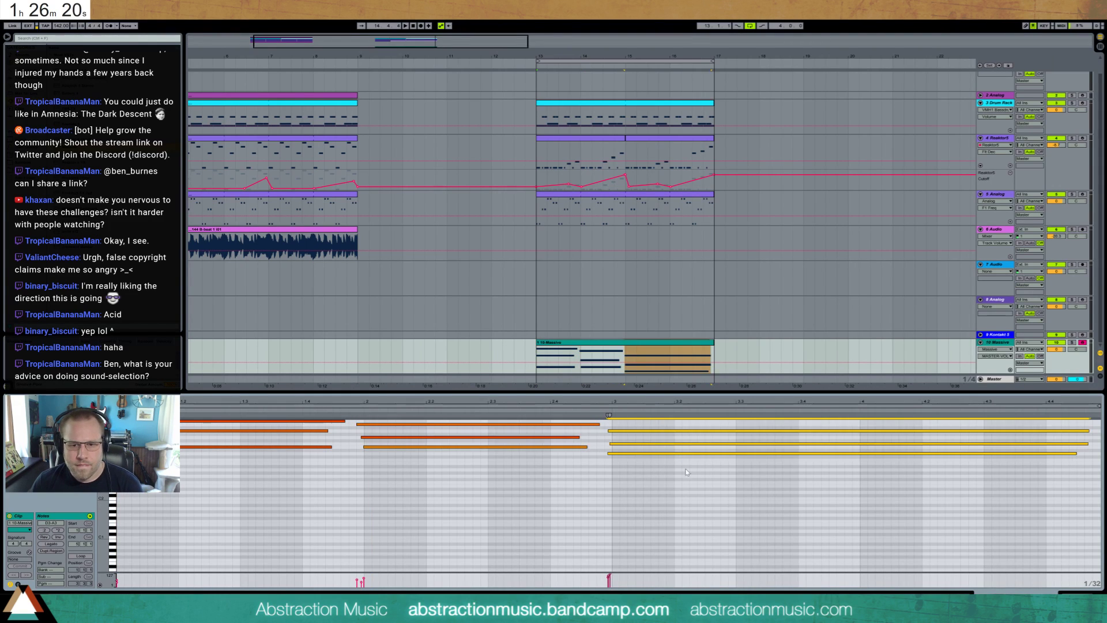
key("Right")
key("shift+Left")
key("shift+Tab")
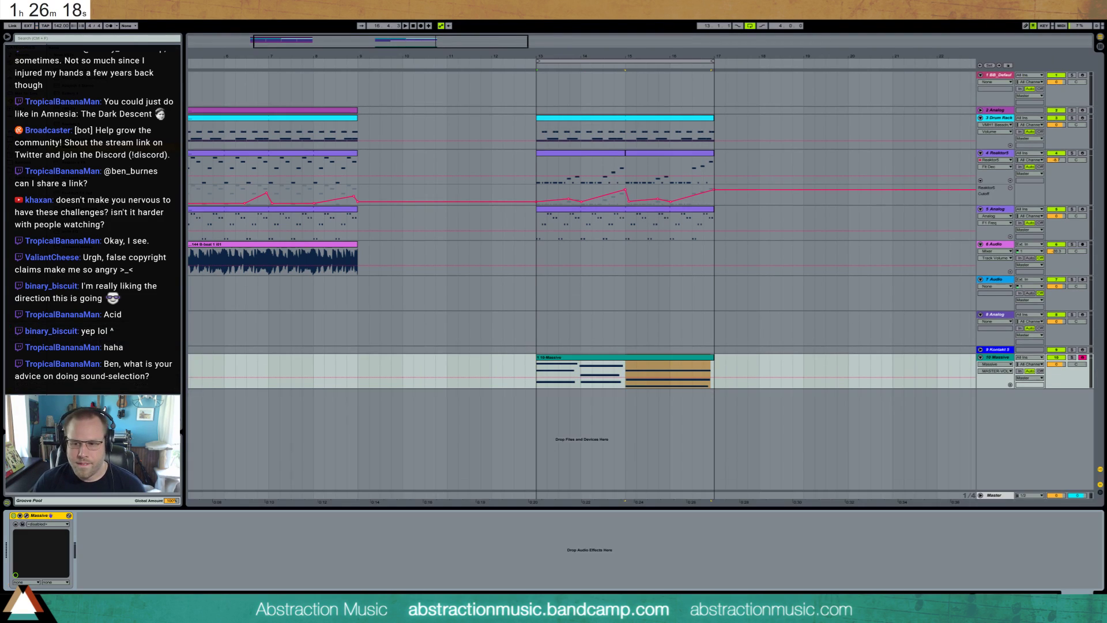
- Reopen the Massive synth and adjust its FX1 reverb while playing the section from bar 13
left_click(27, 516)
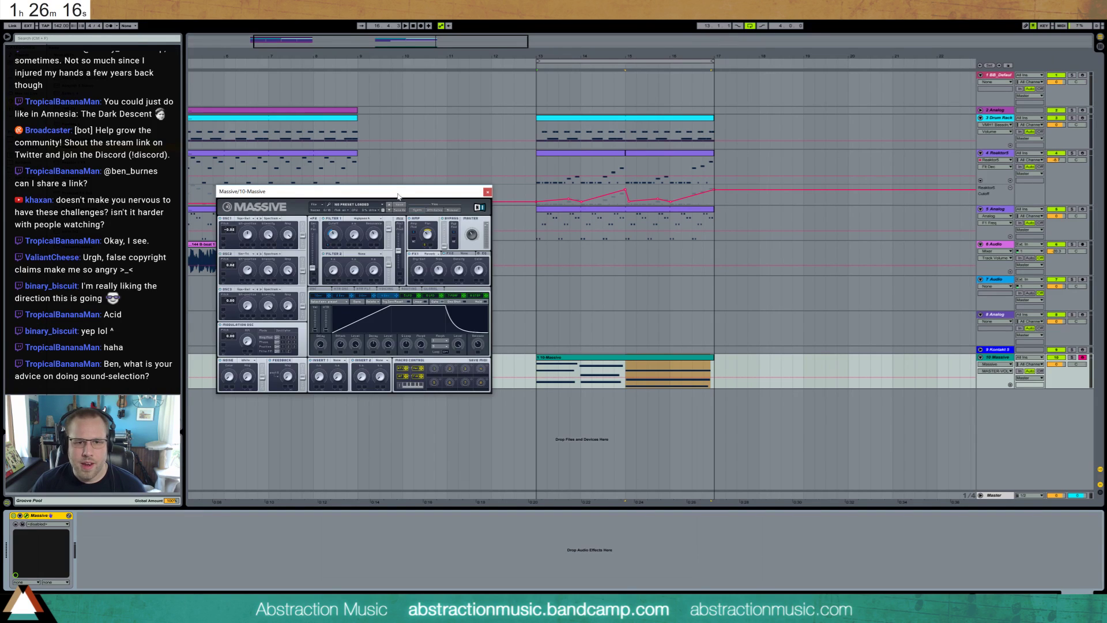
left_click_drag(398, 195, 410, 148)
left_click(430, 224)
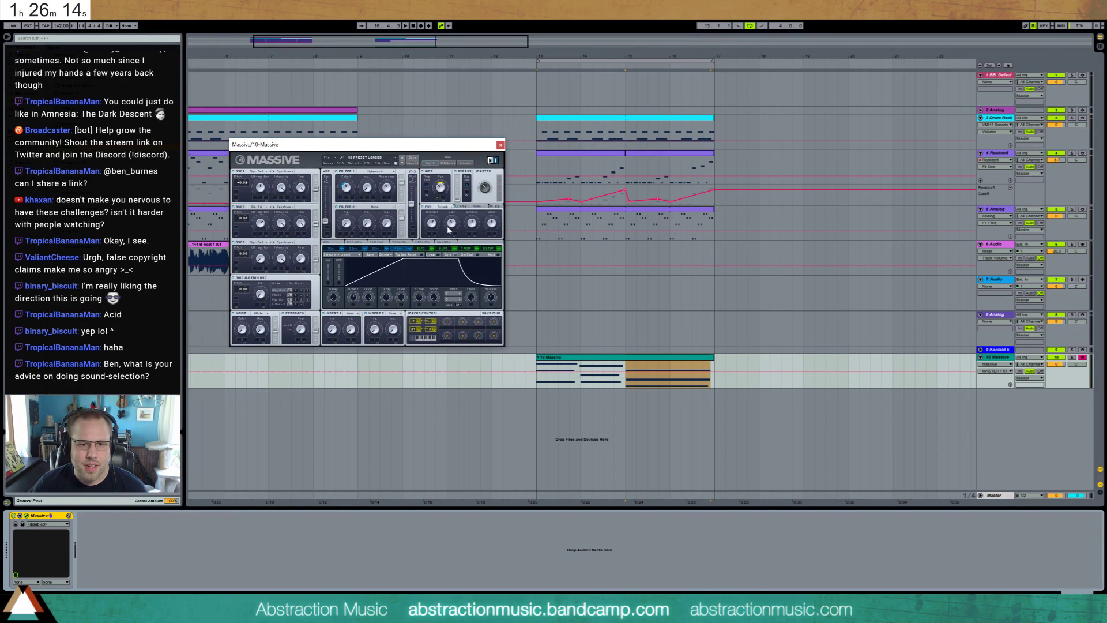
left_click_drag(432, 225, 447, 239)
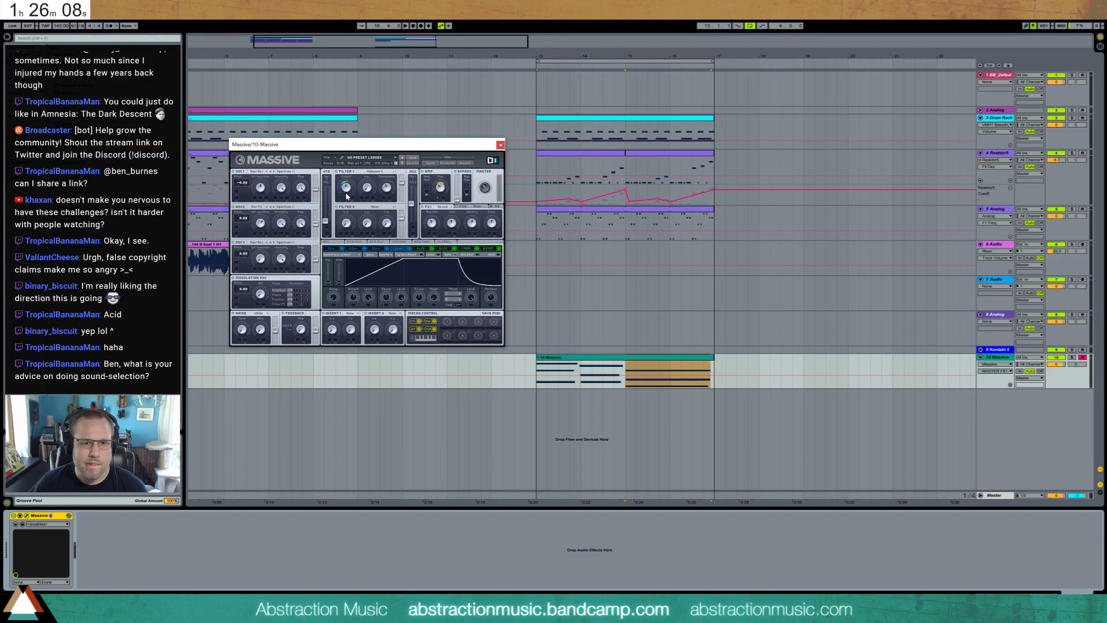
key("space")
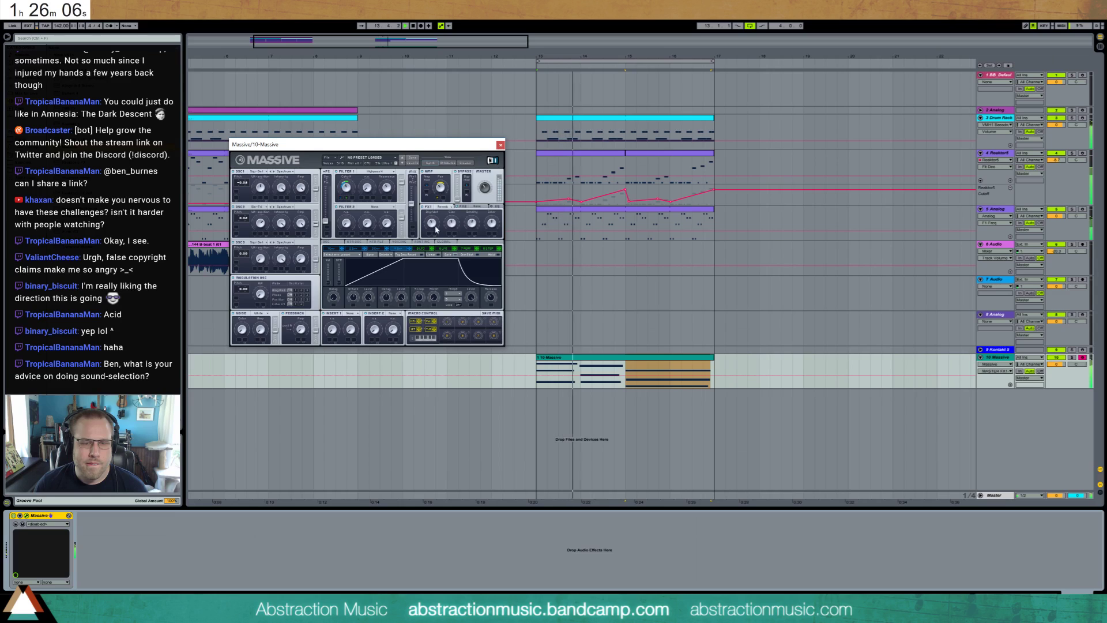
left_click(489, 191)
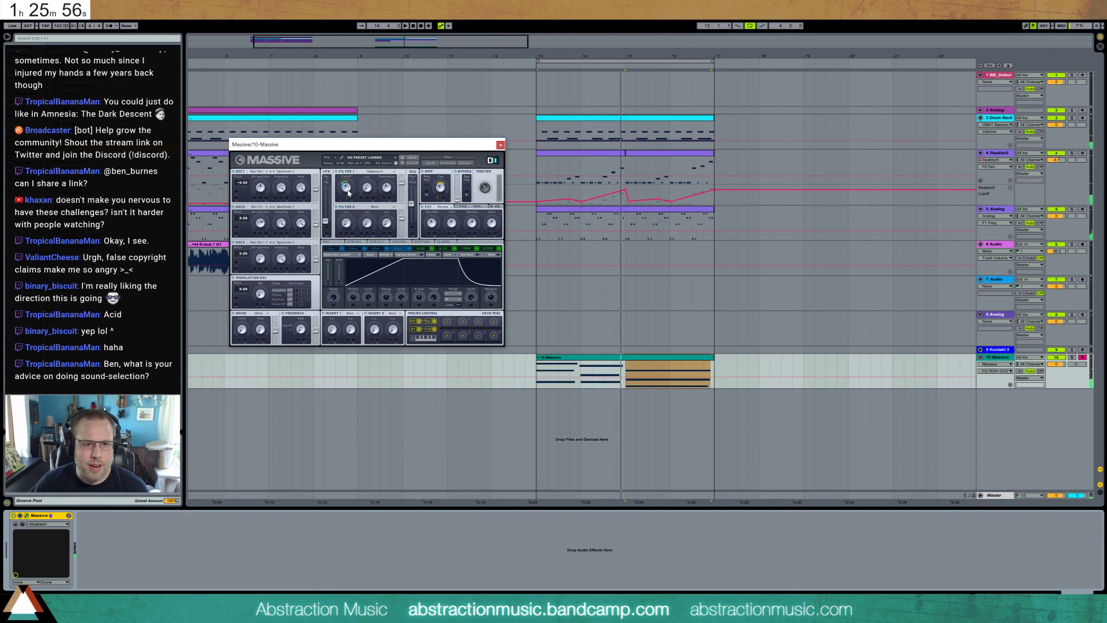
- Switch Filter 1 to a lowpass type, change the filter routing, and adjust the filter's cutoff
left_click(372, 172)
left_click(368, 179)
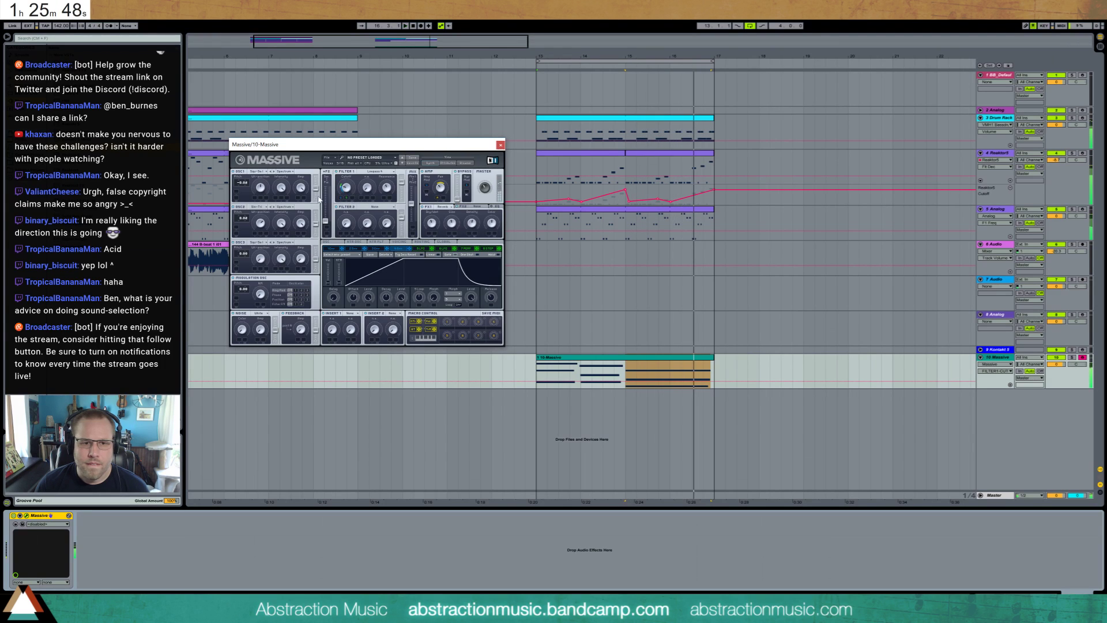
left_click_drag(315, 188, 342, 175)
left_click(345, 187)
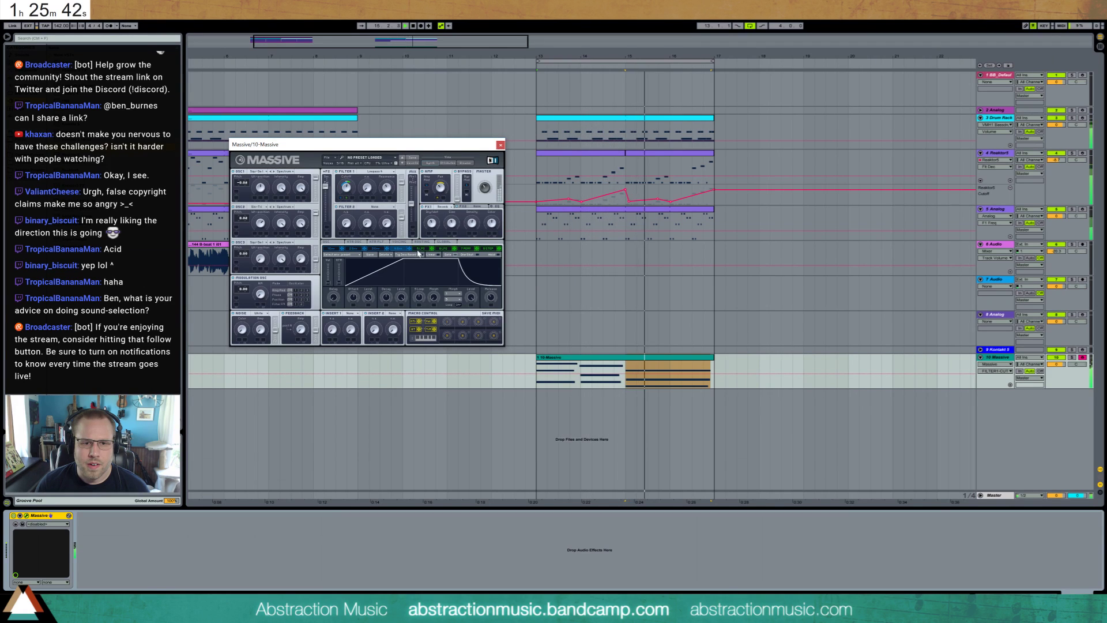
- Try LFO 5 modulation on Filter 1's cutoff with an adjusted rate and another filter type, then return to the lowpass
left_click(347, 198)
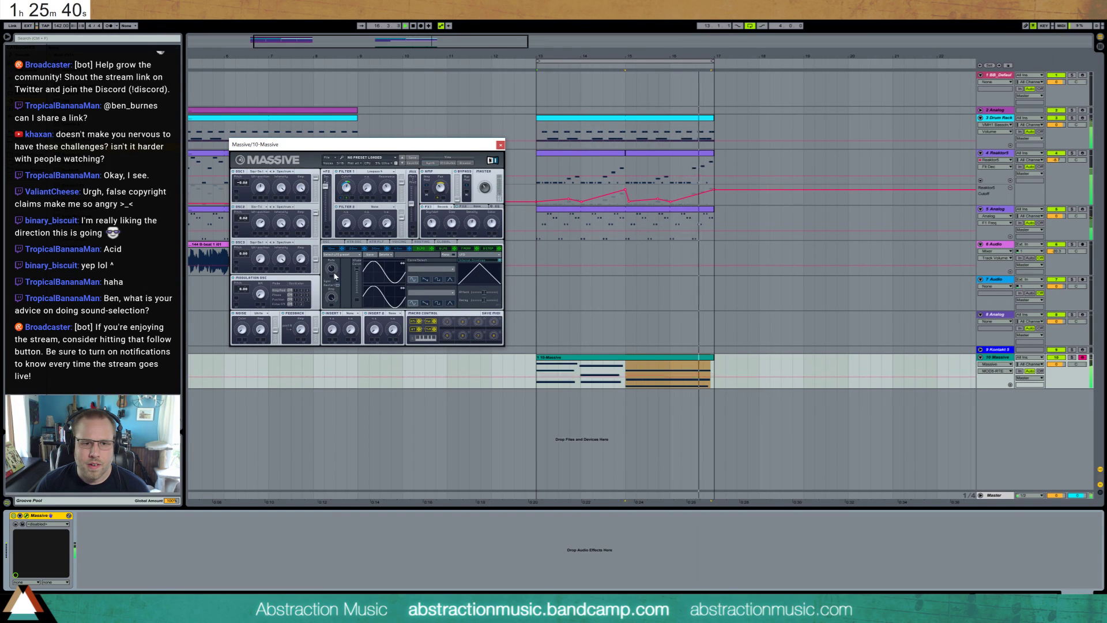
left_click_drag(331, 268, 334, 279)
left_click(375, 172)
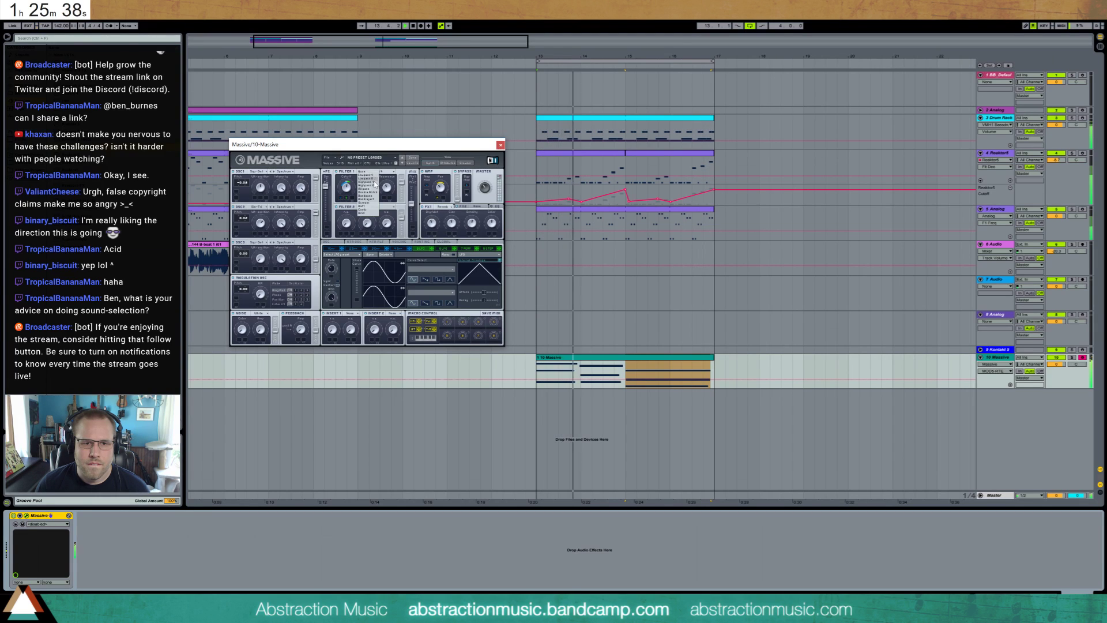
left_click(375, 186)
left_click_drag(346, 193, 347, 178)
left_click(375, 171)
left_click(369, 180)
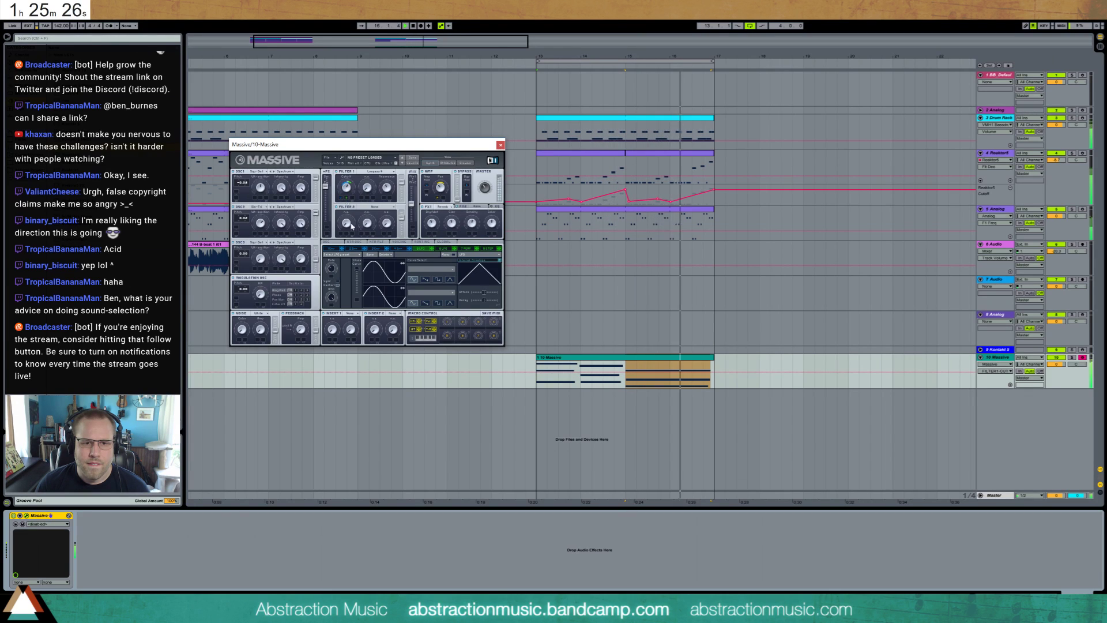
- Remove the modulation assignments from Filter 1's cutoff
left_click(347, 202)
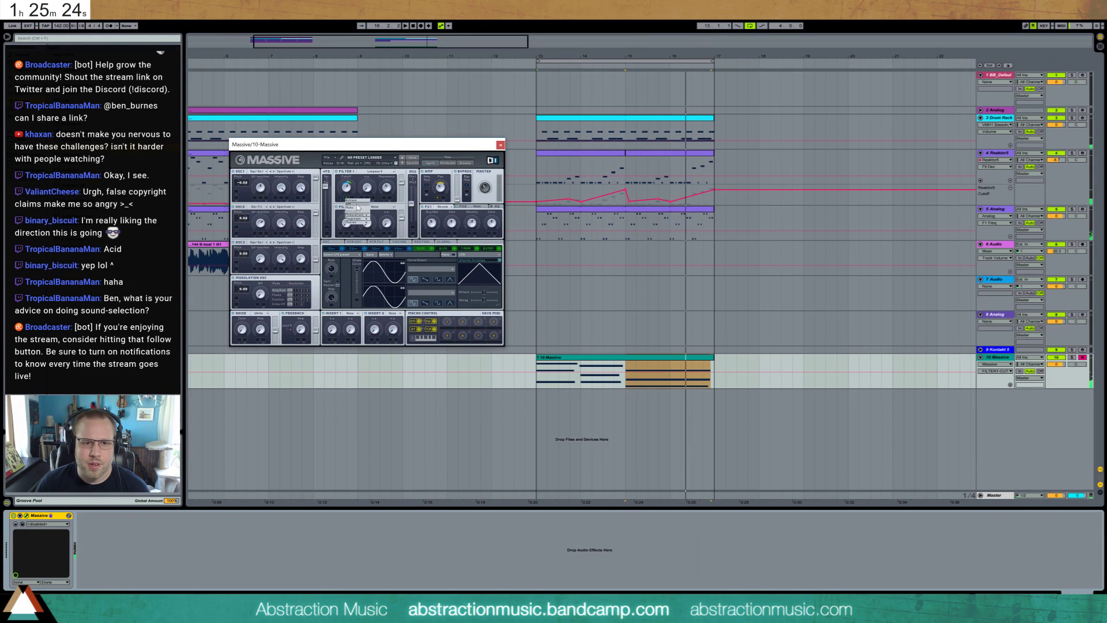
left_click(357, 205)
right_click(340, 197)
left_click(350, 204)
key("space")
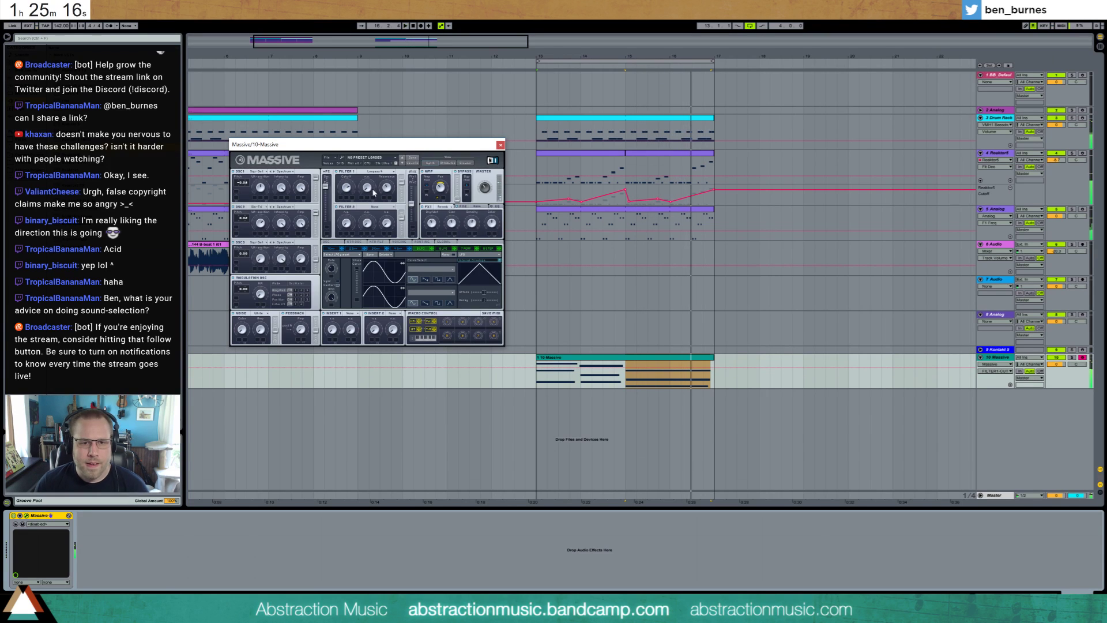
- Try different pitch transpositions for Oscillator 2 during playback and return its pitch to 0.00
left_click_drag(301, 186, 241, 226)
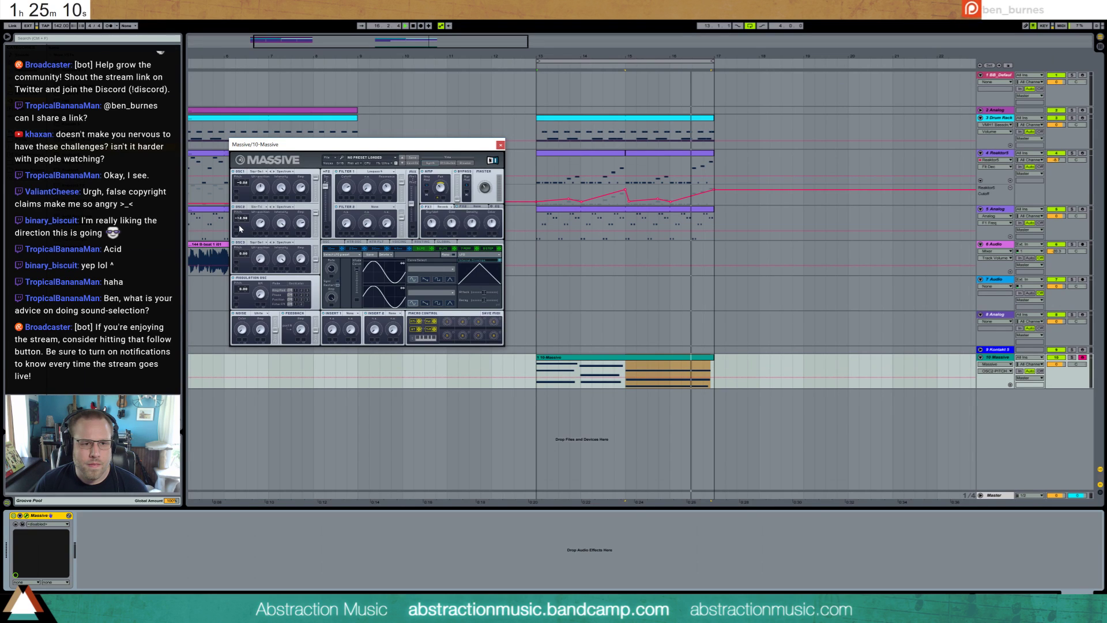
key("space")
left_click_drag(241, 218, 239, 218)
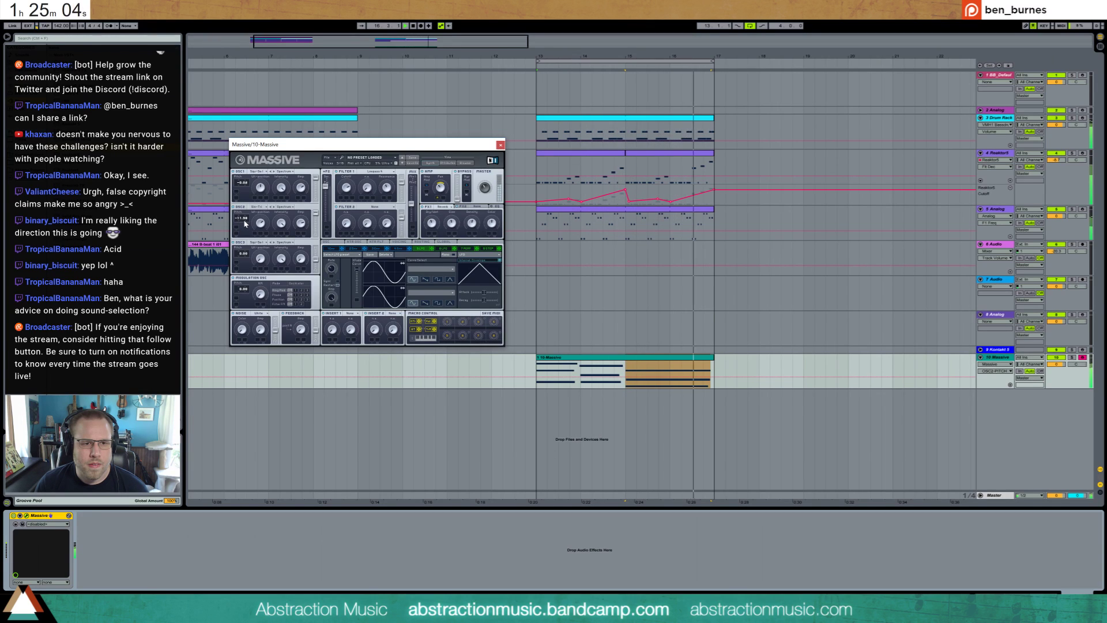
mouse_move(242, 219)
left_mouse_down()
mouse_move(234, 207)
mouse_move(237, 217)
left_mouse_up()
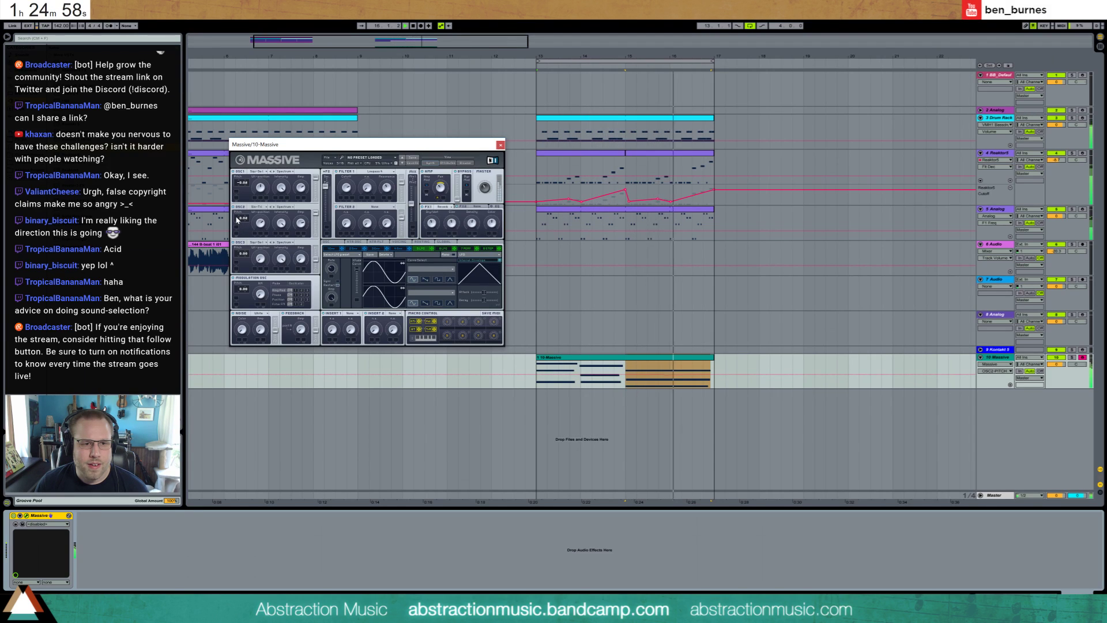
key("space")
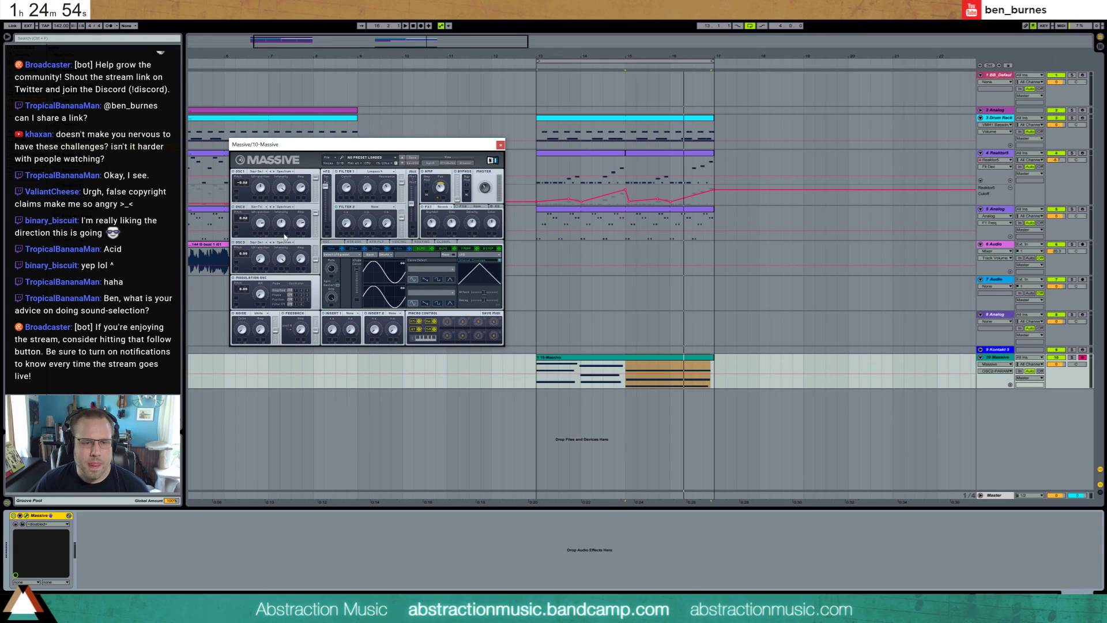
left_click(281, 191)
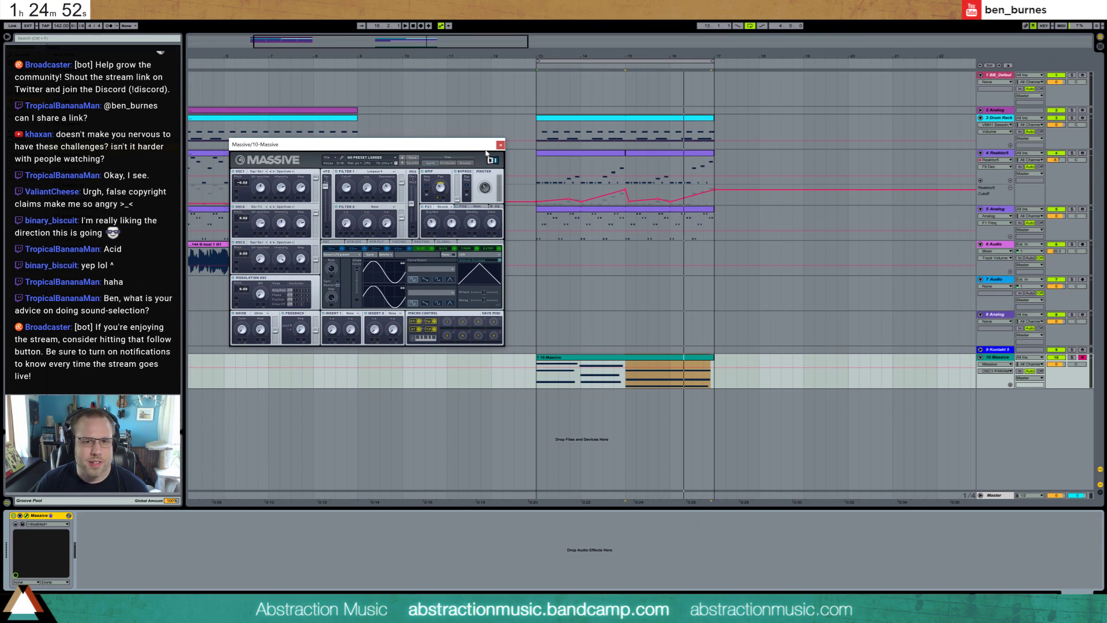
- Add an Auto Pan after Massive on the chord track, switch its rate mode, and adjust its offset
left_click(500, 144)
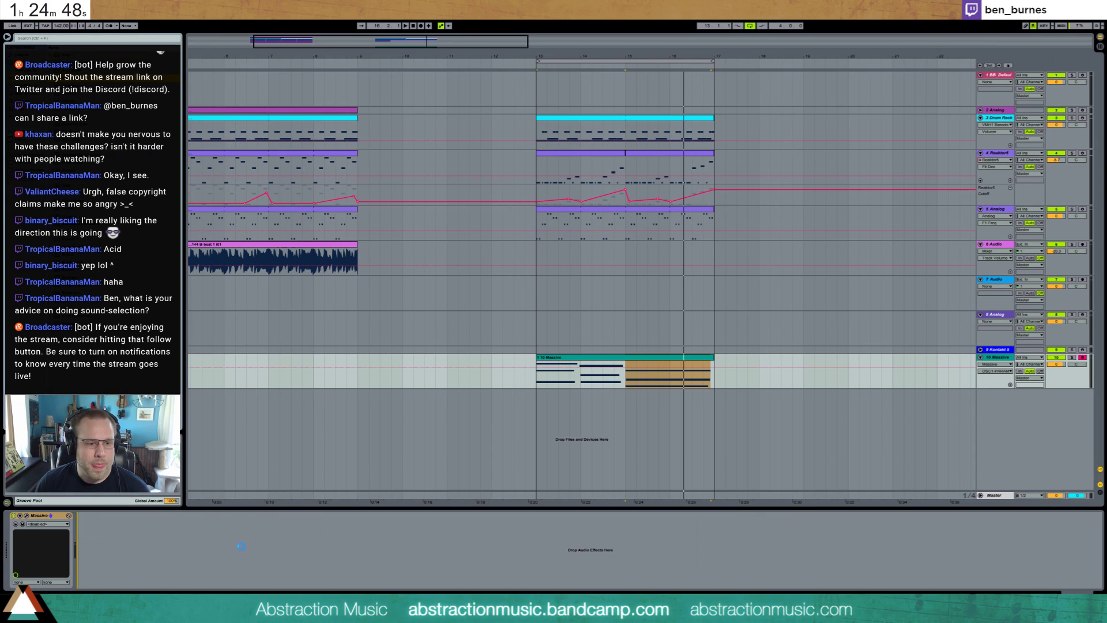
left_click_drag(125, 559, 98, 528)
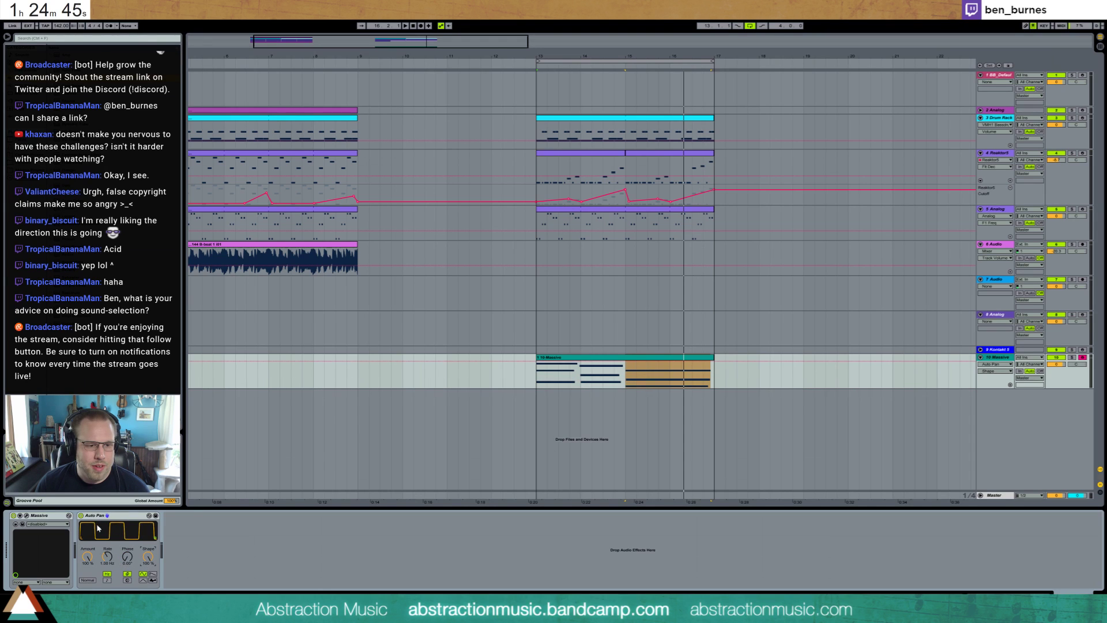
left_click(107, 580)
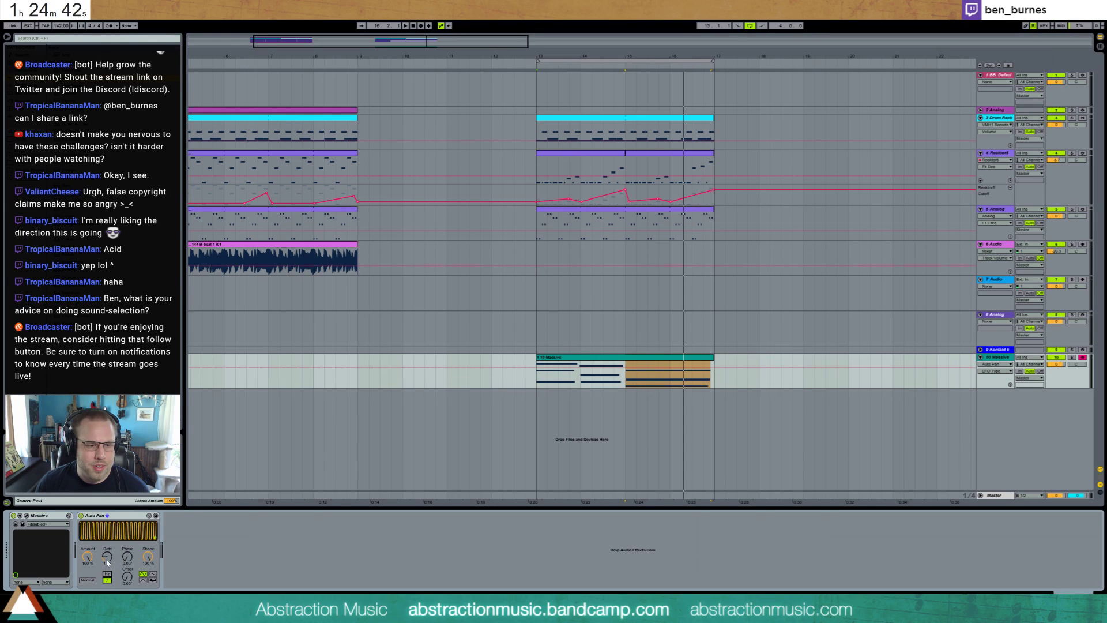
left_click_drag(127, 576, 189, 521)
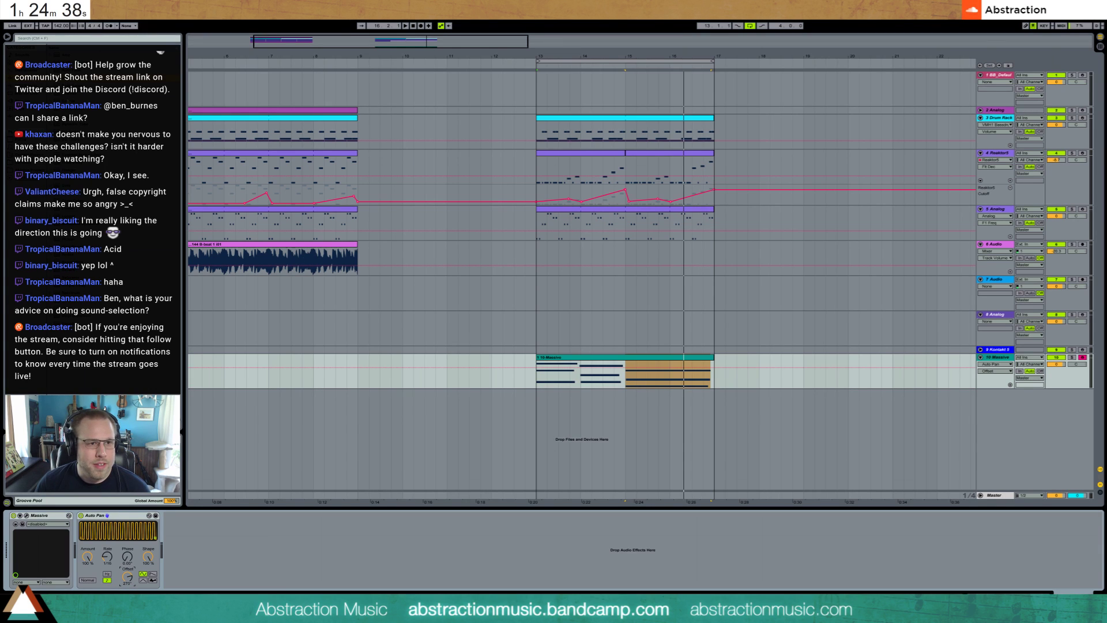
- Insert a Compressor between Massive and the Auto Pan, with its sidechain input taken from the Drum Rack track
left_click_drag(70, 109, 91, 534)
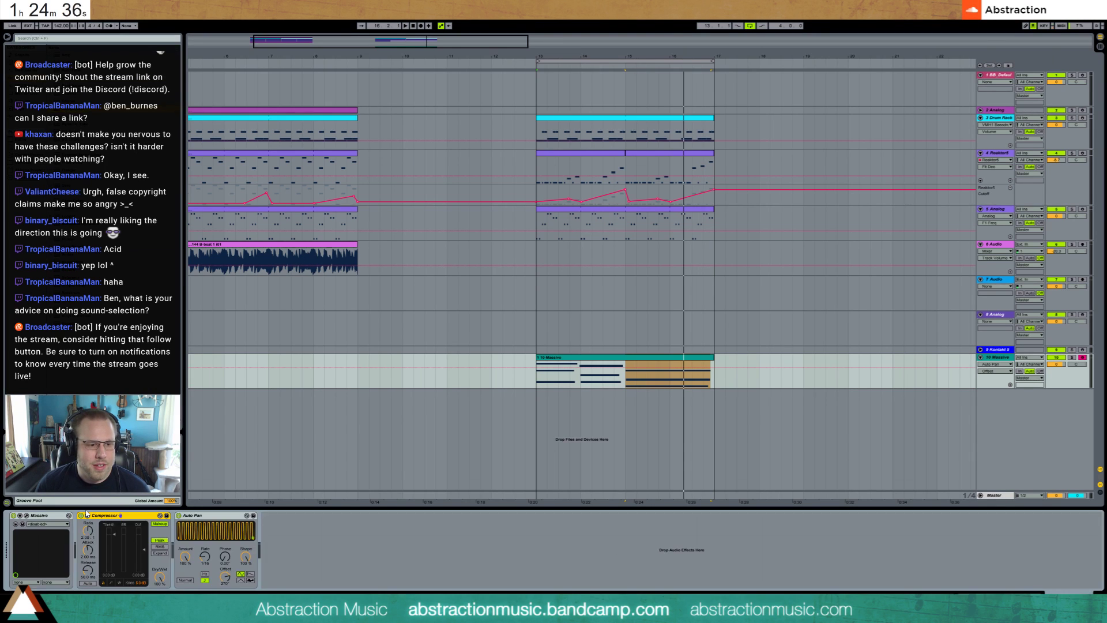
left_click(87, 515)
left_click(92, 535)
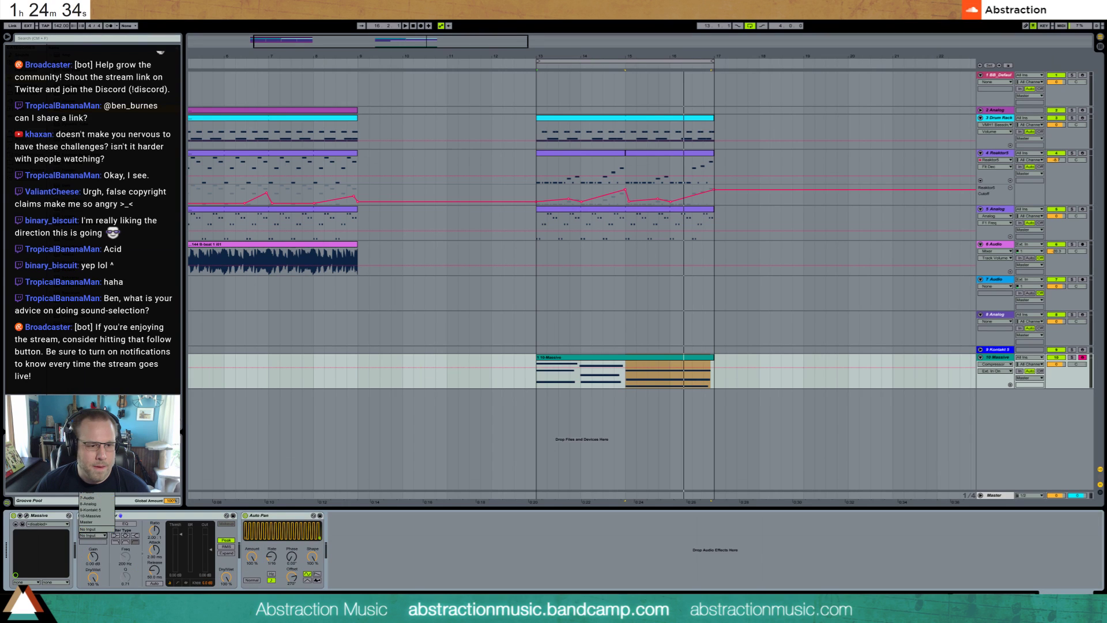
left_click(93, 473)
left_click(99, 537)
left_click(97, 542)
left_click(118, 500)
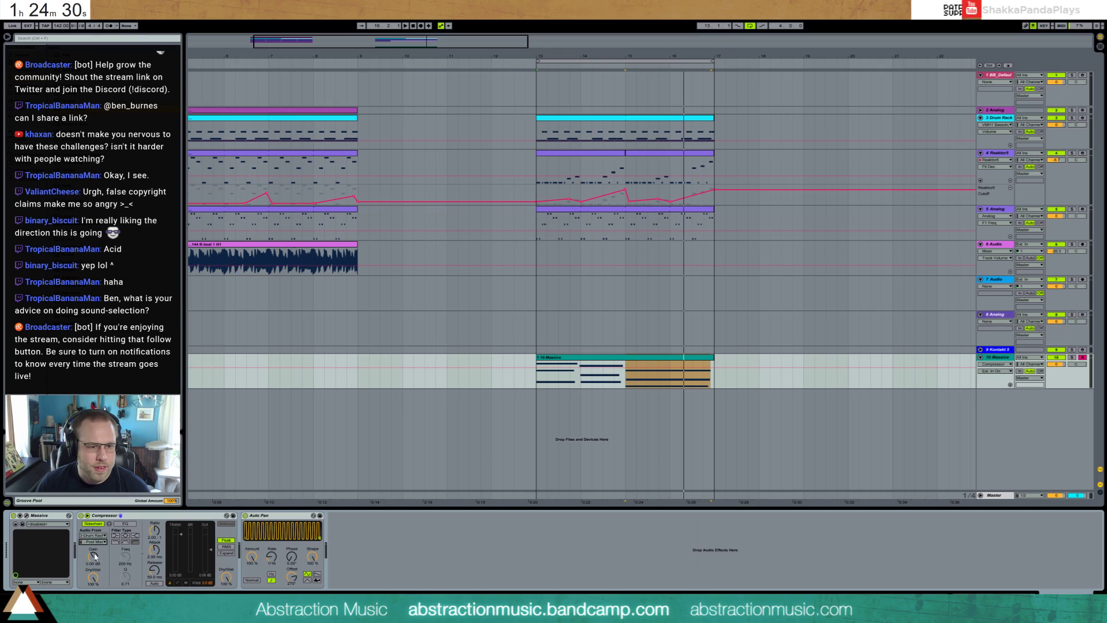
- Lower the Compressor's threshold and adjust its sidechain gain during playback
left_click_drag(180, 534, 180, 564)
key("space")
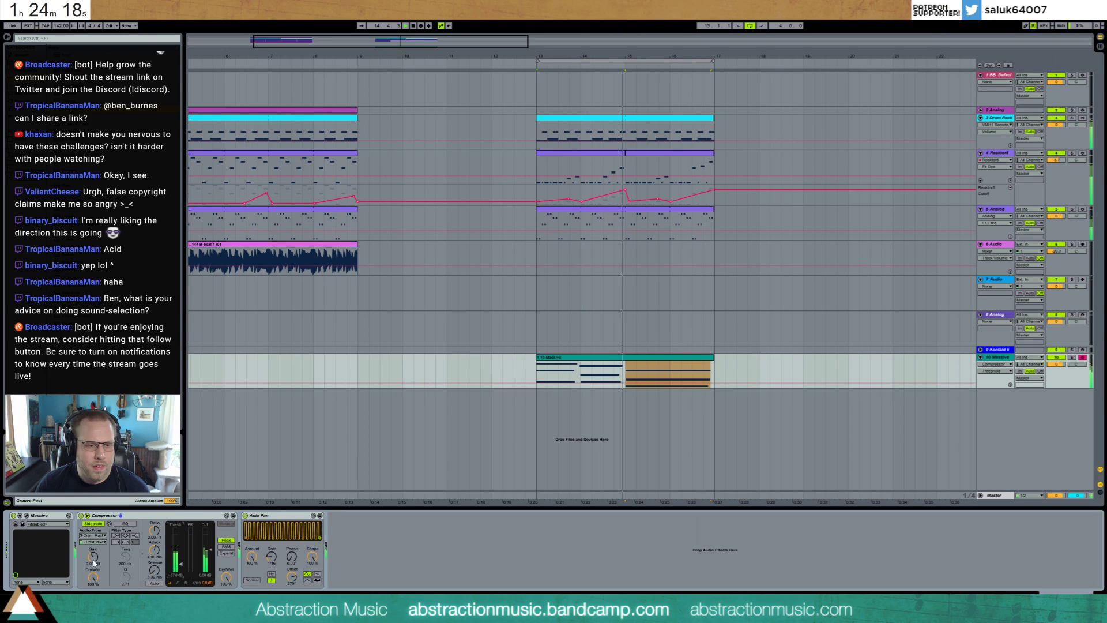
left_click_drag(93, 556, 93, 558)
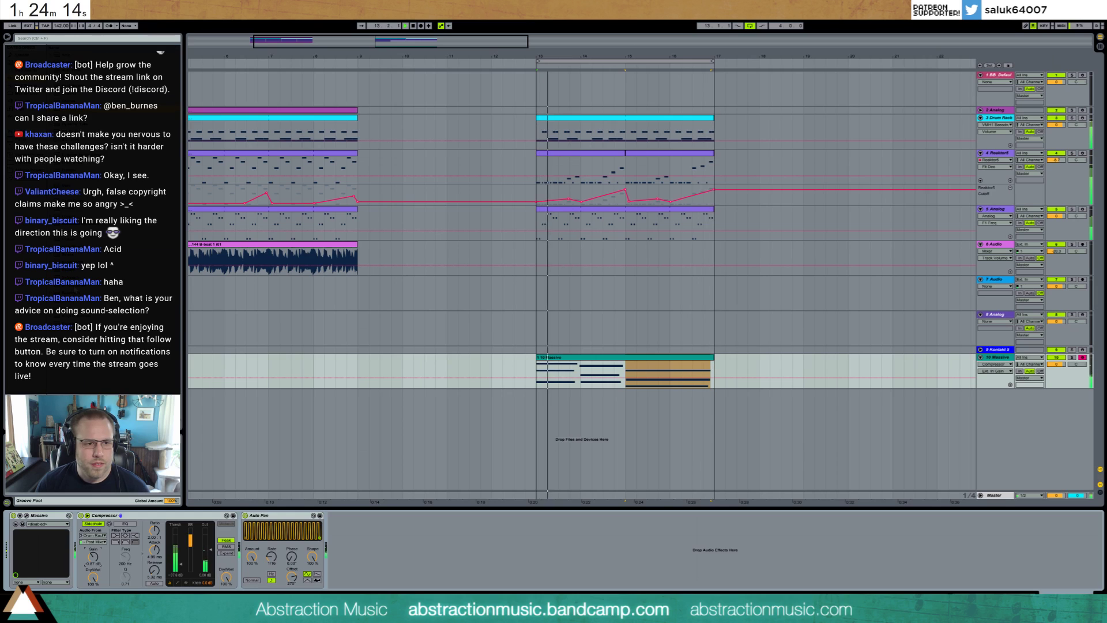
- Add a Reverb at the end of the Massive device chain and adjust its decay time and dry/wet mix
left_click_drag(364, 553, 366, 553)
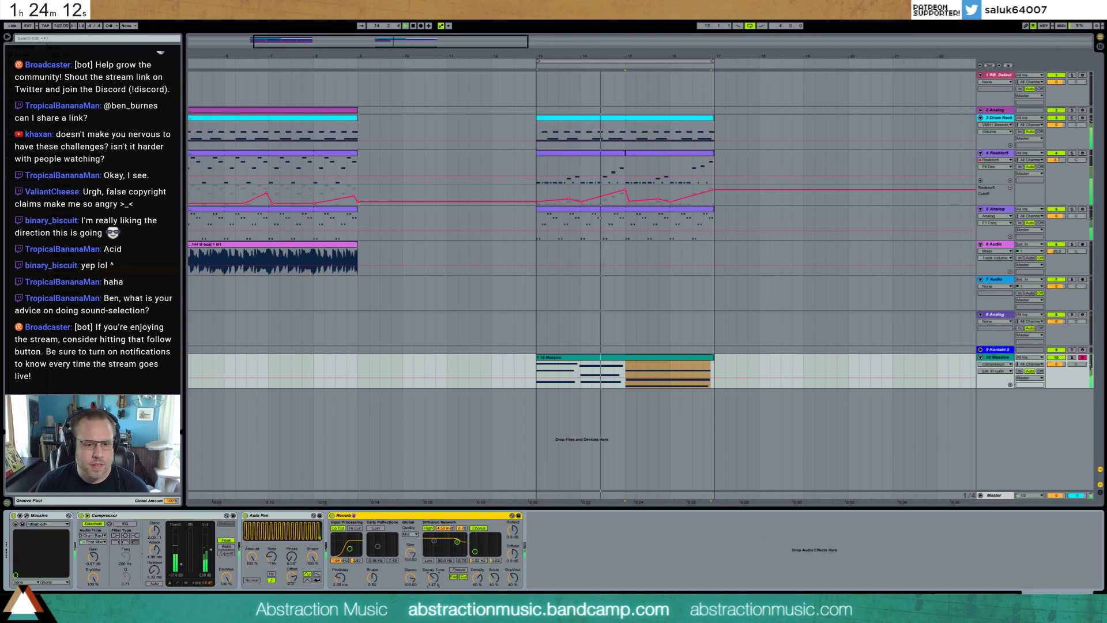
left_click(433, 577)
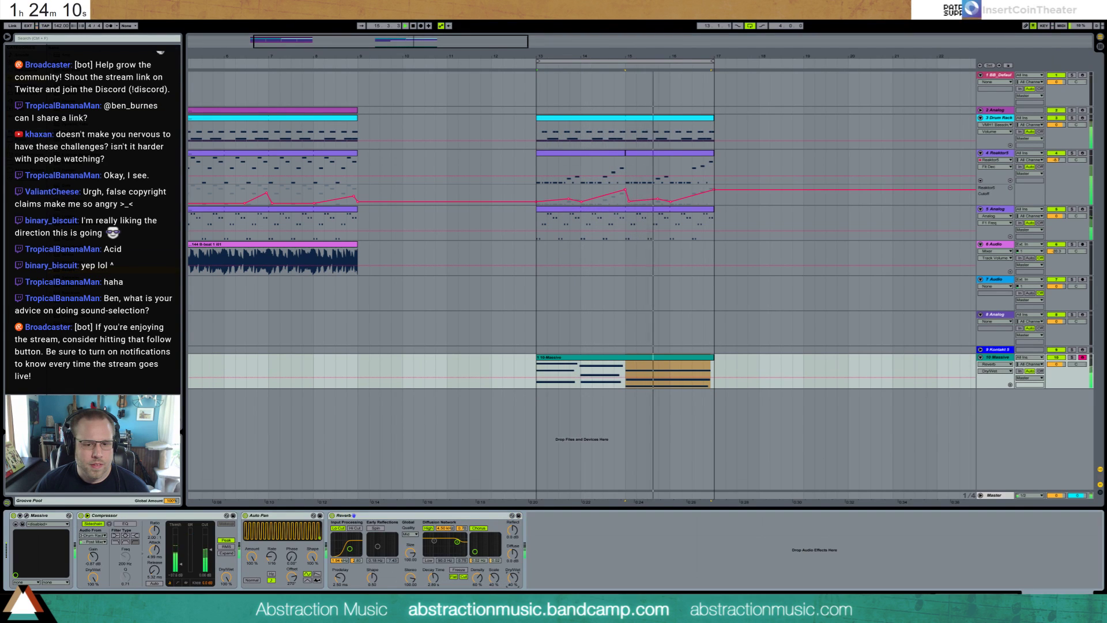
left_click_drag(512, 577, 512, 587)
left_click_drag(435, 578, 435, 584)
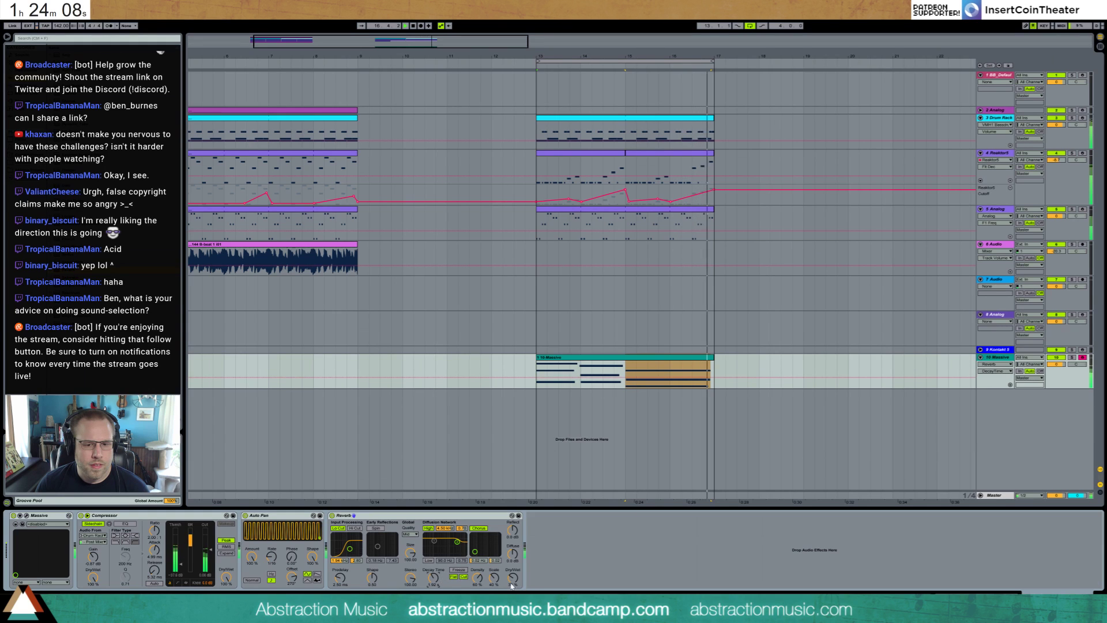
left_click_drag(512, 578, 512, 583)
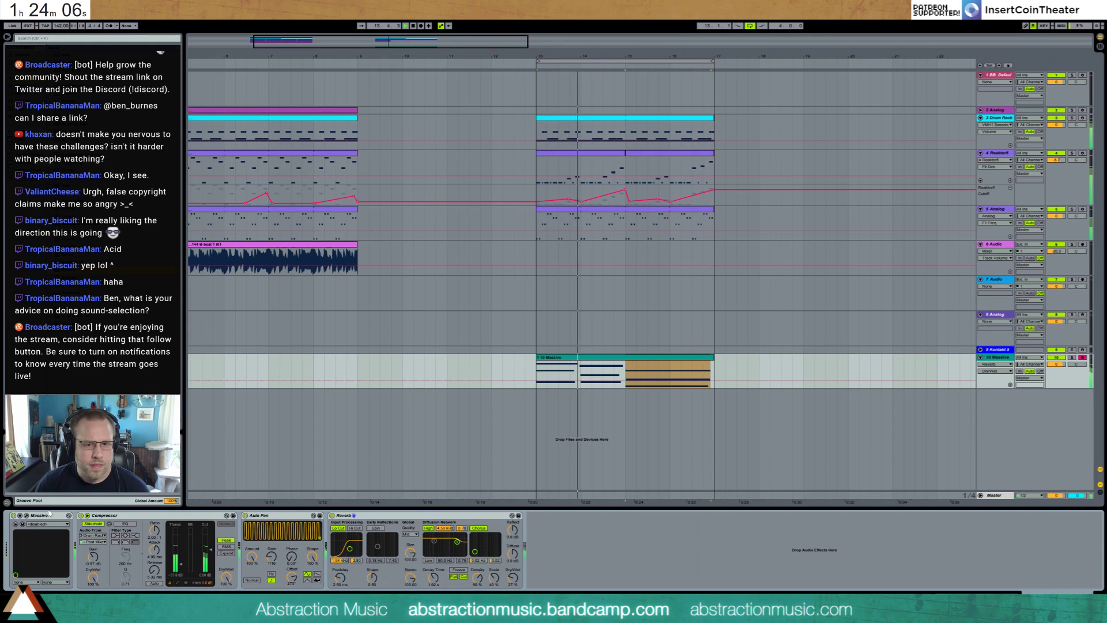
- Reopen the Massive synth and adjust Filter 1's cutoff during playback
left_click(26, 515)
left_click_drag(357, 145, 358, 164)
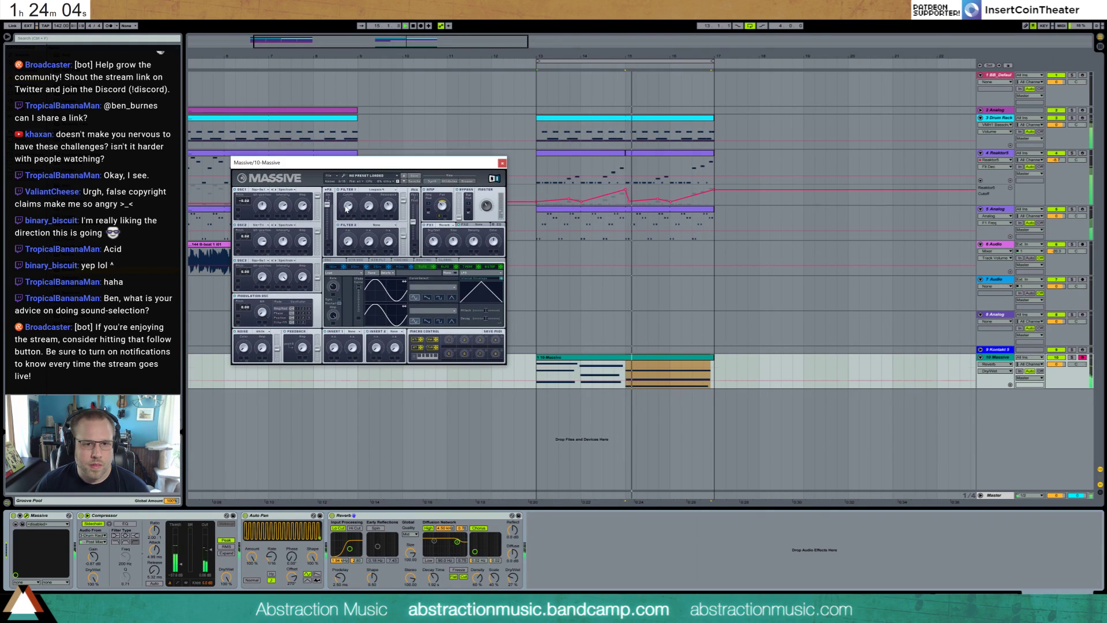
left_click(345, 203)
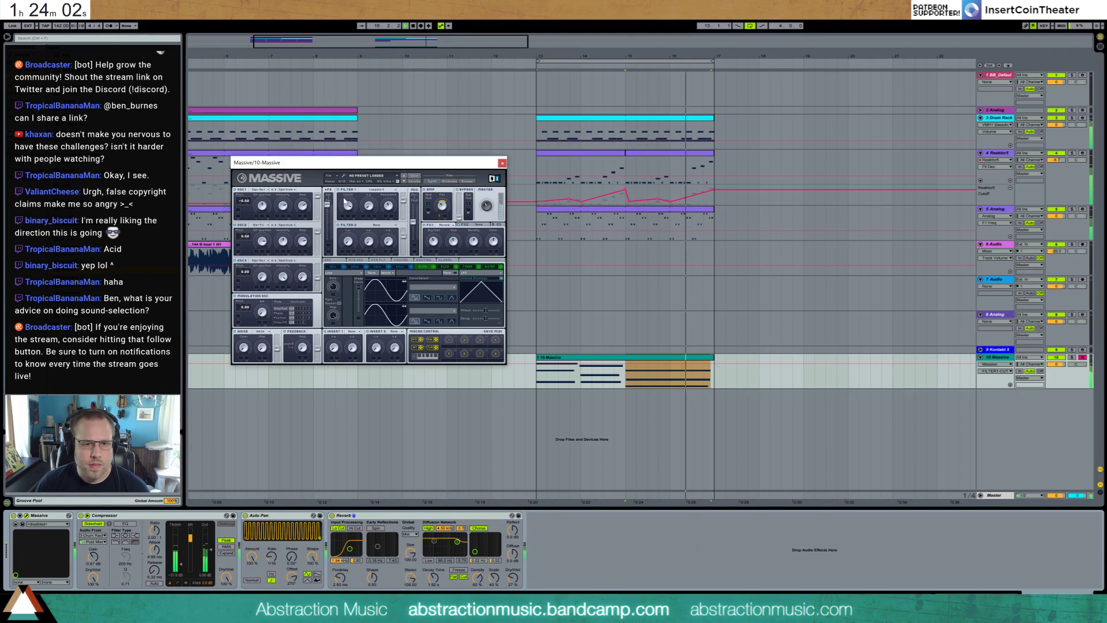
- Open the Massive clip's notes and examine the middle chord while the section plays
double_click(627, 357)
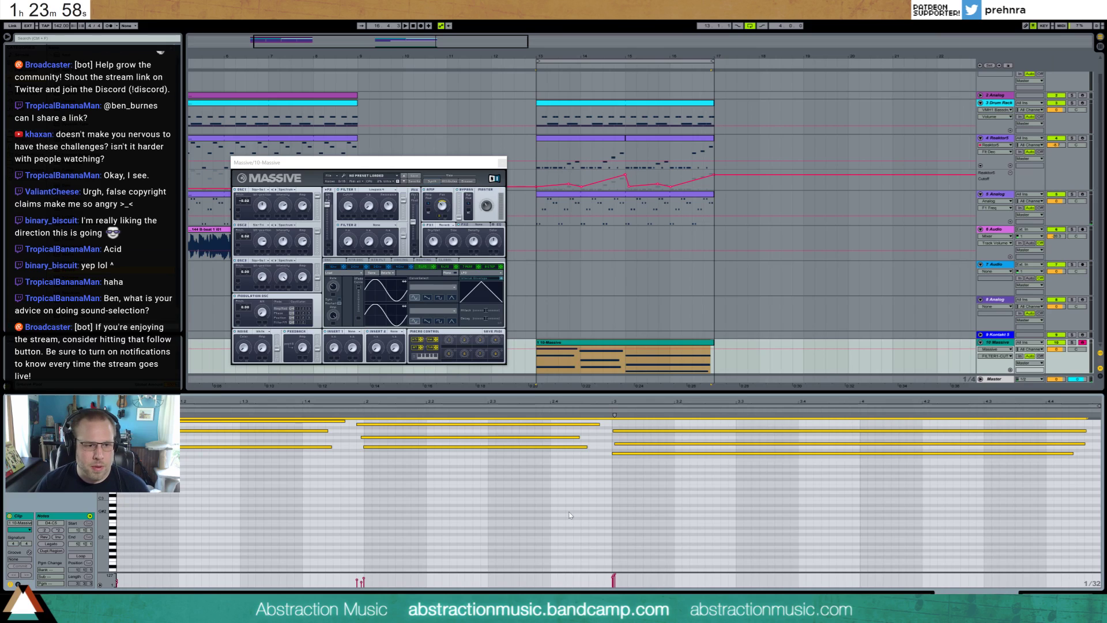
key("space")
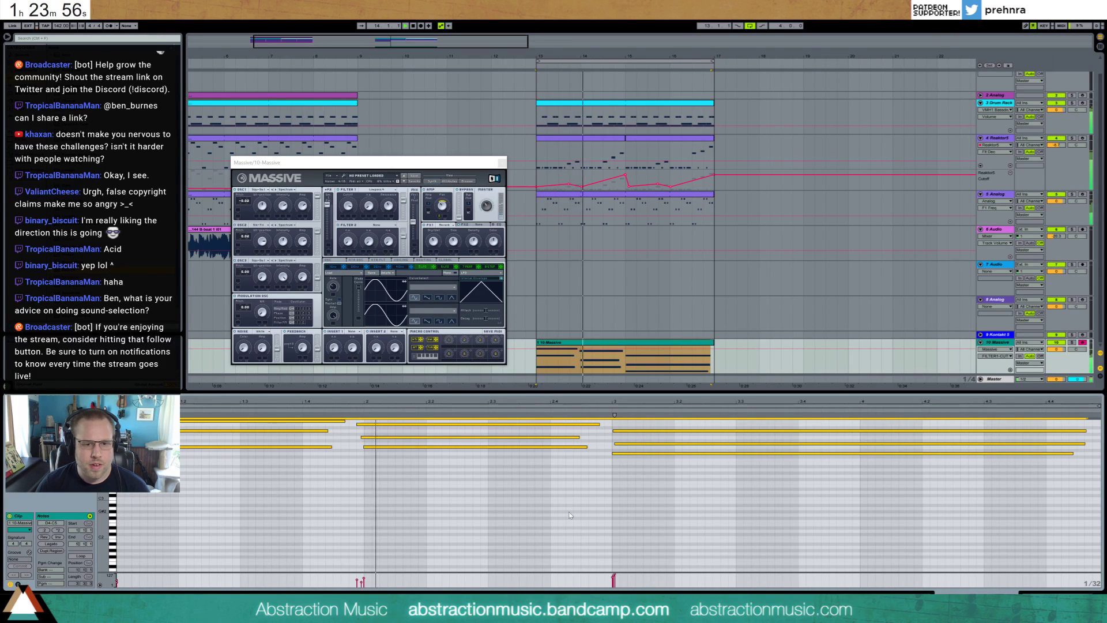
left_click(437, 426)
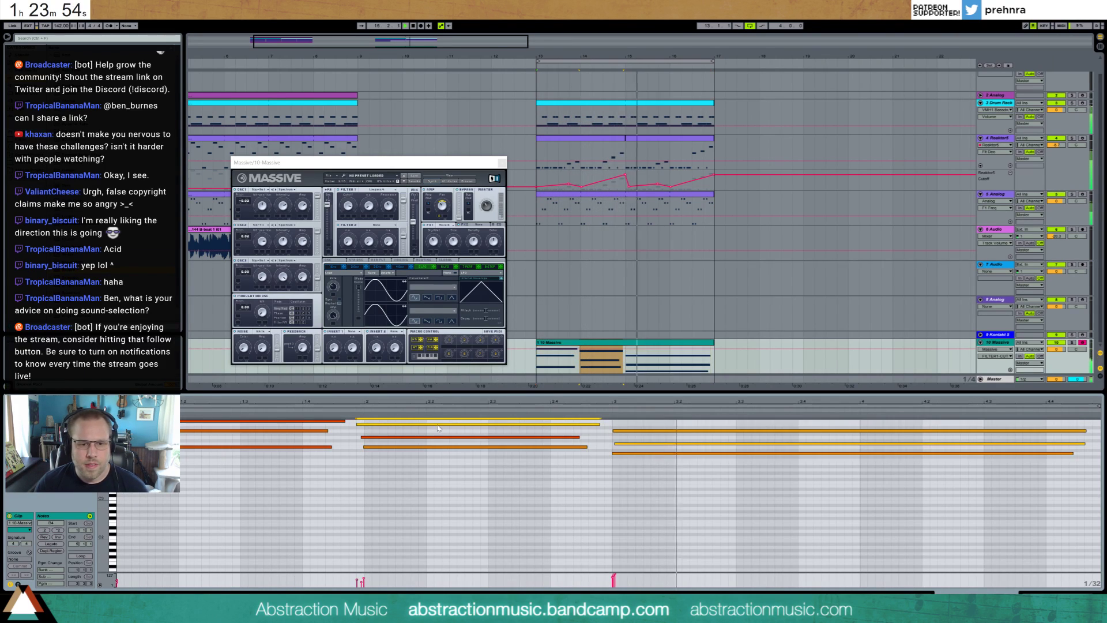
- Reduce the Auto Pan's amount on the Massive track and close the synth's window
key("shift+Tab")
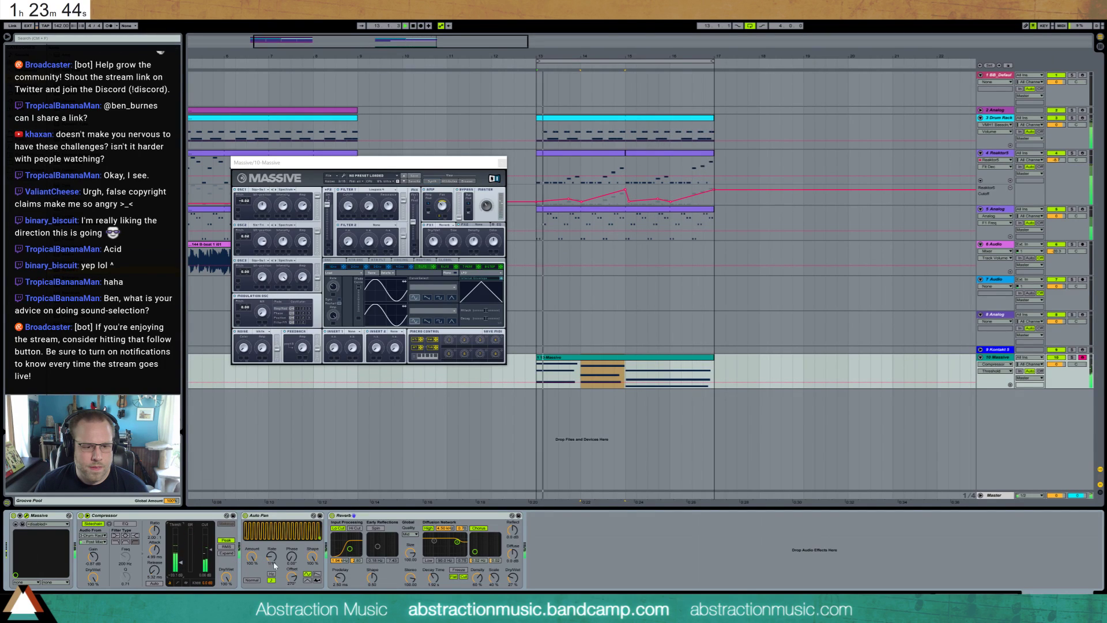
mouse_move(251, 557)
left_mouse_down()
mouse_move(251, 575)
mouse_move(252, 548)
left_mouse_up()
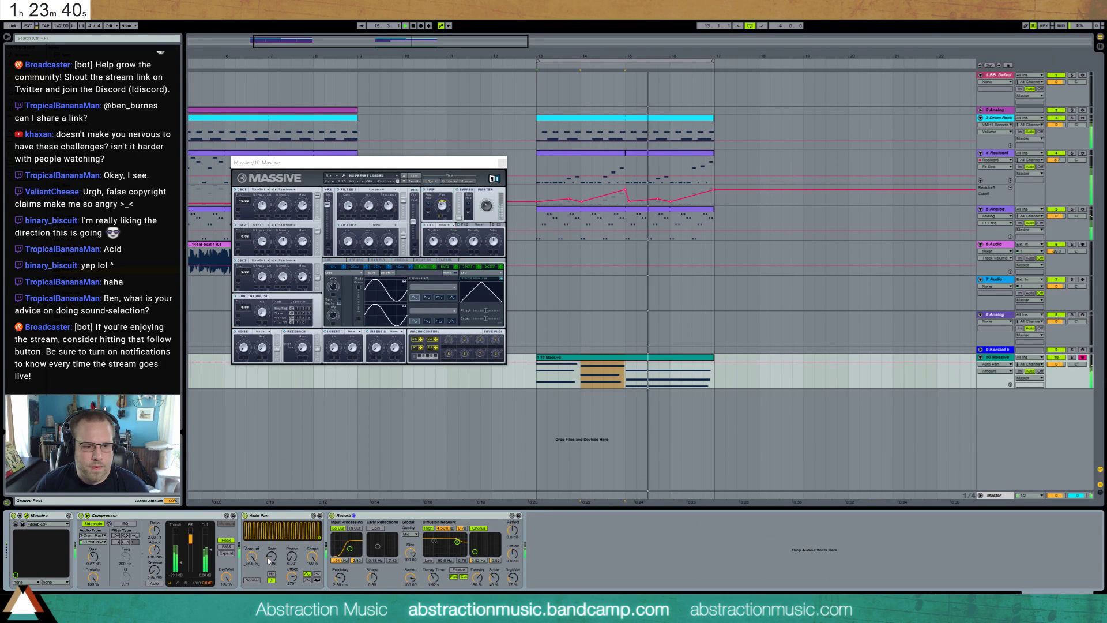
left_click(501, 163)
- Duplicate the Reaktor bass track and clear the cutoff automation from the copy's section starting at bar 13
left_click(595, 153)
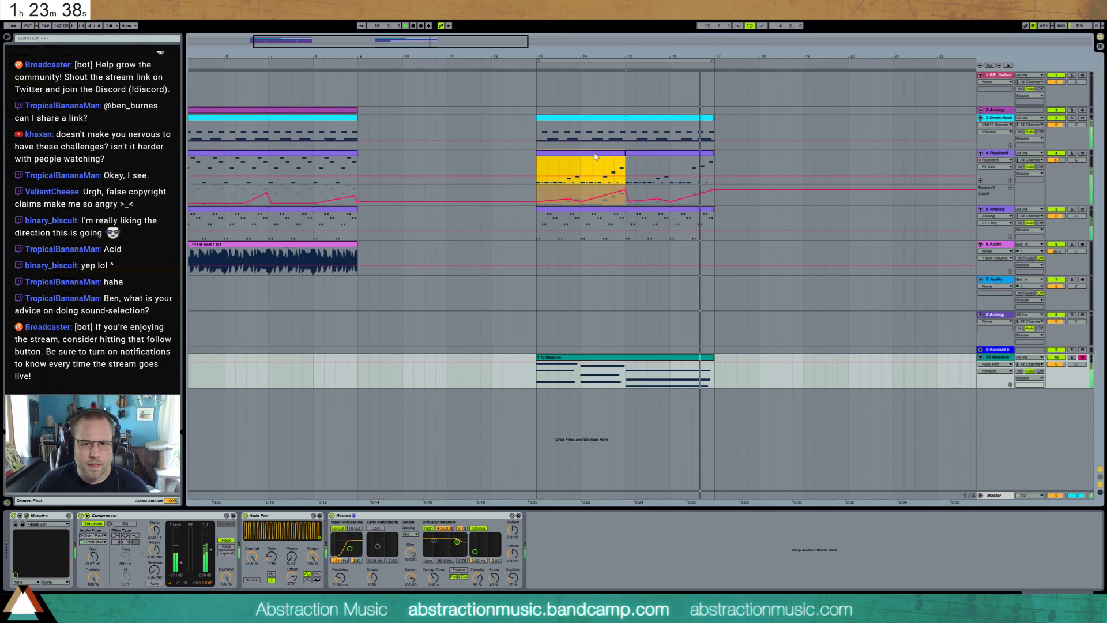
left_click(994, 156)
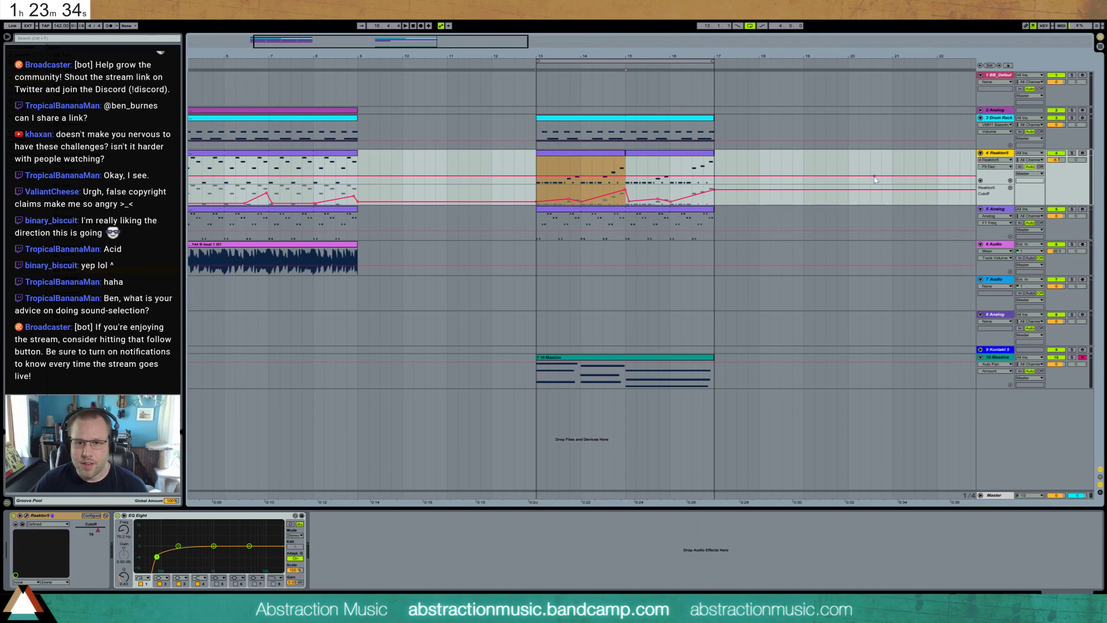
key("ctrl+d")
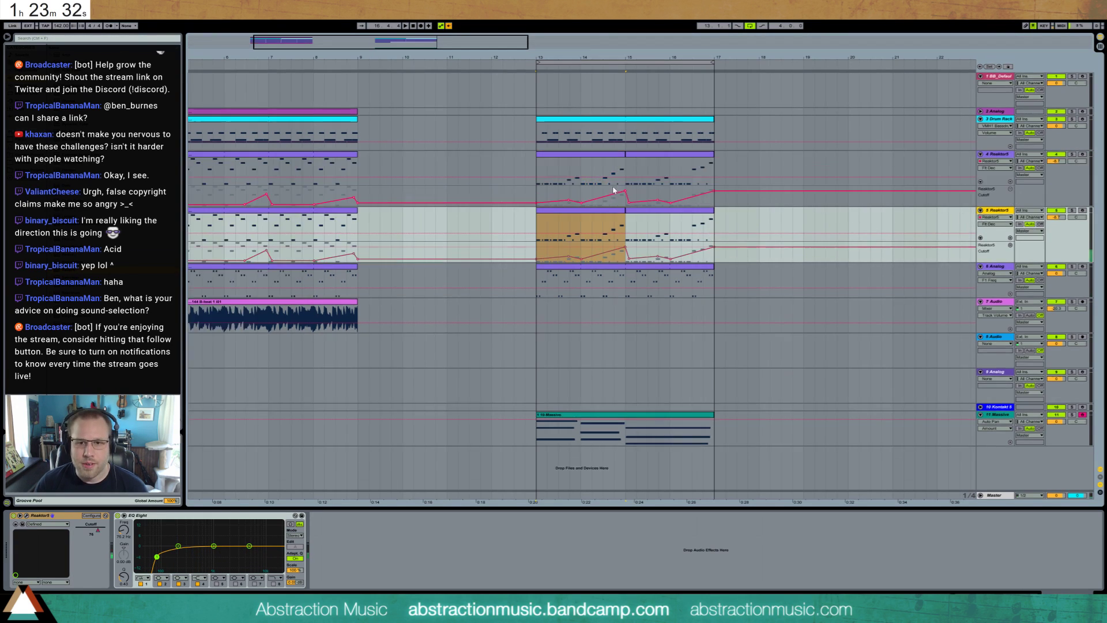
left_click_drag(780, 256, 492, 254)
key("Delete")
- Replace the duplicated track's Reaktor instrument with Tension and remove its EQ Eight
left_click(616, 211)
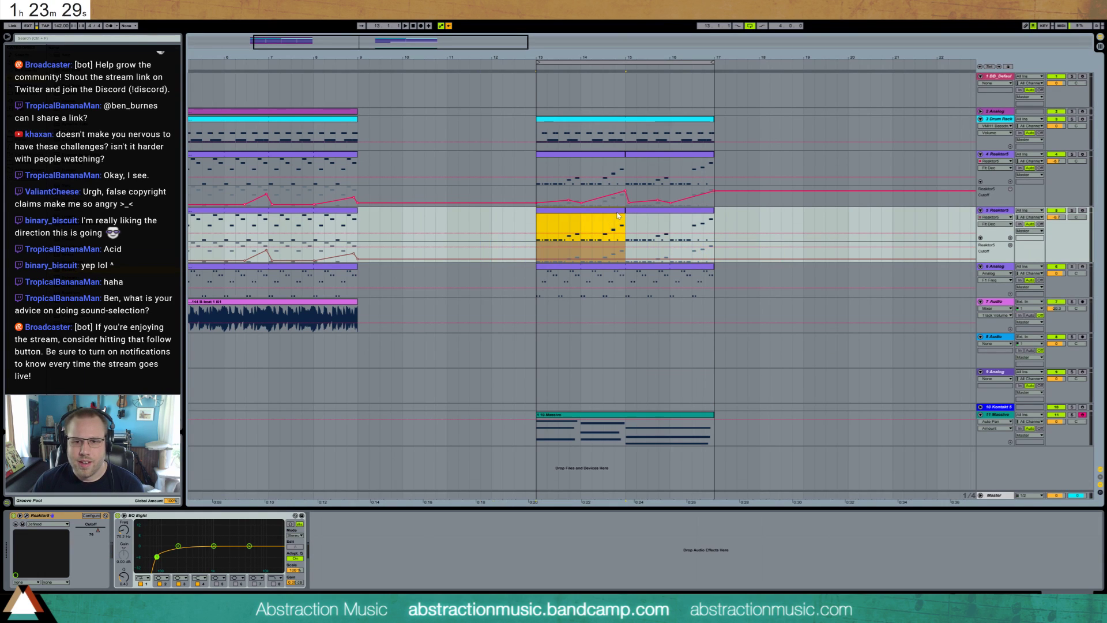
left_click(1005, 211)
key("Delete")
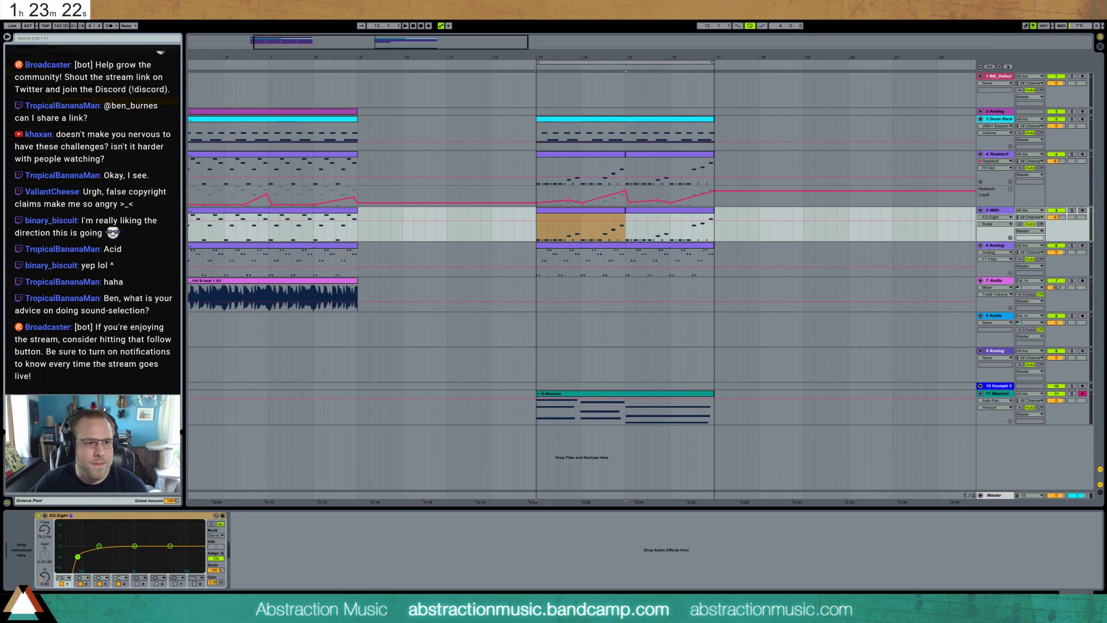
left_click_drag(7, 530, 16, 542)
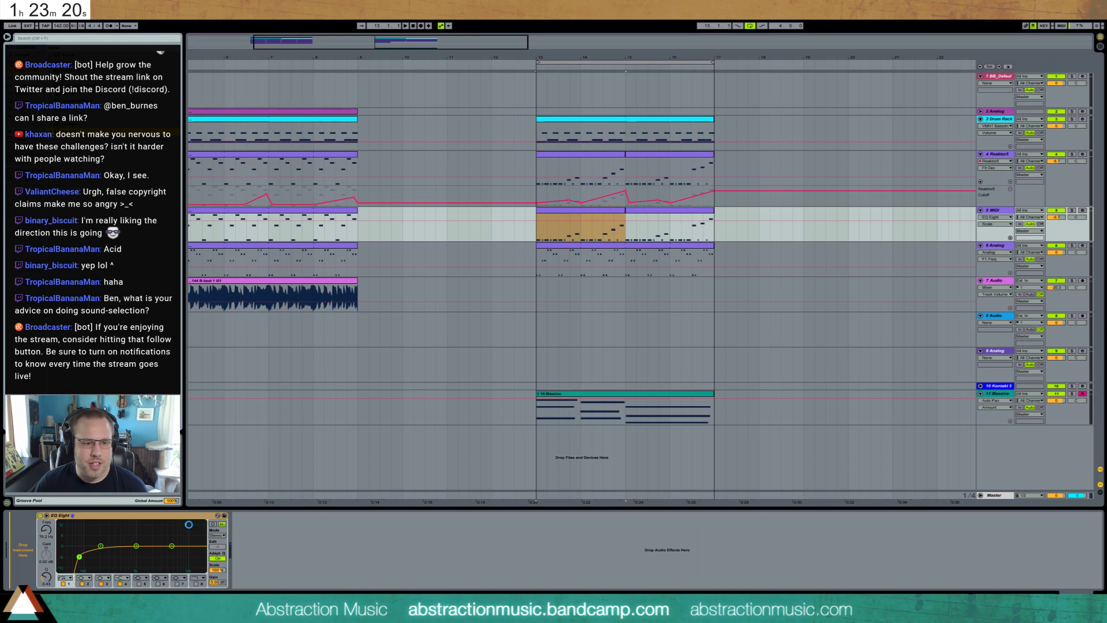
left_click_drag(189, 524, 186, 526)
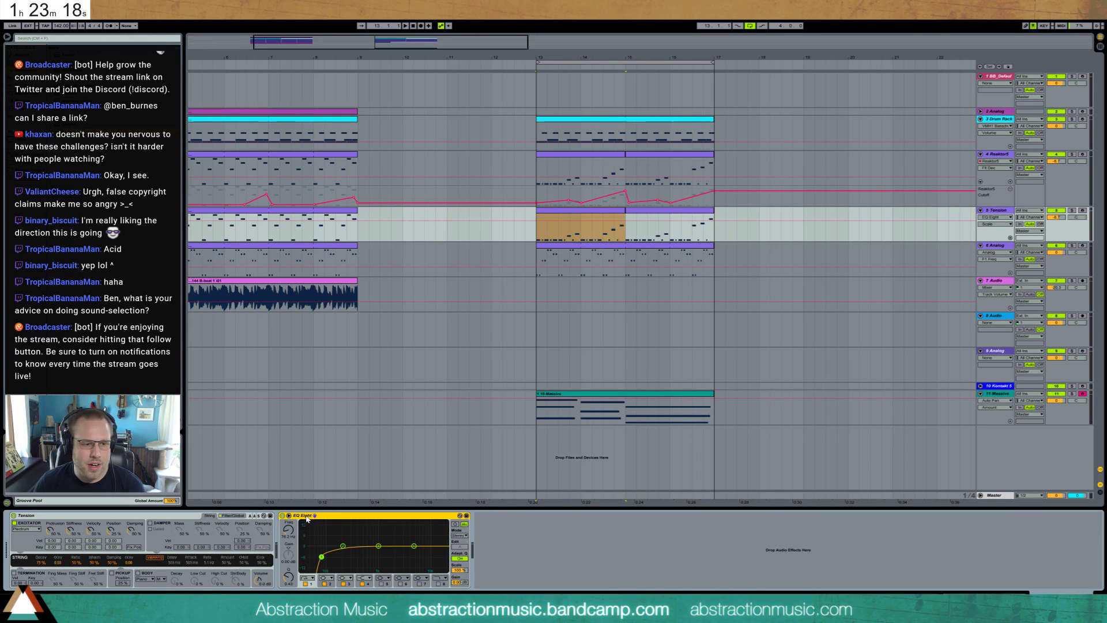
key("Delete")
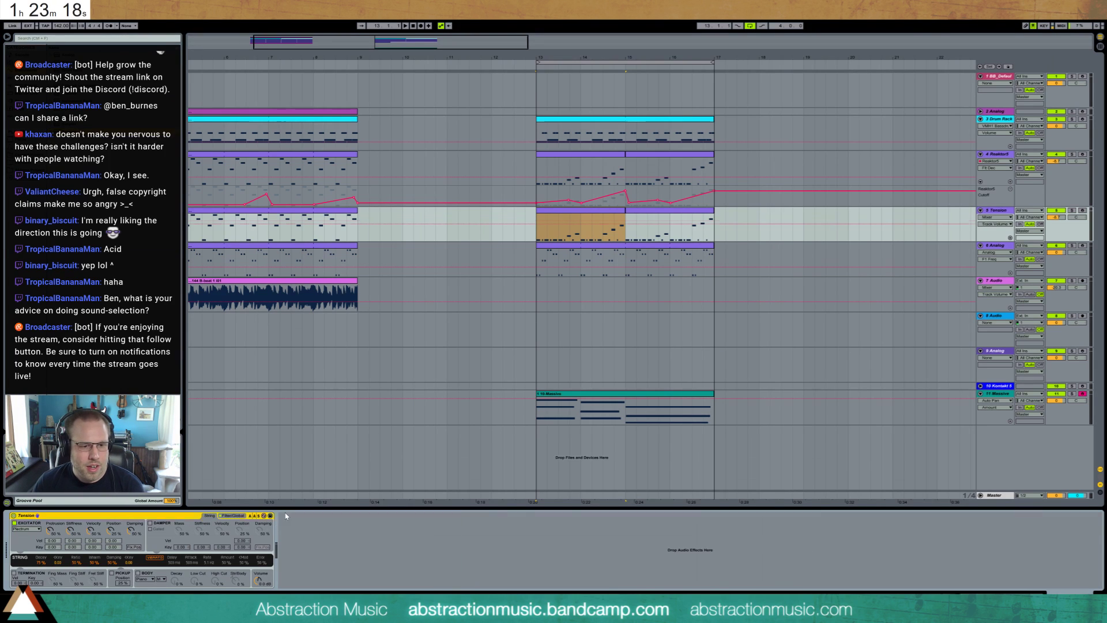
- Arm the Tension track, load the Clav3 Clean preset, and audition it both soloed and in the mix
left_click(1084, 211)
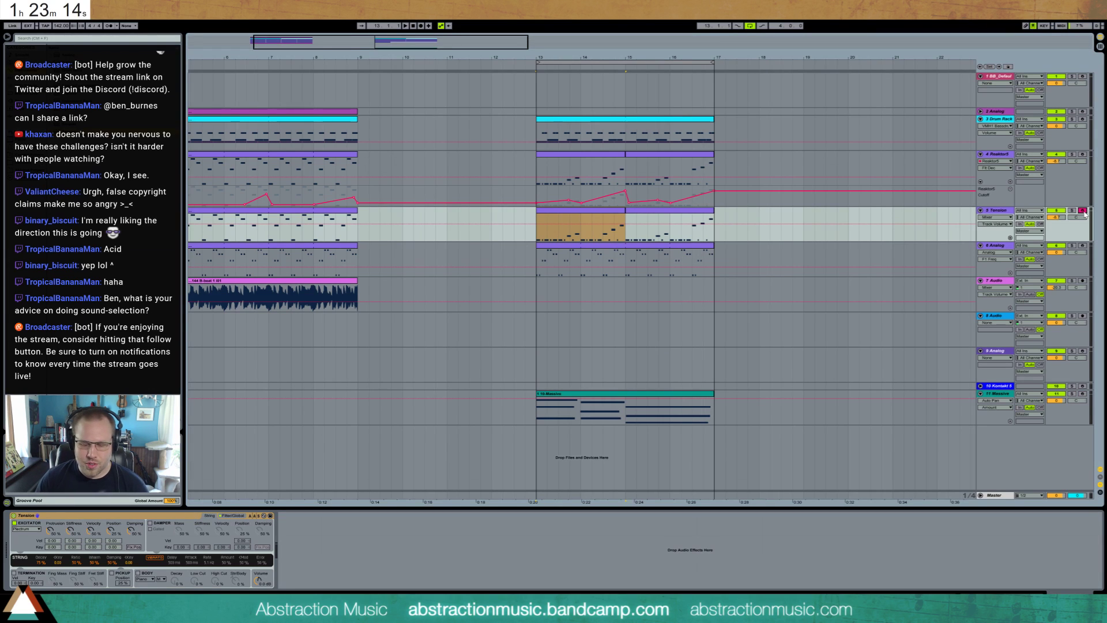
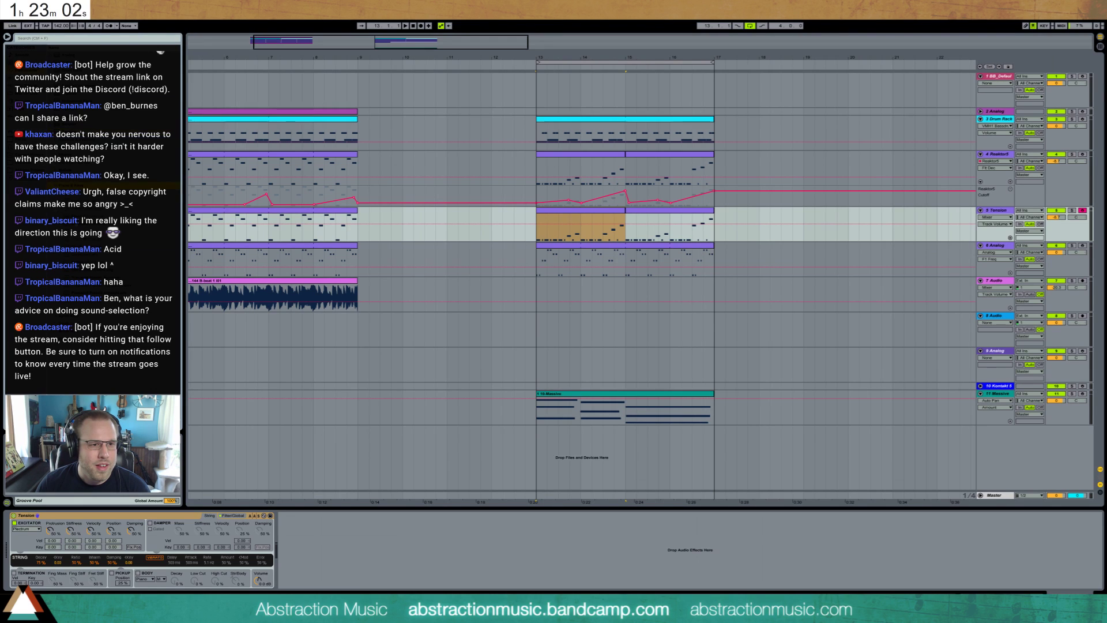
left_click_drag(84, 545, 92, 564)
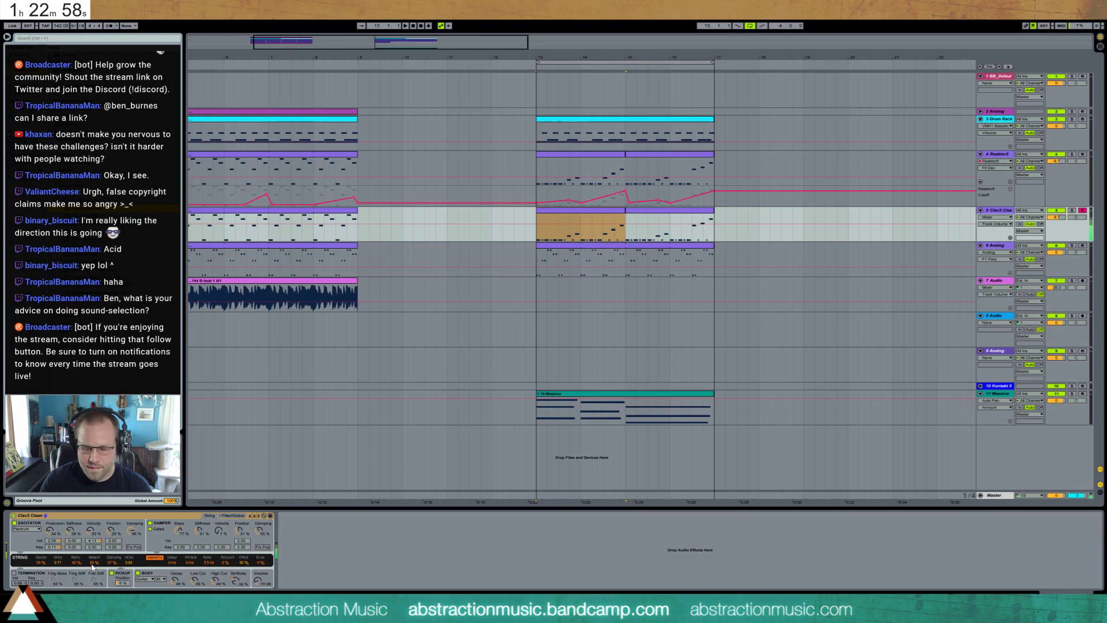
key("space")
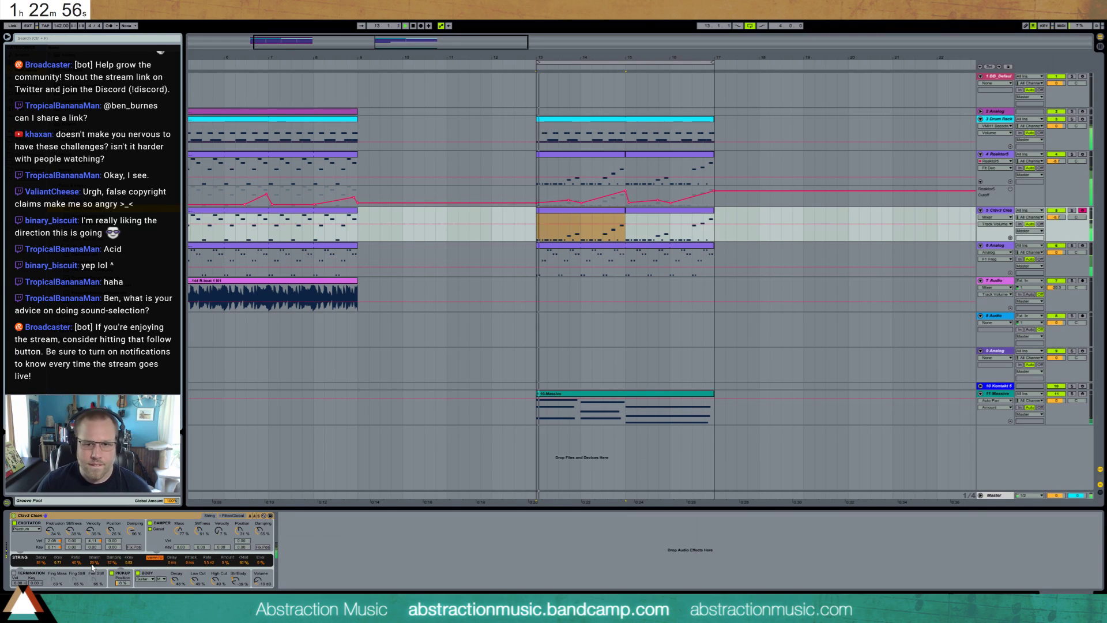
left_click(1072, 211)
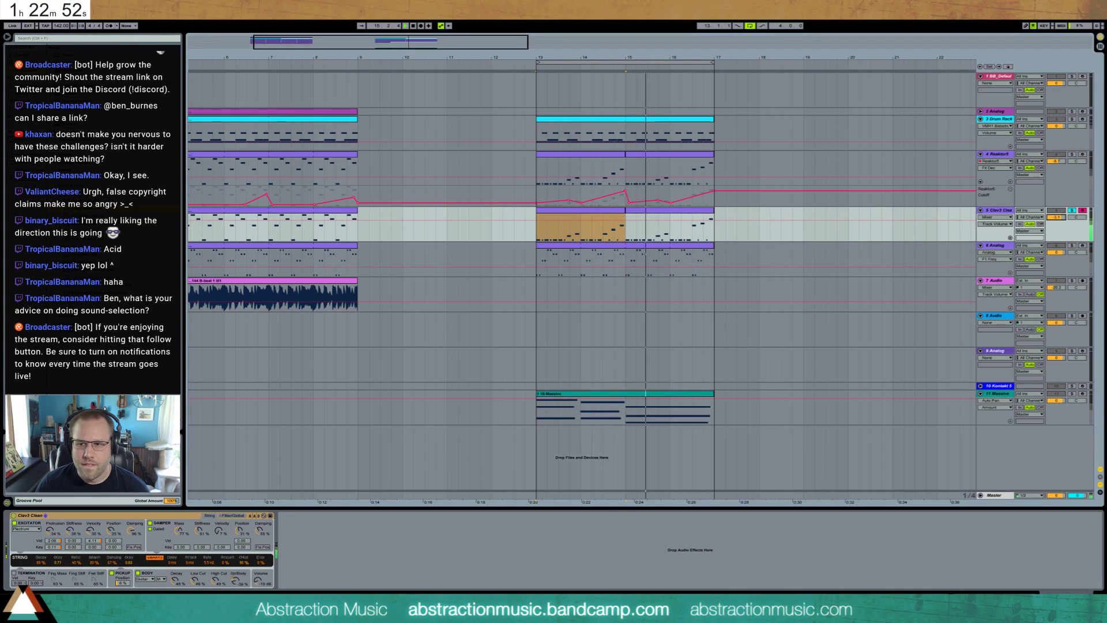
left_click(1072, 211)
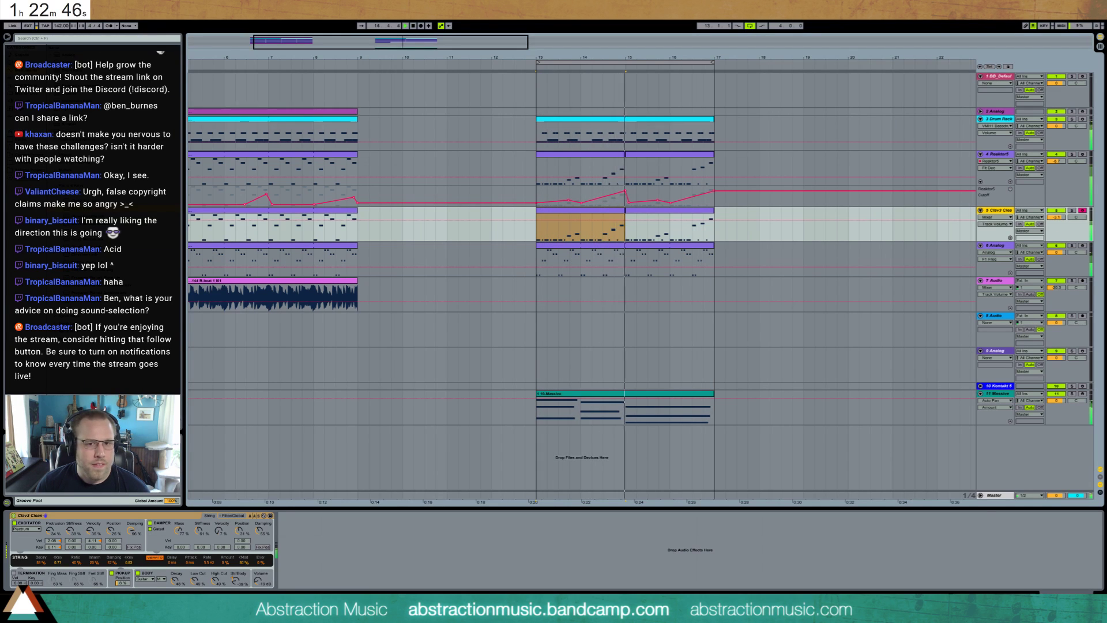
left_click(1006, 154)
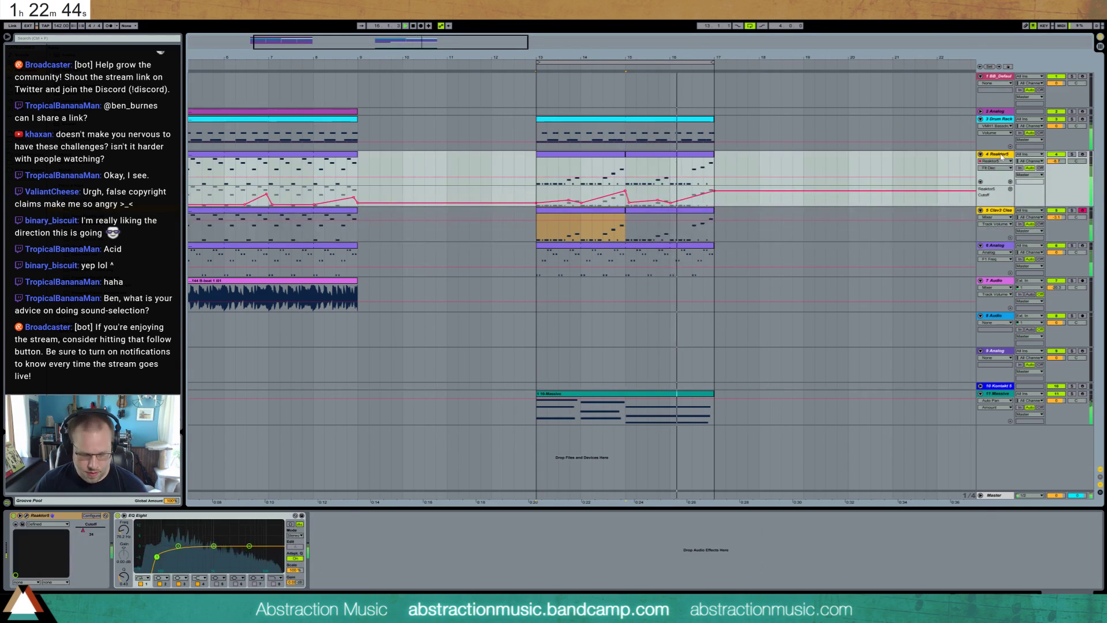
- Group the Reaktor bass and Clav tracks, add a Glue Compressor to the group, and adjust its threshold during playback
key("ctrl+g")
left_click(726, 128)
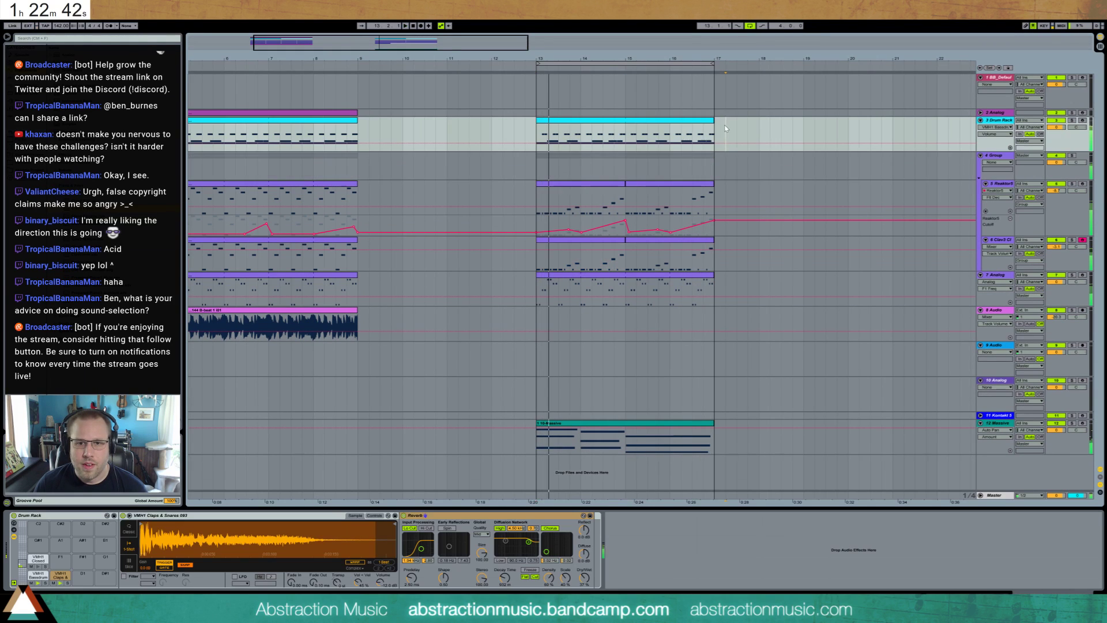
left_click(603, 163)
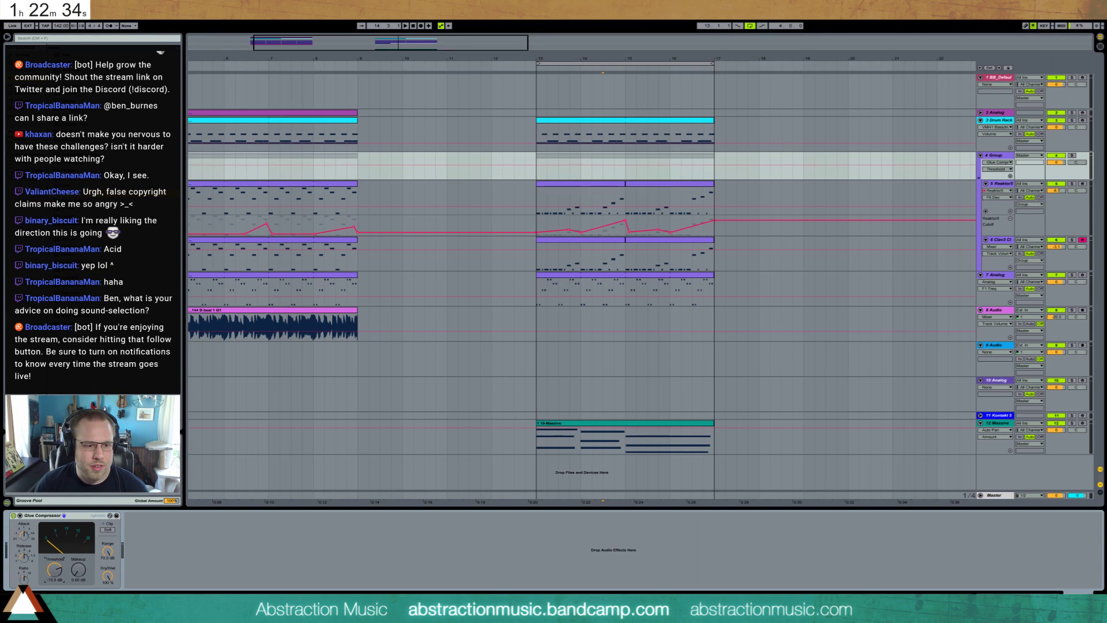
key("space")
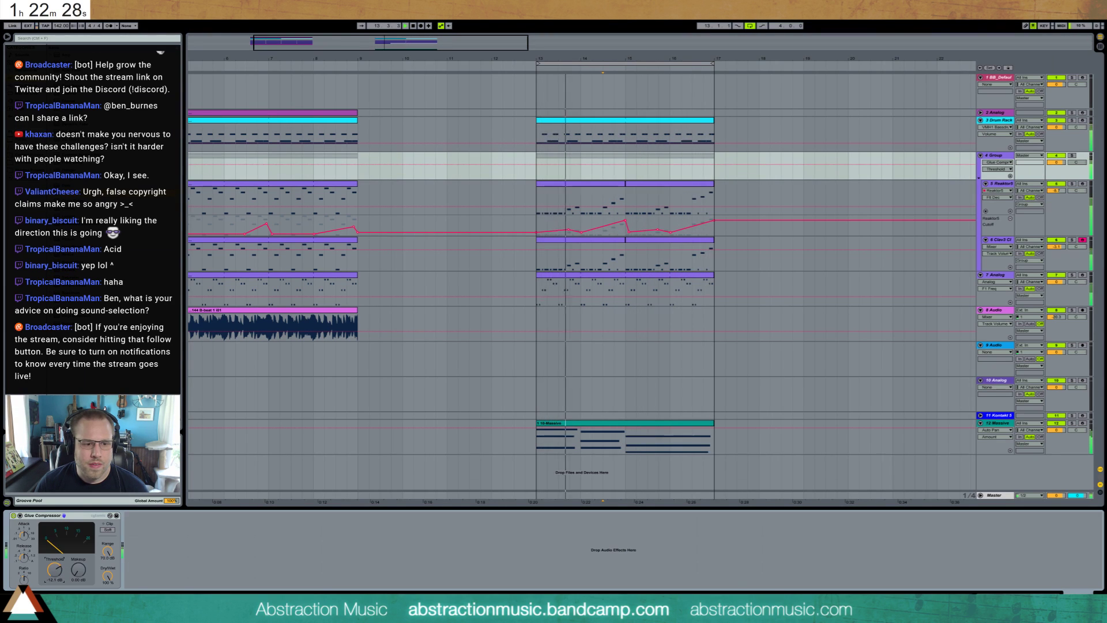
- Move the Massive track directly below the track 7 Analog
left_click(1001, 424)
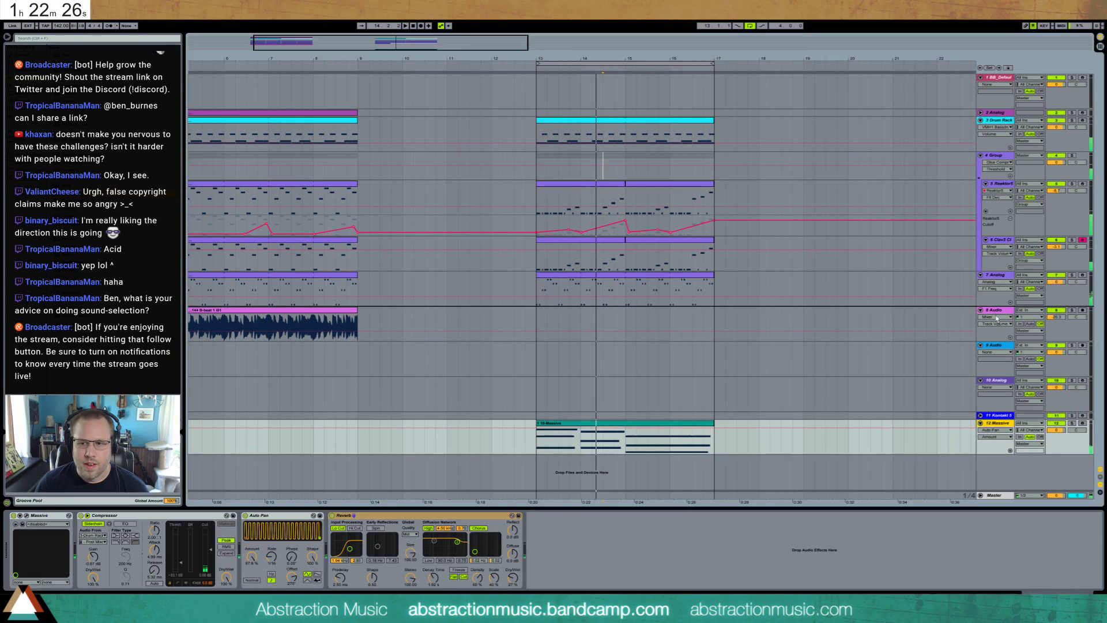
left_click_drag(993, 337, 993, 323)
- Unfold and arm the Kontakt 5 track and record brass chord stabs from bar 13 to bar 17
left_click(996, 449)
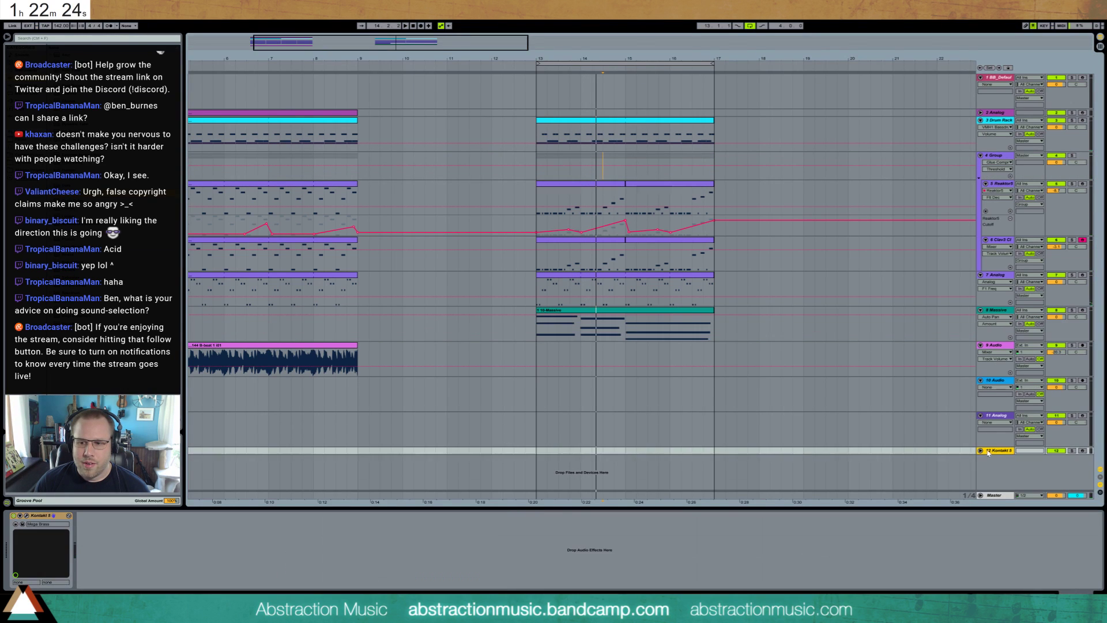
left_click(981, 450)
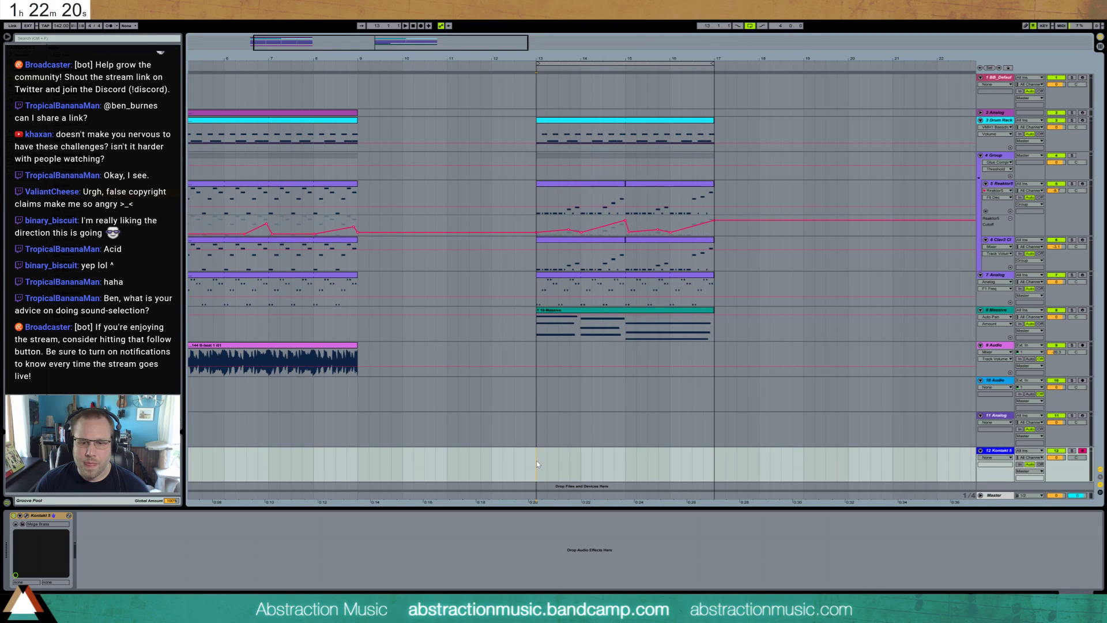
left_click_drag(537, 464, 542, 465)
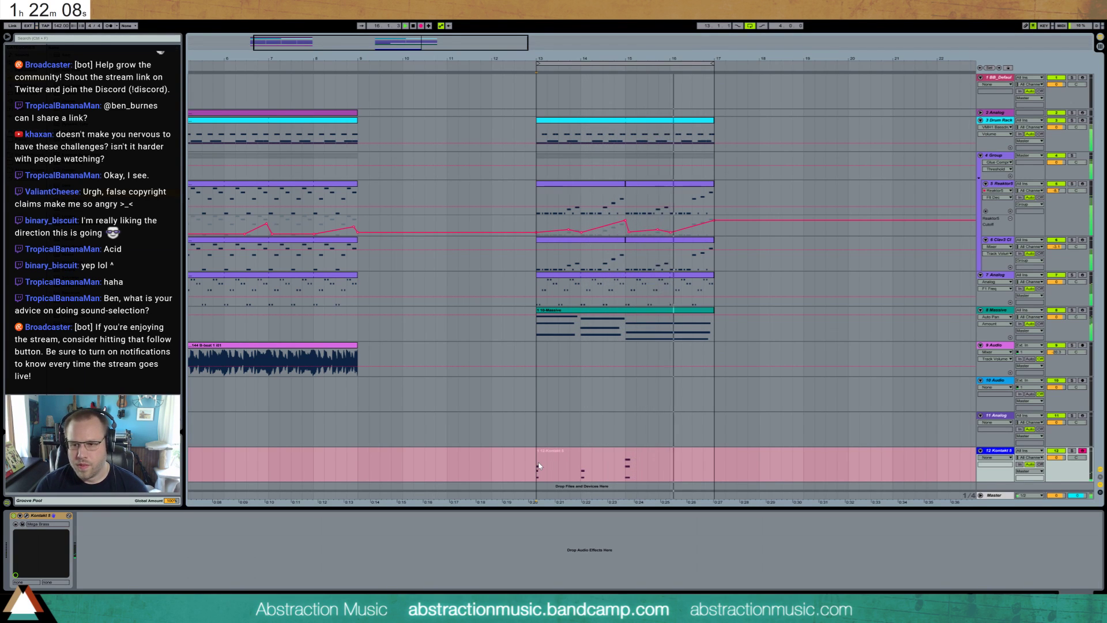
key("space")
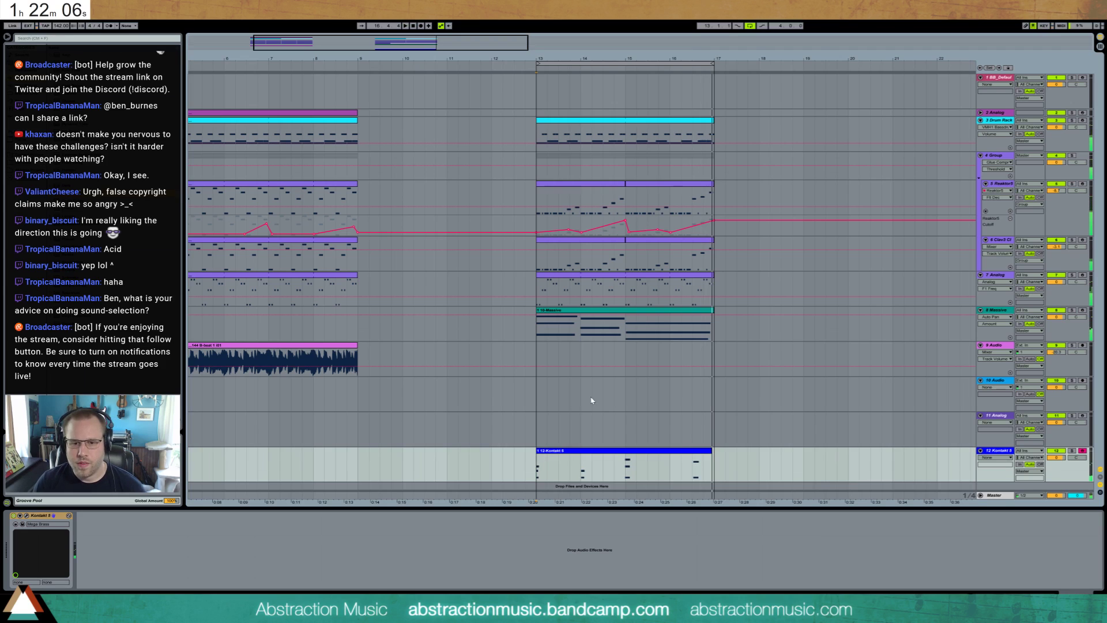
- Extend the recorded Kontakt clip to bar 17 and align its second and last chords to the grid during playback
double_click(710, 454)
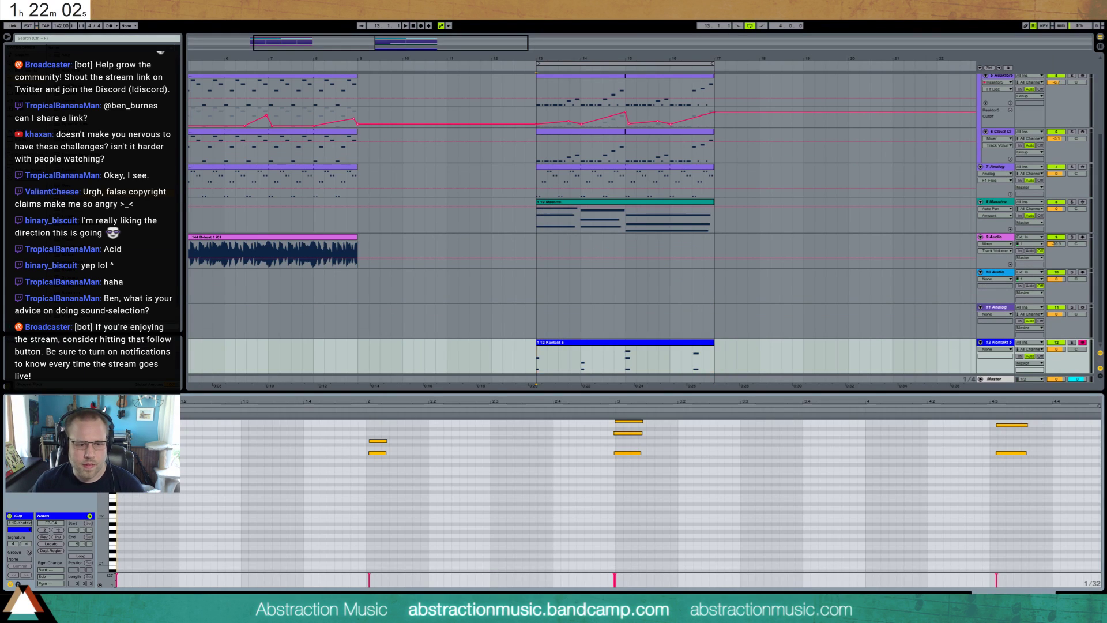
key("space")
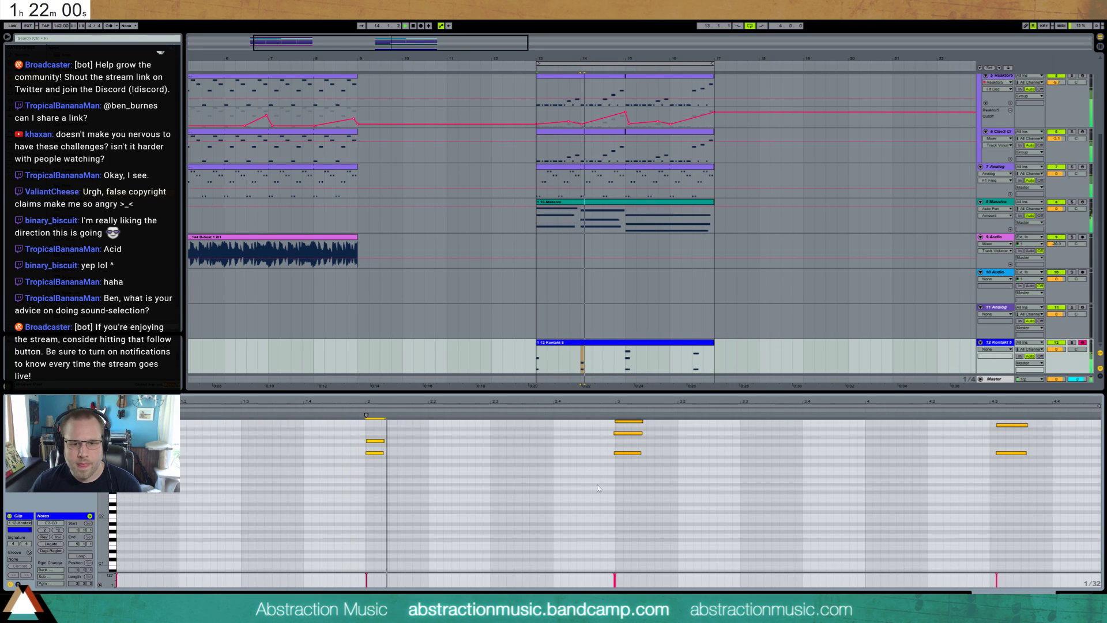
scroll(749, 488, "up", 2)
left_click_drag(1030, 499, 1037, 518)
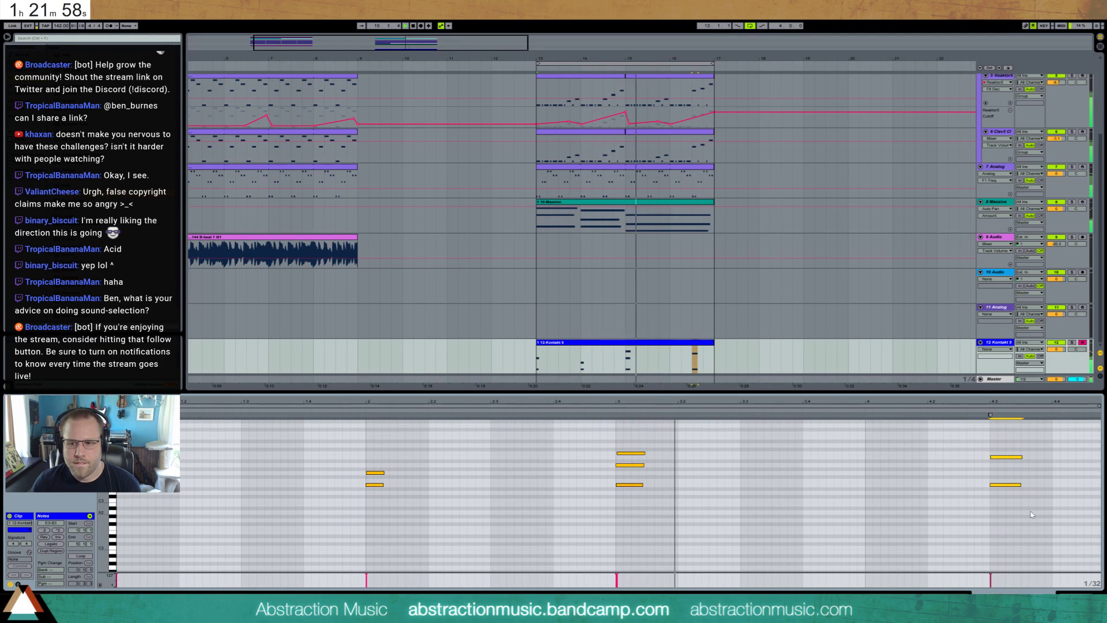
key("shift+Tab")
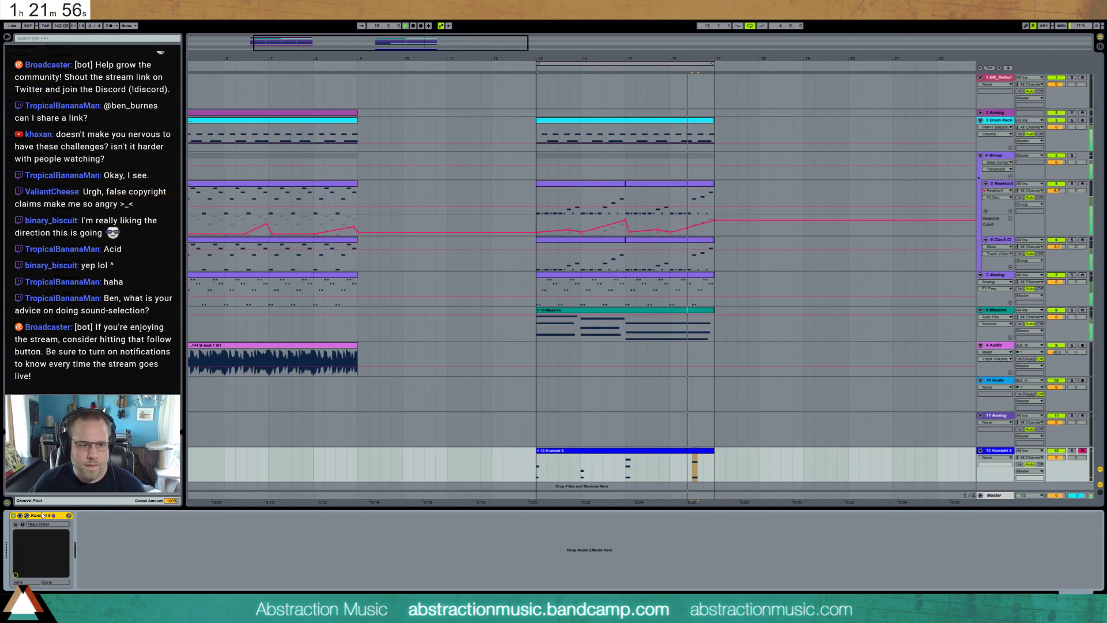
- Open the Mega Brass instrument on the Kontakt track and raise its horn layer's volume to 70
left_click(20, 523)
left_click_drag(319, 298, 330, 293)
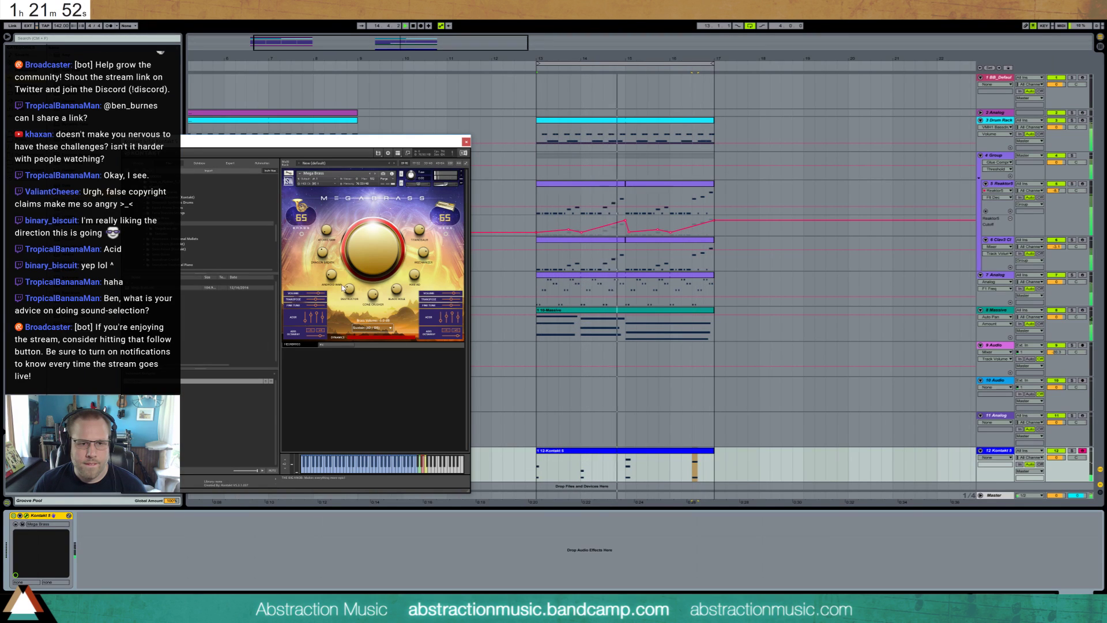
left_click_drag(320, 293, 319, 293)
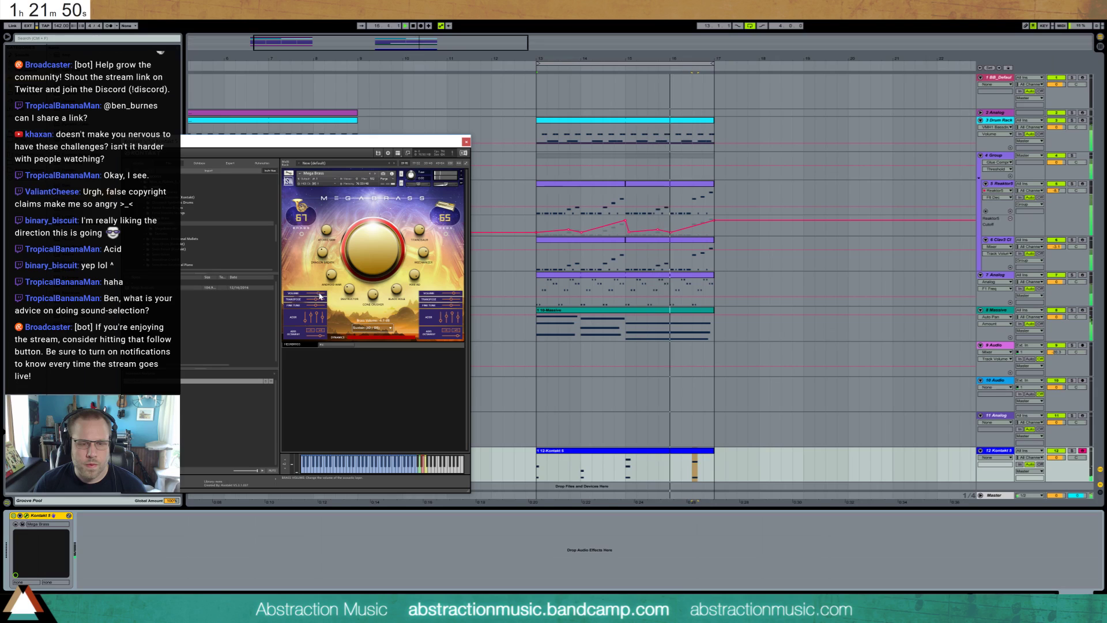
left_click_drag(393, 290, 392, 285)
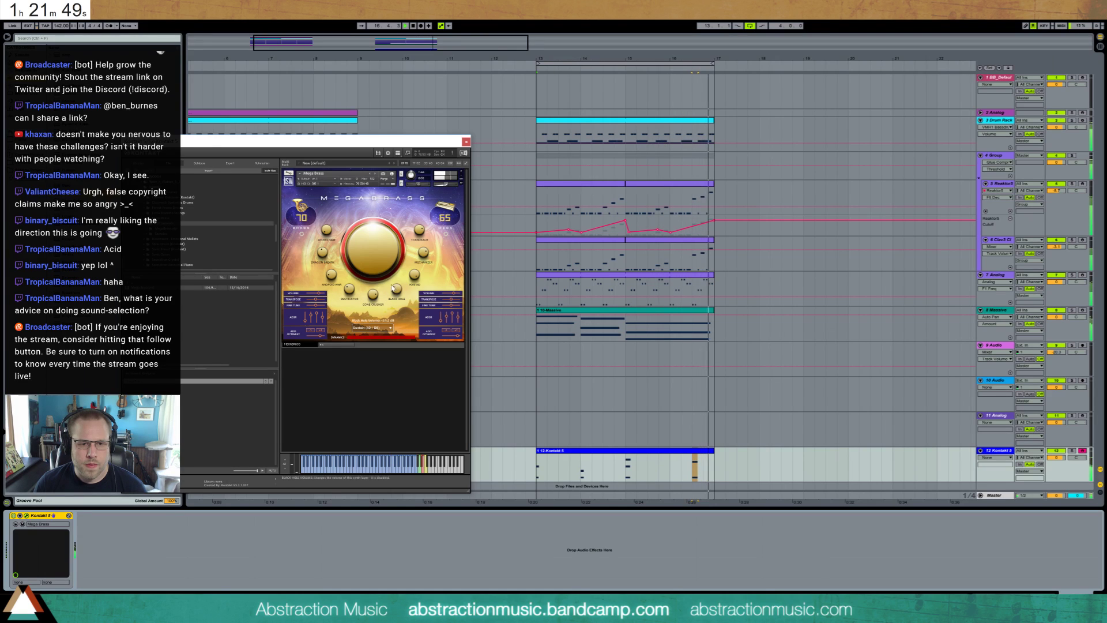
- Shift the Kontakt clip's last chord later in bar 16, lengthen its notes, and close the Kontakt window
double_click(705, 470)
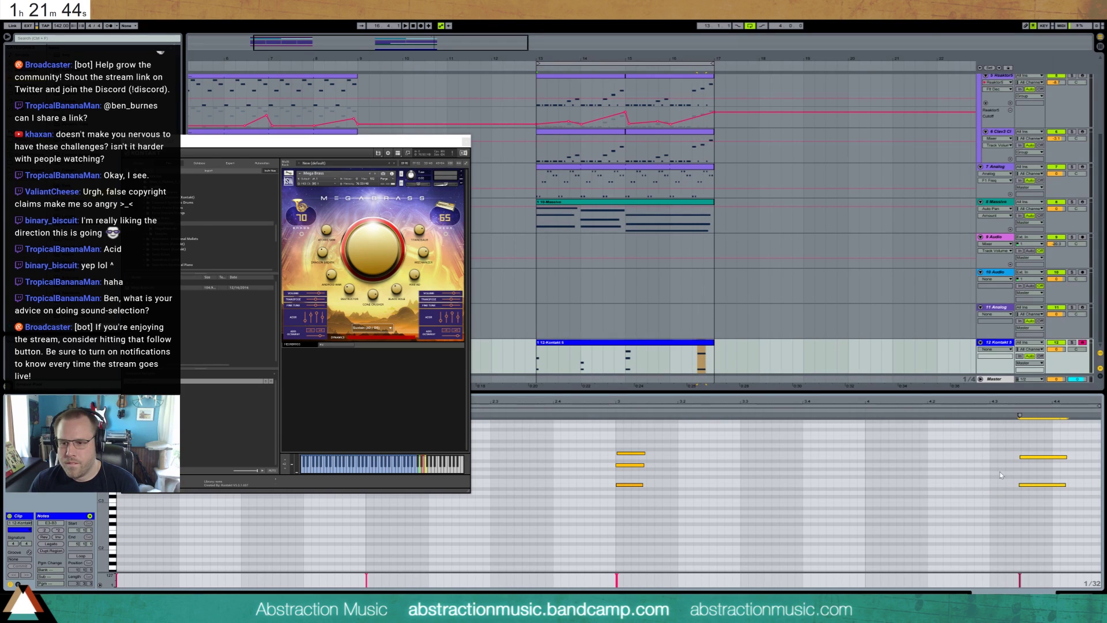
left_click(465, 151)
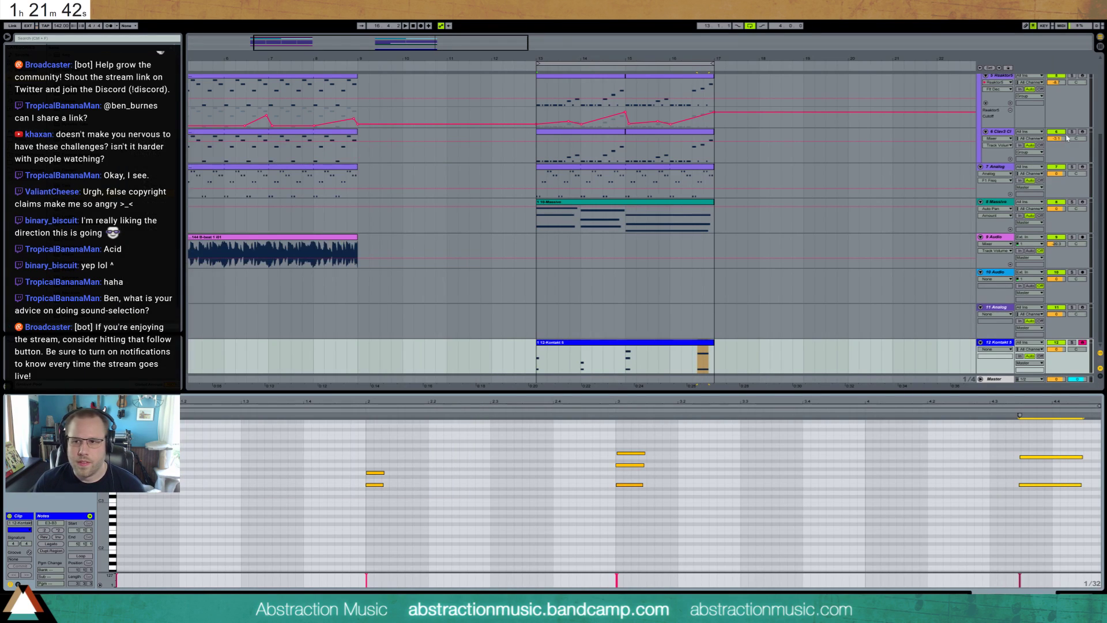
- Fold the bass and clav group track and play the section from bar 13
left_click(1054, 133)
scroll(1053, 136, "up", 2)
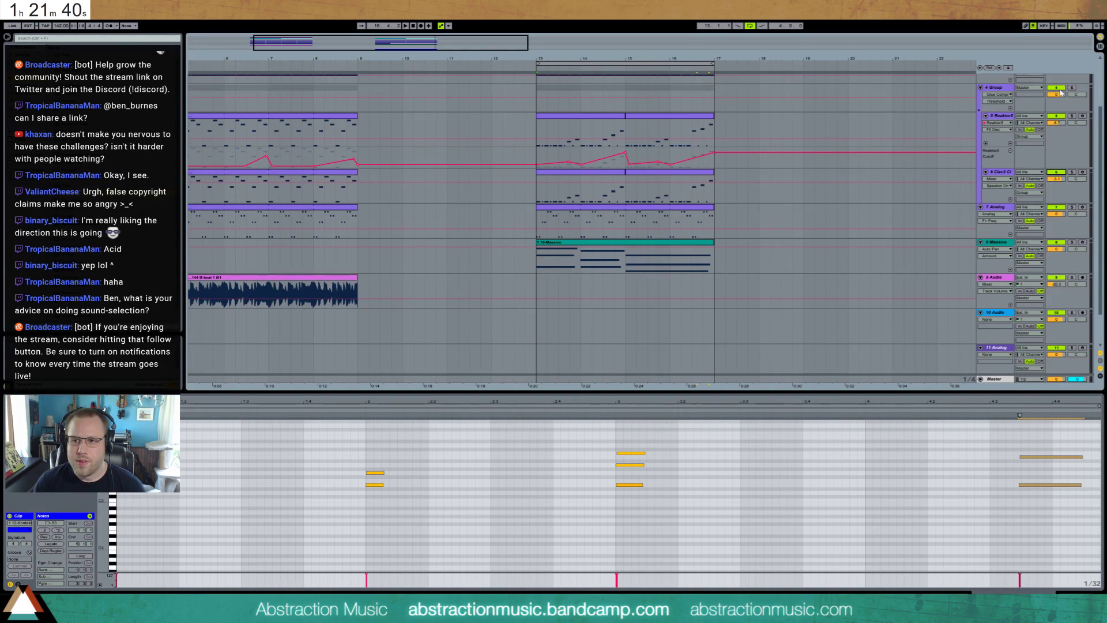
left_click(981, 88)
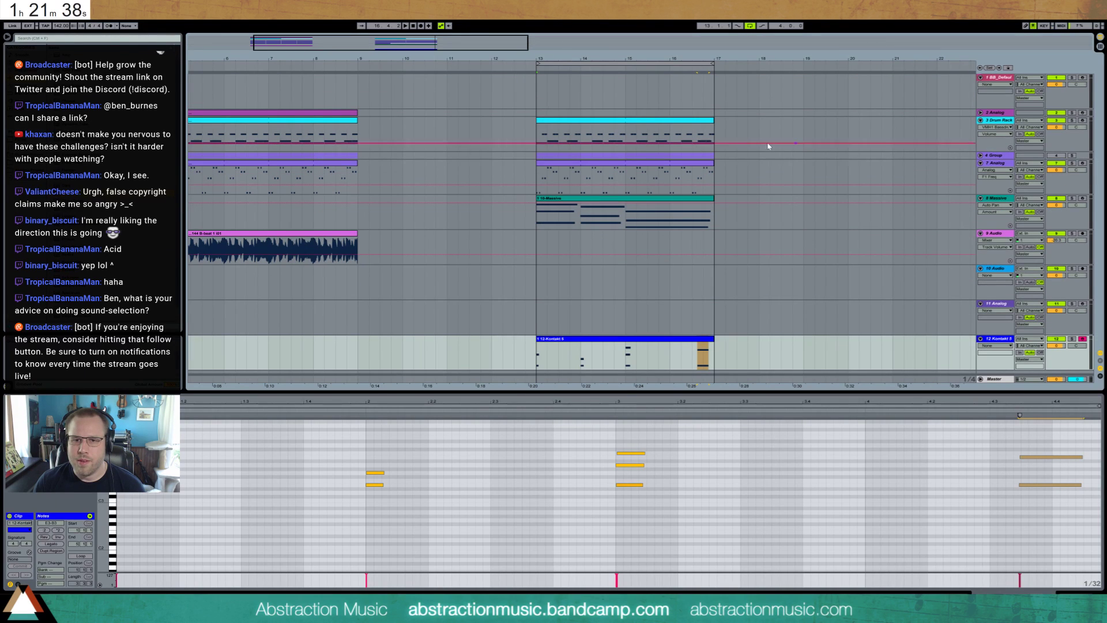
left_click(536, 134)
key("space")
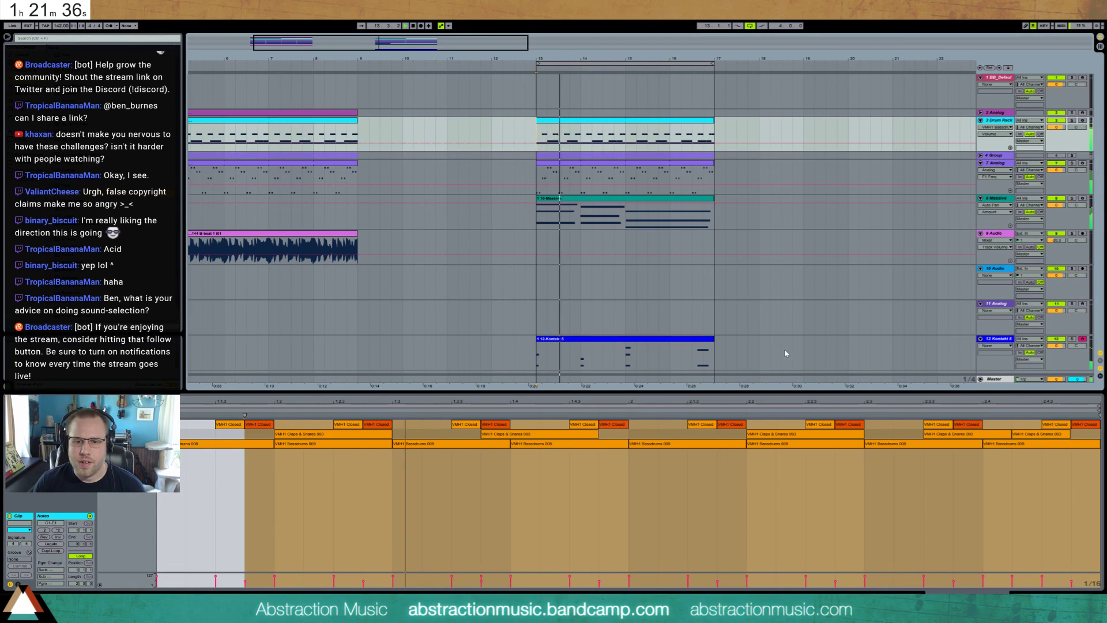
- Inspect the track 7 Analog's devices and the notes in its clip starting at bar 13
left_click(1008, 163)
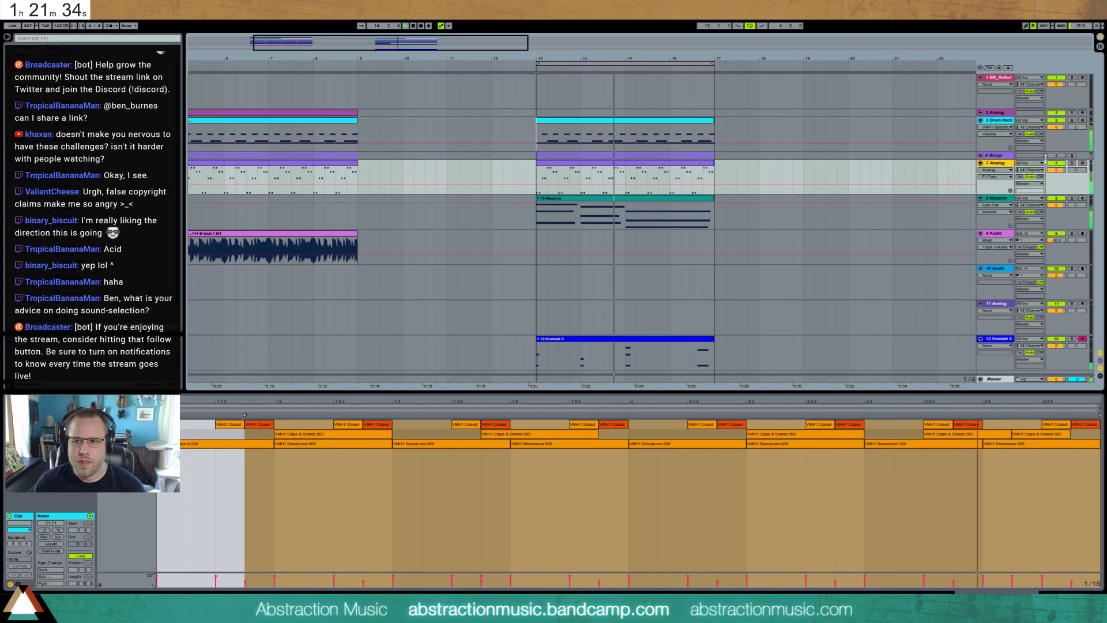
key("shift+Tab")
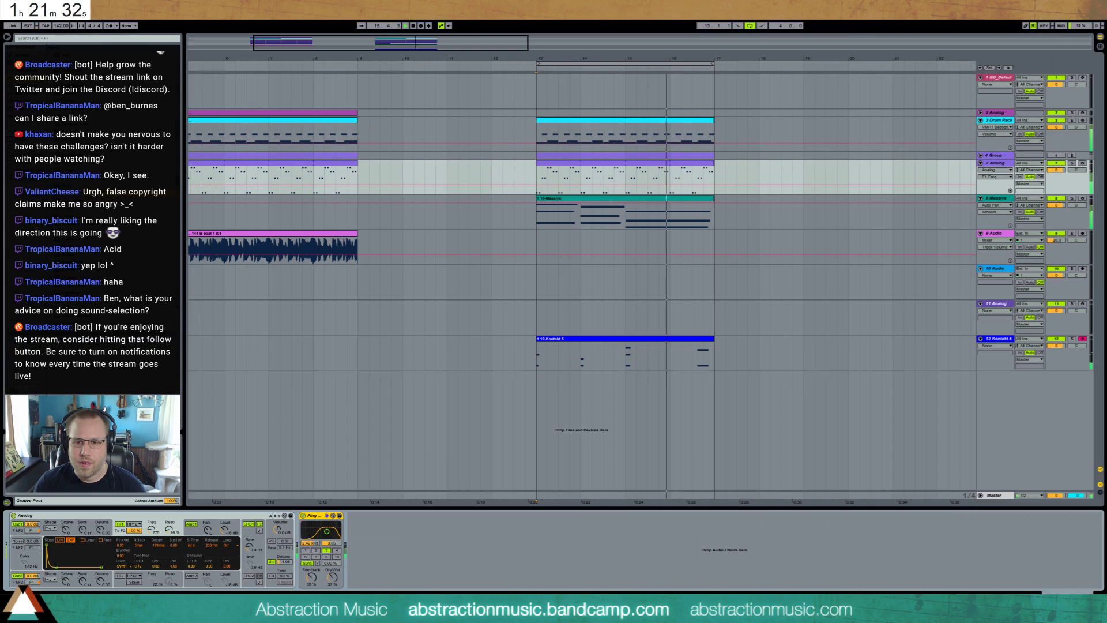
double_click(629, 164)
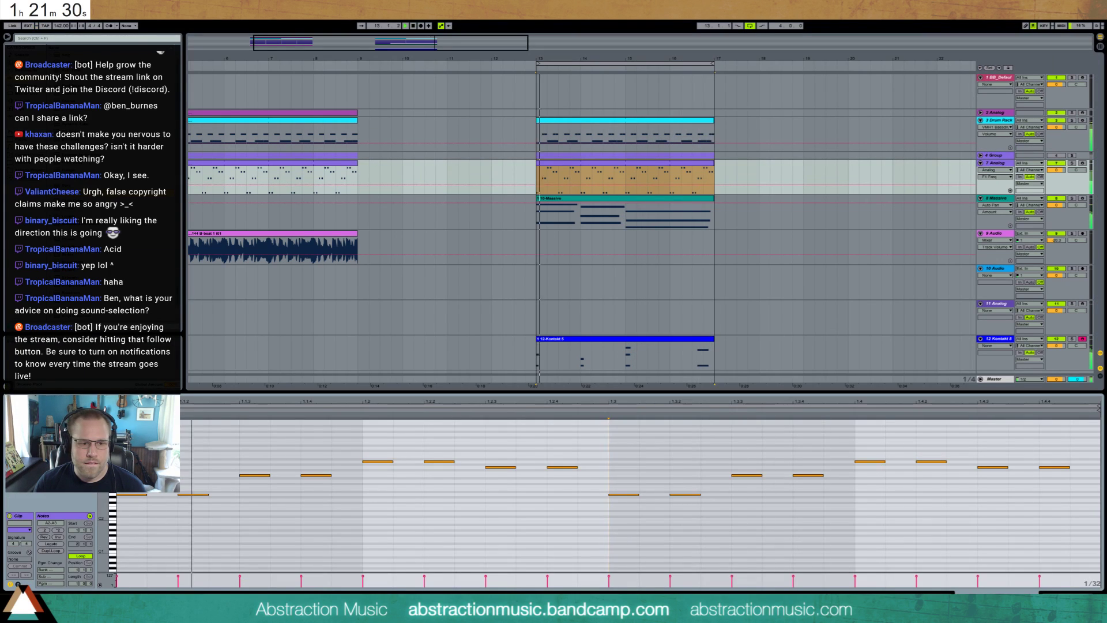
left_click_drag(125, 440, 604, 558)
key("ctrl+a")
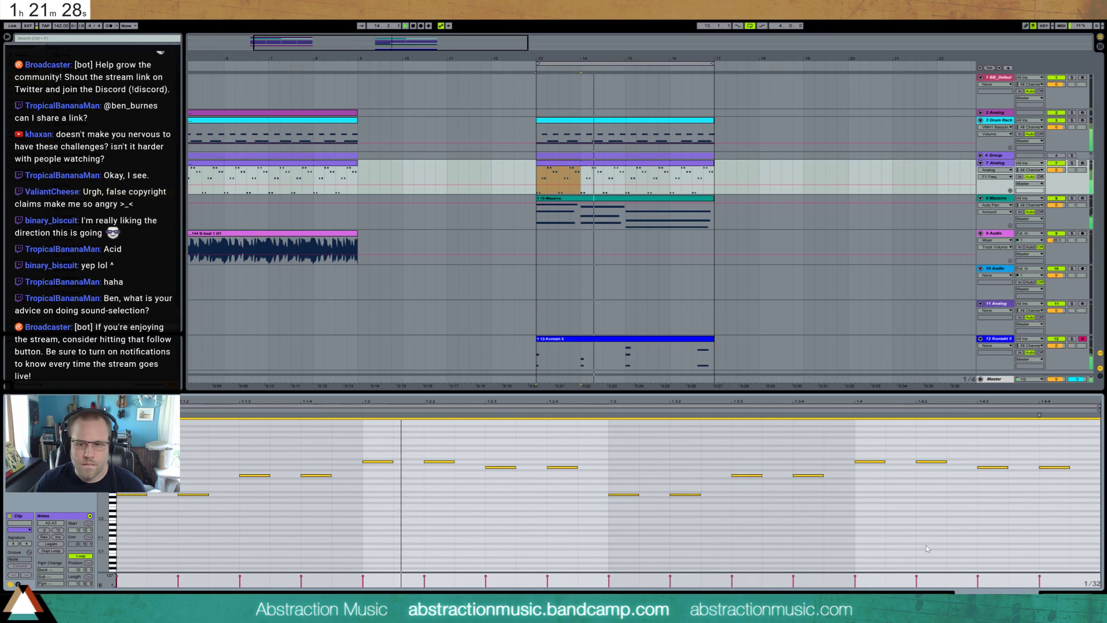
key("shift+Tab")
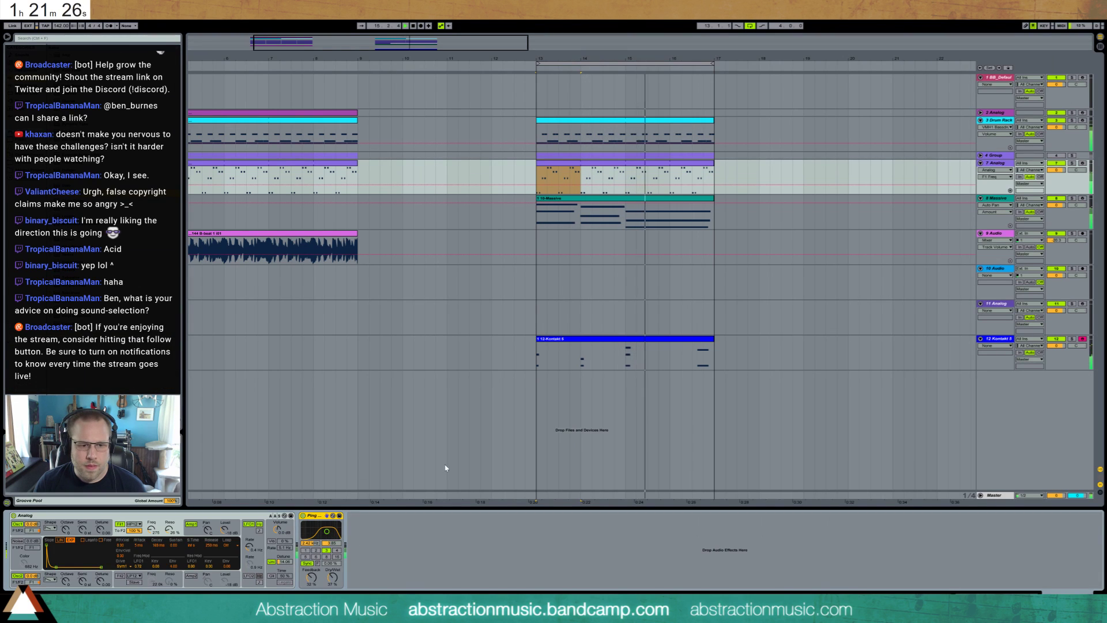
- Adjust the Analog synth's first filter frequency and resonance, listening first in solo and again in the full mix
left_click(1071, 163)
key("space")
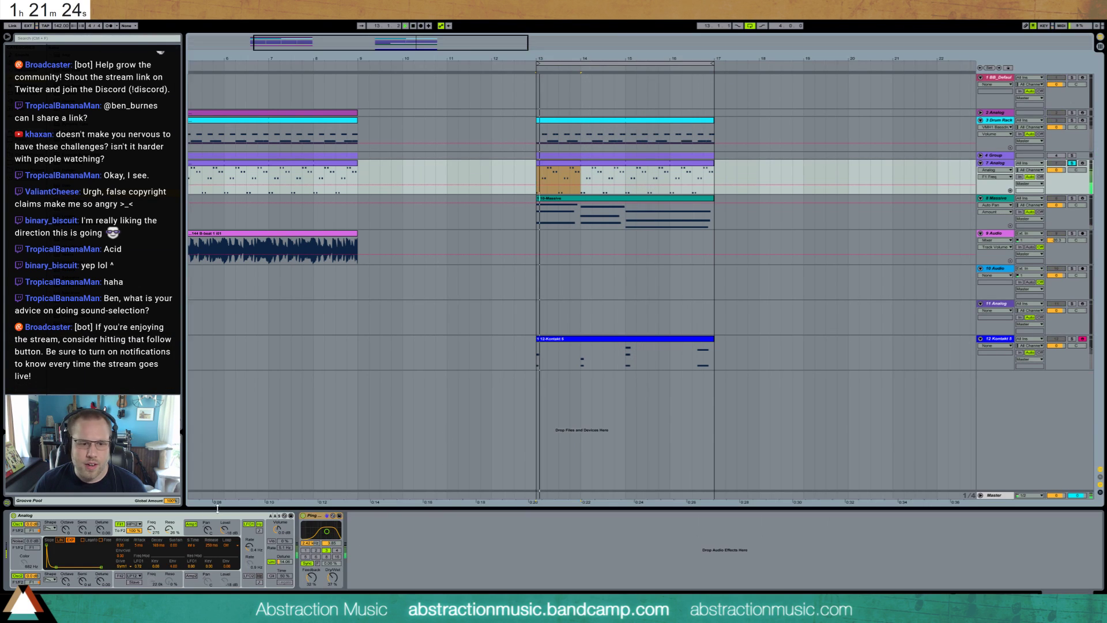
left_click_drag(169, 529, 138, 582)
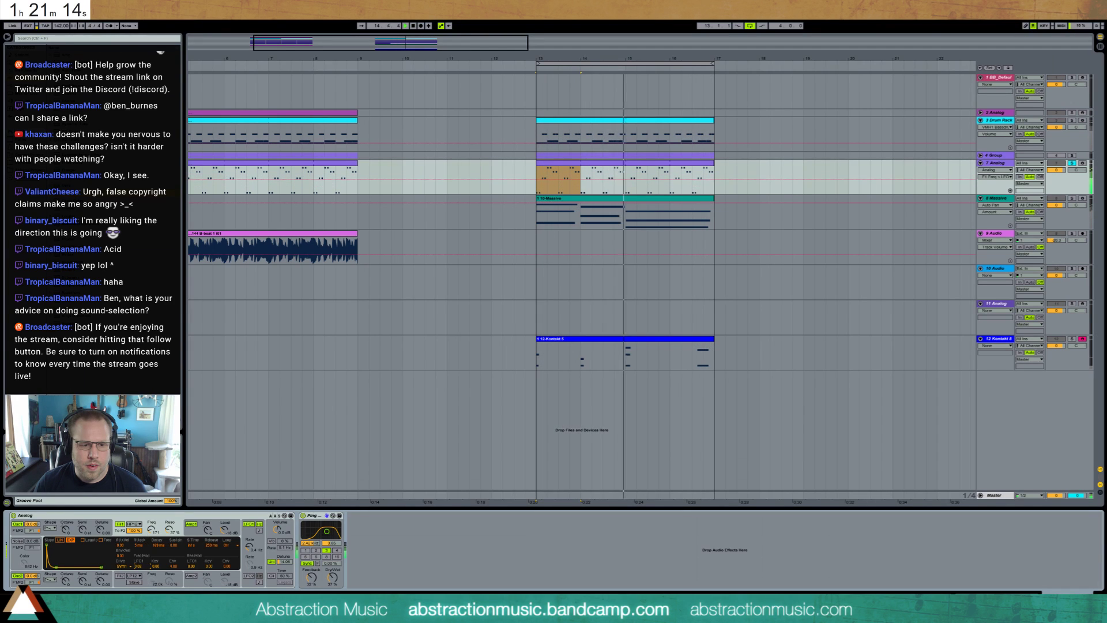
left_click(1071, 163)
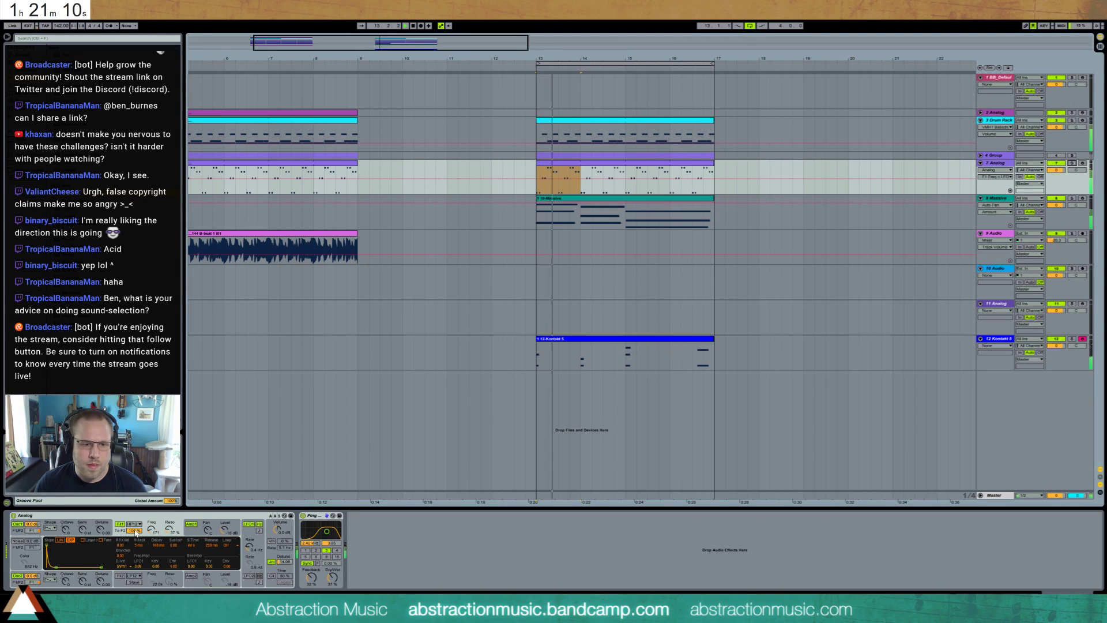
left_click(151, 529)
left_click_drag(168, 529, 169, 535)
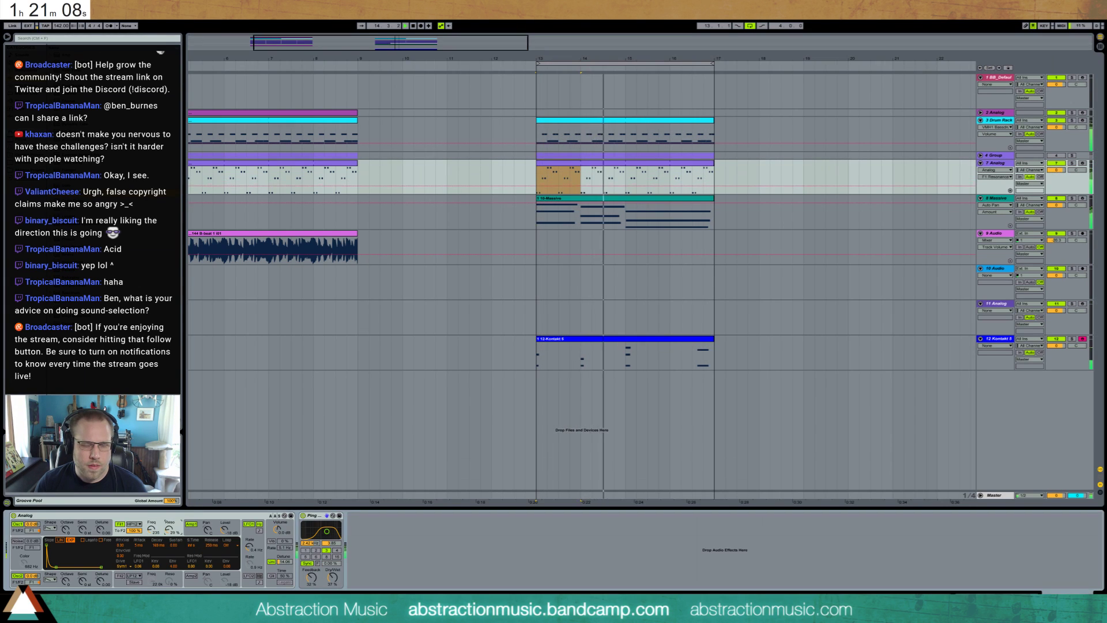
- Compare the Analog synth with unison off and on, and adjust the Ping Pong Delay's dry/wet and feedback
left_click(273, 562)
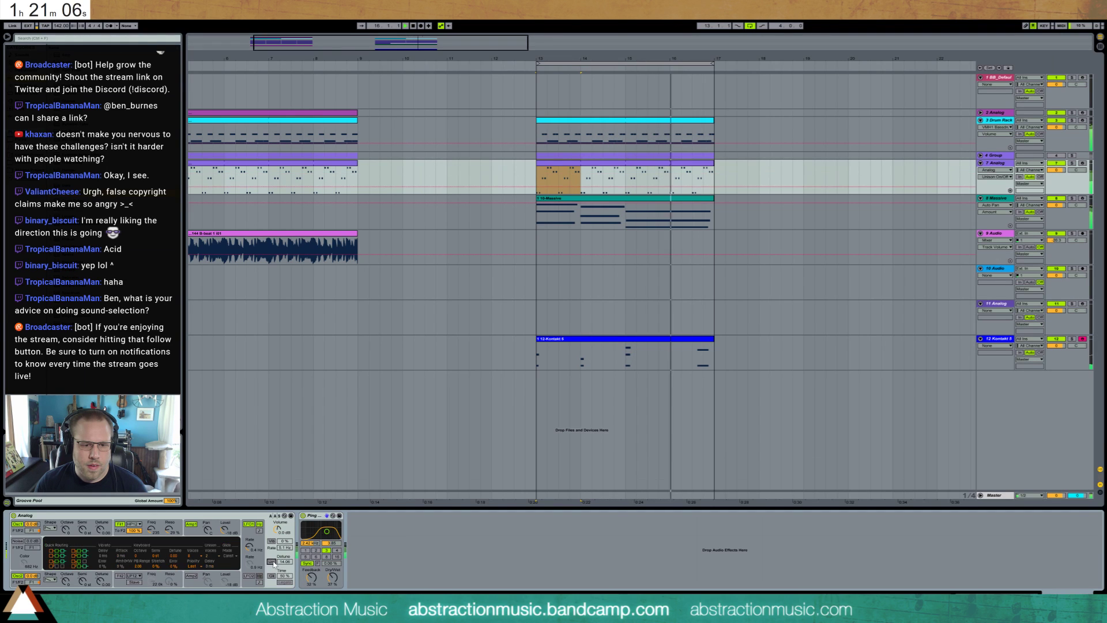
left_click_drag(332, 577, 332, 578)
left_click(309, 579)
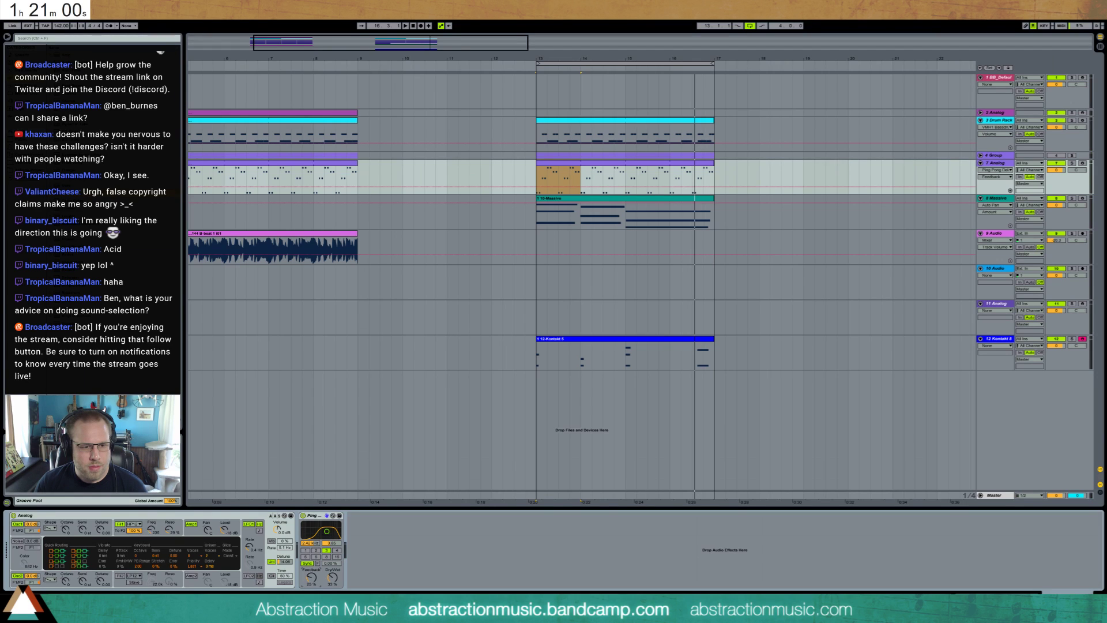
- Lower the Analog synth's first filter frequency and reshape its filter envelope decay while the section plays
left_click_drag(152, 528, 152, 541)
key("space")
left_click(190, 533)
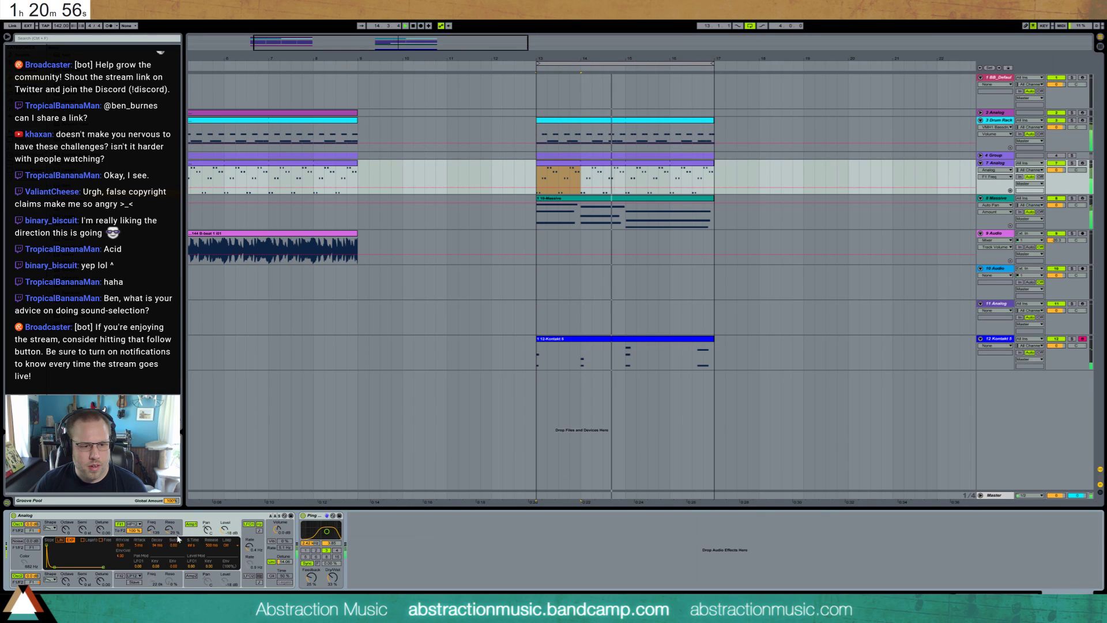
left_click_drag(61, 566, 55, 567)
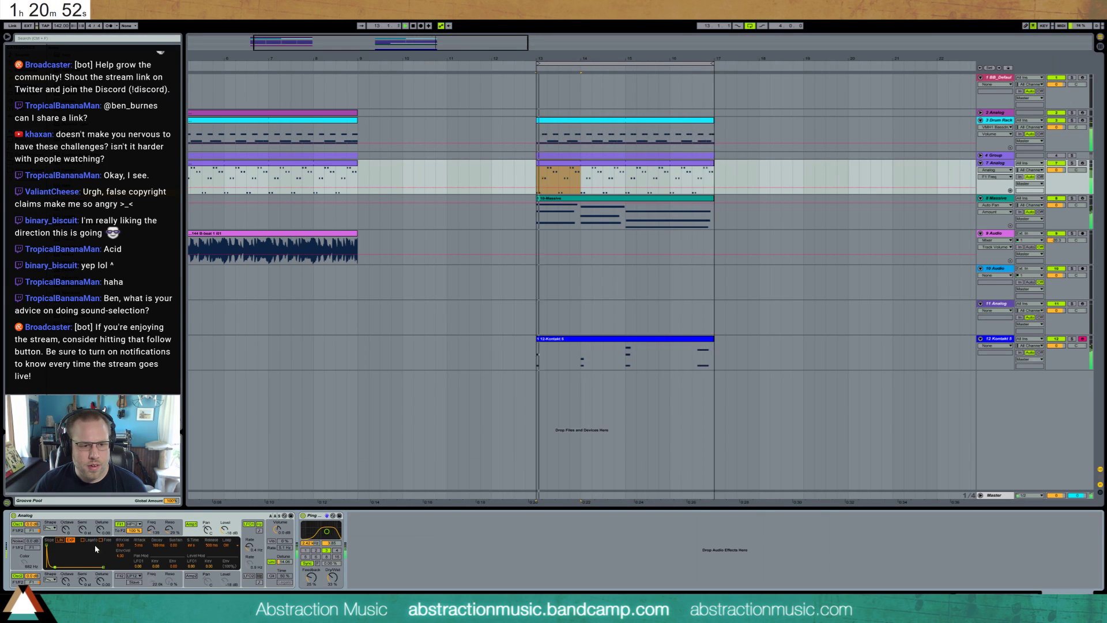
left_click(122, 535)
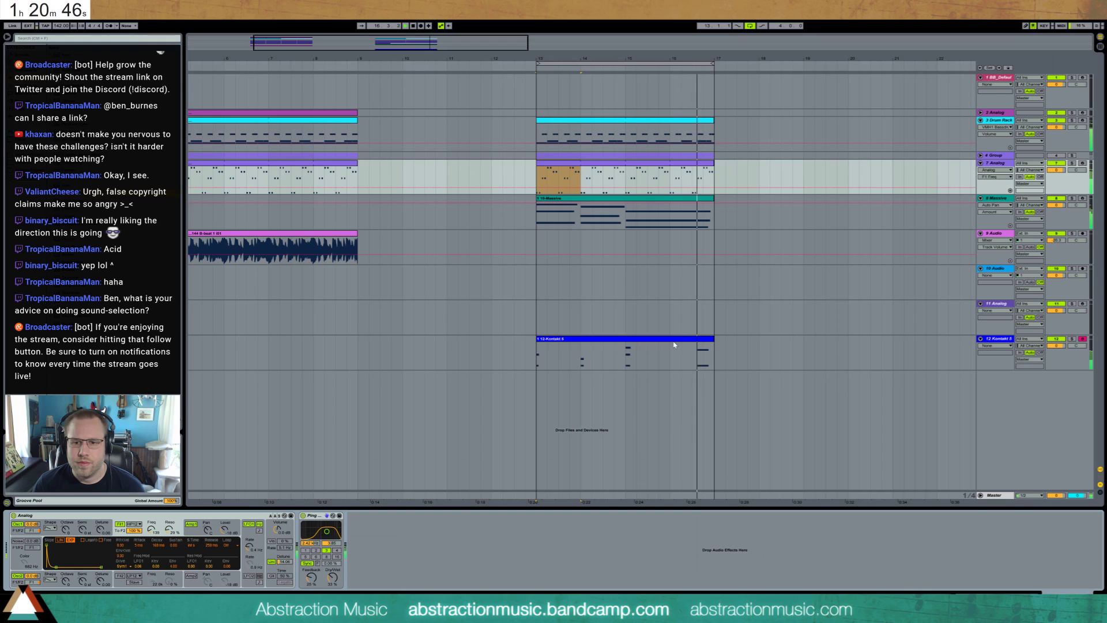
- Open the drum clip at bar 13, show the clap's devices in the Drum Rack and listen to the drums in solo
double_click(627, 120)
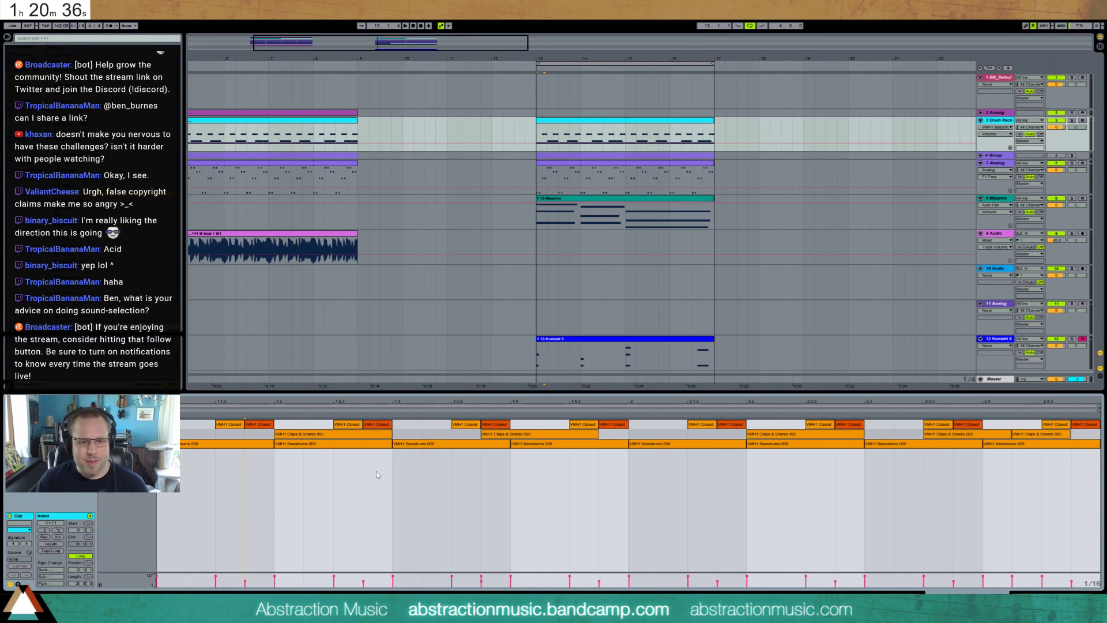
left_click(338, 433)
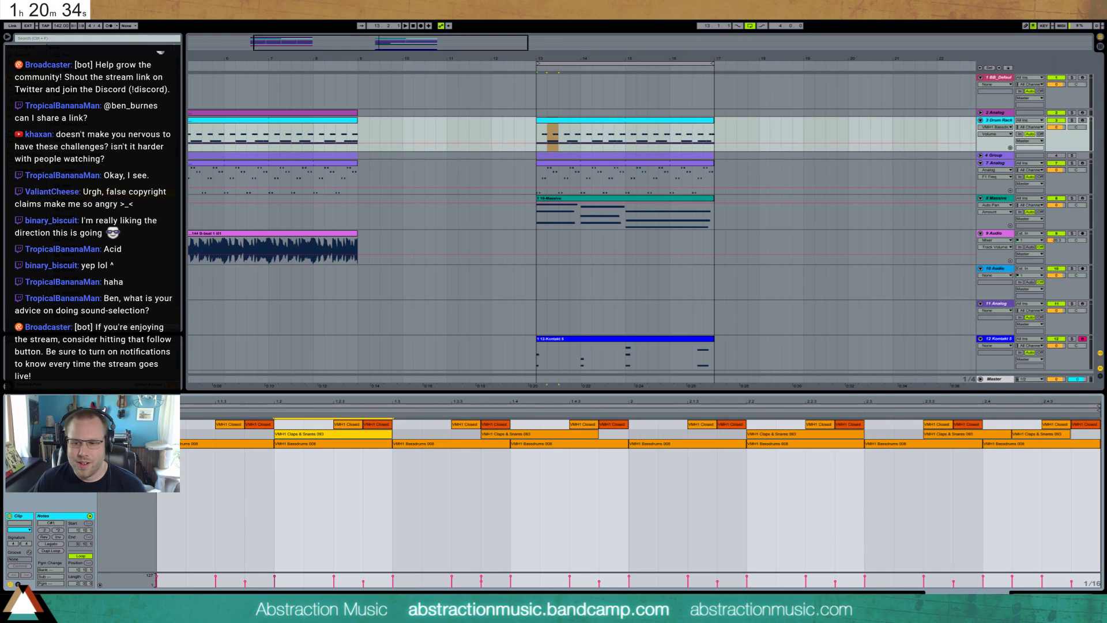
key("shift+Tab")
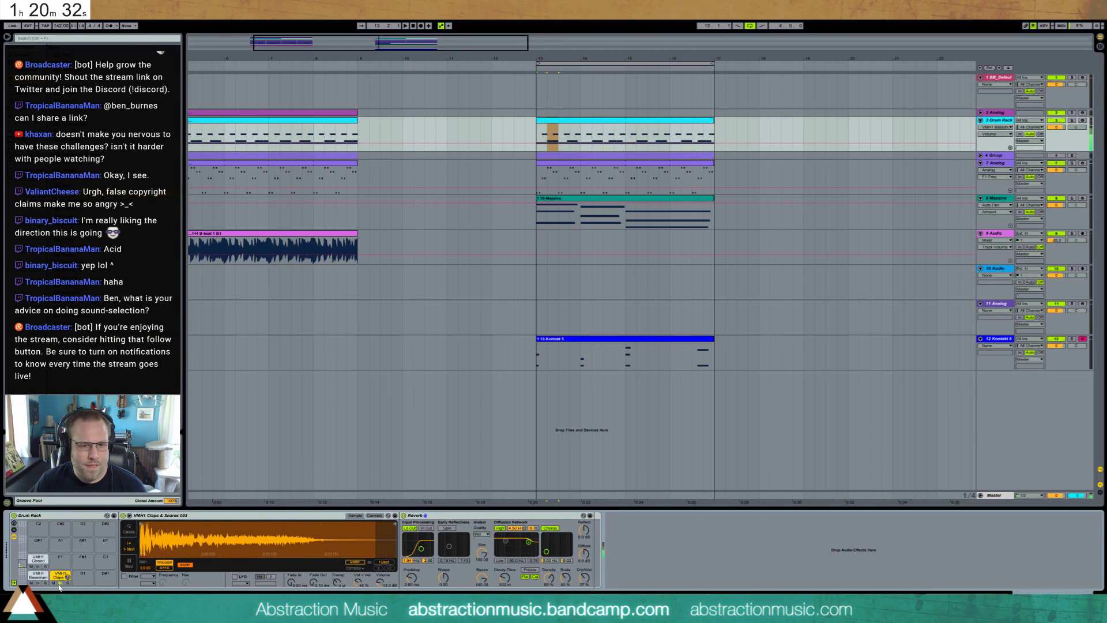
key("space")
key("s")
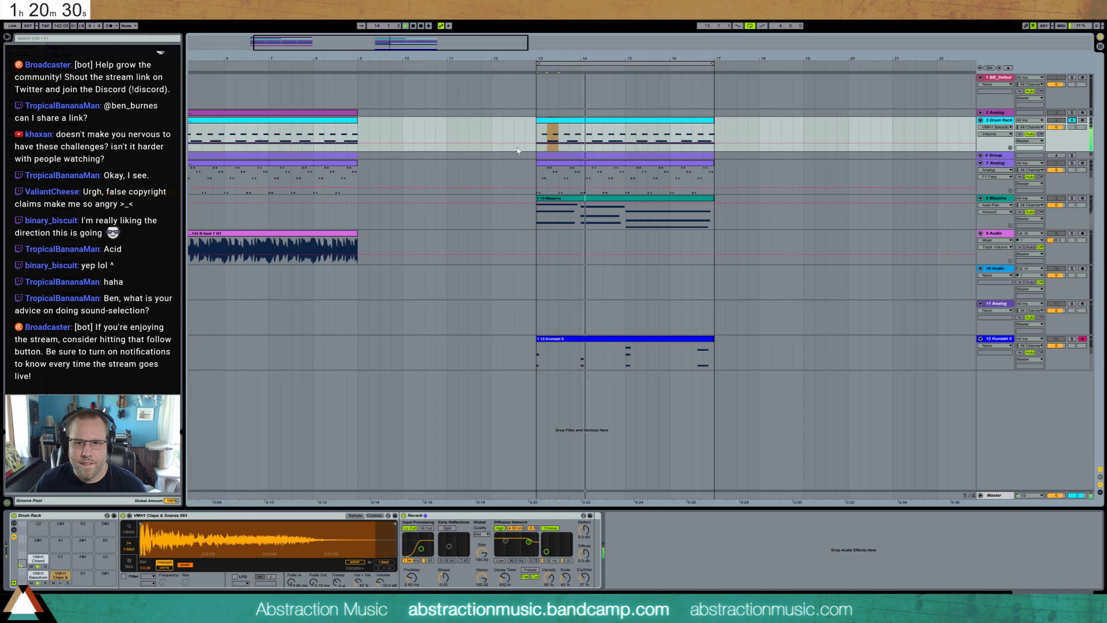
key("space")
- Lower the velocity of the early bass drum notes on beats 2 and 4, and move the first bar's second clap onto beat 4
double_click(579, 121)
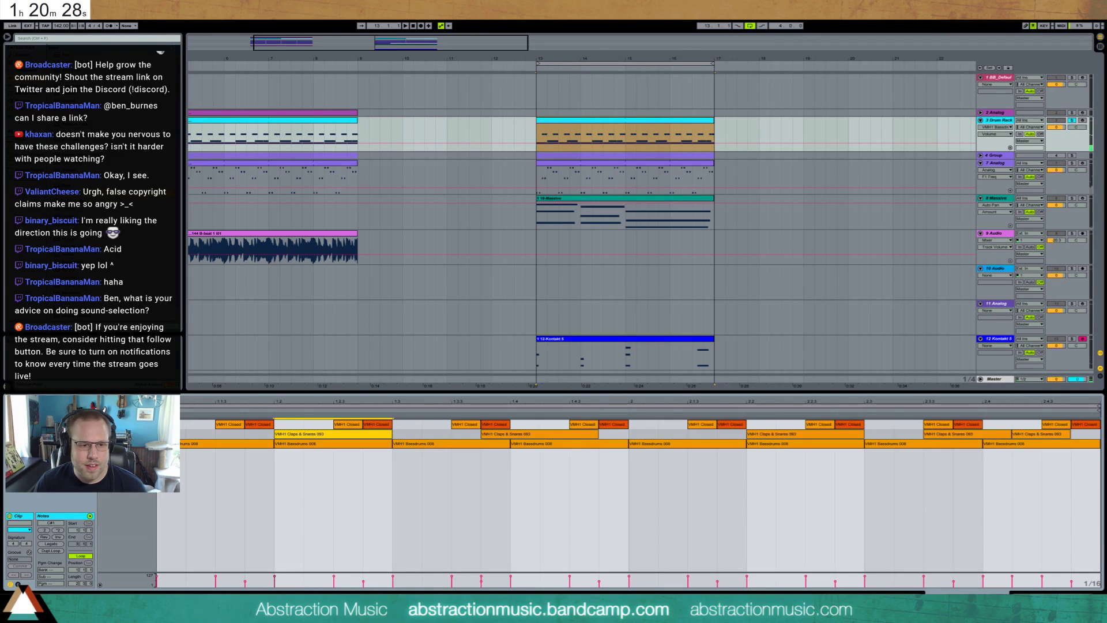
left_click(553, 444)
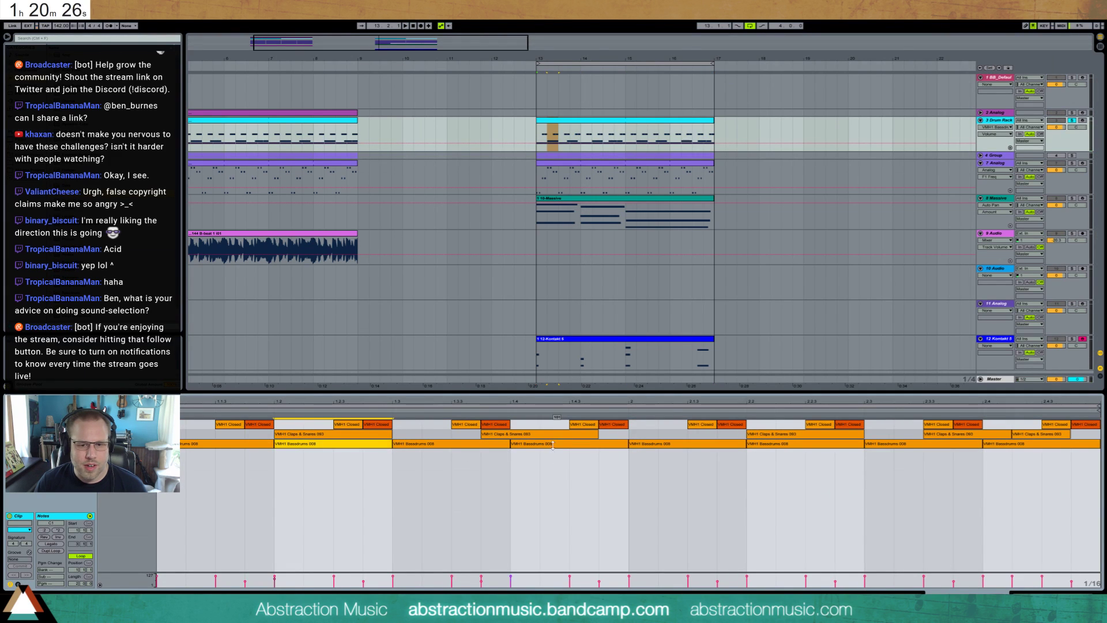
left_click(596, 447)
left_click(760, 445)
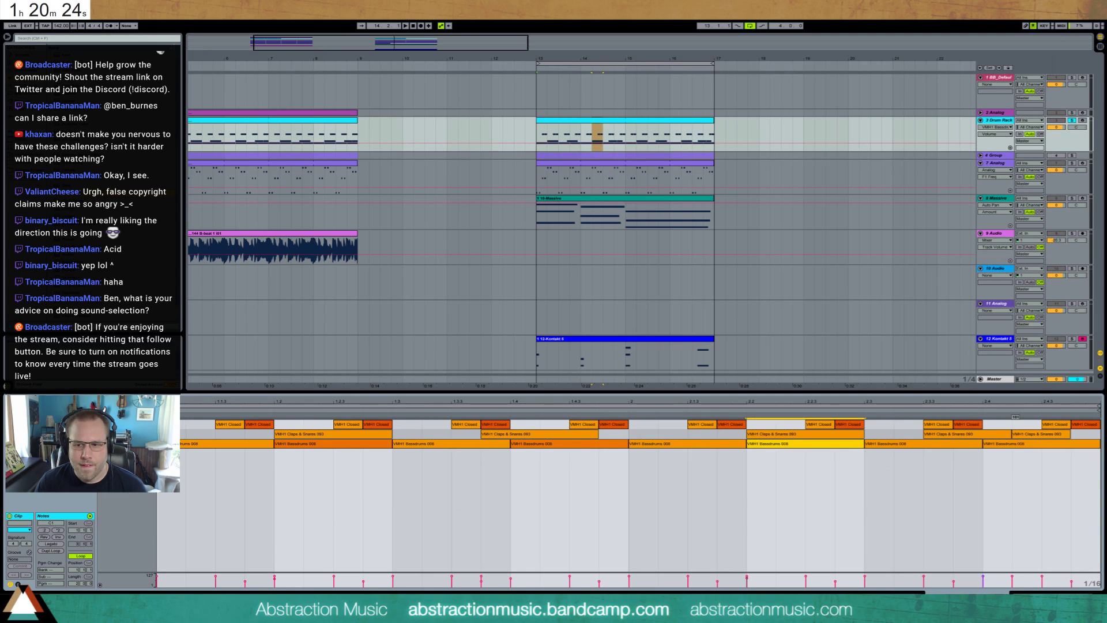
left_click_drag(1013, 443, 1013, 458)
key("space")
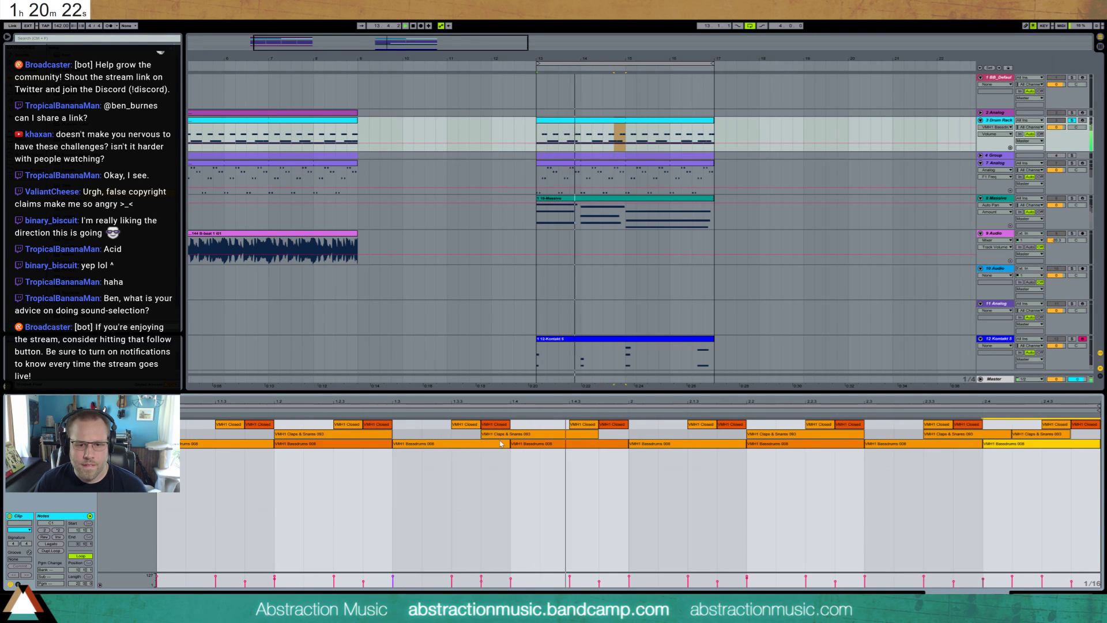
left_click_drag(500, 434, 530, 434)
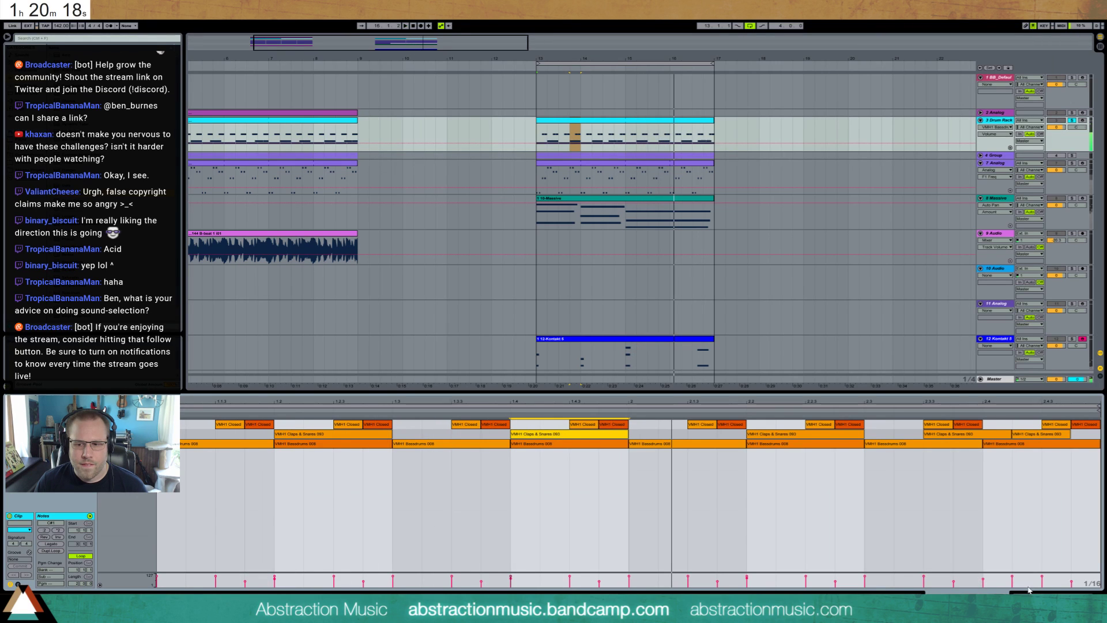
- Group the clap pad's sampler into an Instrument Rack and layer the sample VMH1 Claps & Snares 206 in one-shot playback
key("shift+Tab")
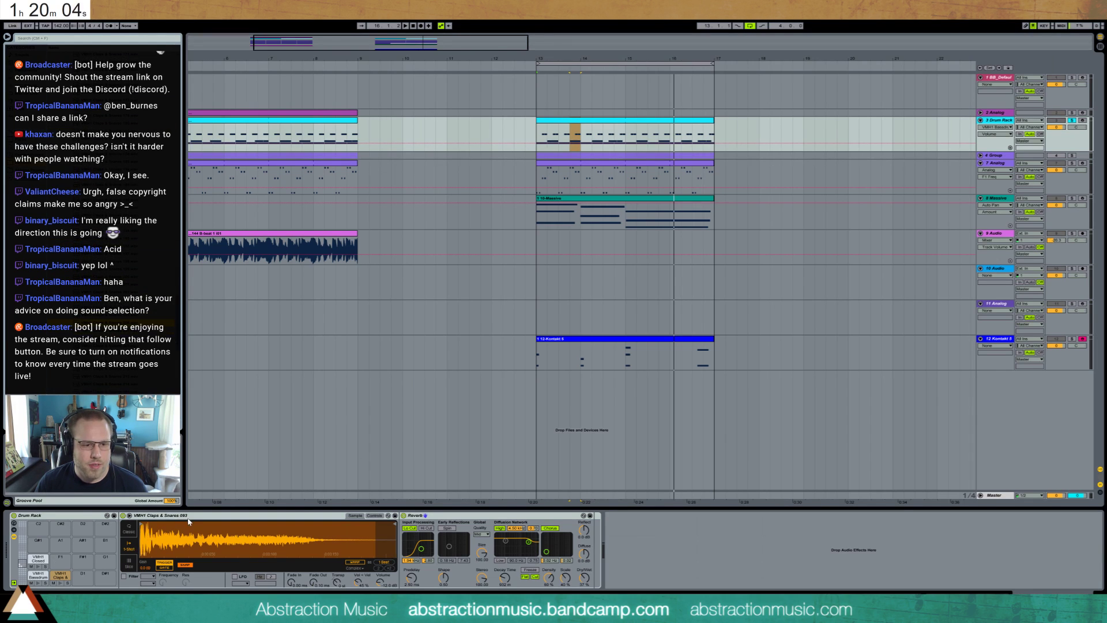
key("ctrl+g")
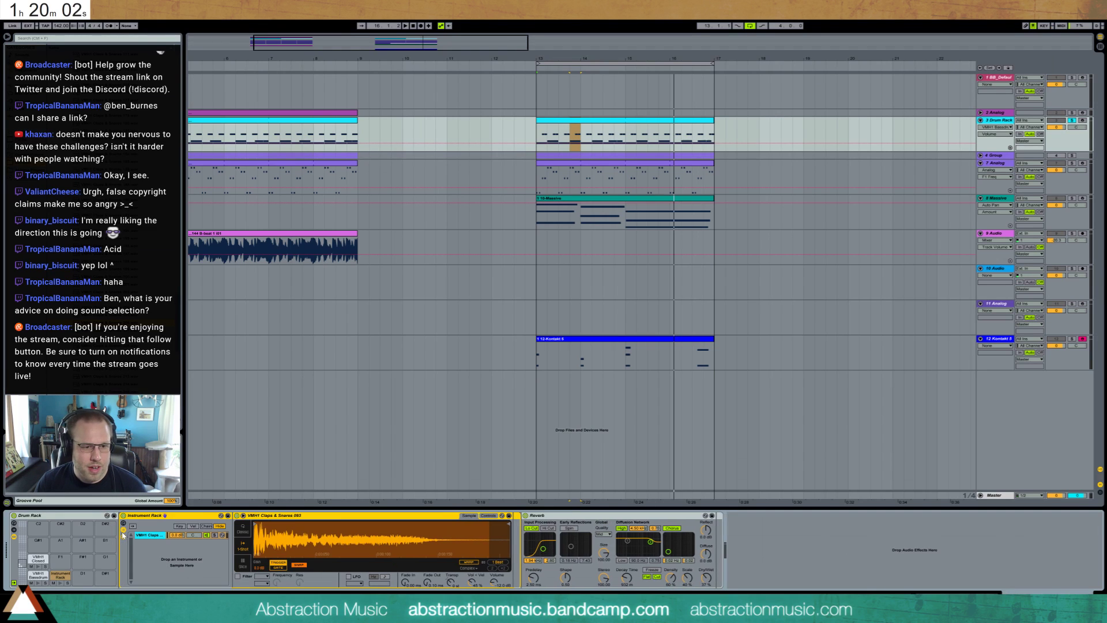
left_click_drag(109, 321, 157, 560)
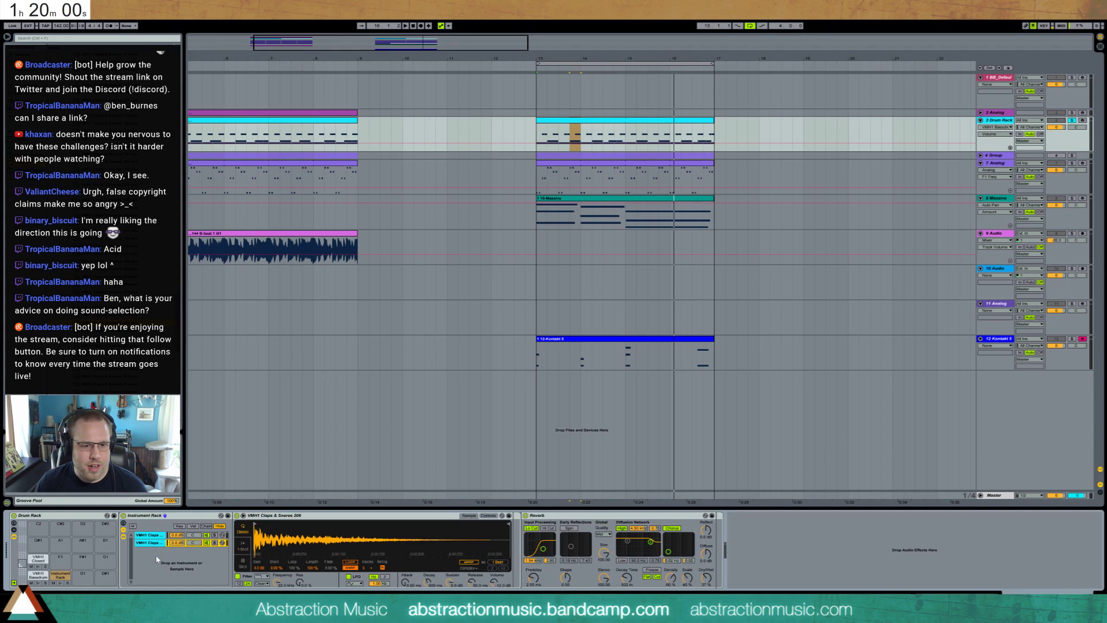
left_click(240, 547)
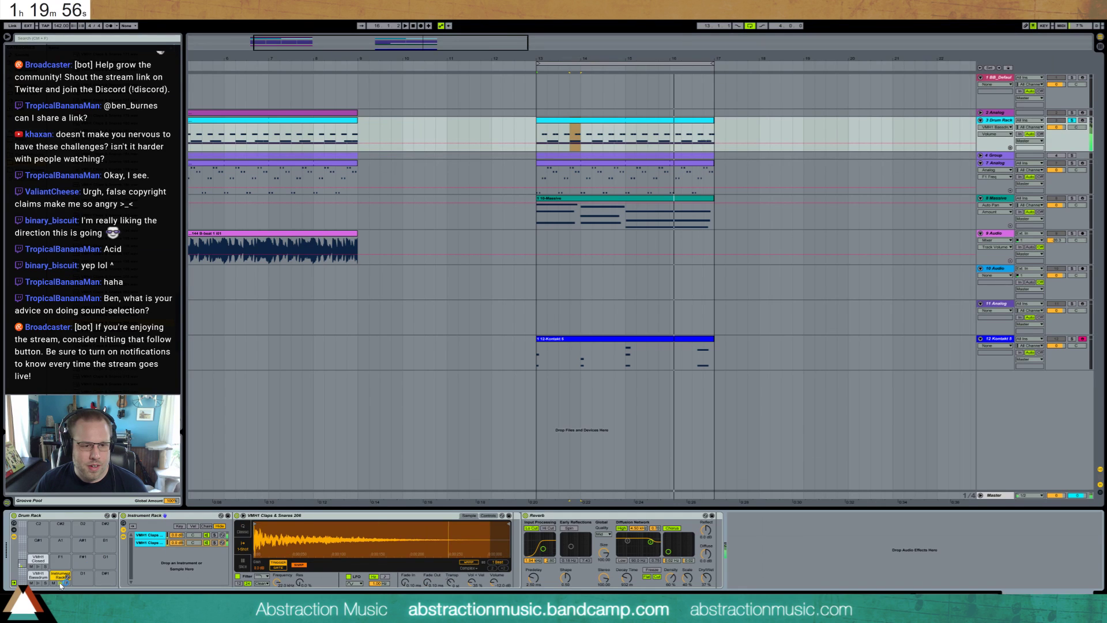
- Set up the filters of both clap layers, enabling the Claps & Snares 093 filter and adjusting its frequency
left_click(150, 542)
left_click(237, 576)
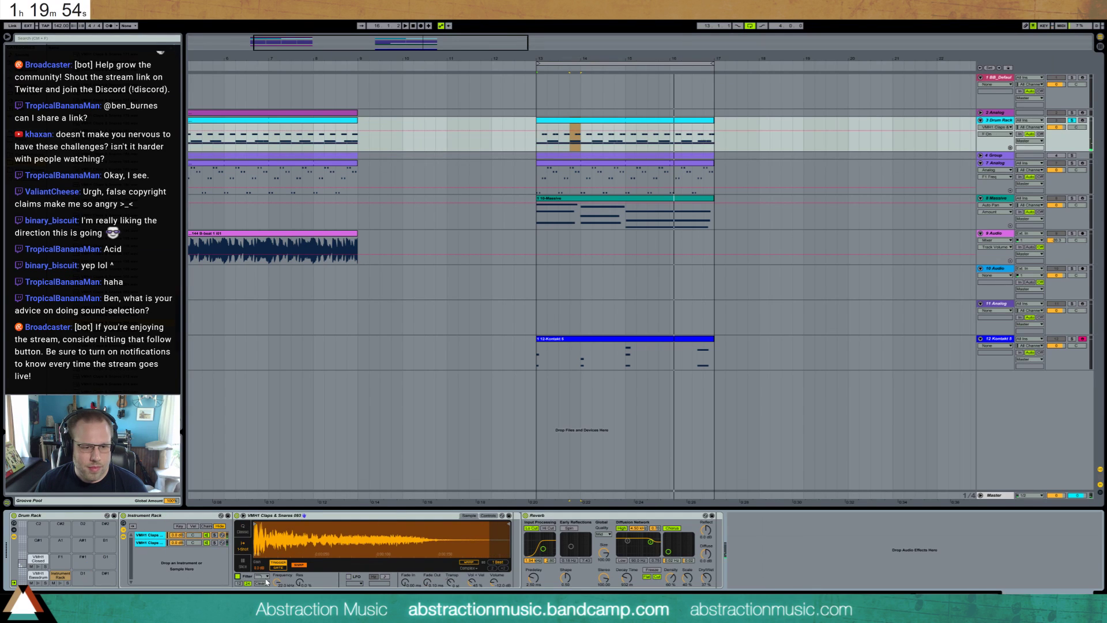
left_click(278, 583)
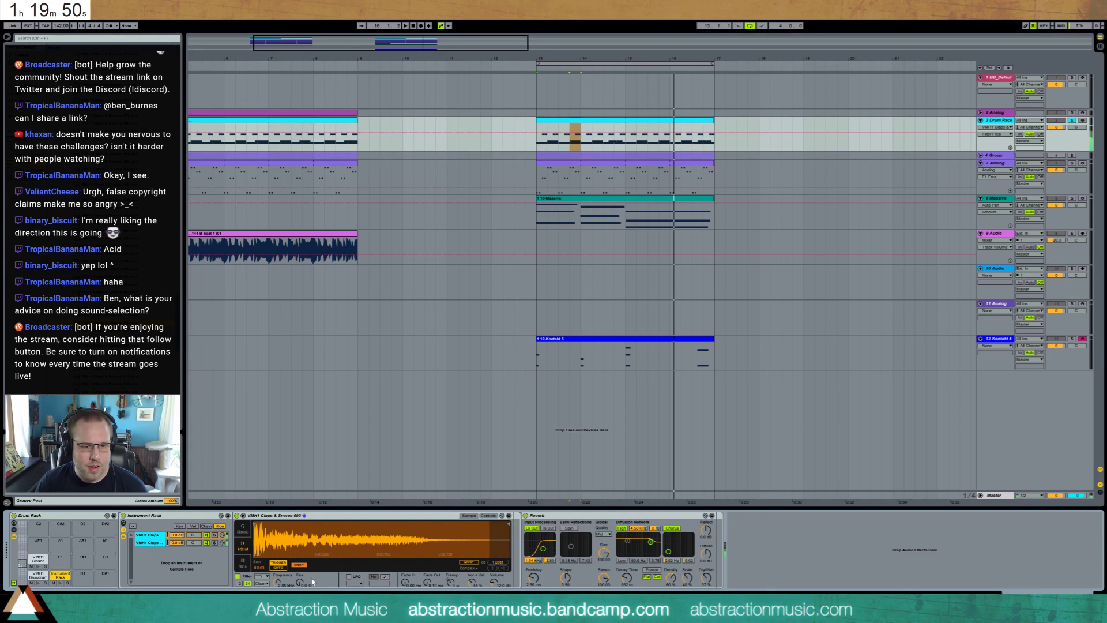
left_click_drag(279, 584, 282, 582)
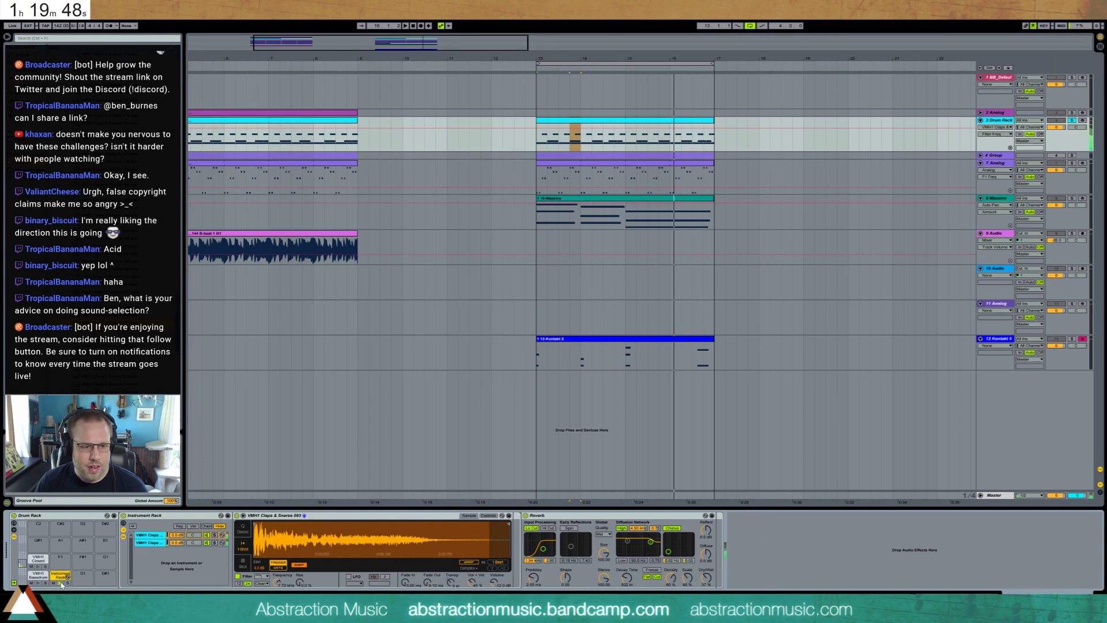
left_click(152, 544)
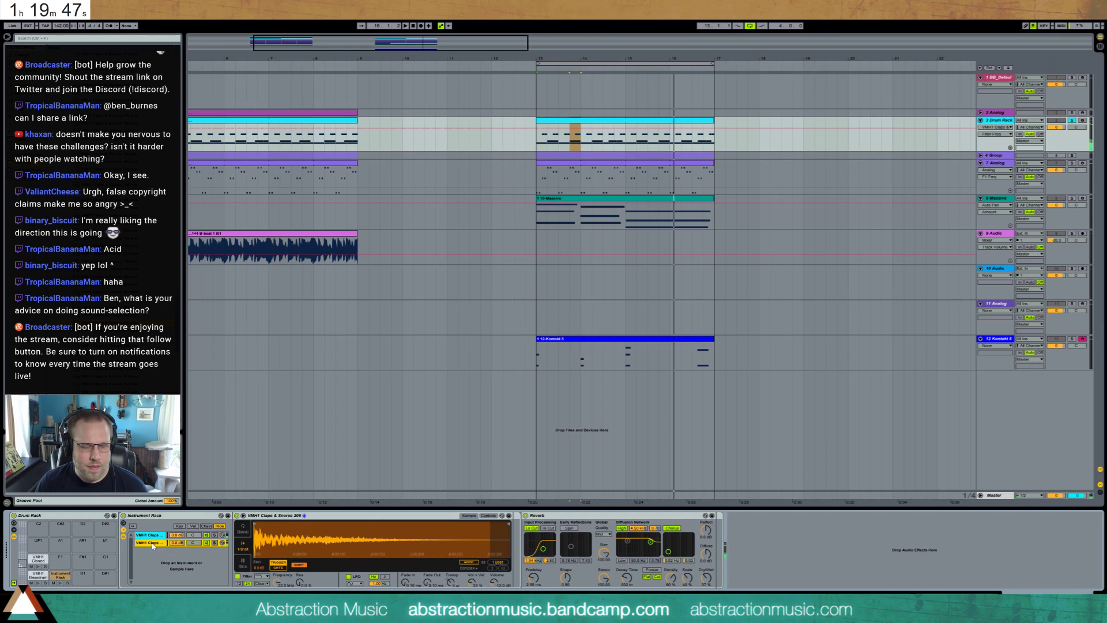
left_click(263, 577)
left_click(265, 555)
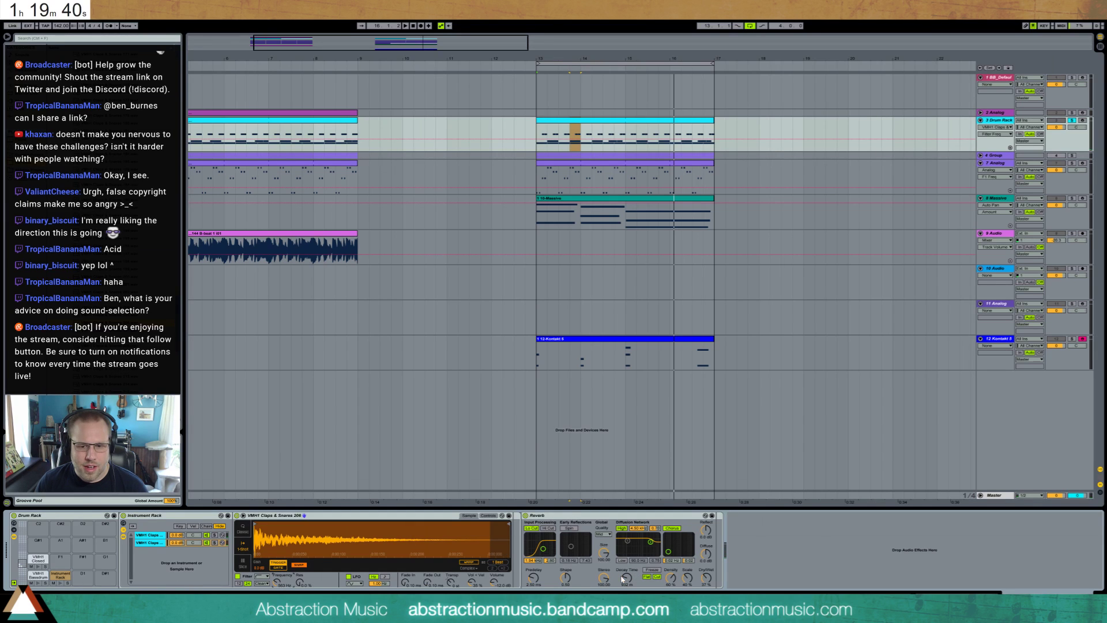
- Adjust the clap reverb's decay time and dry/wet, and add Transient Master after it with more attack and less sustain
left_click_drag(622, 579, 623, 594)
left_click_drag(705, 578, 706, 580)
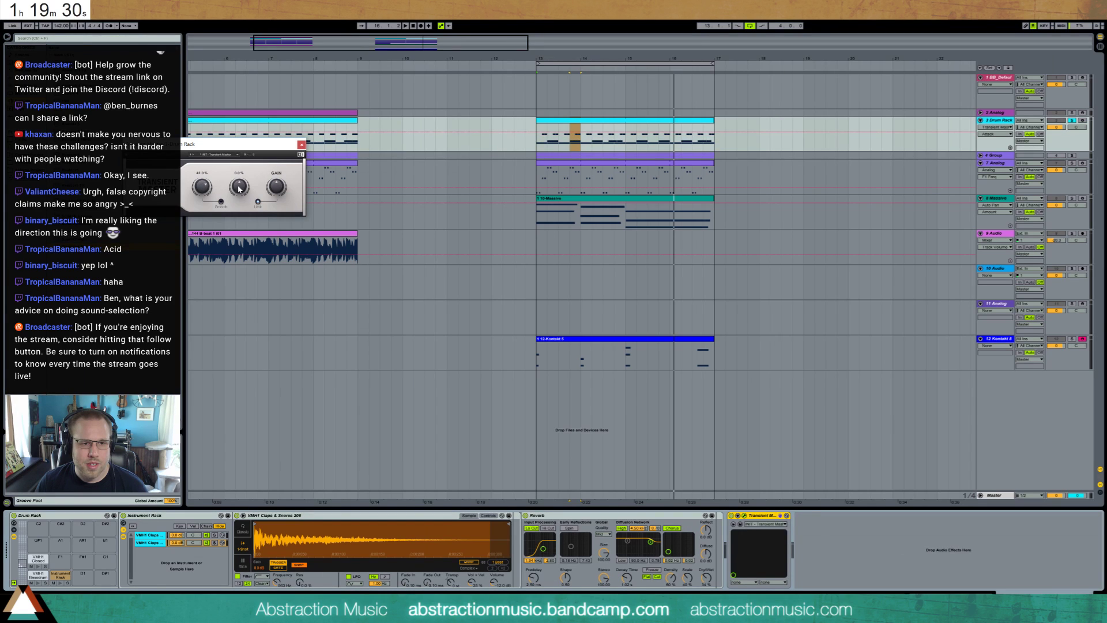
left_click_drag(240, 188, 240, 205)
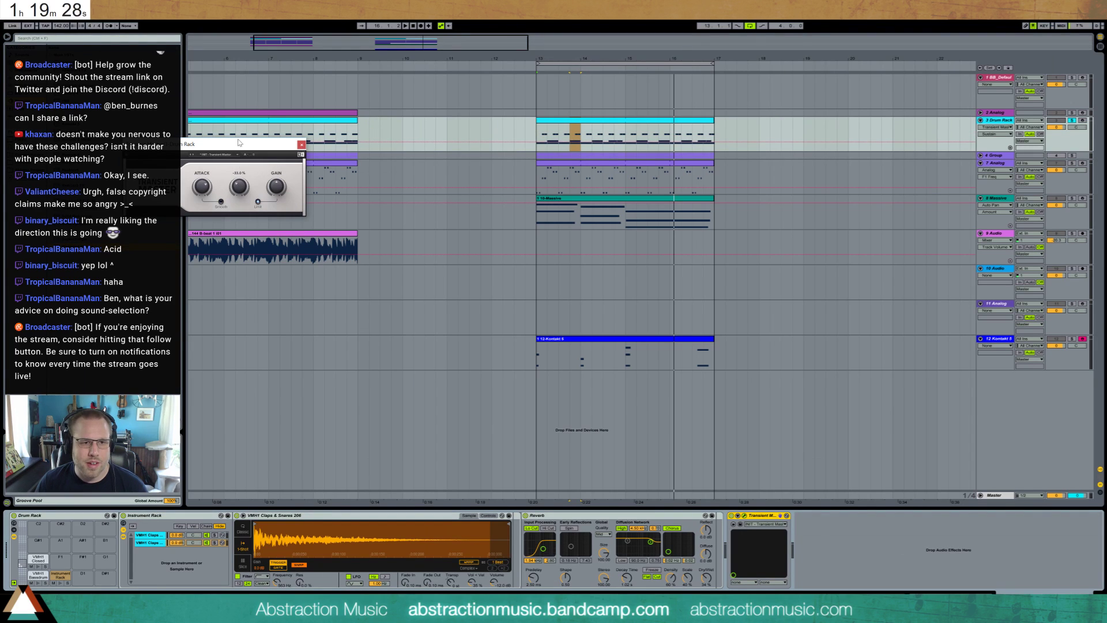
left_click_drag(239, 143, 302, 211)
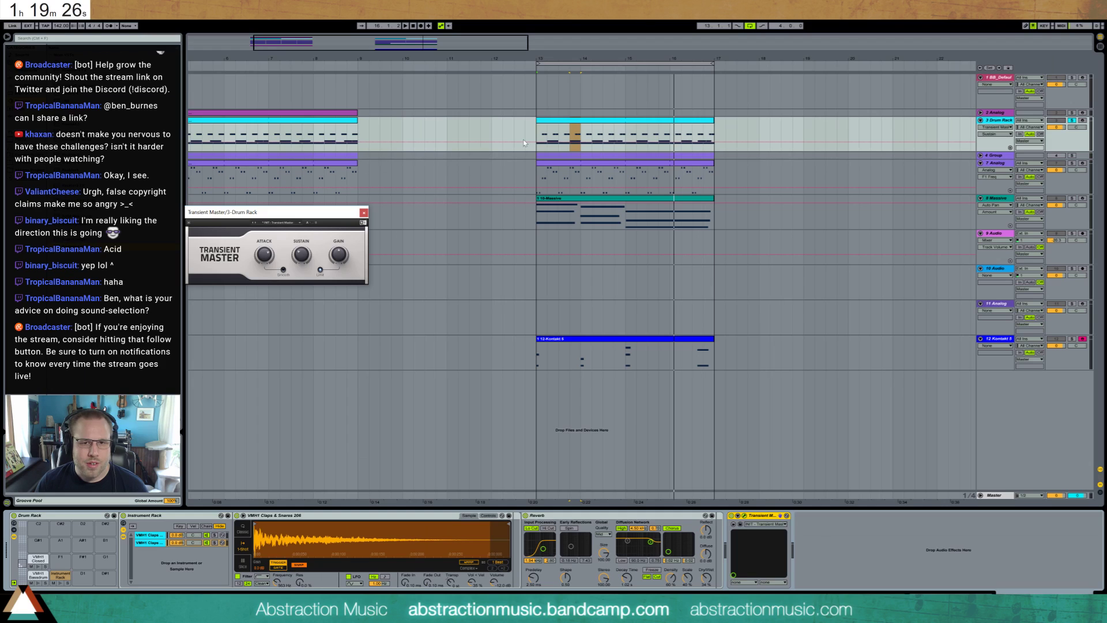
- Play the drums and compare the clap with Transient Master bypassed and enabled, leaving it on and closing its window
left_click(575, 367)
key("space")
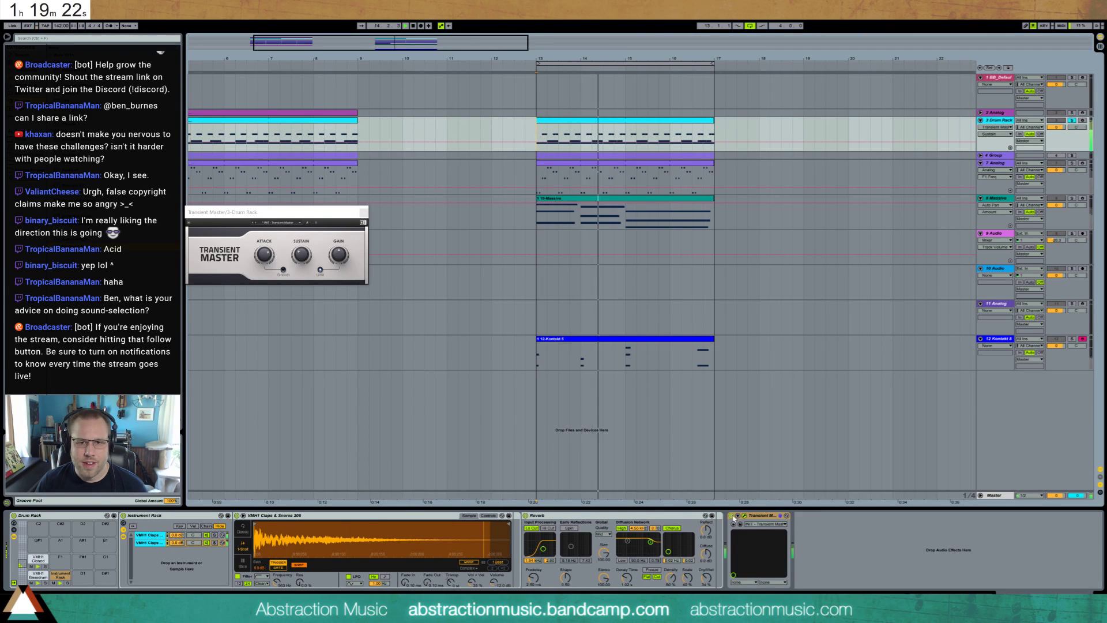
left_click(732, 516)
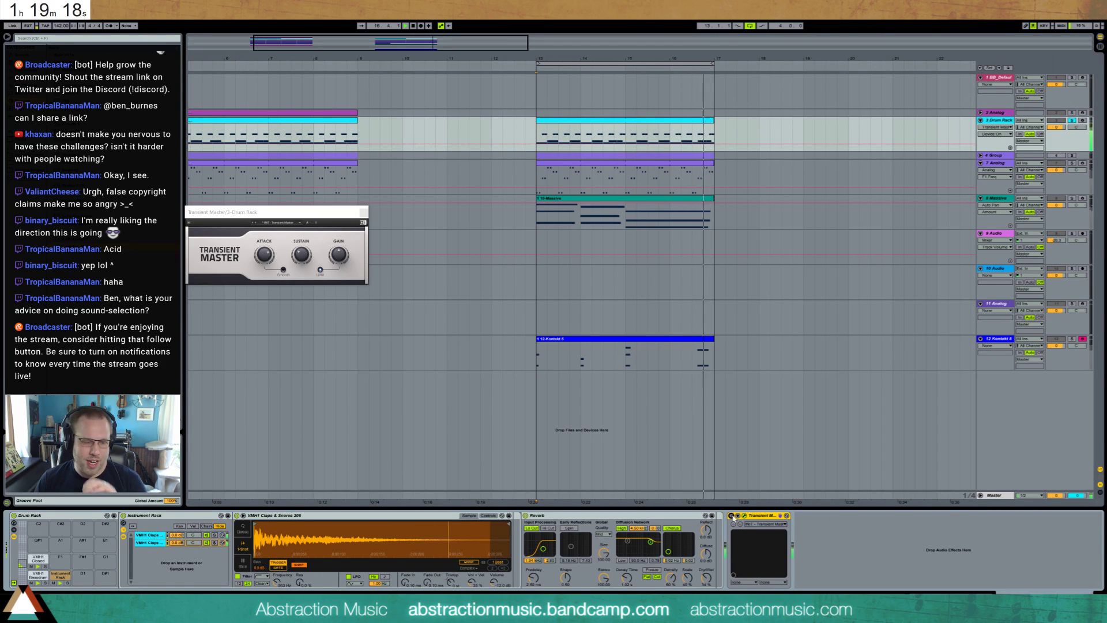
left_click(732, 517)
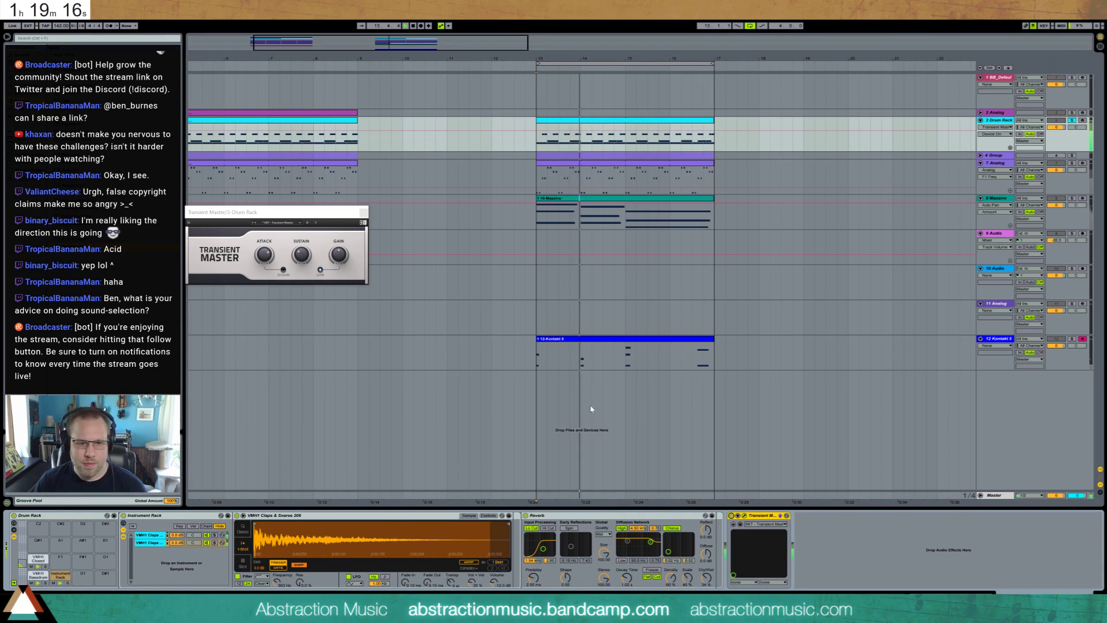
left_click(361, 211)
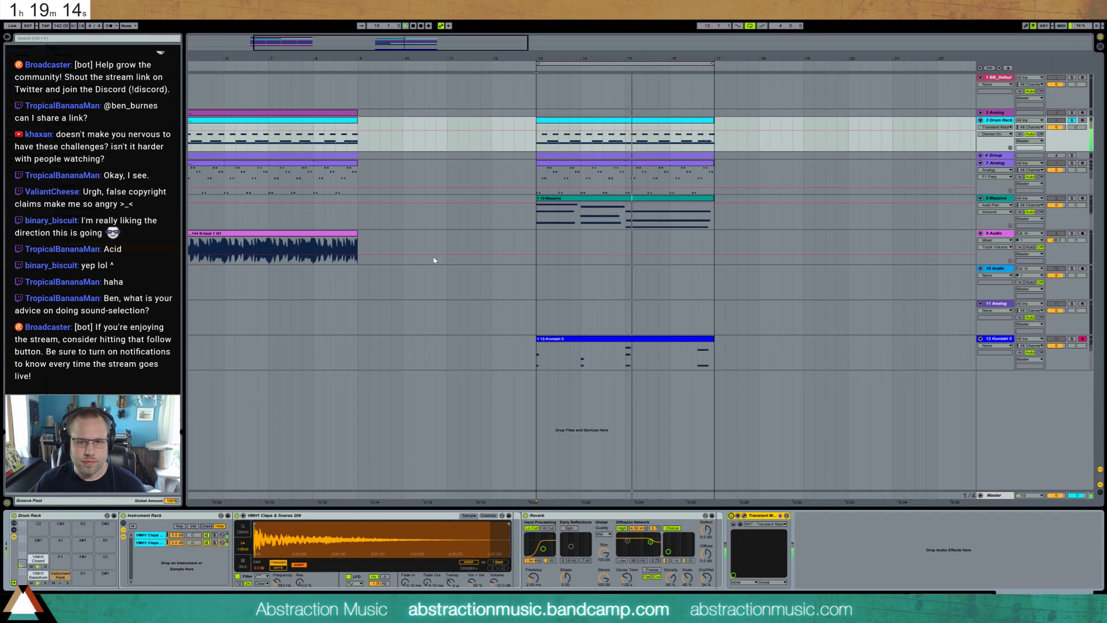
- Shift the claps in the drum clip's last bar earlier and duplicate a short clap at the end as a fill
left_click(695, 120)
double_click(697, 126)
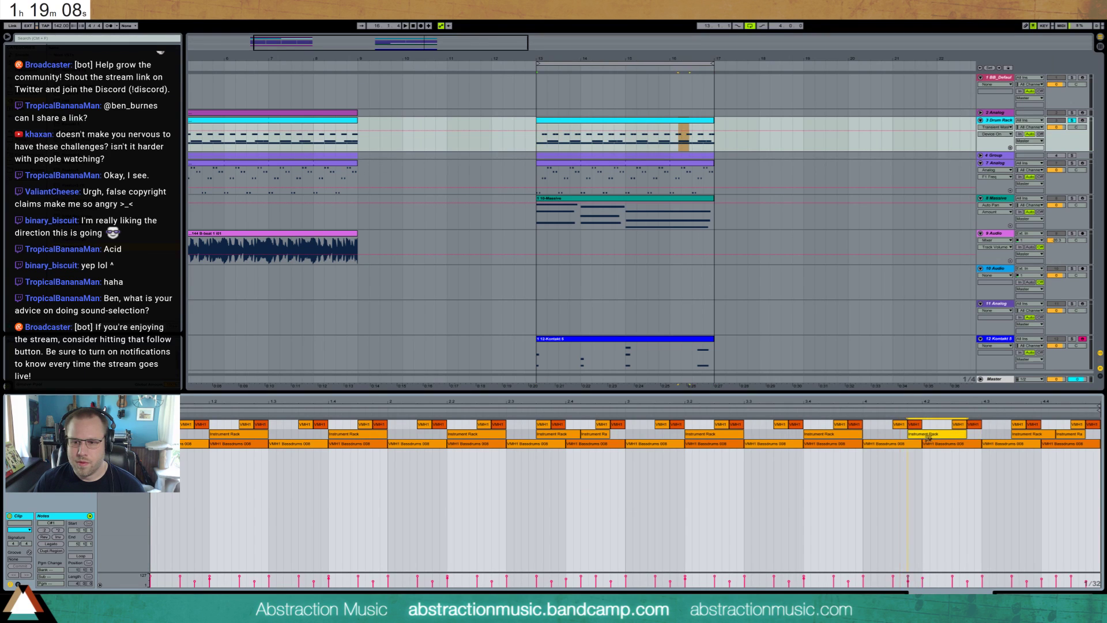
key("space")
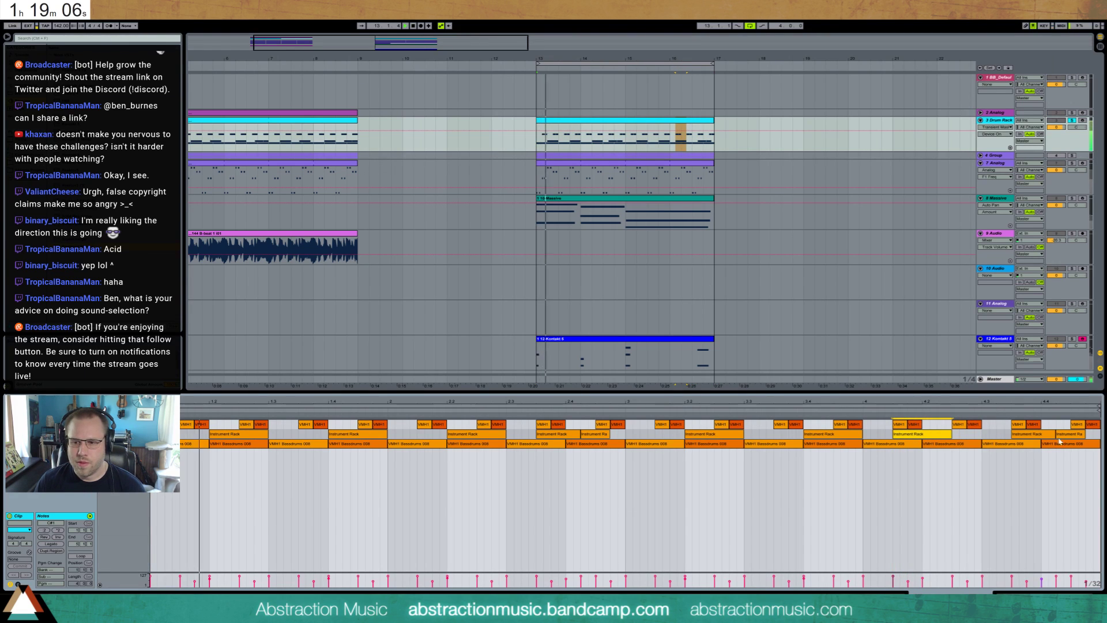
left_click_drag(1028, 434, 1012, 434)
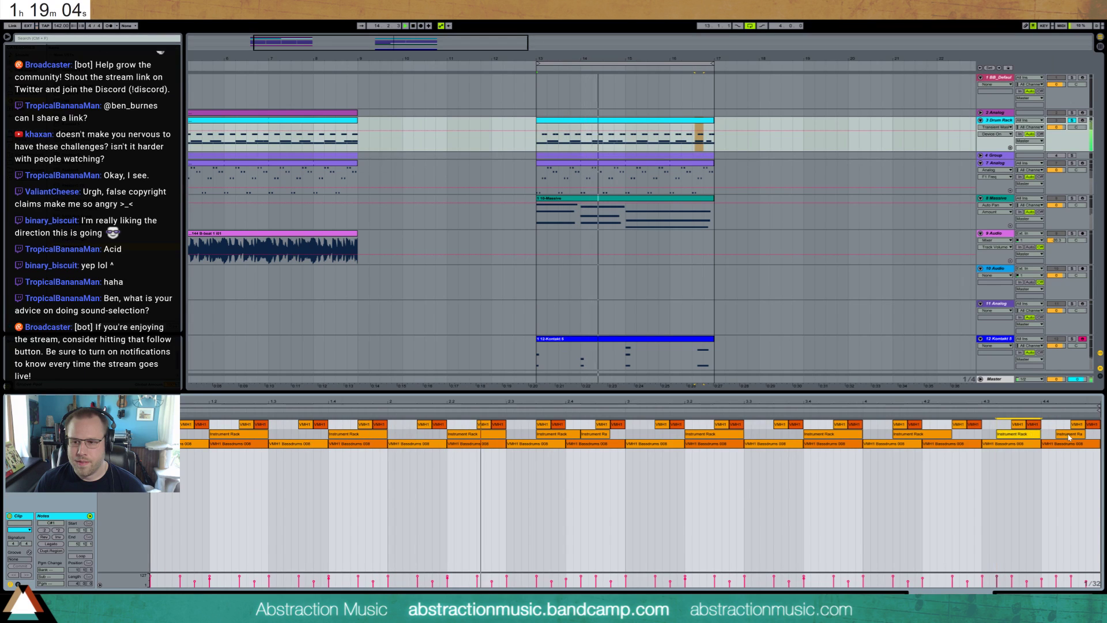
left_click_drag(1082, 434, 1071, 435)
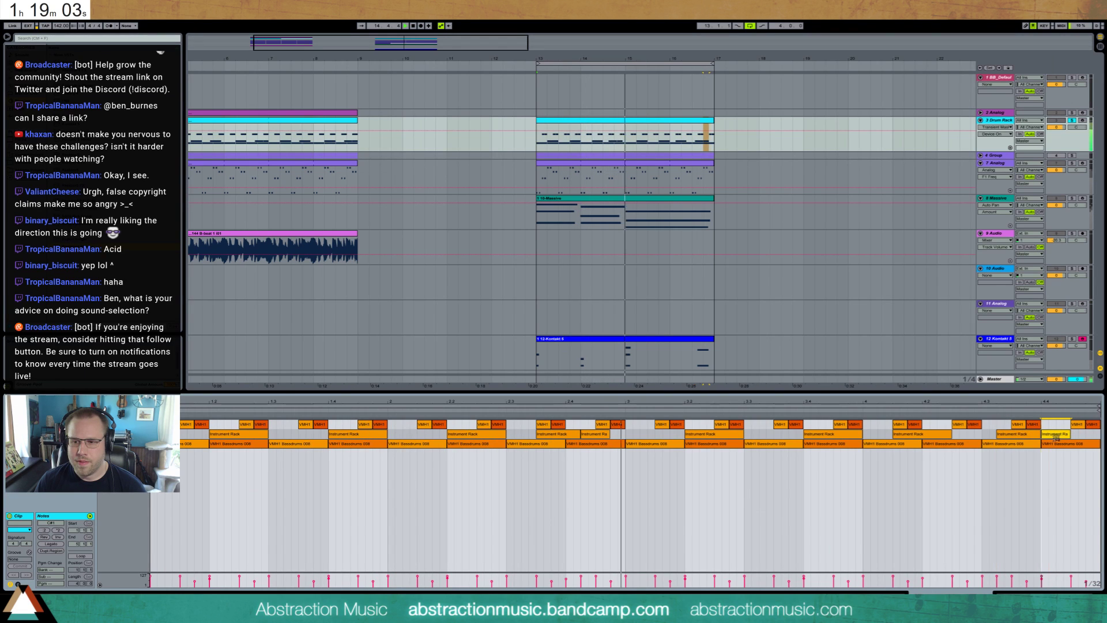
left_click(1083, 435)
key("ctrl+d")
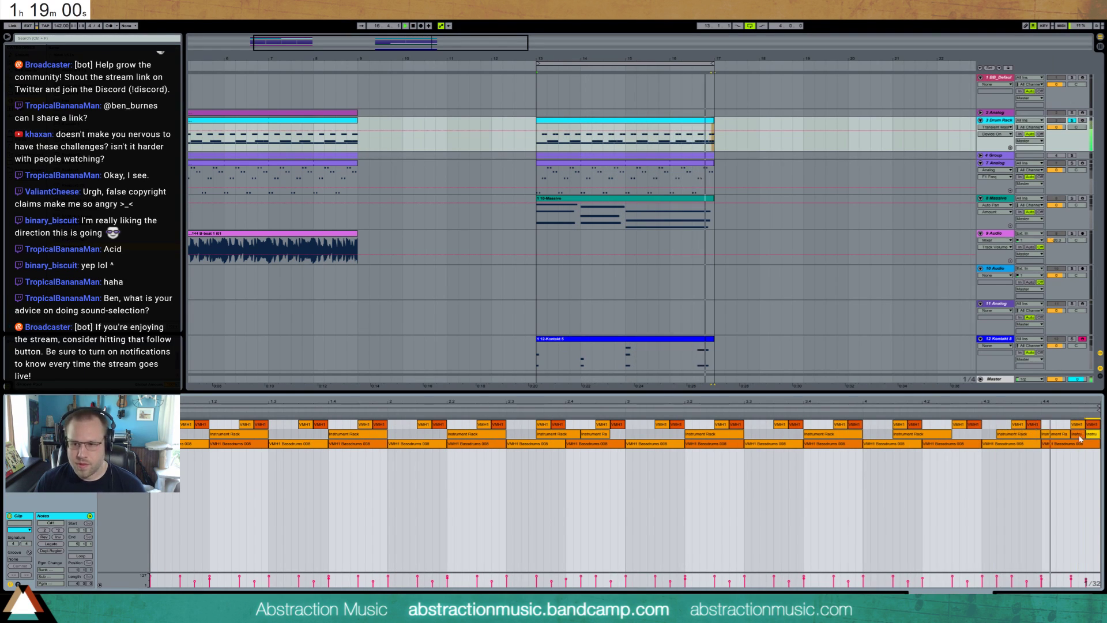
- Solo the bass and clav group alongside the drums and select the group track
key("shift+Tab")
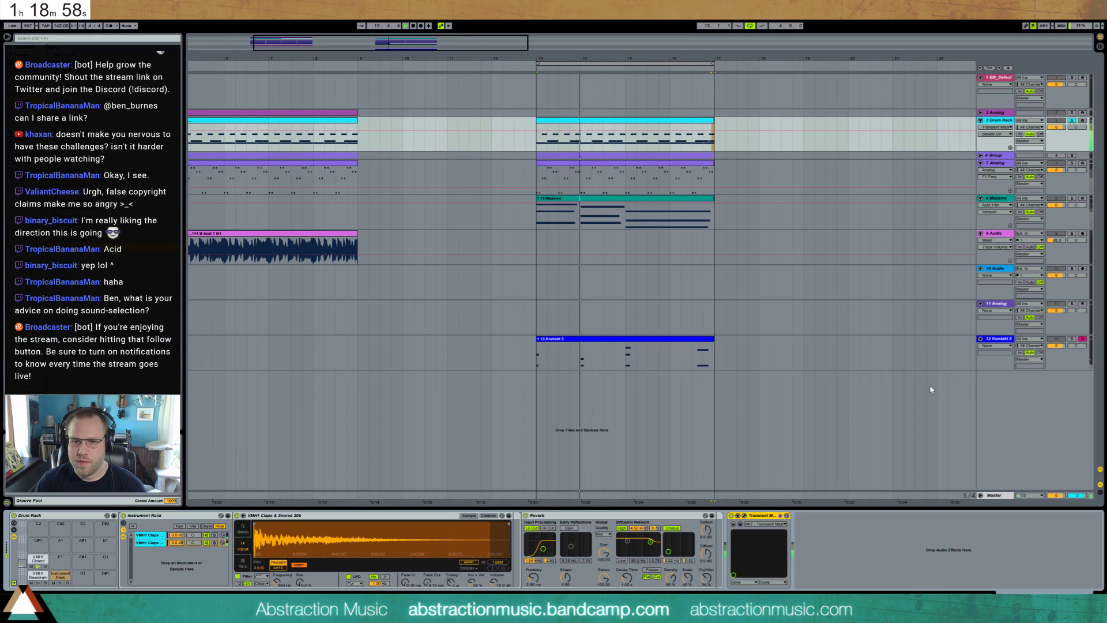
left_click(1072, 156)
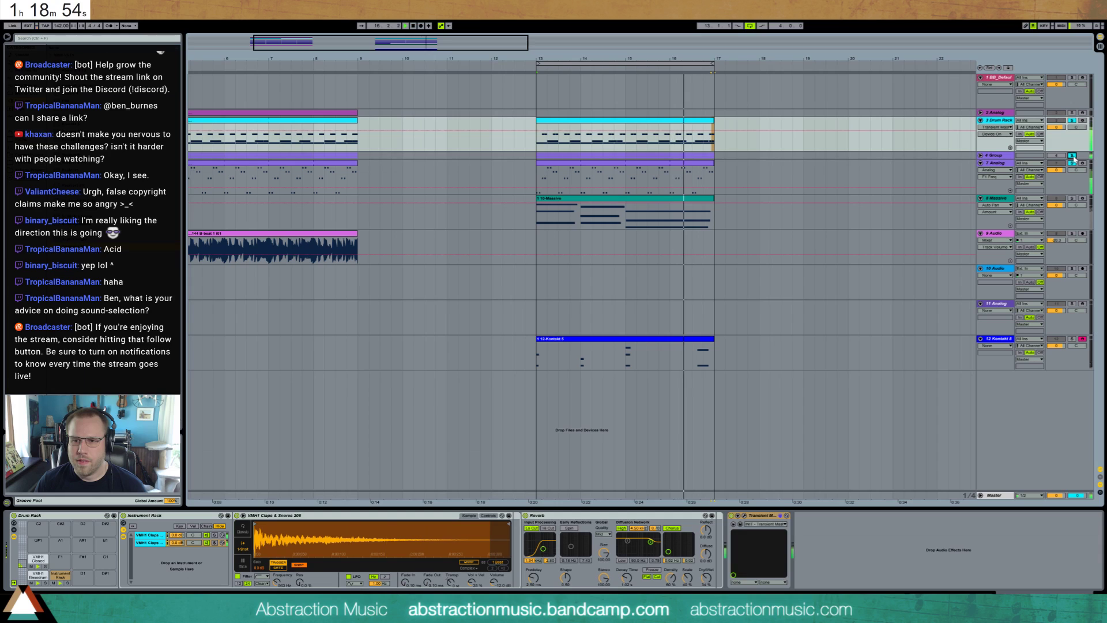
left_click(994, 155)
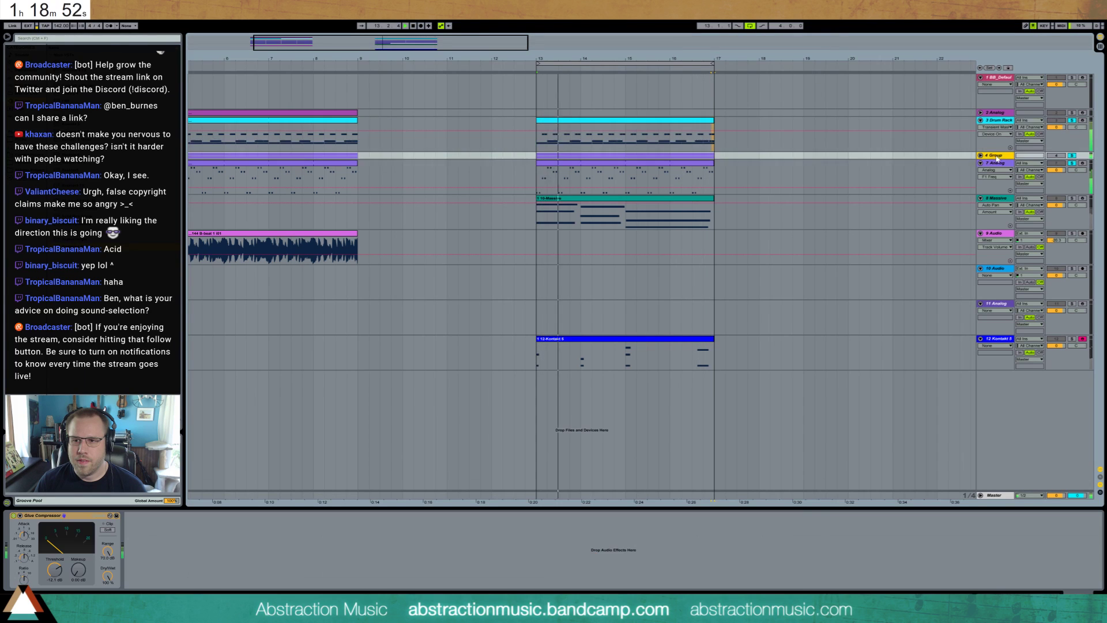
- Unfold the group, select the Reaktor clip at bar 13 and open its Monark synth window
left_click(980, 155)
key("space")
left_click(648, 172)
left_click(618, 184)
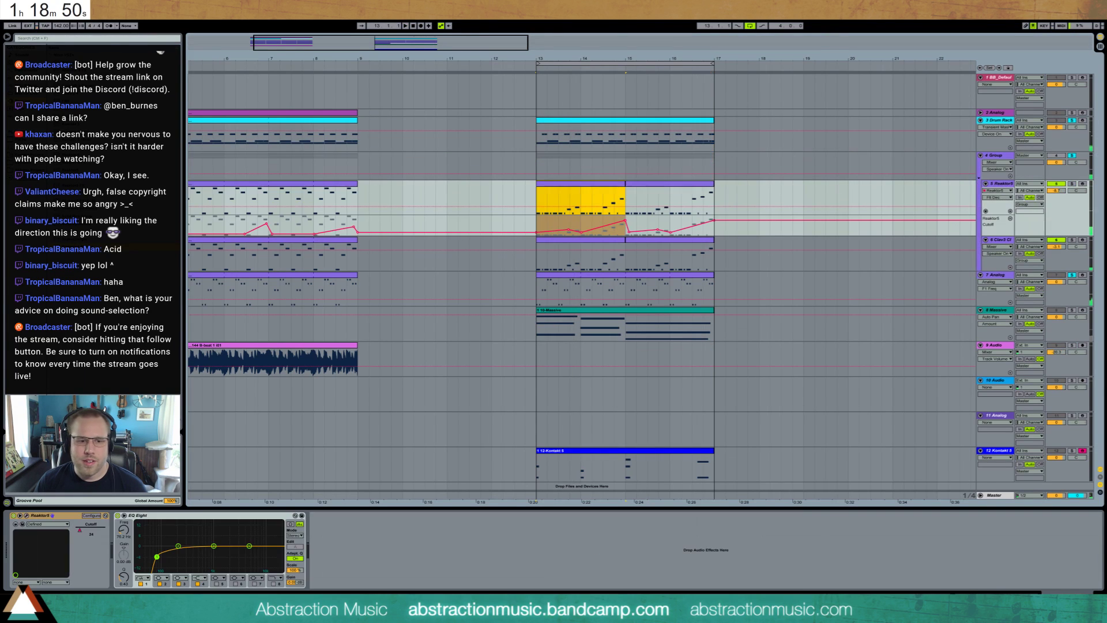
left_click(26, 516)
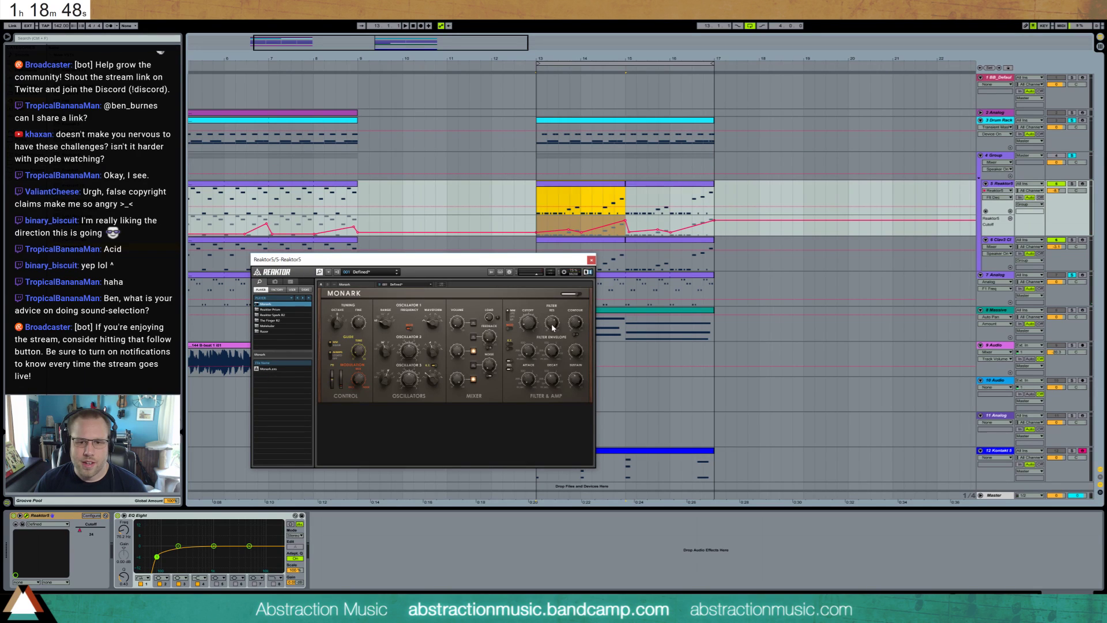
- Play the soloed bass with the Monark synth open and close the synth window
left_click(553, 327)
key("space")
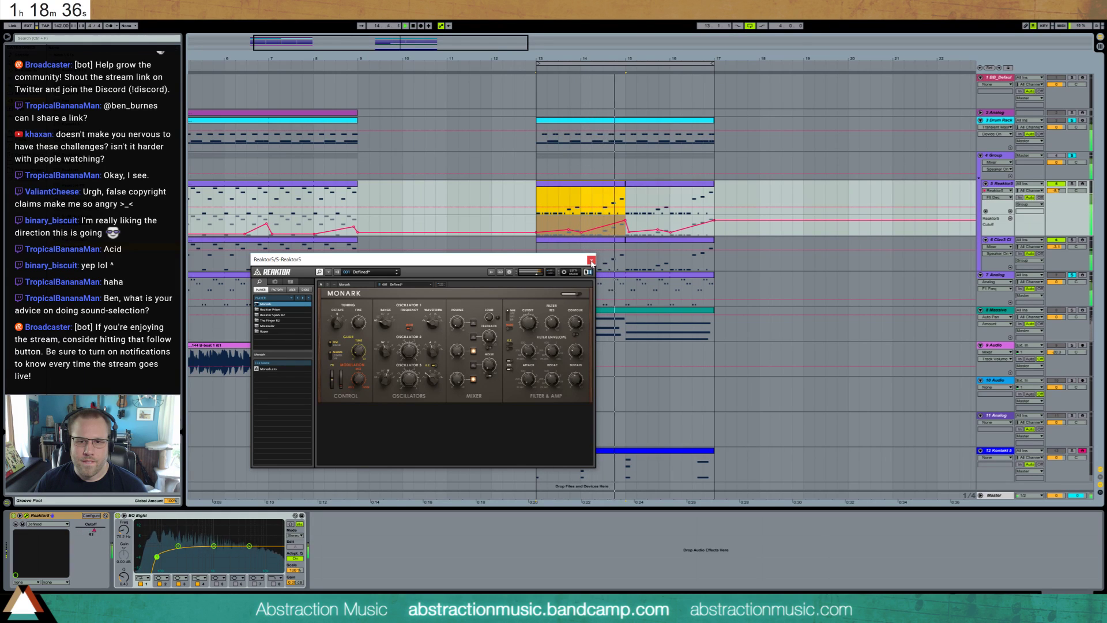
left_click(591, 261)
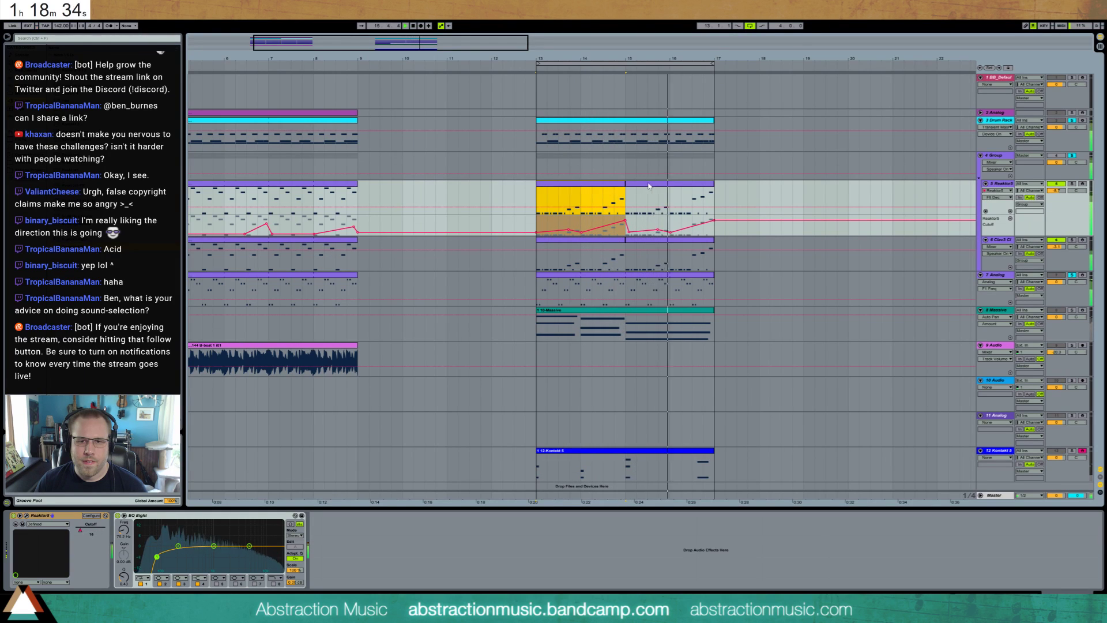
- In the Analog clip at bar 13, raise the note pair ending its second bar and the last notes of its fourth bar
left_click(696, 284)
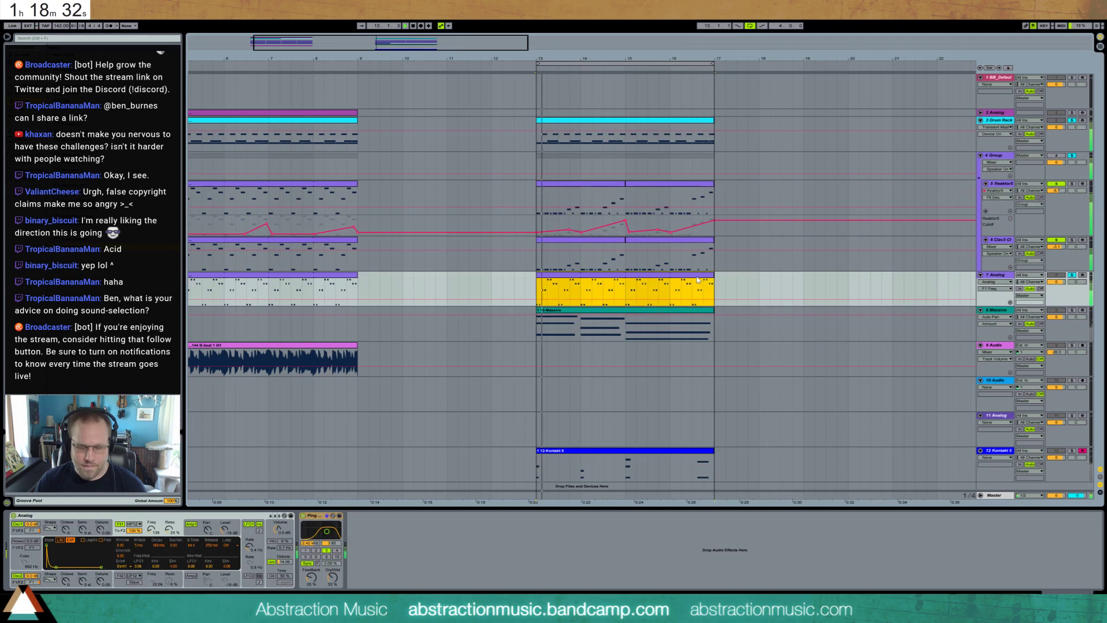
double_click(696, 283)
left_click(574, 523)
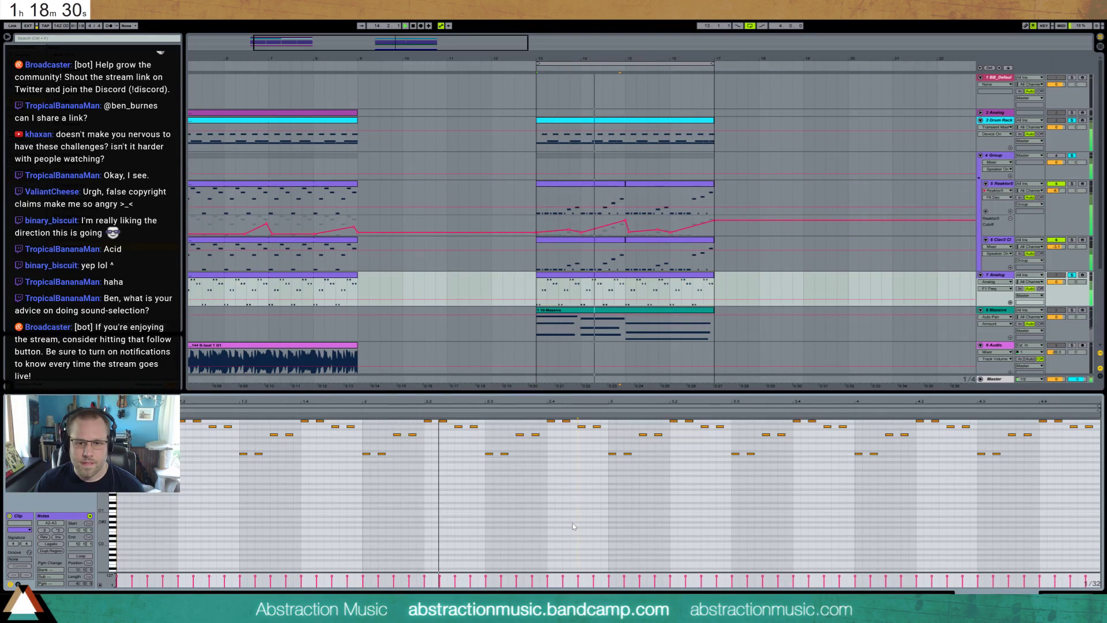
mouse_move(581, 451)
left_mouse_down()
mouse_move(610, 465)
mouse_move(596, 445)
left_mouse_up()
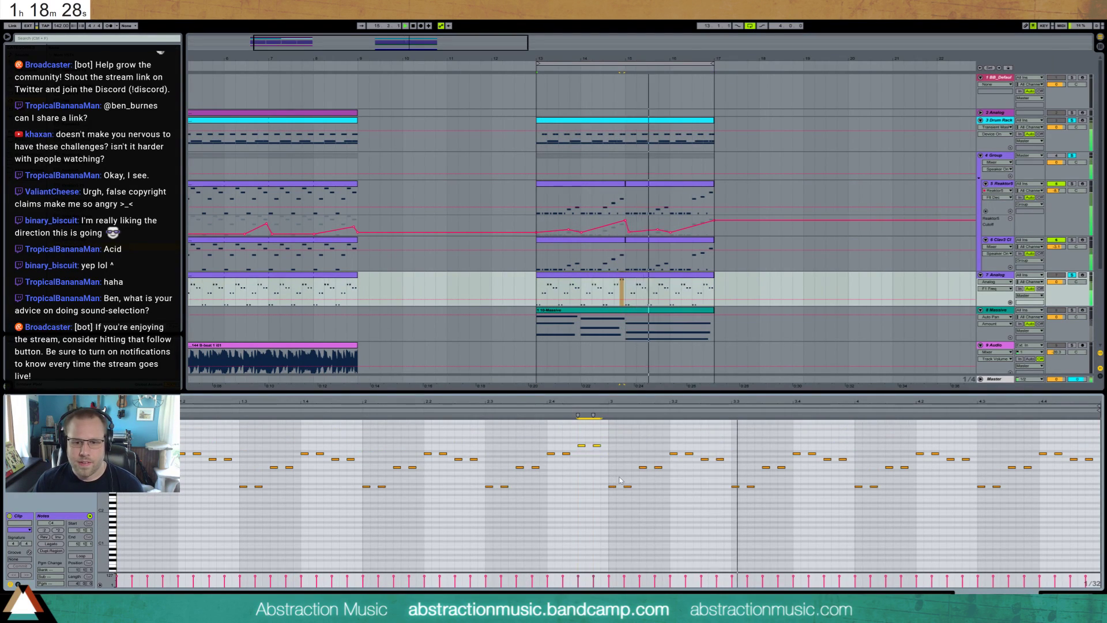
left_click_drag(1037, 440, 1094, 462)
key("Up")
key("Up")
key("Up")
key("Up")
key("Up")
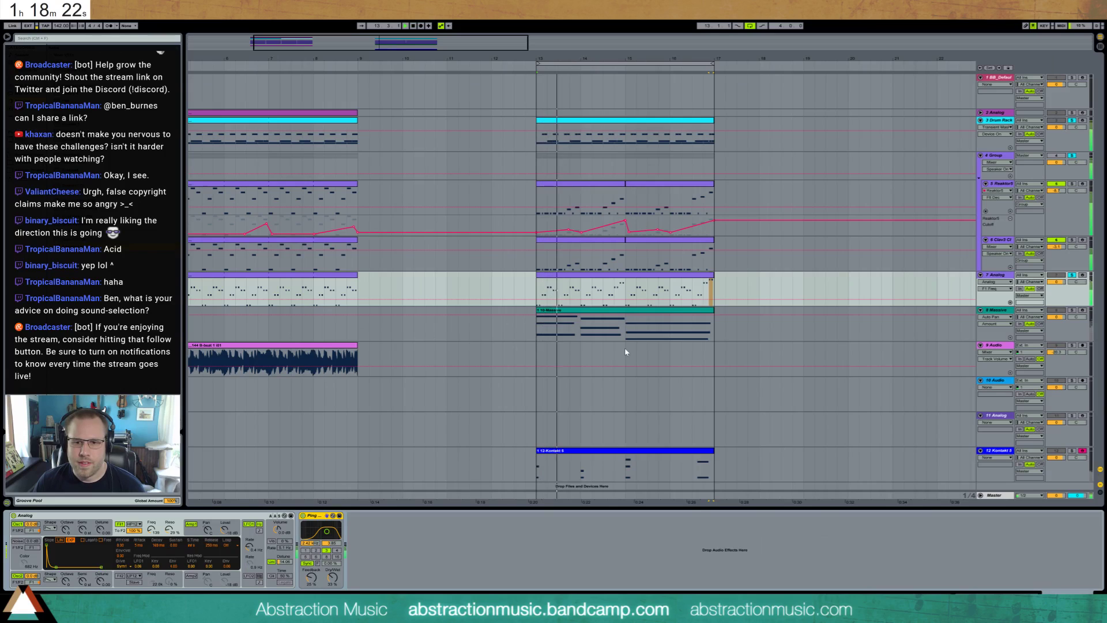
- Clear the track solos and move the Kontakt 5 track directly below Massive
left_click(1072, 311)
left_click(1071, 310)
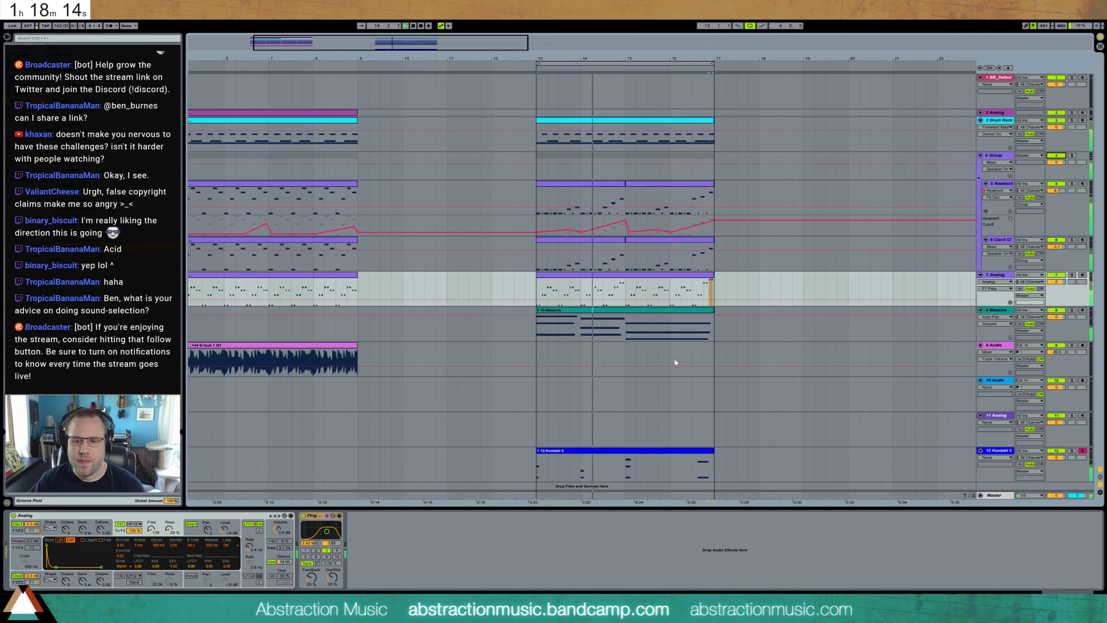
left_click_drag(997, 450, 992, 348)
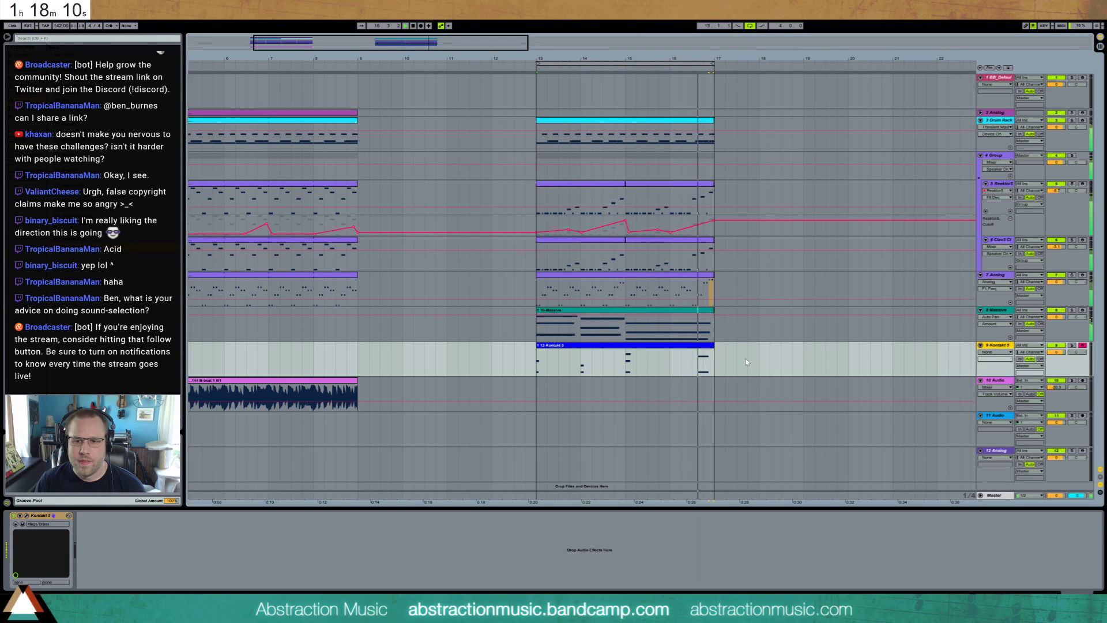
- Open the Kontakt 5 brass clip and slightly lengthen its final chord and the chord at its third bar
left_click(688, 347)
double_click(687, 346)
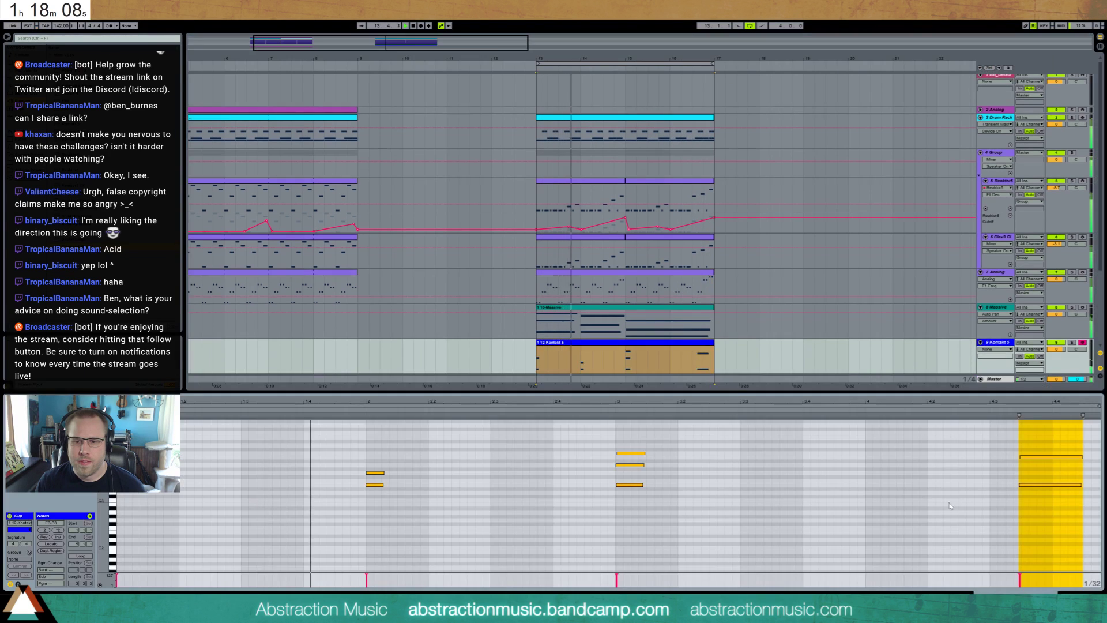
left_click(1043, 502)
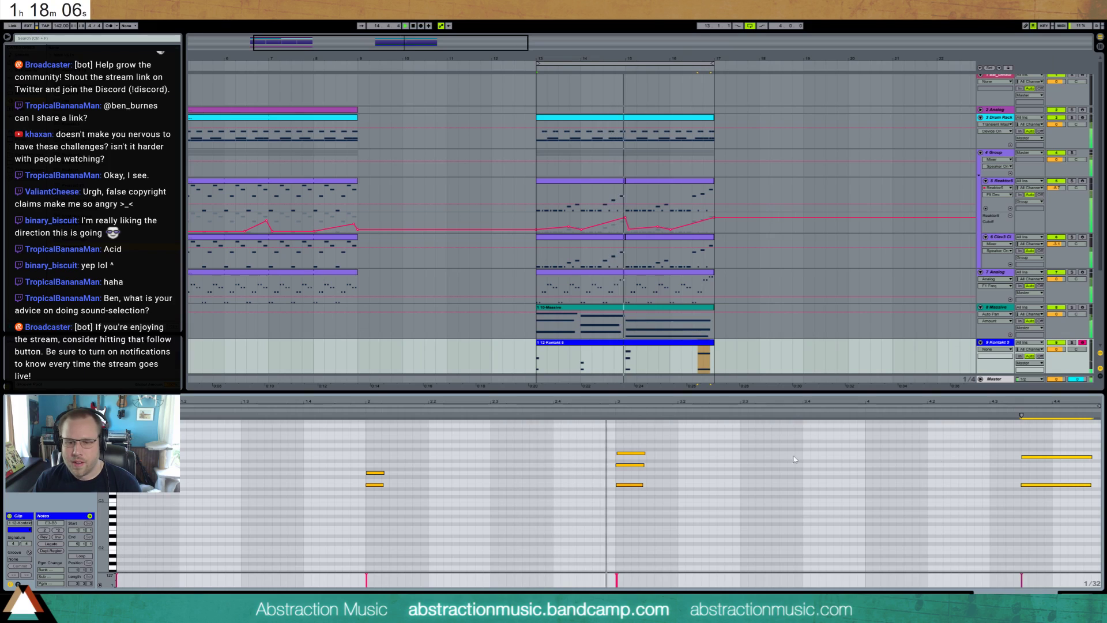
left_click_drag(618, 439, 639, 500)
key("shift+Right")
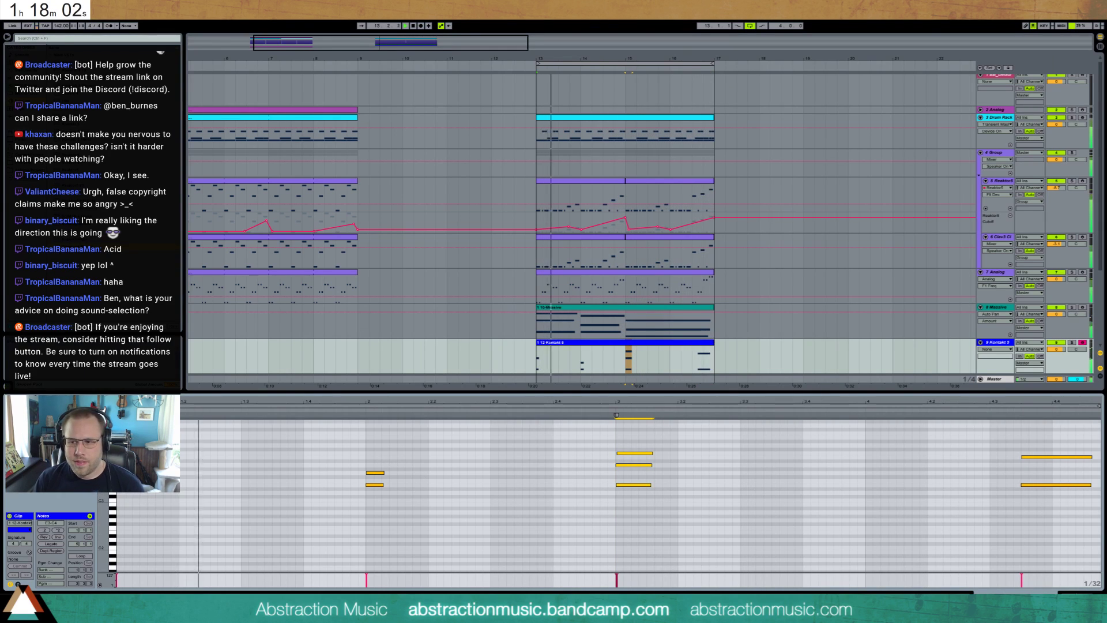
key("shift+Tab")
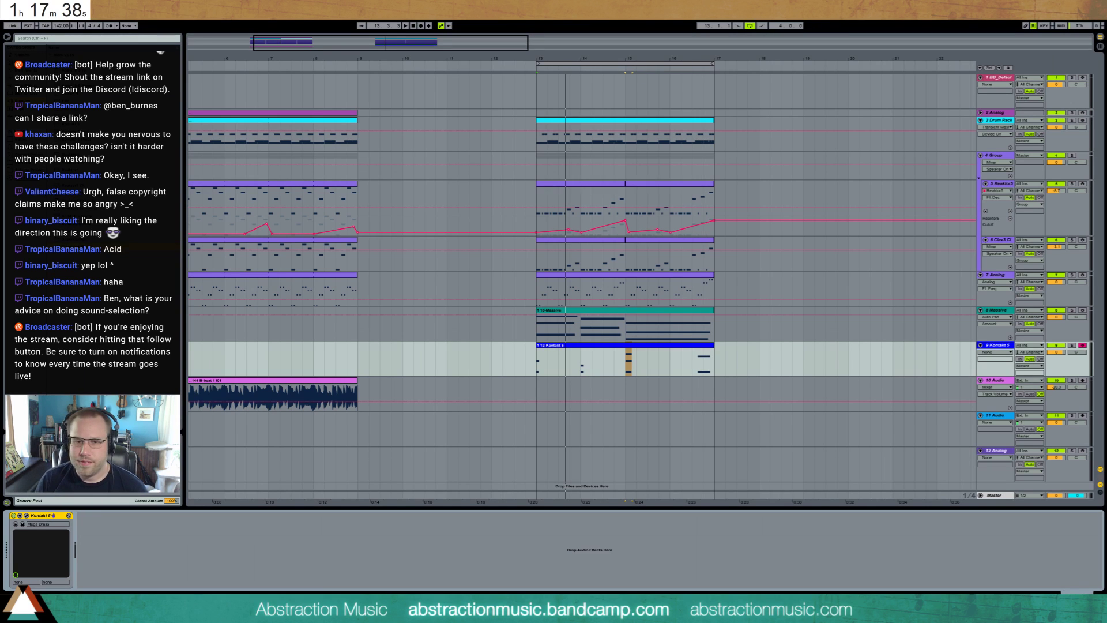
- Play the section and move all its clips from Drum Rack through Kontakt 5 from bar 13 to bar 17
left_click_drag(392, 46, 490, 46)
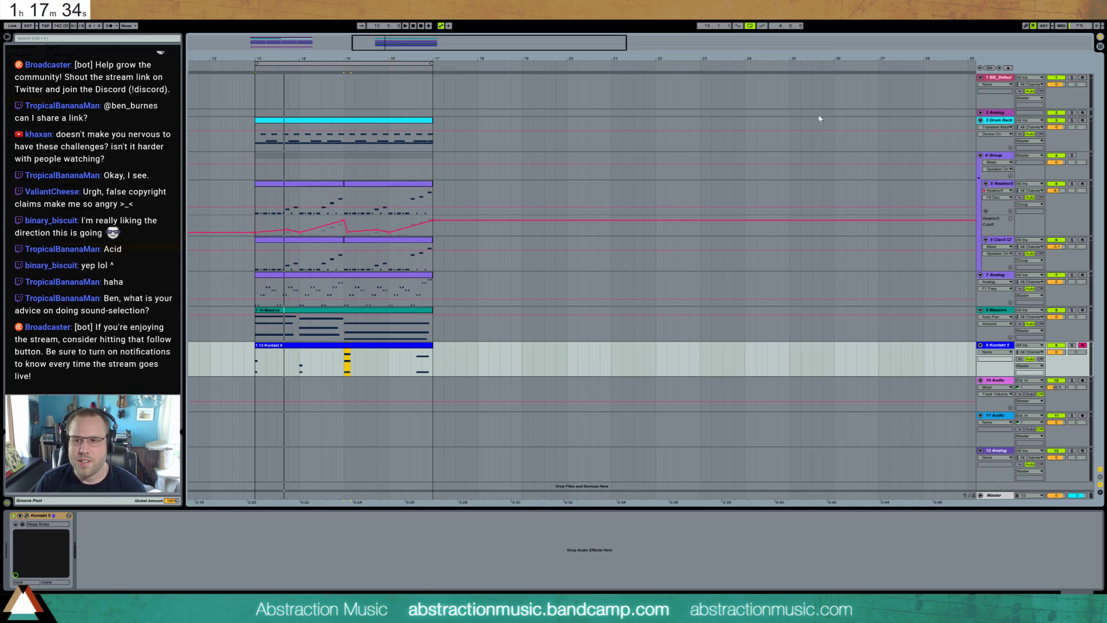
left_click(258, 144)
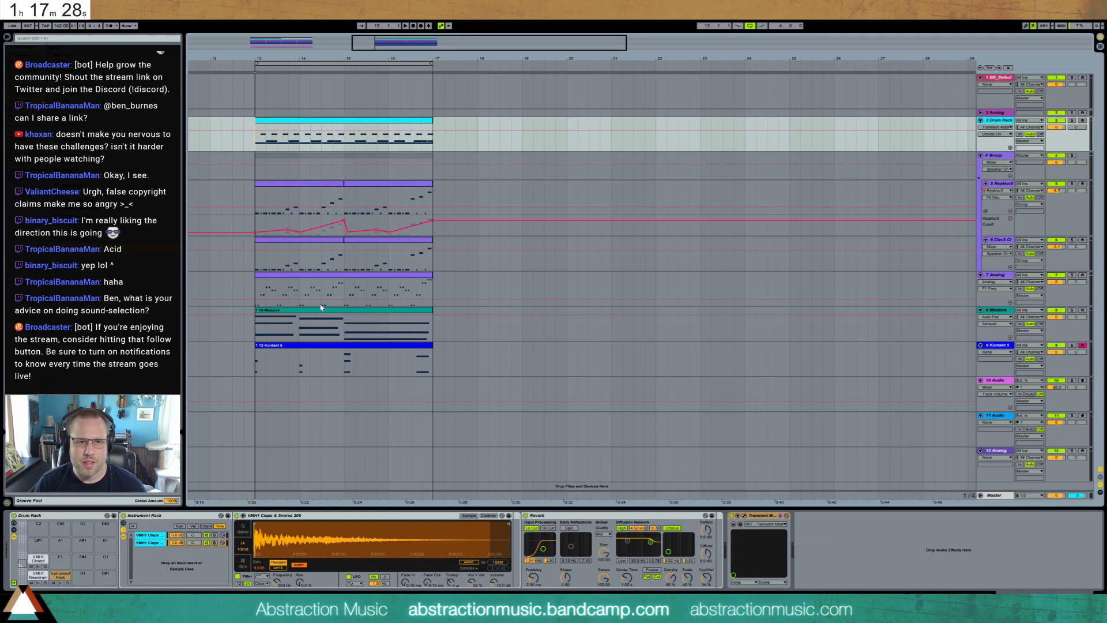
key("space")
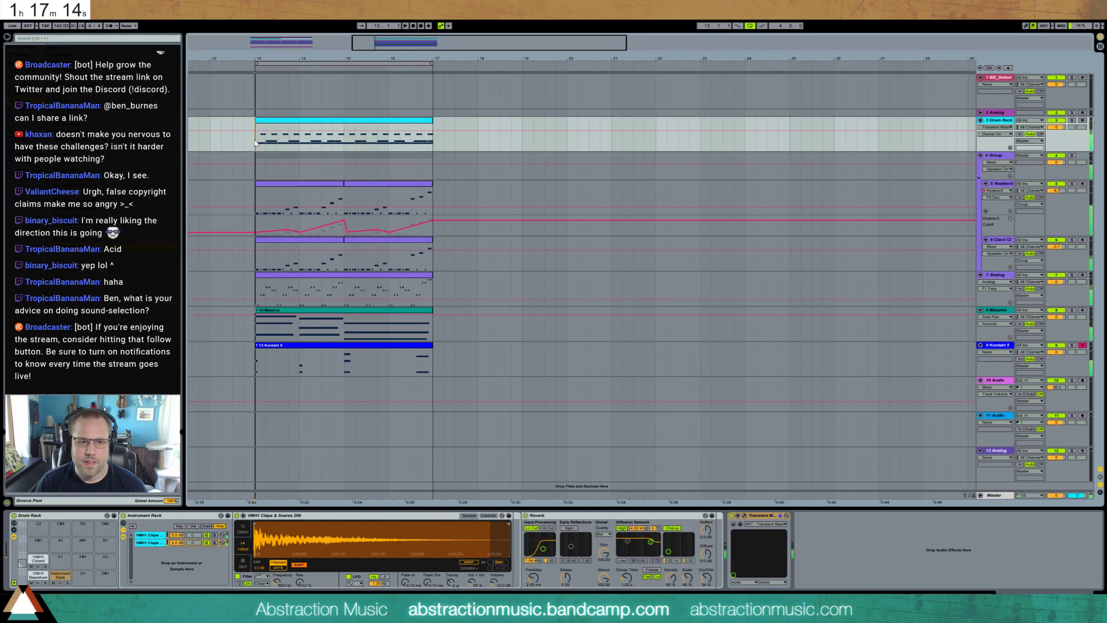
left_click_drag(256, 143, 433, 369)
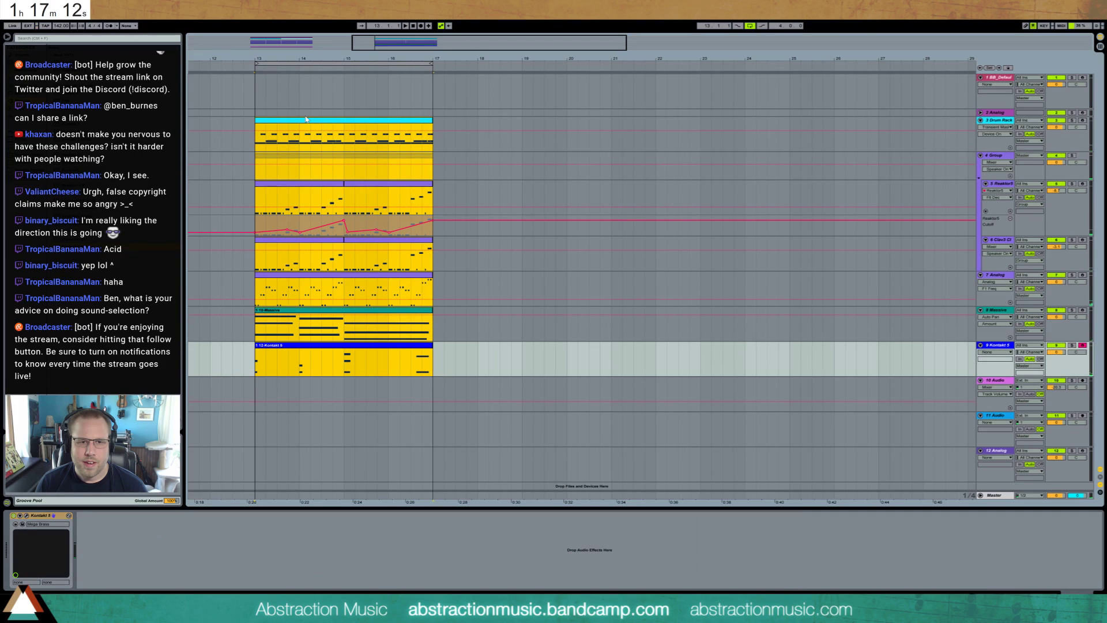
left_click_drag(306, 118, 483, 119)
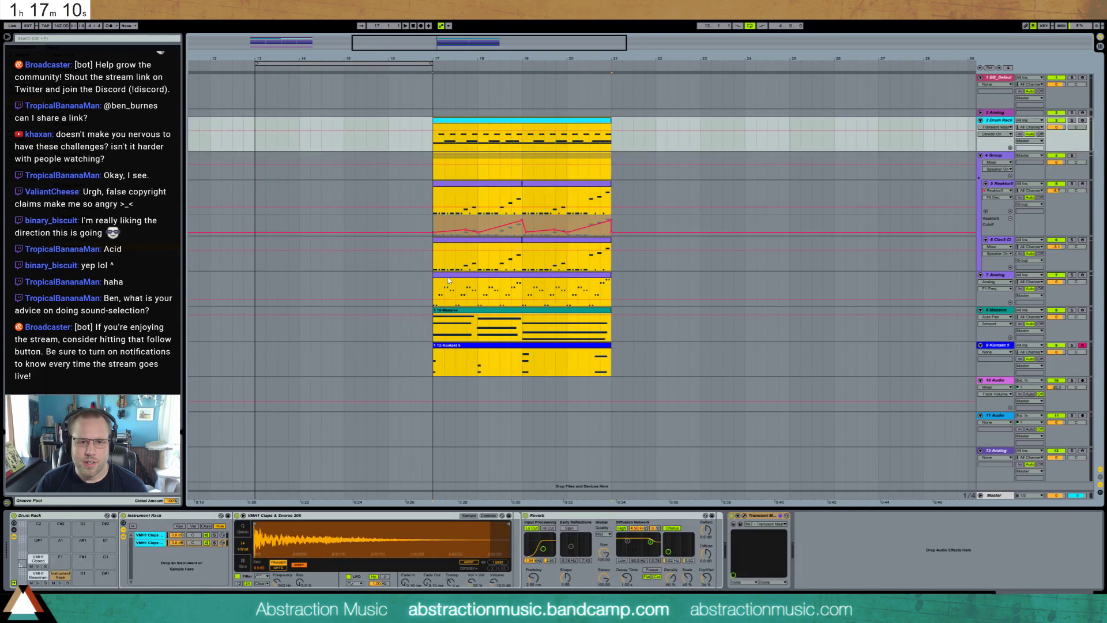
- Copy the Analog clip back to bar 13 and lower all the copy's notes to its lowest pitch, making a one-note pulse
left_click(266, 286)
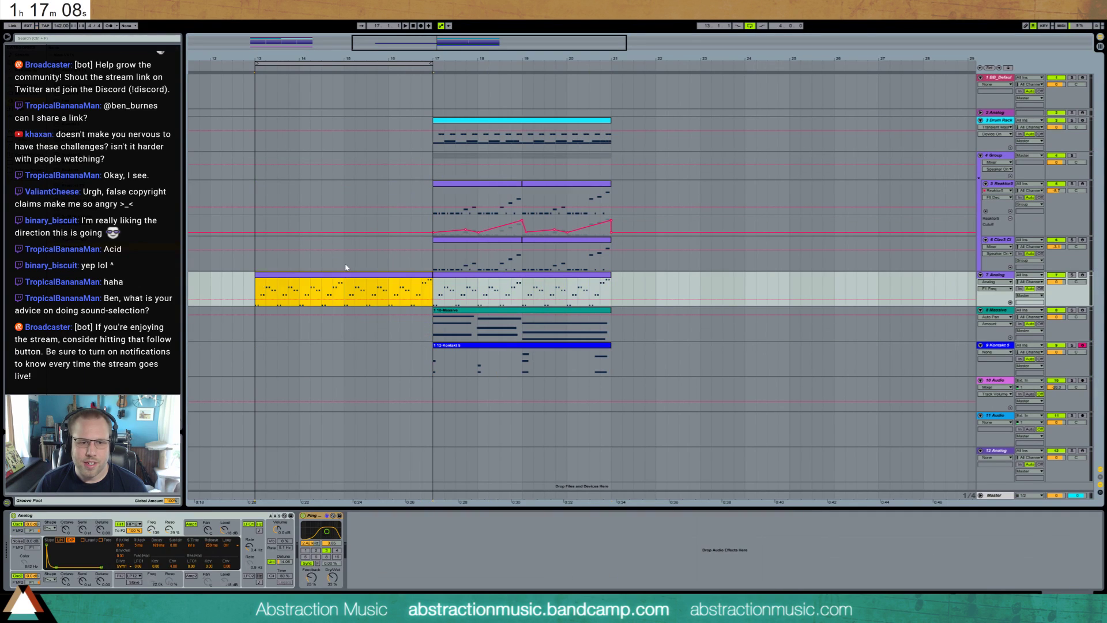
double_click(282, 284)
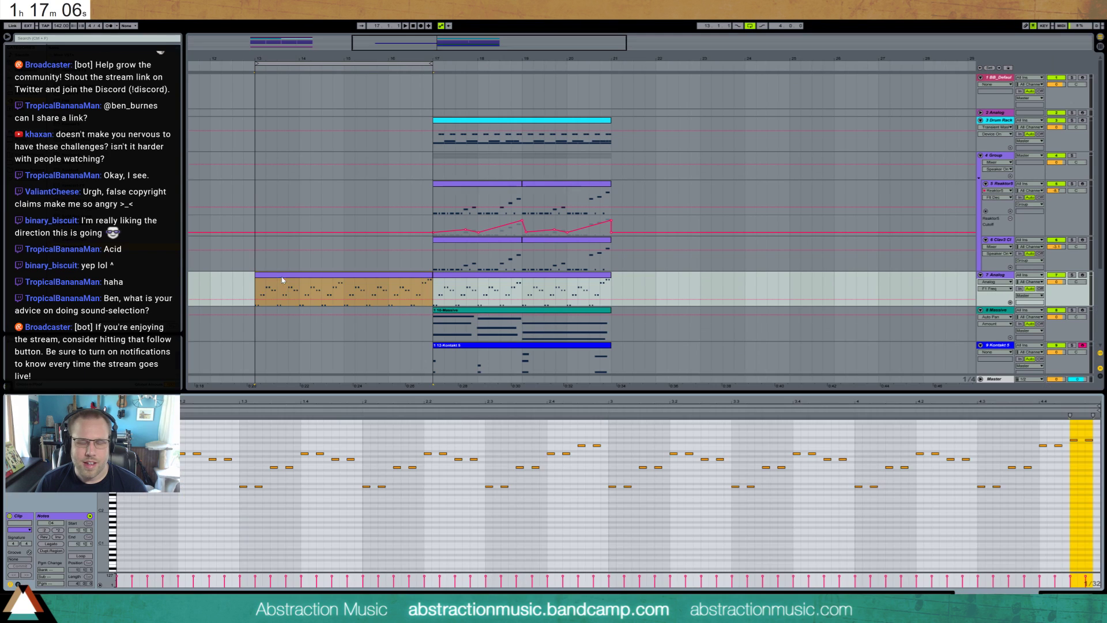
left_click_drag(142, 434, 499, 479)
key("Down")
key("Down")
key("Down")
key("Down")
key("Down")
key("Down")
key("Down")
left_click(1082, 471)
key("Down")
key("Down")
key("Down")
key("Down")
key("Down")
key("Down")
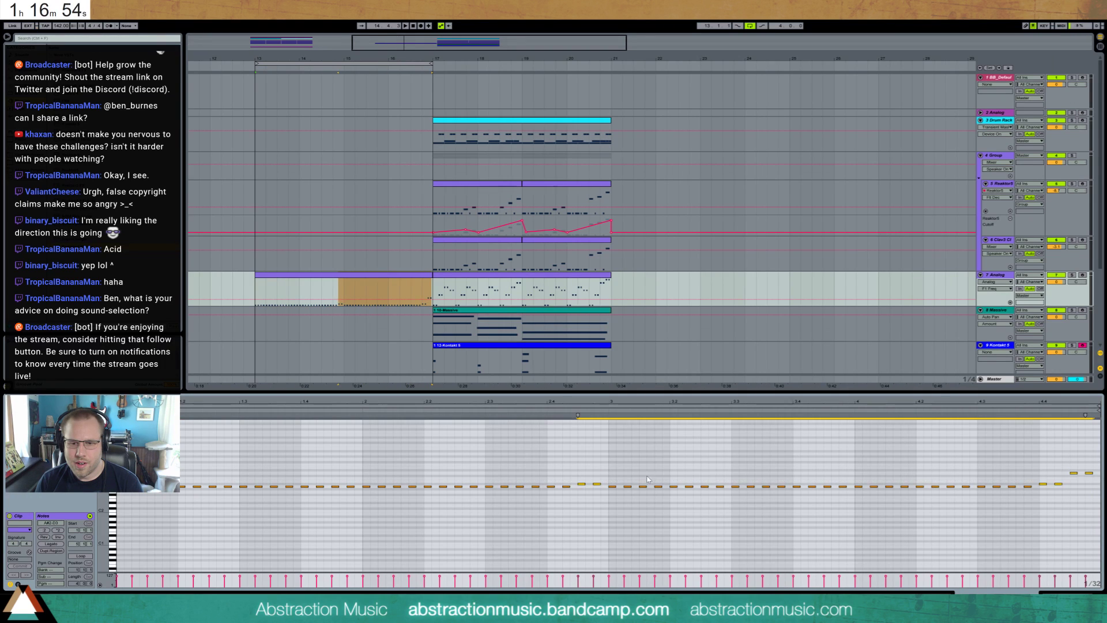
left_click(1064, 464)
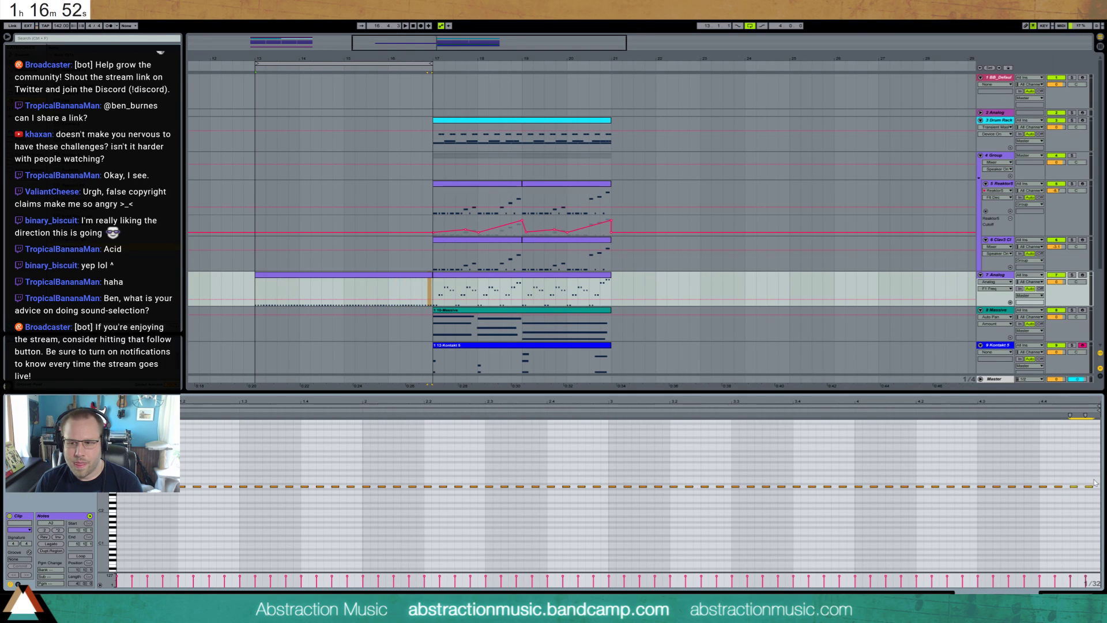
- Play the one-note pulse and reshape the first bar's velocities with a dip followed by a rising ramp
key("space")
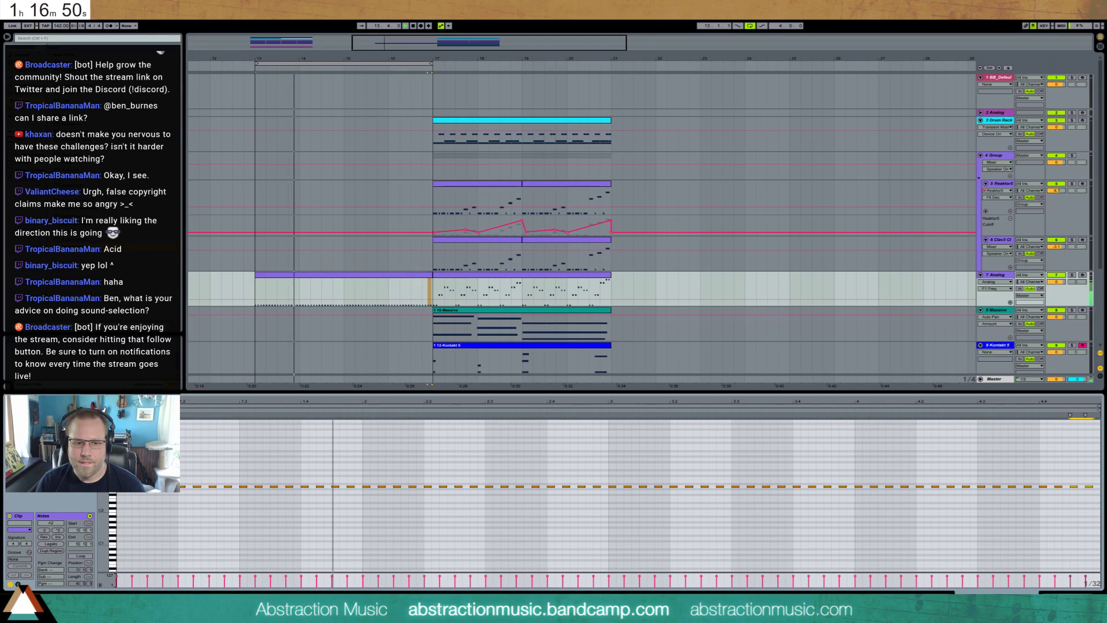
left_click_drag(119, 471, 368, 497)
key("space")
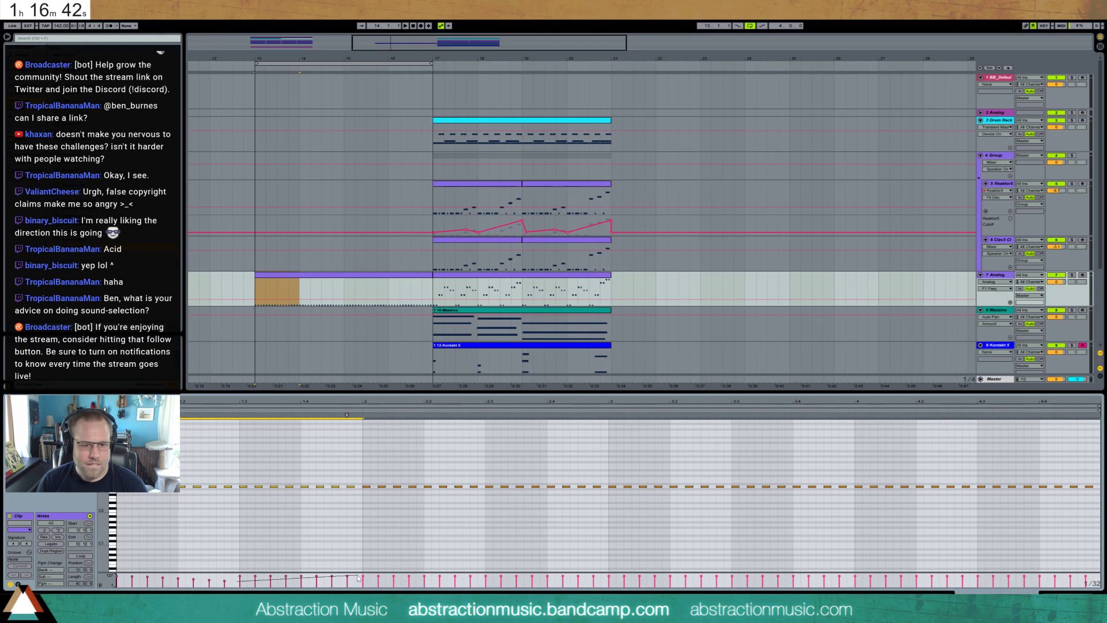
left_click_drag(358, 483, 81, 496)
key("ctrl+d")
key("ctrl+d")
key("ctrl+d")
key("ctrl+z")
key("ctrl+z")
key("ctrl+z")
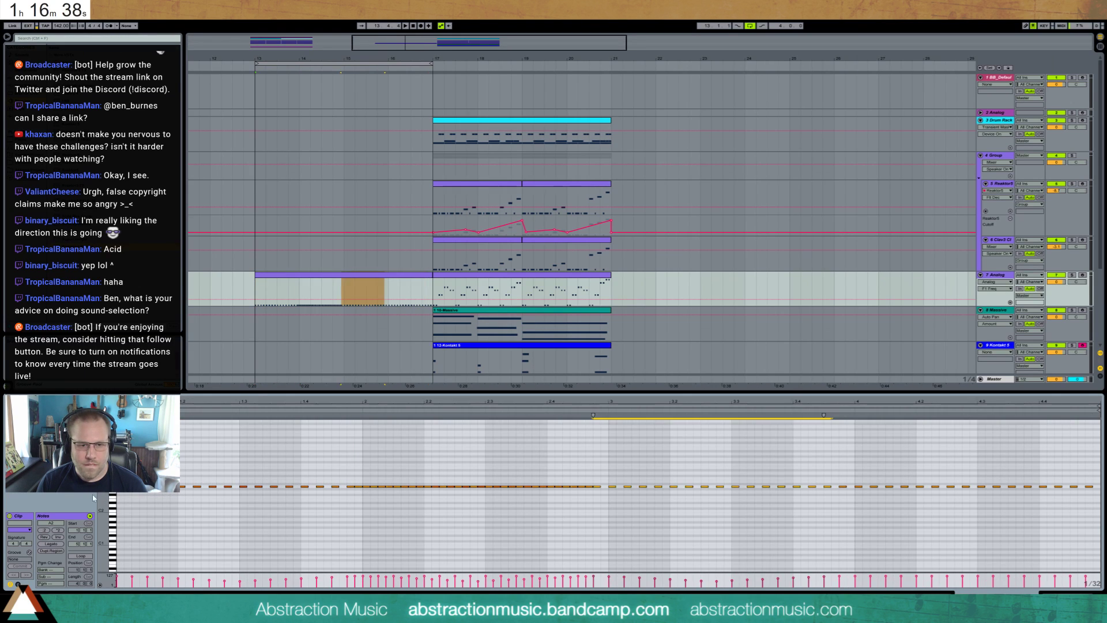
- Duplicate the first bar's notes with their velocity shape across the rest of the four-bar Analog clip and play it
mouse_move(368, 482)
left_mouse_down()
mouse_move(144, 503)
mouse_move(72, 493)
left_mouse_up()
left_click(293, 483)
left_click_drag(361, 485, 30, 496)
key("ctrl+d")
key("ctrl+d")
key("ctrl+d")
key("space")
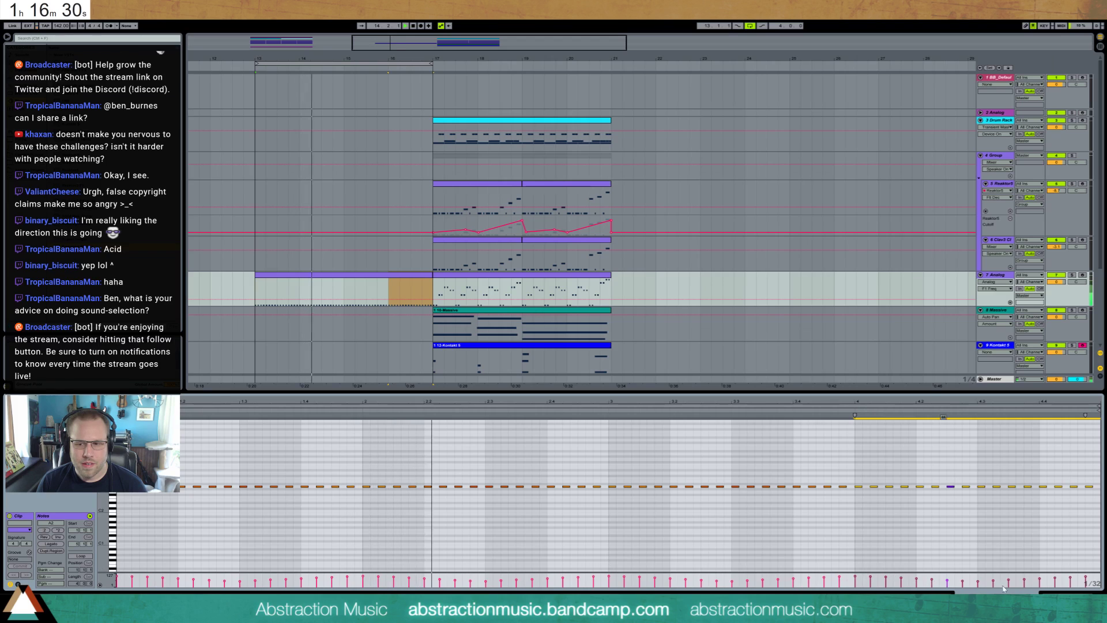
- Copy the Massive chord clip from bar 17 to bar 13 and play it with the Analog pulse
key("shift+Tab")
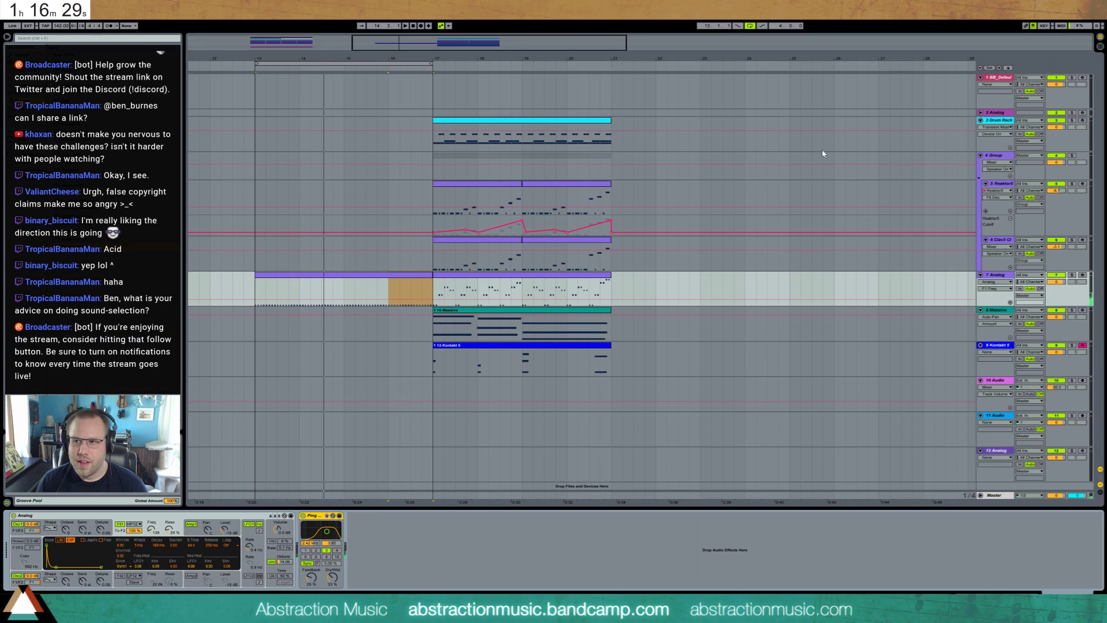
left_click(999, 276)
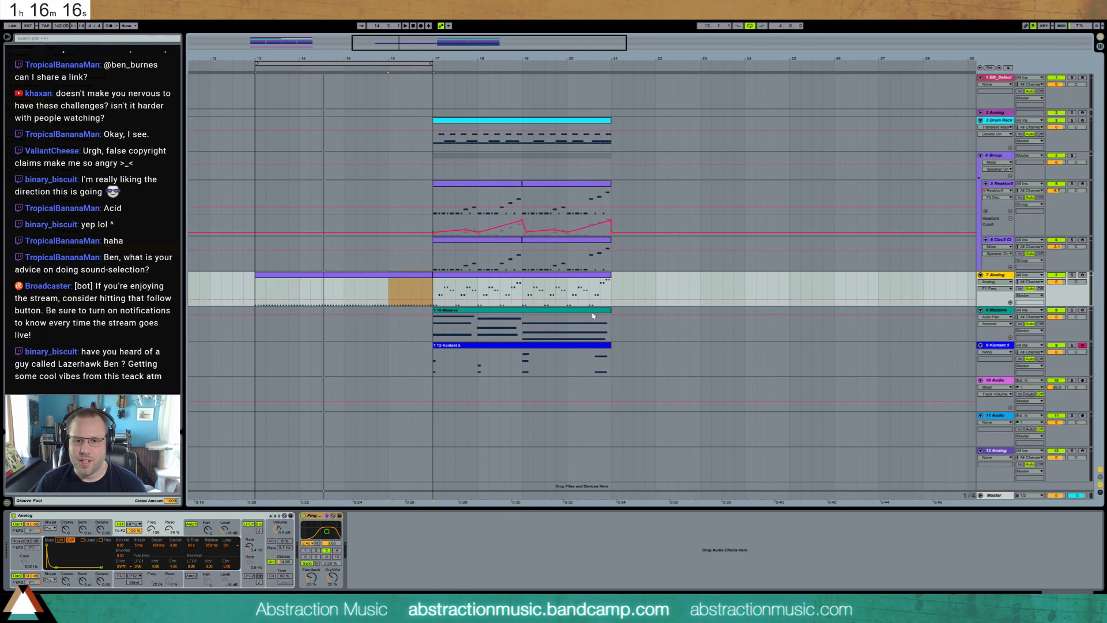
left_click_drag(592, 315, 414, 320)
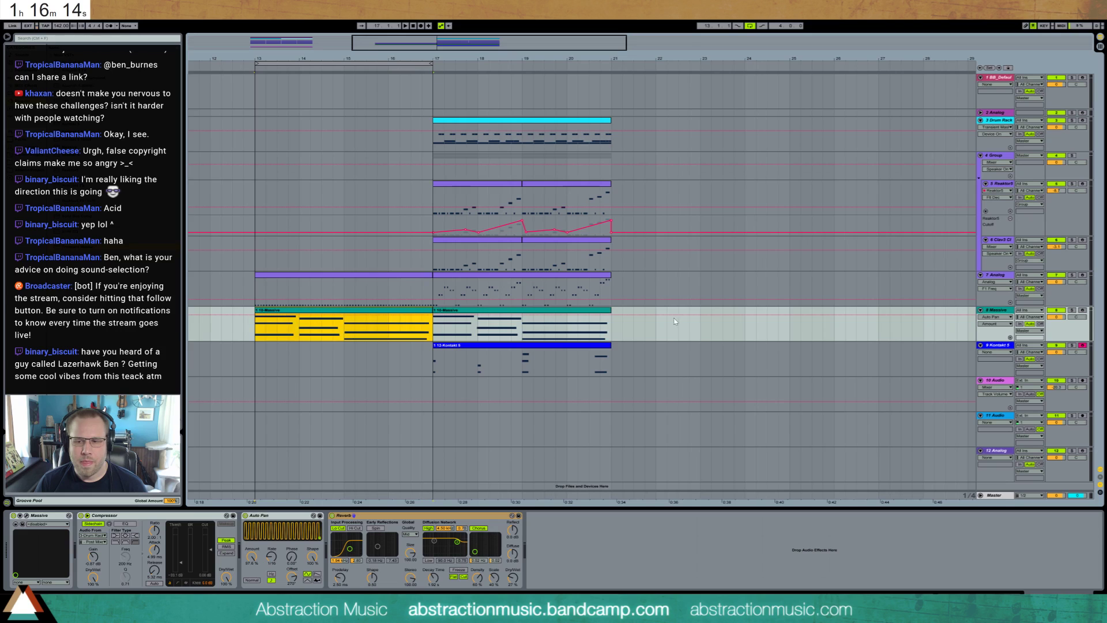
left_click(999, 354)
key("space")
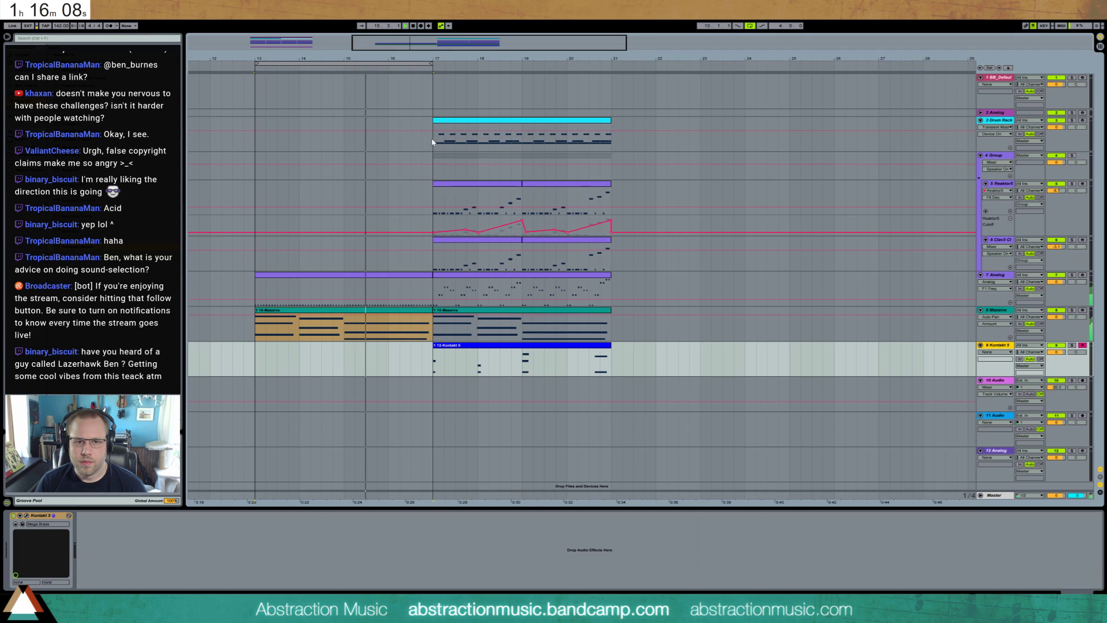
- Move the full section from bar 17 to bar 25 and duplicate the bar 13 Analog and Massive clips to bar 17
left_click_drag(434, 125, 612, 369)
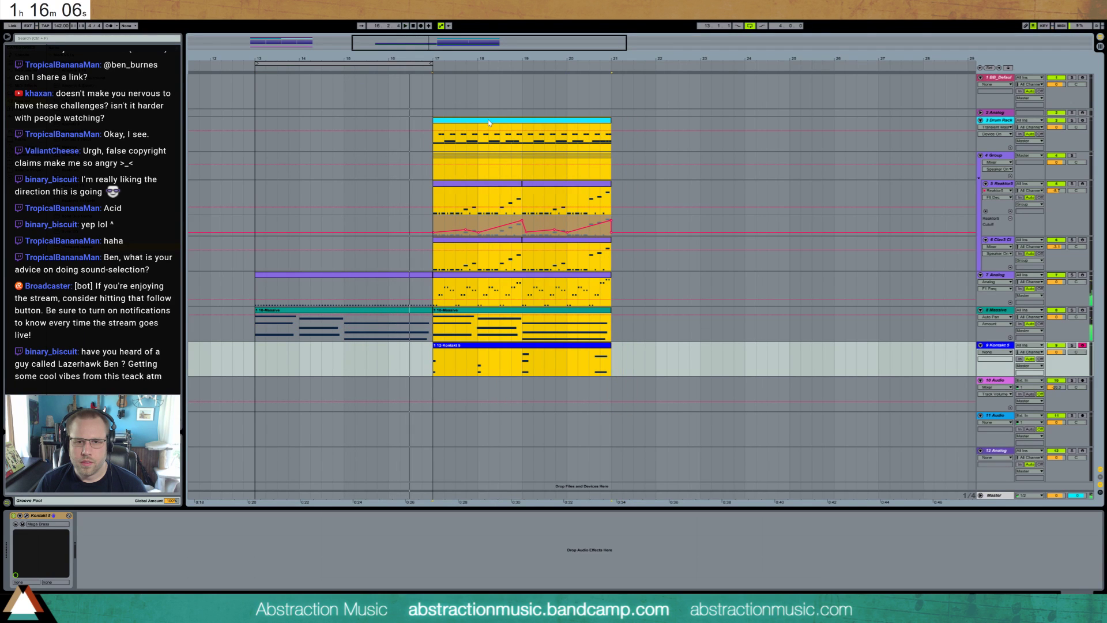
left_click_drag(489, 123, 842, 130)
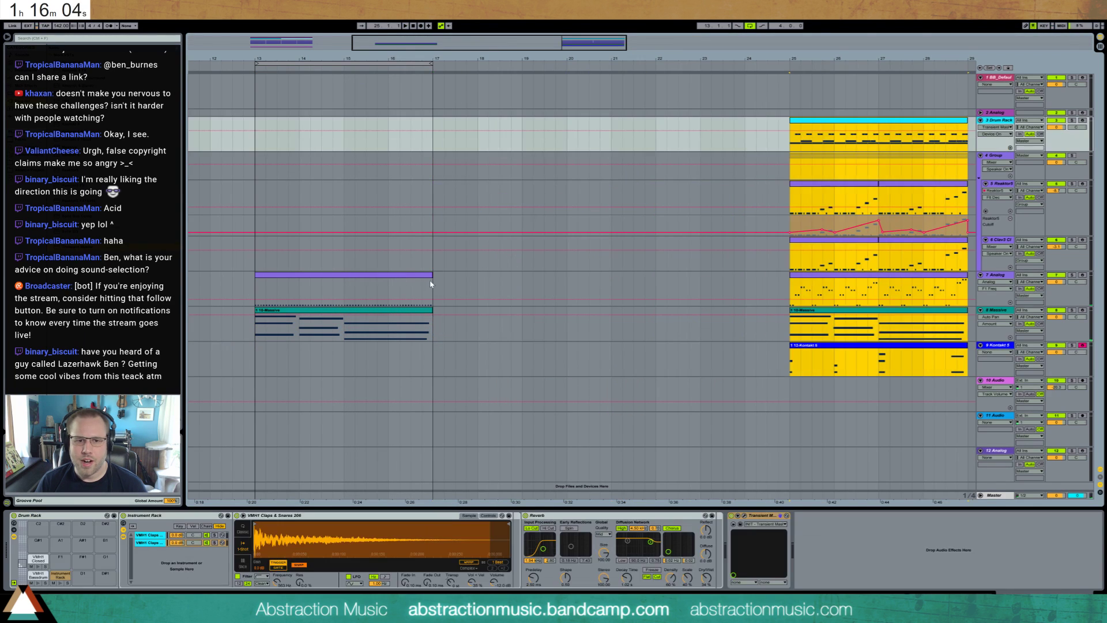
left_click(430, 276)
left_click(421, 312, "shift")
key("ctrl+d")
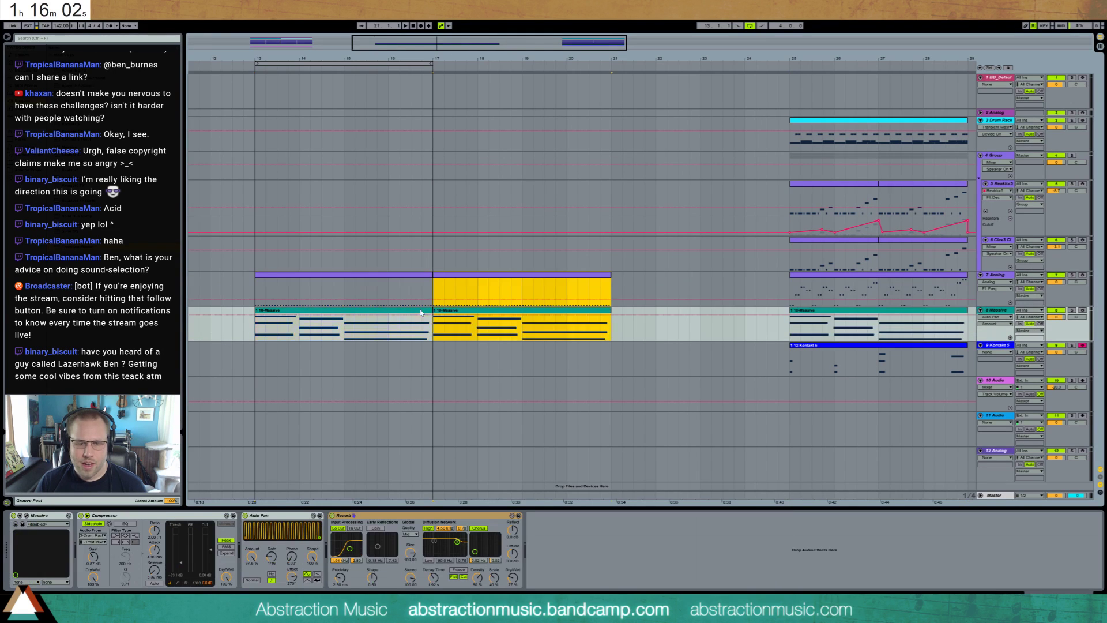
- Consolidate the two Massive clips from bar 13 to bar 21 into one clip and play the intro
left_click(441, 314)
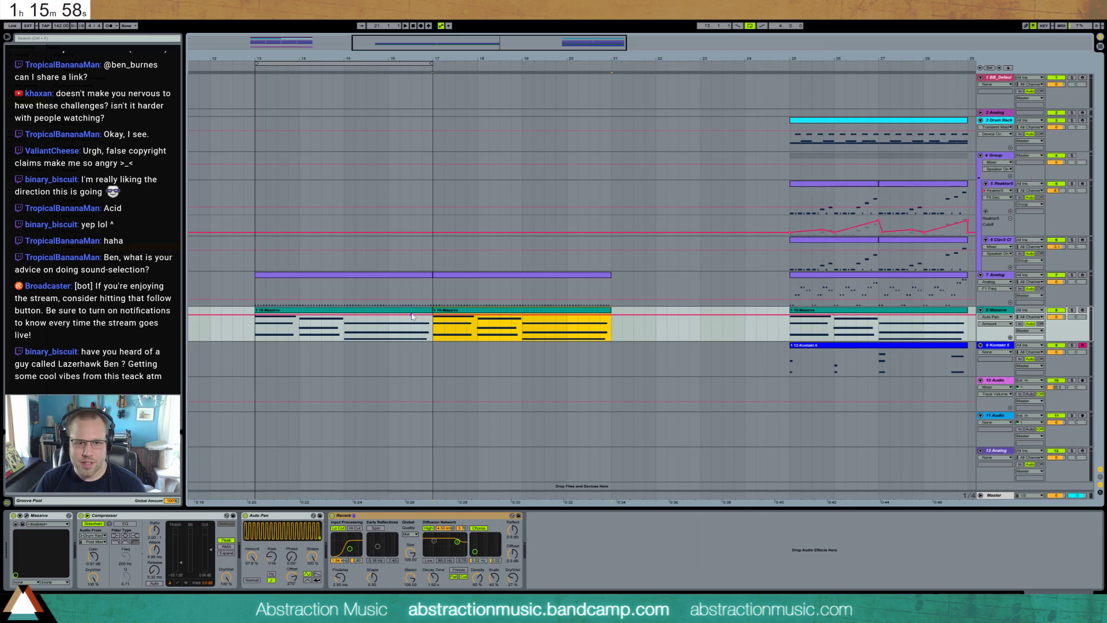
left_click(414, 314, "shift")
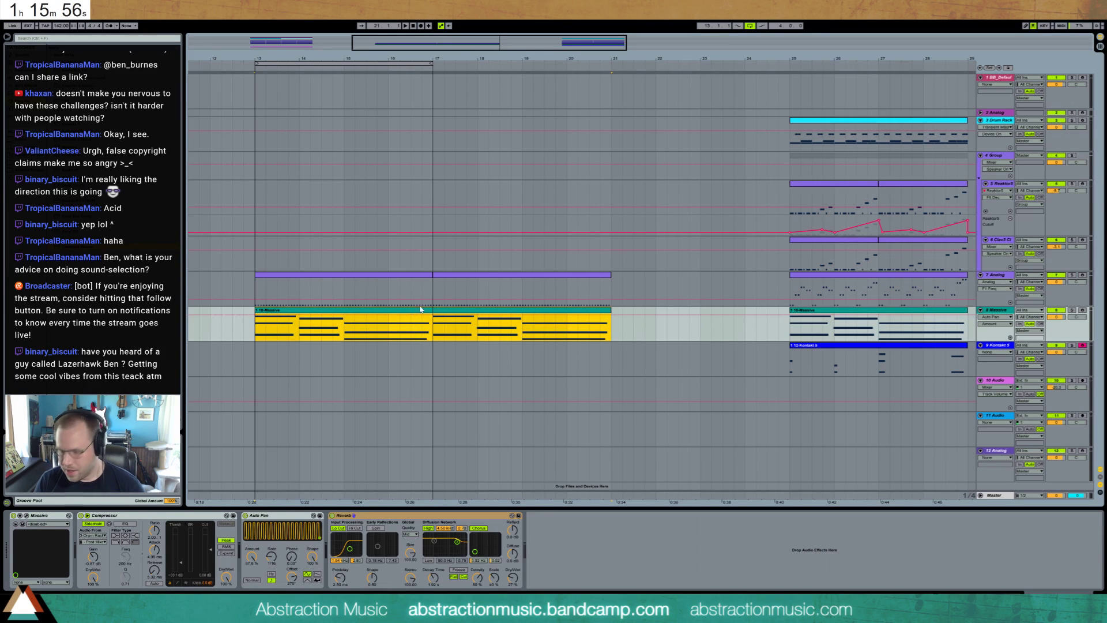
key("space")
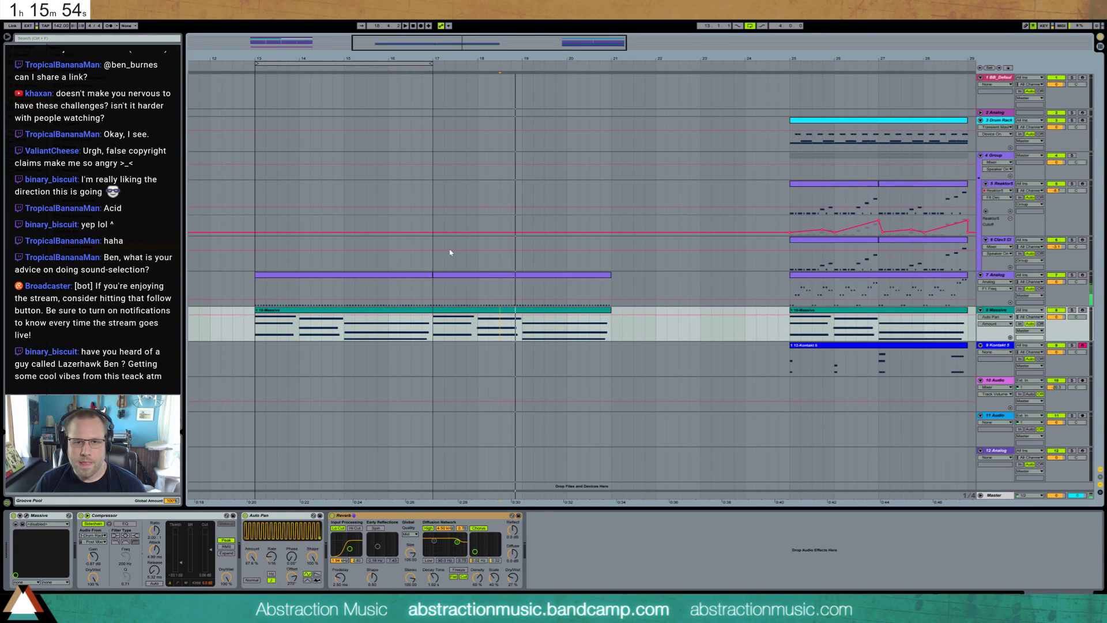
- Move the full section from bar 25 to bar 38 across all its tracks
left_click_drag(431, 63, 599, 26)
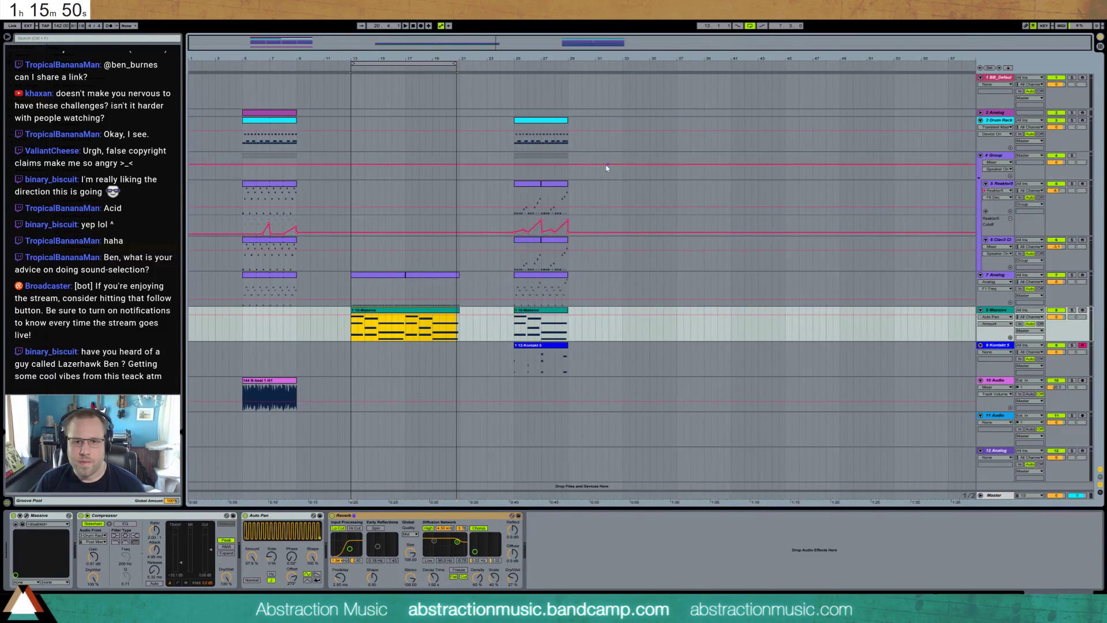
left_click_drag(519, 141, 636, 404)
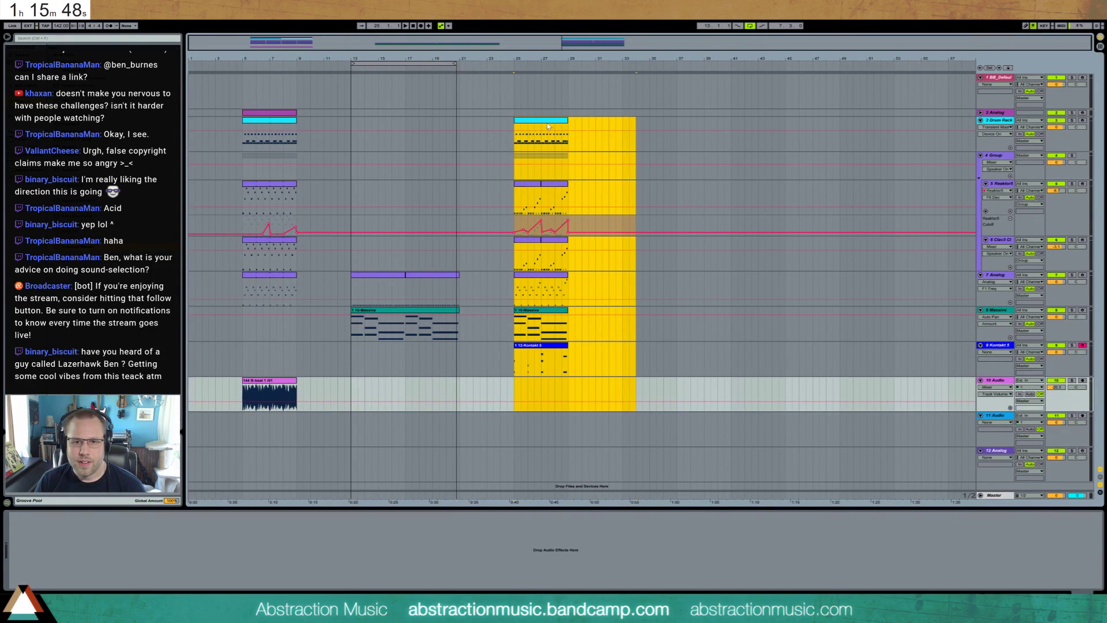
left_click_drag(548, 125, 724, 126)
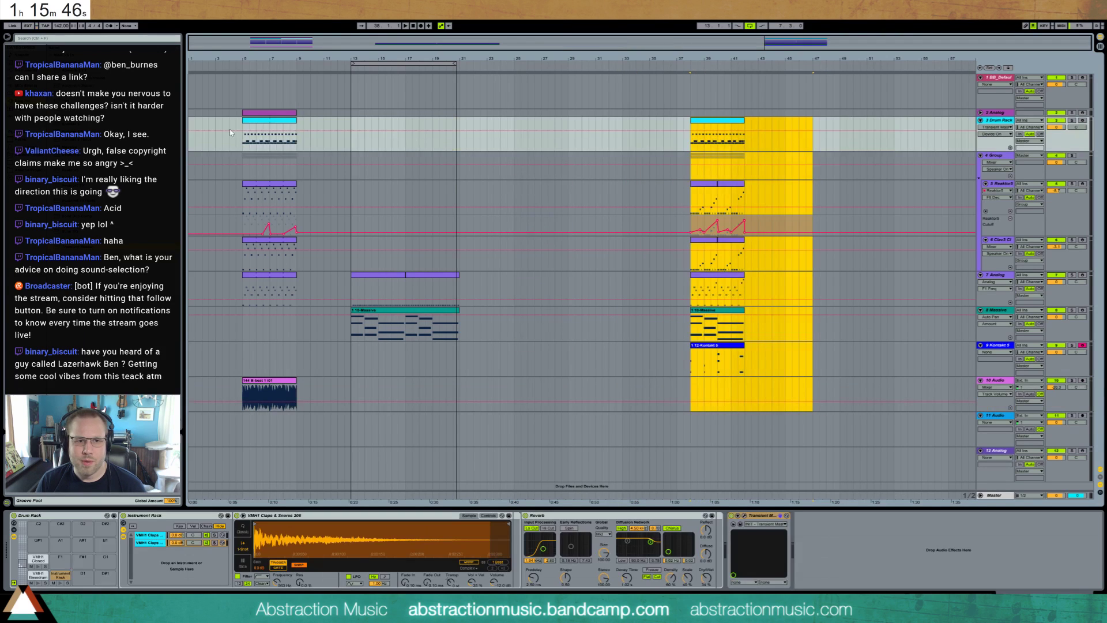
- Play the section at bar 5 against the intro at bar 13 and extend the loop to eight bars, ending at bar 21
left_click(240, 125)
key("space")
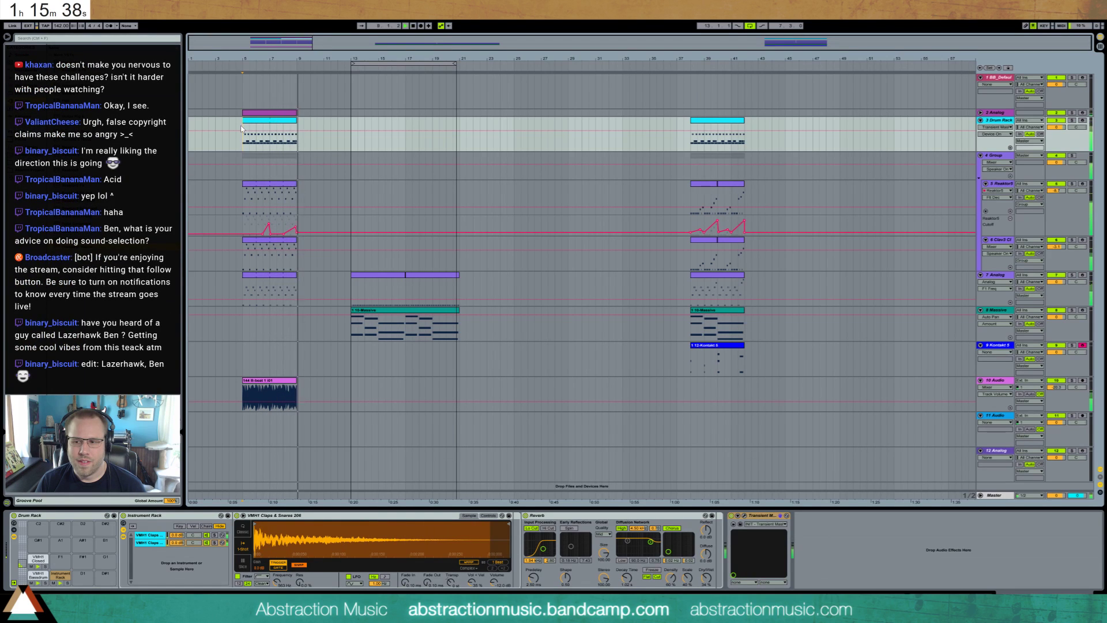
left_click(352, 283)
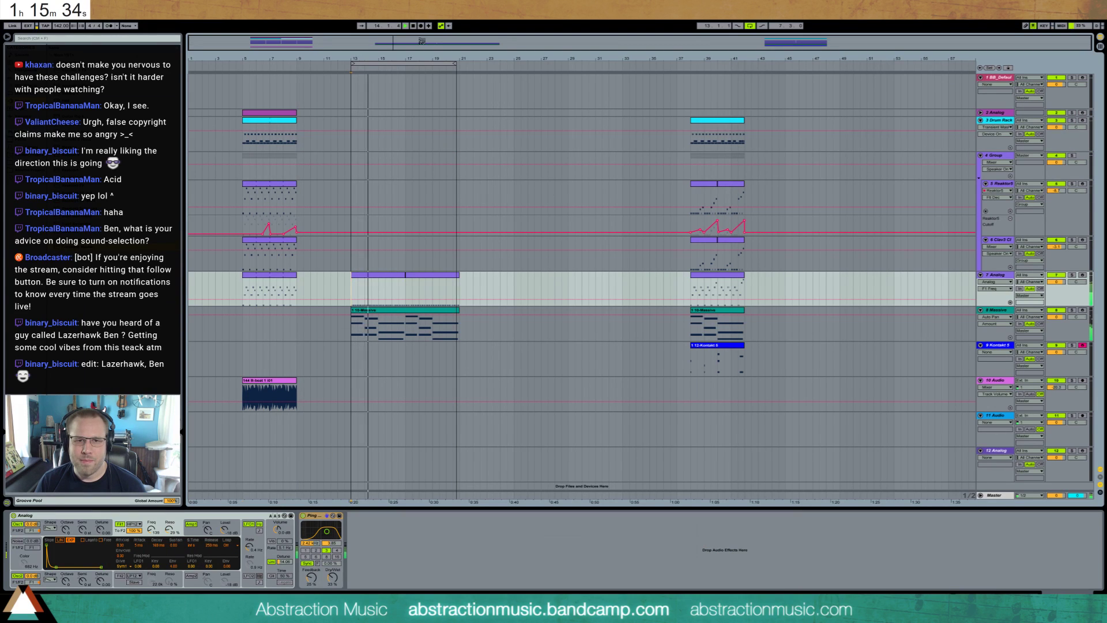
left_click_drag(390, 59, 391, 126)
left_click_drag(614, 64, 625, 64)
- Lower the top note of the Massive clip's last chord, at bar 19, by two semitones and play it
double_click(548, 313)
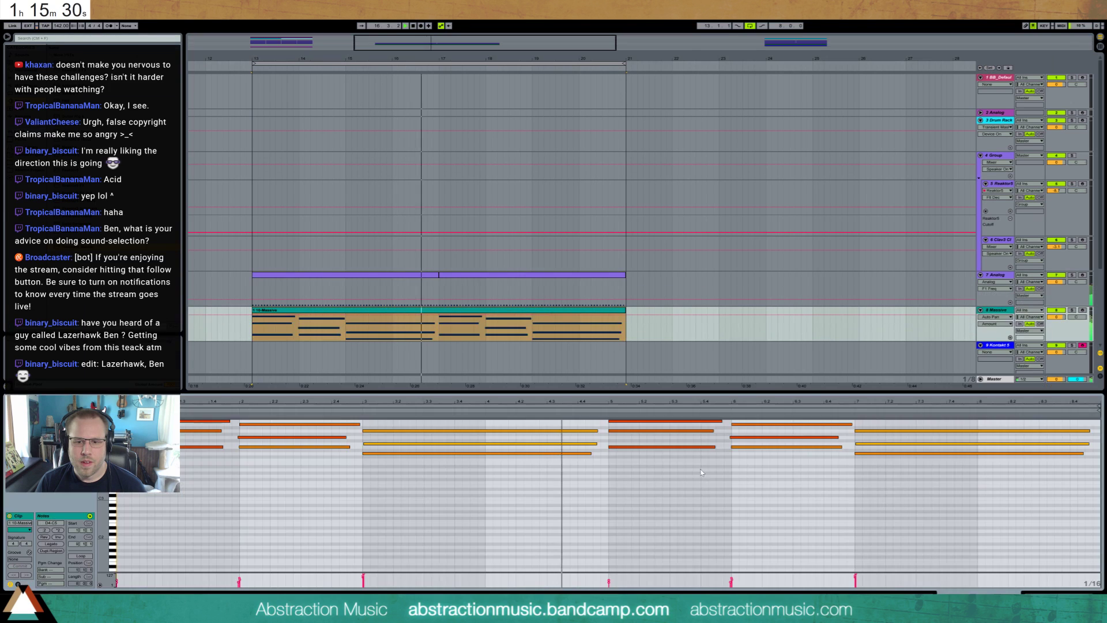
left_click_drag(894, 462, 900, 470)
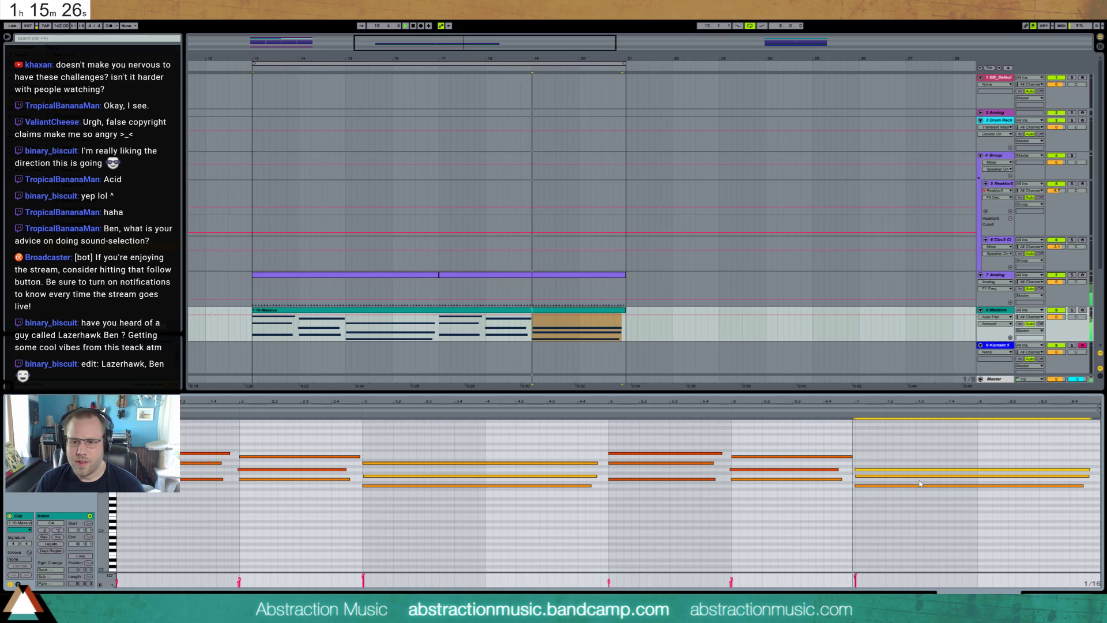
key("space")
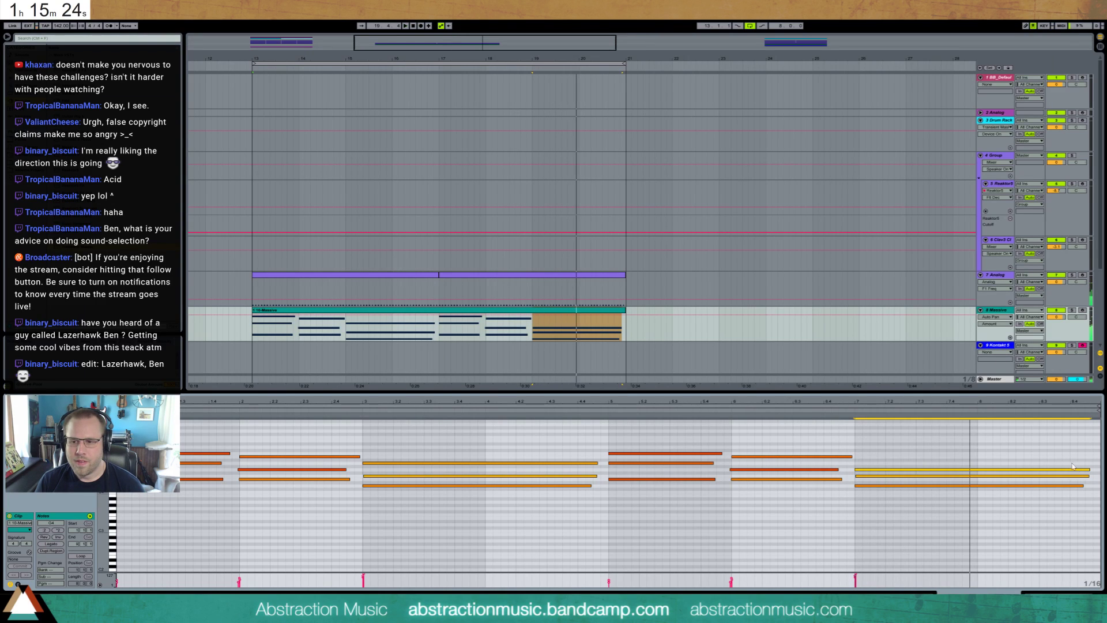
- Raise the upper two notes of the Massive chord at bar 19 by four semitones and play from there
left_click_drag(1074, 465, 1077, 478)
key("Up")
key("Up")
key("Up")
key("Up")
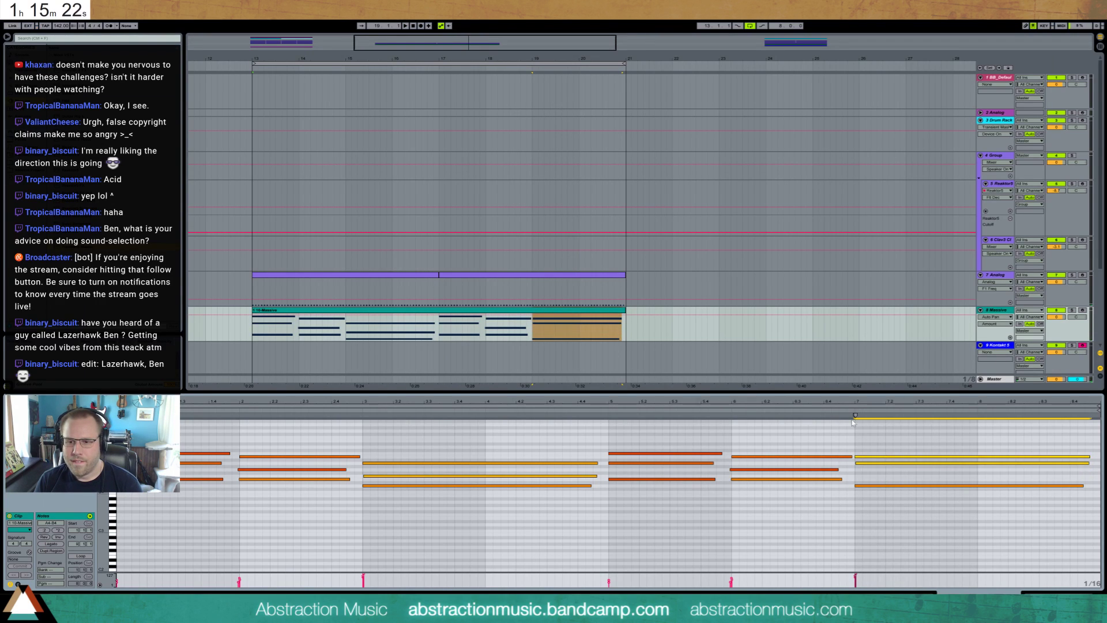
left_click(848, 412)
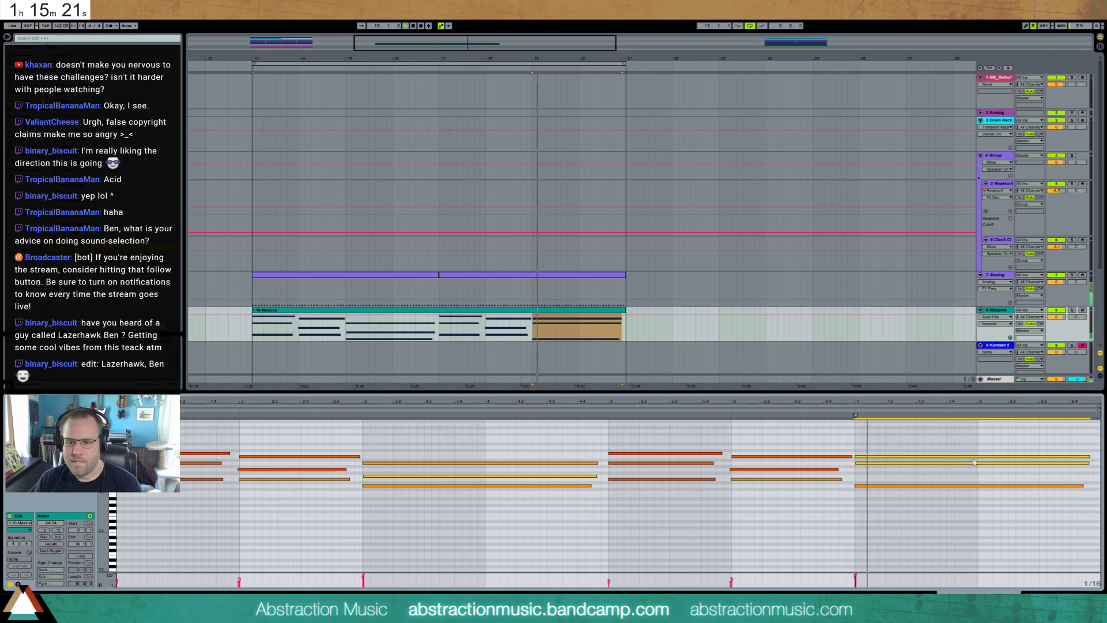
- Shorten the last chord's middle note to end before bar 20, and continue it two semitones lower through the final bar
mouse_move(1088, 464)
left_mouse_down()
mouse_move(970, 465)
mouse_move(1062, 464)
mouse_move(965, 478)
mouse_move(1090, 473)
left_mouse_up()
left_click(1086, 468)
left_click(980, 472)
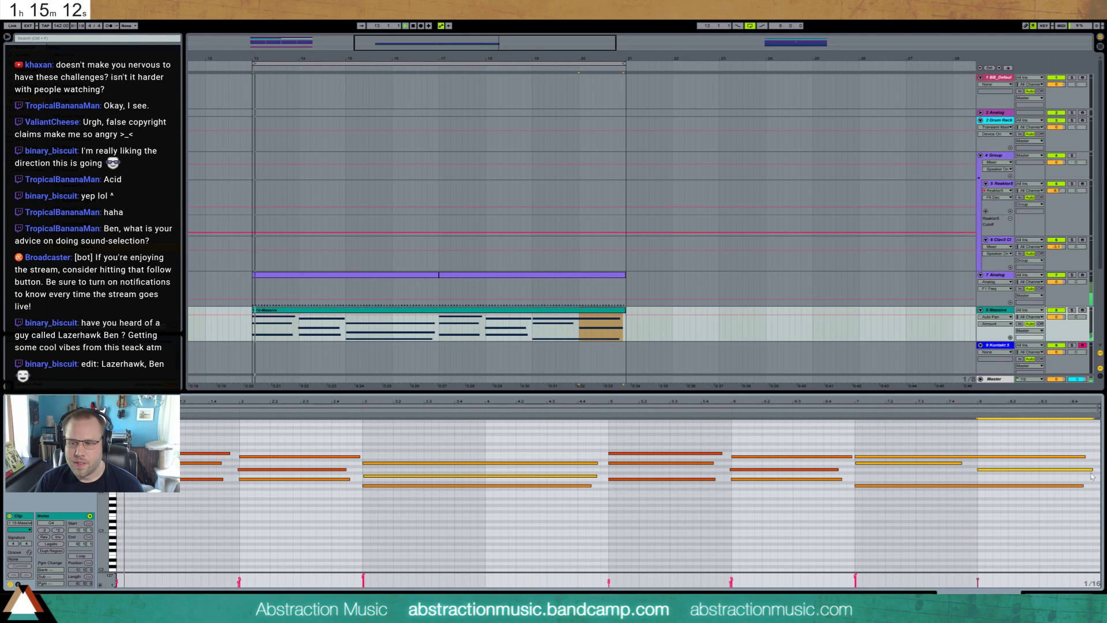
key("space")
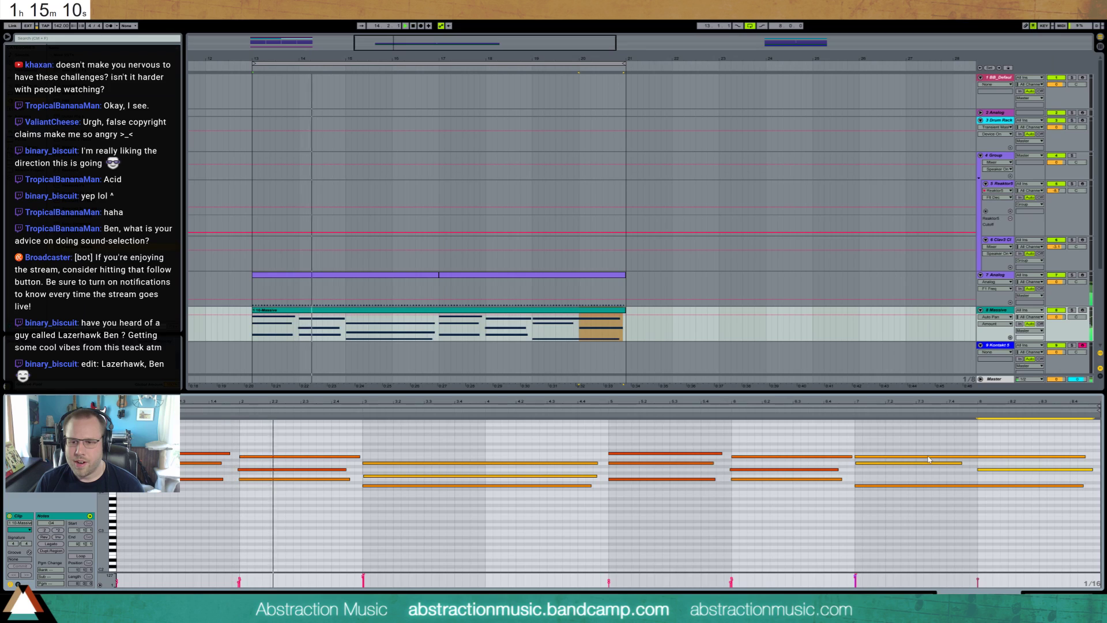
- Raise the last chord's top note one semitone and lengthen its top and bottom notes to match the final bar's note end
left_click_drag(856, 456, 856, 454)
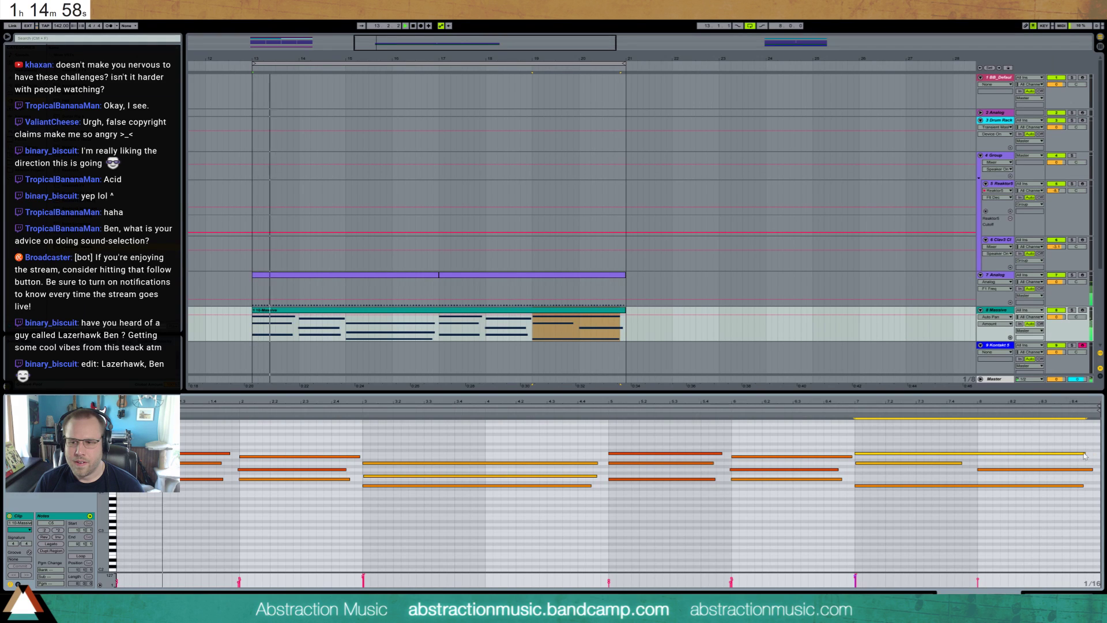
left_click_drag(1084, 454, 1091, 486)
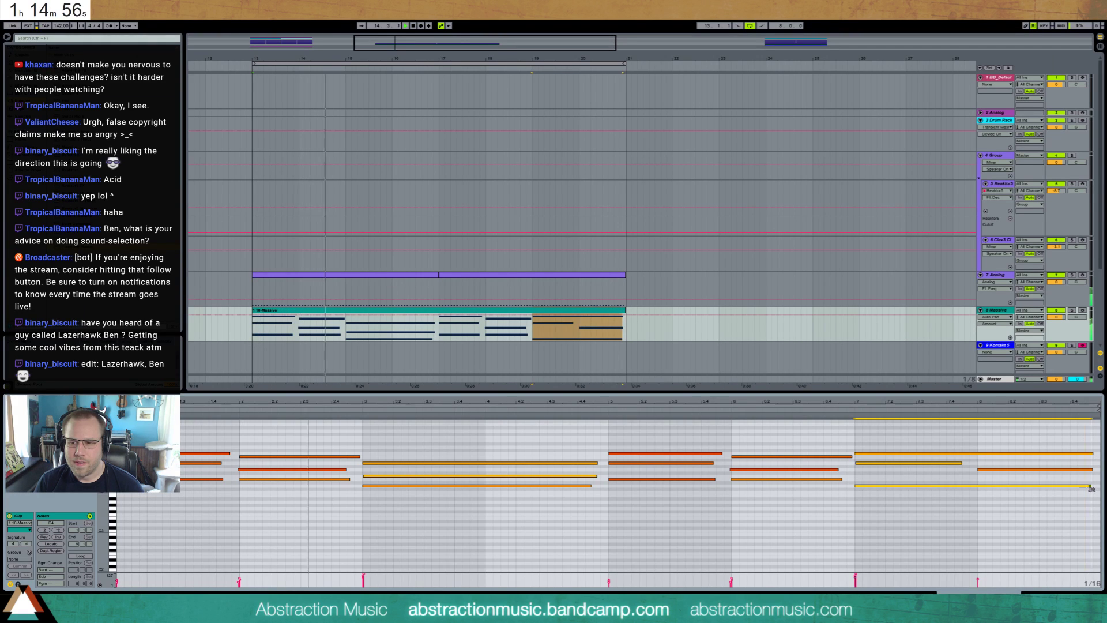
key("shift+Tab")
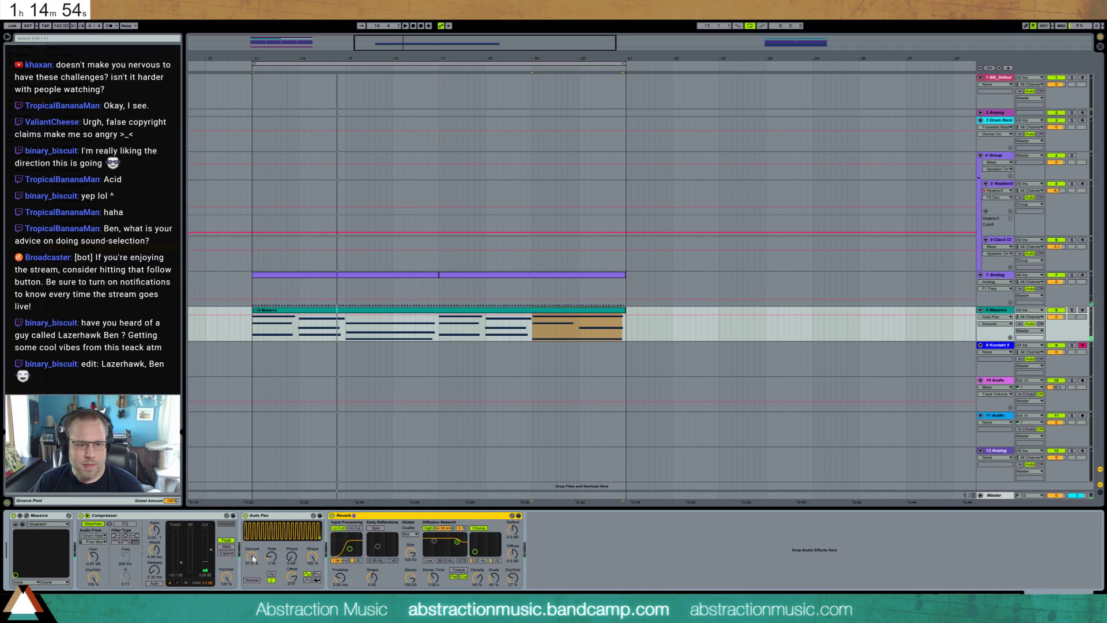
- Lower the Massive track's Auto Pan Amount and record a rising and falling automation of it from bar 13 to bar 21
mouse_move(257, 558)
left_mouse_down()
mouse_move(255, 543)
mouse_move(255, 558)
left_mouse_up()
key("space")
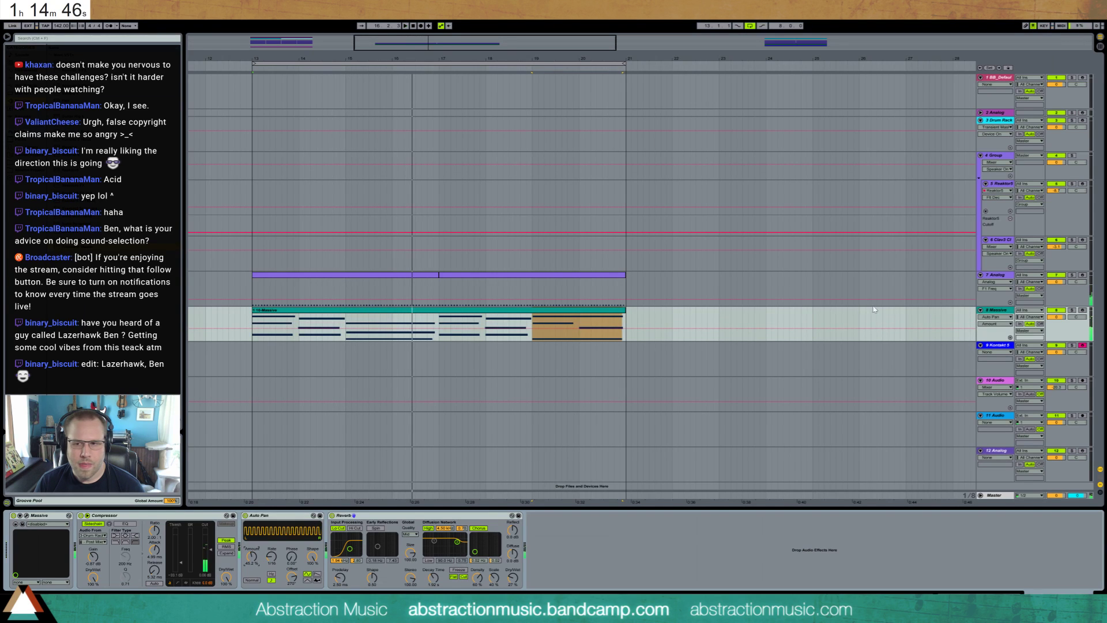
left_click(291, 311)
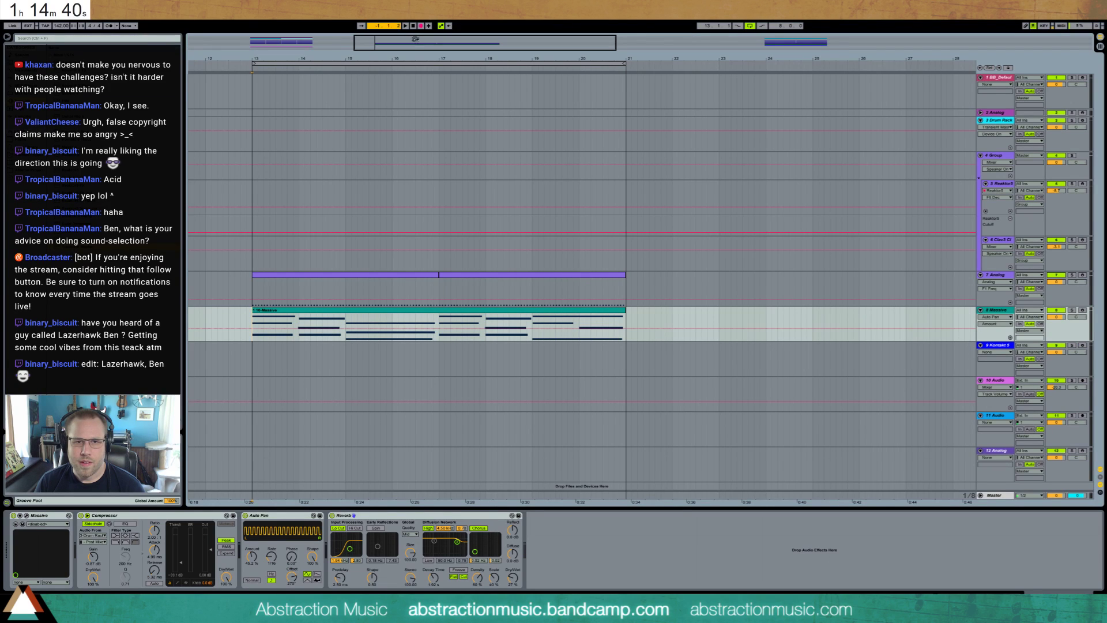
mouse_move(253, 560)
left_mouse_down()
mouse_move(253, 549)
mouse_move(249, 581)
left_mouse_up()
key("space")
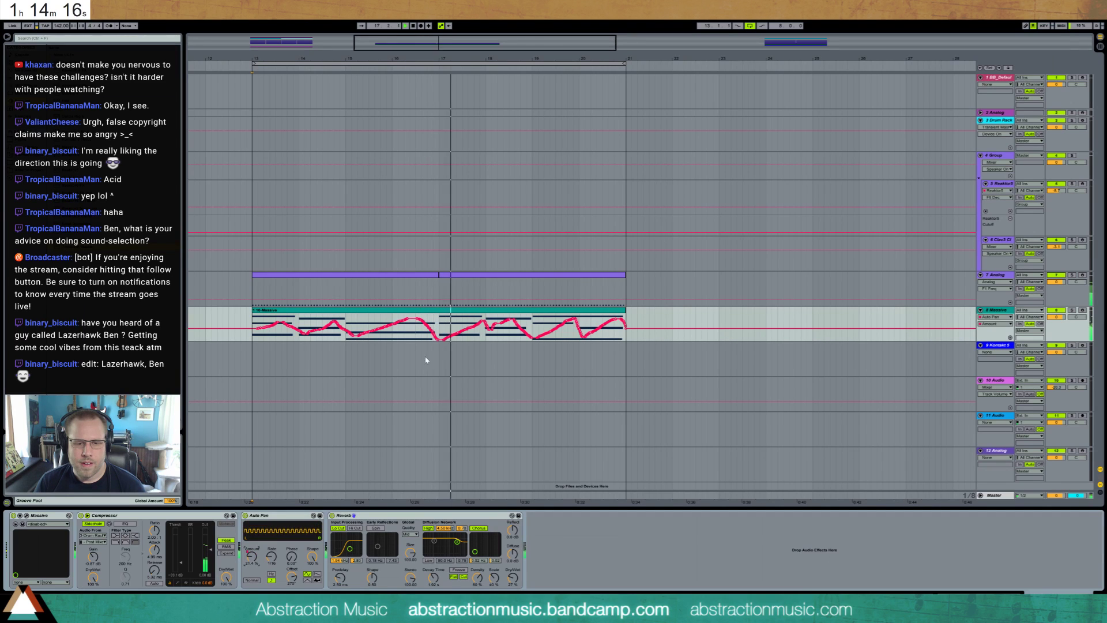
- Insert a new MIDI track directly below the Massive track
left_click(998, 312)
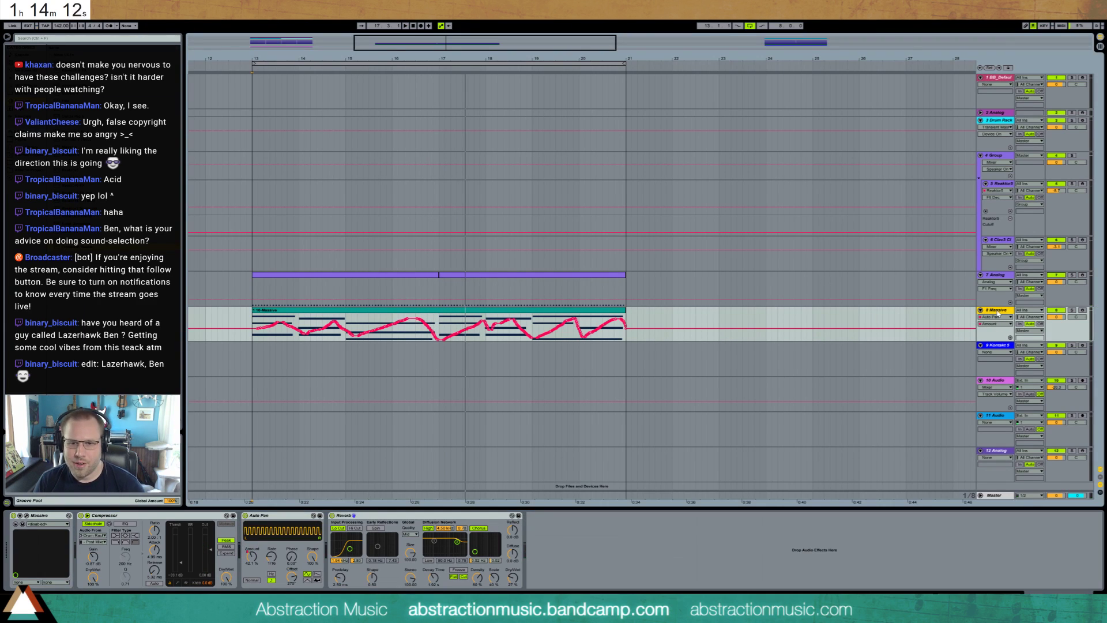
key("ctrl+shift+t")
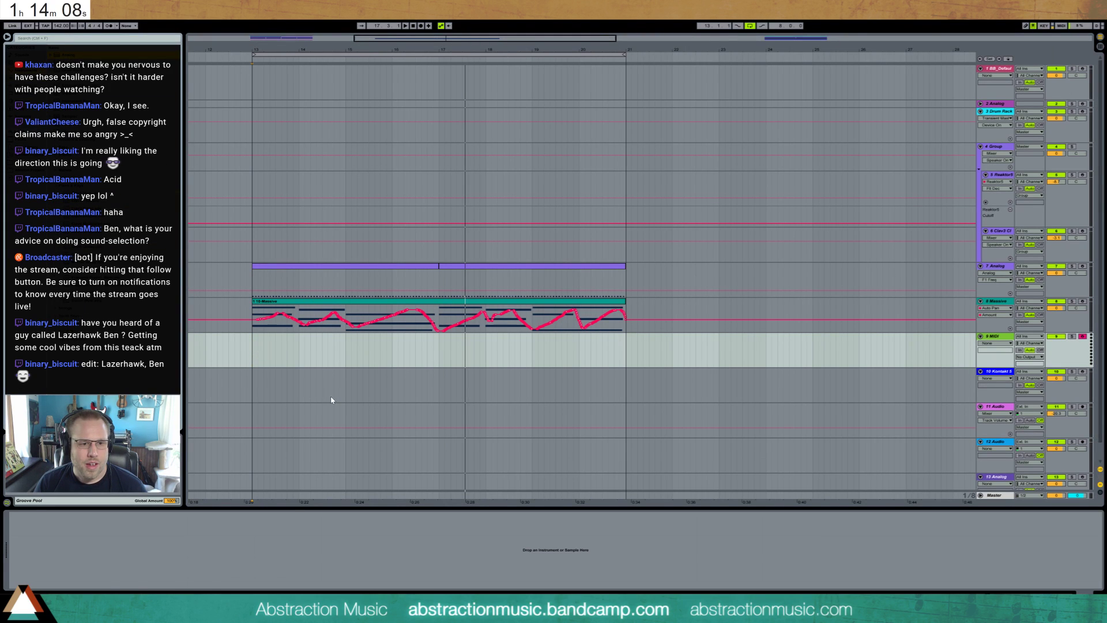
key("Return")
left_click(54, 529)
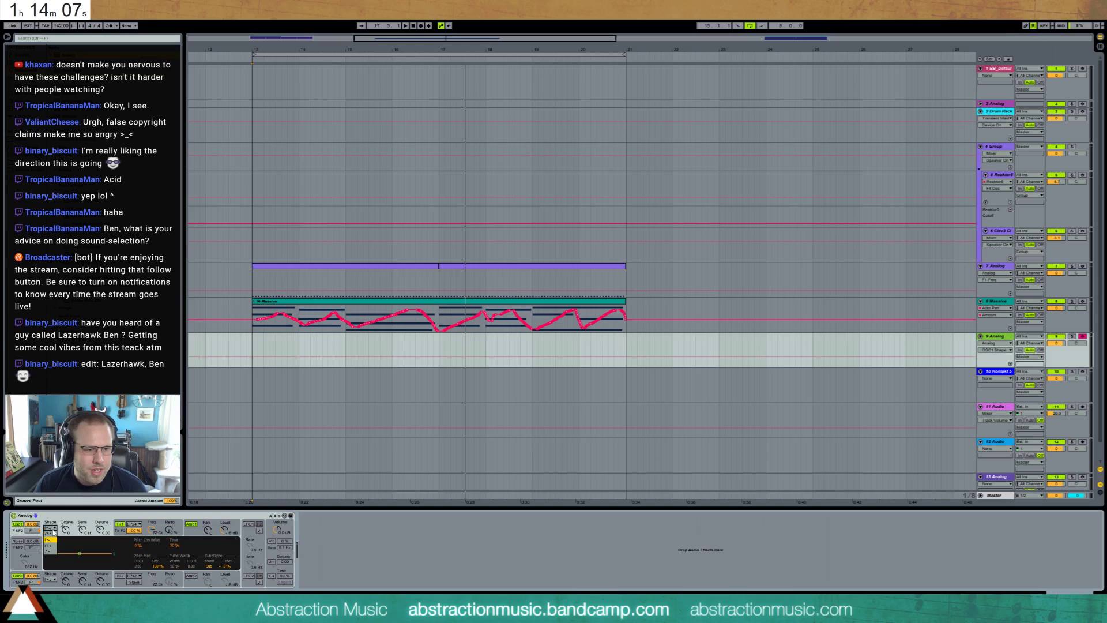
left_click(53, 546)
left_click(66, 529)
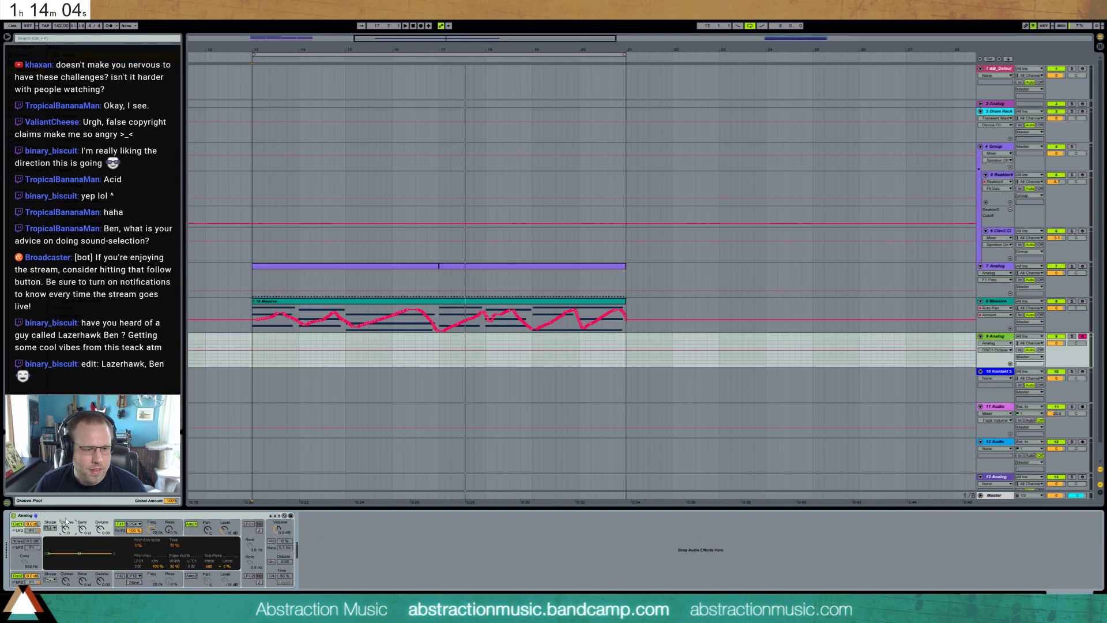
- Load Operator onto the new MIDI track and set oscillator B's wave to Square D
left_click_drag(81, 108, 16, 573)
left_click(176, 558)
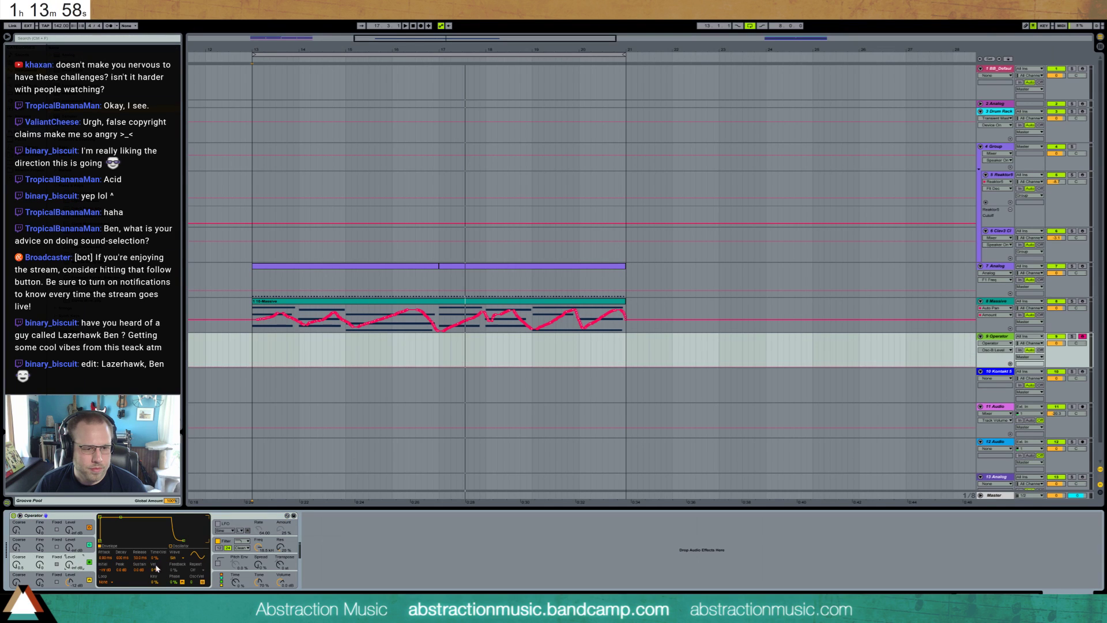
left_click(178, 558)
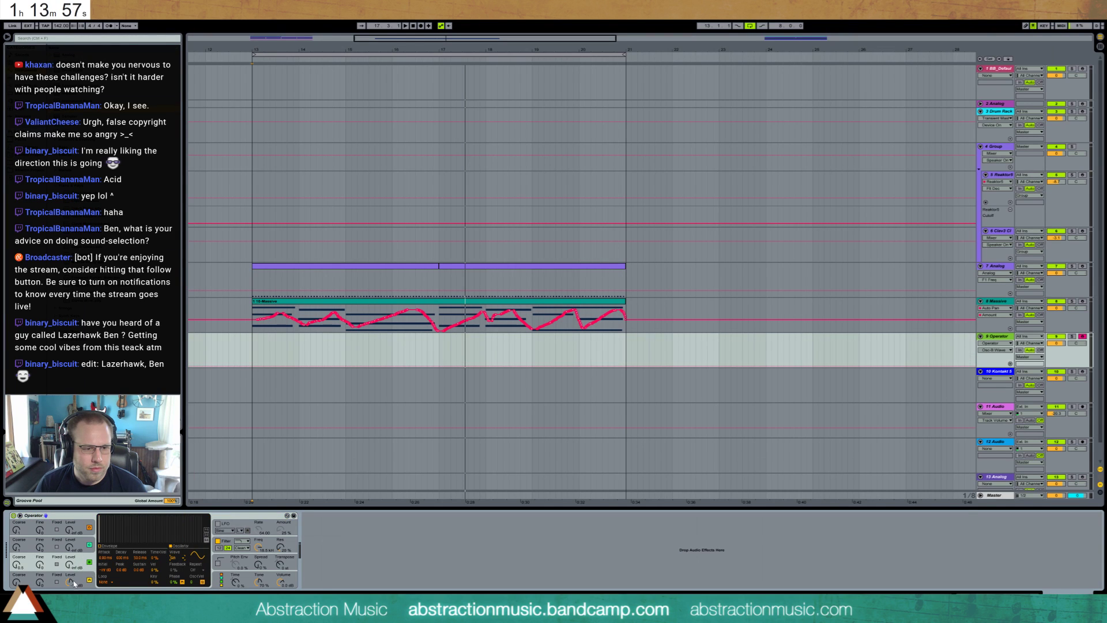
left_click(173, 558)
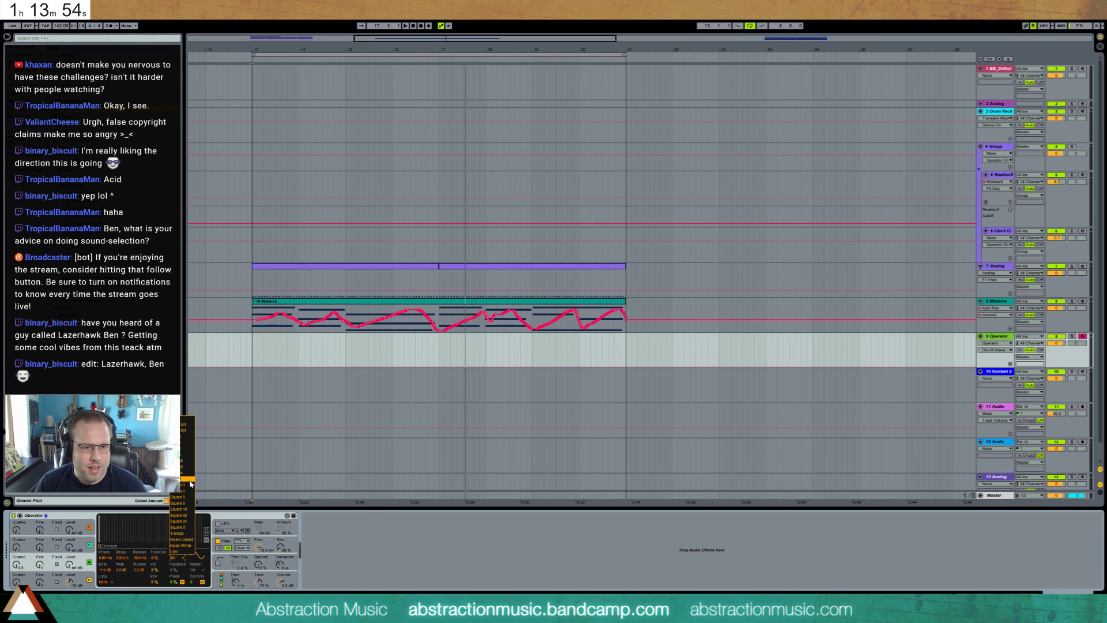
left_click(191, 528)
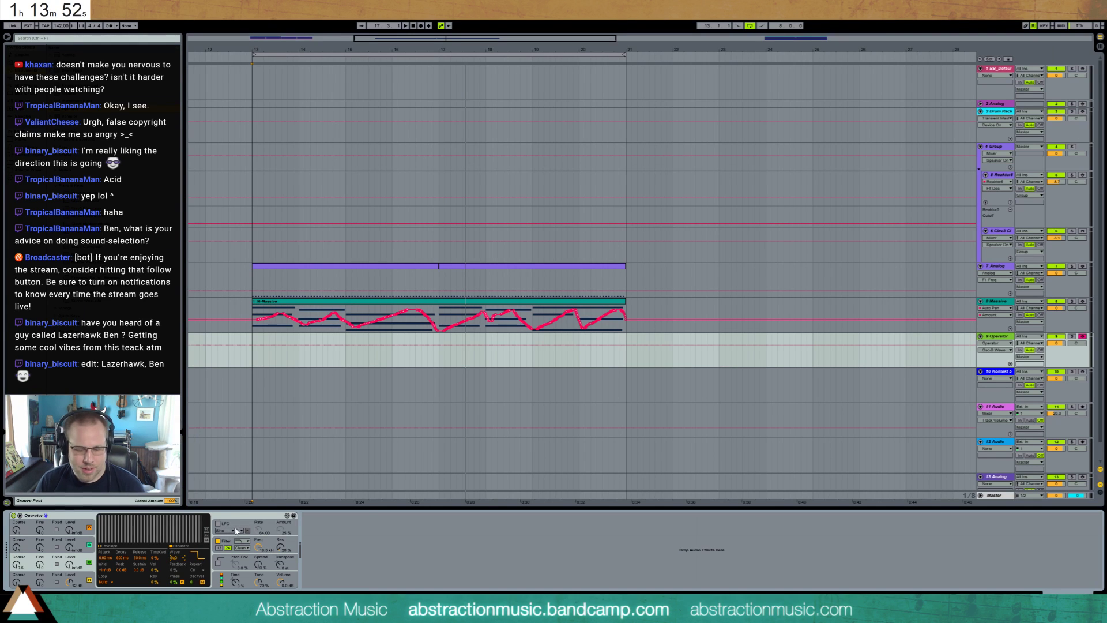
- Balance oscillator B's level against the Operator's filter frequency while playing test notes
mouse_move(70, 563)
left_mouse_down()
mouse_move(70, 545)
mouse_move(70, 584)
left_mouse_up()
mouse_move(258, 552)
left_mouse_down()
mouse_move(258, 576)
mouse_move(260, 534)
left_mouse_up()
left_click(67, 557)
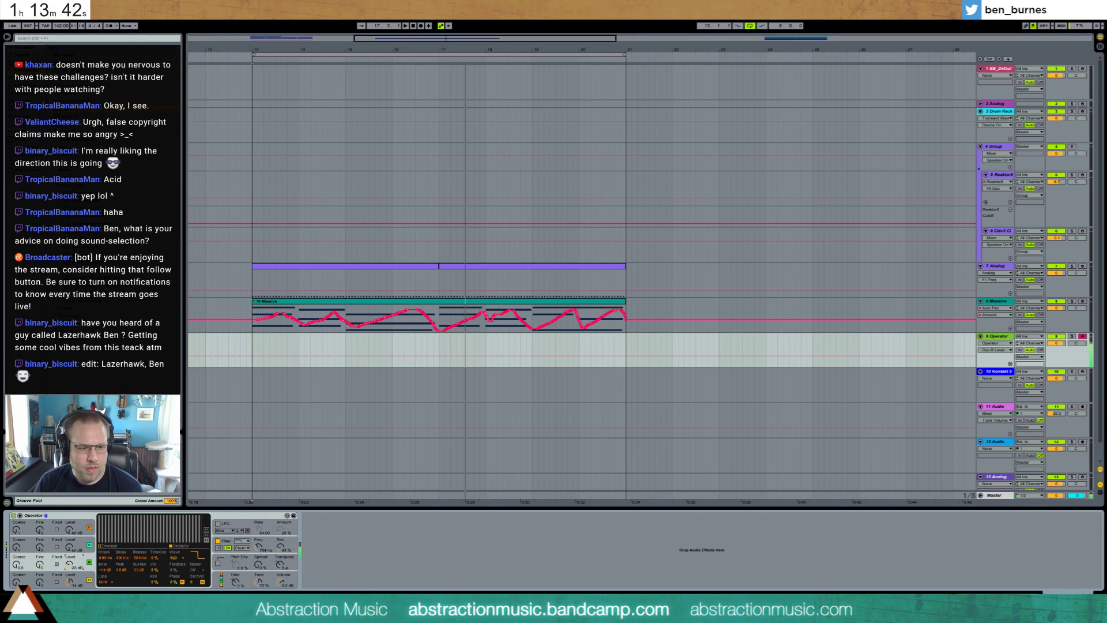
left_click_drag(69, 564, 69, 557)
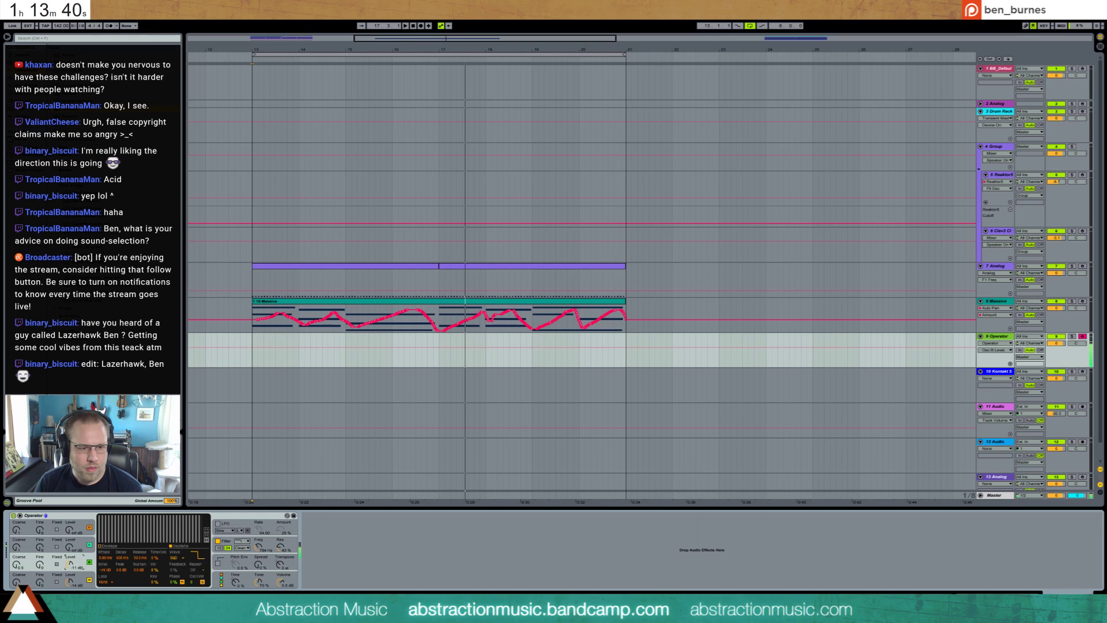
left_click_drag(257, 547, 258, 543)
- Try other Operator filter types with the filter frequency lowered
left_click(244, 542)
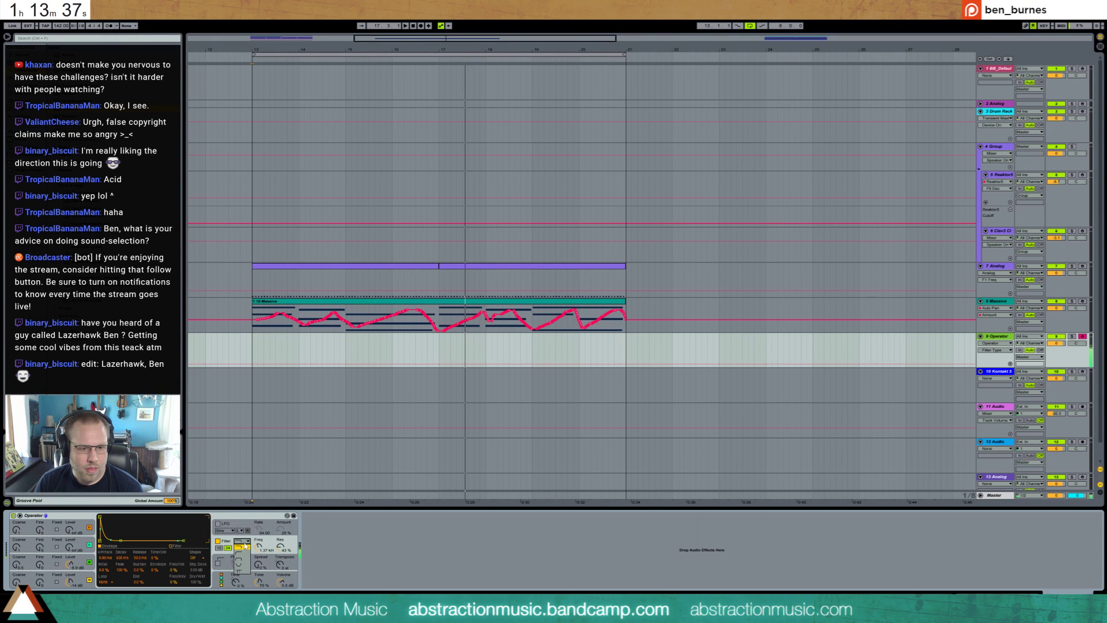
left_click(246, 557)
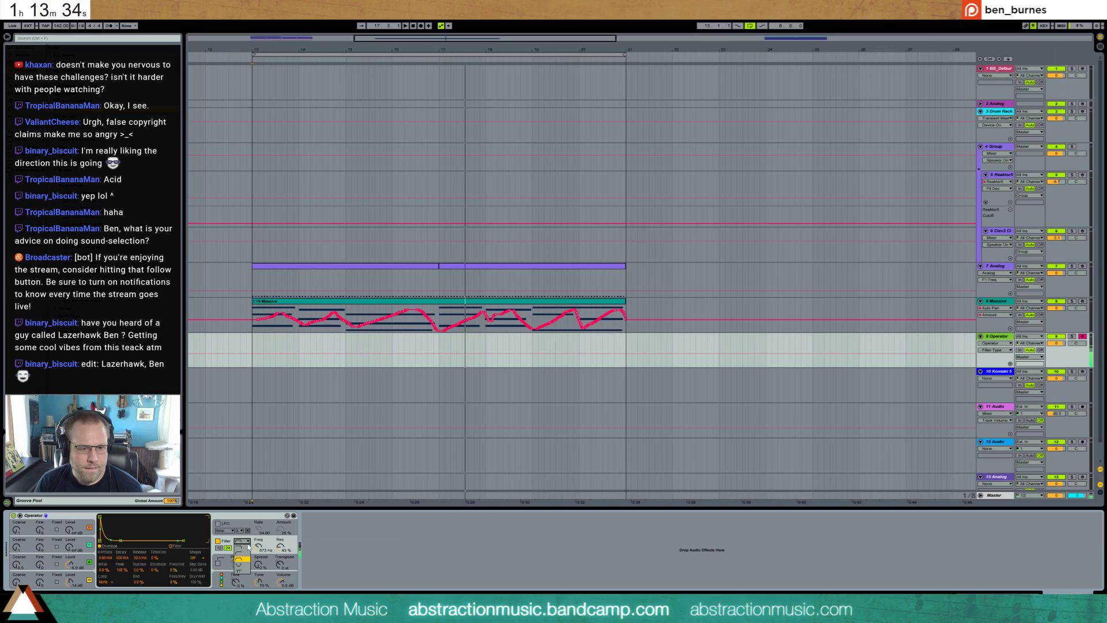
left_click(248, 567)
mouse_move(258, 548)
left_mouse_down()
mouse_move(258, 568)
mouse_move(258, 519)
mouse_move(257, 551)
left_mouse_up()
left_click(244, 541)
left_click(247, 565)
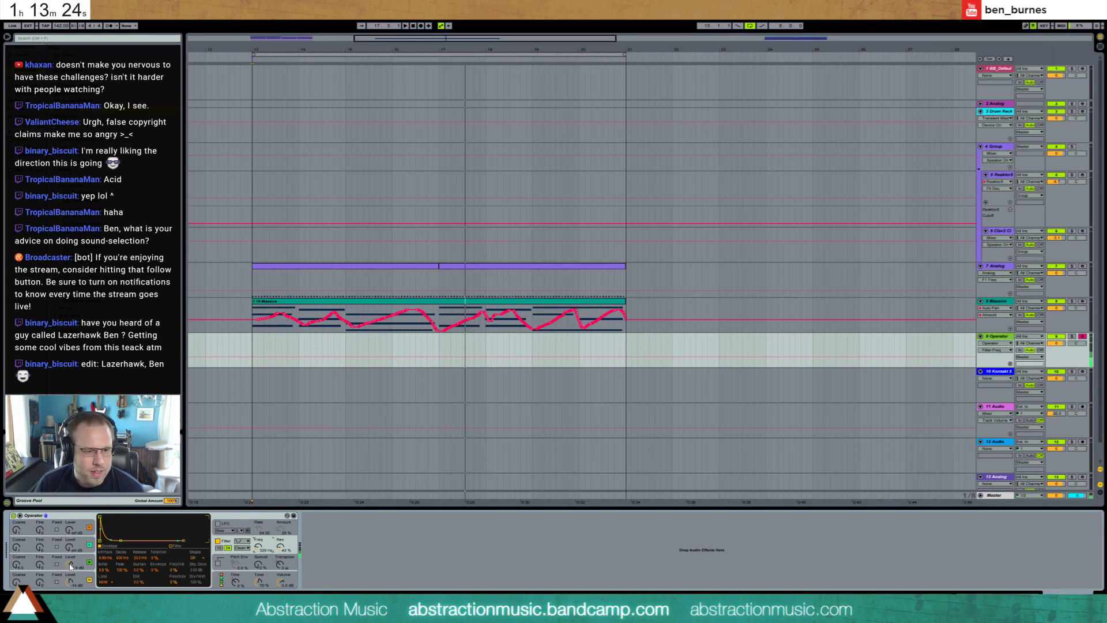
- Adjust oscillator B's coarse tuning and raise the Operator's Spread
left_click(19, 566)
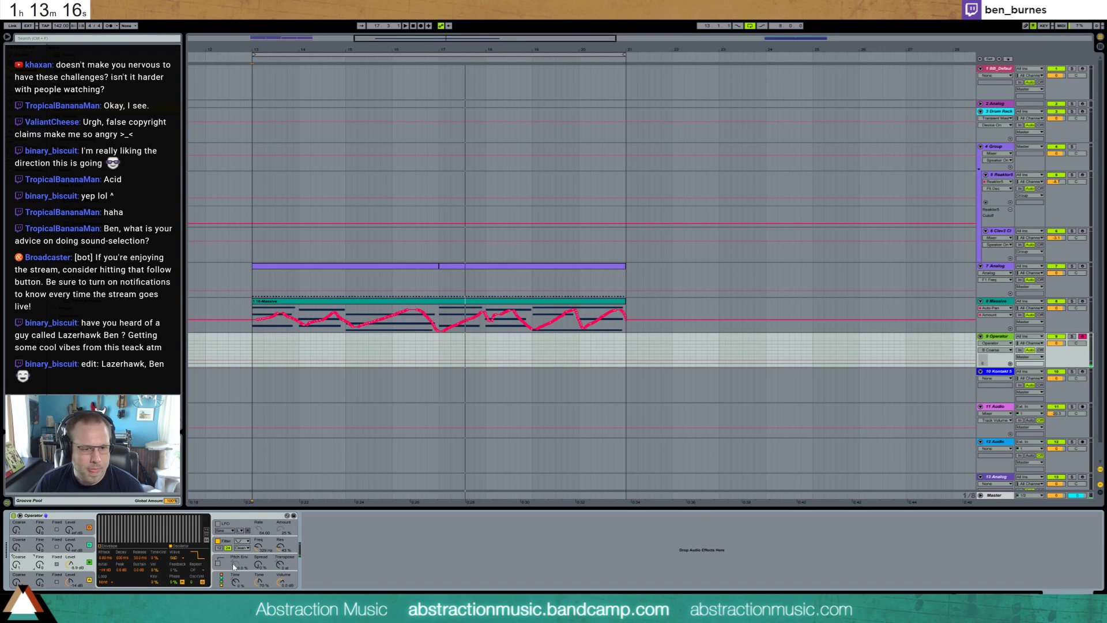
left_click(258, 566)
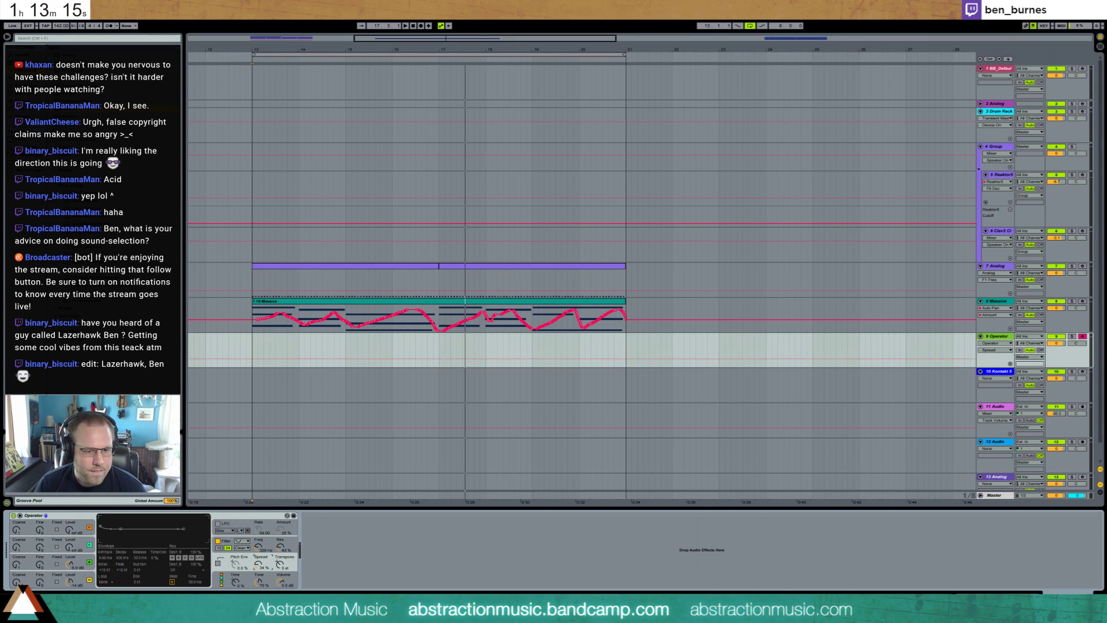
- Change the Operator's filter type and retune its filter frequency while testing notes
left_click(243, 542)
left_click(241, 548)
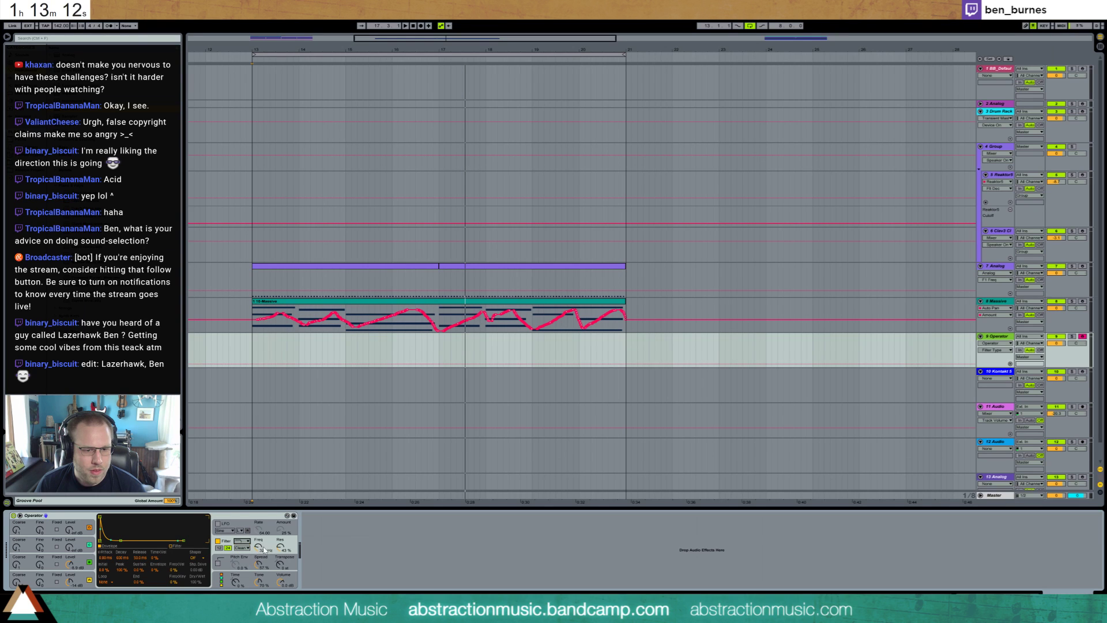
left_click(259, 549)
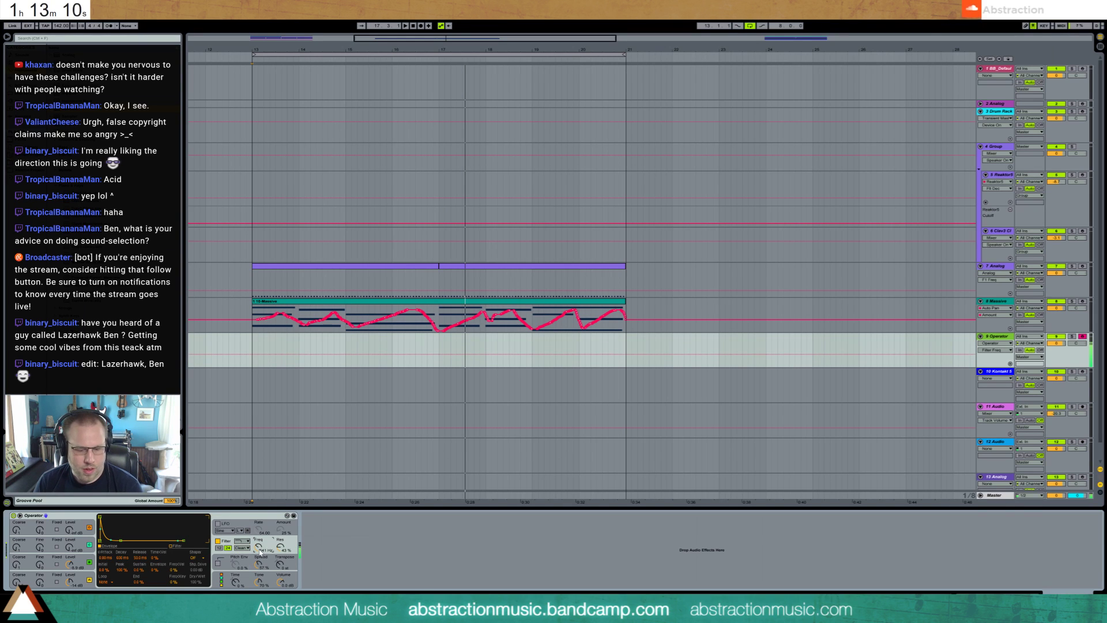
left_click_drag(257, 553, 257, 557)
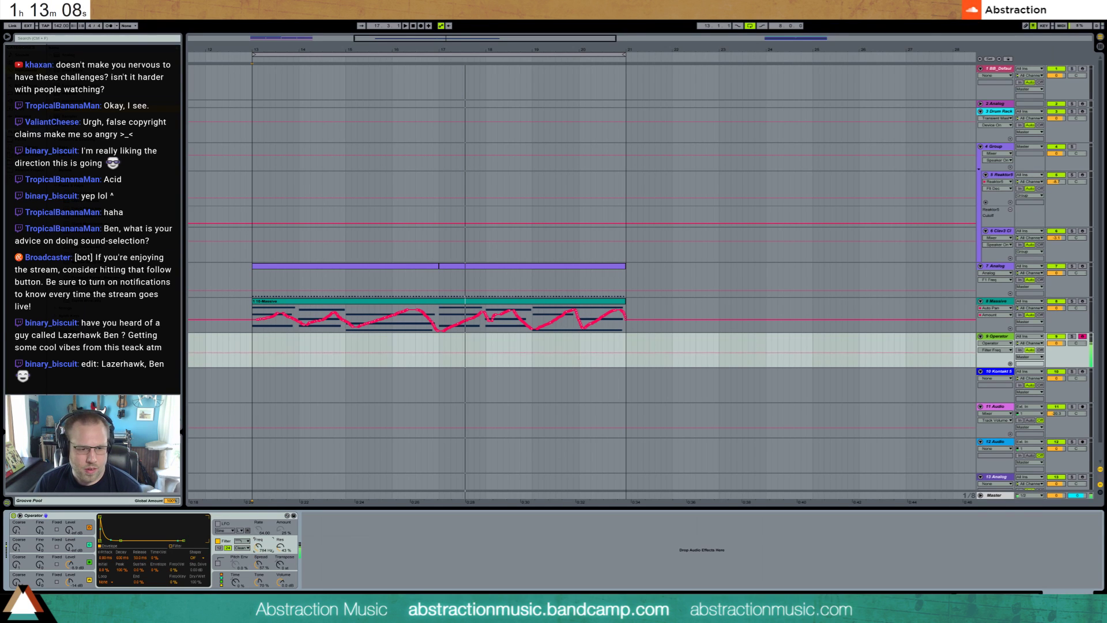
- Rebalance the levels of Operator's oscillators A and B against the filter frequency
mouse_move(70, 565)
left_mouse_down()
mouse_move(70, 577)
mouse_move(74, 568)
left_mouse_up()
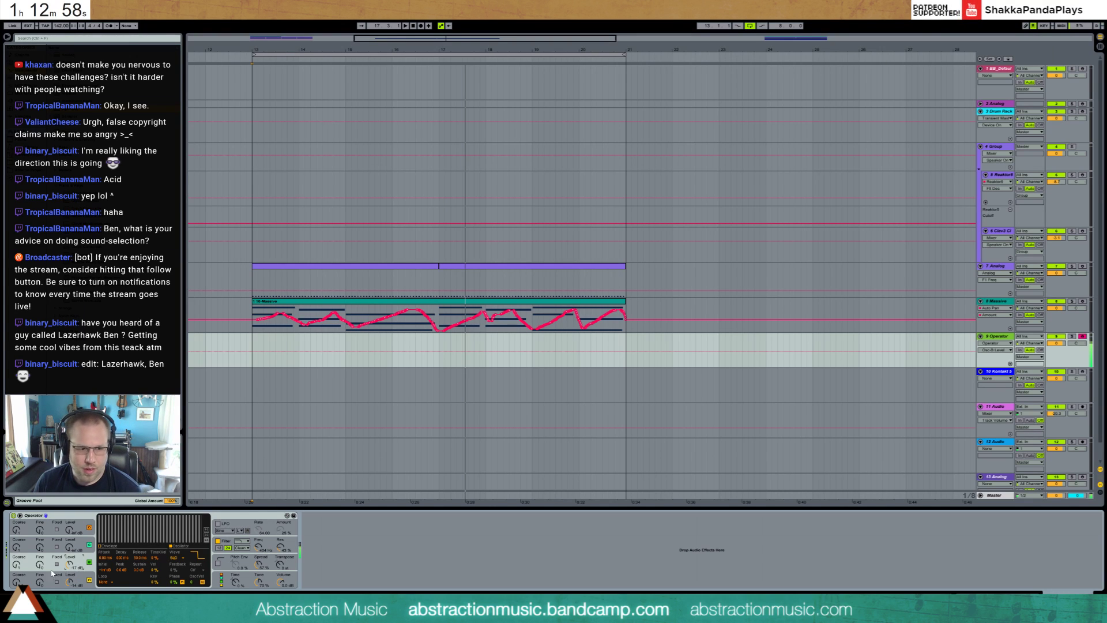
left_click_drag(68, 564, 70, 586)
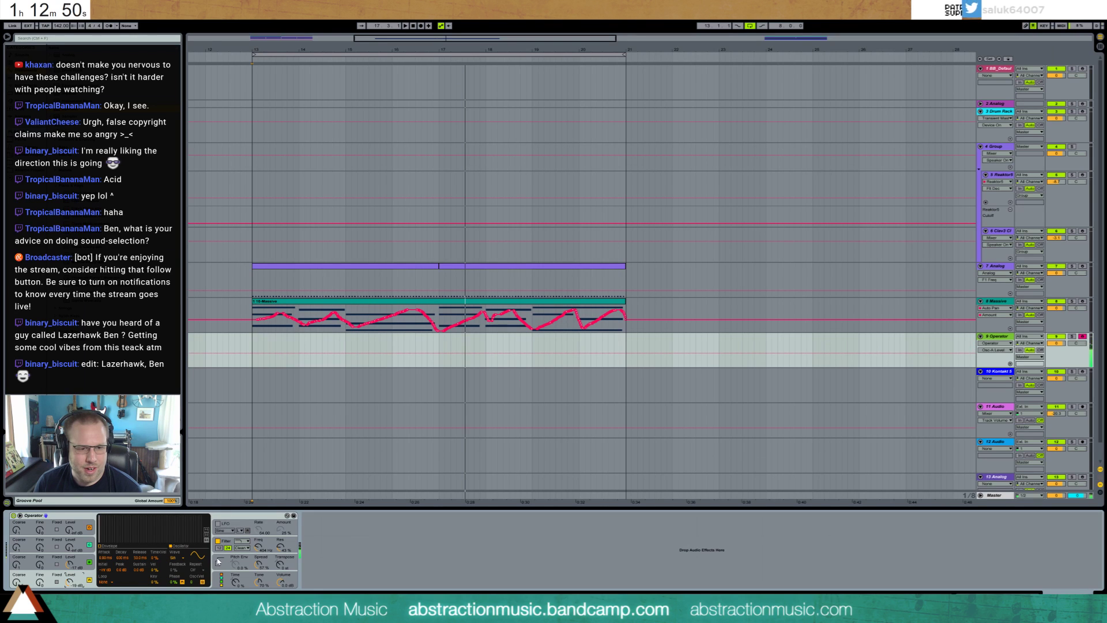
mouse_move(259, 549)
left_mouse_down()
mouse_move(257, 540)
mouse_move(259, 551)
left_mouse_up()
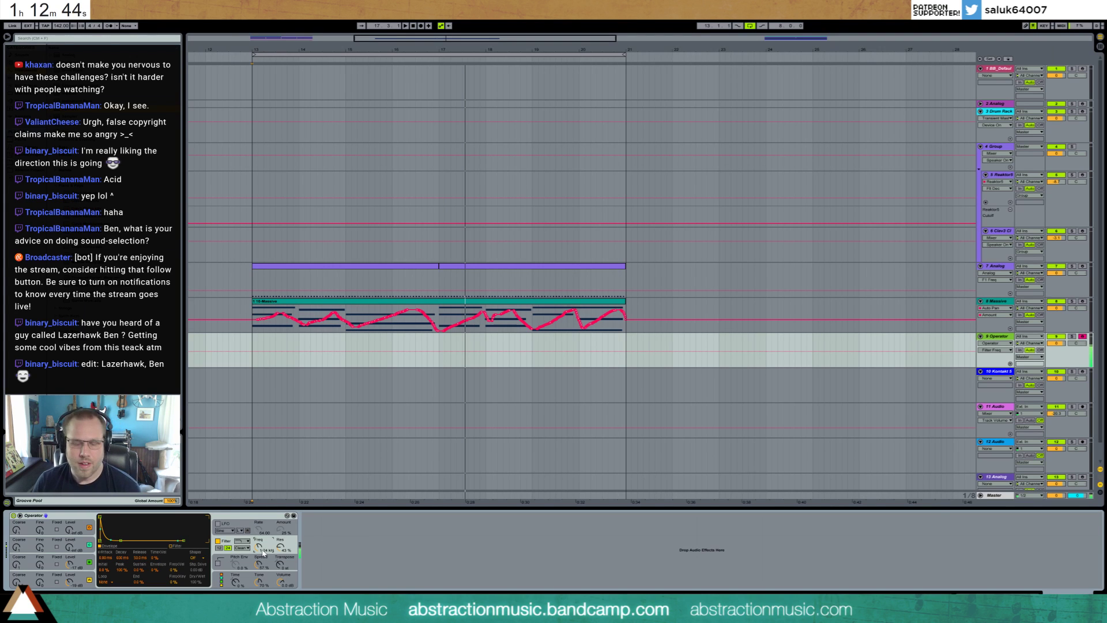
mouse_move(70, 564)
left_mouse_down()
mouse_move(83, 556)
mouse_move(83, 577)
left_mouse_up()
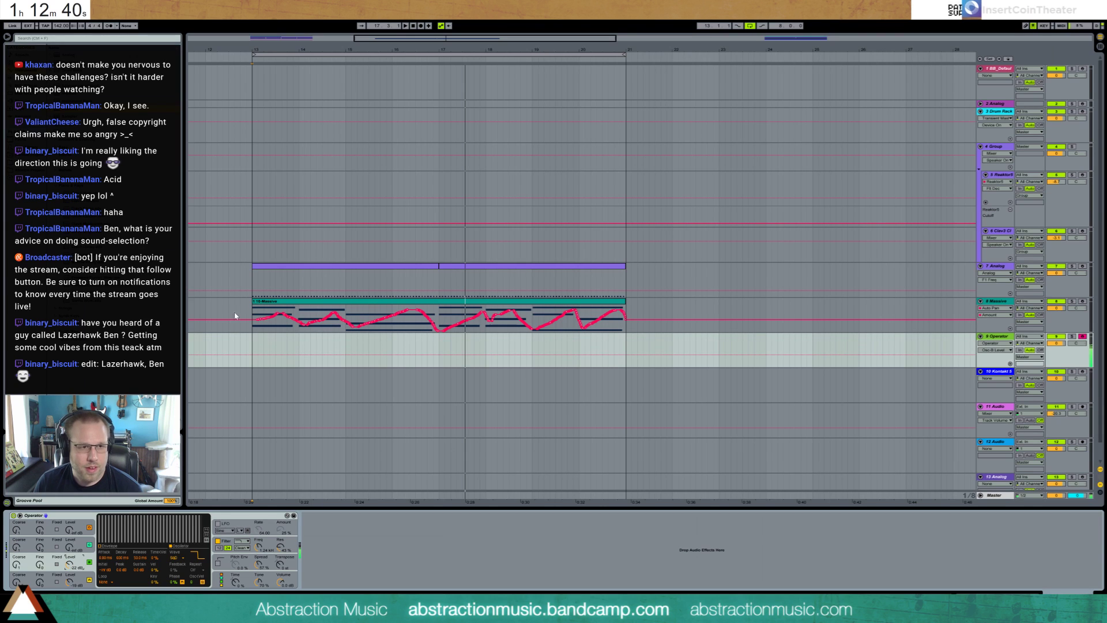
- Replace the Operator with an Analog instrument and set its second oscillator's shape, level and pulse-width modulation
double_click(62, 54)
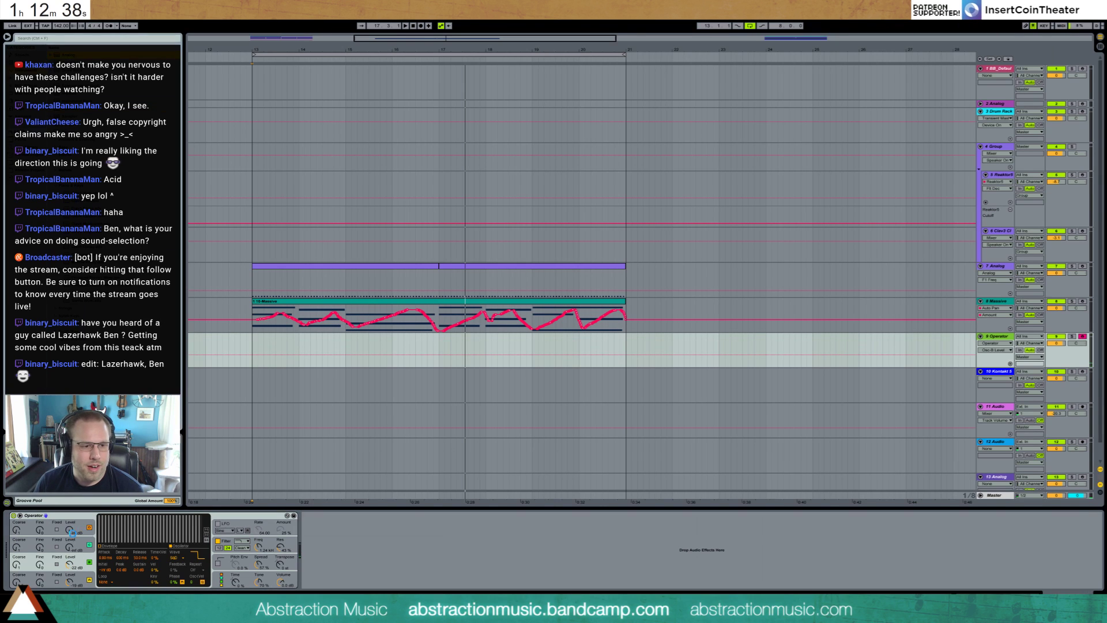
left_click(51, 579)
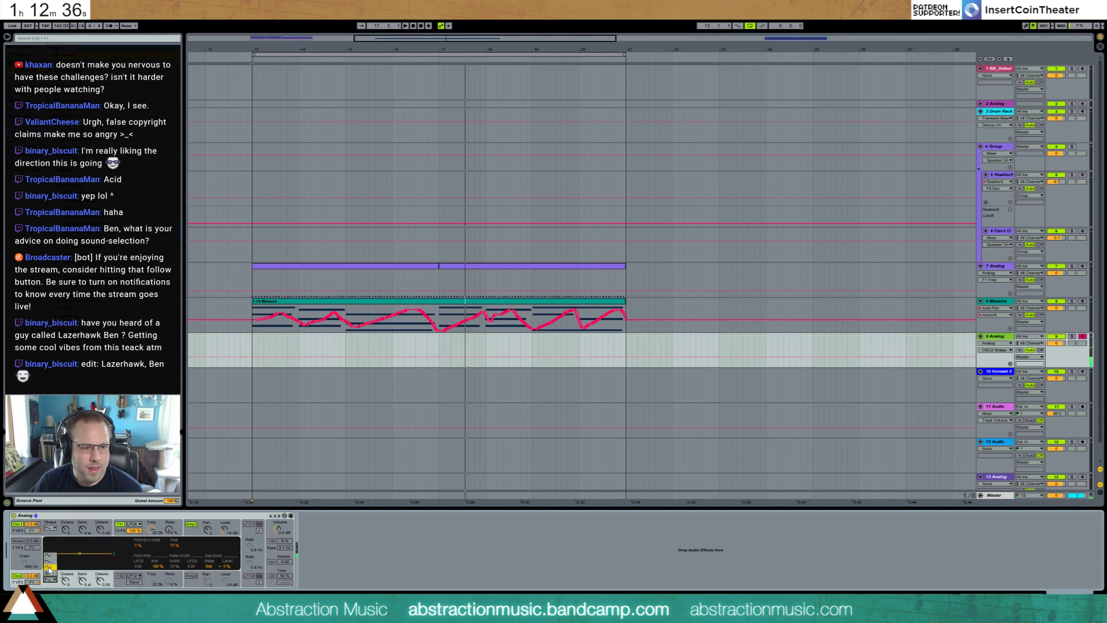
left_click(49, 569)
left_click_drag(174, 568, 164, 578)
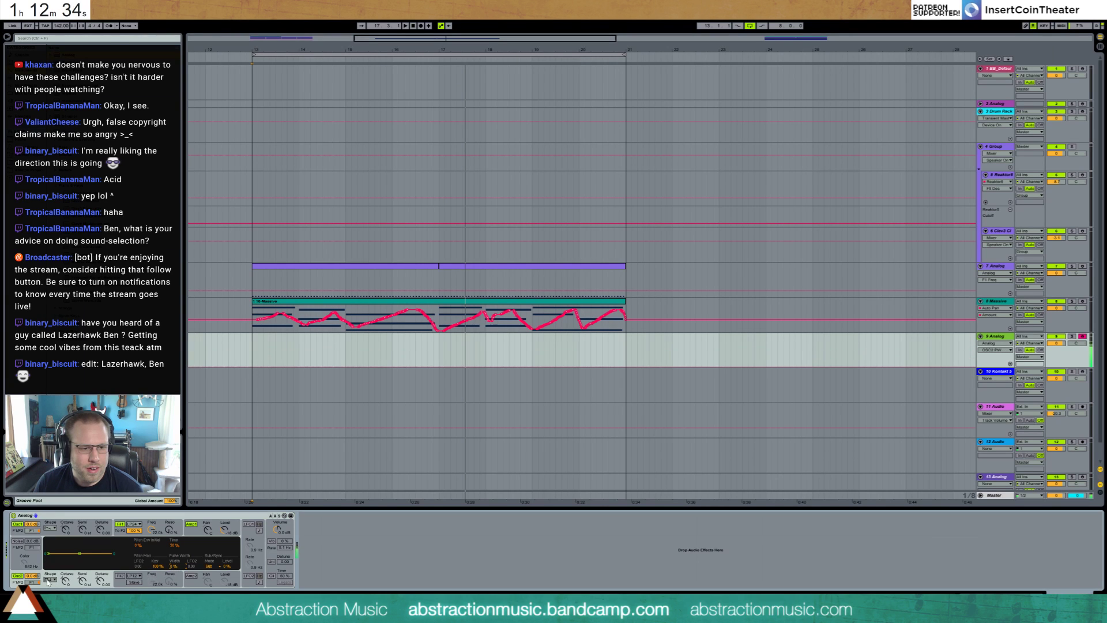
left_click_drag(35, 576, 35, 600)
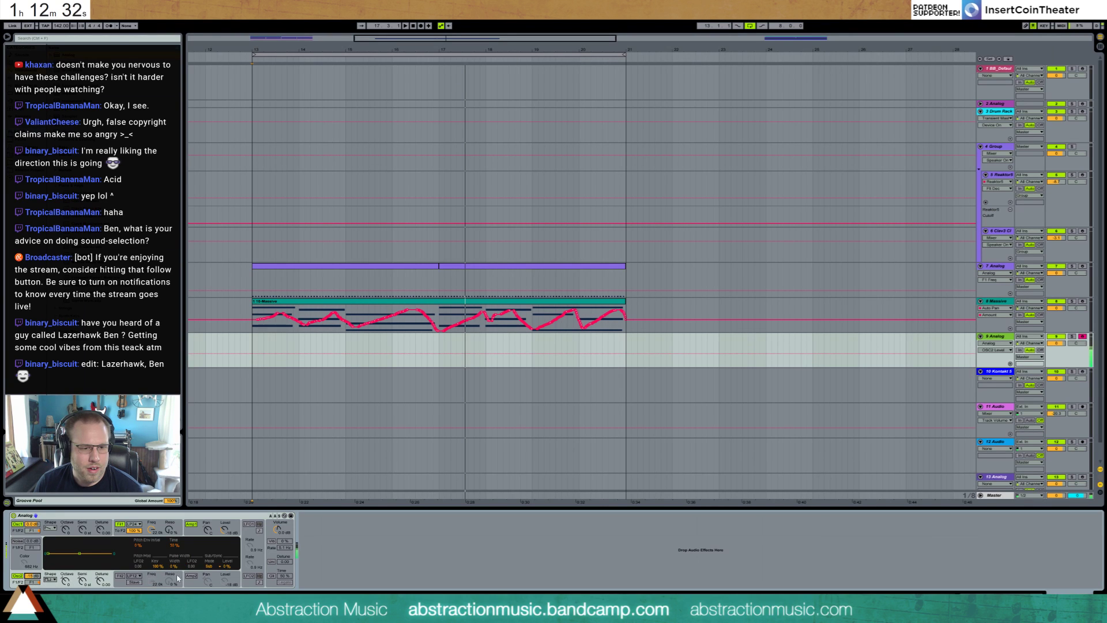
left_click_drag(173, 568, 183, 560)
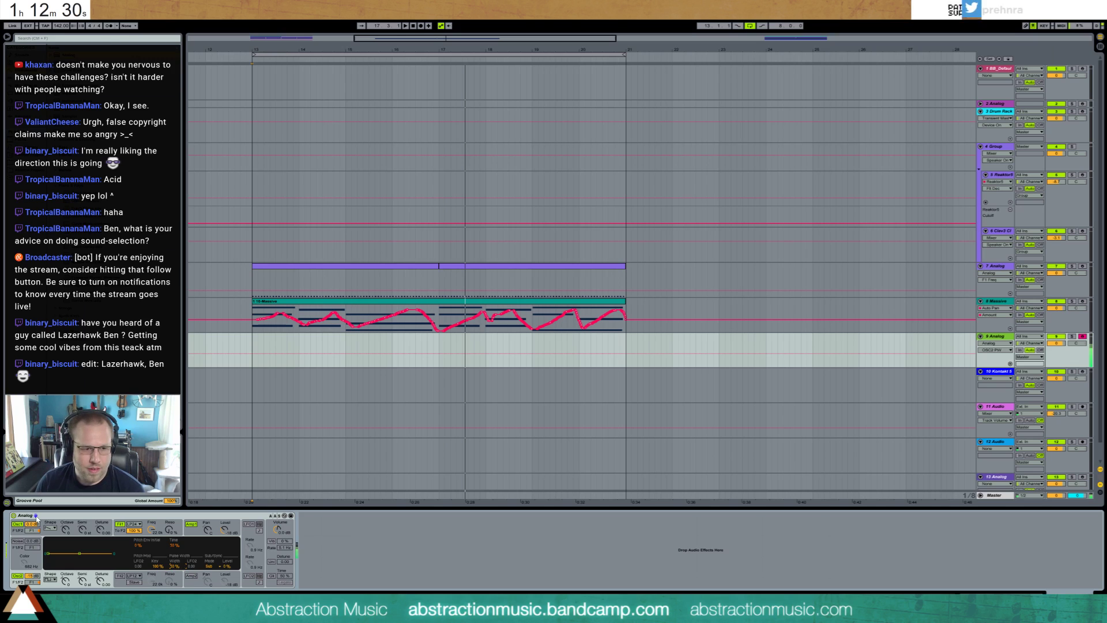
- Enable the Analog's first LFO, adjust its rate, and tune filter 1's frequency and resonance
left_click(153, 530)
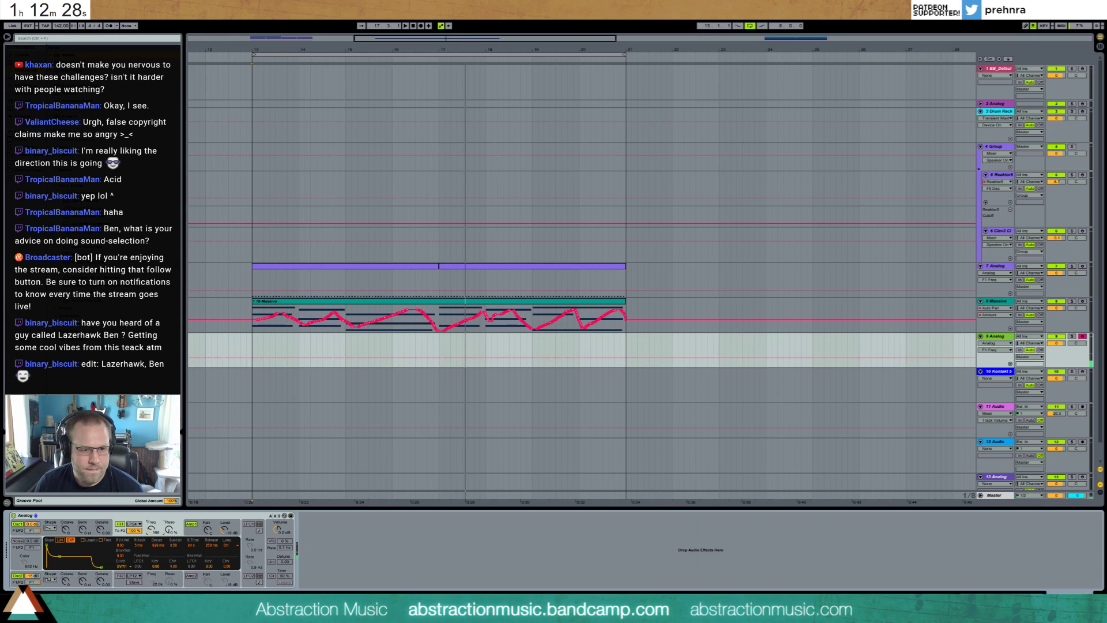
left_click(248, 544)
left_click_drag(249, 545, 249, 562)
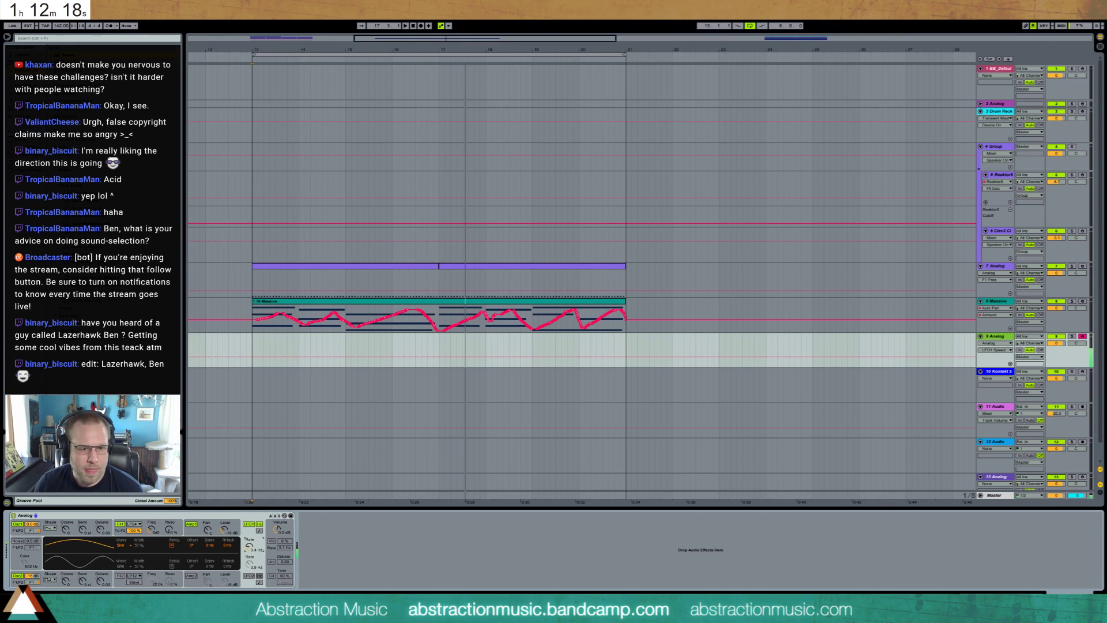
left_click(169, 530)
mouse_move(152, 529)
left_mouse_down()
mouse_move(152, 518)
mouse_move(169, 531)
mouse_move(152, 530)
left_mouse_up()
left_click(169, 529)
left_click(151, 529)
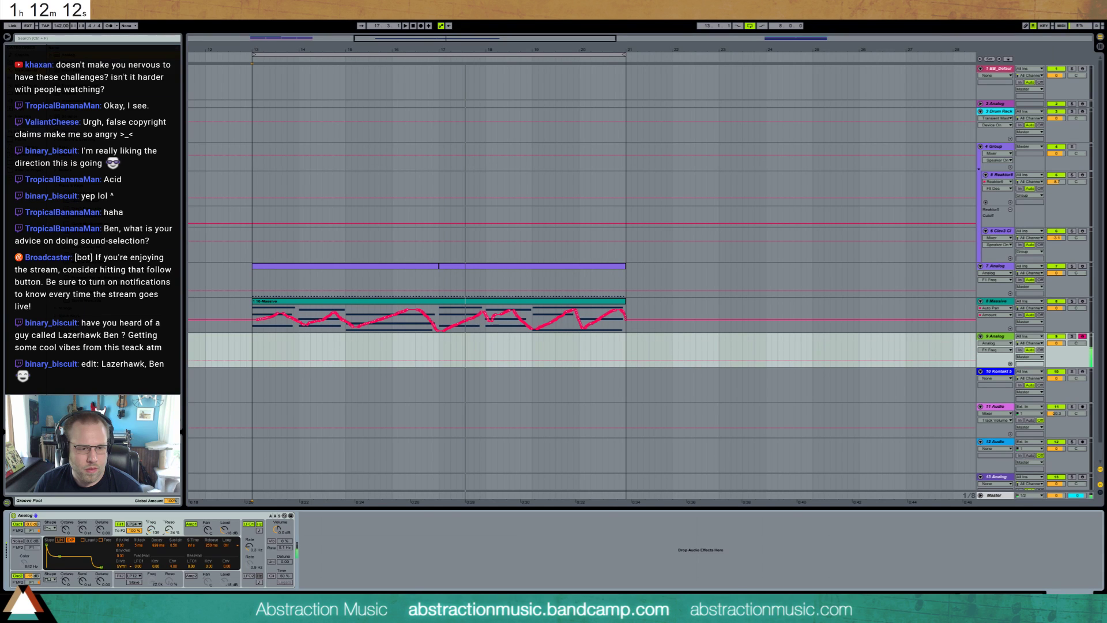
- Record an eight-bar sustained note on the new Analog track from bar 13 while sweeping filter 1's frequency
left_click(252, 345)
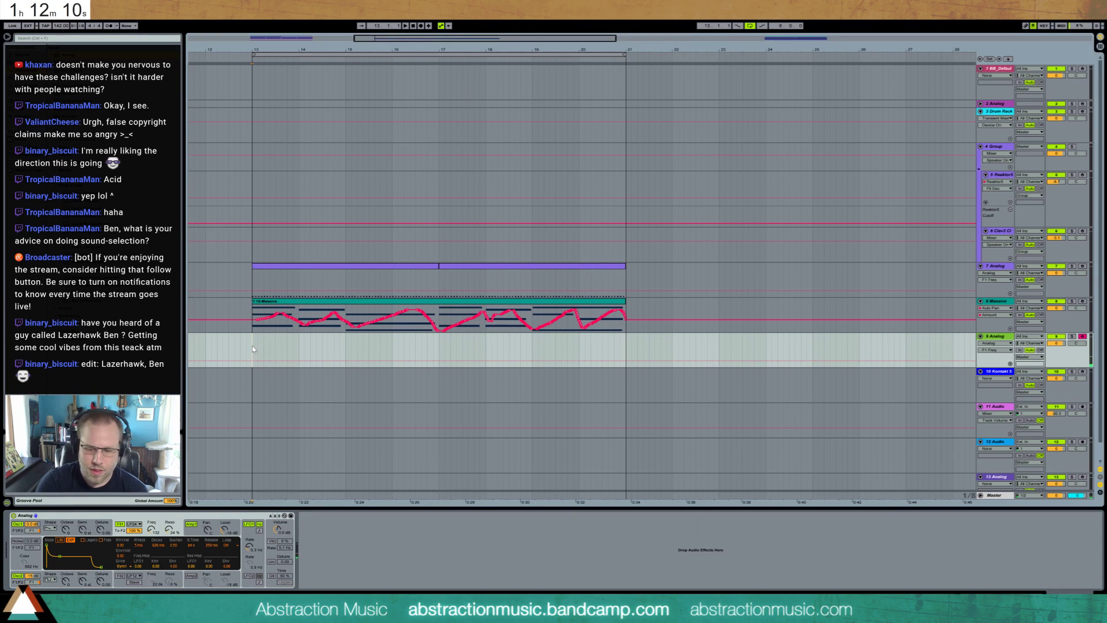
key("F9")
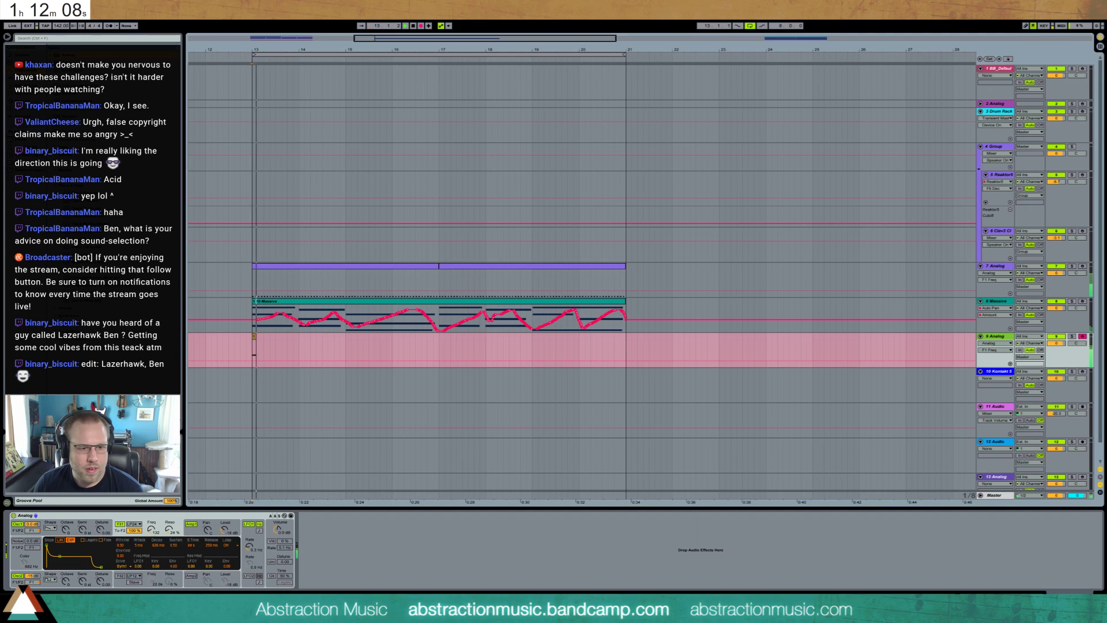
left_click_drag(152, 528, 152, 513)
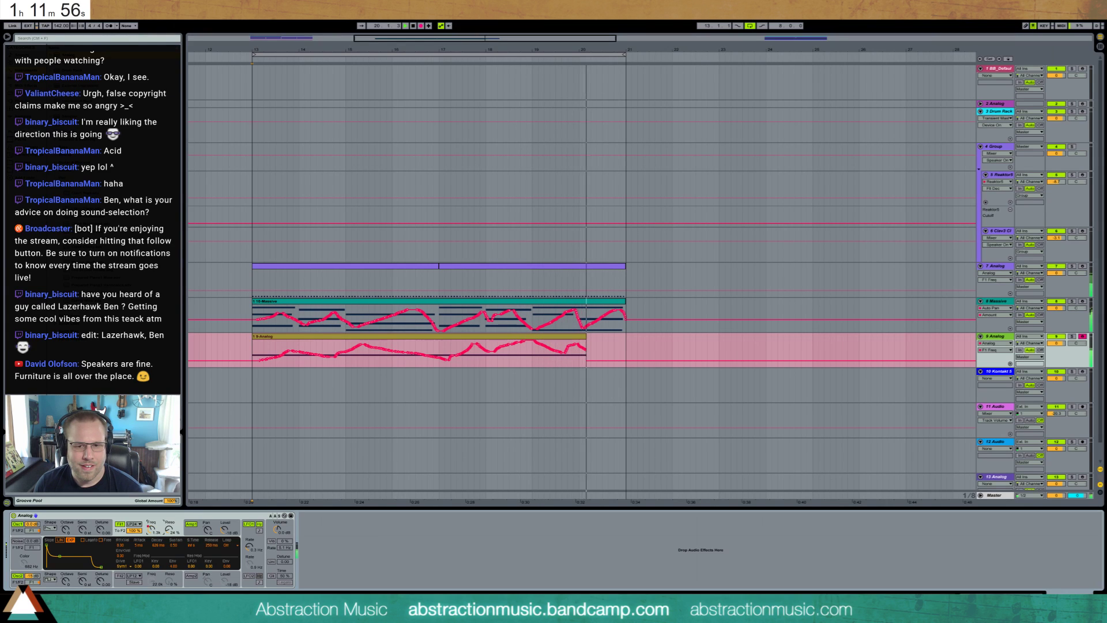
key("space")
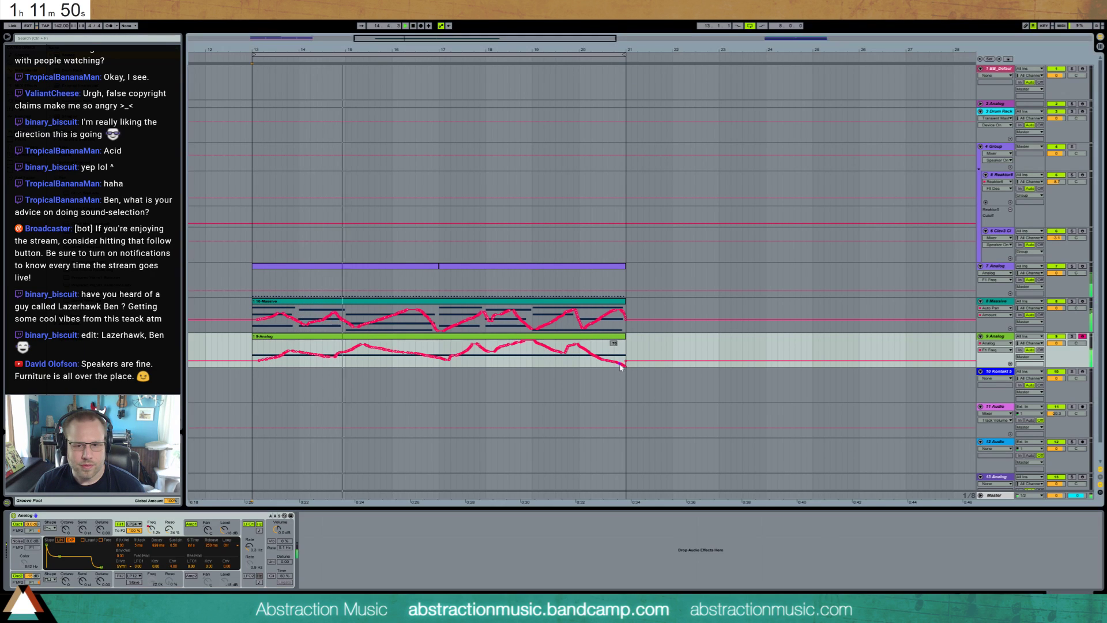
- Delete the tail of the recorded Analog clip with its automation and extend the clip back to bar 21
left_click_drag(631, 366, 617, 365)
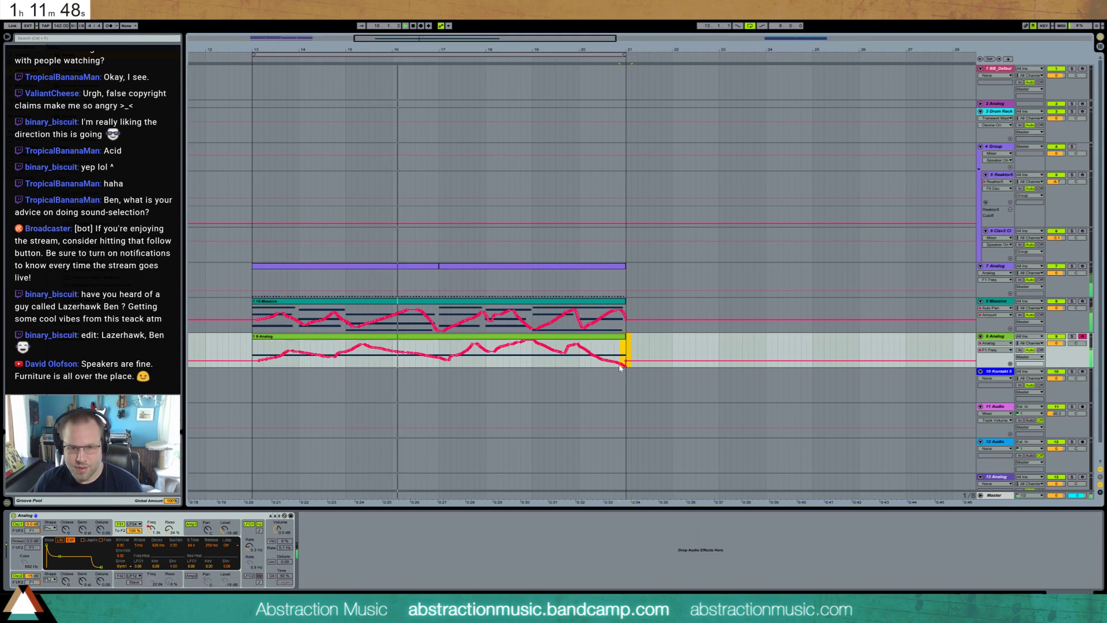
key("Delete")
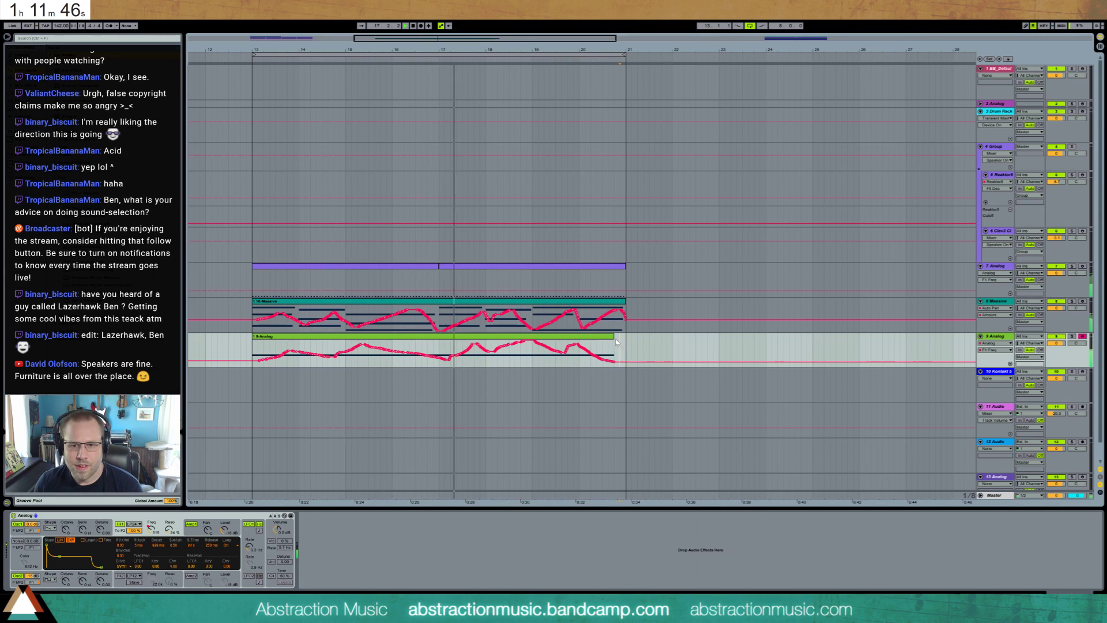
left_click_drag(613, 336, 626, 338)
left_click(655, 346)
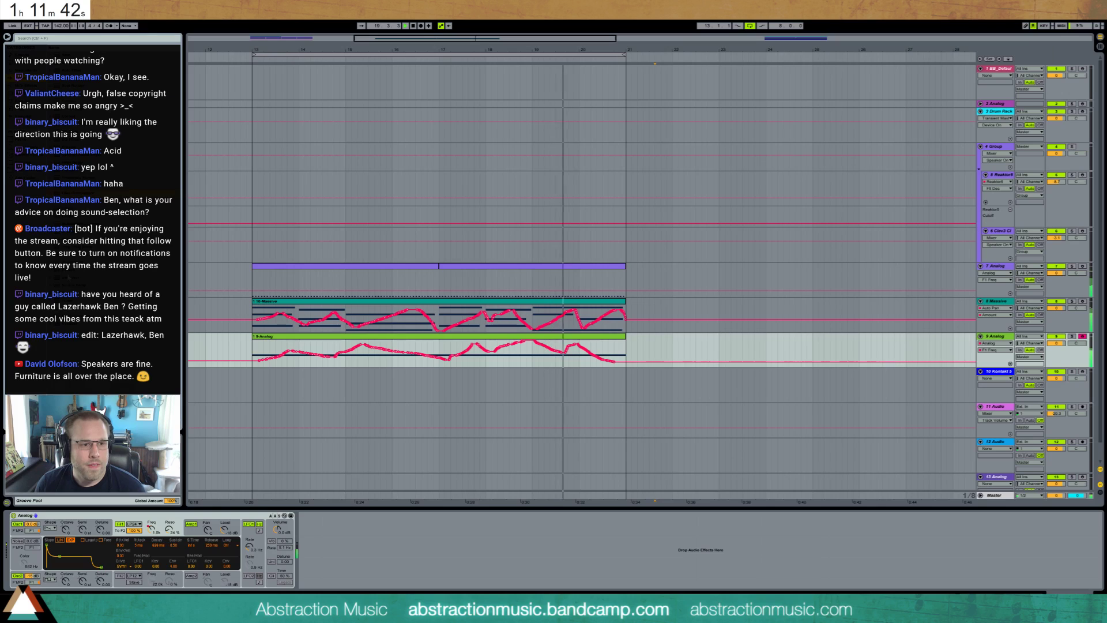
- Add a Reverb to the new Analog track, adjust its dry/wet mix, and set its decay time to 2.11 s
left_click_drag(75, 269, 311, 572)
left_click_drag(404, 577, 404, 562)
left_click_drag(483, 580, 484, 575)
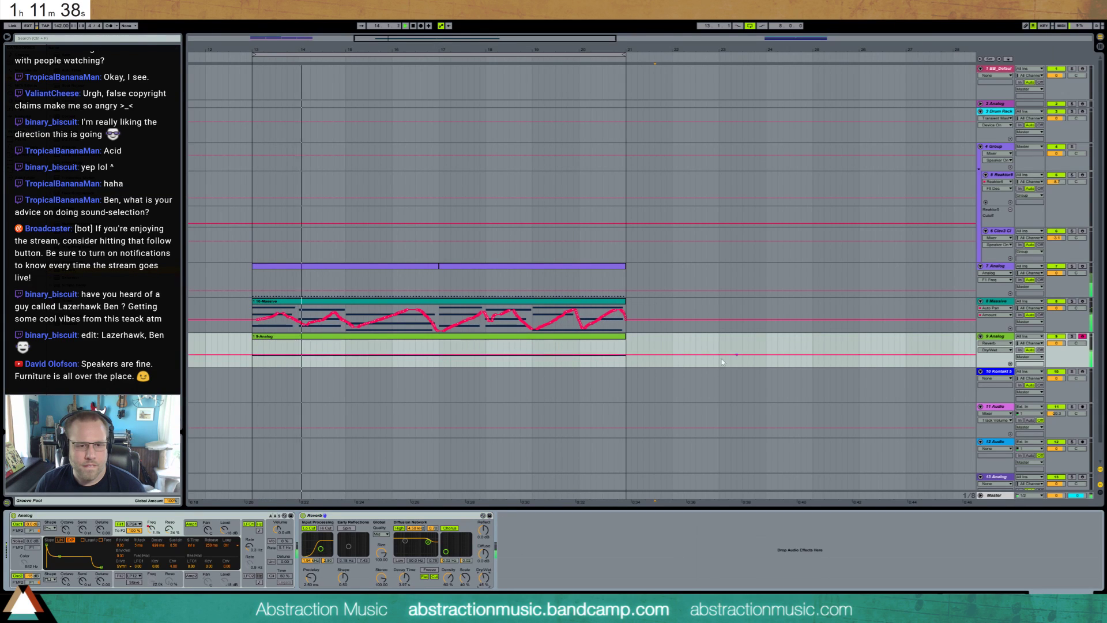
left_click_drag(404, 577, 404, 589)
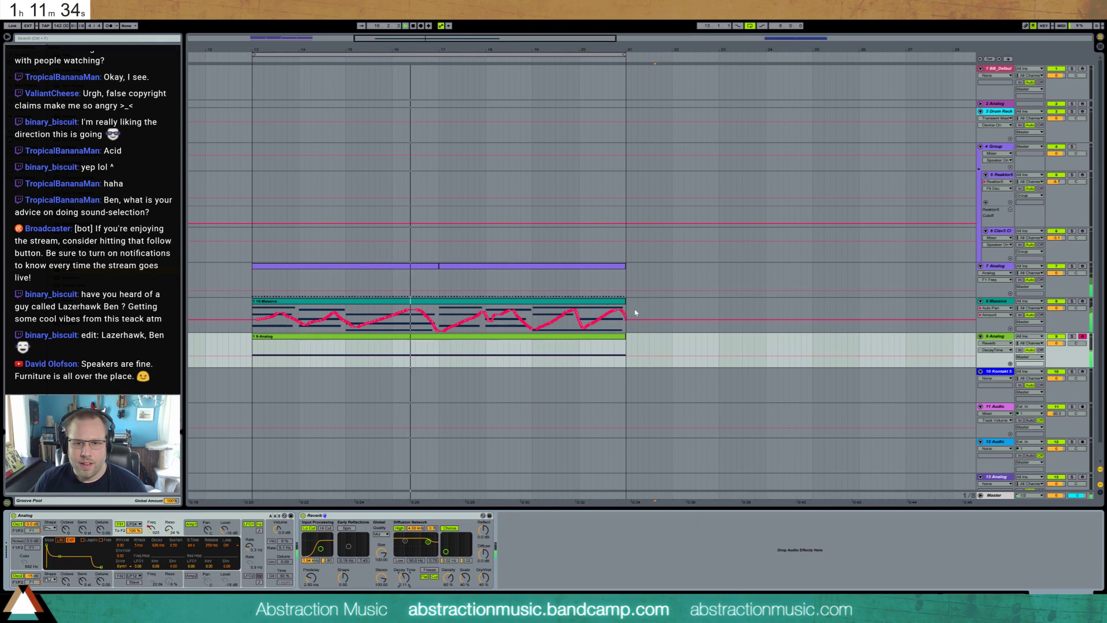
- Duplicate the sustained note in the new Analog clip one octave higher
left_click_drag(440, 49, 504, 50)
key("space")
double_click(509, 341)
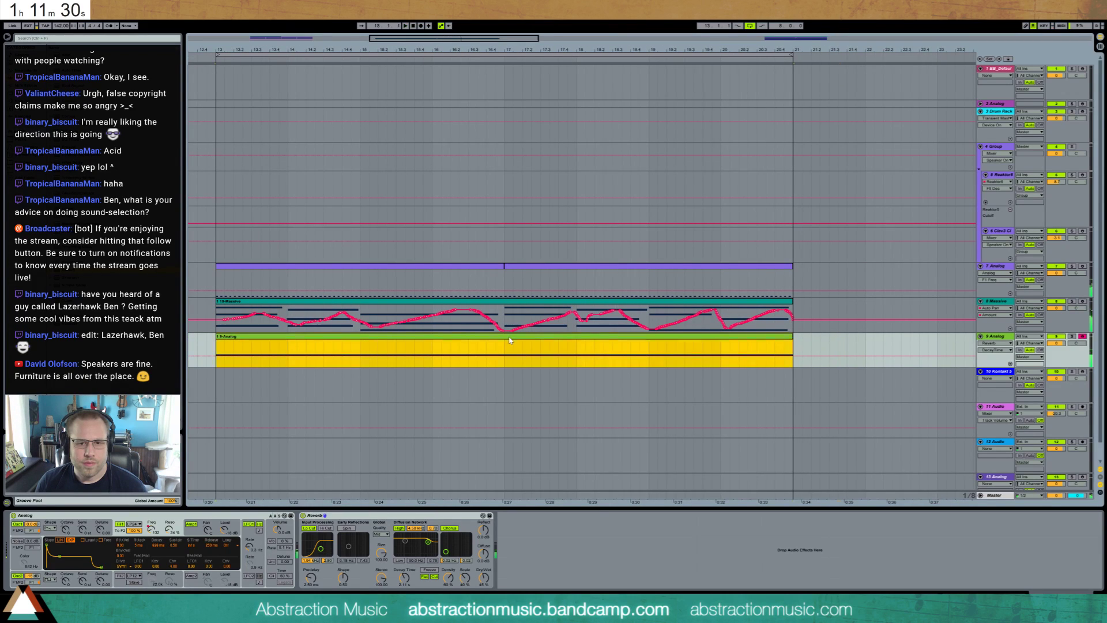
key("shift+Tab")
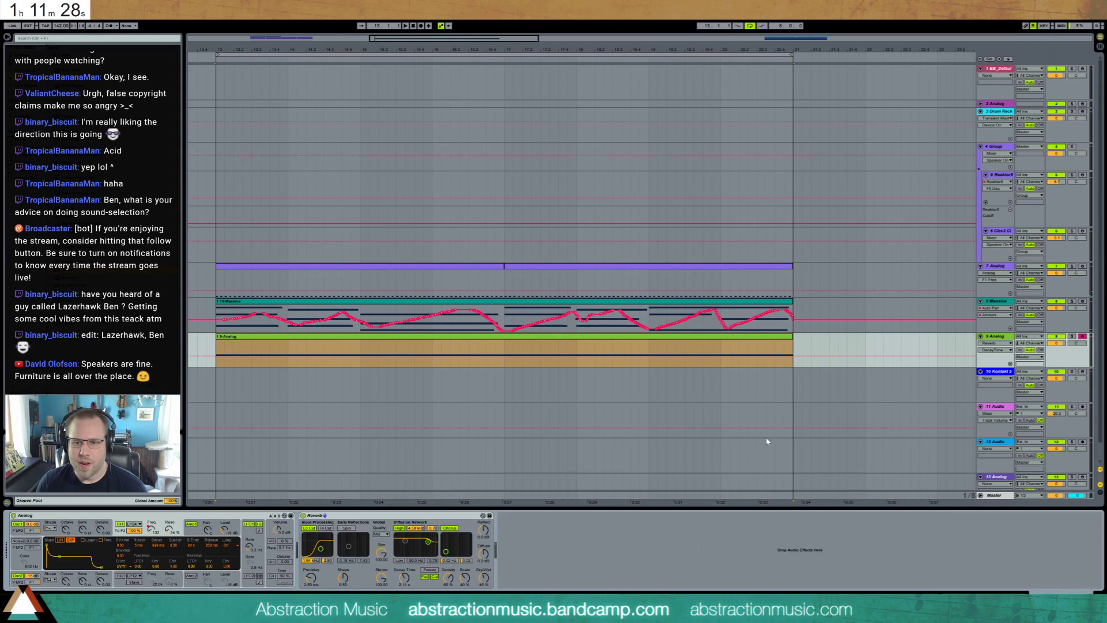
double_click(715, 348)
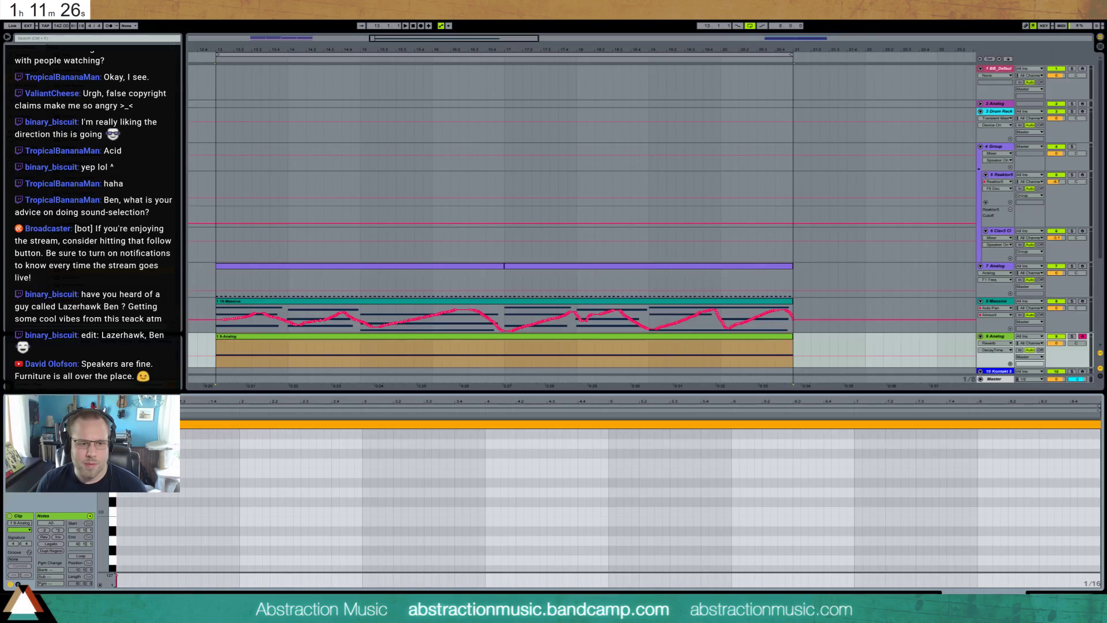
left_click_drag(104, 438, 99, 490)
left_click_drag(177, 439, 227, 535)
key("ctrl+c")
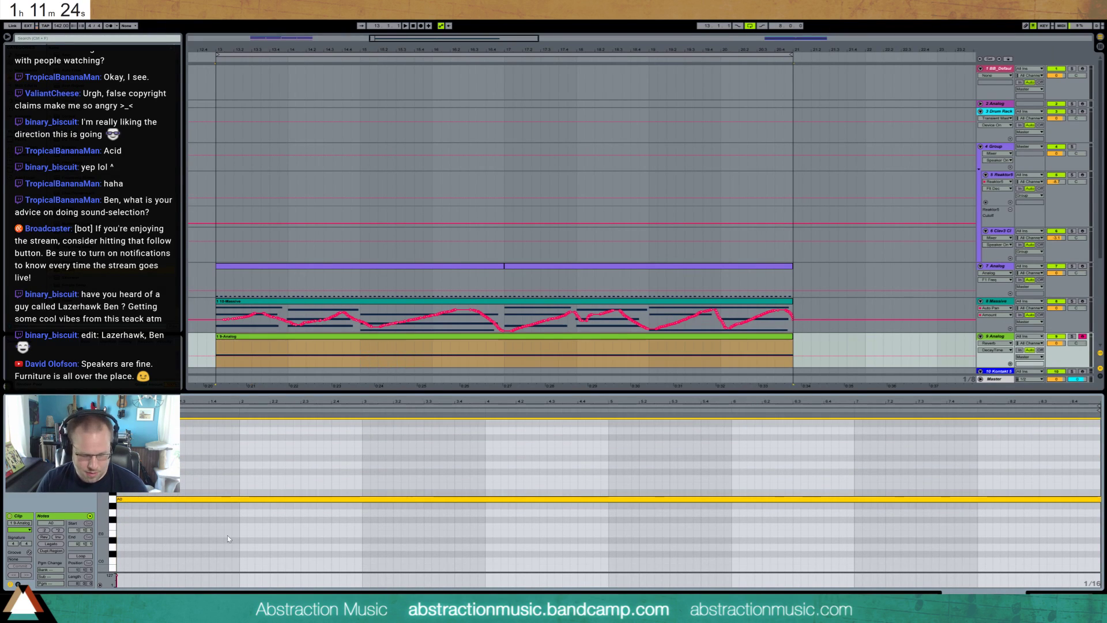
key("ctrl+v")
key("shift+Up")
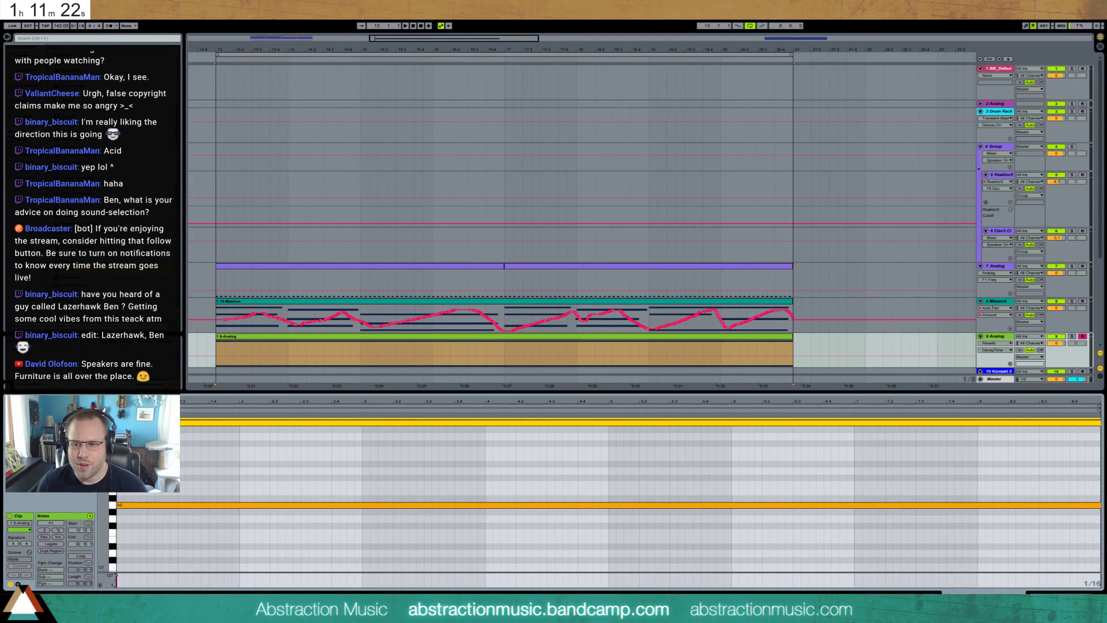
- Raise the sustain of the Analog's filter envelope and set filter 1's resonance to 41% during playback
key("space")
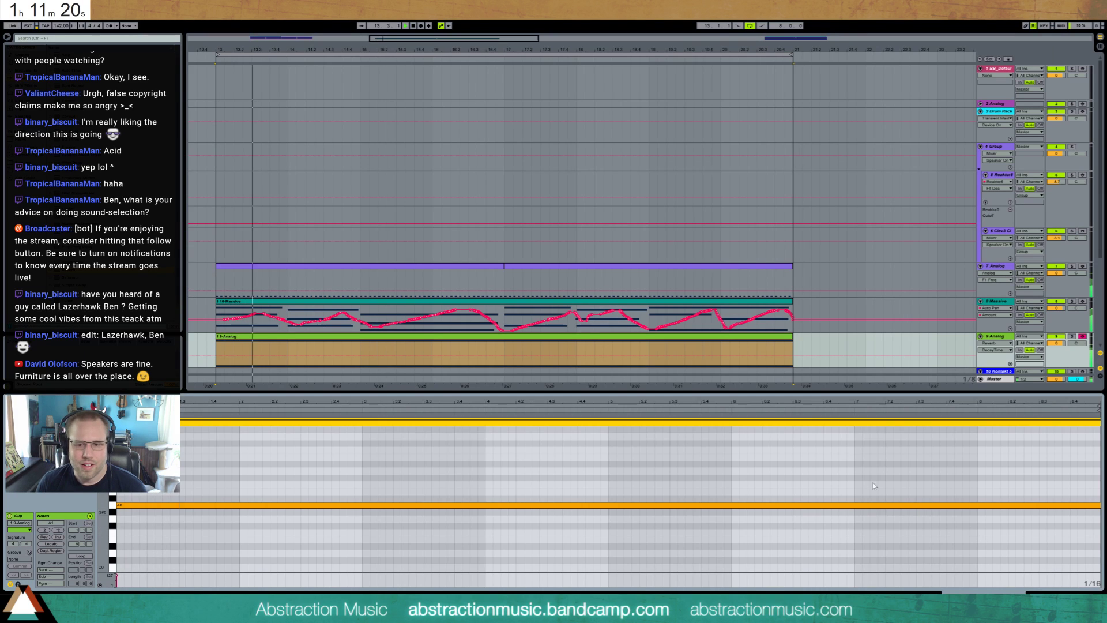
key("shift+Tab")
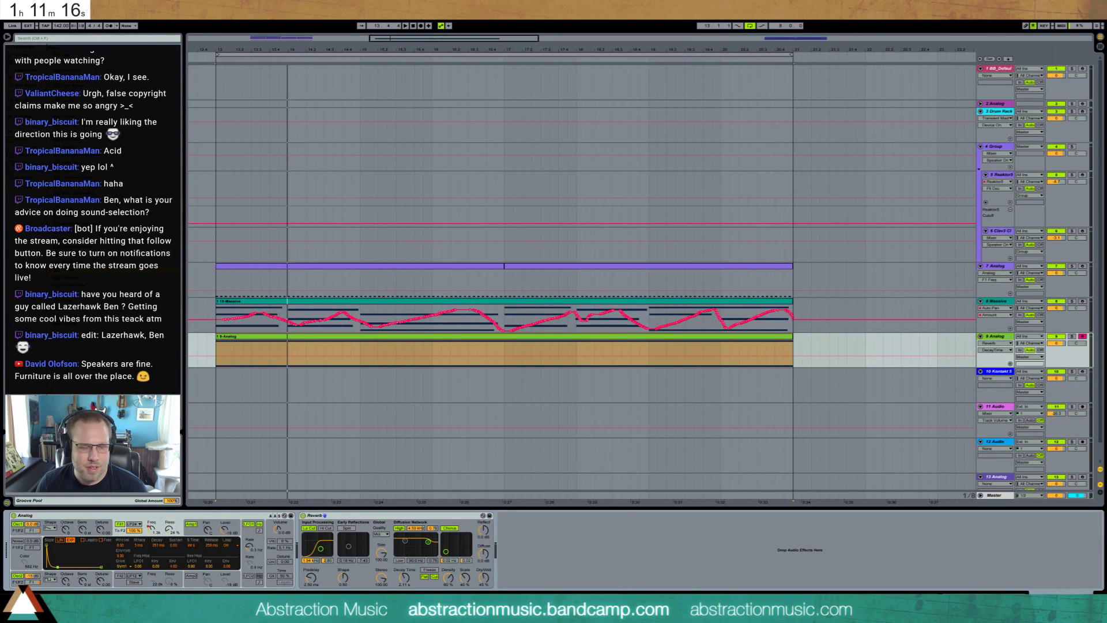
left_click_drag(57, 568, 56, 548)
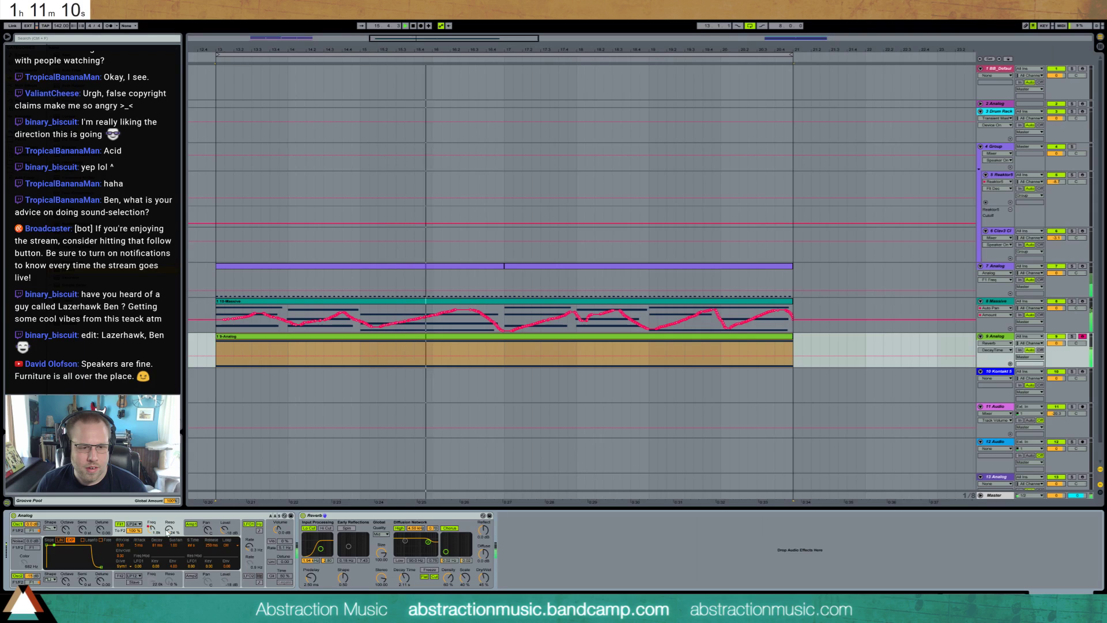
mouse_move(169, 528)
left_mouse_down()
mouse_move(169, 508)
mouse_move(169, 535)
left_mouse_up()
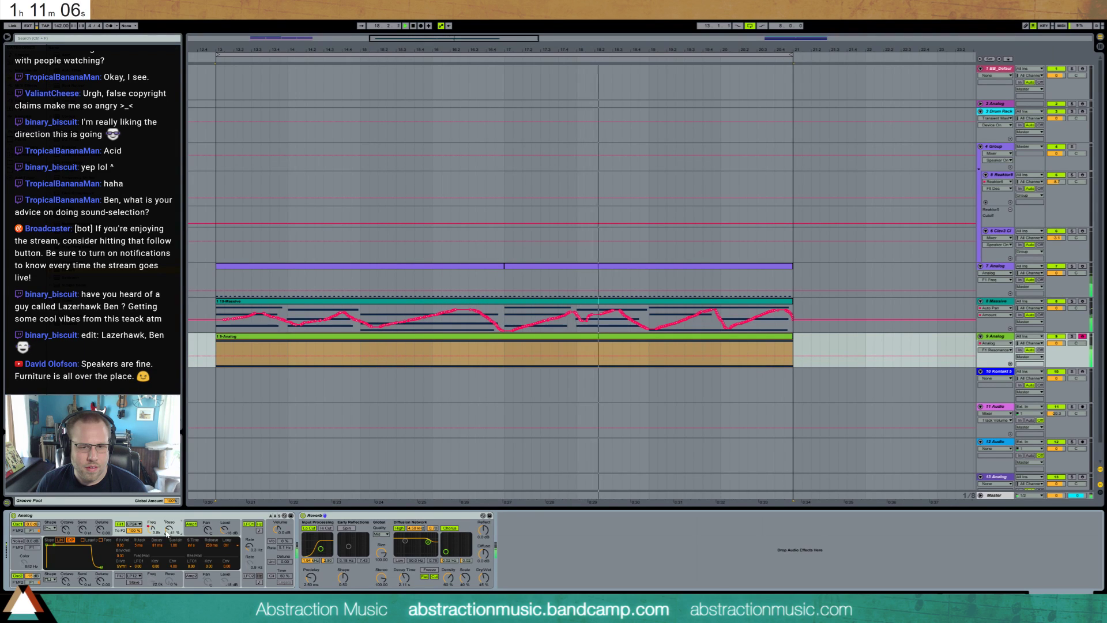
- Turn on the Analog's unison, adjust its detune amount, and detune the two oscillators in opposite directions
left_click(271, 561)
left_click_drag(284, 561, 285, 552)
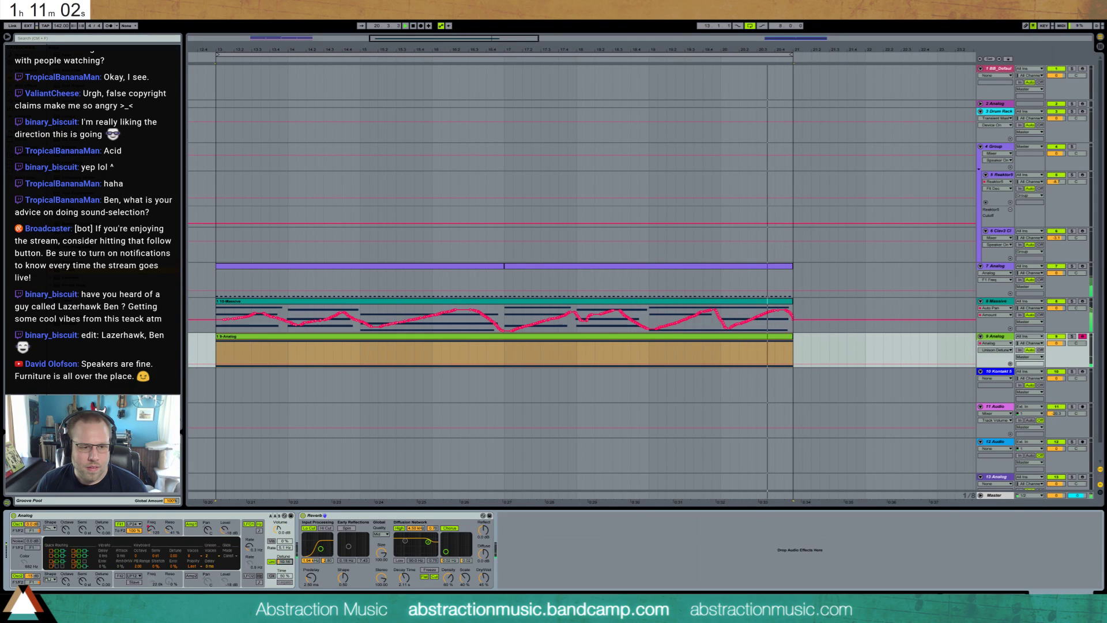
left_click_drag(100, 528, 101, 524)
left_click_drag(102, 579, 101, 584)
left_click_drag(284, 561, 284, 563)
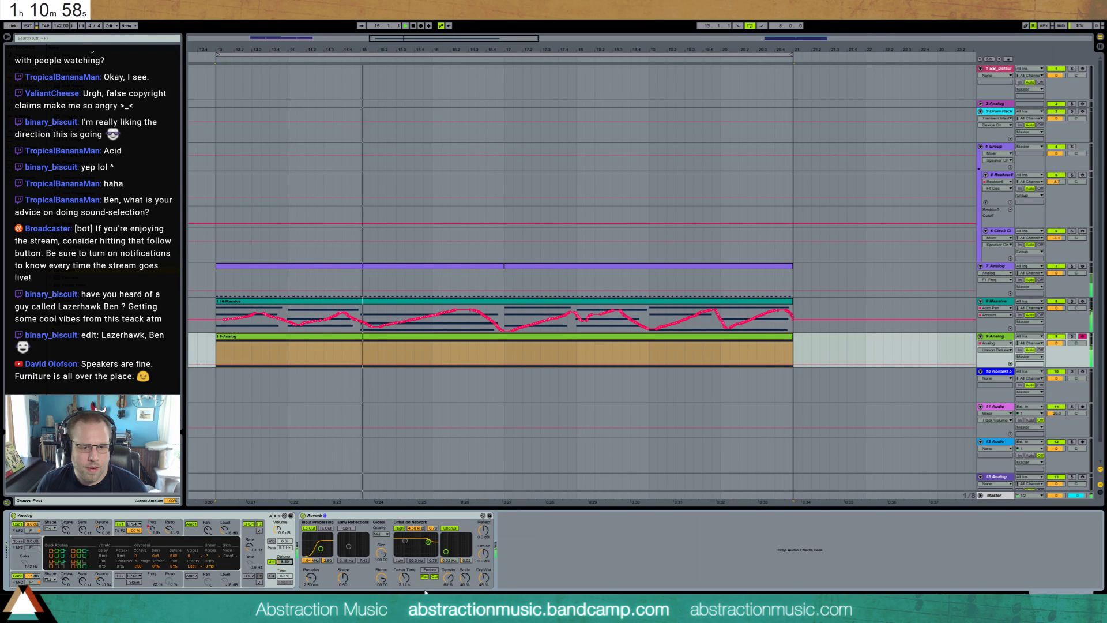
- Lengthen the Reverb's decay time to about 4.76 s and readjust its dry/wet mix
left_click_drag(405, 576, 404, 568)
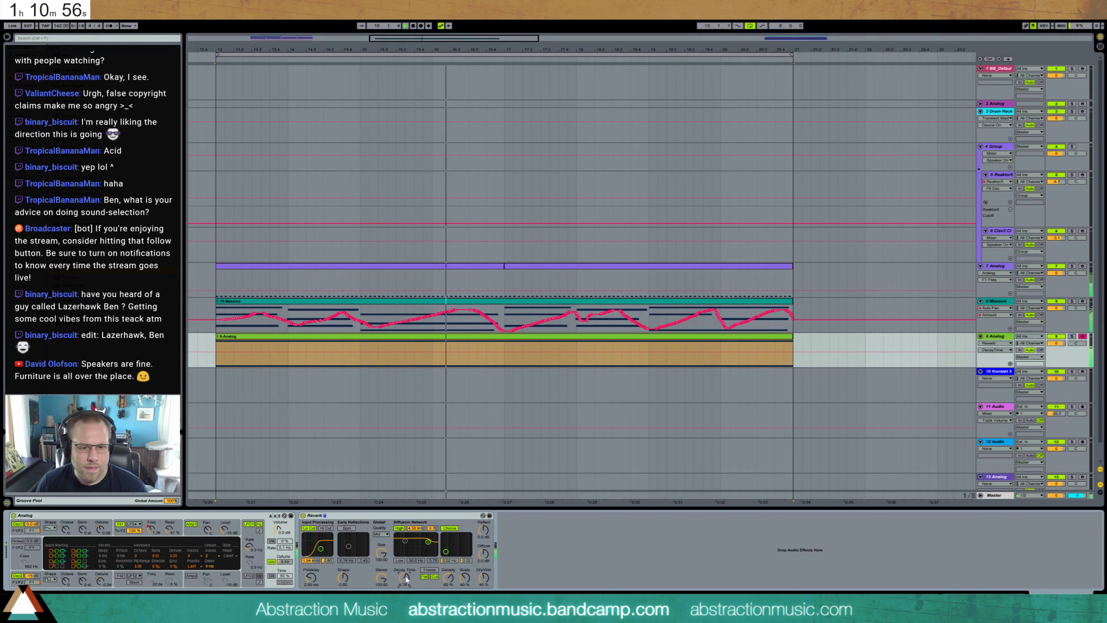
left_click_drag(483, 577, 484, 583)
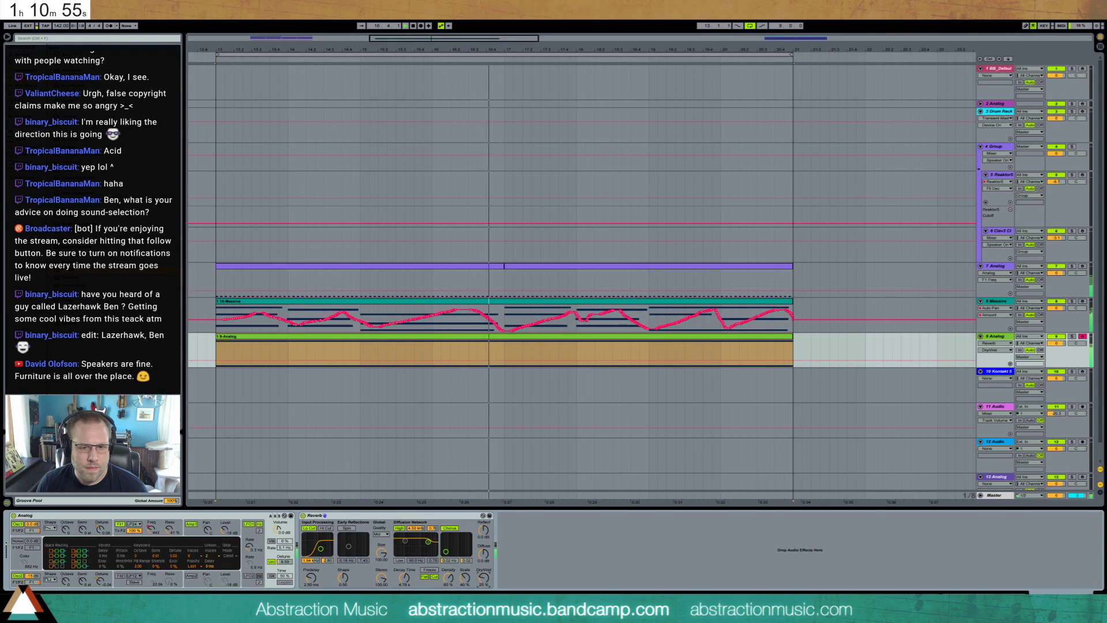
- Reset the envelope modulation of the Analog's filter 1 frequency to its default
left_click(122, 530)
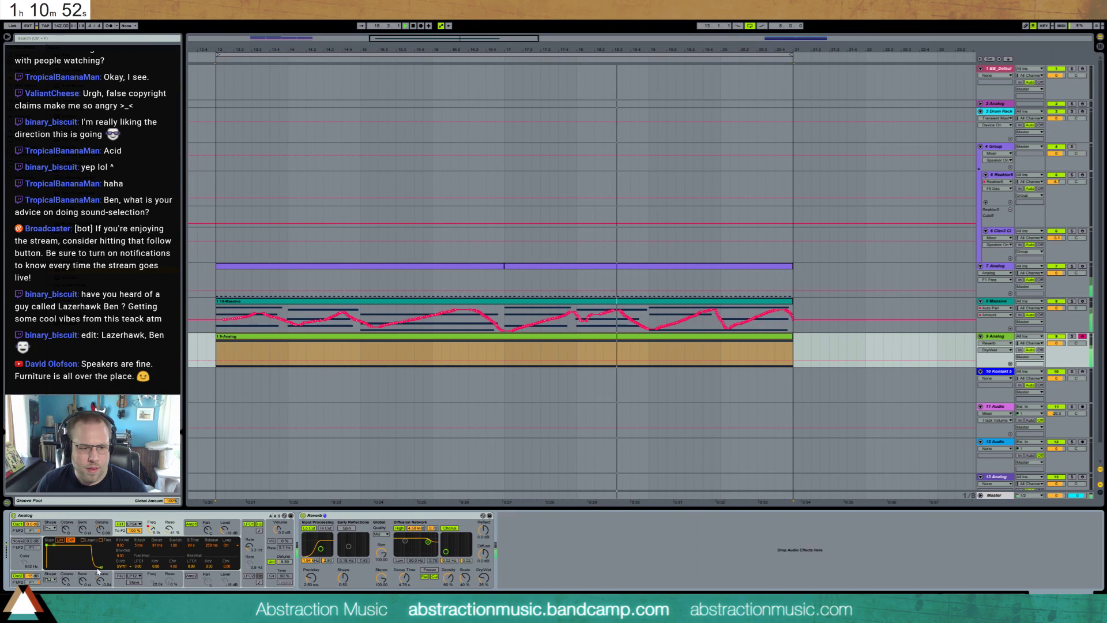
left_click(173, 566)
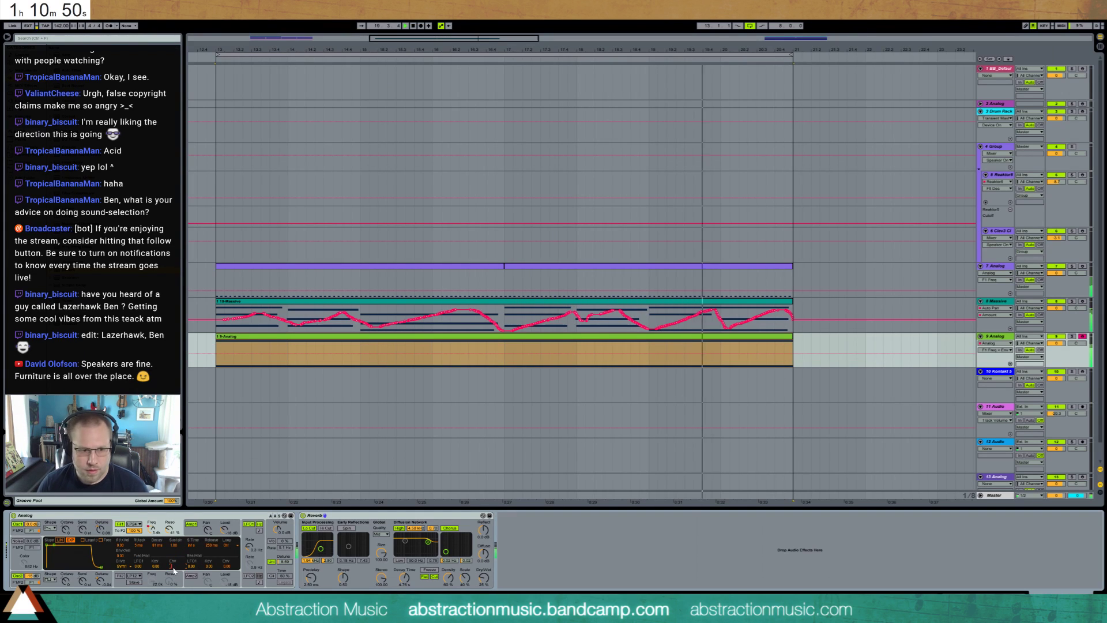
key("Delete")
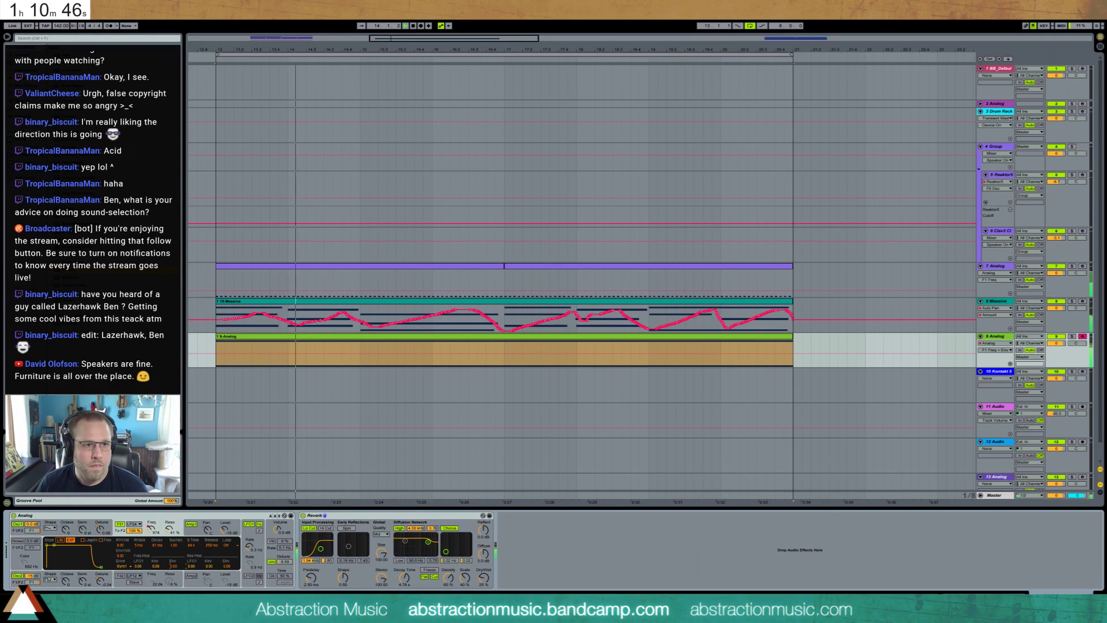
- Insert an Auto Filter between the Analog and Reverb devices on the 9 Analog track and set it to high-pass
left_click_drag(78, 69, 306, 525)
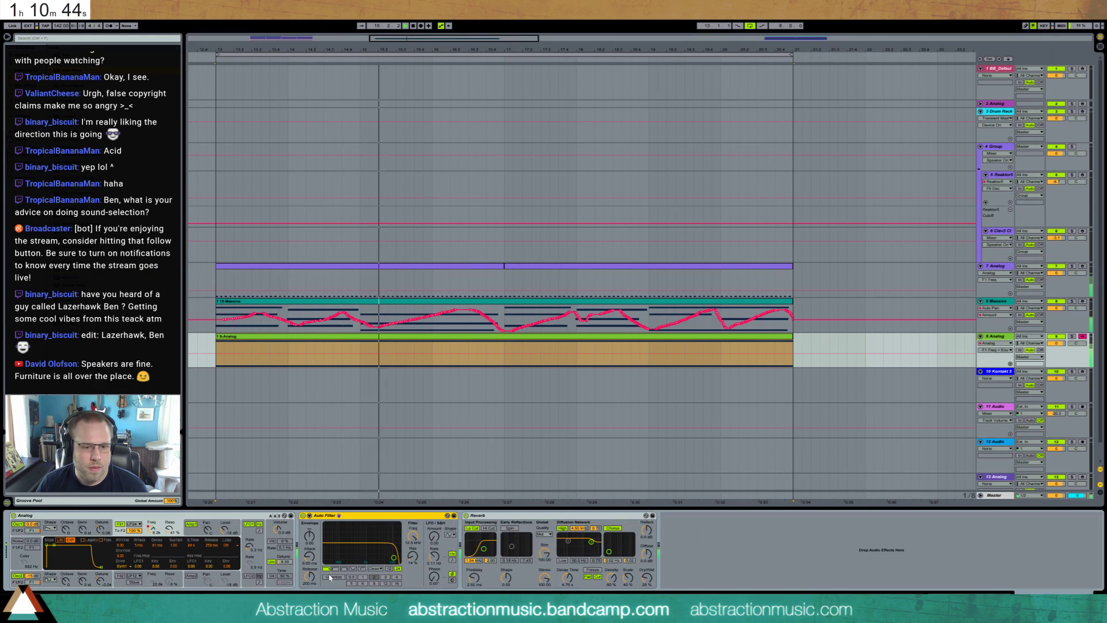
left_click(336, 568)
left_click(341, 561)
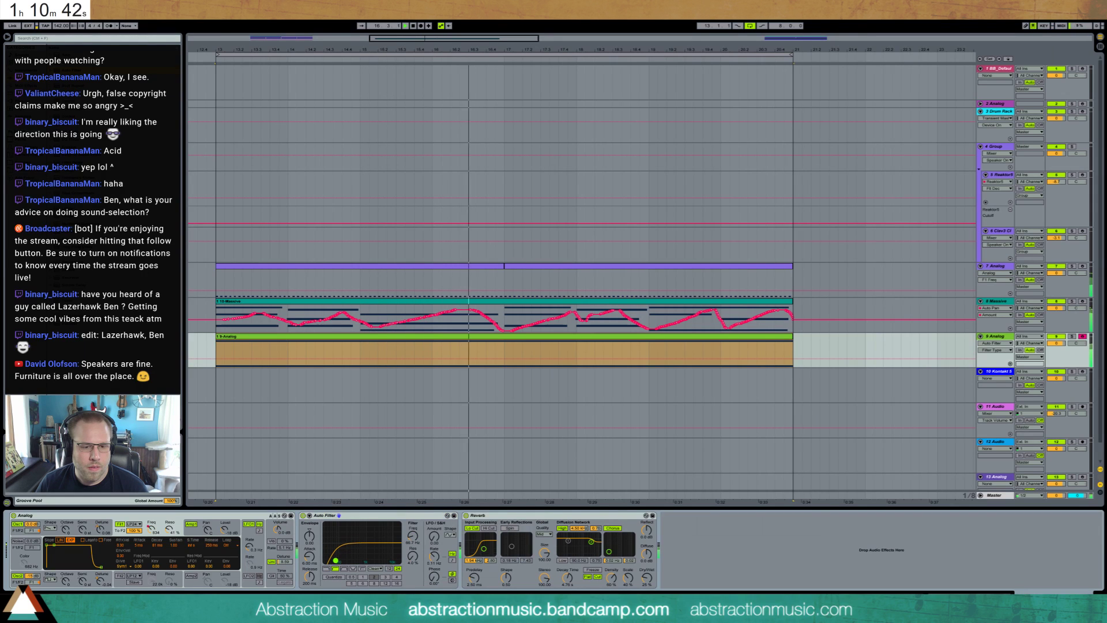
- Lower the volume of the 9 Analog track slightly and disarm the track for recording
left_click_drag(1062, 348, 1062, 354)
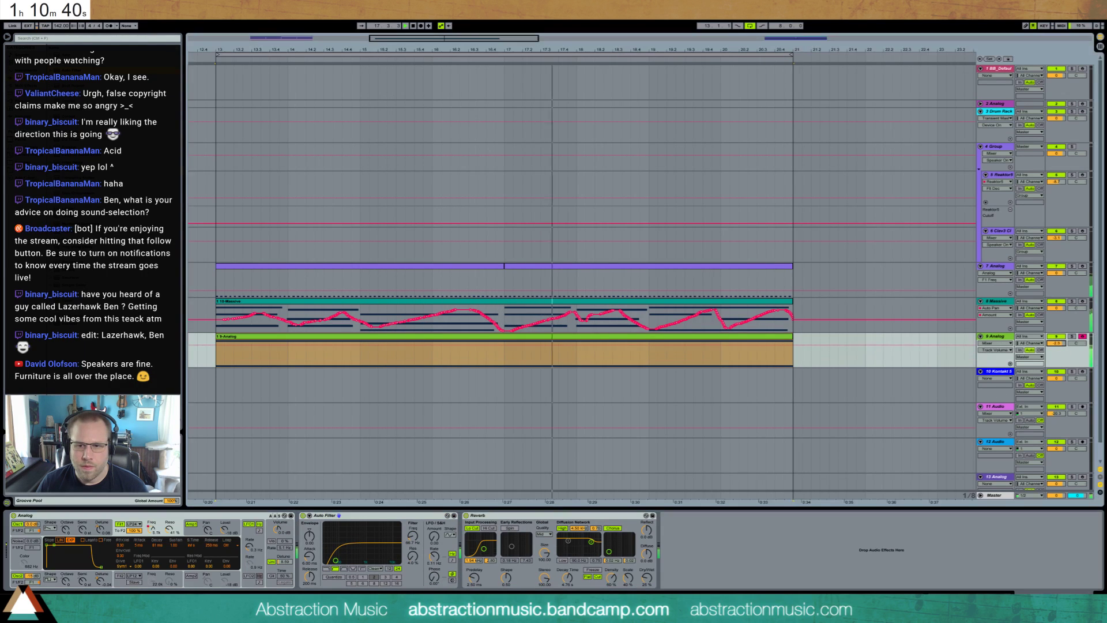
left_click_drag(538, 49, 402, 12)
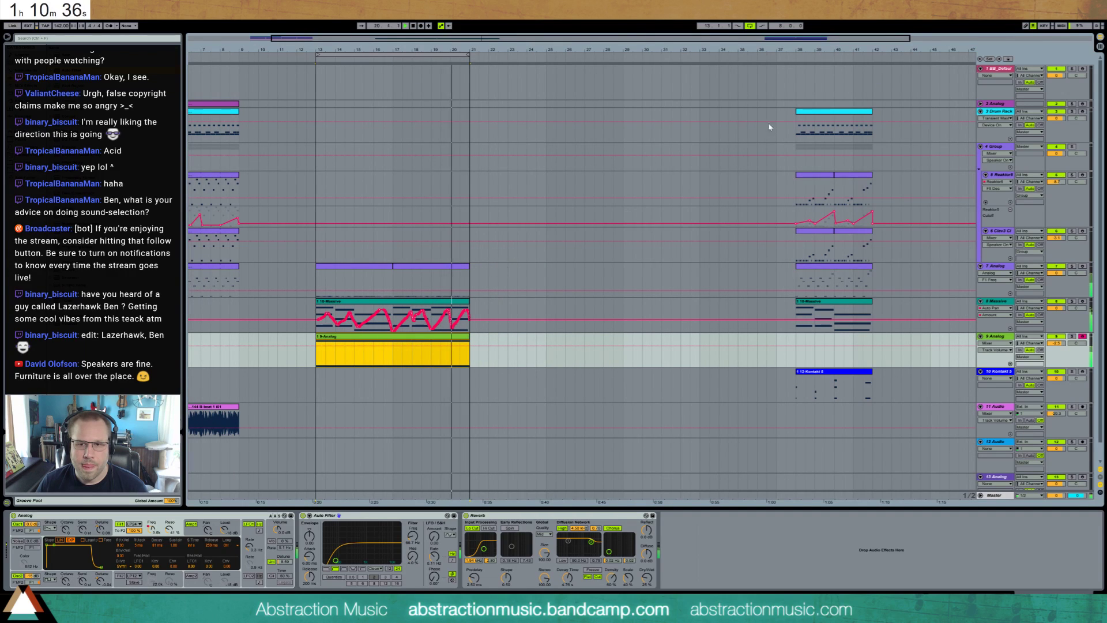
left_click_drag(439, 38, 473, 77)
key("minus")
key("minus")
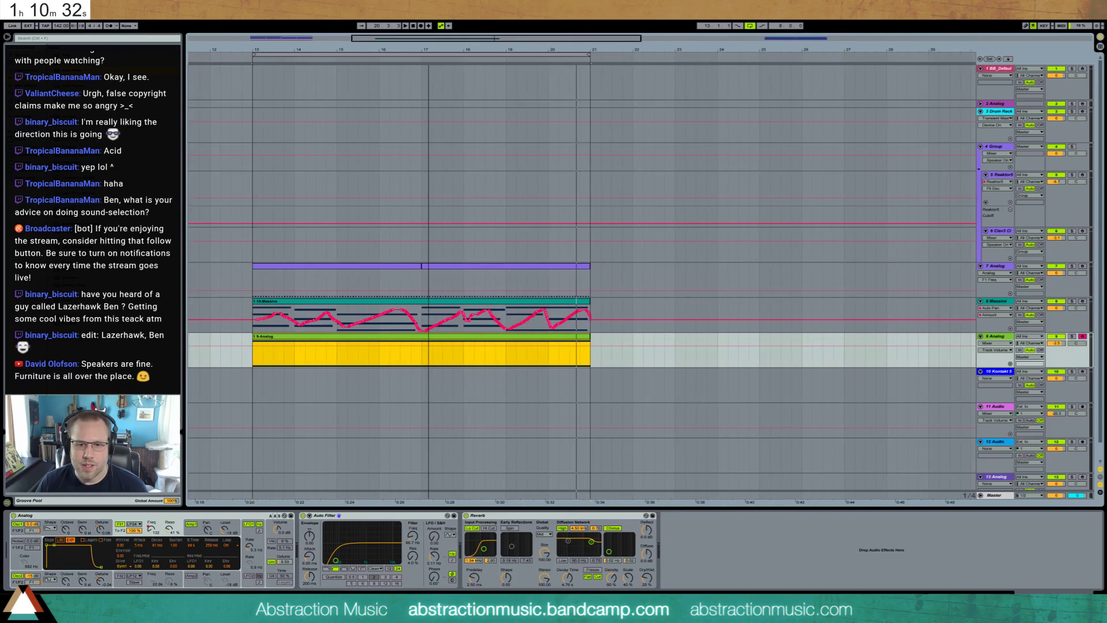
left_click(1081, 337)
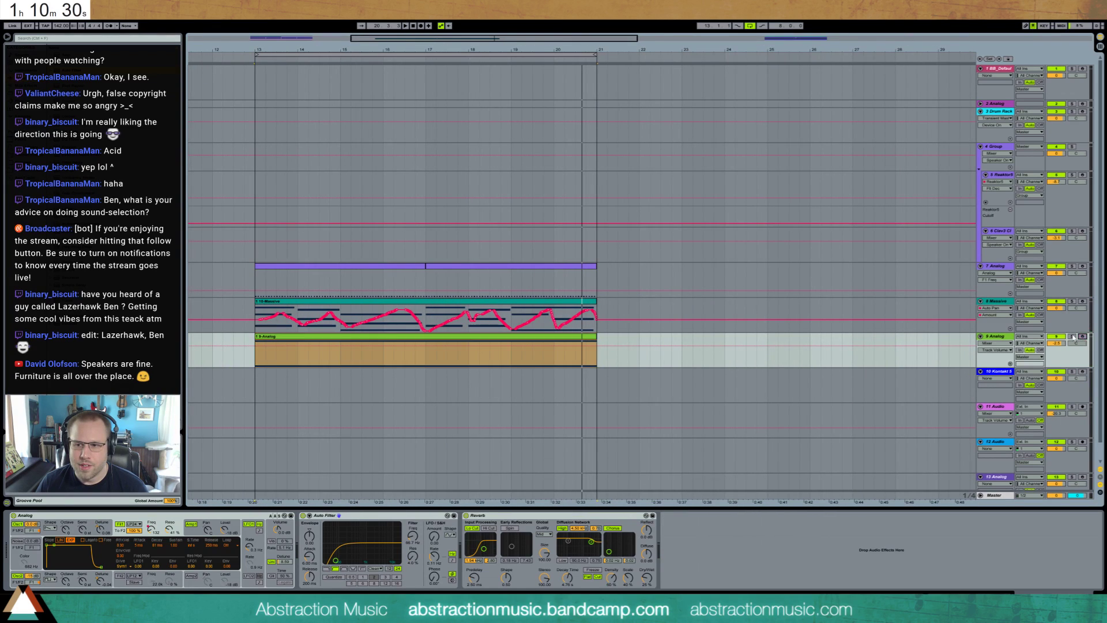
- Record new Auto Pan Amount automation across the 8 Massive clip, replacing the existing curve with gentler movement
left_click(1009, 306)
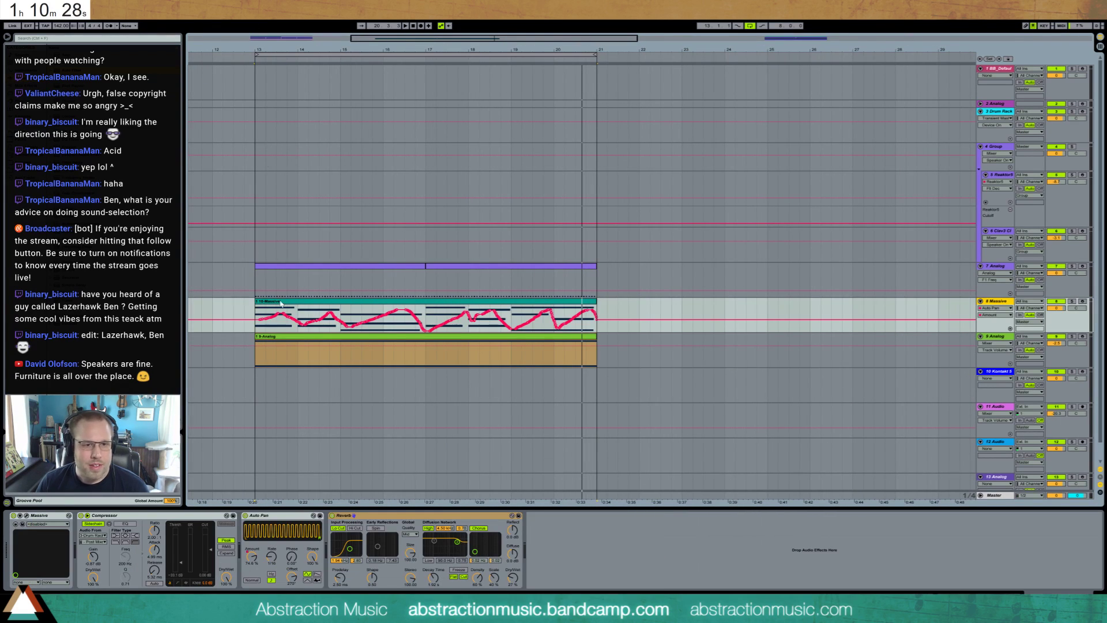
key("space")
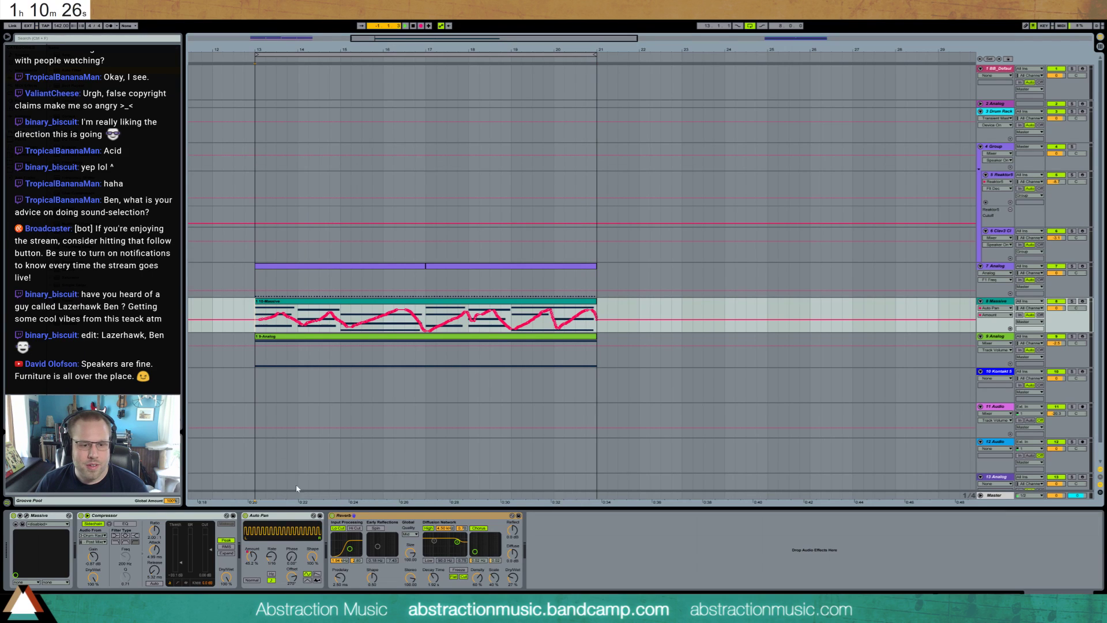
key("space")
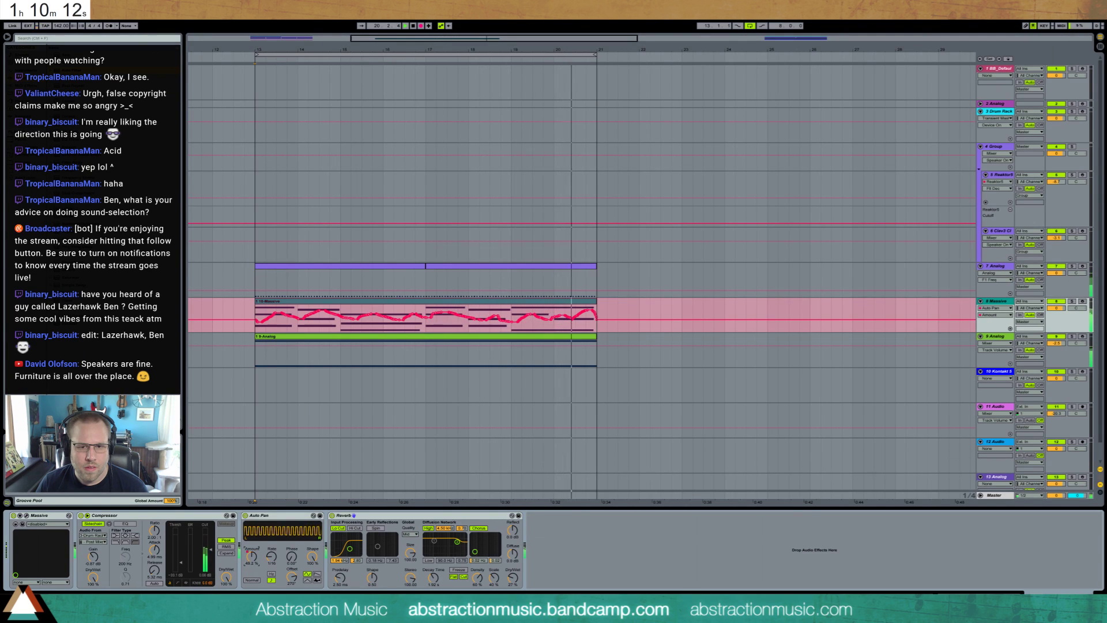
left_click_drag(253, 557, 253, 561)
key("space")
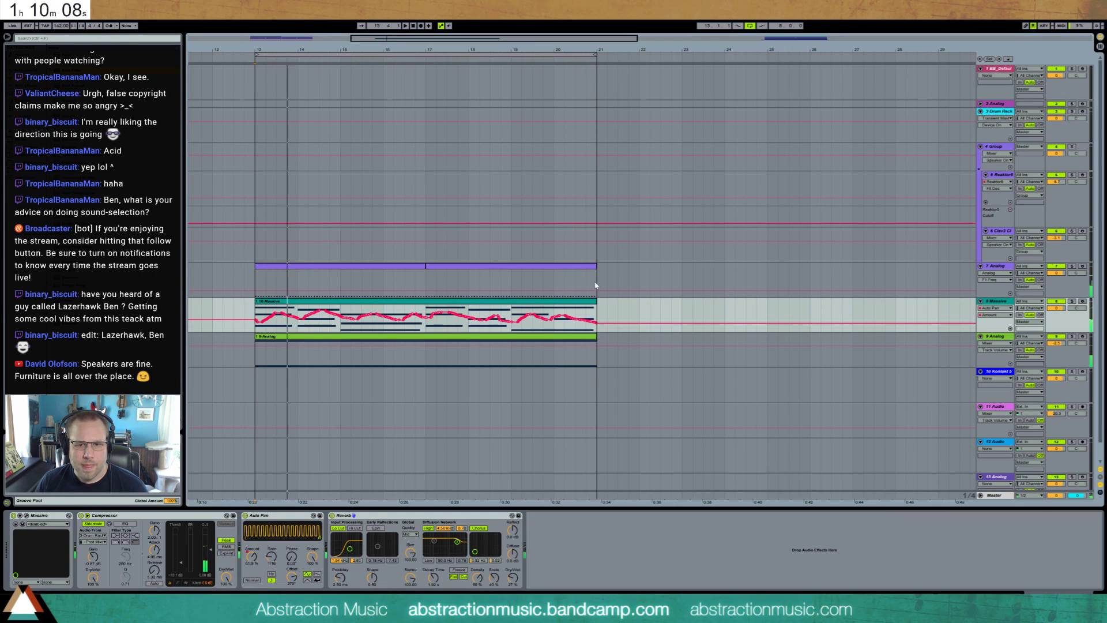
- Duplicate the bar 13 to 21 clips on the 7 Analog, 8 Massive and 9 Analog tracks directly after themselves
left_click_drag(596, 284, 265, 362)
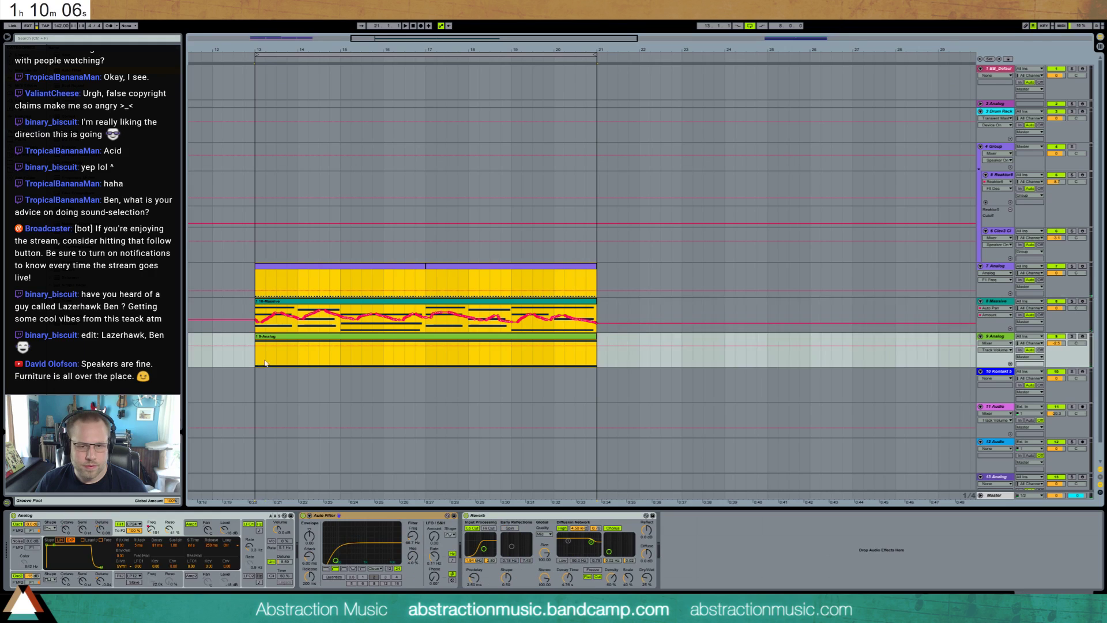
key("ctrl+d")
- Copy the Drum Rack clip from bar 38 to bar 21, extend it to bar 29 and enable its loop
left_click_drag(447, 40, 549, 25)
left_click(809, 112)
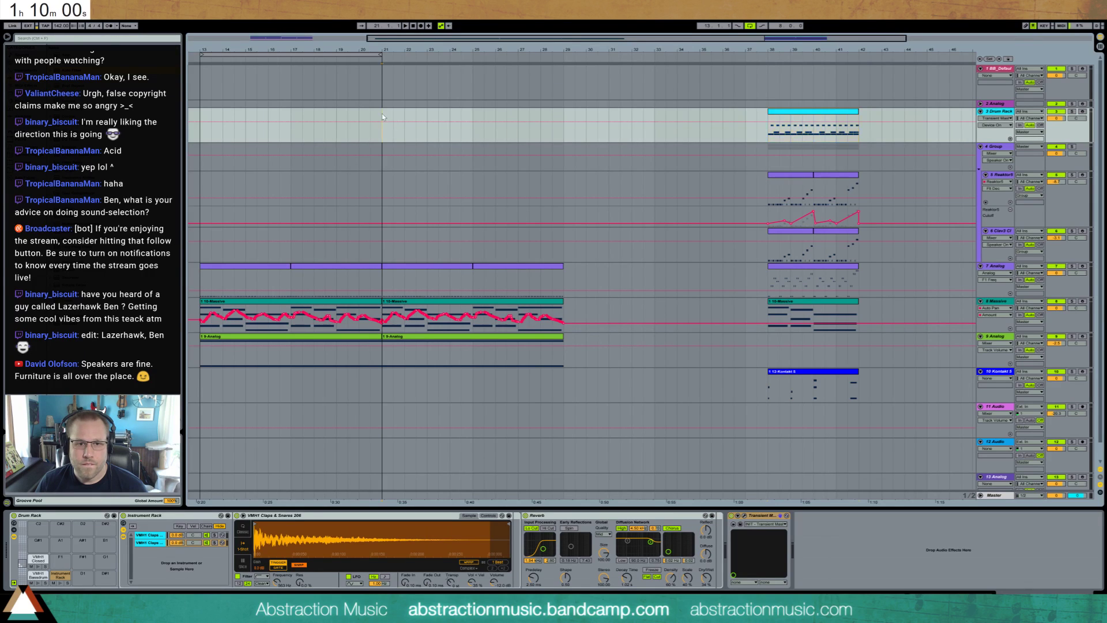
left_click_drag(466, 114, 559, 114)
double_click(560, 113)
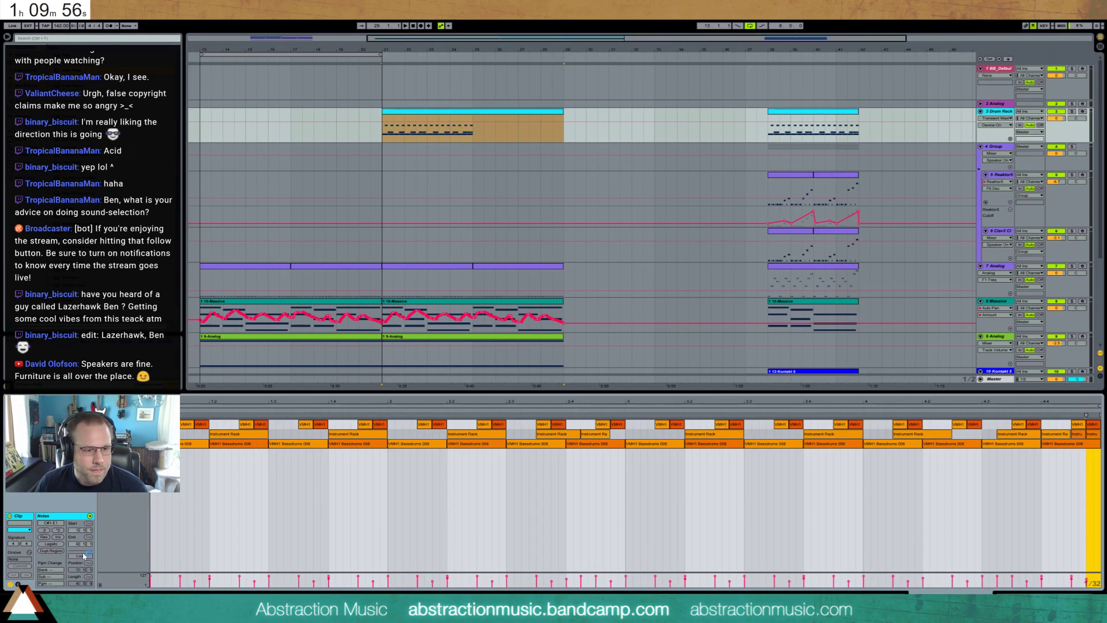
left_click(82, 556)
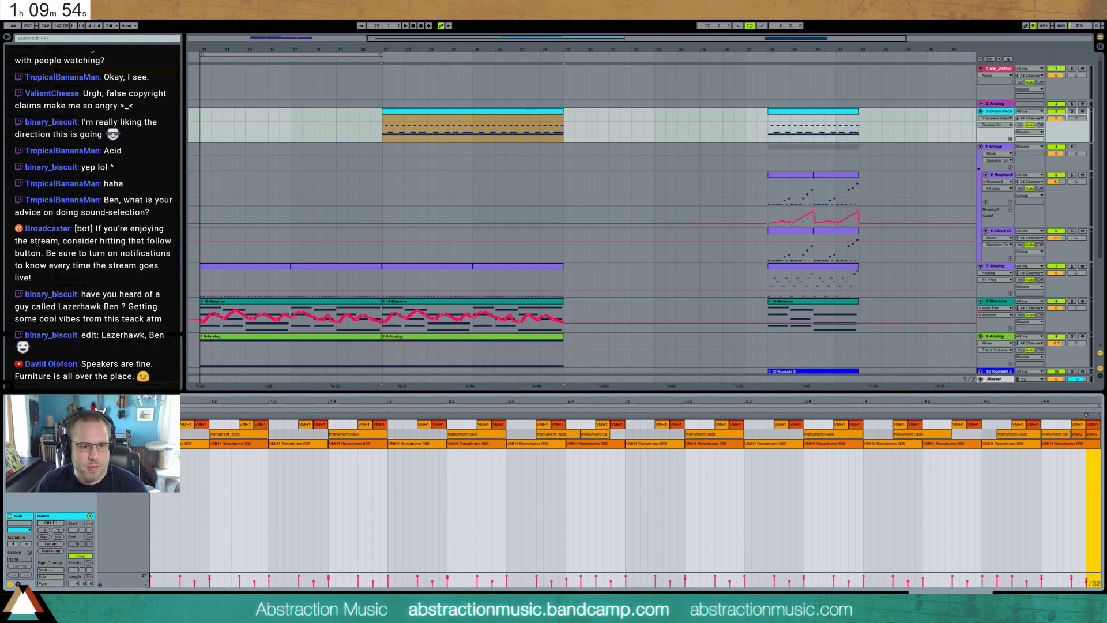
- Deactivate the bass drum and Instrument Rack notes in the copied drum clip and duplicate the closed hi-hat pattern through the loop
left_click(268, 468)
left_click(185, 425)
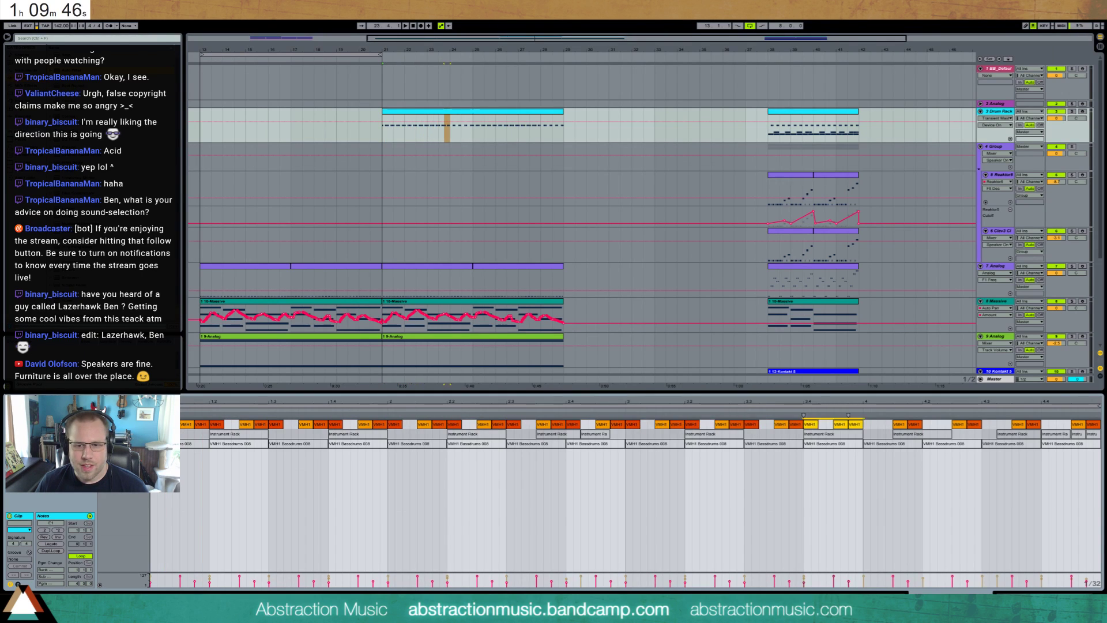
key("ctrl+d")
key("ctrl+d")
key("ctrl+d")
key("ctrl+d")
key("space")
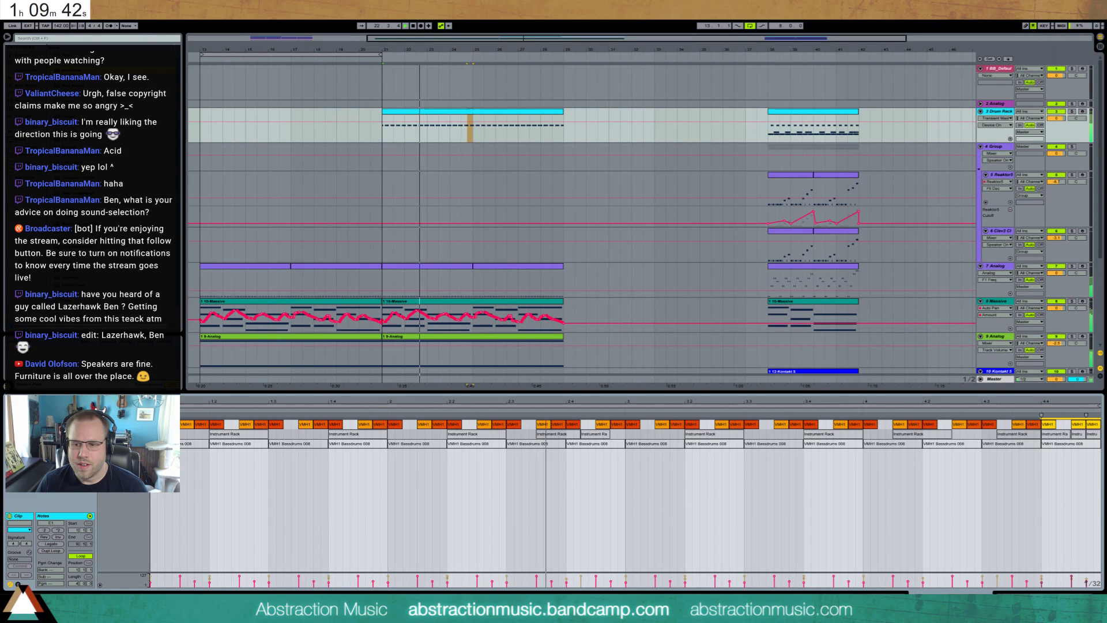
key("shift+Tab")
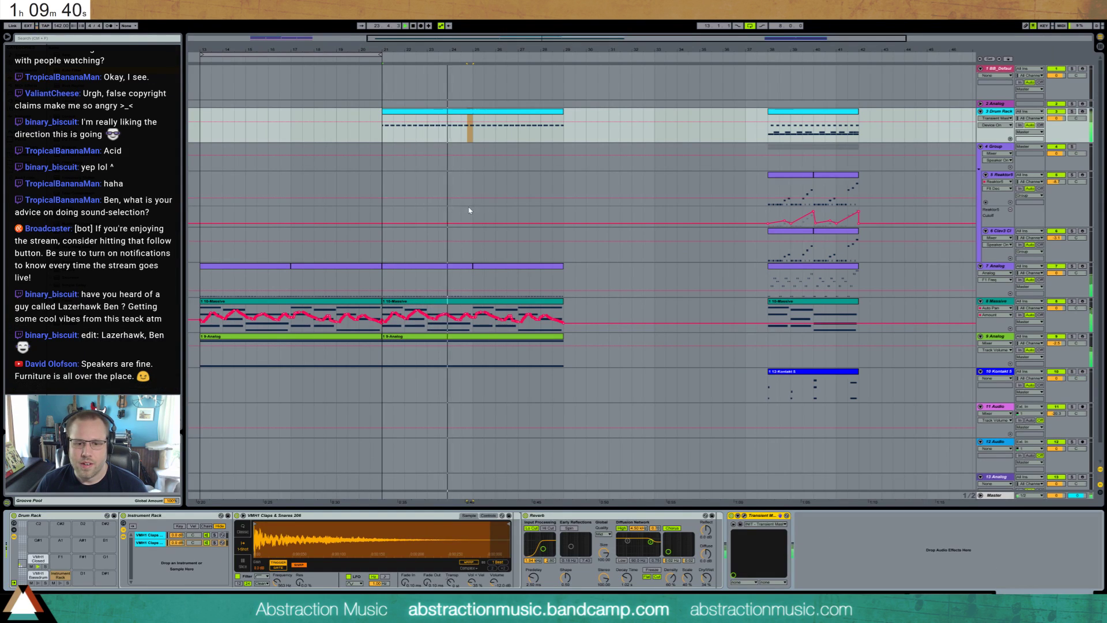
- Add a closed hi-hat note just after beat 4.4 in the copied drum clip and play the section back
double_click(470, 111)
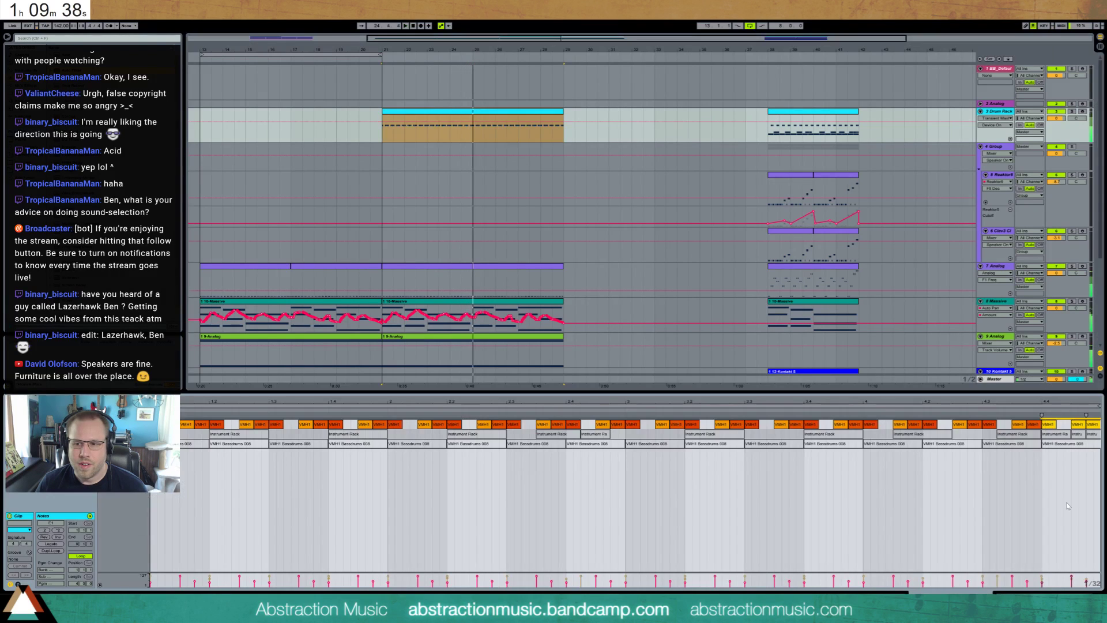
left_click(1065, 427)
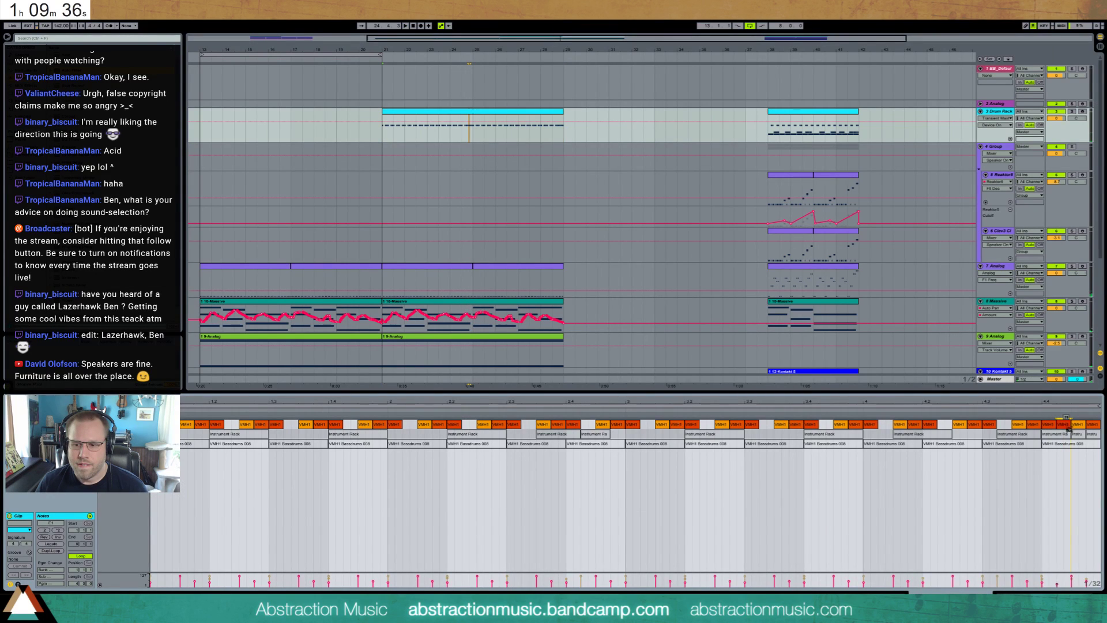
key("shift+Tab")
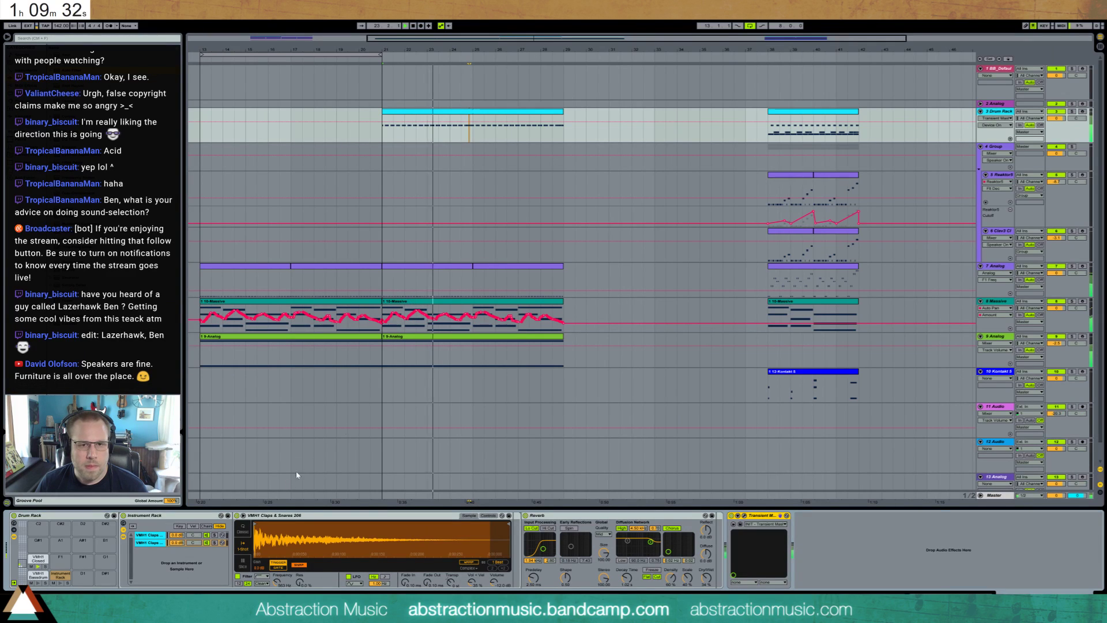
left_click(470, 128)
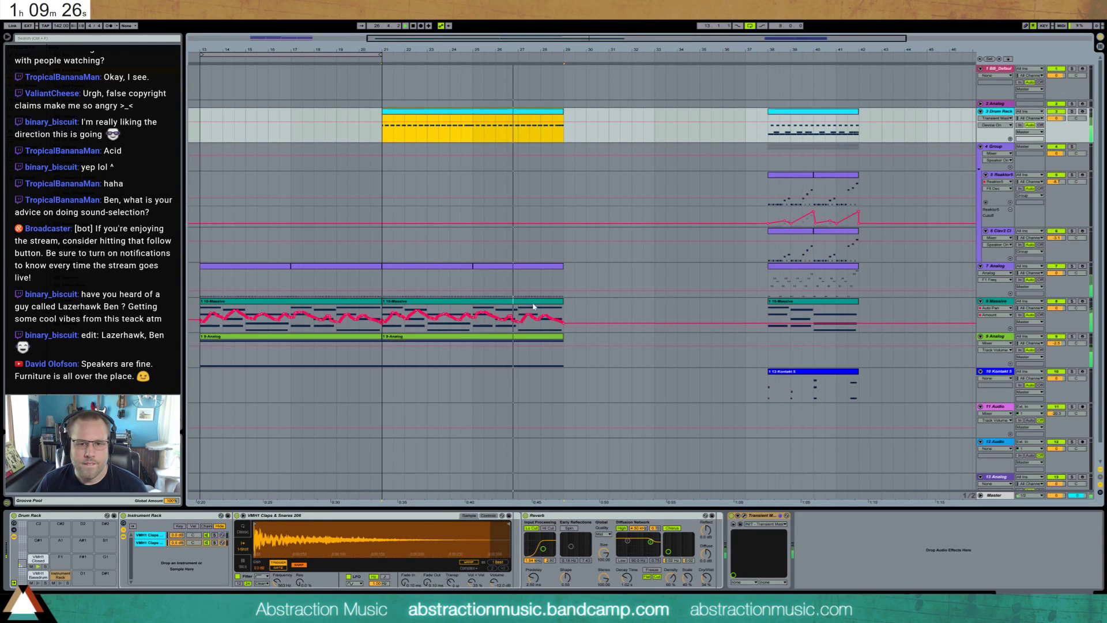
- Raise the top note and the short inner note starting at bar 7 of the second Massive clip by two semitones each
left_click(540, 286)
double_click(535, 305)
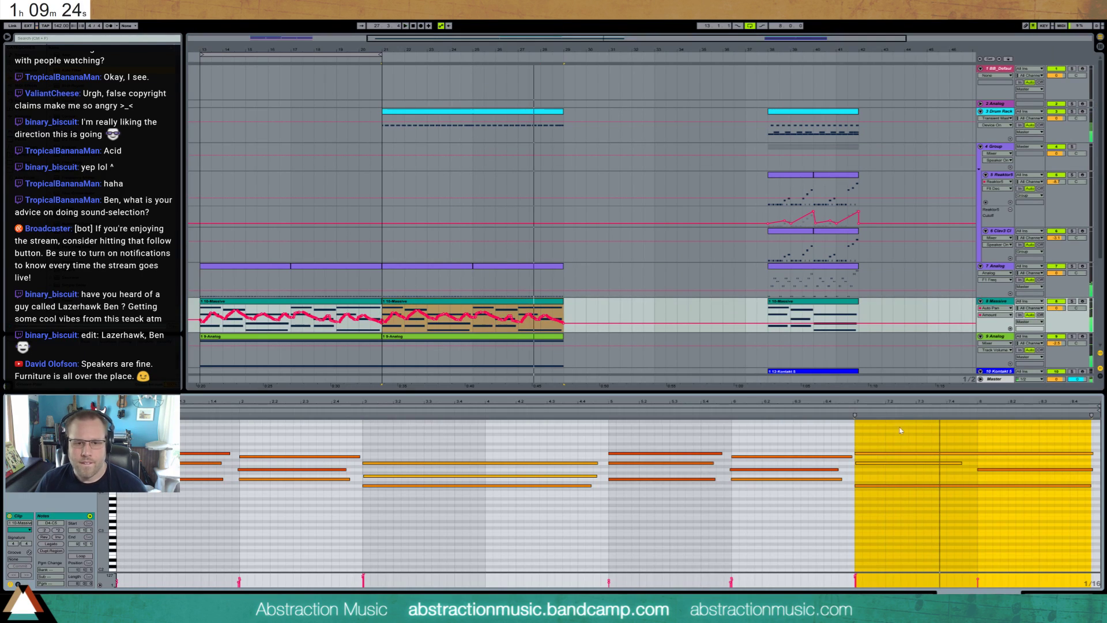
left_click(955, 453)
key("Up")
key("Up")
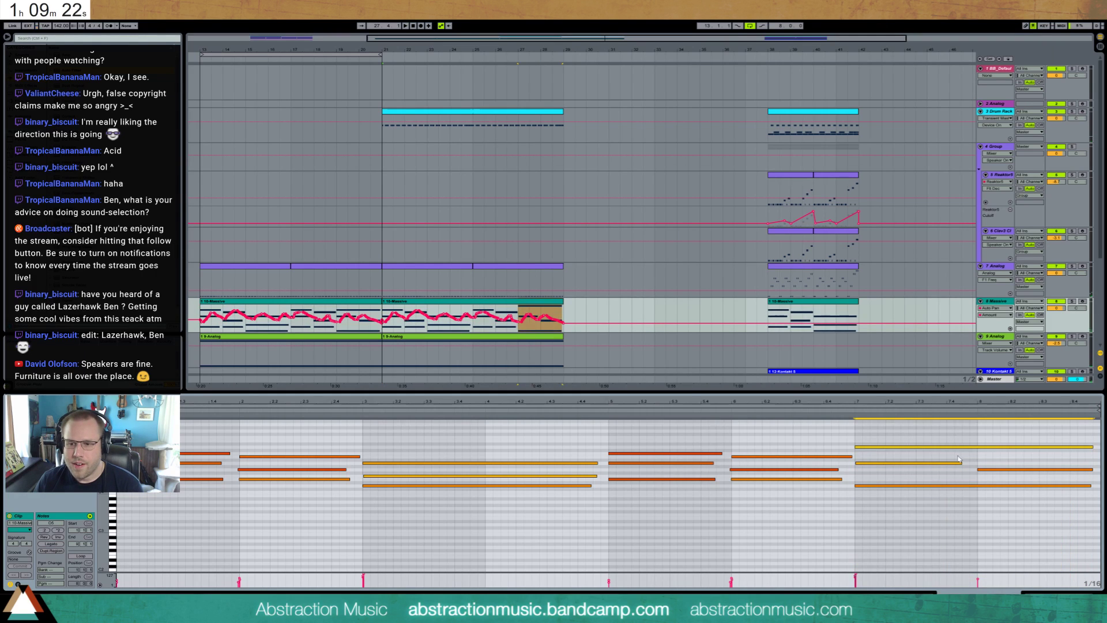
left_click(957, 463)
key("Up")
key("Up")
- Try raising the note starting at bar 8 of the second Massive clip by two semitones, and undo the move
left_click_drag(1026, 469, 1009, 463)
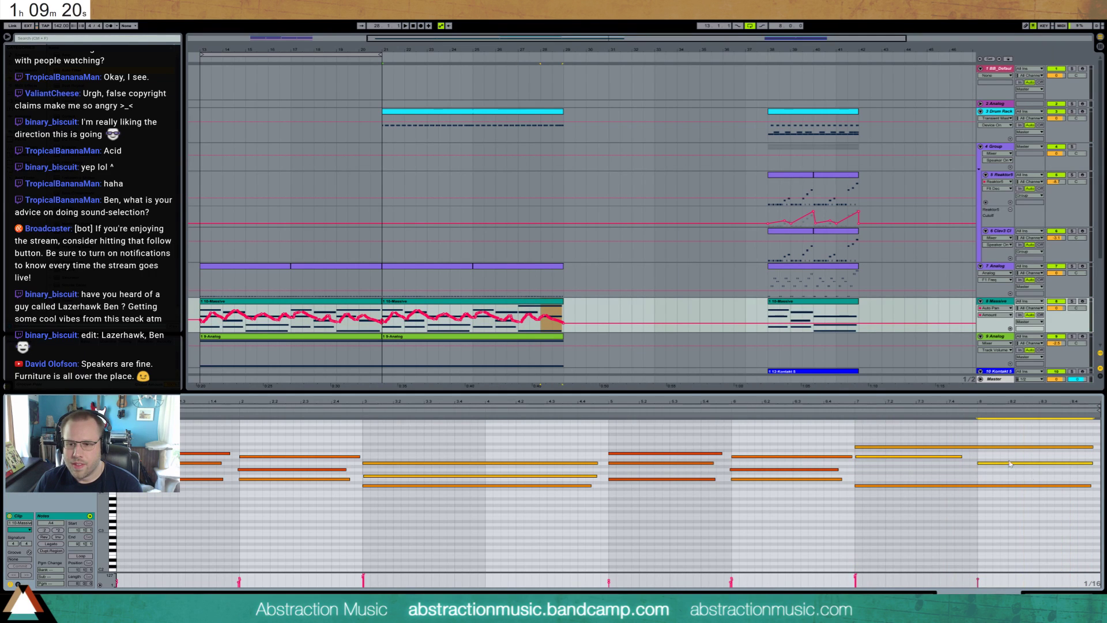
left_click(851, 411)
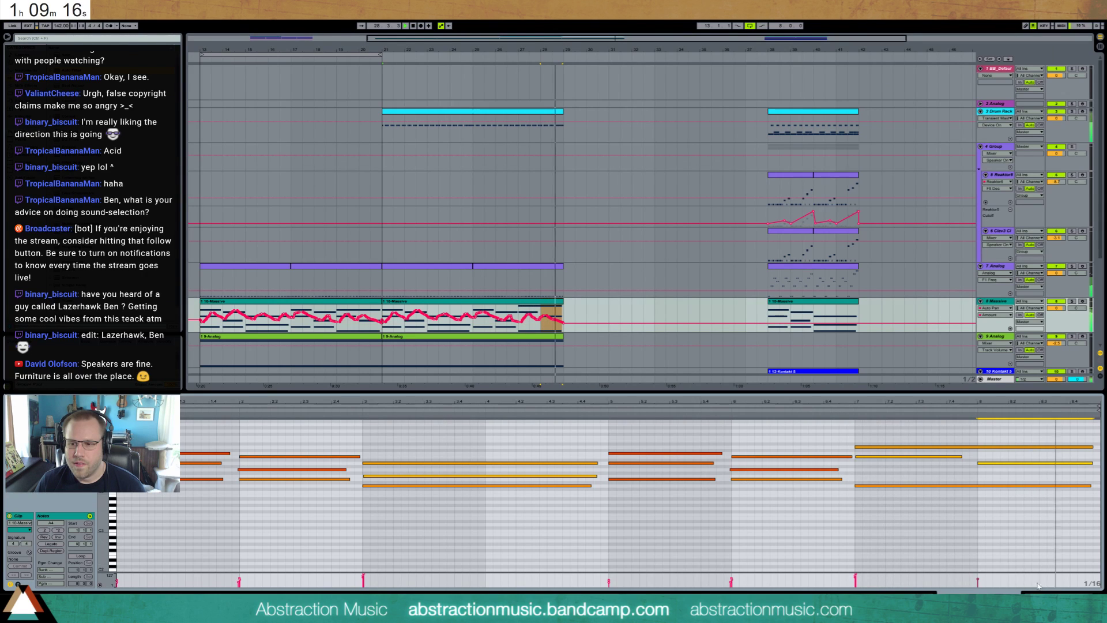
key("space")
key("ctrl+z")
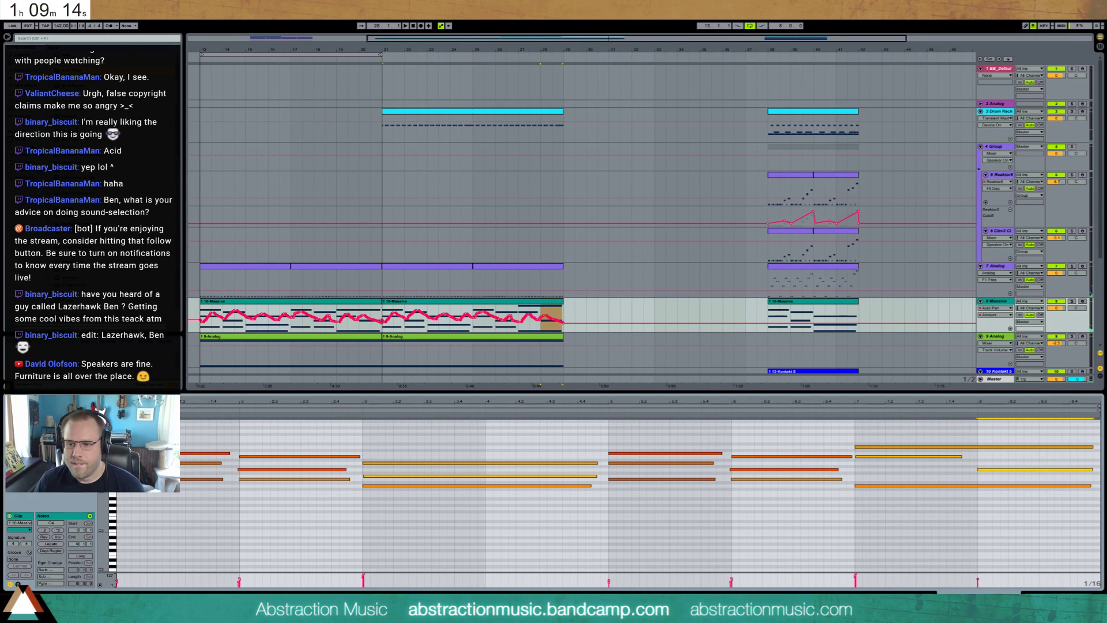
key("shift+Tab")
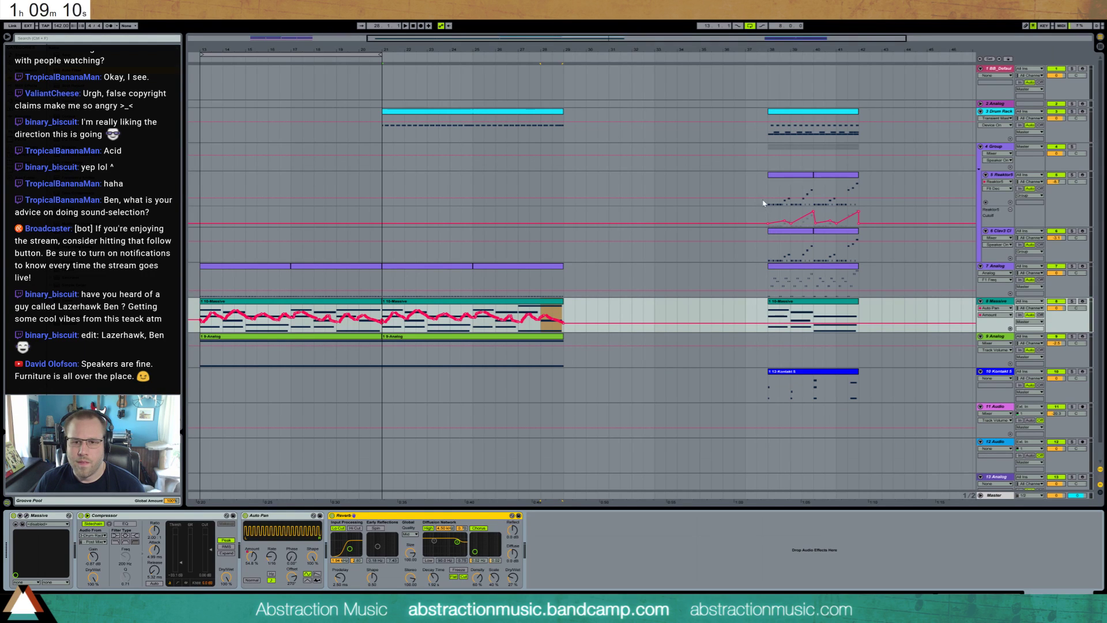
- Search the browser for "downlift" and pick a sample from the results
left_click_drag(379, 46, 390, 35)
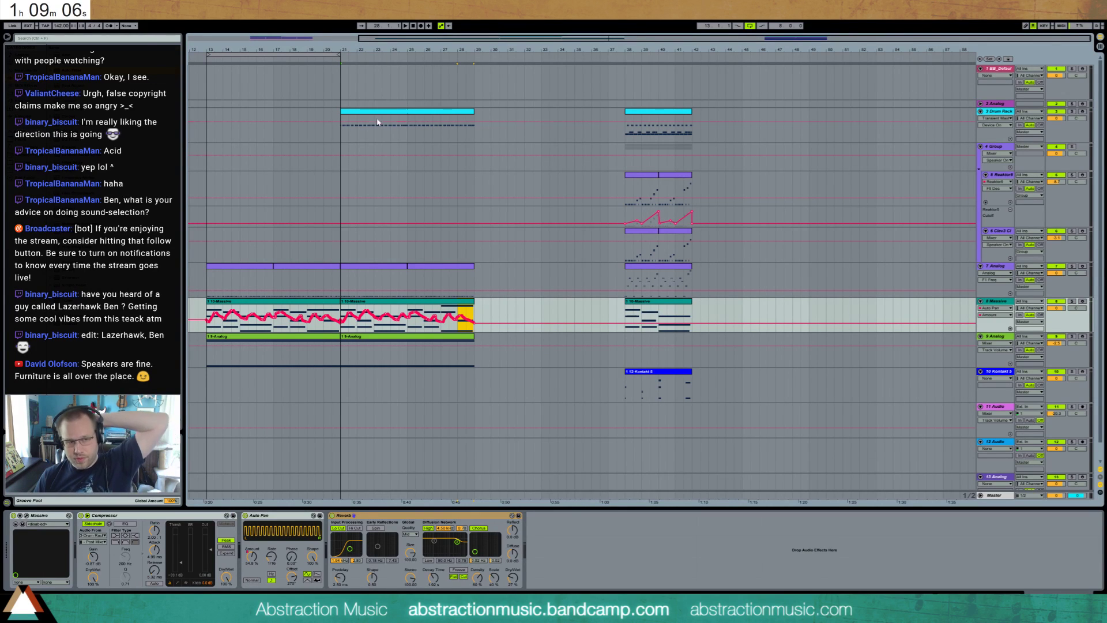
left_click(68, 39)
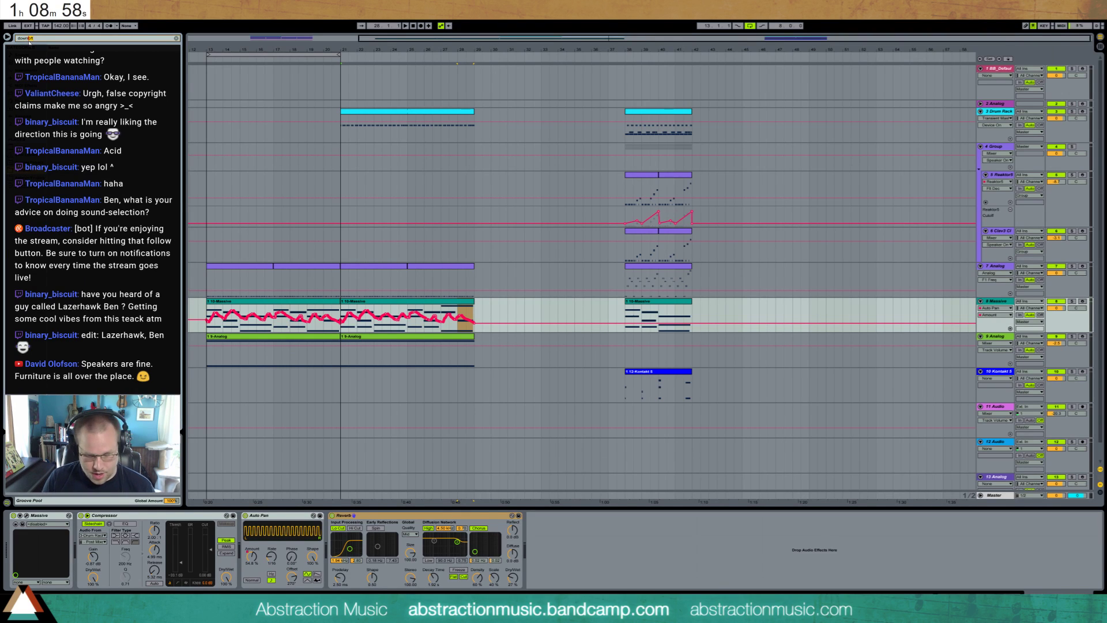
type("downlift")
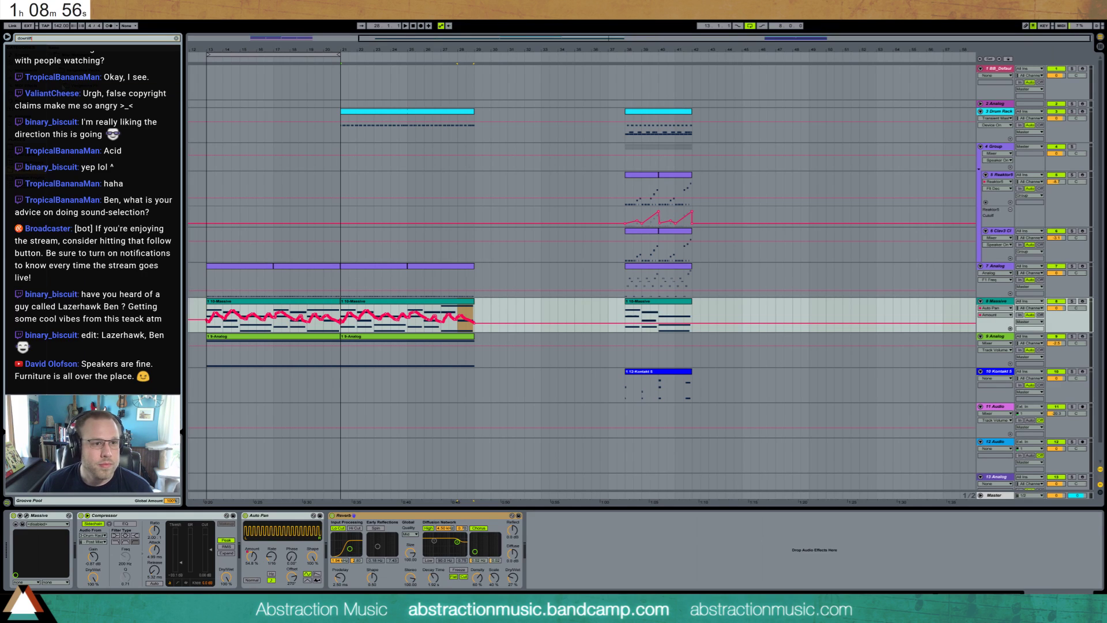
left_click(62, 86)
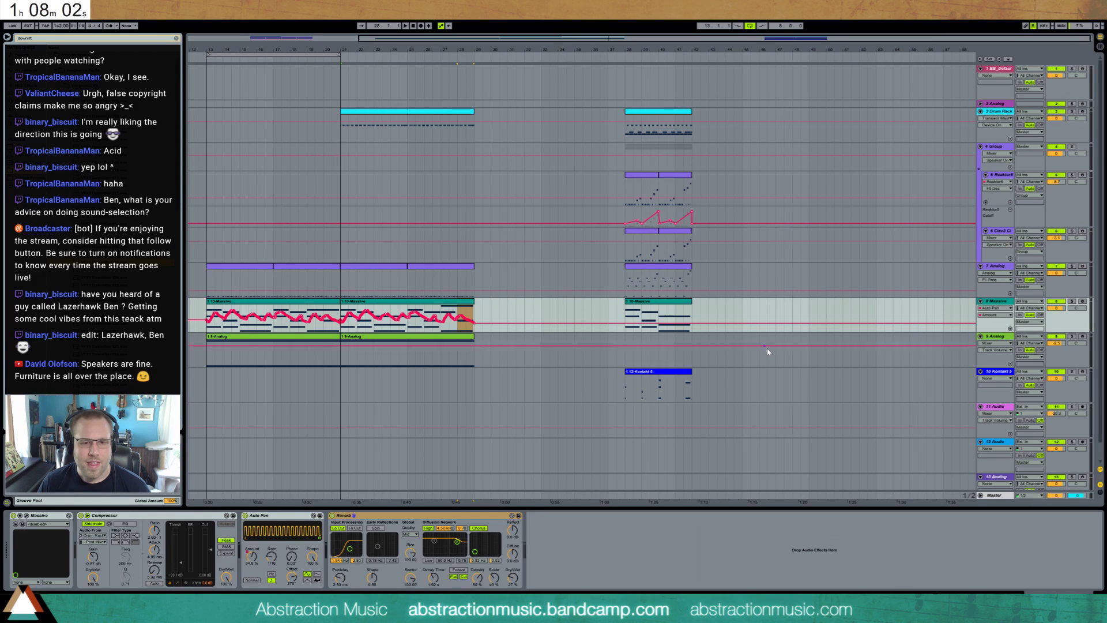
- Insert an audio track below 9 Analog and place the Downlifter sample on it at bar 29
left_click(994, 337)
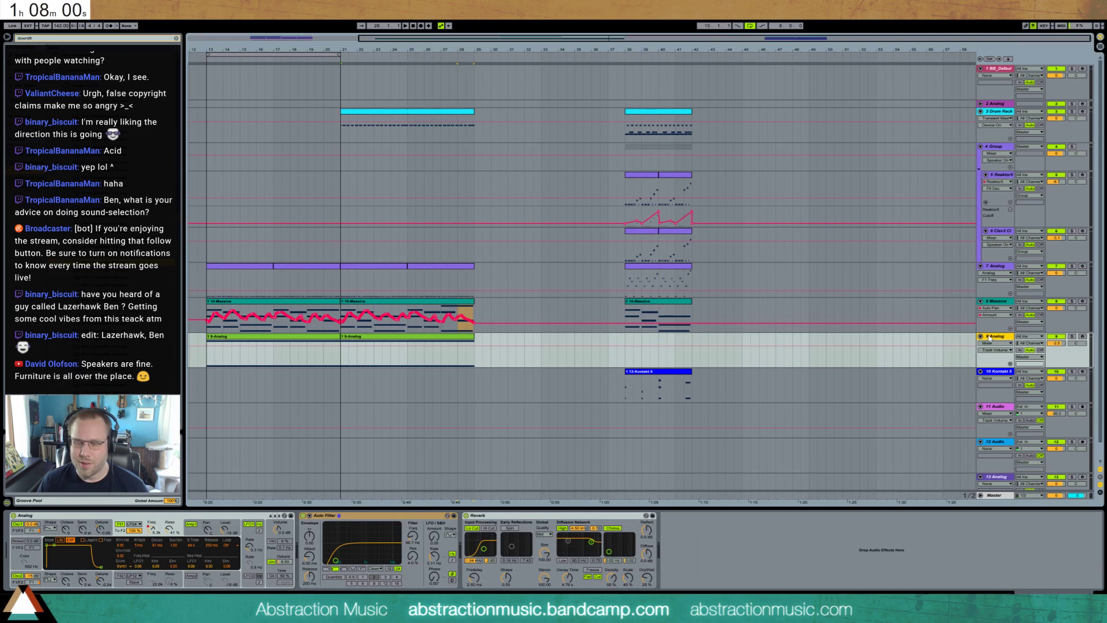
key("ctrl+t")
left_click_drag(116, 262, 475, 385)
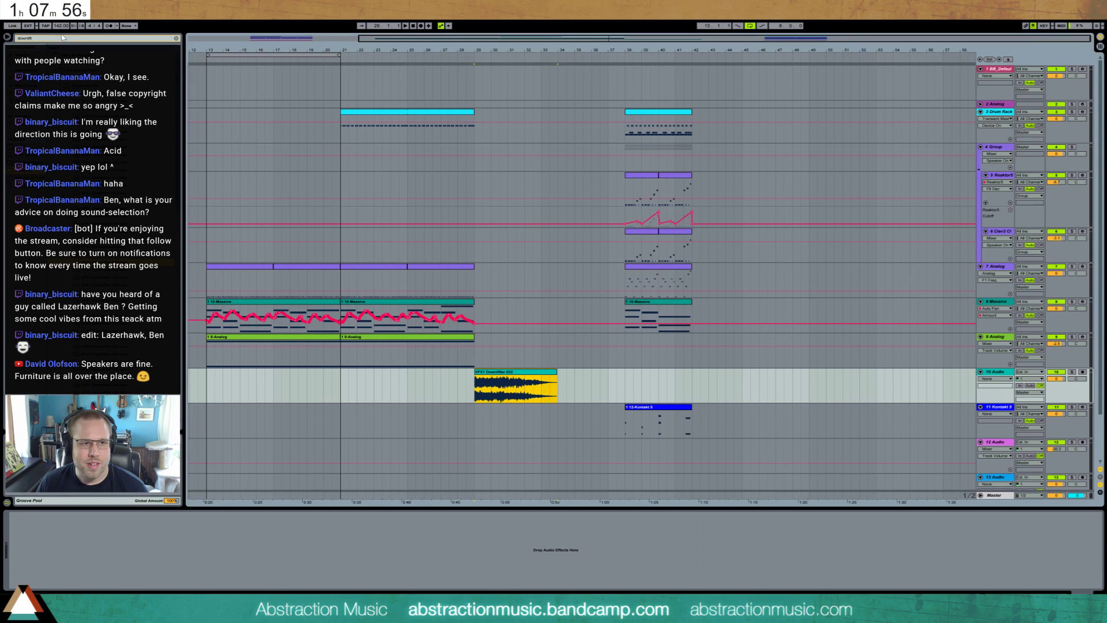
- Search the browser for "gun" and place the Gun Shot sample at bar 29 on a new audio track below 10 Audio
key("ctrl+f")
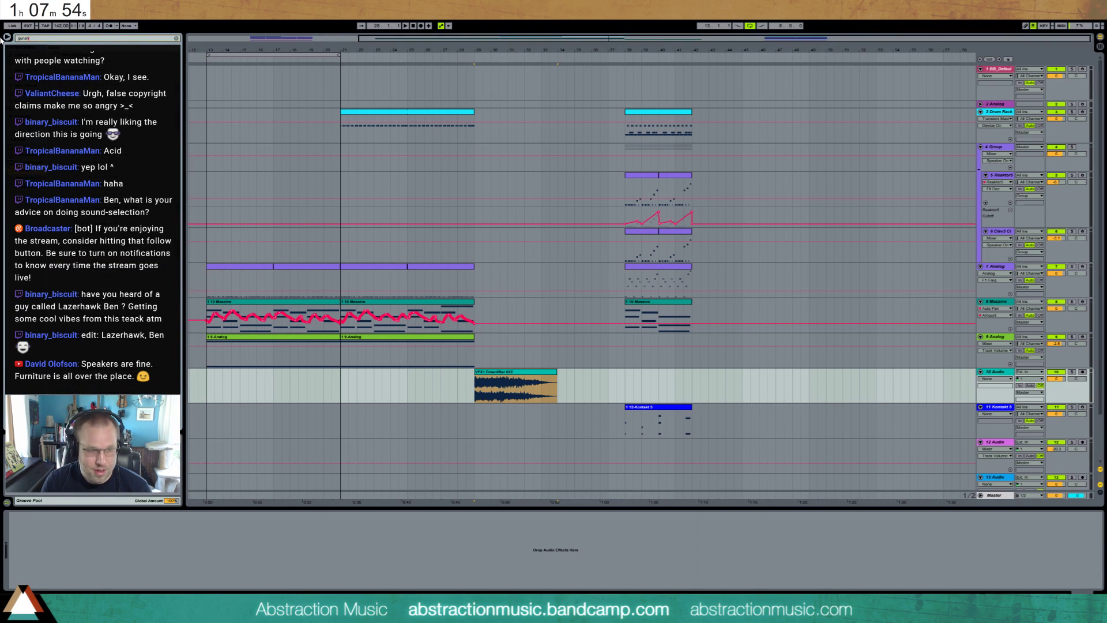
type("gunshot")
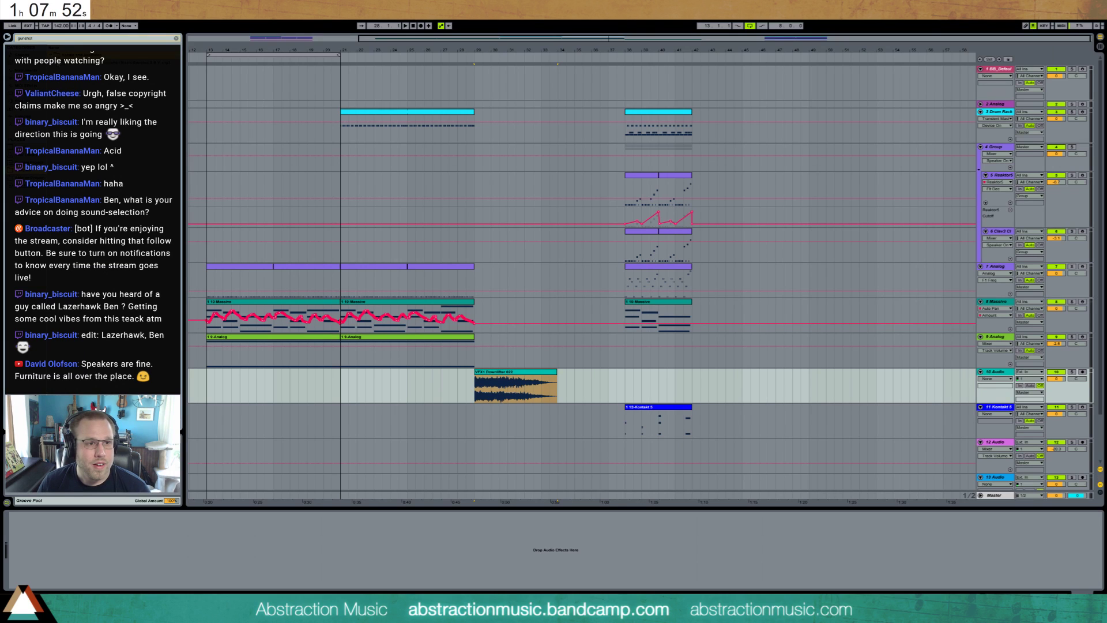
left_click_drag(24, 38, 46, 41)
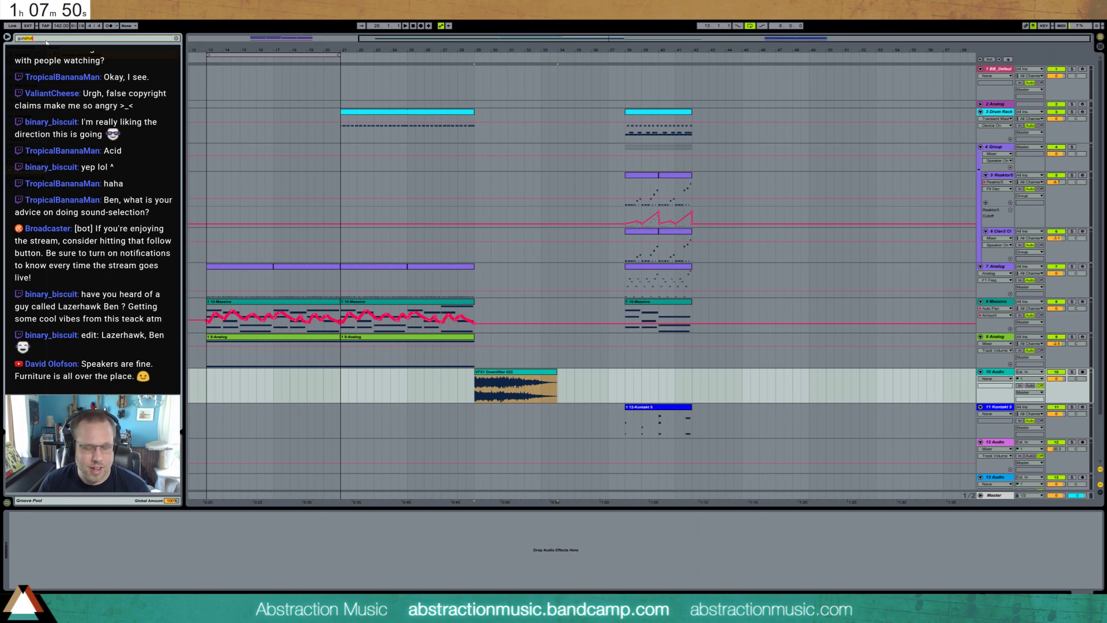
key("Return")
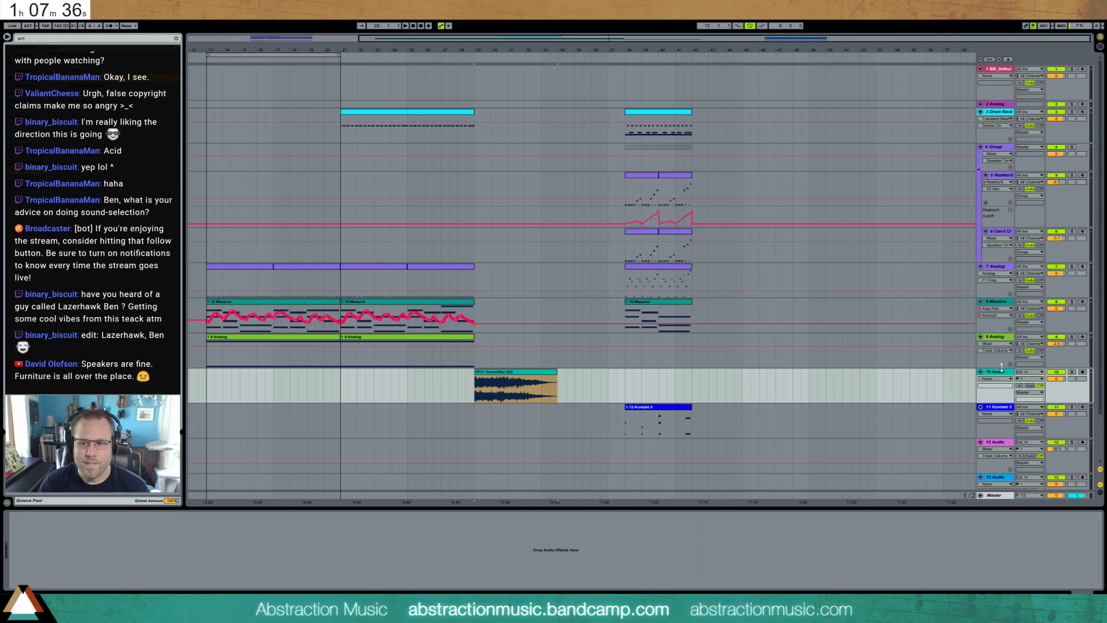
key("ctrl+t")
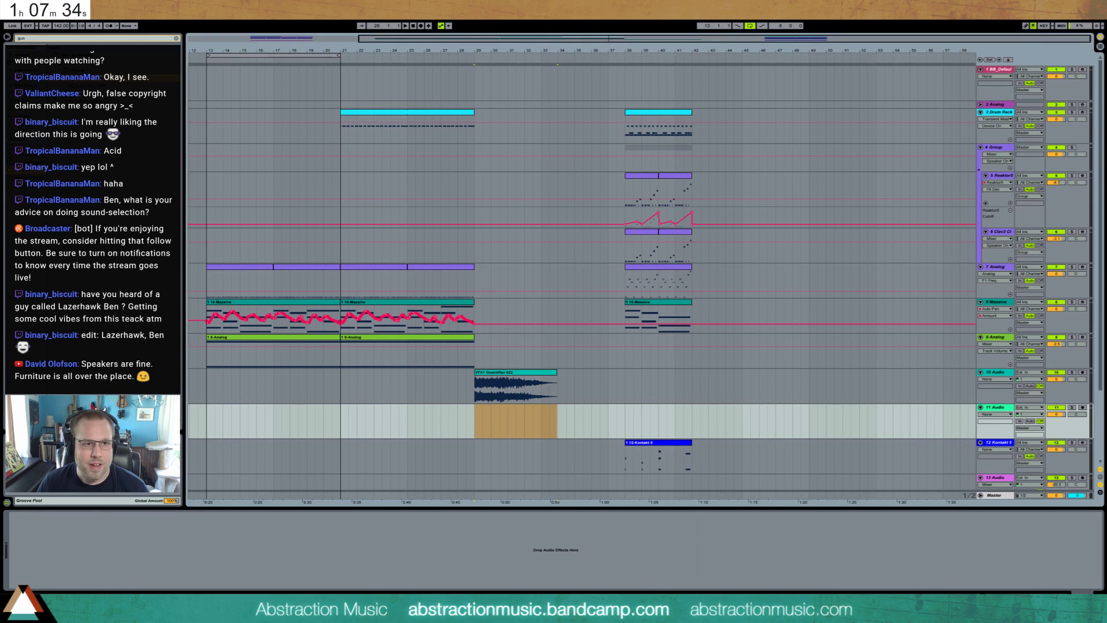
left_click_drag(86, 77, 476, 414)
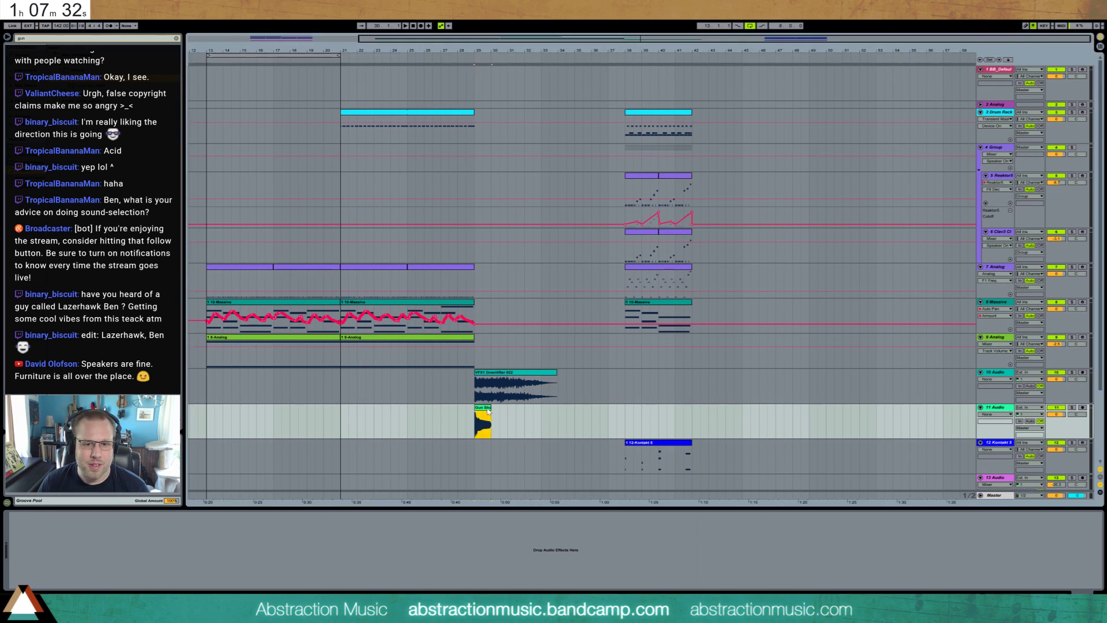
- Transpose the Gun Shot clip up and lower the volumes of the 10 Audio and 11 Audio tracks during playback
double_click(478, 408)
left_click_drag(47, 561, 48, 548)
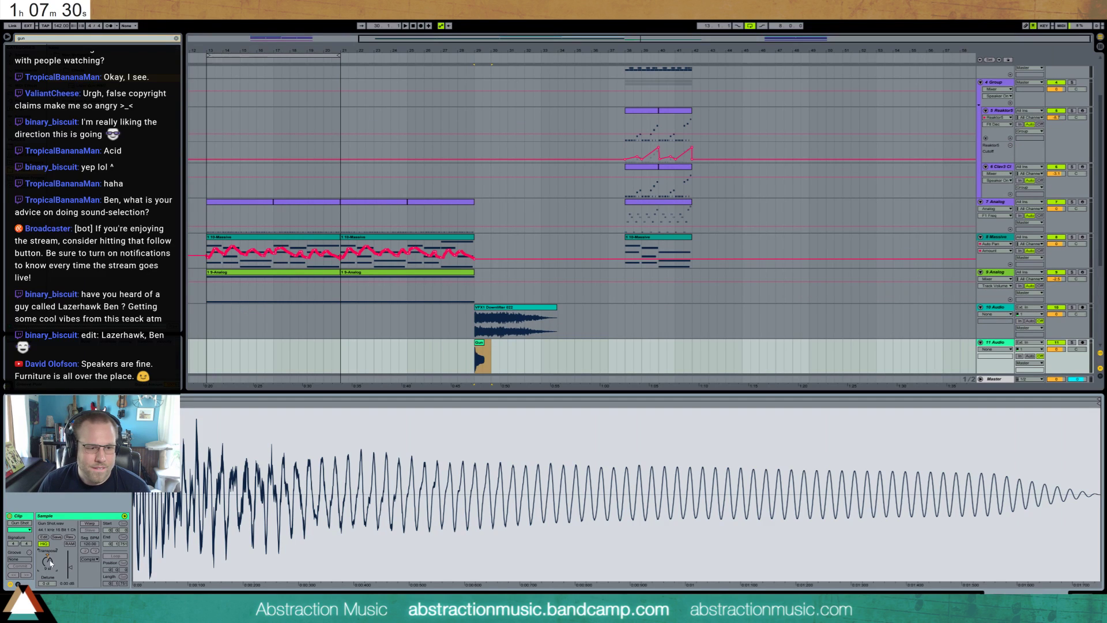
key("space")
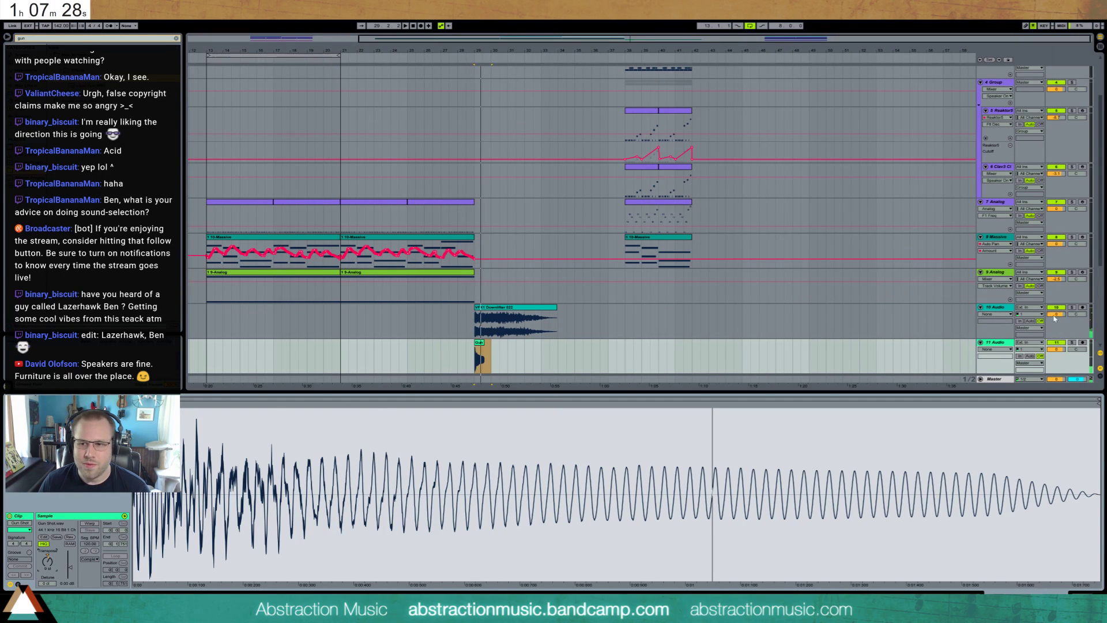
left_click_drag(1054, 315, 1056, 362)
key("space")
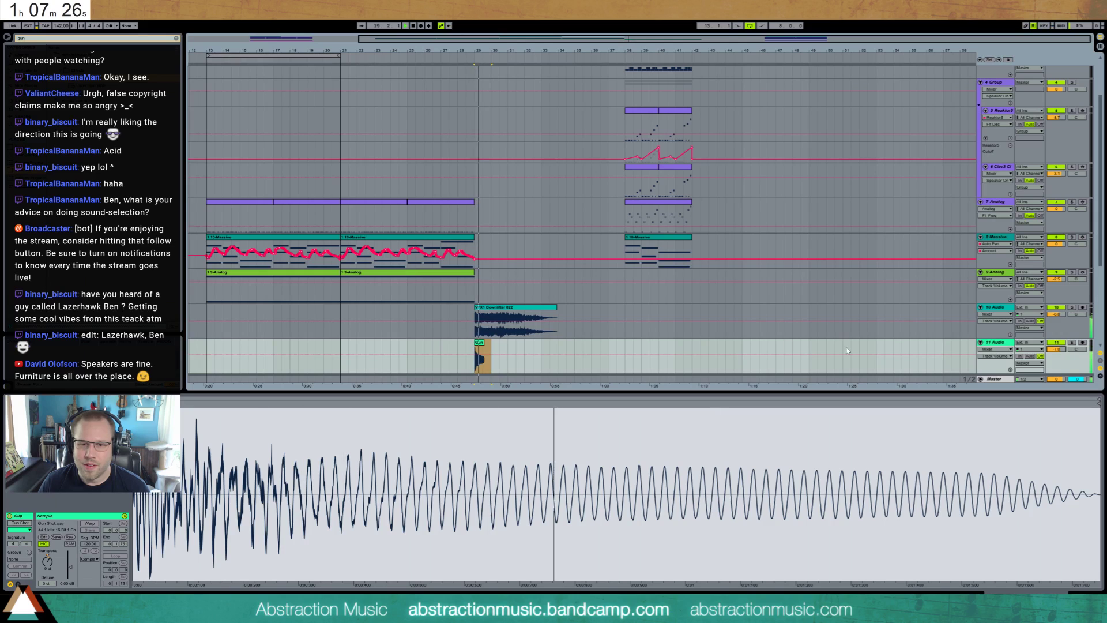
- Paste a one-bar Massive clip at bar 29 and continue the 9 Analog part up to bar 31 with a shortened duplicate
left_click(352, 249)
key("space")
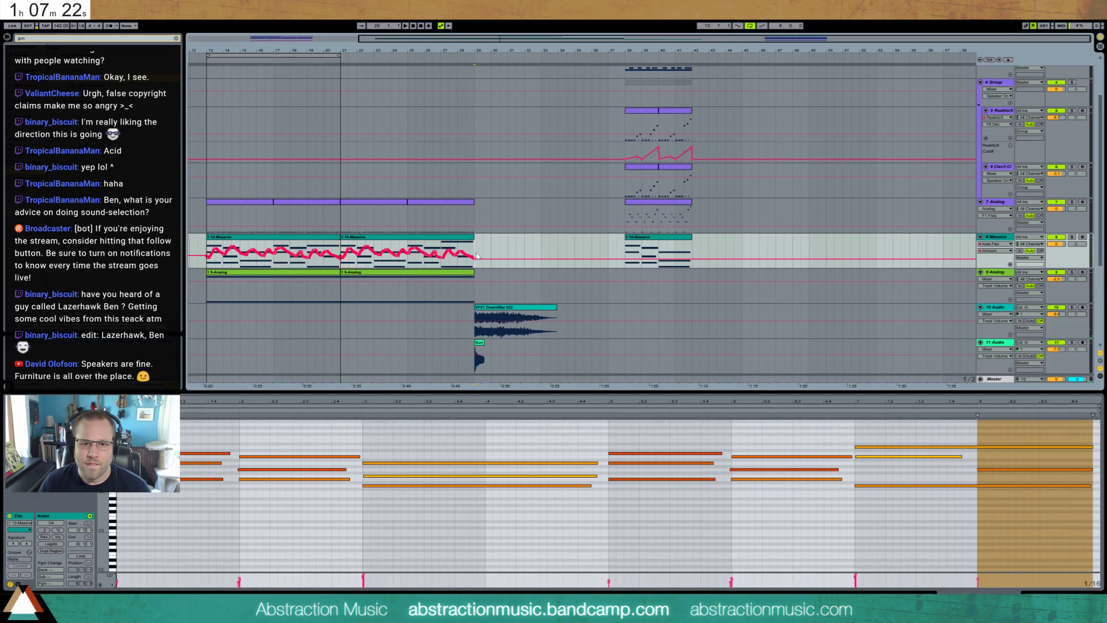
key("ctrl+v")
left_click(471, 271)
key("ctrl+d")
left_click_drag(608, 274, 475, 323)
- Add fade-outs to the Downlifter clip, ending around bar 31, and to the Gun Shot clip below it
key("shift+Tab")
key("ctrl+alt+f")
left_click(482, 346)
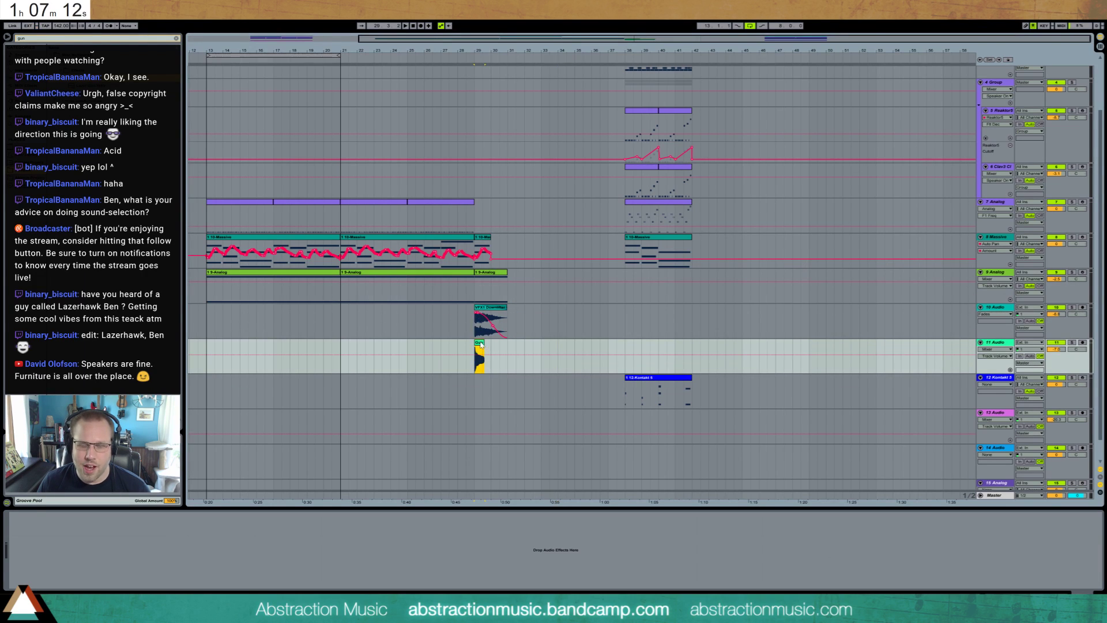
left_click_drag(483, 349, 476, 349)
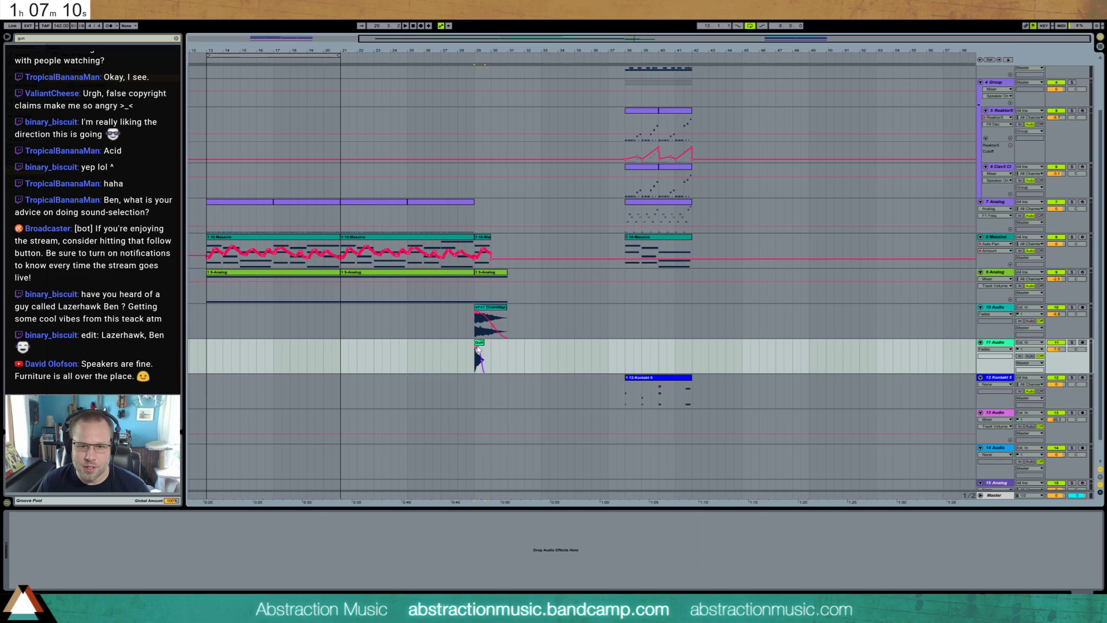
left_click(491, 349)
- Move the four-bar section of clips from bar 38, spanning Drum Rack to Kontakt 5, to start at bar 31
left_click(447, 202)
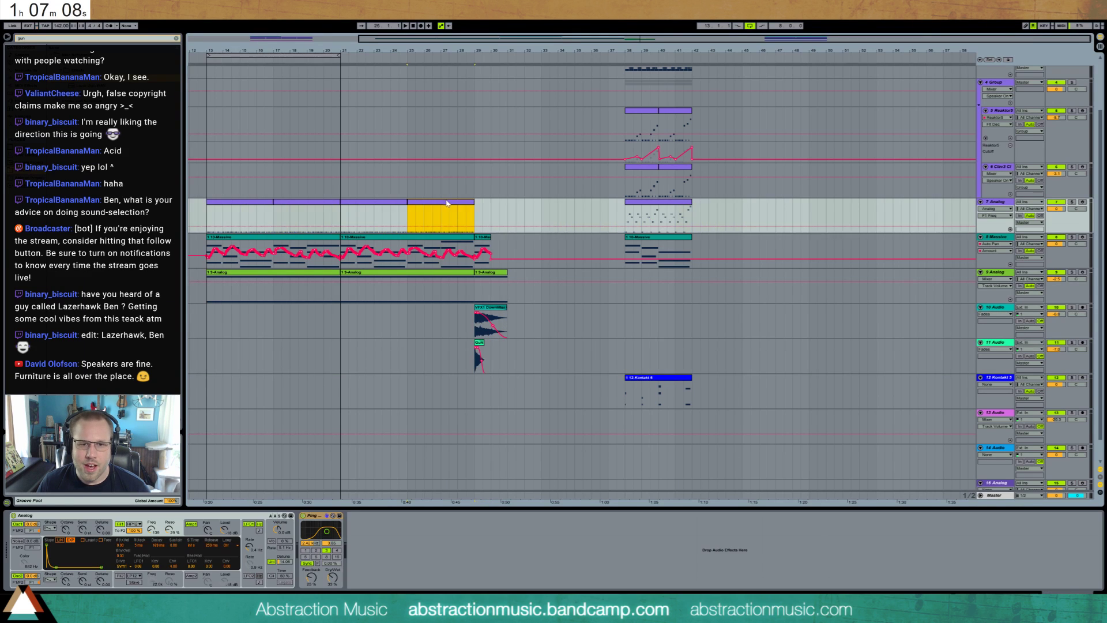
scroll(628, 118, "up", 2)
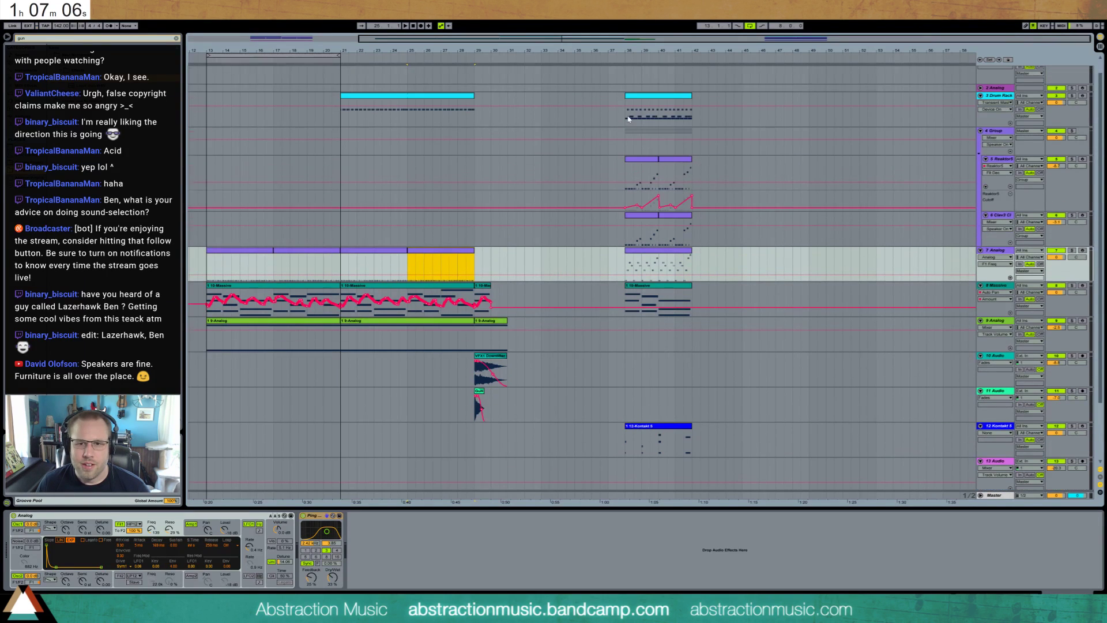
left_click_drag(626, 103, 692, 444)
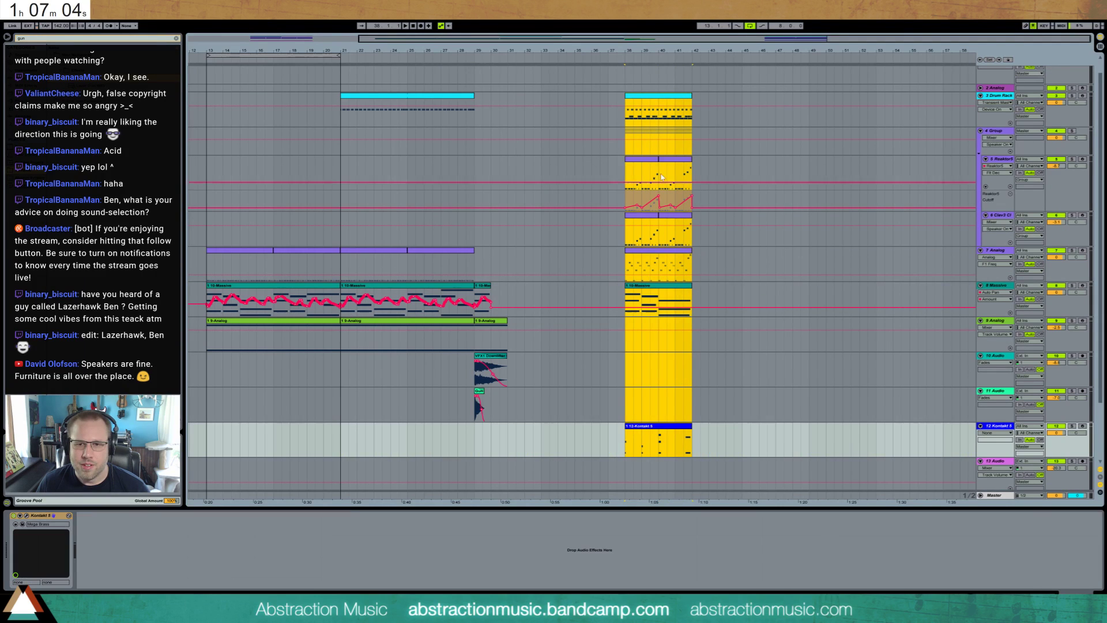
left_click_drag(642, 100, 525, 99)
left_click(591, 264)
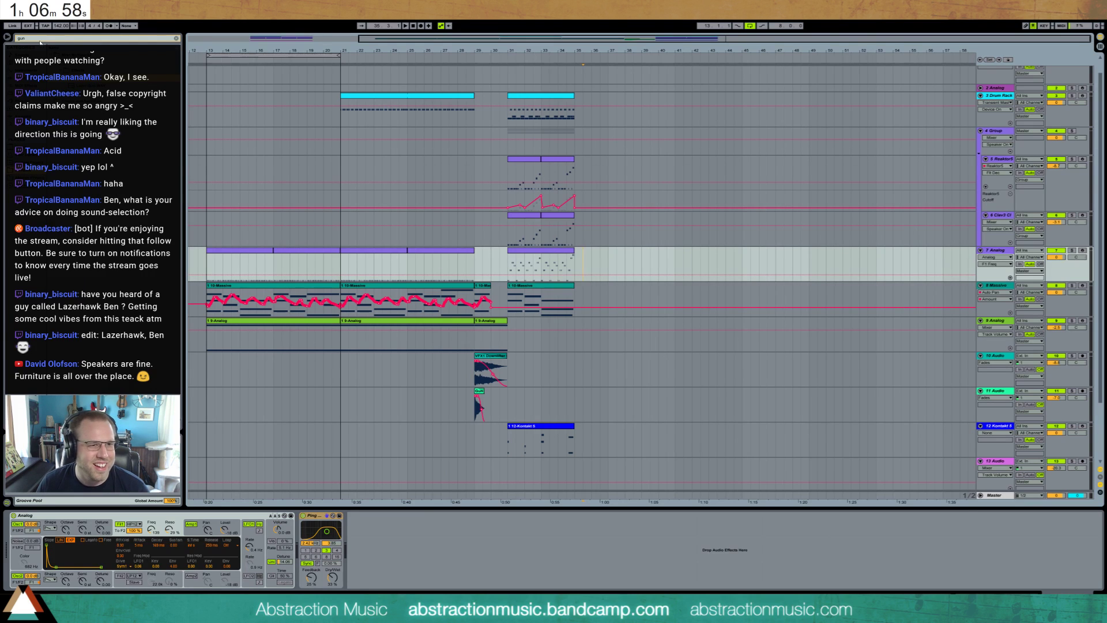
- Clear the browser search and place the Crash 04 sample on 11 Audio at bar 31
key("BackSpace")
key("BackSpace")
key("BackSpace")
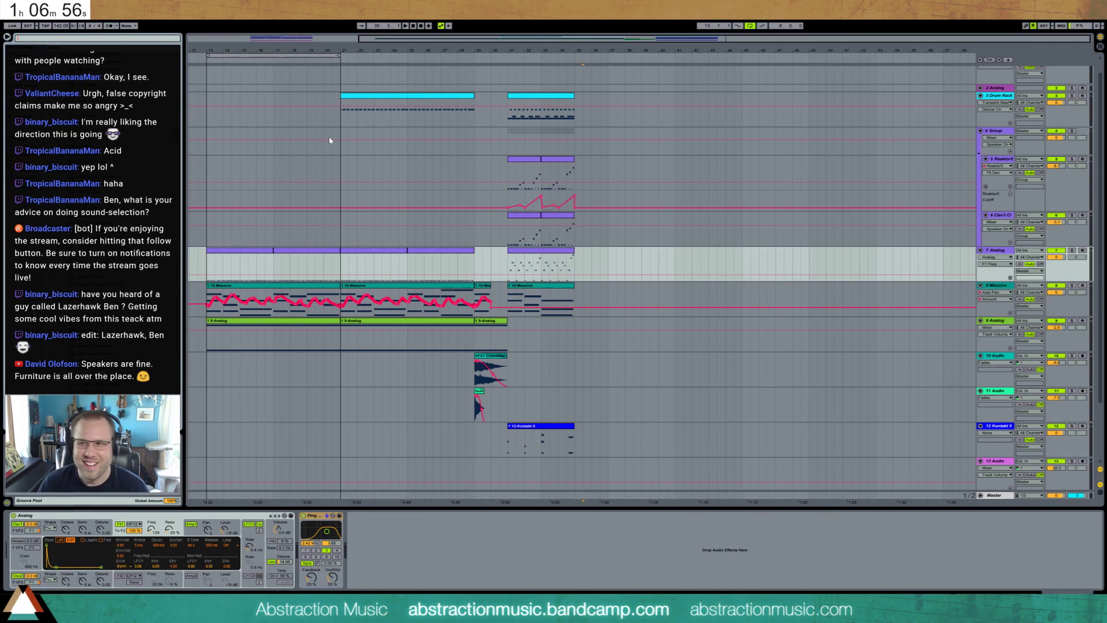
key("Escape")
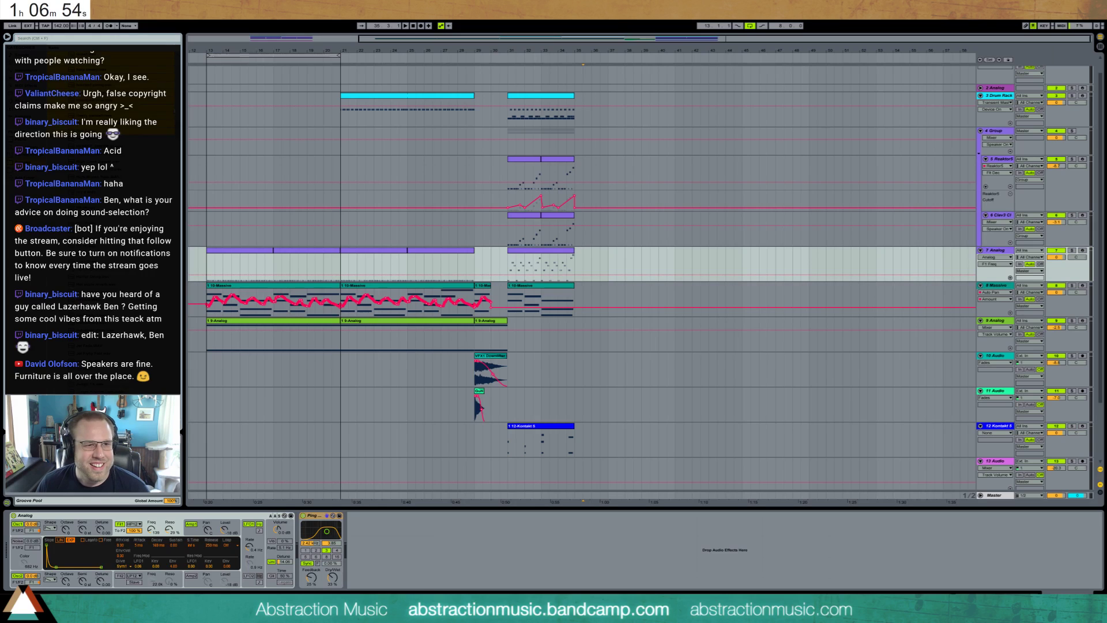
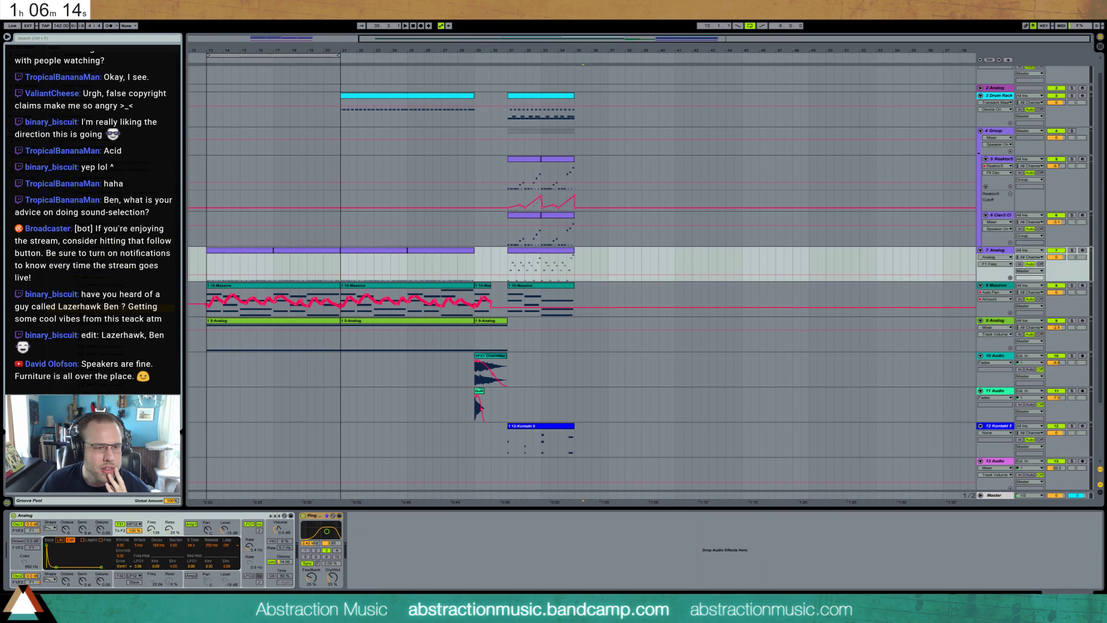
left_click_drag(161, 308, 511, 402)
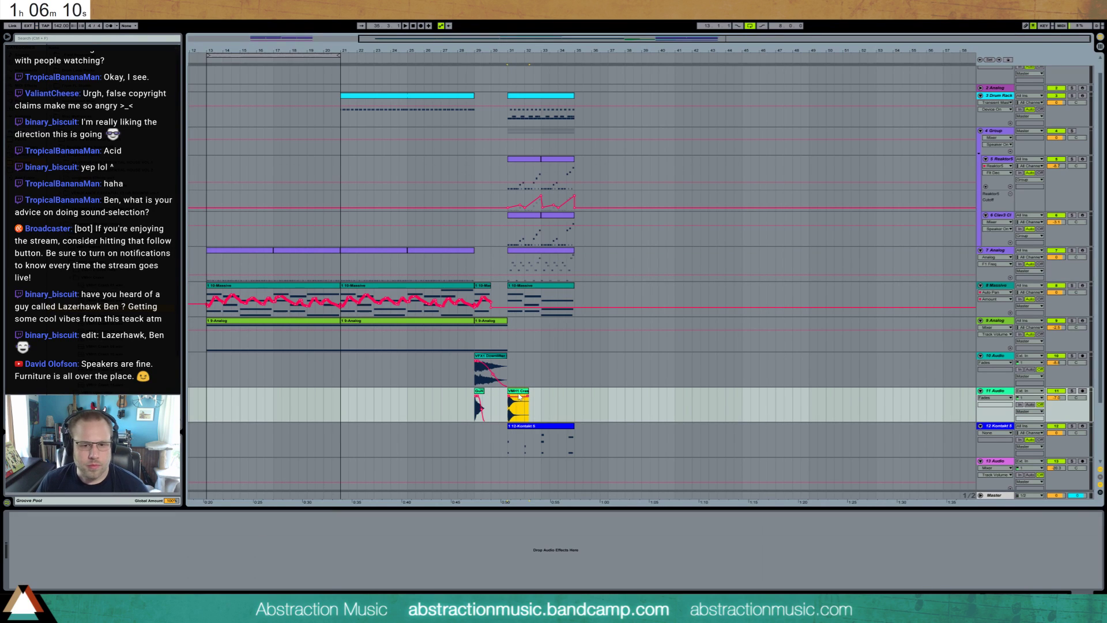
- Place another Crash 04 sample at bar 30 on a new audio track below 11 Audio and reverse it
key("ctrl+t")
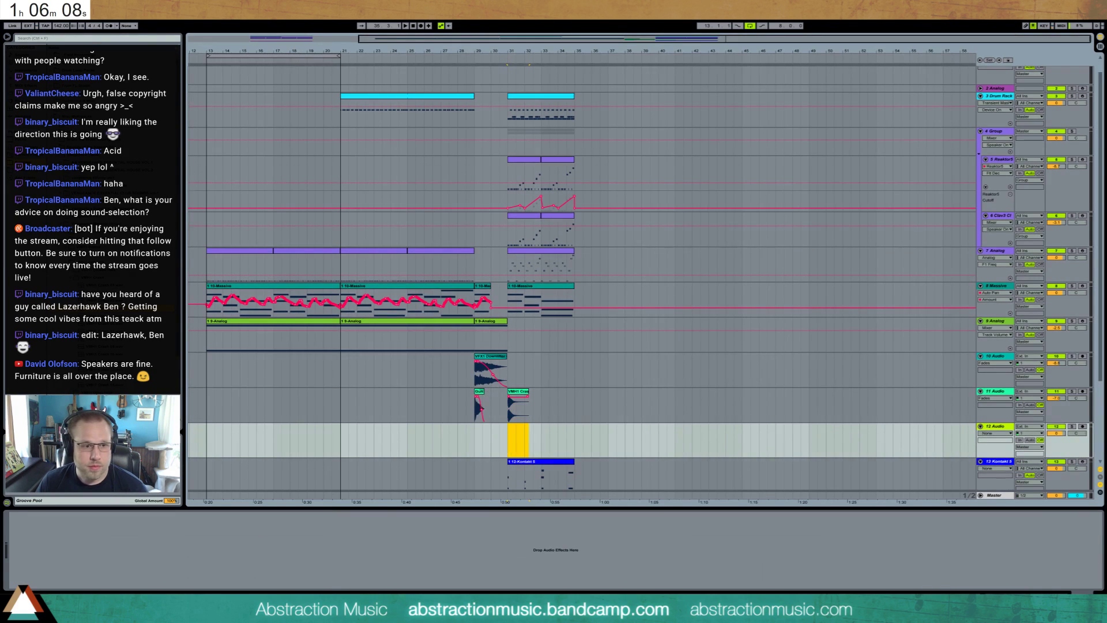
left_click_drag(101, 308, 493, 438)
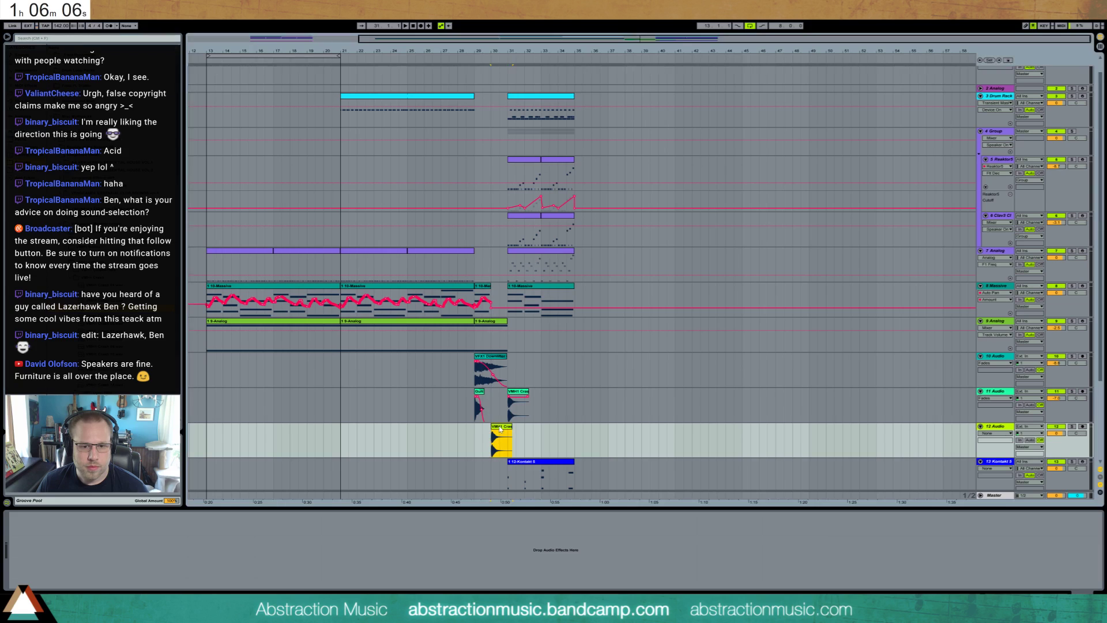
double_click(500, 428)
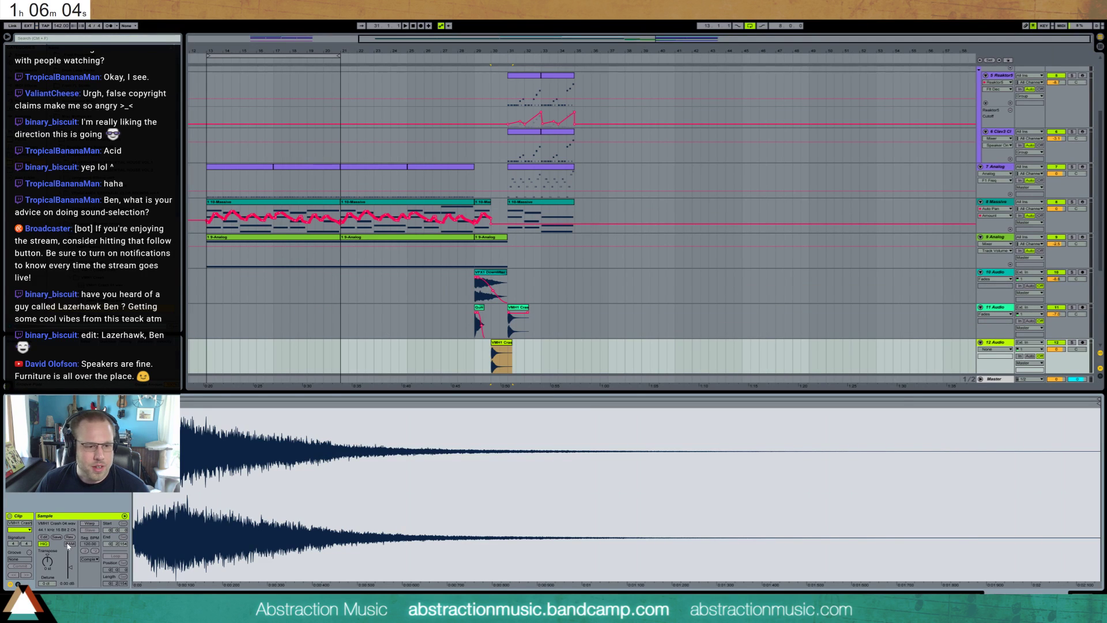
left_click(70, 536)
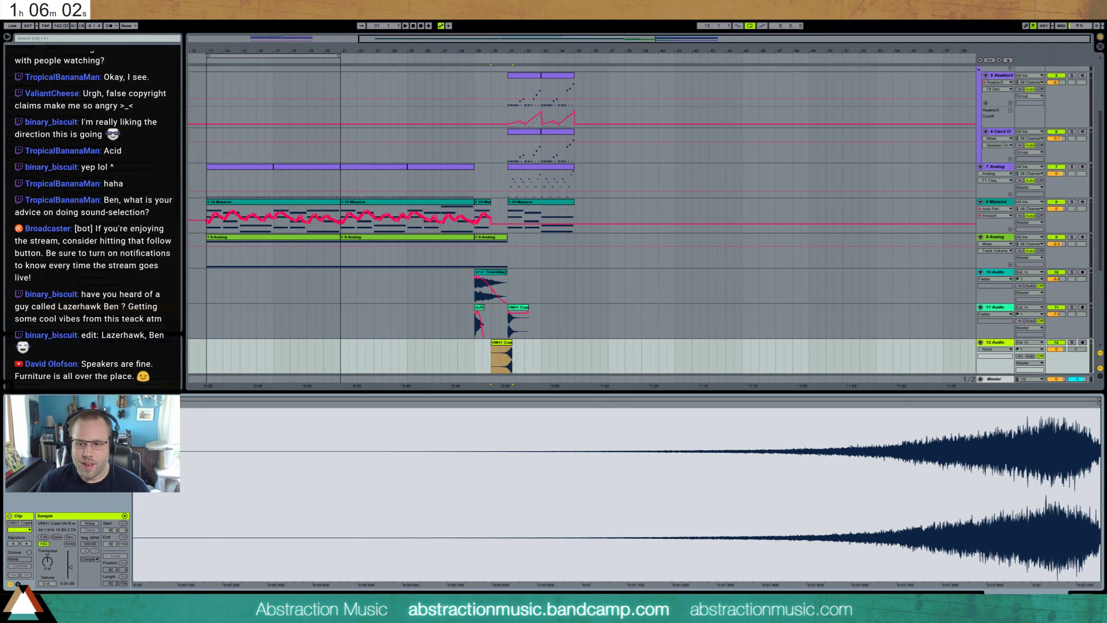
key("shift+Tab")
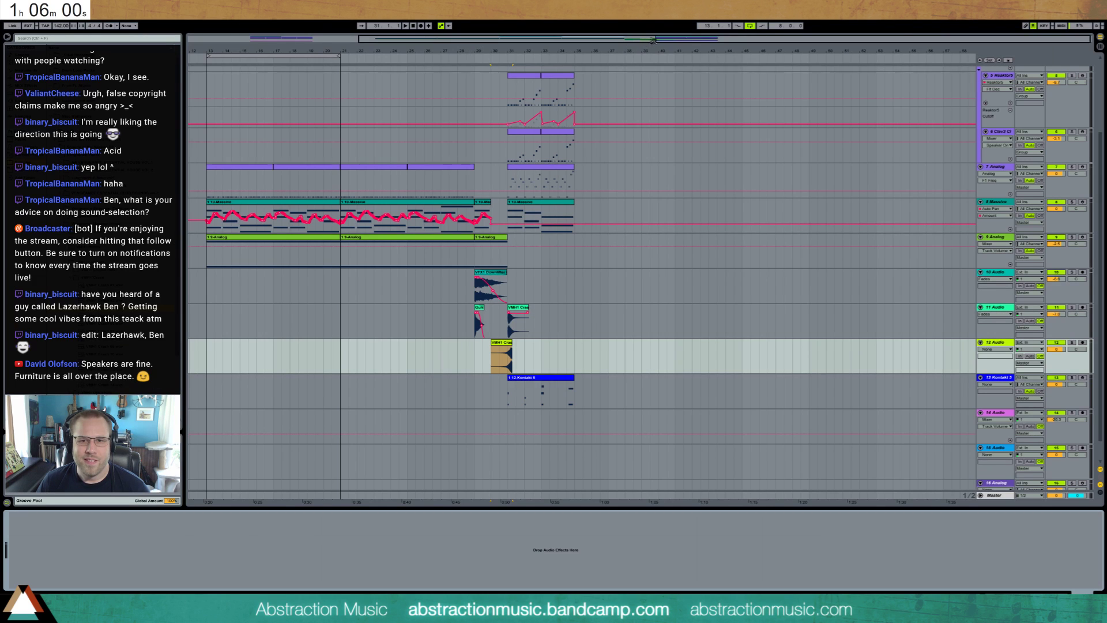
- Shift the reversed crash clip to end just before bar 31 and trim its start to bar 30
left_click_drag(652, 44, 502, 178)
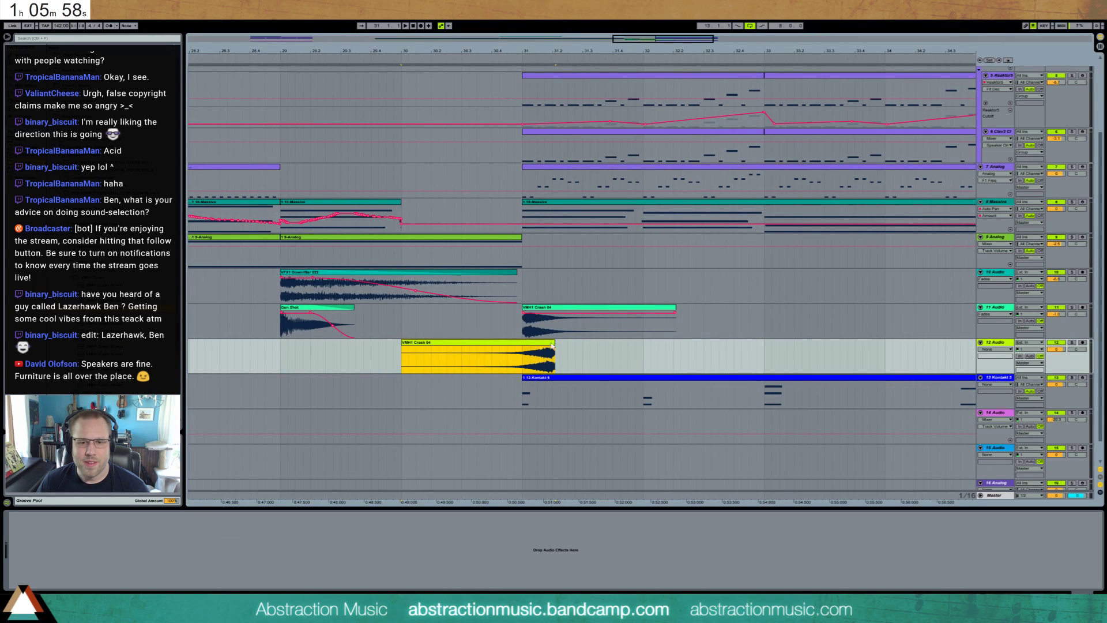
left_click_drag(552, 341, 496, 349)
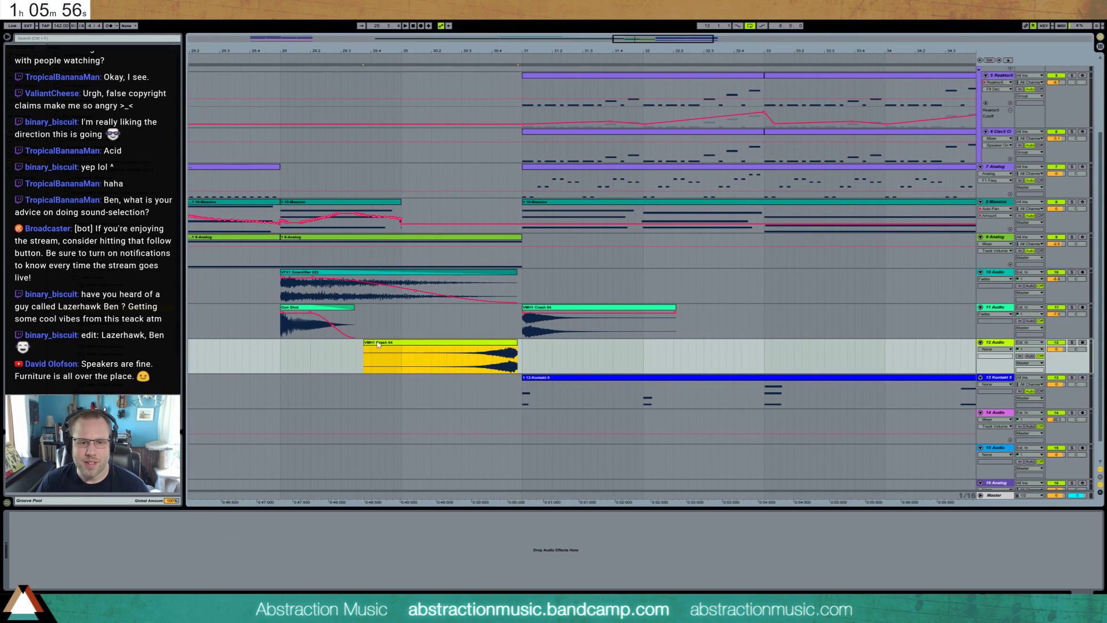
left_click_drag(364, 344, 401, 343)
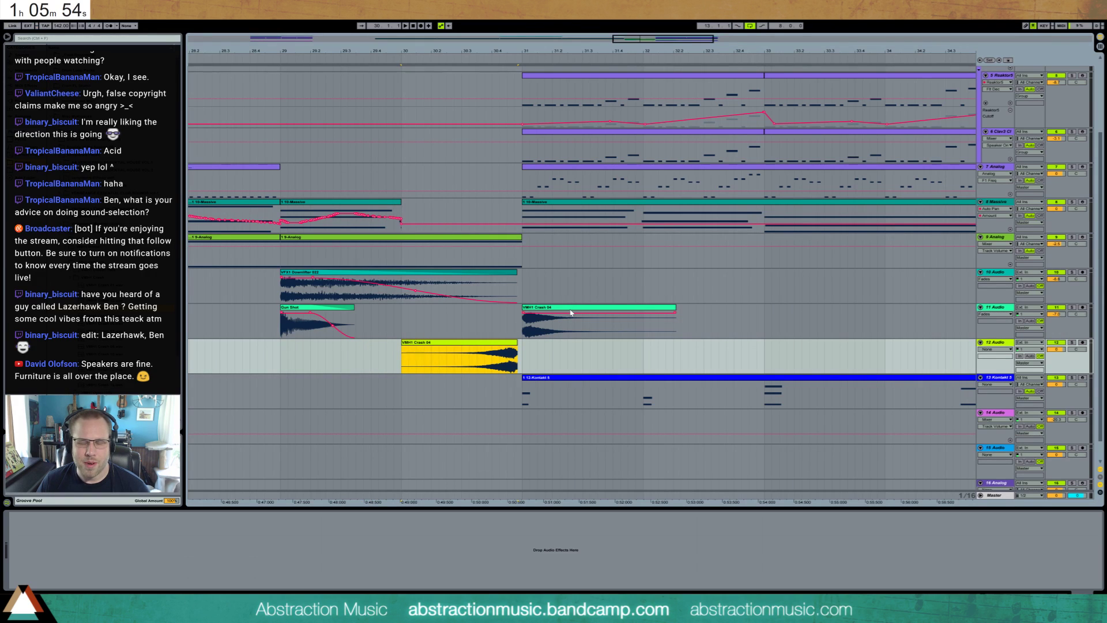
- Move the forward crash clip down to 12 Audio at bar 31 and lower the clip gain of both crash clips
left_click_drag(571, 313, 558, 347)
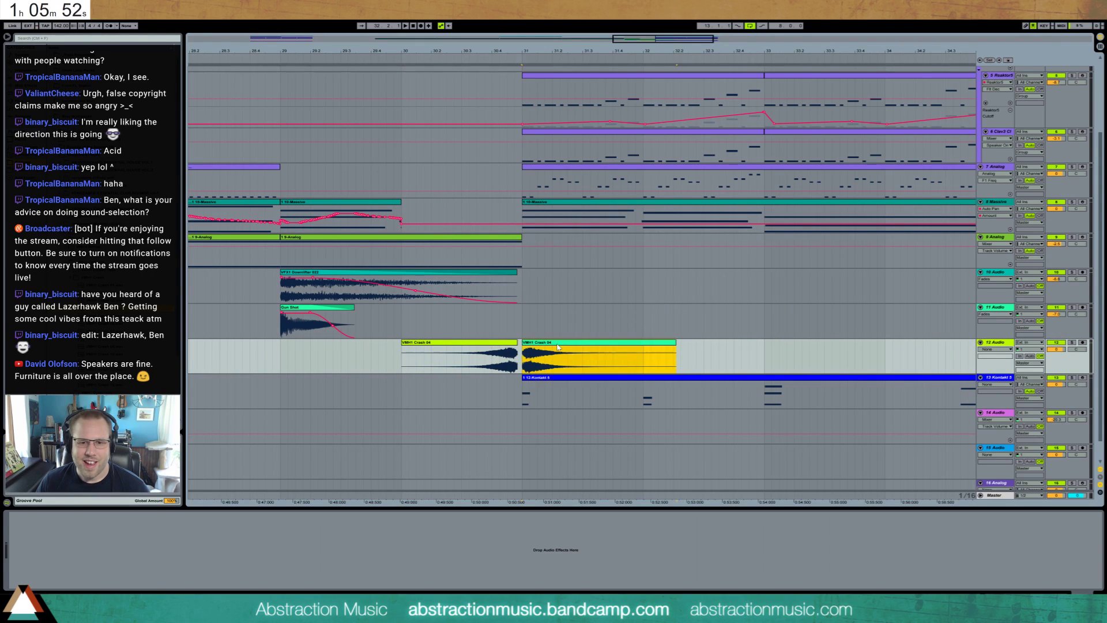
double_click(549, 347)
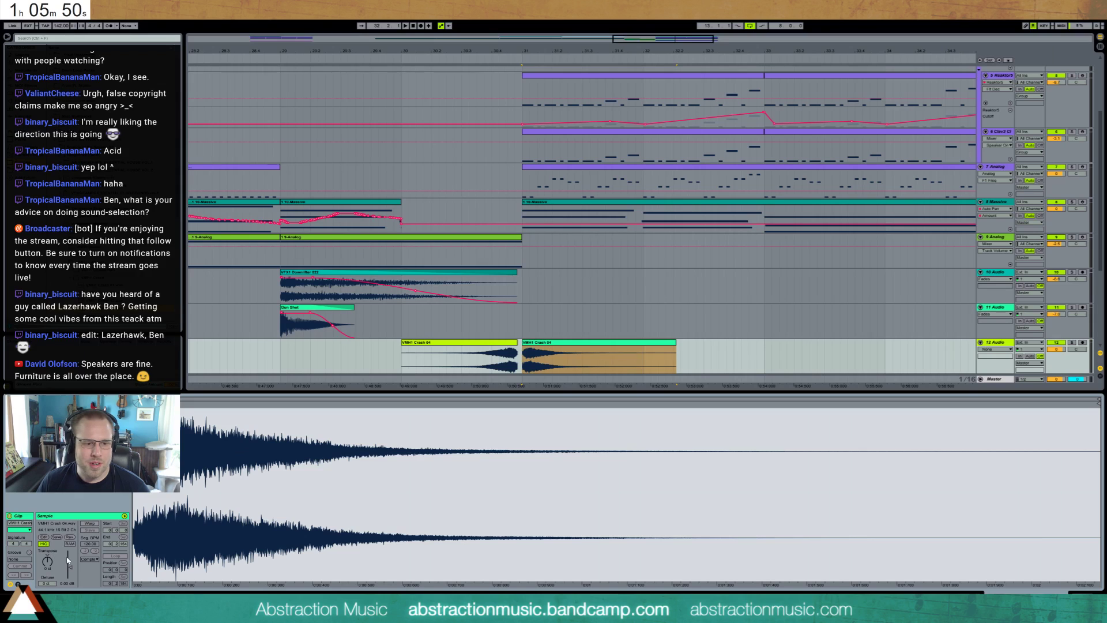
left_click_drag(71, 568, 70, 571)
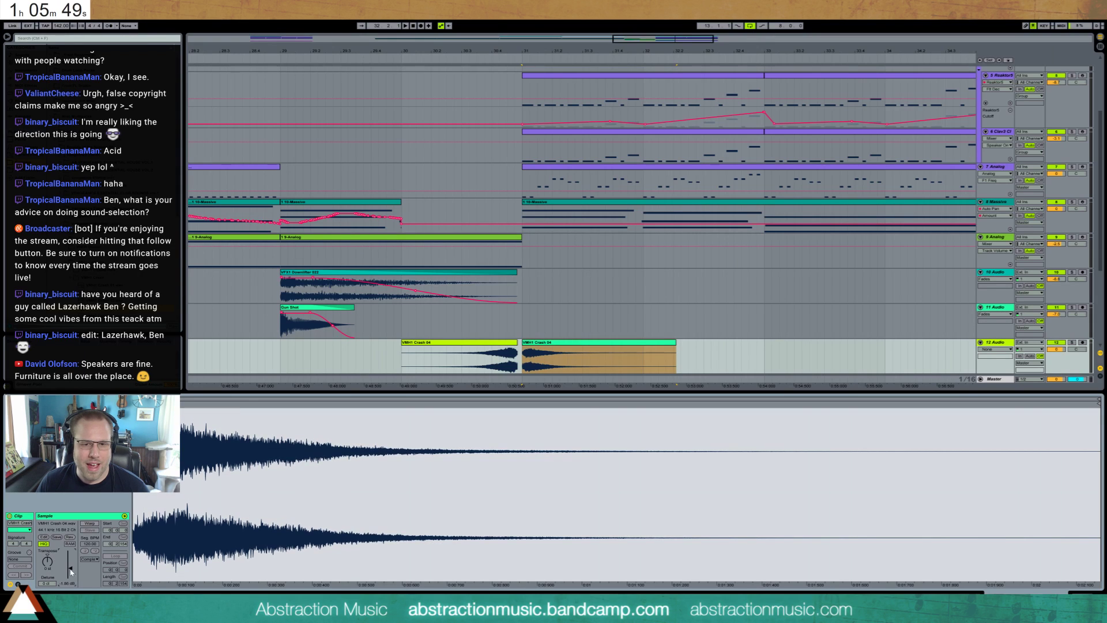
left_click(483, 343)
left_click_drag(70, 567, 70, 570)
left_click(541, 345)
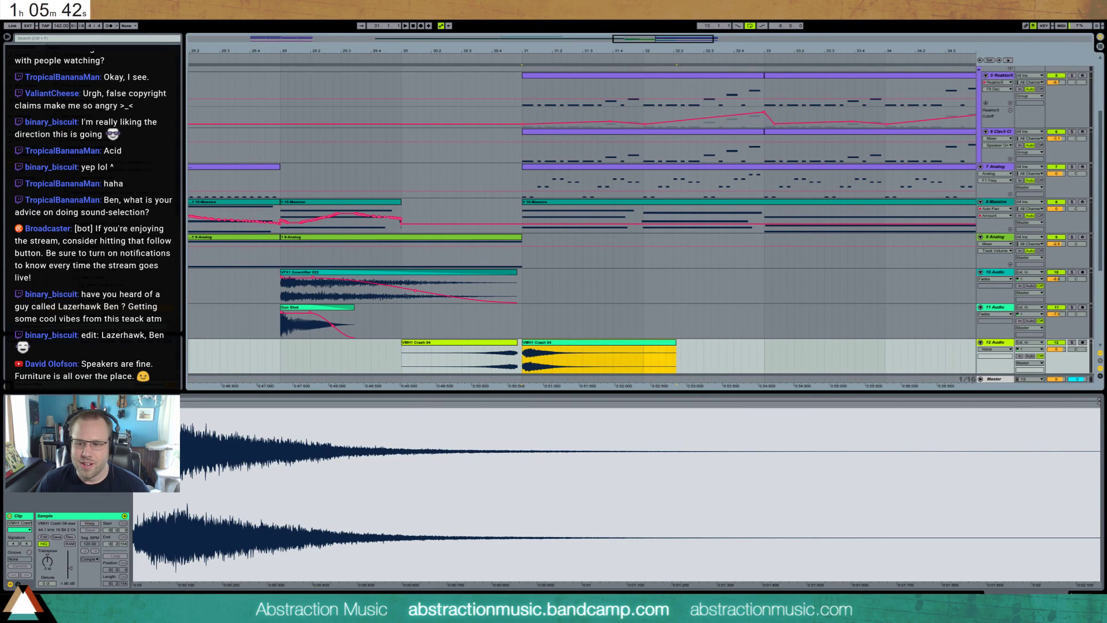
- Play back the transition into the section starting at bar 31
left_click(1005, 596)
left_click_drag(642, 39, 642, 13)
left_click(385, 56)
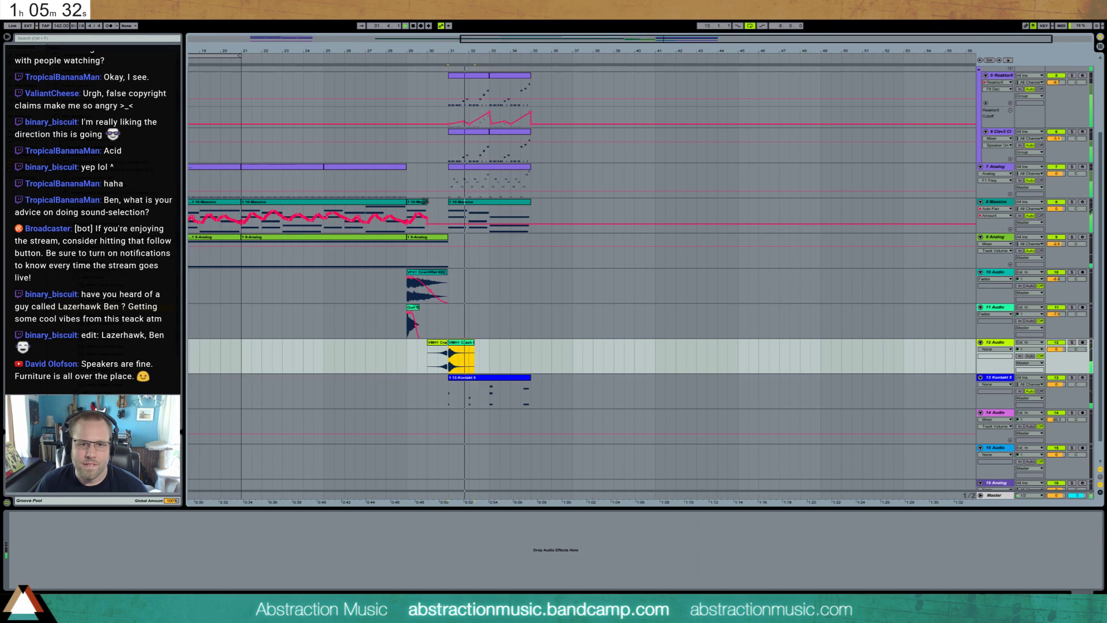
key("space")
- Extend the Massive clip at bar 29 to end at bar 31 and delete all its notes after the first chord
left_click_drag(425, 202, 449, 204)
double_click(445, 202)
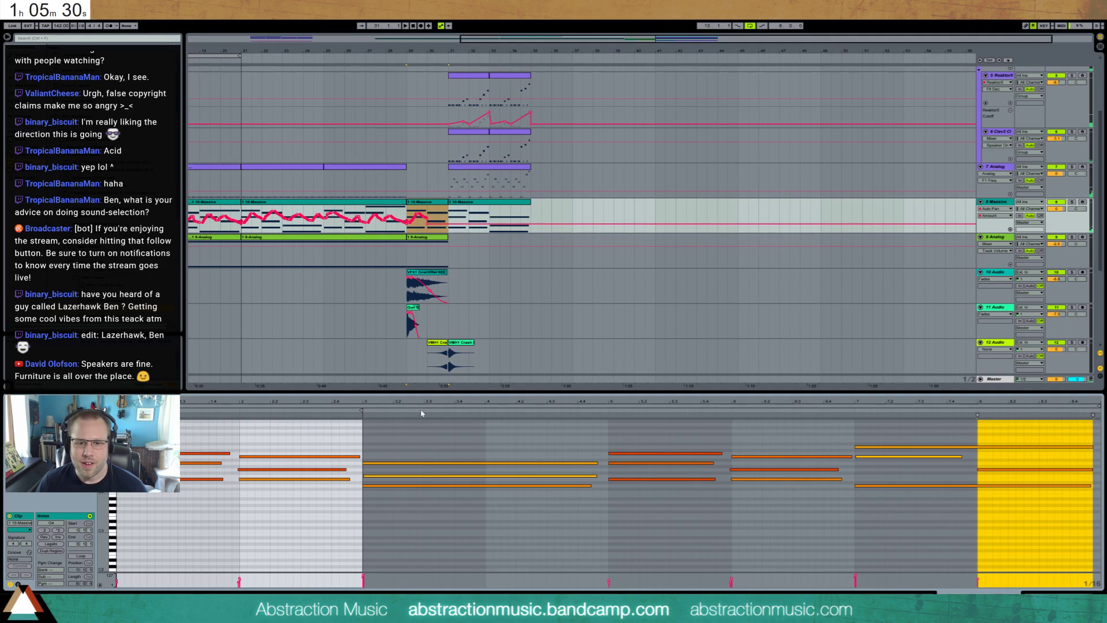
left_click_drag(1094, 435, 289, 514)
key("Delete")
- Lengthen the remaining chord's notes in the Massive clip until they nearly fill its two bars
left_click_drag(183, 426, 220, 511)
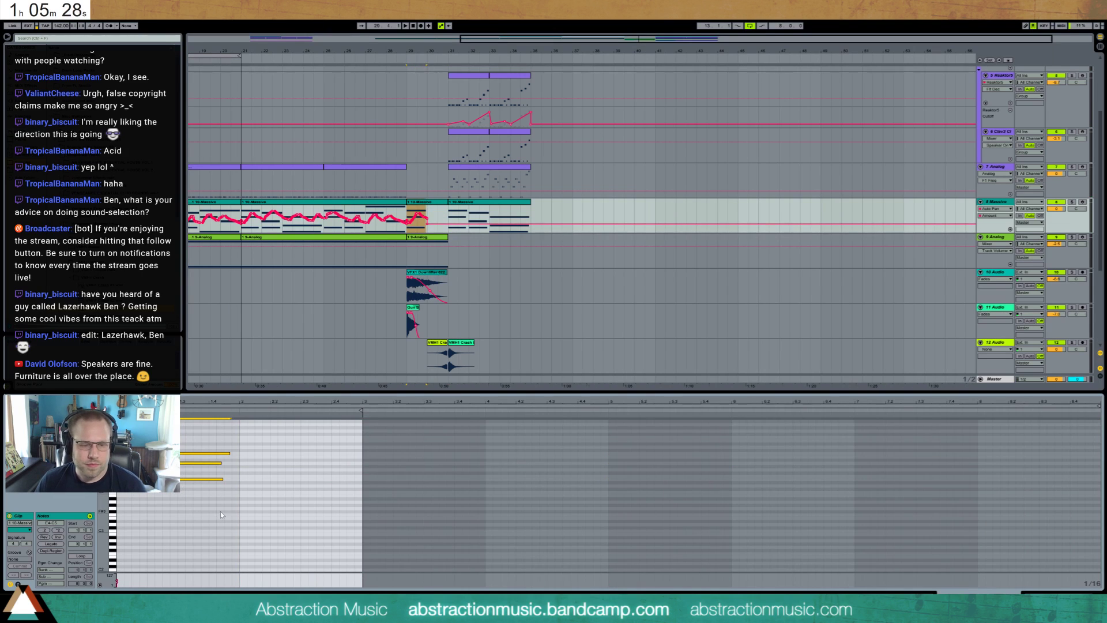
key("shift+Right")
key("shift+Right")
key("shift+Right")
key("shift+Right")
key("shift+Right")
key("shift+Right")
key("shift+Right")
key("shift+Right")
key("shift+Right")
key("shift+Right")
key("shift+Right")
key("shift+Right")
key("shift+Right")
key("shift+Right")
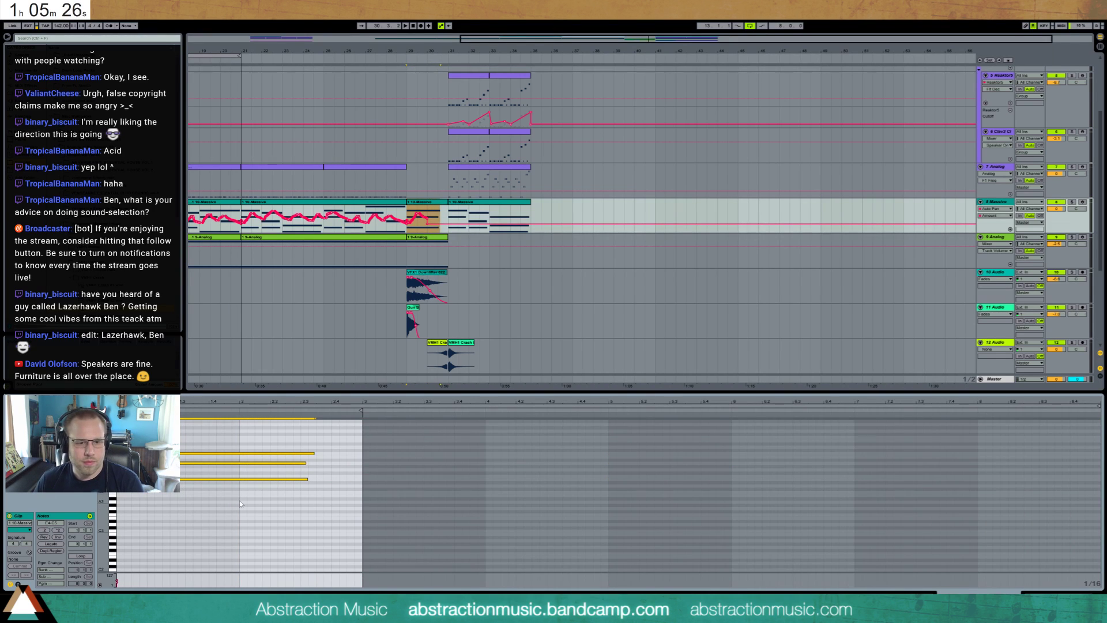
key("shift+Right")
key("shift+Right")
key("shift+Left")
key("shift+Left")
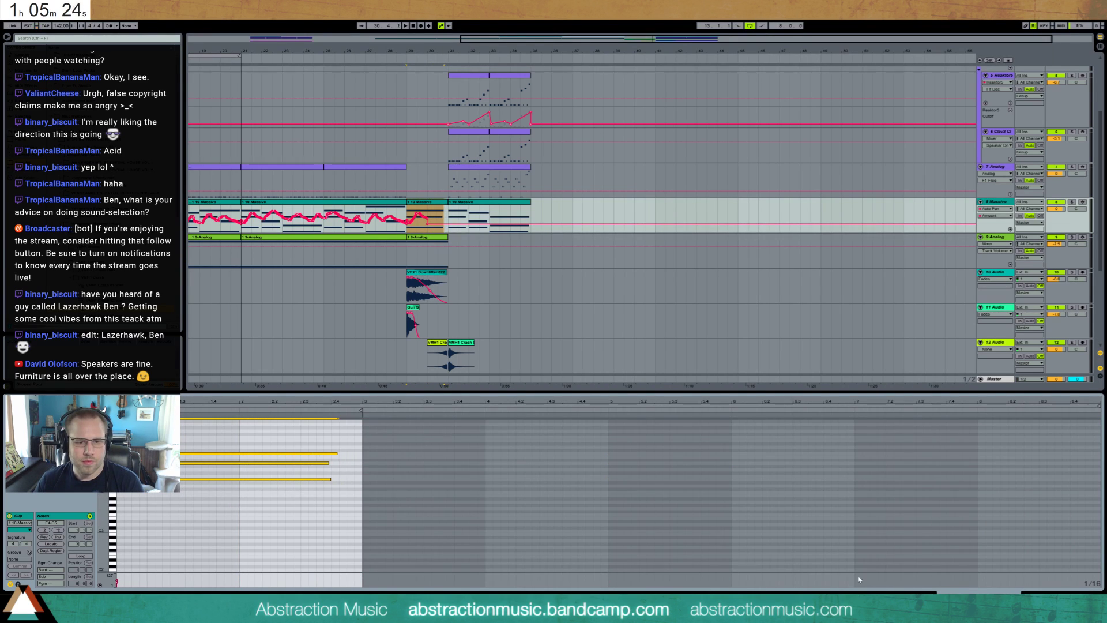
key("shift+Tab")
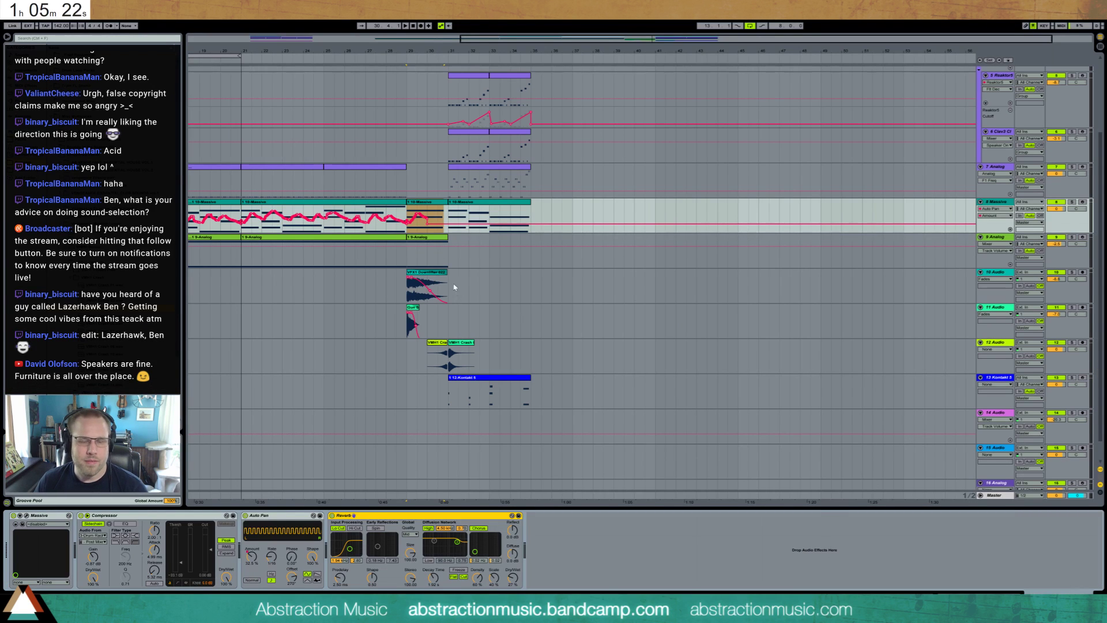
- Show the Massive track's Auto Pan Amount automation in its own lane and clear the curve between bars 29 and 31
left_click(422, 214)
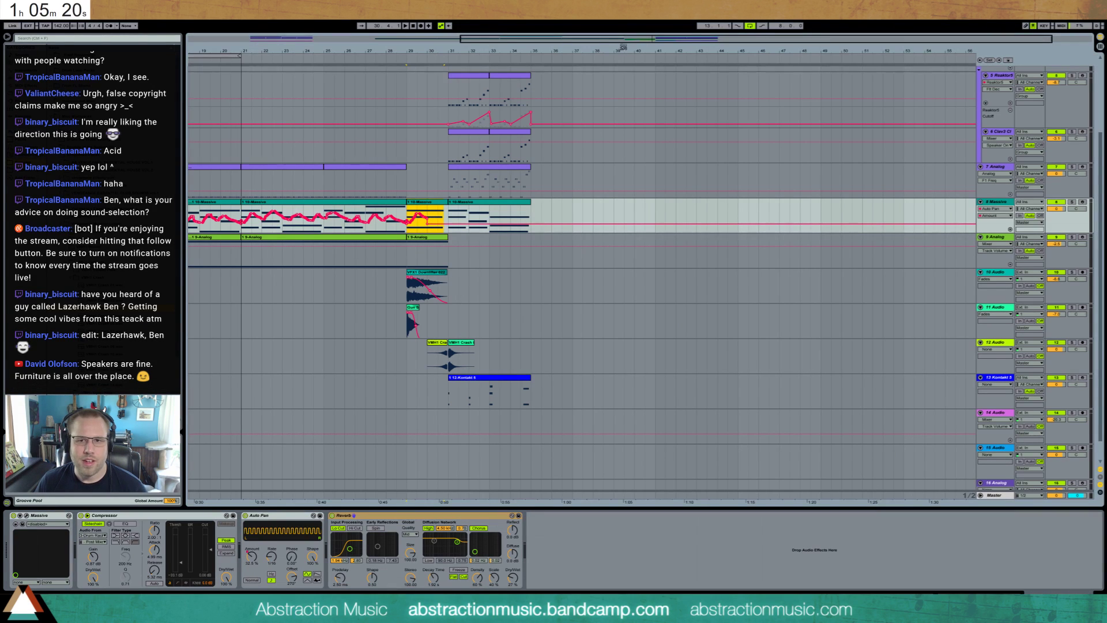
left_click_drag(638, 39, 584, 67)
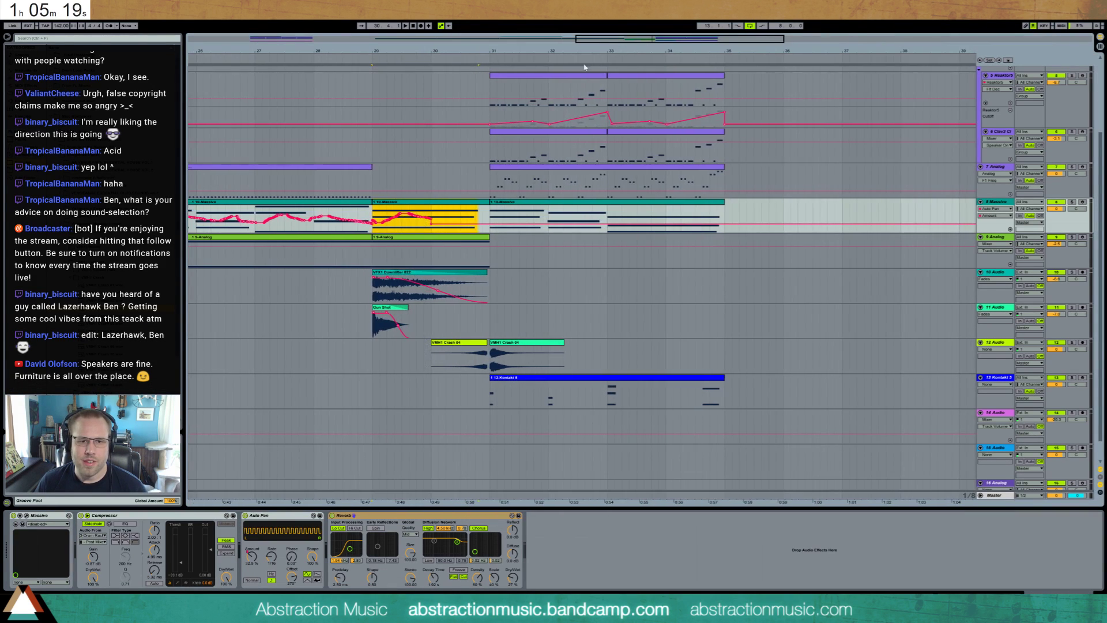
left_click(1010, 229)
mouse_move(460, 243)
left_mouse_down()
mouse_move(414, 241)
mouse_move(477, 248)
left_mouse_up()
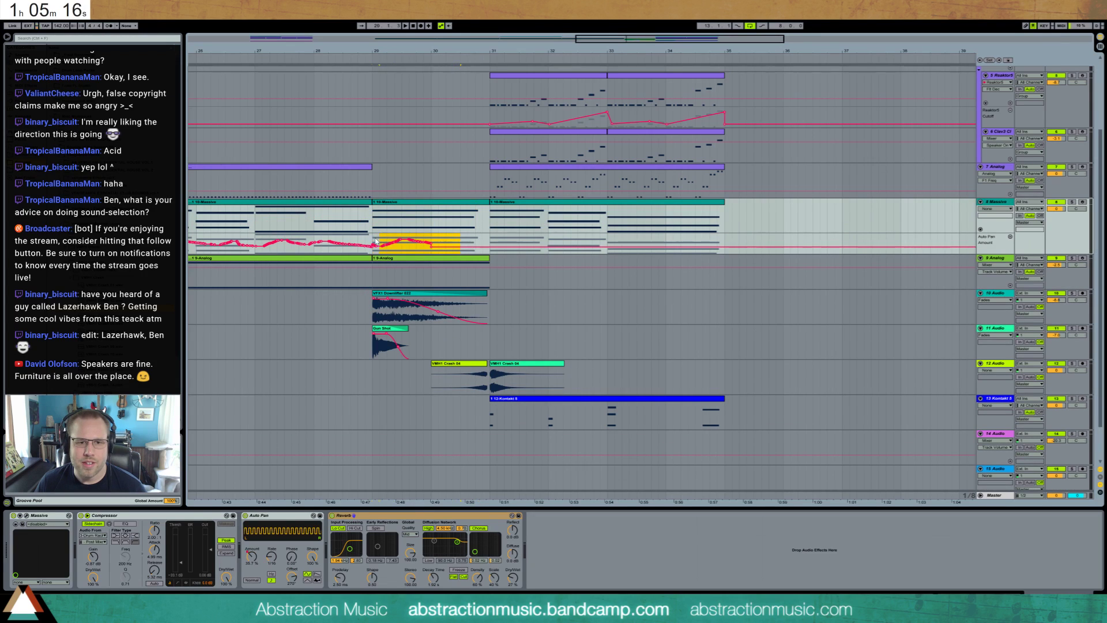
key("Delete")
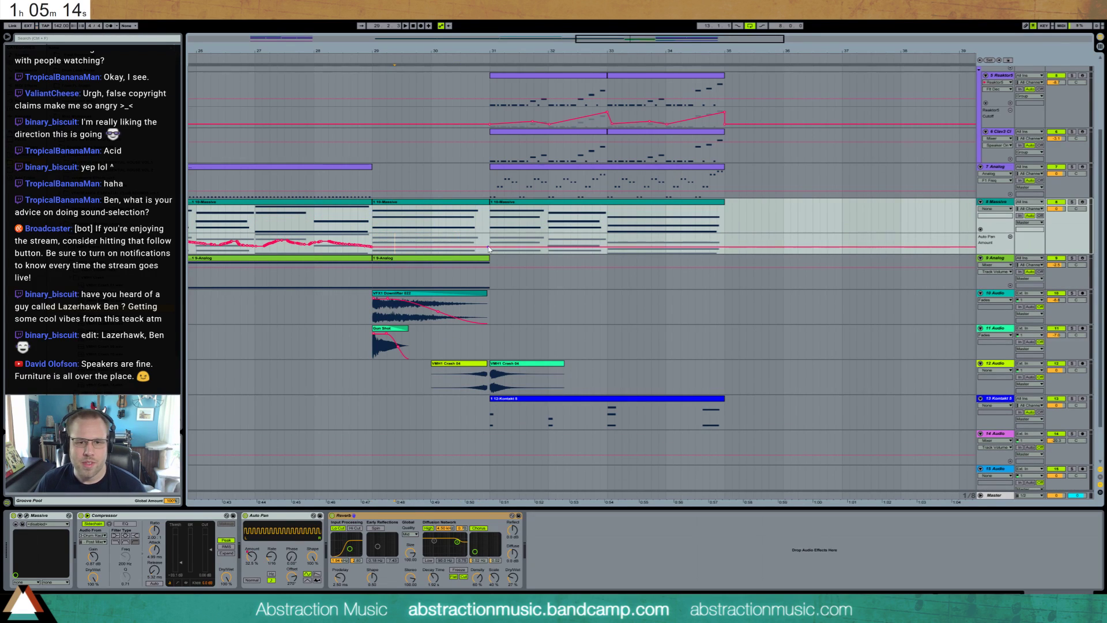
- Shape a gentle Auto Pan Amount rise and fall over bars 29 to 31 and repeat it, raised, up to bar 35
left_click_drag(431, 247, 373, 243)
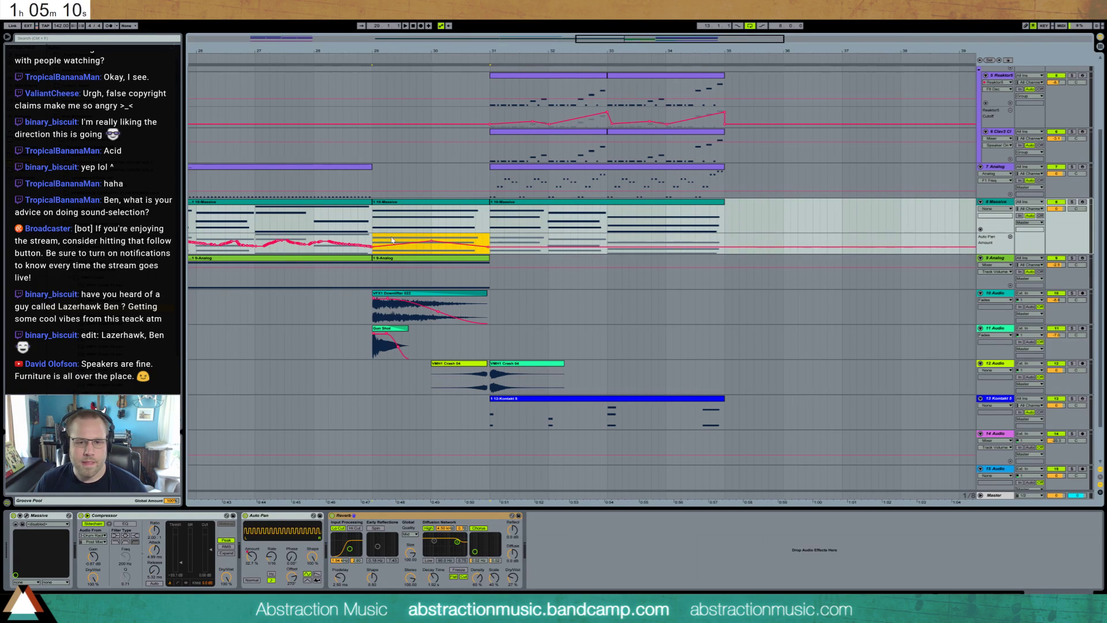
key("ctrl+d")
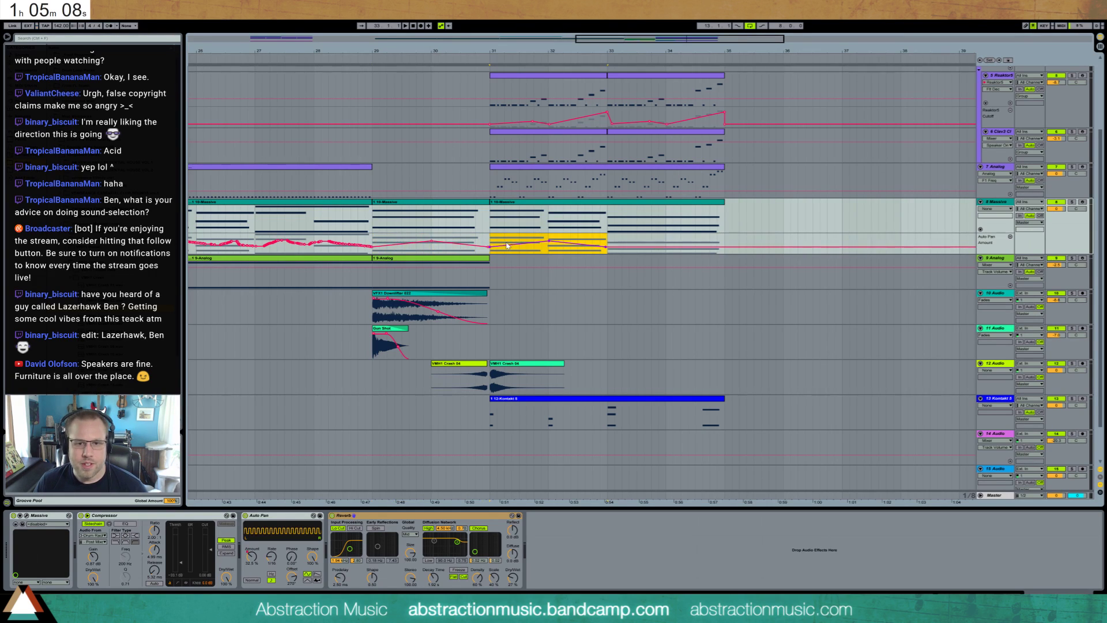
left_click_drag(507, 244, 507, 239)
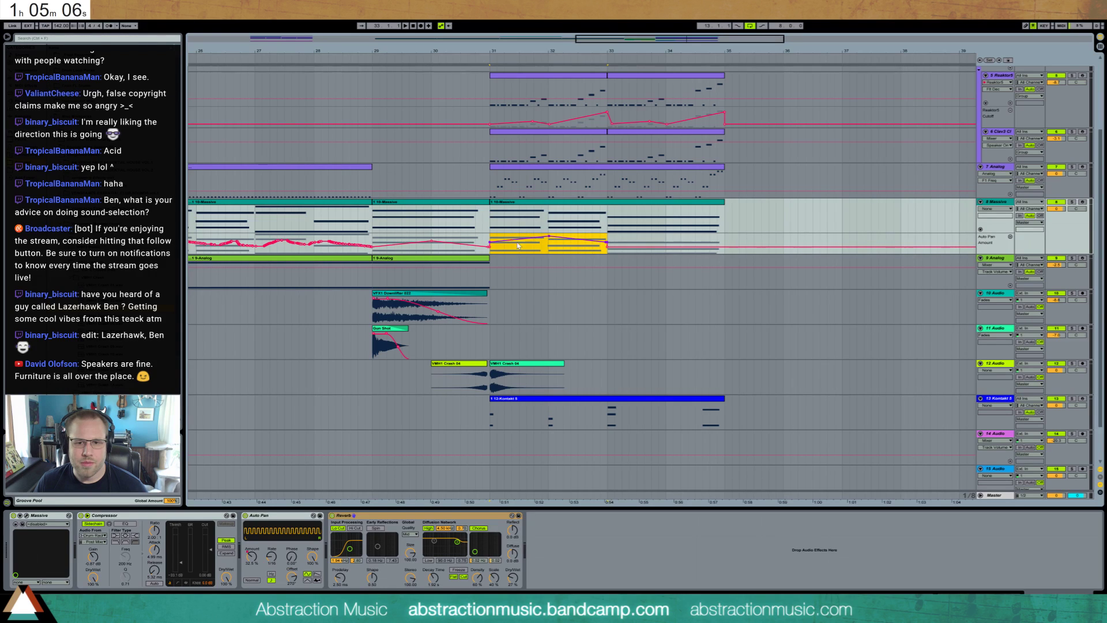
key("ctrl+d")
- Remove the abrupt steps in the Auto Pan Amount curve at bars 31 and 35 and form a dip just before bar 31
left_click(613, 252)
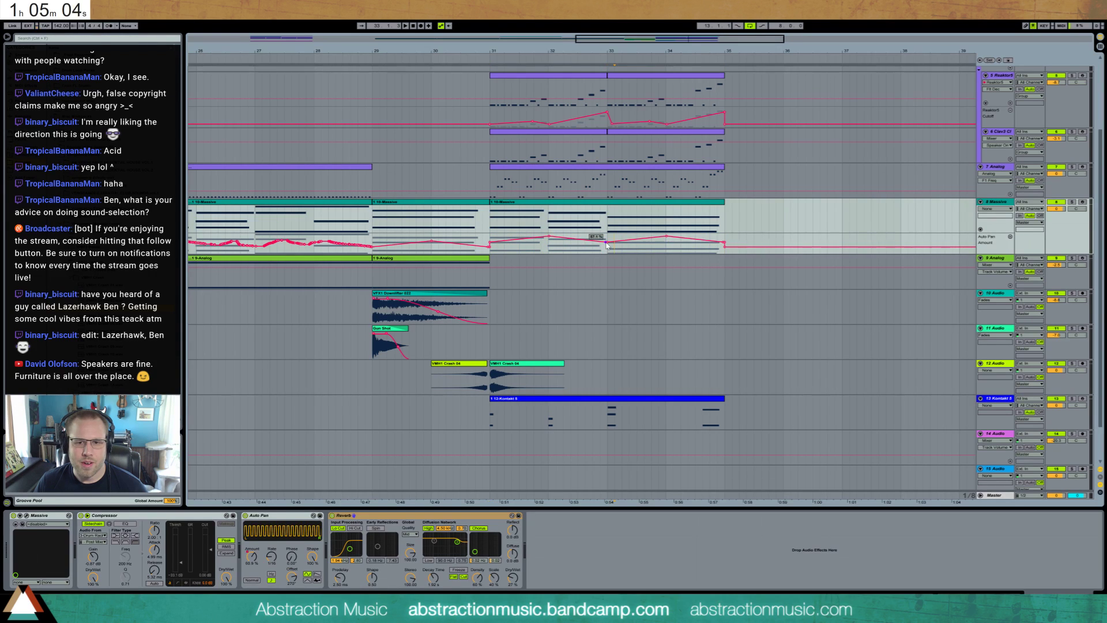
left_click(630, 252)
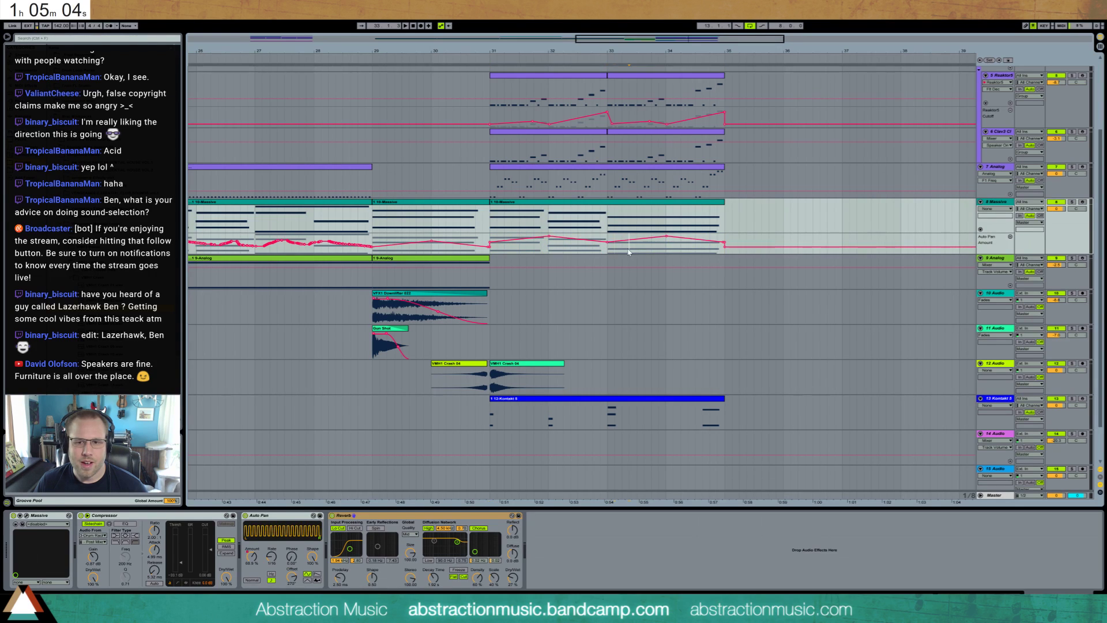
left_click(725, 248)
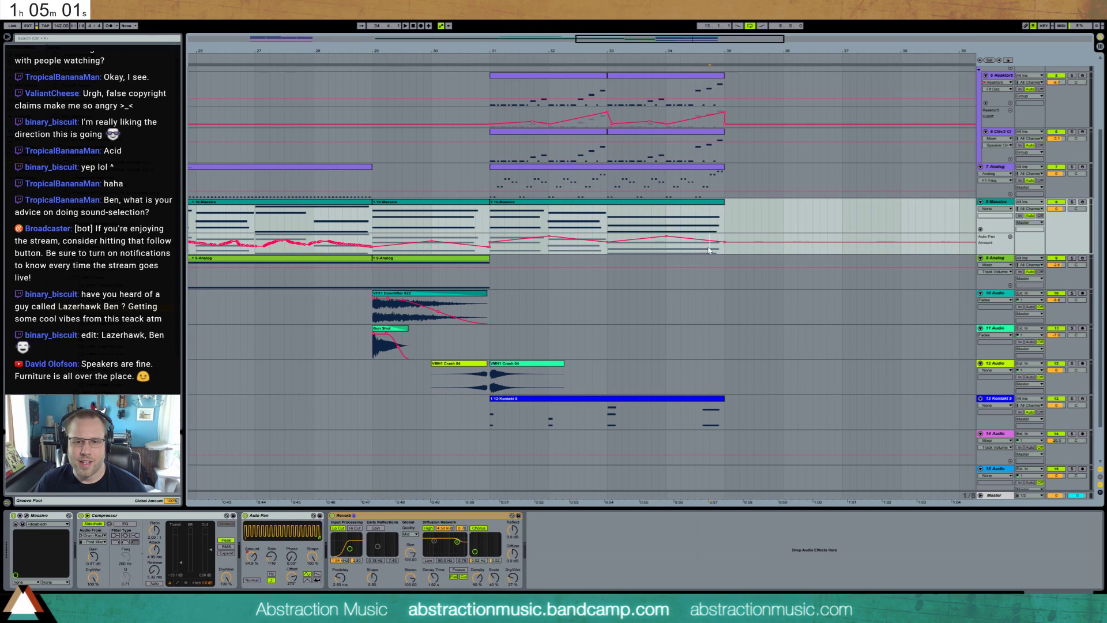
left_click(488, 247)
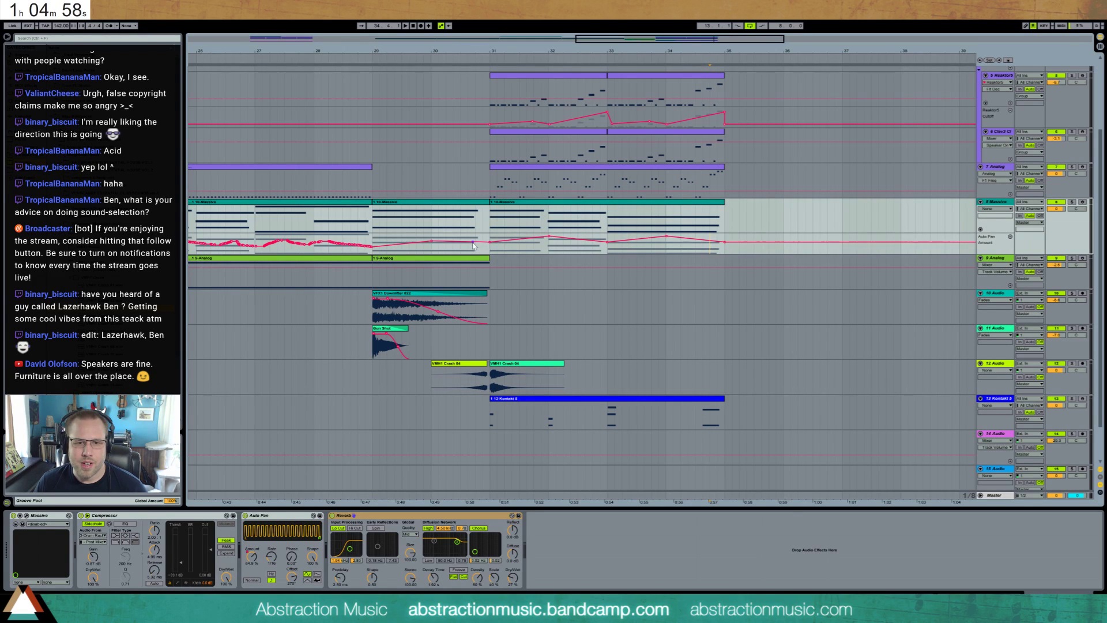
left_click_drag(473, 242, 475, 248)
left_click(508, 259)
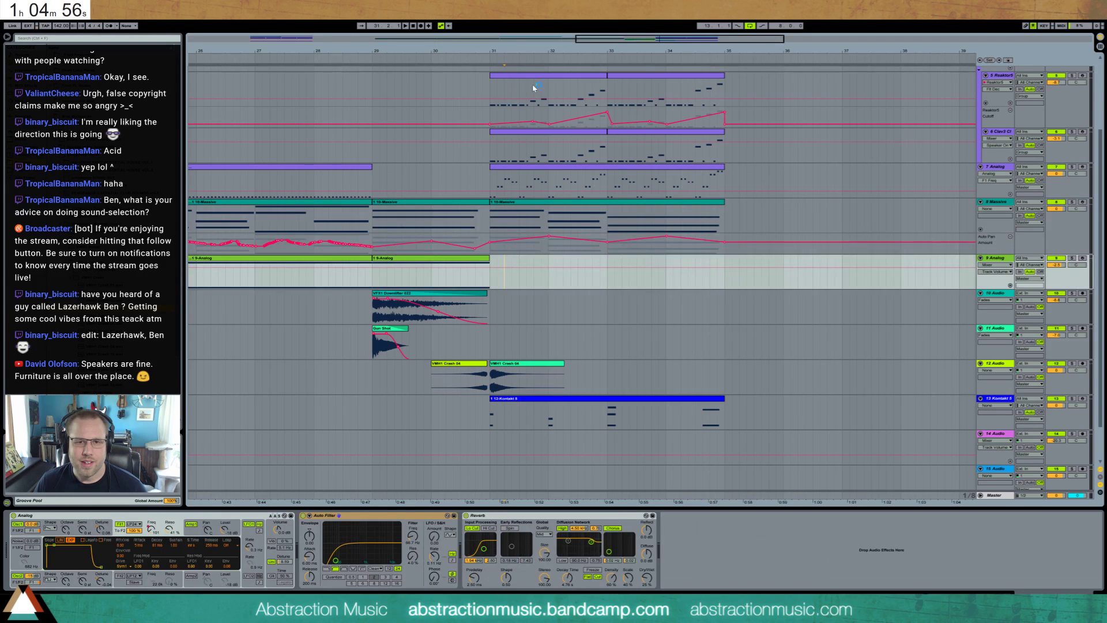
- Turn looping off and play the arrangement from bar 13
left_click_drag(697, 40, 697, 25)
left_click_drag(548, 50, 549, 28)
left_click(749, 26)
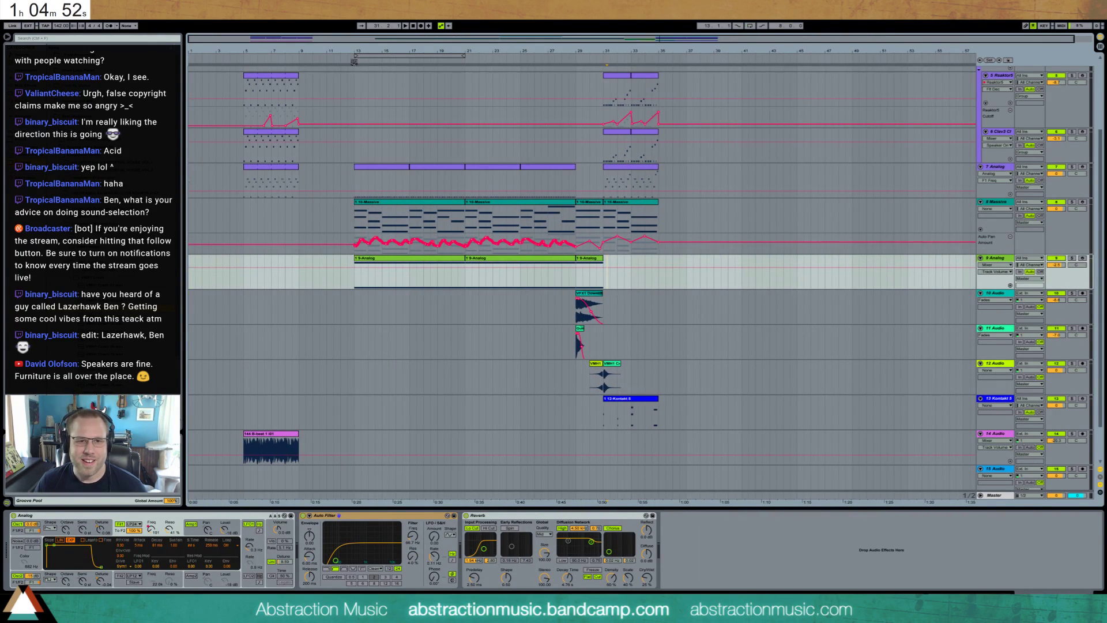
left_click(354, 61)
scroll(502, 156, "up", 3)
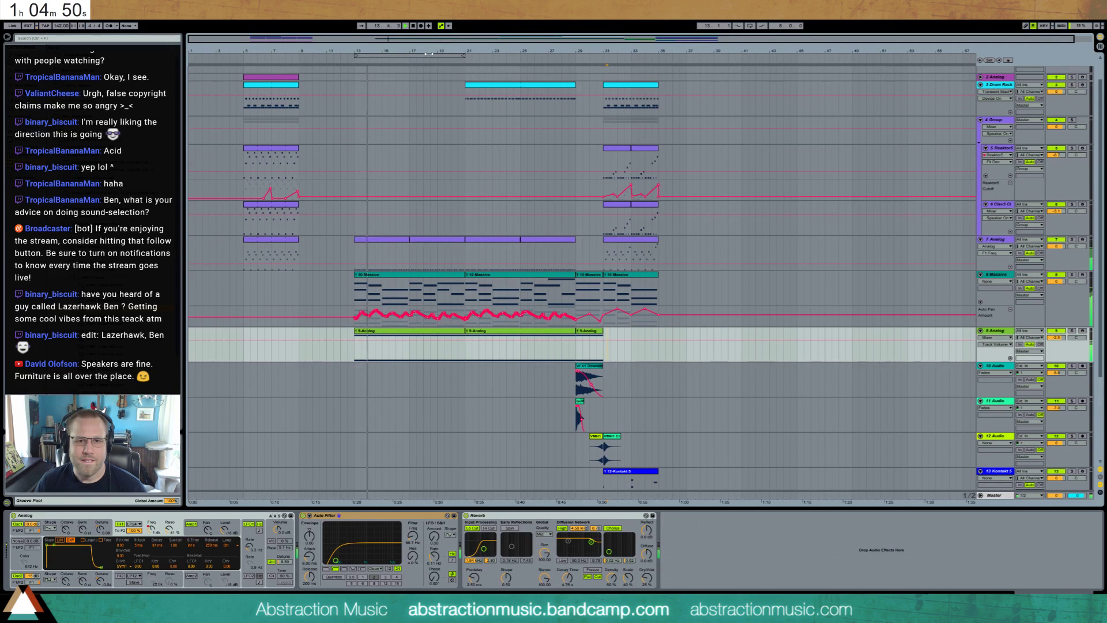
- Set the loop to the Drum Rack clip spanning bars 31 to 35
left_click_drag(429, 54, 735, 55)
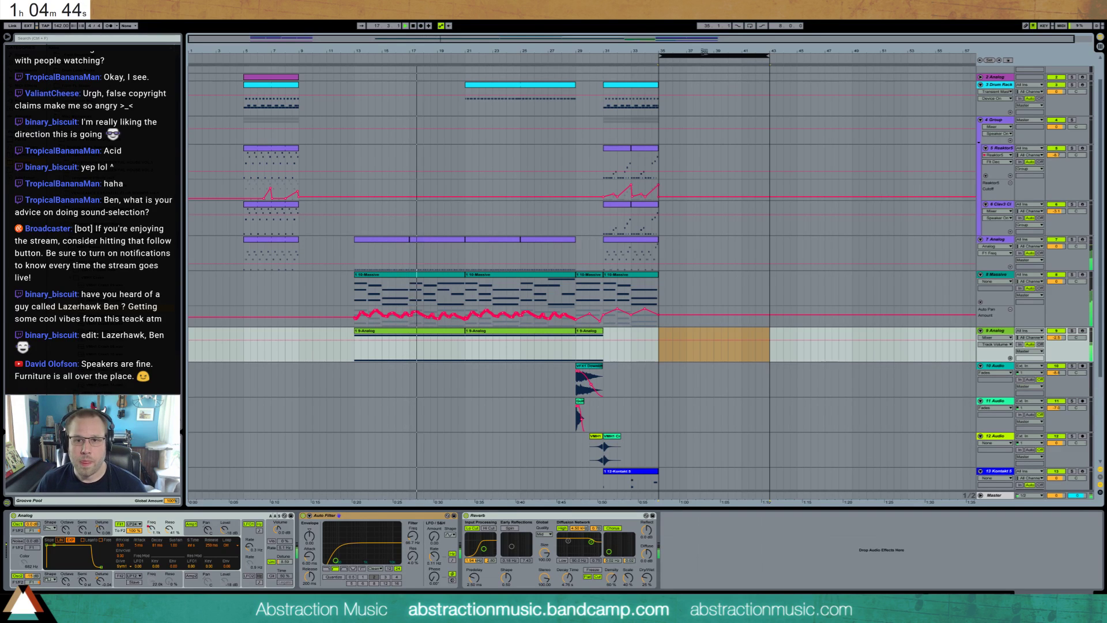
left_click(632, 85)
key("ctrl+l")
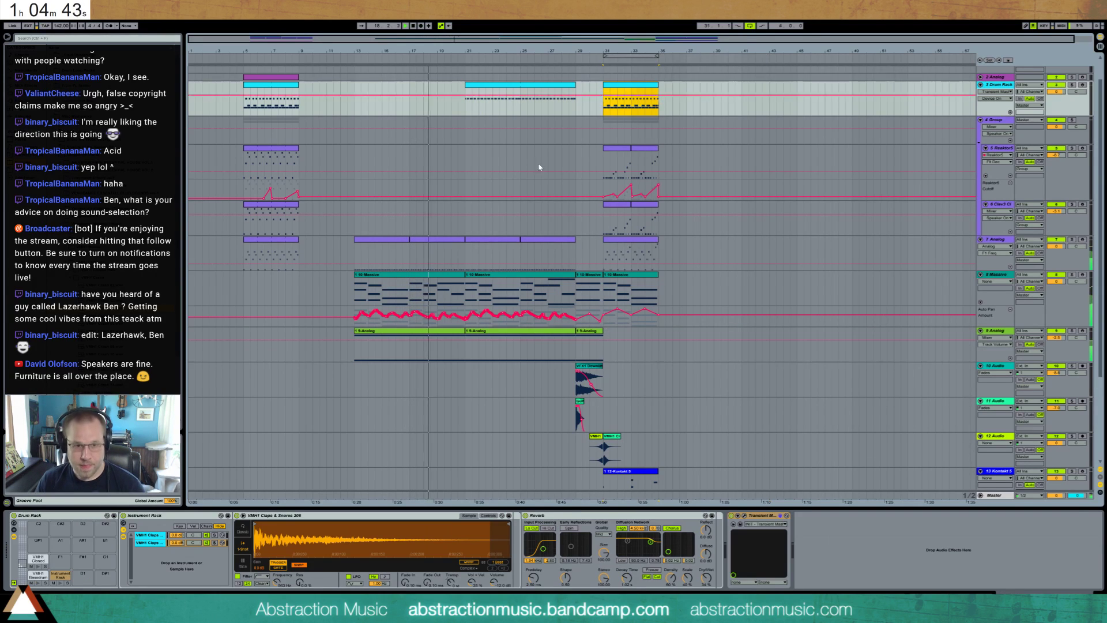
- Clear all F1 Freq automation on the 9 Analog track and show that parameter in its own lane
left_click(434, 333)
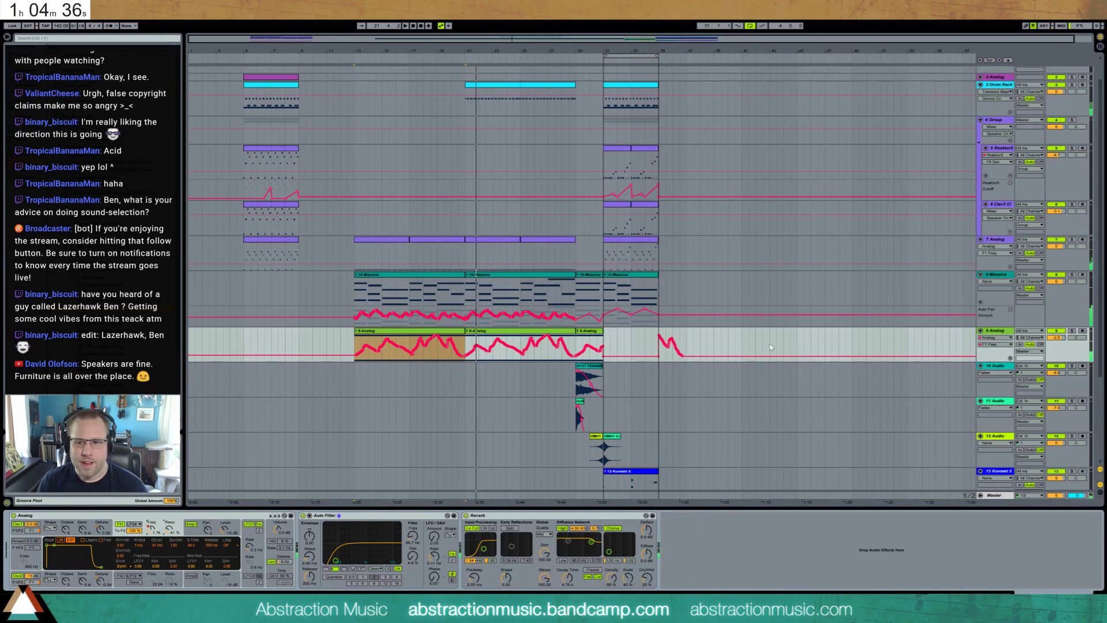
left_click_drag(742, 348, 357, 369)
key("Delete")
left_click(1010, 359)
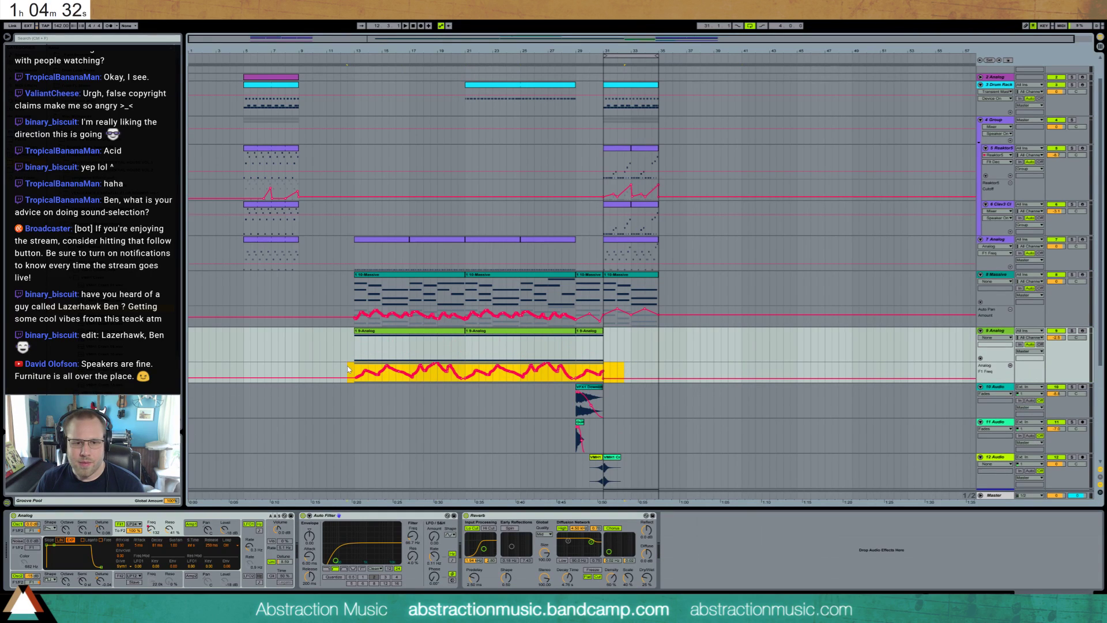
key("Delete")
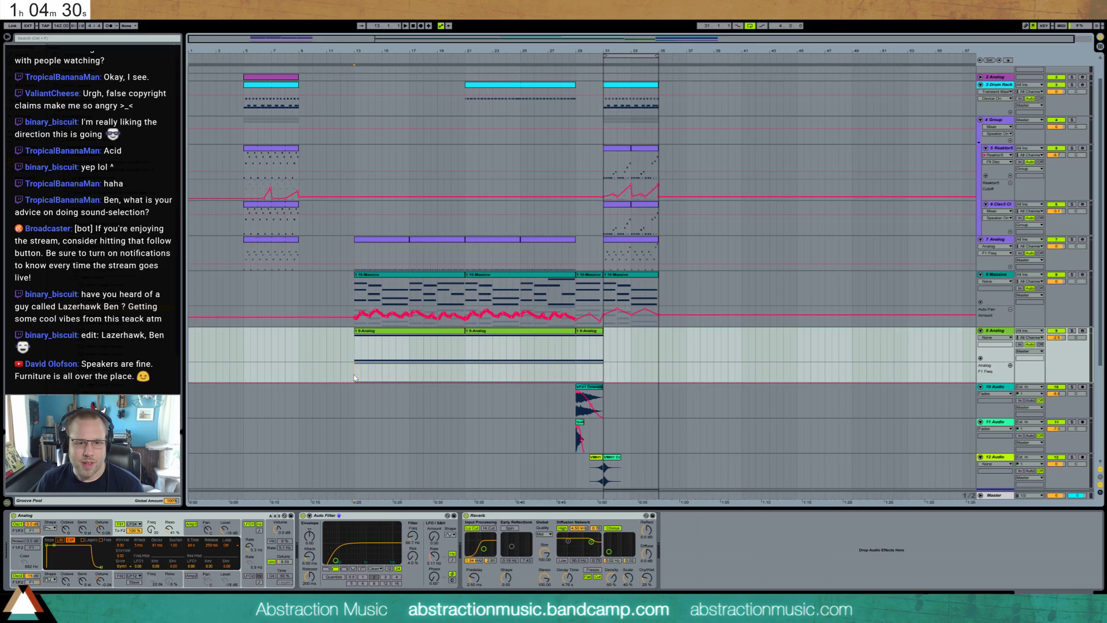
- Raise 9 Analog's filter 1 frequency and adjust its LFO modulation amount while playing from bar 13
left_click(151, 530)
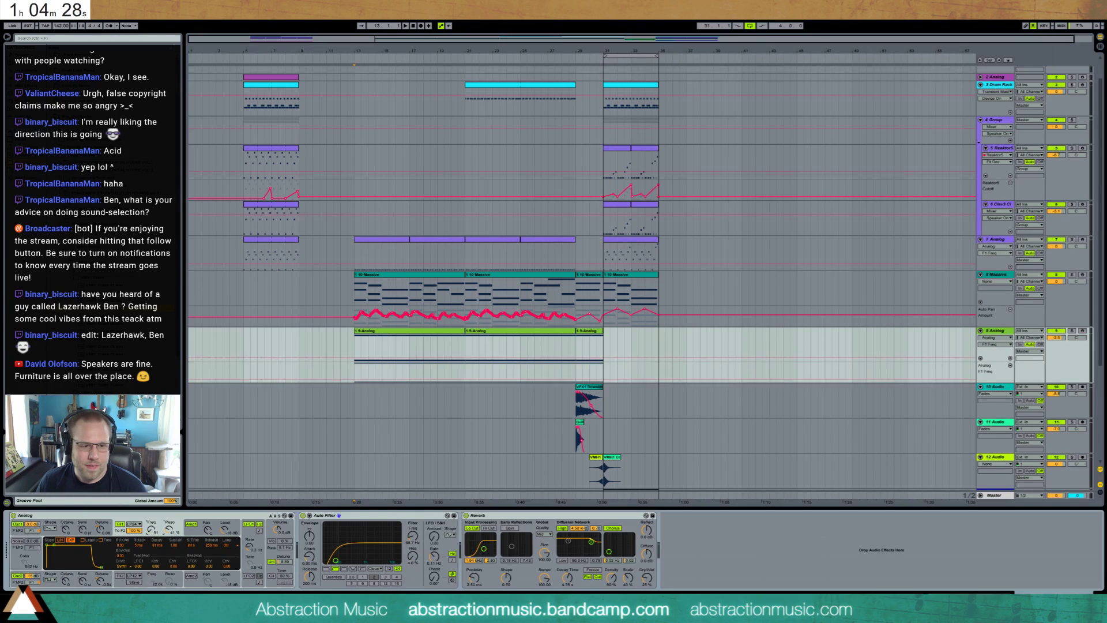
left_click(249, 546)
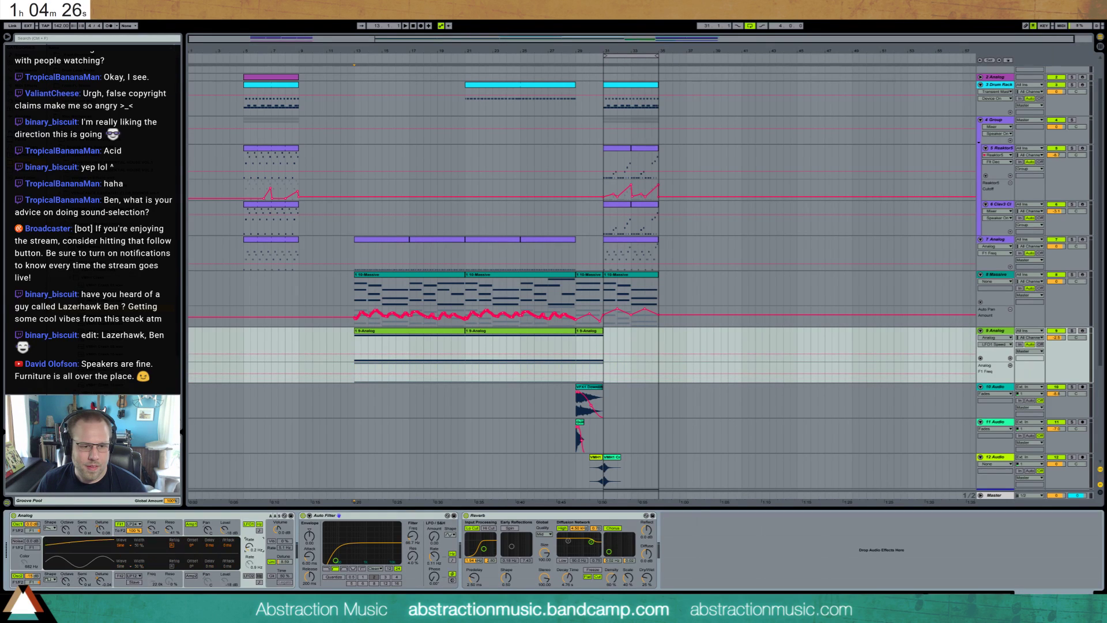
left_click(119, 535)
left_click(134, 567)
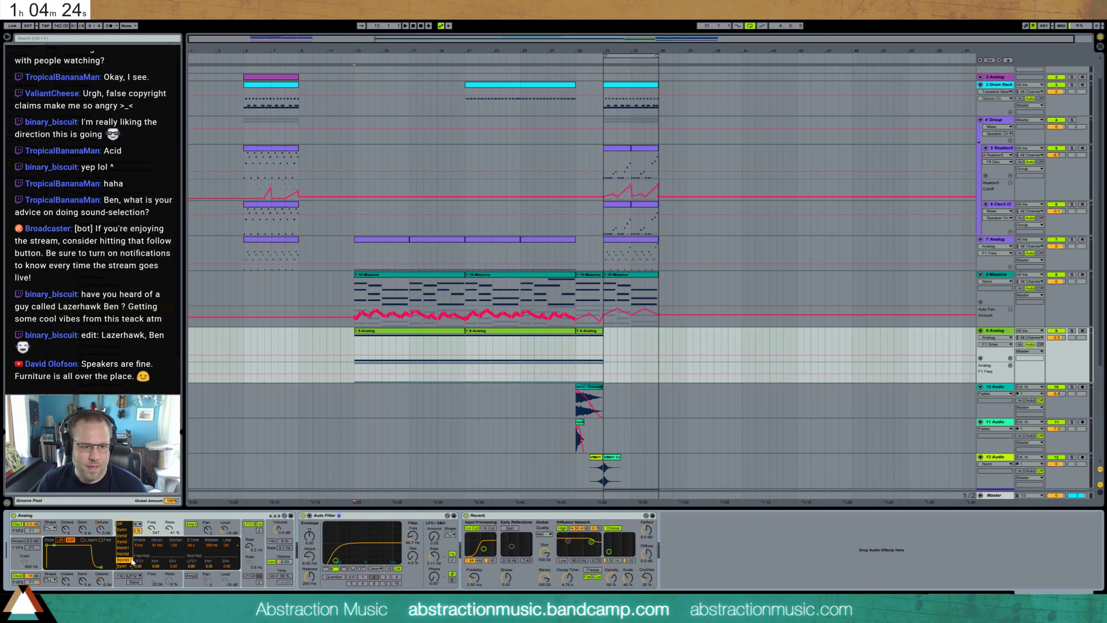
left_click_drag(139, 566, 139, 519)
key("space")
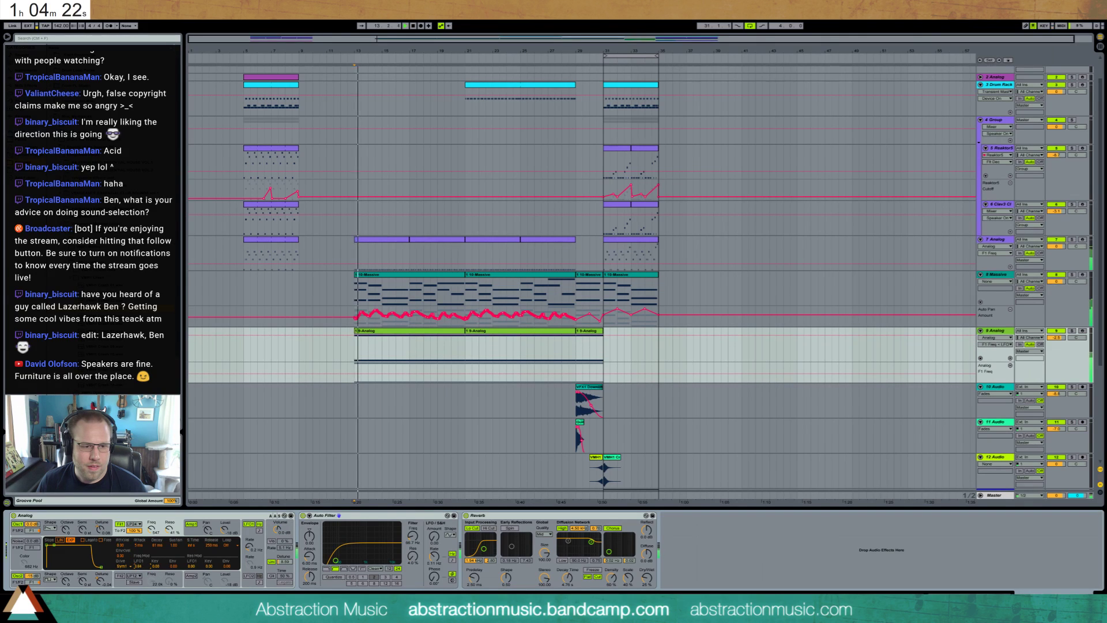
left_click_drag(139, 567, 139, 577)
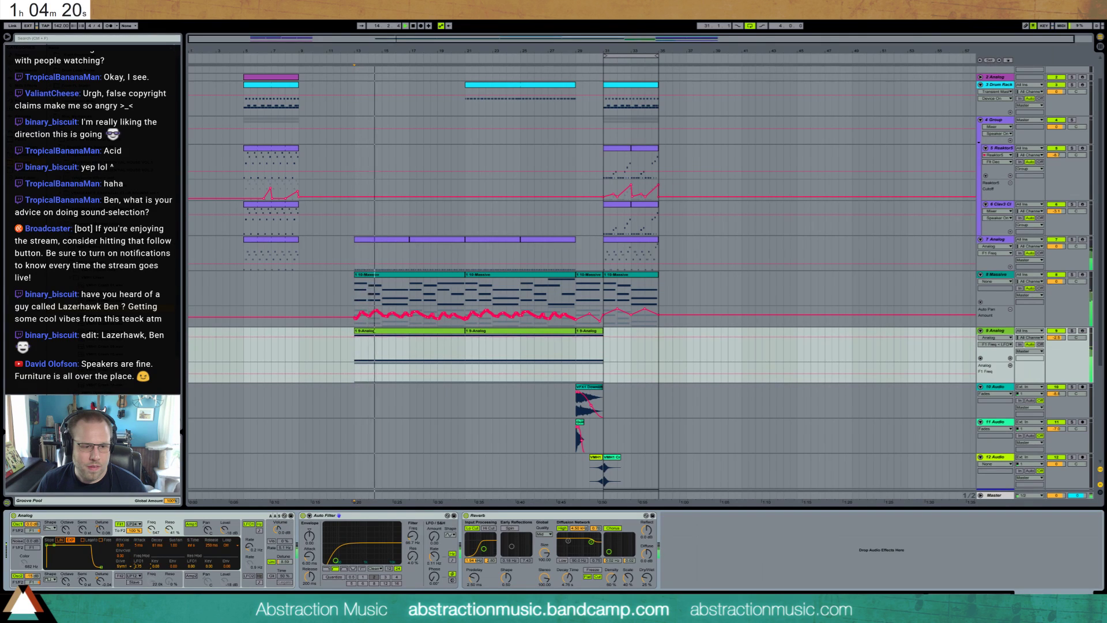
- Adjust 9 Analog's LFO 1 settings and fine-tune its filter 1 frequency during playback
left_click(249, 546)
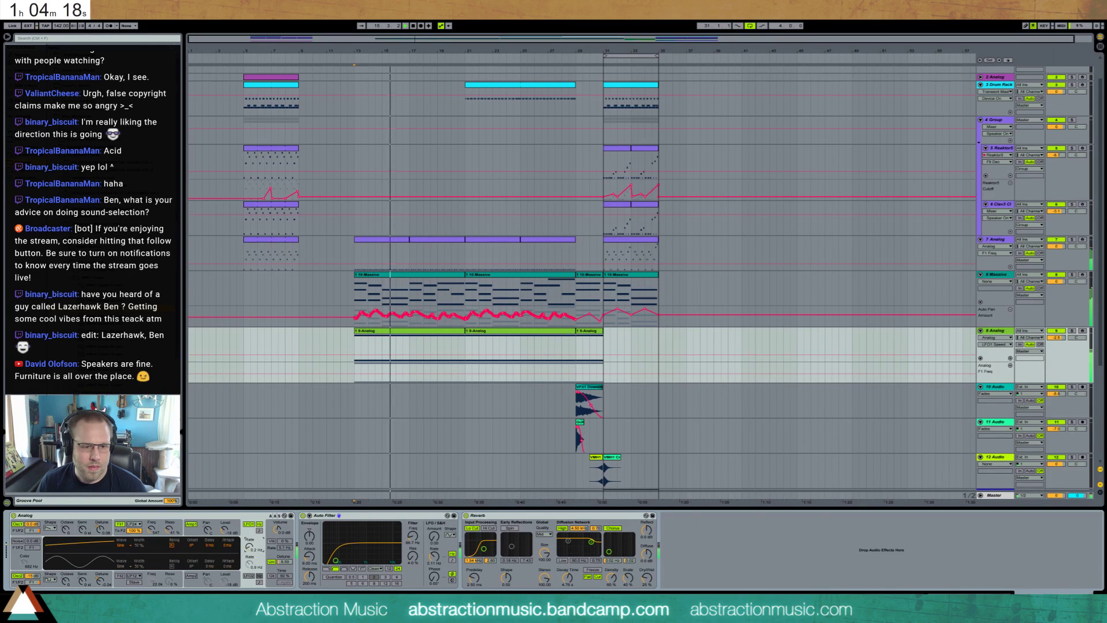
left_click_drag(152, 531, 152, 510)
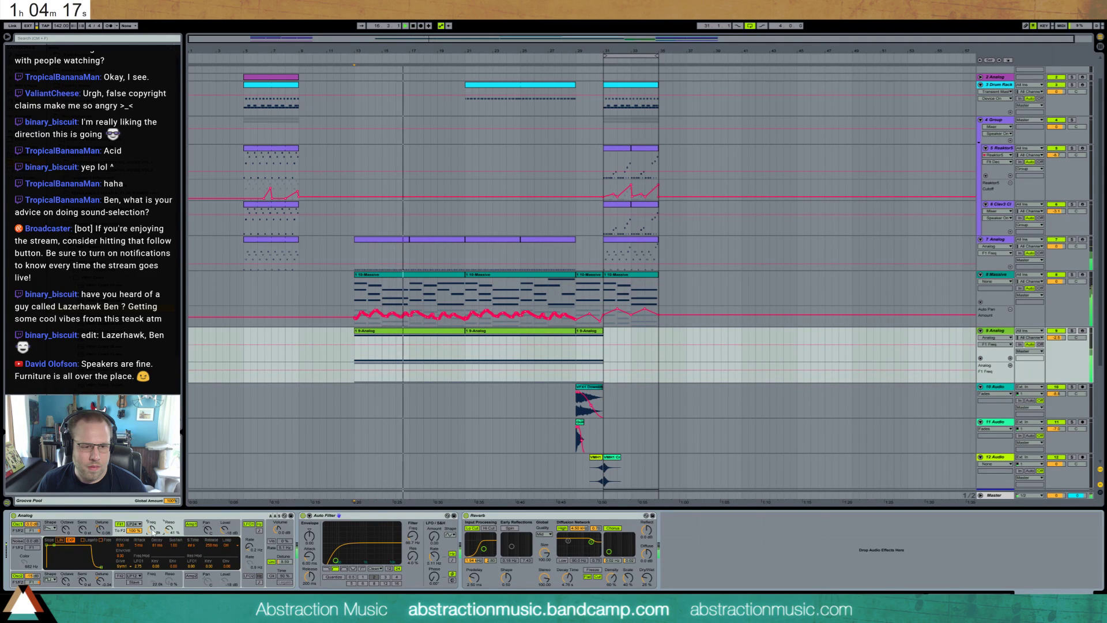
left_click(250, 547)
left_click(259, 530)
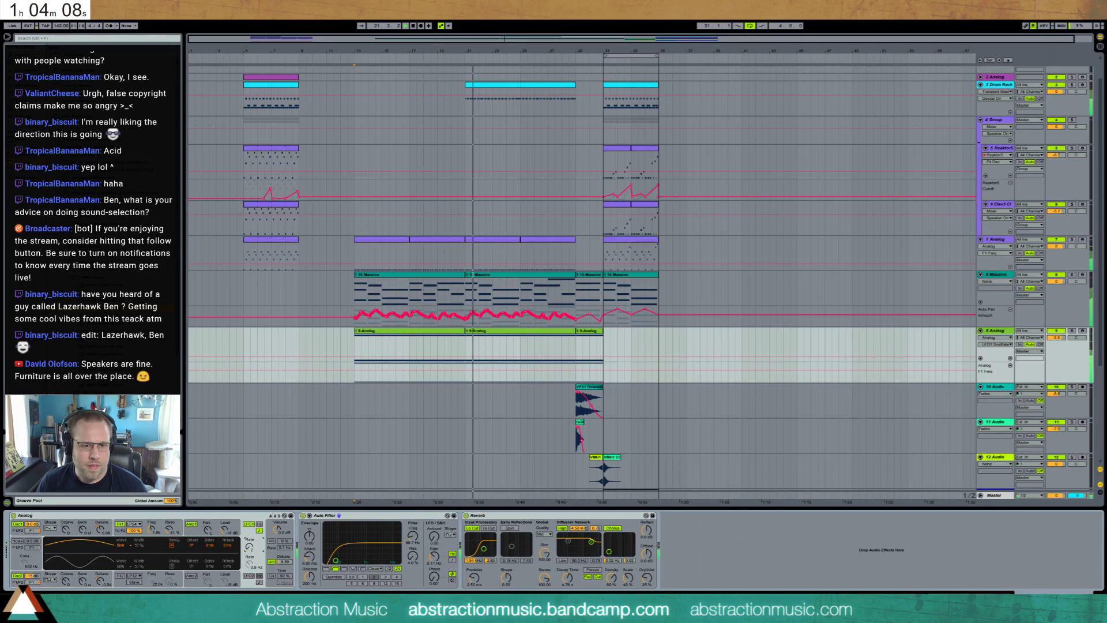
left_click(486, 332)
left_click_drag(152, 529, 152, 534)
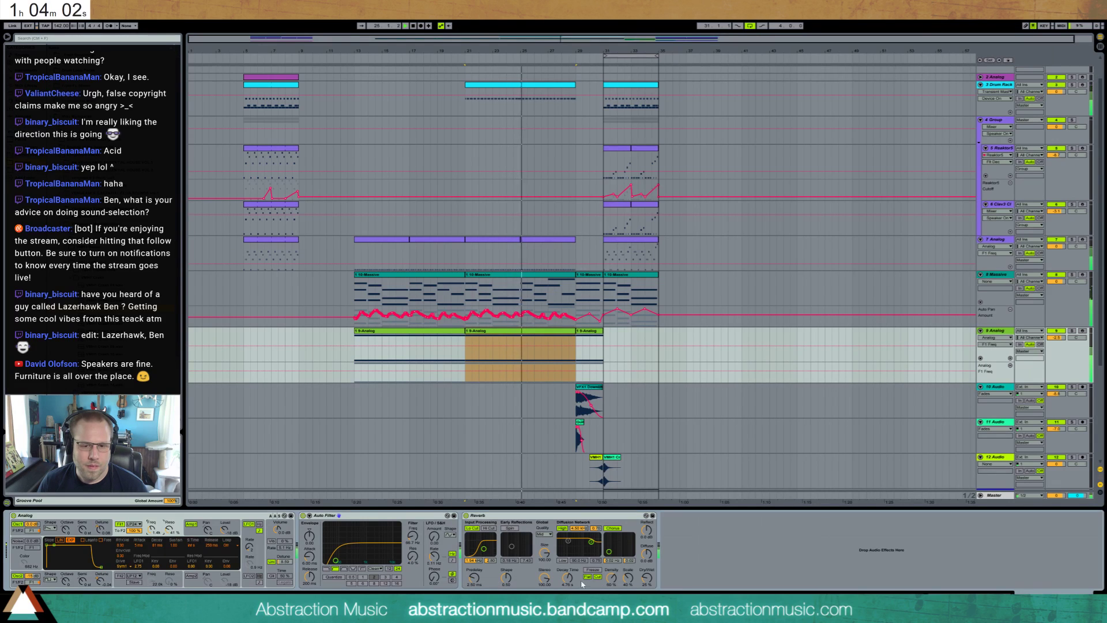
- Increase the decay time and dry/wet amount of the Reverb on the 9 Analog track
left_click_drag(484, 548, 484, 547)
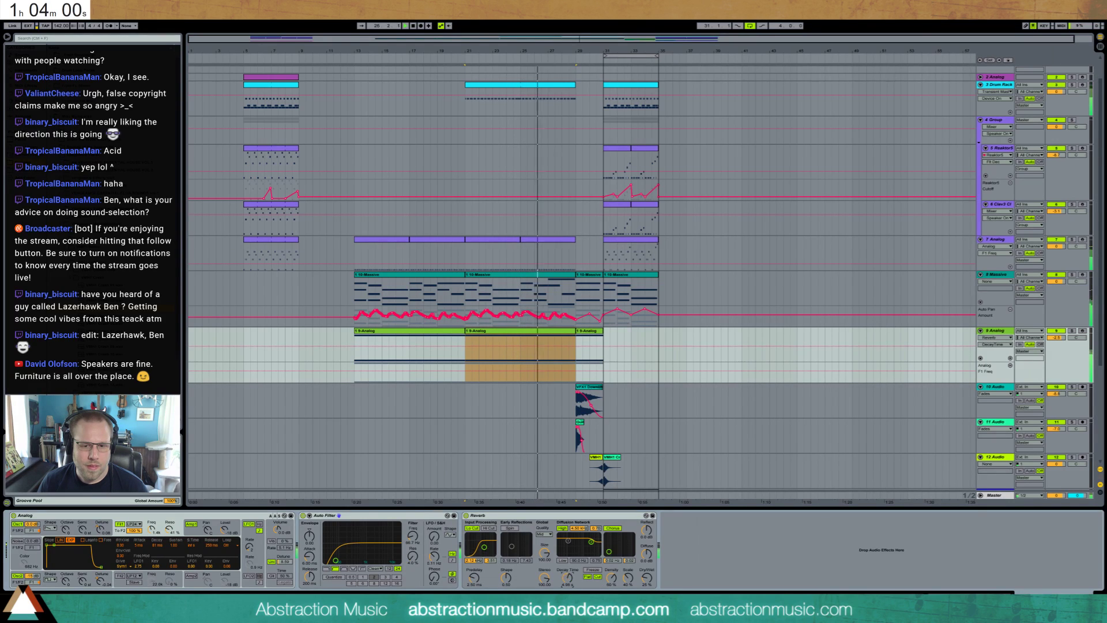
left_click_drag(567, 578, 568, 568)
left_click_drag(647, 578, 646, 565)
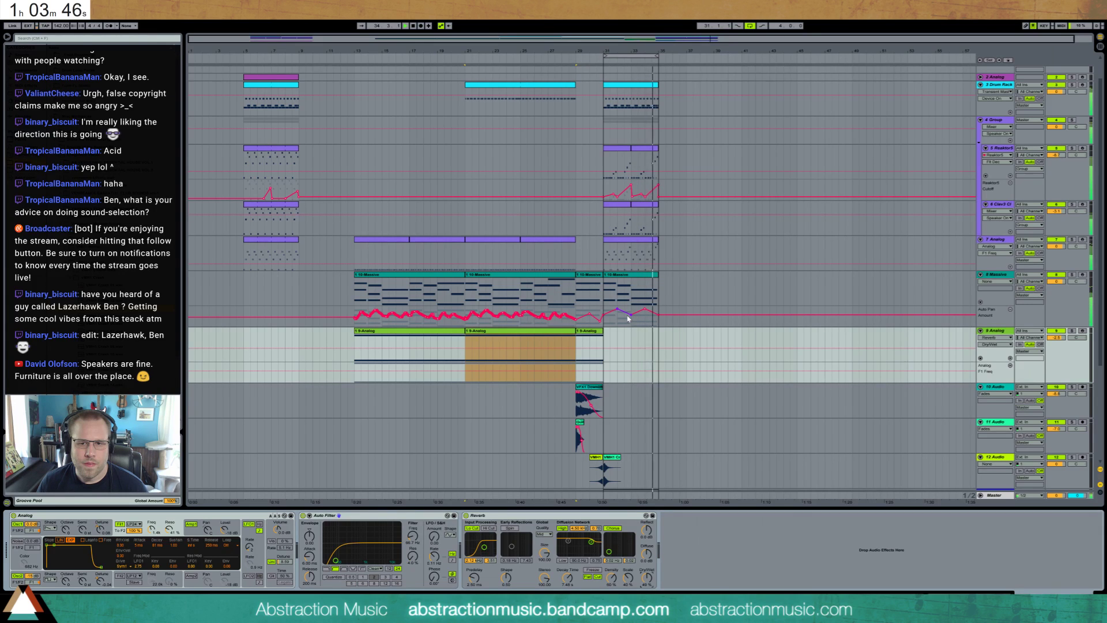
- Duplicate the 13 Kontakt 5 clip at bar 31 so that it repeats from bar 35
scroll(634, 369, "down", 3)
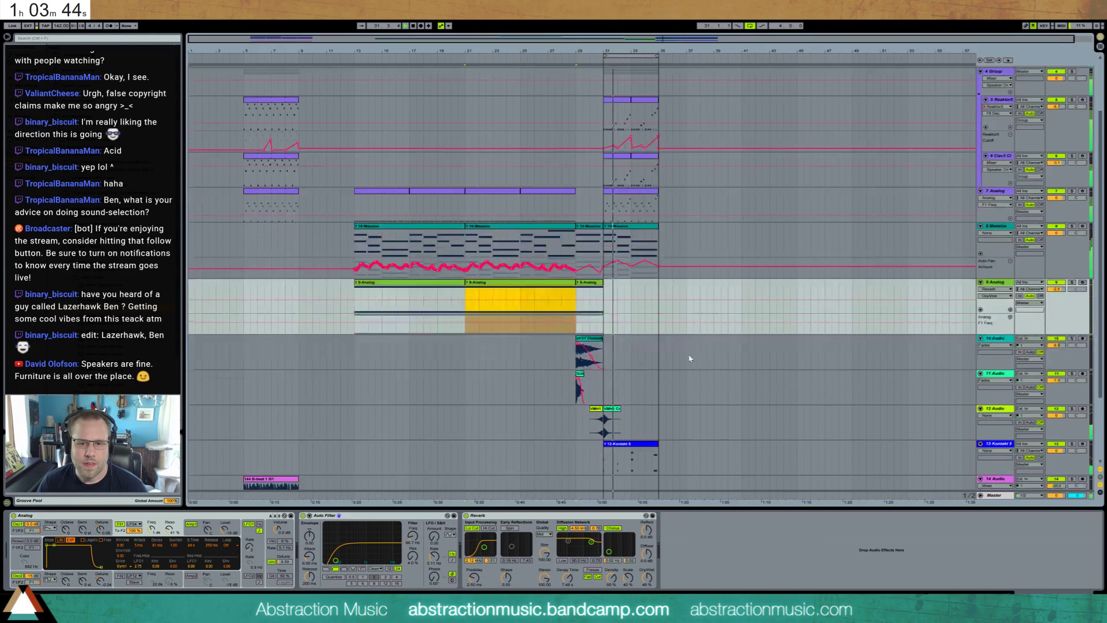
left_click(639, 411)
key("ctrl+d")
scroll(692, 347, "up", 2)
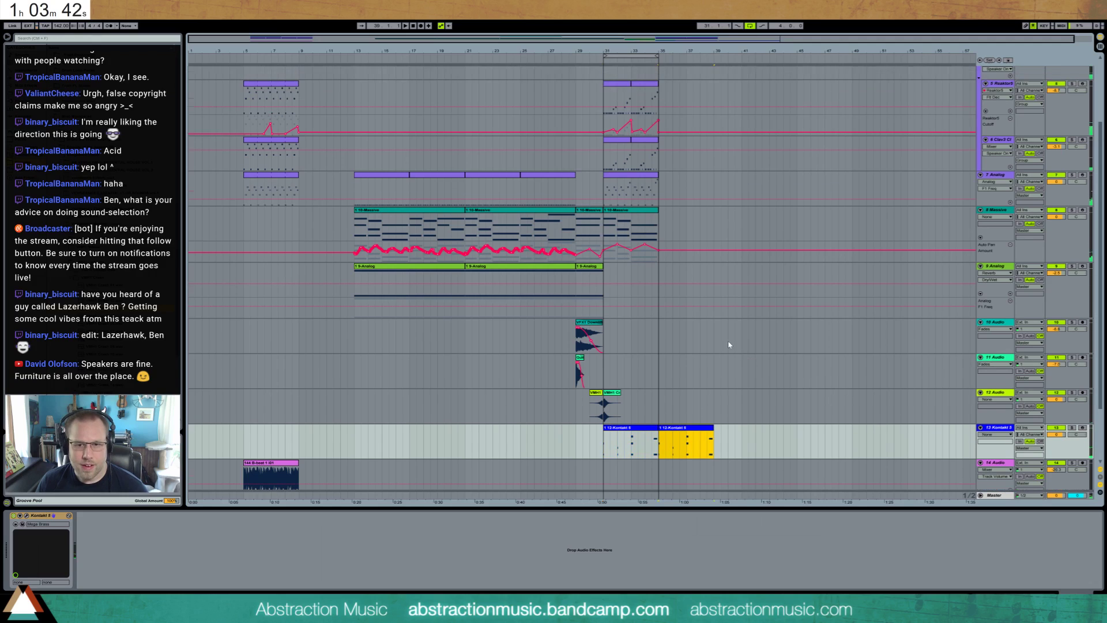
- Duplicate bars 31–35 of the tracks from Drum Rack to 8 Massive, move the loop to bars 35–39, and play it
scroll(693, 347, "up", 3)
left_click_drag(659, 327, 604, 134)
key("ctrl+d")
left_click_drag(647, 60, 702, 60)
scroll(762, 410, "down", 4)
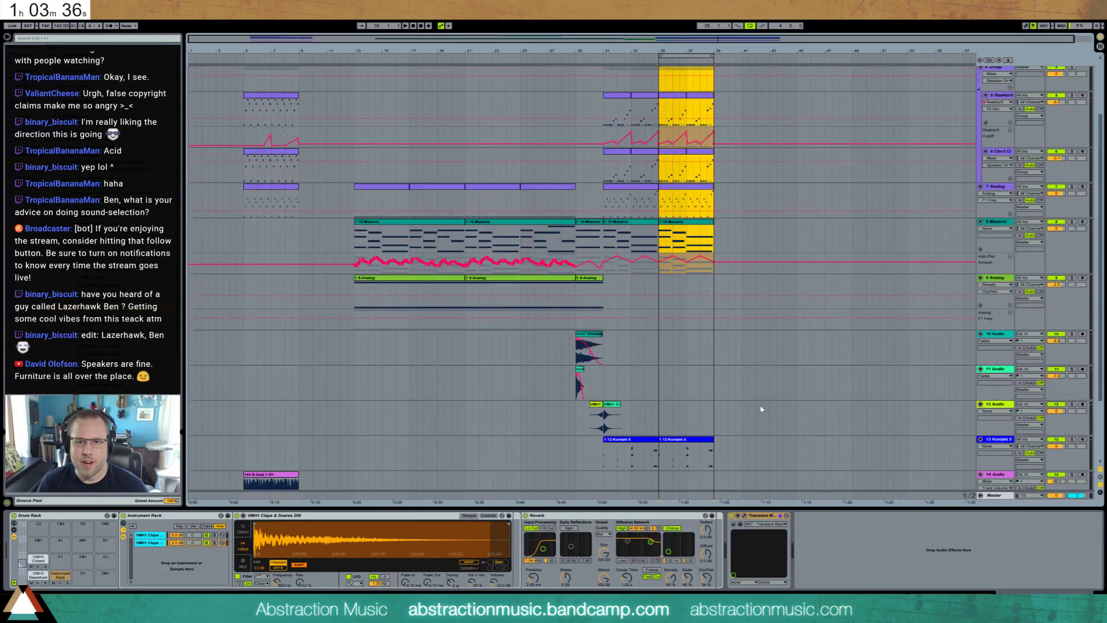
scroll(807, 358, "up", 3)
key("space")
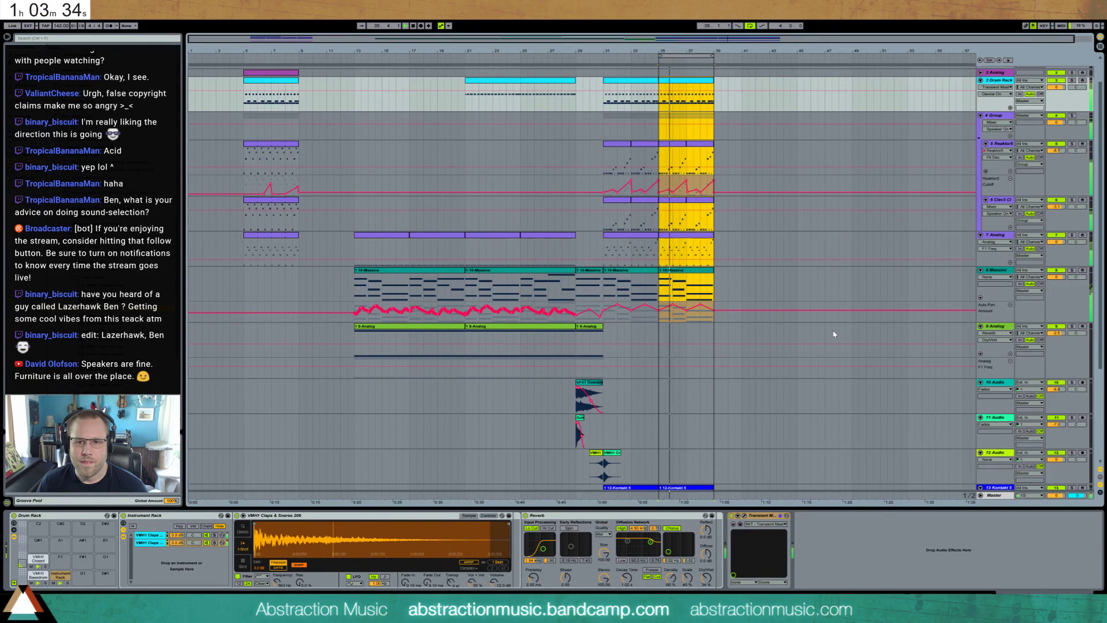
- Open the Massive synth on the 8 Massive track and show its master volume automation
left_click(635, 284)
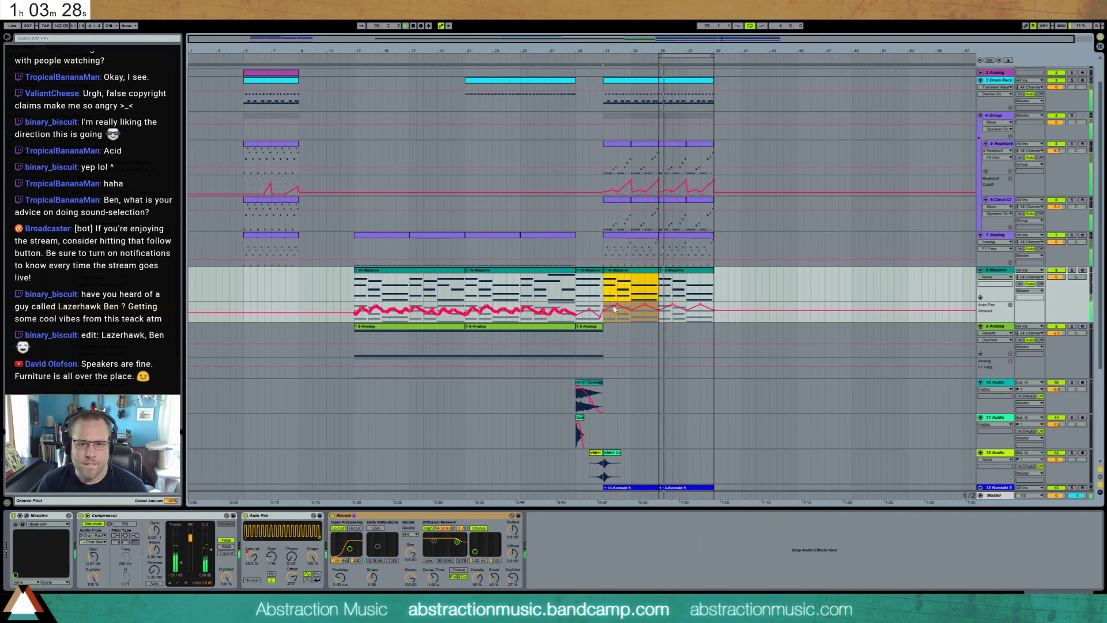
left_click_drag(609, 308, 618, 307)
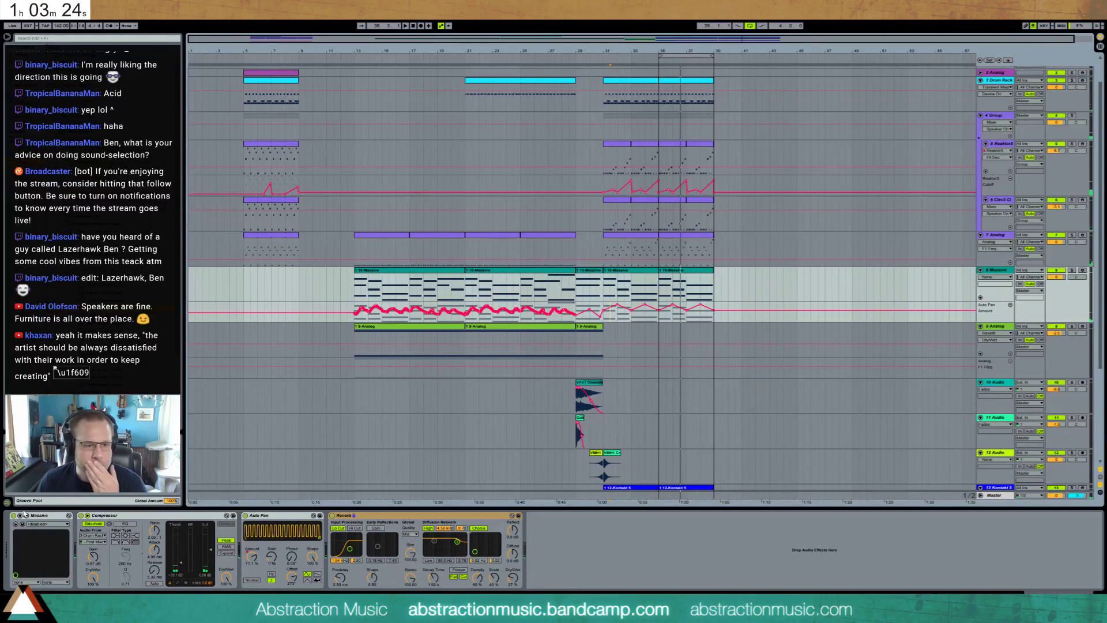
left_click(68, 517)
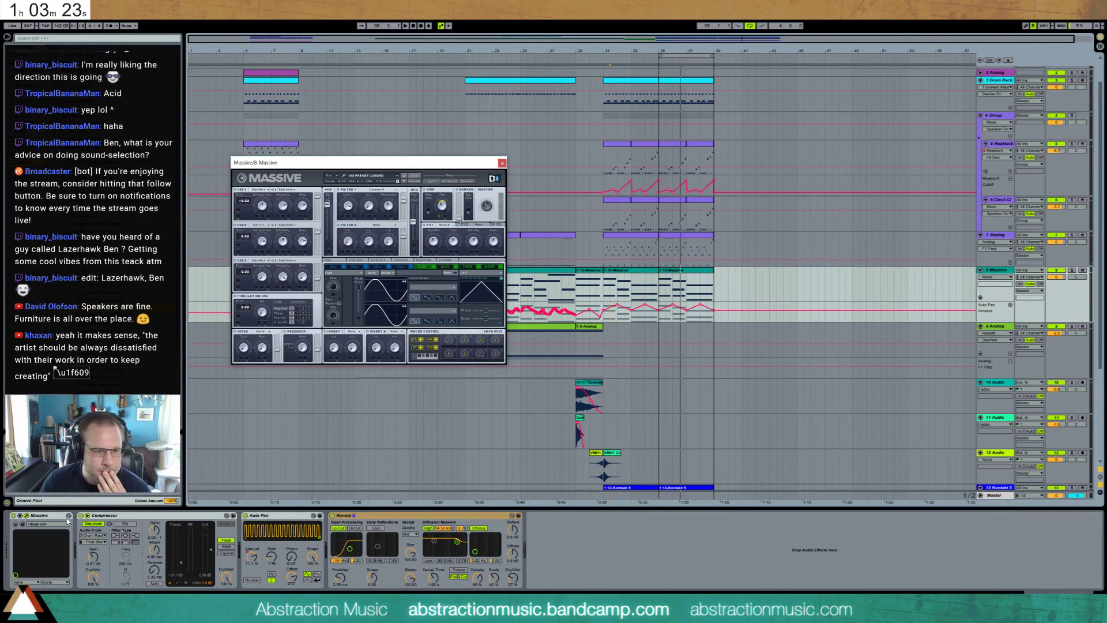
left_click(486, 206)
left_click(610, 277)
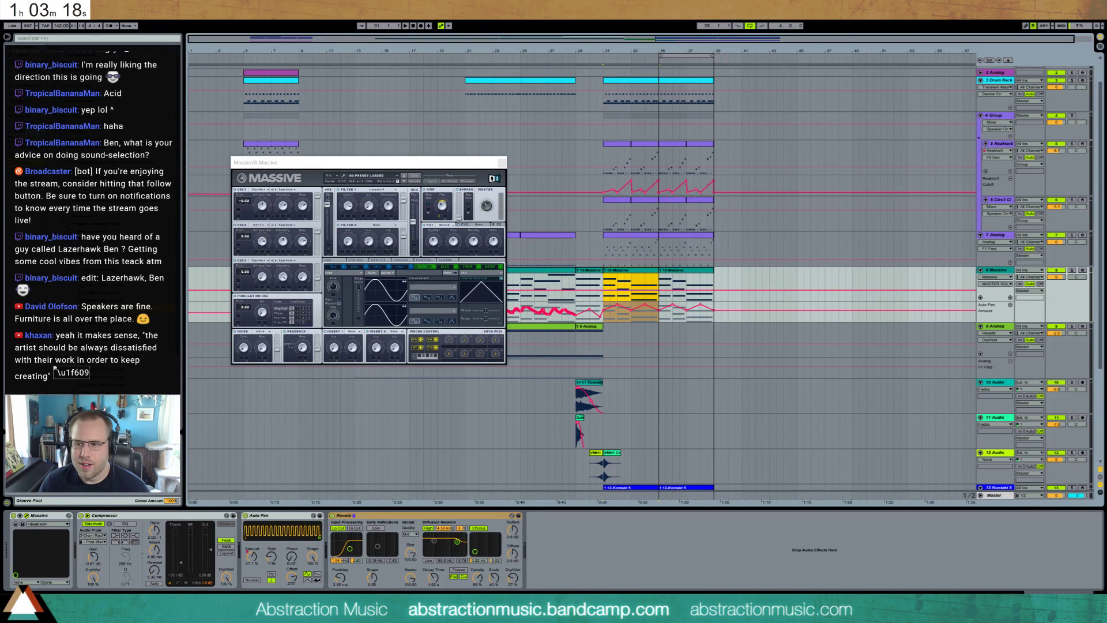
- Lower Massive's master volume automation slightly from bar 31 onward
left_click(603, 290)
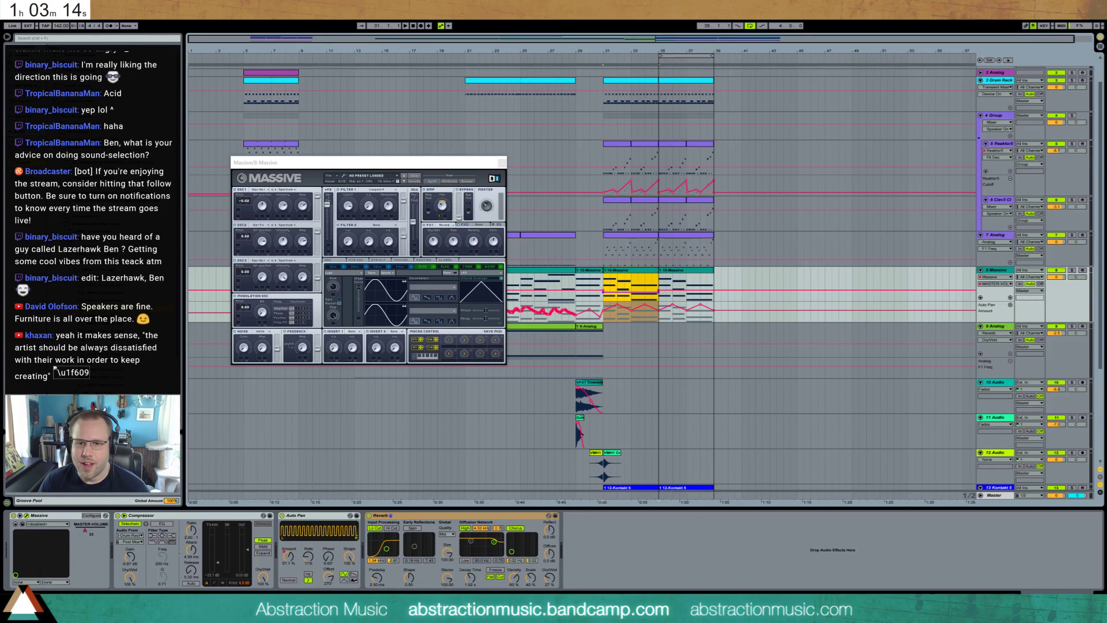
left_click_drag(660, 291, 660, 293)
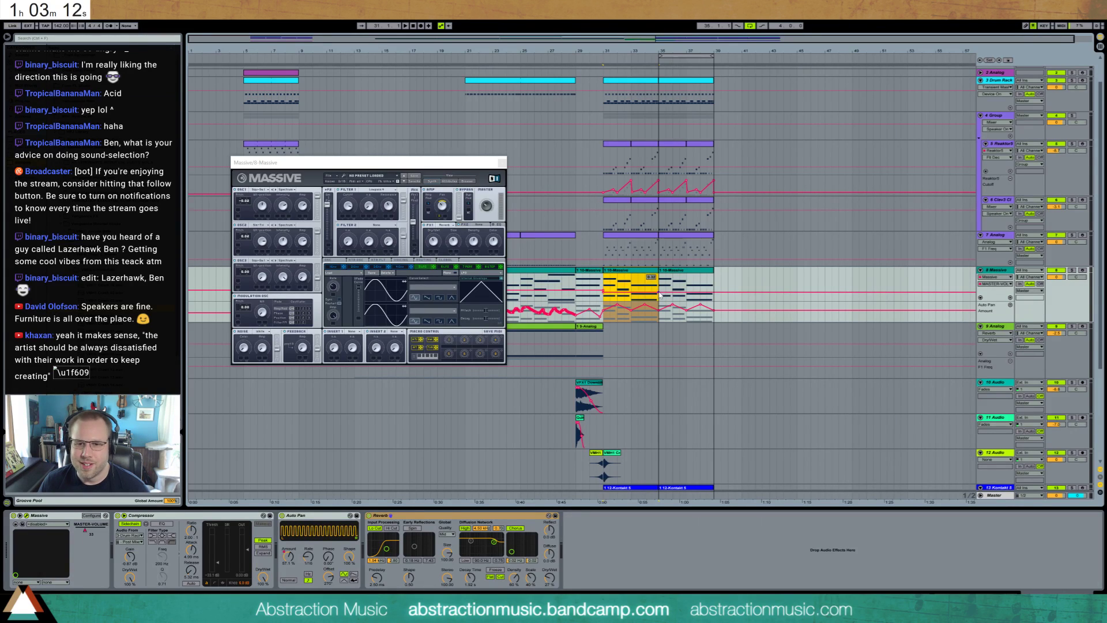
left_click(637, 285)
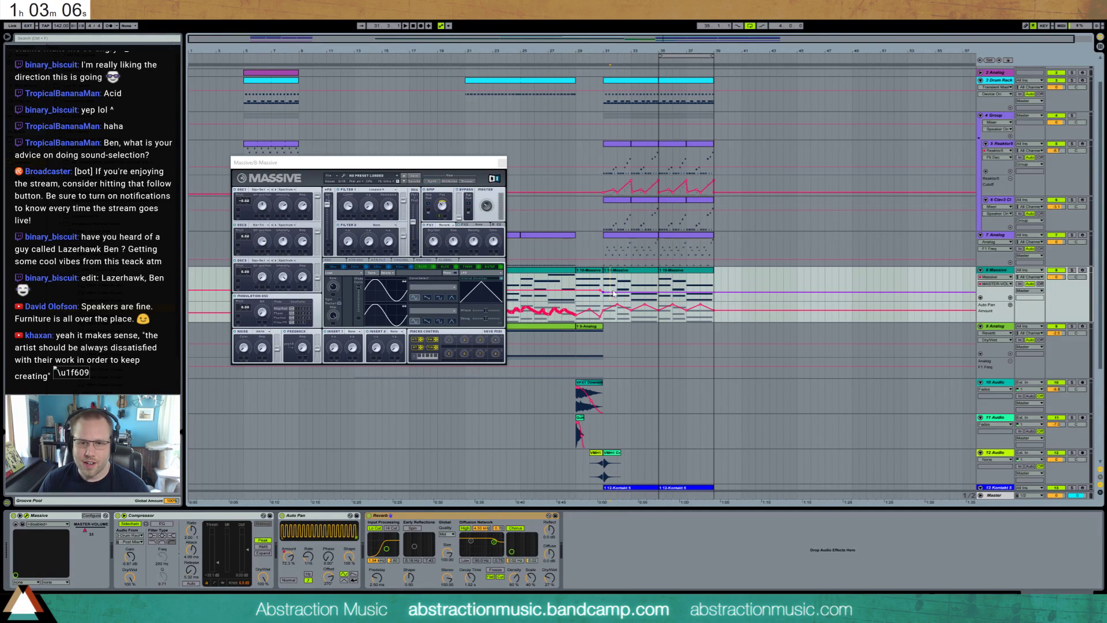
left_click_drag(613, 291, 613, 291)
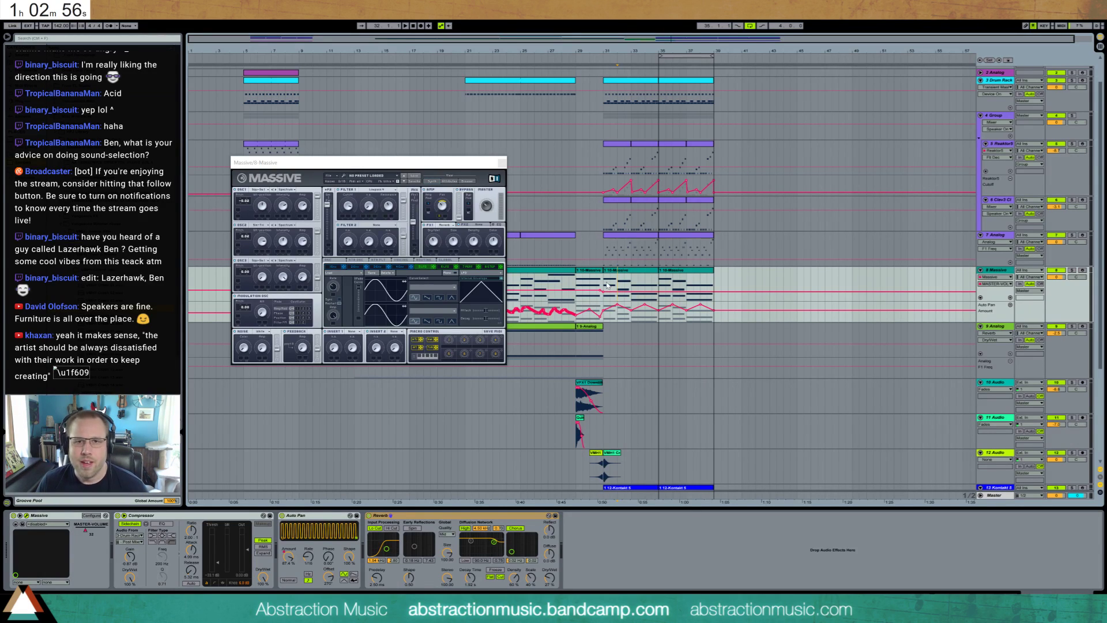
- Arm the default piano track for recording, return to the 8 Massive track, and close the Massive window
scroll(947, 99, "up", 2)
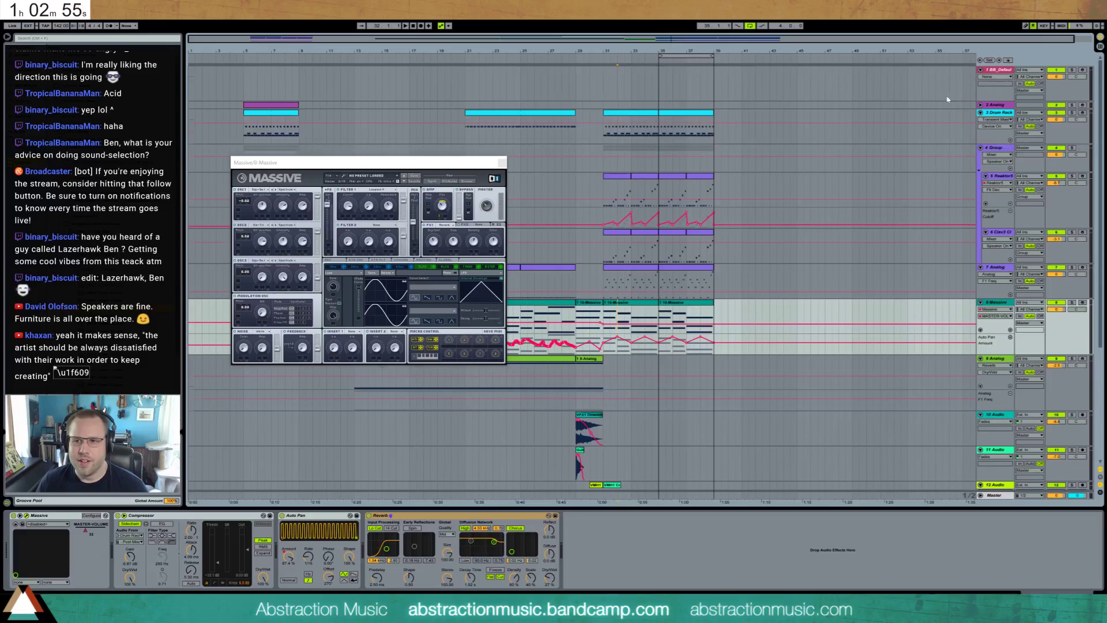
left_click(1006, 75)
left_click(1083, 69)
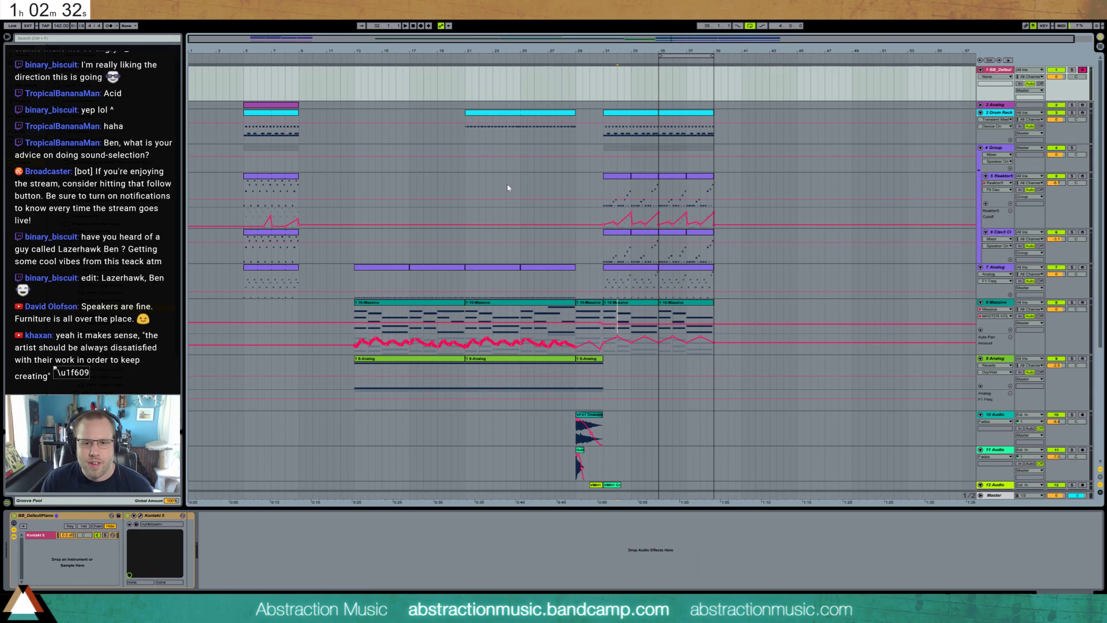
left_click(603, 351)
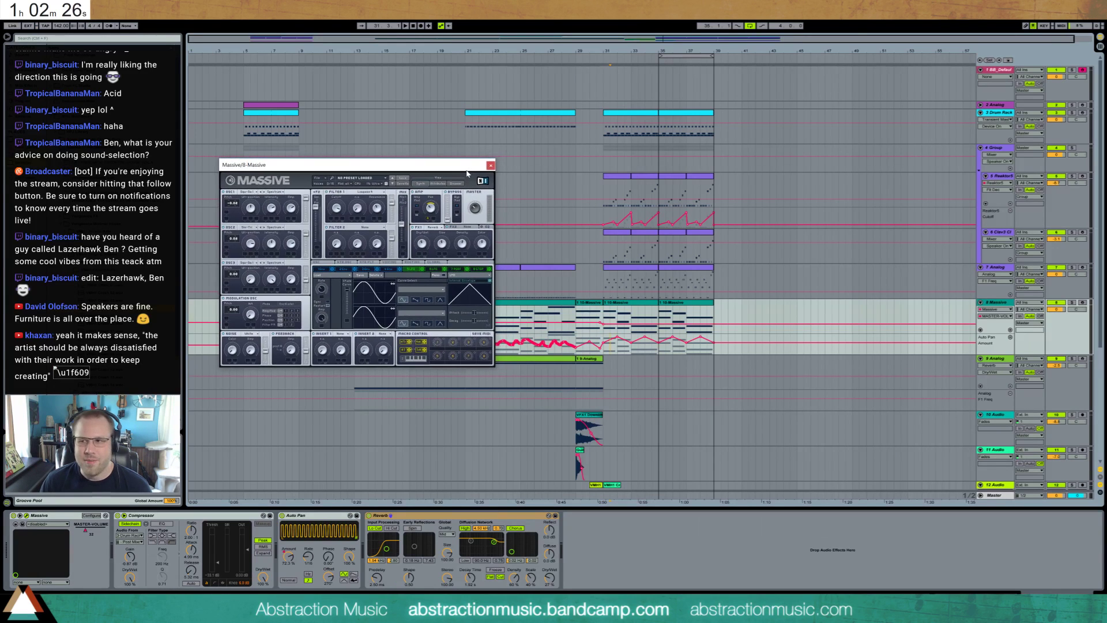
left_click(492, 167)
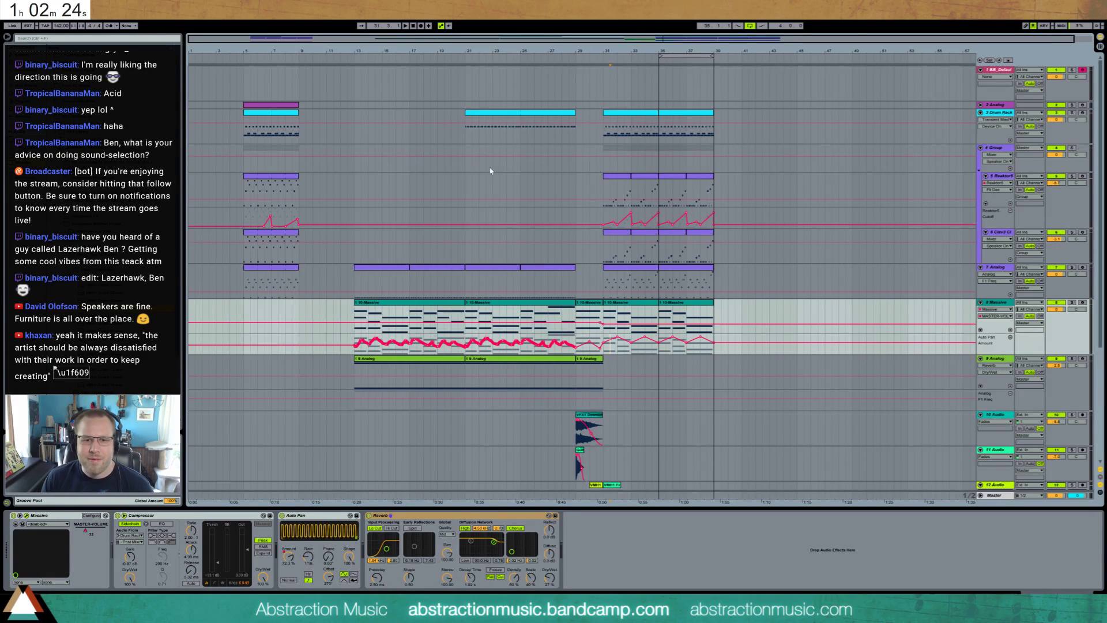
- Play from bar 13 and adjust the AMP1 Level of the synth on the 9 Analog track
left_click(354, 314)
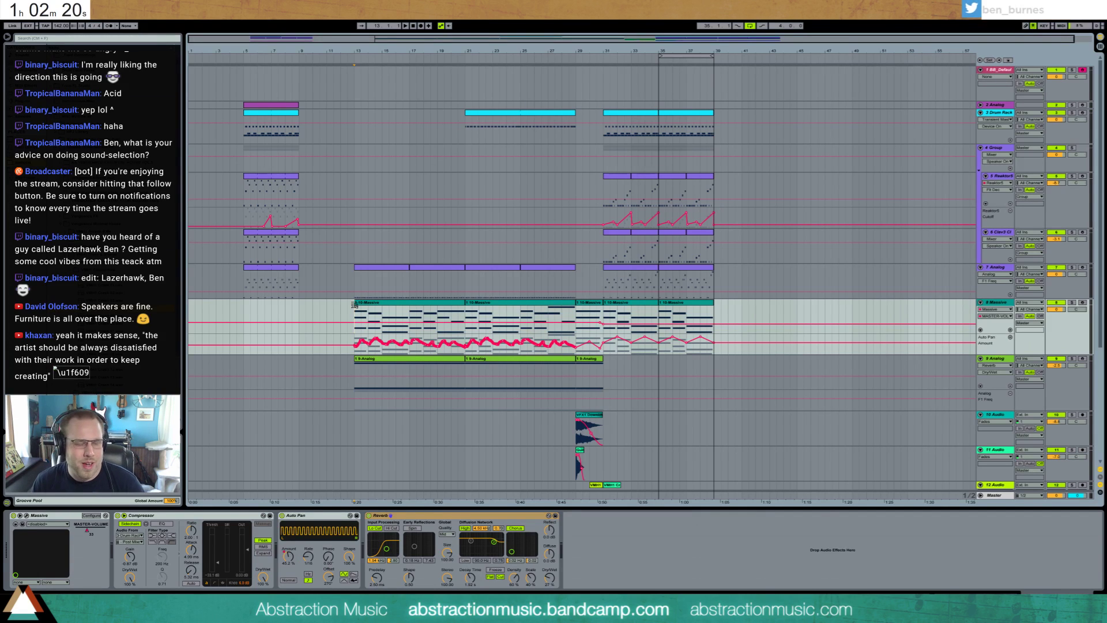
key("space")
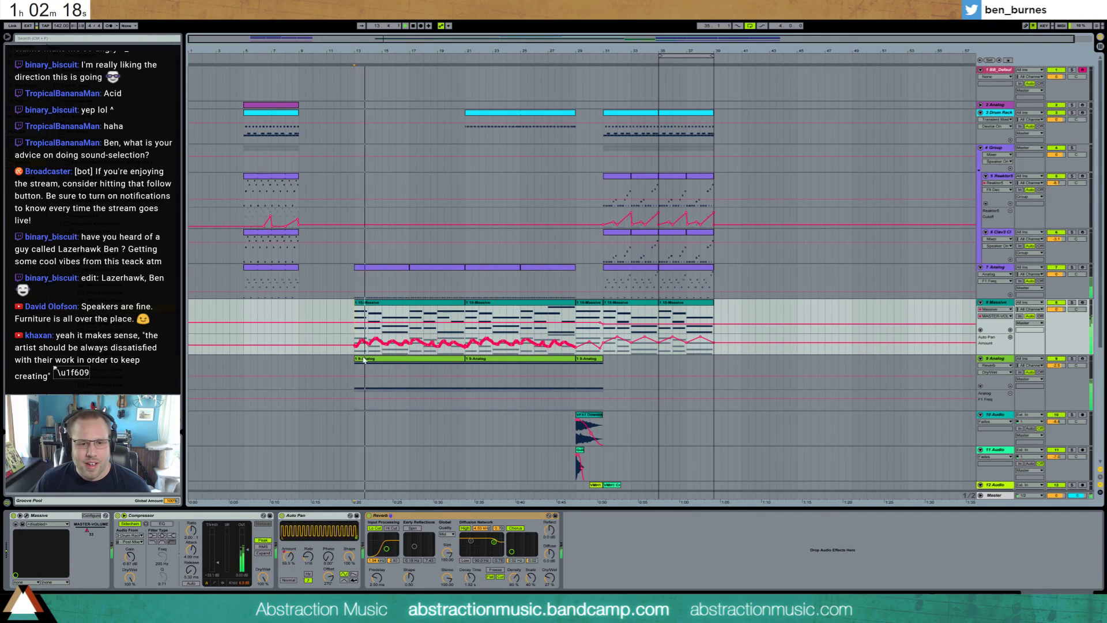
left_click(369, 378)
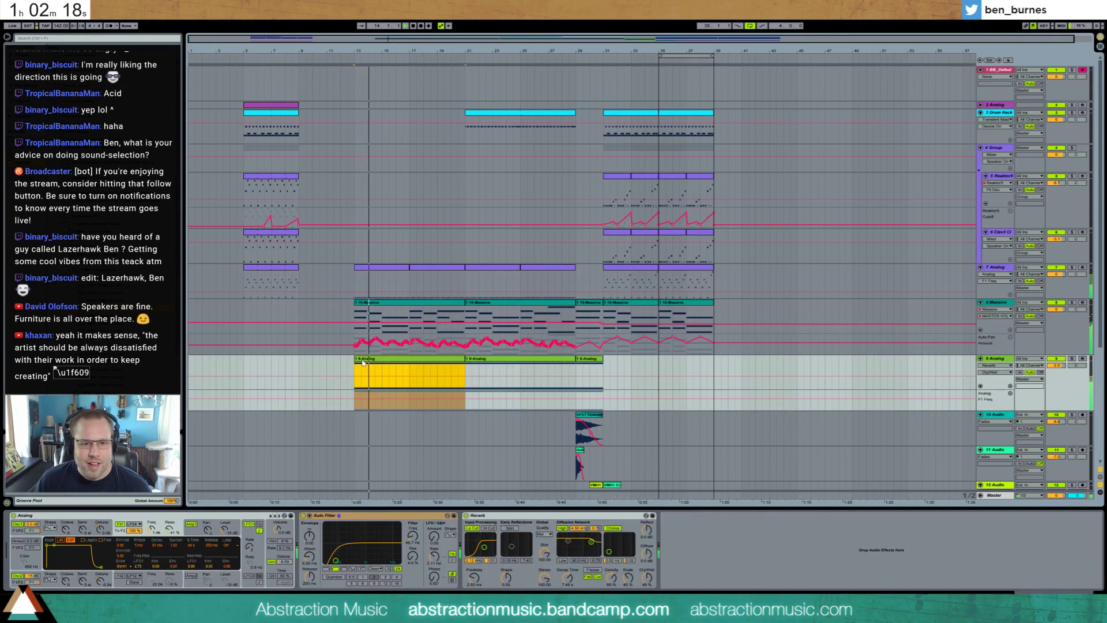
left_click(225, 530)
key("space")
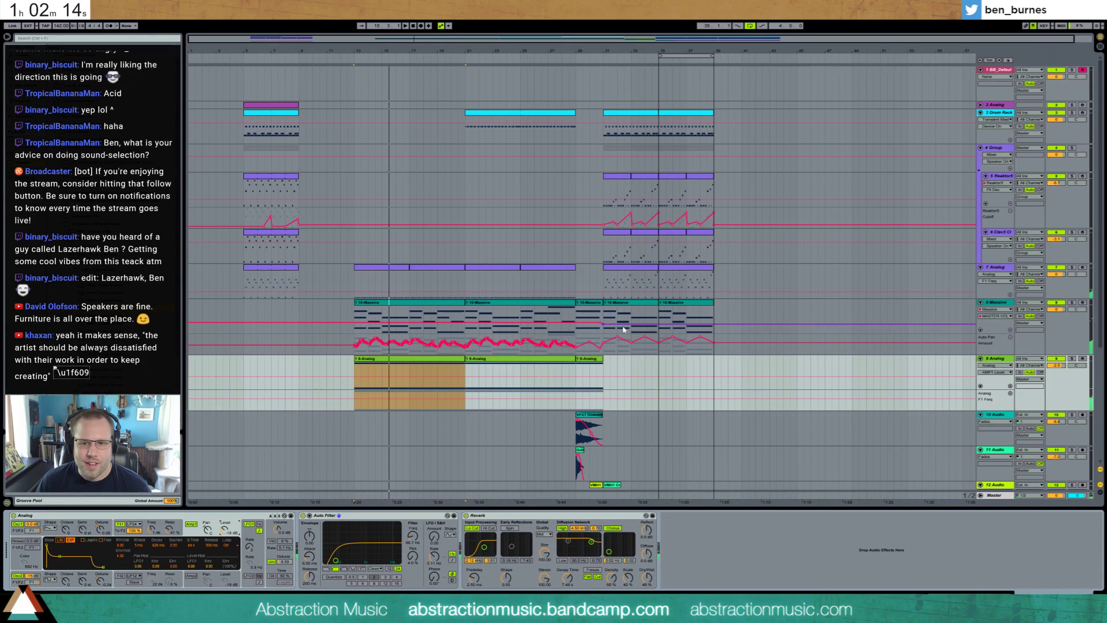
- Remove the master volume breakpoints at bar 31 on the 8 Massive track and play from bar 13
left_click(600, 323)
left_click(602, 324)
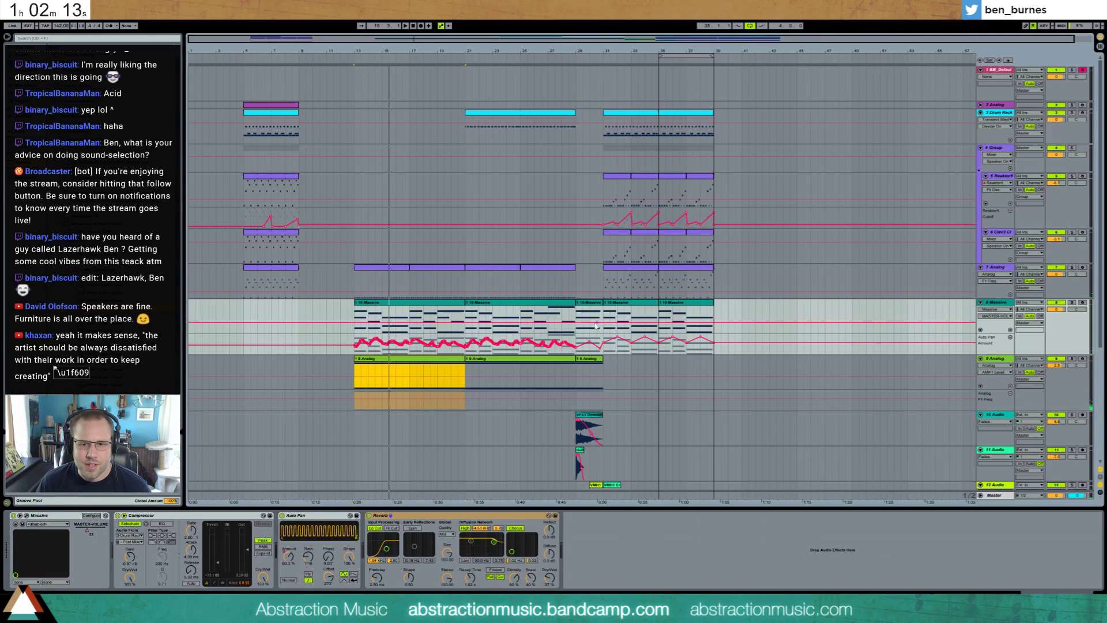
left_click(353, 316)
key("space")
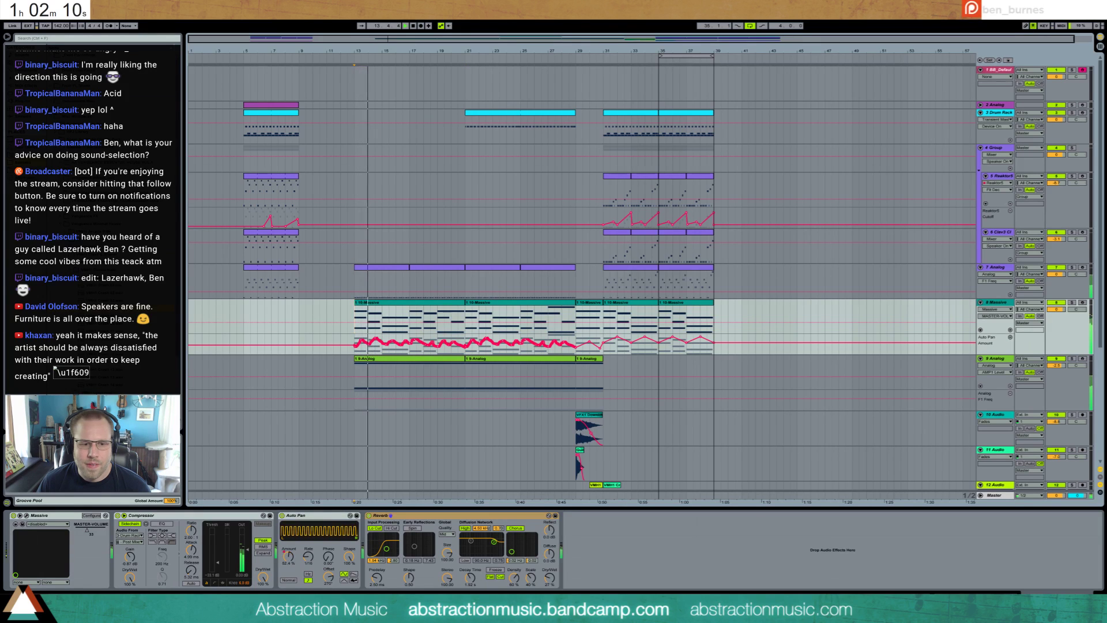
- Adjust Massive's filter 1 cutoff and draw a curved drop in its automation just before bar 17
left_click(26, 515)
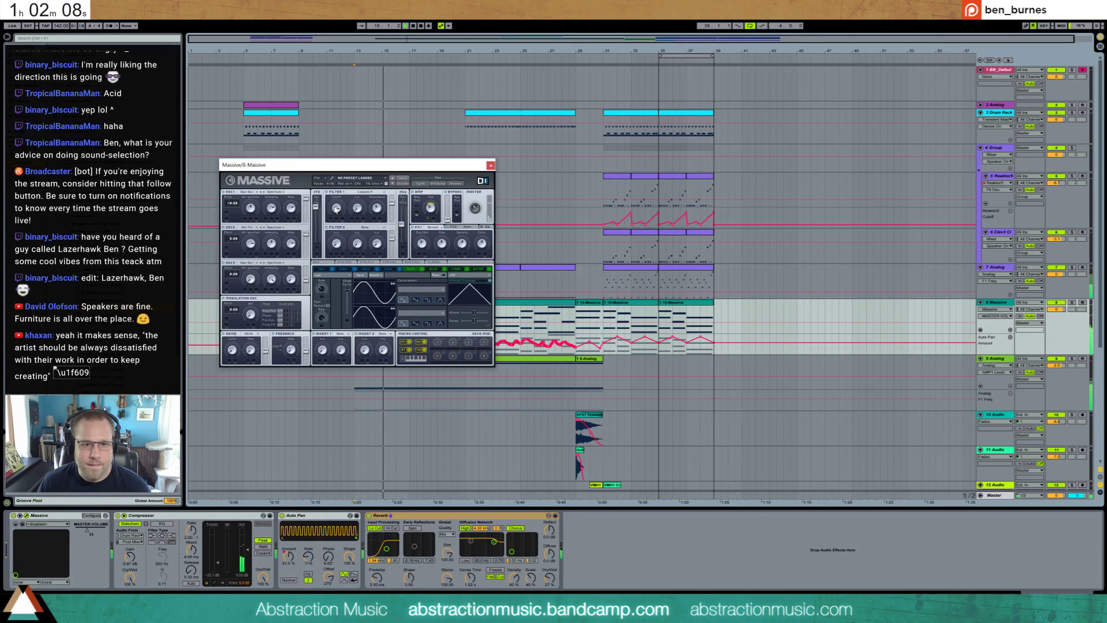
left_click_drag(336, 208, 335, 212)
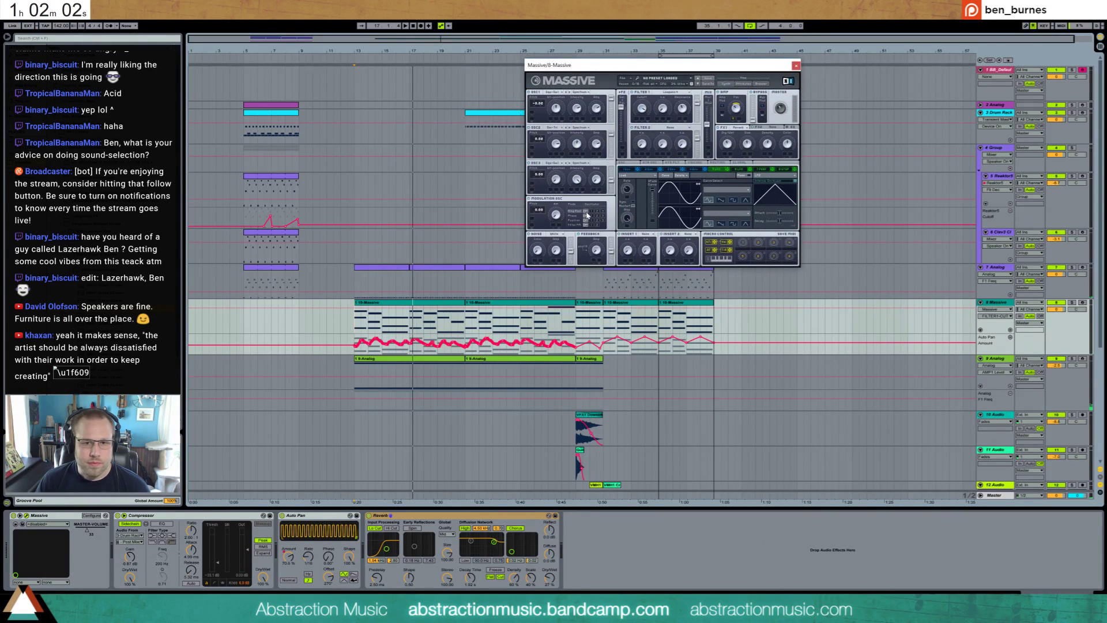
left_click(397, 314)
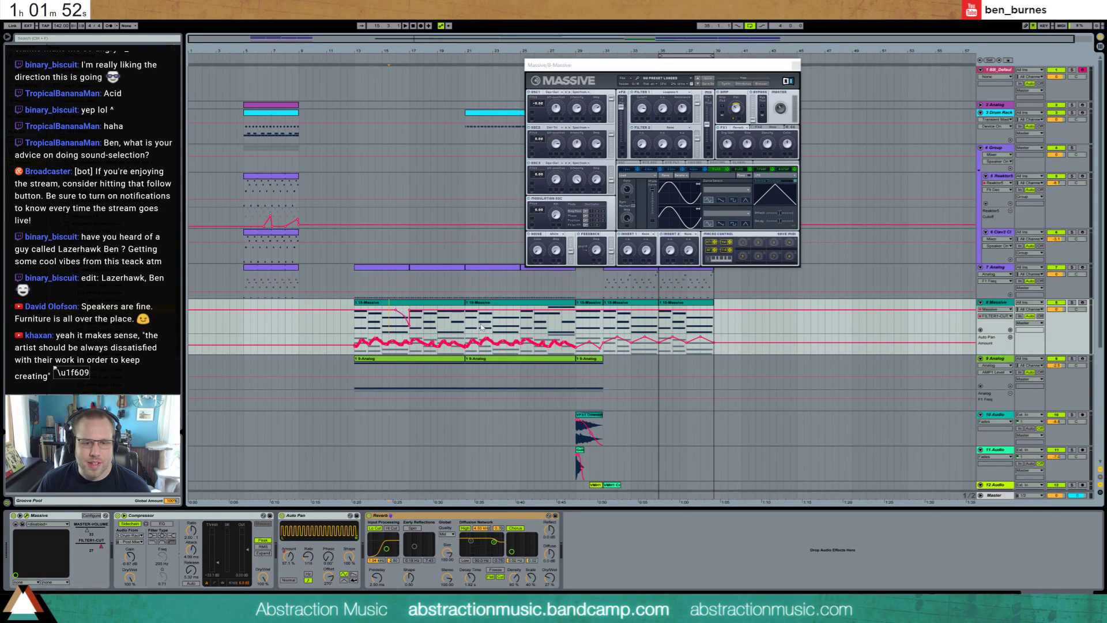
- Show FILTER1-CUT in its own lane and copy the cutoff drop to the bars before 21, 25, 29, 35 and 39
left_click(1010, 330)
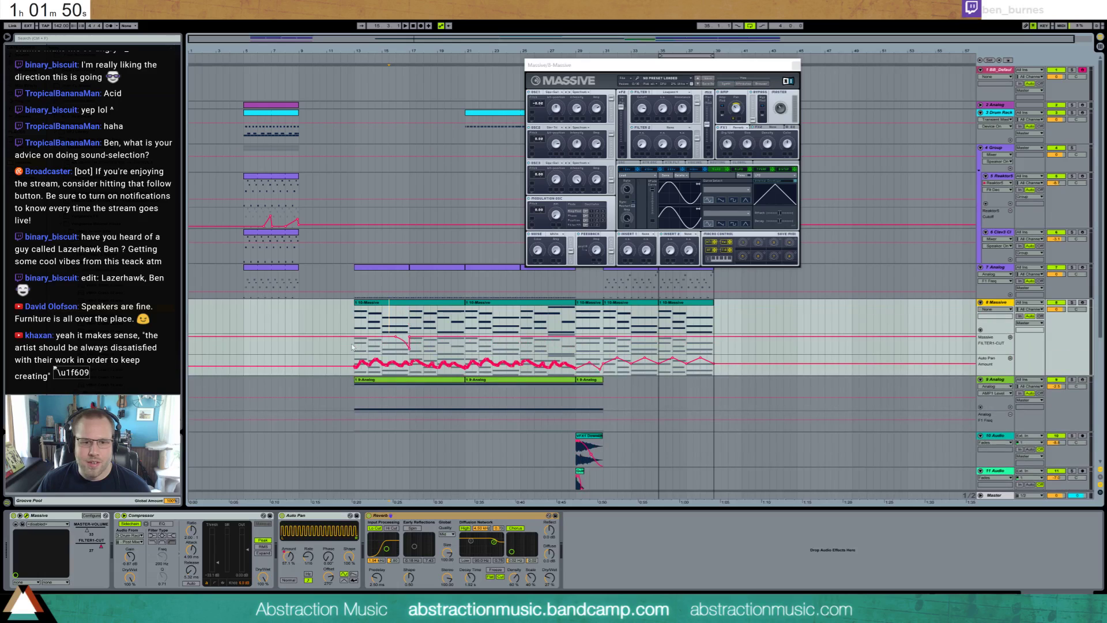
left_click_drag(409, 347, 534, 364)
key("ctrl+d")
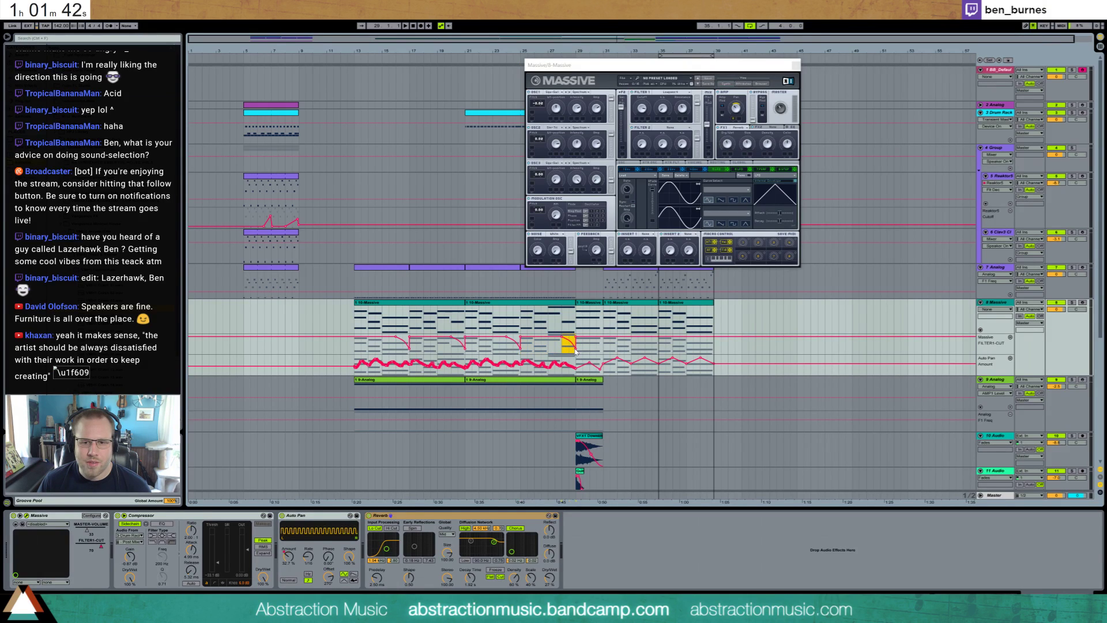
left_click(667, 348)
key("ctrl+v")
left_click(701, 349)
key("ctrl+v")
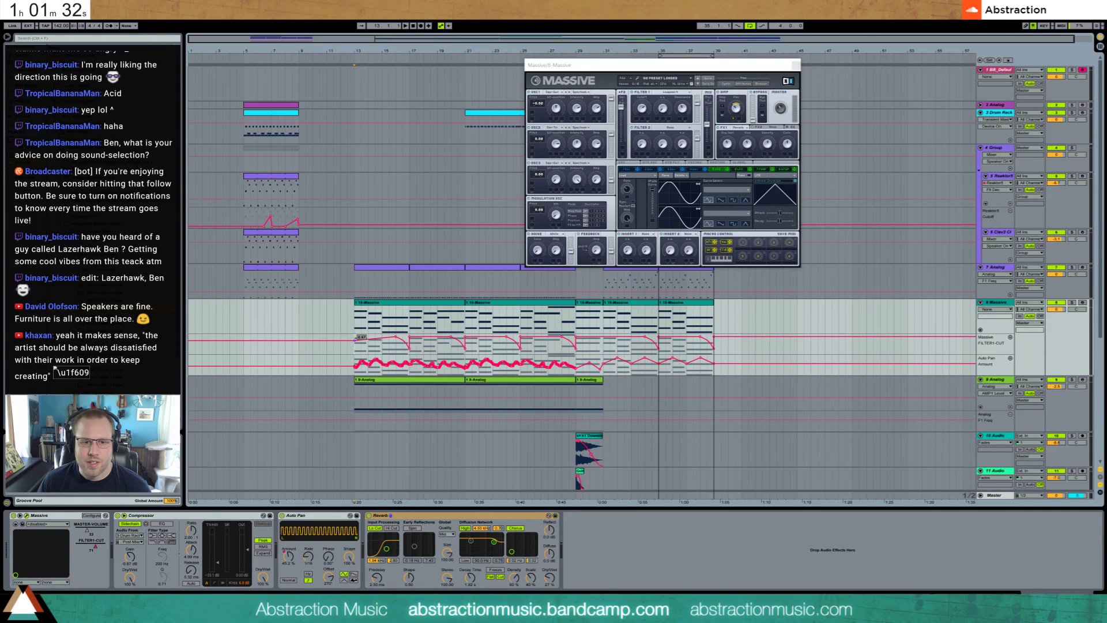
- Repeat the filter cutoff curve of bars 13–17 across the rest of the 8 Massive clips up to bar 39
left_click_drag(355, 350, 409, 352)
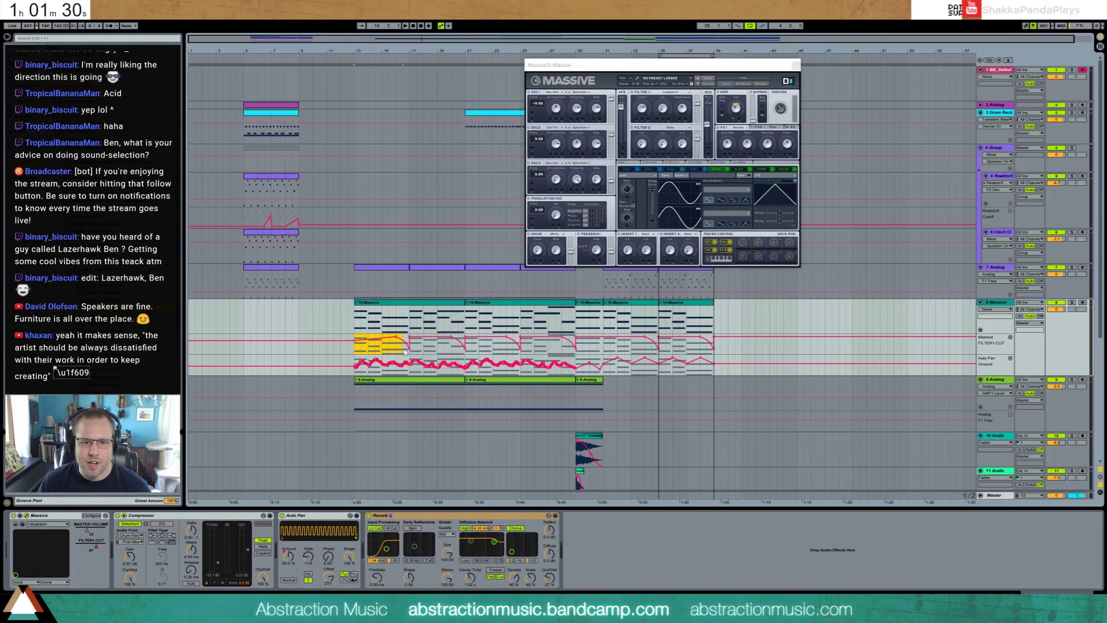
key("ctrl+d")
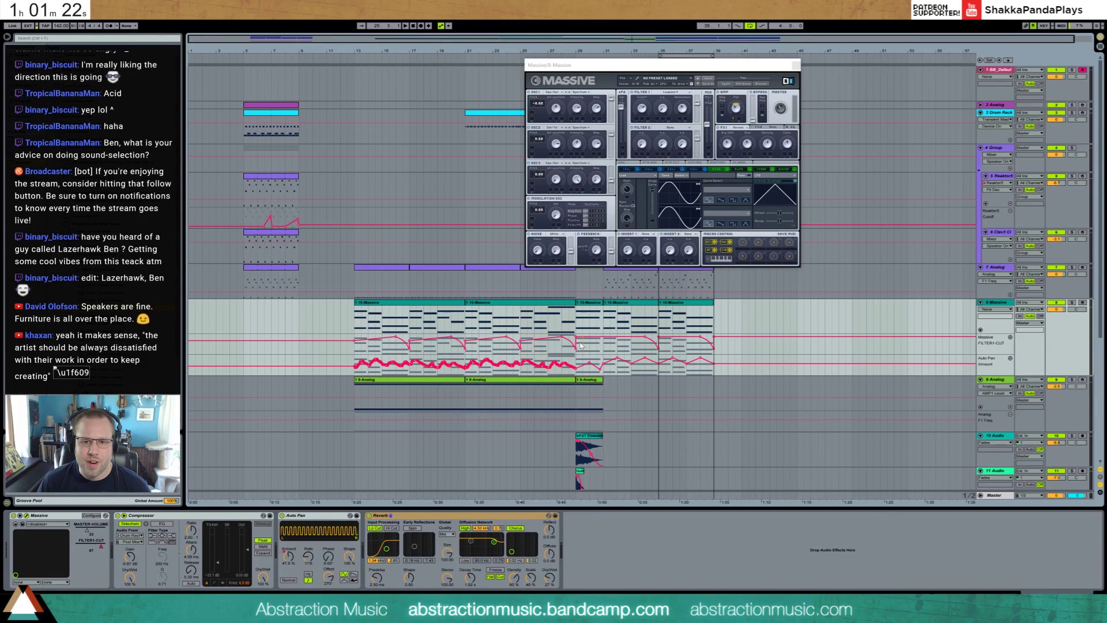
left_click_drag(577, 355, 603, 349)
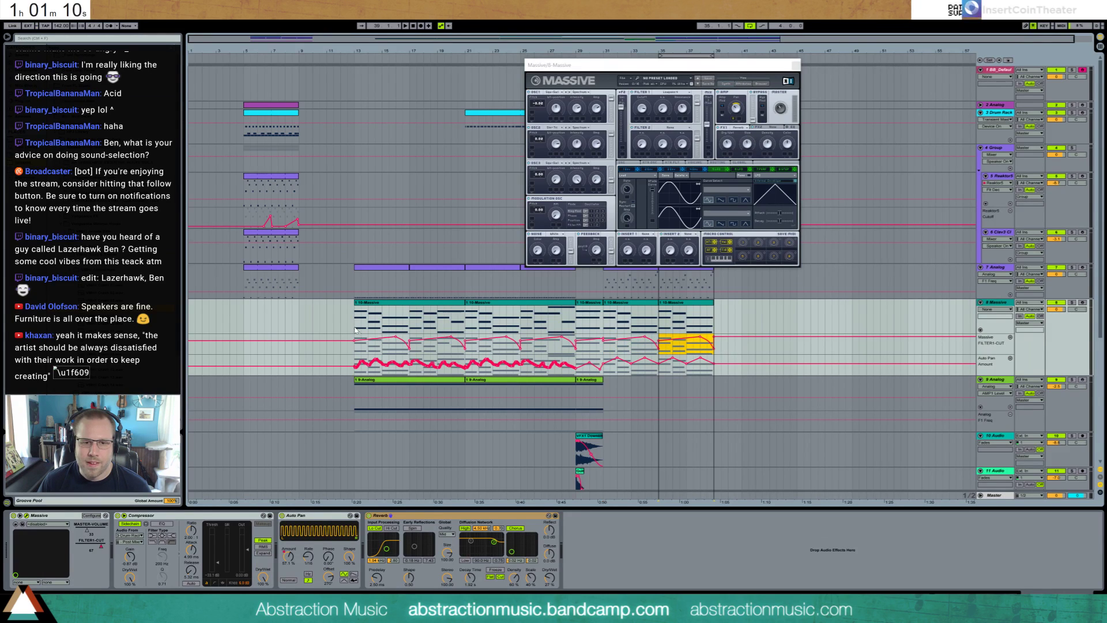
- Play from bar 13, fine-tune the knob in Massive's Amp section, and close the synth window
key("space")
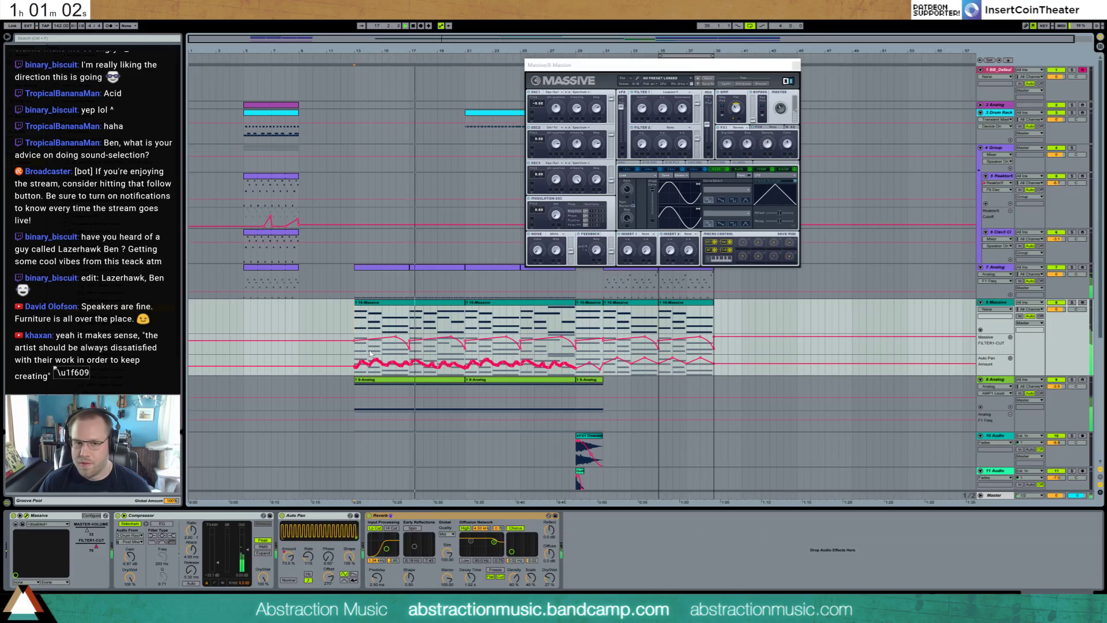
left_click(736, 114)
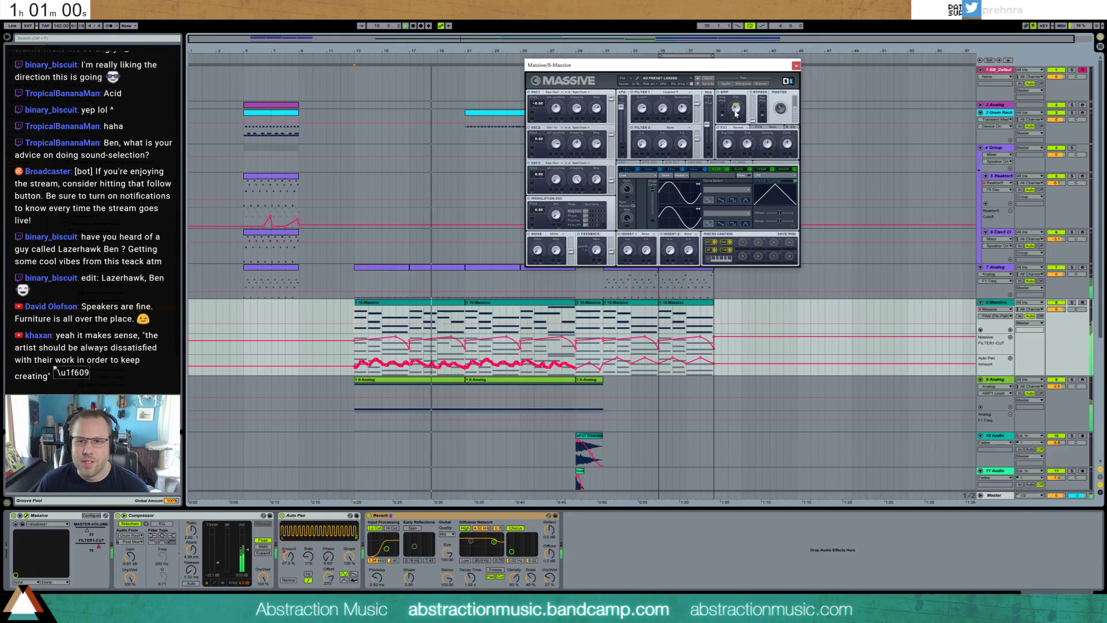
left_click_drag(735, 114, 734, 108)
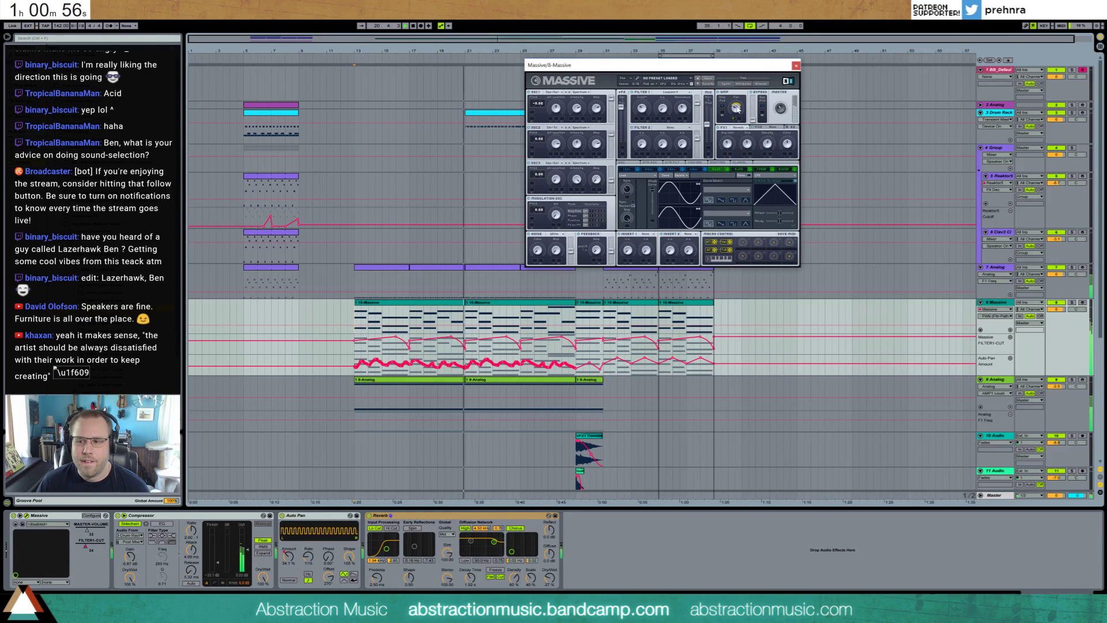
left_click(796, 65)
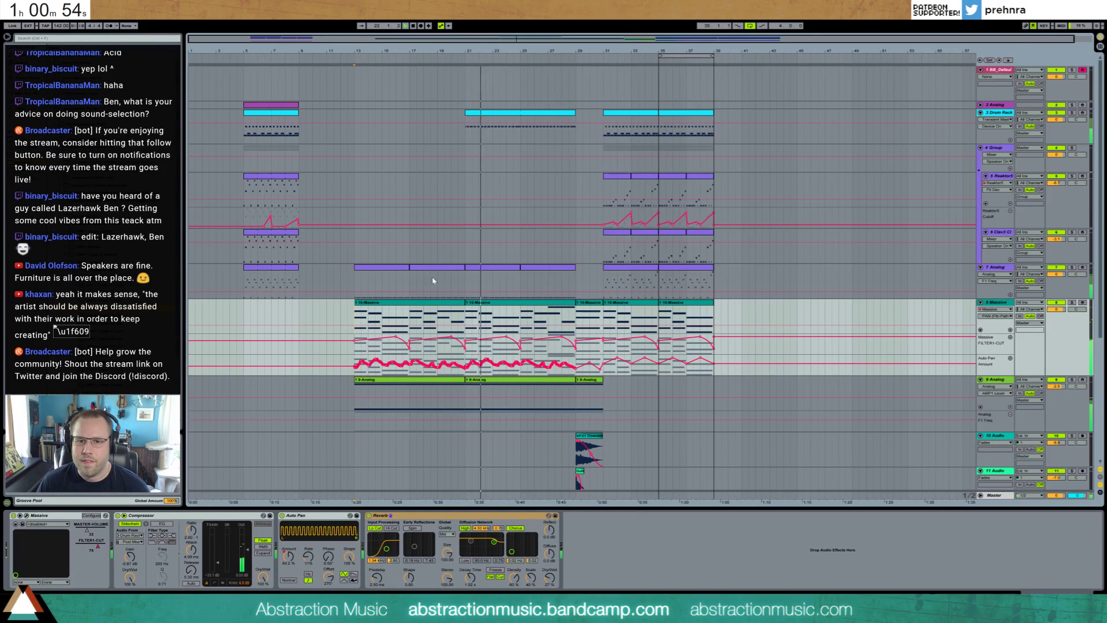
left_click(493, 305)
key("ctrl+s")
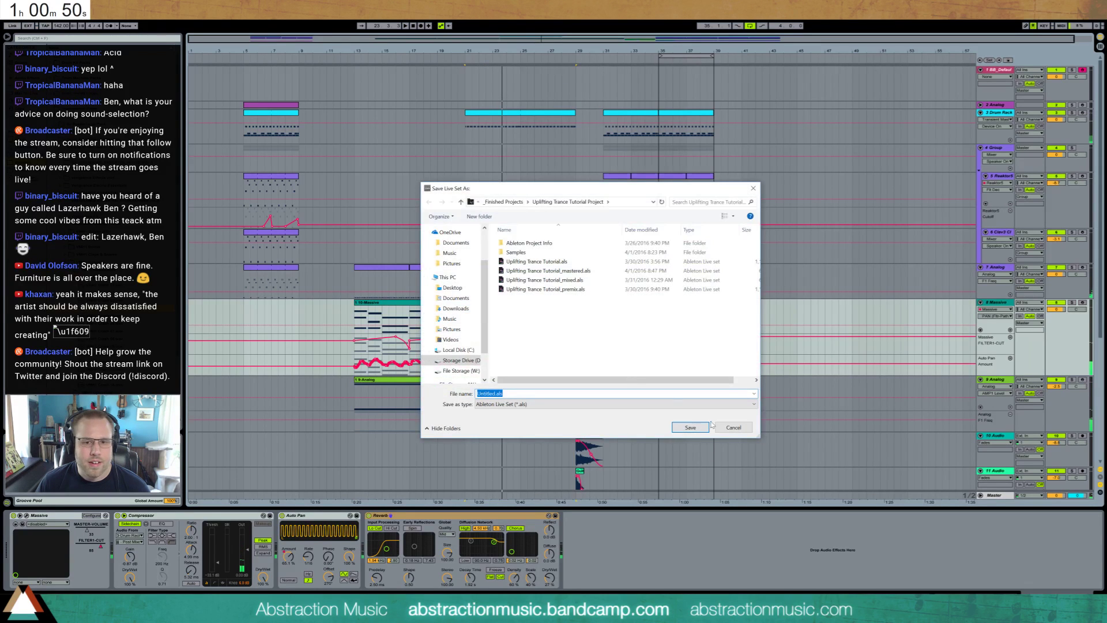
left_click(743, 431)
- Add a Ping Pong Delay to the Massive track, solo the track from bar 13, and move the delay behind the Reverb
left_click(26, 77)
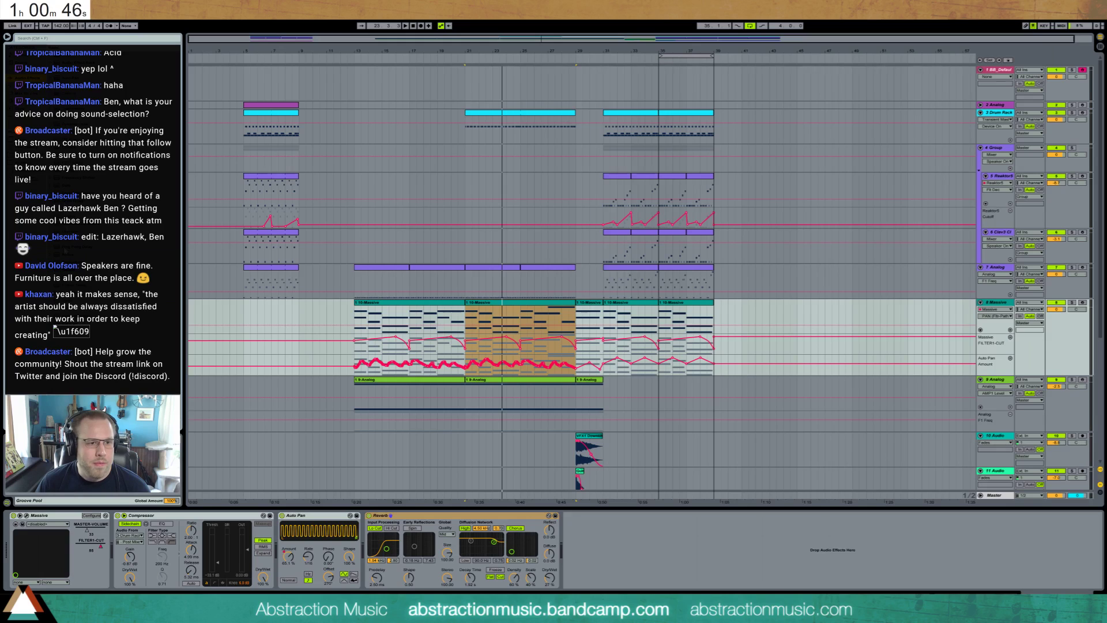
left_click_drag(547, 588, 291, 567)
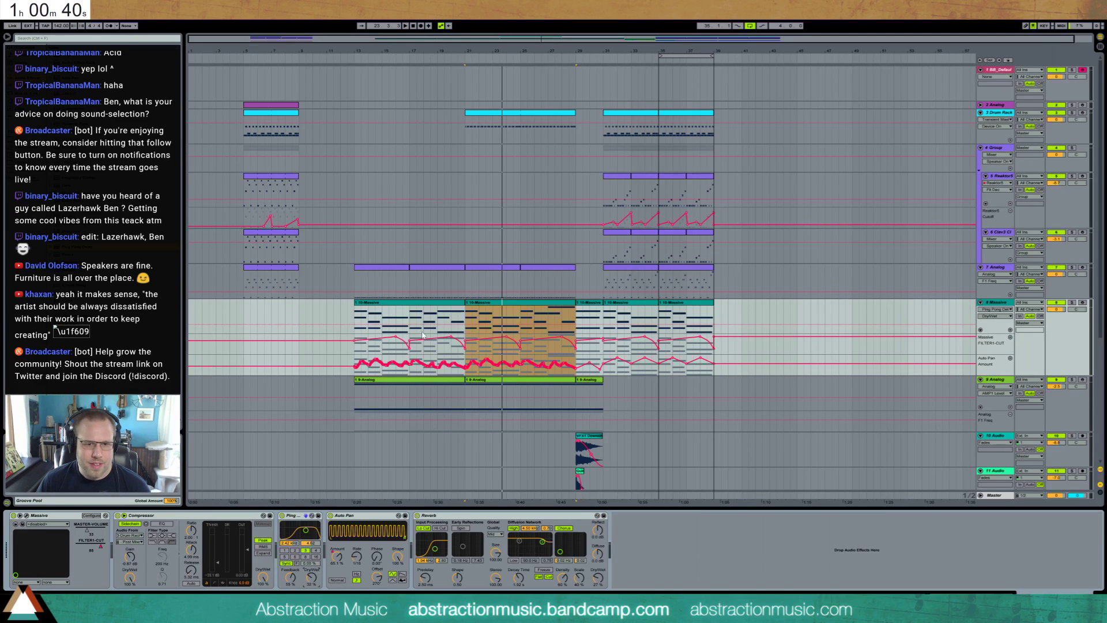
left_click(351, 321)
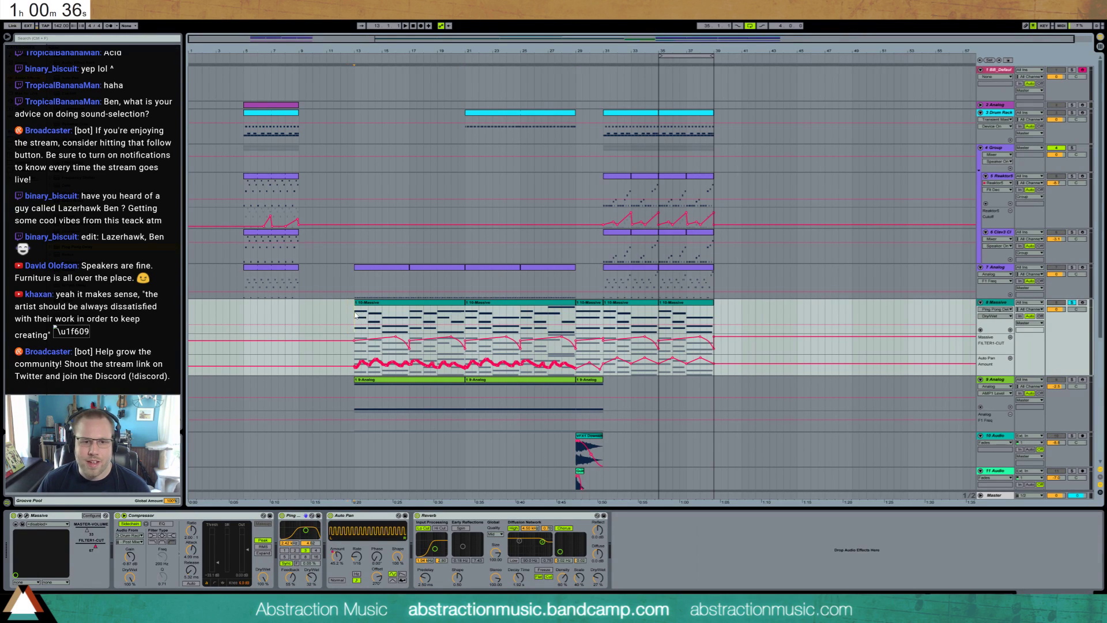
key("space")
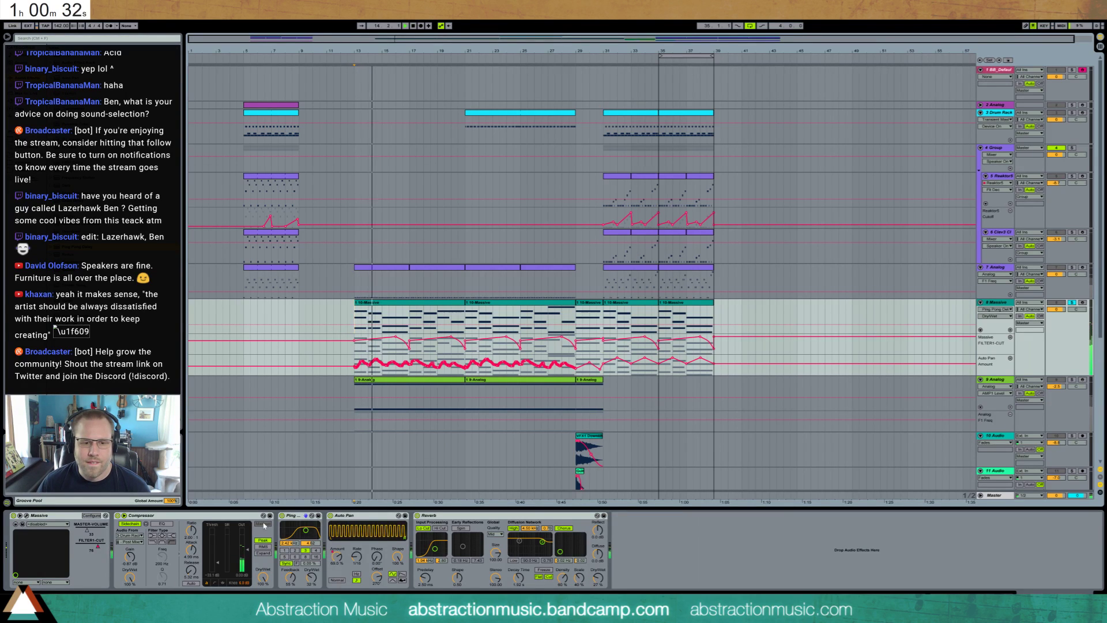
left_click_drag(294, 515, 613, 533)
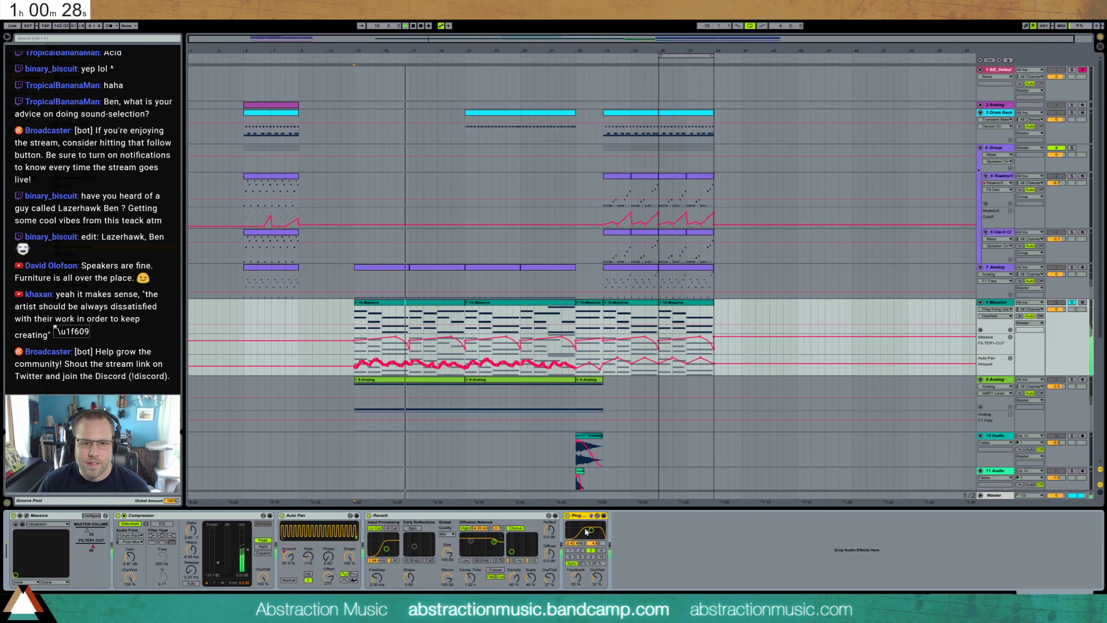
- Adjust the Ping Pong Delay while the Massive track plays solo, and end the solo to hear it in the full mix
mouse_move(576, 578)
left_mouse_down()
mouse_move(576, 568)
mouse_move(597, 582)
left_mouse_up()
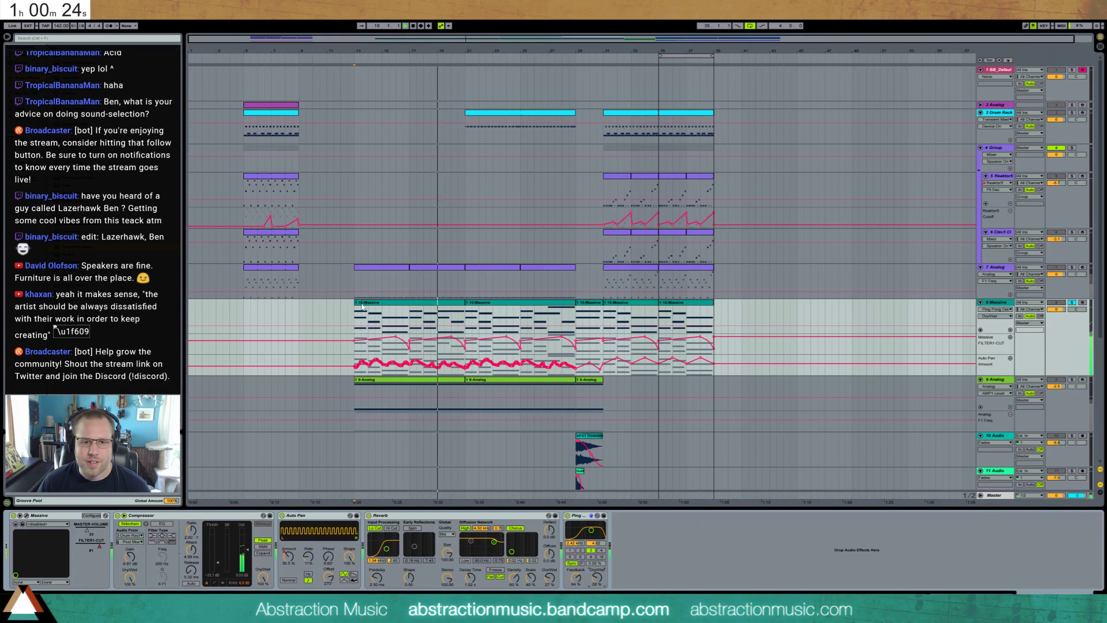
left_click_drag(355, 315, 576, 316)
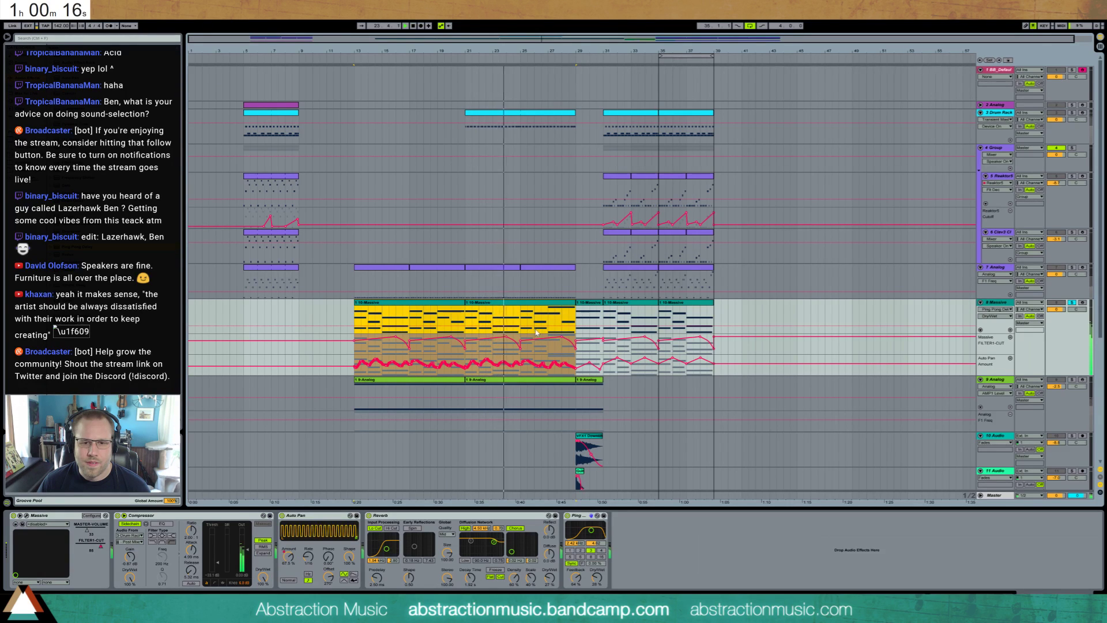
left_click(1070, 303)
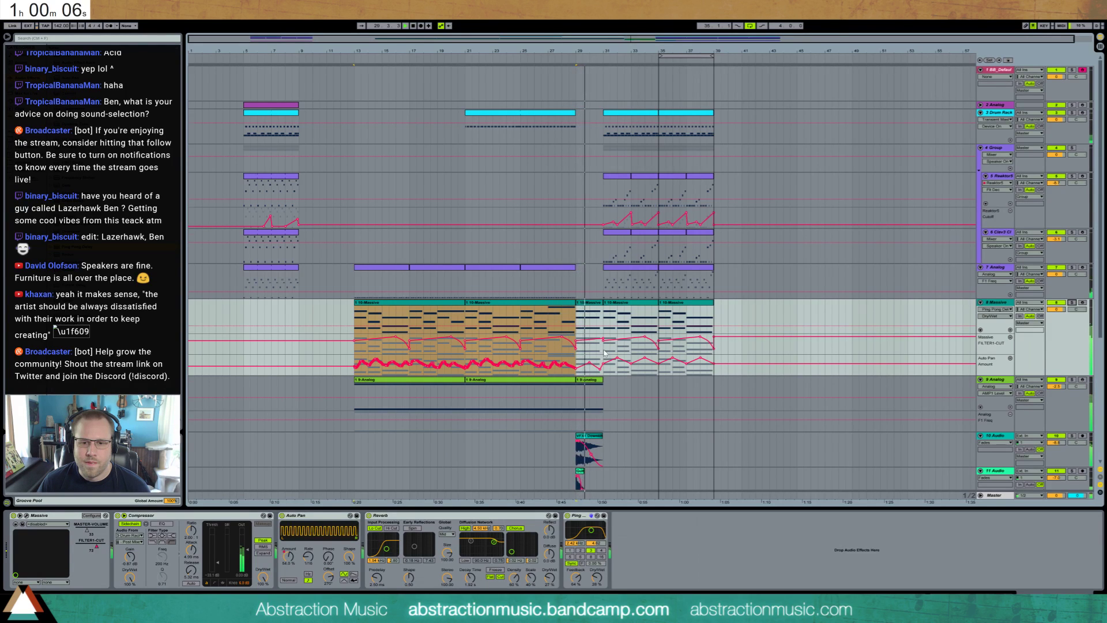
scroll(604, 353, "down", 3)
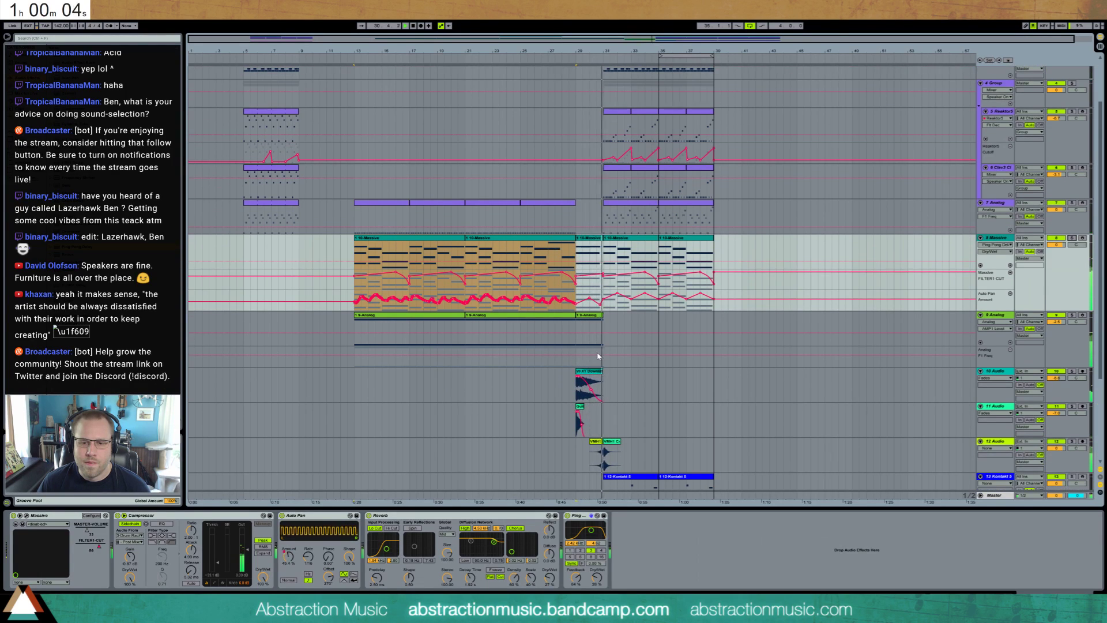
scroll(662, 372, "up", 3)
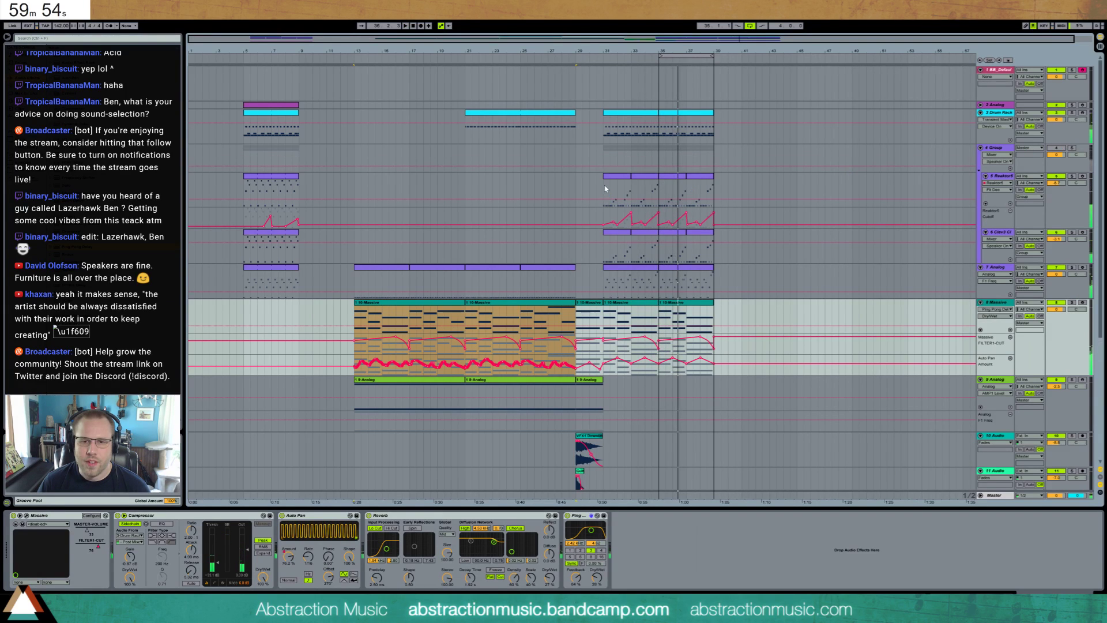
- Move the Reaktor and Clavi clips of bars 31–39, with their cutoff automation, out to bar 53
left_click_drag(606, 188, 722, 254)
left_click_drag(599, 186, 729, 250)
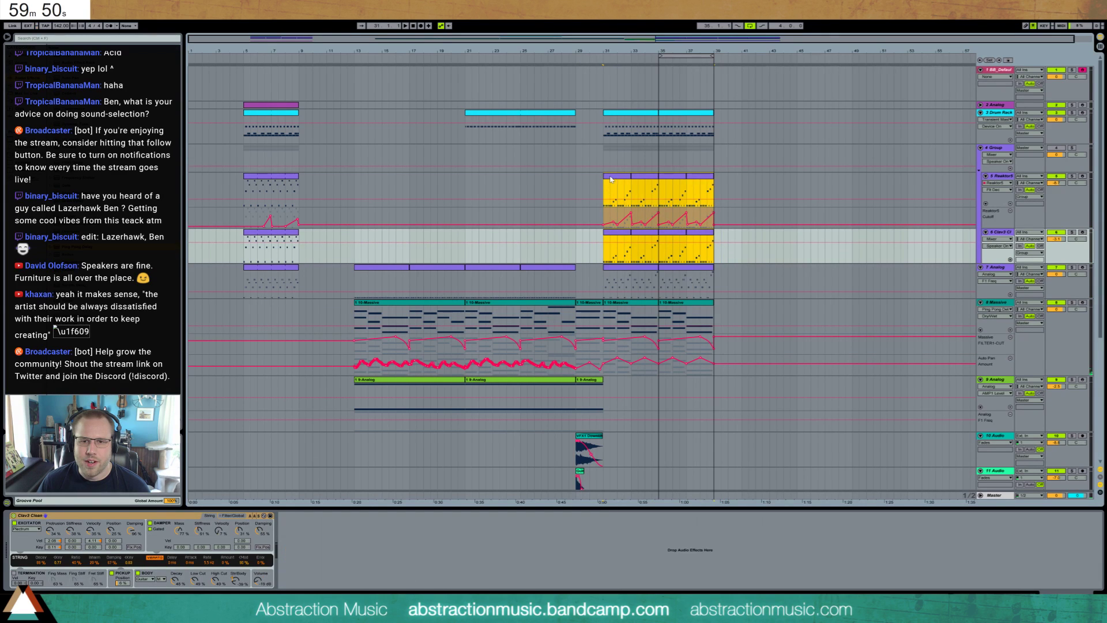
left_click_drag(611, 179, 915, 186)
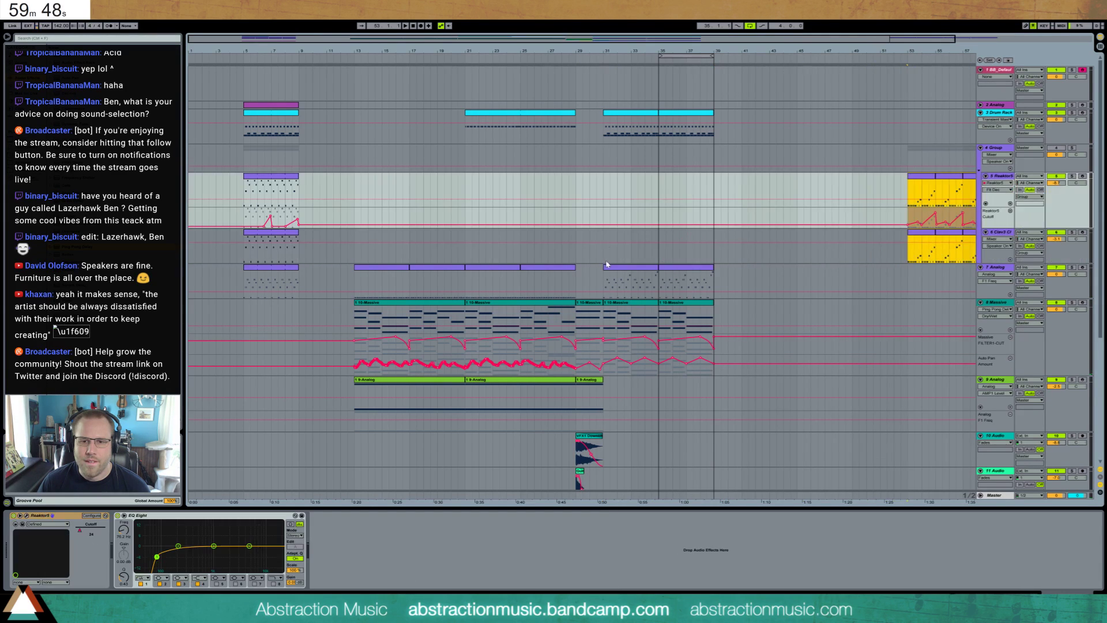
left_click(604, 237)
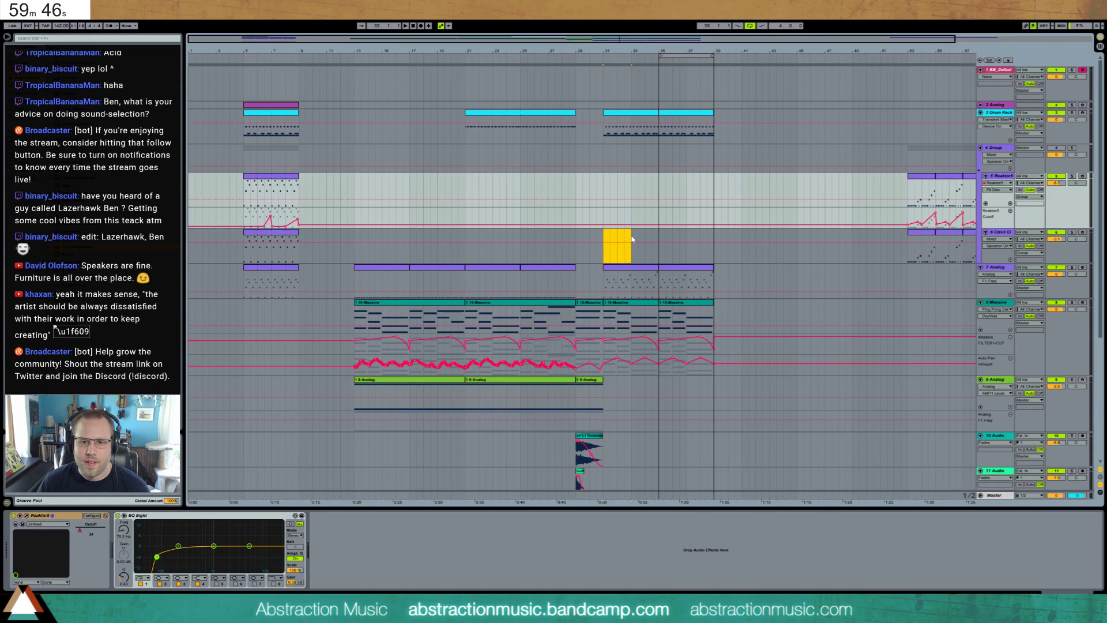
left_click_drag(632, 239, 631, 240)
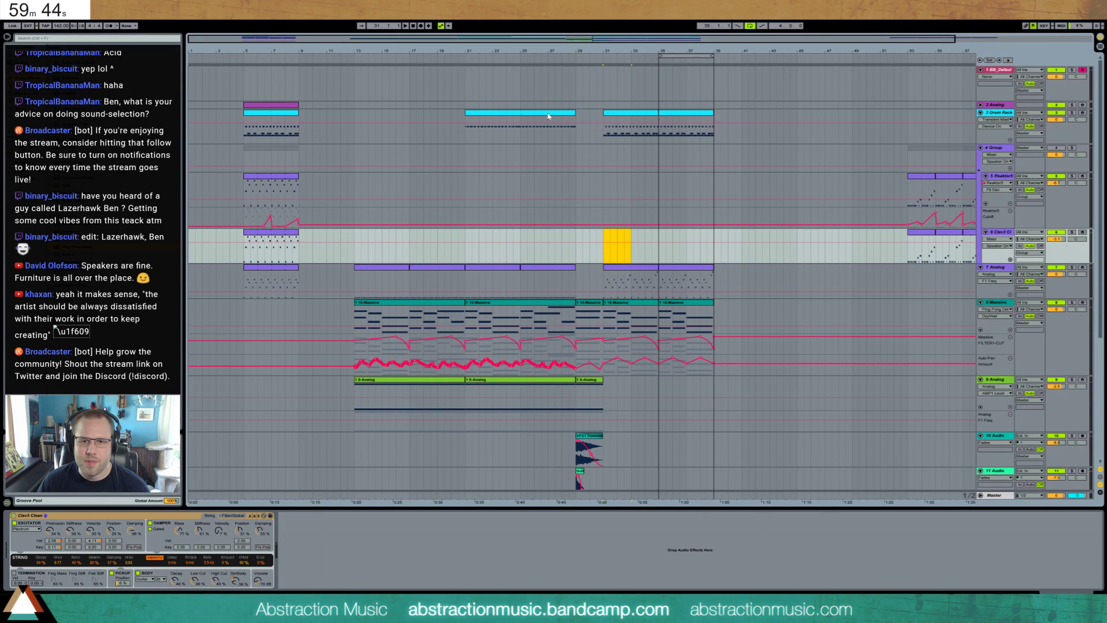
- Adjust the 10 Audio track's volume and audition its clip at bar 29 both in the mix and soloed
left_click(579, 447)
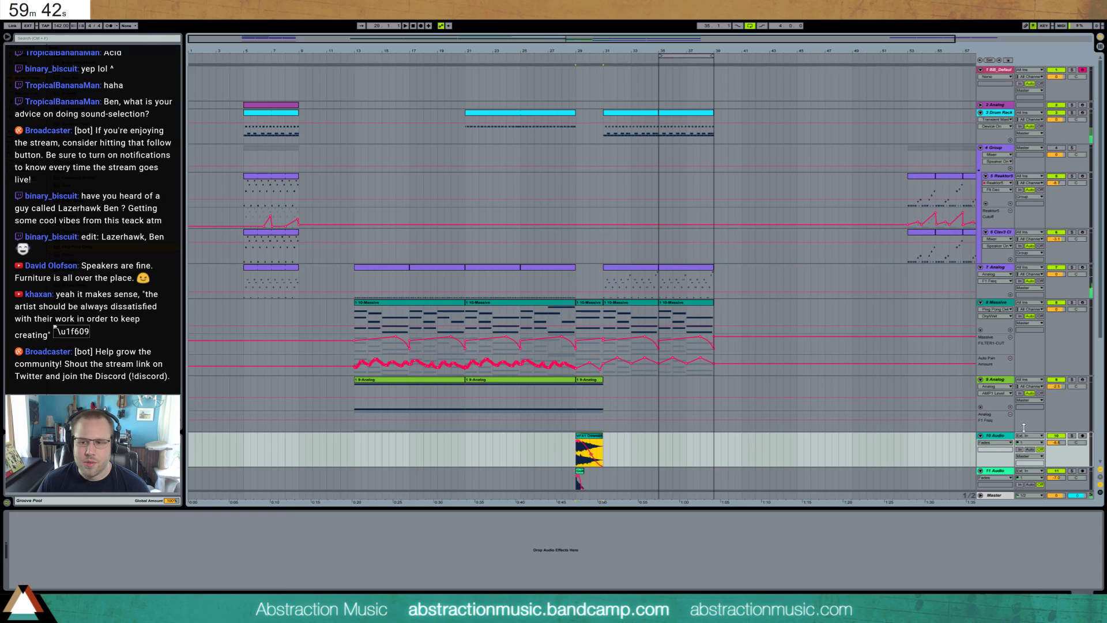
left_click_drag(1060, 443, 1060, 456)
key("space")
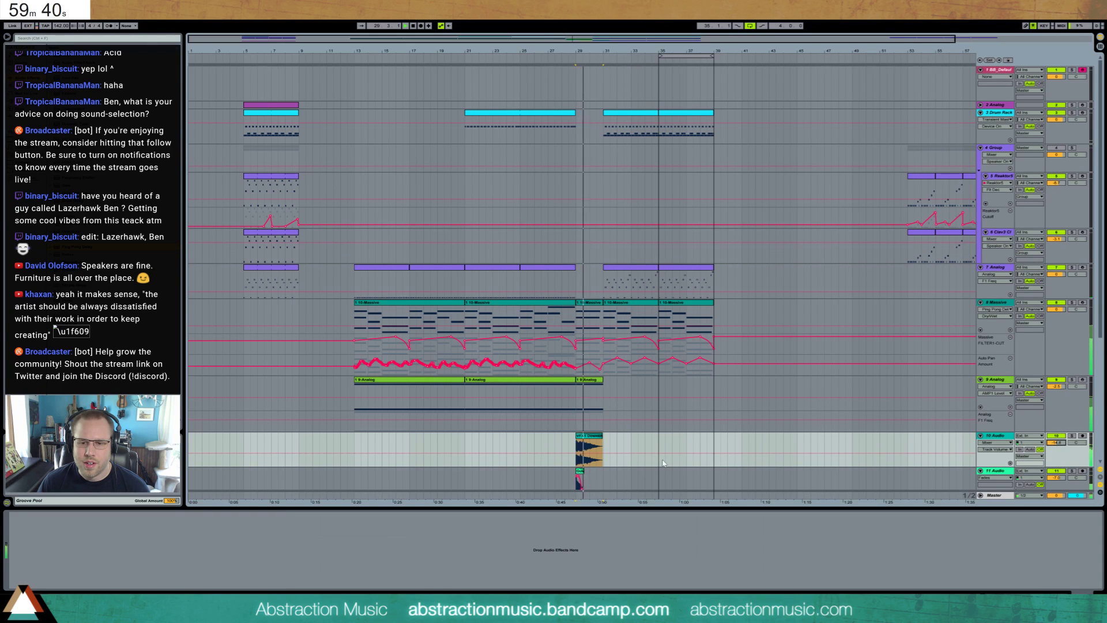
left_click(586, 438)
key("space")
left_click(1071, 436)
key("space")
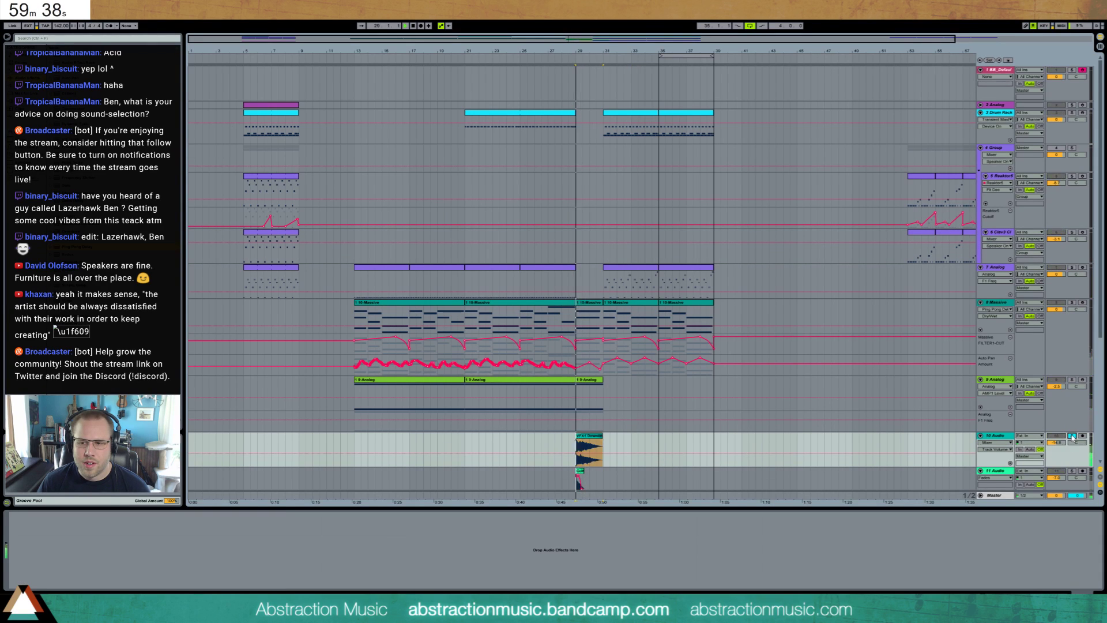
left_click(1071, 436)
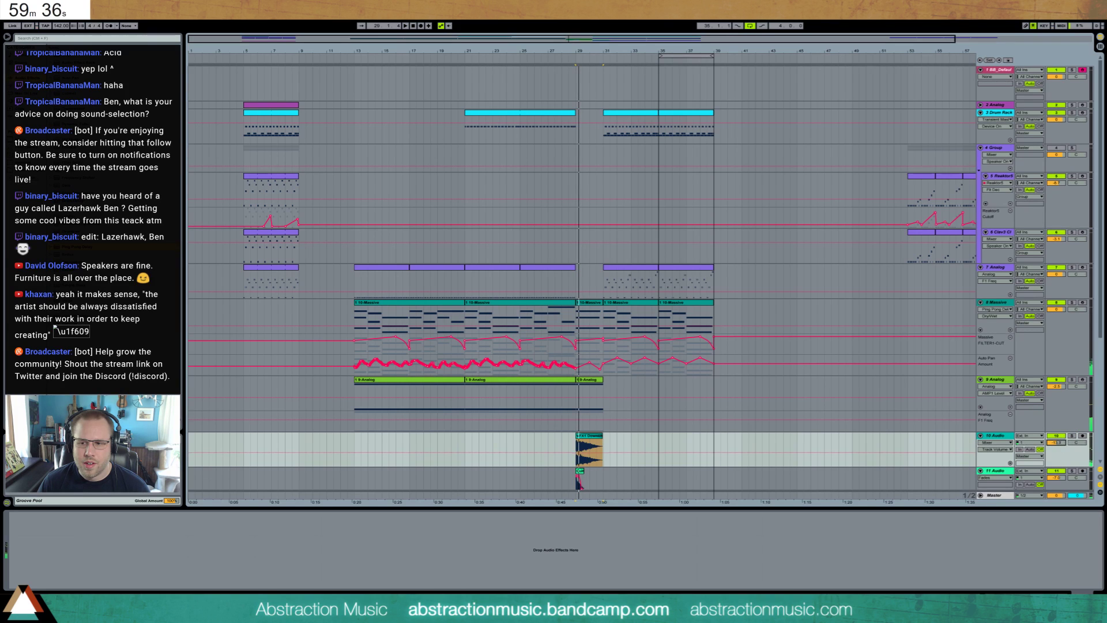
- Play the 11 Audio clip at bar 29 on its own, then with the other tracks
left_click(1071, 472)
key("space")
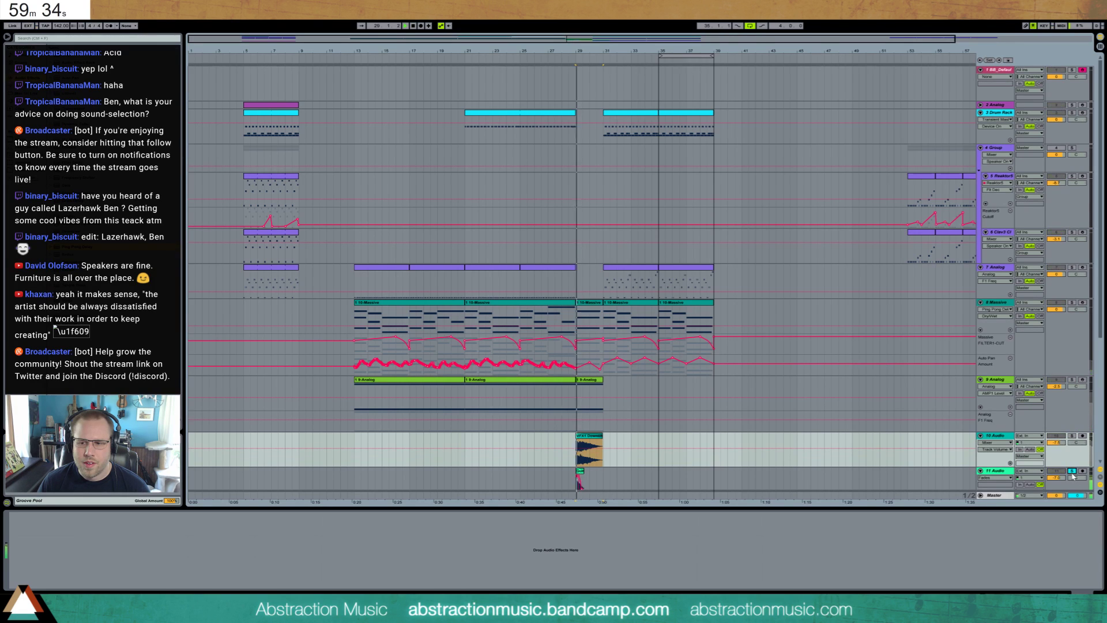
left_click(1072, 471)
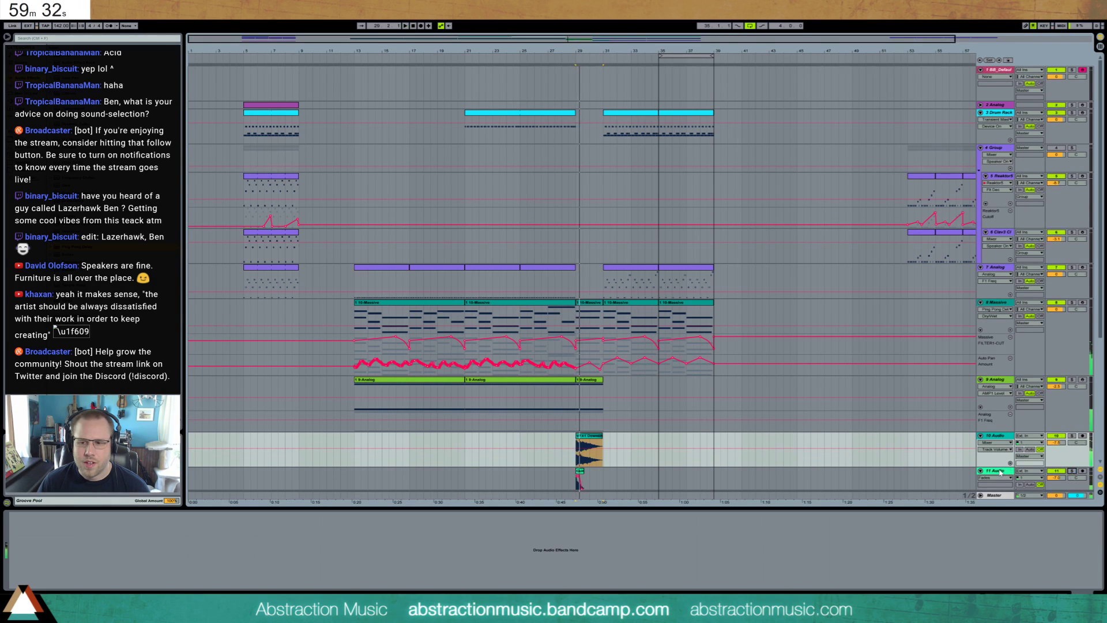
- Lengthen the gunshot clip at bar 29 on 11 Audio slightly, inspect its sample, and listen through the following section
left_click(595, 484)
scroll(595, 443, "down", 2)
double_click(581, 425)
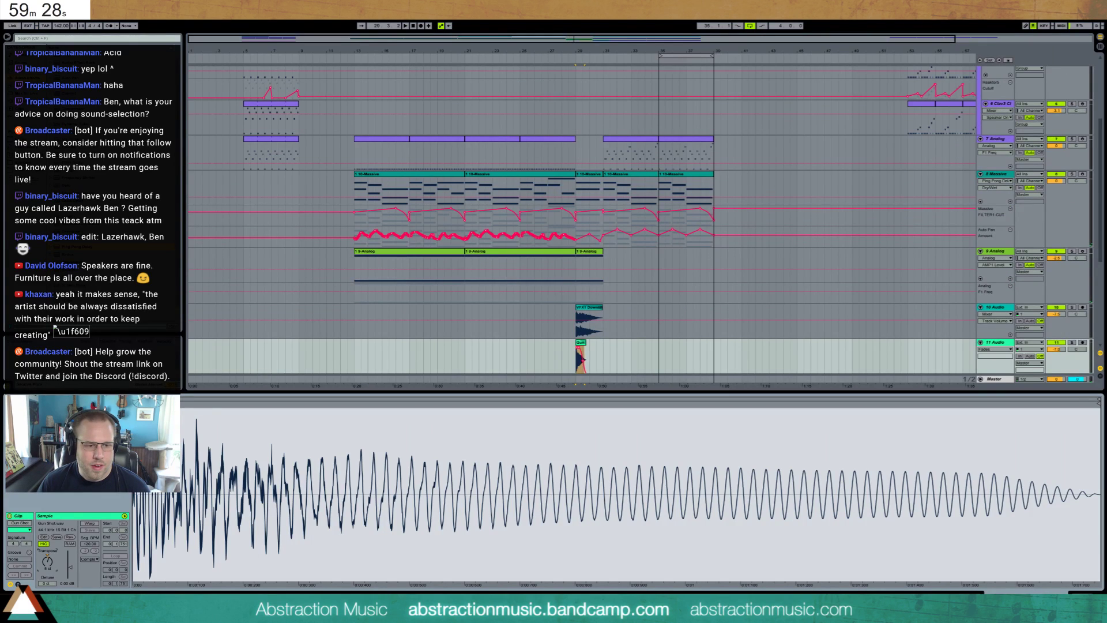
left_click(1071, 343)
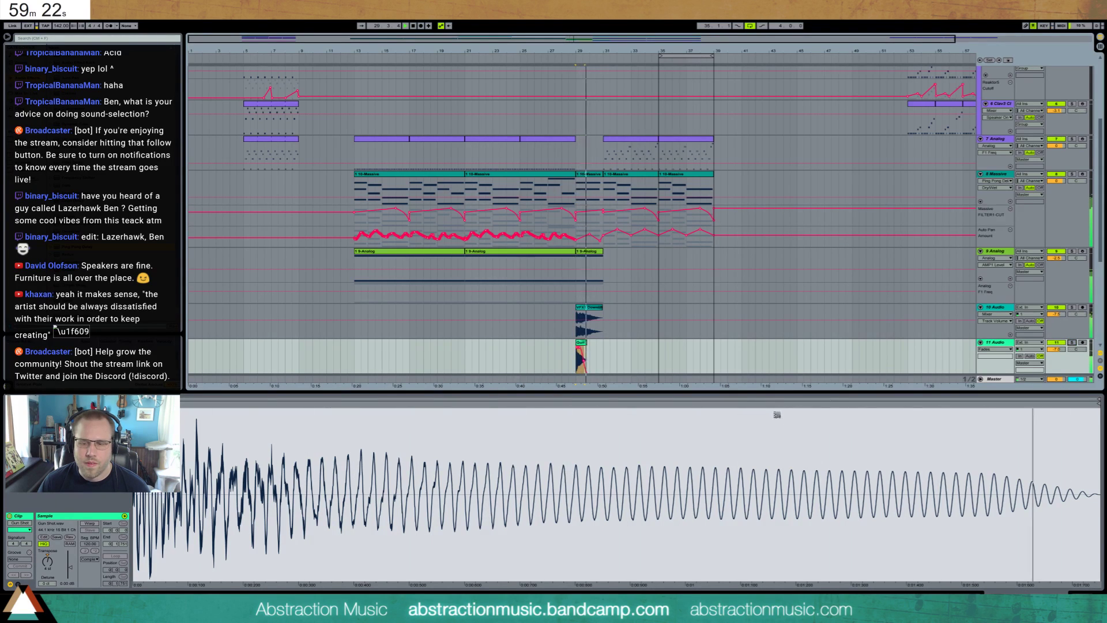
key("shift+Tab")
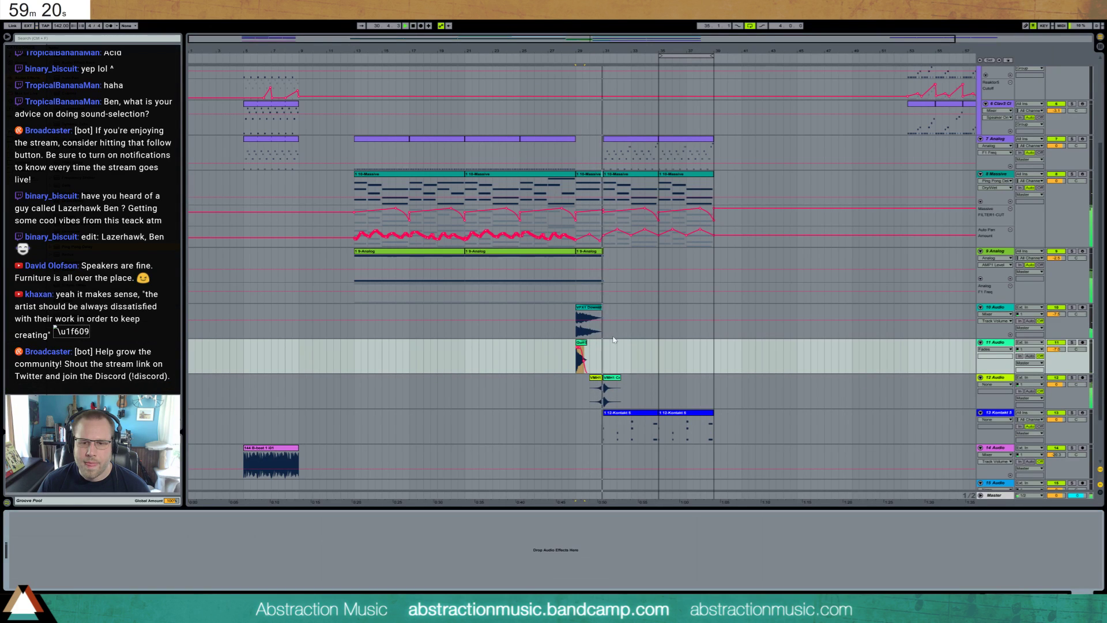
scroll(634, 346, "up", 2)
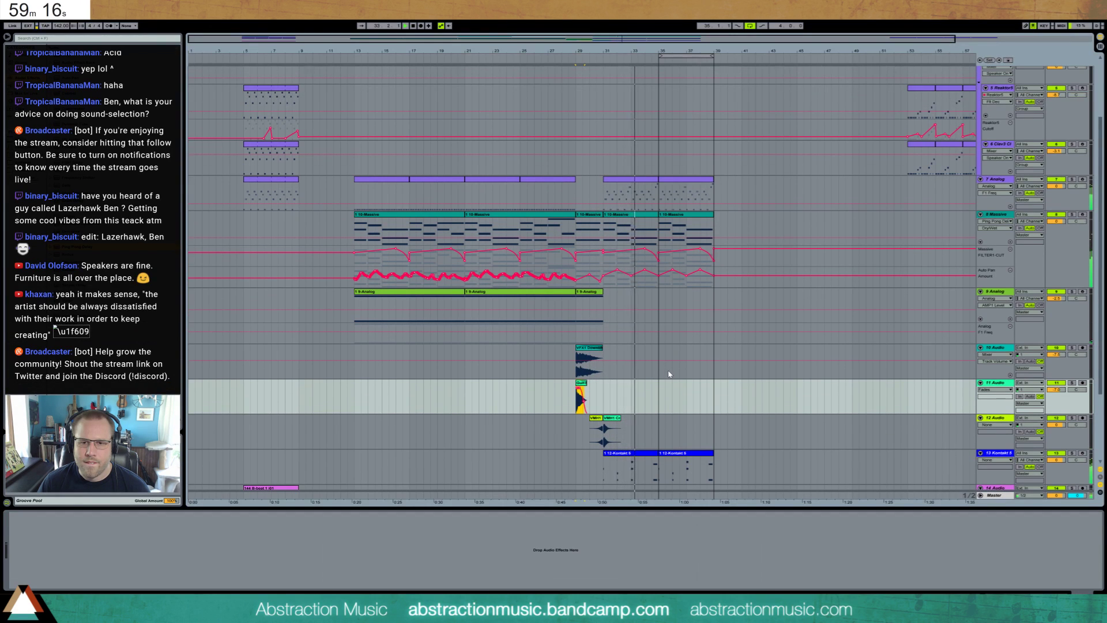
scroll(669, 372, "up", 4)
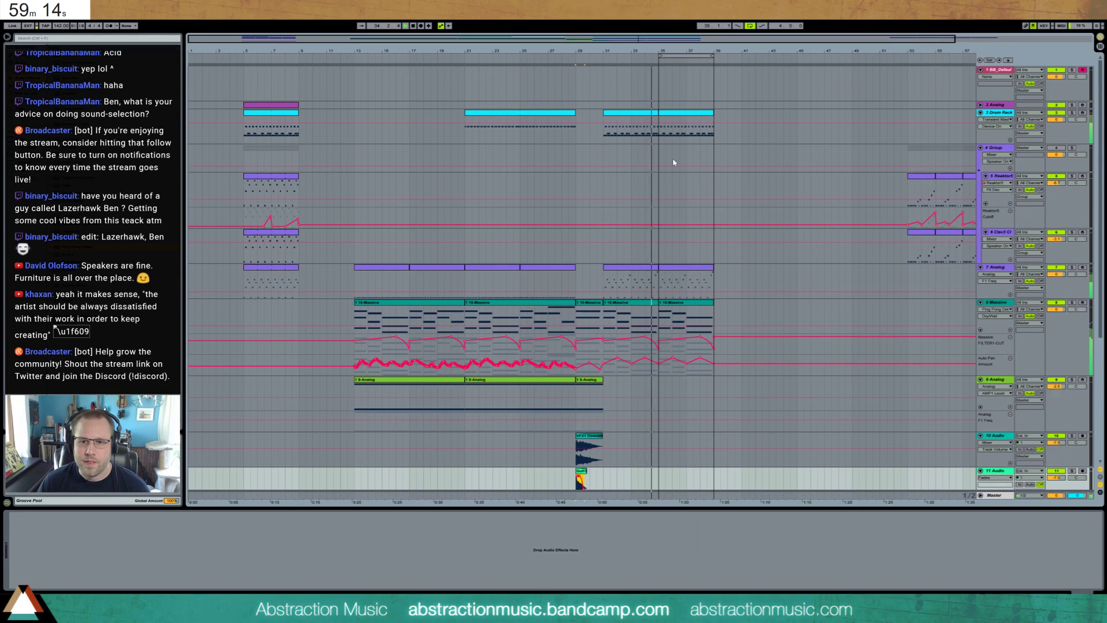
- Insert an empty MIDI clip over bars 31–35 on the Reaktor track and open its note editor
left_click(607, 182)
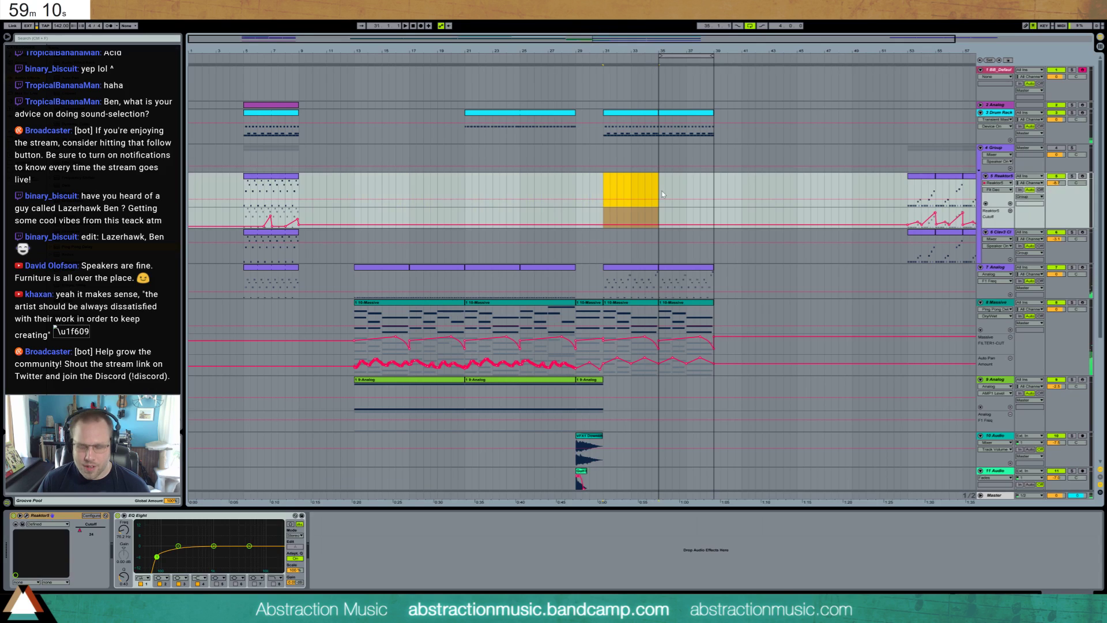
key("ctrl+shift+m")
left_click(638, 177)
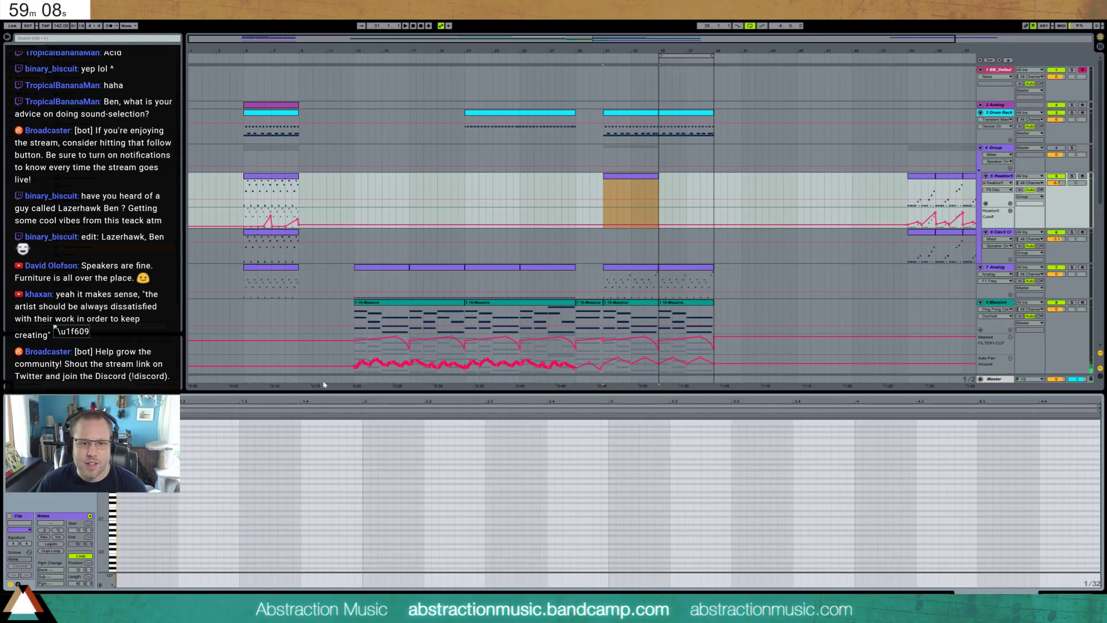
- Copy the two-bar Reaktor clip at bar 53, including its cutoff automation, to bar 31
left_click(926, 176)
left_click(610, 185)
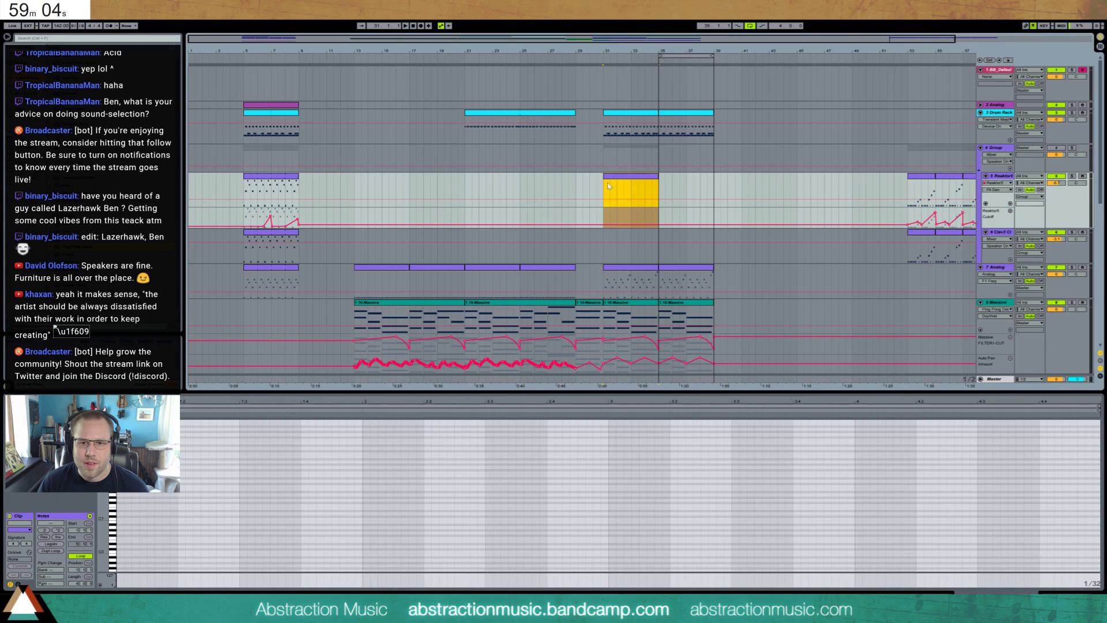
key("ctrl+v")
- Thin out the clip at bar 31 to three long A1 notes at the start of each bar, deleting all other notes
left_click(186, 515)
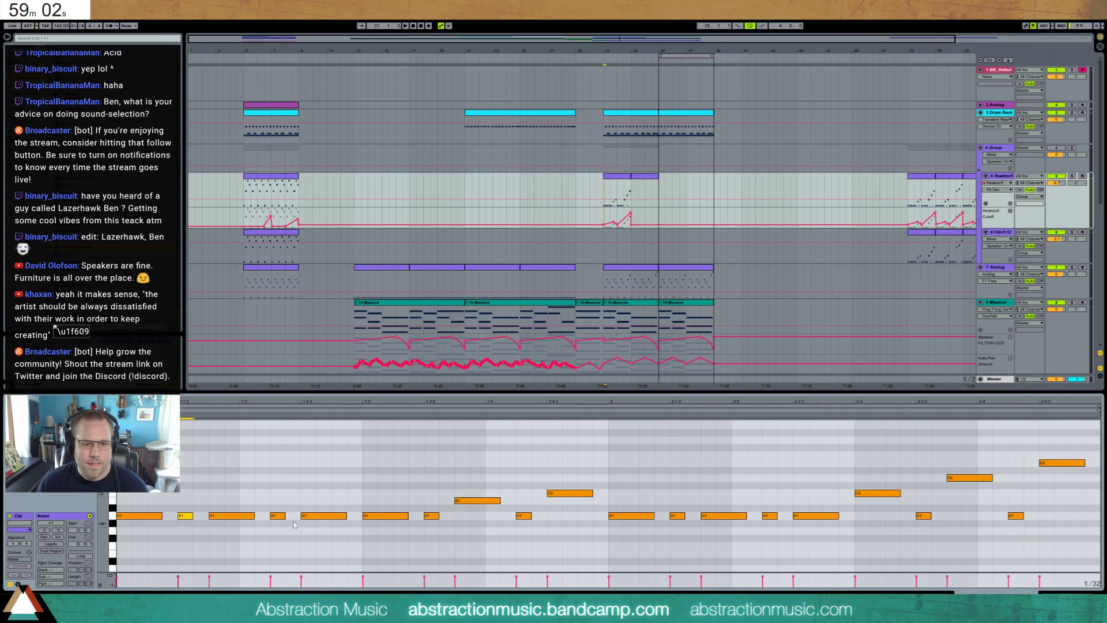
left_click_drag(361, 458, 596, 558)
key("Delete")
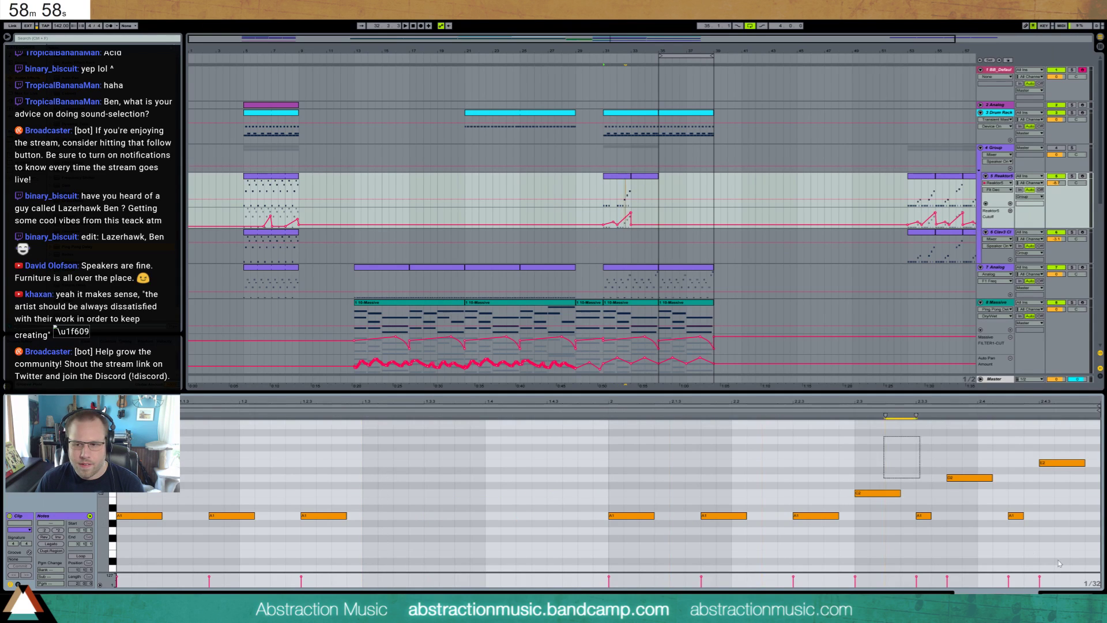
left_click_drag(1059, 563, 850, 457)
key("Delete")
- Toggle the mute of the 4 Group track and replay the thinned Reaktor clip from bar 31
key("space")
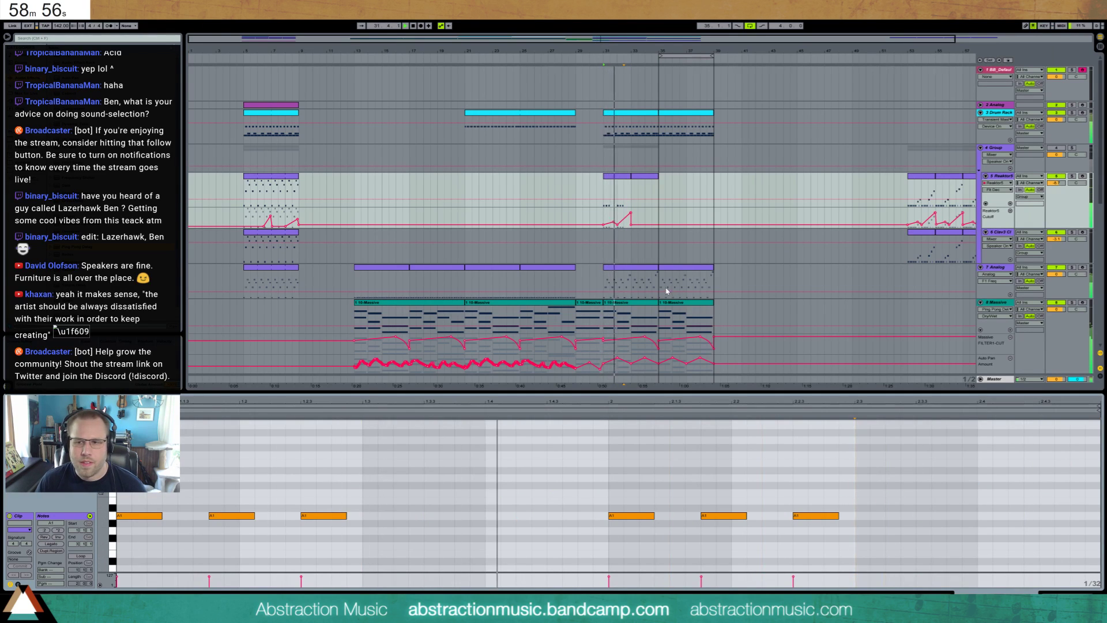
left_click(1056, 148)
key("space")
key("space")
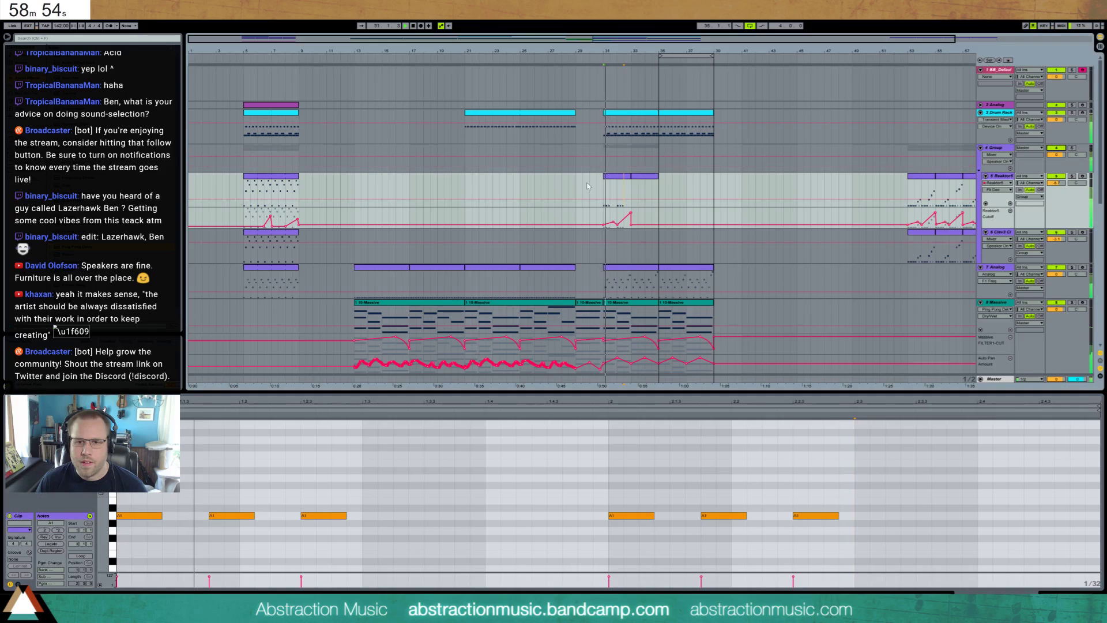
- Duplicate the thinned Reaktor clip and its cutoff rise from bar 31 to bars 33–35
left_click(624, 177)
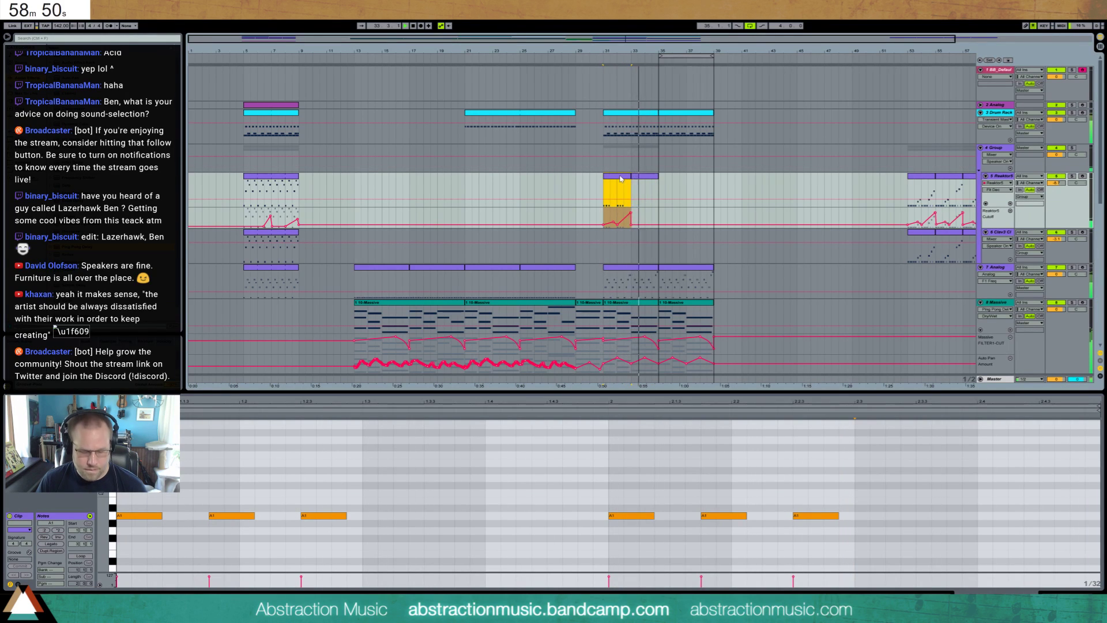
left_click(646, 178)
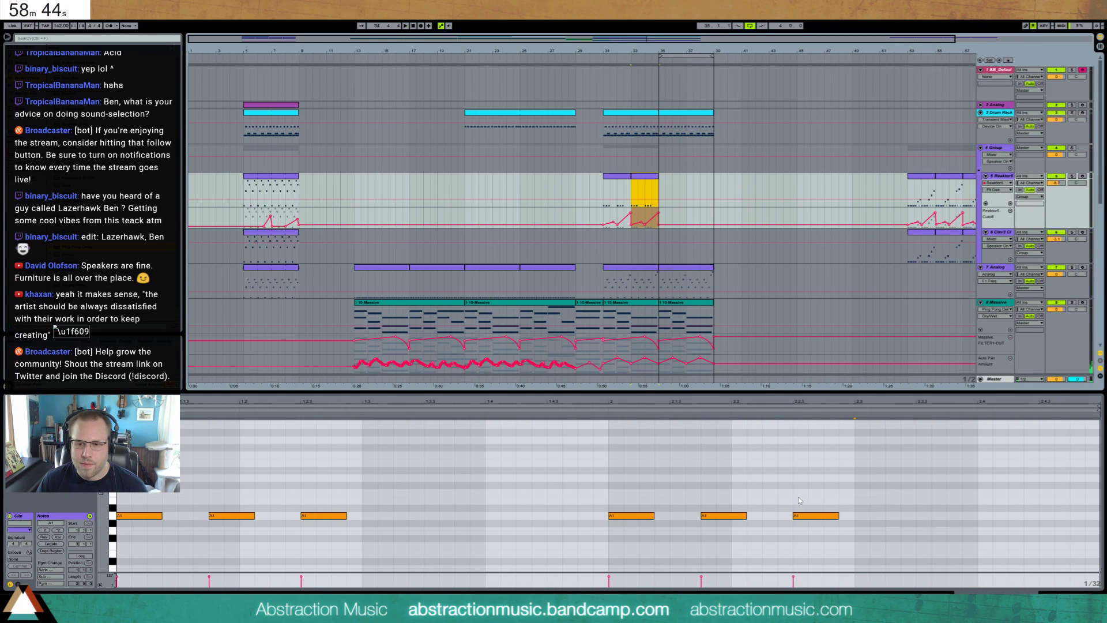
- Append three more notes to the final group of A1 notes in the Reaktor clip at bar 33 by duplicating one of them
left_click(812, 516)
left_click_drag(612, 497, 677, 531)
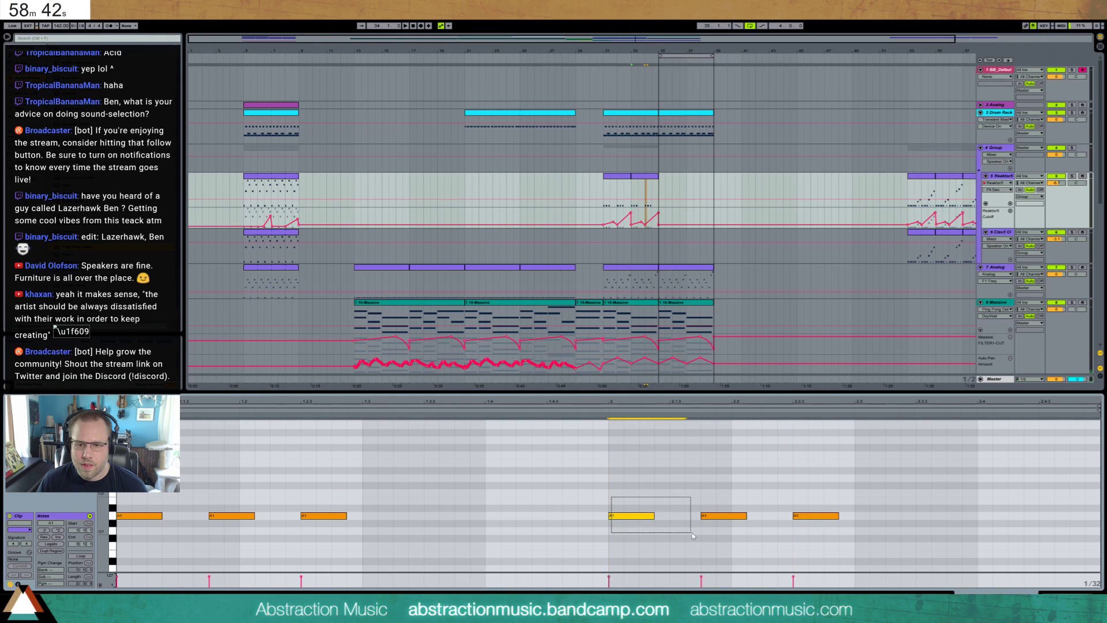
key("ctrl+d")
key("ctrl+d")
key("ctrl+d")
key("ctrl+d")
key("ctrl+d")
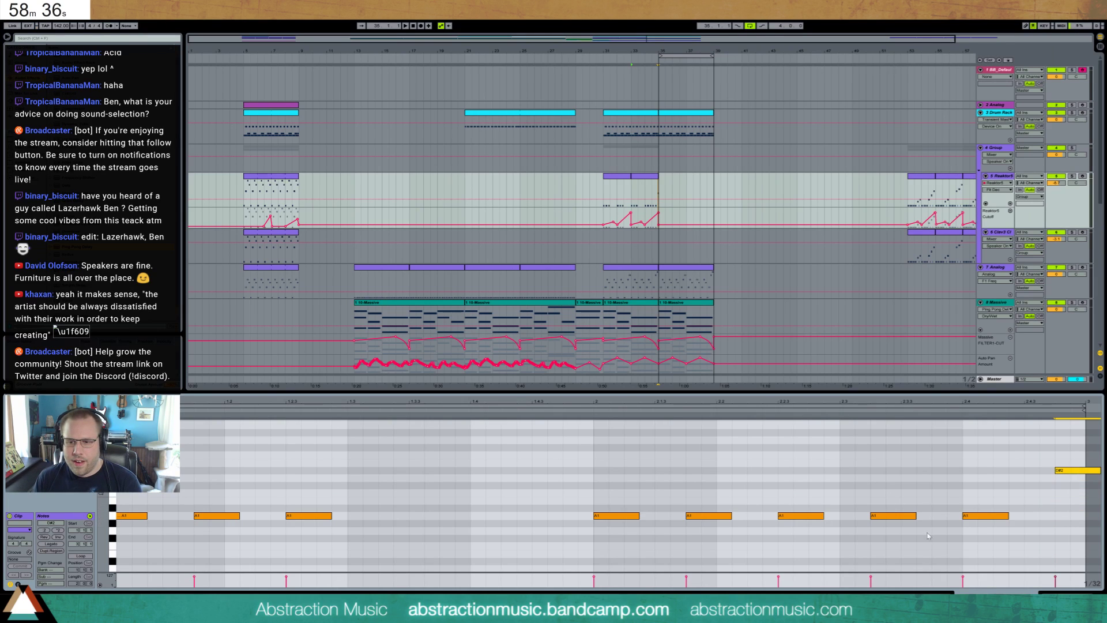
- Raise the three added notes at the end of the Reaktor clip to C2, D2 and E2
left_click_drag(905, 502, 977, 547)
key("Up")
key("Up")
left_click(975, 493)
key("Up")
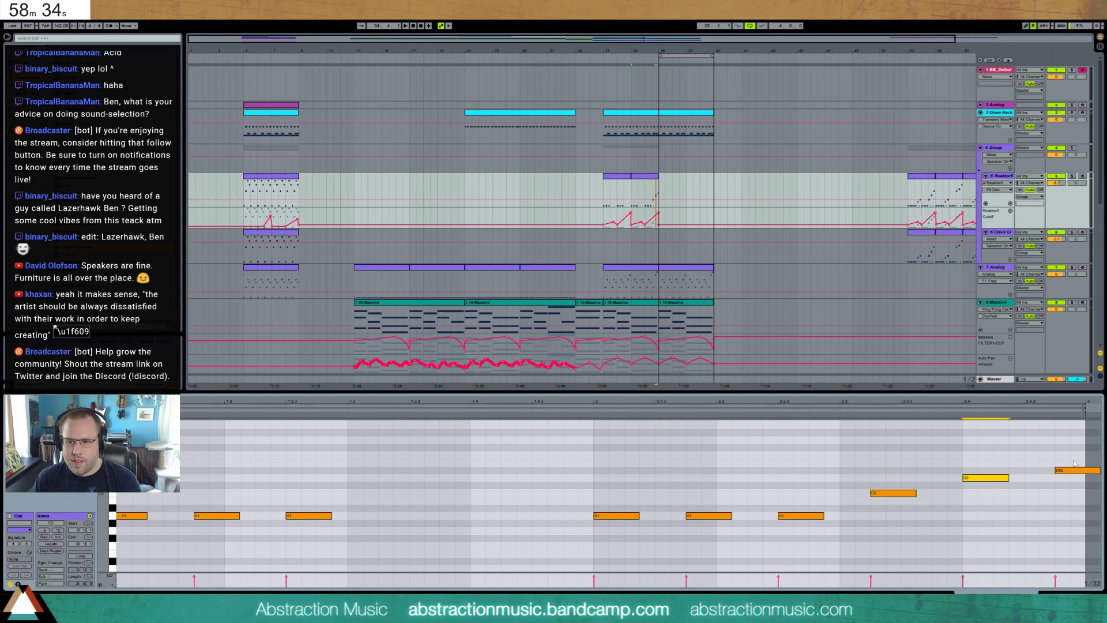
- Consolidate the Reaktor clips across bars 31–35 into one and shift the three rising end notes a sixteenth note earlier
left_click_drag(657, 205, 619, 177)
key("ctrl+j")
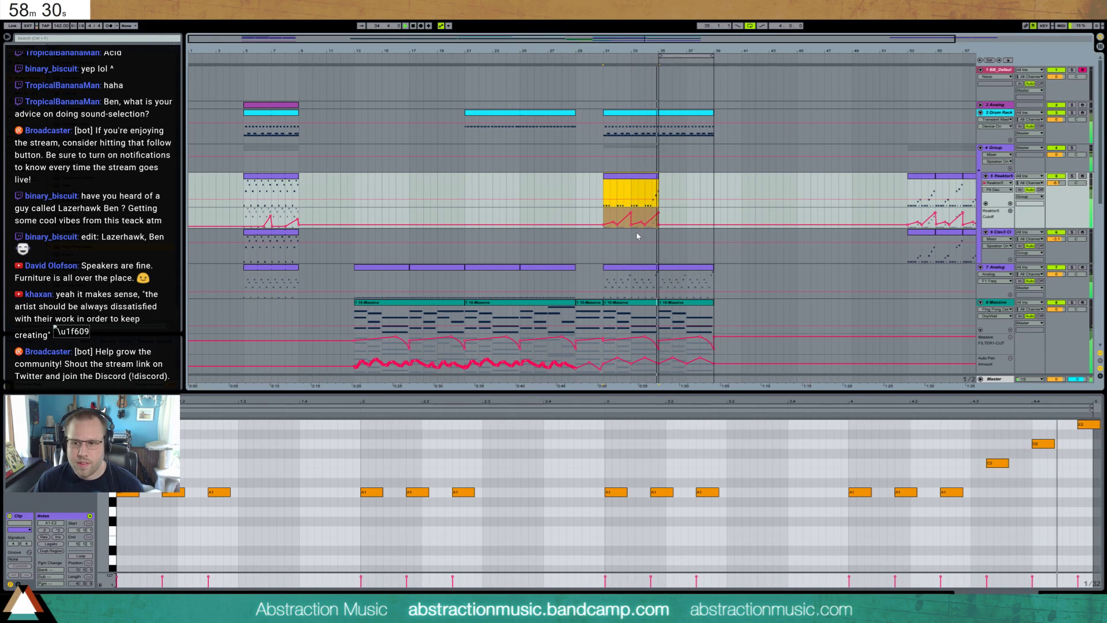
key("space")
left_click(1041, 467)
scroll(1066, 468, "up", 2)
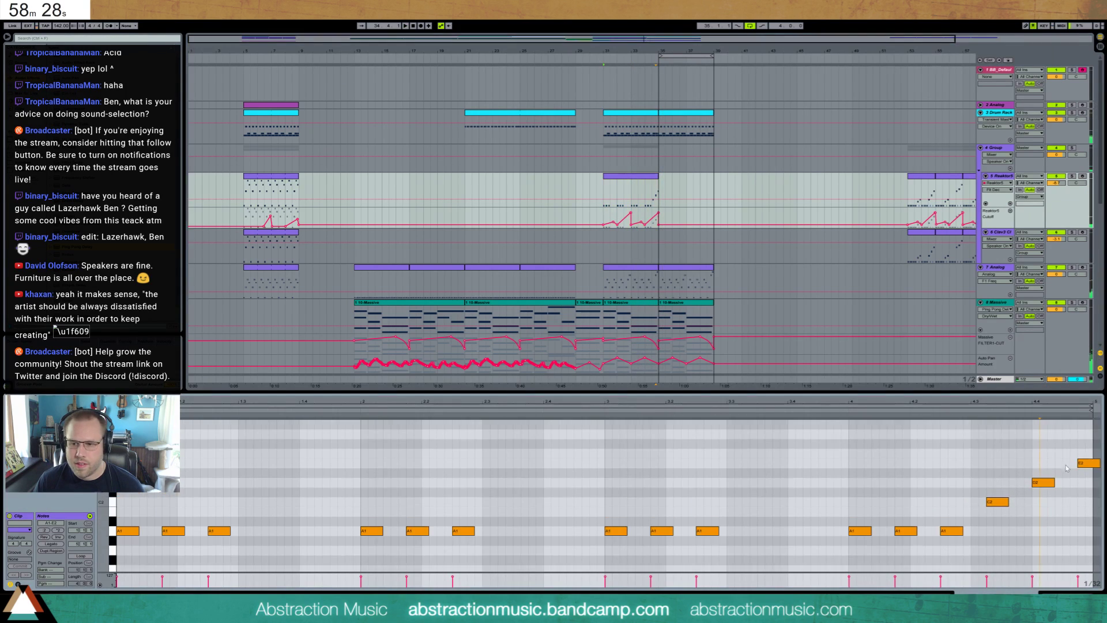
left_click_drag(1052, 507, 1089, 537)
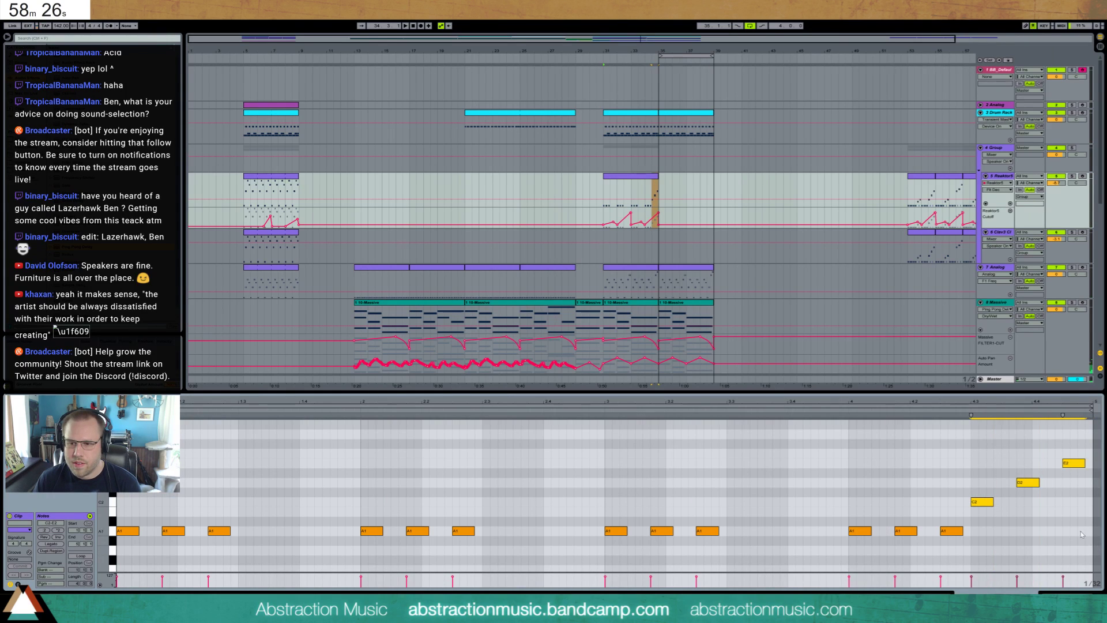
key("space")
- Duplicate the consolidated Reaktor clip to bars 35–39 and copy both clips to track 6 in the group
left_click(655, 180)
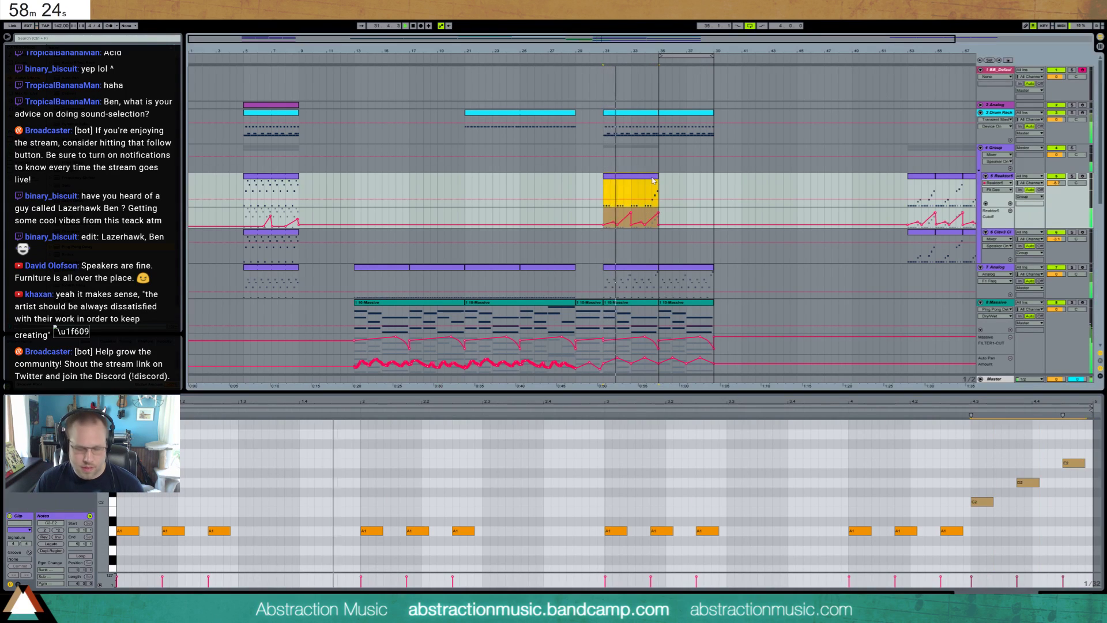
key("ctrl+d")
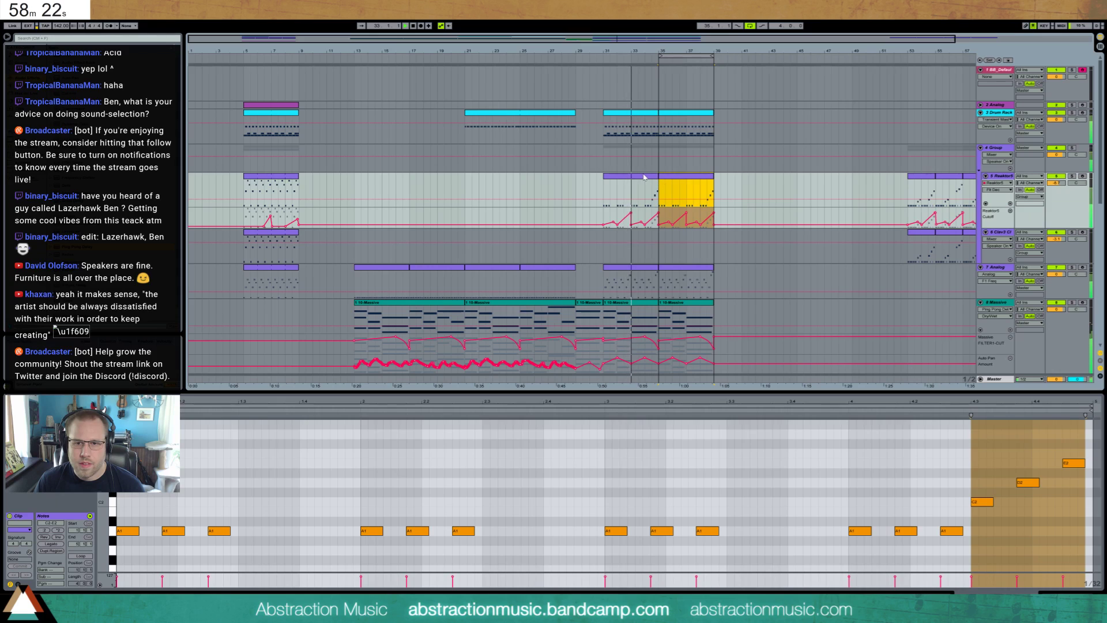
left_click(652, 177)
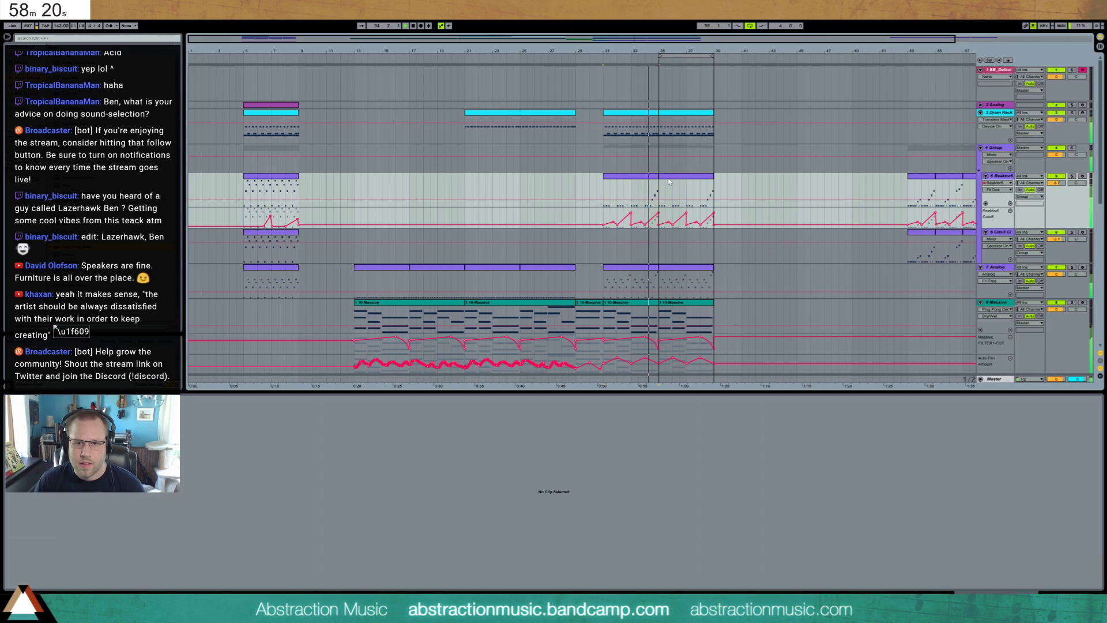
left_click(669, 180, "shift")
left_click_drag(679, 179, 711, 255)
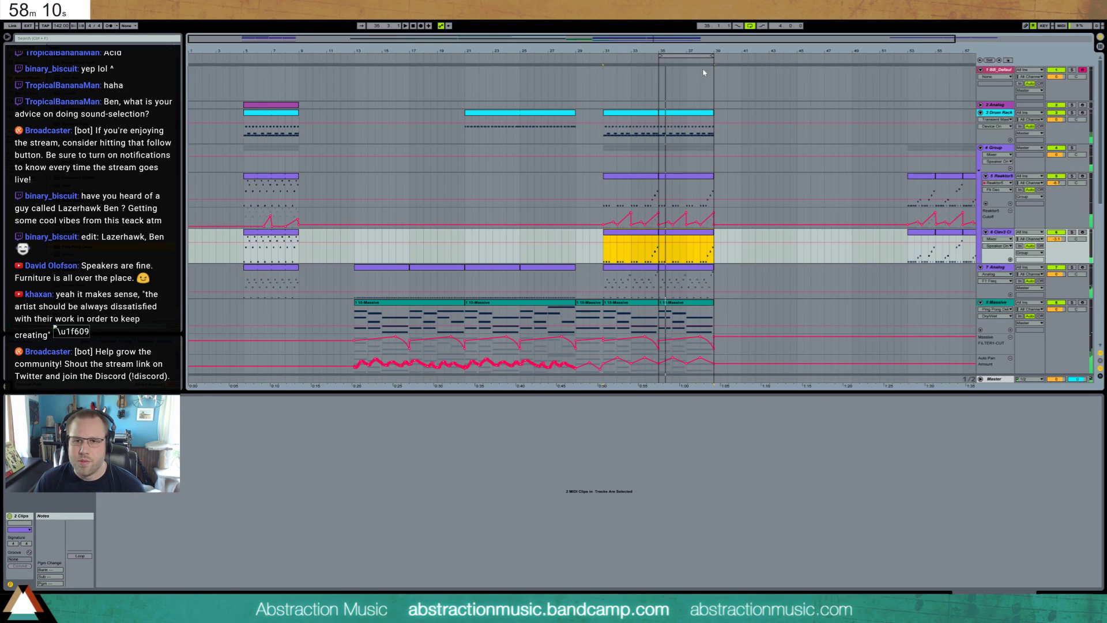
- Play back the section from bar 31 and check the drum clip and the Reaktor track's device chain
left_click_drag(688, 37, 687, 23)
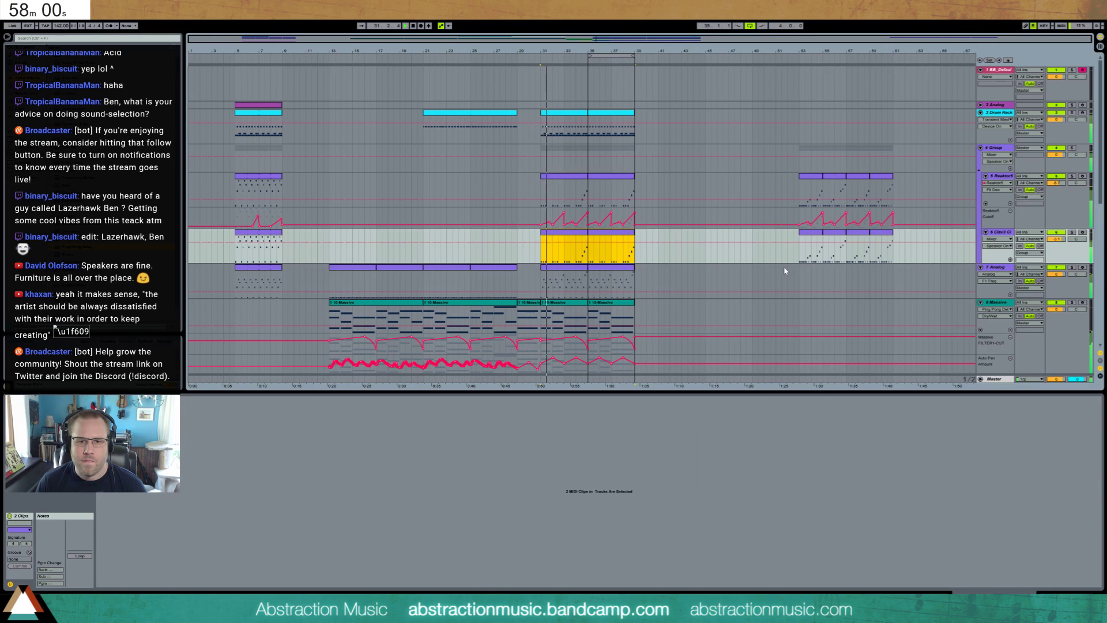
left_click(578, 113)
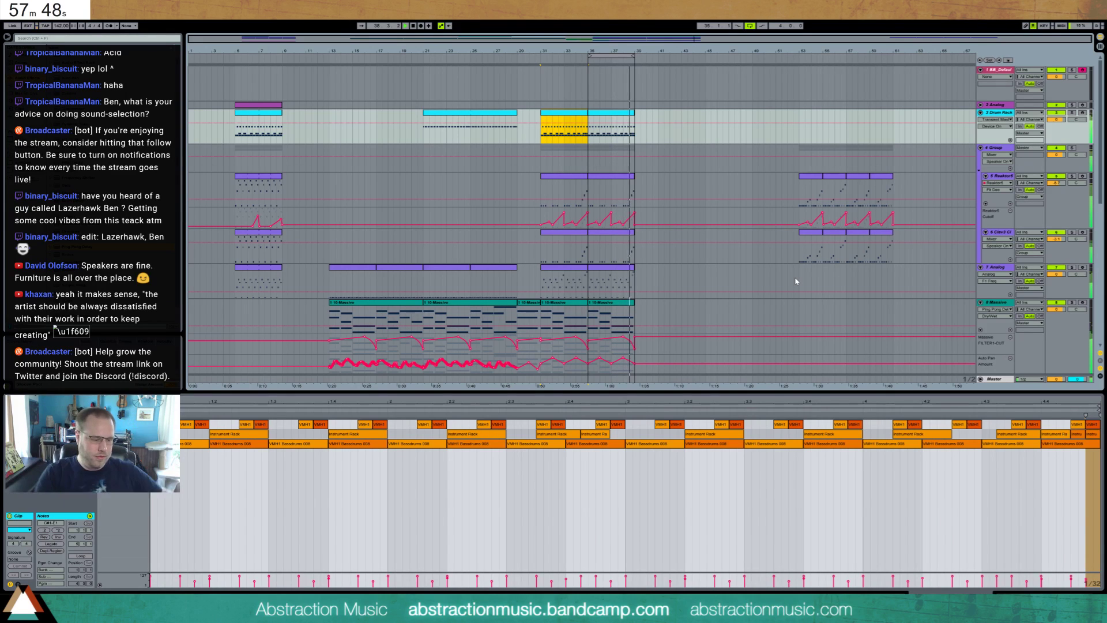
left_click(610, 181)
key("shift+Tab")
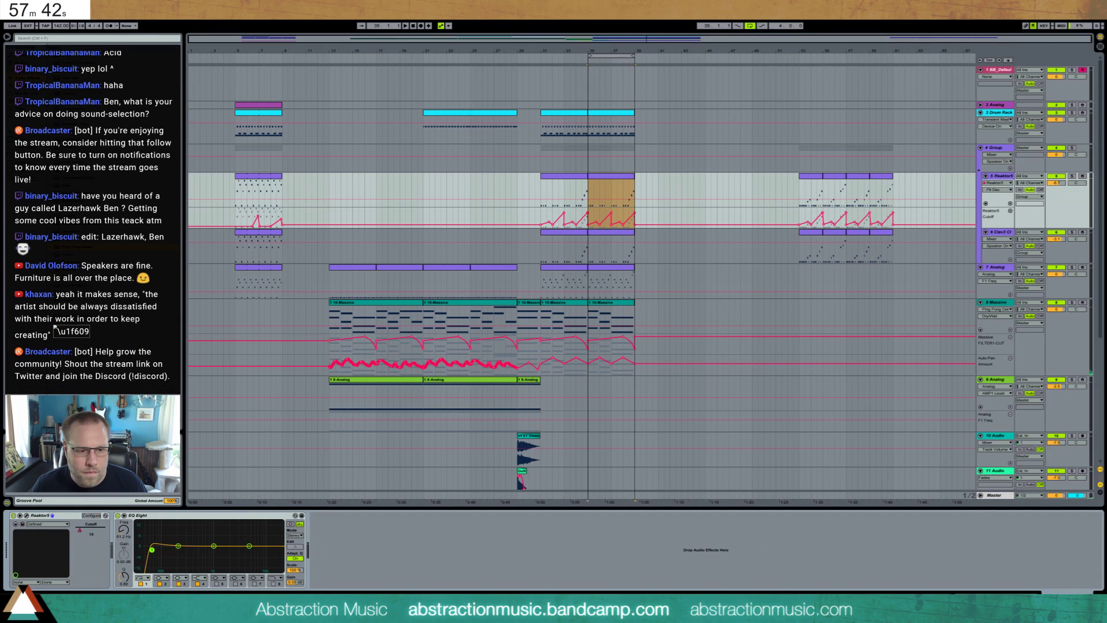
key("space")
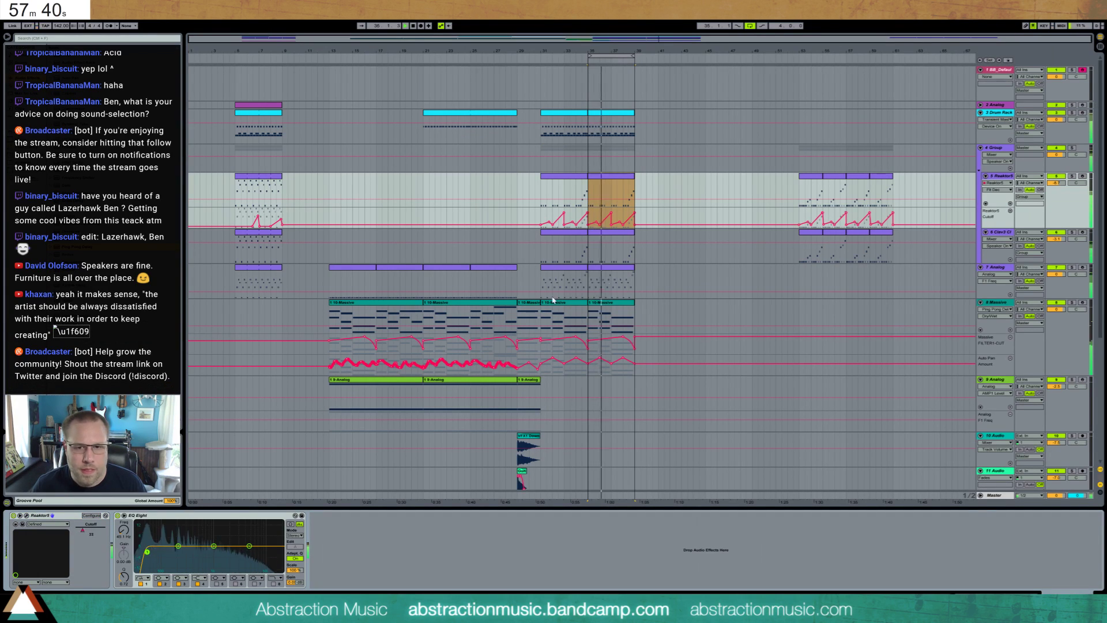
- Lower the Massive track's volume slightly while the loop plays, checking the Massive plug-in and closing its window
left_click(604, 302)
left_click(568, 302, "shift")
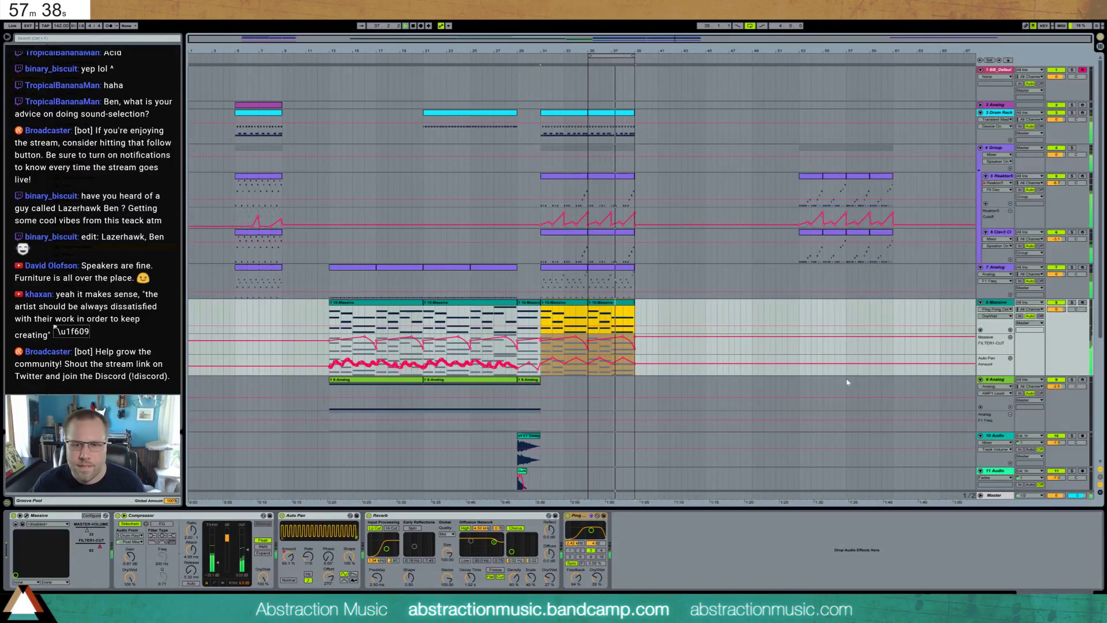
left_click(35, 521)
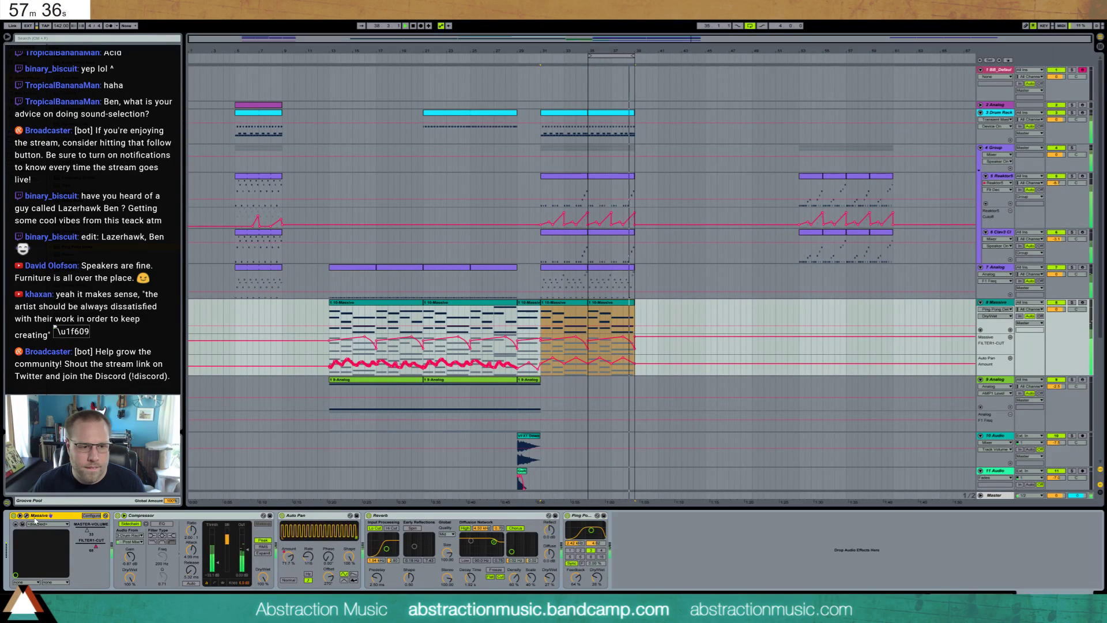
left_click(27, 515)
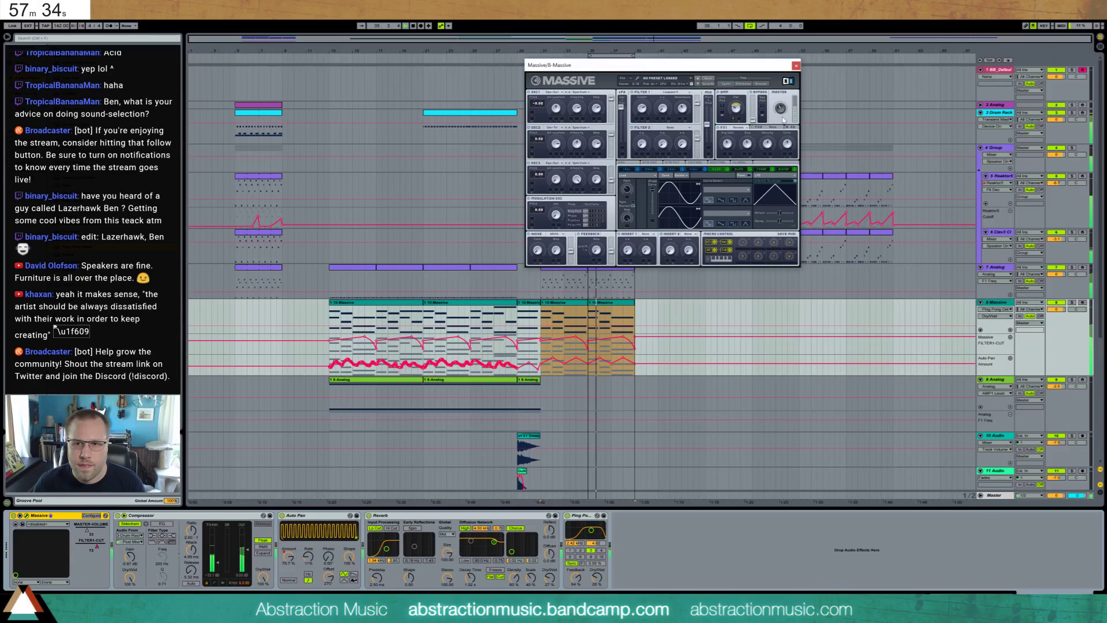
left_click_drag(1056, 309, 1056, 317)
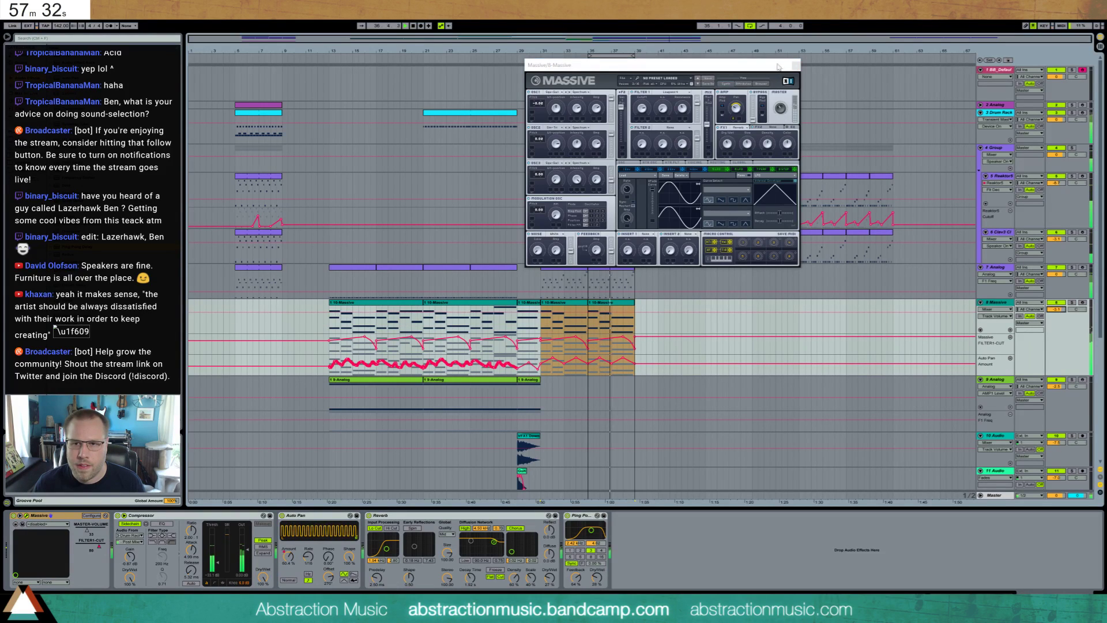
left_click(796, 65)
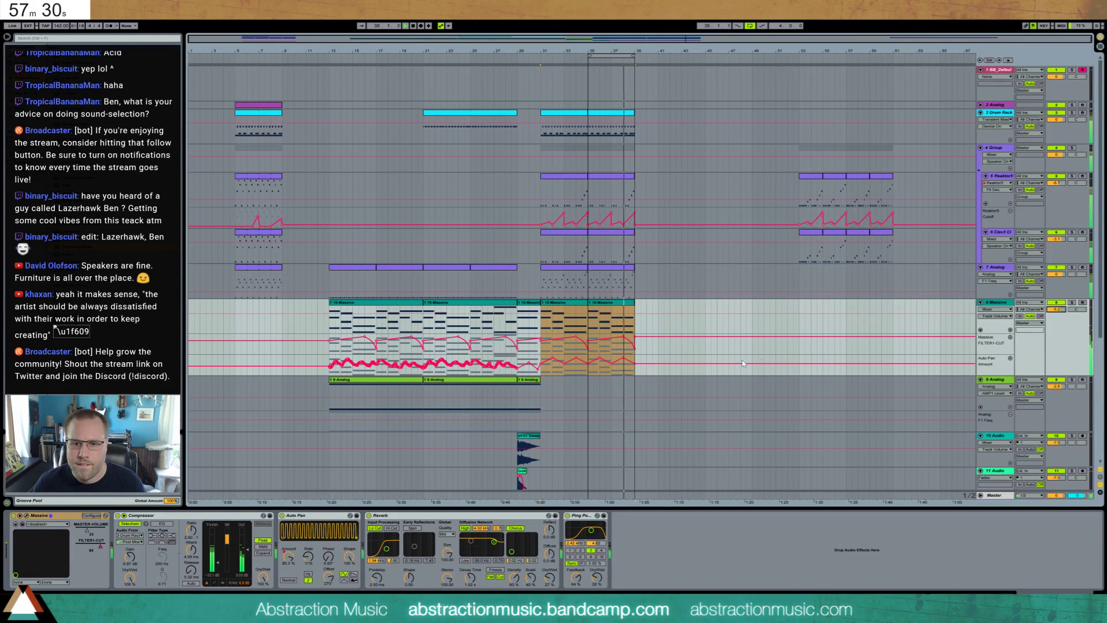
- Extend the loop to cover bars 31–39 and listen to the whole section
scroll(743, 363, "down", 4)
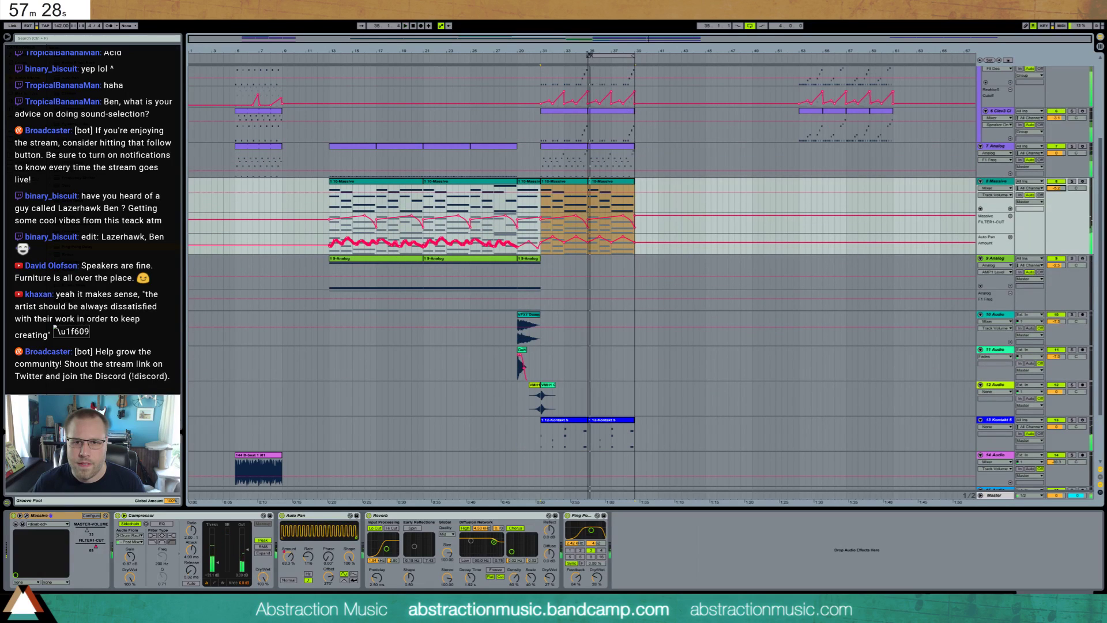
left_click_drag(589, 55, 542, 56)
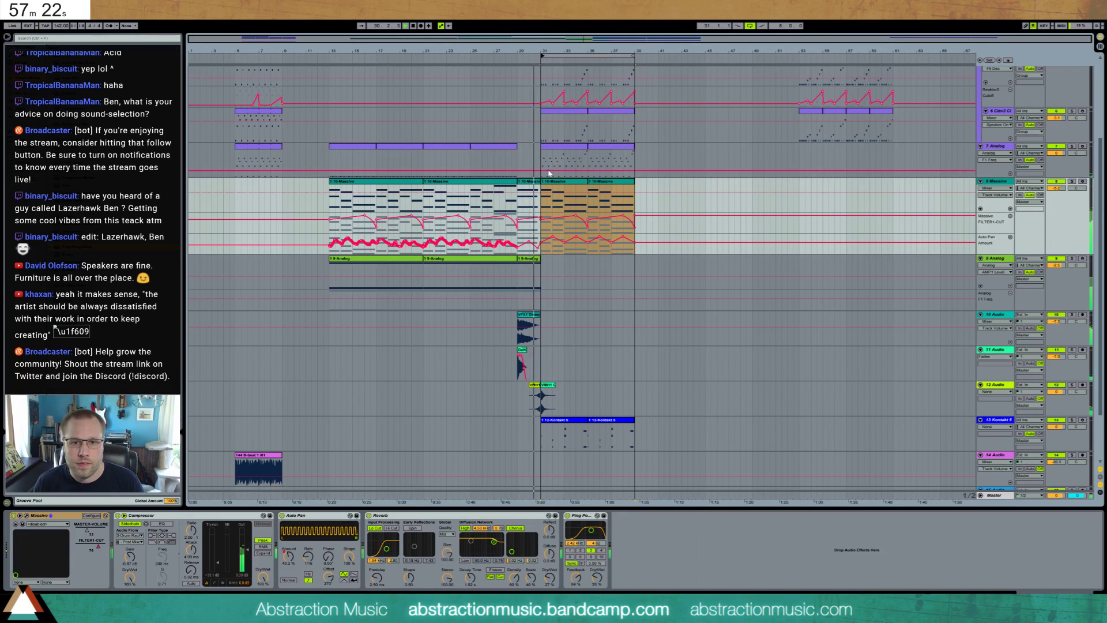
left_click(588, 273)
scroll(593, 273, "up", 2)
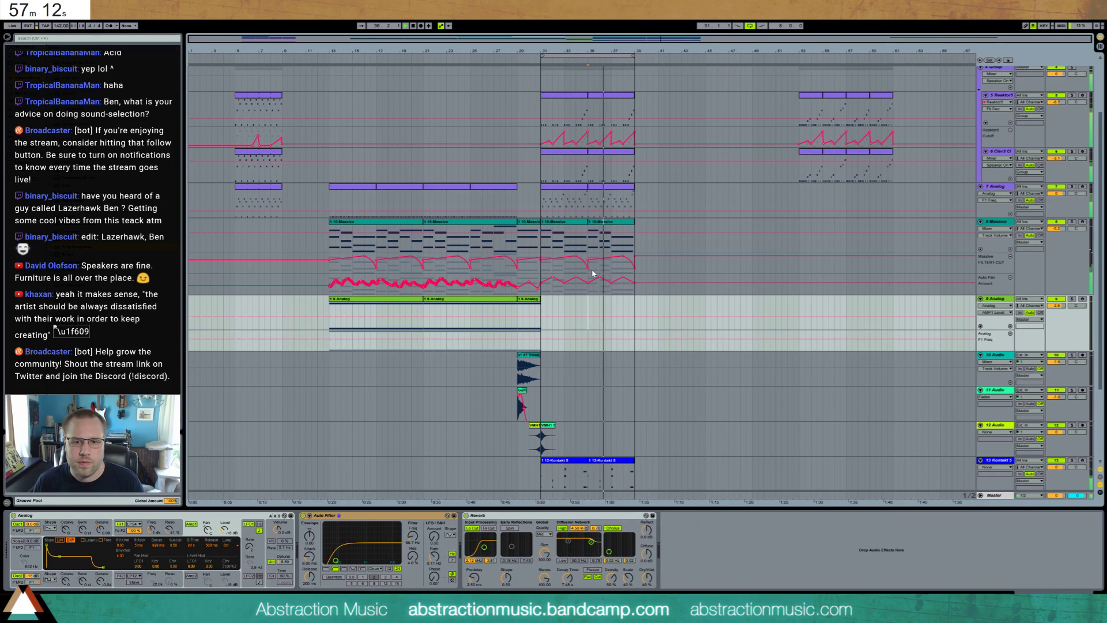
scroll(602, 287, "up", 2)
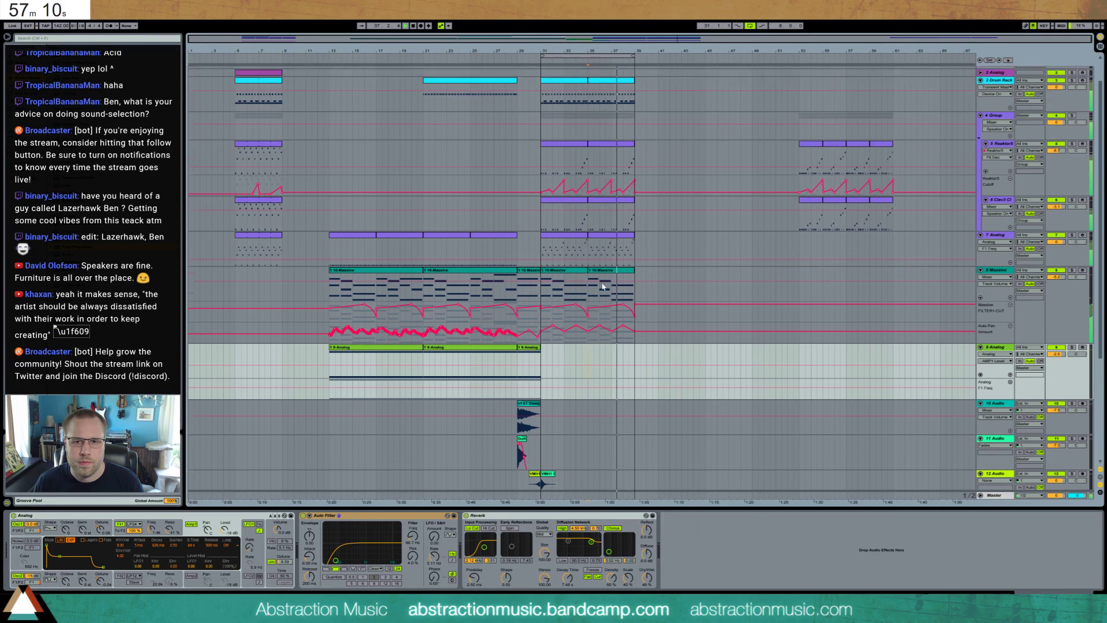
scroll(602, 287, "up", 1)
key("space")
- Add Multiband Dynamics after the Glue Compressor on the 4 Group track
left_click(615, 177)
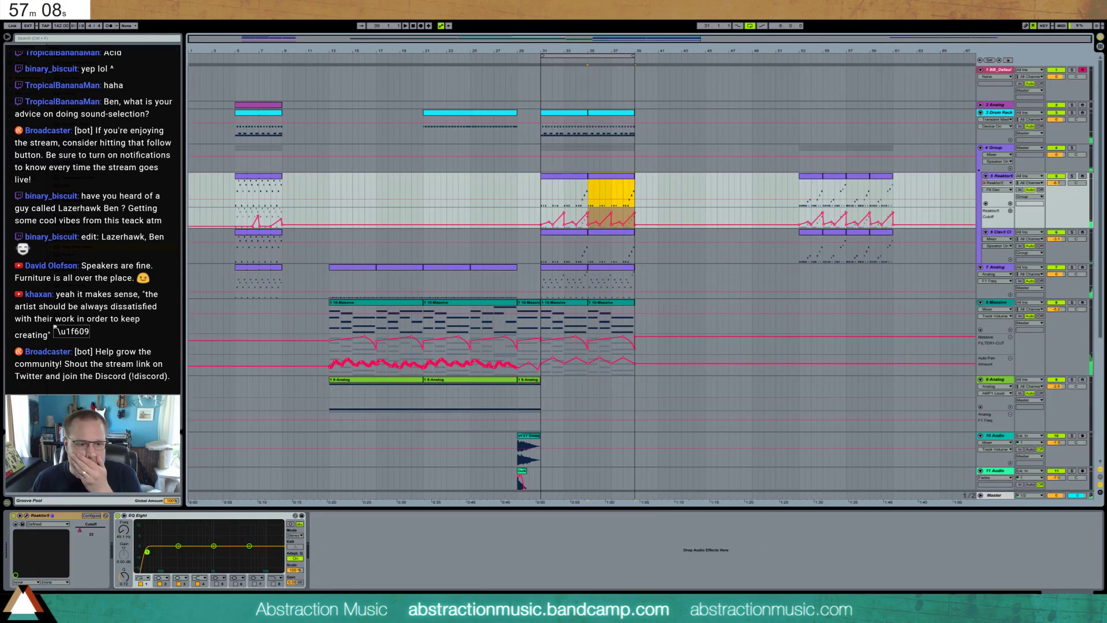
left_click(646, 158)
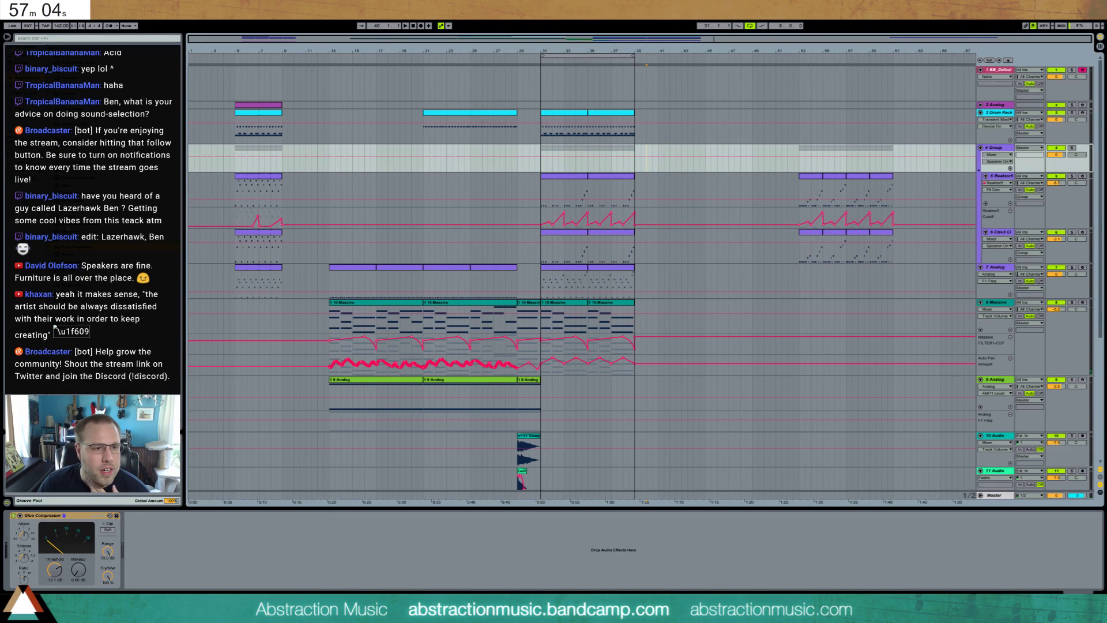
left_click_drag(68, 225, 196, 568)
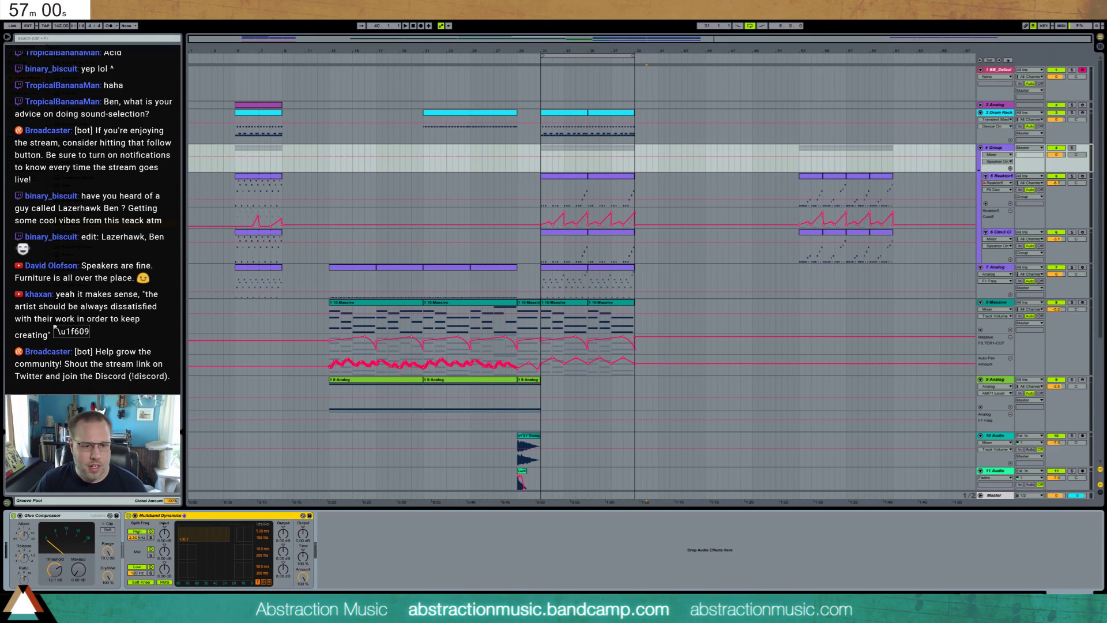
- Solo the 4 Group track during playback and raise the Reaktor track's volume slightly
key("space")
left_click(554, 176)
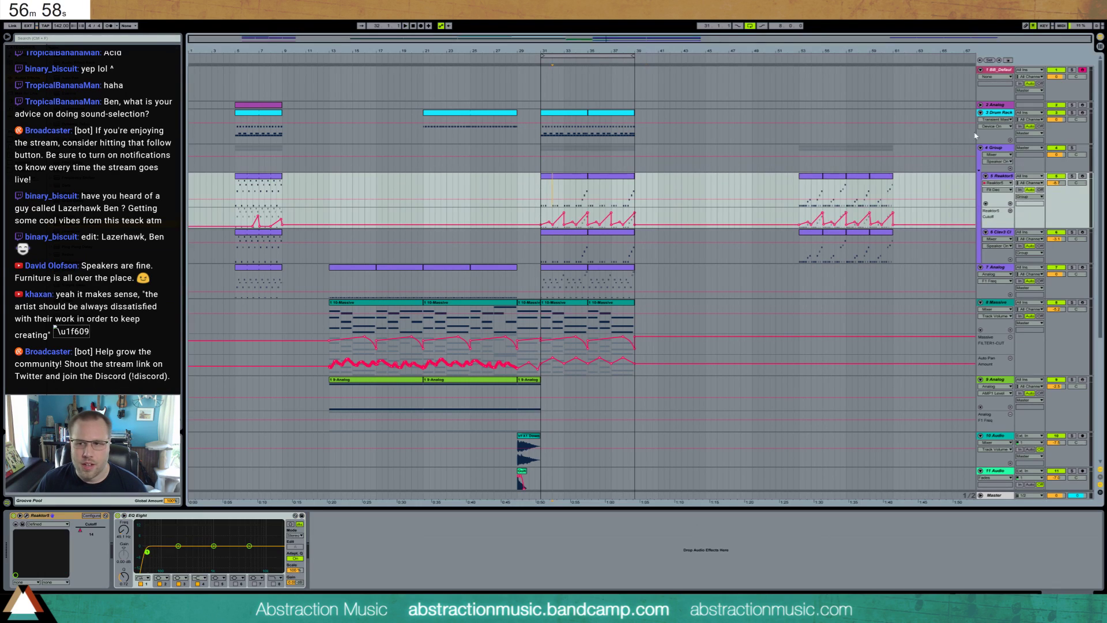
key("space")
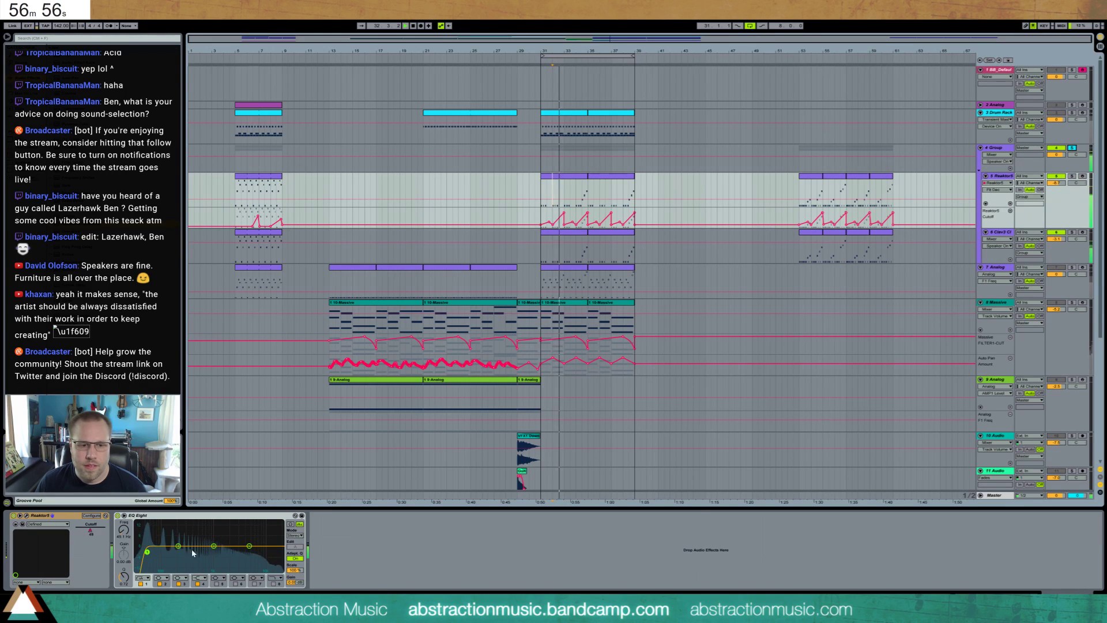
left_click(573, 167)
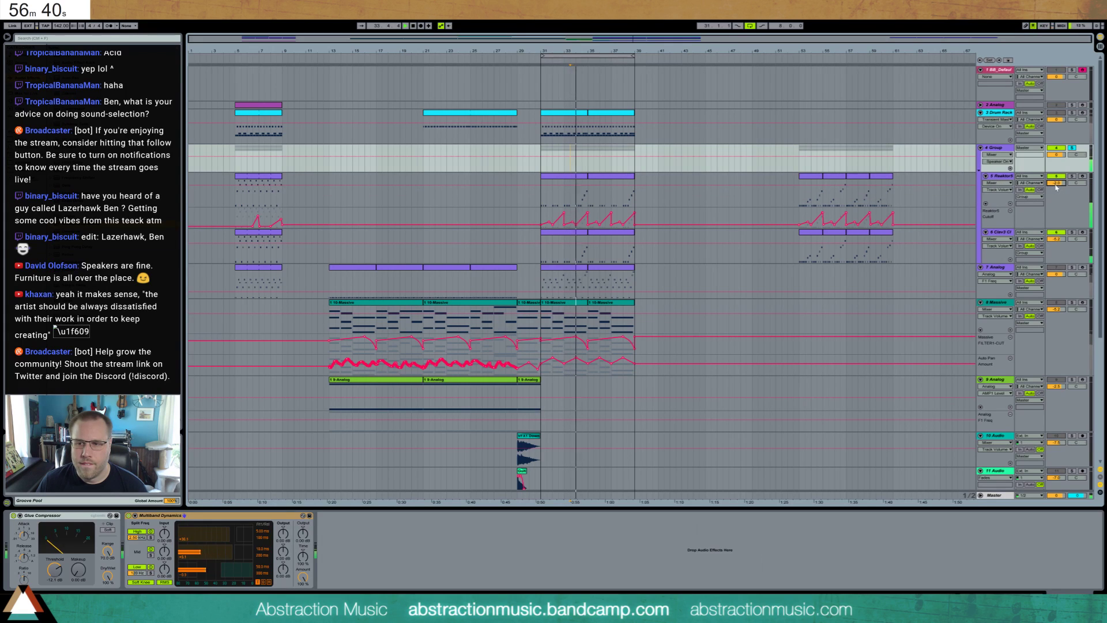
left_click_drag(1057, 184, 1057, 173)
key("space")
- Add a Reverb with a shortened decay time to the 4 Group track, placed after Multiband Dynamics
left_click(1000, 150)
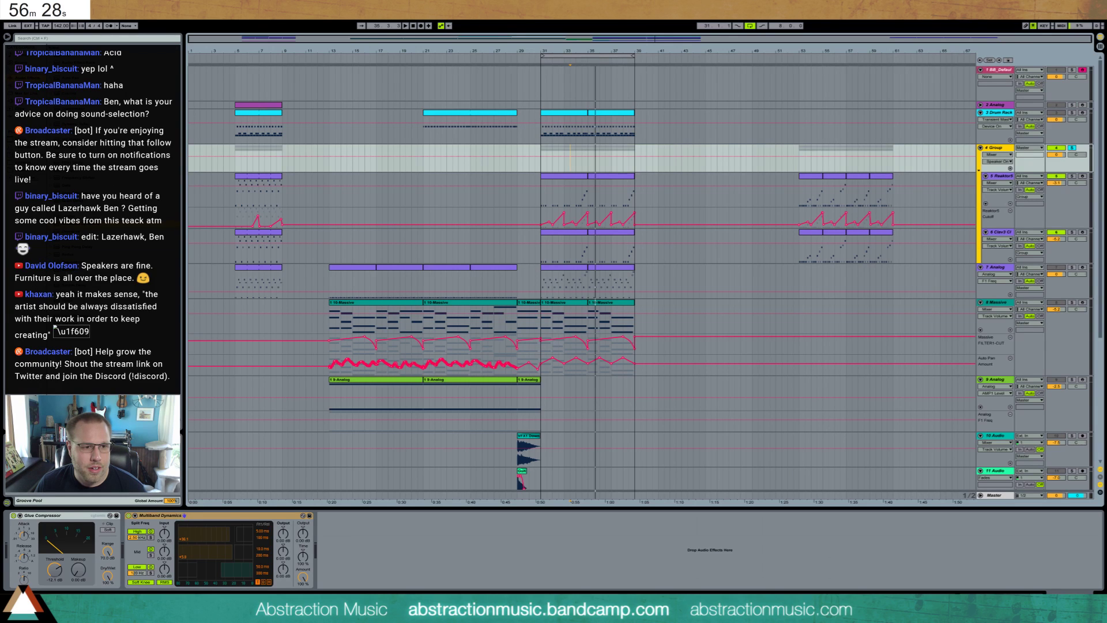
left_click_drag(75, 270, 134, 584)
left_click_drag(230, 577, 229, 582)
key("space")
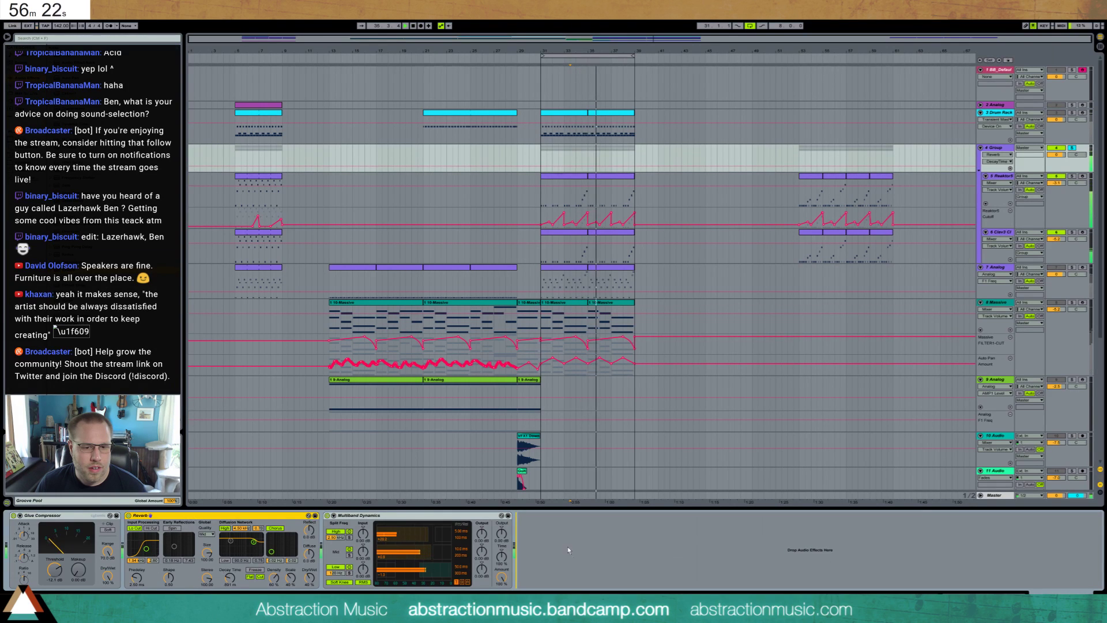
left_click_drag(191, 518, 340, 546)
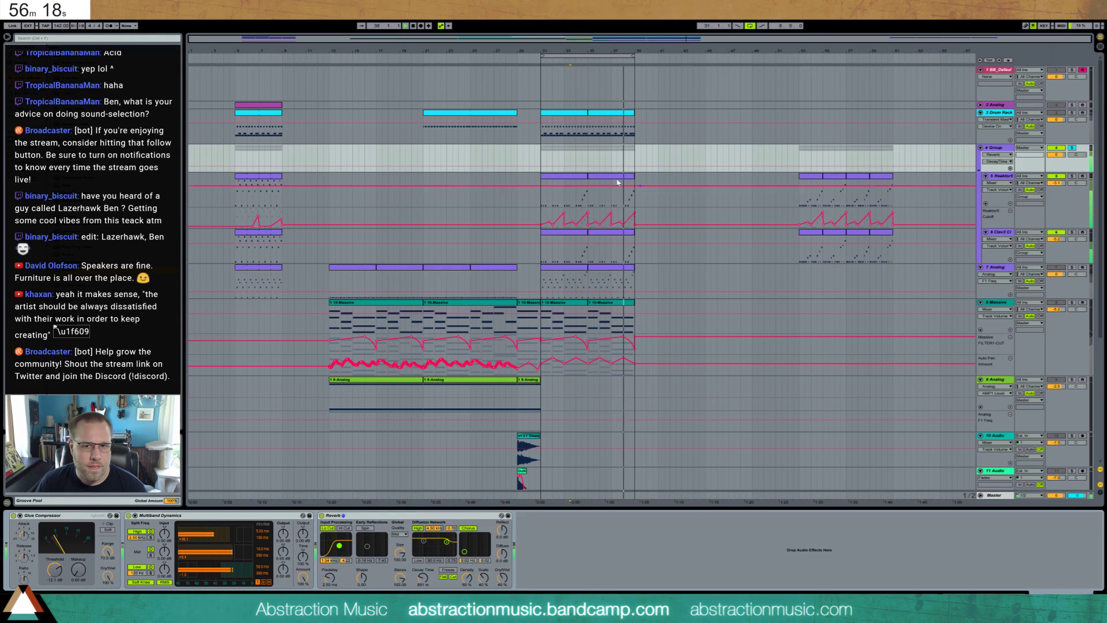
- With the Reaktor track muted, transpose both track 6 clips in bars 31–39 down an octave and unsolo the 4 Group track
left_click(653, 215)
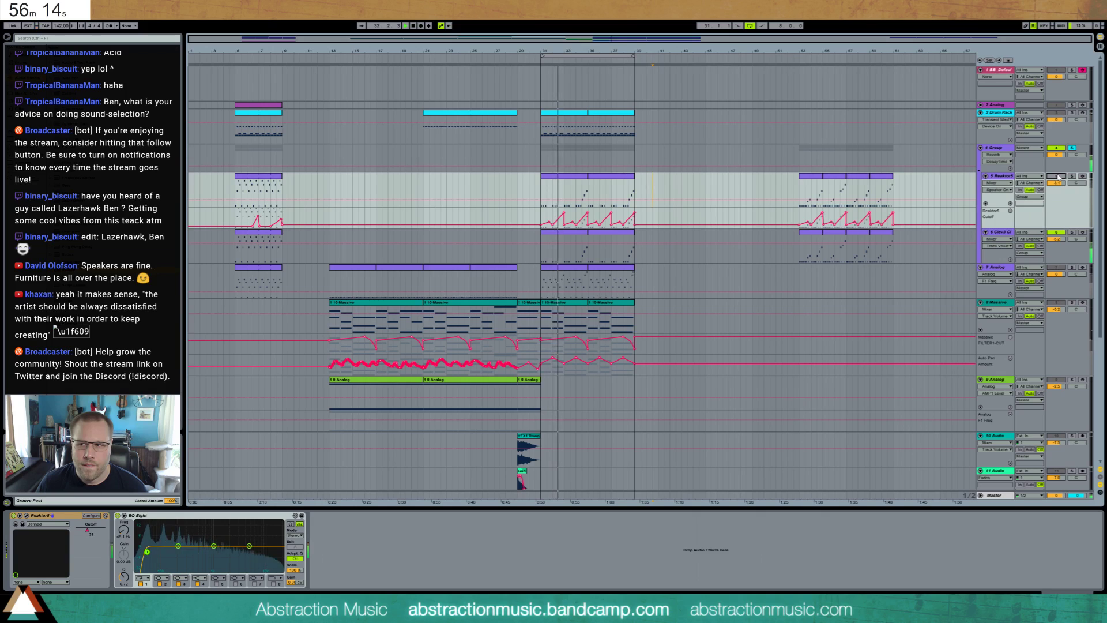
double_click(612, 248)
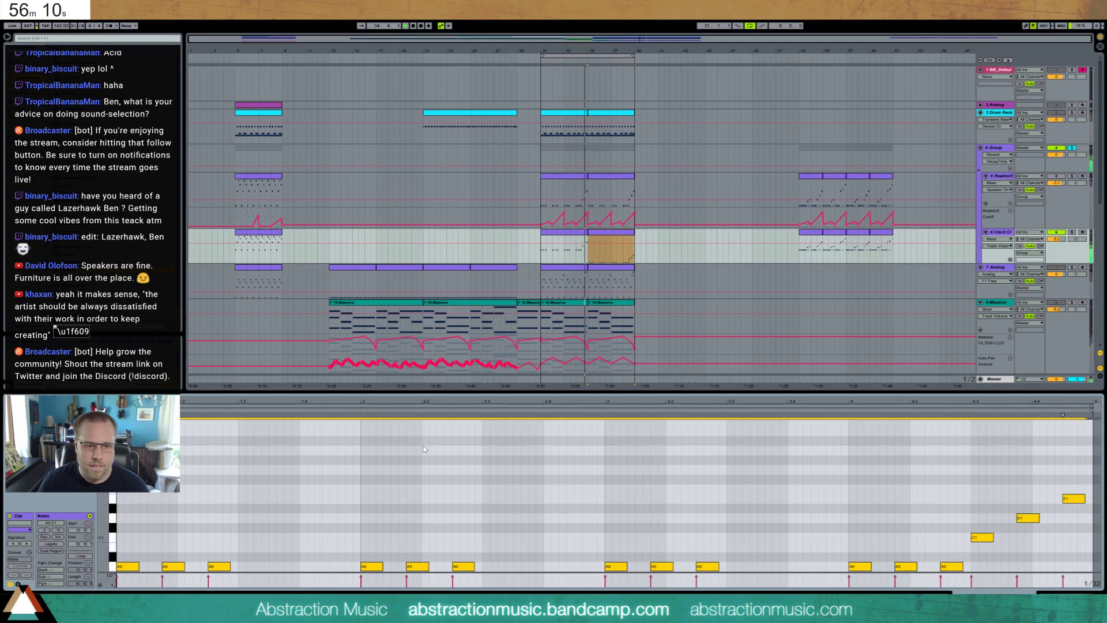
key("shift+Down")
left_click_drag(596, 232, 563, 234)
left_click(1072, 149)
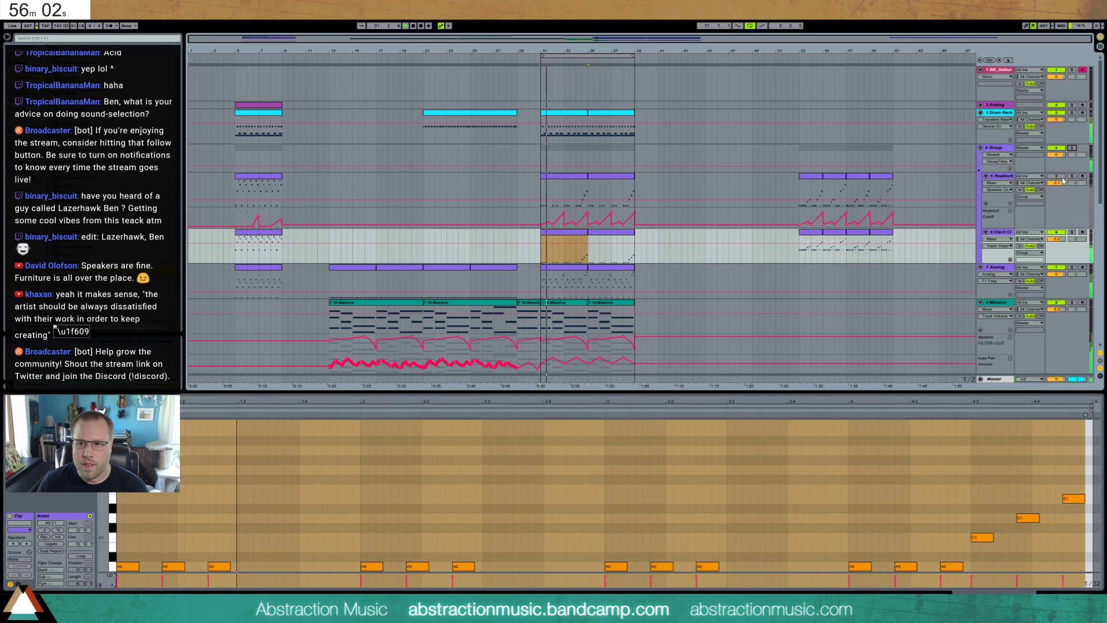
- In the Reaktor track's Monark synth, adjust the filter resonance, filter envelope, amp decay and amp sustain during playback, and close its window
left_click(996, 148)
left_click(1003, 177)
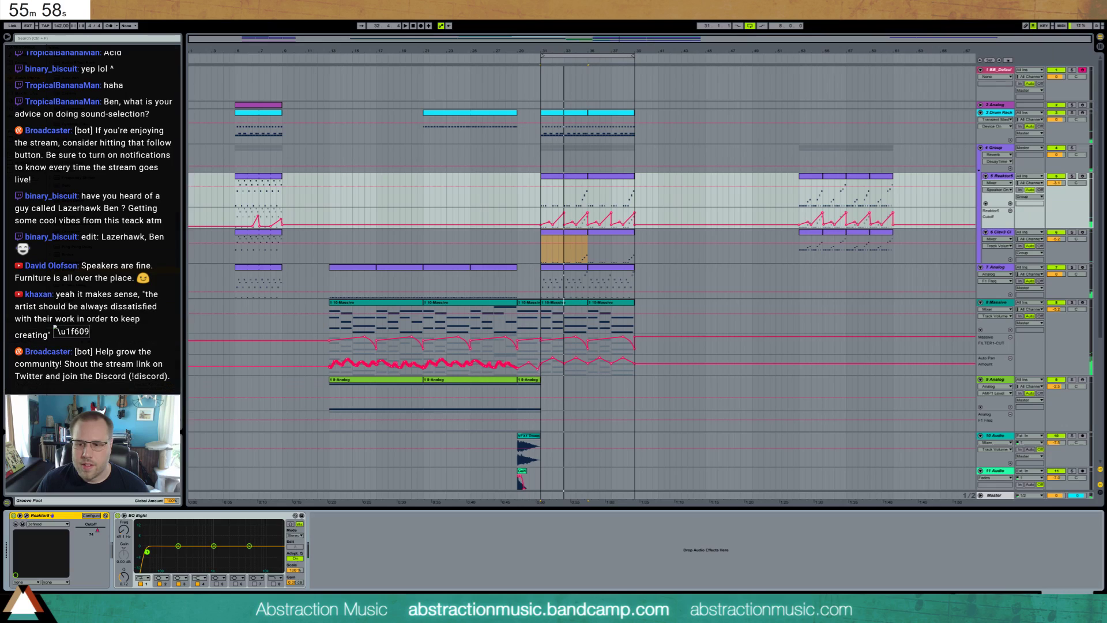
left_click(27, 517)
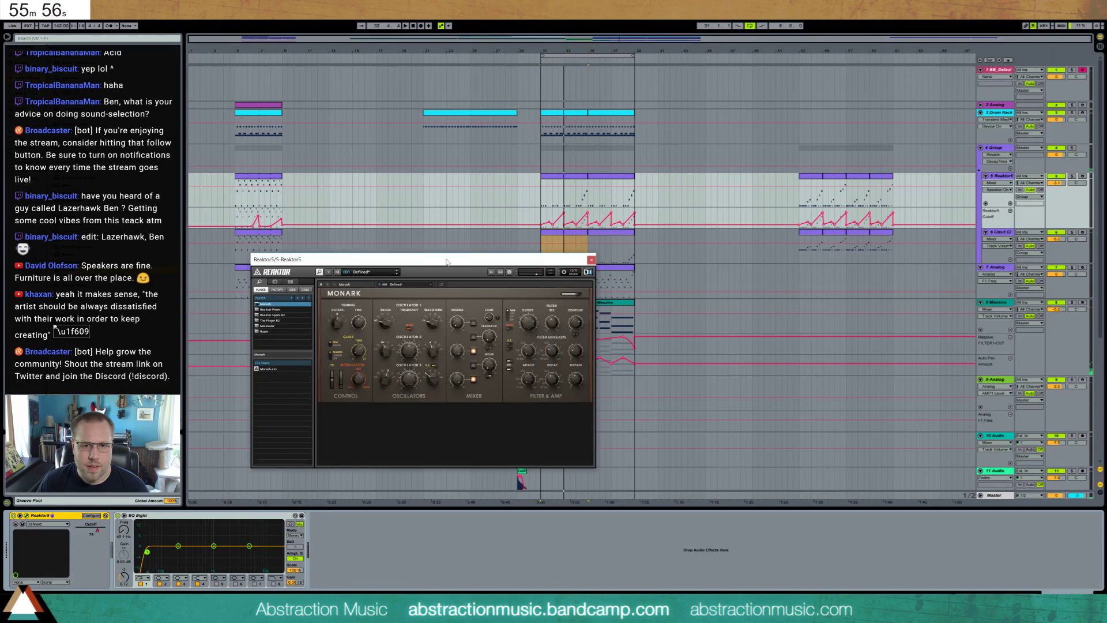
left_click_drag(447, 261, 437, 282)
left_click_drag(533, 339, 534, 346)
key("space")
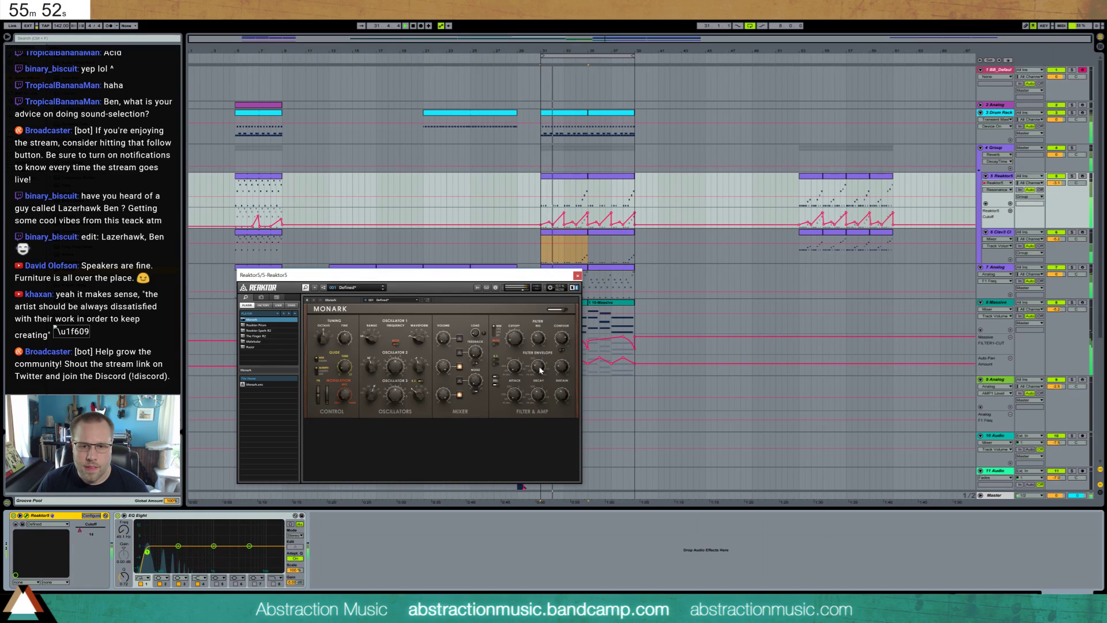
left_click(540, 369)
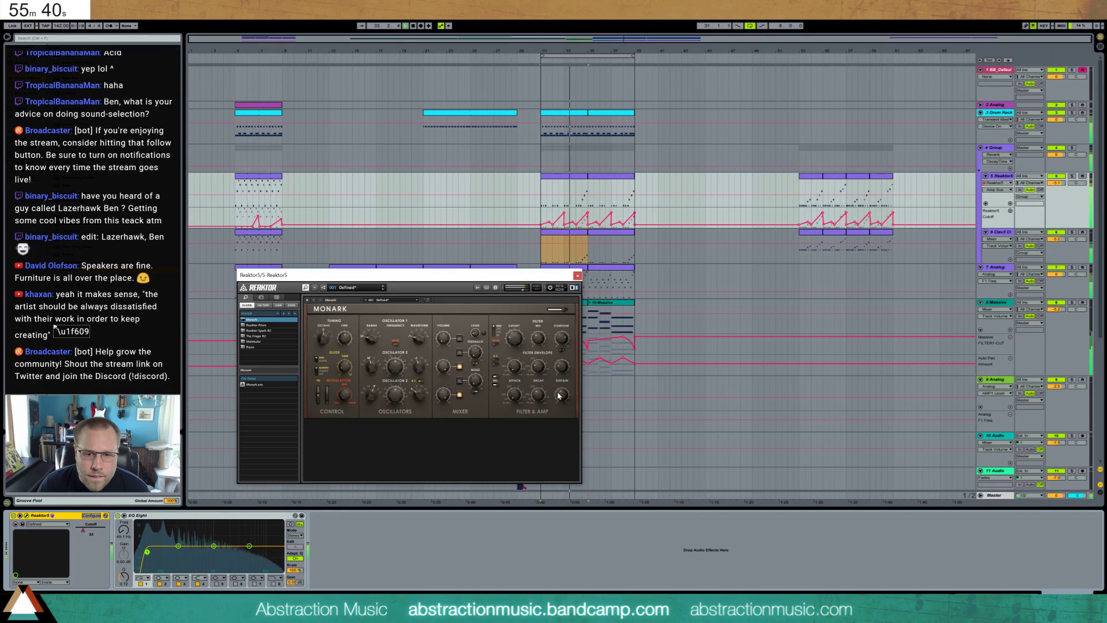
left_click_drag(541, 396, 541, 397)
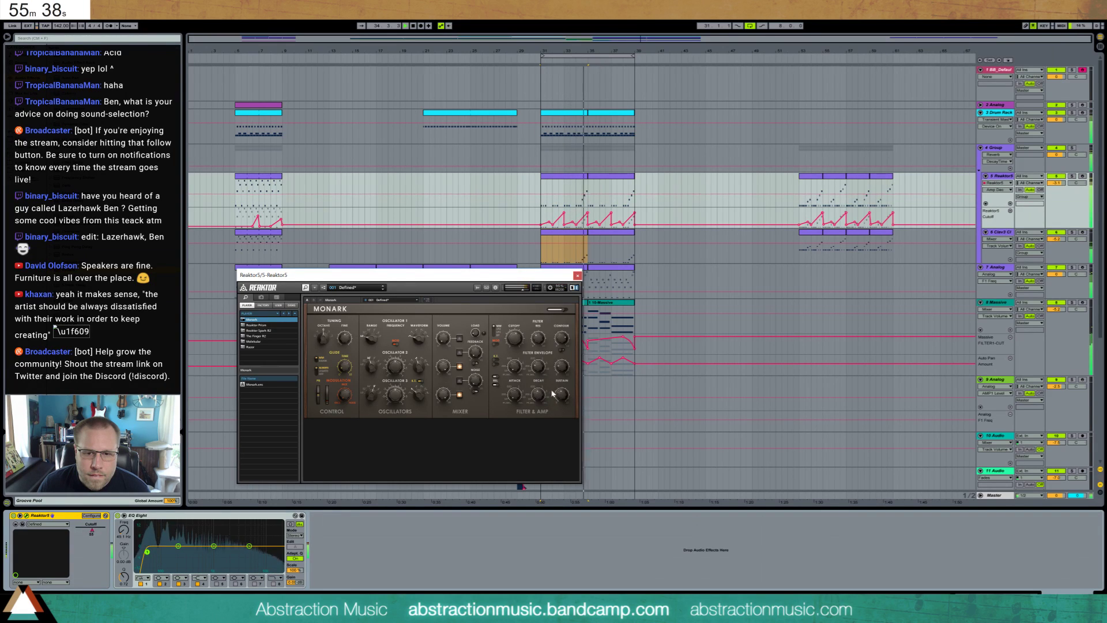
left_click(558, 395)
left_click(578, 275)
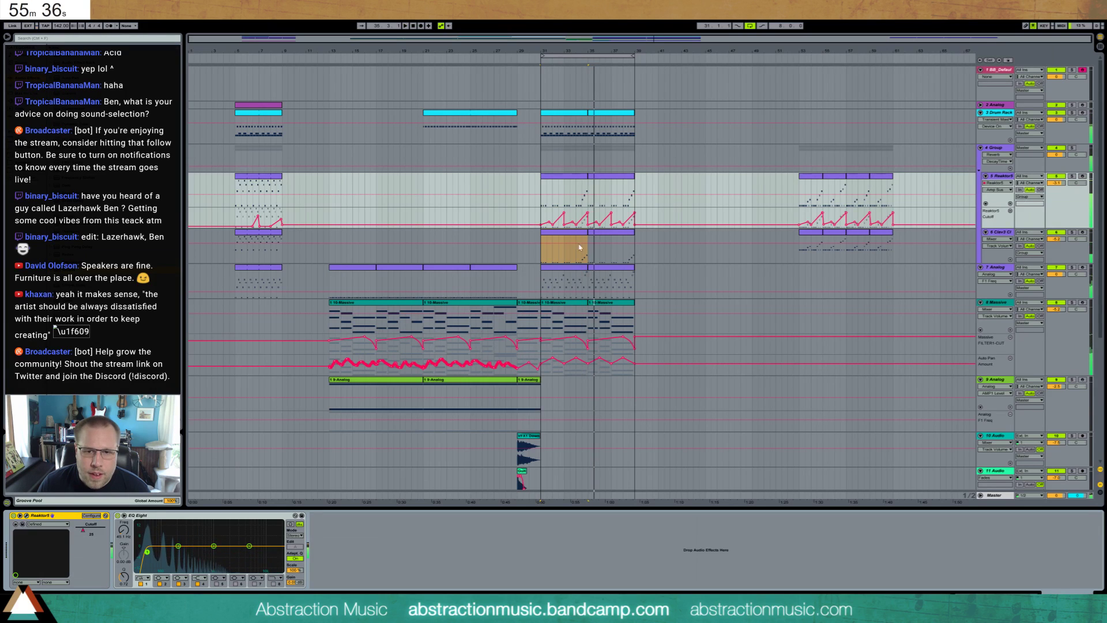
- Solo the Drum Rack track and load a VEH1 Percussive FX sample and the VEH1 Shaker - 02 sample onto empty pads
double_click(577, 113)
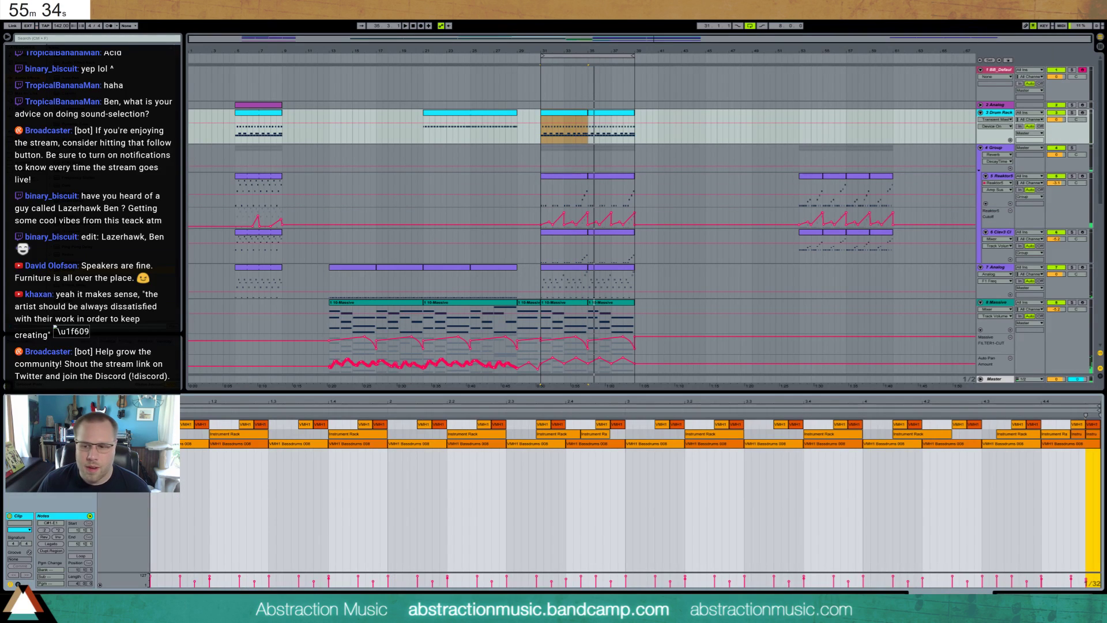
key("shift+Tab")
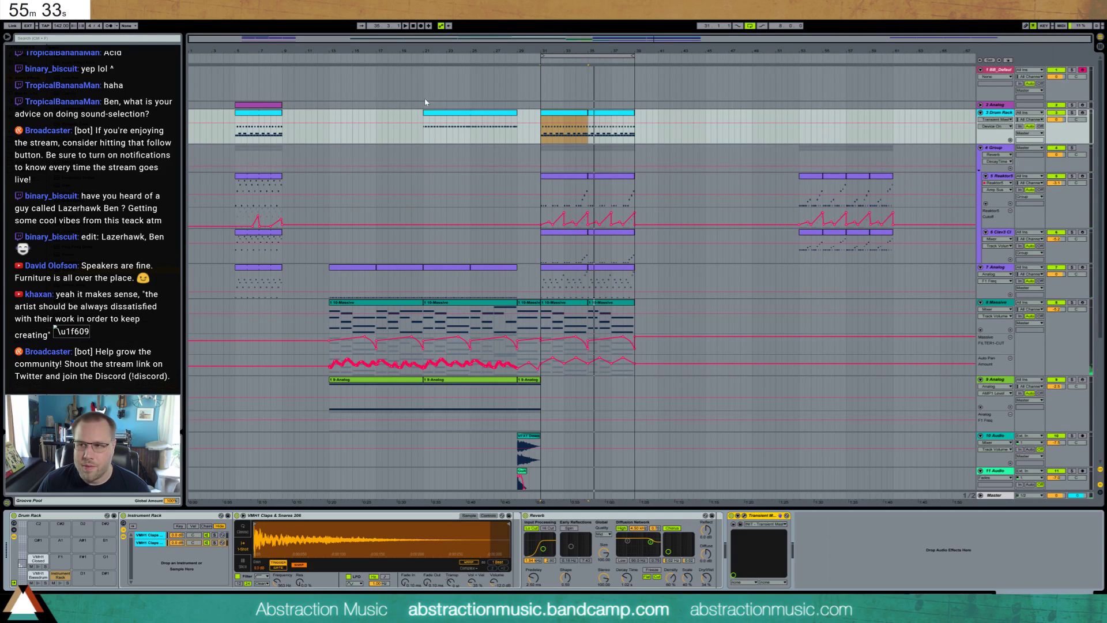
left_click(1071, 112)
left_click(544, 139)
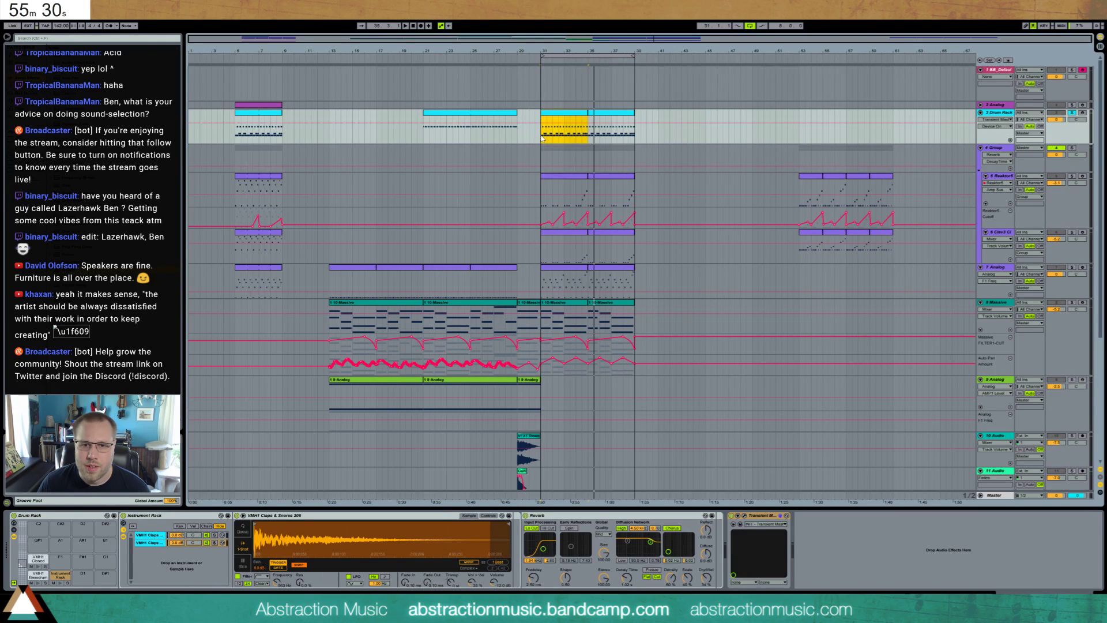
key("space")
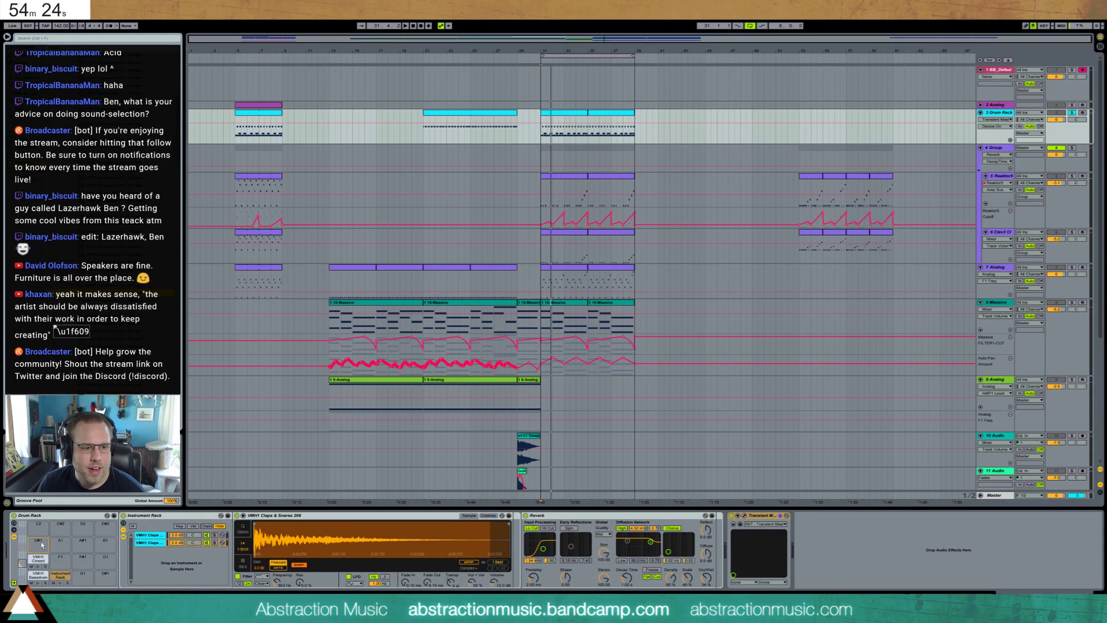
left_click_drag(35, 549, 37, 544)
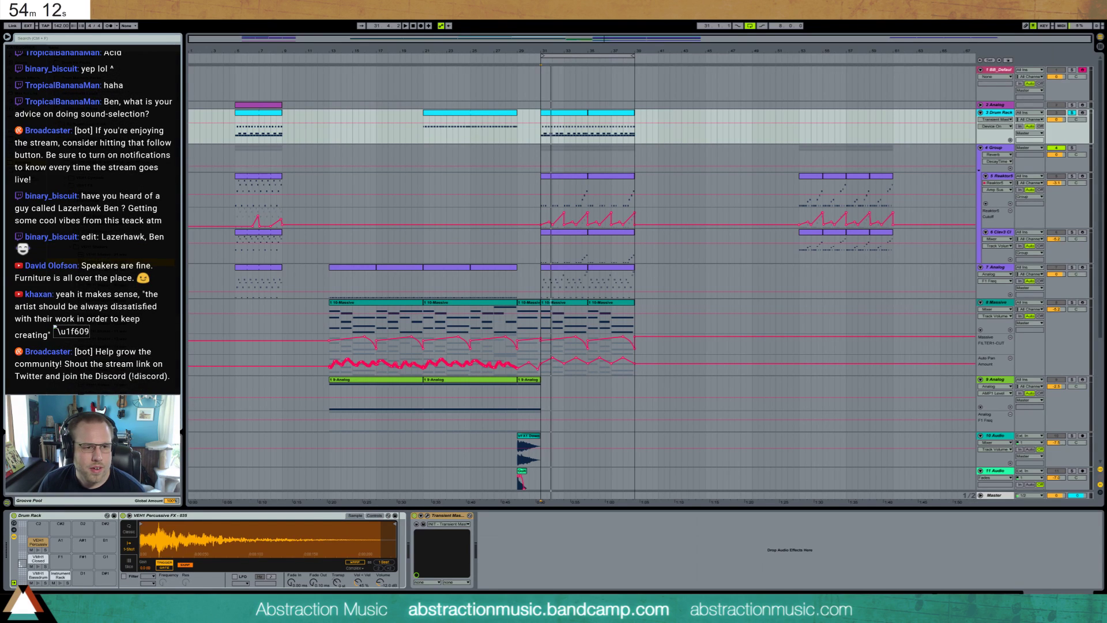
left_click_drag(61, 504, 59, 542)
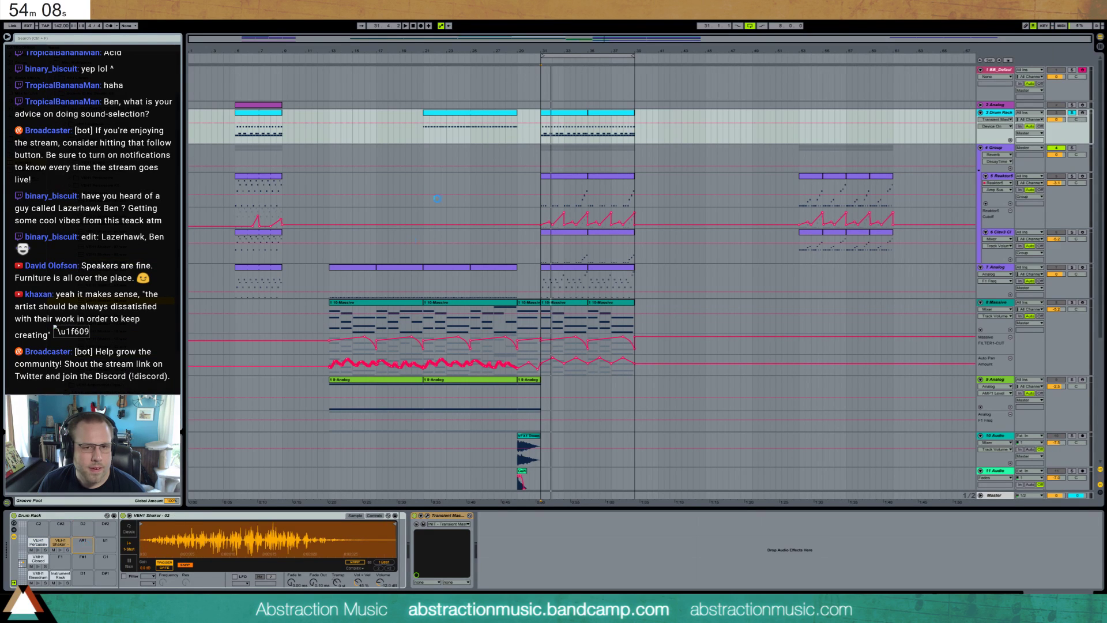
- In the drum clip starting at bar 21, add a VEH1 Shaker note on the first beat of each of the four looped bars
double_click(564, 124)
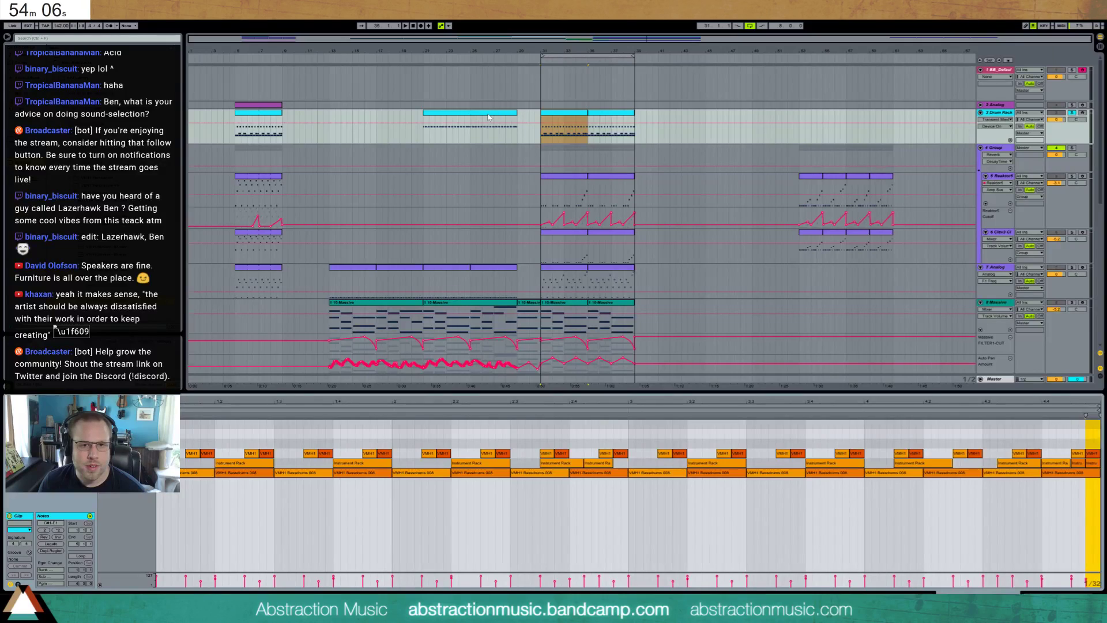
left_click(488, 117)
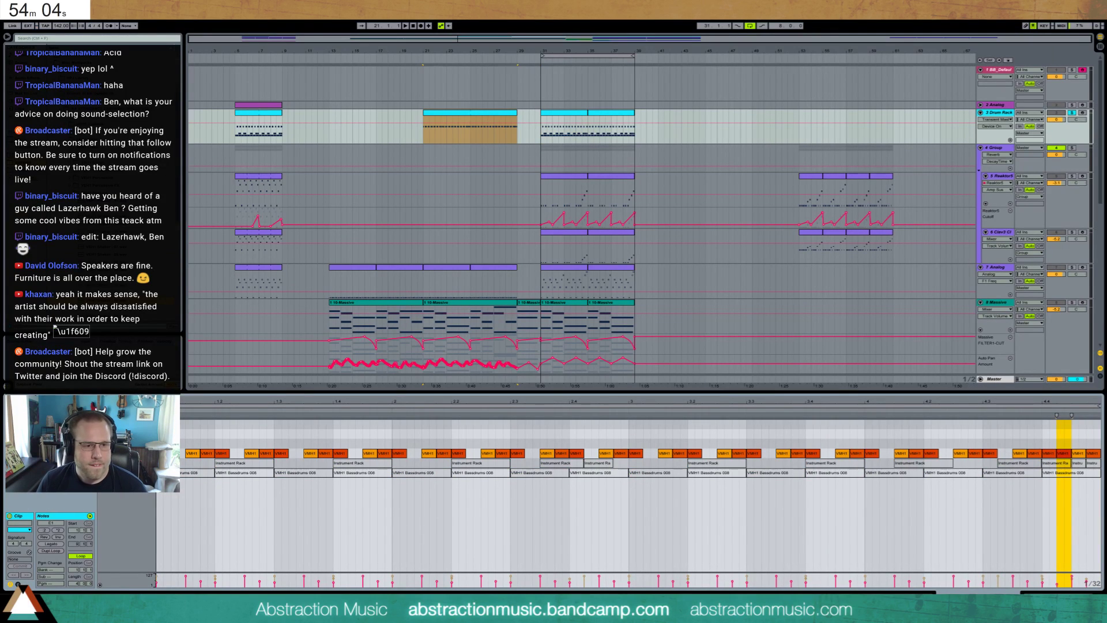
double_click(182, 424)
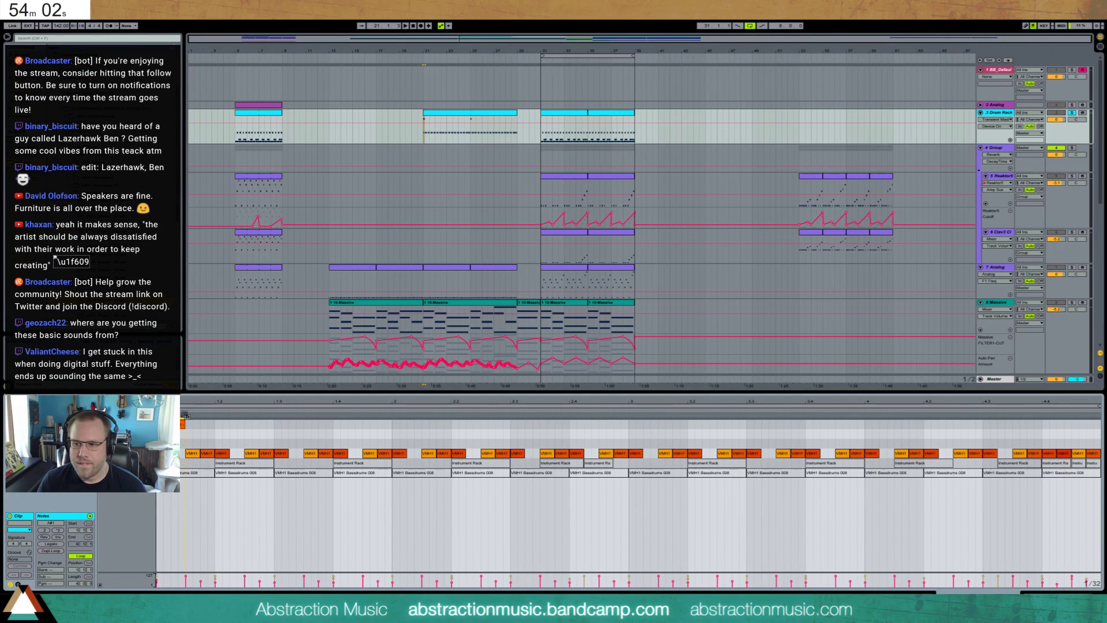
key("space")
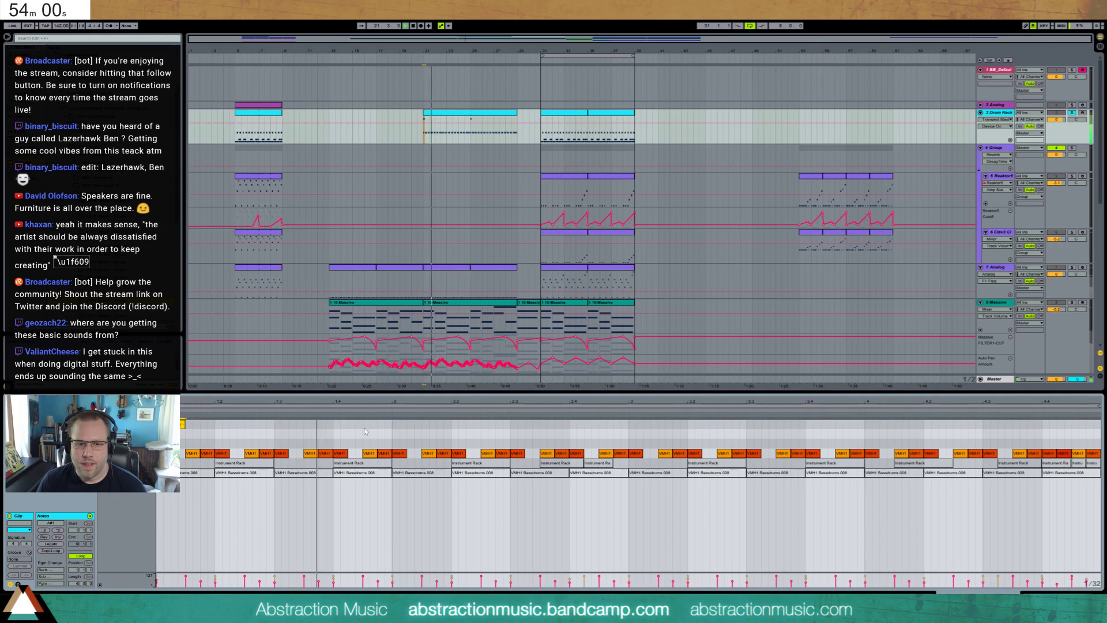
double_click(394, 425)
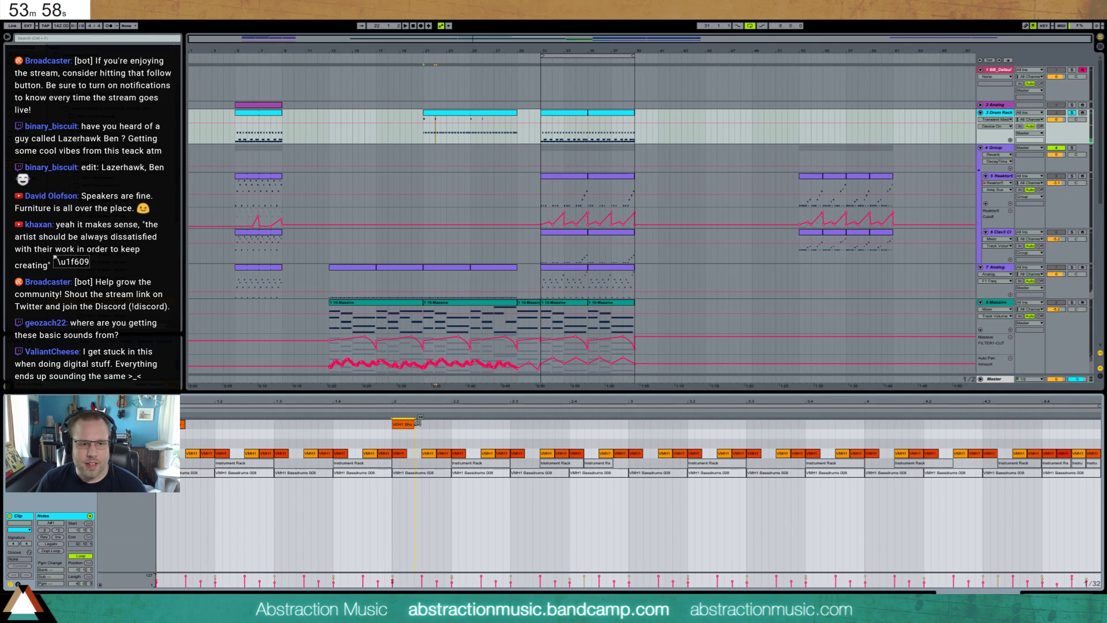
left_click_drag(419, 421, 419, 386)
double_click(635, 428)
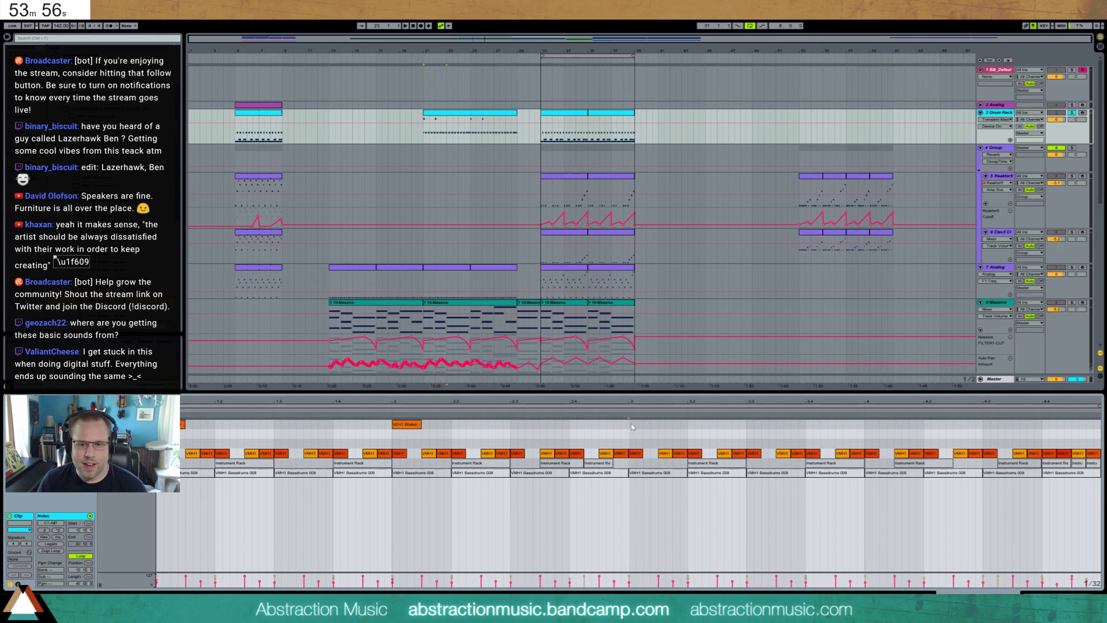
double_click(865, 426)
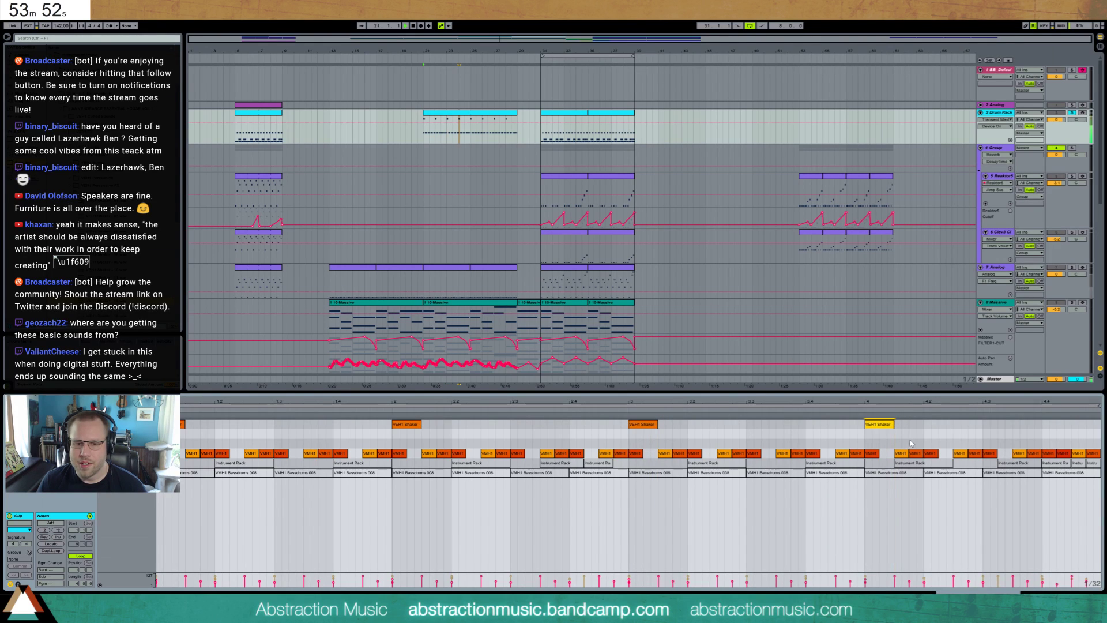
- Unsolo the Drum Rack track and add a Reverb after the VEH1 Shaker - 14 sample, adjusting its decay time and dry/wet
left_click(1071, 113)
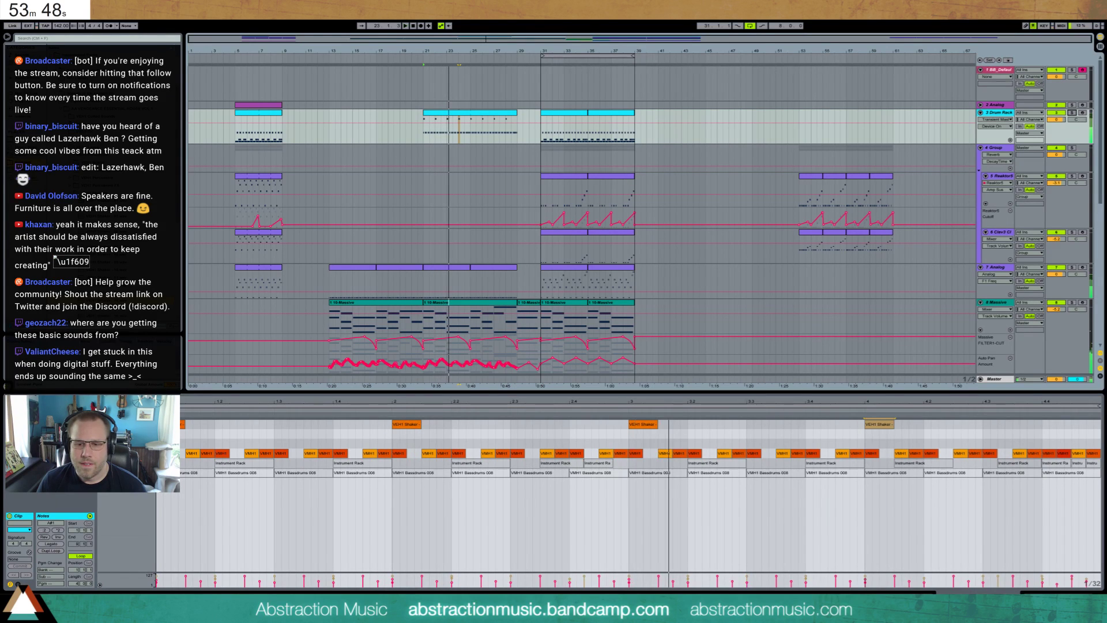
key("shift+Tab")
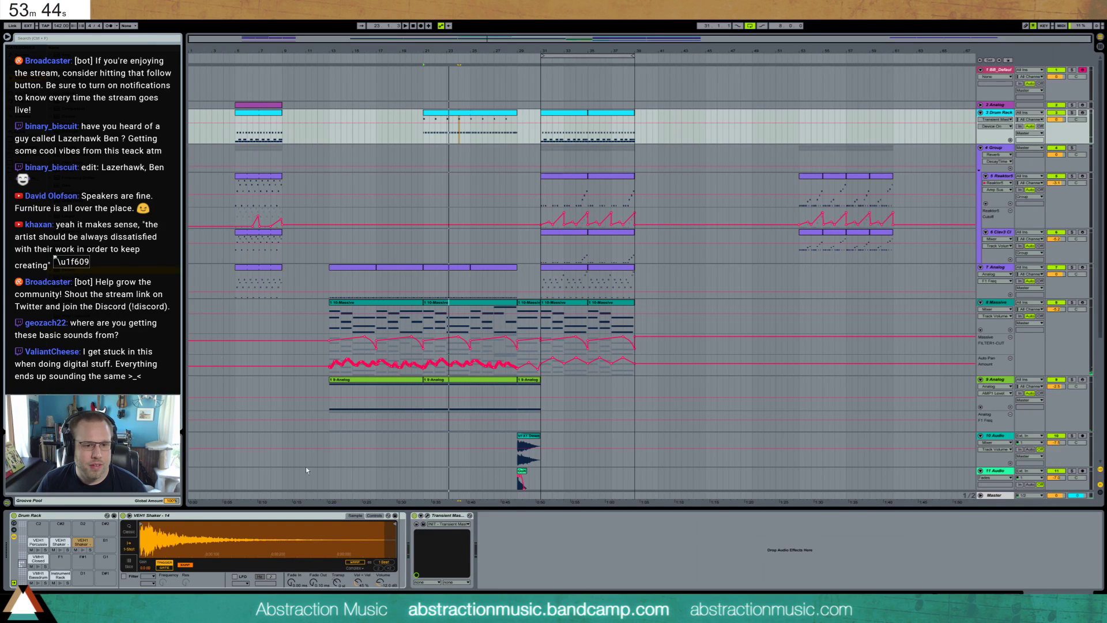
left_click_drag(306, 471, 412, 546)
mouse_move(505, 578)
left_mouse_down()
mouse_move(505, 544)
mouse_move(505, 590)
left_mouse_up()
key("space")
left_click(584, 577)
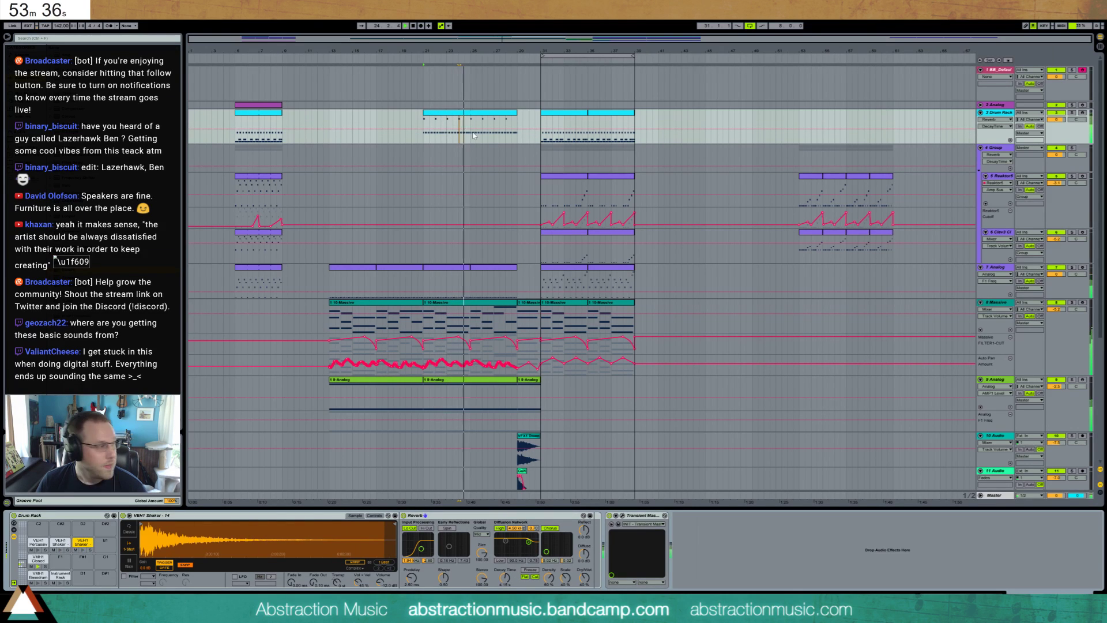
- In the drum clip starting at bar 31, place a VEH1 Shaker note on the first beat and duplicate it to the next three bars
left_click(555, 113)
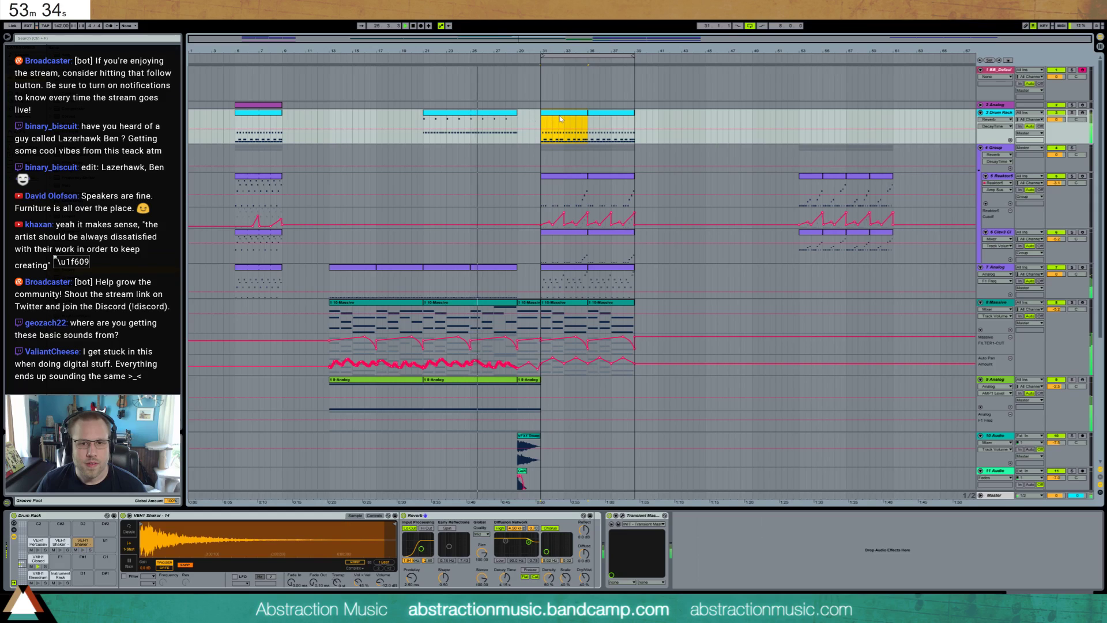
key("shift+Tab")
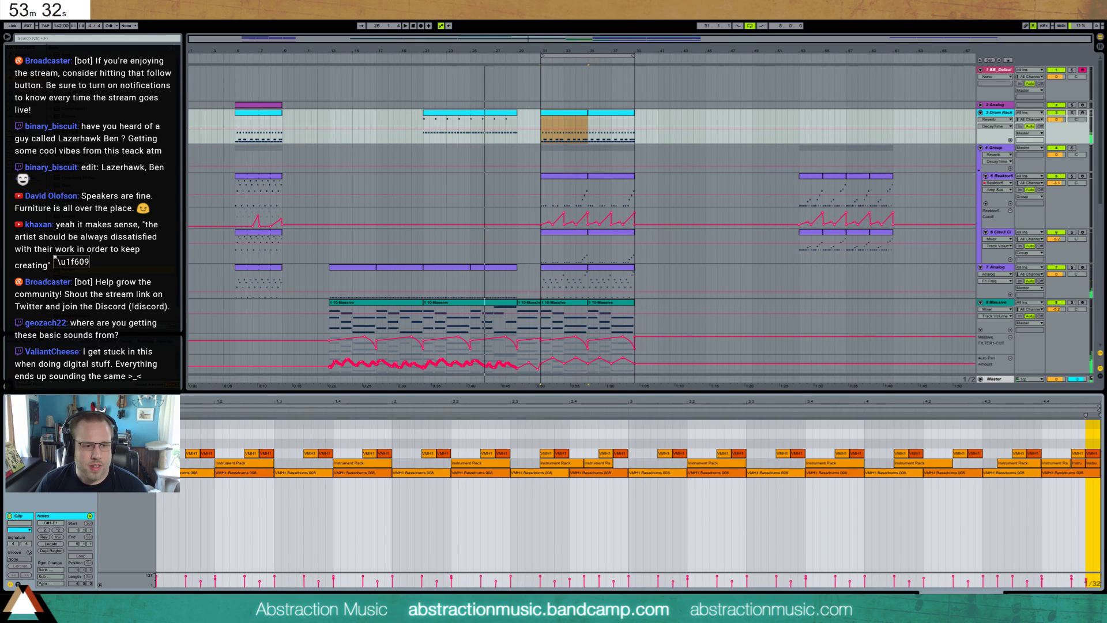
left_click(157, 425)
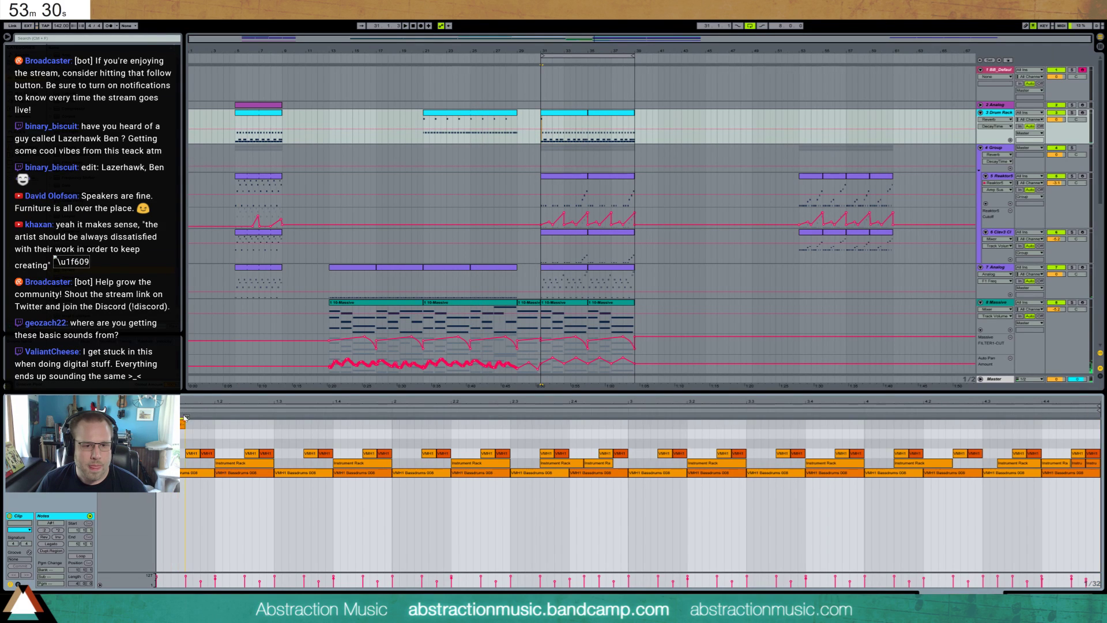
left_click_drag(391, 424, 157, 425)
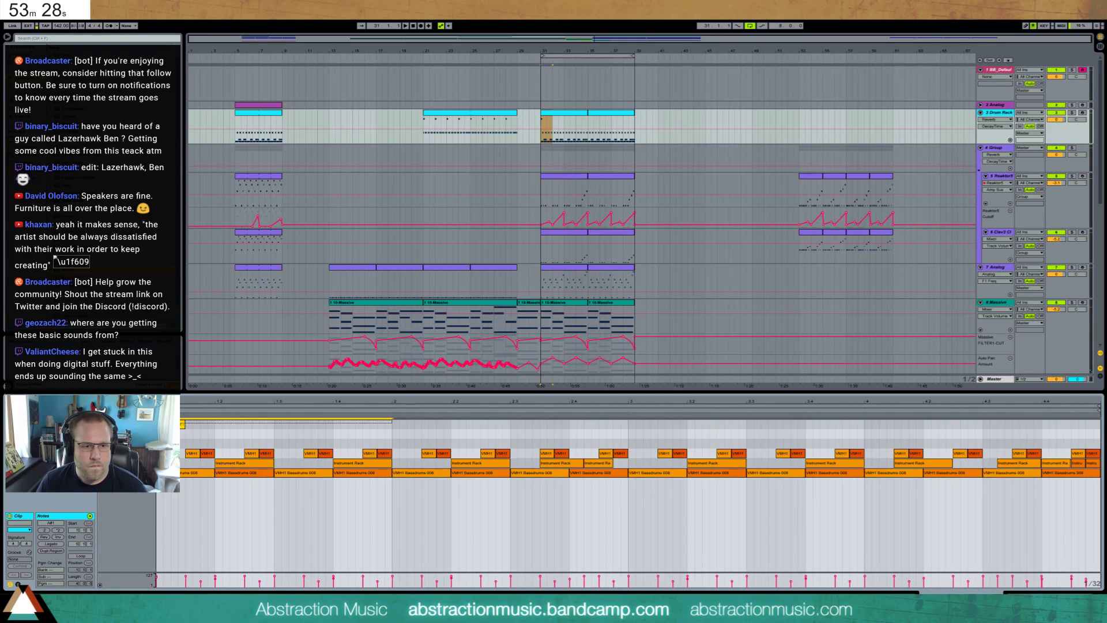
key("ctrl+d")
key("ctrl+d")
key("ctrl+d")
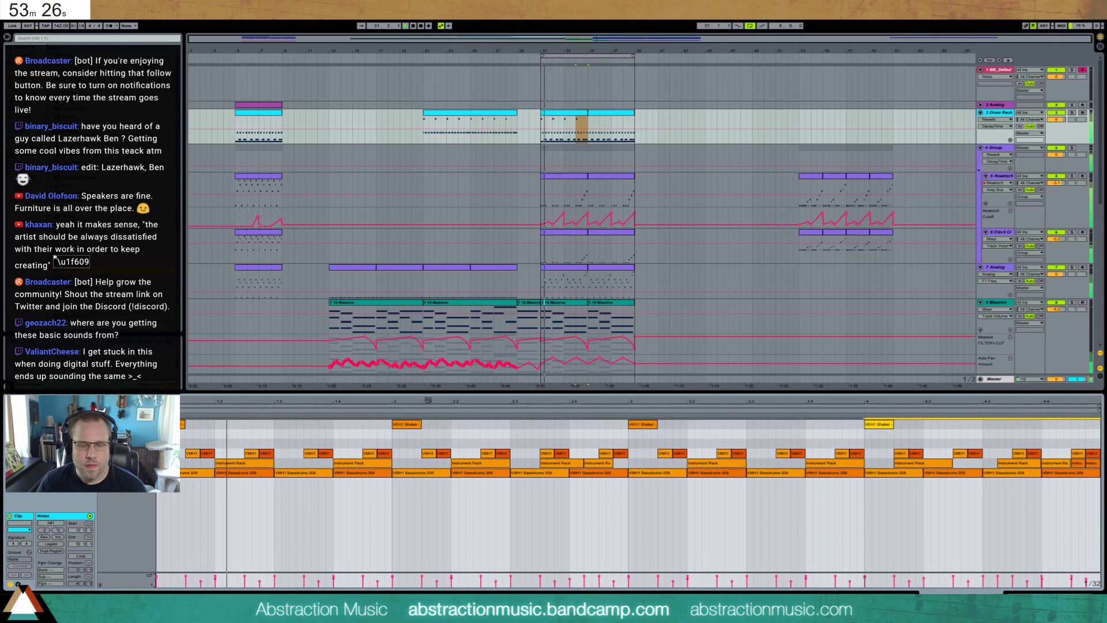
- Extend the bar 31 drum clip to bar 39 with looping on, and add an extra shaker note just after 4.3
left_click_drag(587, 112, 634, 118)
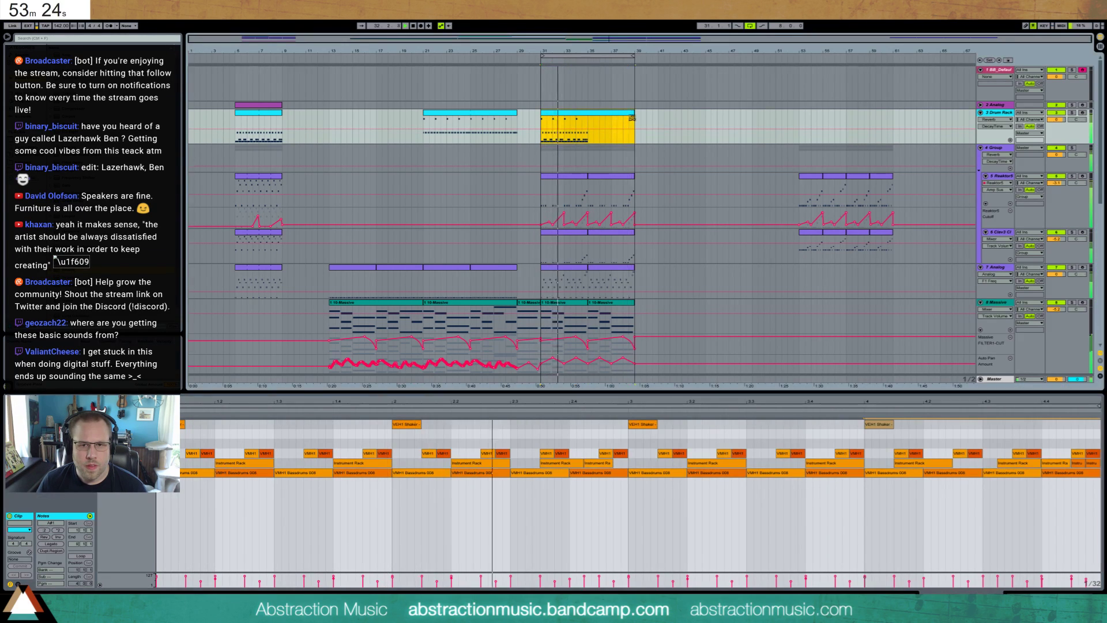
left_click(81, 556)
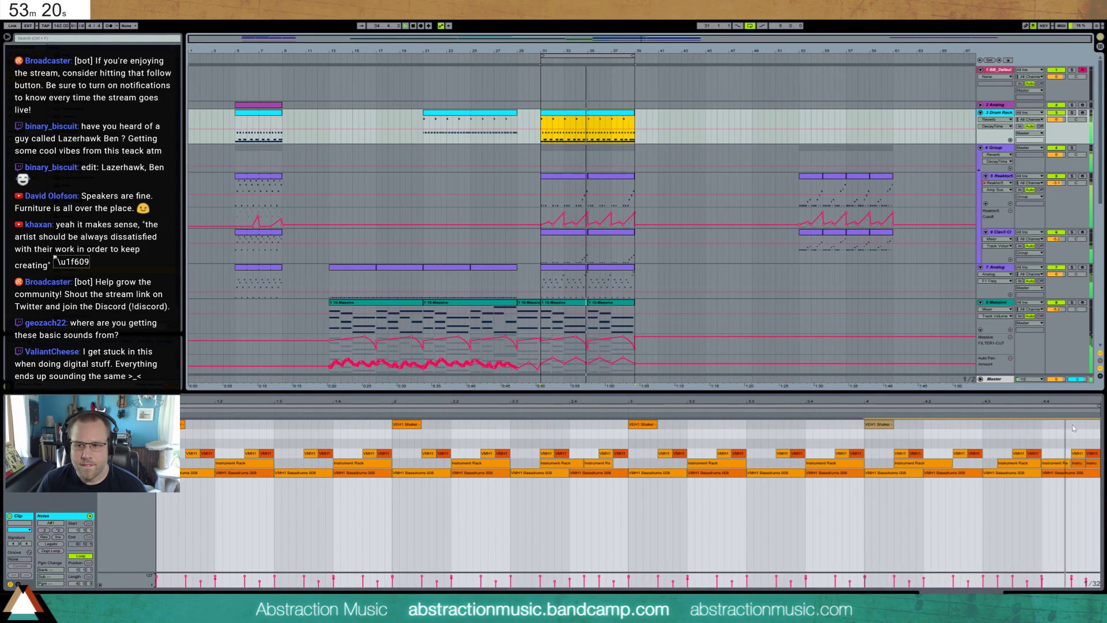
double_click(1051, 426)
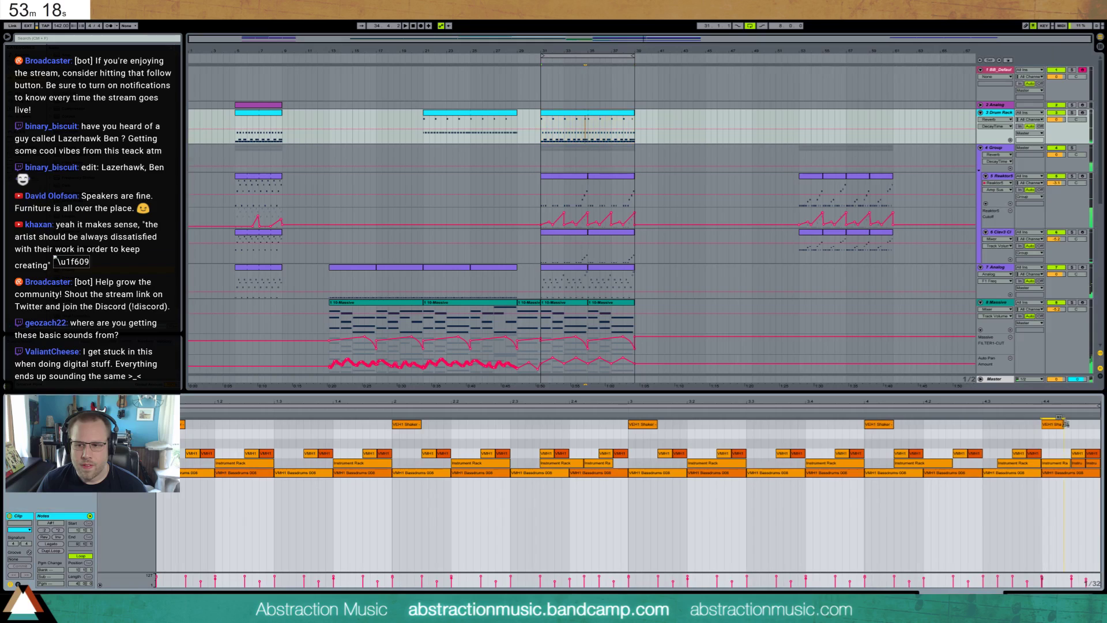
left_click_drag(1057, 425, 1027, 425)
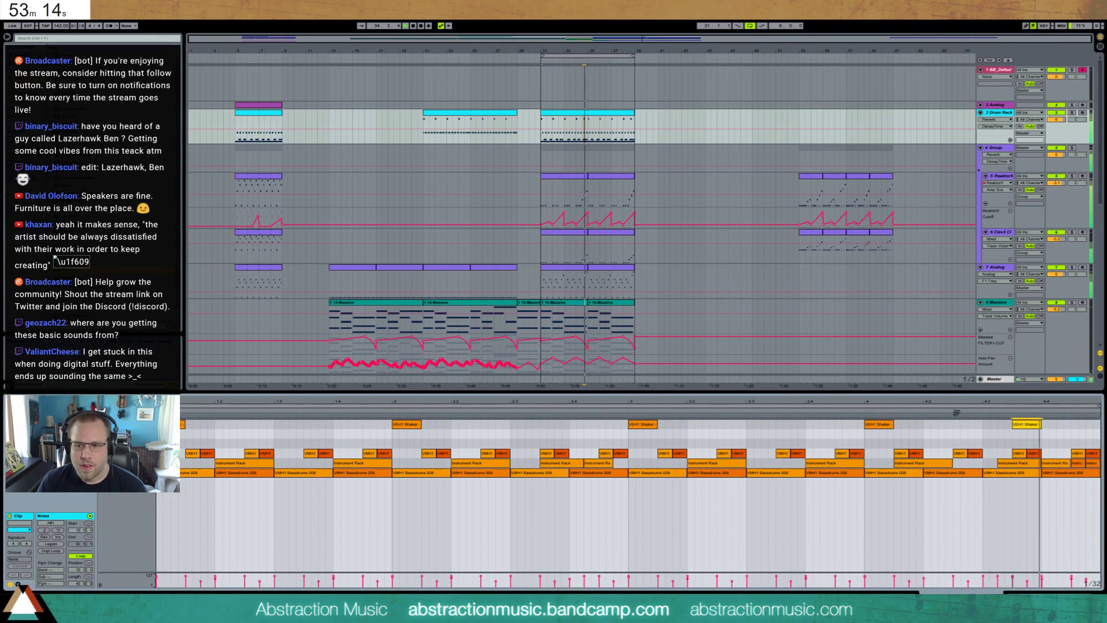
left_click_drag(1024, 425, 1008, 426)
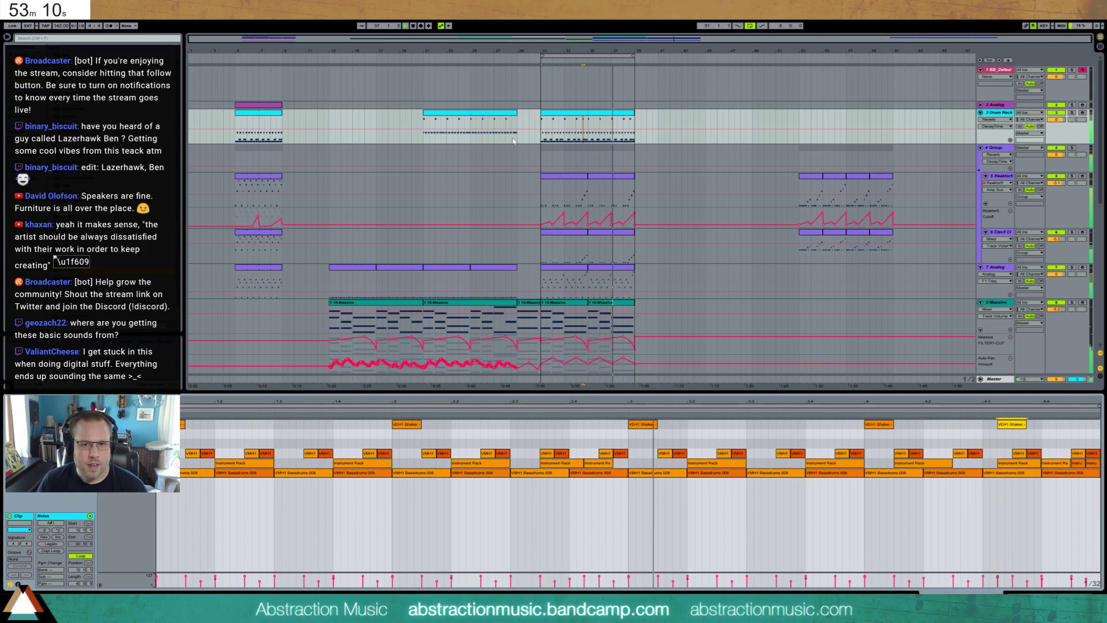
key("space")
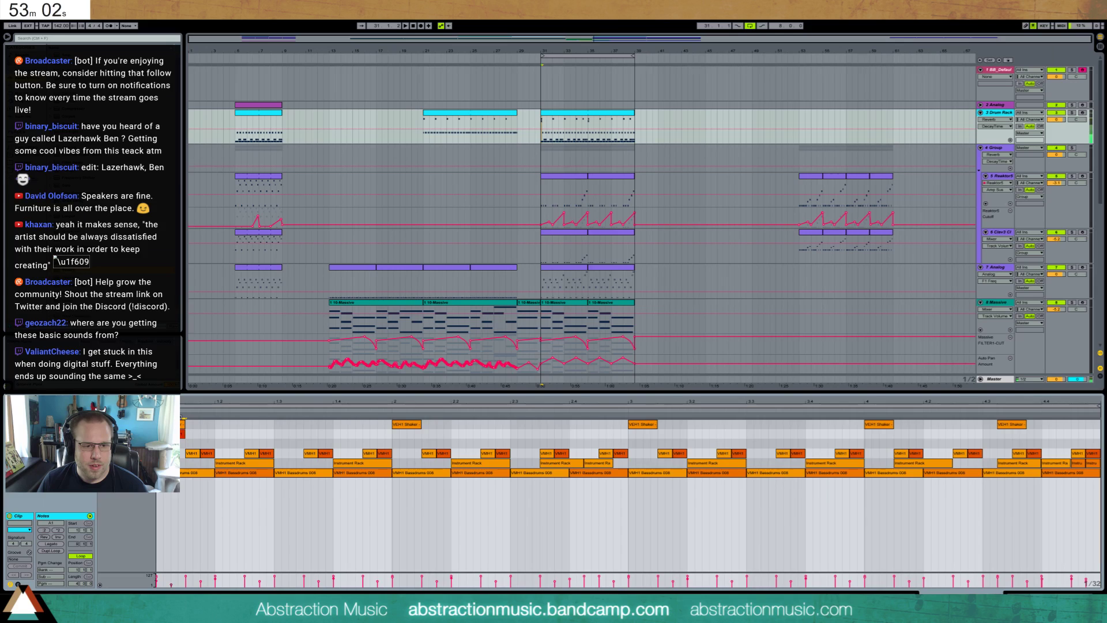
- In the bar 31 drum clip, duplicate the short sixteenth notes in the row below the VEH1 Shaker until they fill all four bars
key("ctrl+d")
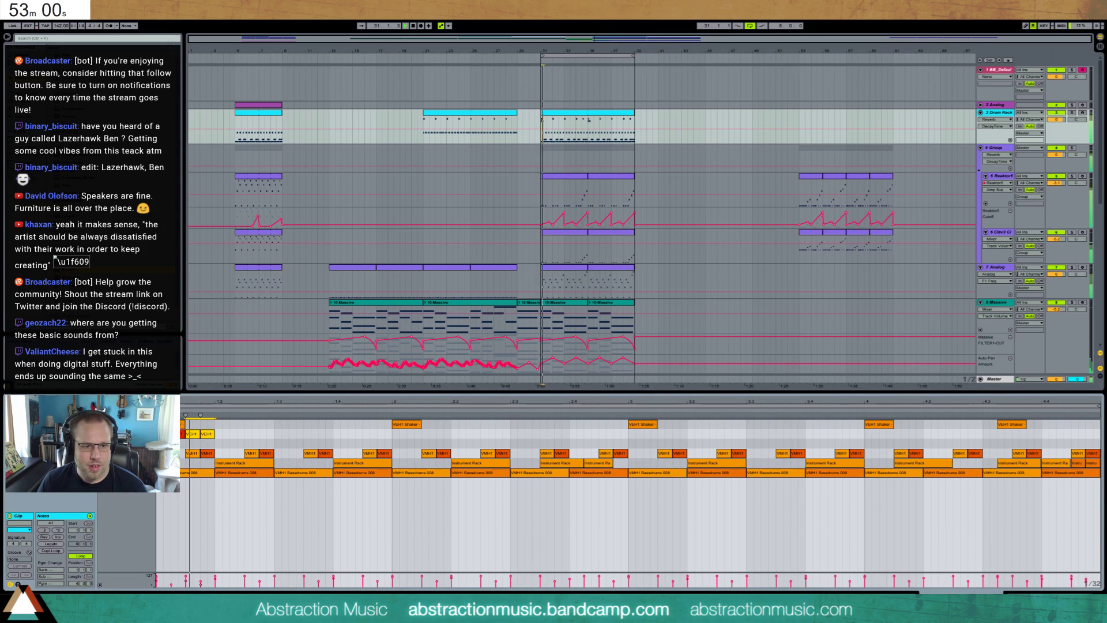
left_click_drag(214, 441, 201, 438)
key("ctrl+d")
key("ctrl+d")
key("ctrl+d")
key("ctrl+d")
key("ctrl+d")
key("ctrl+d")
key("ctrl+d")
key("ctrl+d")
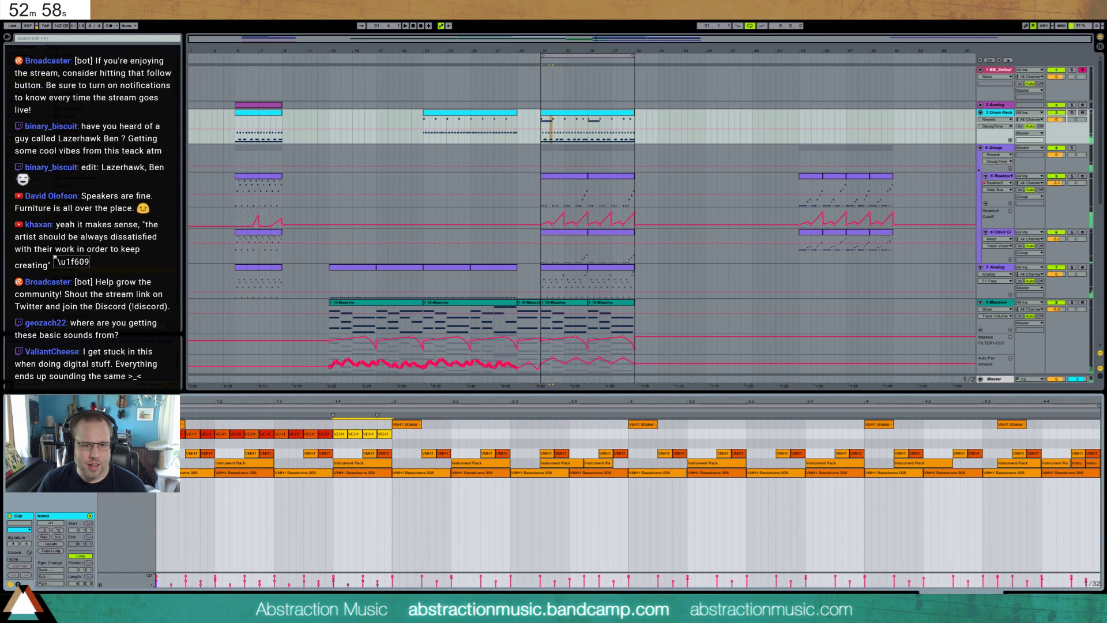
key("ctrl+d")
key("ctrl+d")
key("ctrl+d")
key("ctrl+d")
key("ctrl+d")
key("ctrl+d")
key("ctrl+d")
key("ctrl+d")
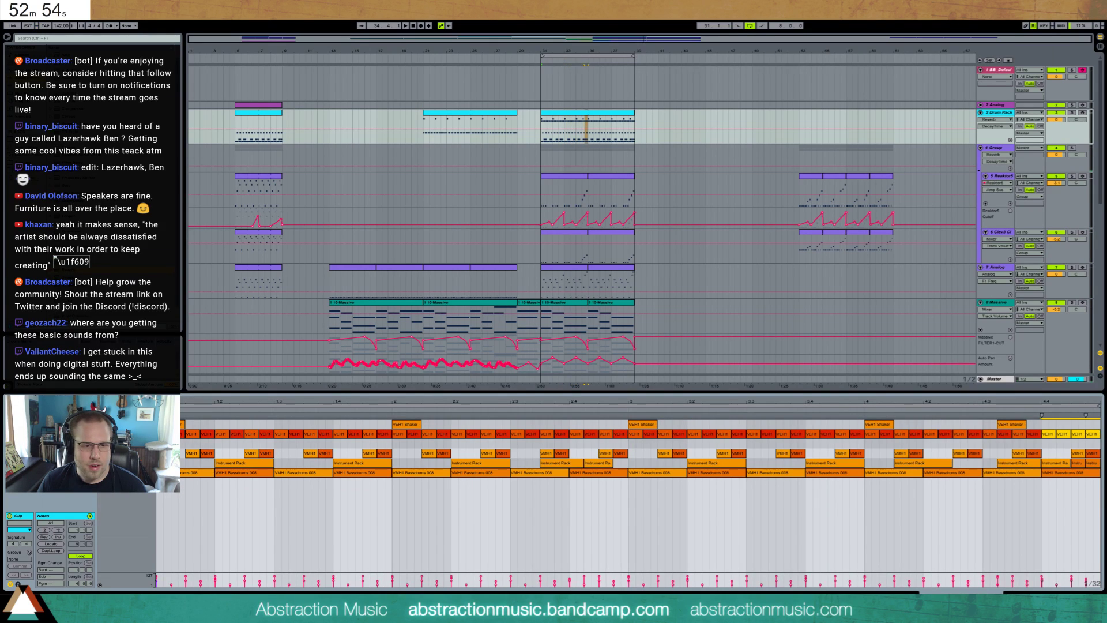
- Select all notes of the filled sixteenth-note row and audition the section from bar 31
left_click(144, 435)
key("space")
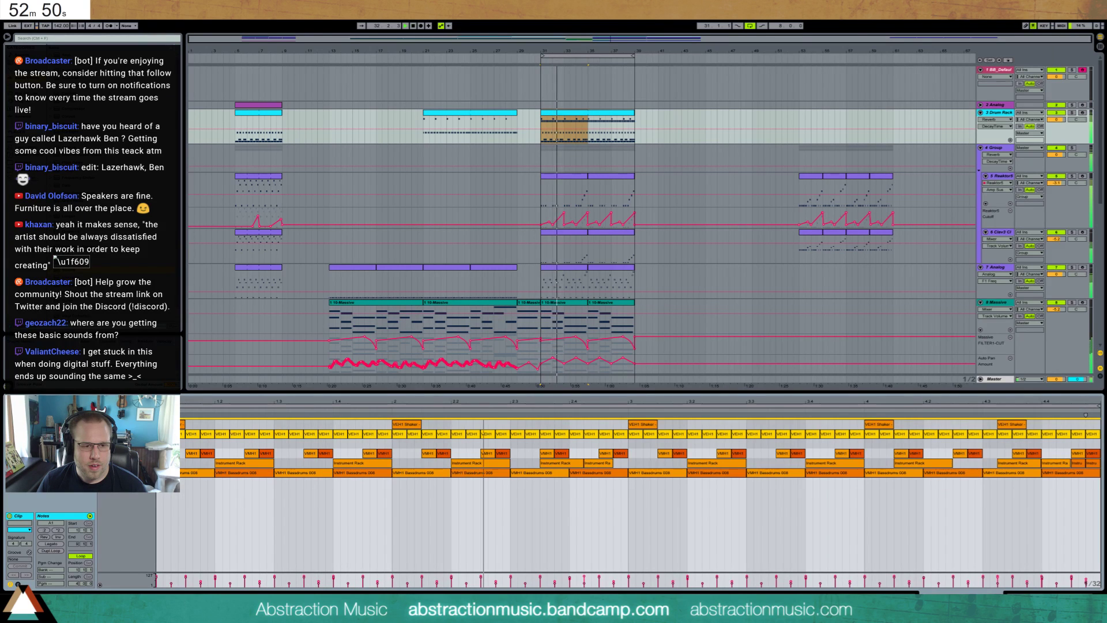
key("Escape")
key("ctrl+z")
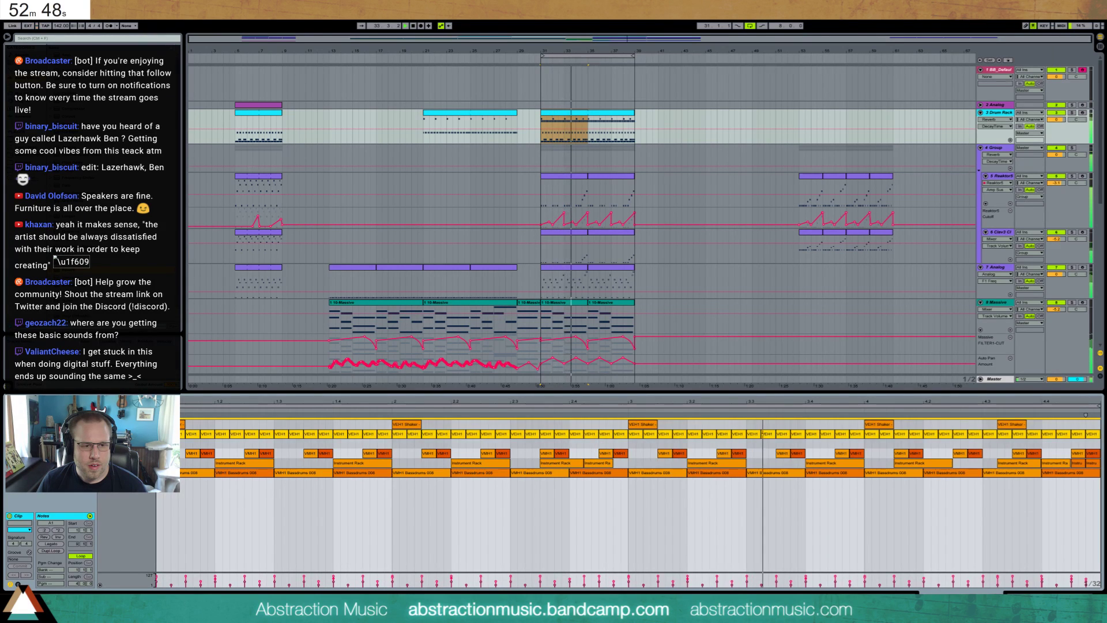
key("Escape")
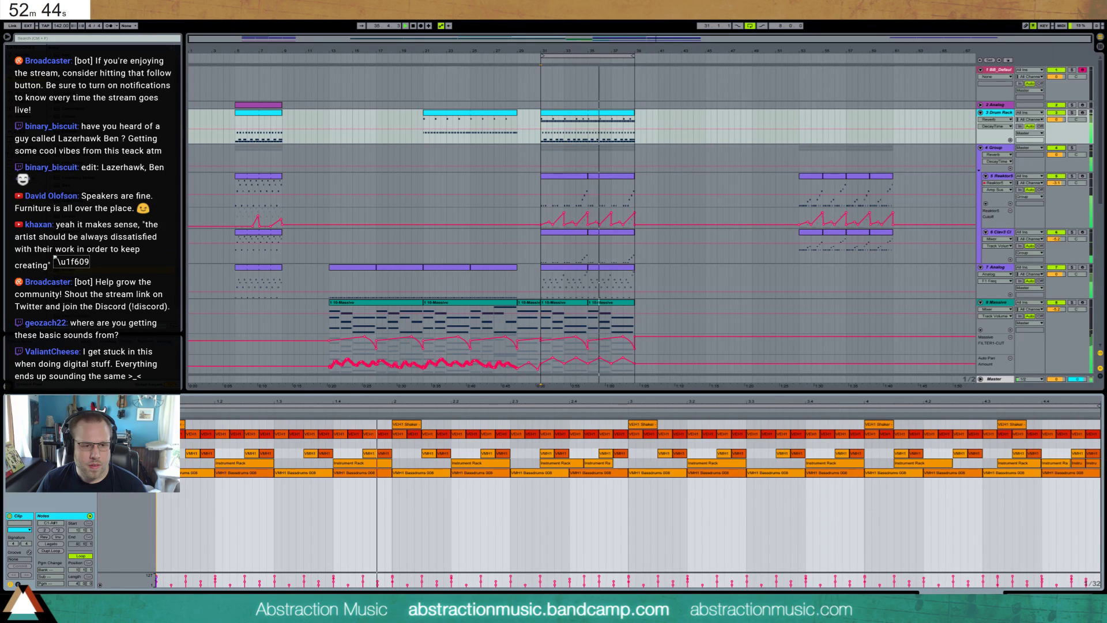
key("space")
key("space")
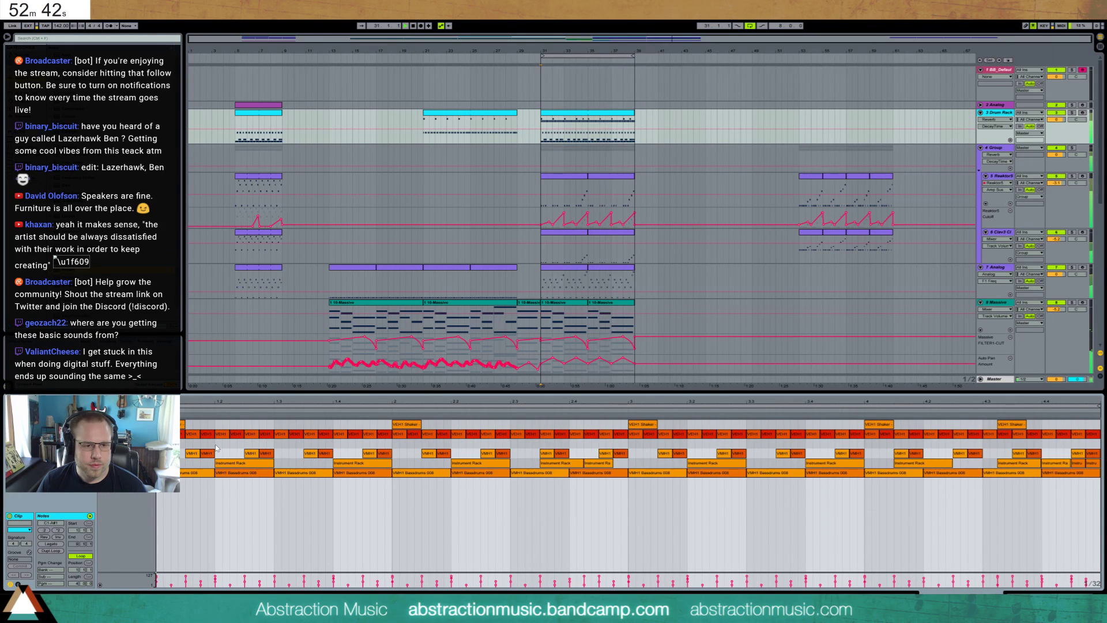
key("space")
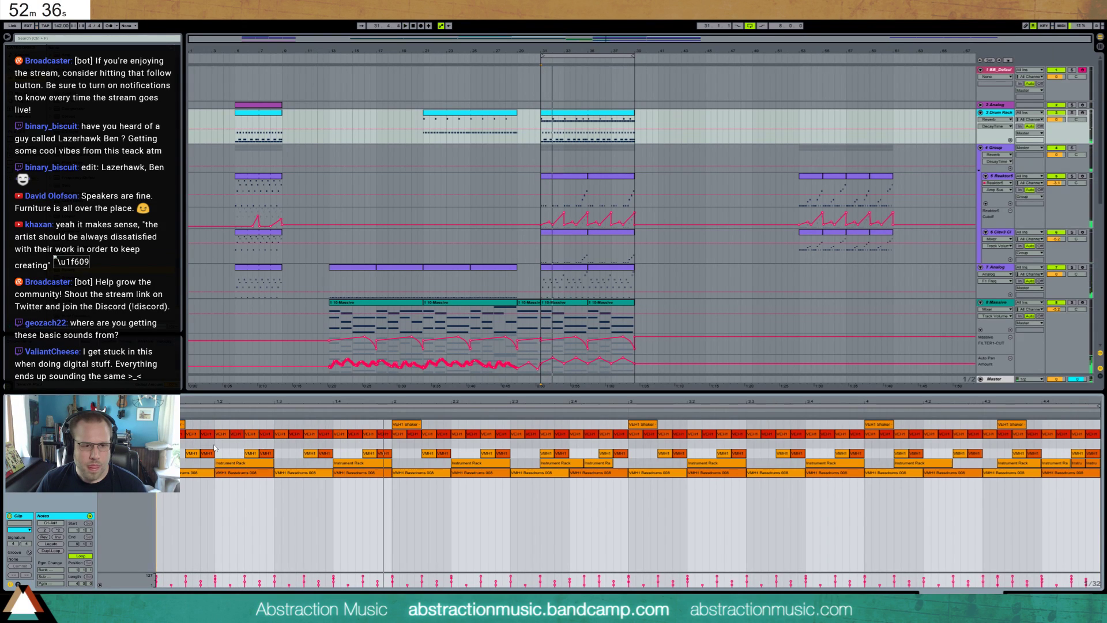
- In the row below the sixteenth notes, add notes on the last sixteenths of 1.2 and 1.4 and duplicate the bar through bar 4
double_click(262, 443)
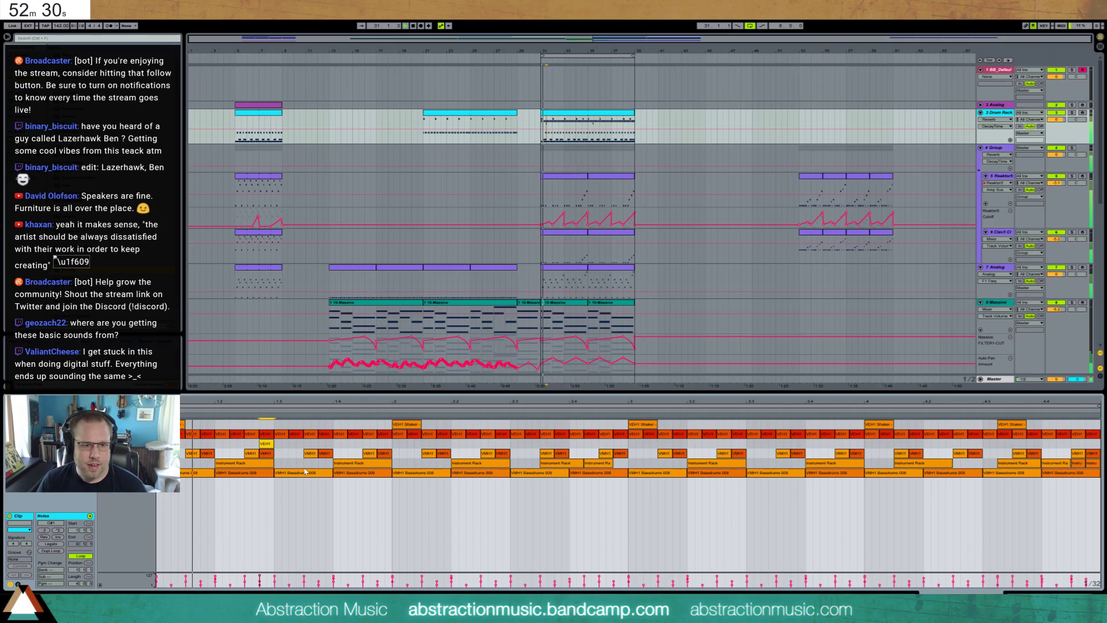
left_click_drag(268, 445, 267, 455)
double_click(379, 444)
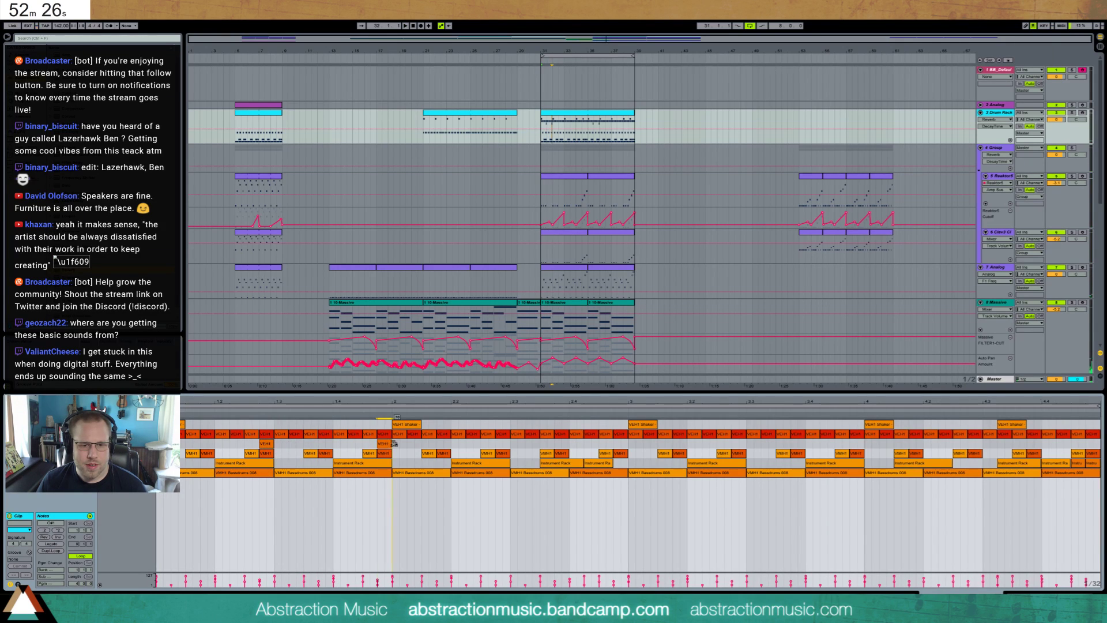
left_click_drag(157, 444, 390, 447)
key("ctrl+d")
key("ctrl+d")
key("ctrl+d")
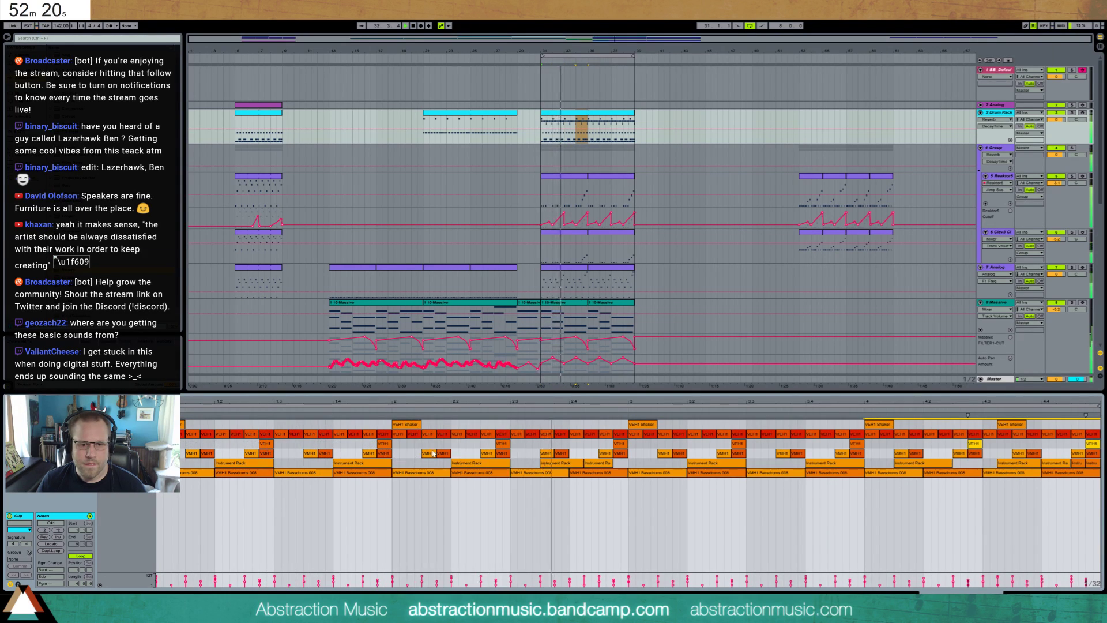
- Move the duplicated accent notes earlier, to 2.2, 2.4, 3.1, 3.3, 4.1 and 4.3, and play the section
left_click_drag(621, 446, 596, 445)
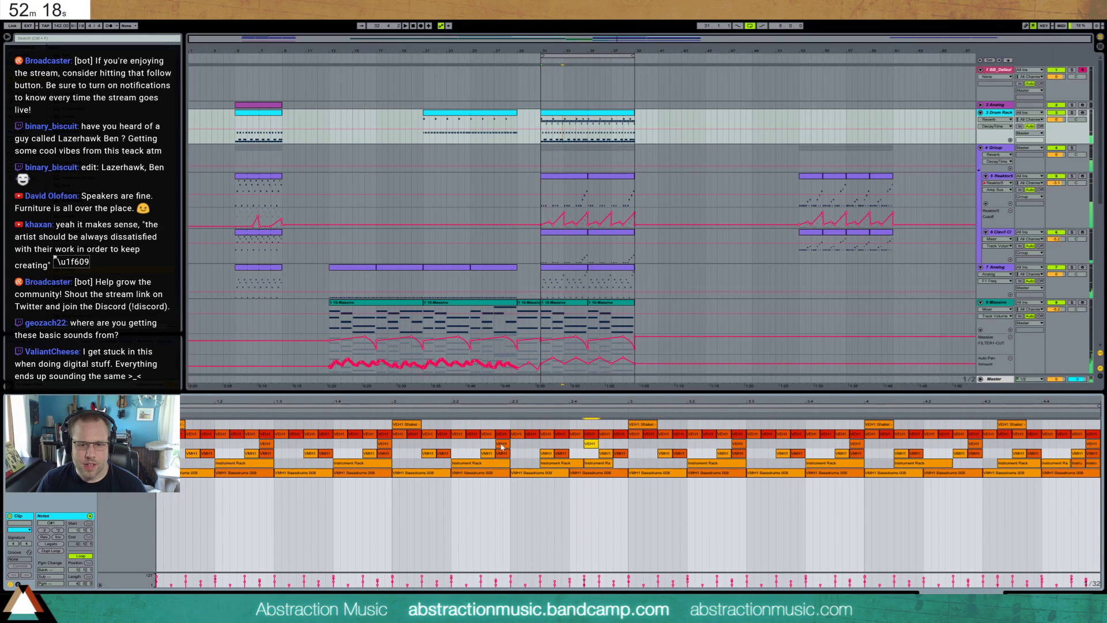
left_click_drag(502, 445, 468, 446)
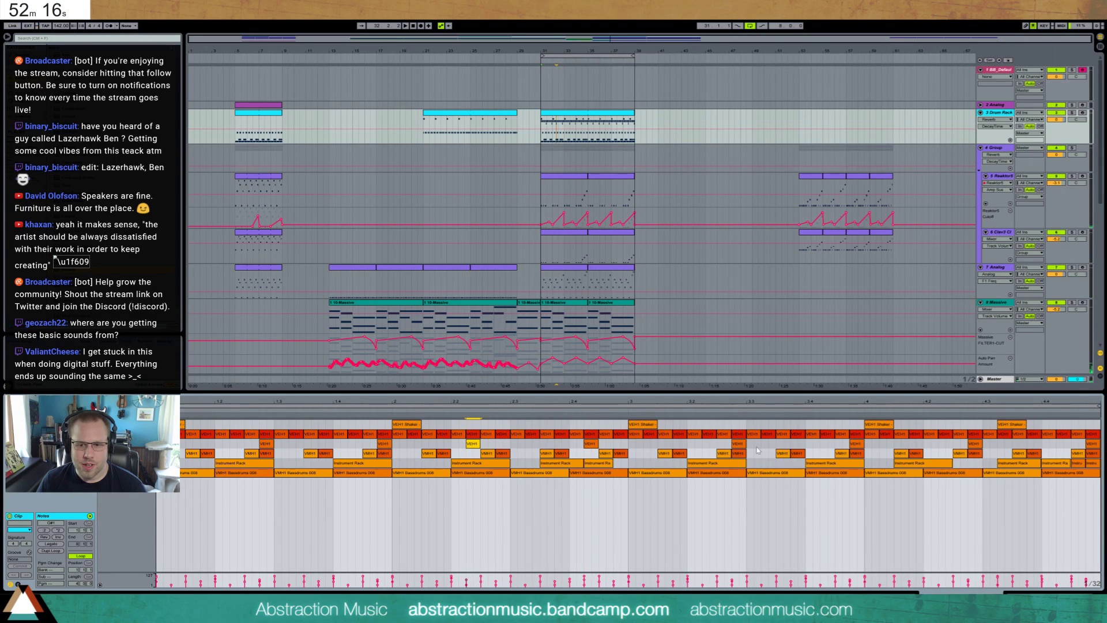
left_click_drag(741, 445, 676, 445)
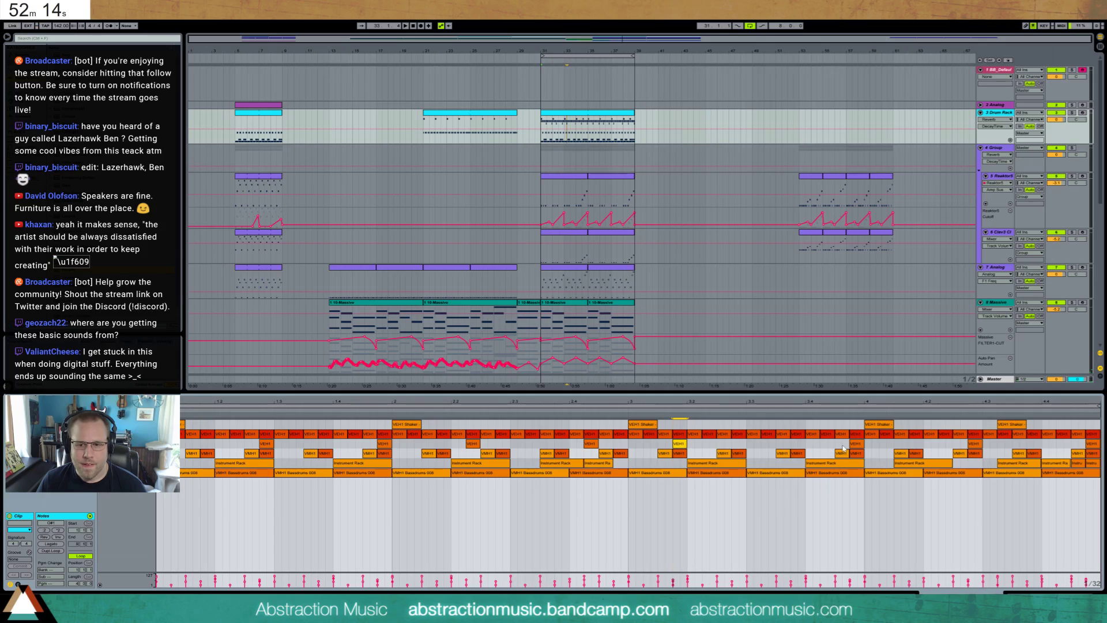
left_click_drag(858, 444, 799, 445)
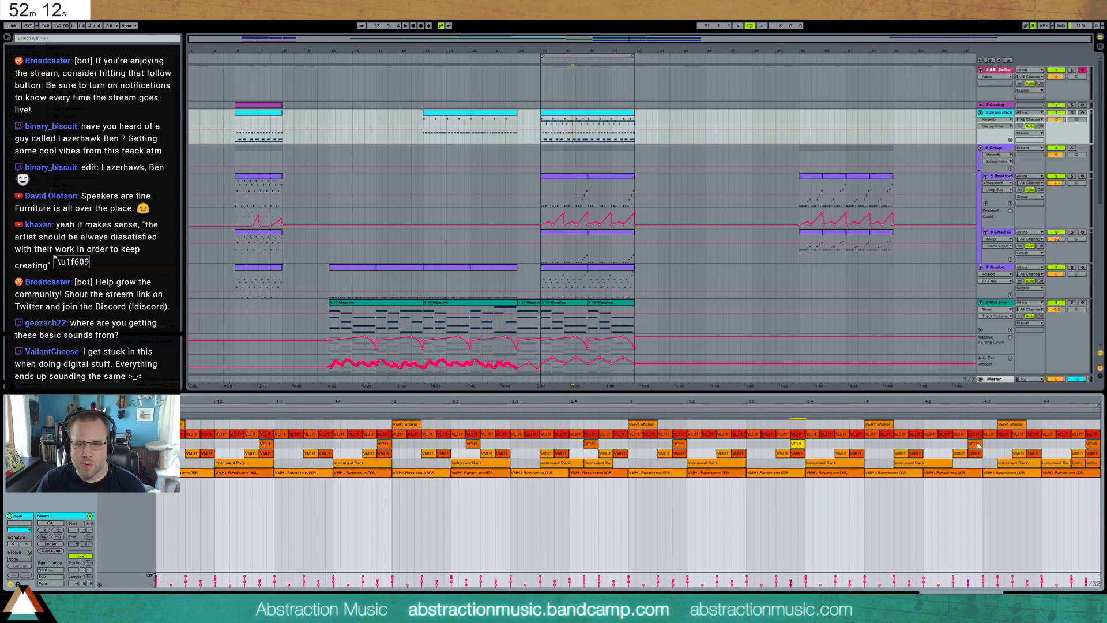
left_click_drag(977, 445, 899, 449)
left_click_drag(1085, 445, 1001, 448)
key("space")
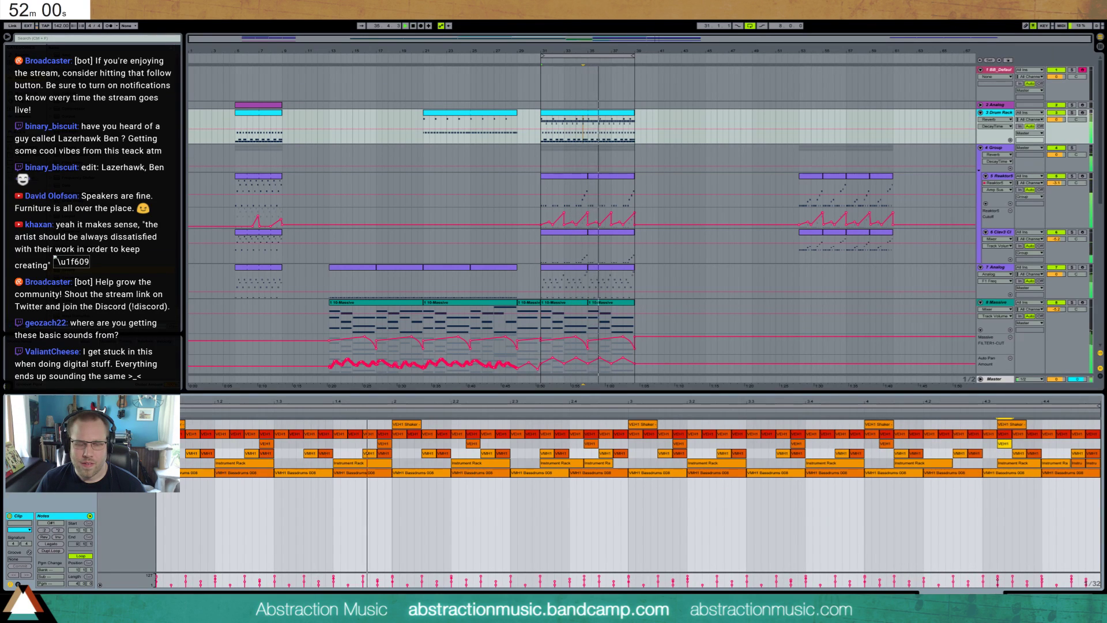
- Thin the accent row by deleting the notes at 1.4, 2.2 and 3.1, move the 3.3 note to 3.4, and place one ending bar 4
double_click(382, 444)
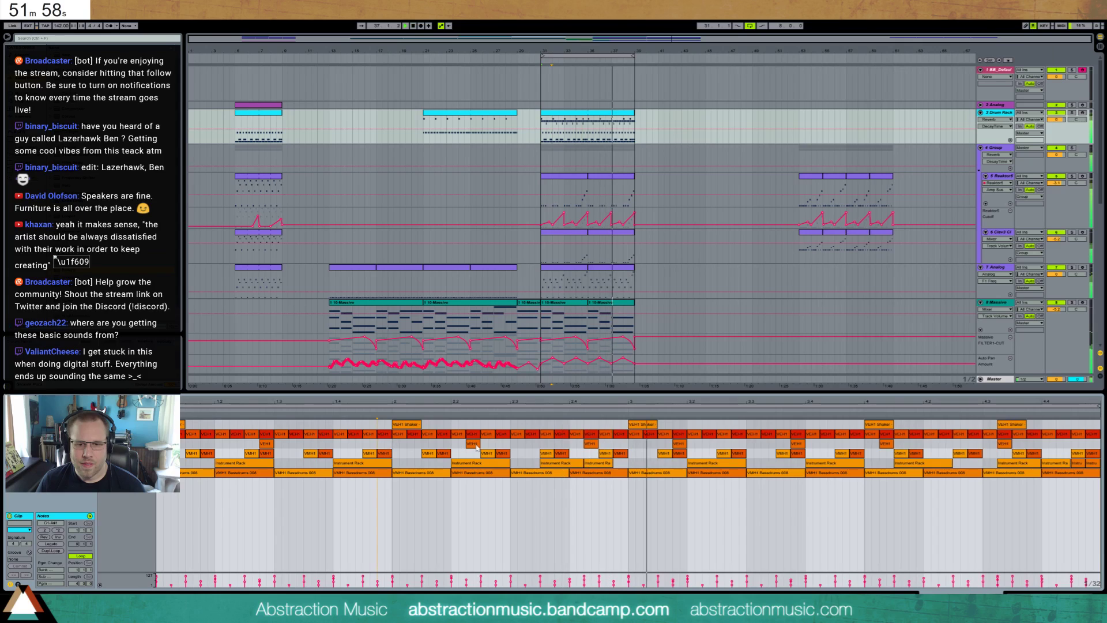
left_click(683, 448)
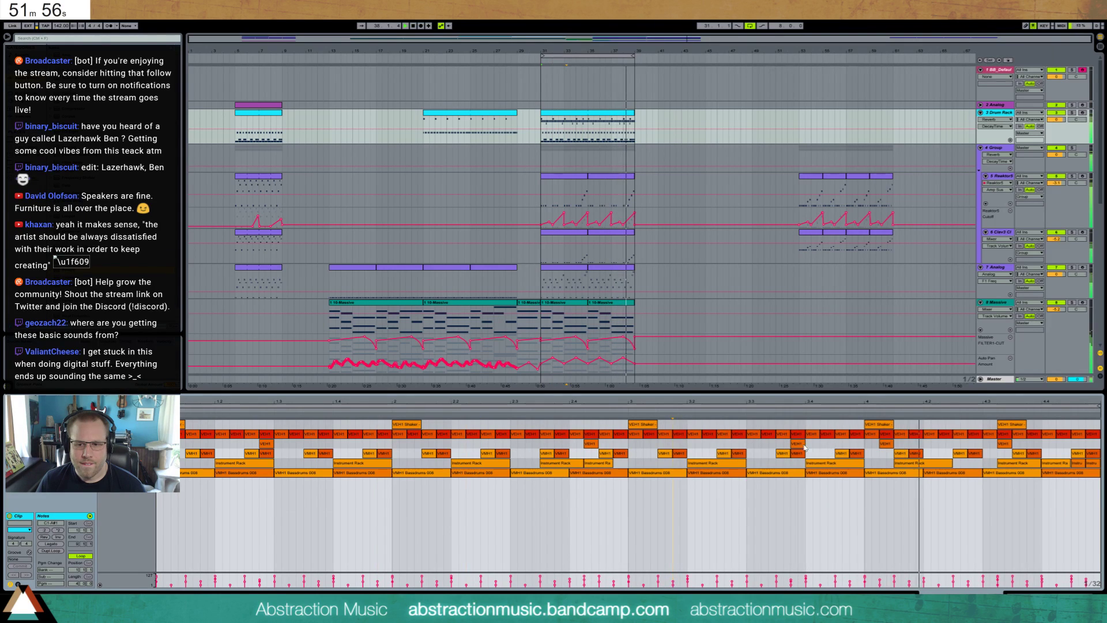
left_click_drag(798, 444, 1093, 453)
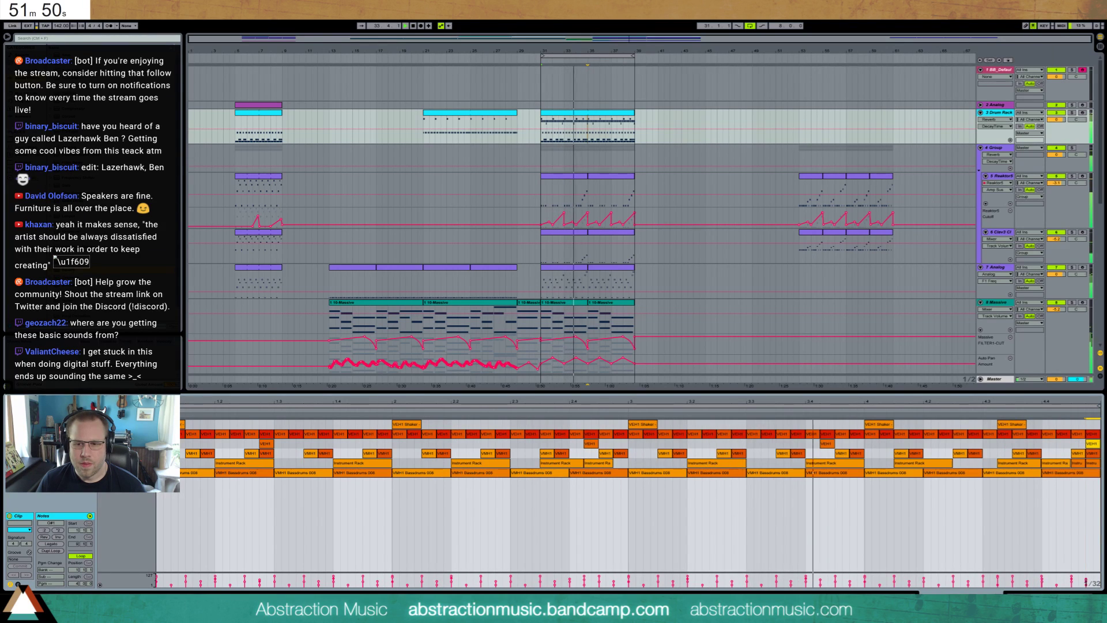
- Show the device chain, select the Reaktor track, and play the arrangement from bar 31 and from bar 13
key("shift+Tab")
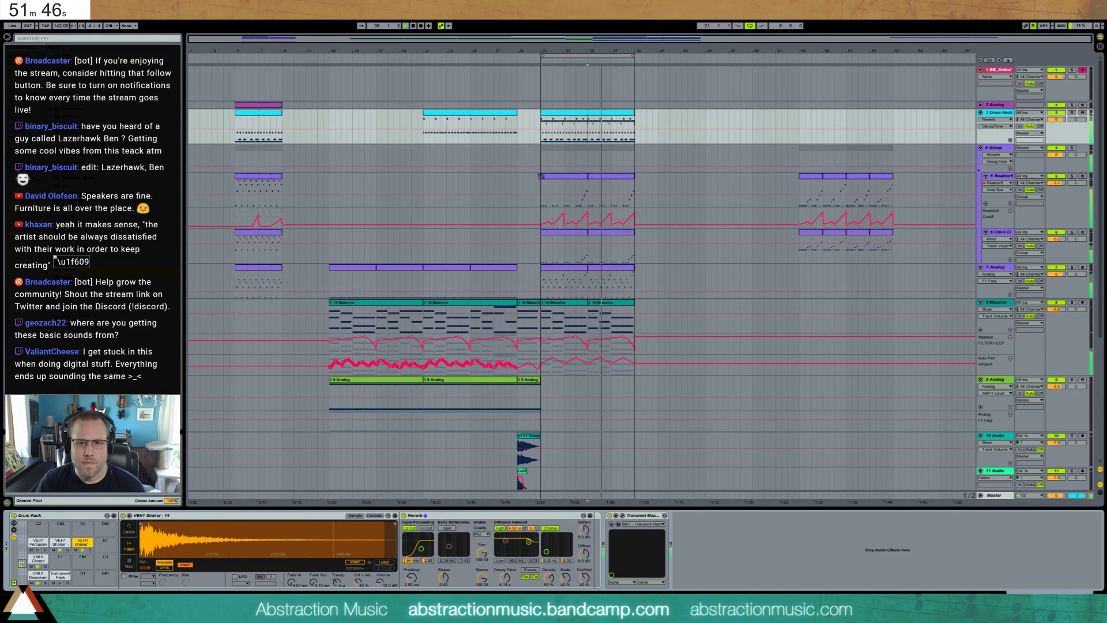
left_click(596, 193)
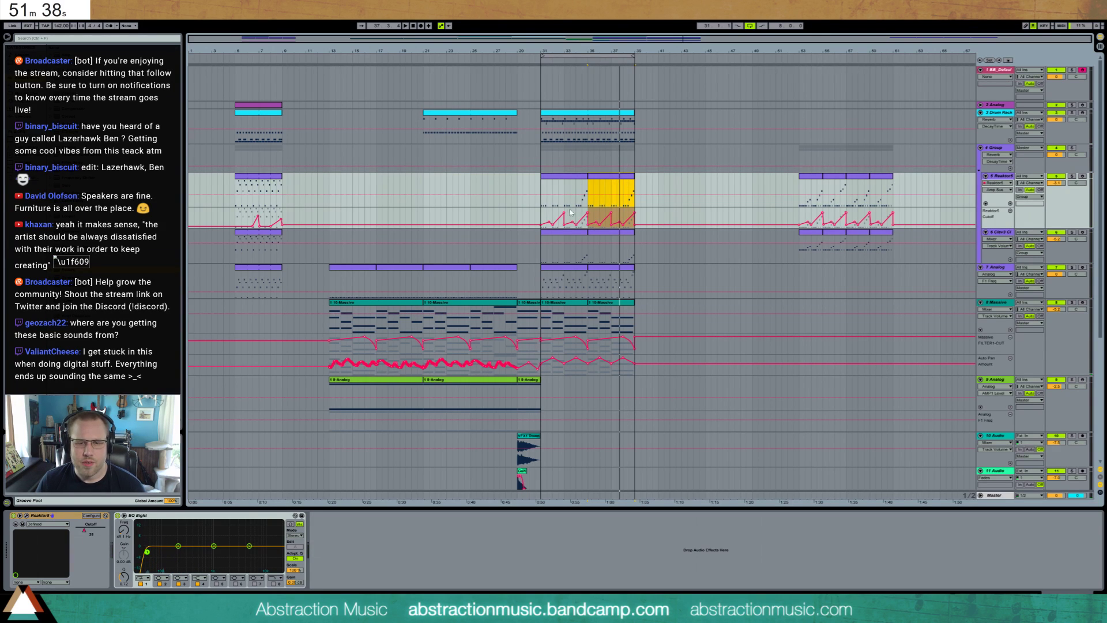
left_click(542, 193)
key("space")
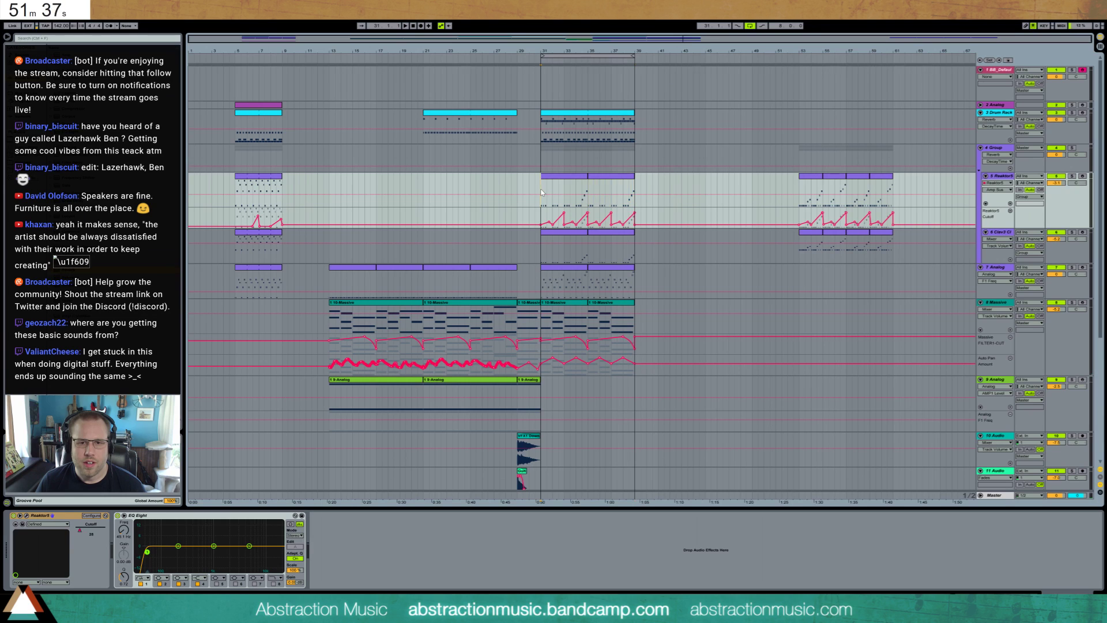
left_click(328, 183)
key("space")
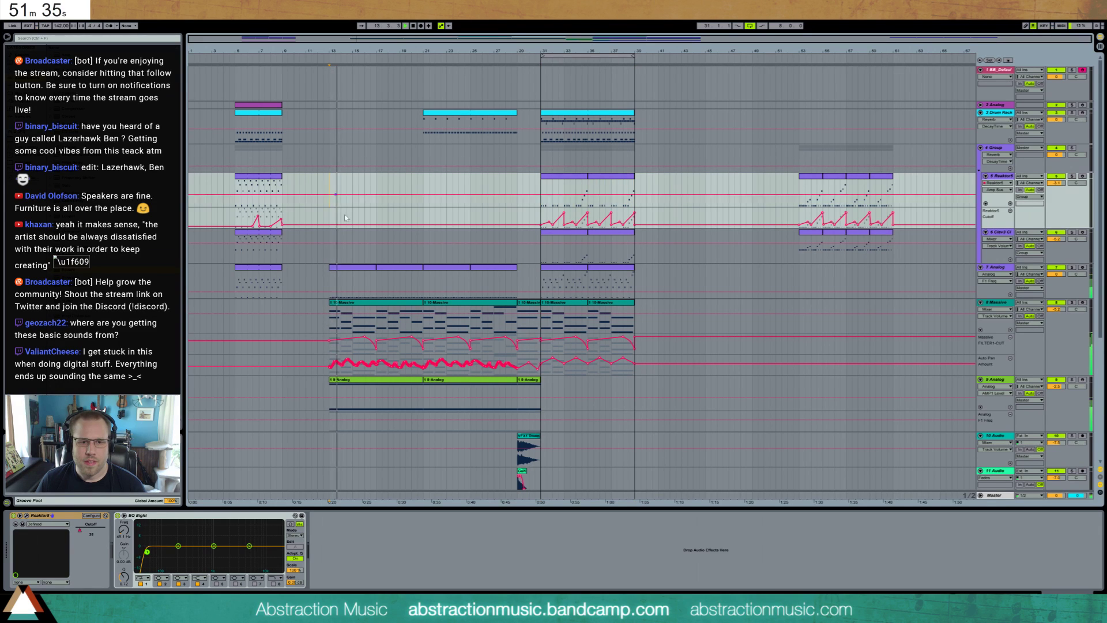
- Automate the Analog synth's Volume on track 7, dropping it to the minimum at bar 13 and ramping back up by bar 17
left_click(349, 282)
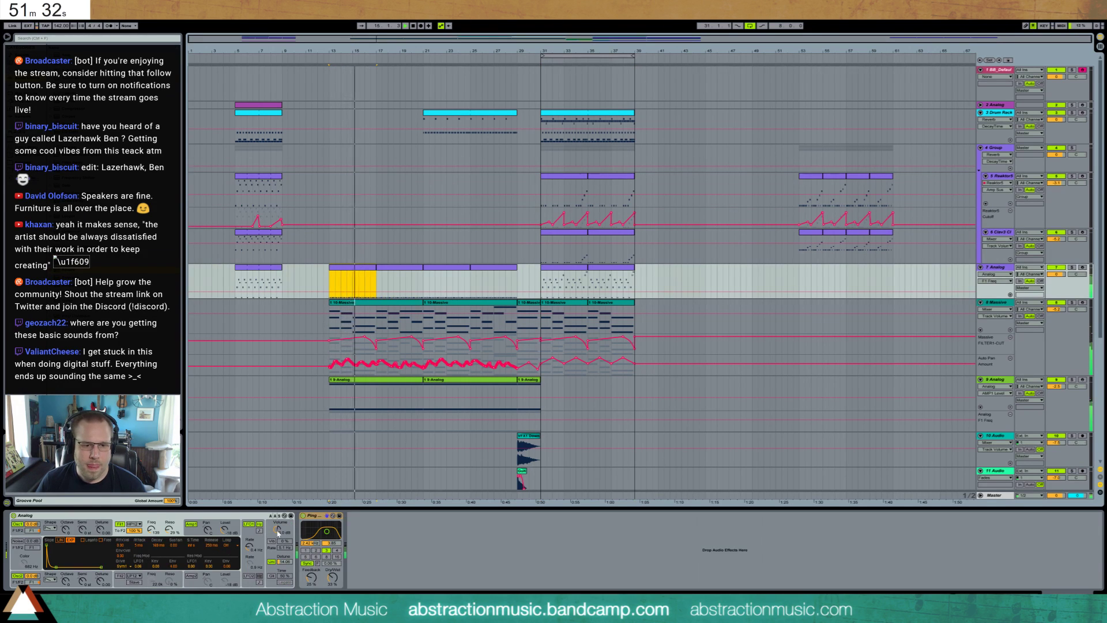
left_click(278, 529)
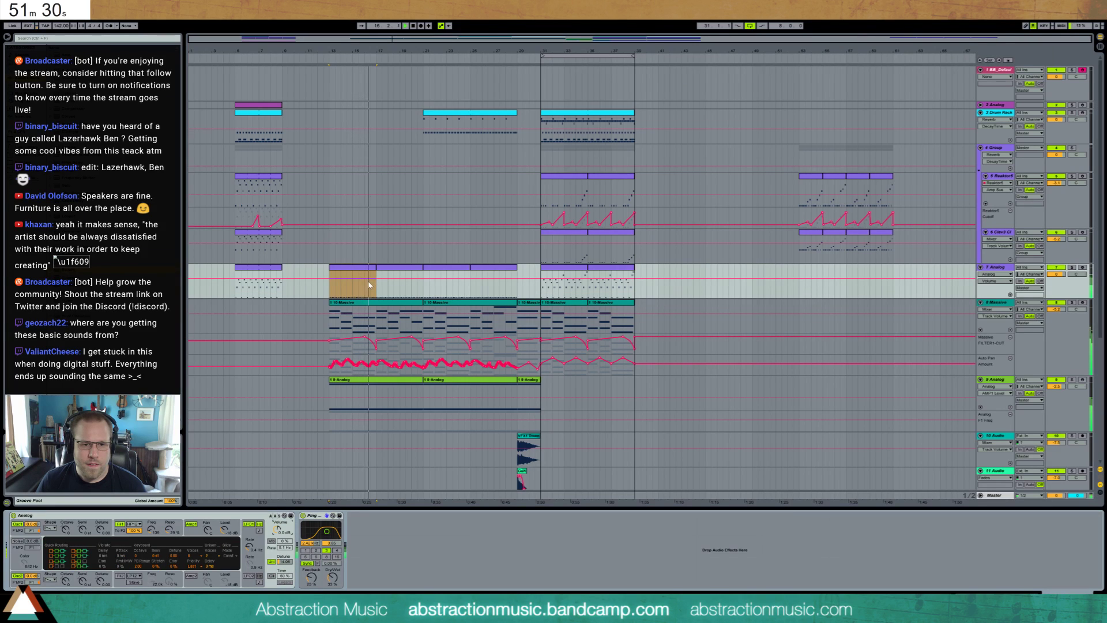
left_click_drag(367, 281, 368, 297)
left_click(376, 297)
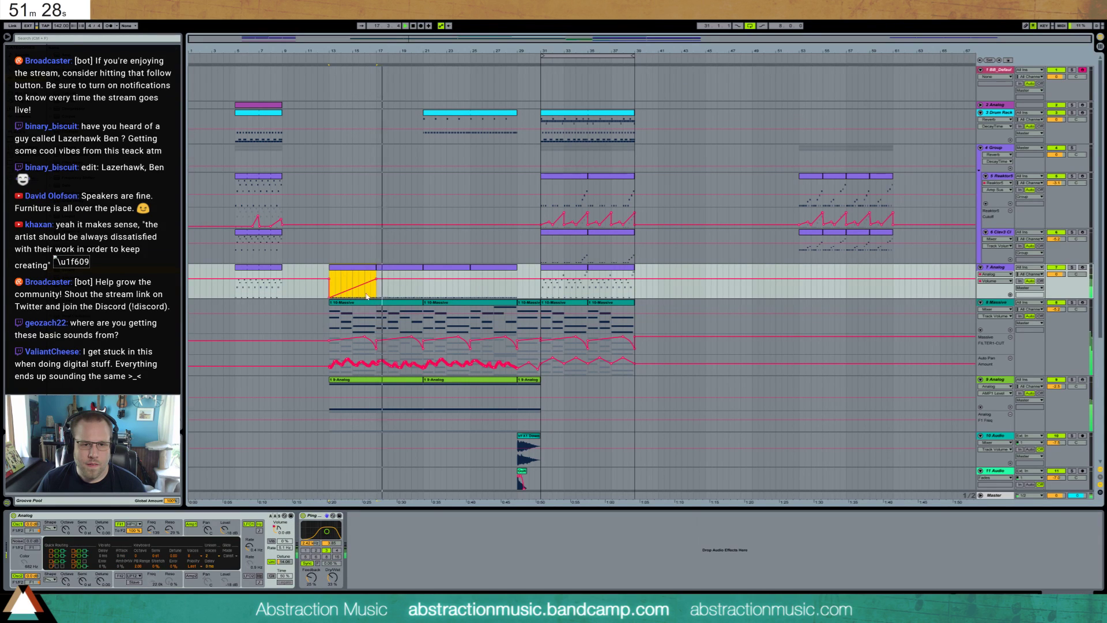
left_click(315, 279)
left_click(329, 282)
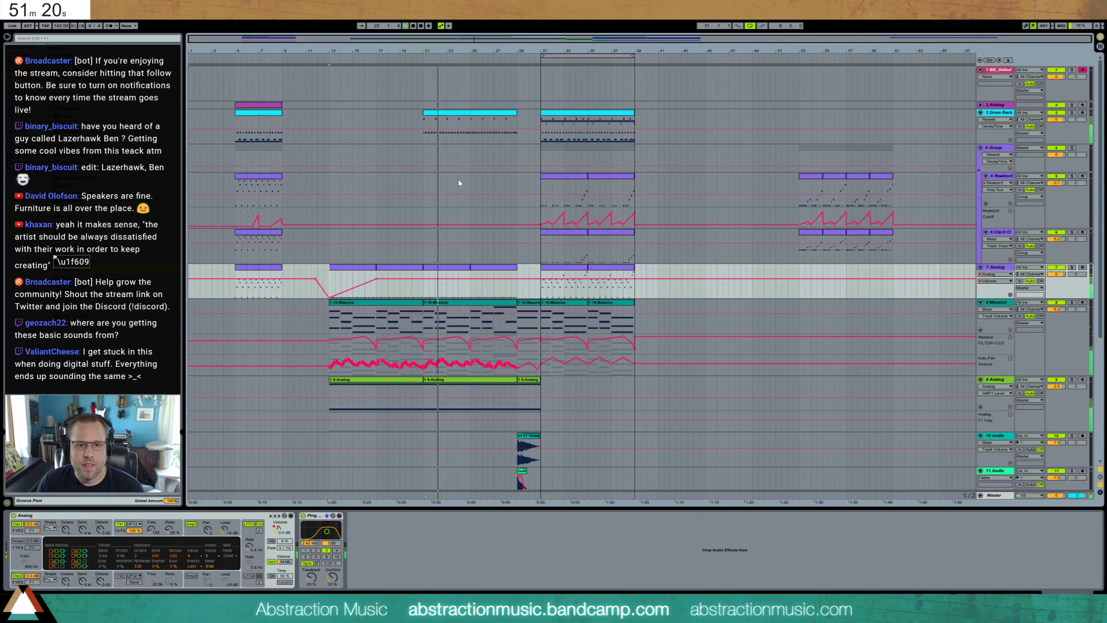
- Display the fades on the 10 Audio clip before bar 31 and lower the 11 Audio track's volume
scroll(519, 260, "down", 4)
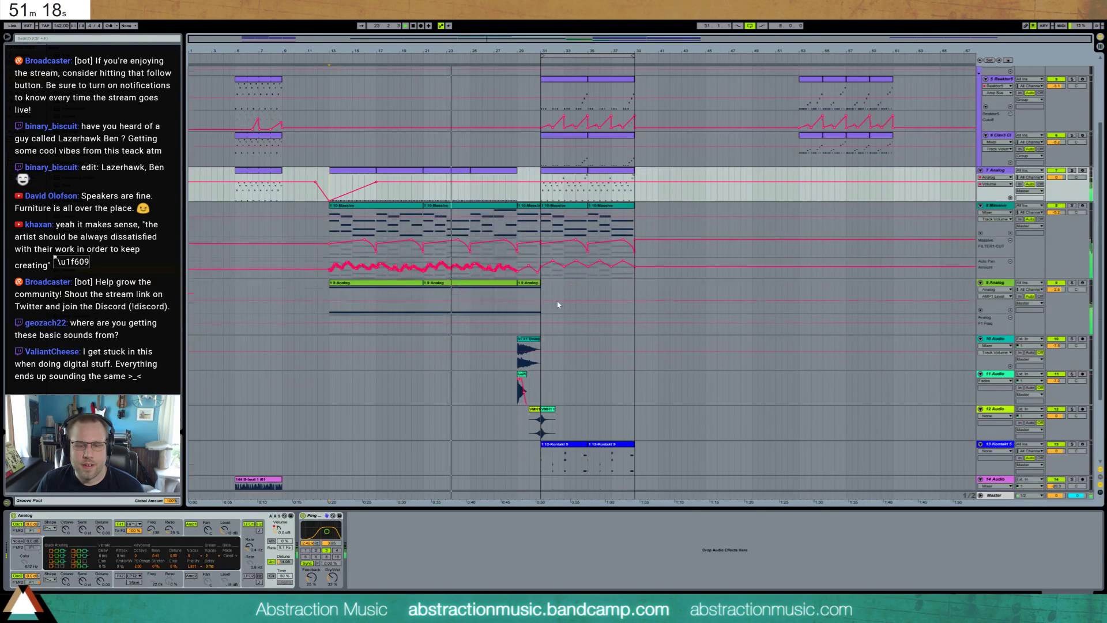
left_click(529, 340)
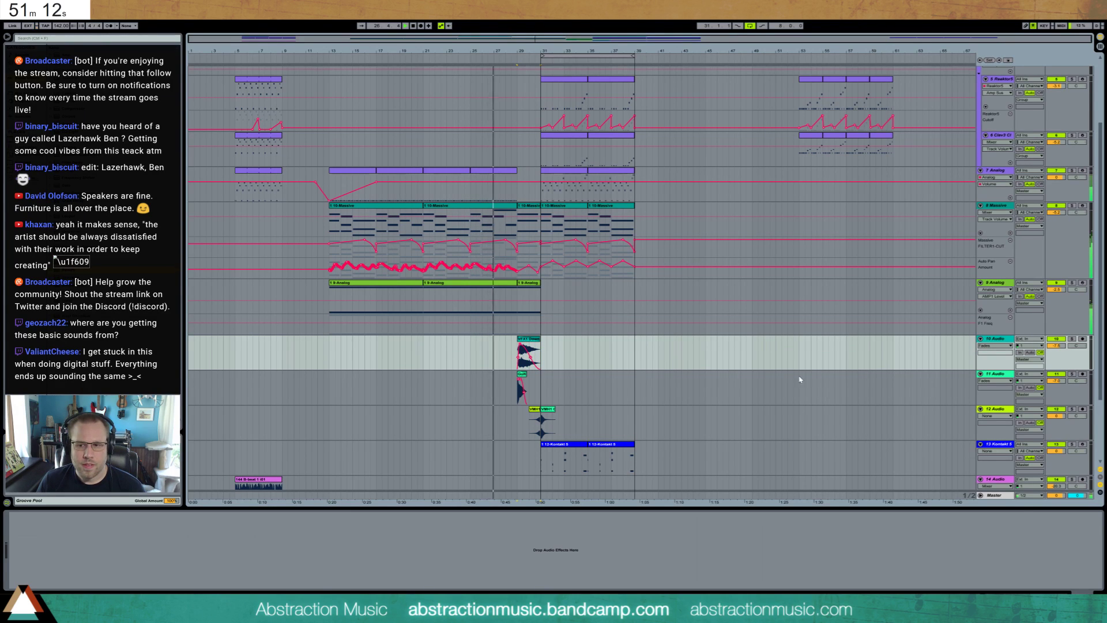
left_click_drag(1057, 381, 1056, 391)
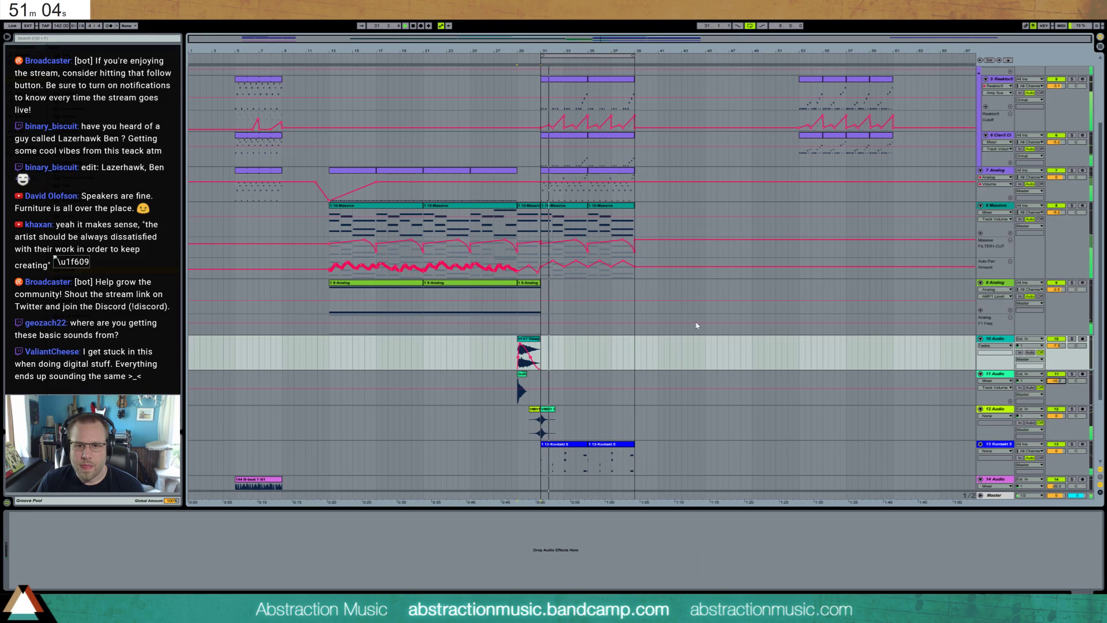
- Open the Reaktor track's Monark editor, audition the sound with the arrangement playing, and close the editor
scroll(829, 311, "up", 3)
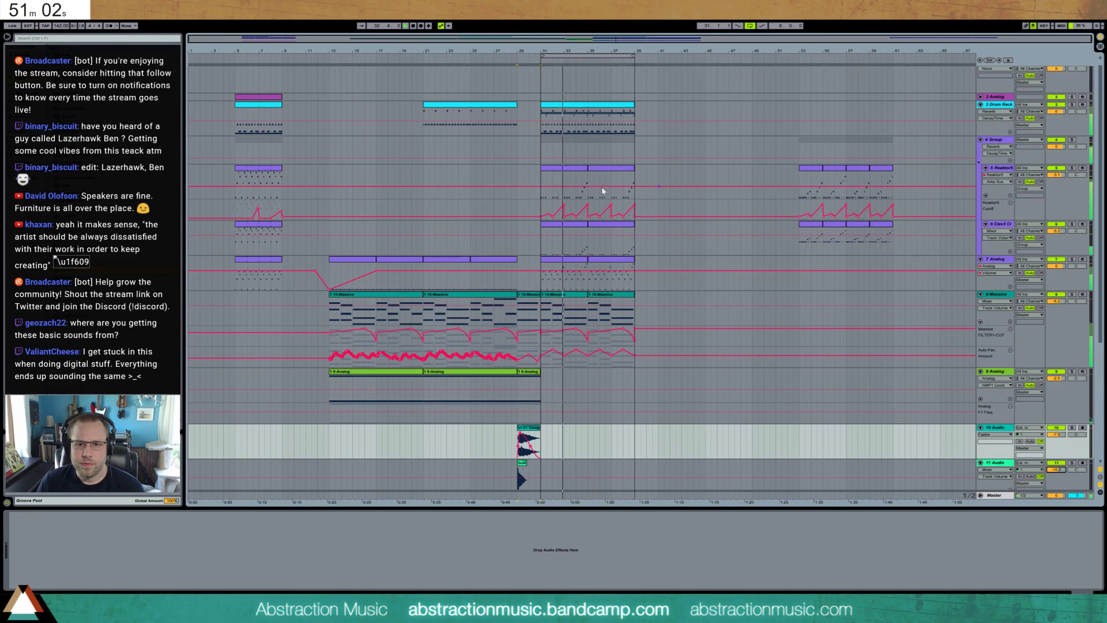
left_click(557, 212)
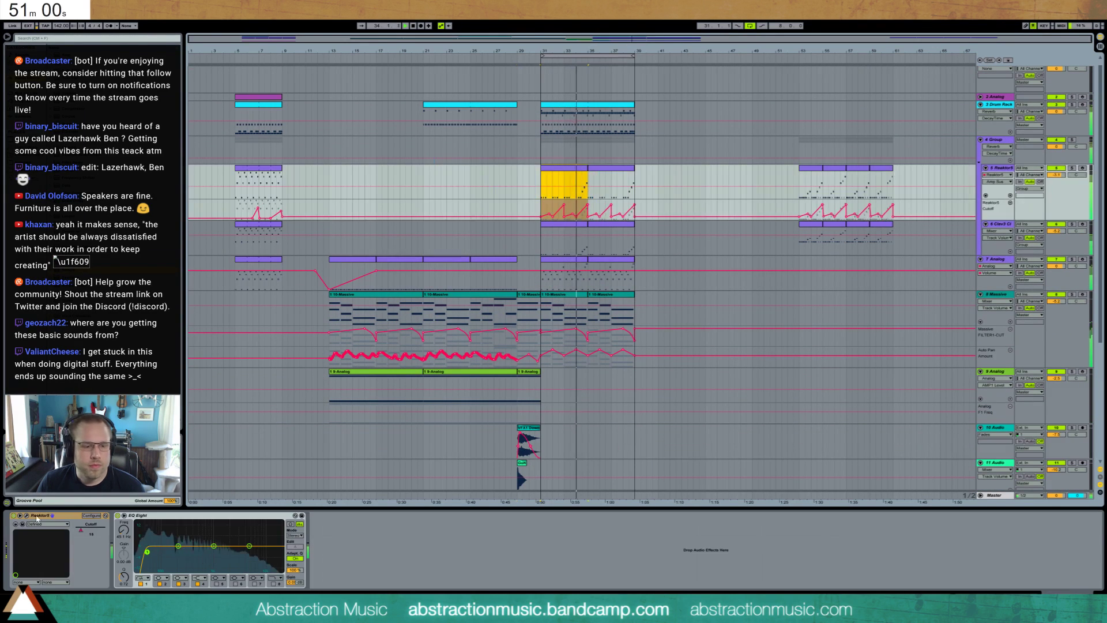
left_click(26, 516)
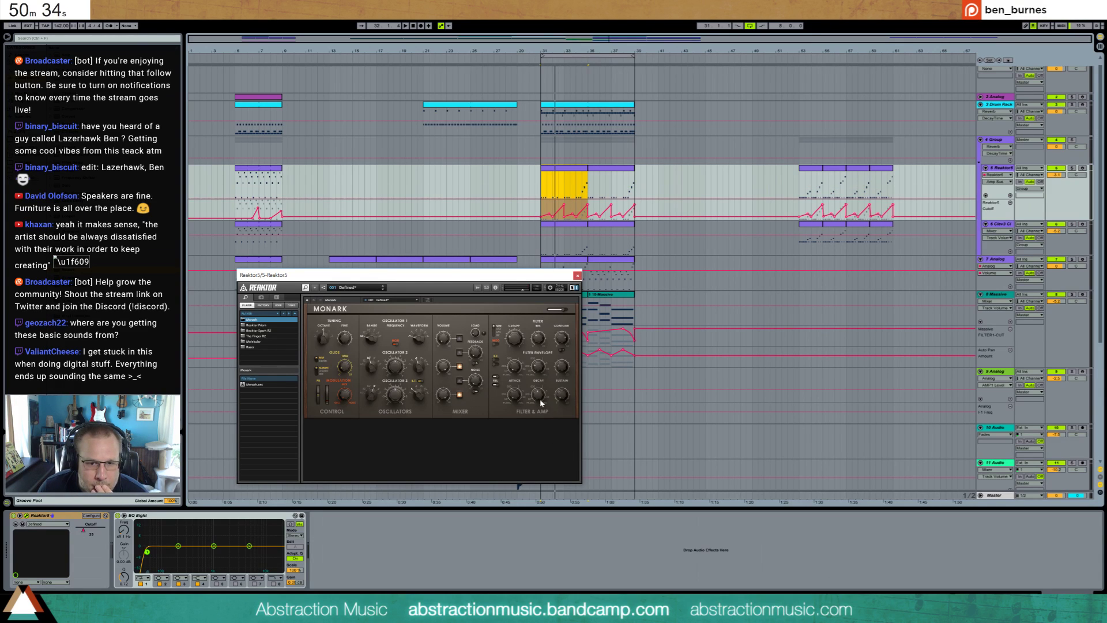
key("space")
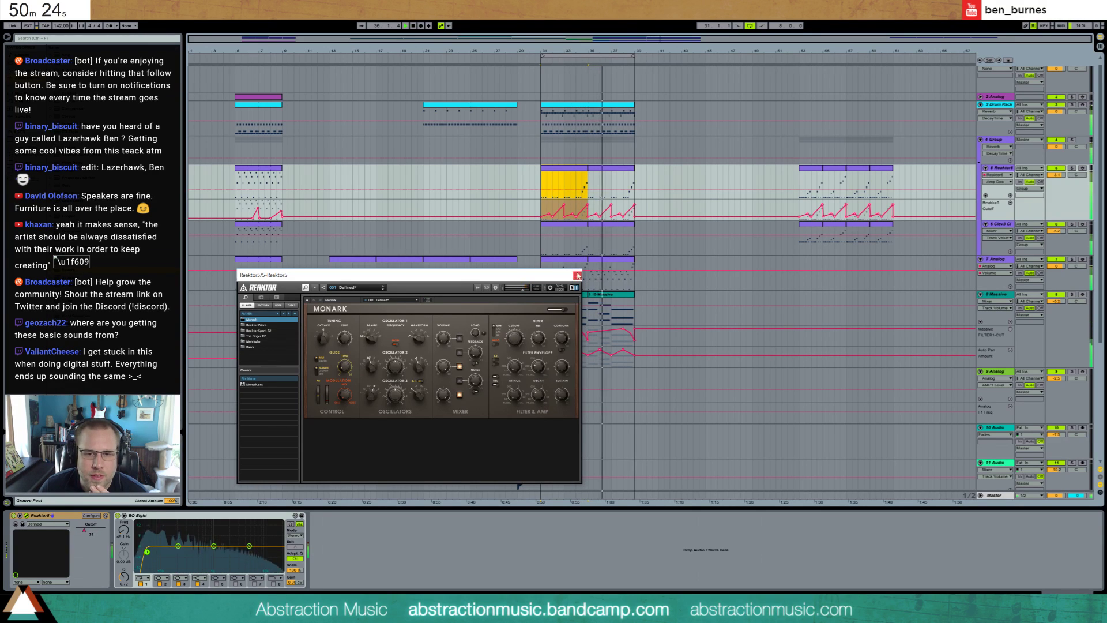
left_click(577, 275)
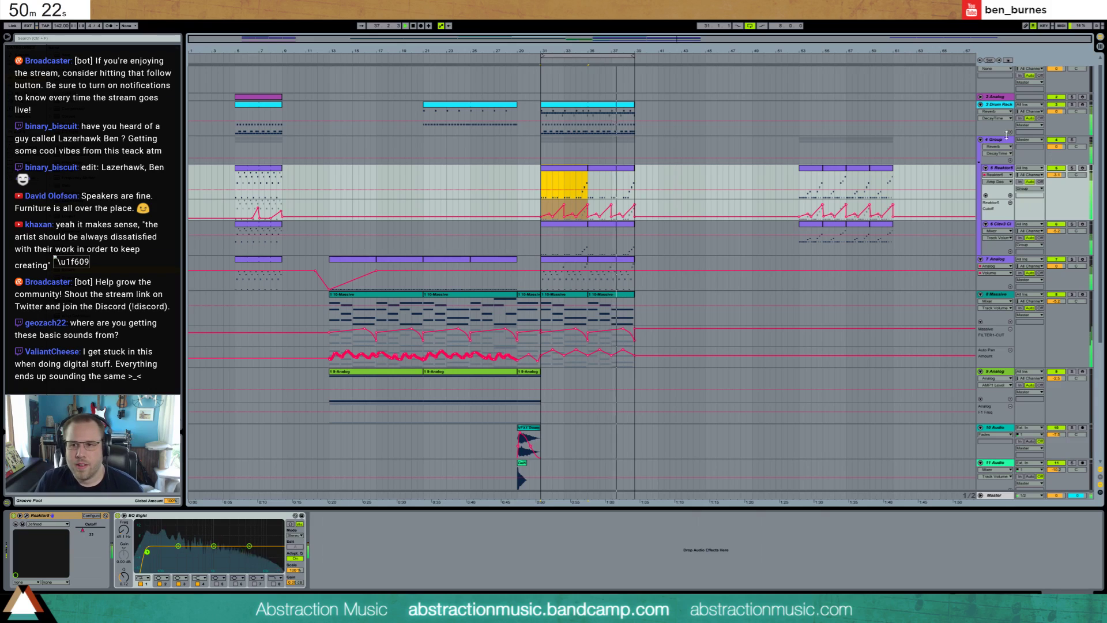
- Adjust the Reaktor track's volume during playback, and open the VEH1 Shaker - 02 pad's chain in the Drum Rack
left_click(1055, 176)
left_click_drag(1055, 176, 1056, 172)
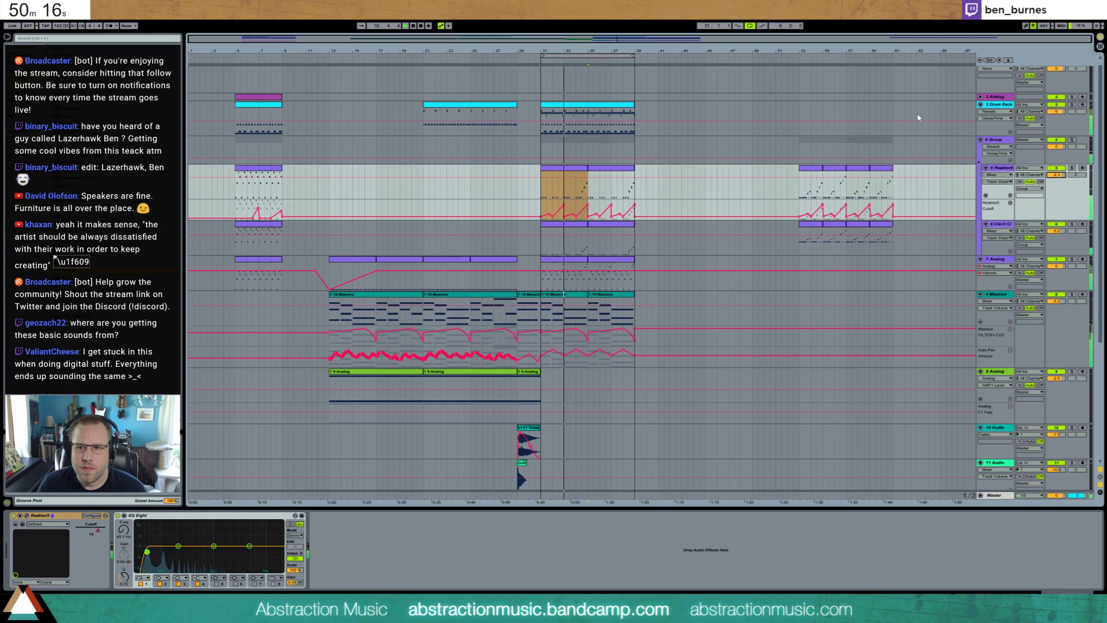
left_click(995, 105)
key("space")
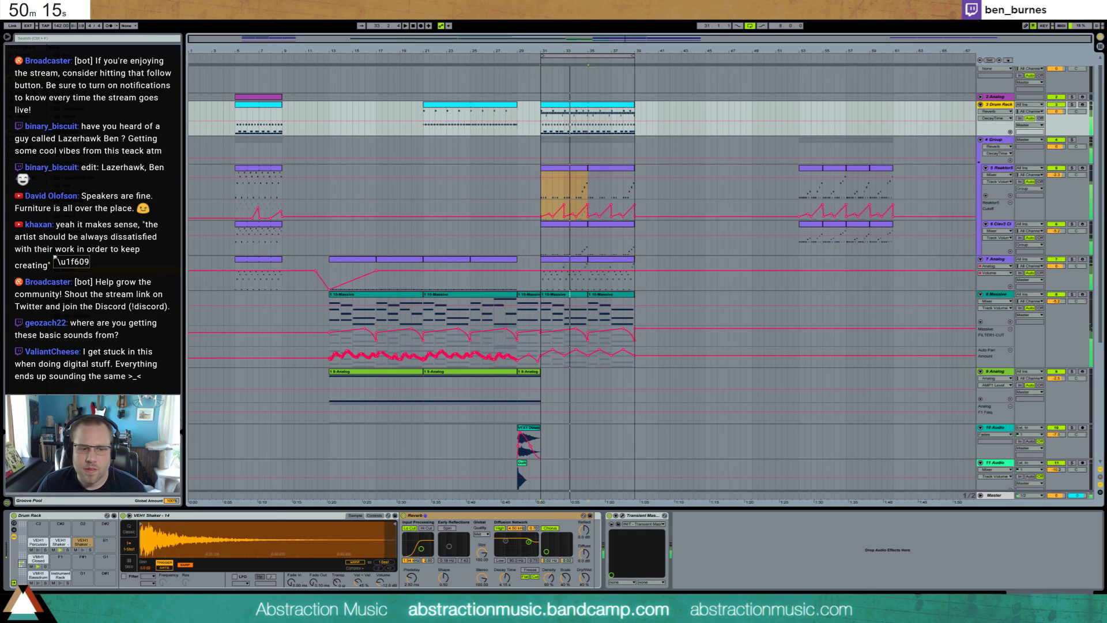
left_click(60, 544)
key("space")
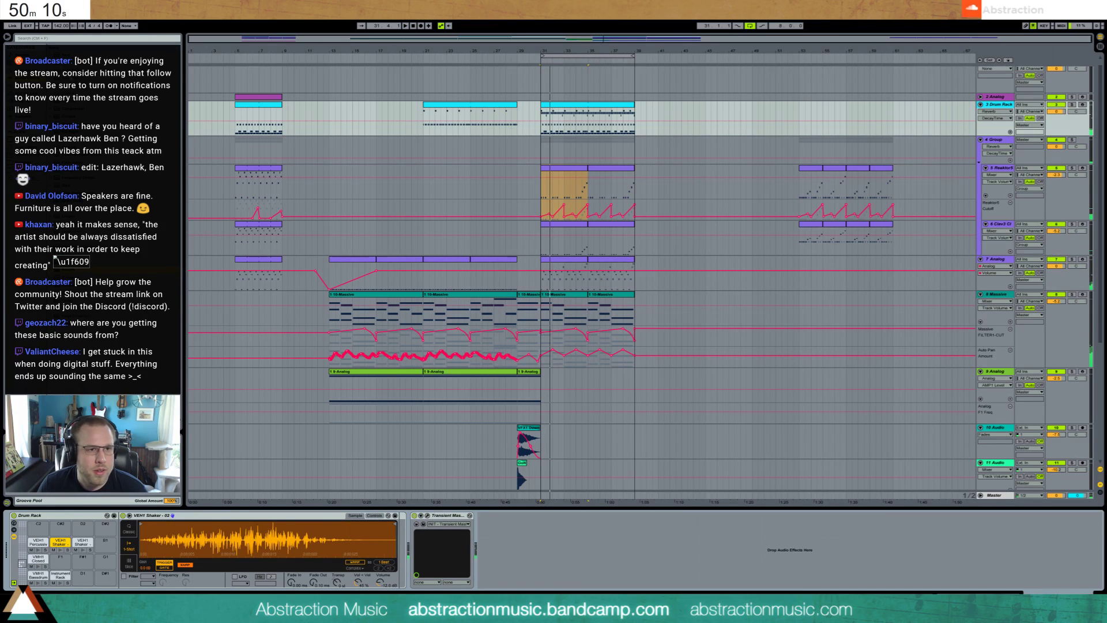
- Add an Auto Pan to the VEH1 Shaker - 02 chain, lower its Rate, and audition it
left_click_drag(109, 78, 410, 522)
left_click_drag(429, 560, 429, 585)
key("space")
key("space")
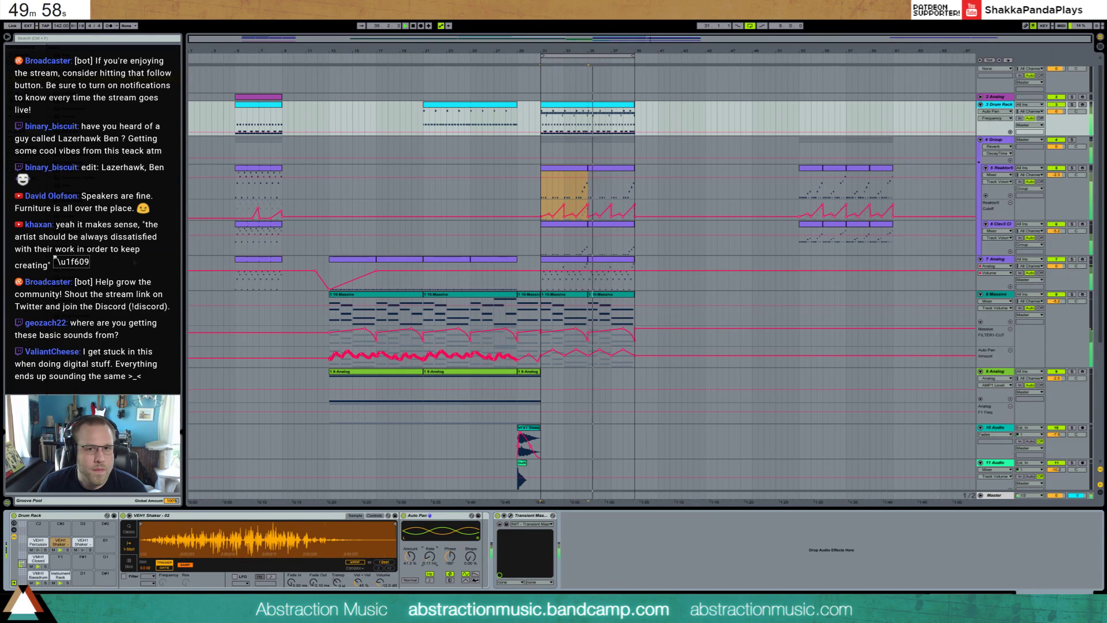
left_click(582, 118)
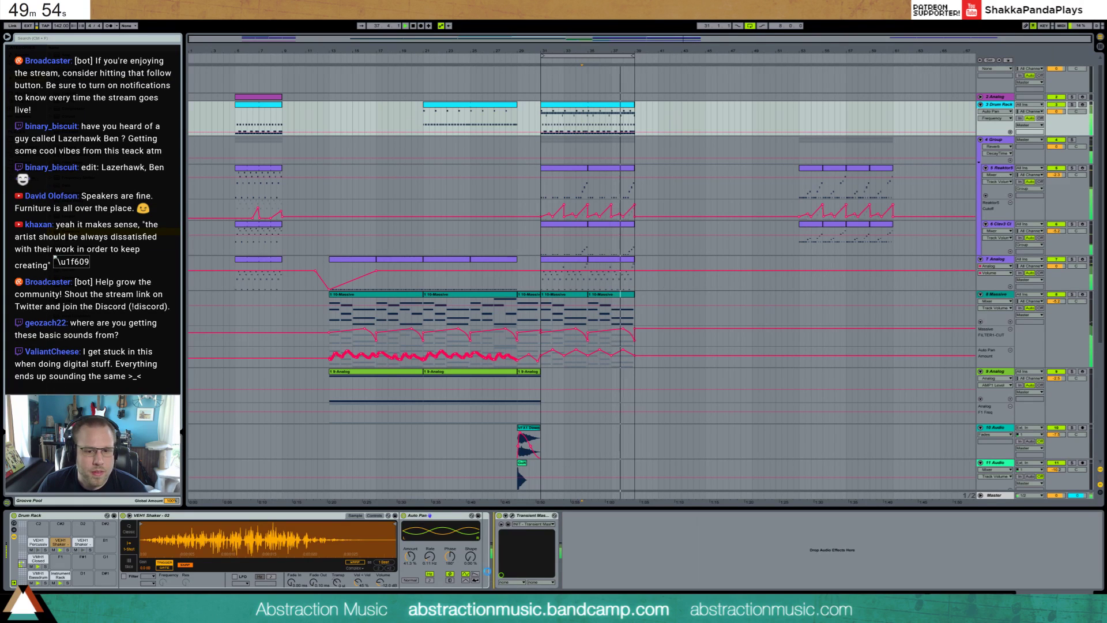
- Insert Overdrive and Reverb ahead of Transient Master on the Drum Rack track, reducing the Dry/Wet of both and adjusting the reverb's Decay Time
left_click_drag(515, 531, 522, 536)
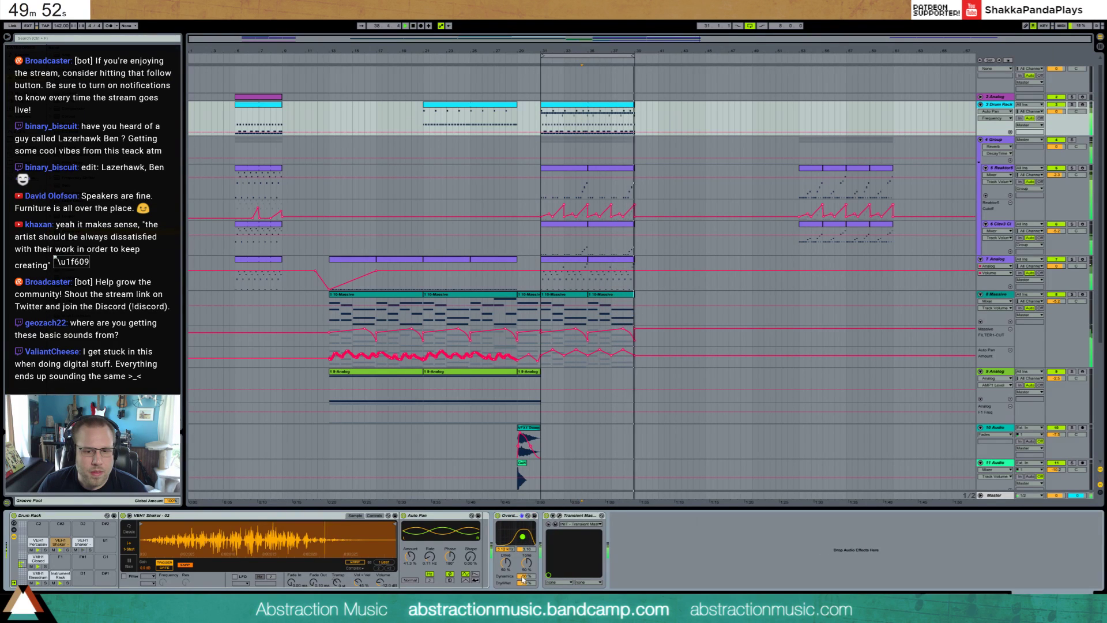
left_click_drag(531, 586, 531, 609)
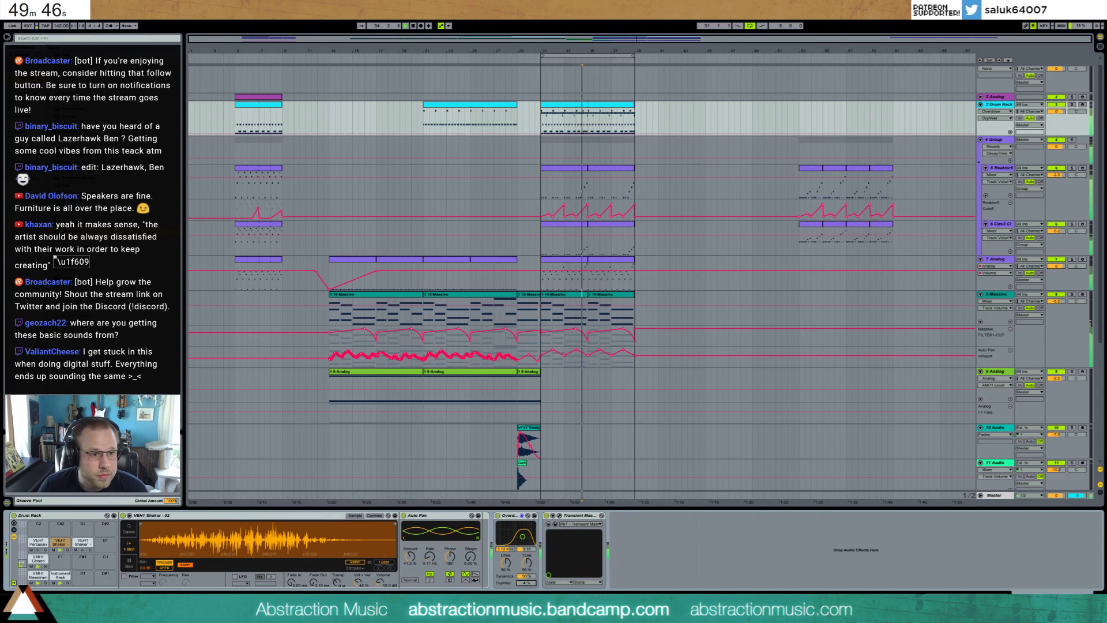
left_click_drag(116, 269, 499, 541)
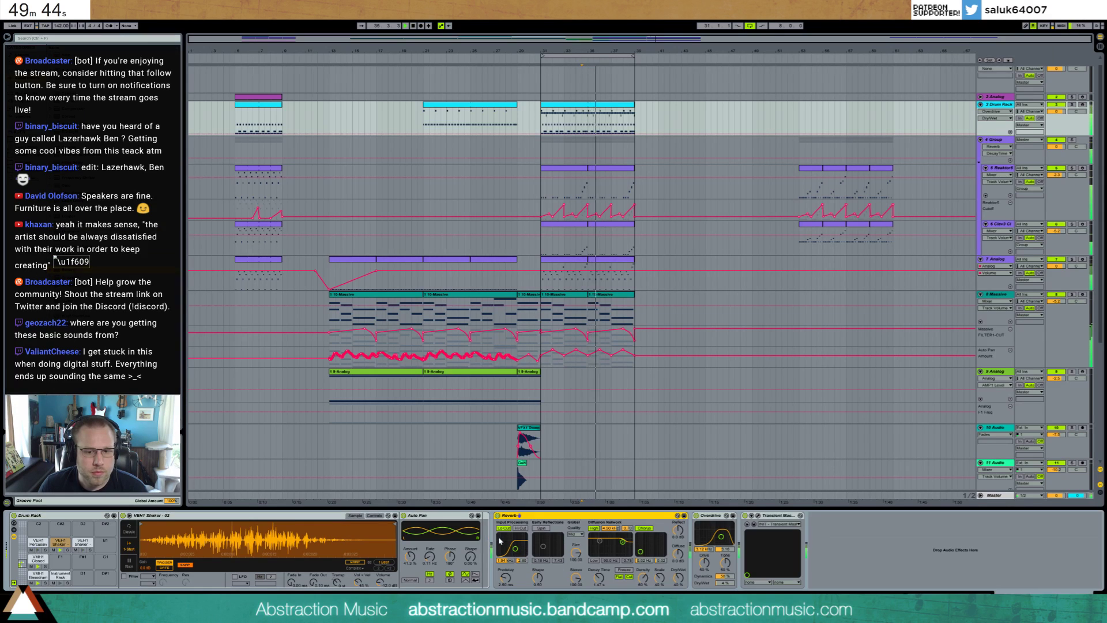
left_click_drag(599, 579, 600, 574)
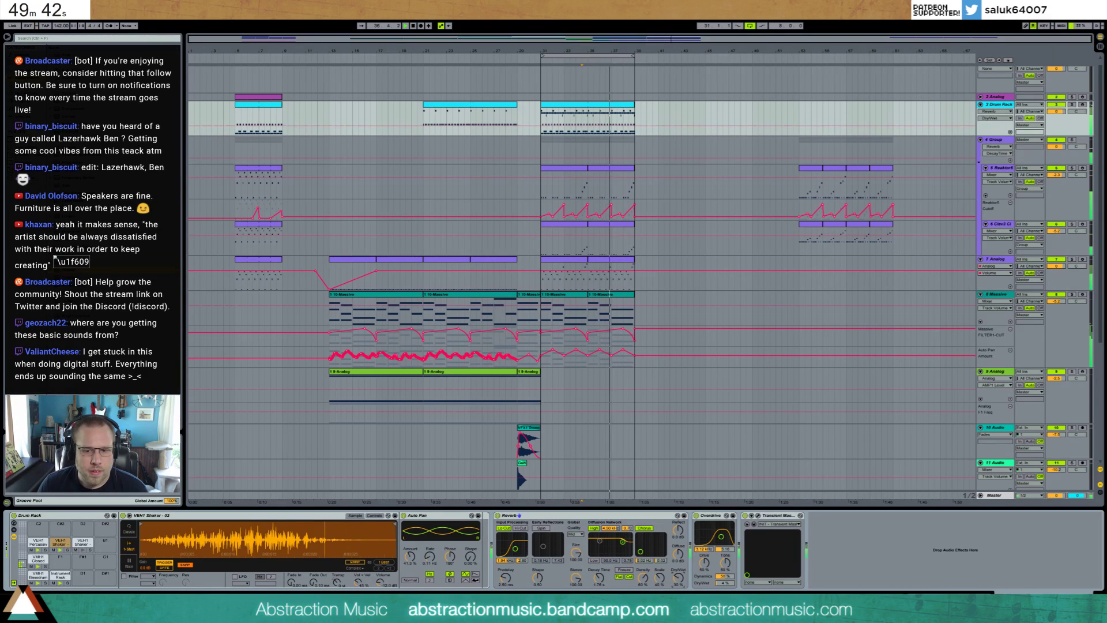
left_click_drag(679, 578, 679, 596)
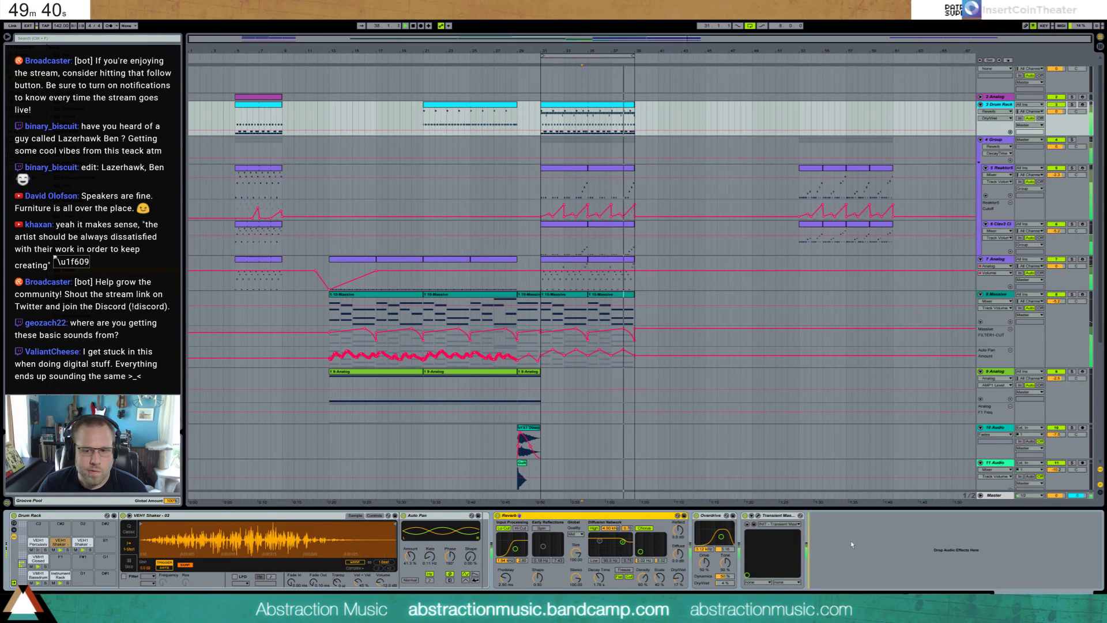
- Move the Reverb after Transient Master on the Drum Rack track and readjust its Decay Time and Dry/Wet
left_click_drag(589, 517, 804, 539)
left_click_drag(715, 578, 715, 586)
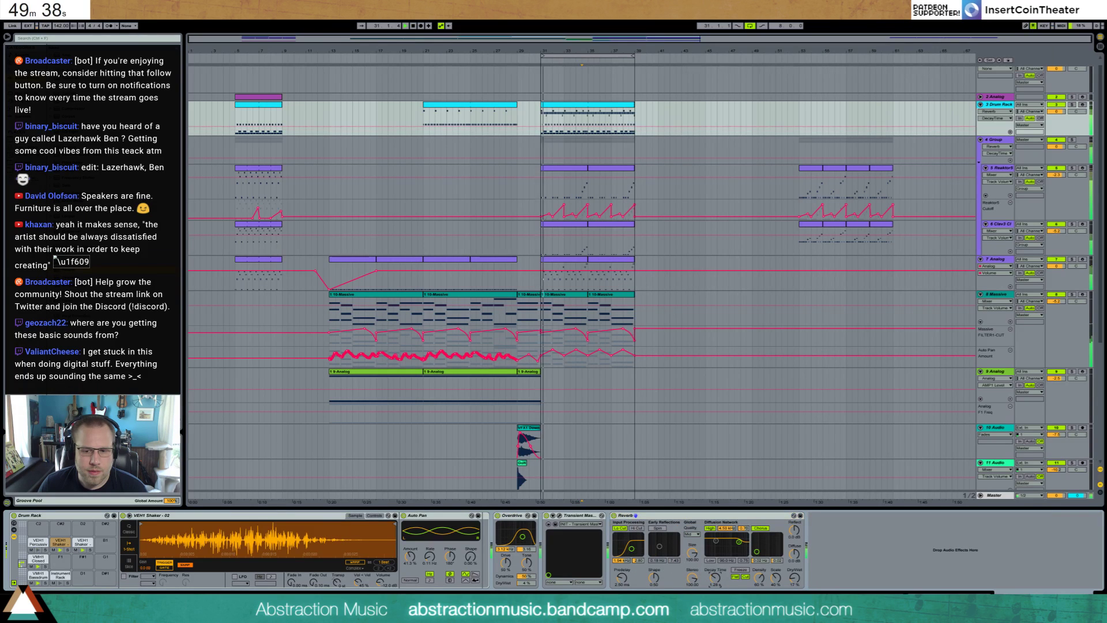
left_click(792, 574)
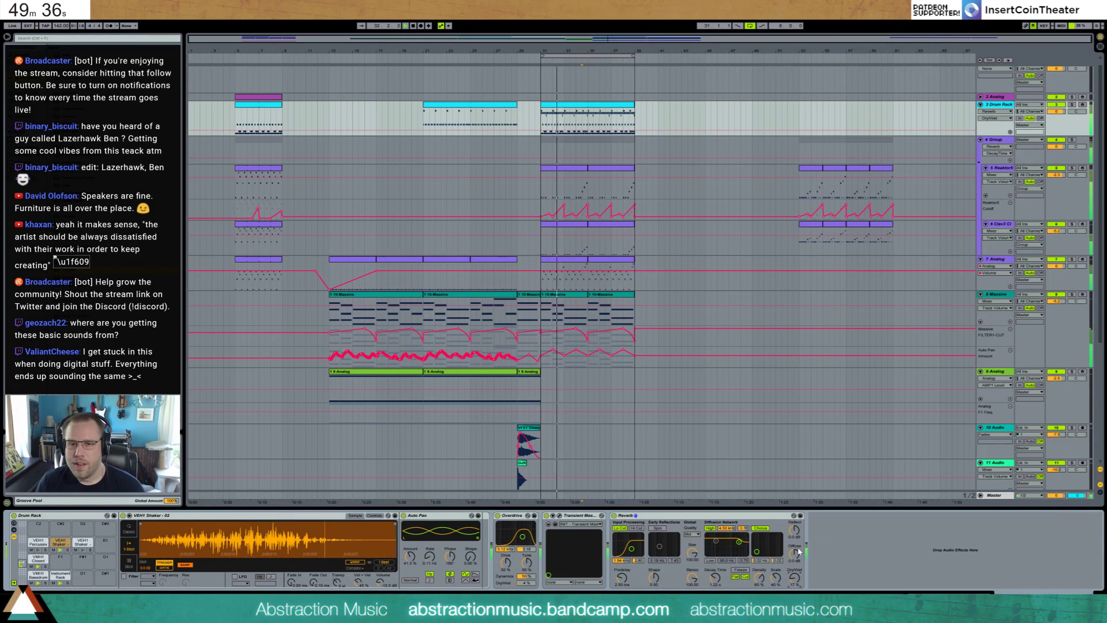
- Revoice the chord at bar 3 of the second Kontakt 5 clip and raise one note of its final chord
scroll(646, 217, "down", 3)
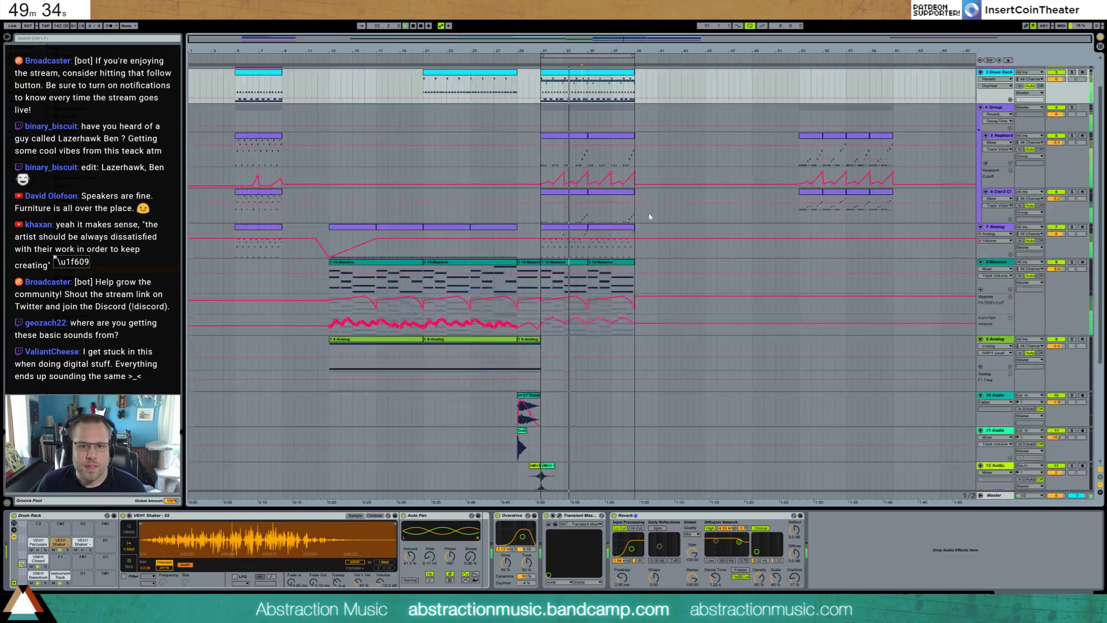
scroll(711, 239, "down", 5)
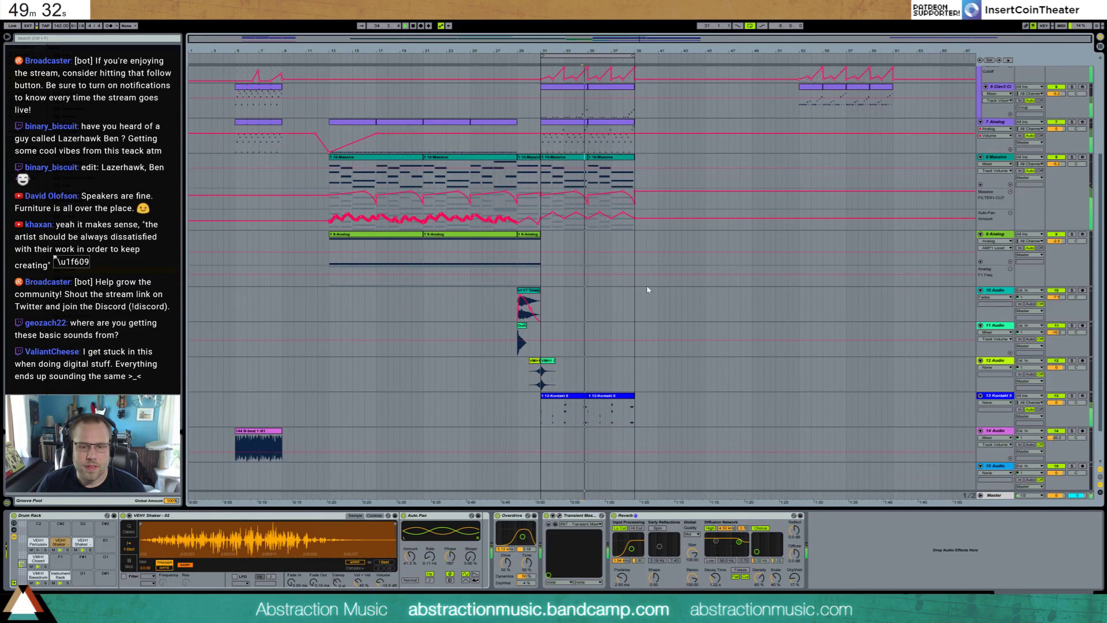
double_click(596, 406)
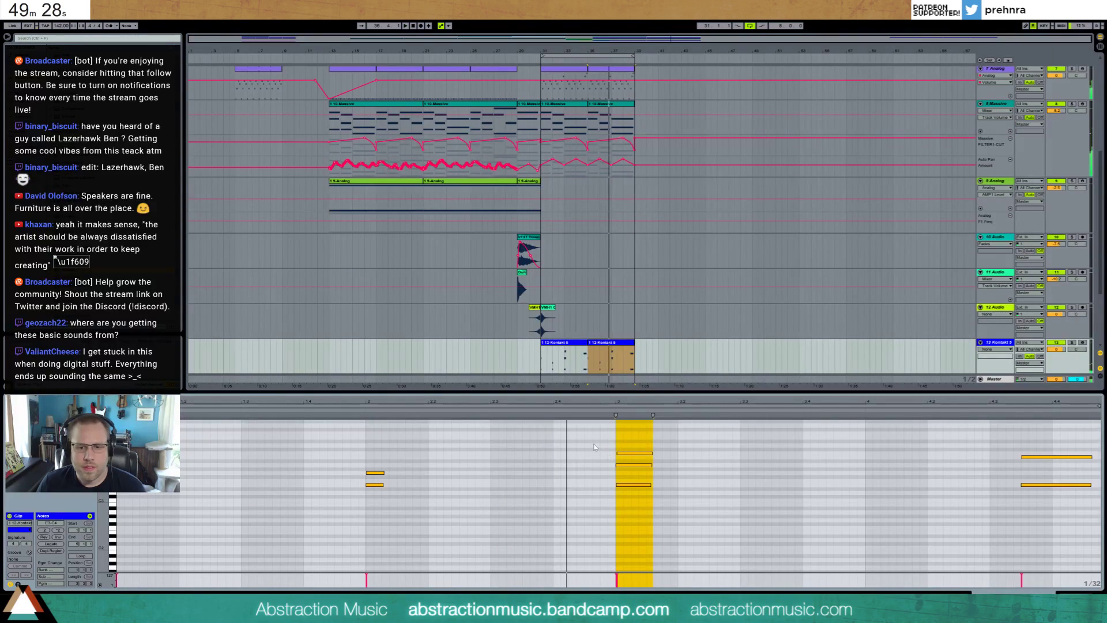
left_click(668, 512)
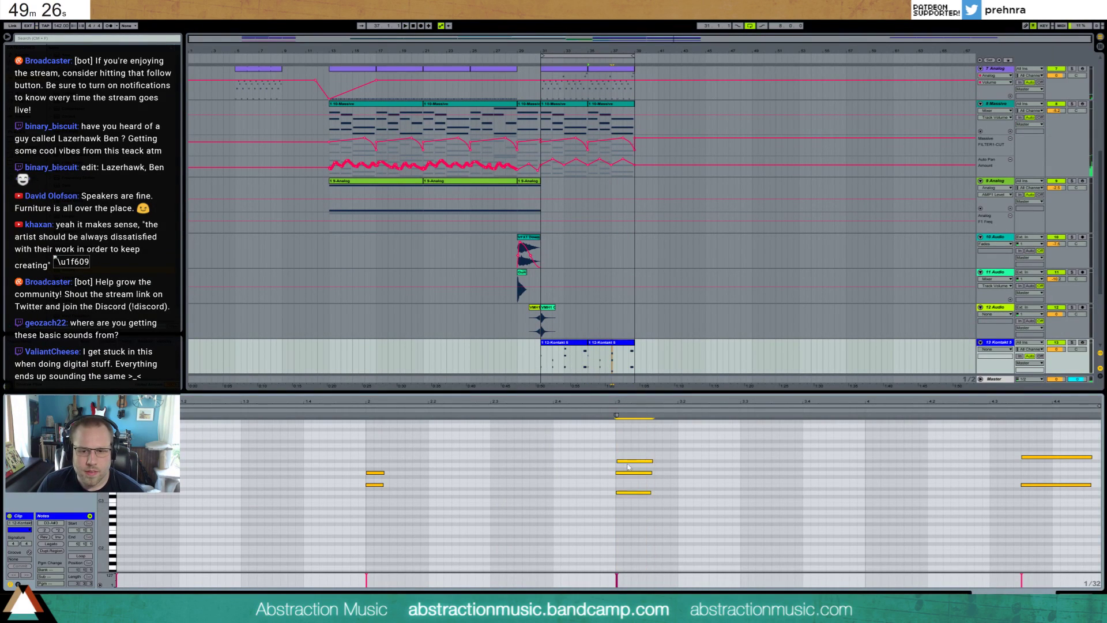
left_click(609, 417)
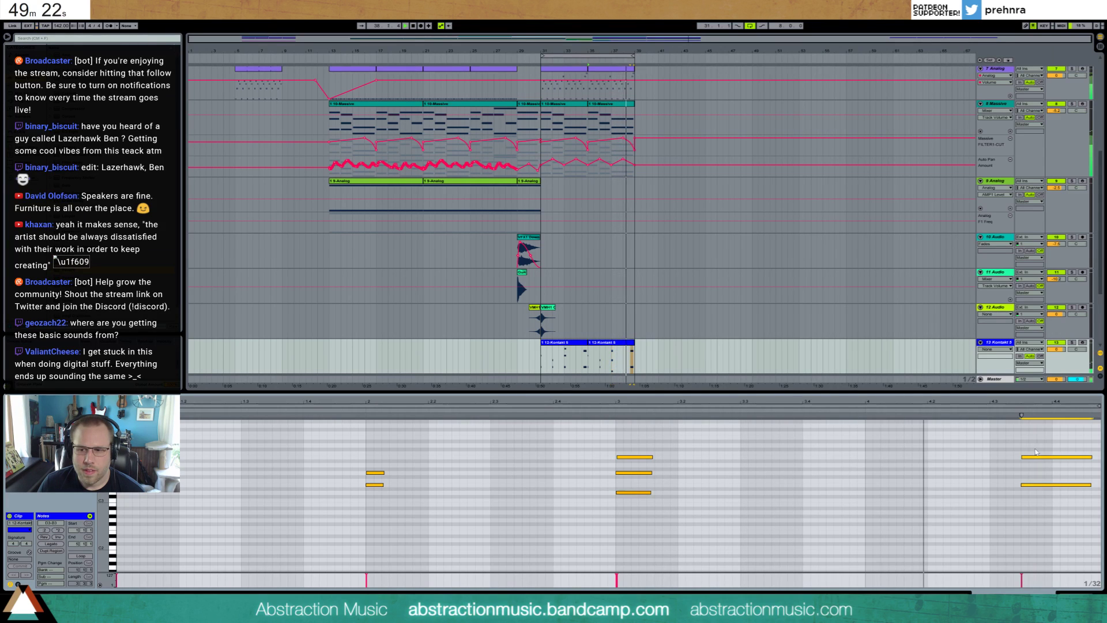
left_click_drag(1048, 457, 1048, 445)
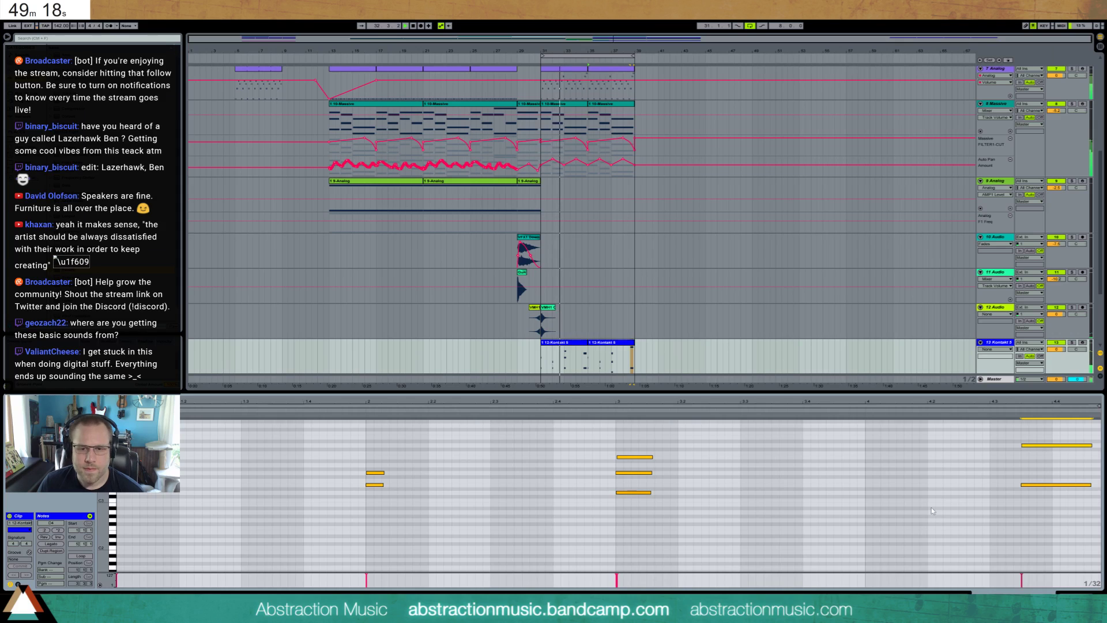
- Consolidate the two Kontakt 5 clips into one and move the Kontakt 5 track directly below the Massive track
key("shift+Tab")
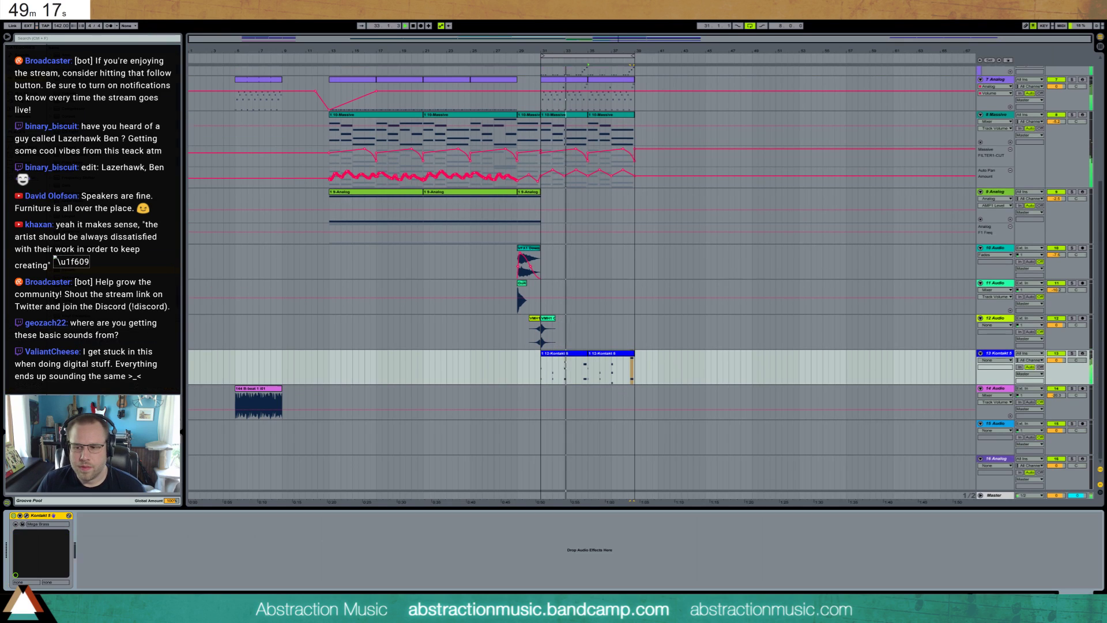
left_click(610, 353)
left_click(573, 353, "shift")
key("ctrl+j")
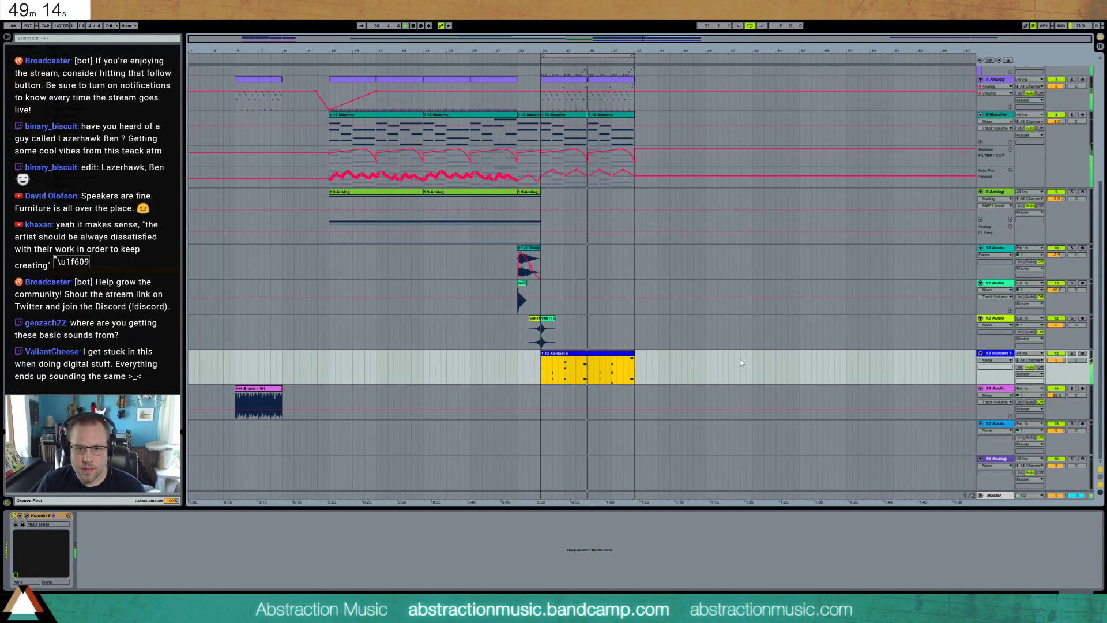
left_click_drag(988, 354, 990, 192)
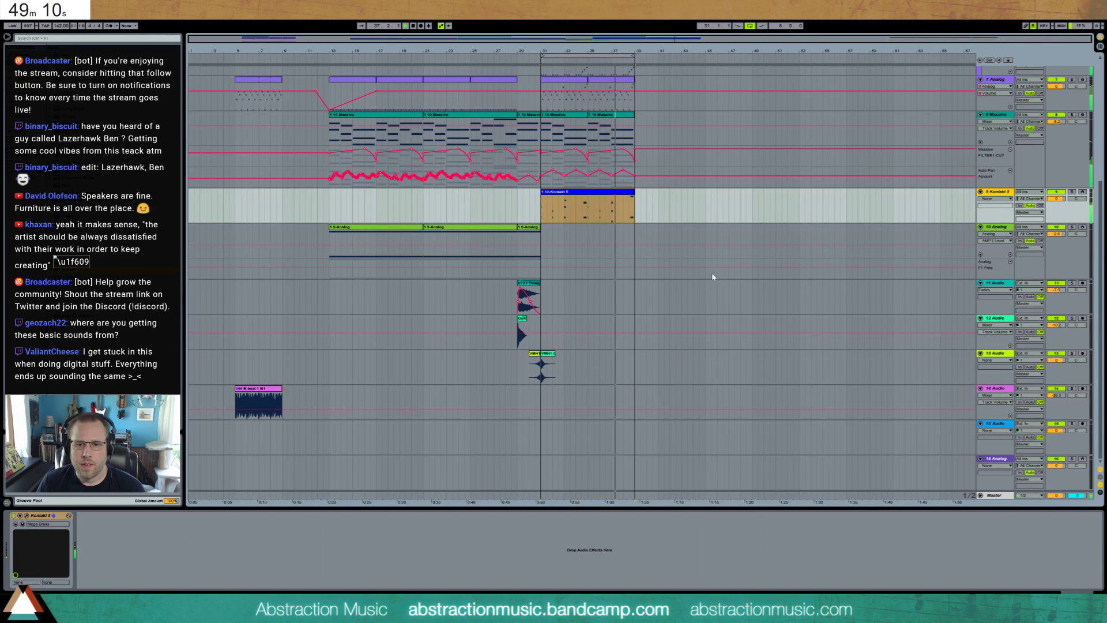
- Duplicate bars 31 to 39 of the Drum Rack through Kontakt 5 tracks so the section repeats from bar 39 to 47
scroll(692, 314, "up", 5)
scroll(695, 314, "up", 3)
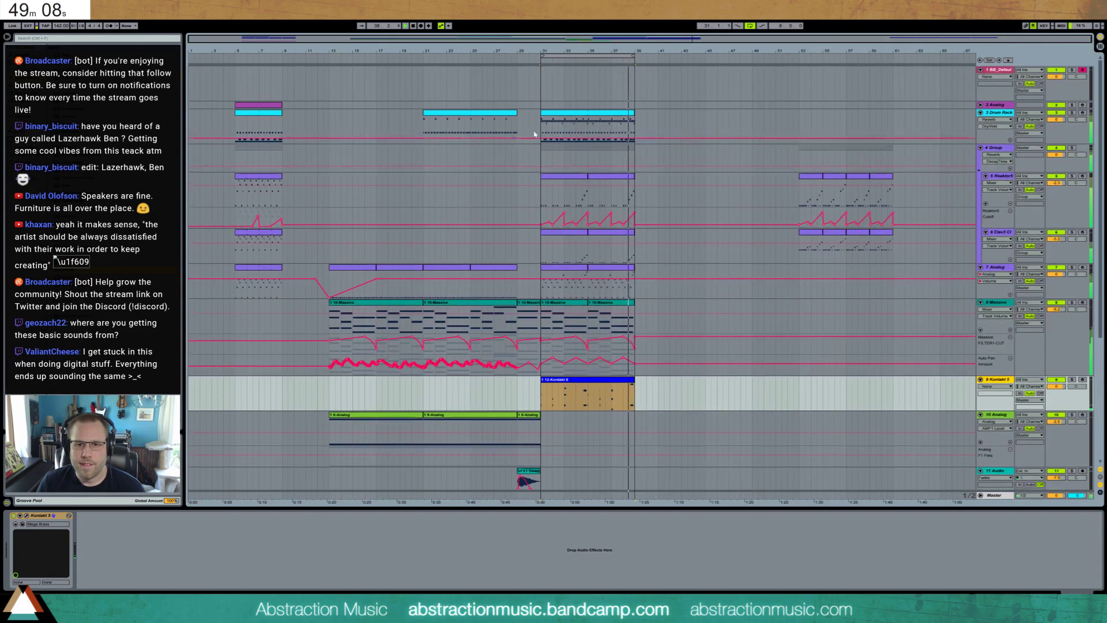
key("space")
left_click_drag(540, 126, 637, 411)
key("ctrl+d")
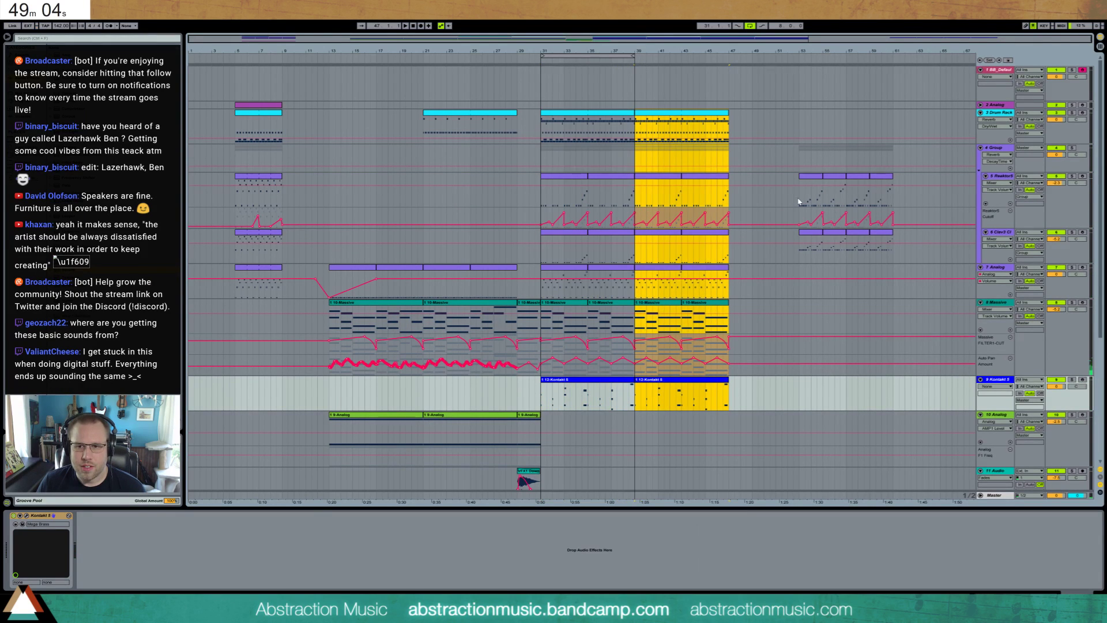
left_click_drag(798, 201, 898, 259)
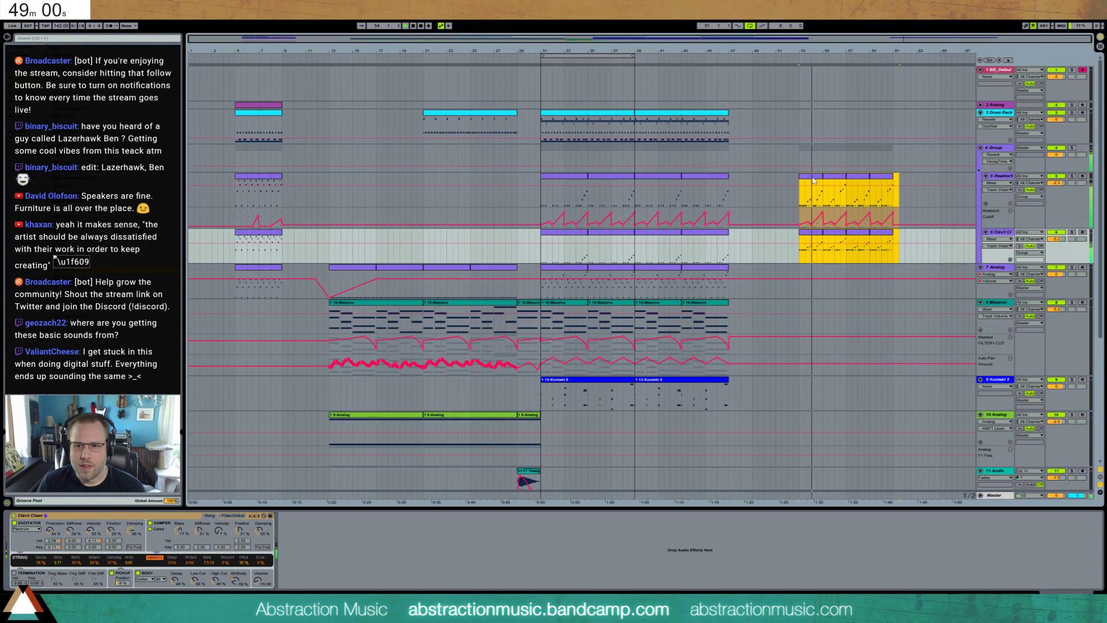
key("Delete")
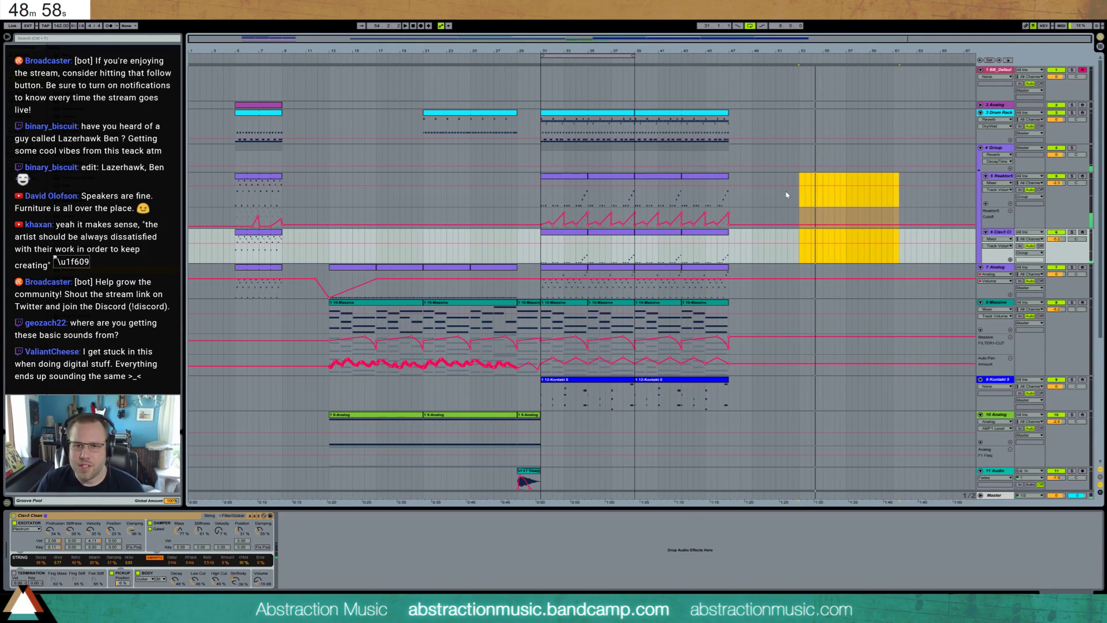
key("ctrl+z")
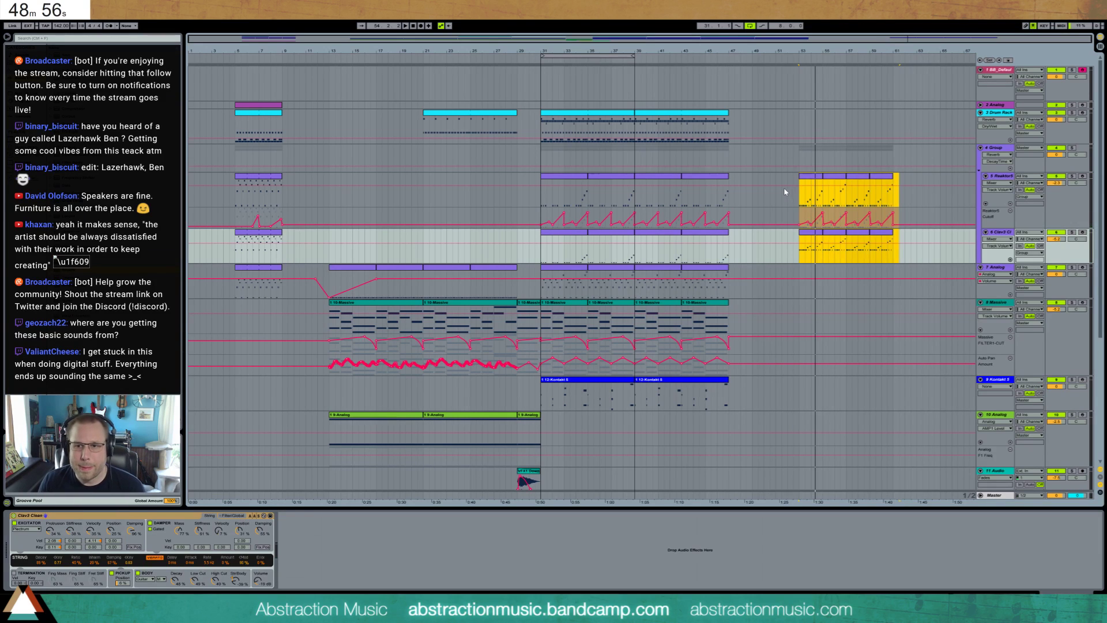
- Move the first Reaktor and Clav3 clips from bar 53 to just after the intro clips, and delete the remaining spare clips
left_click(811, 181)
left_click(810, 233)
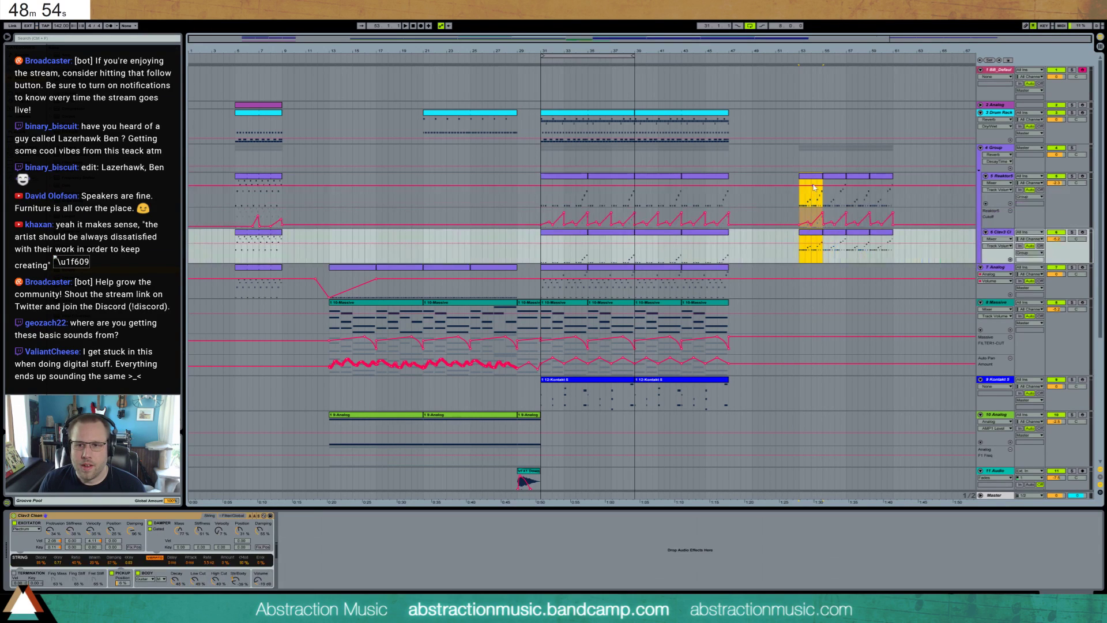
left_click_drag(817, 181, 303, 191)
left_click_drag(811, 193, 916, 254)
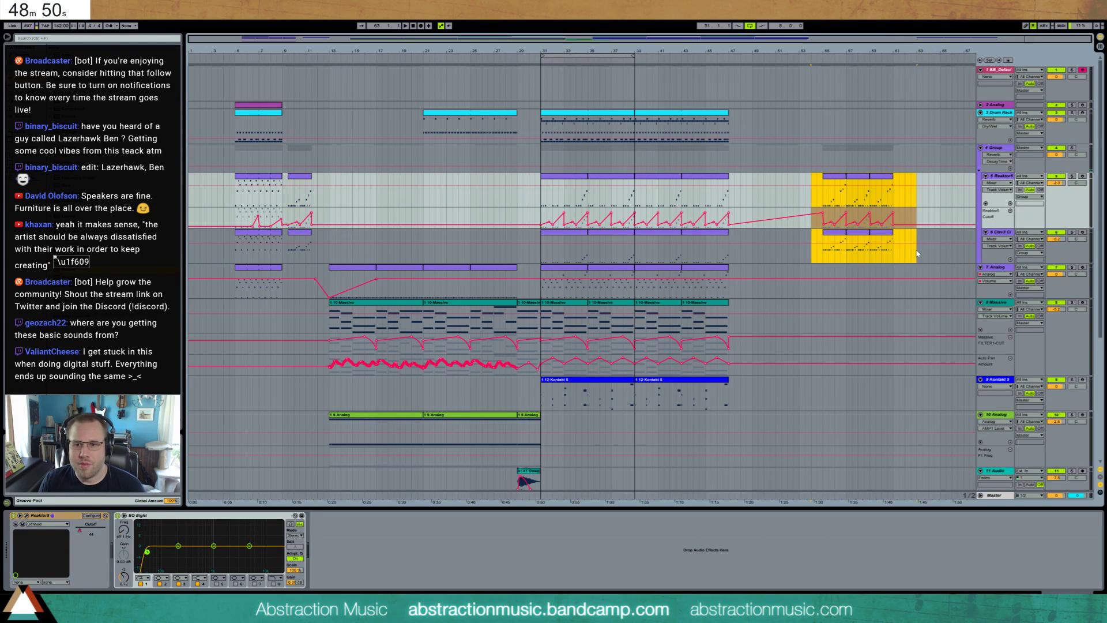
key("Delete")
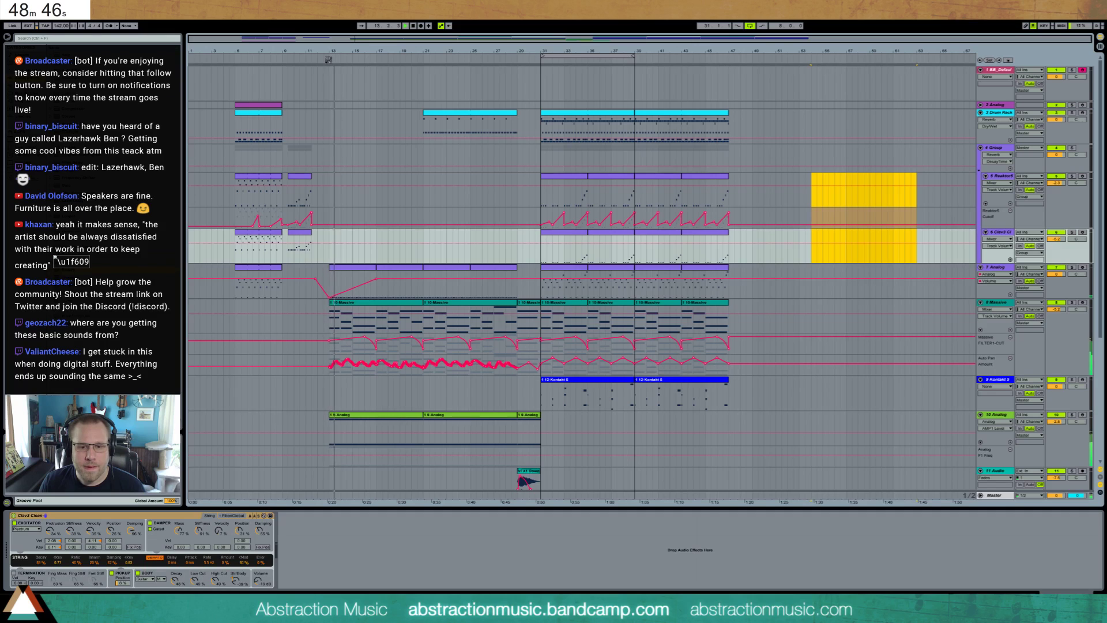
- Automate F1 Freq on the 10 Analog track with a ramp rising from bar 13 to bar 16, and play it back
left_click(364, 419)
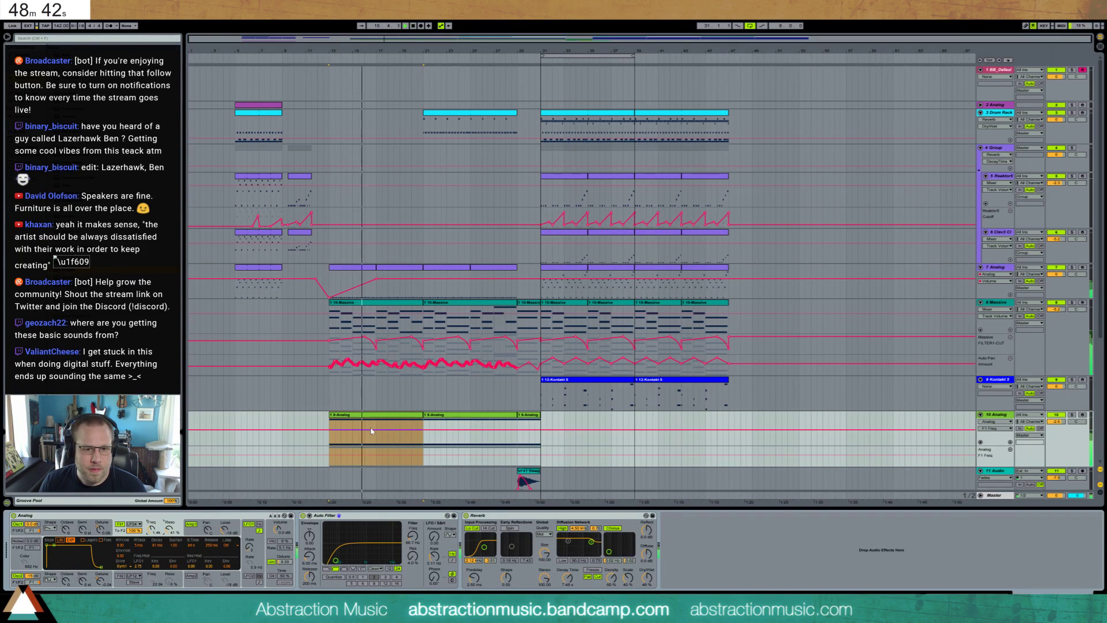
left_click(342, 433)
left_click_drag(341, 430, 330, 443)
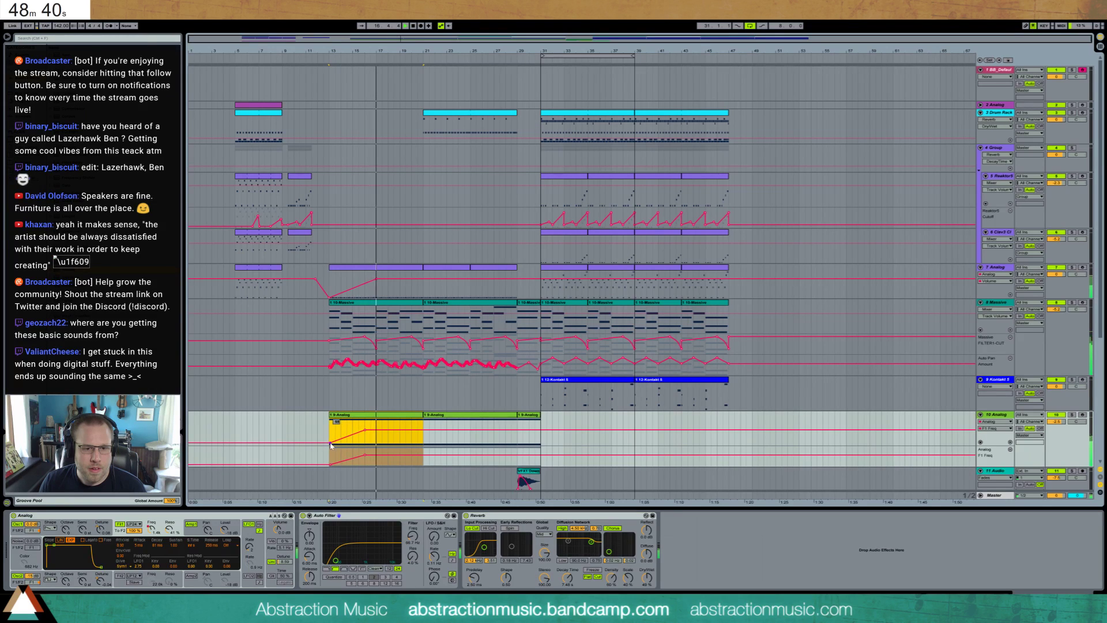
left_click(325, 434)
key("space")
key("space")
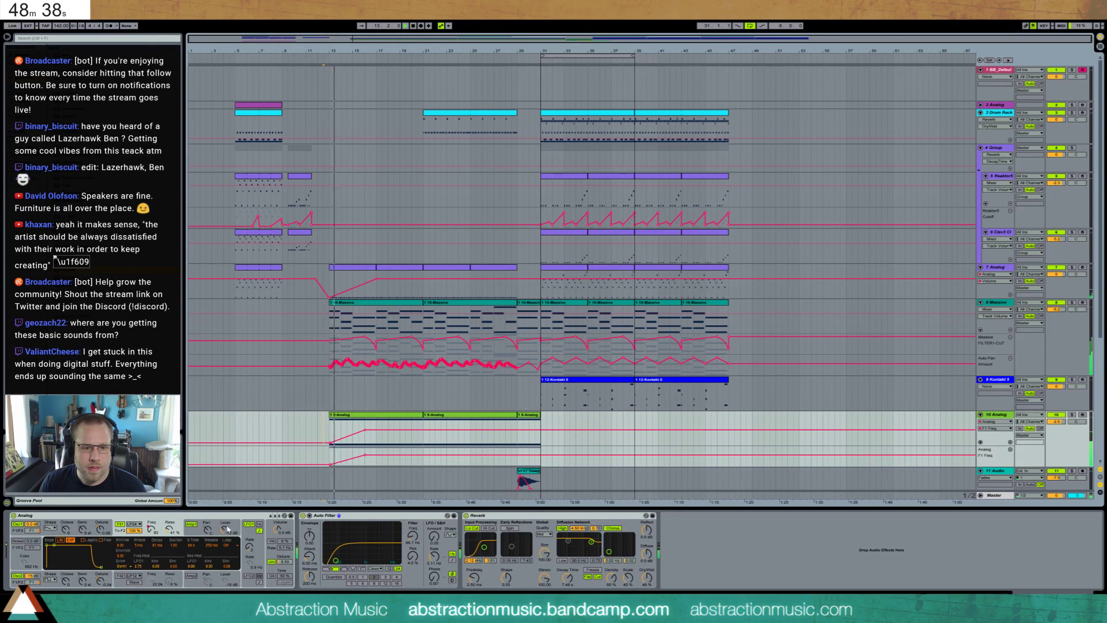
- Automate the Analog synth's Volume on track 10 with a ramp rising from bar 13 to bar 21
left_click(280, 529)
left_click(364, 426)
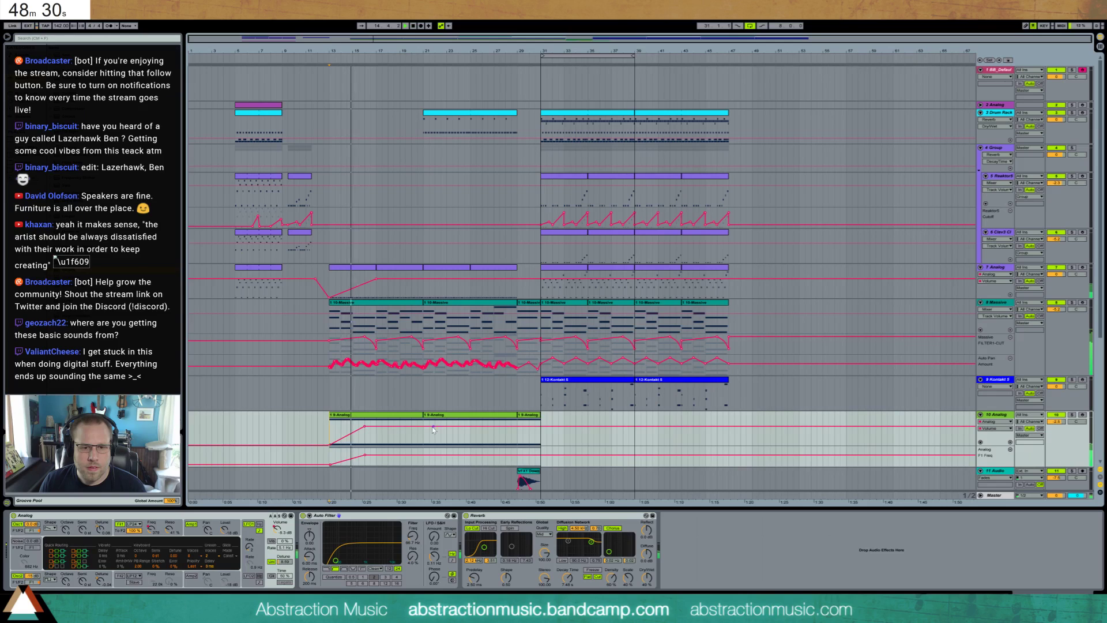
left_click(365, 426)
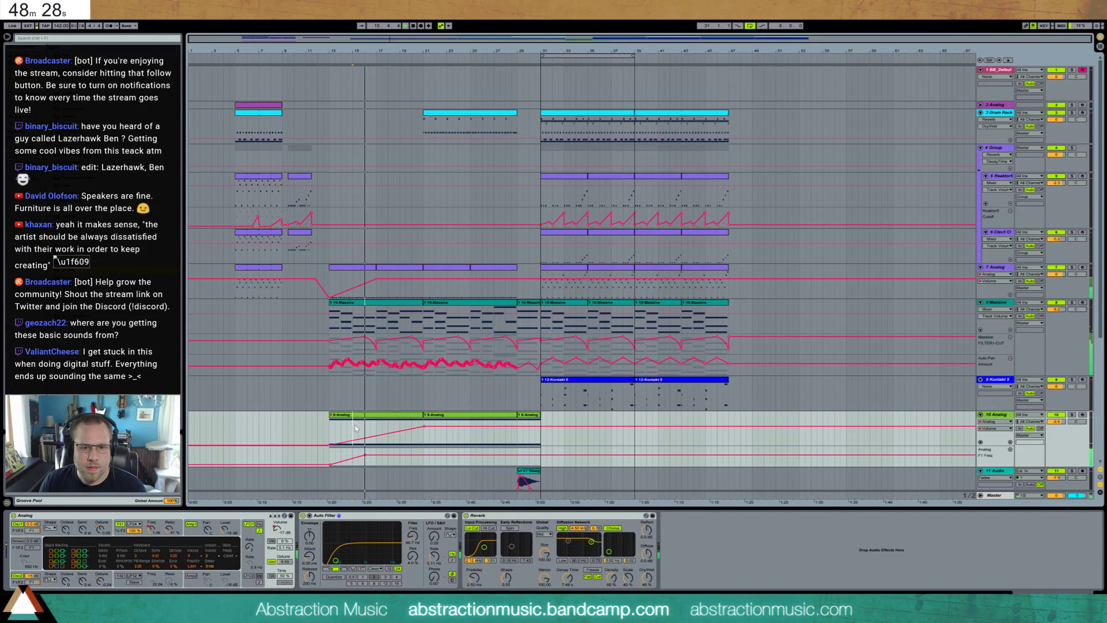
left_click(443, 414)
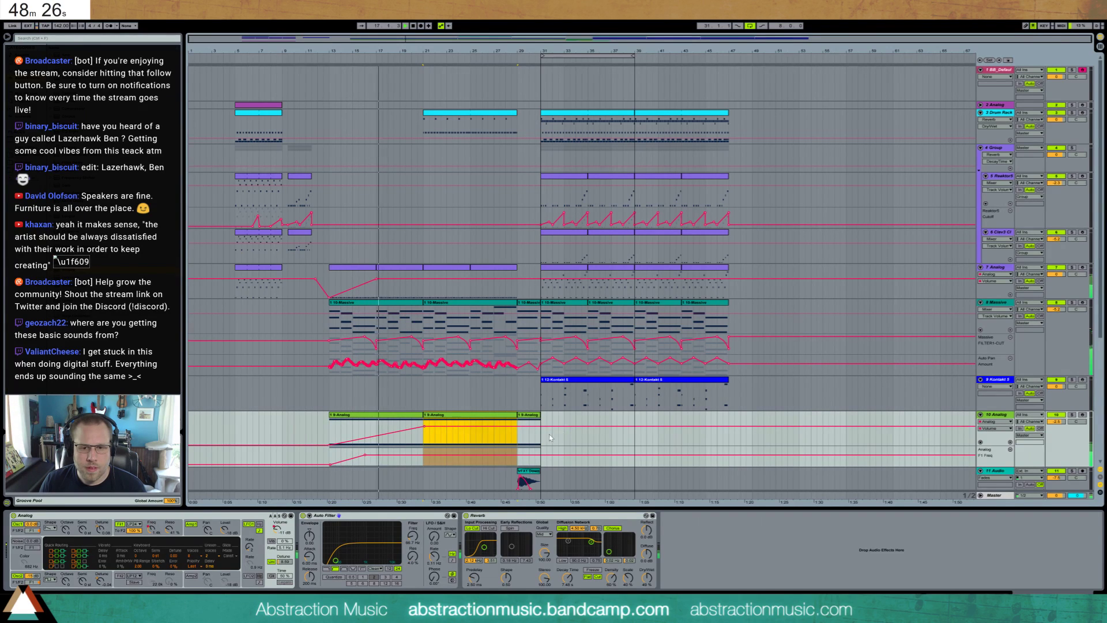
- Paste the copied Analog clip twice in a row from bar 31 so the 10 Analog track continues to bar 47
left_click(542, 439)
key("ctrl+v")
key("ctrl+v")
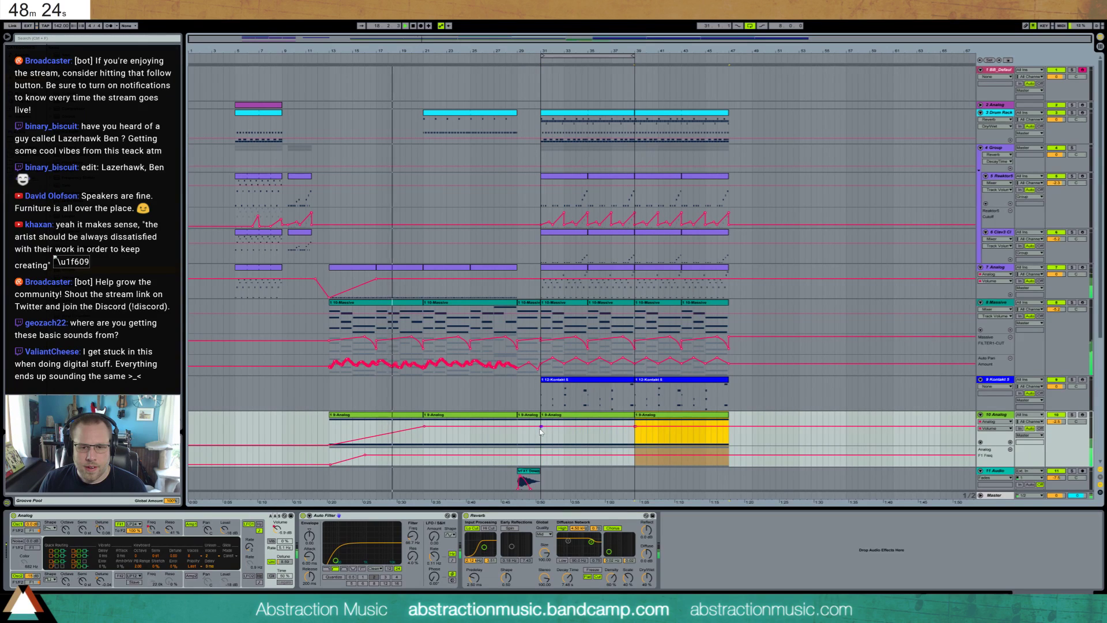
mouse_move(542, 429)
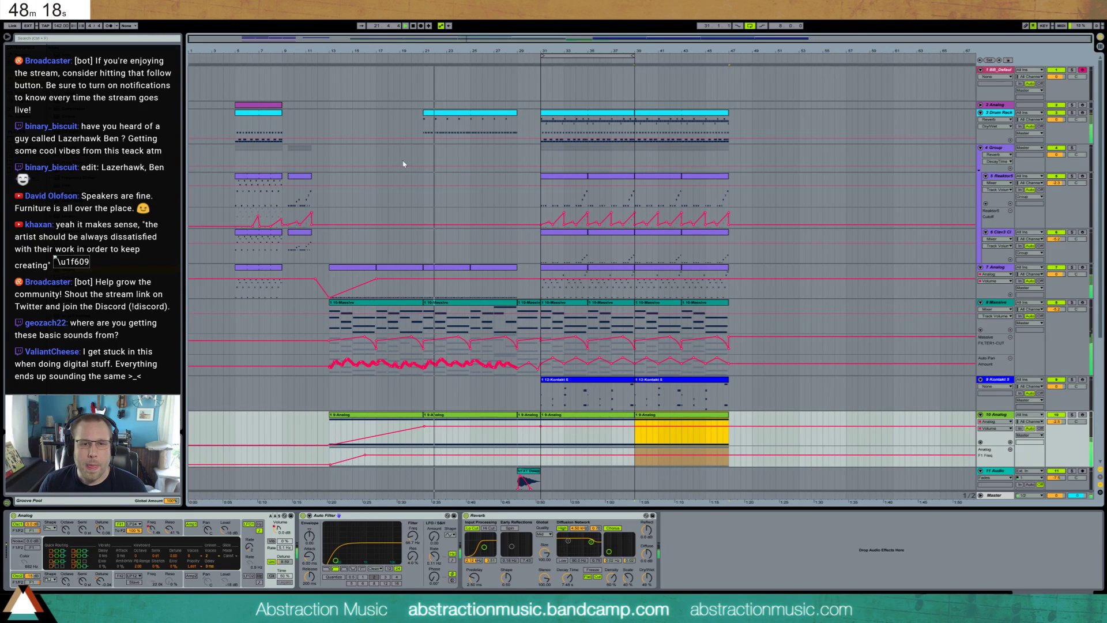
- Add a new audio track directly below the Drum Rack track and set its input to Resampling
left_click(987, 114)
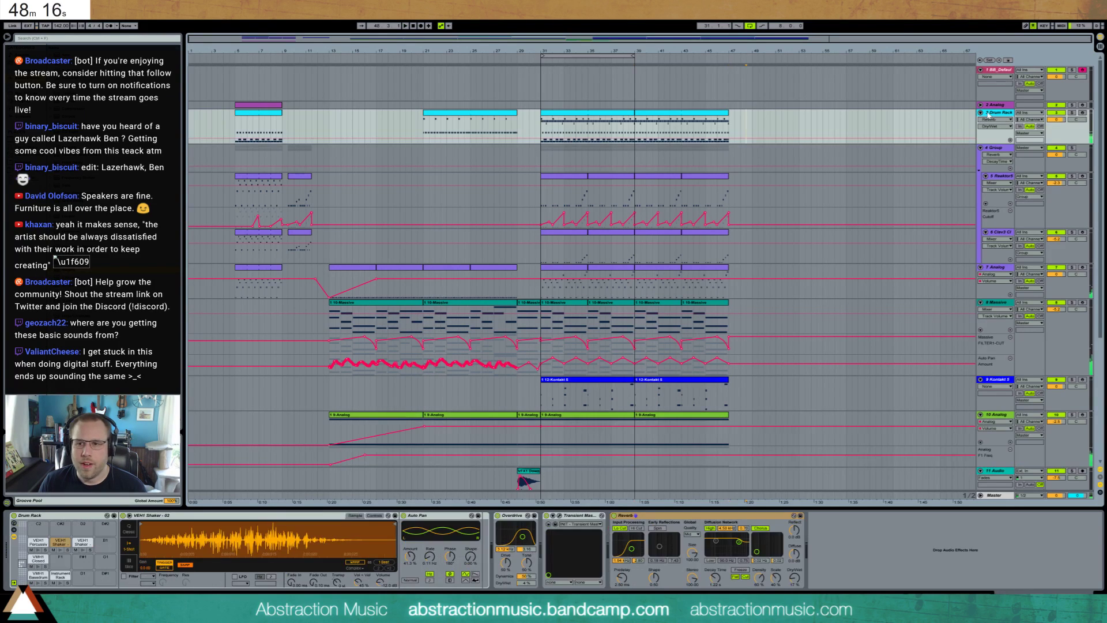
left_click(999, 106)
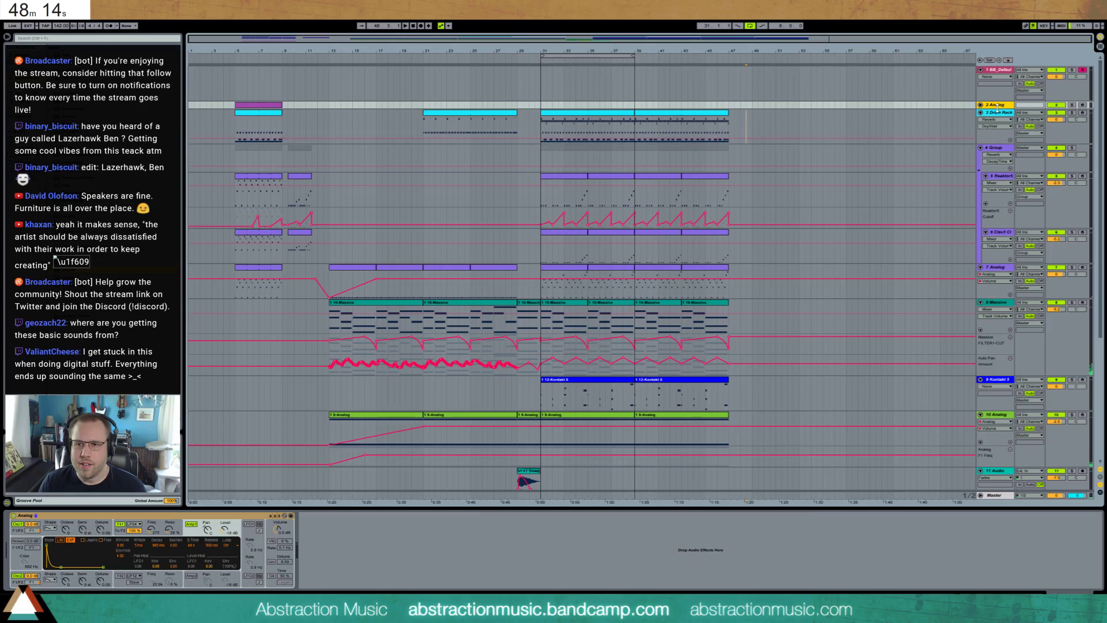
left_click(1000, 113)
key("ctrl+t")
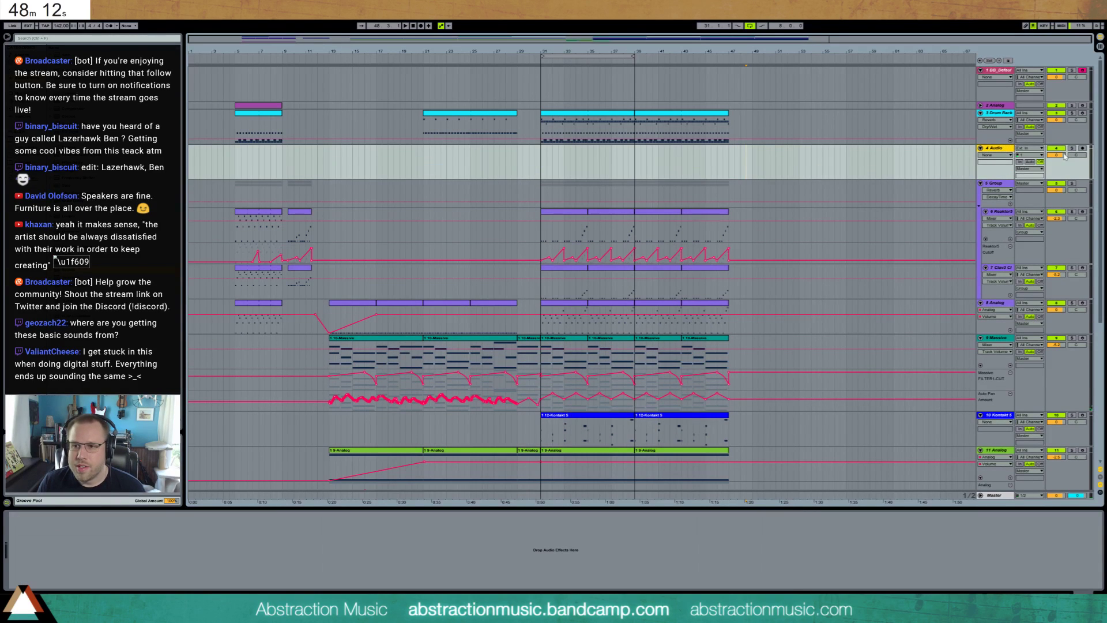
left_click(1032, 148)
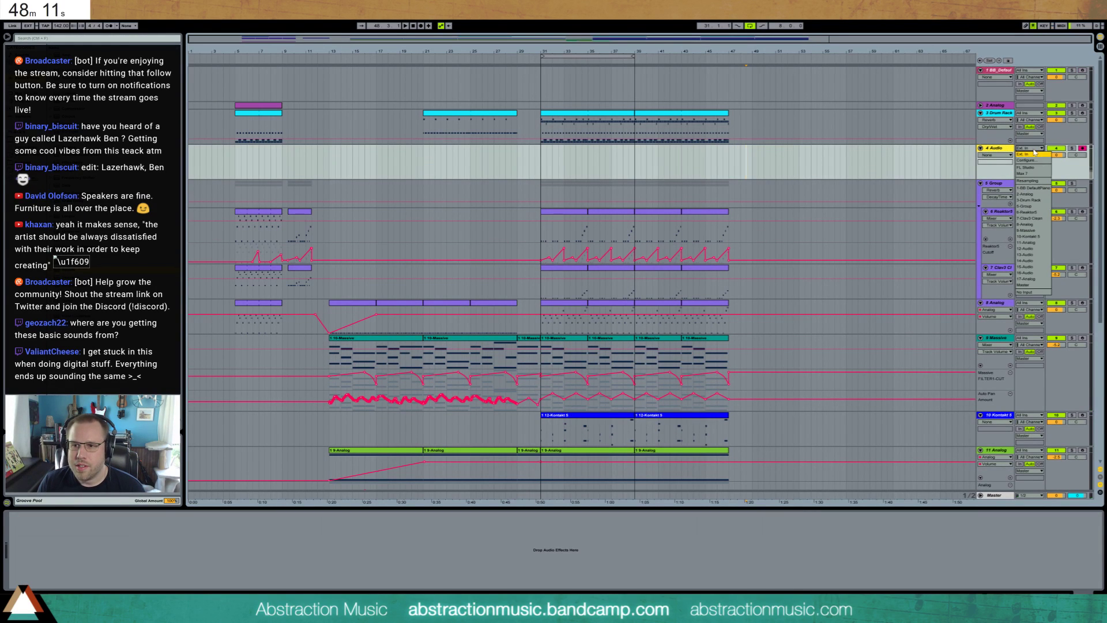
left_click(1027, 180)
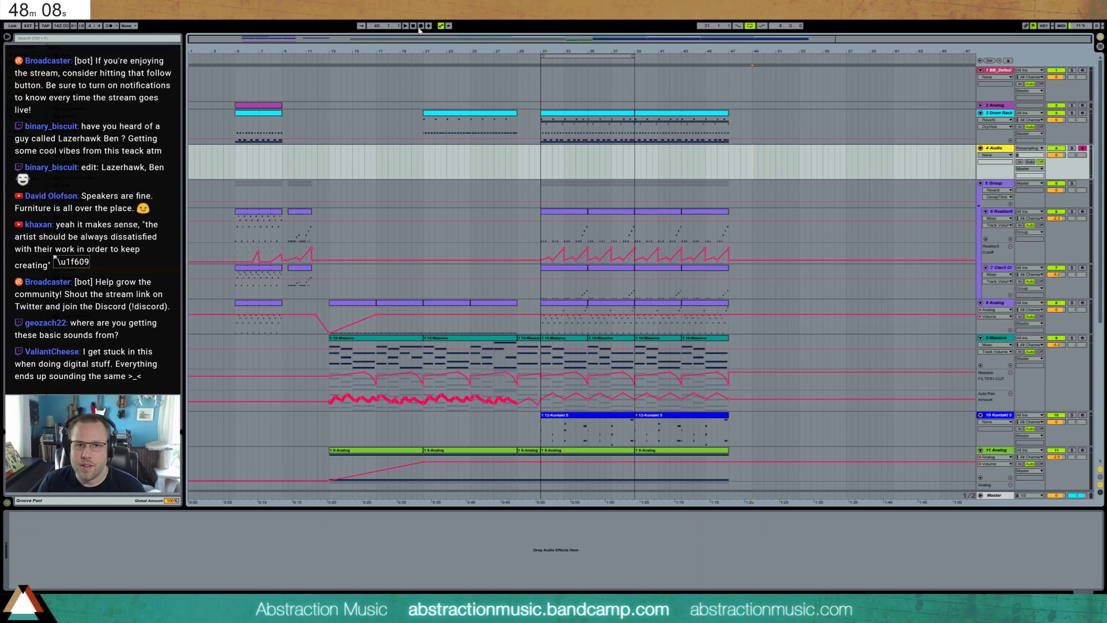
- Record a single drum hit from the Drum Rack onto the new audio track, in the empty area after bar 49
left_click(762, 124)
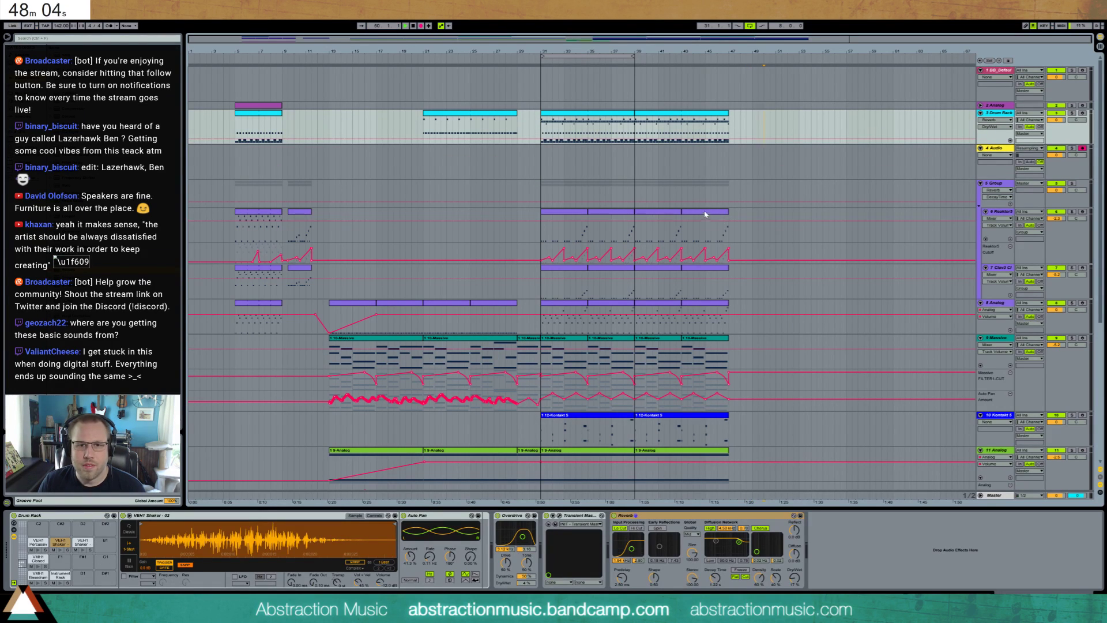
left_click(404, 27)
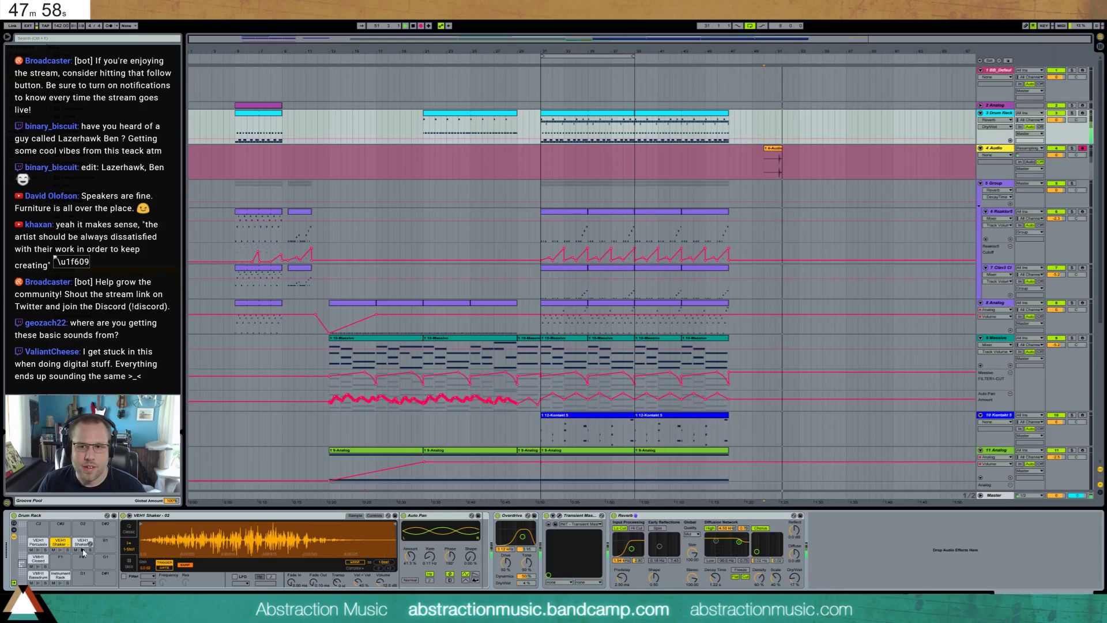
key("space")
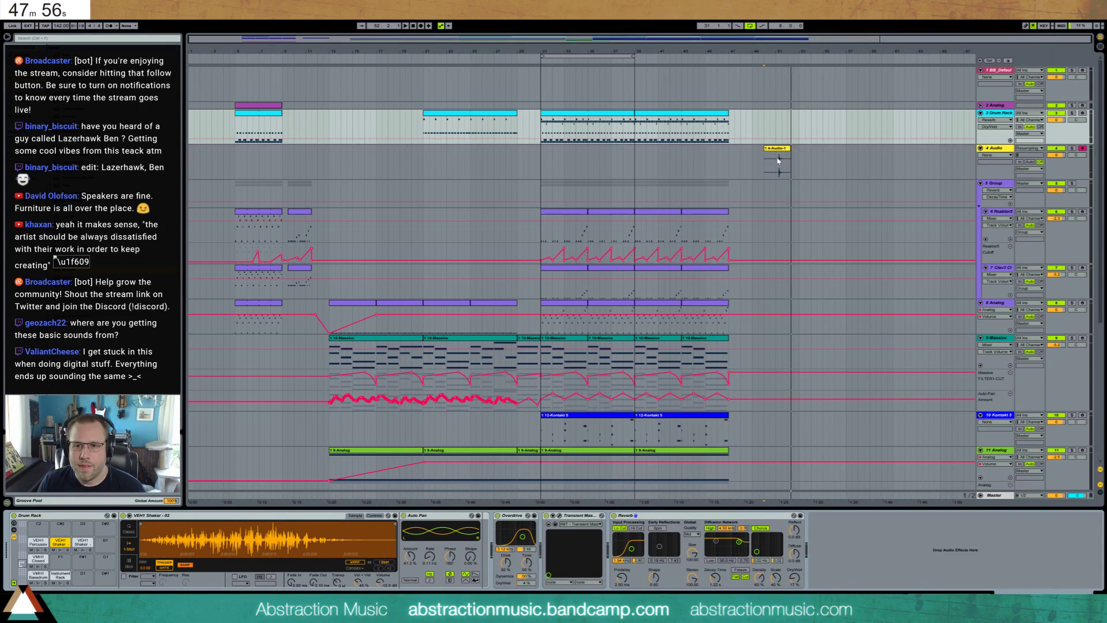
- Trim the recorded audio clip so it starts at the drum hit and ends just after its tail
double_click(780, 149)
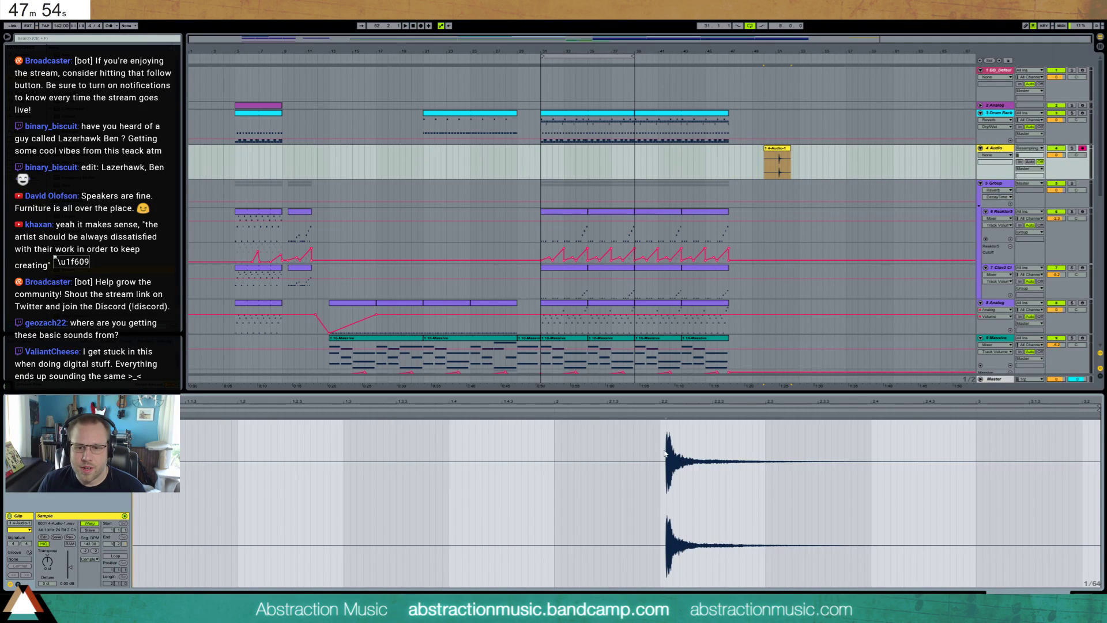
left_click_drag(666, 452, 773, 459)
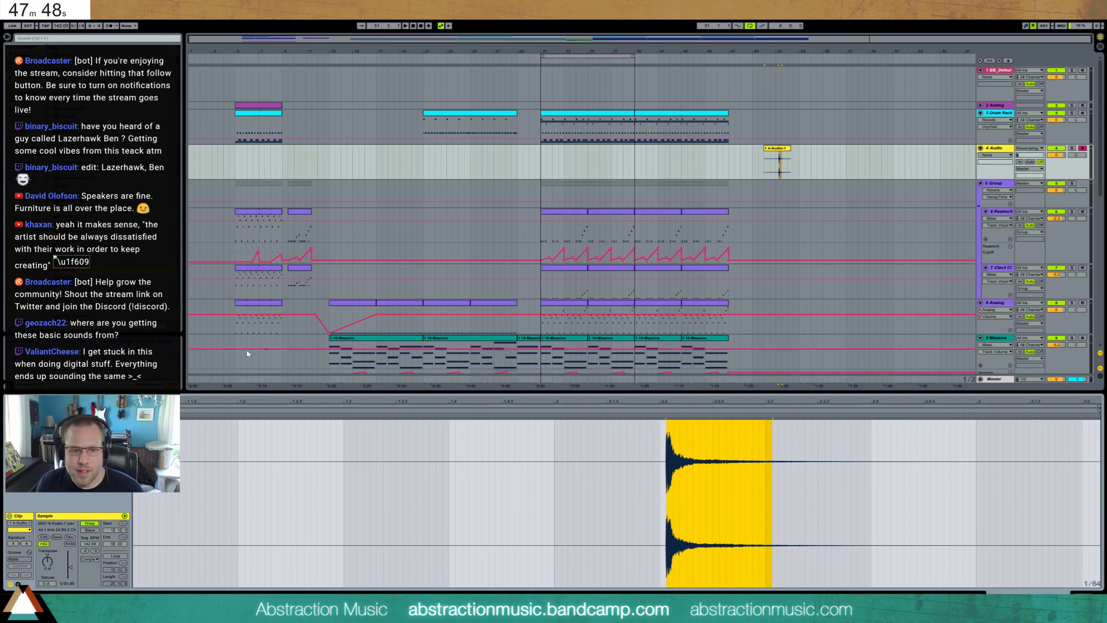
mouse_move(134, 410)
left_mouse_down()
mouse_move(430, 434)
mouse_move(687, 425)
mouse_move(665, 419)
mouse_move(603, 438)
mouse_move(492, 414)
mouse_move(847, 413)
left_mouse_up()
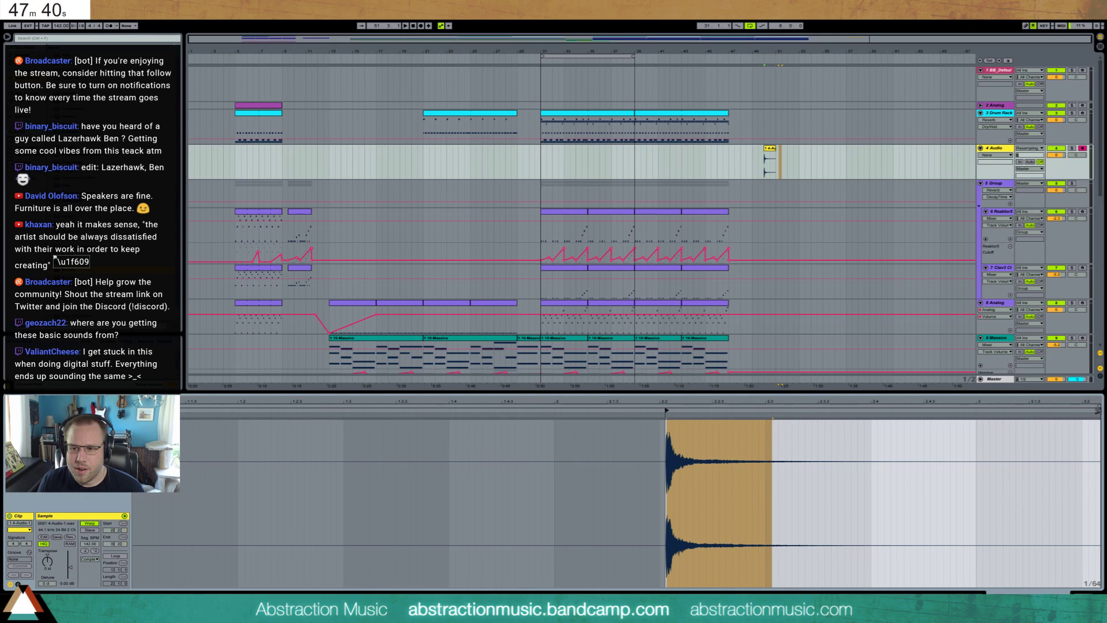
mouse_move(1098, 410)
left_mouse_down()
mouse_move(767, 410)
mouse_move(871, 411)
left_mouse_up()
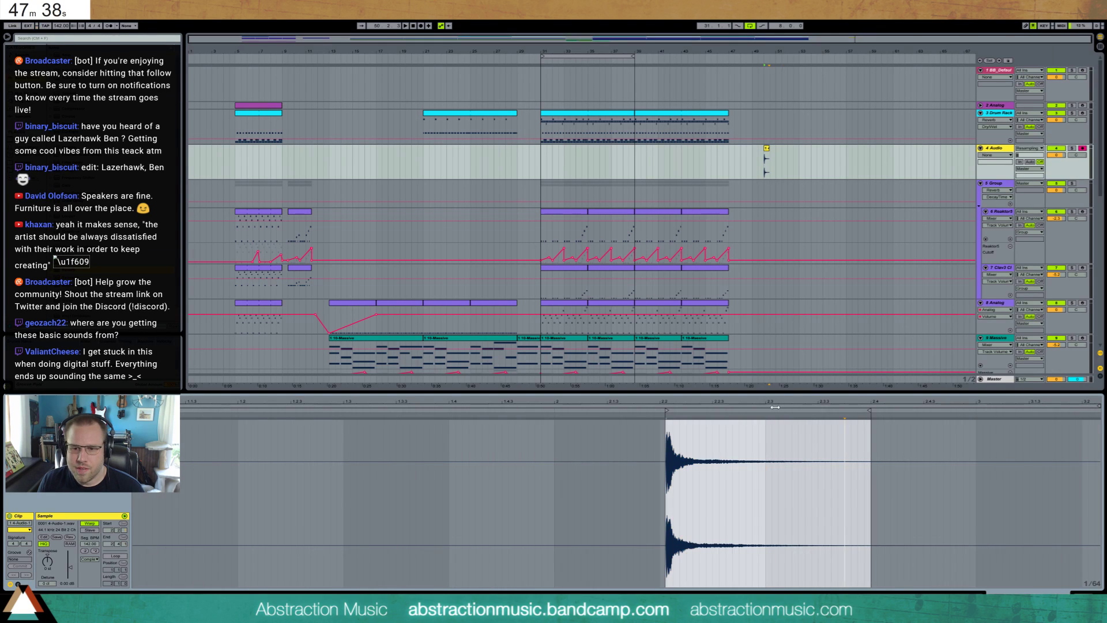
- Reverse the trimmed drum hit and move it so it ends at bar 21, and play it back
left_click(767, 154)
left_click(70, 537)
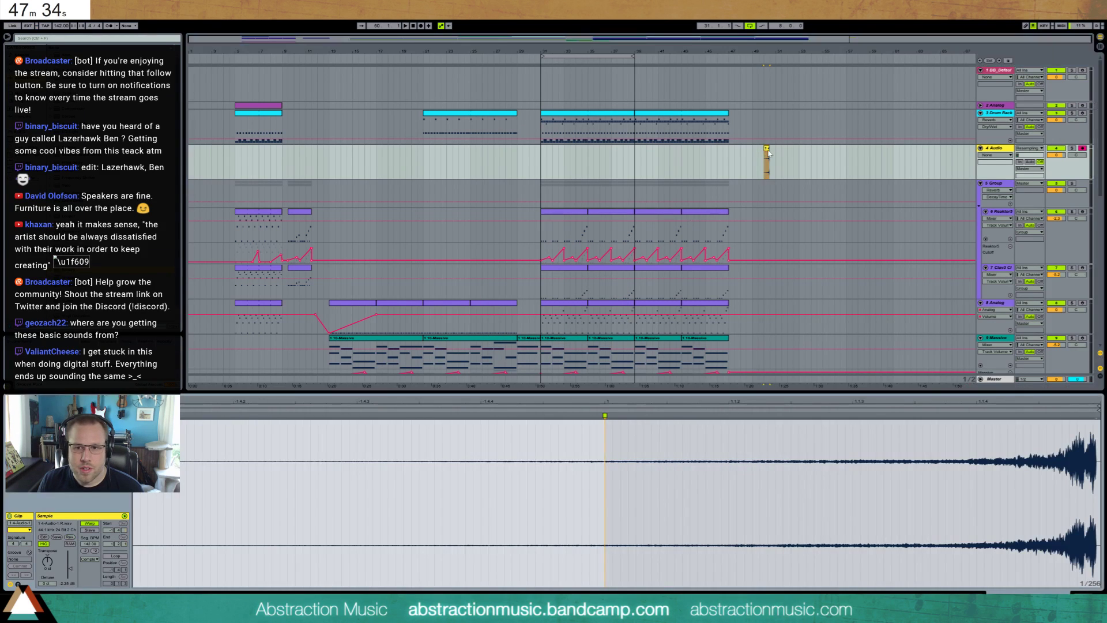
left_click_drag(769, 153, 421, 165)
key("space")
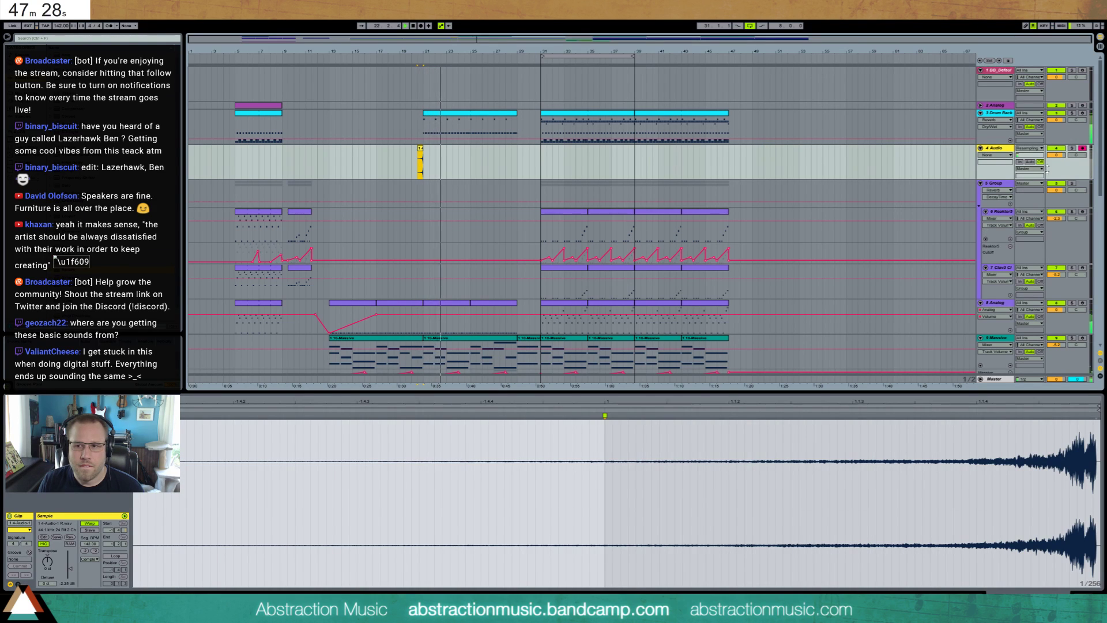
- Set the audio track's input back to Ext. In and move the track above the Drum Rack track
left_click(1030, 148)
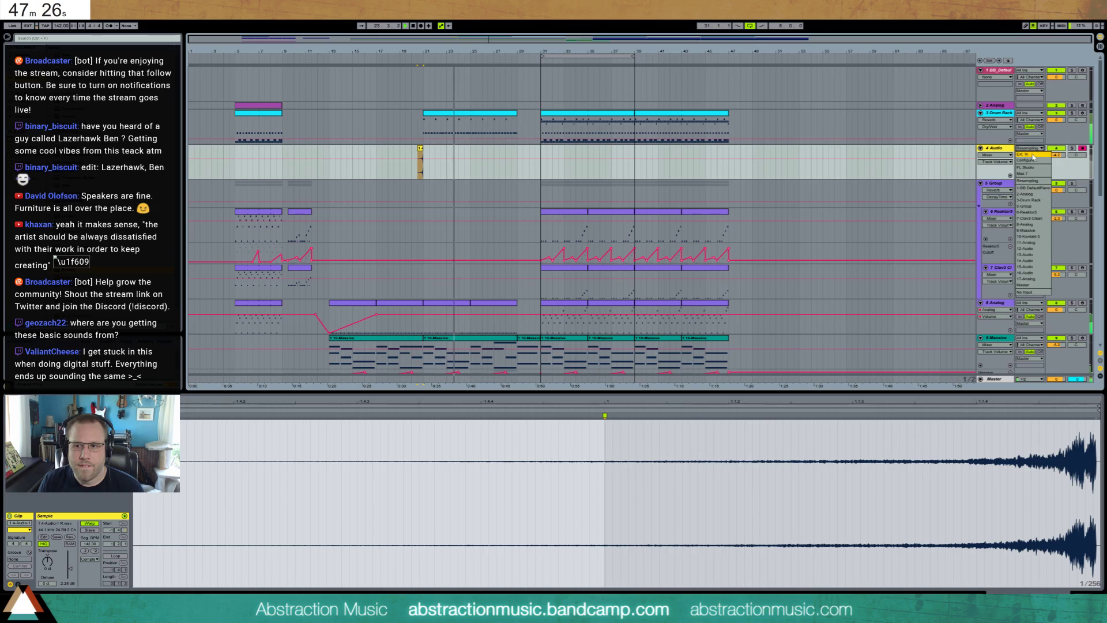
left_click(1033, 156)
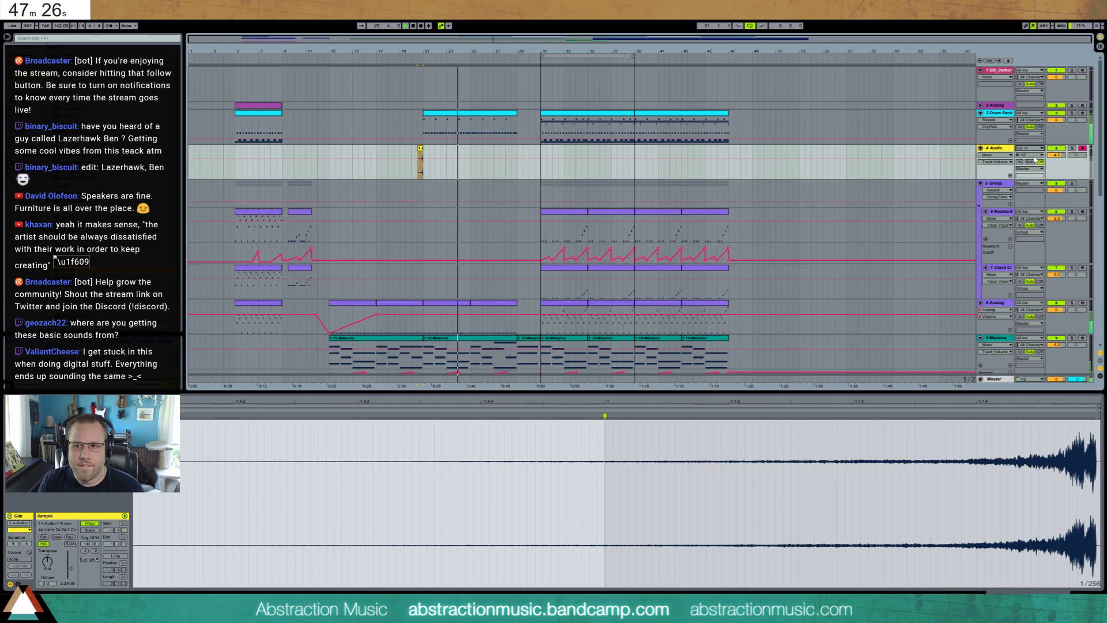
left_click_drag(997, 111, 997, 111)
double_click(997, 112)
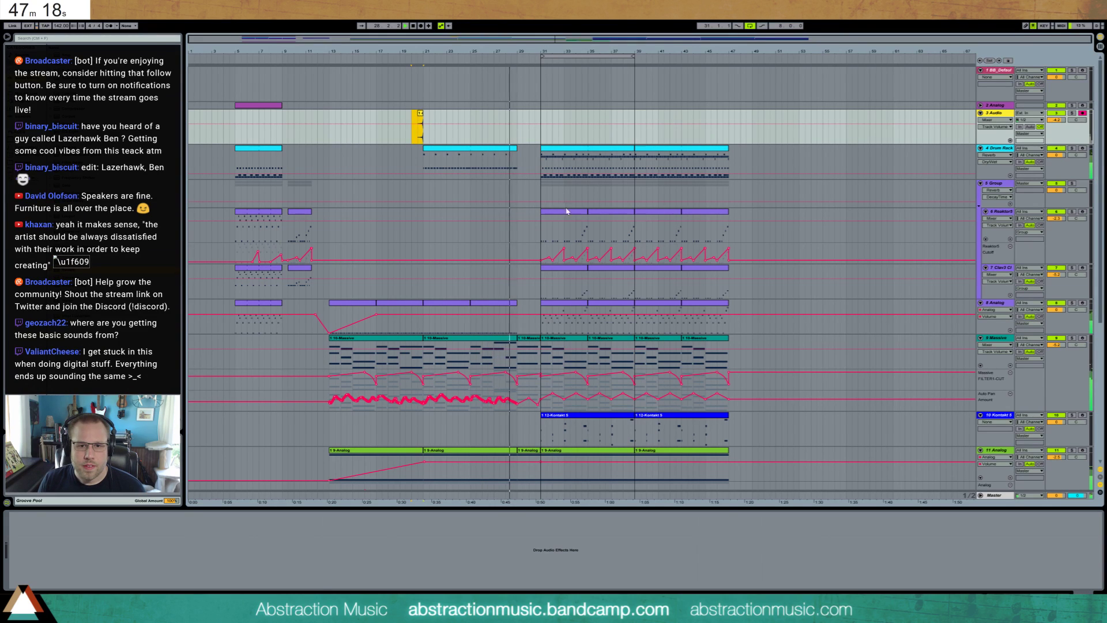
- Copy the reversed drum hit from before bar 21 and paste it so the copy ends at bar 31
left_click(529, 188)
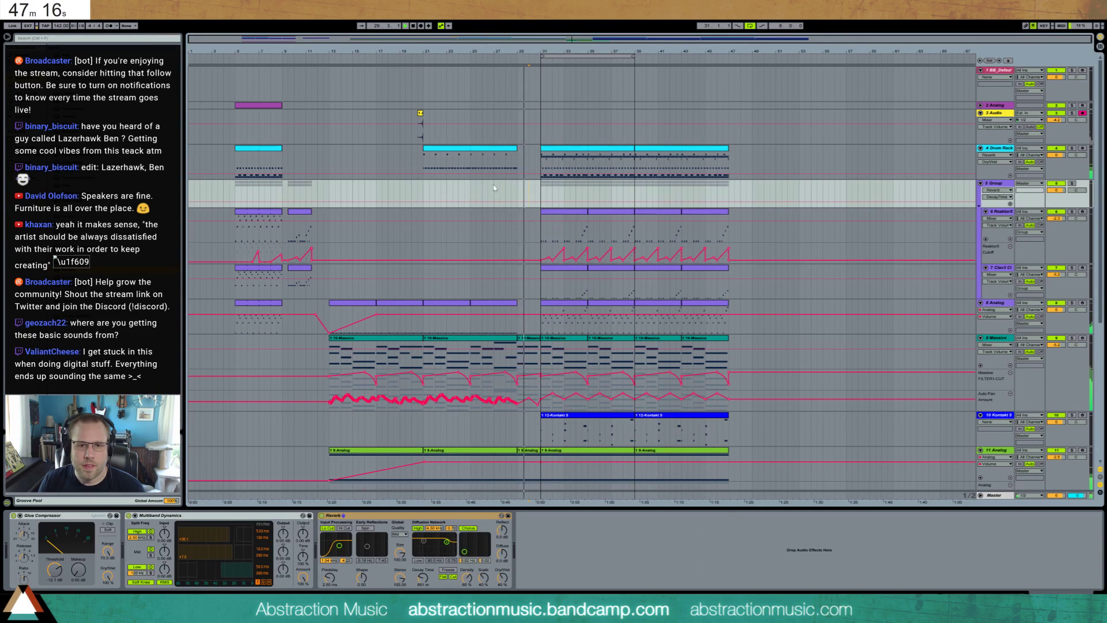
left_click_drag(423, 127, 411, 127)
key("ctrl+c")
left_click(528, 117)
key("ctrl+v")
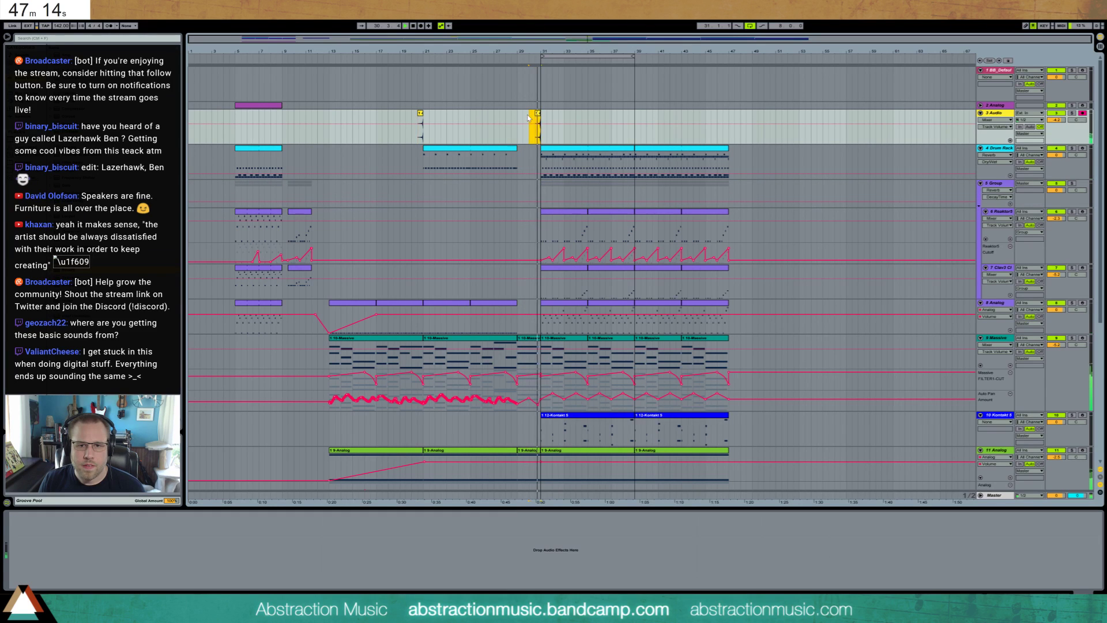
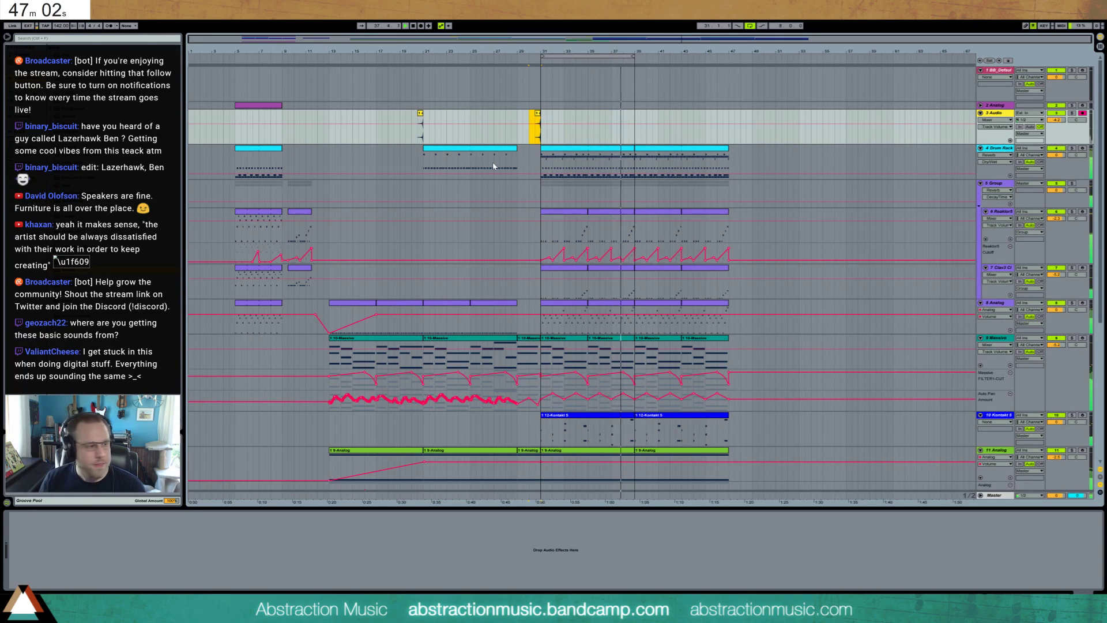
- Set the playback loop to span bars 39 to 47
left_click_drag(620, 56, 703, 67)
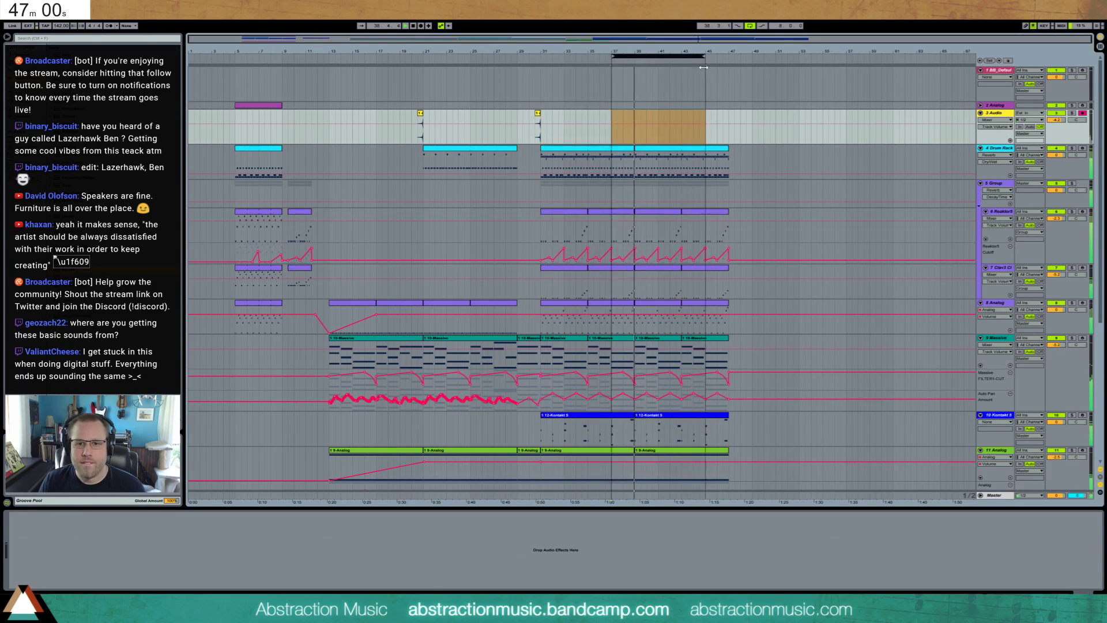
key("Right")
key("Right")
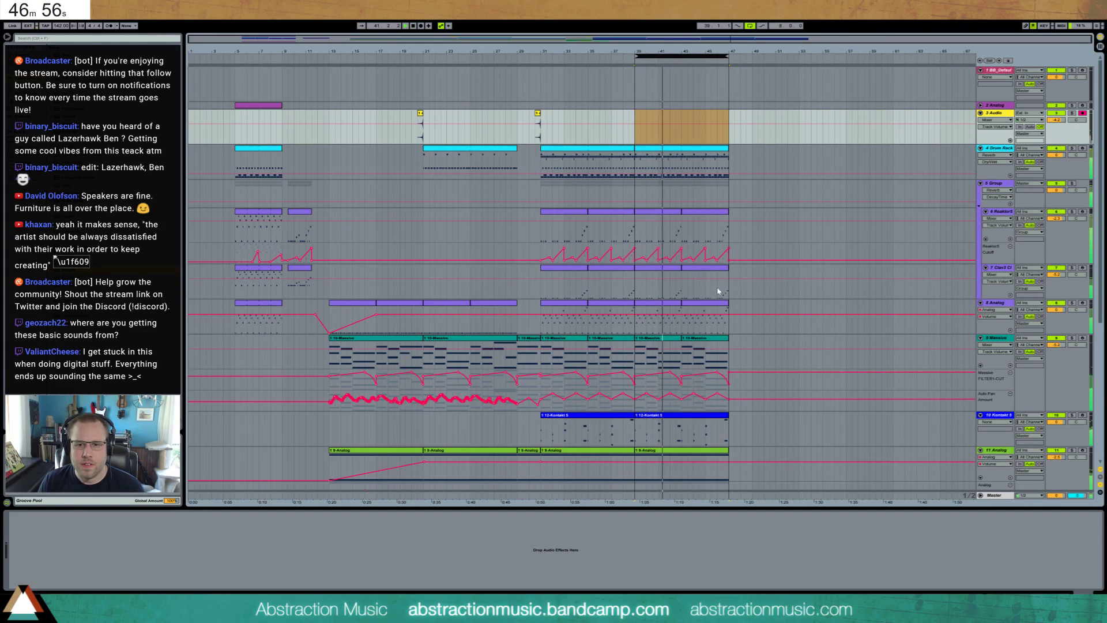
- Adjust the volume of the first VMH1 Claps chain in the Drum Rack's Instrument Rack pad, auditioning the clap alone and in the mix
left_click(691, 152)
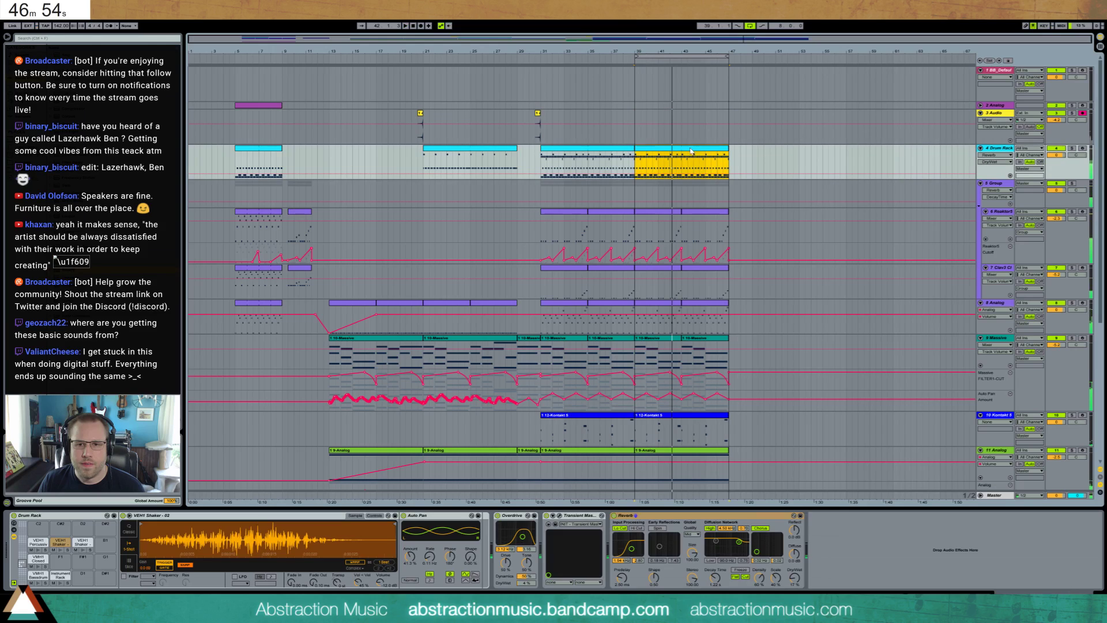
left_click(62, 582)
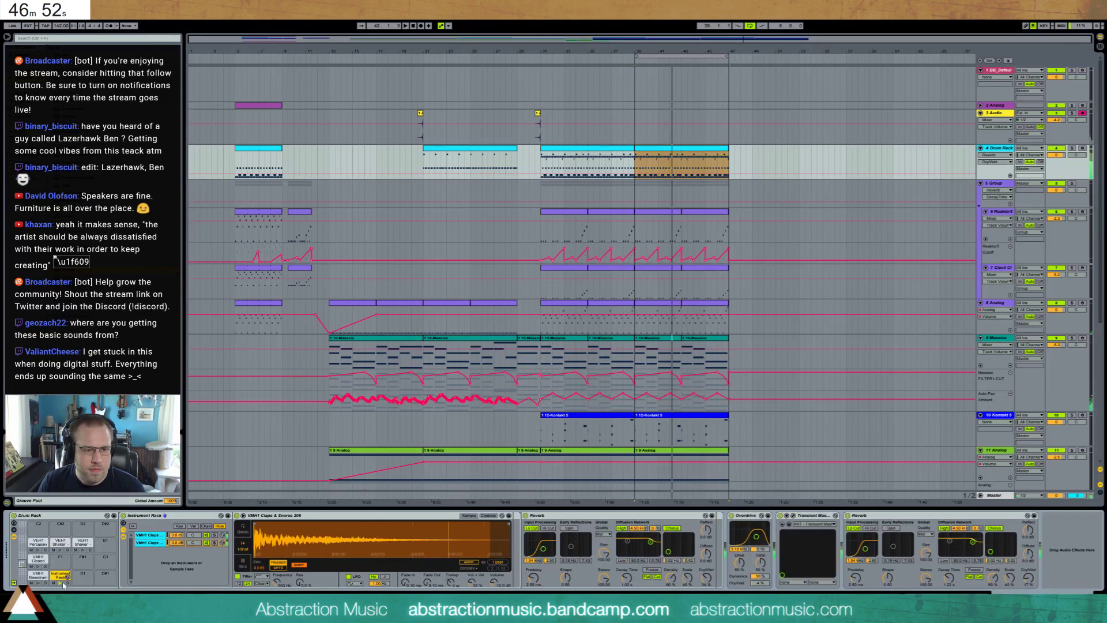
left_click(166, 535)
left_click_drag(175, 535, 173, 577)
left_click(60, 583)
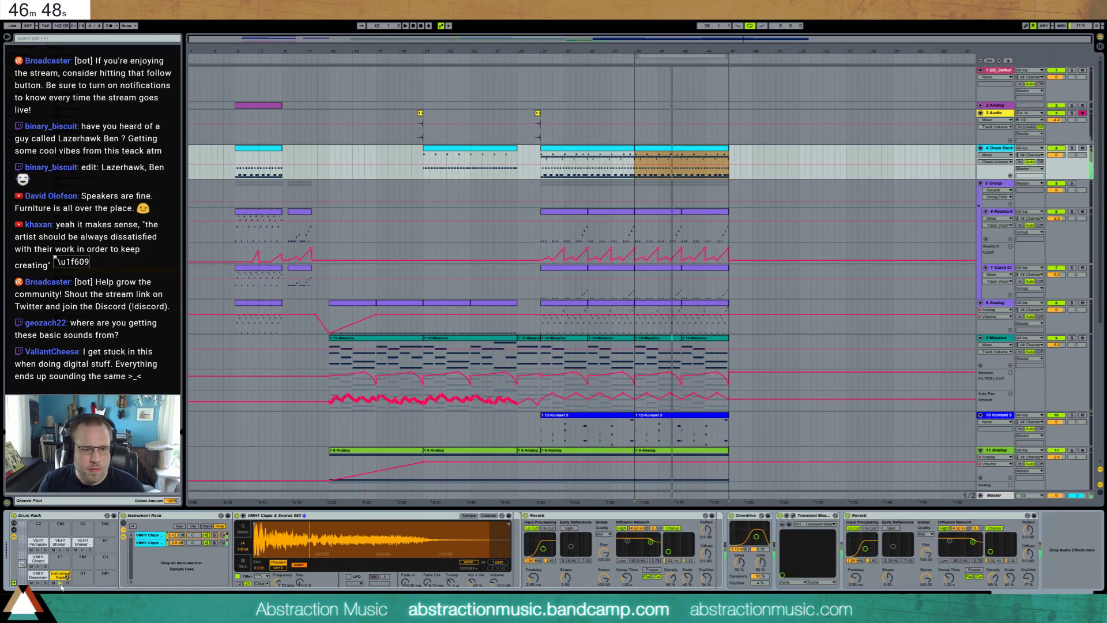
left_click_drag(177, 535, 177, 529)
key("space")
key("space")
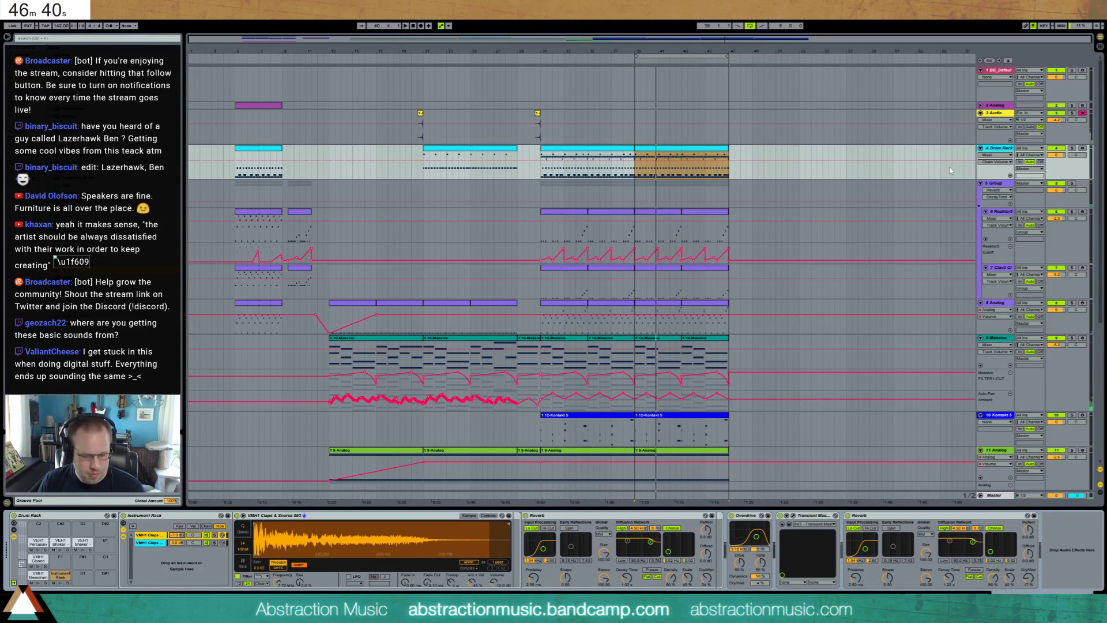
- Show the Session mixer with taller level meters and lower the bassdrum chain's volume in the Drum Rack, checking its peak level
key("Tab")
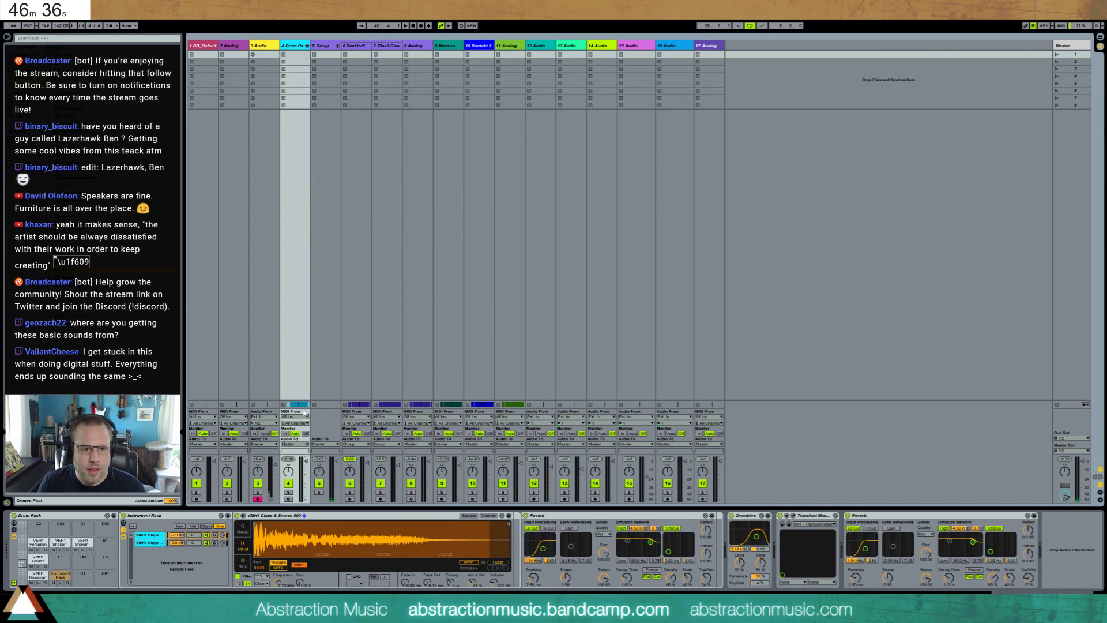
left_click_drag(305, 457, 305, 392)
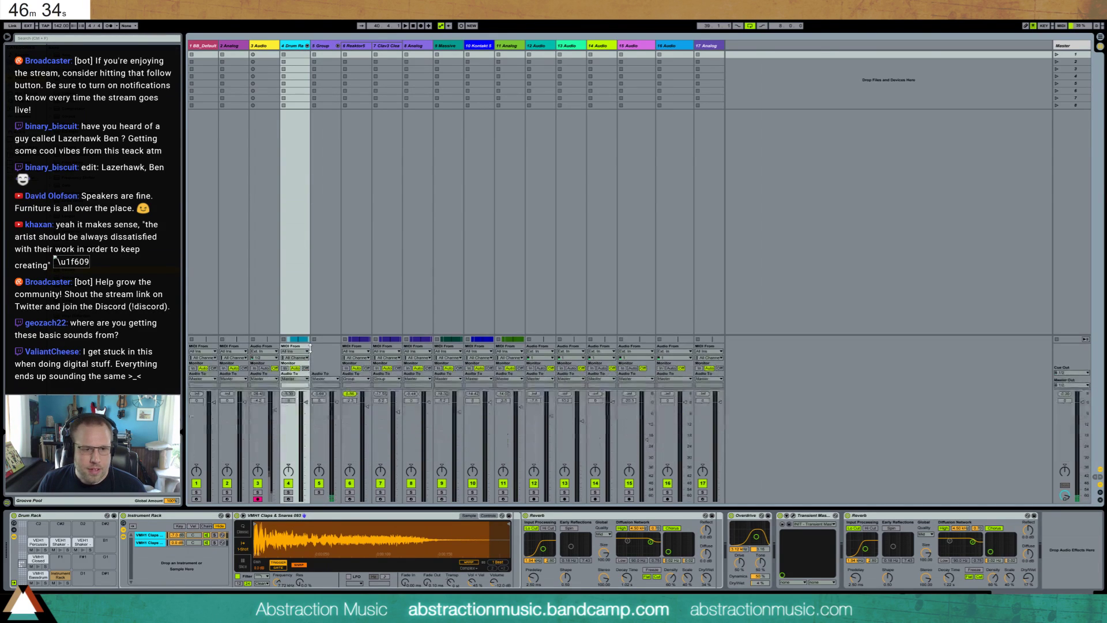
left_click(38, 576)
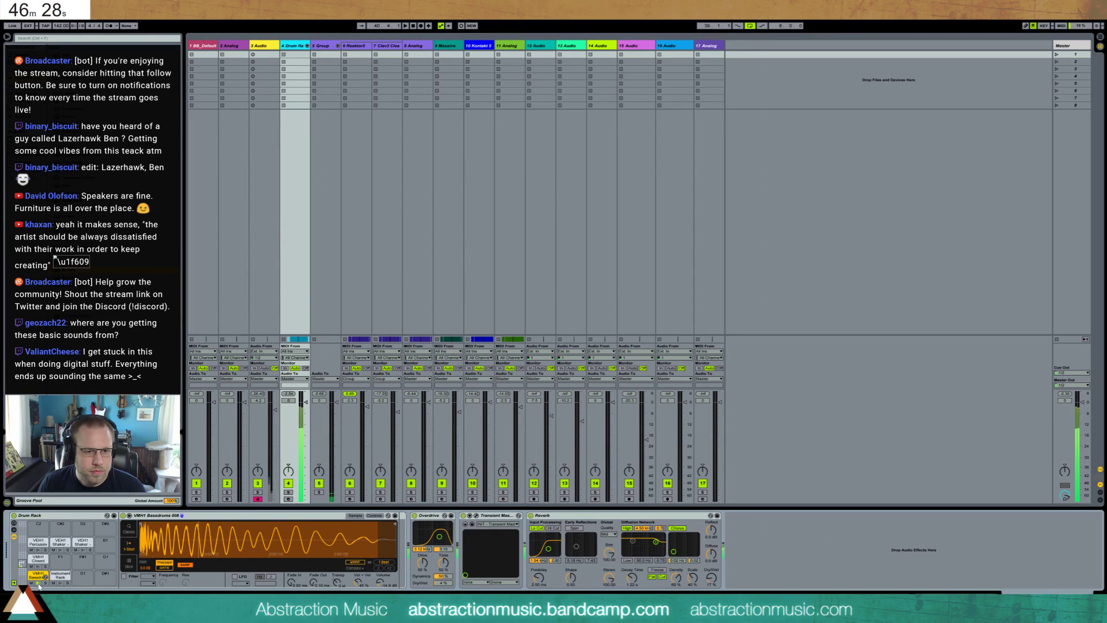
left_click(13, 535)
left_click_drag(173, 530, 173, 537)
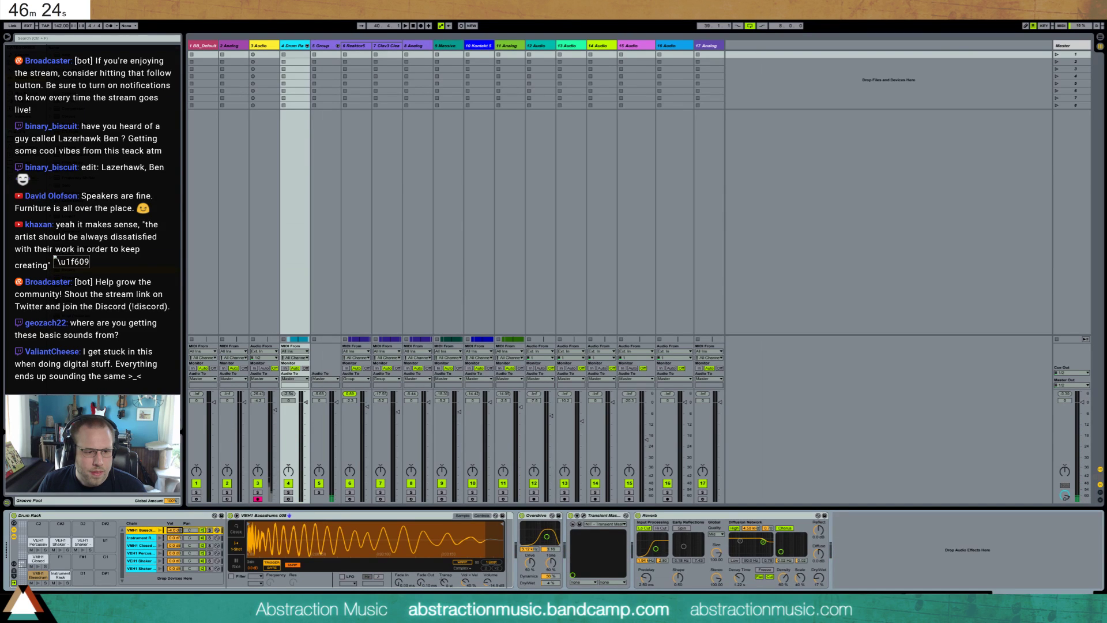
left_click(37, 583)
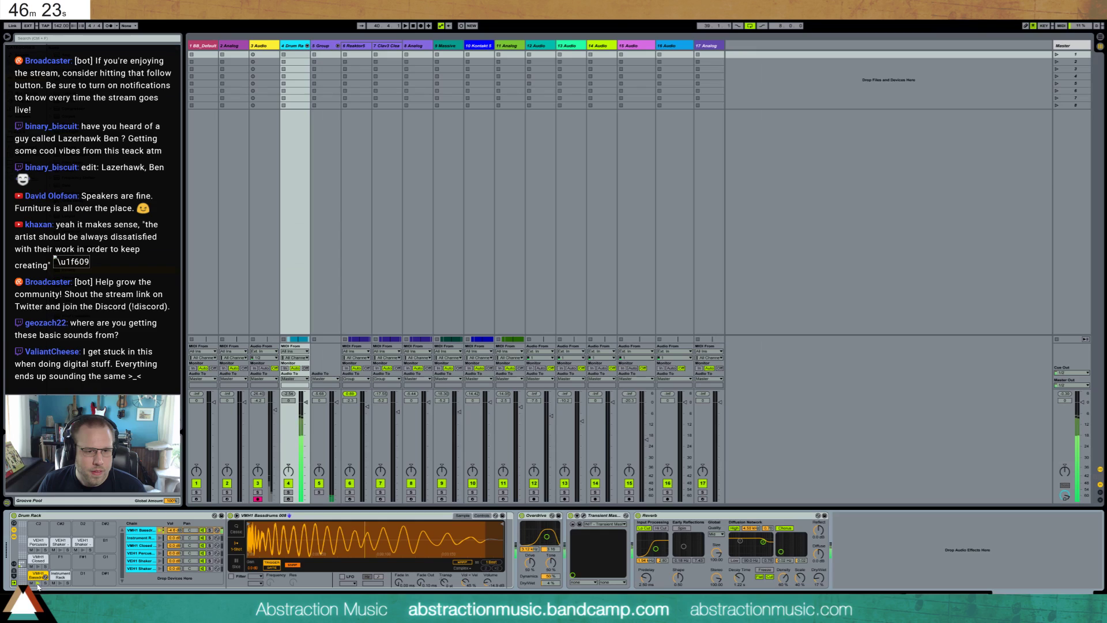
left_click(290, 394)
left_click(38, 584)
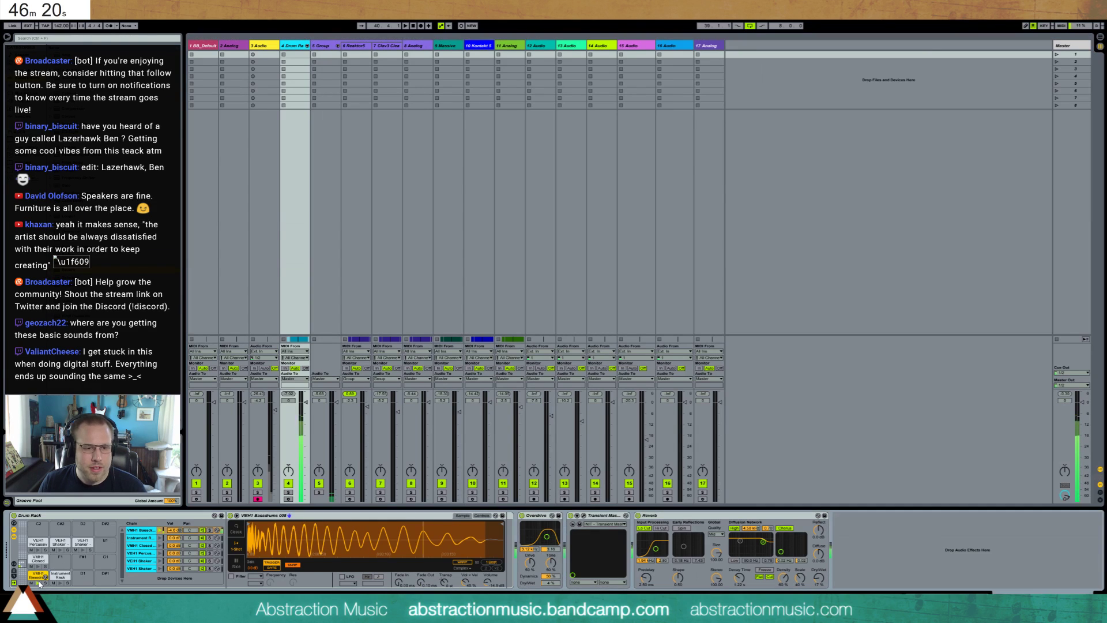
- Lower the volumes of the Instrument Rack clap chain and the closed hats chain in the Drum Rack
left_click(174, 538)
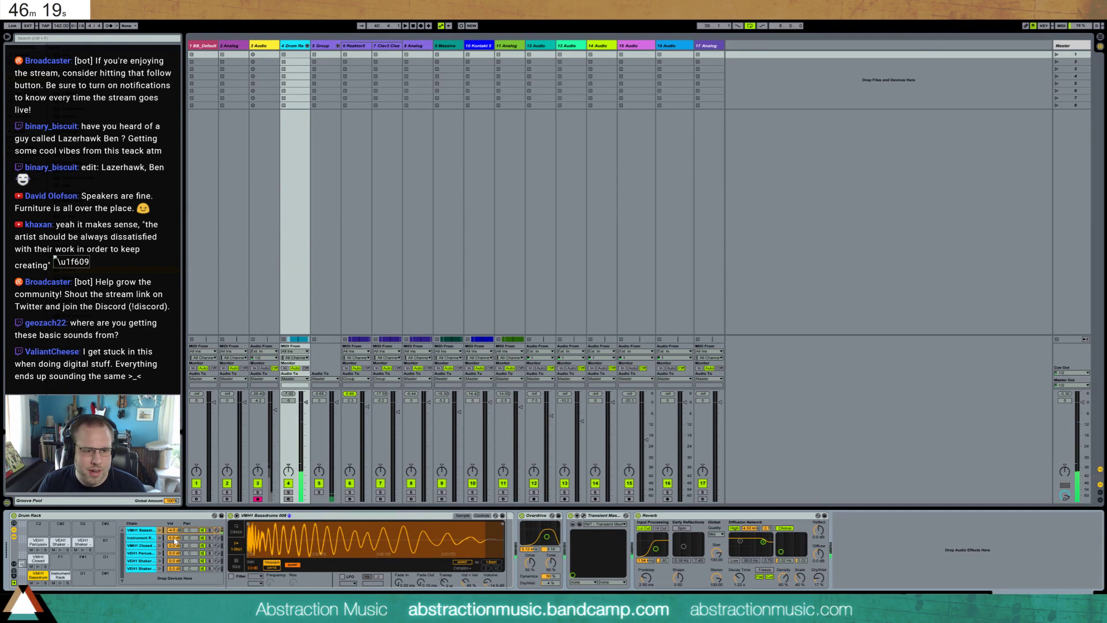
left_click(61, 583)
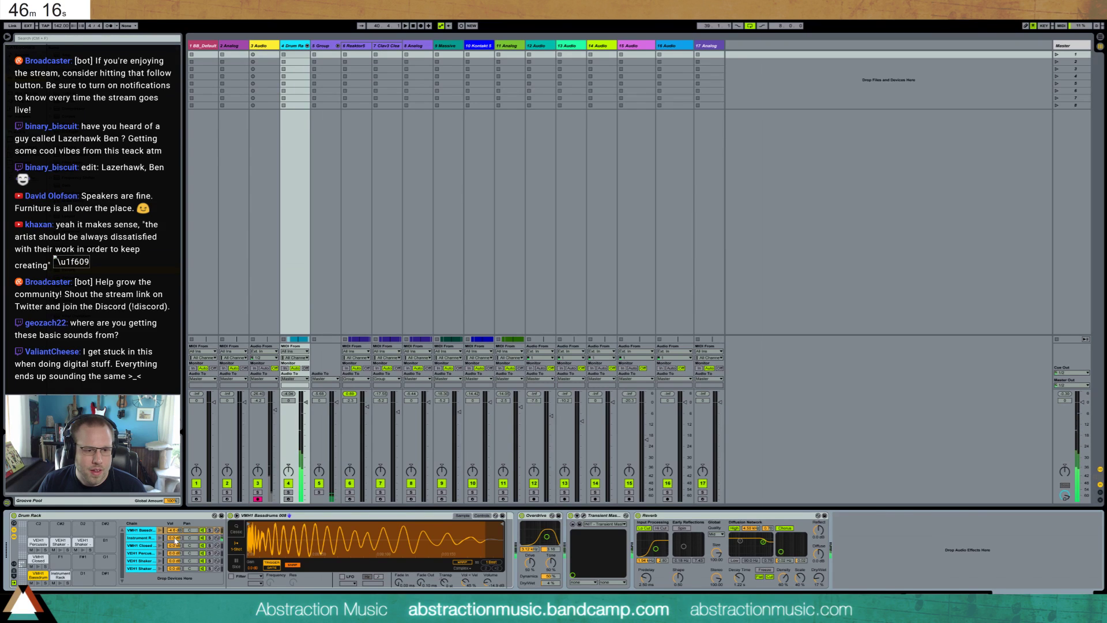
left_click_drag(173, 537, 174, 540)
left_click(37, 561)
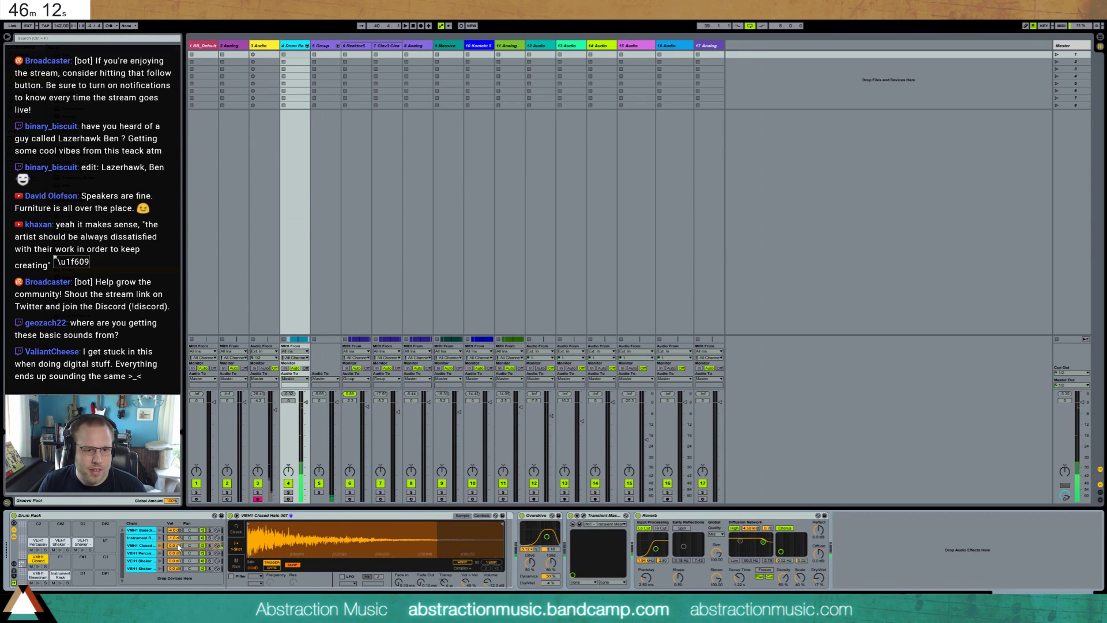
left_click_drag(173, 545, 172, 557)
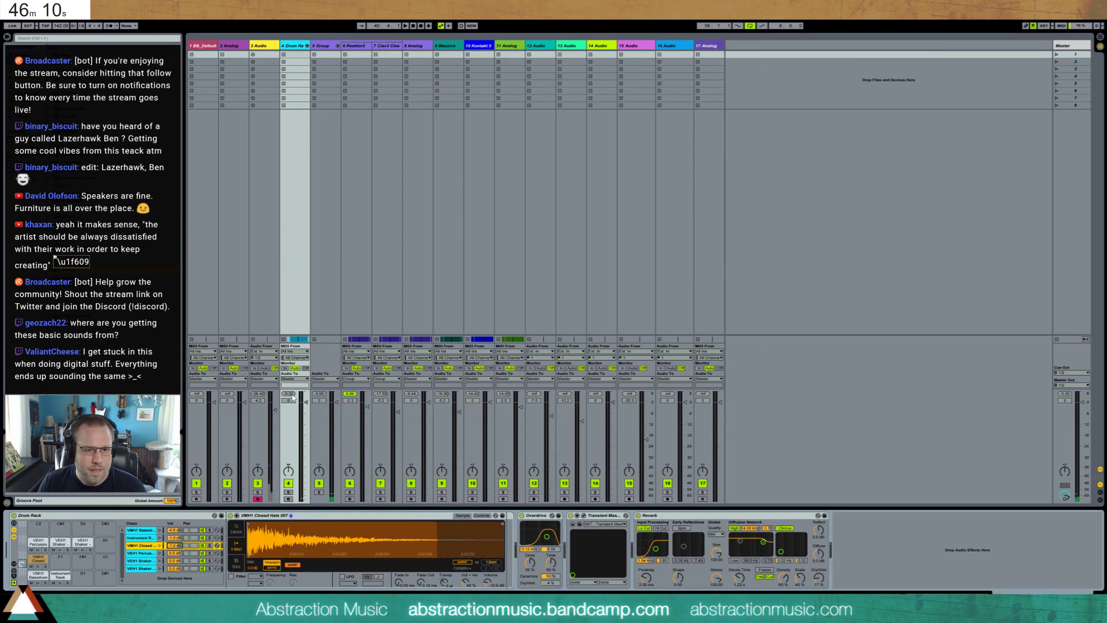
- Audition the Drum Rack's closed hat, percussive FX and two shaker pads one by one, resetting the drum track's peak level reading
left_click(289, 401)
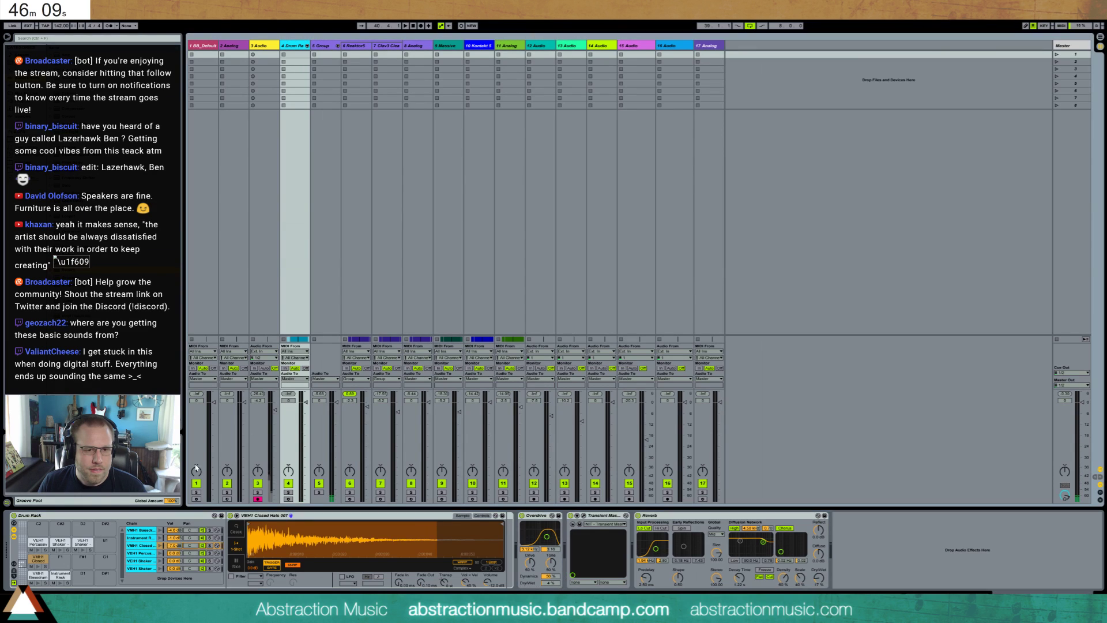
left_click(37, 554)
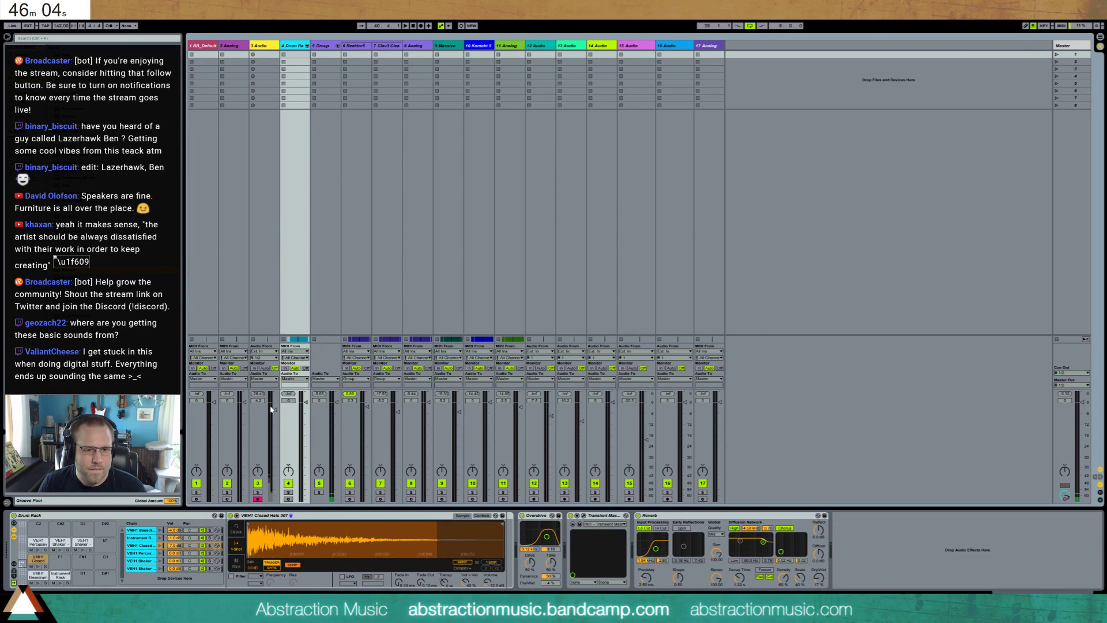
left_click(41, 546)
left_click_drag(172, 557, 172, 577)
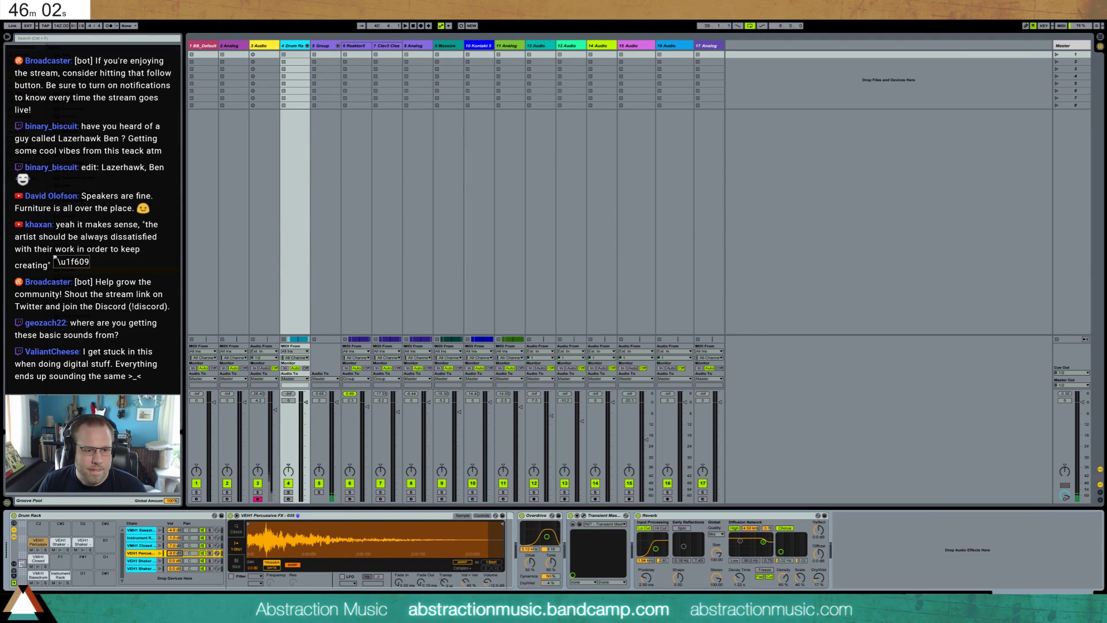
left_click(38, 549)
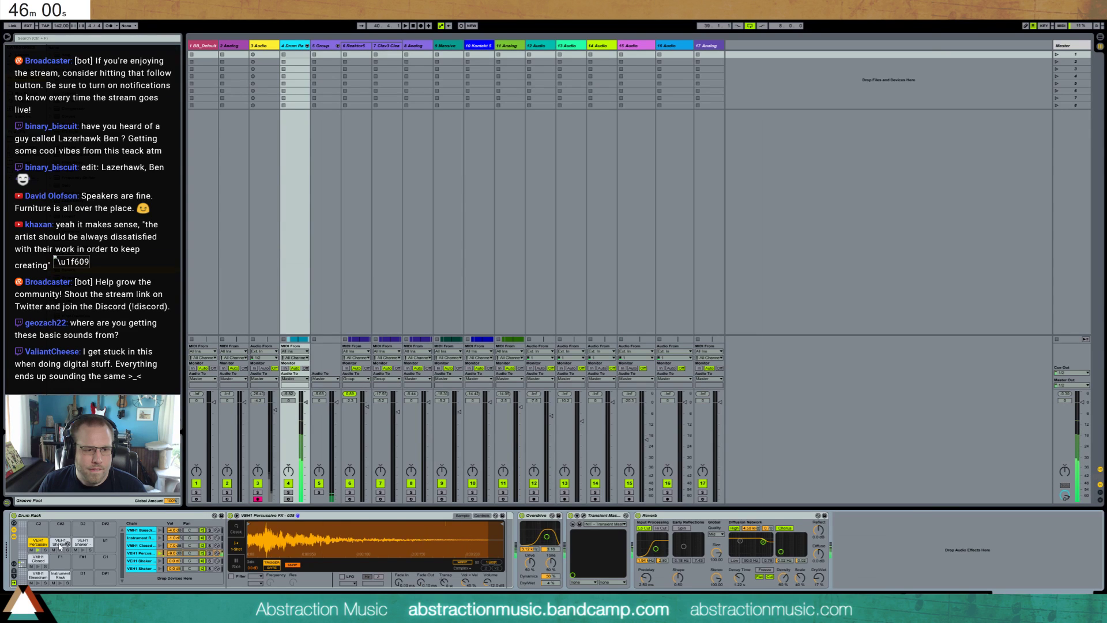
left_click(60, 544)
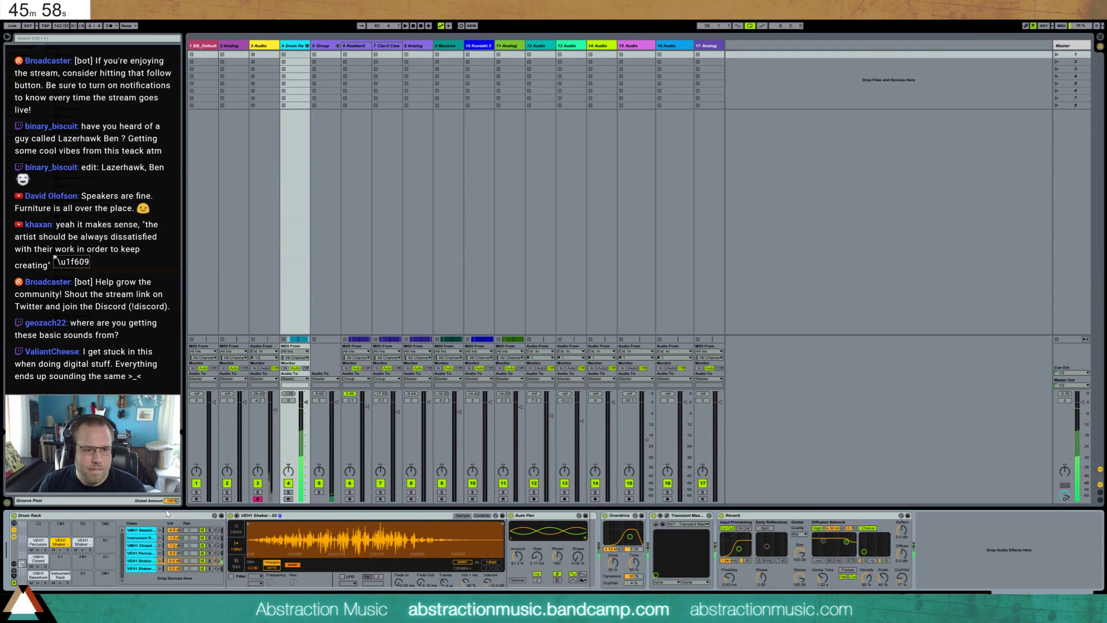
left_click(143, 561)
left_click(84, 549)
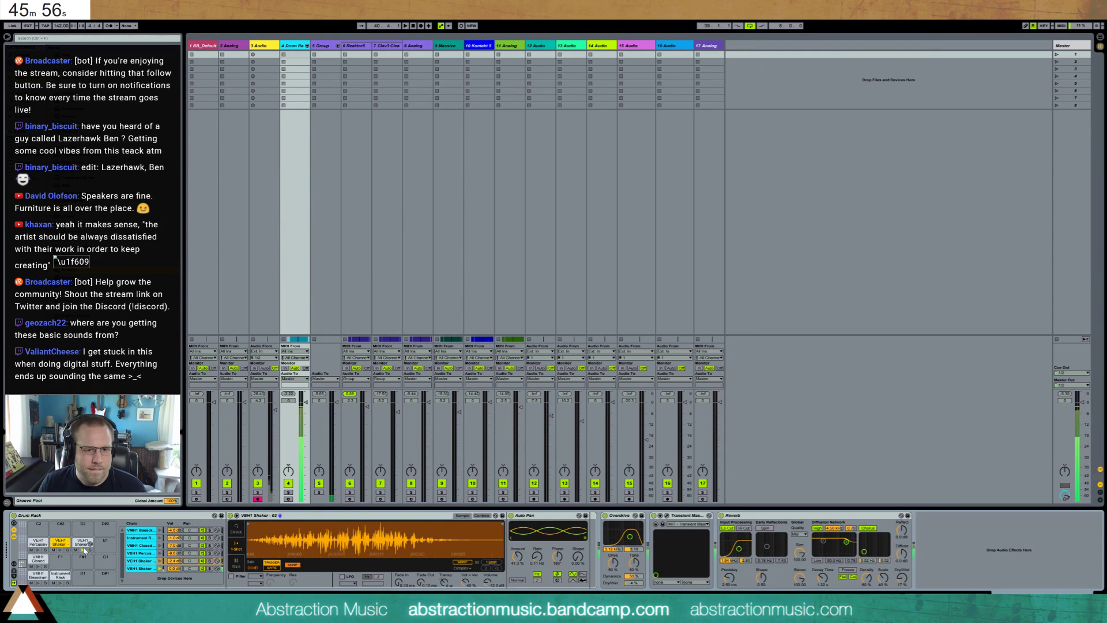
left_click(84, 550)
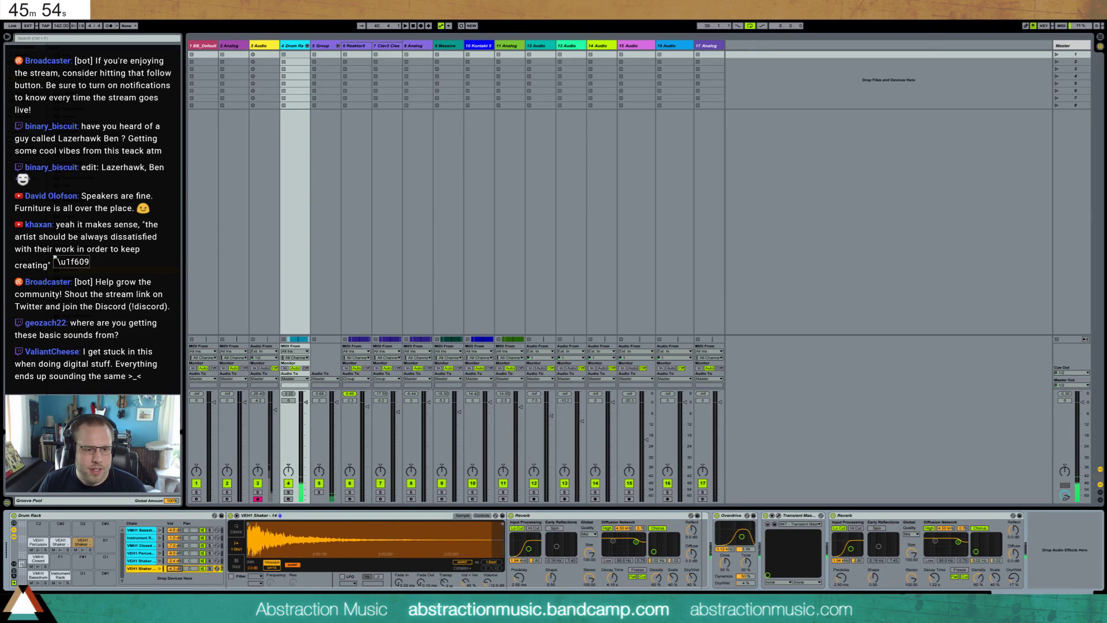
left_click(84, 551)
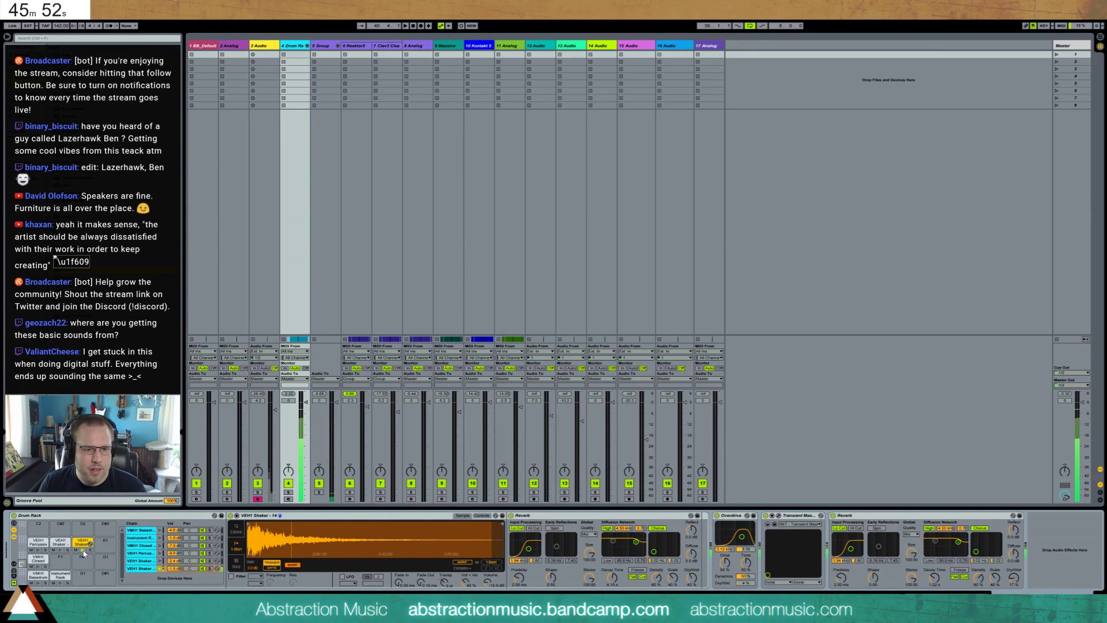
left_click(288, 395)
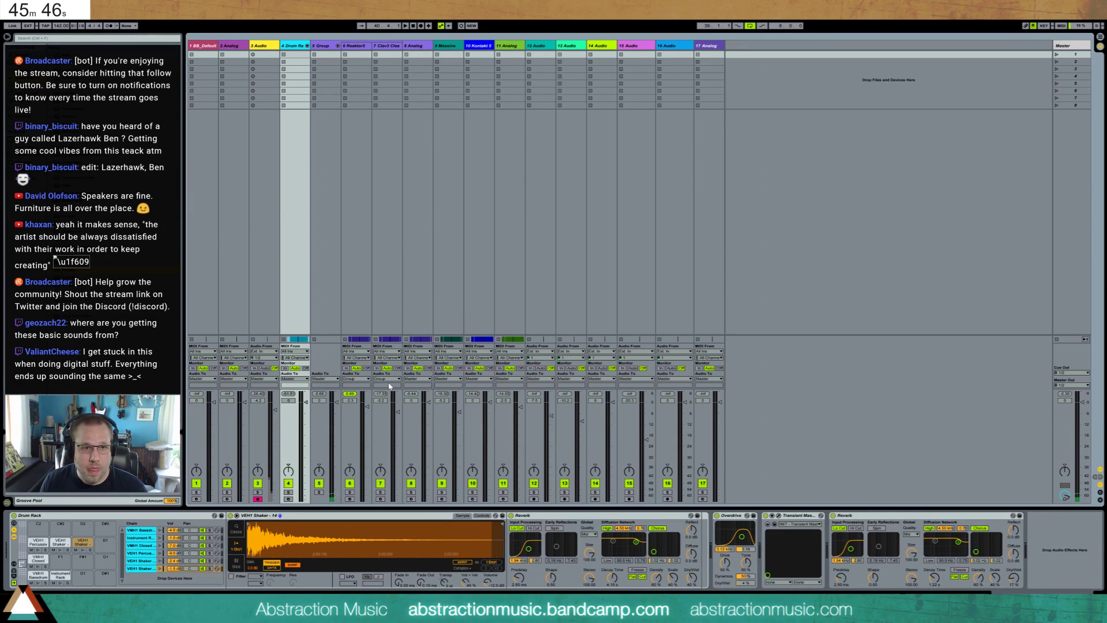
- Select tracks 3 through 14 together in the Arrangement View and pull all their volumes down
key("Tab")
left_click(993, 114)
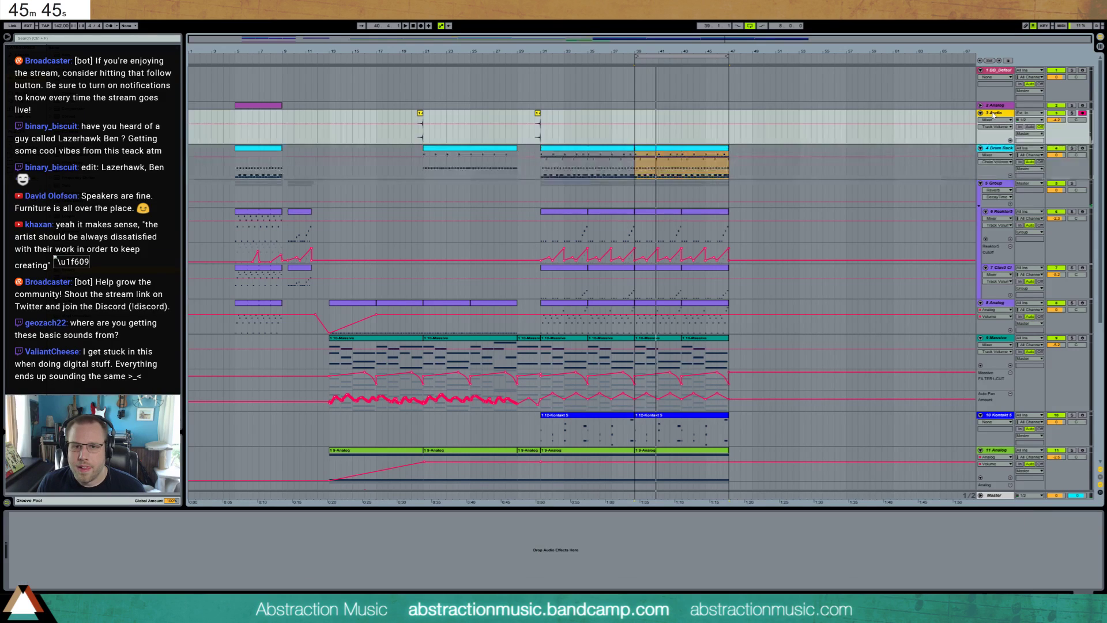
left_click(996, 450)
scroll(967, 438, "down", 3)
scroll(971, 447, "down", 2)
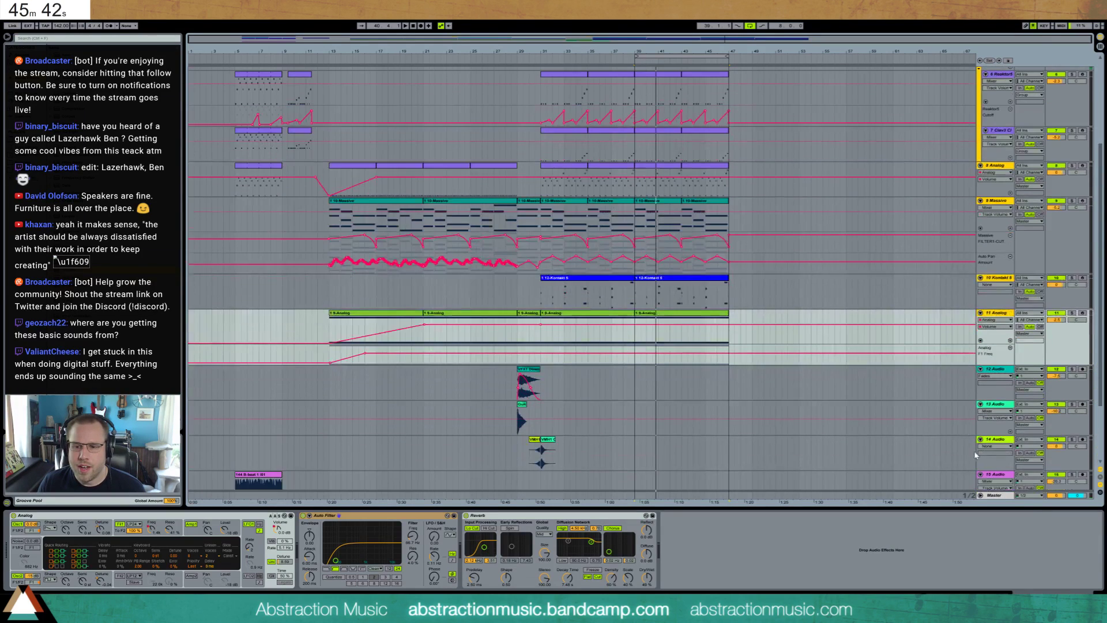
scroll(1004, 444, "down", 2)
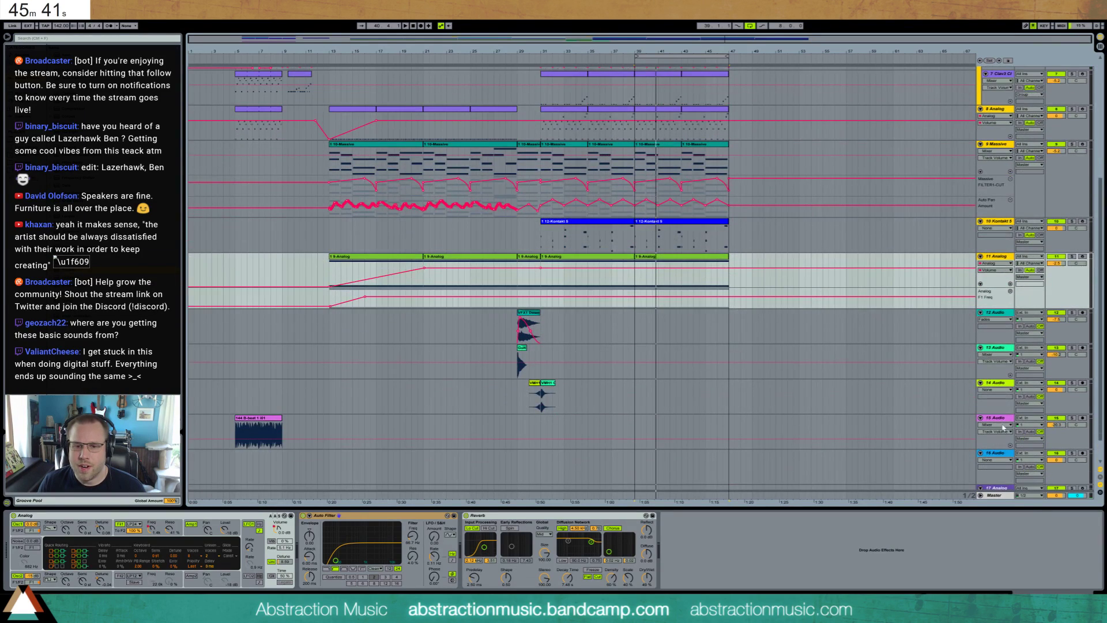
left_click(1006, 388)
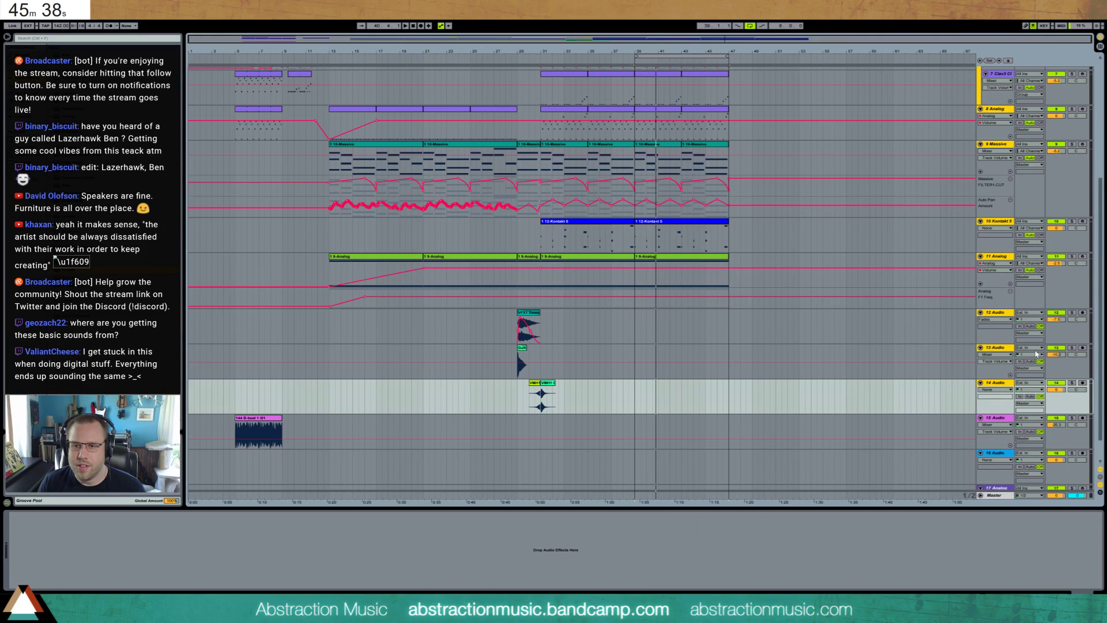
scroll(1036, 353, "up", 6)
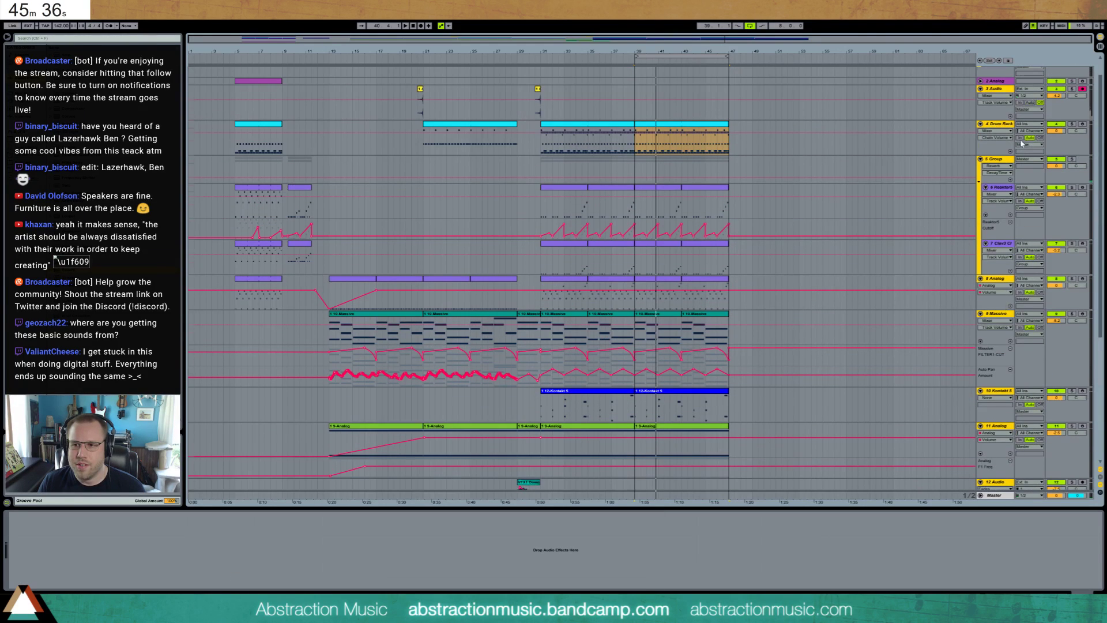
scroll(1023, 144, "up", 1)
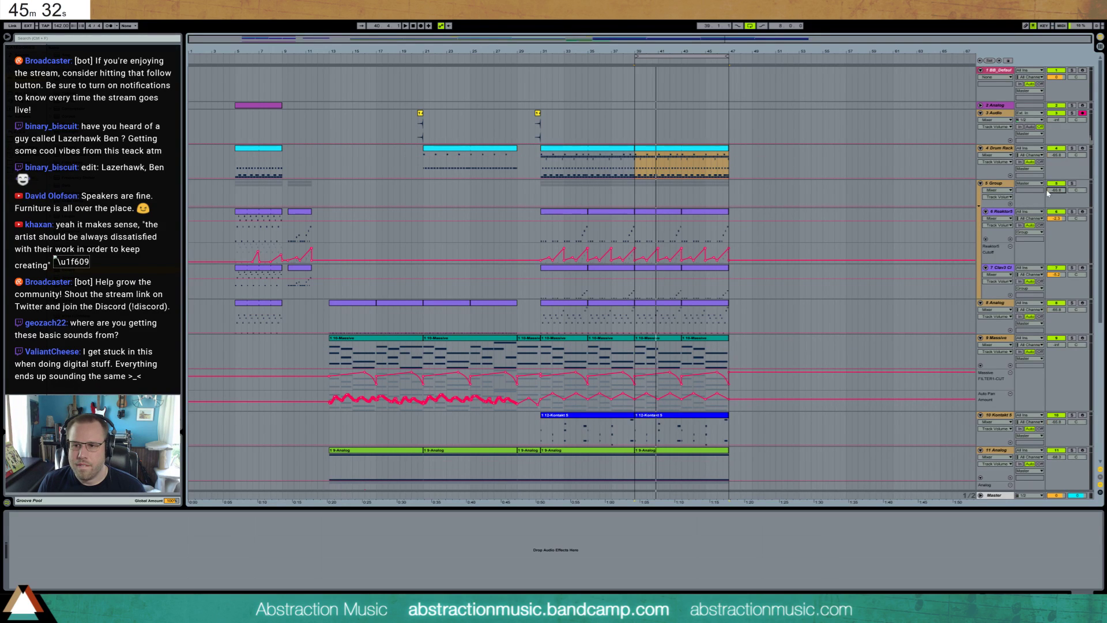
- Reset the volume of group track 5 to its default
left_click(996, 184)
left_click(1053, 192)
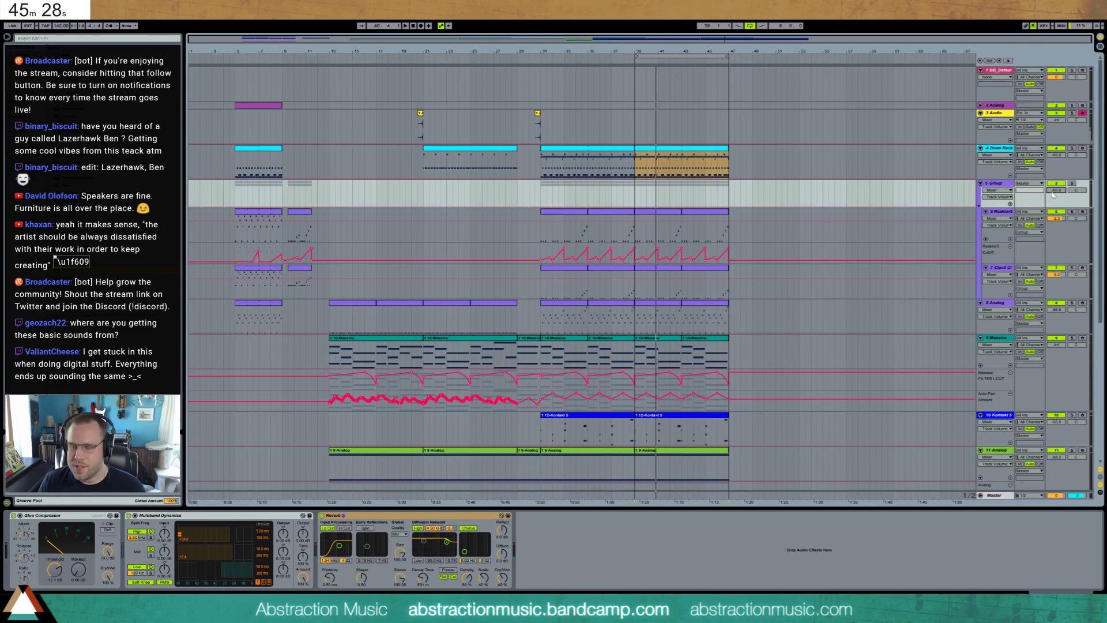
key("Delete")
- Turn the volumes of the Reaktor and Clav3 Clean tracks inside the group all the way down
left_click(1003, 214)
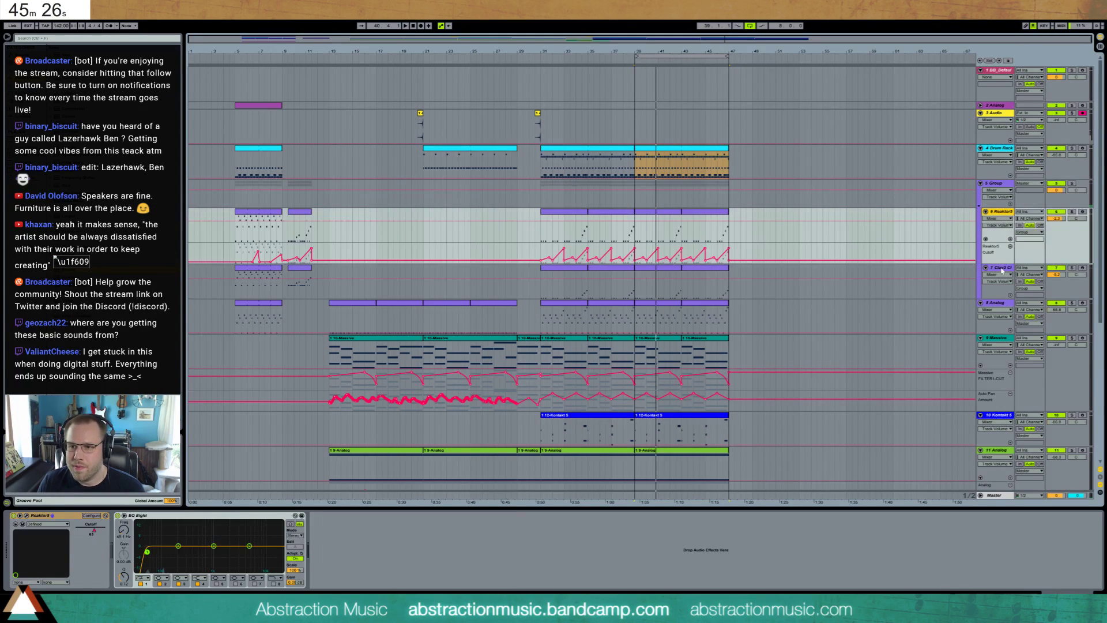
left_click(1057, 277)
left_click_drag(1059, 276, 1045, 276)
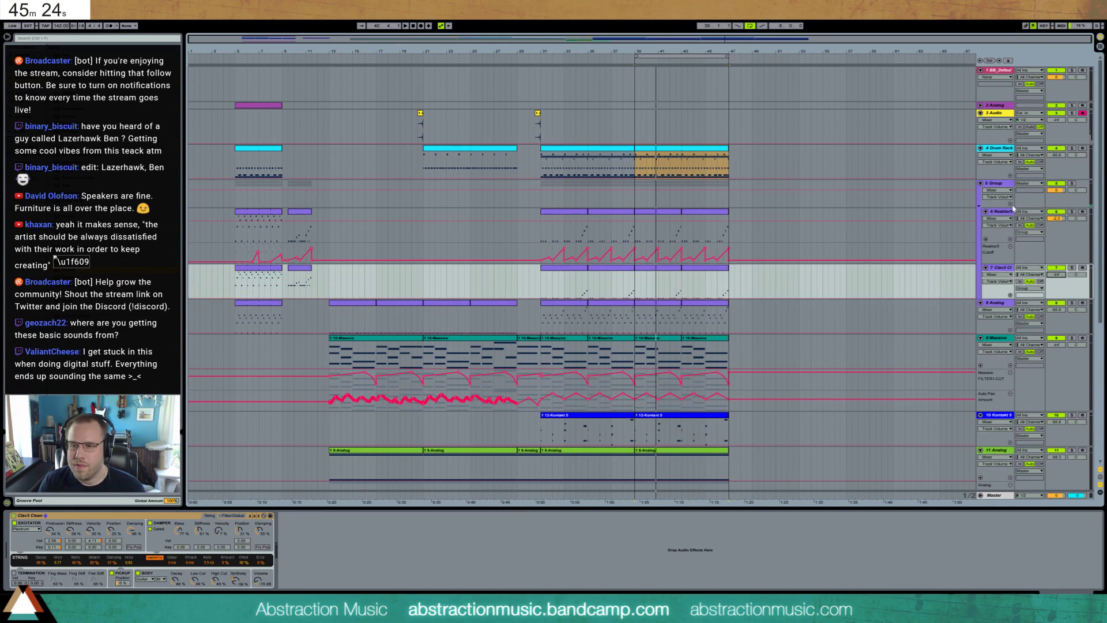
left_click(1000, 149)
left_click(1003, 213)
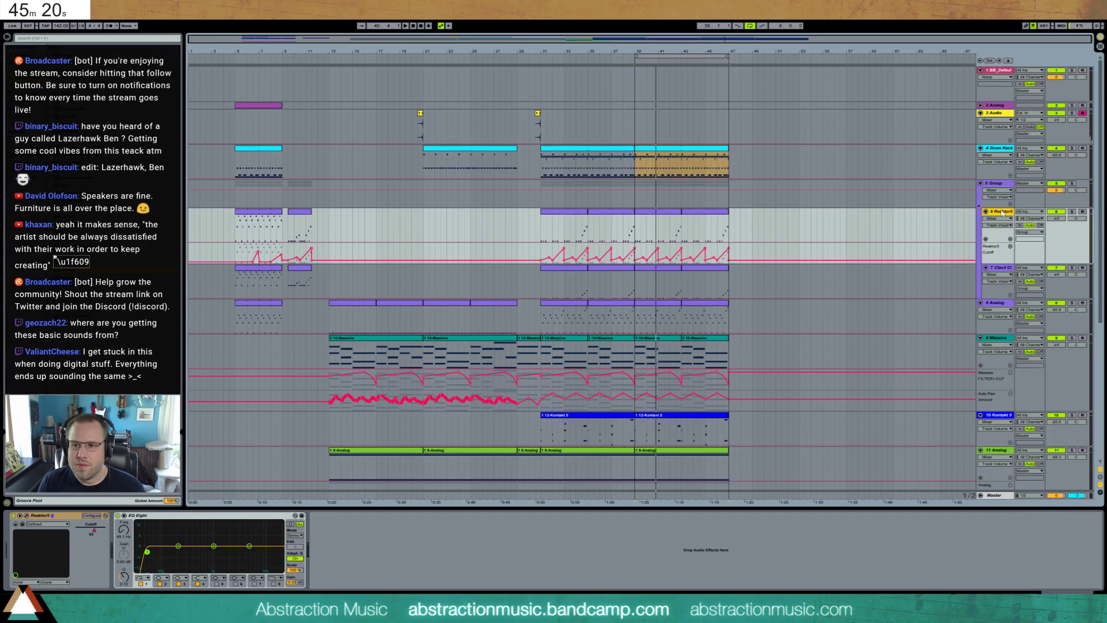
- Bring the Drum Rack, Reaktor and Clav3 Clean tracks back into the mix in Session View, balancing their faders during playback
key("Tab")
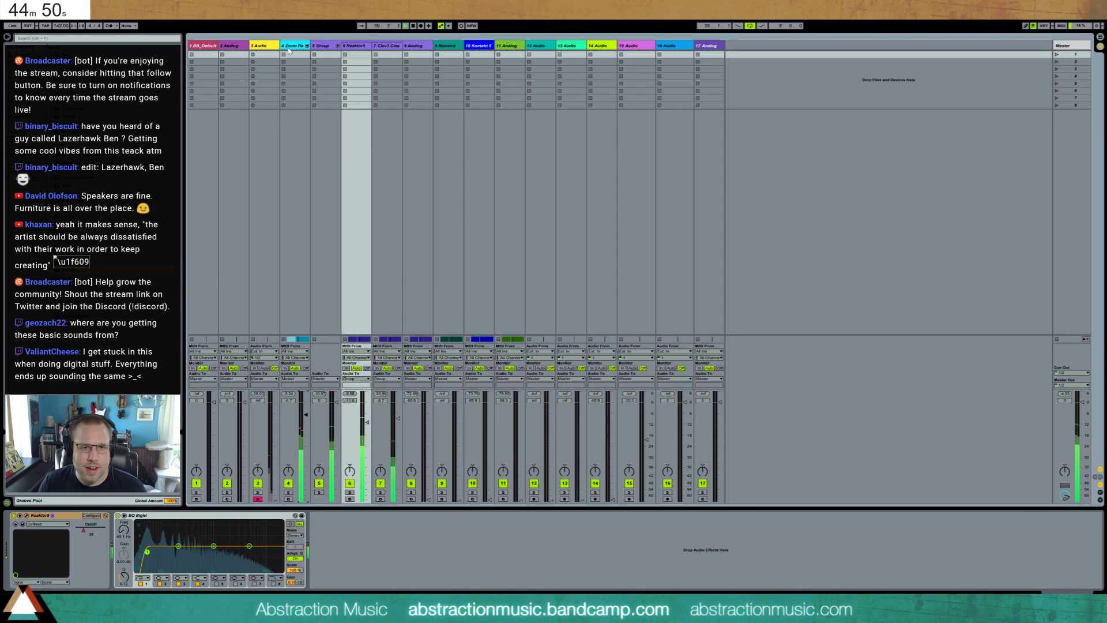
left_click(296, 209)
left_click_drag(172, 568, 172, 580)
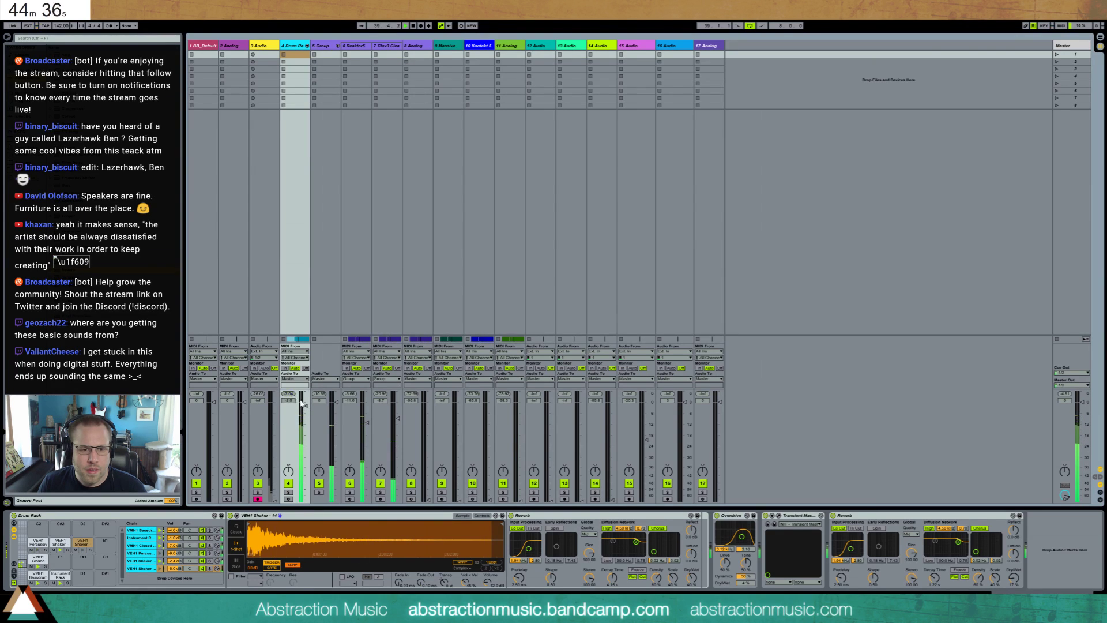
- Raise the third EQ Eight band on the Reaktor track into a strong peak and sweep it across the frequencies
left_click(361, 285)
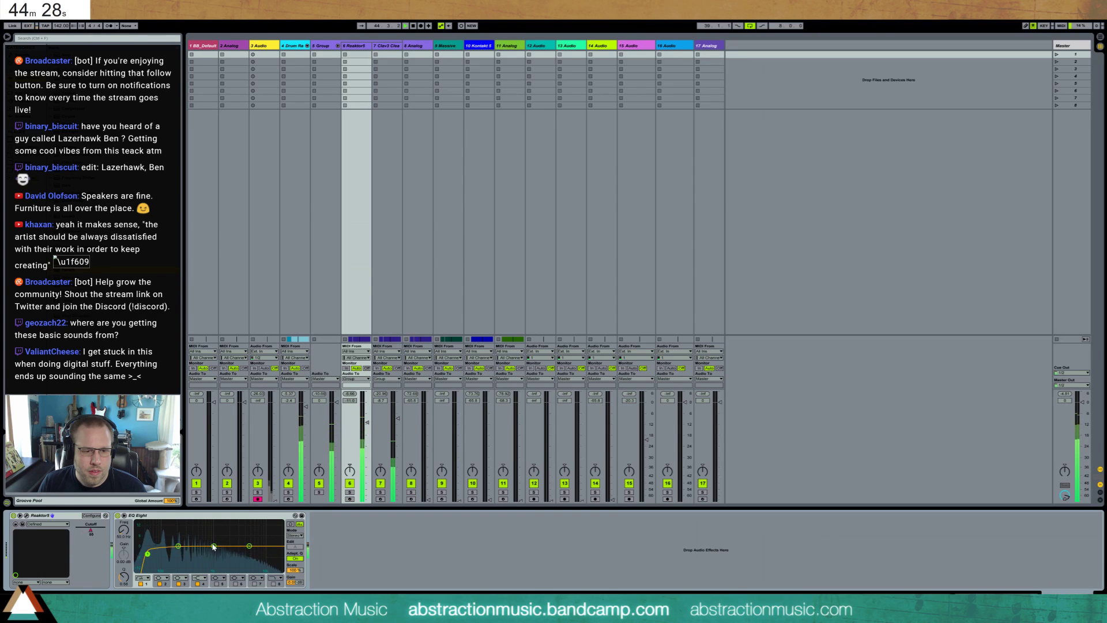
left_click_drag(214, 547, 187, 523)
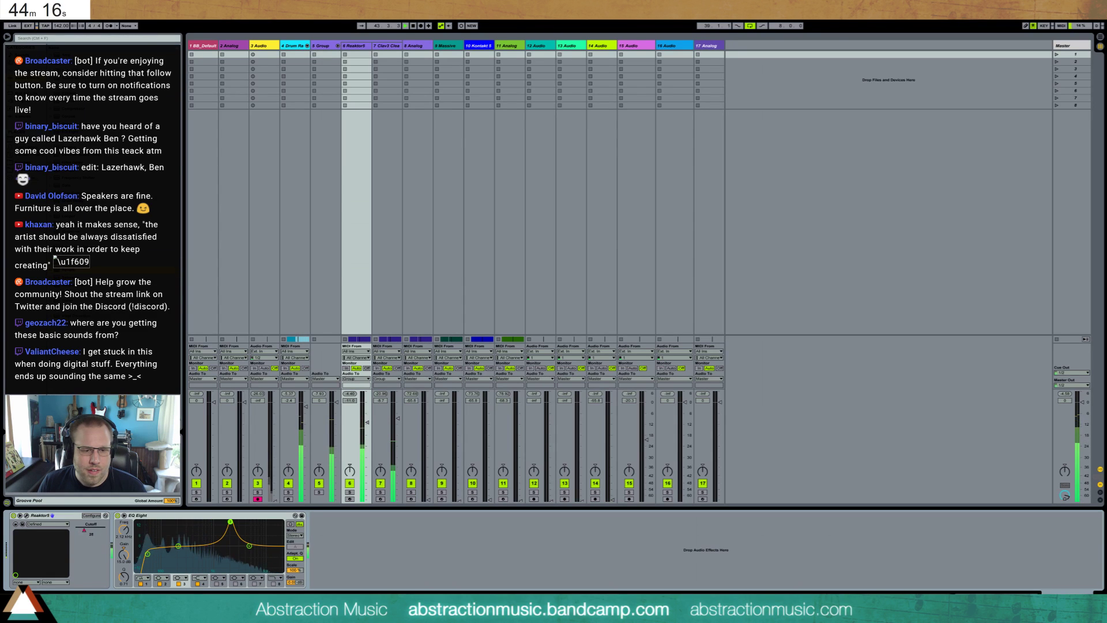
- Start saving the Live Set and browse to the "2 Hour Tracks 2017" folder inside Ableton Projects
key("ctrl+s")
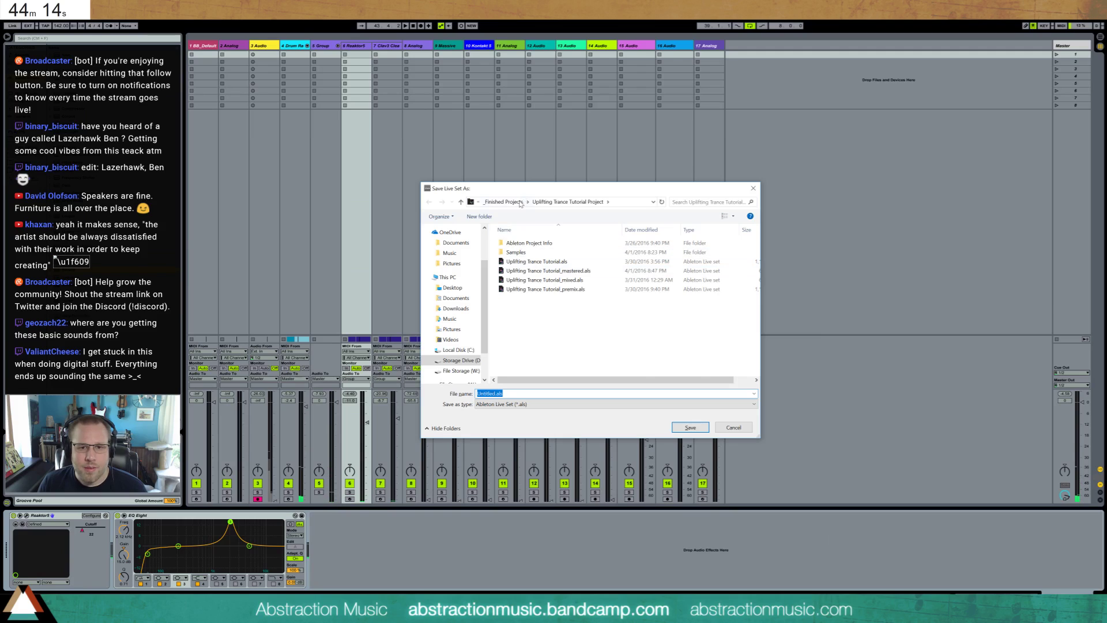
left_click(525, 202)
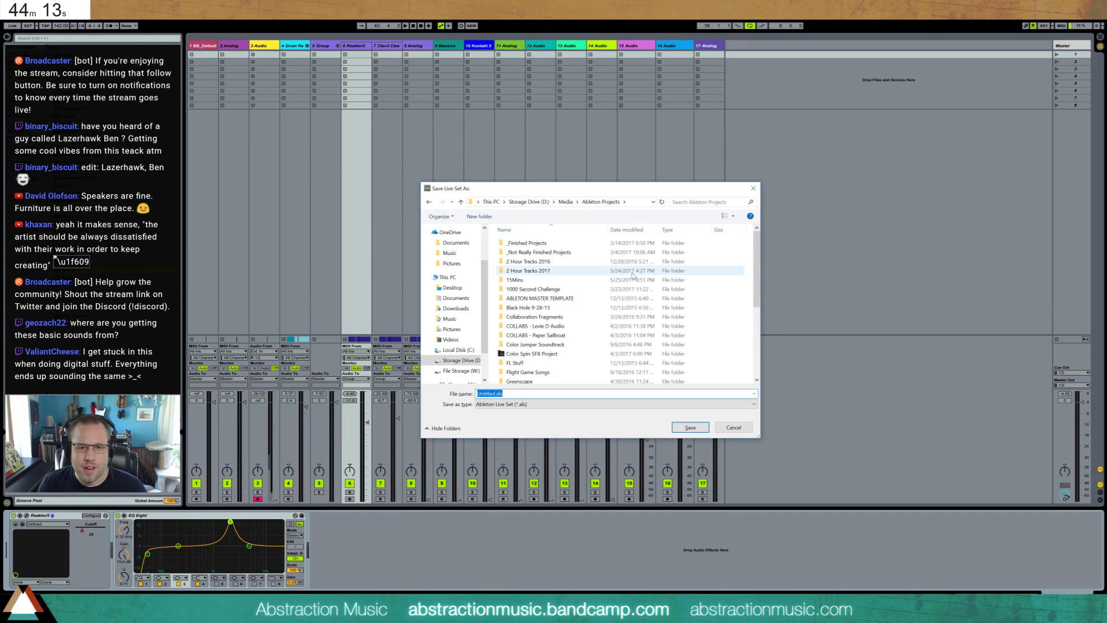
double_click(554, 271)
scroll(577, 335, "down", 5)
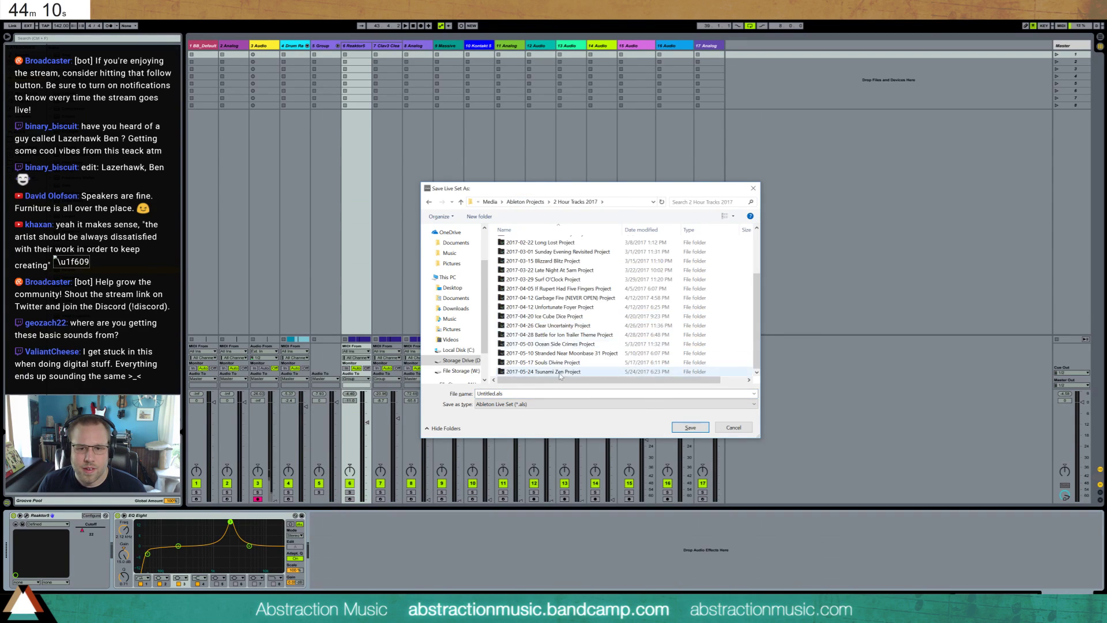
- Save the Live Set as "2017-05-31 Night Hunt in New New York" and delete the temporary project files
double_click(577, 392)
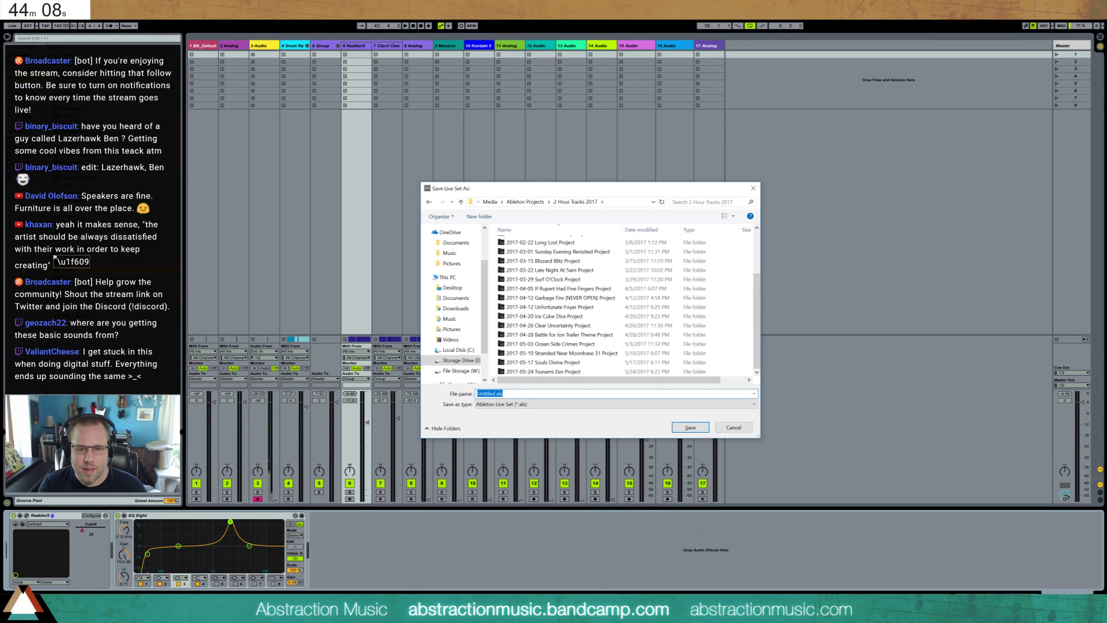
type("2017-")
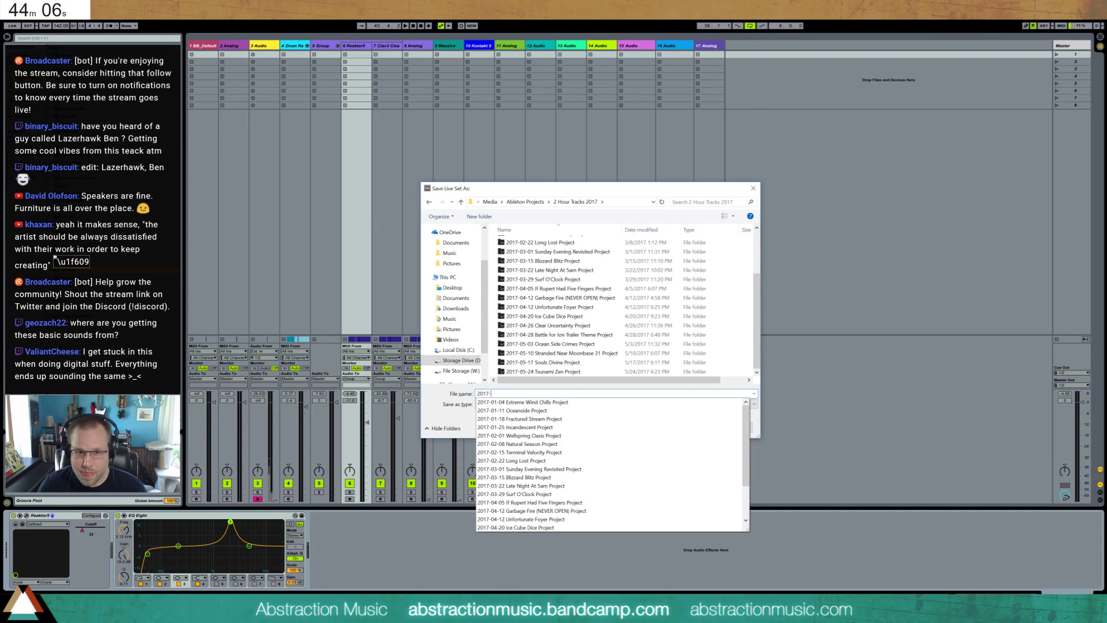
type("05-")
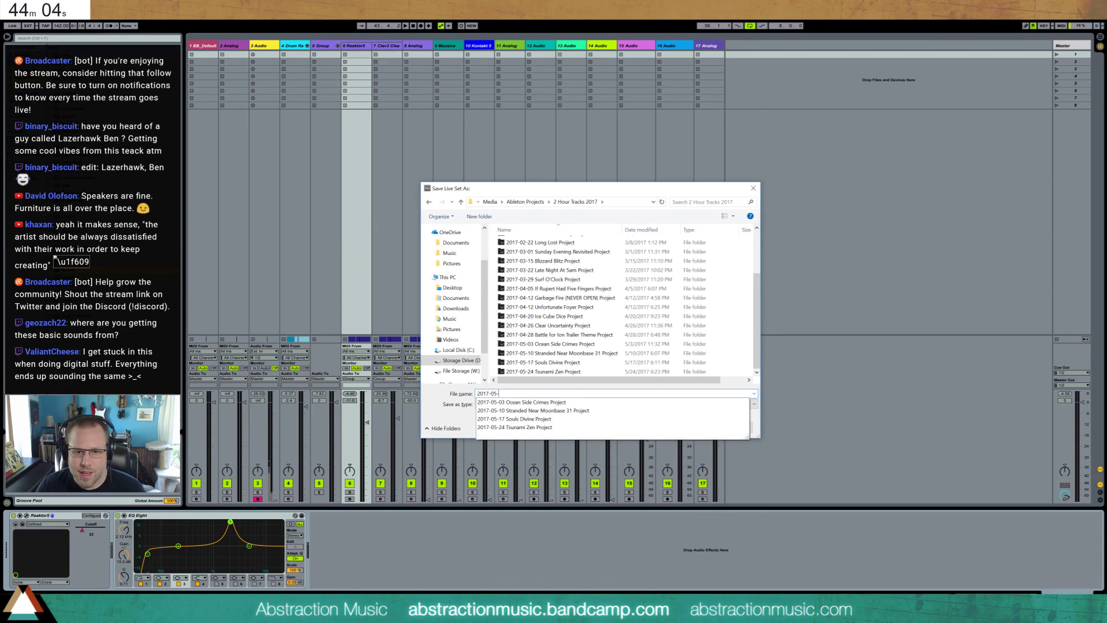
type("31")
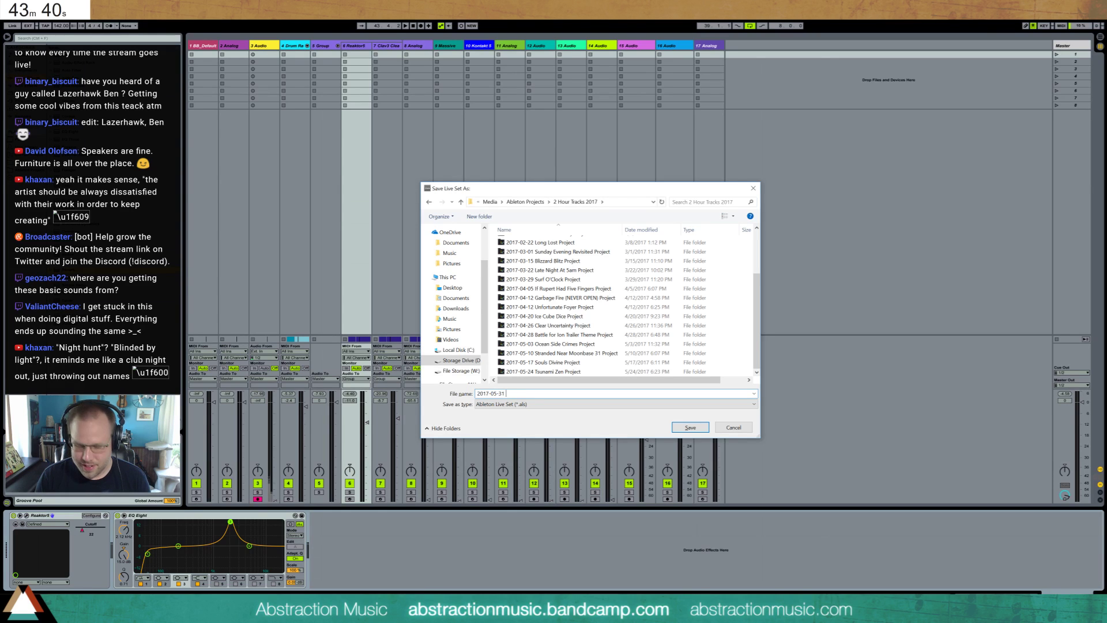
type("Night H")
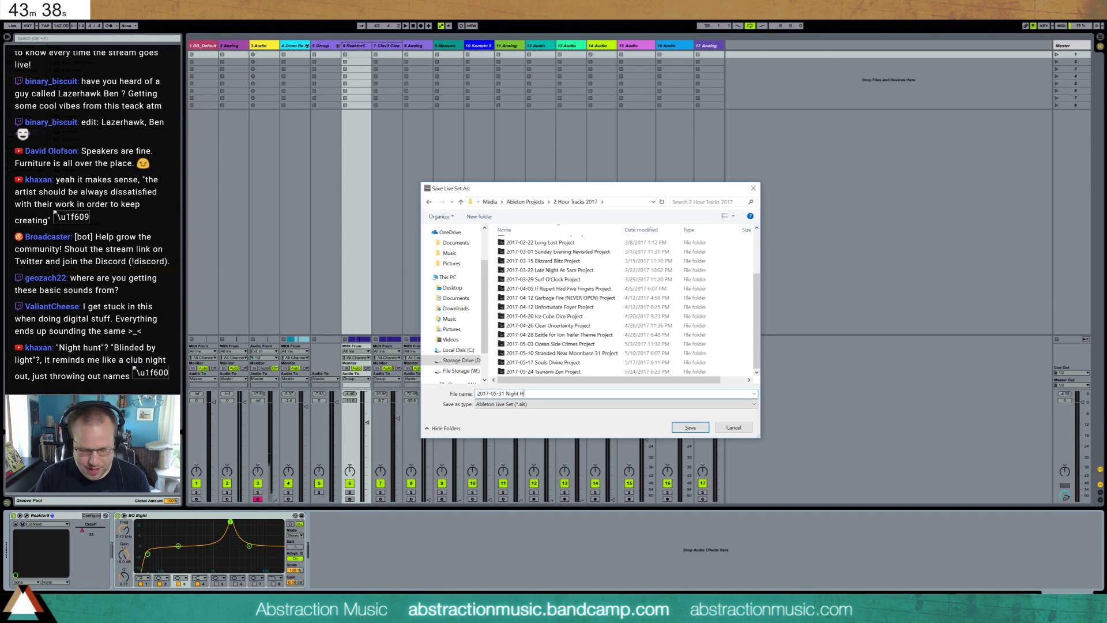
type("unt in New New York")
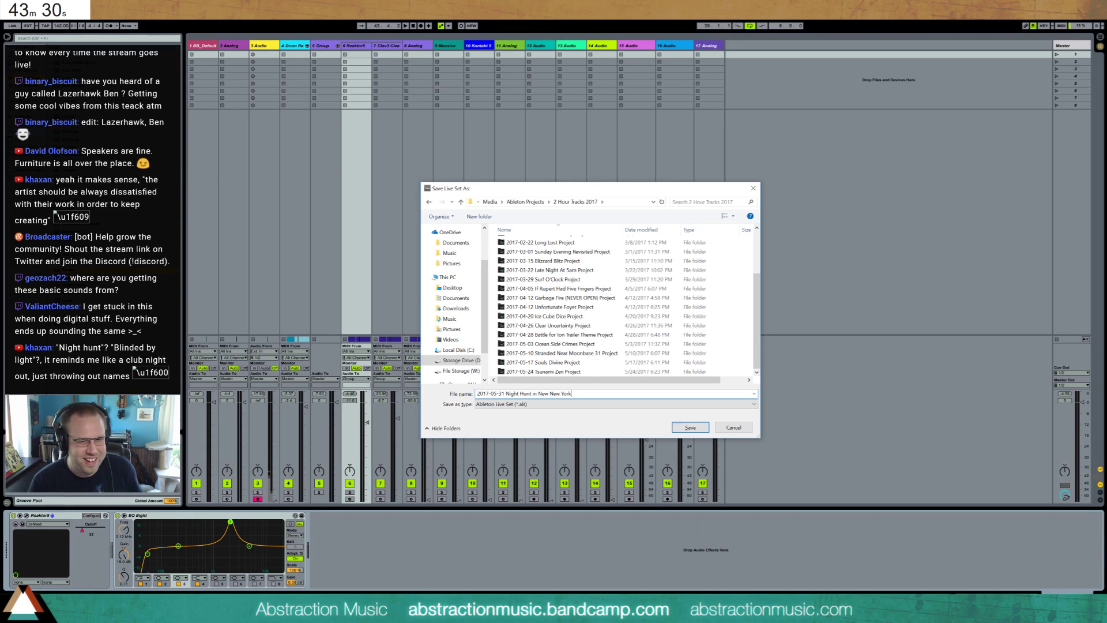
key("Return")
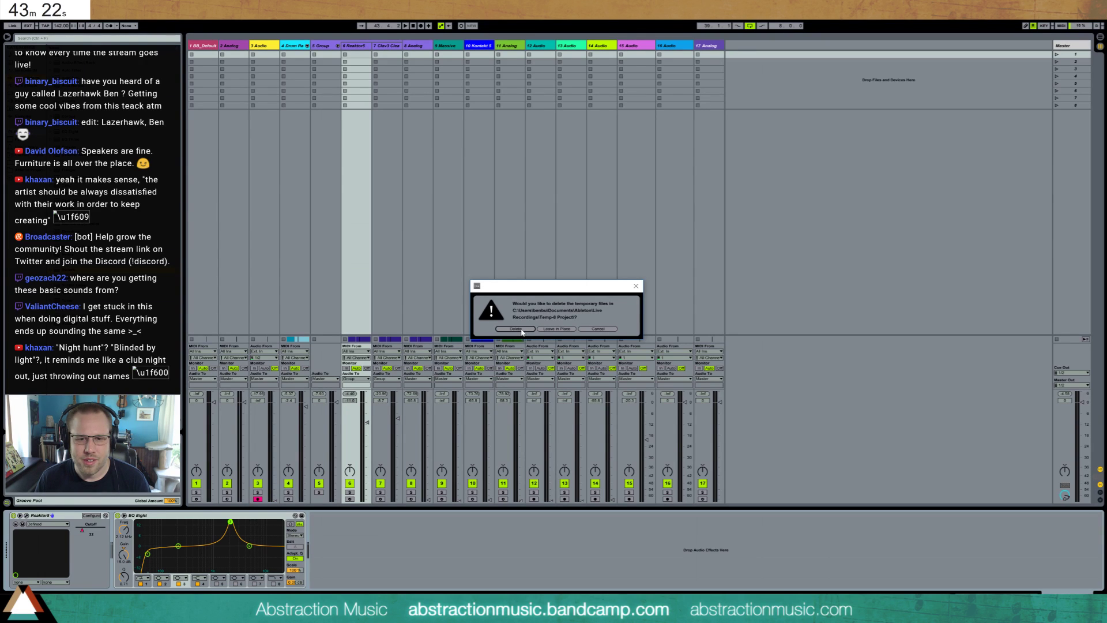
left_click(519, 331)
- Collect the Live Set's external media files into the project and save it
left_click(4, 19)
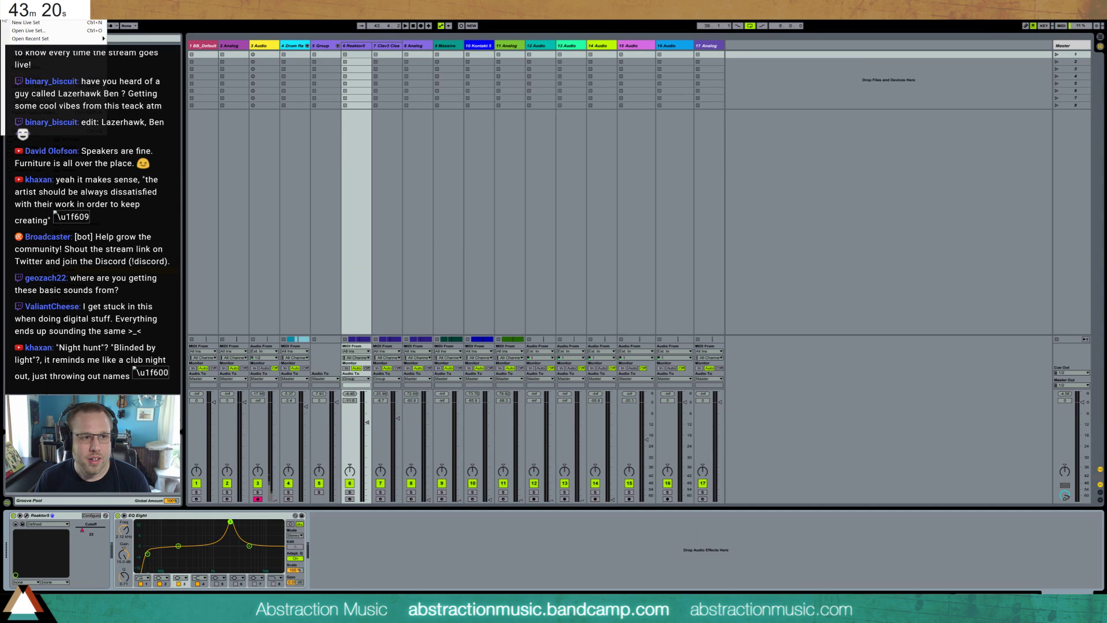
left_click(35, 102)
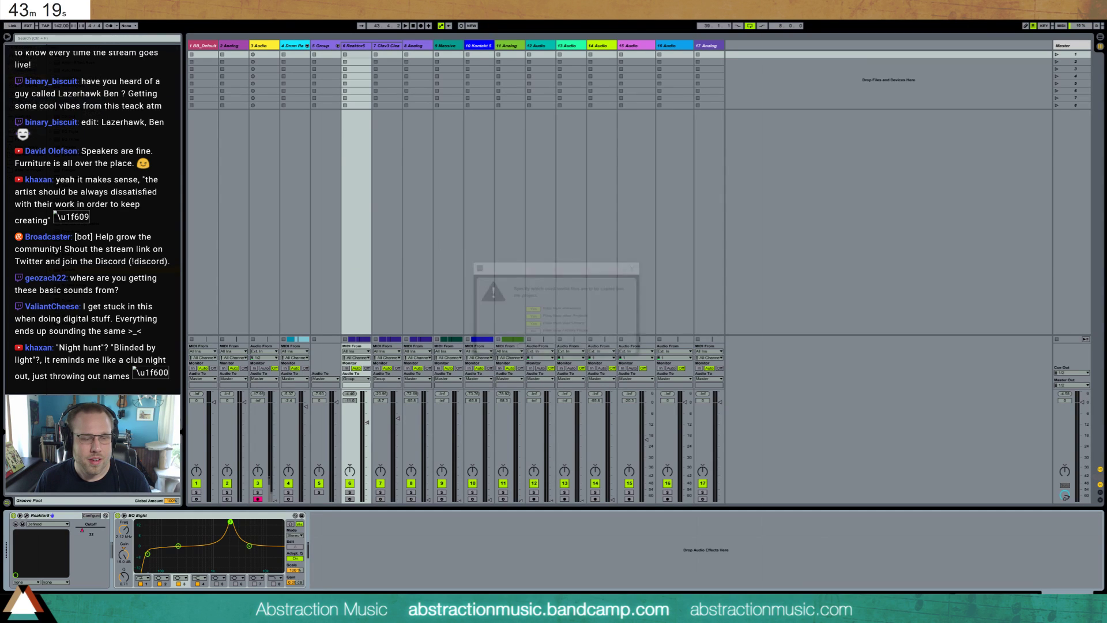
left_click(529, 346)
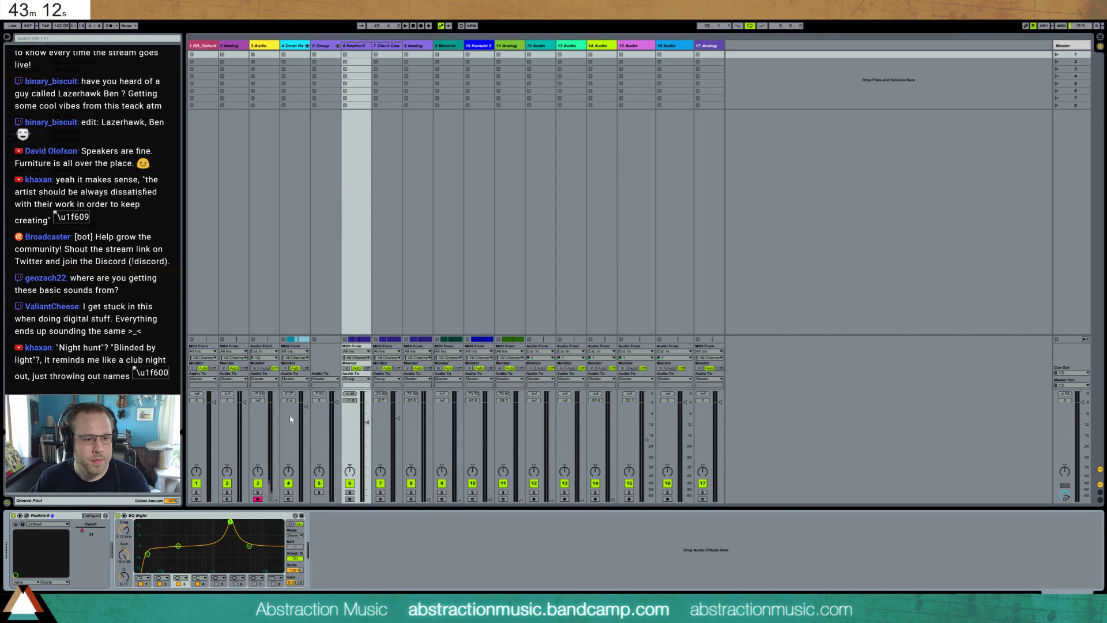
- Show the Reaktor track's EQ Eight third-band frequency automation in its own lane in Arrangement View
key("Tab")
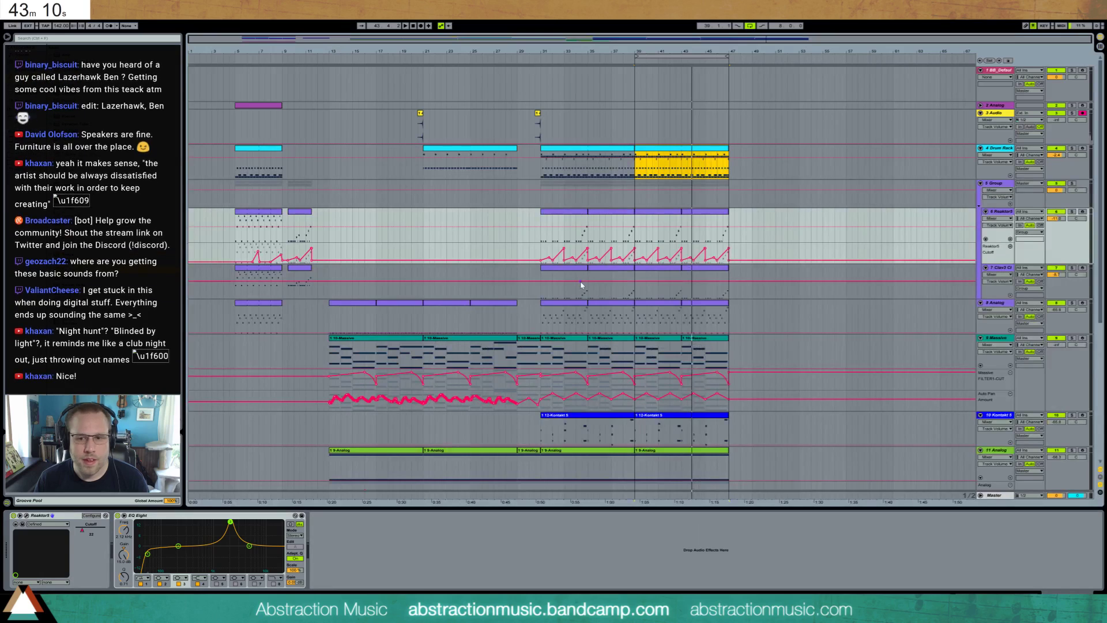
left_click(144, 536)
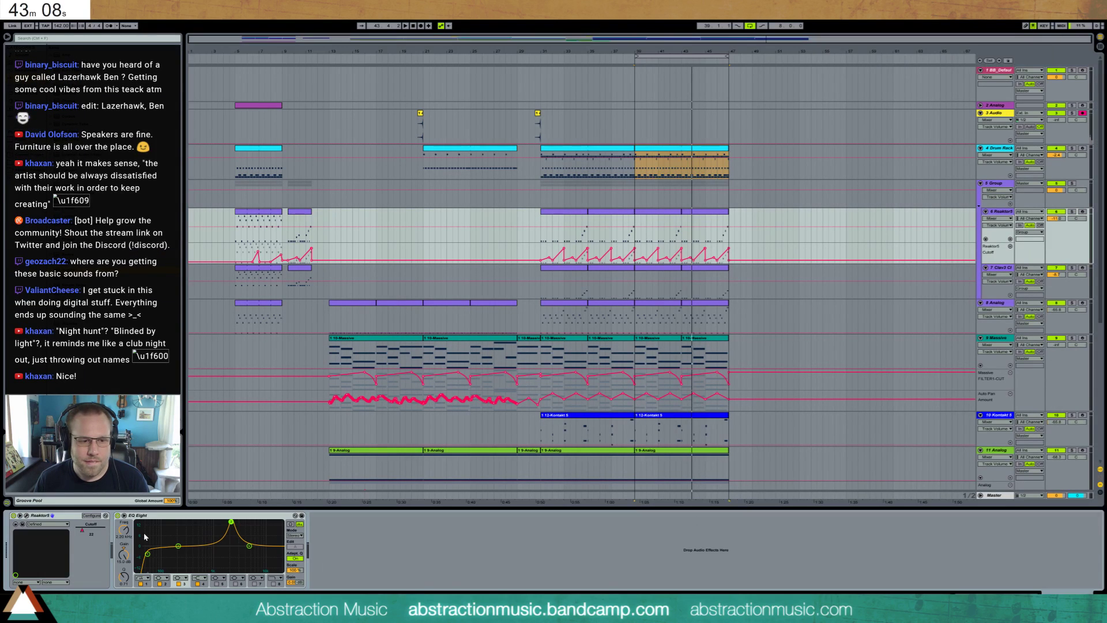
left_click(126, 534)
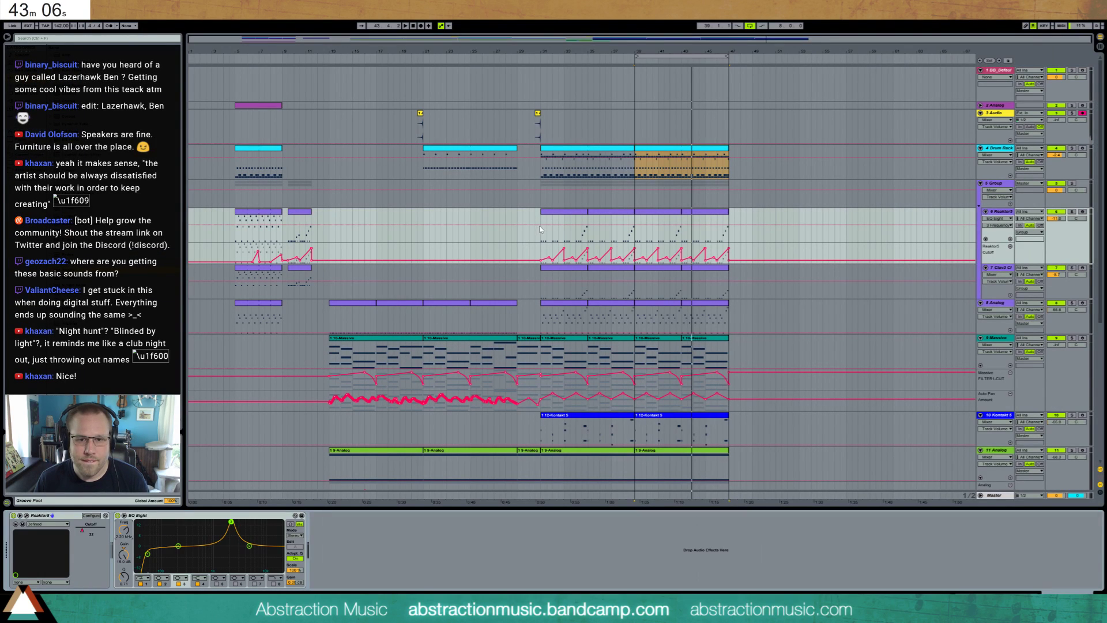
left_click(1010, 239)
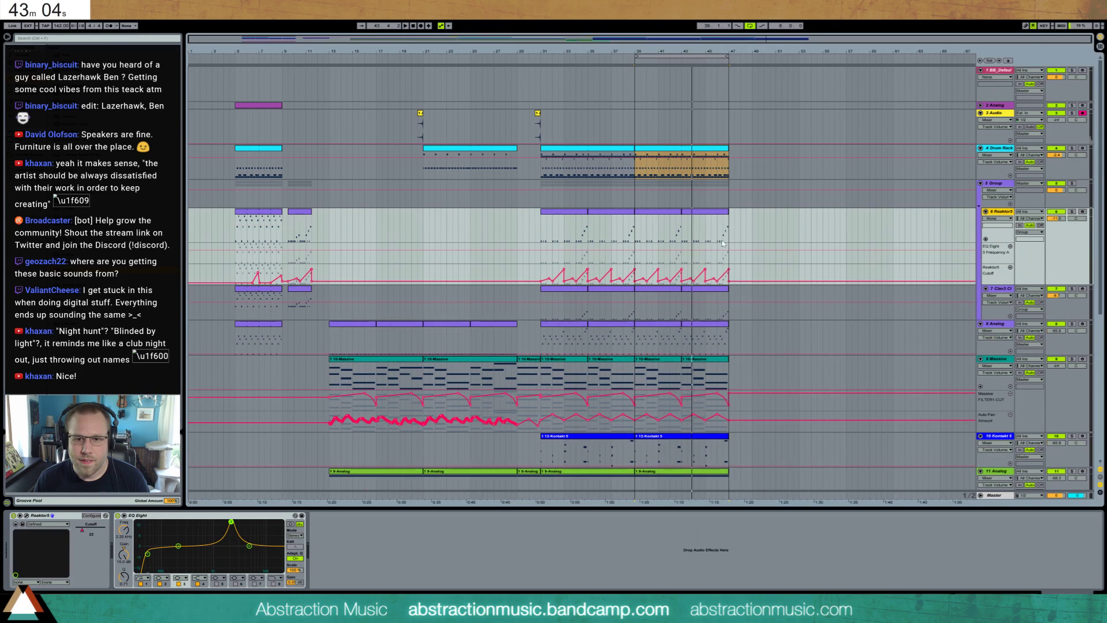
- Draw a one-bar falling ramp at bar 31 in Reaktor's EQ Eight frequency lane and repeat it up to bar 35
left_click(550, 257)
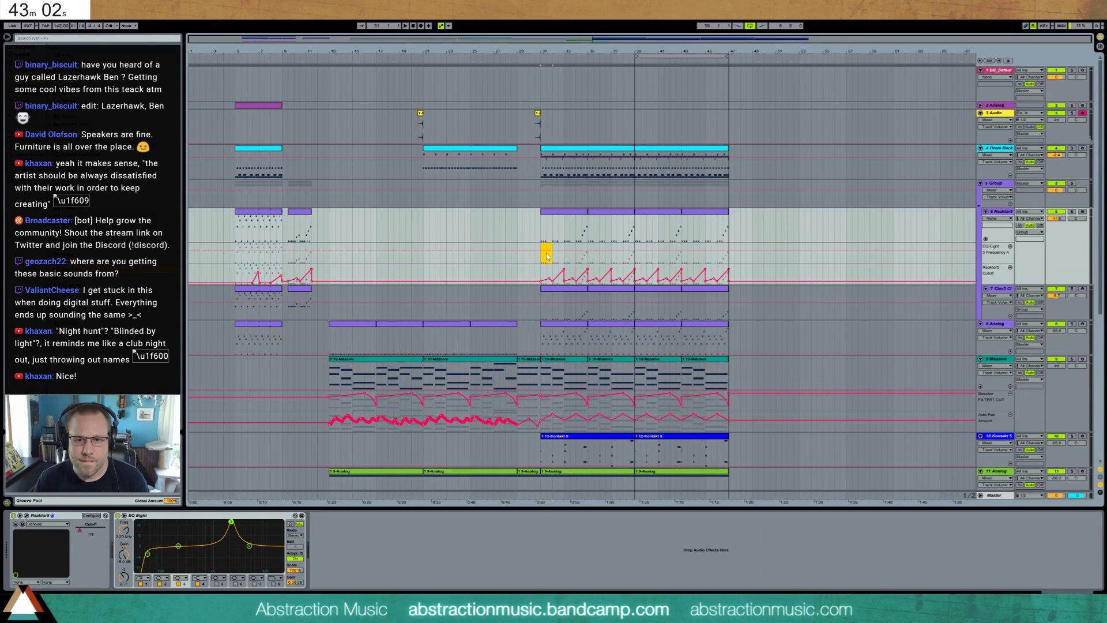
left_click_drag(547, 257, 538, 263)
left_click(540, 262)
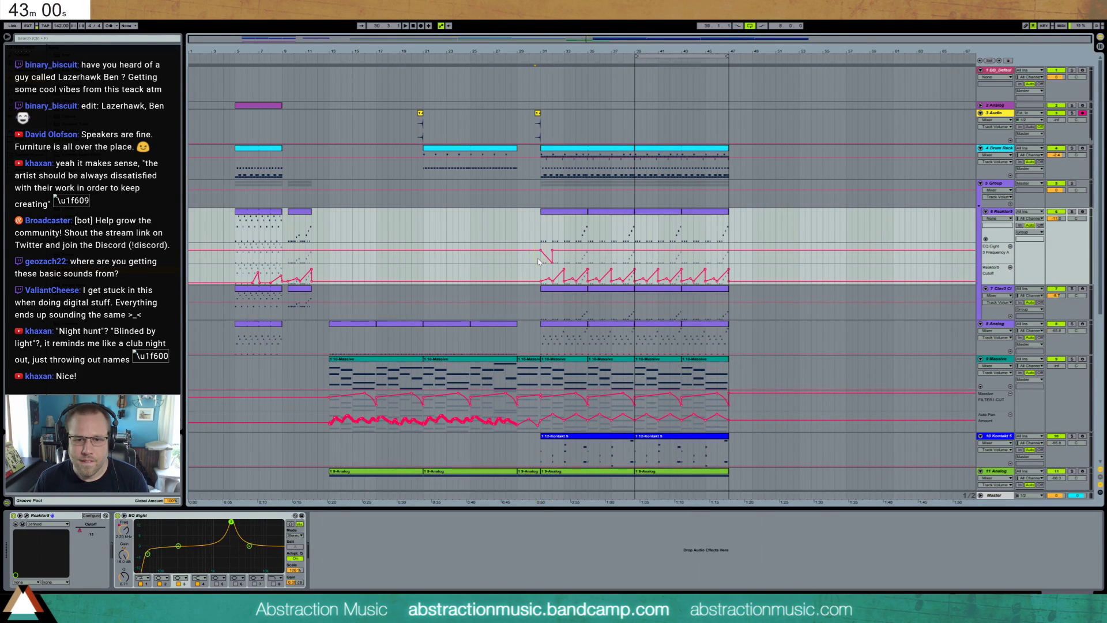
mouse_move(554, 265)
left_click_drag(552, 260, 586, 256)
key("ctrl+d")
left_click(593, 257)
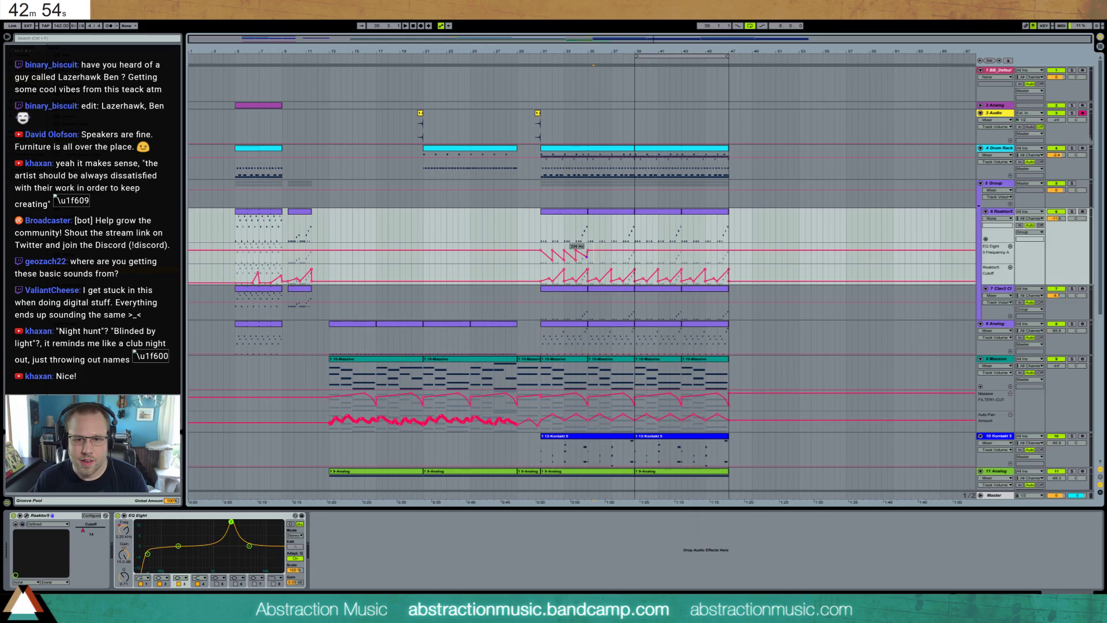
- Audition the frequency sweep from bar 31 and reshape its last ramps into a zigzag that rises towards bar 35
left_click(541, 260)
key("space")
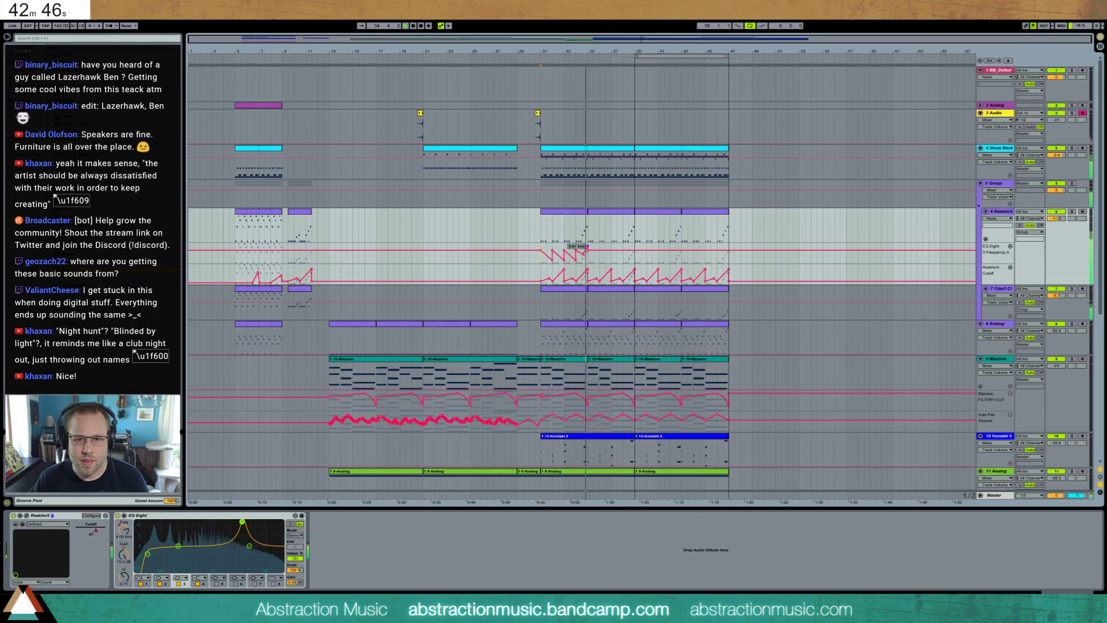
left_click(588, 250)
key("space")
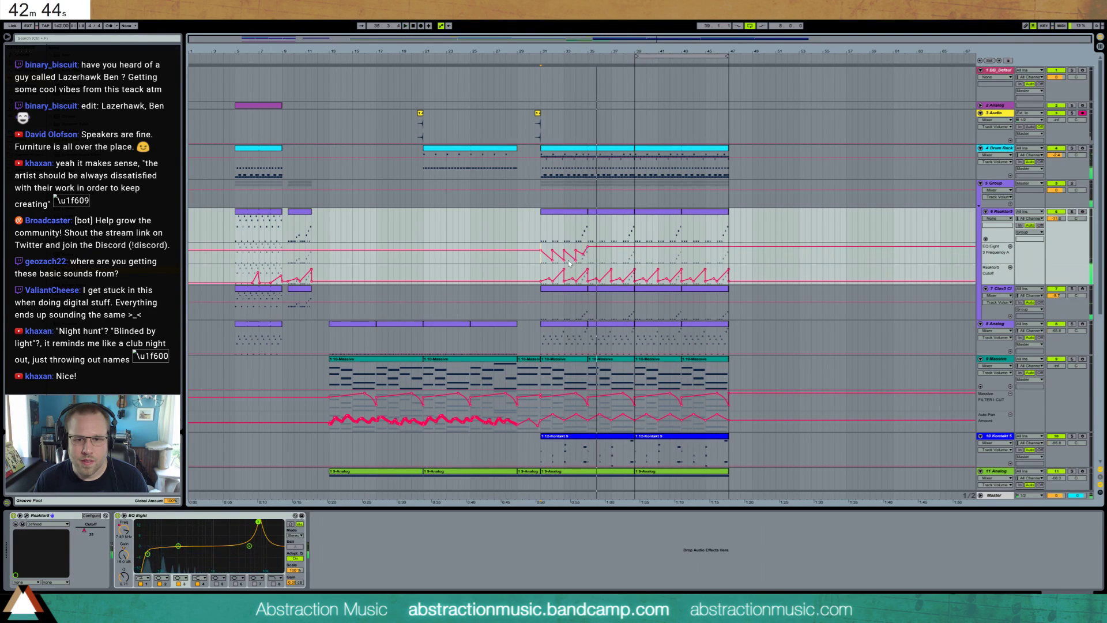
left_click(570, 261)
left_click_drag(564, 260, 571, 262)
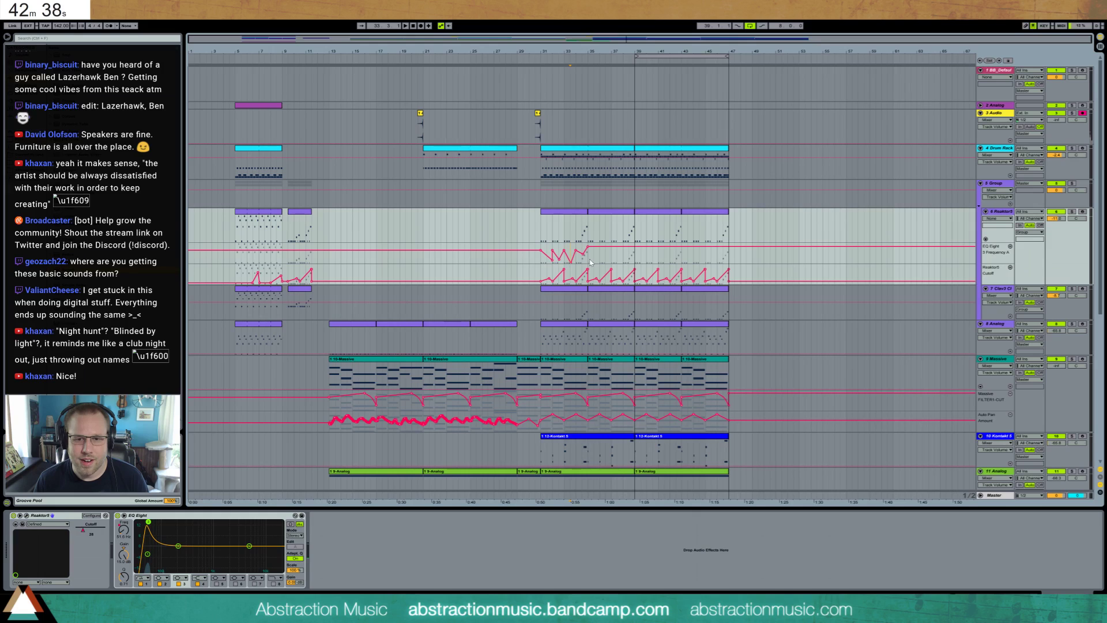
- Duplicate the four-bar EQ frequency automation pattern three times so it runs to bar 47
key("ctrl+d")
key("ctrl+d")
key("ctrl+d")
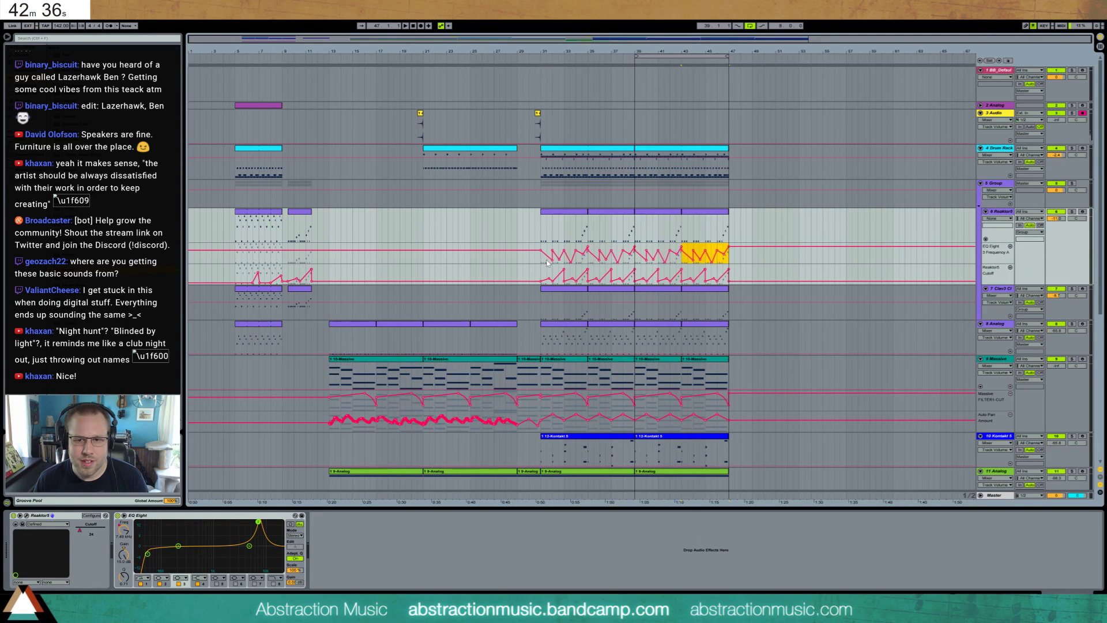
- Play the looped section and check the Reaktor EQ sweep against the mixer levels in Session View
key("space")
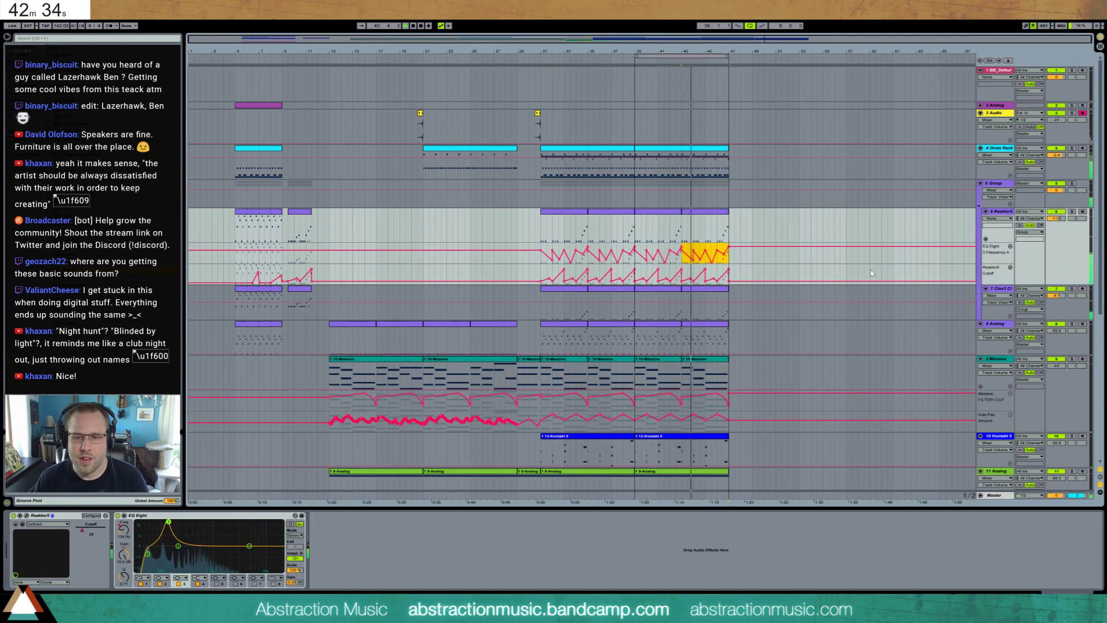
key("Tab")
key("Tab")
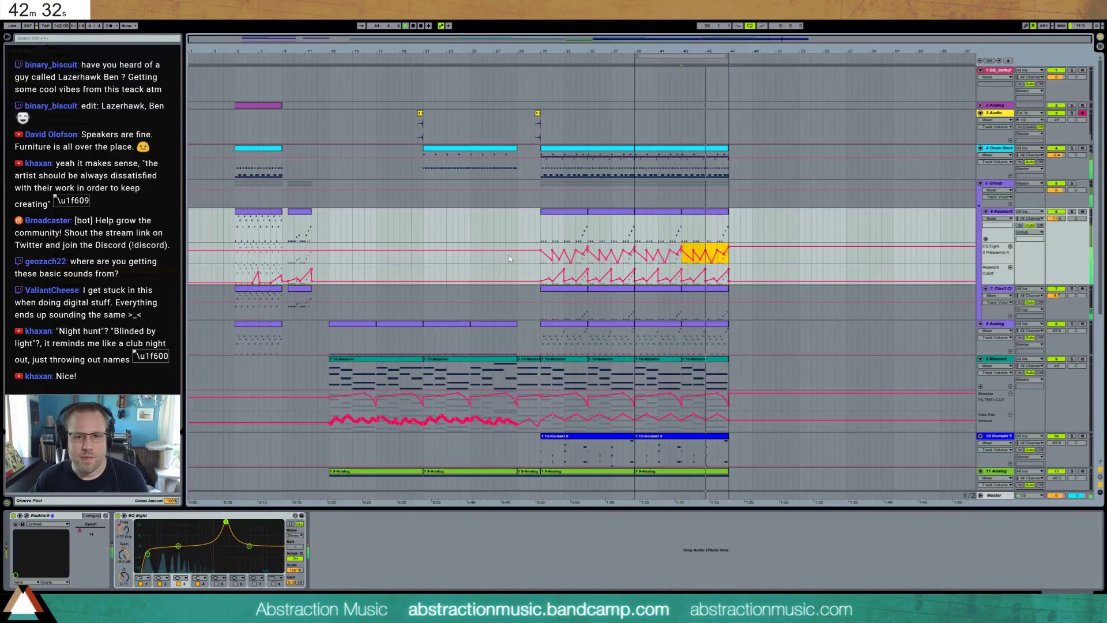
key("Tab")
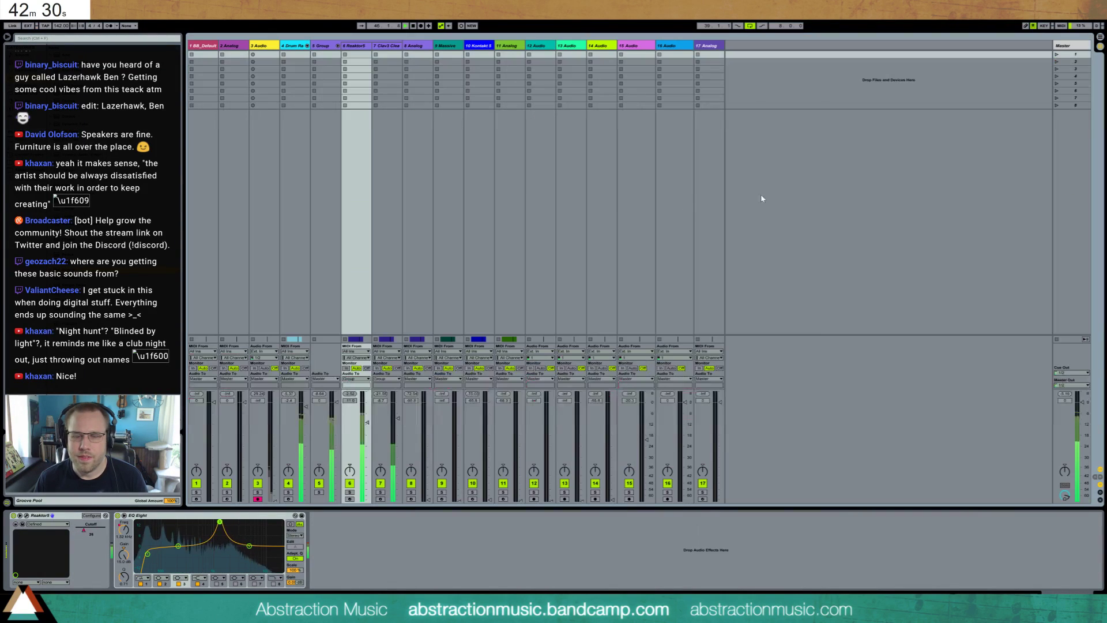
key("Tab")
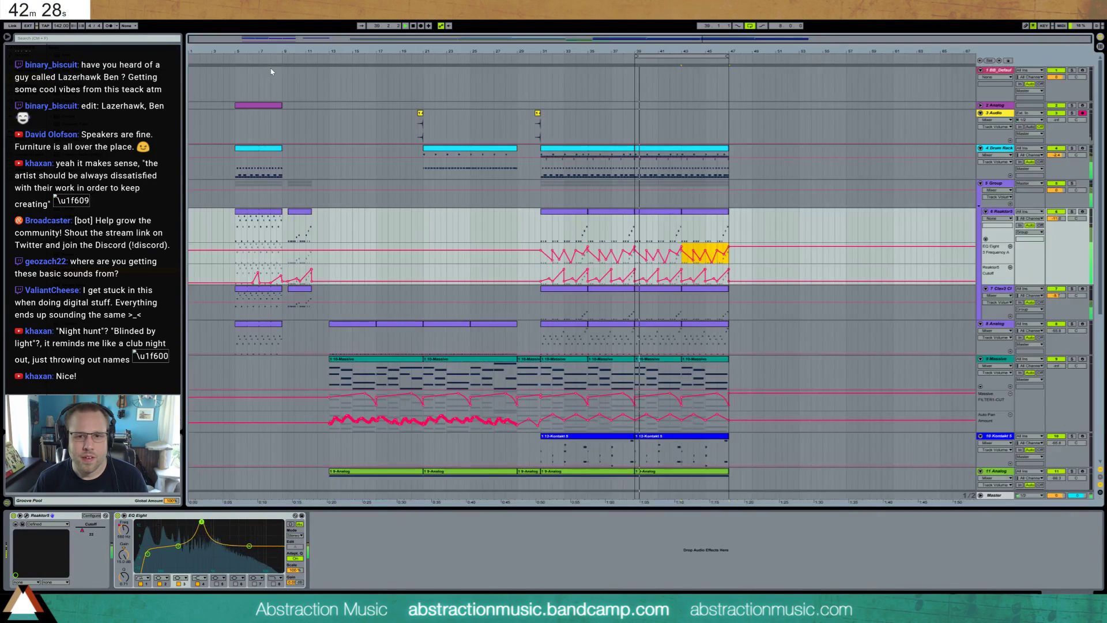
key("Tab")
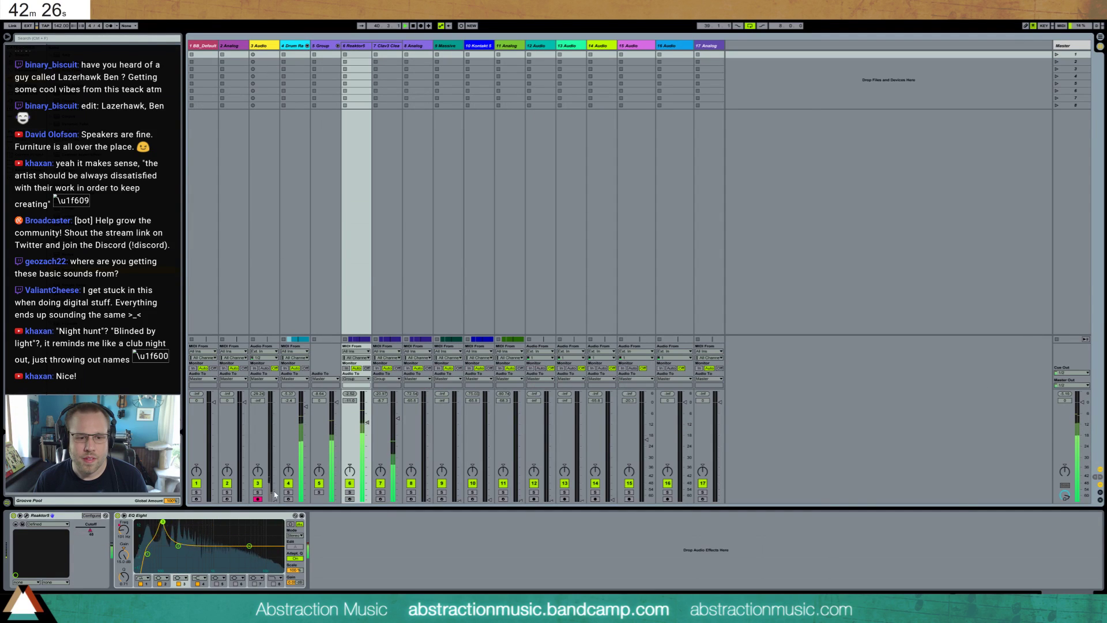
key("Tab")
key("space")
- Play from just before bar 31 and lower the 3 Audio track's fader slightly
left_click(535, 131)
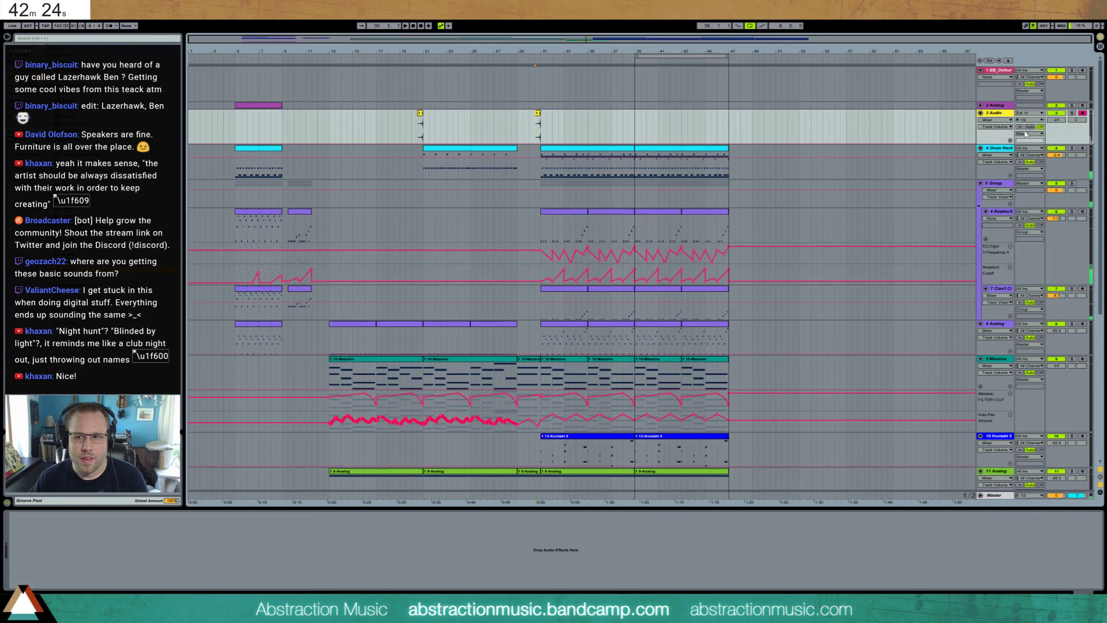
key("space")
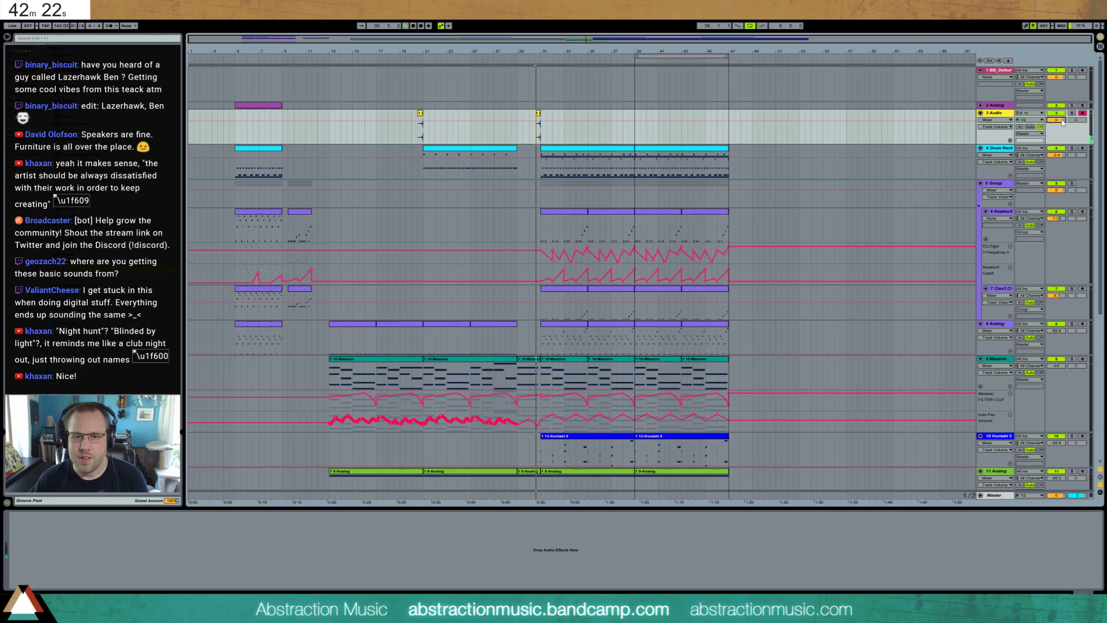
key("Tab")
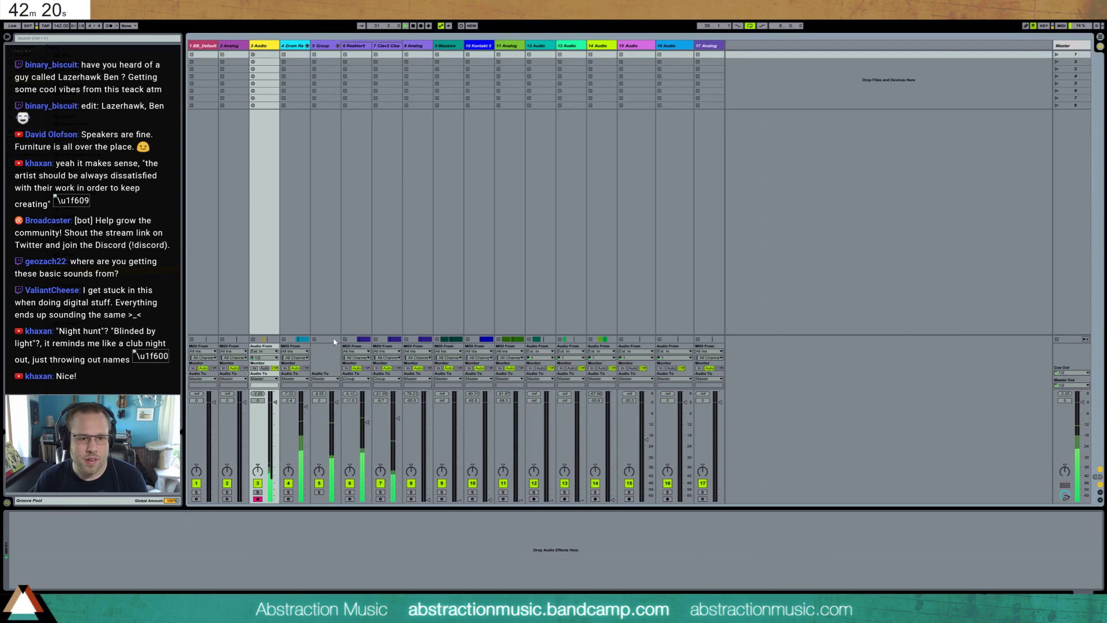
left_click_drag(275, 402, 275, 410)
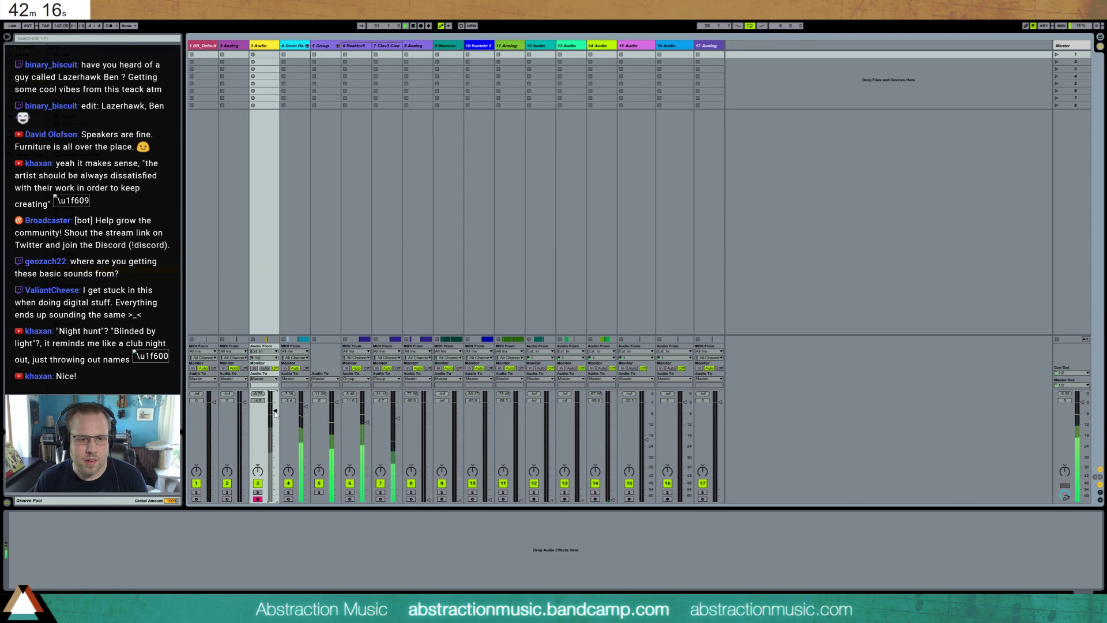
- Play the 12 Audio clip from bar 29 and set that track's fader to a moderate level
key("Tab")
scroll(384, 418, "down", 10)
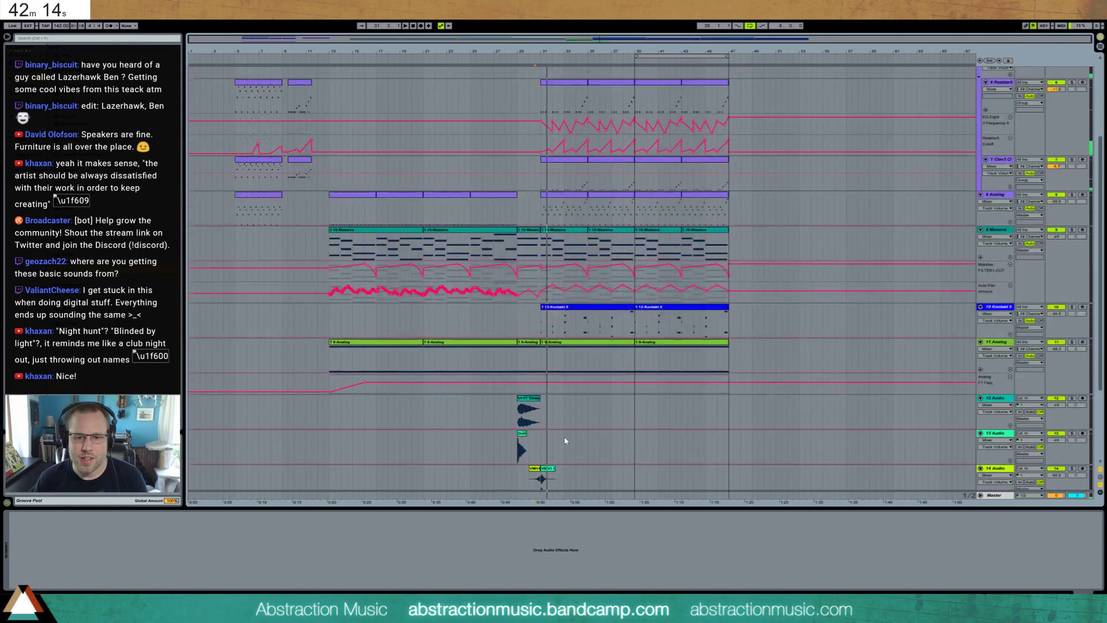
left_click(517, 340)
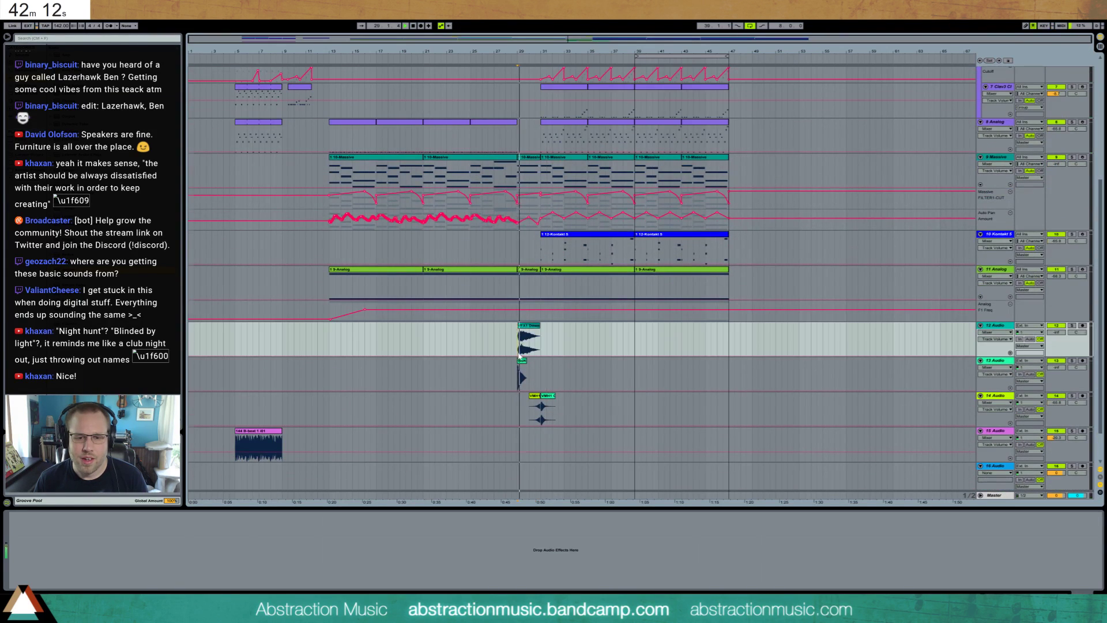
key("Tab")
left_click_drag(550, 442, 551, 415)
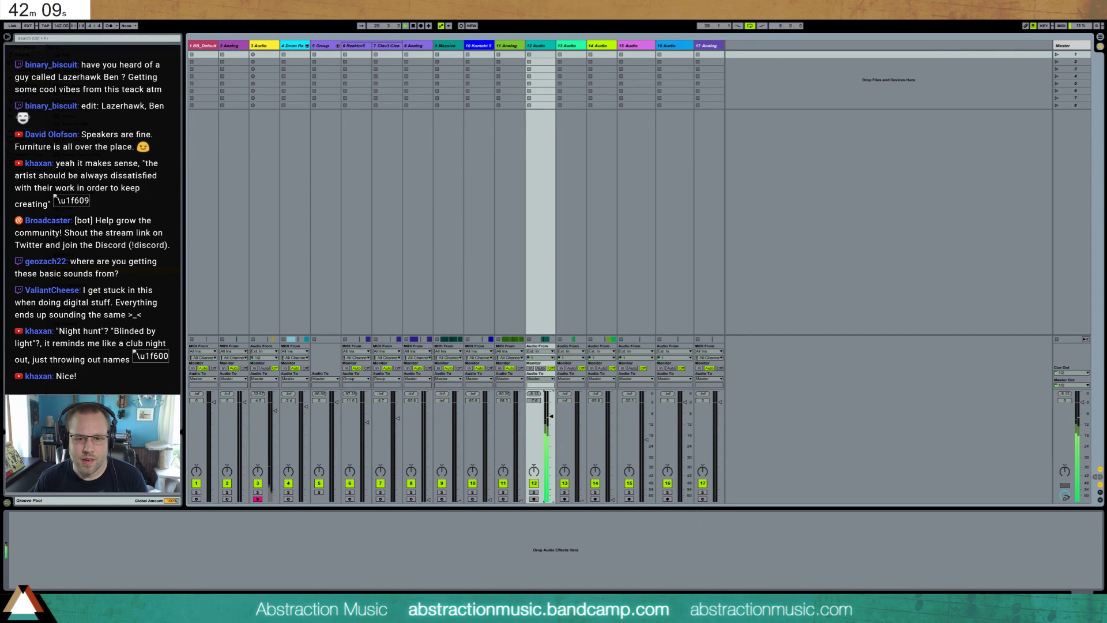
- Bring the 13 Audio and 14 Audio tracks back into the mix, checking their fader levels during playback
left_click(580, 412)
key("Tab")
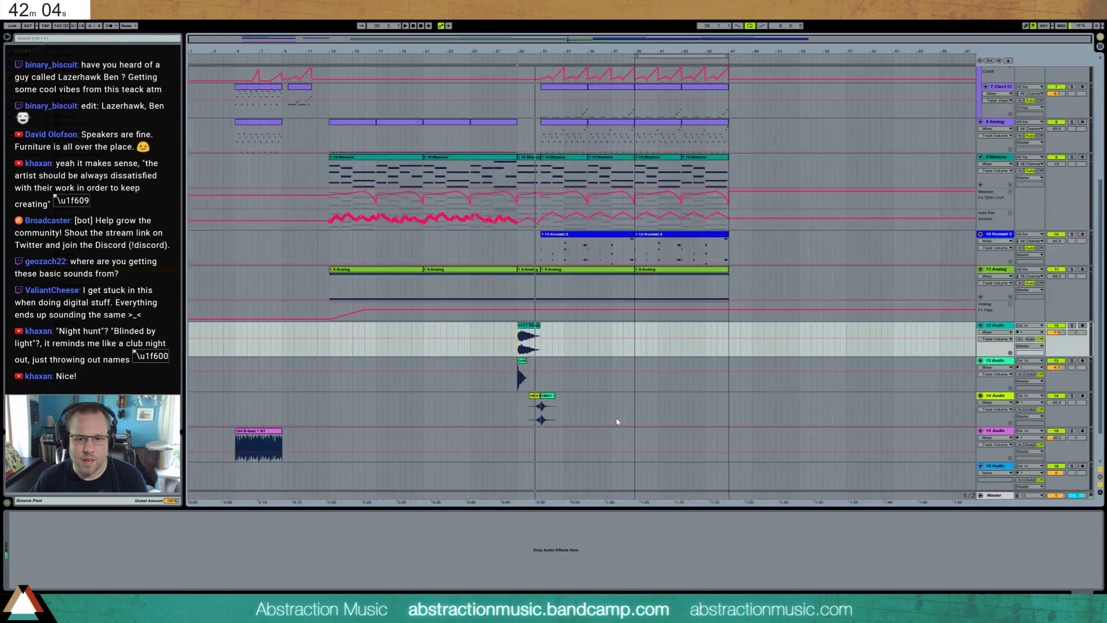
key("Tab")
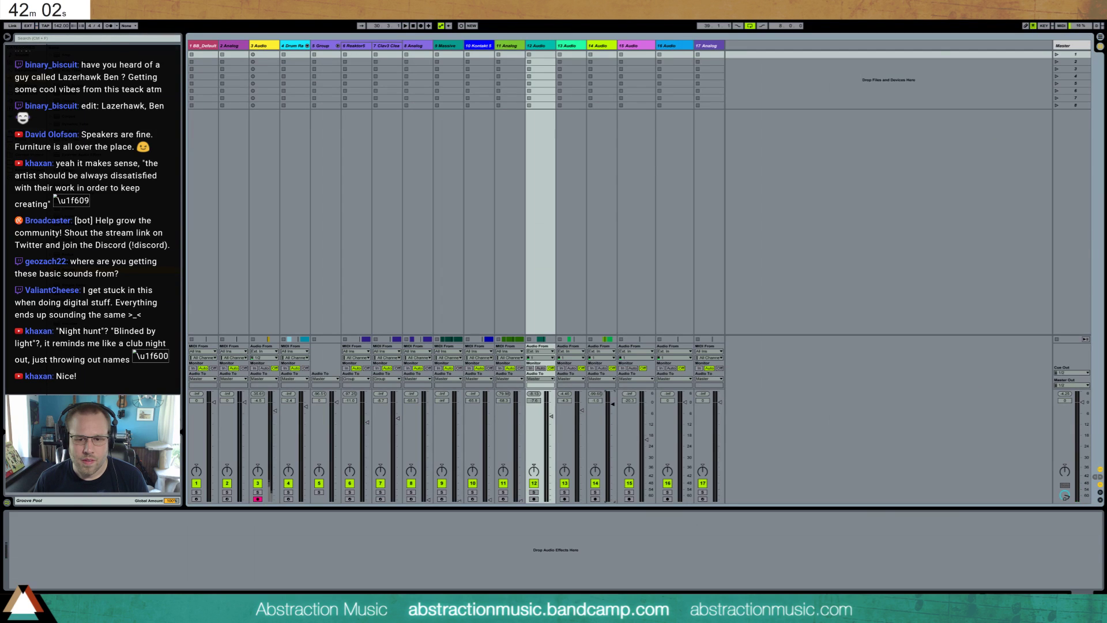
key("space")
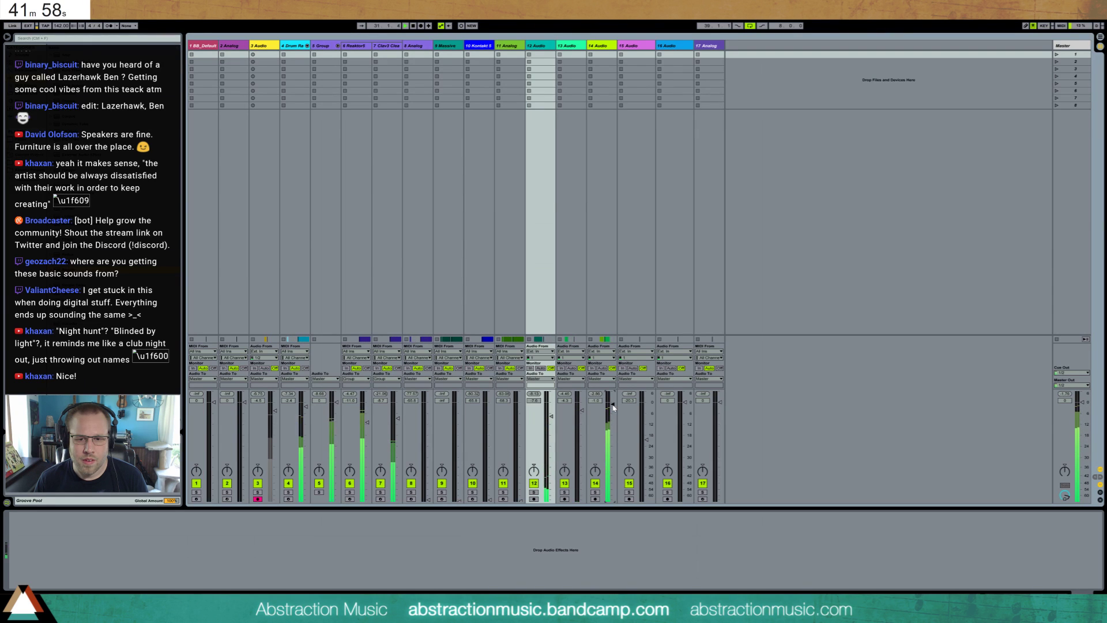
- Select the Massive track around bar 39 and raise its fader back into the mix during playback
key("Tab")
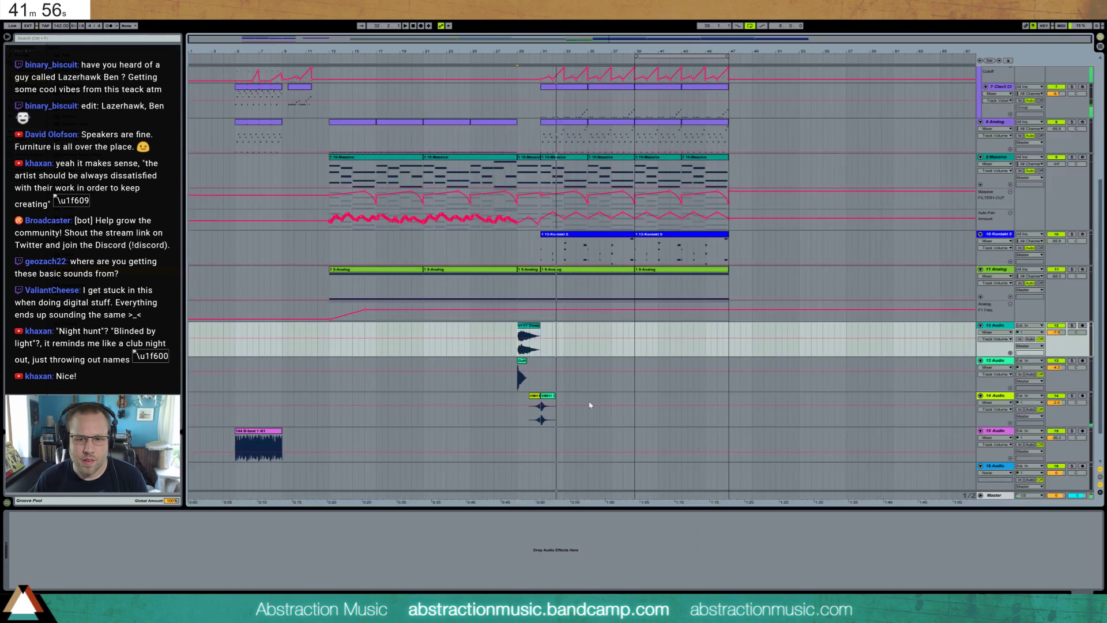
scroll(628, 392, "up", 5)
scroll(666, 374, "up", 2)
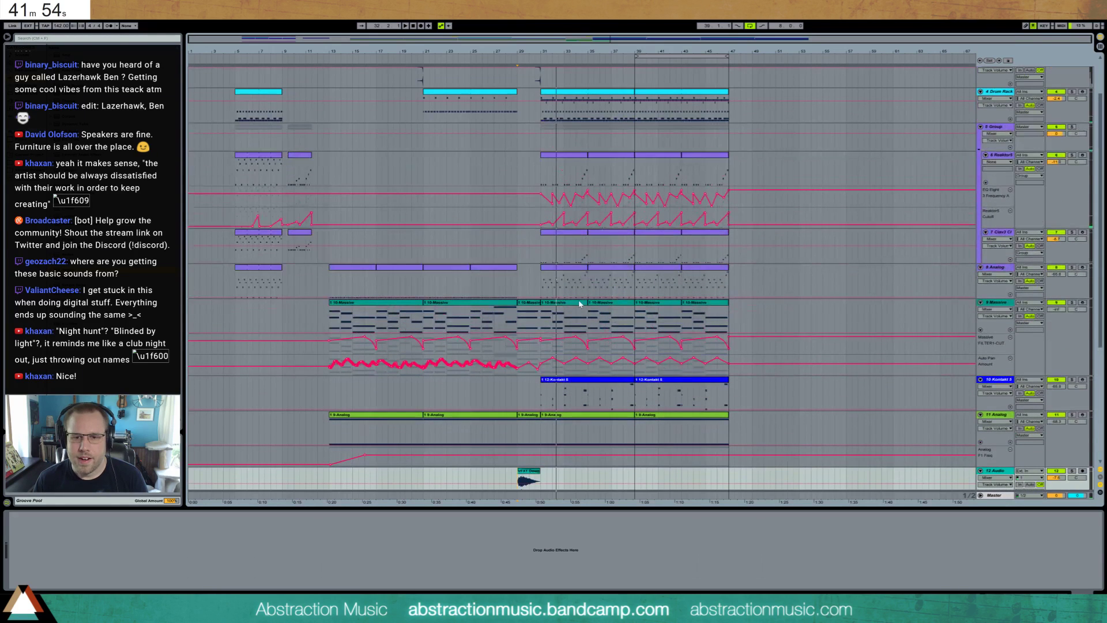
left_click(580, 270)
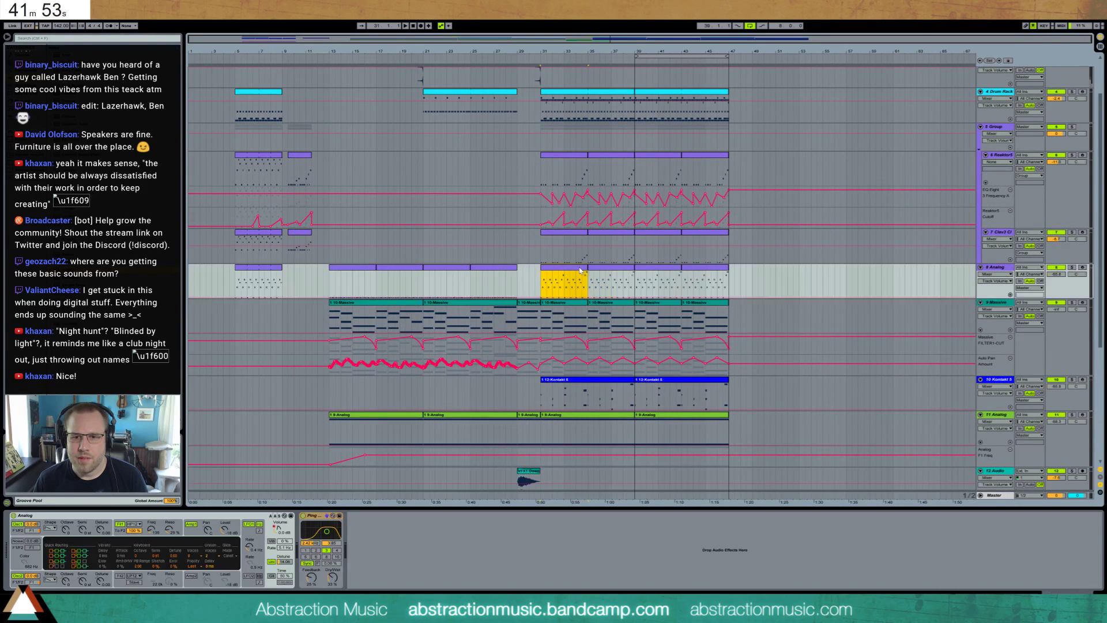
left_click(586, 339)
key("Tab")
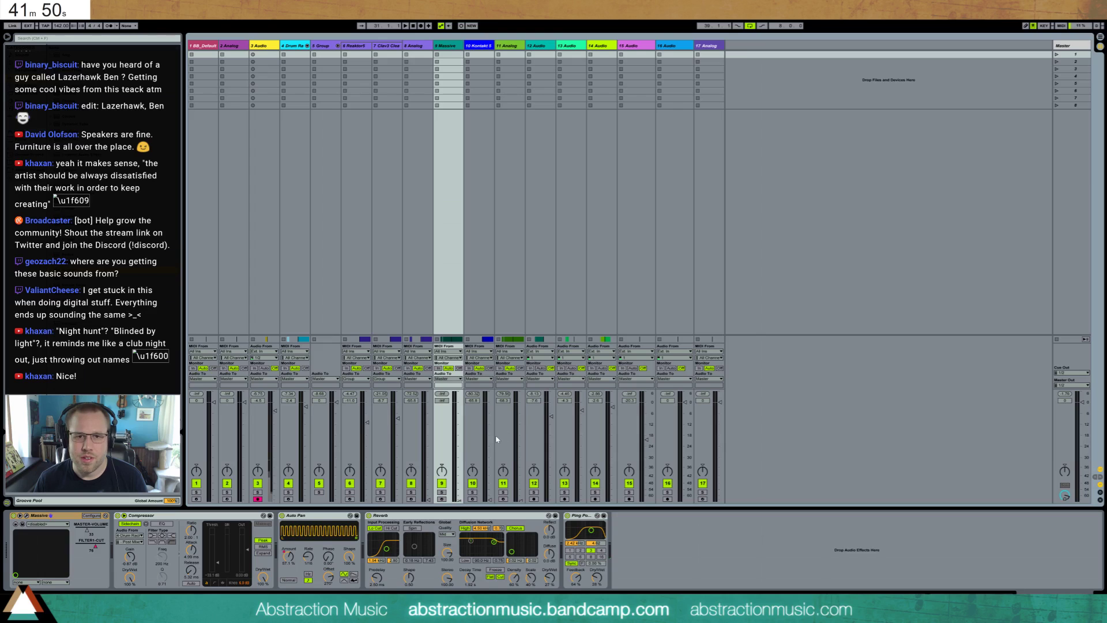
key("Tab")
left_click(458, 455)
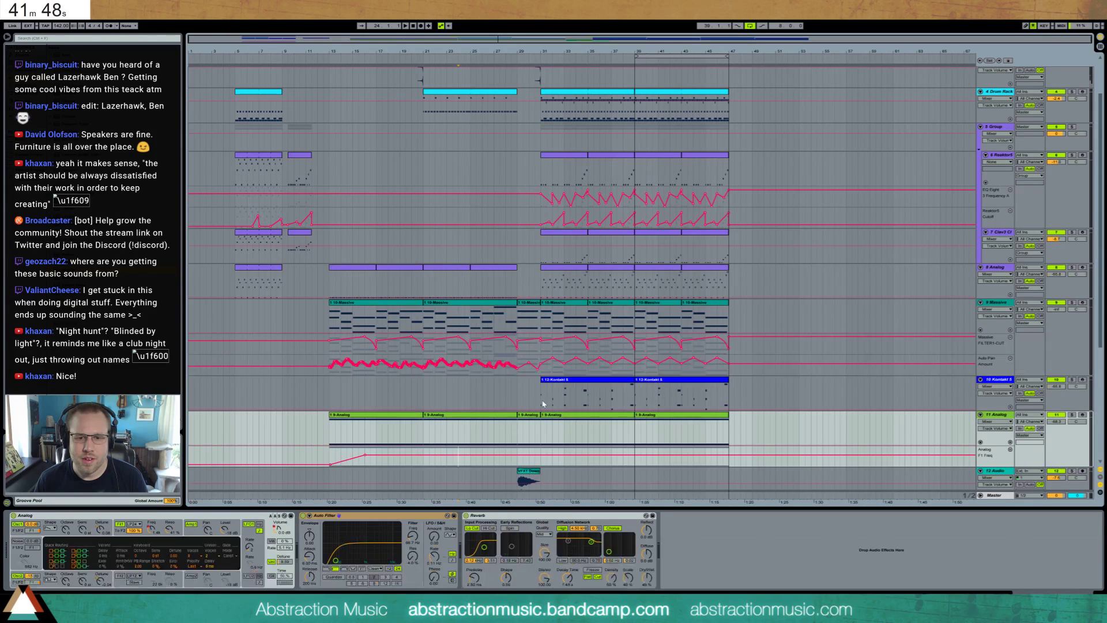
left_click(638, 324)
key("Tab")
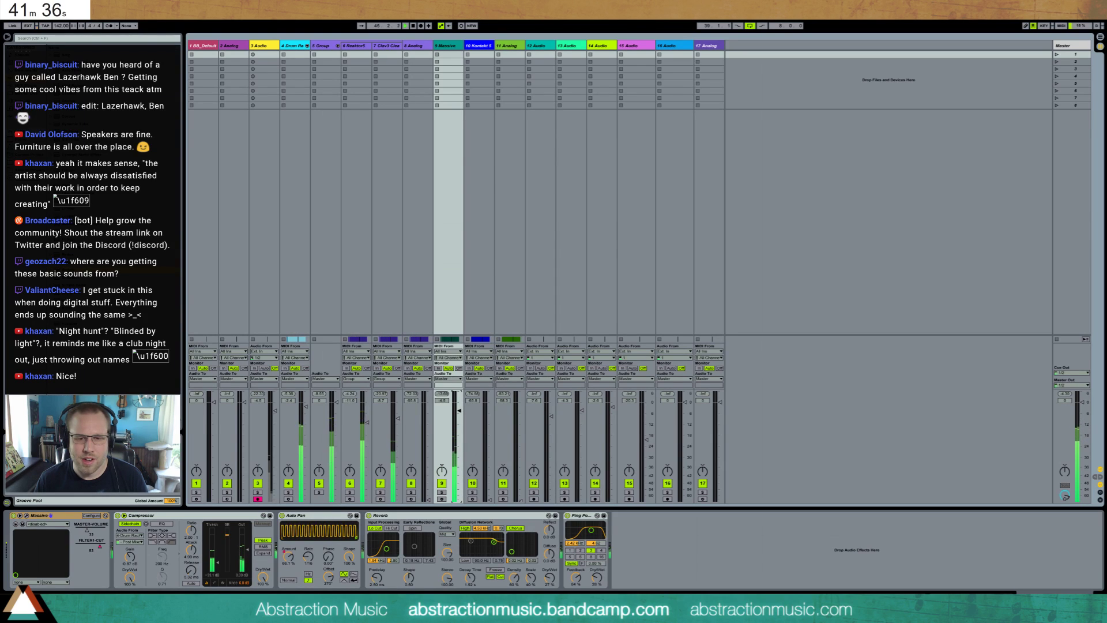
- Raise the 11 Analog and 10 Kontakt 5 faders back into the mix during playback
key("Tab")
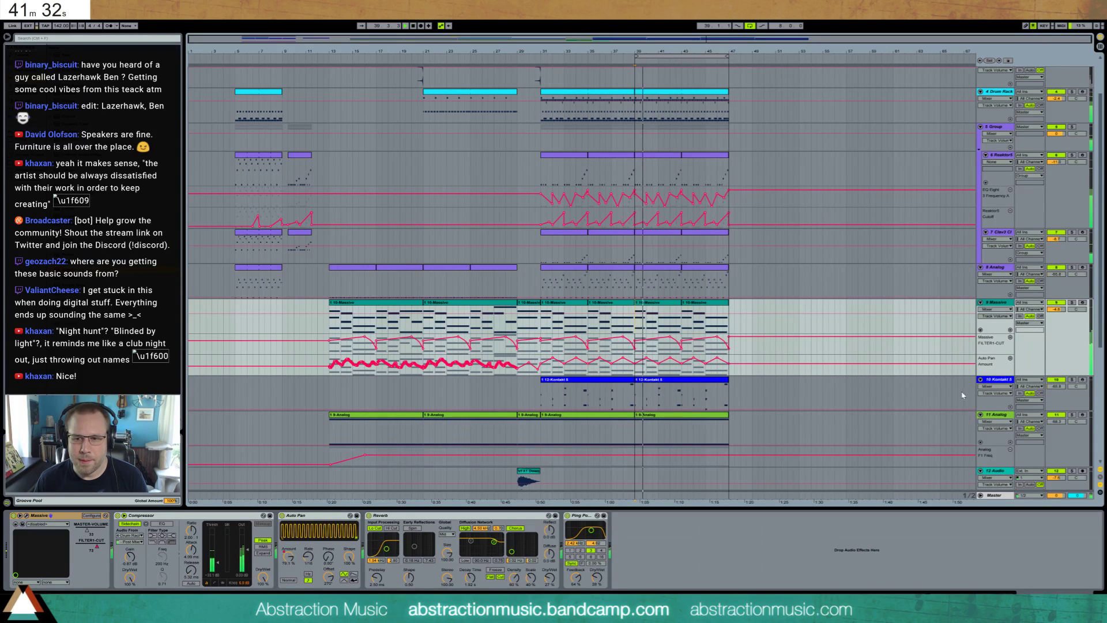
key("Tab")
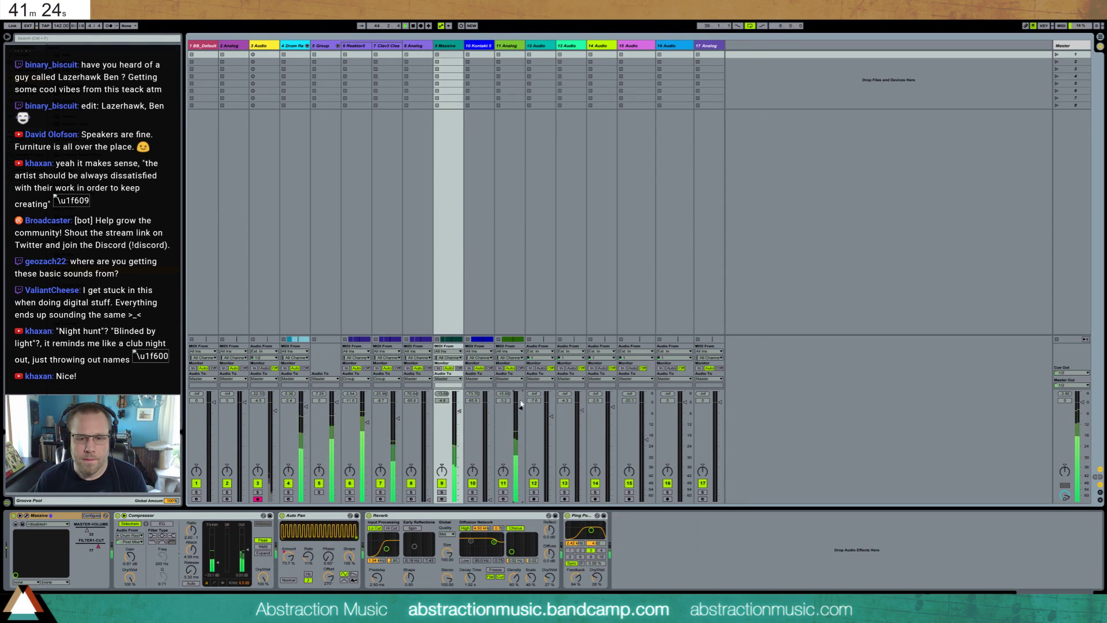
key("Tab")
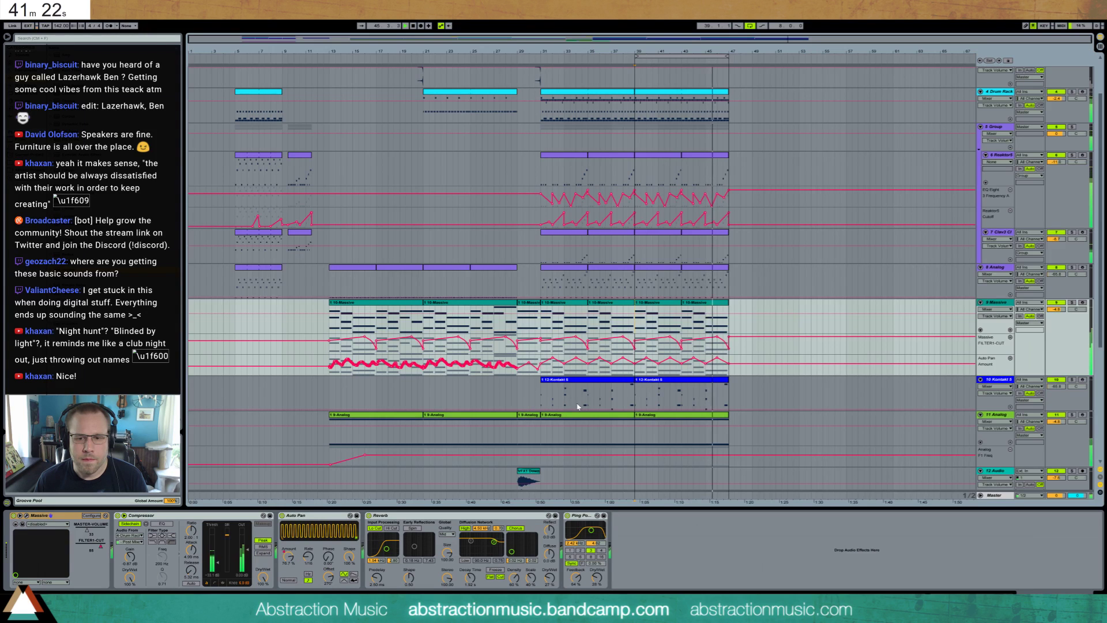
key("Tab")
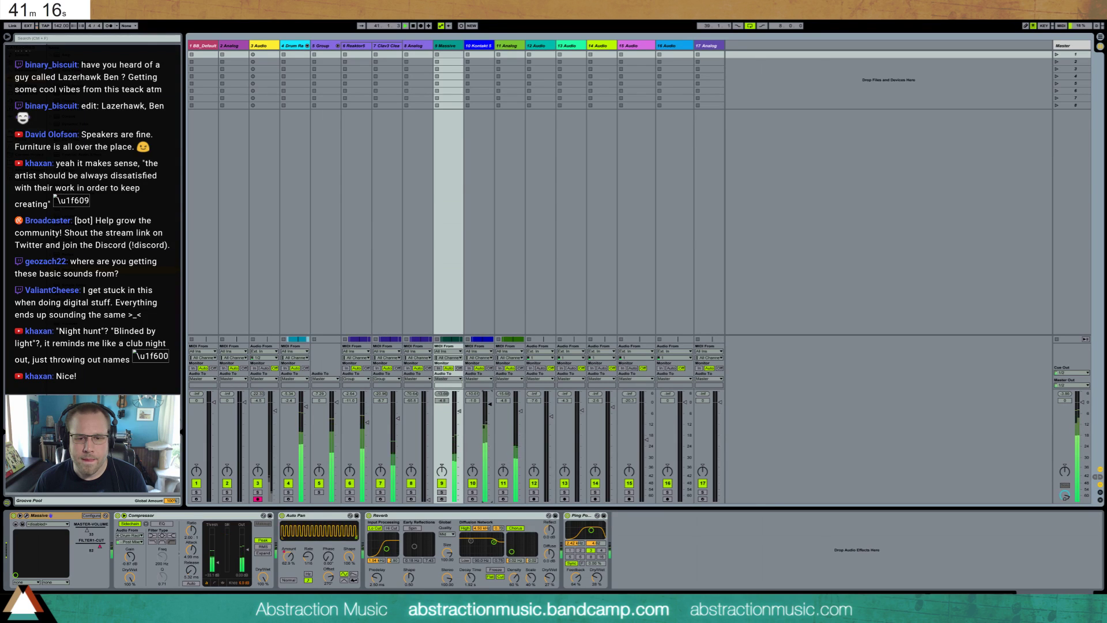
key("Tab")
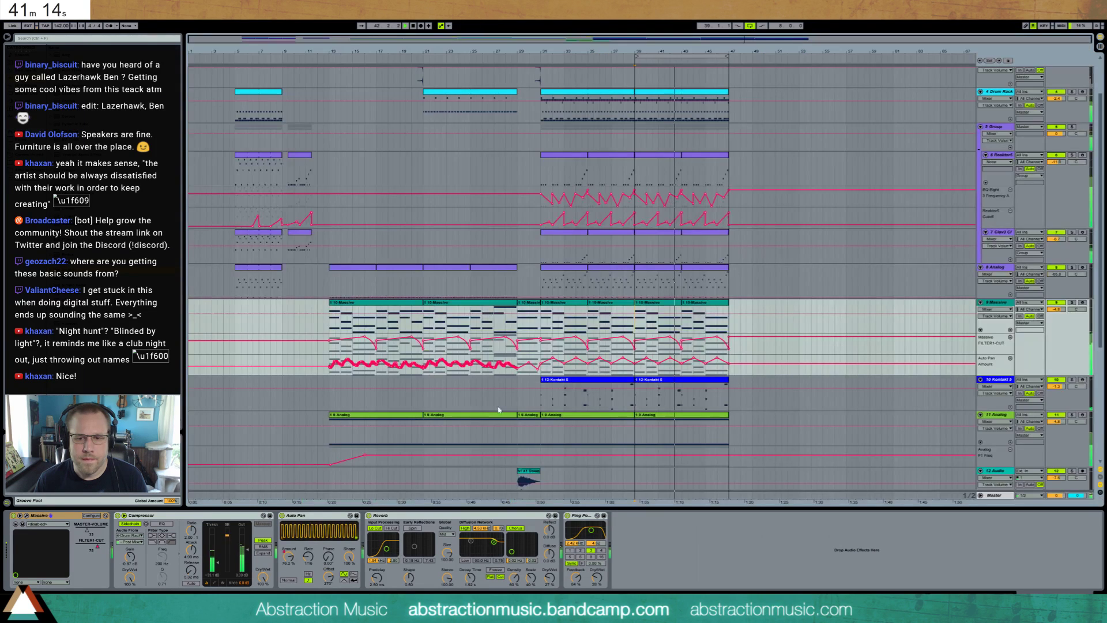
- Delete the empty 16 Audio and 17 Analog tracks and the 15 Audio track from the arrangement
scroll(877, 420, "down", 3)
scroll(878, 420, "down", 5)
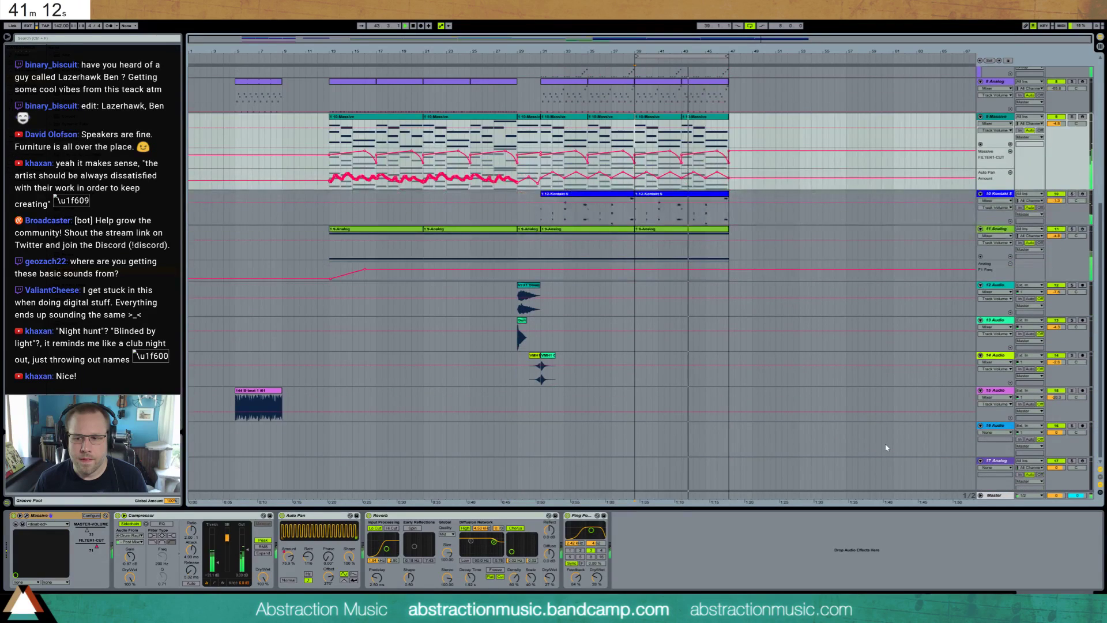
left_click(891, 447)
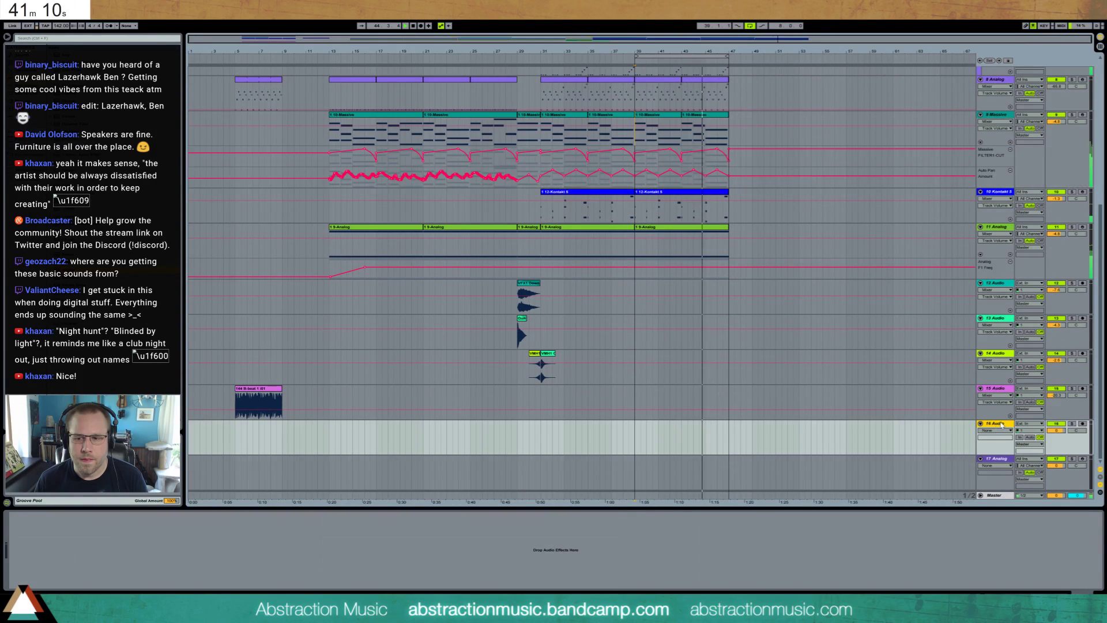
left_click(996, 461)
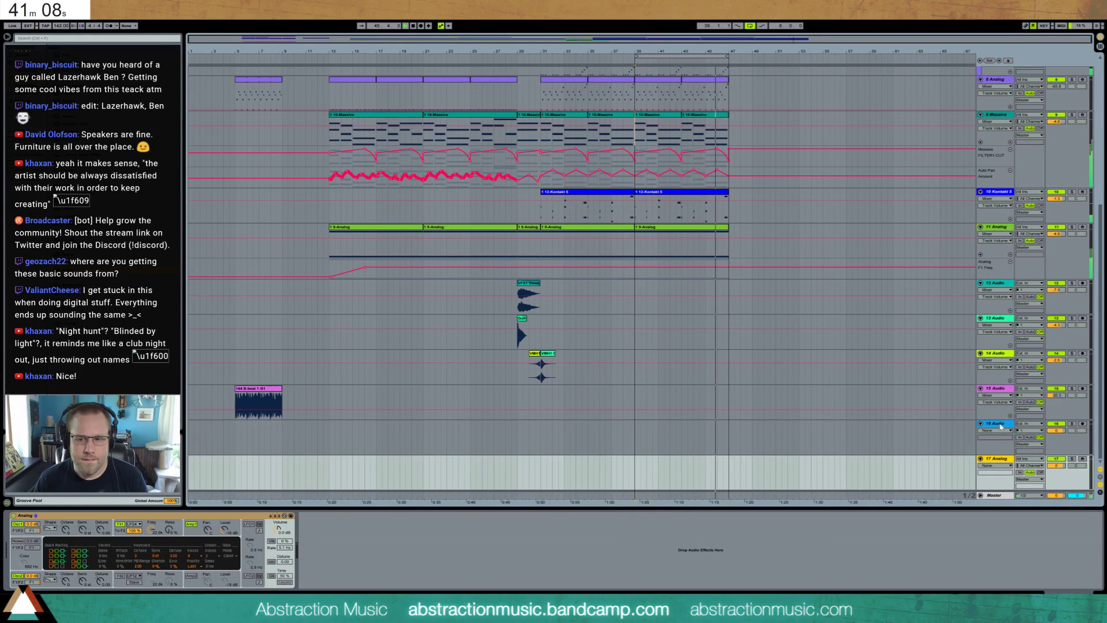
left_click(1002, 425)
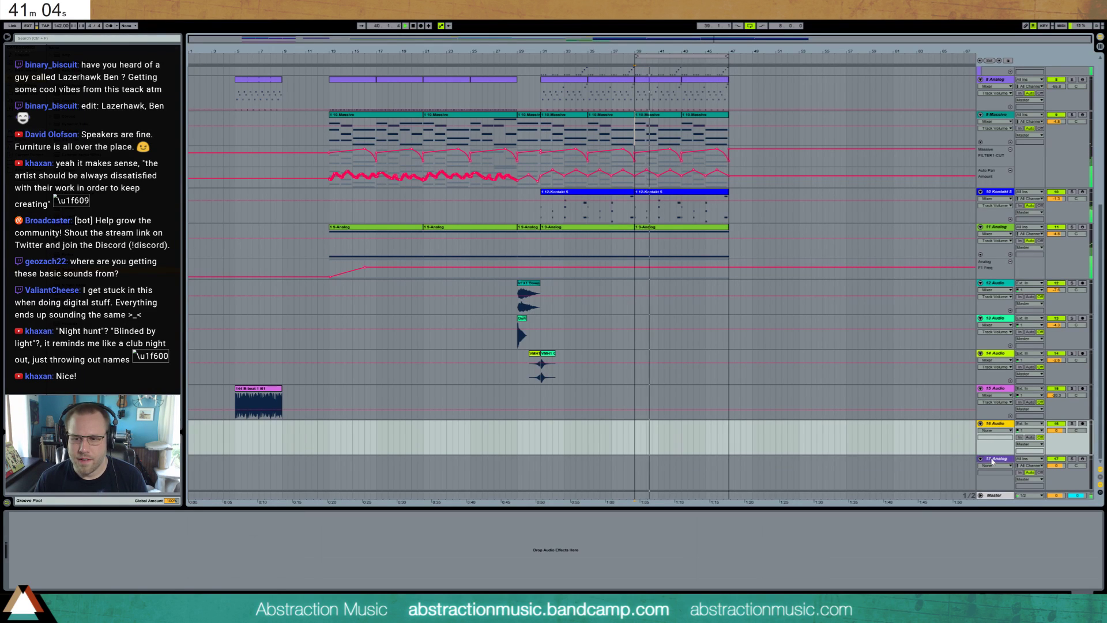
left_click(997, 462)
scroll(997, 463, "up", 2)
left_click(998, 462)
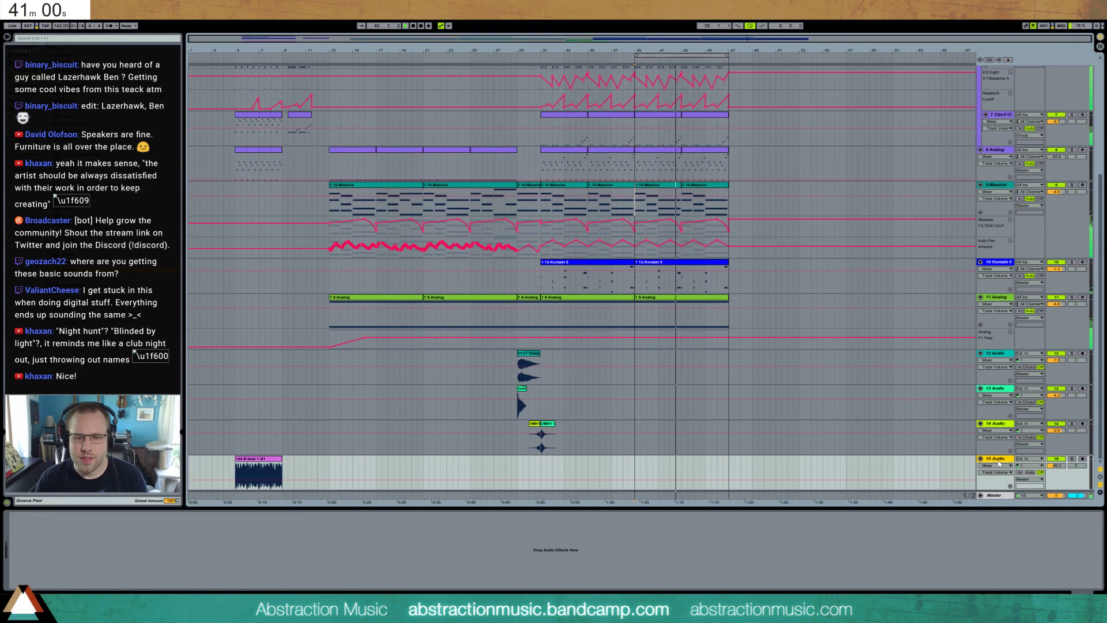
- Play the arrangement from bar 13 and check the track levels in the mixer
scroll(877, 440, "up", 3)
scroll(877, 423, "up", 3)
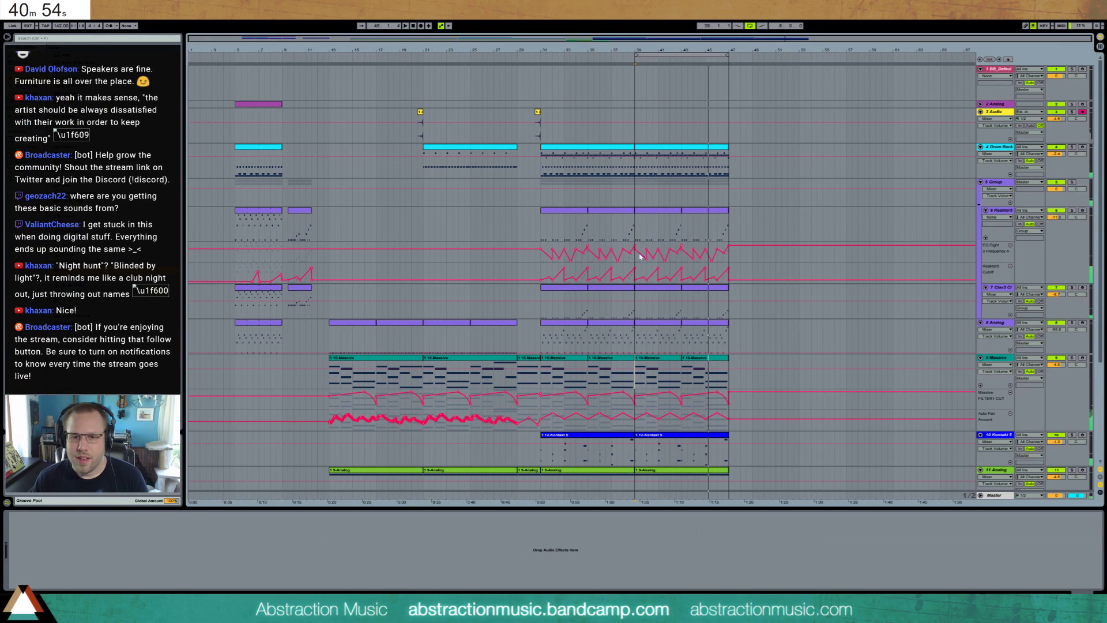
left_click(540, 225)
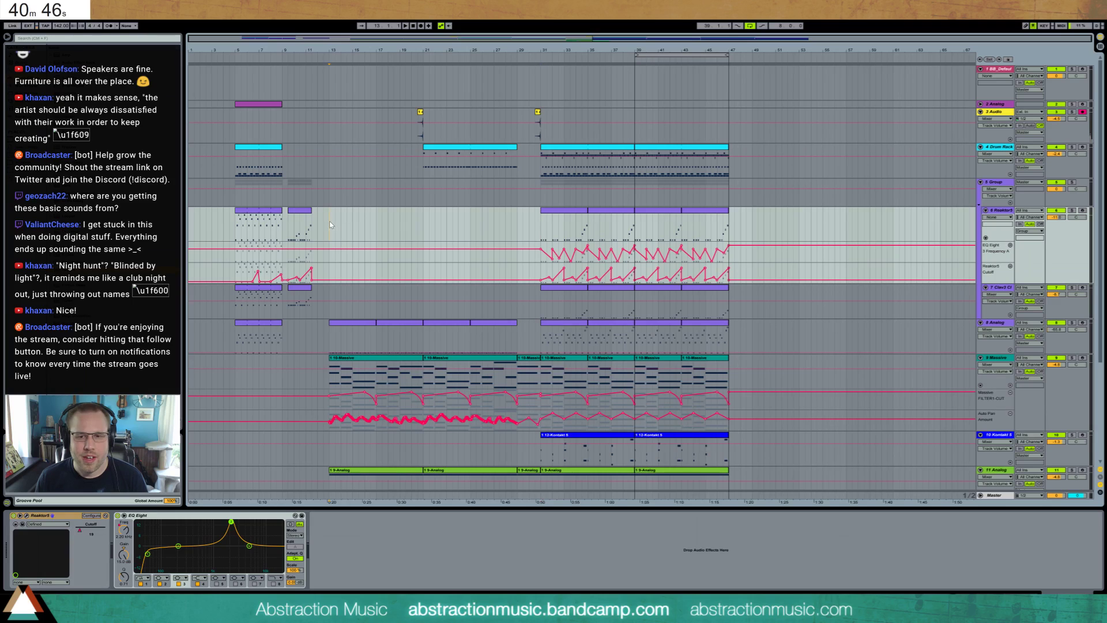
key("space")
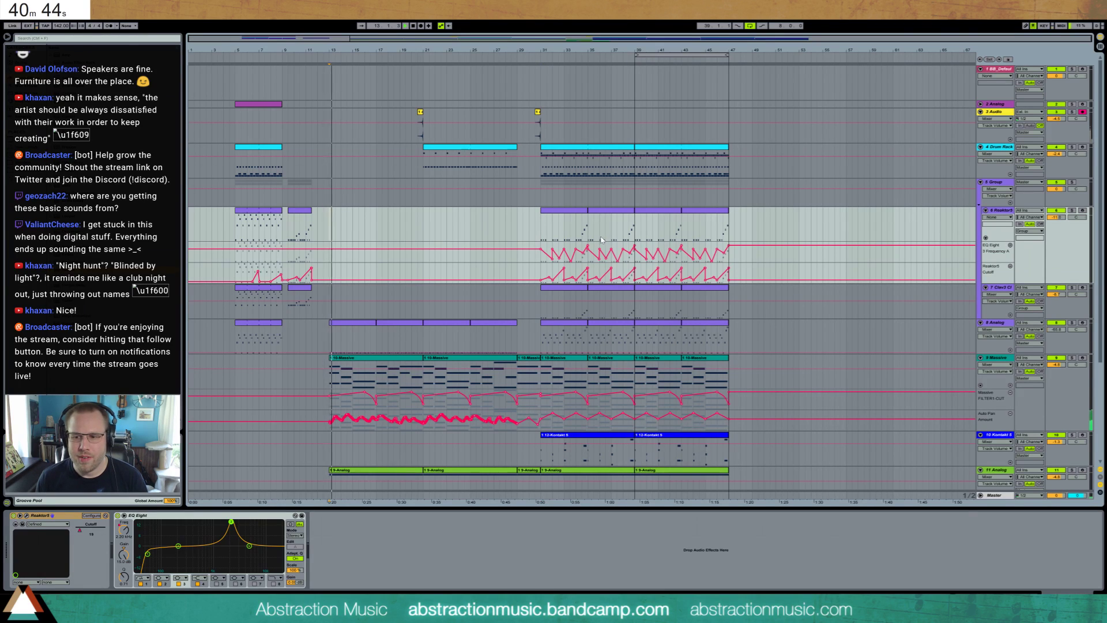
key("Tab")
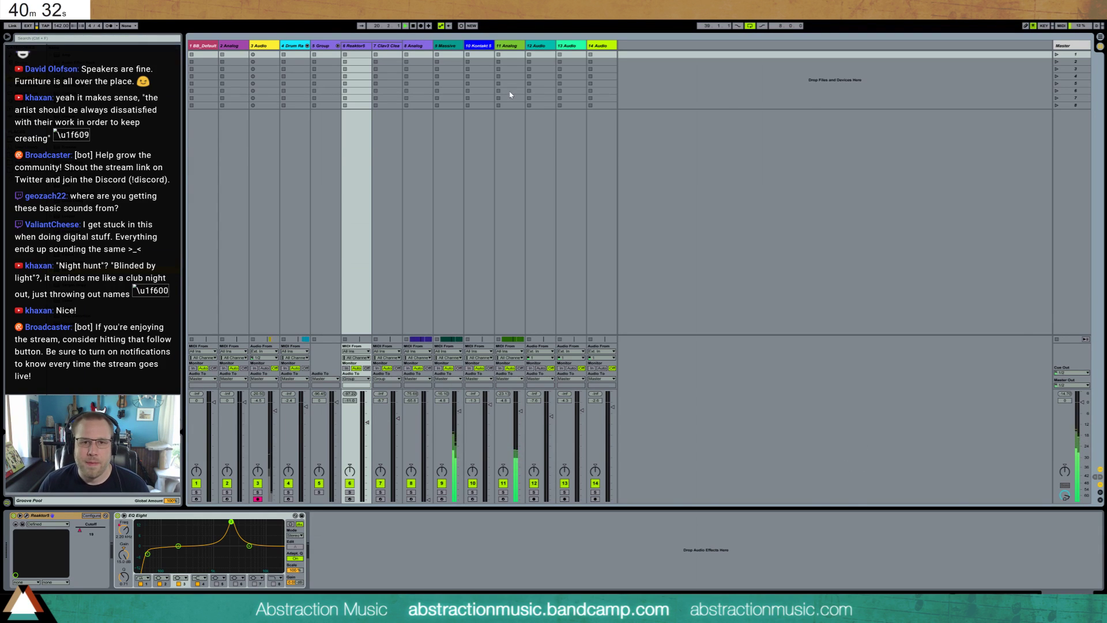
key("Tab")
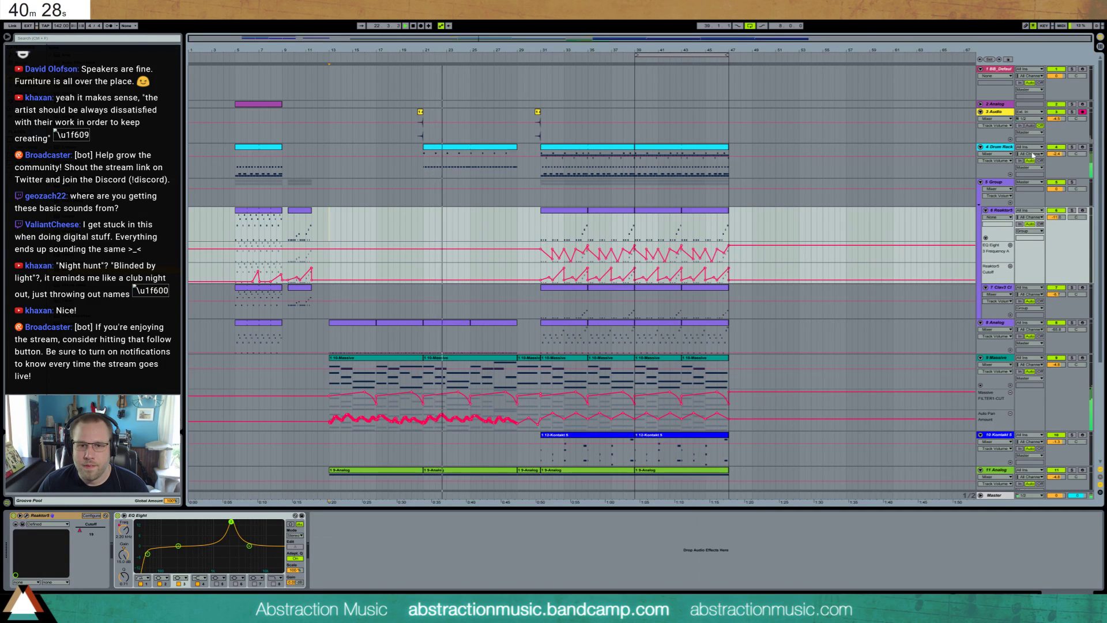
- Open the Drum Rack clip at bar 21 and add an extra hit in the row above Instrument Rack
double_click(452, 147)
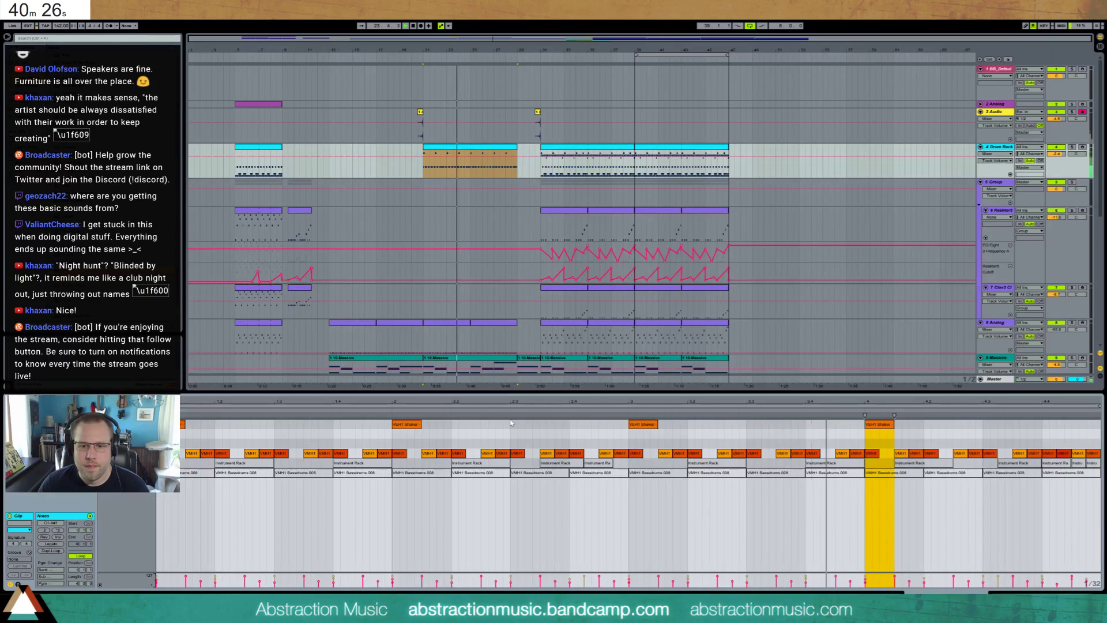
key("space")
key("space")
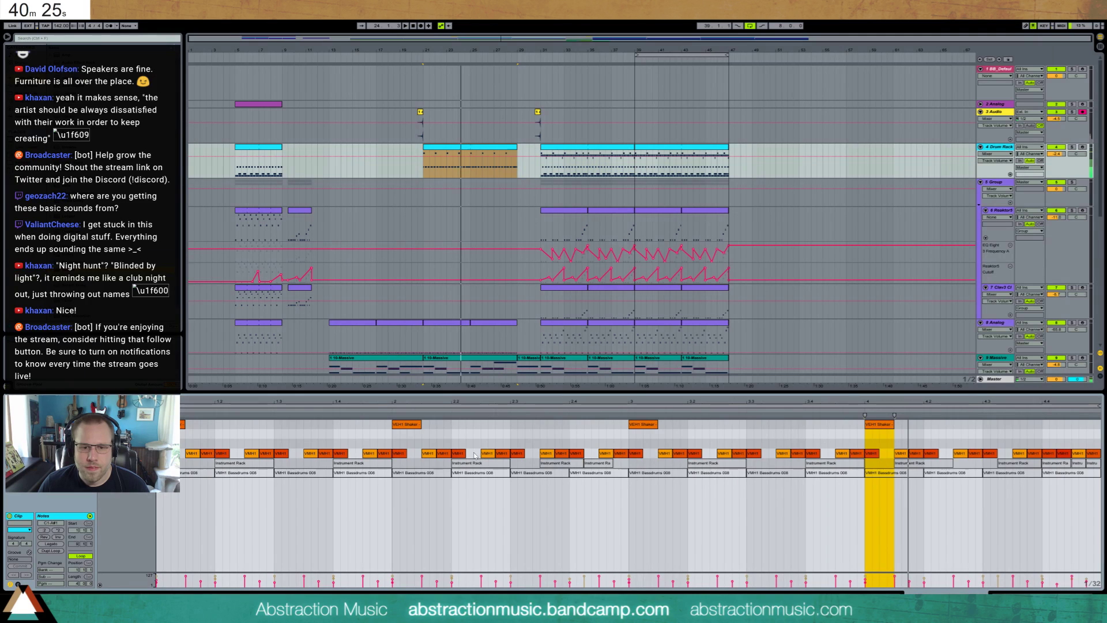
double_click(591, 453)
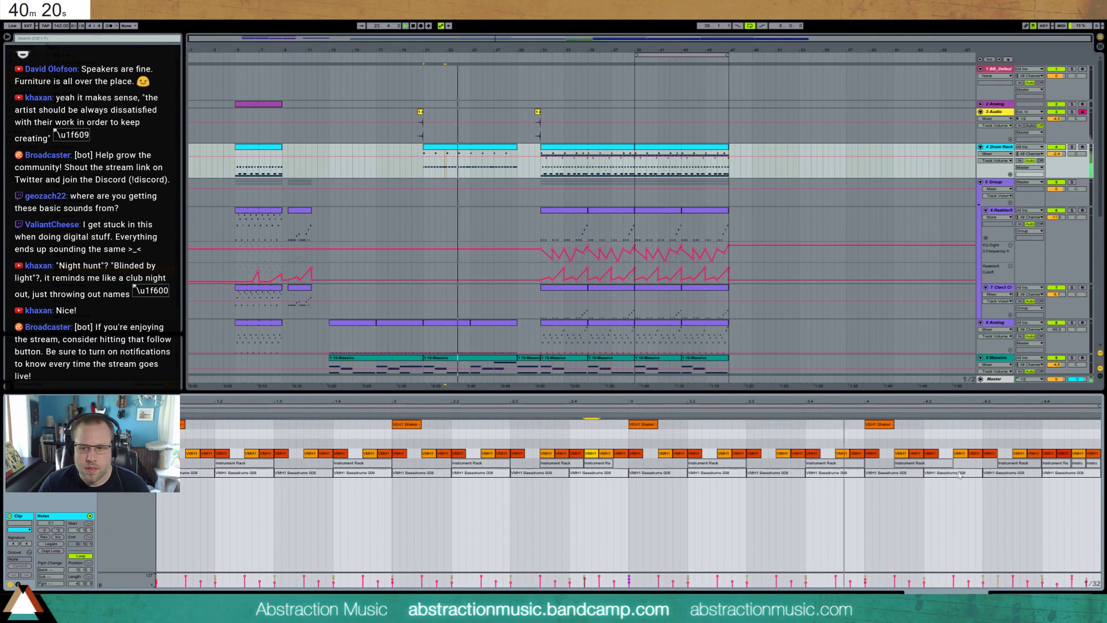
- Add matching extra hits above the Instrument Rack row in the Drum Rack clip at bar 31, and return to the device chain
left_click(608, 147)
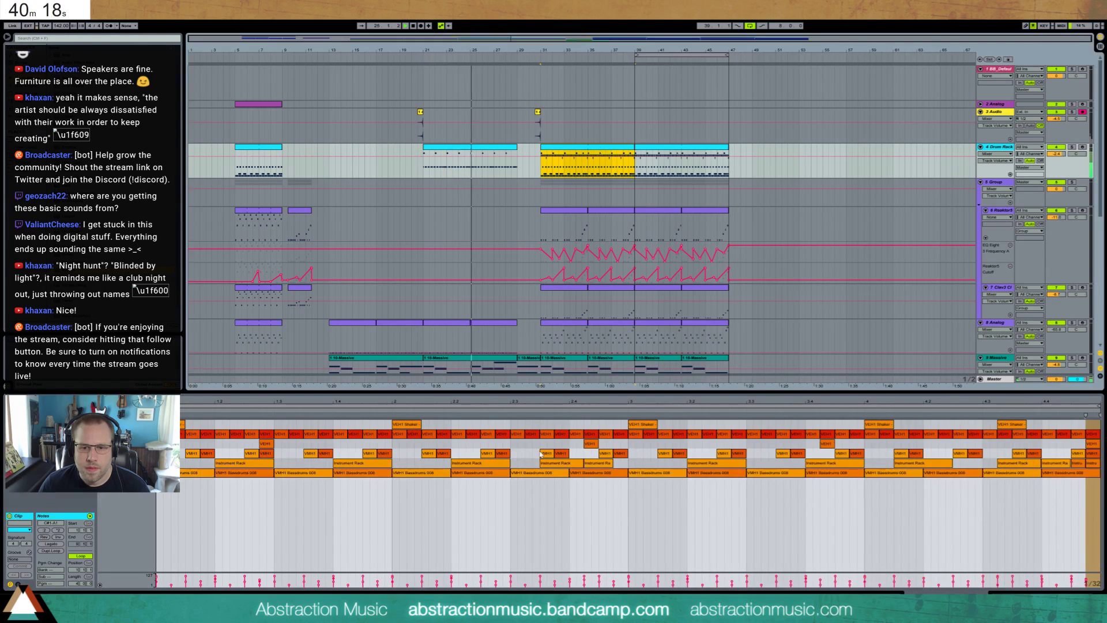
double_click(586, 453)
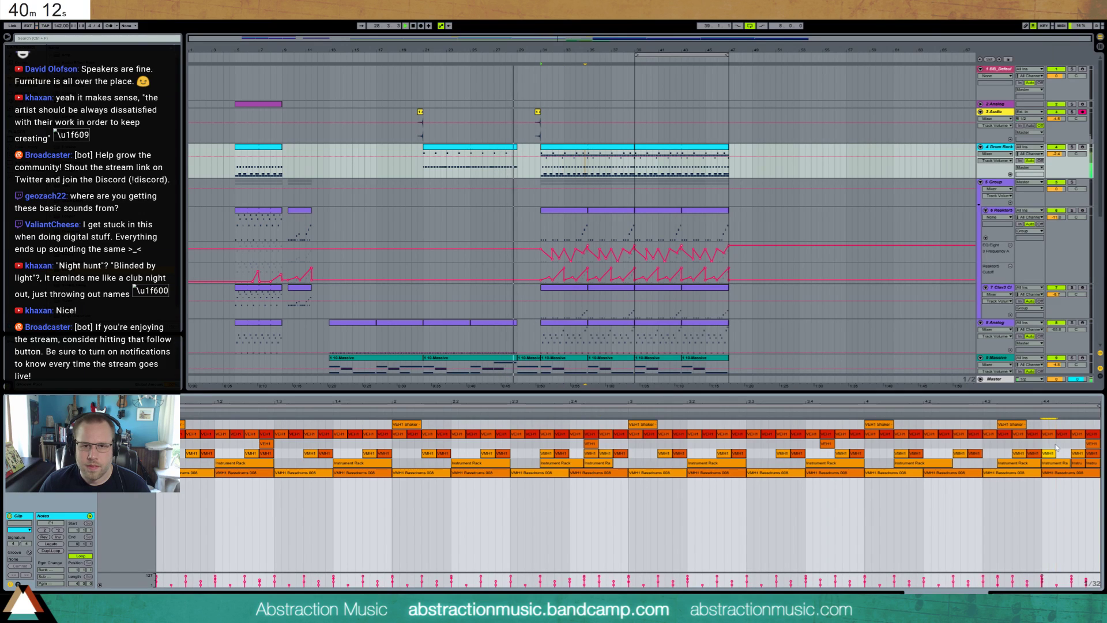
key("shift+Tab")
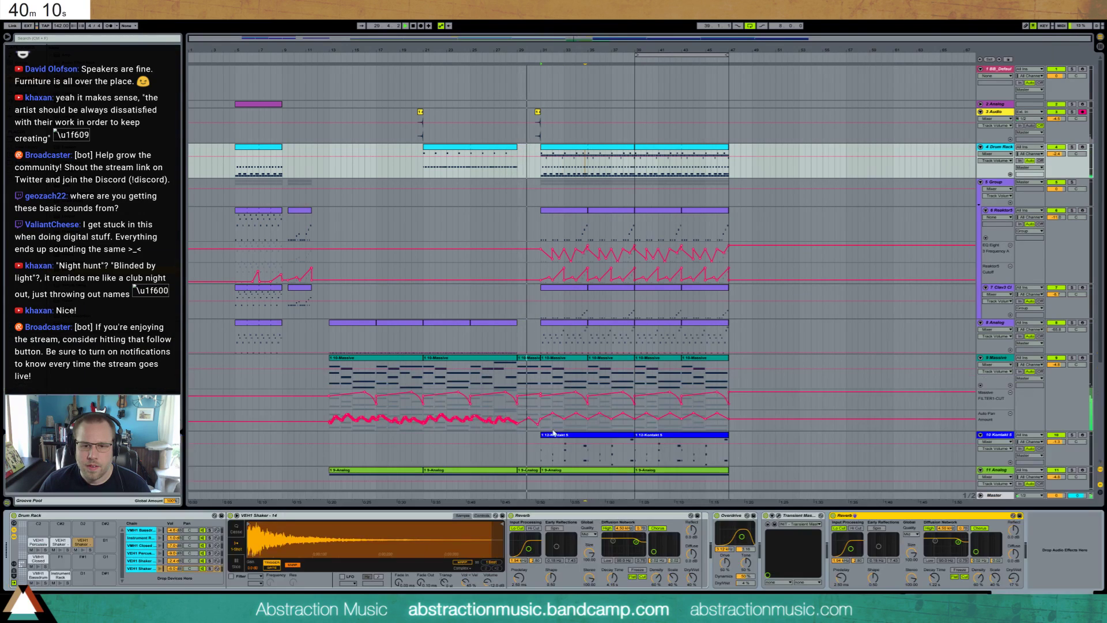
- Lower the 12 Audio track's volume while the arrangement plays on past bar 31
scroll(554, 434, "down", 3)
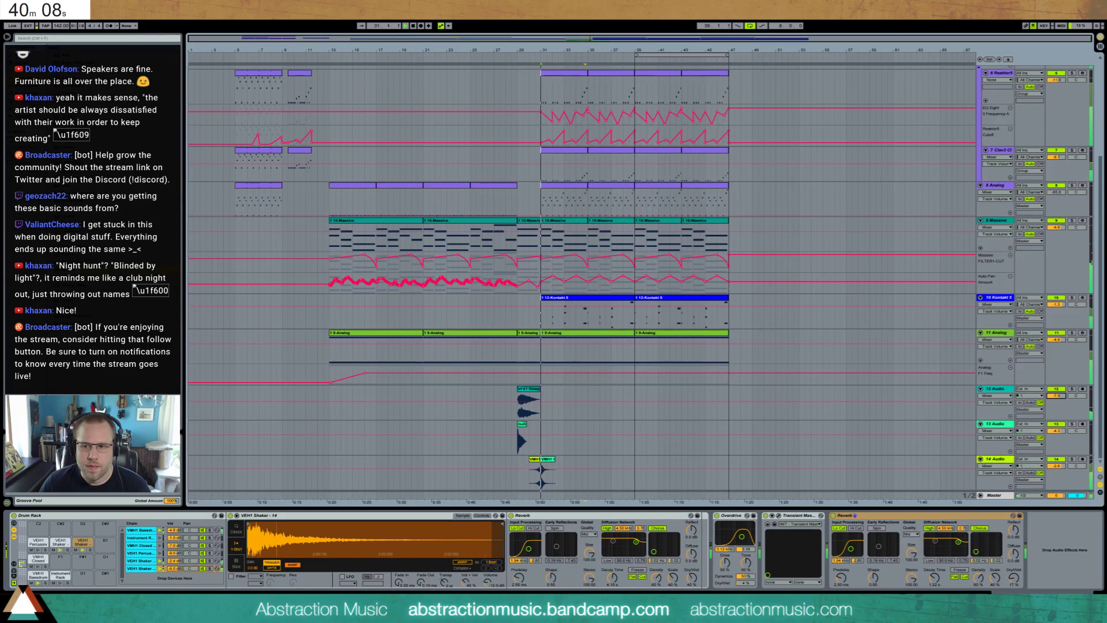
left_click_drag(1055, 396, 1054, 428)
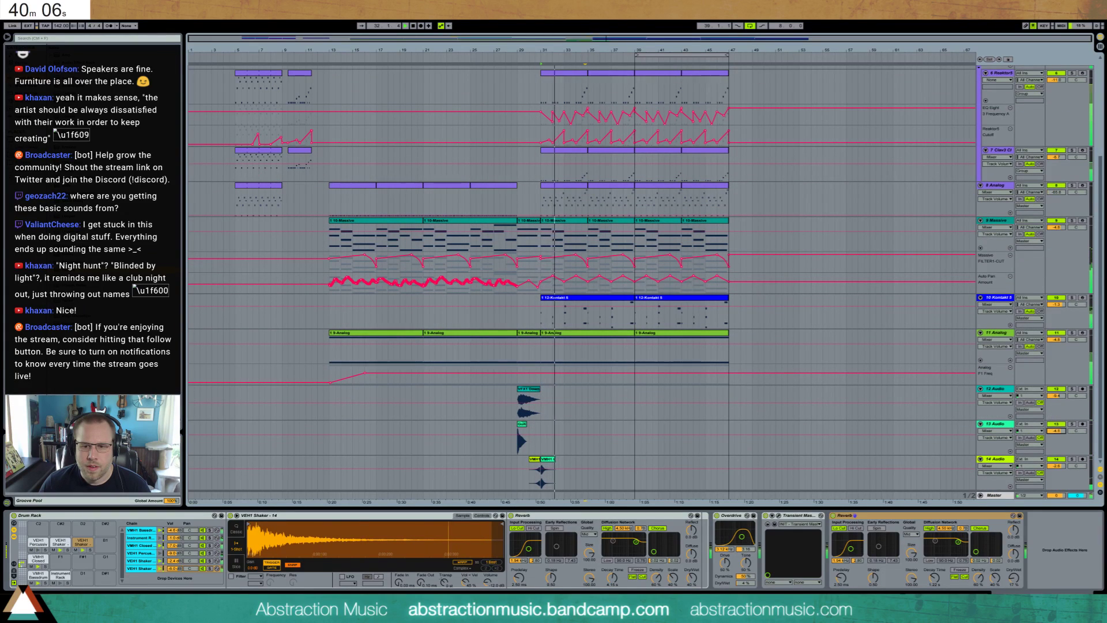
scroll(864, 254, "up", 4)
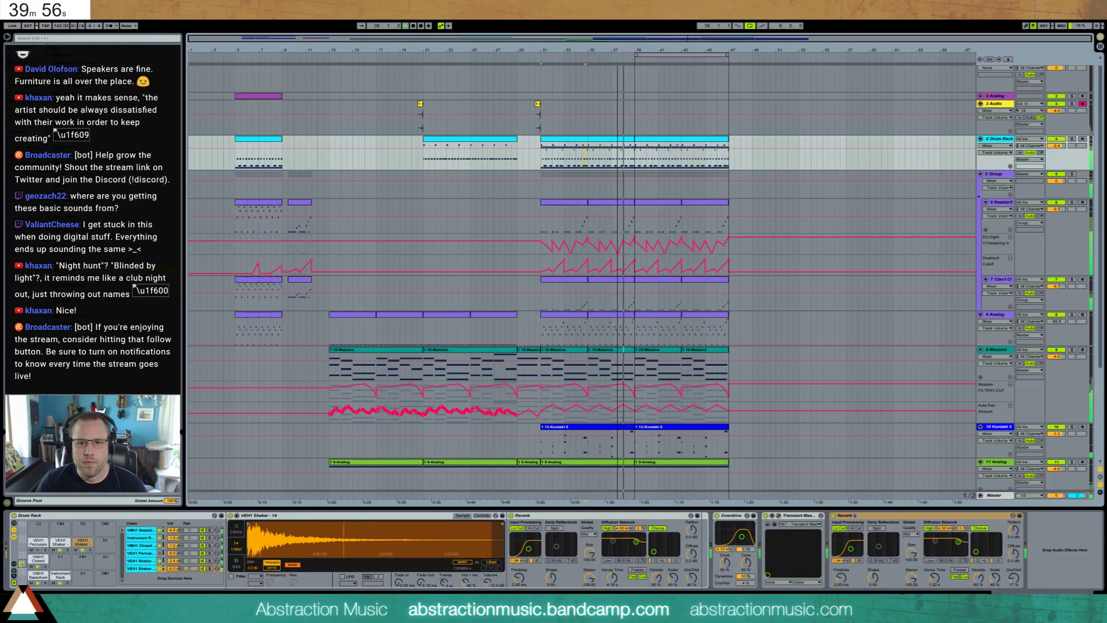
- Stop playback, open the second Kontakt 5 clip and copy its chord at bar 45
scroll(685, 231, "down", 2)
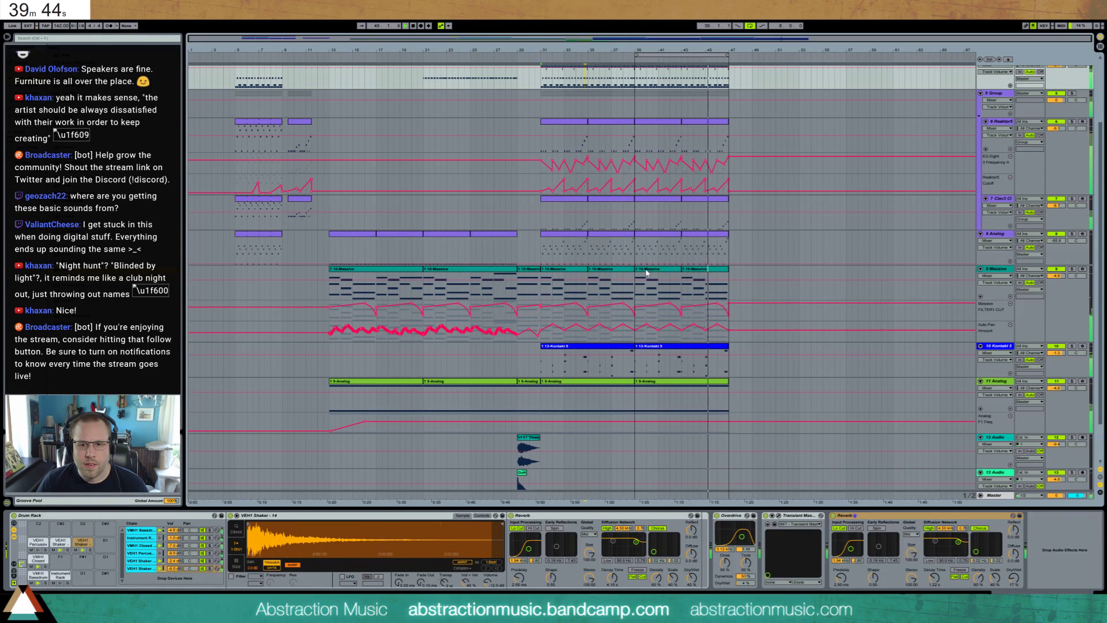
left_click(700, 269)
key("space")
left_click(718, 351)
left_click(722, 345)
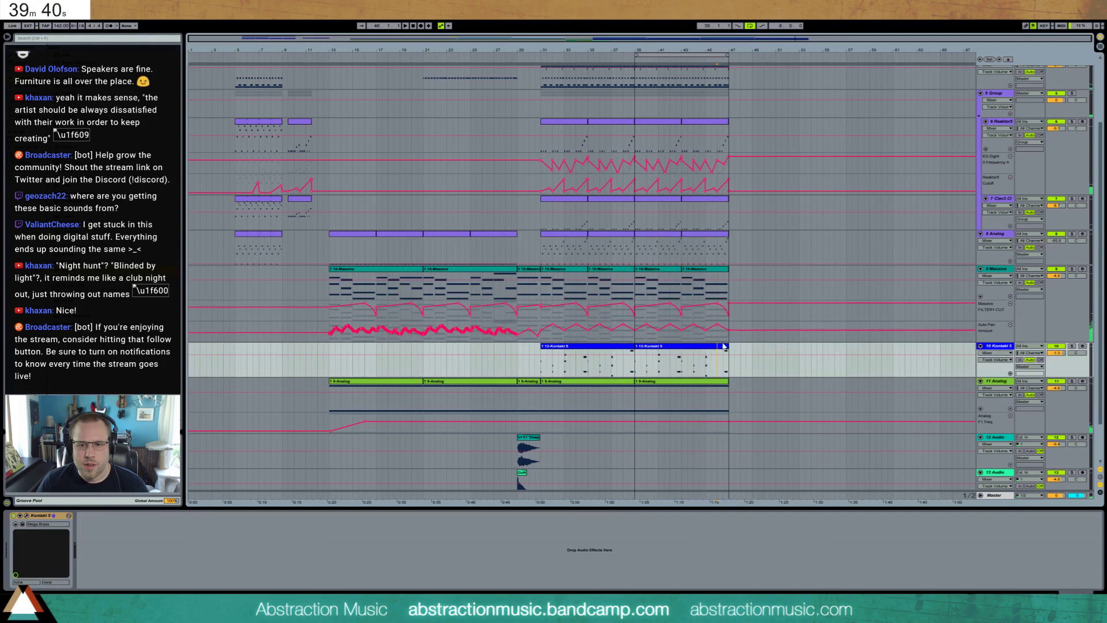
double_click(713, 349)
left_click(871, 414)
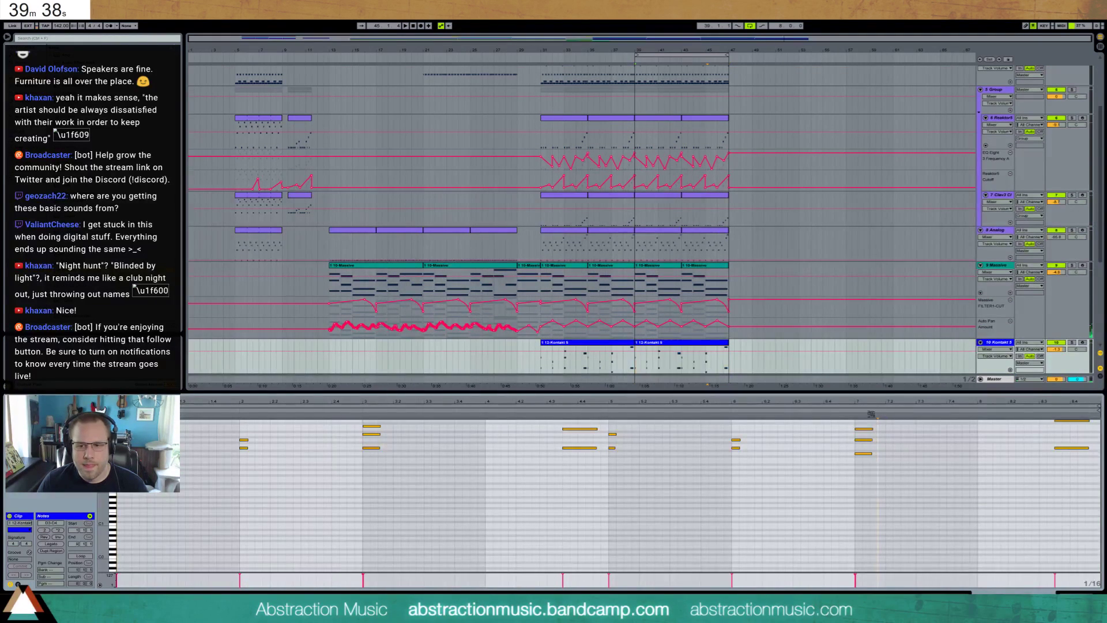
- Paste the Kontakt chord at bar 45 of the last Massive clip and transpose it up one octave
left_click(722, 306)
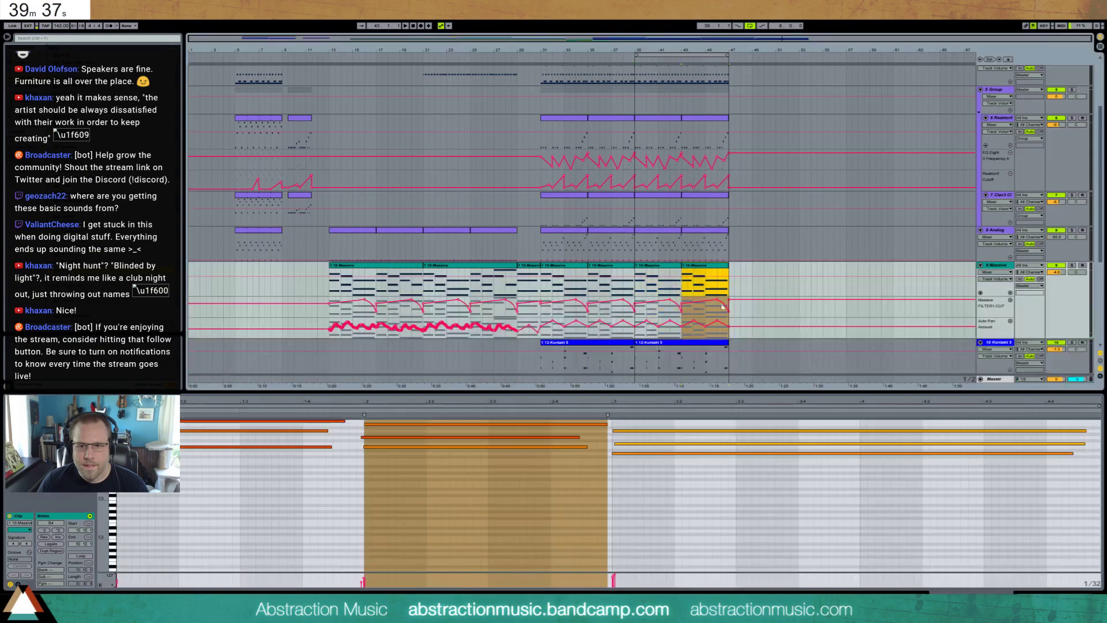
left_click(614, 474)
key("ctrl+v")
key("shift+Up")
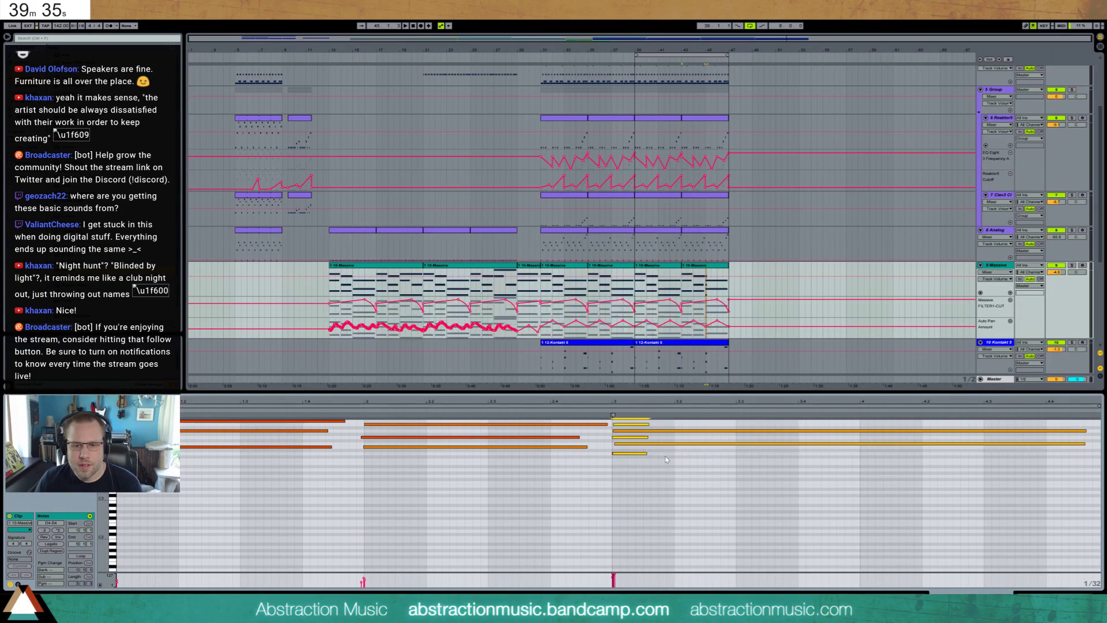
- Delete the original long notes at bar 45 of the Massive clip, stretch the pasted chord to nearly the clip's end and play the result
double_click(682, 431)
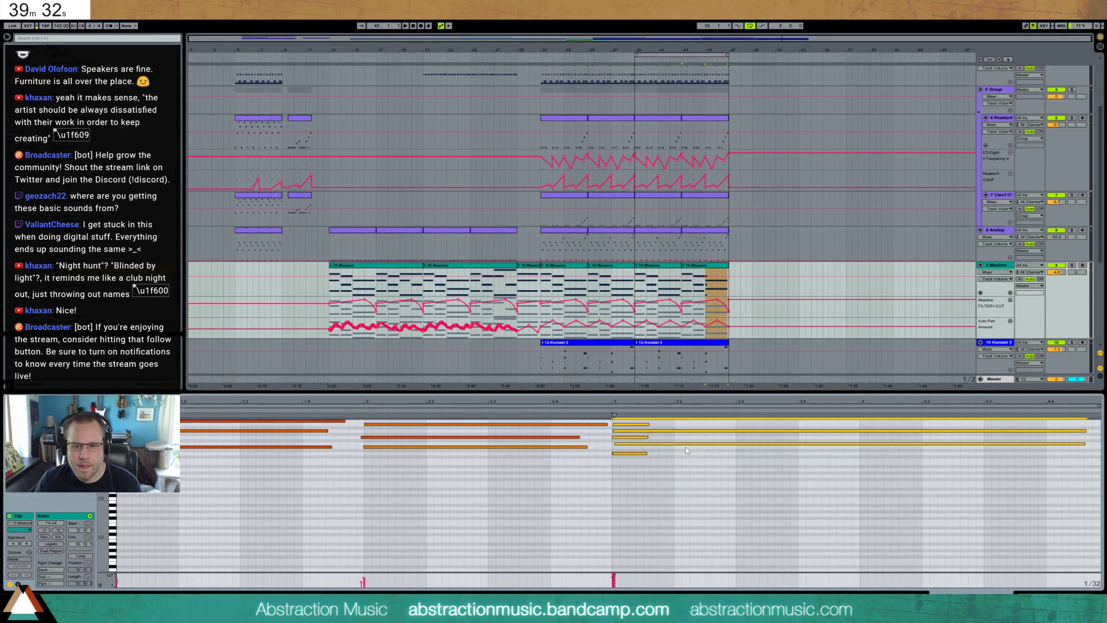
double_click(683, 443)
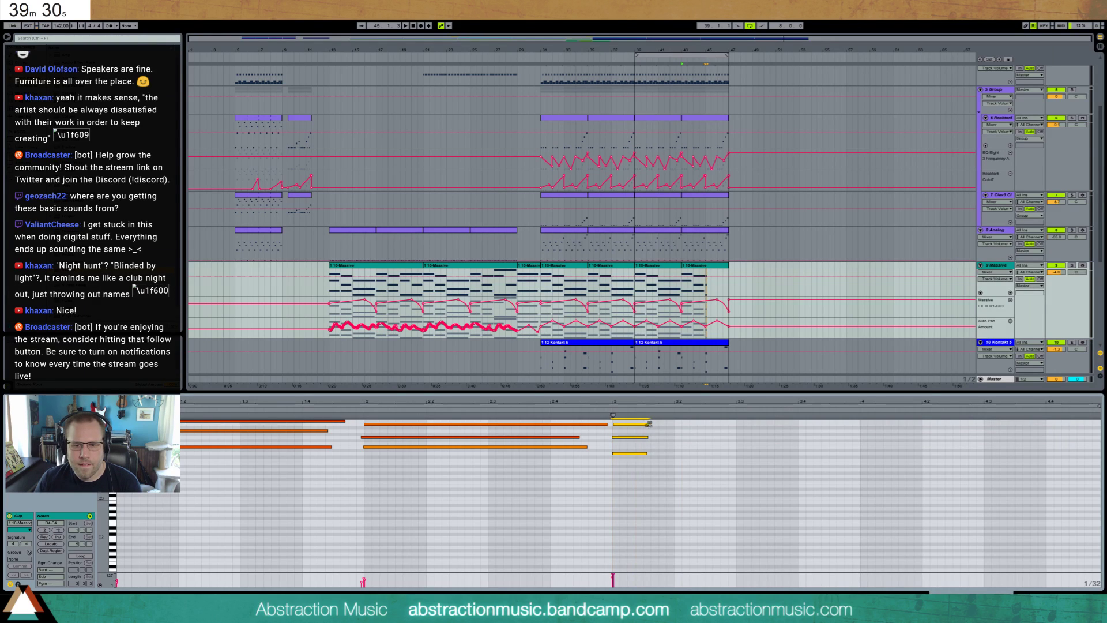
left_click_drag(910, 437, 1089, 442)
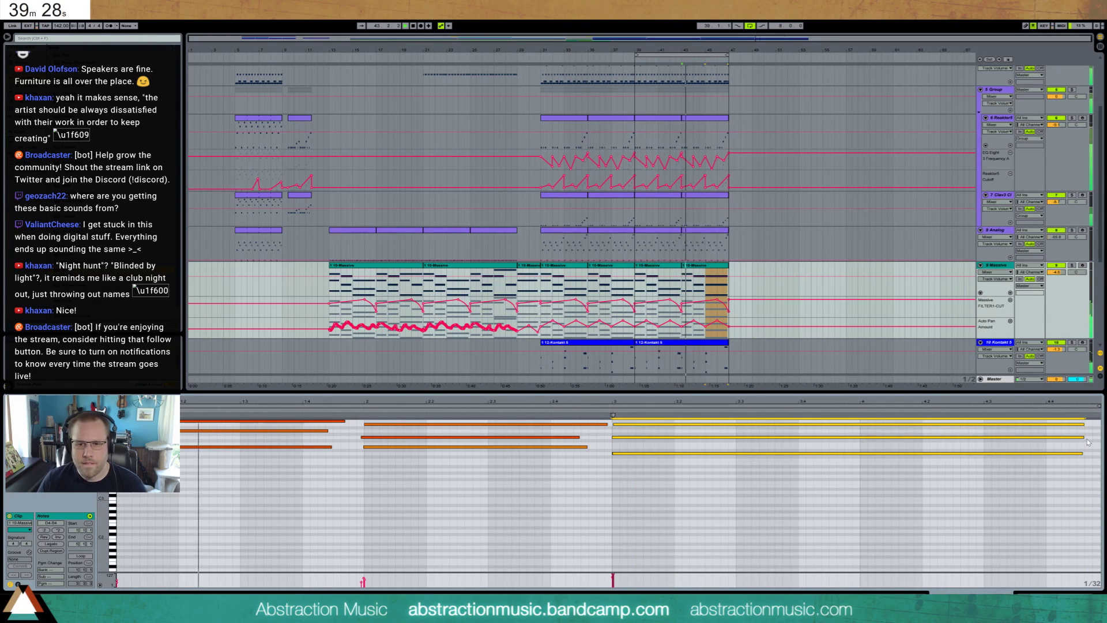
scroll(643, 507, "up", 2)
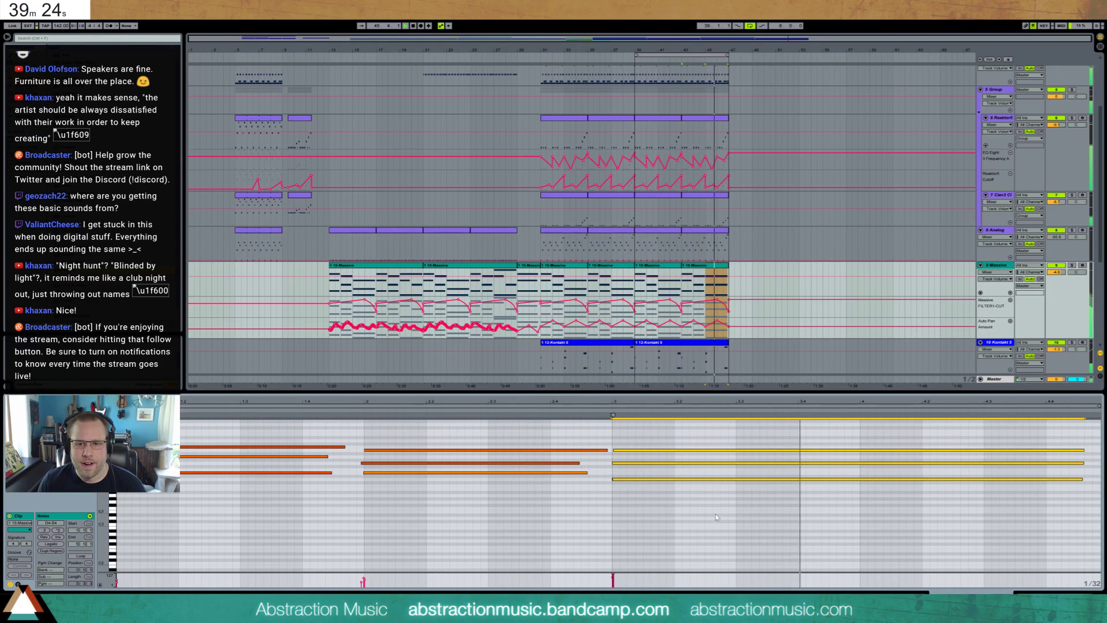
key("shift+Tab")
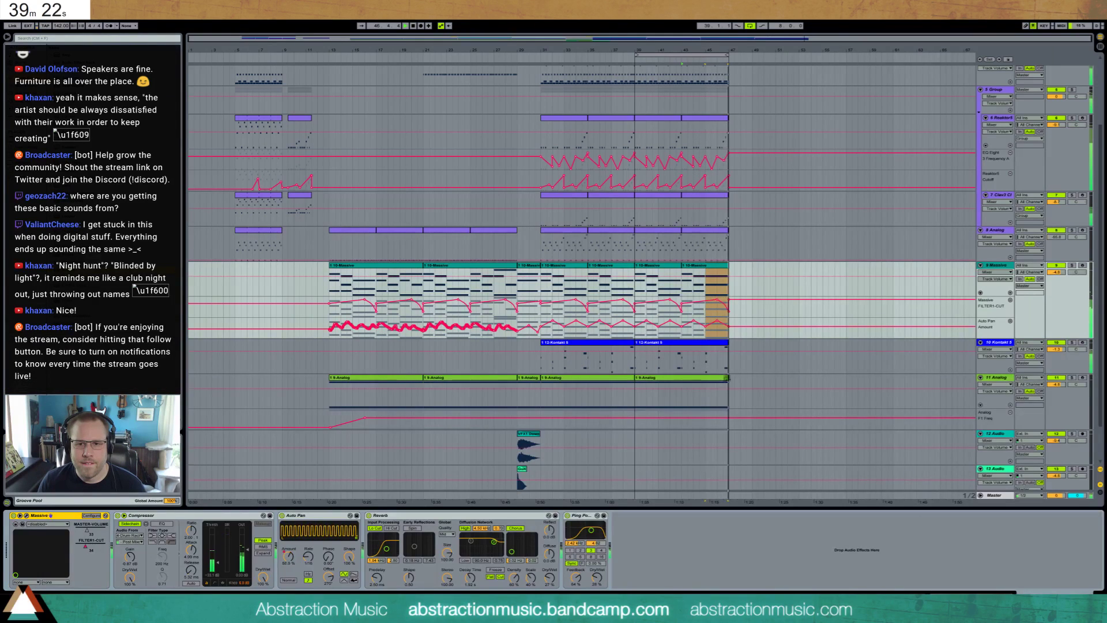
scroll(590, 285, "up", 3)
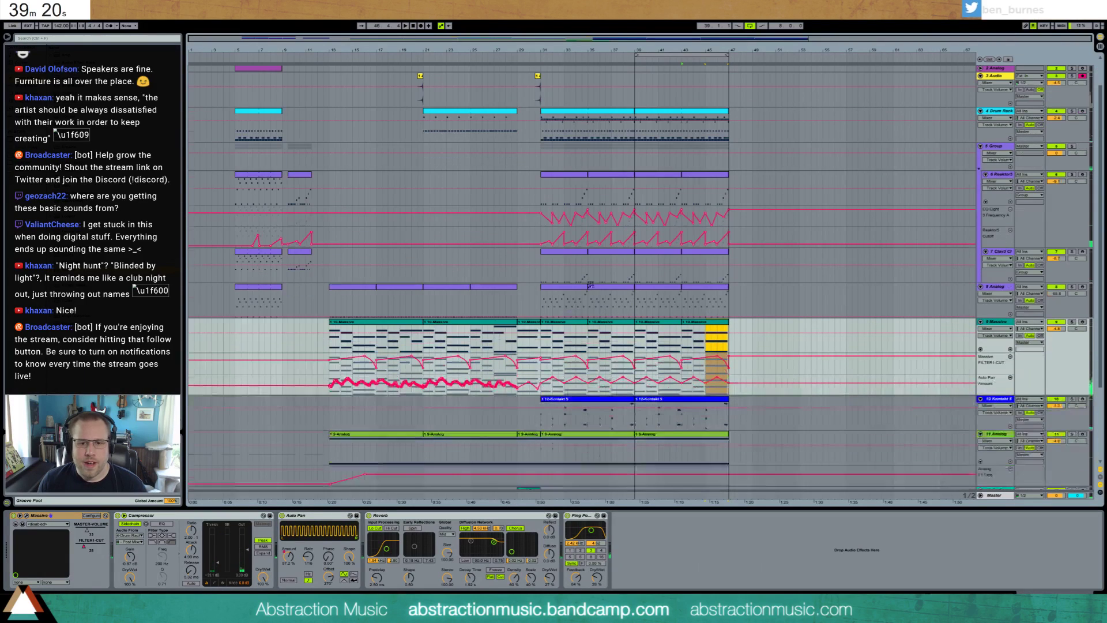
- Paste a copy of the Massive track's first clip, from bar 13, at bar 47 and start playback
left_click(470, 327)
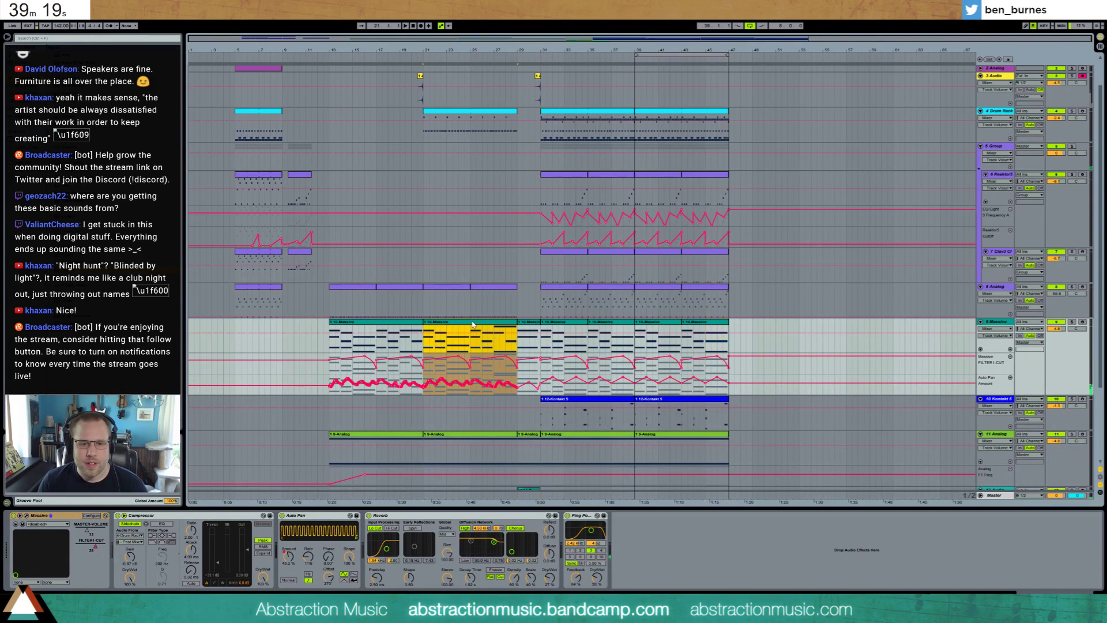
left_click(397, 323)
left_click(728, 347)
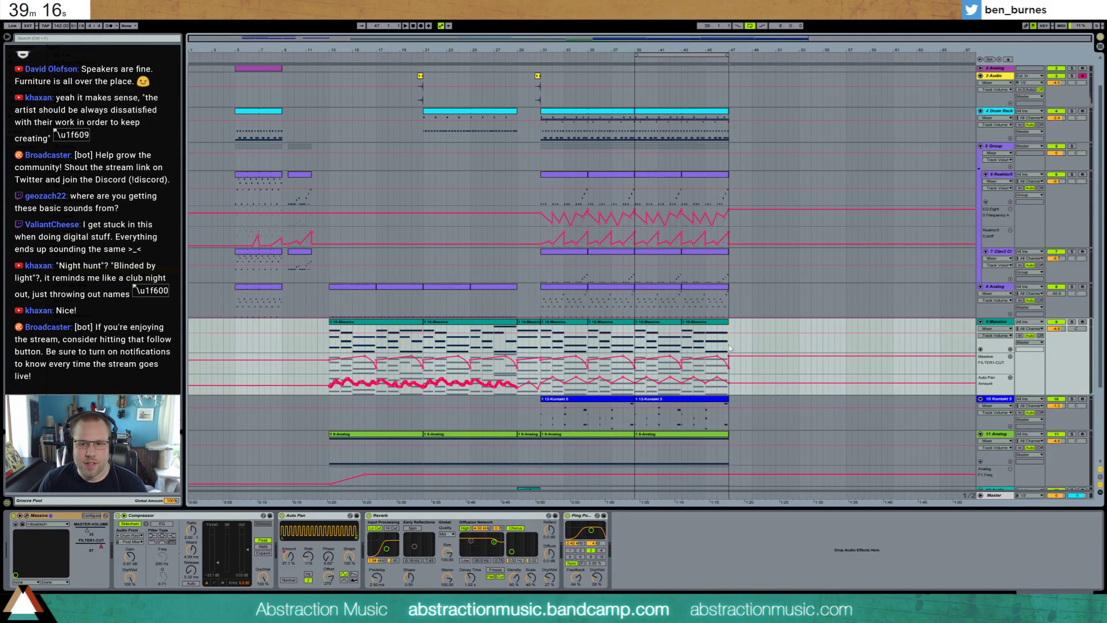
key("ctrl+v")
key("space")
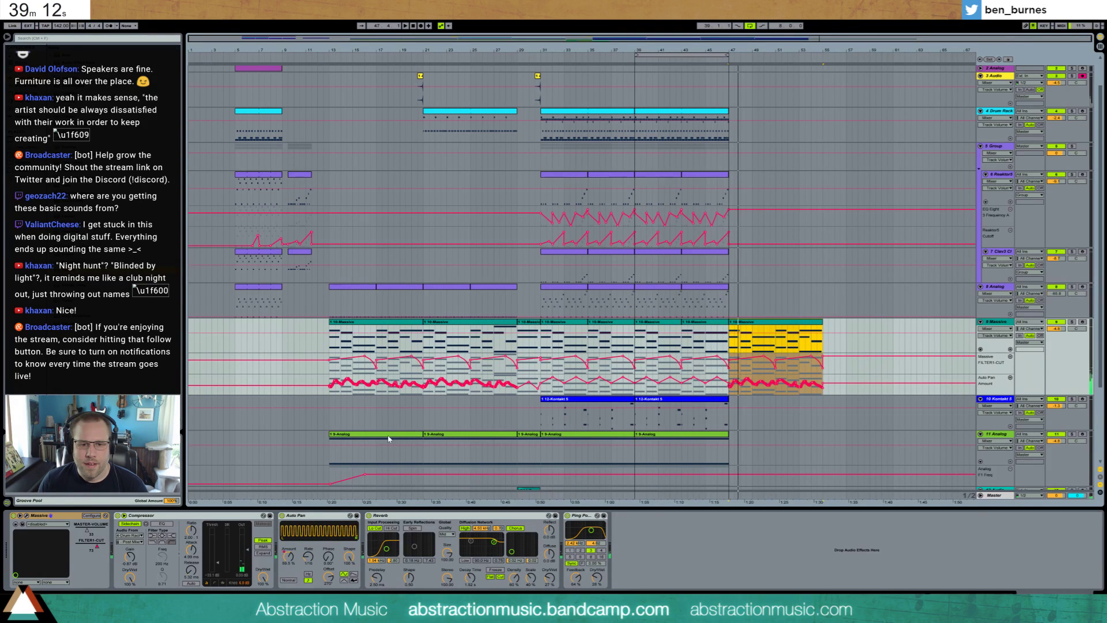
- Paste a copy of the green Analog track's second clip, from bar 21, at bar 47
left_click(469, 443)
left_click(729, 460)
key("ctrl+v")
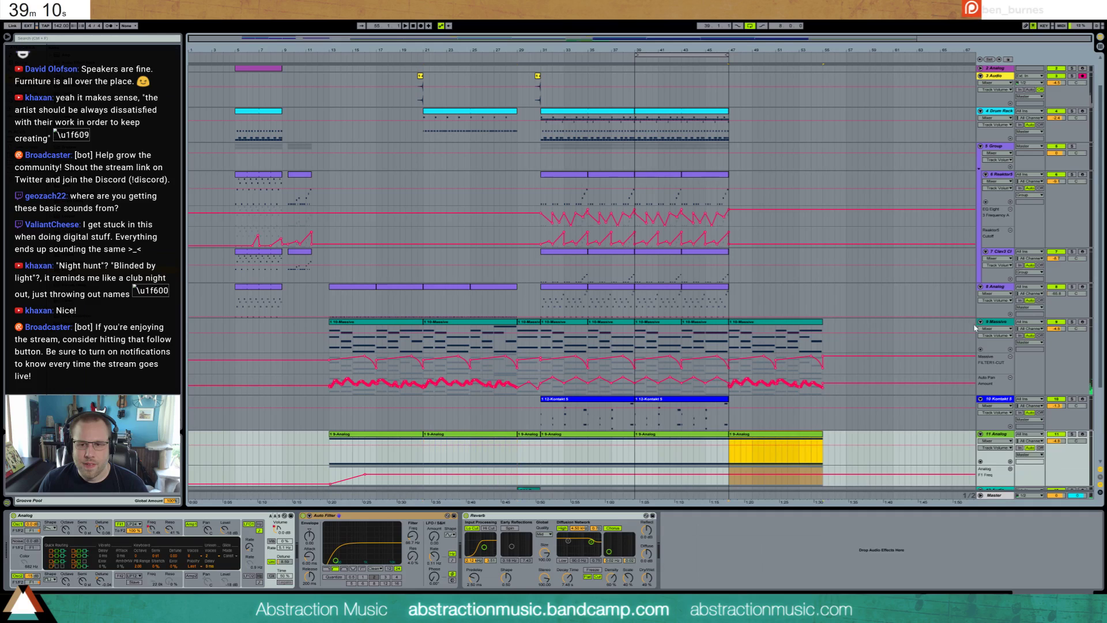
- Insert a MIDI track below the Massive track, create a one-bar clip at bar 47 and open it for note editing
left_click(1009, 323)
key("ctrl+shift+t")
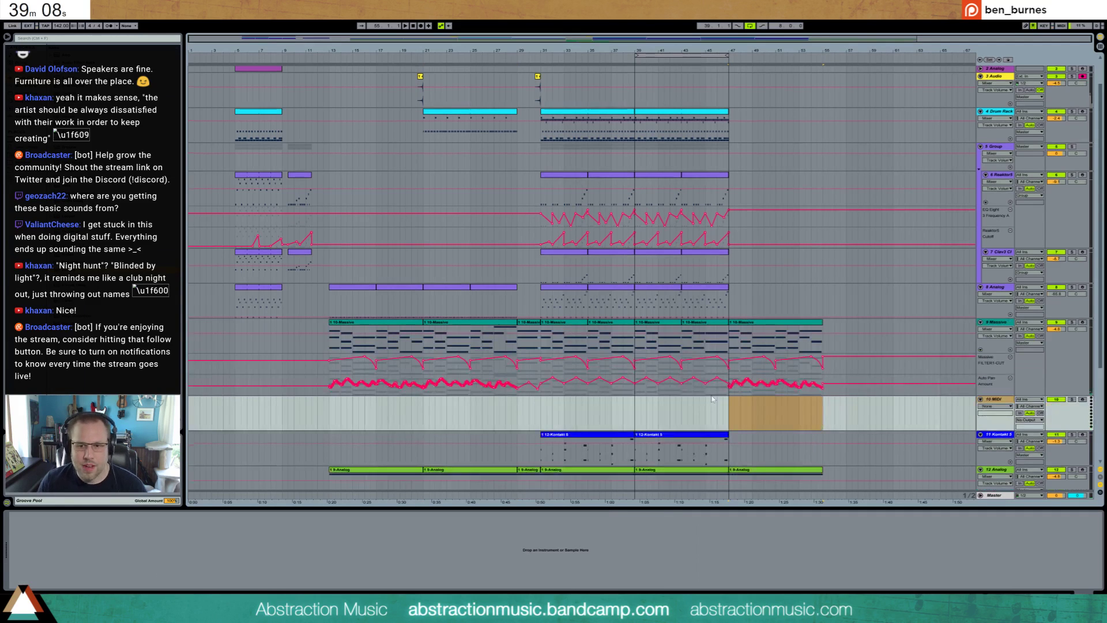
left_click_drag(730, 415, 752, 421)
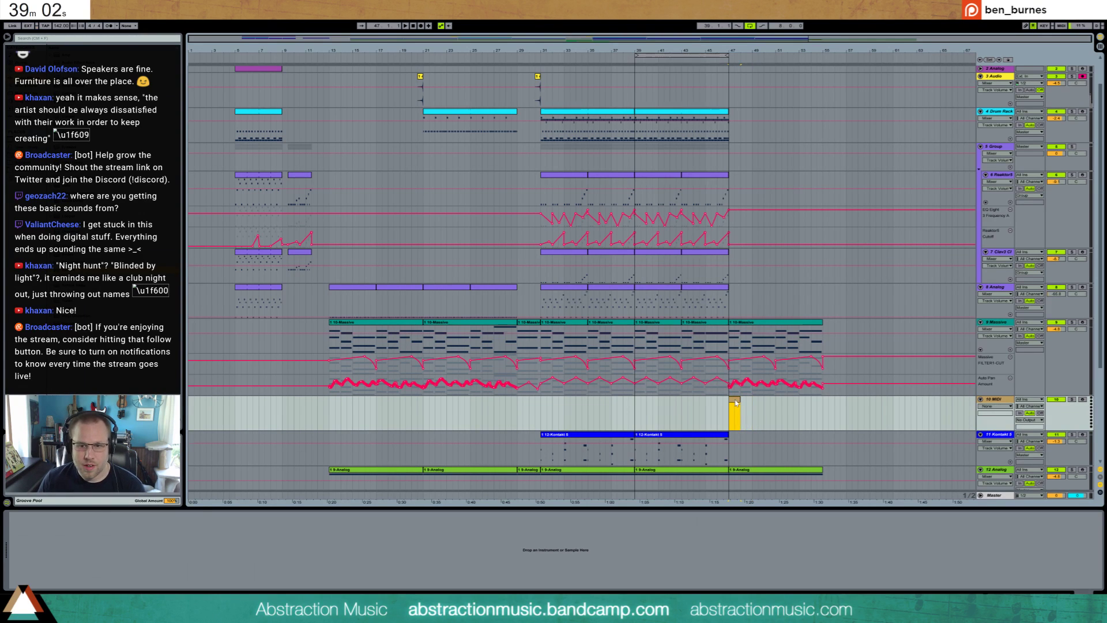
double_click(736, 403)
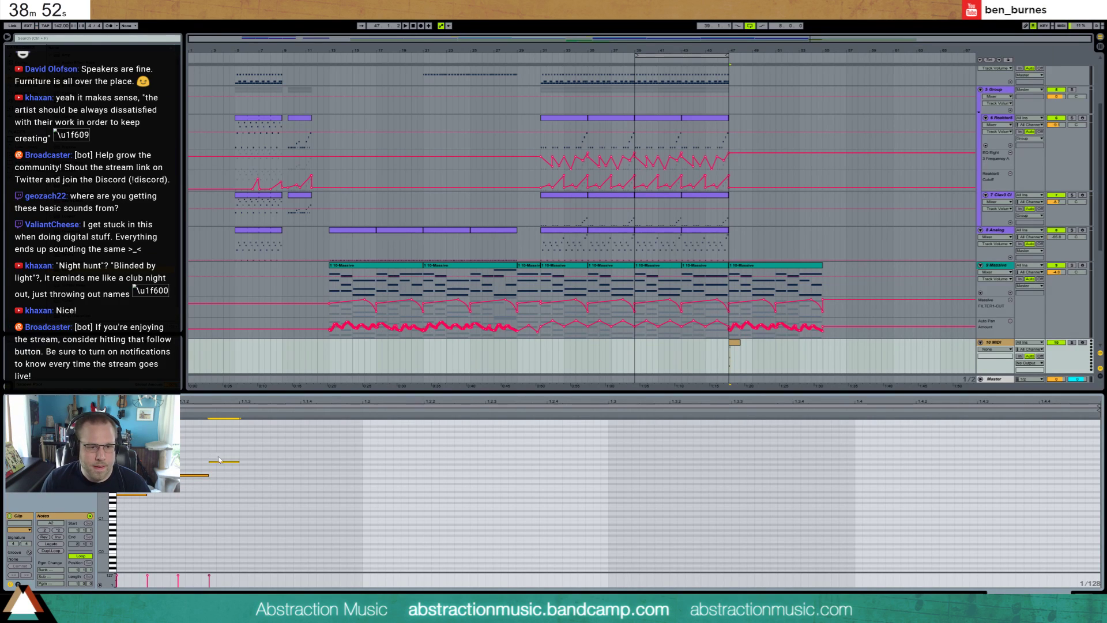
left_click_drag(231, 448, 114, 521)
key("ctrl+d")
key("ctrl+d")
key("ctrl+d")
key("ctrl+d")
key("ctrl+d")
key("ctrl+z")
key("ctrl+z")
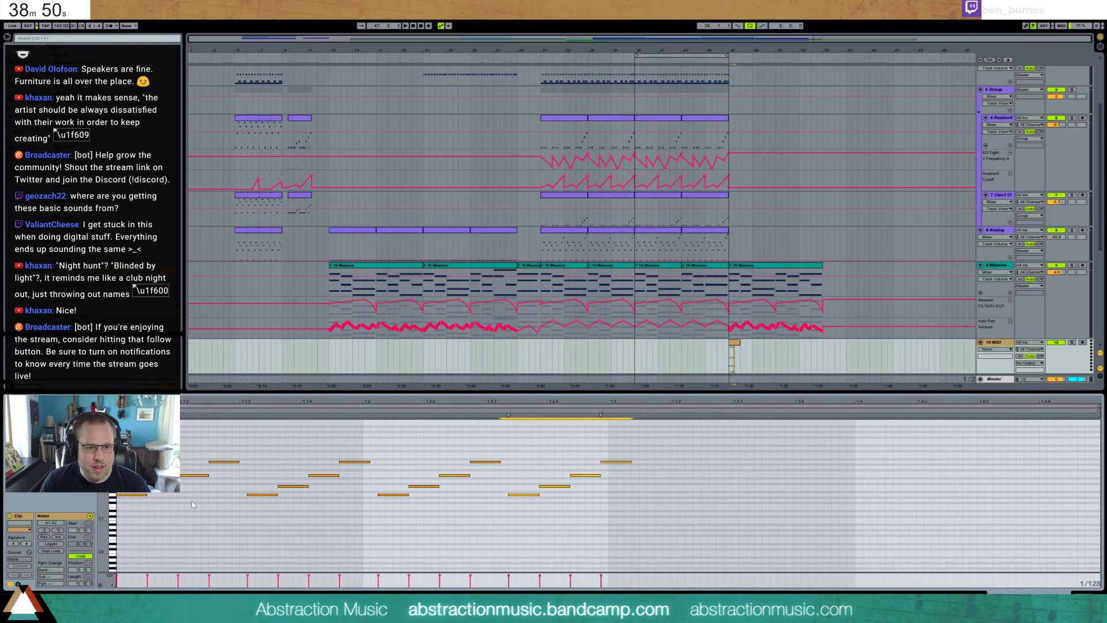
key("ctrl+z")
key("ctrl+z")
key("ctrl+z")
- Duplicate the four-note rising pattern back to back until it fills the one-bar clip, and play it
key("ctrl+a")
key("ctrl+d")
key("ctrl+d")
key("ctrl+d")
key("ctrl+d")
key("ctrl+d")
key("ctrl+d")
key("ctrl+d")
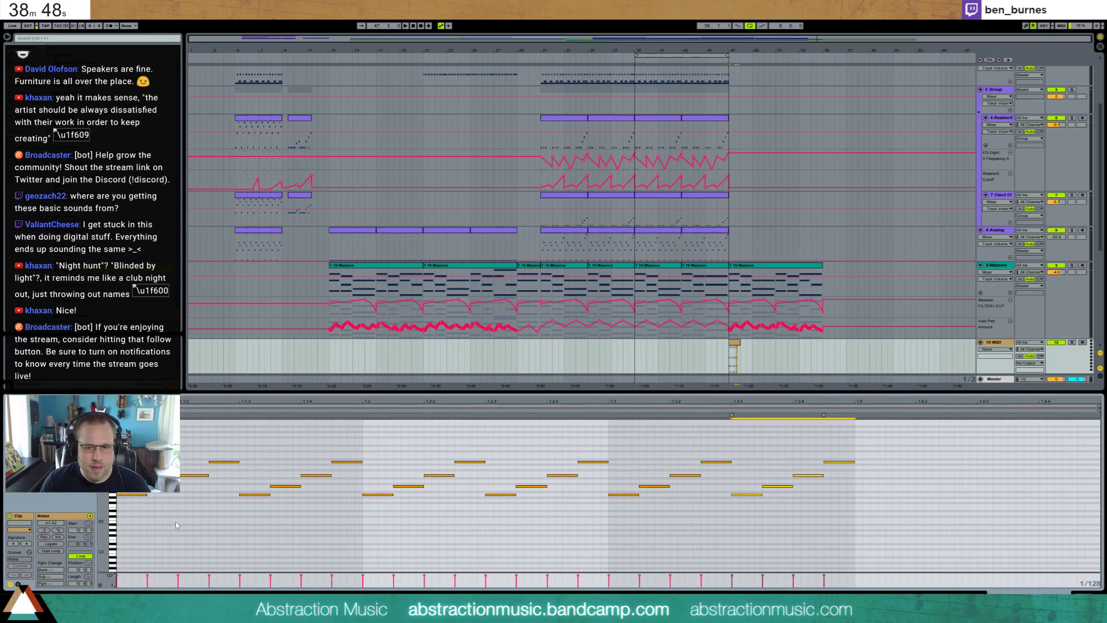
key("space")
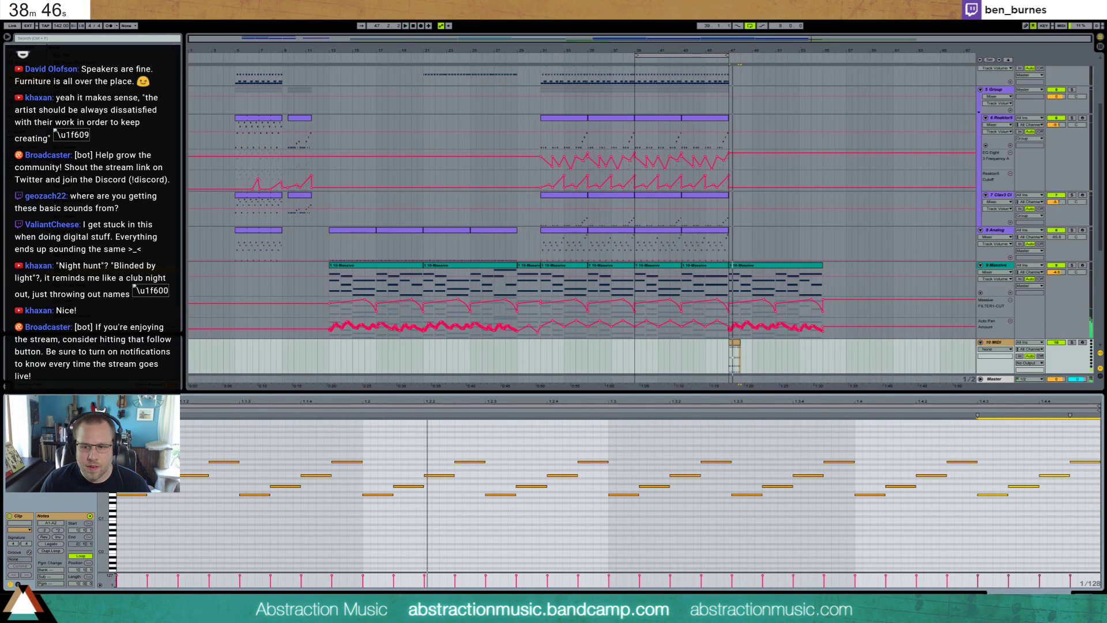
- Load Analog on the new MIDI track, extend its clip to bar 55 and loop the arrangement over bars 47 to 55
key("shift+Tab")
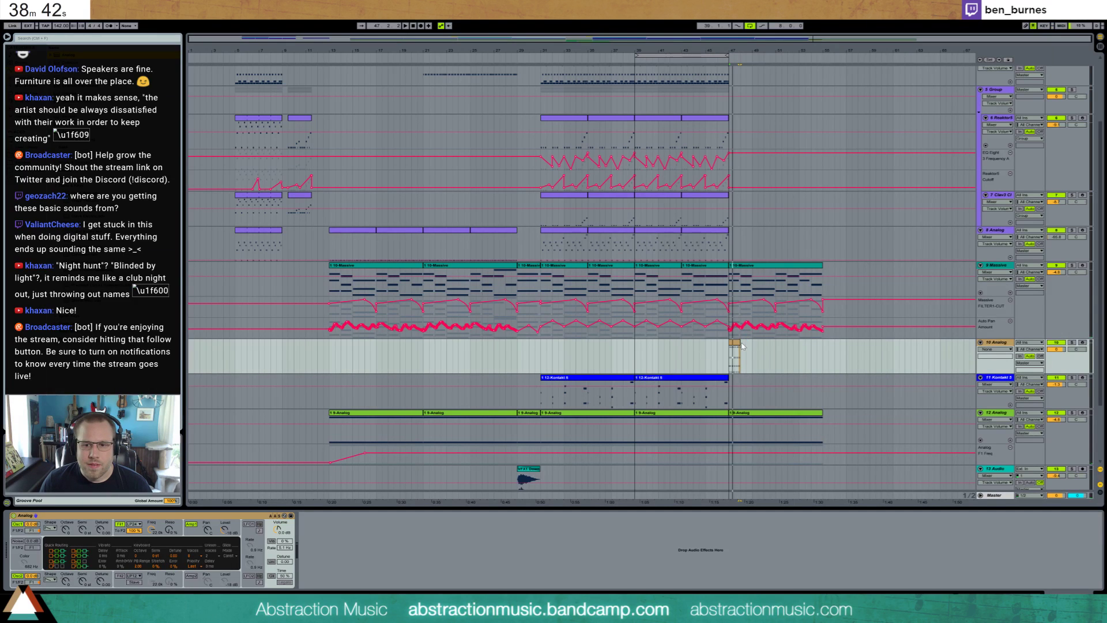
left_click_drag(743, 346, 817, 346)
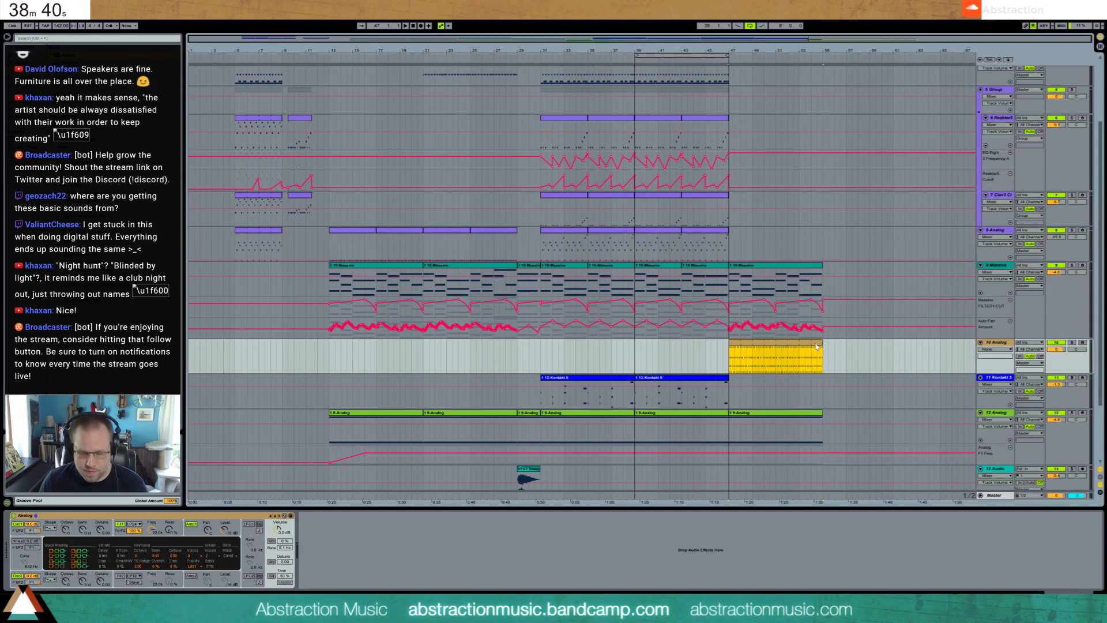
key("ctrl+l")
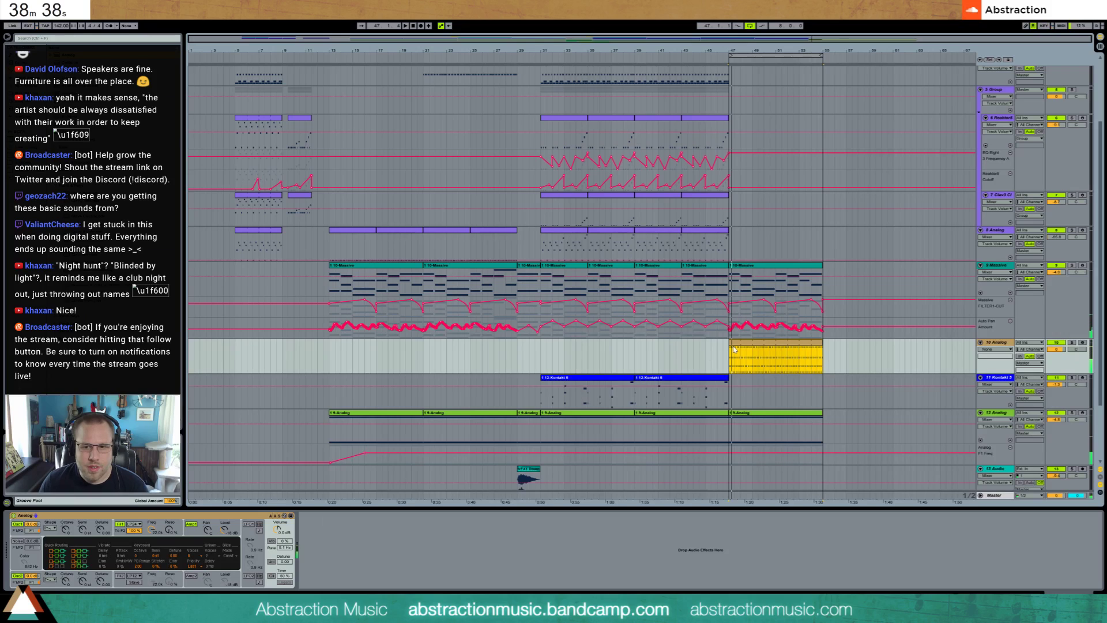
- Halve the arpeggio's speed by deleting the notes in the clip's second half and stretching the remaining ones across the whole bar
double_click(740, 345)
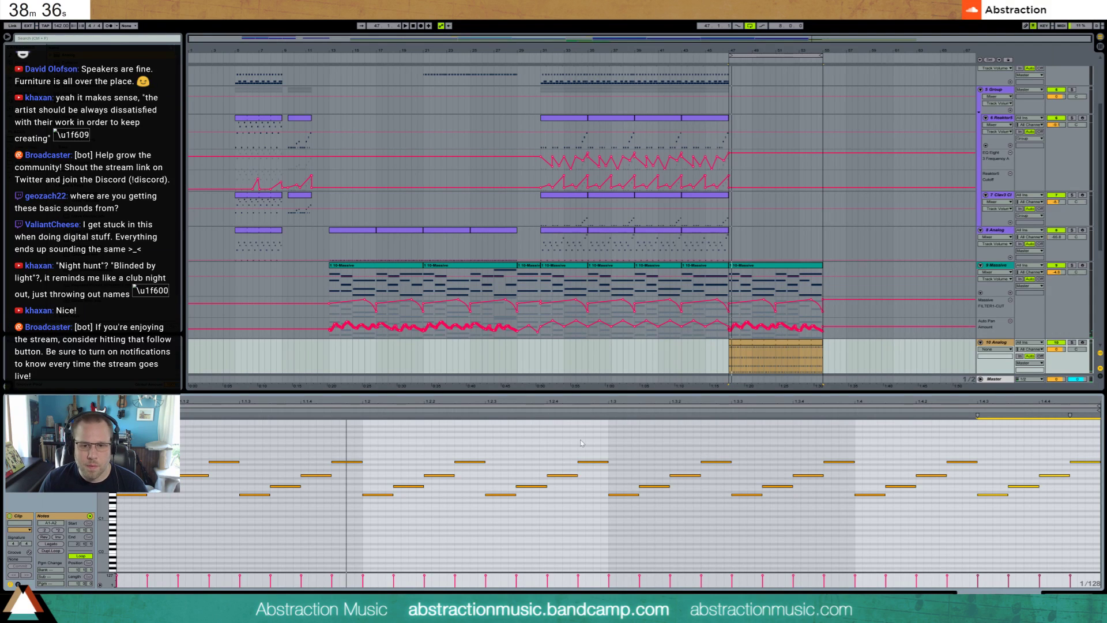
left_click_drag(624, 439, 1099, 519)
key("Delete")
left_click_drag(603, 444, 118, 528)
left_click_drag(578, 414, 1039, 444)
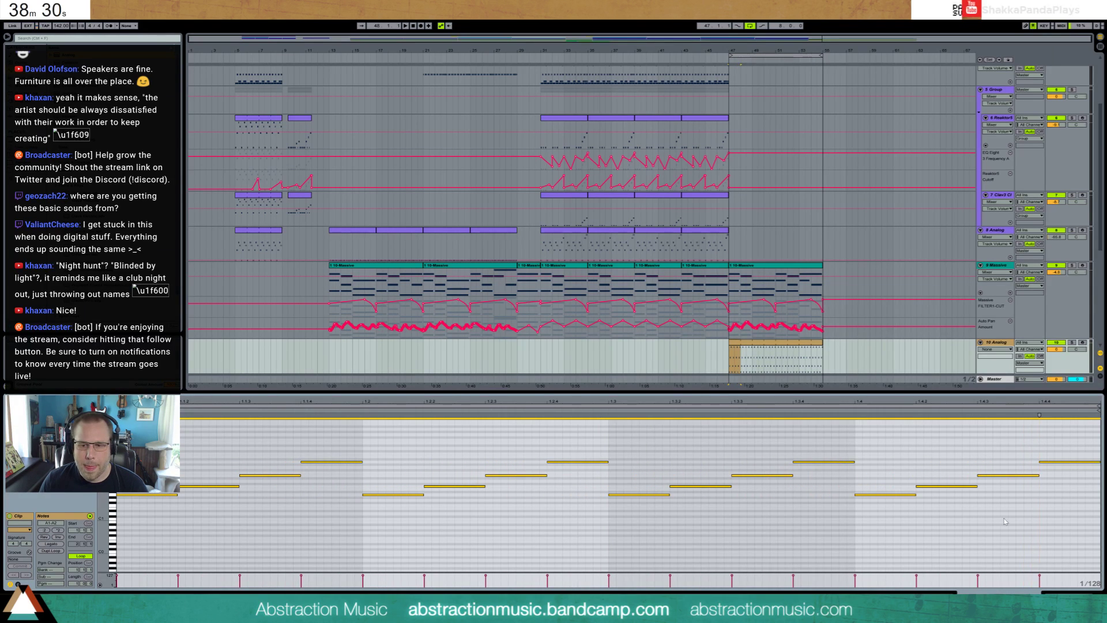
- Adjust the filter 1 frequency of the new track's Analog during playback
key("shift+Tab")
left_click(151, 531)
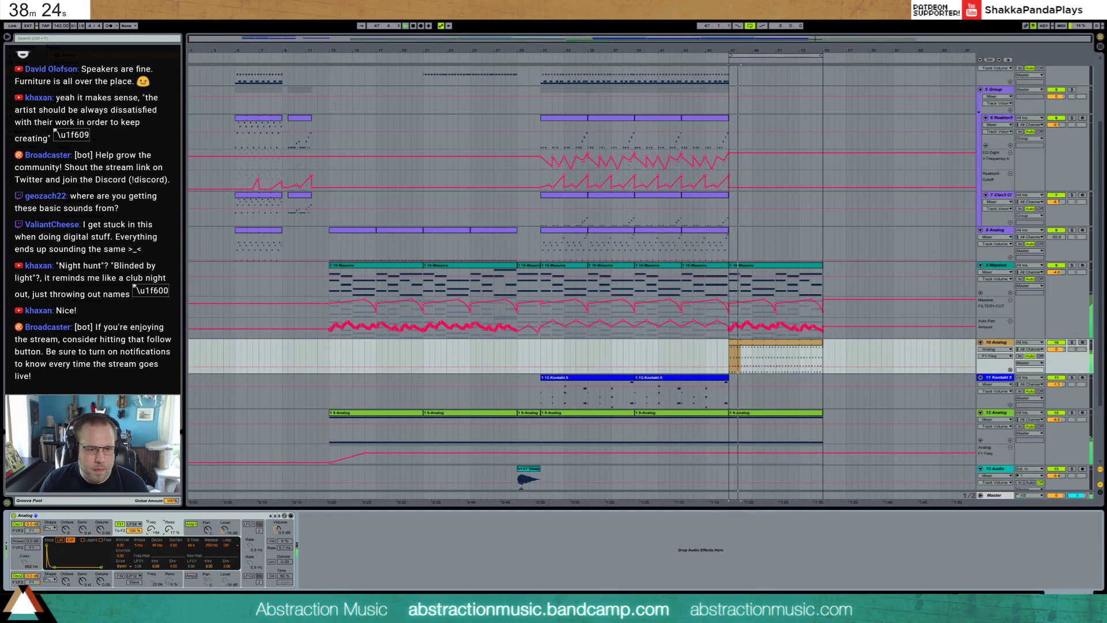
left_click_drag(149, 531, 149, 534)
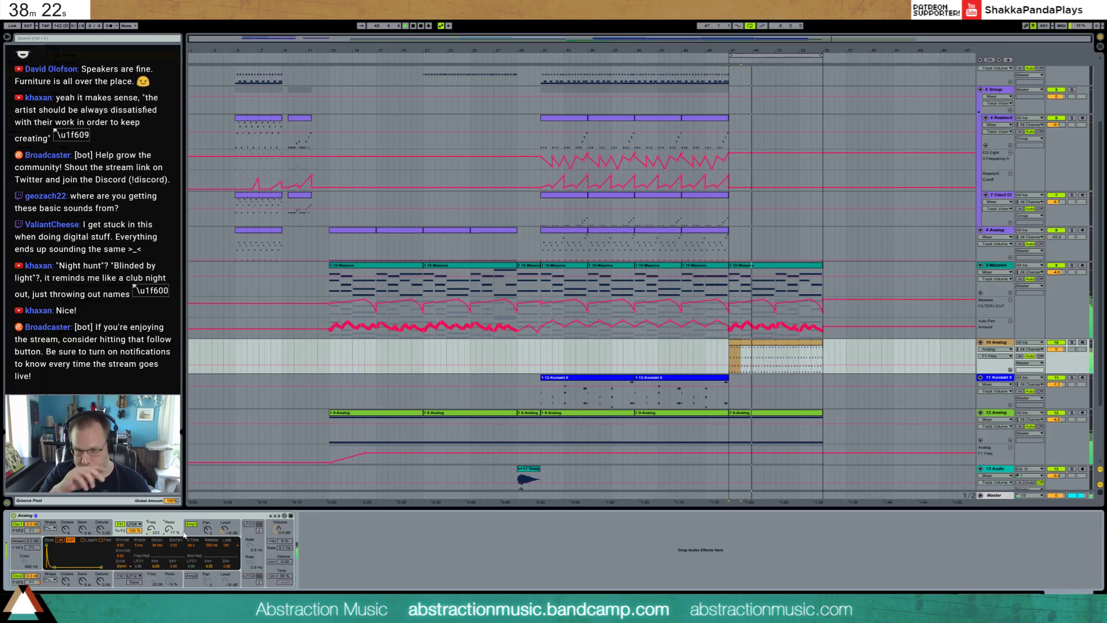
- Enable unison in Analog with more detune, and adjust the oscillators' detune and oscillator 2's octave
left_click(271, 561)
left_click_drag(284, 561, 284, 554)
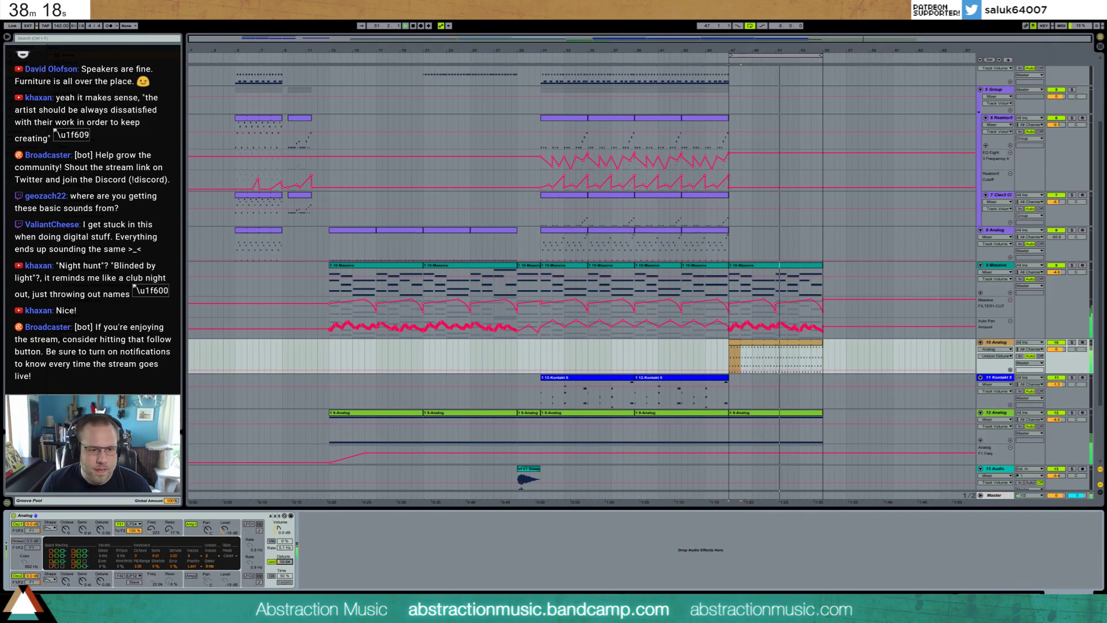
left_click(101, 530)
left_click_drag(101, 580, 66, 587)
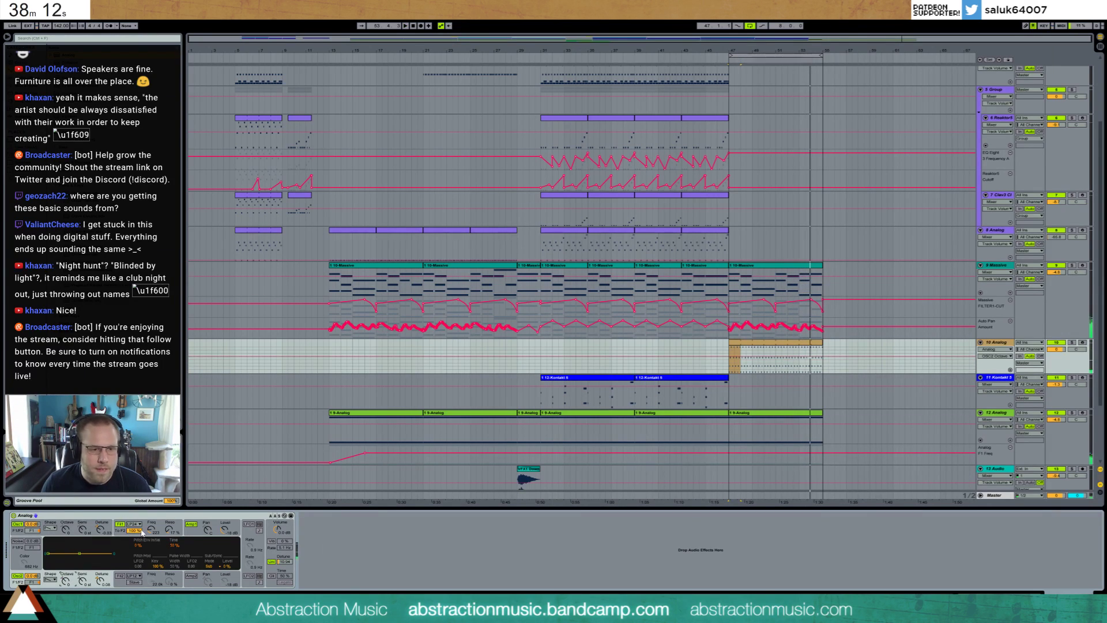
- Refine Analog's filter 1 frequency and its filter envelope decay while the looped section plays
left_click_drag(150, 529, 150, 532)
left_click(195, 534)
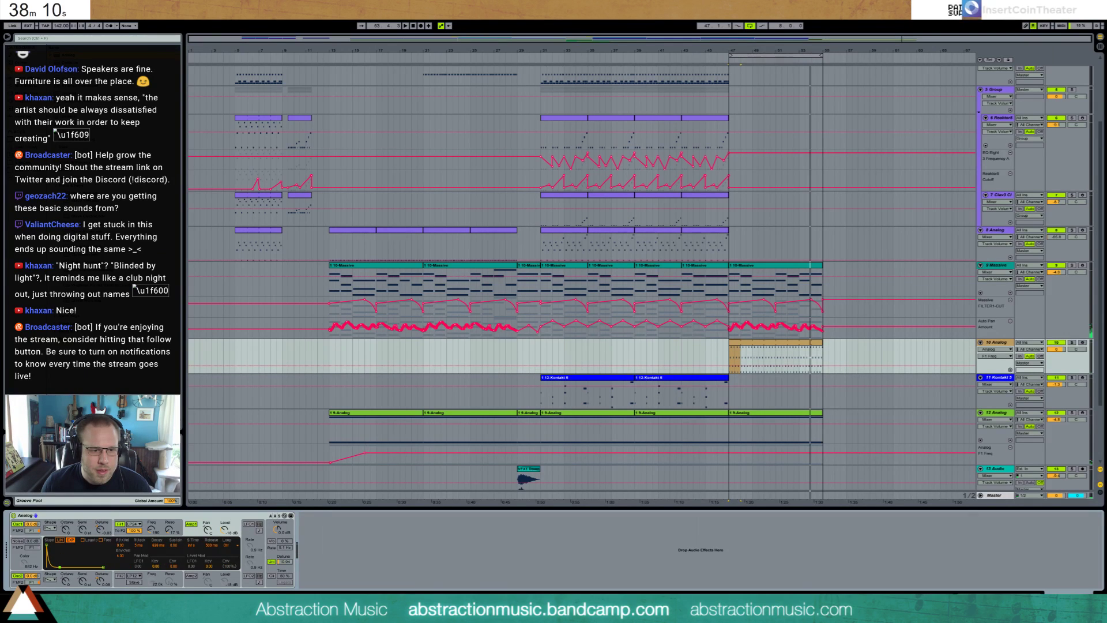
key("space")
left_click_drag(156, 545, 156, 533)
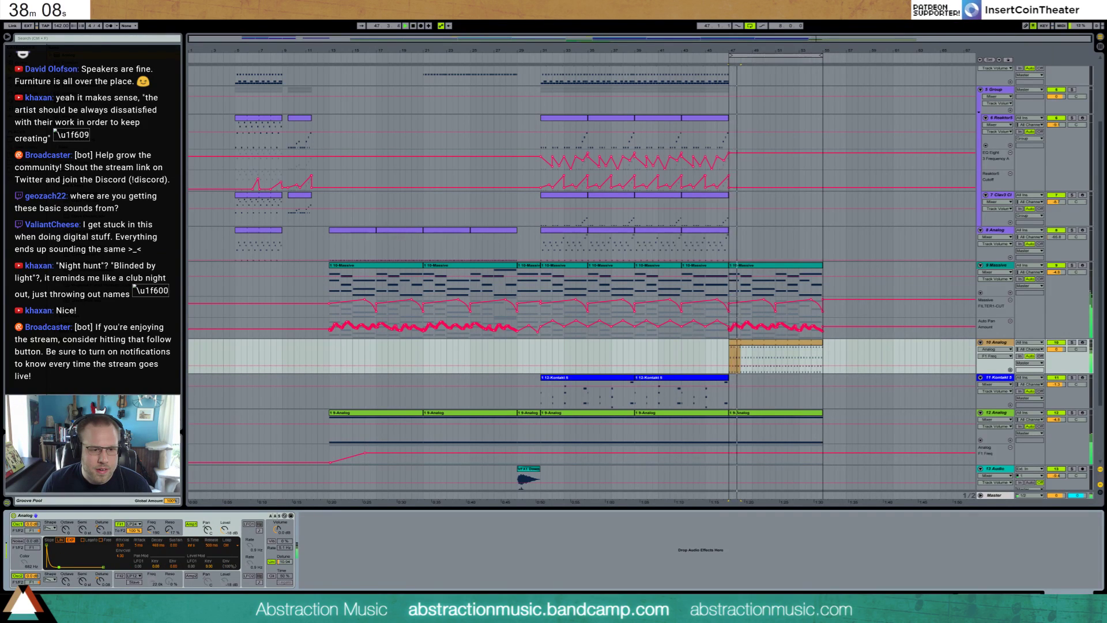
left_click_drag(102, 567, 101, 567)
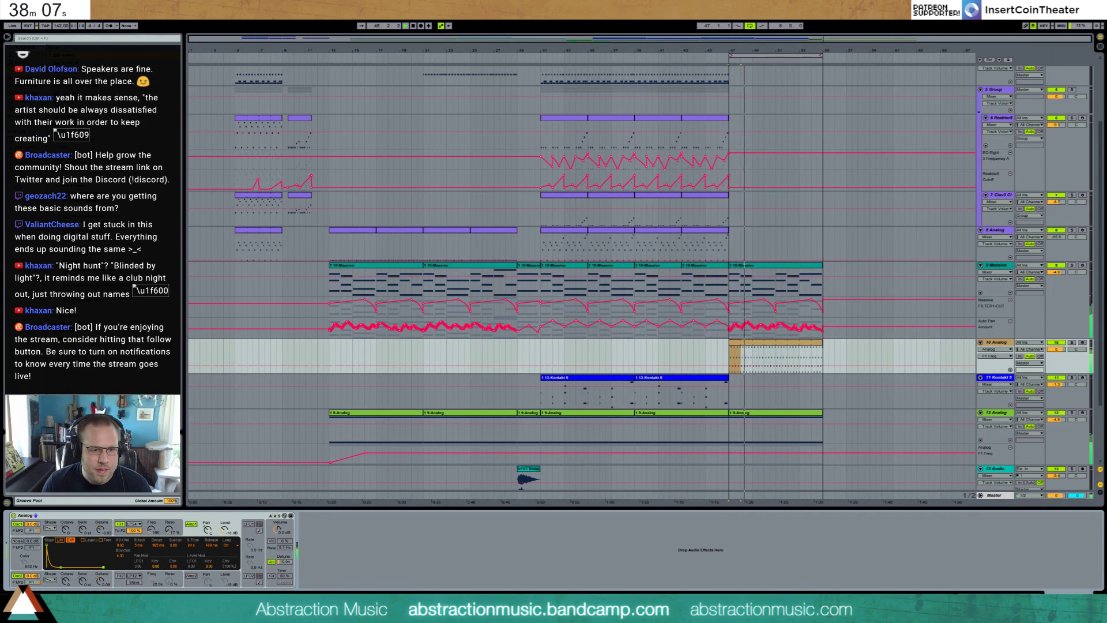
- Try the arpeggio clip one octave higher and transpose it back down
double_click(781, 350)
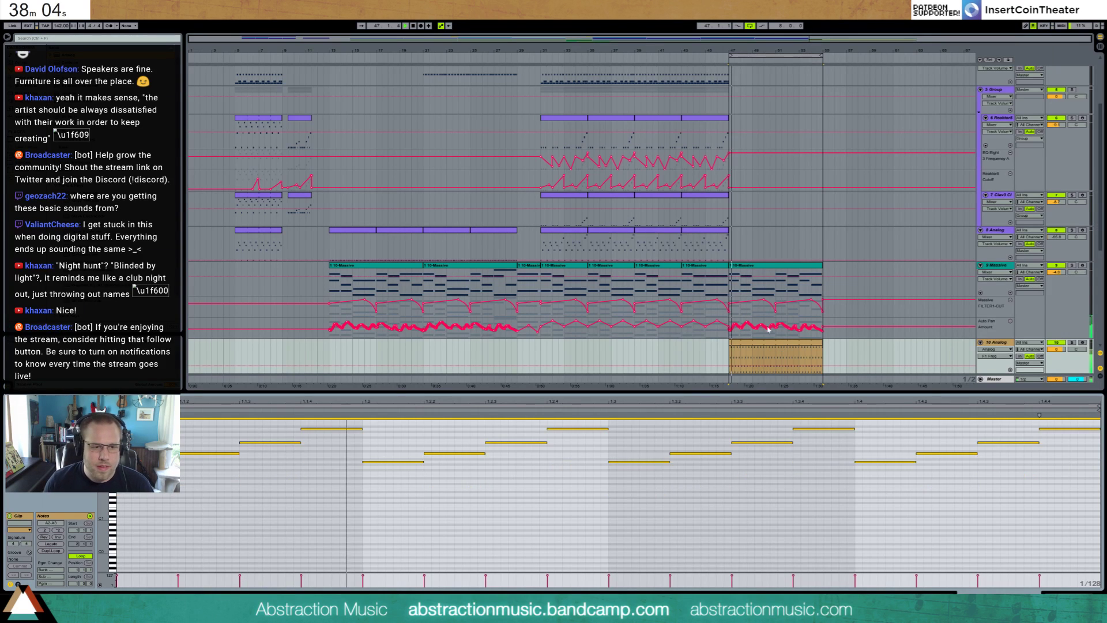
key("shift+Down")
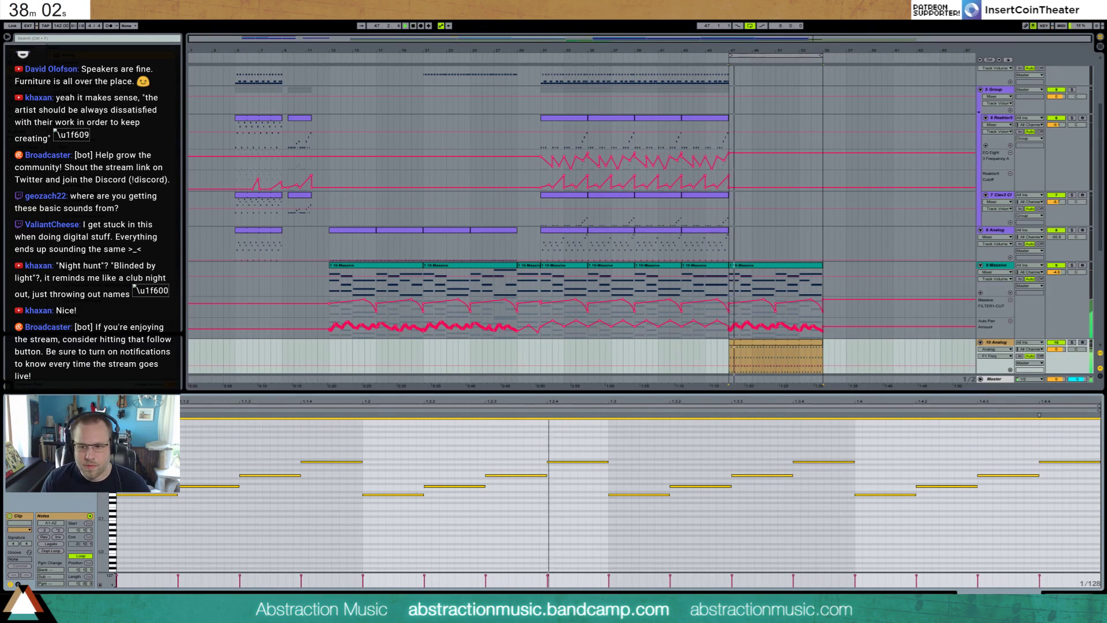
- Stop playback and add a Ping Pong Delay after Analog on the arpeggio track
key("shift+Tab")
key("space")
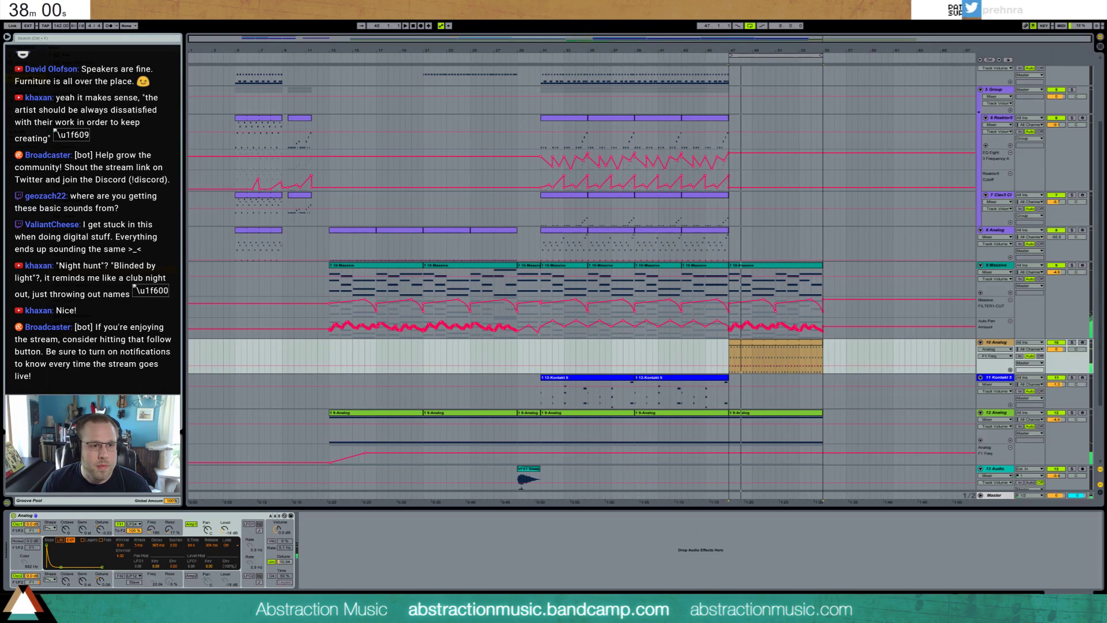
left_click_drag(363, 497, 327, 559)
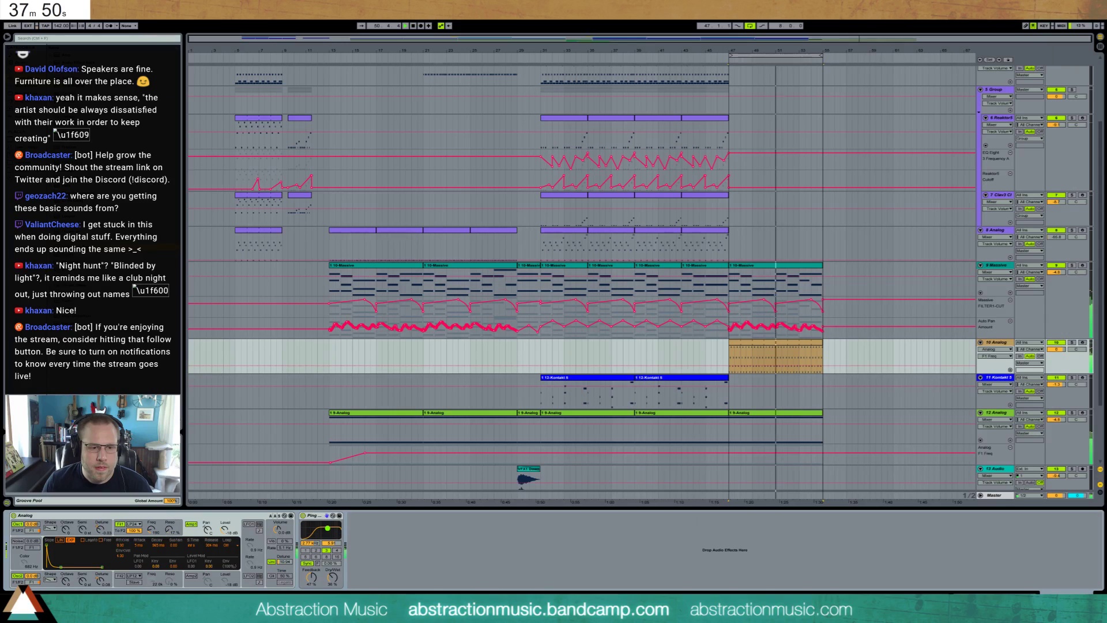
- Try sweeping Analog's filter 1 frequency upward during playback, and undo the change
left_click_drag(172, 518, 151, 490)
key("space")
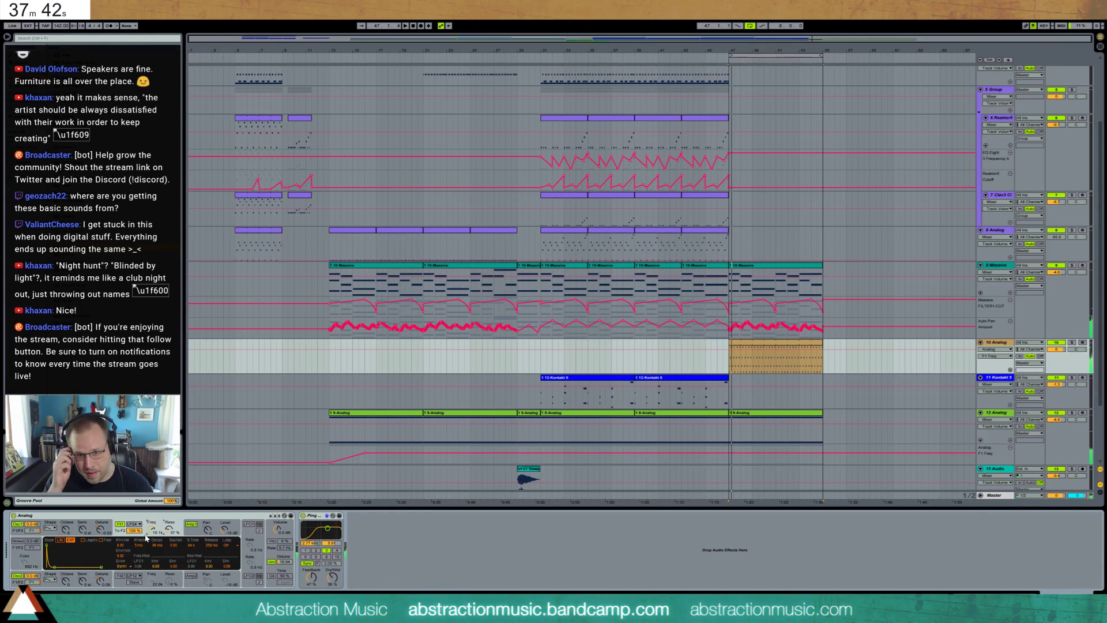
key("ctrl+z")
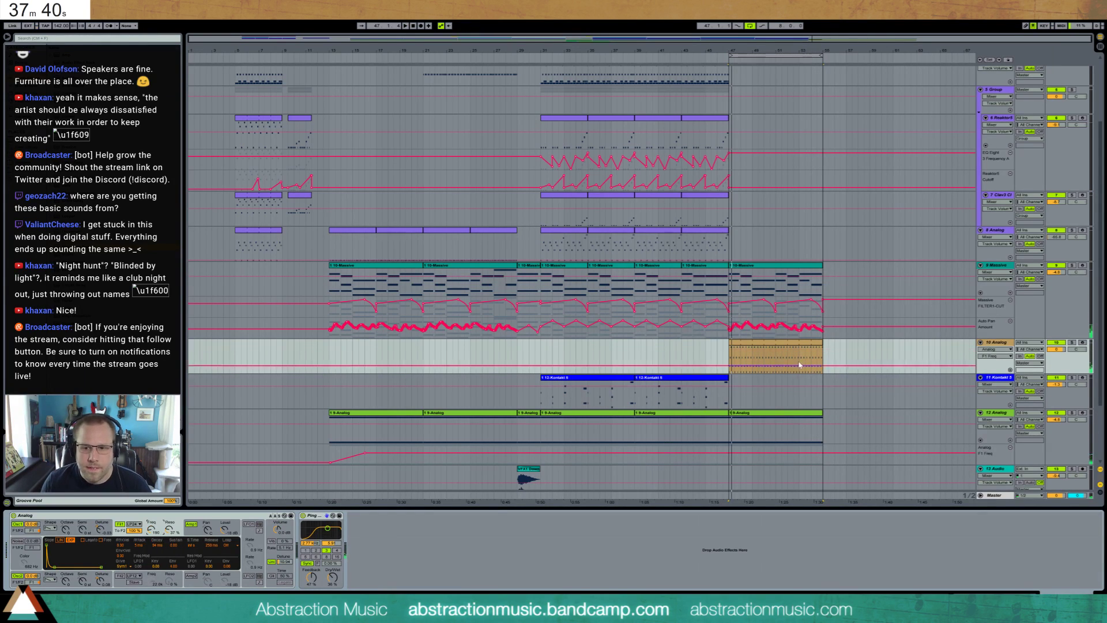
- Draw a curved rising automation ramp for Analog's filter 1 frequency from bar 47 to bar 55 and play it
left_click(743, 366)
left_click_drag(733, 368, 812, 349)
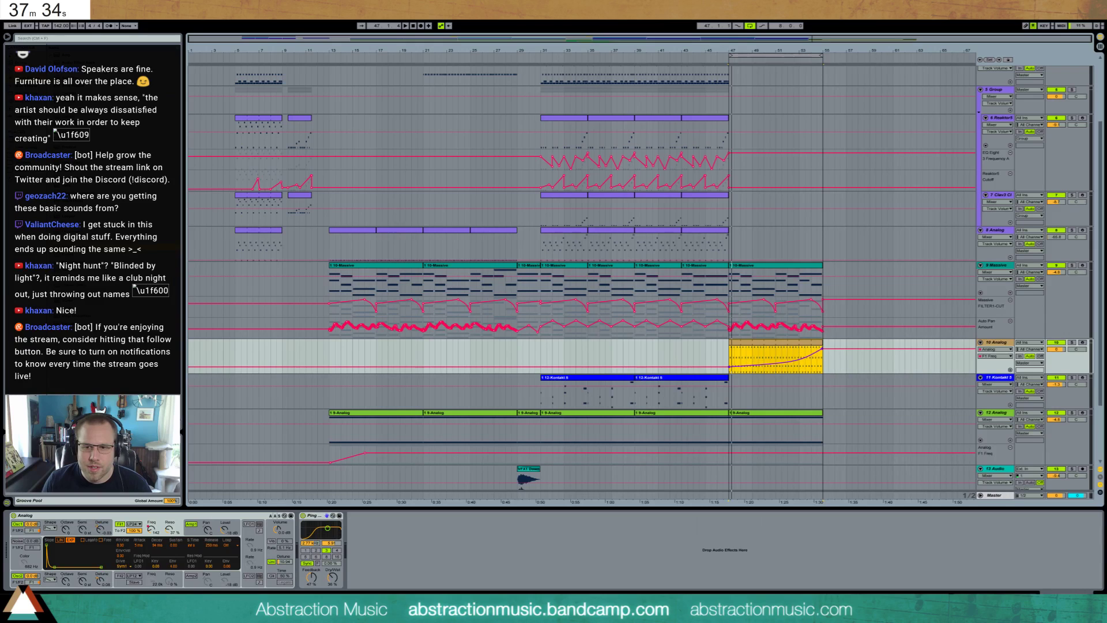
left_click(729, 356)
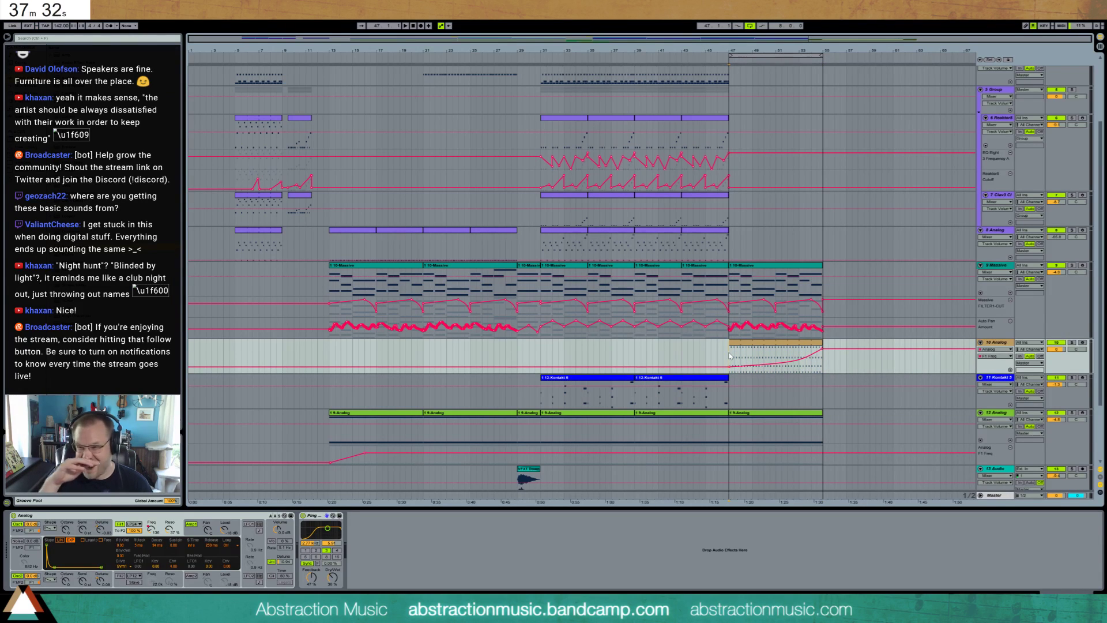
key("space")
- Automate Analog's filter 1 resonance to stay low until bar 51 and curve upward to bar 55
left_click_drag(169, 529, 171, 582)
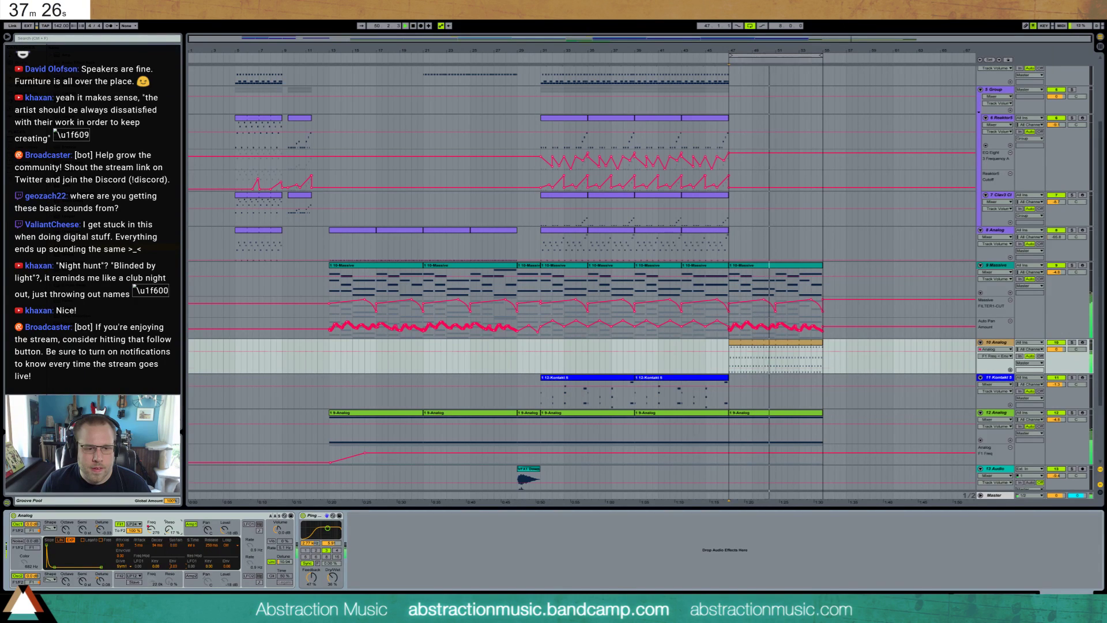
left_click(173, 530)
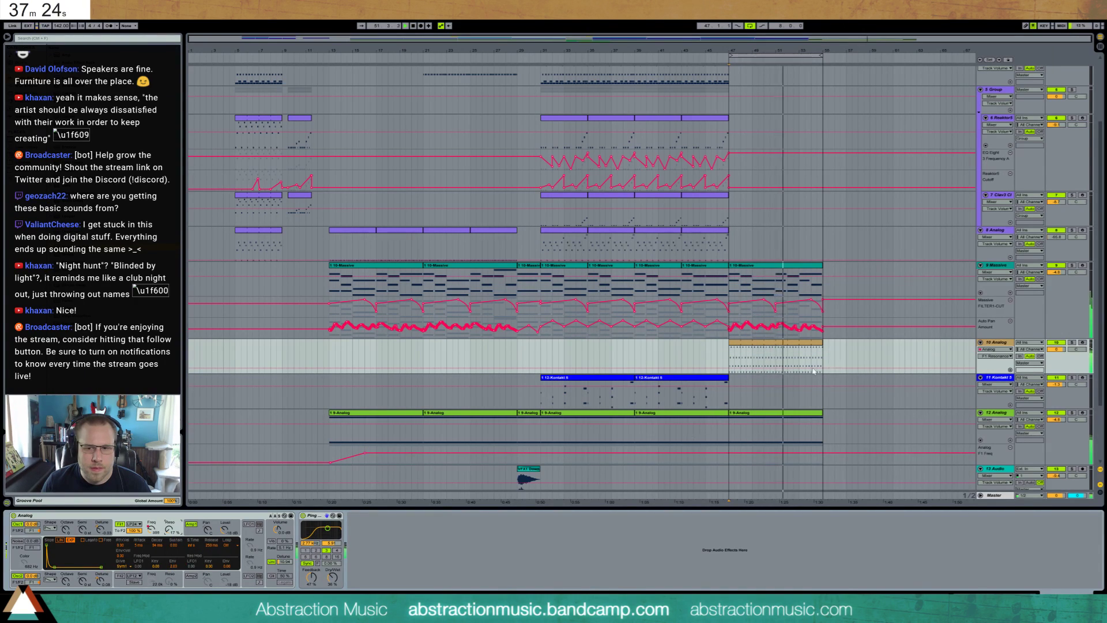
left_click(775, 368)
left_click_drag(816, 367, 824, 354)
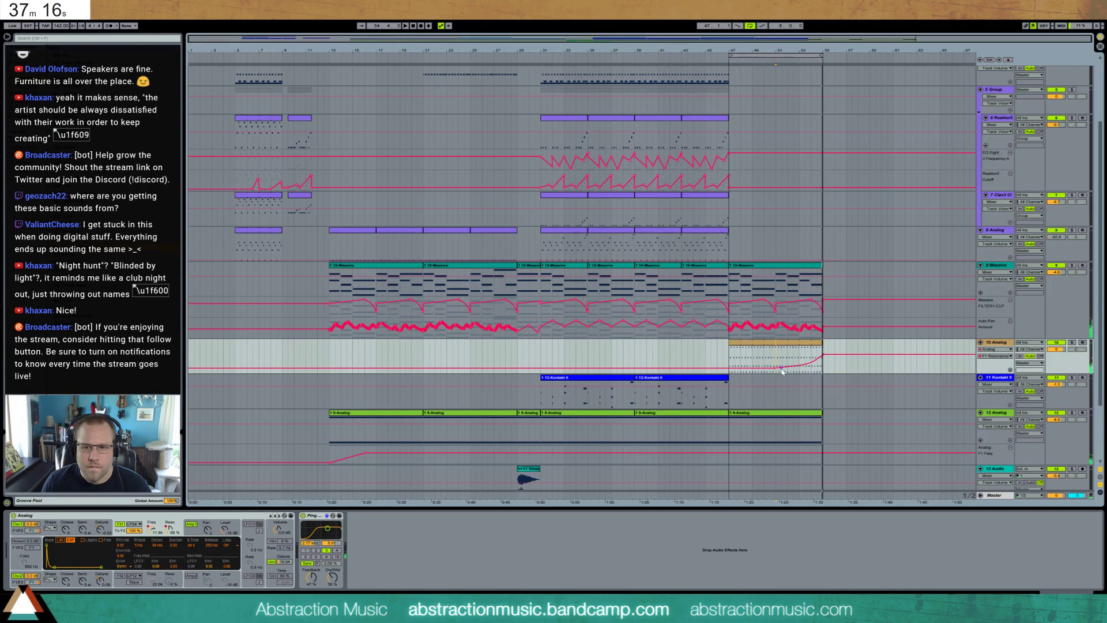
- Play the arrangement from bar 13 and again from bar 31 to review it
left_click(327, 351)
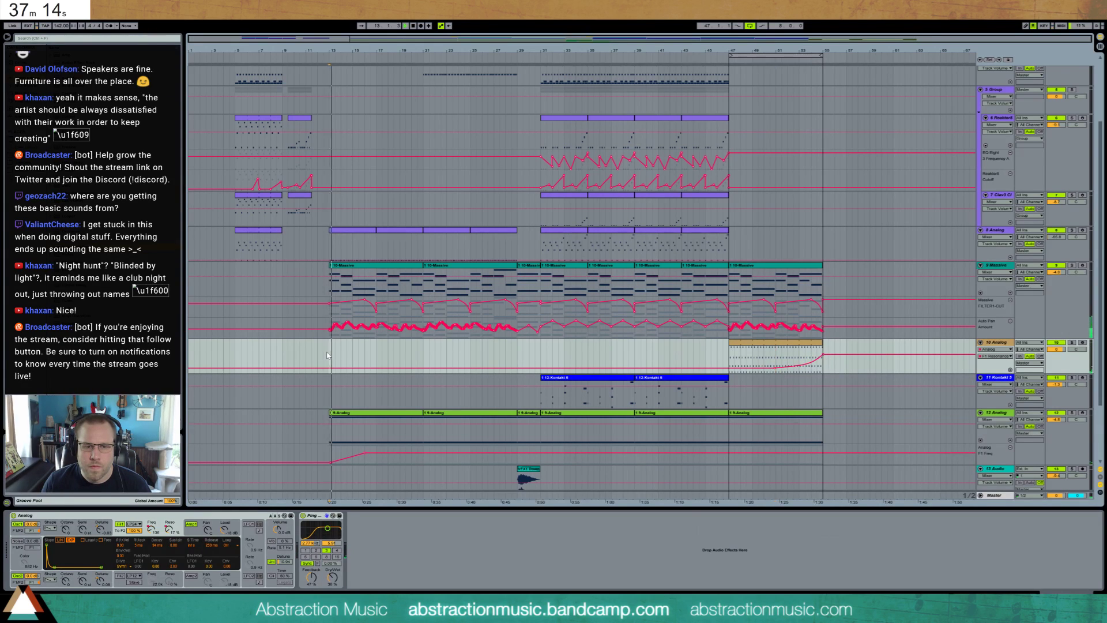
left_click(539, 144)
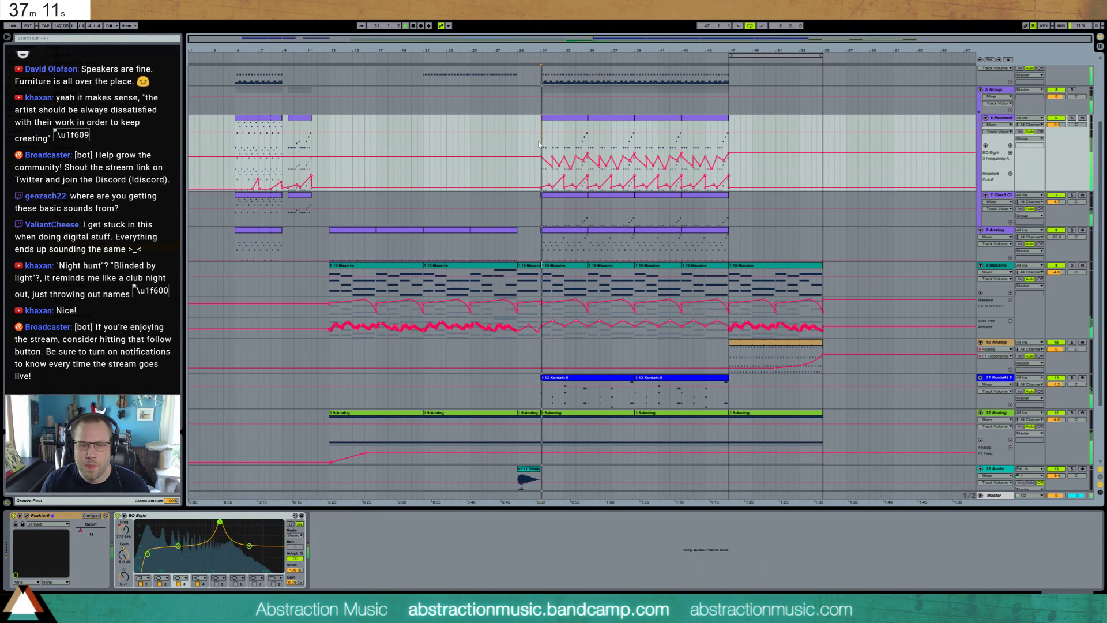
- Copy the audio clip at bar 31 on 15 Audio to bar 47, and repeat the Kontakt clip from bar 47 to bar 55
left_click(632, 141)
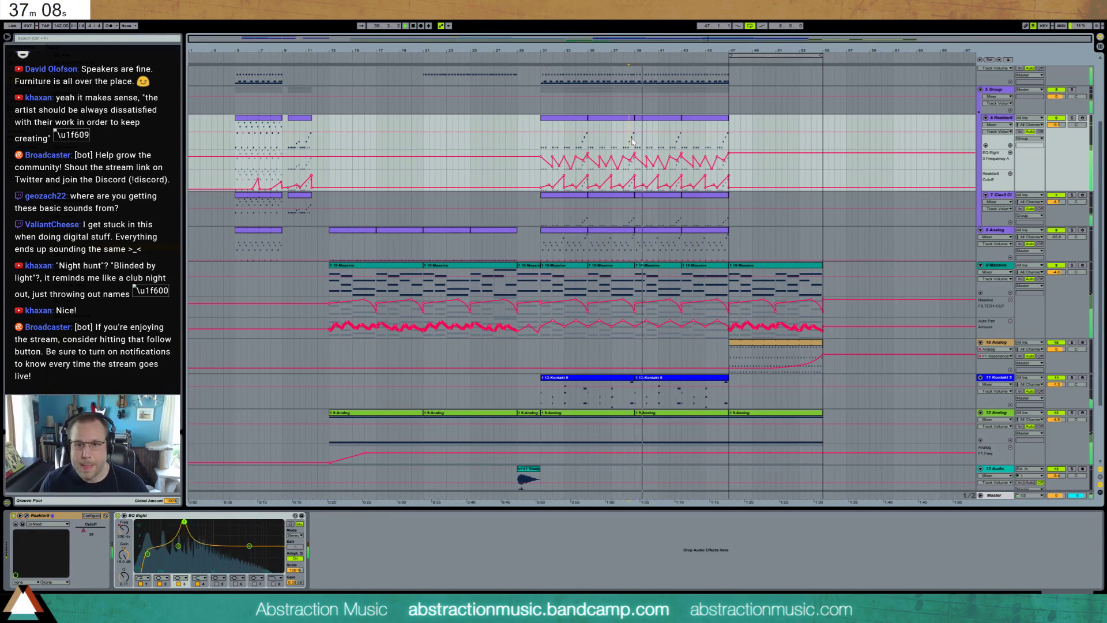
scroll(566, 242, "down", 3)
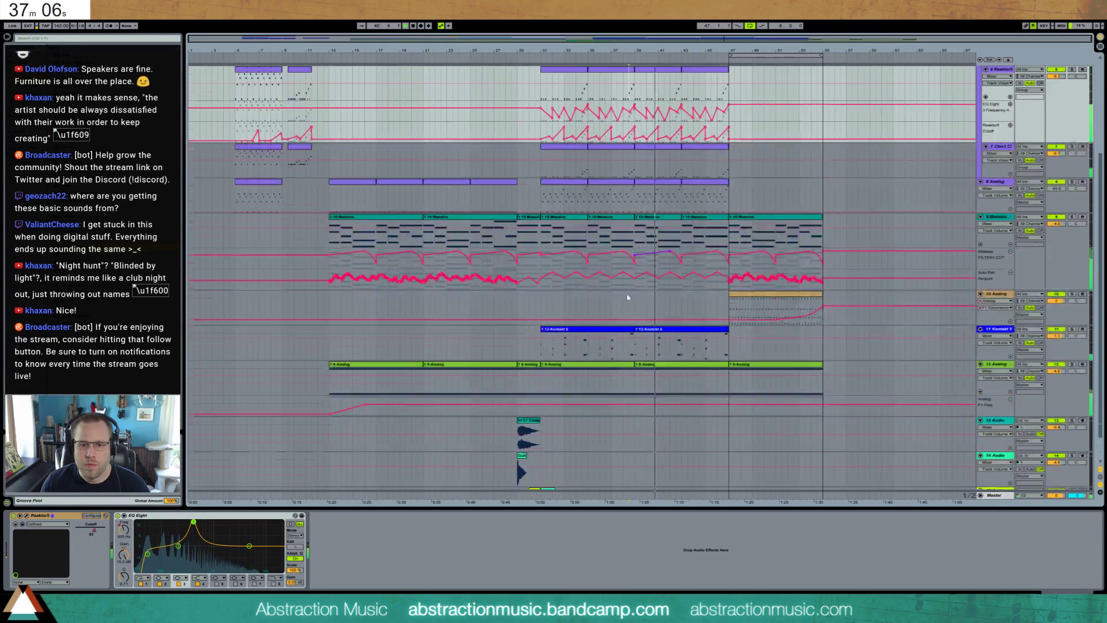
left_click(539, 470)
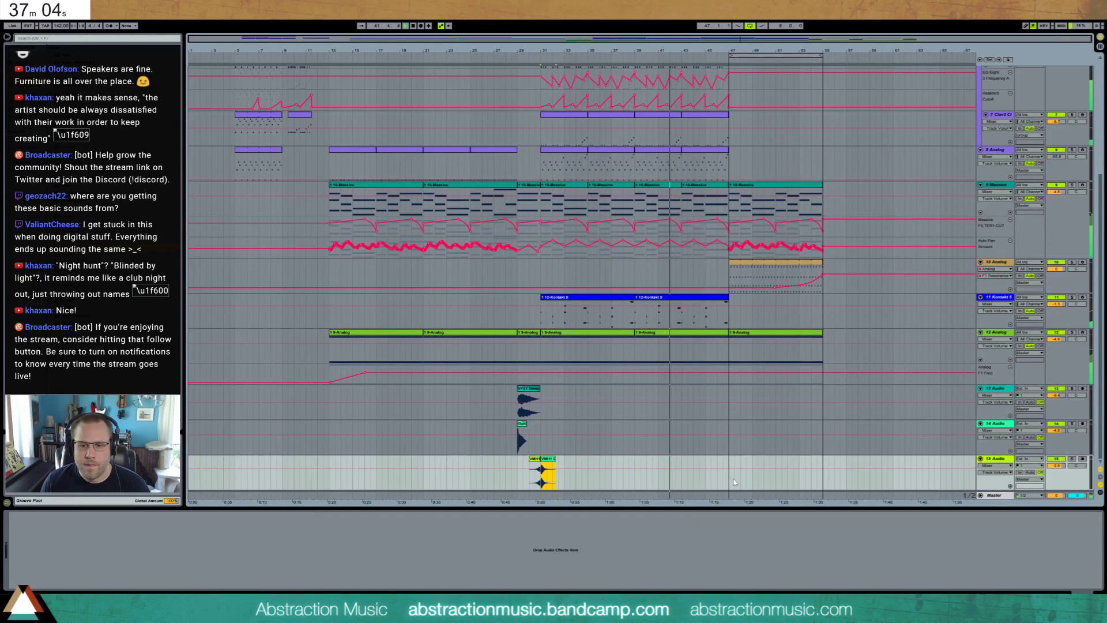
key("ctrl+d")
left_click(701, 311)
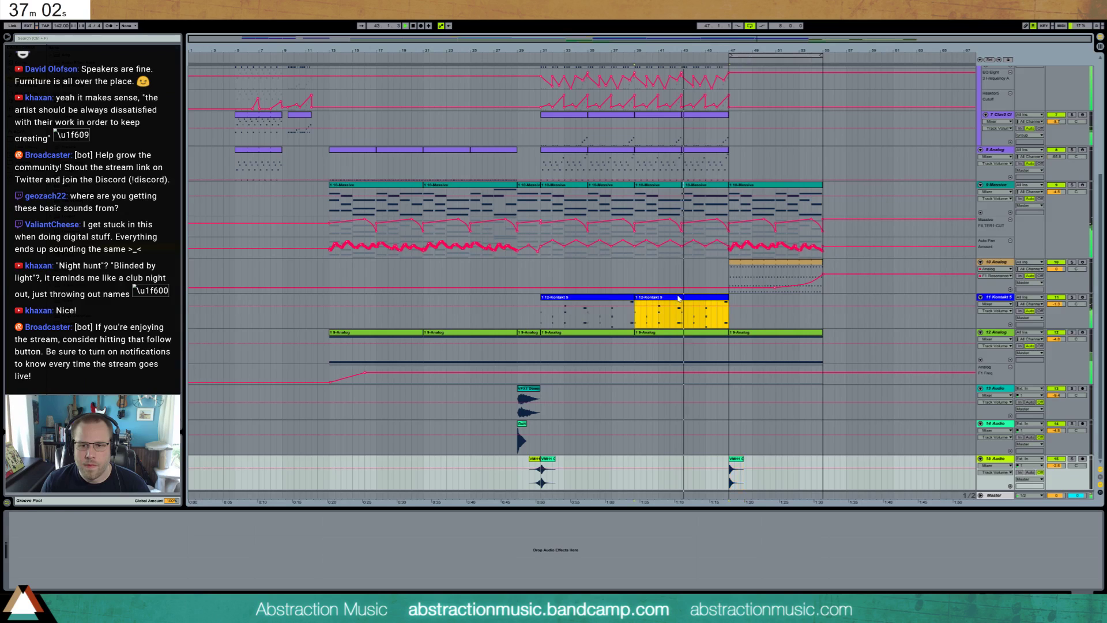
key("ctrl+d")
- Copy the Reaktor clip with its automation from bar 31 to bar 47 and play from there
scroll(701, 311, "up", 4)
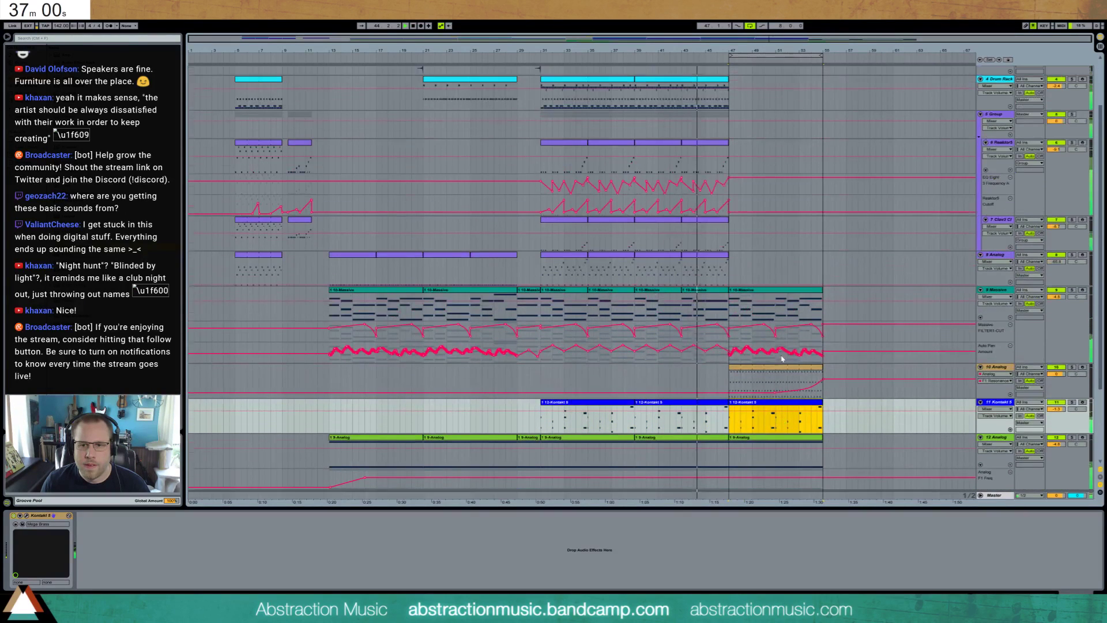
left_click(769, 305)
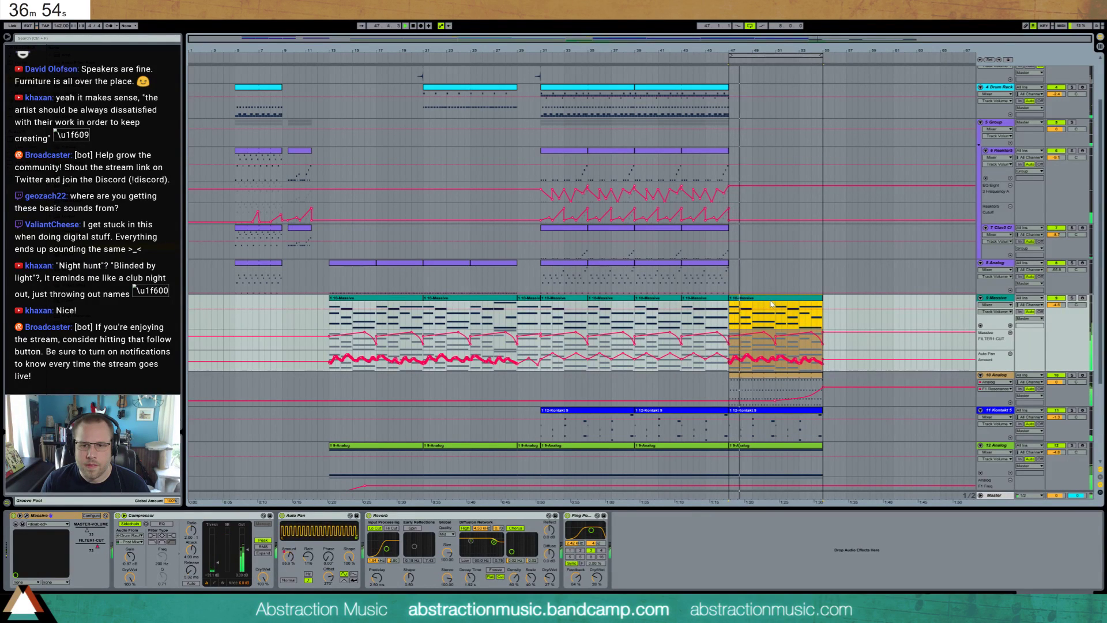
left_click(564, 168)
key("space")
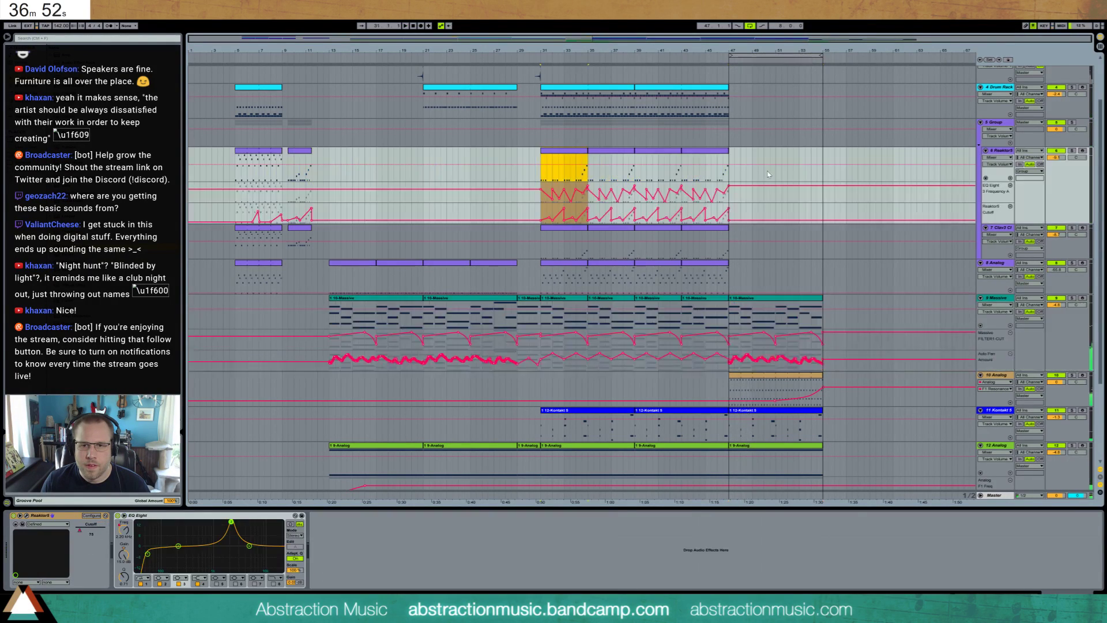
left_click(731, 175)
key("ctrl+v")
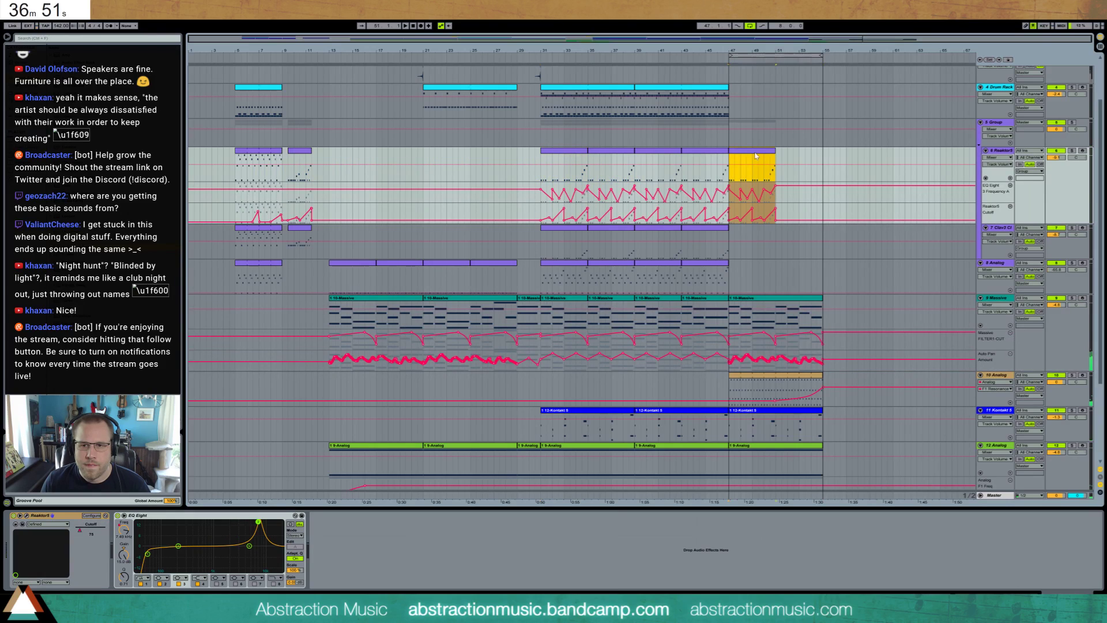
left_click(734, 208)
key("space")
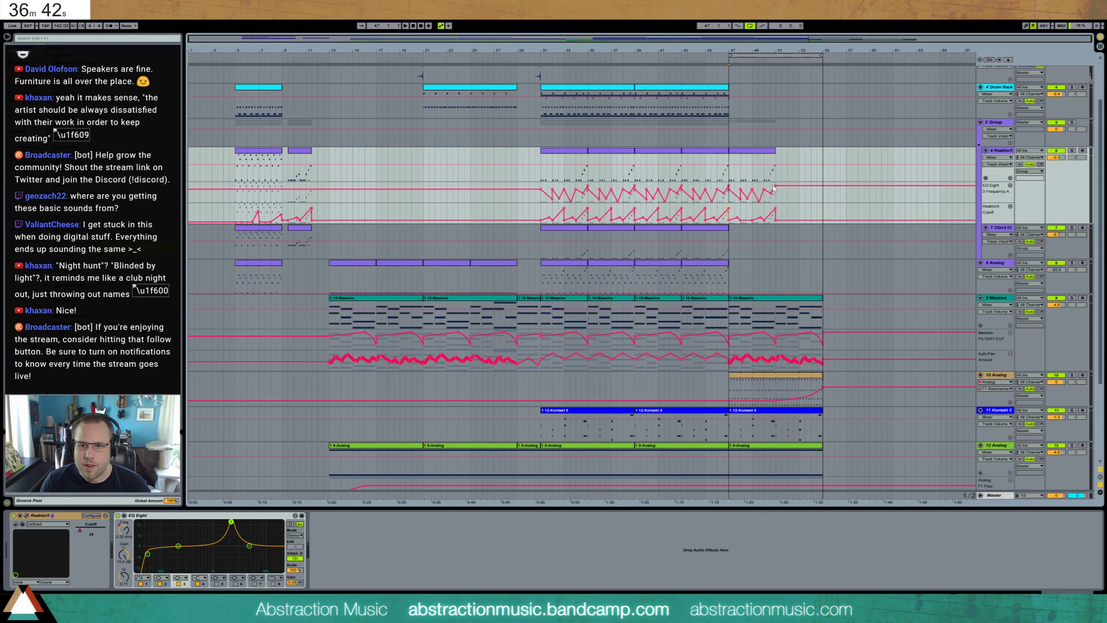
- Remove the closing run of notes from the Reaktor clip at bar 47, and fade its cutoff automation down to minimum by bar 51
left_click(767, 151)
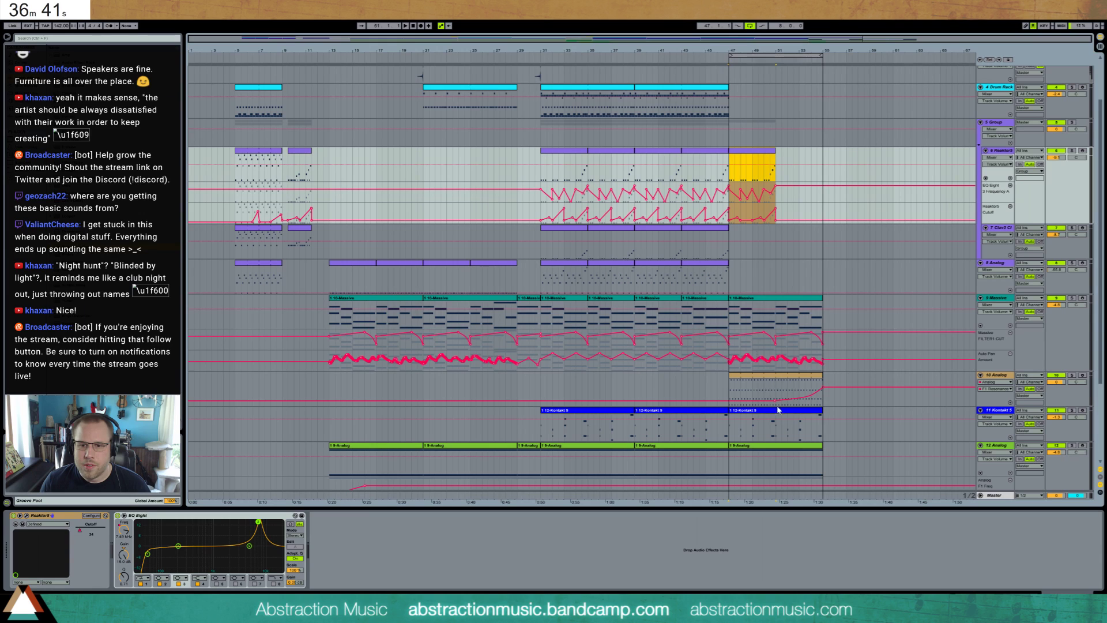
double_click(759, 153)
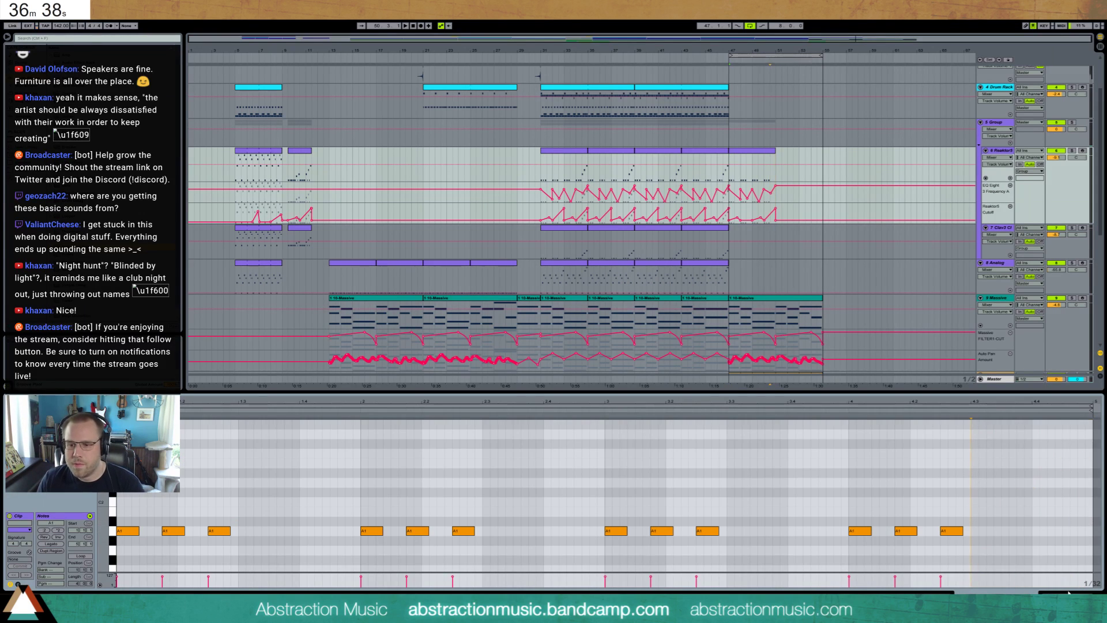
key("shift+Tab")
left_click(775, 211)
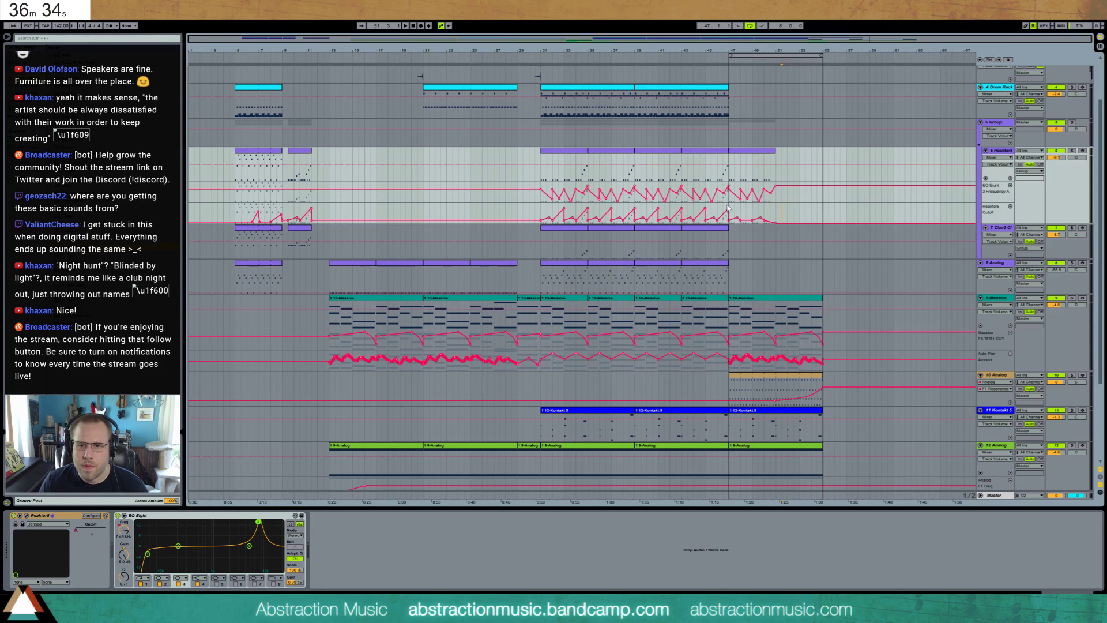
key("space")
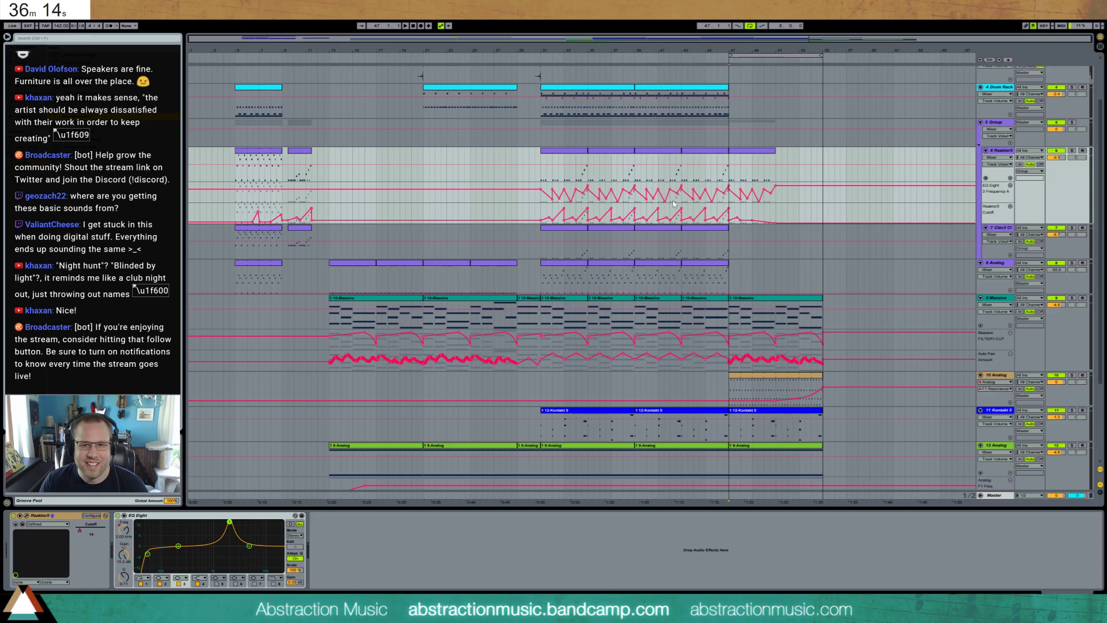
- Copy the Reaktor and Clav clips spanning bars 31 to 35 to bar 55
left_click_drag(560, 156, 588, 229)
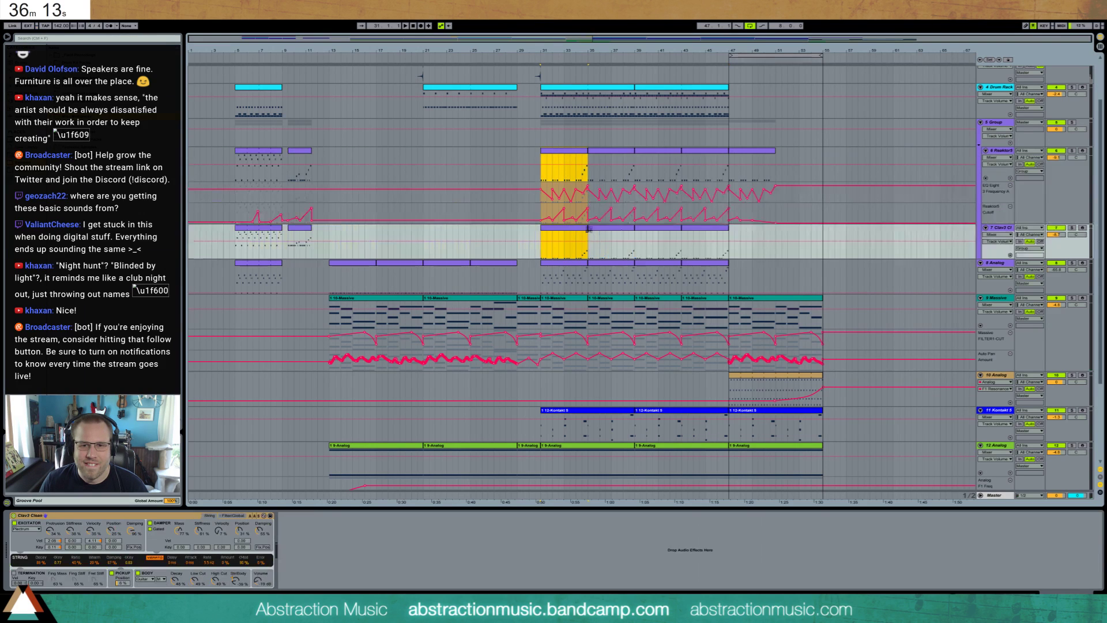
left_click(832, 157)
key("ctrl+v")
- Extend the looped clip at bar 31 on the purple Analog track to bar 55 and play it from bar 47
left_click(573, 267)
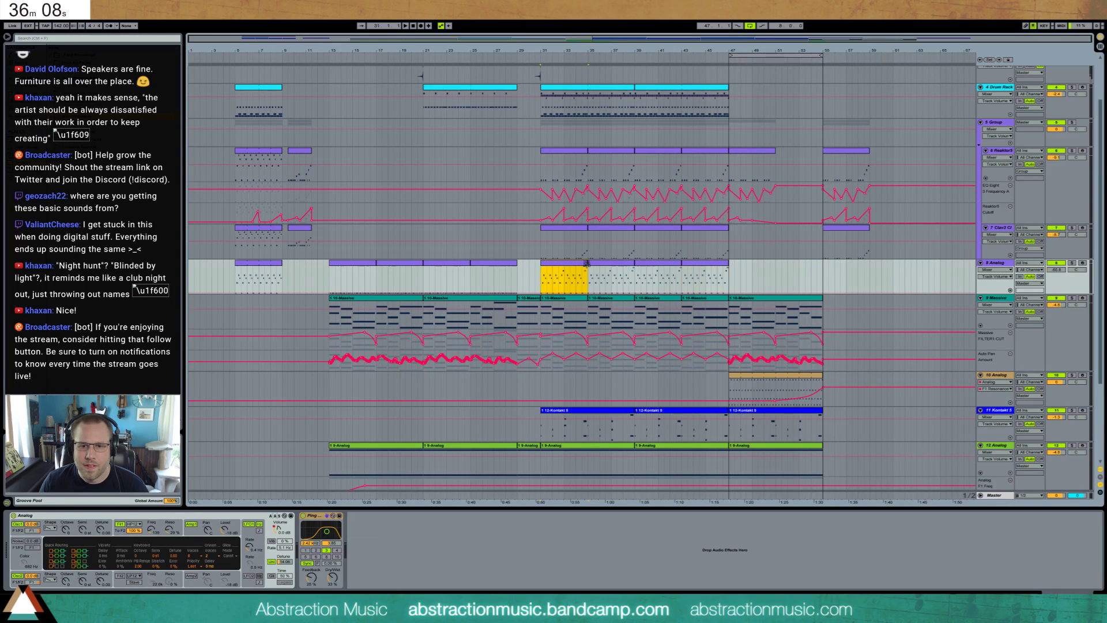
left_click_drag(735, 274, 825, 275)
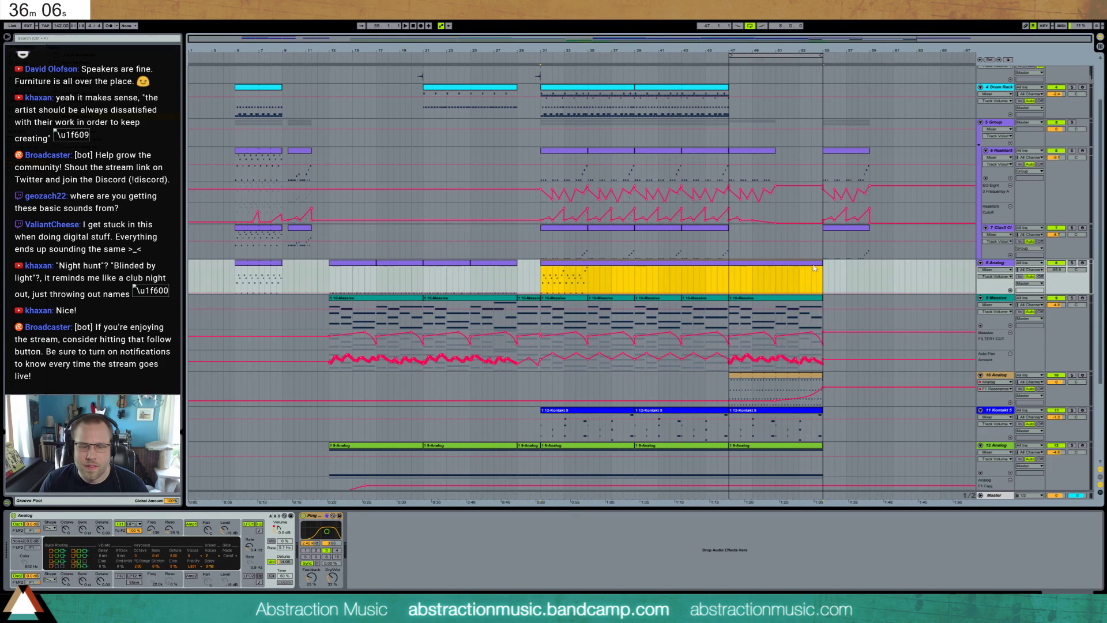
double_click(813, 265)
left_click(81, 556)
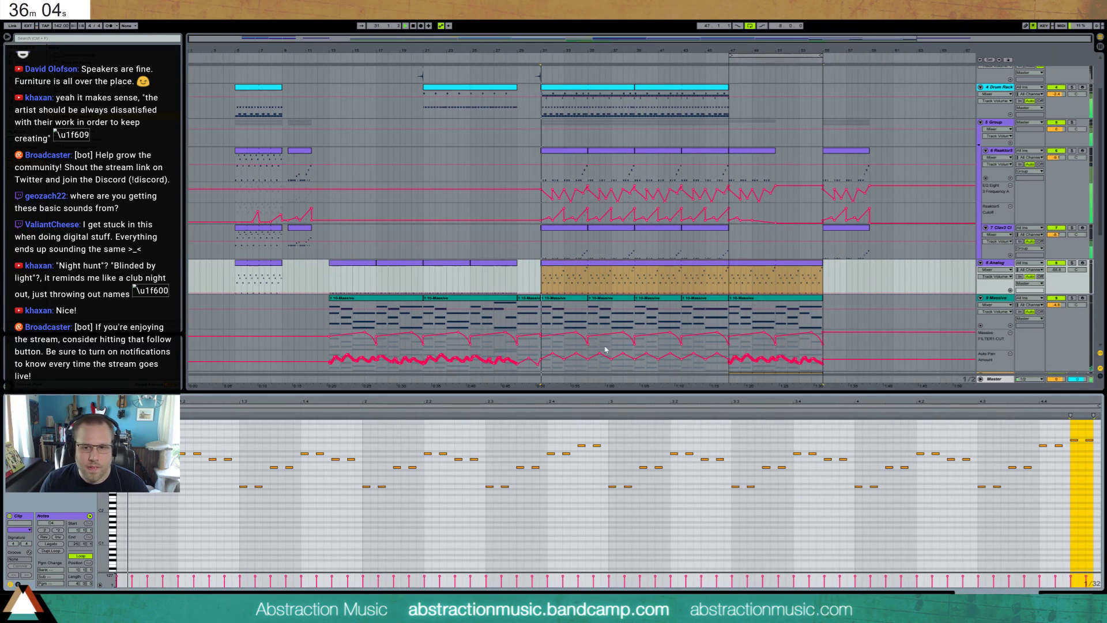
key("space")
left_click(730, 275)
key("space")
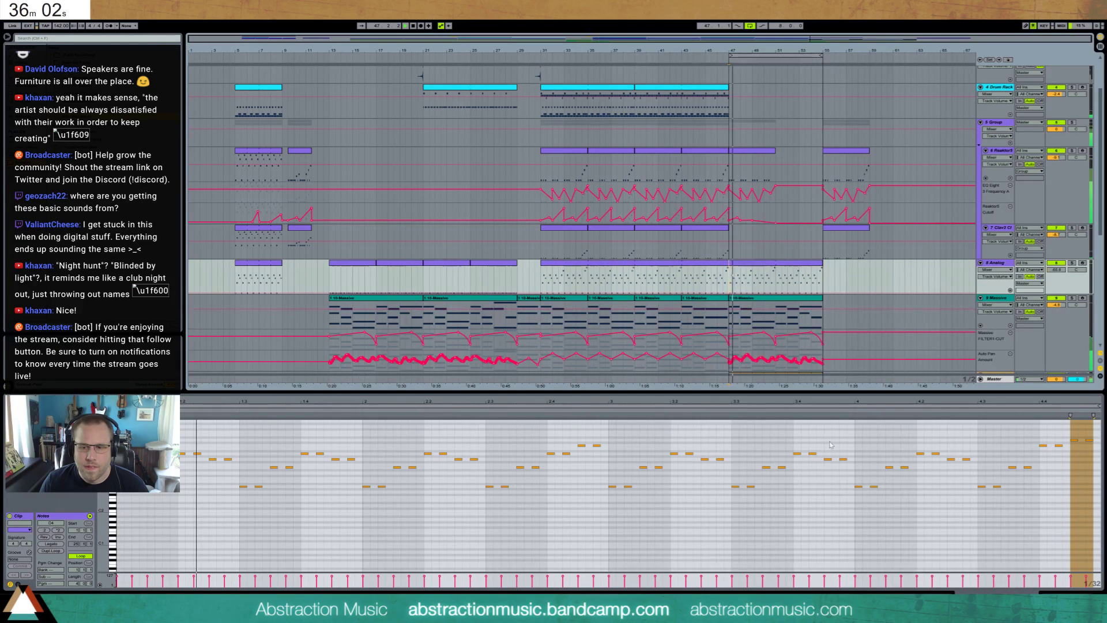
key("shift+Tab")
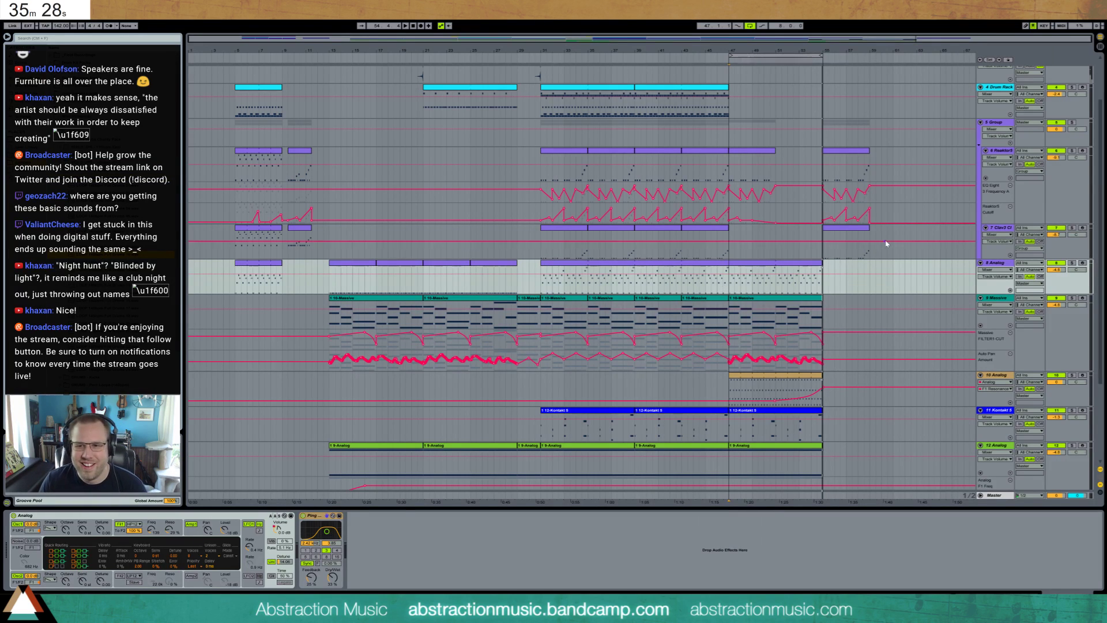
- Insert an audio track in the group and place the full drum loop sample on it at bar 55
key("ctrl+t")
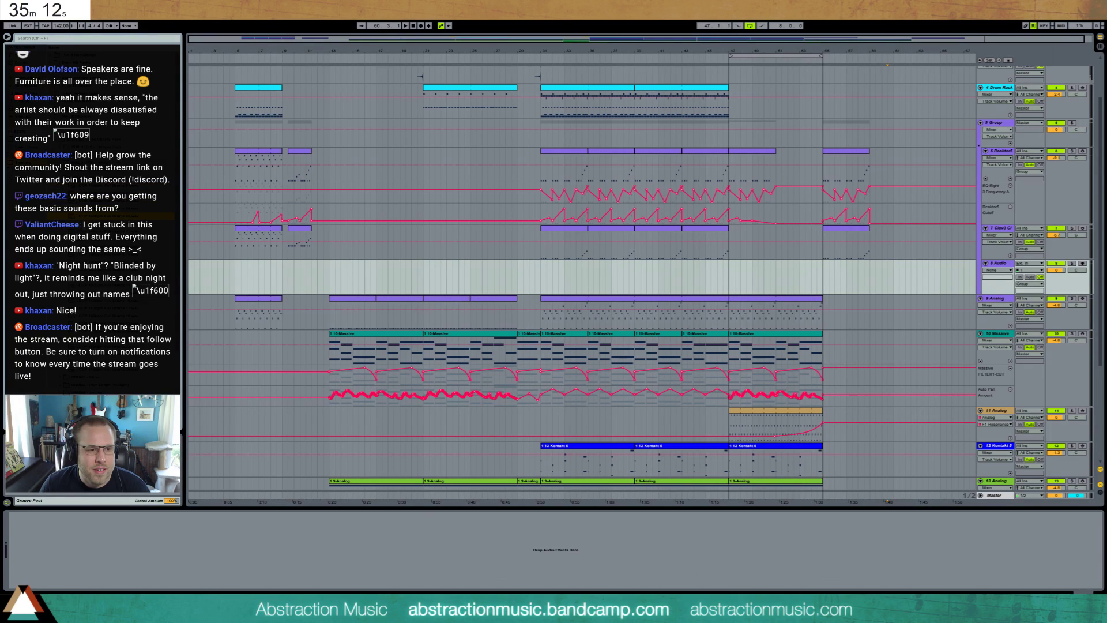
left_click_drag(115, 215, 833, 269)
double_click(834, 266)
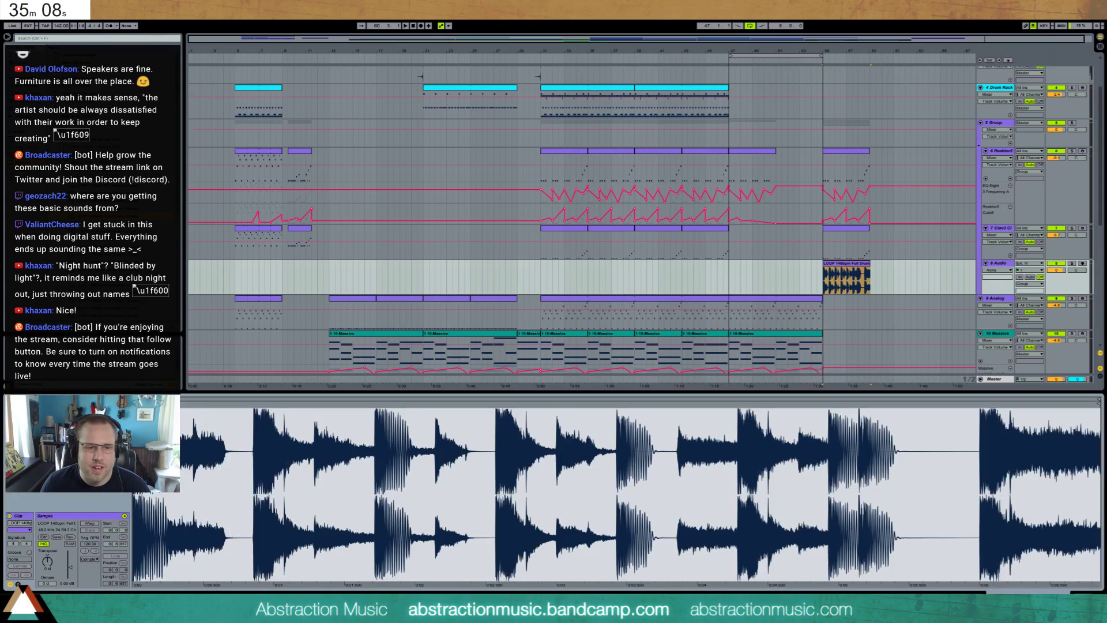
- Turn on warping for the drum loop clip and set its segment tempo to 140 BPM
left_click(88, 525)
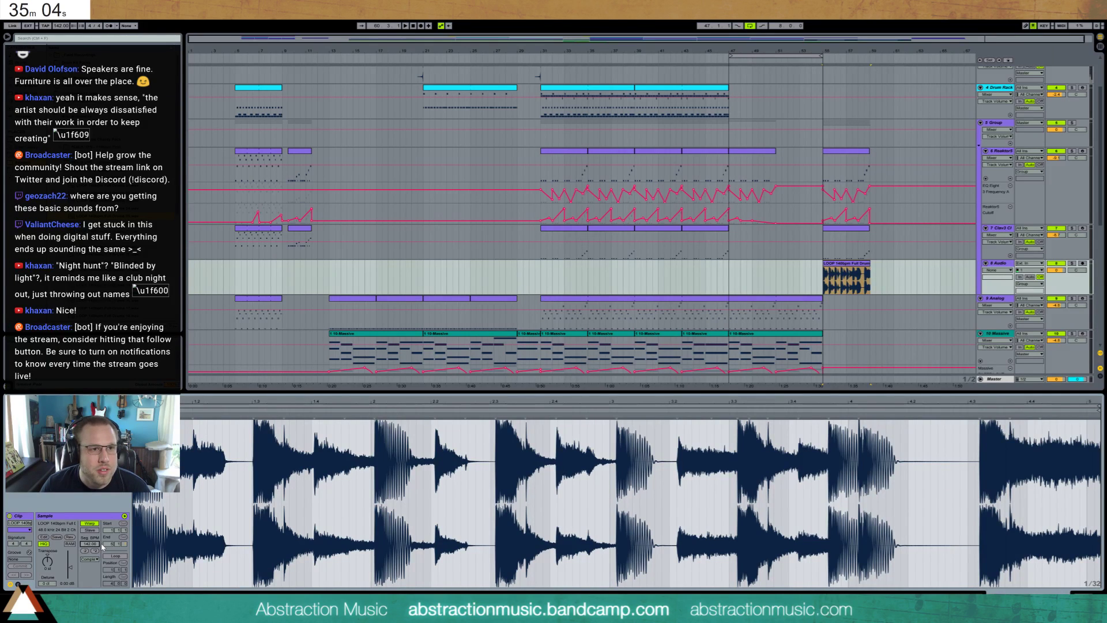
left_click(102, 544)
type("140")
key("Return")
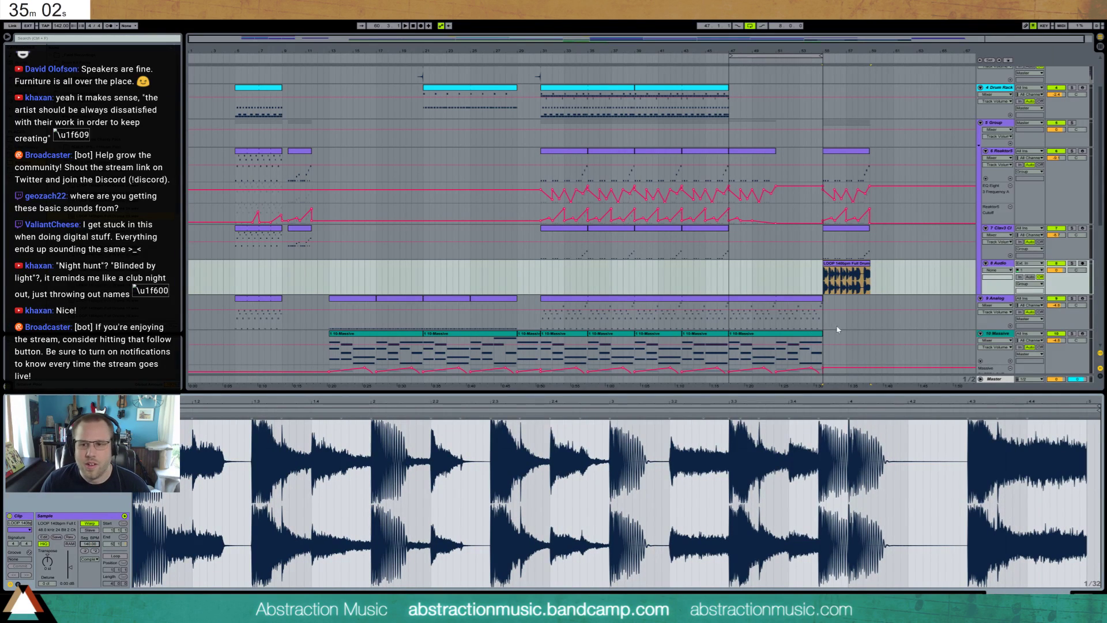
key("shift+Tab")
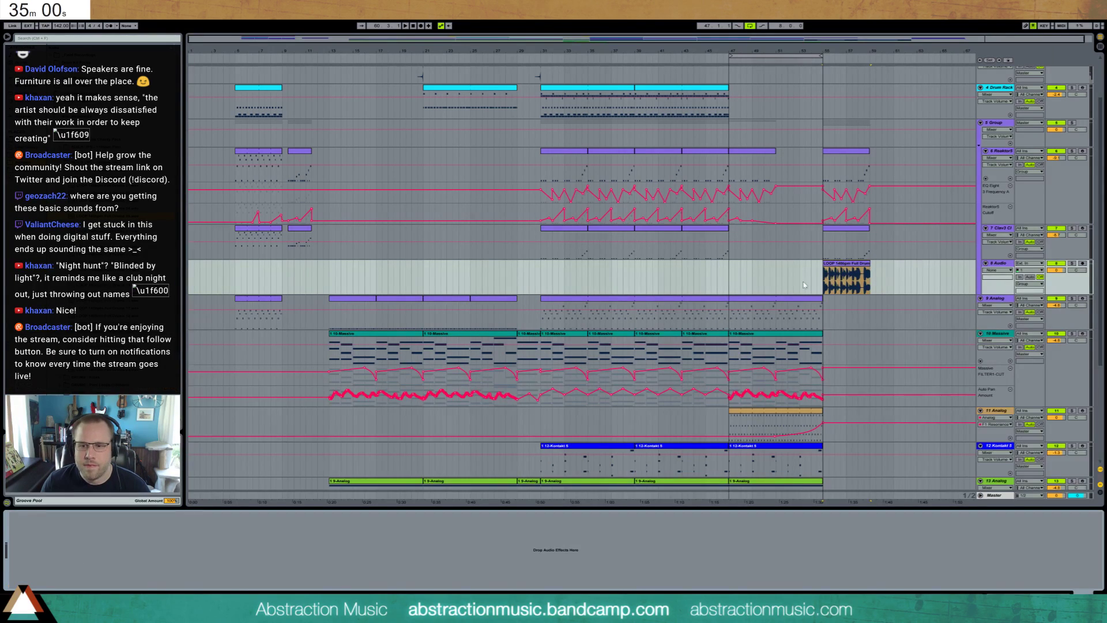
- Copy the Massive clip from bar 31 to bar 55, and duplicate the Kontakt clip from bar 47 to bar 55
scroll(778, 320, "down", 2)
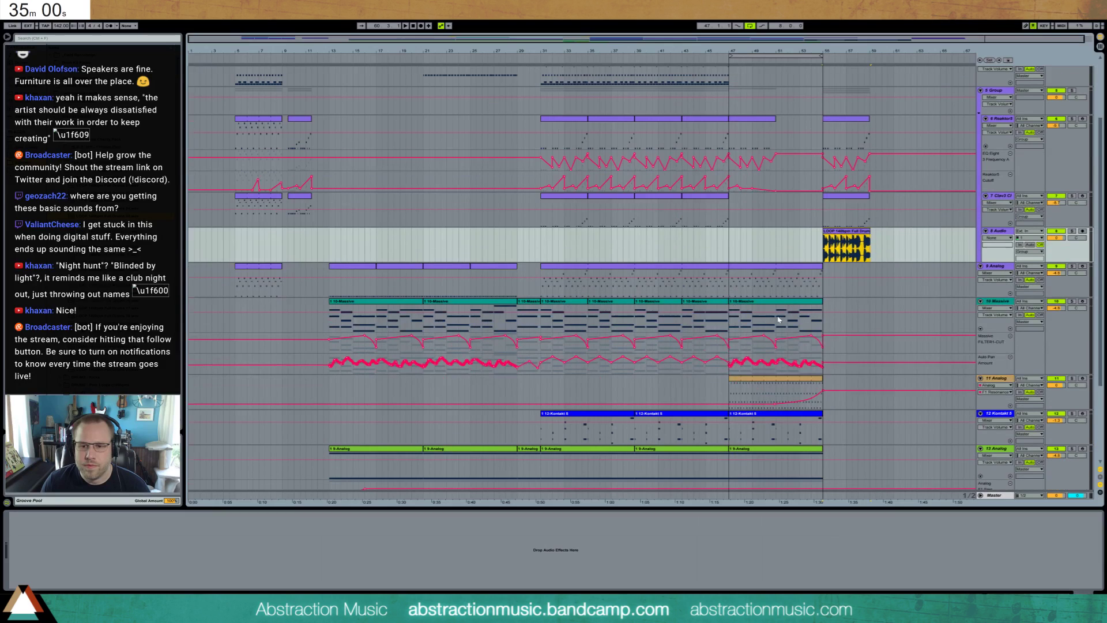
left_click(551, 304)
left_click(828, 313)
key("ctrl+v")
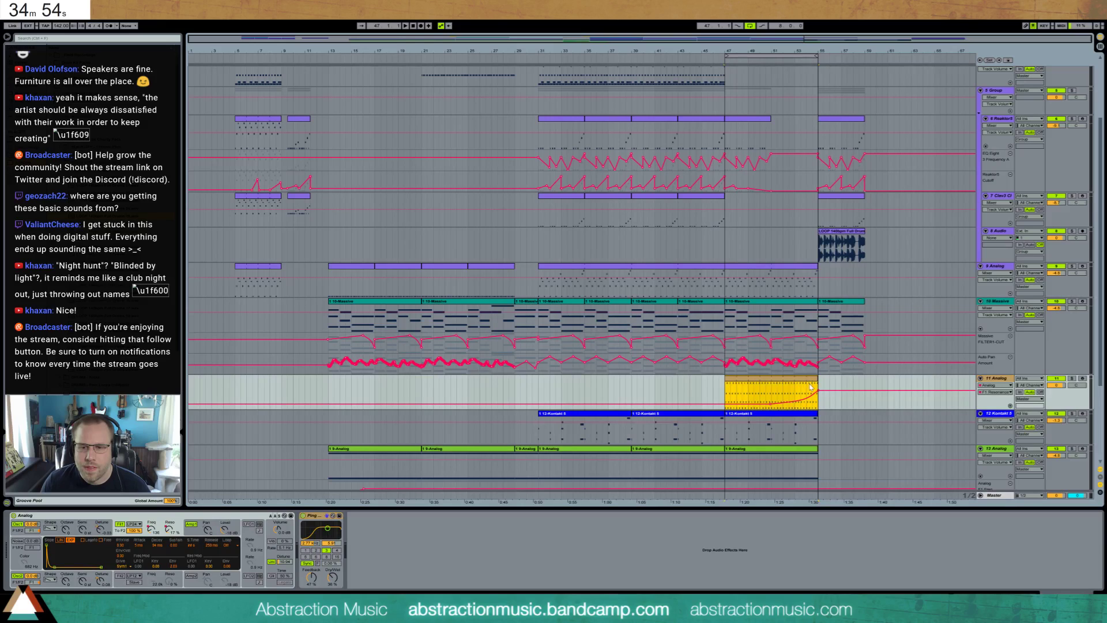
left_click(745, 414)
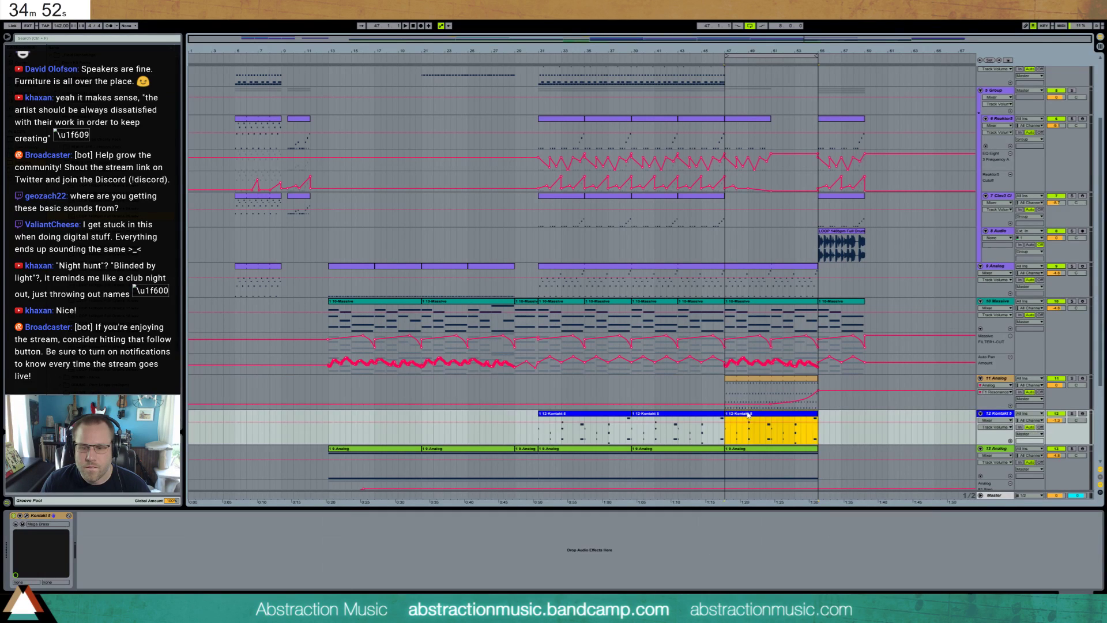
key("ctrl+d")
- Move the arrangement loop to bars 55 to 63 and play it, and fold the Reaktor and Clav tracks
left_click_drag(798, 56, 892, 66)
key("space")
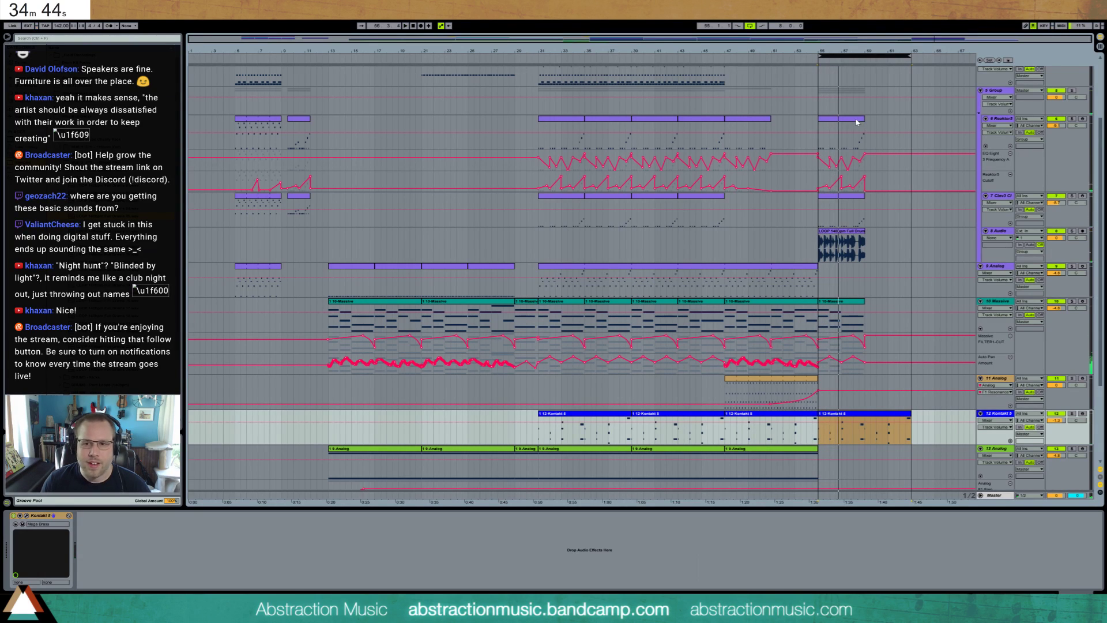
left_click(1002, 119)
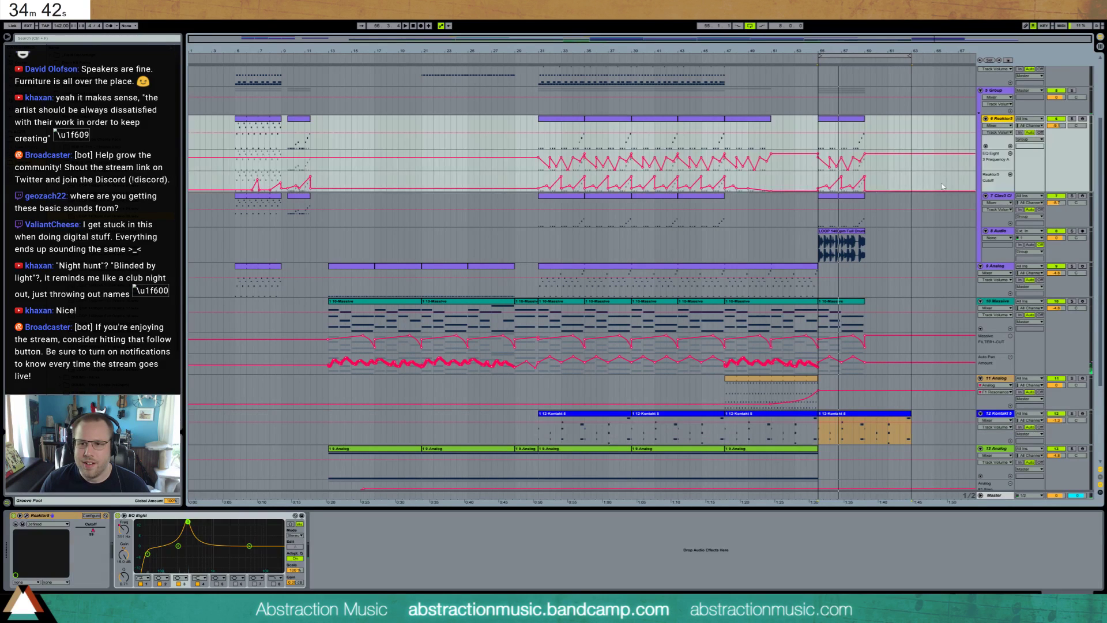
left_click(986, 196)
left_click(986, 119)
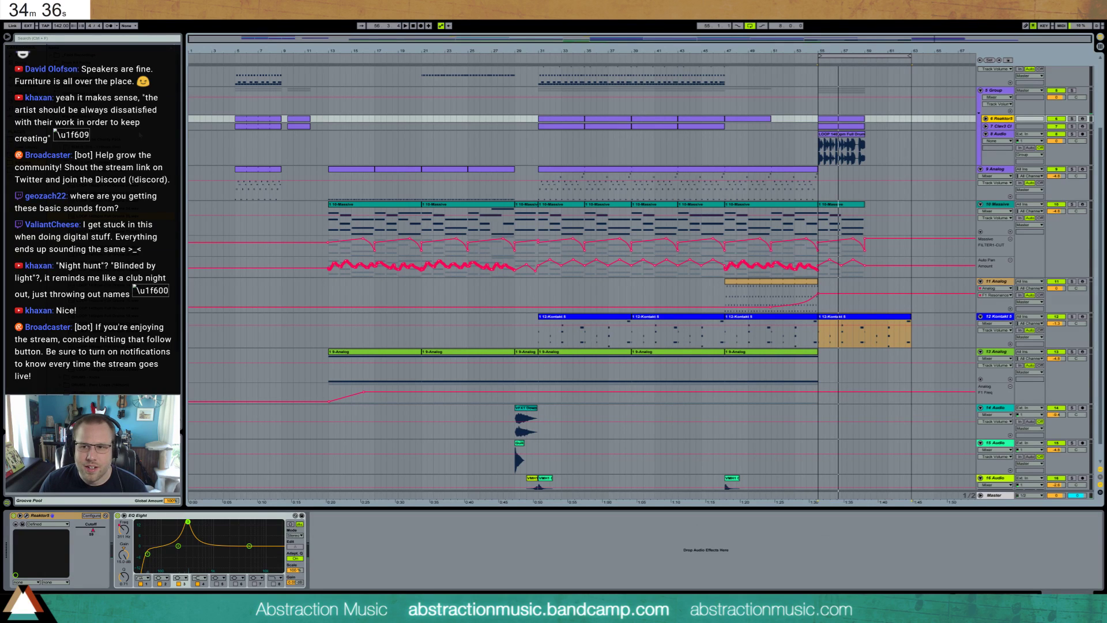
- Insert a MIDI track in the group above the audio track and copy the Clav clip at bar 55 onto it
key("ctrl+shift+t")
left_click_drag(996, 134, 997, 165)
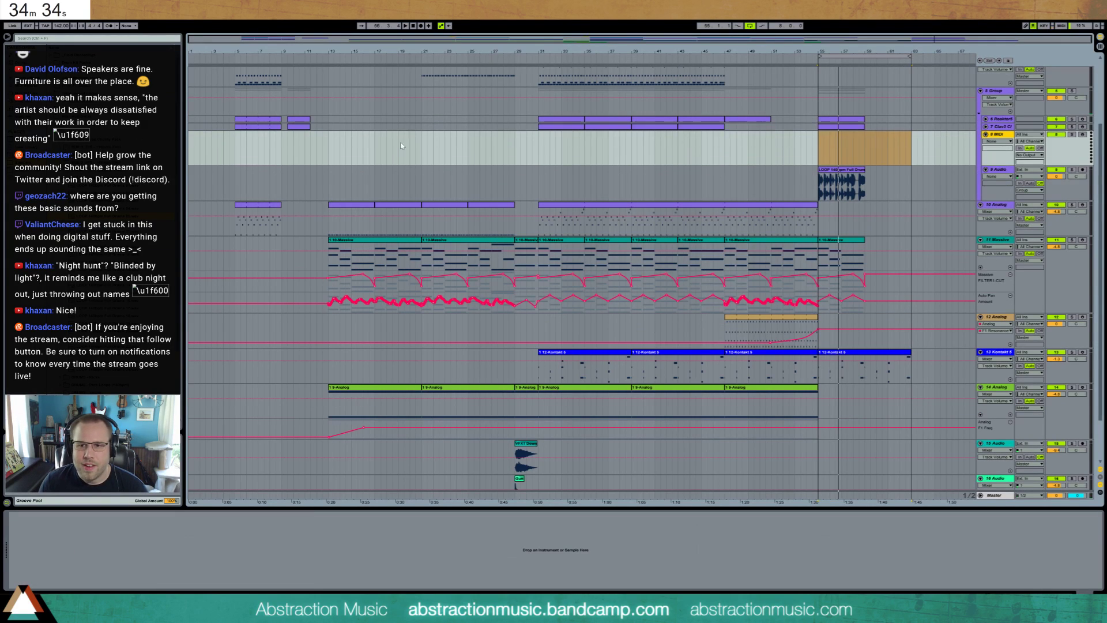
left_click(985, 126)
left_click(837, 131)
left_click_drag(843, 129, 842, 169, "ctrl")
- Delete the unwanted notes from the copied clip on the new MIDI track and load Massive on that track
double_click(843, 166)
left_click_drag(985, 494, 1080, 541)
key("Delete")
left_click(305, 169)
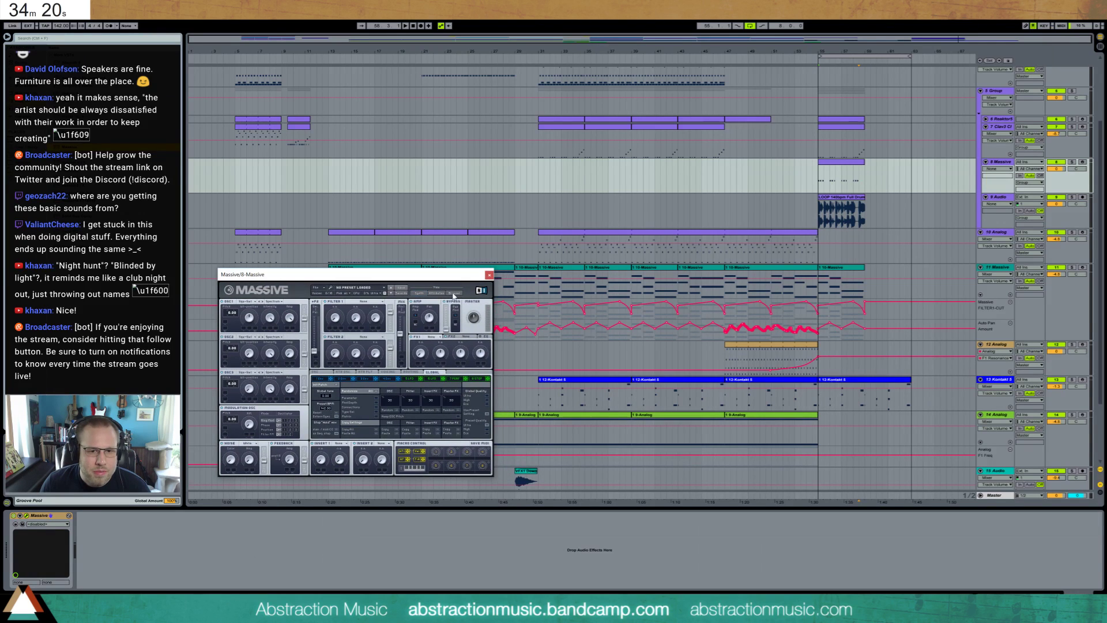
- Load a Synth Lead preset from Massive's browser, and arm the group's audio track for recording
left_click(454, 294)
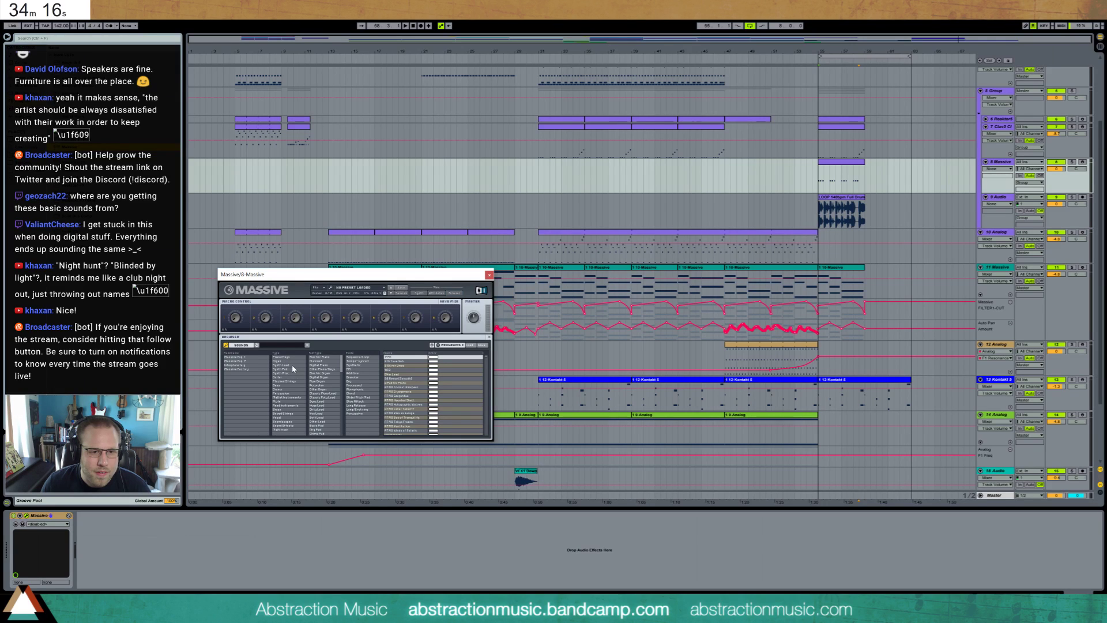
left_click(293, 366)
left_click(411, 375)
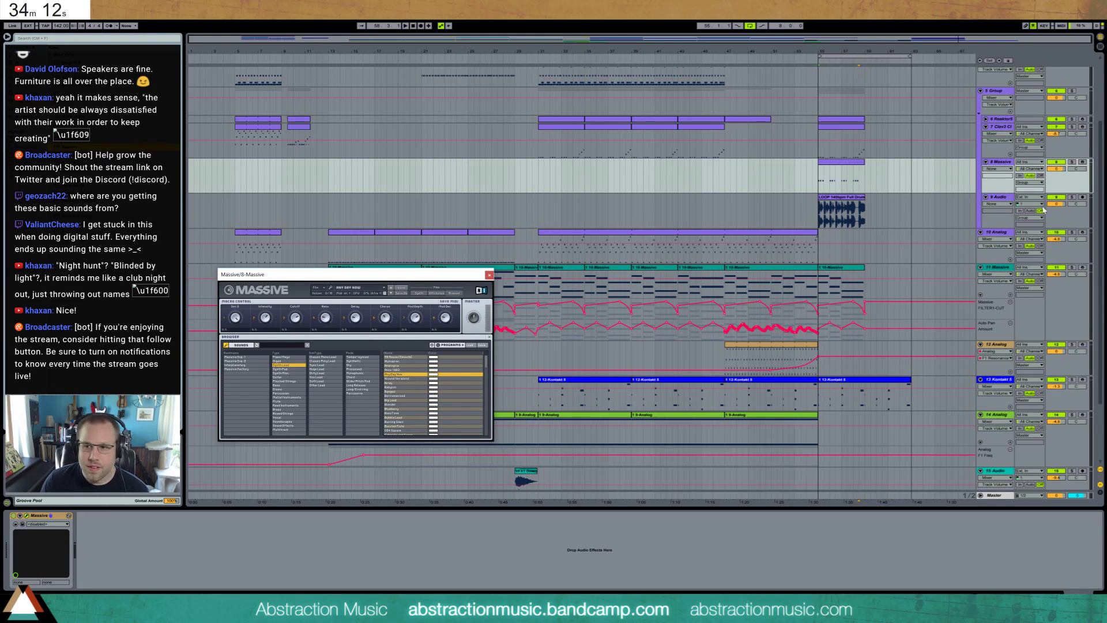
left_click(1082, 197)
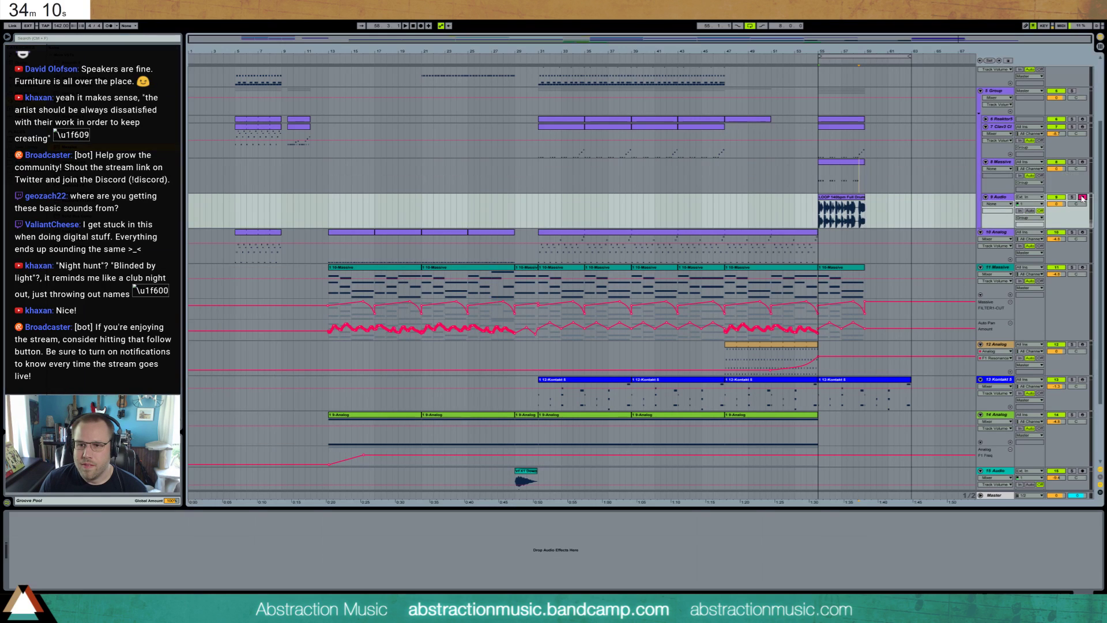
- Arm the new Massive track for recording and move the audio loop track out of the group to above it
left_click(1082, 162)
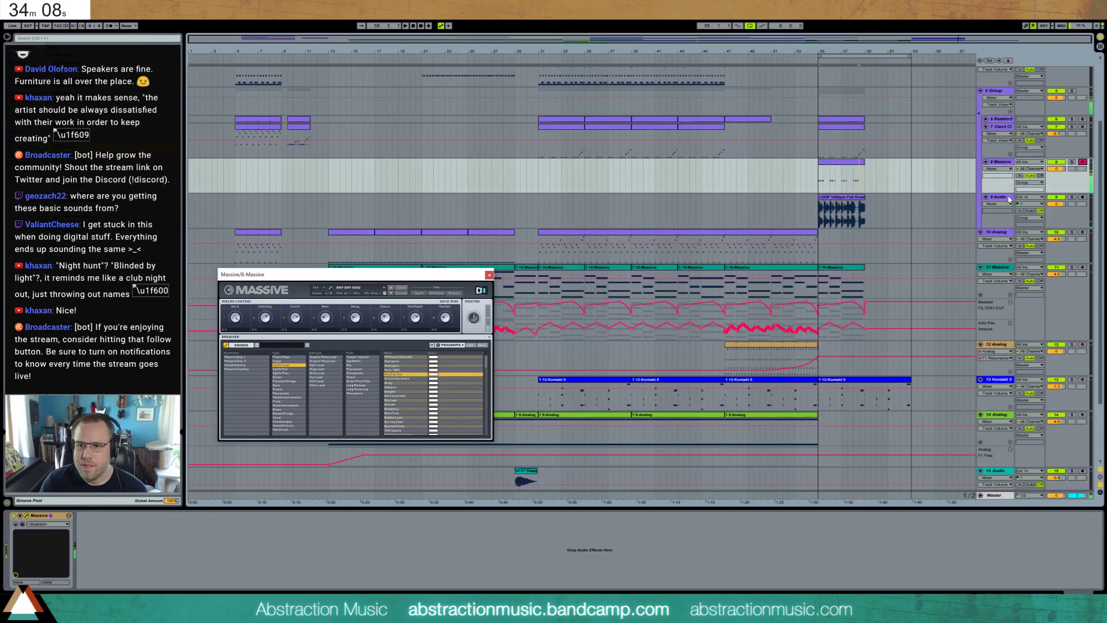
left_click(1002, 221)
left_click(994, 201)
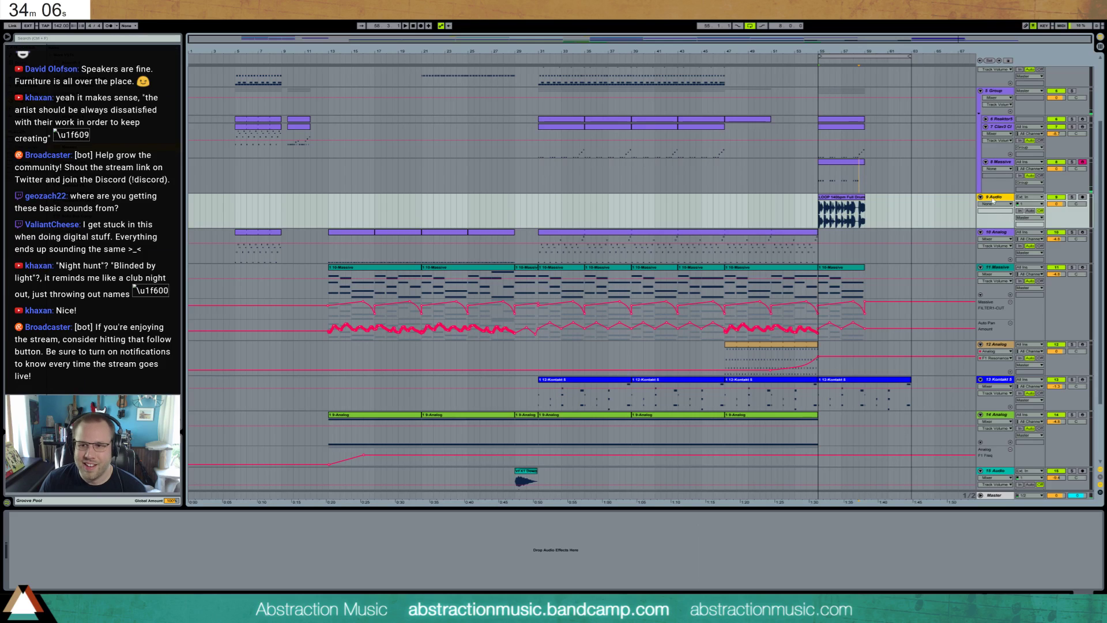
left_click_drag(994, 163, 994, 90)
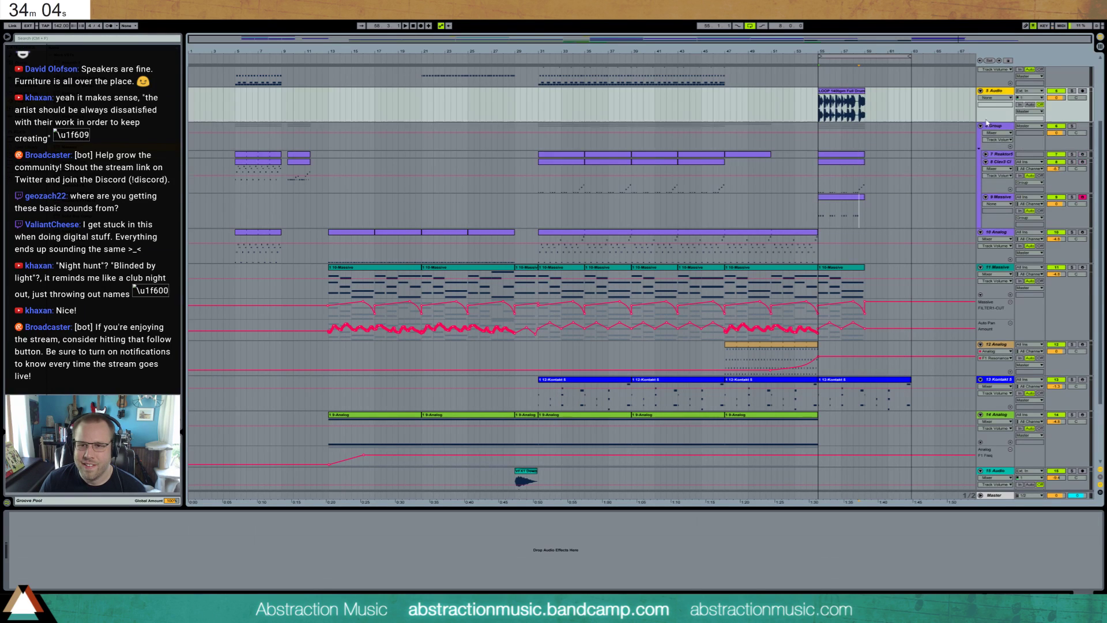
- Try the Big Lead preset in the grouped track's Massive and adjust several of its macro controls
left_click(845, 213)
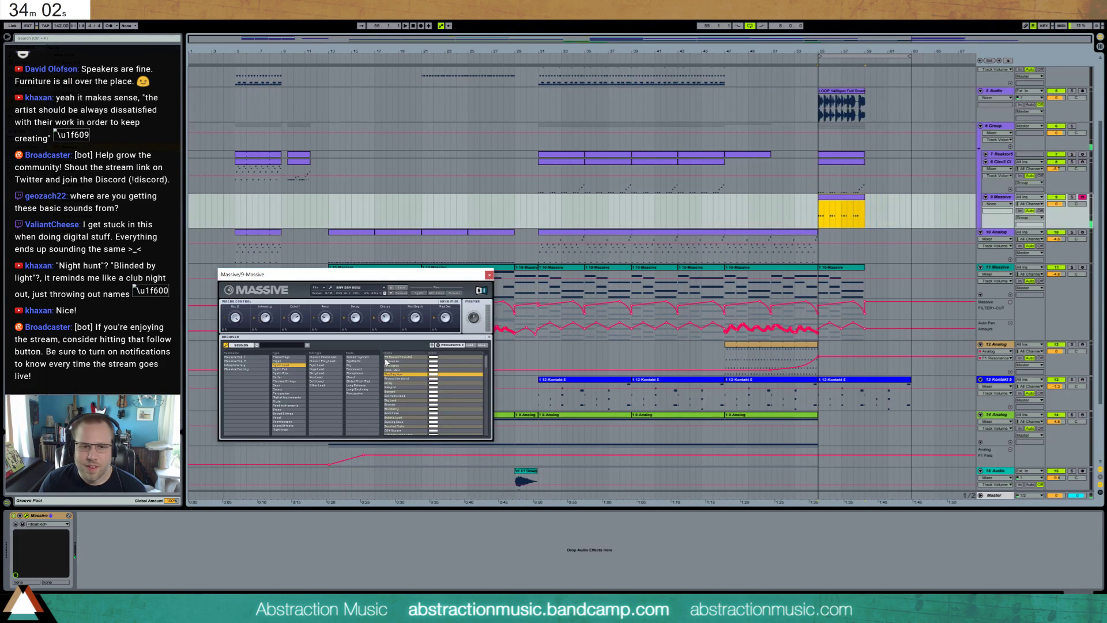
left_click(392, 396)
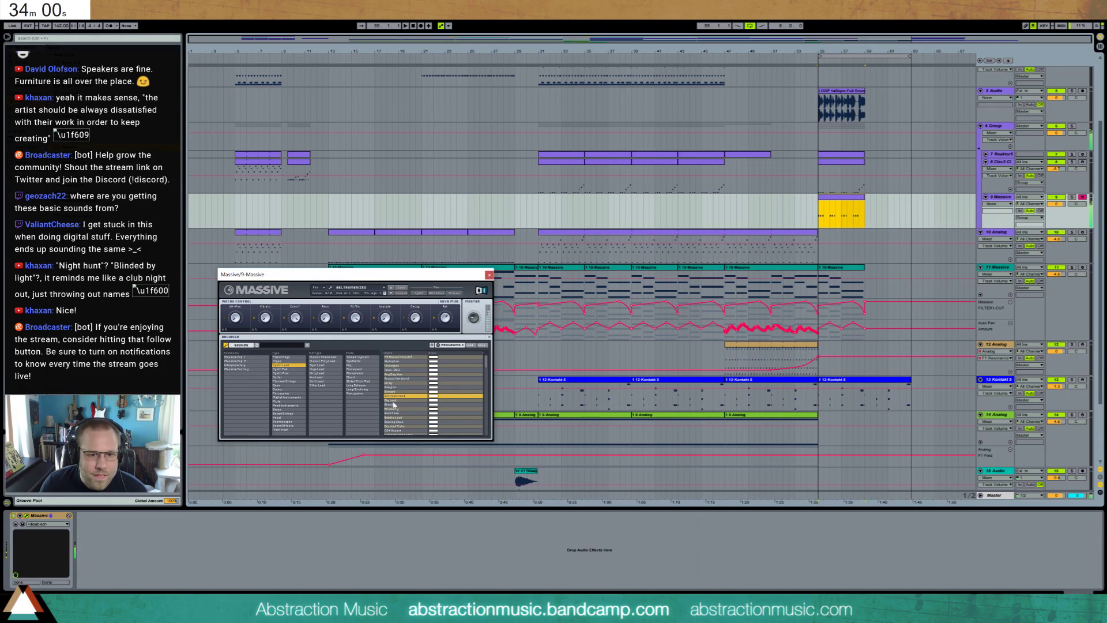
left_click(397, 401)
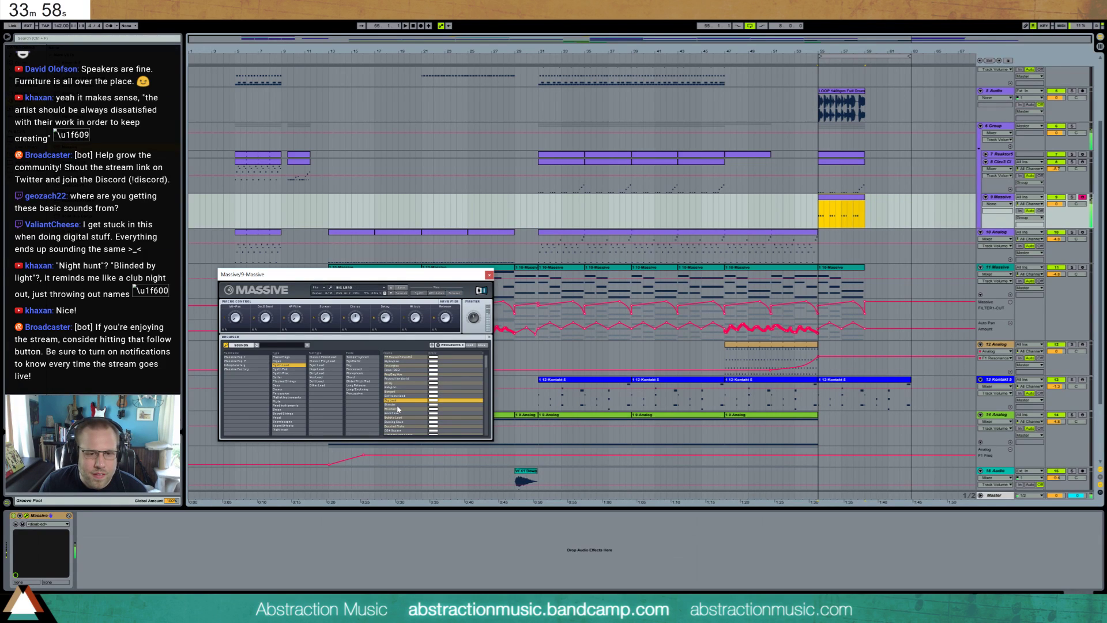
left_click(325, 318)
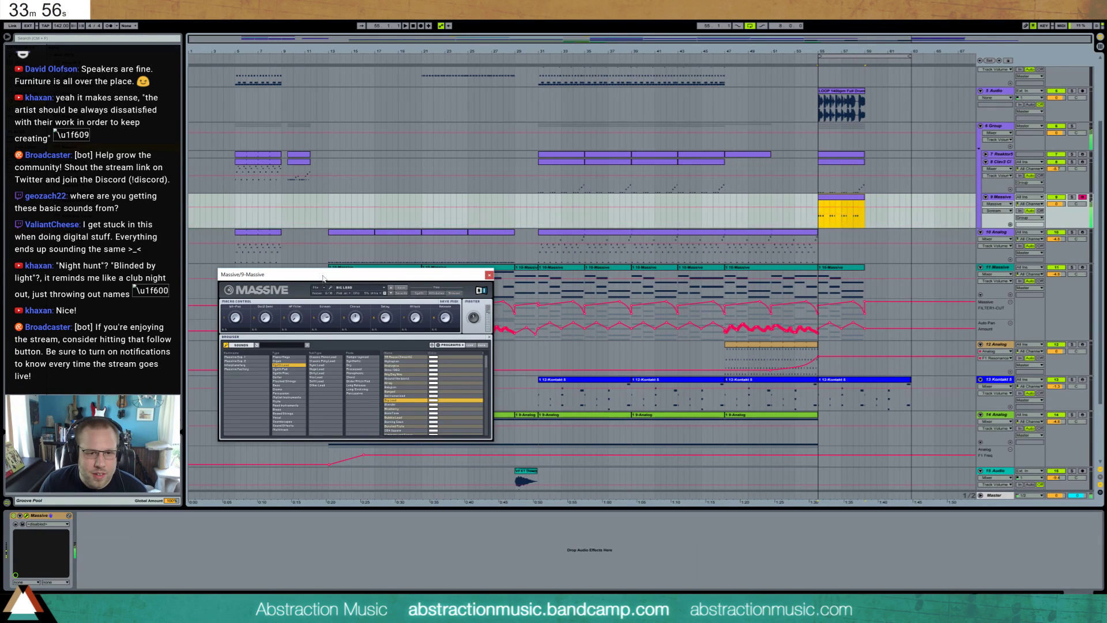
left_click_drag(296, 318, 295, 293)
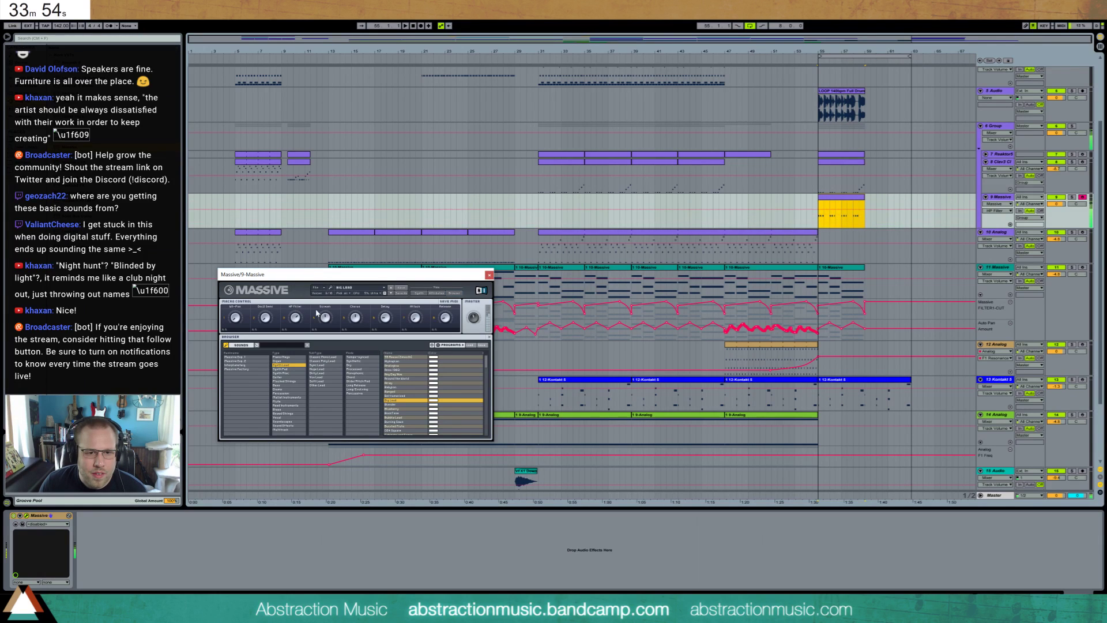
left_click_drag(354, 318, 348, 300)
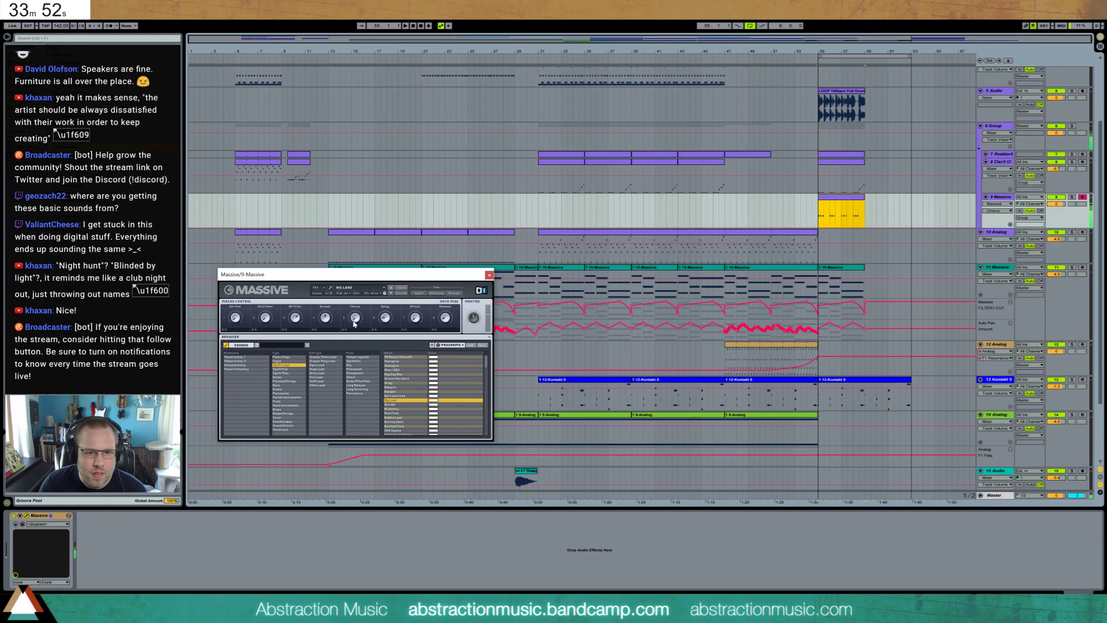
mouse_move(267, 319)
left_mouse_down()
mouse_move(267, 303)
mouse_move(267, 314)
left_mouse_up()
left_click_drag(236, 318, 240, 298)
left_click(265, 317)
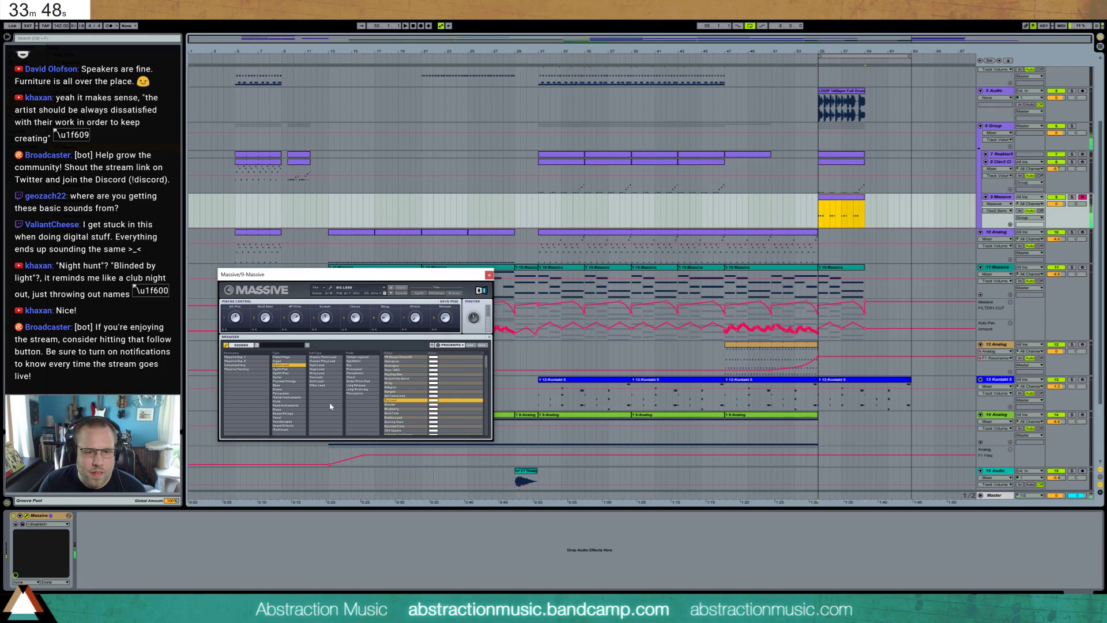
- Audition further Synth Lead presets in Massive's browser and load Catapult
left_click(391, 409)
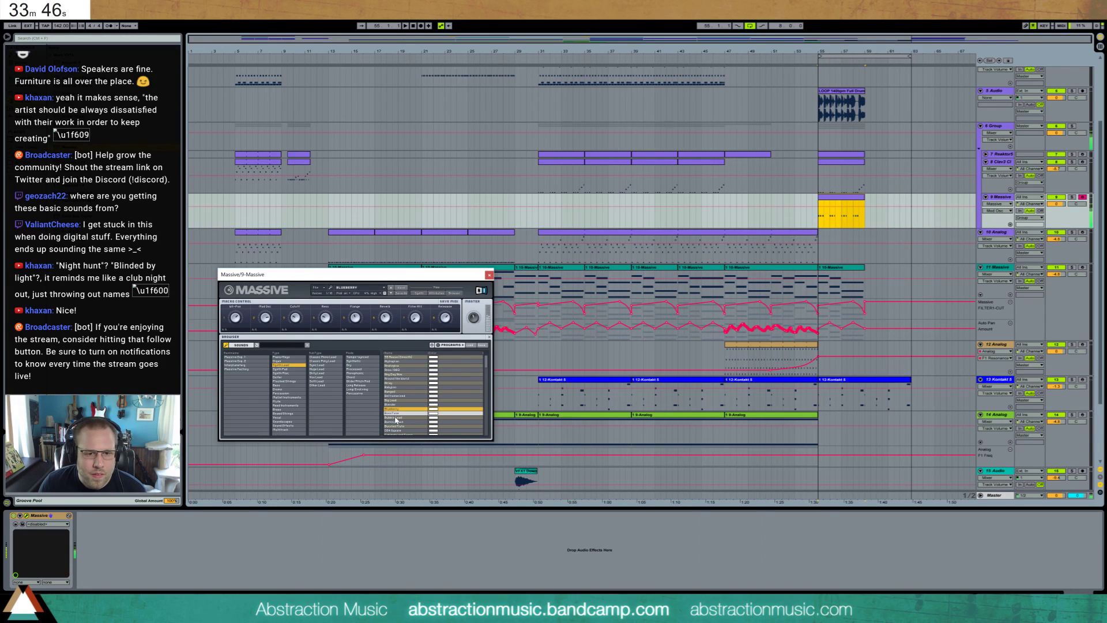
left_click(395, 414)
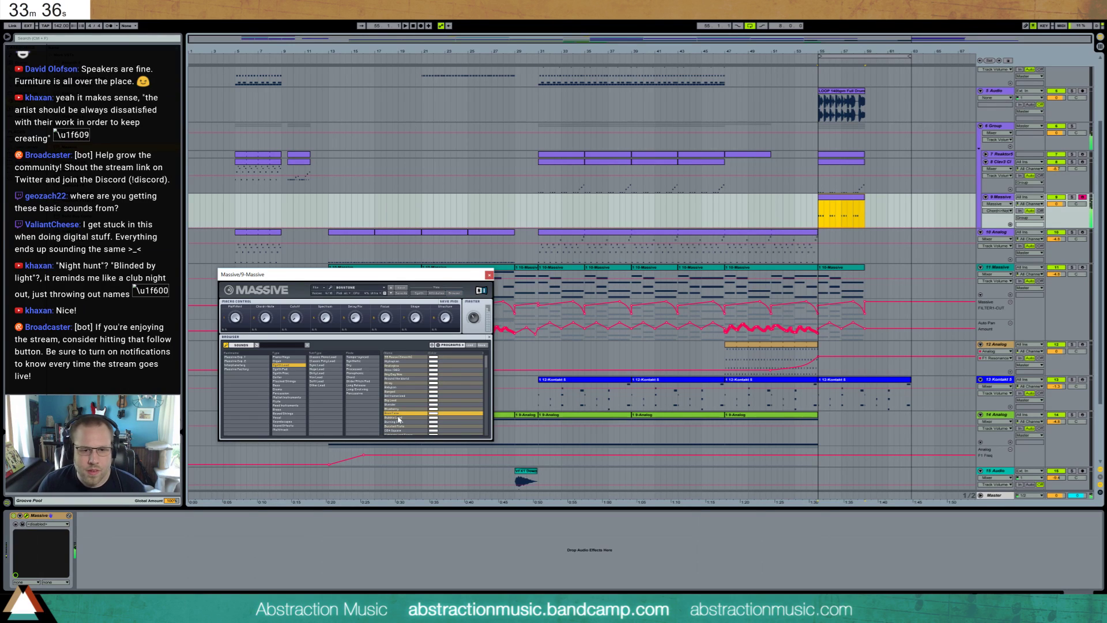
scroll(398, 419, "down", 2)
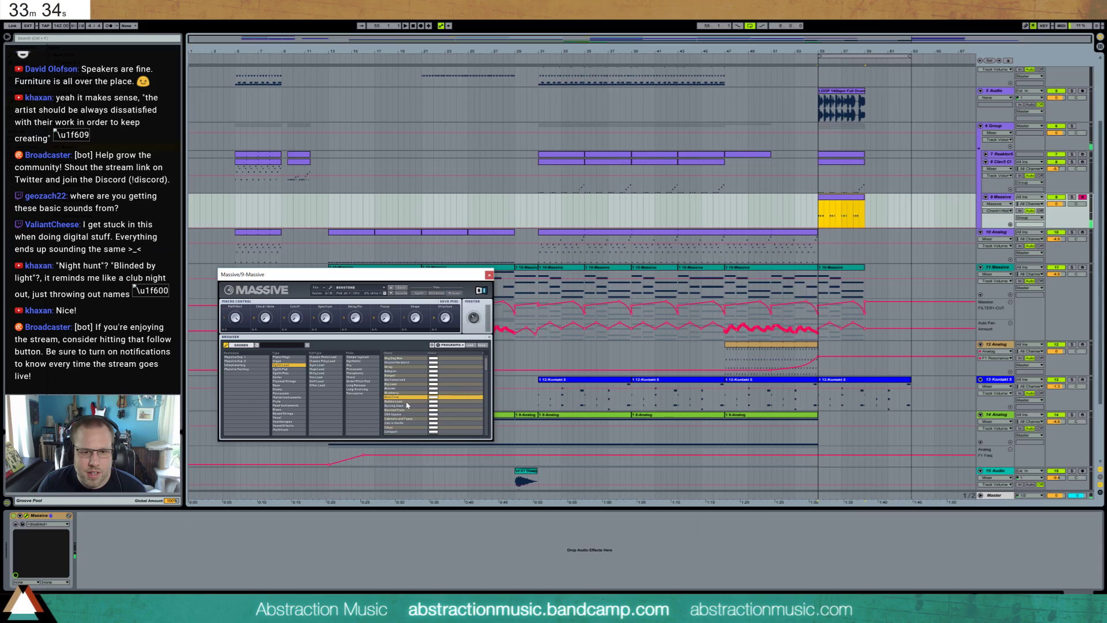
left_click(406, 402)
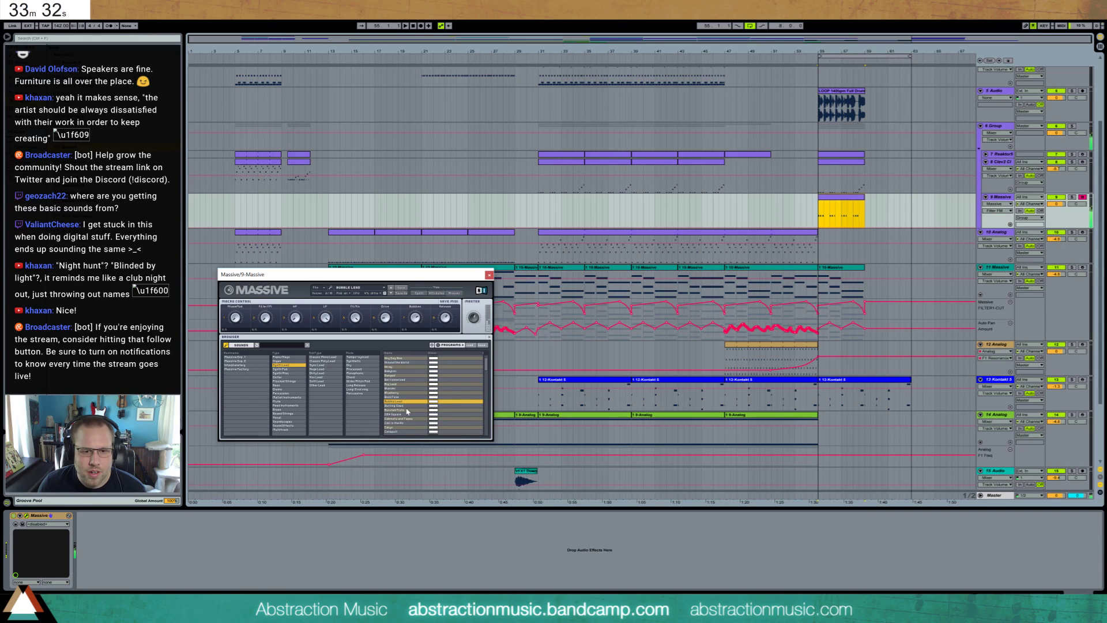
left_click(409, 406)
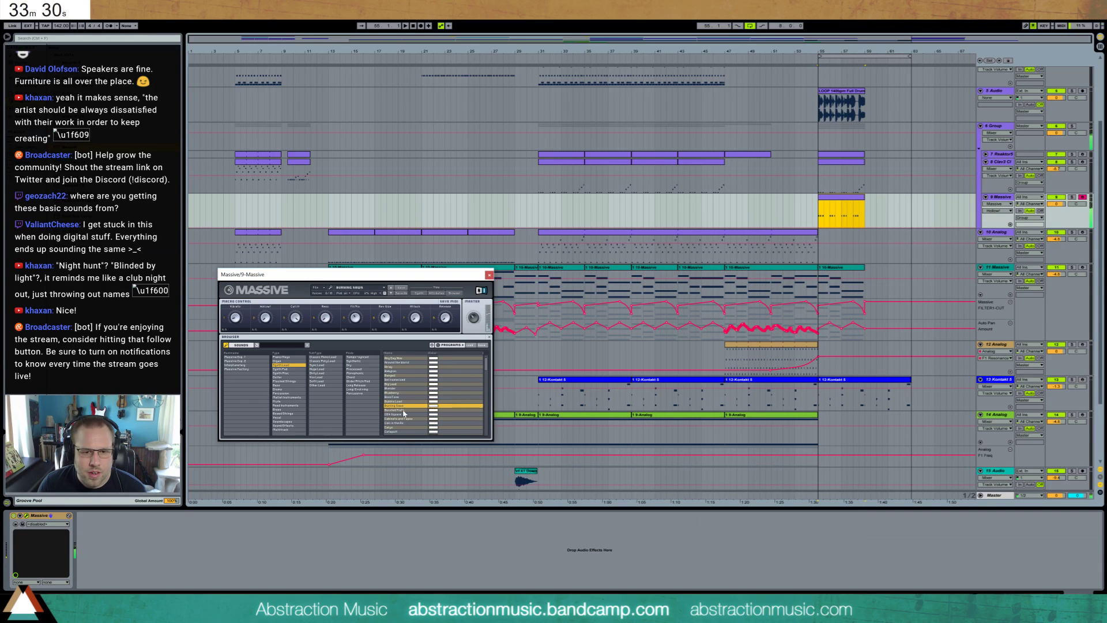
left_click(405, 414)
left_click(406, 421)
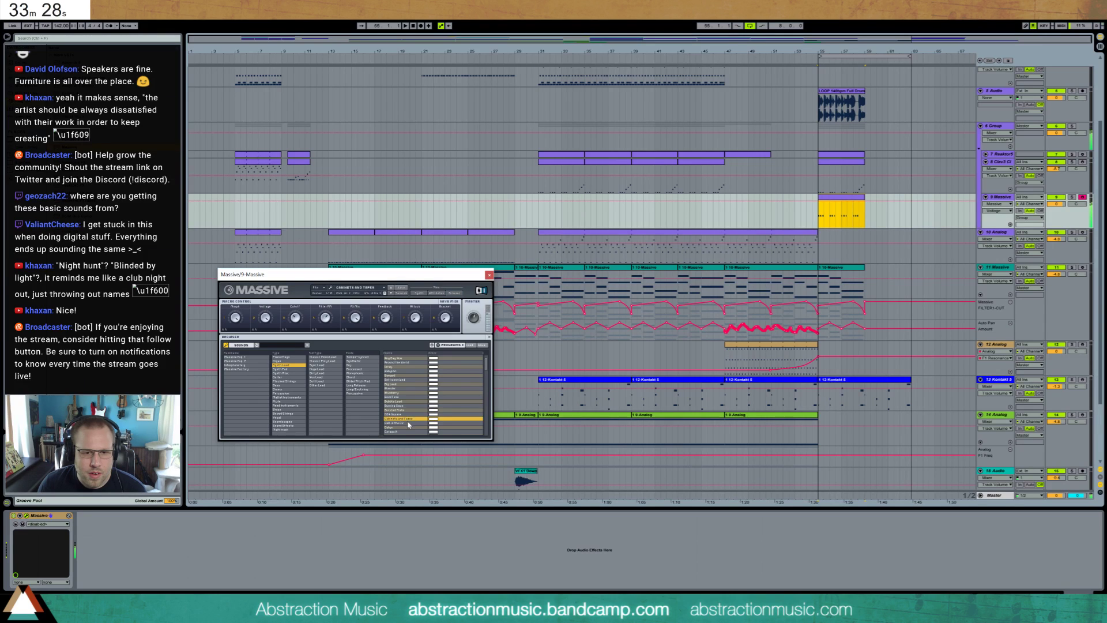
scroll(409, 415, "down", 2)
double_click(411, 404)
double_click(408, 407)
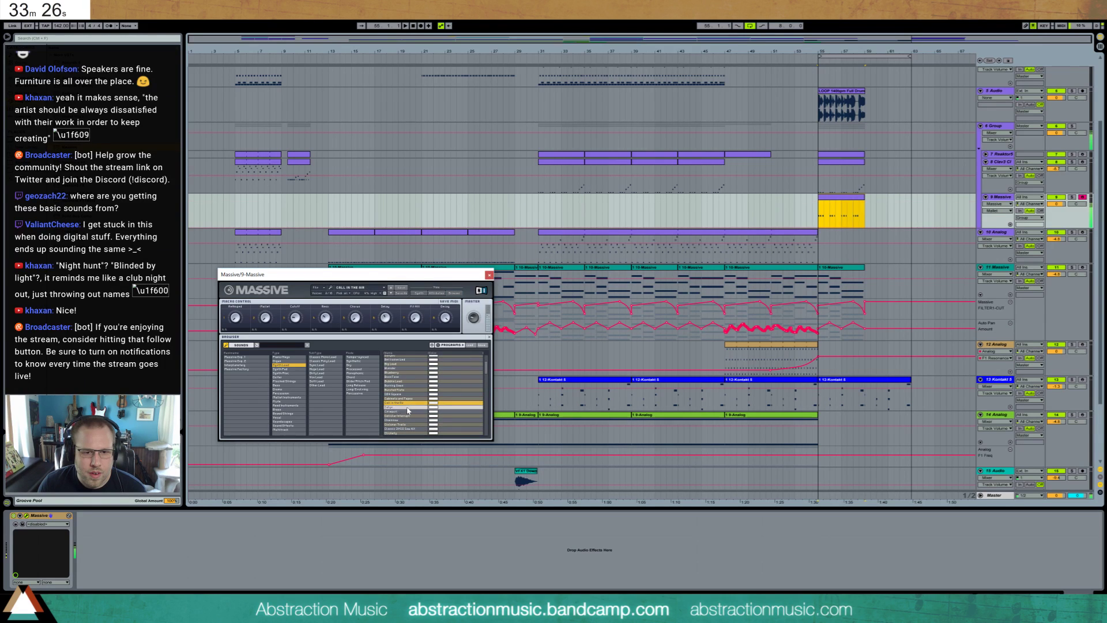
double_click(408, 412)
scroll(409, 415, "down", 2)
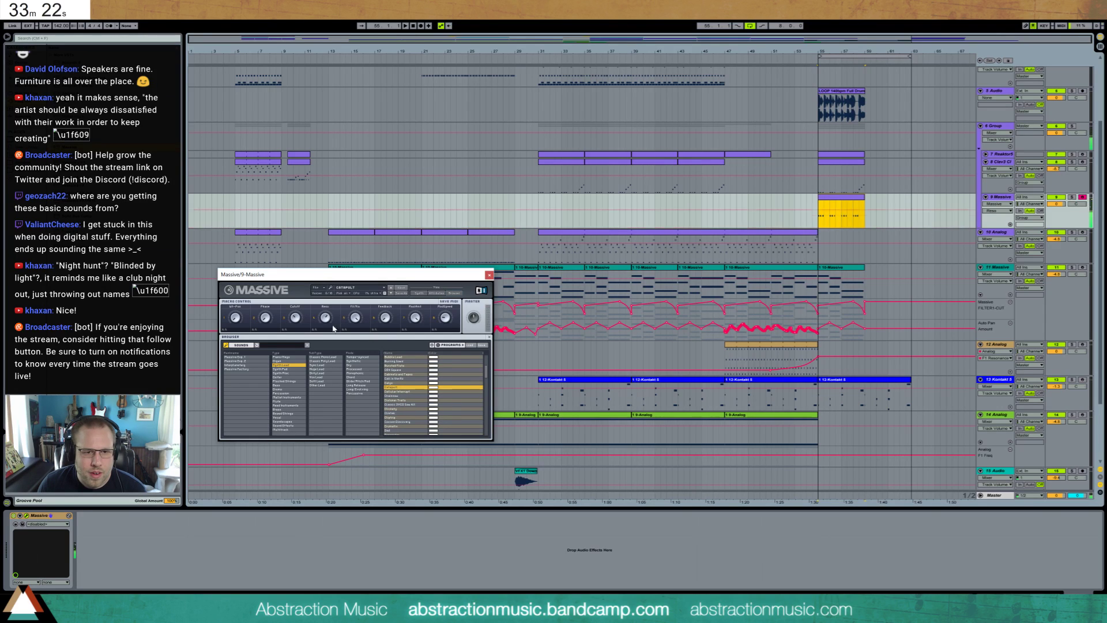
- Adjust Catapult's Cutoff, Feedback and modulation macros, and close the Massive window
left_click(294, 316)
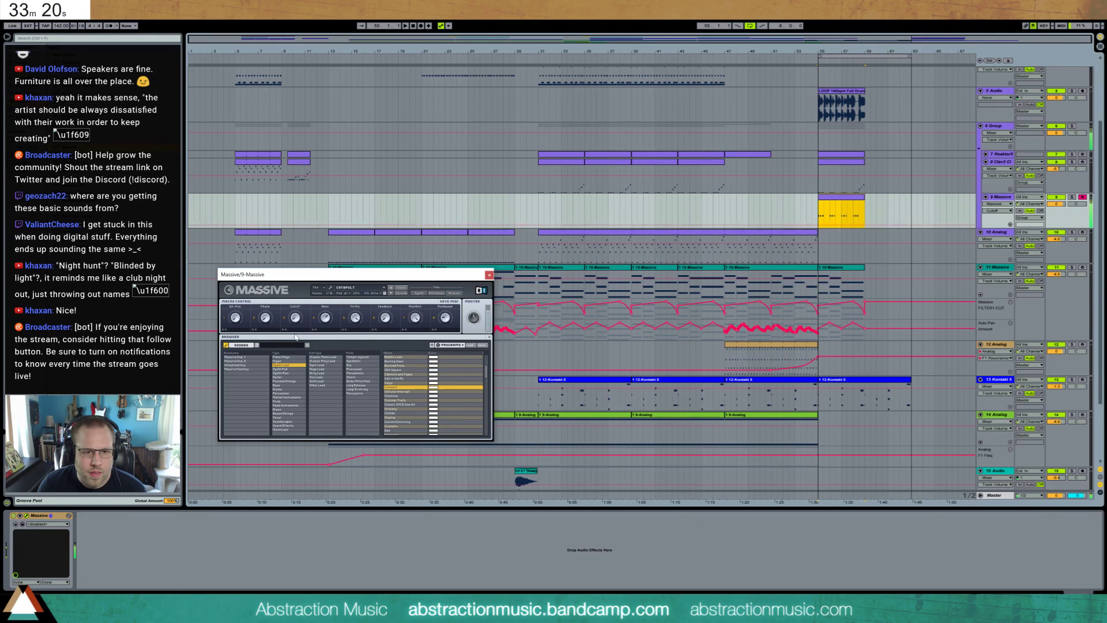
left_click(385, 317)
left_click(415, 317)
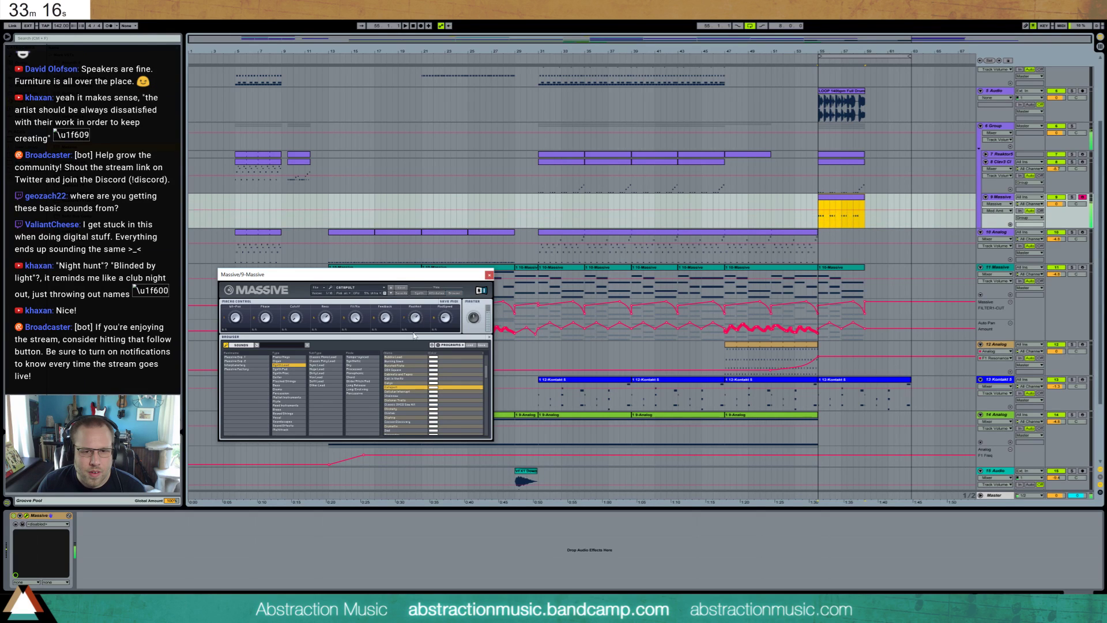
left_click(444, 317)
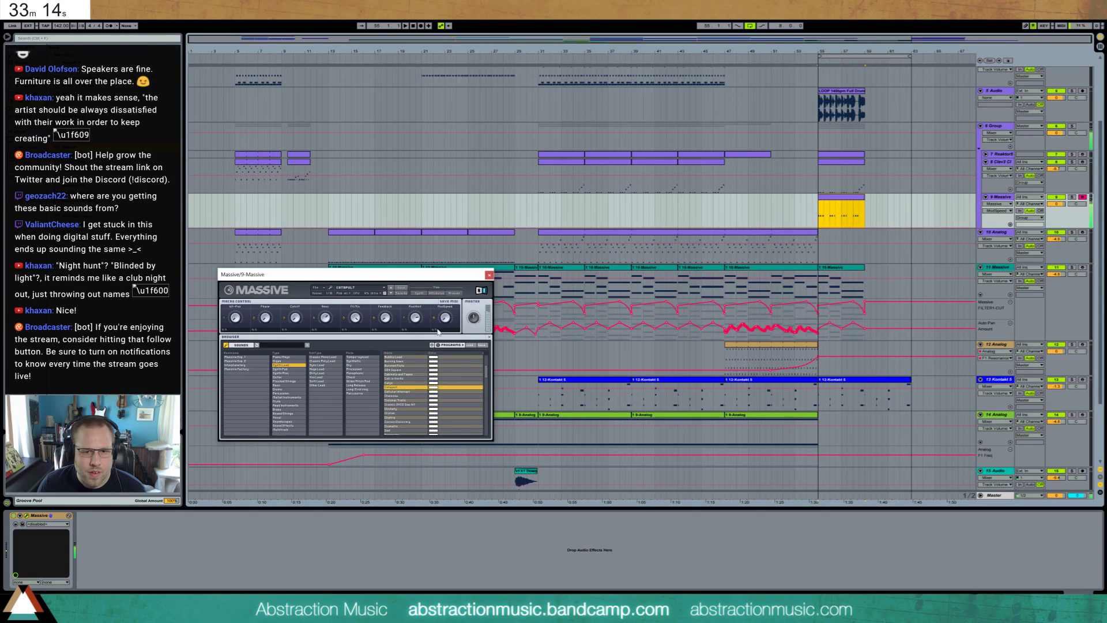
left_click(417, 317)
left_click(489, 274)
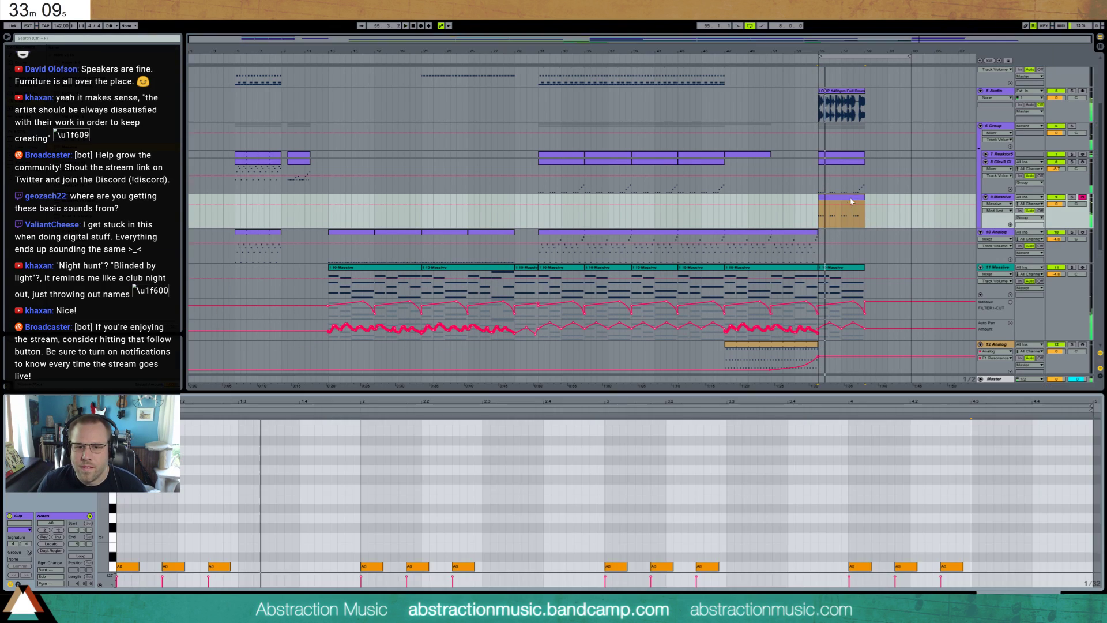
- Replace the A0 notes in the bar 55 Massive clip with copies one octave higher at A1
double_click(853, 198)
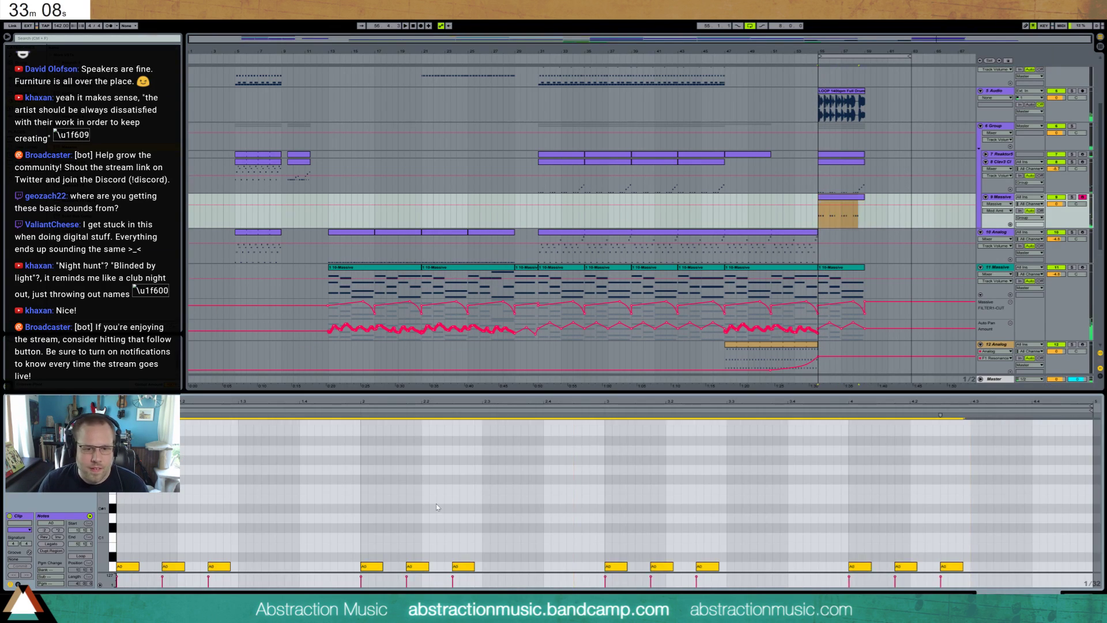
key("ctrl+a")
key("shift+Up")
key("ctrl+v")
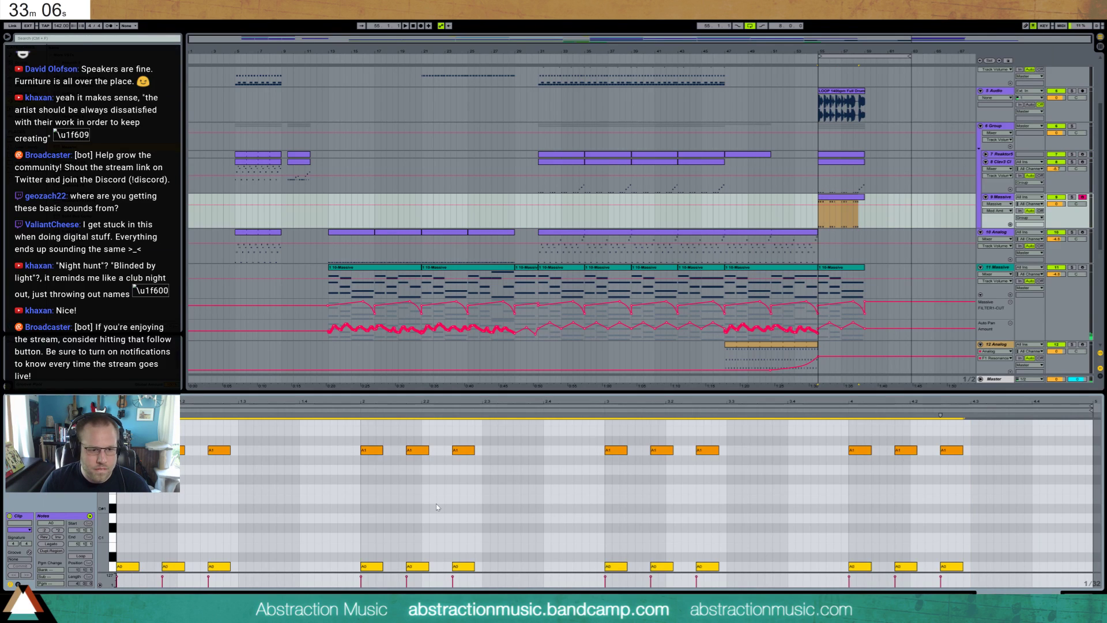
key("space")
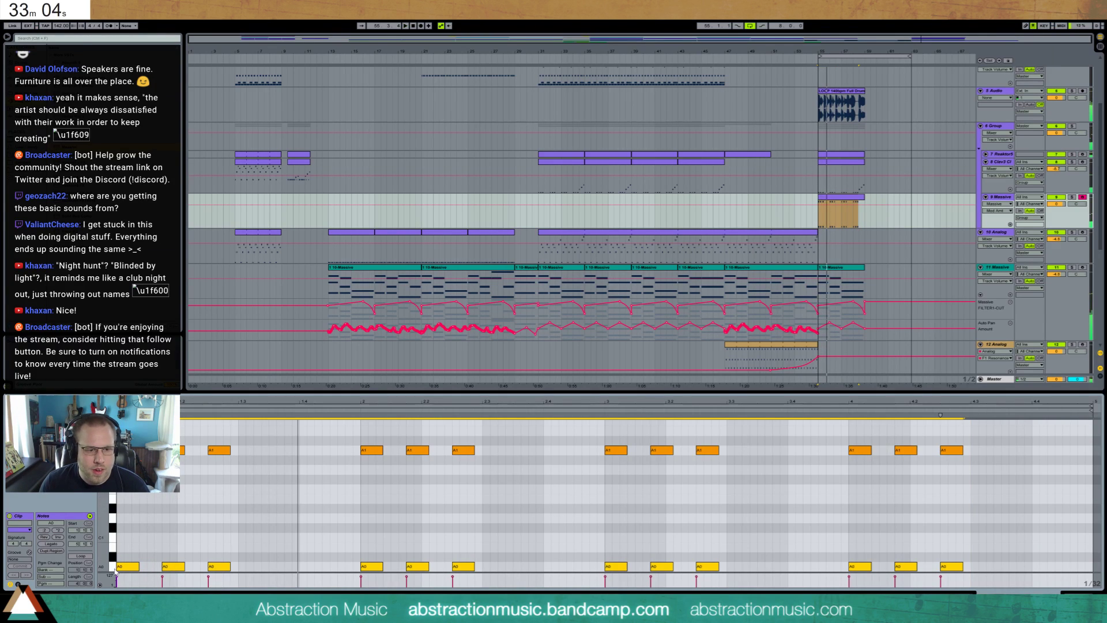
key("Delete")
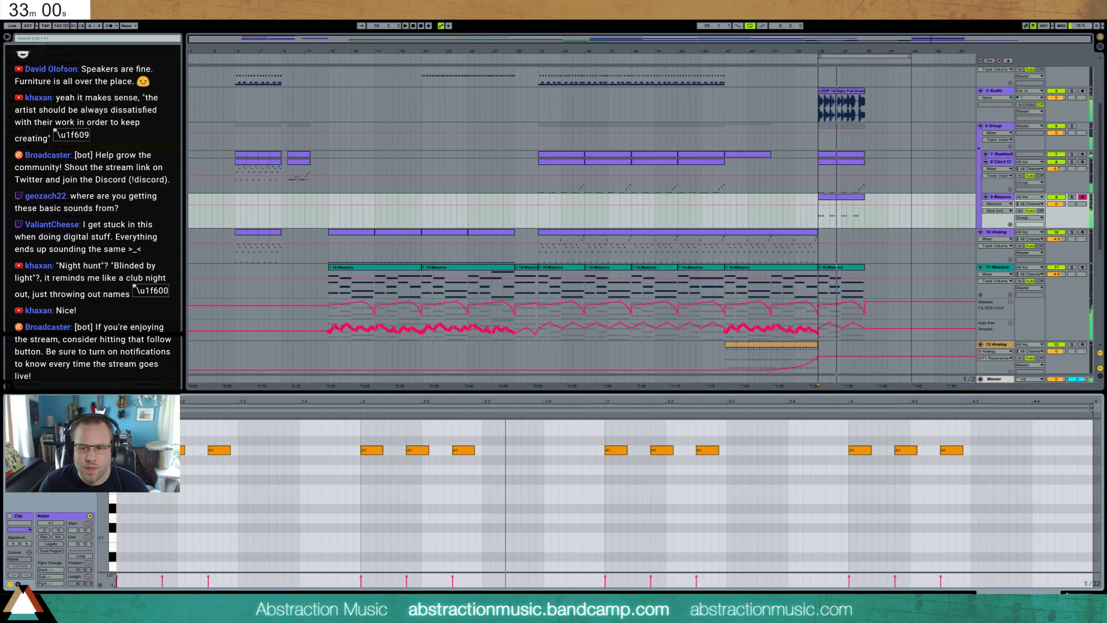
- Lengthen all A1 notes in the Massive clip and add an E2 note from beat 2.4 to 3
left_click_drag(551, 479, 974, 490)
left_click_drag(962, 450, 981, 456)
left_click(980, 476)
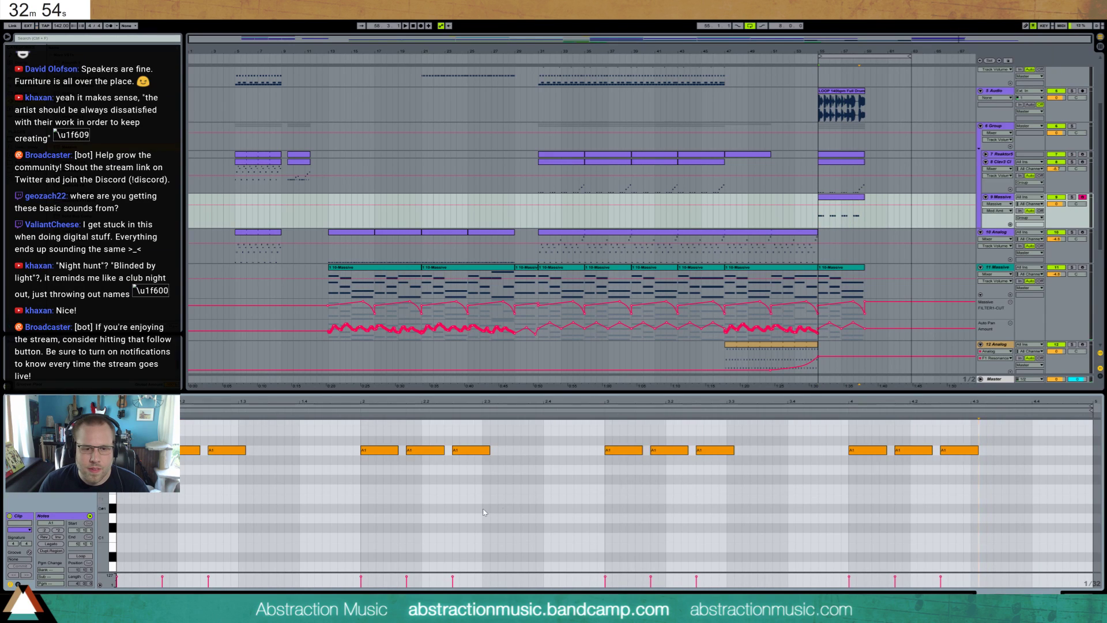
scroll(496, 505, "up", 3)
scroll(557, 477, "up", 2)
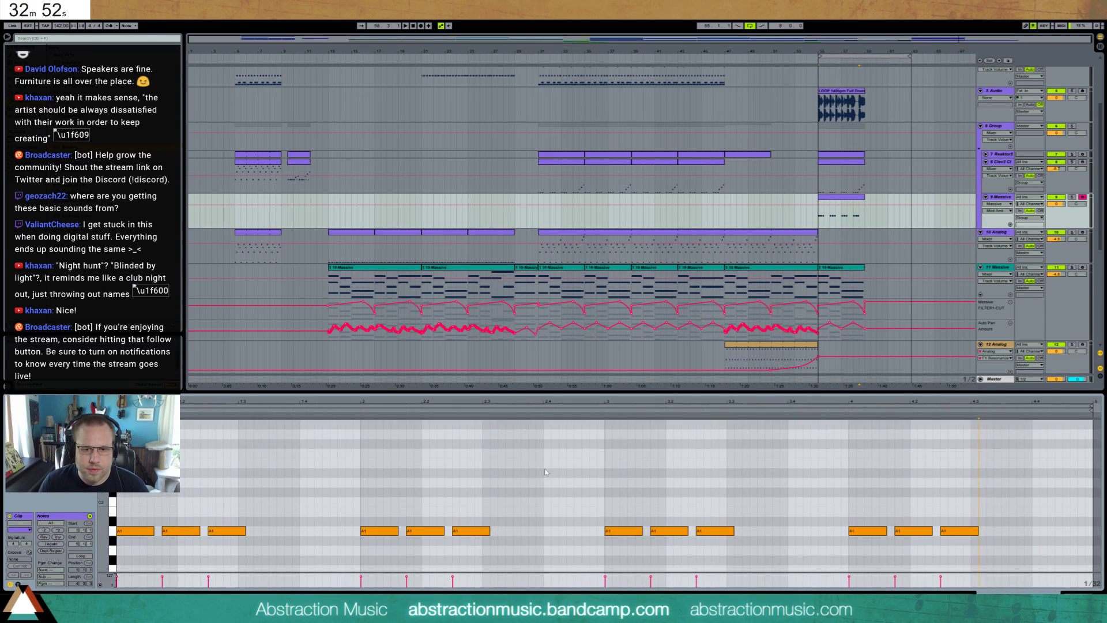
left_click_drag(548, 464, 604, 462)
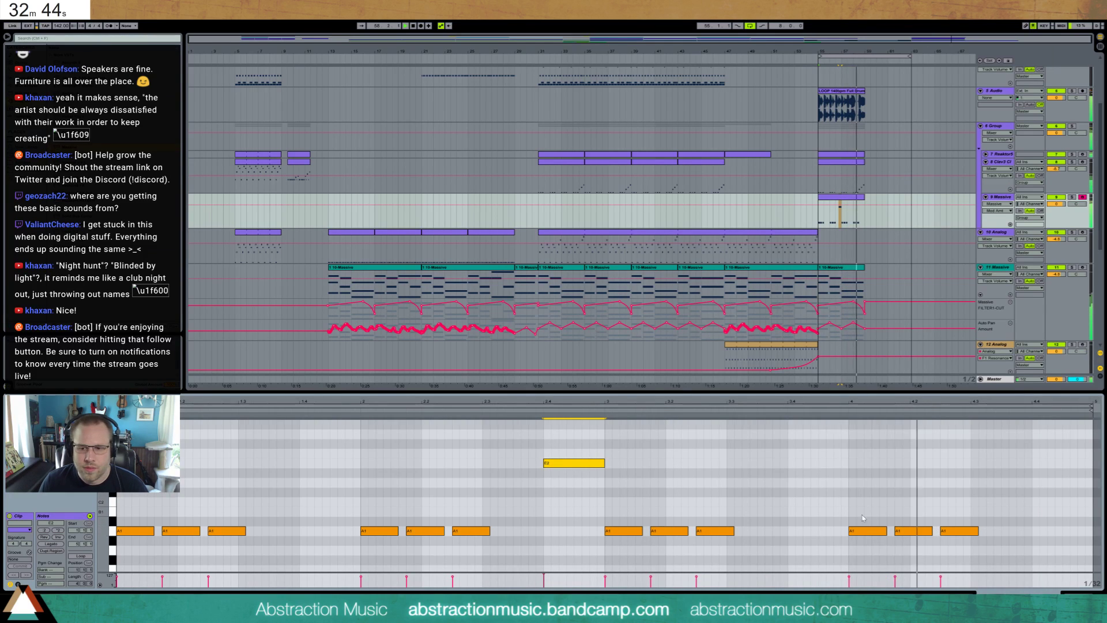
- Shorten the last A1 note slightly and duplicate the final three notes to the end of the clip
left_click_drag(986, 521, 907, 542)
left_click(981, 530)
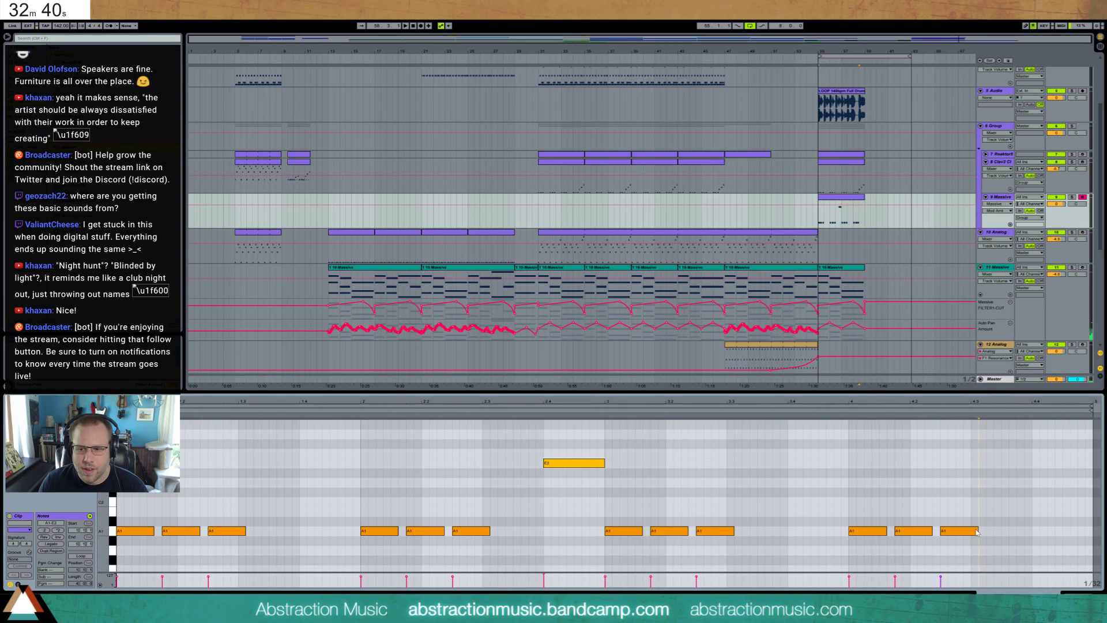
left_click_drag(975, 521, 847, 551)
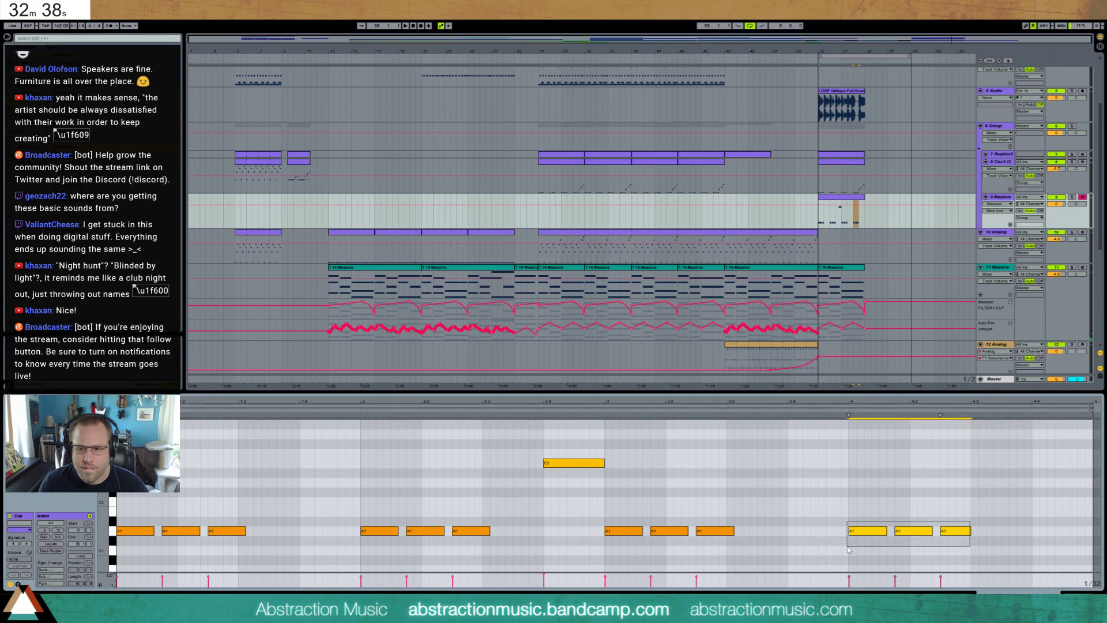
key("ctrl+d")
- Transpose the three duplicated notes at the end of the Massive clip to C2, B1 and G1
key("Up")
key("Up")
key("Up")
left_click_drag(1012, 482, 1082, 539)
key("Down")
key("Down")
key("Up")
left_click(1079, 511)
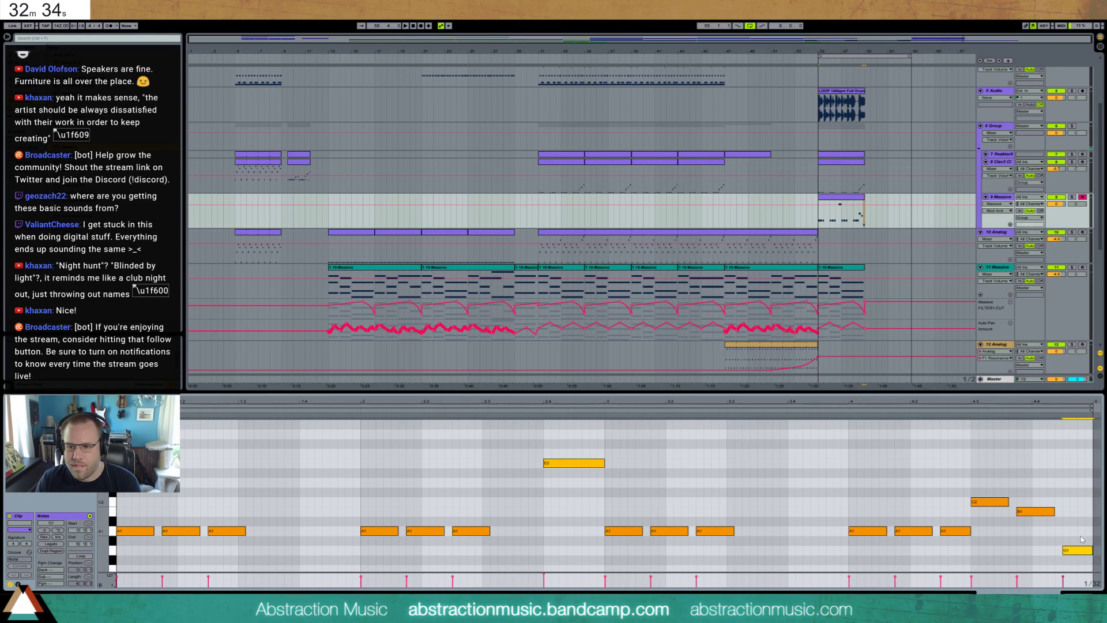
- Loop the arrangement over the Massive clip from bar 55 to 59, and select the Clav clip above it
left_click(841, 198)
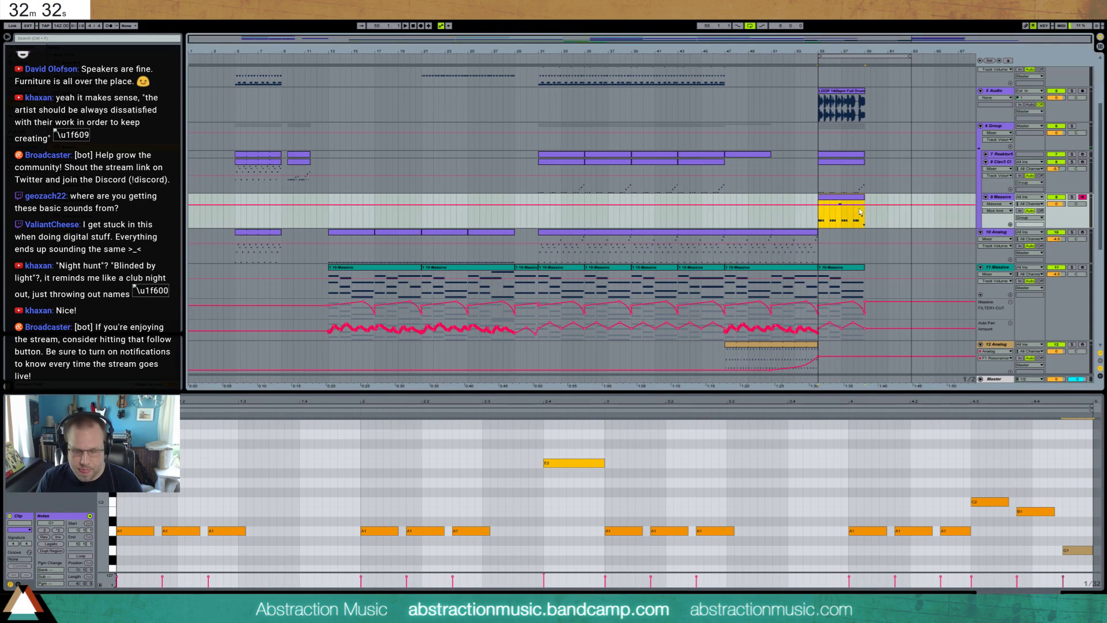
key("ctrl+l")
key("shift+Tab")
scroll(888, 230, "up", 2)
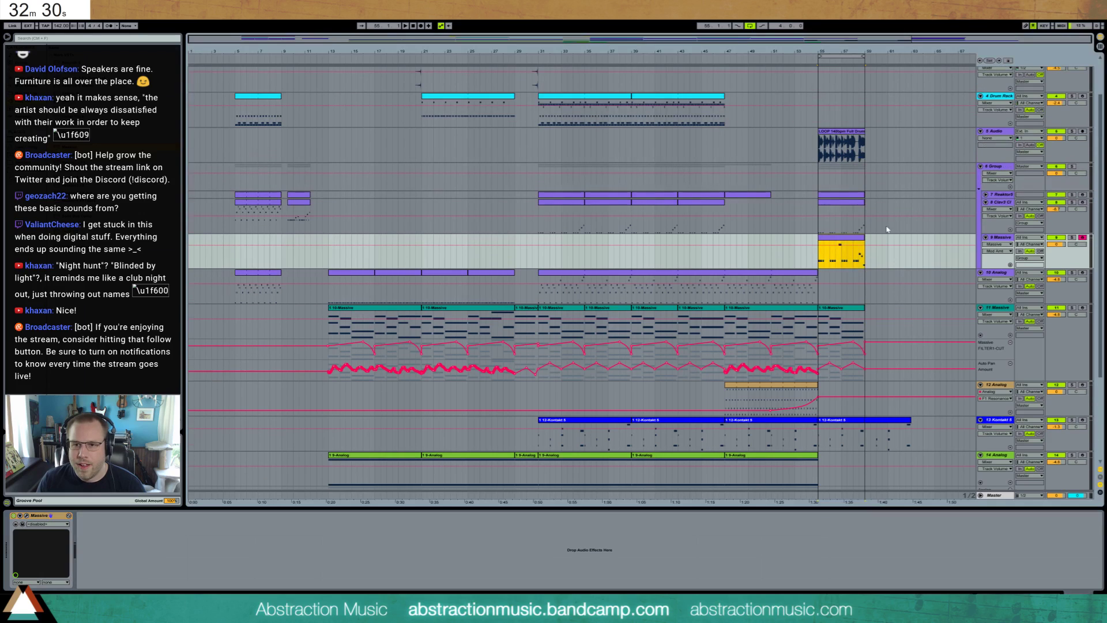
left_click(857, 223)
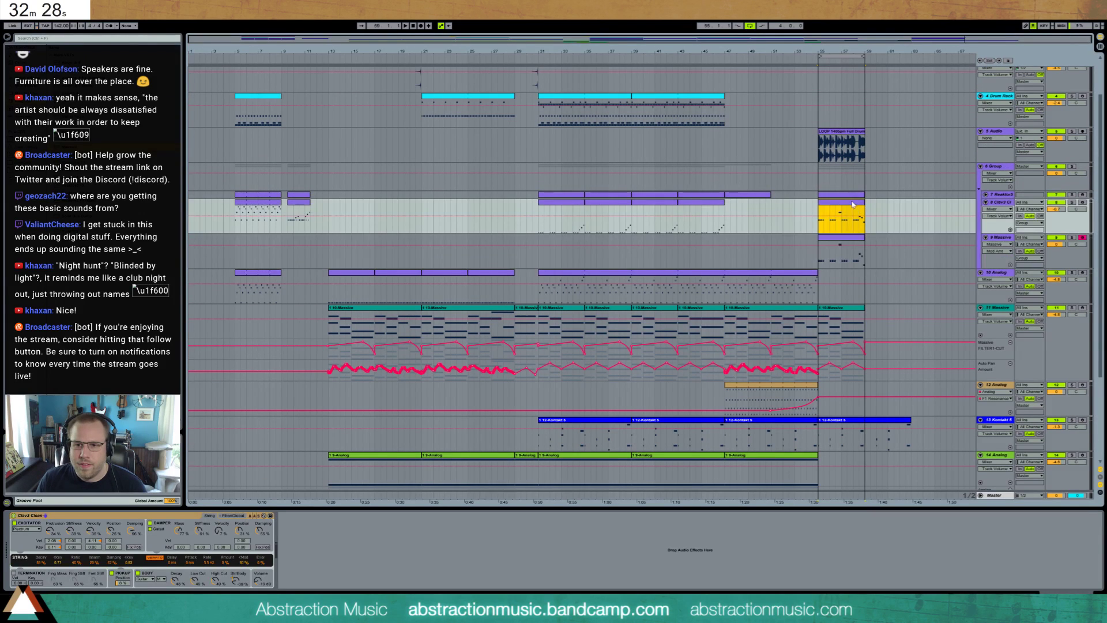
- Transpose all notes of the bar 55 Clav clip down one octave and play the loop
key("shift+Tab")
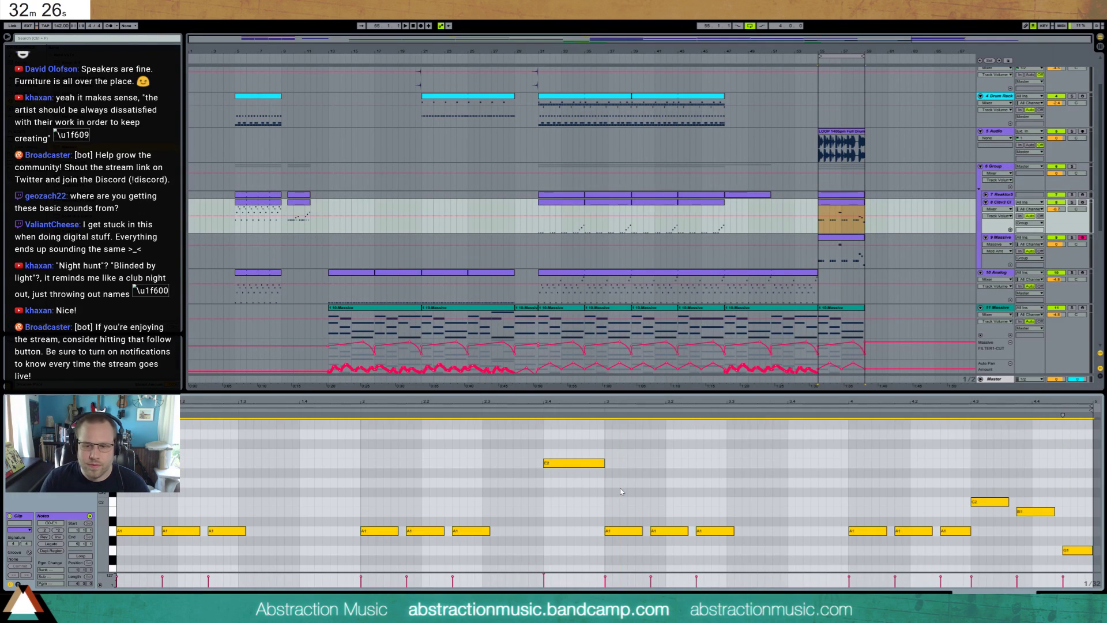
key("shift+Tab")
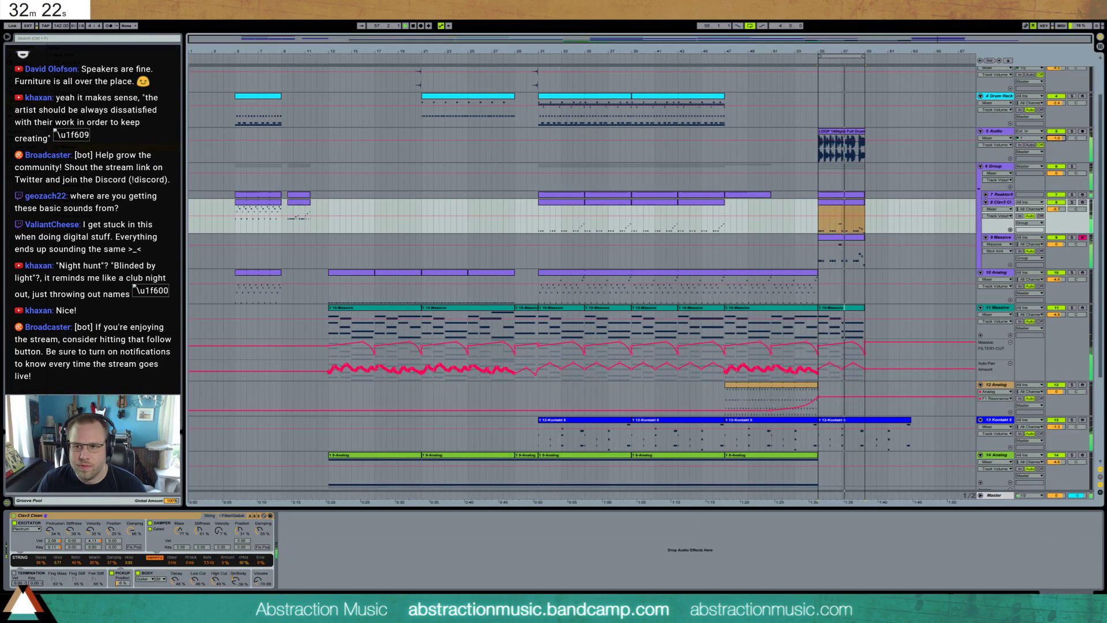
- Replace the eighth-note slice at 56.4 in the drum loop with a copy of the slice just before 56.3
left_click_drag(877, 47, 452, 157)
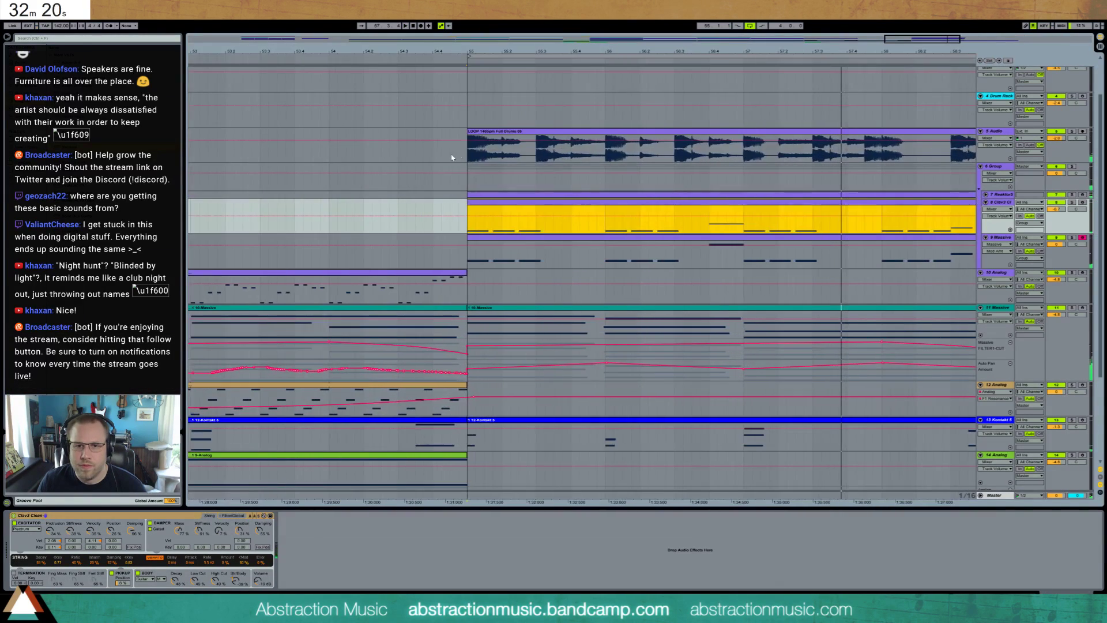
left_click(472, 155)
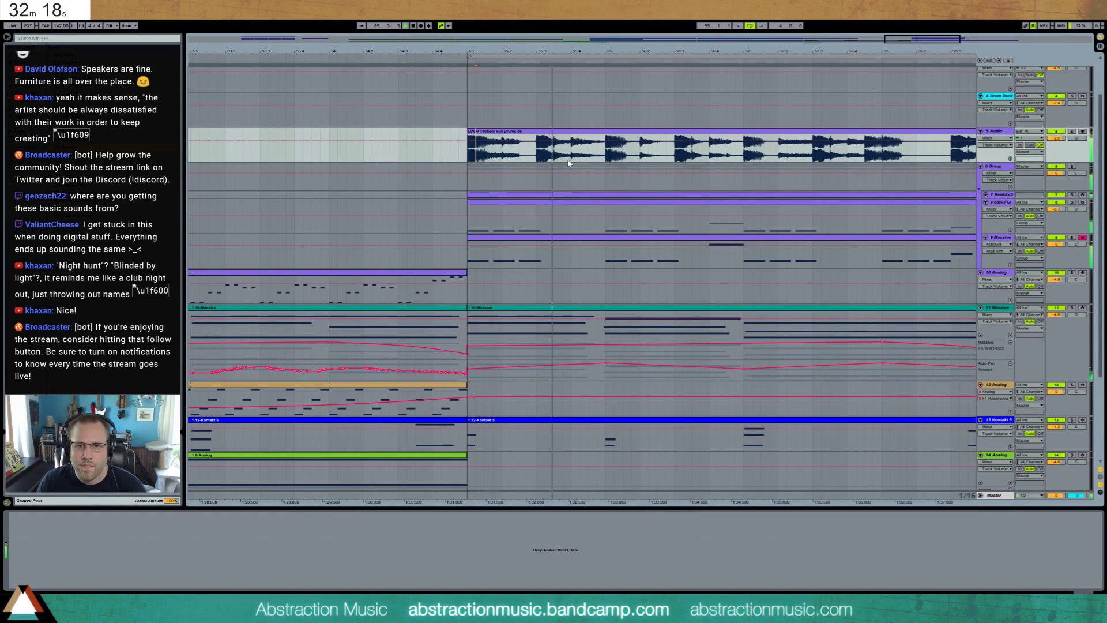
left_click_drag(630, 51, 523, 50)
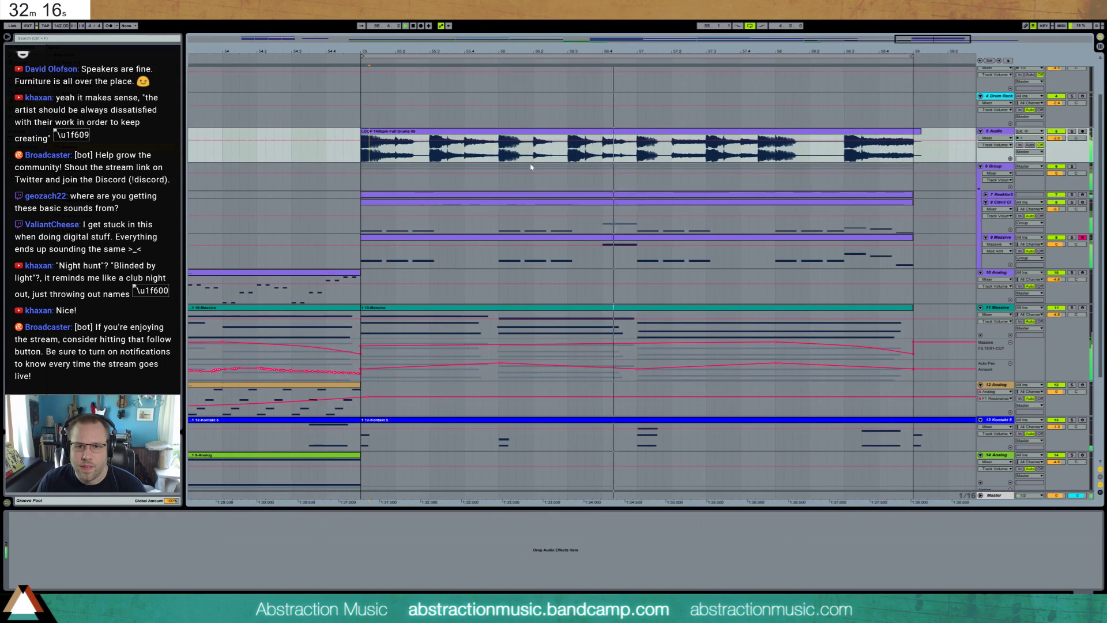
key("space")
left_click(605, 154)
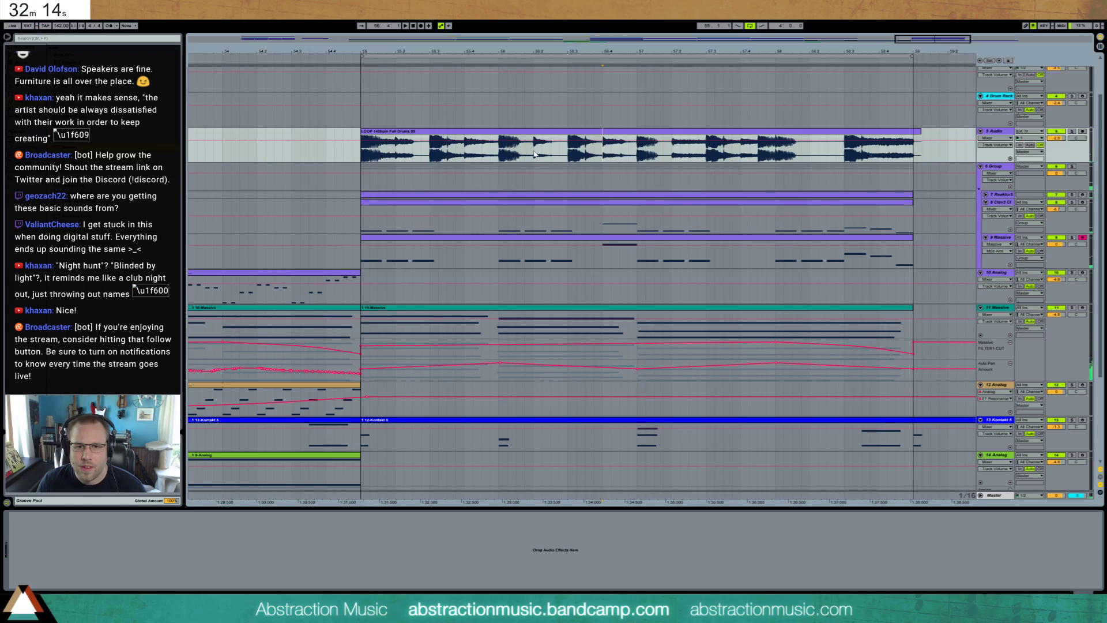
mouse_move(604, 152)
left_mouse_down()
mouse_move(612, 138)
mouse_move(620, 147)
left_mouse_up()
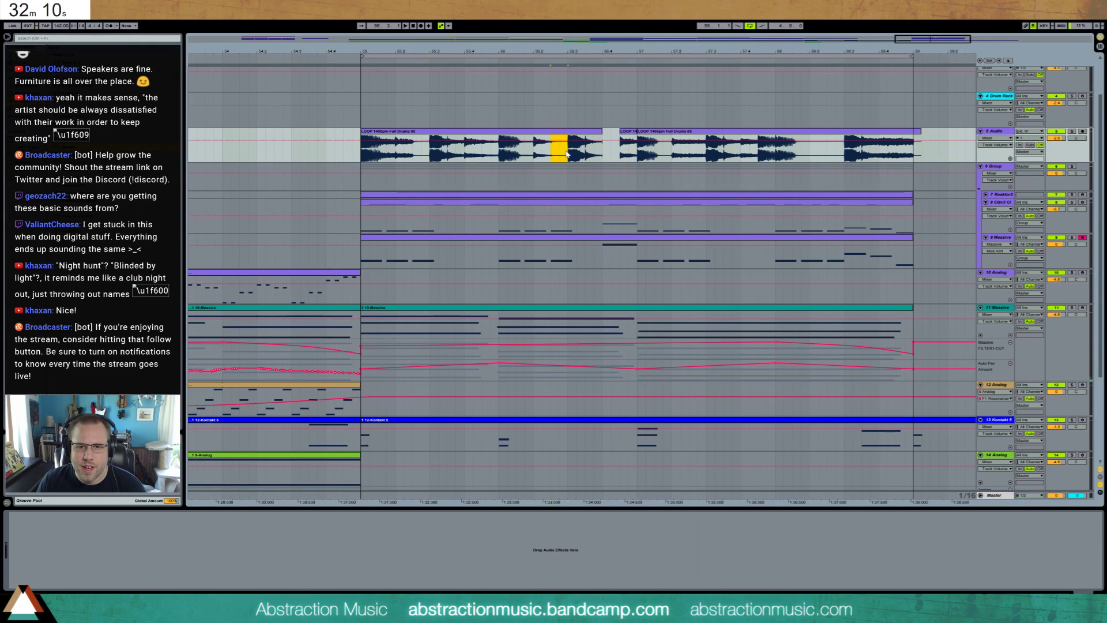
key("ctrl+v")
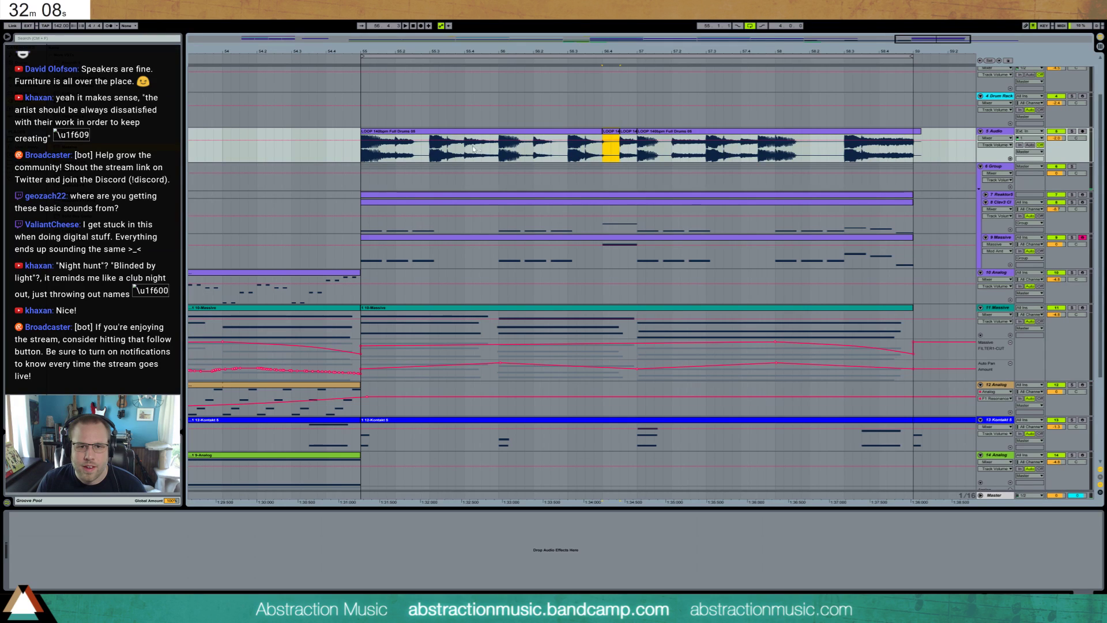
- Cut up beat 55.4 of the drum loop, fill it with two eighth-note slices, and play the result
left_click_drag(473, 132, 489, 132)
left_click(492, 153)
key("ctrl+e")
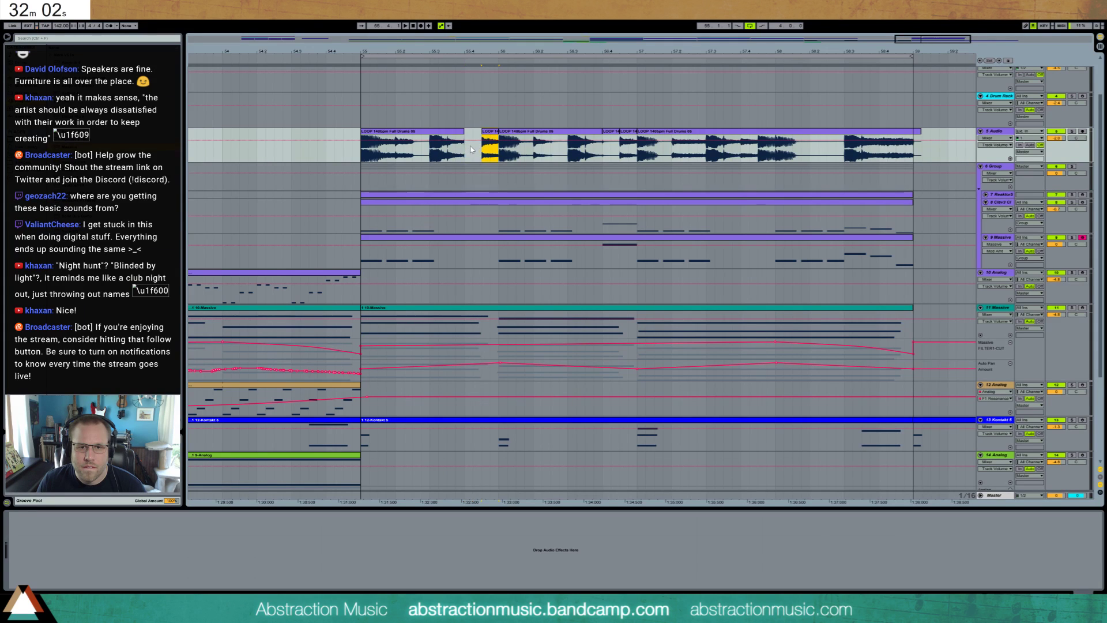
key("ctrl+z")
left_click(371, 154)
key("space")
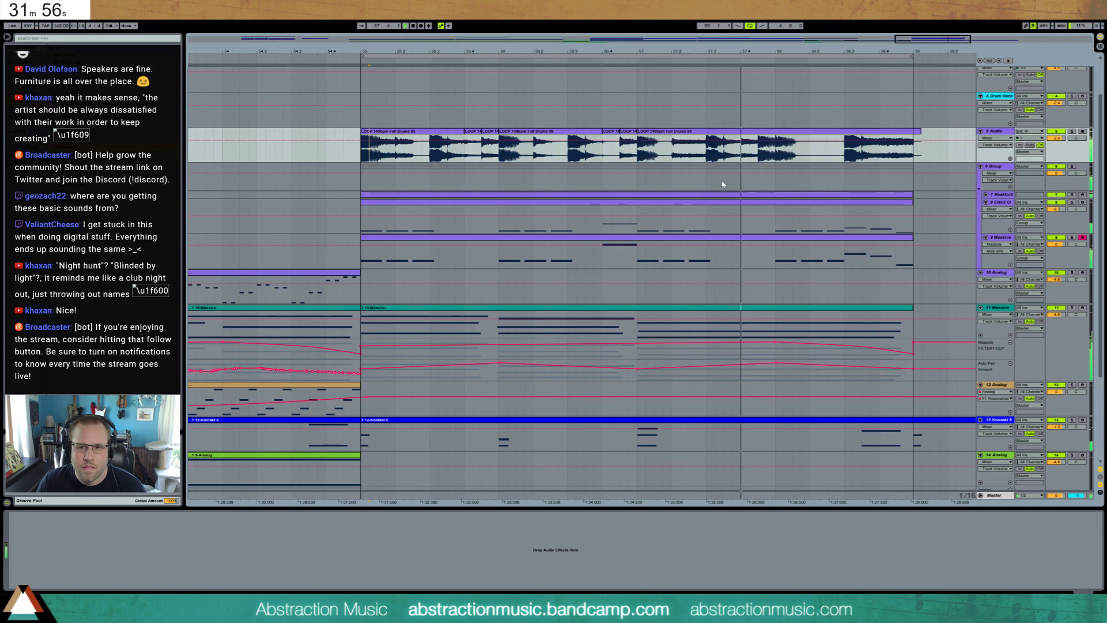
- Duplicate the edited drum loop from bars 55 to 57 over bars 57 to 59 and play it back
left_click_drag(639, 155, 498, 155)
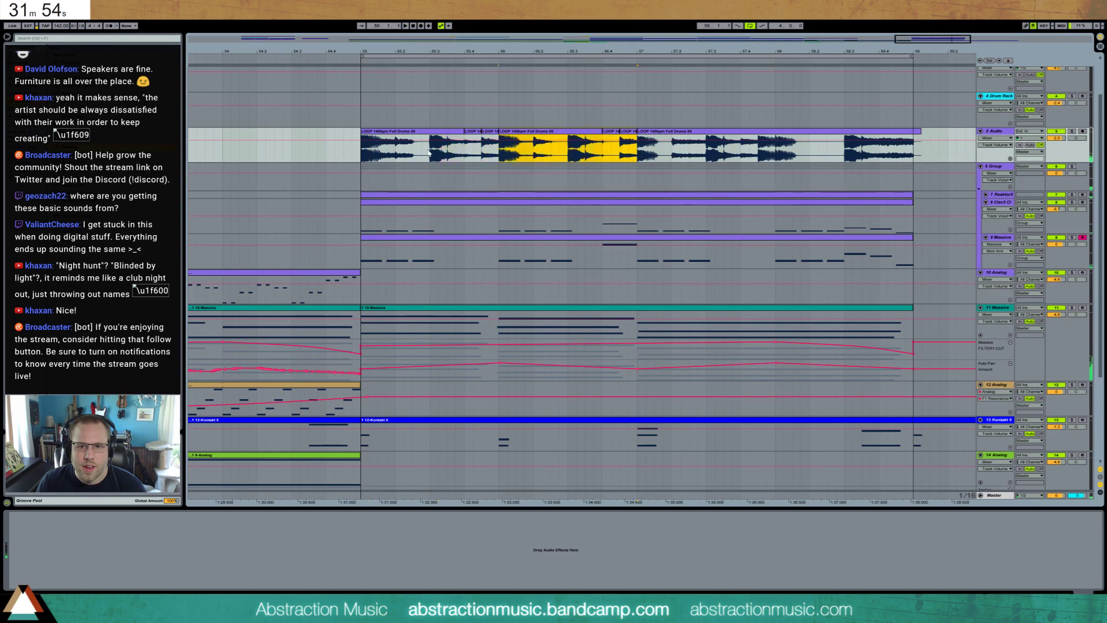
key("ctrl+d")
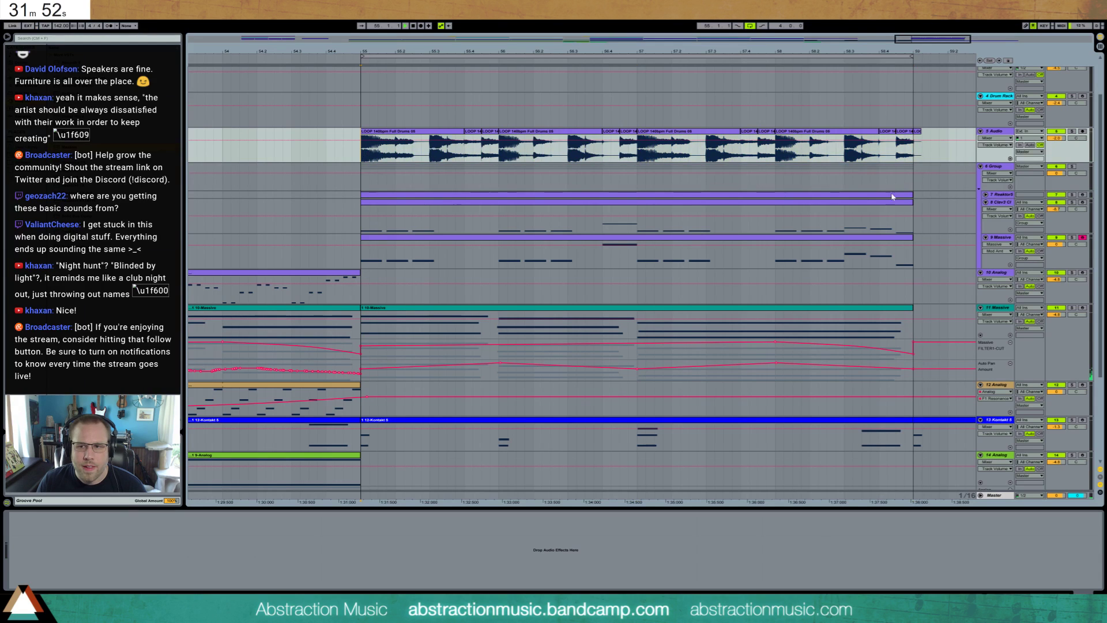
key("space")
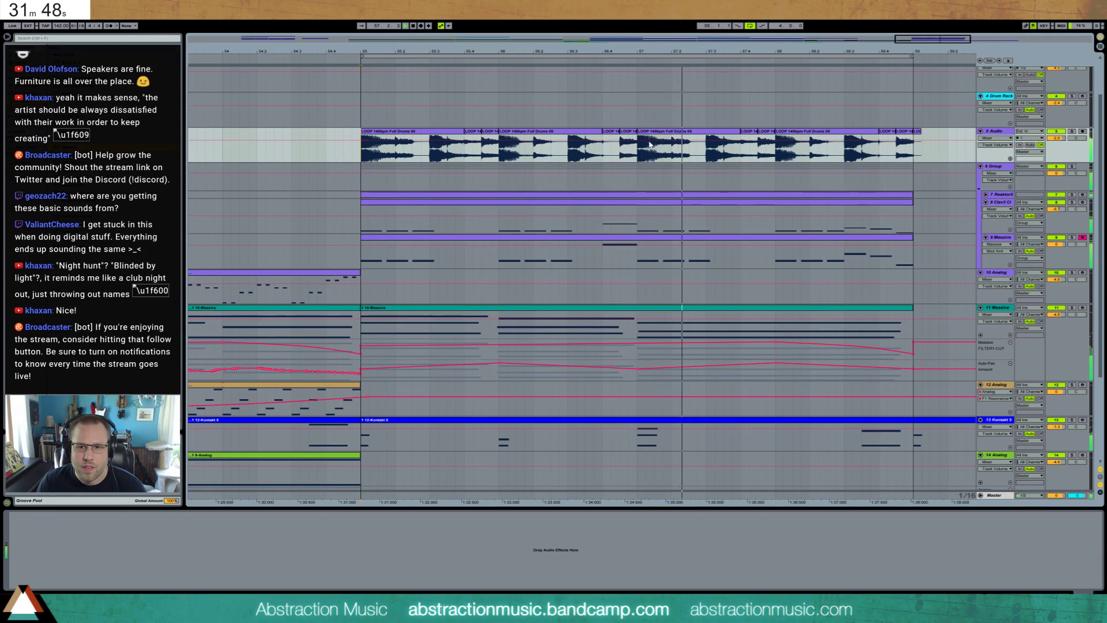
- Copy the first beat of bar 56 in the drum loop onto the first beat of bar 57
left_click(567, 158)
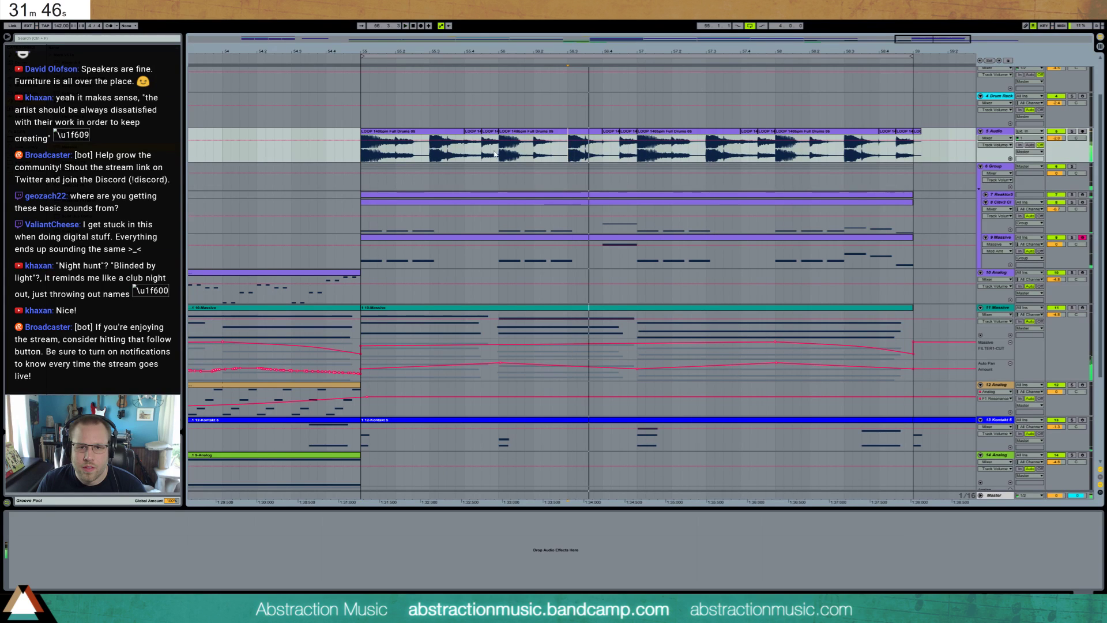
left_click_drag(500, 154, 531, 157)
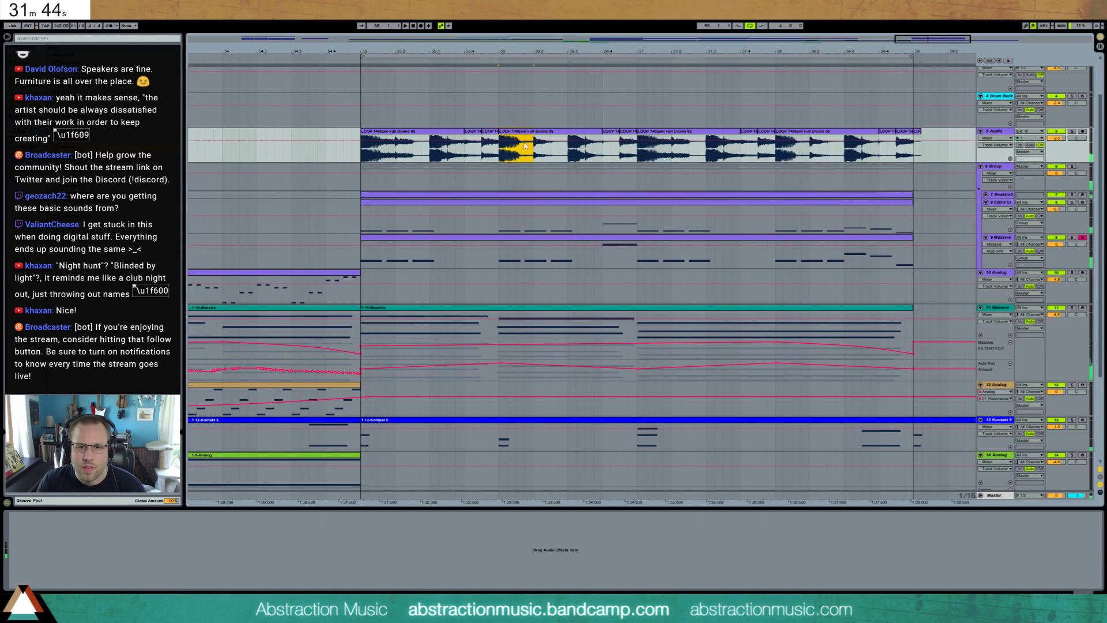
left_click_drag(638, 154, 664, 155)
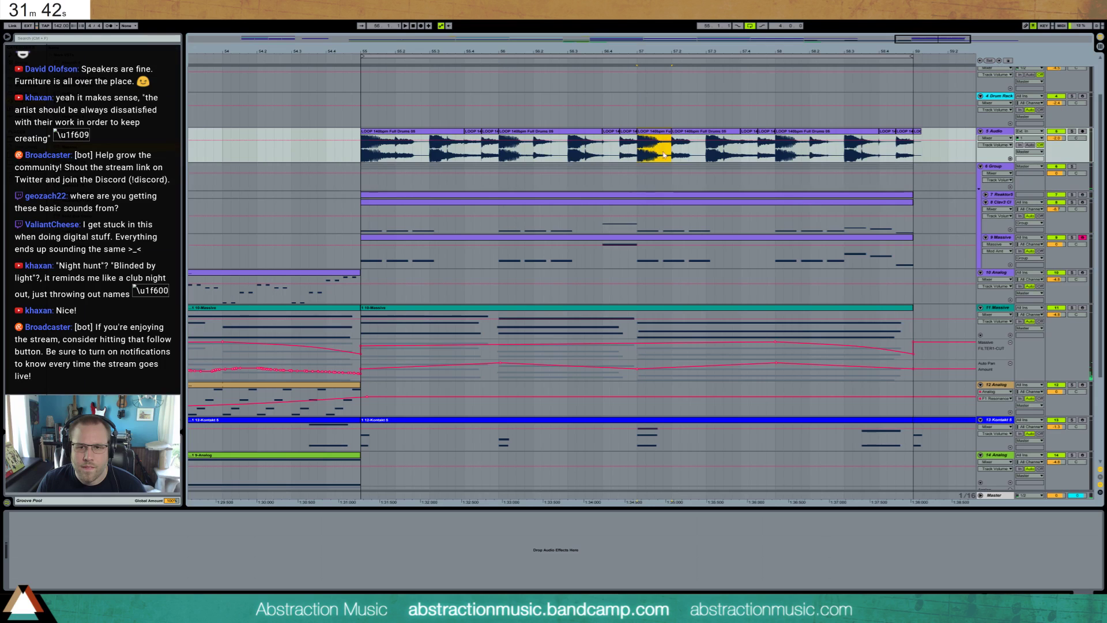
- Open the bar 55 lead's Massive plugin, adjust its Cutoff macro during playback, and show the full synth controls
left_click_drag(912, 47, 744, 23)
scroll(749, 249, "down", 3)
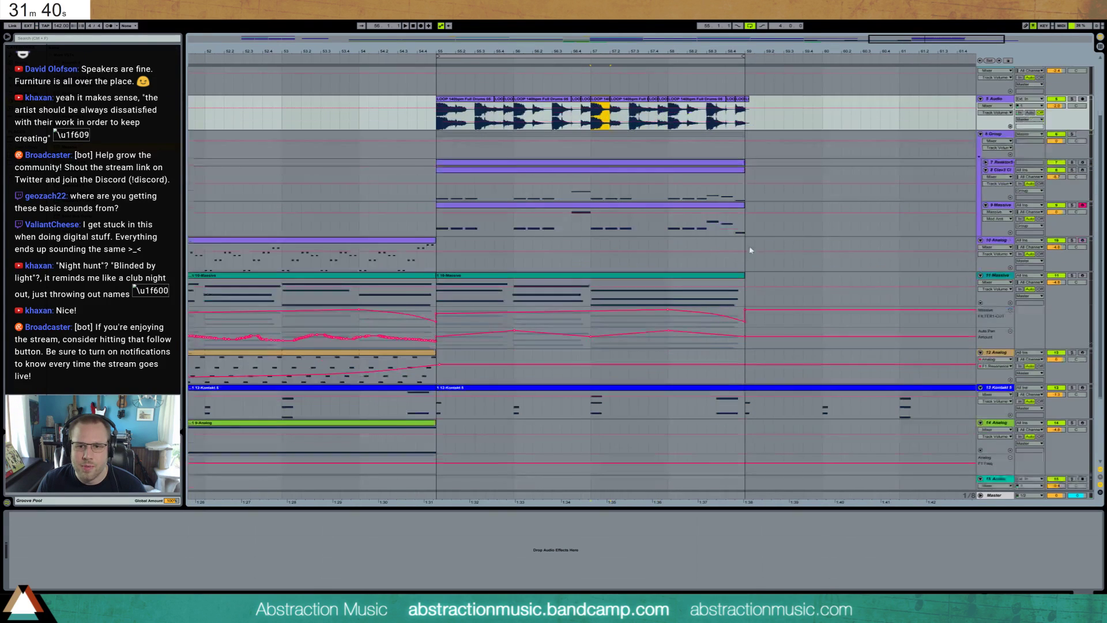
scroll(974, 199, "down", 1)
left_click(1003, 179)
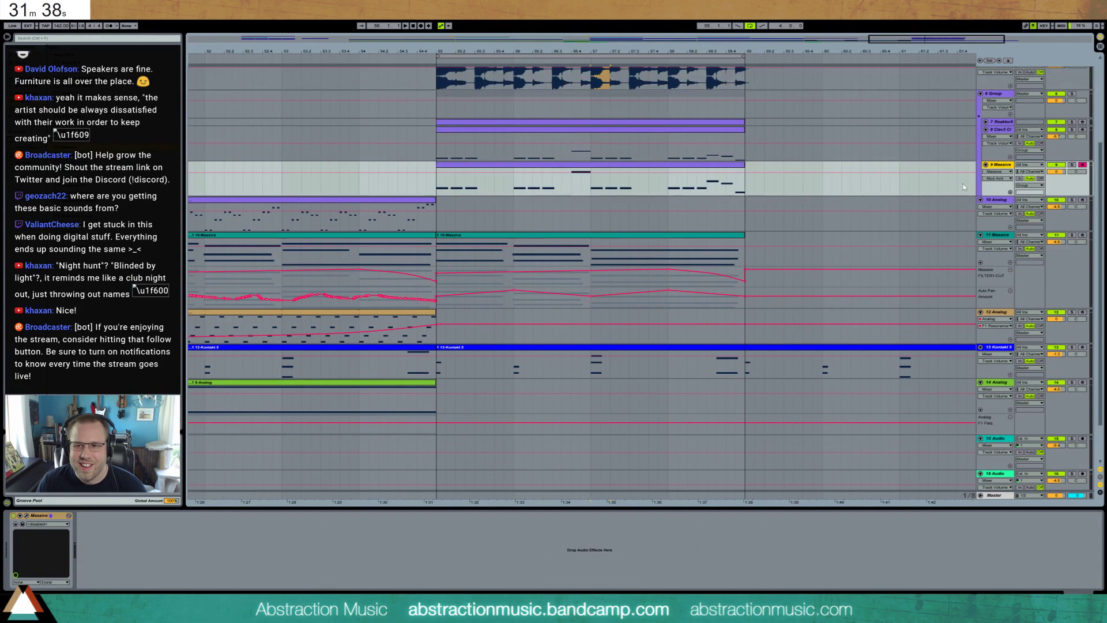
left_click(600, 165)
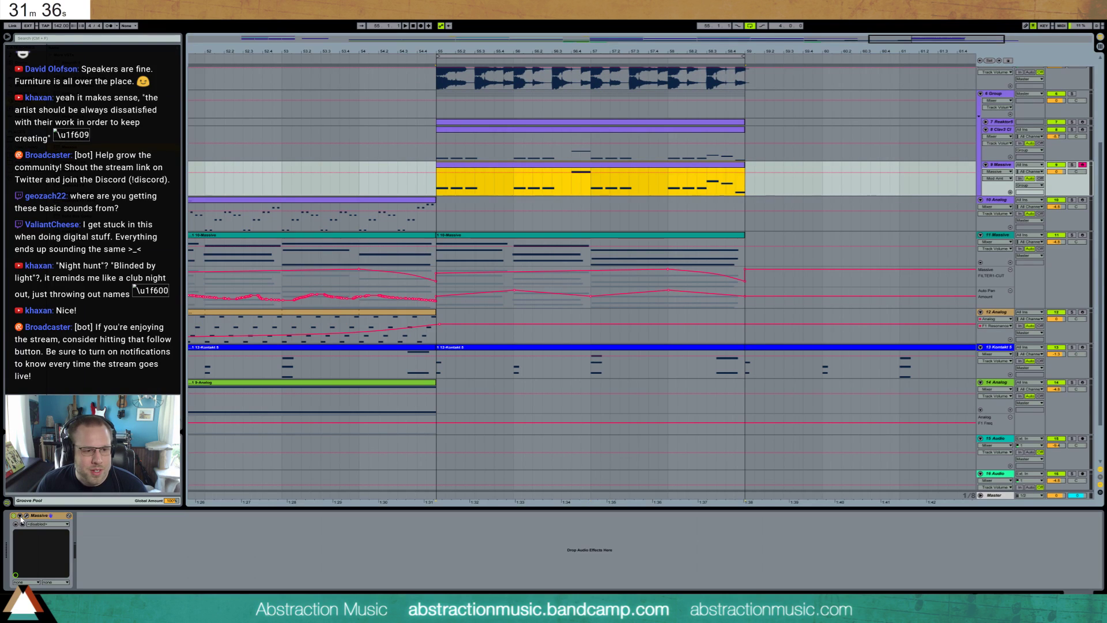
key("ctrl+alt+p")
left_click_drag(395, 279, 386, 303)
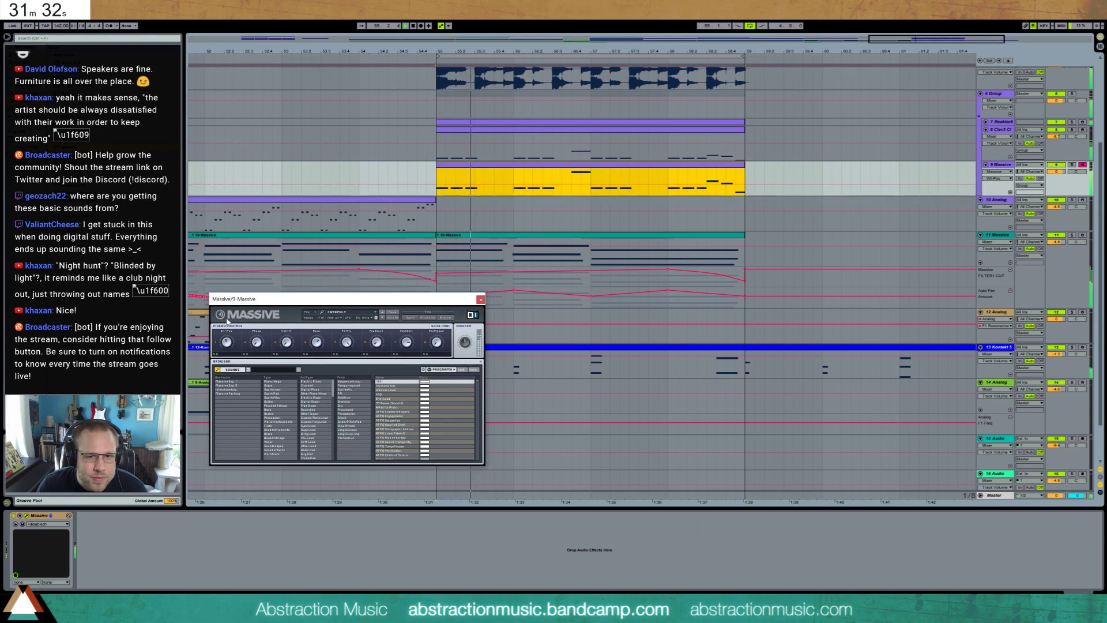
left_click_drag(230, 309, 277, 350)
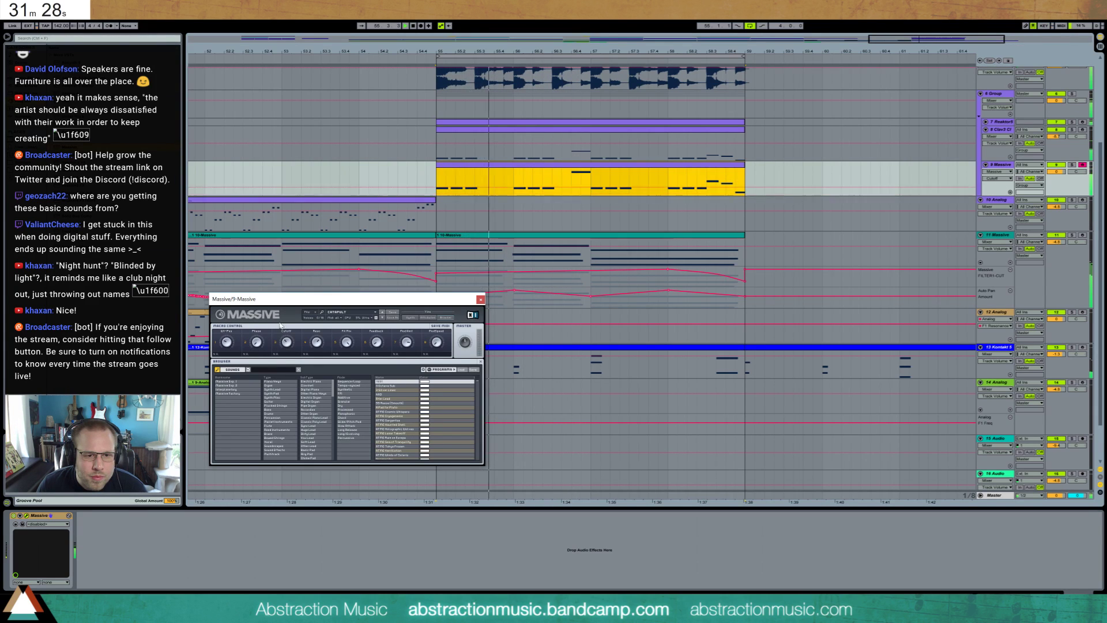
left_click(278, 342)
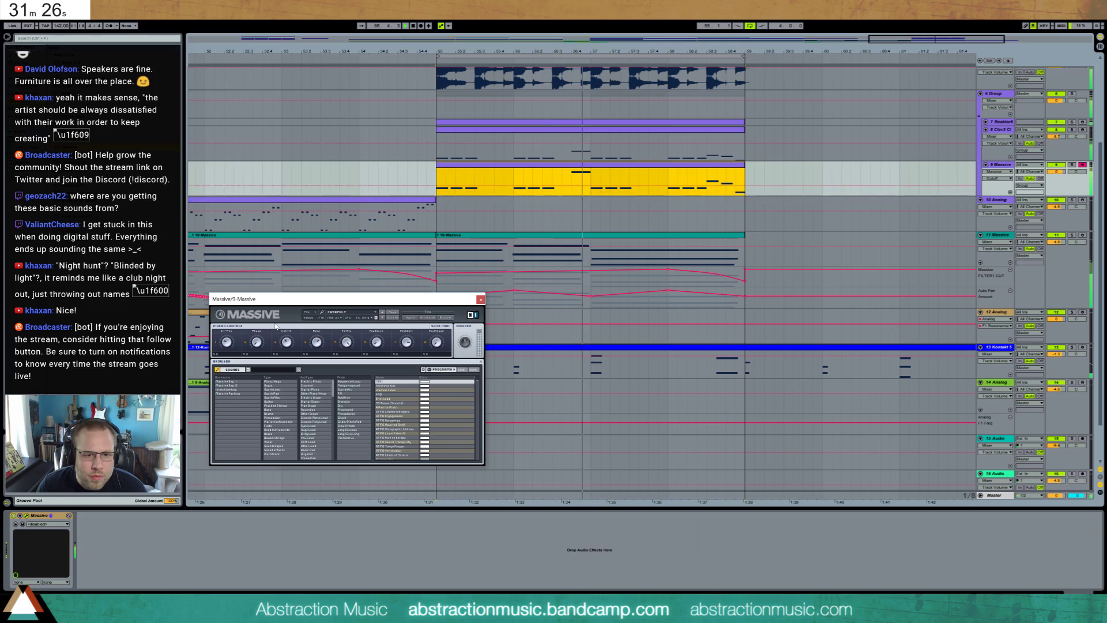
left_click(413, 319)
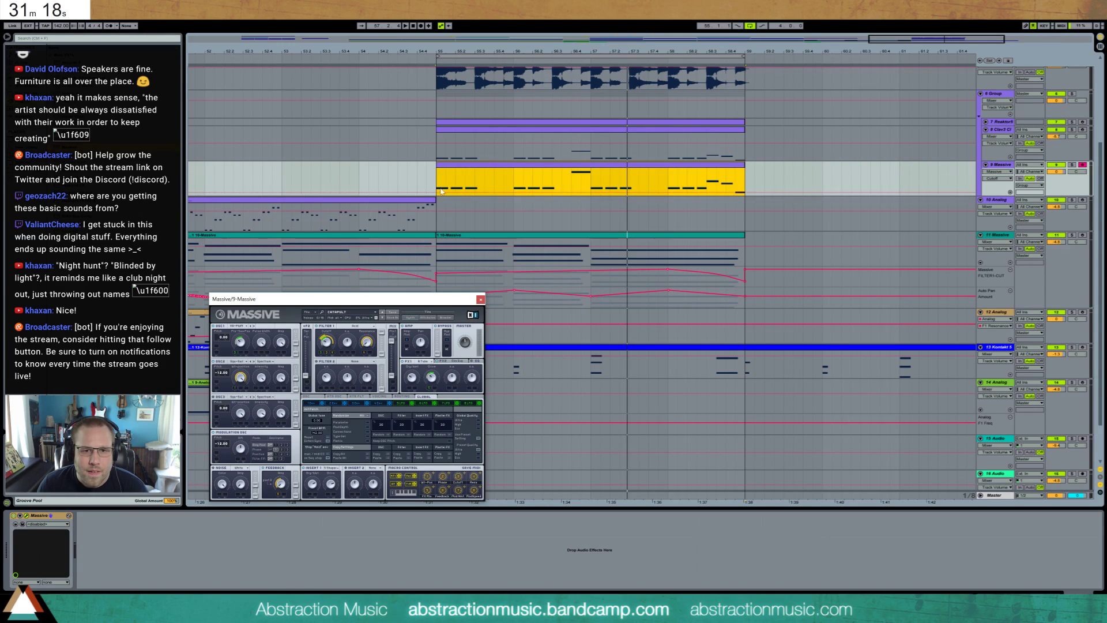
- Draw rising Cutoff automation ramps over bars 55 and 56 of the Massive lead and duplicate them over bars 57 to 59
left_click_drag(473, 194, 474, 180)
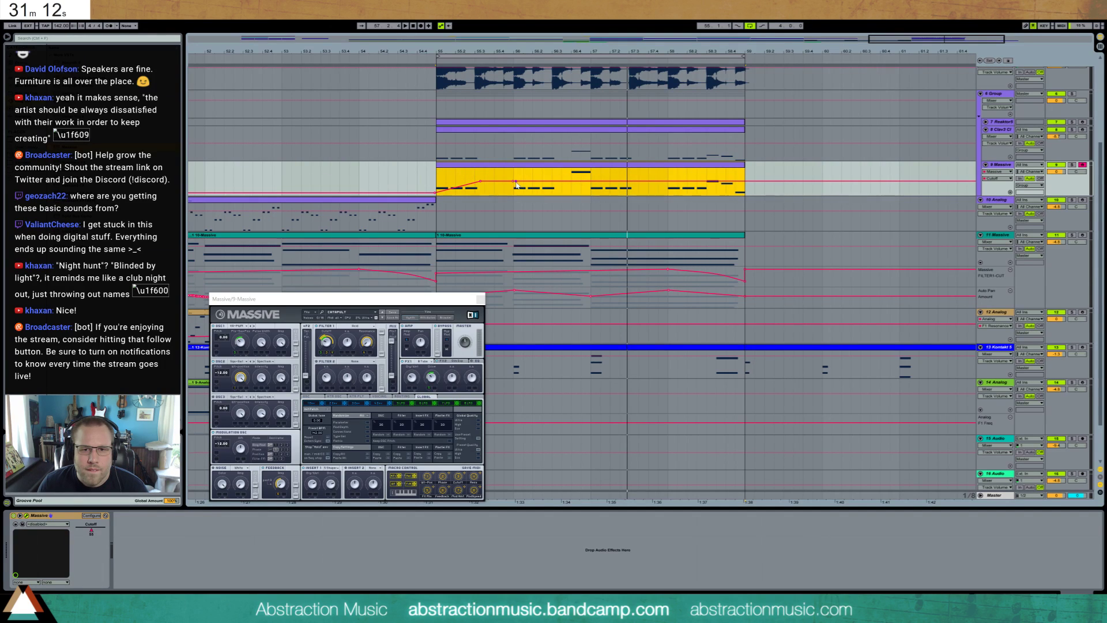
left_click_drag(515, 181, 555, 175)
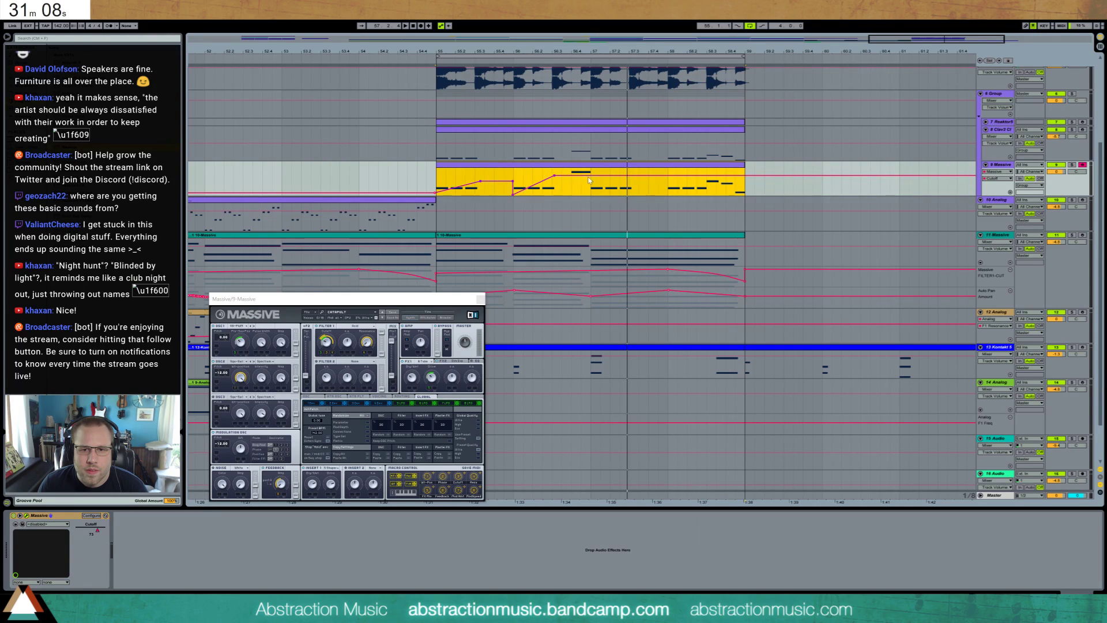
left_click(1011, 192)
left_click_drag(593, 214, 429, 210)
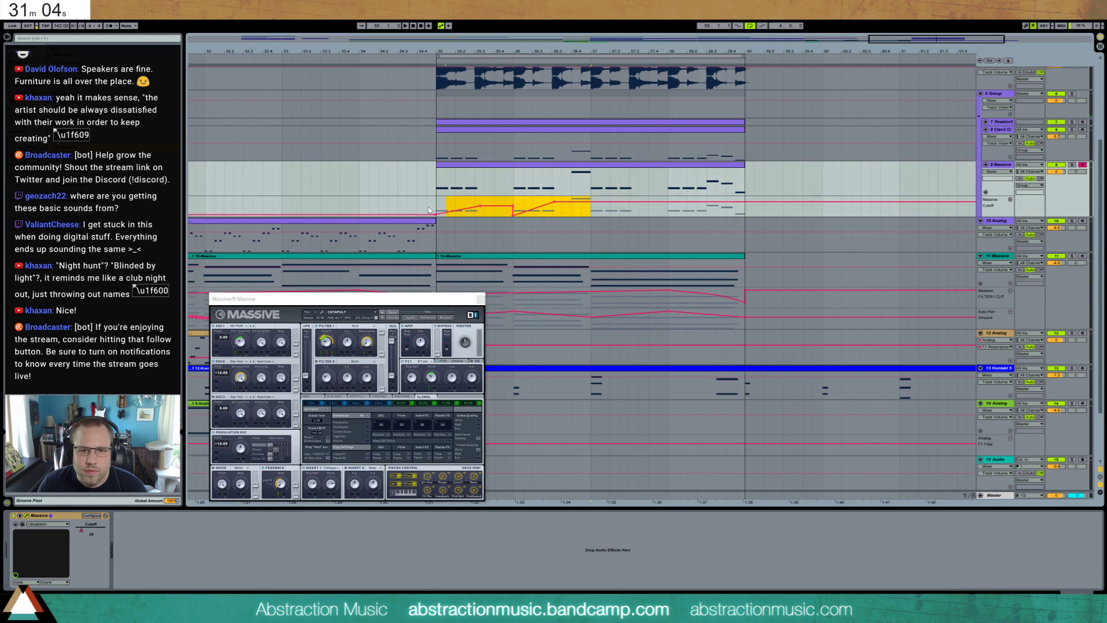
key("ctrl+d")
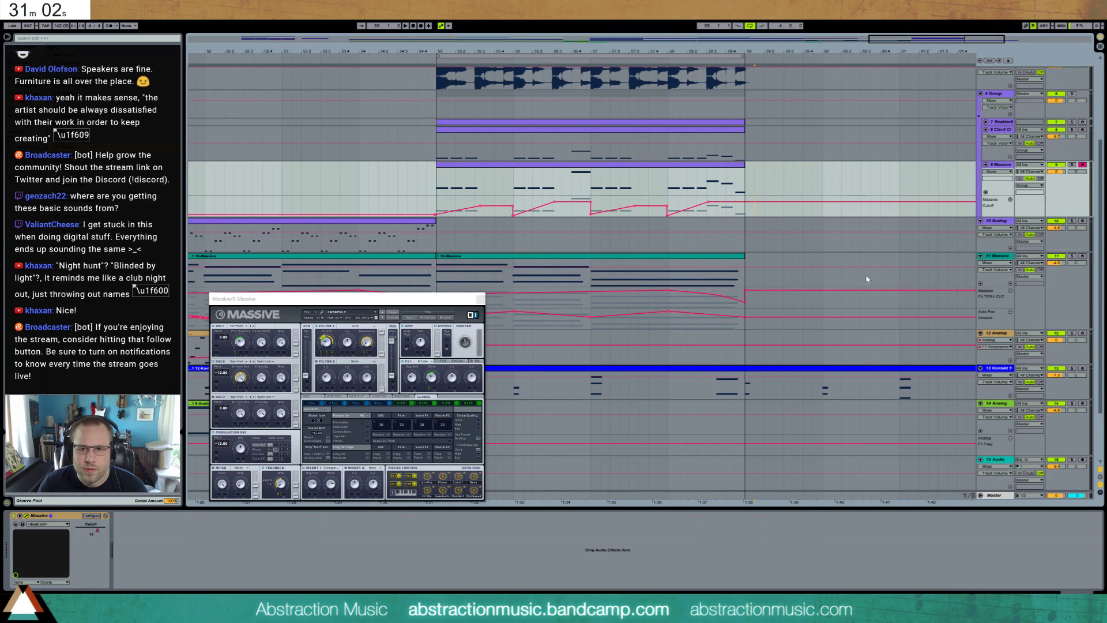
left_click_drag(468, 300, 456, 259)
left_click(471, 253)
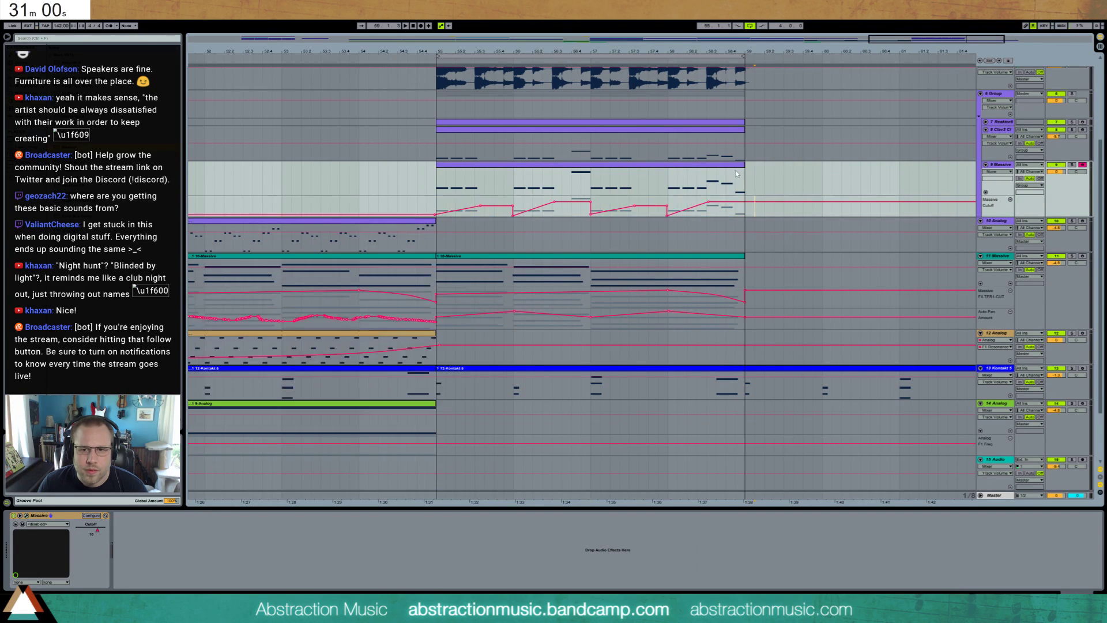
- Unfold the Reaktor track and replace its bar 55 notes with a copy of the Clav clip, keeping the Reaktor automation
scroll(987, 151, "up", 2)
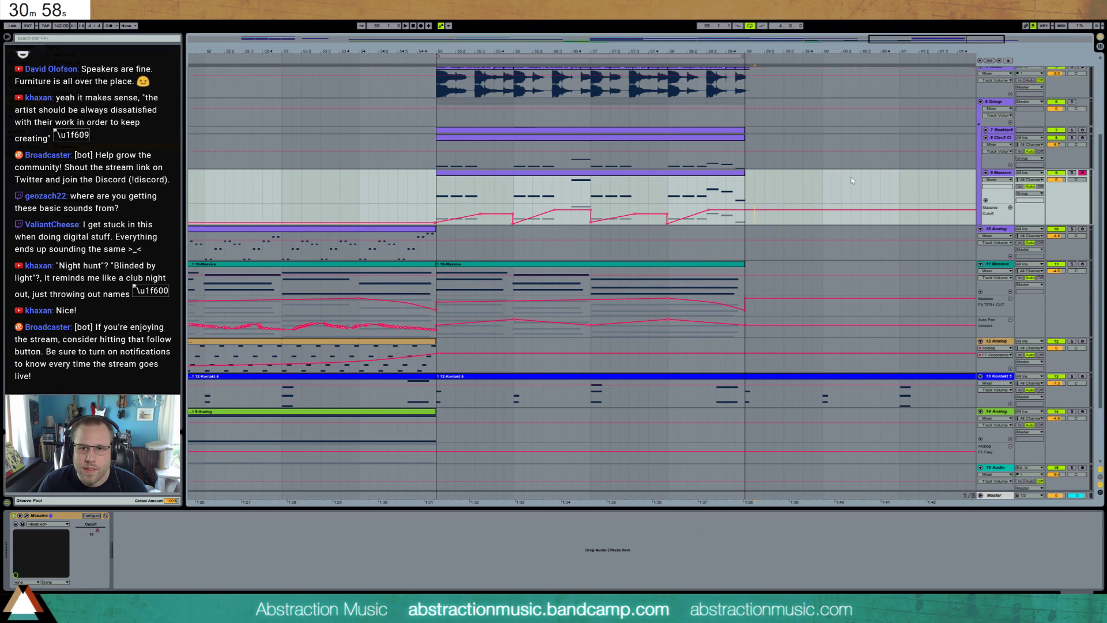
left_click(985, 146)
left_click(704, 146)
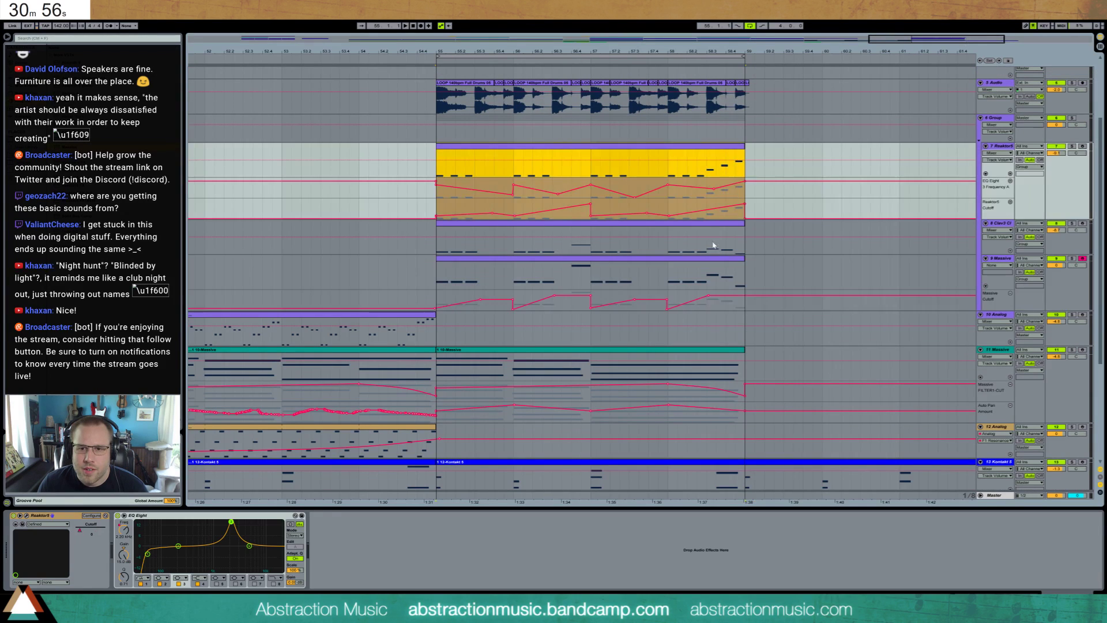
left_click_drag(720, 225, 723, 178)
left_click(784, 209)
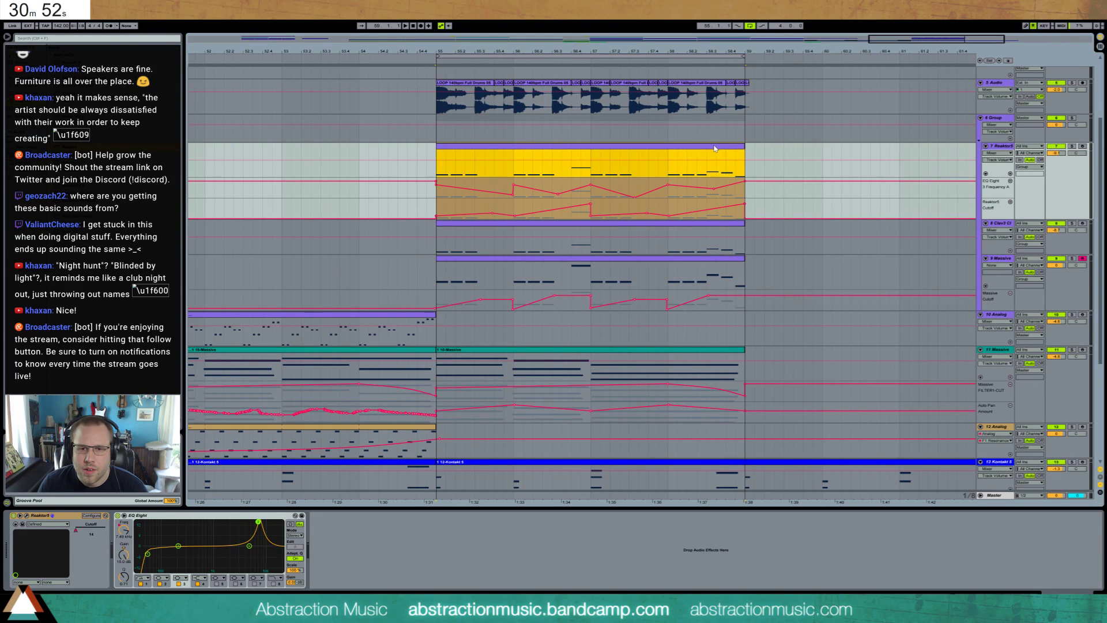
- Transpose the copied notes in the bar 55 Reaktor clip up one octave and play the loop
left_click_drag(899, 39, 695, 18)
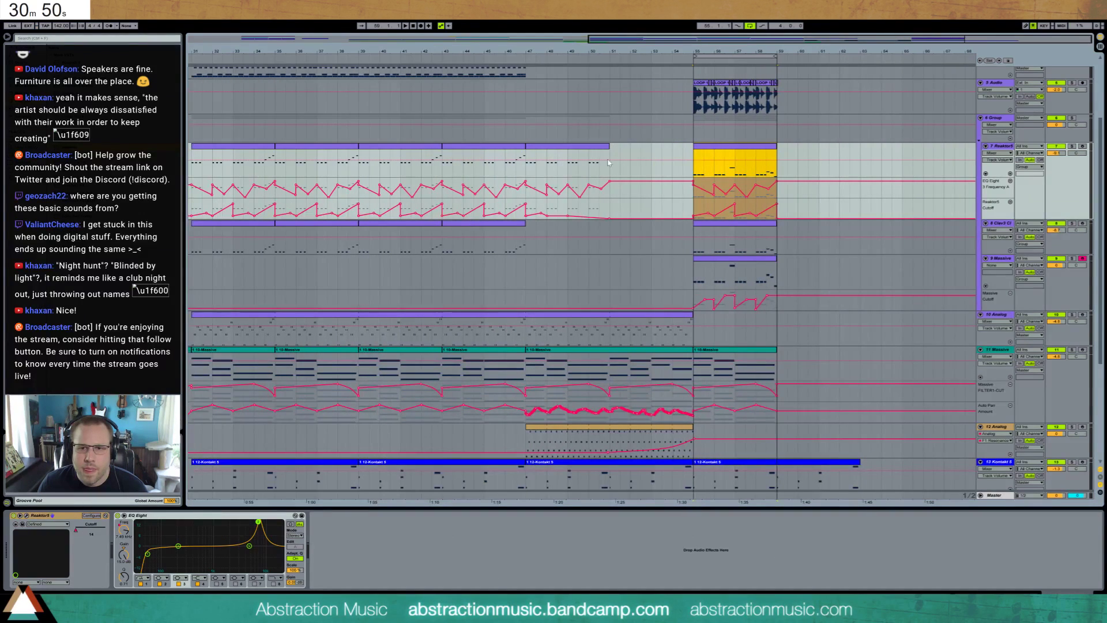
double_click(713, 149)
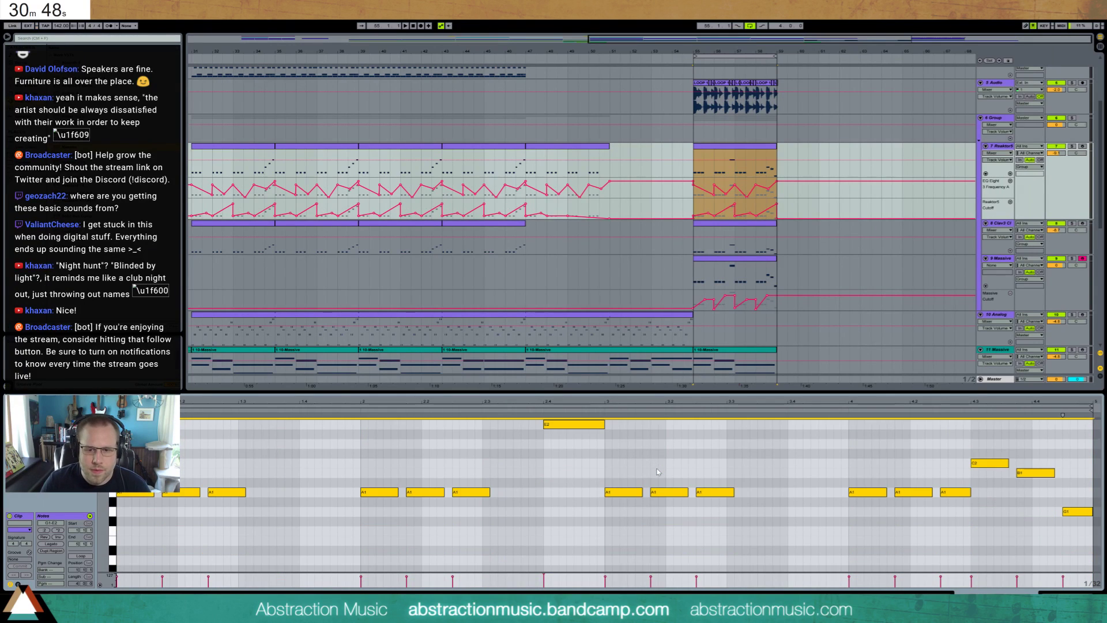
key("shift+Tab")
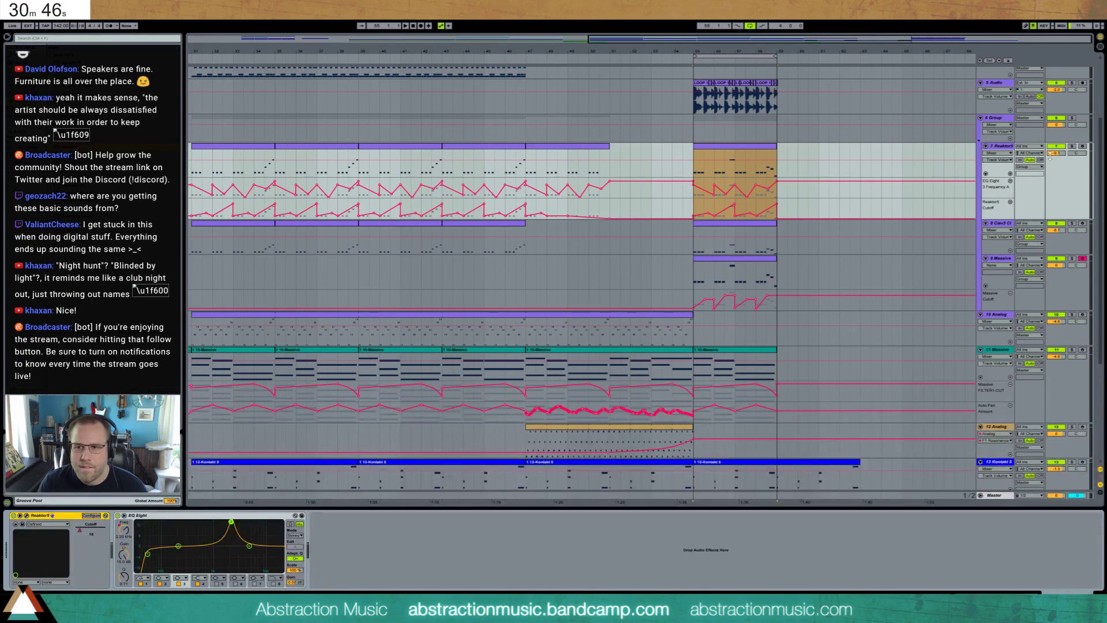
key("space")
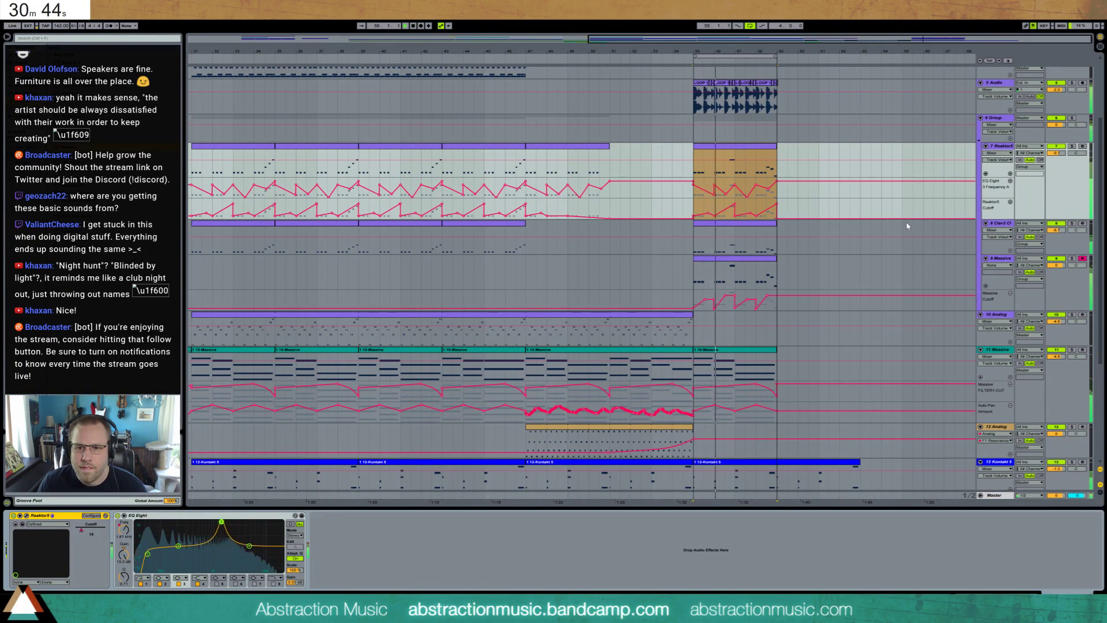
- Open the bar 55 lead's Massive plugin and show its LFO settings
double_click(768, 261)
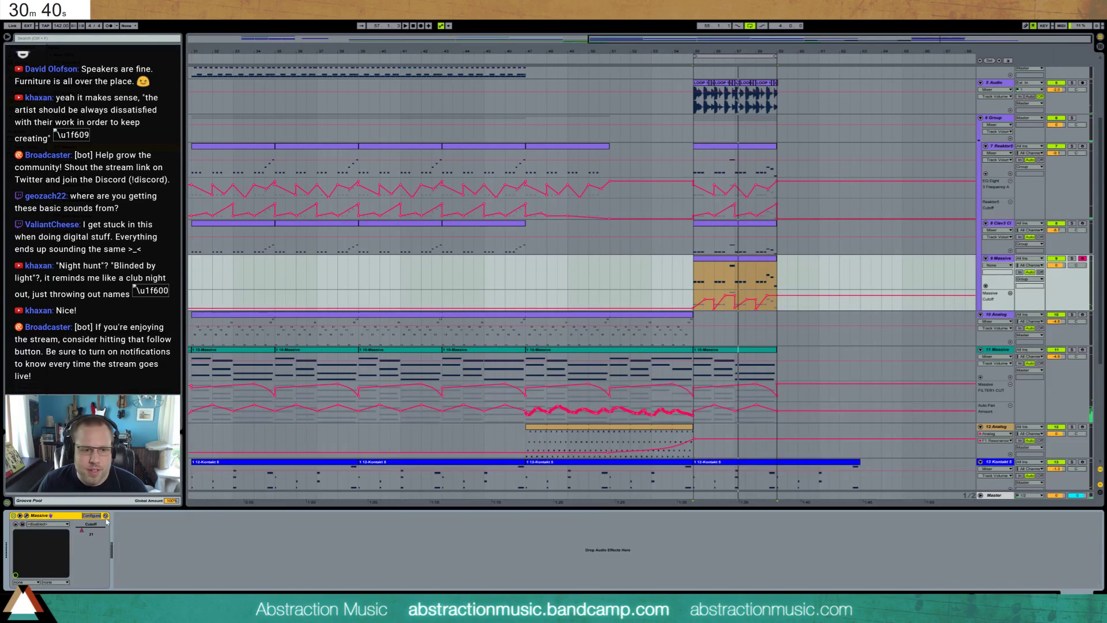
key("ctrl+alt+p")
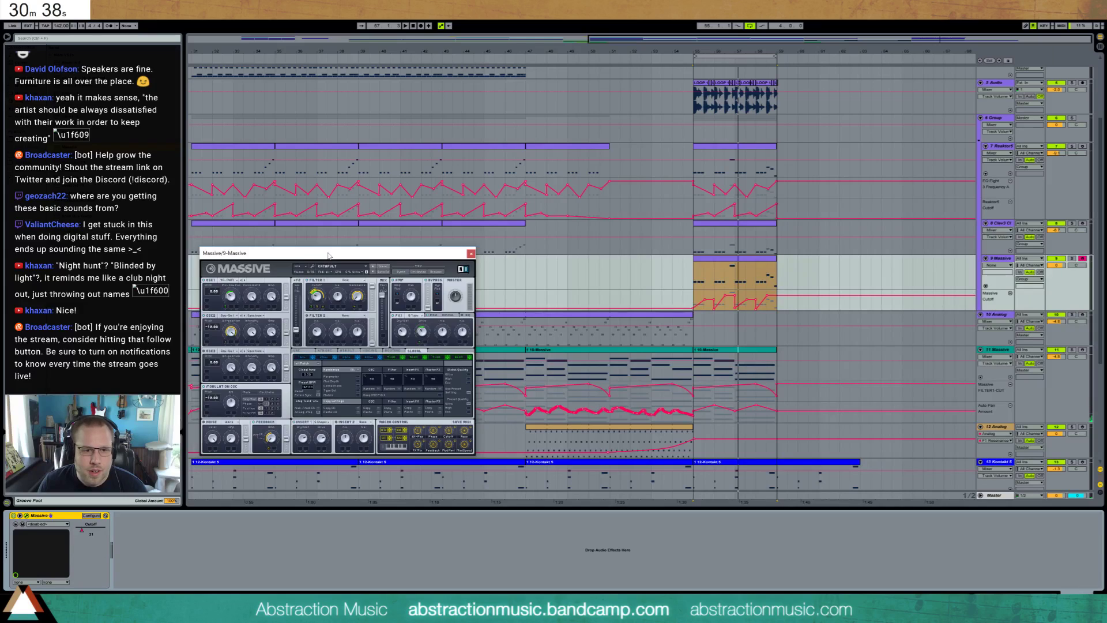
left_click_drag(328, 255, 327, 289)
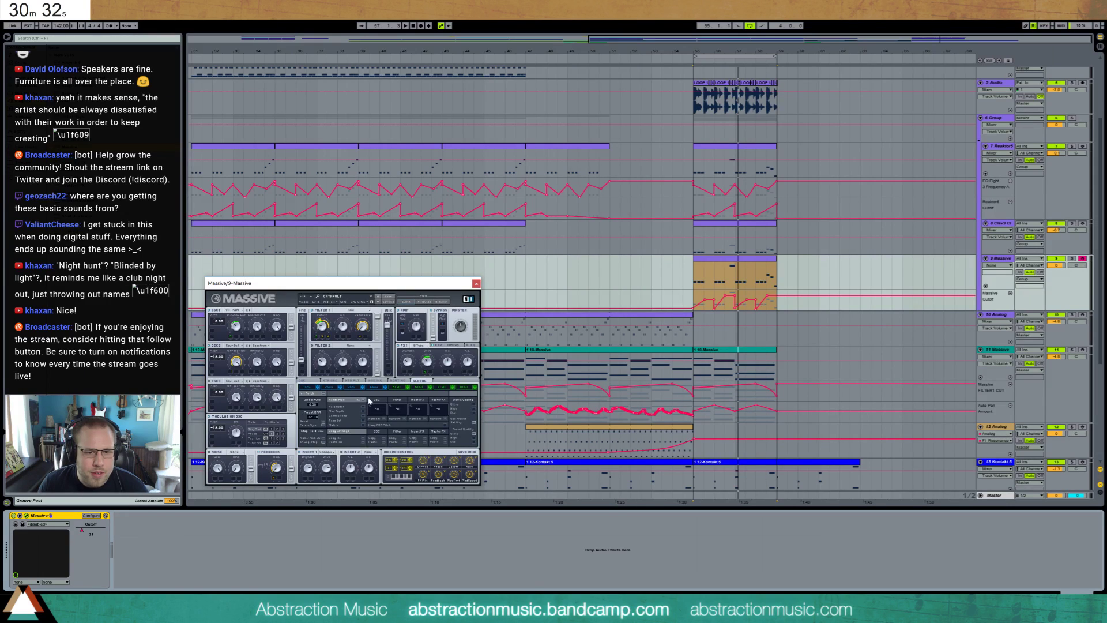
left_click(419, 388)
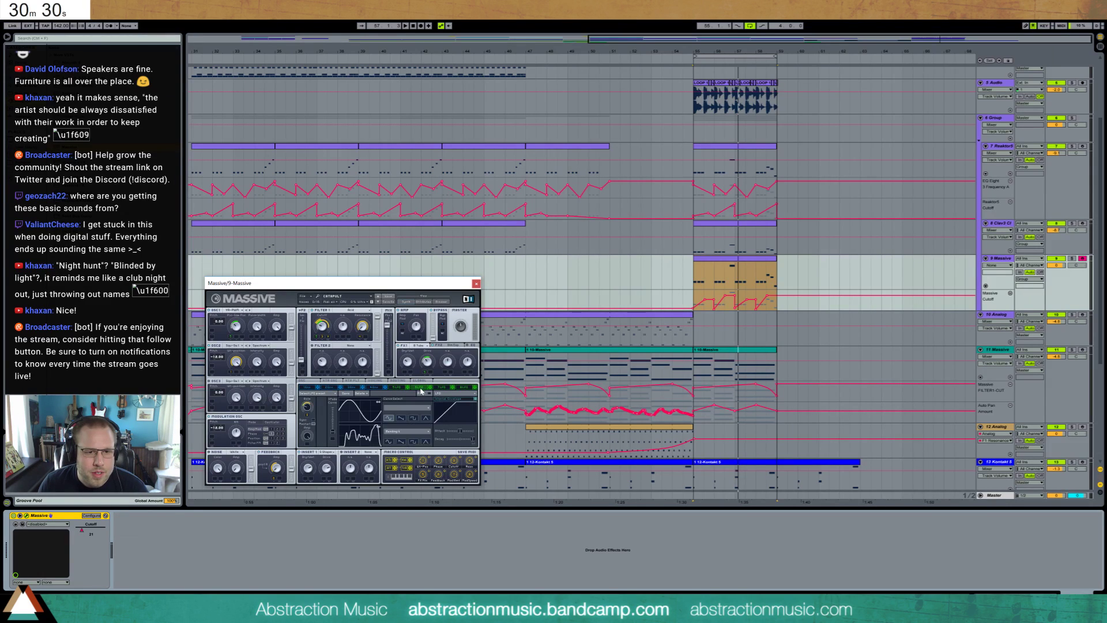
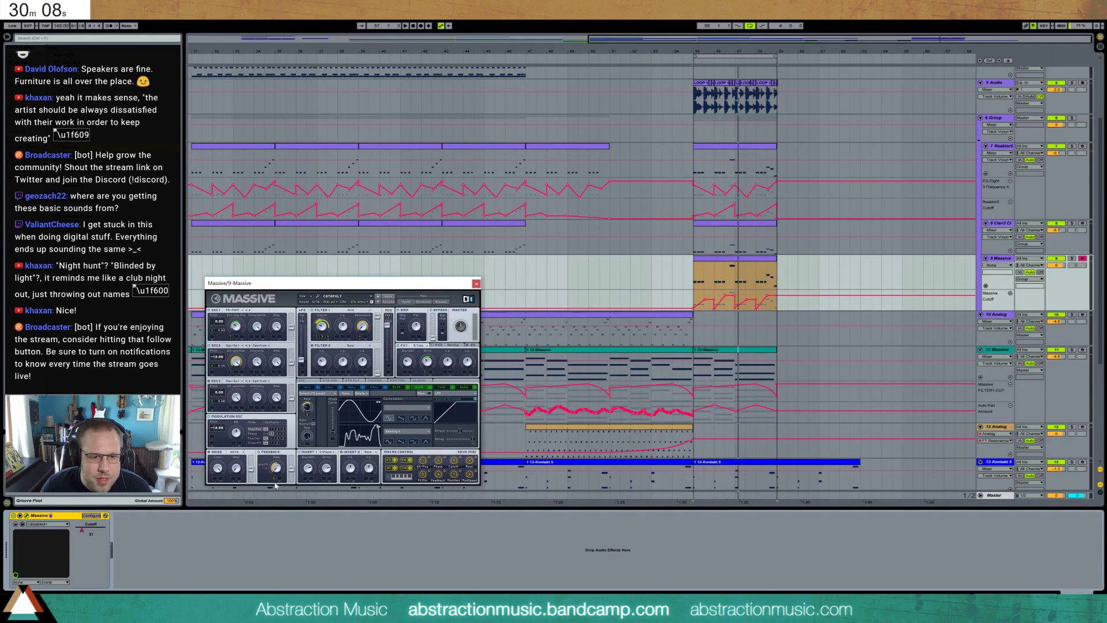
- Adjust the knob options in Massive's LFO section and expose the LFO amplitude as an automatable parameter
right_click(309, 407)
left_click(300, 414)
left_click(307, 416)
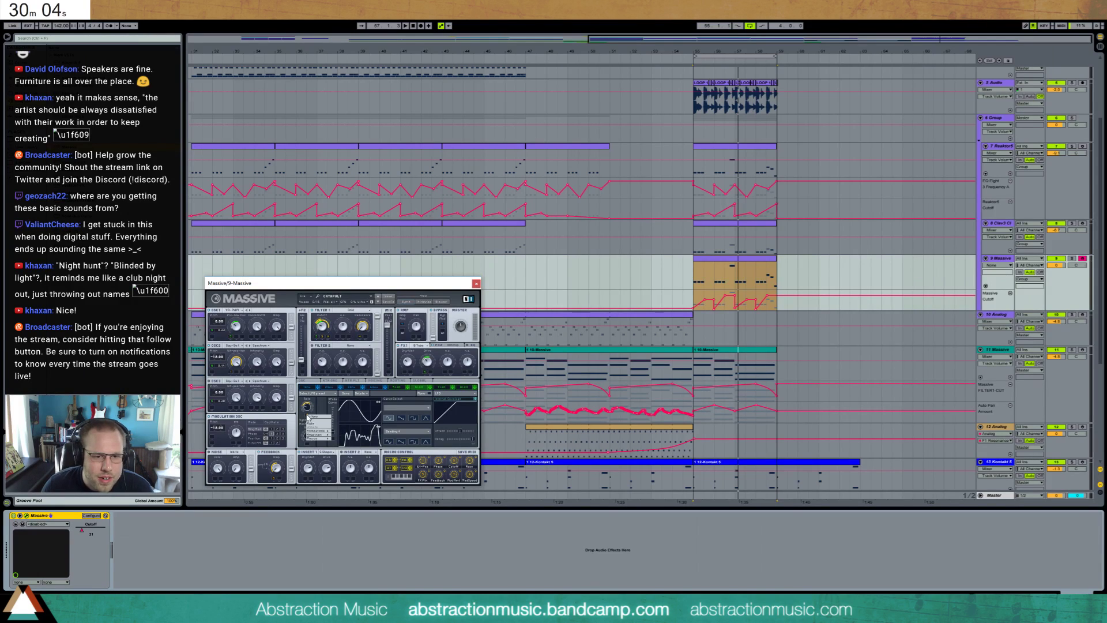
left_click(323, 422)
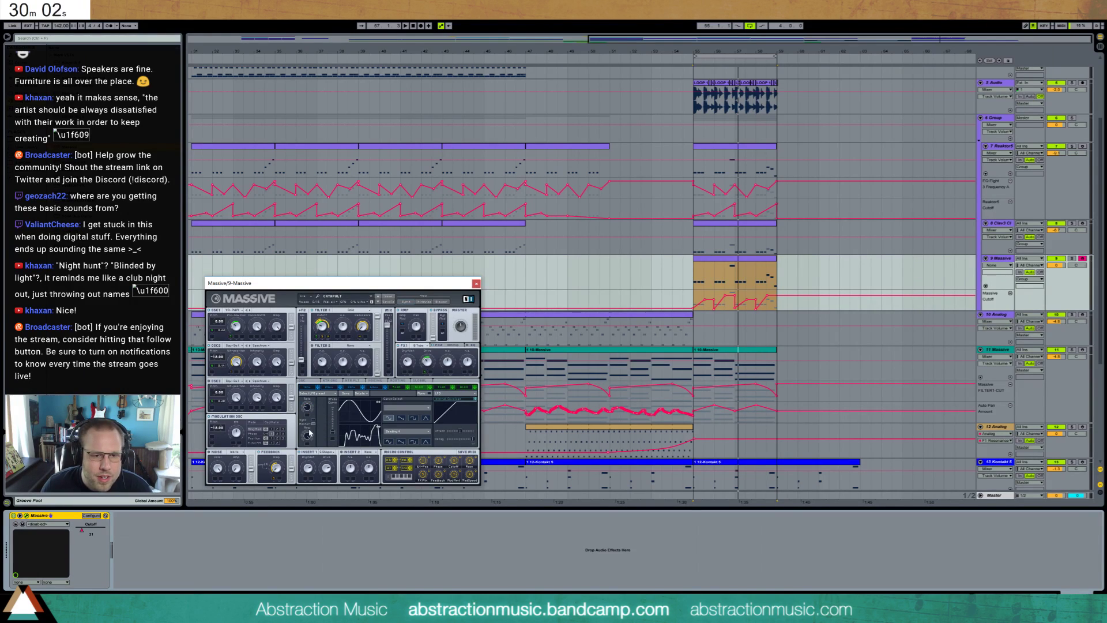
left_click_drag(310, 408, 309, 403)
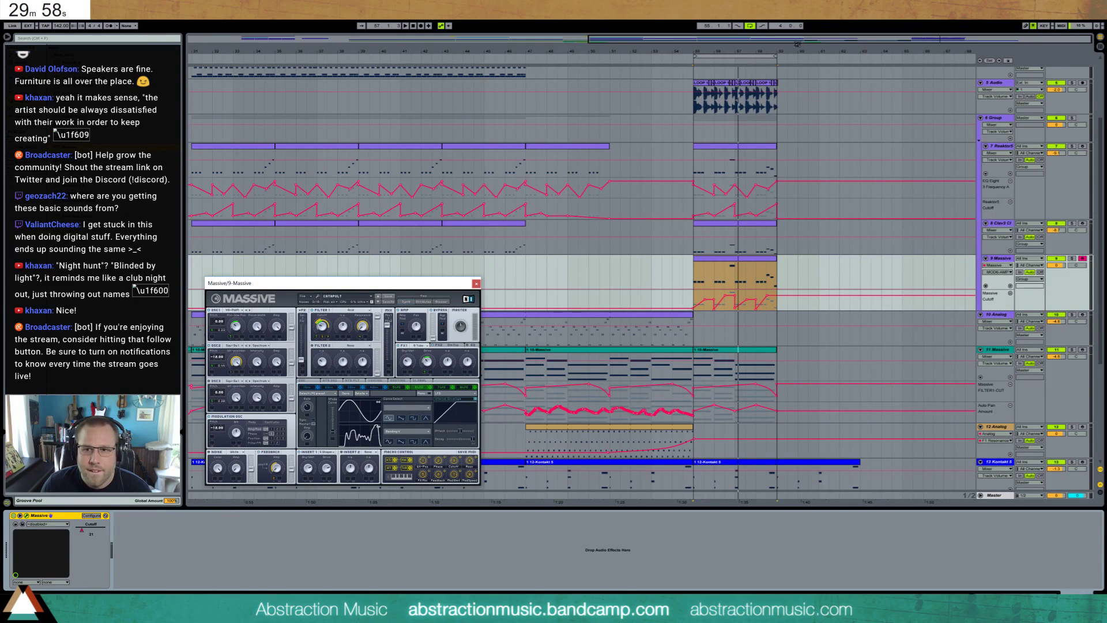
- Raise the lead's LFO amplitude automation to maximum over the long high note before bar 57 and play it back
left_click_drag(797, 44, 755, 205)
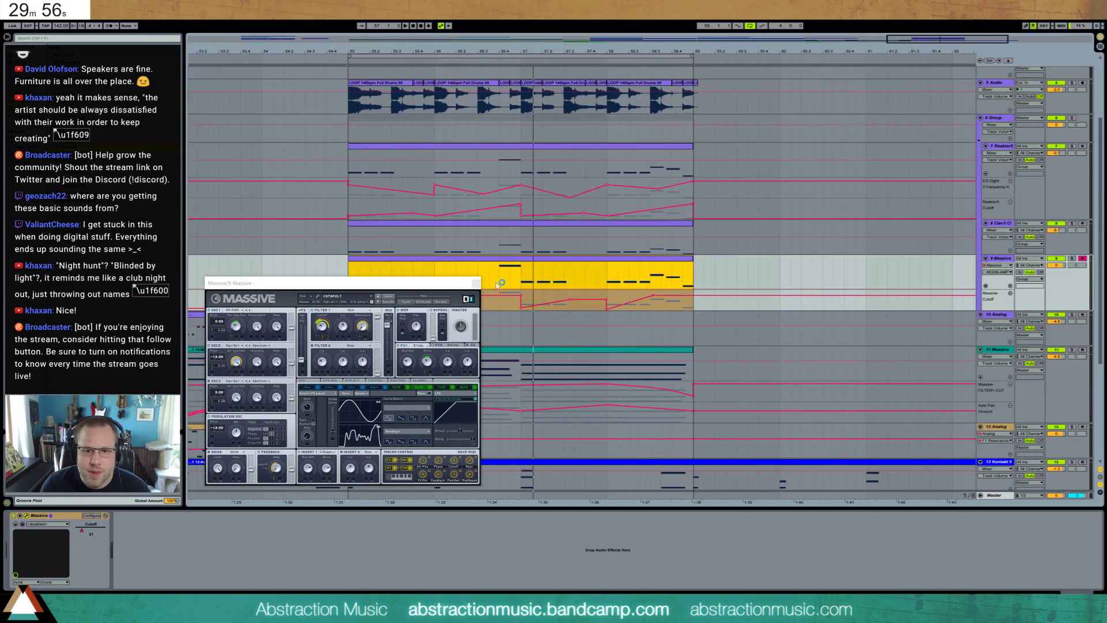
left_click_drag(499, 284, 517, 266)
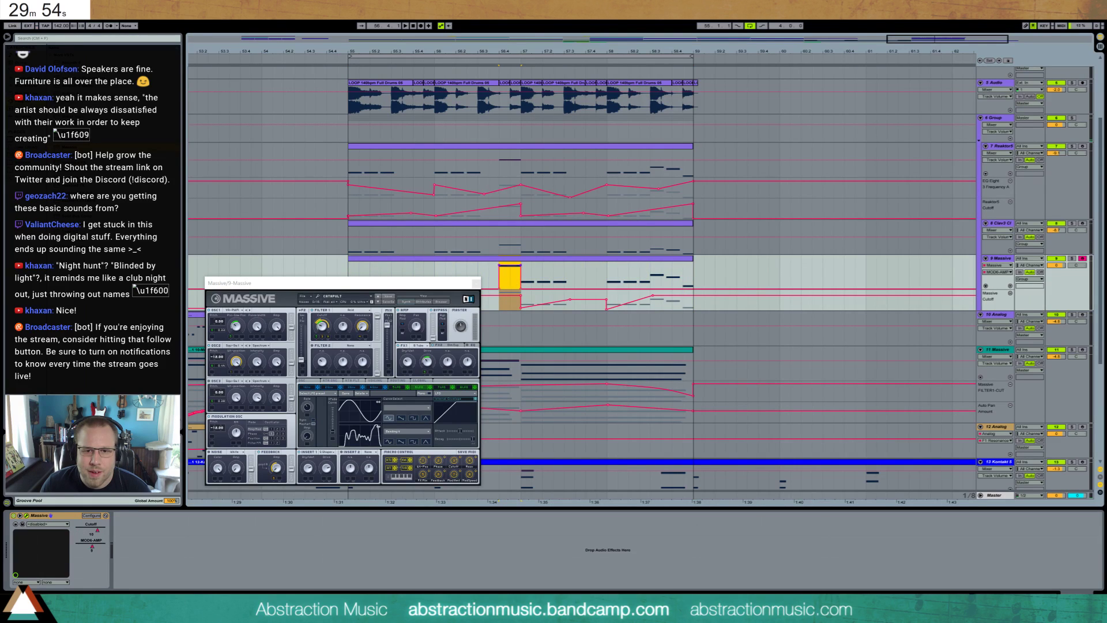
left_click(435, 271)
key("space")
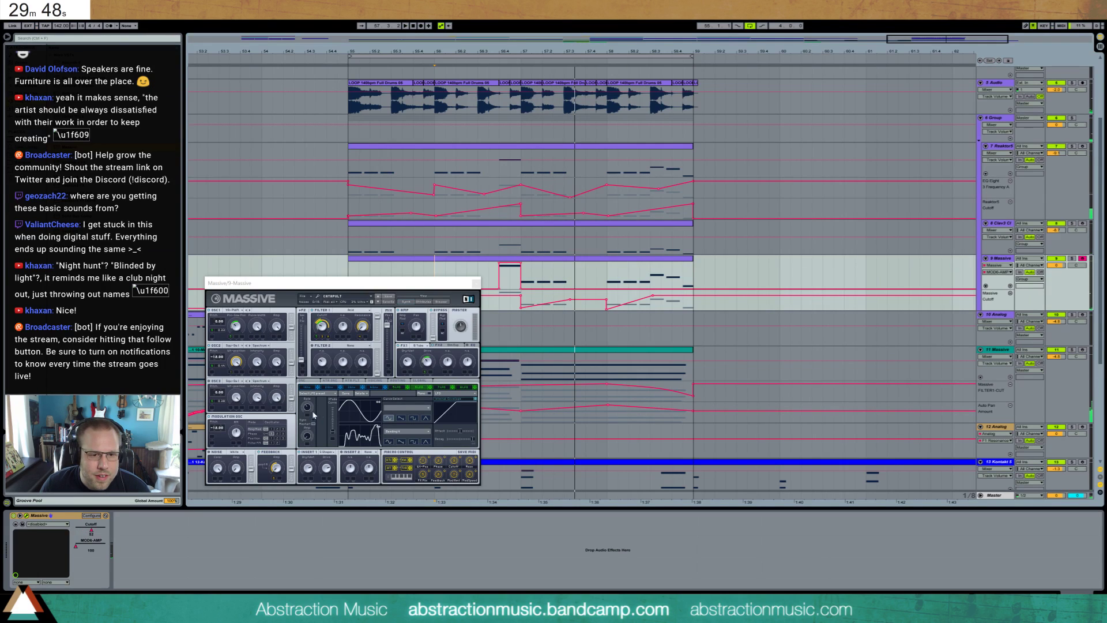
- Fine-tune the LFO rate in the lead's Massive while replaying the long high note, and close the plugin window
left_click_drag(307, 408, 306, 393)
key("space")
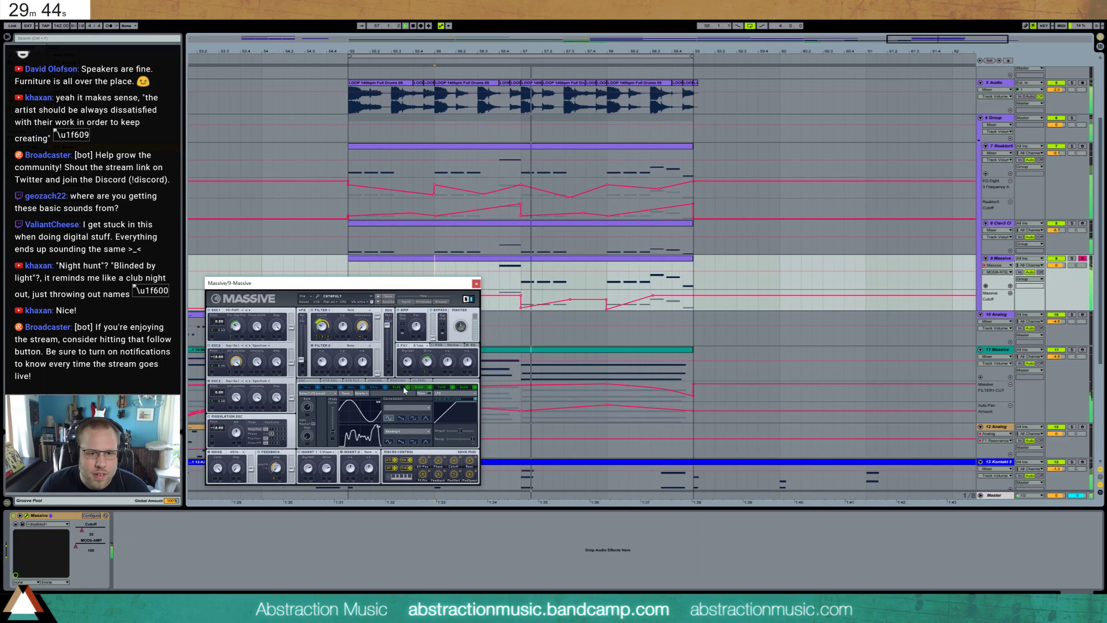
key("space")
left_click_drag(306, 405, 306, 399)
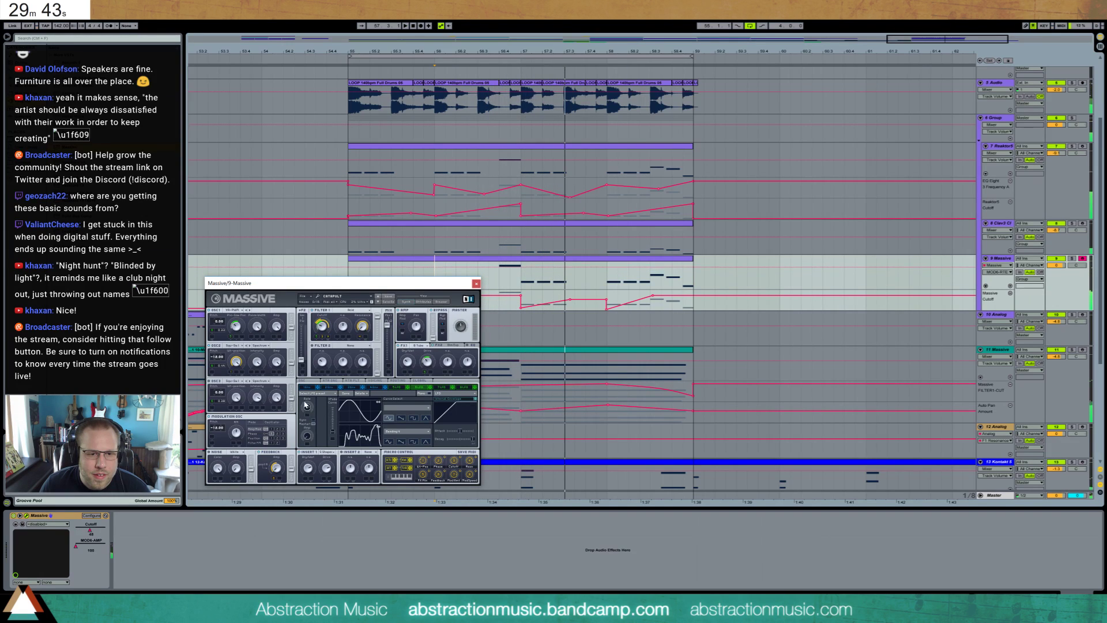
left_click(499, 272)
key("space")
key("space")
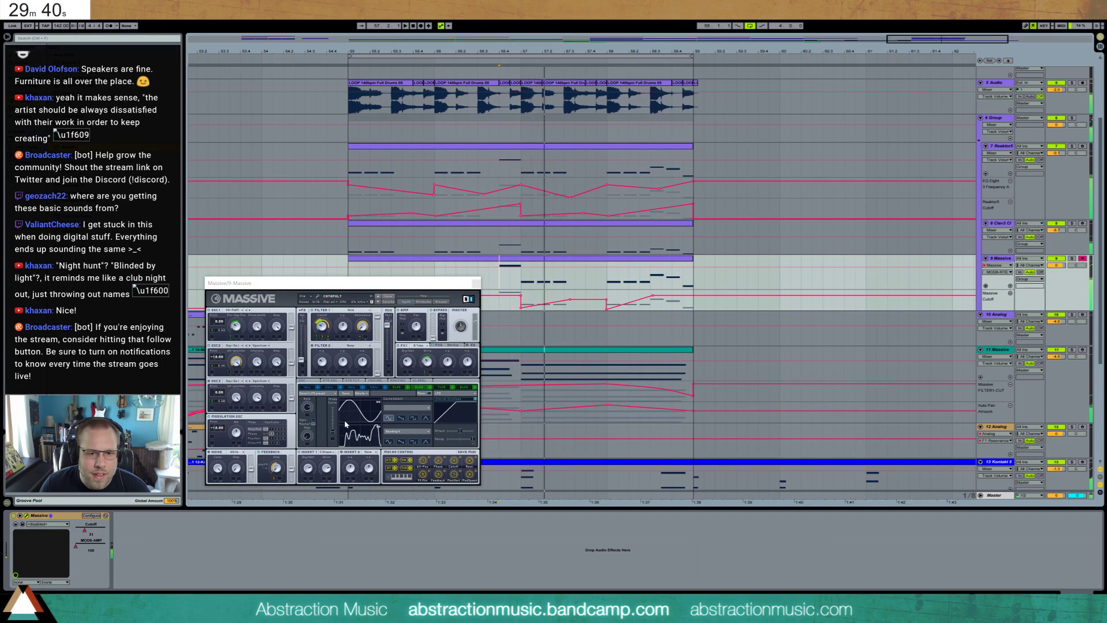
mouse_move(304, 406)
left_mouse_down()
mouse_move(311, 420)
mouse_move(313, 405)
left_mouse_up()
key("space")
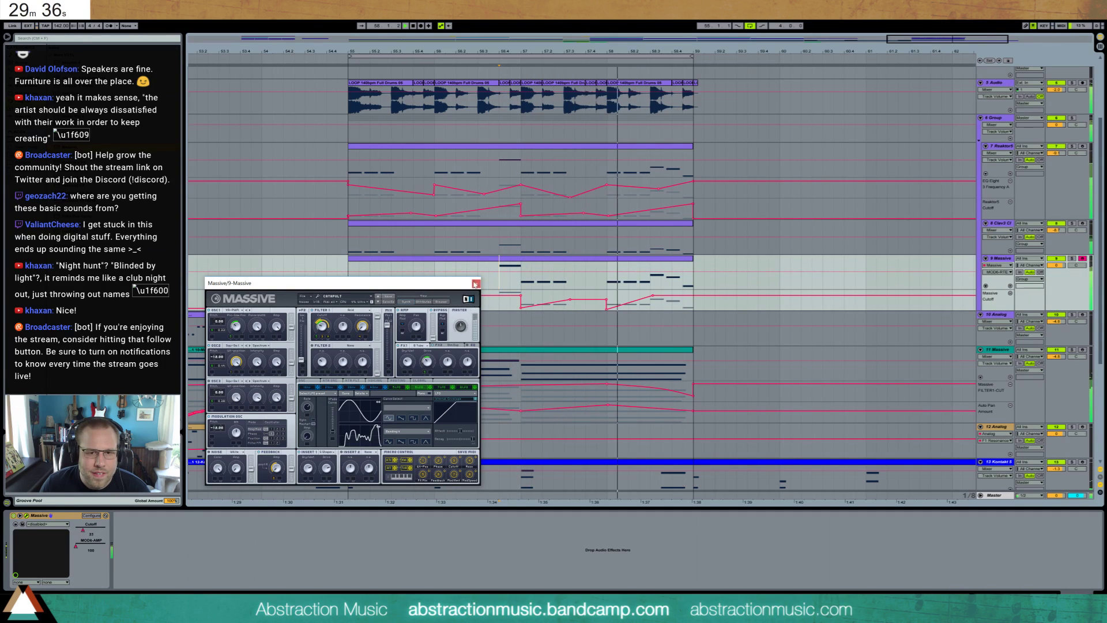
left_click(475, 283)
- Select the Analog arpeggio clip at bars 47 to 55 and adjust the synth's unison detune
left_click_drag(947, 40, 939, 37)
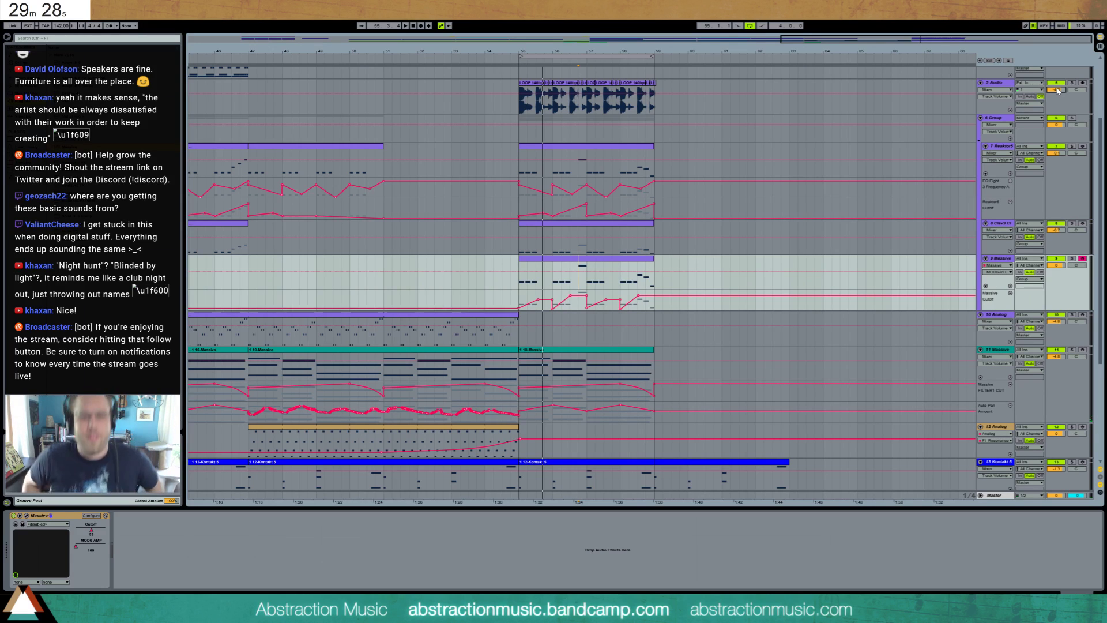
left_click(430, 430)
left_click(118, 535)
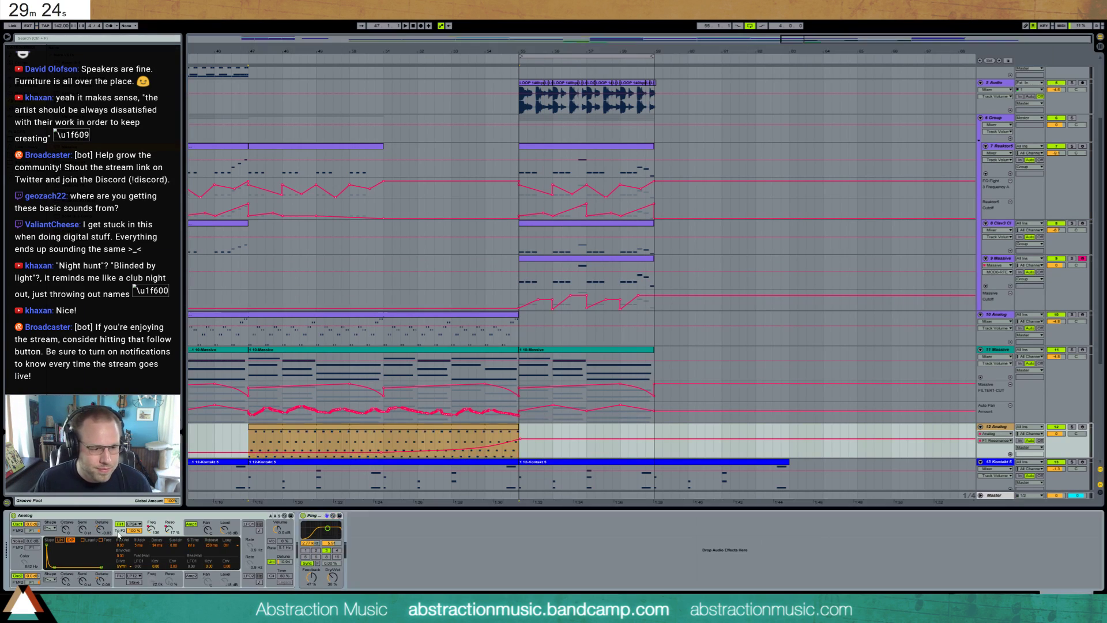
left_click(193, 533)
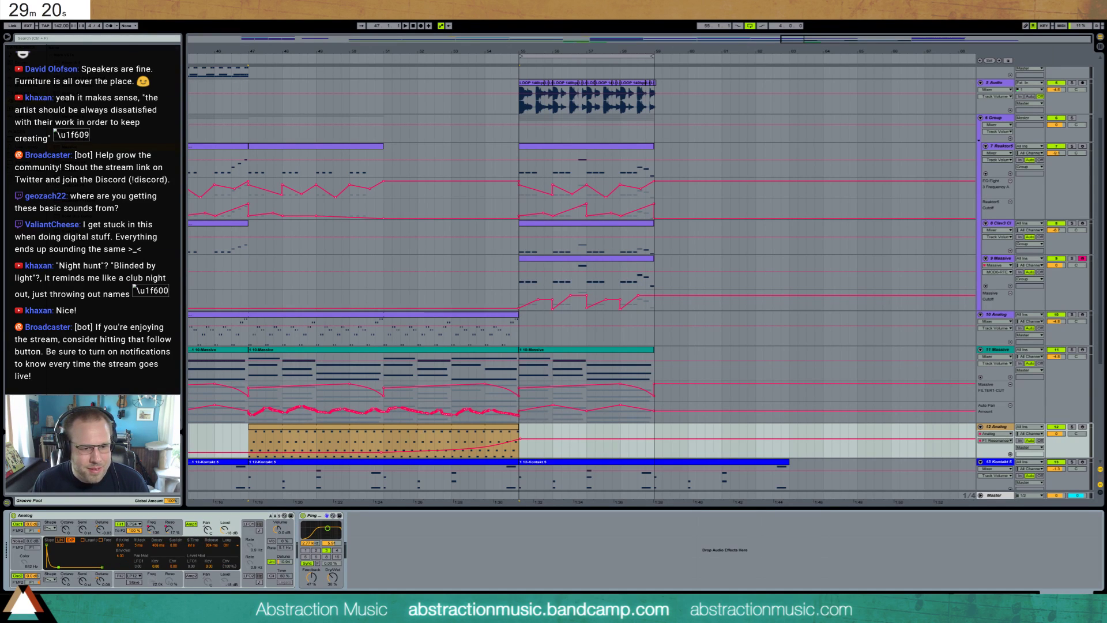
left_click_drag(283, 561, 283, 566)
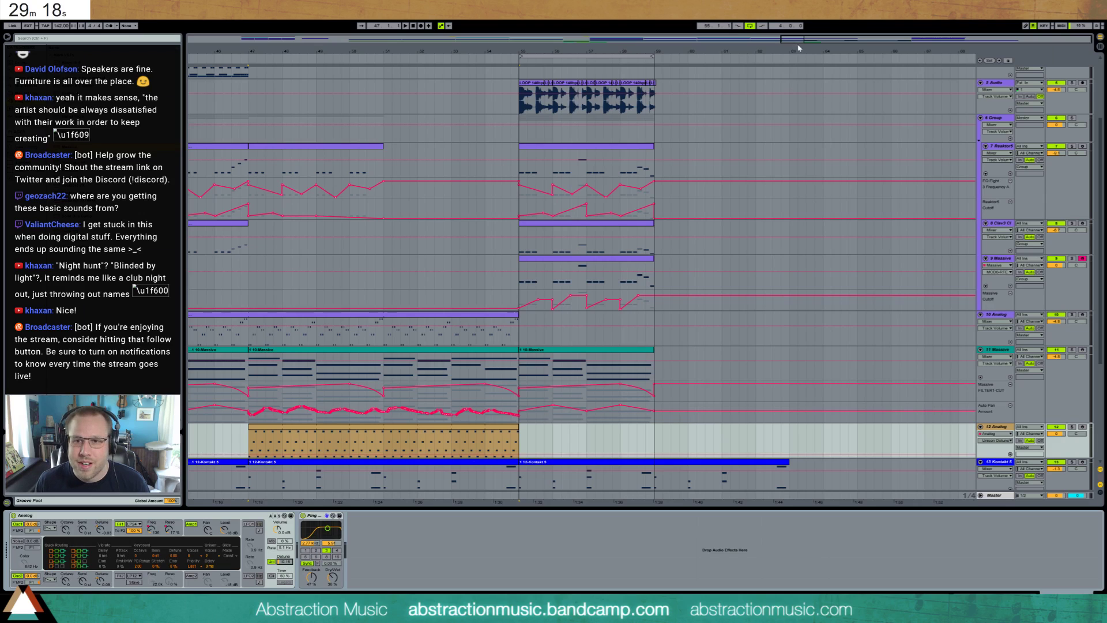
- Play the arrangement from about bar 31 to review the build into the bar 55 section
left_click_drag(800, 41, 245, 40)
left_click(538, 57)
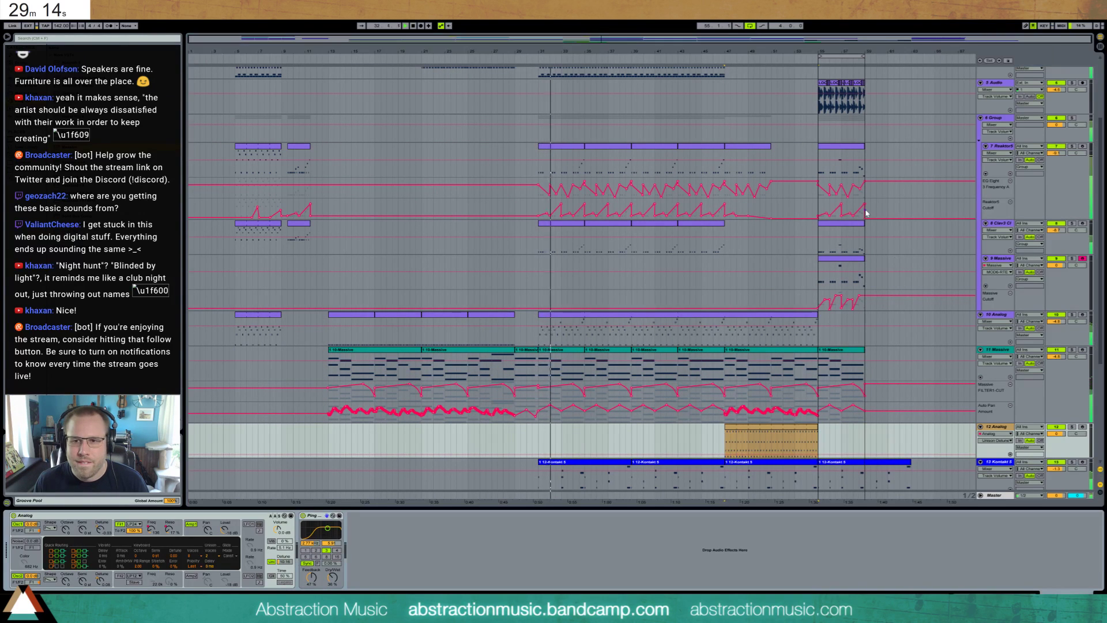
scroll(762, 265, "up", 3)
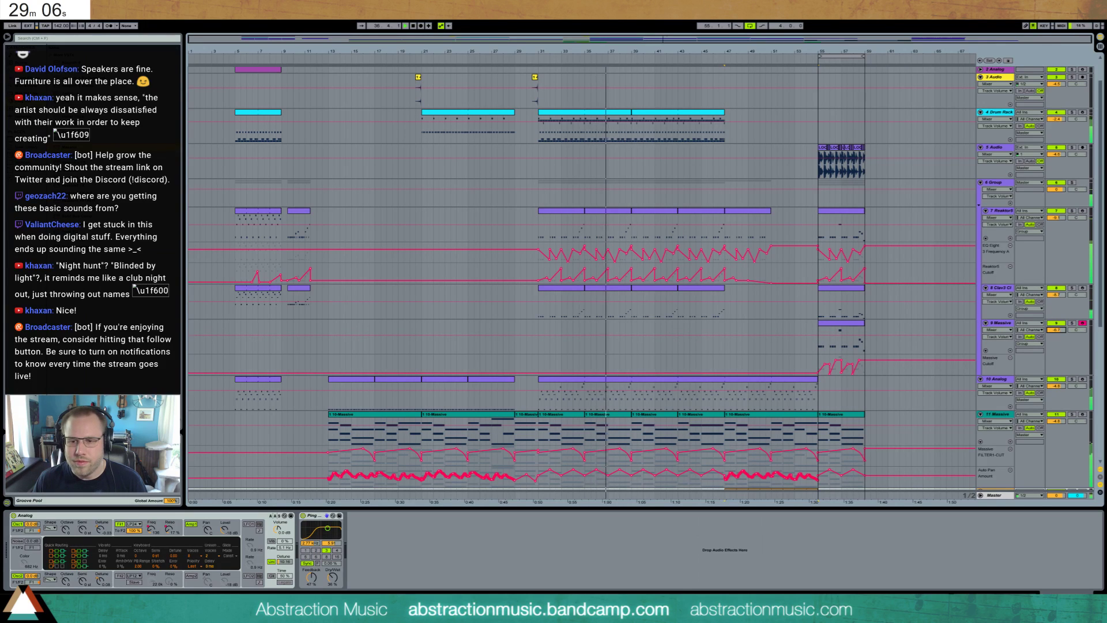
- Add an Auto Filter after Massive on the bar 55 lead track and set it to a high-pass type
left_click(1003, 324)
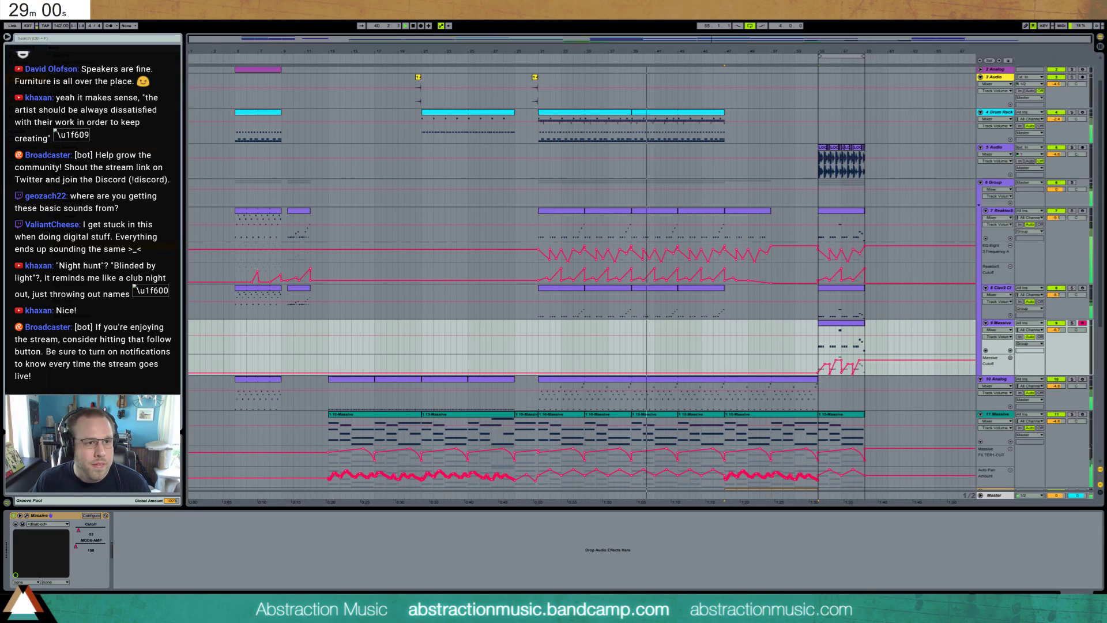
left_click(134, 575)
left_click_drag(134, 575, 135, 574)
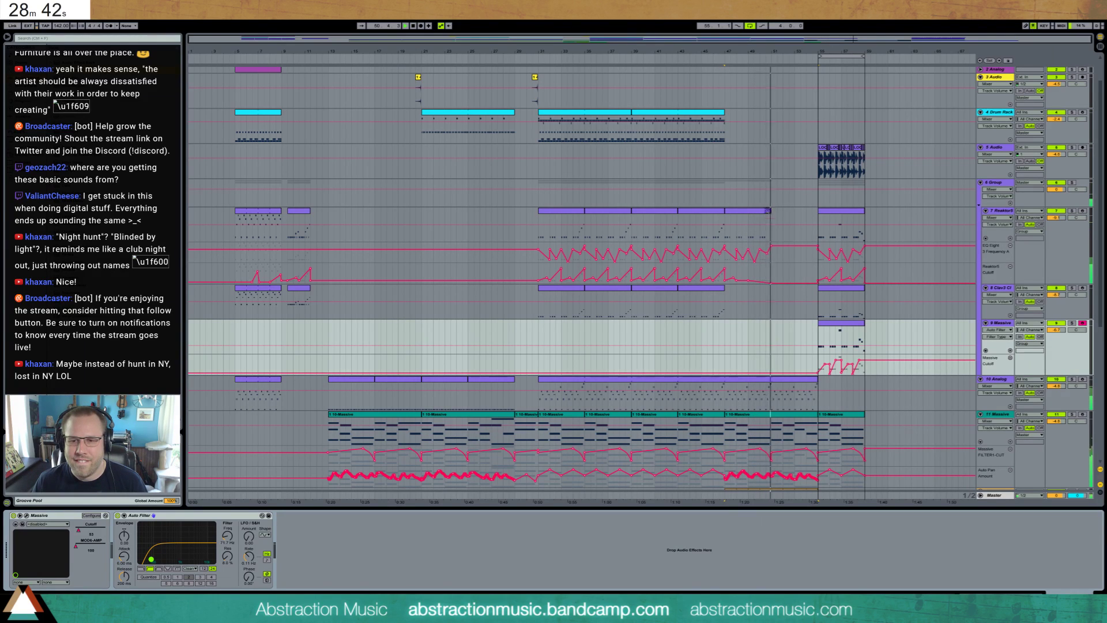
- Deactivate the green Analog clip spanning bars 47 to 55
left_click(797, 217)
scroll(873, 356, "down", 8)
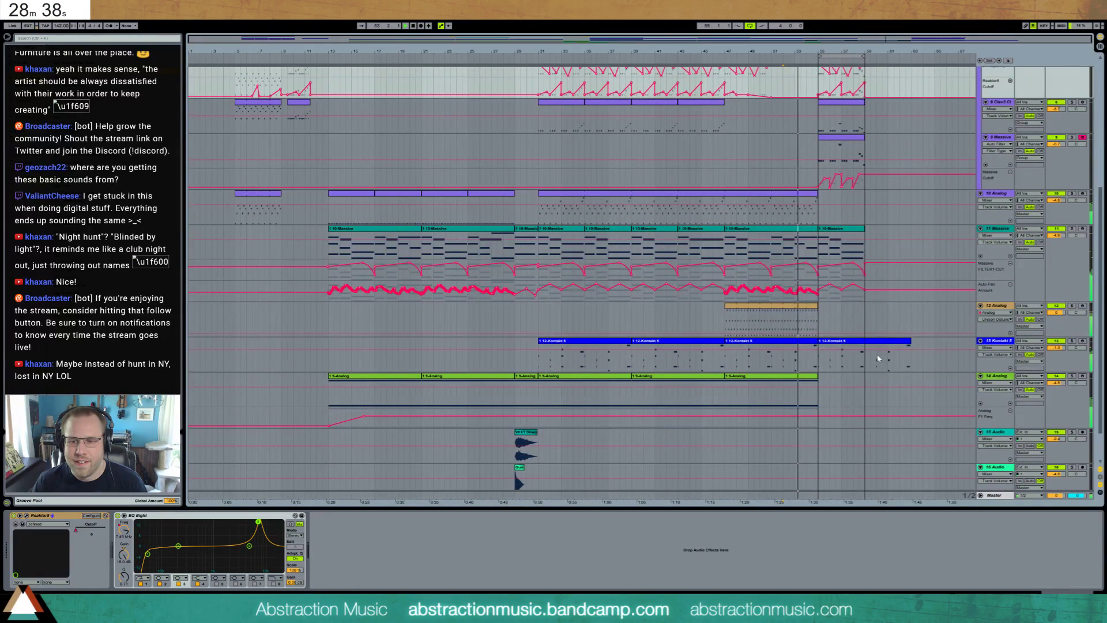
left_click(814, 375)
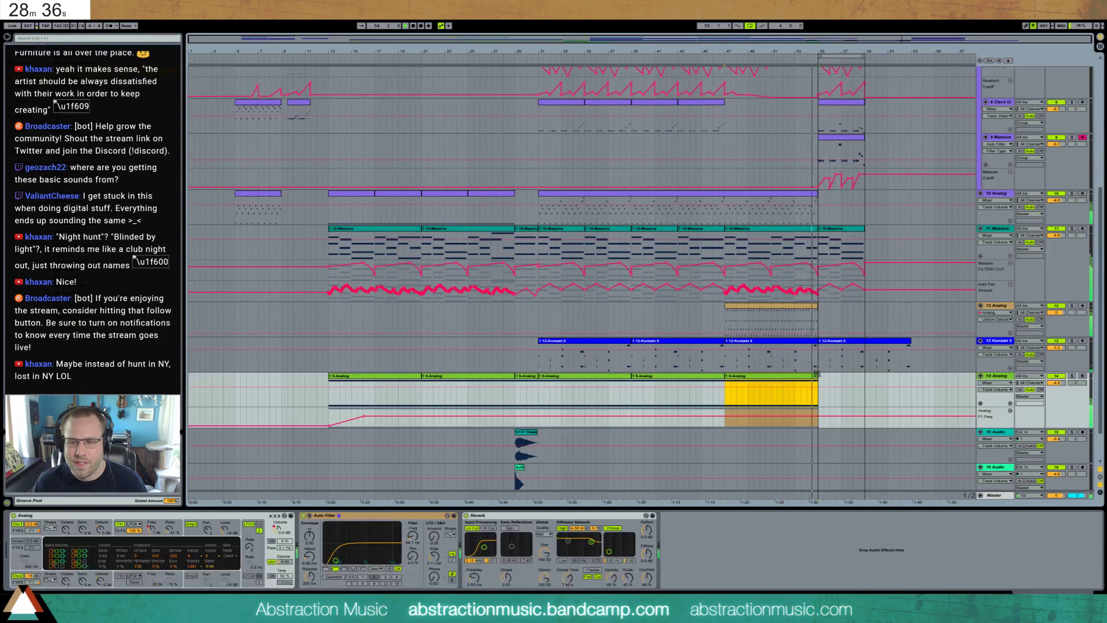
key("0")
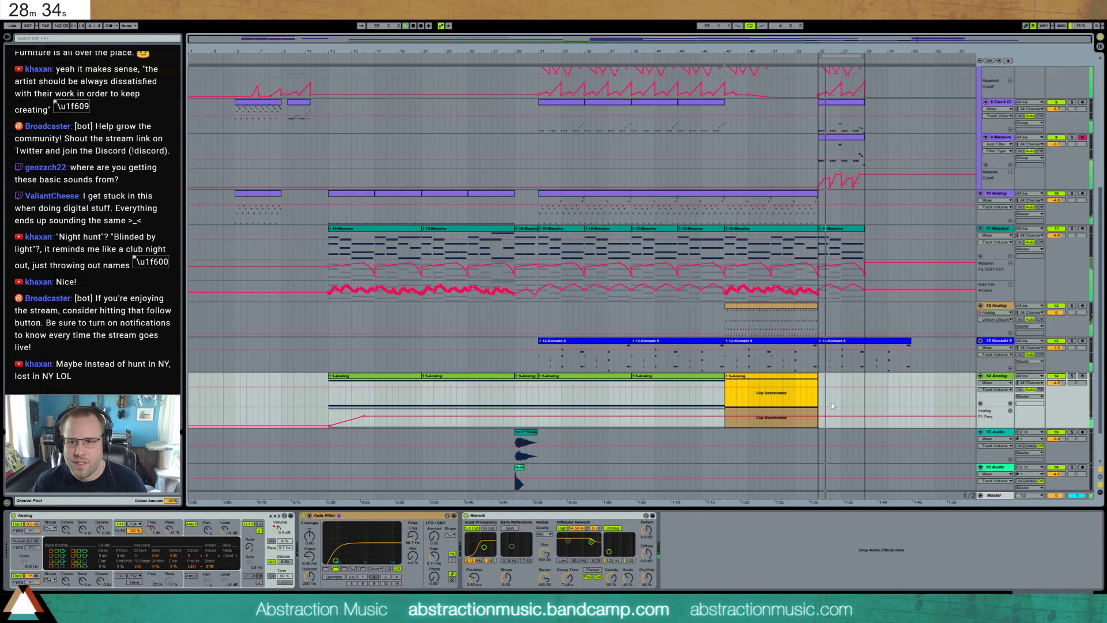
- Focus on the bar 55 section and play its loop from the start
scroll(867, 371, "up", 5)
scroll(867, 371, "up", 4)
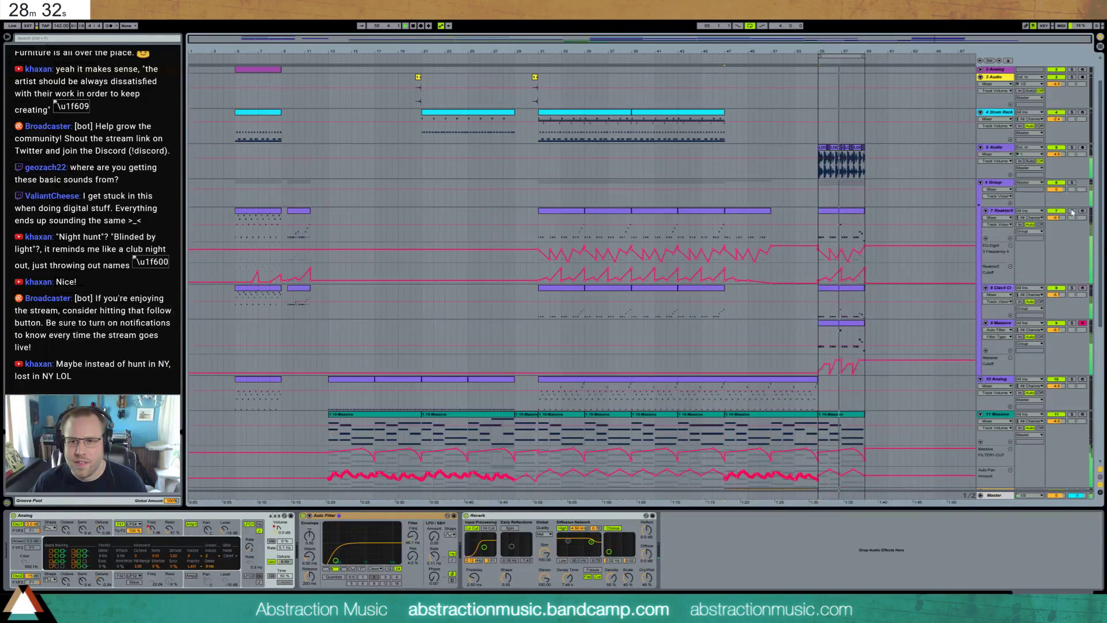
key("space")
left_click_drag(923, 37, 930, 102)
key("space")
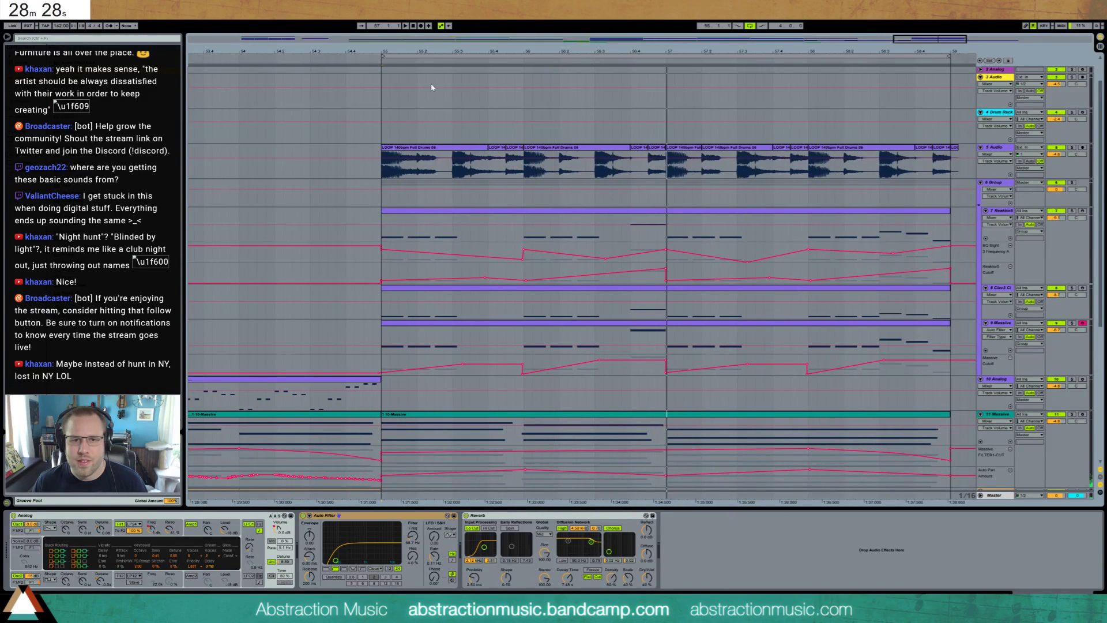
left_click(376, 61)
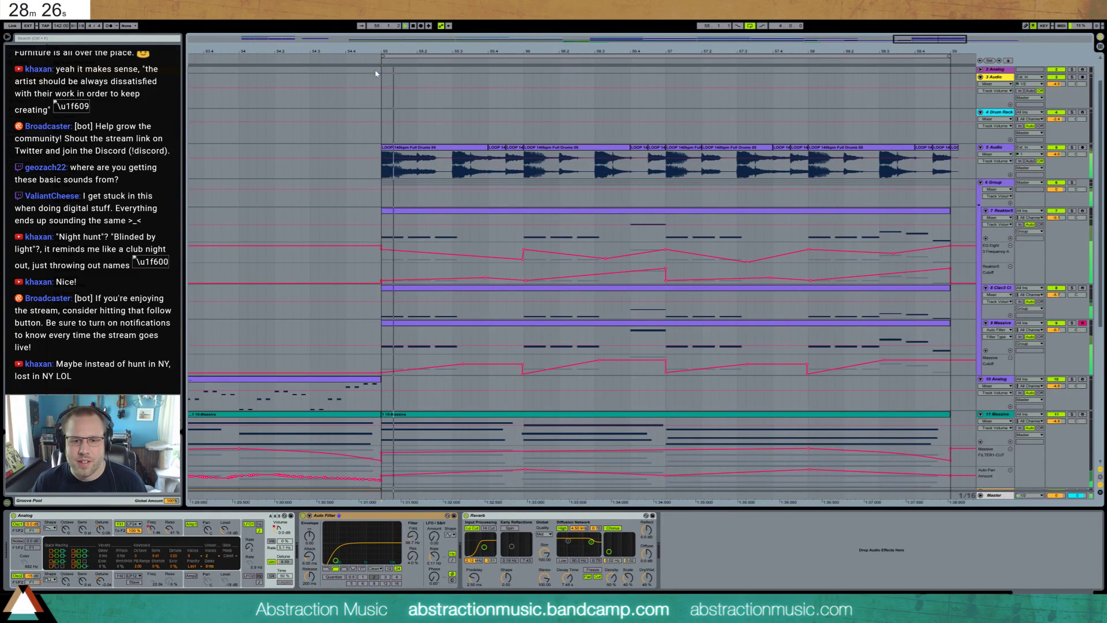
- Shorten all chord notes in the teal Massive clip at bar 55 and play the result
double_click(512, 415)
left_click_drag(283, 470, 925, 325)
key("shift+Left")
key("shift+Left")
key("shift+Left")
key("shift+Left")
key("shift+Left")
key("shift+Left")
key("shift+Left")
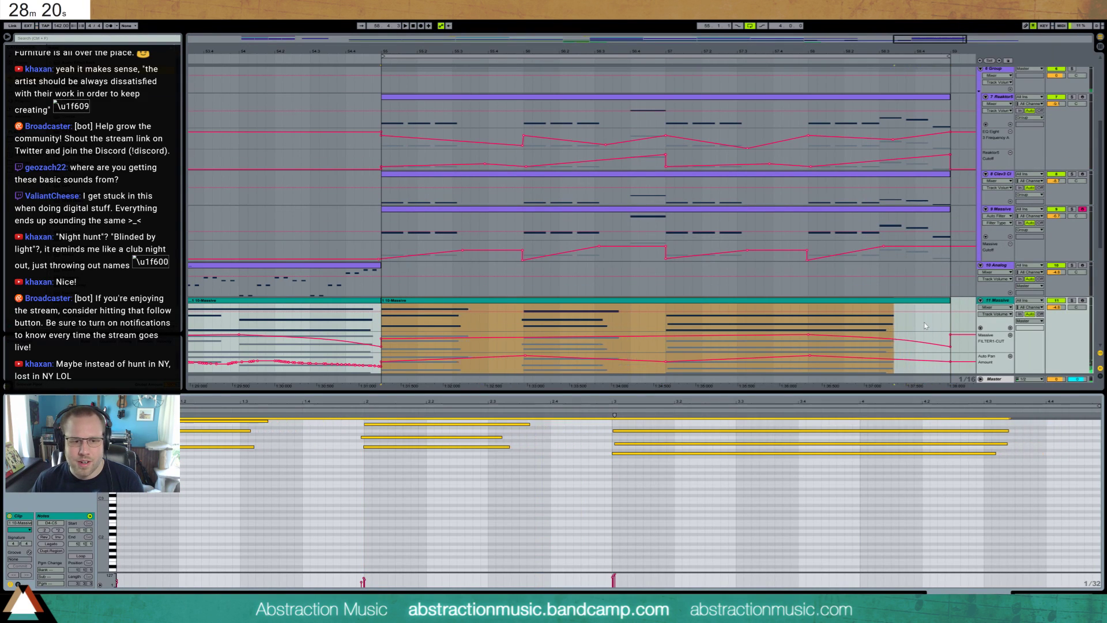
key("space")
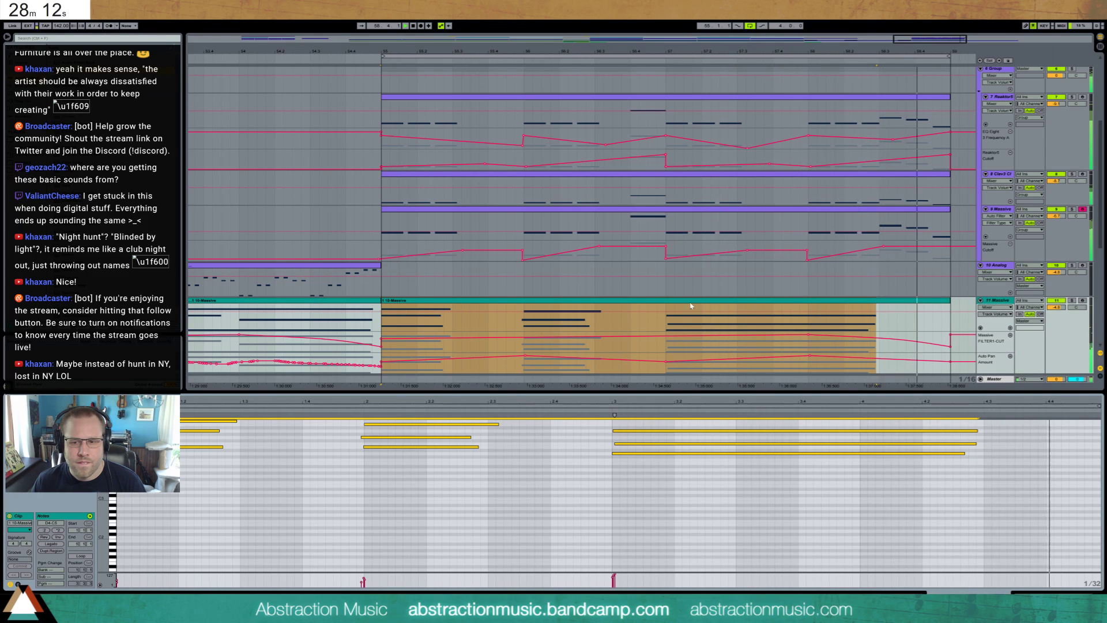
- Duplicate the bar 55 Reaktor, Clav, Massive lead and drum loop clips with their automation to bar 59
left_click_drag(902, 39, 901, 21)
scroll(640, 261, "down", 3)
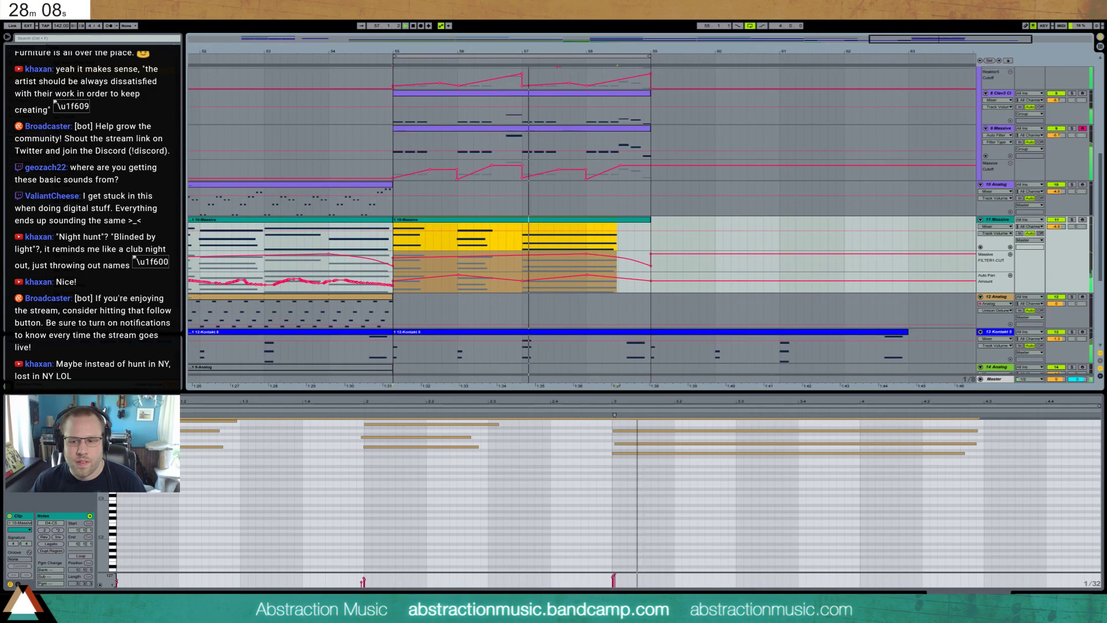
key("shift+Tab")
scroll(767, 362, "up", 3)
scroll(752, 363, "up", 1)
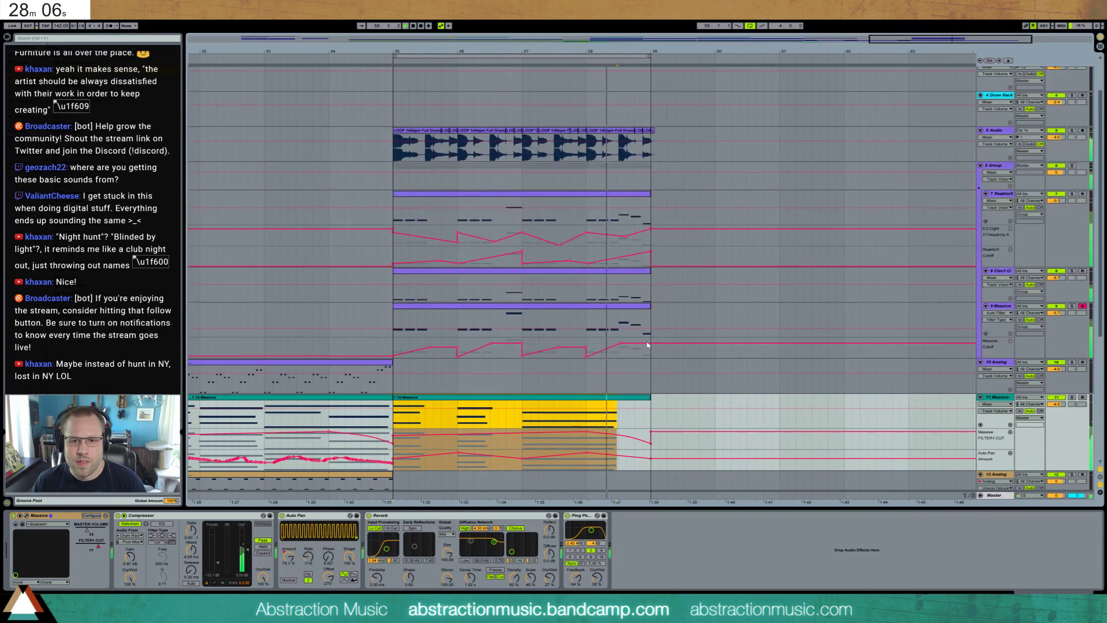
key("space")
left_click_drag(650, 349, 399, 211)
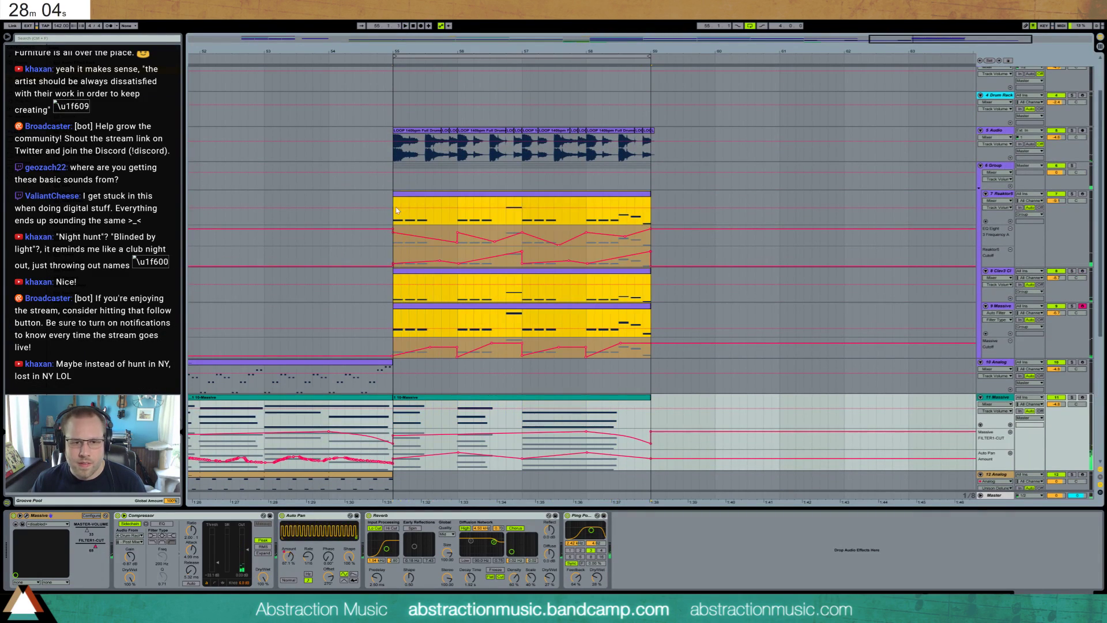
key("ctrl+d")
left_click_drag(649, 152, 404, 155)
key("ctrl+d")
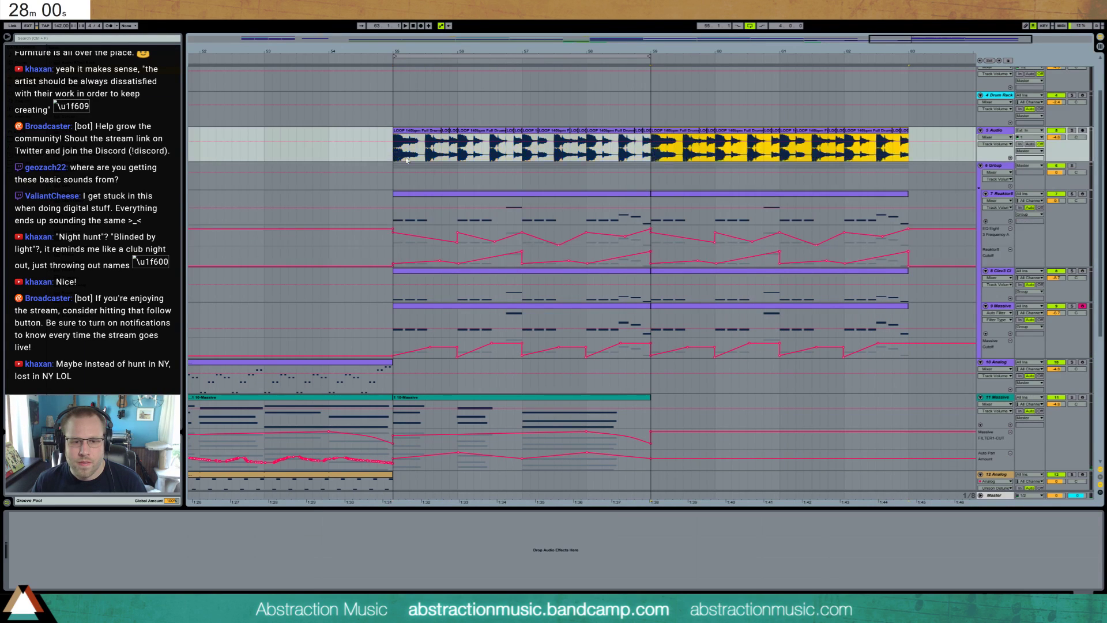
- Turn the run ending the bar 59 Massive lead clip into a rising one, tuning its last three notes to C2, D2 and F2
scroll(715, 272, "right", 2)
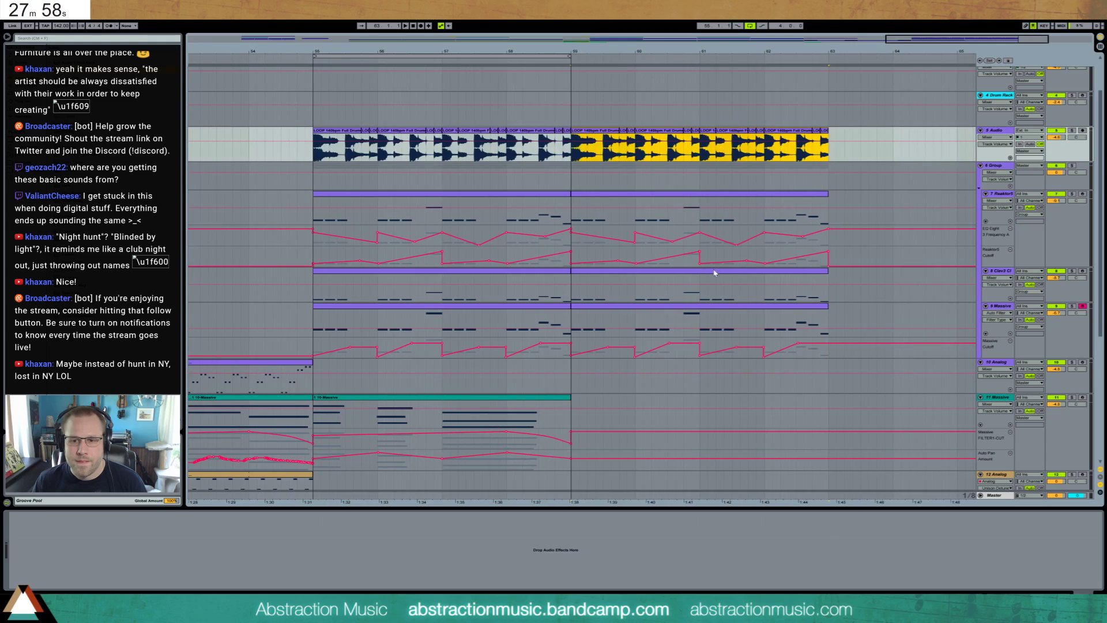
double_click(786, 306)
key("Up")
key("Up")
key("Up")
left_click_drag(1050, 514, 1082, 555)
key("Up")
key("Up")
key("Up")
key("Up")
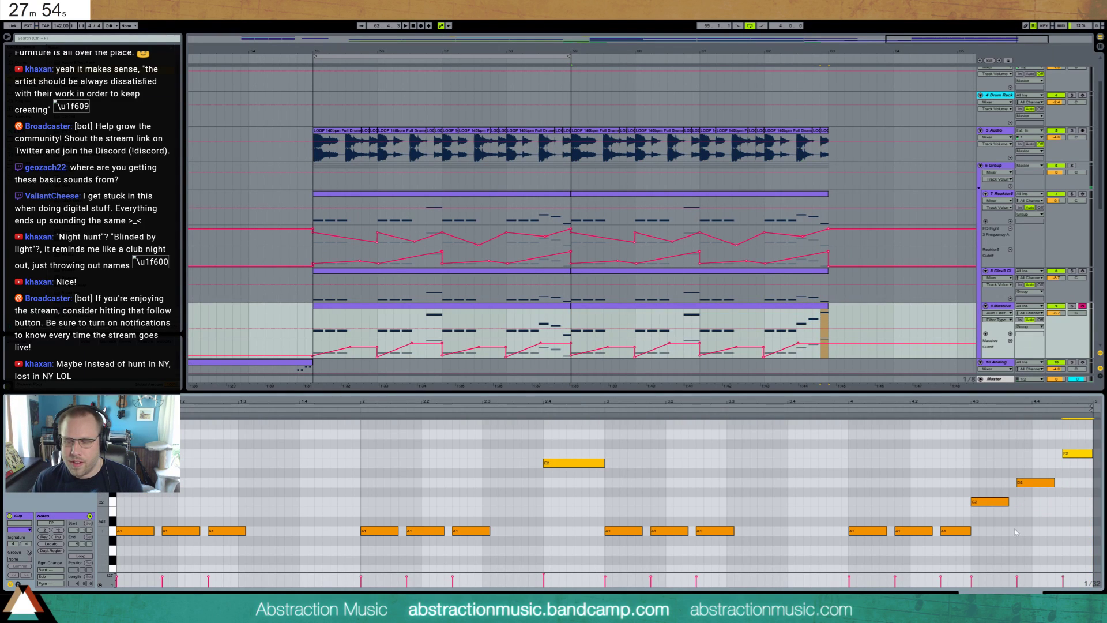
key("Down")
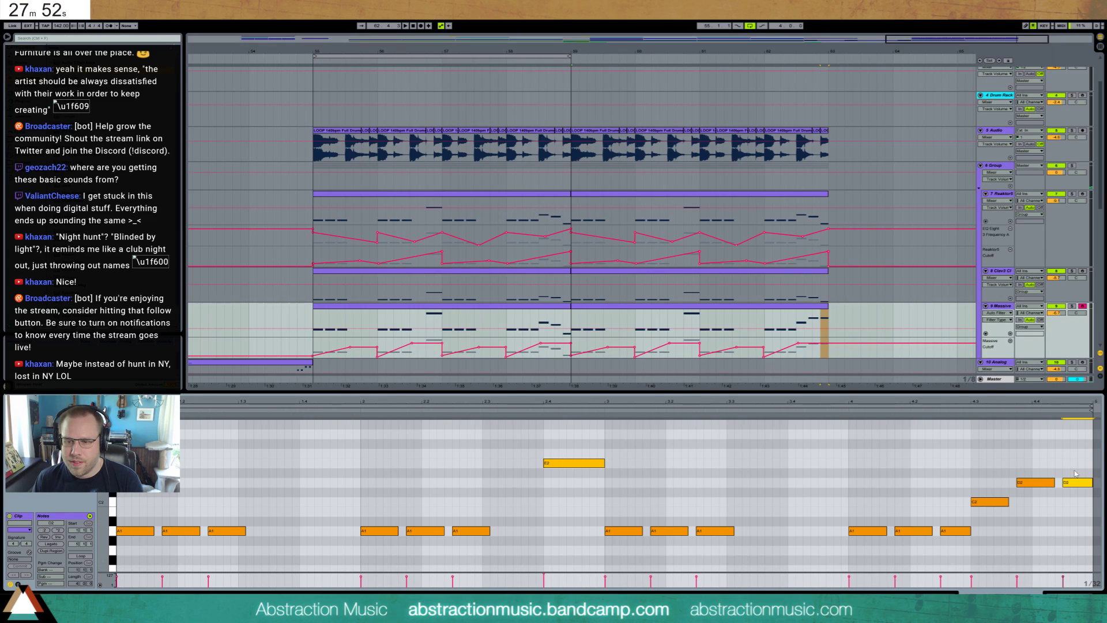
key("Up")
key("Up")
key("Up")
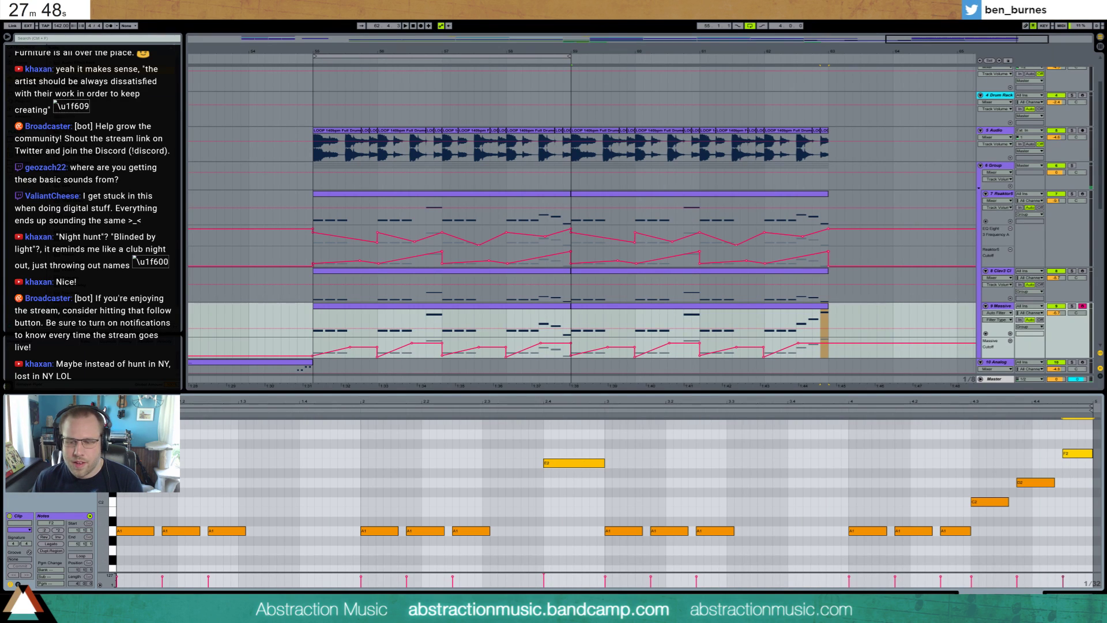
- Draw an upward Pitch Bend envelope ramp over the second half of the E2 note in the bar 59 Massive clip and play it
key("shift+Tab")
left_click(684, 305)
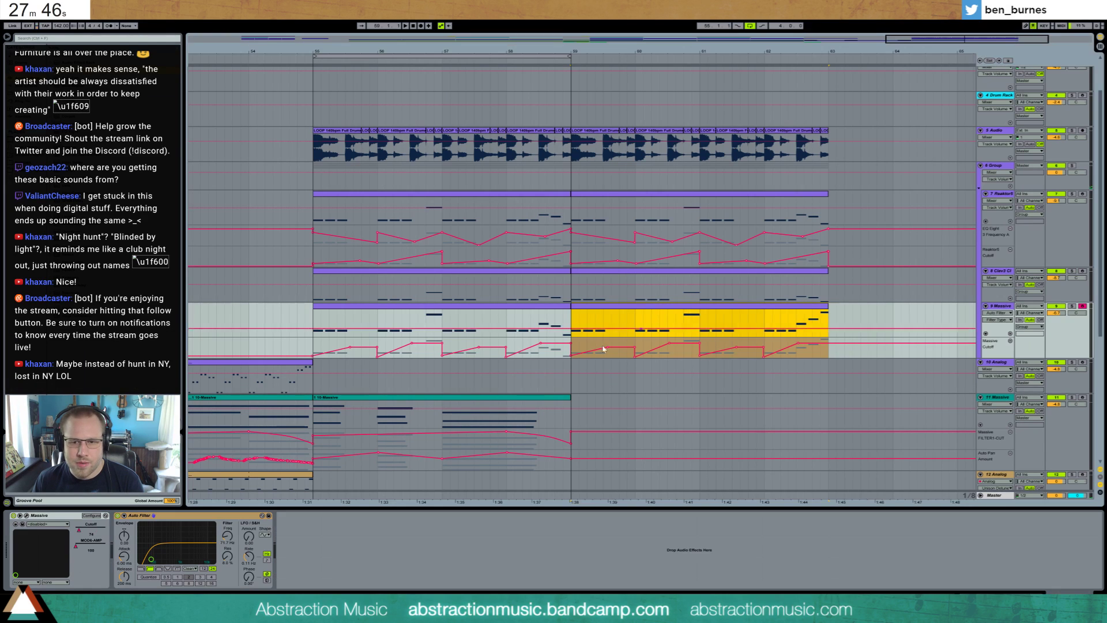
key("shift+Tab")
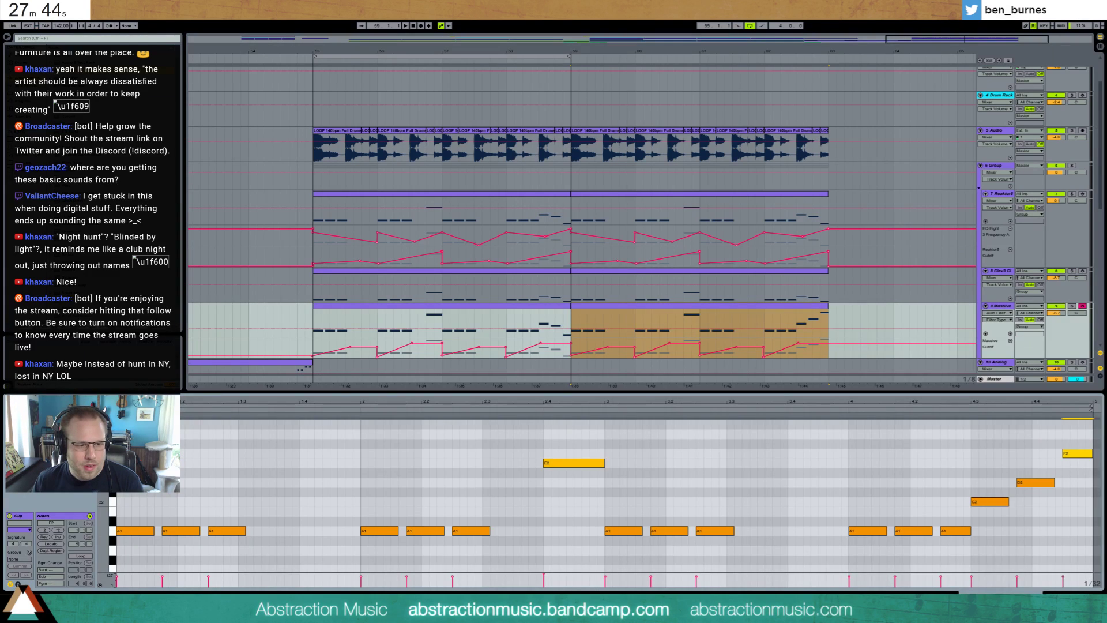
left_click(18, 583)
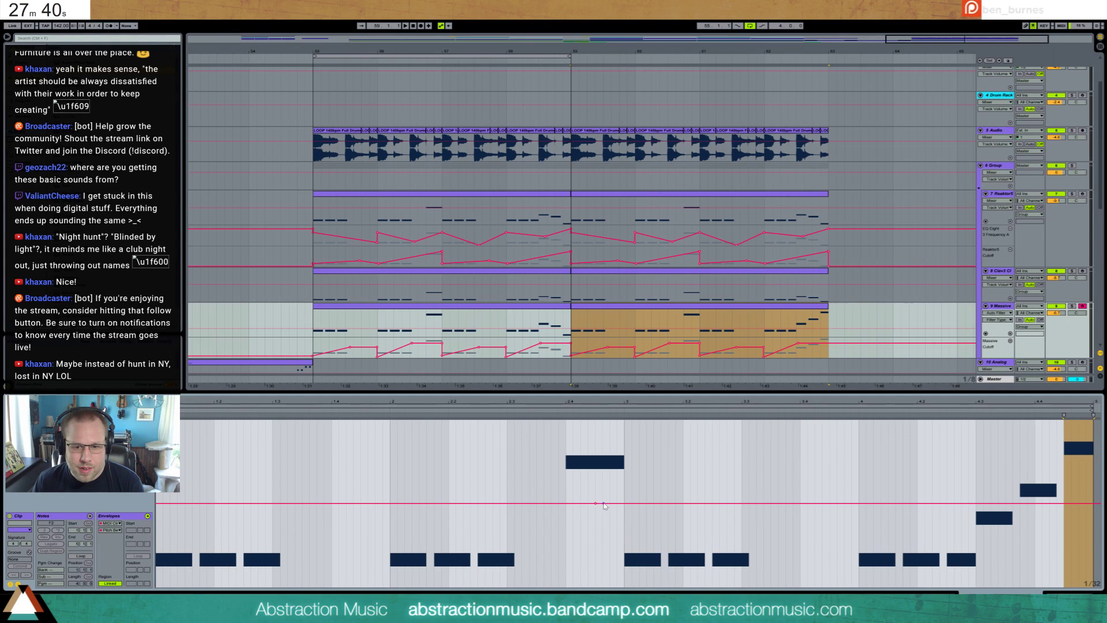
left_click_drag(623, 502, 606, 426)
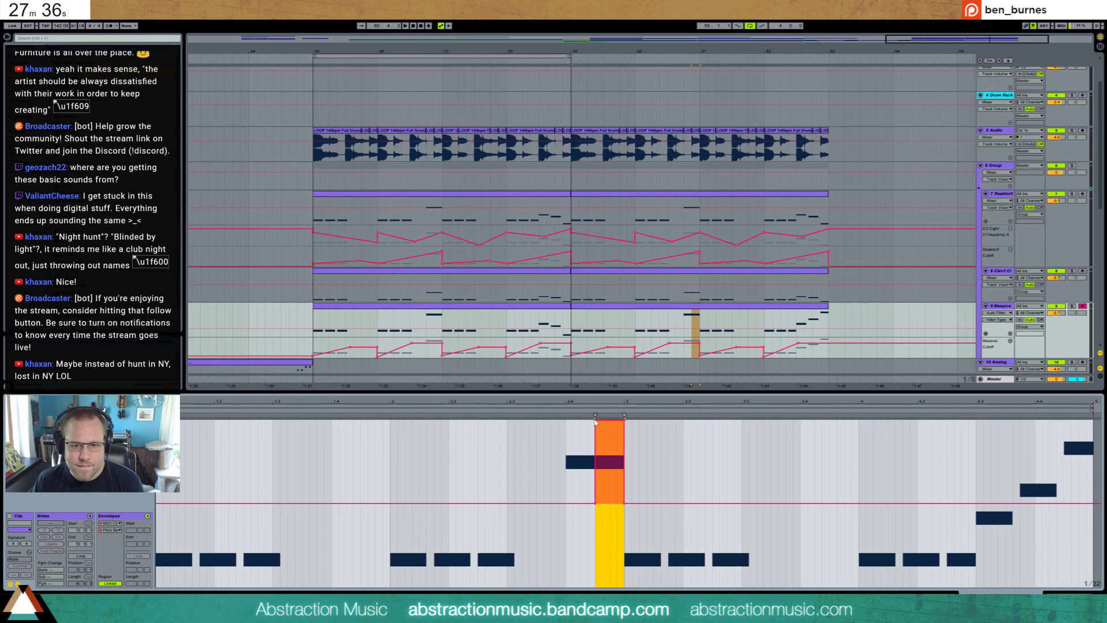
left_click(596, 422)
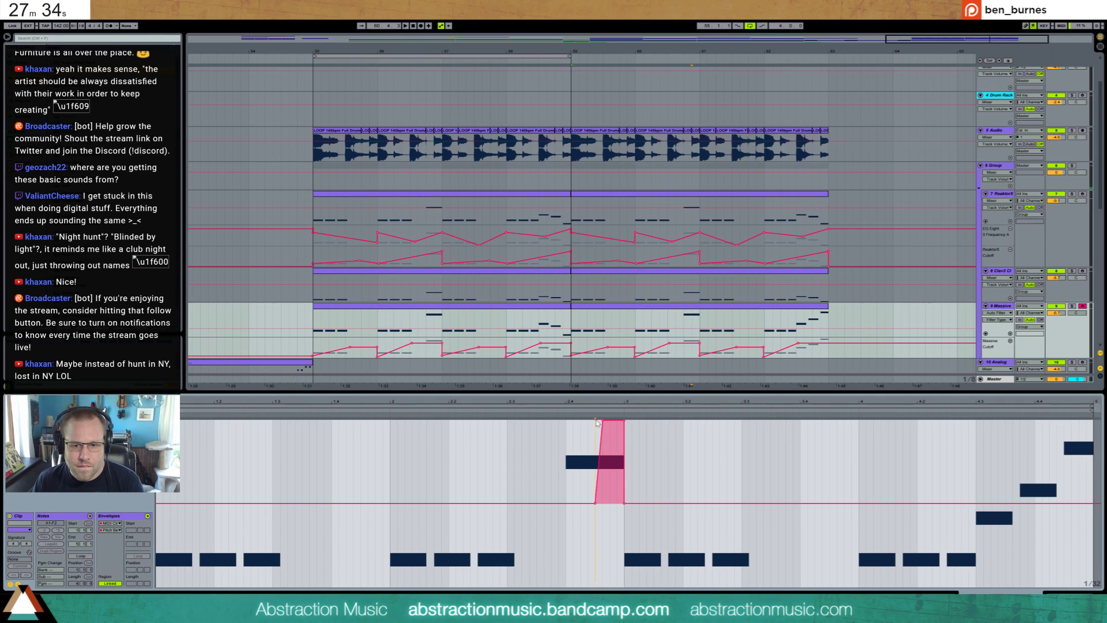
left_click(557, 448)
key("space")
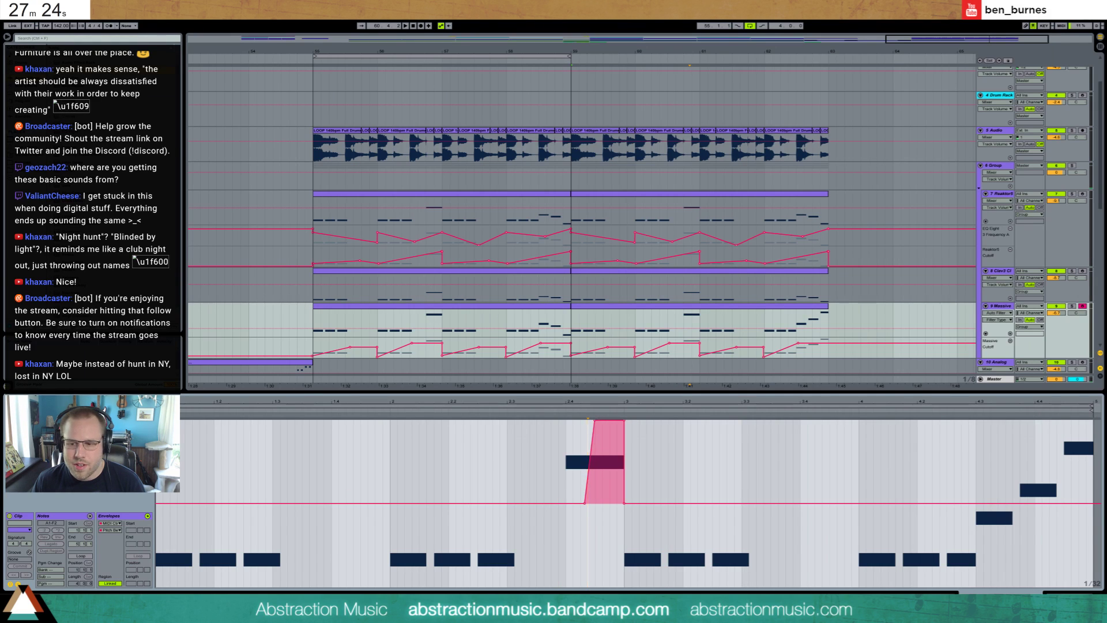
- Examine the global, oscillator, modulation and keytracking settings of the Massive lead synth for its pitch bend range
key("shift+Tab")
left_click(26, 515)
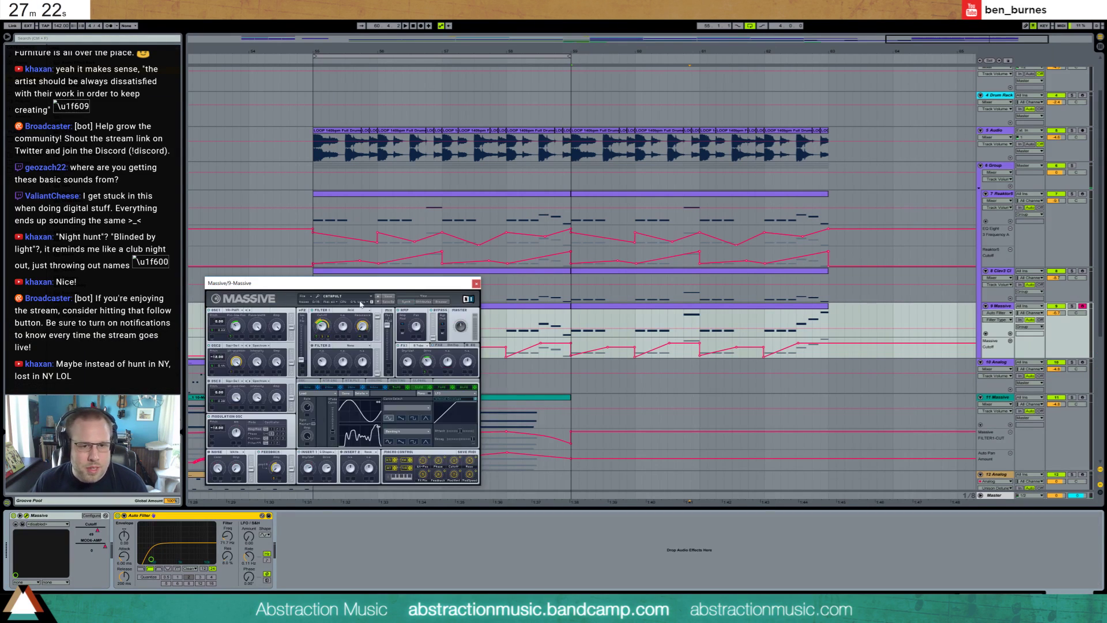
left_click(423, 384)
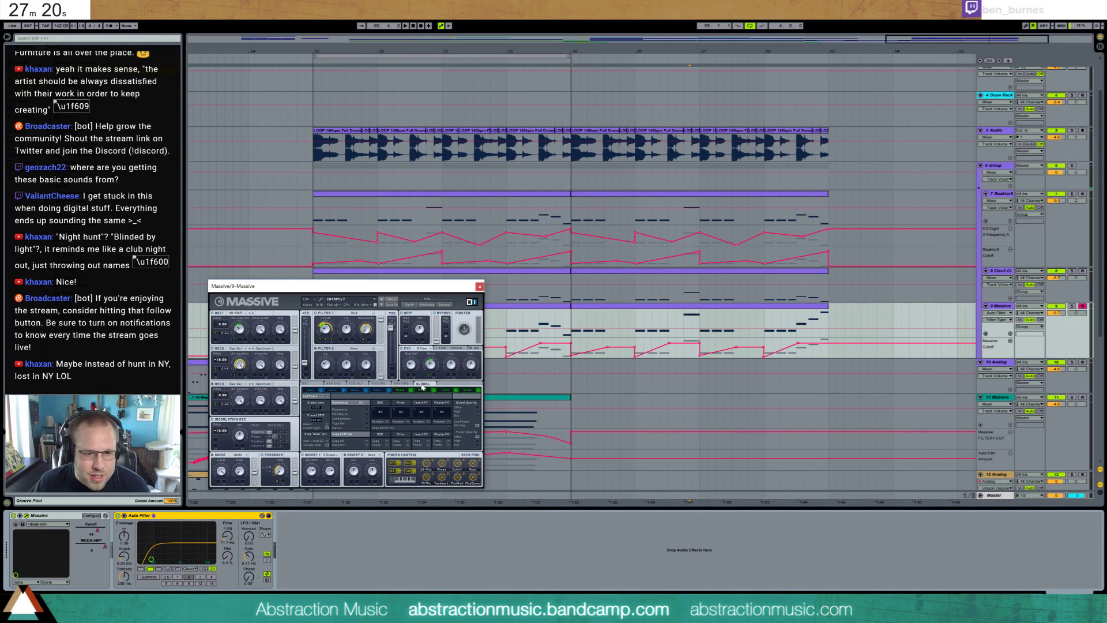
left_click(306, 384)
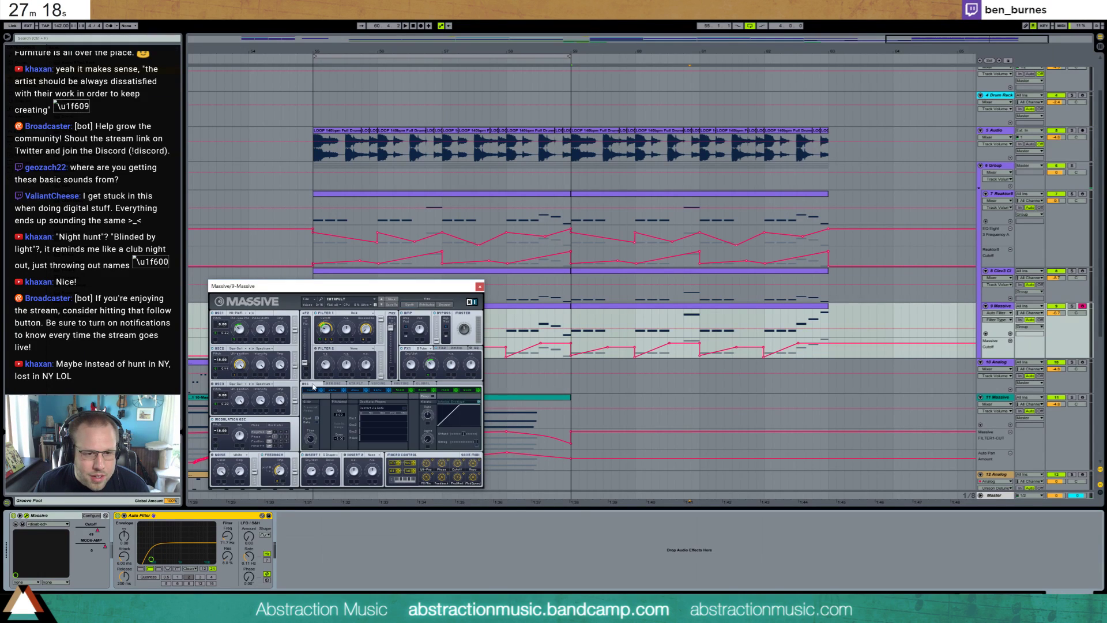
left_click(334, 384)
left_click(356, 384)
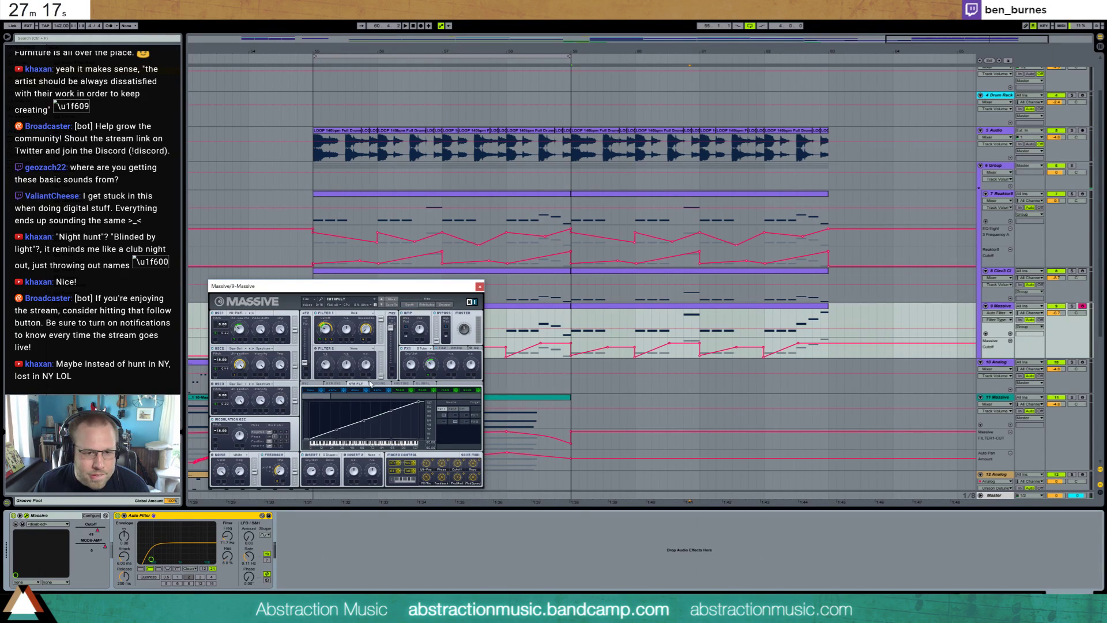
left_click(400, 384)
left_click(413, 384)
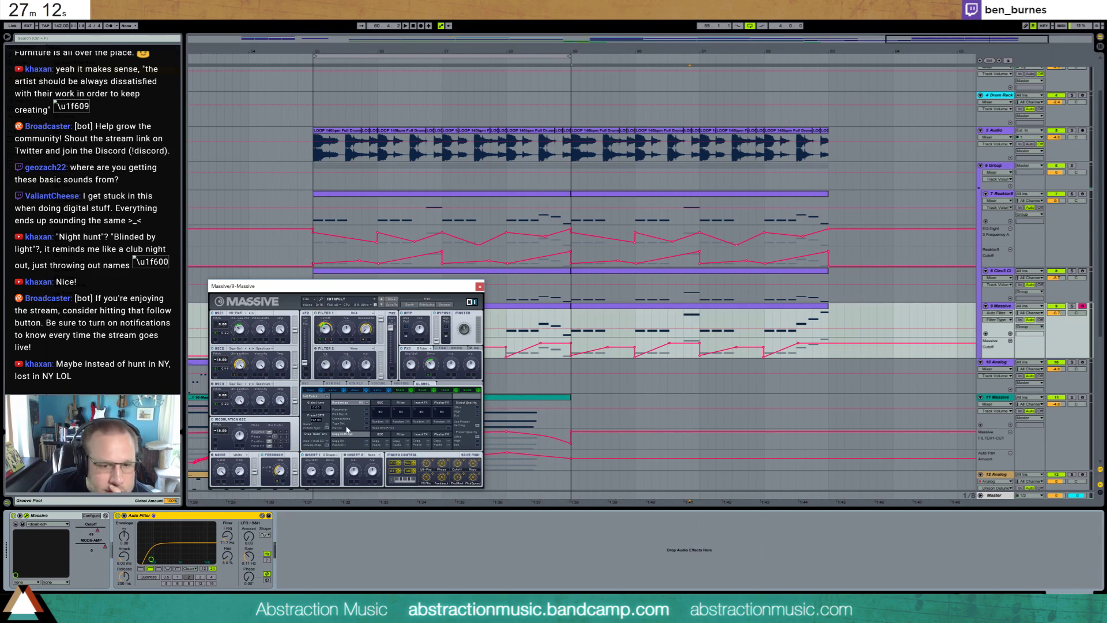
left_click(319, 385)
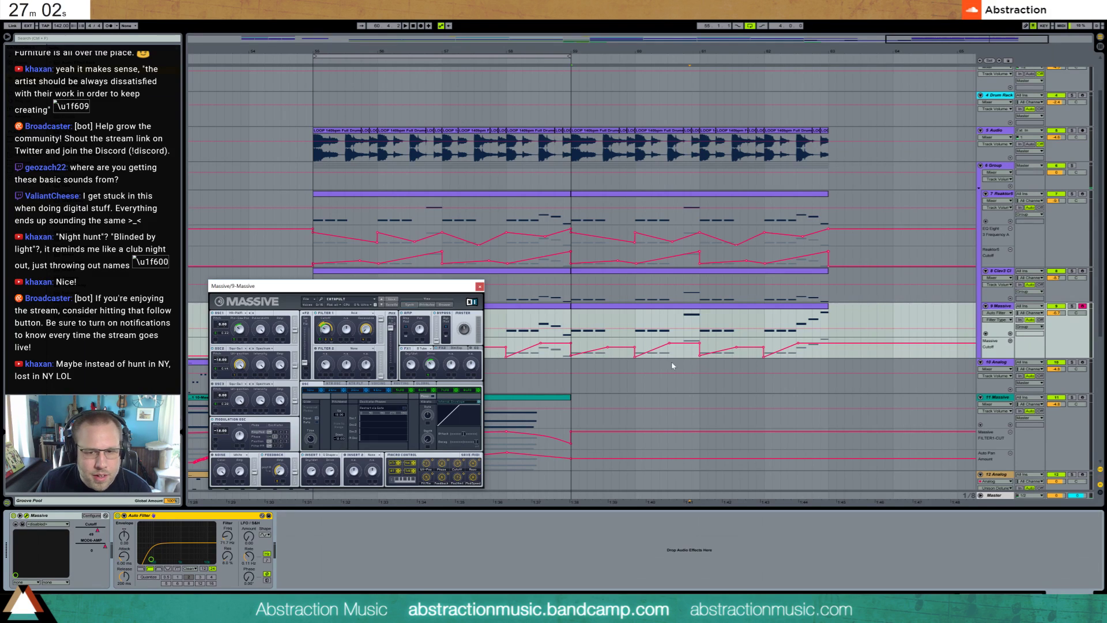
- Start the pitch bend ramp earlier on the E2 note, play the clip and close the Massive window
left_click(676, 324)
key("space")
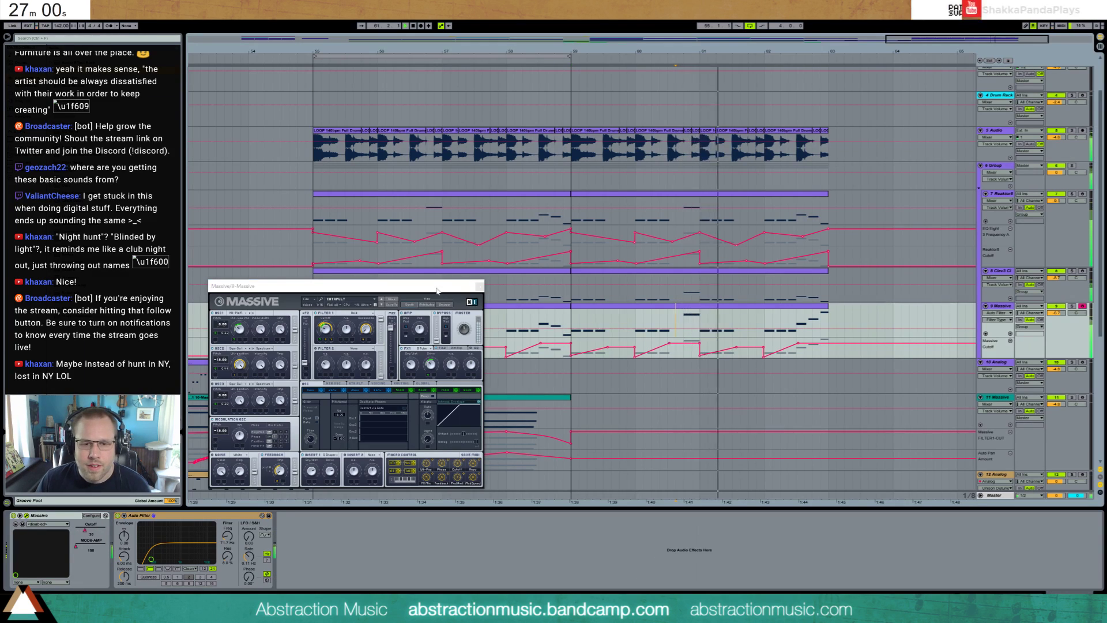
key("space")
double_click(686, 306)
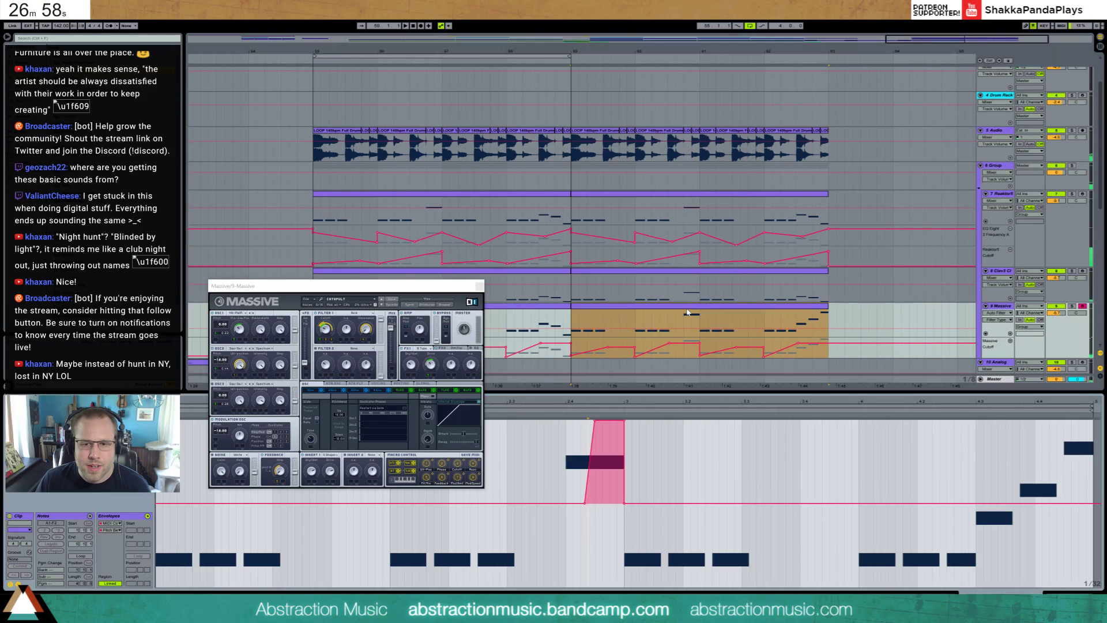
left_click(536, 501)
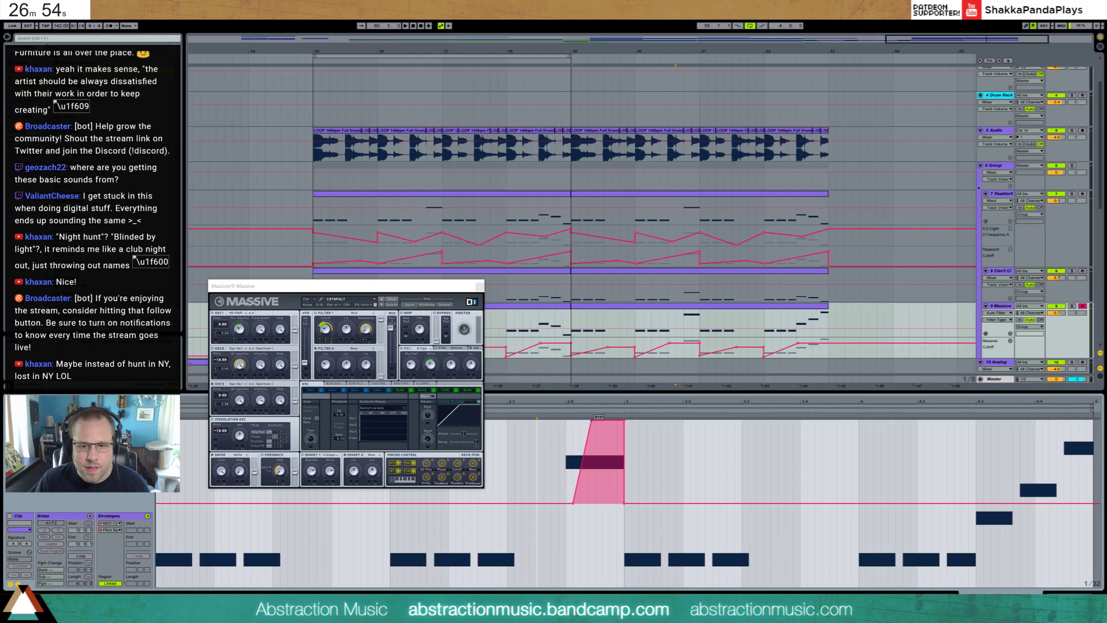
left_click(551, 438)
key("space")
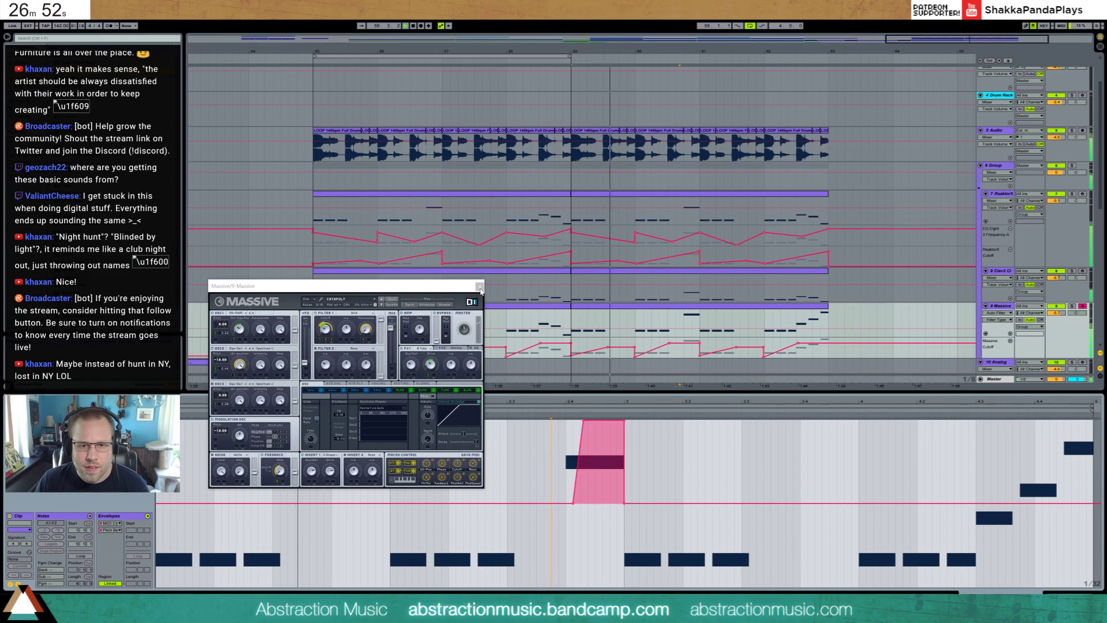
left_click(479, 286)
key("shift+Tab")
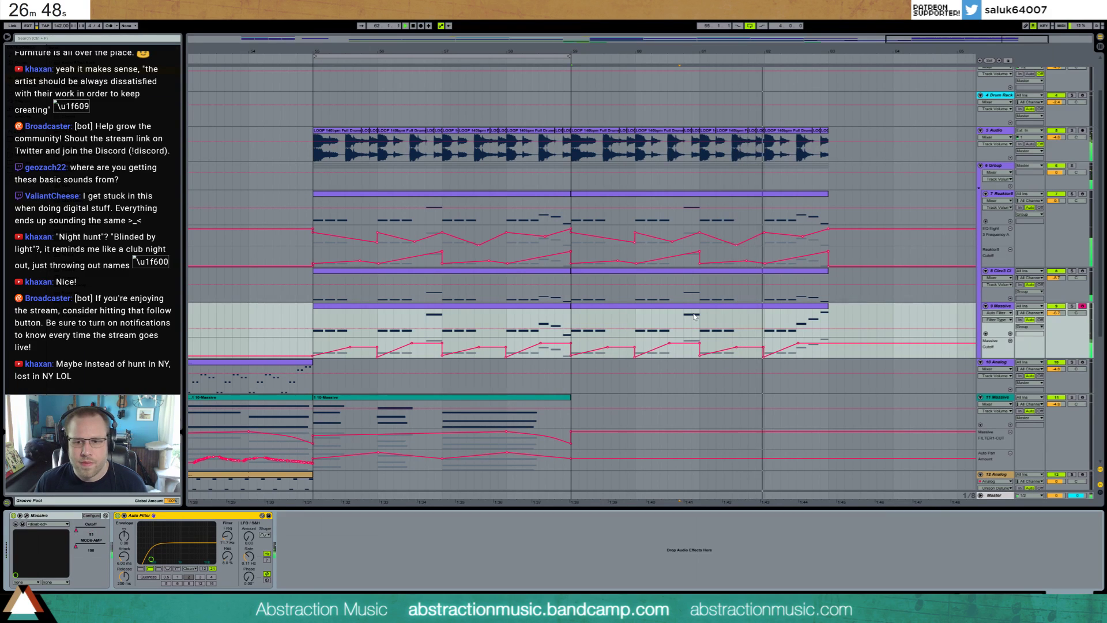
- Add four short G1 notes at the end of the third bar in the bar 59 Massive clip and play them
key("space")
double_click(743, 316)
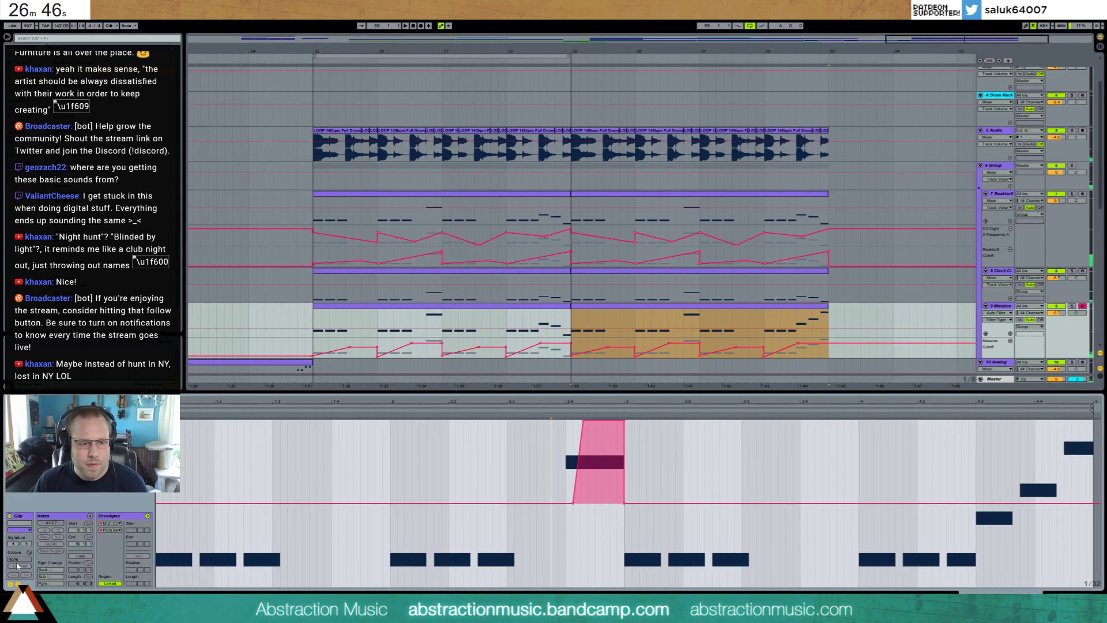
left_click(17, 584)
scroll(783, 507, "down", 2)
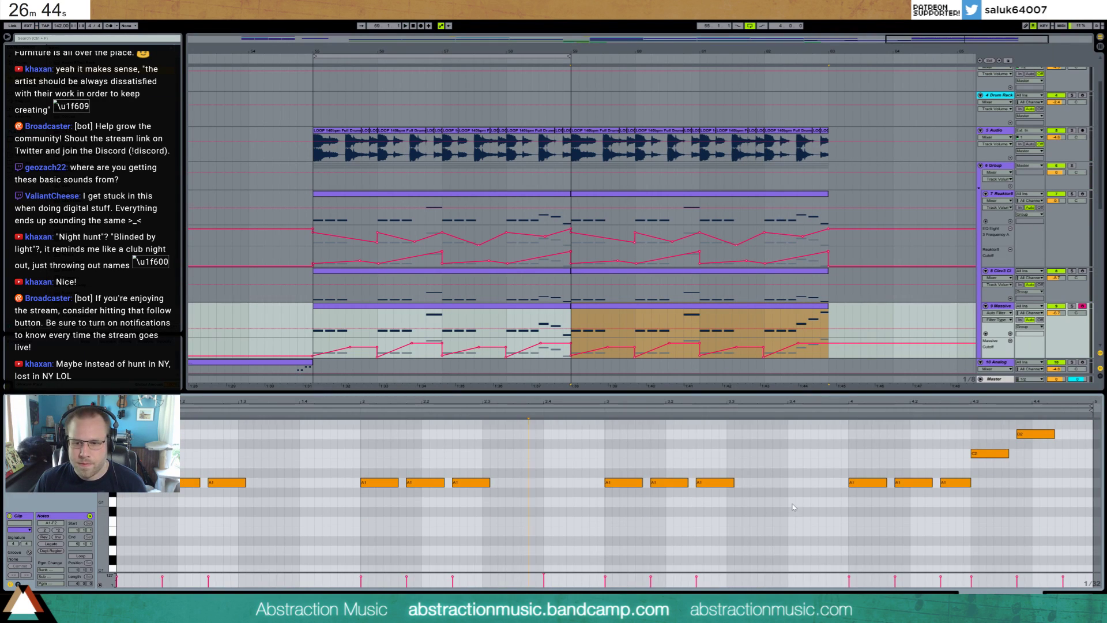
double_click(792, 502)
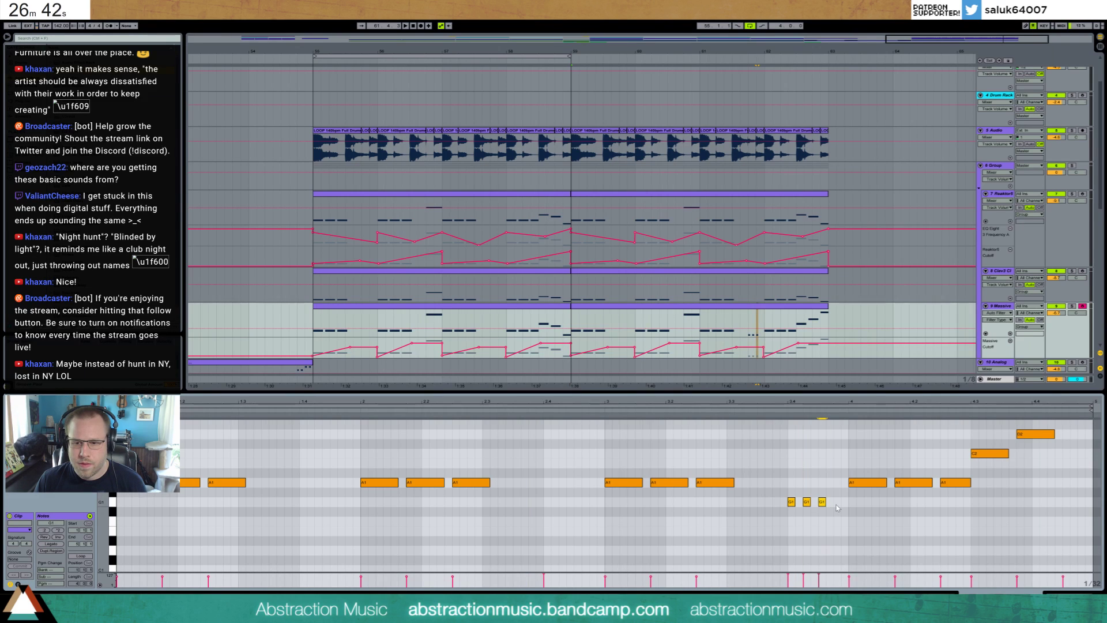
key("space")
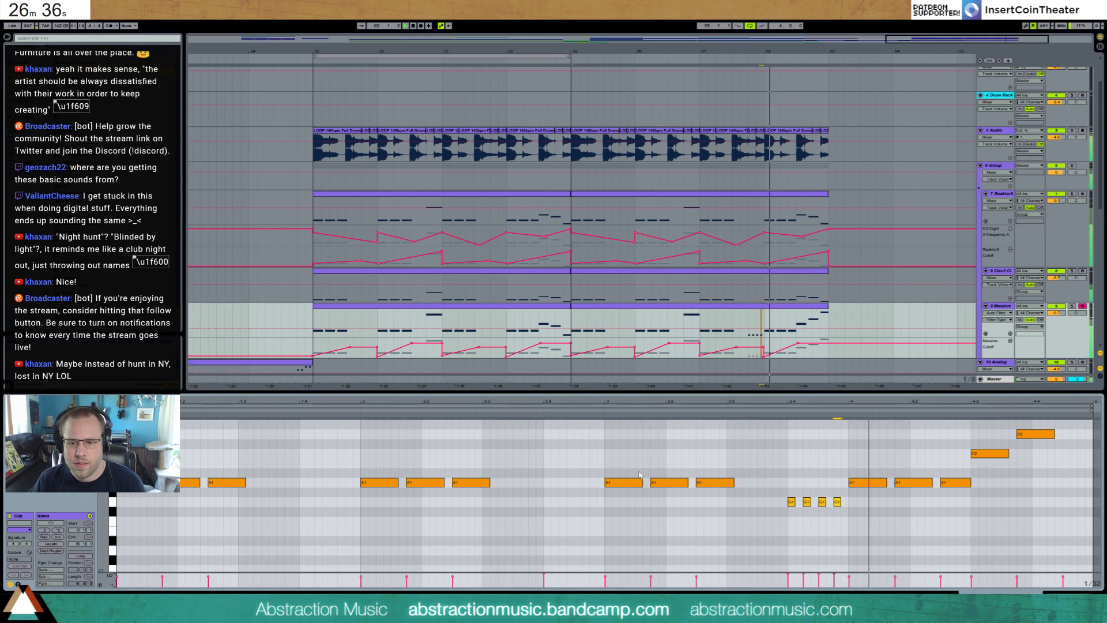
- Shorten the closing C2, D2 and F2 notes and insert a short A1 note between the C2 and D2
scroll(1007, 487, "up", 2)
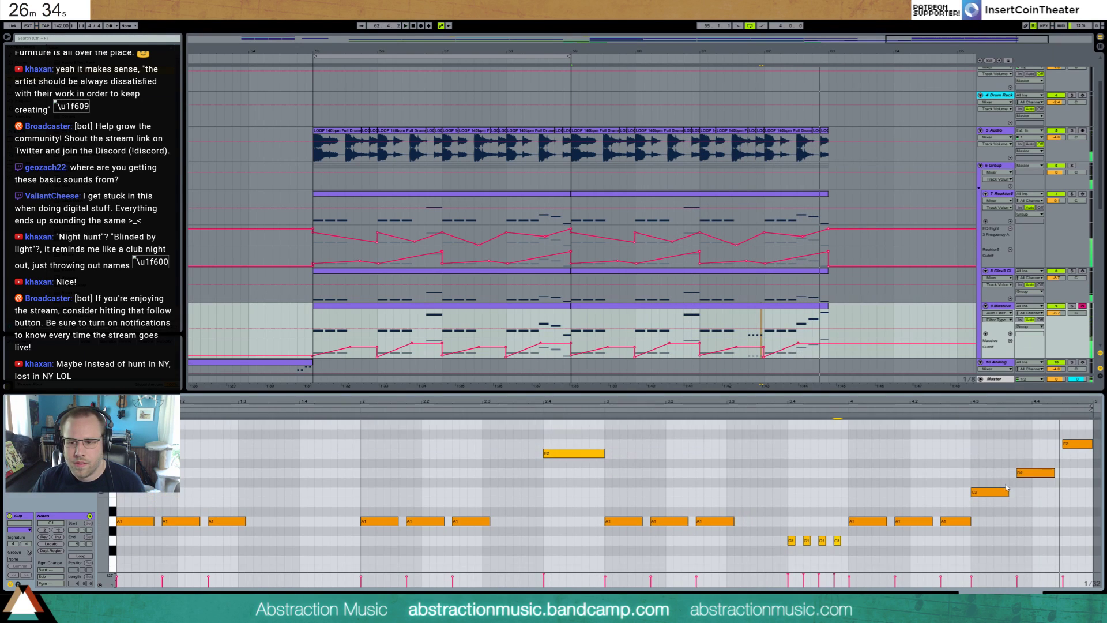
left_click_drag(1008, 491, 990, 490)
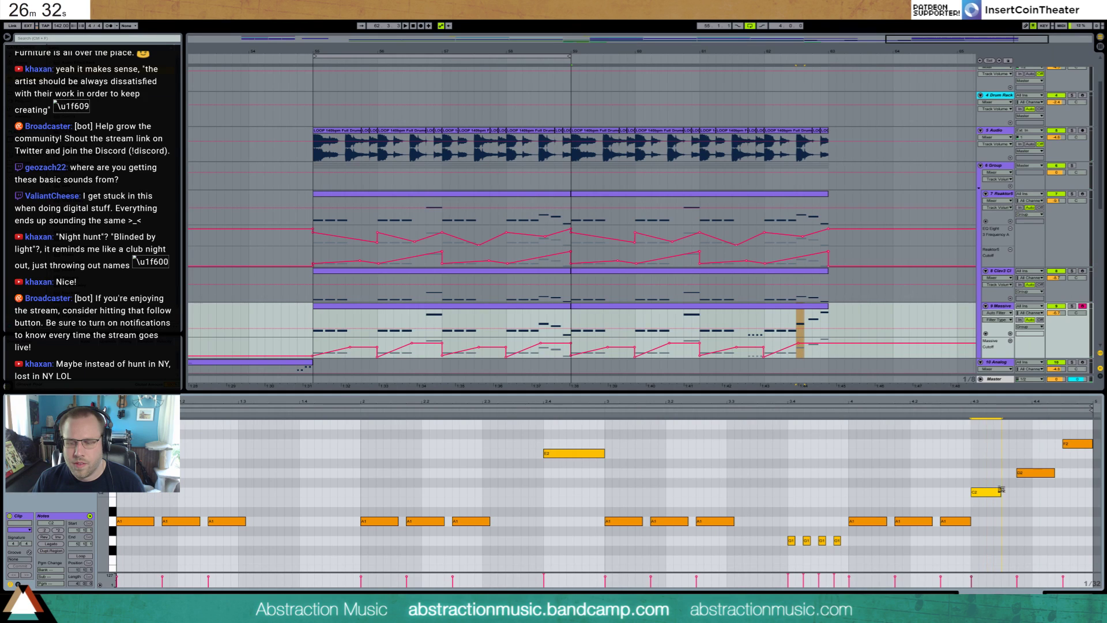
left_click_drag(999, 489, 989, 487)
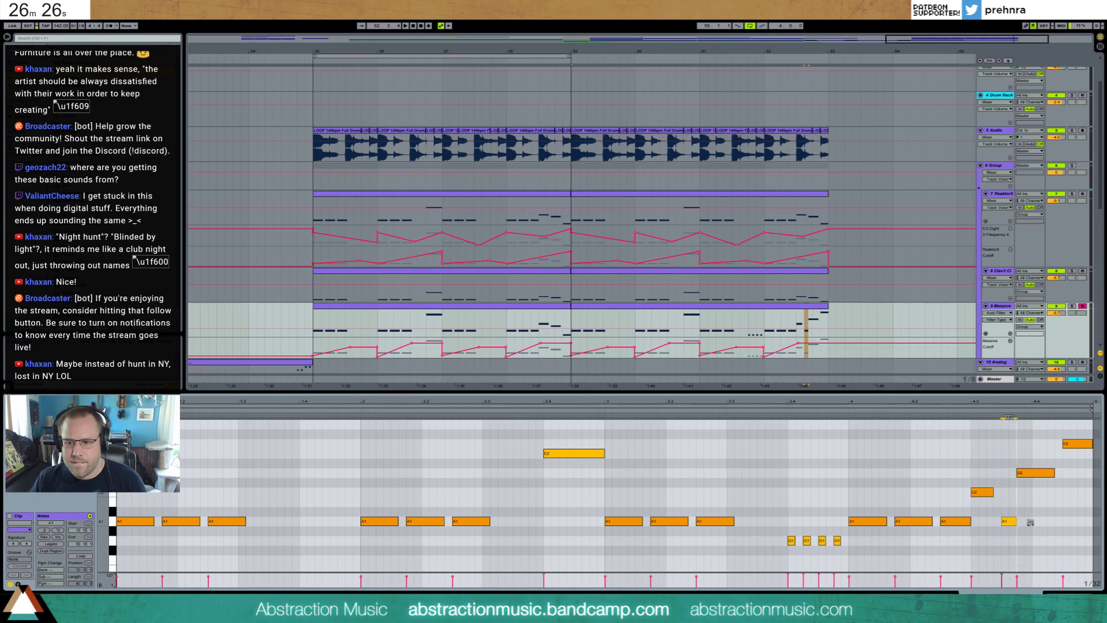
left_click_drag(1037, 475, 1052, 476)
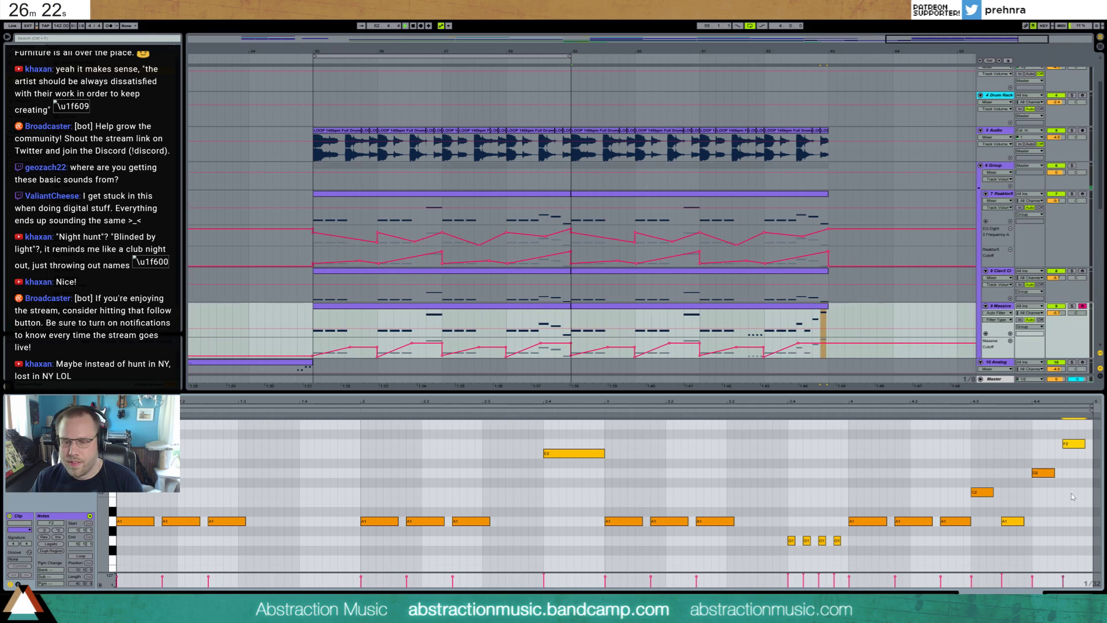
- Adjust the volume of the 5 Audio drum loop track while playing the bar 59 section
key("shift+Tab")
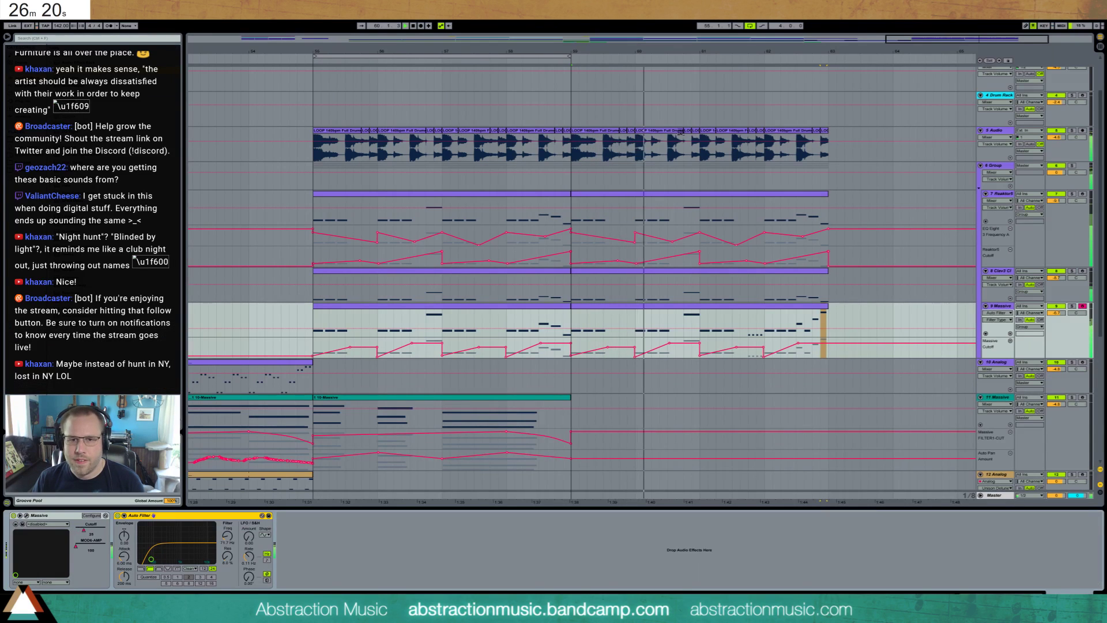
left_click(1062, 137)
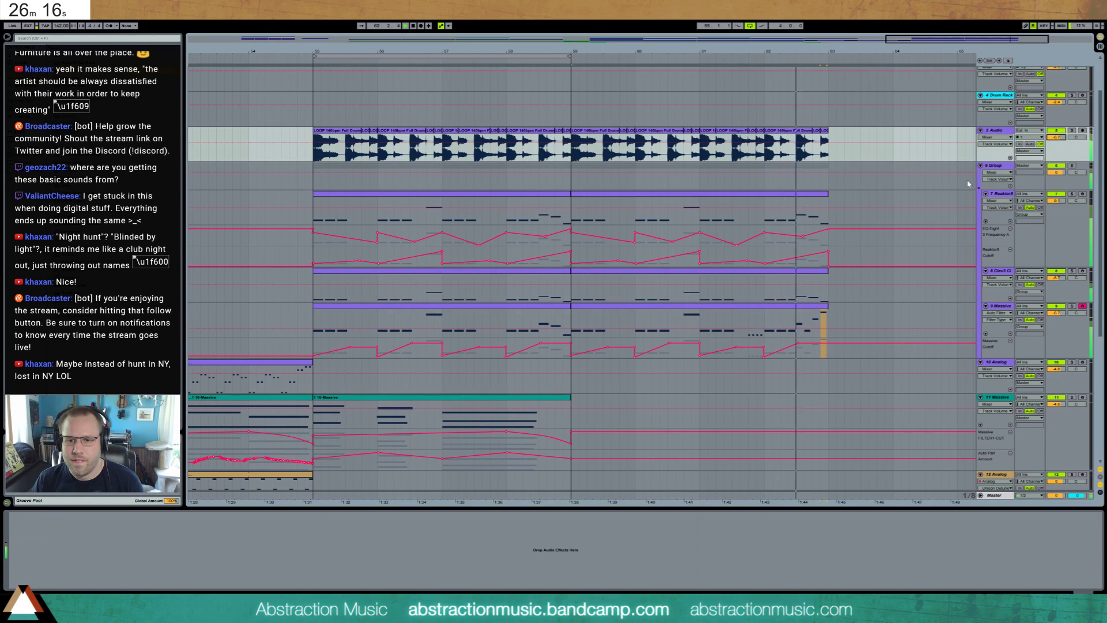
key("space")
- Replace the bar 59 Clav and Reaktor clips with the edited Massive clip's notes and play from bar 55
left_click(810, 307)
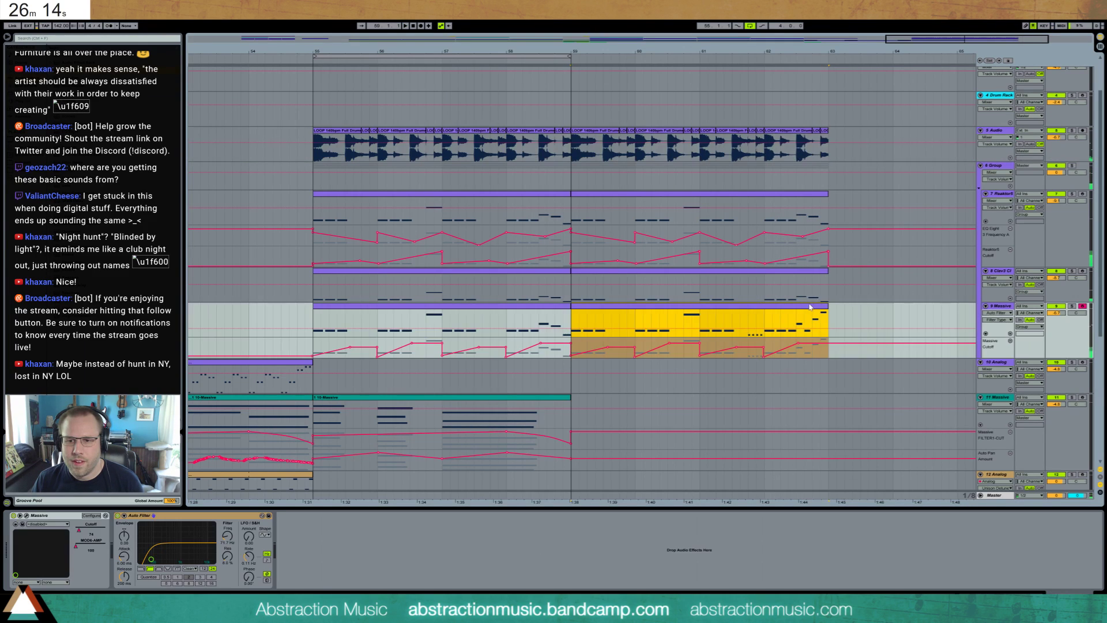
left_click(799, 285)
left_click(767, 209)
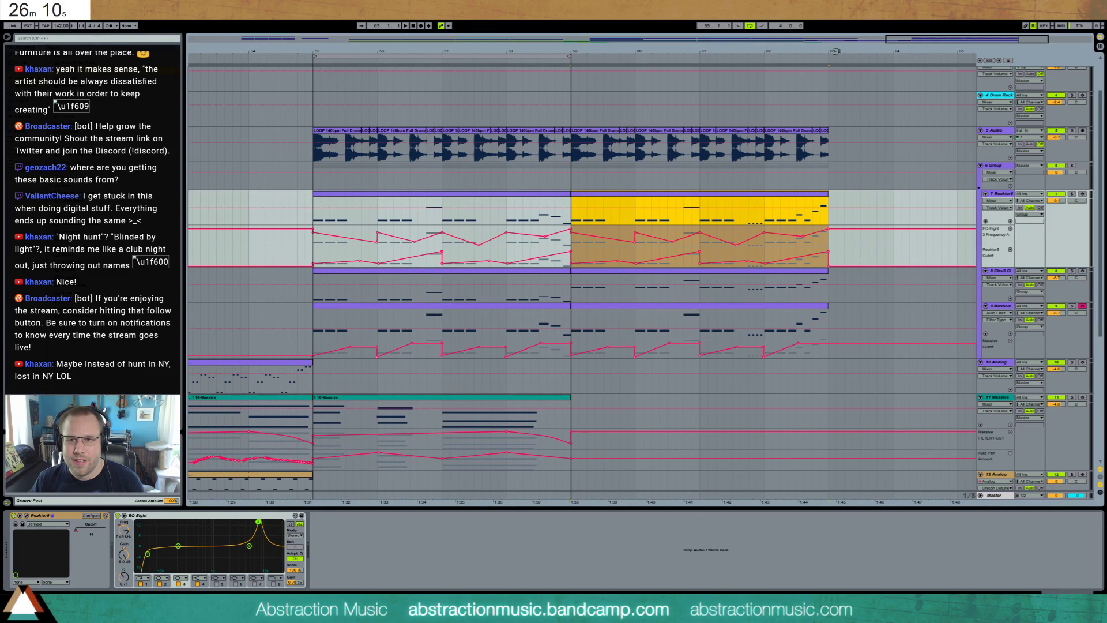
left_click_drag(797, 39, 797, 24)
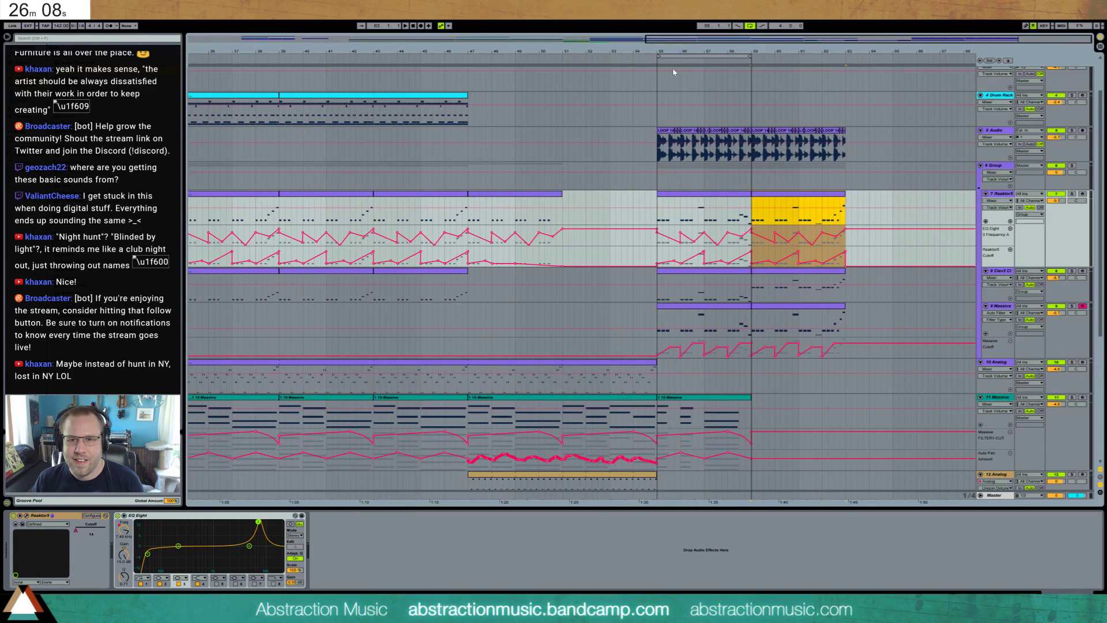
left_click(655, 61)
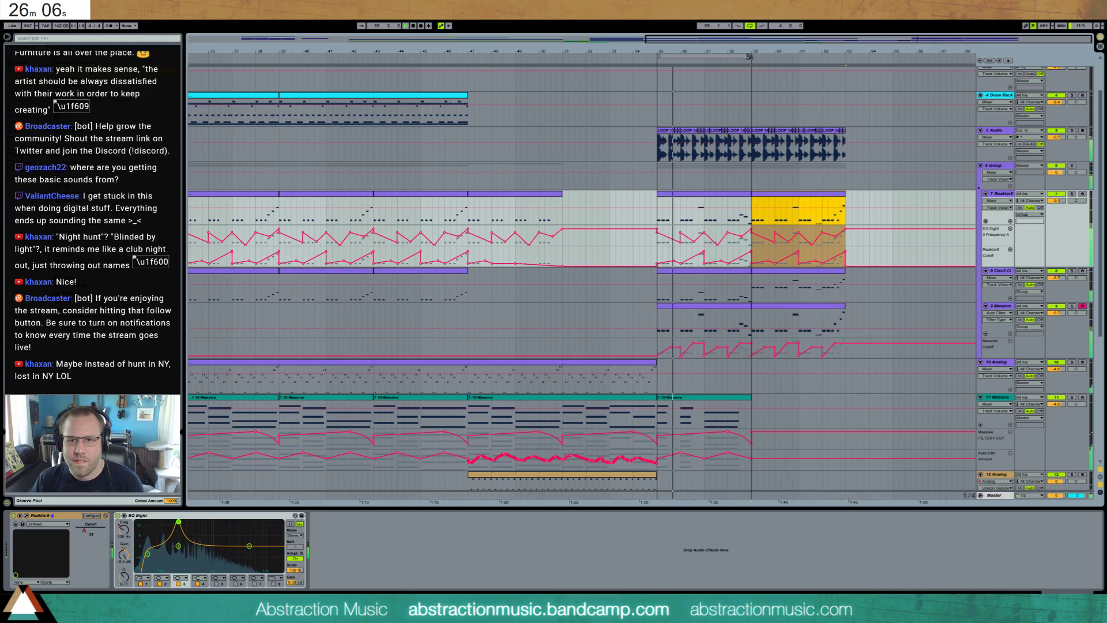
- Extend the playback loop's end to bar 63 and duplicate the 11 Massive track's bar 55 chord clip to bar 59
left_click_drag(750, 57, 846, 72)
scroll(741, 369, "down", 2)
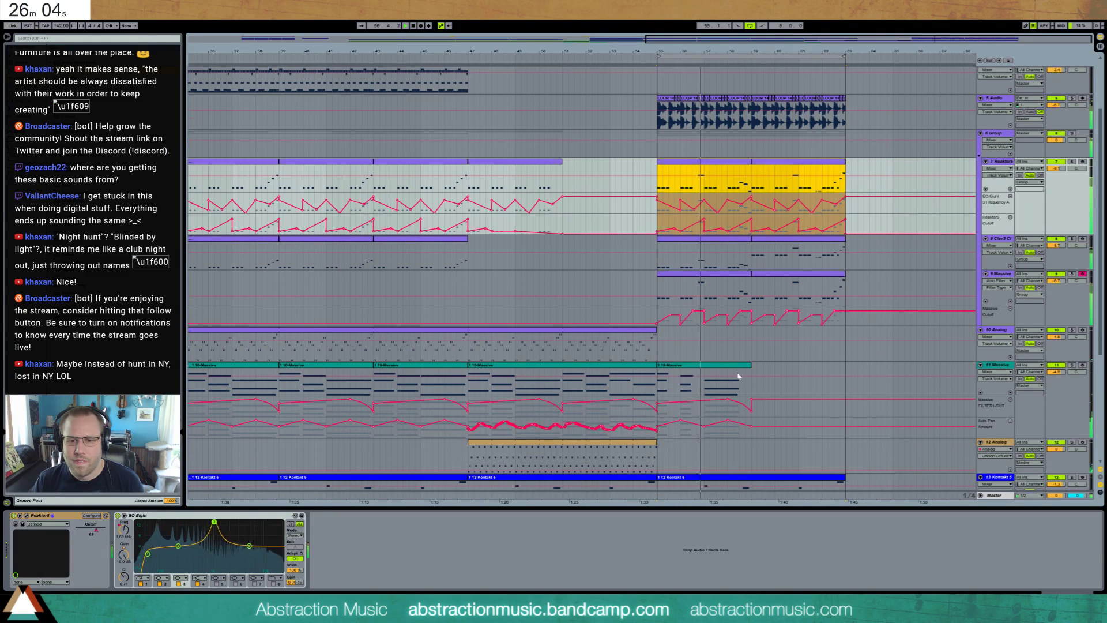
left_click(741, 370)
key("ctrl+d")
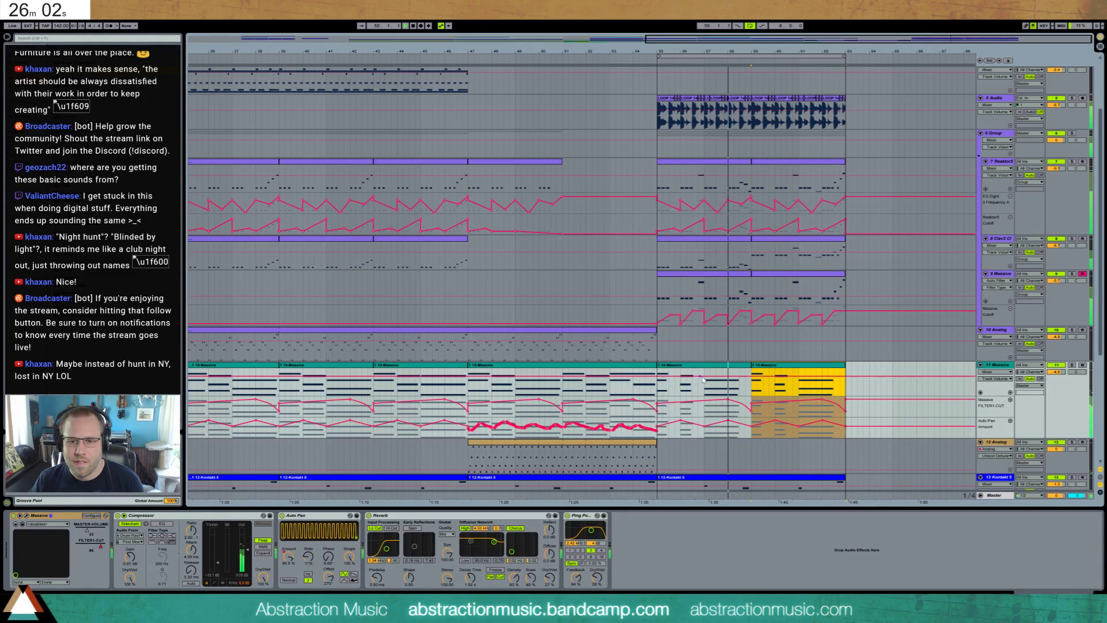
- Lengthen the short chords in the bar 55 Kontakt 5 clip and play the section
scroll(685, 384, "down", 3)
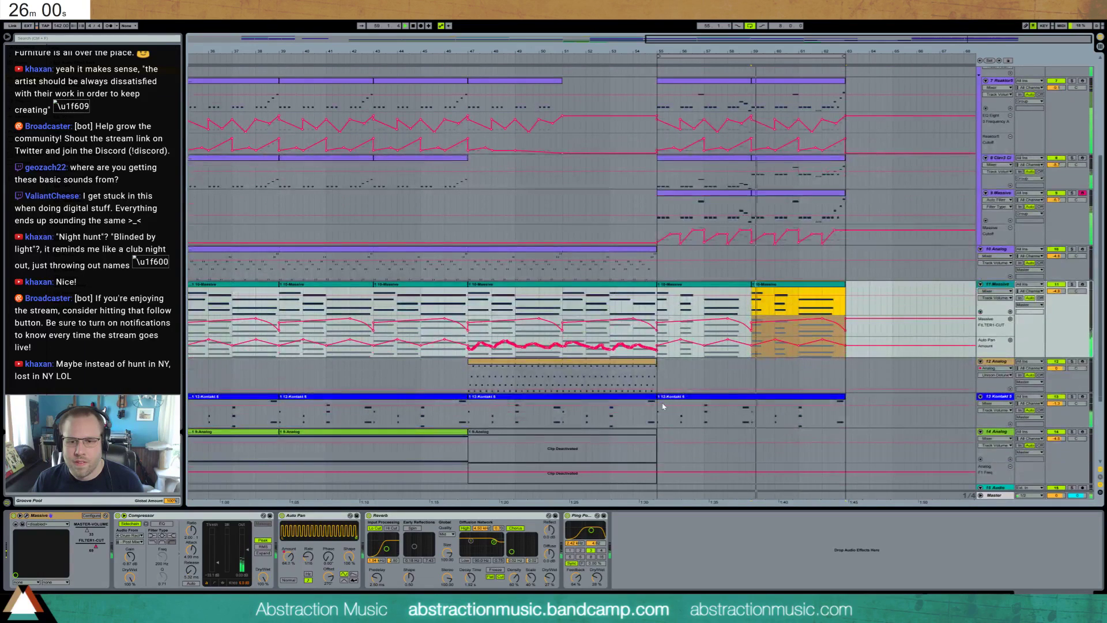
double_click(713, 405)
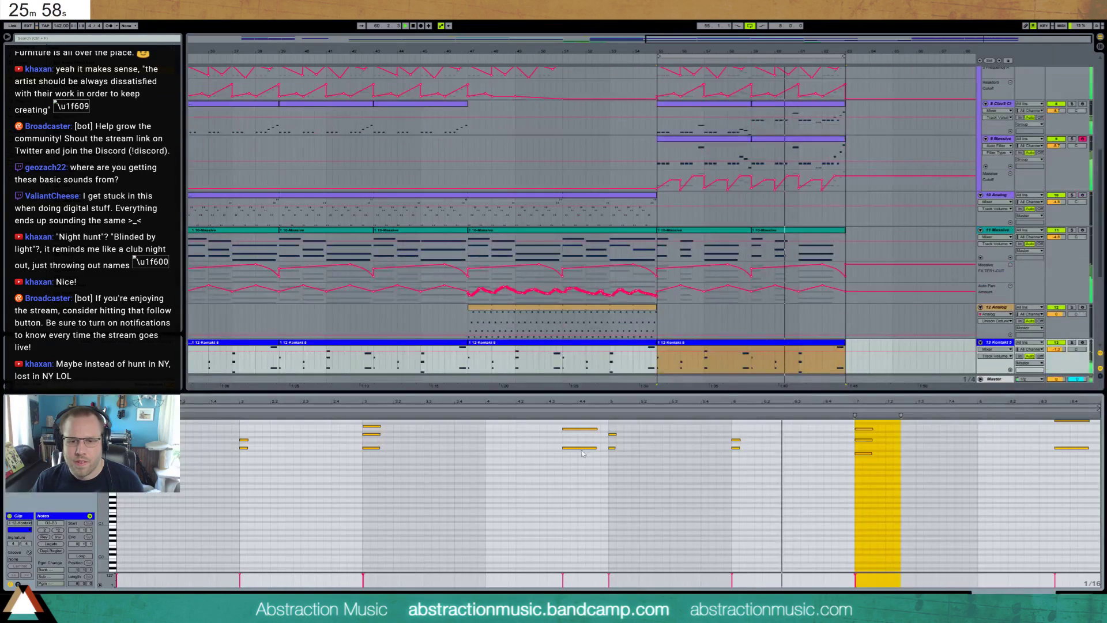
left_click_drag(301, 485, 218, 403)
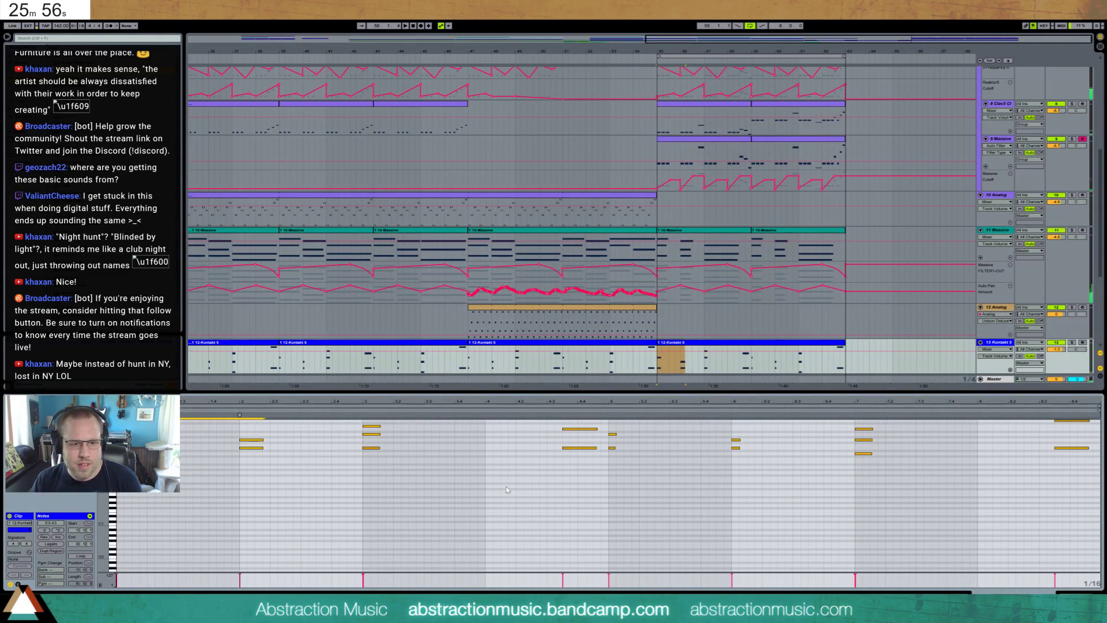
left_click_drag(605, 496, 770, 423)
left_click(417, 442)
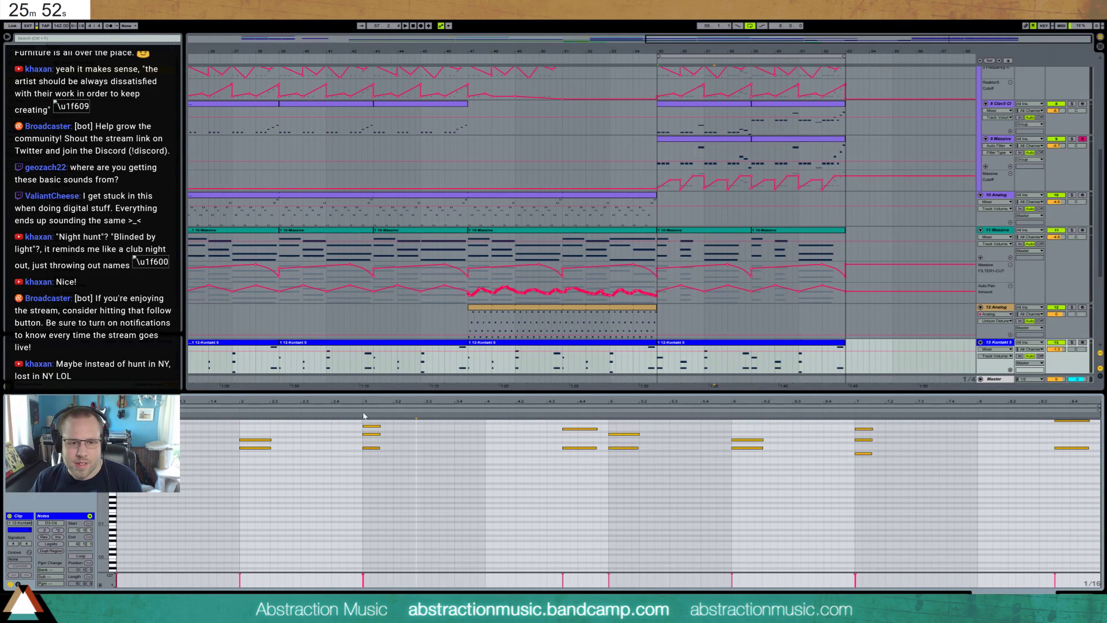
left_click_drag(895, 526, 854, 405)
scroll(868, 508, "up", 2)
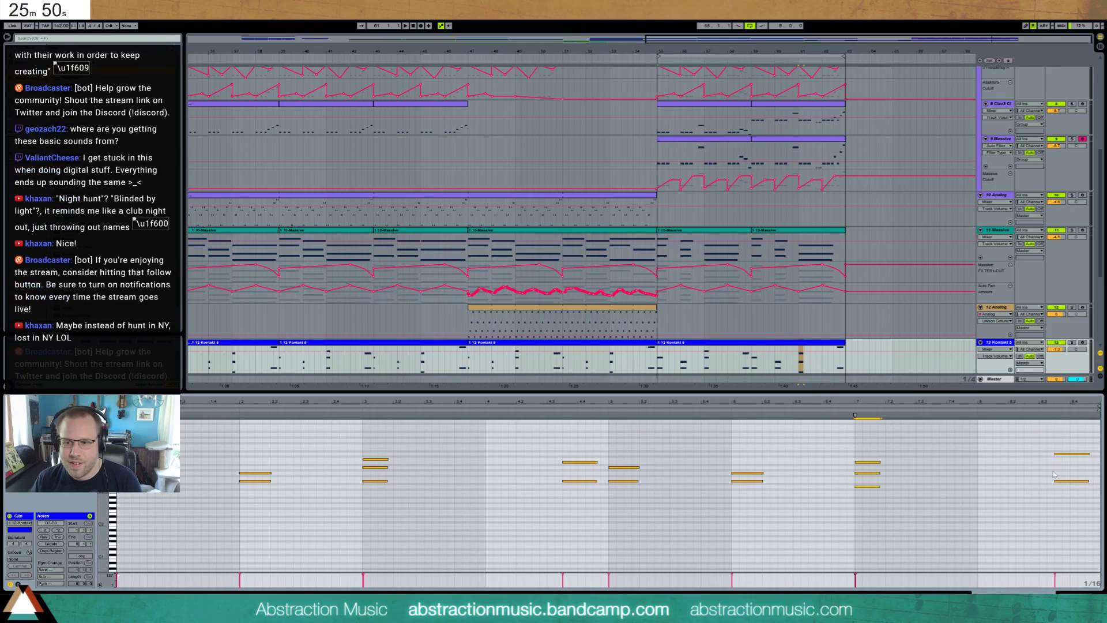
left_click_drag(1057, 430, 1074, 480)
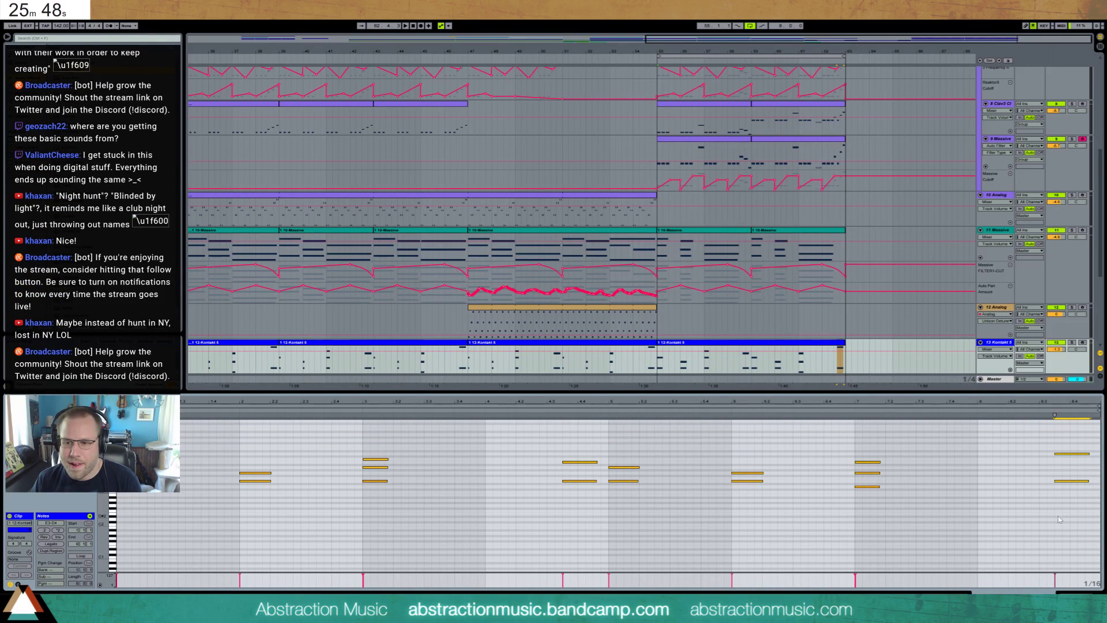
key("ctrl+a")
key("space")
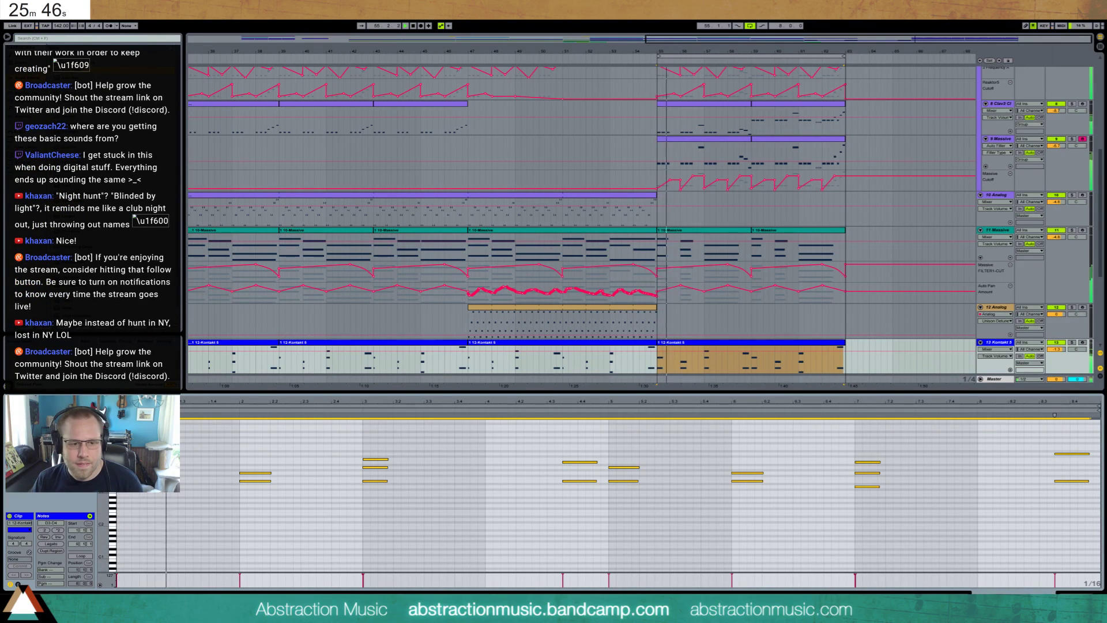
- Raise both notes of the bar 56 chord in the Kontakt 5 clip and play it back
left_click_drag(233, 471, 270, 494)
key("Up")
key("Up")
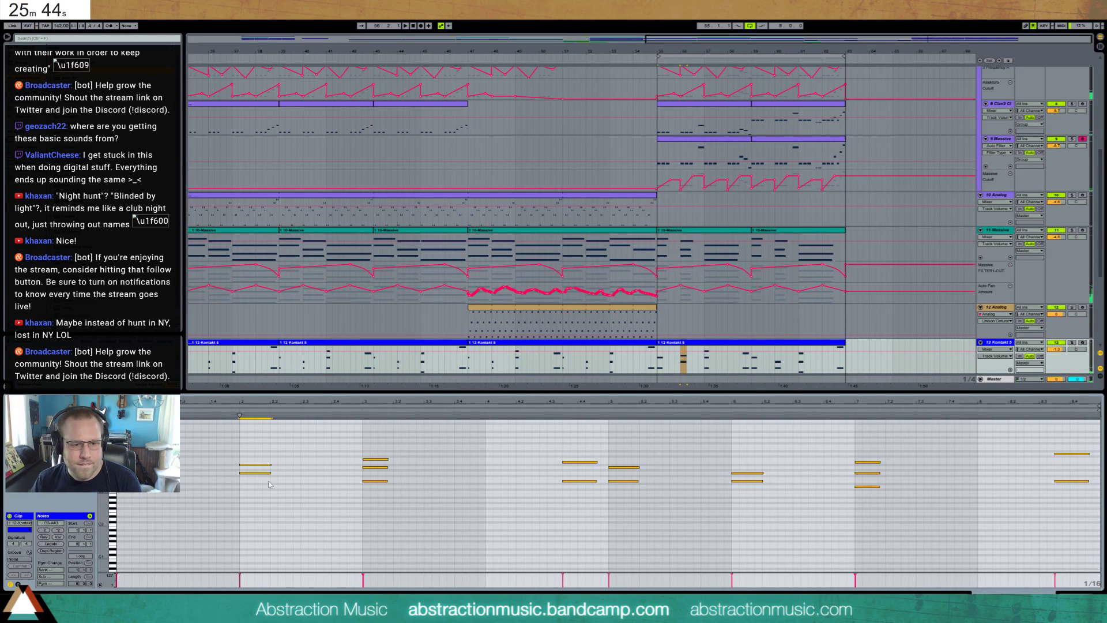
key("space")
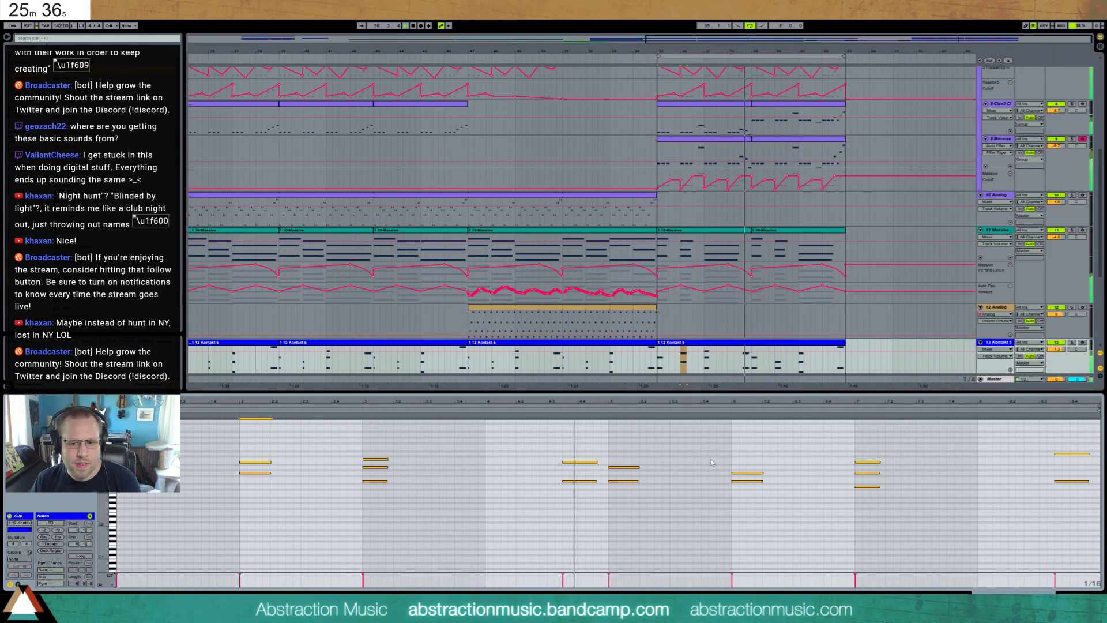
- Raise both notes of the Kontakt 5 clip's bar 60 chord and move the bar 61 chord's lowest note up an octave
left_click_drag(720, 445, 744, 482)
key("Up")
key("Up")
key("Up")
left_click_drag(735, 441, 747, 468)
key("Up")
left_click(875, 497)
left_click_drag(872, 487, 872, 453)
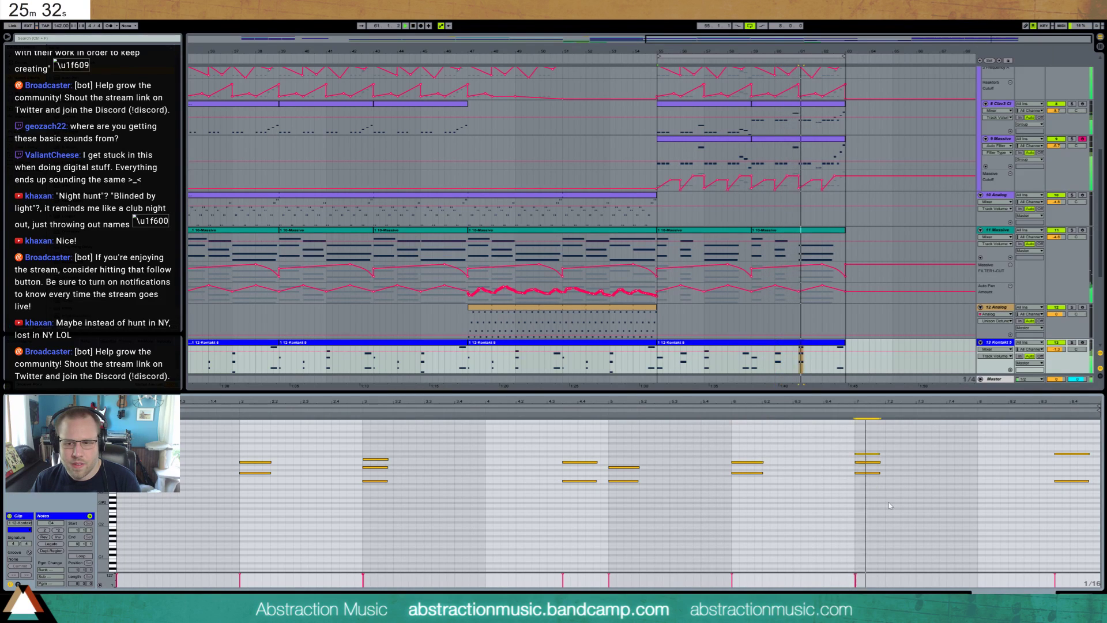
- Raise the lower note of the final chord in the Kontakt 5 clip while the loop plays
left_click_drag(1058, 440, 1078, 517)
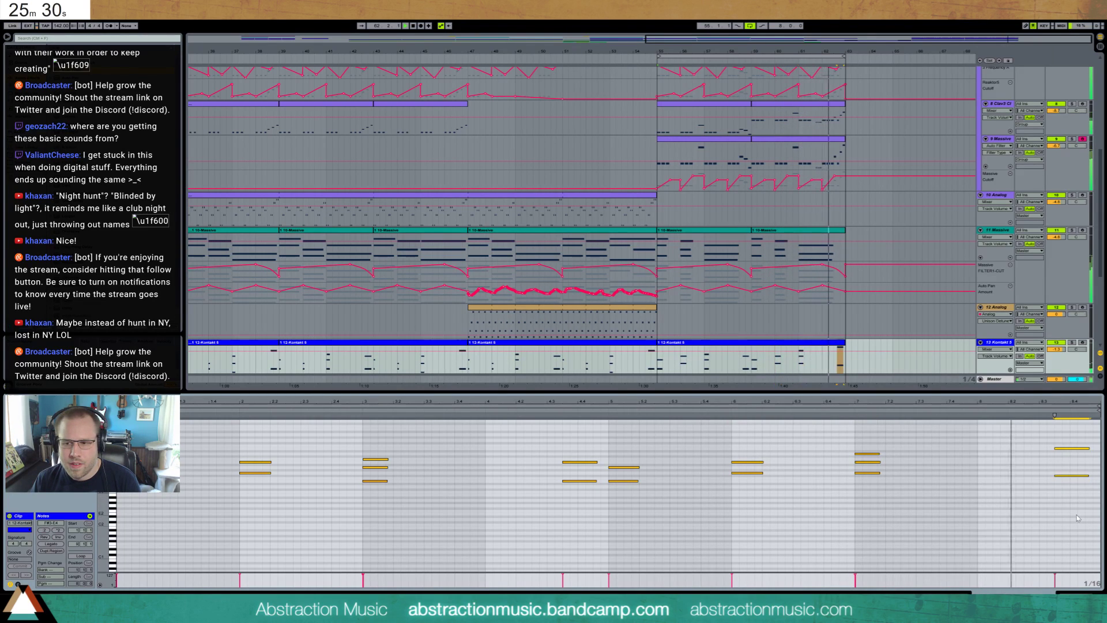
key("Up")
key("Up")
key("Up")
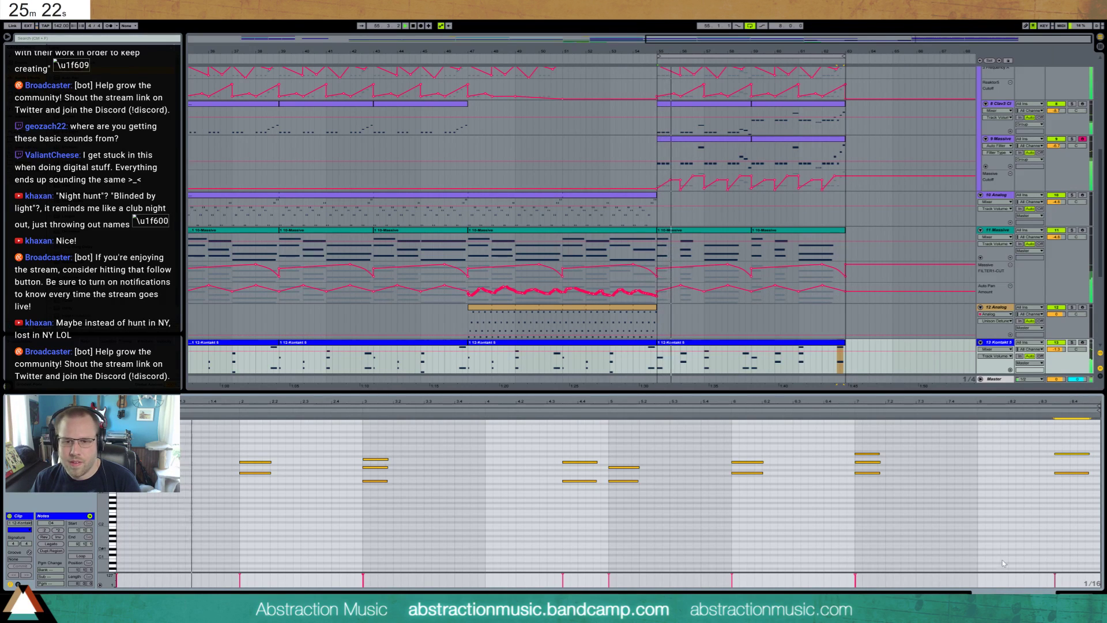
- Switch the Massive bass track's Auto Filter to a notch, adjust its frequency and resonance, and turn the filter off
key("shift+Tab")
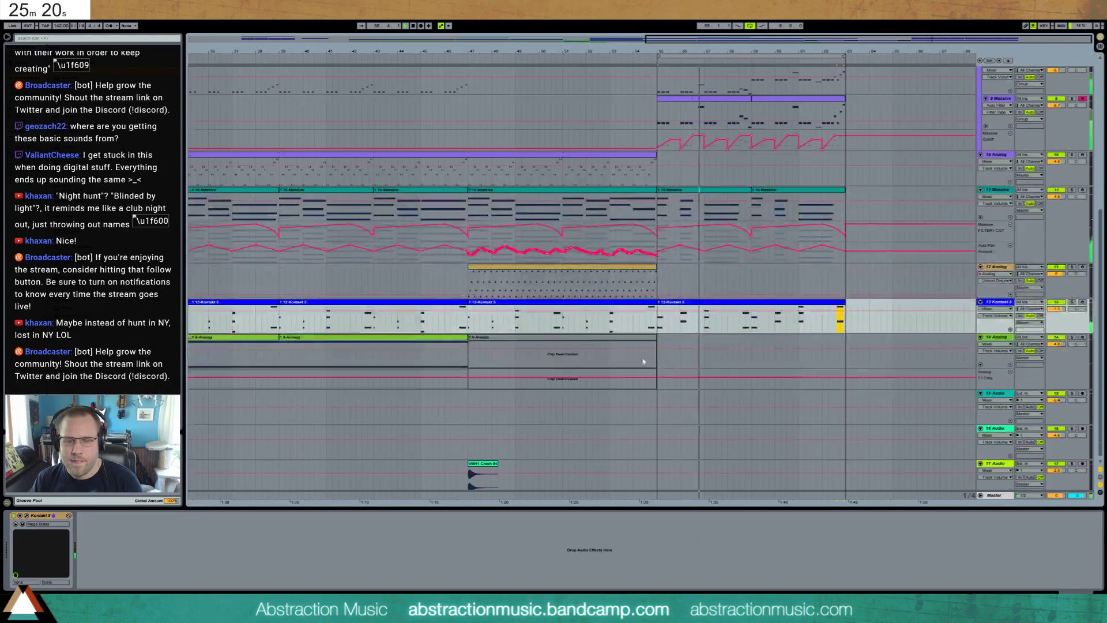
scroll(806, 357, "up", 3)
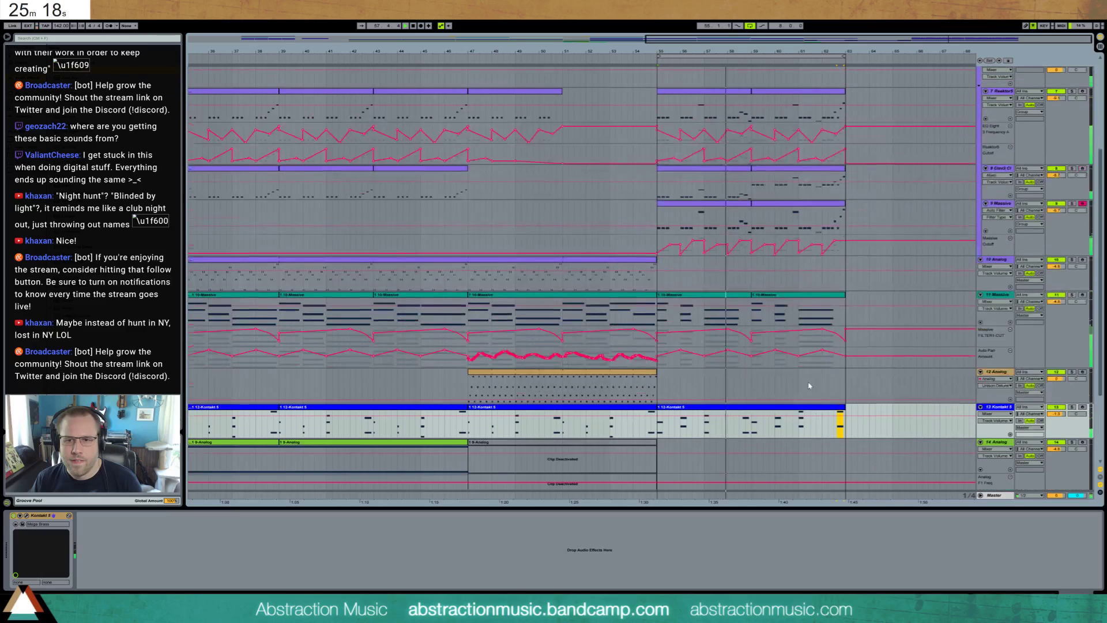
scroll(809, 386, "up", 1)
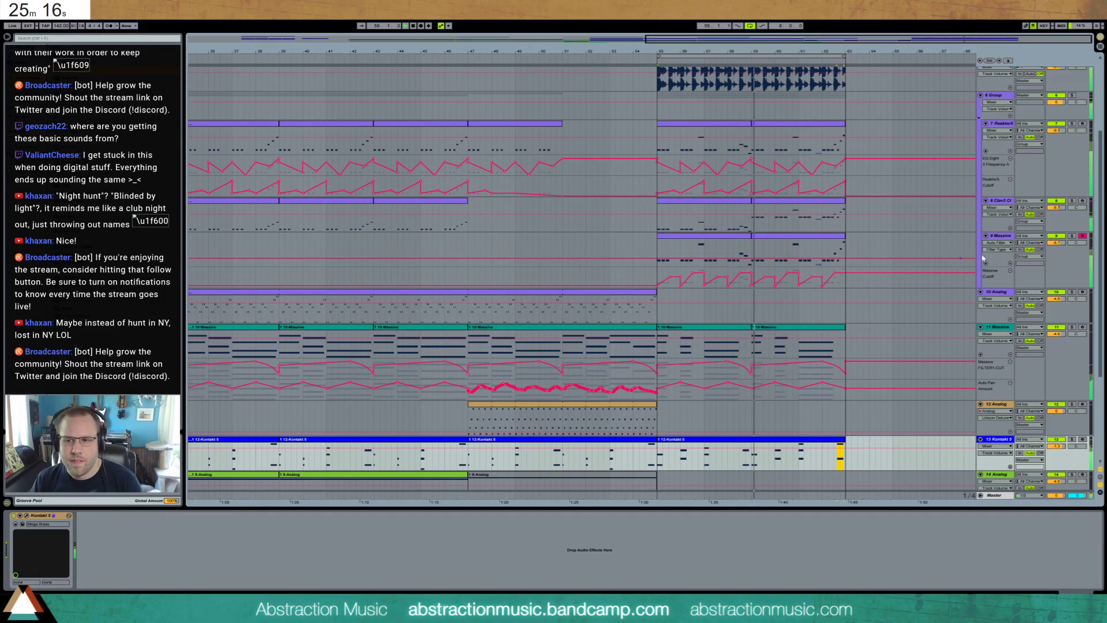
left_click(822, 238)
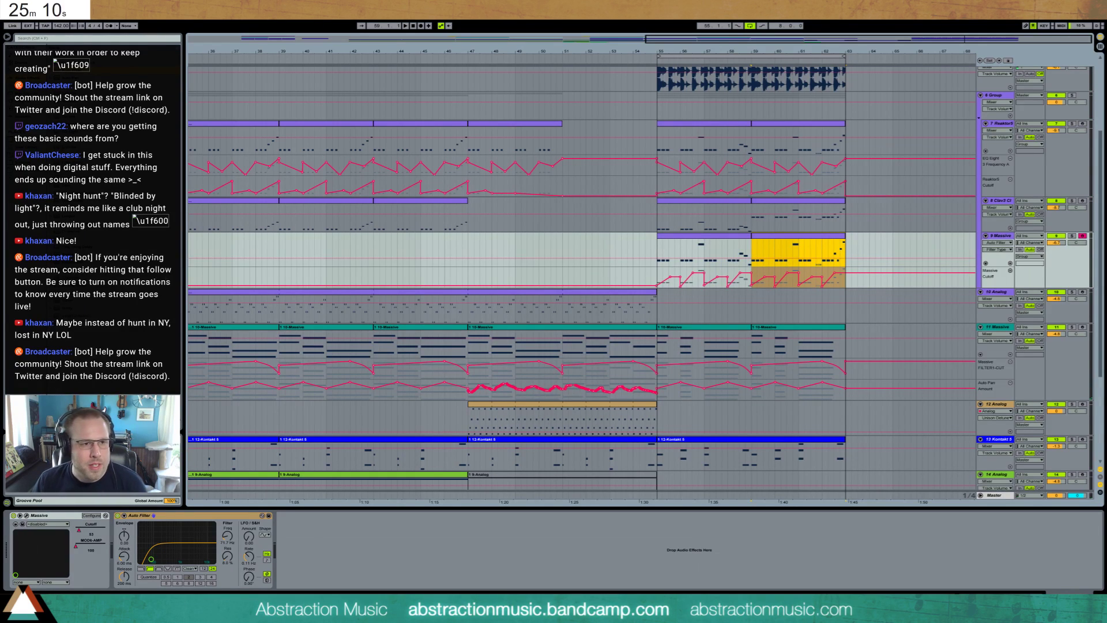
left_click(168, 569)
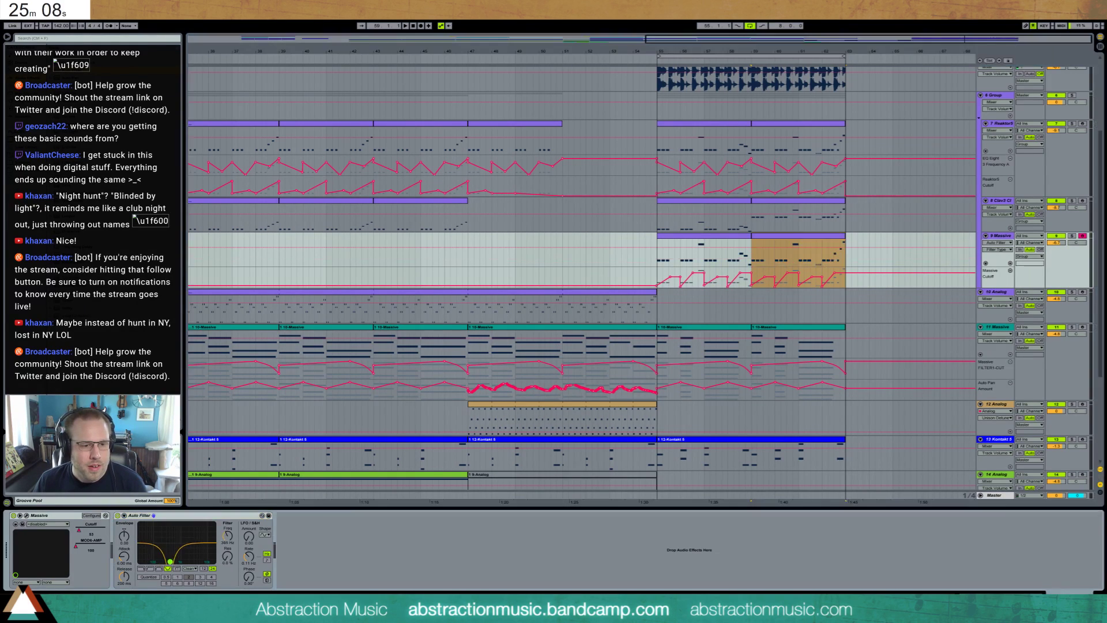
mouse_move(170, 561)
left_mouse_down()
mouse_move(159, 561)
mouse_move(164, 552)
left_mouse_up()
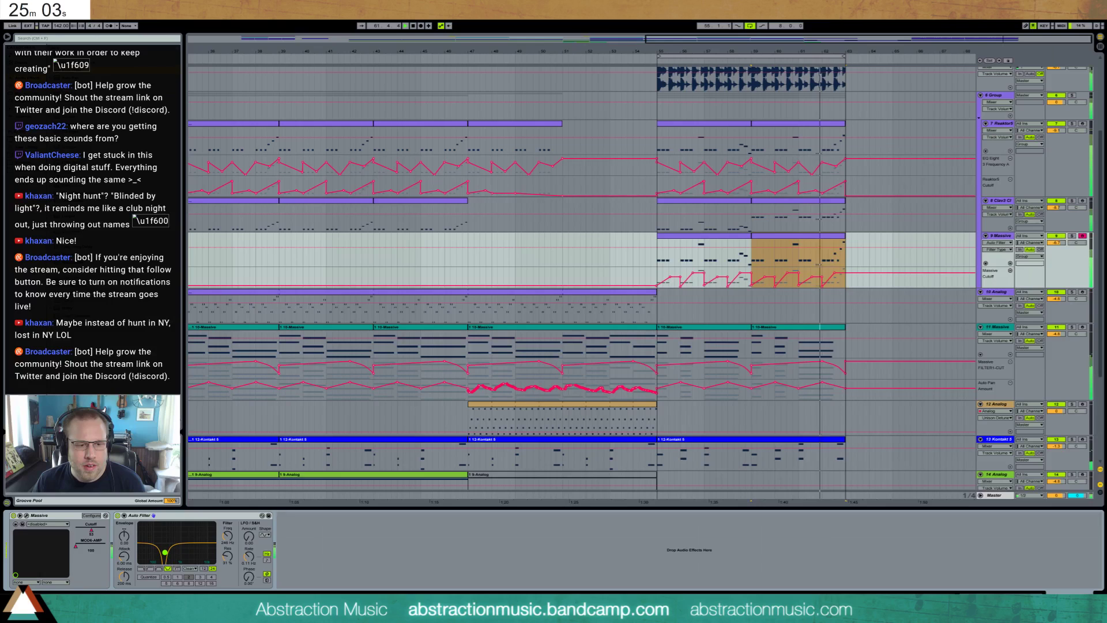
left_click(117, 515)
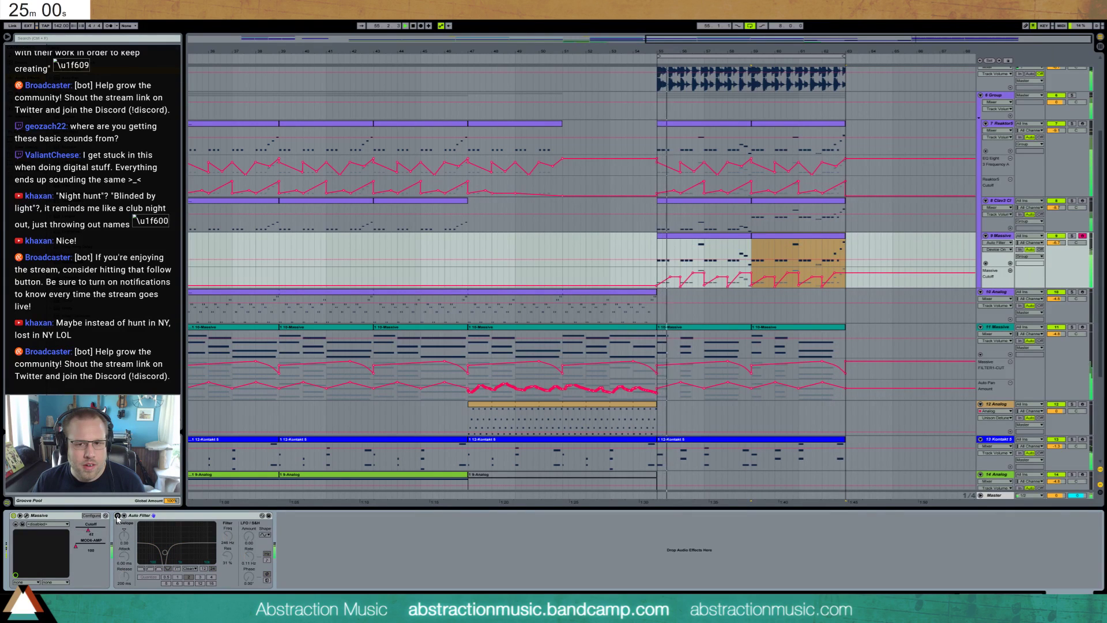
- Try the 4 Drum Rack pattern over bars 55 to 63 and delete the copied clip
scroll(721, 124, "up", 3)
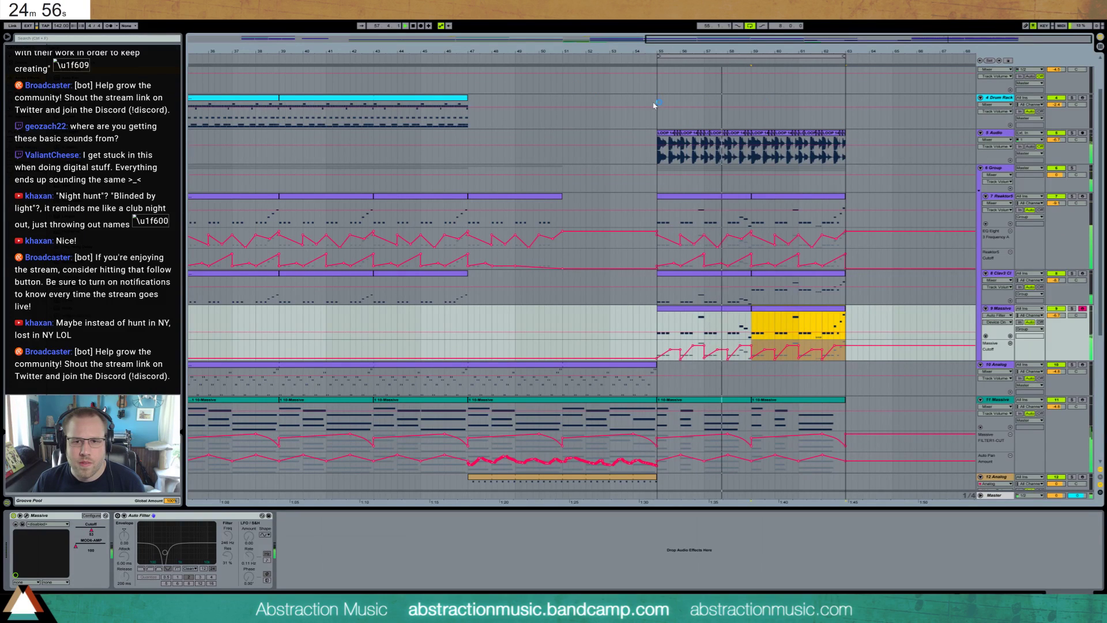
left_click(427, 98)
left_click_drag(738, 111, 798, 109)
key("space")
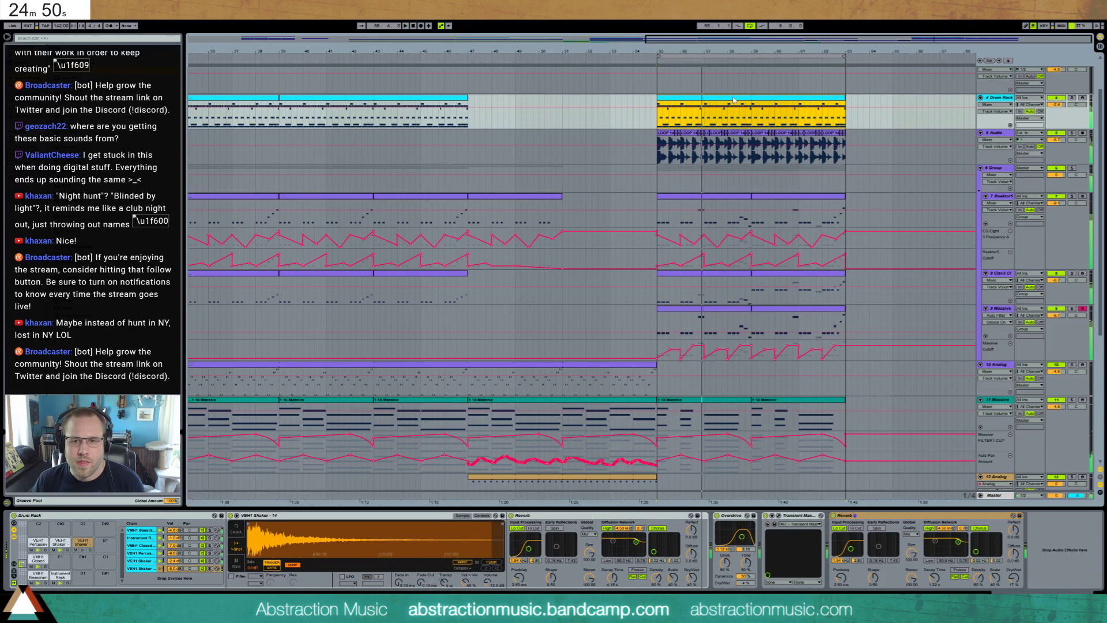
double_click(717, 107)
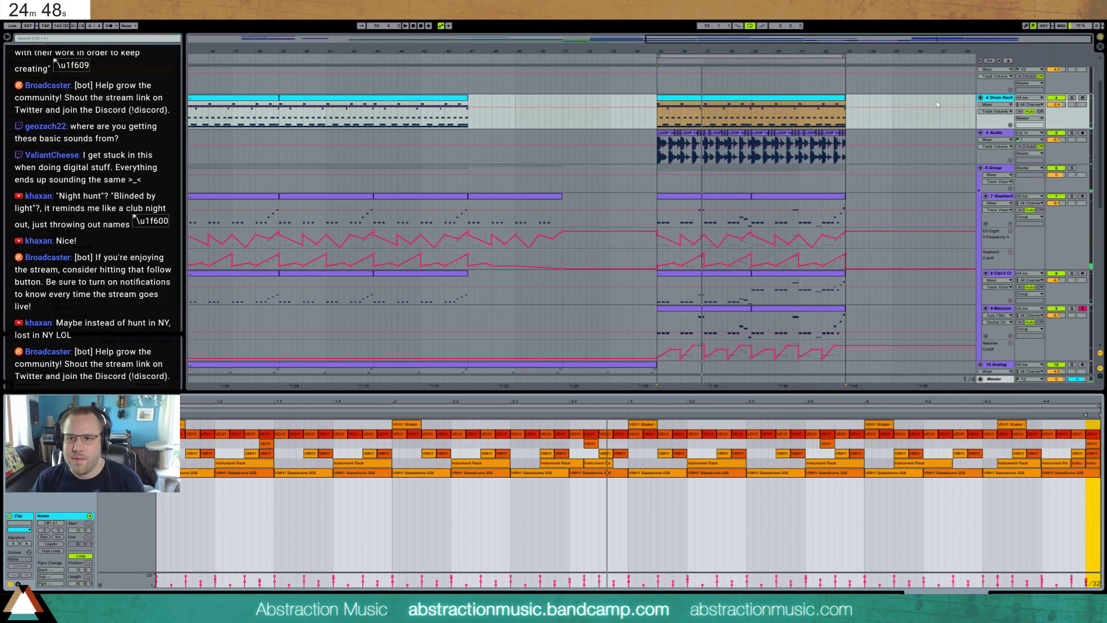
left_click(781, 98)
key("Delete")
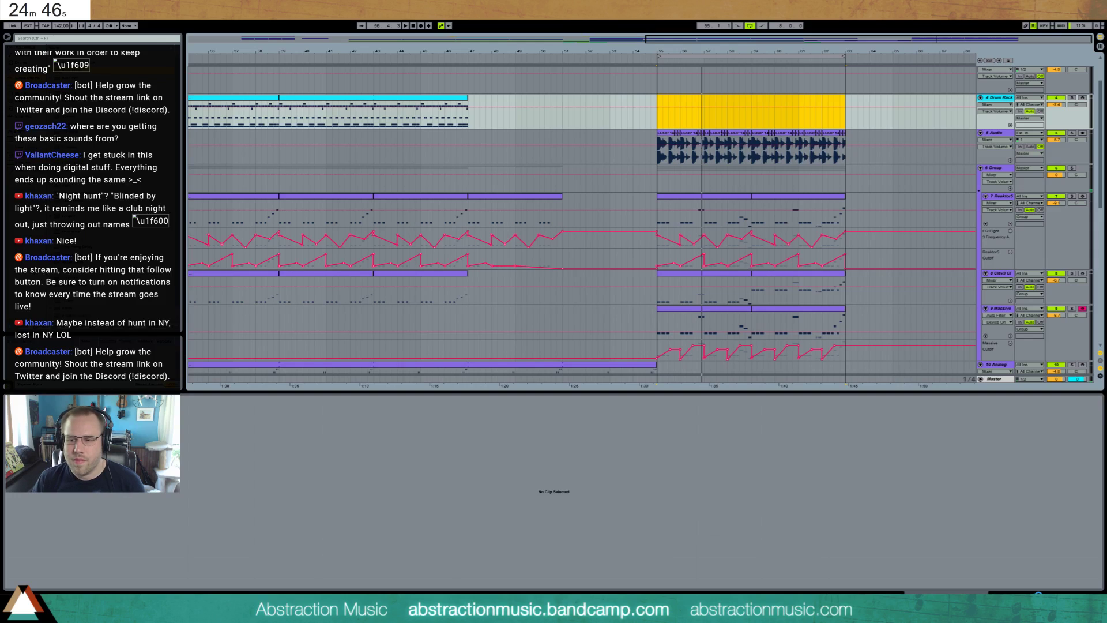
key("shift+Tab")
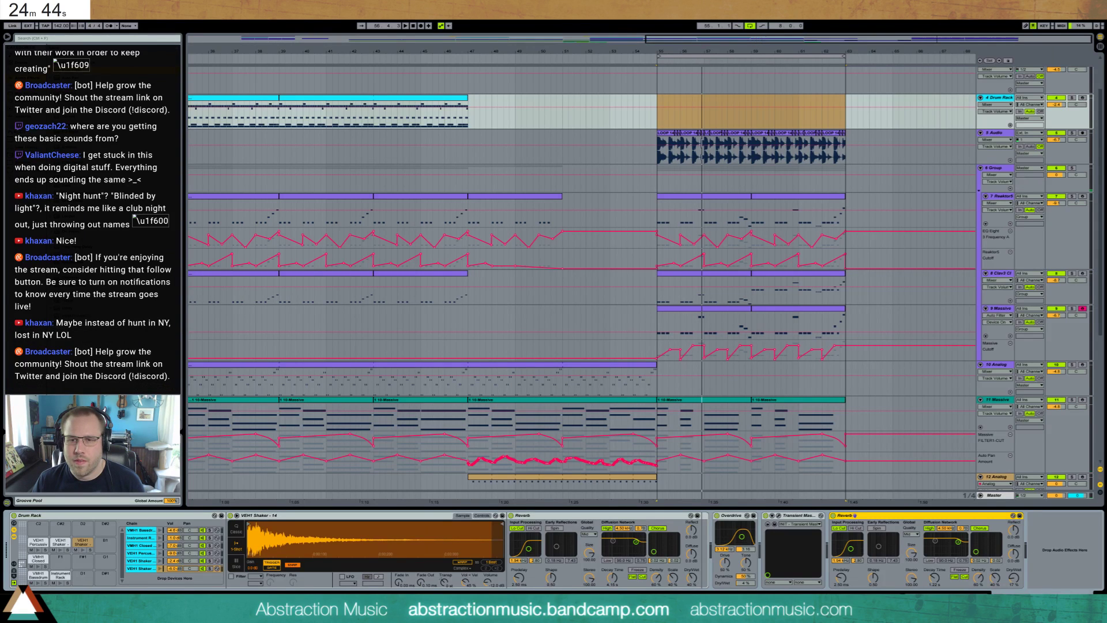
left_click(692, 94)
- Insert an audio track below 5 Audio and place a drum sample from the browser on it at bar 55
left_click(1003, 133)
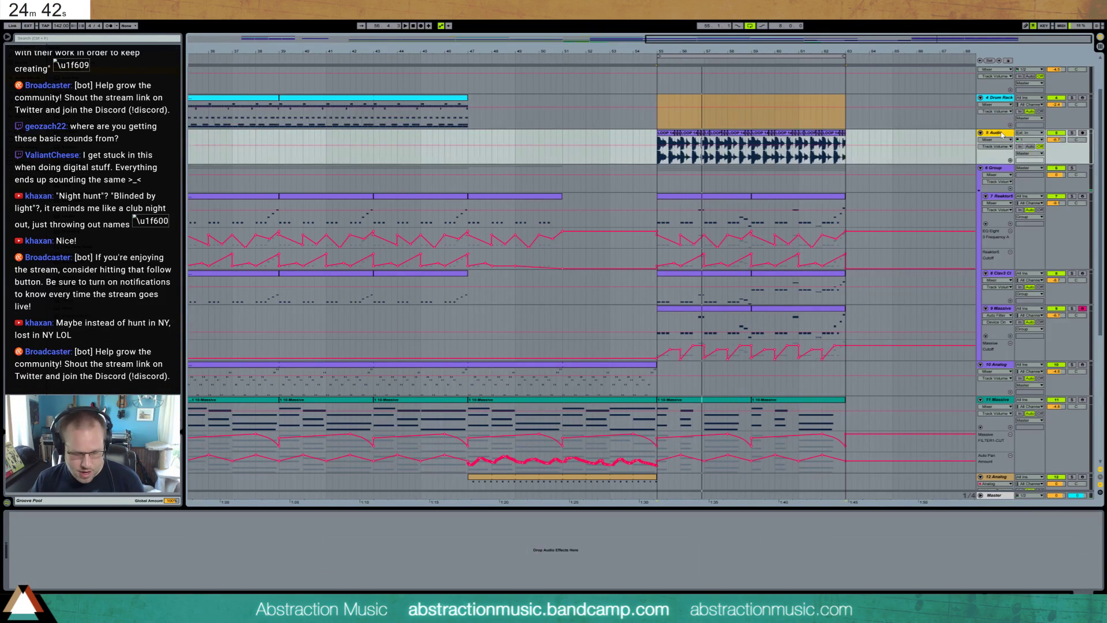
key("ctrl+t")
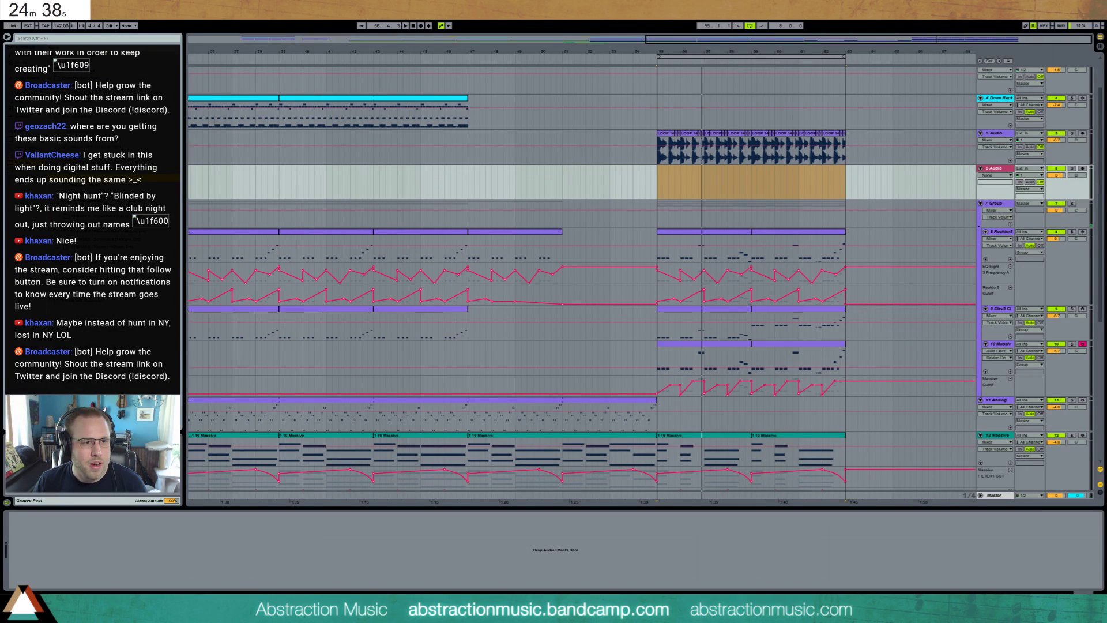
left_click(75, 40)
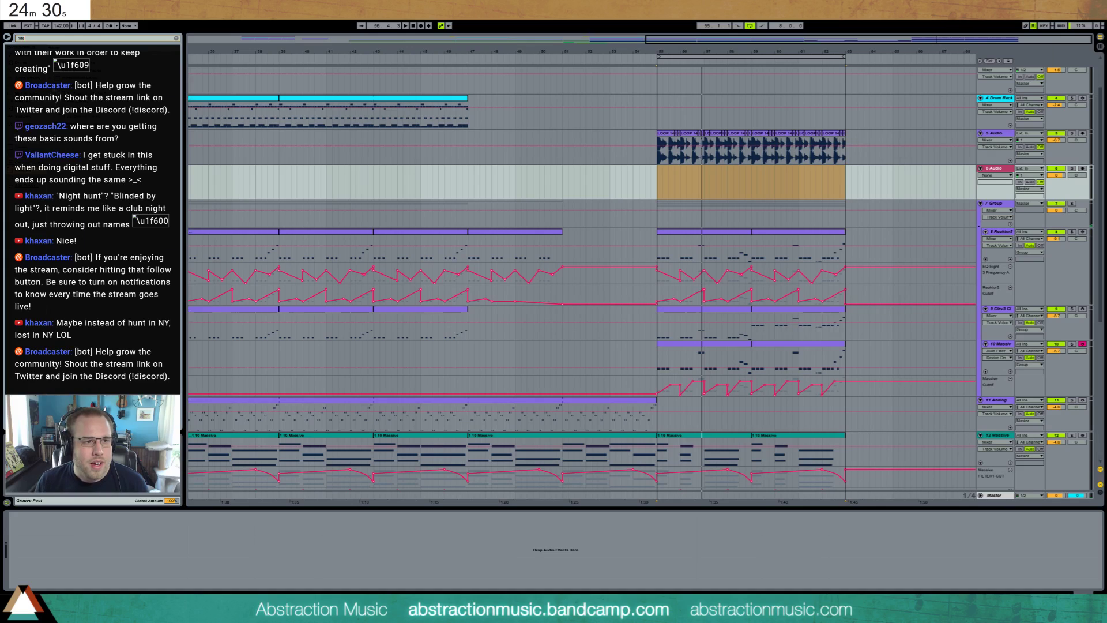
left_click(112, 101)
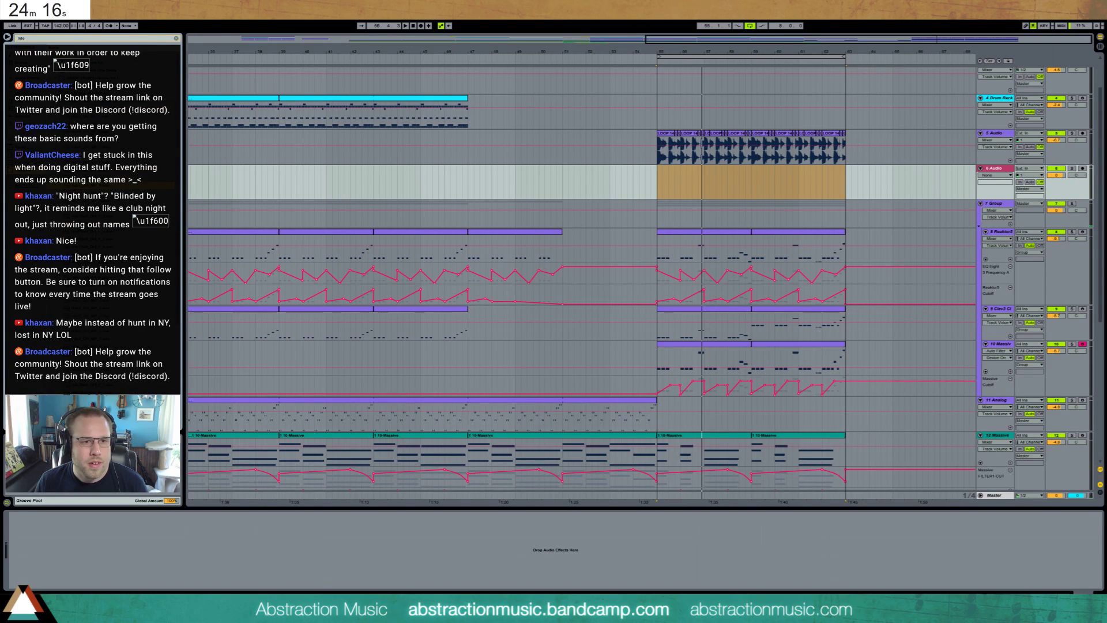
left_click_drag(93, 186, 659, 191)
- Trim the new drum sample to about one and a half beats and repeat it every half bar from bar 55
left_click_drag(929, 38, 945, 140)
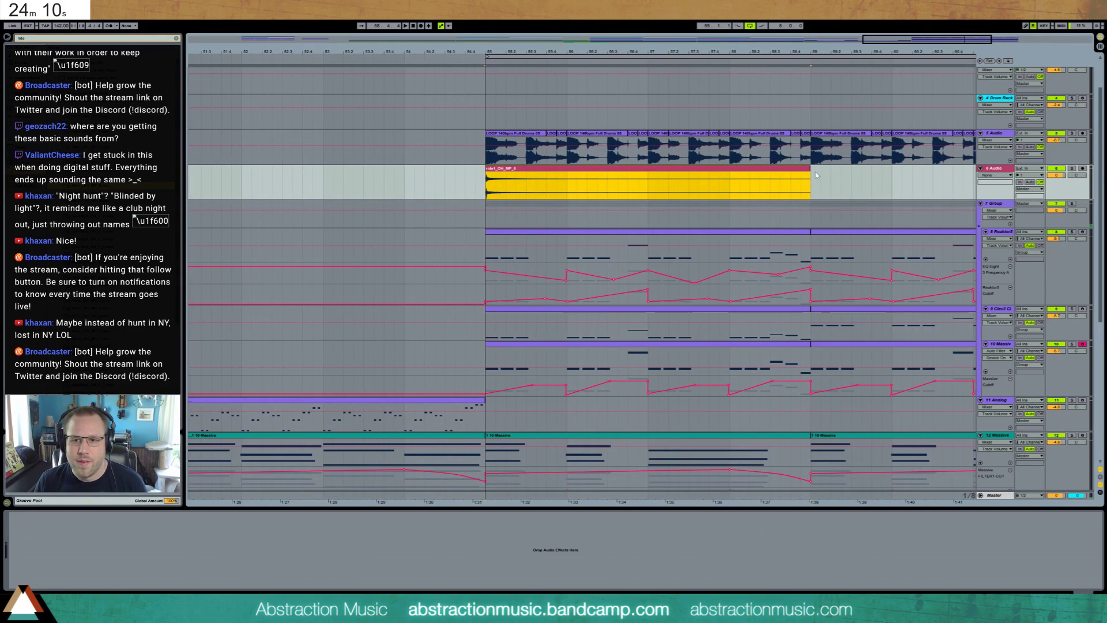
left_click_drag(812, 172, 516, 173)
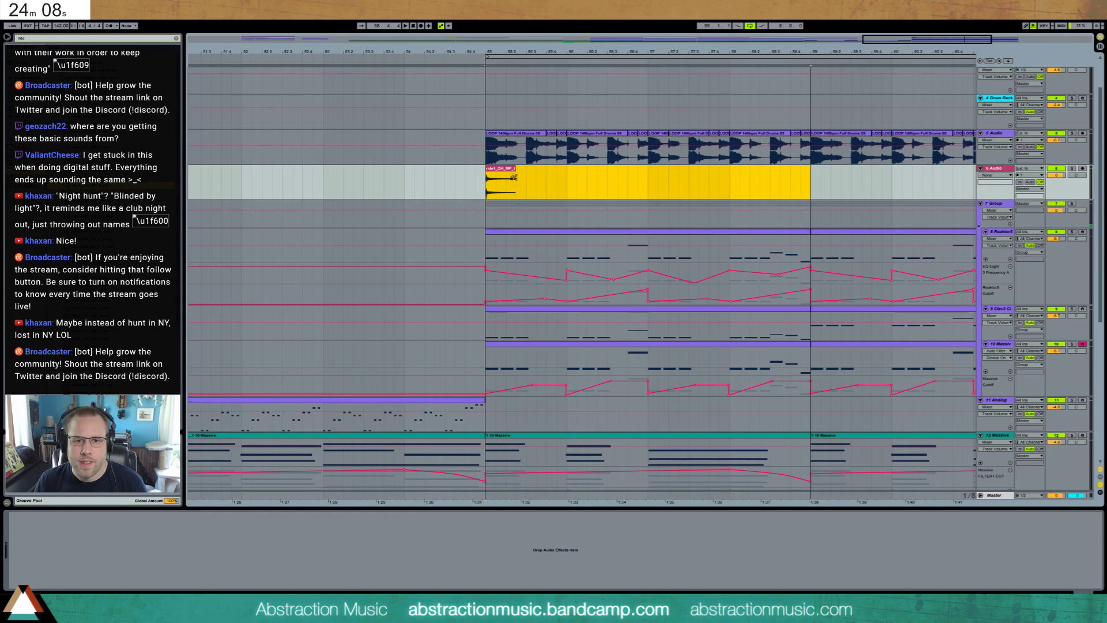
key("ctrl+d")
key("ctrl+d")
key("ctrl+d")
key("ctrl+d")
key("ctrl+d")
key("ctrl+d")
key("ctrl+d")
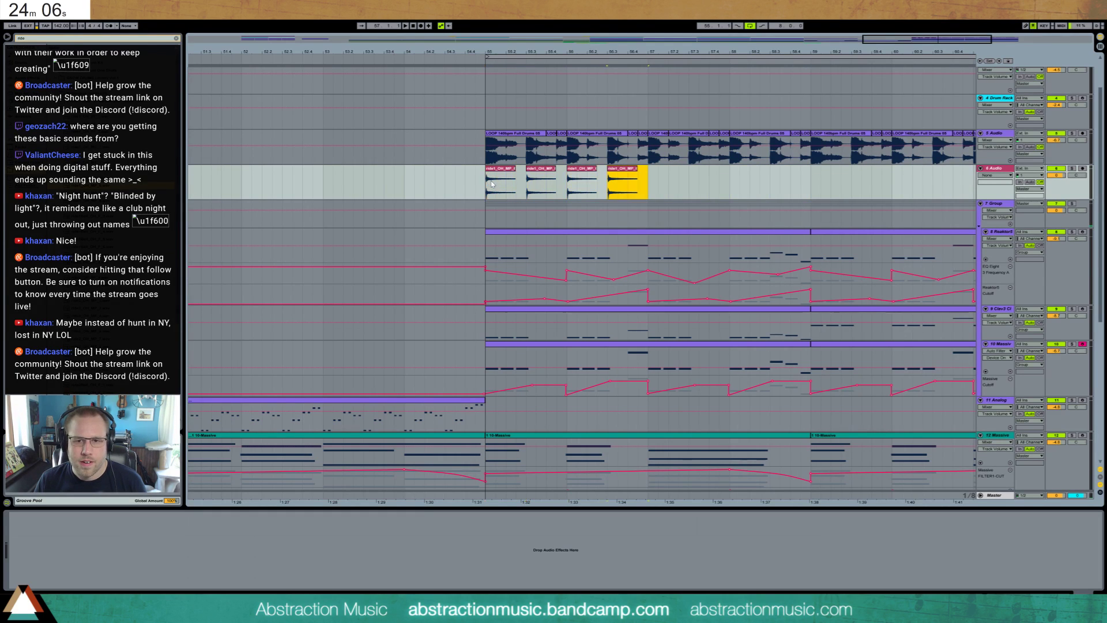
- Play the section from bar 55, then delete the repeated ride clips on the 6 Audio track up to bar 59
key("space")
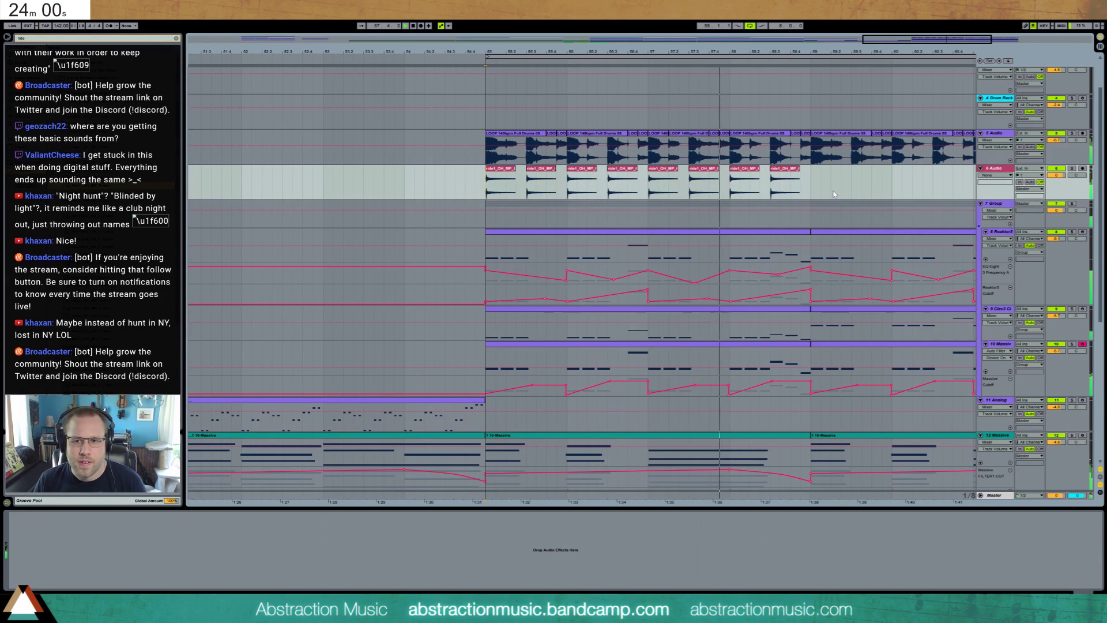
key("space")
left_click_drag(810, 185, 482, 182)
left_click(482, 182, "shift")
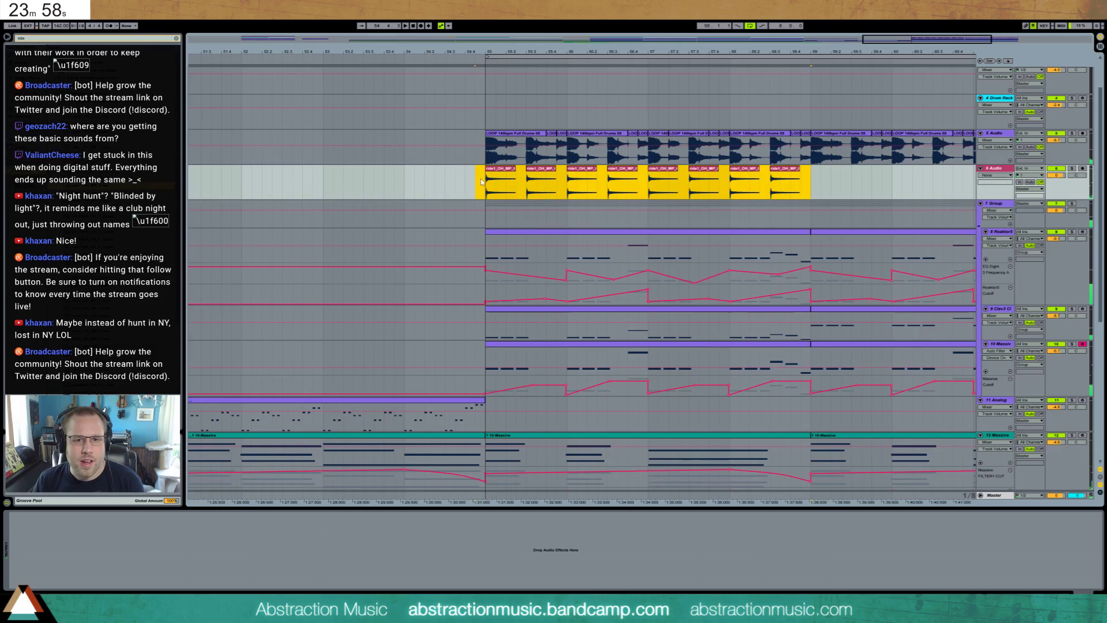
key("Delete")
- Place a ride sample at bar 55 on the 6 Audio track, shorten it to two beats and fade out its end
left_click(109, 193)
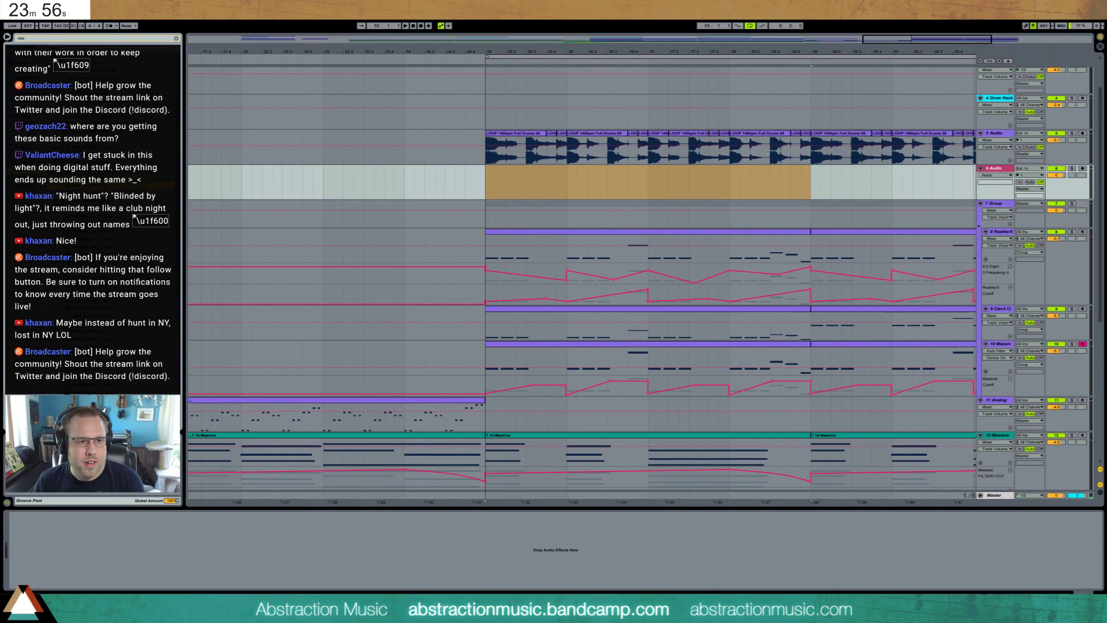
left_click_drag(109, 200, 487, 182)
left_click_drag(818, 169, 524, 179)
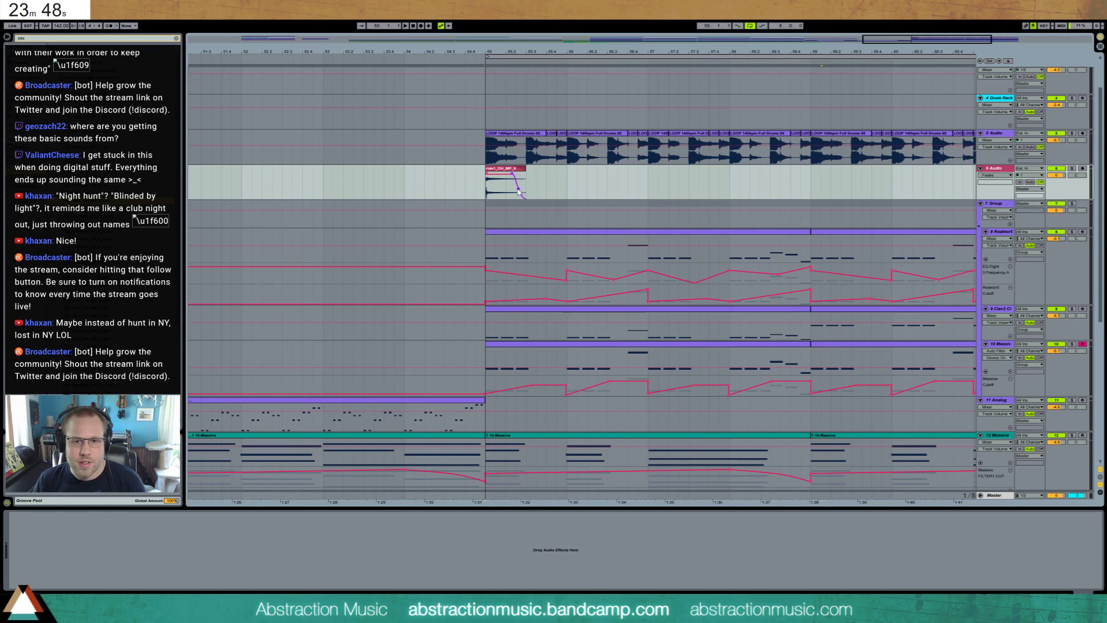
- Duplicate the faded ride clip seven times to fill bars 55 to 59 and audition the result
key("ctrl+d")
key("ctrl+d")
key("ctrl+d")
key("ctrl+d")
key("ctrl+d")
key("ctrl+d")
key("ctrl+d")
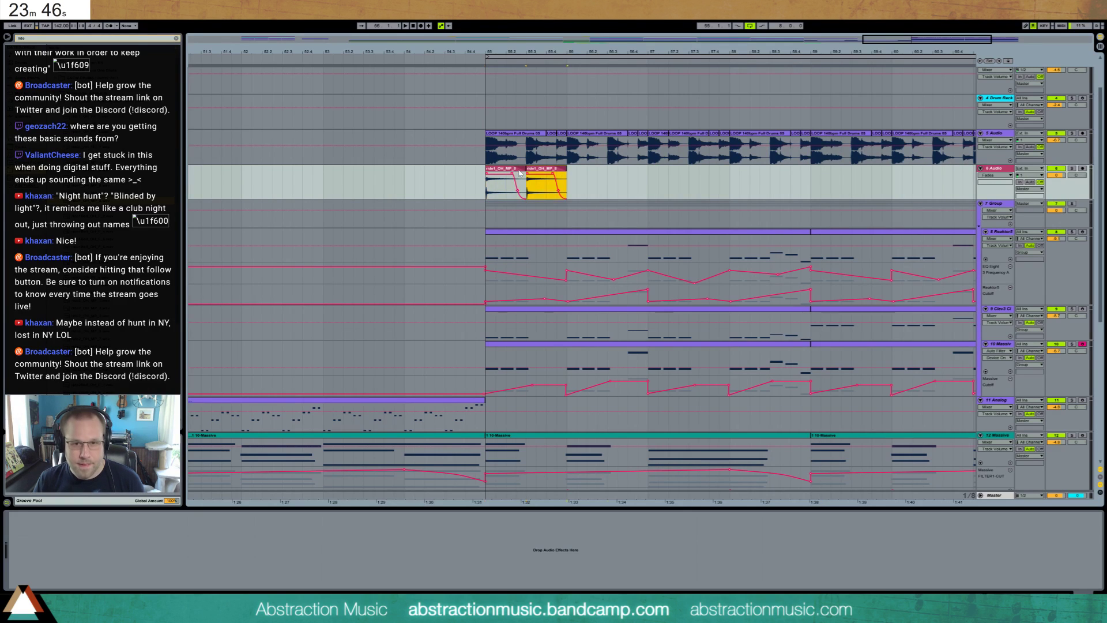
key("space")
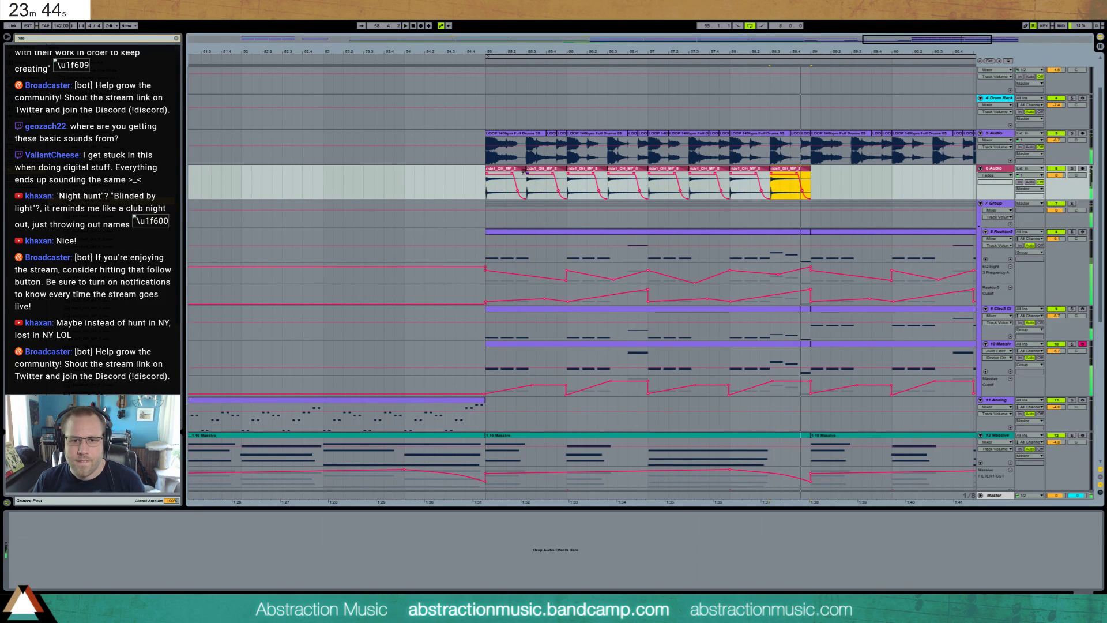
left_click(520, 174)
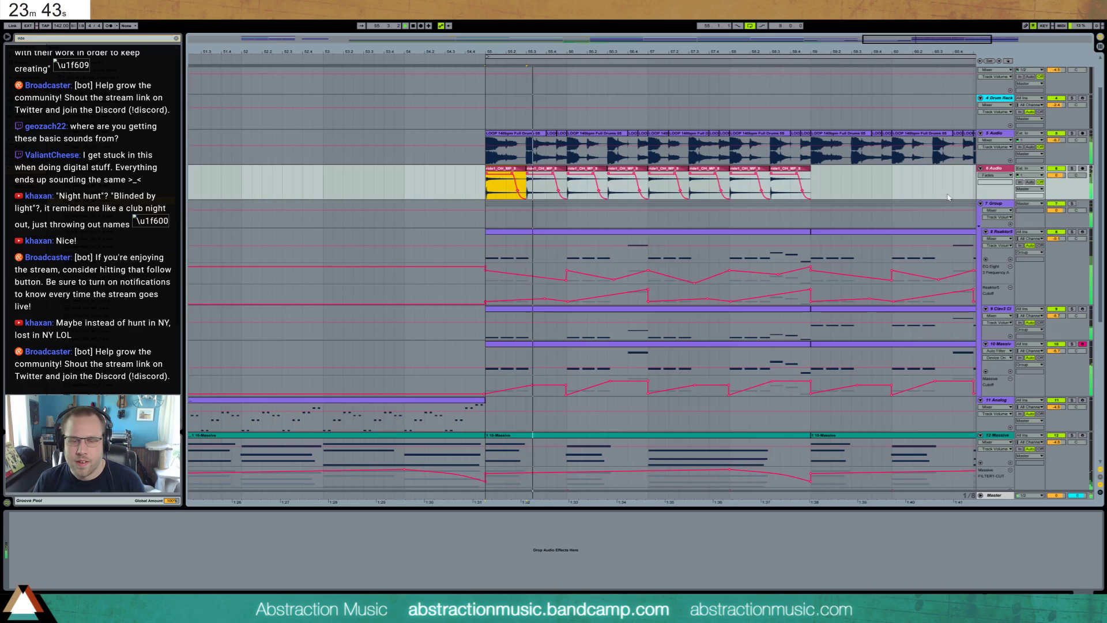
key("space")
- Add an Auto Filter to the 6 Audio track, switch it to high-pass and play the section through it
left_click(996, 169)
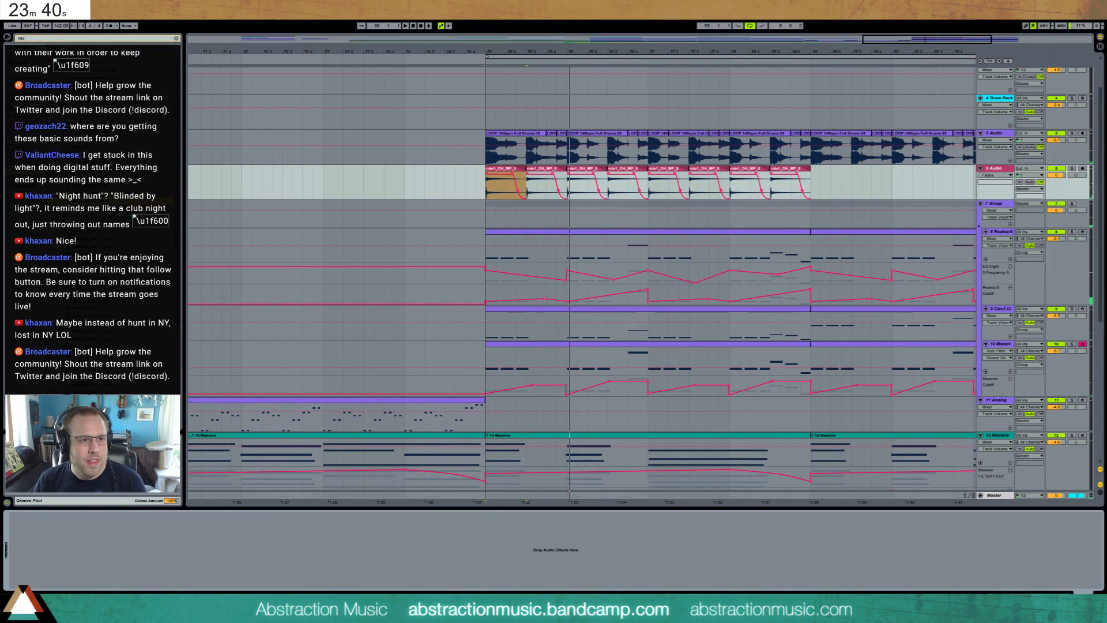
key("ctrl+f")
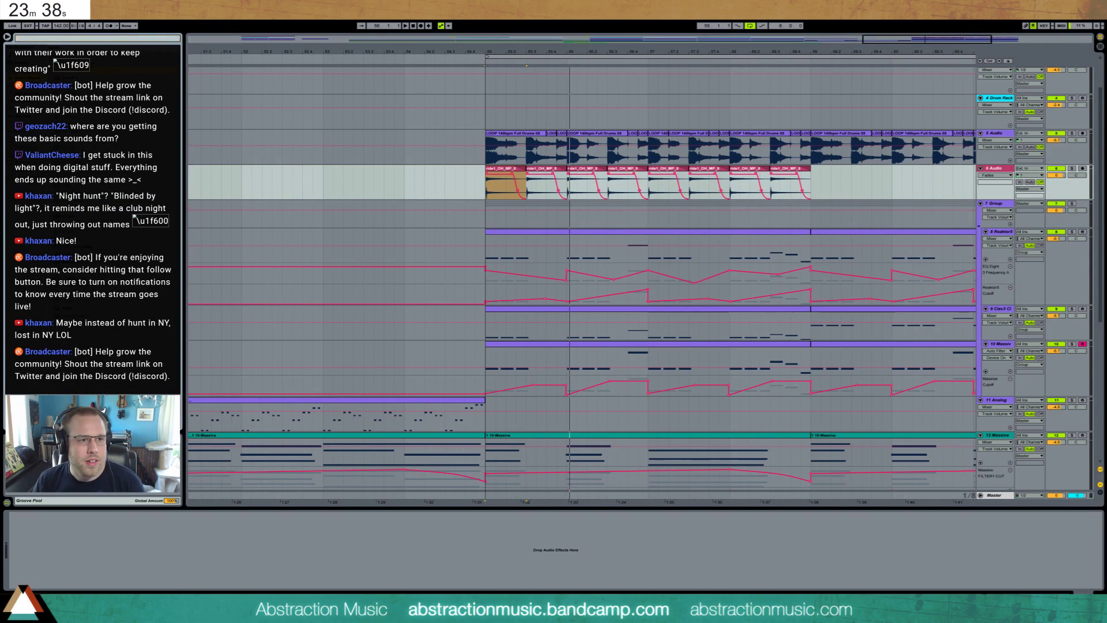
left_click_drag(68, 75, 60, 567)
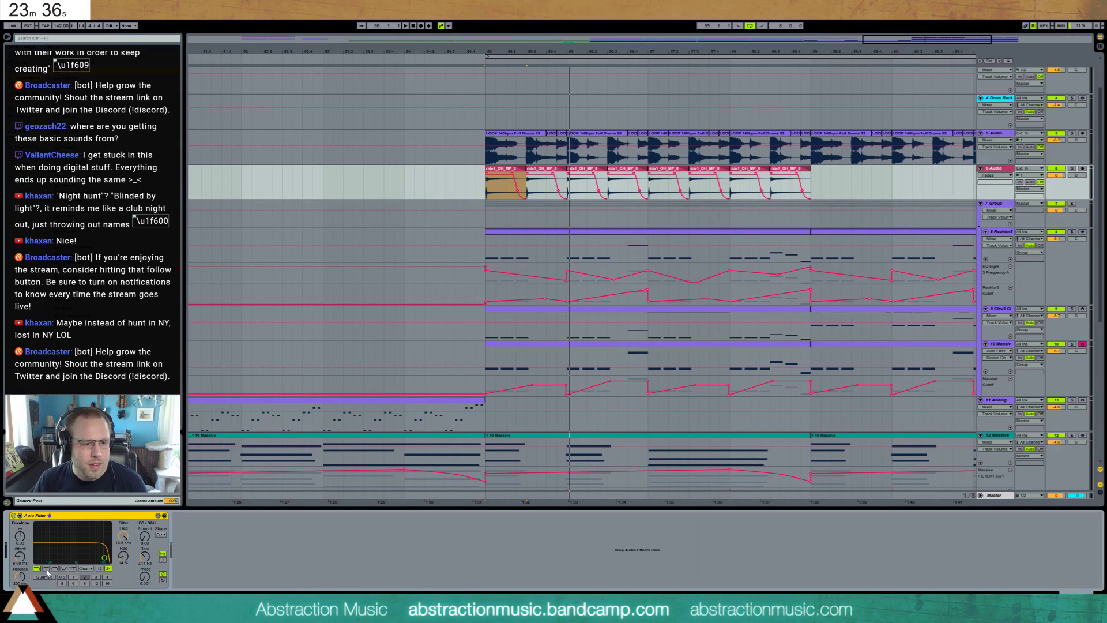
left_click(45, 569)
key("space")
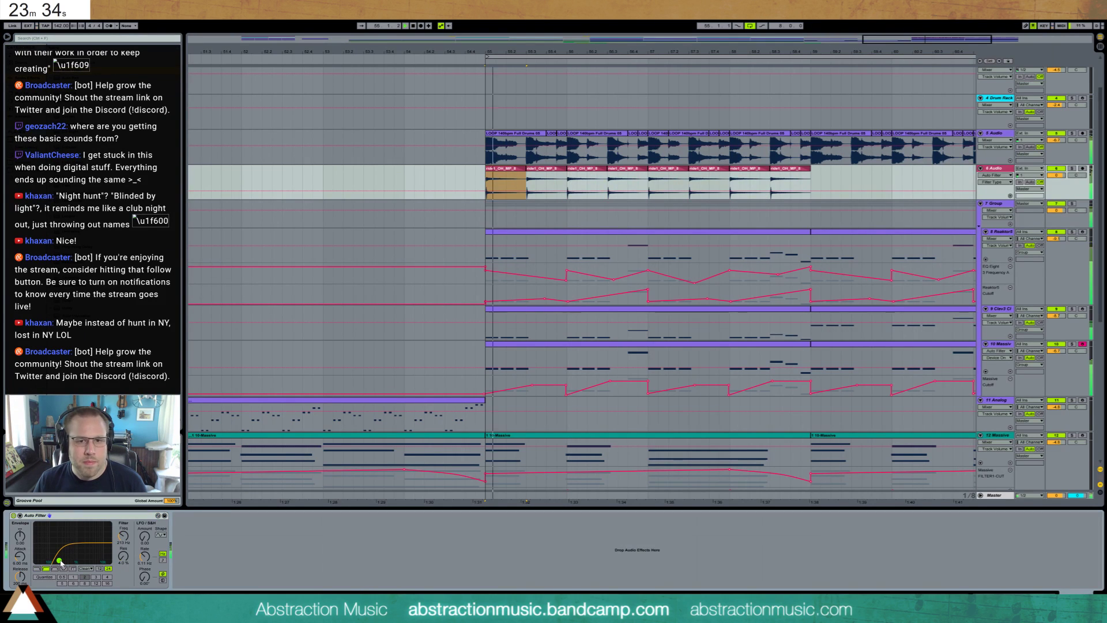
- Duplicate the four-bar run of ride clips so it also fills bars 59 to 63
left_click_drag(939, 39, 962, 30)
left_click(605, 180)
left_click_drag(562, 180, 430, 185)
key("ctrl+d")
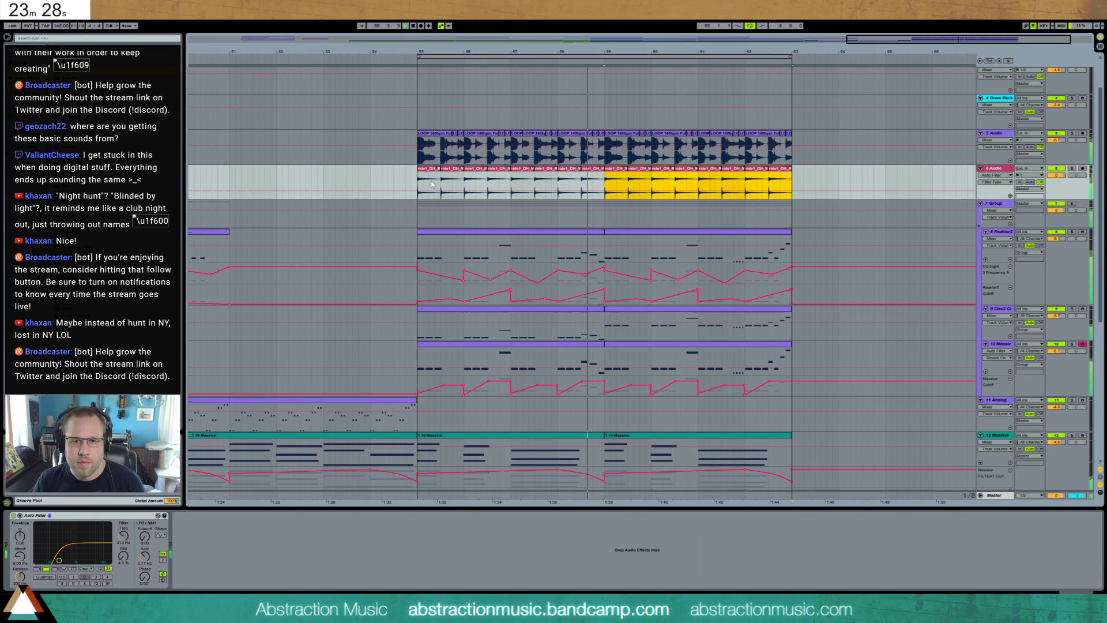
- Try an Overdrive effect on the 14 Kontakt 5 track, adjusting its dynamics and filter band during playback
scroll(702, 276, "down", 8)
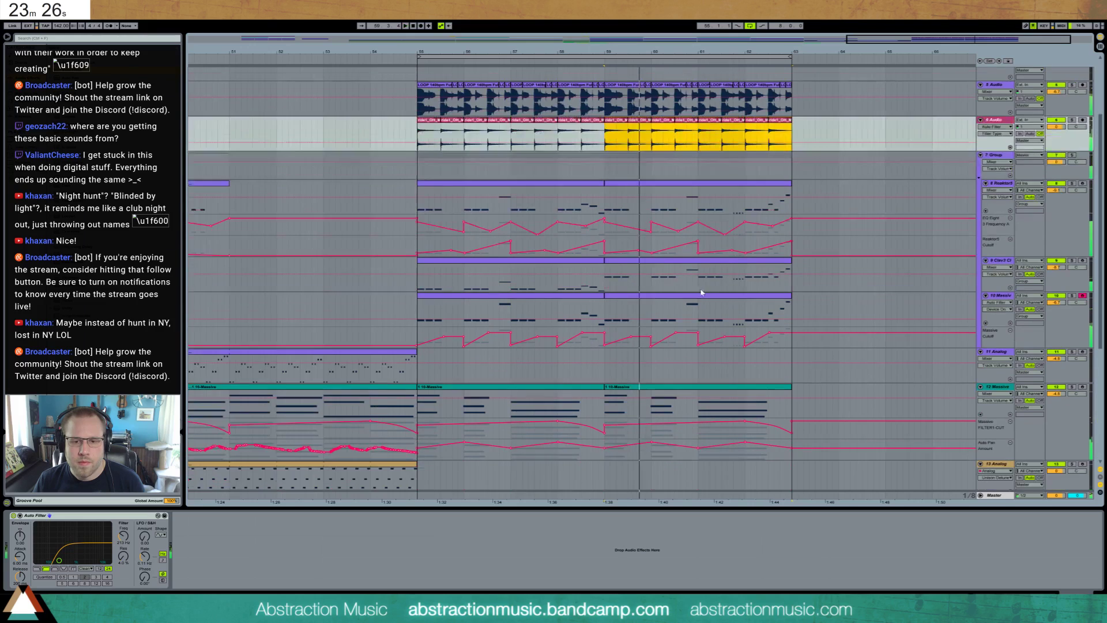
left_click(513, 319)
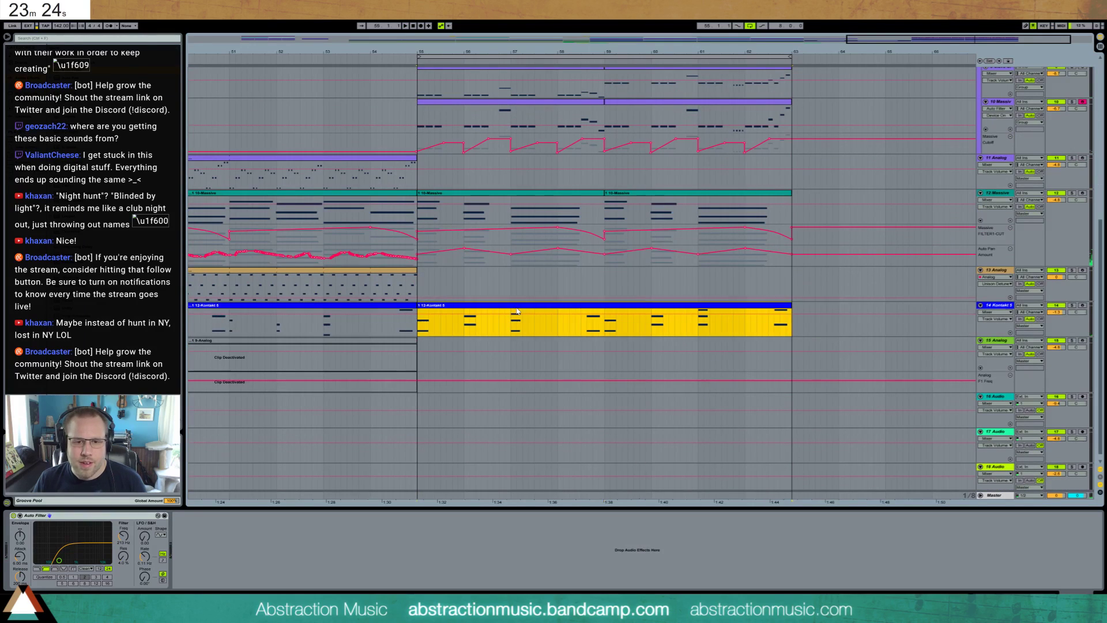
left_click_drag(81, 231, 99, 533)
key("space")
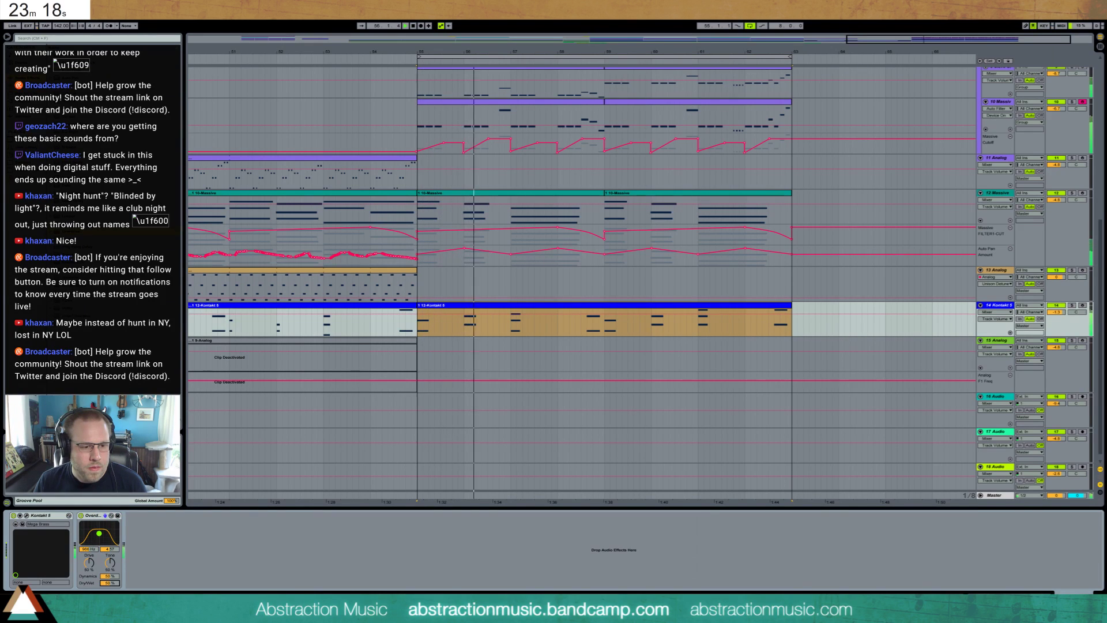
left_click_drag(109, 583, 109, 599)
left_click_drag(100, 536, 109, 581)
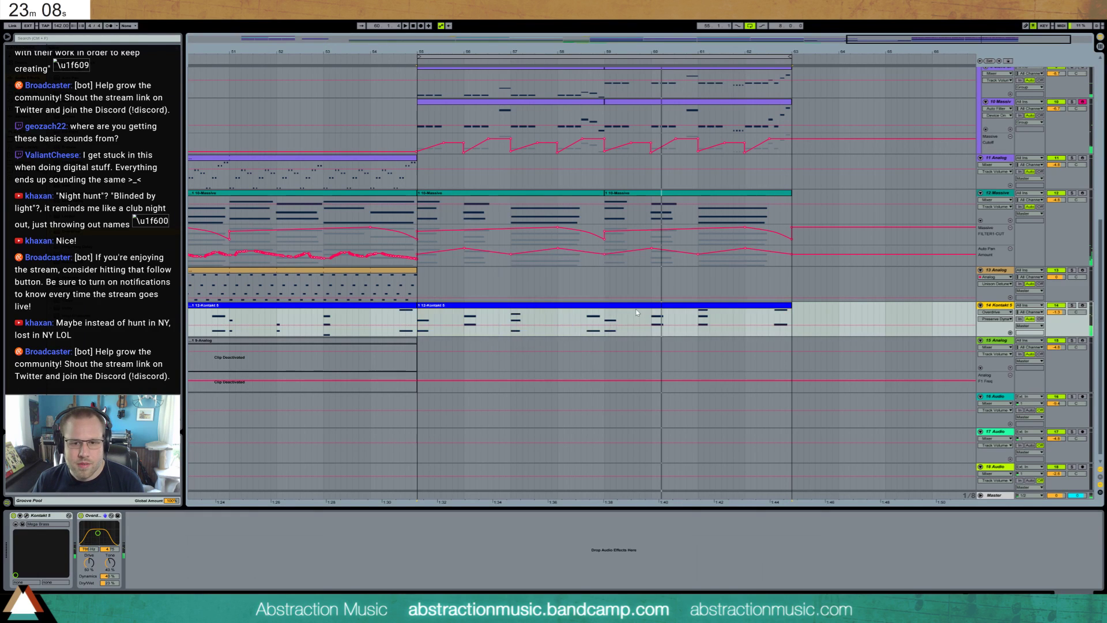
- Duplicate the 14 Kontakt 5 track and remove the Overdrive from the original
key("ctrl+d")
left_click(96, 517)
key("Delete")
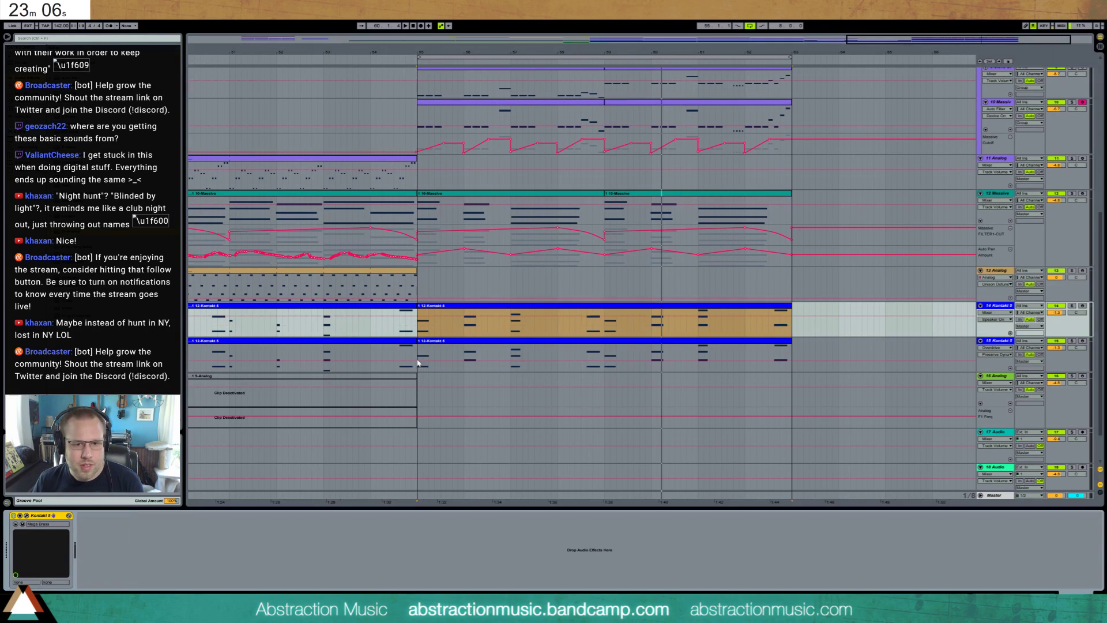
- Delete all clips before bar 55 on the duplicated Kontakt 5 track
left_click(400, 345)
double_click(865, 39)
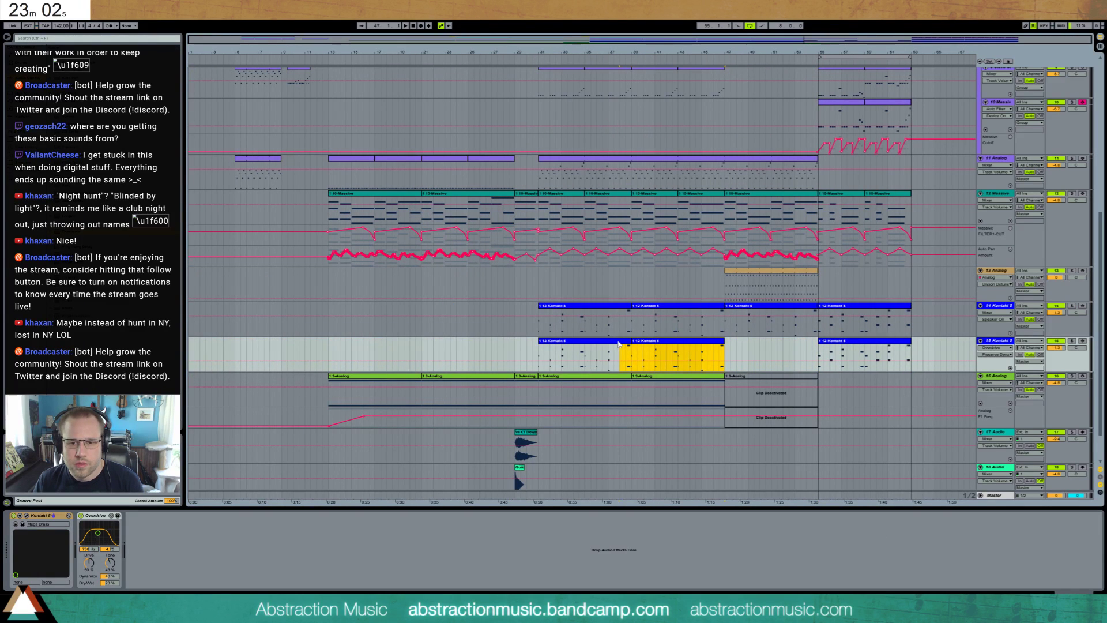
left_click_drag(618, 344, 538, 346)
key("Delete")
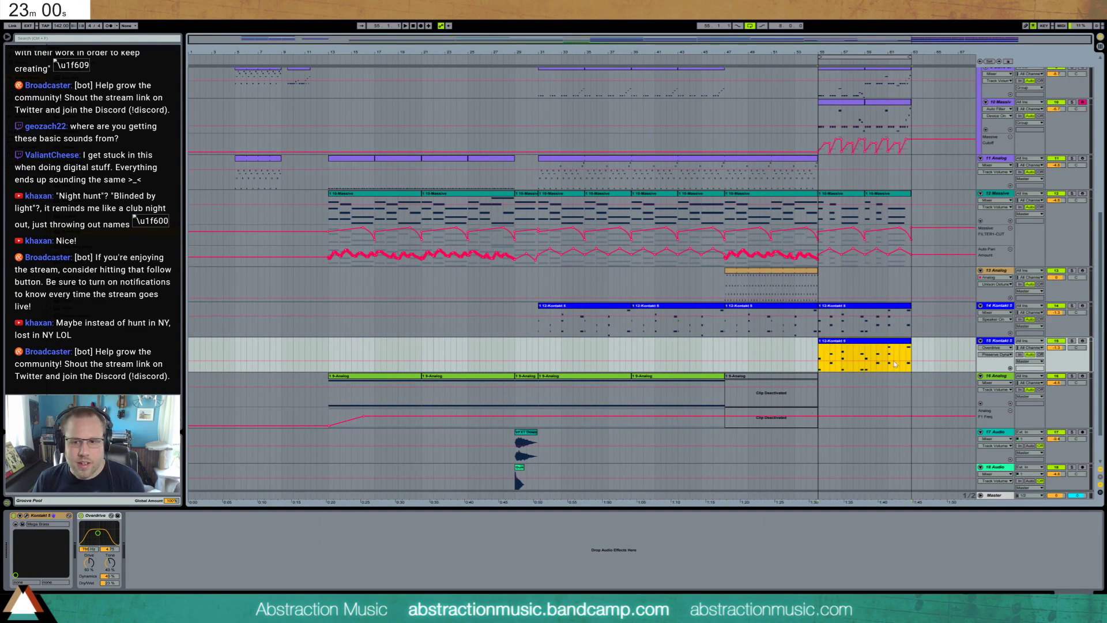
- Remove the Overdrive and Kontakt 5 from the duplicated track and load an Analog synth in their place
key("z")
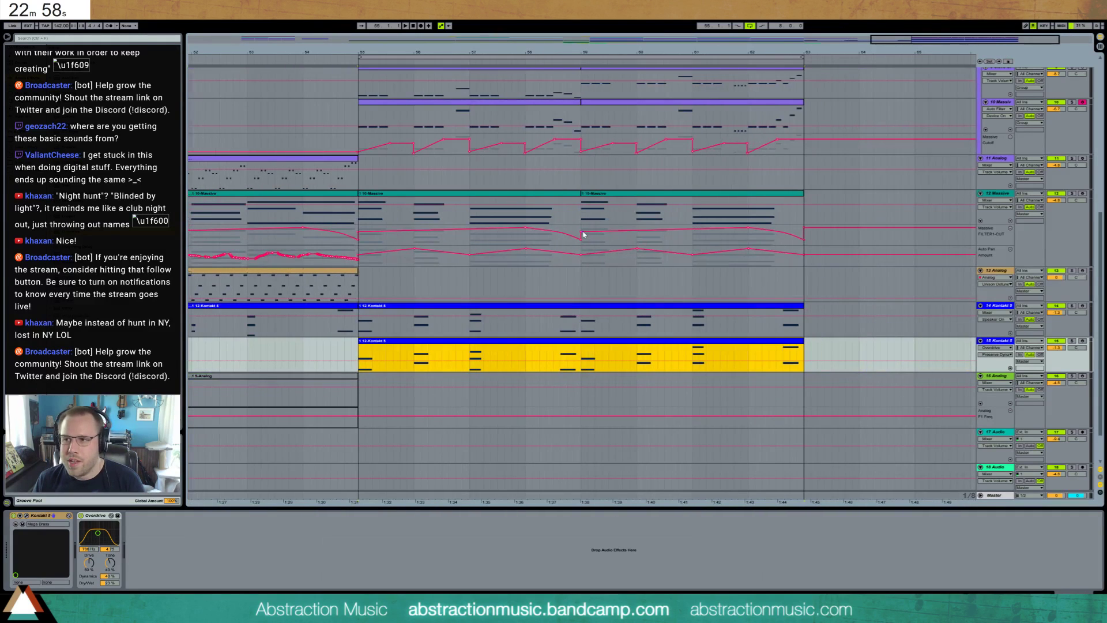
left_click(86, 517)
key("Delete")
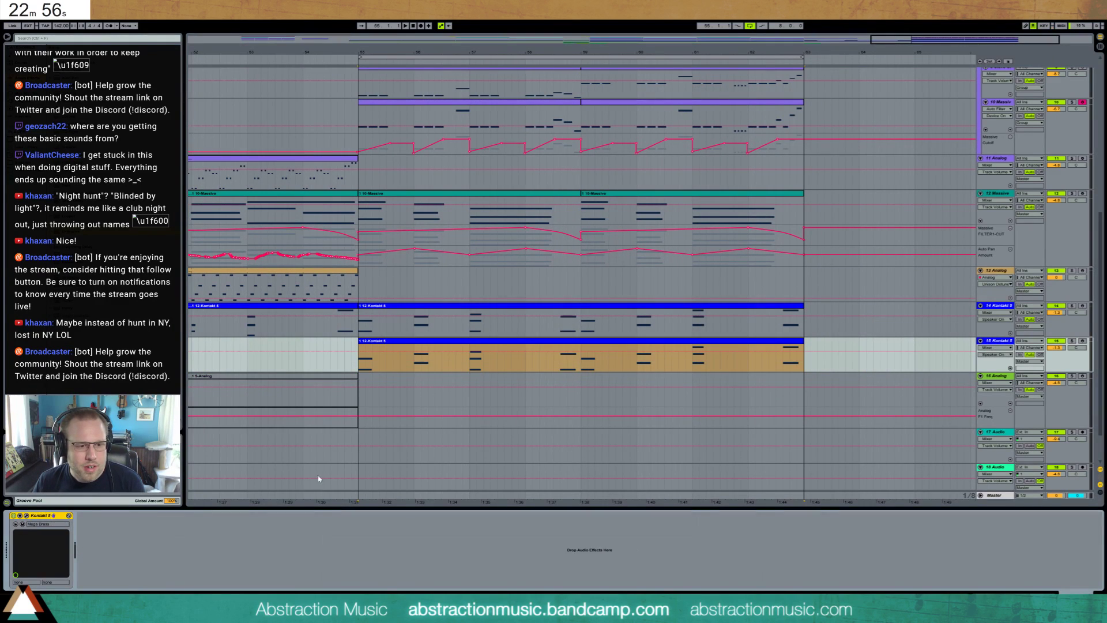
key("Delete")
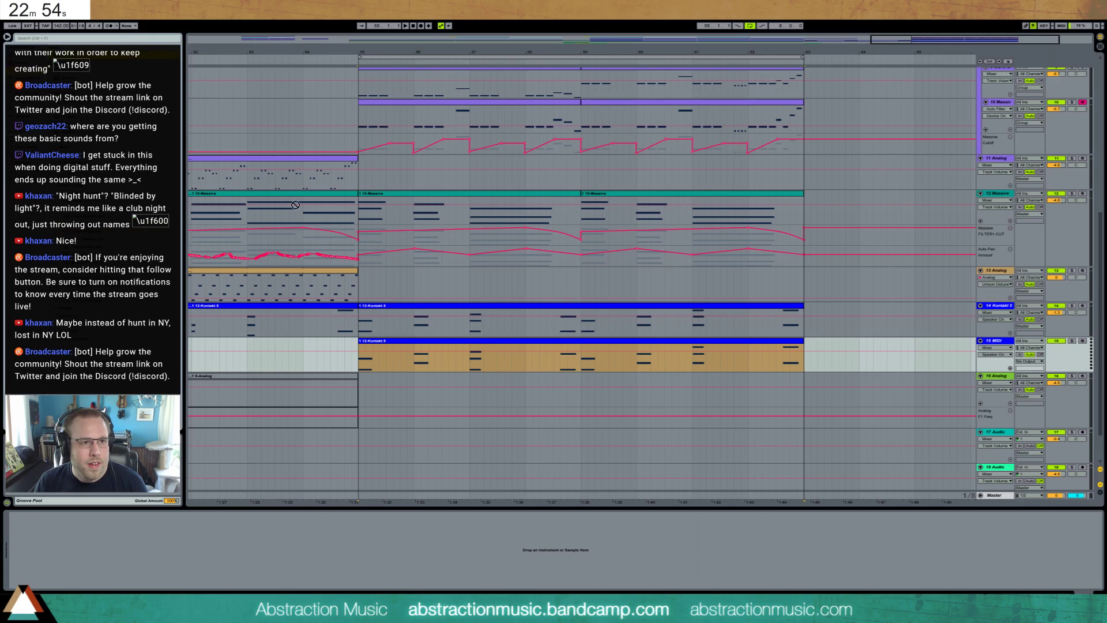
left_click_drag(295, 205, 45, 550)
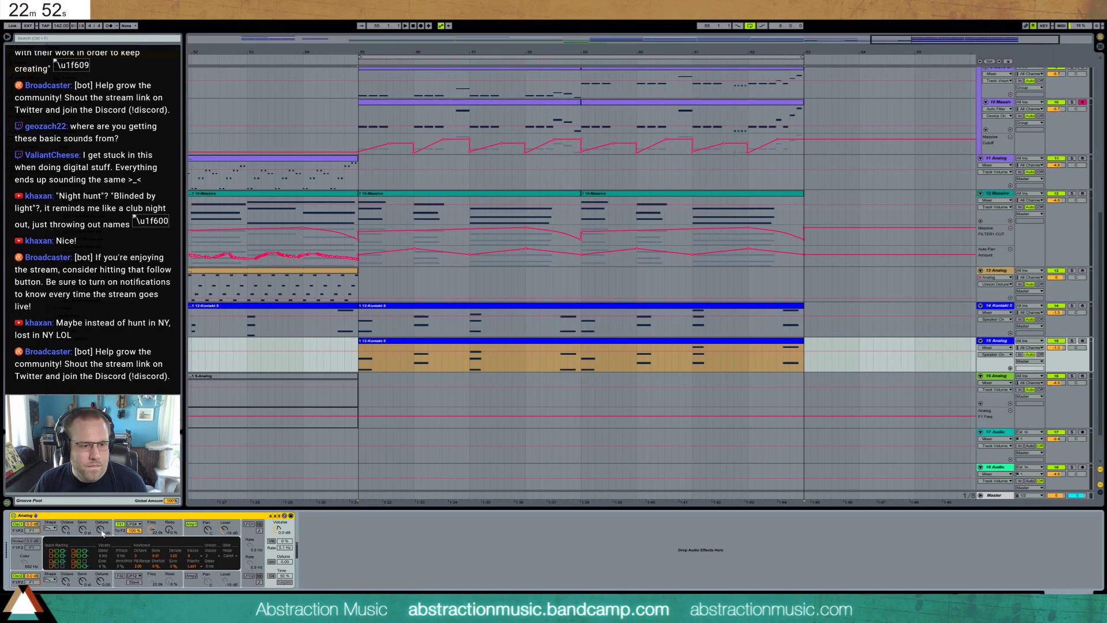
- Detune Analog's two oscillators against each other, then enable unison and raise its detune
left_click_drag(101, 530, 101, 528)
left_click_drag(101, 581, 101, 586)
left_click(101, 531)
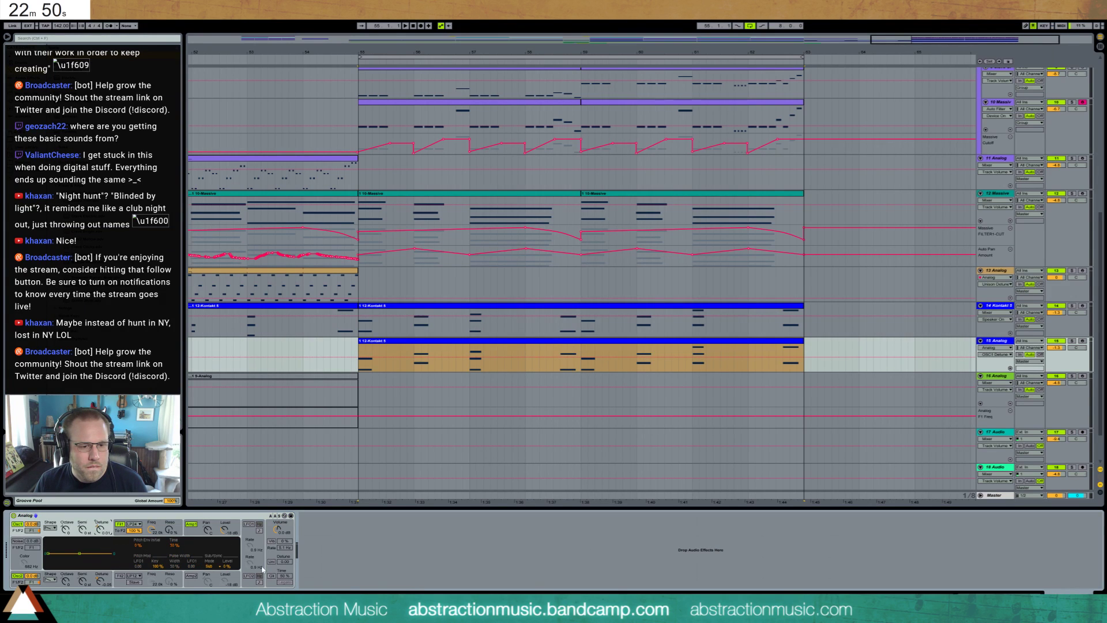
left_click(271, 561)
left_click_drag(284, 561, 284, 552)
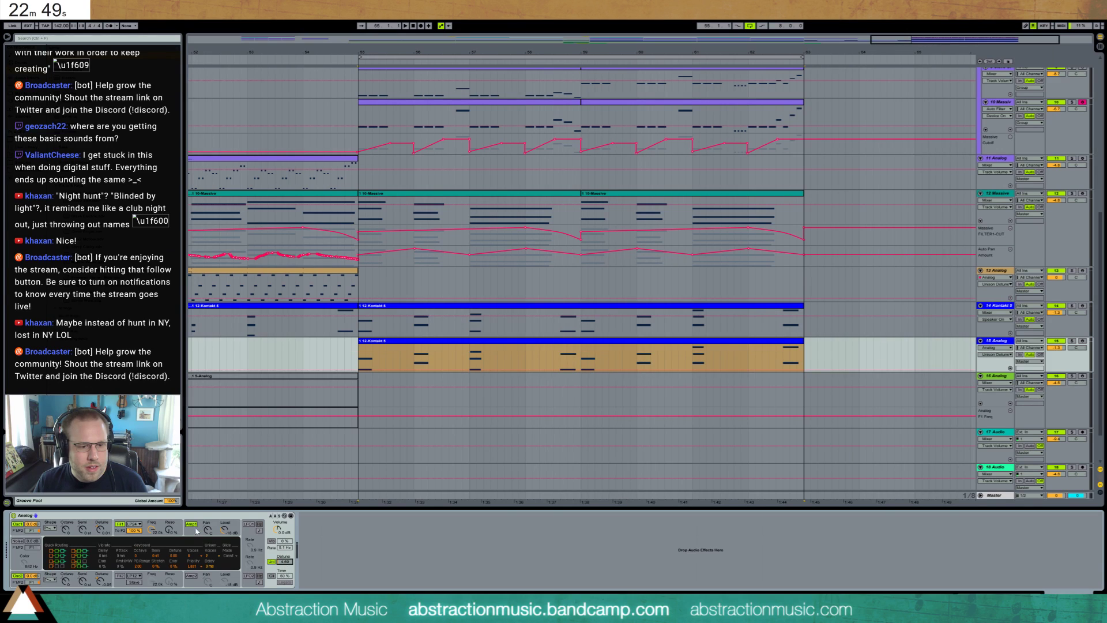
- Adjust Analog's filter 1 frequency and give its oscillators a pitch envelope that rises from below
left_click(153, 530)
left_click(19, 535)
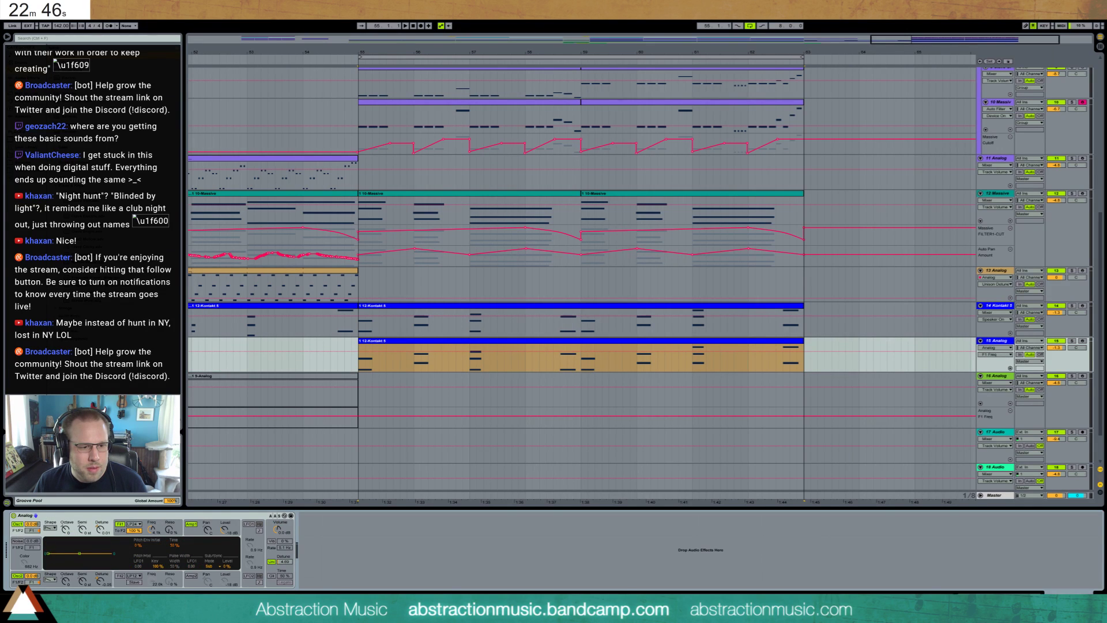
left_click(30, 579)
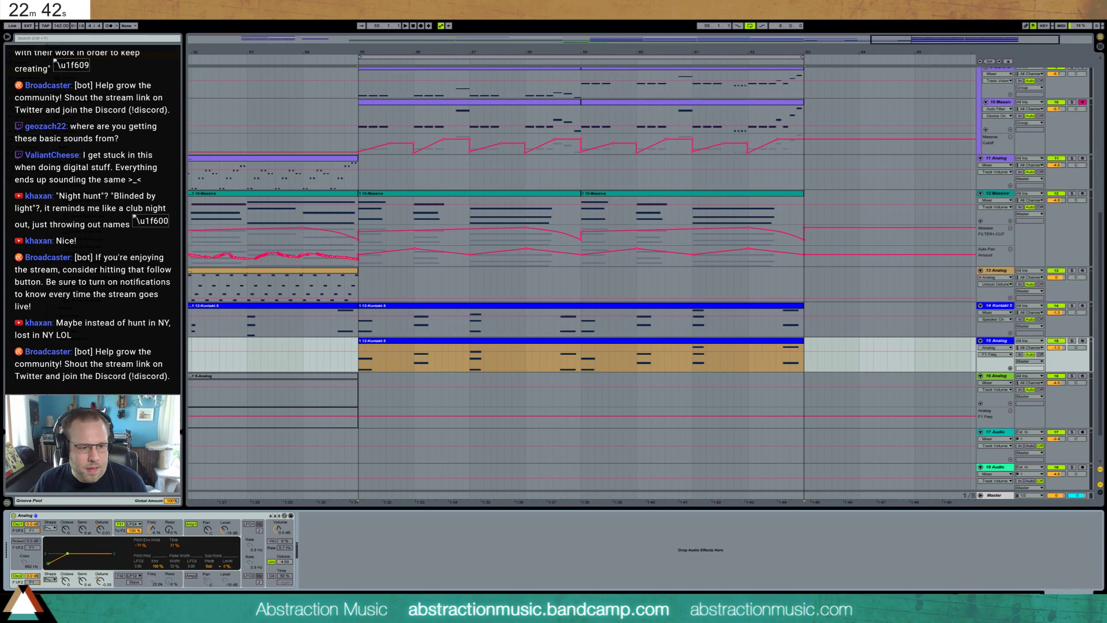
- During playback, add a Reverb and a Ping Pong Delay after Analog and lower the Dry/Wet of each
key("space")
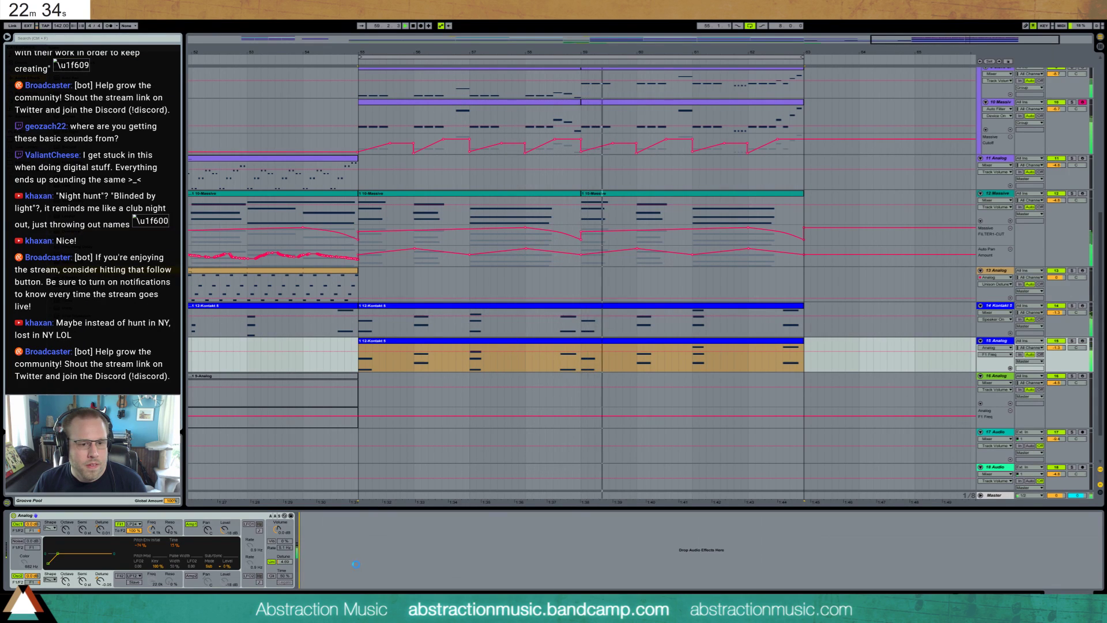
left_click_drag(81, 255, 404, 563)
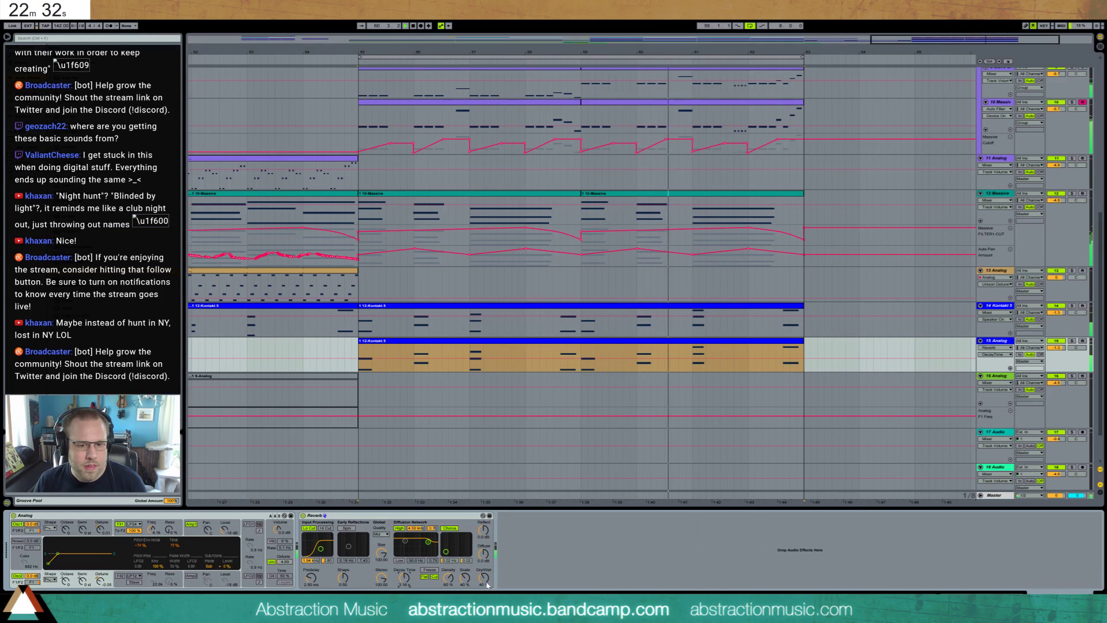
left_click_drag(483, 577, 483, 589)
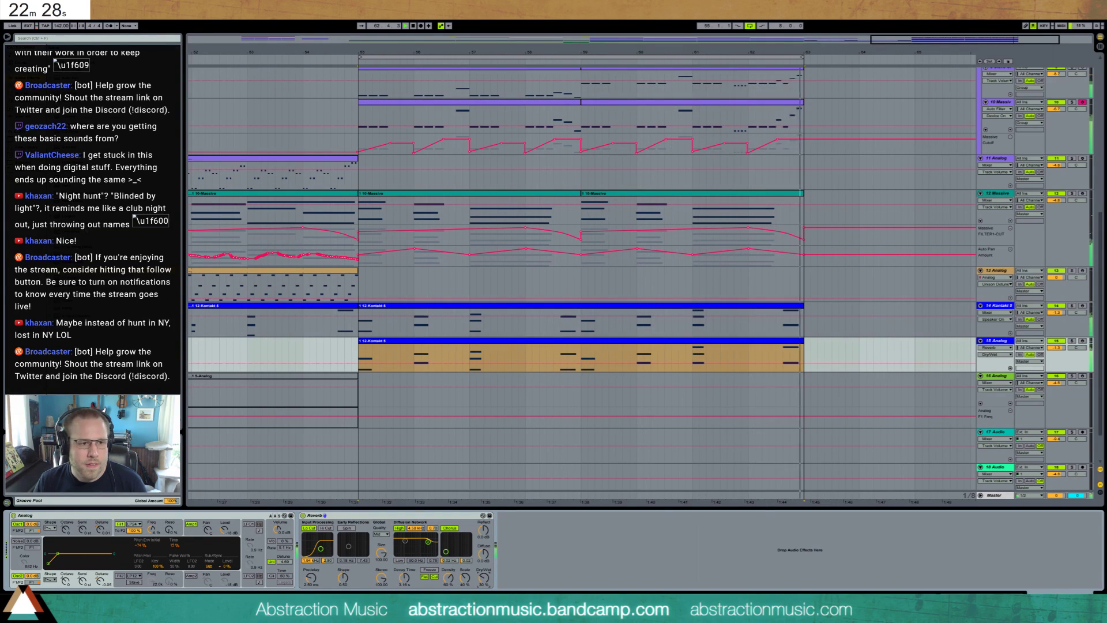
left_click_drag(72, 250, 525, 531)
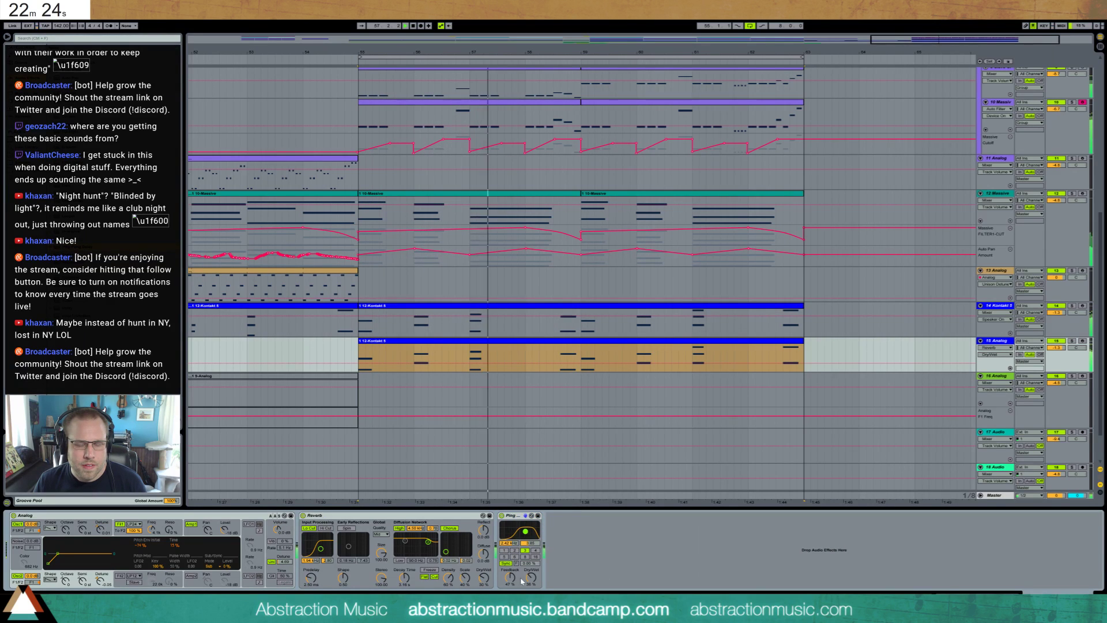
left_click_drag(531, 577, 530, 581)
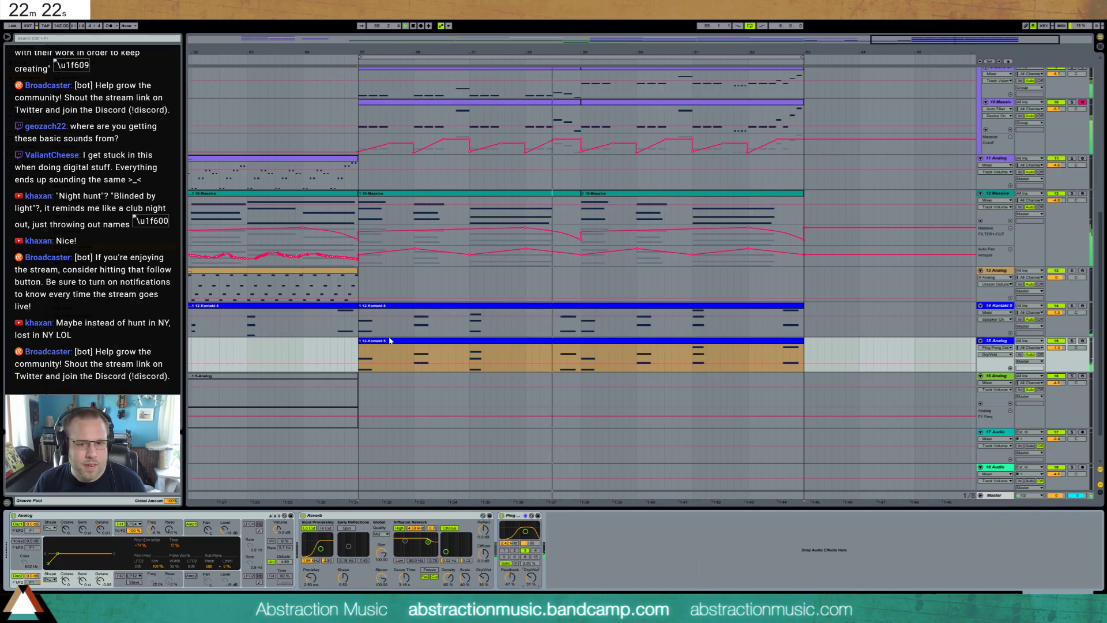
- Open the MIDI clip on the 15 Analog track and transpose its last chord up an octave
left_click(485, 343)
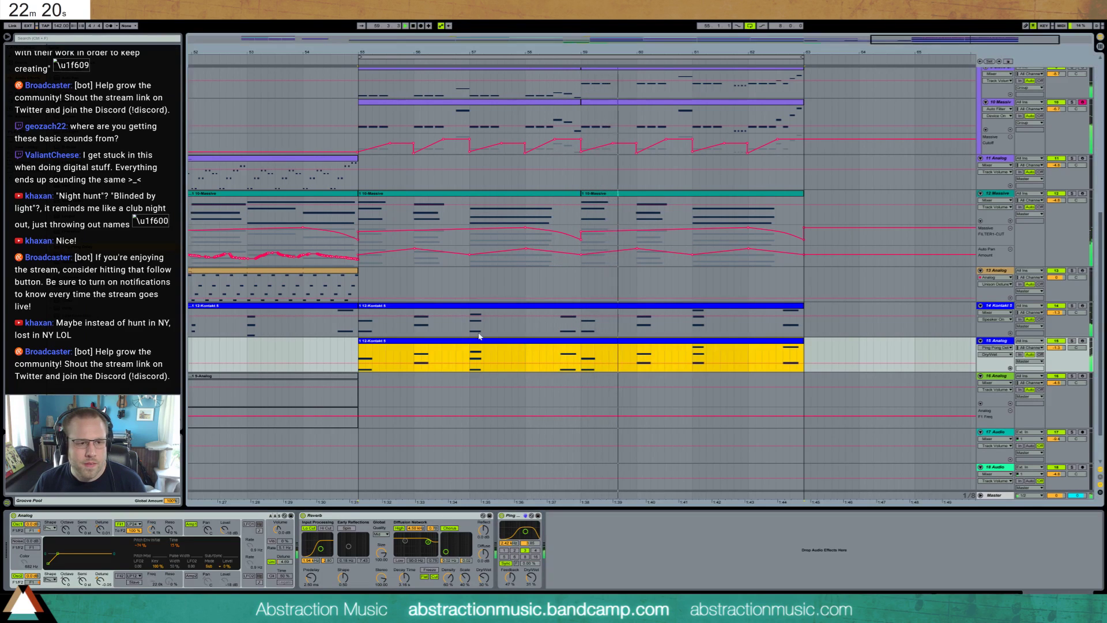
double_click(749, 349)
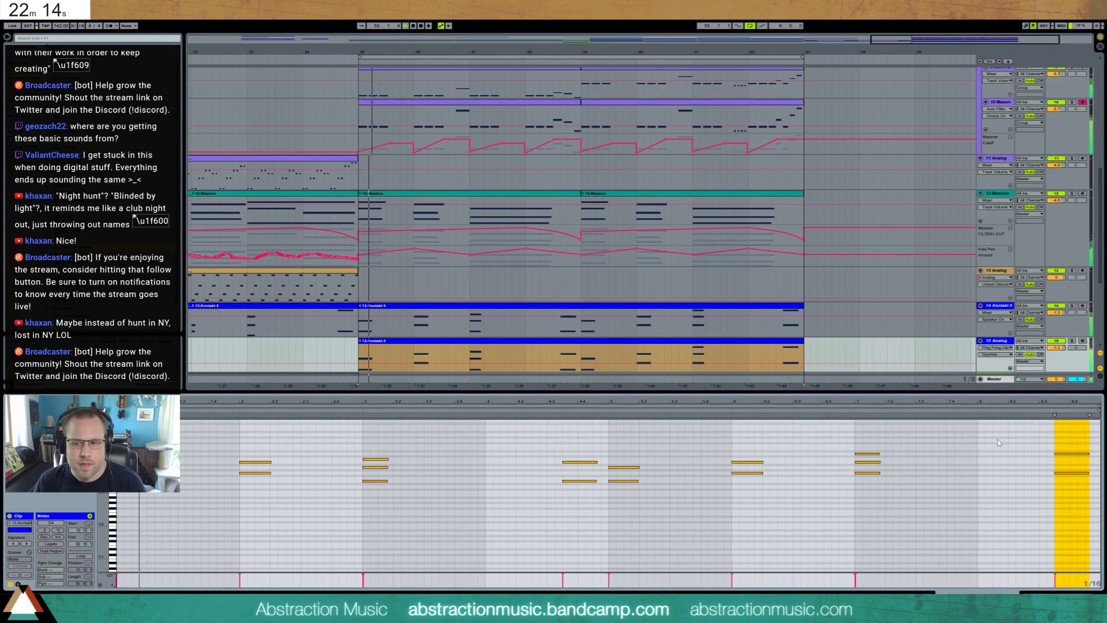
left_click(1048, 474)
left_click(1066, 472)
key("shift+Up")
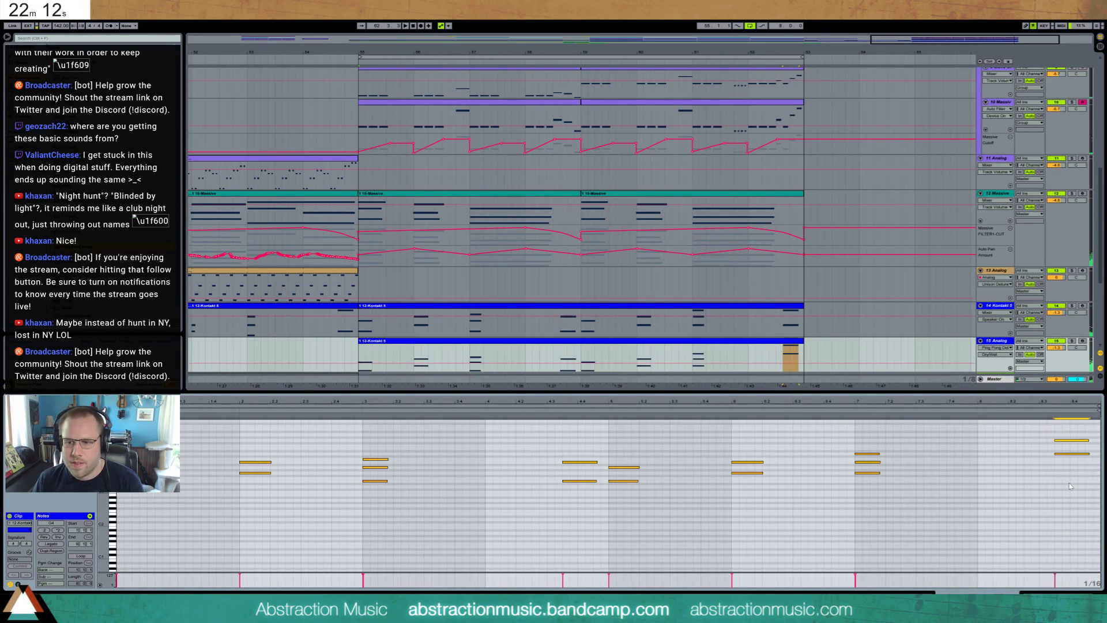
- Try drawing a rising run of four 1/16 notes just before the last chord in the 15 Analog clip
left_click_drag(1043, 399, 1036, 406)
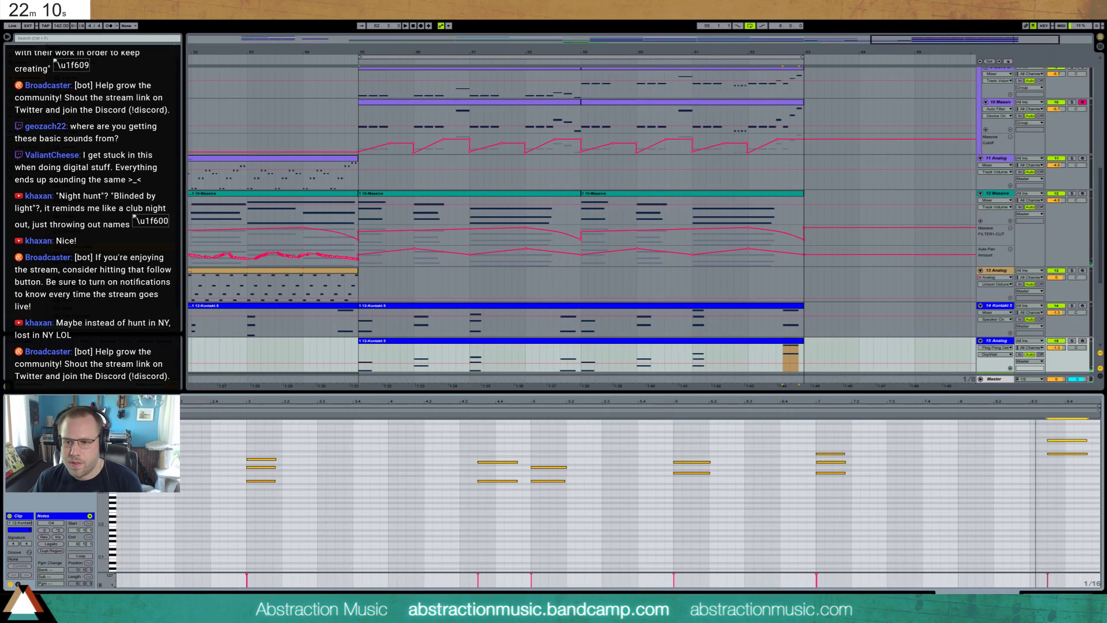
scroll(815, 124, "up", 2)
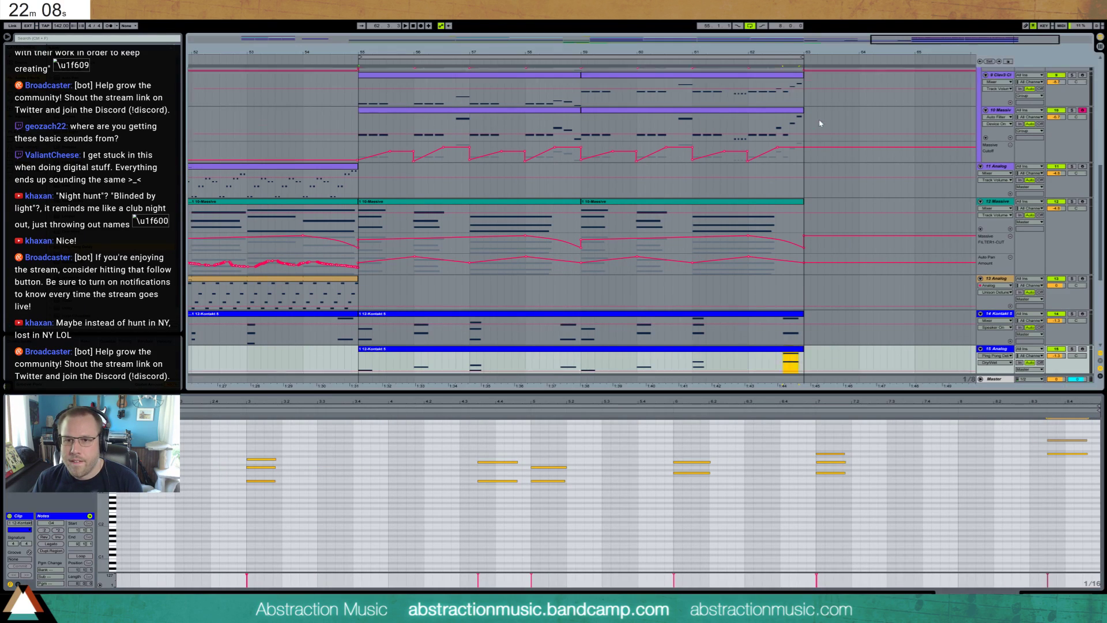
scroll(815, 146, "down", 6)
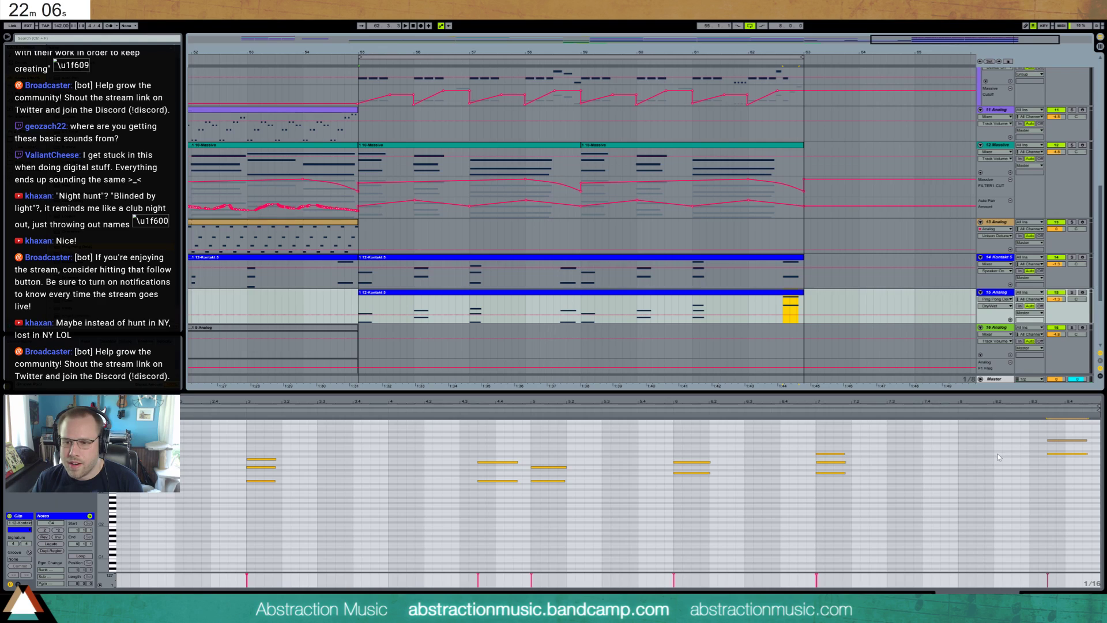
double_click(1001, 454)
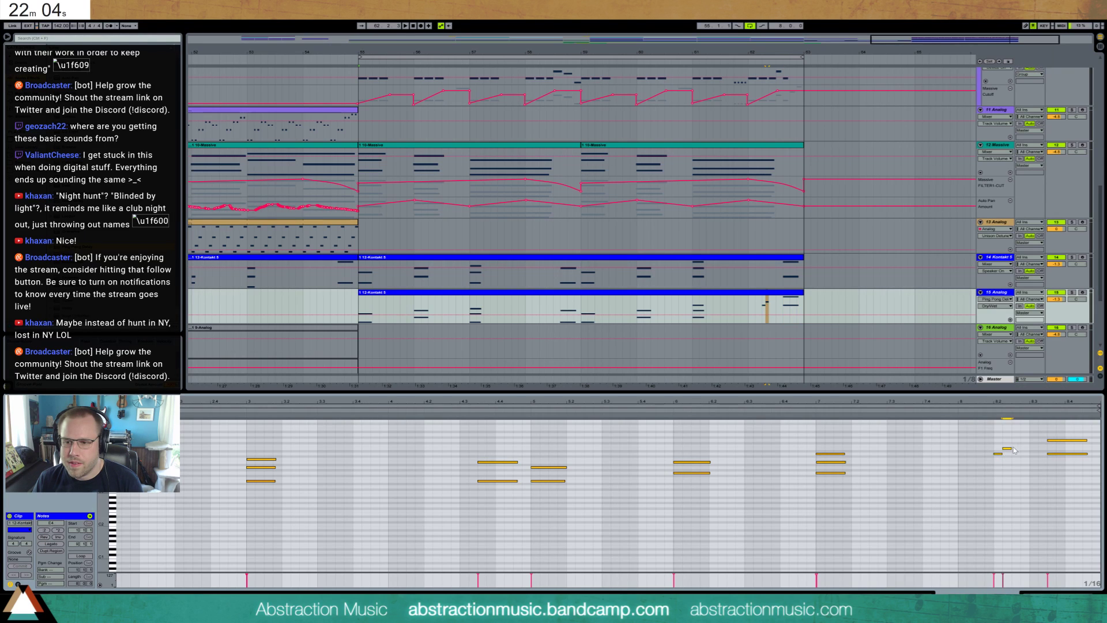
double_click(1015, 445)
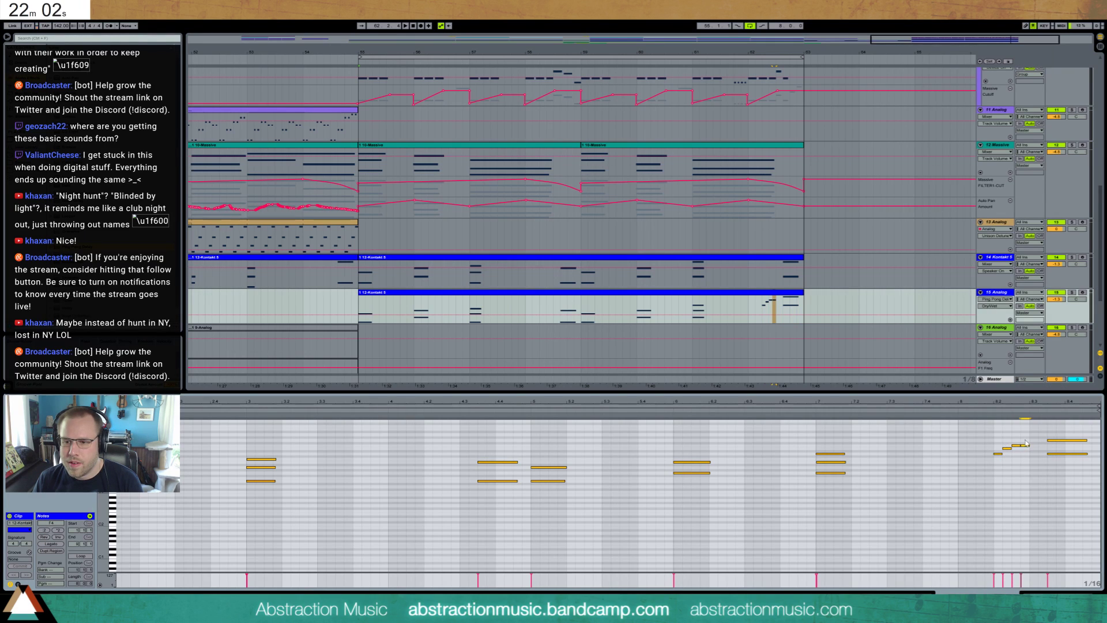
- Try reshaping the run by lowering its pitches, raising the last note and shifting all four notes up against the last chord
left_click_drag(998, 439, 1030, 456)
key("Down")
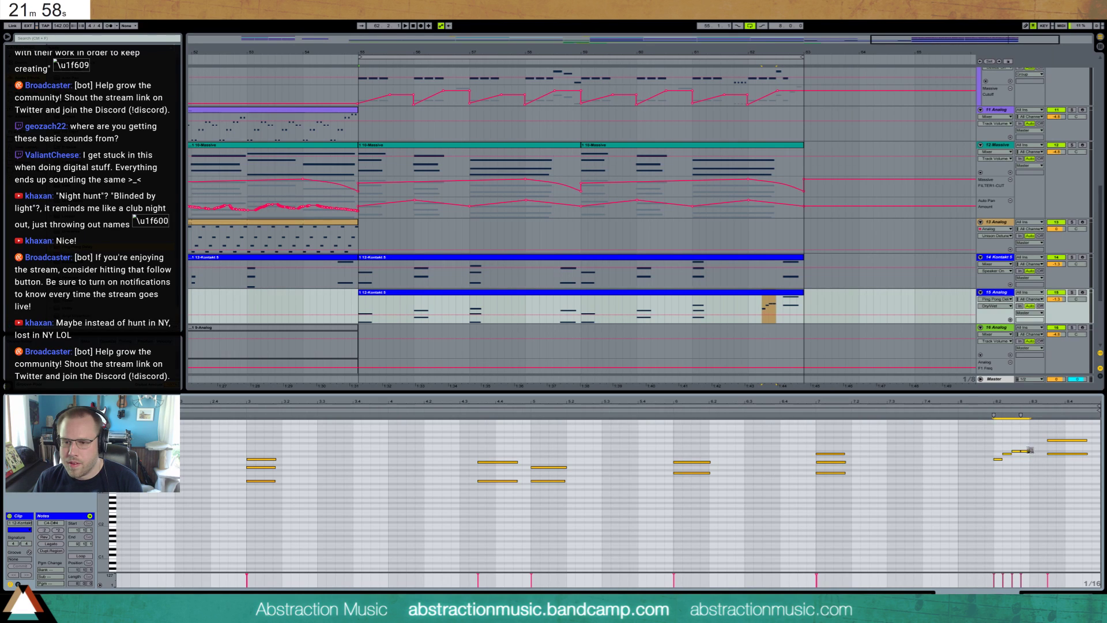
left_click(1033, 460)
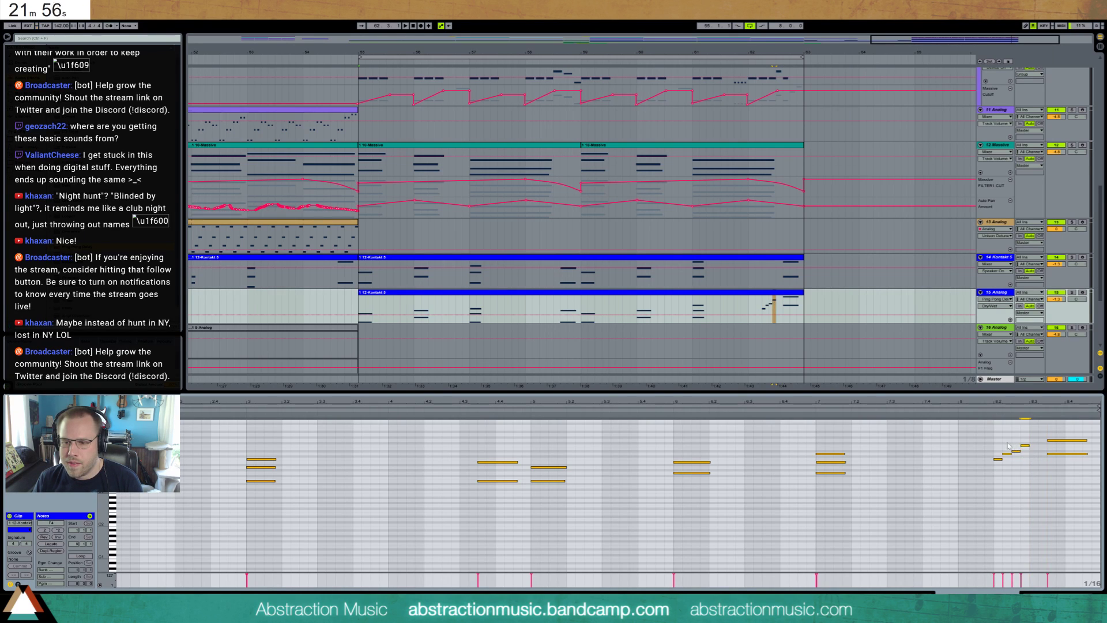
mouse_move(985, 437)
left_mouse_down()
mouse_move(1035, 479)
mouse_move(1033, 451)
mouse_move(1045, 472)
left_mouse_up()
left_click(1035, 455)
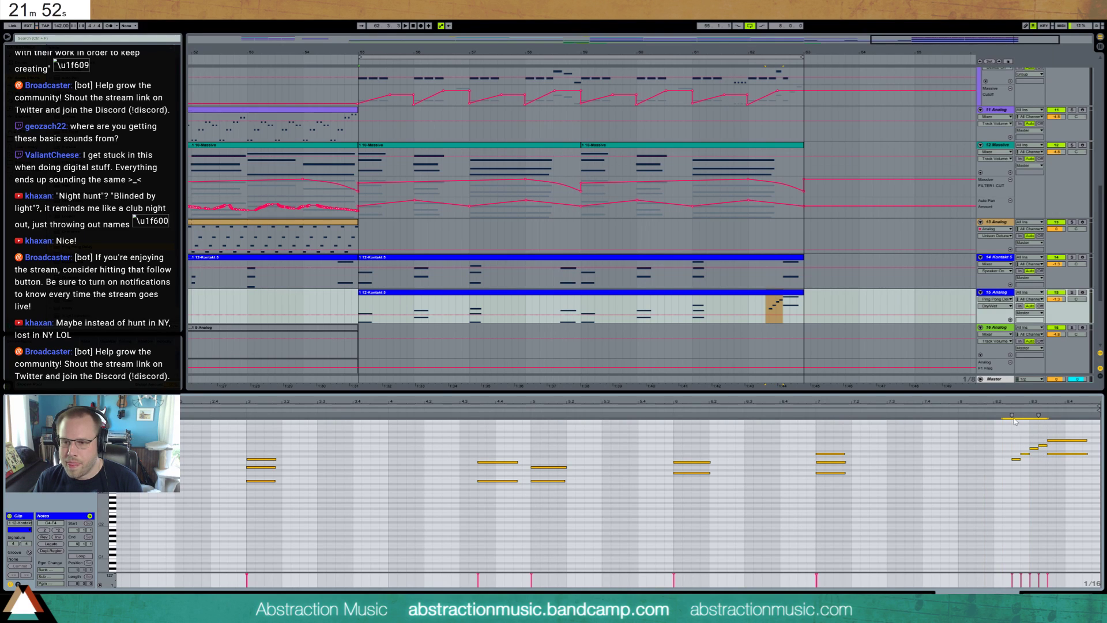
- Try stretching and repositioning the four-note run ahead of the last chord during playback, then delete its notes
left_click_drag(1012, 415, 967, 414)
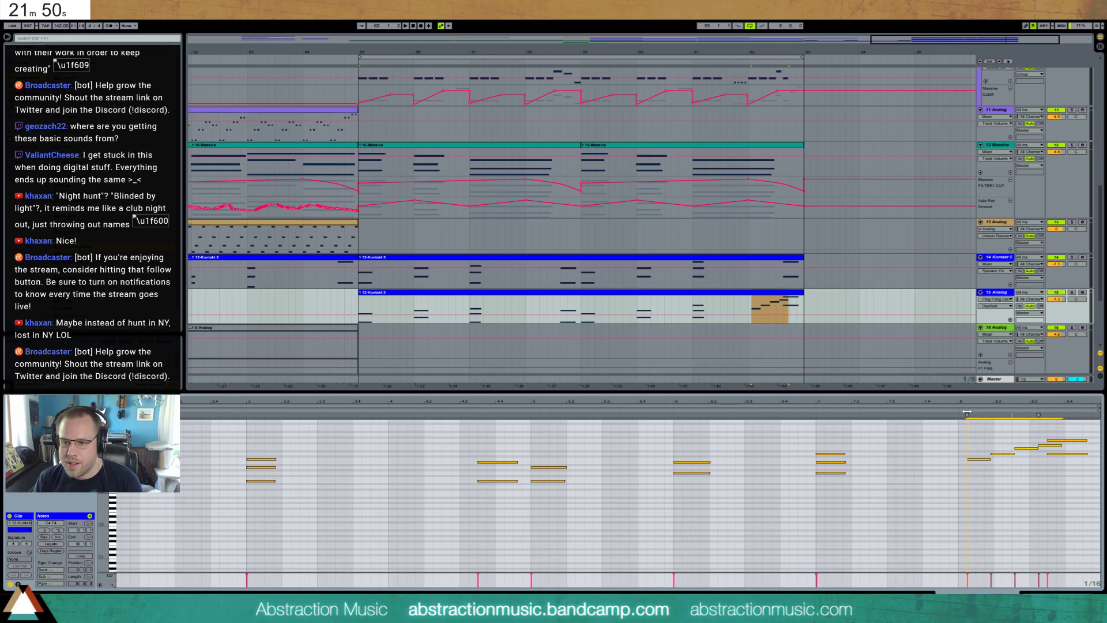
key("Left")
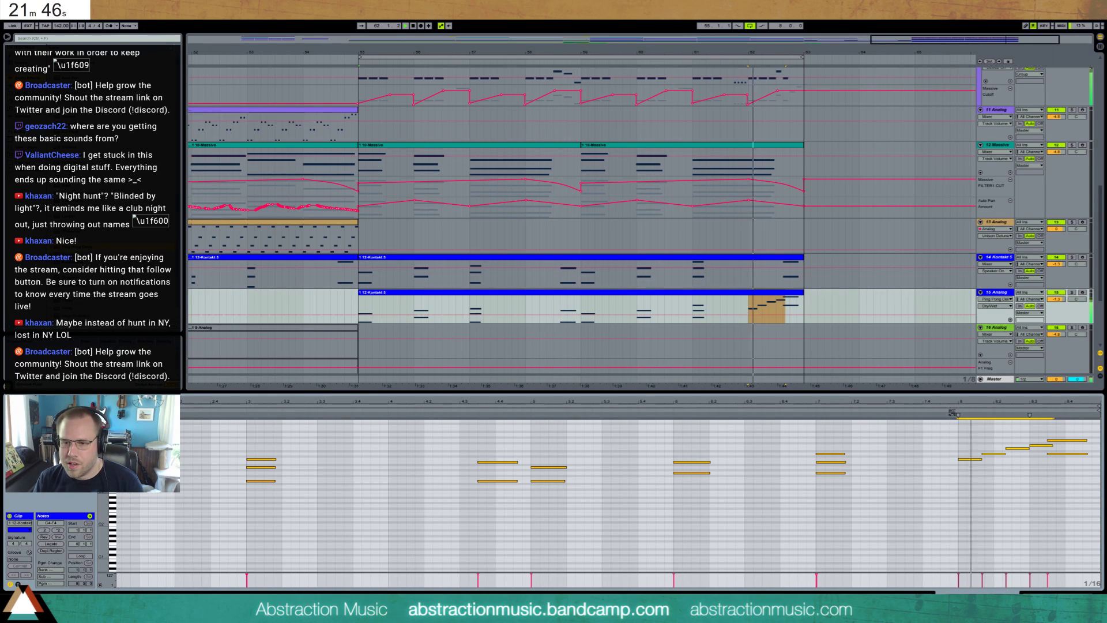
left_click_drag(1029, 415, 992, 417)
key("Right")
key("Right")
key("Right")
key("Right")
key("Right")
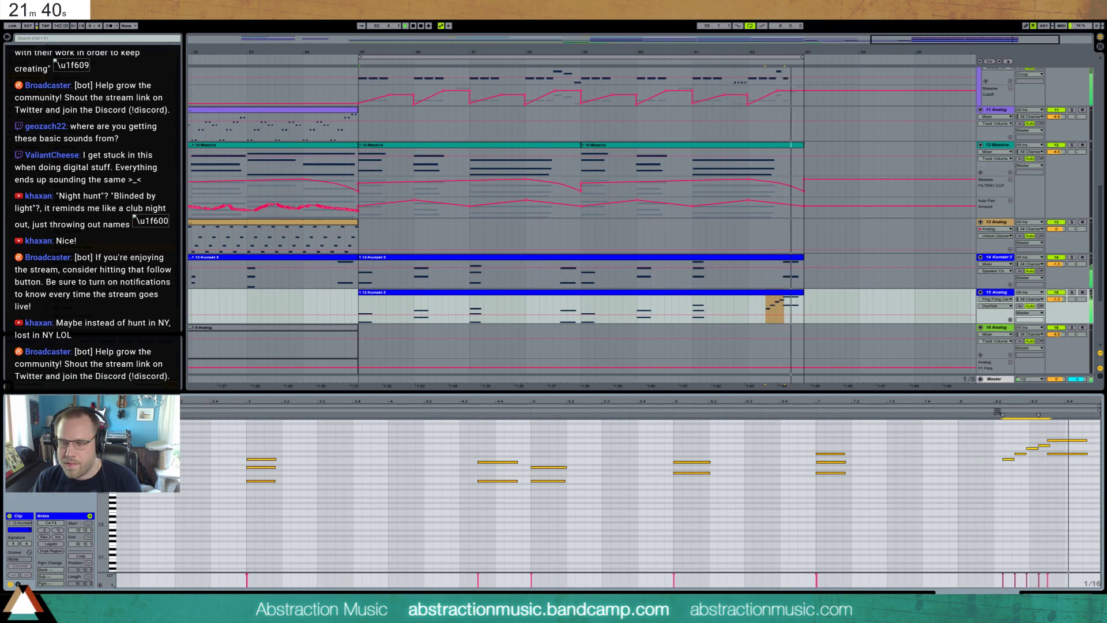
left_click_drag(1002, 425, 1043, 482)
key("Delete")
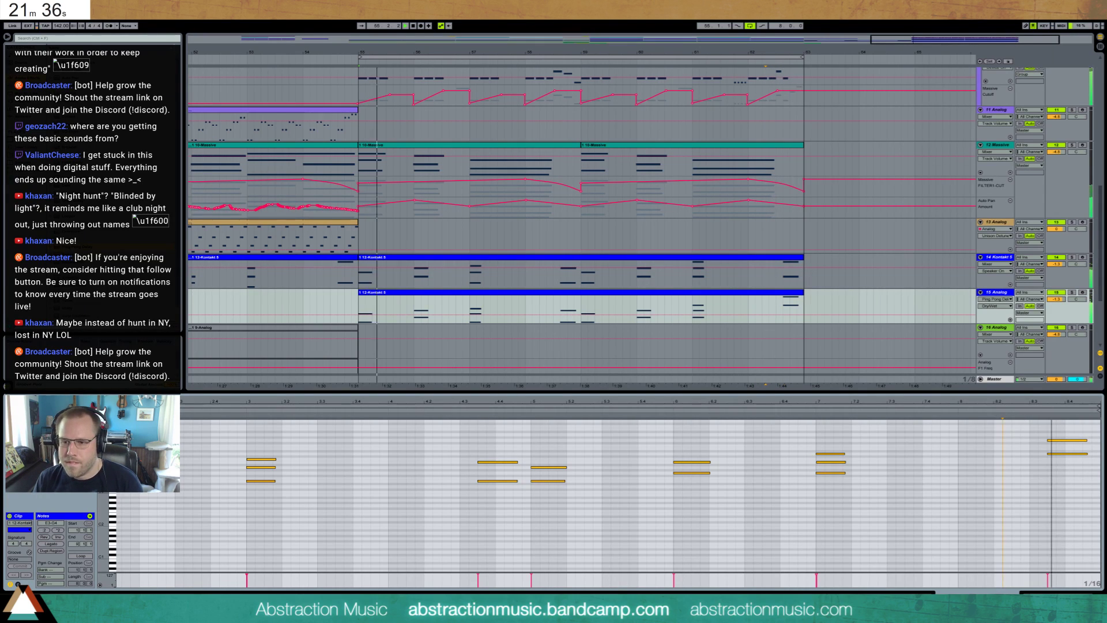
- Narrow the grid to 1/32, draw three short rising notes leading into the last chord and lower their velocities
key("plus")
key("plus")
key("space")
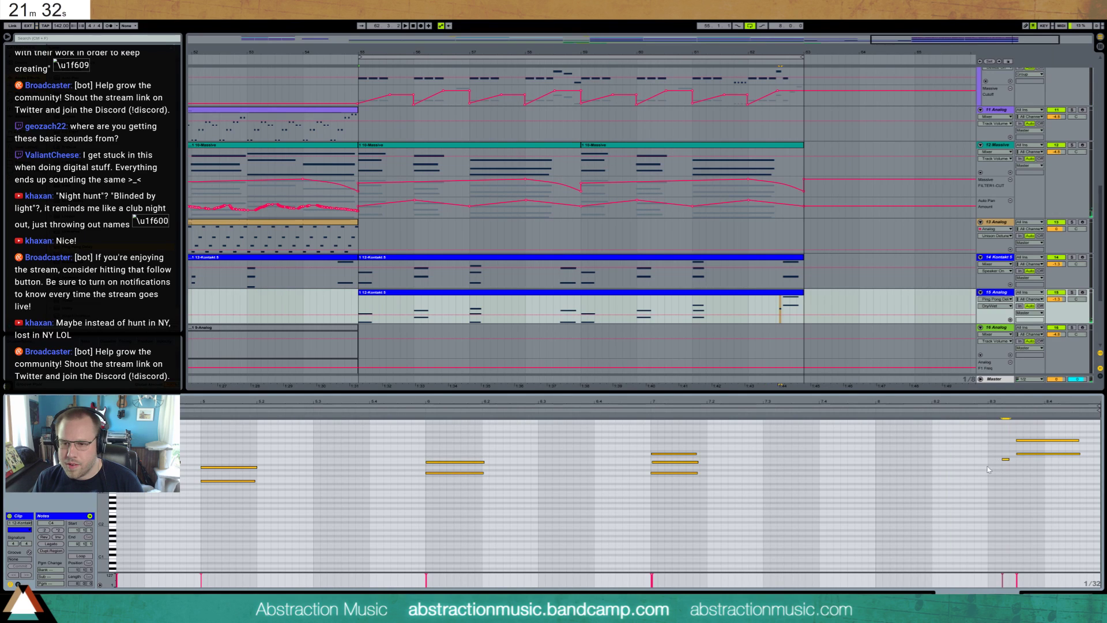
left_click(961, 412)
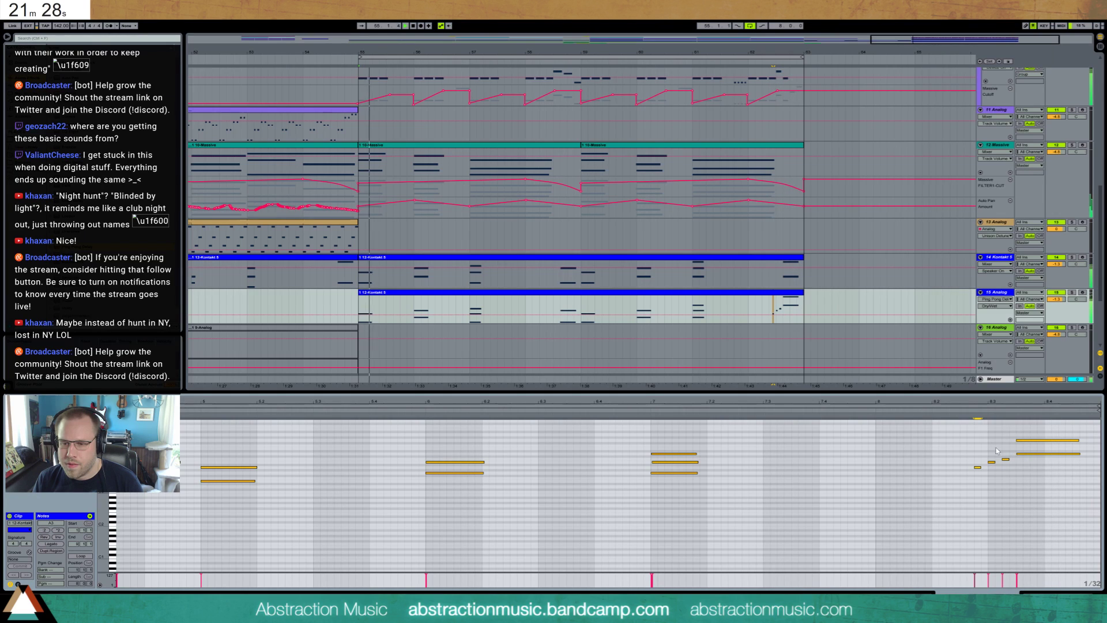
left_click_drag(967, 447, 1011, 485)
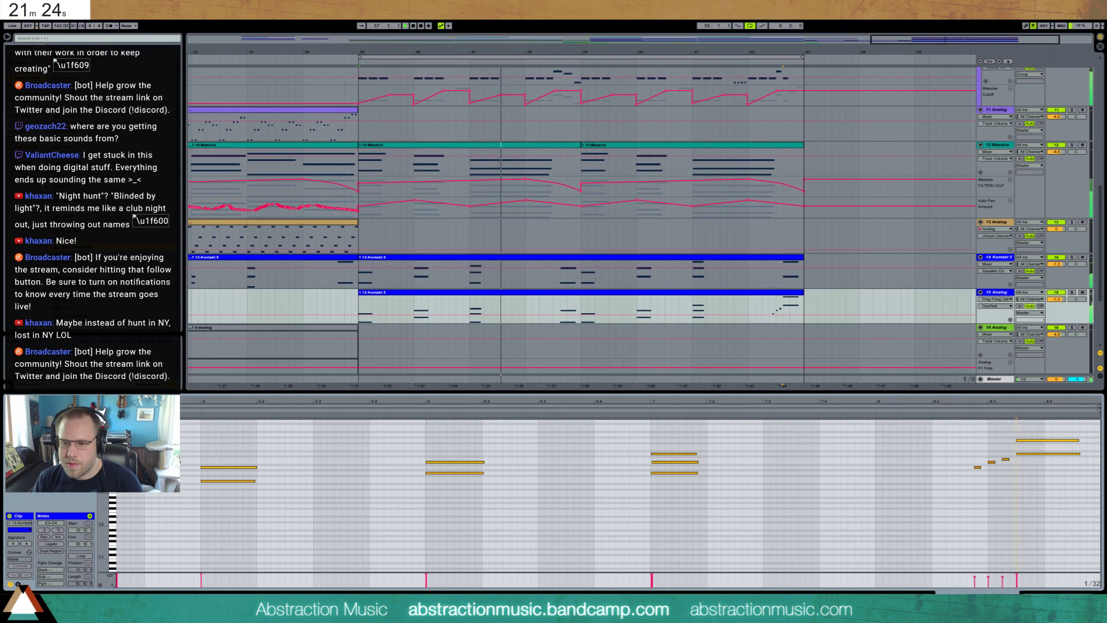
- Close the note editor and delete the deactivated clip on the 16 Analog track between bars 47 and 55
key("shift+Tab")
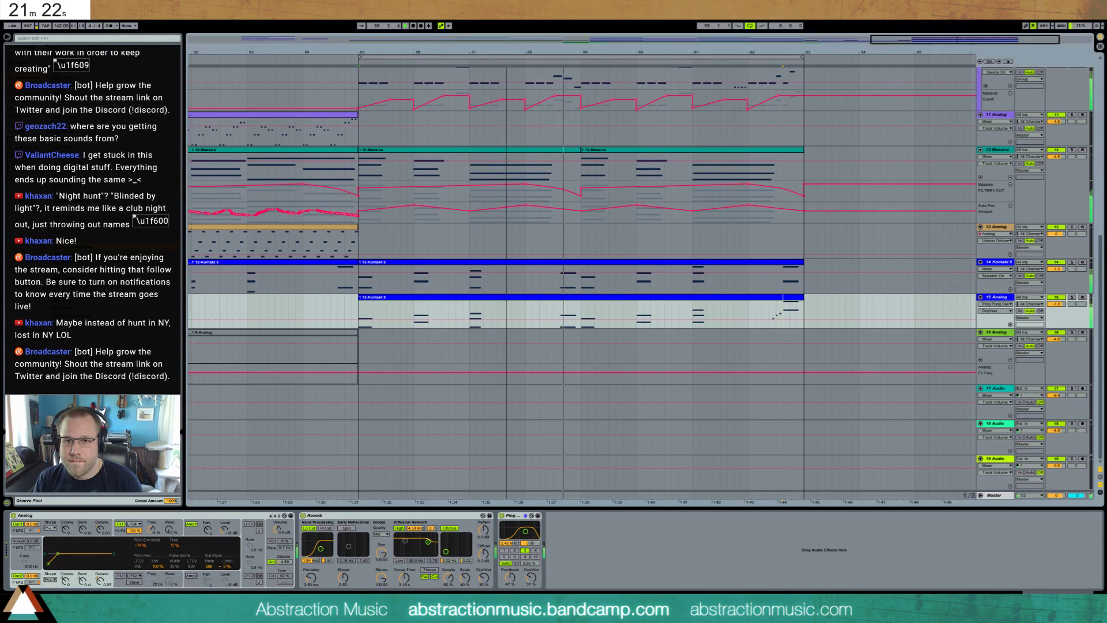
double_click(941, 41)
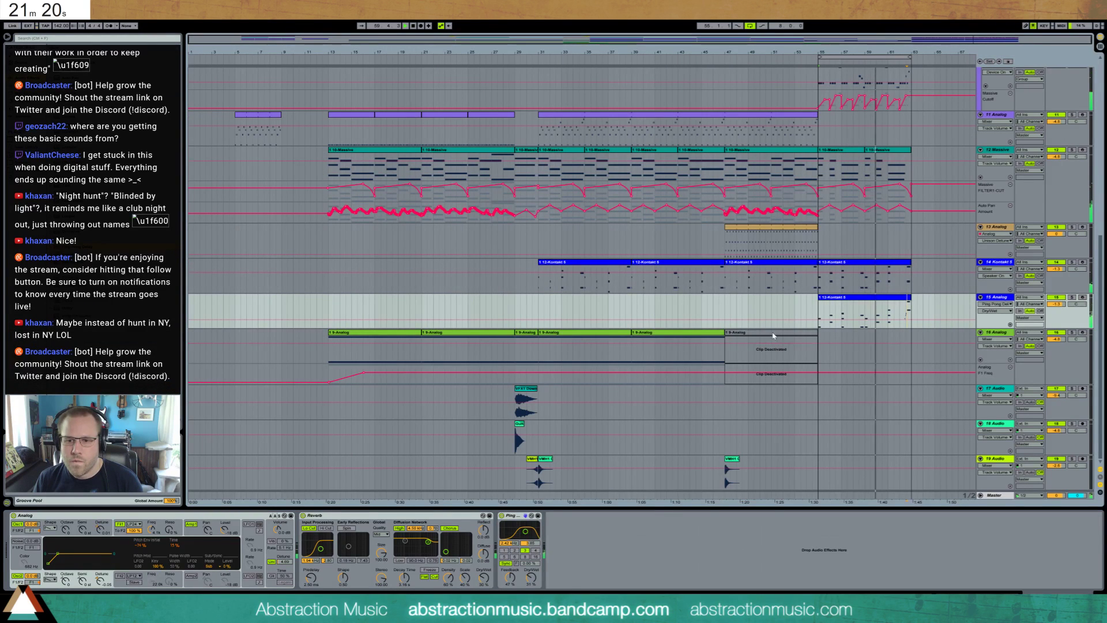
left_click(799, 370)
scroll(906, 283, "up", 4)
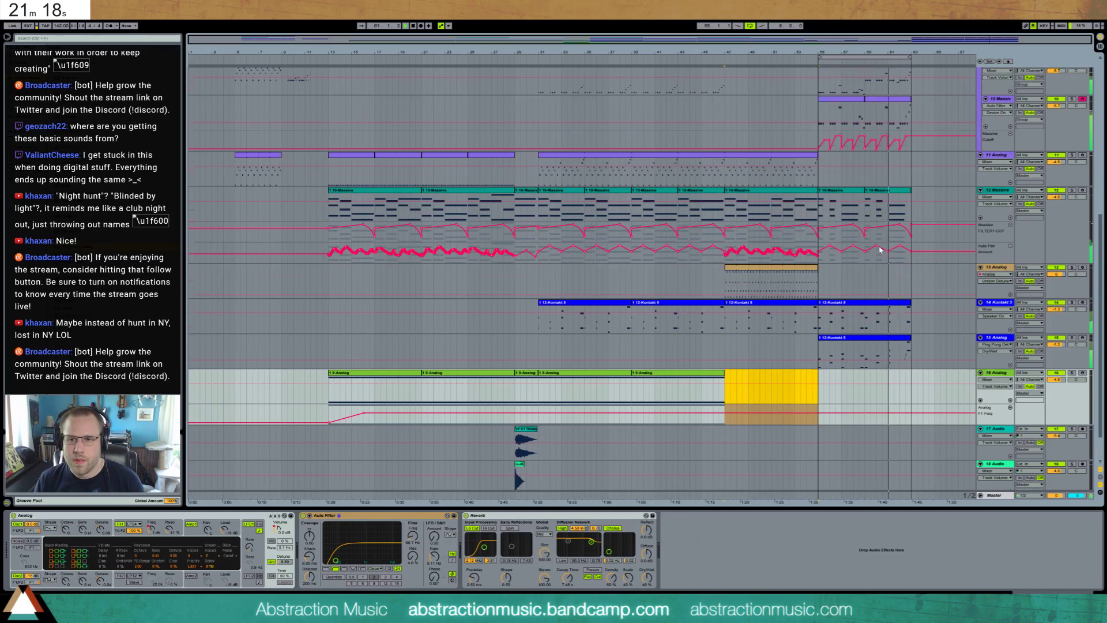
- Select the bar 55 to 63 section across the tracks and duplicate it directly after itself
key("plus")
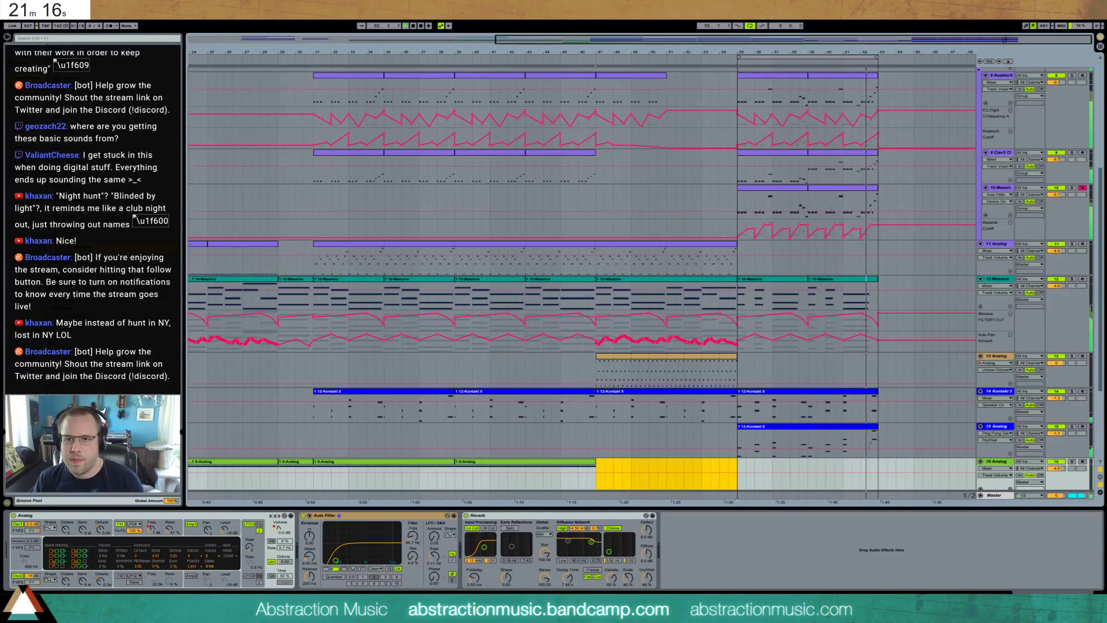
scroll(759, 100, "up", 2)
scroll(759, 103, "up", 1)
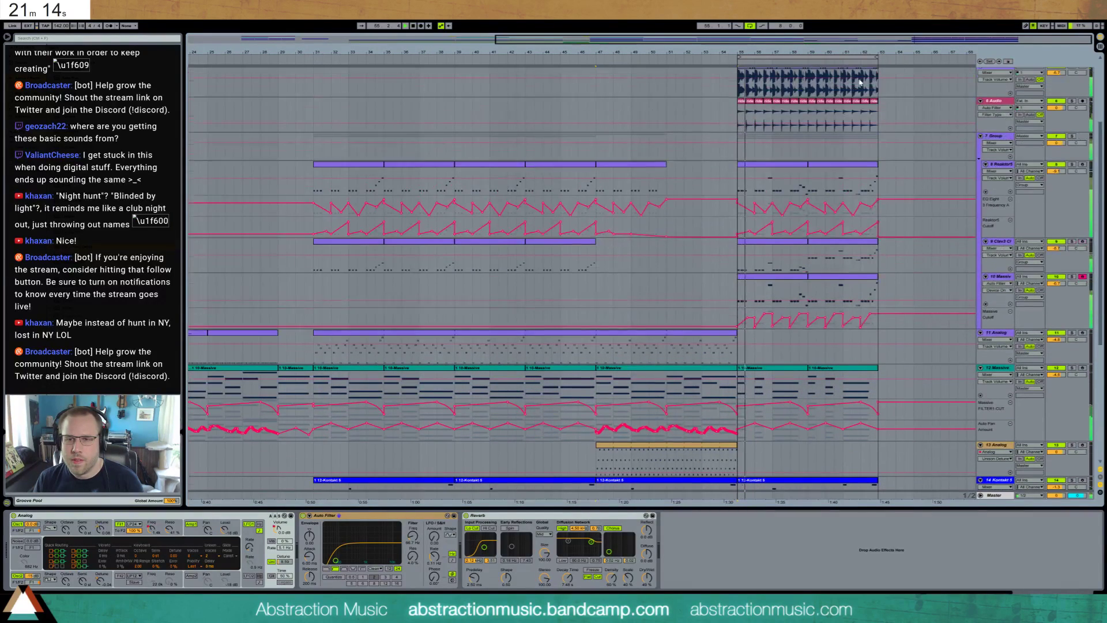
key("minus")
key("space")
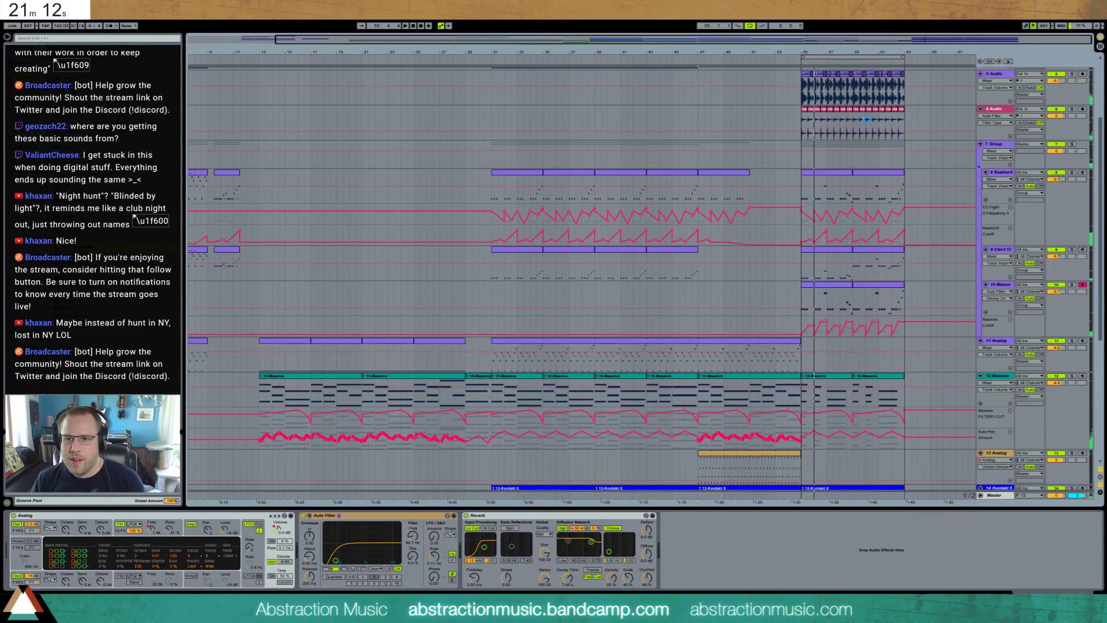
scroll(828, 147, "up", 2)
left_click_drag(824, 262, 905, 575)
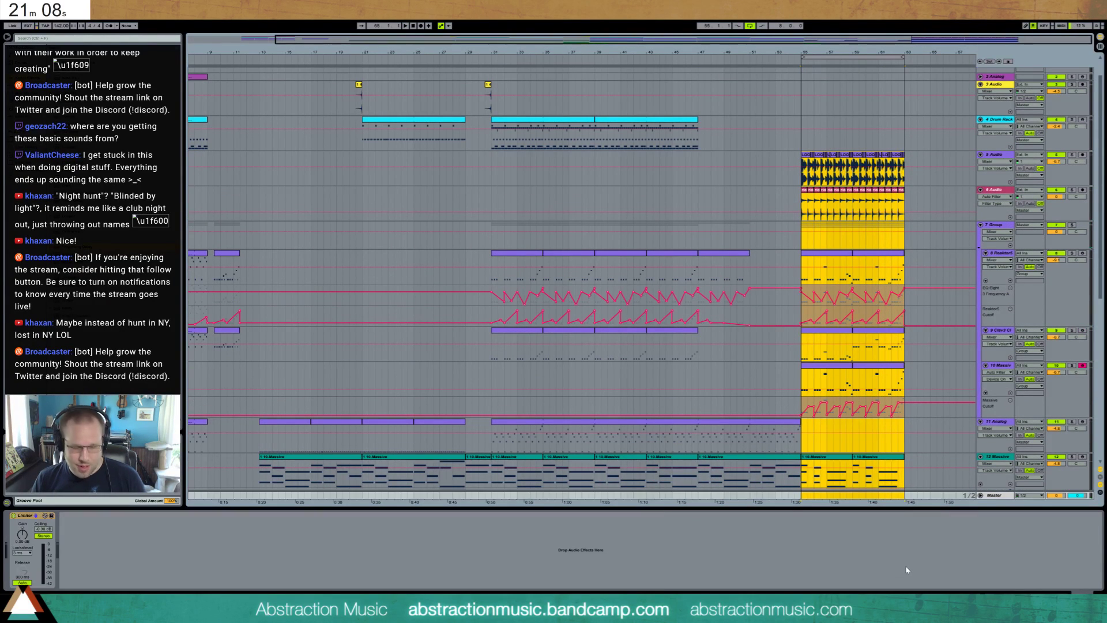
key("ctrl+d")
scroll(826, 364, "down", 2)
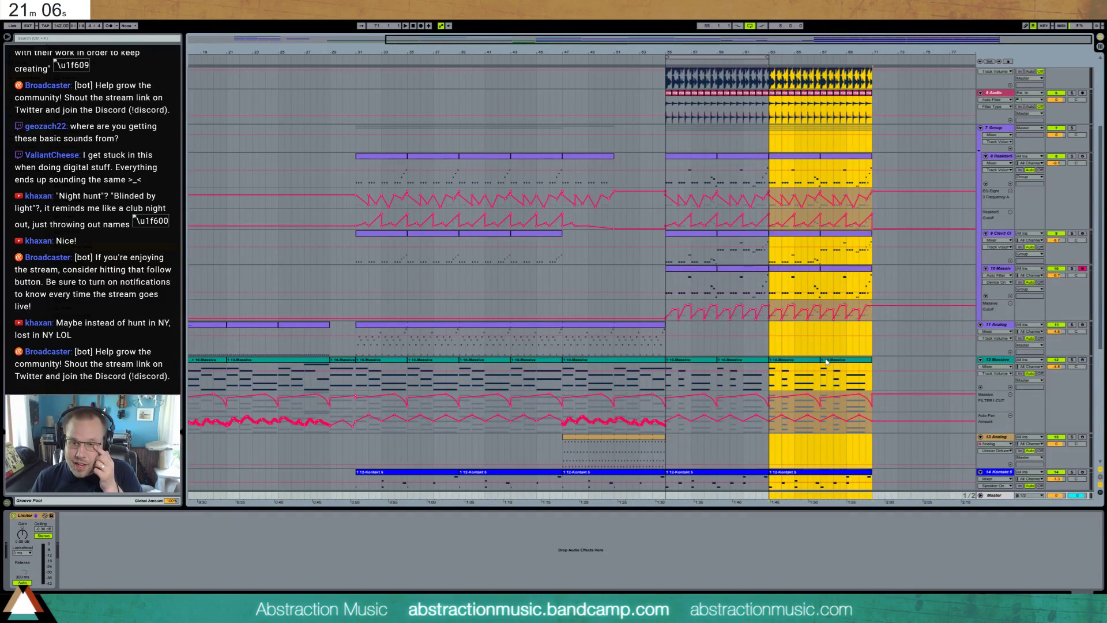
- Play the arrangement around bar 55 and from bar 31 to compare the two sections
left_click(573, 253)
left_click(665, 62)
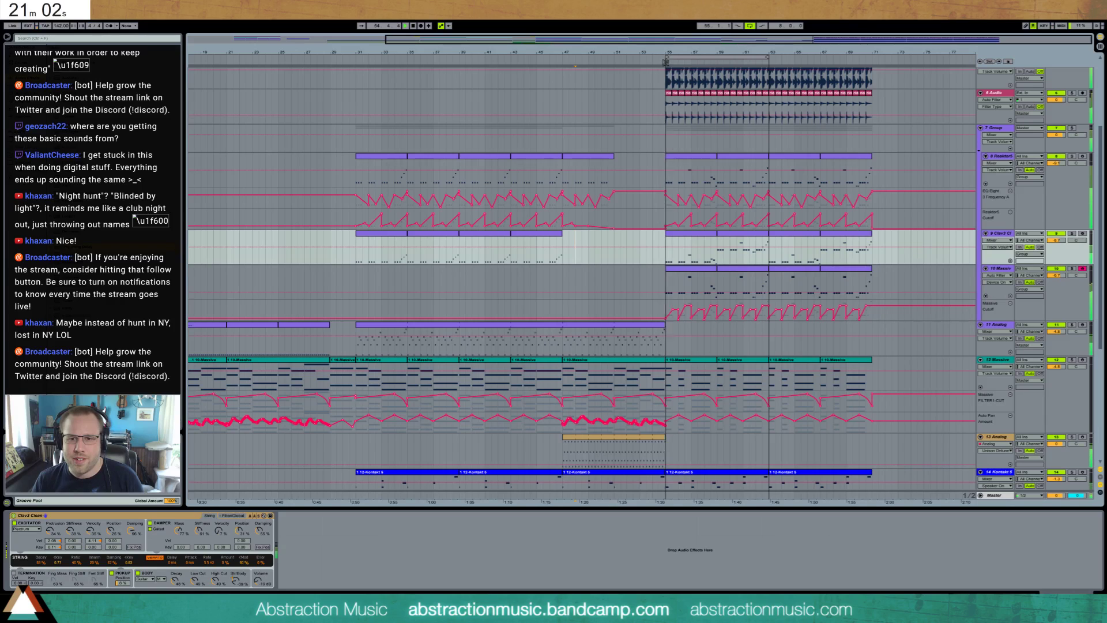
left_click(355, 59)
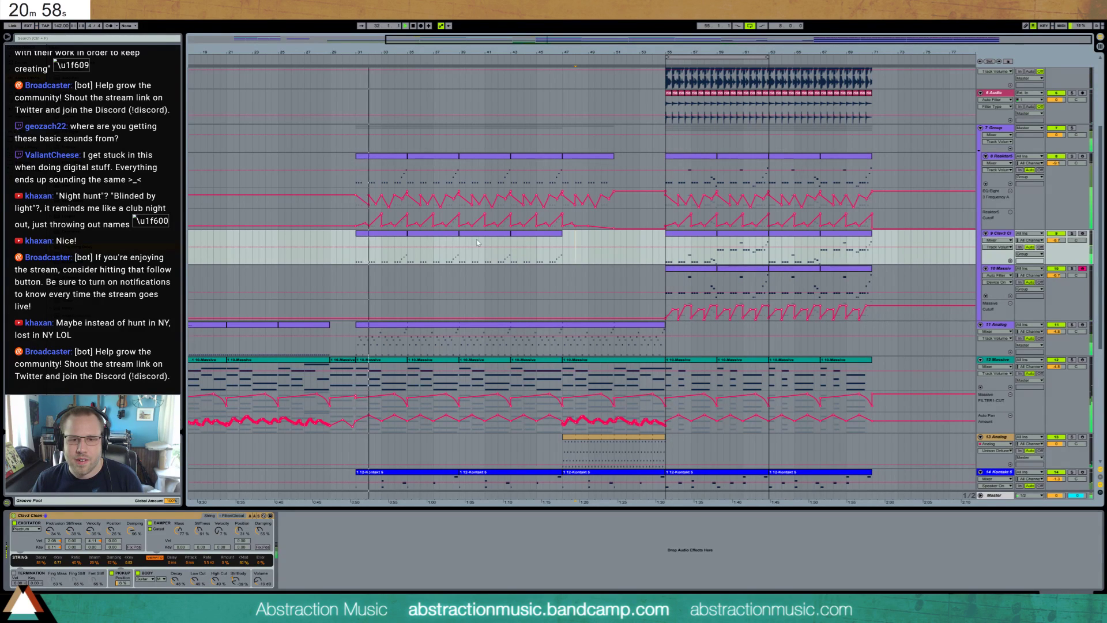
scroll(473, 246, "up", 2)
scroll(473, 246, "up", 3)
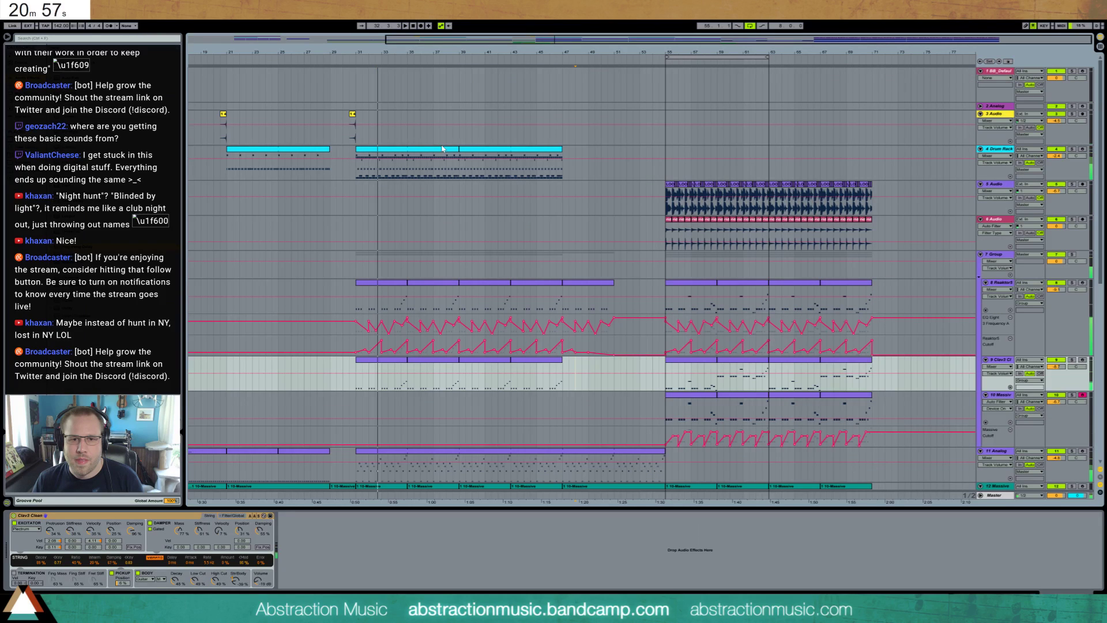
- Select the second main clip on the 4 Drum Rack track and adjust the Overdrive's filter band and Dry/Wet
left_click(467, 151)
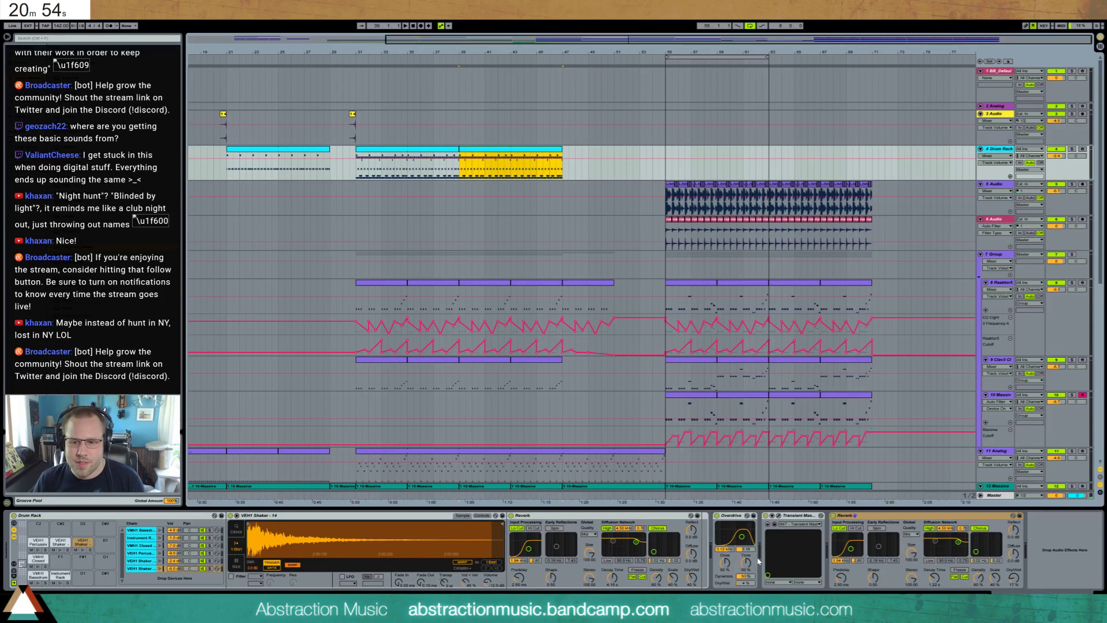
left_click_drag(742, 536, 741, 535)
left_click_drag(745, 582, 739, 534)
key("space")
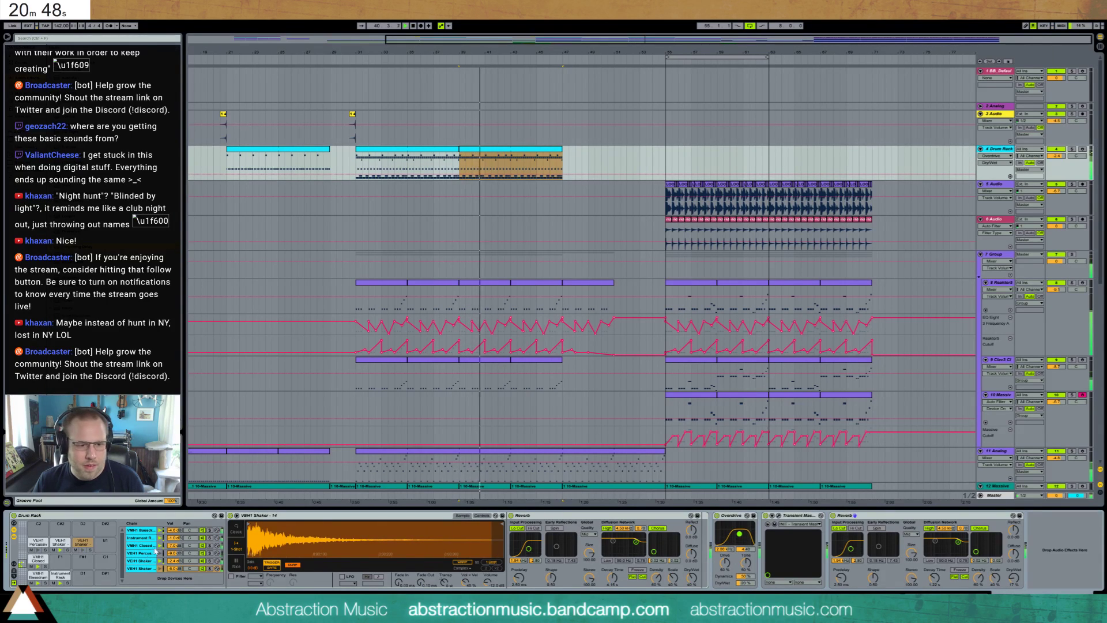
- Adjust a chain volume in the Drum Rack and the Transient Master's attack and sustain on the closed hats chain
mouse_move(173, 529)
left_mouse_down()
mouse_move(173, 520)
mouse_move(174, 535)
left_mouse_up()
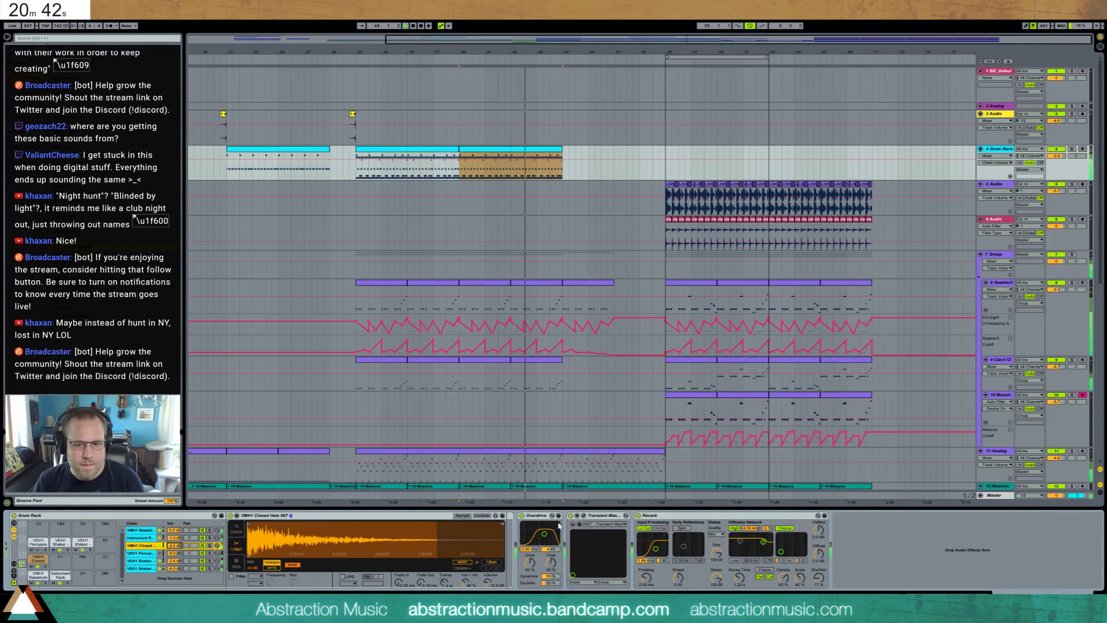
left_click(583, 515)
left_click_drag(264, 254, 310, 261)
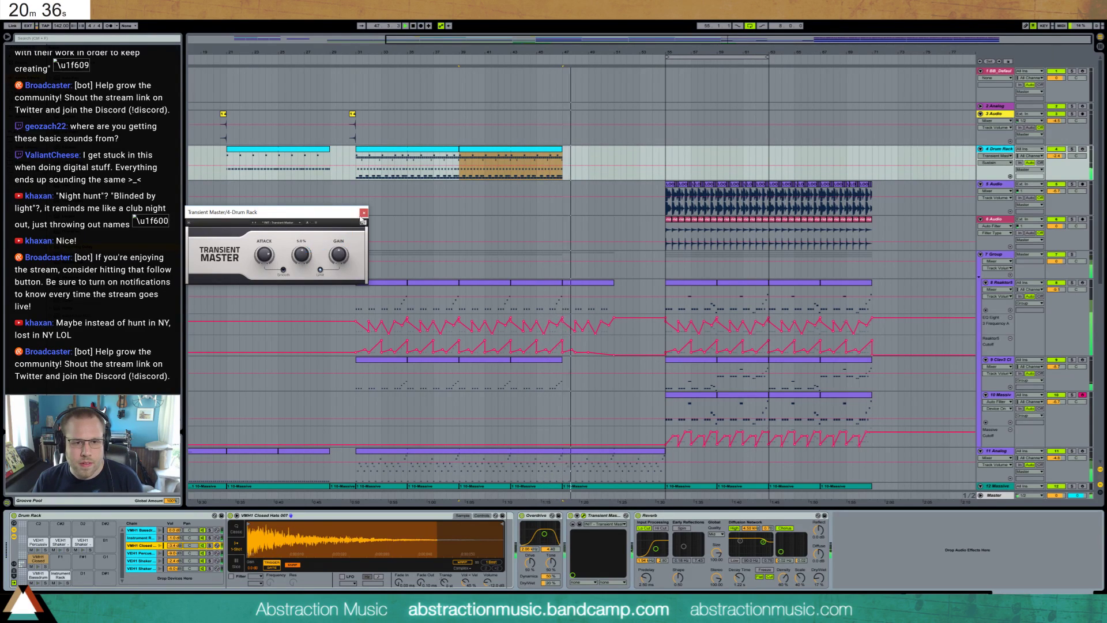
left_click(363, 212)
- Select the 13 Analog clip and bring up the Amp 1 settings of its Analog synth
scroll(561, 333, "down", 6)
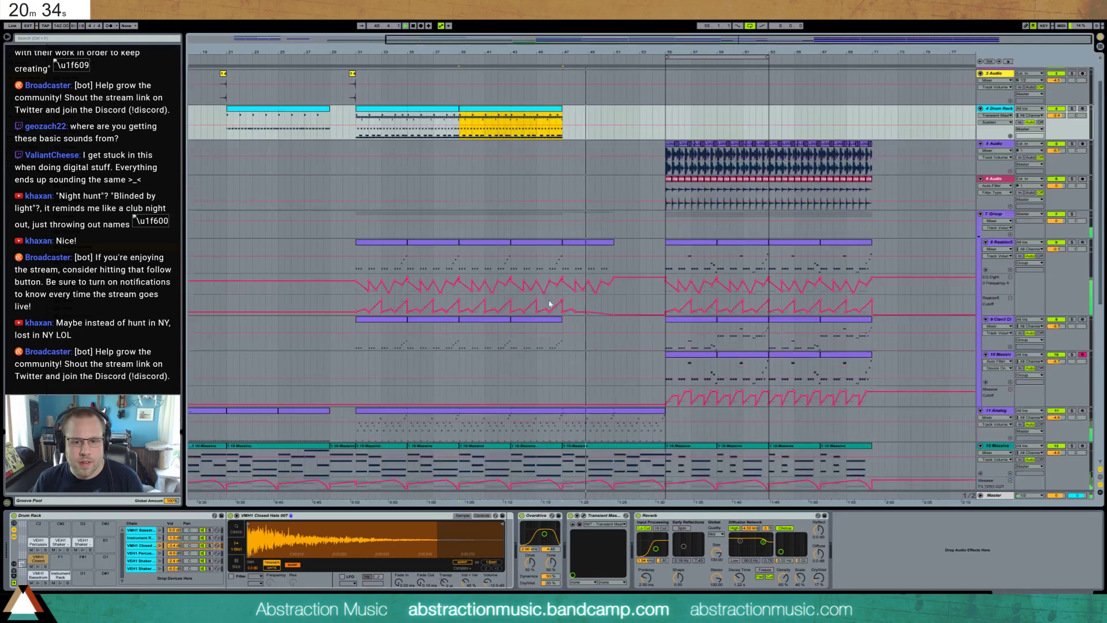
scroll(561, 333, "down", 2)
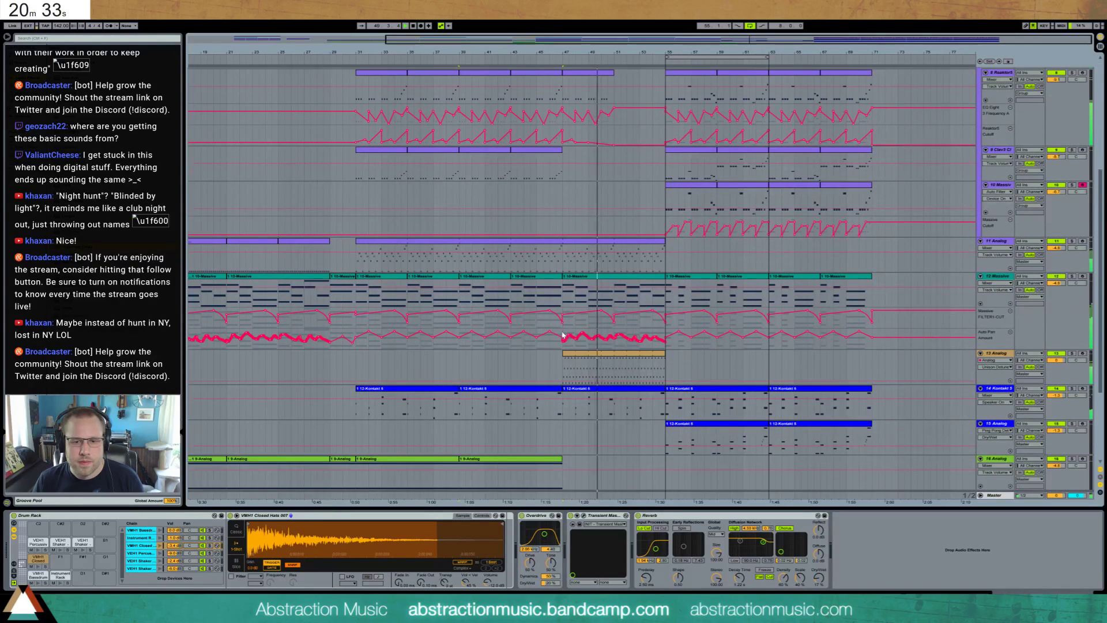
left_click(623, 359)
double_click(622, 356)
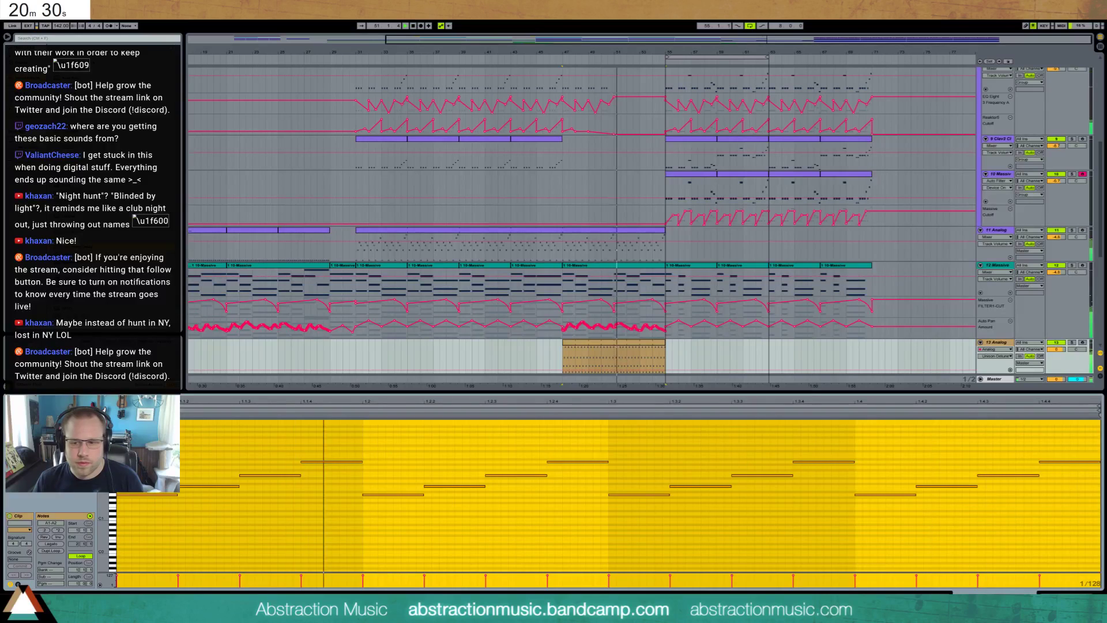
key("shift+Tab")
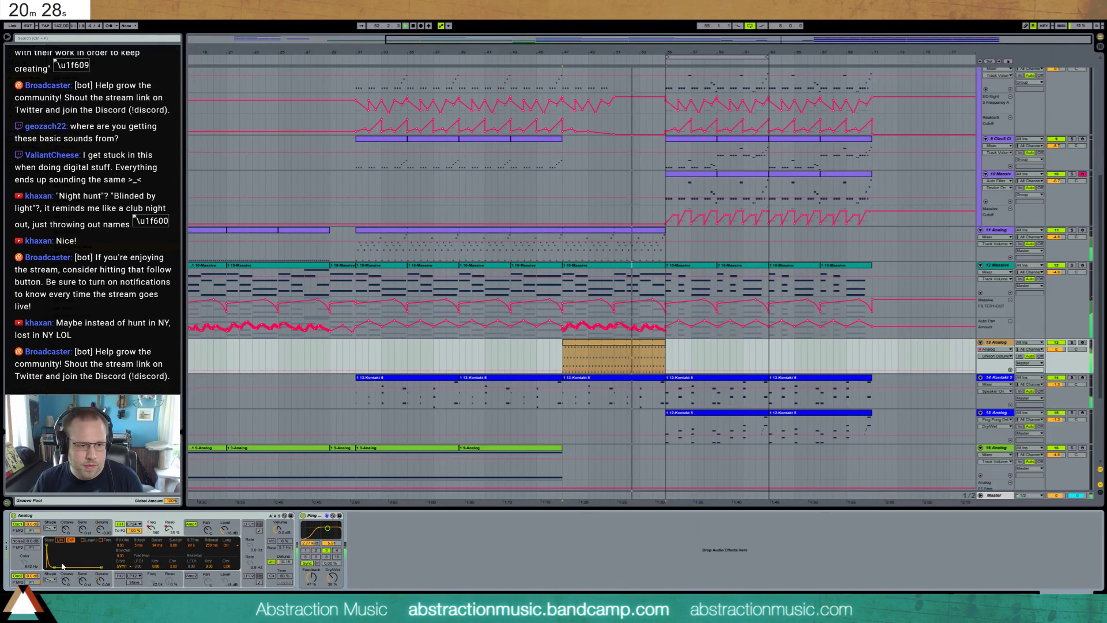
left_click(191, 524)
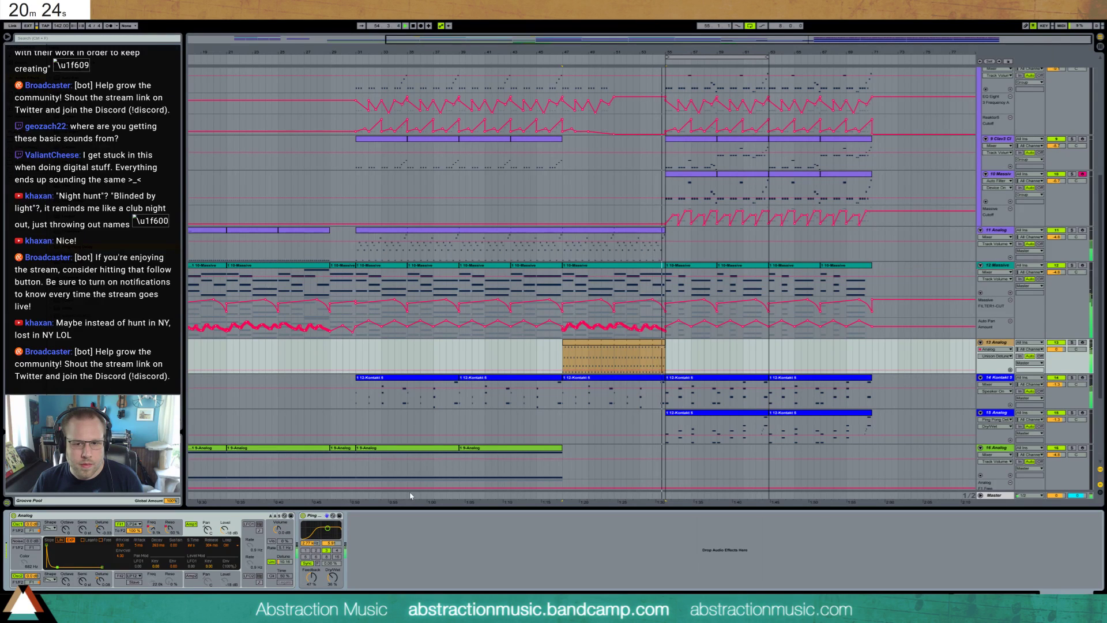
- Insert a new audio track below the 17 Audio track
scroll(699, 421, "down", 5)
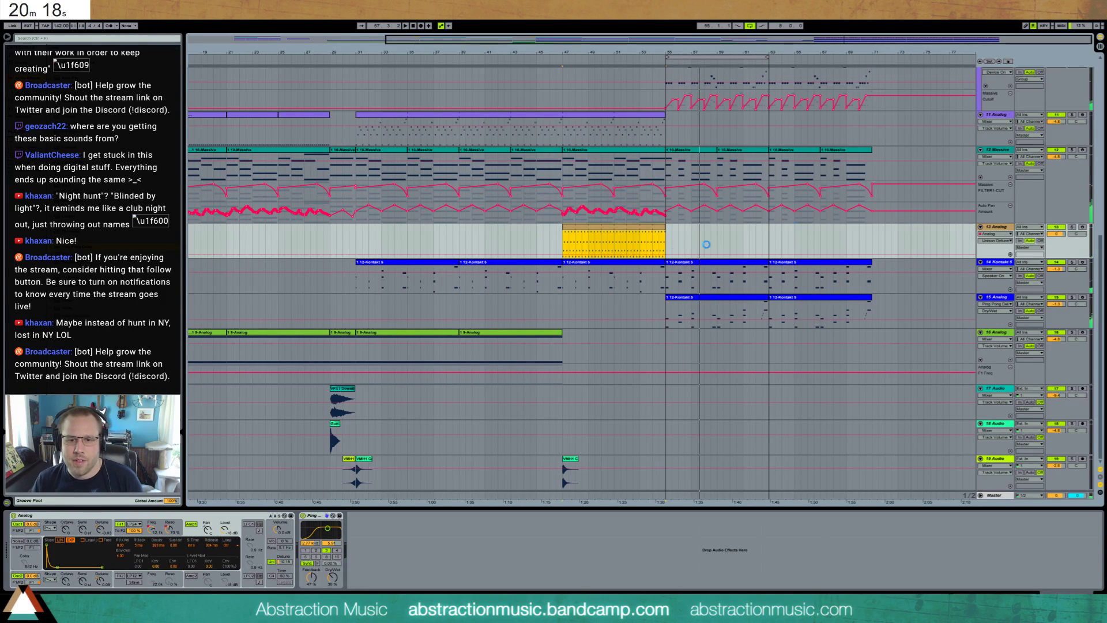
left_click(987, 391)
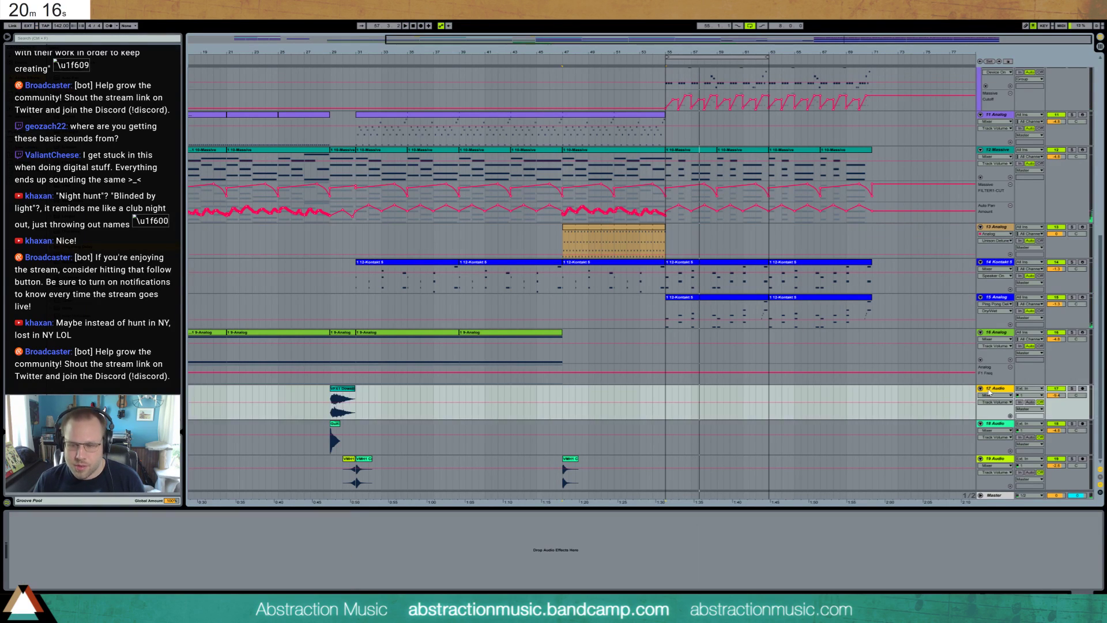
key("ctrl+t")
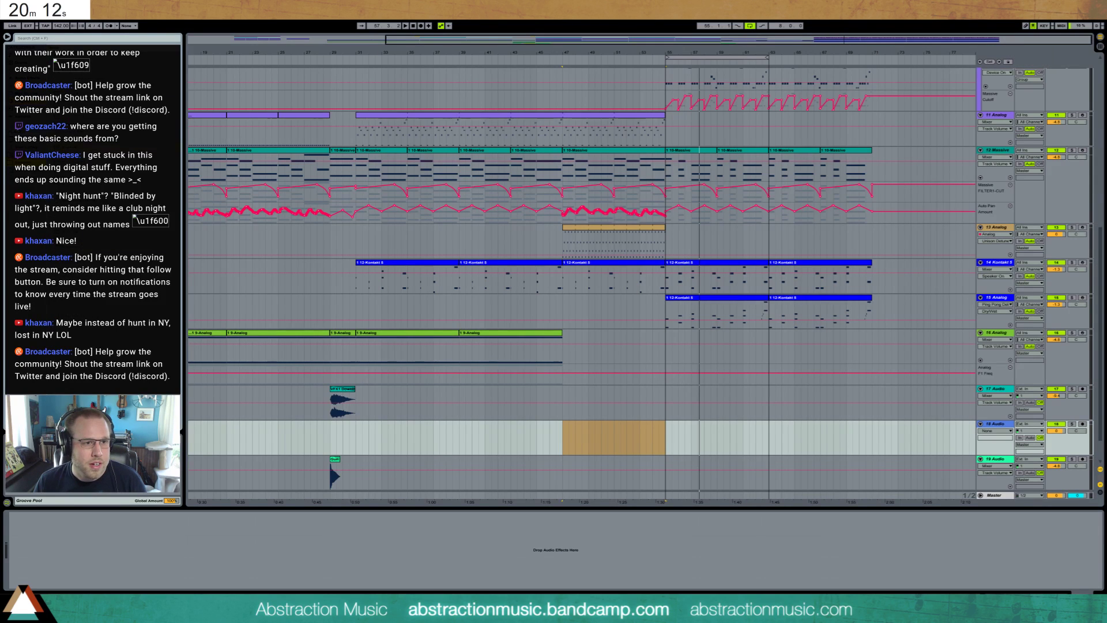
- Search the browser for "uplift" and place an uplifter sample on the new 18 Audio track shortly before bar 55
left_click(53, 39)
type("u")
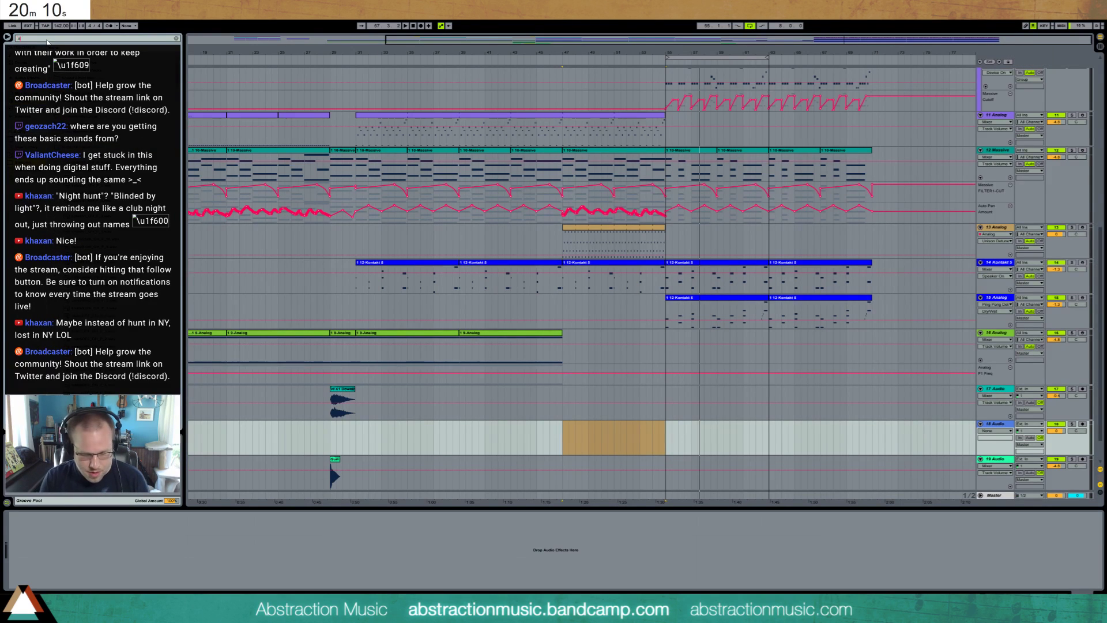
type("plift")
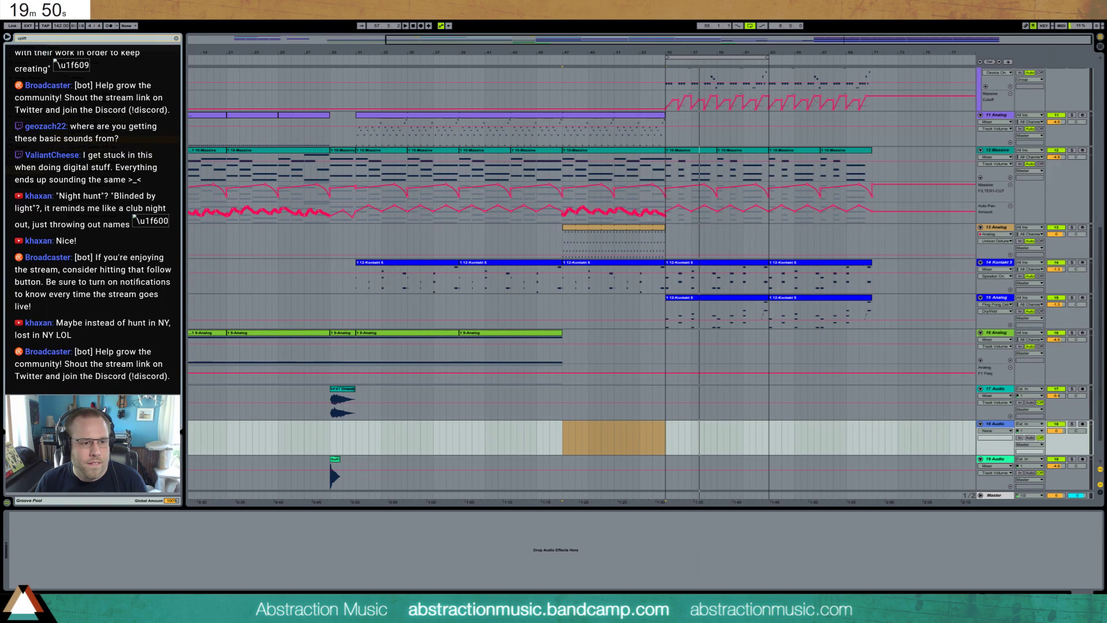
left_click_drag(98, 147, 647, 437)
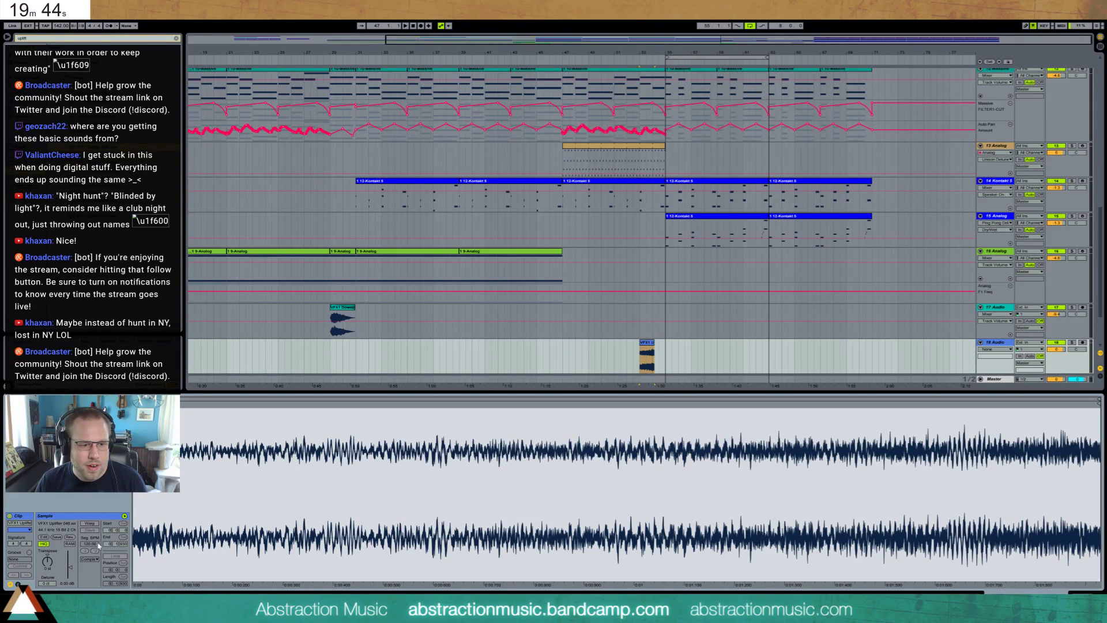
- Warp the uplifter clip in Texture mode, align its end with bar 55 and fade in its start
left_click(90, 526)
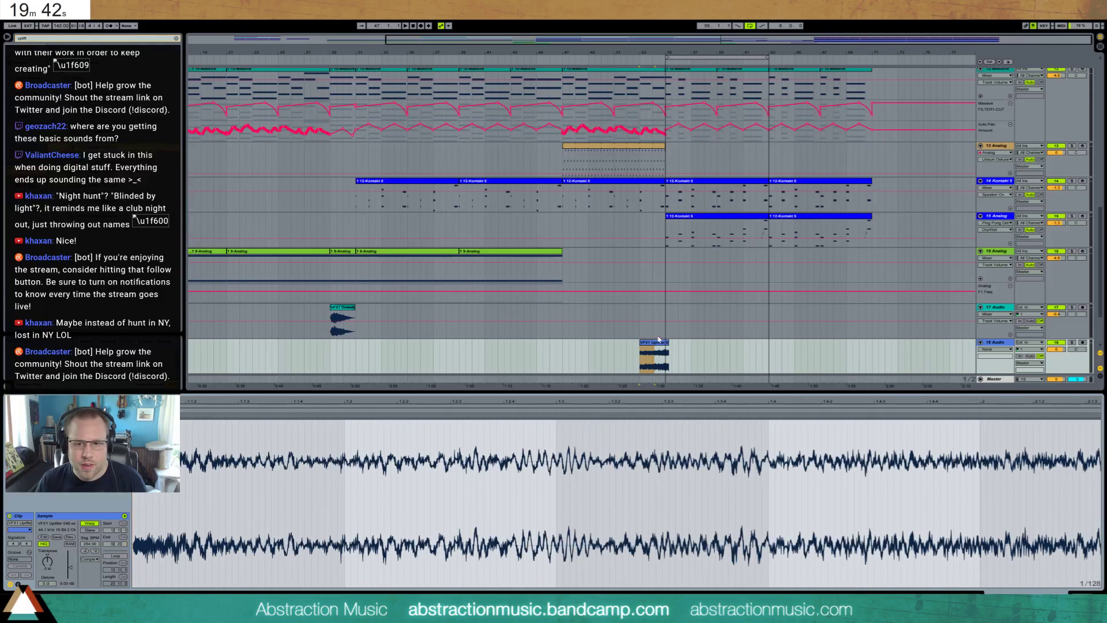
left_click(678, 362)
left_click_drag(831, 47, 832, 167)
left_click_drag(610, 344, 593, 342)
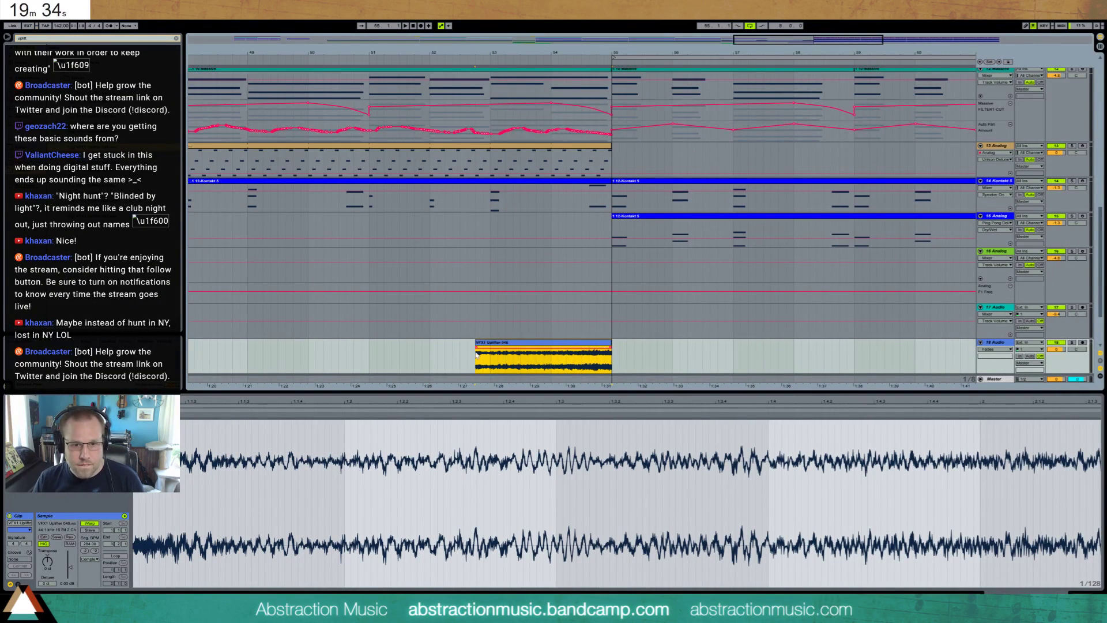
left_click_drag(477, 351, 496, 353)
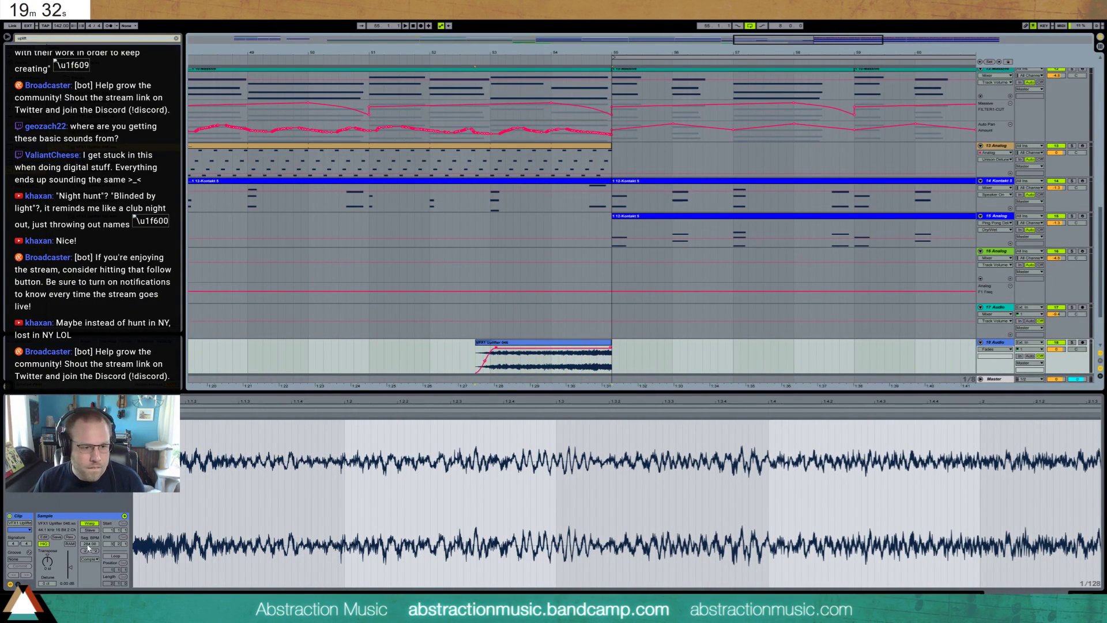
left_click(93, 559)
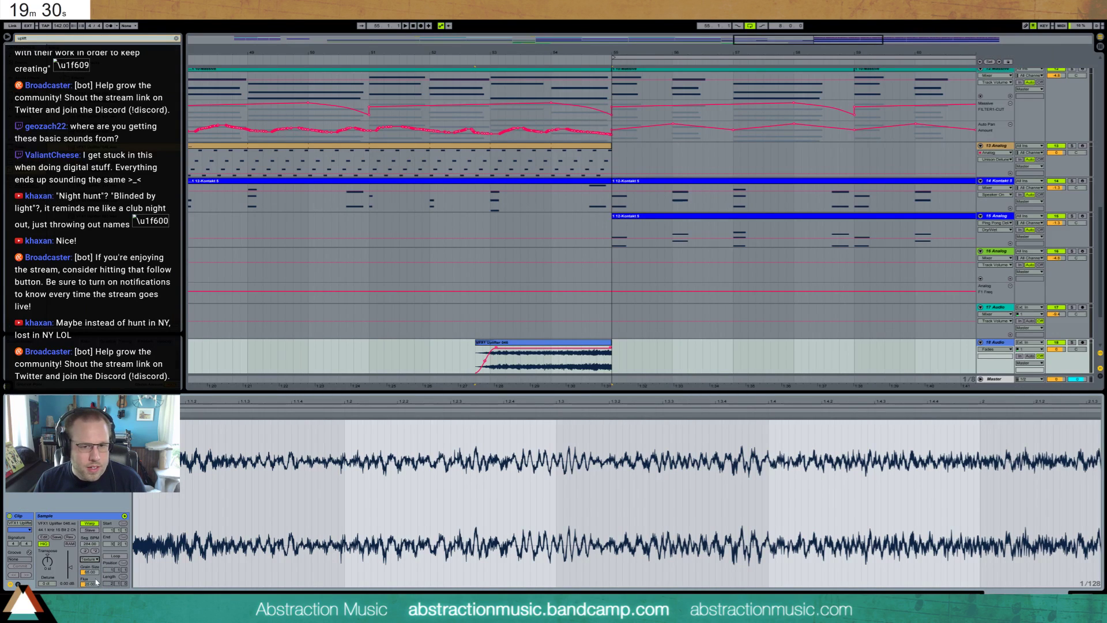
- Play the transition into bar 55, lower the 18 Audio track's volume and return to the device view
key("space")
left_click_drag(1057, 349, 1056, 361)
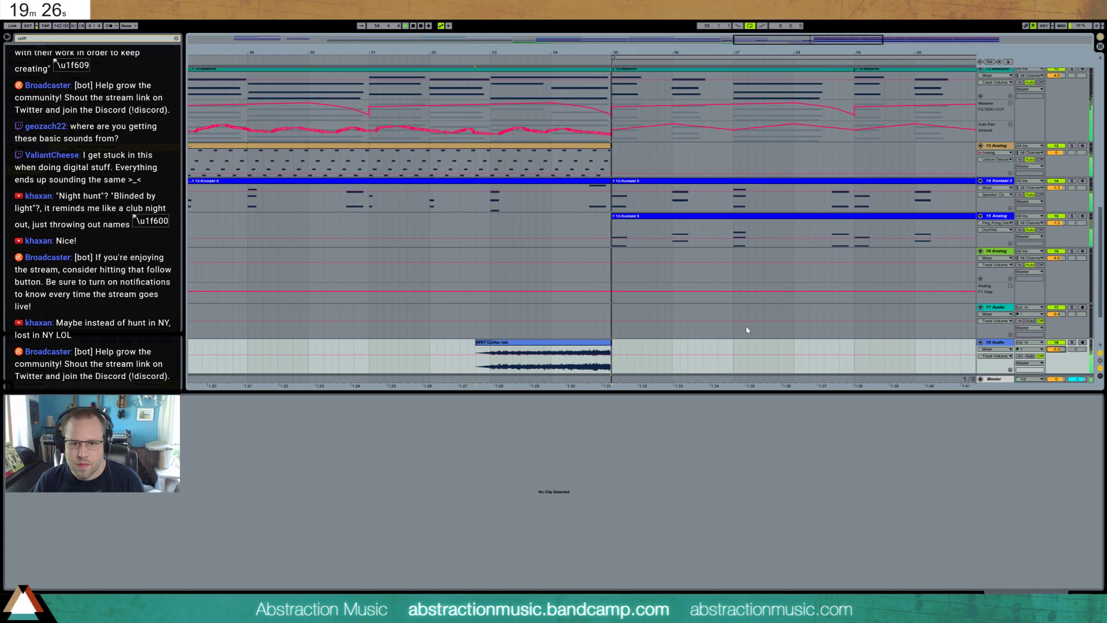
left_click(1081, 594)
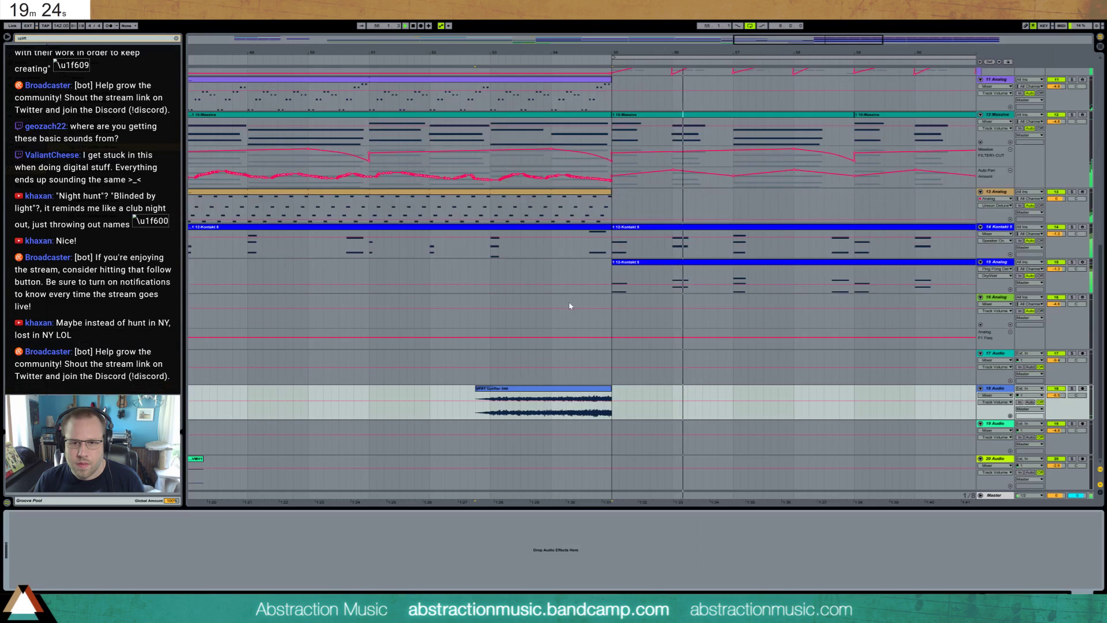
- Move the loop to bars 63 to 71 and copy the 13 Analog clip to bar 71
left_click_drag(656, 53, 660, 18)
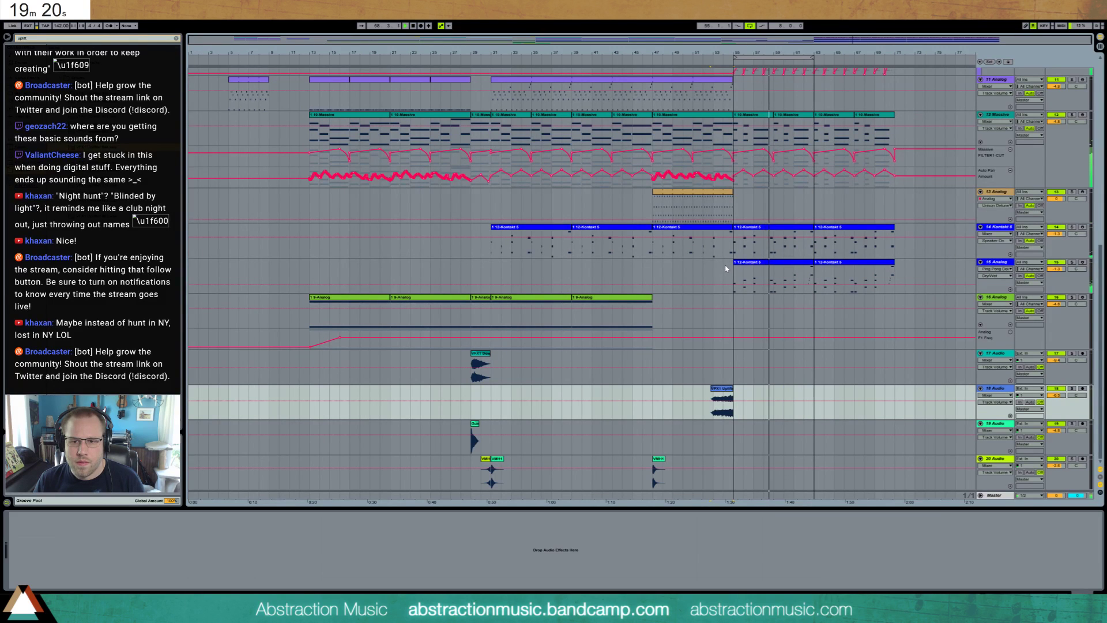
scroll(726, 269, "up", 2)
scroll(726, 269, "up", 7)
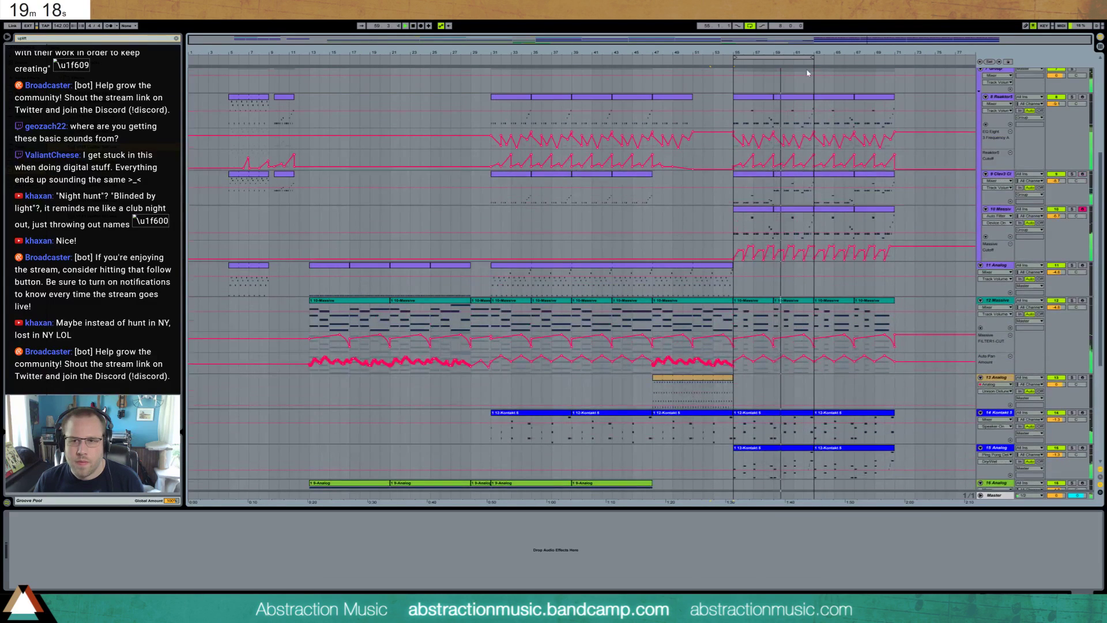
left_click_drag(801, 57, 883, 57)
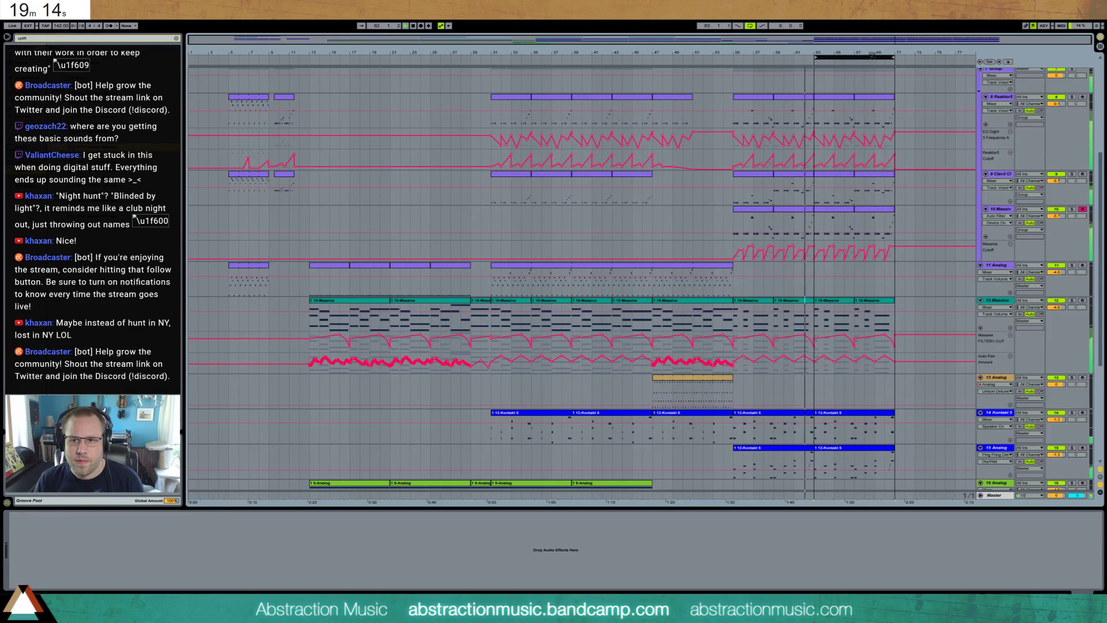
left_click_drag(676, 386, 919, 387)
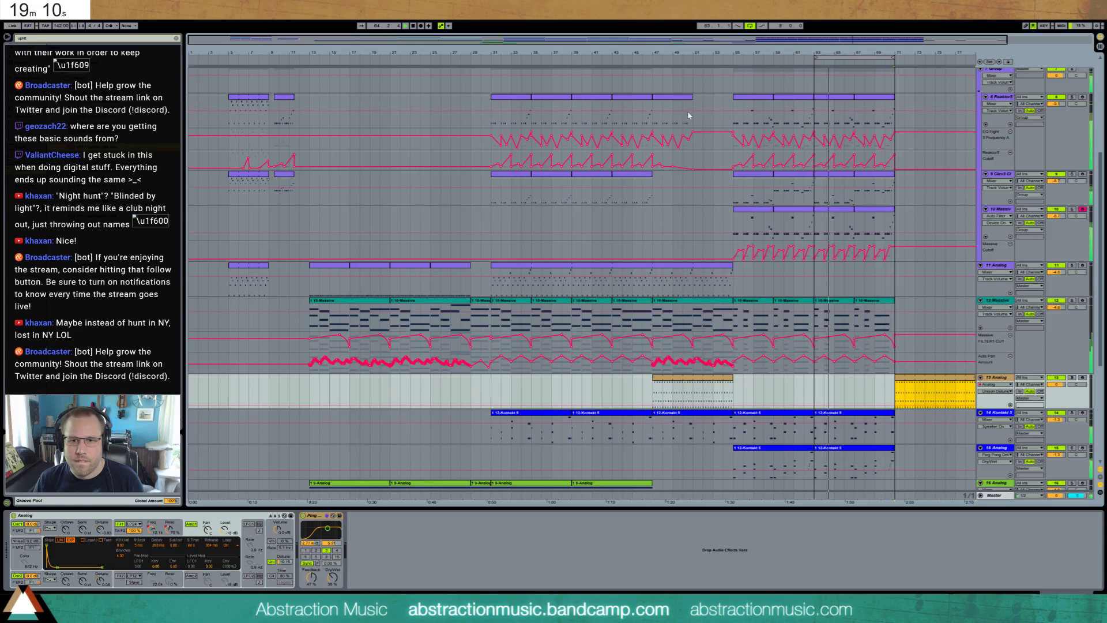
- Copy the bar 31 to 39 clips on the 8 Reaktor5 and 9 Clav2 tracks to bar 71
left_click(525, 101)
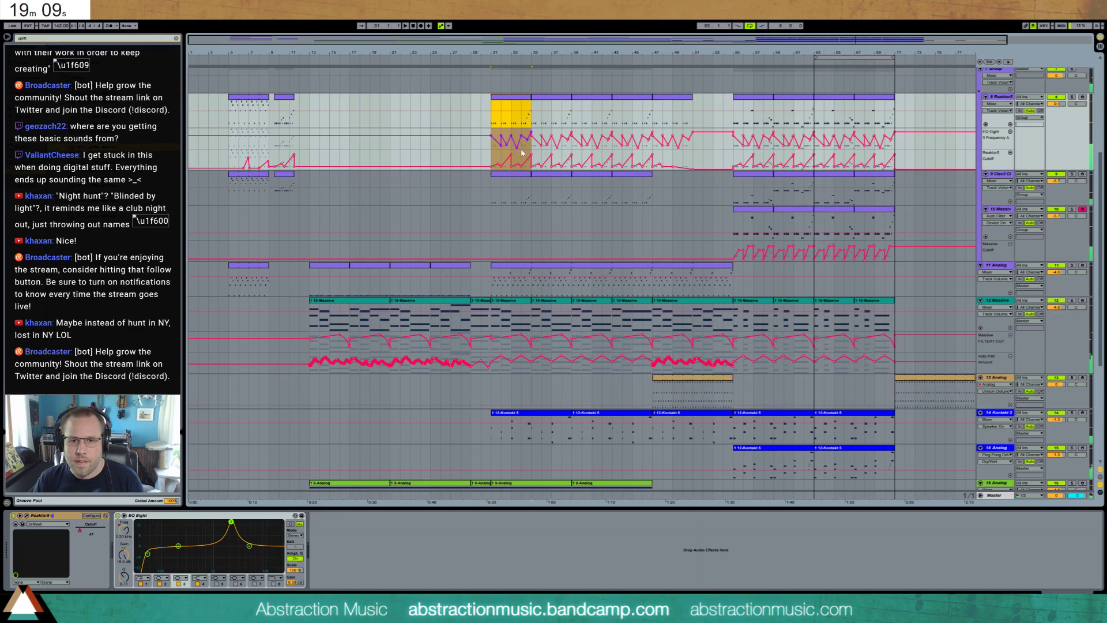
left_click(564, 177, "shift")
left_click(900, 119)
key("ctrl+v")
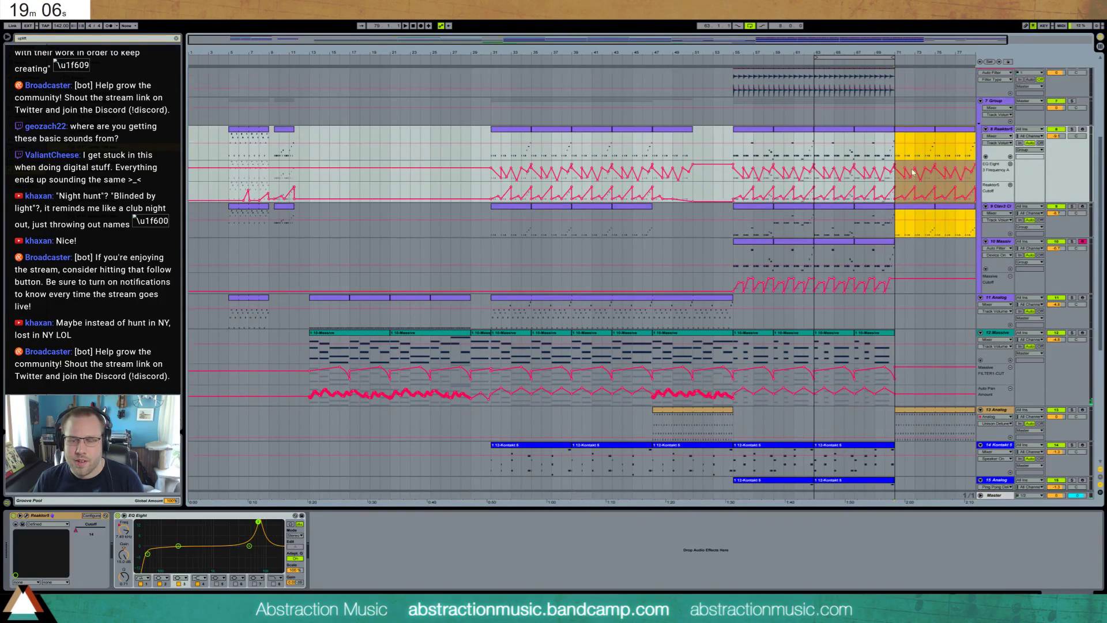
- Copy the 4 Drum Rack clip at bar 31 to bar 71
scroll(557, 106, "up", 5)
left_click(551, 113)
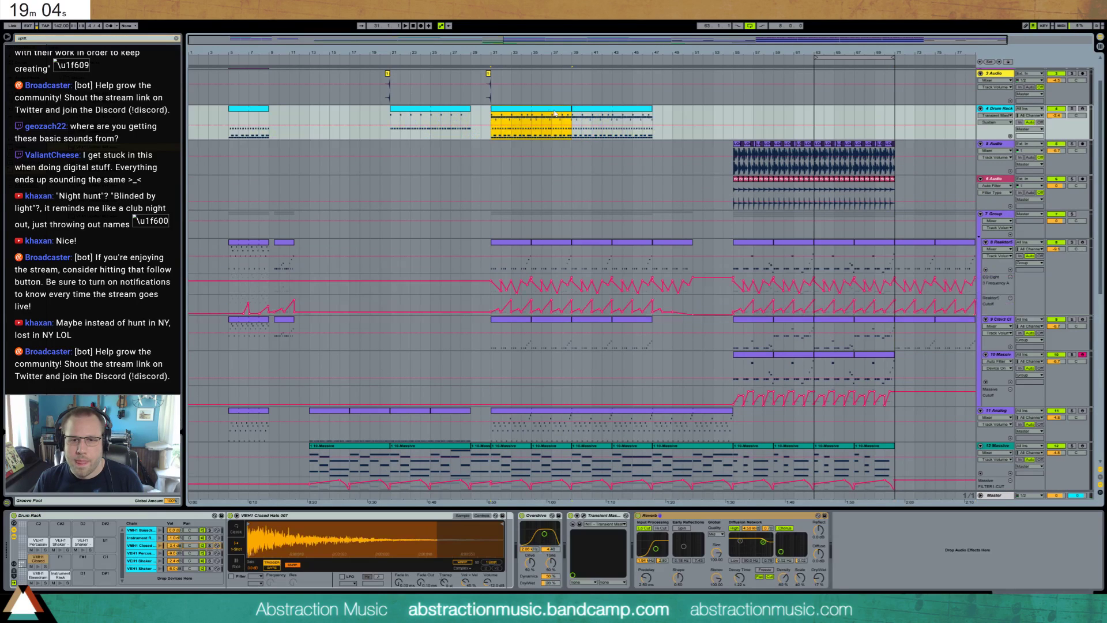
key("ctrl+c")
left_click(901, 117)
key("ctrl+v")
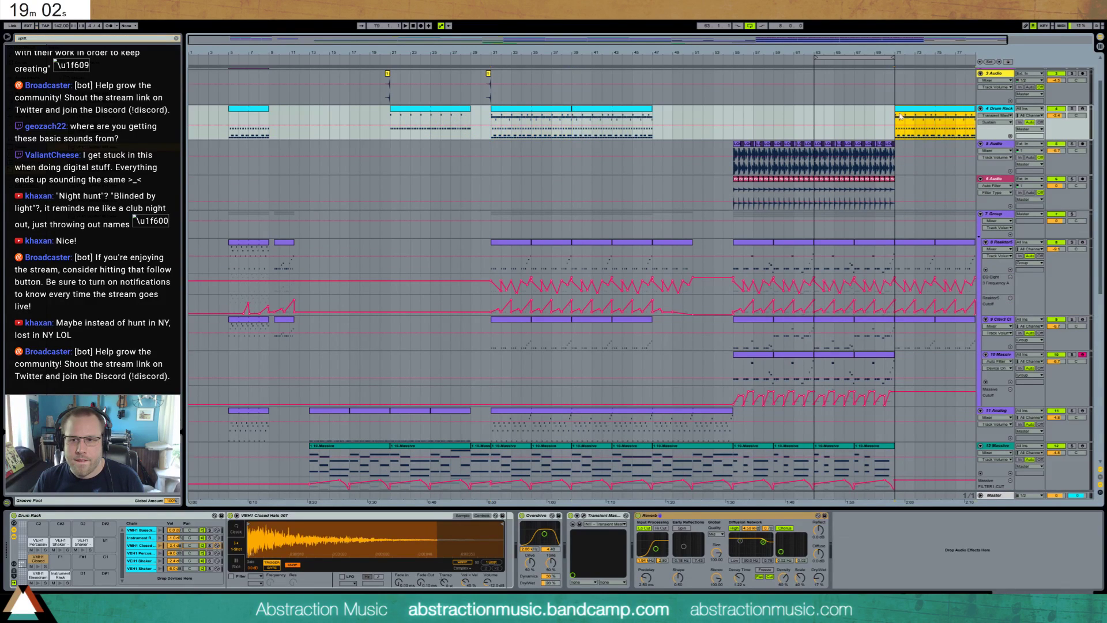
key("space")
- Duplicate bars 63 to 71 of the 6 Audio track directly after themselves
left_click_drag(888, 53, 798, 149)
left_click_drag(699, 187, 564, 196)
key("ctrl+d")
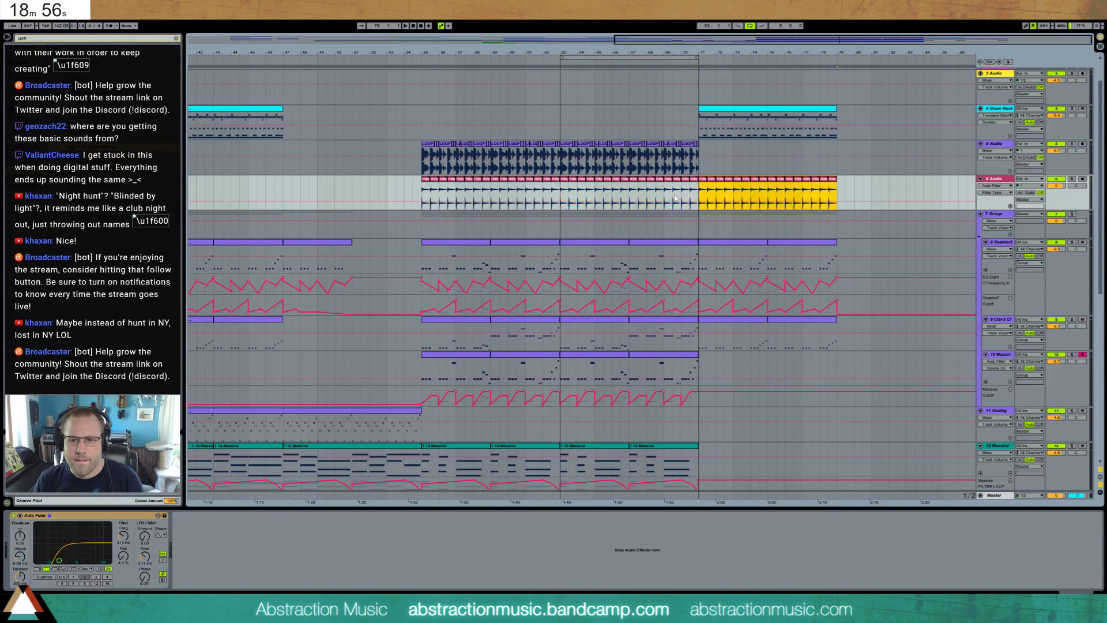
- Copy a four-bar clip on the 10 Massive track to bar 71
scroll(642, 243, "down", 5)
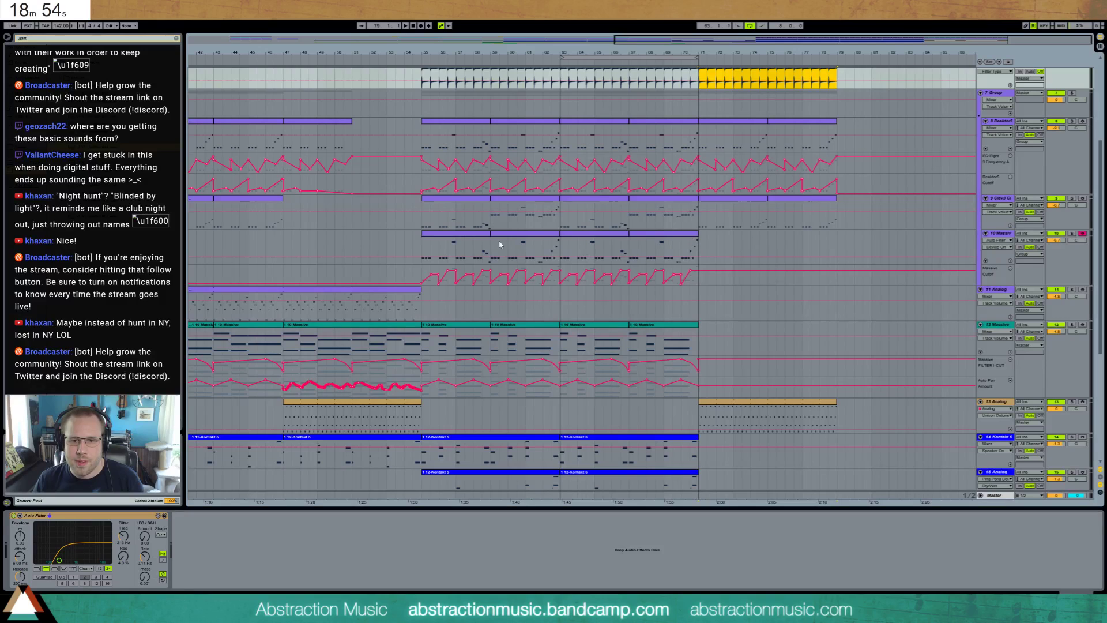
left_click(460, 237)
key("ctrl+d")
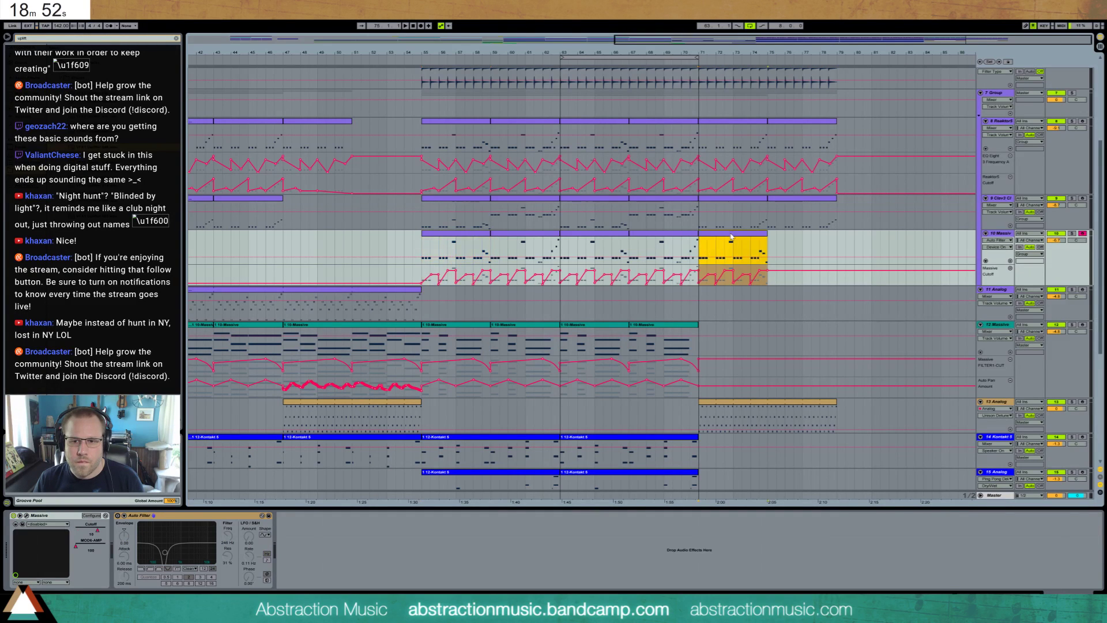
- Delete the E2 note and the last three notes of the copied Massive clip, keeping only the repeated A1 notes
double_click(727, 240)
left_click_drag(142, 493, 980, 572)
left_click_drag(958, 511, 116, 568)
left_click_drag(397, 530, 375, 529)
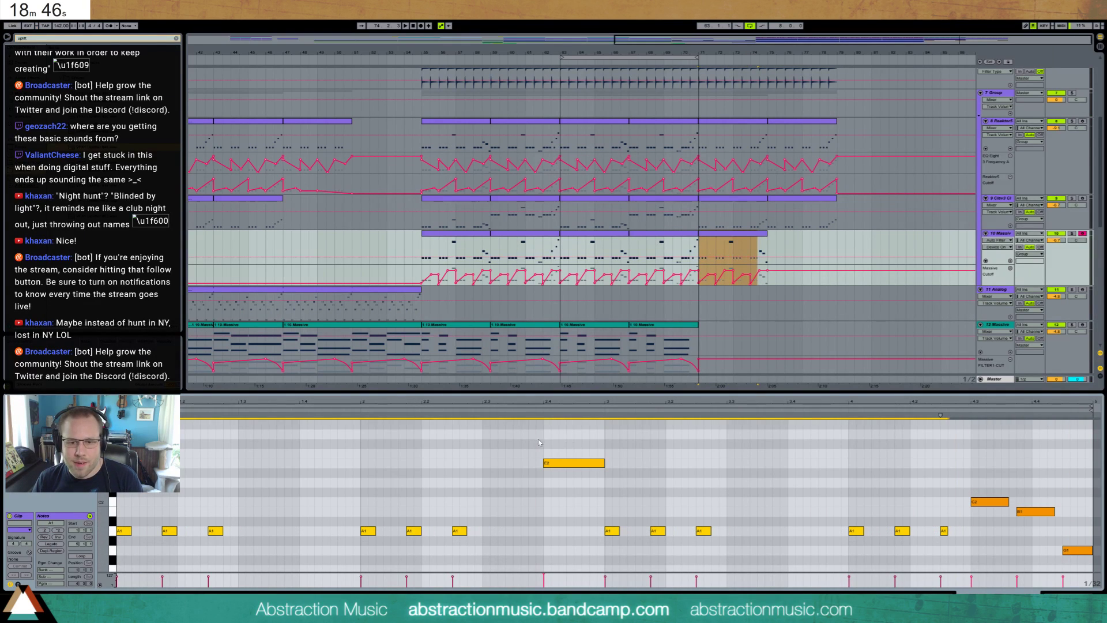
left_click_drag(540, 442, 572, 463)
key("Delete")
left_click_drag(988, 476, 1094, 564)
key("Delete")
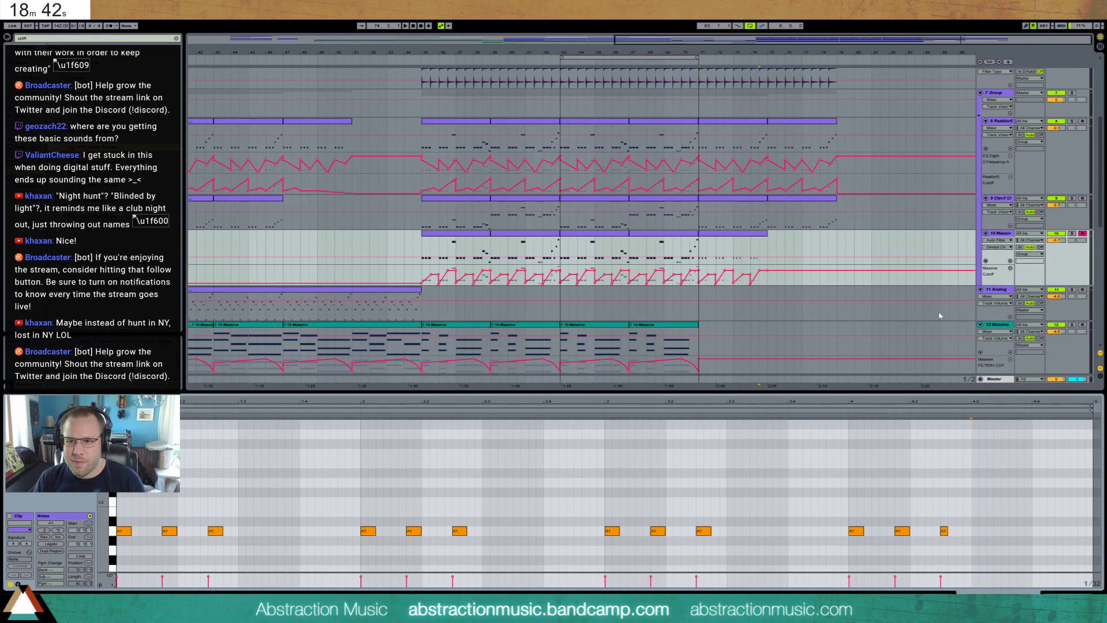
- Remove the modulation amp automation peak over the copied Massive clip, lower its Cutoff automation across bars 71 to 75 and play it
key("shift+Tab")
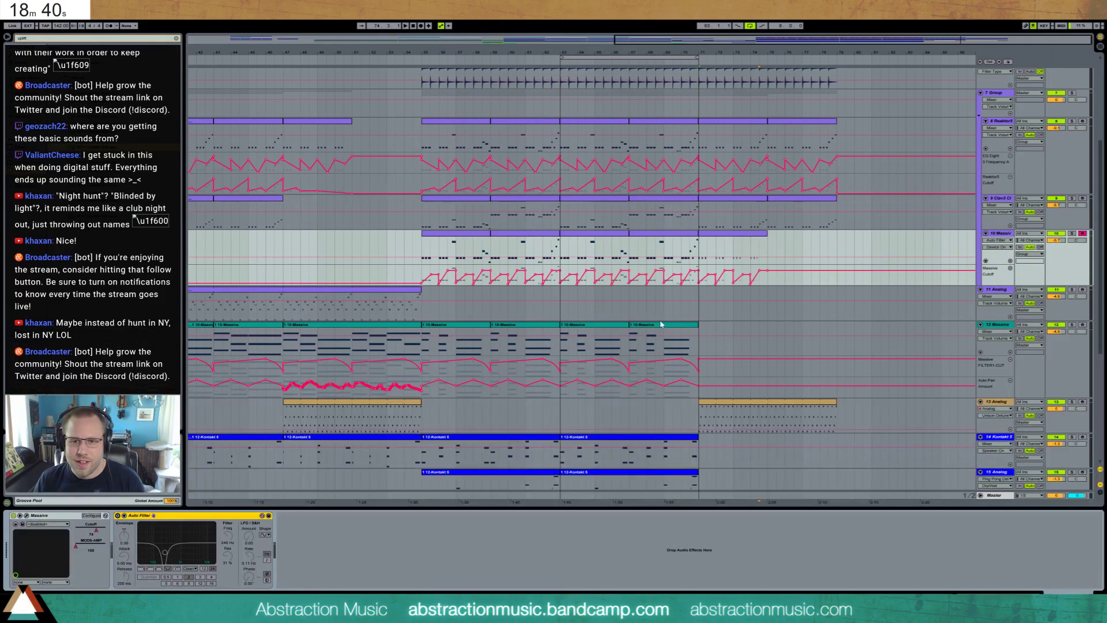
left_click(75, 549)
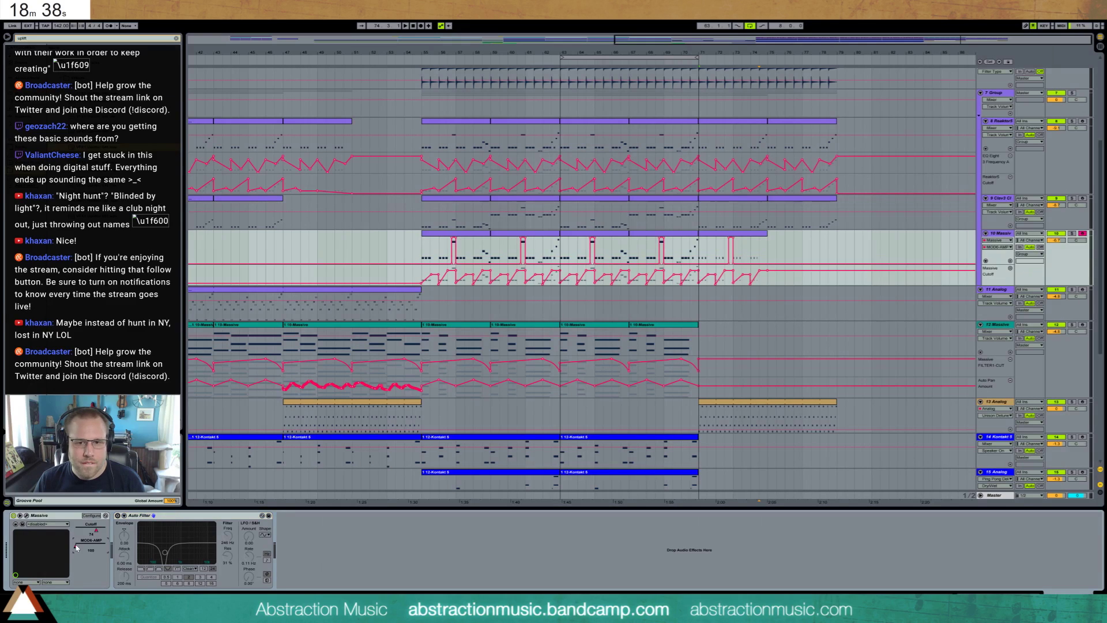
left_click(731, 239)
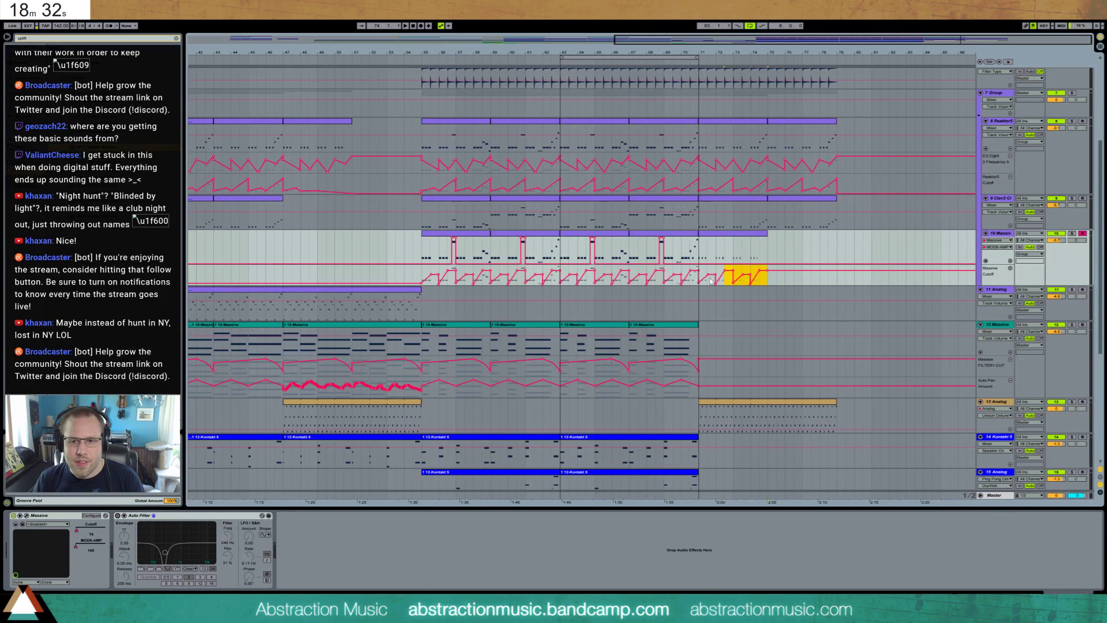
left_click_drag(710, 278, 710, 282)
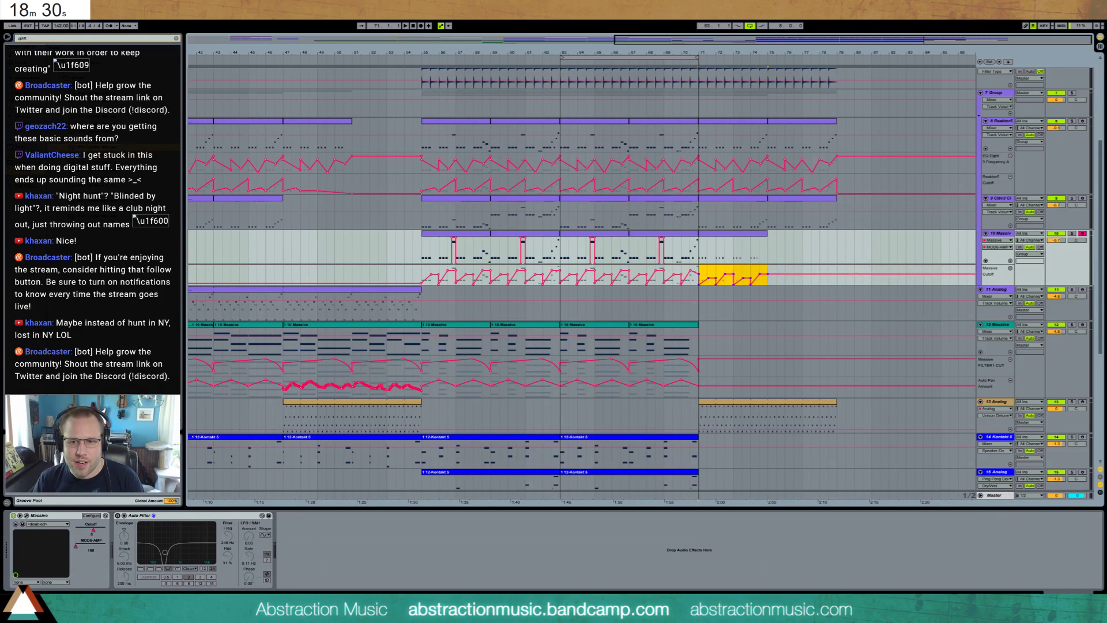
key("space")
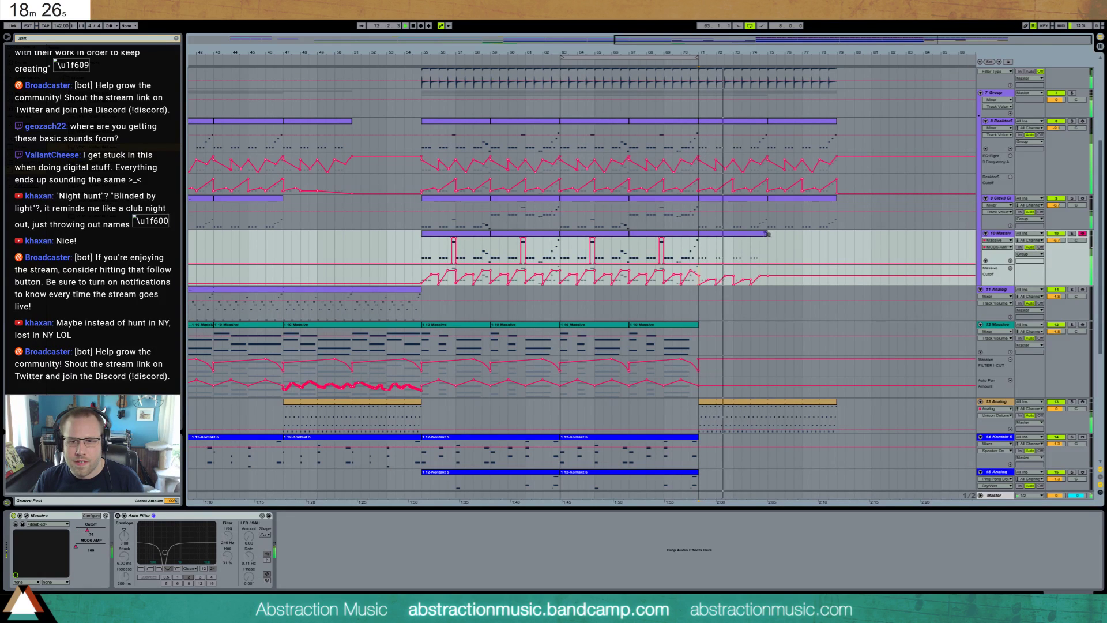
- Duplicate the simplified four-bar clip on the 10 Massive track to bars 75 to 79
mouse_move(766, 234)
left_mouse_down()
mouse_move(828, 233)
mouse_move(766, 234)
left_mouse_up()
key("ctrl+d")
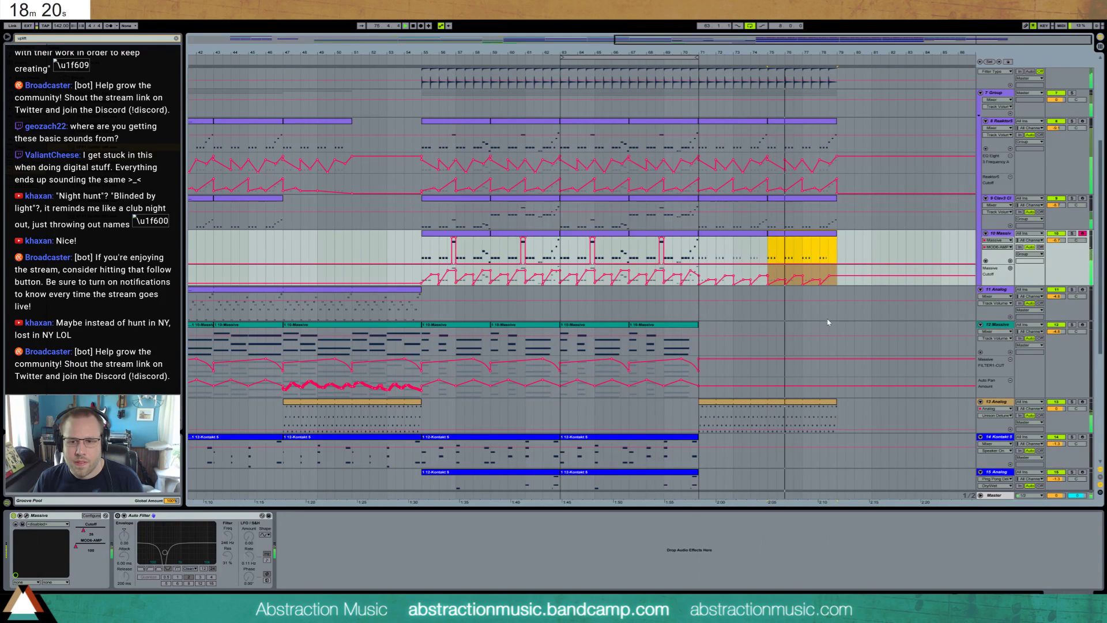
- Lower the track volume of the 6 Audio track and play from bar 71
scroll(703, 185, "up", 4)
left_click_drag(698, 170, 836, 174)
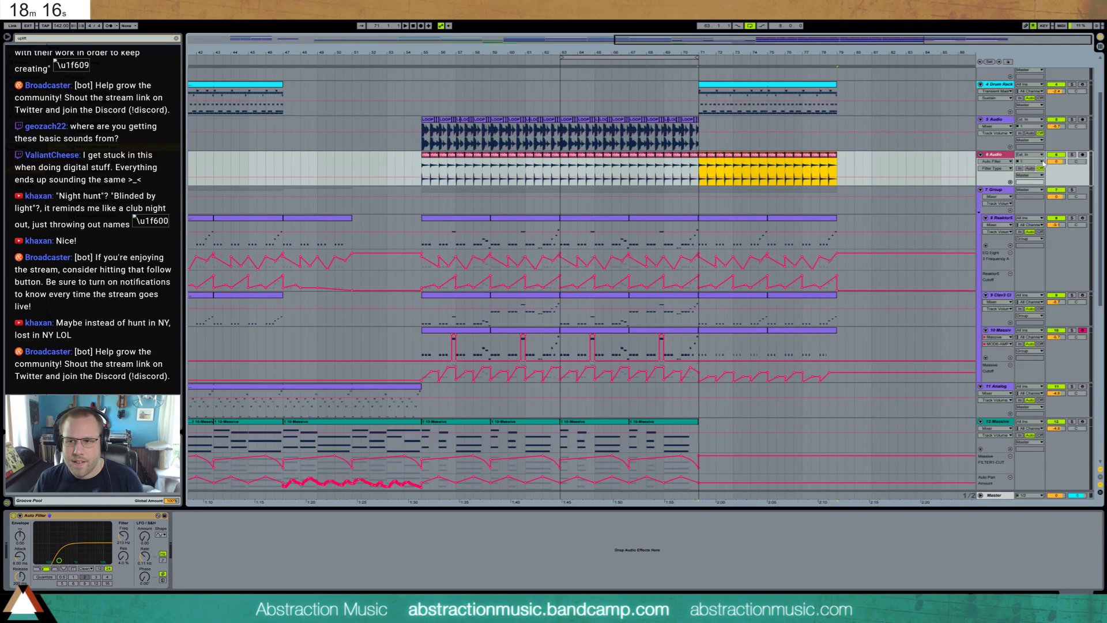
left_click_drag(1056, 161, 1056, 173)
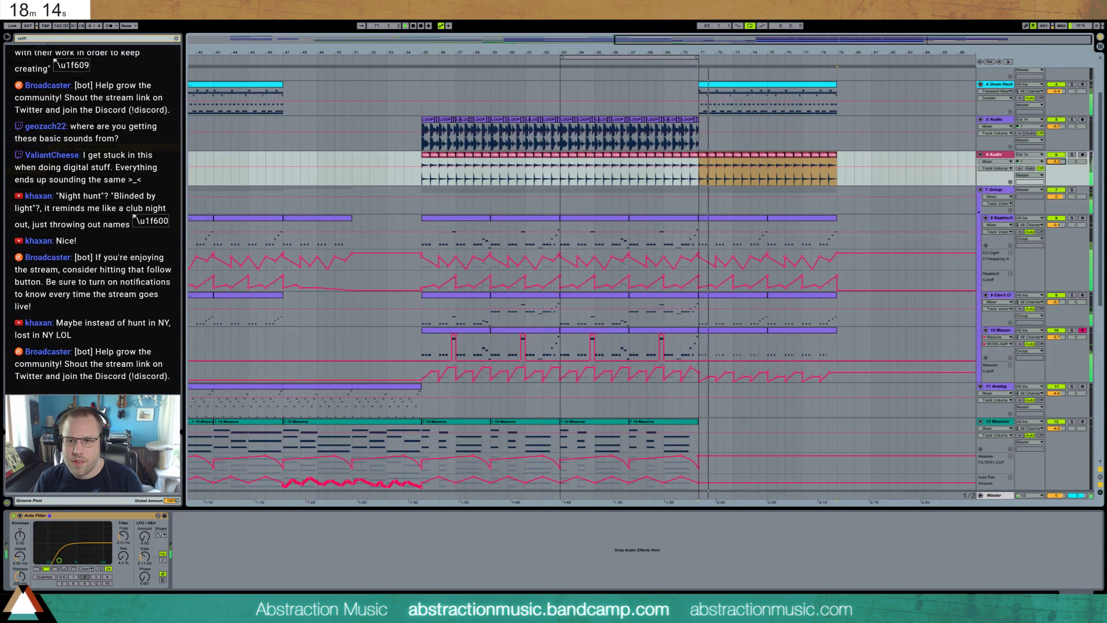
key("space")
- Show the clip fades on the 6 Audio track, shorten the fade-out of the clip at bar 71 and play it
left_click(702, 156)
double_click(703, 157)
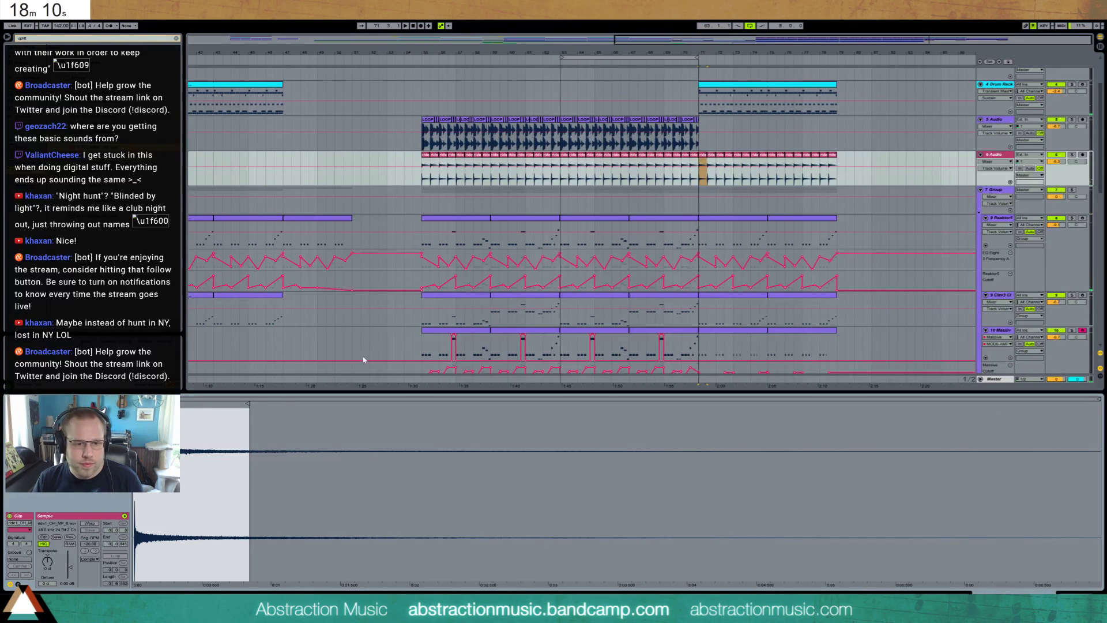
left_click_drag(780, 59, 652, 99)
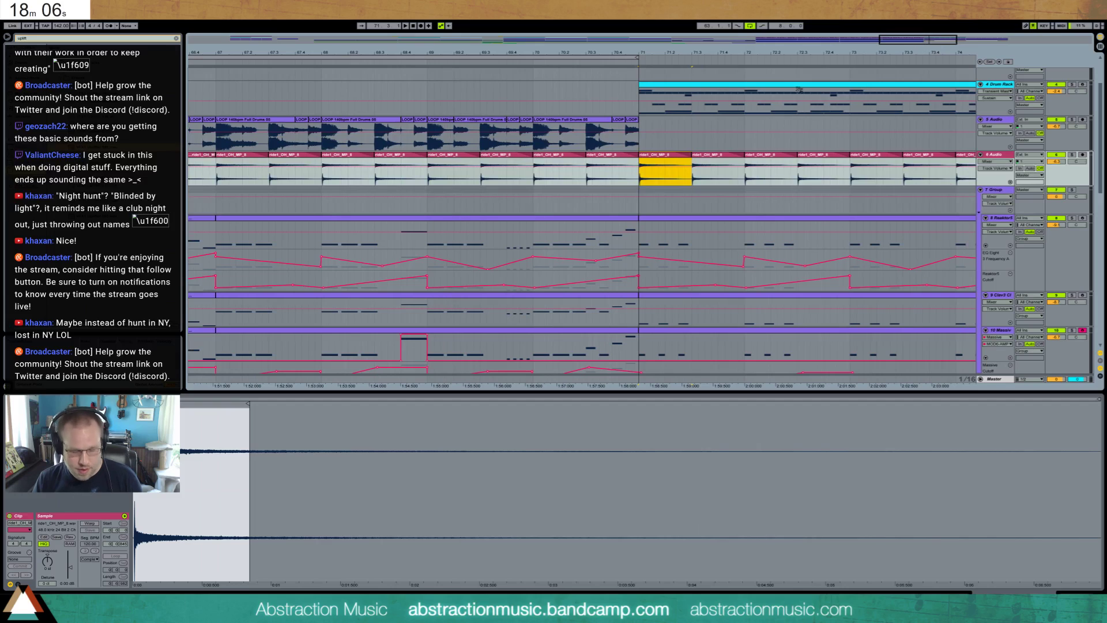
key("ctrl+alt+f")
left_click_drag(673, 162, 690, 164)
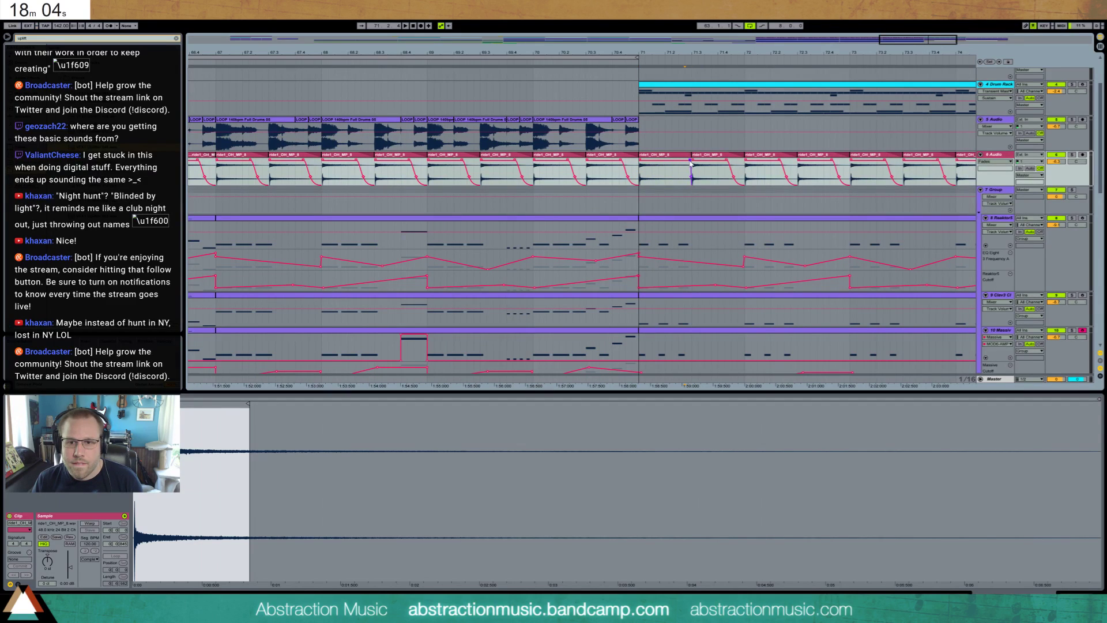
left_click(685, 157)
key("space")
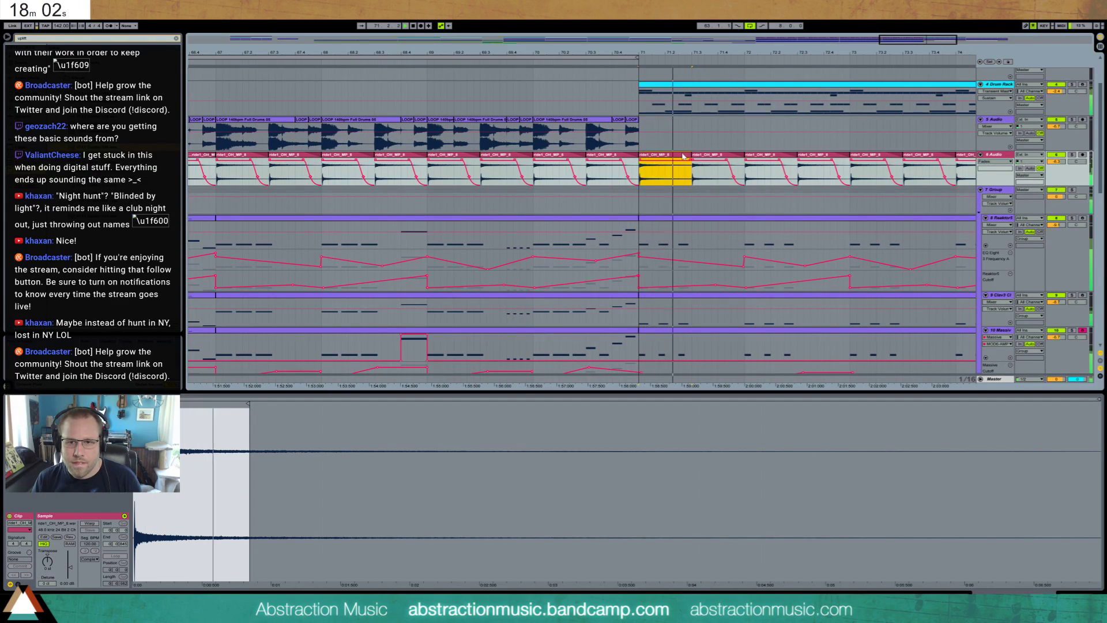
- Split the 6 Audio clip at bar 71 in half at 71.2 and lower the second half's clip gain
left_click_drag(643, 169, 661, 172)
key("ctrl+e")
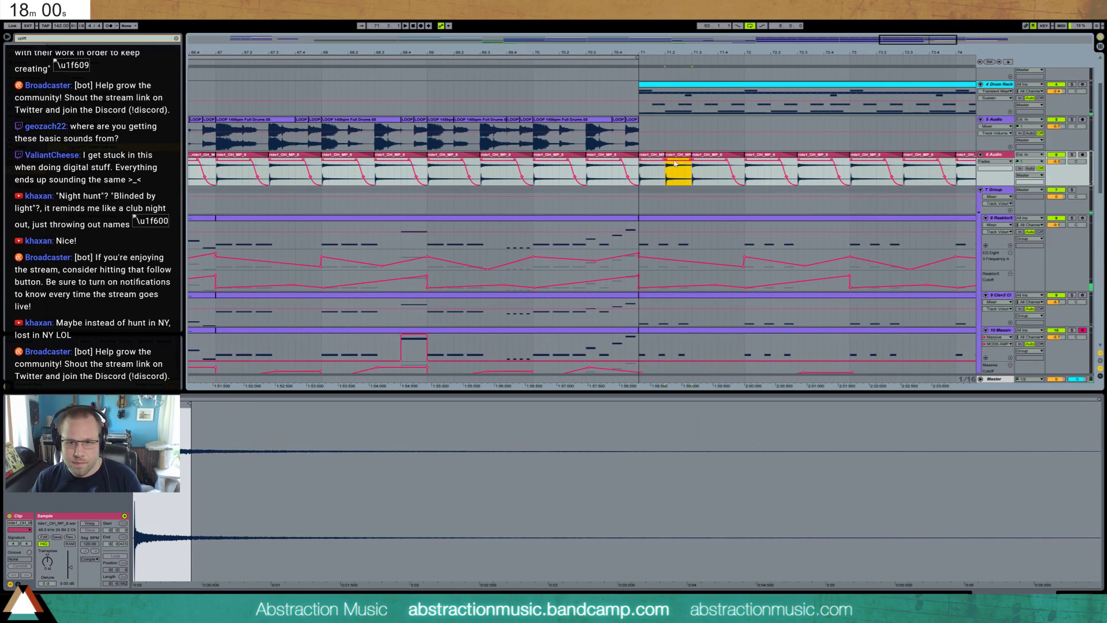
left_click_drag(70, 567, 70, 569)
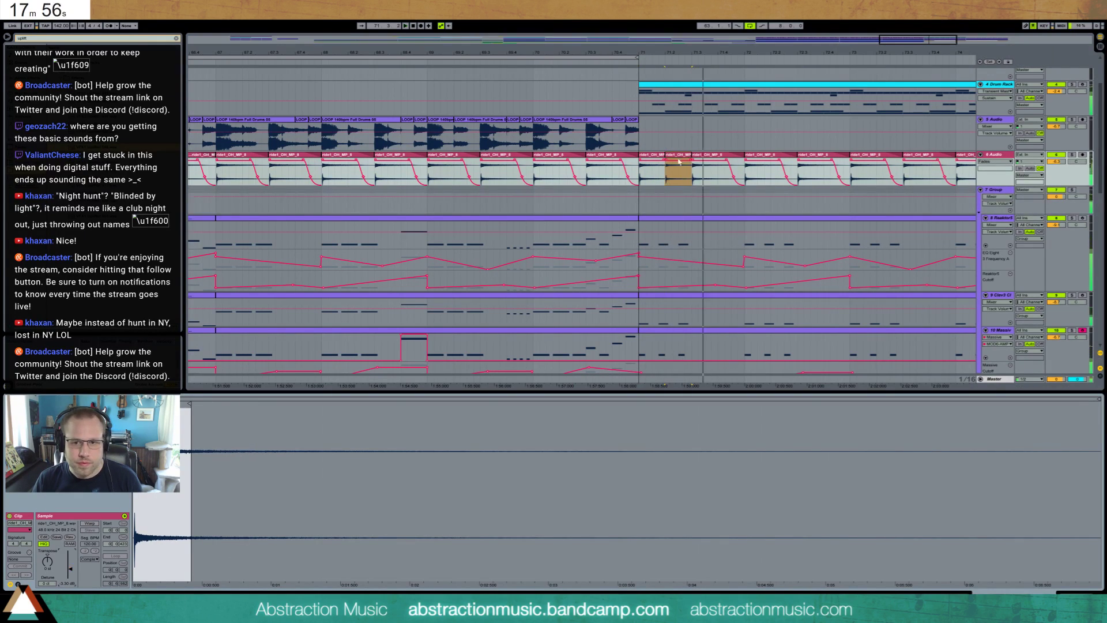
- Duplicate both halves of the split 6 Audio clip to fill bar 71 and play the result
left_click(659, 155, "shift")
key("ctrl+d")
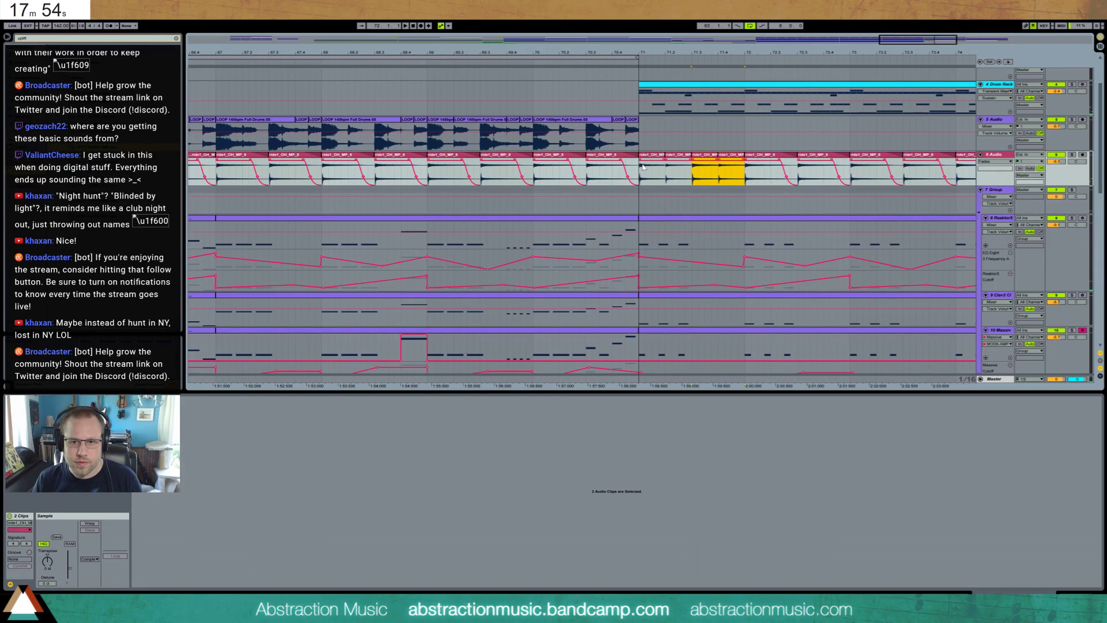
left_click(622, 168)
key("space")
left_click_drag(712, 52, 560, 52)
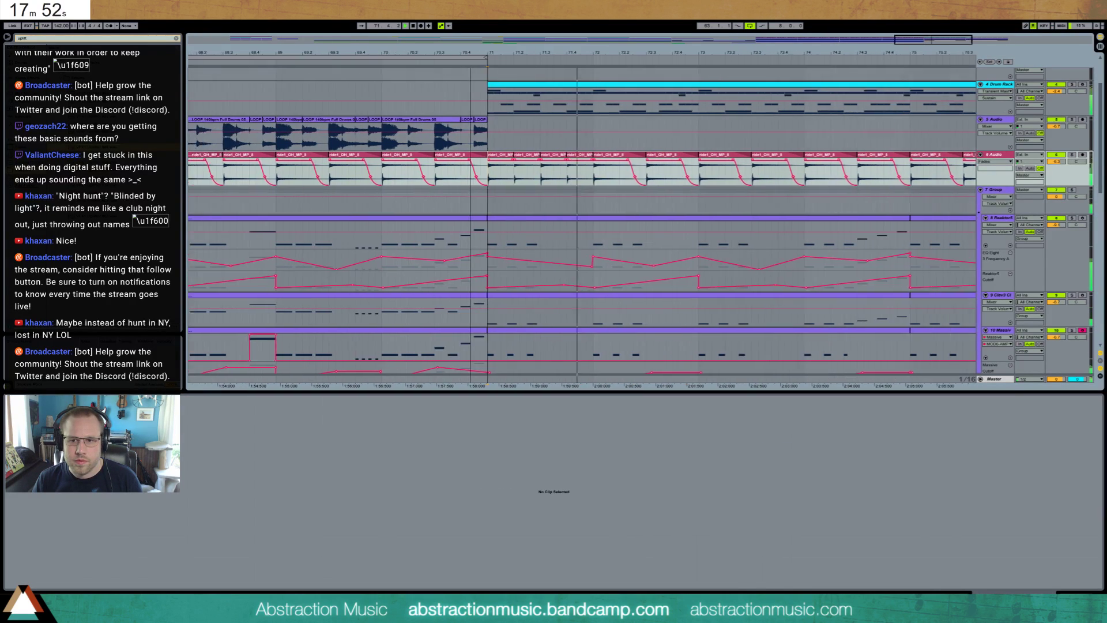
- Repeat bar 71's four 6 Audio clips seven times over the existing clips to fill bars 72 to 79
key("minus")
left_click(518, 154)
left_click(485, 156, "shift")
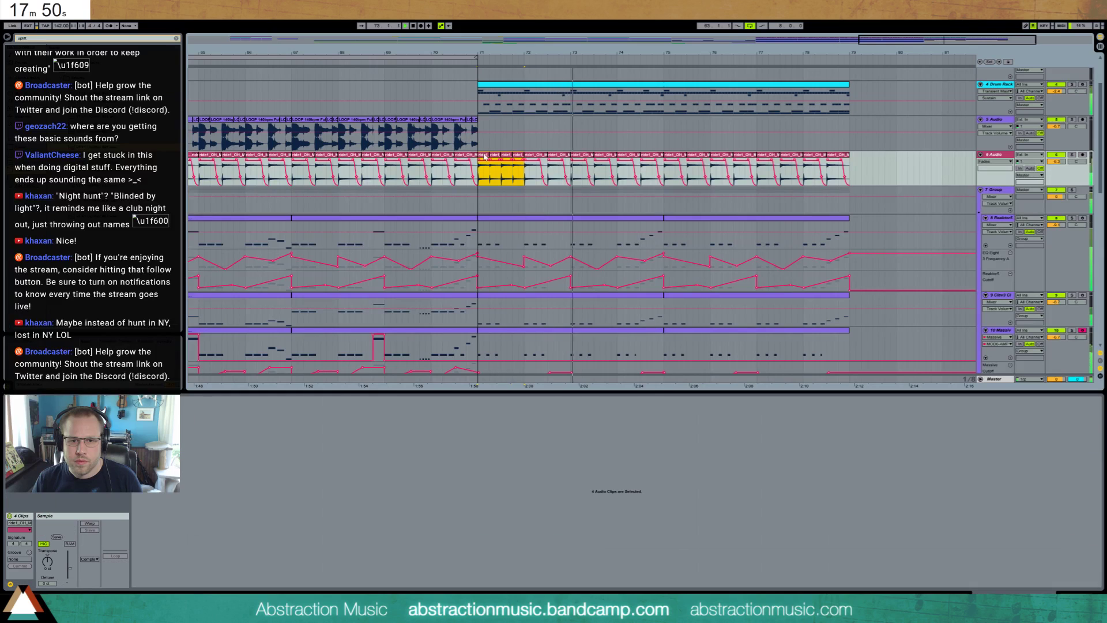
key("ctrl+d")
key("ctrl+d")
key("ctrl+d")
key("ctrl+d")
key("ctrl+d")
key("ctrl+d")
key("ctrl+d")
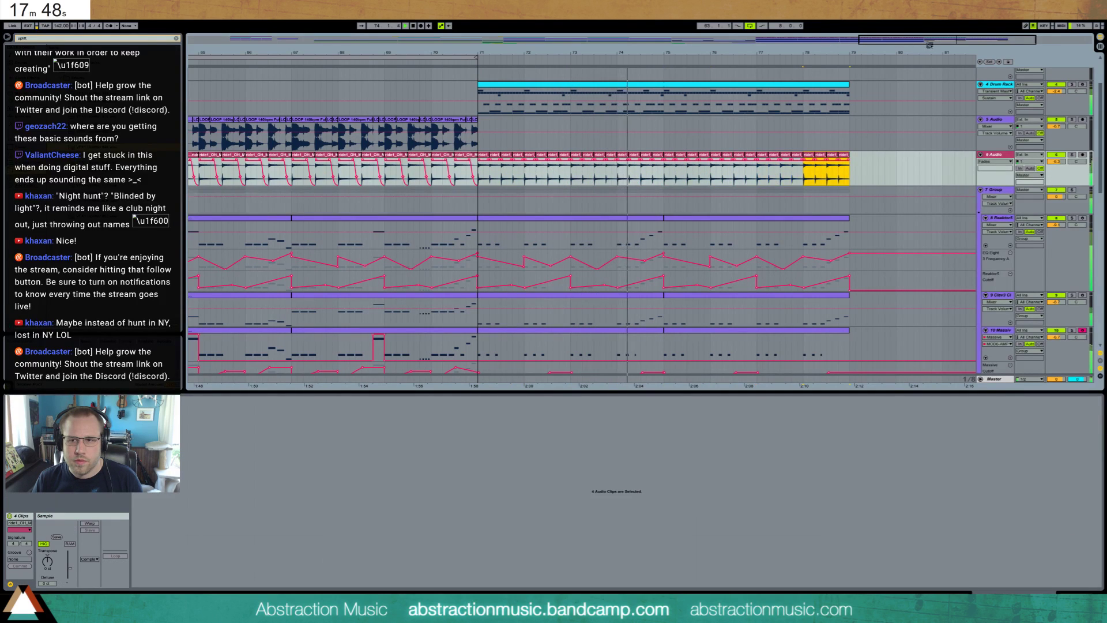
- Stop playback and copy the two 12 Massive chord clips from bars 31 to 39 to bar 71
scroll(784, 229, "down", 4)
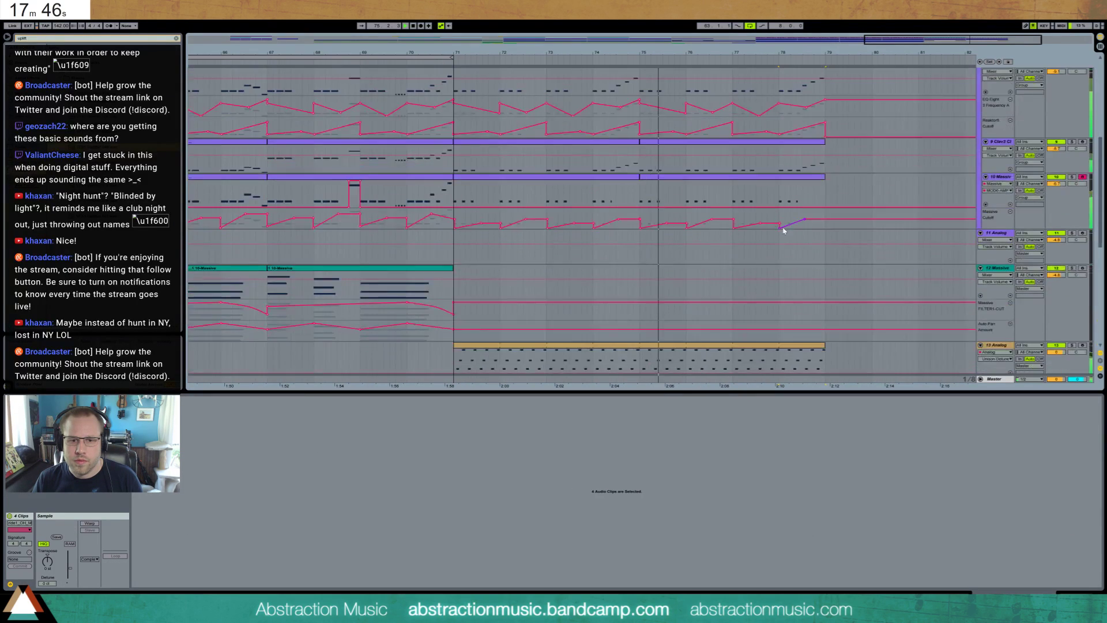
scroll(783, 230, "down", 2)
key("space")
left_click_drag(860, 52, 860, 25)
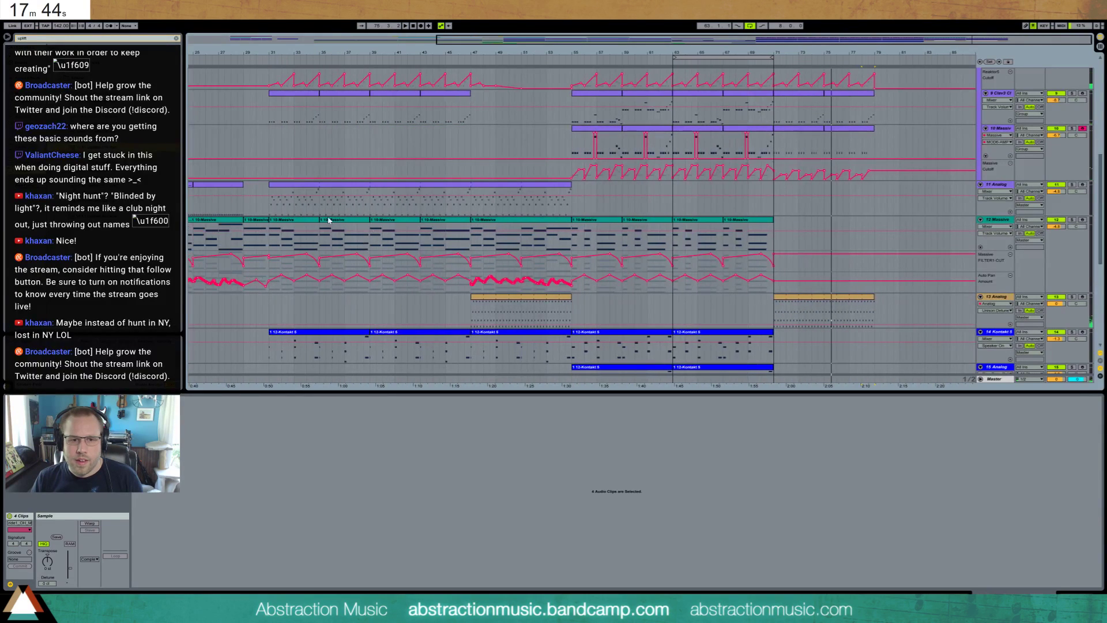
key("minus")
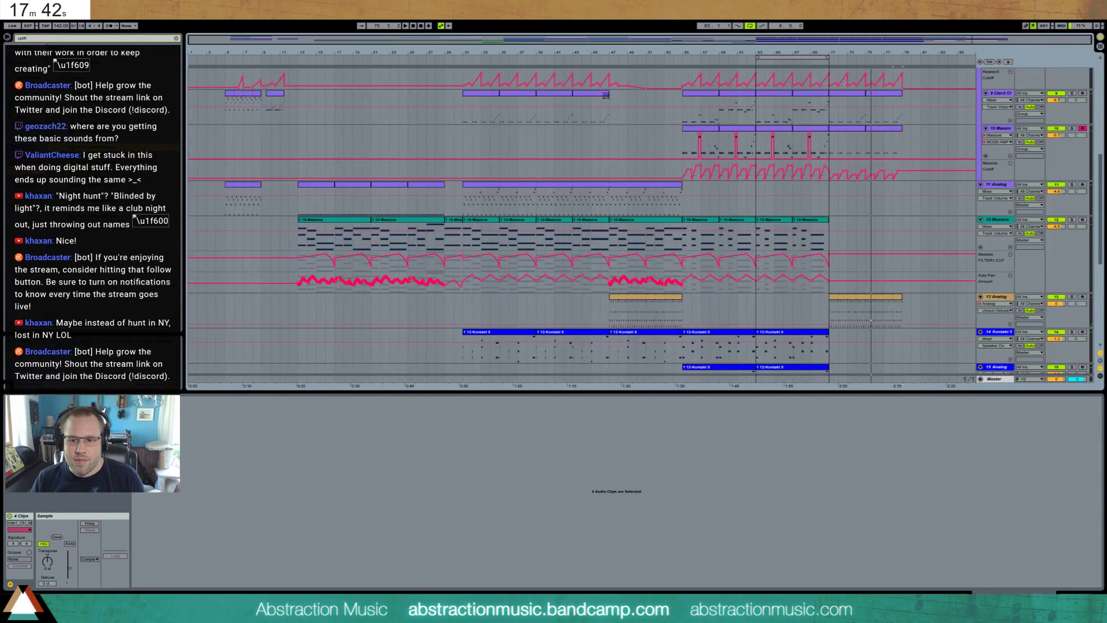
left_click(464, 220)
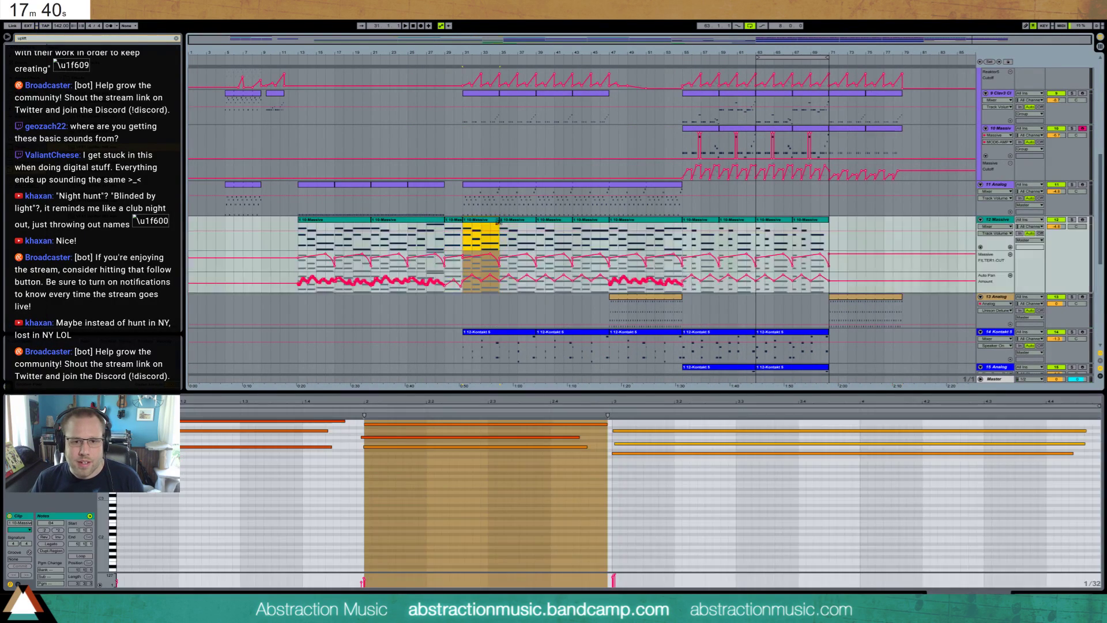
left_click(499, 222, "shift")
key("ctrl+c")
left_click(833, 228)
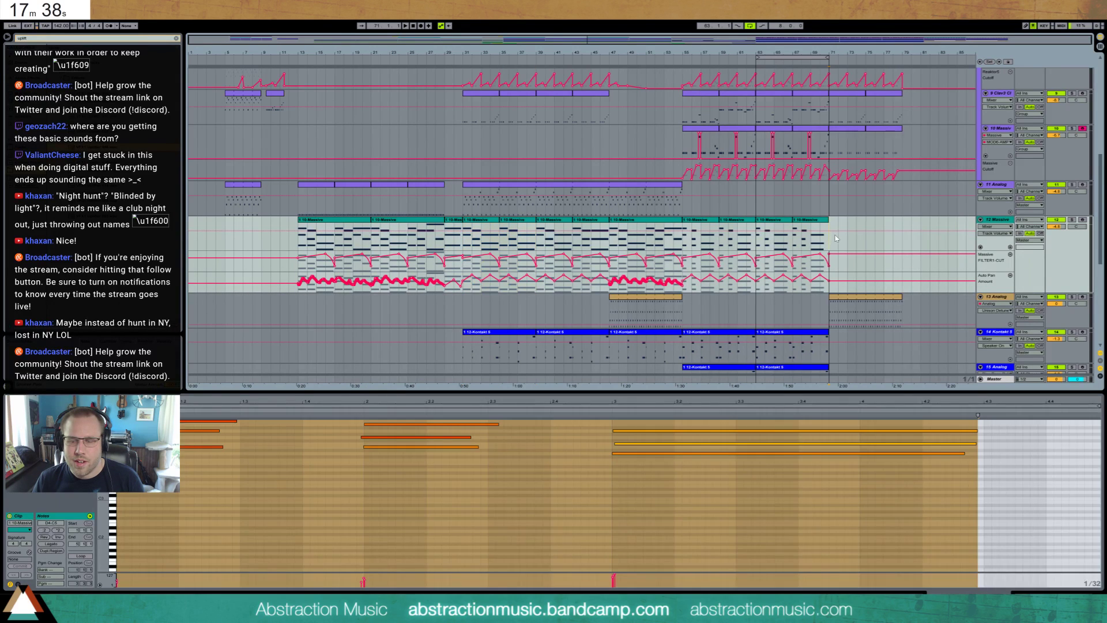
key("ctrl+v")
- Copy the 14 Kontakt 5 clip at bar 31 to bar 71 on the same track
scroll(839, 317, "down", 3)
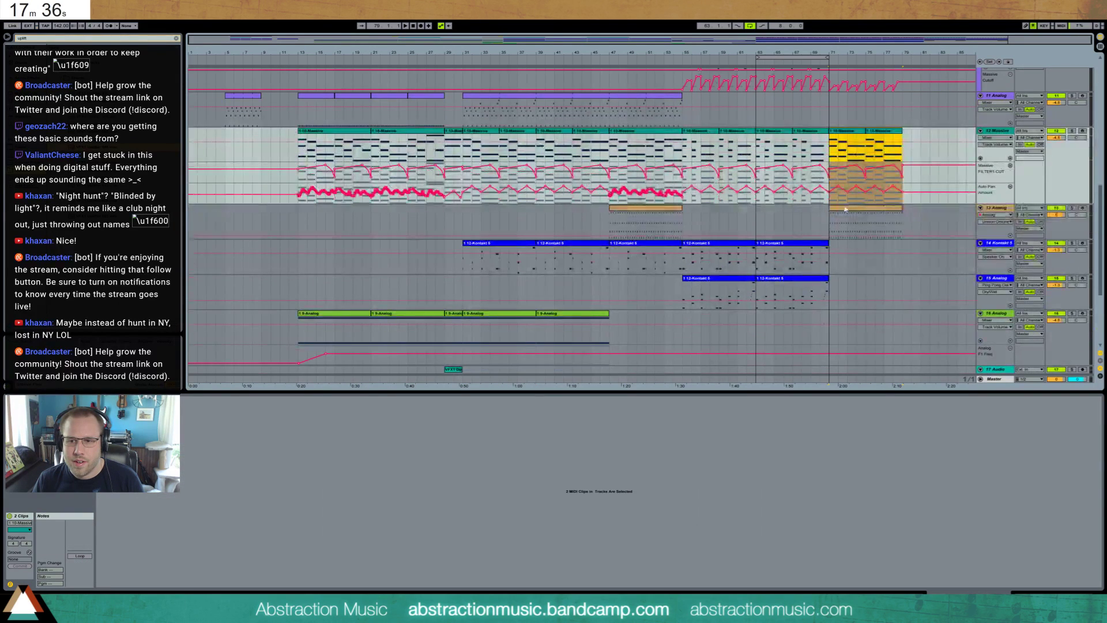
left_click(869, 234)
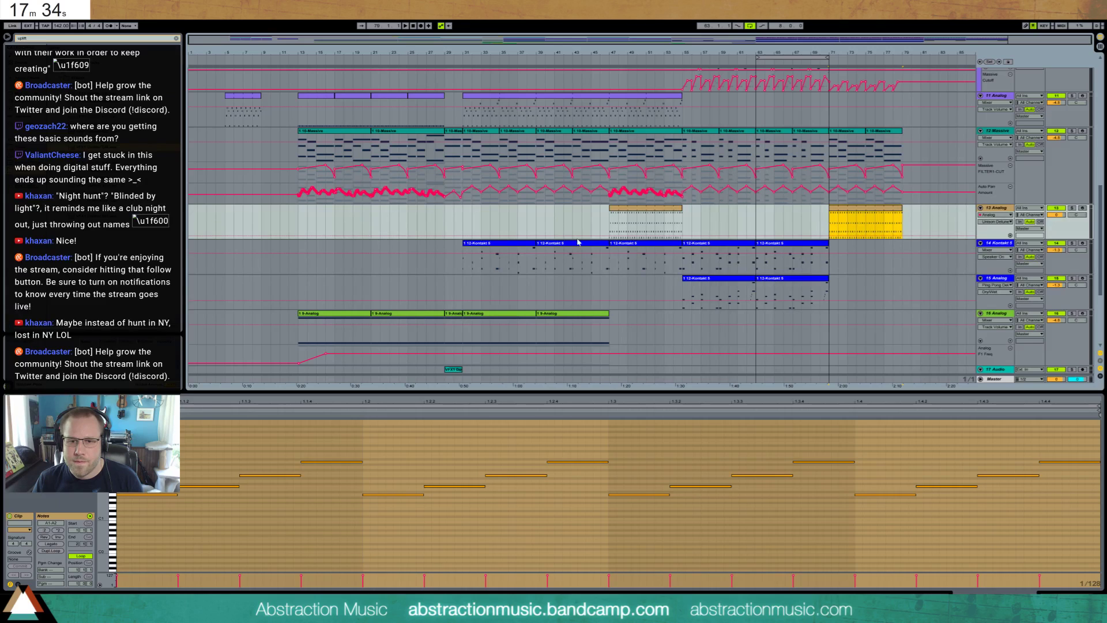
left_click(498, 244)
key("ctrl+c")
left_click(836, 269)
key("ctrl+v")
- Copy the 16 Analog sustained-note clip at bar 31 to bar 71
scroll(482, 266, "down", 1)
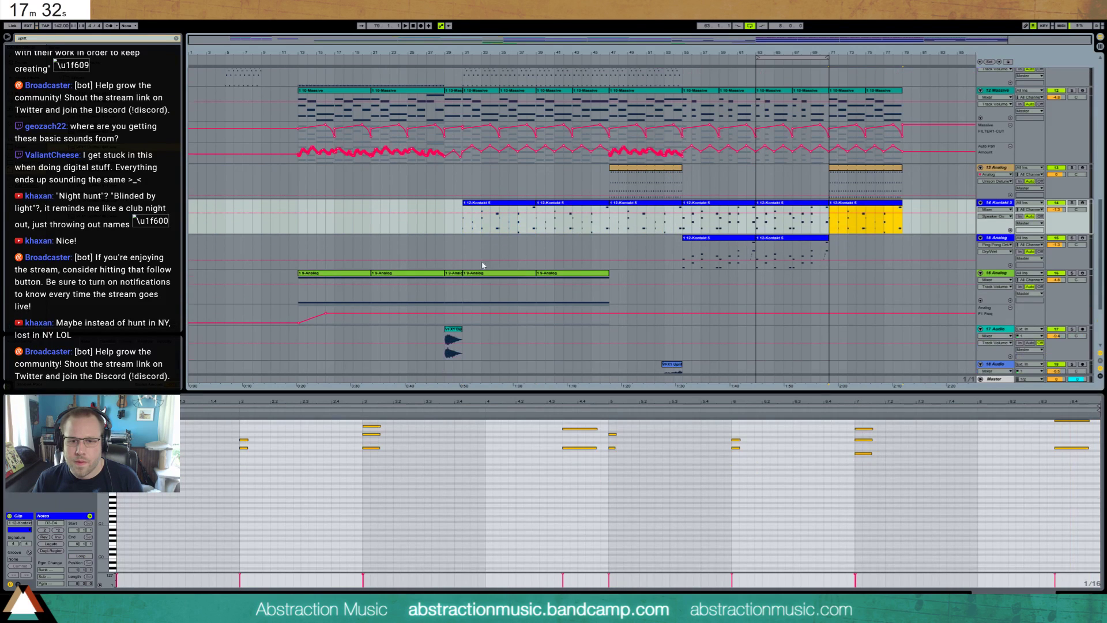
left_click(410, 276)
left_click(512, 278)
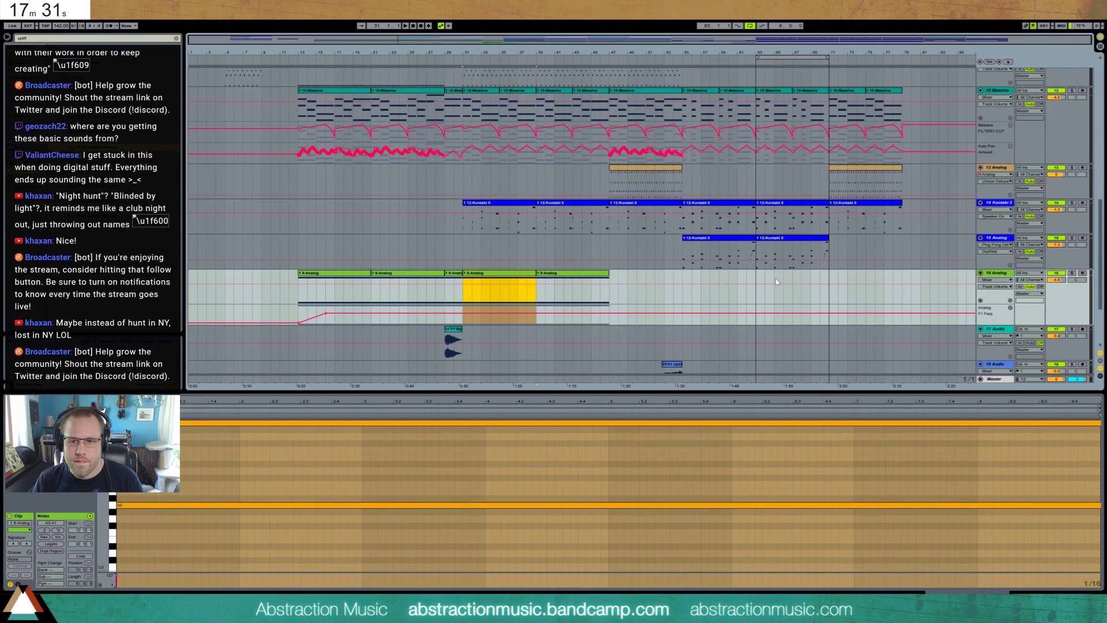
left_click(832, 279)
key("ctrl+v")
- Copy the crash clip at bar 31 on the 20 Audio track to bar 71
scroll(836, 300, "down", 2)
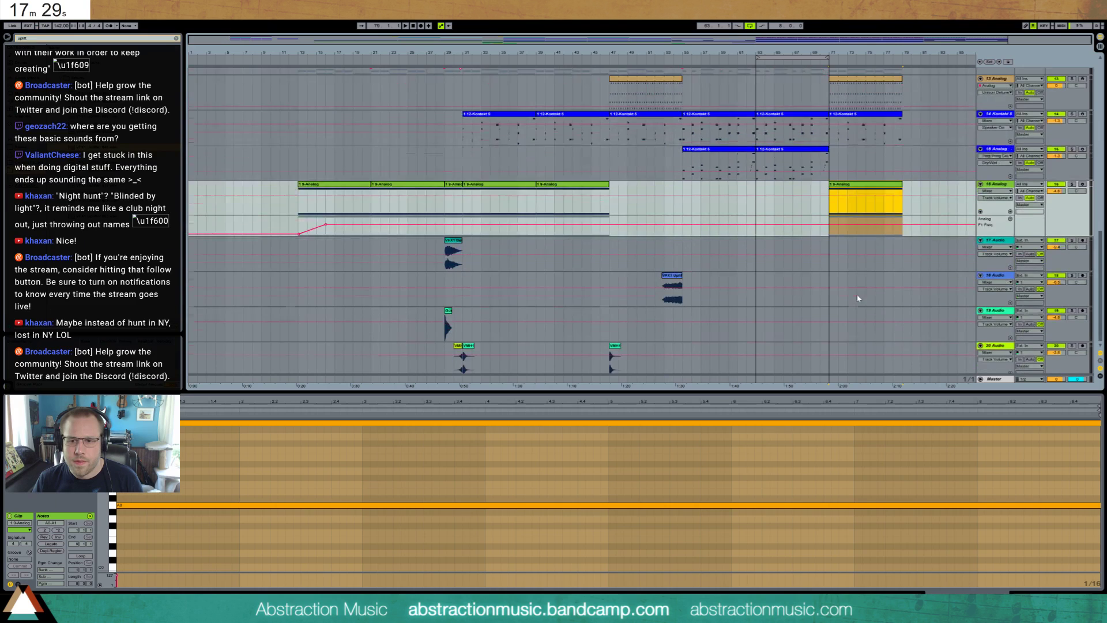
left_click(458, 239)
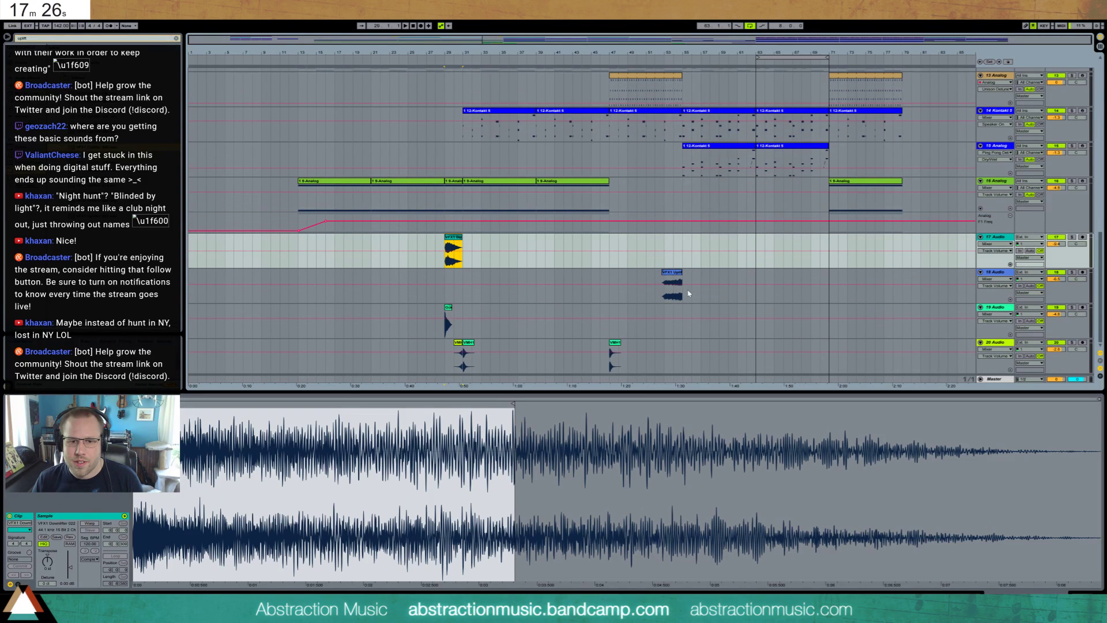
left_click(467, 343)
left_click(831, 346)
key("ctrl+v")
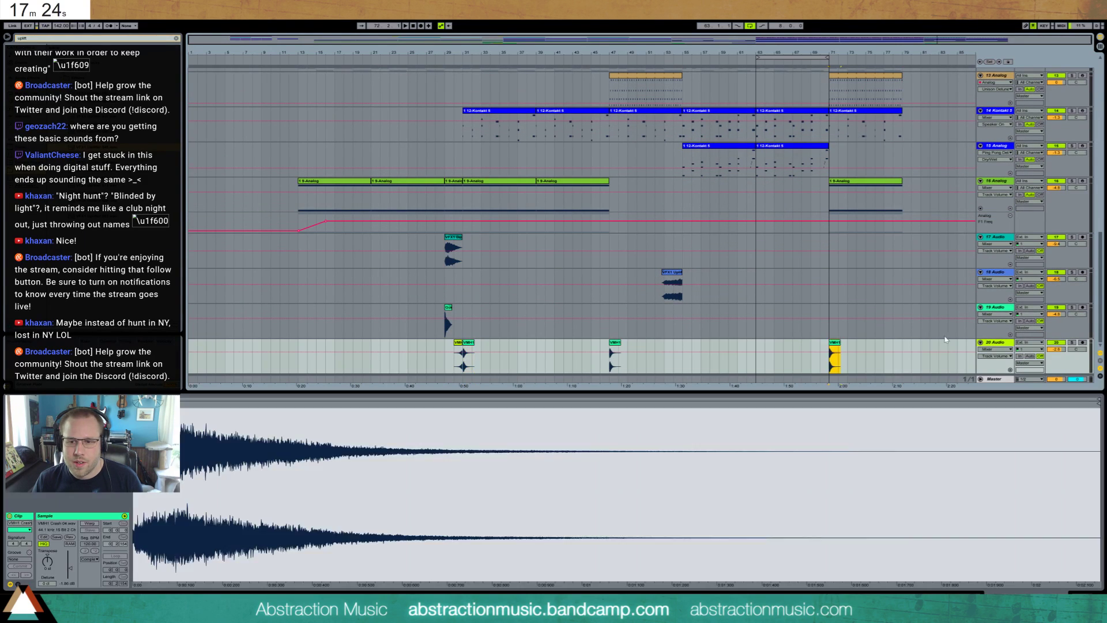
- Show the 13 Analog F1 Freq automation, extend its last clip to bar 86 and shape a lower peak at bar 79 that falls away
scroll(910, 196, "up", 3)
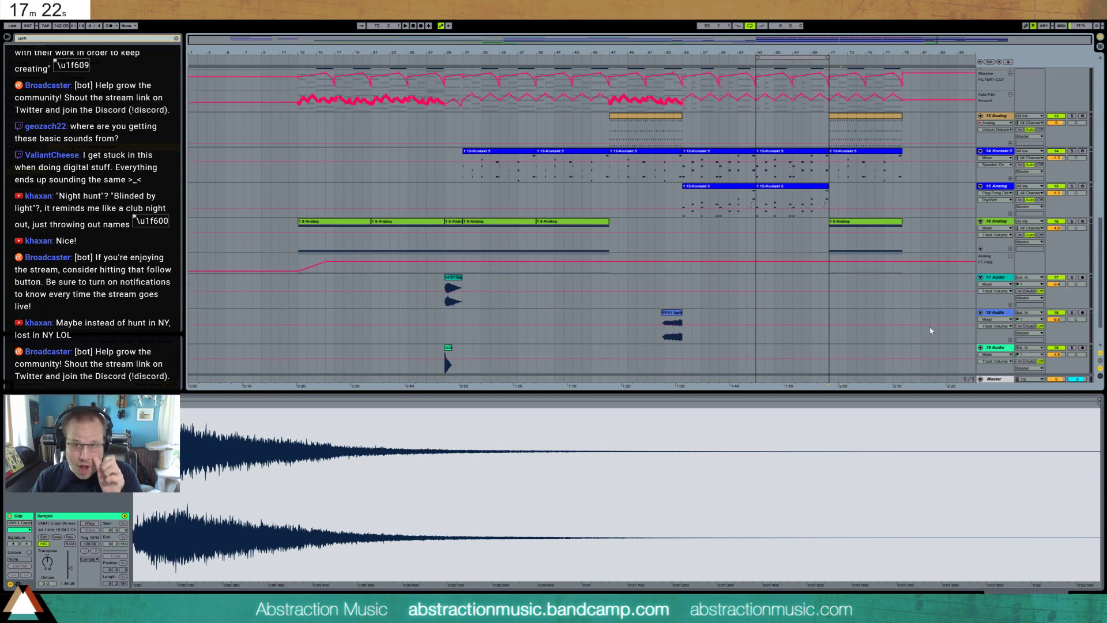
left_click(888, 173)
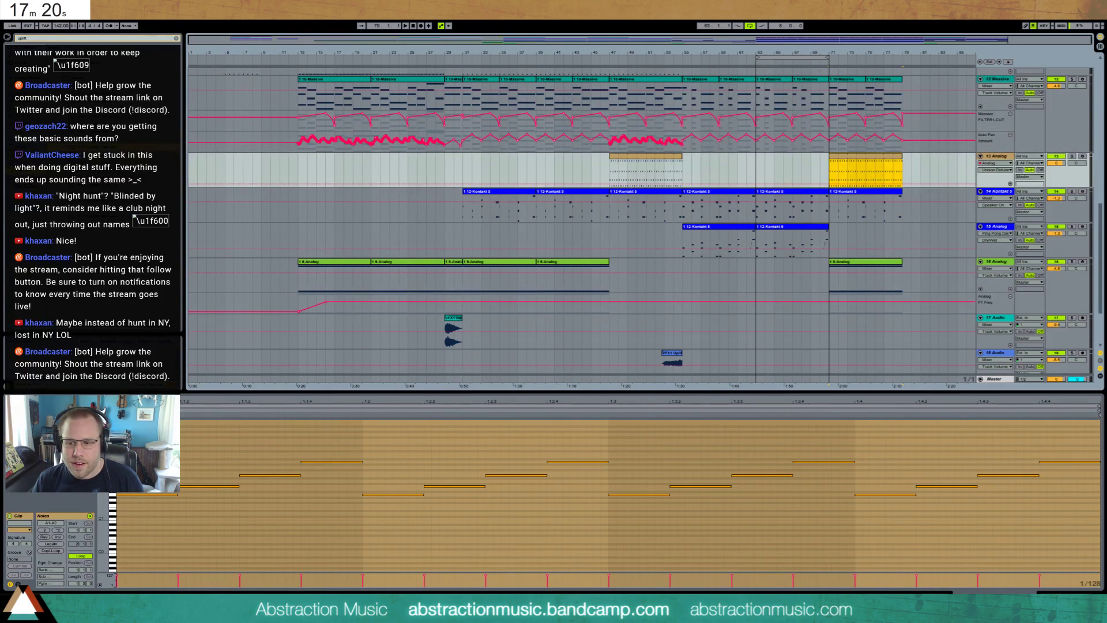
key("shift+Tab")
left_click(154, 529)
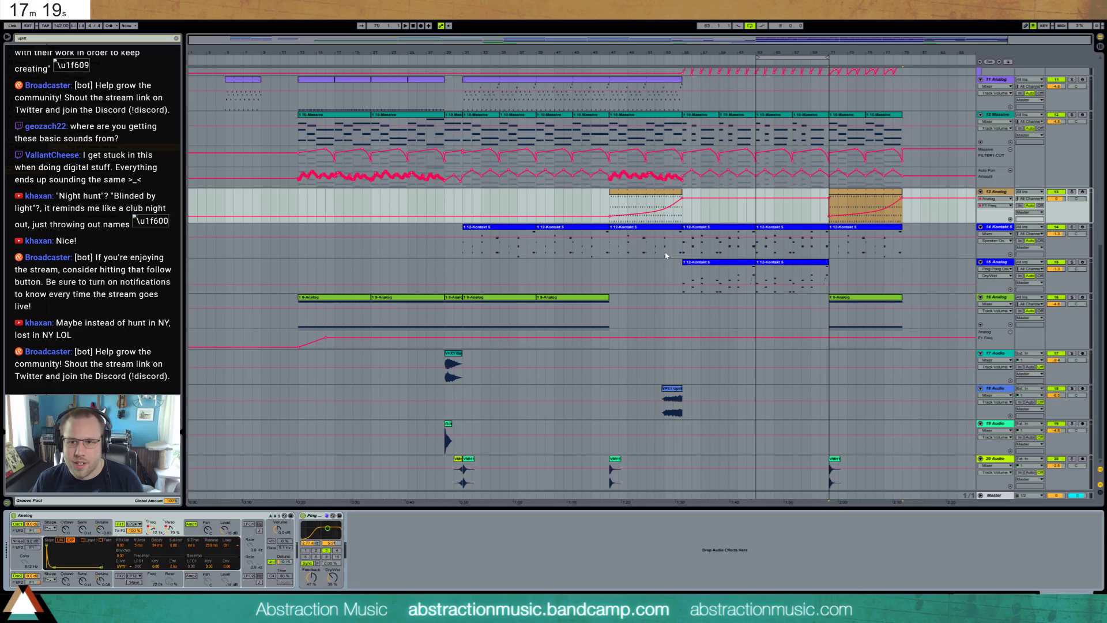
left_click(920, 213)
mouse_move(902, 198)
left_mouse_down()
mouse_move(902, 209)
mouse_move(924, 194)
mouse_move(966, 196)
mouse_move(921, 219)
mouse_move(892, 210)
left_mouse_up()
scroll(910, 66, "right", 2)
left_click(926, 205)
left_click(921, 208)
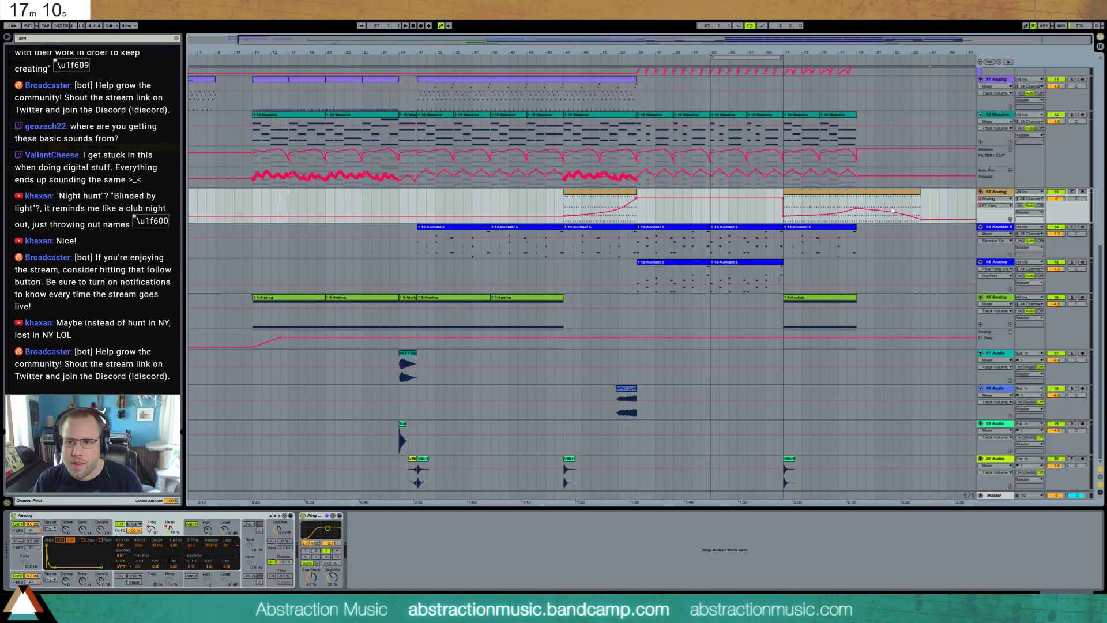
- Extend the last 13 Analog clip to bar 87 and stretch the F1 Freq automation's fall to its end
left_click(859, 203)
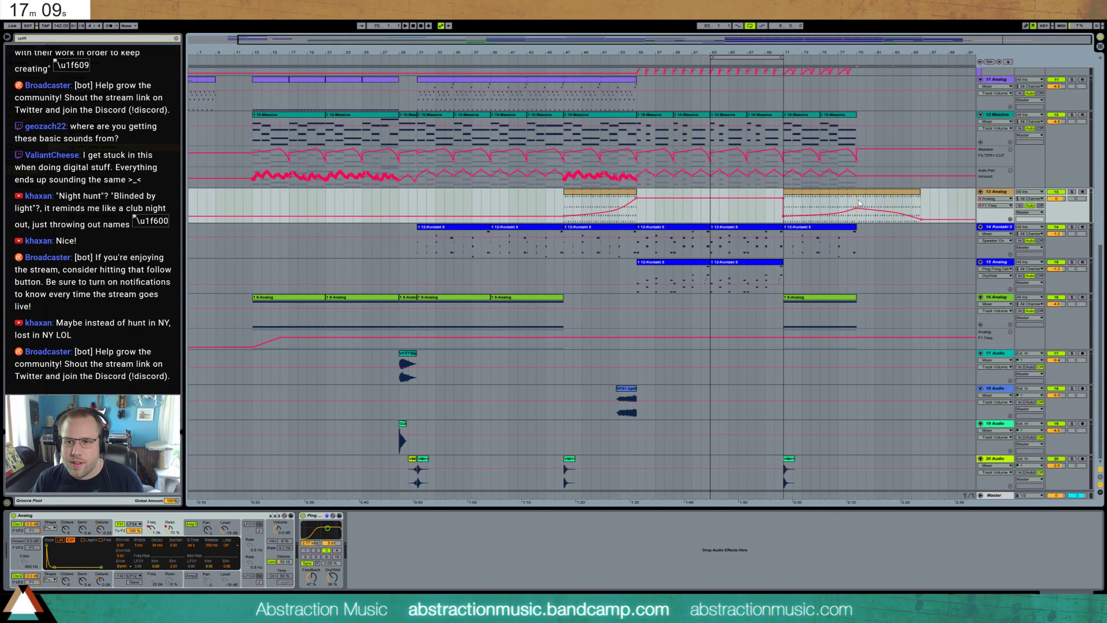
left_click(921, 206)
left_click_drag(919, 192, 927, 222)
left_click(932, 211)
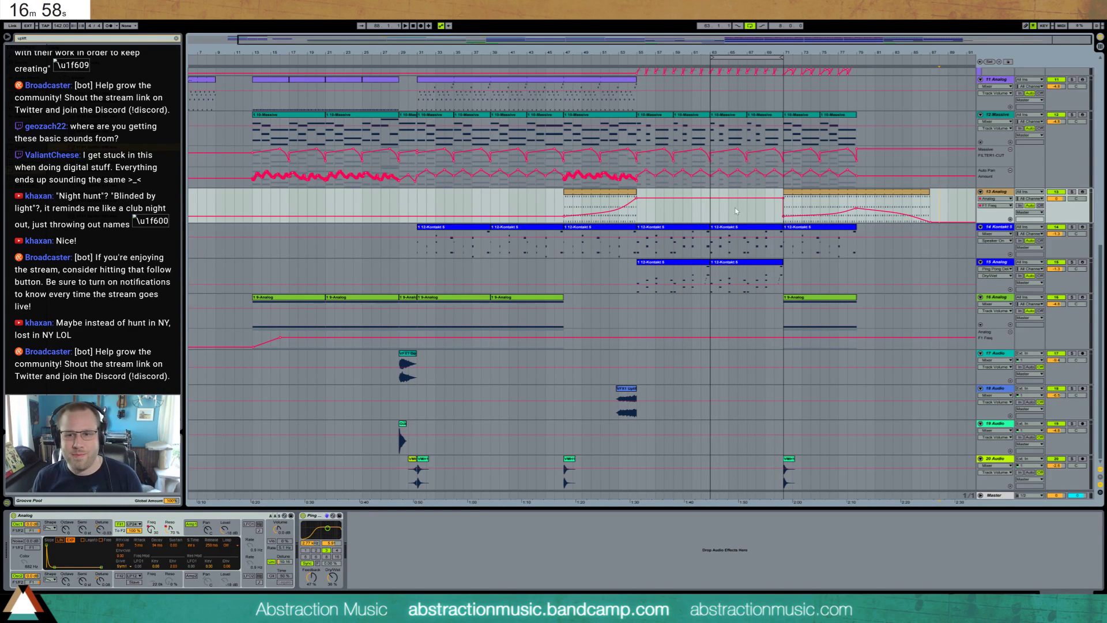
- Change the sudden F1 Freq automation drop at bar 71 on 13 Analog into a ramp starting about two bars earlier
left_click(783, 198)
left_click(789, 206)
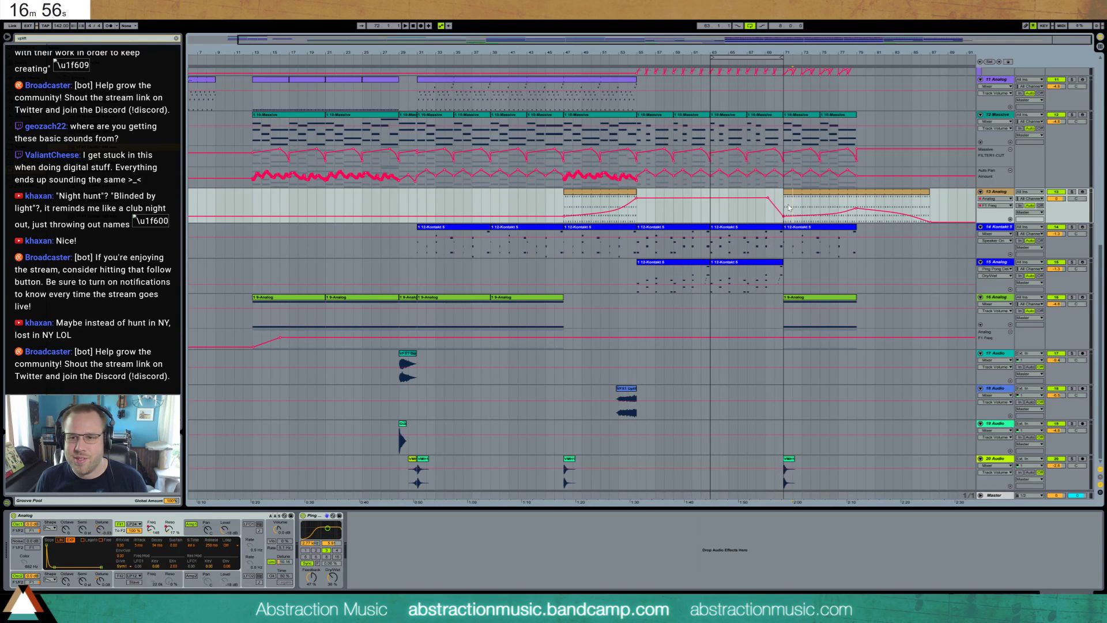
- Duplicate the 16 Analog clip at bar 71 to bars 79 to 87
scroll(872, 139, "up", 1)
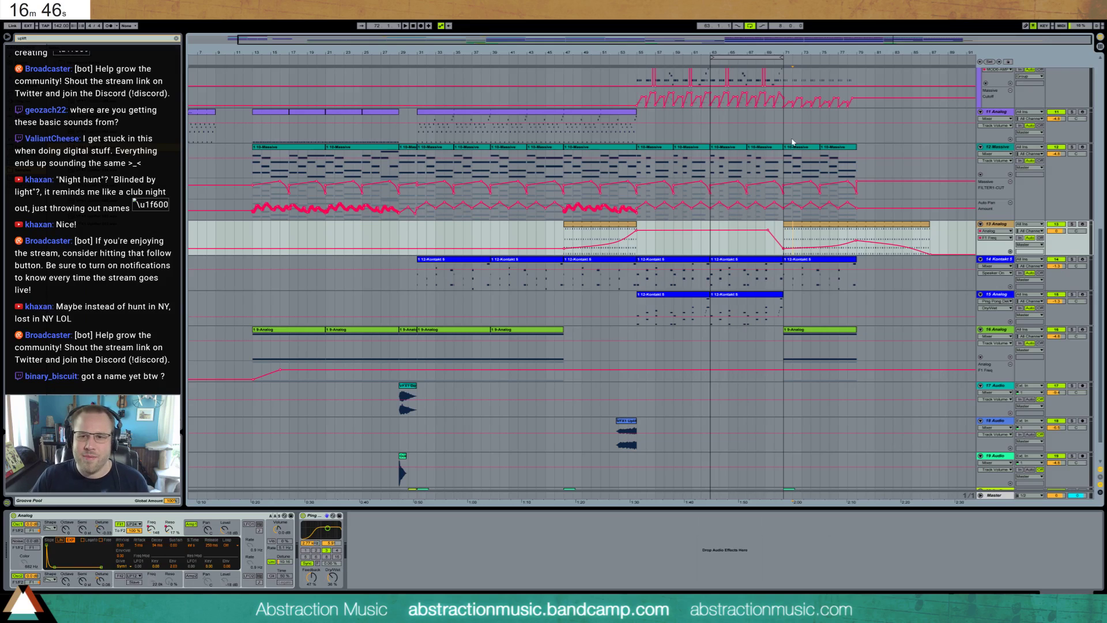
left_click(826, 329)
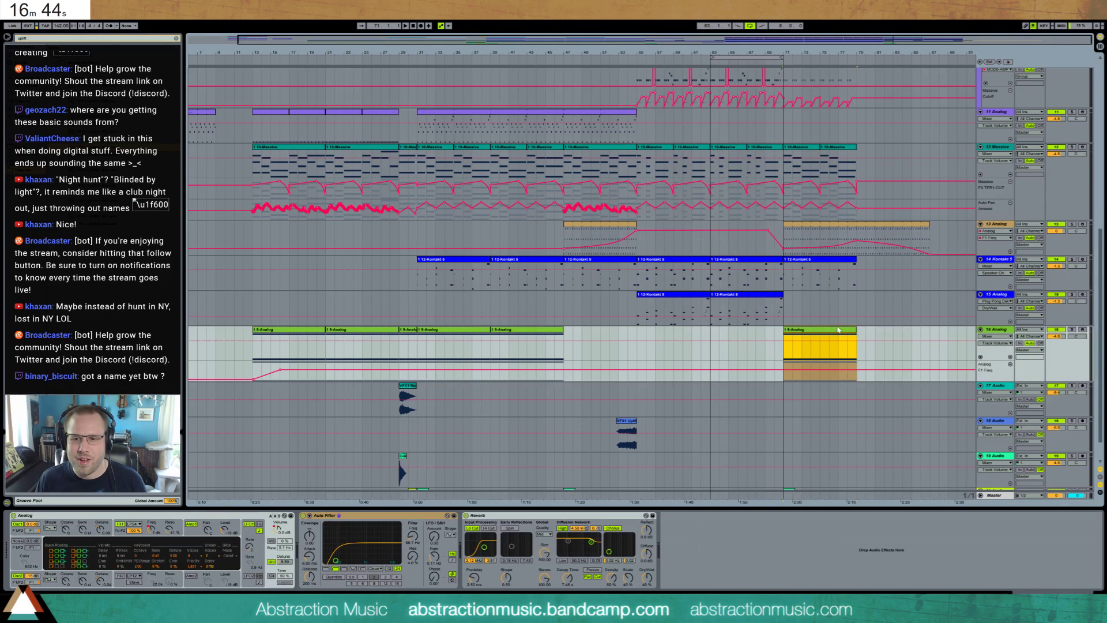
key("ctrl+d")
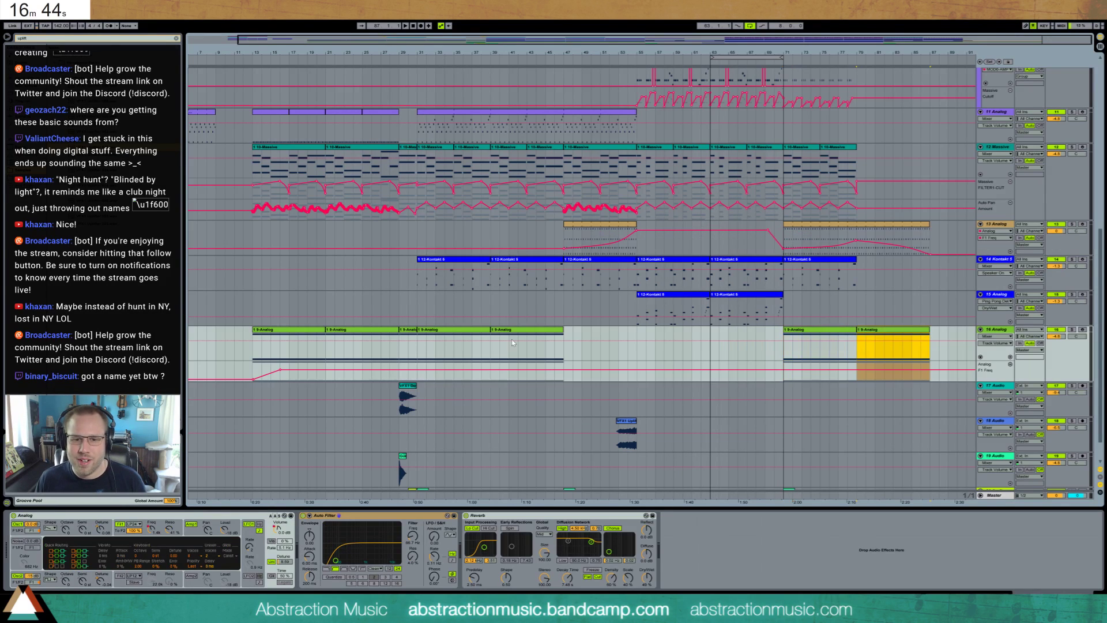
- Show the F1 Freq automation on 16 Analog and make it fall steadily from bar 79 to its minimum at bar 87
left_click(152, 529)
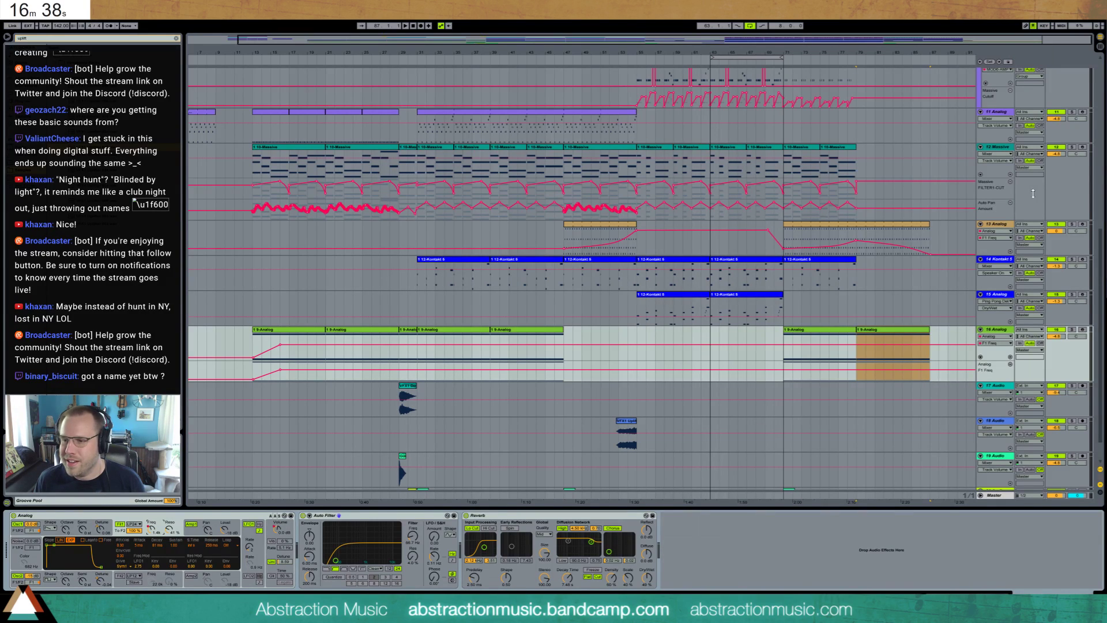
left_click(902, 335)
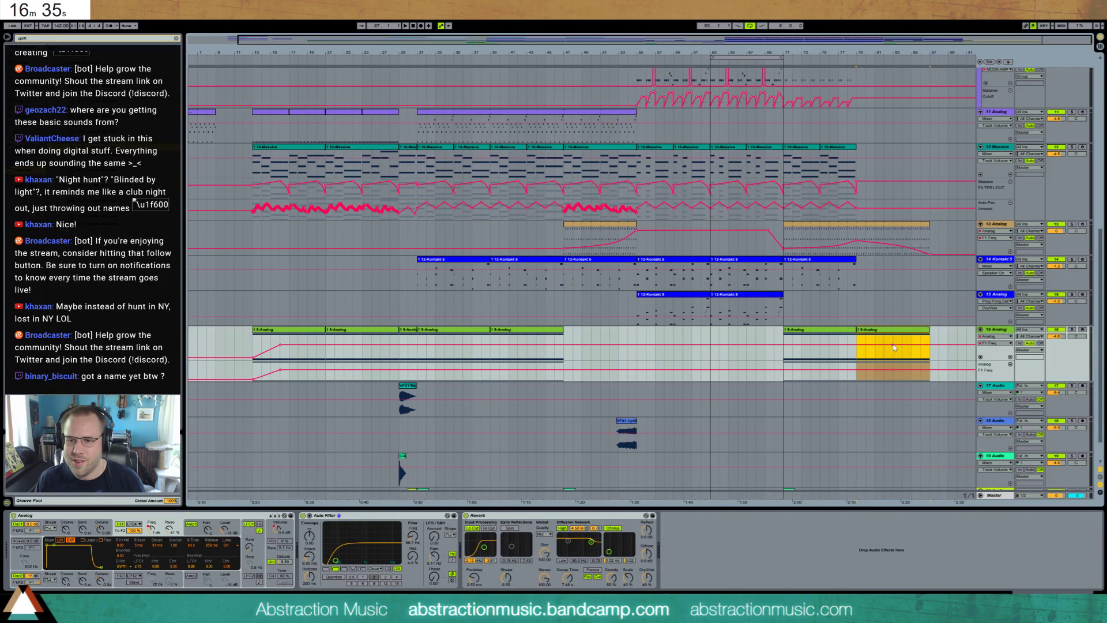
left_click(922, 343)
left_click_drag(927, 344, 928, 359)
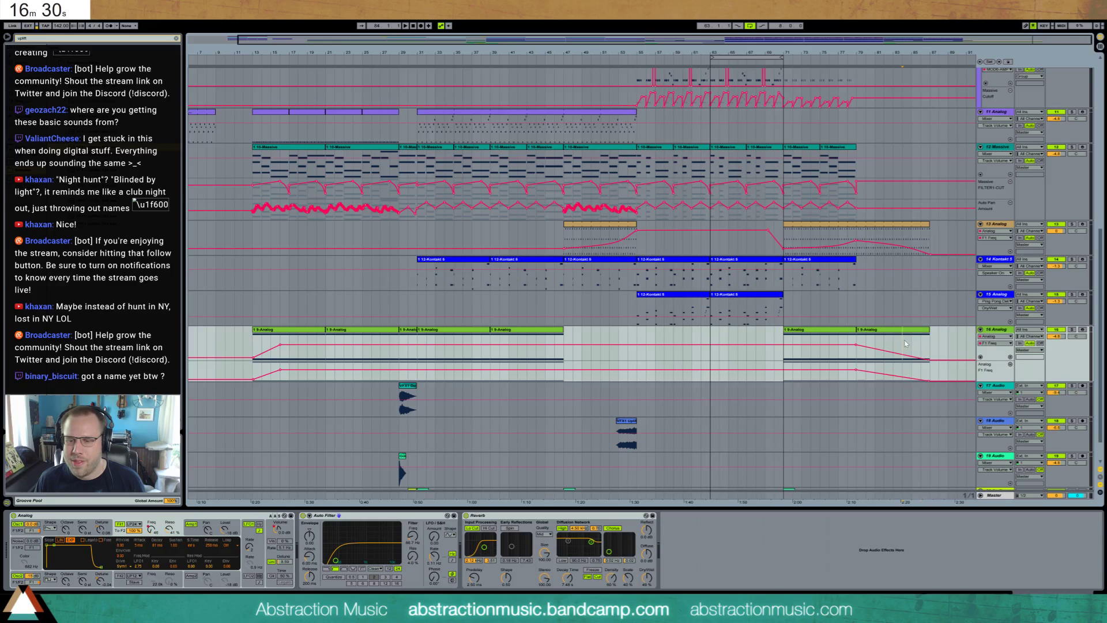
- Copy the eight-bar 4 Drum Rack clip at bar 21 to bar 79
scroll(892, 347, "up", 10)
scroll(823, 325, "up", 6)
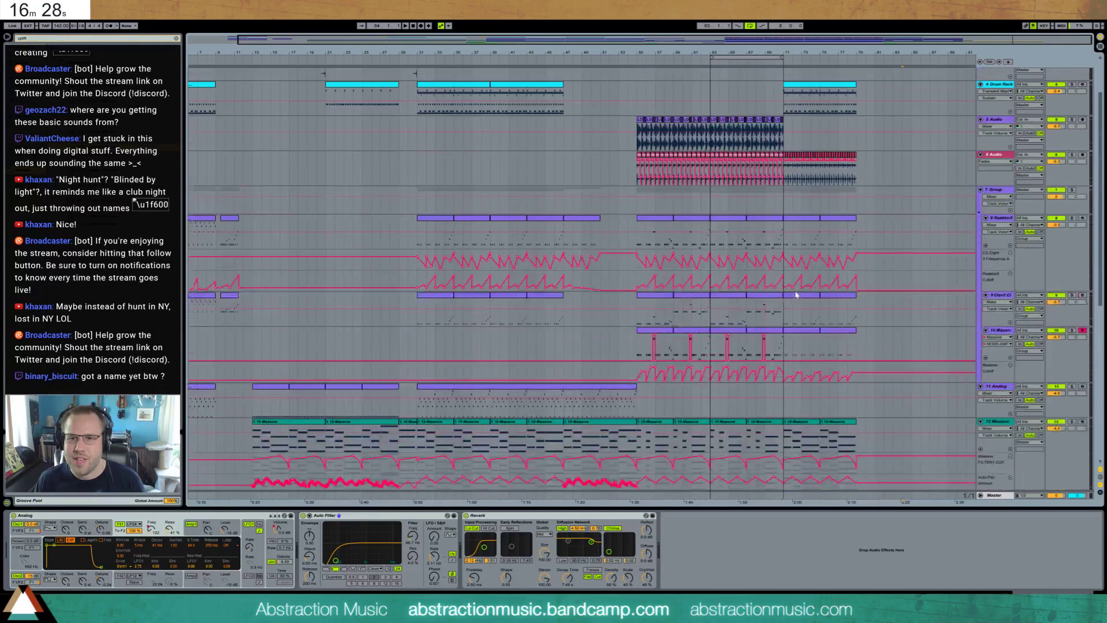
left_click(361, 153)
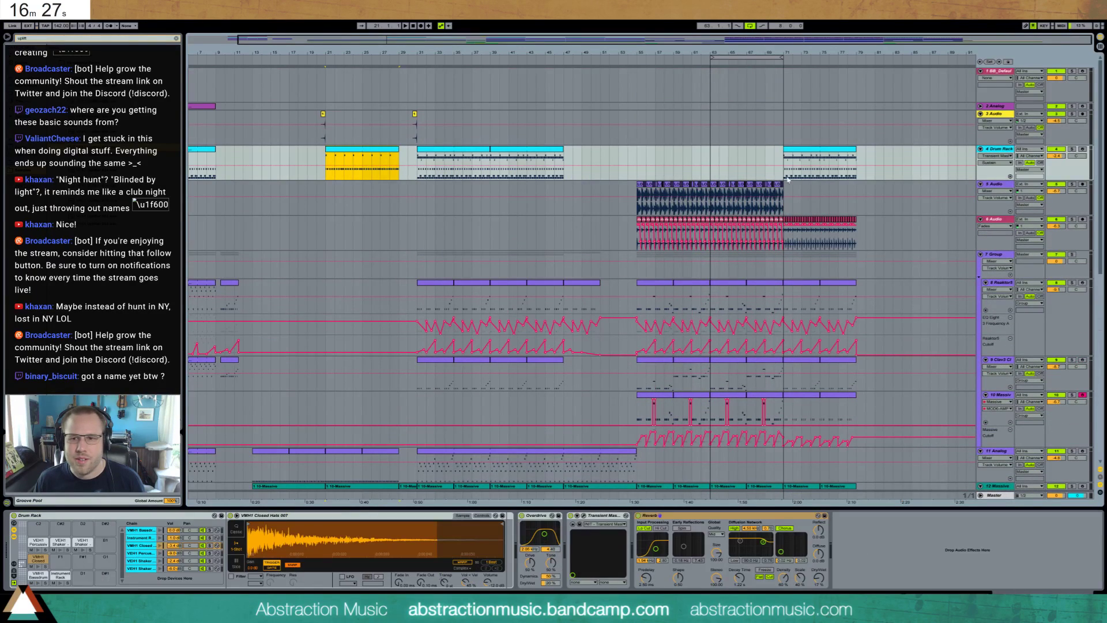
left_click(855, 160)
key("ctrl+v")
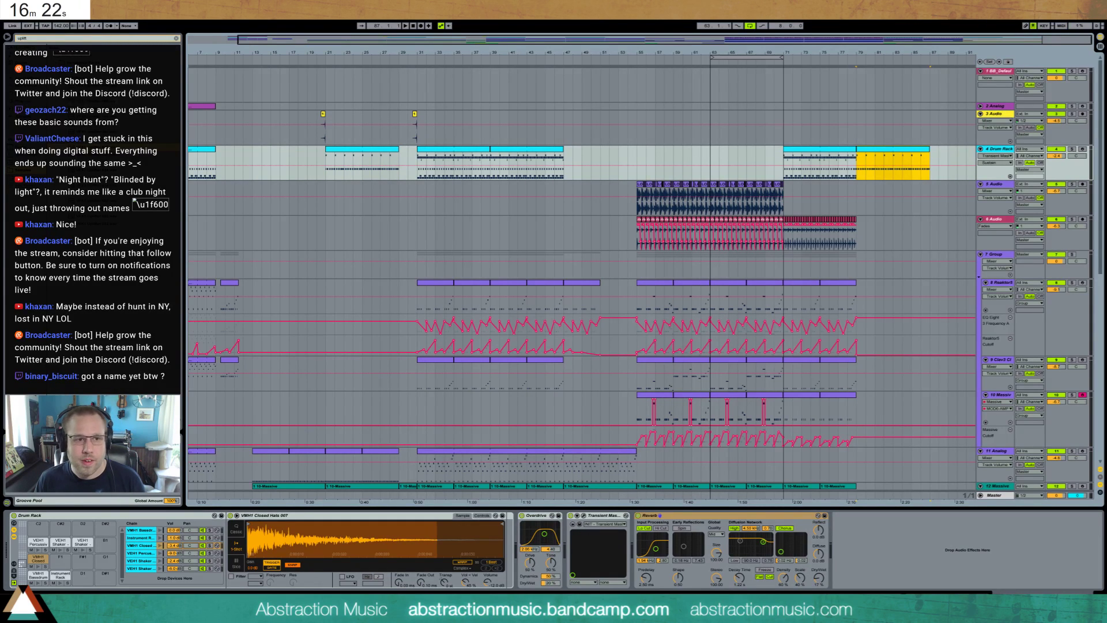
- Clear the browser search, add a Utility device to 4 Drum Rack and show its Gain automation
key("ctrl+f")
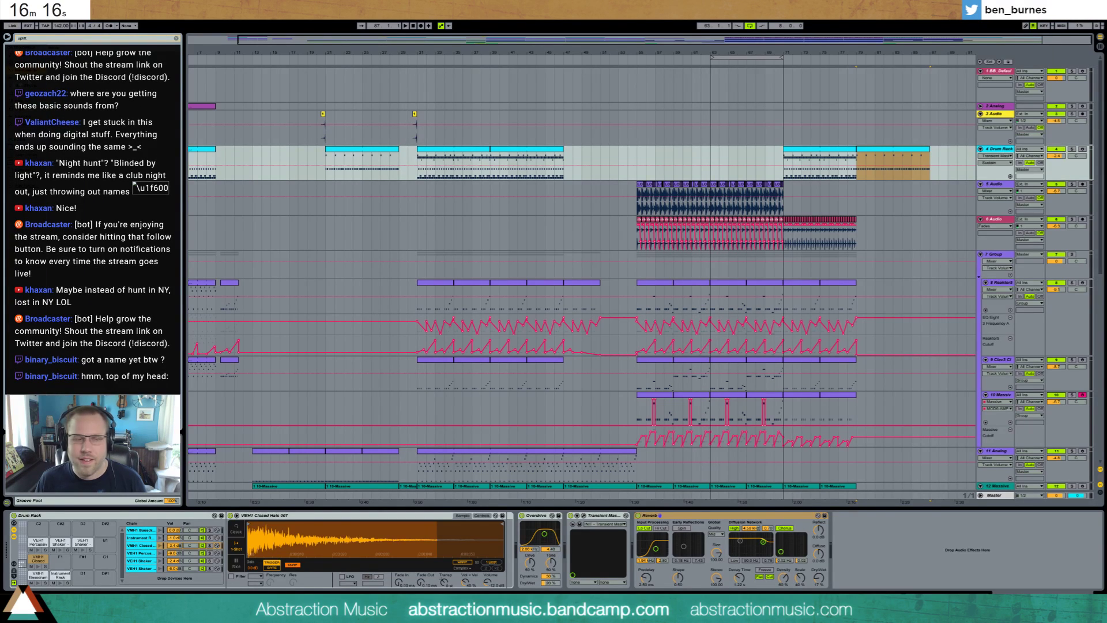
left_click(37, 38)
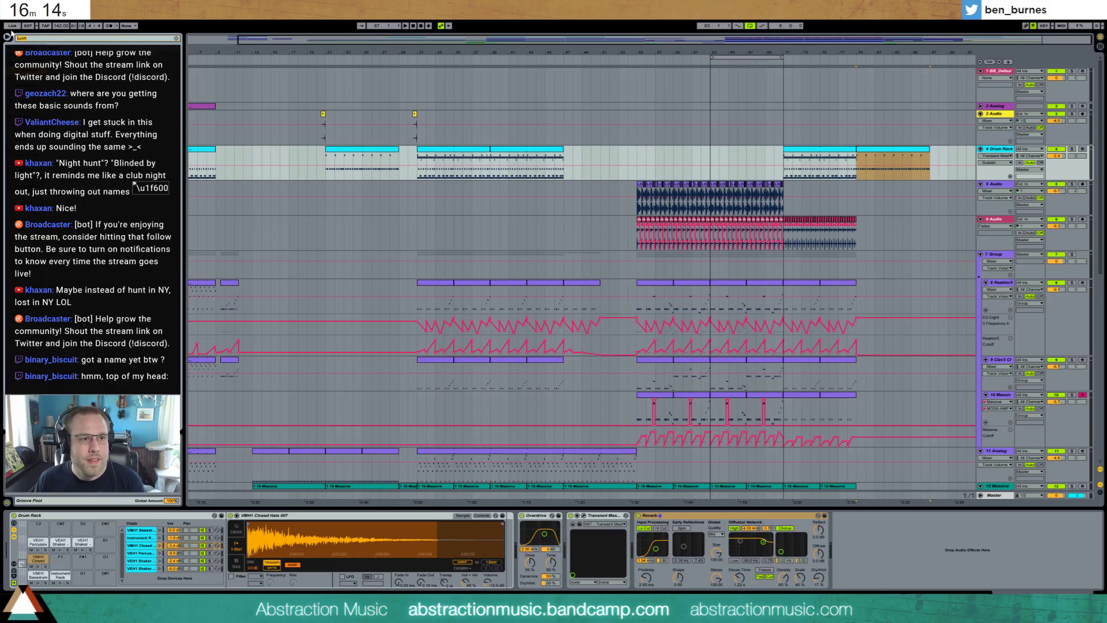
key("BackSpace")
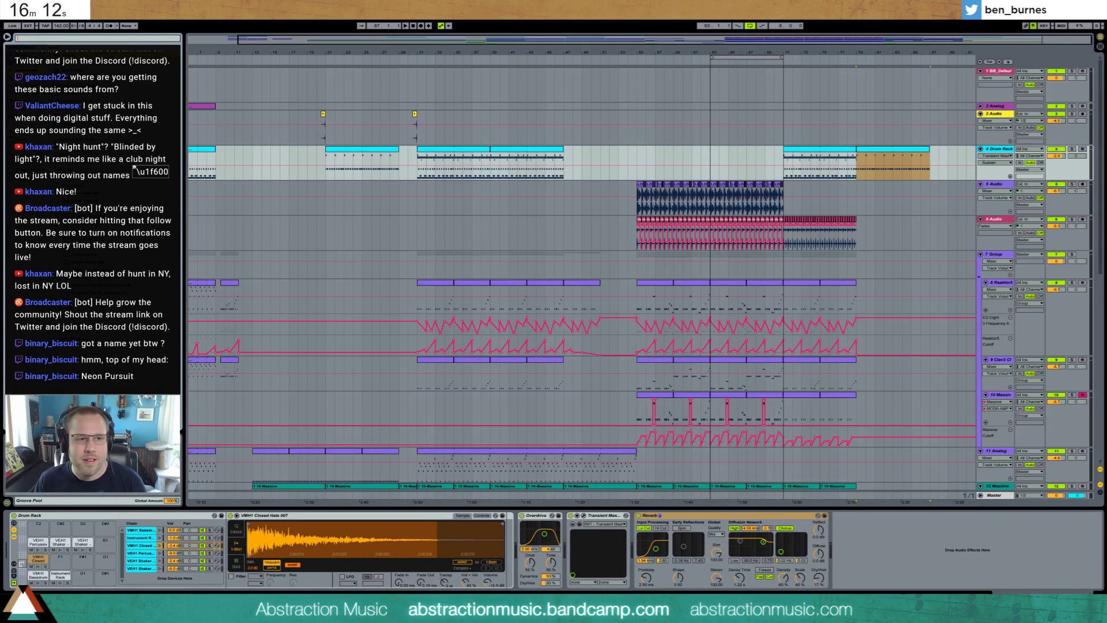
key("Escape")
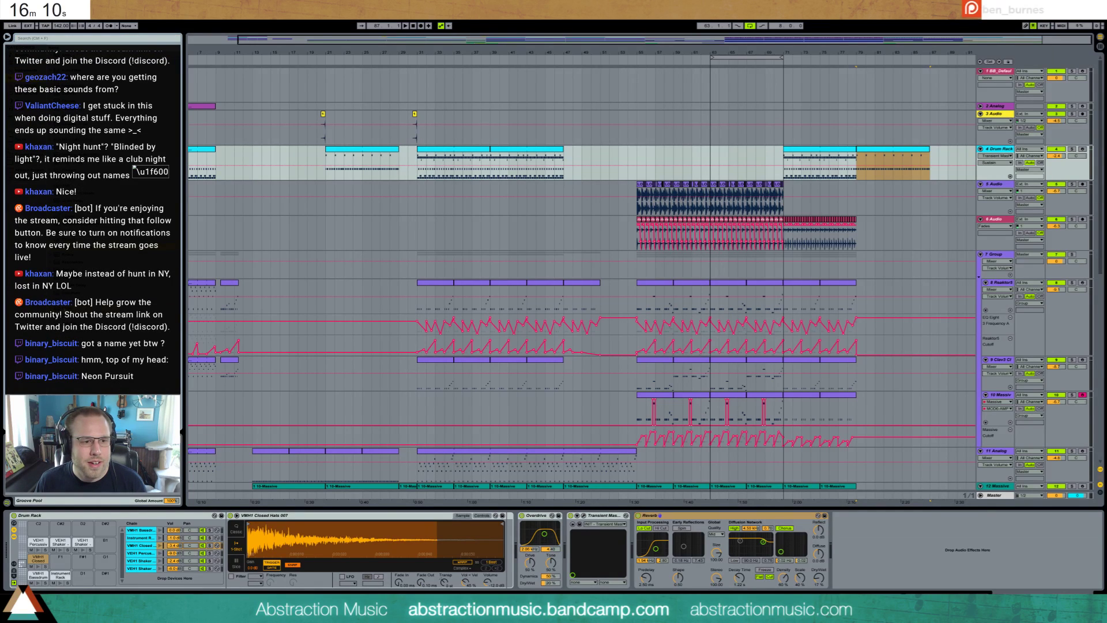
key("shift+Tab")
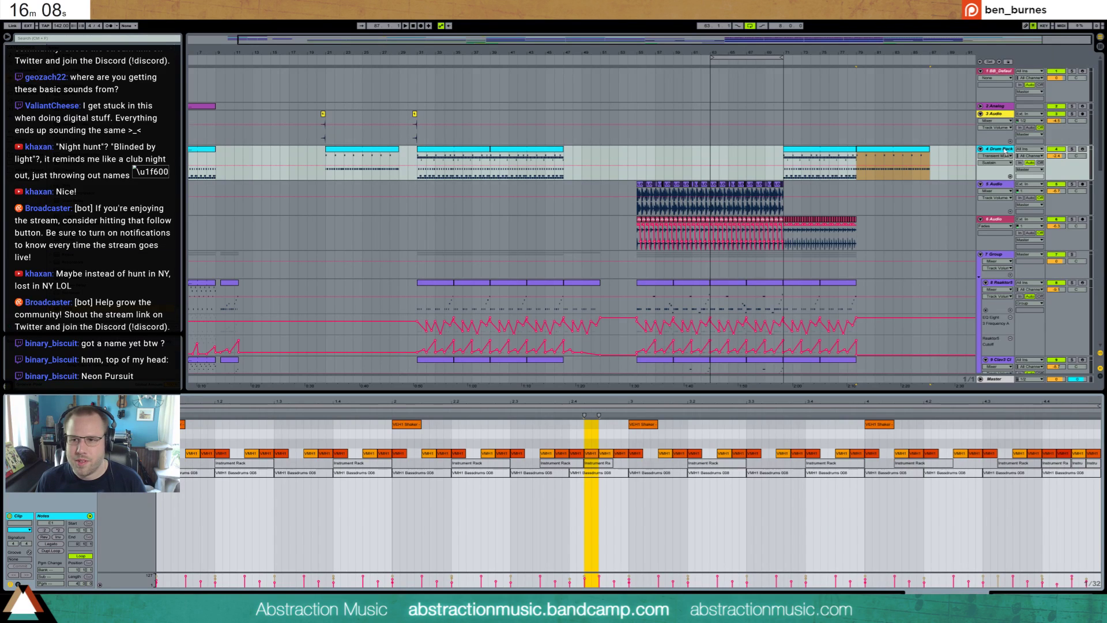
key("shift+Tab")
left_click(851, 538)
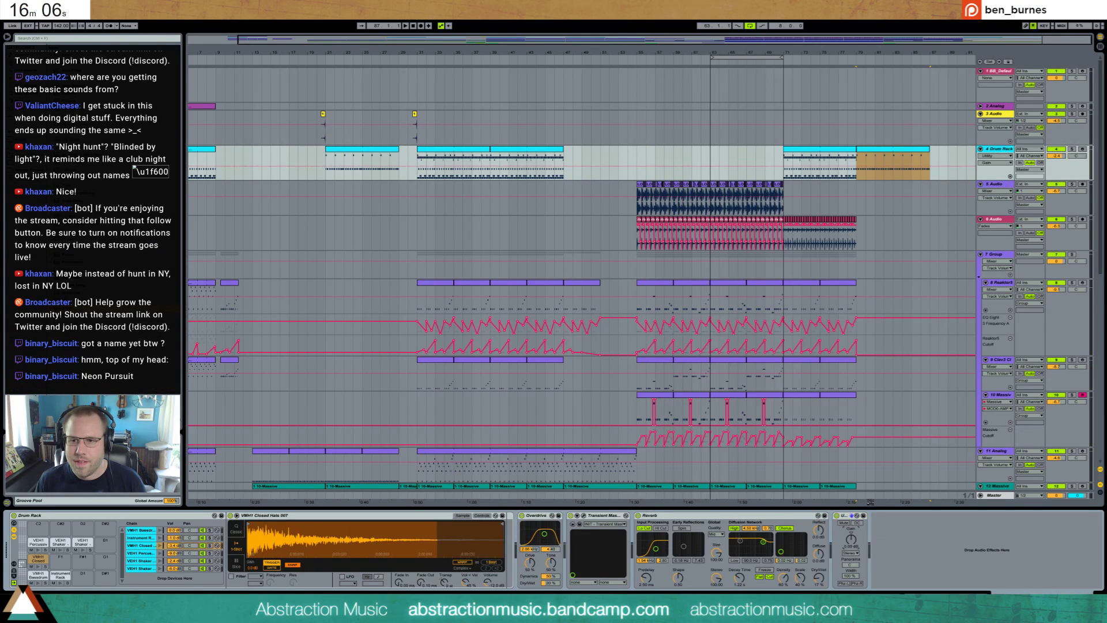
- Fade the Drum Rack's Utility Gain down from bar 79 to bar 85 and shorten the last drum clip to bar 85
left_click(856, 167)
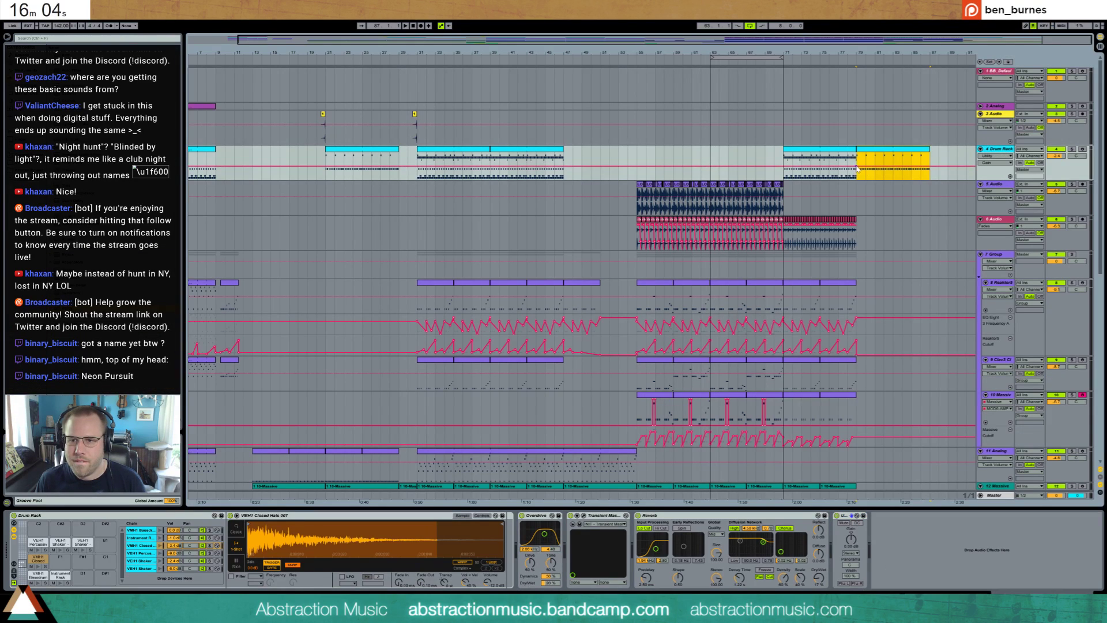
left_click_drag(901, 167, 902, 176)
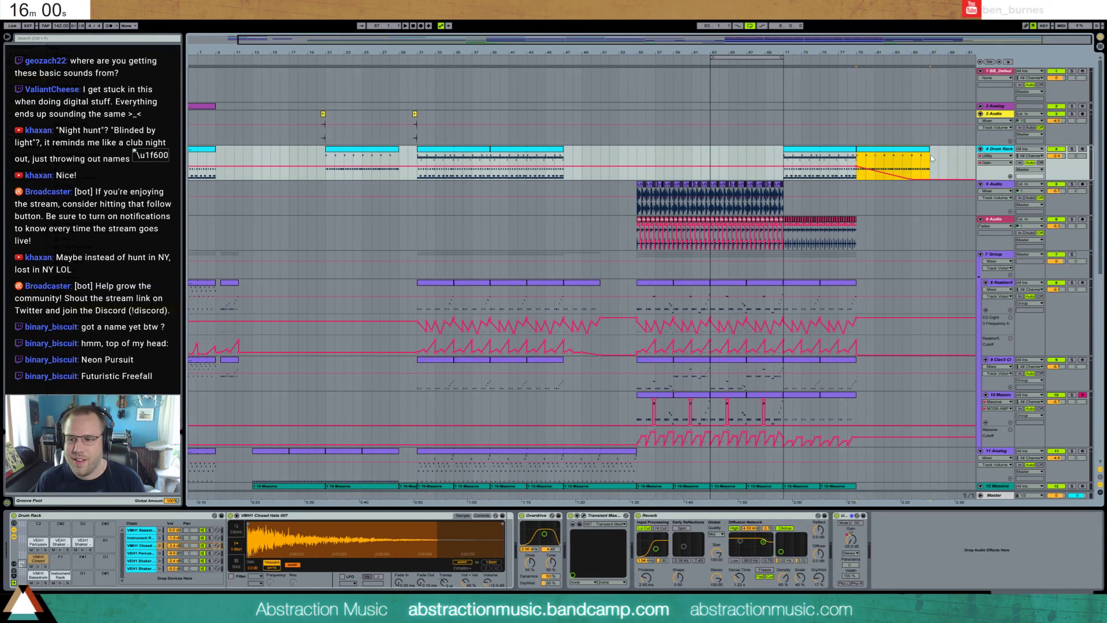
left_click_drag(929, 155, 918, 156)
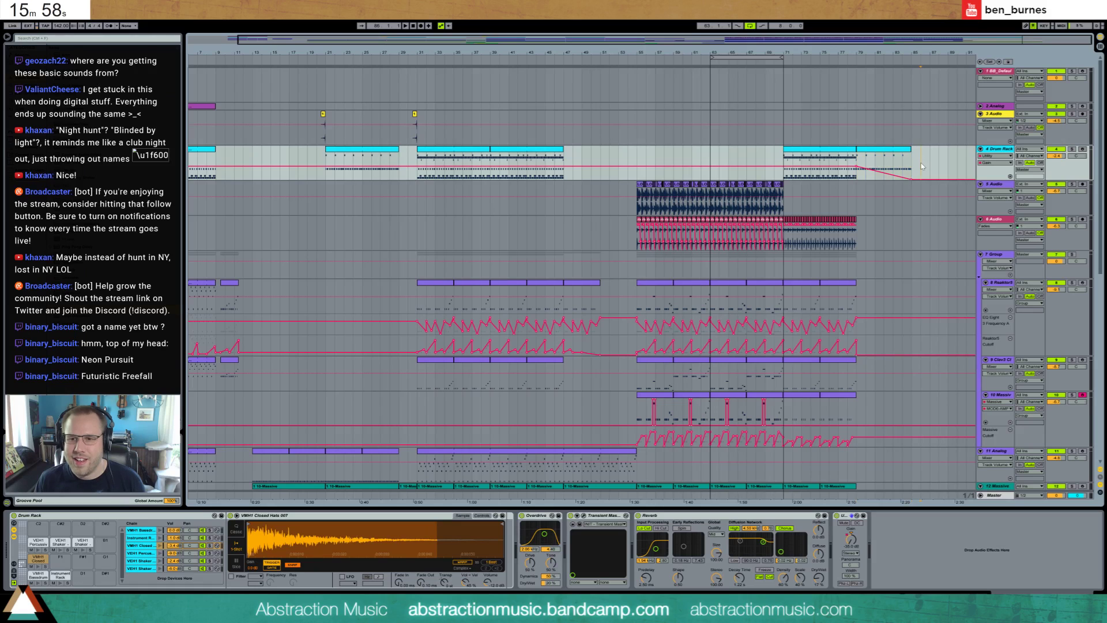
- Duplicate the bar 71 to 79 clips and automation of tracks 8, 9 and 10 to bars 79 to 87
scroll(931, 320, "down", 4)
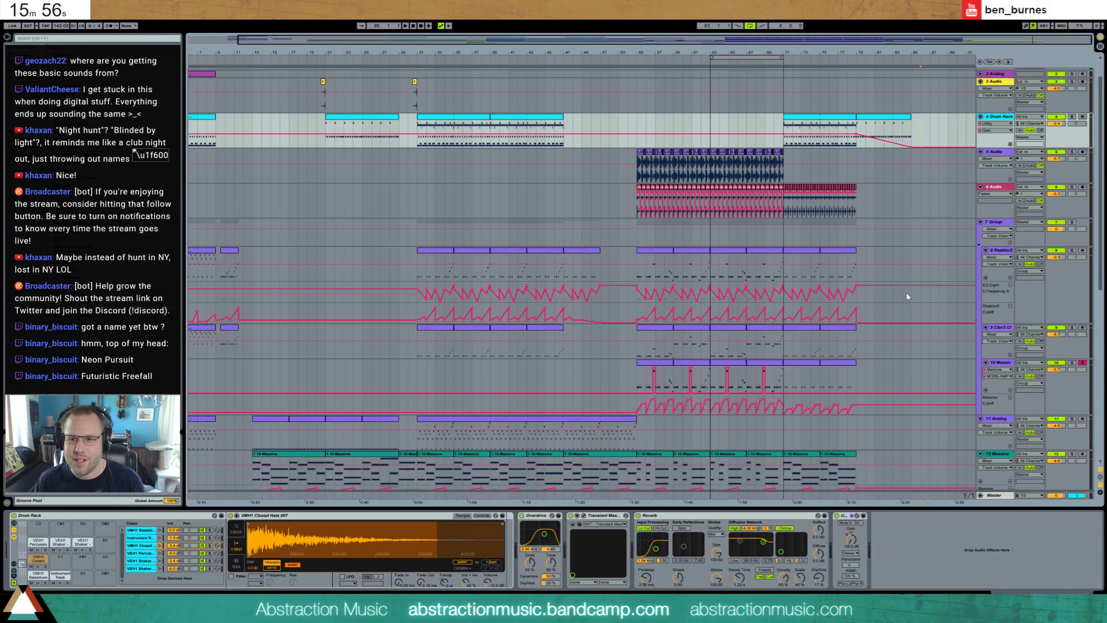
scroll(913, 309, "down", 2)
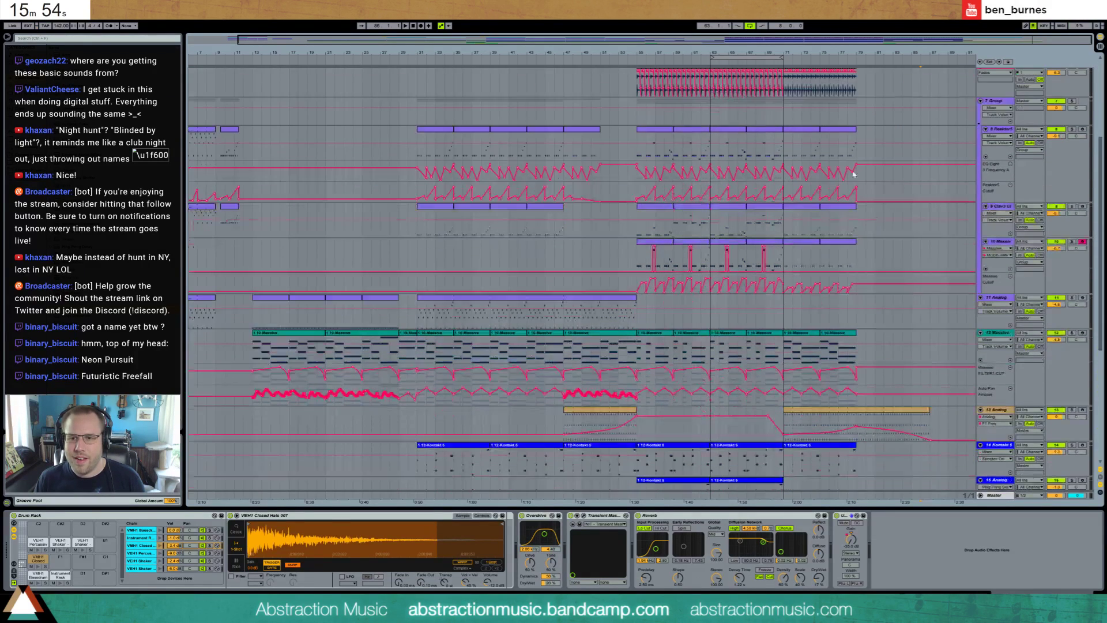
left_click(795, 130)
left_click(838, 242, "shift")
key("ctrl+d")
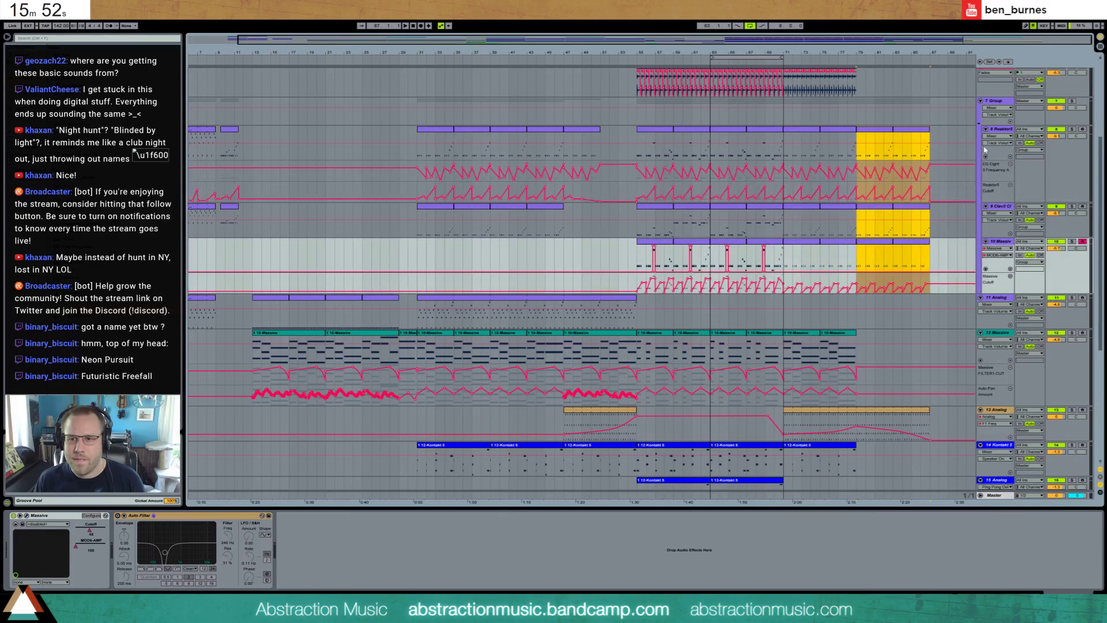
- Add a high-pass Auto Filter to 7 Group and automate its Device On to switch on at bar 79
left_click(997, 106)
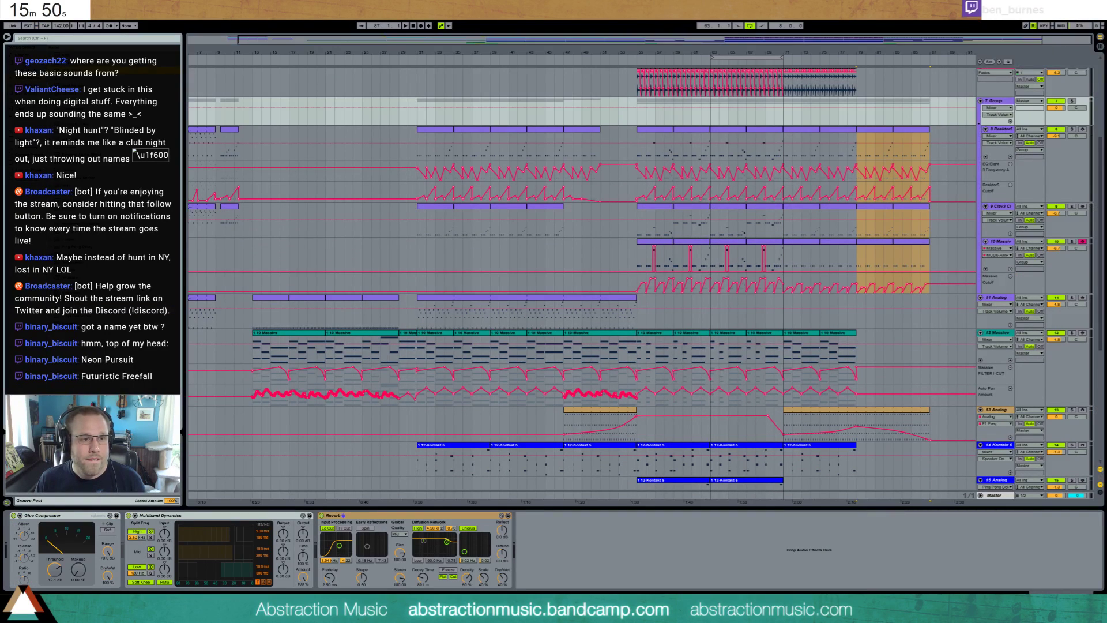
left_click(518, 549)
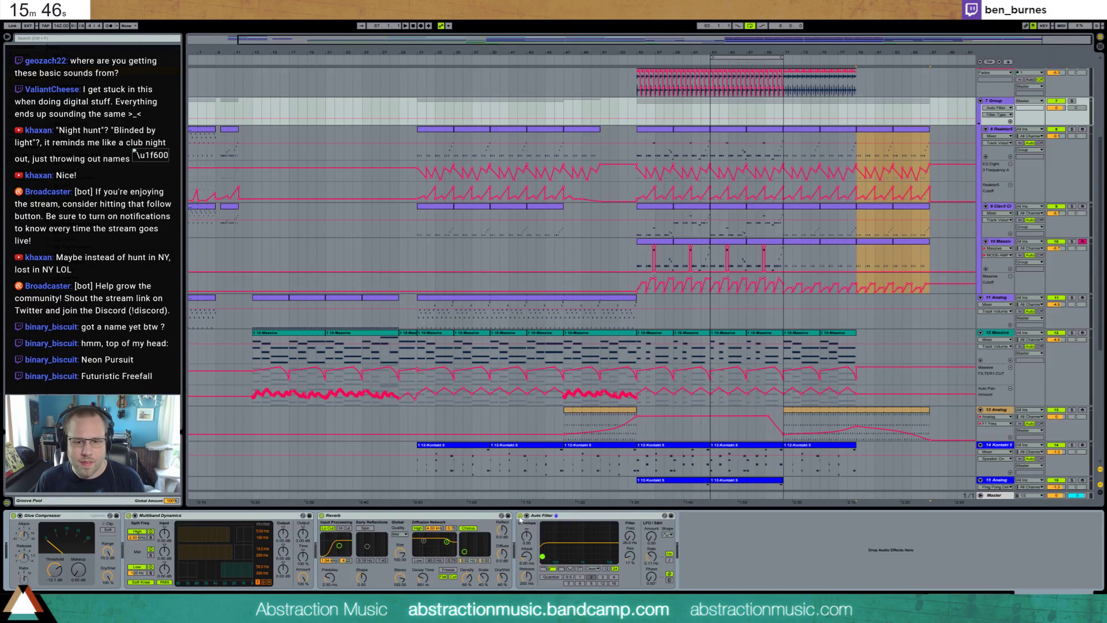
left_click(521, 516)
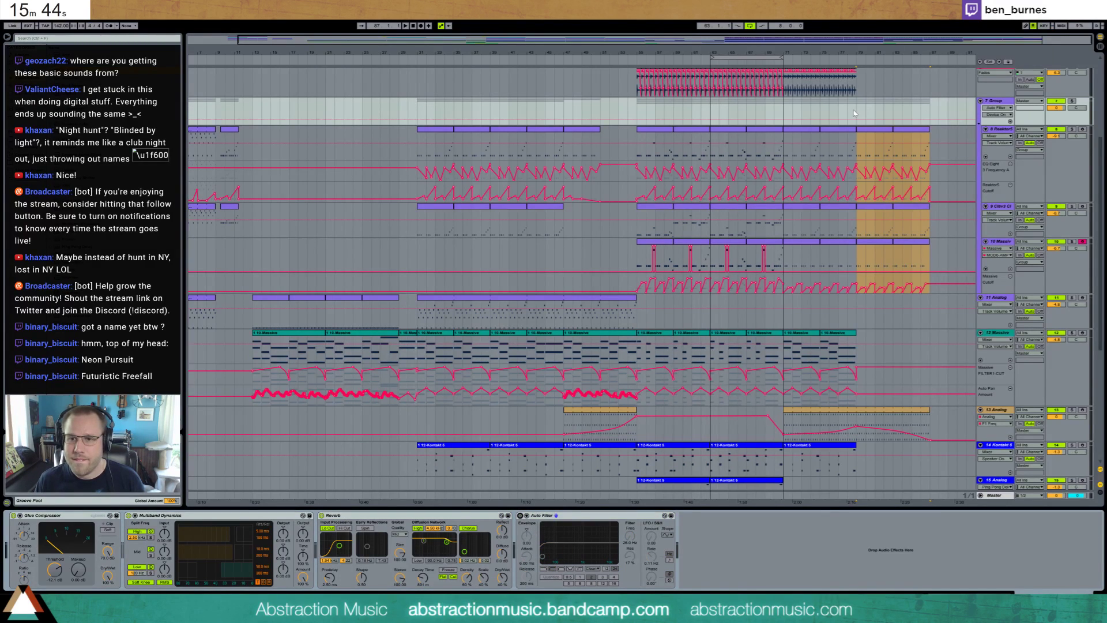
left_click_drag(854, 113, 930, 114)
left_click(948, 114)
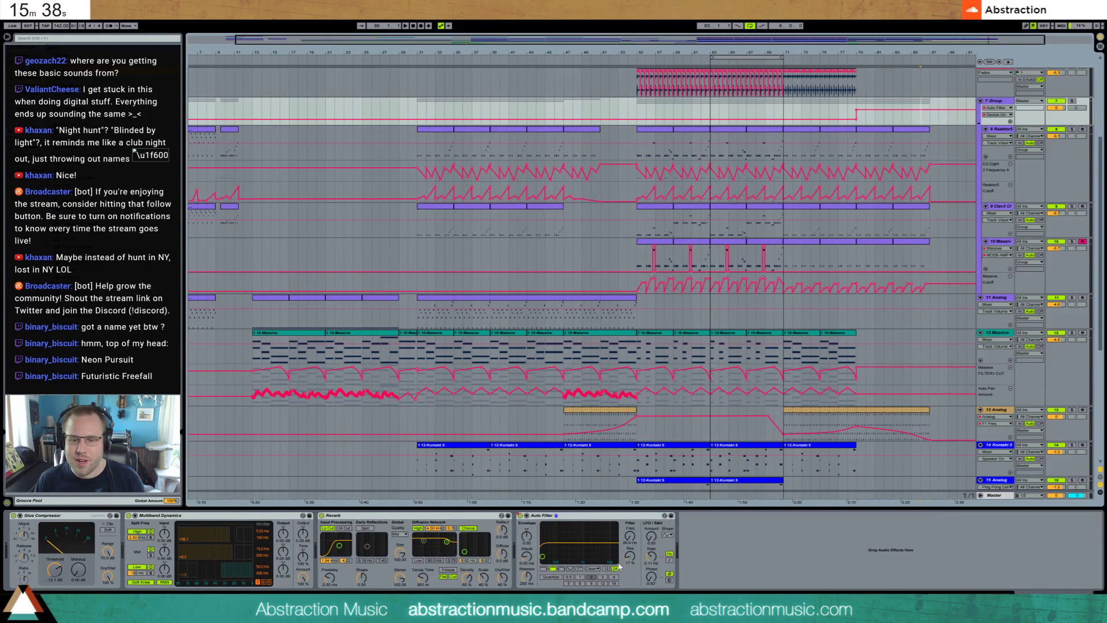
- Automate the group's Auto Filter Frequency to curve upward from bar 79 to about bar 86 and hold, and play back the result
left_click(630, 539)
mouse_move(858, 122)
left_mouse_down()
mouse_move(930, 122)
mouse_move(856, 121)
mouse_move(869, 124)
mouse_move(870, 105)
left_mouse_up()
left_click(920, 114)
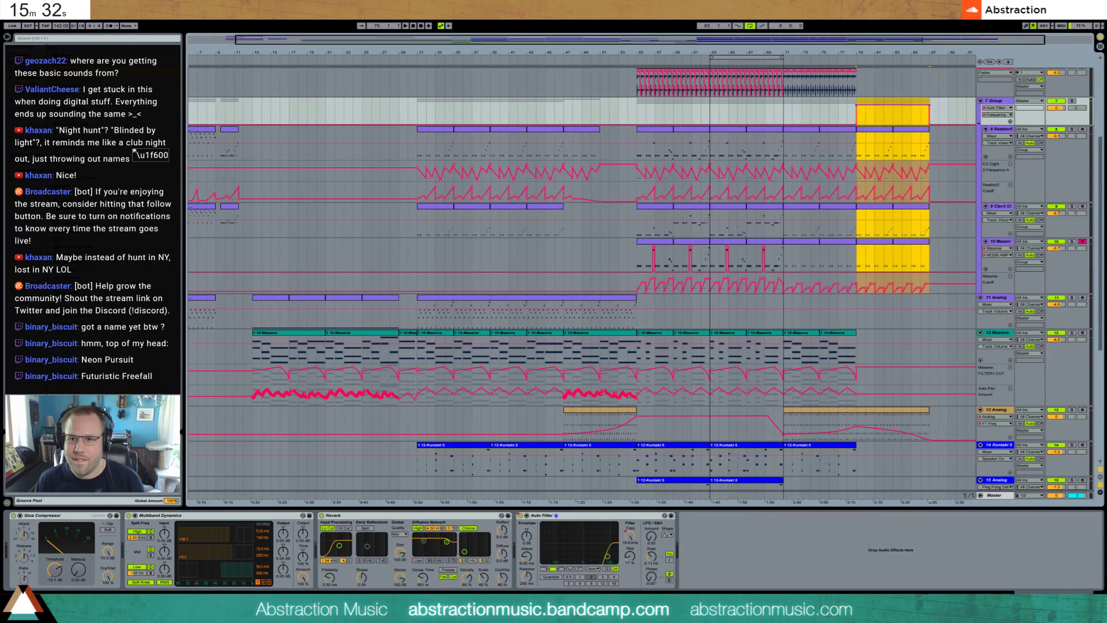
left_click(857, 107)
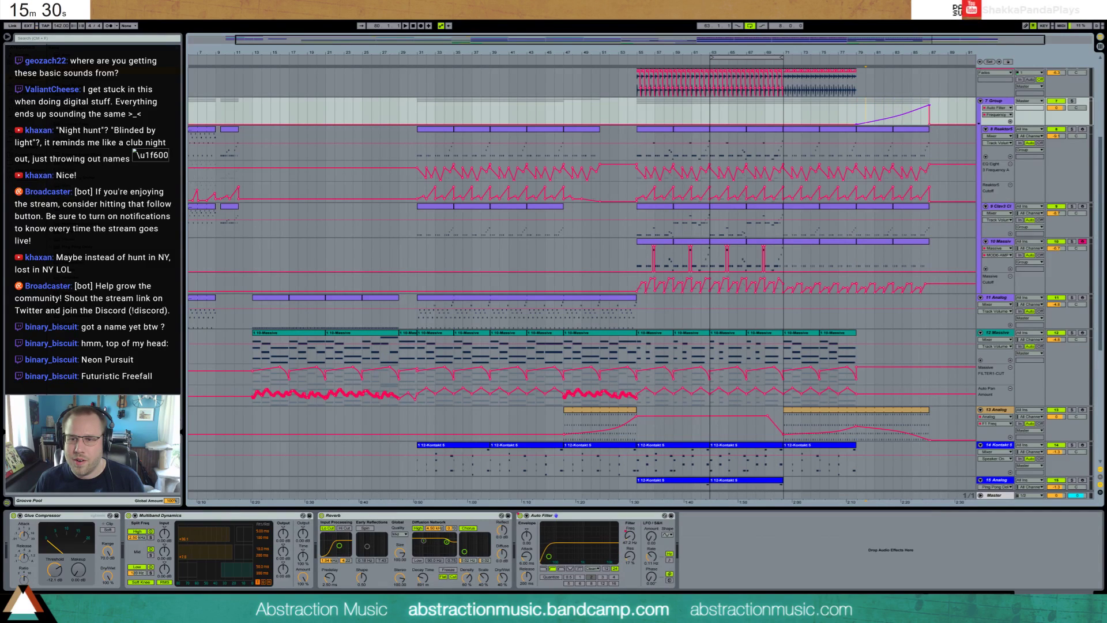
mouse_move(929, 105)
left_mouse_down()
mouse_move(911, 105)
mouse_move(921, 105)
left_mouse_up()
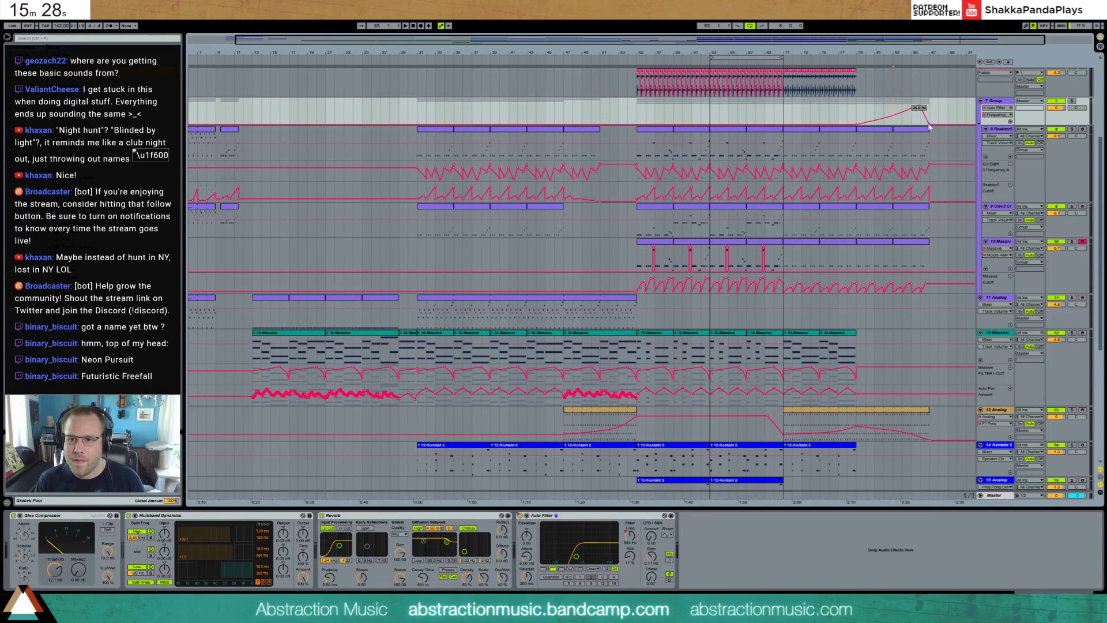
left_click(929, 124)
key("space")
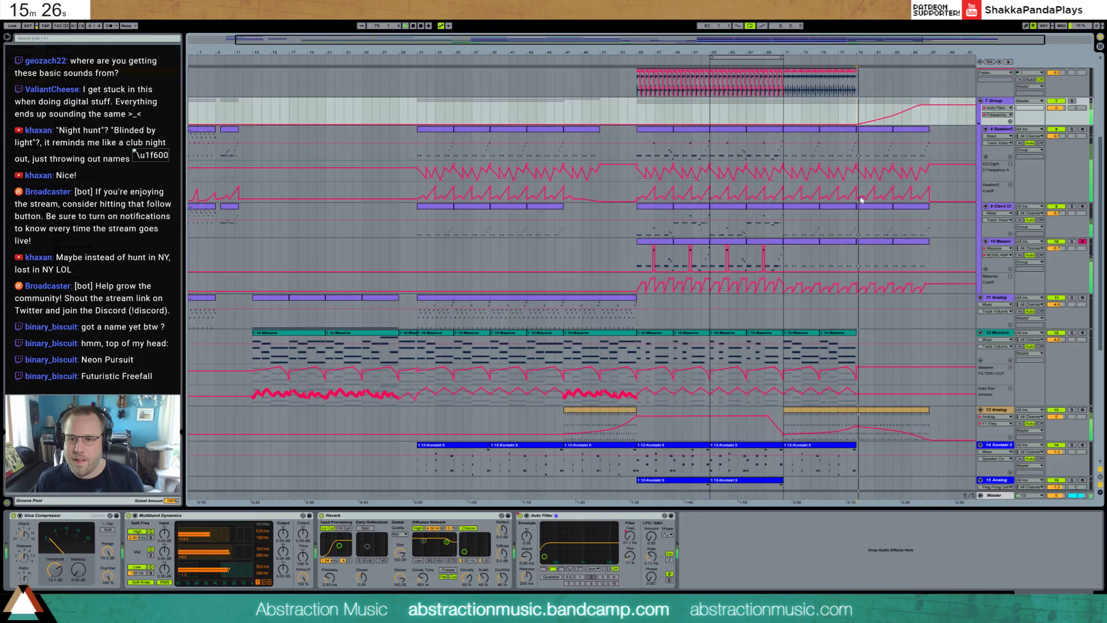
- Show the F1 Resonance automation on 13 Analog and remove its rise after bar 71, leaving the line flat and low
left_click(853, 424)
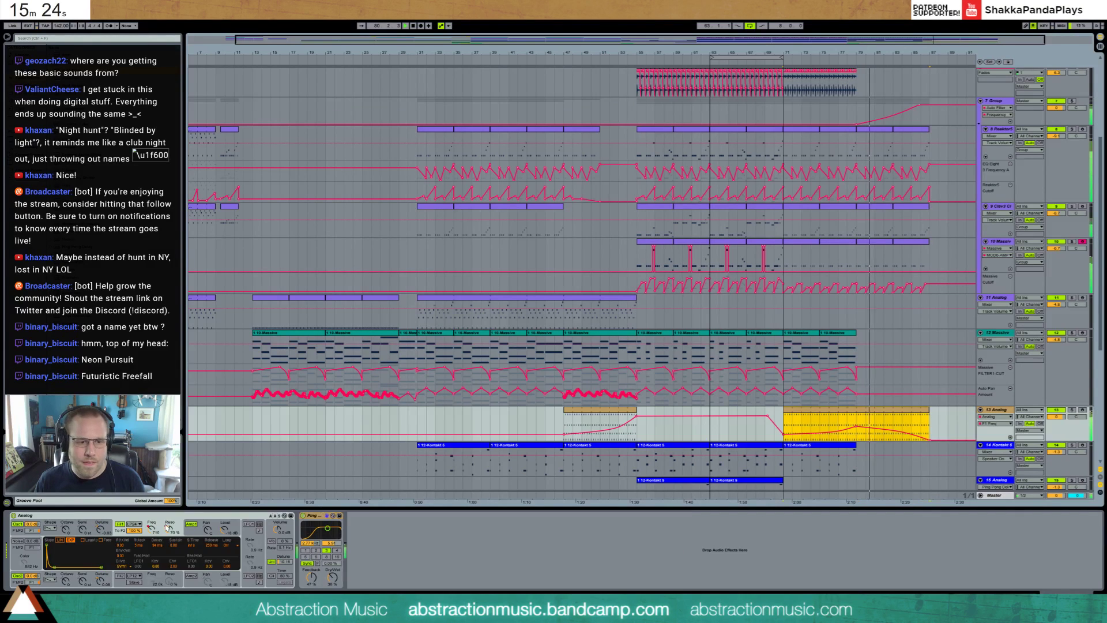
left_click(868, 428)
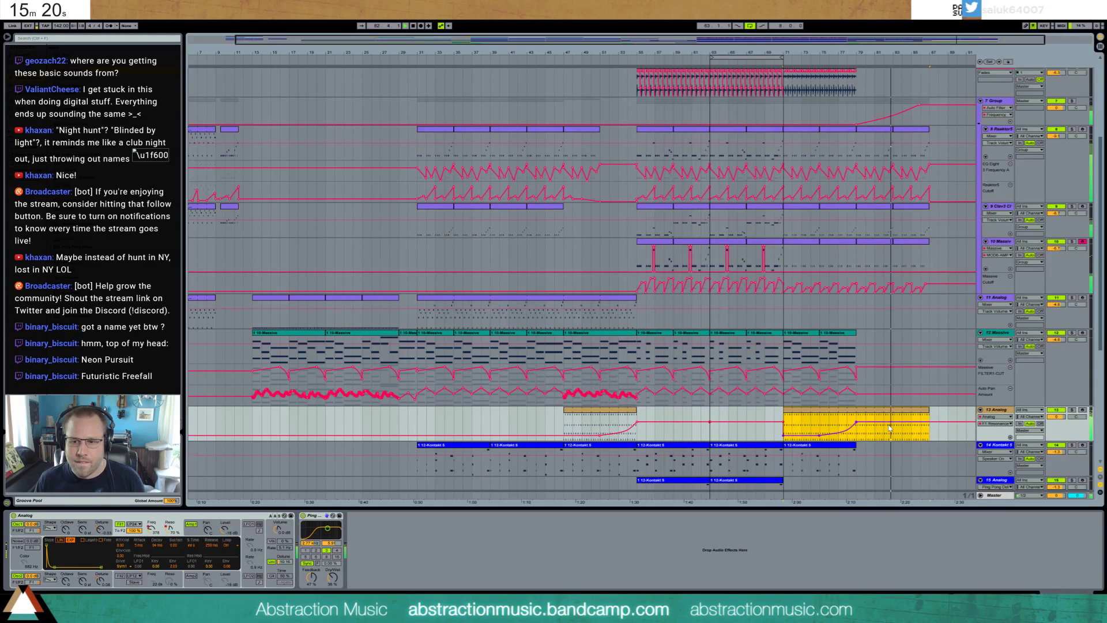
key("ctrl+z")
left_click(893, 427)
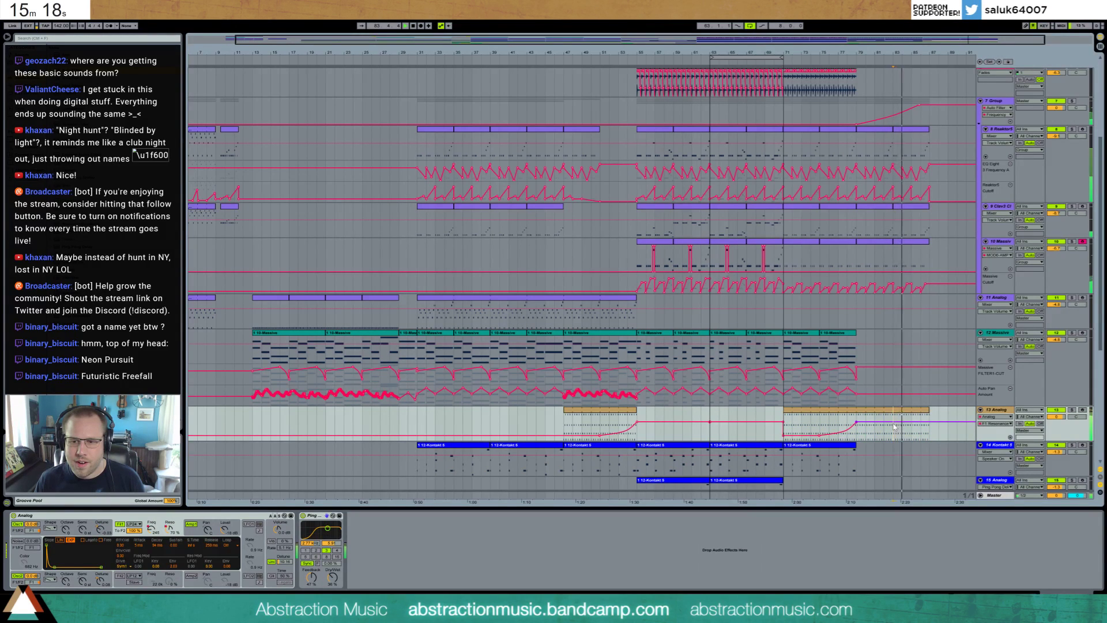
mouse_move(893, 422)
left_mouse_down()
mouse_move(893, 433)
mouse_move(856, 436)
left_mouse_up()
left_click(856, 434)
left_click(819, 435)
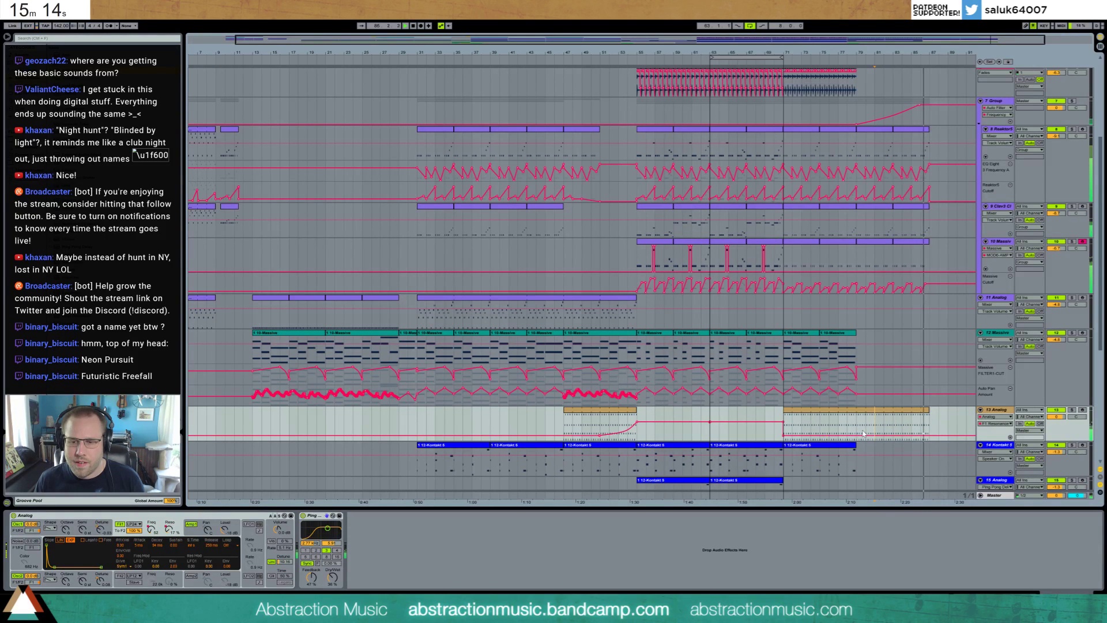
left_click(863, 428)
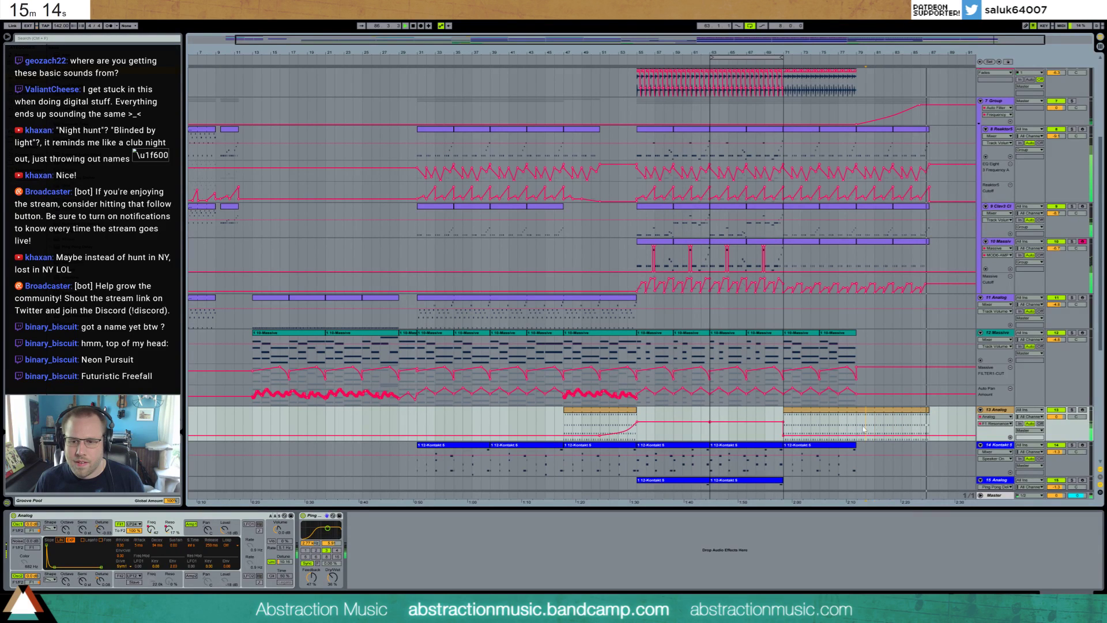
- Change the sudden F1 Resonance drop at bar 71 on 13 Analog into a ramp starting about one bar earlier, and stop playback
left_click(774, 423)
left_click(783, 422)
left_click(811, 427)
key("space")
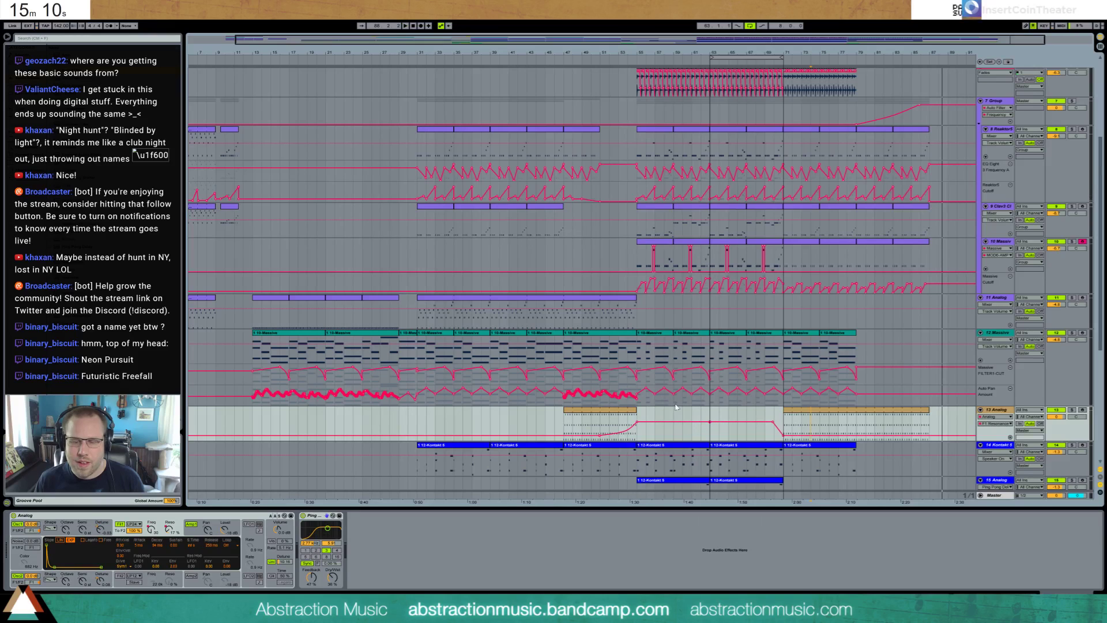
- Play the arrangement from about bar 13 to review the track
left_click(249, 63)
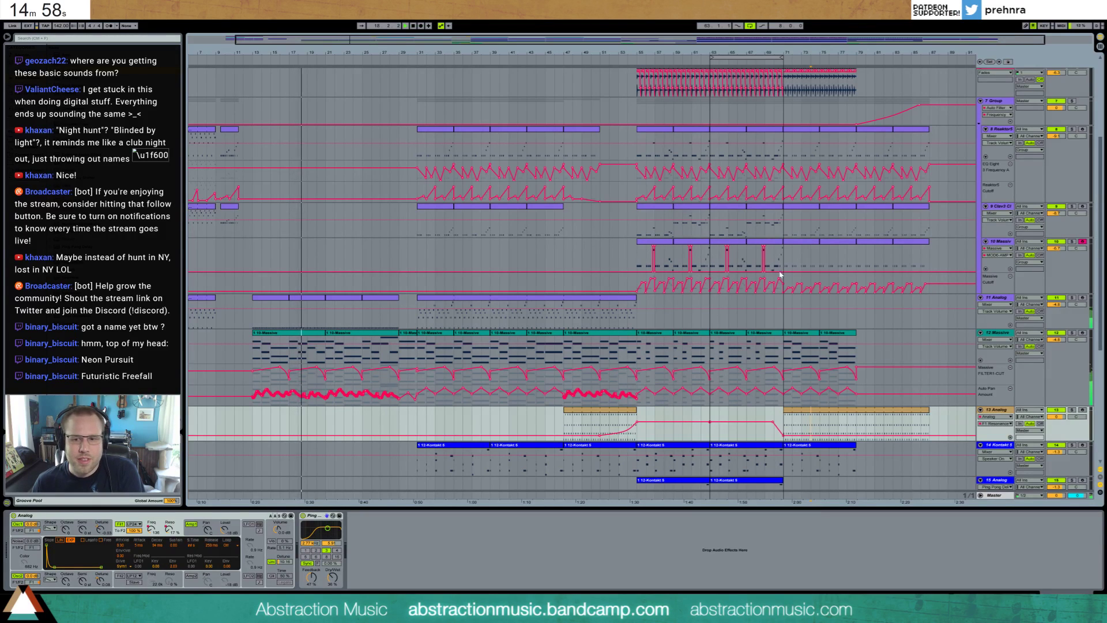
scroll(779, 275, "up", 5)
scroll(776, 277, "down", 4)
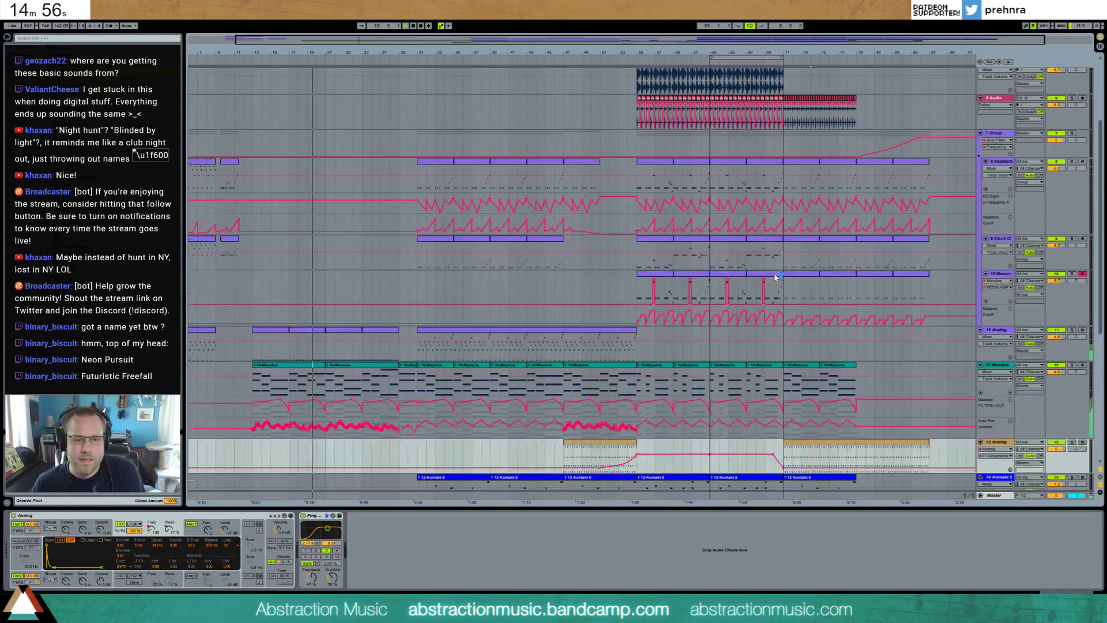
scroll(776, 277, "down", 1)
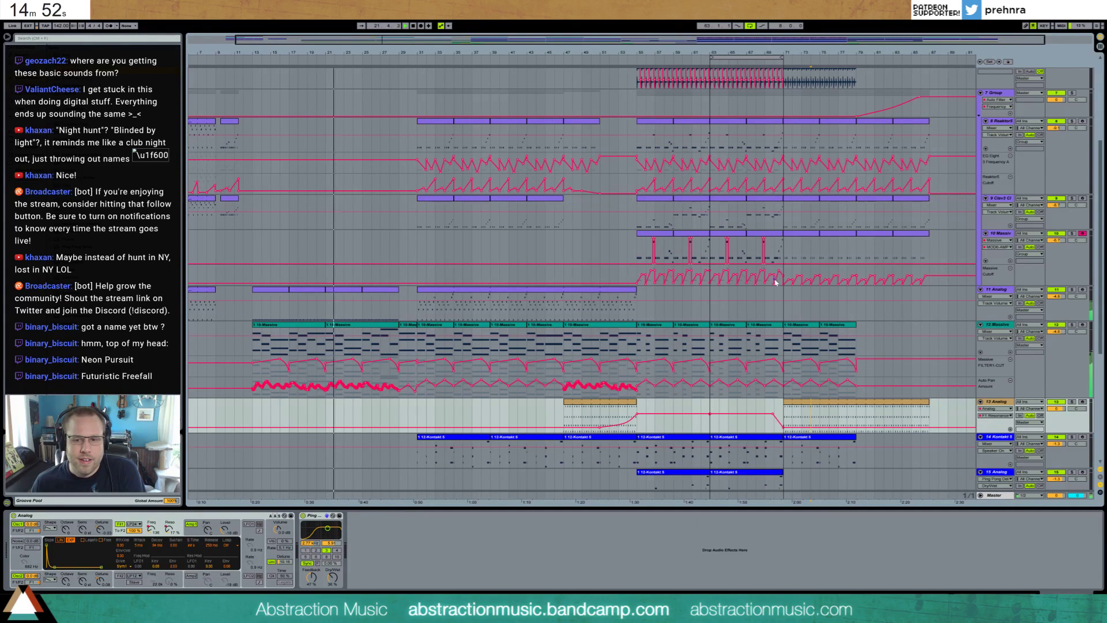
- Disable arrangement looping and resize the loop range to span from bar 13 to about bar 88
scroll(803, 302, "up", 2)
scroll(803, 301, "up", 6)
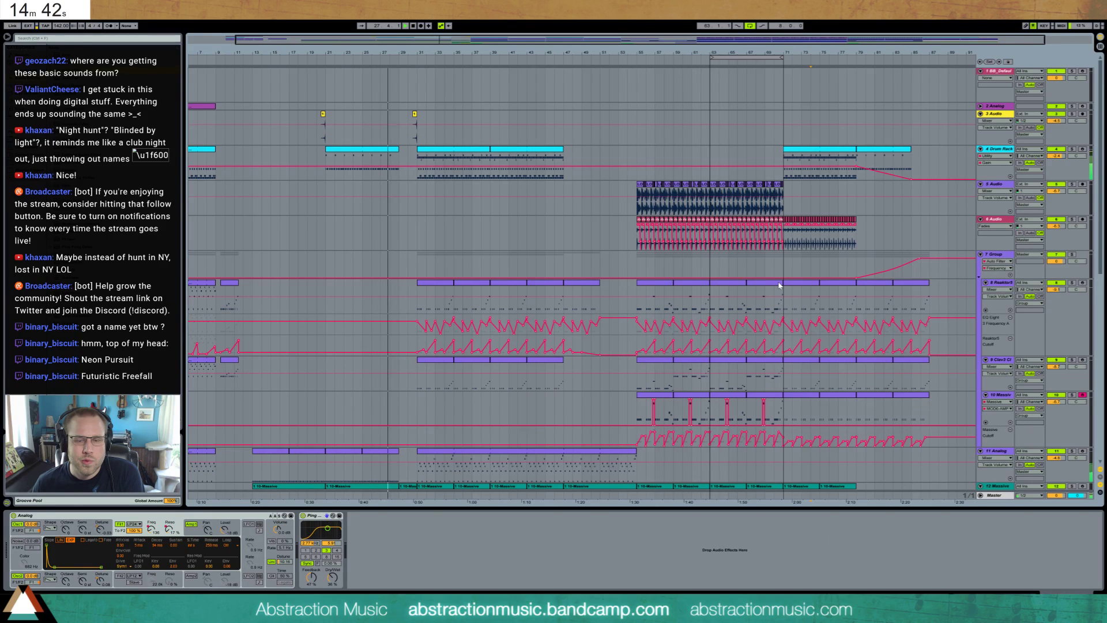
left_click(750, 26)
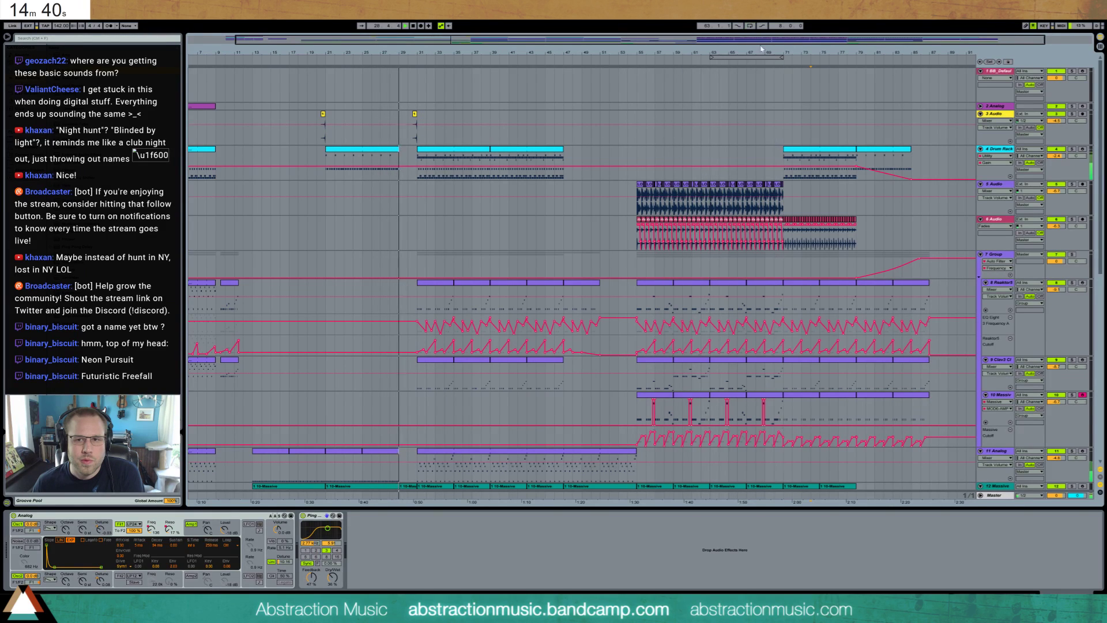
left_click_drag(783, 57, 938, 57)
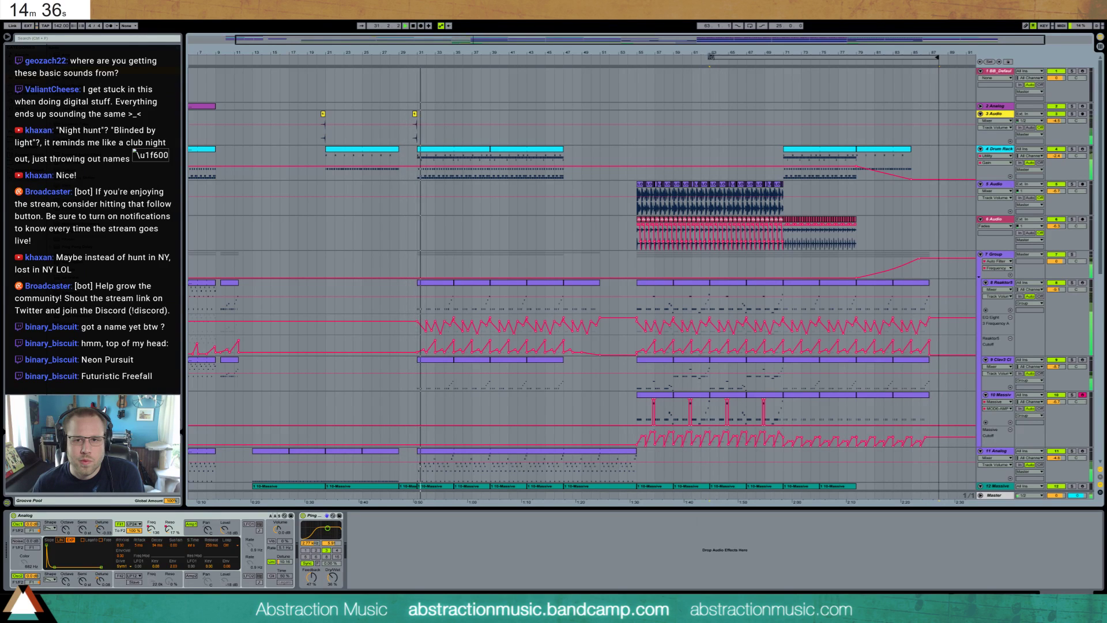
left_click_drag(711, 56, 253, 88)
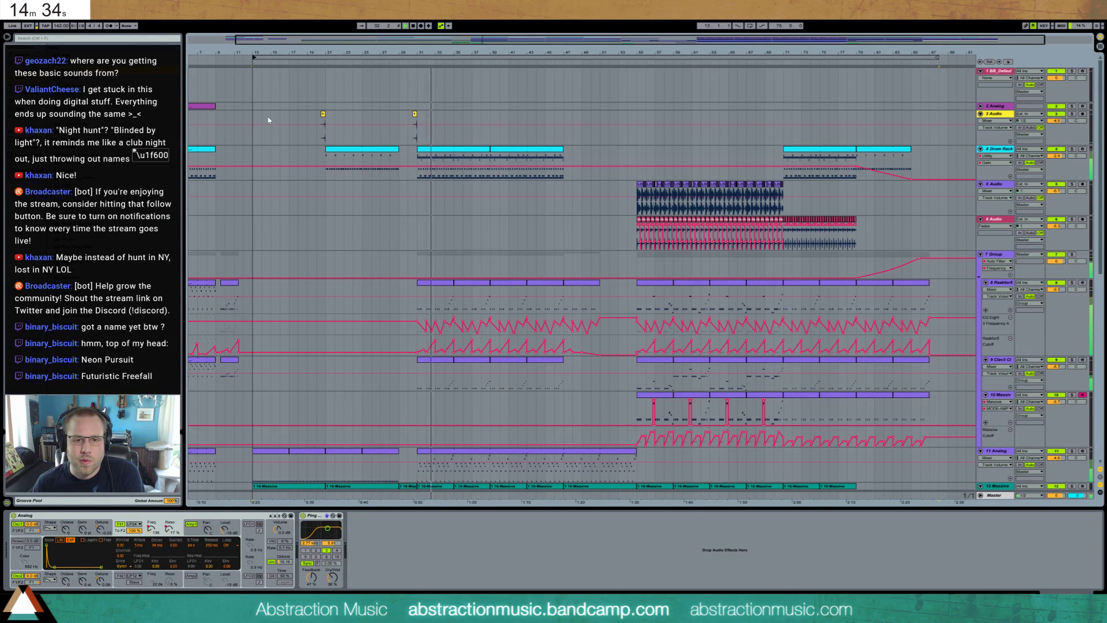
- Delete the last two clips on the 10 Massive track, after bar 79
scroll(604, 317, "down", 1)
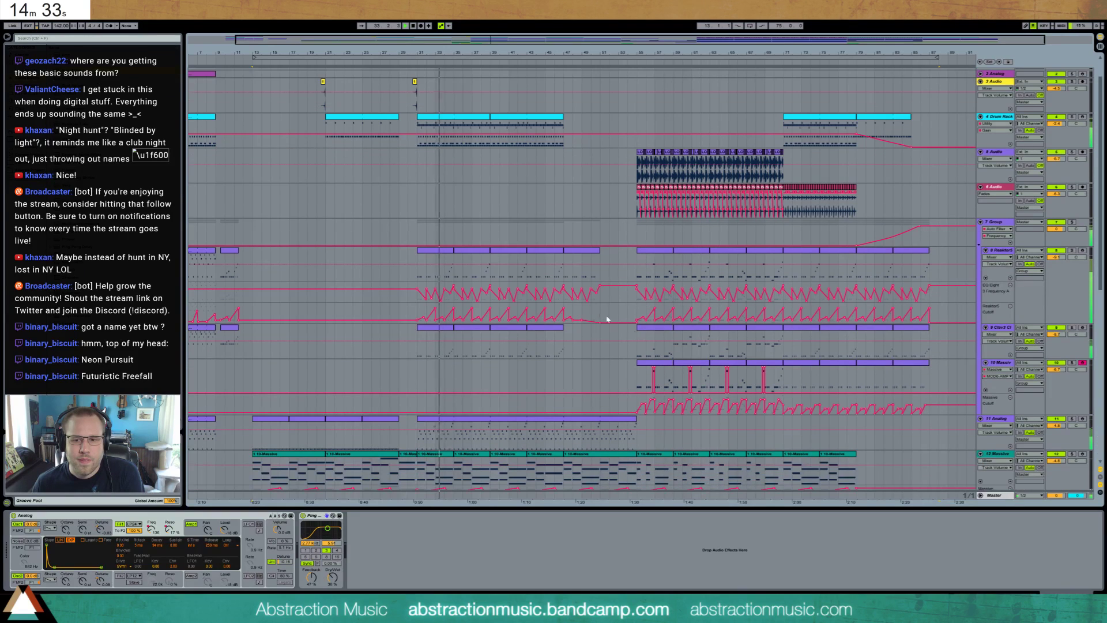
left_click(865, 362)
key("Delete")
left_click(905, 363)
key("Delete")
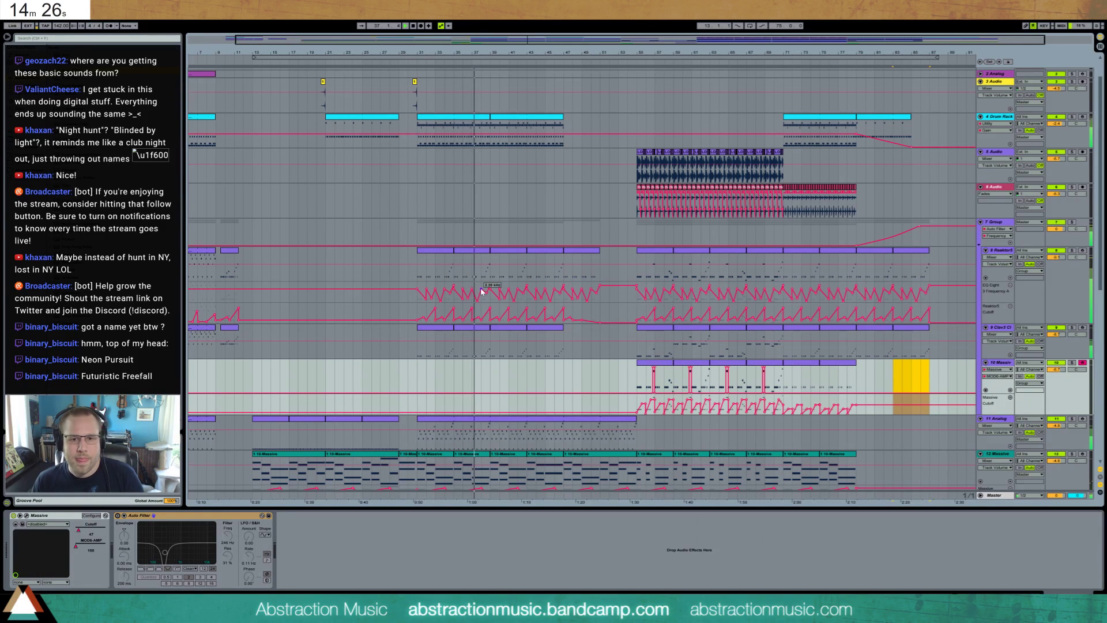
- Listen from about bar 37 to 57 while examining the drum, synth and effect tracks, and select the 18 Audio track
scroll(685, 376, "down", 5)
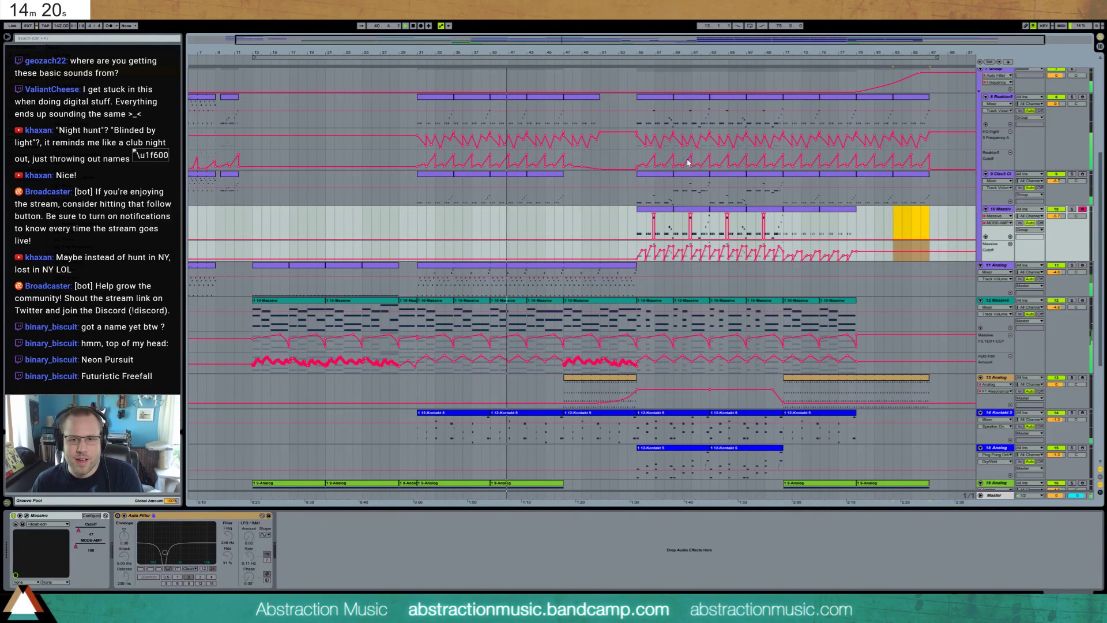
scroll(514, 220, "up", 3)
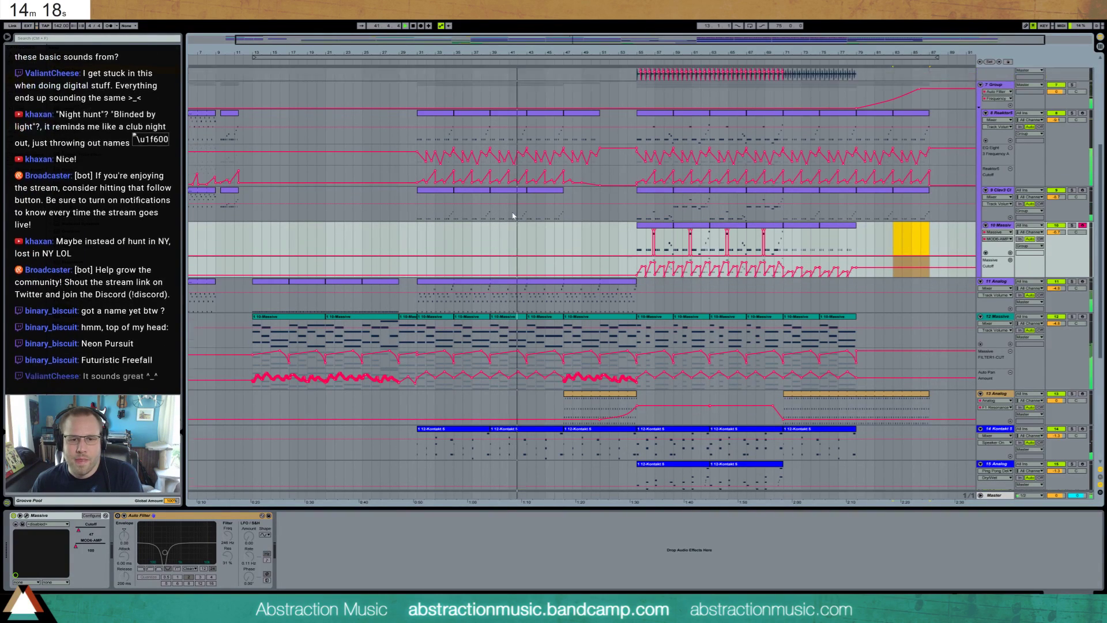
scroll(512, 215, "up", 1)
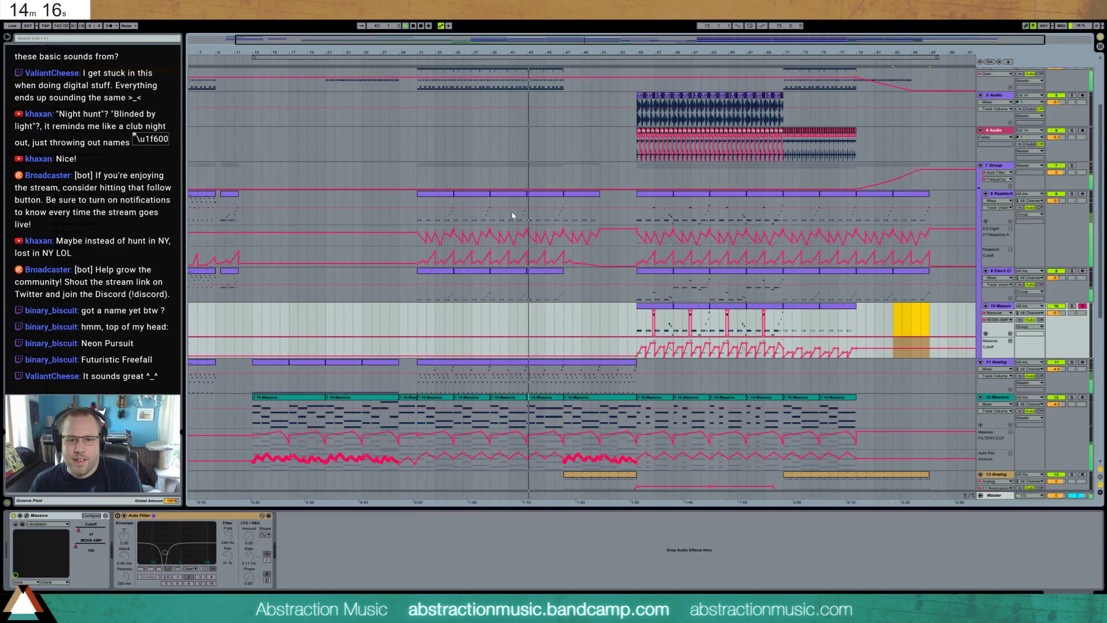
scroll(515, 216, "up", 3)
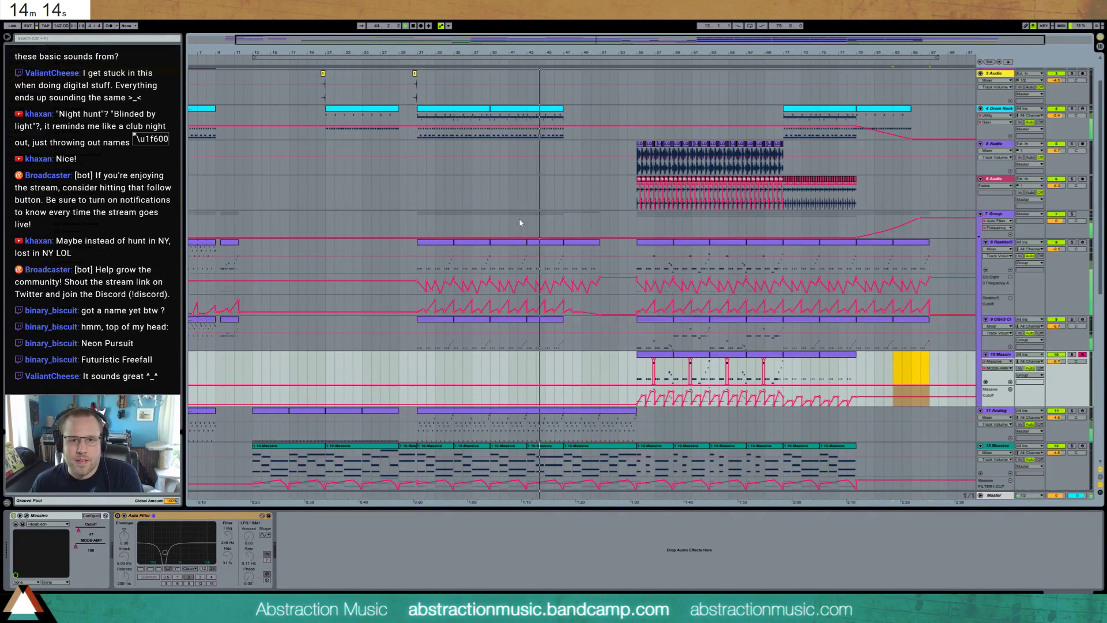
scroll(524, 216, "down", 2)
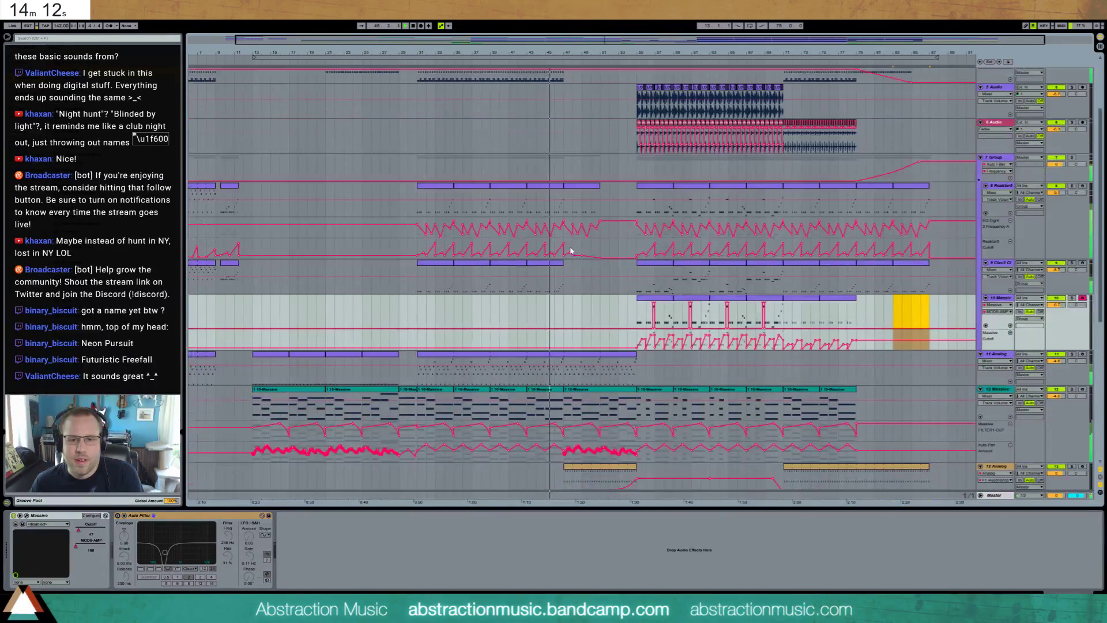
scroll(573, 230, "up", 2)
left_click(362, 138)
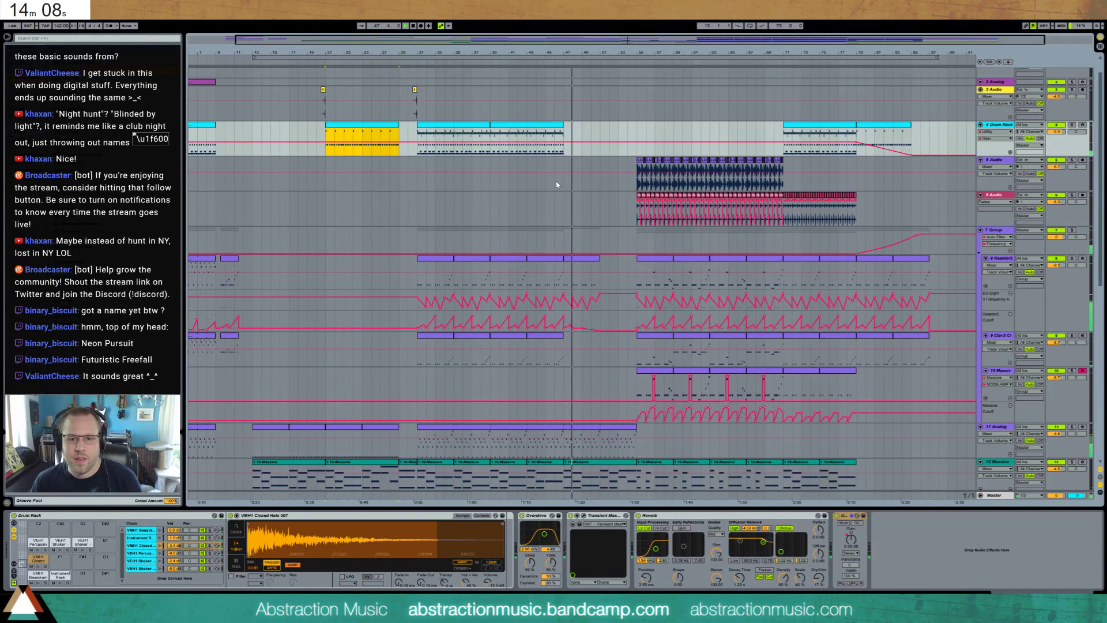
scroll(554, 189, "down", 3)
scroll(555, 191, "down", 3)
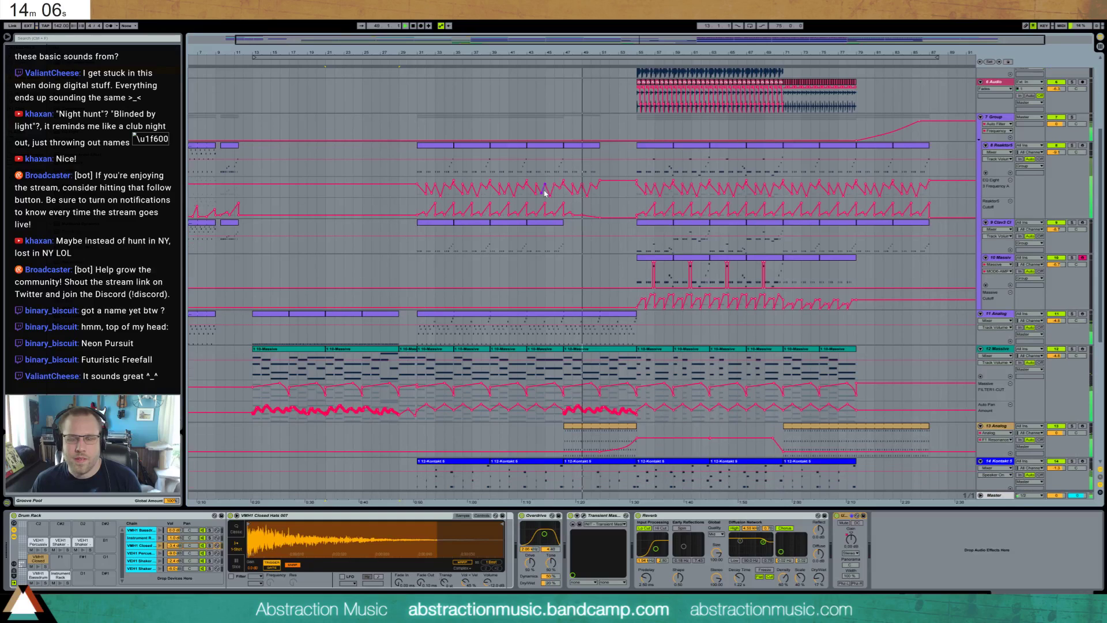
left_click(600, 150)
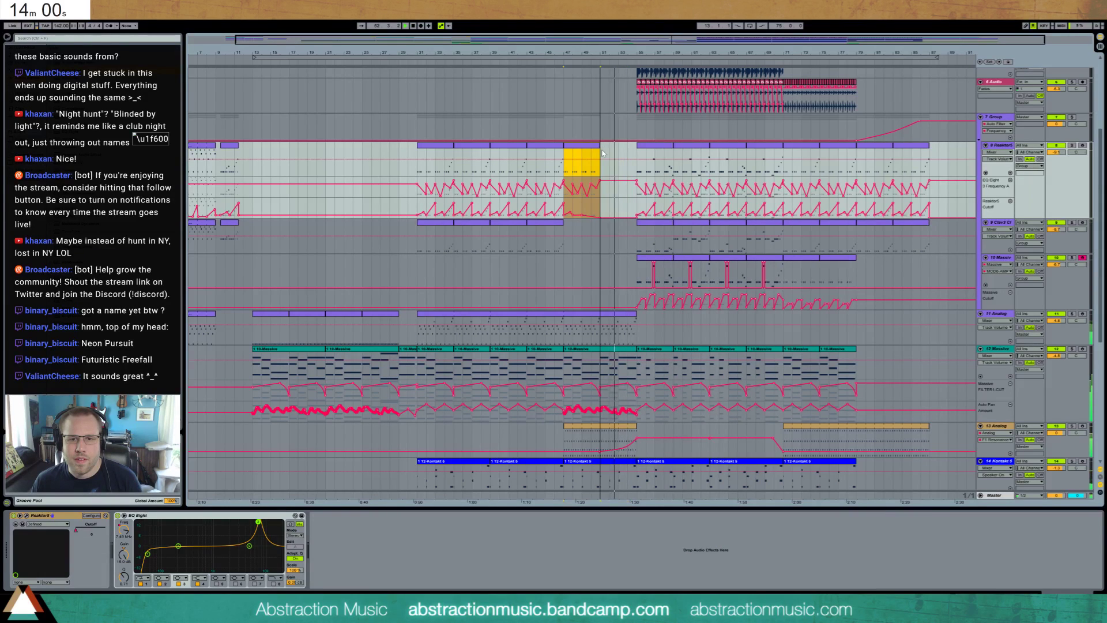
scroll(592, 153, "down", 8)
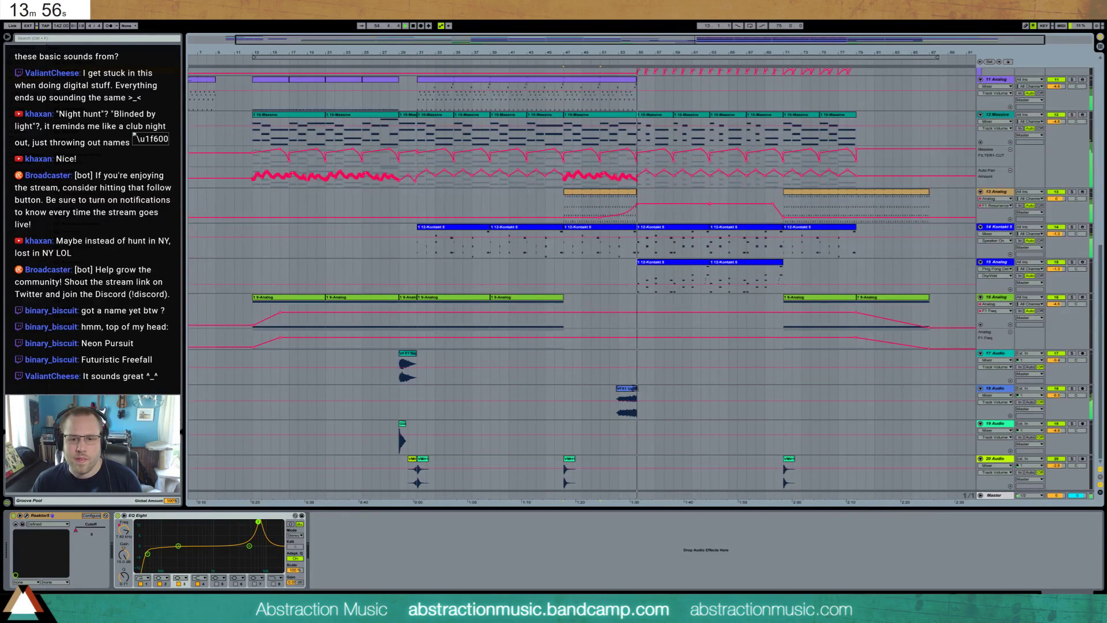
left_click(1056, 395)
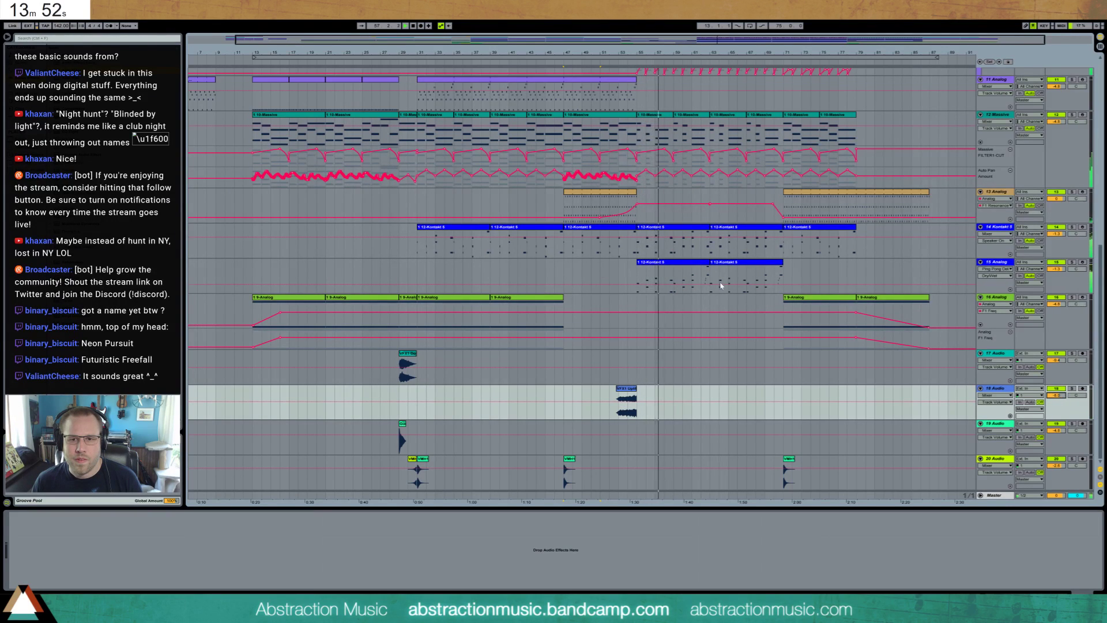
- In the 10 Massive clip starting at bar 63, add four short repeated A1 notes from position 1.4 leading into bar 2
scroll(720, 285, "up", 10)
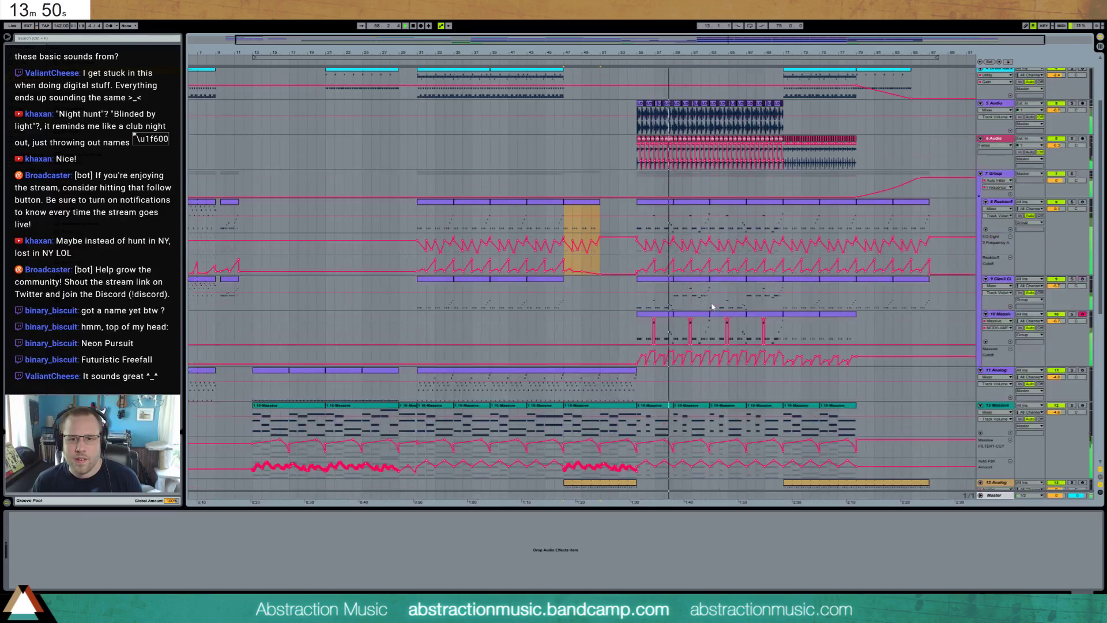
scroll(712, 307, "up", 1)
double_click(728, 329)
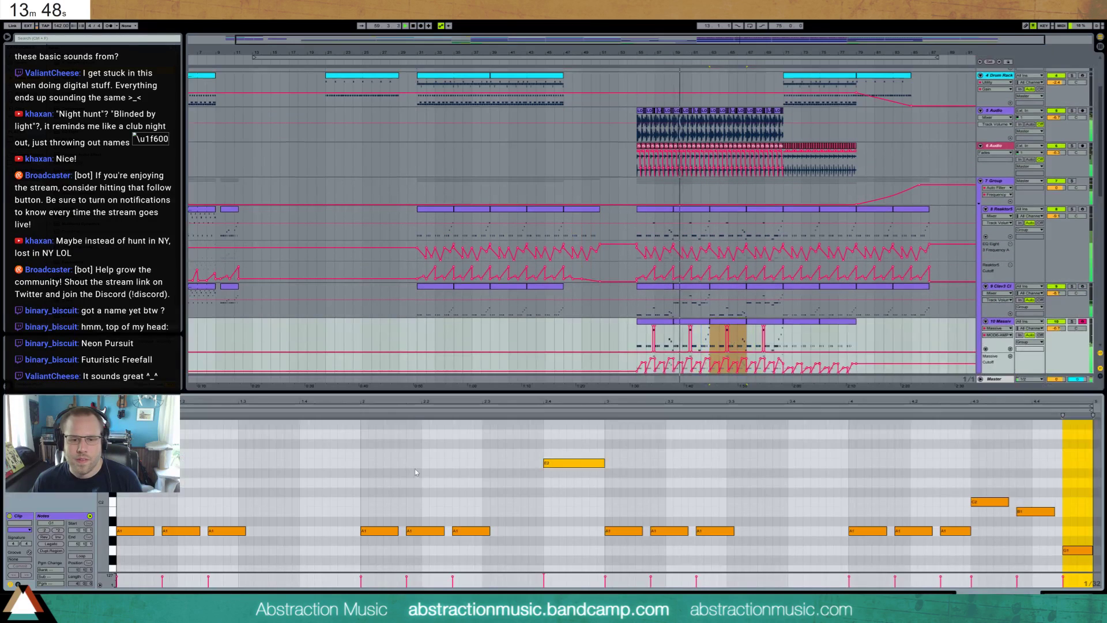
left_click(415, 471)
scroll(493, 543, "down", 3)
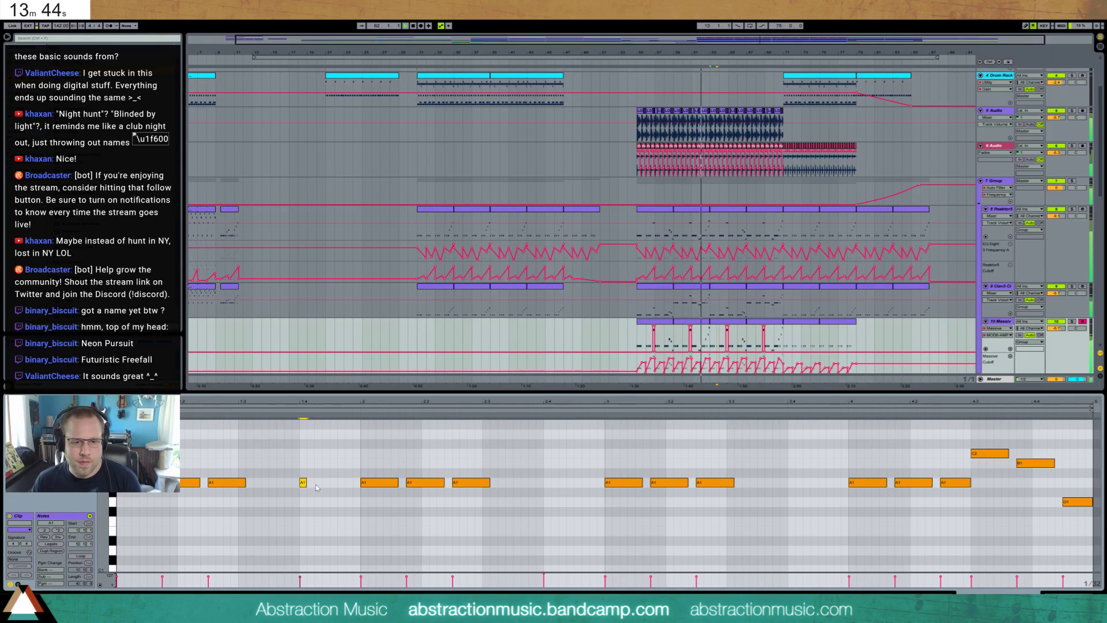
key("ctrl+d")
key("ctrl+d")
key("ctrl+d")
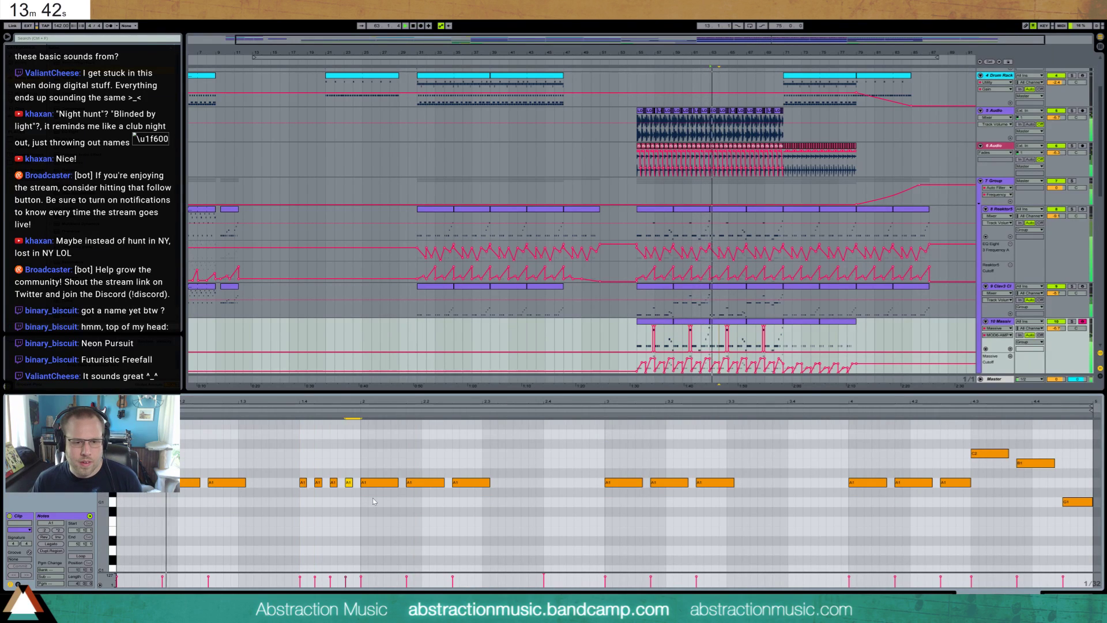
- Add short C2 and D2 notes leading into the long E2 note at 2.4, and play back the result
scroll(471, 497, "up", 3)
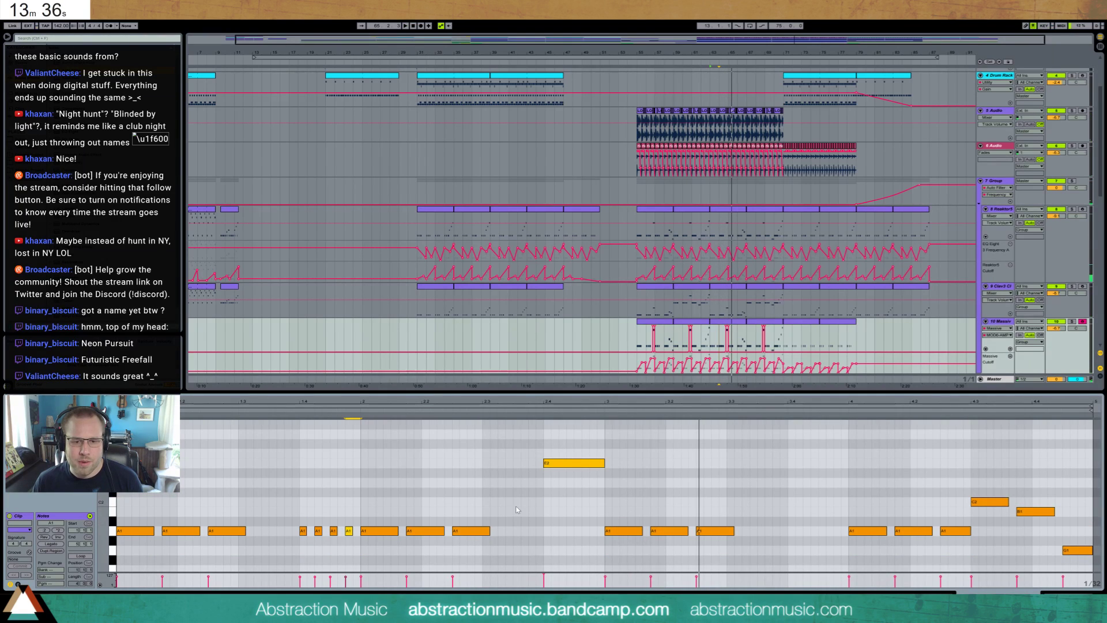
key("space")
double_click(517, 502)
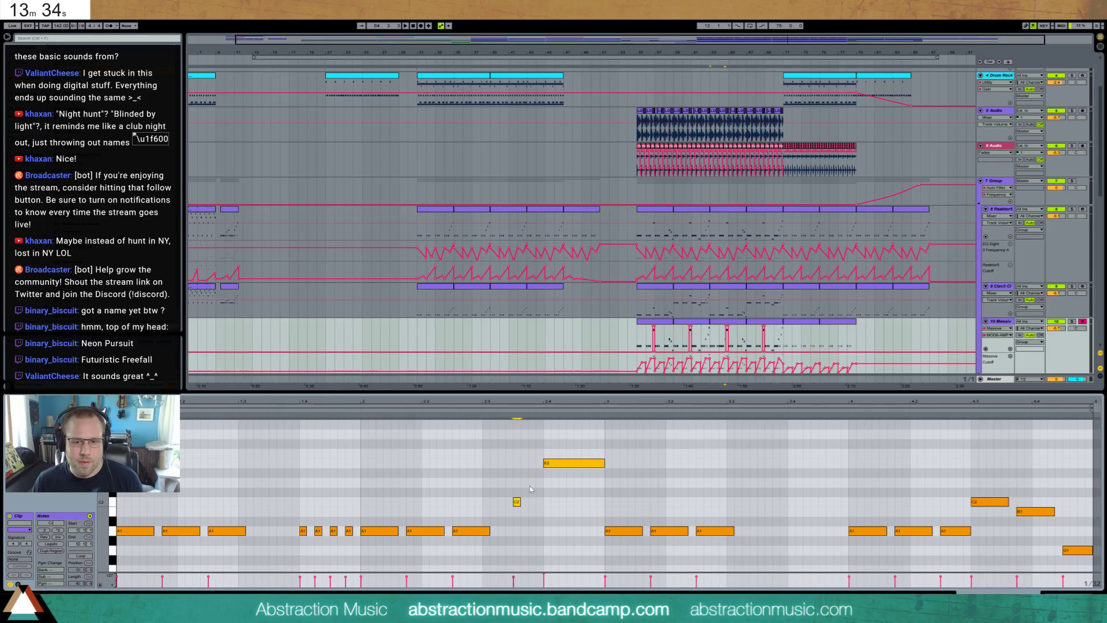
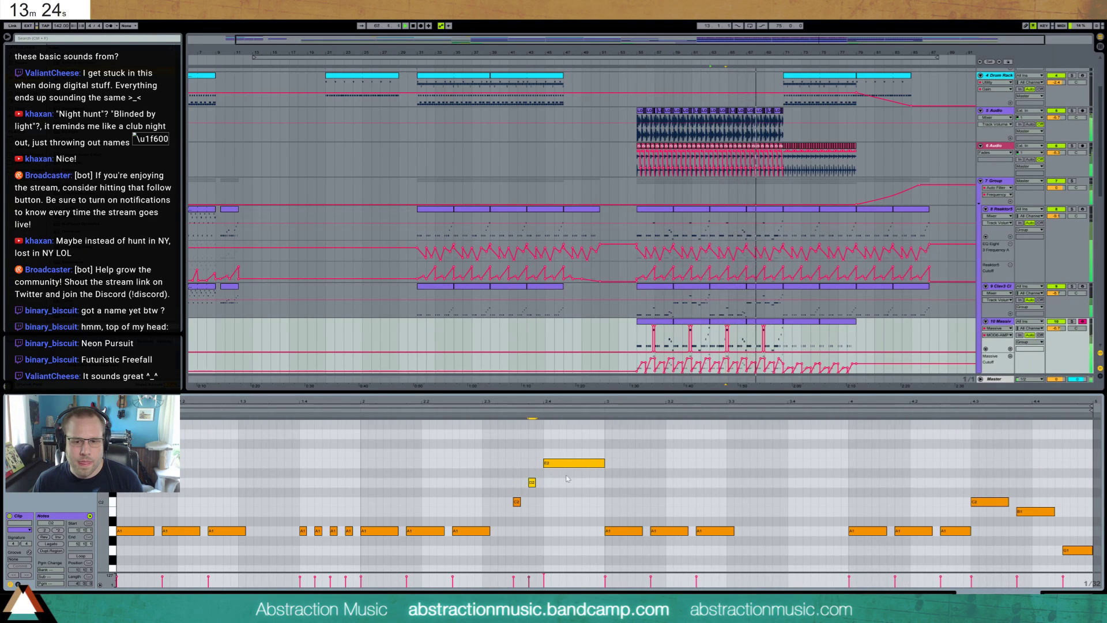
- In the 10 Massive clip at bar 67, add short G2 and F2 notes before 2.4 and F2 and E2 notes from 1.4, then play it
left_click(767, 326)
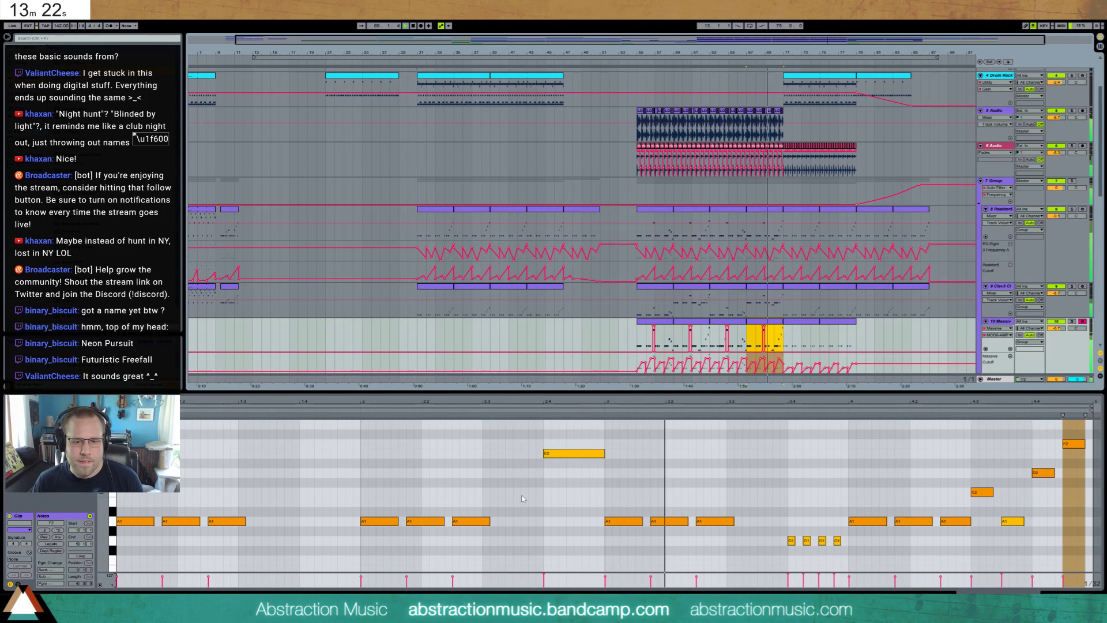
scroll(519, 485, "up", 2)
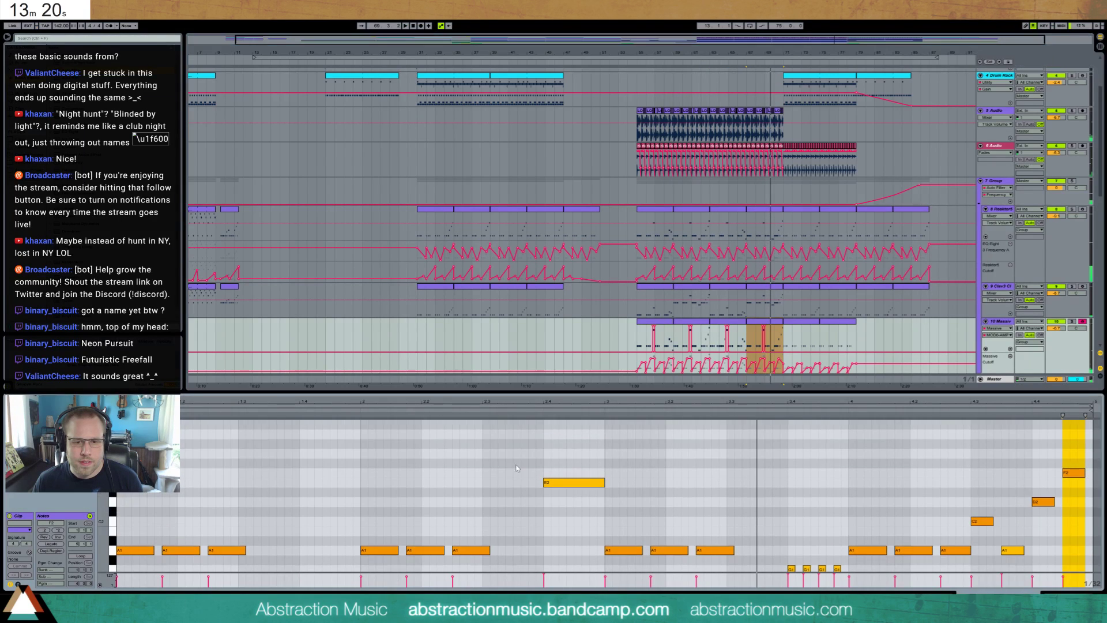
double_click(517, 454)
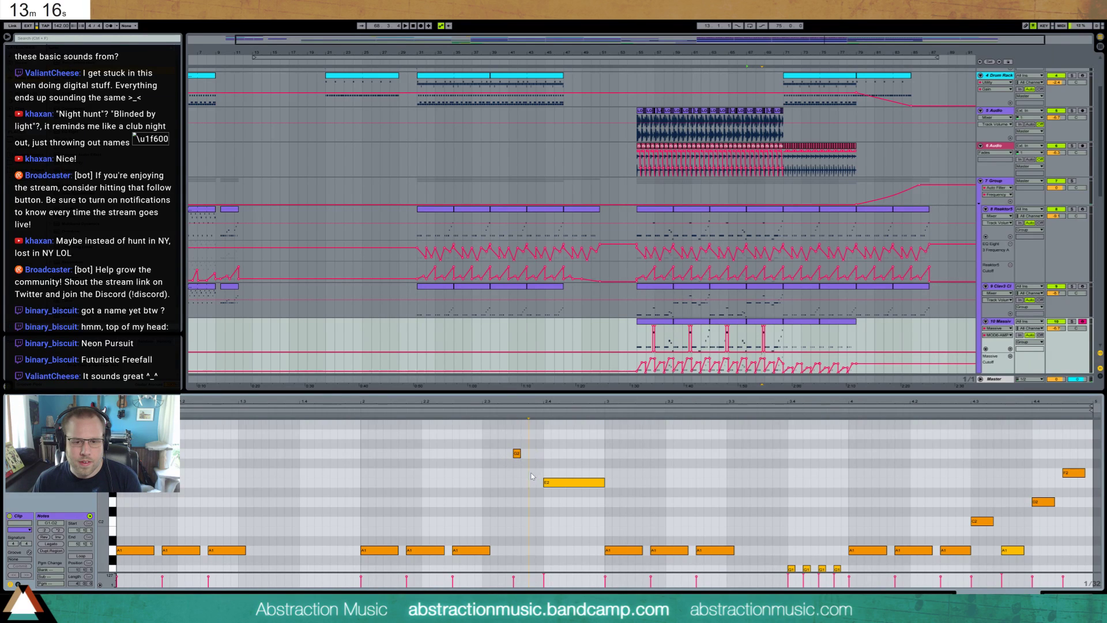
scroll(471, 495, "down", 2)
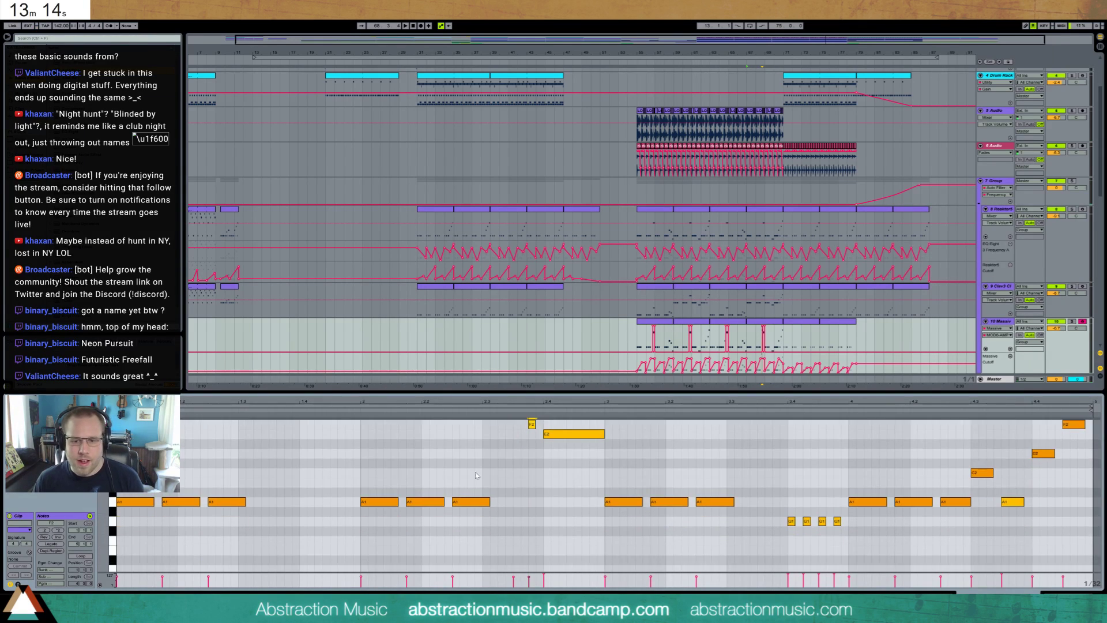
scroll(471, 494, "up", 2)
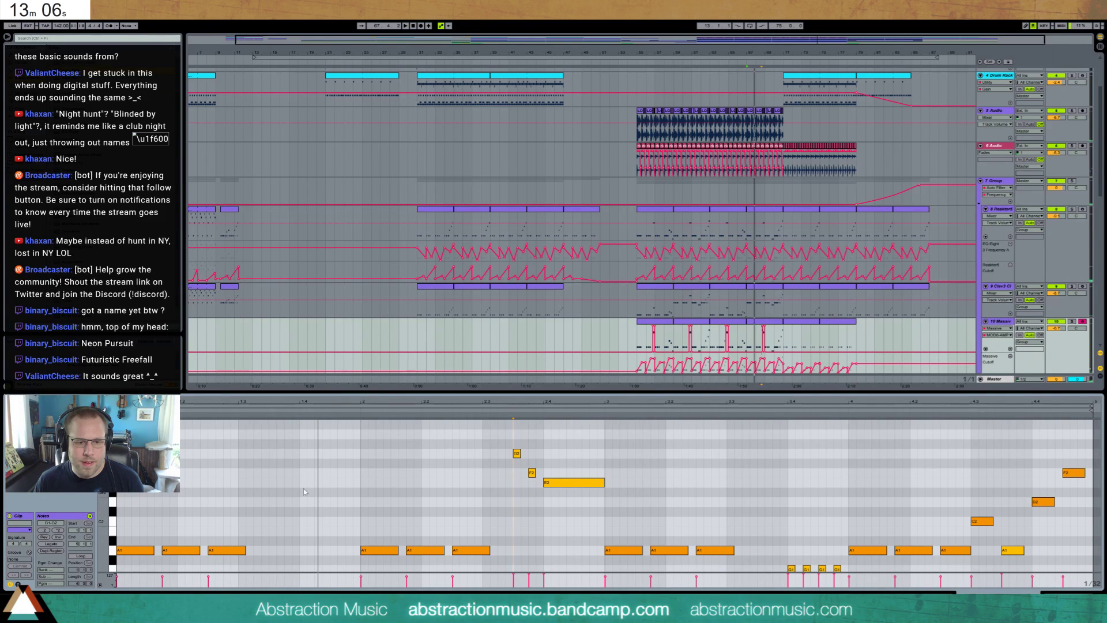
double_click(304, 473)
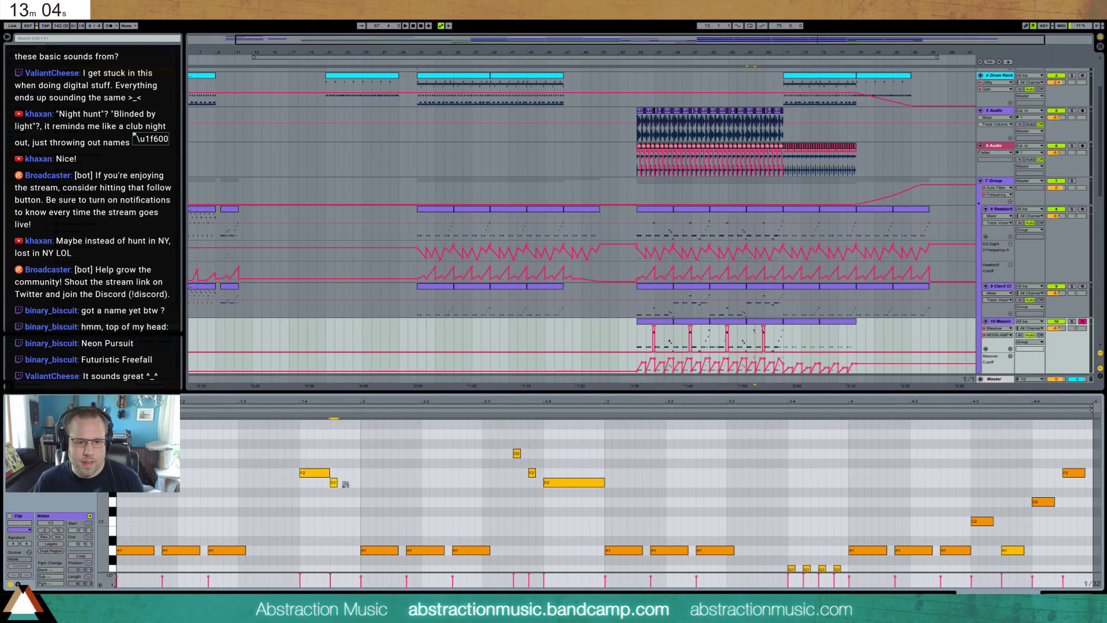
key("space")
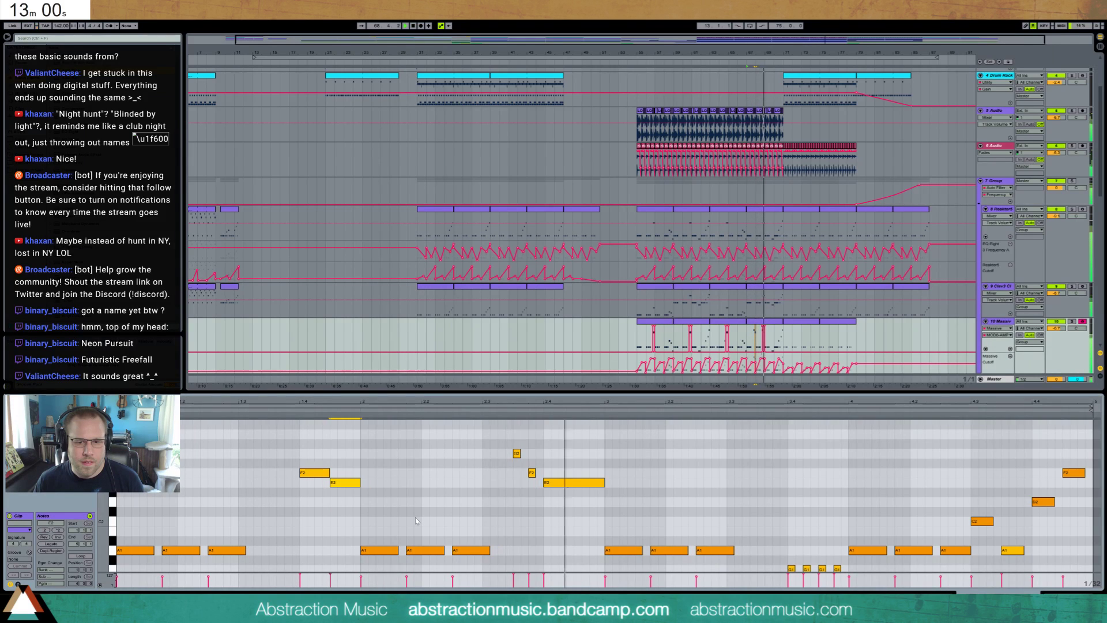
- Lower the two short notes before the long E2 at 2.4 so that they rise from C2 to D2
left_click_drag(508, 439, 537, 488)
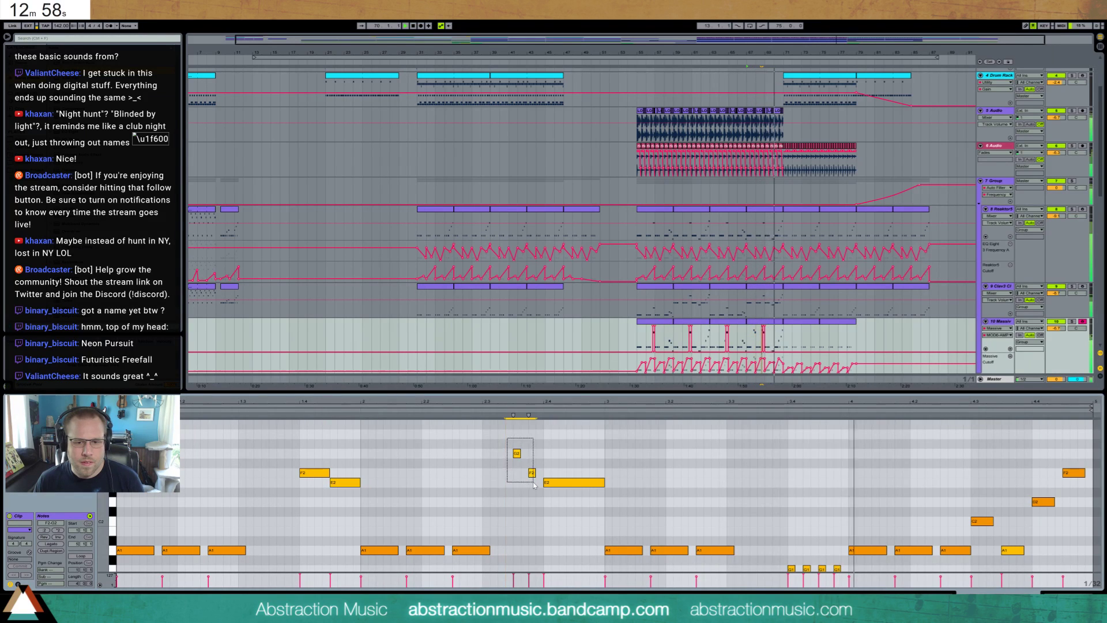
key("Down")
key("Down")
key("Down")
left_click(518, 485)
key("Down")
key("Down")
key("Down")
key("Down")
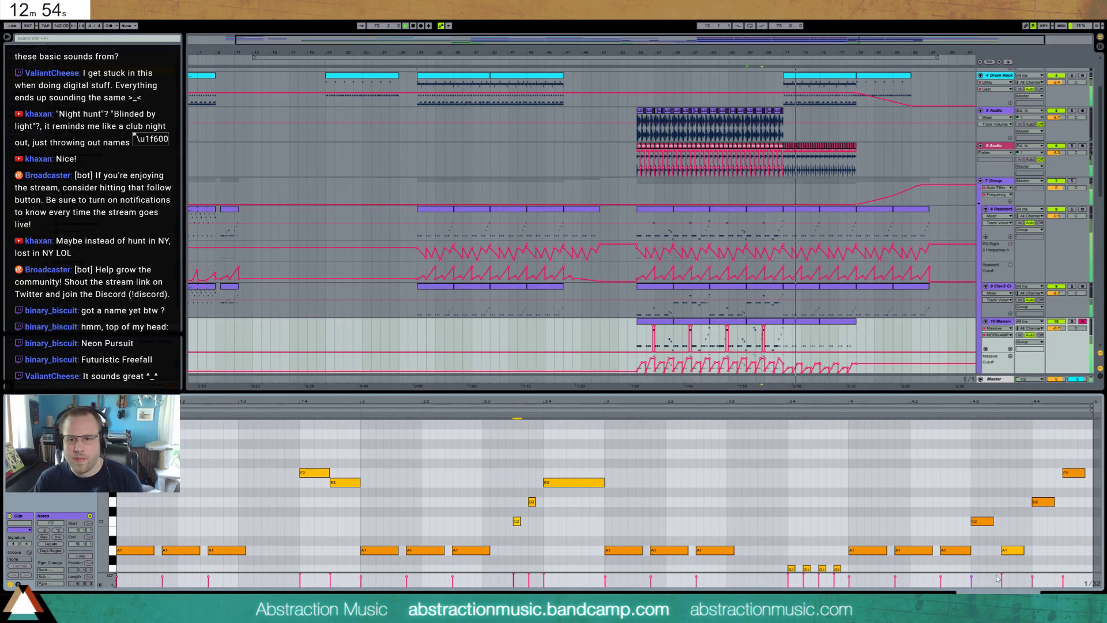
- Close the note editor and review the ending across all tracks while it plays from about bar 75
key("shift+Tab")
scroll(827, 321, "down", 5)
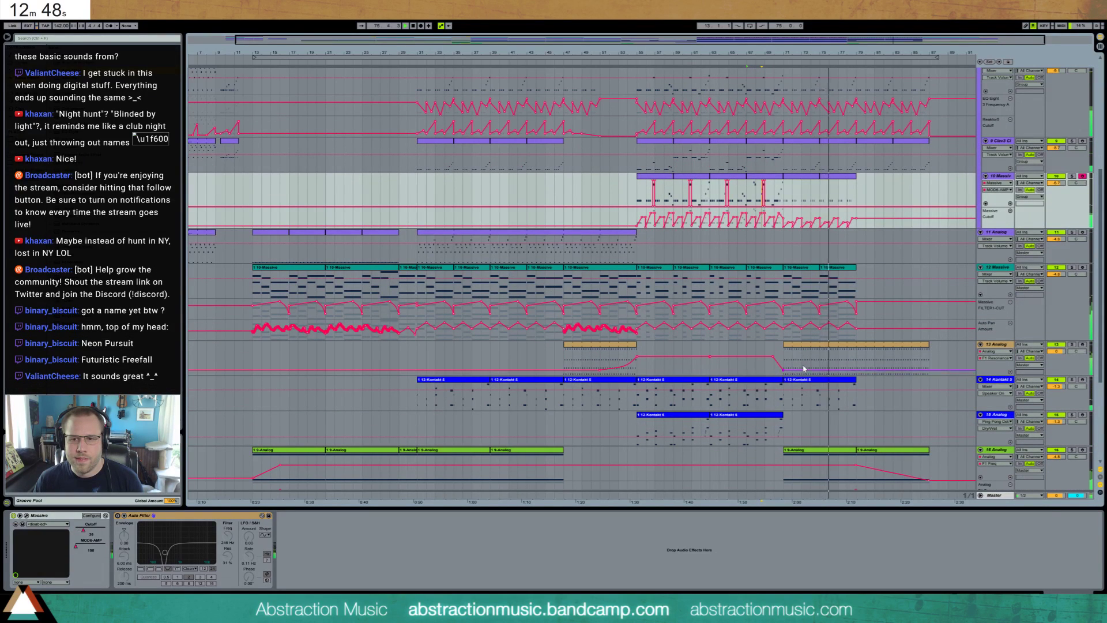
left_click_drag(769, 52, 769, 42)
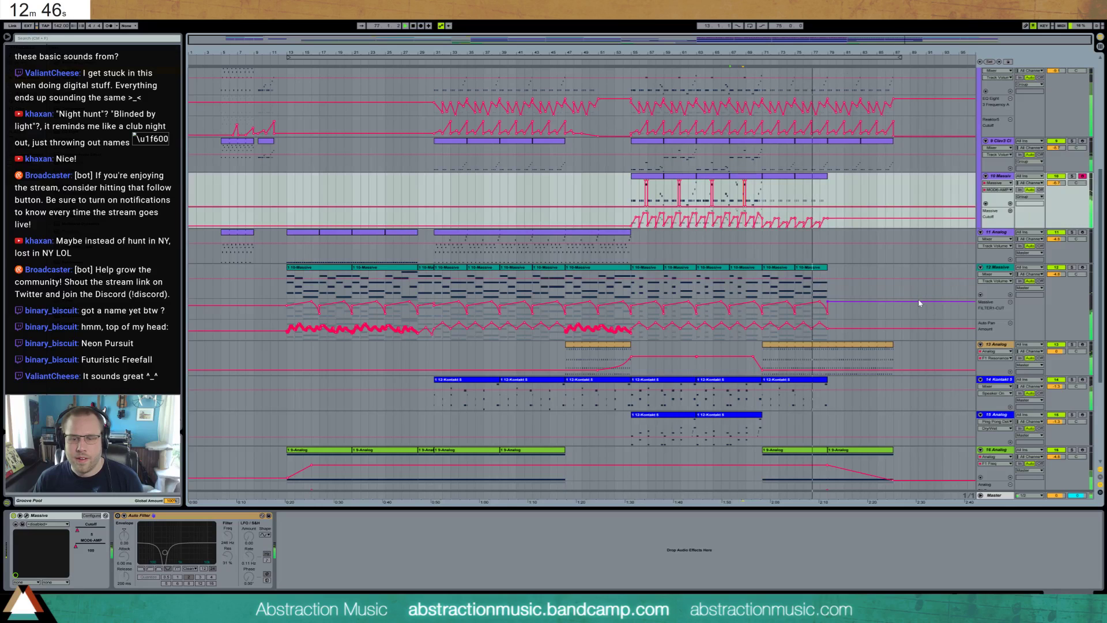
scroll(919, 303, "up", 6)
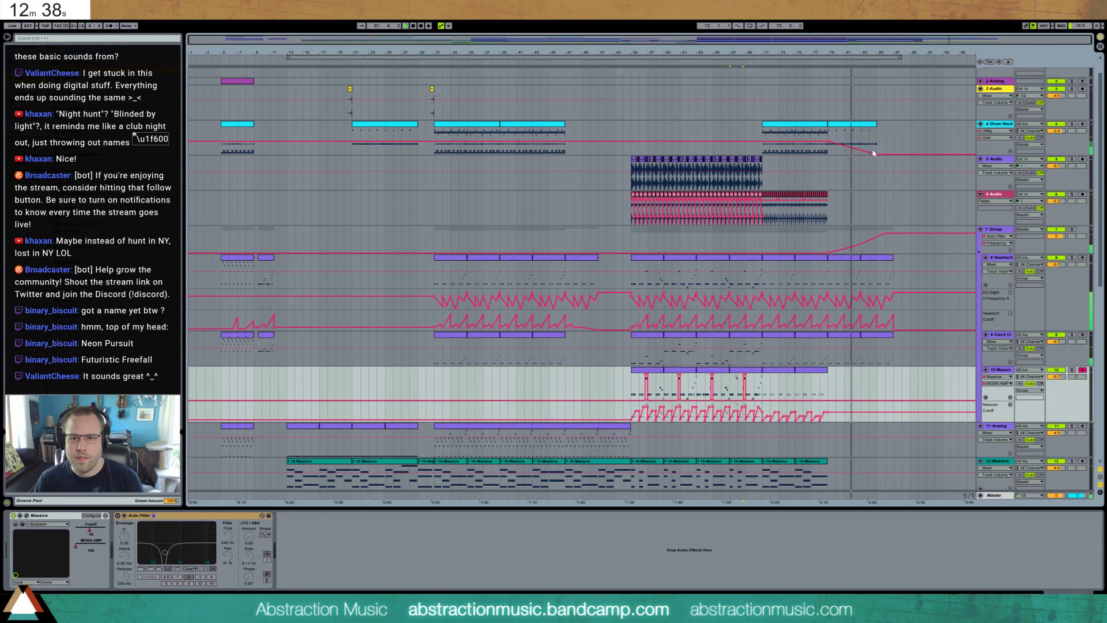
- Try moving the ending section from bar 71 to 87 across all tracks so that it starts at bar 87
left_click_drag(909, 92, 763, 497)
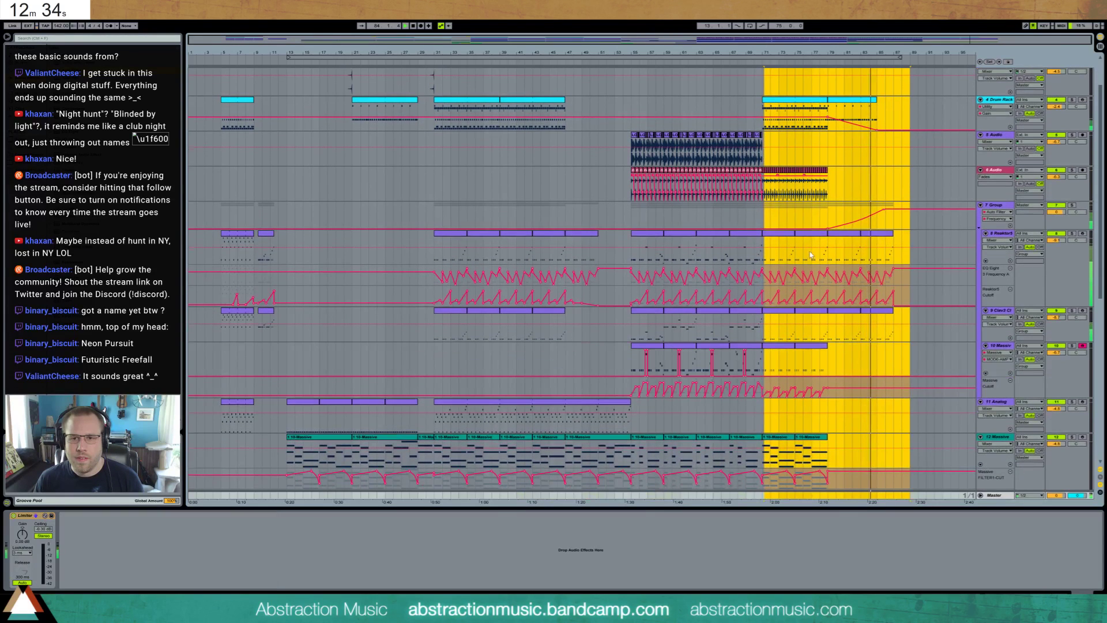
left_click_drag(763, 89, 912, 467)
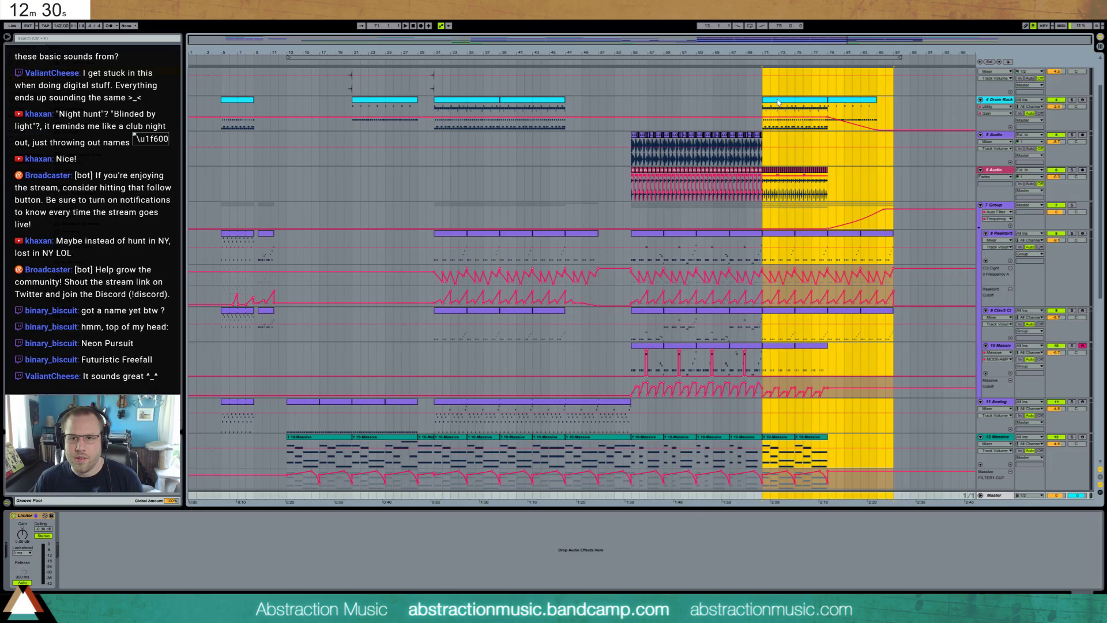
left_click_drag(789, 103, 897, 102)
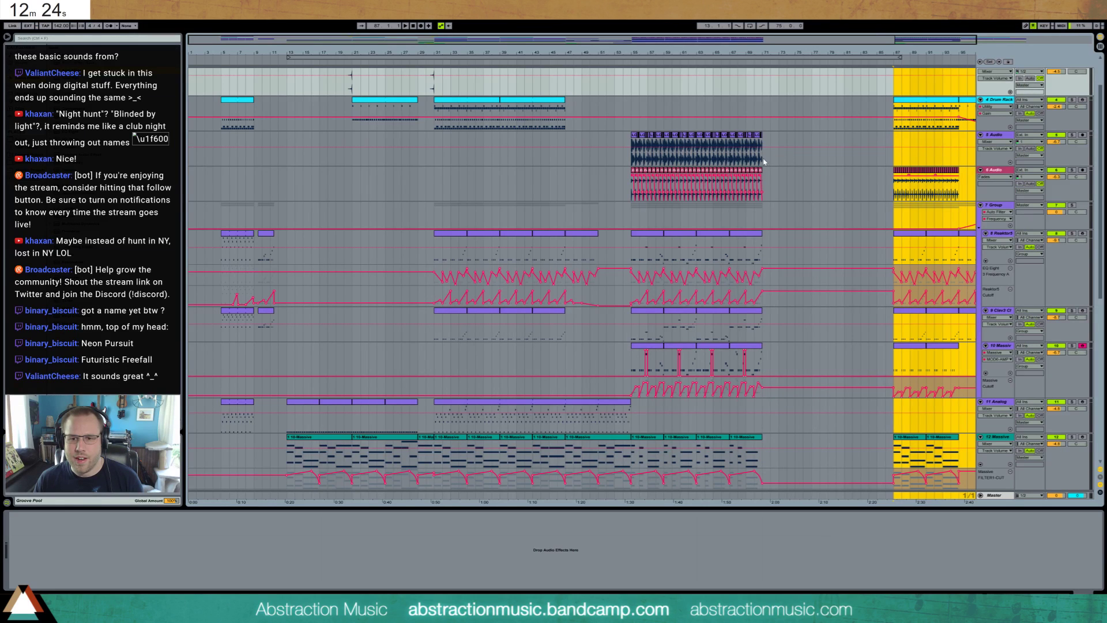
- Duplicate bars 55 to 71 across all tracks into the gap before bar 87 and play the section
left_click_drag(764, 162, 632, 518)
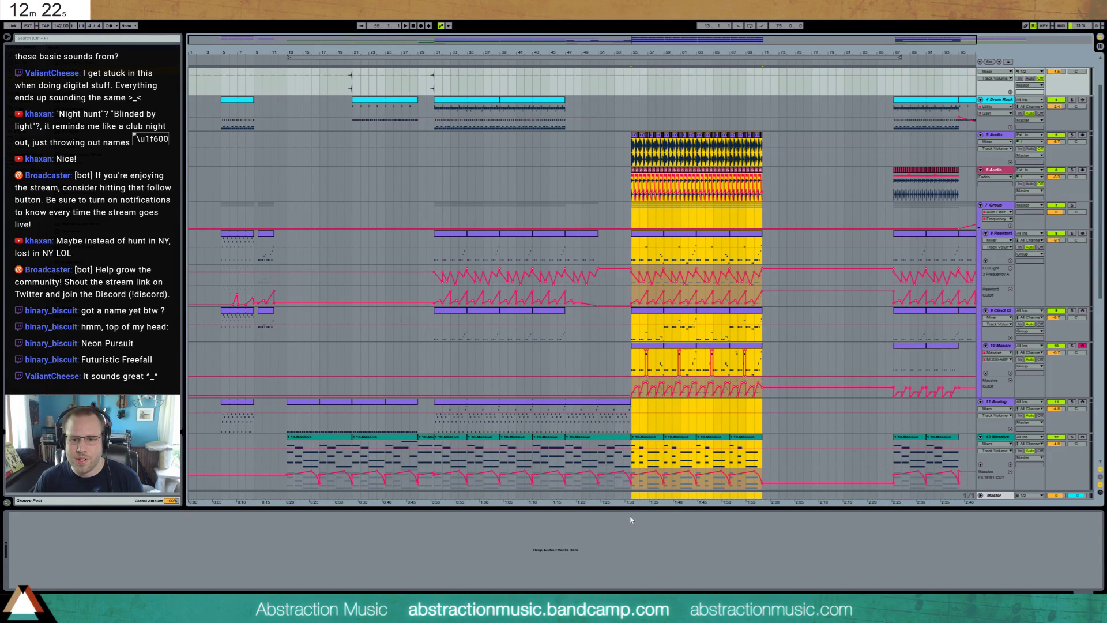
key("ctrl+d")
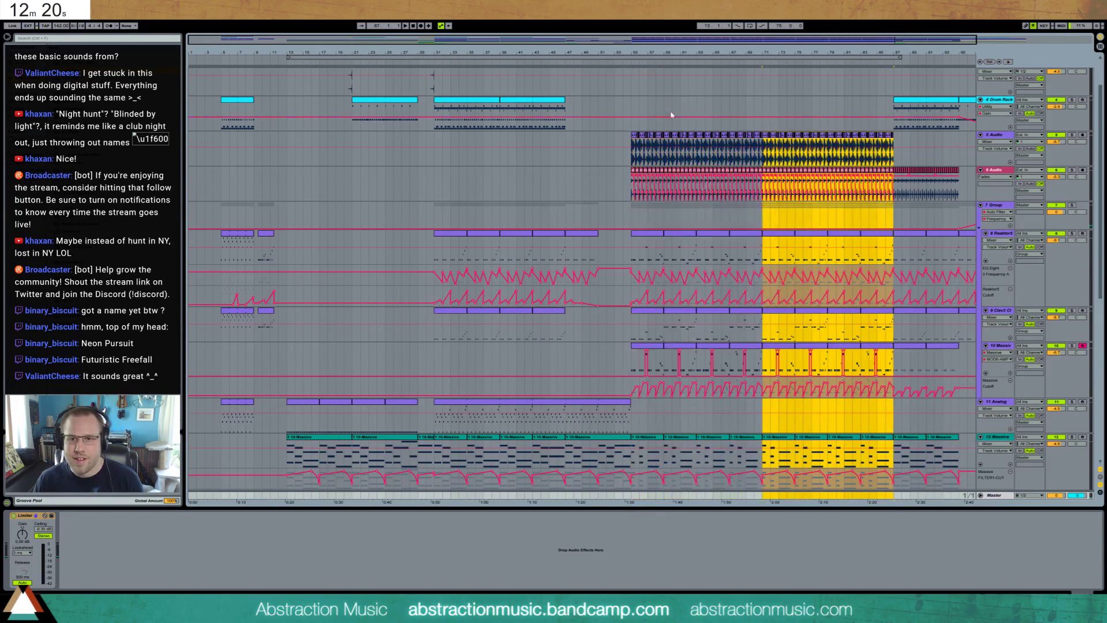
key("space")
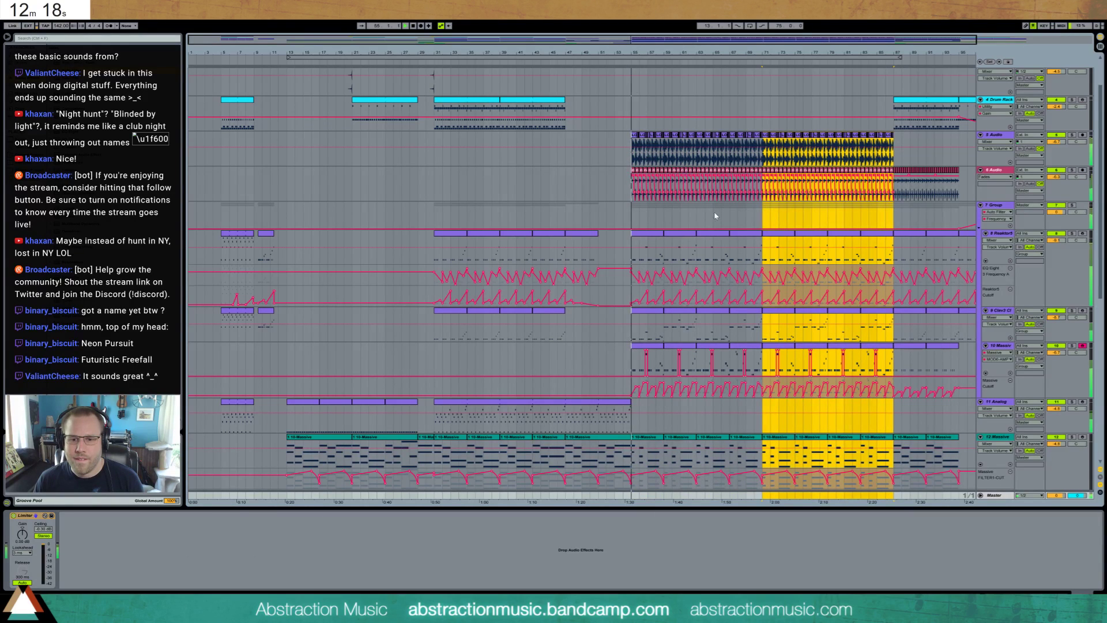
- Undo the duplication of bars 55 to 71 and the move of the ending section
left_click(763, 220)
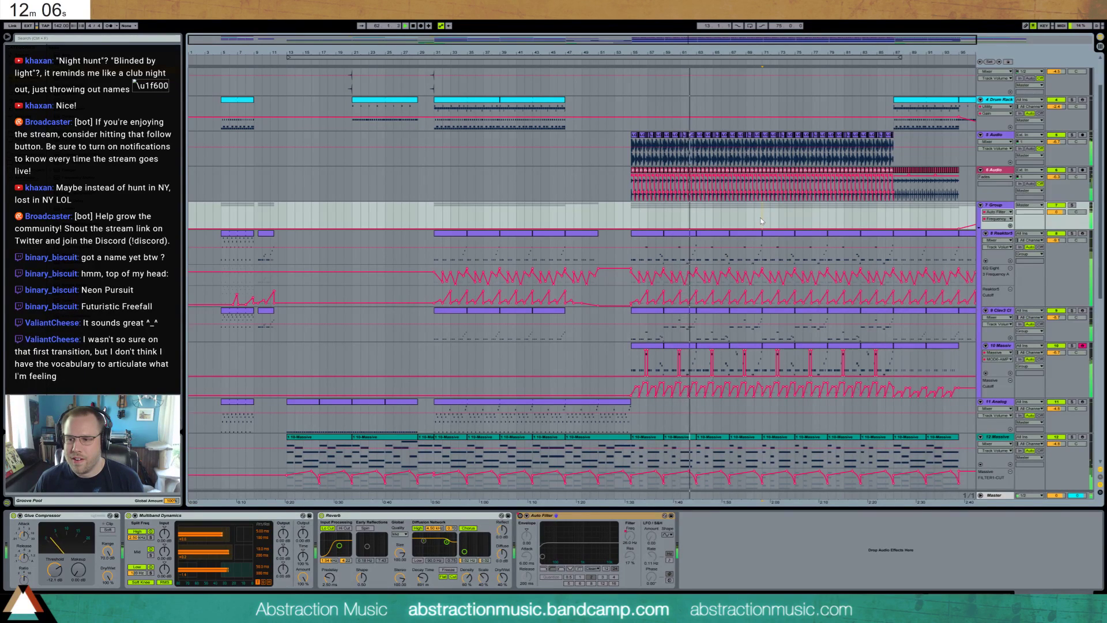
scroll(762, 225, "down", 3)
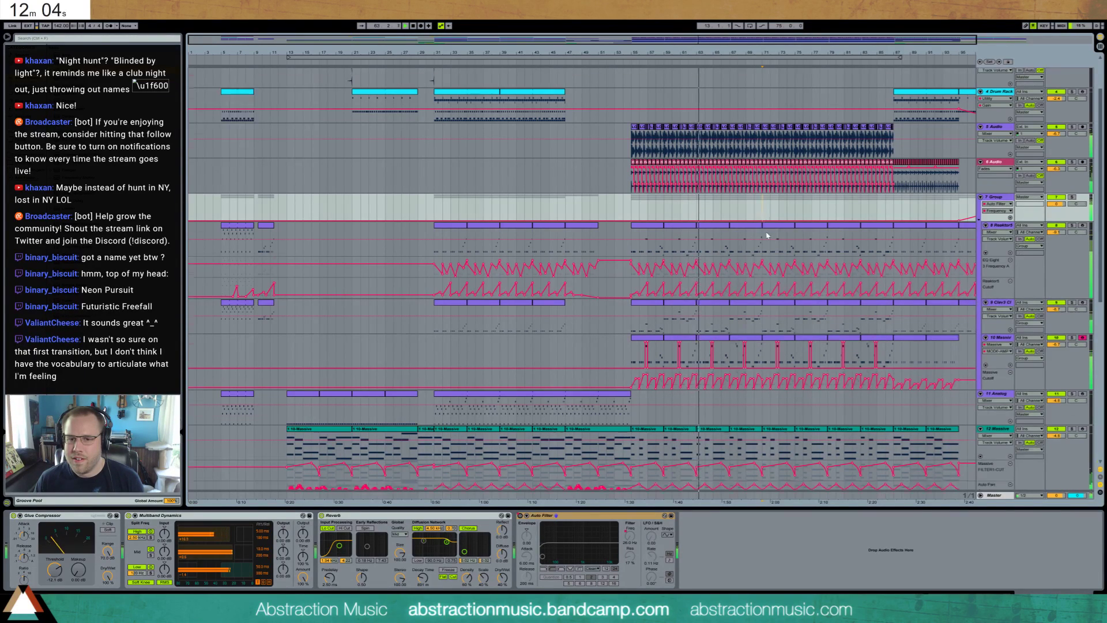
scroll(769, 251, "down", 1)
key("ctrl+z")
key("ctrl+z")
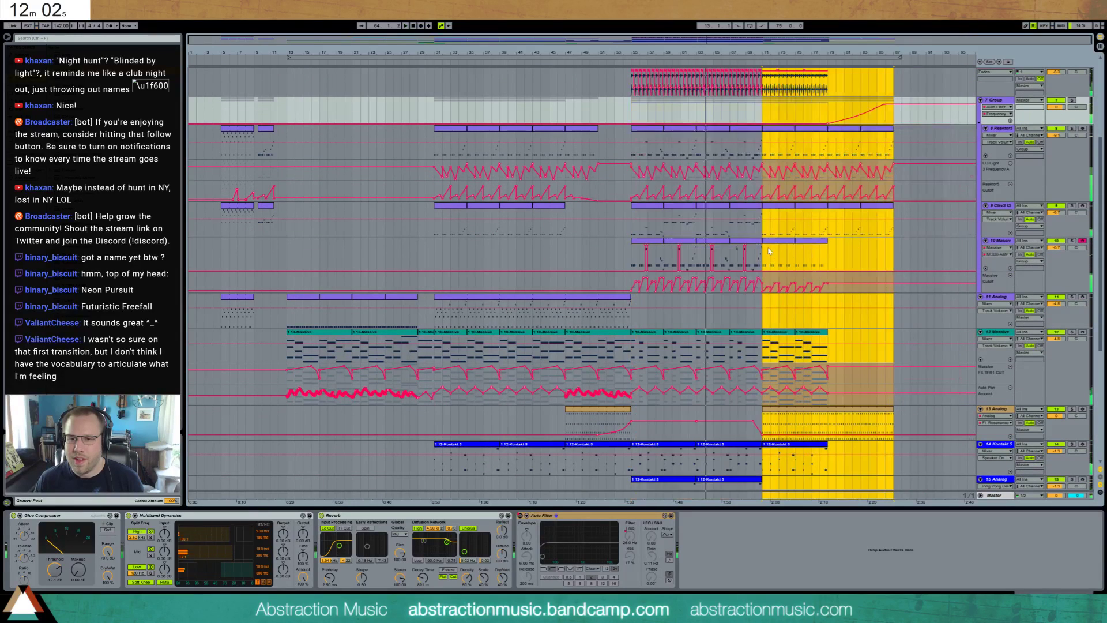
- Play the section from bar 31 and slightly lower the bassdrum chain's volume in the 4 Drum Rack track
scroll(851, 288, "up", 4)
scroll(851, 290, "up", 1)
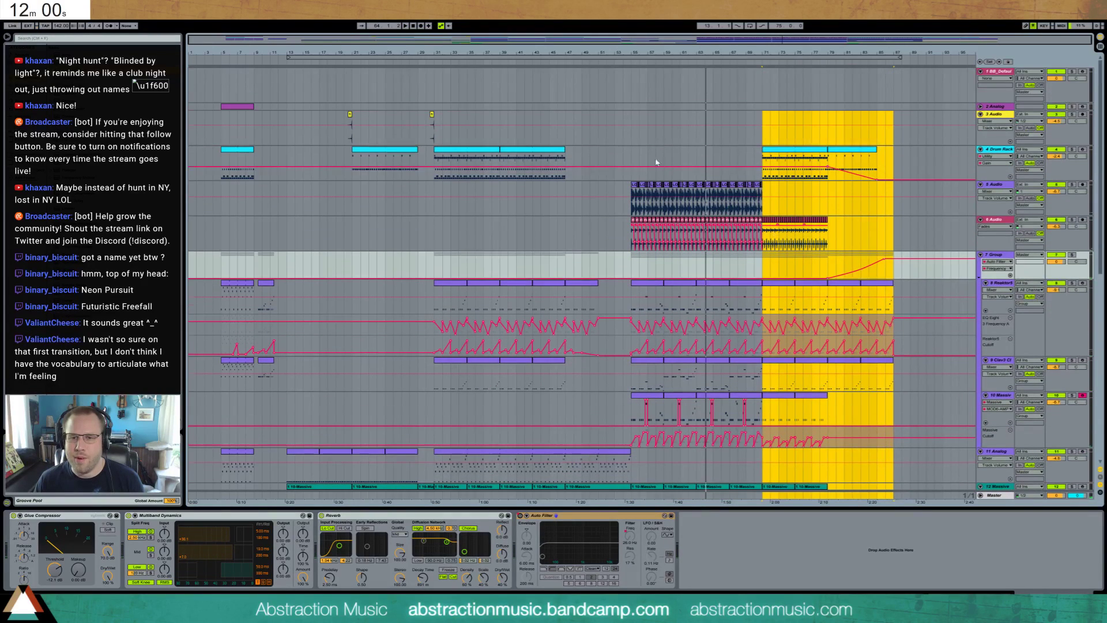
left_click(631, 160)
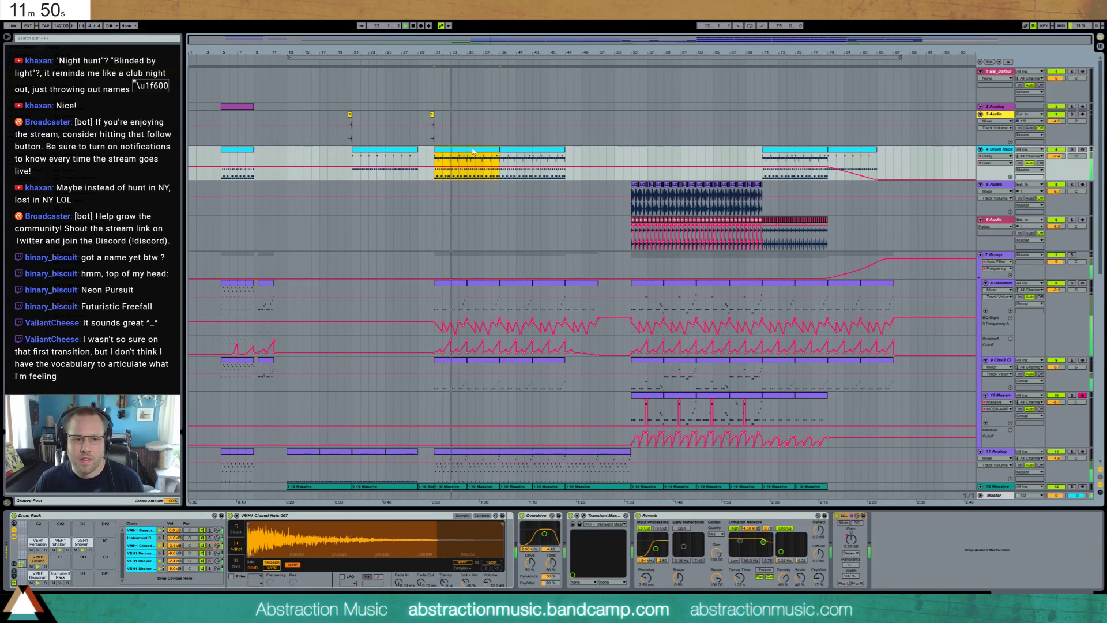
left_click_drag(174, 530, 174, 537)
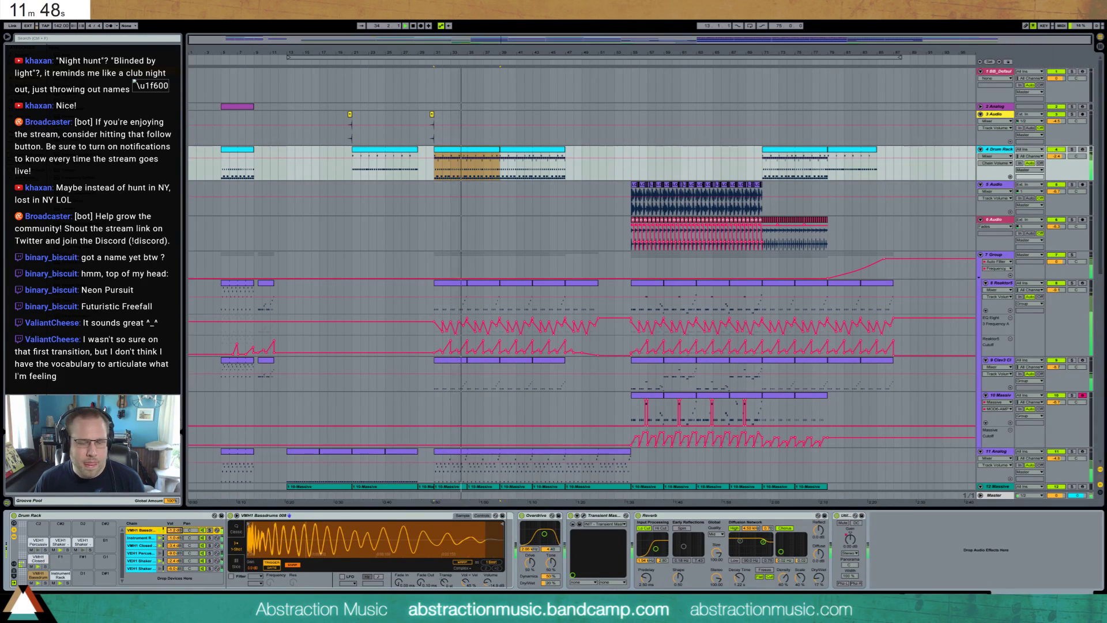
- Load the BB-Simple Mastering rack on the Master track and adjust its EQ Eight bands and Glue Compressor threshold
left_click(964, 494)
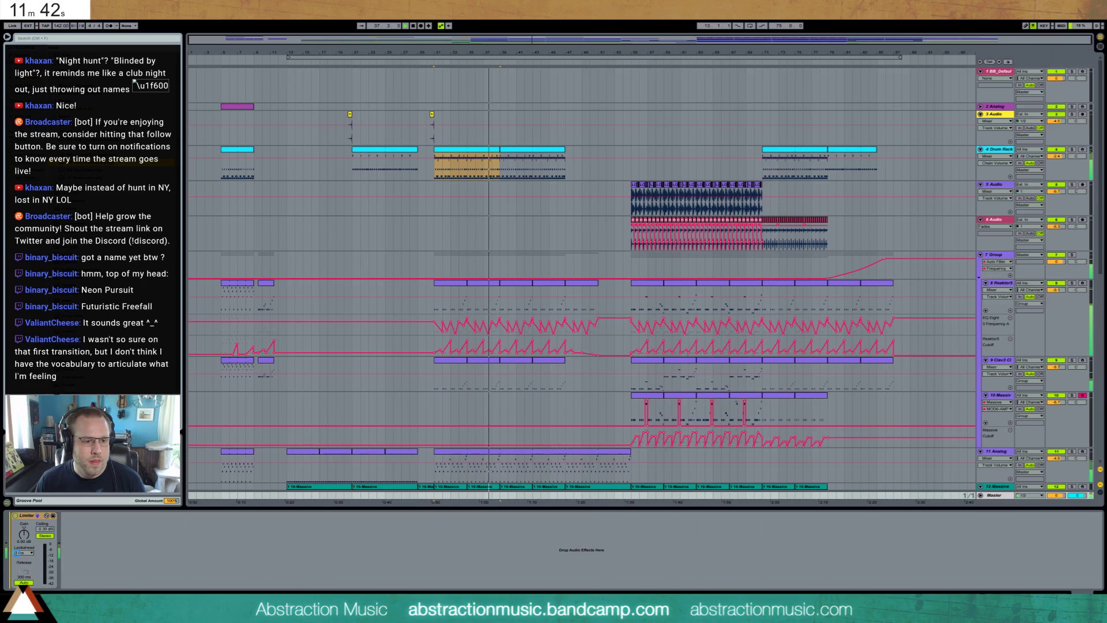
left_click_drag(86, 162, 23, 549)
left_click_drag(166, 553, 166, 549)
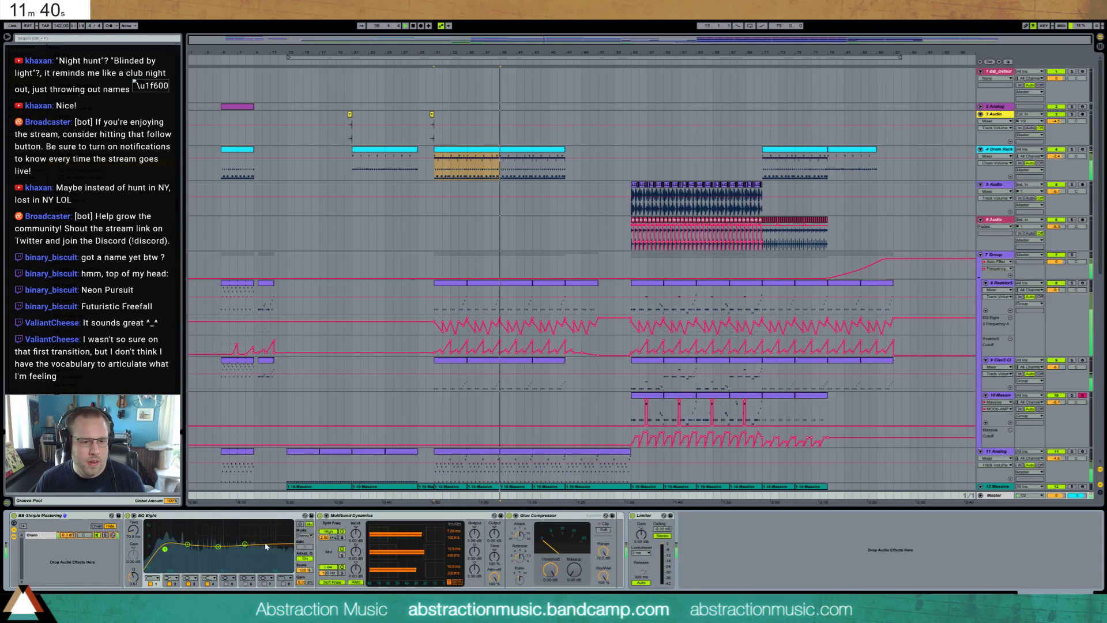
left_click_drag(245, 543, 212, 548)
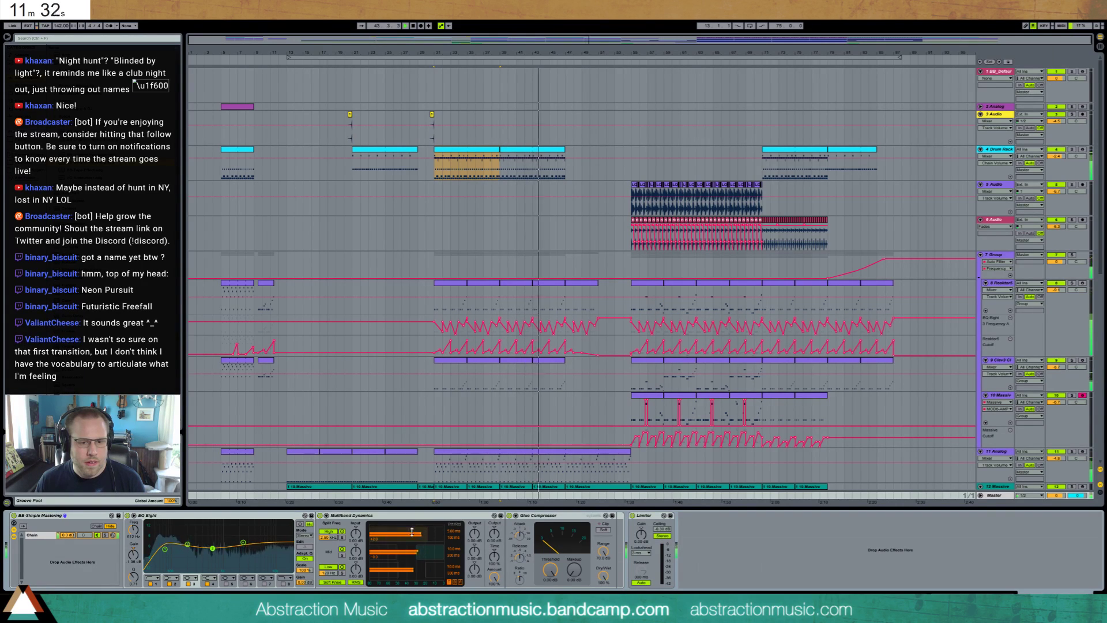
mouse_move(550, 570)
left_mouse_down()
mouse_move(550, 591)
mouse_move(573, 556)
mouse_move(550, 574)
left_mouse_up()
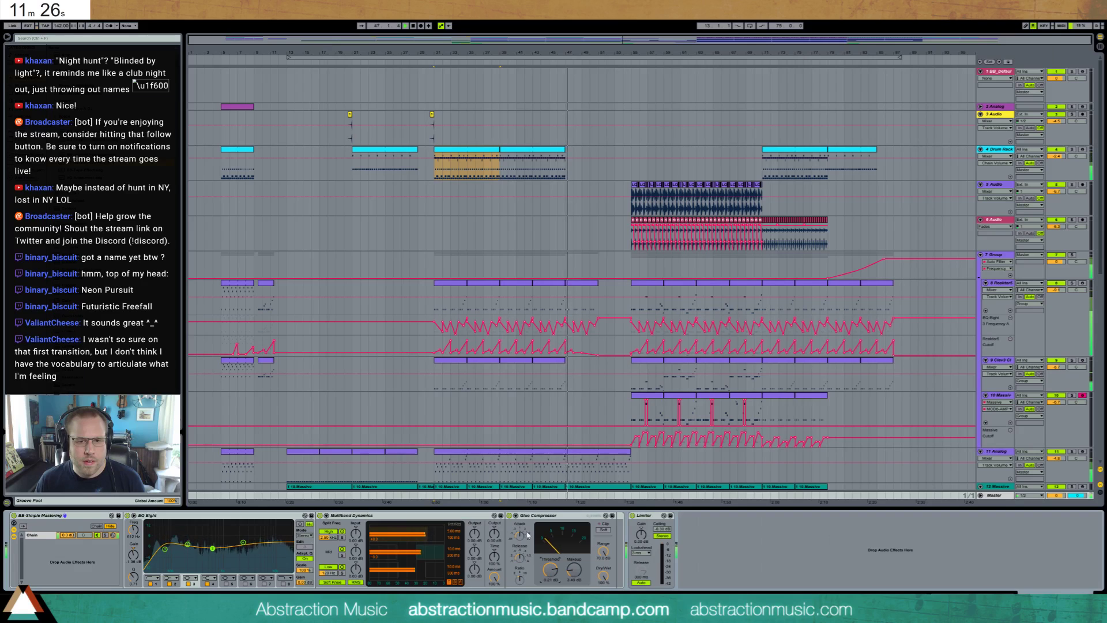
- Bring up the Monark filter's Resonance as the automation parameter on the 8 Reaktor5 track and select the clip at bar 47
scroll(555, 248, "down", 2)
left_click(554, 248)
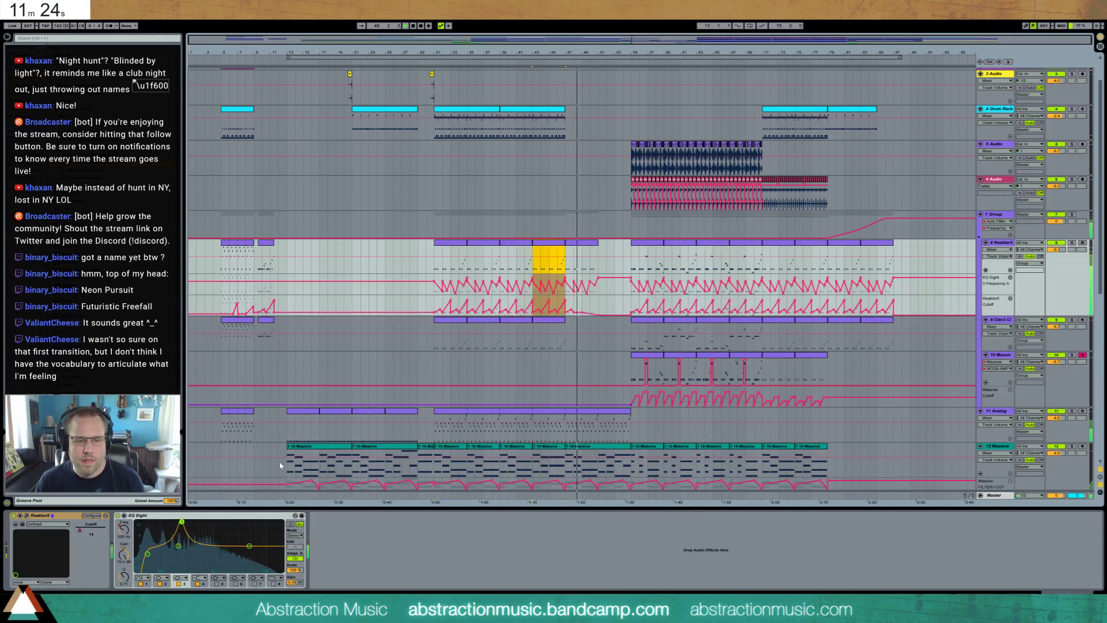
left_click(27, 516)
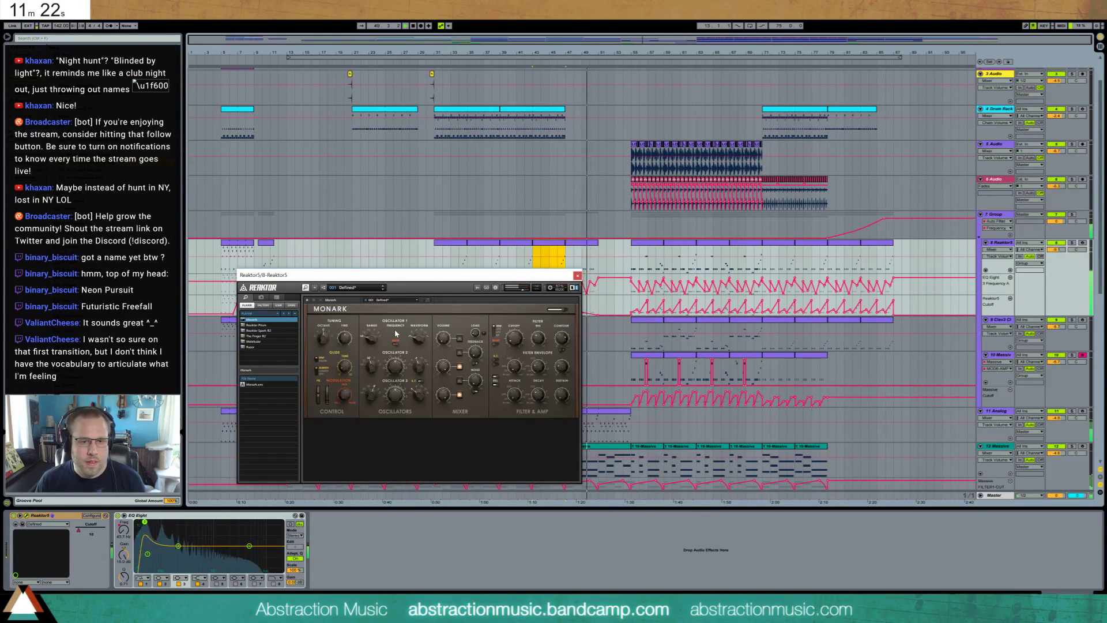
left_click(561, 340)
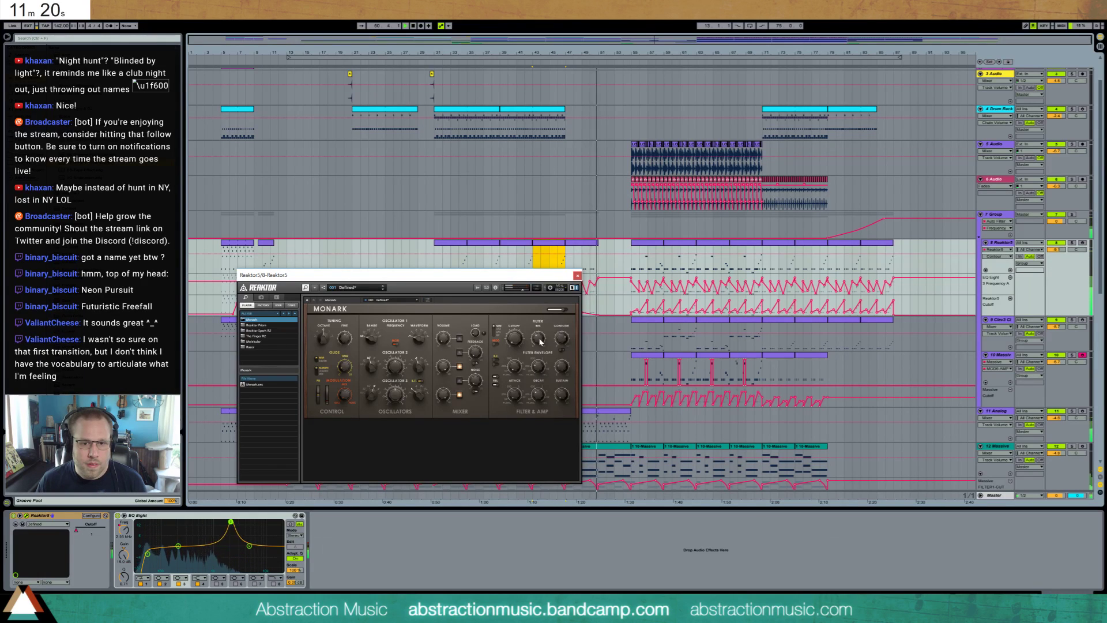
left_click(539, 340)
left_click(577, 276)
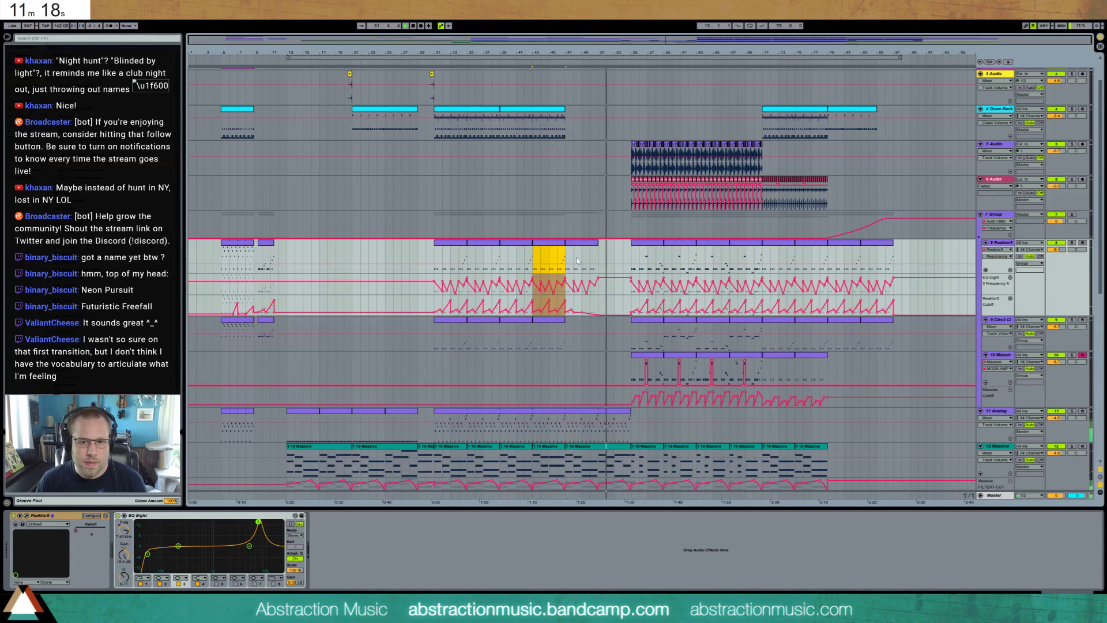
left_click(575, 248)
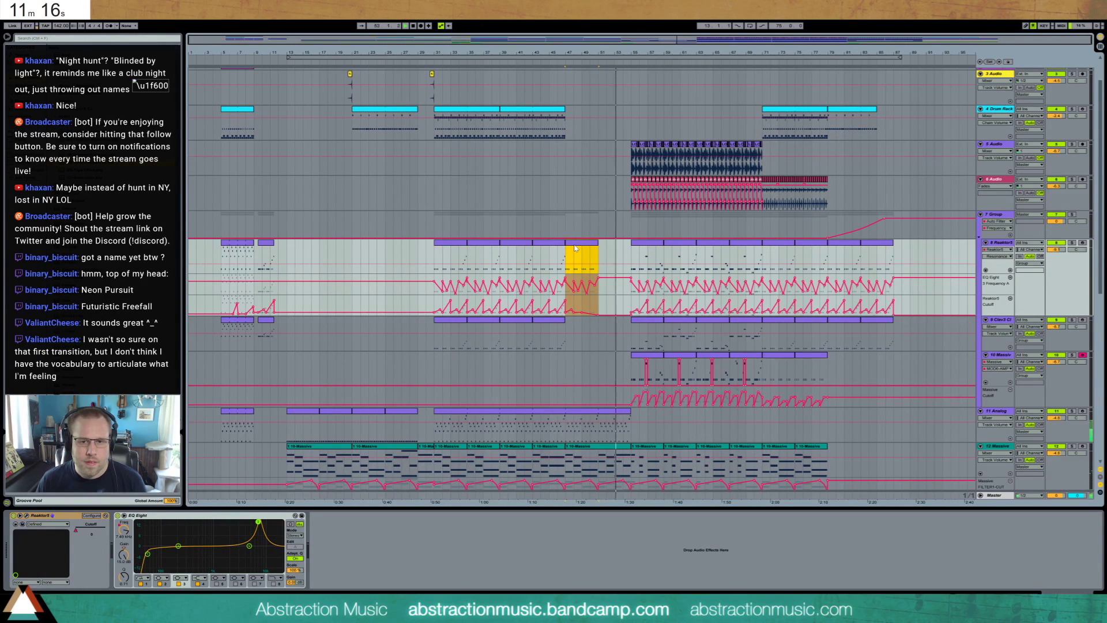
- Add a fade-in across the audio clip leading into bar 55 on the 18 Audio track and lower that track's volume
scroll(647, 393, "down", 4)
scroll(647, 394, "down", 5)
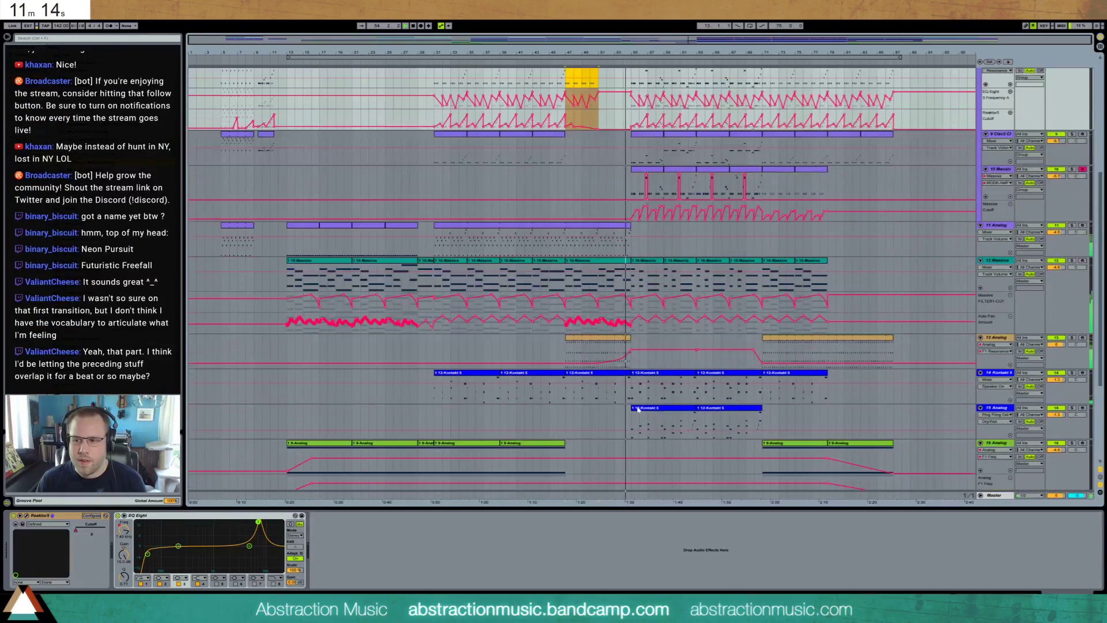
scroll(611, 358, "down", 3)
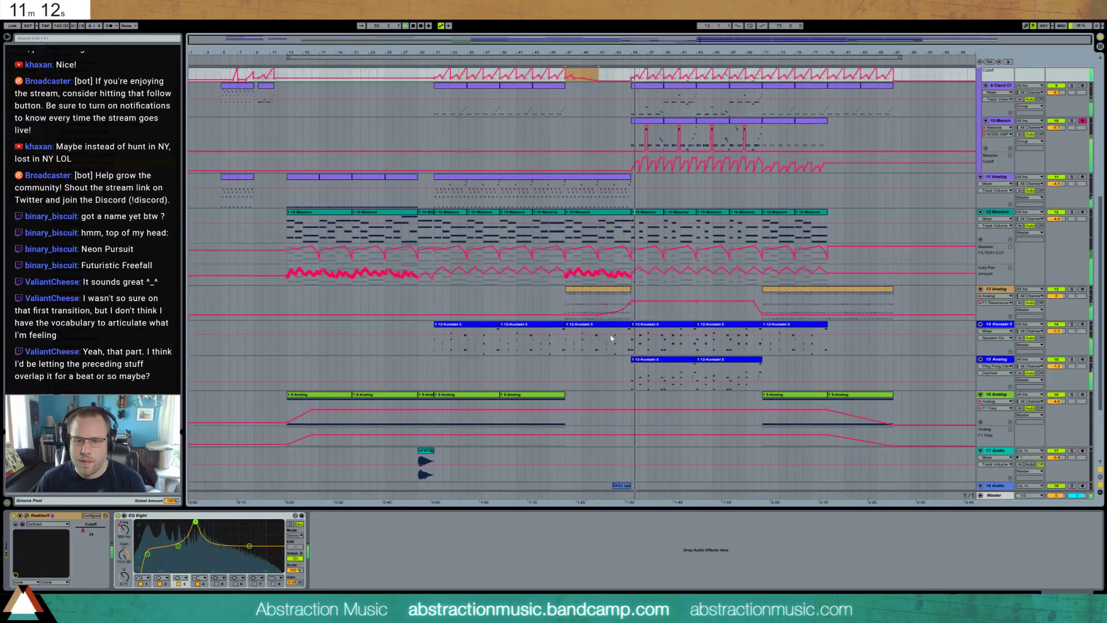
left_click(620, 415)
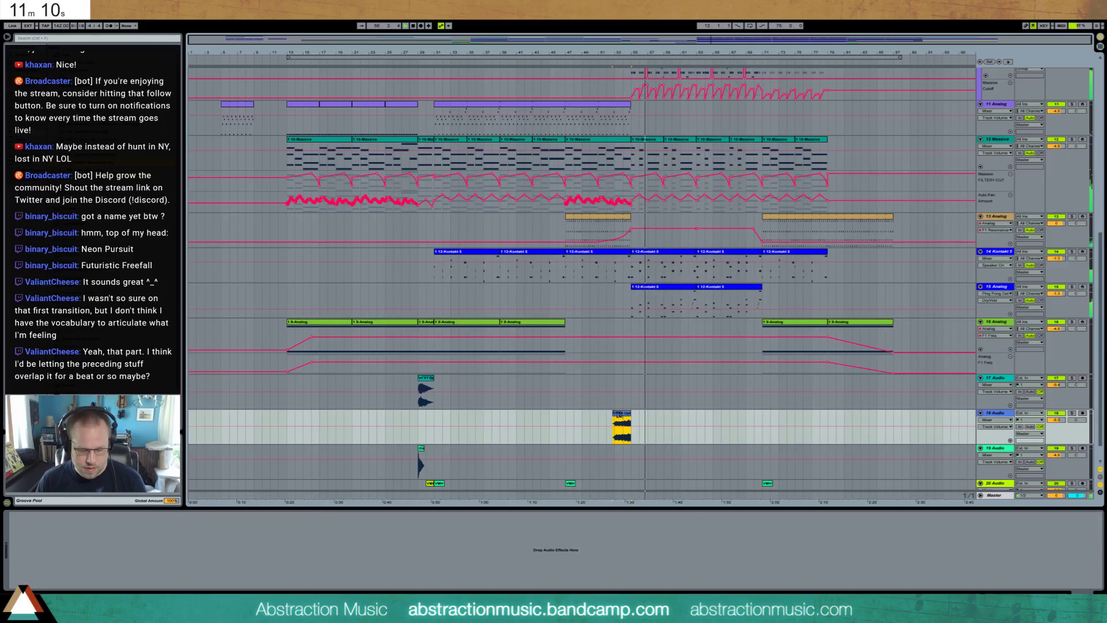
key("ctrl+alt+f")
left_click_drag(613, 420, 629, 420)
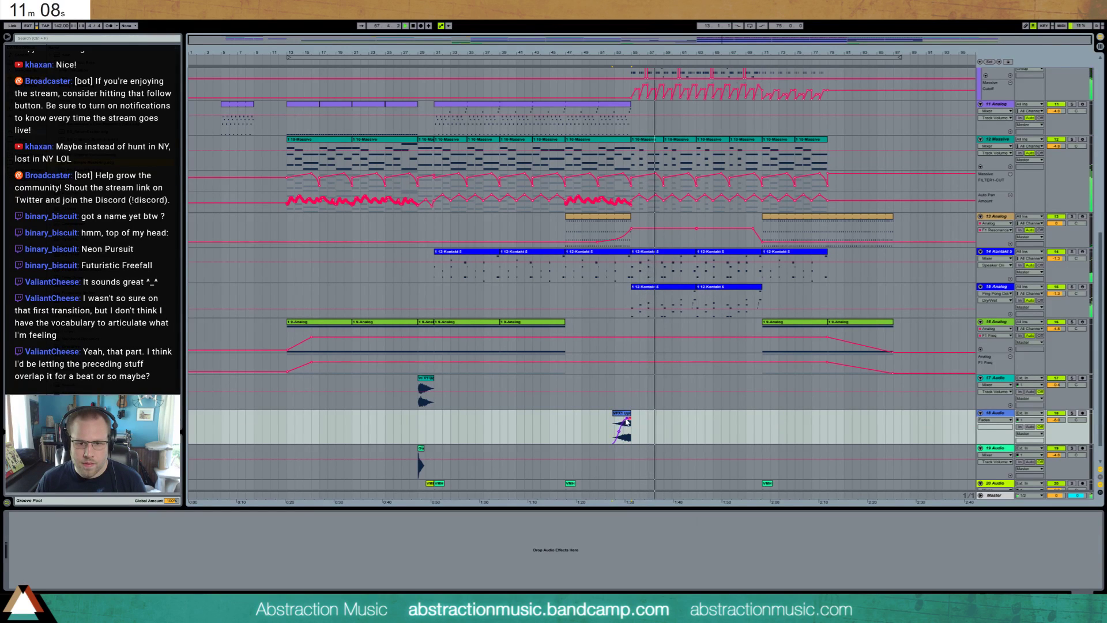
left_click_drag(1056, 420, 1056, 431)
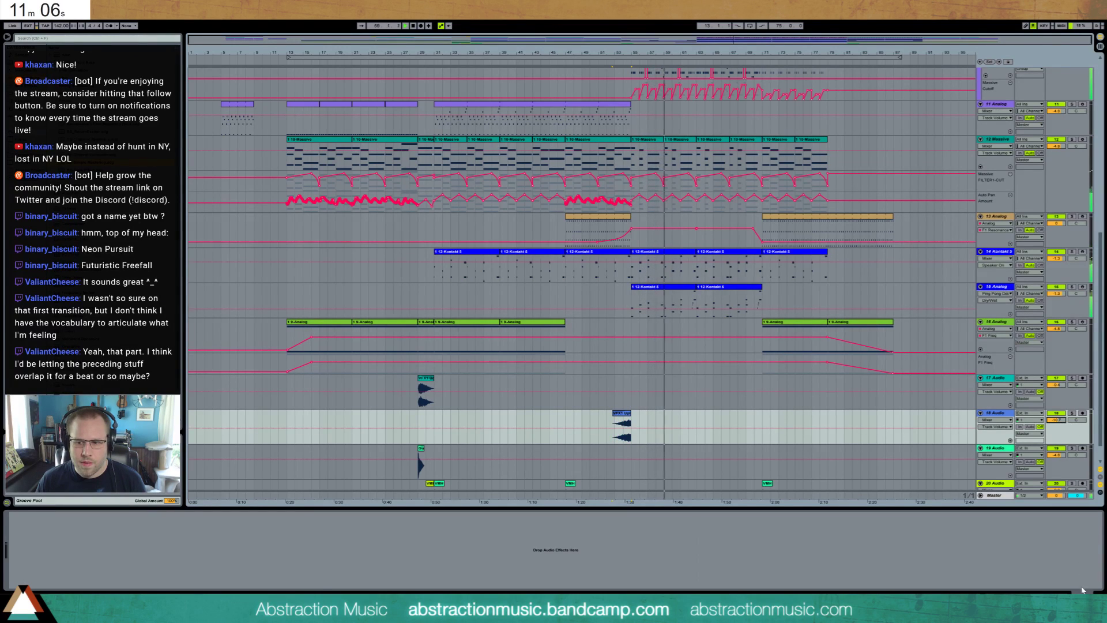
double_click(622, 413)
left_click(666, 351)
scroll(665, 351, "up", 1)
scroll(665, 350, "down", 1)
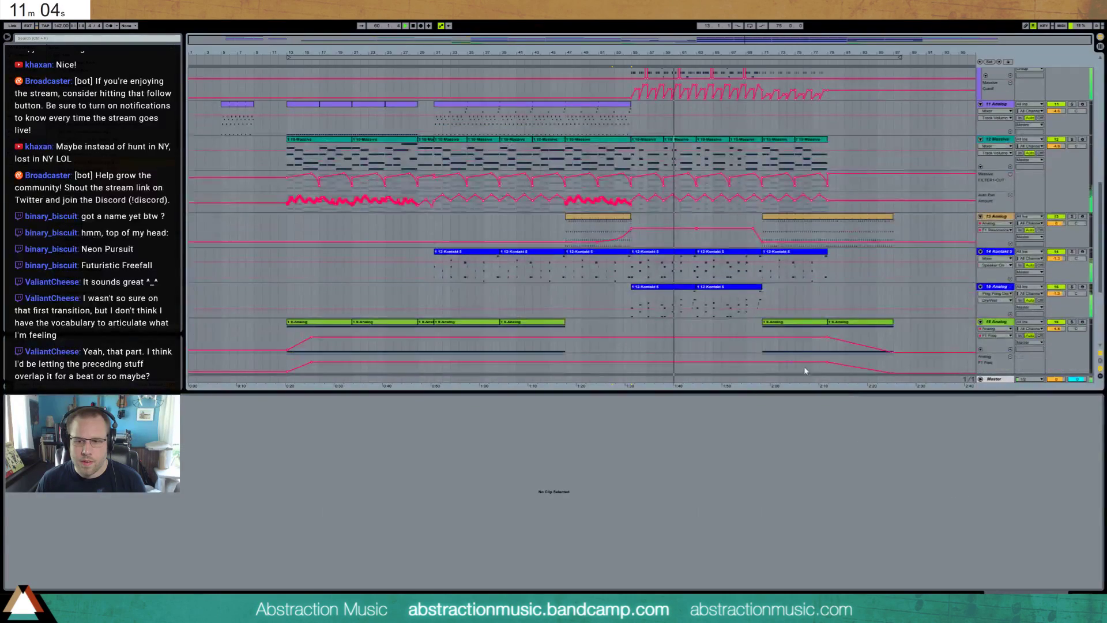
scroll(665, 351, "up", 2)
key("shift+Tab")
scroll(619, 312, "up", 6)
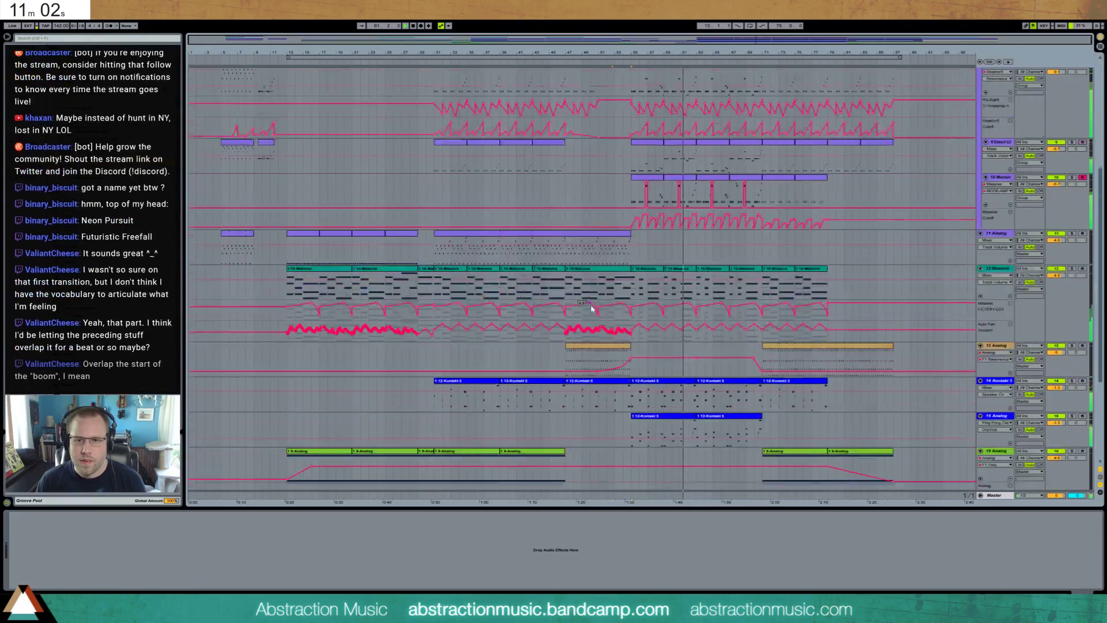
scroll(576, 307, "up", 1)
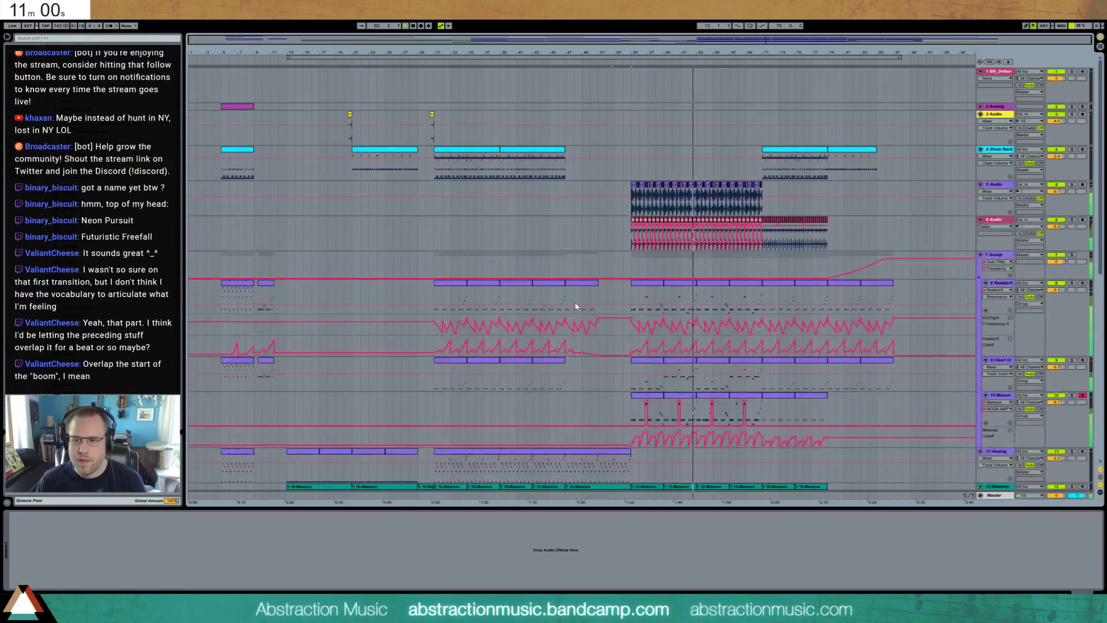
- Play the transition from about bar 28 into bar 31 and examine which tracks and effects sound there
left_click(405, 63)
scroll(424, 323, "down", 5)
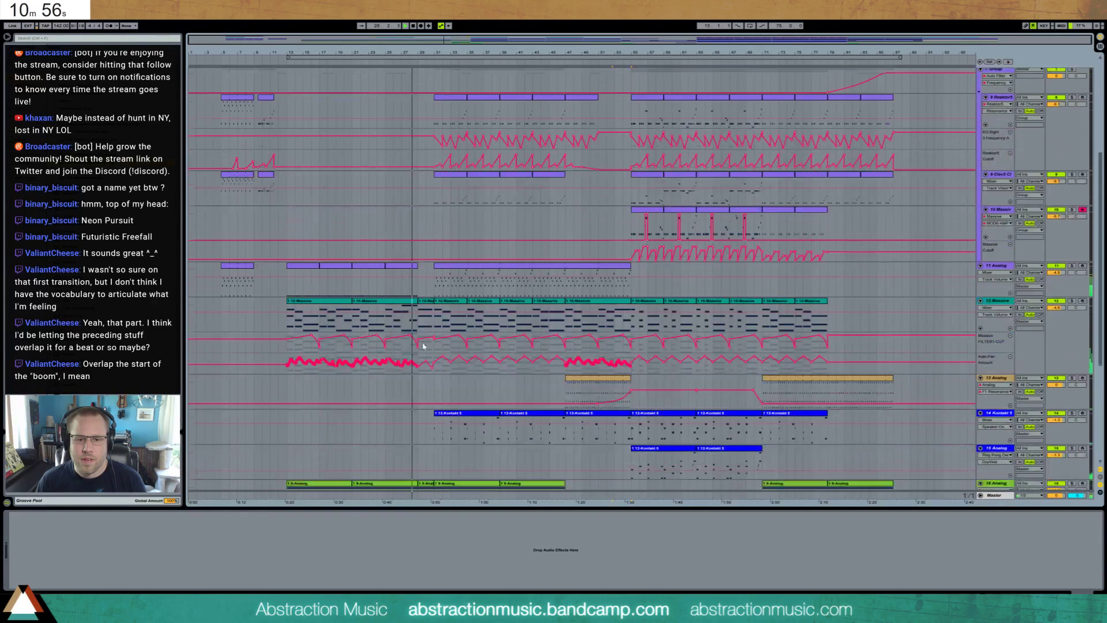
scroll(424, 346, "down", 4)
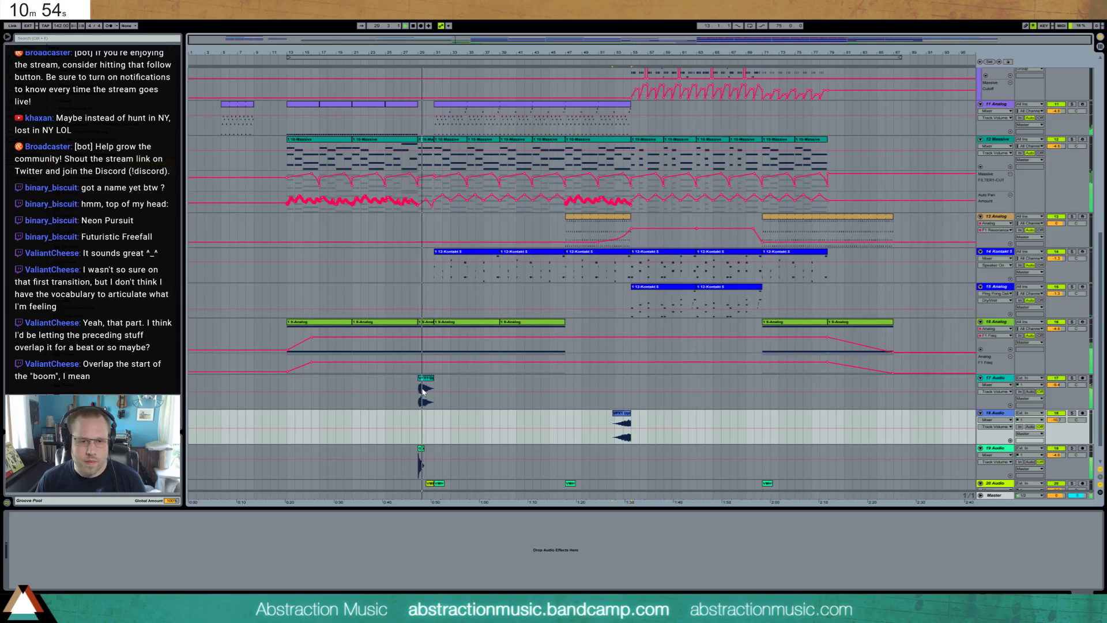
scroll(494, 312, "up", 5)
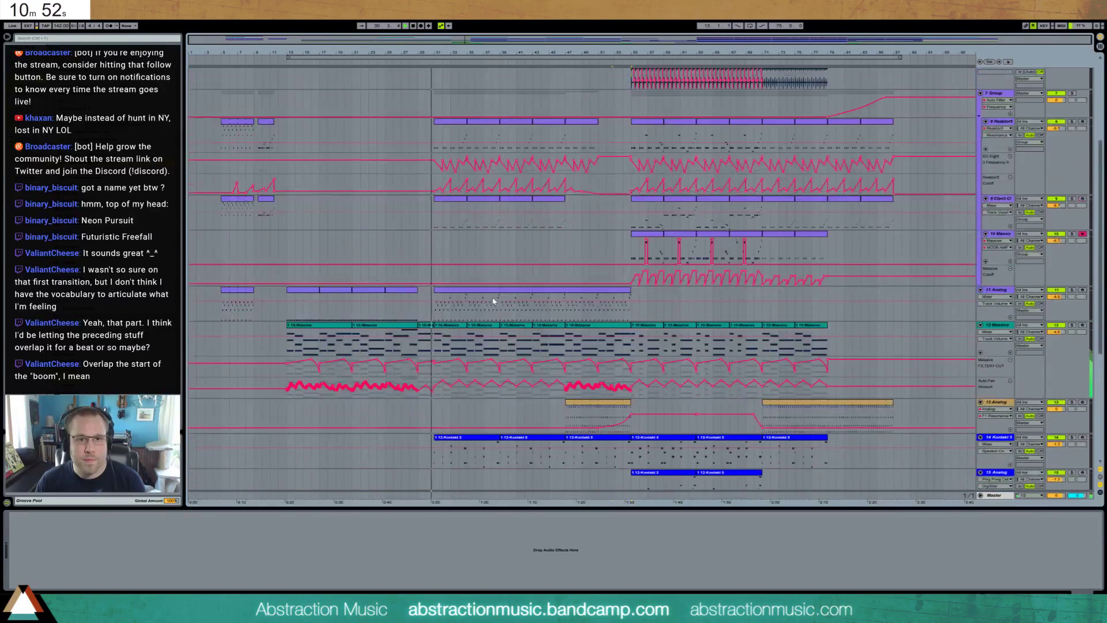
scroll(472, 259, "up", 4)
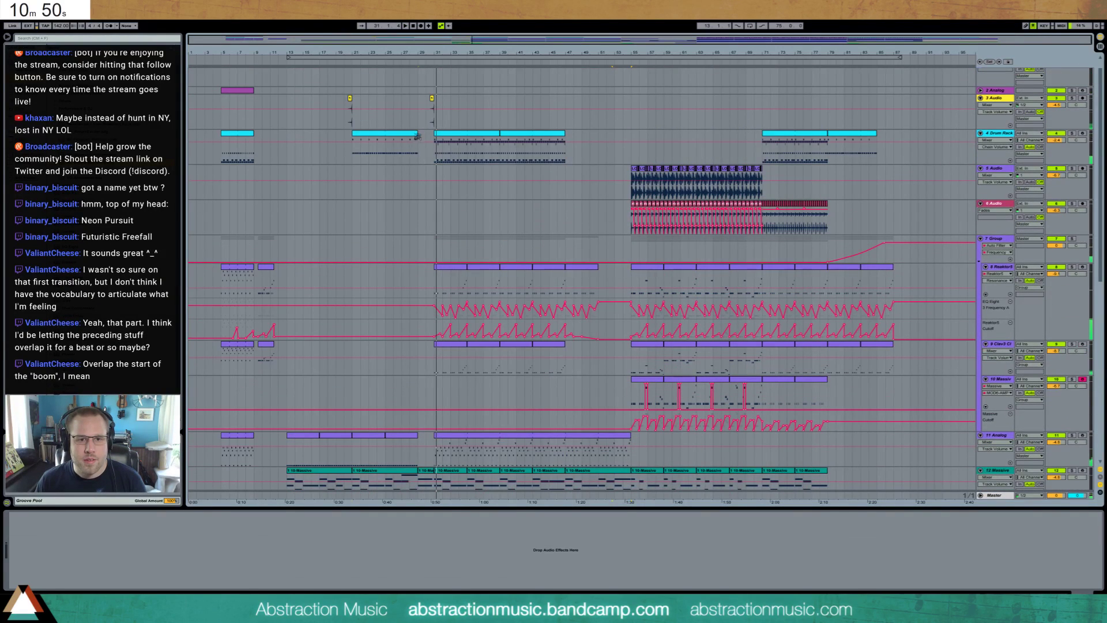
- Extend the 4 Drum Rack drum pattern from bar 29 to bar 31 and deactivate a block of percussion notes in it
left_click_drag(417, 136, 428, 139)
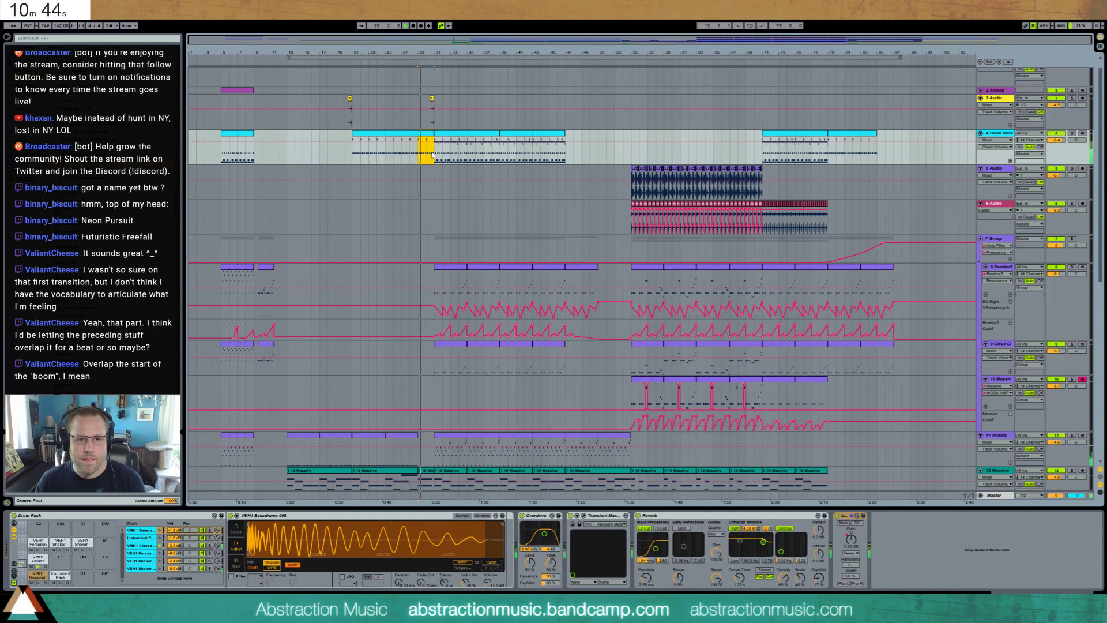
double_click(430, 144)
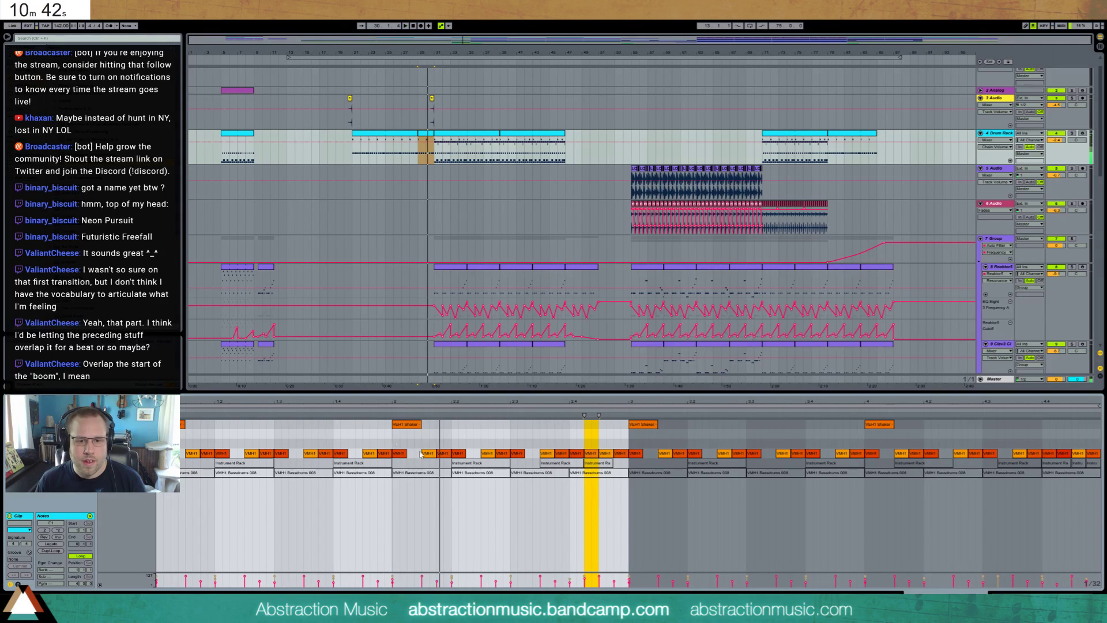
left_click_drag(396, 440, 604, 459)
key("0")
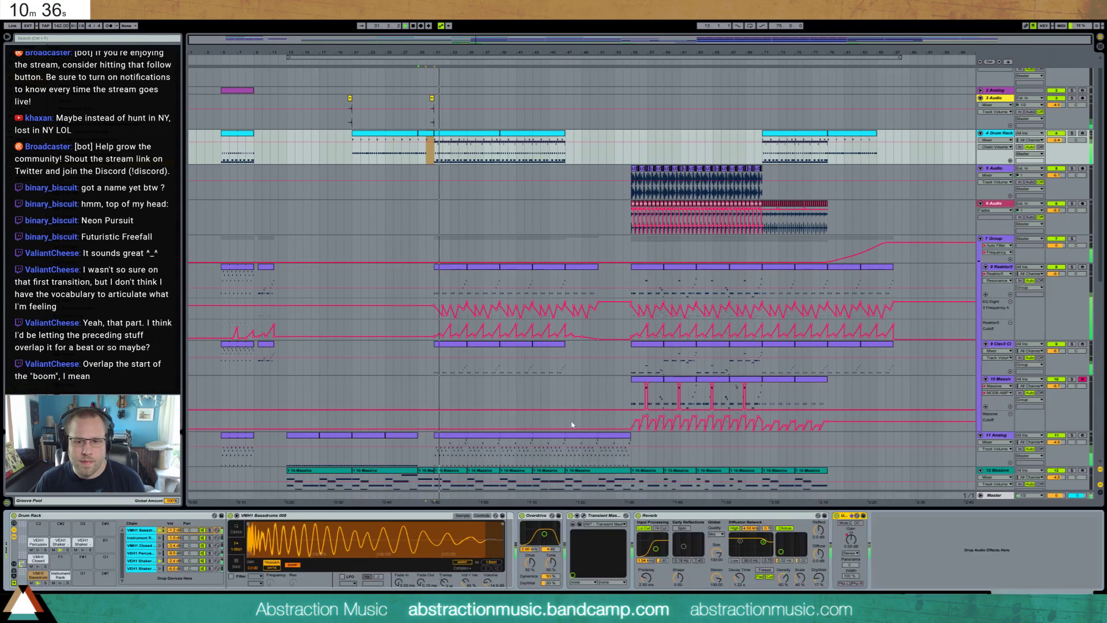
key("shift+Tab")
- Reshape the Massive filter cutoff automation on the 12-Massive track so it falls steadily from bar 29 to just before bar 31
left_click(443, 246)
scroll(432, 312, "down", 8)
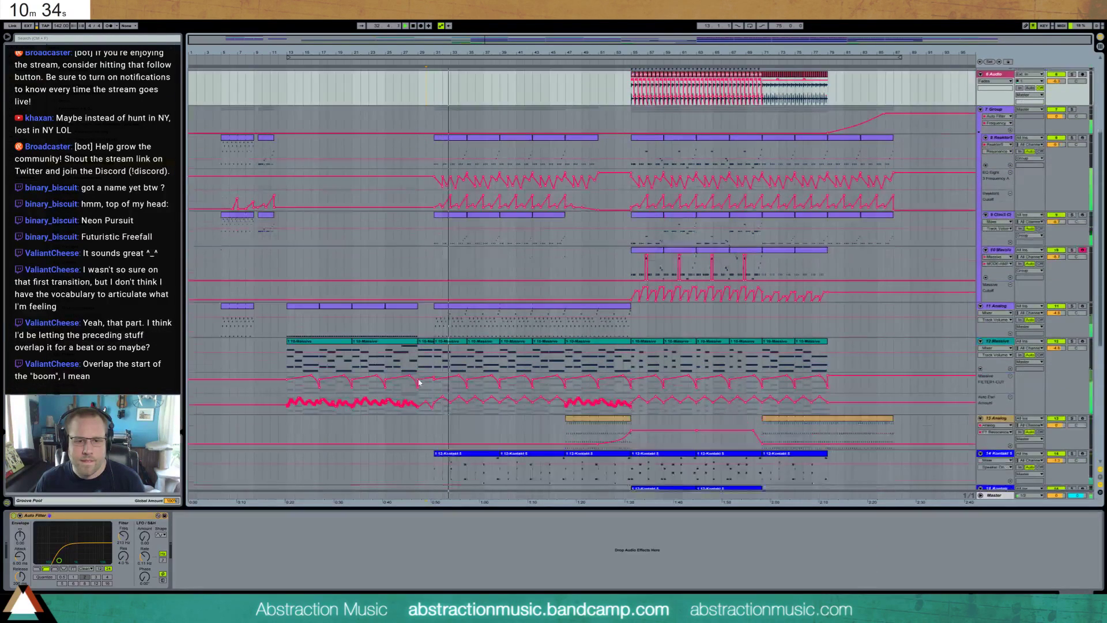
scroll(420, 378, "down", 2)
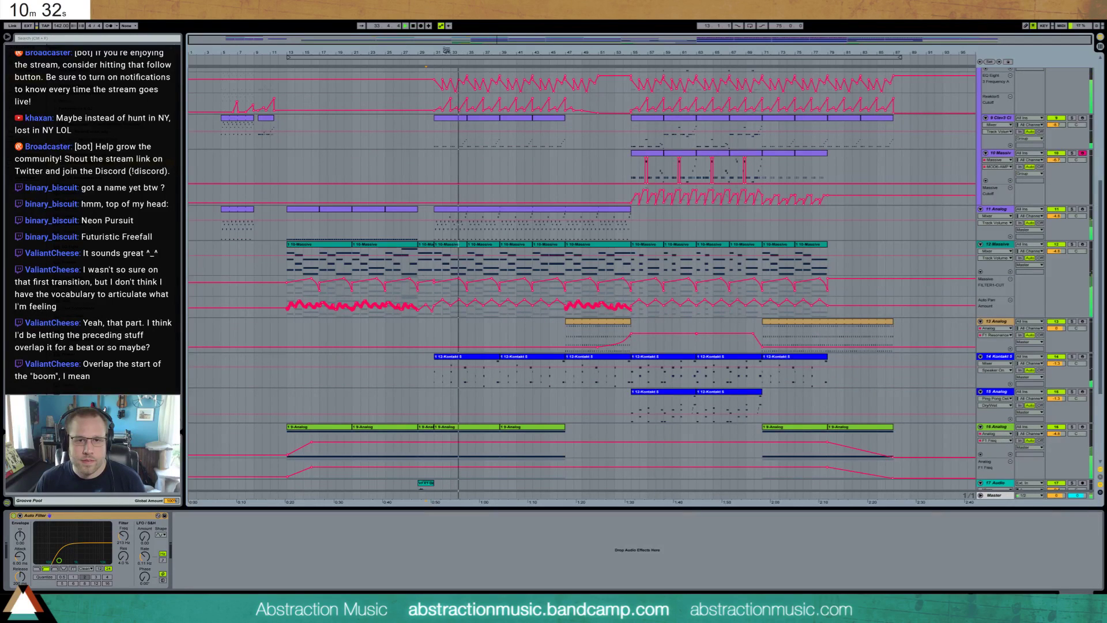
left_click_drag(446, 50, 441, 72)
scroll(432, 299, "up", 3)
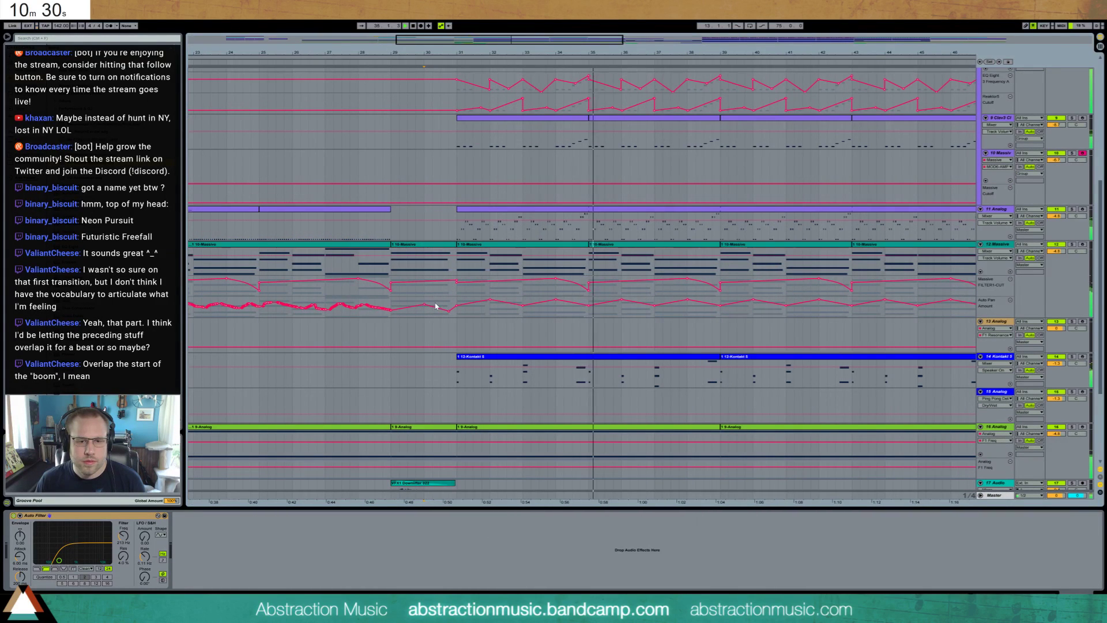
left_click(406, 253)
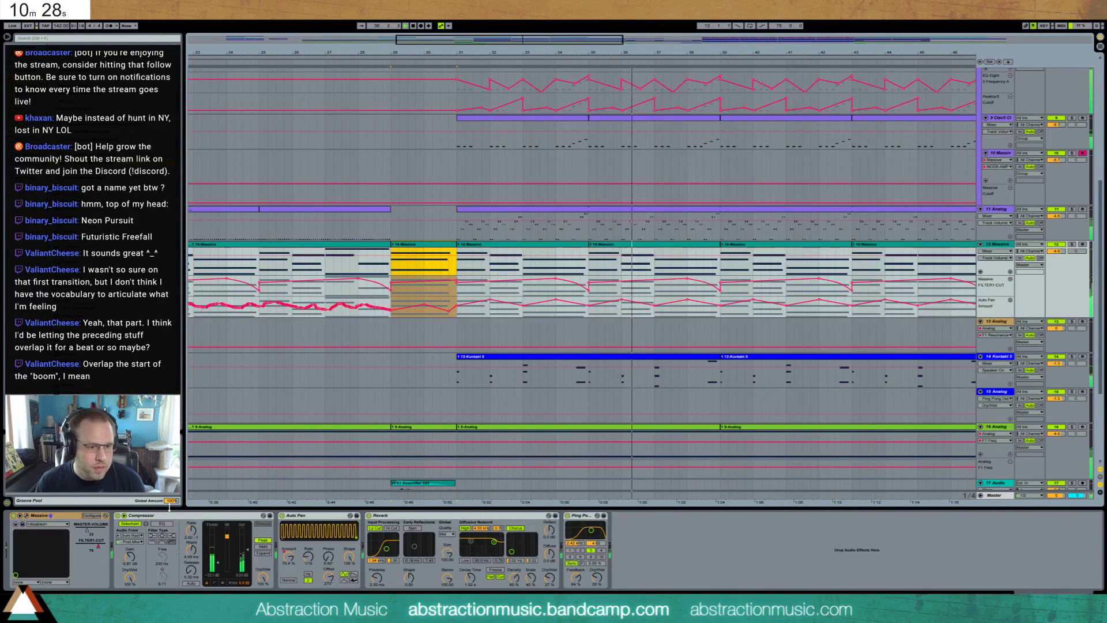
left_click(99, 547)
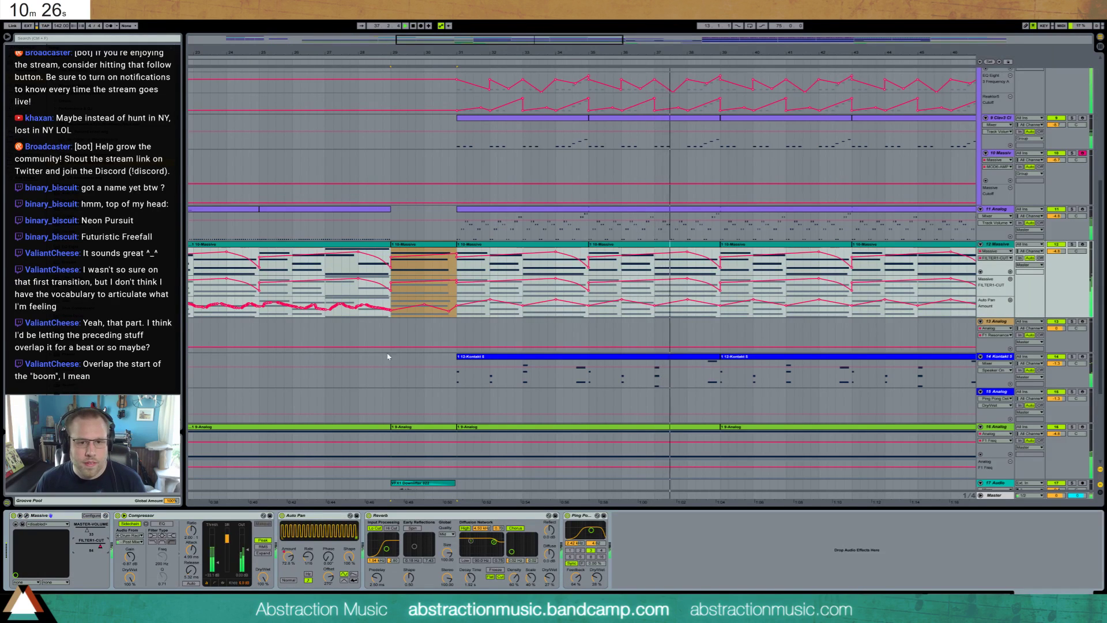
left_click(433, 290)
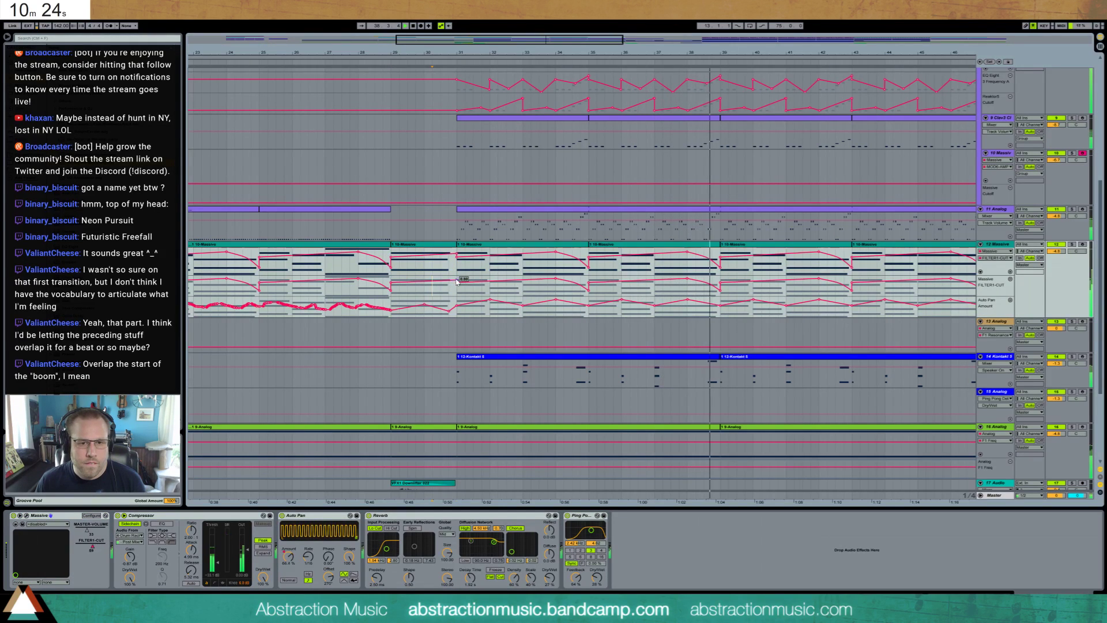
left_click_drag(456, 280, 451, 291)
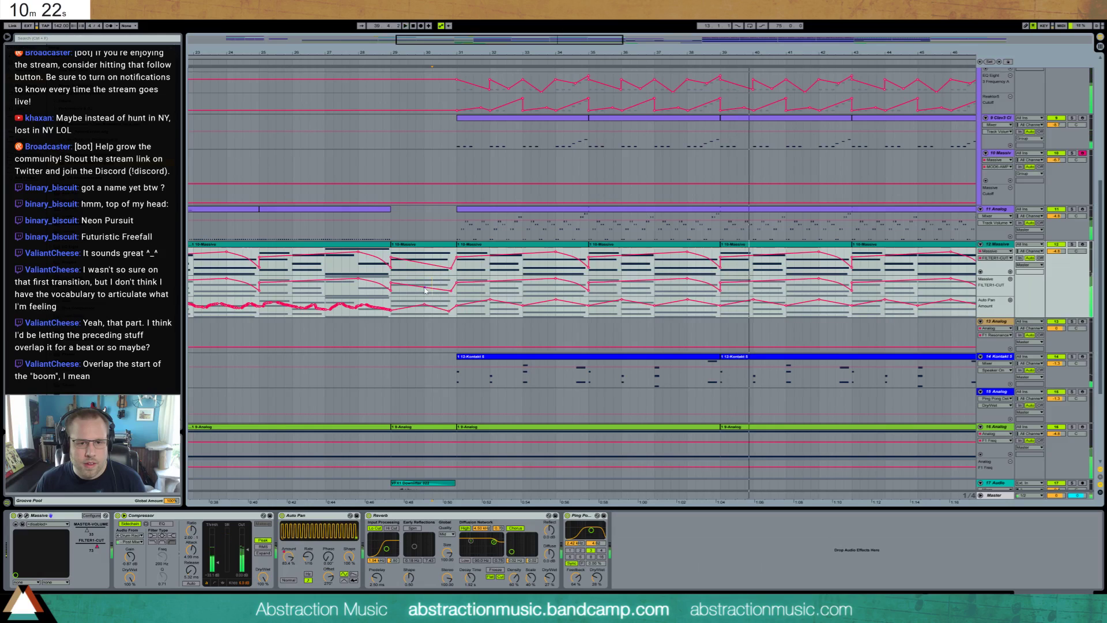
- Play the transition from about bar 28 past bar 31 to check the new filter sweep against the drums
key("space")
key("space")
left_click(376, 280)
key("space")
key("space")
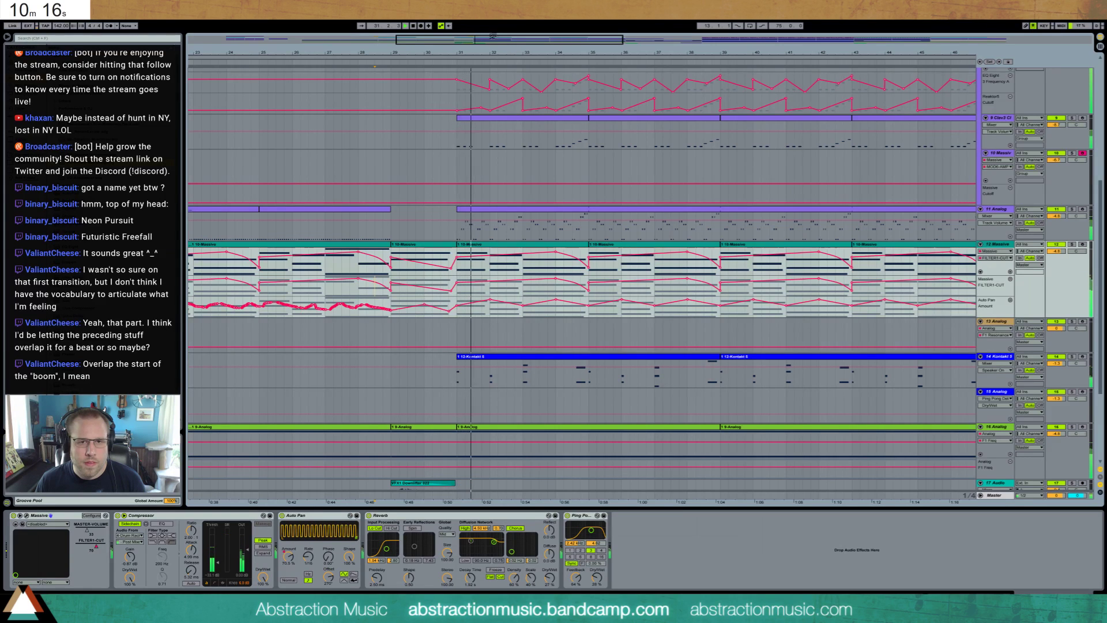
left_click_drag(531, 52, 532, 34)
key("minus")
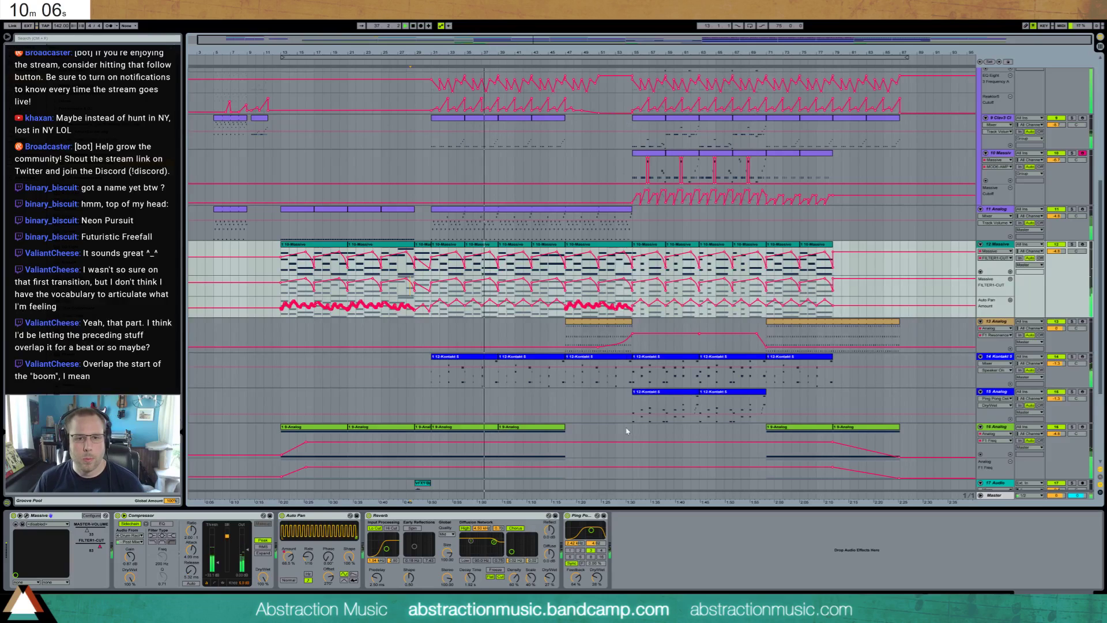
- Insert an audio track below 11 Analog and record a take on it from bar 31 to just past bar 55
scroll(628, 433, "up", 2)
scroll(628, 432, "up", 2)
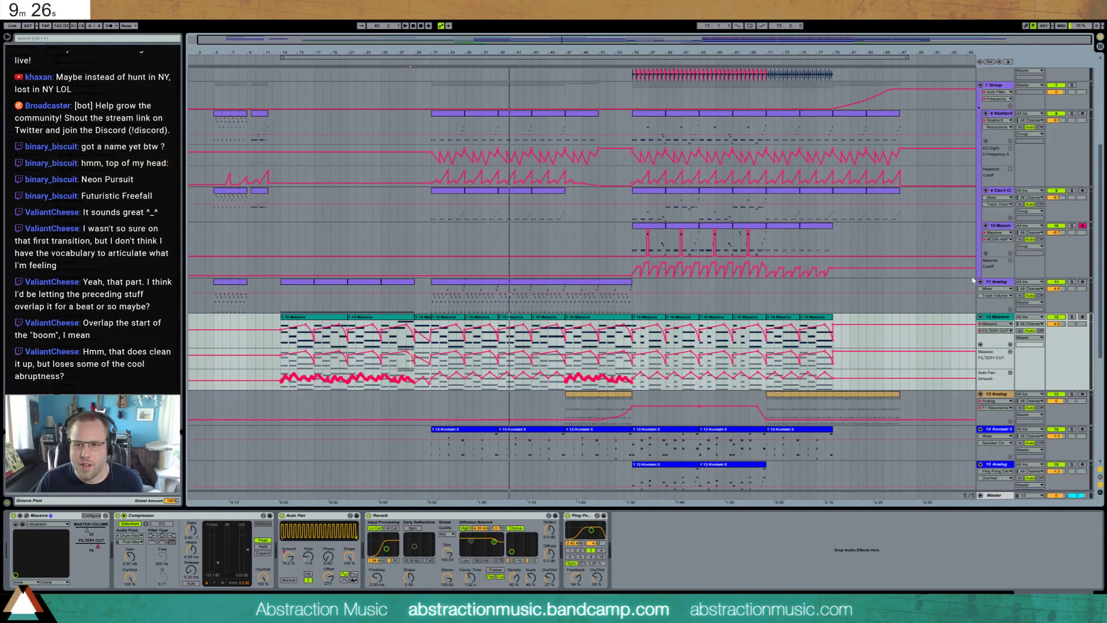
left_click(1008, 285)
key("ctrl+t")
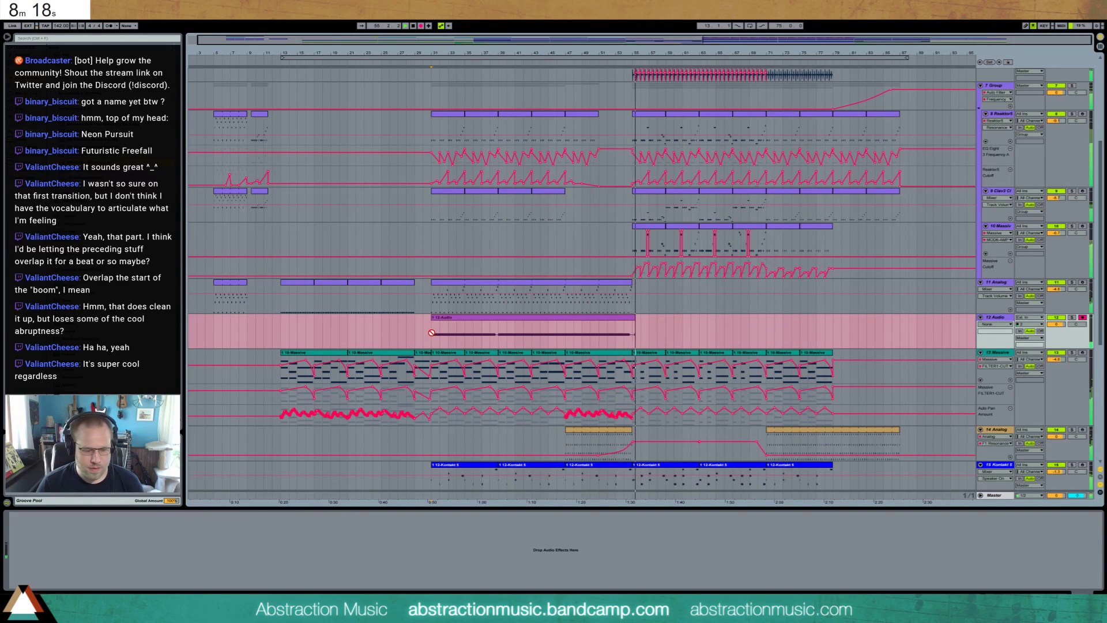
key("space")
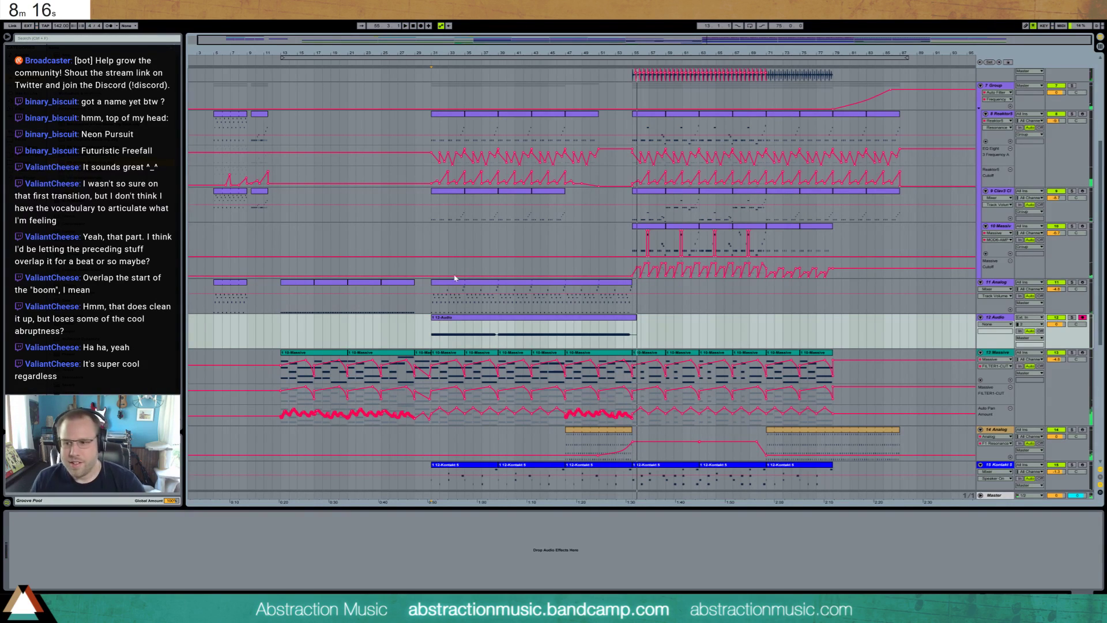
- Play back the recorded 12 Audio clip and add warp markers at its early note changes, aligning them with the beat grid
key("space")
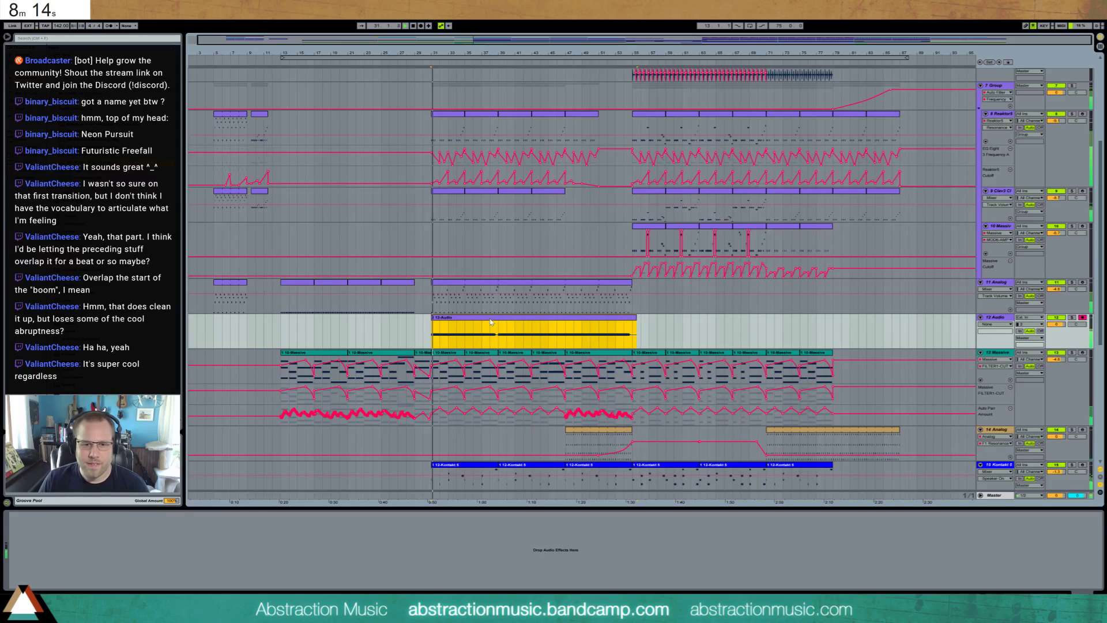
left_click(407, 283)
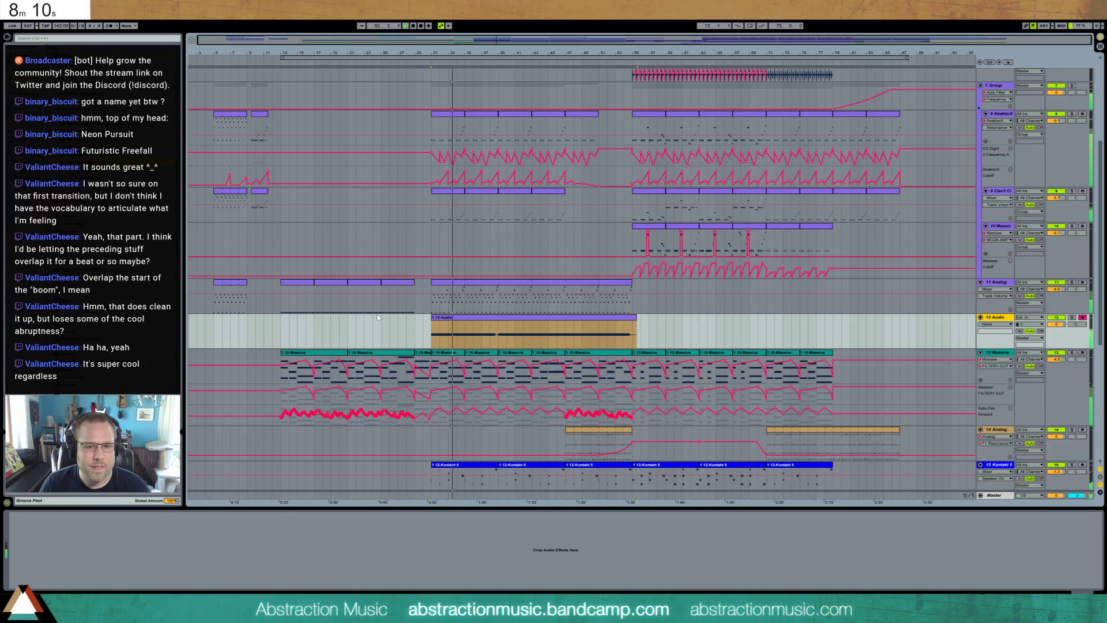
double_click(445, 335)
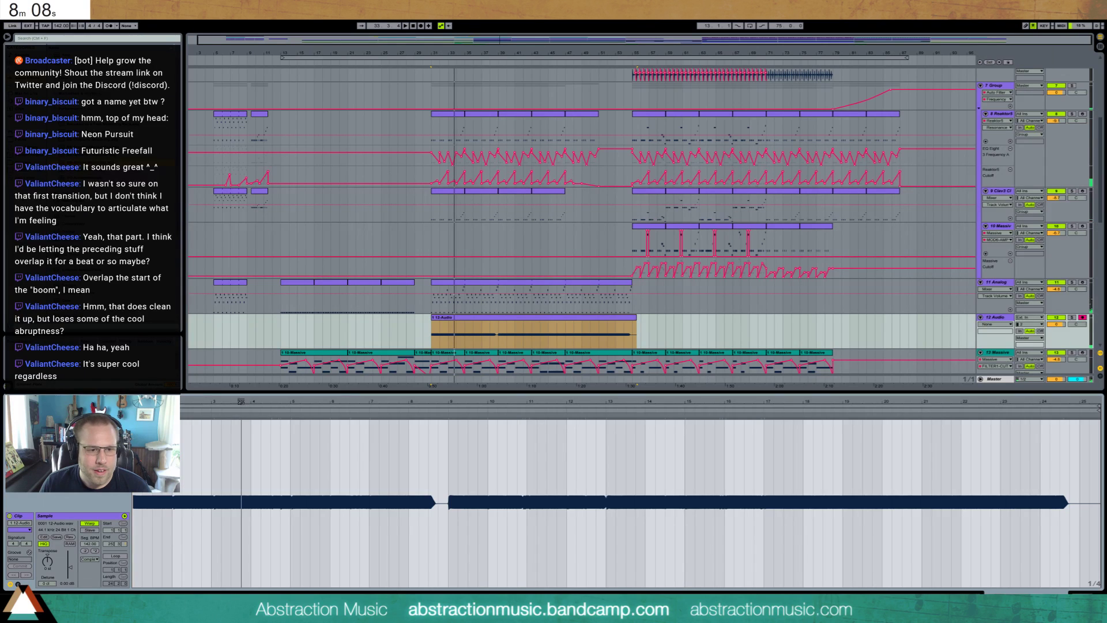
left_click_drag(240, 402, 456, 404)
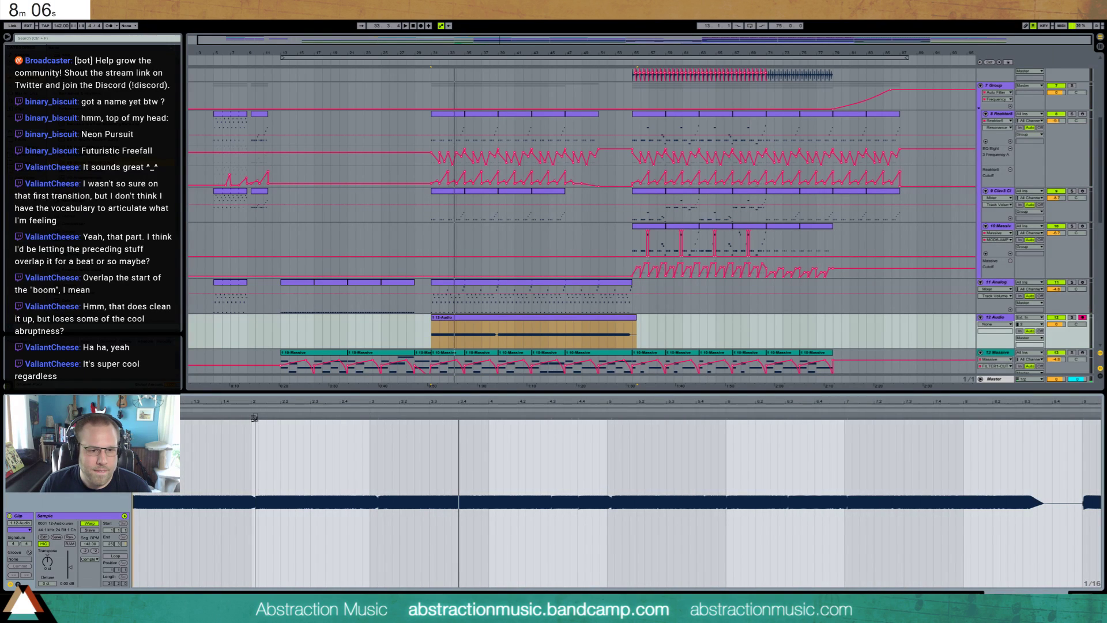
left_click_drag(254, 417, 251, 417)
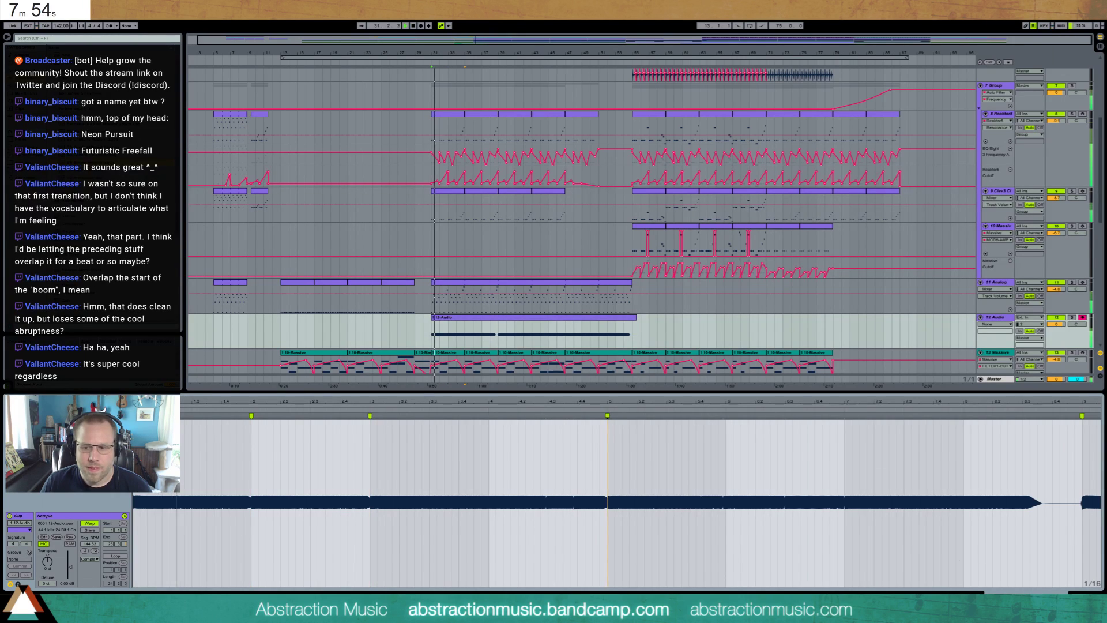
- Add a Reverb to the 12 Audio track and adjust its decay time and dry/wet mix
left_click(1081, 594)
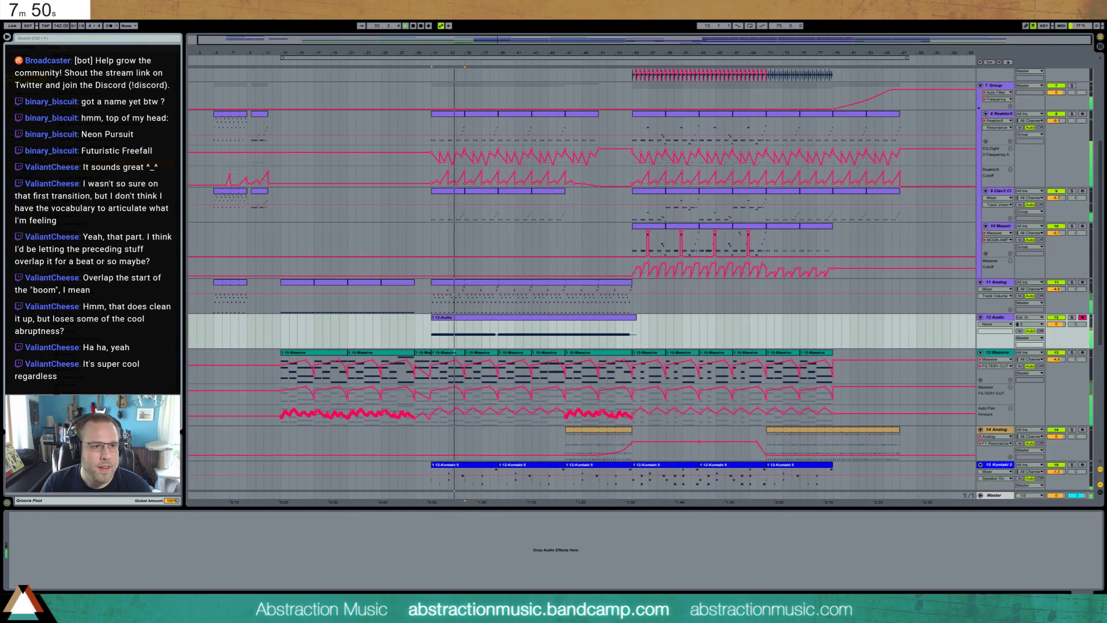
left_click_drag(106, 292, 114, 573)
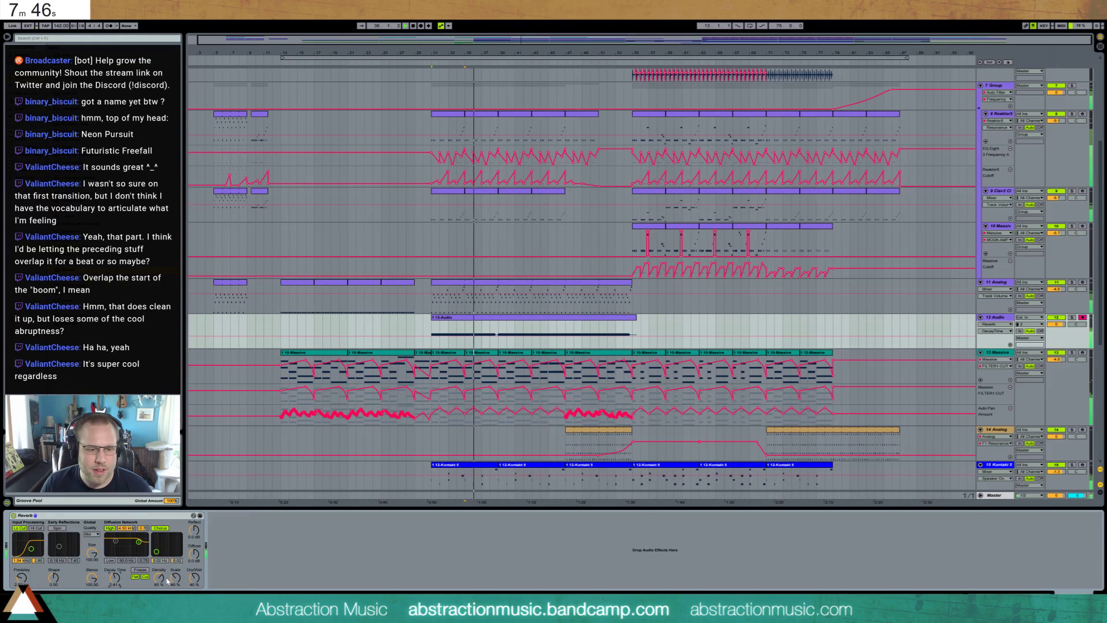
left_click_drag(194, 578, 194, 583)
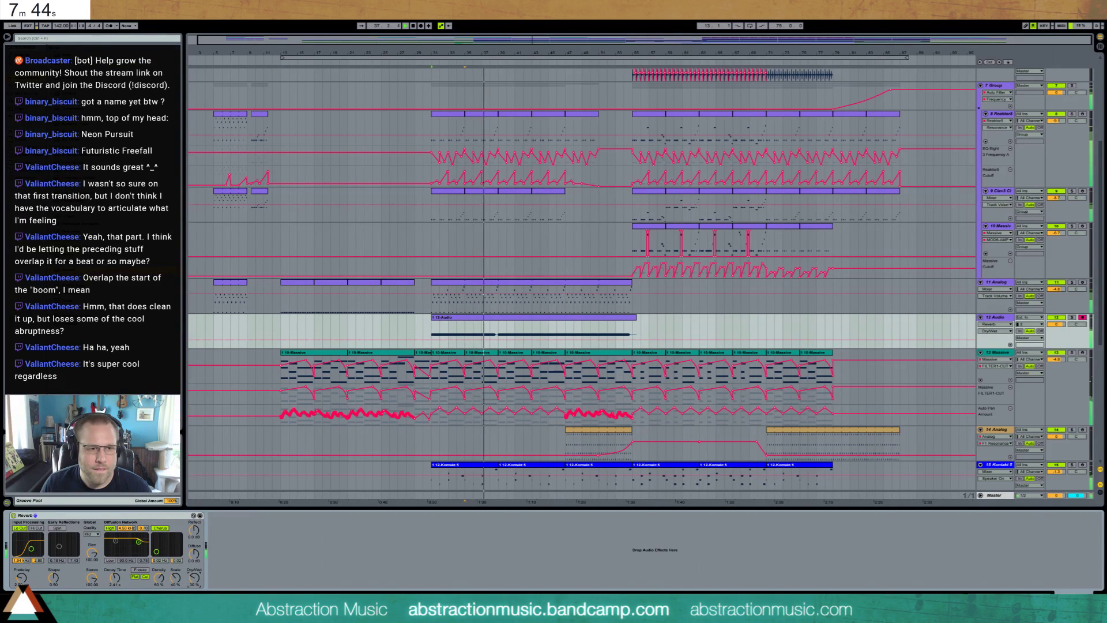
- Place an Overdrive before the Reverb on the 12 Audio track and adjust its filter band
key("ctrl+z")
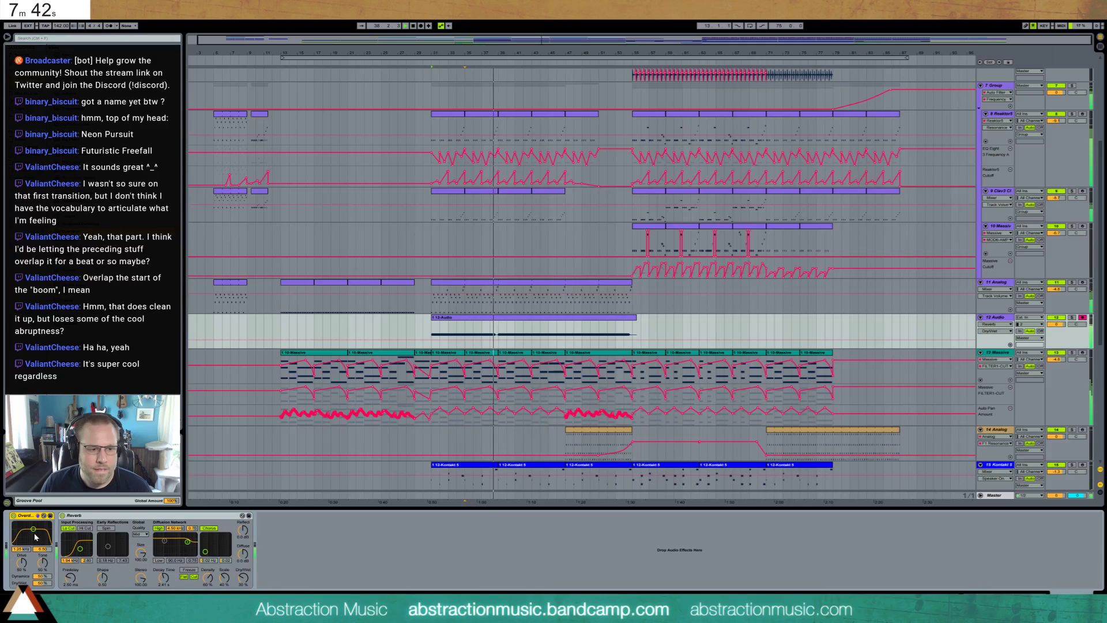
key("ctrl+z")
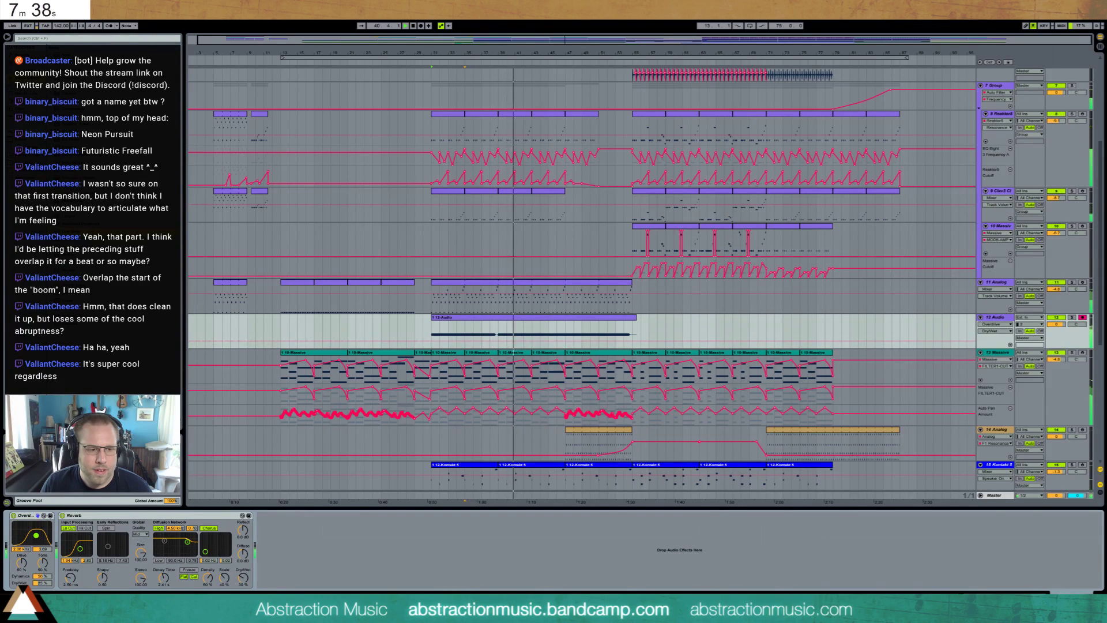
left_click_drag(36, 535, 38, 535)
- Add warp markers around the note change near bar 11 inside the 12 Audio clip, tighten its timing and audition it
double_click(538, 321)
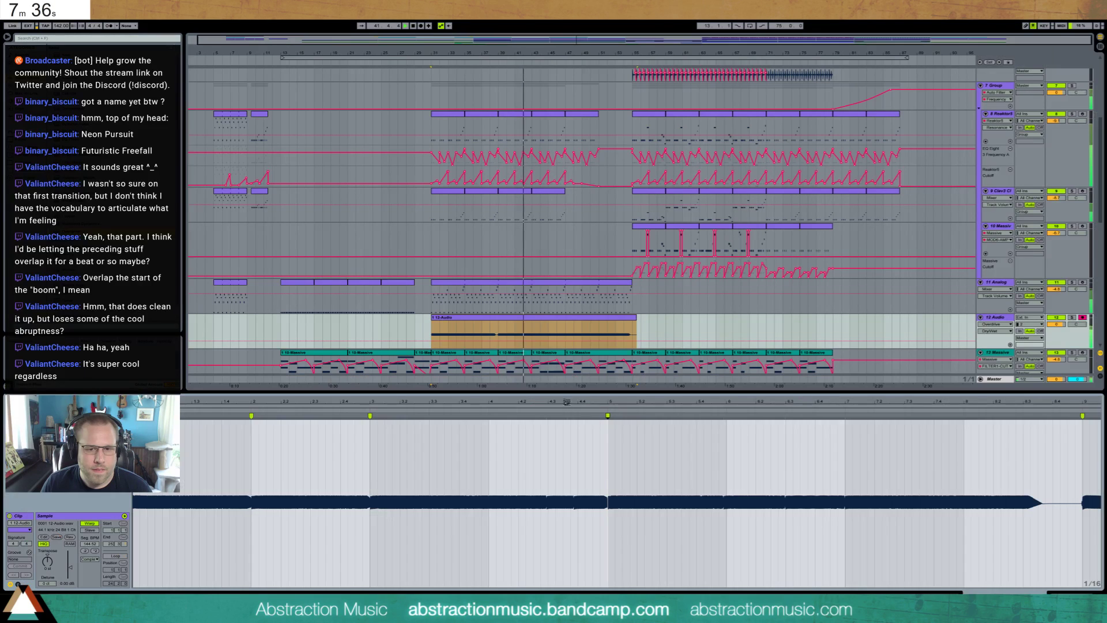
left_click_drag(764, 402, 7, 402)
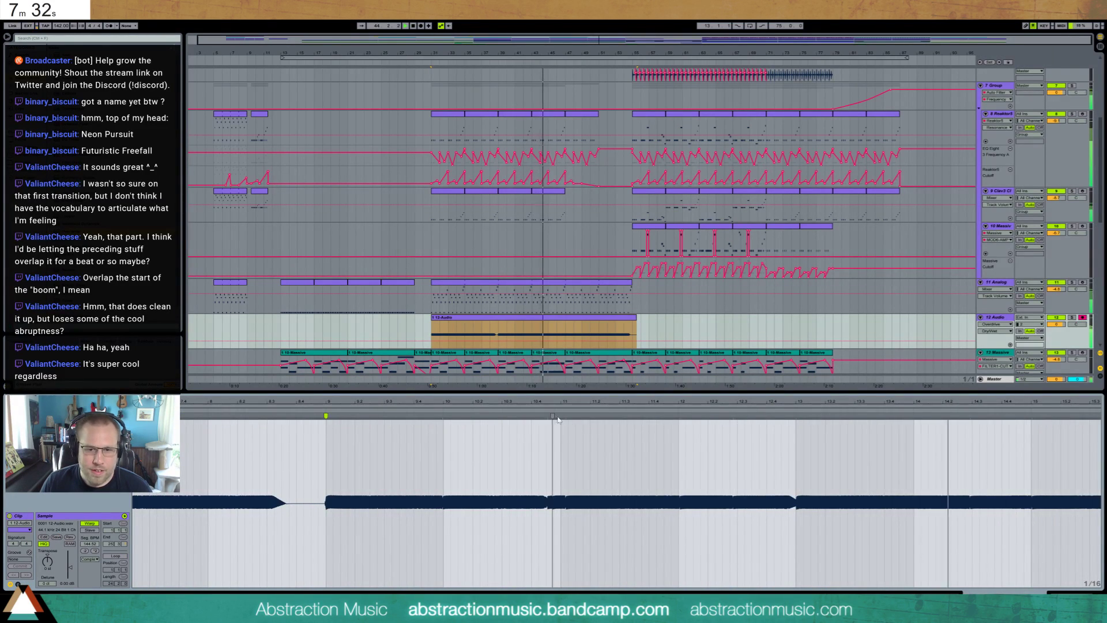
double_click(549, 415)
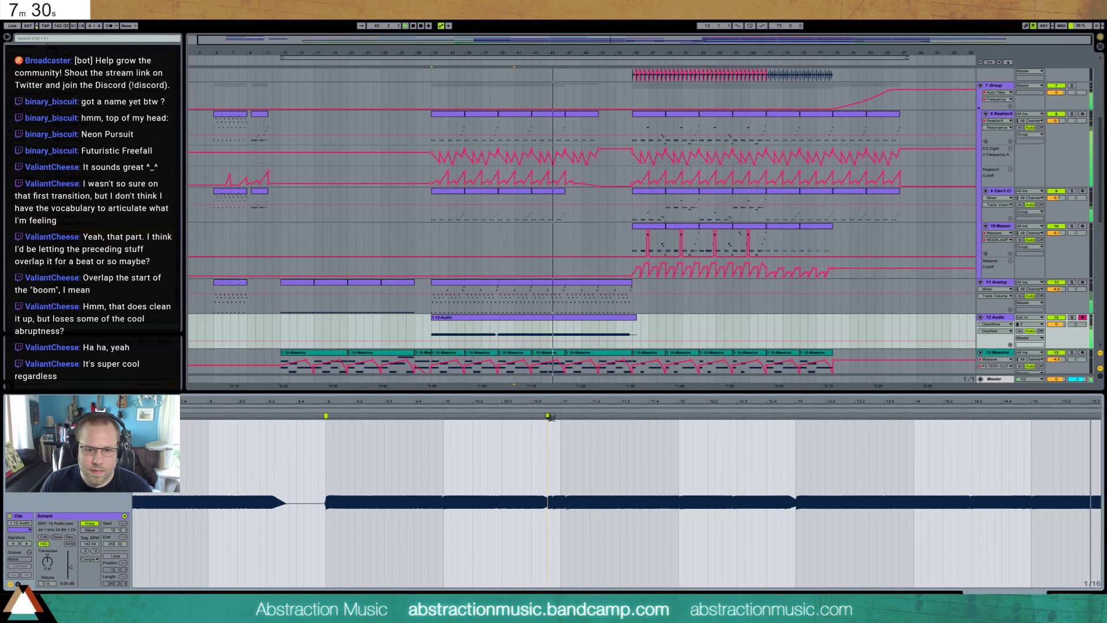
double_click(565, 415)
left_click_drag(565, 416, 560, 415)
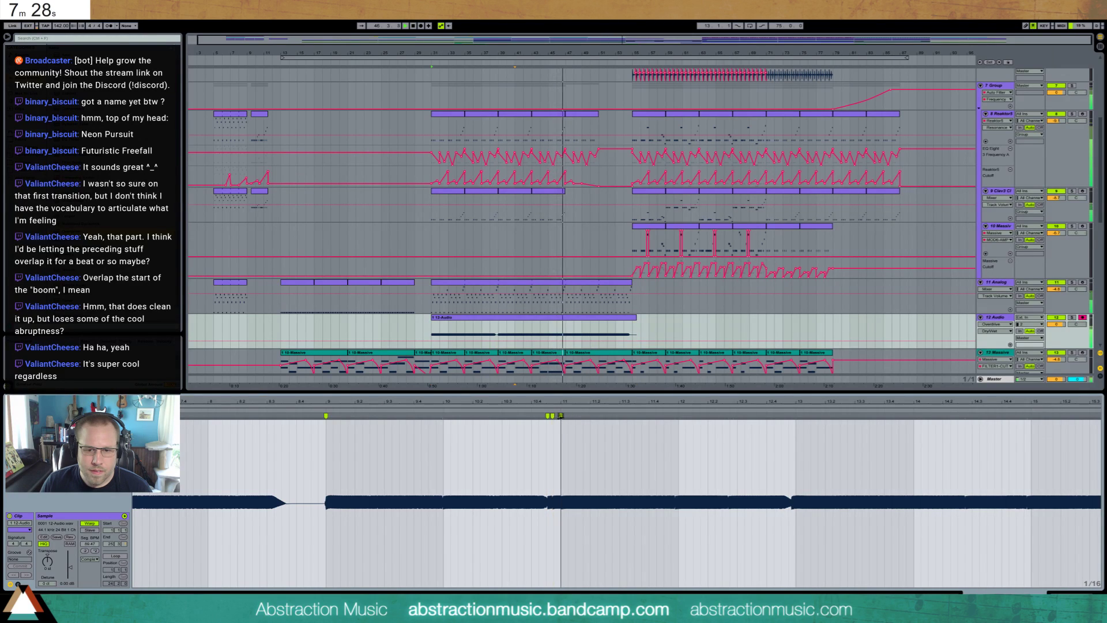
left_click(366, 414)
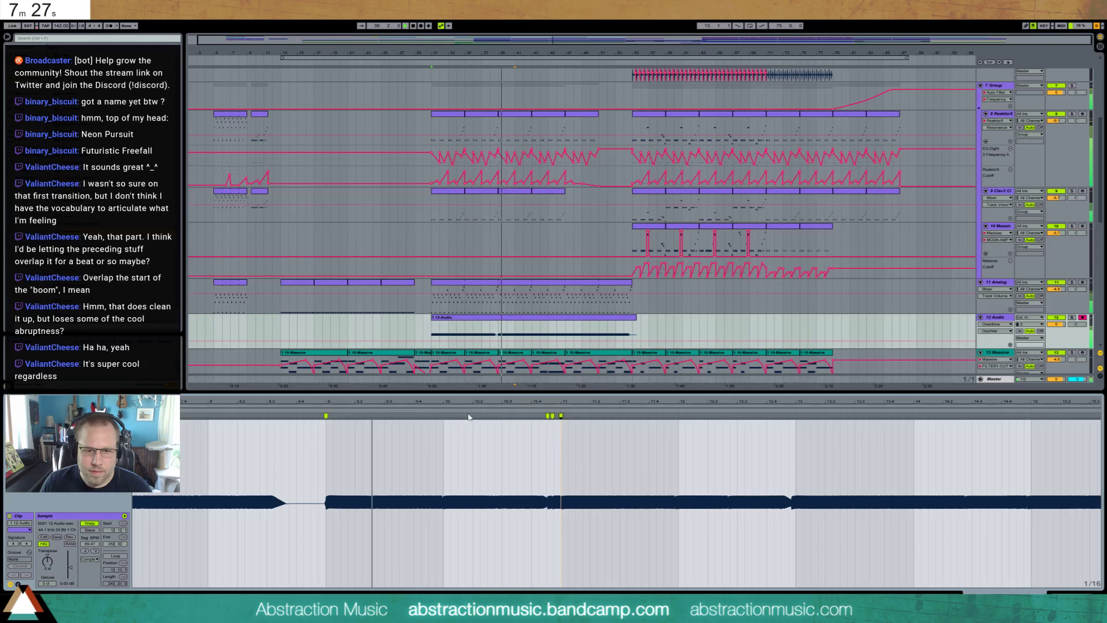
left_click(508, 413)
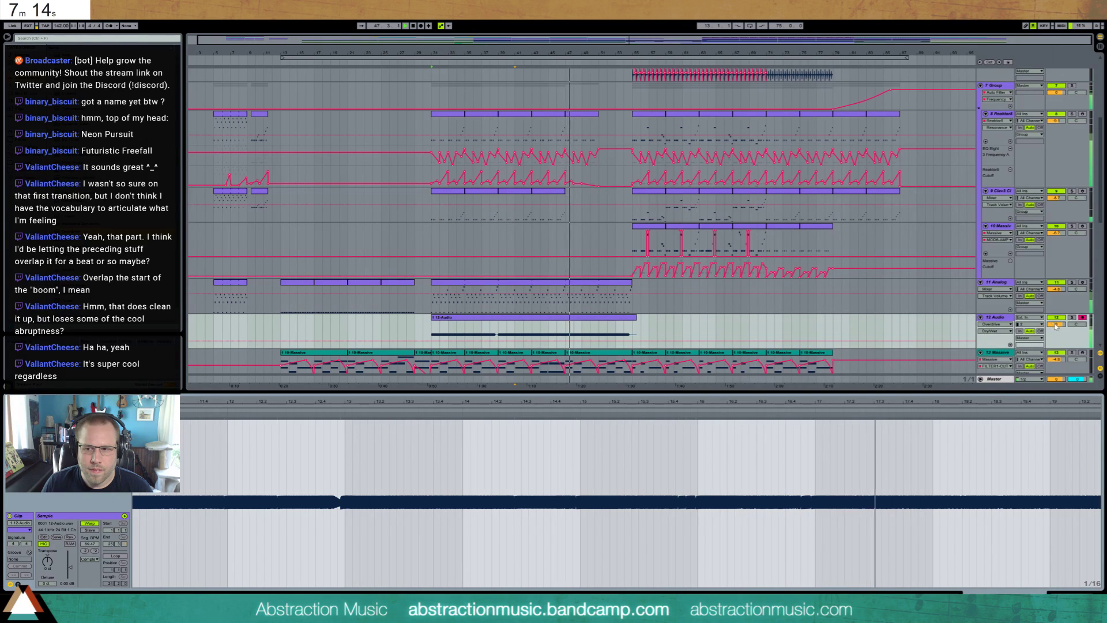
- Lower the 12 Audio track's volume and readjust its Overdrive's drive, dry/wet and filter band
left_click_drag(1056, 324, 1056, 342)
key("shift+Tab")
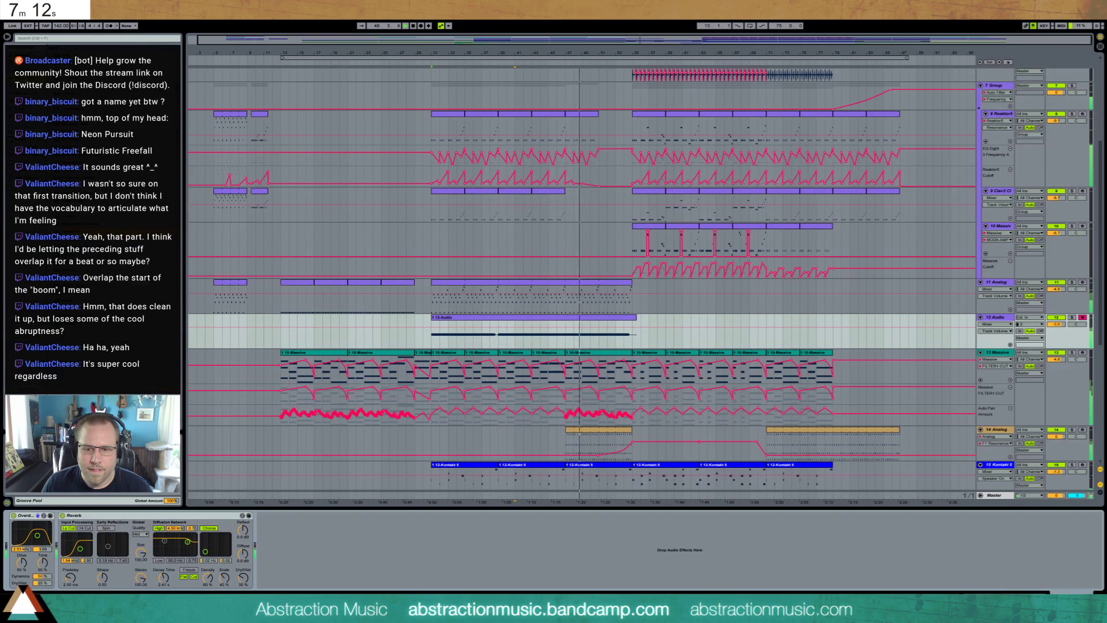
left_click_drag(44, 586, 21, 554)
left_click_drag(37, 535, 42, 577)
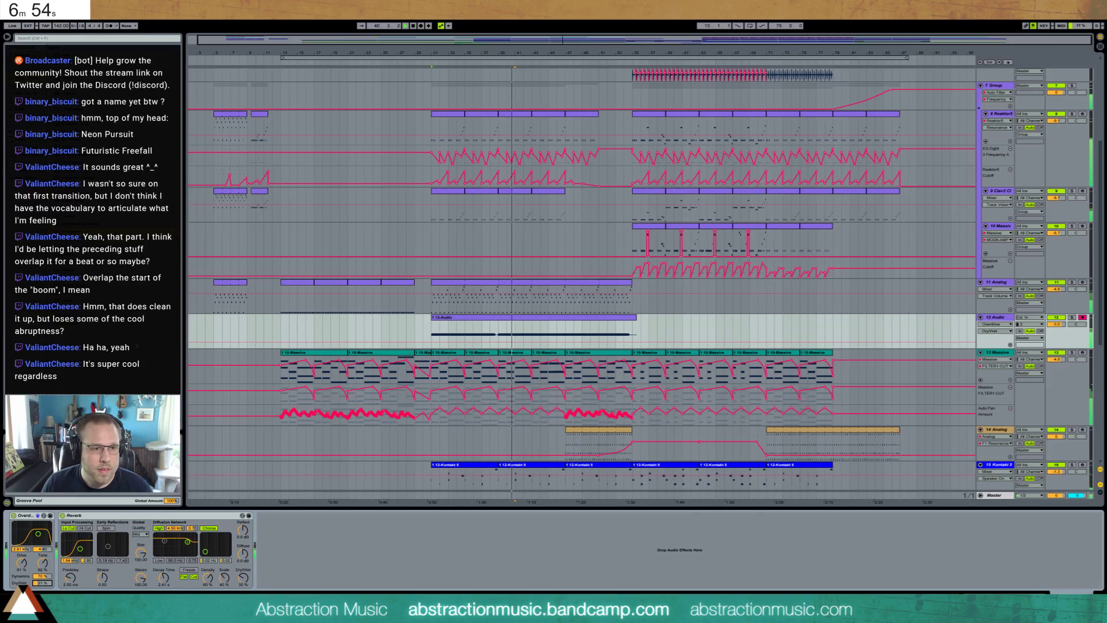
- Automate the Reverb's dry/wet on the 12 Audio track to rise from about bar 51 to bar 55
left_click(242, 582)
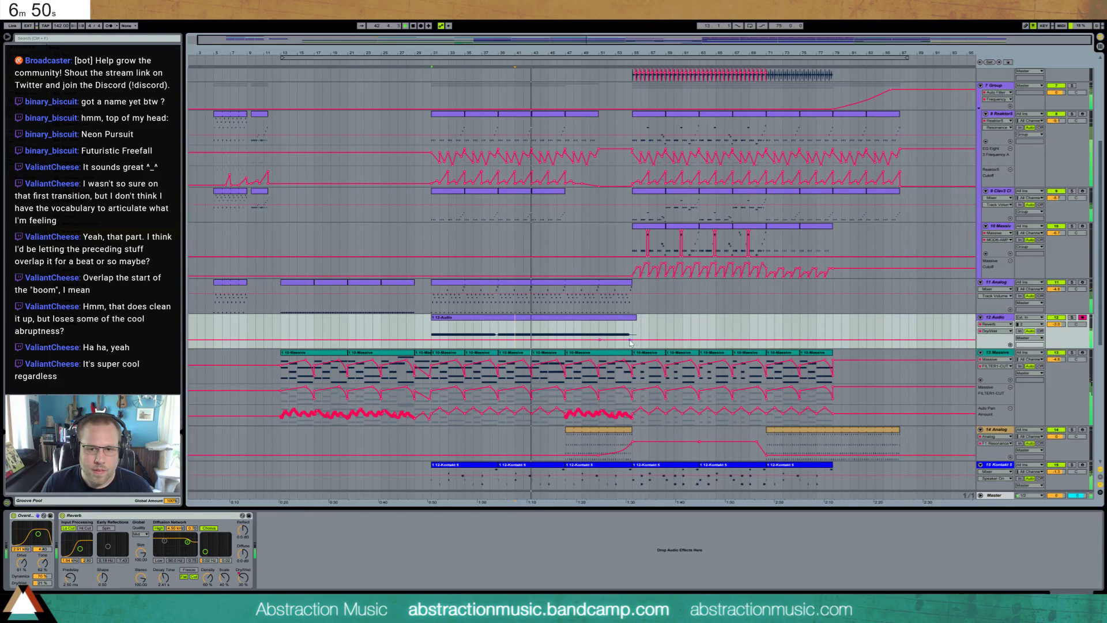
left_click_drag(631, 343, 630, 322)
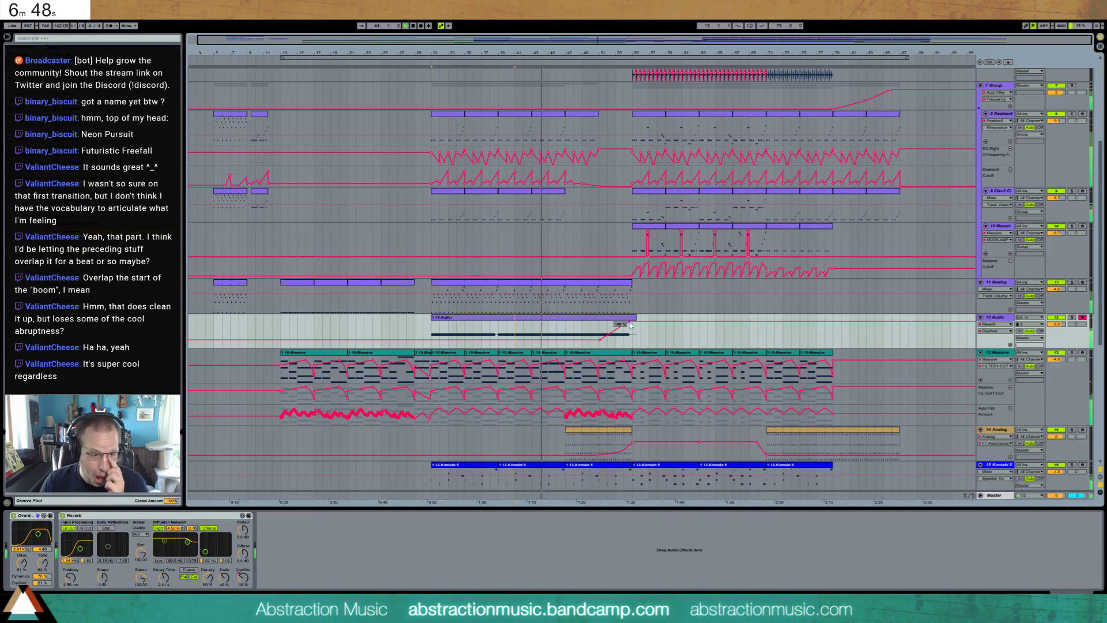
- Trim the 12 Audio clip's end to bar 55, add a fade-out starting about bar 52, and show the Reverb's dry/wet automation again
left_click(618, 319)
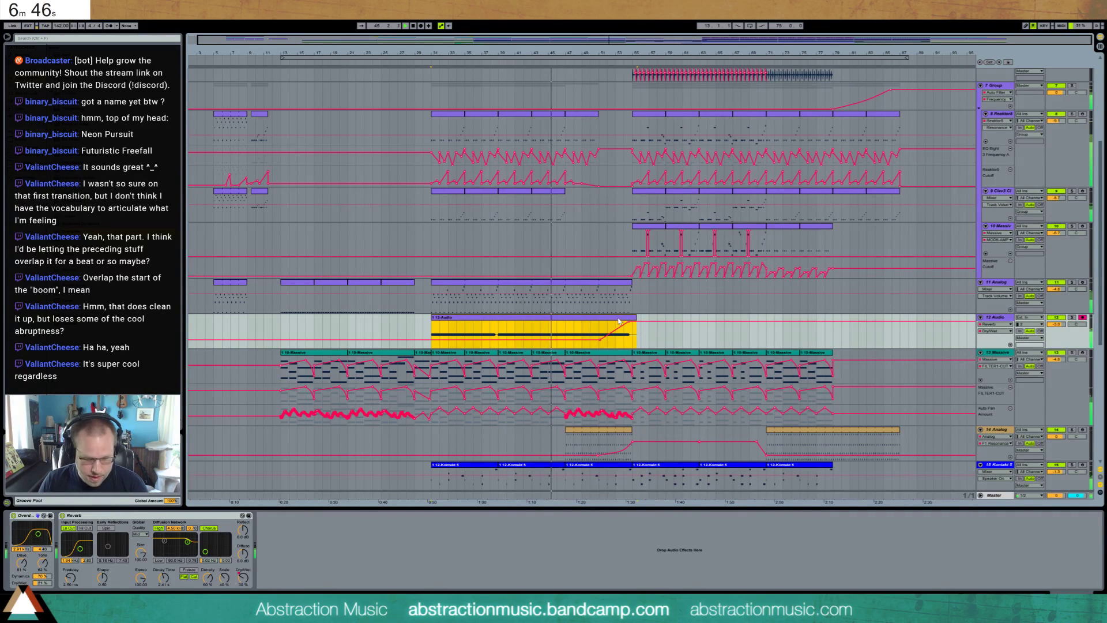
key("ctrl+alt+f")
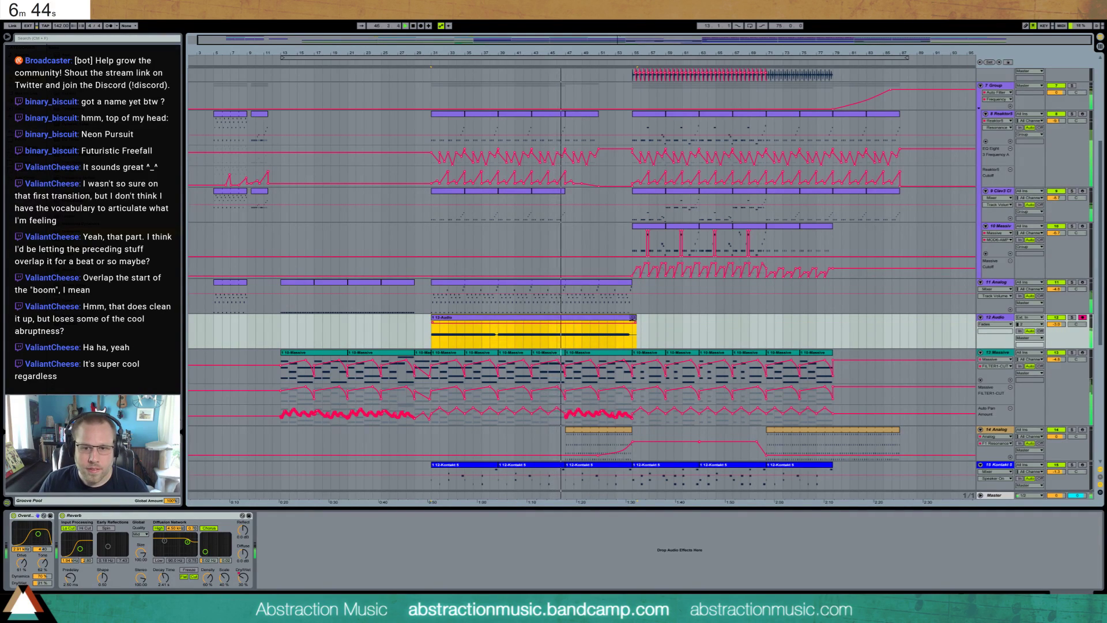
left_click_drag(634, 320, 610, 323)
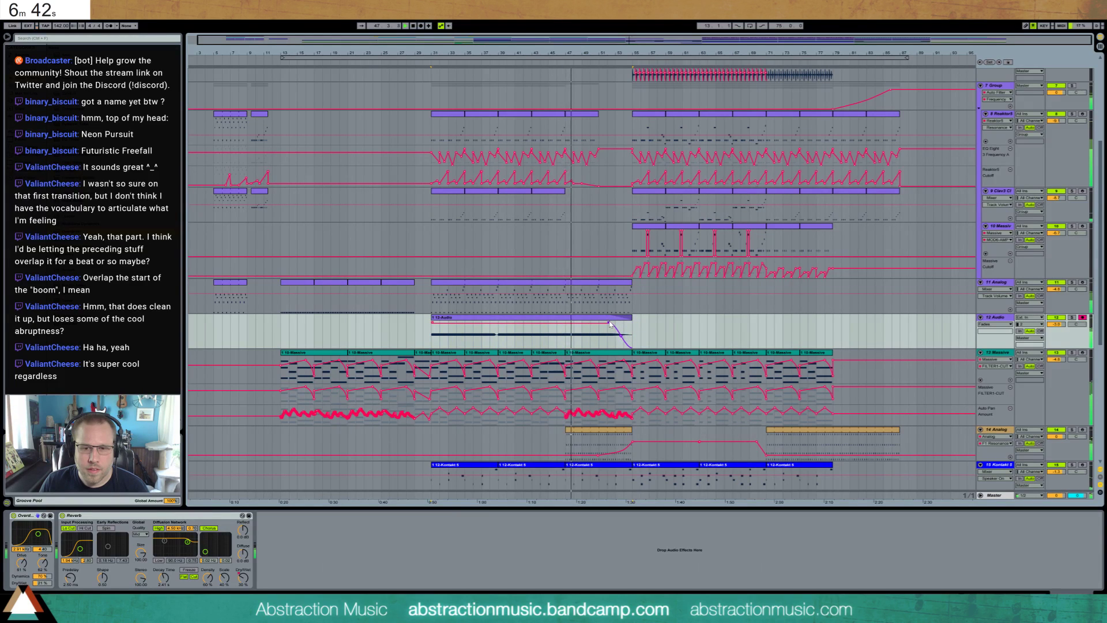
left_click(554, 318)
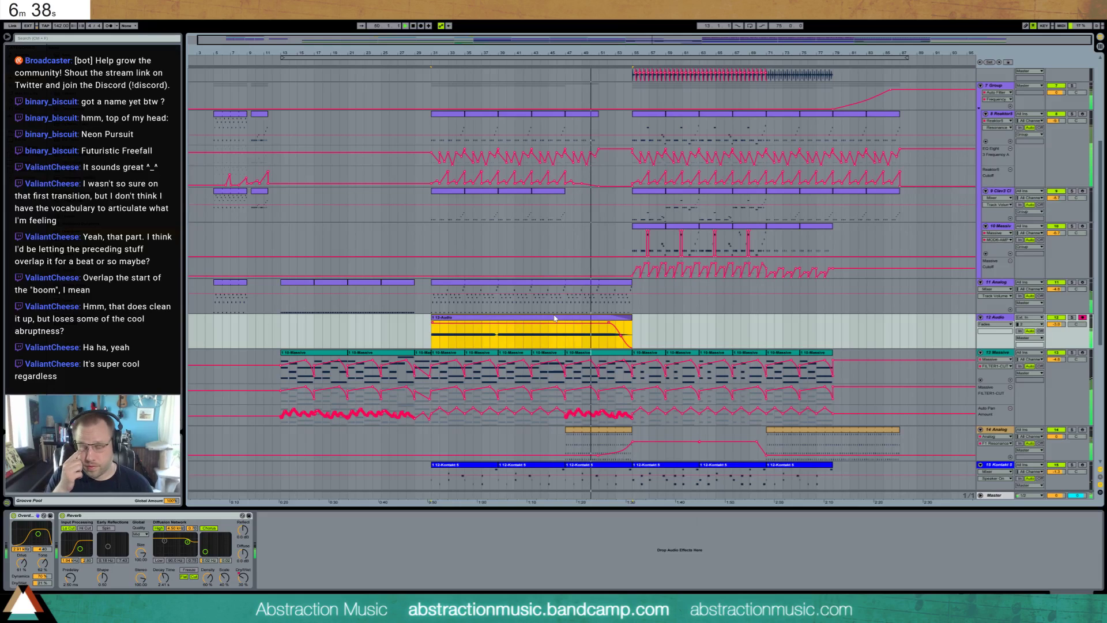
left_click(242, 577)
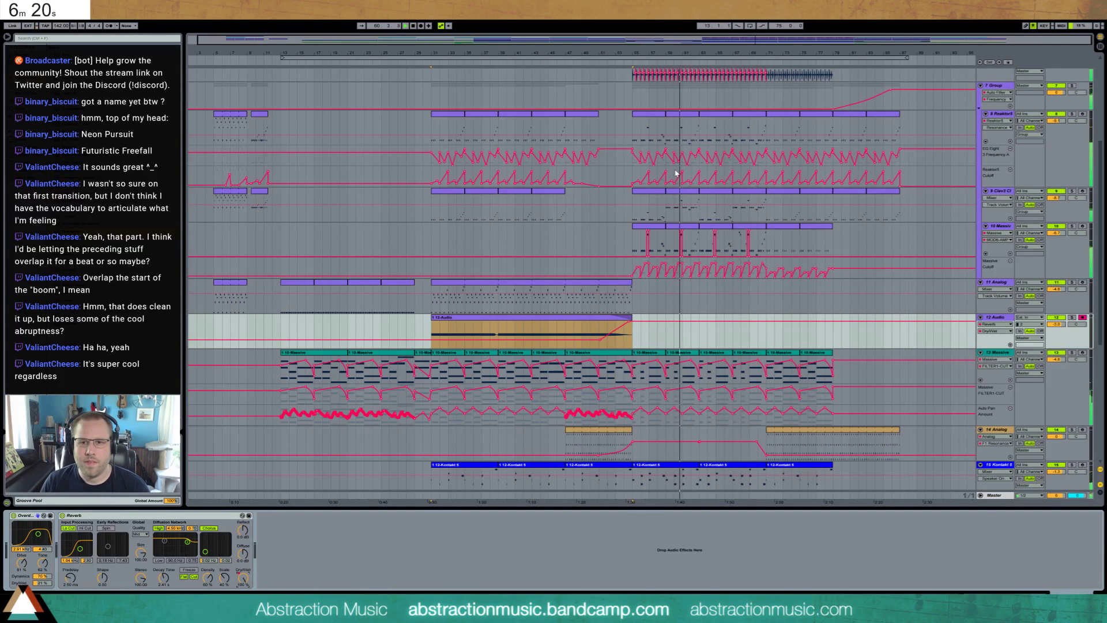
- Repeat a short slice of the drum loop just before bar 63 on the 5 Audio track and audition it
scroll(669, 173, "up", 5)
left_click_drag(788, 43, 784, 53)
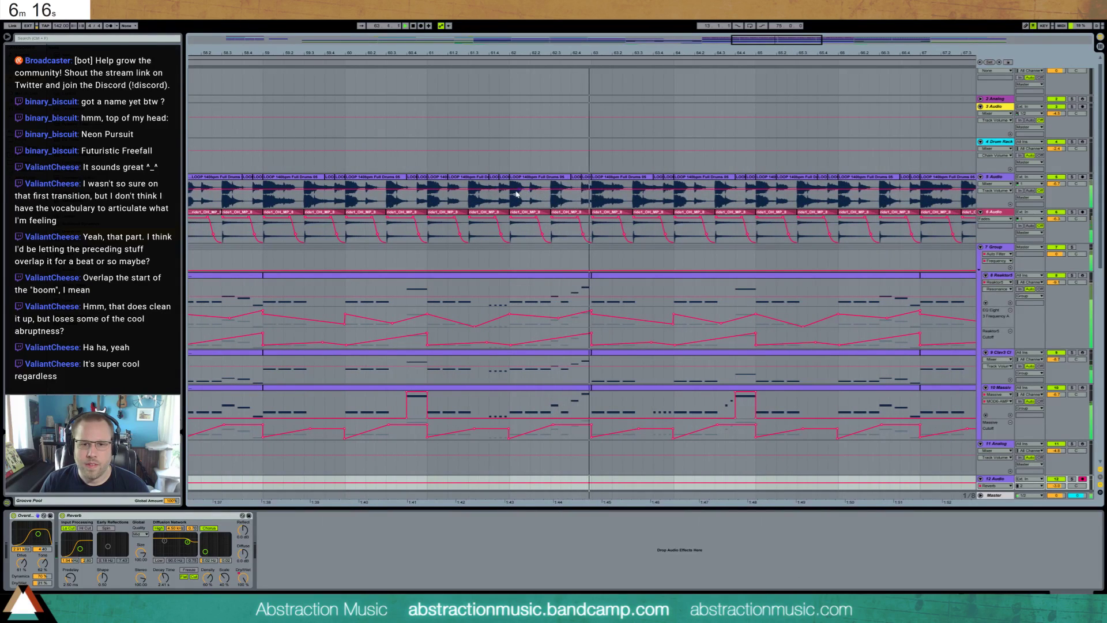
key("space")
left_click_drag(509, 193, 520, 195)
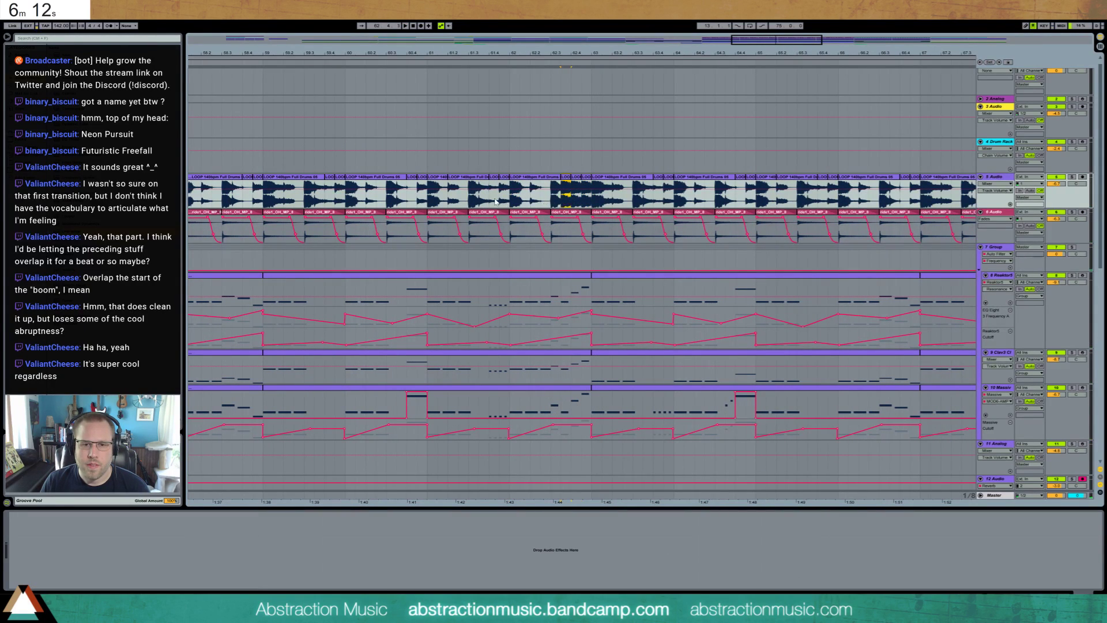
key("space")
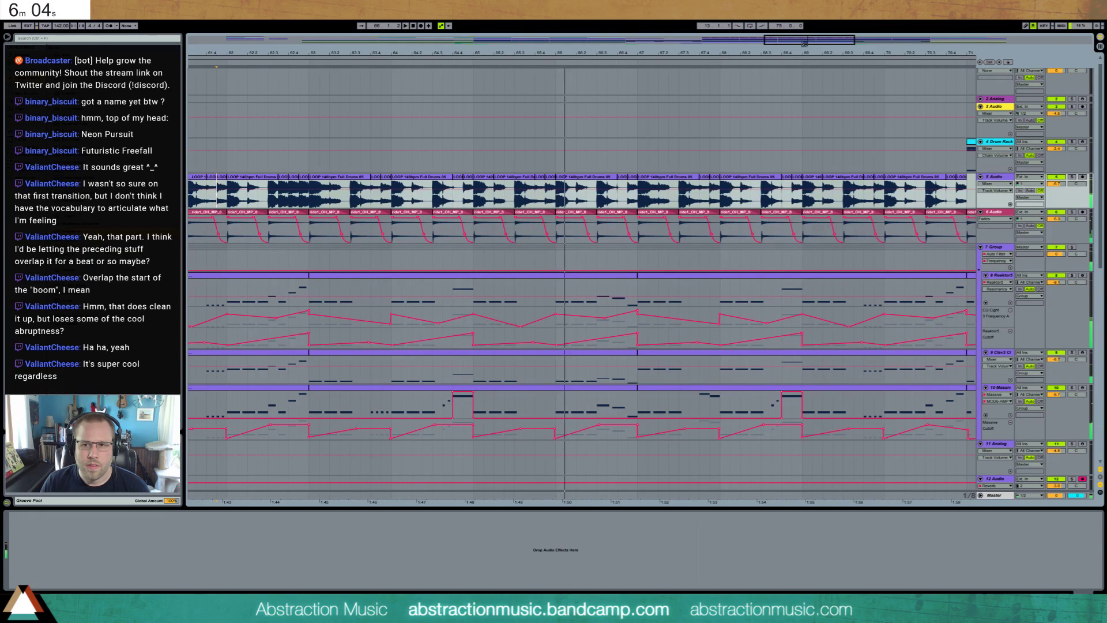
- Duplicate a short drum slice just before bar 69 on the 5 Audio track as a stutter and audition it
left_click_drag(805, 43, 805, 95)
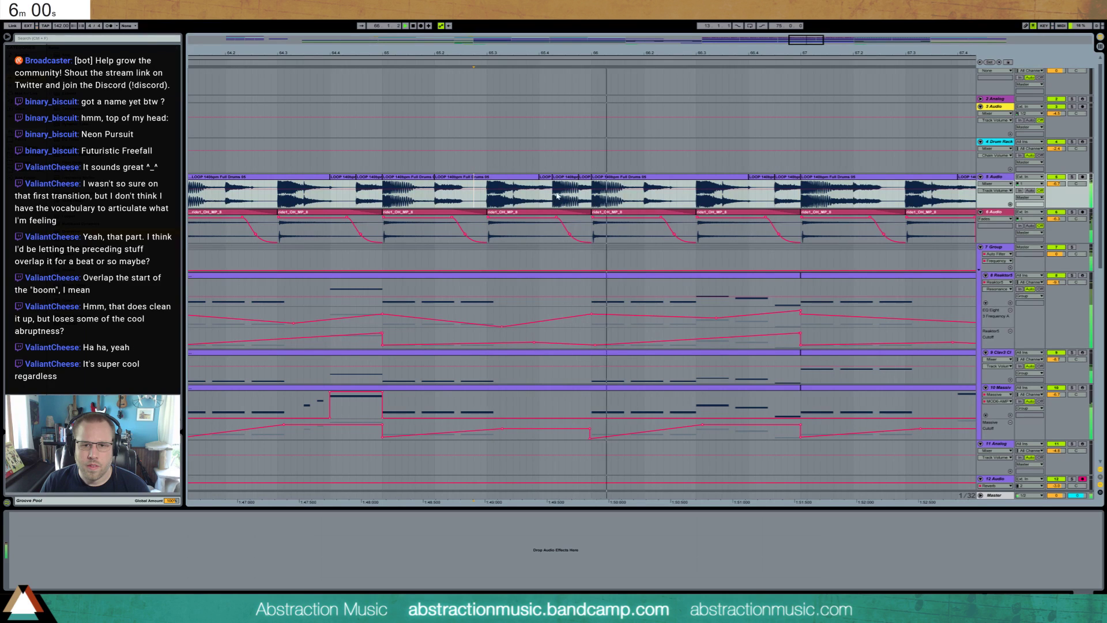
left_click_drag(810, 41, 829, 40)
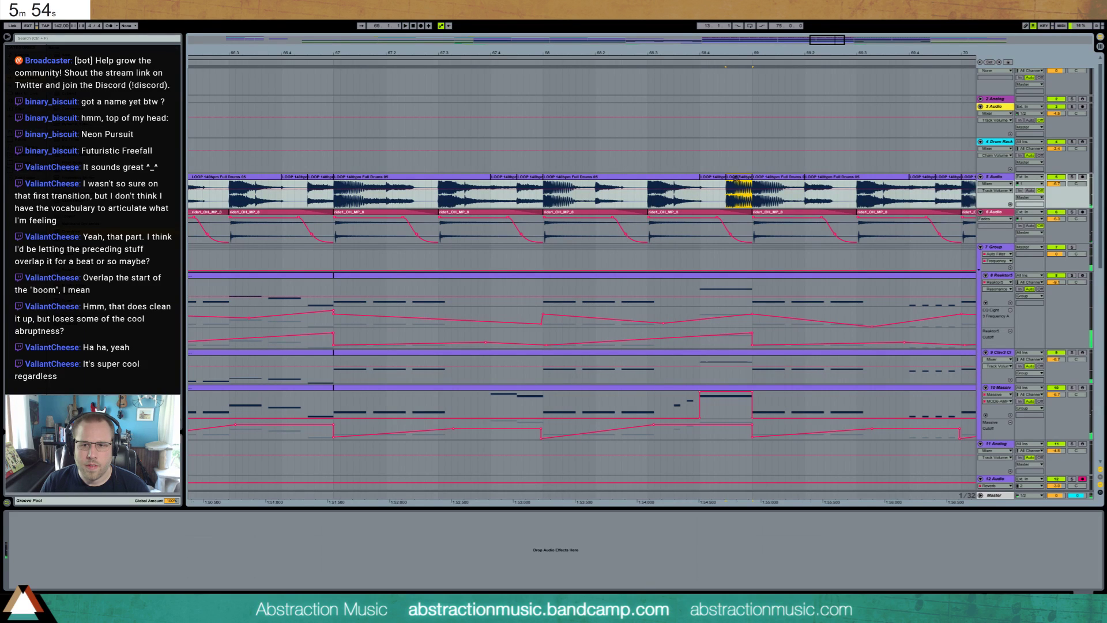
left_click_drag(739, 189, 727, 191)
key("ctrl+d")
left_click(588, 191)
key("space")
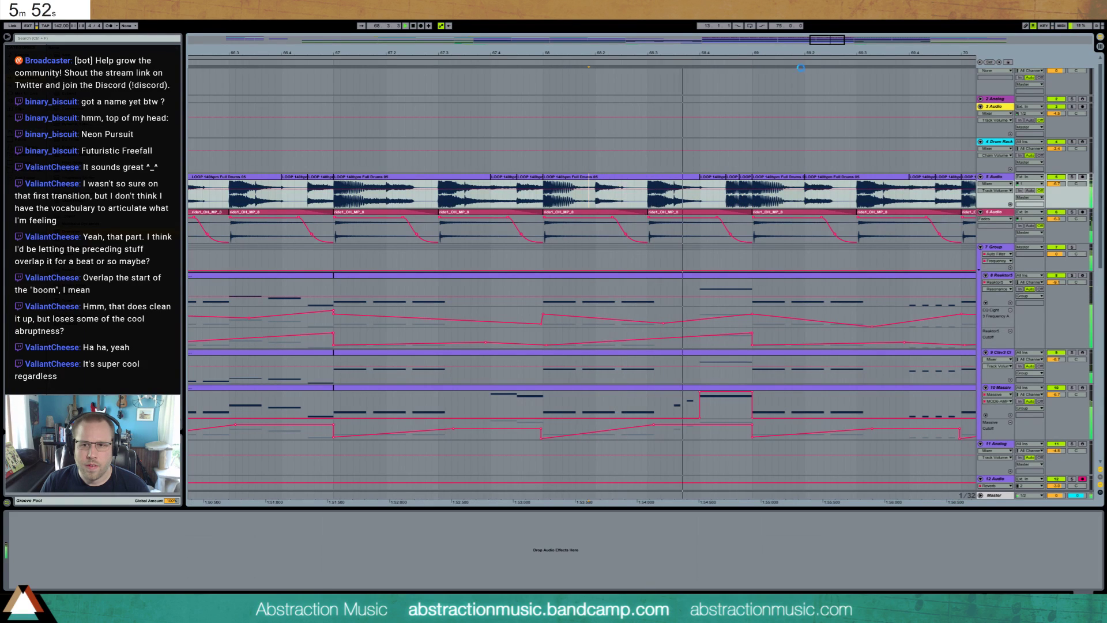
- Automate the Reverb's dry/wet on the 12 Audio track to fall from about bar 70 to bar 71
left_click_drag(811, 52, 802, 20)
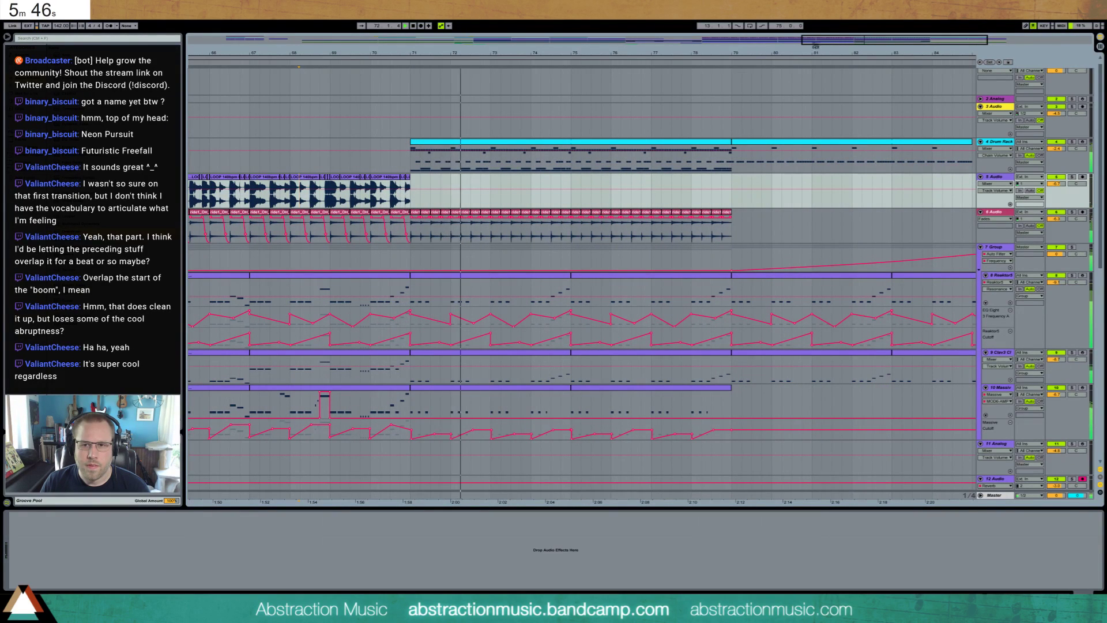
left_click_drag(815, 46, 812, 42)
key("minus")
scroll(593, 402, "down", 7)
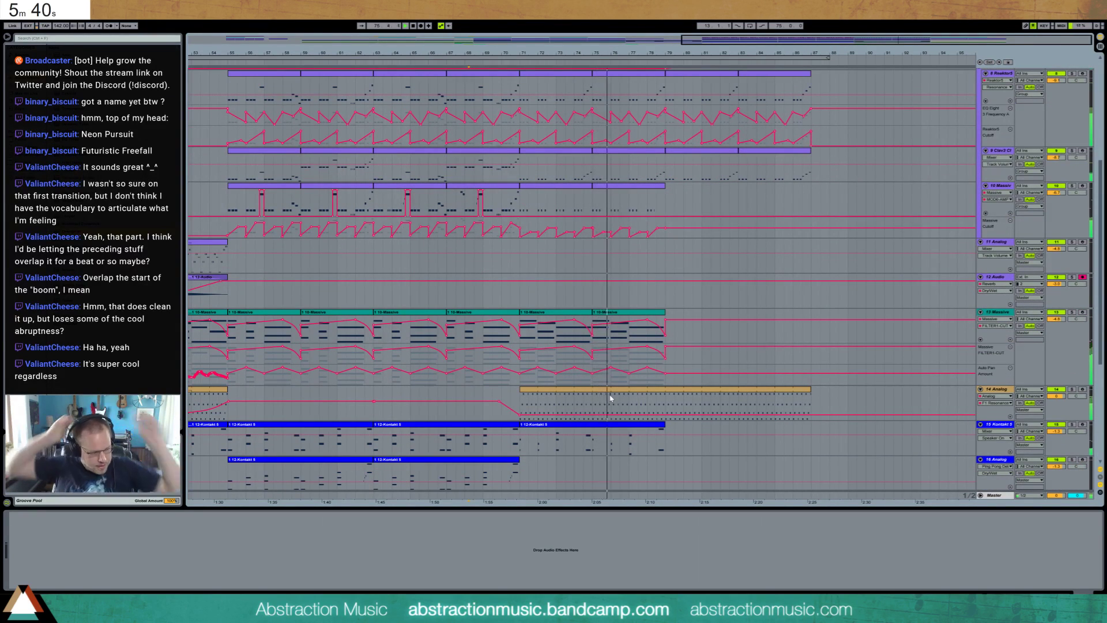
left_click(522, 294)
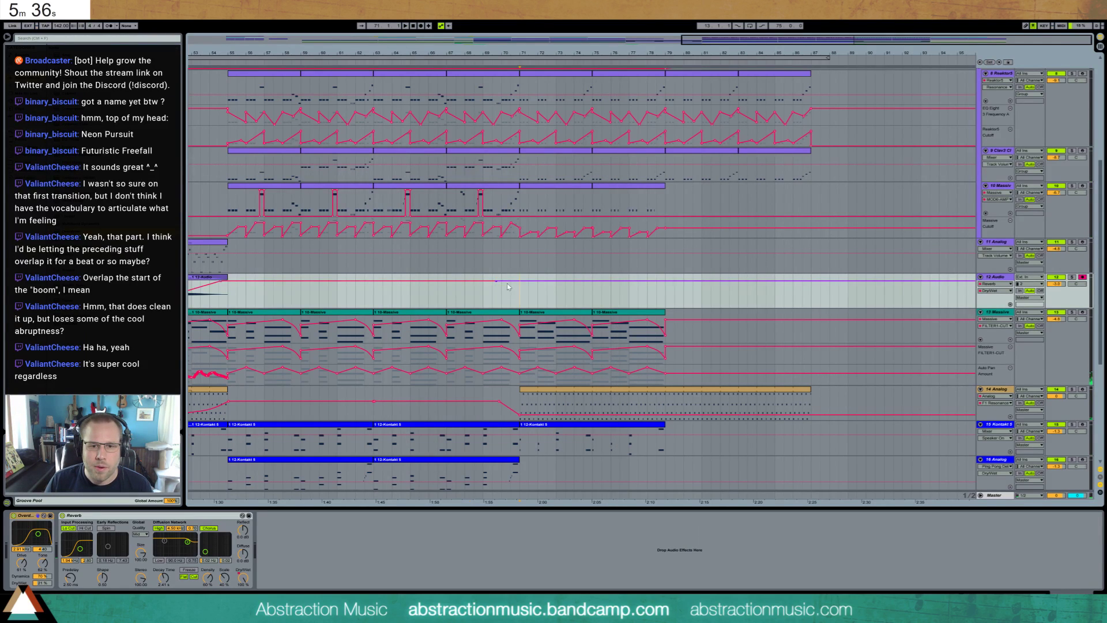
left_click_drag(508, 286, 521, 294)
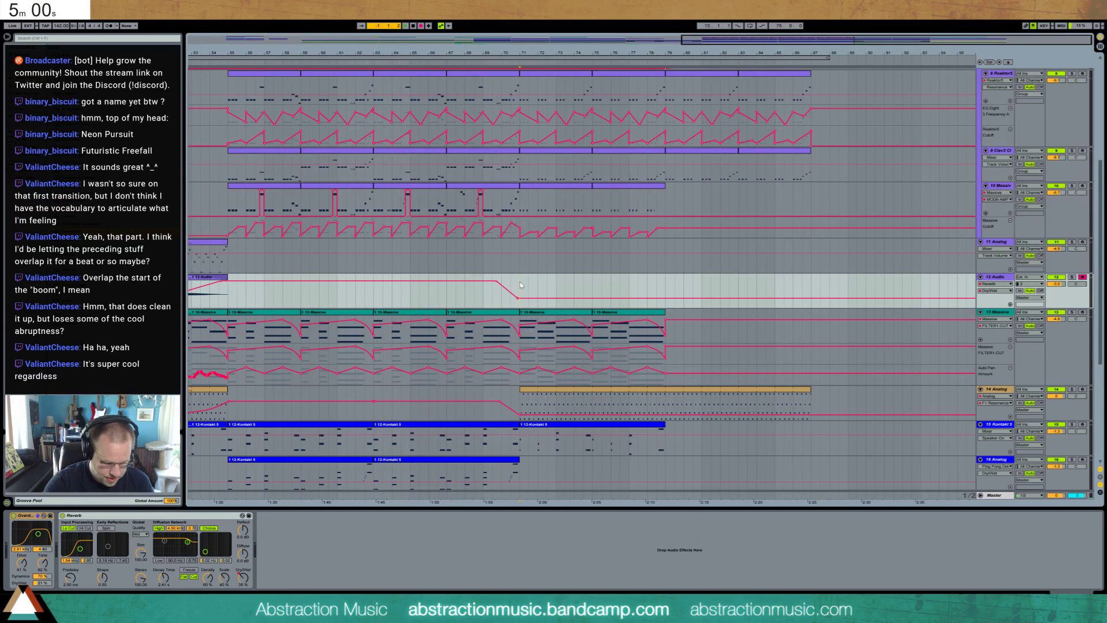
- Record a new part on the 12 Audio track from bar 71 to about bar 84, replacing the short first take
key("space")
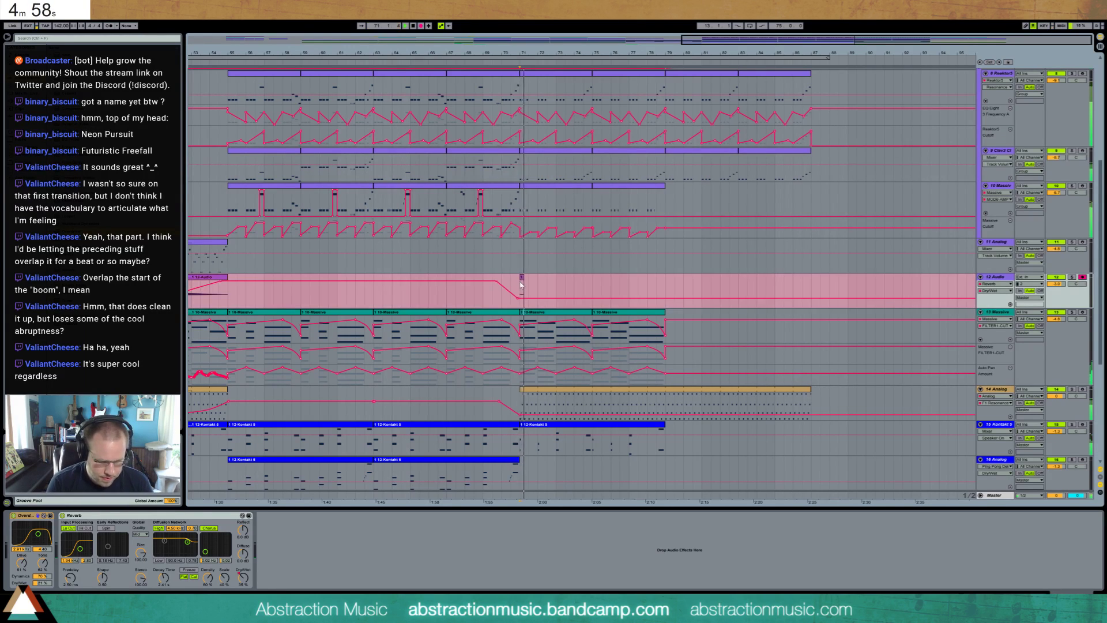
left_click(414, 26)
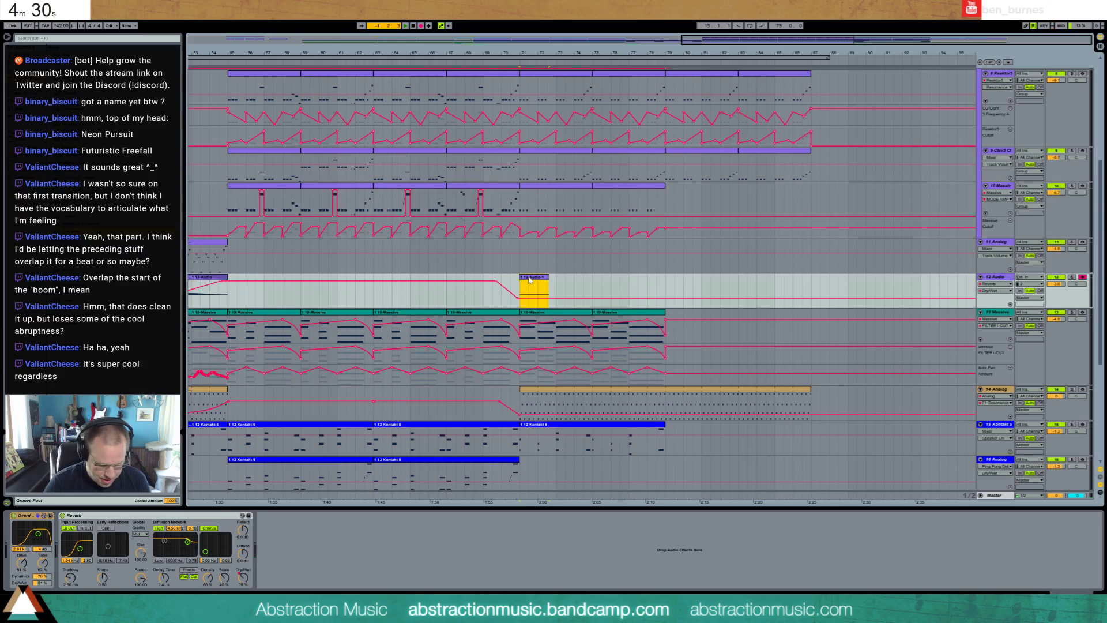
key("space")
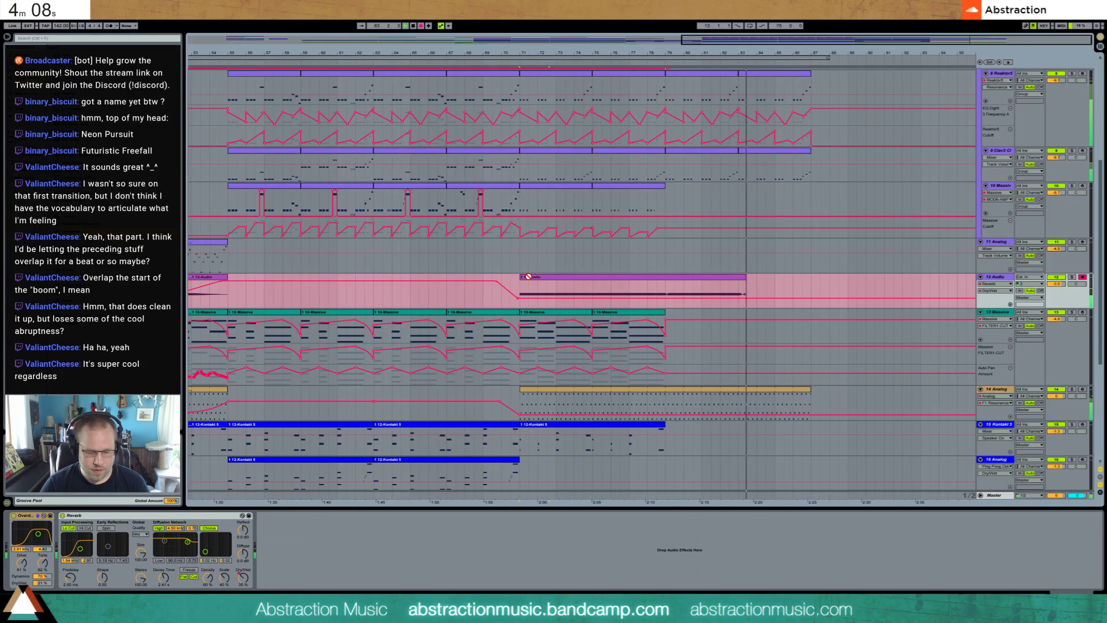
key("space")
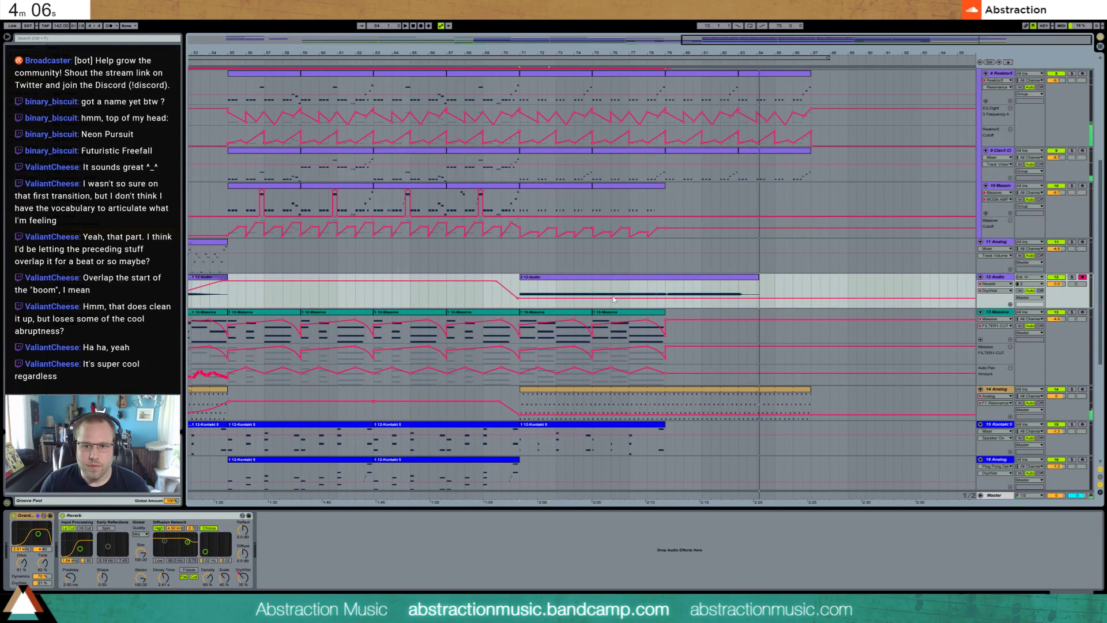
- Add warp markers around the note gap near bar 9 inside the new 12 Audio clip and pull the late note earlier
double_click(707, 281)
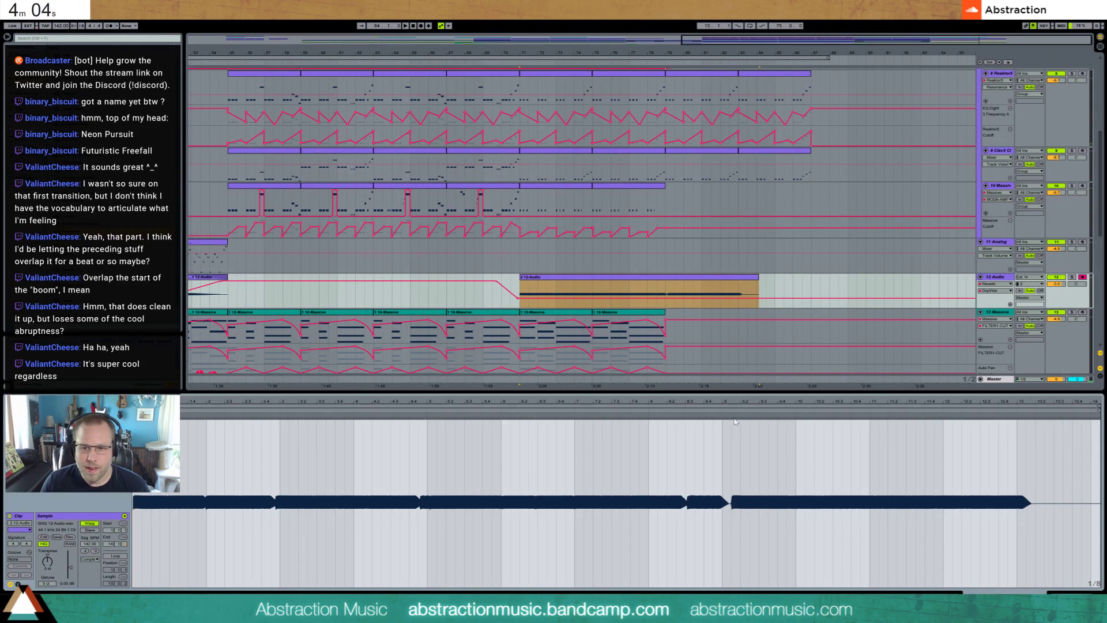
mouse_move(688, 415)
left_mouse_down()
mouse_move(723, 415)
mouse_move(693, 415)
mouse_move(738, 401)
mouse_move(723, 357)
left_mouse_up()
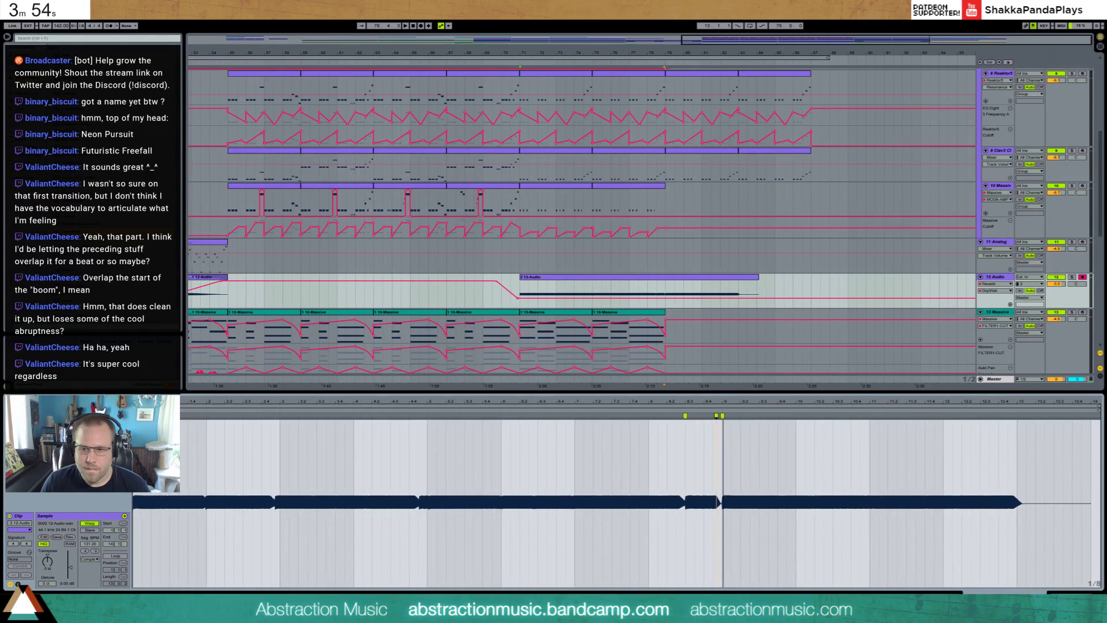
- Raise the Reverb's dry/wet from about bar 81 to bar 83 and trim the new 12 Audio clip there with a fade-out
left_click(701, 298)
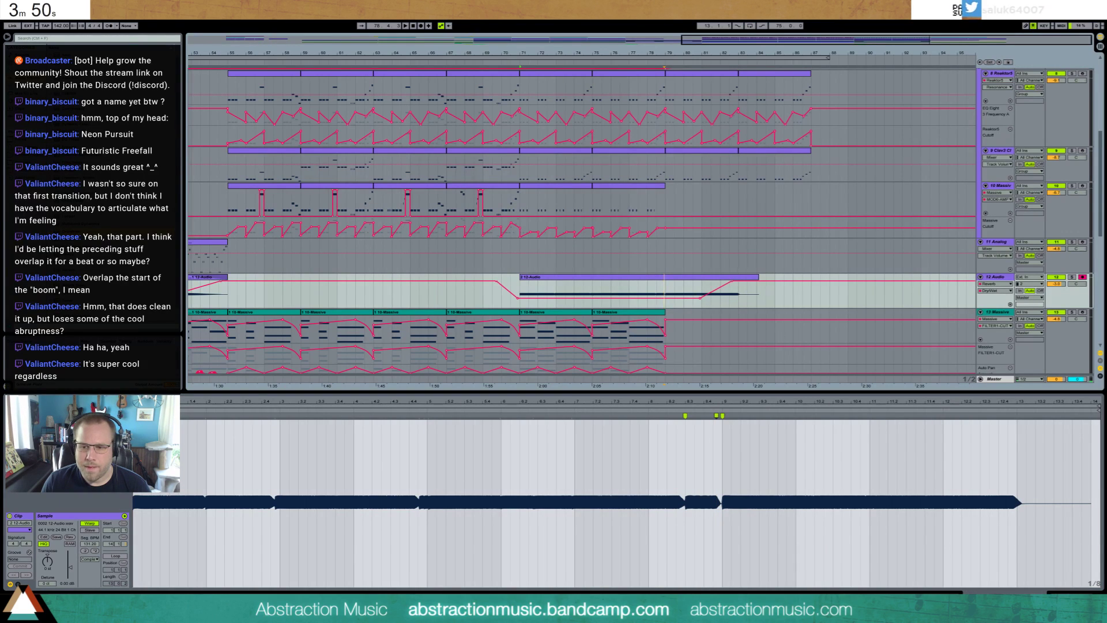
left_click_drag(757, 278, 746, 280)
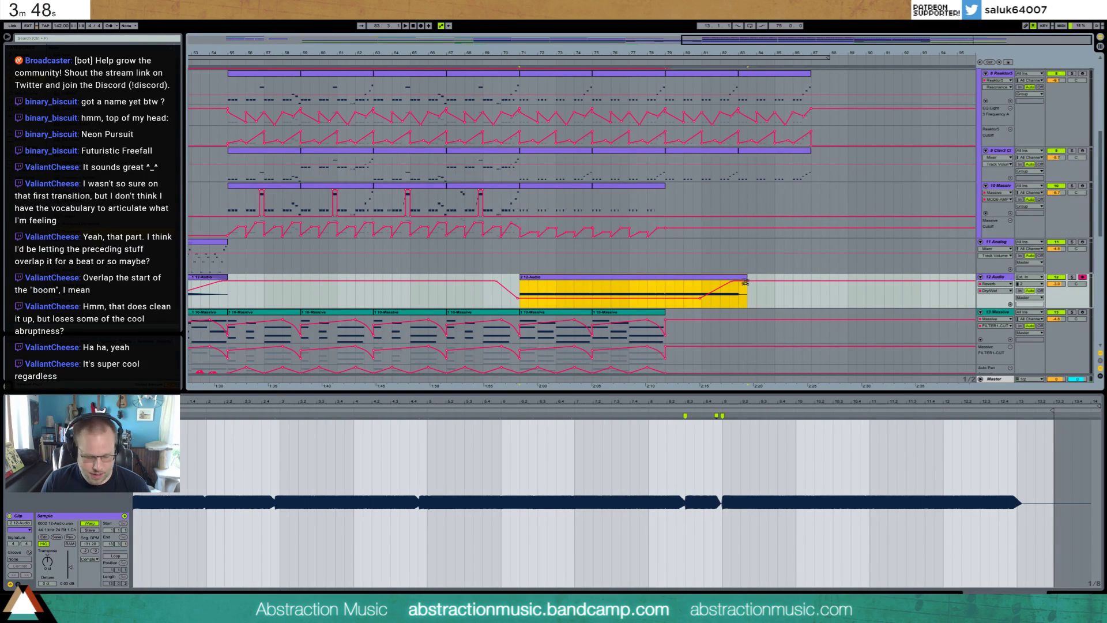
key("ctrl+alt+f")
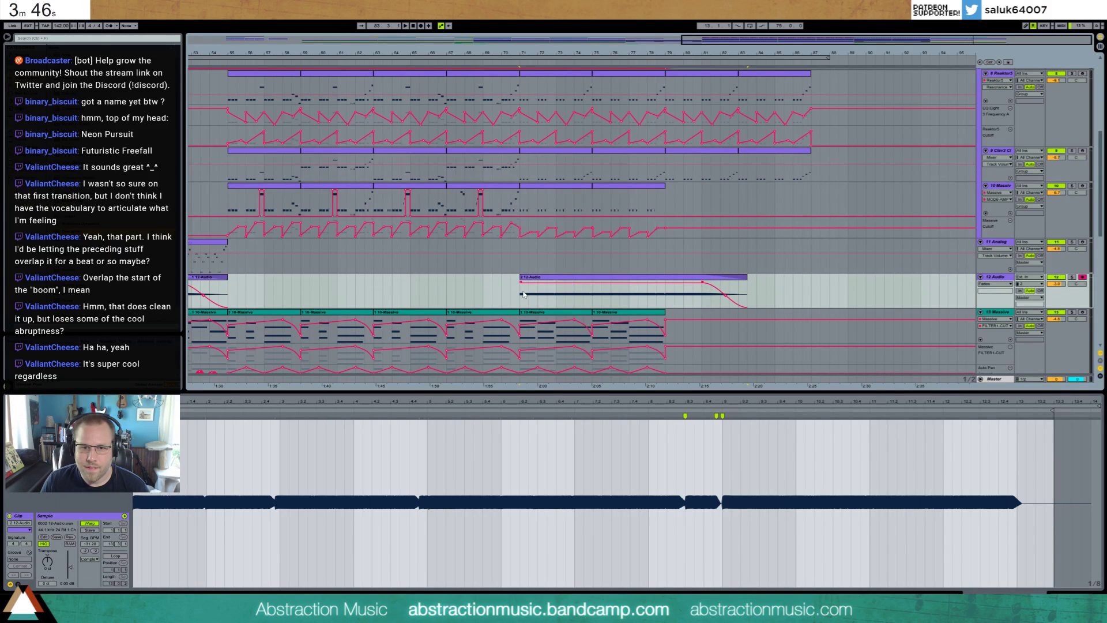
key("shift+Tab")
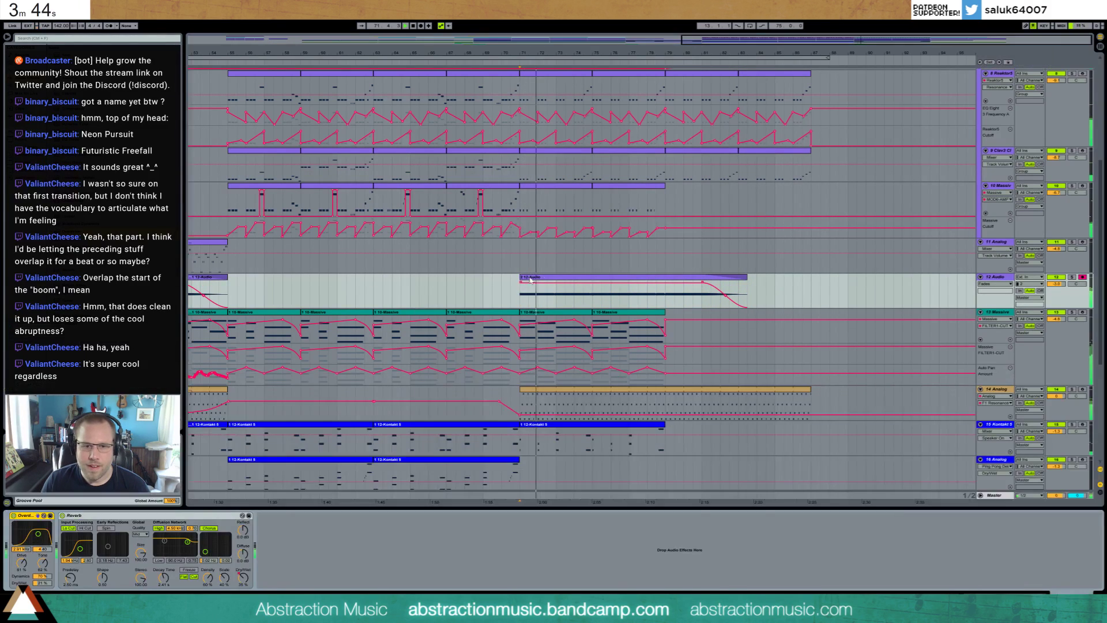
- Audition the new 12 Audio clip against the arrangement and slightly adjust its clip gain
double_click(565, 281)
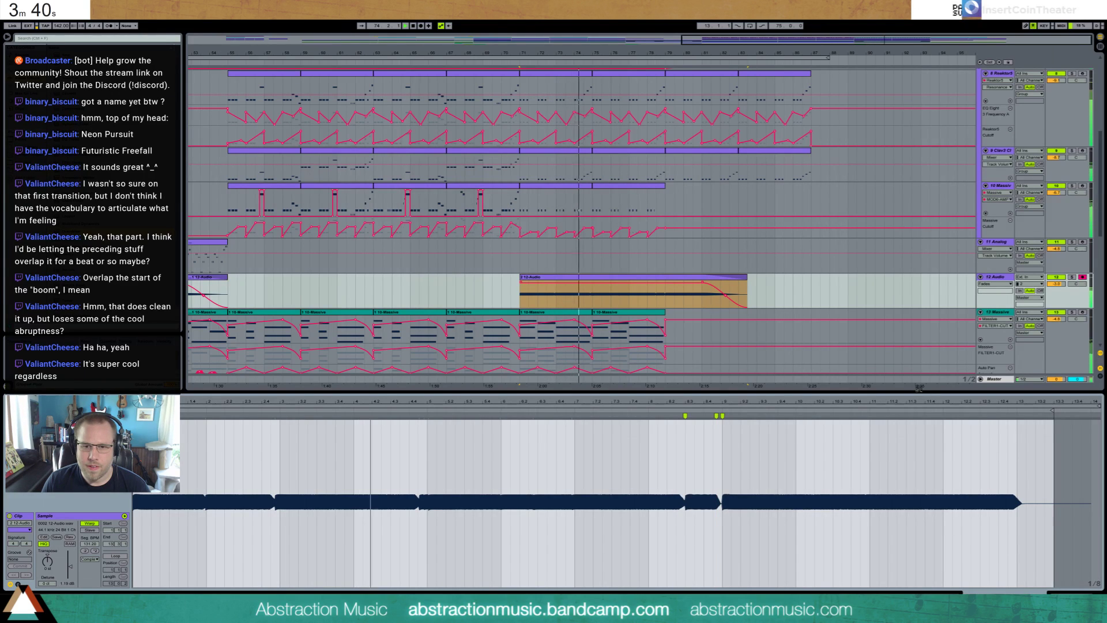
key("shift+Tab")
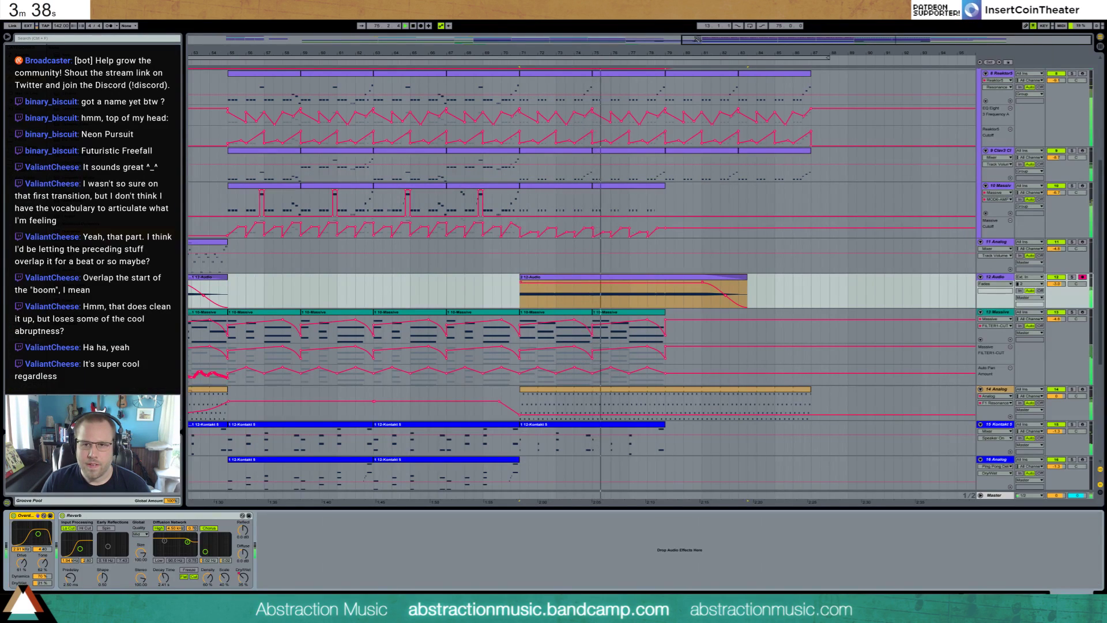
key("minus")
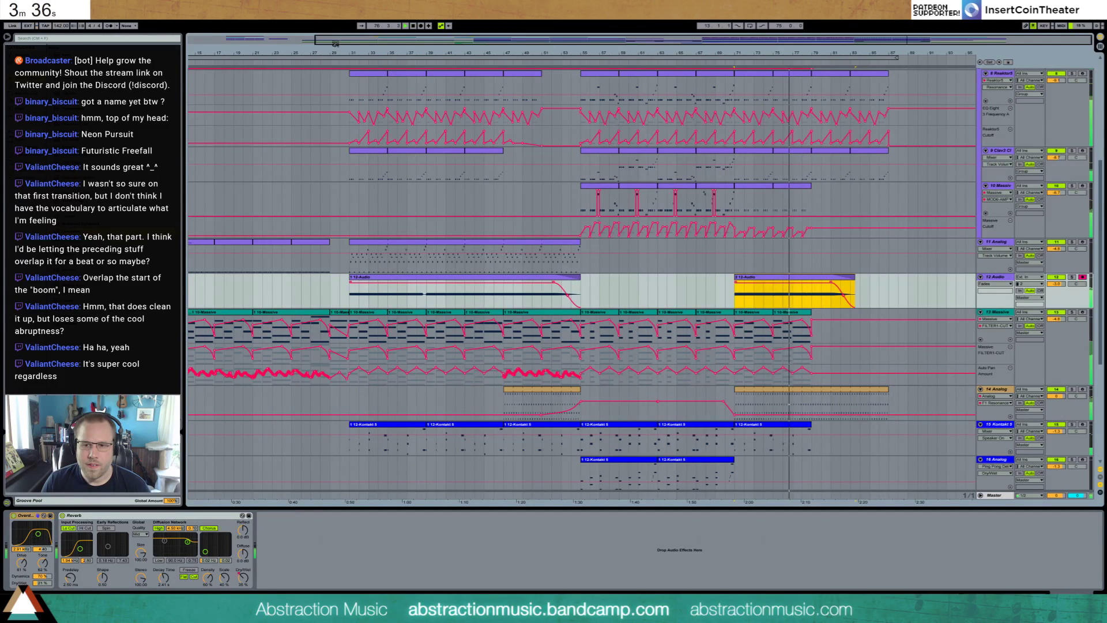
double_click(799, 282)
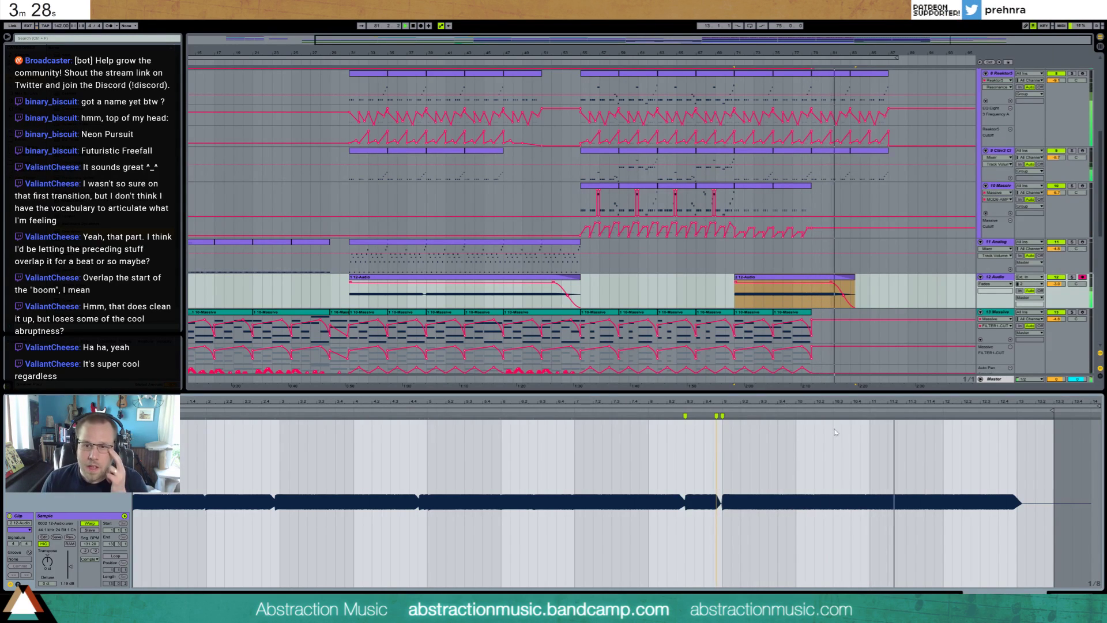
left_click_drag(70, 566, 71, 571)
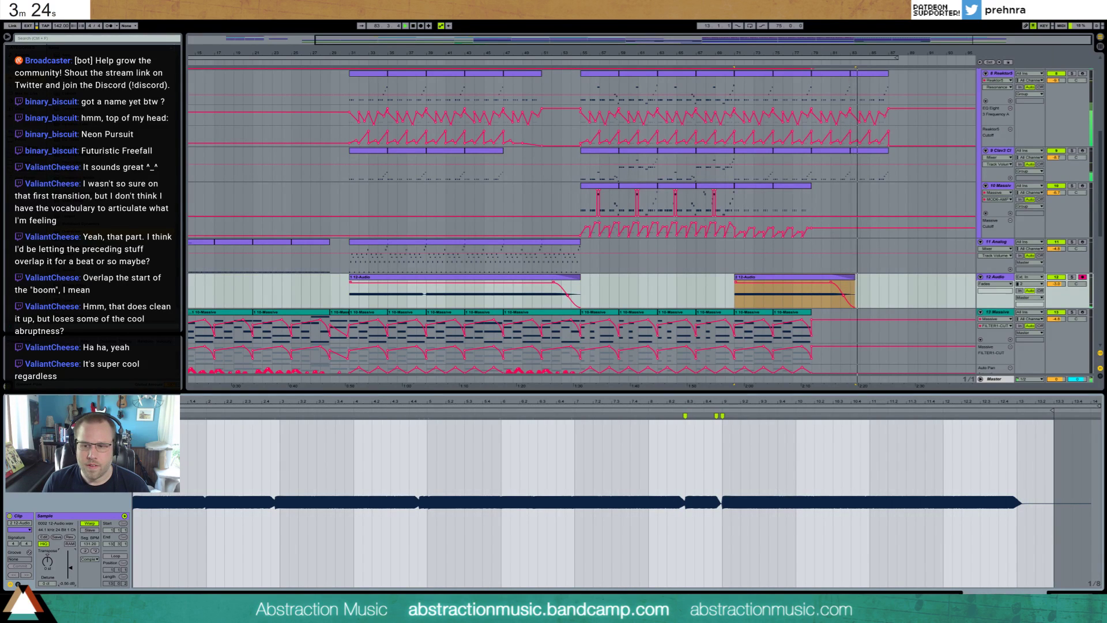
- Automate the Reverb's decay time on the 12 Audio track to rise from about bar 81 to bar 82 and audition it
left_click(1070, 592)
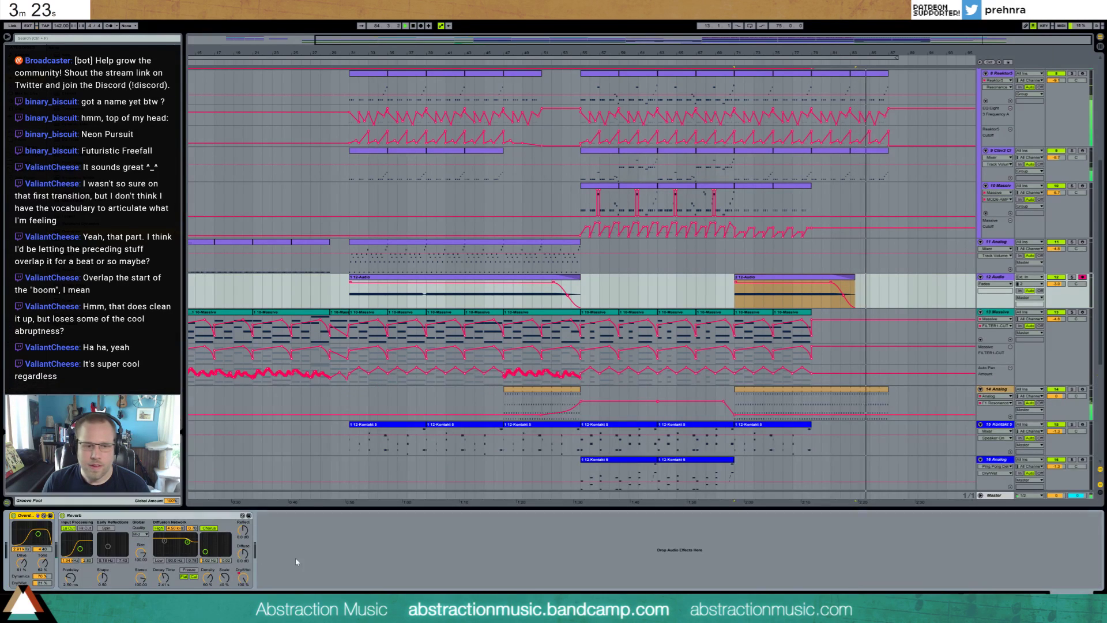
left_click(164, 578)
left_click(825, 295)
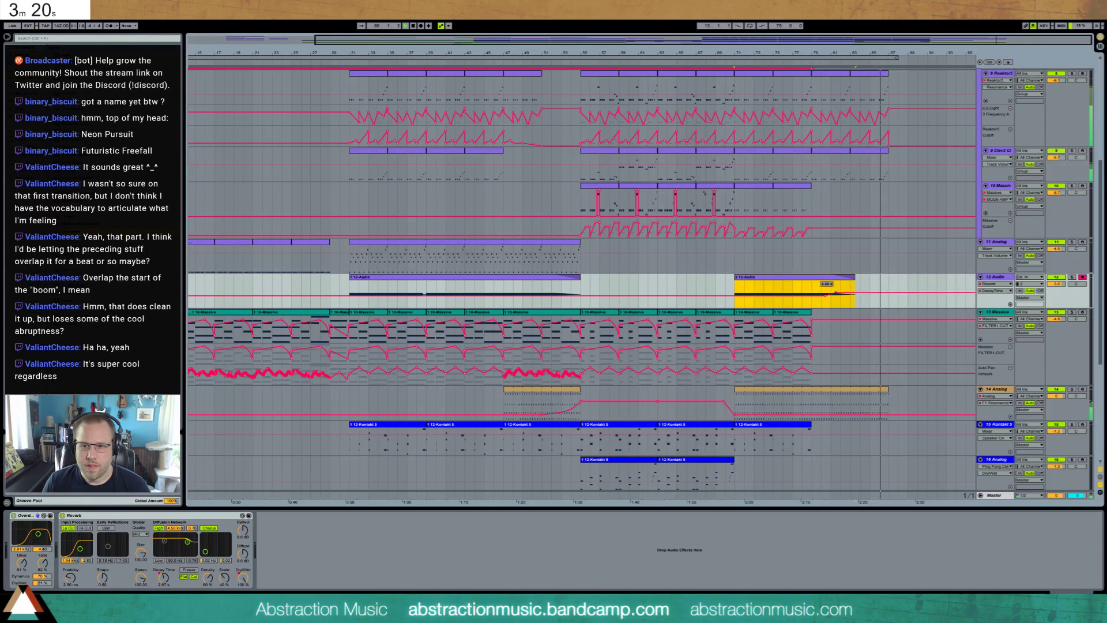
left_click_drag(843, 295, 842, 287)
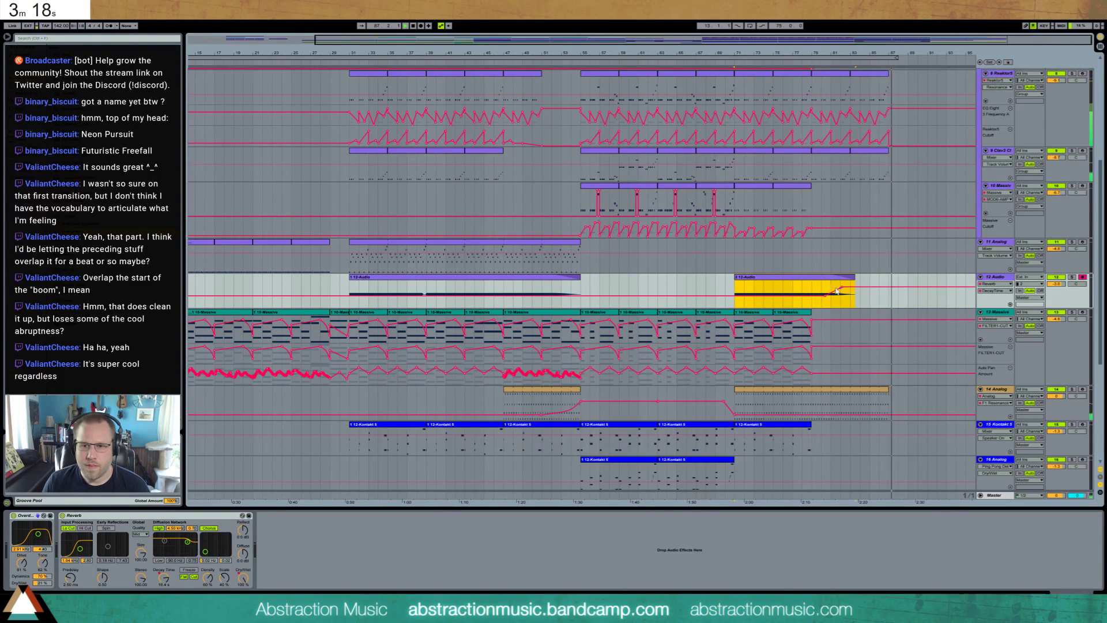
key("space")
left_click(823, 289)
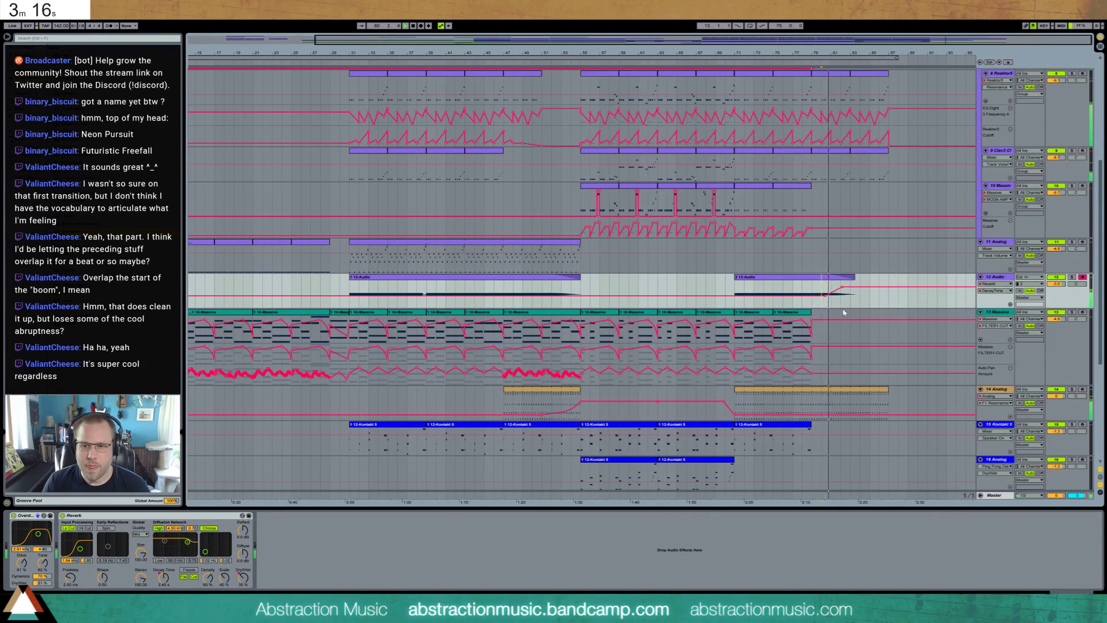
mouse_move(843, 290)
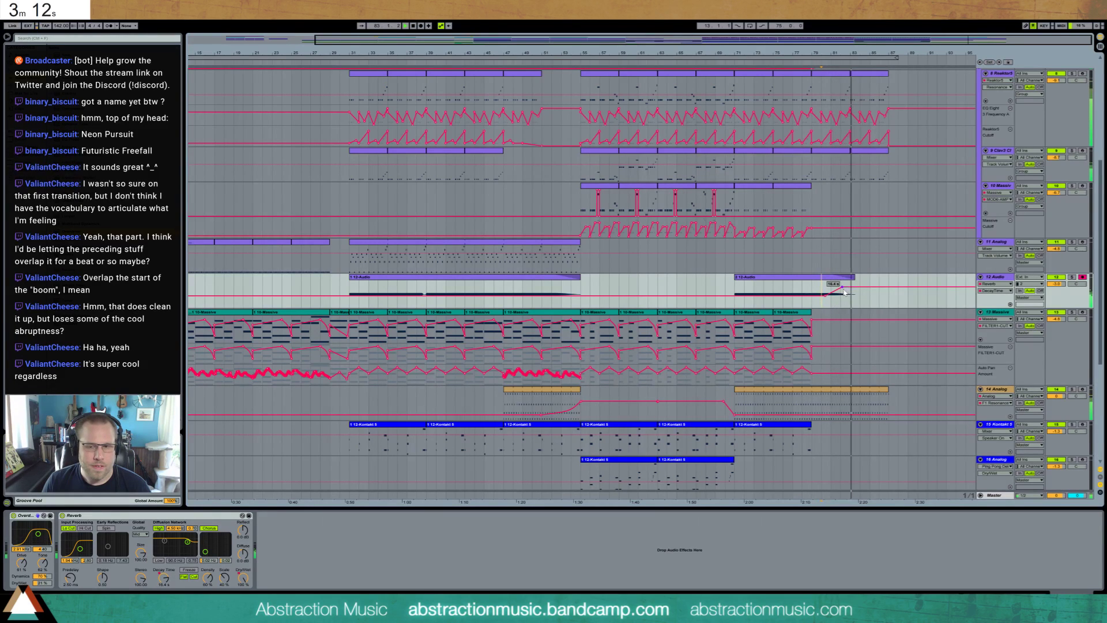
- Shape the 12 Audio track's Reverb decay automation to hold high until about bar 86 and fall back by about bar 88
double_click(957, 55)
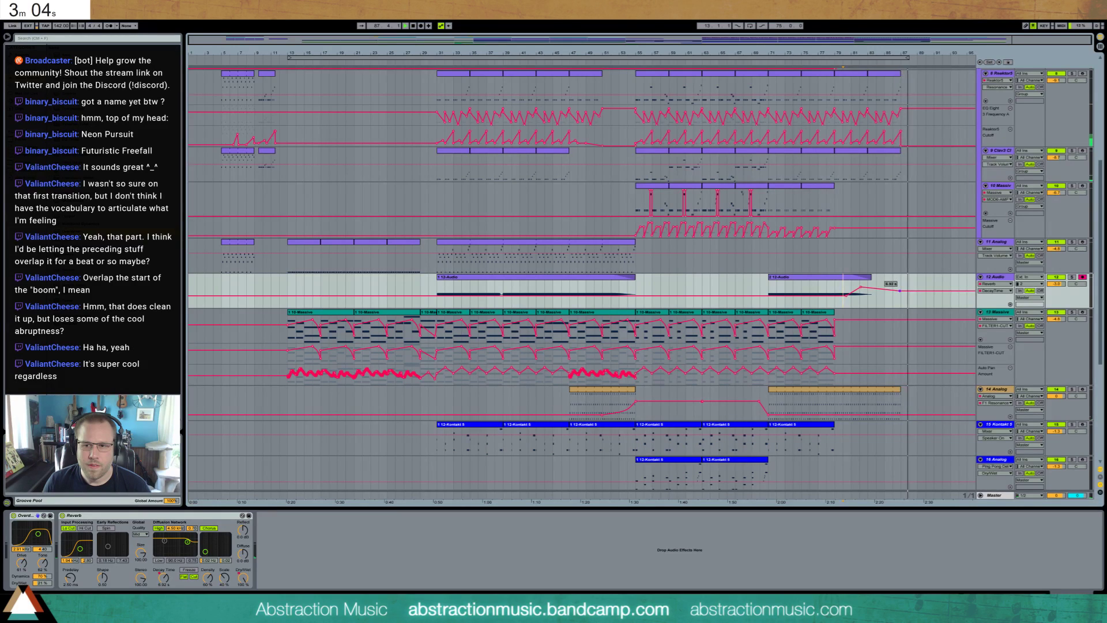
left_click(908, 291)
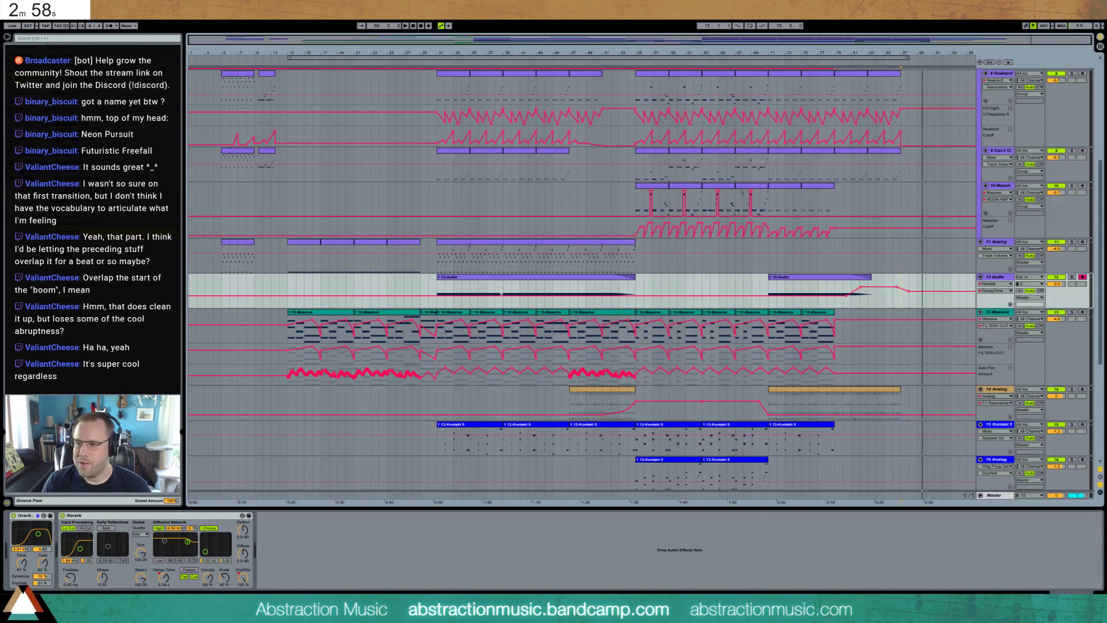
- Switch to the browser and close the countdown timer page, confirming to leave it
key("alt+Tab")
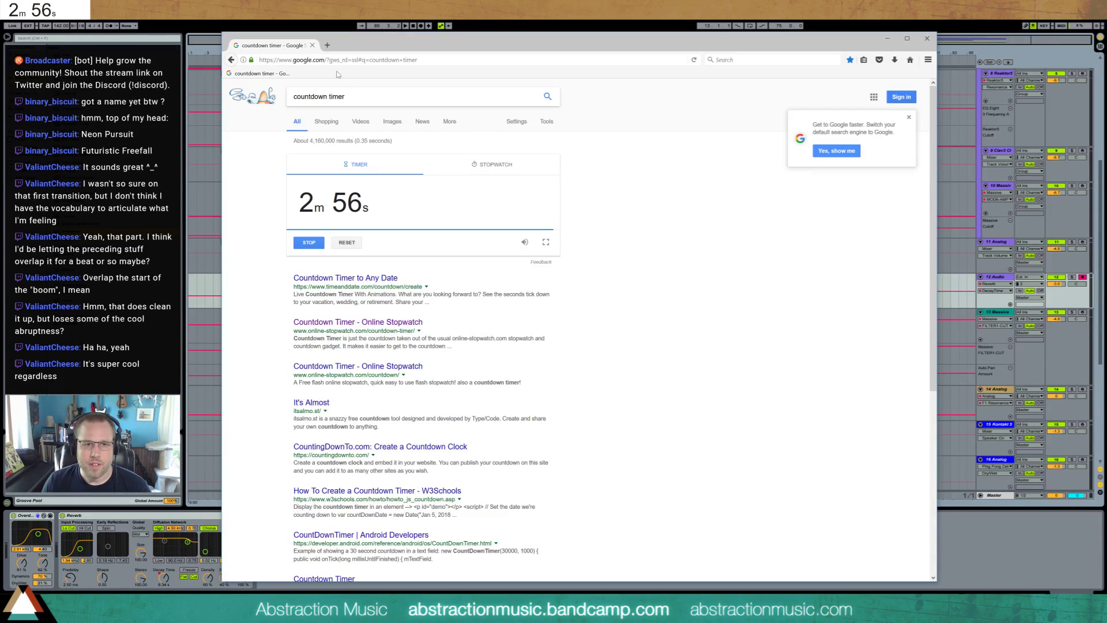
left_click(312, 45)
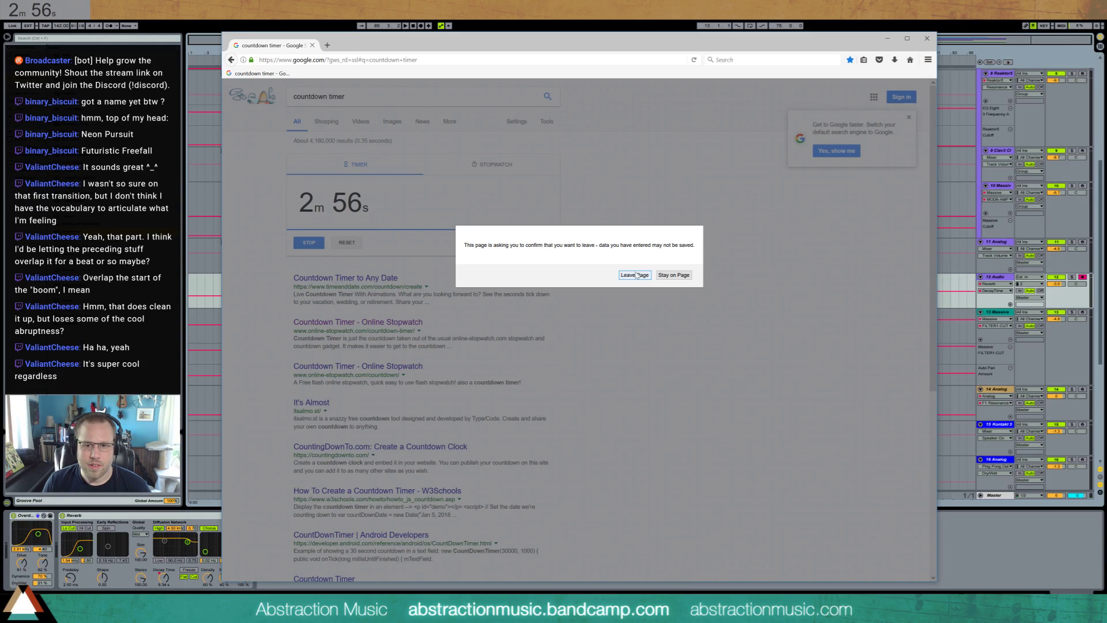
left_click(637, 276)
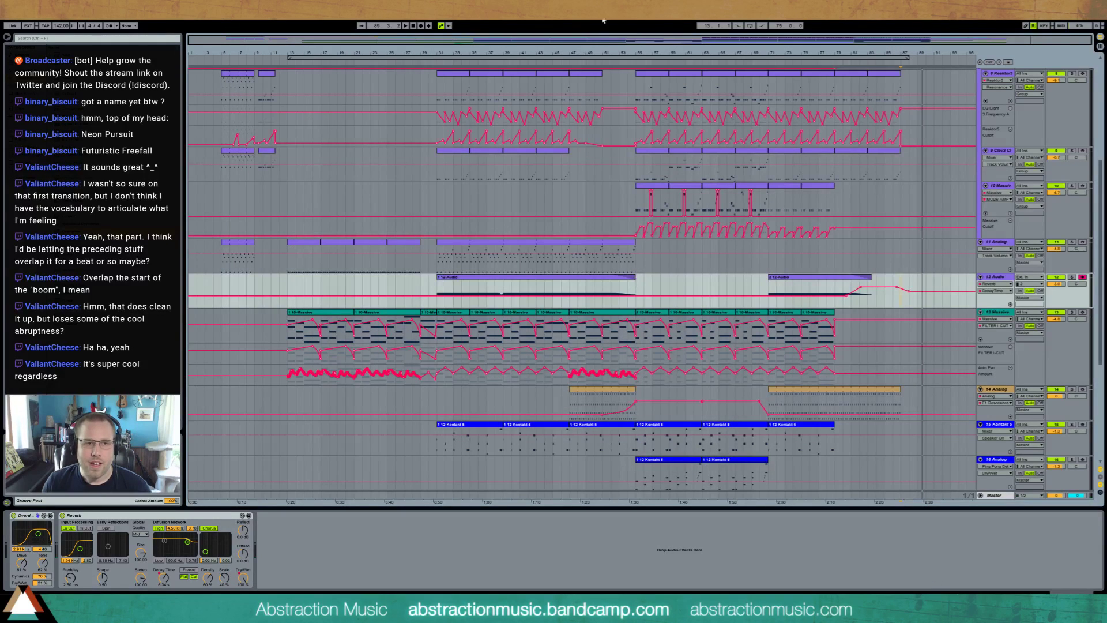
- Audition the intro section from bar 5 and play the main arrangement from bar 13
key("space")
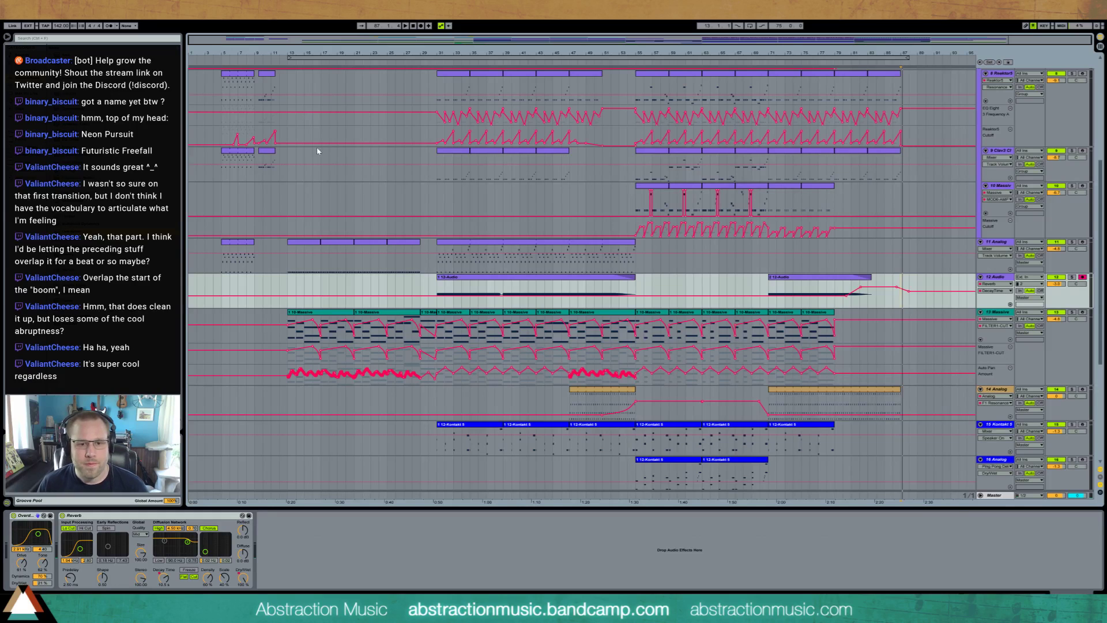
scroll(318, 151, "up", 8)
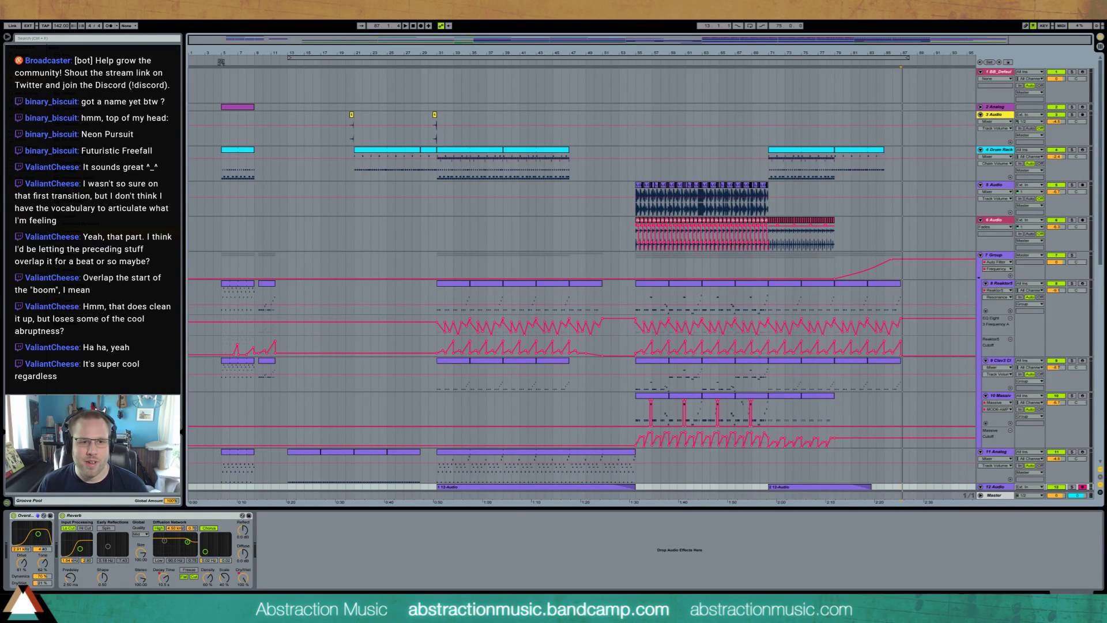
left_click(220, 62)
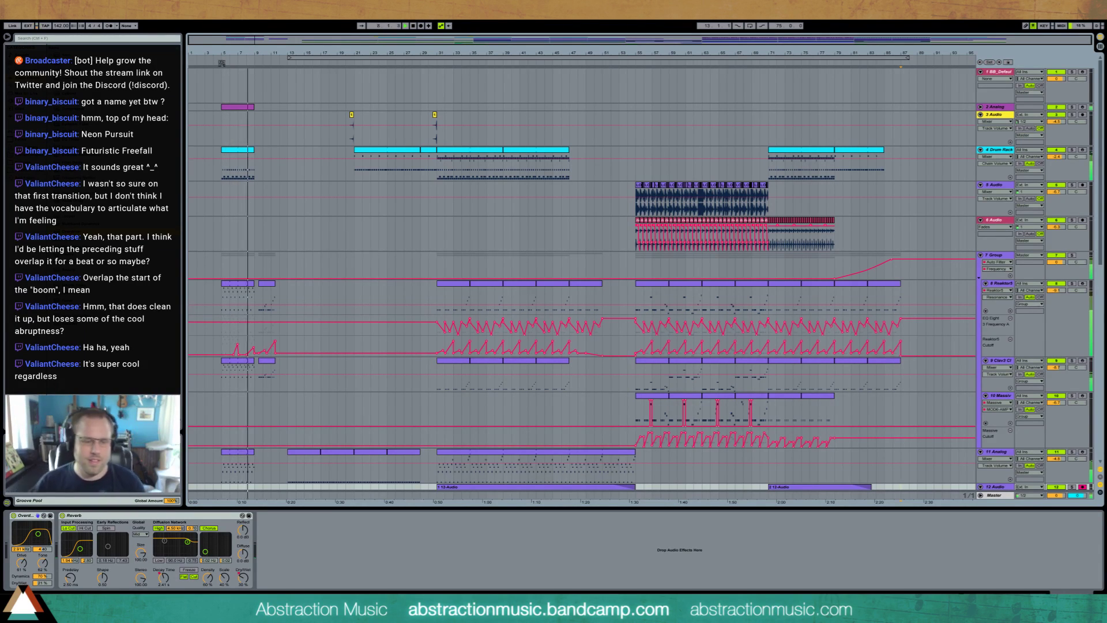
scroll(322, 313, "down", 4)
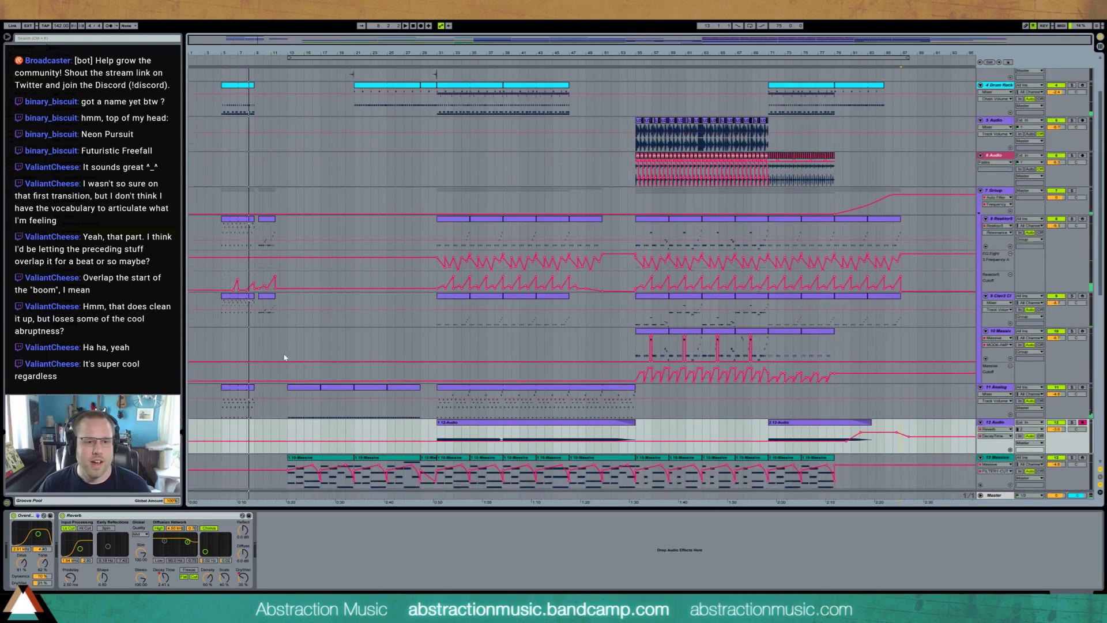
left_click(291, 383)
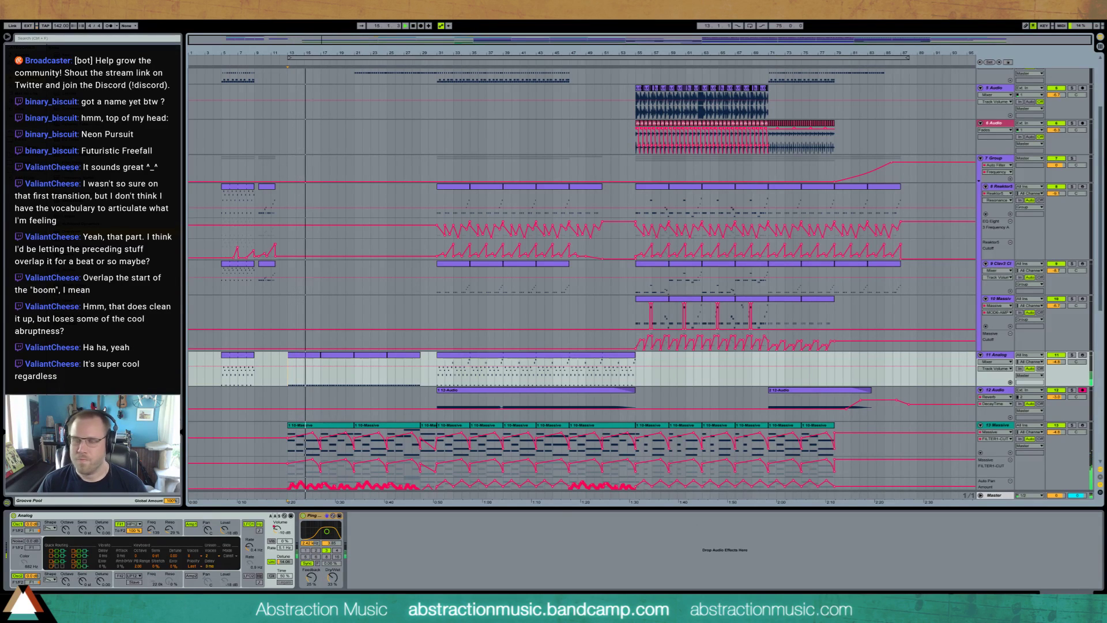
- Collapse the lanes of the 3 Audio to 12 Audio tracks, including the group track and the tracks inside it
scroll(895, 235, "up", 4)
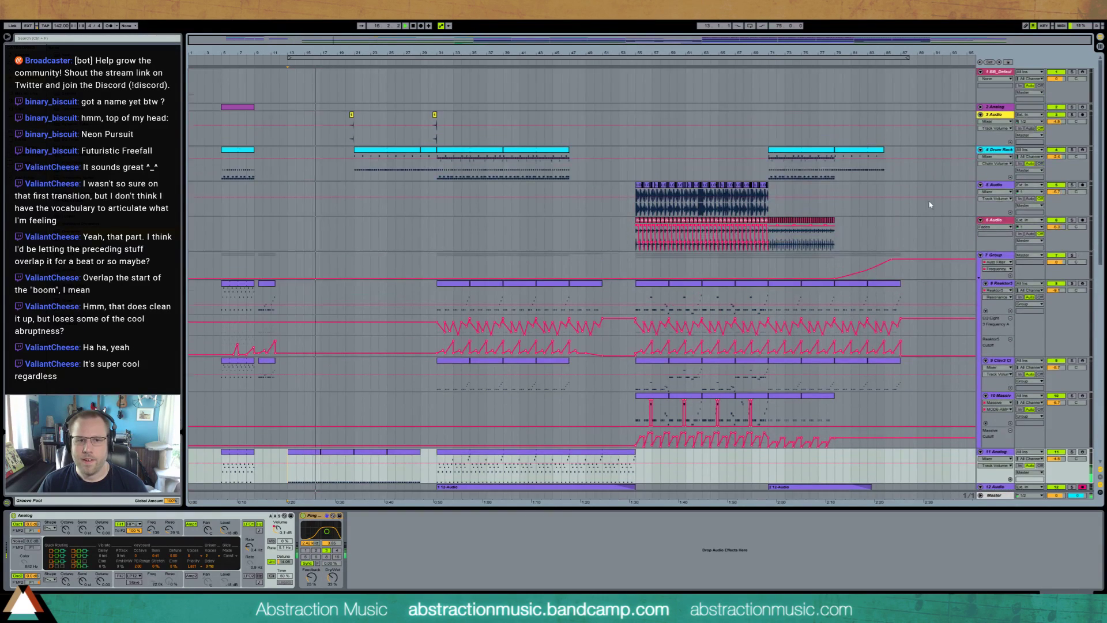
left_click(980, 115)
left_click(980, 123)
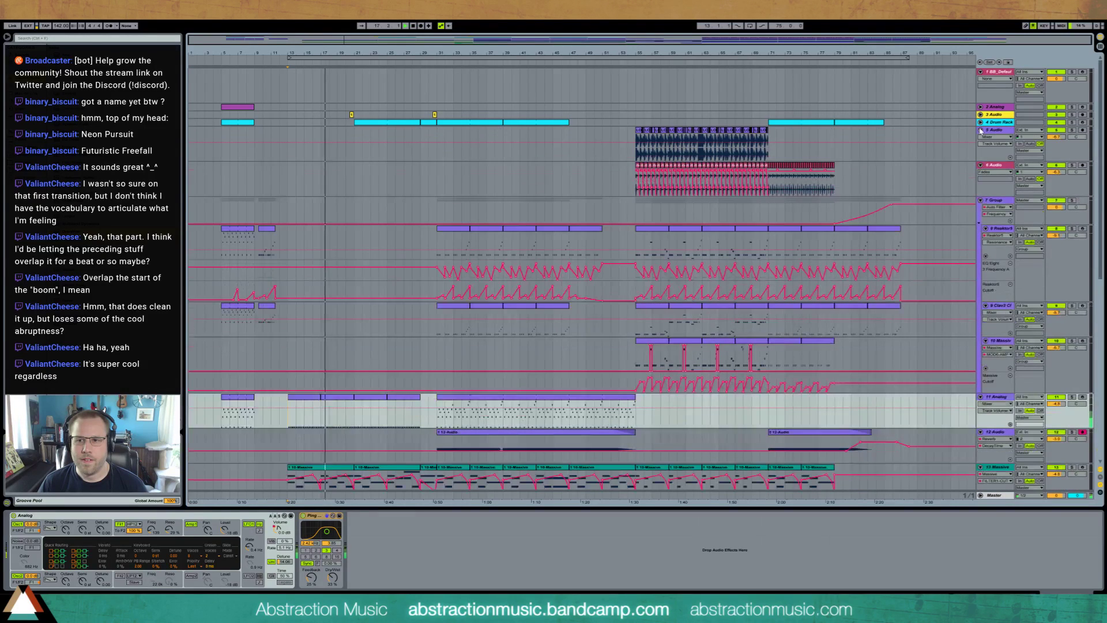
left_click(980, 130)
left_click(981, 137)
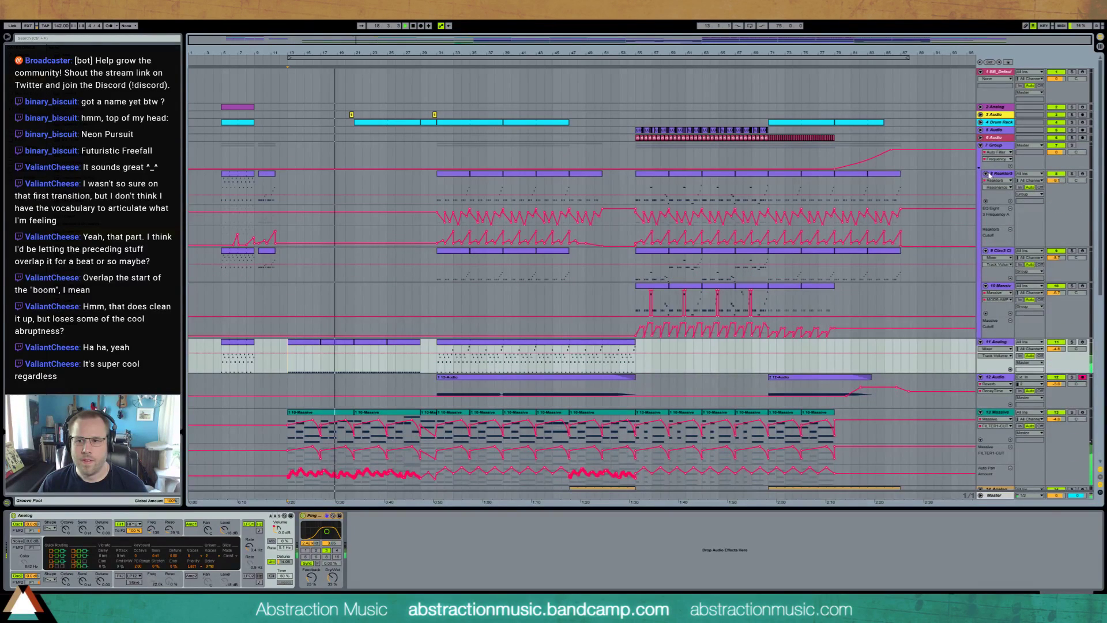
left_click(986, 173)
left_click(985, 181)
left_click(985, 188)
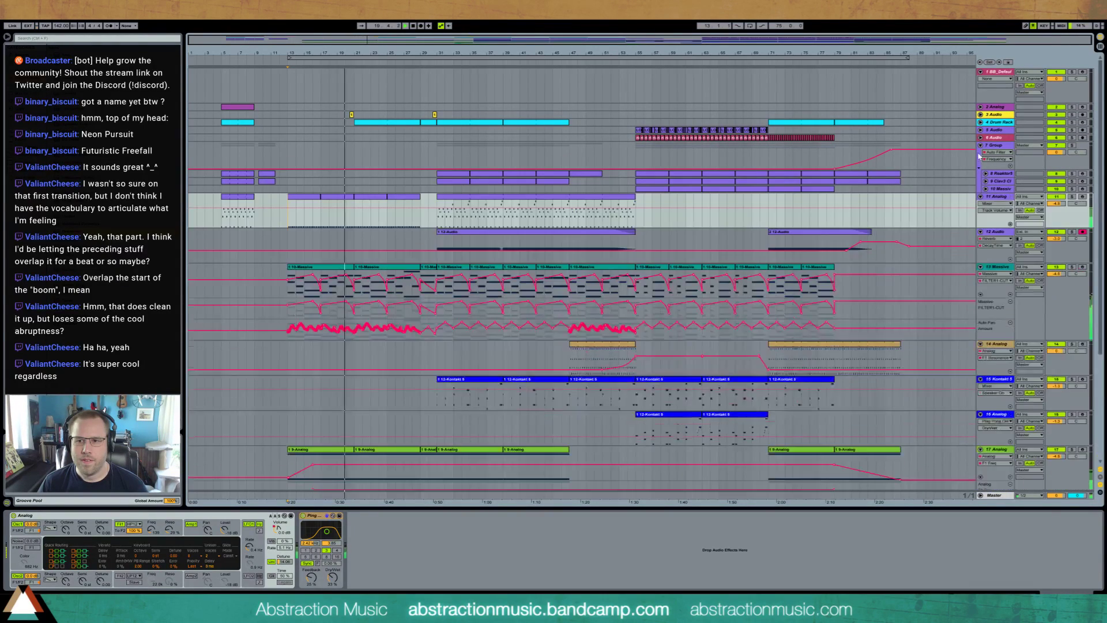
left_click(981, 144)
left_click(980, 153)
left_click(981, 160)
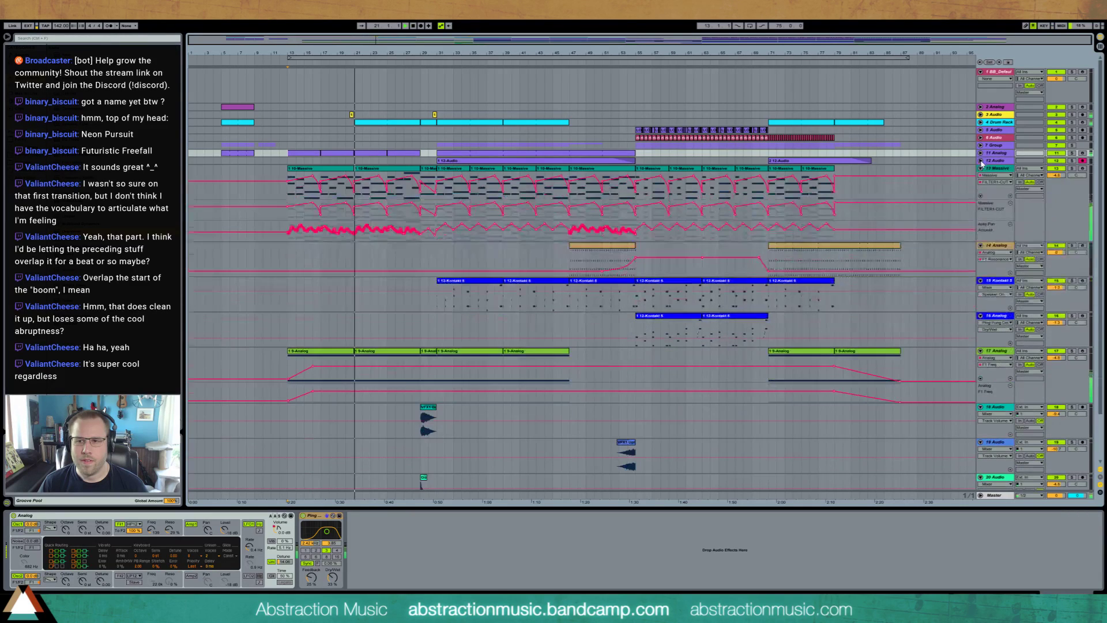
- Collapse the lanes of the 13 Massive to 21 Audio tracks for a compact overview of the arrangement
left_click(981, 168)
left_click(980, 176)
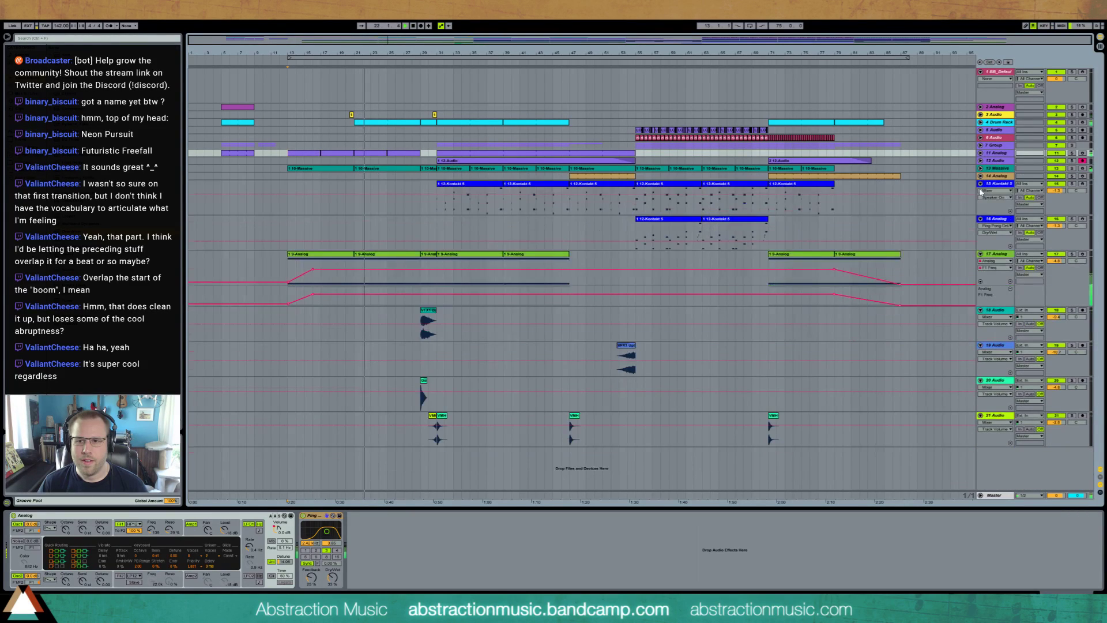
left_click(980, 184)
left_click(980, 191)
left_click(980, 198)
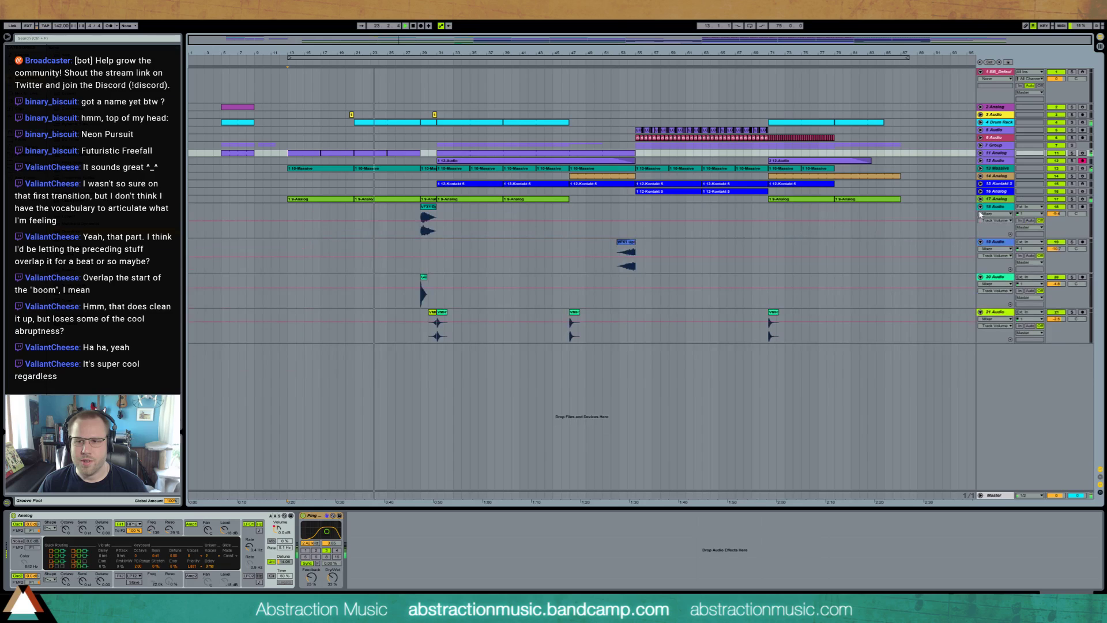
left_click(980, 206)
left_click(980, 213)
left_click(981, 222)
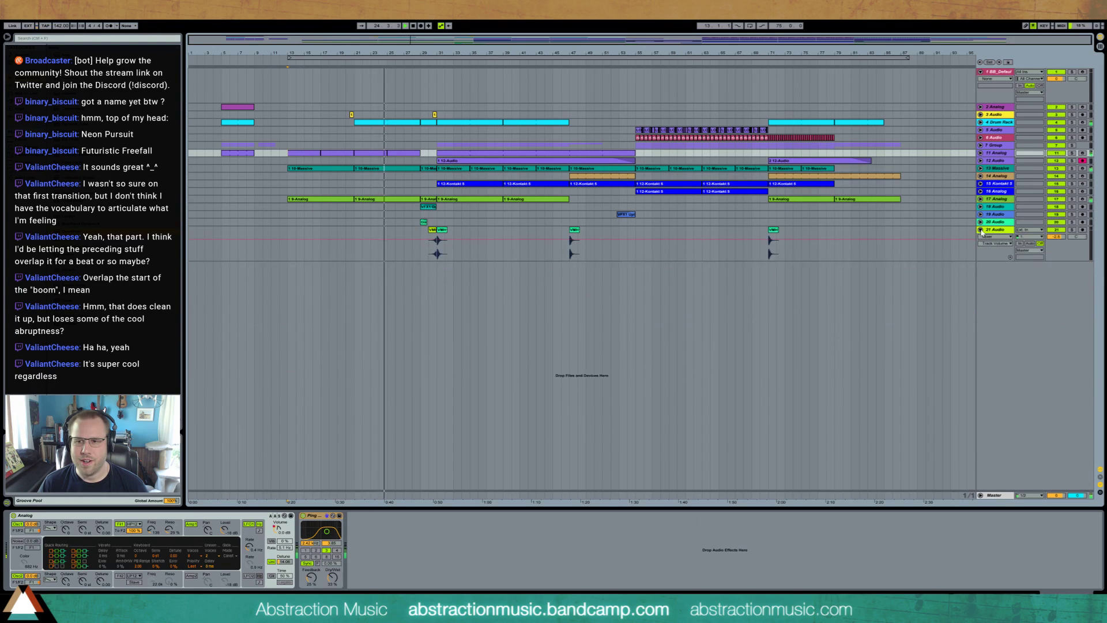
left_click(980, 229)
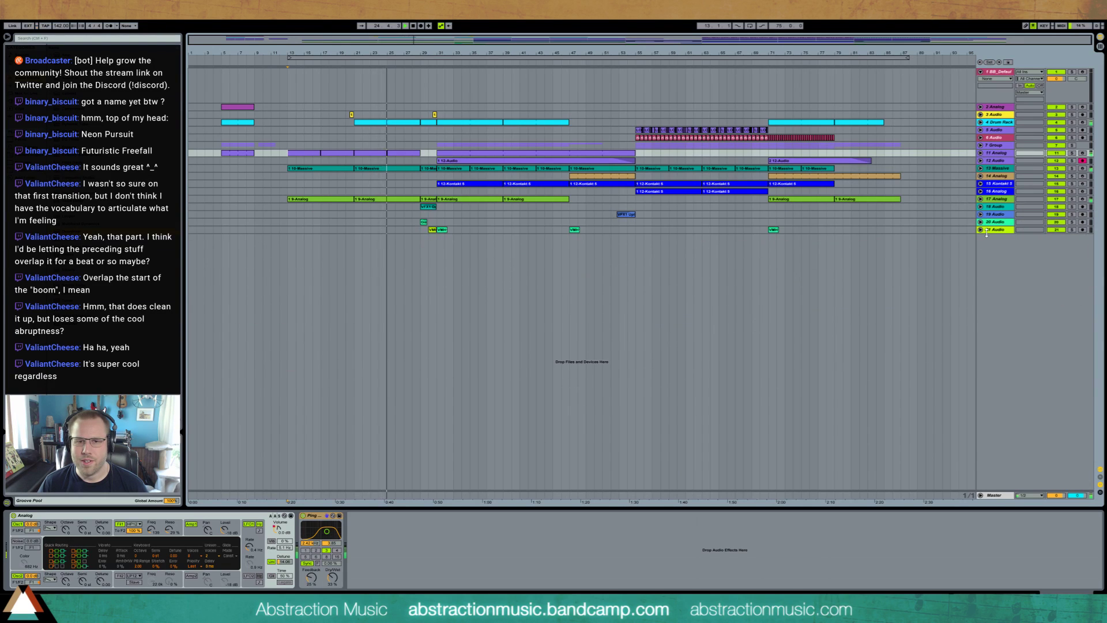
- Inspect the Drum Rack track's devices and its expanded clip lane
left_click(994, 123)
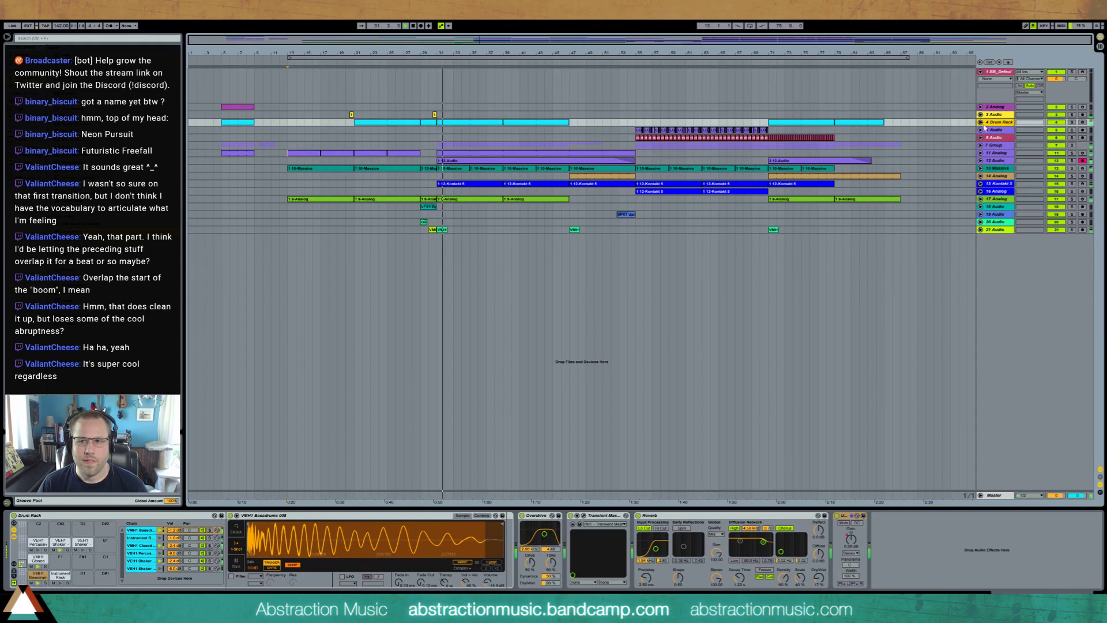
left_click(980, 122)
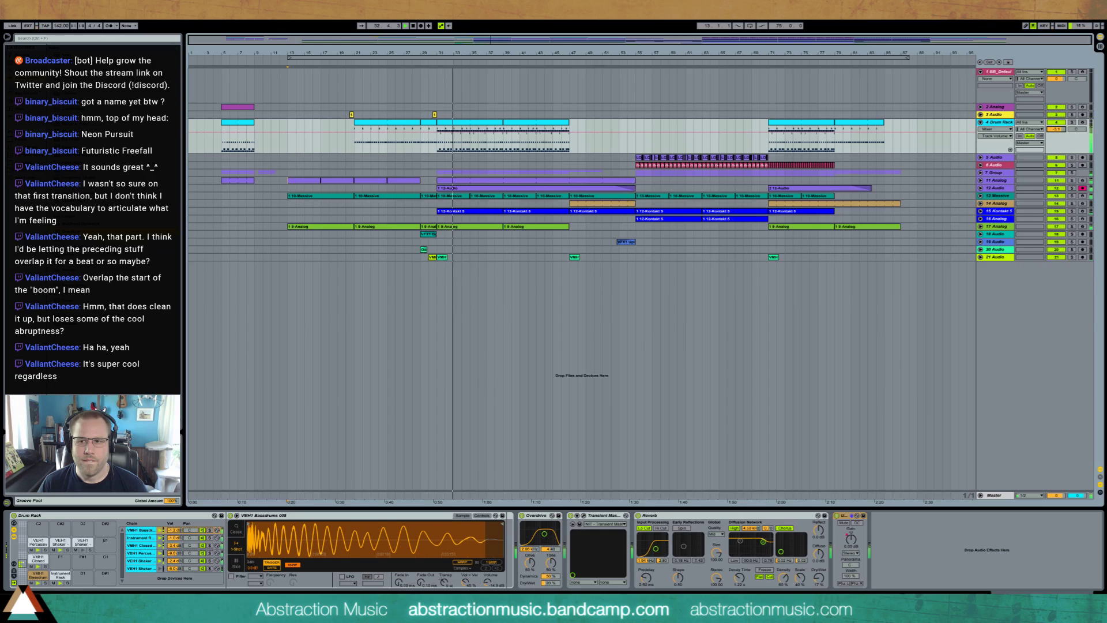
left_click(980, 122)
- Expand the Master track, show its effects and slightly adjust the Glue Compressor's threshold during playback
left_click(980, 494)
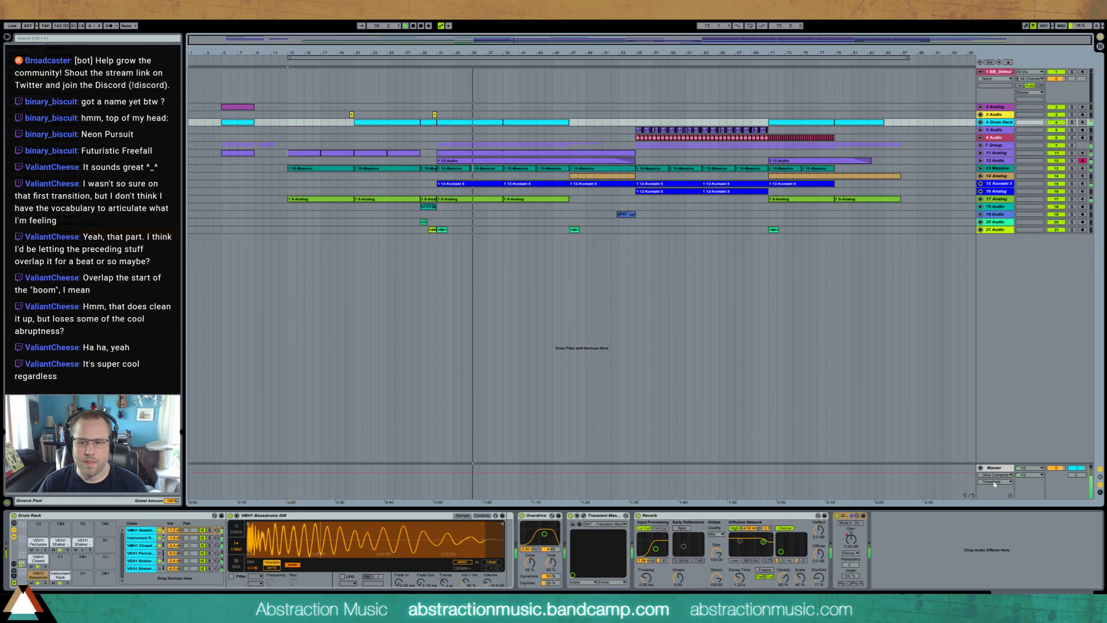
left_click(994, 467)
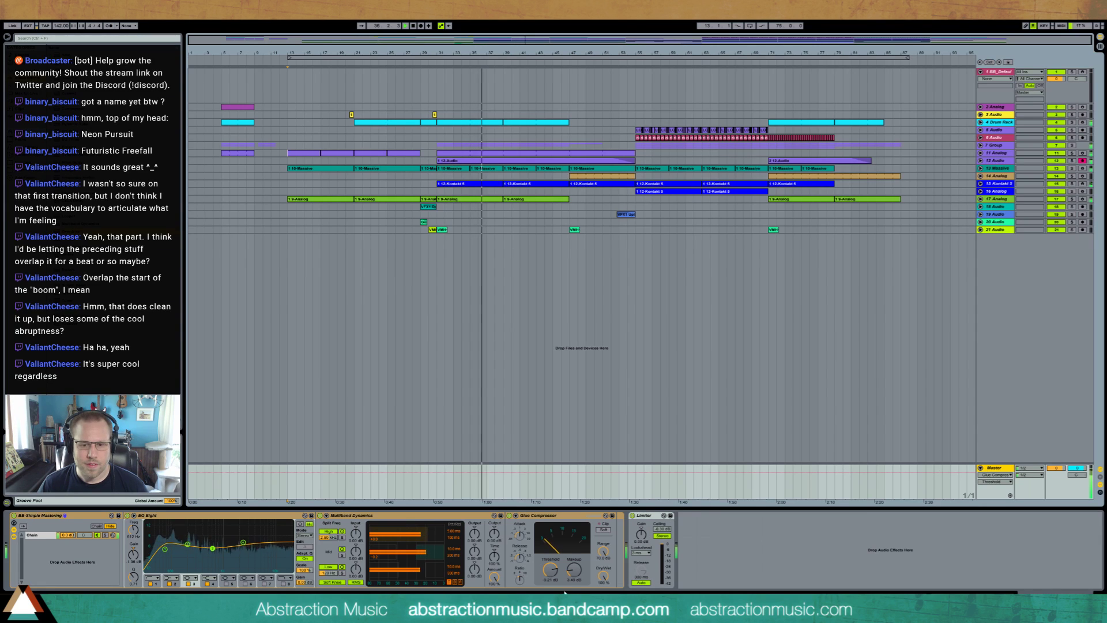
left_click(572, 578)
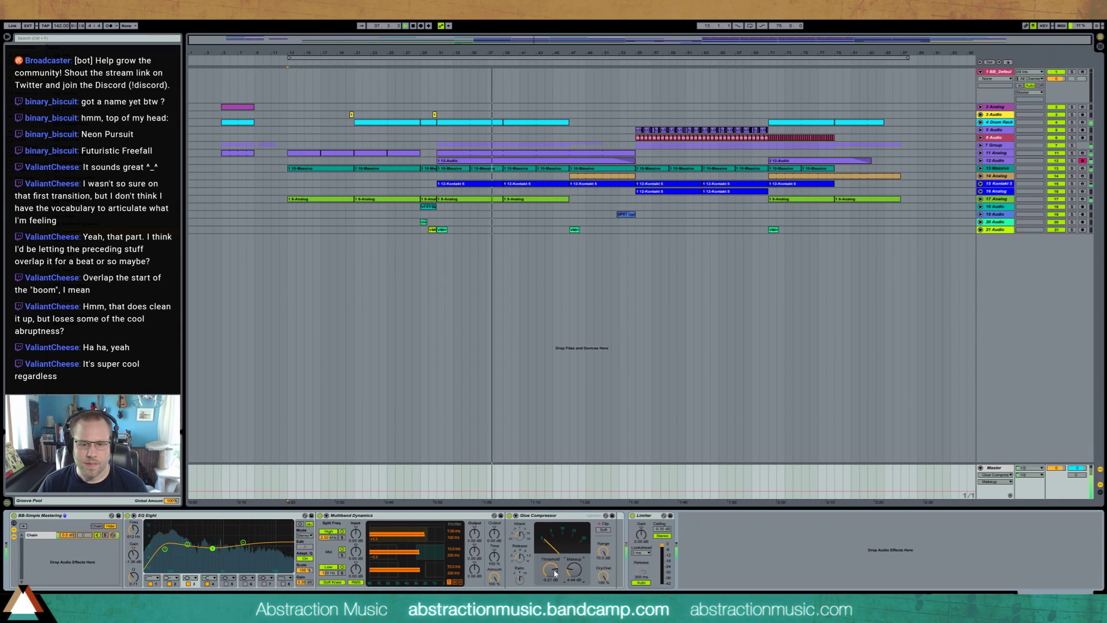
left_click(550, 569)
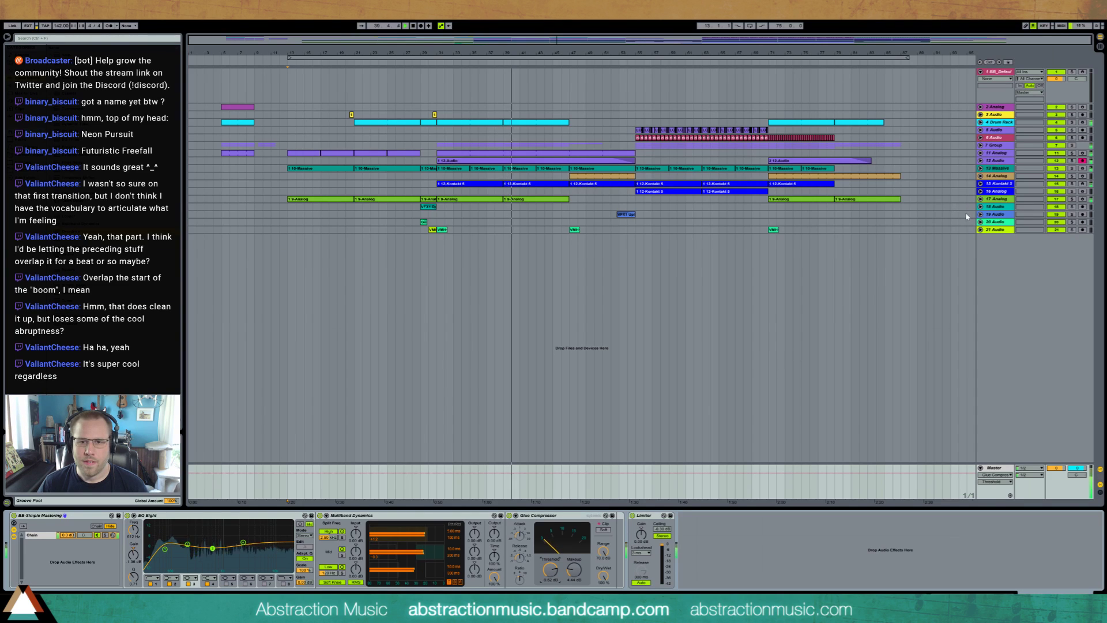
- Expand the 12 Audio track and audition the arrangement up to about bar 73, checking the Master effects
left_click(980, 162)
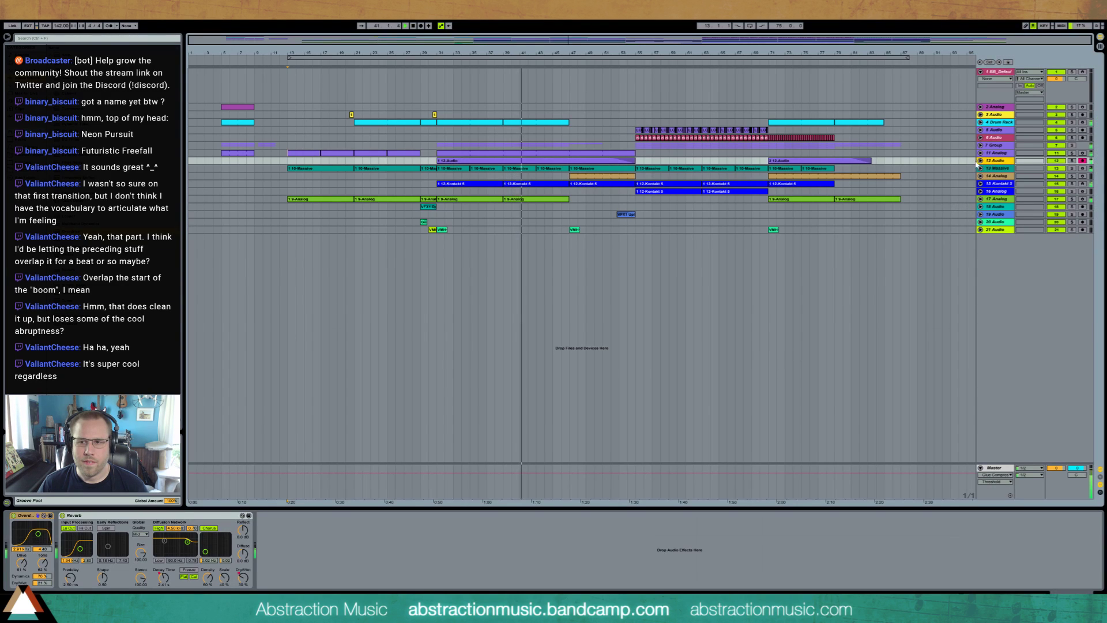
left_click(981, 160)
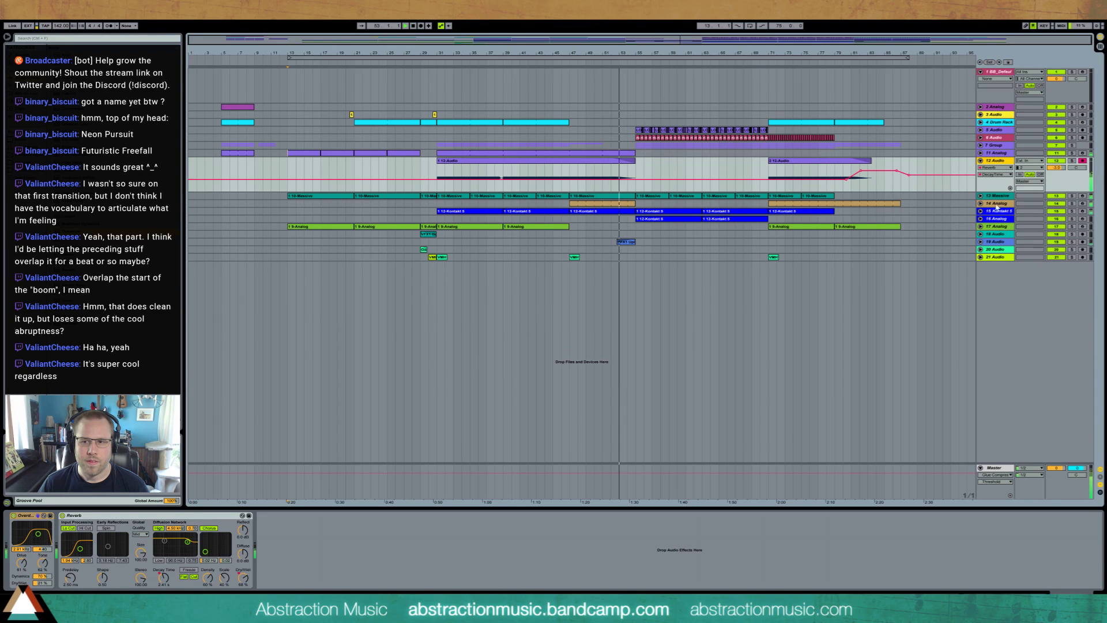
left_click(994, 467)
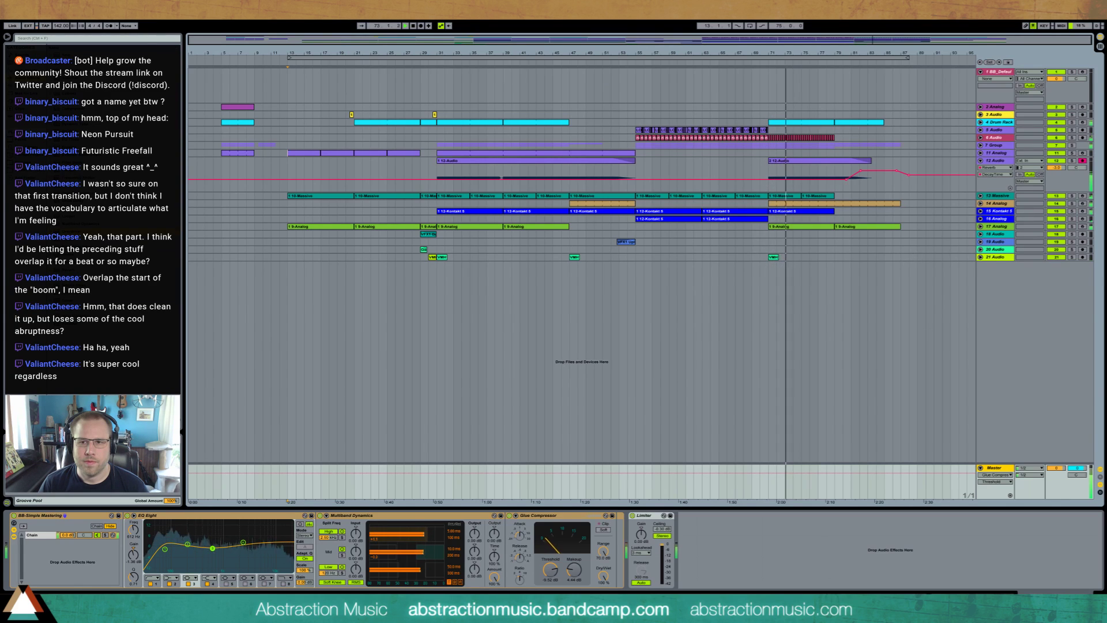
- Open the 12 Audio clip at bar 71 and add warp markers that shift the early notes onto clip bars 3 and 5
scroll(806, 163, "up", 3)
left_click(806, 162)
double_click(806, 164)
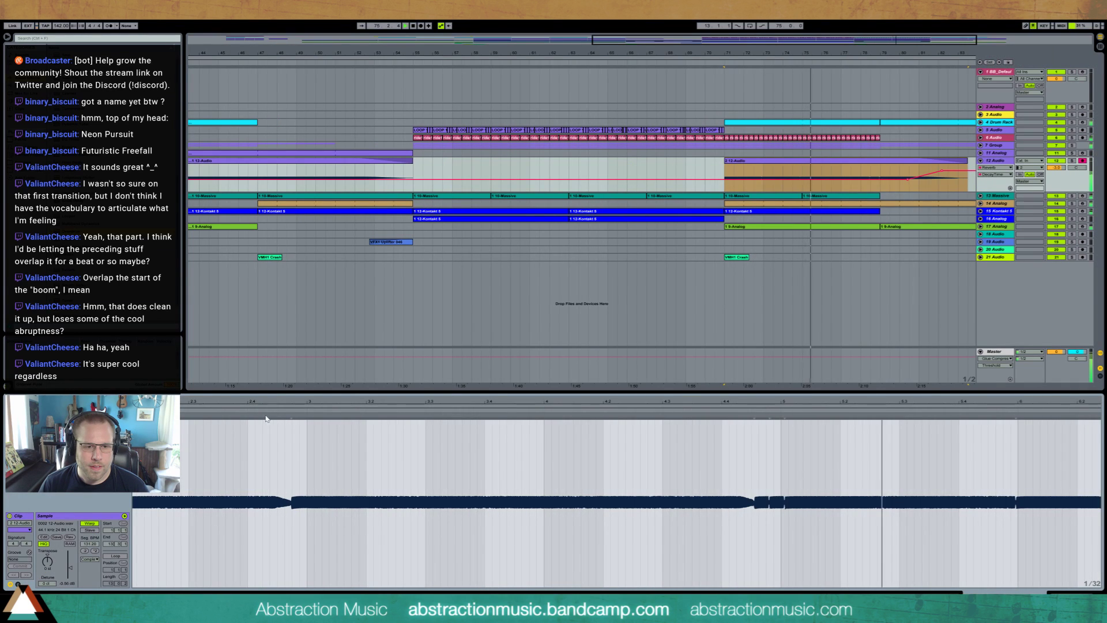
double_click(248, 417)
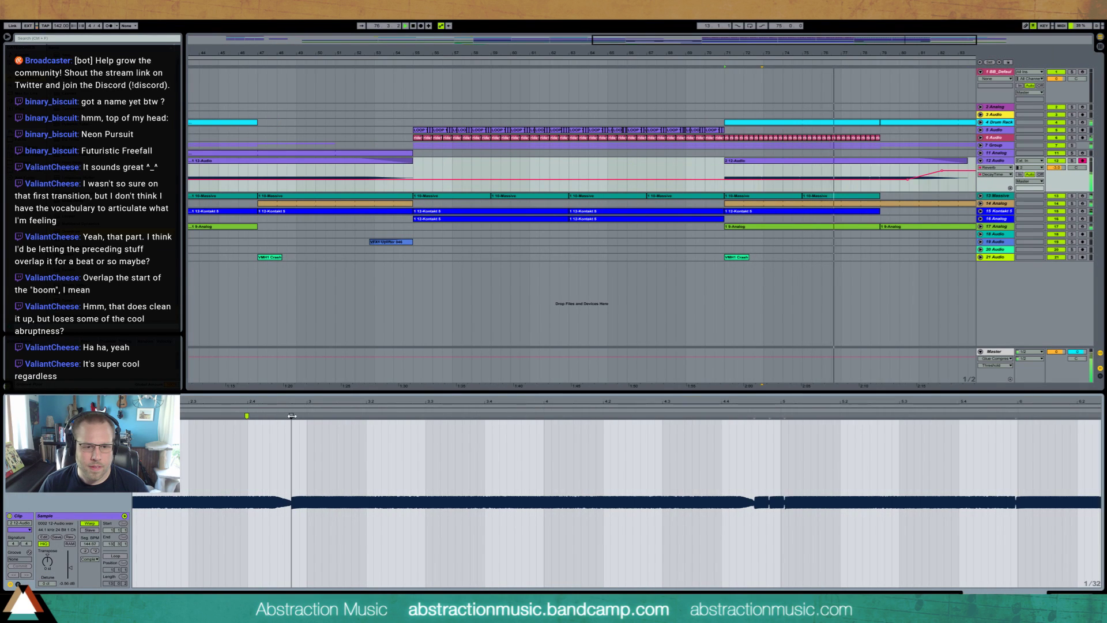
left_click_drag(290, 415, 307, 416)
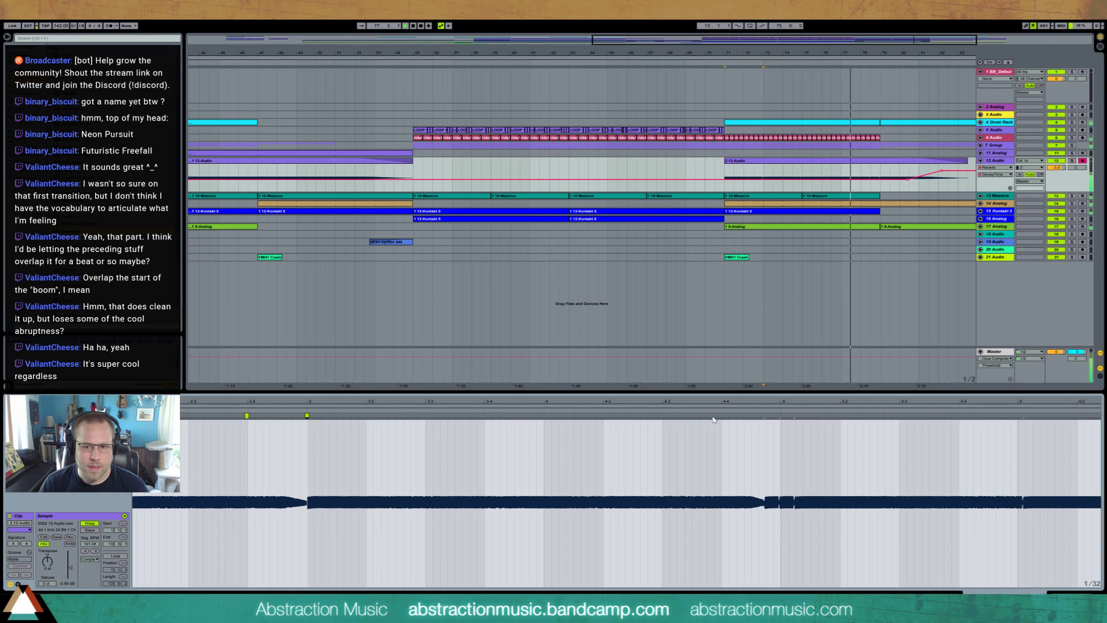
mouse_move(764, 415)
left_mouse_down()
mouse_move(751, 415)
mouse_move(779, 346)
left_mouse_up()
double_click(782, 416)
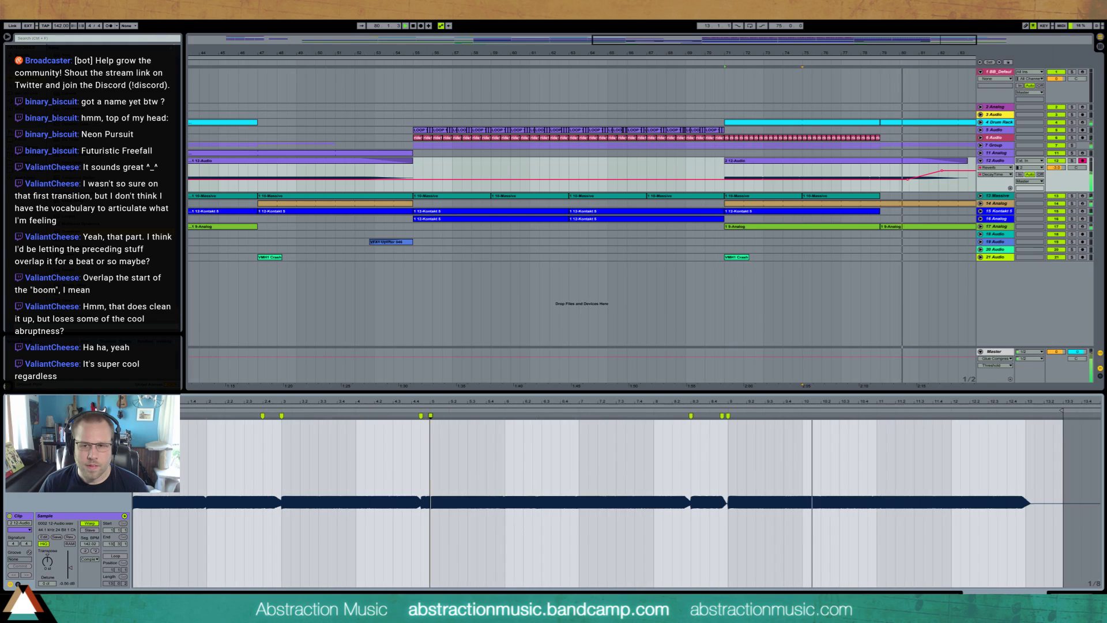
- Return to the 12 Audio track's devices and extend the arrangement loop's end to bar 89
key("shift+Tab")
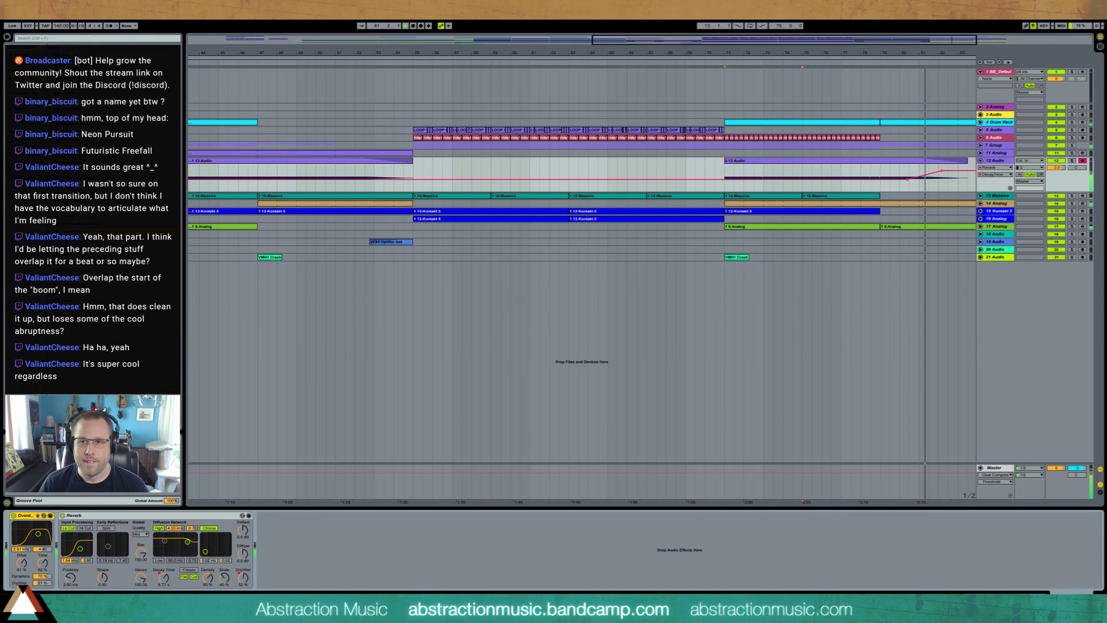
left_click_drag(873, 43, 898, 14)
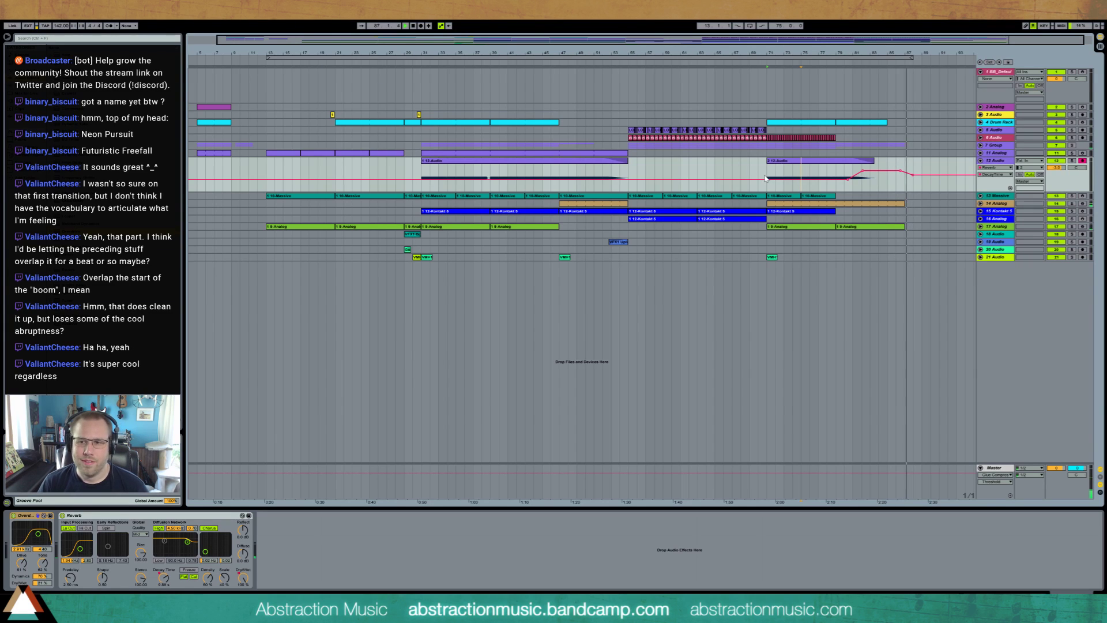
left_click_drag(910, 59, 922, 62)
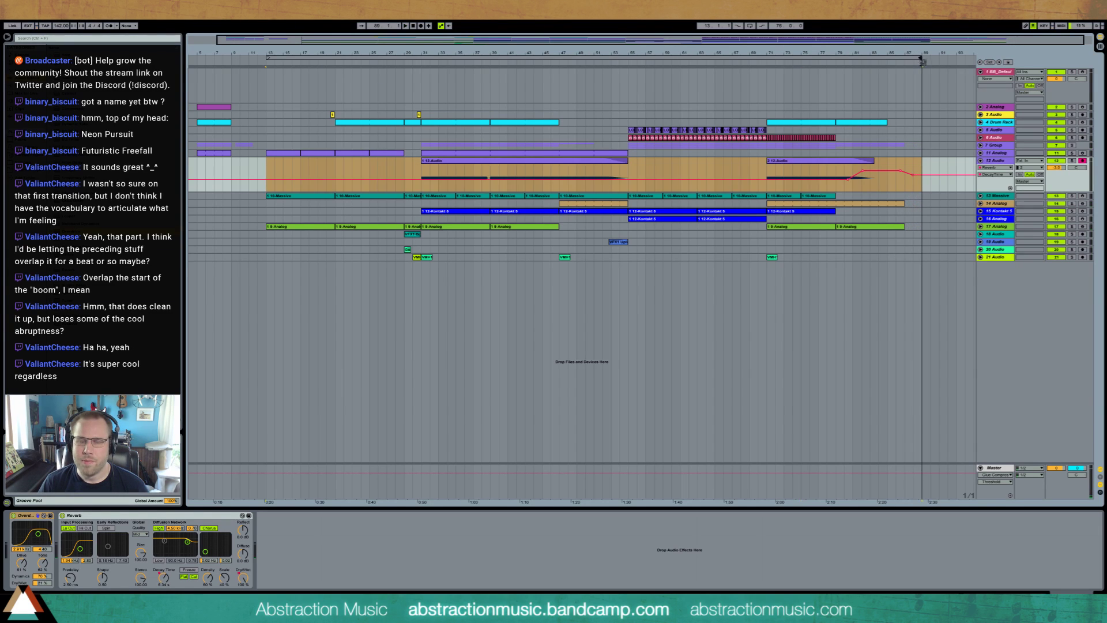
left_click(267, 170)
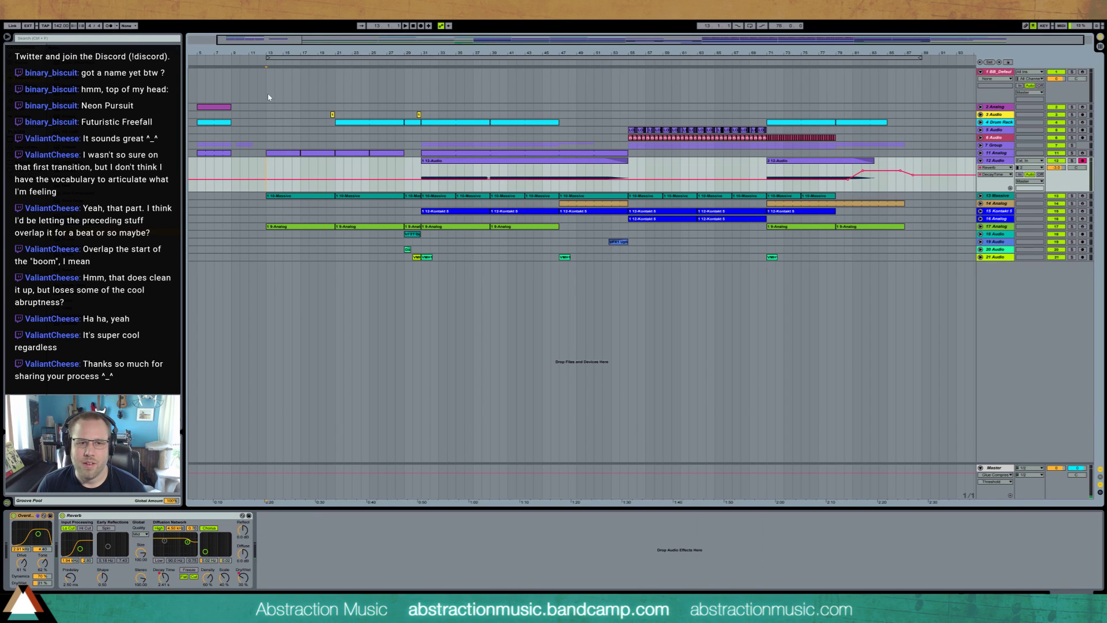
left_click_drag(267, 68, 922, 259)
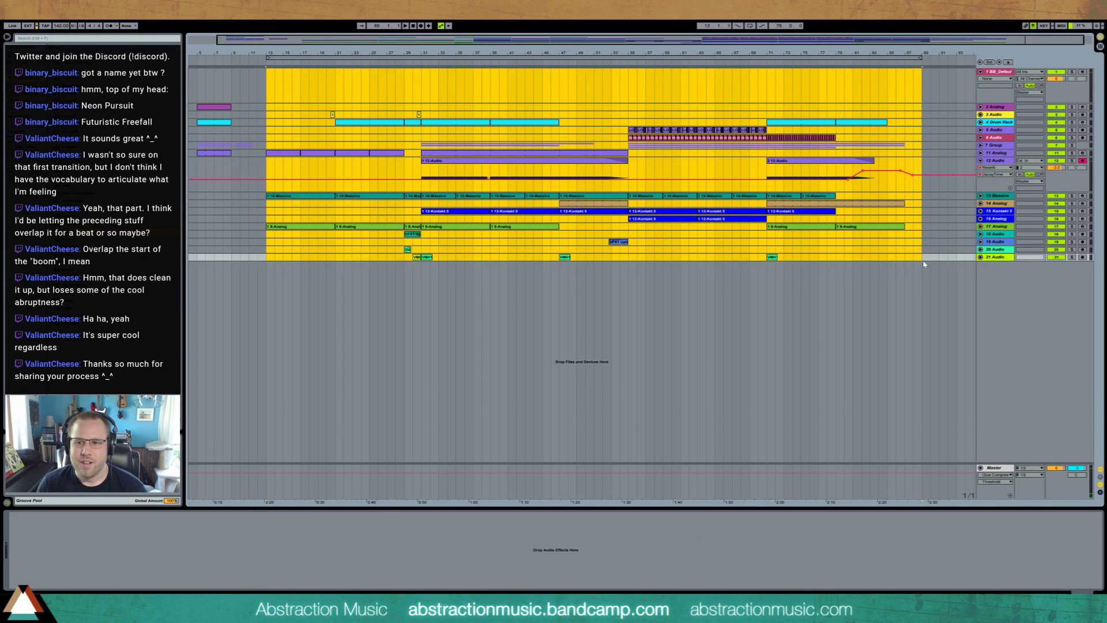
left_click(922, 259)
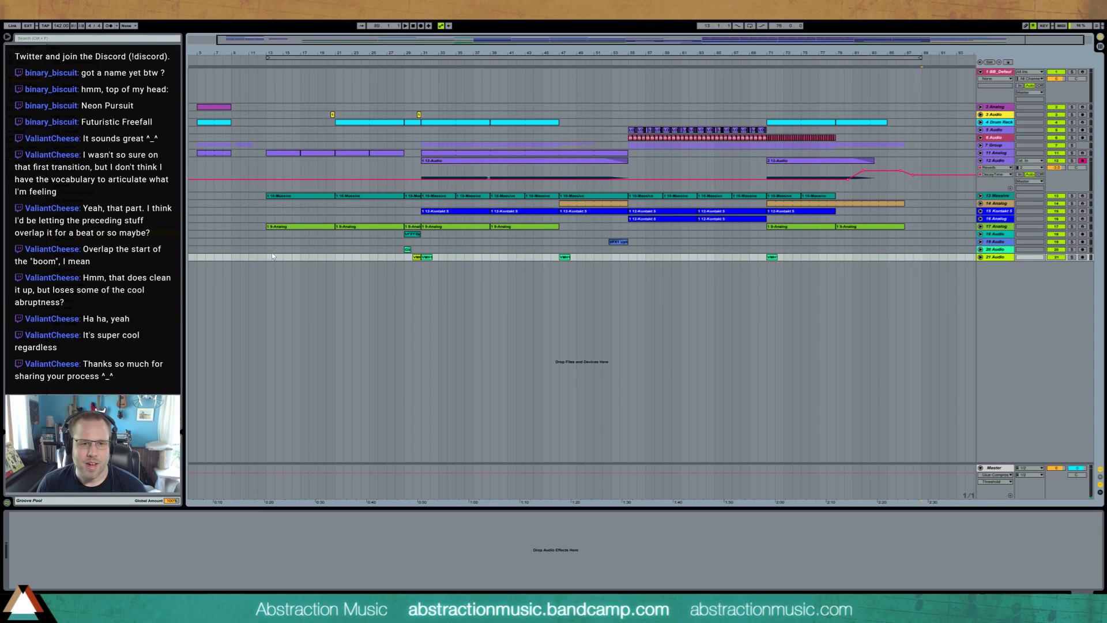
left_click_drag(266, 261, 923, 91)
left_click(923, 91)
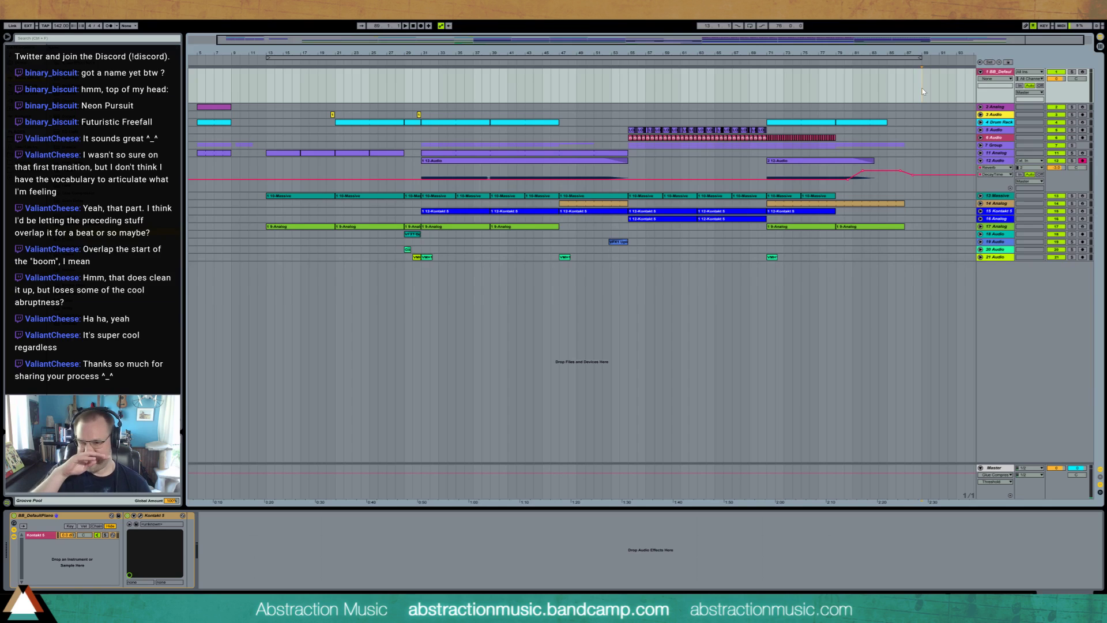